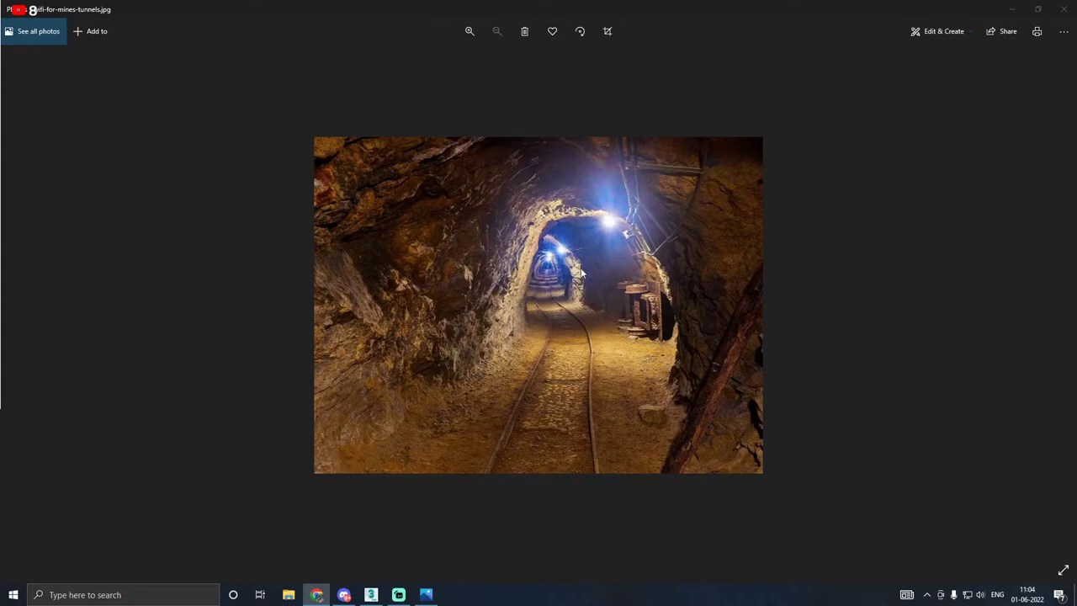
Step: Examine the mine tunnel reference photo, including the rock walls, arched supports, rails and wooden beam
double_click(548, 306)
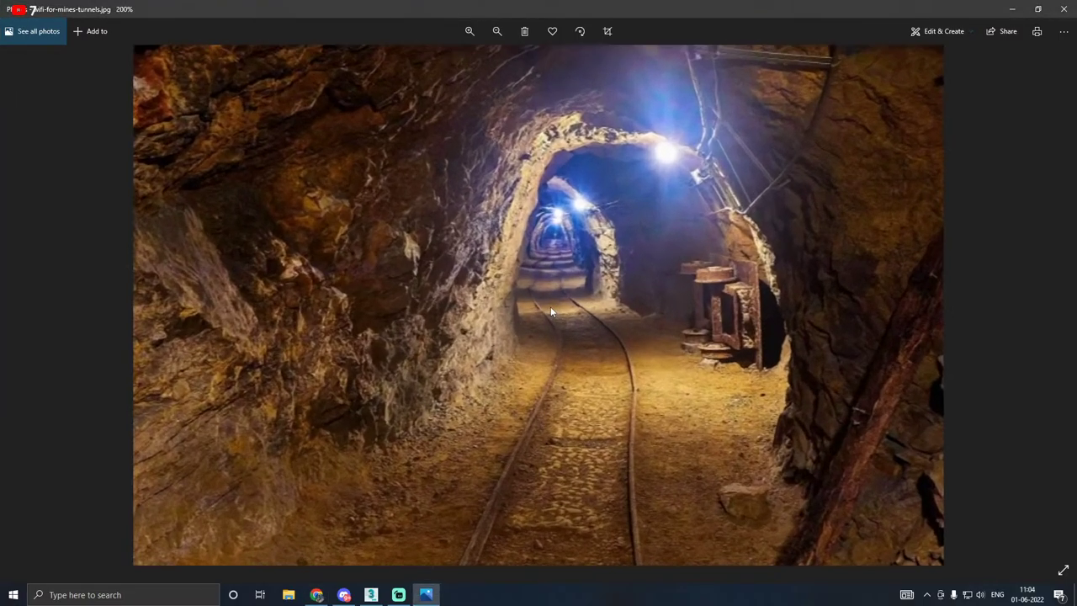
drag(433, 237, 339, 256)
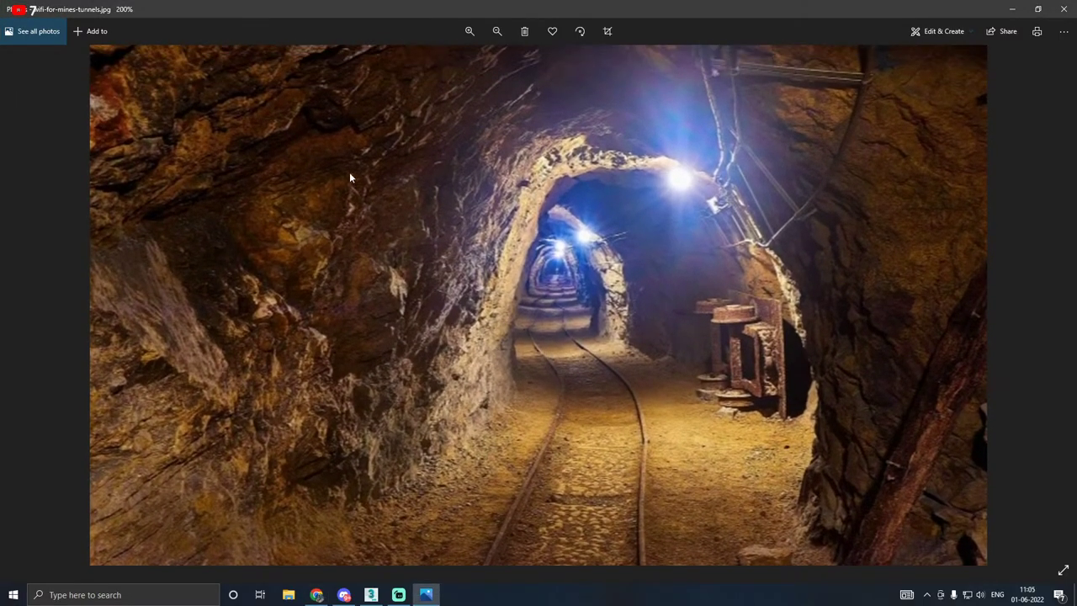
scroll(350, 177, down, 2)
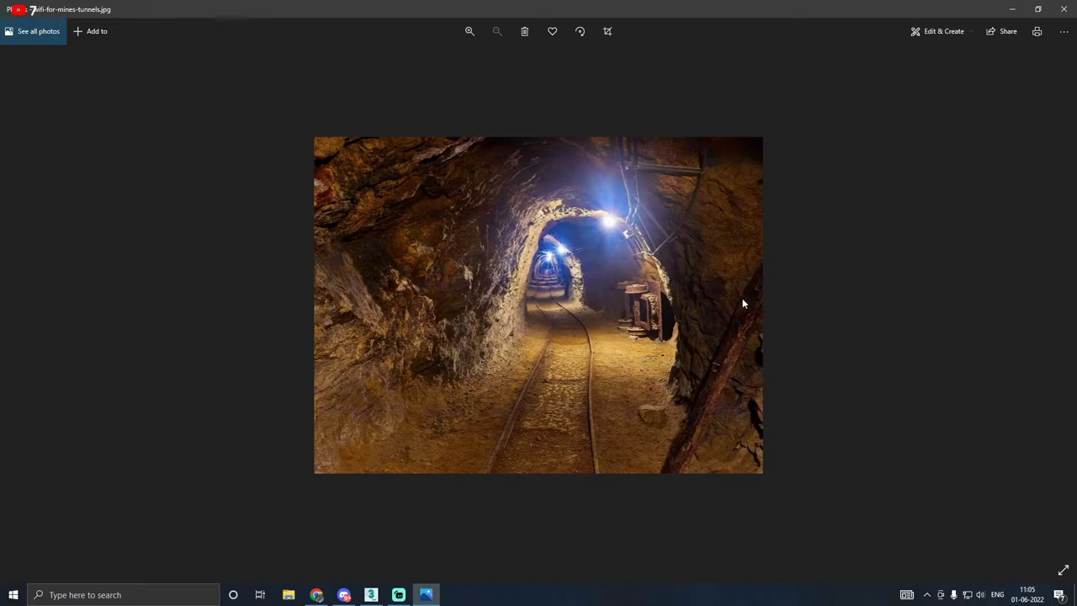
ctrl+scroll(643, 413, up, 2)
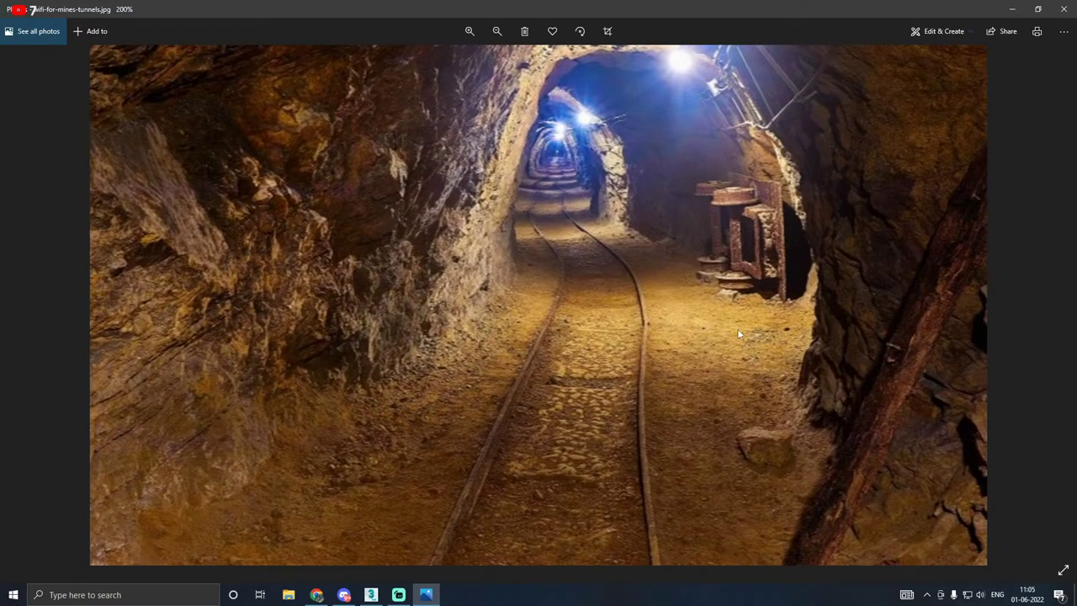
ctrl+scroll(738, 331, down, 2)
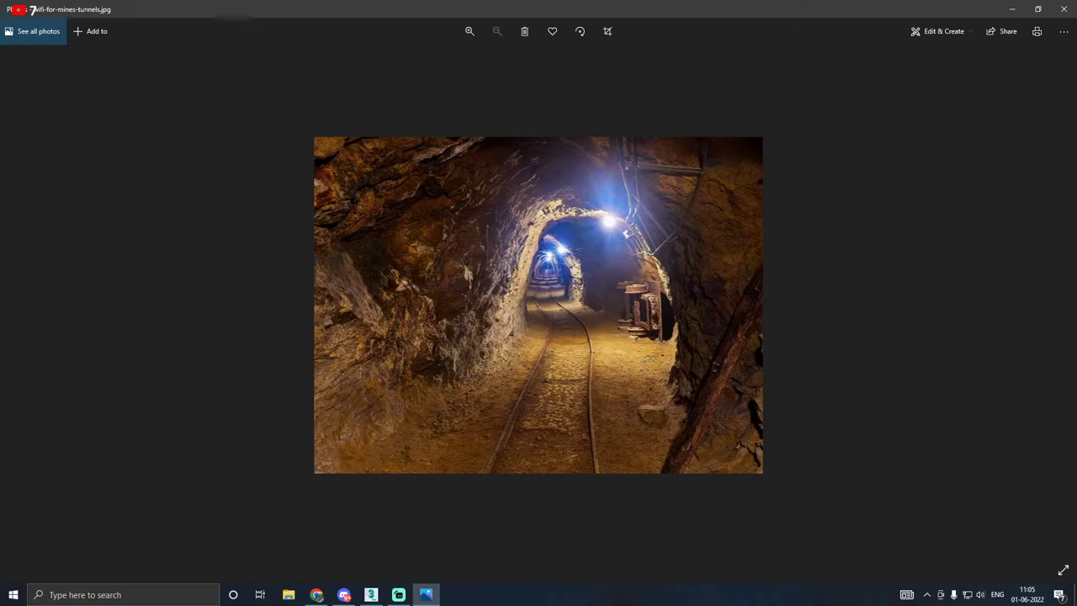
key(alt+Tab)
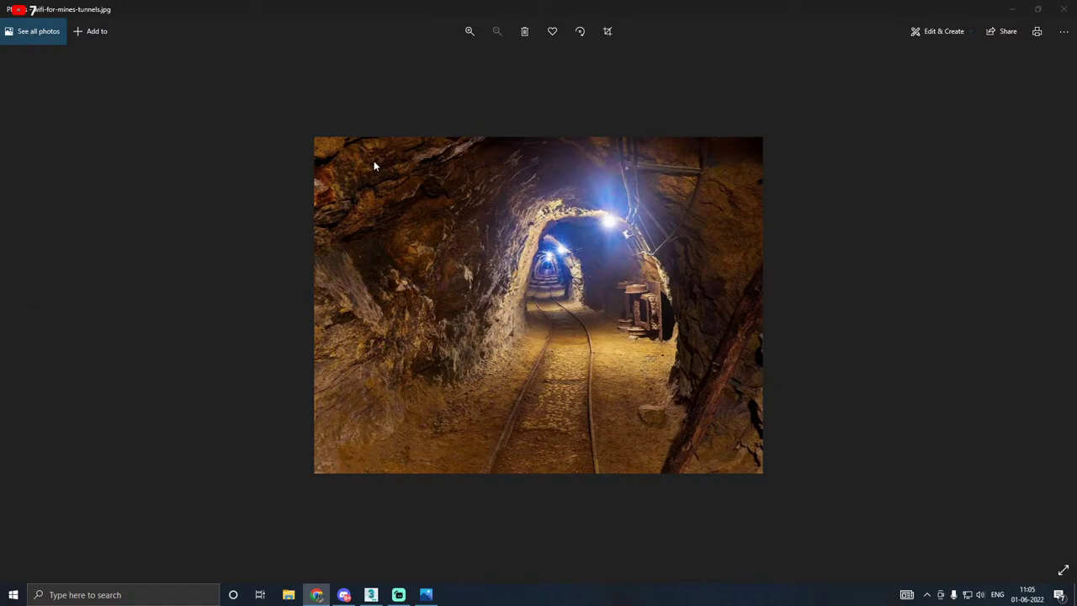
drag(669, 5, 0, 9)
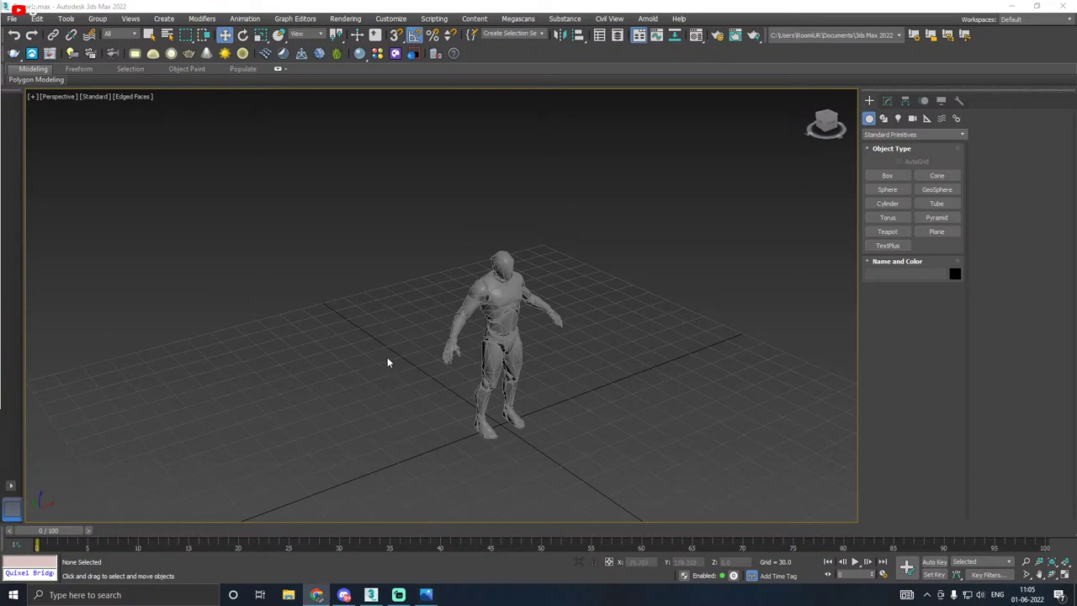
Step: Switch to 3ds Max and save the scene containing the mannequin
middle_drag(387, 360, 402, 308)
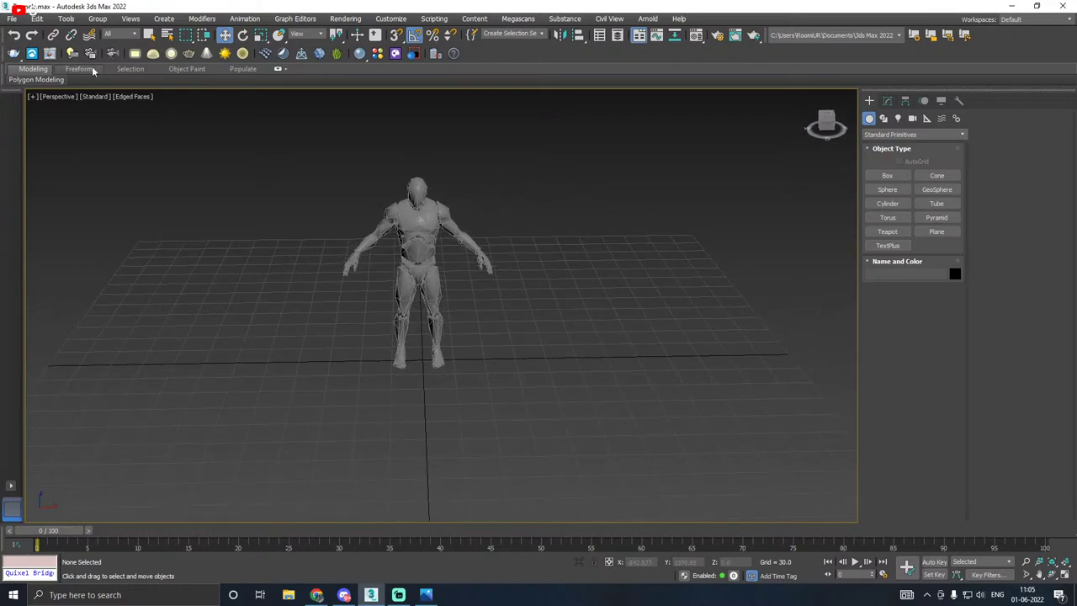
click(12, 18)
click(32, 104)
Step: Create a tall box about 384 long and 223 wide on the grid around the mannequin
alt+middle_drag(371, 319, 480, 322)
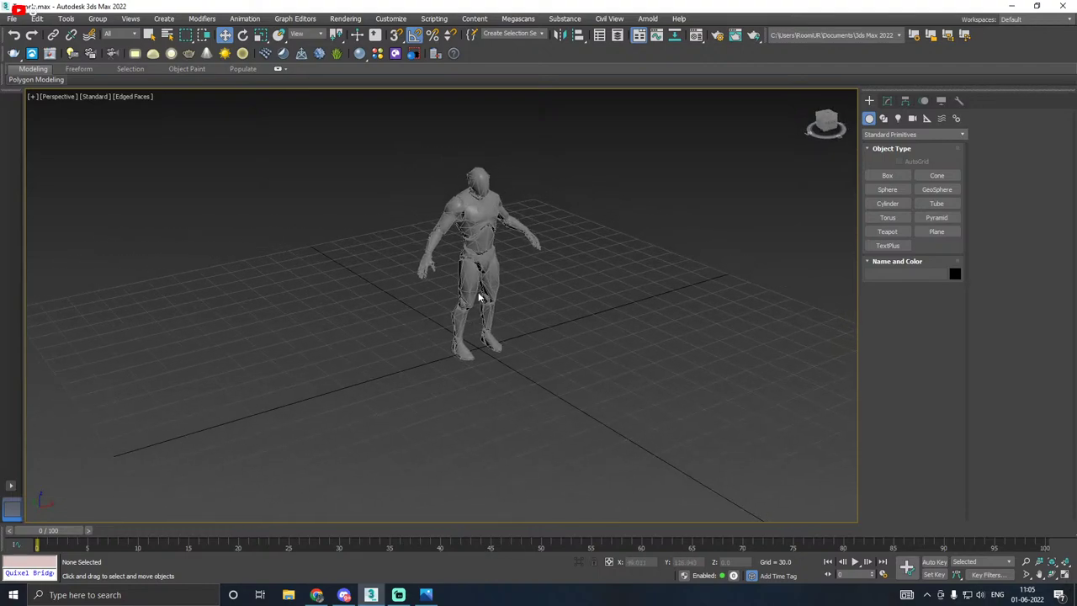
click(887, 175)
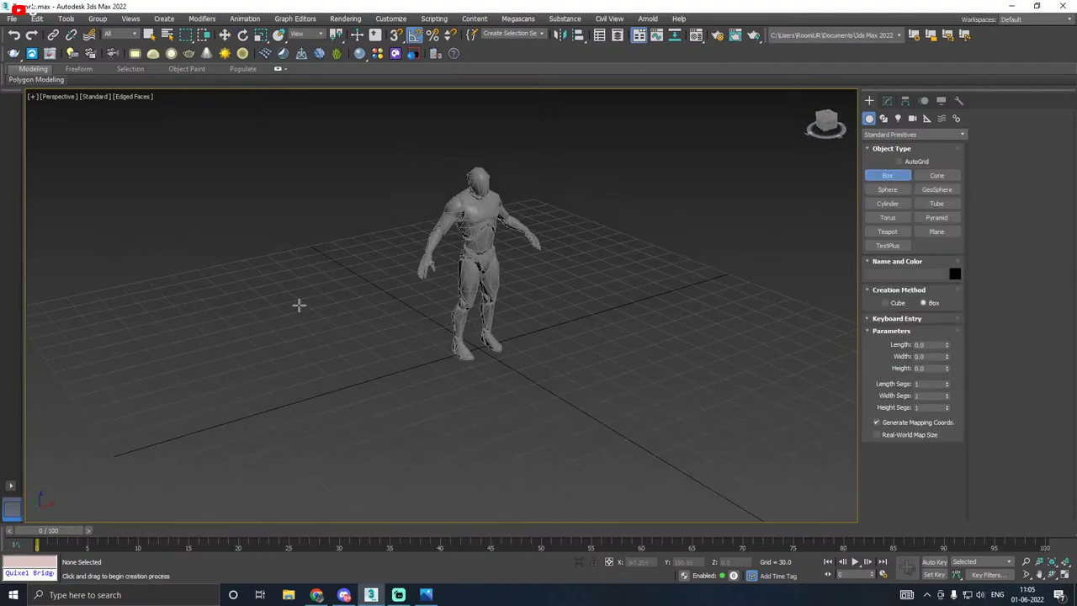
drag(260, 299, 644, 375)
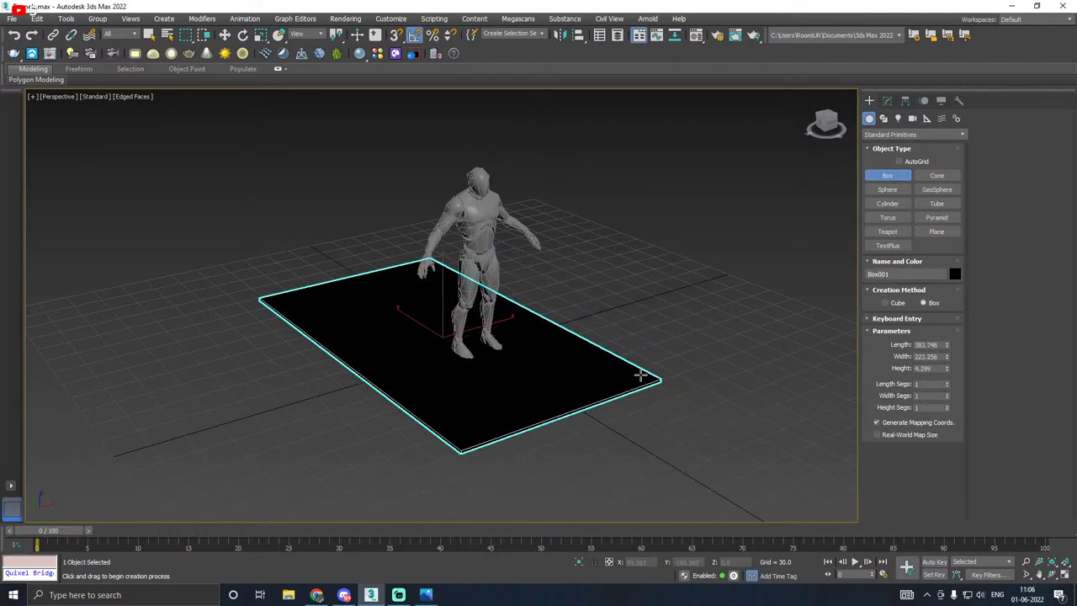
click(514, 182)
key(w)
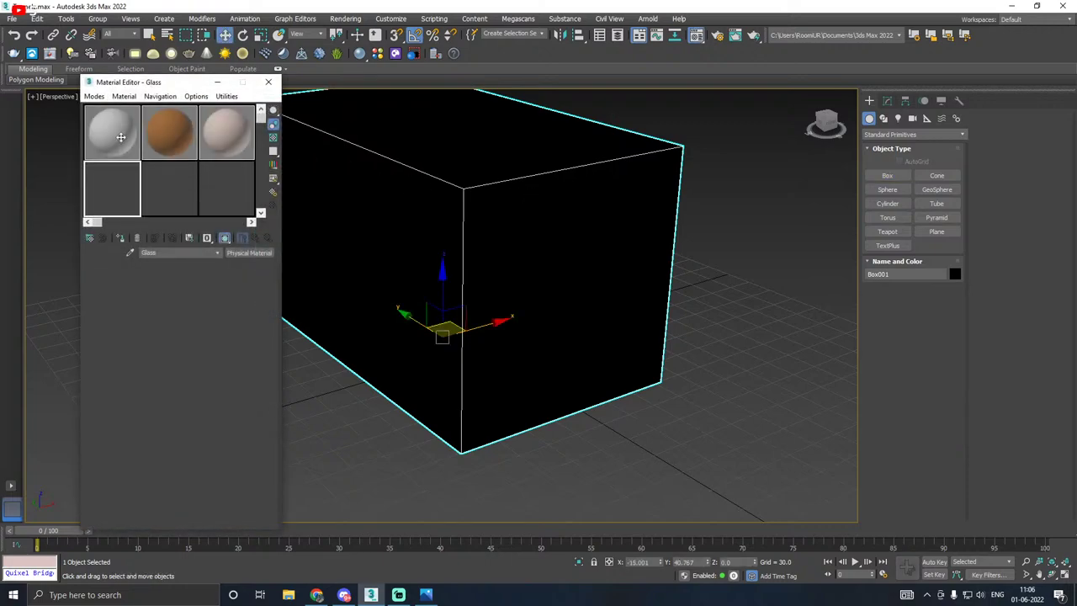
Step: Assign the Concrete material from the Material Editor to the box
click(121, 137)
click(120, 237)
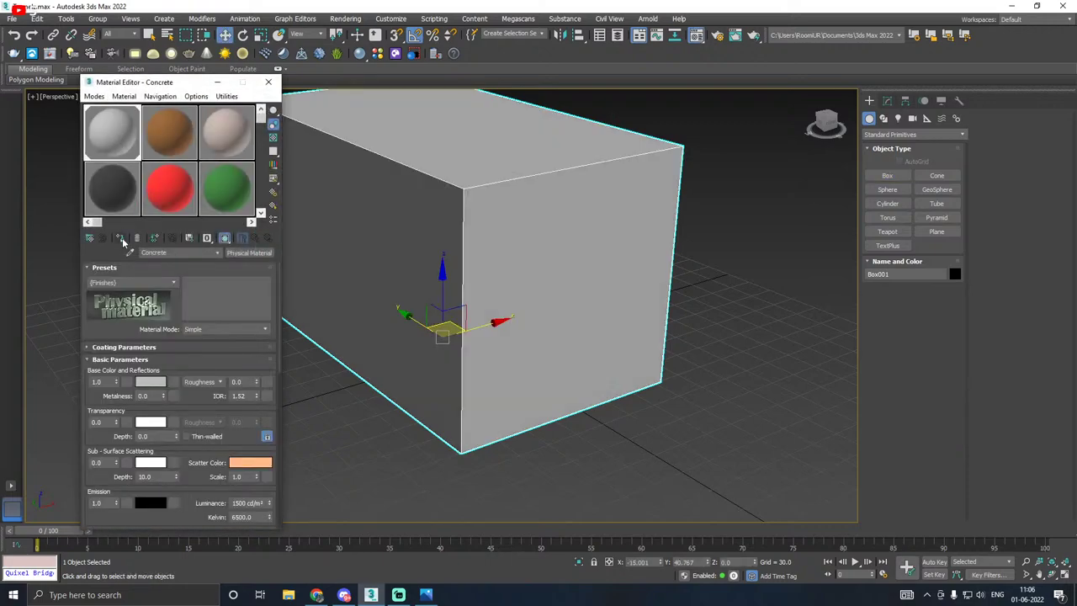
key(m)
Step: Move the box back along Y to about 201.8 so it stands behind the mannequin
drag(404, 315, 334, 272)
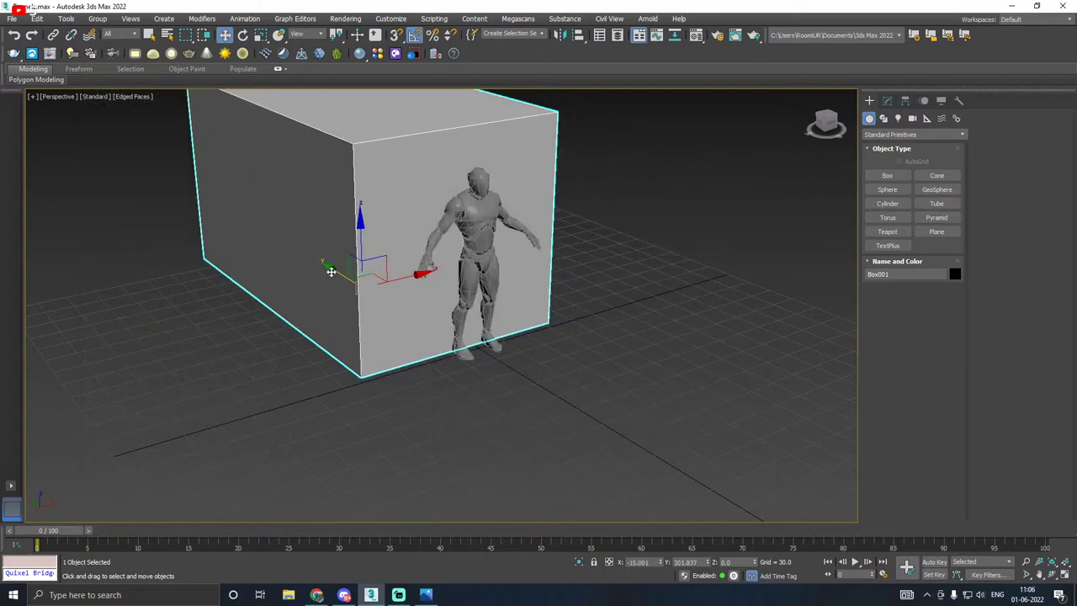
middle_drag(380, 295, 392, 325)
click(426, 595)
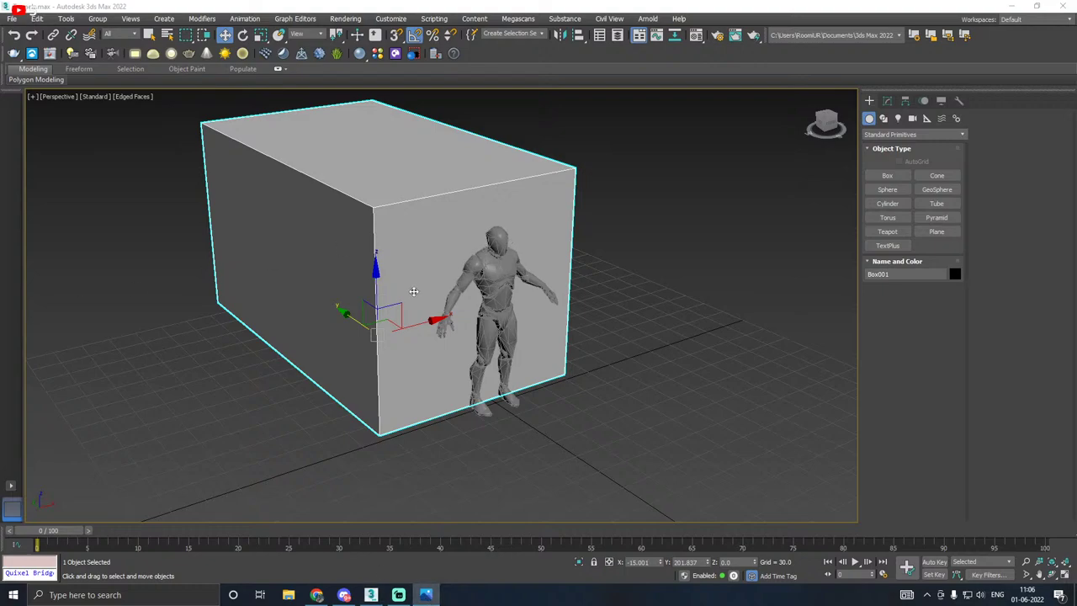
Step: Enlarge the box to a width of about 252.3 and a height of about 285
click(887, 101)
drag(947, 290, 949, 277)
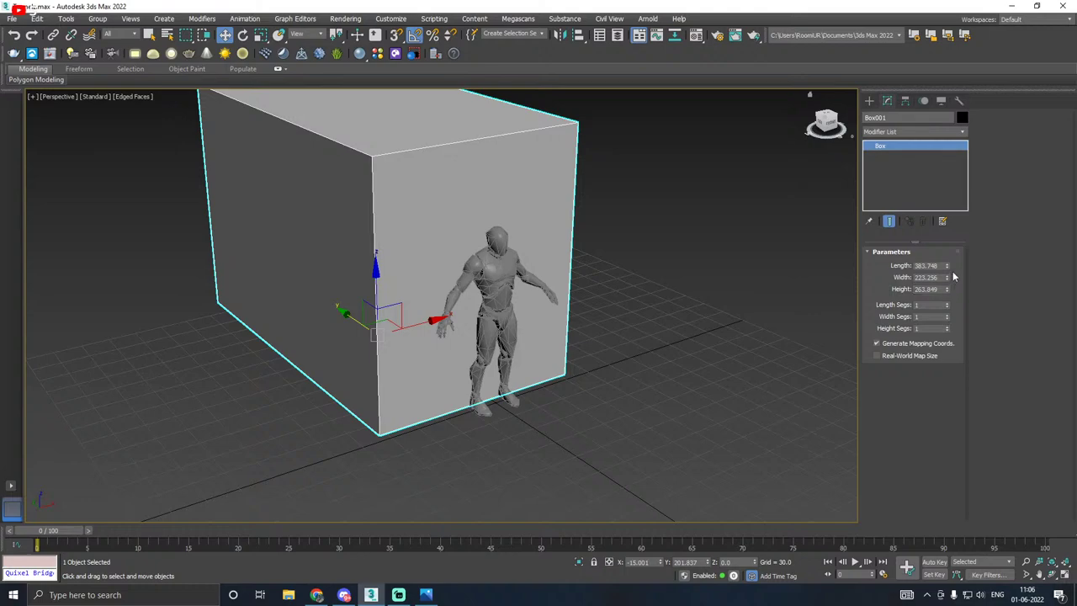
drag(950, 281, 948, 281)
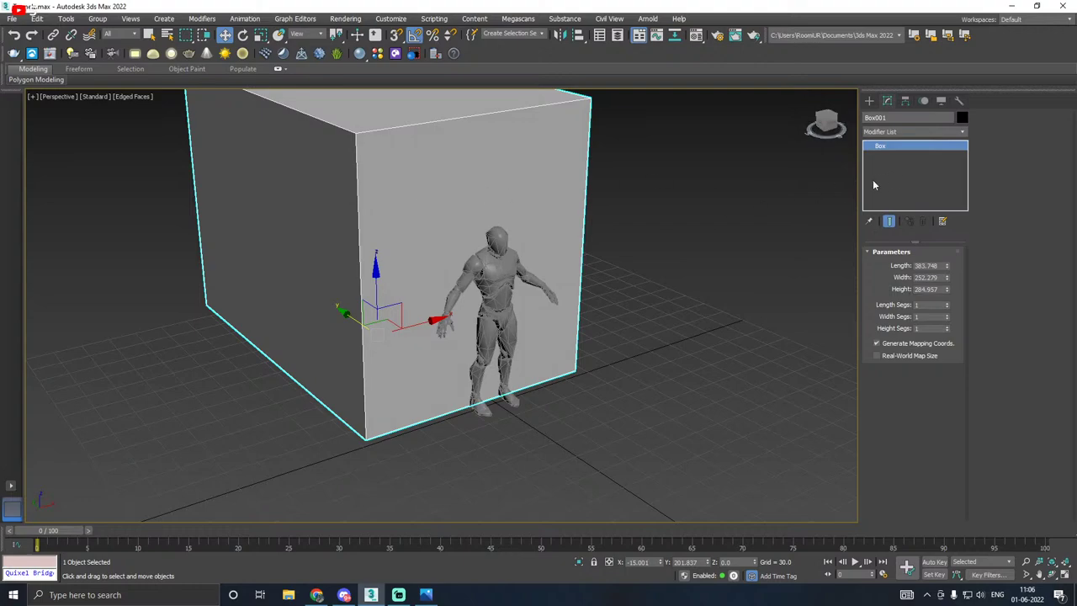
click(316, 594)
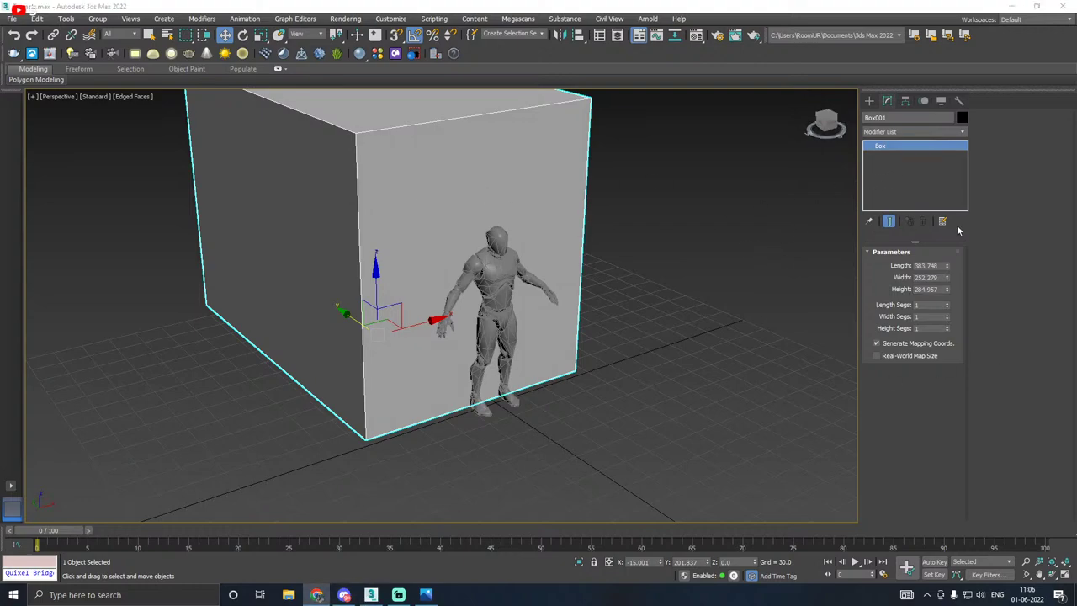
Step: Convert the box to an Editable Poly
right_click(941, 178)
click(977, 261)
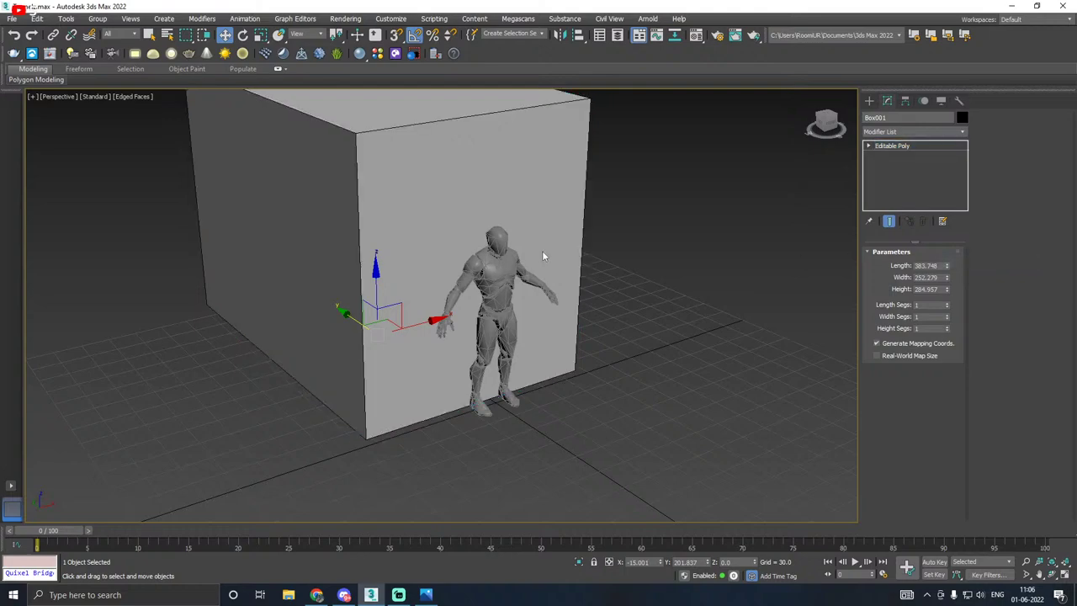
alt+middle_drag(548, 255, 584, 303)
Step: Delete the box's front and back end polygons to leave an open passage
click(924, 264)
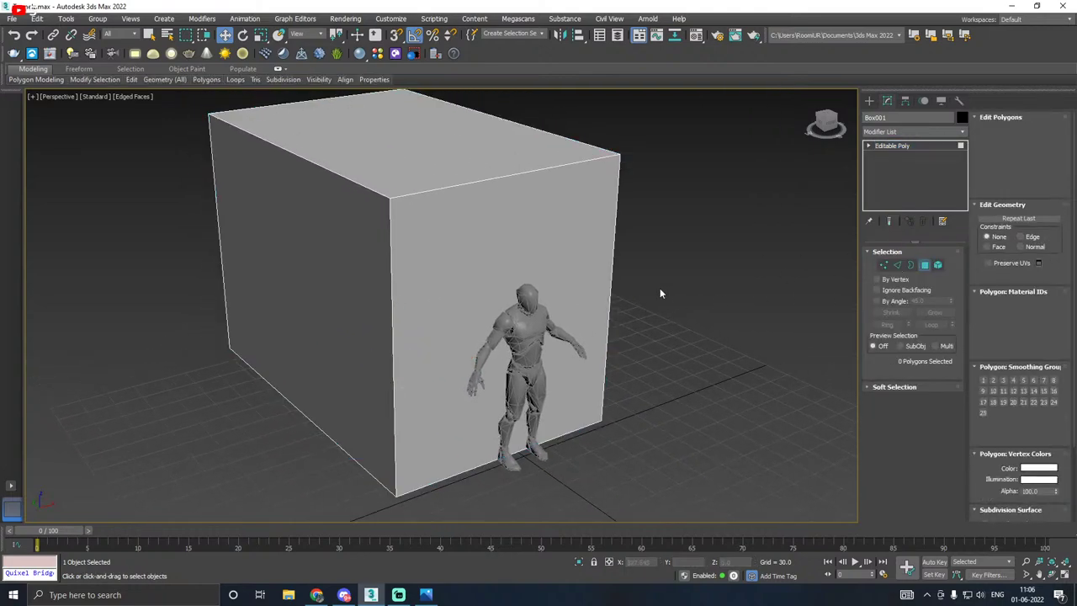
click(482, 327)
key(Delete)
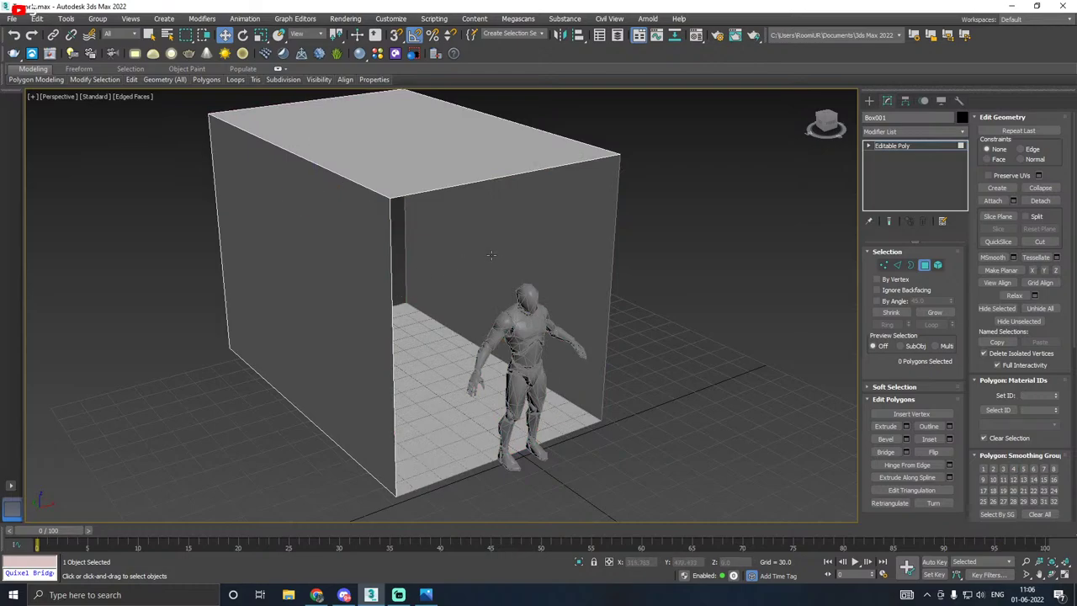
alt+middle_drag(493, 256, 537, 228)
click(916, 144)
Step: Move the open box forward along Y to about 87.7 so the mannequin stands inside it
scroll(560, 235, down, 3)
scroll(530, 232, up, 2)
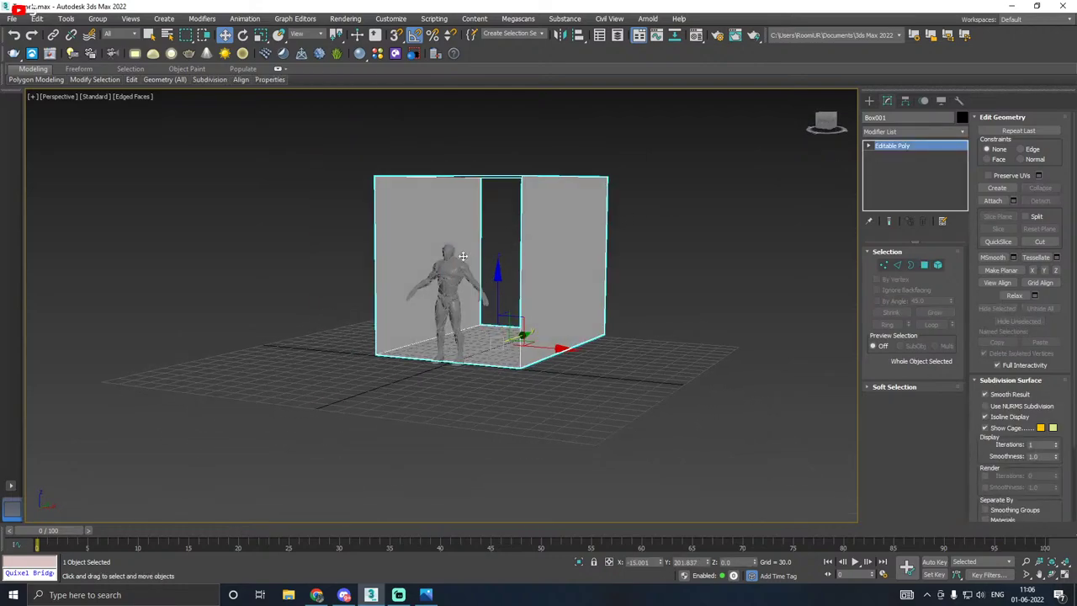
scroll(463, 256, up, 3)
alt+middle_drag(536, 385, 516, 388)
scroll(468, 389, up, 3)
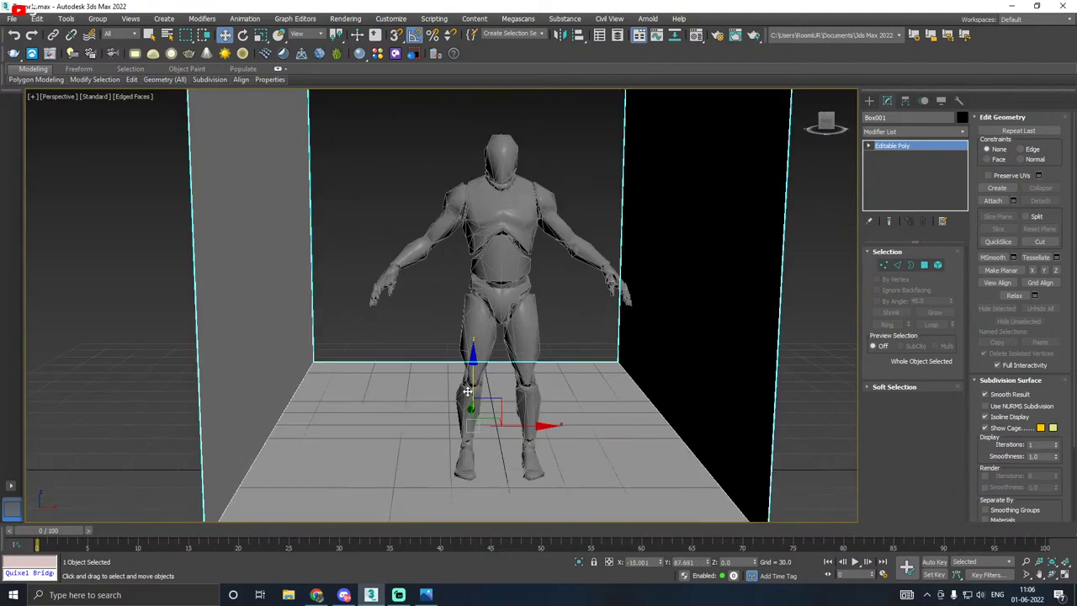
scroll(467, 390, down, 3)
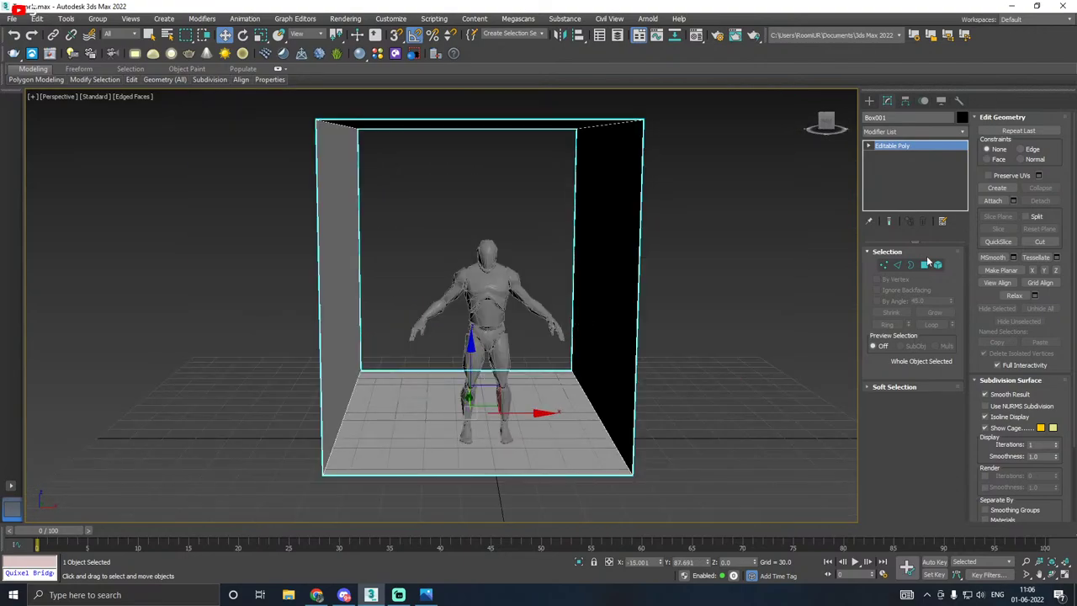
Step: Widen the passage by moving the vertices of the right and left walls outward along X
click(884, 264)
scroll(522, 290, down, 3)
drag(509, 157, 687, 486)
drag(606, 287, 623, 287)
drag(326, 162, 433, 473)
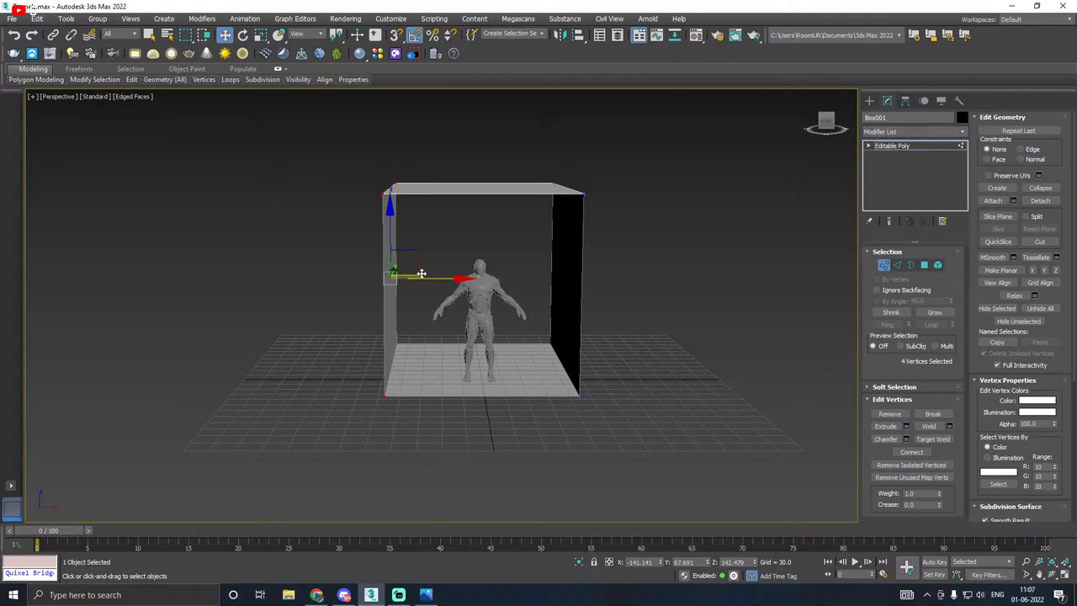
drag(429, 281, 420, 279)
Step: Raise the four ceiling vertices of the passage to about Z 318.5 and check the reference photo
drag(332, 141, 598, 221)
drag(473, 139, 472, 119)
alt+middle_drag(521, 192, 485, 250)
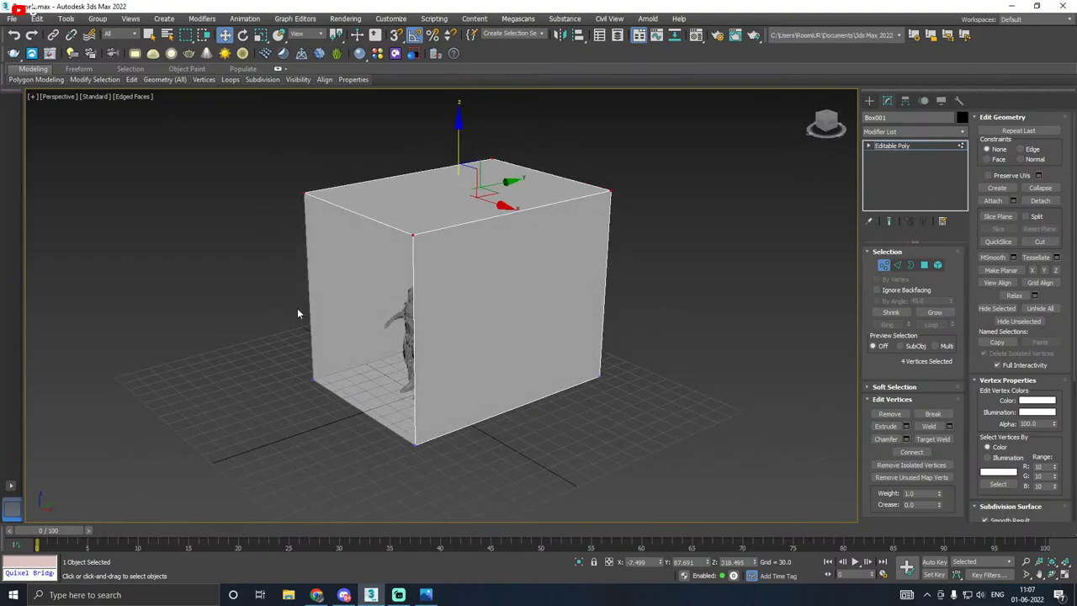
click(425, 594)
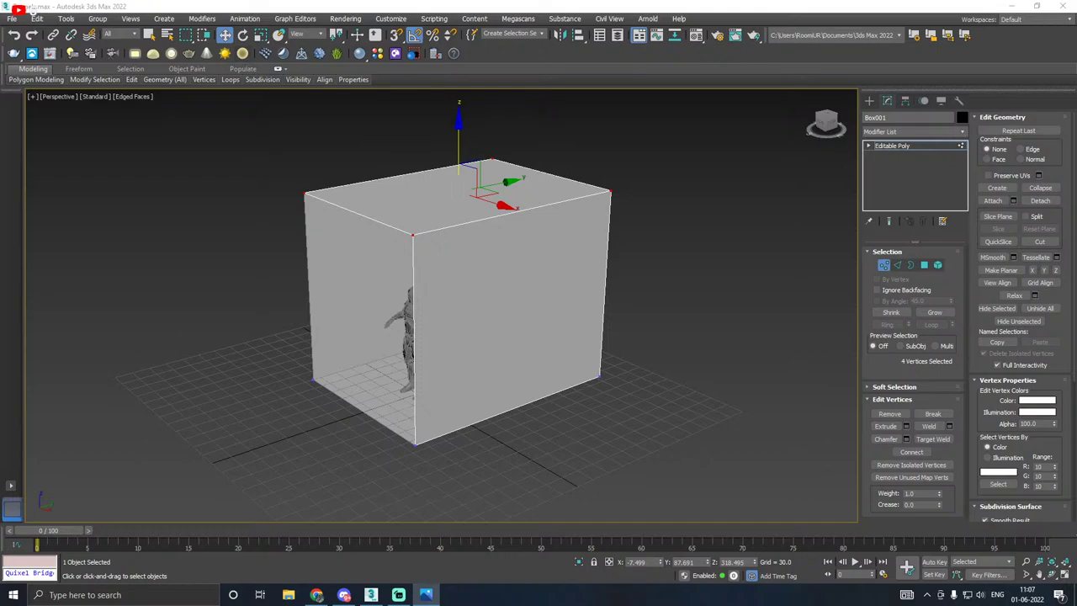
drag(0, 37, 437, 0)
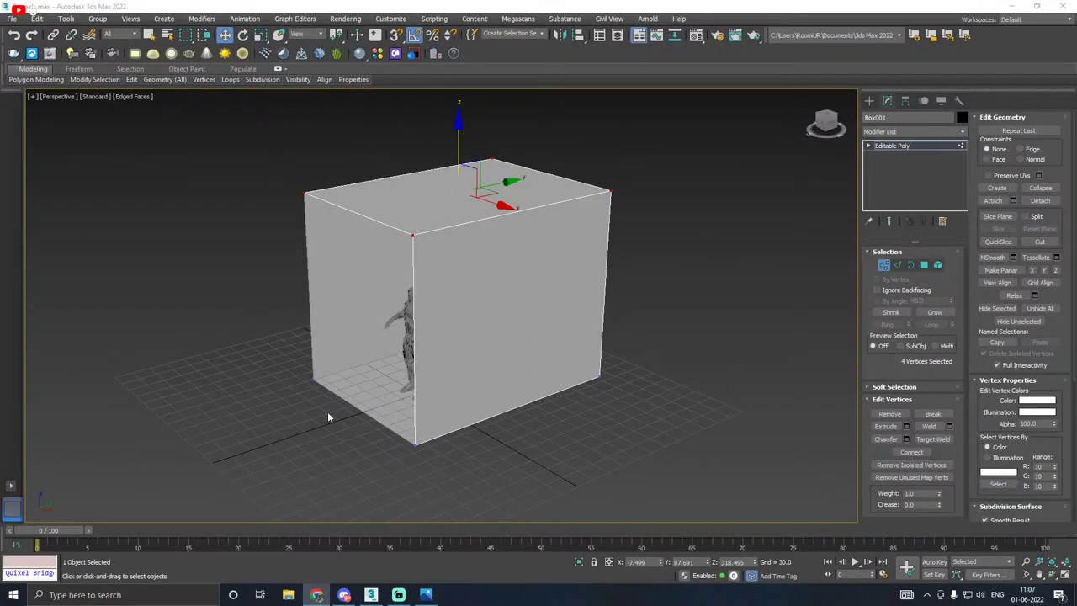
Step: Save a copy of the scene as Tunnelz01.max and save the current scene
alt+middle_drag(491, 403, 564, 411)
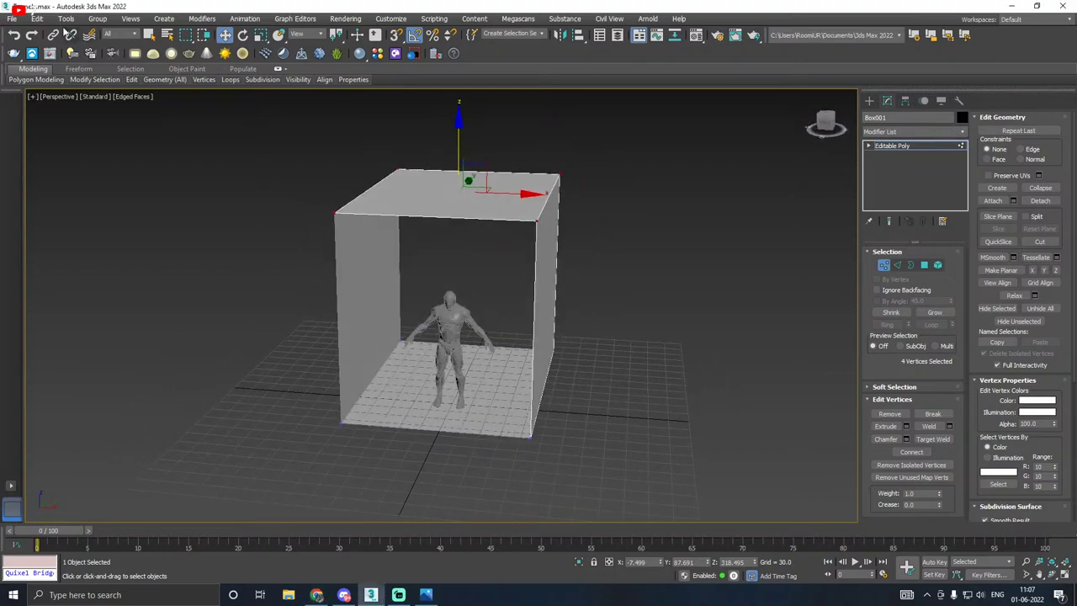
click(12, 18)
click(45, 130)
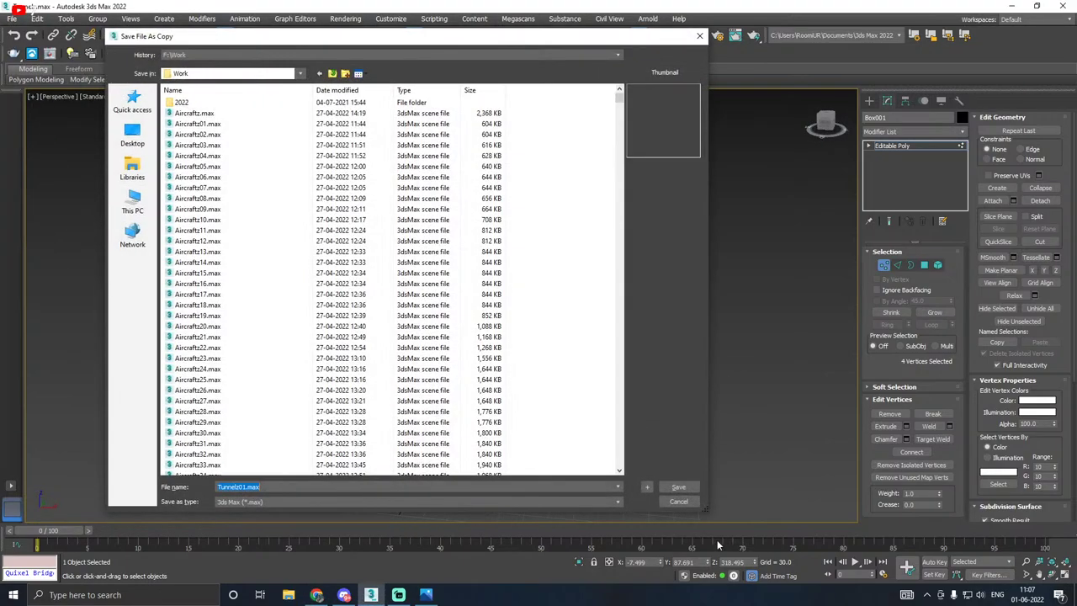
click(679, 487)
click(13, 18)
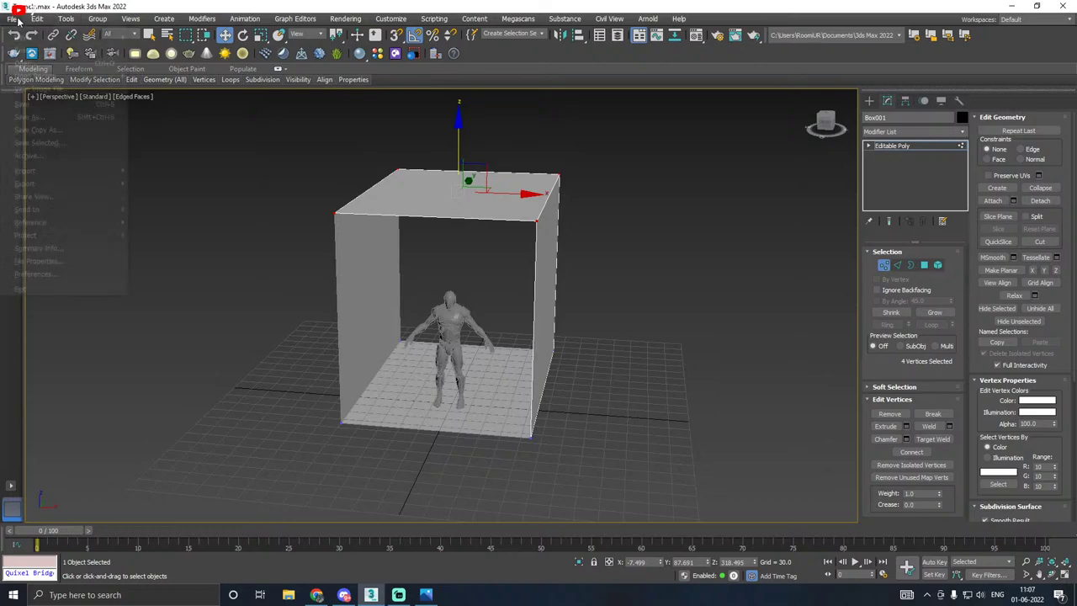
click(29, 104)
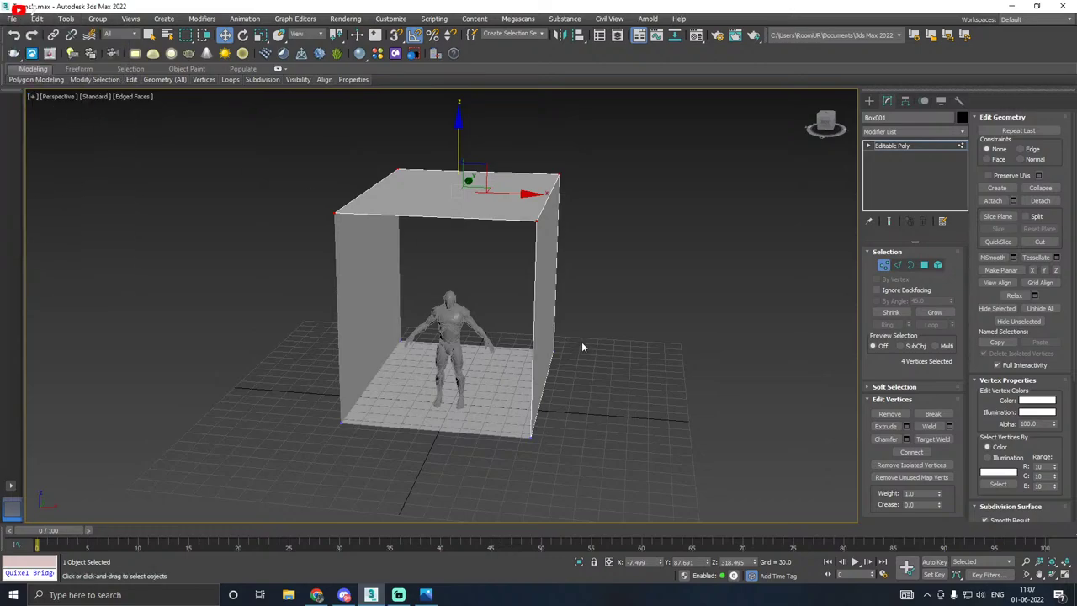
Step: Move the four vertices of the right wall outward along X to about 160.5
alt+middle_drag(582, 347, 590, 370)
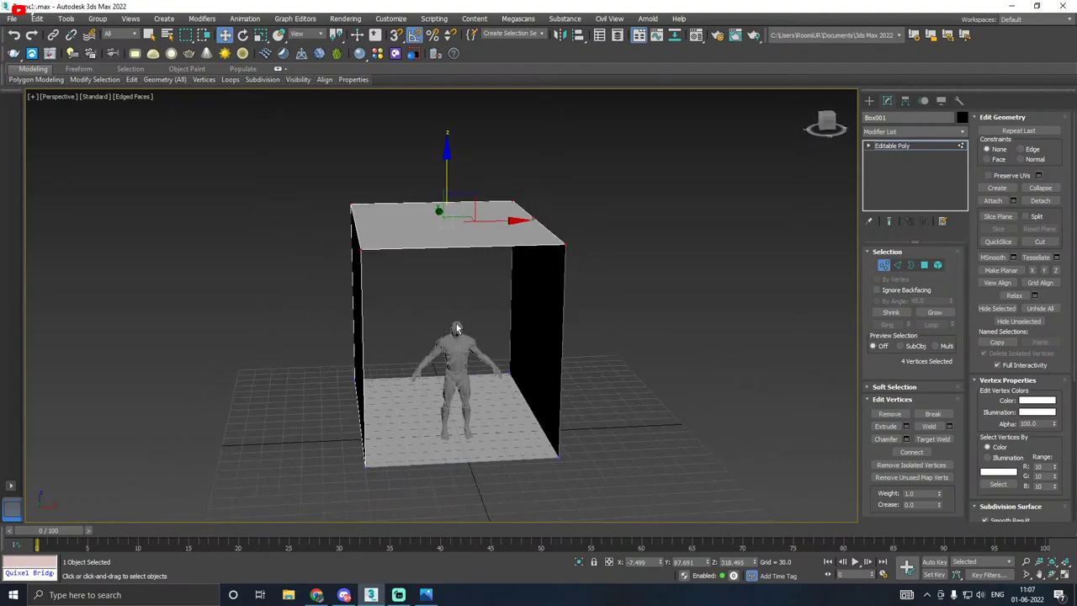
alt+middle_drag(455, 328, 510, 305)
drag(502, 521, 503, 515)
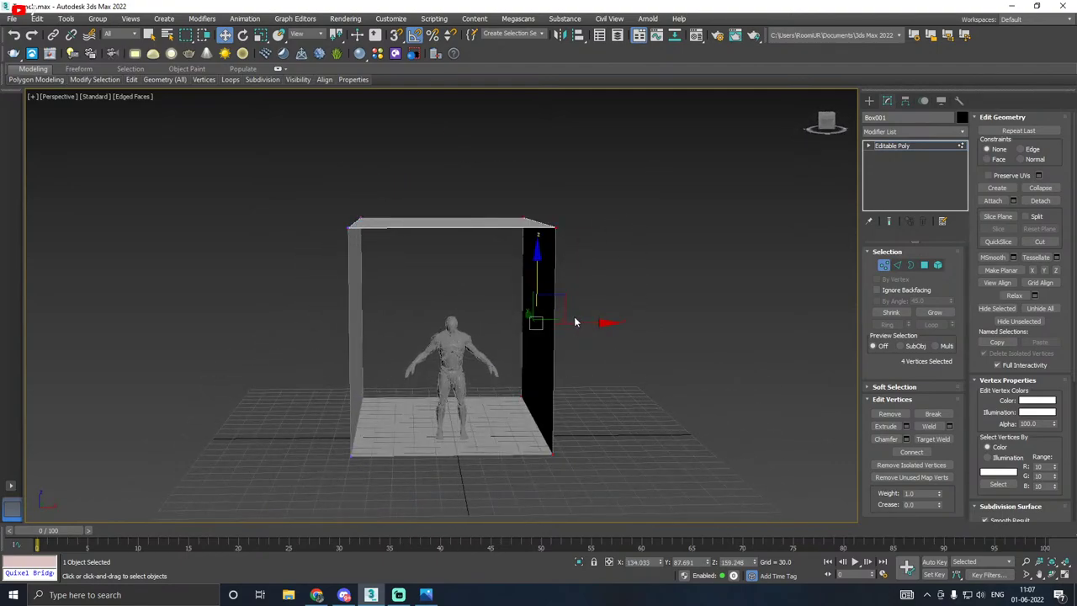
drag(583, 323, 599, 320)
mouse_move(578, 320)
alt+middle_down()
mouse_move(611, 330)
mouse_move(597, 328)
alt+middle_up()
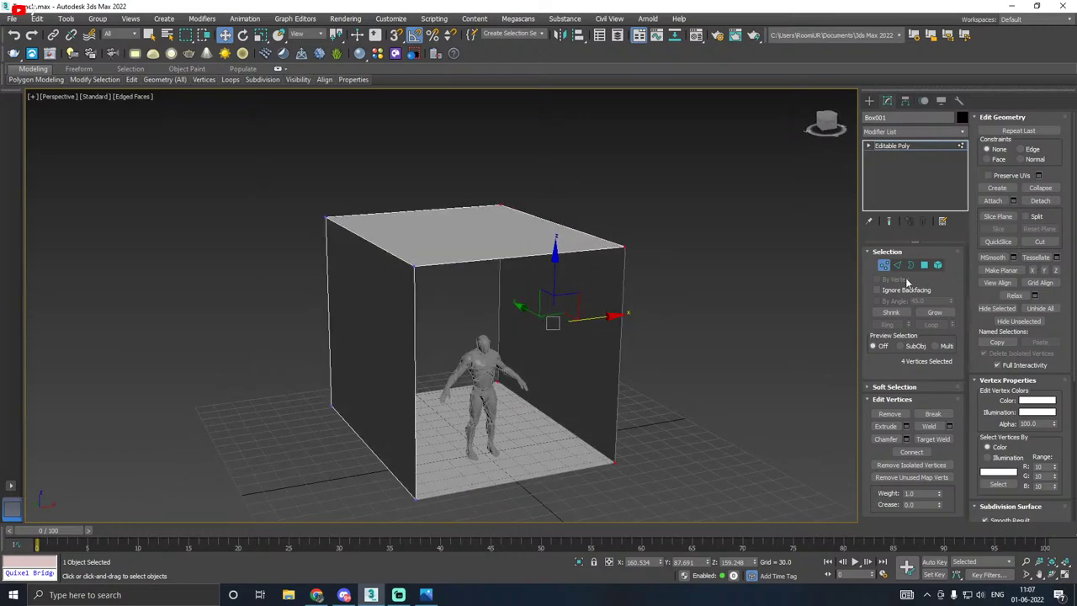
Step: Select the two long upper edges where the passage's ceiling meets its side walls
click(897, 264)
click(376, 243)
ctrl+click(583, 232)
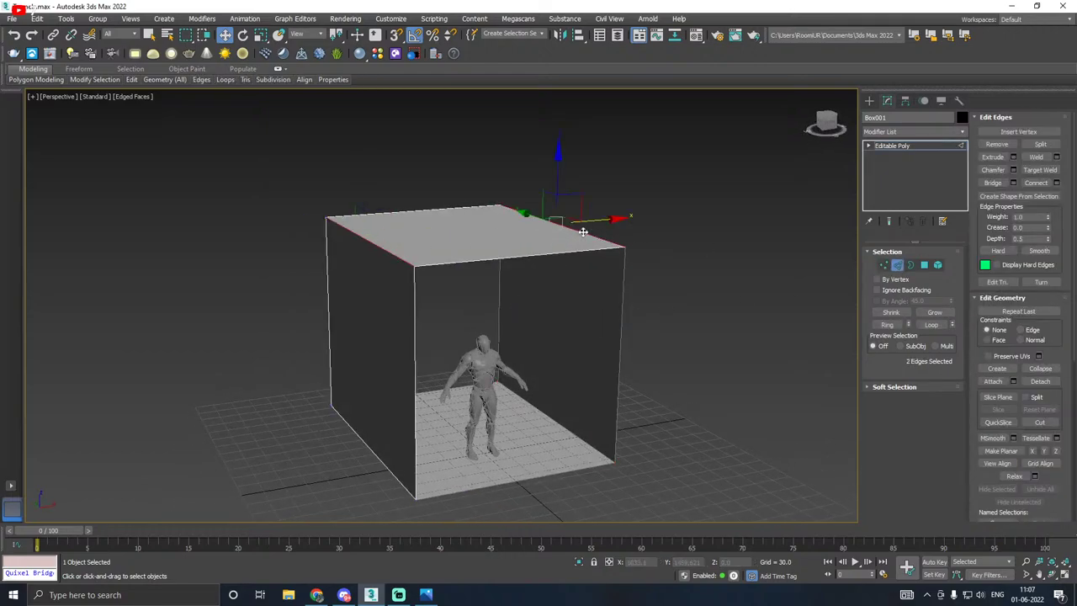
alt+middle_drag(582, 231, 584, 264)
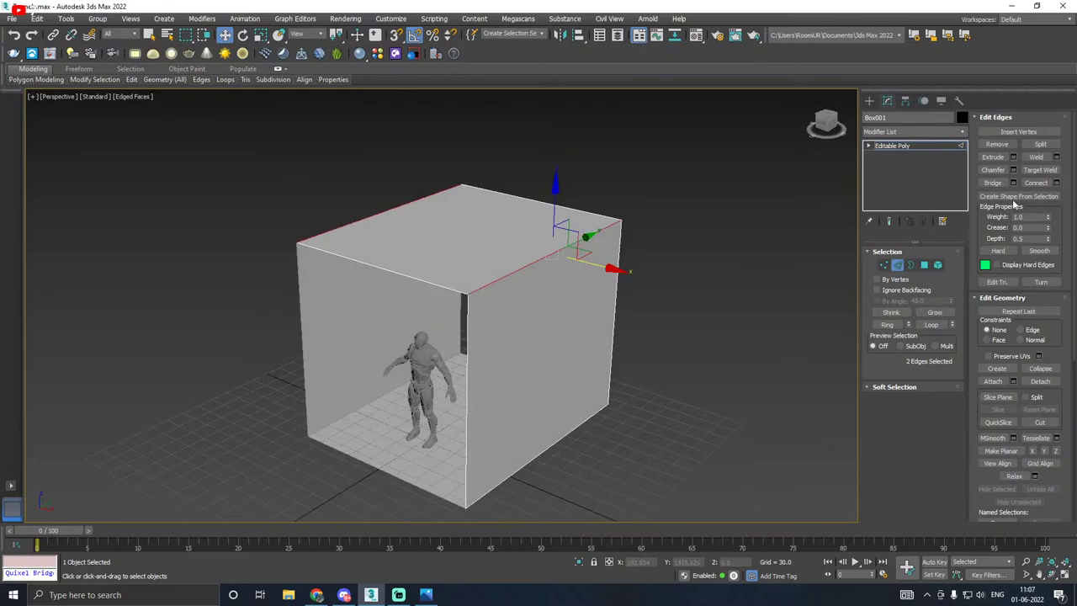
Step: Lengthen the passage by moving the four vertices of its far end outward along Y to about 607.4
alt+middle_drag(712, 240, 643, 233)
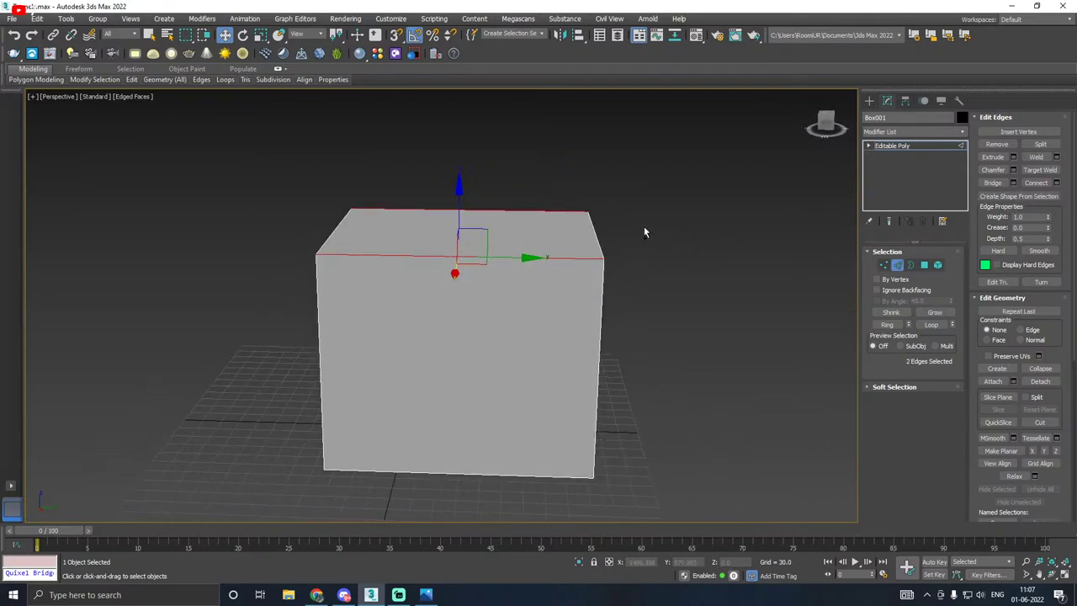
click(884, 265)
drag(788, 576, 788, 576)
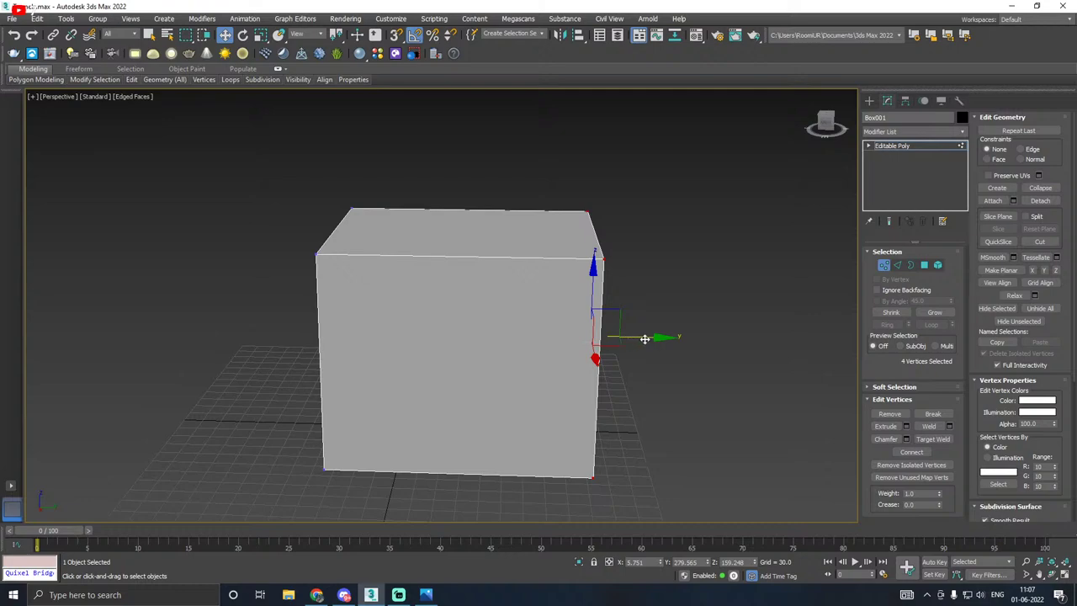
drag(645, 339, 868, 329)
scroll(420, 294, down, 4)
alt+middle_drag(420, 294, 543, 328)
alt+middle_drag(545, 384, 496, 368)
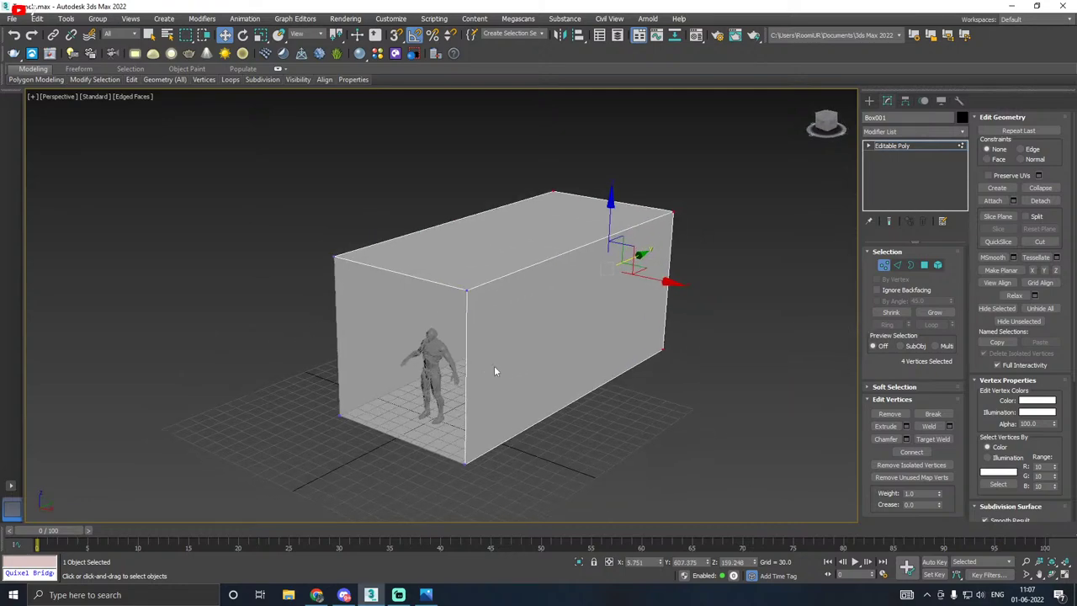
scroll(453, 363, up, 4)
click(897, 265)
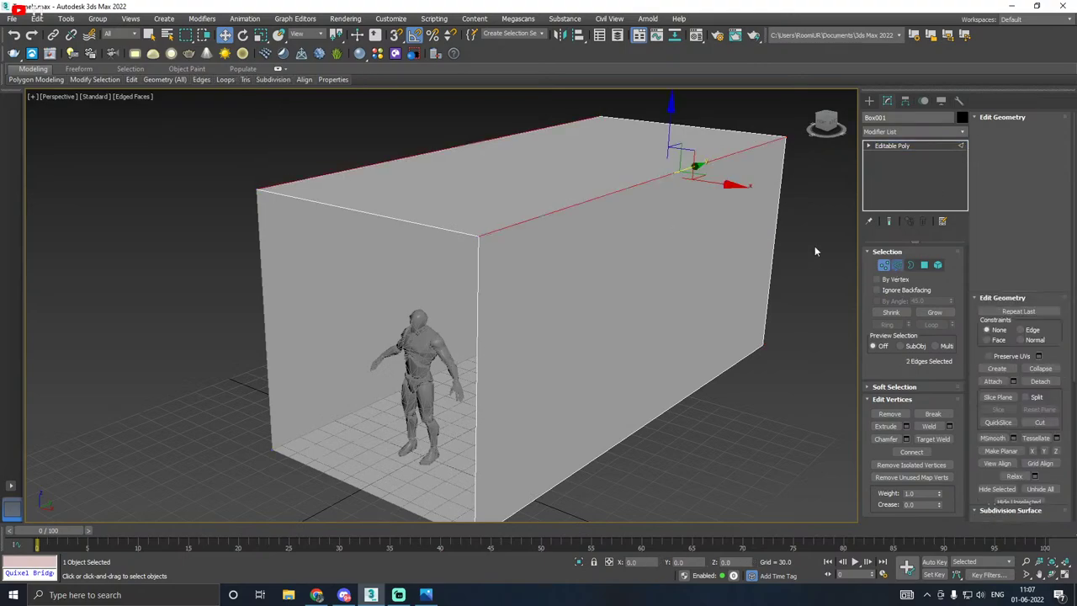
alt+middle_drag(515, 222, 602, 223)
middle_drag(644, 267, 492, 269)
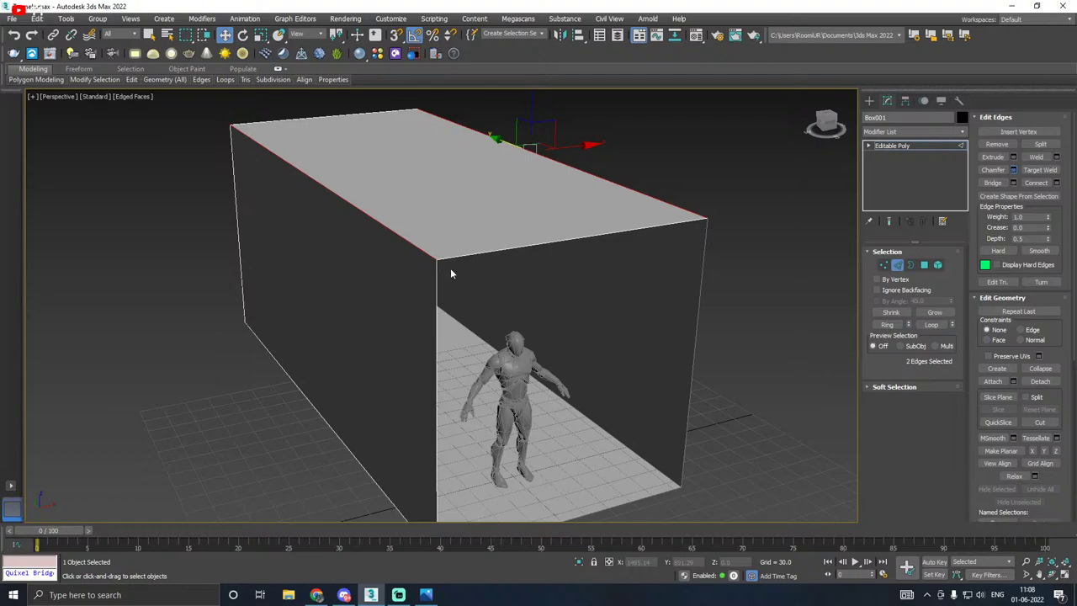
key(ctrl+shift+c)
drag(449, 328, 439, 250)
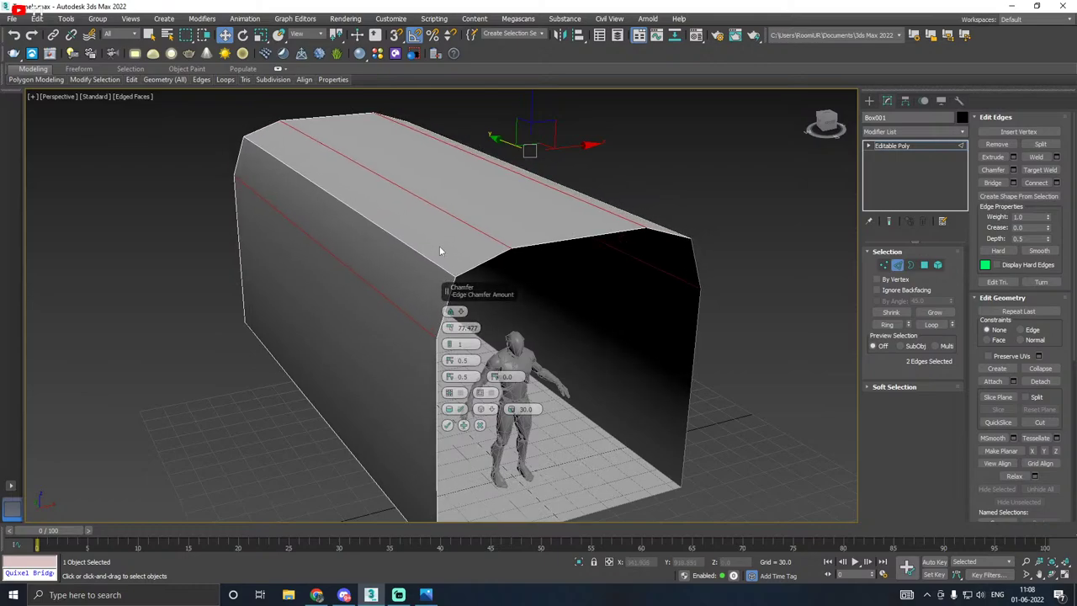
drag(453, 329, 402, 126)
drag(452, 328, 435, 264)
alt+middle_drag(618, 320, 572, 312)
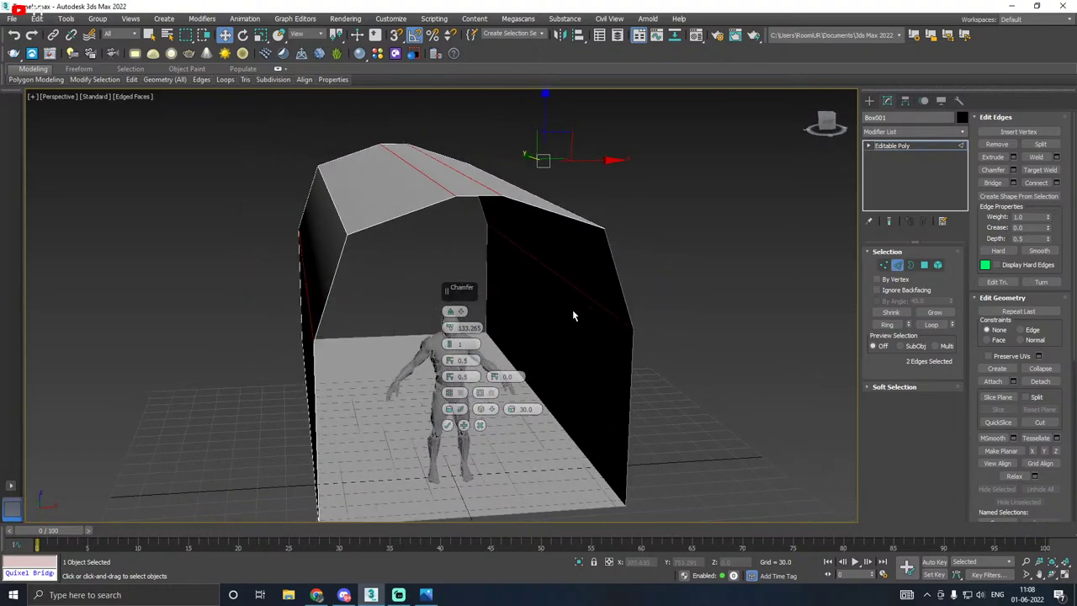
drag(450, 345, 450, 344)
alt+middle_drag(450, 345, 335, 335)
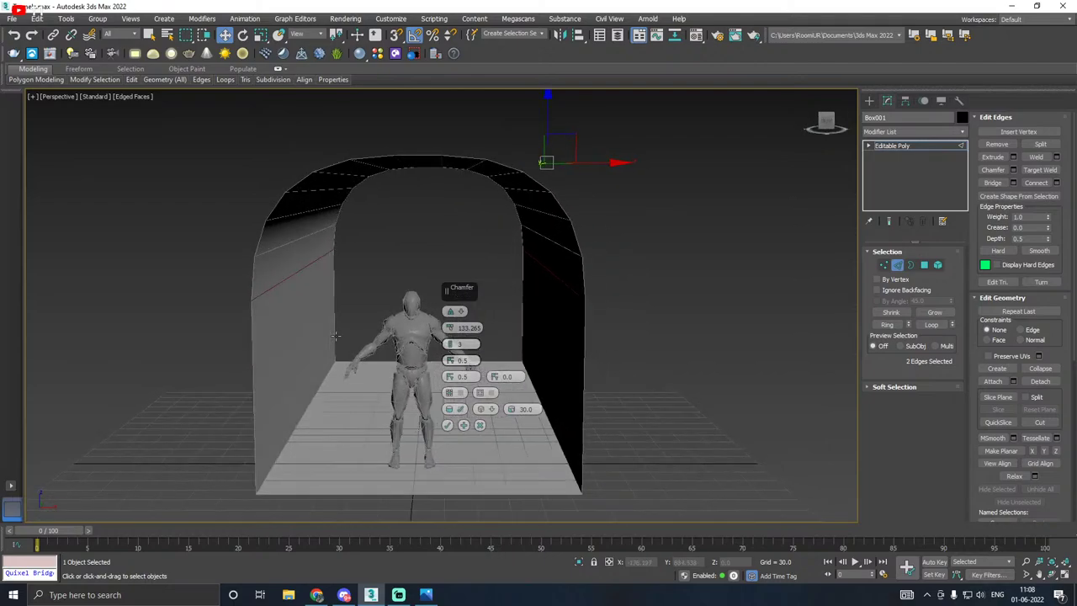
drag(447, 328, 450, 214)
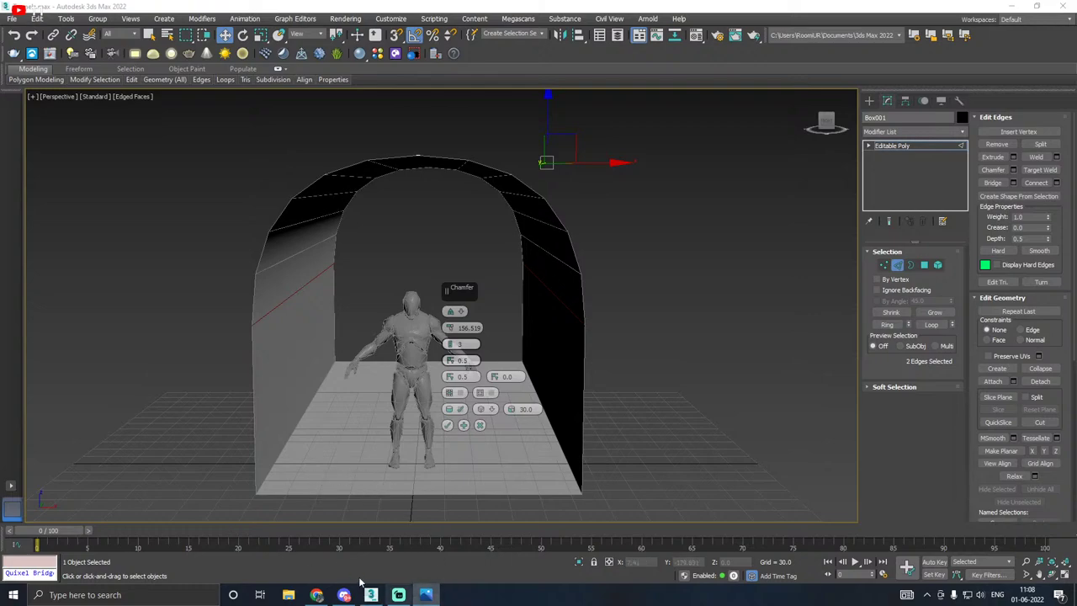
click(318, 590)
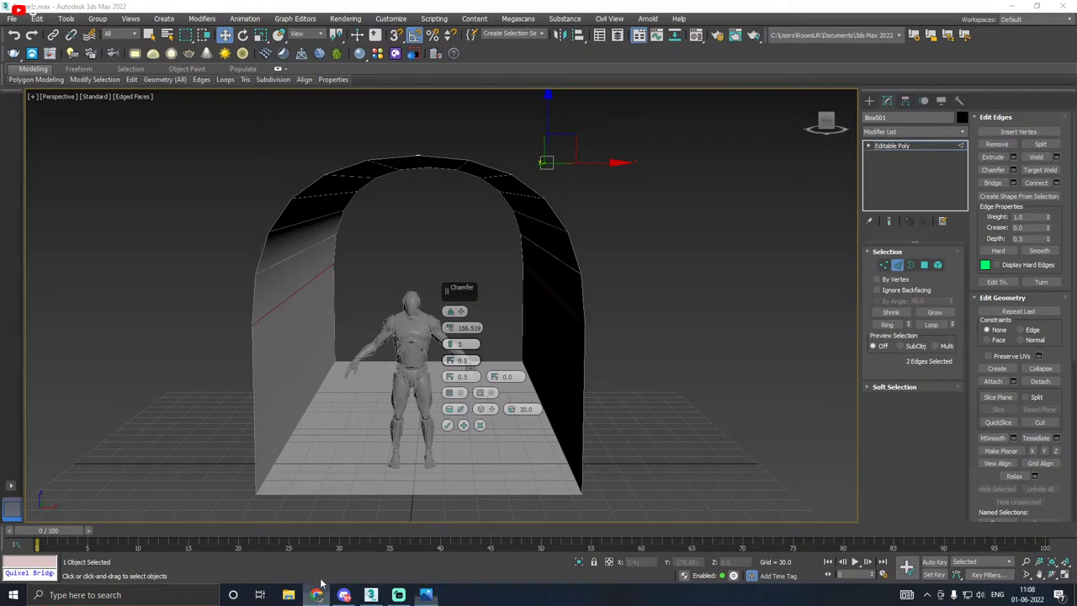
alt+middle_drag(362, 474, 399, 493)
click(480, 426)
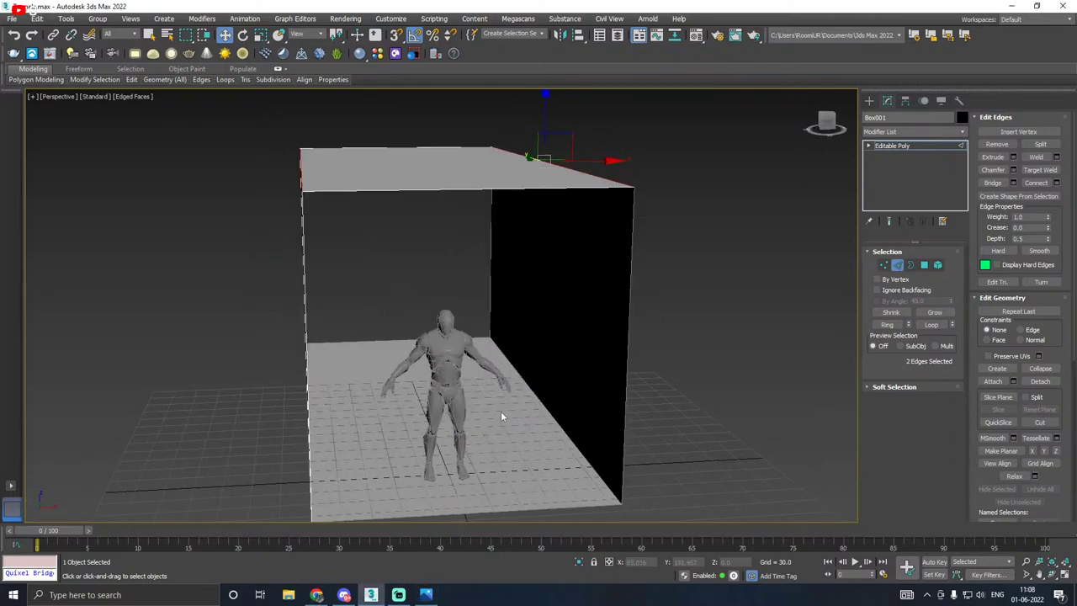
Step: Narrow the ceiling polygon of the passage by scaling it to 90 percent along X
alt+middle_drag(502, 418, 553, 434)
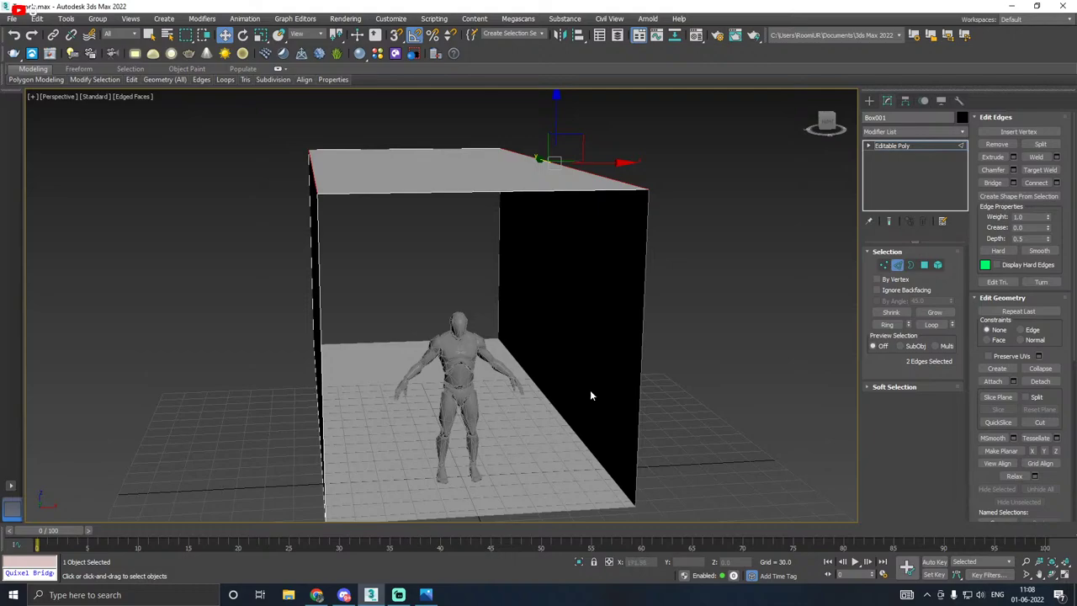
key(r)
click(924, 265)
click(435, 181)
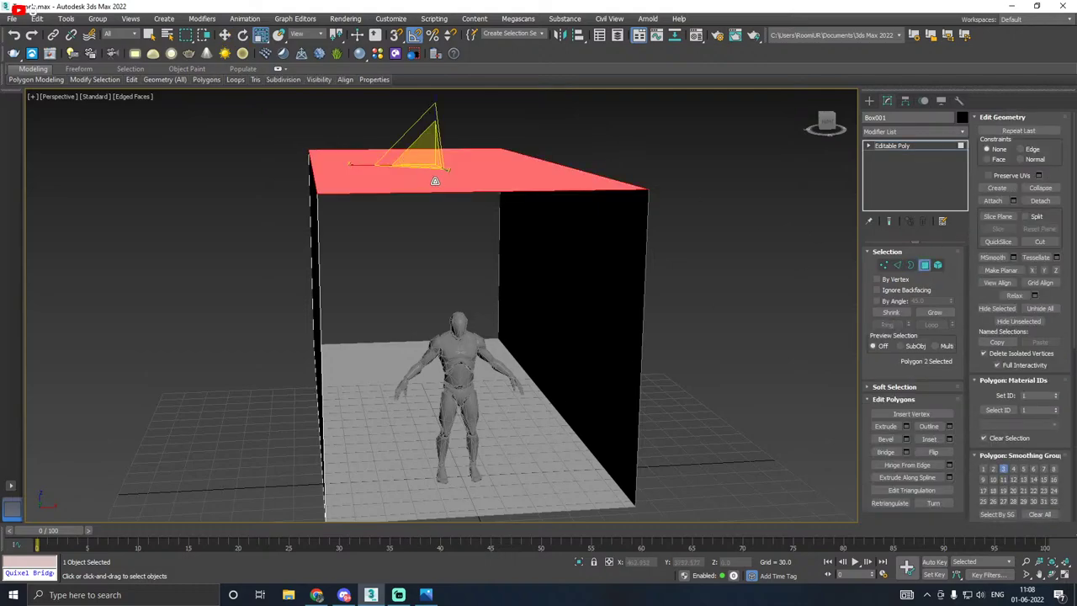
alt+middle_drag(435, 181, 335, 181)
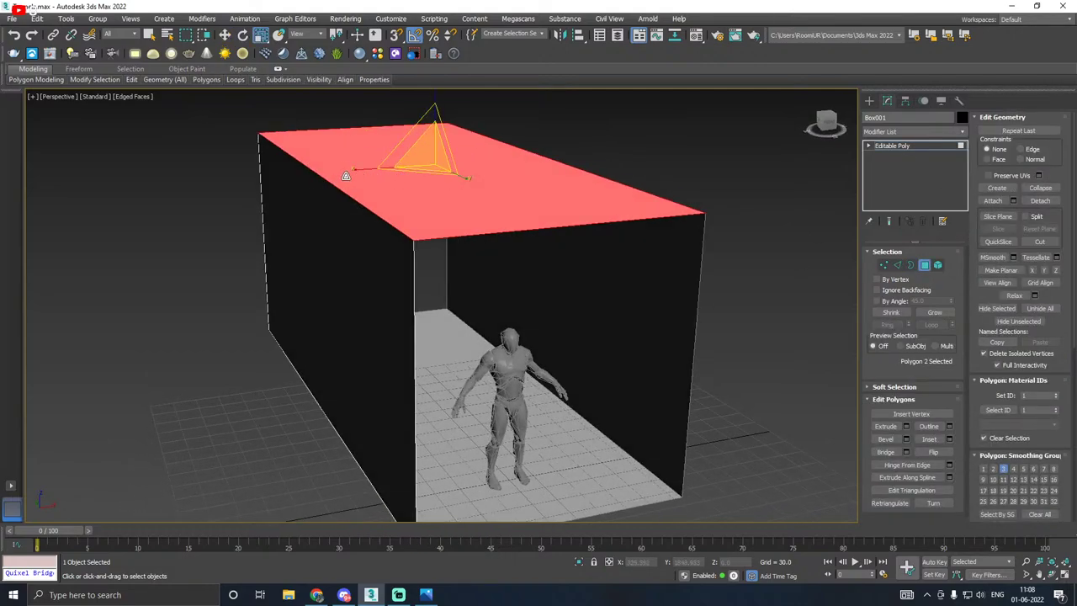
drag(356, 171, 360, 170)
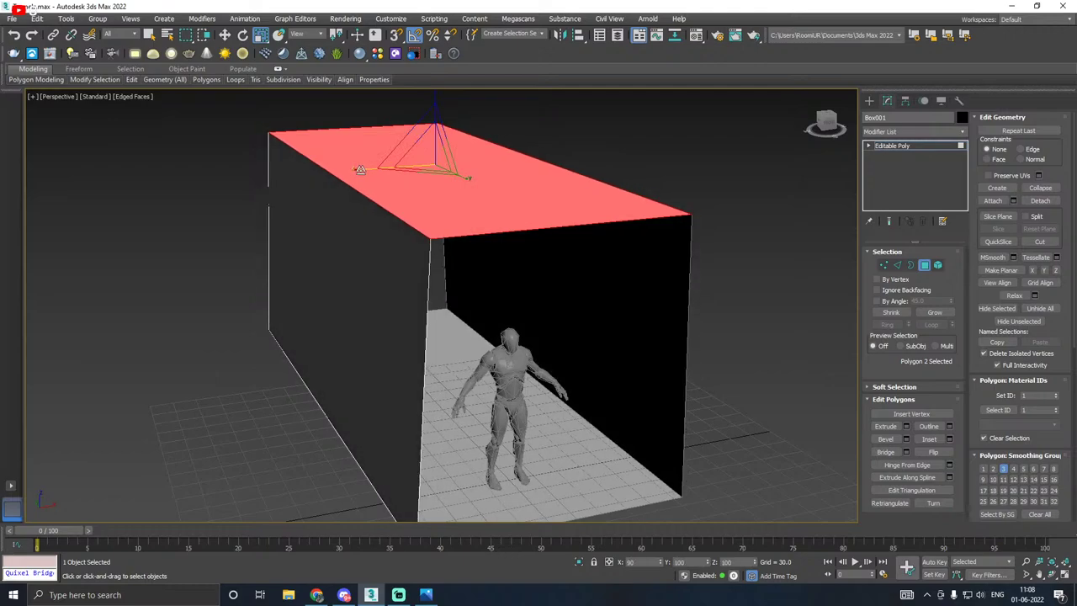
key(w)
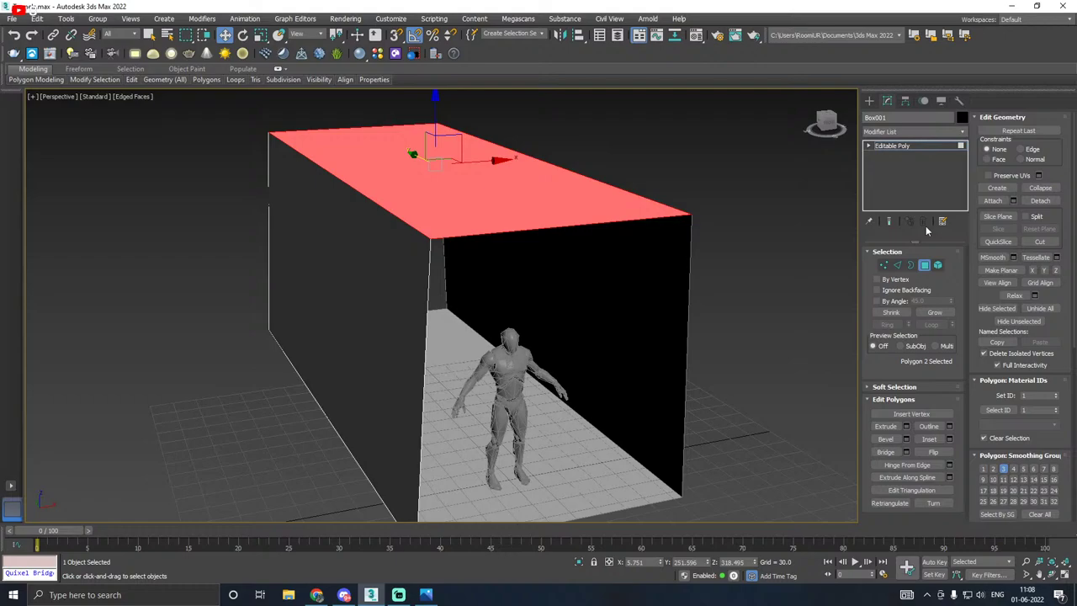
Step: Chamfer the two long ceiling edges by about 169.04 with 3 segments to form an arched vault
click(897, 266)
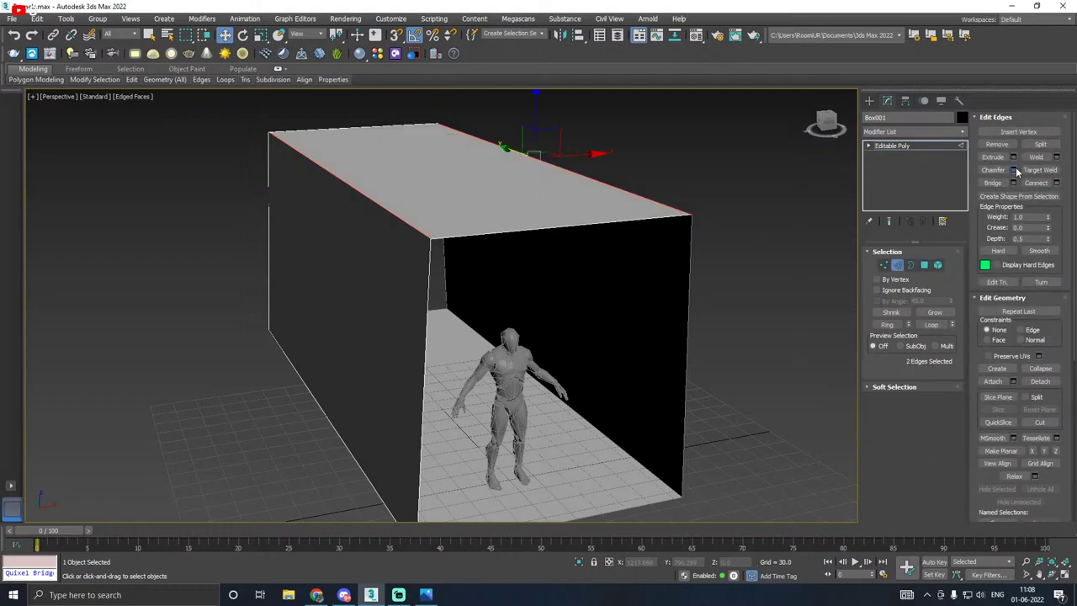
click(1014, 170)
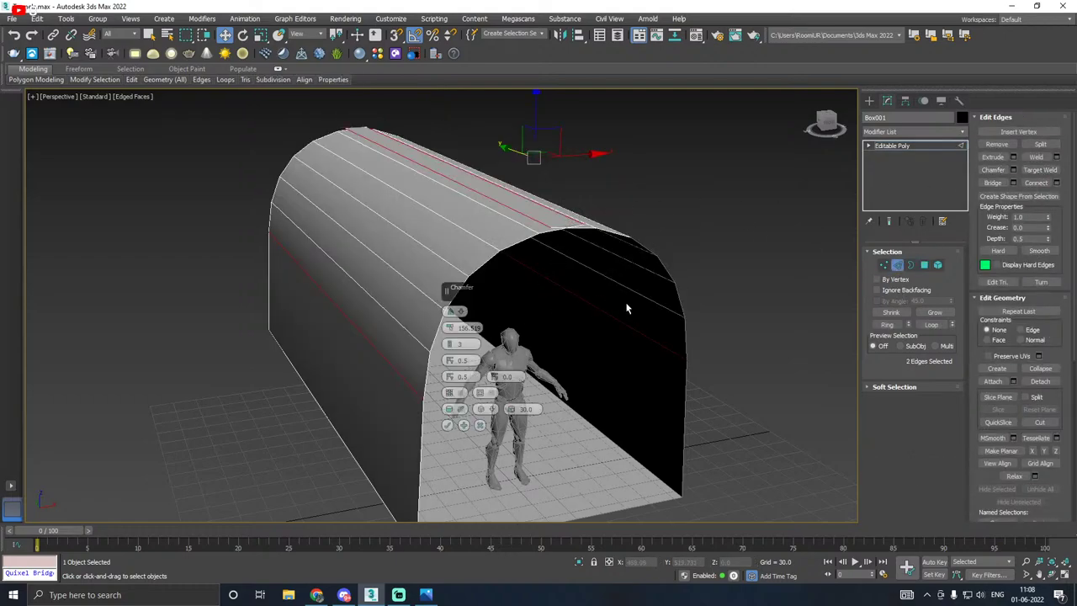
alt+middle_drag(626, 308, 609, 295)
drag(450, 329, 416, 297)
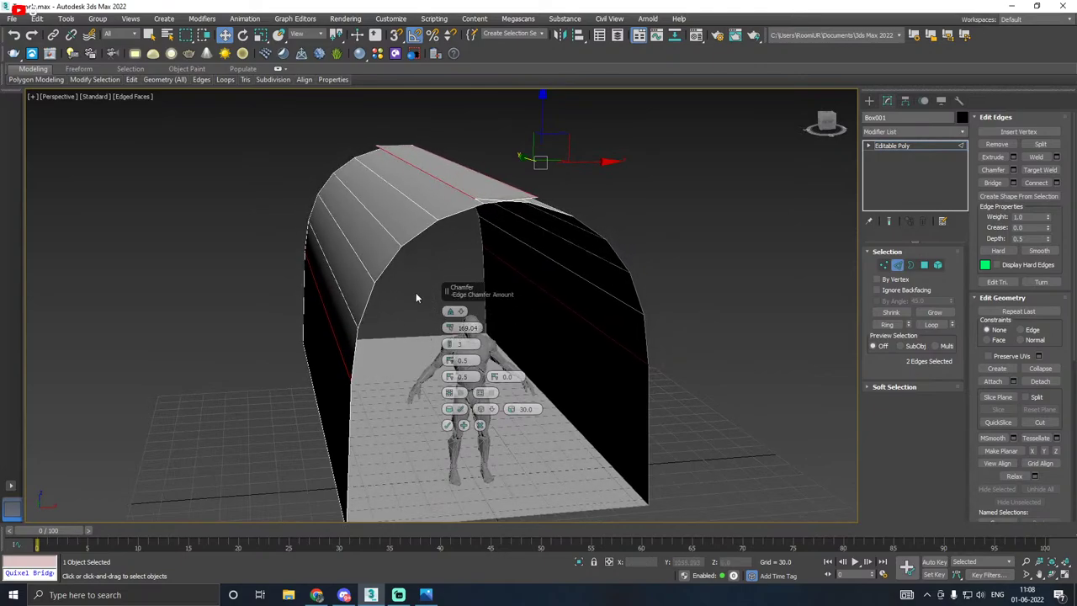
click(447, 425)
Step: Remove the two overlapping long edges along the crown of the vault
alt+middle_drag(447, 425, 444, 251)
click(437, 253)
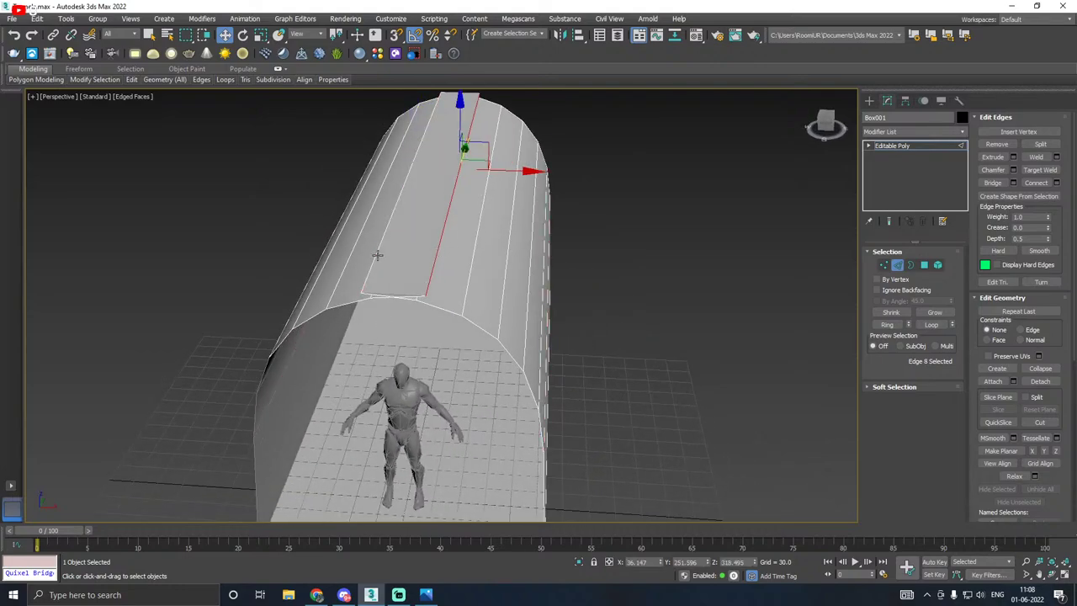
ctrl+click(378, 255)
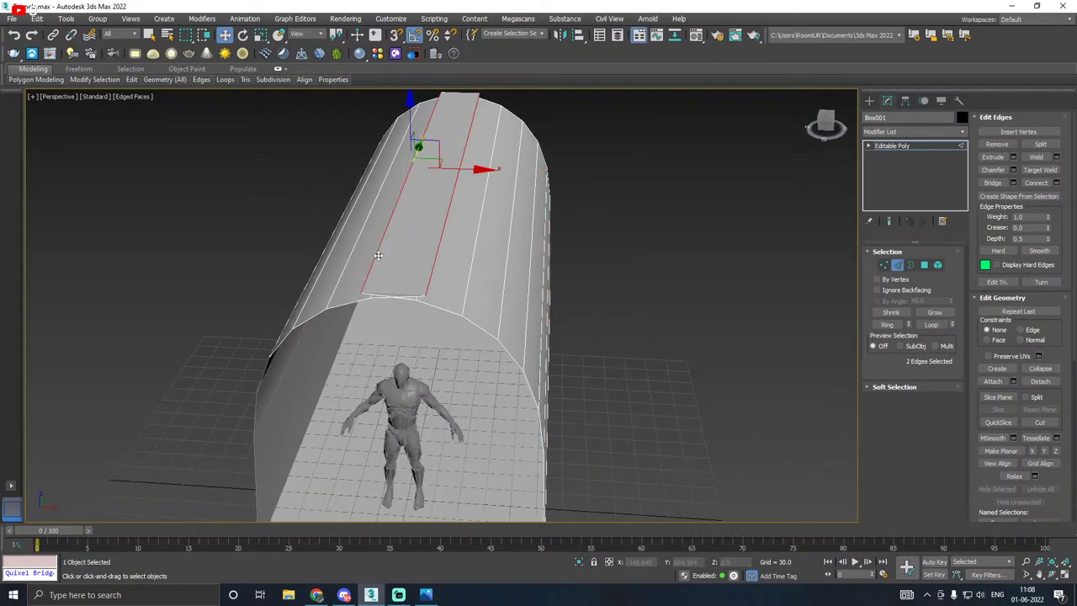
key(ctrl+d)
click(385, 266)
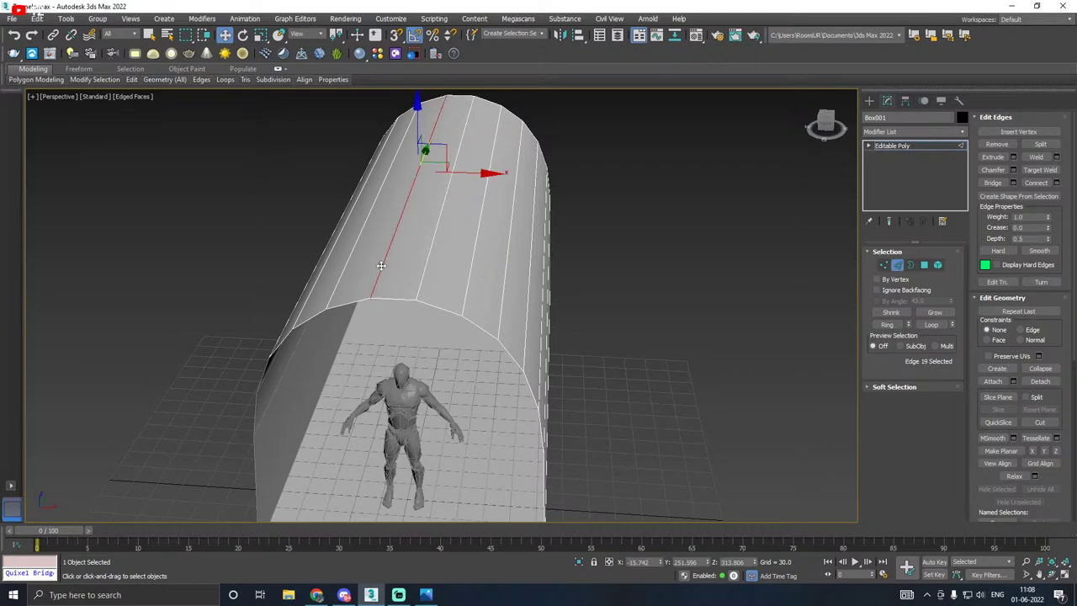
Step: Raise all the vertices of the arched vault by about 52.6 along Z
alt+middle_drag(384, 265, 459, 287)
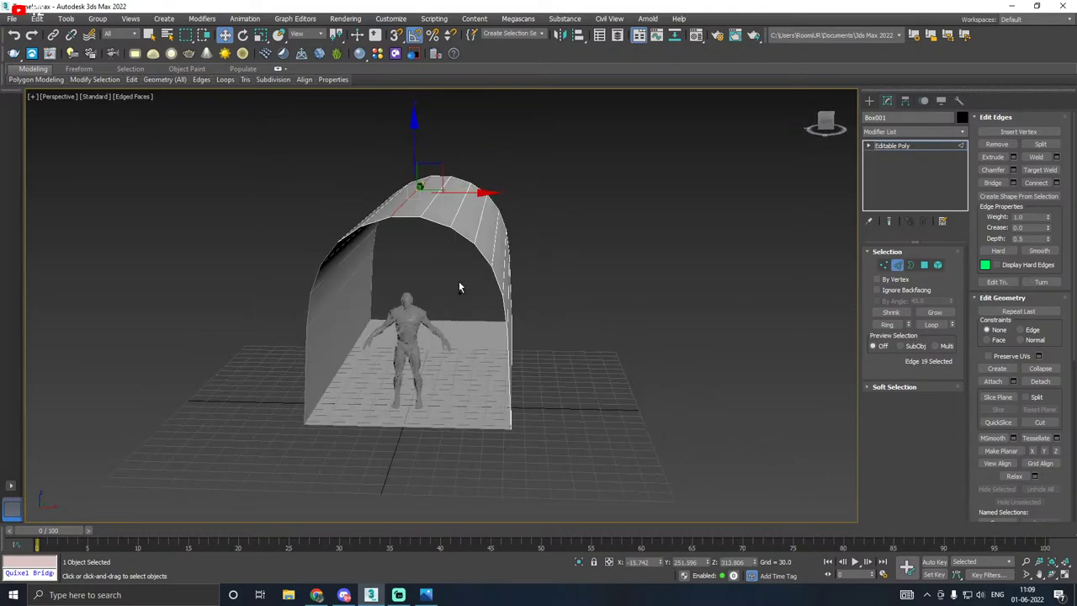
alt+middle_drag(517, 265, 243, 224)
click(885, 266)
drag(622, 346, 628, 354)
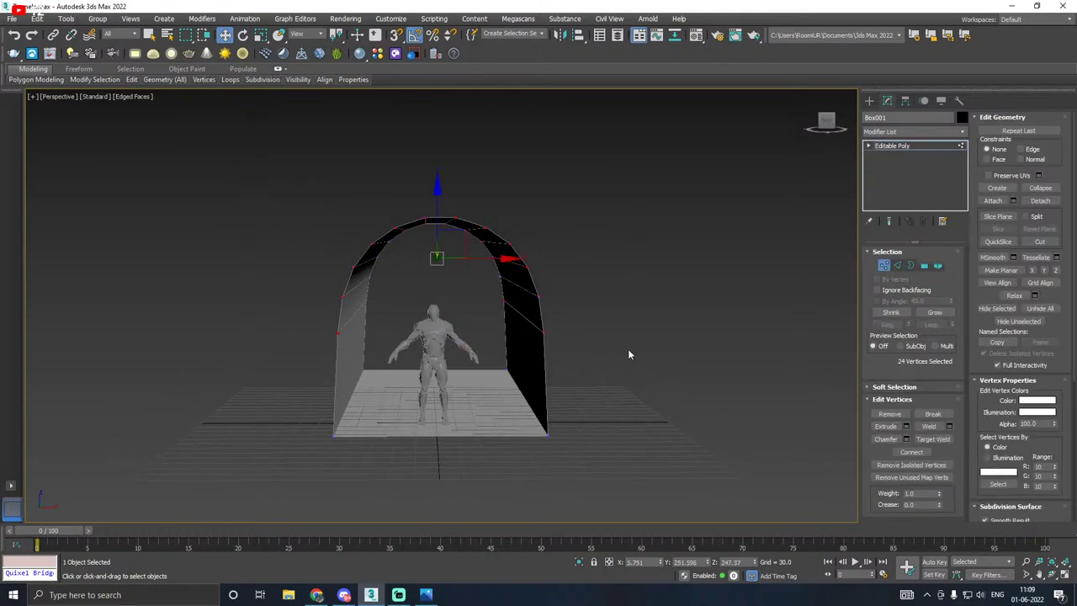
drag(437, 217, 433, 187)
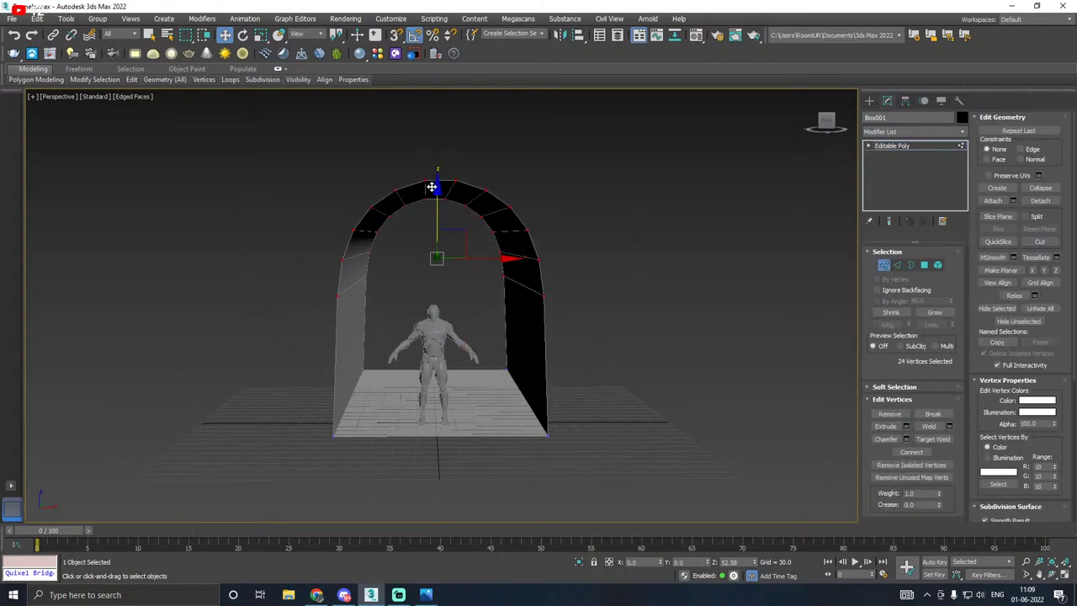
alt+middle_drag(430, 187, 502, 240)
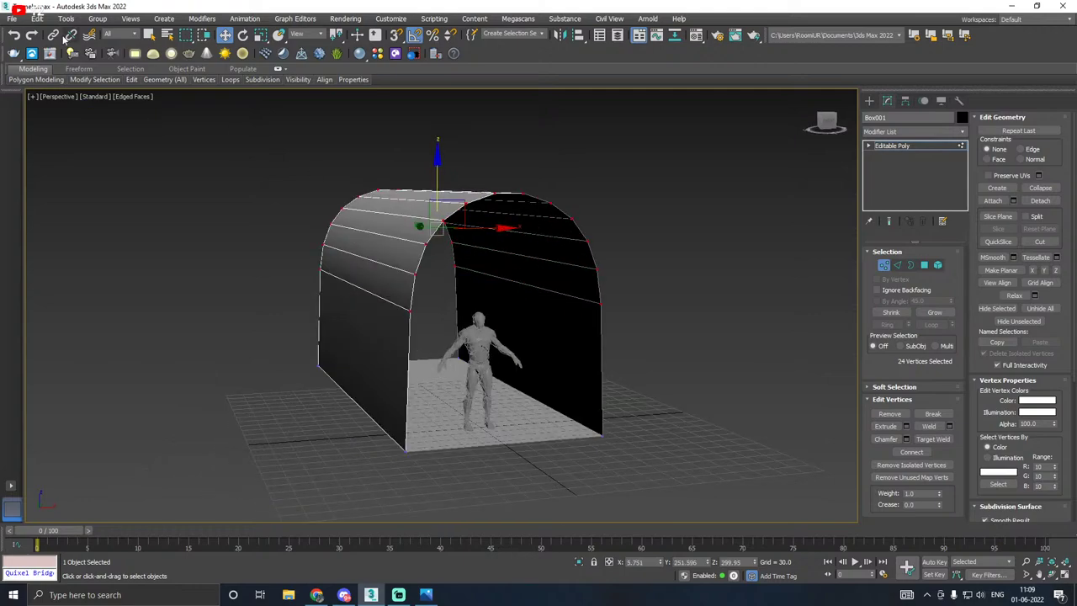
Step: Save the current scene and inspect the raised tunnel from the front
click(8, 18)
click(39, 103)
alt+middle_drag(354, 261, 338, 331)
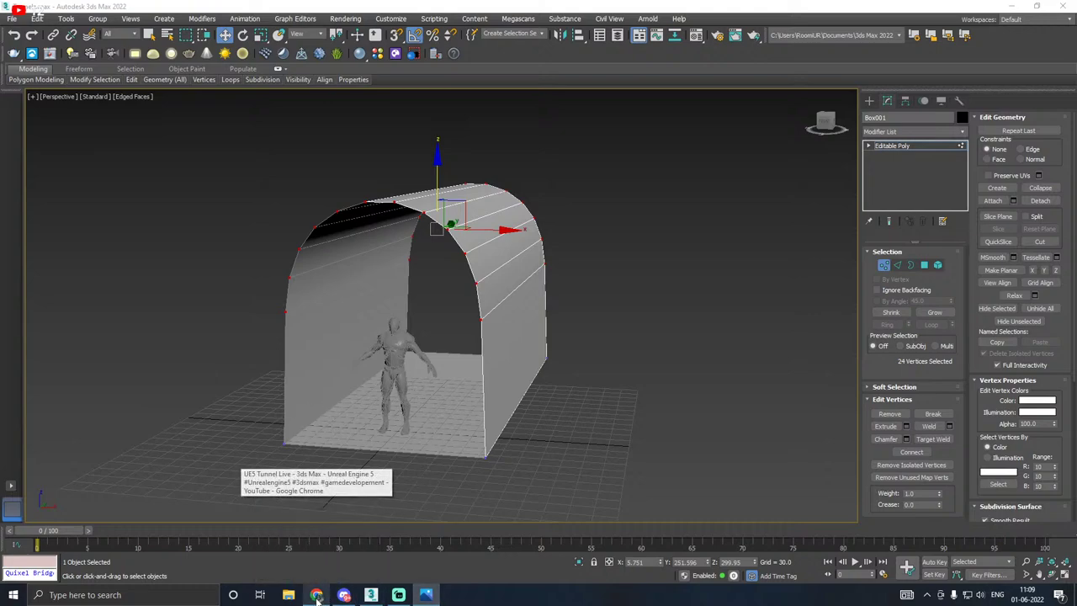
Step: Select the two long floor edges of the tunnel and open the chamfer settings for them
click(898, 264)
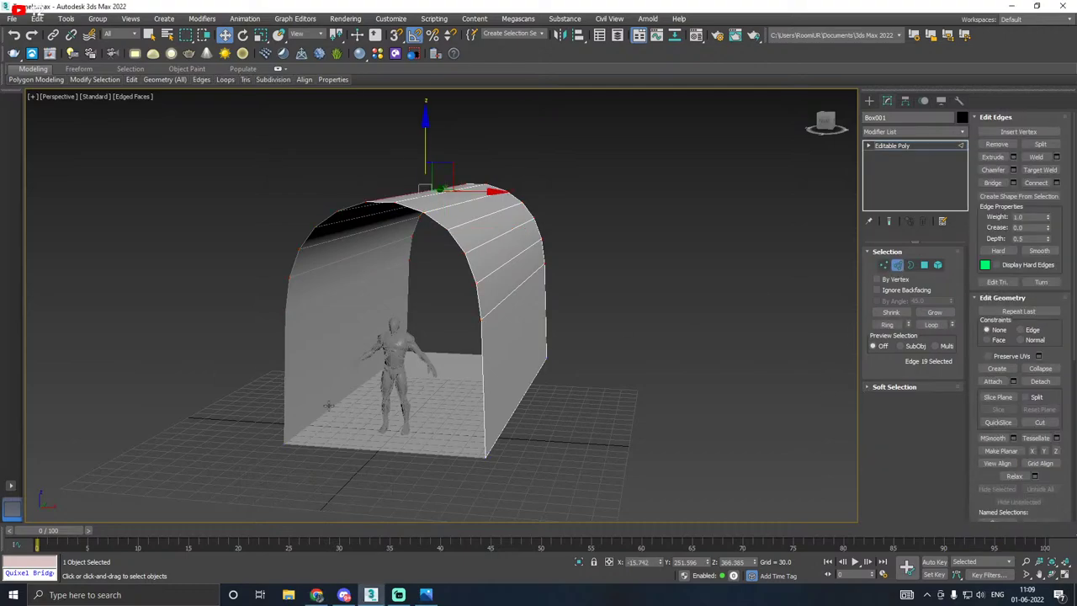
click(358, 413)
alt+middle_drag(362, 410, 465, 414)
ctrl+click(552, 399)
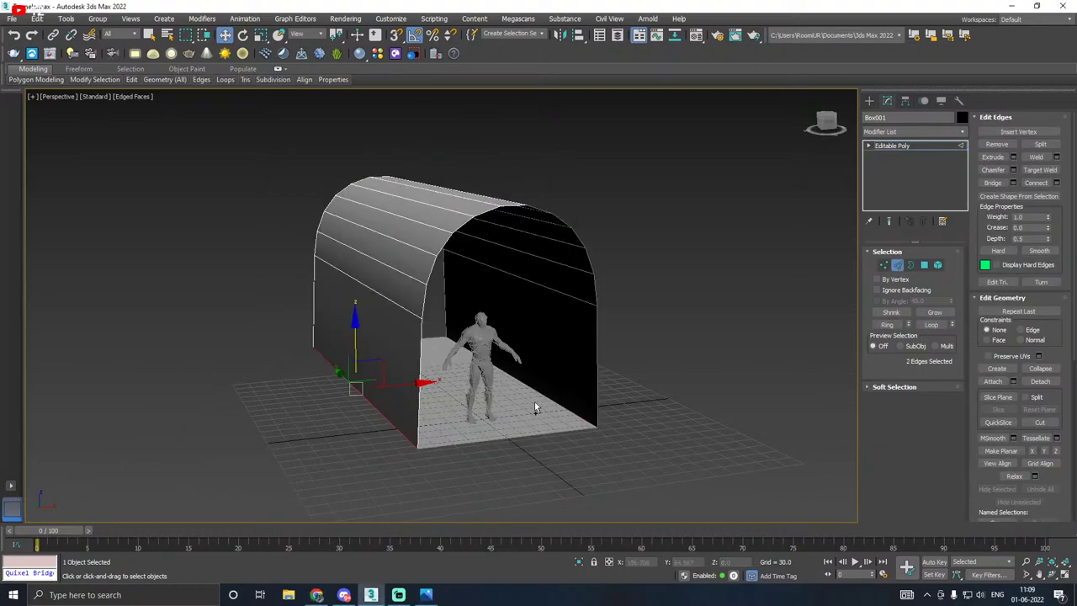
alt+middle_drag(535, 401, 461, 407)
scroll(329, 404, up, 5)
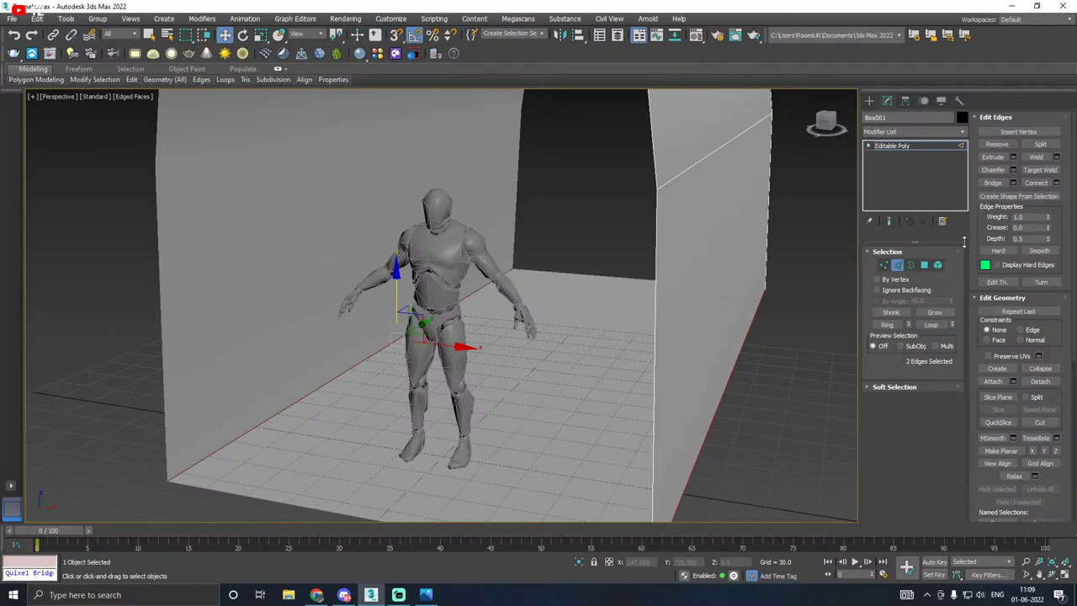
click(1014, 170)
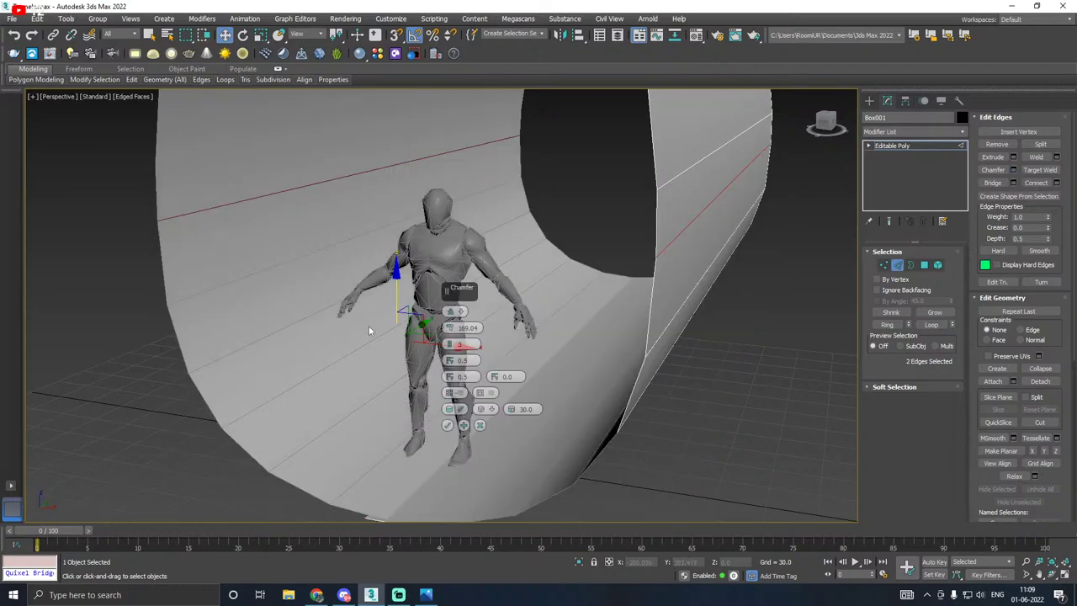
Step: Chamfer the two long floor edges by about 29.29 with 2 segments
drag(450, 330, 485, 524)
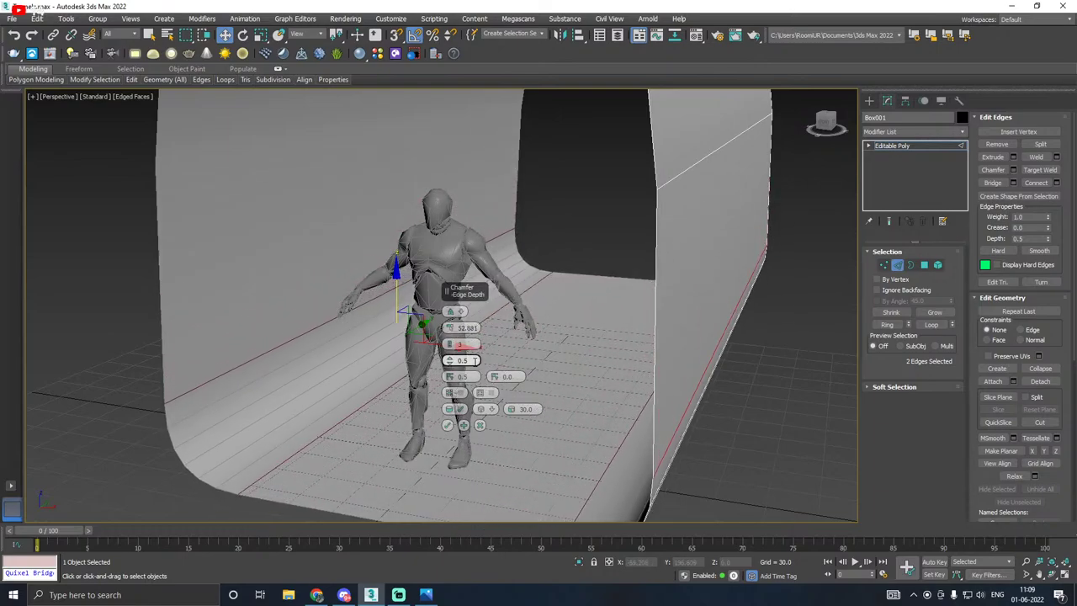
drag(462, 365, 462, 379)
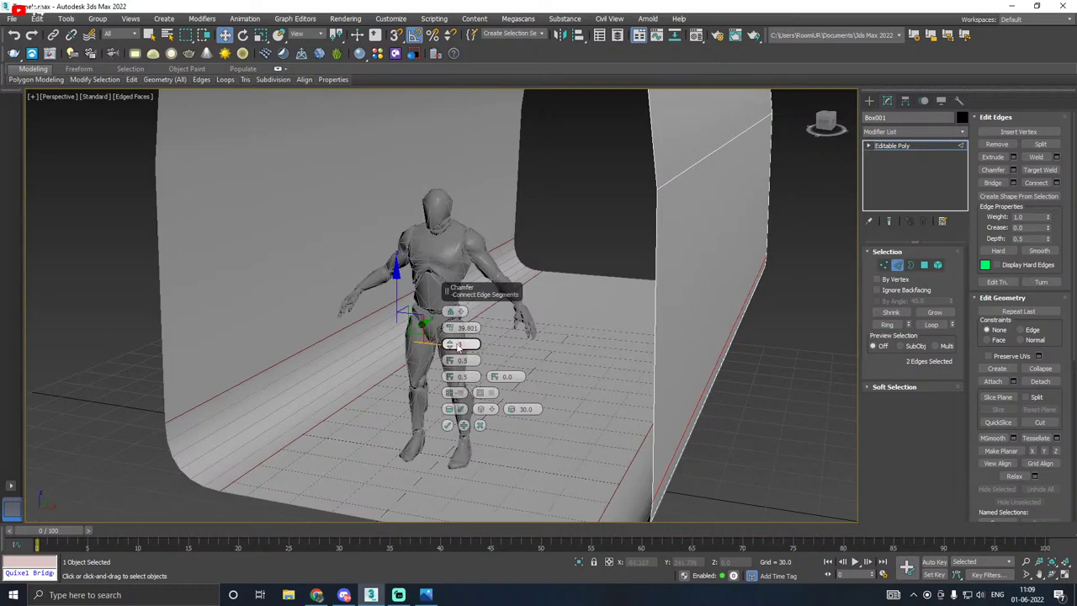
click(451, 349)
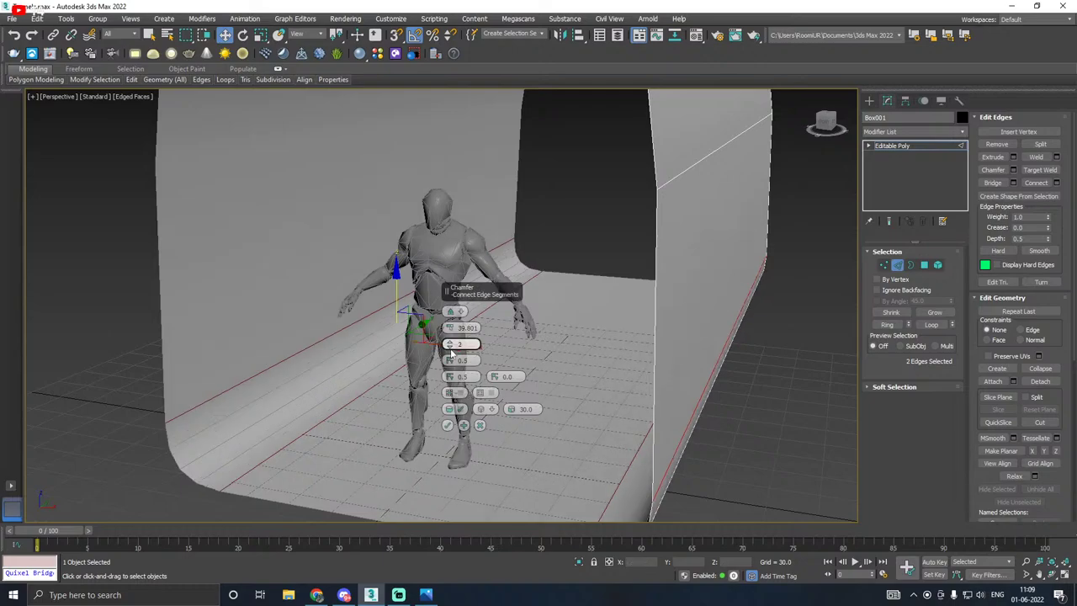
drag(451, 354, 453, 346)
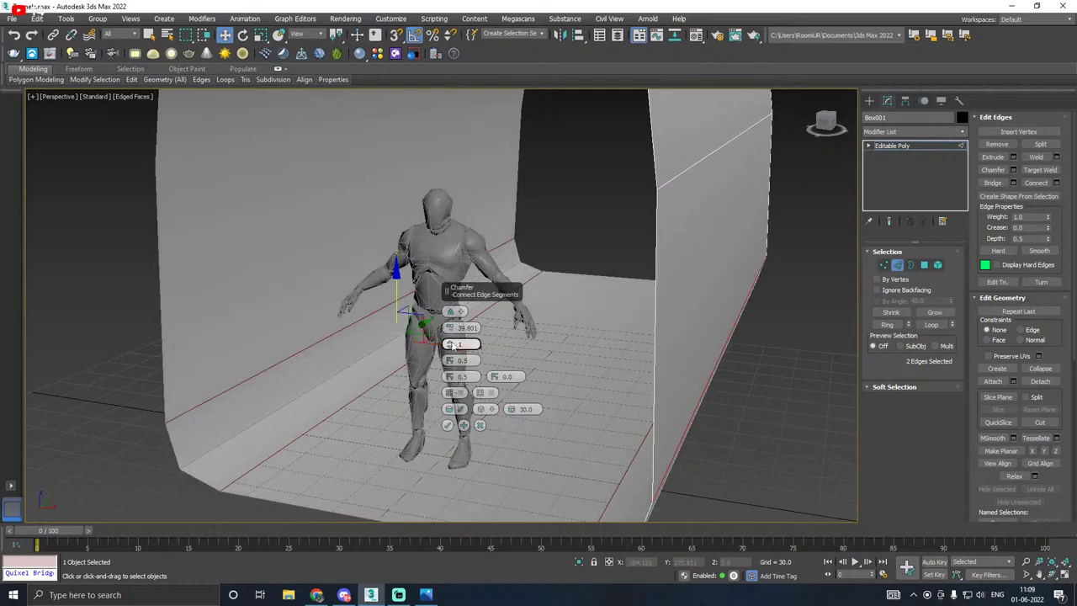
click(452, 343)
drag(452, 328, 463, 378)
scroll(278, 392, down, 3)
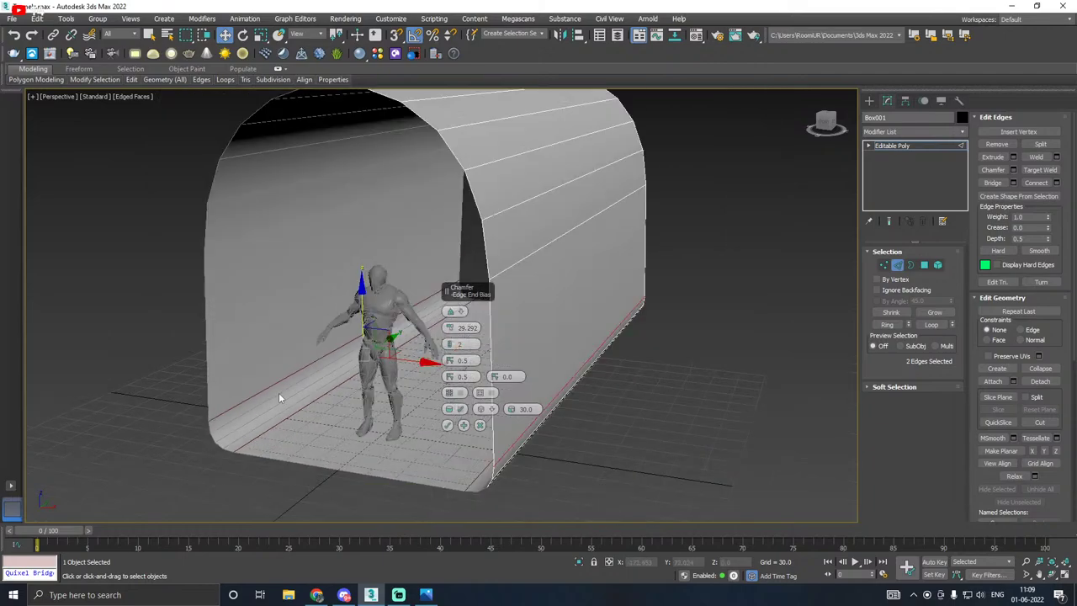
alt+middle_drag(279, 392, 309, 395)
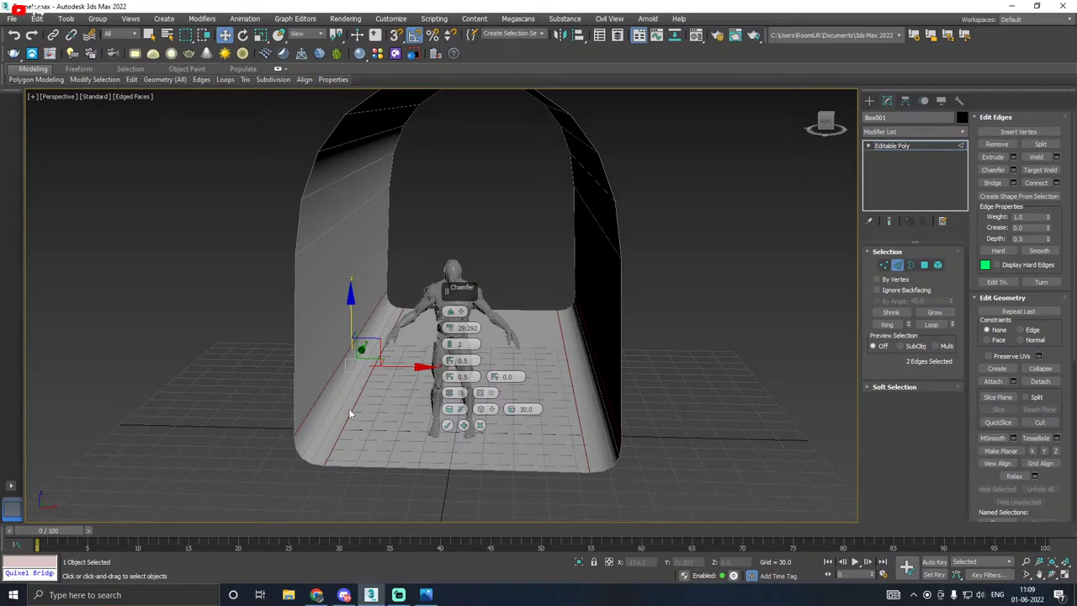
scroll(340, 400, up, 3)
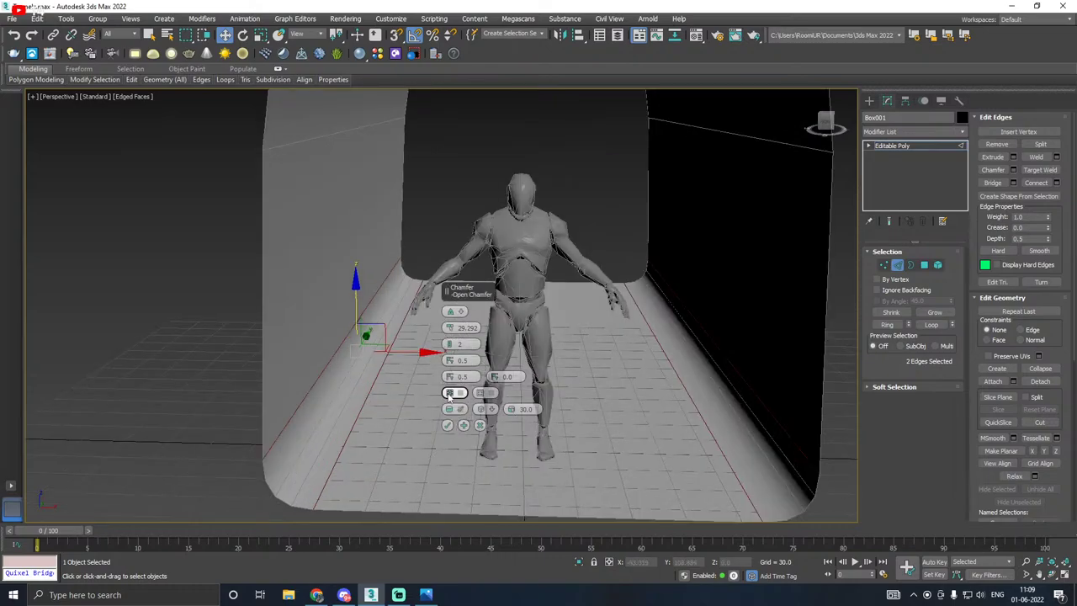
click(448, 427)
Step: Connect the front and back edges of the floor with 3 lengthwise segments
scroll(385, 417, down, 3)
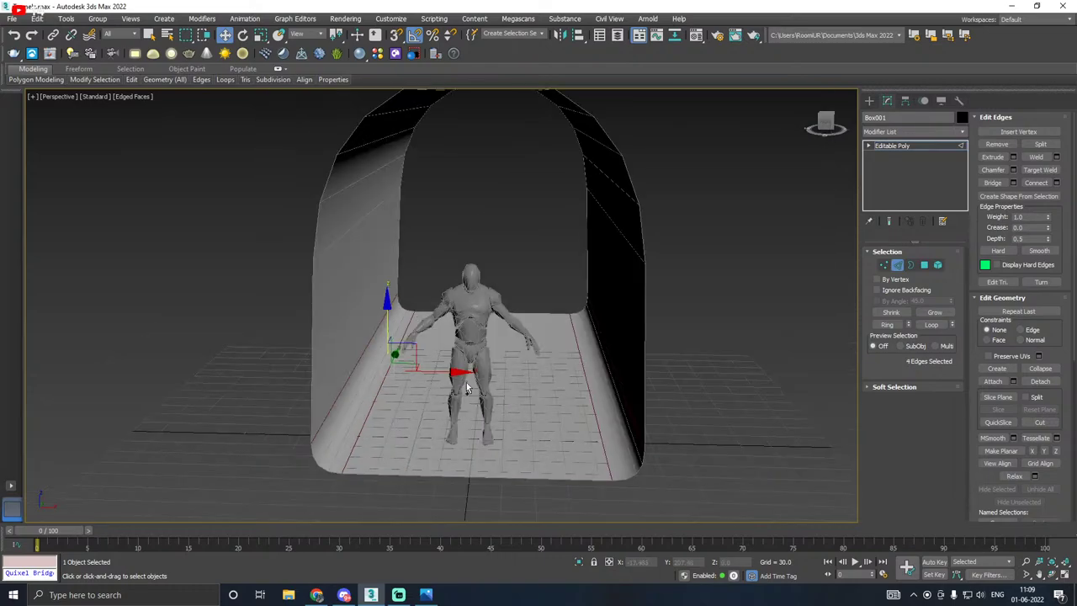
alt+middle_drag(469, 389, 502, 365)
scroll(476, 398, up, 3)
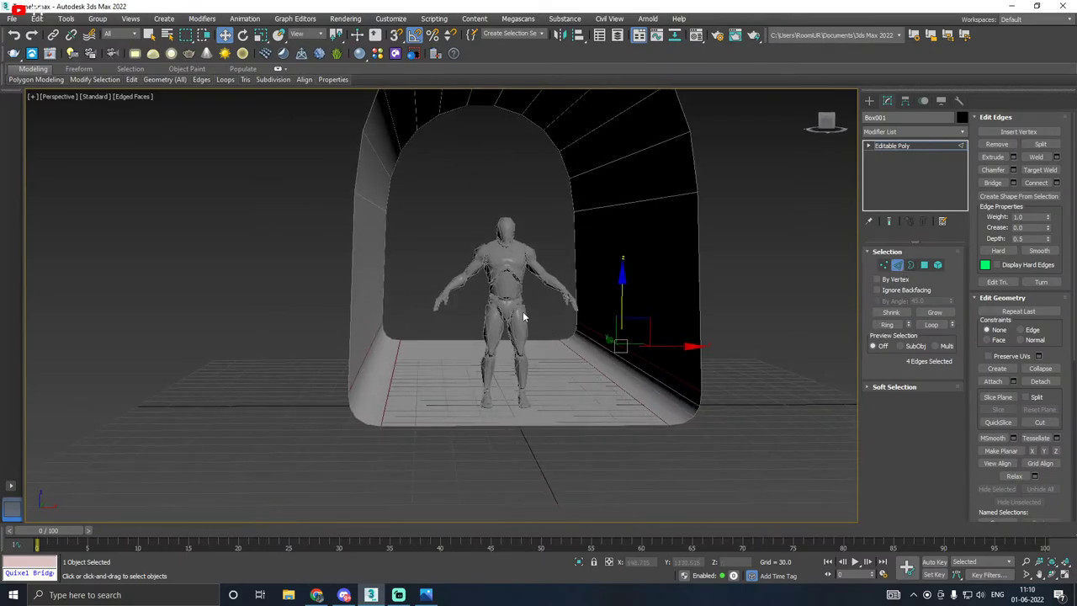
drag(461, 537, 454, 537)
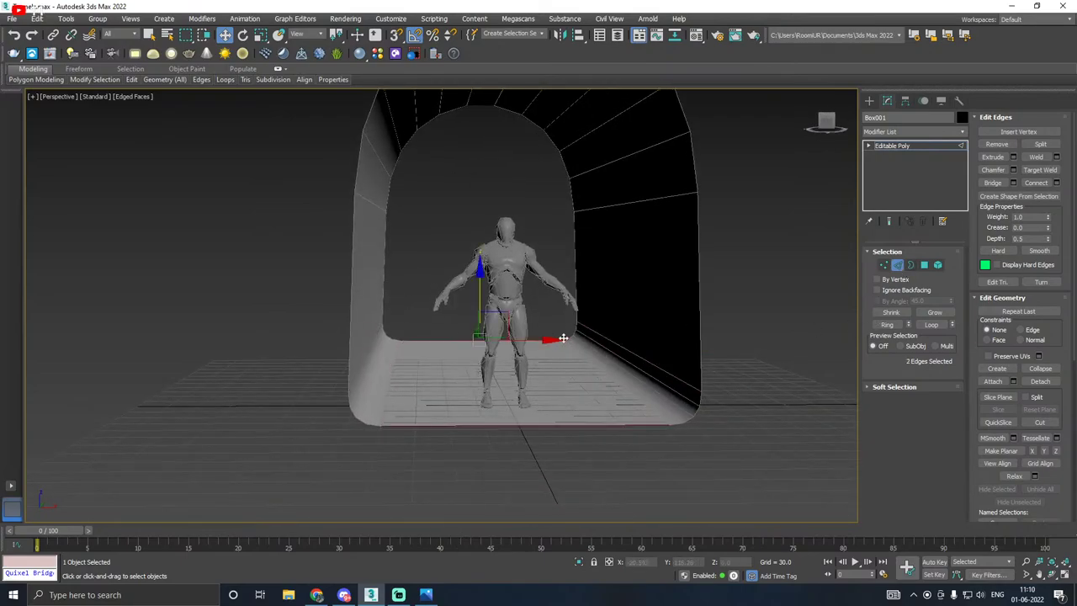
click(1057, 183)
click(449, 311)
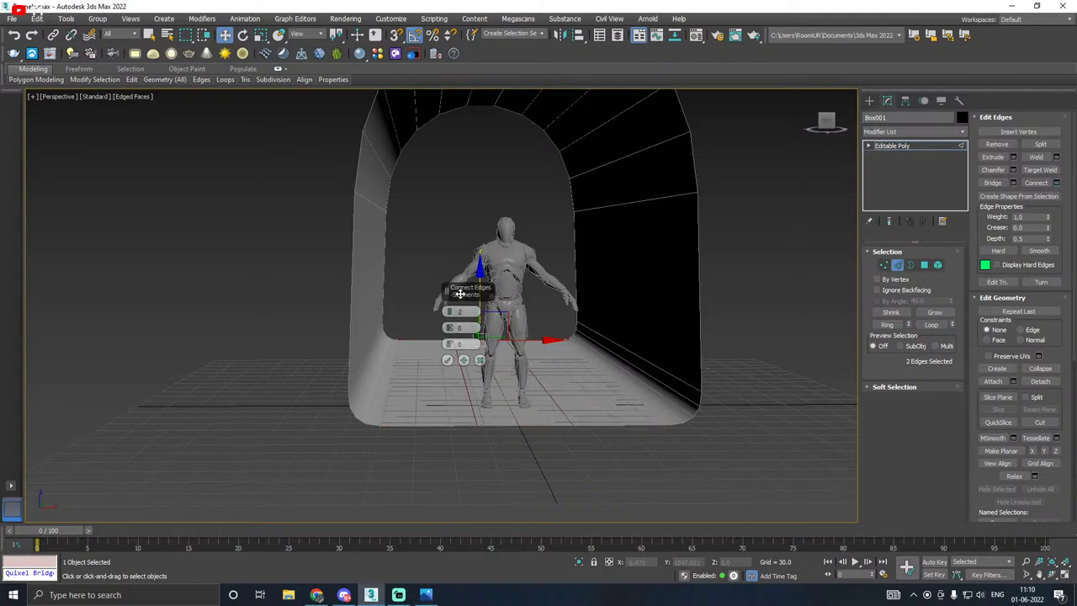
drag(459, 294, 518, 290)
alt+middle_drag(535, 354, 457, 363)
scroll(458, 363, up, 4)
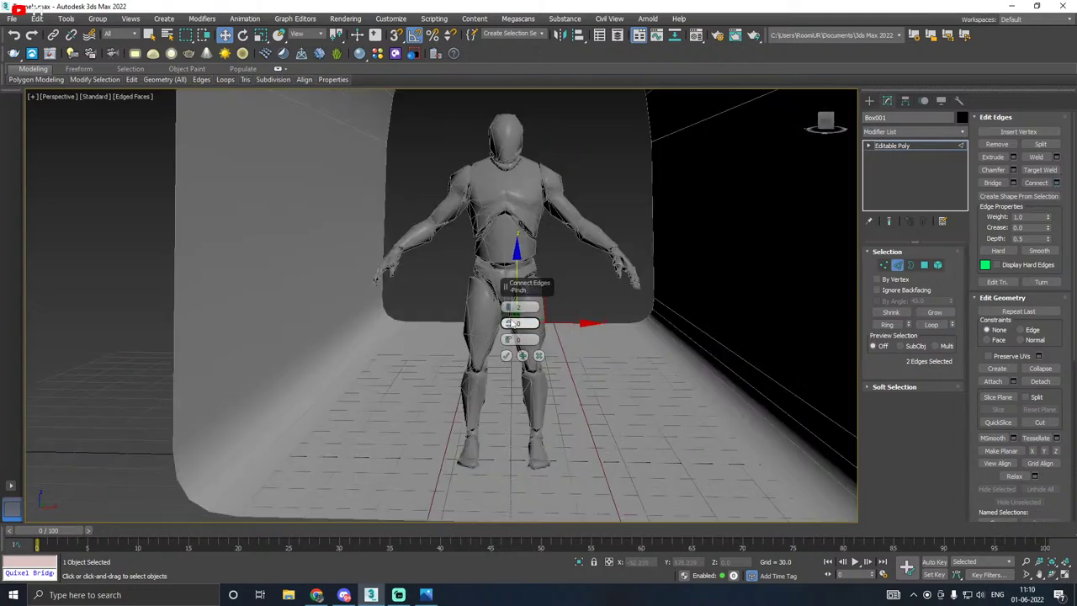
drag(507, 325, 508, 305)
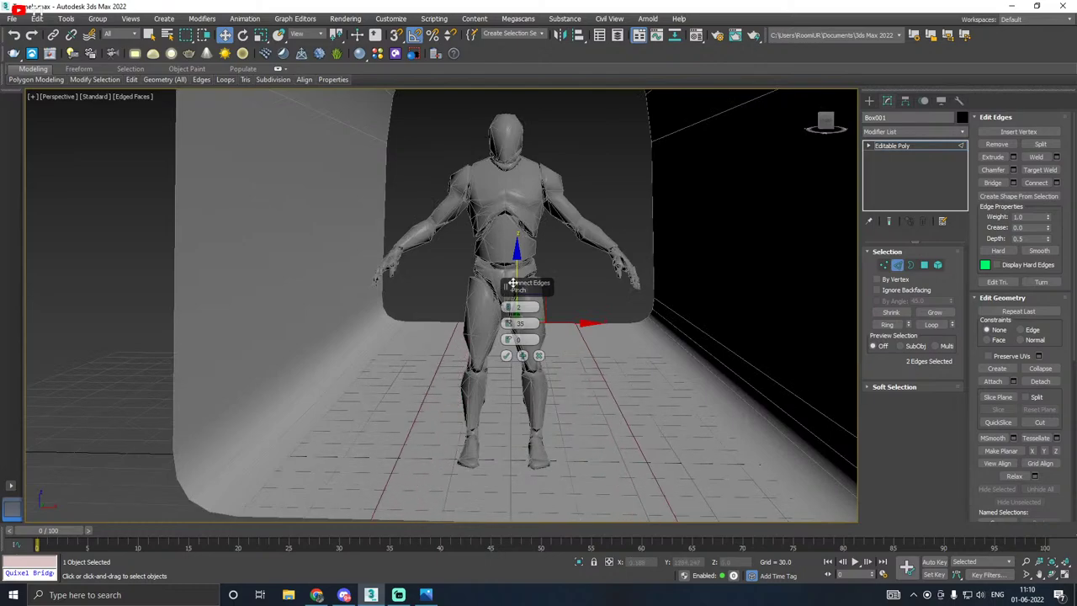
click(510, 305)
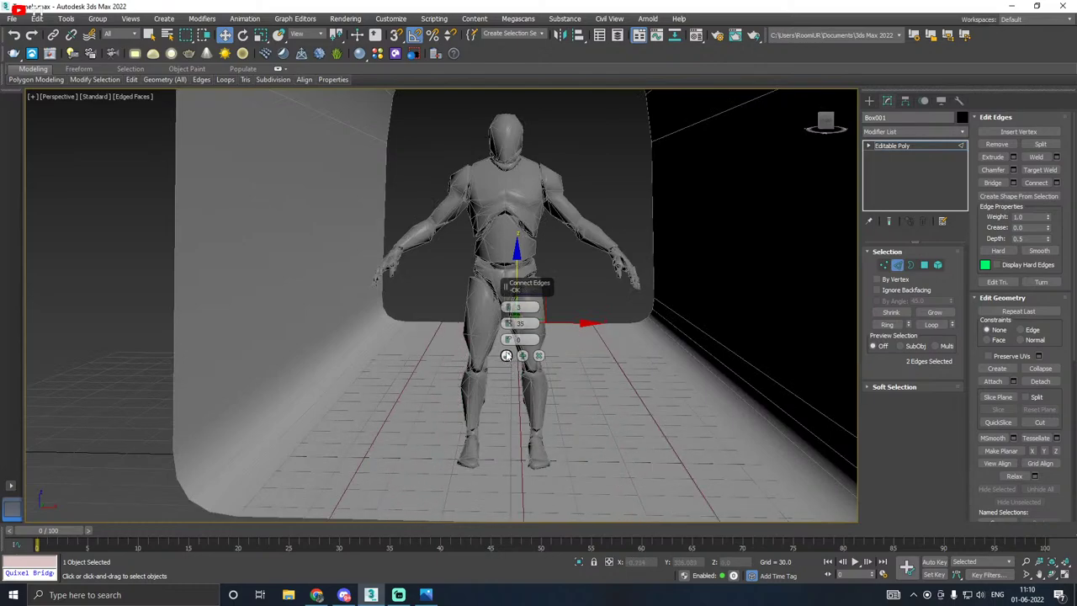
click(508, 359)
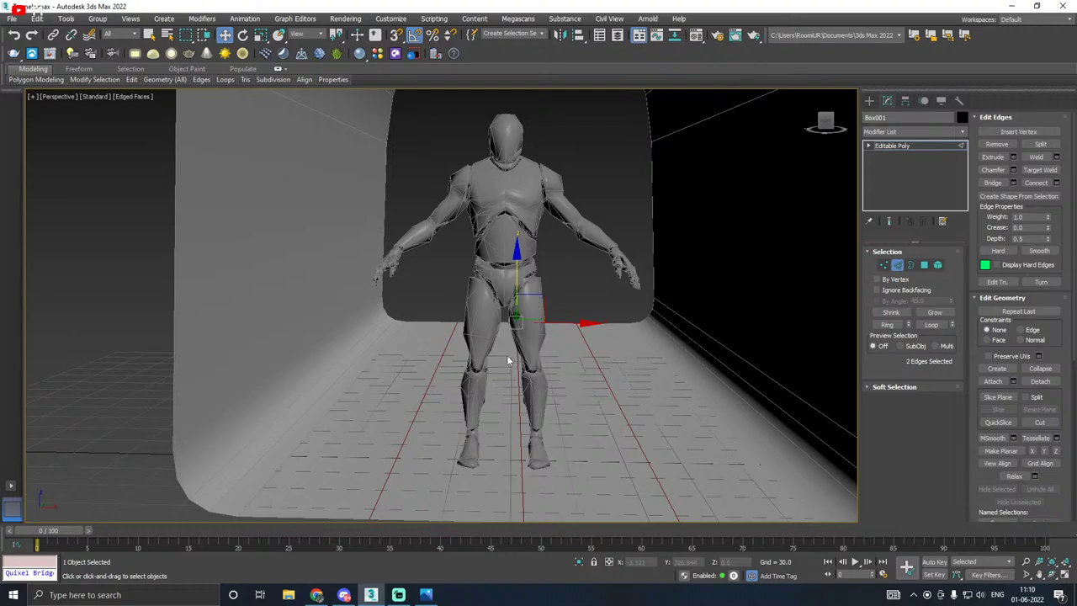
Step: Lower the middle lengthwise floor edge to about Z -3.5 and raise the new edge on its negative X side to about Z 1.37
middle_drag(520, 389, 530, 339)
click(525, 360)
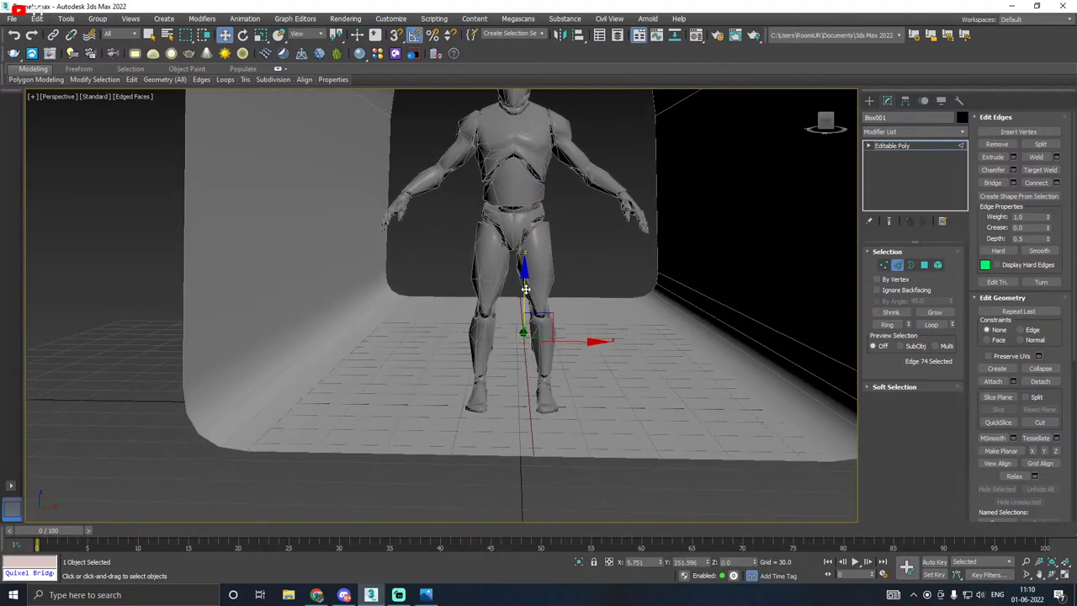
alt+middle_drag(525, 289, 527, 284)
drag(525, 285, 481, 332)
click(446, 361)
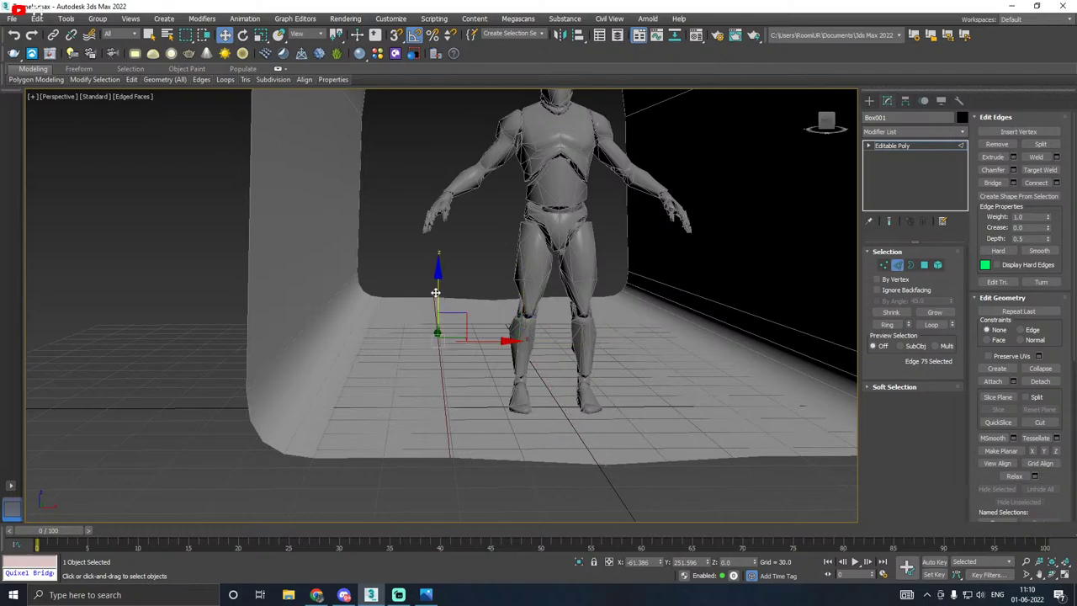
drag(440, 293, 438, 291)
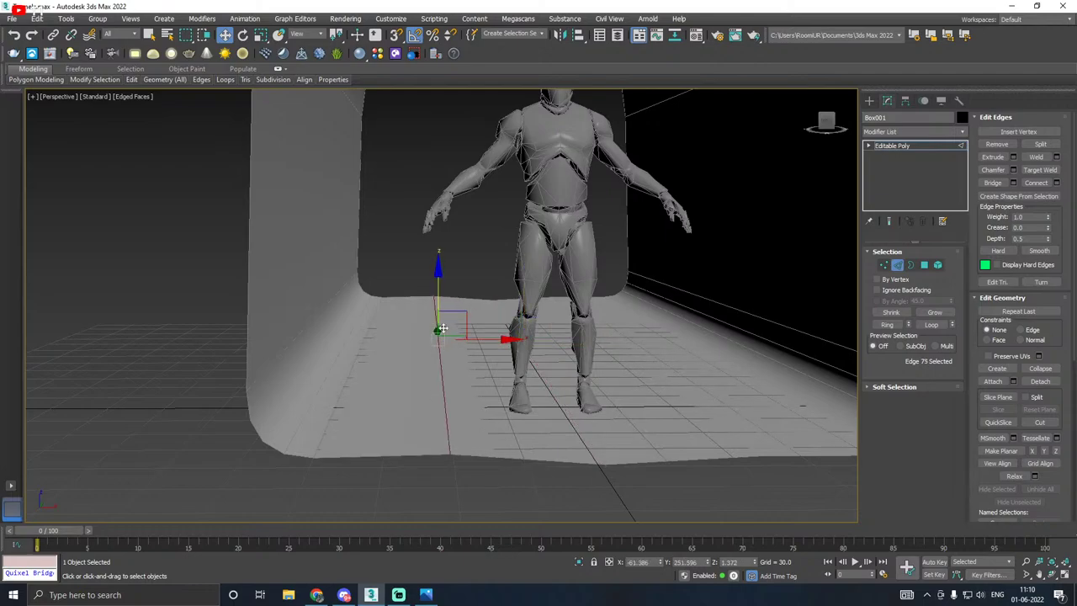
Step: Lower the middle lengthwise floor edge further to about Z -5.27
scroll(456, 387, down, 3)
mouse_move(522, 371)
alt+middle_down()
mouse_move(509, 378)
mouse_move(518, 371)
alt+middle_up()
click(518, 415)
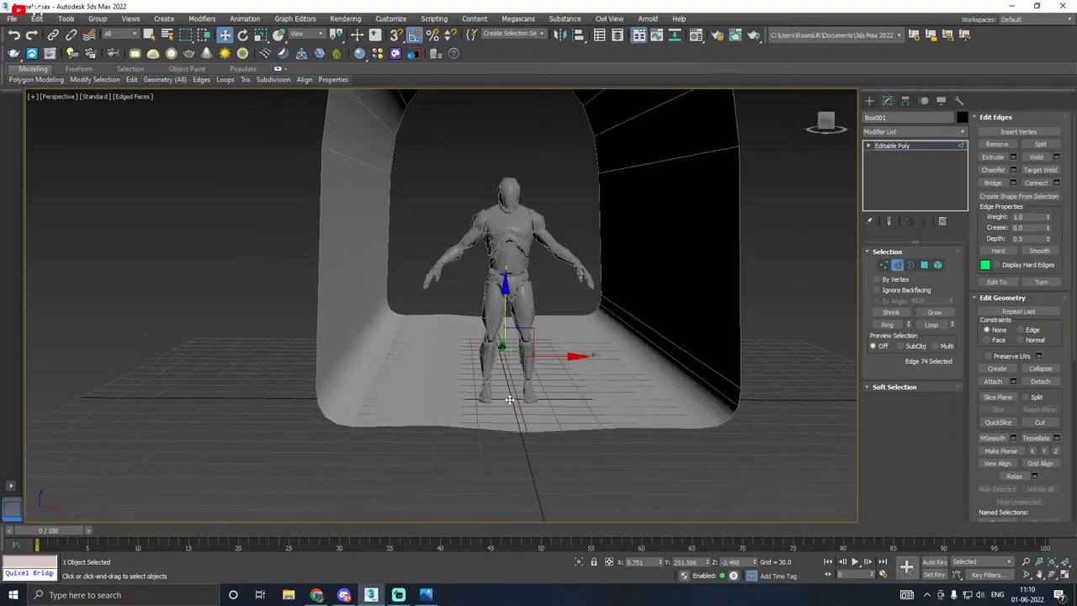
scroll(509, 400, up, 3)
mouse_move(505, 295)
mouse_down()
mouse_move(493, 281)
mouse_move(495, 300)
mouse_up()
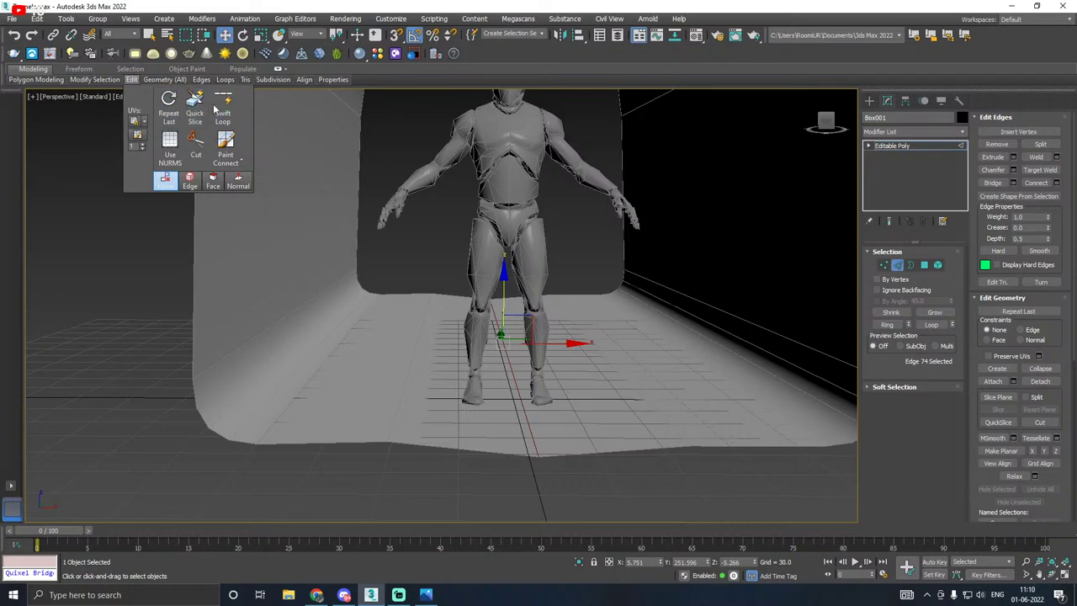
Step: Add two lengthwise edge loops to the tunnel floor with Swift Loop, one on each side of the middle edge
click(222, 108)
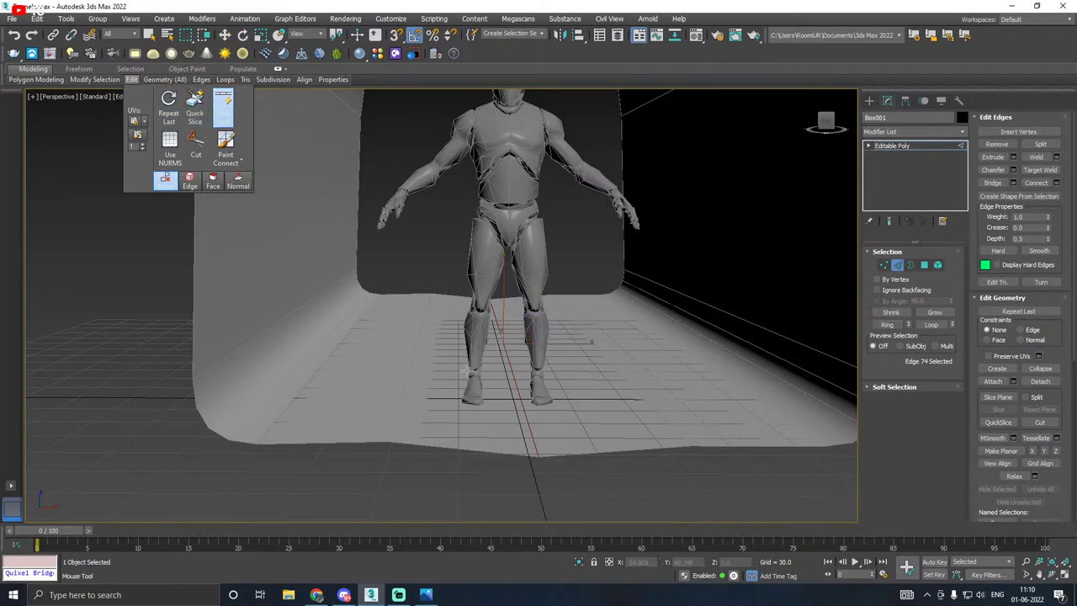
right_click(499, 428)
scroll(478, 415, down, 3)
alt+middle_drag(521, 398, 589, 412)
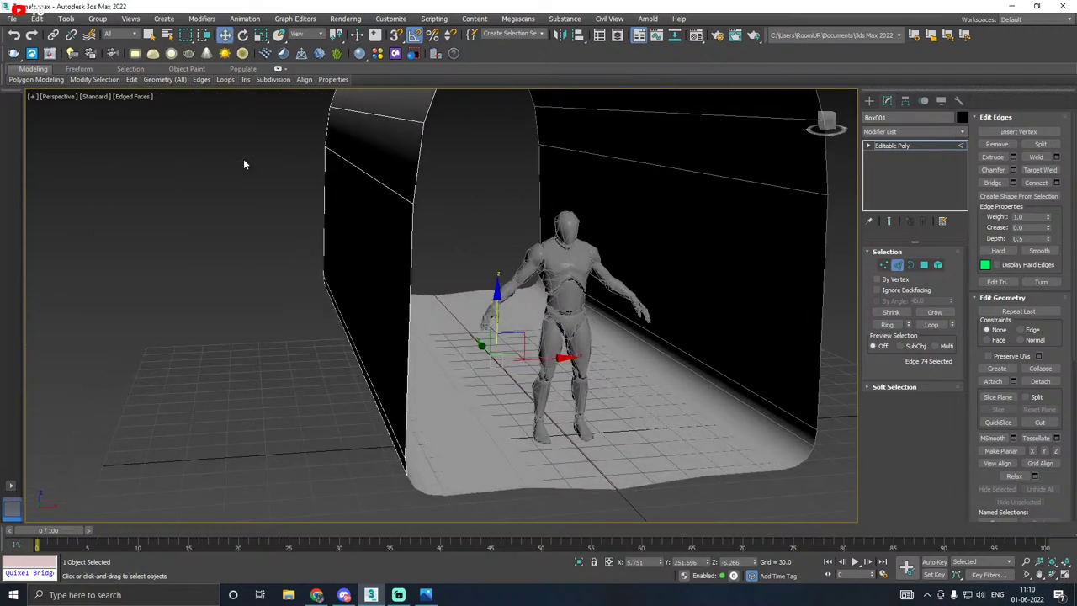
mouse_move(516, 283)
alt+middle_down()
mouse_move(510, 217)
mouse_move(502, 287)
mouse_move(517, 294)
alt+middle_up()
mouse_move(132, 79)
click(222, 109)
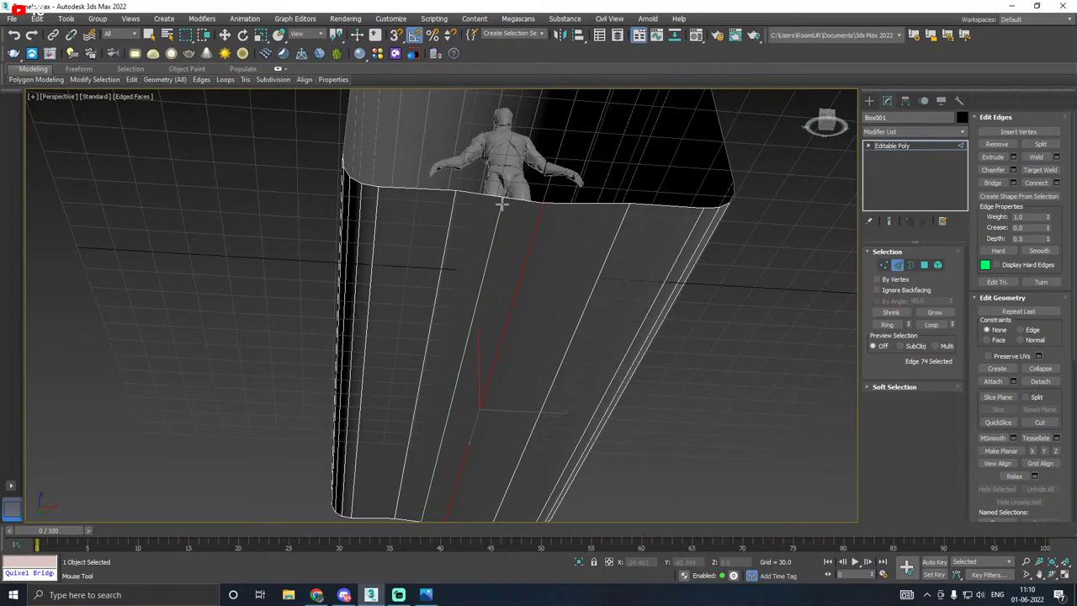
click(538, 205)
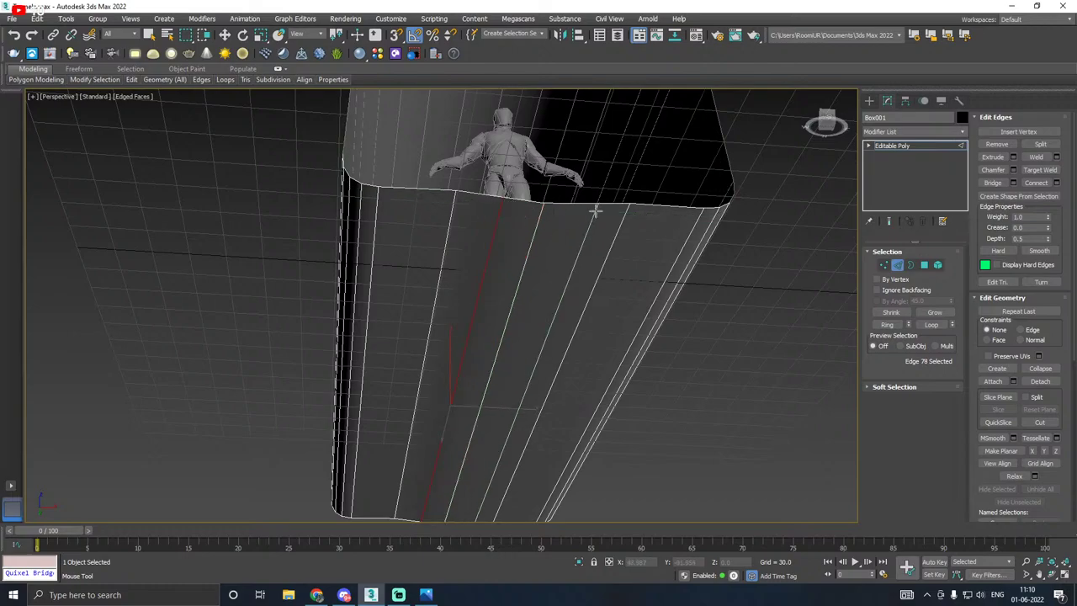
right_click(589, 213)
Step: Raise the new floor loop on the positive X side of the middle edge to about Z 2.05
alt+middle_drag(592, 216, 541, 279)
scroll(529, 277, up, 3)
scroll(514, 263, down, 4)
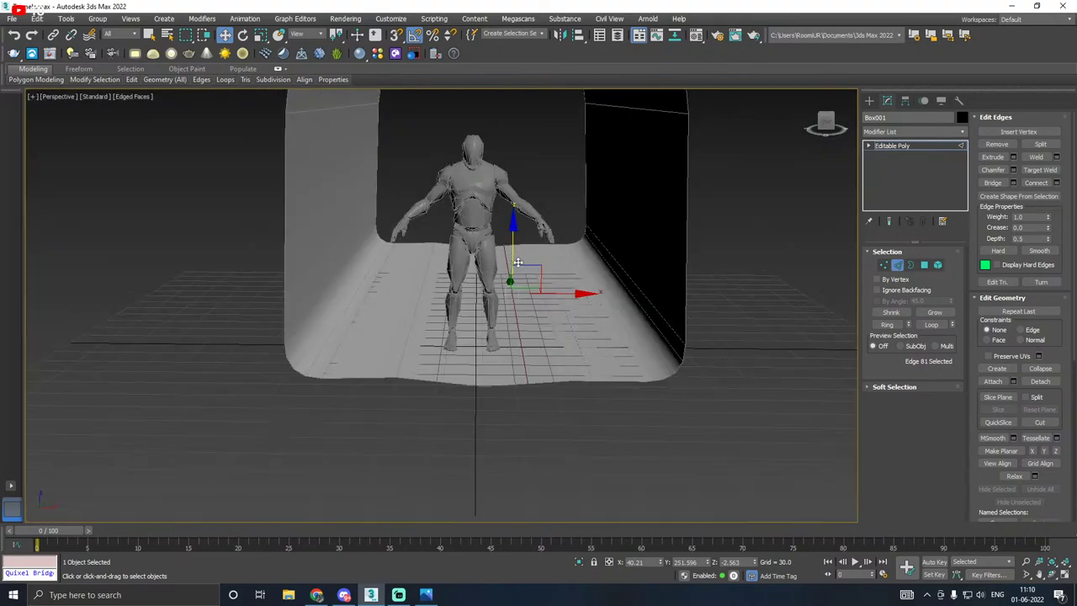
scroll(525, 268, up, 3)
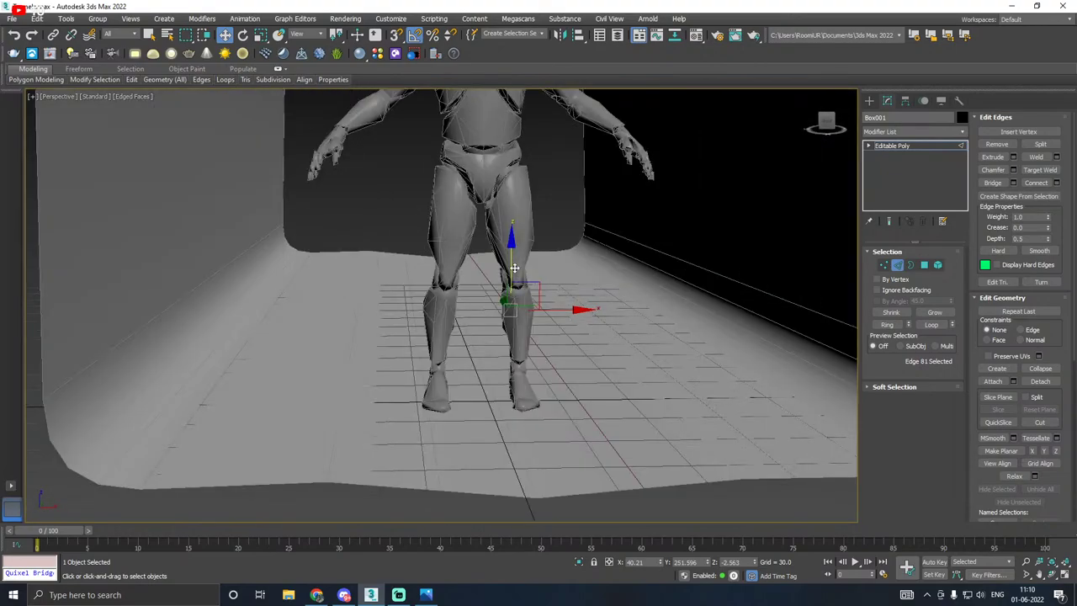
drag(511, 268, 511, 260)
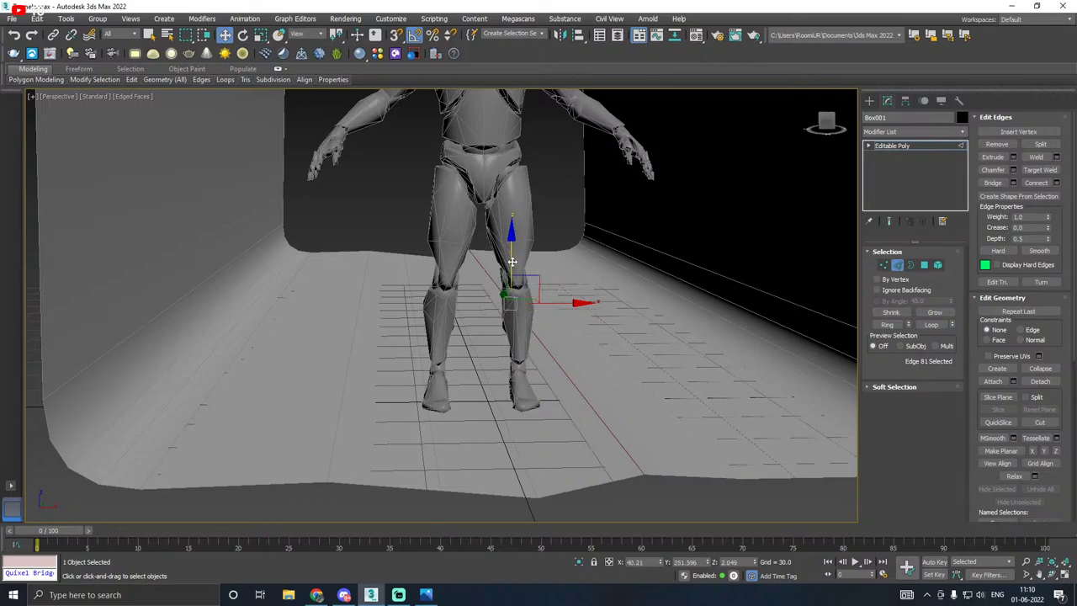
Step: Move the two lengthwise floor edges on the negative X side of the middle edge farther outward along X
alt+middle_drag(510, 260, 570, 294)
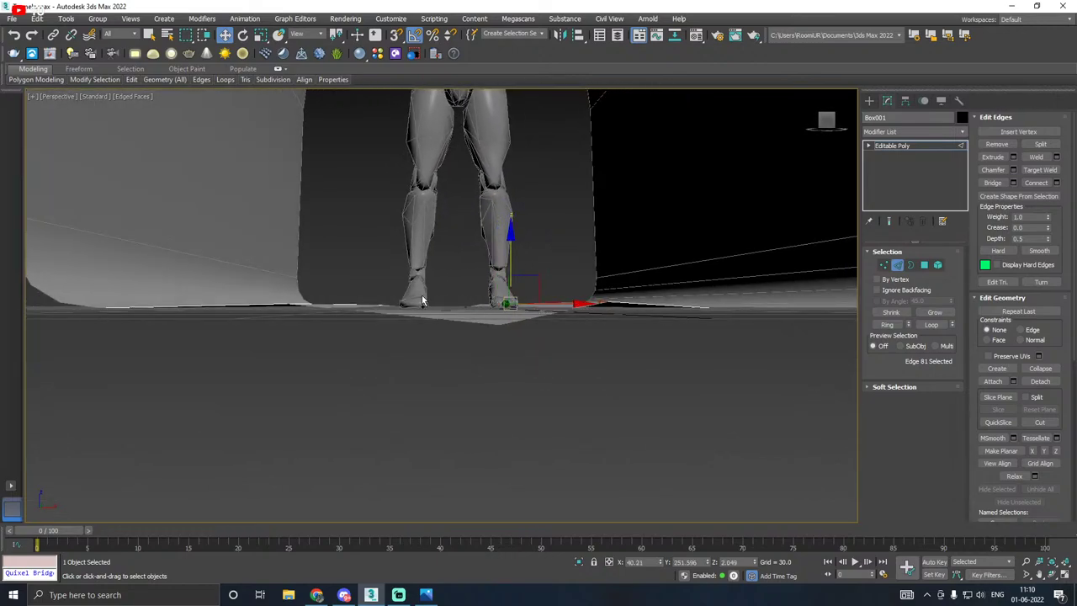
alt+middle_drag(423, 302, 466, 302)
click(418, 333)
alt+middle_drag(415, 263, 478, 253)
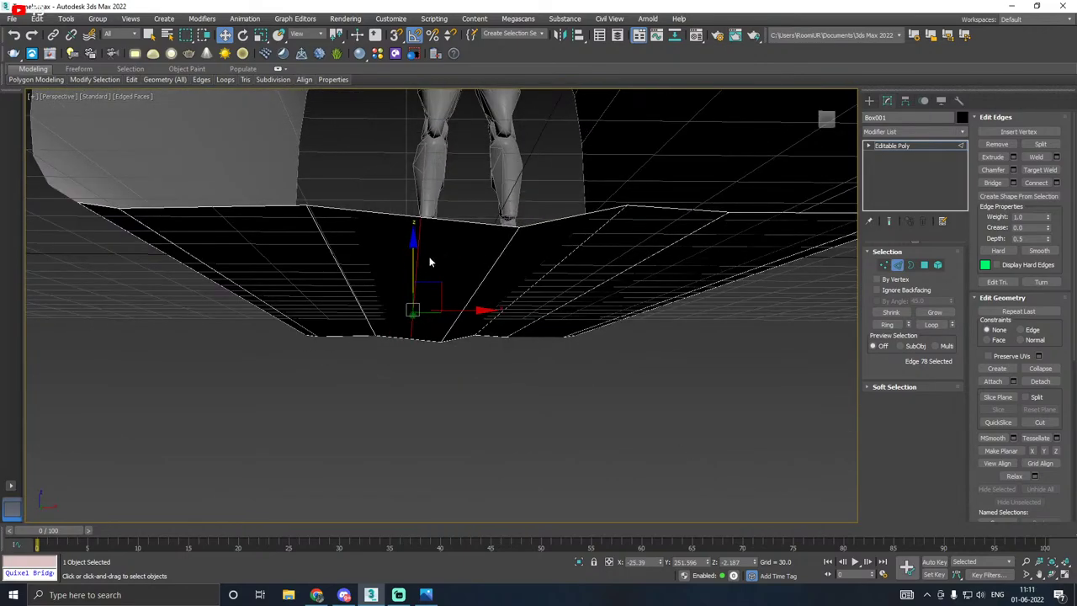
alt+middle_drag(413, 250, 430, 301)
scroll(453, 289, down, 6)
scroll(417, 338, up, 3)
click(439, 301)
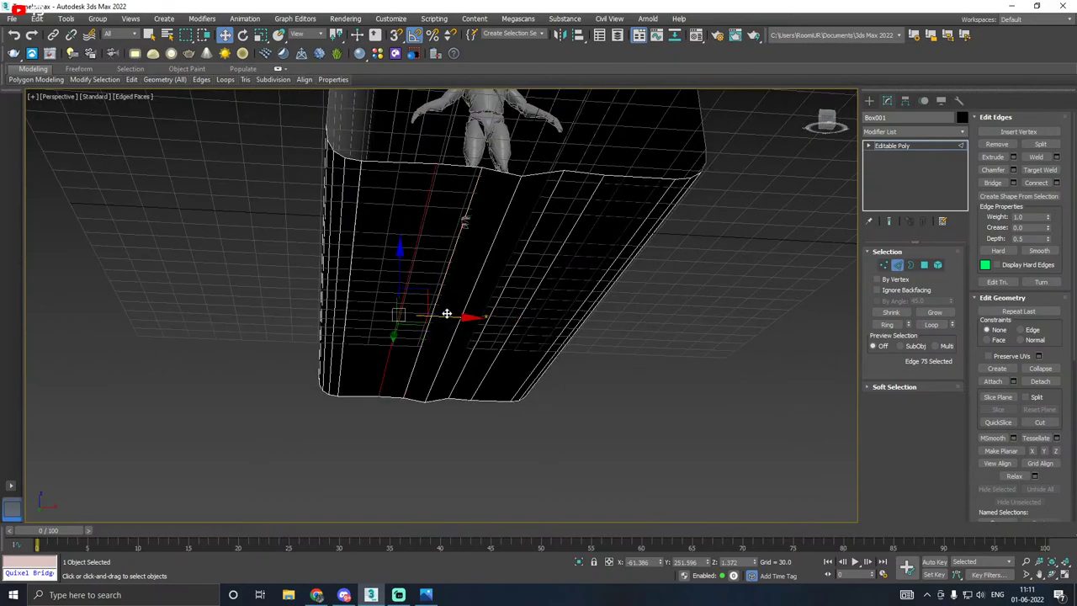
click(443, 309)
click(474, 318)
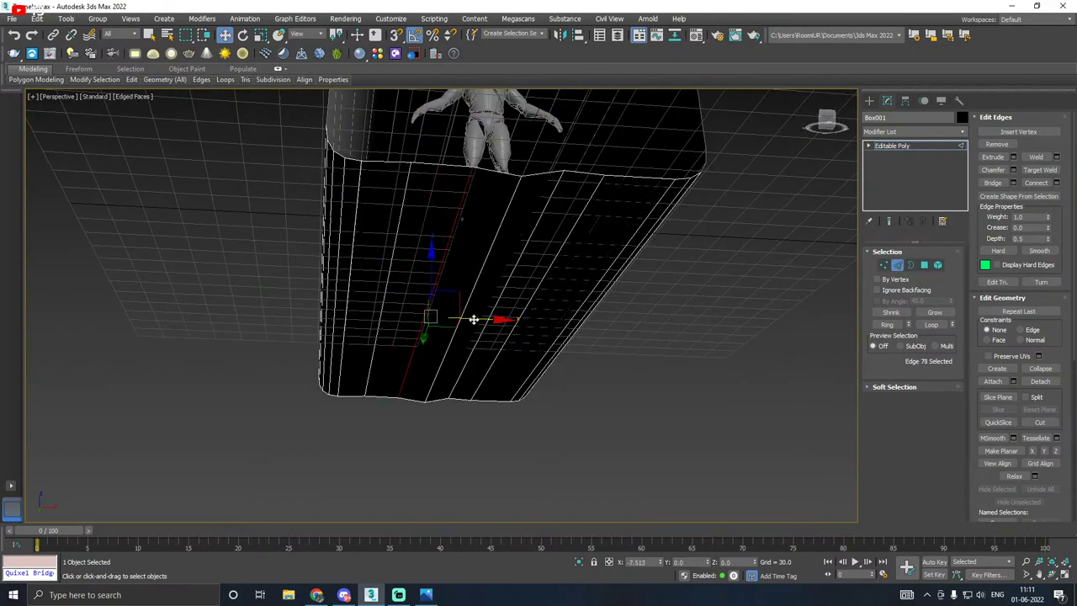
click(468, 318)
Step: Move the two lengthwise floor edges on the positive X side outward along X, the inner one to about X 65.79
click(529, 318)
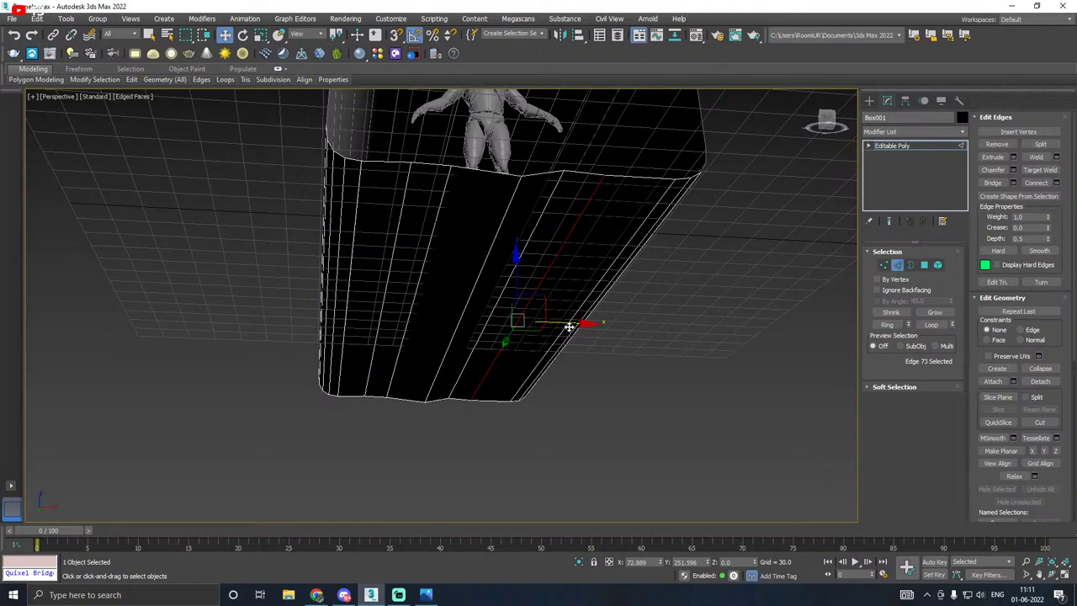
mouse_move(570, 327)
mouse_down()
mouse_move(595, 325)
mouse_move(573, 323)
mouse_up()
click(490, 322)
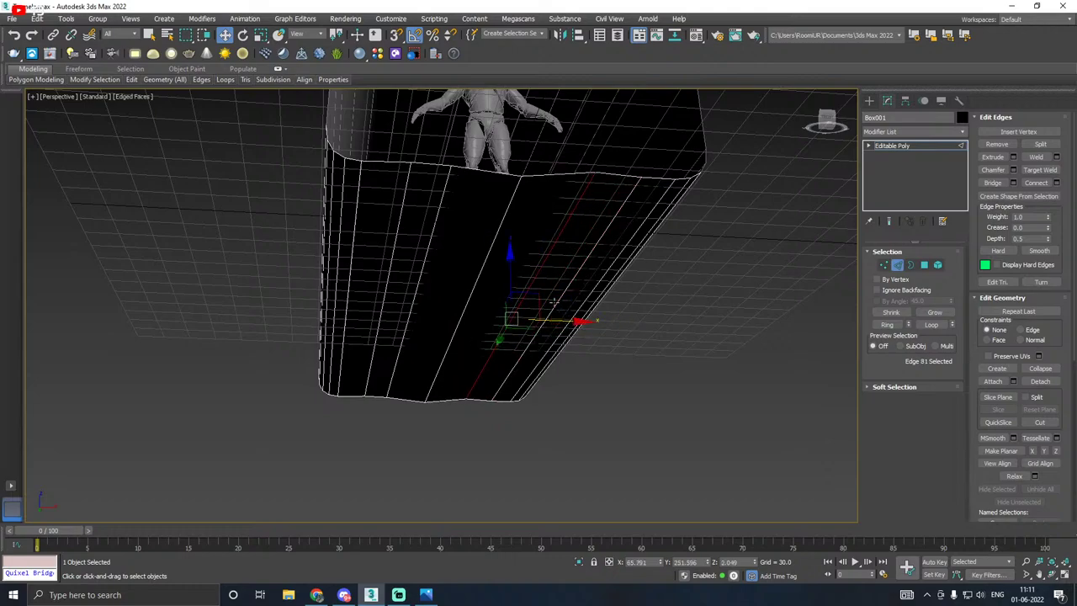
alt+middle_drag(572, 322, 535, 348)
scroll(431, 378, down, 4)
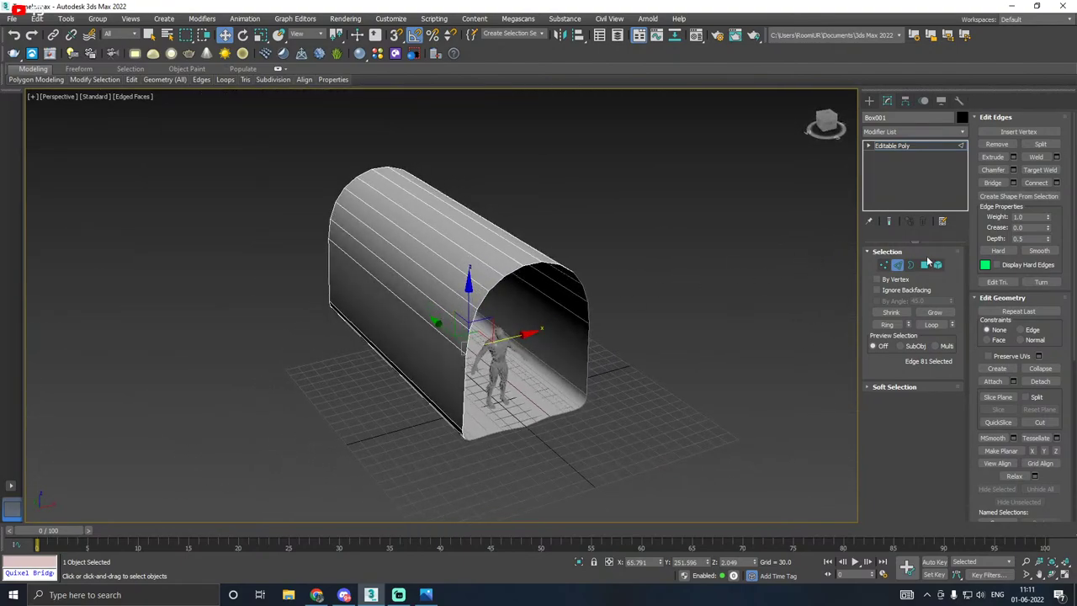
click(641, 249)
Step: Save a copy of the scene and save the current scene file
click(12, 19)
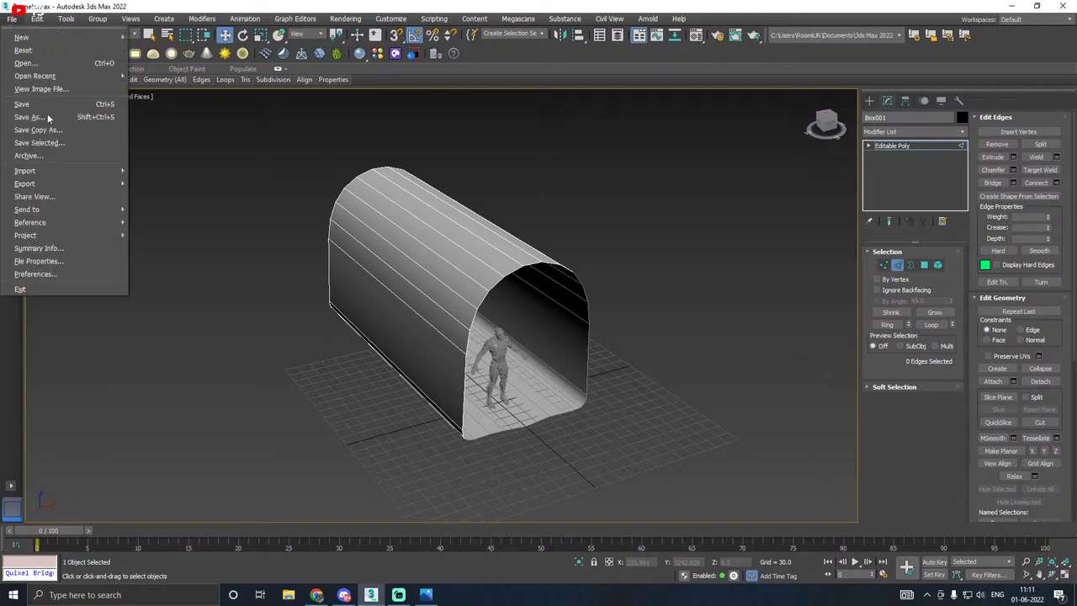
click(51, 126)
click(692, 489)
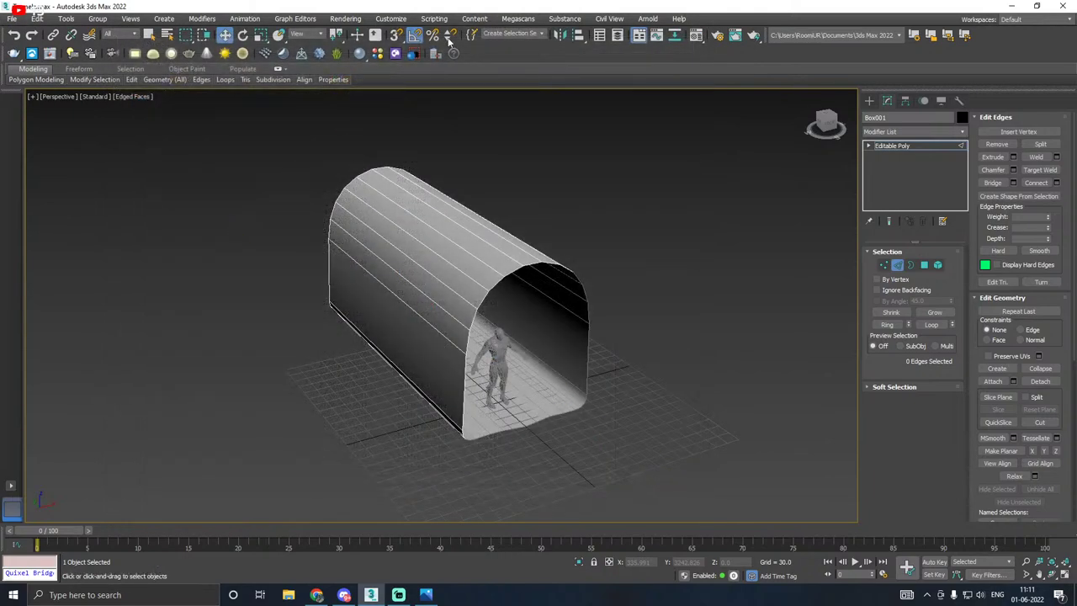
click(12, 18)
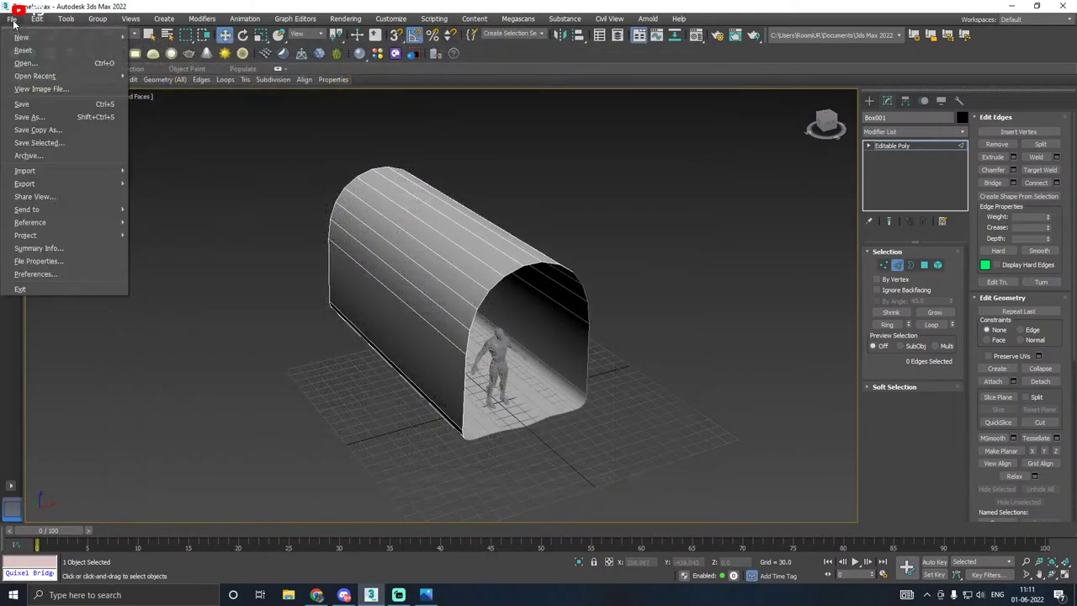
click(42, 103)
Step: Switch to polygon level and select all polygons of the tunnel
alt+middle_drag(568, 331, 581, 258)
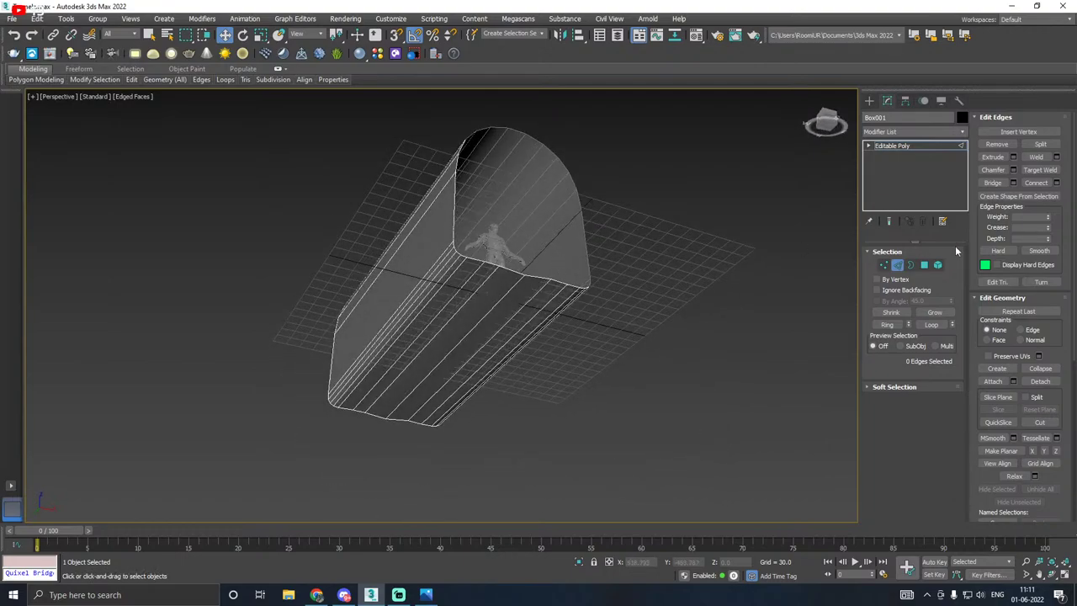
click(924, 264)
click(436, 309)
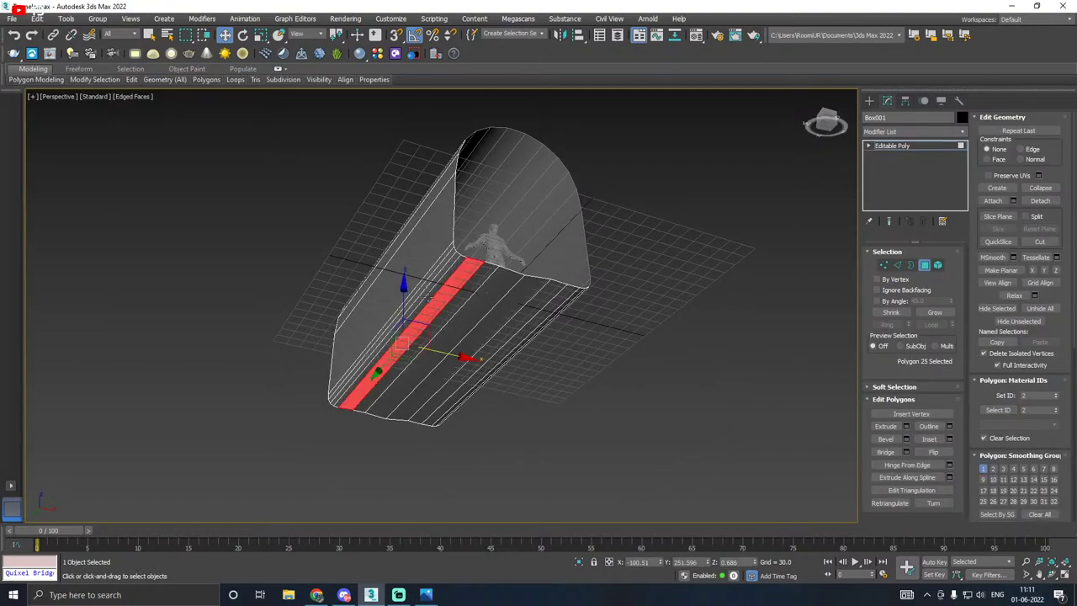
alt+middle_drag(436, 310, 517, 265)
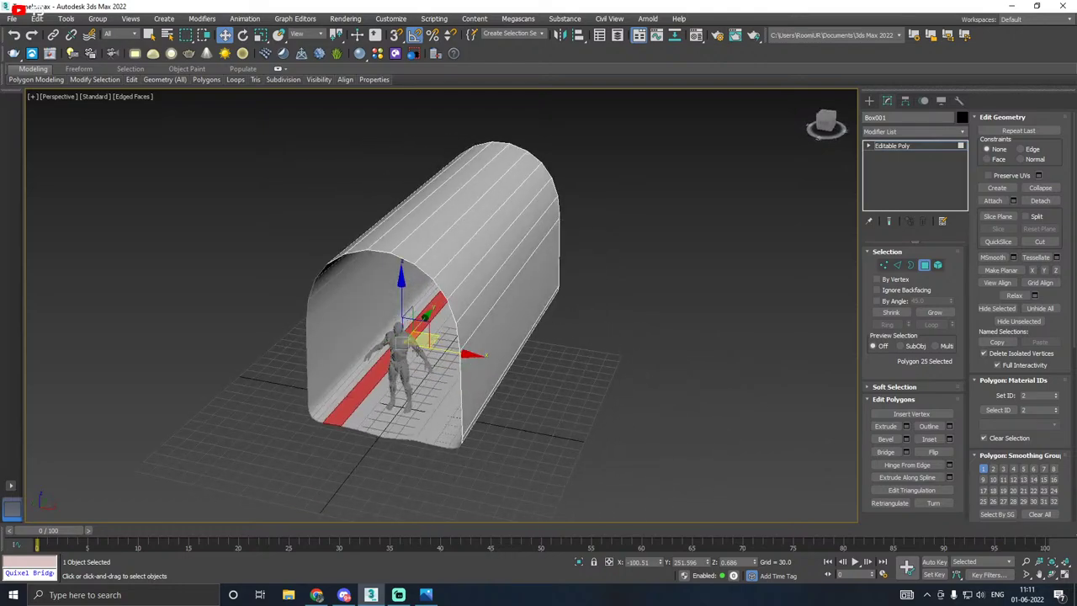
alt+middle_drag(359, 399, 415, 376)
double_click(521, 316)
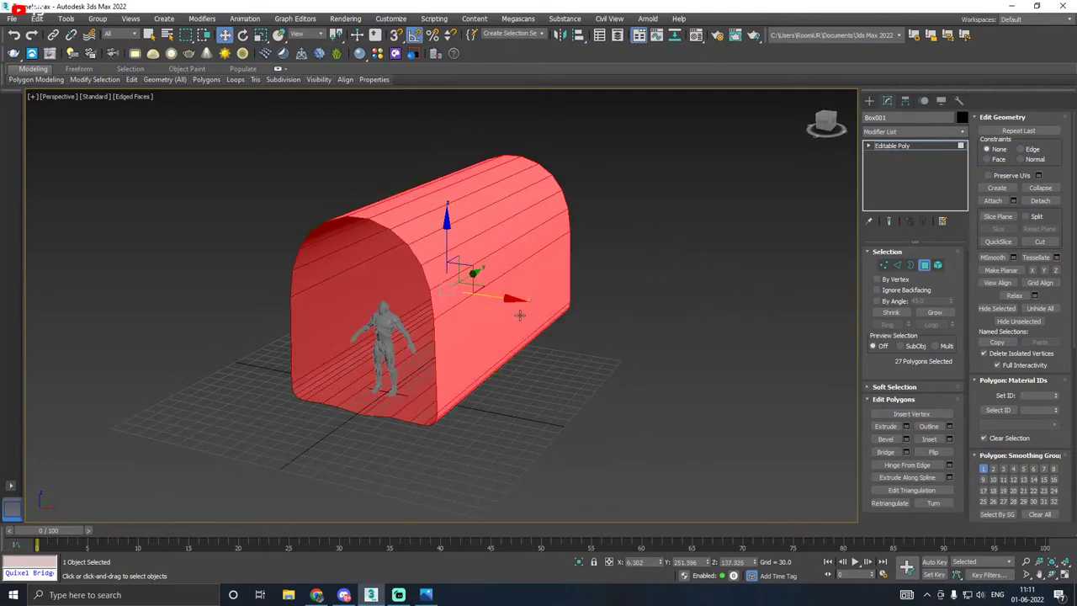
Step: Save a copy of the scene as Tunnel04.max and save the current scene file
click(11, 18)
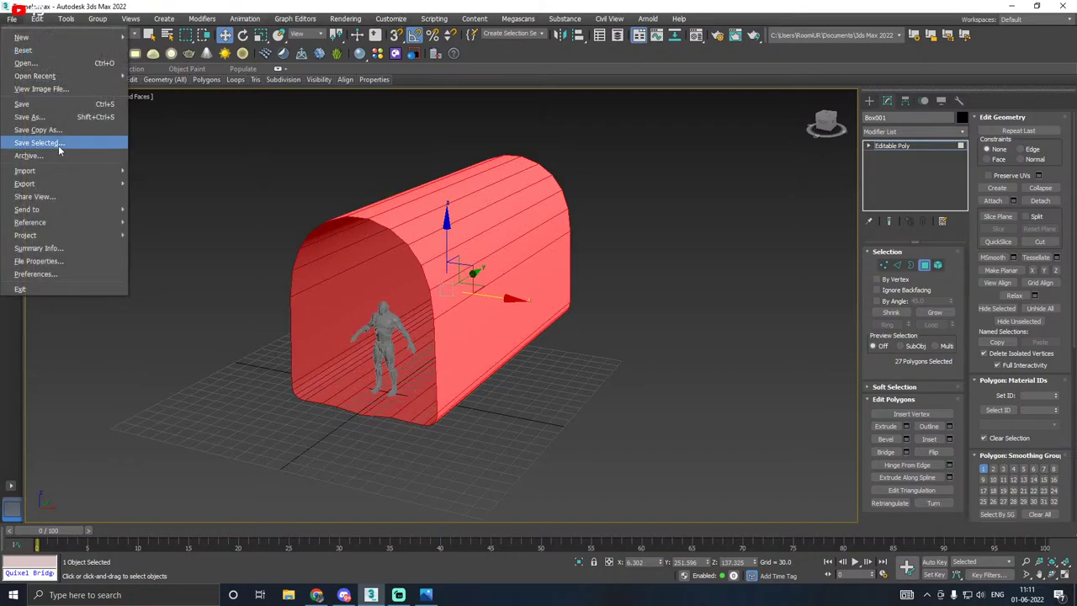
click(33, 140)
key(Return)
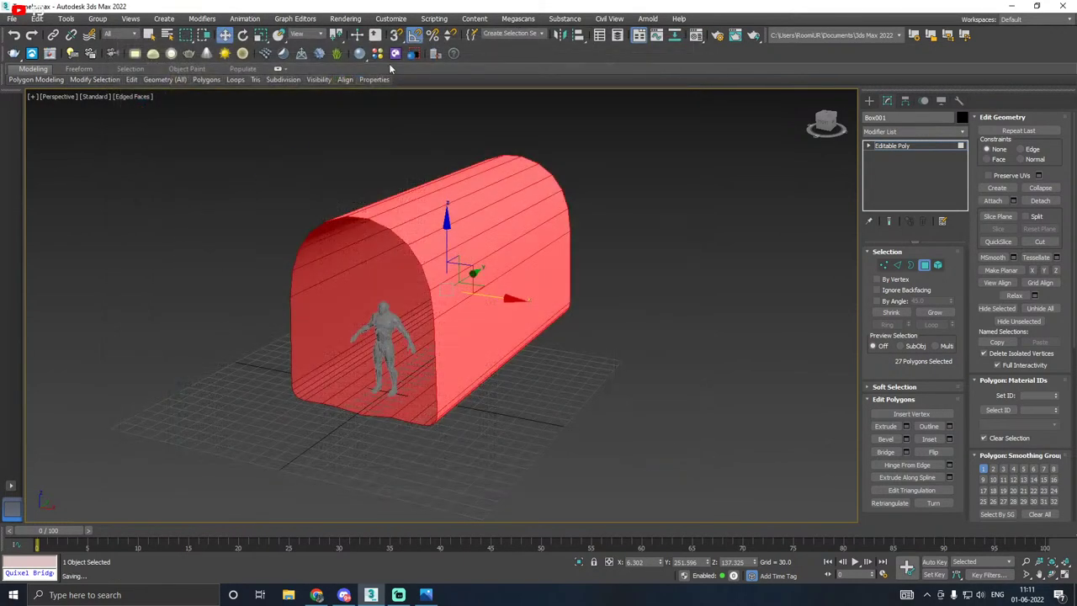
click(12, 17)
click(34, 133)
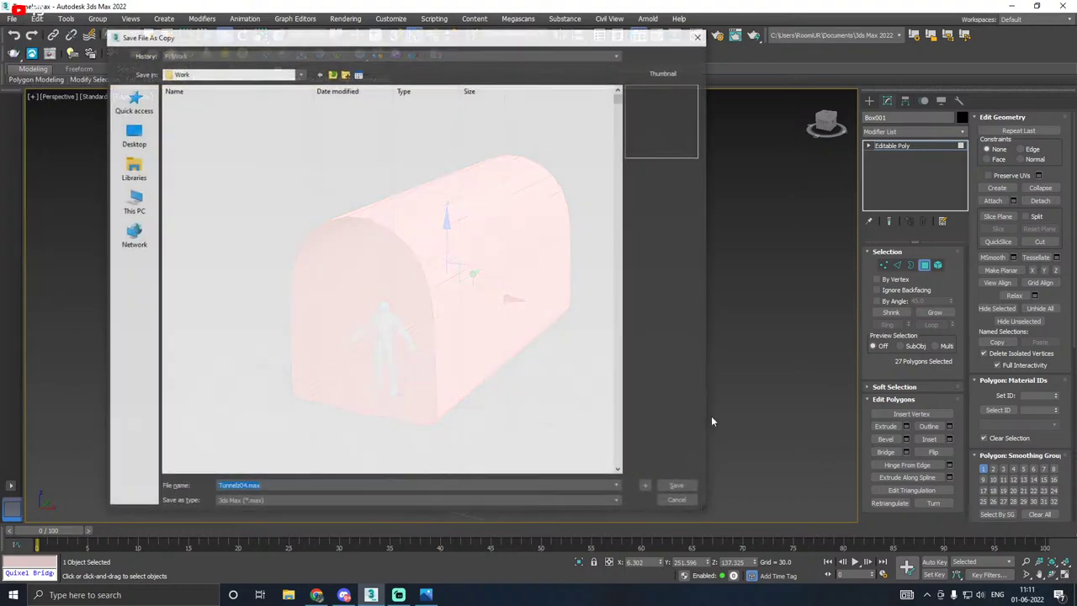
click(678, 487)
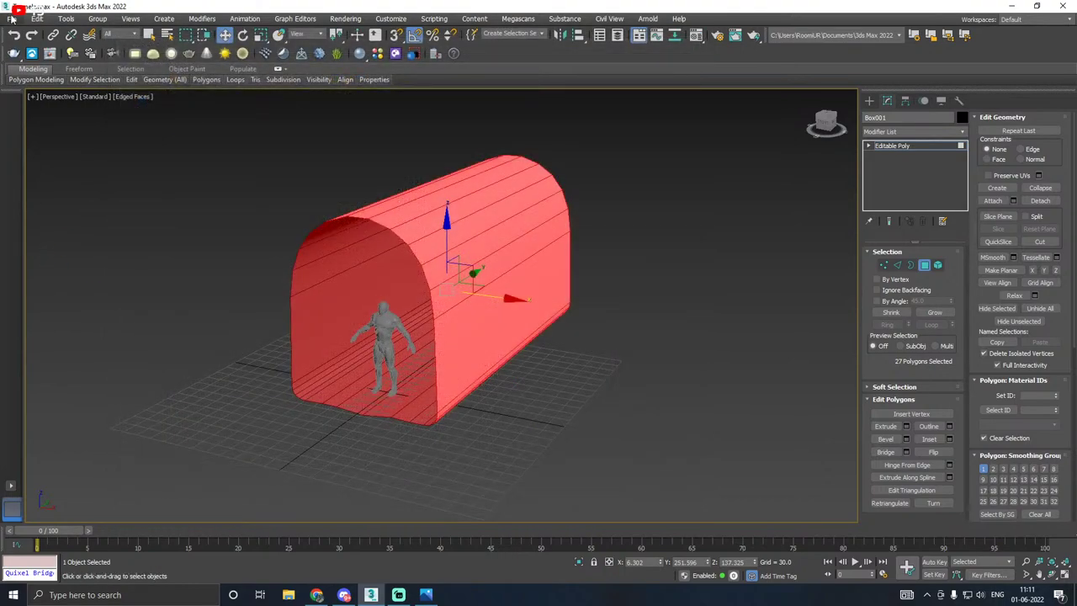
click(12, 18)
click(38, 105)
Step: Flip the normals of all selected tunnel polygons and clear the selection
middle_drag(431, 227, 440, 241)
mouse_move(548, 240)
alt+middle_down()
mouse_move(541, 281)
mouse_move(547, 251)
alt+middle_up()
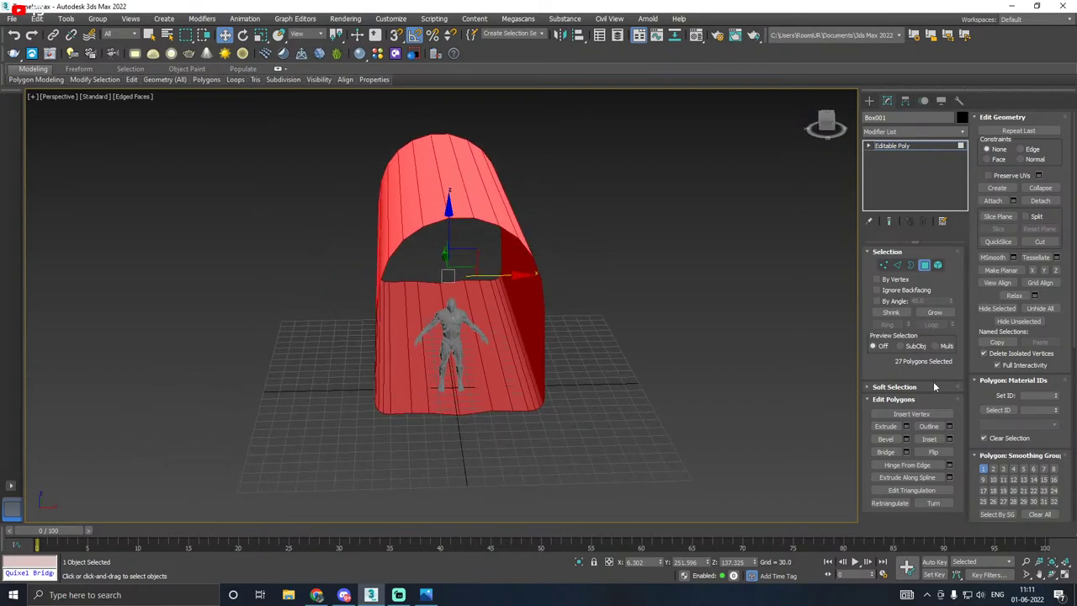
click(931, 453)
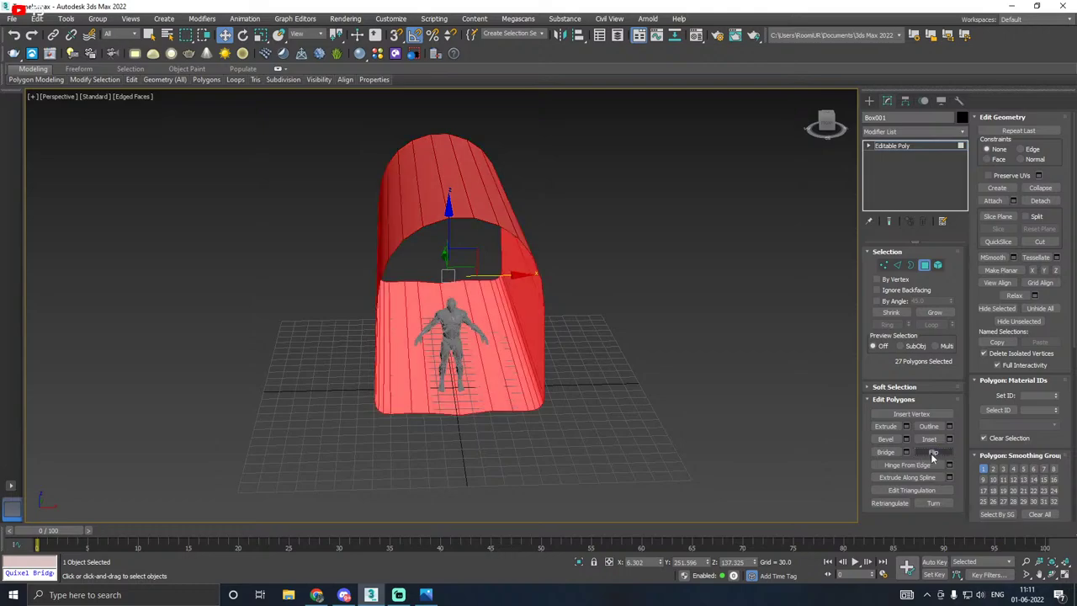
mouse_move(502, 352)
alt+middle_down()
mouse_move(637, 348)
mouse_move(502, 347)
alt+middle_up()
click(658, 338)
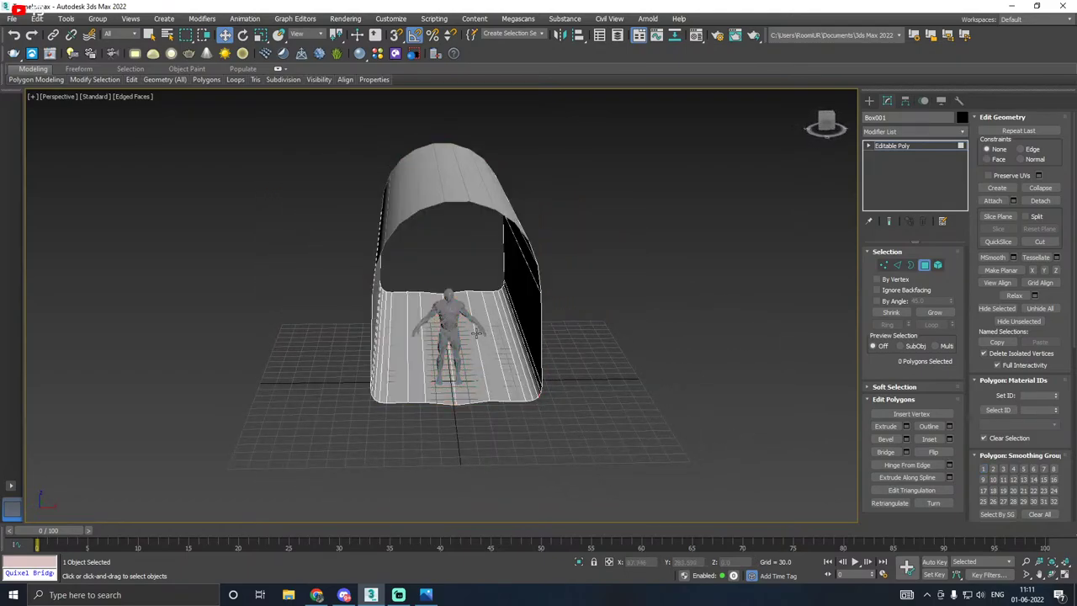
Step: Examine the flipped tunnel faces from inside and outside around the mannequin
scroll(478, 333, up, 6)
click(477, 354)
alt+middle_drag(522, 347, 627, 276)
click(416, 258)
scroll(489, 318, down, 8)
click(515, 328)
alt+middle_drag(605, 209, 605, 219)
alt+middle_drag(555, 244, 555, 281)
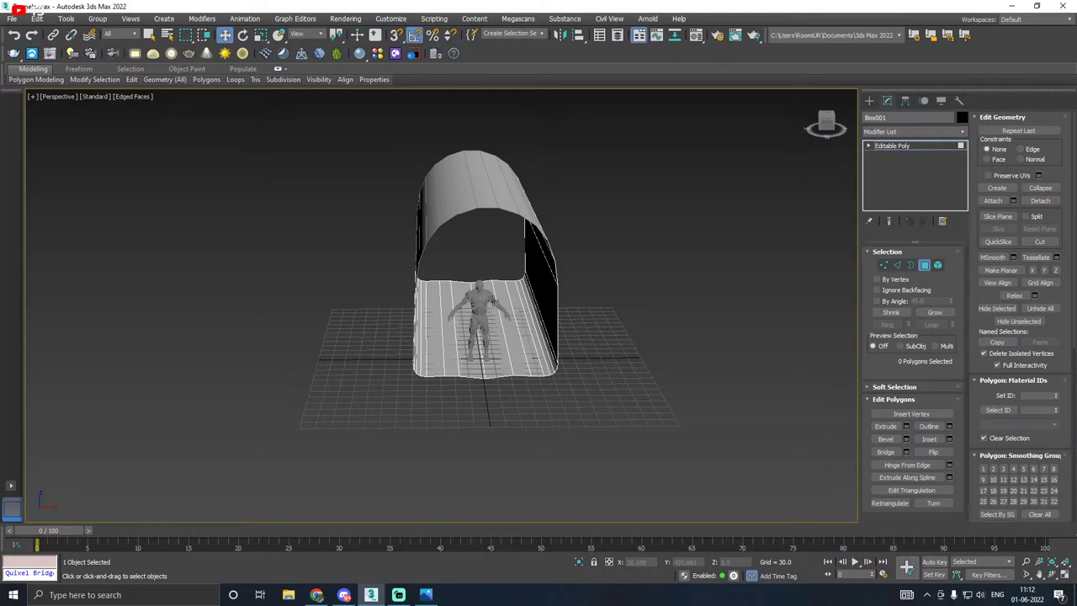
Step: Save the scene with the flipped tunnel faces
alt+middle_drag(493, 301, 547, 278)
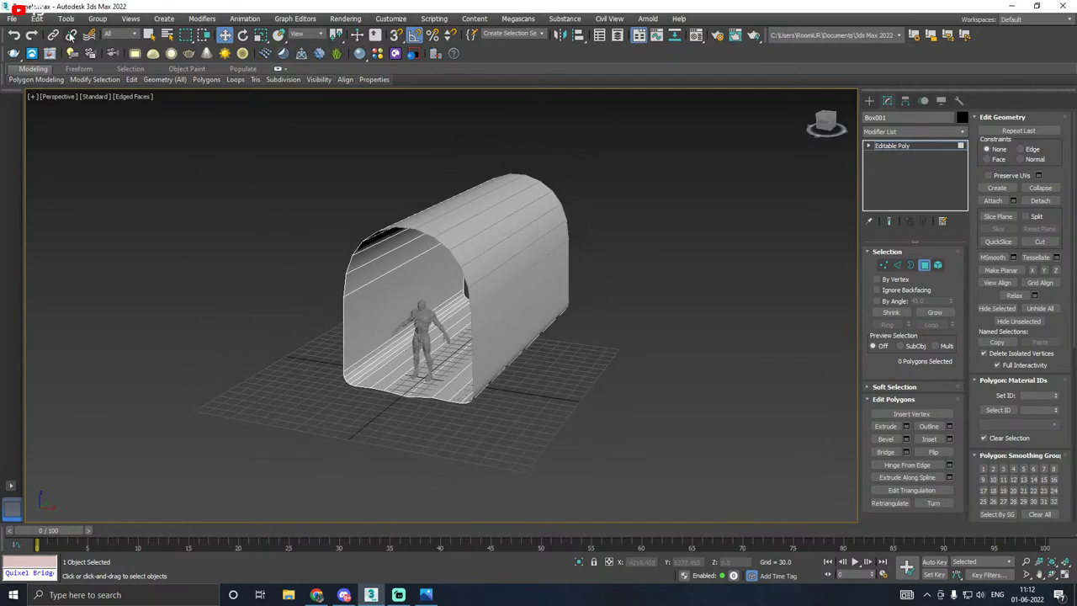
click(16, 18)
click(47, 104)
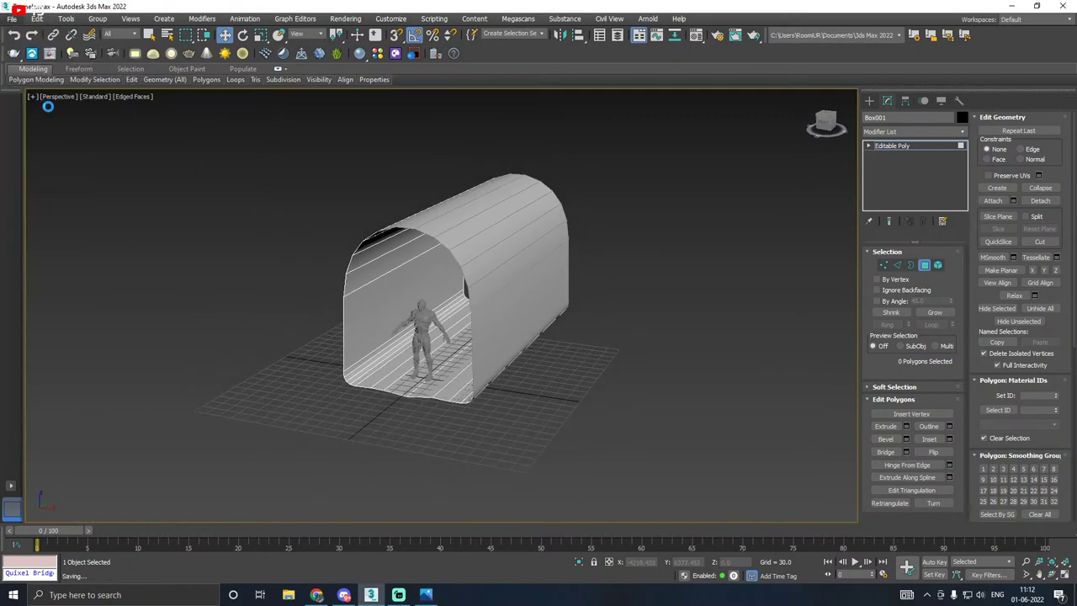
Step: Examine the mannequin's proportions against the tunnel's width and height from the front
alt+middle_drag(505, 271, 495, 335)
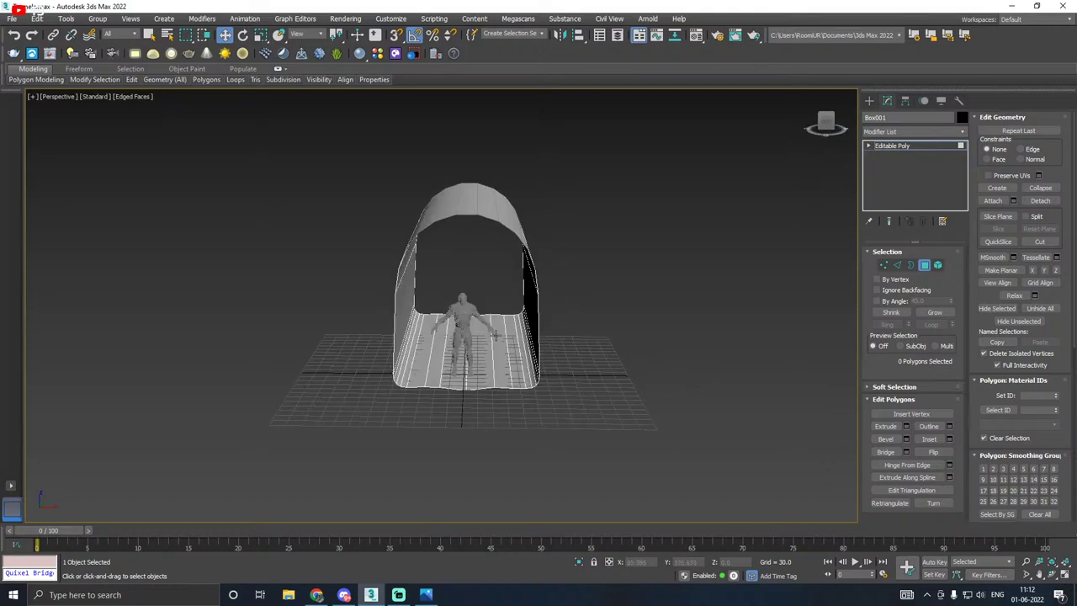
scroll(475, 336, up, 3)
scroll(476, 336, up, 6)
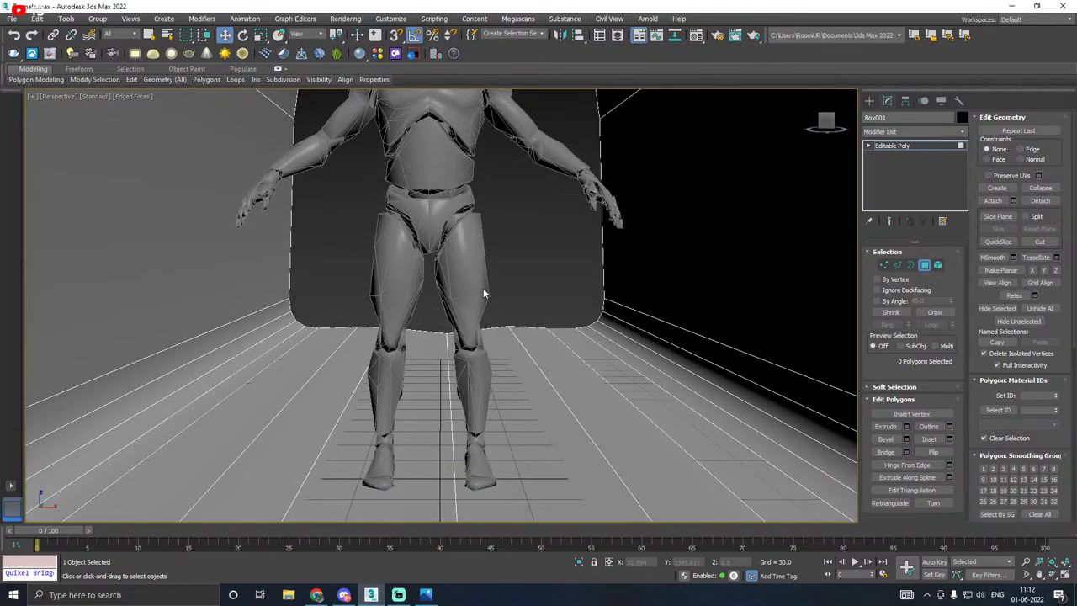
middle_drag(483, 292, 475, 350)
scroll(476, 355, down, 8)
scroll(457, 324, up, 8)
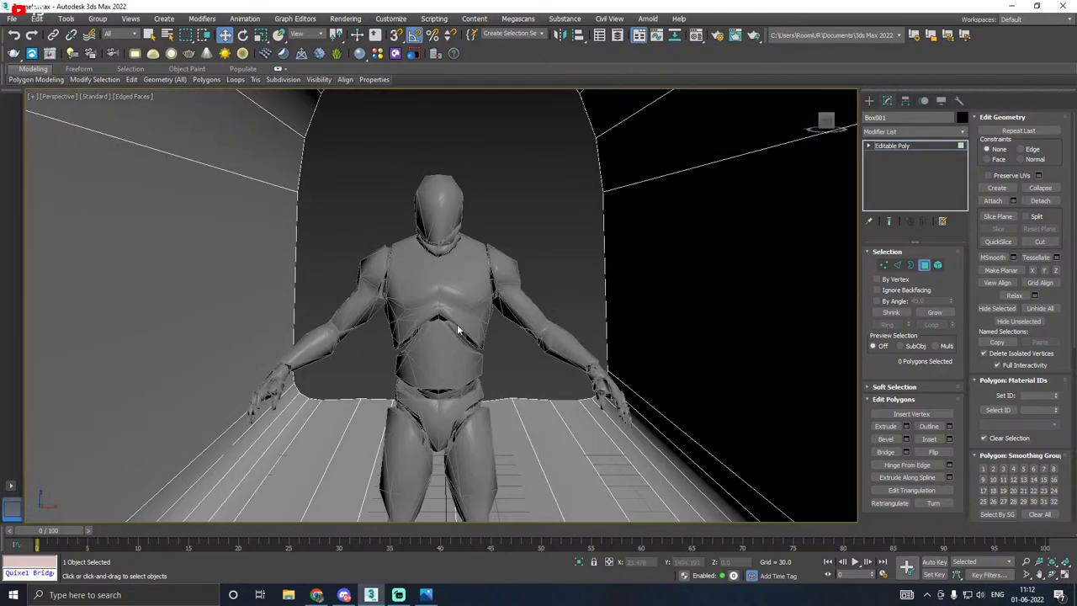
scroll(458, 300, down, 2)
scroll(458, 300, down, 7)
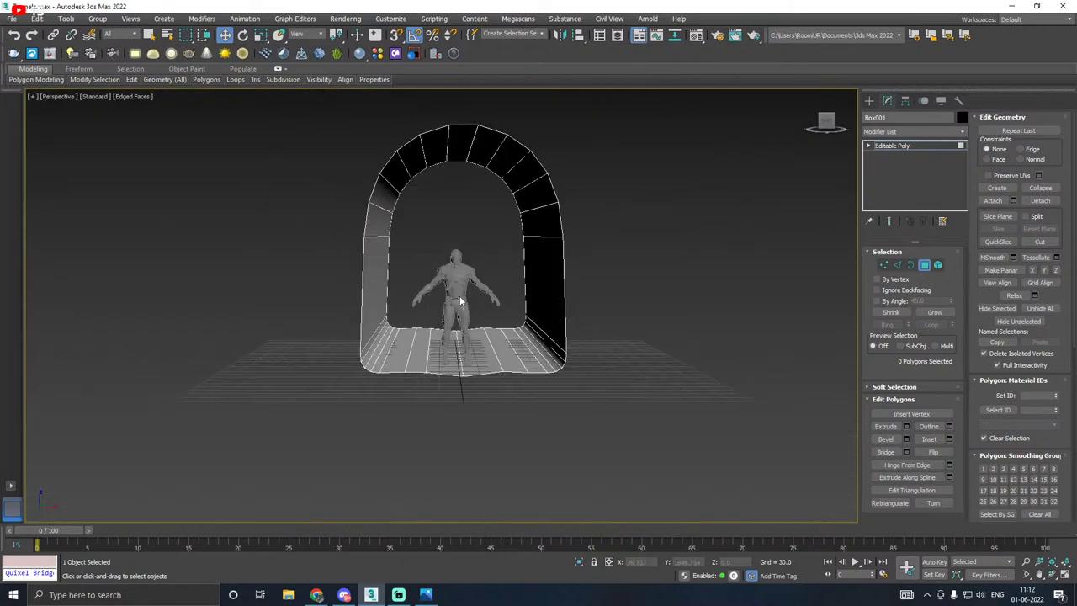
Step: Leave polygon level and scale the whole tunnel up uniformly to about 114 percent
click(898, 148)
middle_drag(529, 228, 542, 263)
key(r)
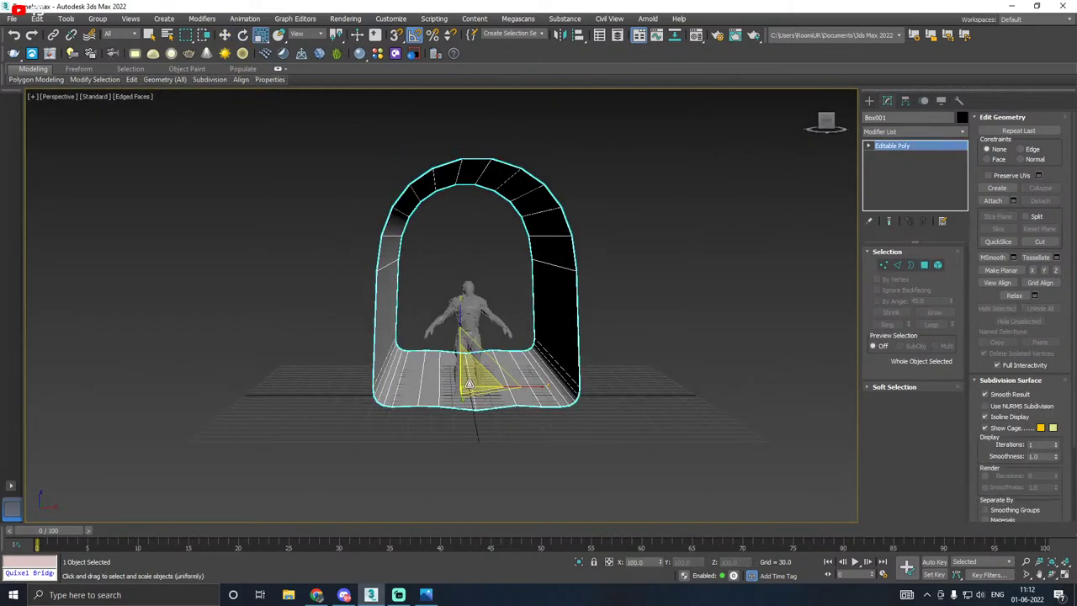
mouse_move(469, 385)
mouse_down()
mouse_move(467, 365)
mouse_move(470, 379)
mouse_up()
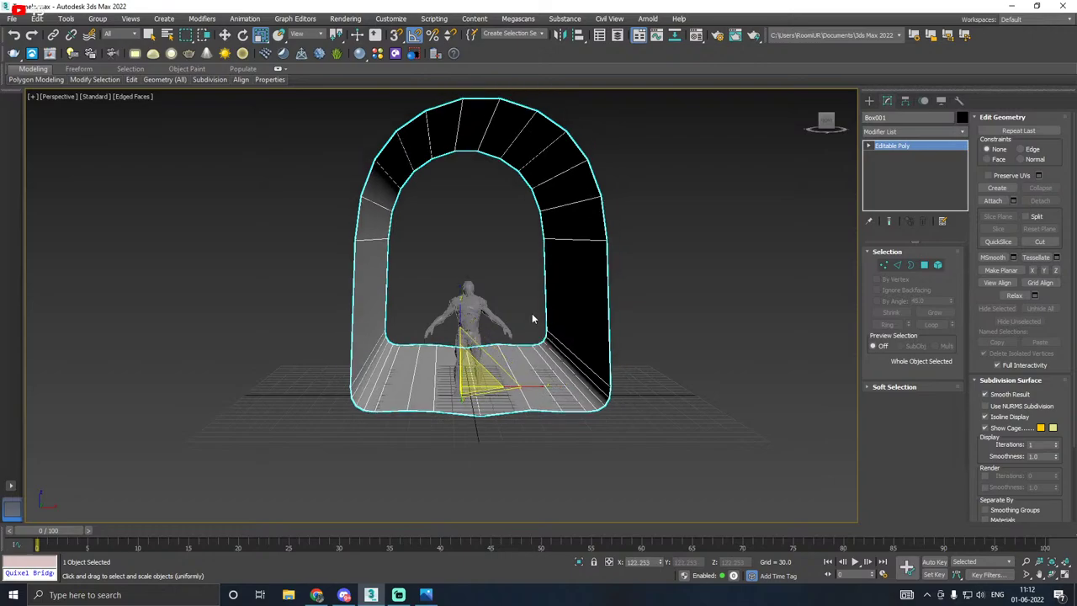
alt+middle_drag(532, 313, 516, 321)
drag(451, 378, 454, 386)
alt+middle_drag(508, 353, 470, 344)
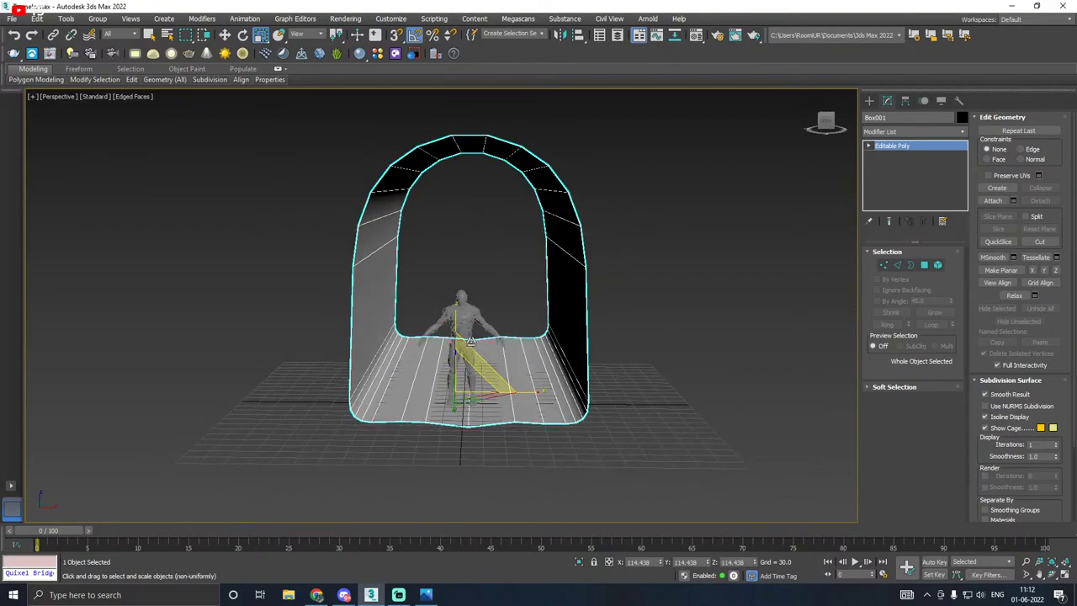
key(w)
click(12, 18)
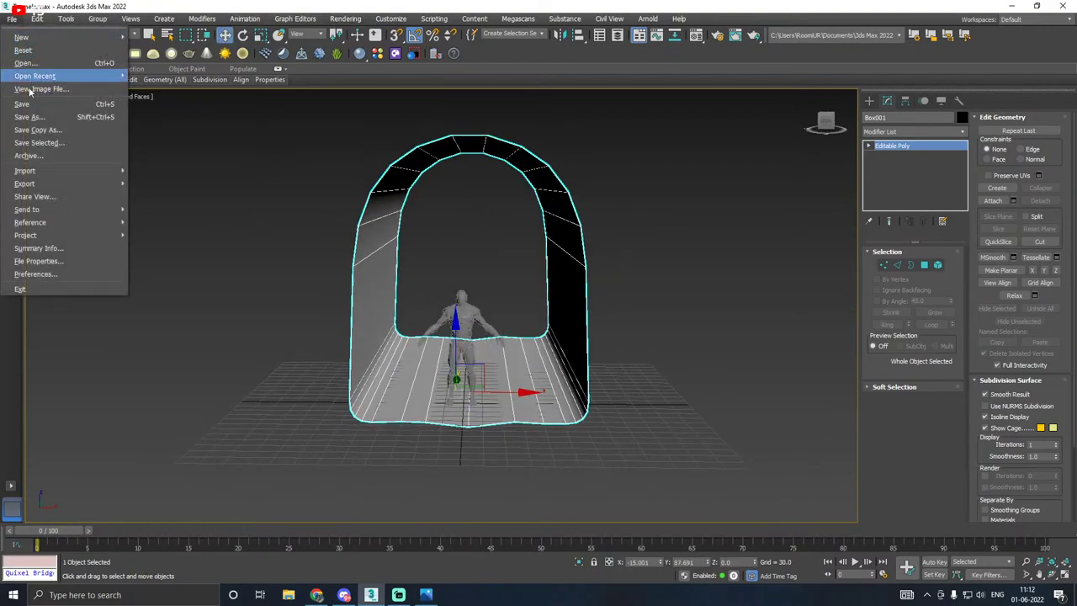
key(Escape)
Step: Select all the lengthwise edges of the tunnel and connect them with 20 evenly spaced crosswise segments
alt+middle_drag(510, 257, 781, 253)
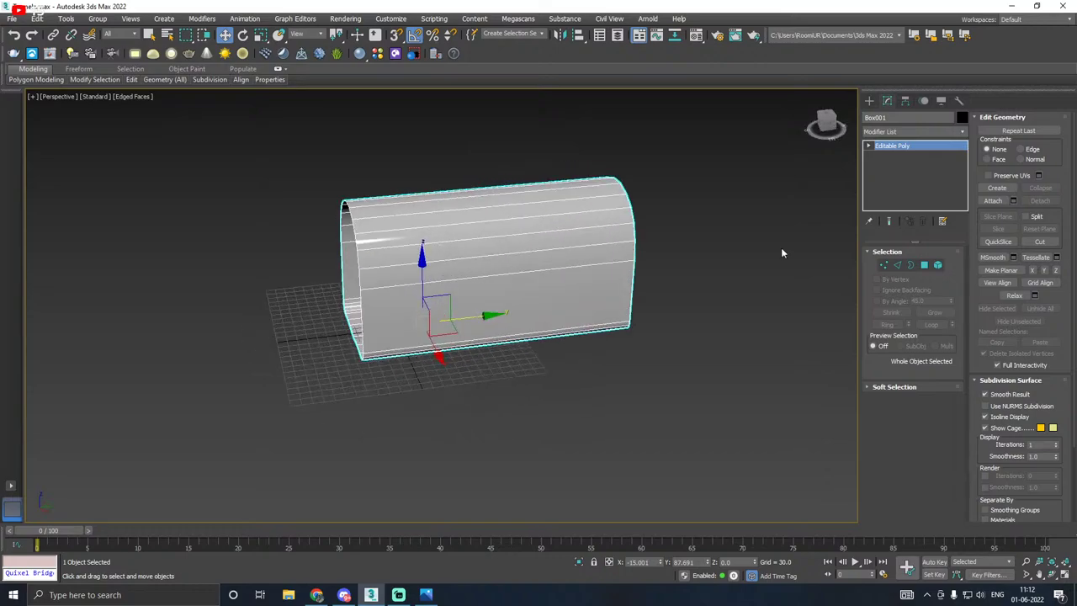
click(898, 265)
drag(472, 138, 474, 477)
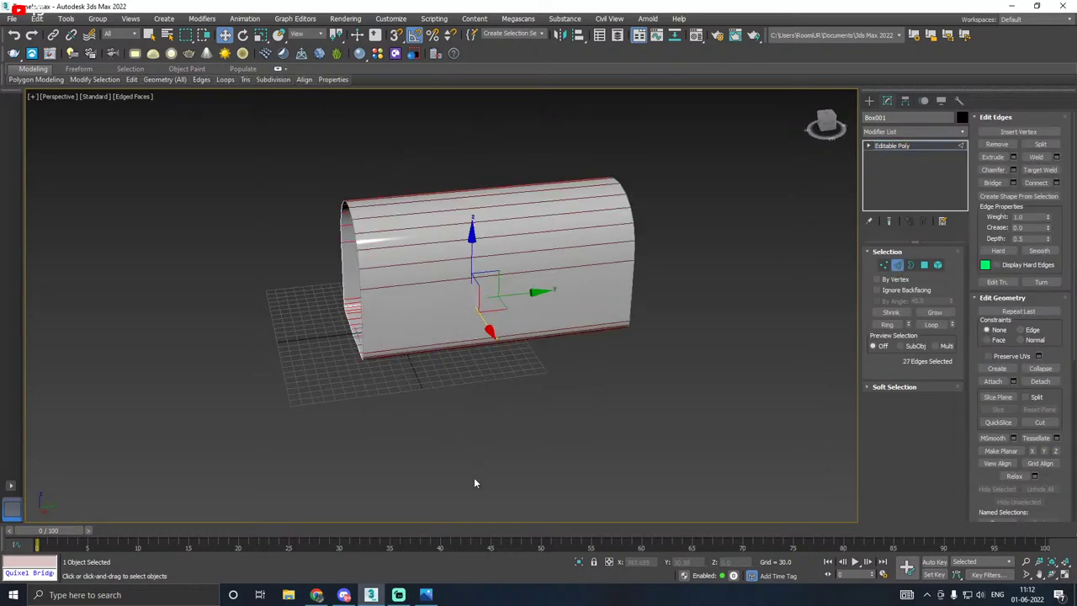
middle_drag(565, 359, 488, 416)
click(1056, 182)
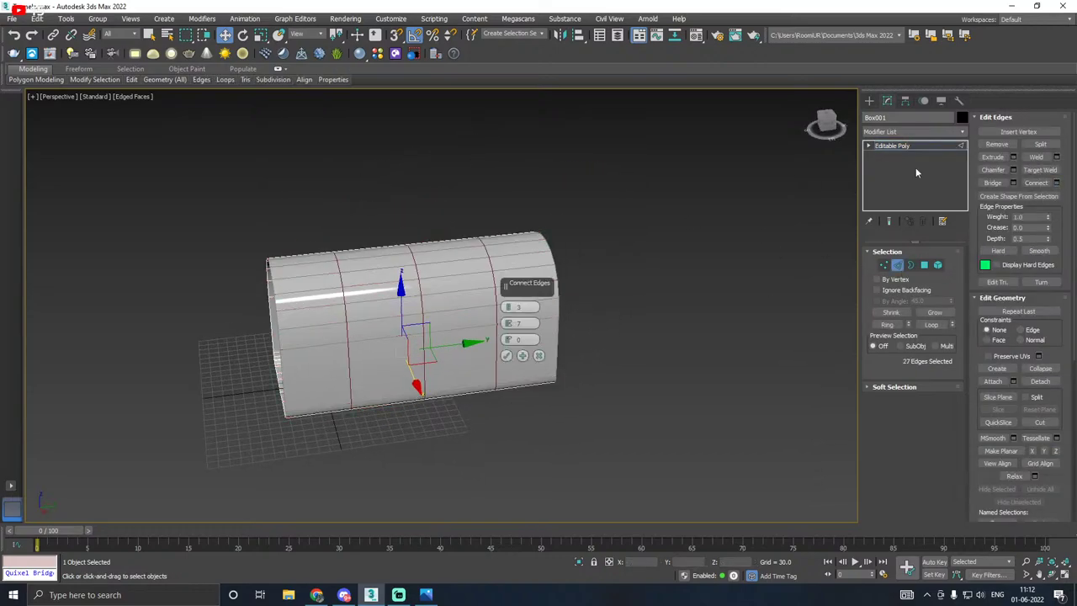
alt+middle_drag(500, 320, 348, 340)
scroll(377, 343, up, 2)
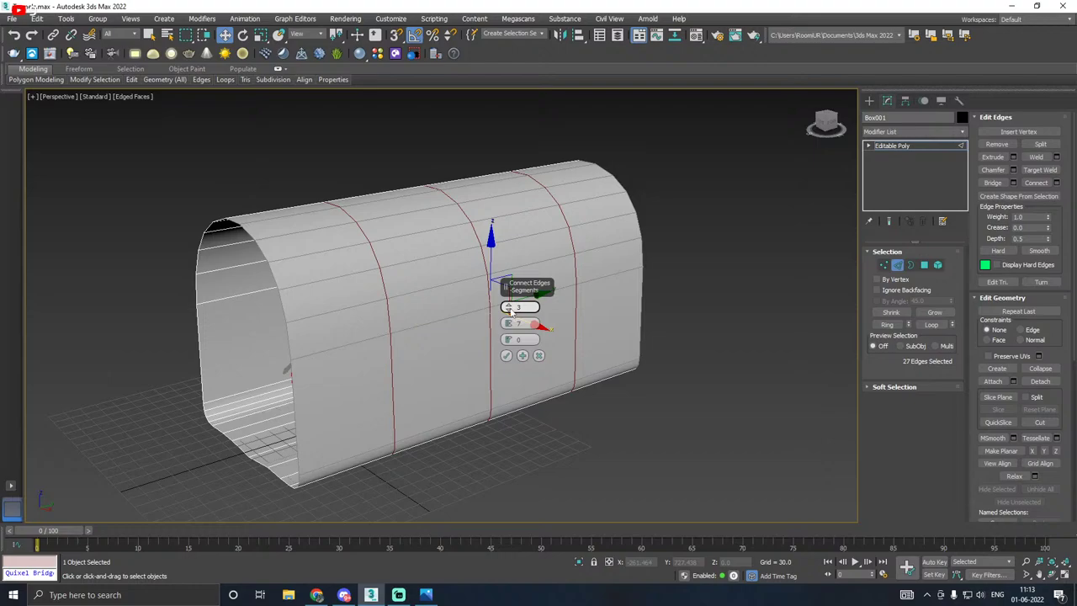
drag(508, 305, 515, 272)
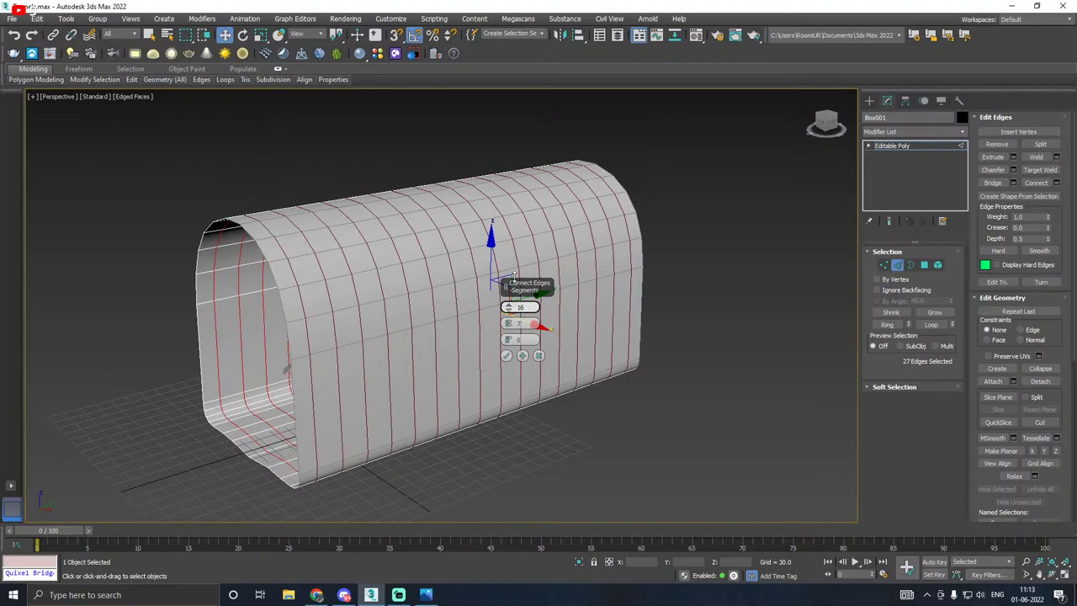
drag(513, 275, 514, 269)
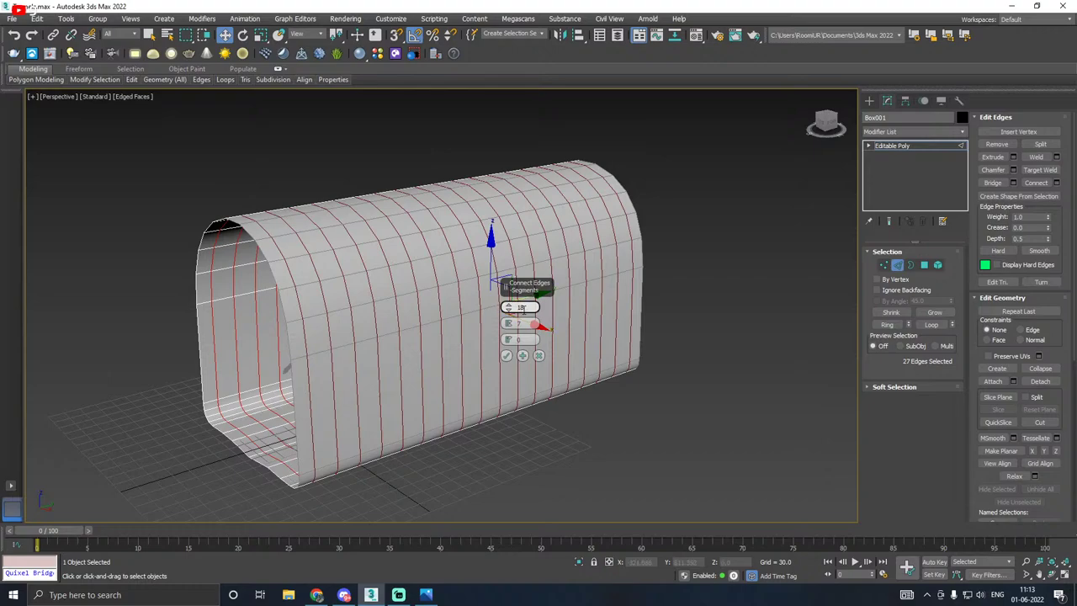
drag(509, 309, 509, 301)
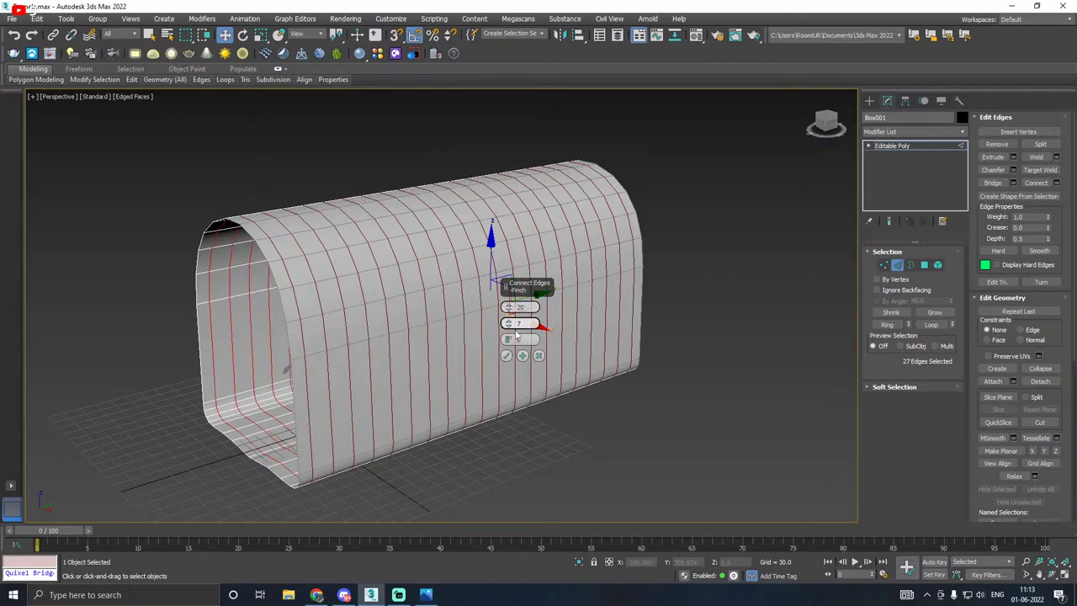
click(506, 357)
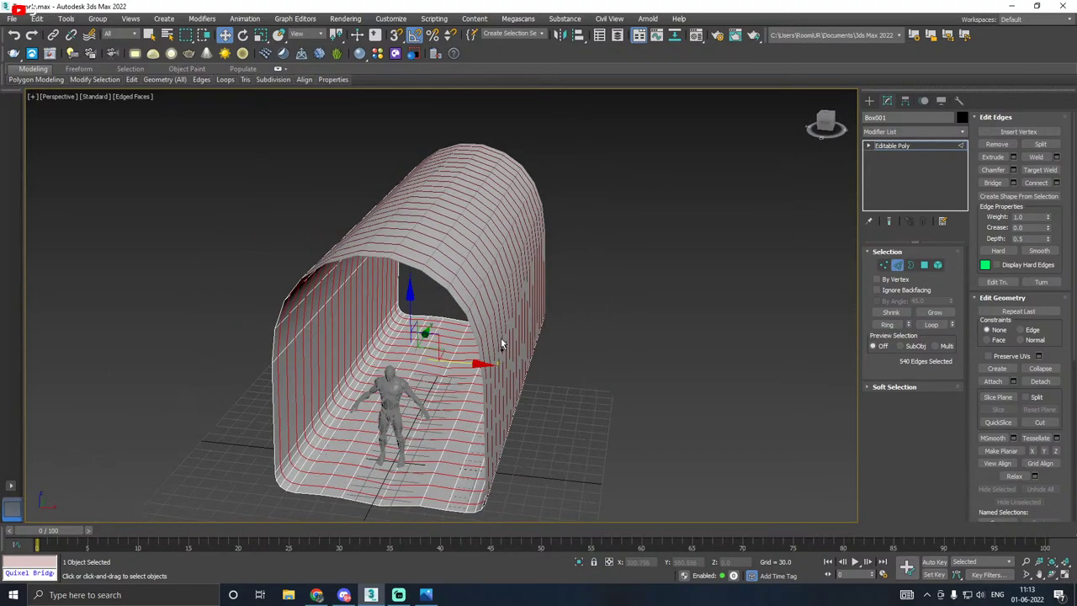
Step: Select the tall upright edges on both side walls, connect them with 5 segments, and leave edge level
alt+middle_drag(489, 333, 565, 329)
drag(266, 307, 264, 305)
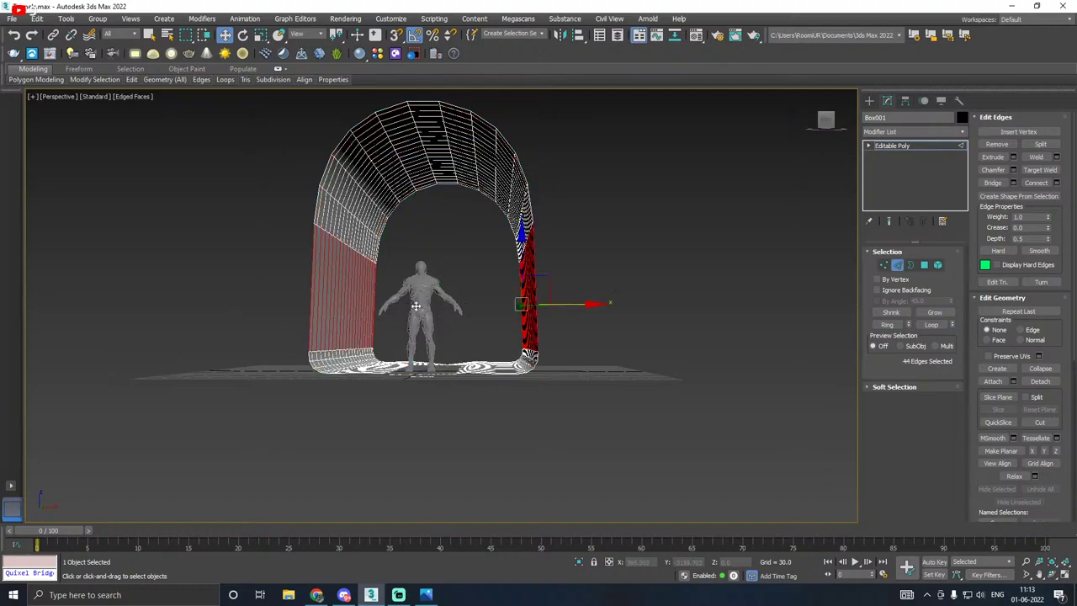
alt+middle_drag(488, 315, 423, 312)
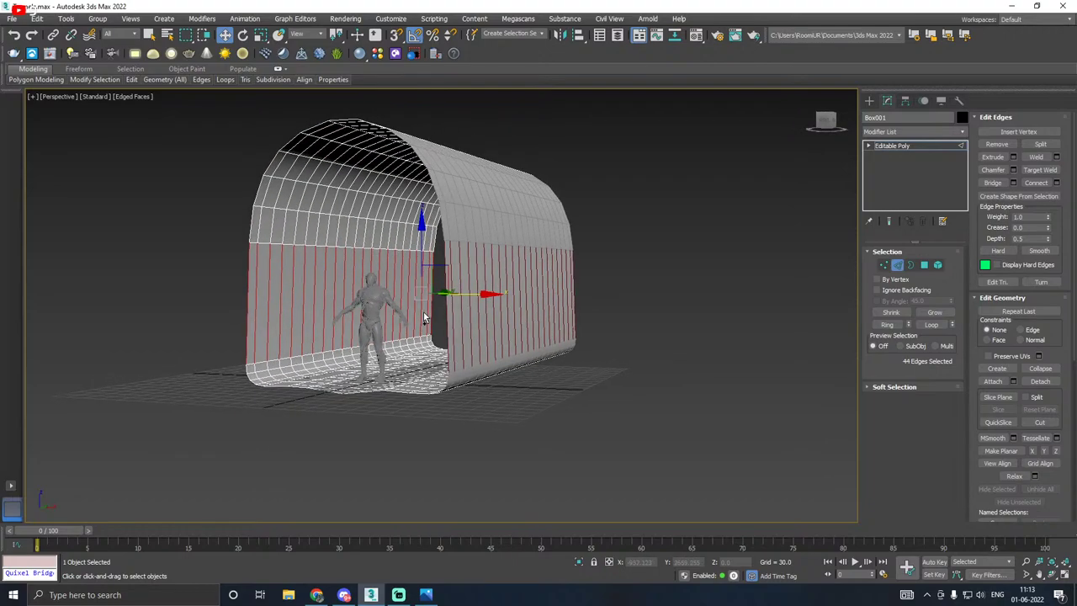
click(1057, 183)
drag(508, 327, 509, 344)
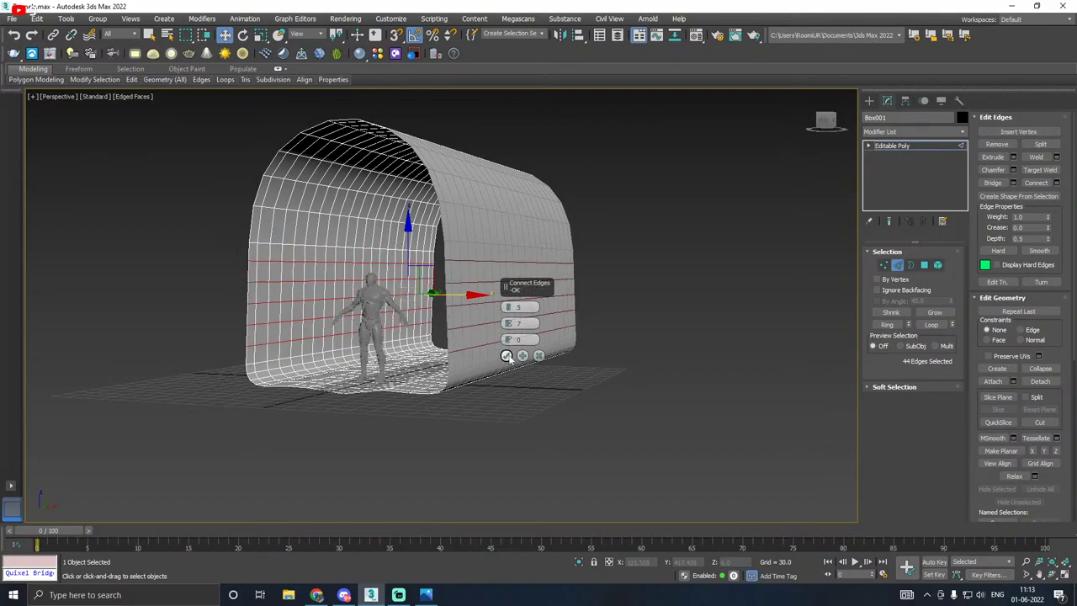
click(506, 356)
alt+middle_drag(489, 347, 463, 367)
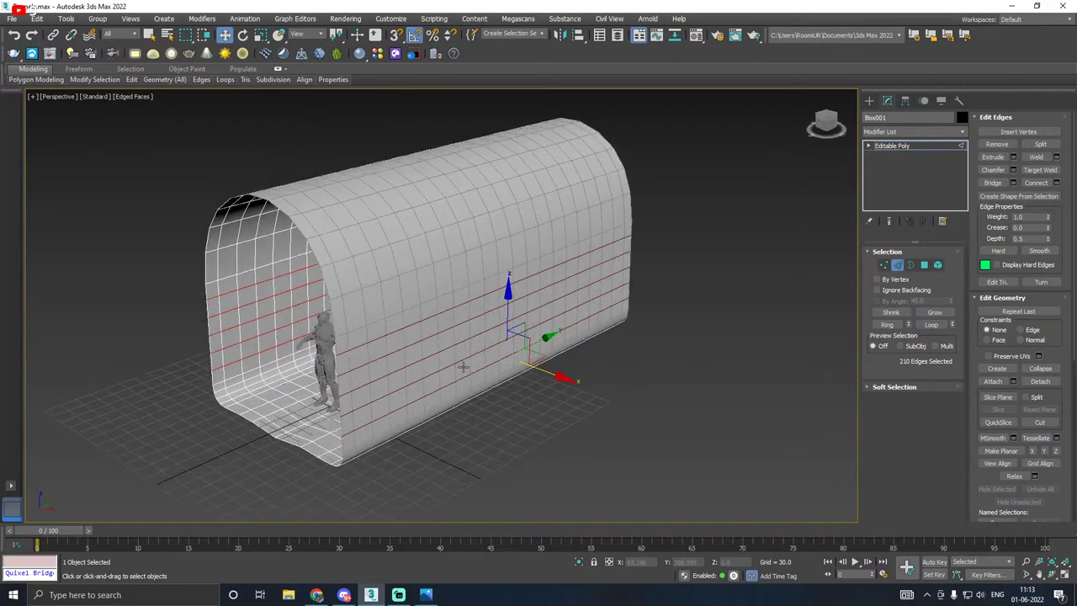
click(915, 146)
alt+middle_drag(741, 198, 709, 217)
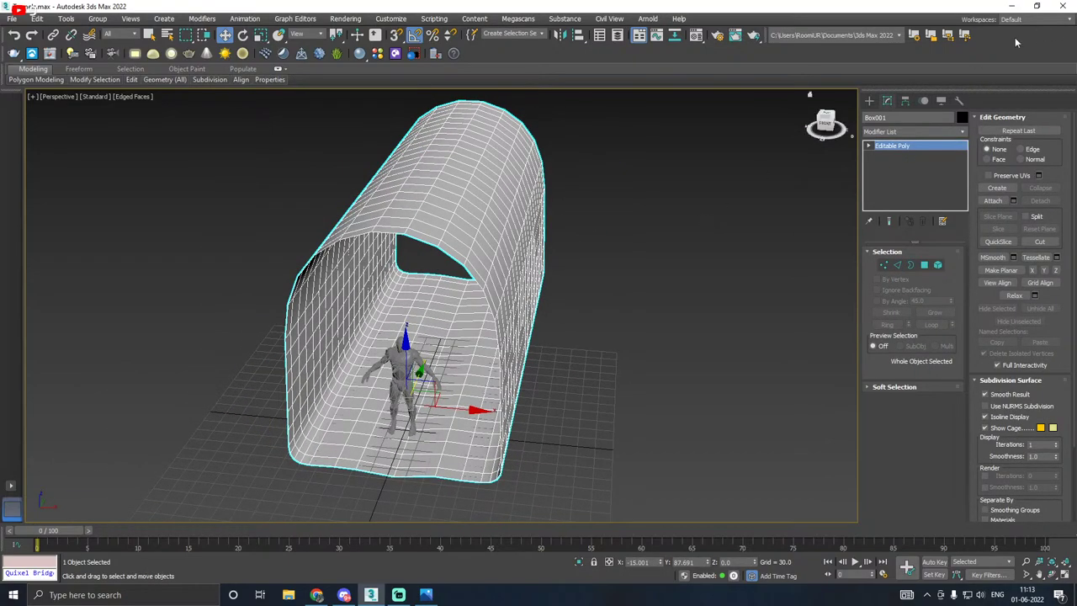
Step: Move only the tunnel's pivot onto the middle floor vertex at the front opening using vertex snapping
click(906, 102)
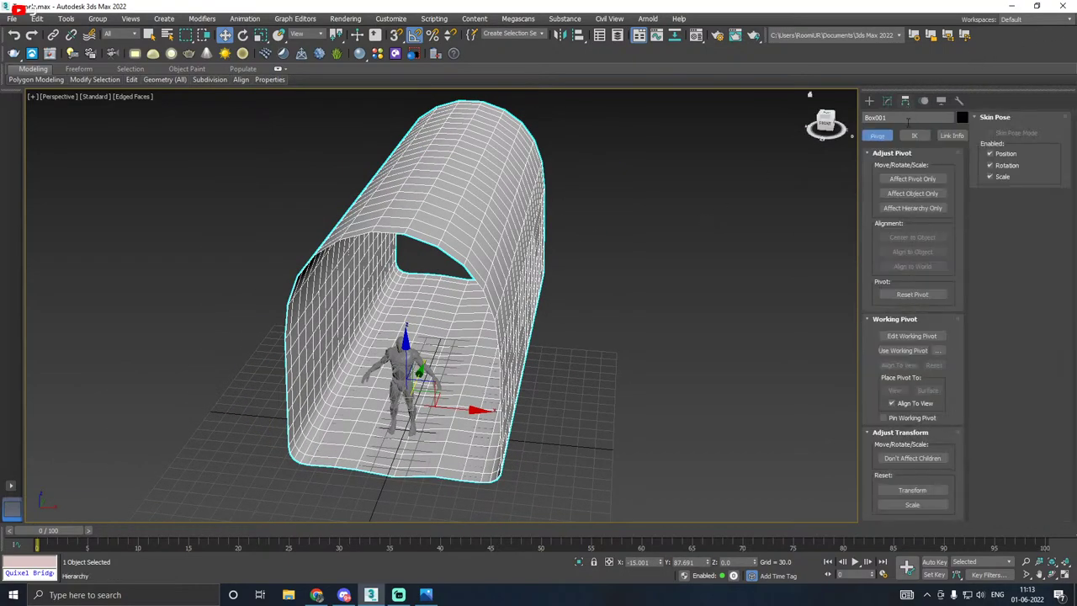
click(908, 179)
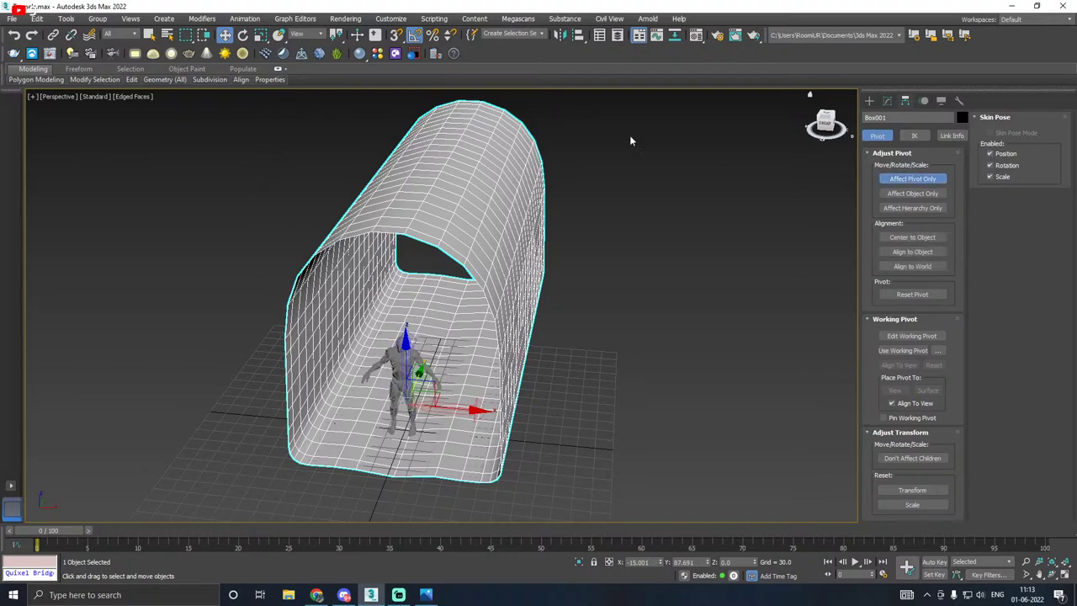
click(395, 34)
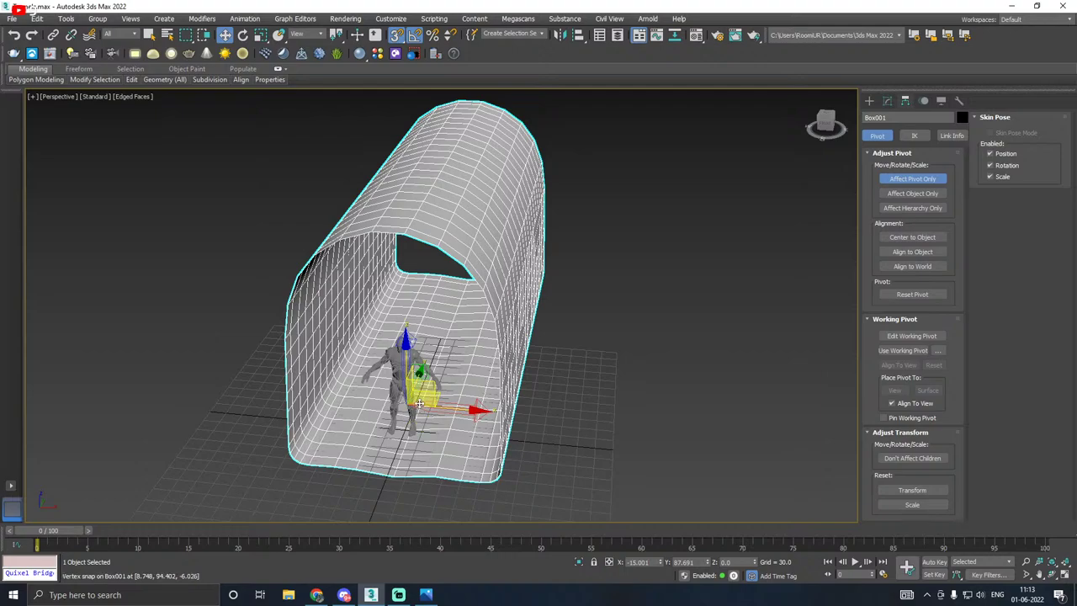
drag(418, 386, 391, 483)
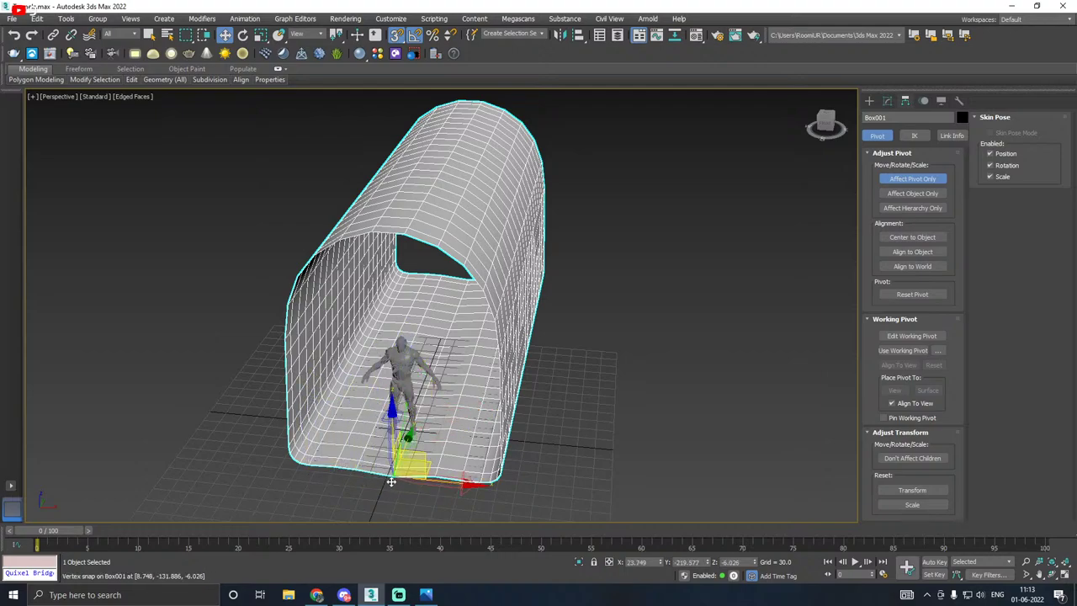
click(886, 100)
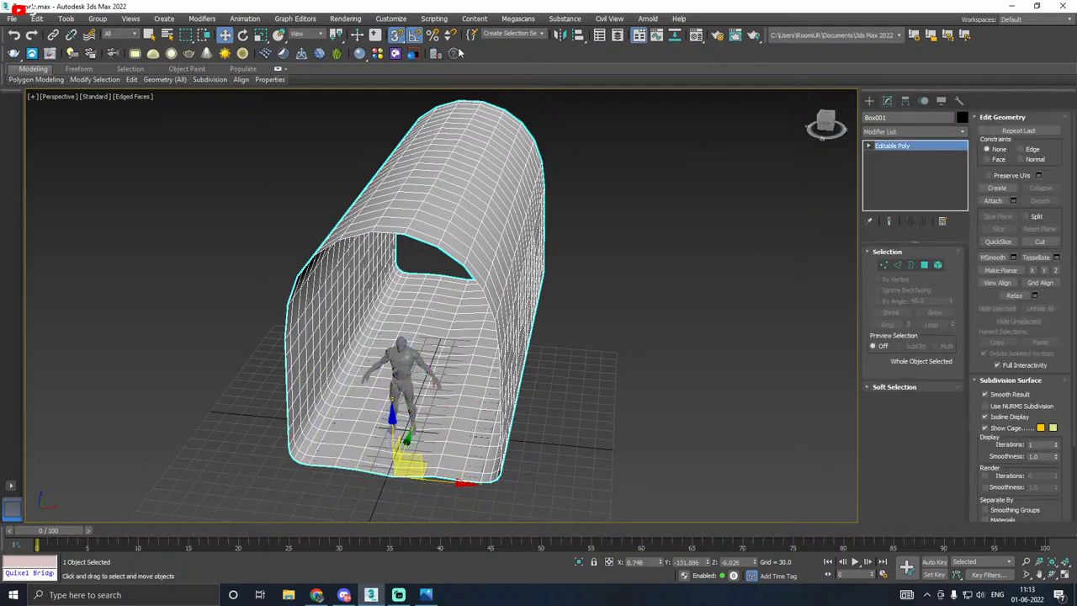
click(395, 35)
Step: Add a Bend modifier to the tunnel with an angle of 77.5 and Y as the bend axis
alt+middle_drag(652, 251, 975, 168)
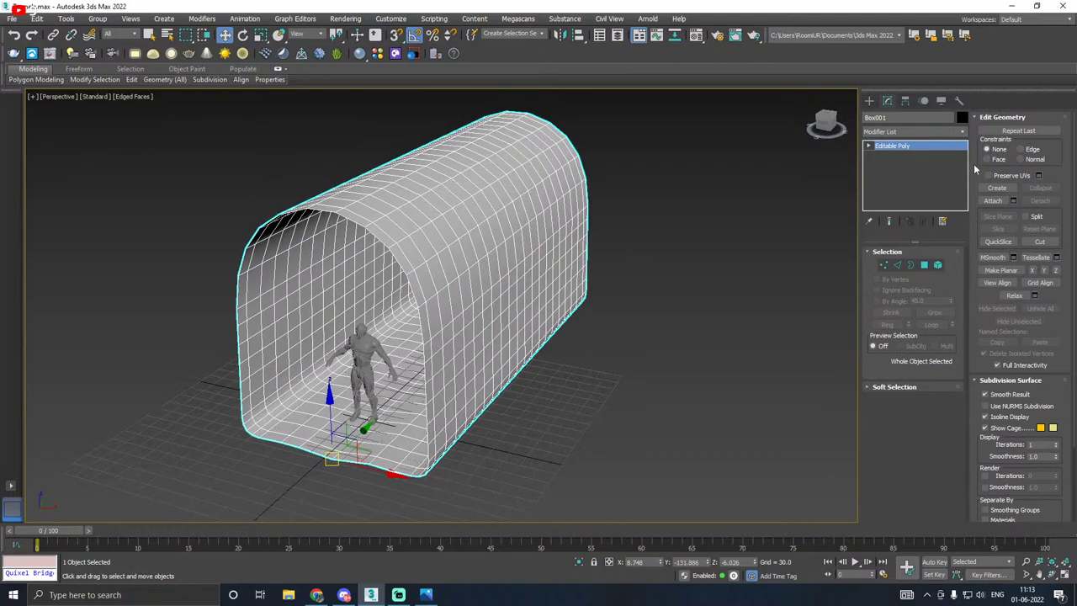
click(962, 132)
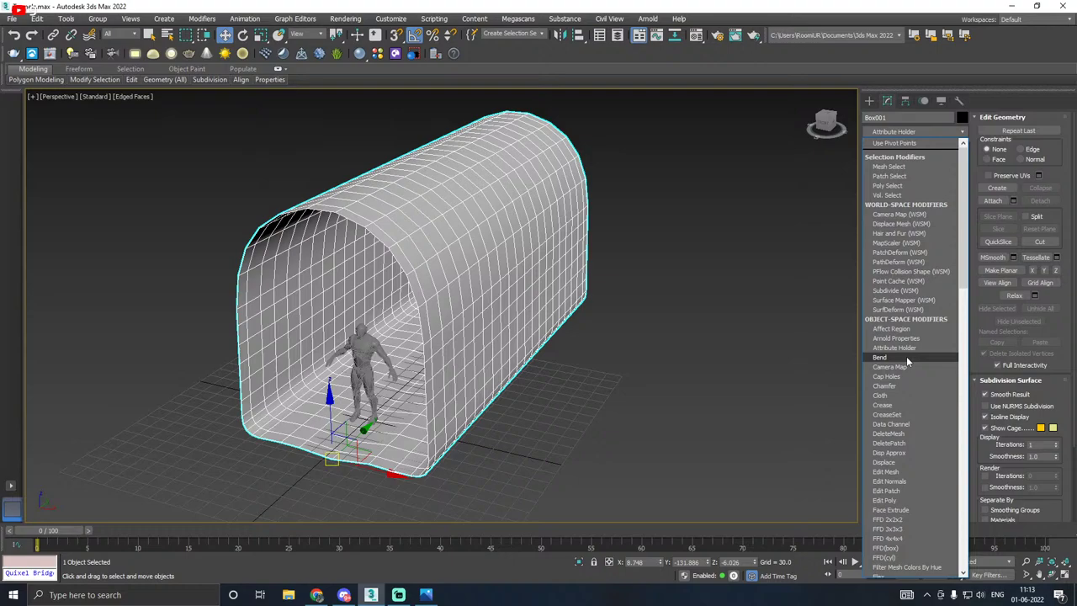
click(906, 359)
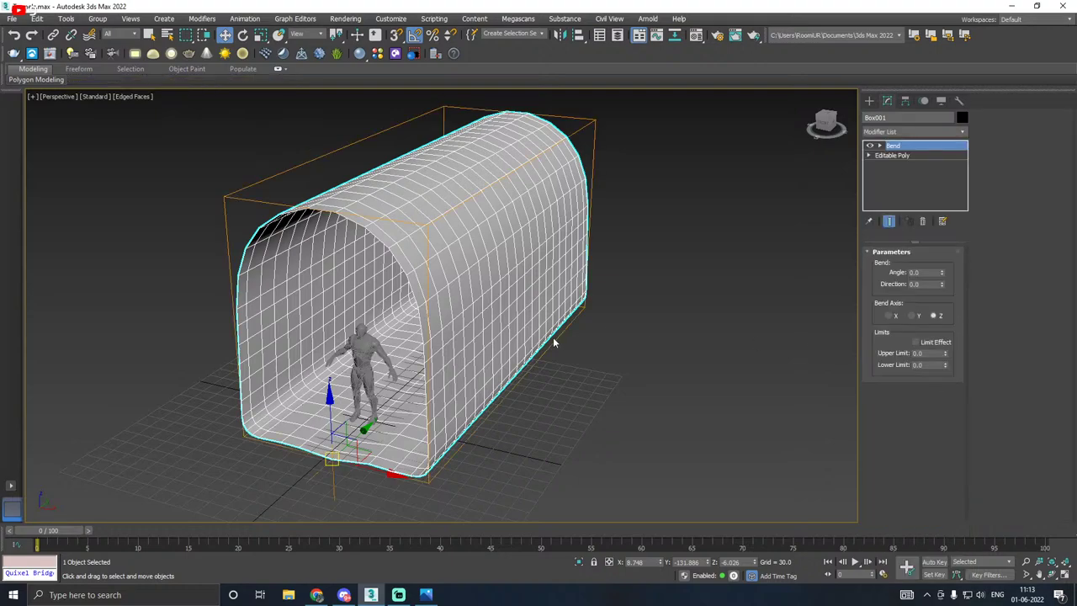
mouse_move(554, 338)
alt+middle_down()
mouse_move(542, 328)
mouse_move(553, 325)
alt+middle_up()
drag(941, 272, 911, 185)
alt+middle_drag(566, 281, 589, 276)
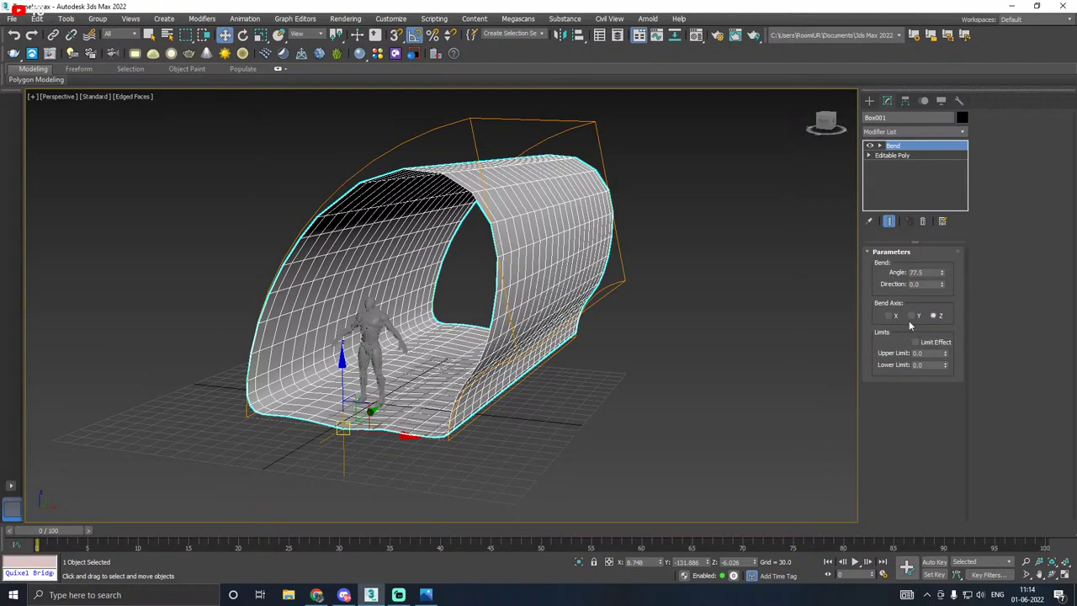
click(913, 316)
alt+middle_drag(588, 320, 597, 339)
scroll(368, 330, down, 2)
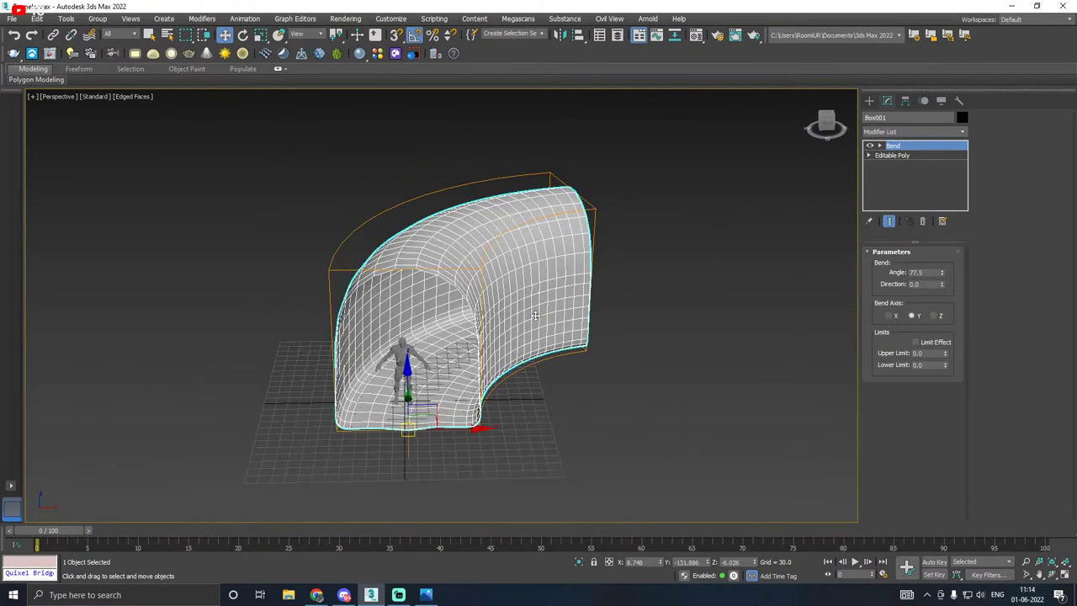
mouse_move(536, 315)
alt+middle_down()
mouse_move(521, 313)
mouse_move(531, 321)
alt+middle_up()
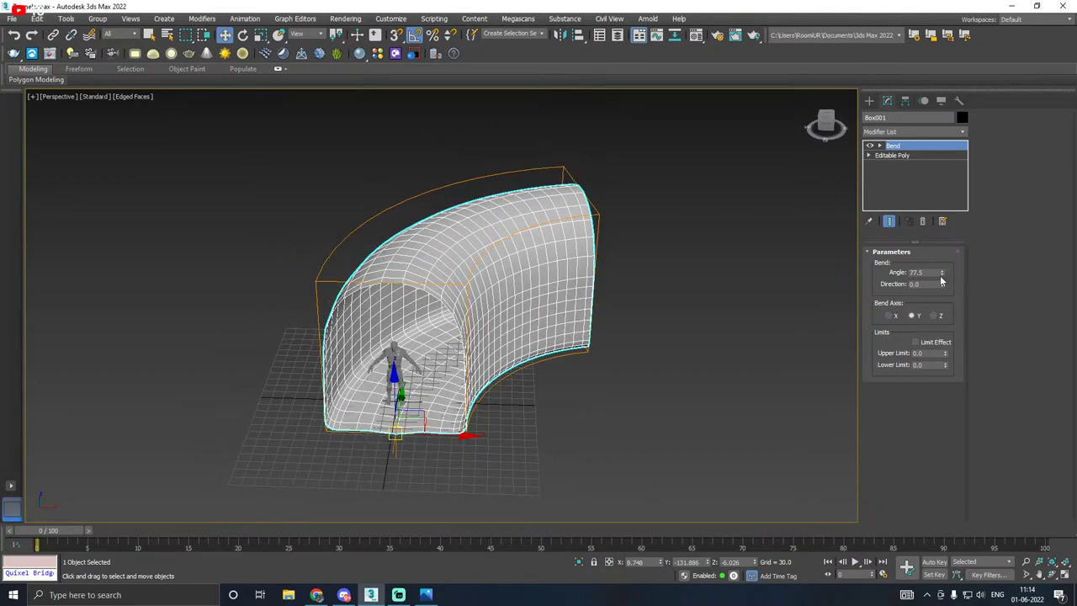
Step: Reset the tunnel's bend to straight and set the Bend angle to about -20 for a gentle curve
drag(942, 275, 894, 387)
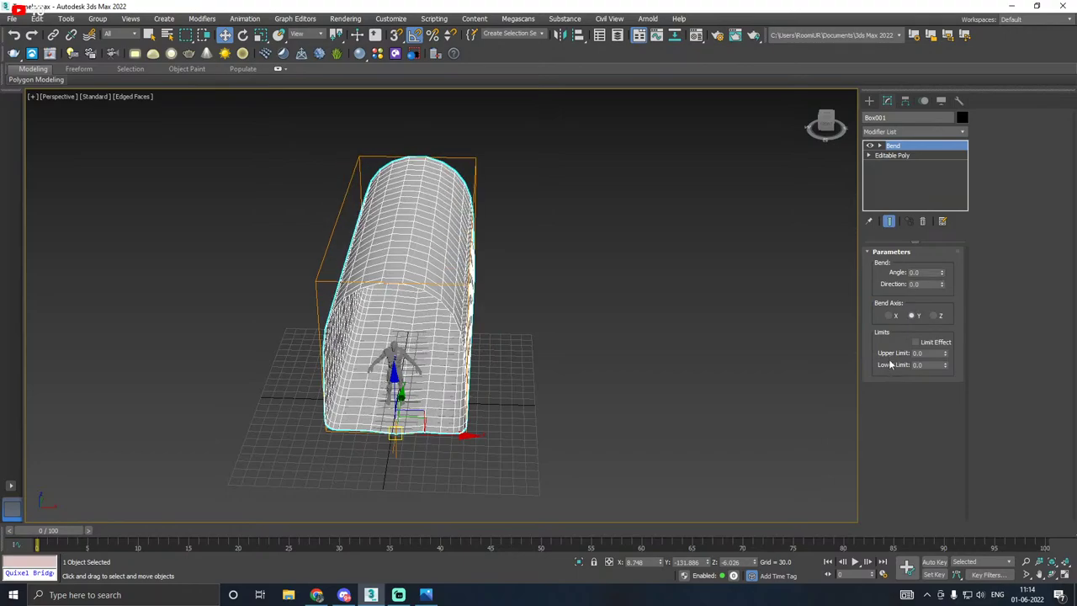
alt+middle_drag(752, 344, 730, 314)
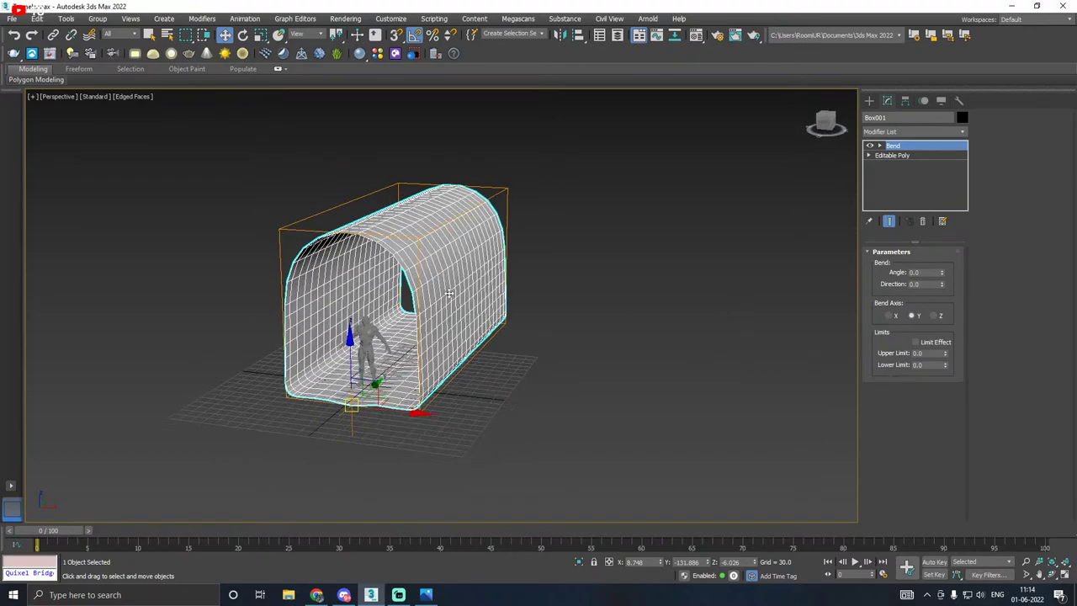
scroll(449, 293, up, 3)
alt+middle_drag(476, 303, 522, 298)
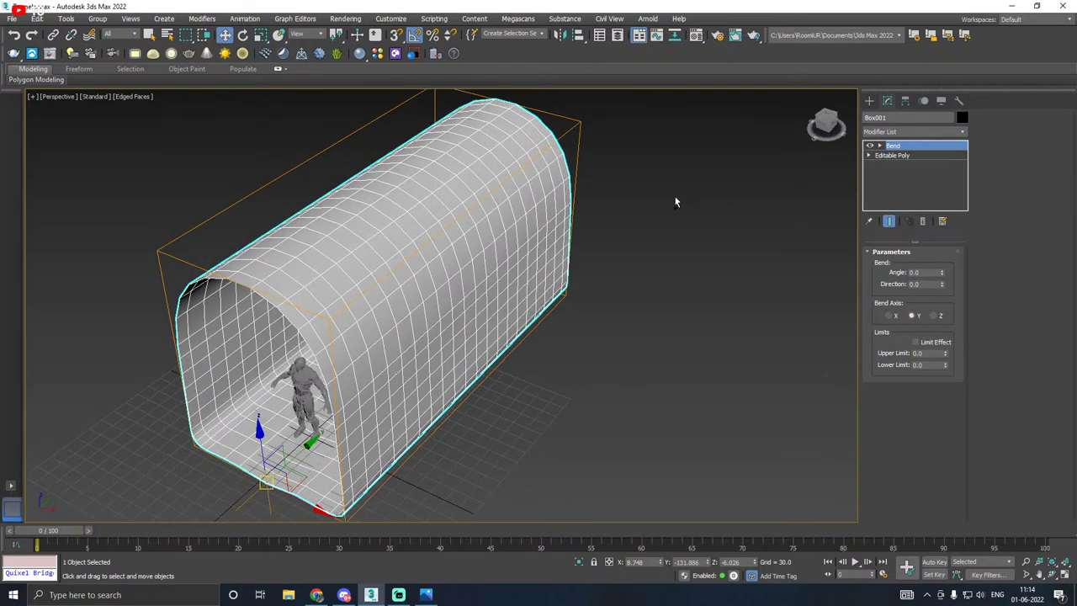
alt+middle_drag(675, 202, 813, 171)
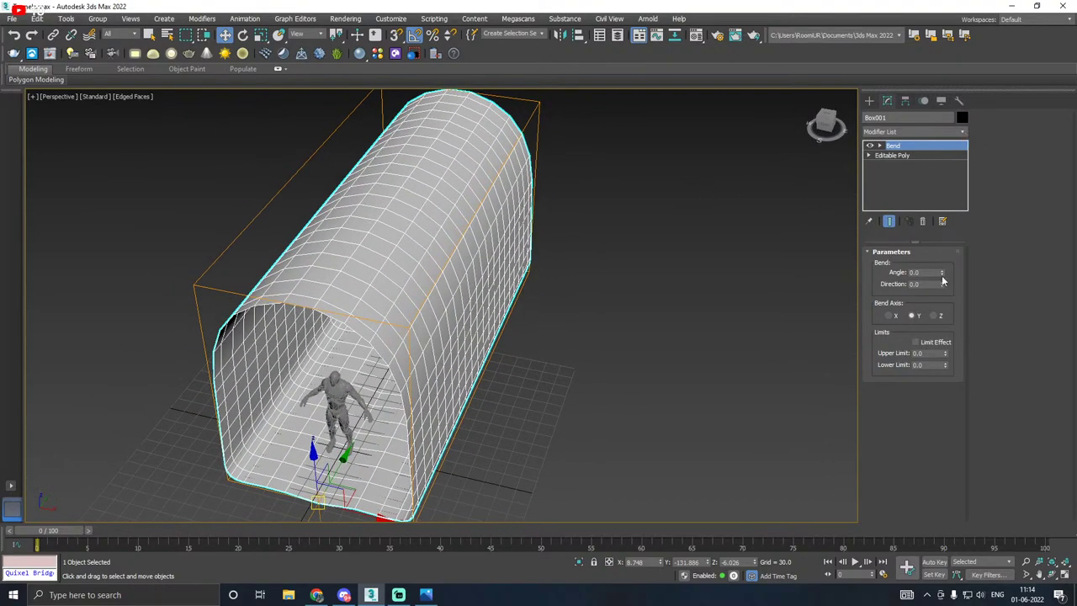
drag(942, 280, 944, 294)
alt+middle_drag(699, 273, 771, 223)
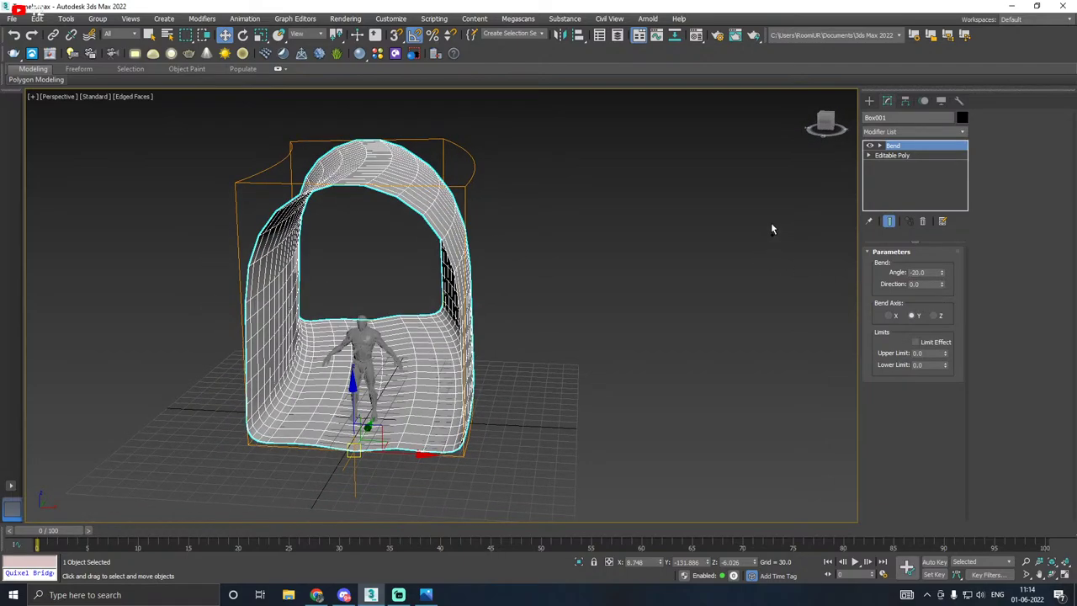
middle_drag(664, 235, 722, 220)
drag(943, 274, 941, 268)
Step: Add a Symmetry modifier above the Bend, mirroring the tunnel across the Y axis with Flip enabled
click(915, 131)
scroll(917, 336, down, 15)
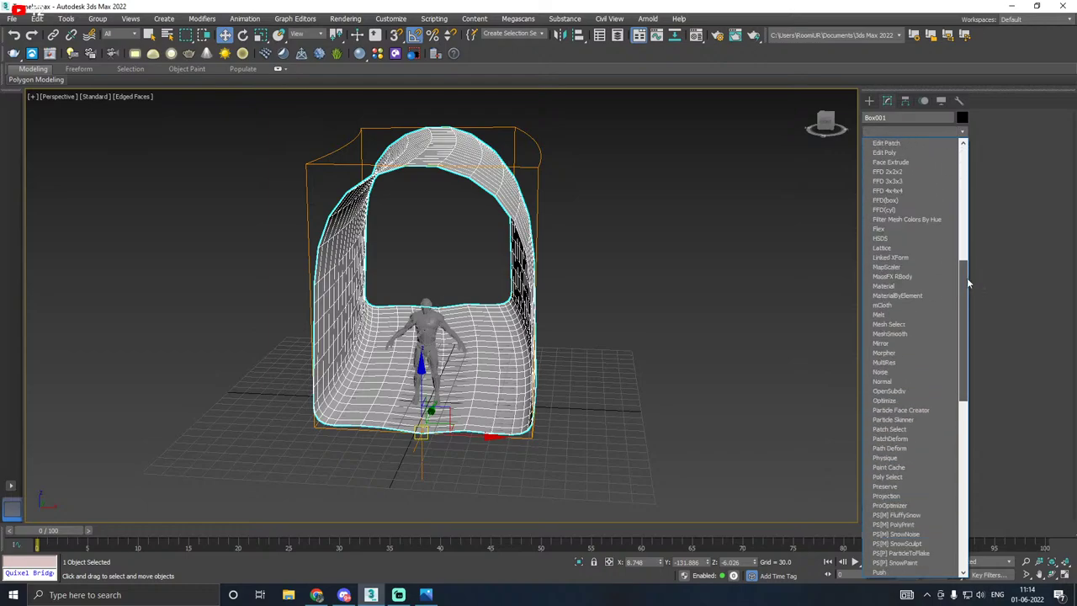
click(885, 334)
alt+middle_drag(648, 307, 600, 328)
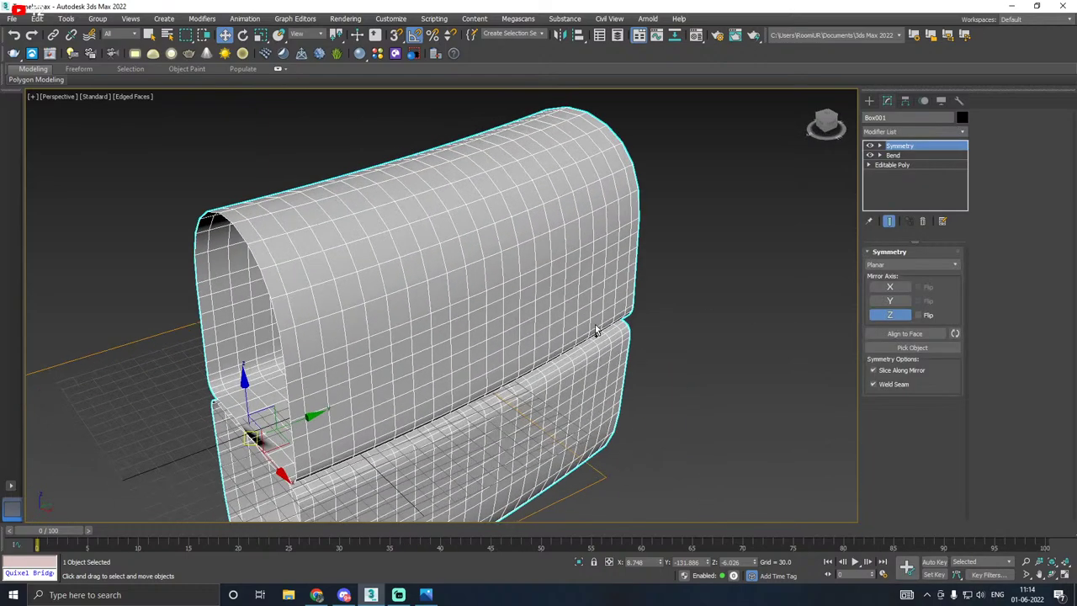
click(888, 300)
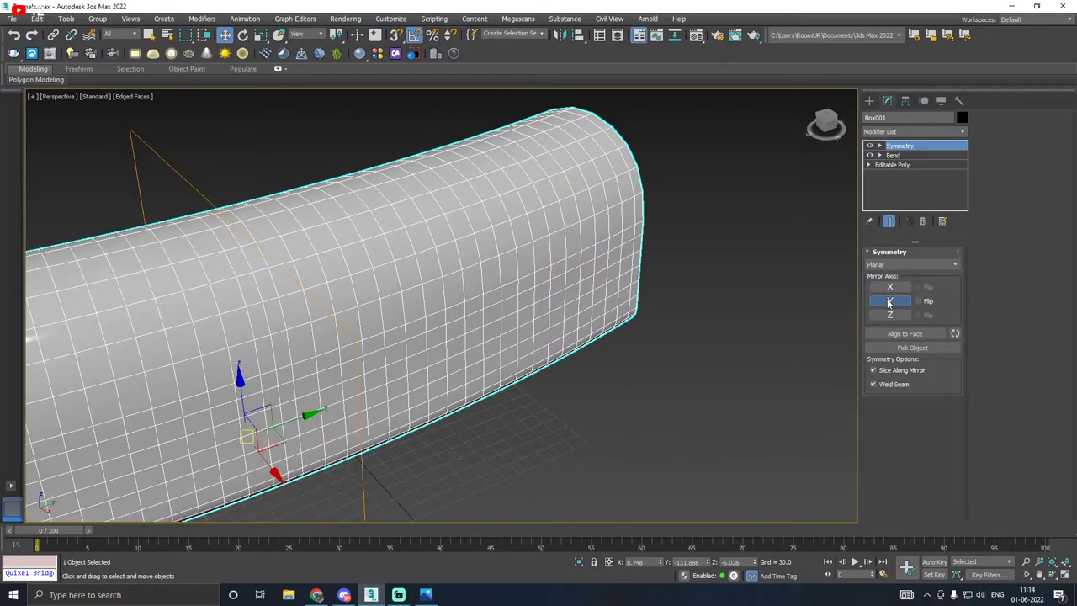
click(919, 301)
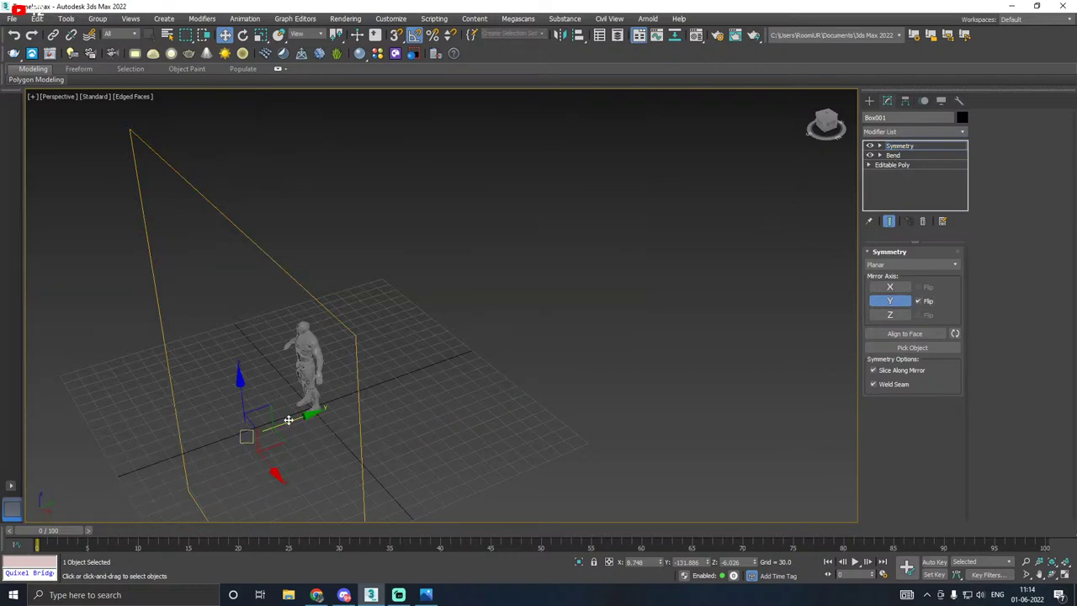
Step: Slide the Symmetry mirror plane along the Y axis to about 514 to lengthen the mirrored tunnel
drag(288, 419, 622, 308)
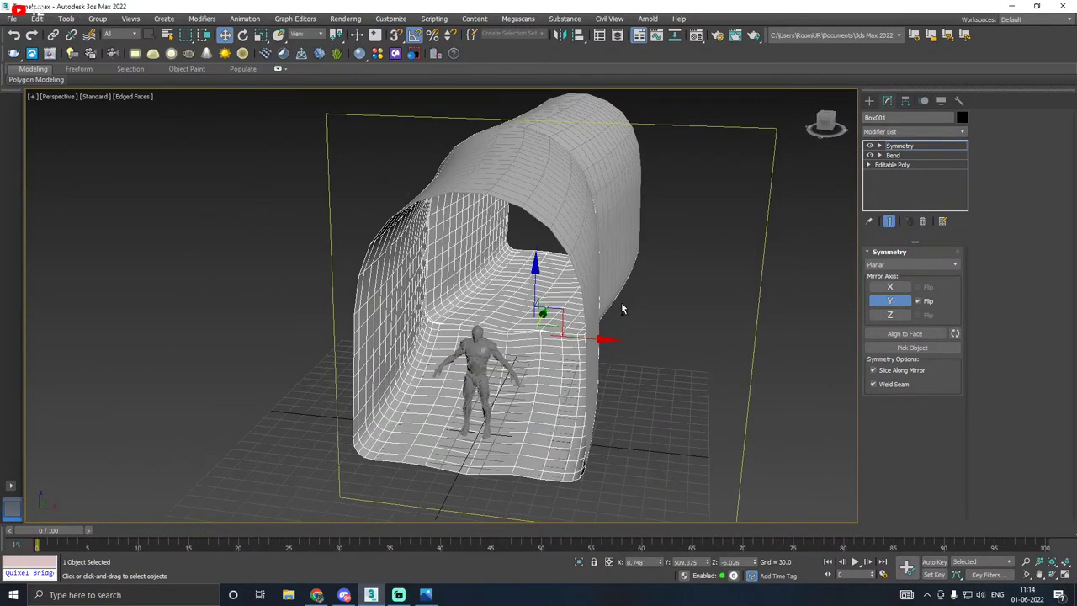
key(e)
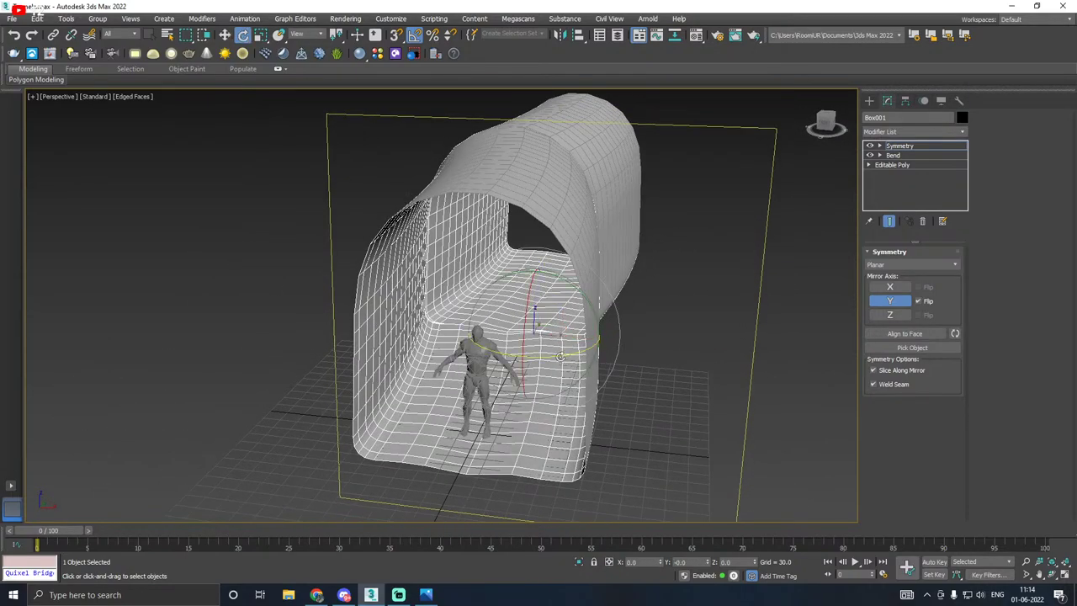
drag(561, 356, 560, 355)
key(w)
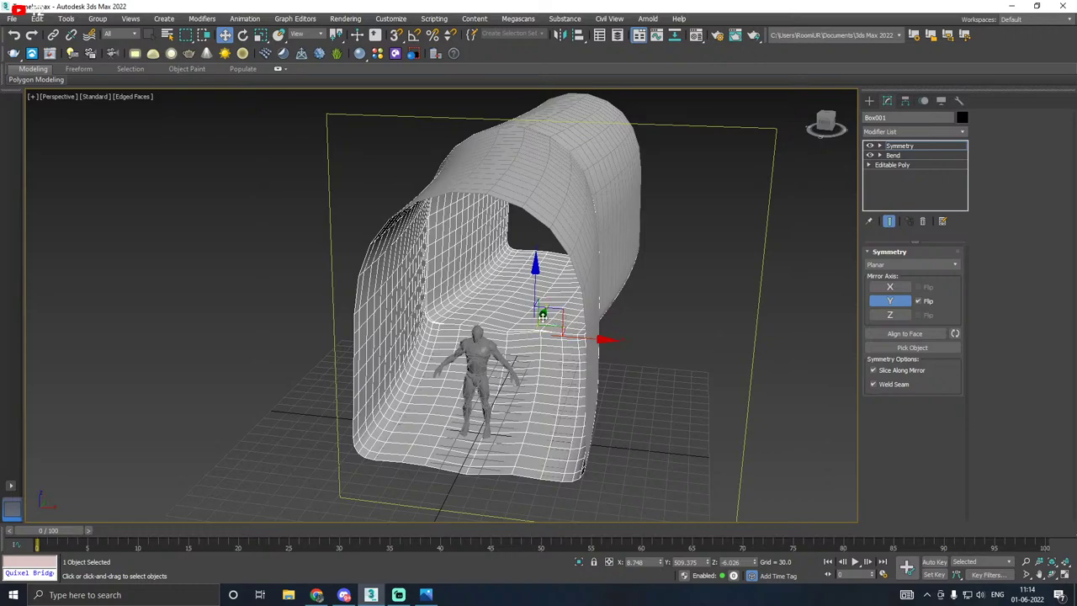
drag(543, 316, 546, 304)
mouse_move(568, 314)
alt+middle_down()
mouse_move(617, 317)
mouse_move(542, 326)
mouse_move(578, 311)
alt+middle_up()
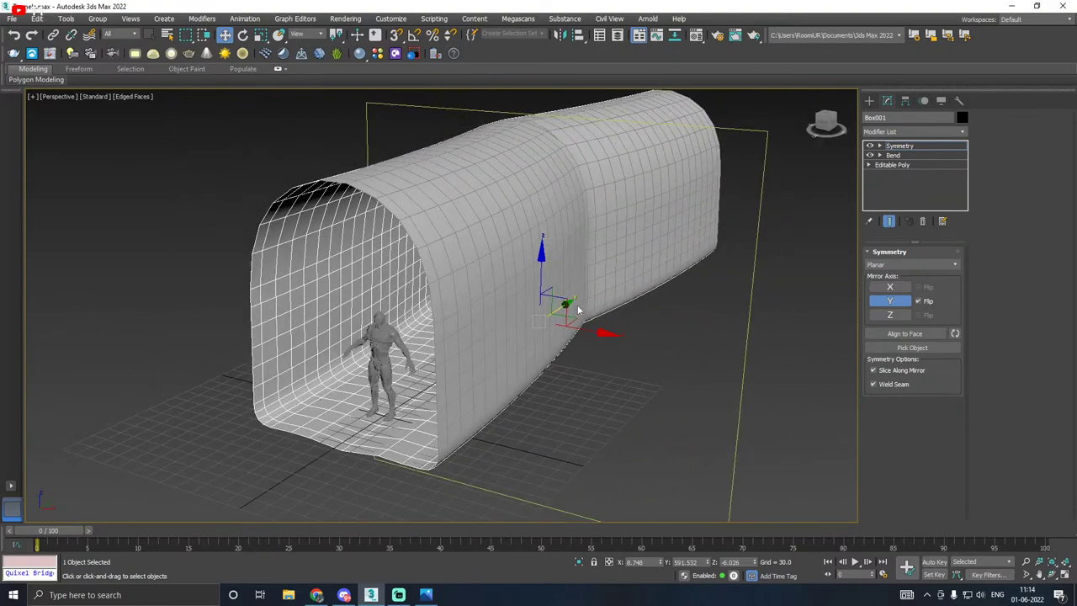
drag(564, 308, 547, 319)
alt+middle_drag(547, 319, 581, 318)
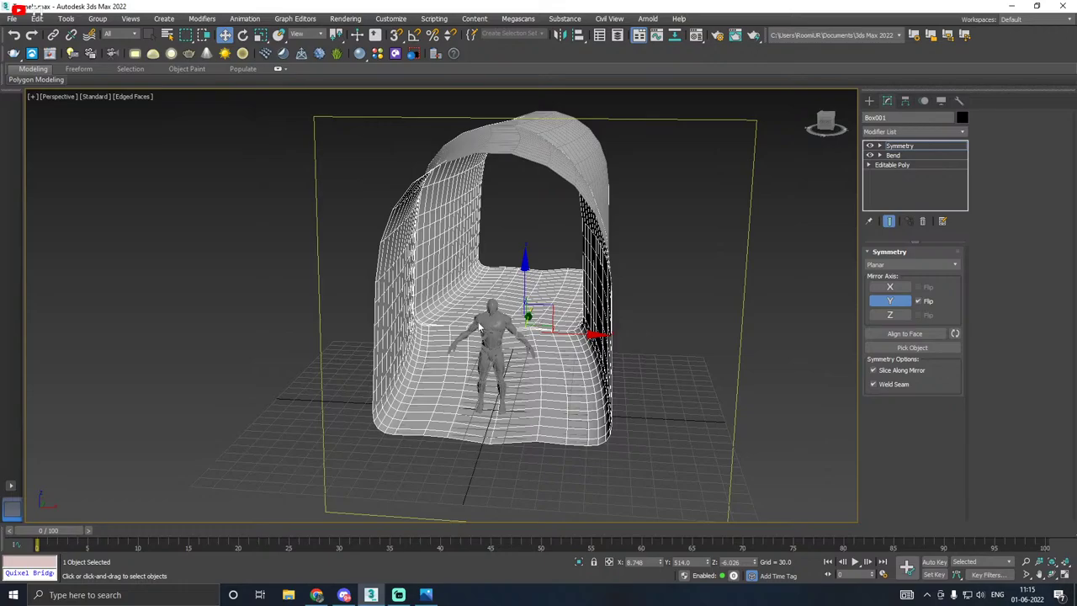
Step: Fine-tune the Symmetry mirror plane along Y to about 496, then finish editing the mirror gizmo
scroll(479, 327, up, 10)
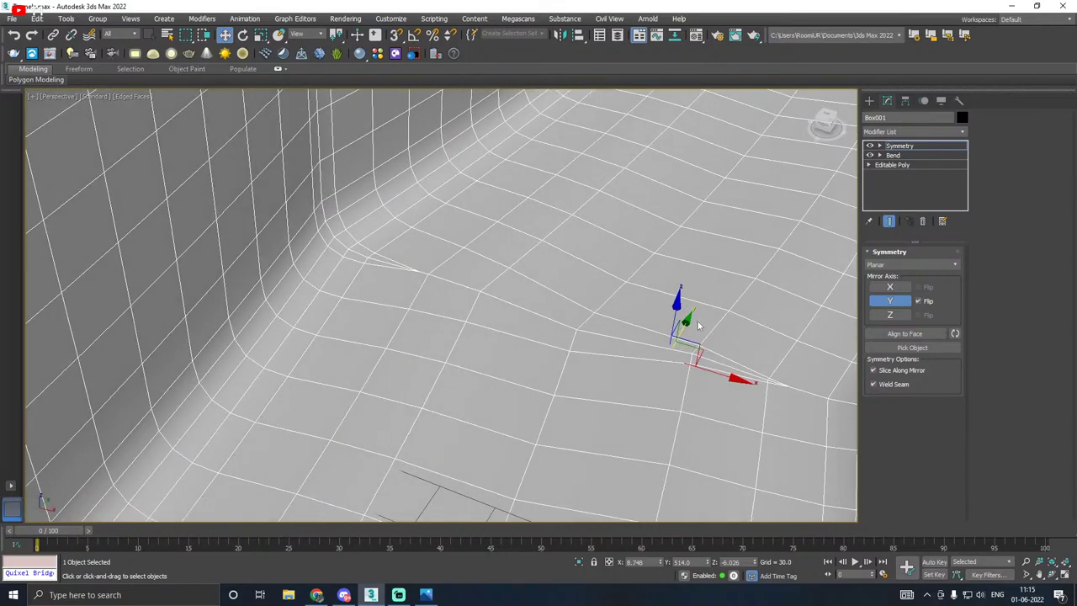
drag(687, 322, 671, 336)
scroll(552, 291, down, 10)
alt+middle_drag(572, 294, 609, 262)
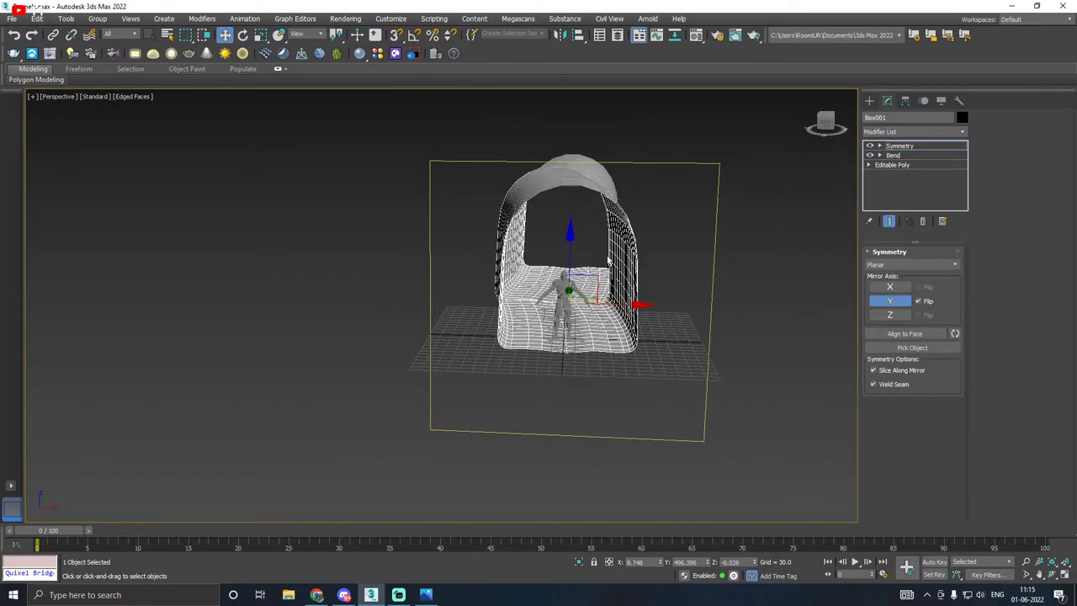
scroll(573, 255, up, 6)
scroll(572, 259, down, 5)
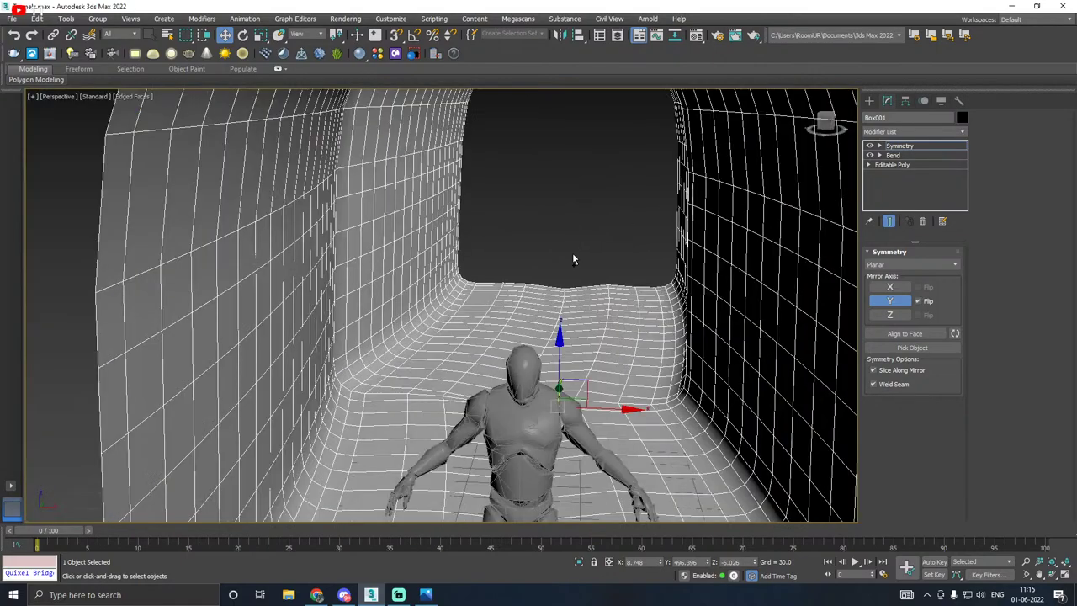
click(900, 150)
Step: Set the Bend angle to -33 and slide the Symmetry mirror plane outward along Y to about 731
scroll(514, 220, down, 5)
alt+middle_drag(514, 220, 540, 248)
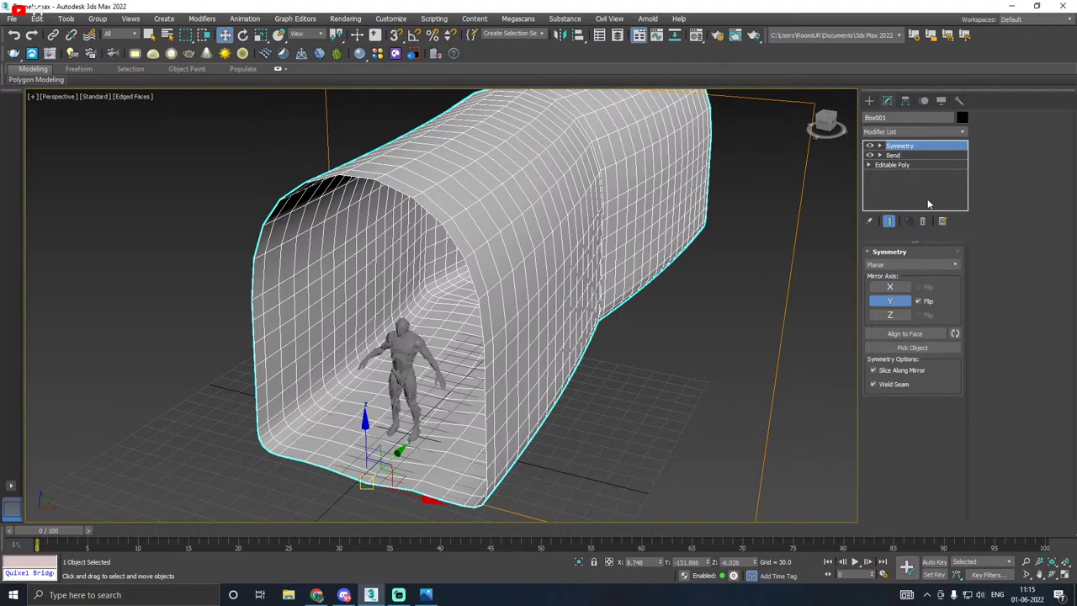
click(893, 156)
drag(943, 275, 944, 295)
alt+middle_drag(700, 288, 671, 295)
scroll(487, 217, down, 3)
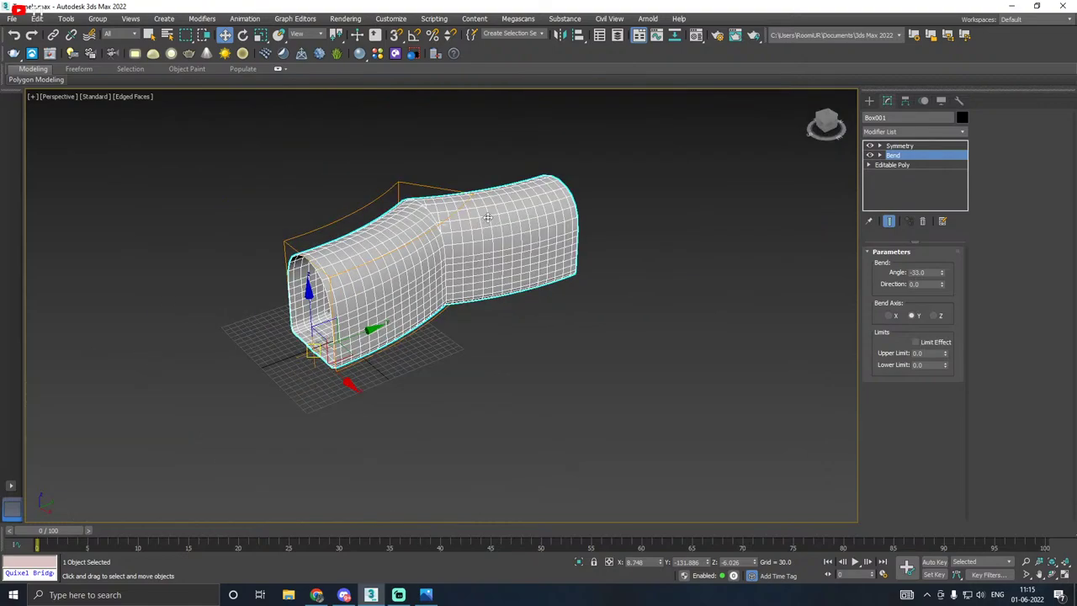
click(898, 146)
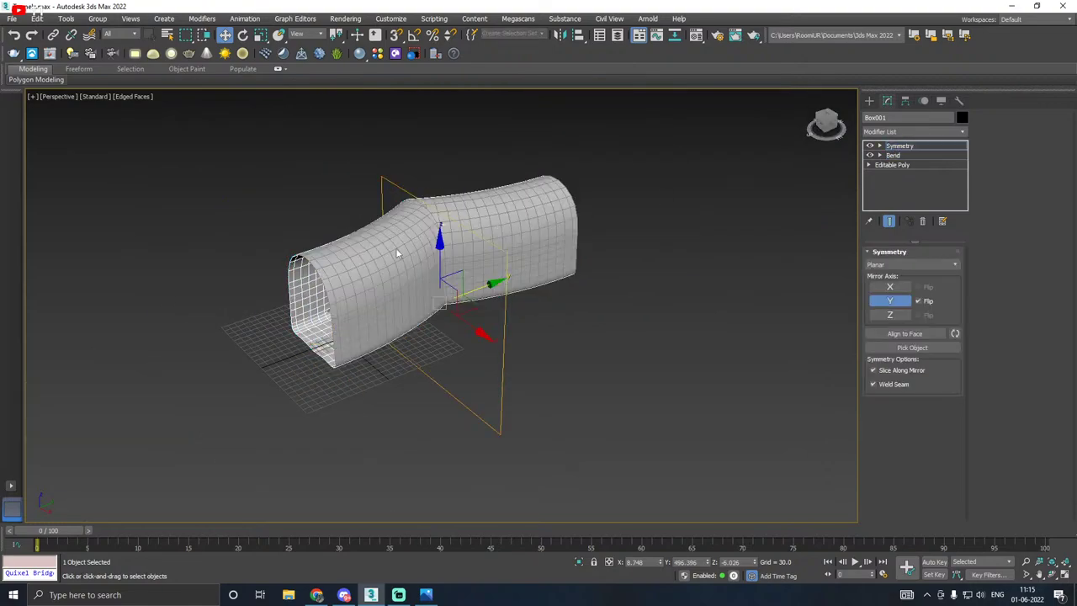
drag(469, 289, 515, 271)
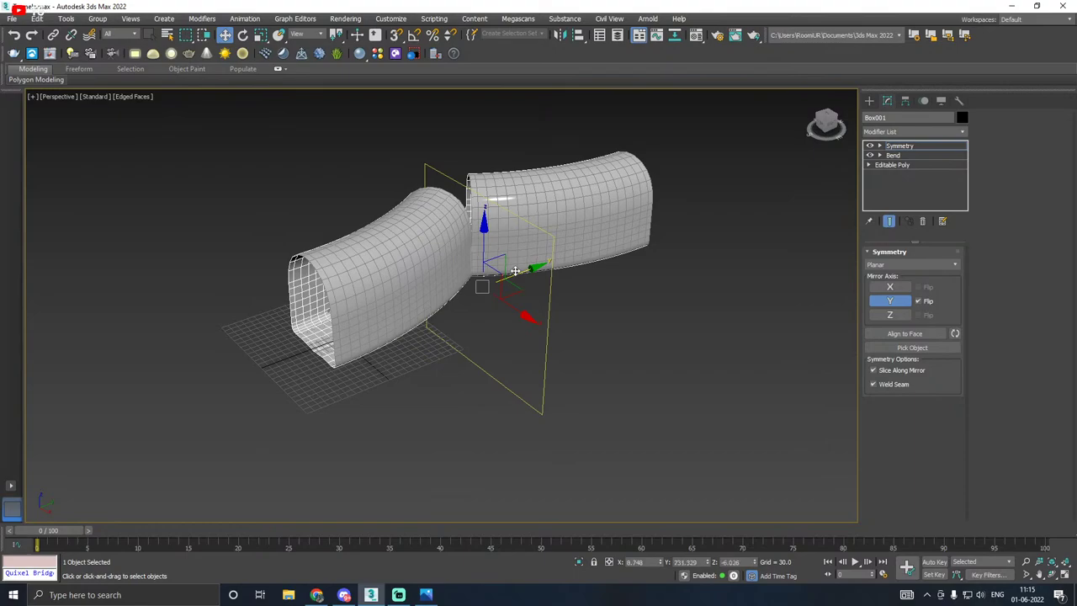
Step: Delete the Symmetry and Bend modifiers from the tunnel, leaving only the Editable Poly base
right_click(906, 149)
click(924, 165)
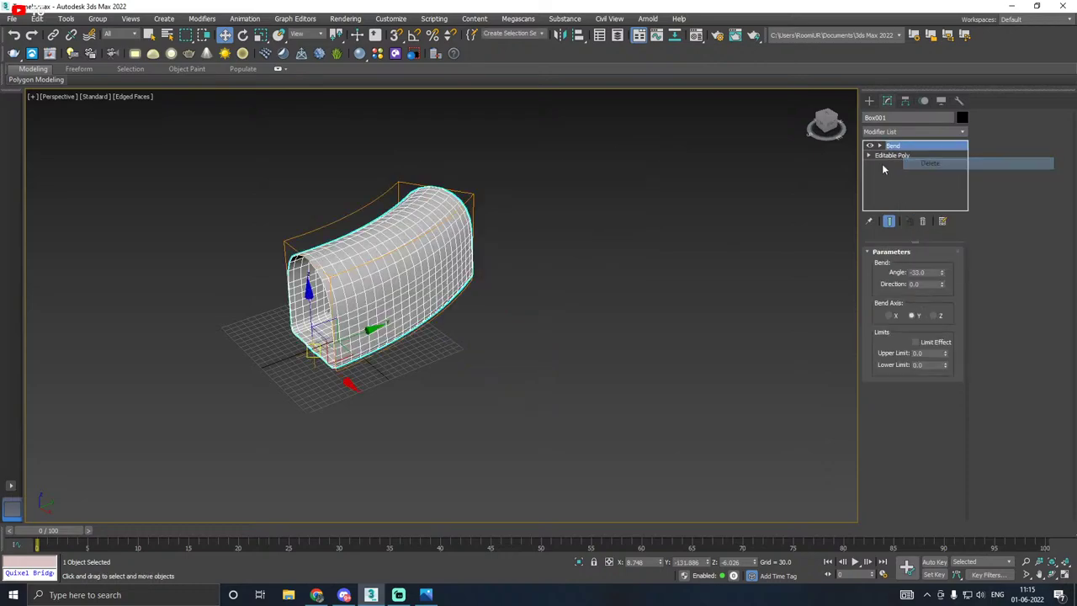
right_click(897, 150)
click(922, 164)
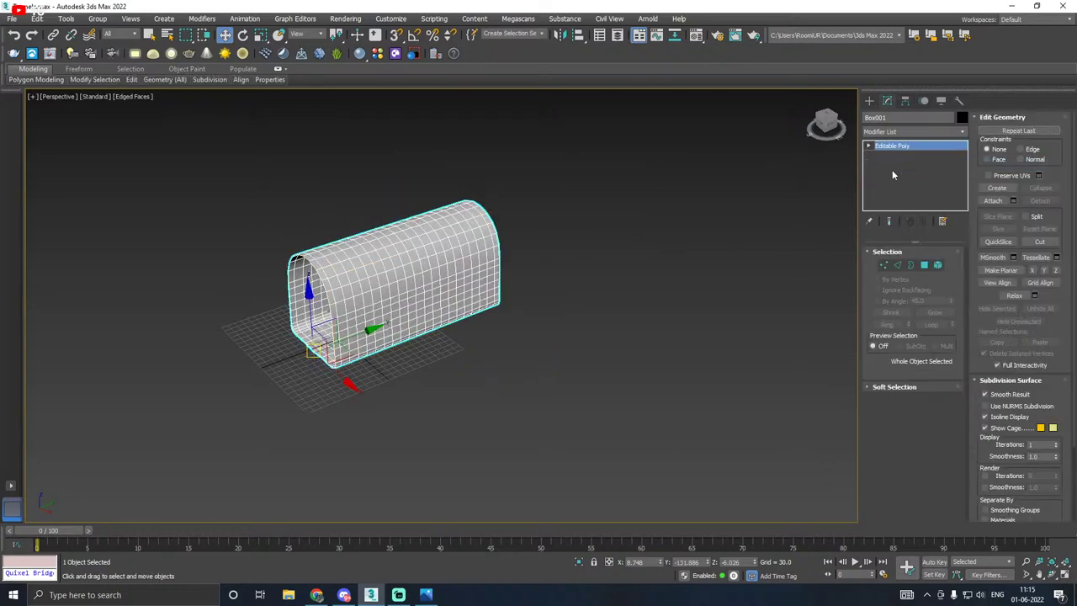
Step: Add a Symmetry modifier to the straight tunnel, with Y as the mirror axis and Flip enabled
click(962, 132)
scroll(926, 379, down, 10)
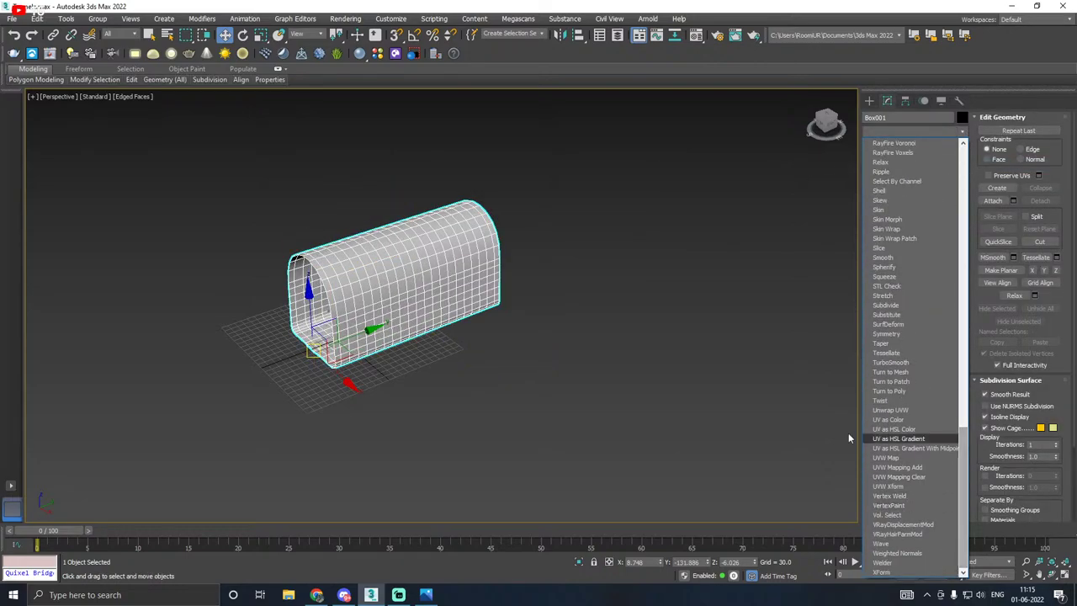
click(886, 335)
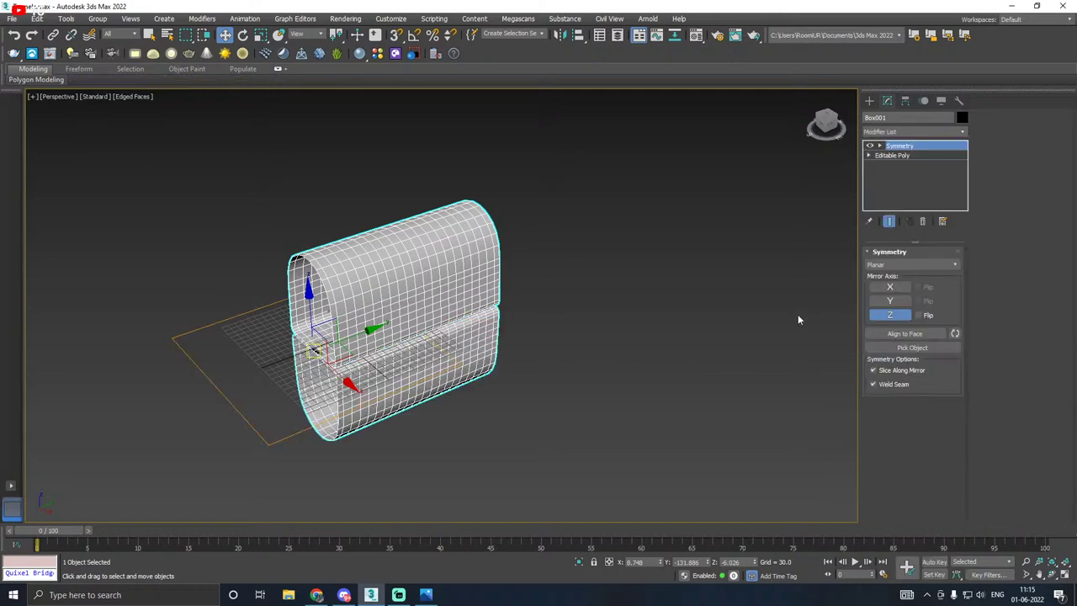
click(889, 287)
click(889, 315)
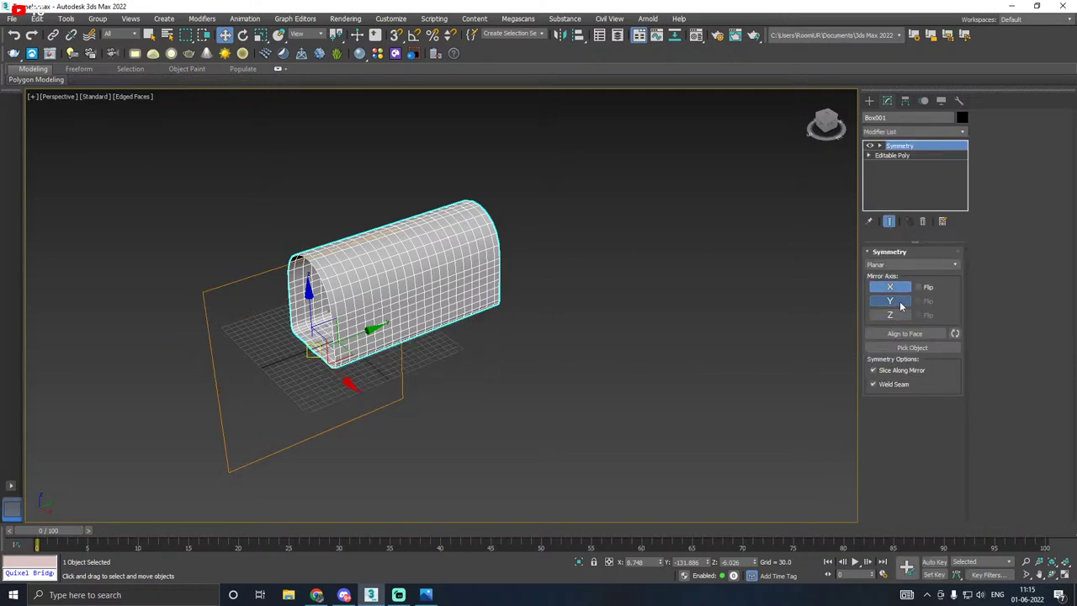
click(895, 301)
click(896, 288)
click(918, 301)
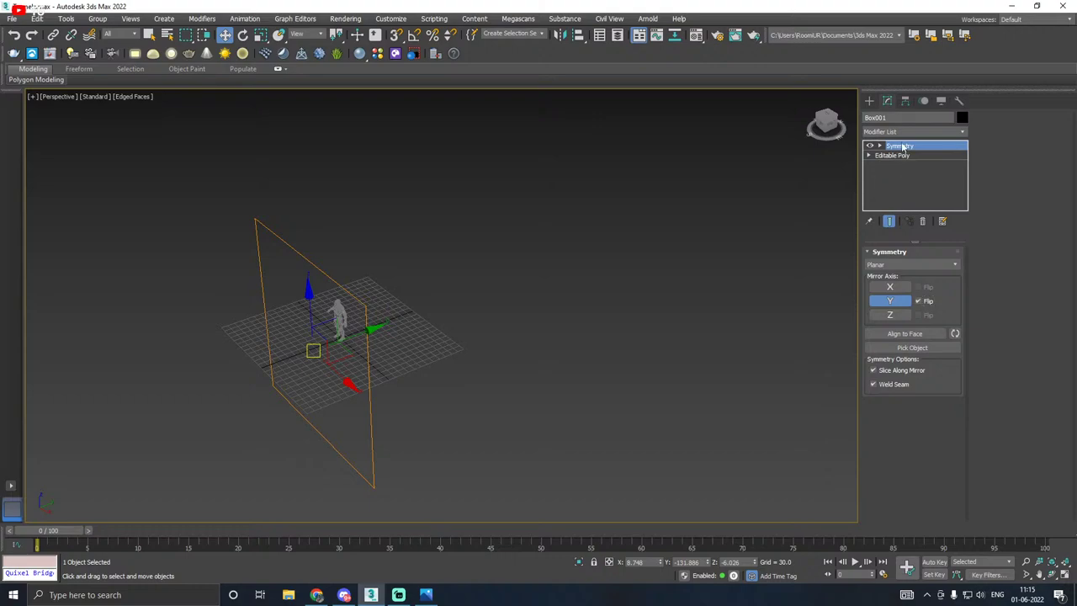
Step: Move the Symmetry mirror plane along the tunnel's length to about Y 432 so the tunnel extends beyond its original end
drag(365, 334, 486, 265)
middle_drag(487, 265, 483, 311)
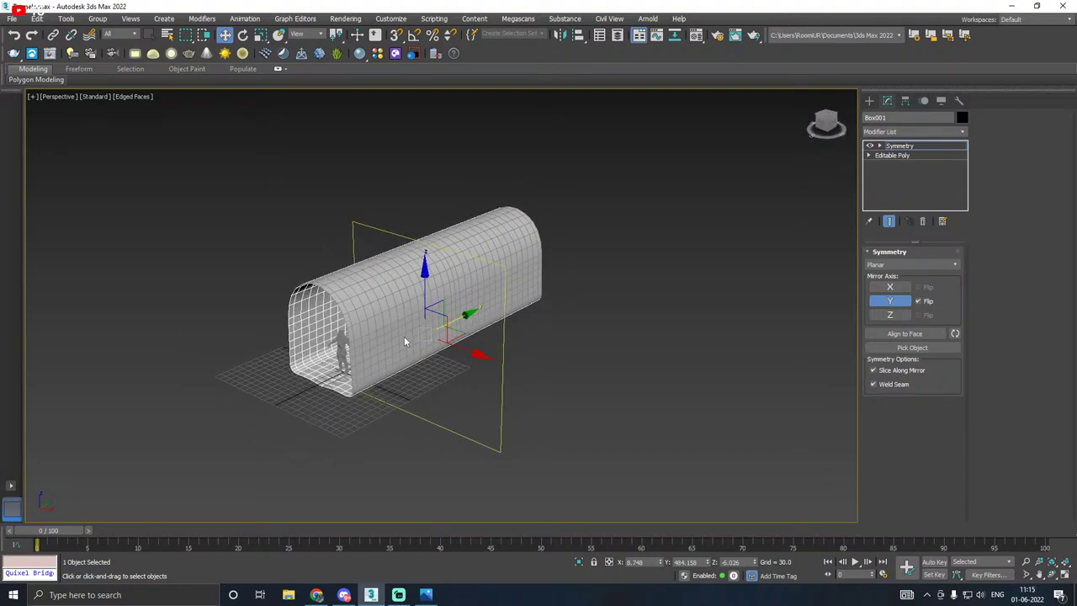
alt+middle_drag(404, 341, 431, 328)
drag(468, 320, 507, 303)
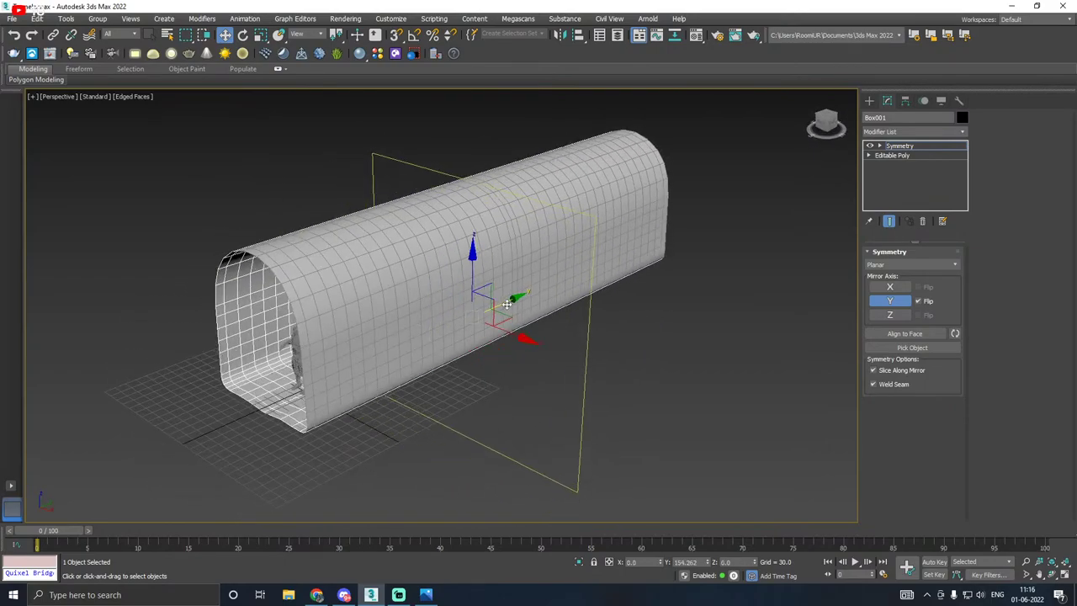
alt+middle_drag(506, 303, 549, 300)
scroll(406, 328, up, 5)
scroll(437, 320, down, 5)
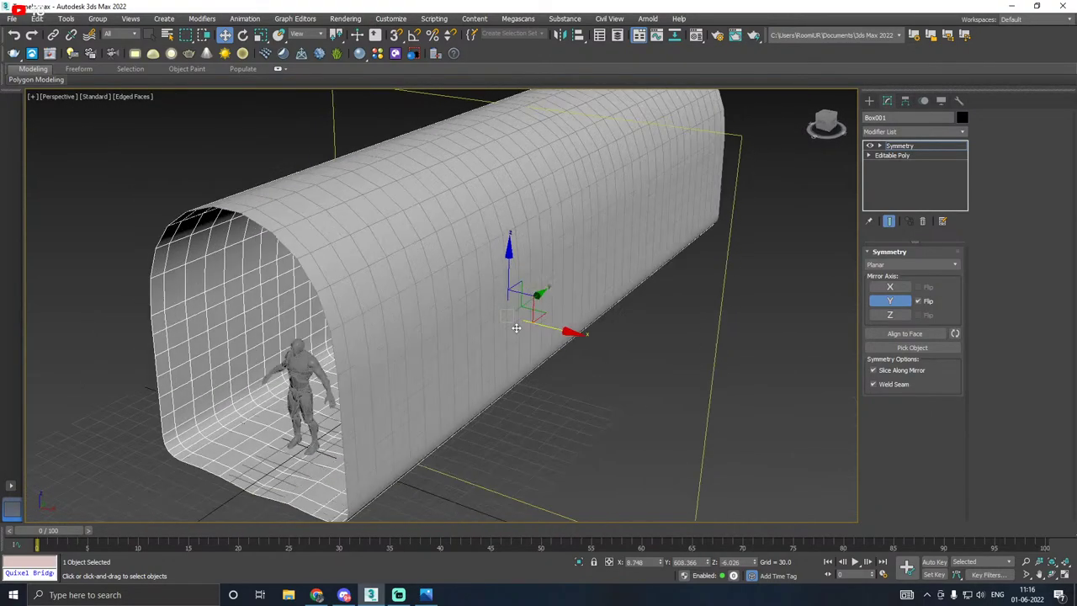
alt+middle_drag(436, 320, 443, 344)
scroll(443, 344, down, 3)
drag(529, 323, 480, 324)
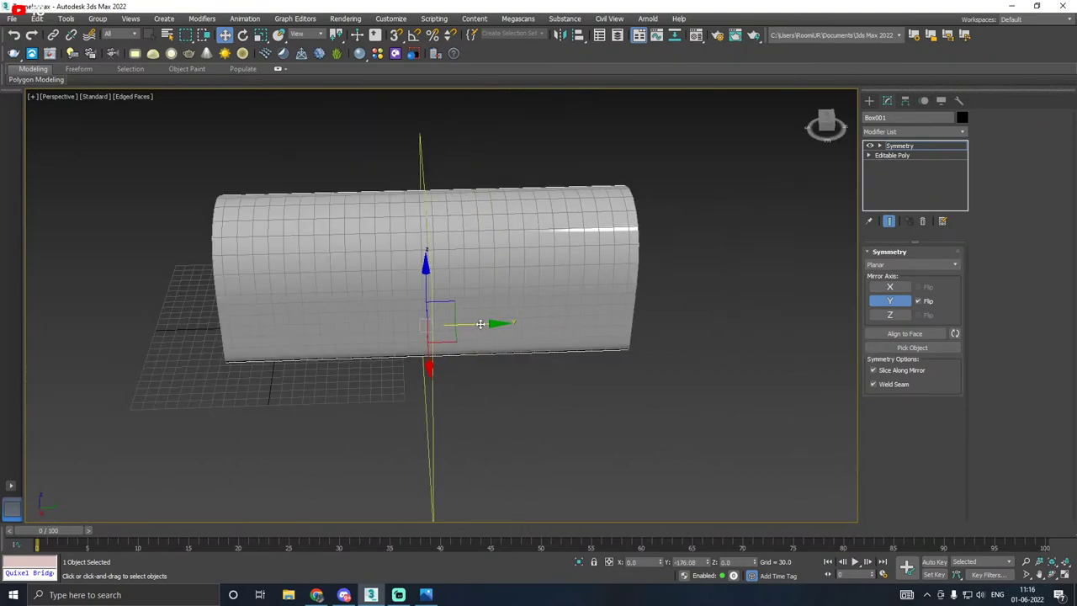
alt+middle_drag(484, 336, 432, 301)
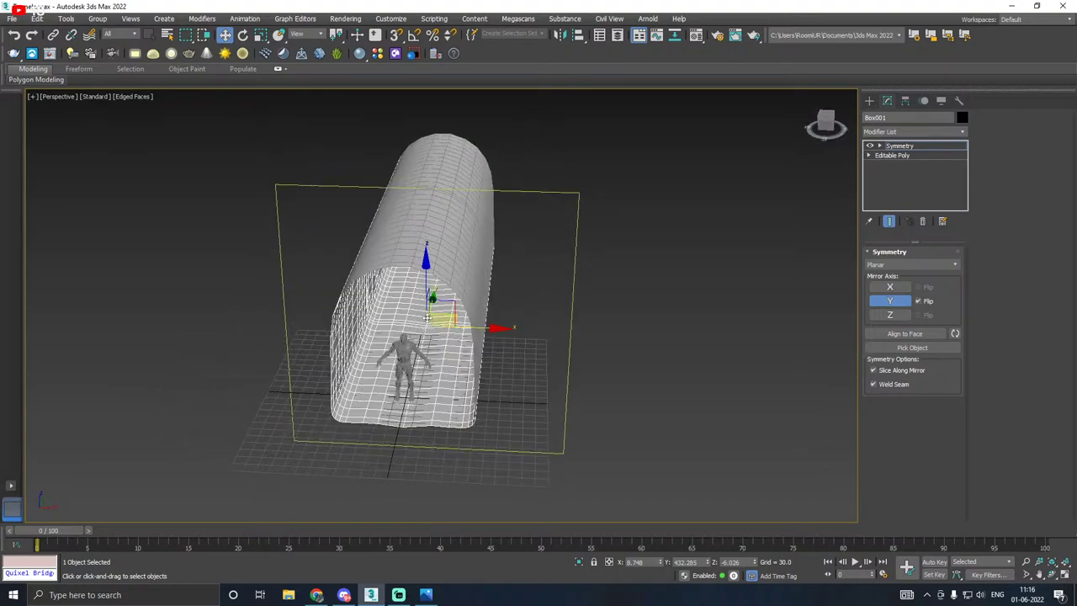
Step: Nudge the Symmetry mirror plane slightly back toward the tunnel entrance along Y and finish editing the mirror gizmo
scroll(421, 313, up, 6)
scroll(374, 324, down, 6)
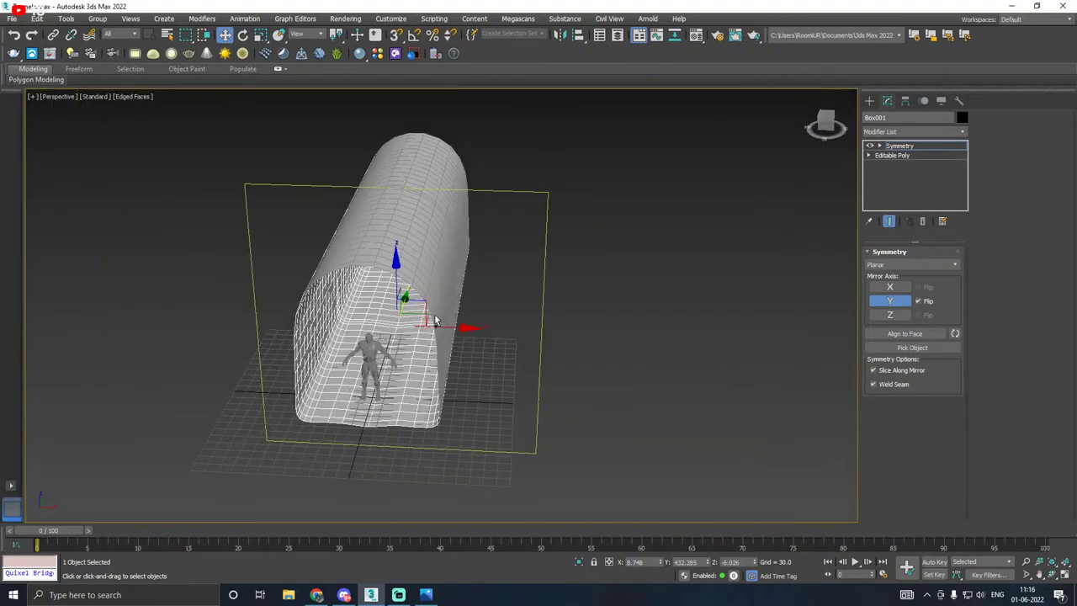
scroll(435, 321, up, 6)
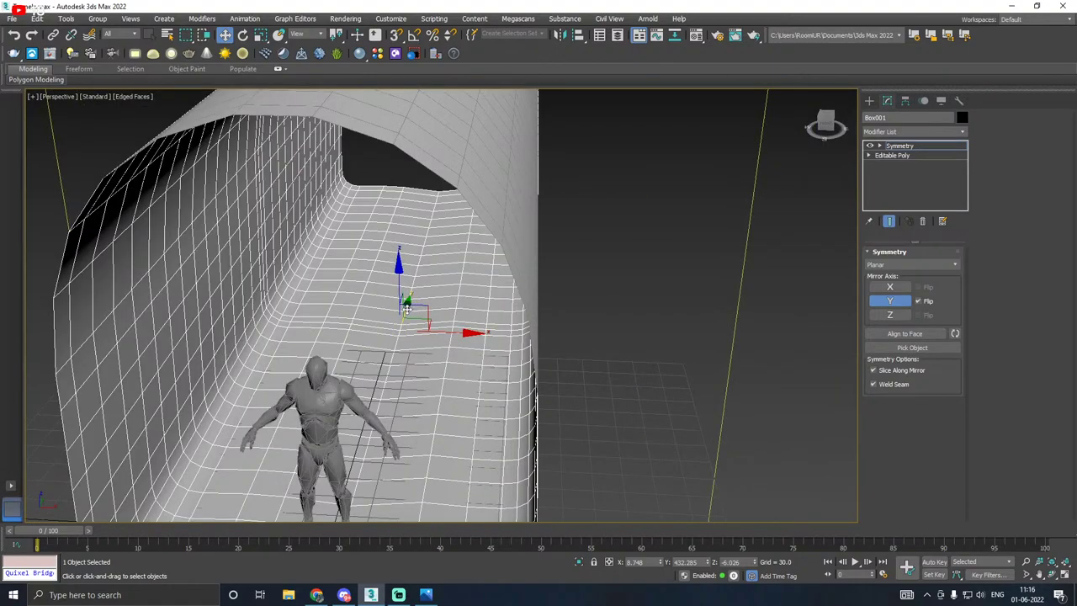
drag(407, 309, 399, 317)
scroll(360, 314, down, 4)
alt+middle_drag(476, 313, 427, 315)
click(930, 148)
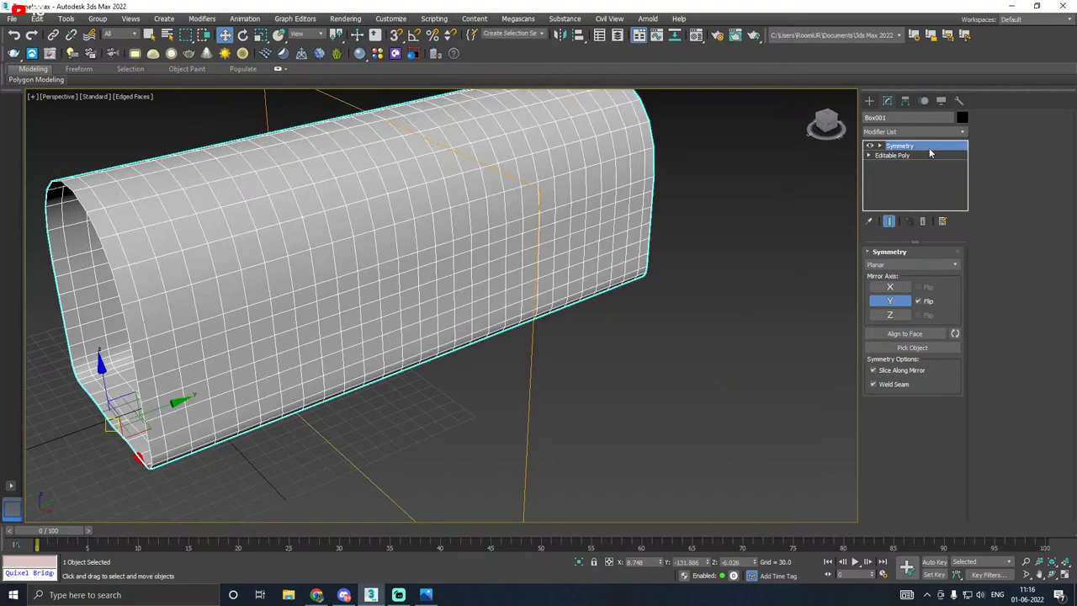
Step: Collapse the tunnel's modifier stack so the Symmetry result becomes part of the Editable Poly
right_click(925, 148)
click(947, 258)
scroll(462, 288, down, 3)
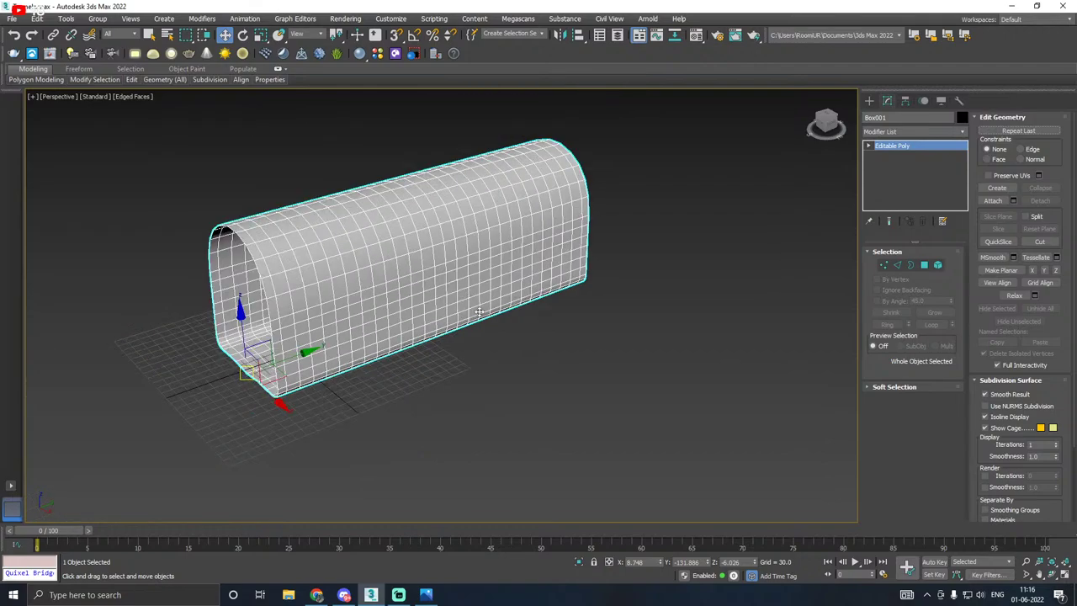
middle_drag(398, 301, 482, 321)
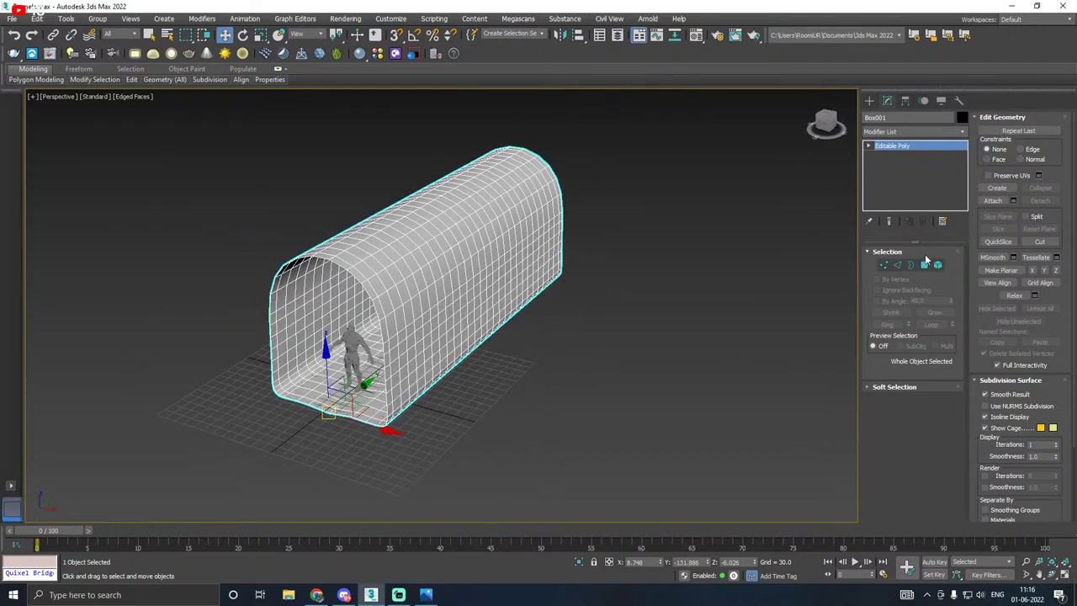
Step: Add an FFD 4x4x4 modifier to the extended tunnel
click(962, 130)
scroll(955, 363, down, 10)
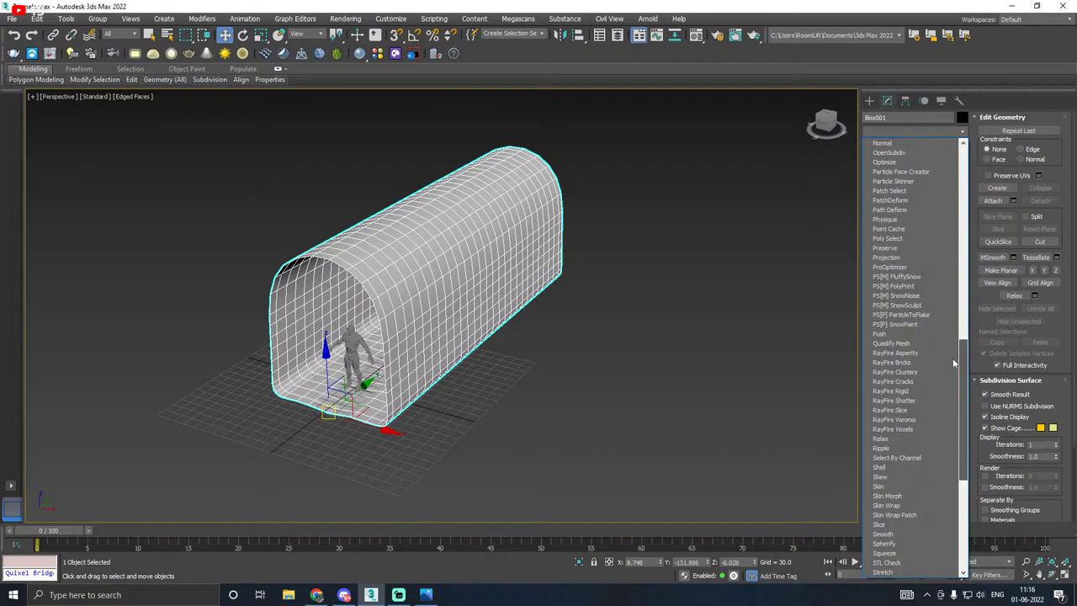
scroll(885, 321, up, 15)
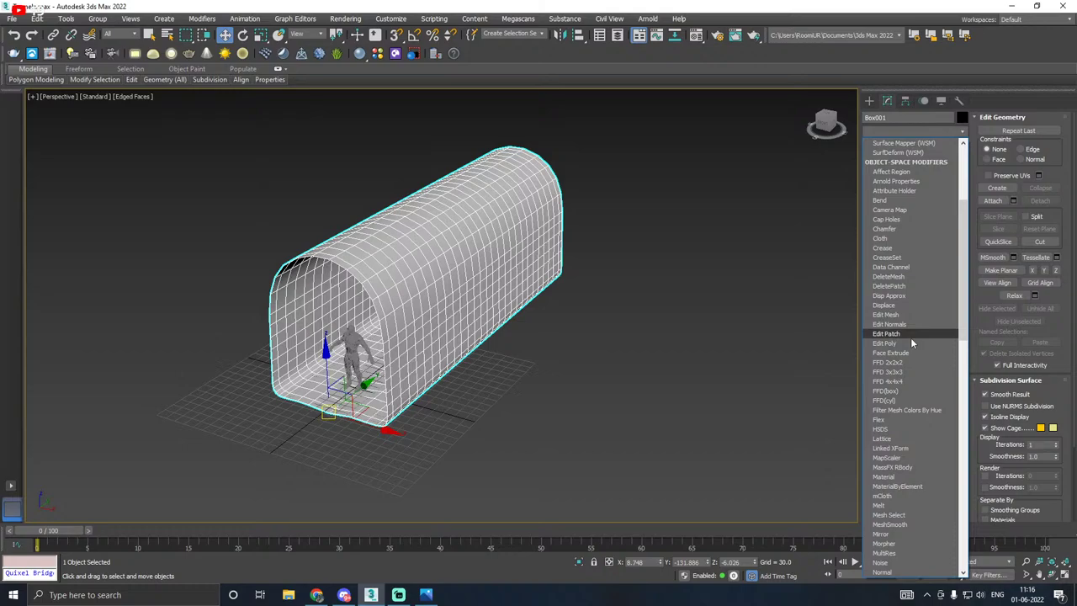
click(888, 381)
alt+middle_drag(838, 366, 564, 365)
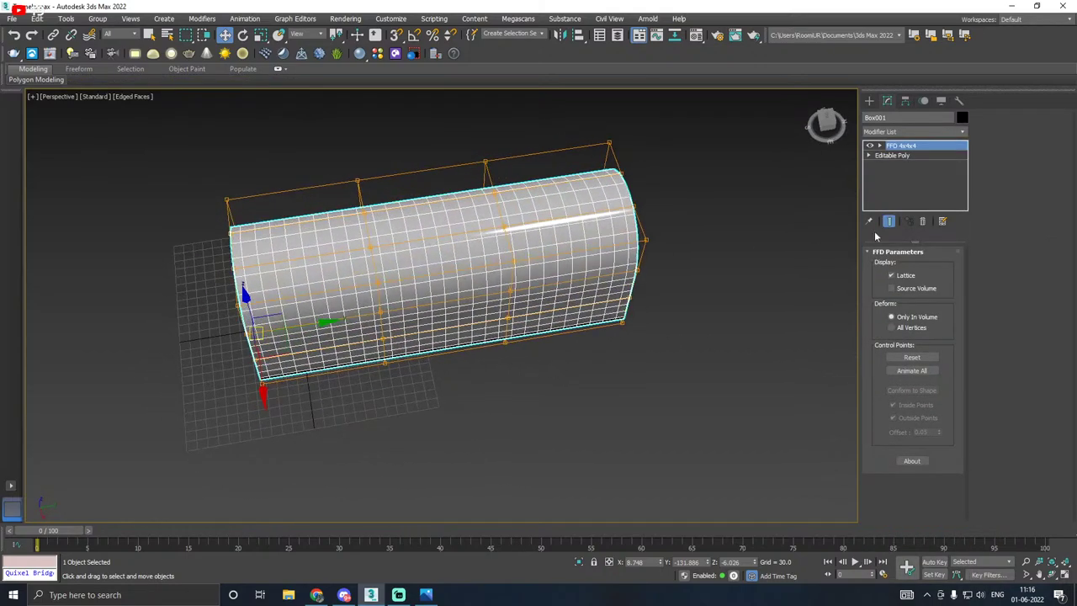
Step: Select the third row of FFD control points from the entrance and move it sideways along X to about 181
click(902, 146)
alt+middle_drag(544, 232, 433, 162)
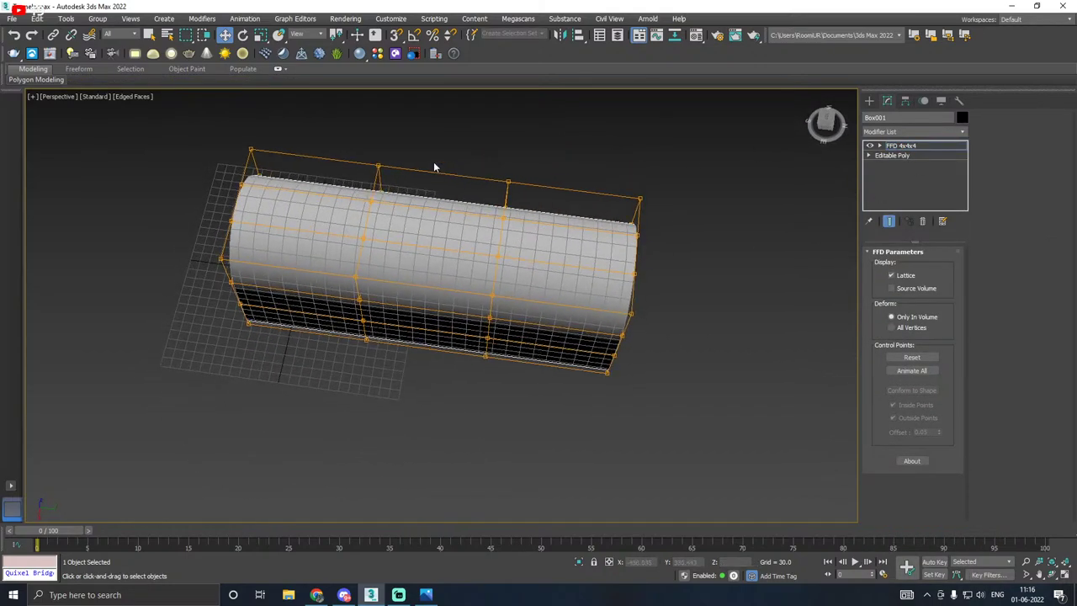
drag(555, 417, 553, 419)
alt+middle_drag(531, 463, 423, 391)
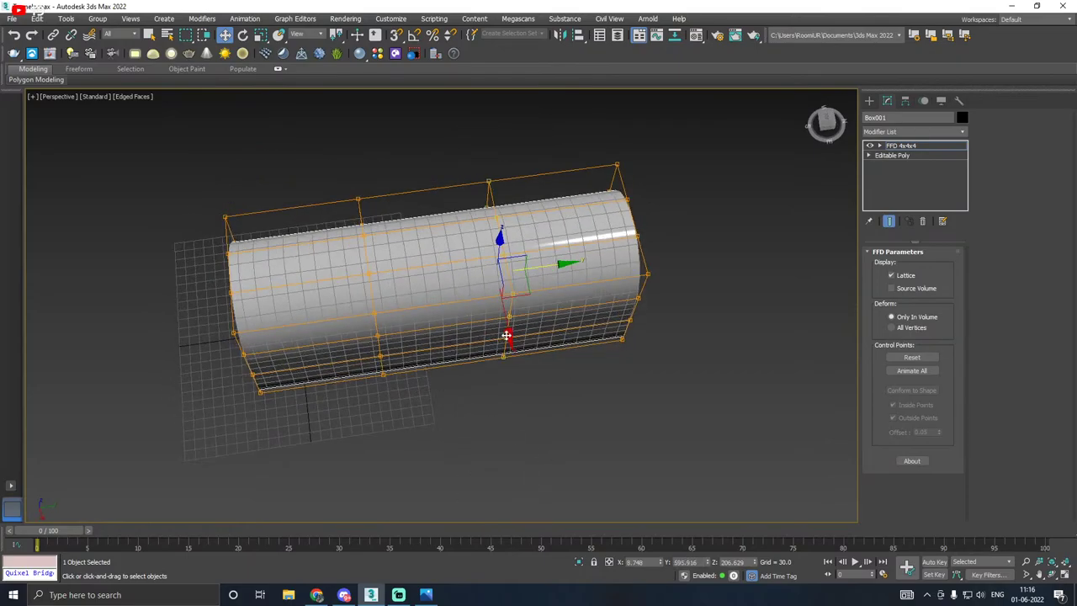
drag(506, 335, 530, 387)
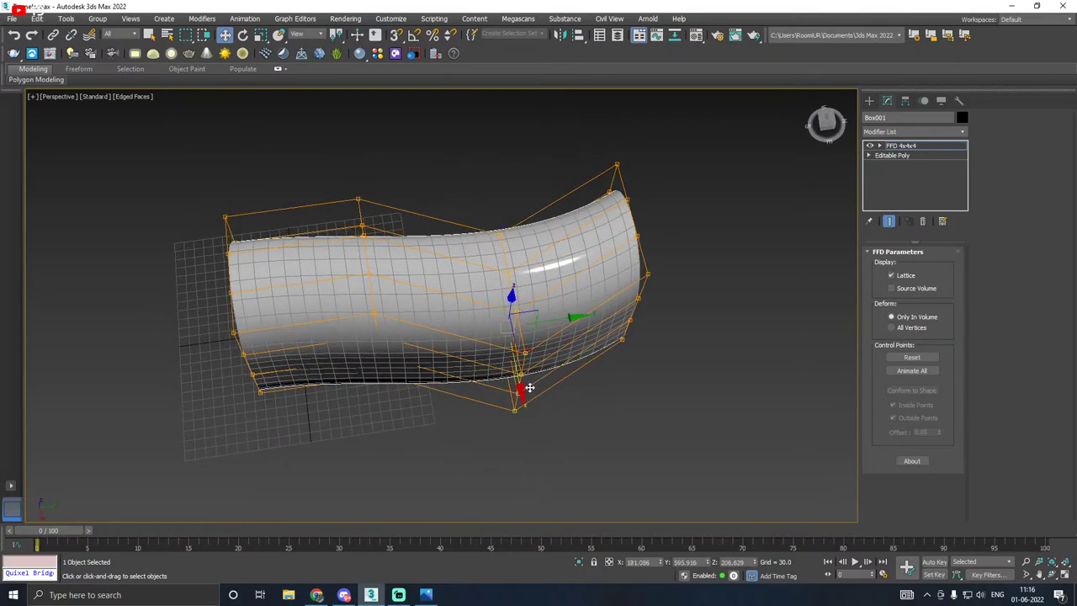
alt+middle_drag(529, 387, 623, 321)
alt+middle_drag(558, 406, 250, 382)
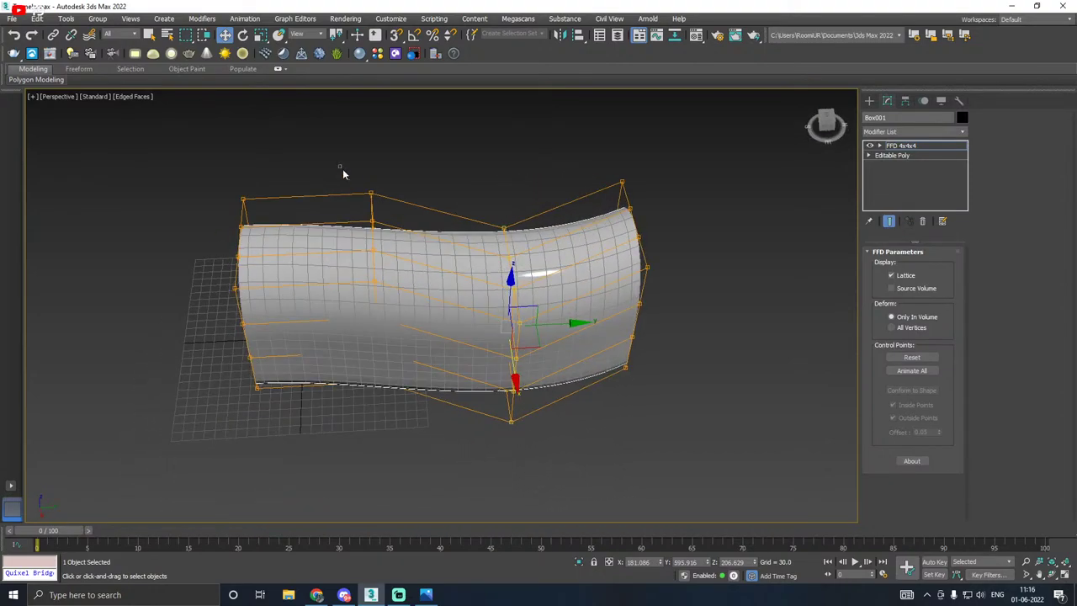
Step: Try different bends by moving the second and third rows of the tunnel's FFD control points sideways along X
drag(397, 474, 397, 477)
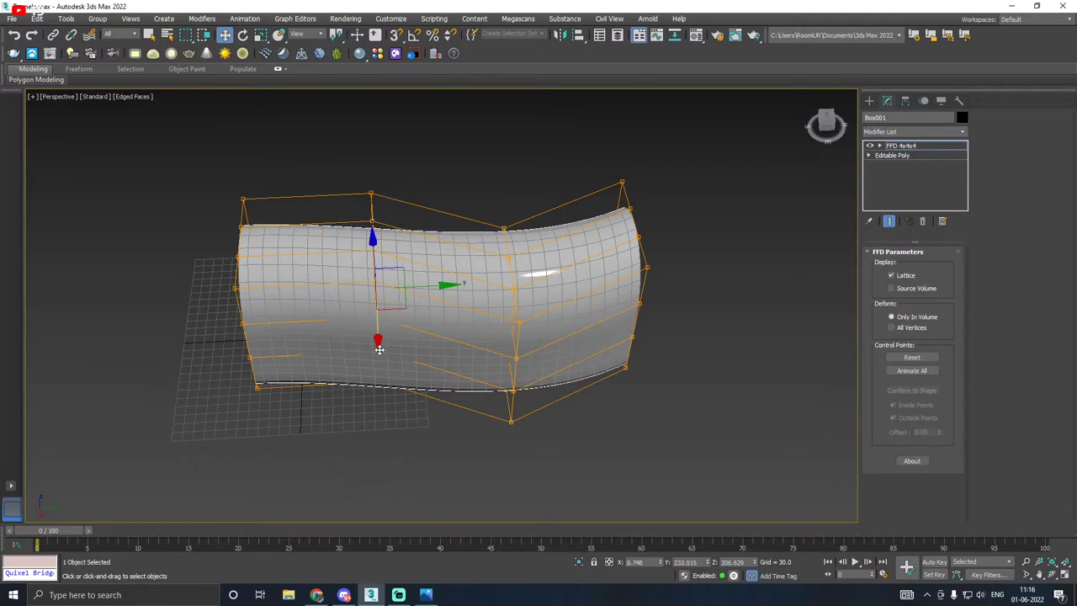
drag(379, 349, 366, 274)
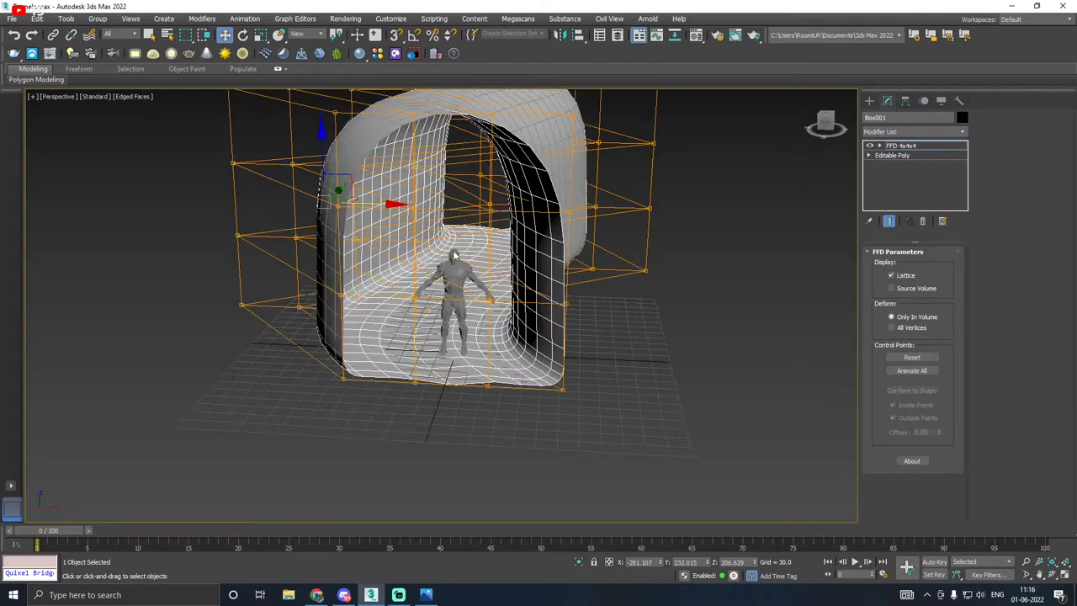
drag(381, 203, 605, 237)
alt+middle_drag(605, 237, 387, 406)
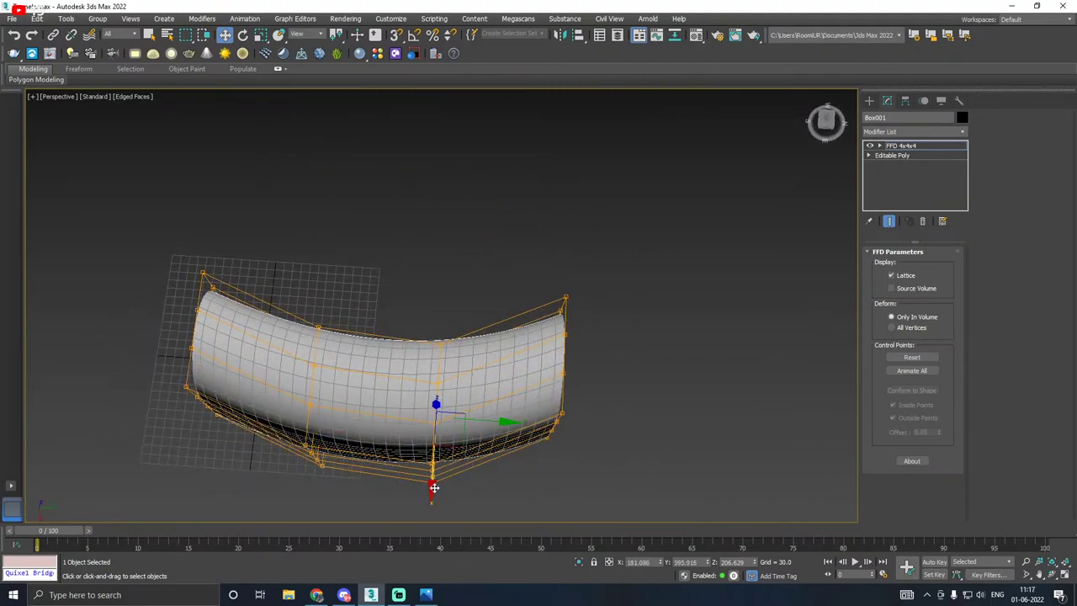
alt+middle_drag(433, 487, 518, 352)
scroll(486, 438, up, 5)
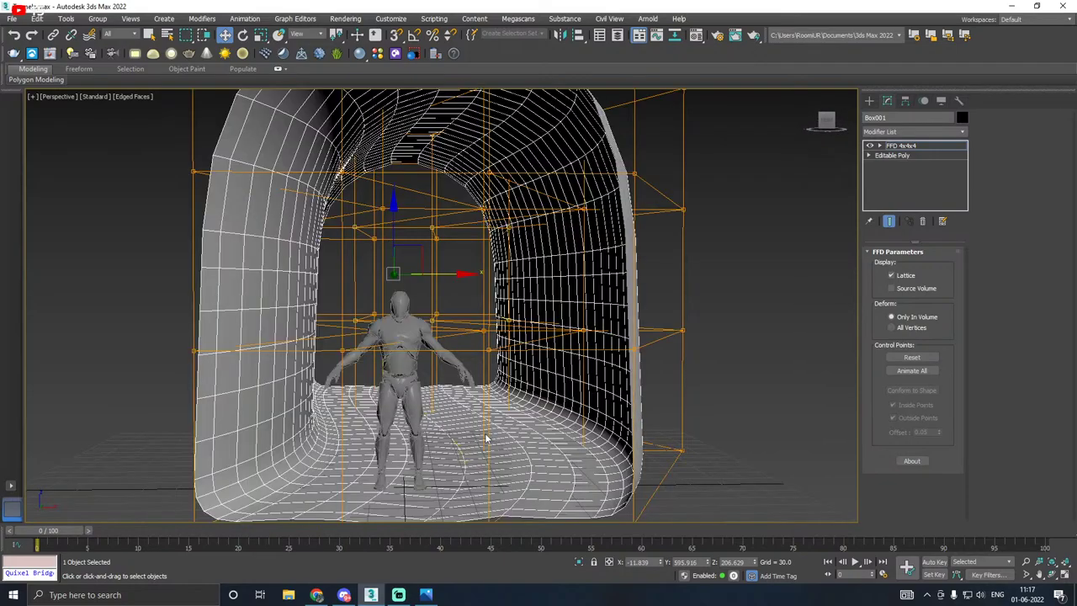
Step: Delete the FFD 4x4x4 modifier from the tunnel, leaving only the Editable Poly
right_click(908, 152)
click(918, 163)
scroll(395, 362, down, 5)
alt+middle_drag(395, 362, 393, 369)
scroll(270, 339, down, 3)
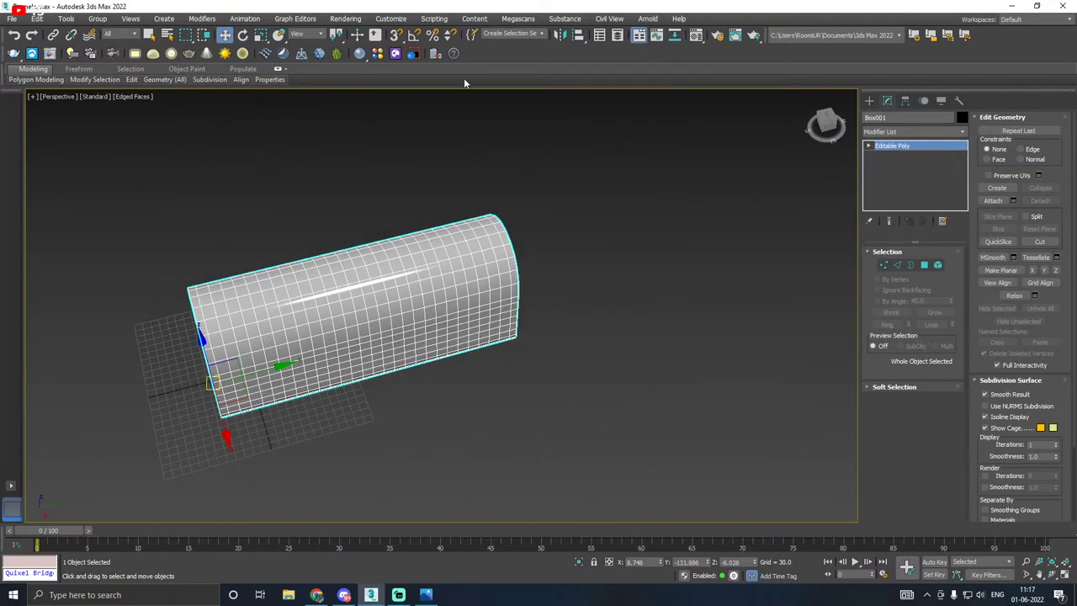
Step: Make one Copy of the tunnel named Box002 along Y, vertex-snapped to the far end of the original
click(396, 35)
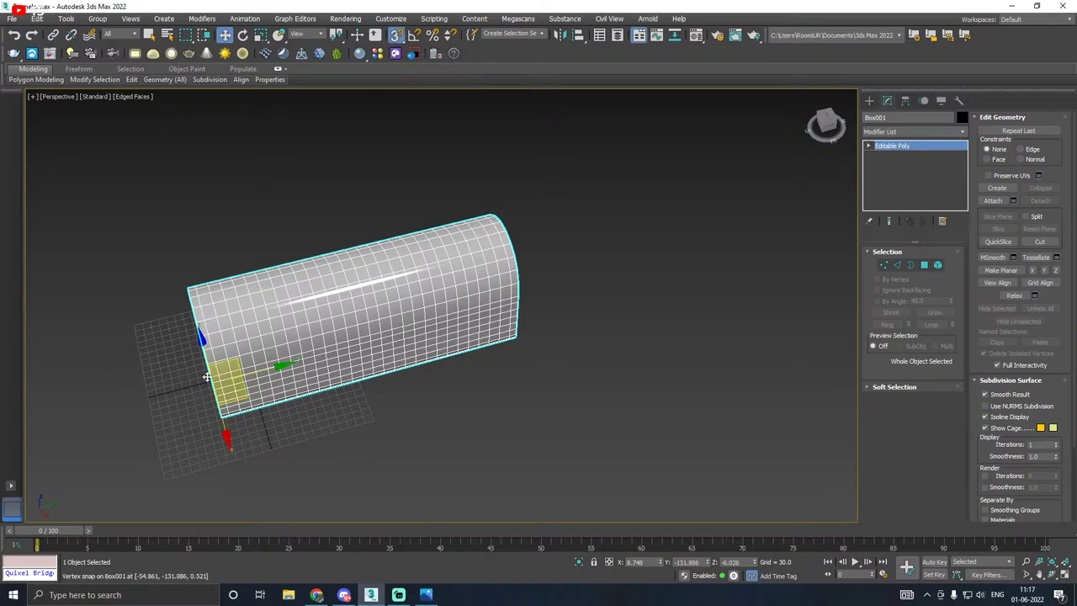
mouse_move(214, 384)
shift+mouse_down()
mouse_move(621, 305)
mouse_move(487, 312)
mouse_move(495, 307)
shift+mouse_up()
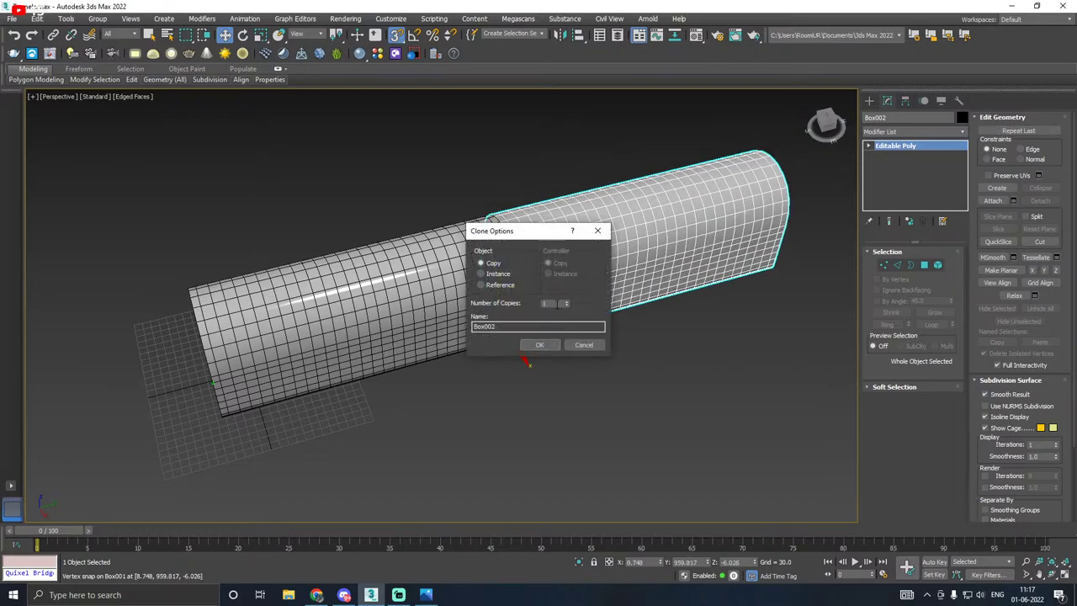
click(546, 343)
alt+middle_drag(563, 349, 547, 240)
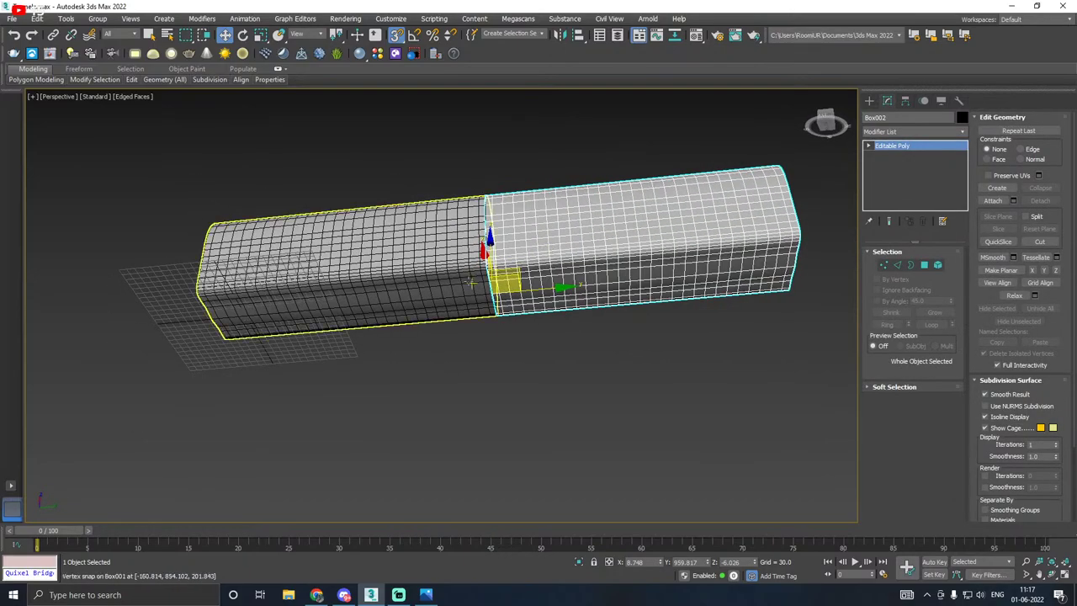
scroll(471, 281, up, 5)
alt+middle_drag(551, 281, 555, 426)
scroll(561, 340, down, 5)
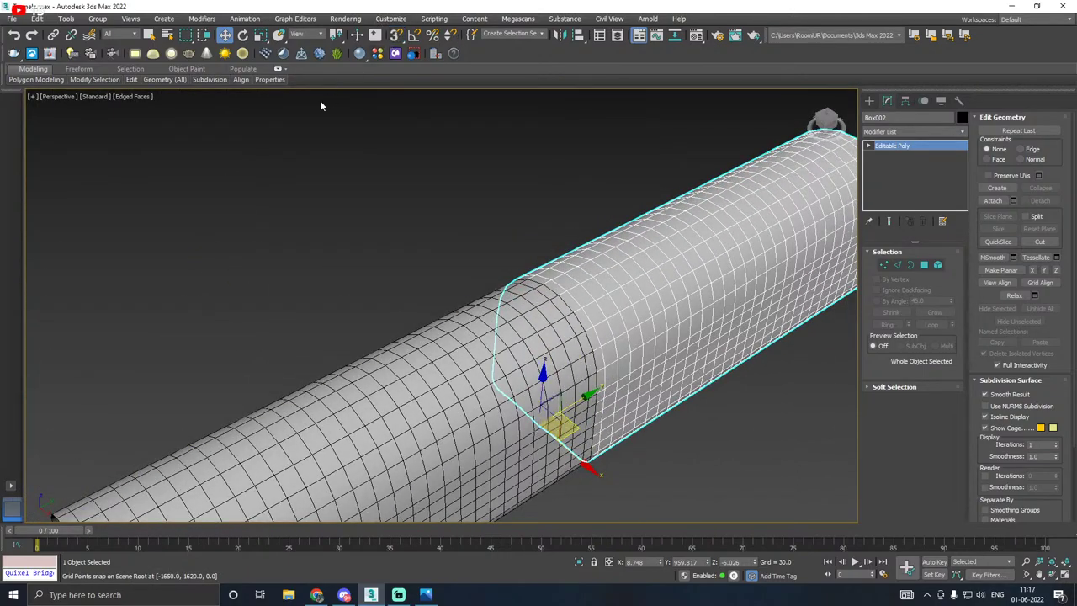
Step: Add an FFD 4x4x4 modifier to the copied tunnel segment
scroll(320, 101, down, 3)
alt+middle_drag(319, 116, 428, 152)
scroll(441, 160, up, 2)
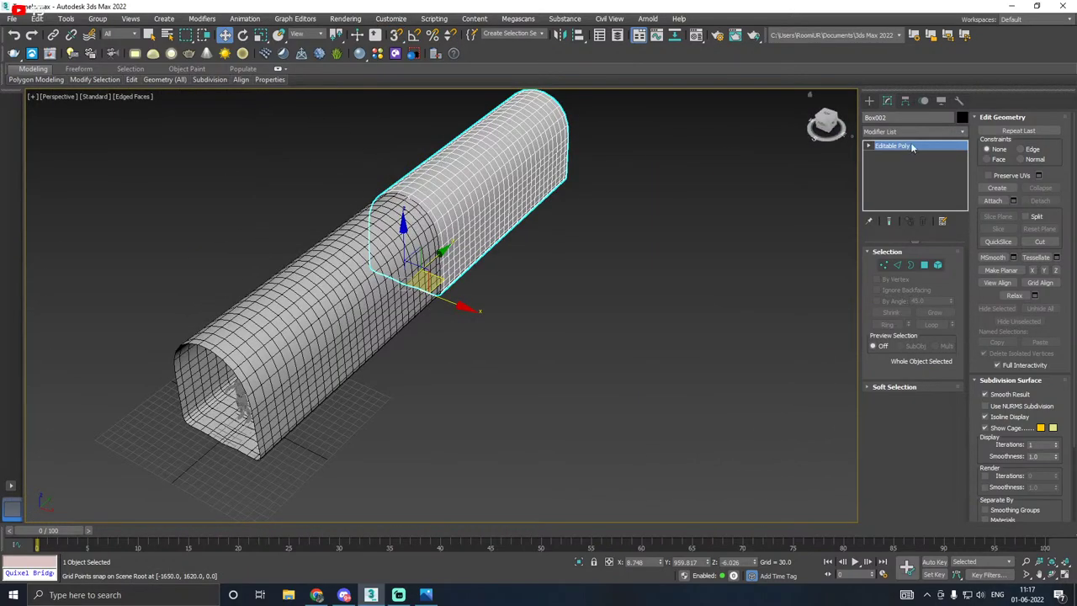
click(963, 133)
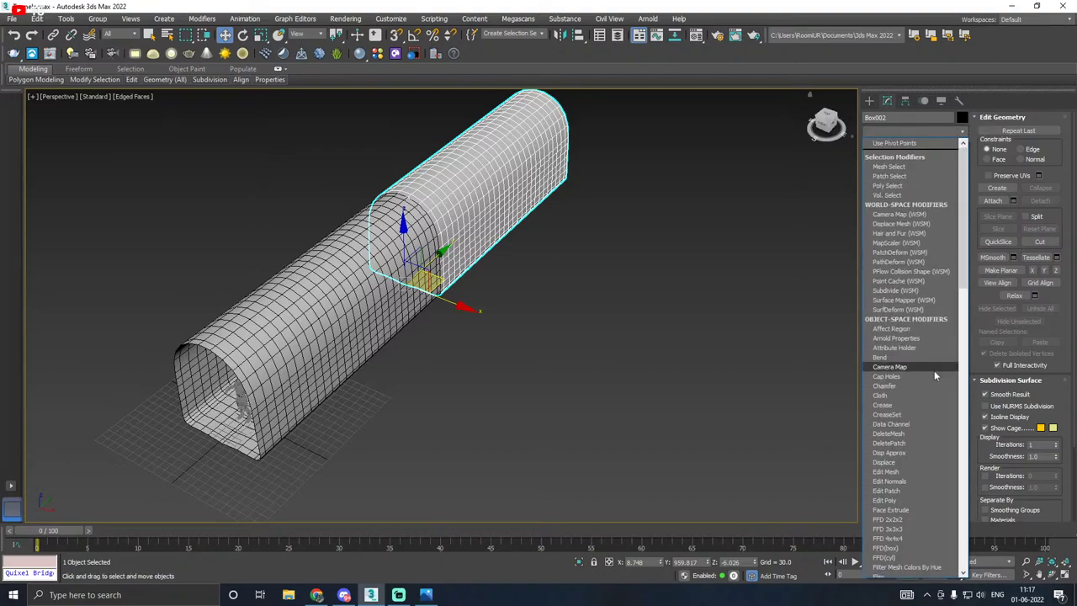
click(887, 539)
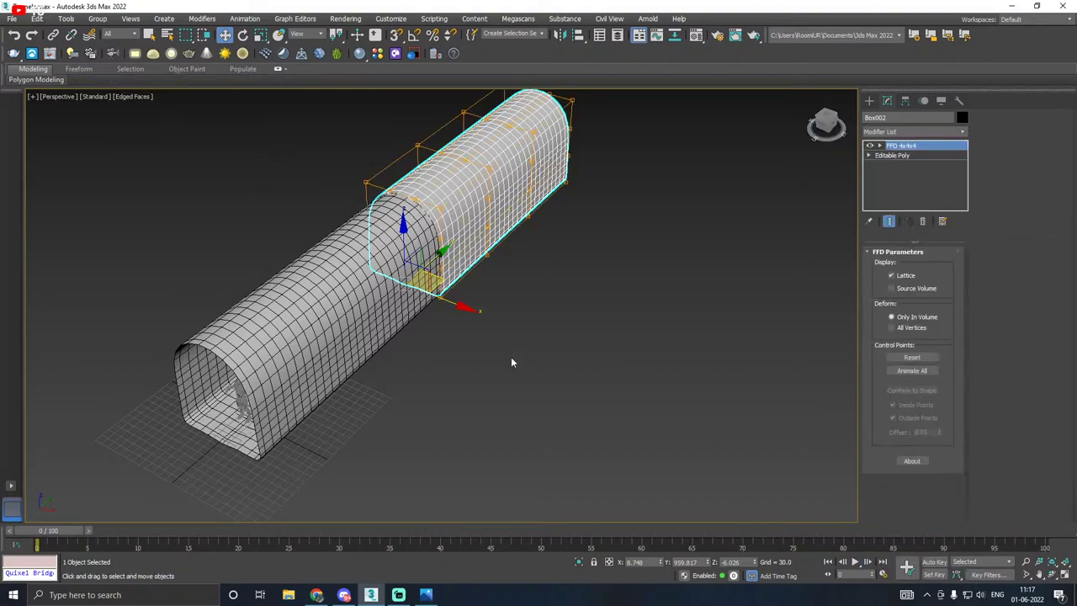
alt+middle_drag(511, 360, 589, 312)
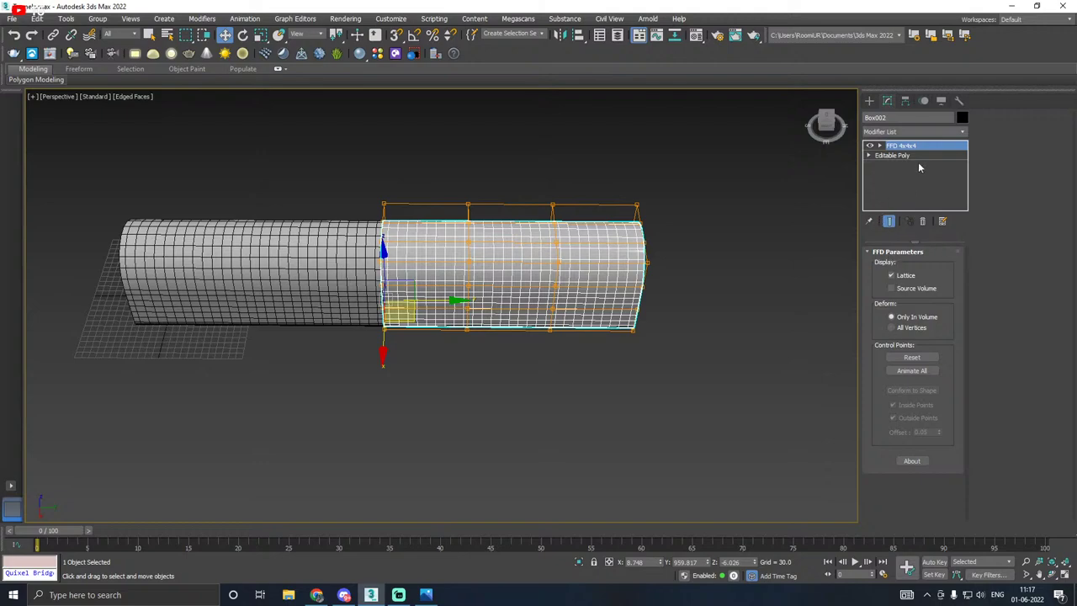
Step: Select the copy's second row of FFD control points from the joint and move it along X to about 112
click(899, 146)
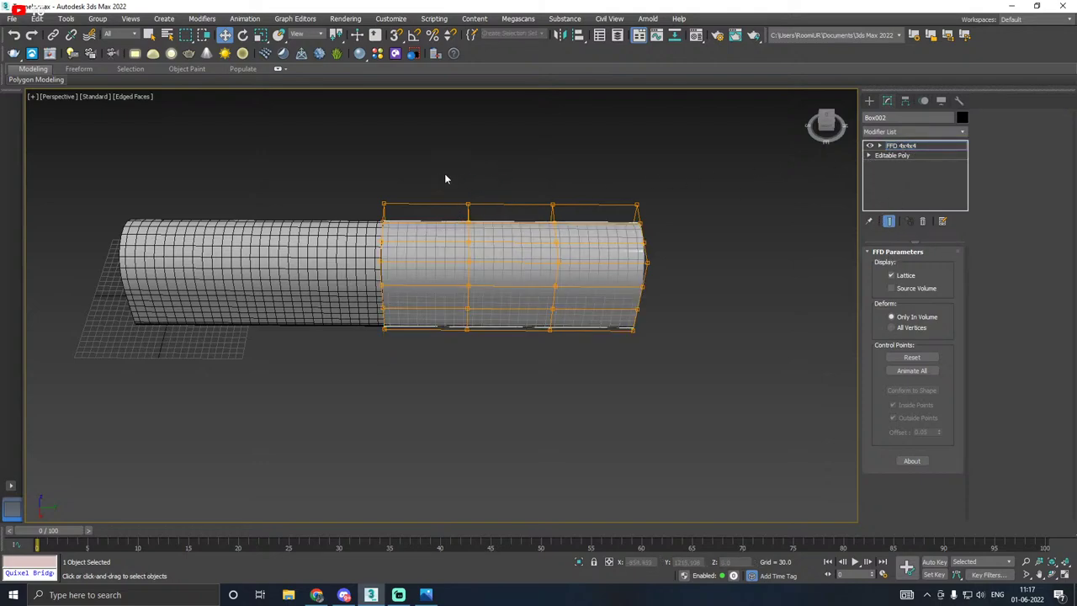
drag(446, 178, 502, 397)
alt+middle_drag(488, 329, 545, 300)
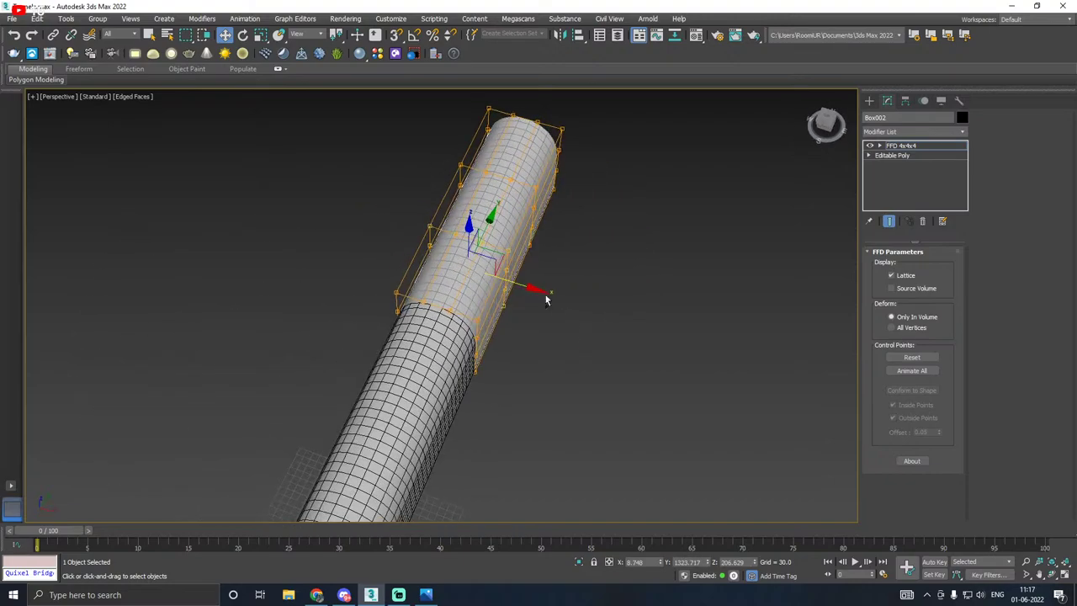
drag(536, 288, 575, 312)
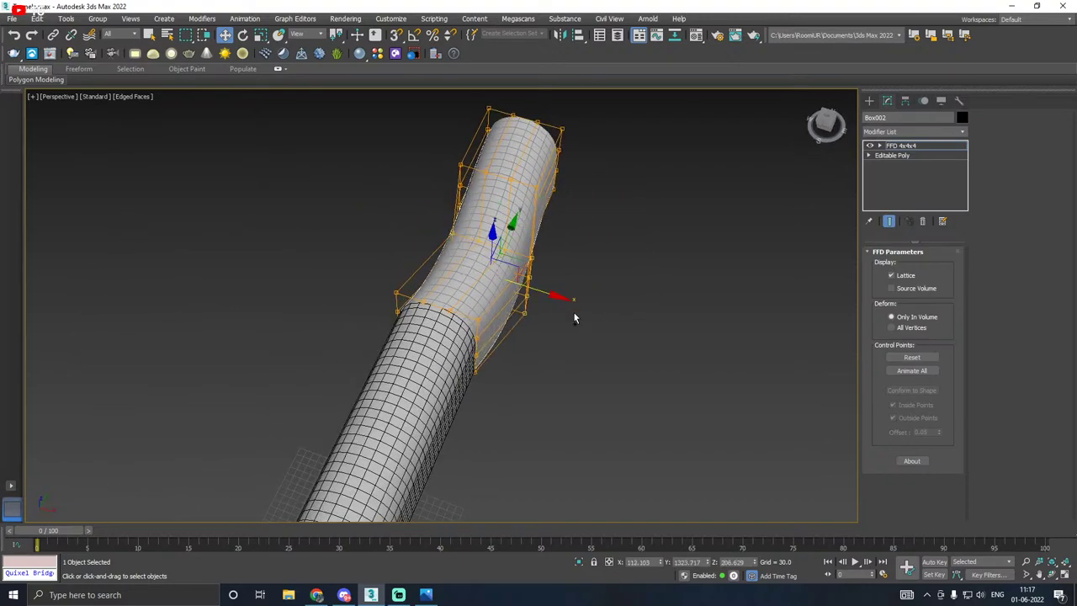
alt+middle_drag(575, 312, 597, 257)
scroll(488, 288, up, 6)
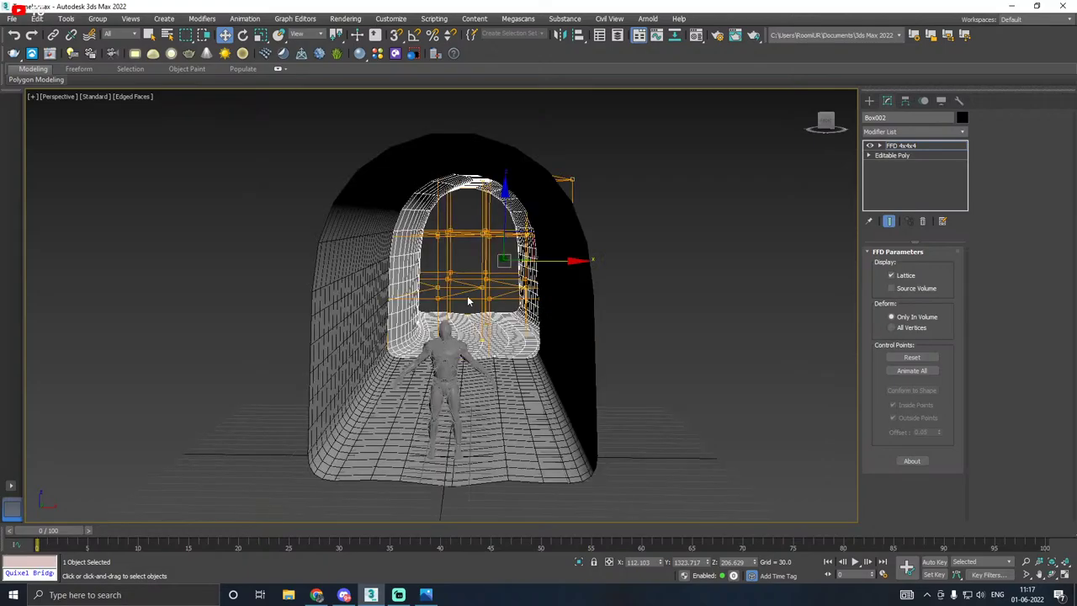
Step: Select the third row of the copy's FFD control points and move it along X in the opposite direction
alt+middle_drag(494, 295, 389, 356)
scroll(368, 367, down, 5)
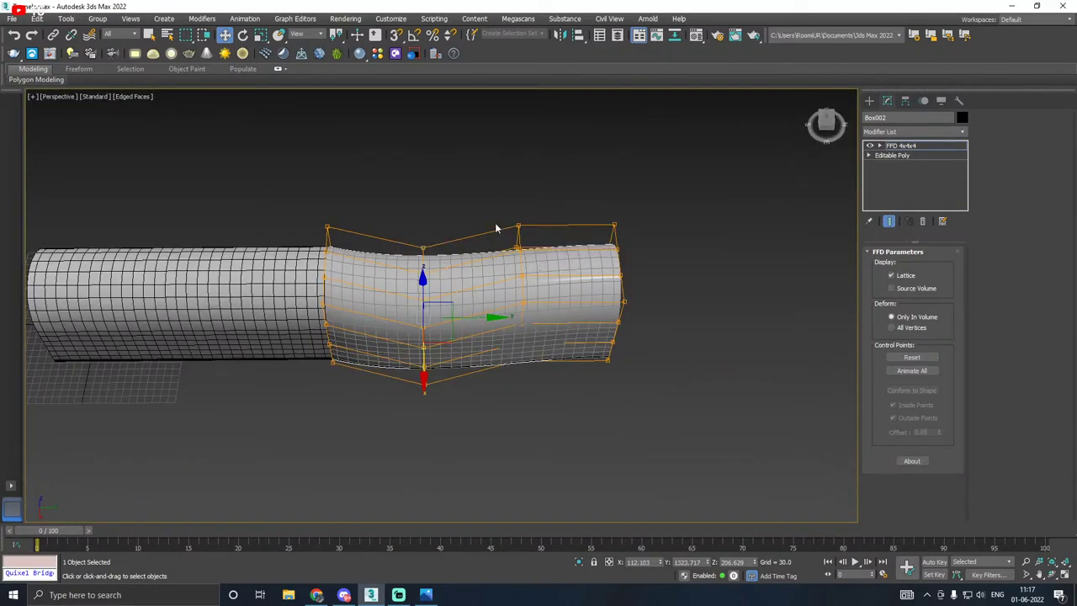
drag(555, 461, 552, 463)
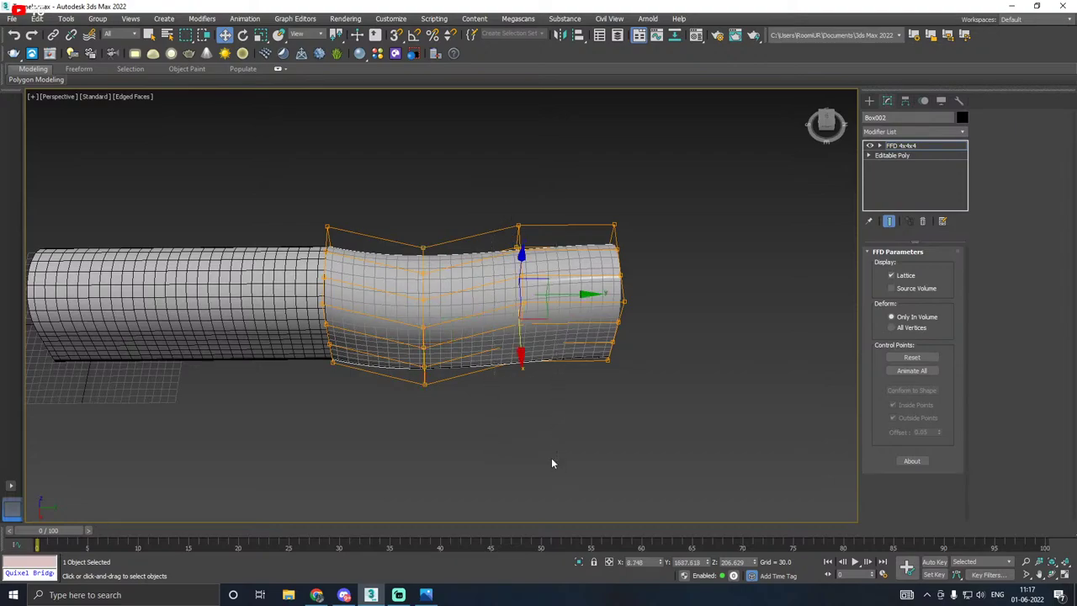
drag(523, 349, 495, 341)
Step: Move the copy's end row of FFD control points along X to about 194 and rotate it around Z to follow the bend
alt+middle_drag(495, 342, 689, 193)
drag(567, 401, 569, 398)
alt+middle_drag(569, 399, 609, 335)
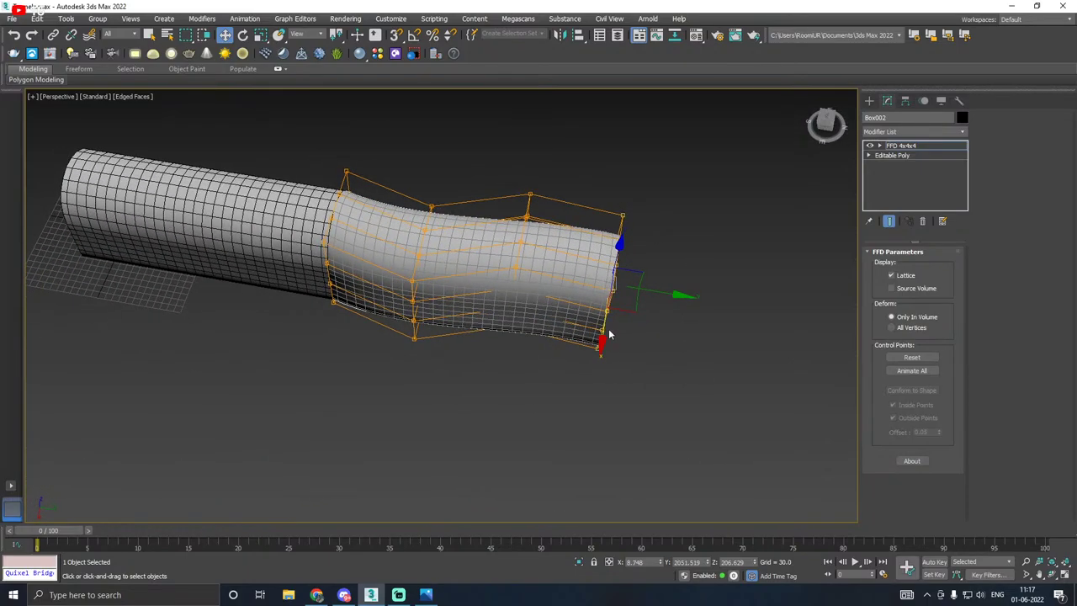
drag(600, 333, 590, 381)
key(e)
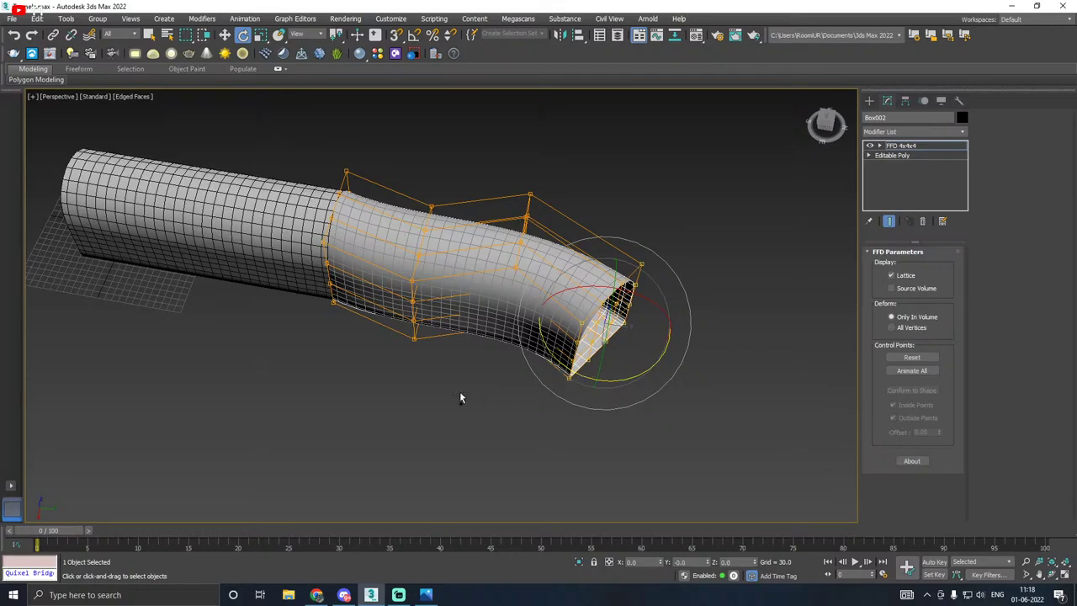
Step: Examine the curved tunnel from its entrance and check the seam between the original and the copied segment
alt+middle_drag(460, 399, 571, 334)
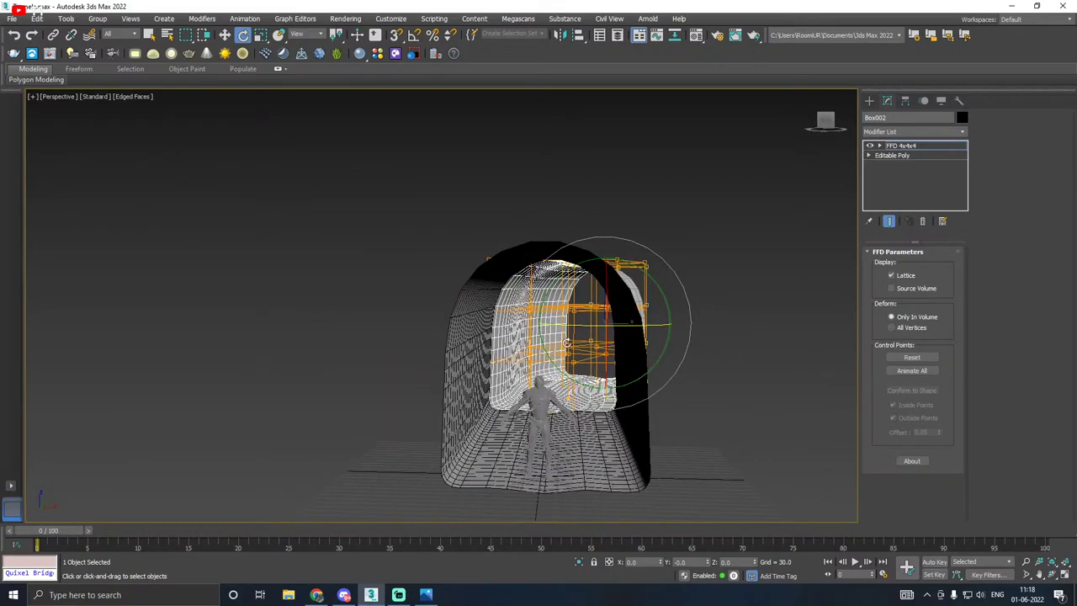
scroll(548, 385, up, 4)
scroll(558, 377, down, 2)
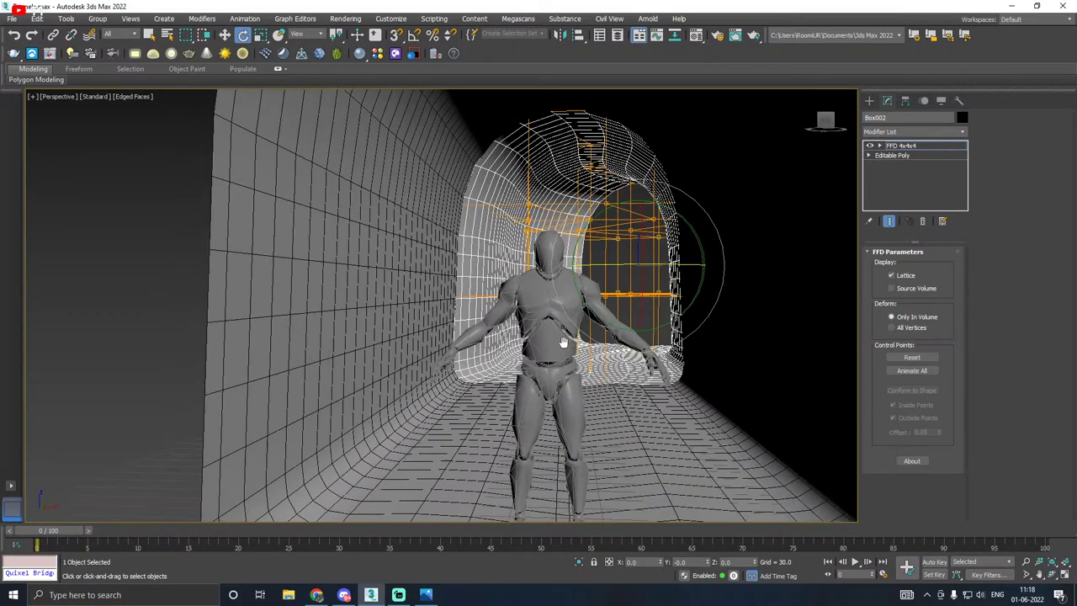
key(w)
scroll(563, 345, down, 3)
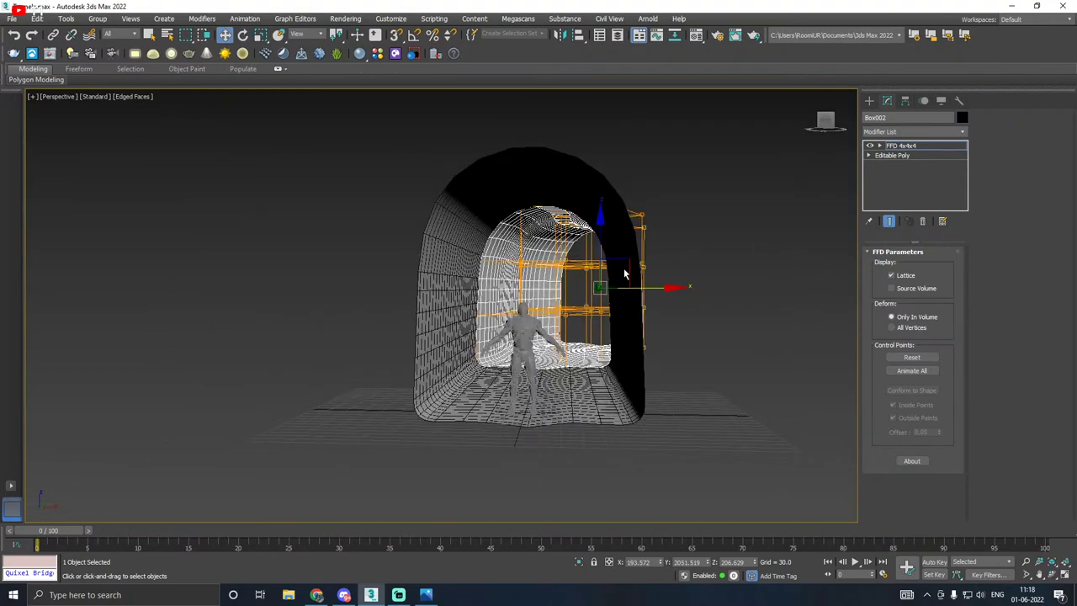
alt+middle_drag(623, 274, 538, 237)
scroll(538, 238, up, 5)
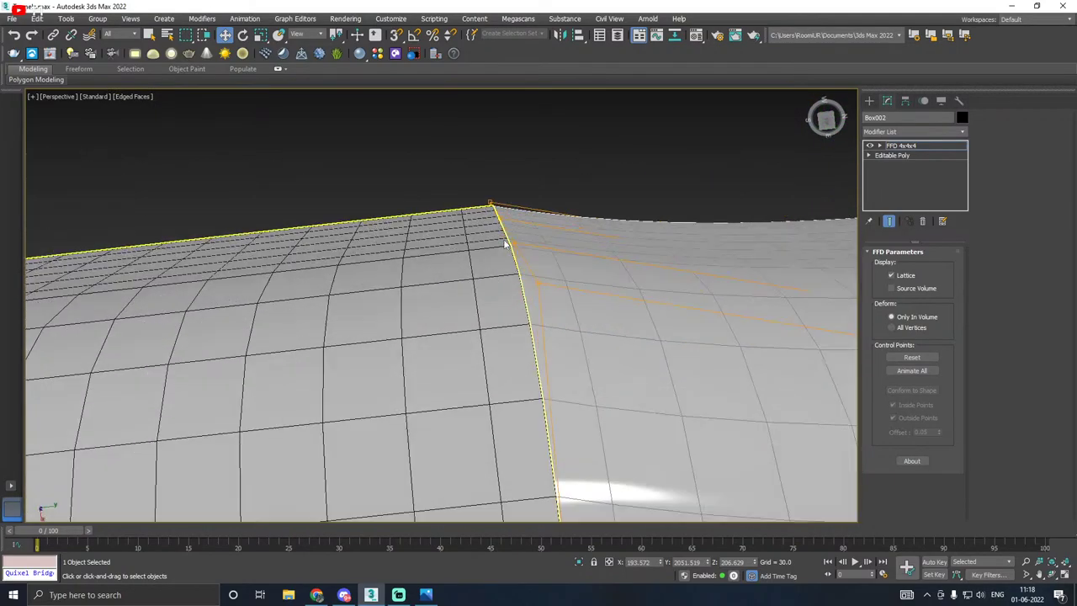
scroll(505, 244, down, 5)
alt+middle_drag(589, 289, 663, 196)
scroll(459, 245, down, 5)
mouse_move(554, 291)
alt+middle_down()
mouse_move(610, 292)
mouse_move(709, 341)
mouse_move(532, 310)
mouse_move(549, 307)
alt+middle_up()
Step: Finish editing the FFD control points, clear the selection and display the viewport in Default Shading without edges
click(891, 148)
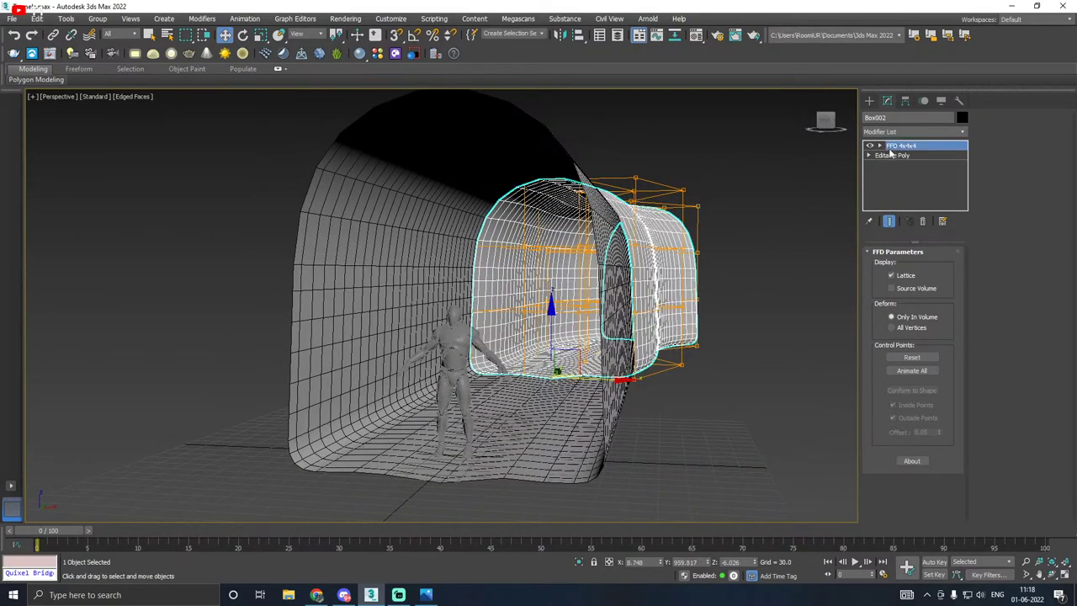
alt+middle_drag(505, 273, 601, 305)
click(105, 215)
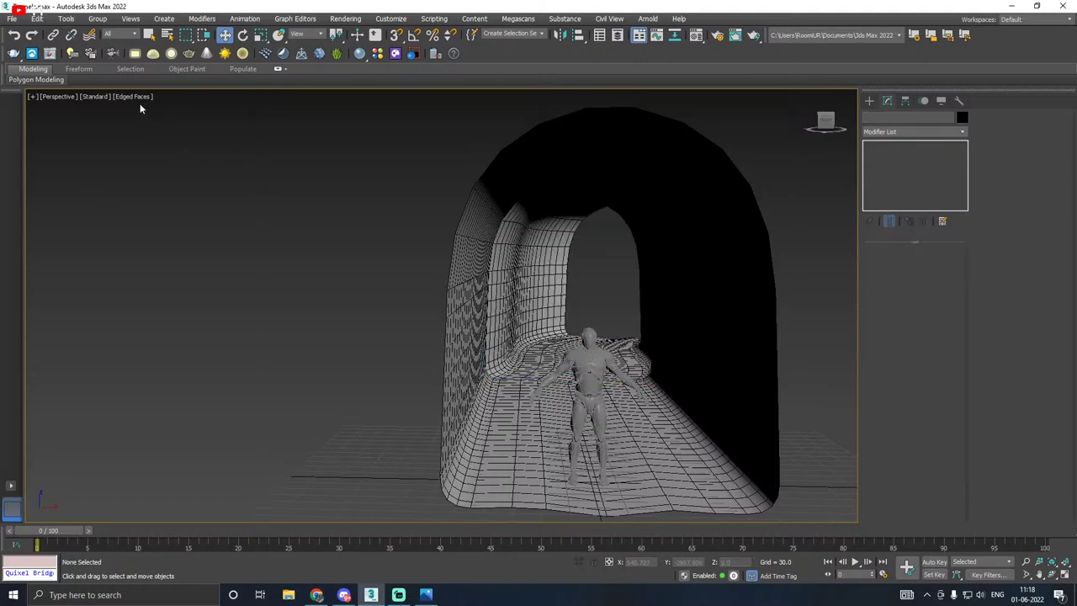
click(139, 97)
click(160, 227)
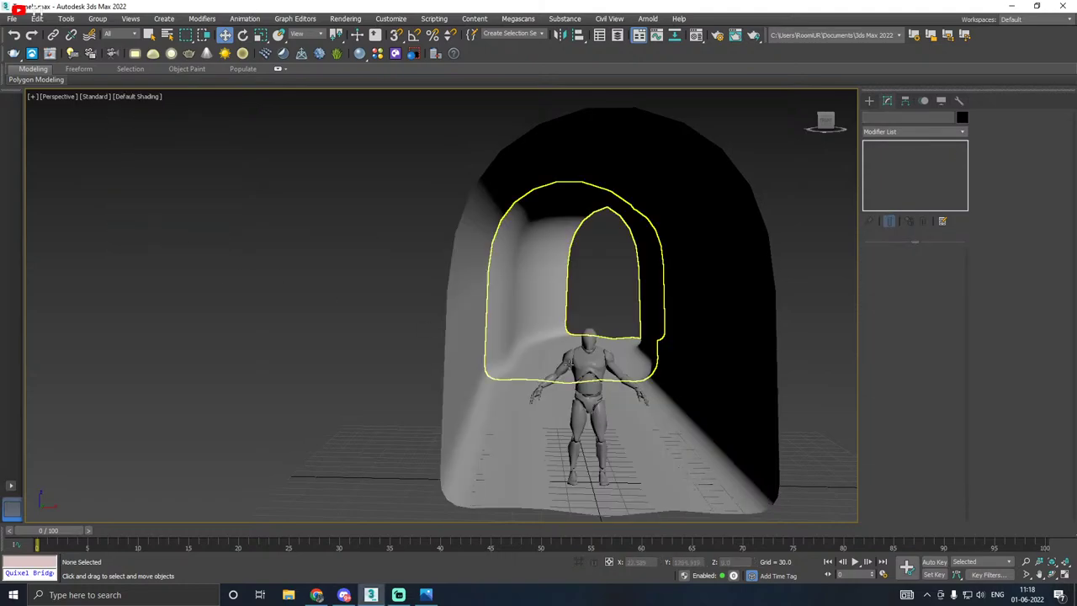
Step: Inspect the shaded tunnel interior around the mannequin and the floor and wall seam between the two segments
scroll(560, 399, up, 5)
scroll(560, 399, down, 3)
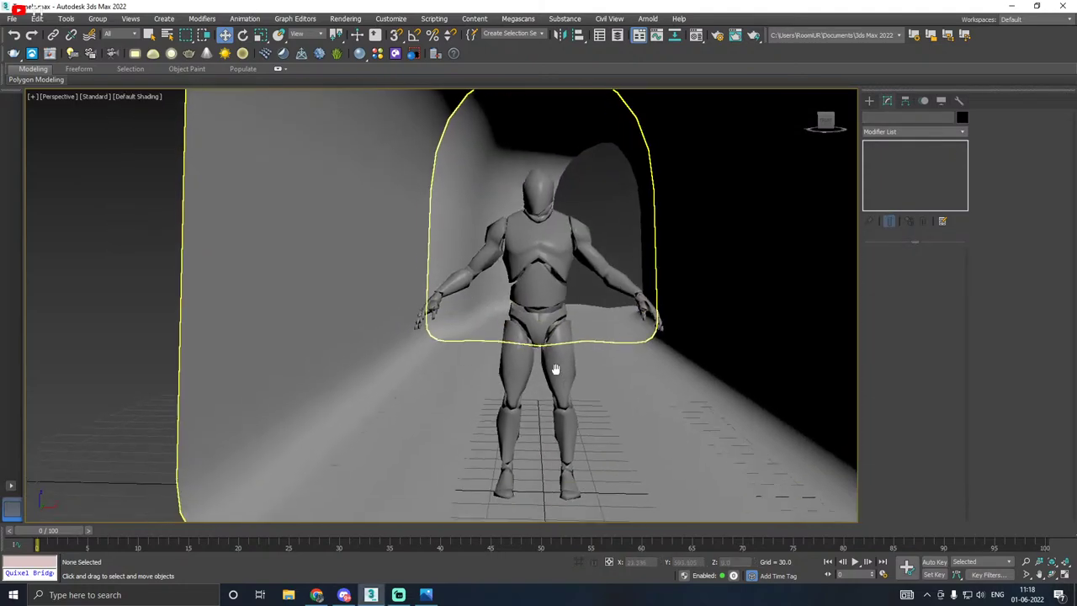
middle_drag(509, 353, 500, 365)
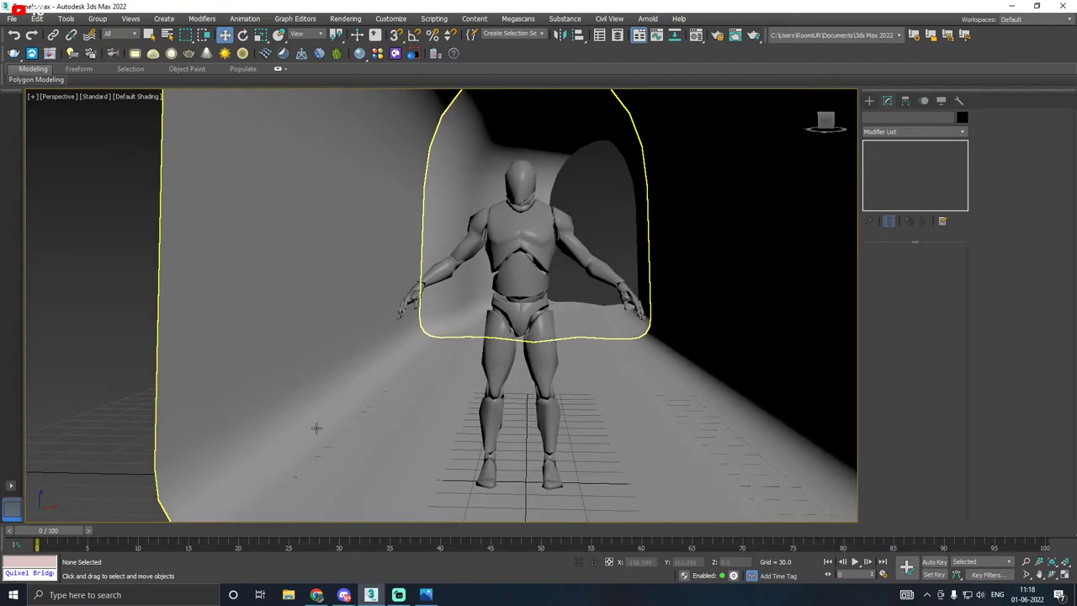
middle_drag(425, 381, 424, 395)
mouse_move(535, 430)
middle_down()
mouse_move(517, 375)
mouse_move(623, 374)
mouse_move(654, 390)
mouse_move(667, 414)
mouse_move(591, 373)
mouse_move(437, 382)
mouse_move(493, 356)
mouse_move(529, 360)
mouse_move(490, 356)
middle_up()
scroll(462, 426, down, 3)
click(396, 354)
scroll(393, 352, up, 5)
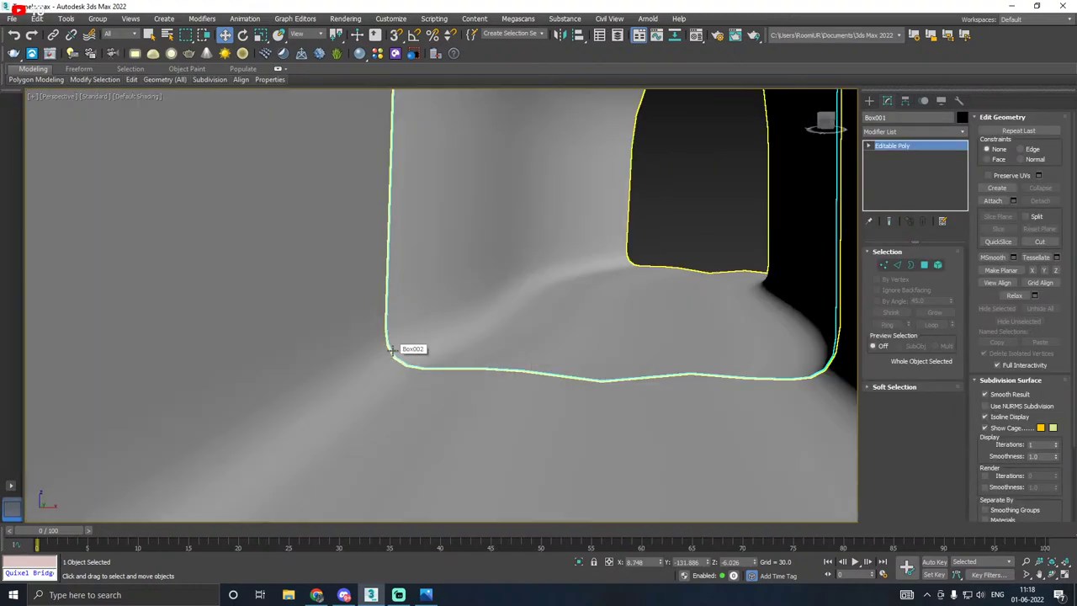
scroll(392, 353, down, 5)
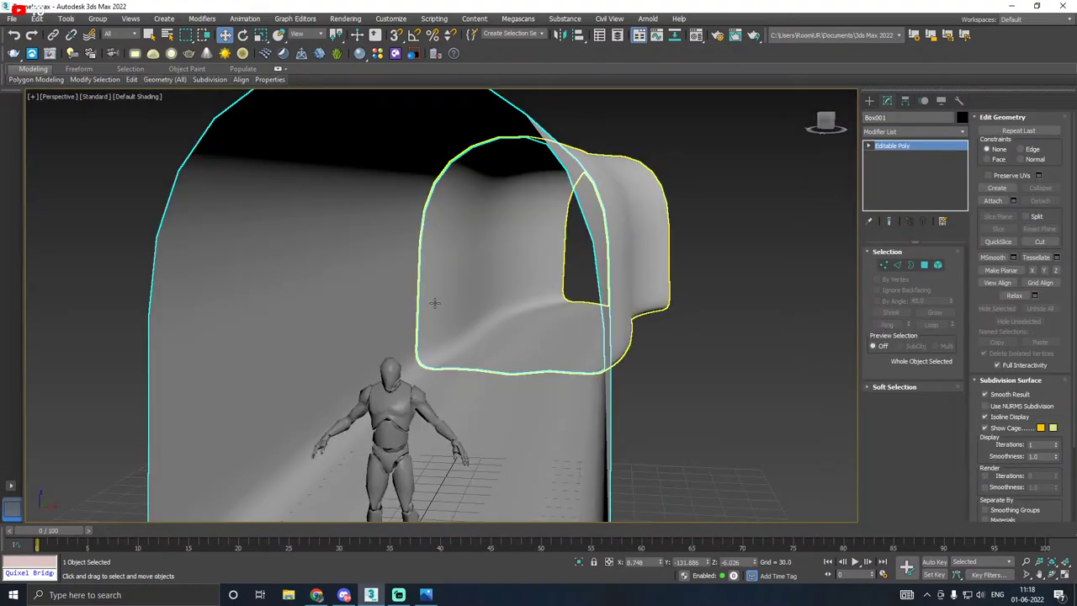
scroll(435, 303, down, 5)
alt+middle_drag(589, 304, 541, 318)
Step: Select the bent tunnel copy and switch the viewport display back to Edged Faces
click(397, 255)
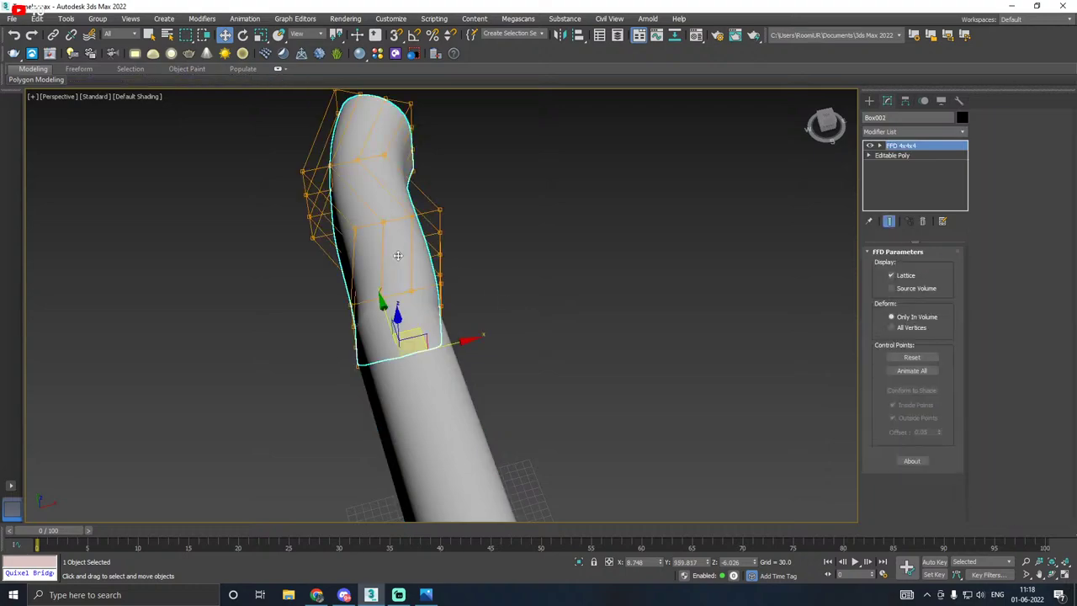
scroll(385, 262, up, 2)
alt+middle_drag(434, 272, 589, 249)
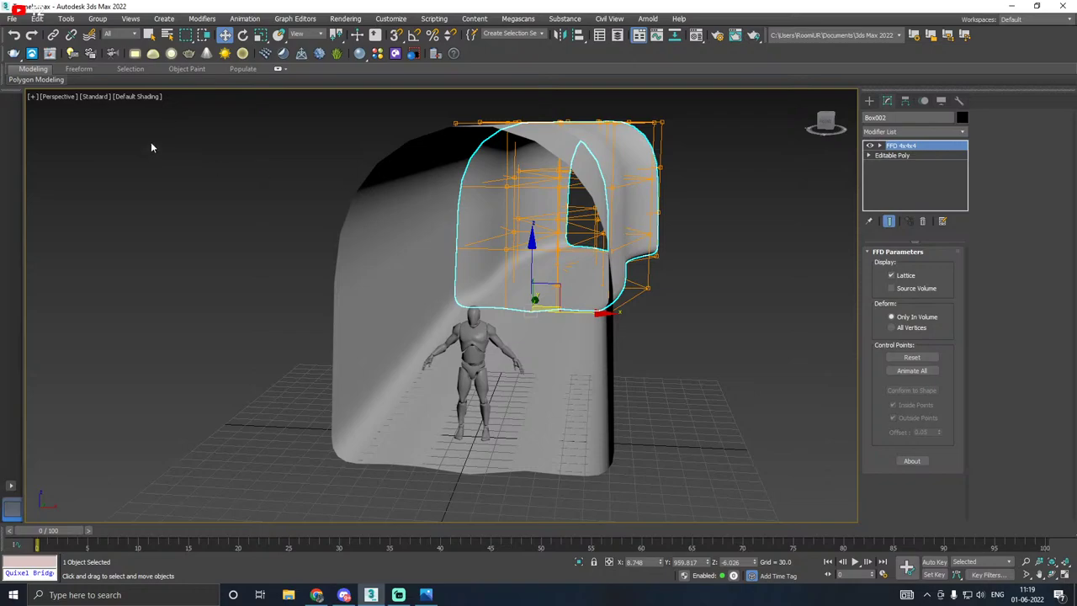
click(150, 98)
click(147, 227)
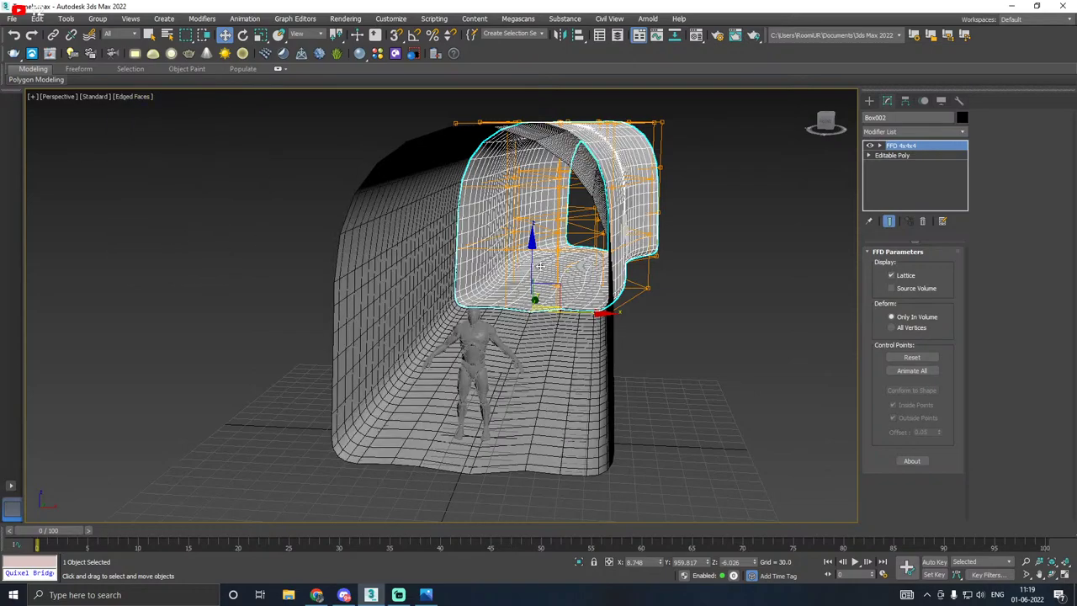
Step: Select the original straight tunnel segment and save the scene file
click(405, 313)
alt+middle_drag(438, 313, 422, 295)
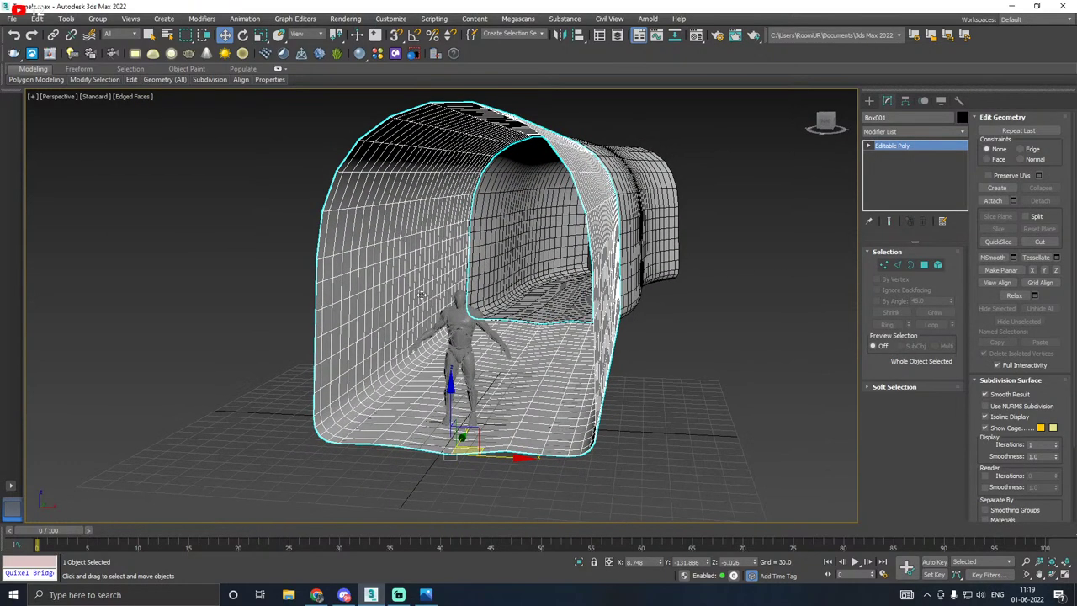
click(12, 19)
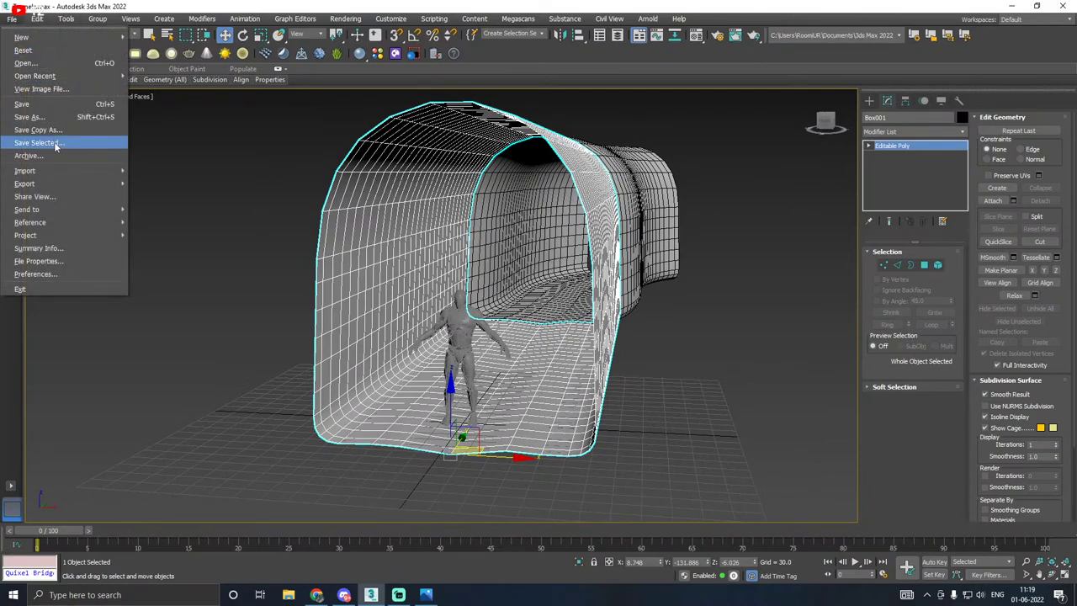
click(57, 130)
click(674, 502)
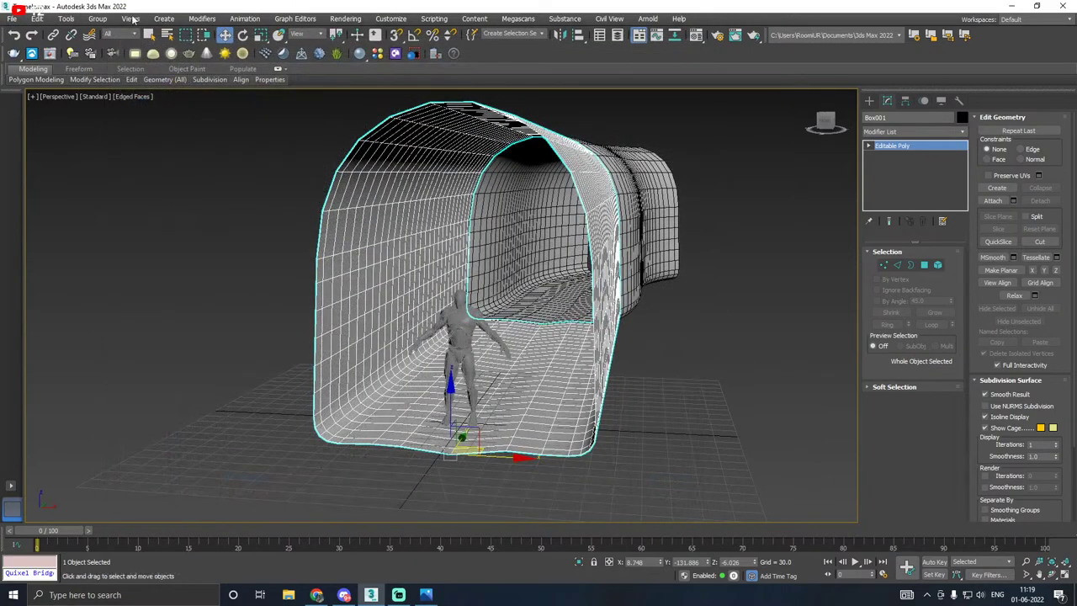
click(12, 19)
click(37, 106)
Step: Enter vertex editing on the original tunnel segment and select a vertex midway up the wall behind the mannequin
click(884, 265)
click(373, 288)
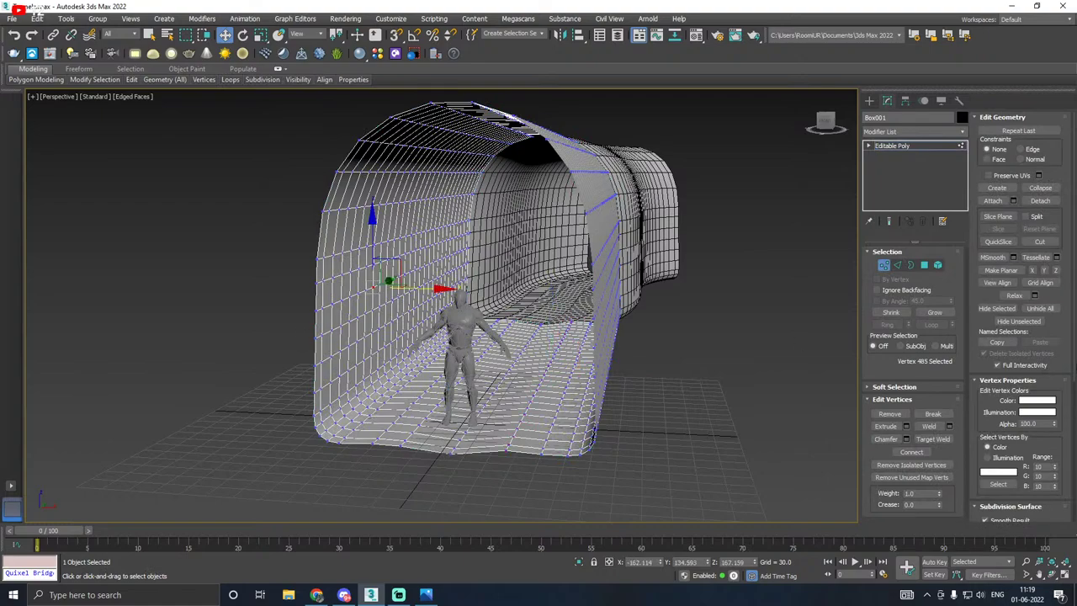
Step: Look through the Editable Poly settings, including Subdivision Surface, Subdivision Displacement and Paint Deformation
scroll(1010, 337, down, 3)
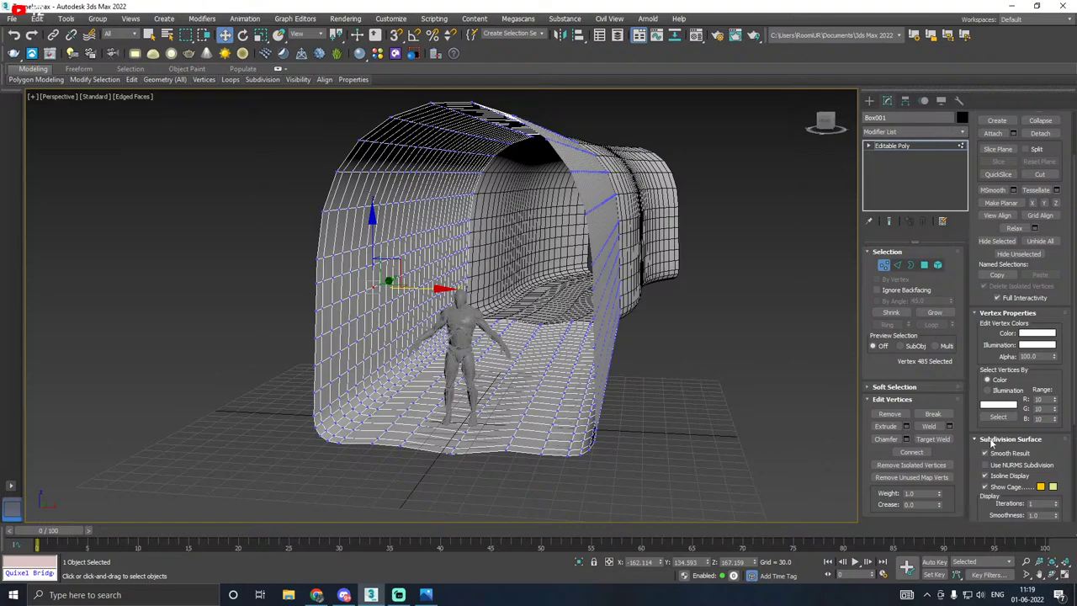
scroll(1030, 439, down, 5)
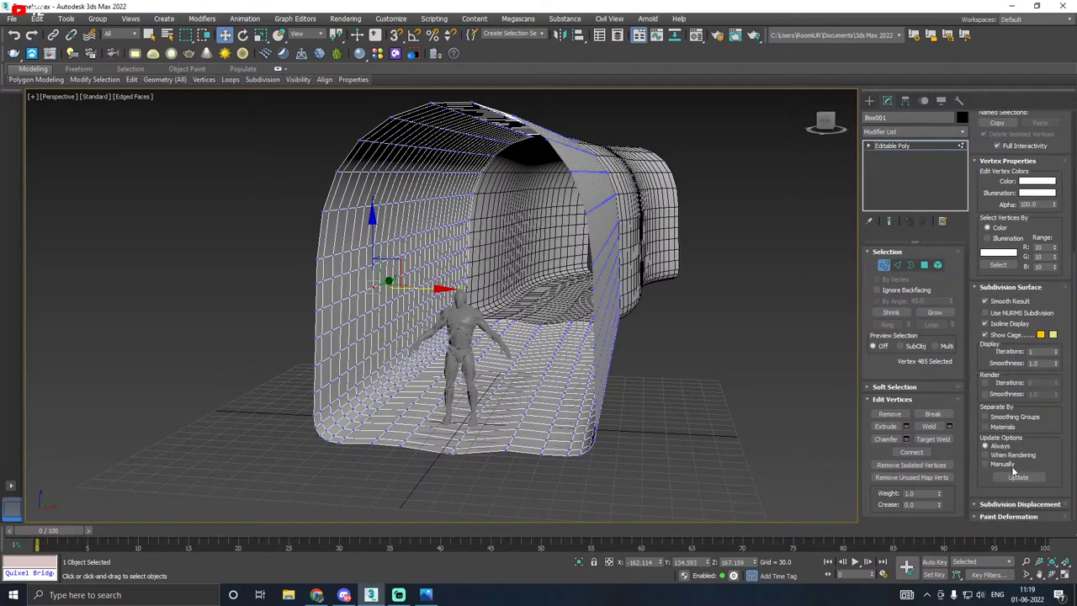
click(1002, 505)
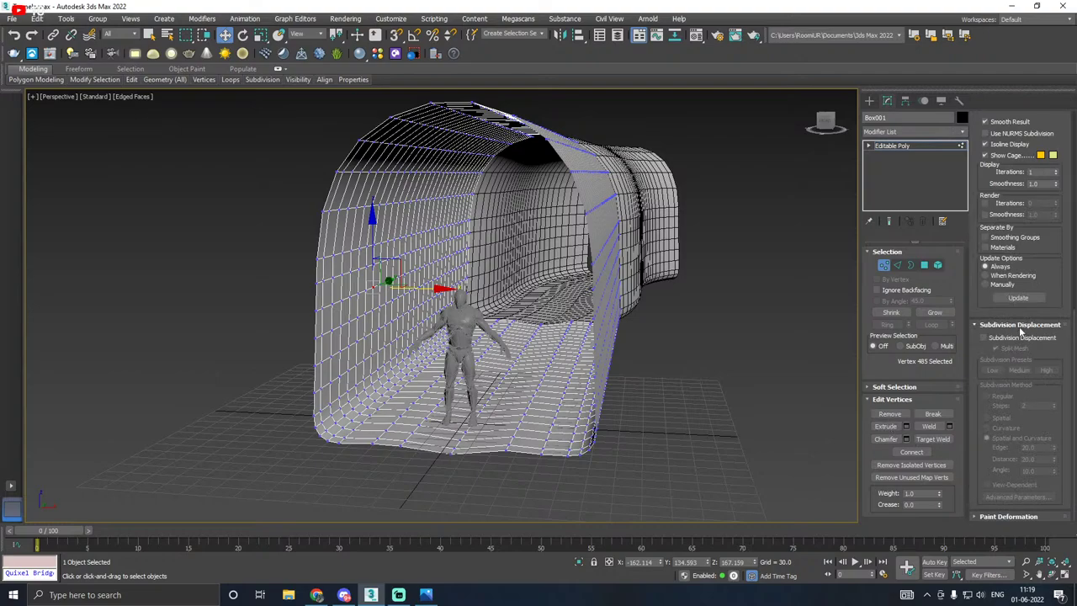
click(1020, 326)
click(1010, 517)
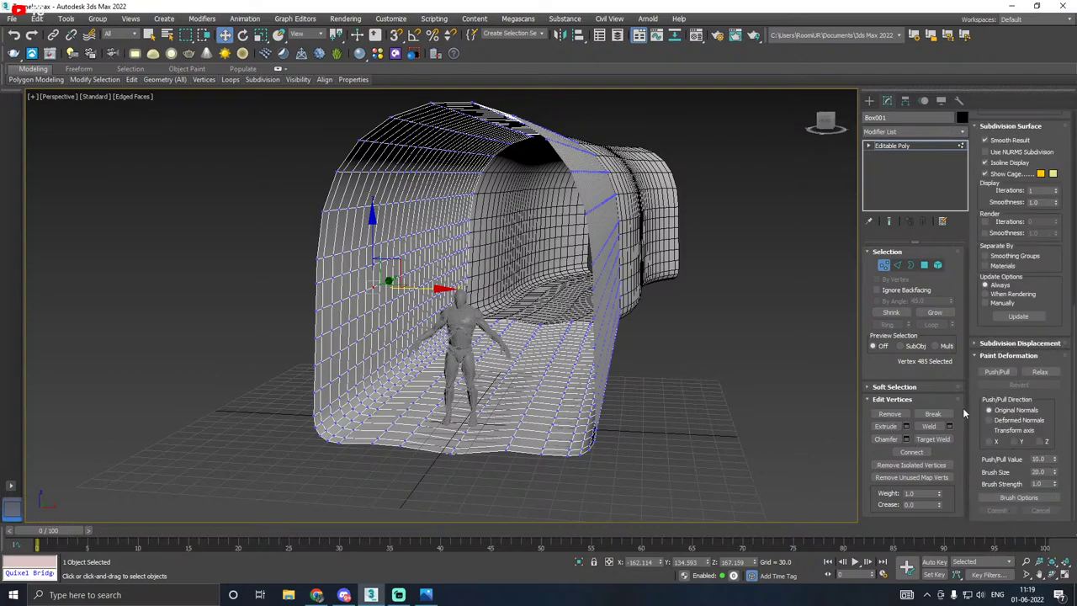
click(1013, 356)
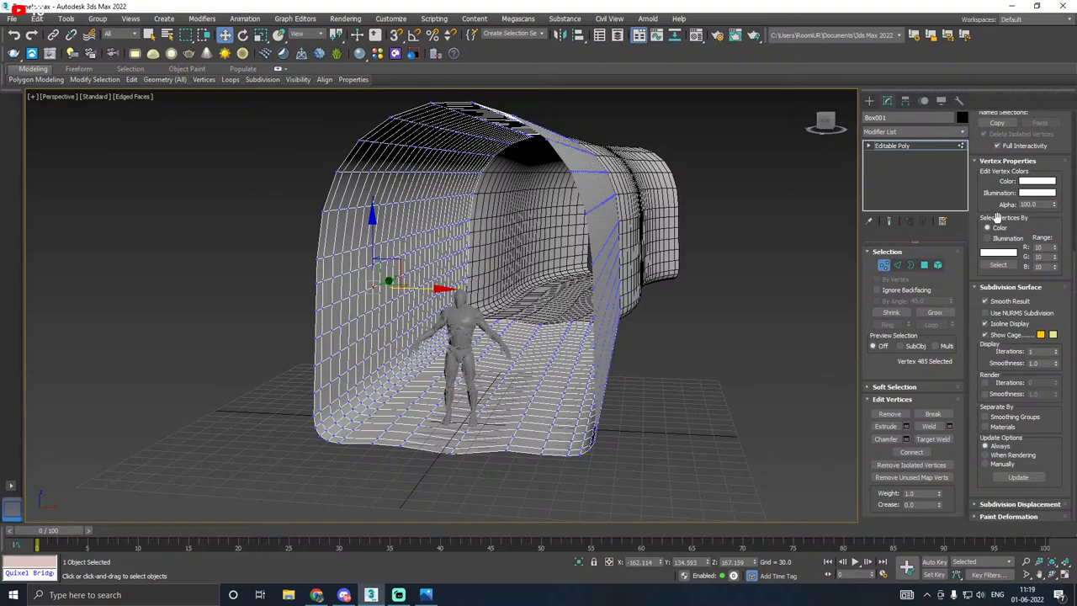
scroll(1008, 175, up, 5)
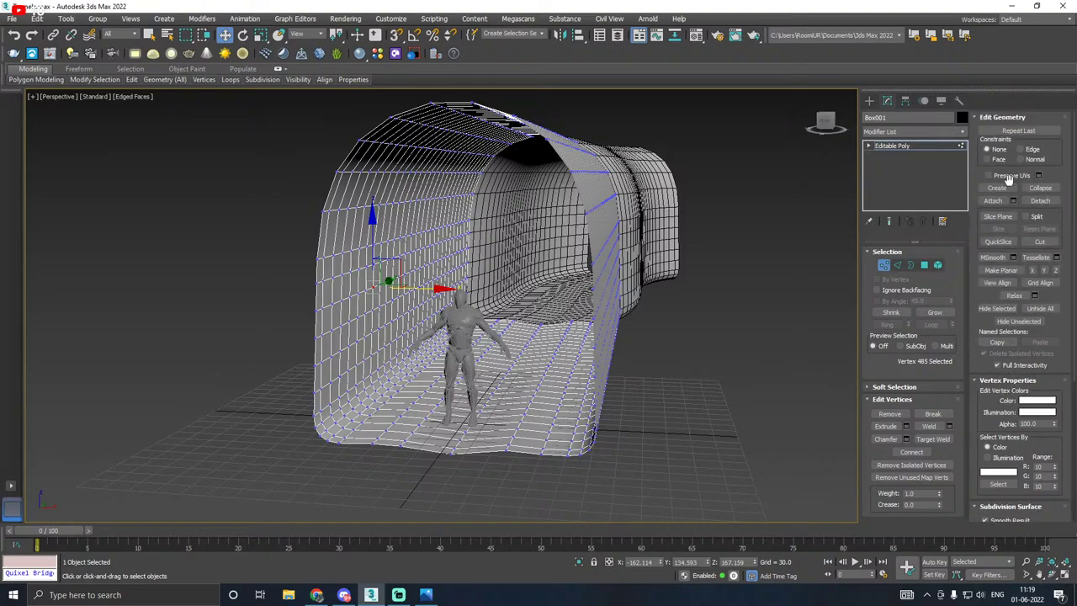
scroll(1008, 177, down, 5)
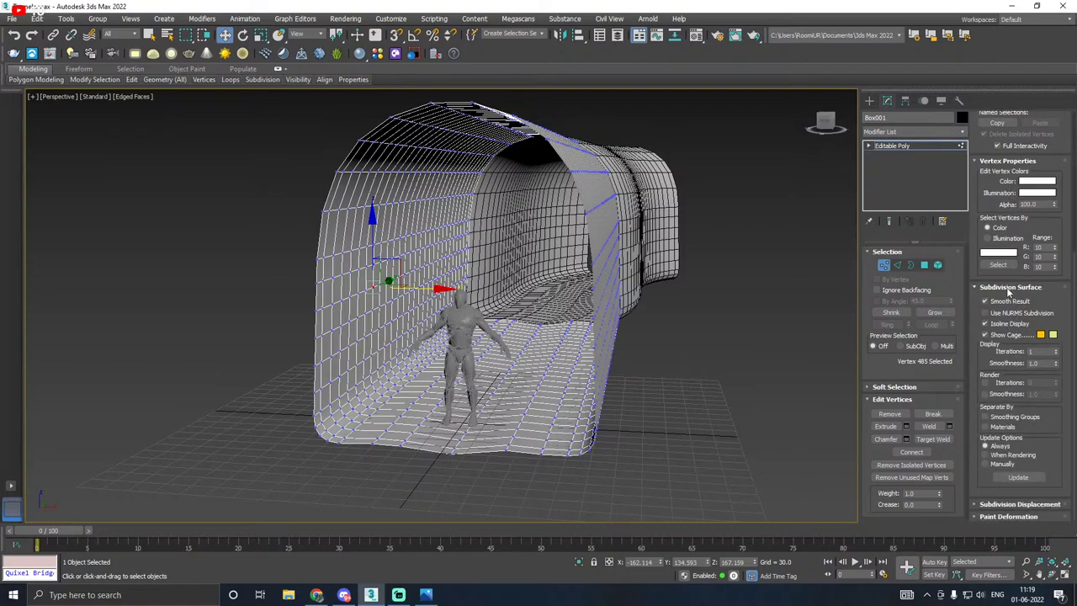
click(1008, 288)
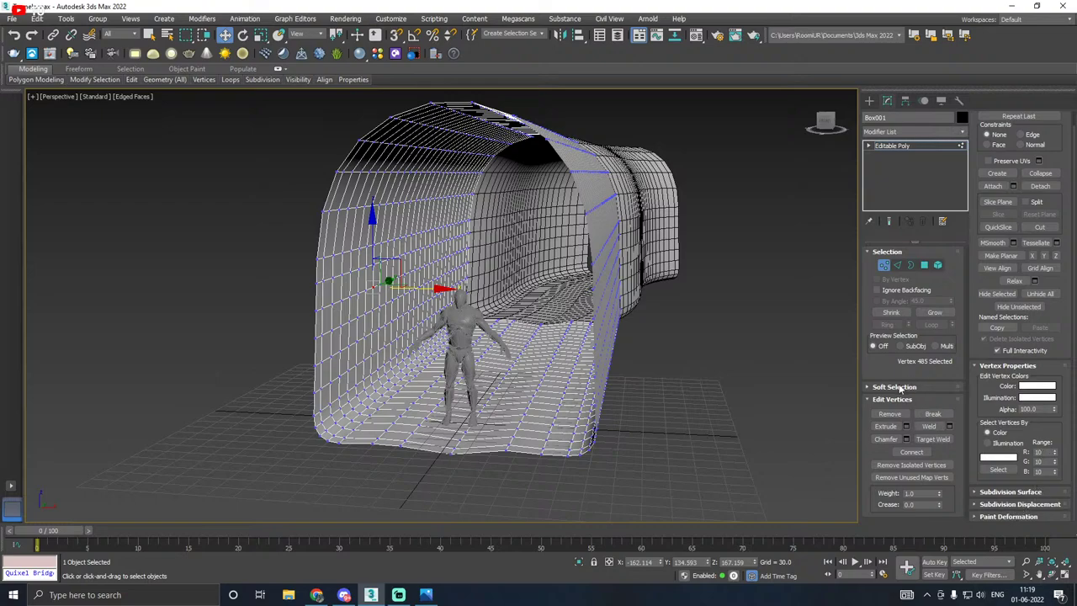
Step: Turn on Soft Selection for the selected wall vertex and raise its falloff to about 94.112
click(892, 387)
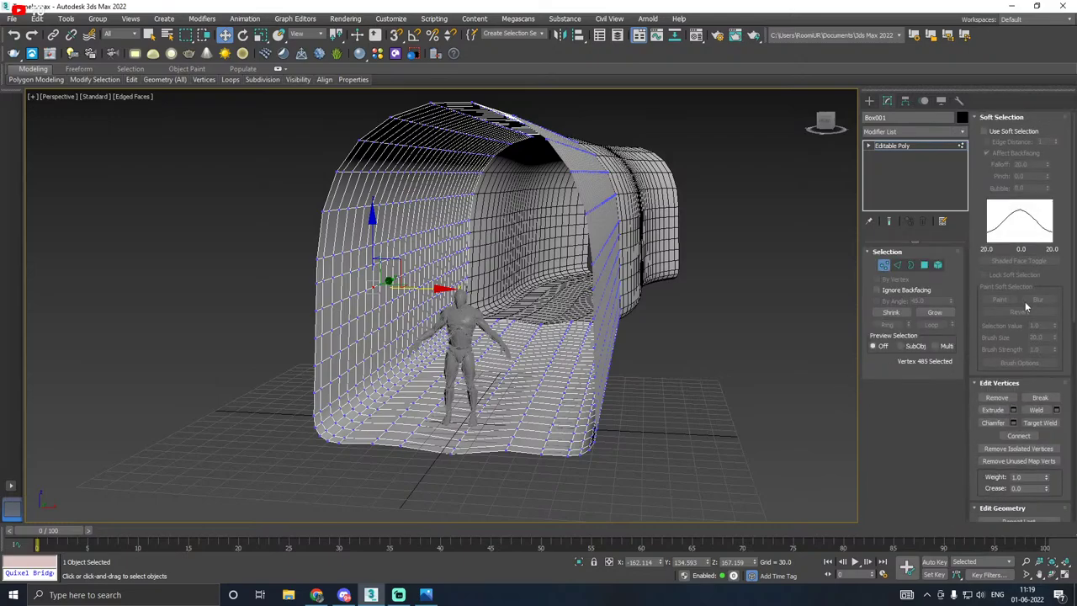
click(984, 131)
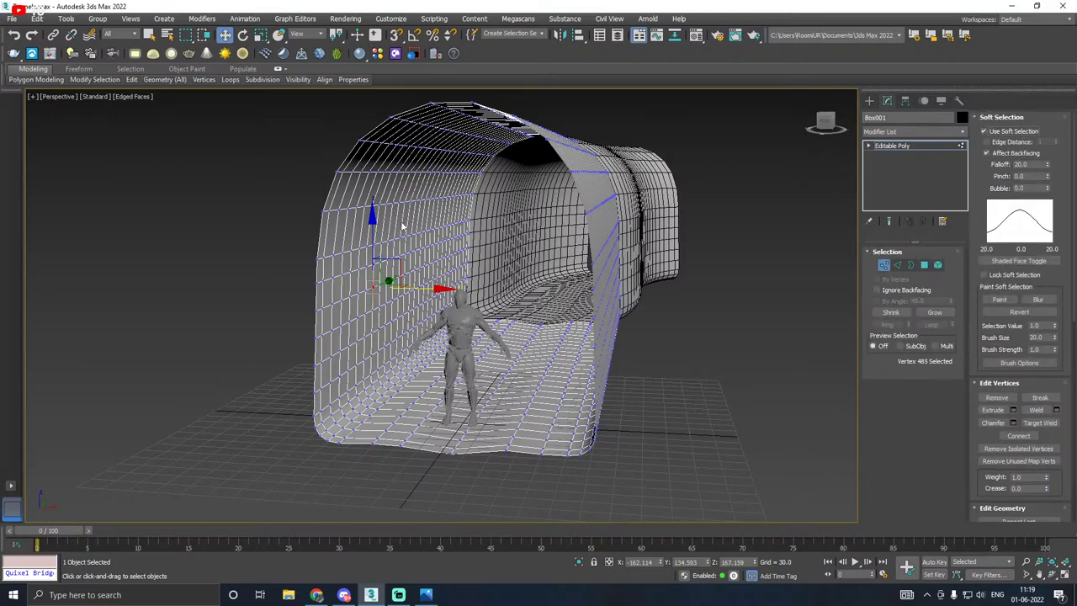
scroll(383, 269, up, 5)
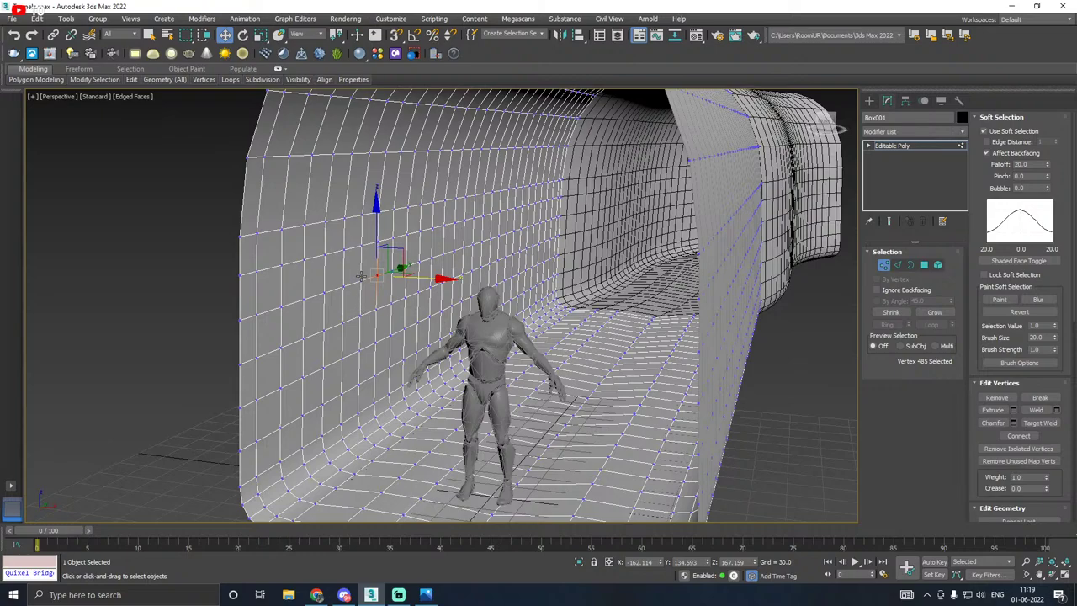
scroll(360, 276, up, 3)
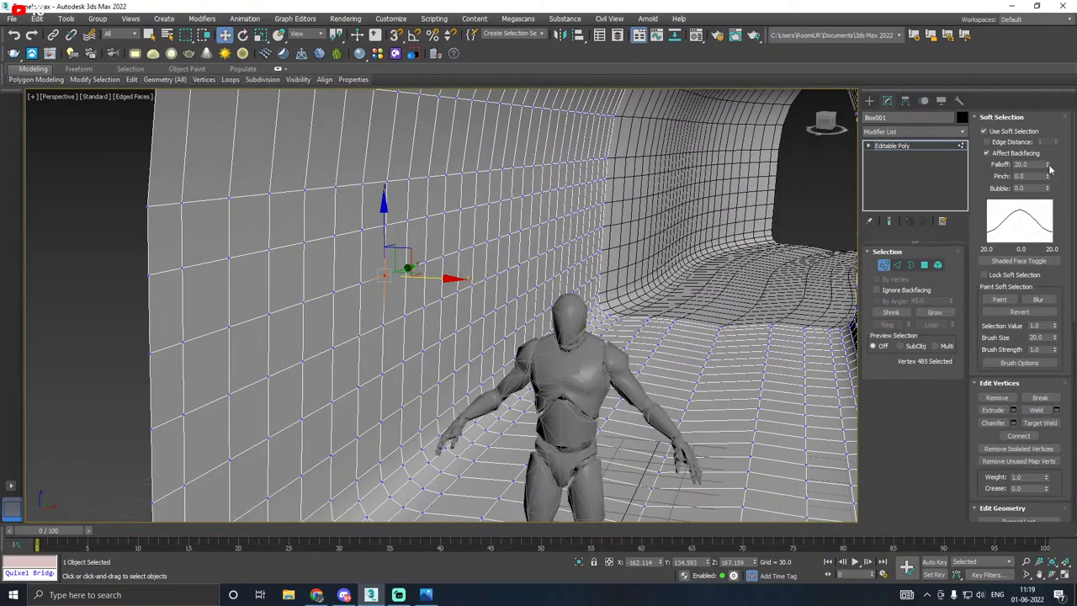
drag(1048, 169, 1049, 140)
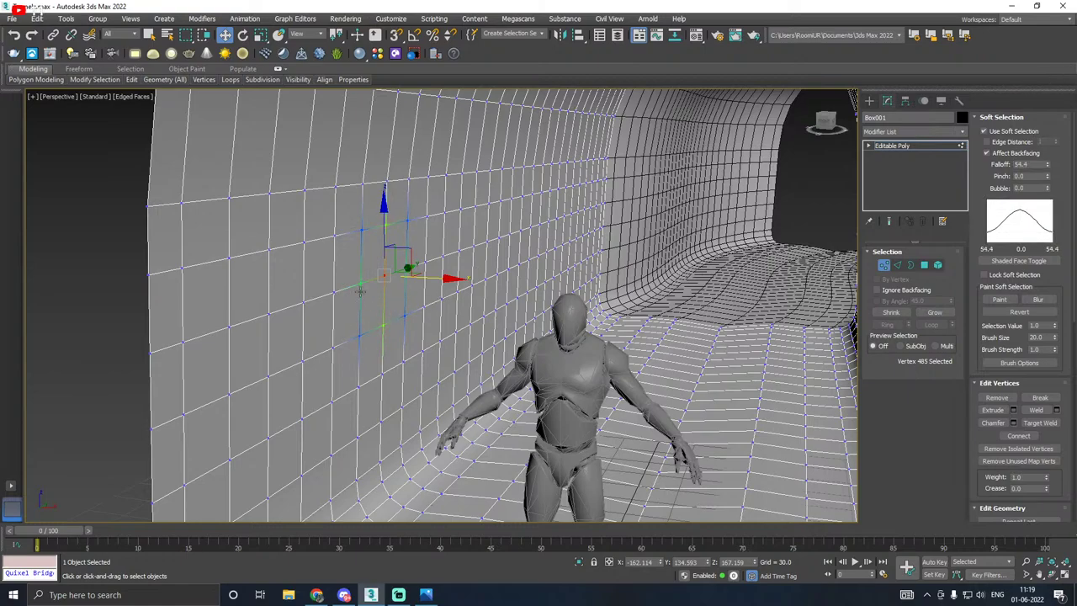
scroll(376, 280, up, 2)
scroll(384, 283, down, 5)
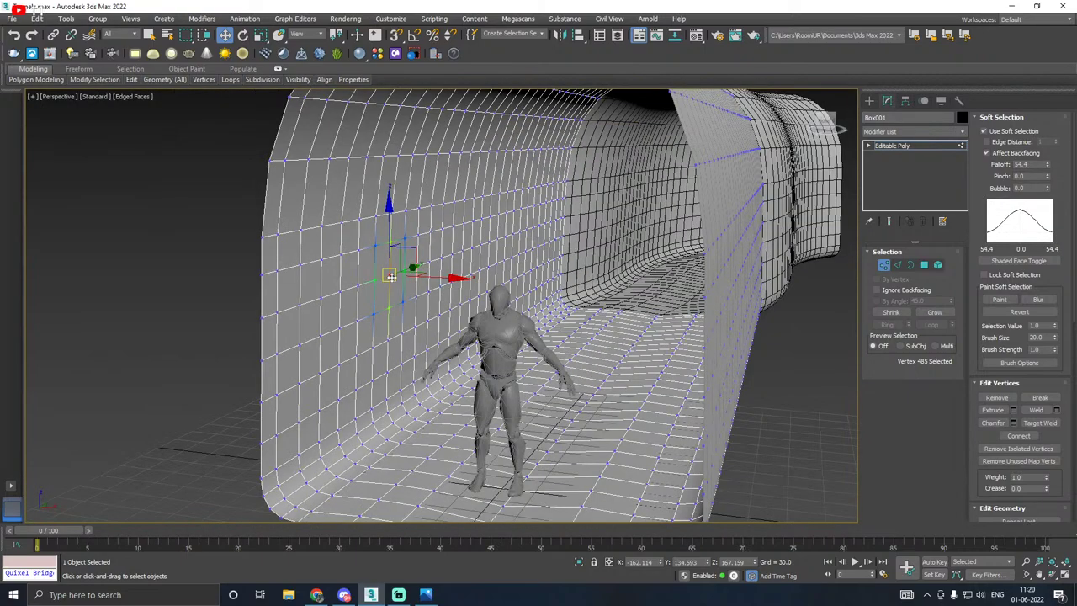
drag(1049, 165, 1045, 127)
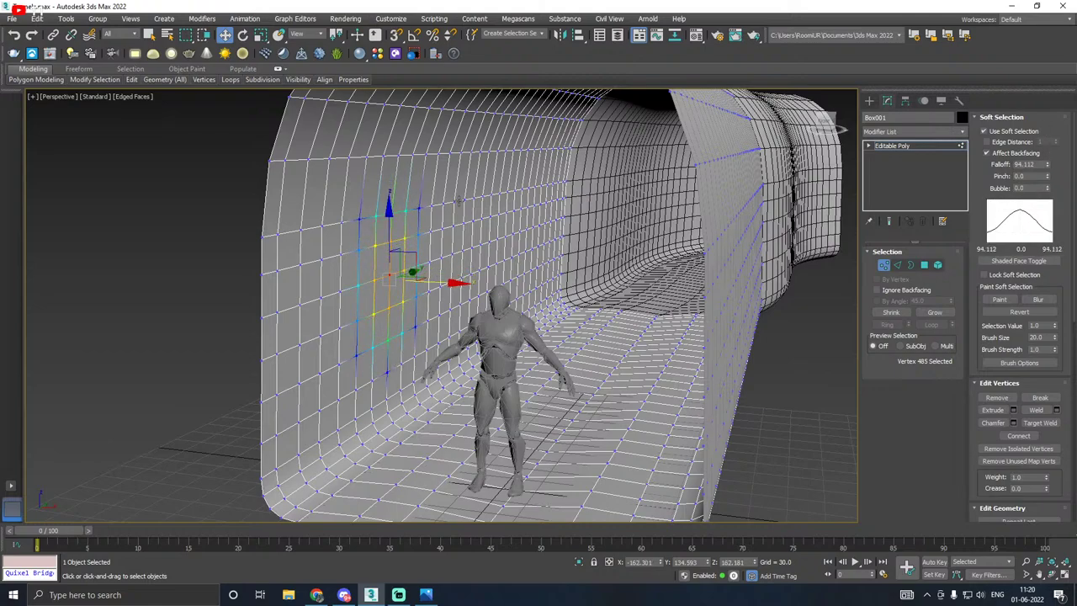
Step: Pull the wall vertex slightly into the tunnel and raise the soft selection falloff to 130.816
drag(450, 284, 461, 285)
alt+middle_drag(461, 285, 496, 303)
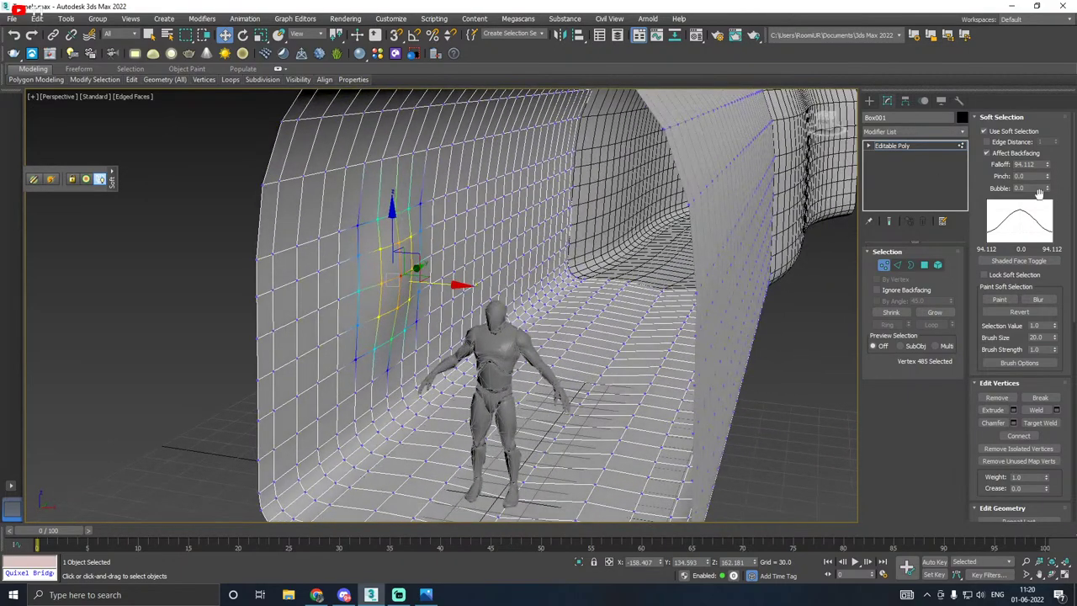
drag(1049, 169, 1049, 141)
Step: Bulge the wall behind the mannequin inward by moving several soft-selected vertices at different heights and depths
drag(439, 299, 532, 255)
click(457, 256)
click(456, 250)
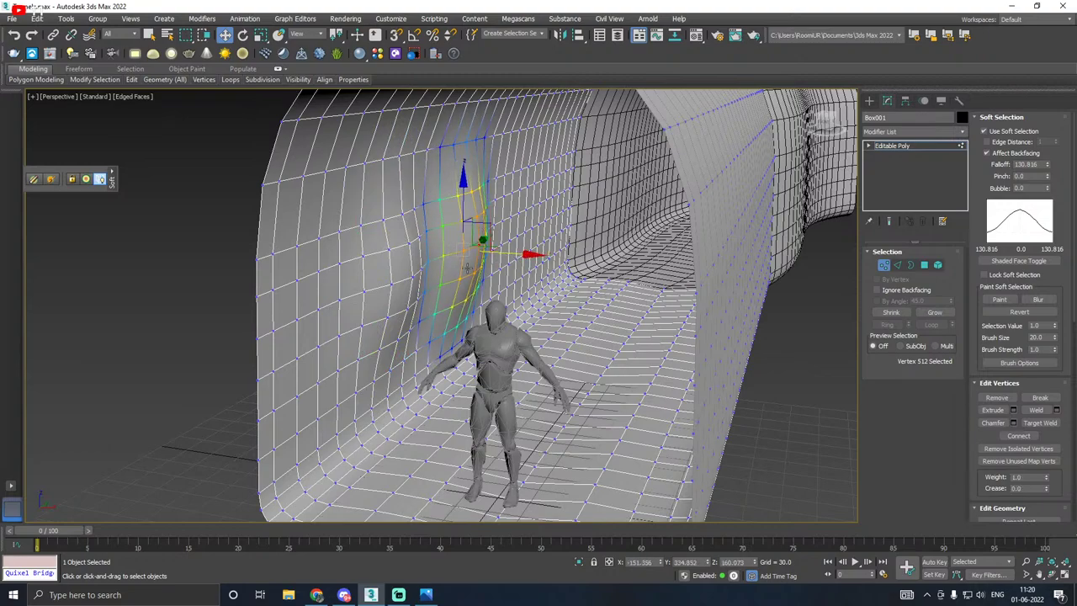
click(428, 266)
drag(464, 278, 458, 276)
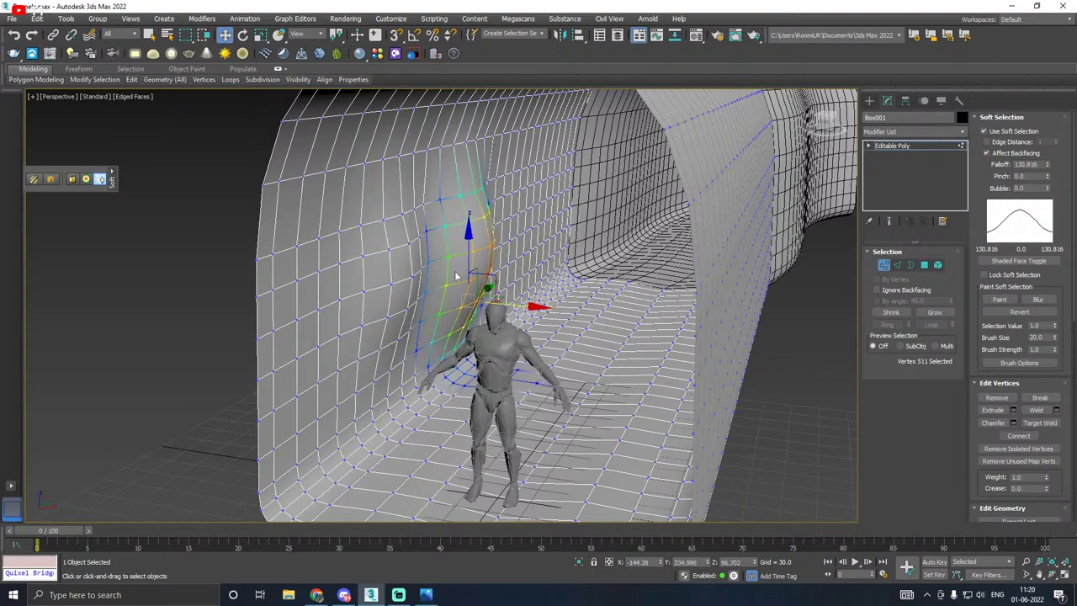
click(427, 268)
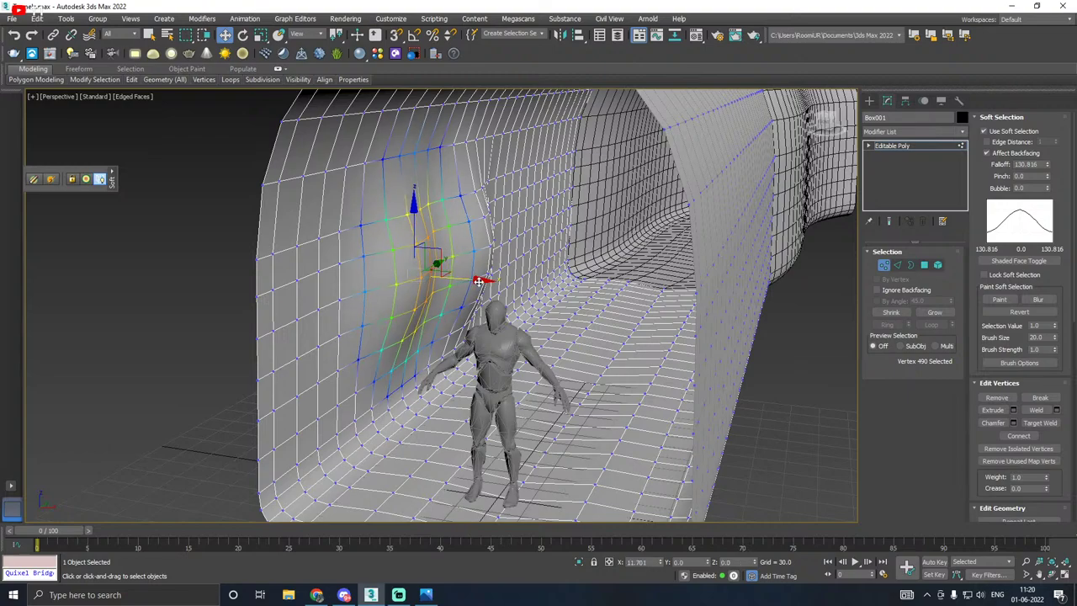
Step: Pull a soft-selected wall vertex near the tunnel entrance inward and reshape the uneven wall beside it
click(320, 318)
drag(358, 324, 368, 320)
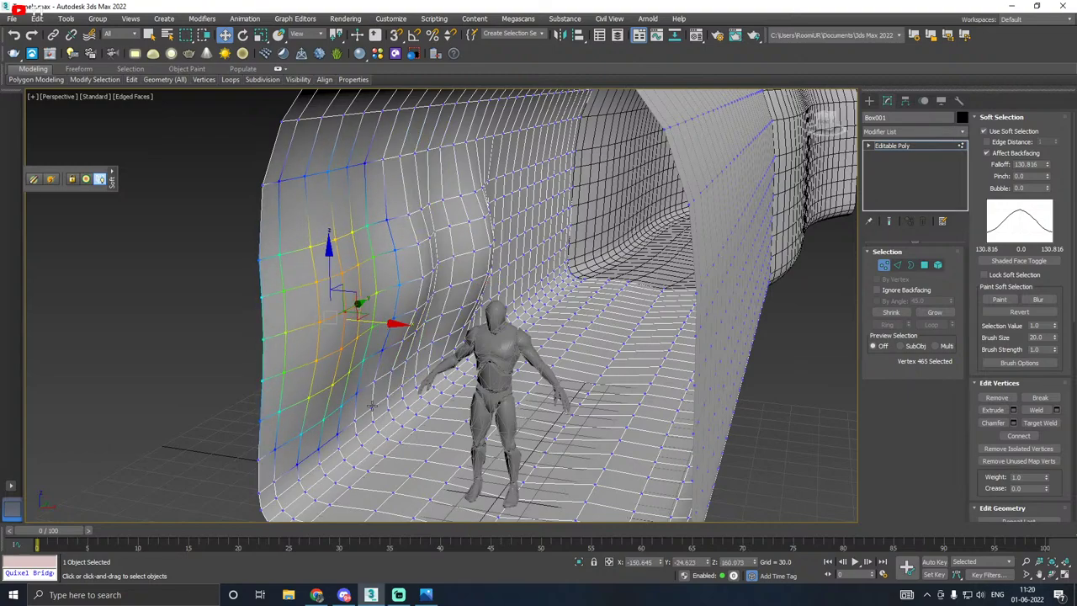
drag(337, 265, 341, 353)
click(428, 273)
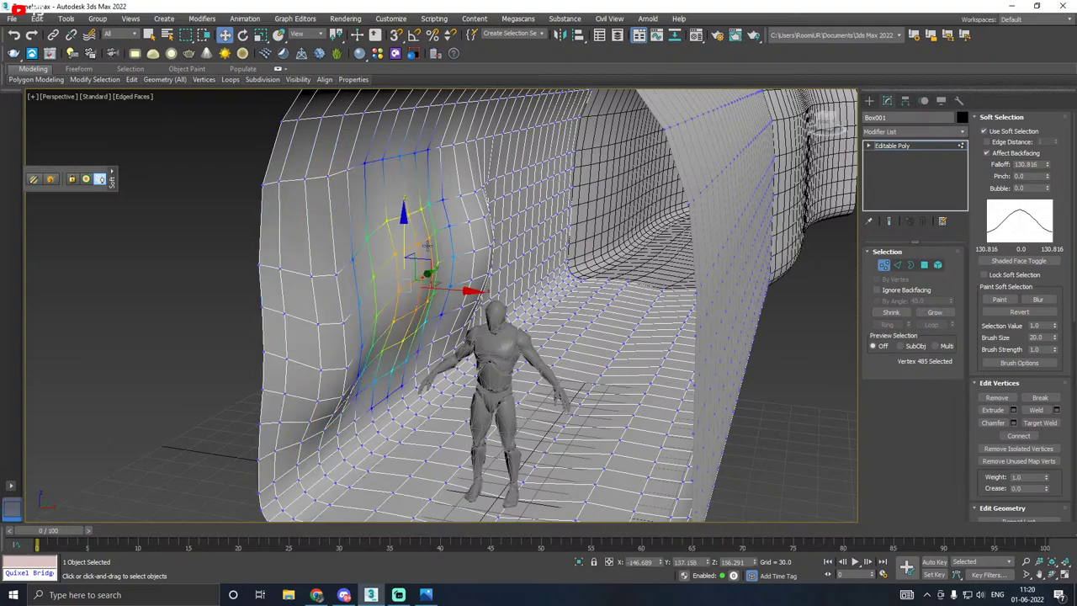
drag(407, 282, 424, 313)
alt+middle_drag(425, 313, 469, 316)
Step: Push the deeper wall bulge behind the mannequin back outward with its soft-selected vertex
click(475, 249)
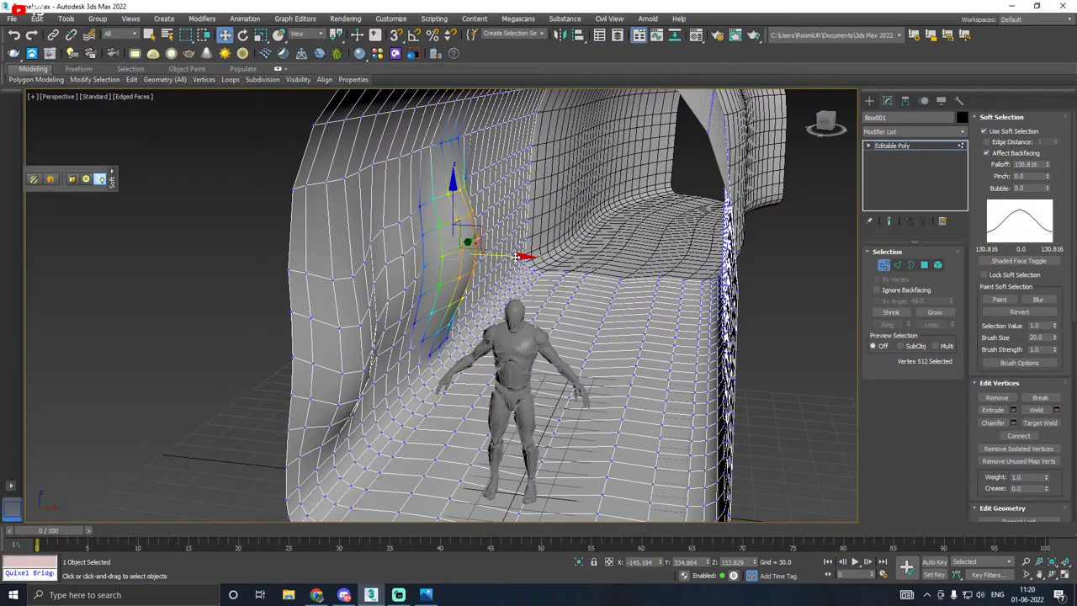
drag(516, 257, 480, 256)
alt+middle_drag(497, 279, 499, 281)
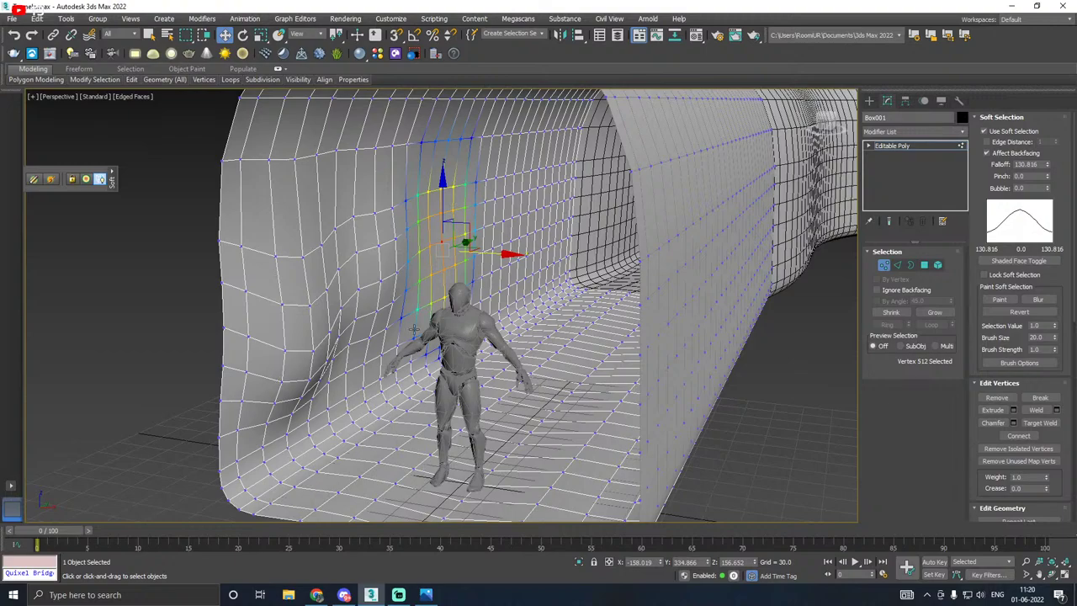
Step: Deform the far part of the wall near the seam inward and downward, adding a second wall vertex to the move
click(555, 251)
click(515, 228)
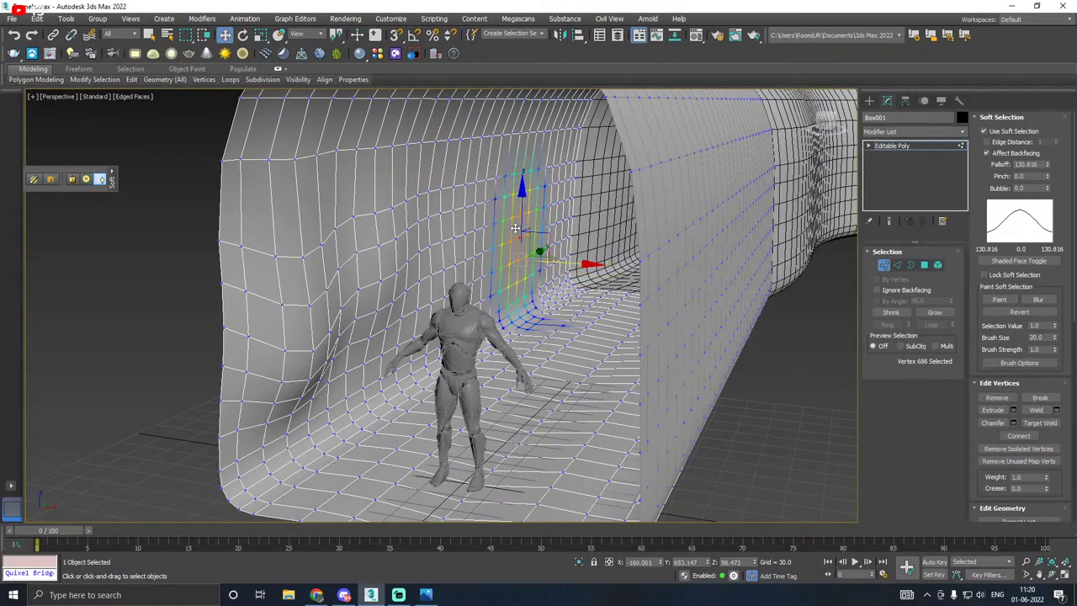
click(517, 217)
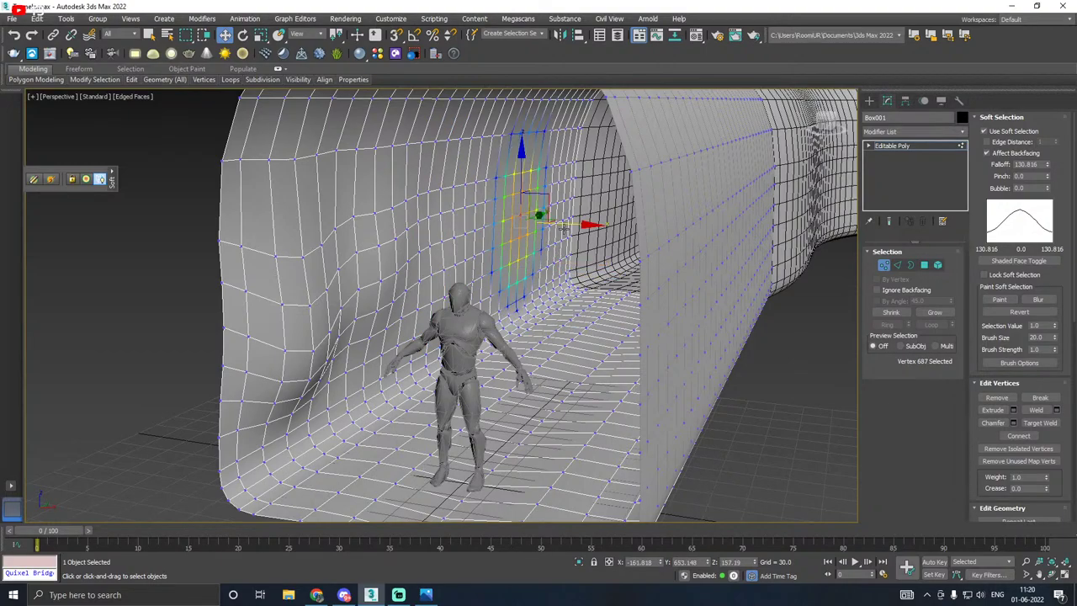
drag(571, 226, 511, 225)
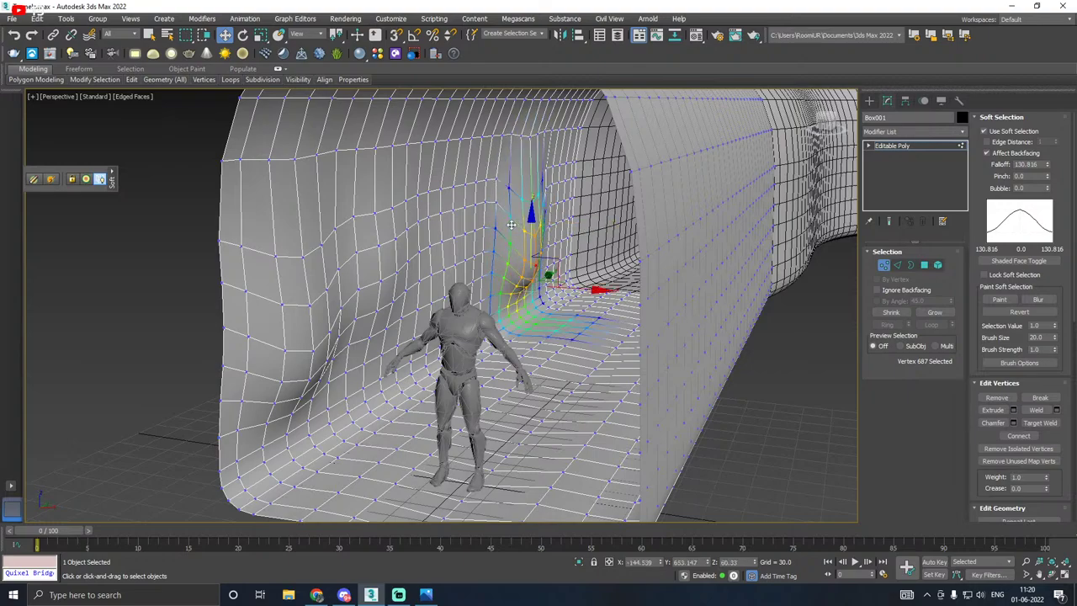
alt+middle_drag(579, 288, 493, 264)
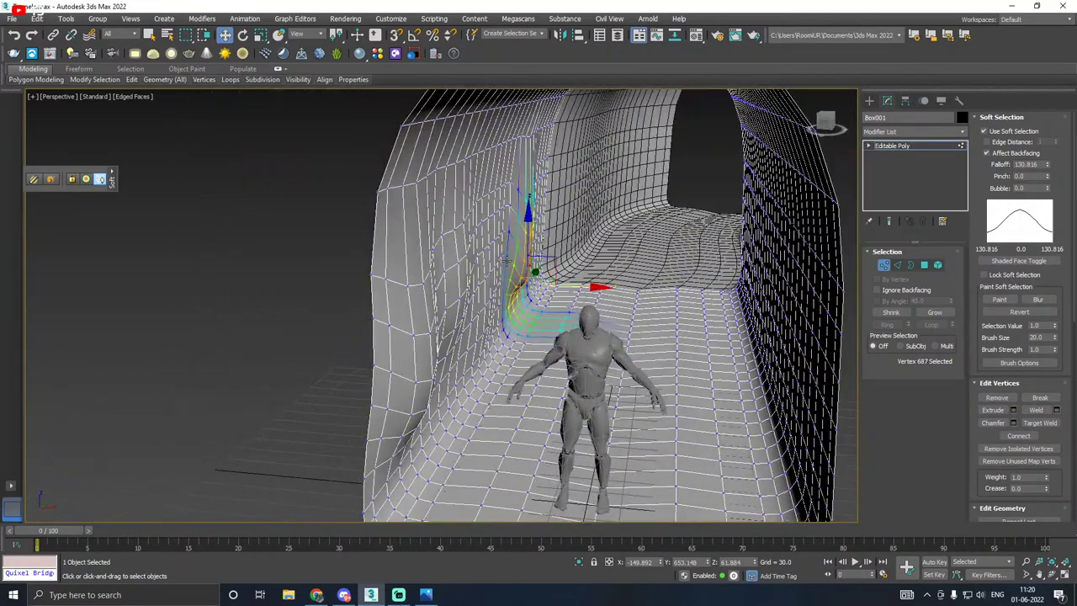
ctrl+click(483, 267)
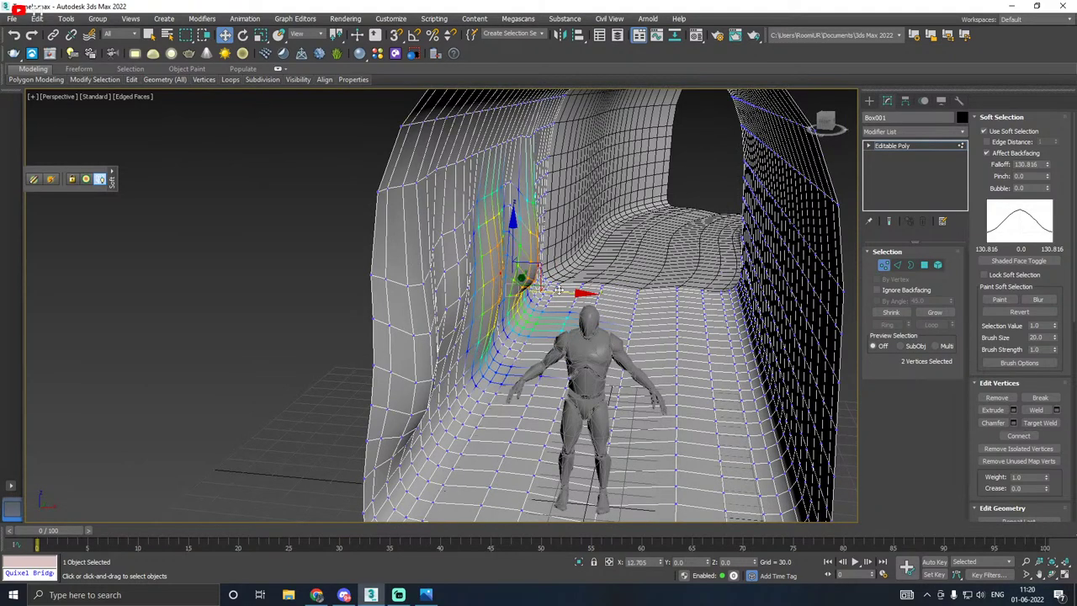
Step: Reduce the soft selection falloff to 51.018 and raise a floor vertex beside the mannequin
click(497, 377)
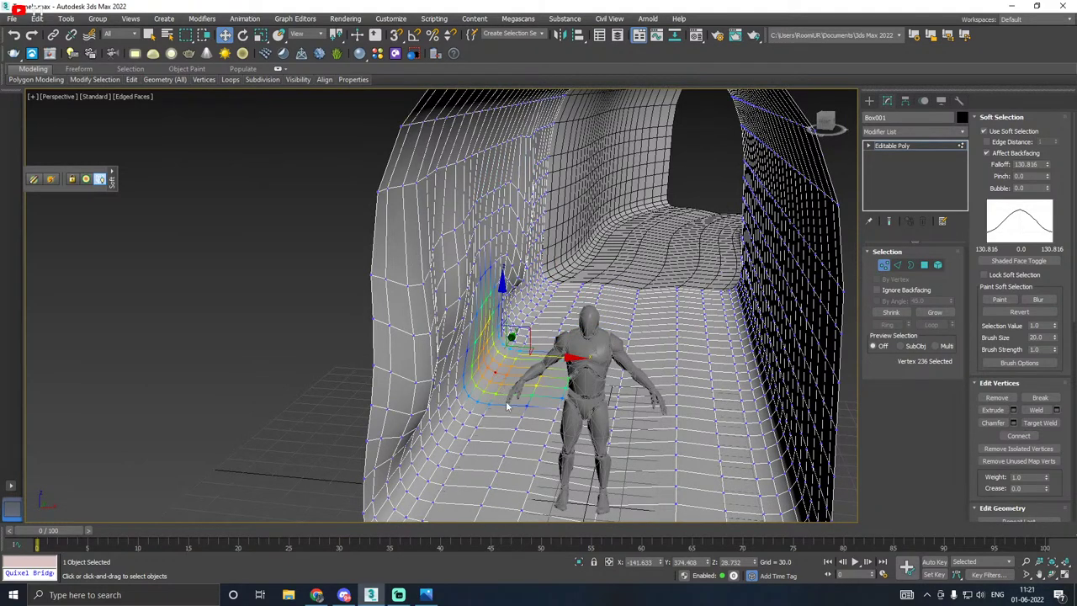
click(552, 434)
click(527, 446)
click(546, 446)
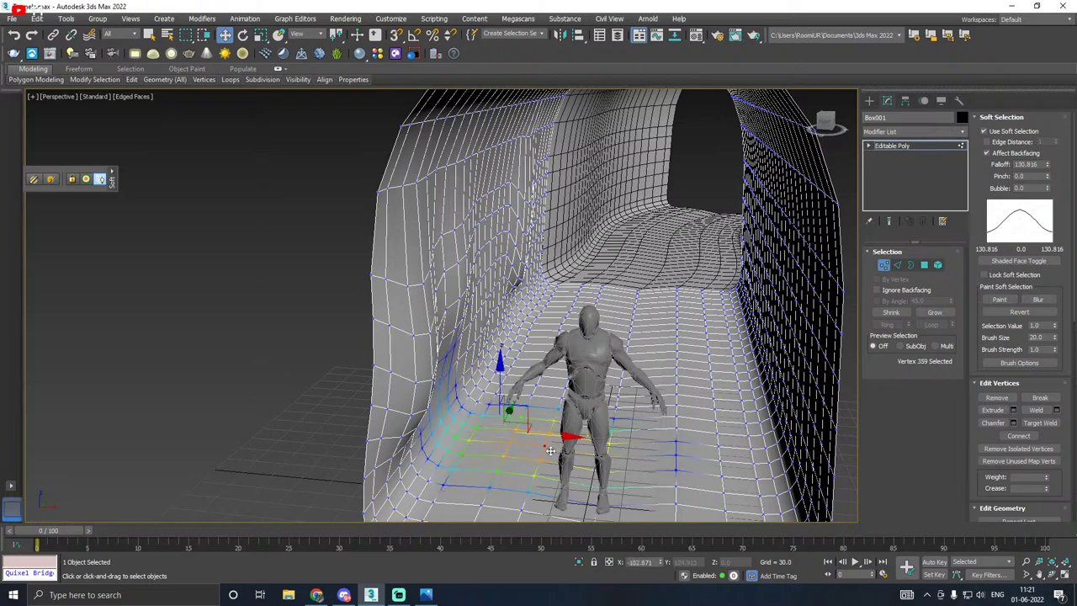
alt+middle_drag(589, 454, 591, 391)
drag(1045, 168, 1036, 202)
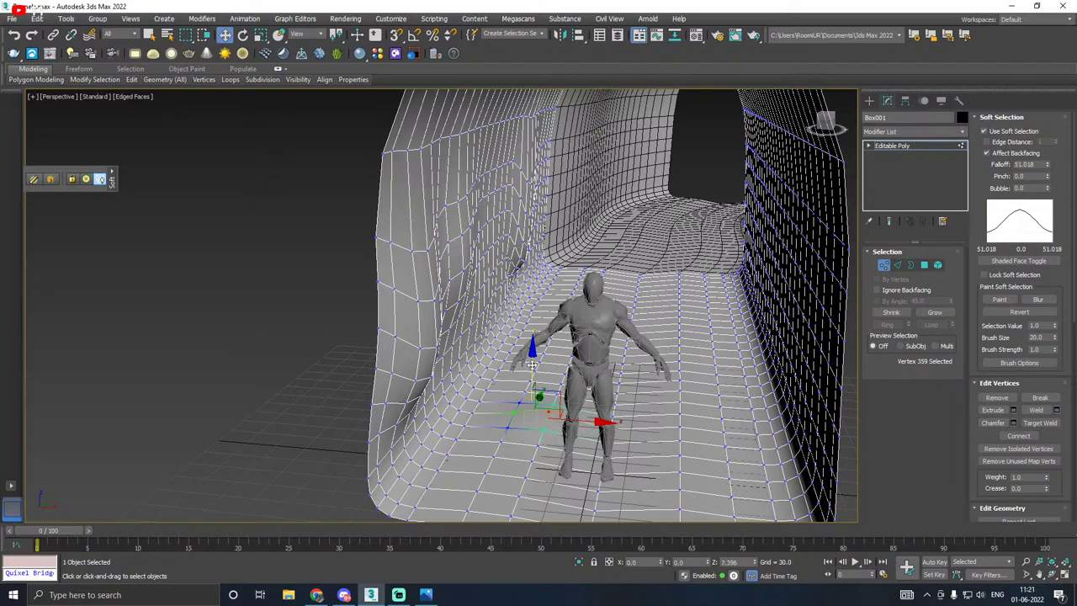
Step: Shift soft-selected vertices along the rounded edge between the floor and the uneven wall to roughen the wall's base
click(443, 437)
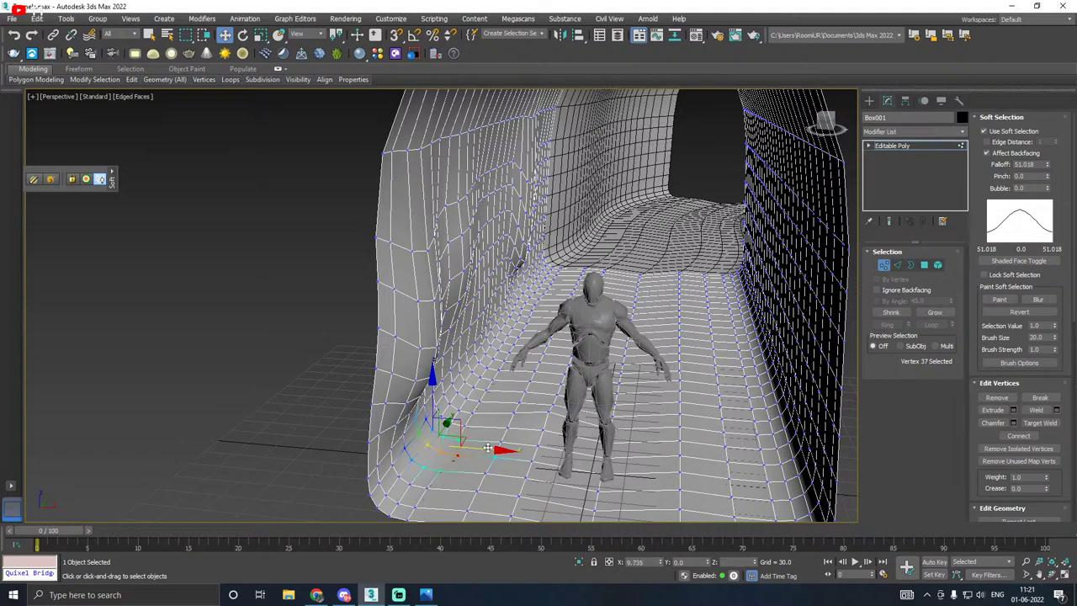
drag(488, 447, 439, 408)
click(482, 370)
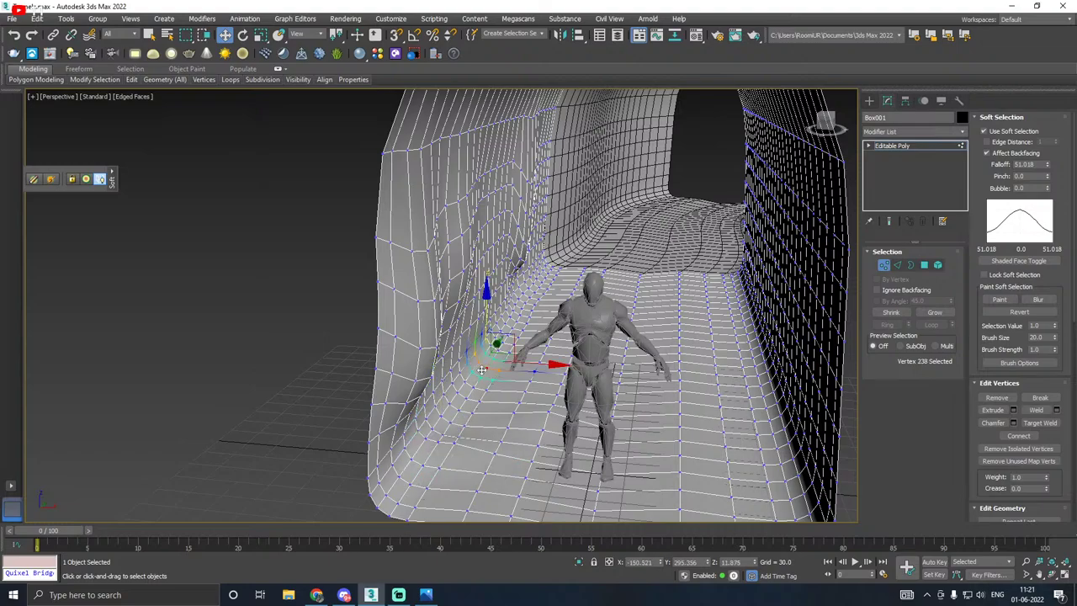
drag(489, 309, 485, 298)
alt+middle_drag(488, 302, 532, 368)
Step: Raise the soft selection falloff to 82.649 and pull vertices of the smooth opposite wall inward beside the mannequin
click(595, 278)
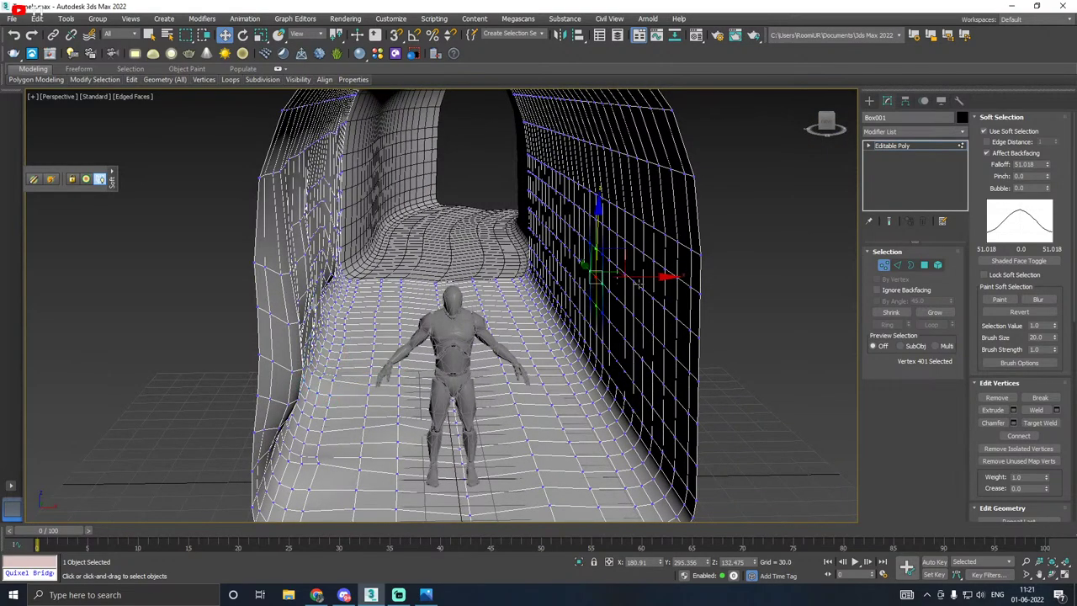
alt+middle_drag(595, 278, 673, 287)
drag(1048, 166, 1039, 130)
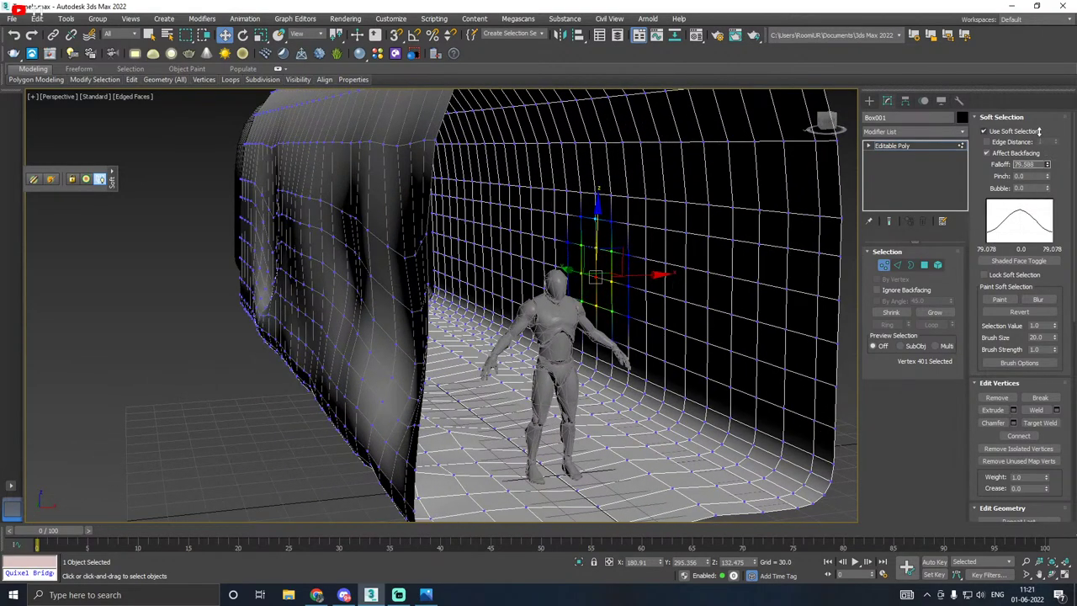
mouse_move(646, 275)
mouse_down()
mouse_move(620, 275)
mouse_move(640, 275)
mouse_up()
click(664, 295)
drag(703, 296, 653, 287)
Step: Drag two more soft-selected vertices of the new wall bulge downward to make its surface irregular
click(625, 289)
drag(617, 239, 612, 297)
click(681, 301)
drag(684, 253, 695, 335)
alt+middle_drag(696, 334, 686, 264)
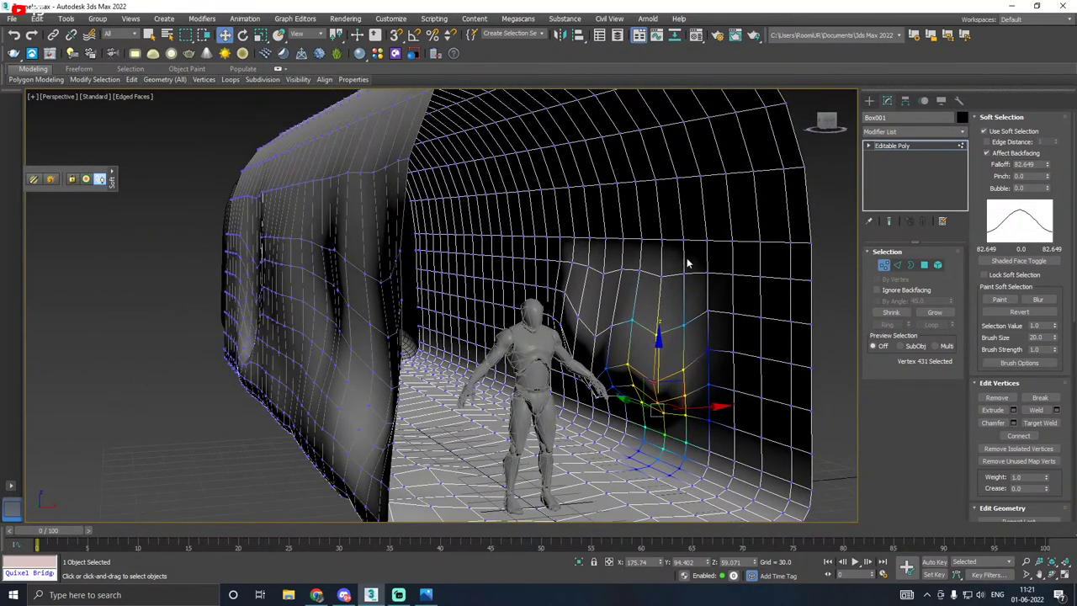
Step: Nudge a soft-selected vertex low on the same wall near the tunnel entrance along the X axis
click(762, 399)
drag(808, 411, 805, 409)
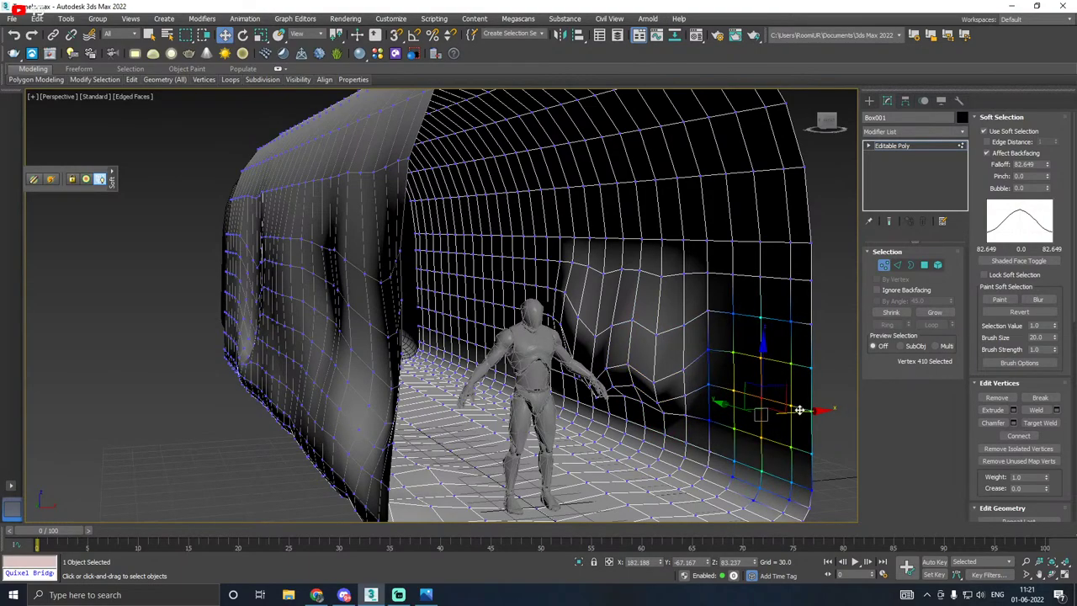
alt+middle_drag(805, 409, 764, 400)
scroll(765, 400, down, 5)
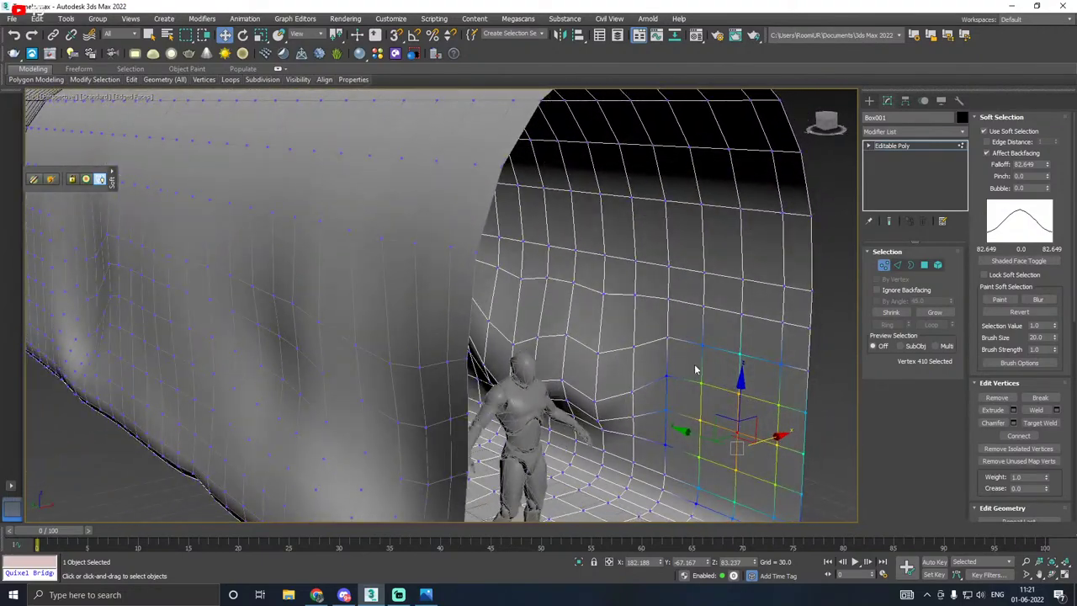
alt+middle_drag(698, 367, 639, 383)
Step: Pull three soft-selected vertices deeper along the same wall, behind the mannequin, inward at different heights
click(449, 324)
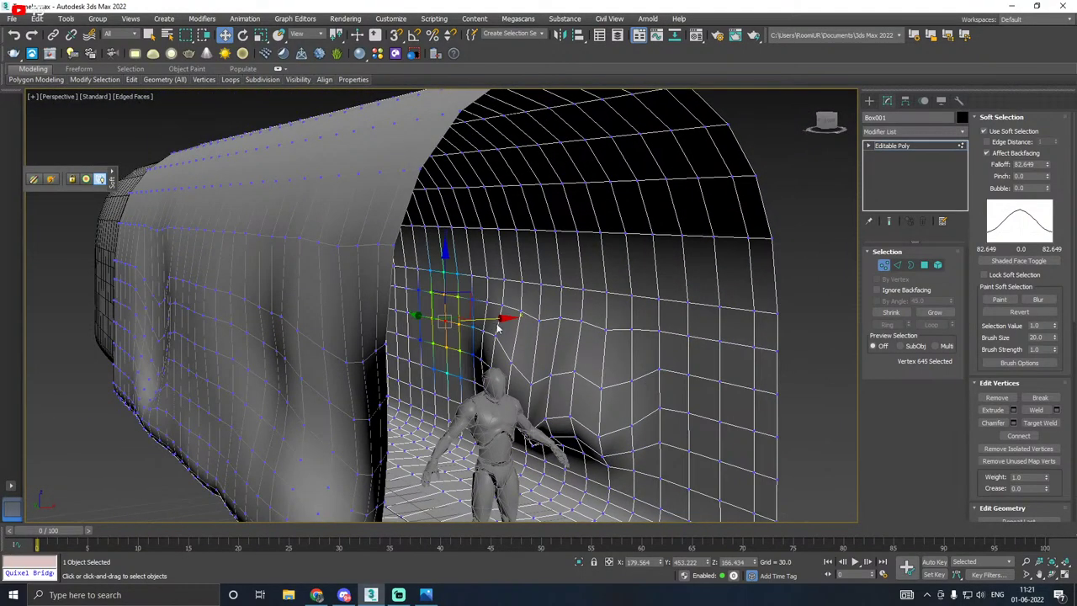
click(409, 364)
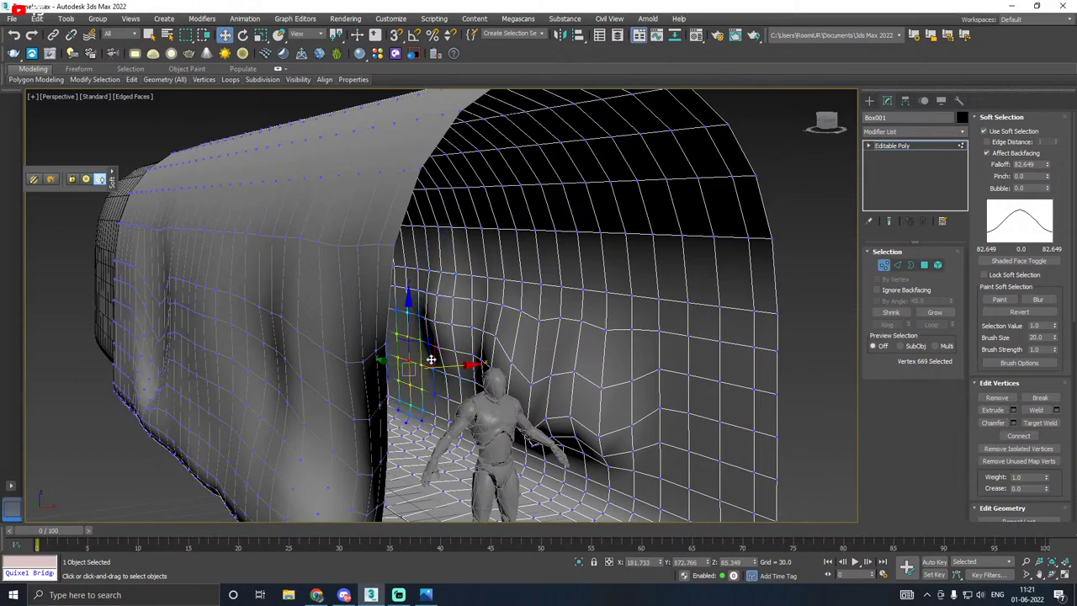
click(465, 384)
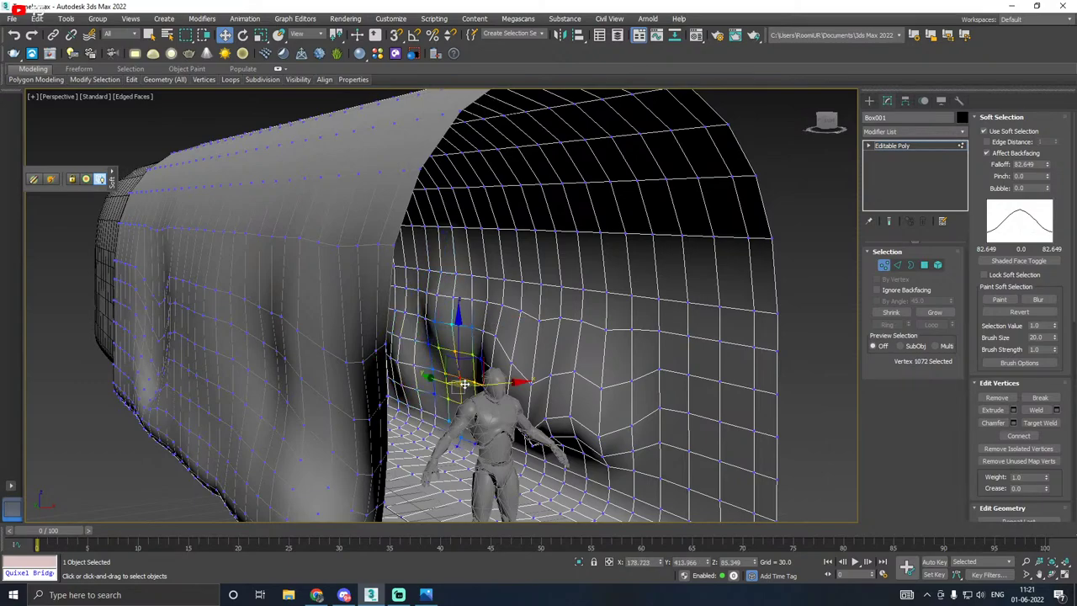
drag(501, 386, 491, 387)
scroll(438, 394, up, 3)
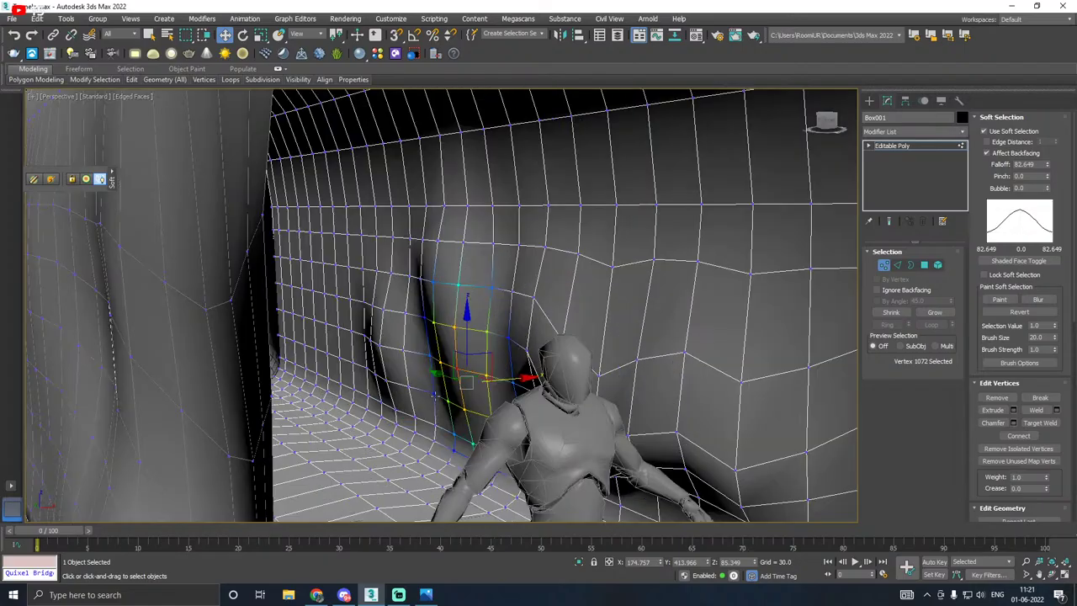
mouse_move(536, 319)
alt+middle_down()
mouse_move(519, 315)
mouse_move(581, 365)
mouse_move(535, 310)
alt+middle_up()
scroll(544, 342, down, 3)
right_click(533, 310)
Step: Pull soft-selected vertices in the middle of the tunnel ceiling downward to form uneven bulges
middle_drag(328, 269, 397, 370)
alt+middle_drag(547, 360, 502, 345)
click(454, 166)
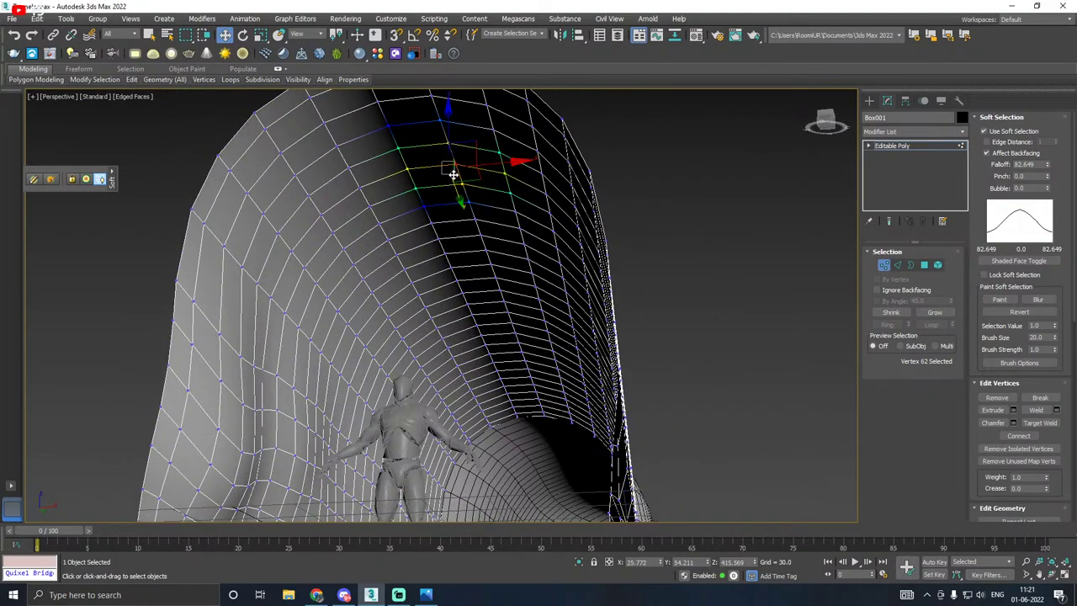
click(468, 280)
drag(460, 234, 478, 288)
click(484, 314)
Step: Deform the curve between the ceiling and the first wall by moving several soft-selected vertices inward and downward
click(375, 267)
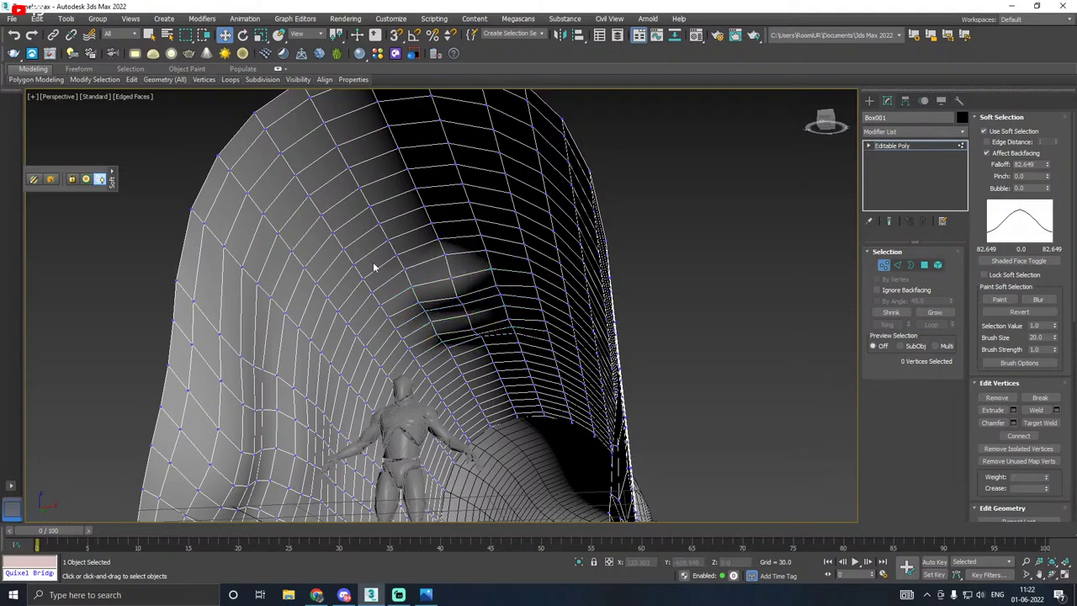
click(367, 279)
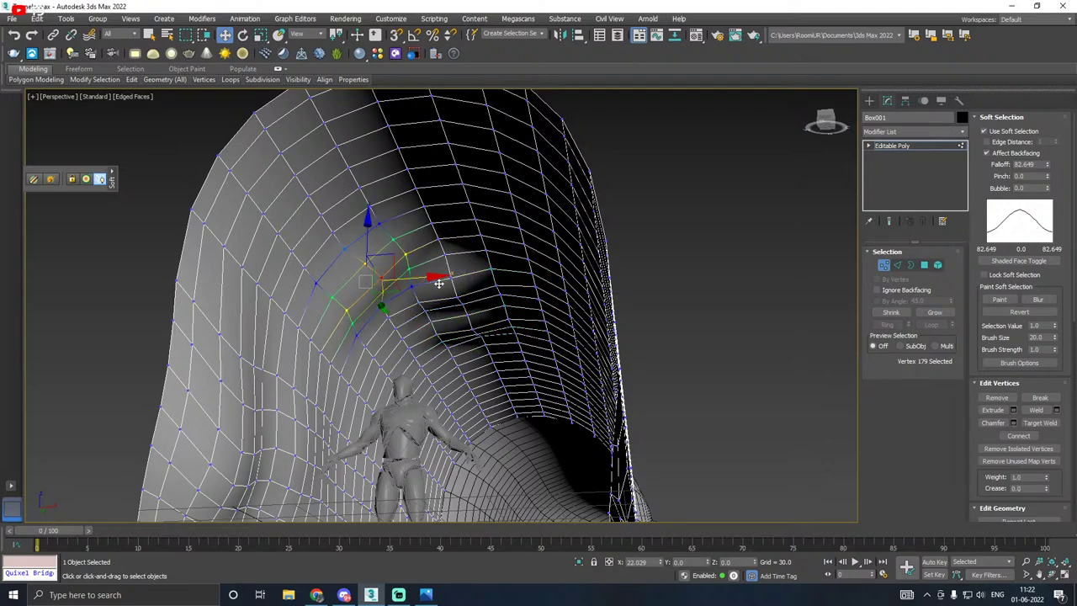
click(380, 271)
click(414, 326)
click(425, 363)
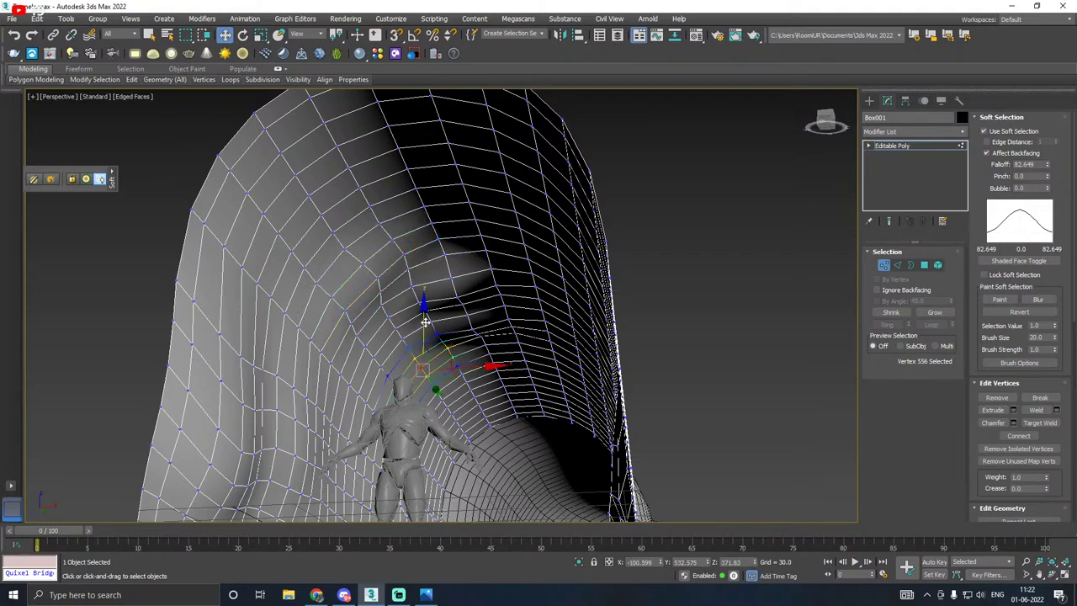
drag(425, 323, 430, 337)
click(393, 349)
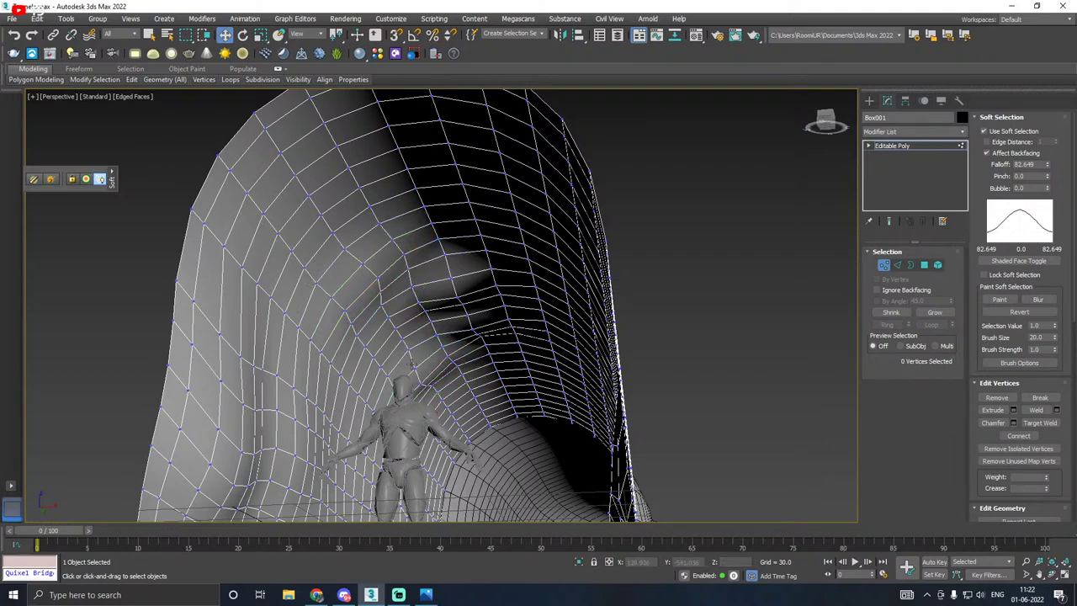
click(402, 330)
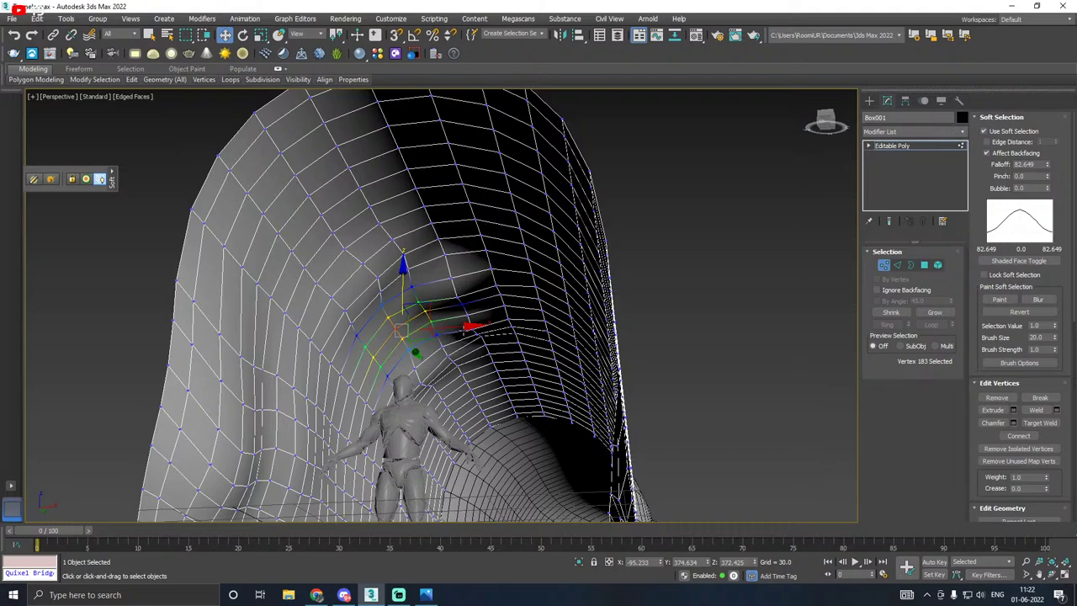
click(468, 326)
click(397, 330)
Step: Lower a soft-selected vertex deep in the opposite side of the ceiling and adjust it sideways
alt+middle_drag(404, 294, 505, 320)
click(557, 346)
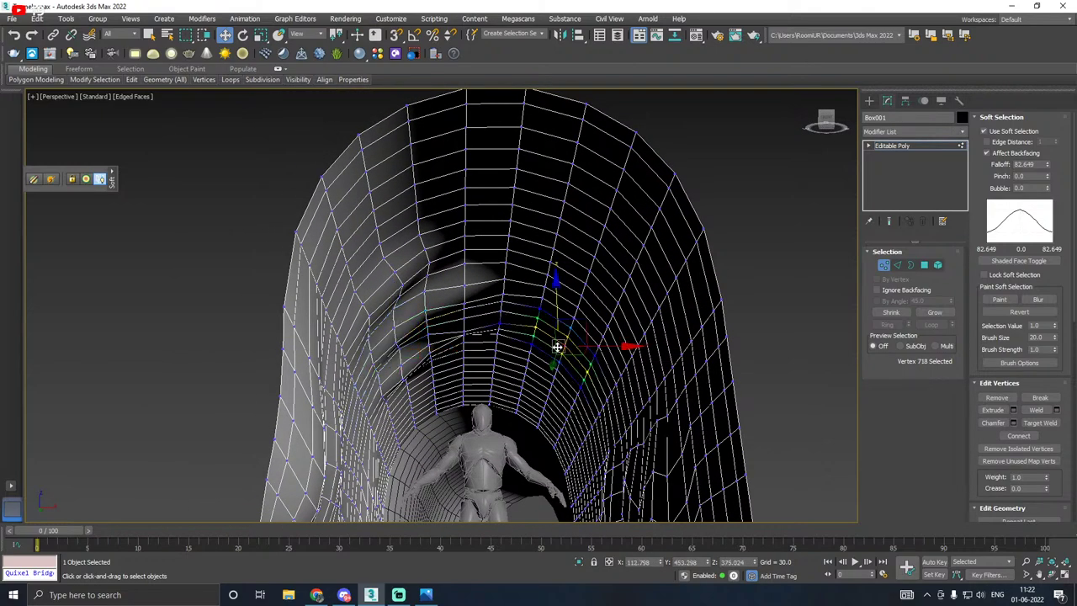
drag(554, 292, 569, 311)
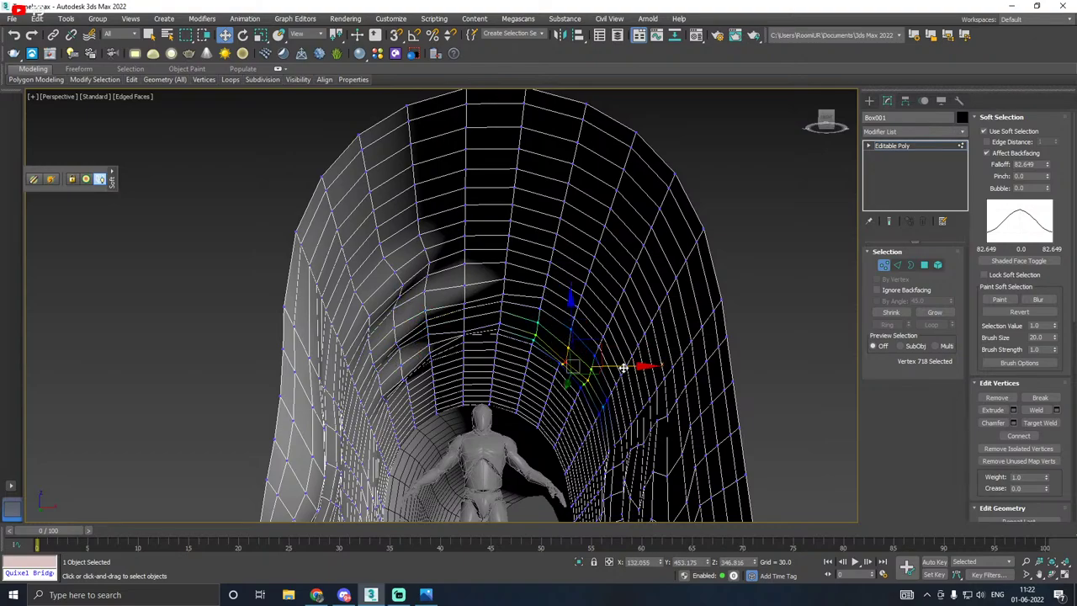
drag(623, 368, 606, 365)
Step: Move a soft-selected vertex above the mannequin on the same ceiling side inward and downward, reshaping the adjacent surface
alt+middle_drag(577, 308, 636, 307)
click(602, 287)
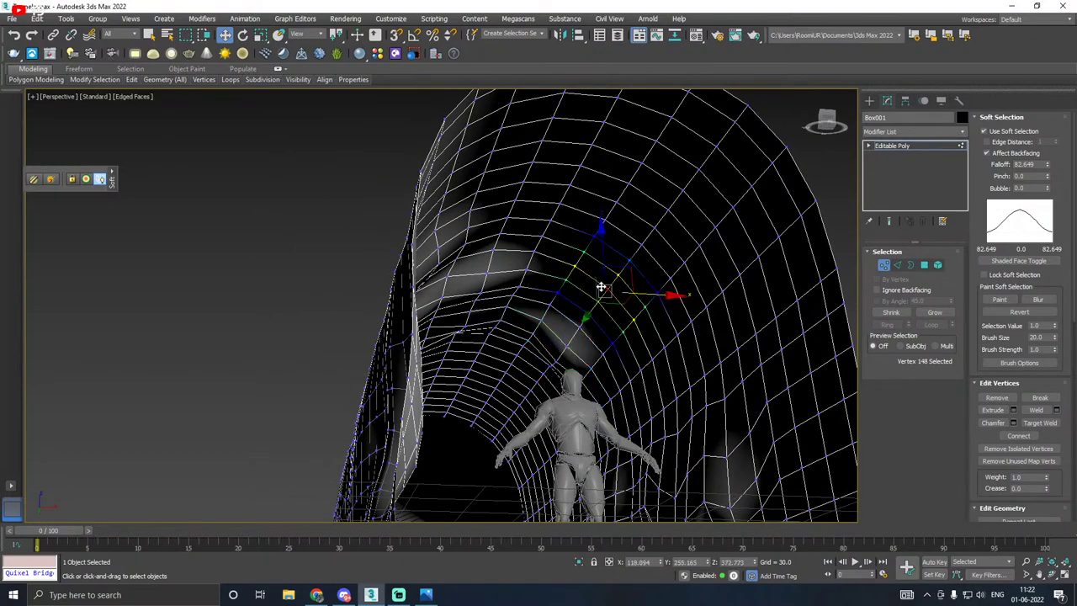
drag(661, 298, 606, 335)
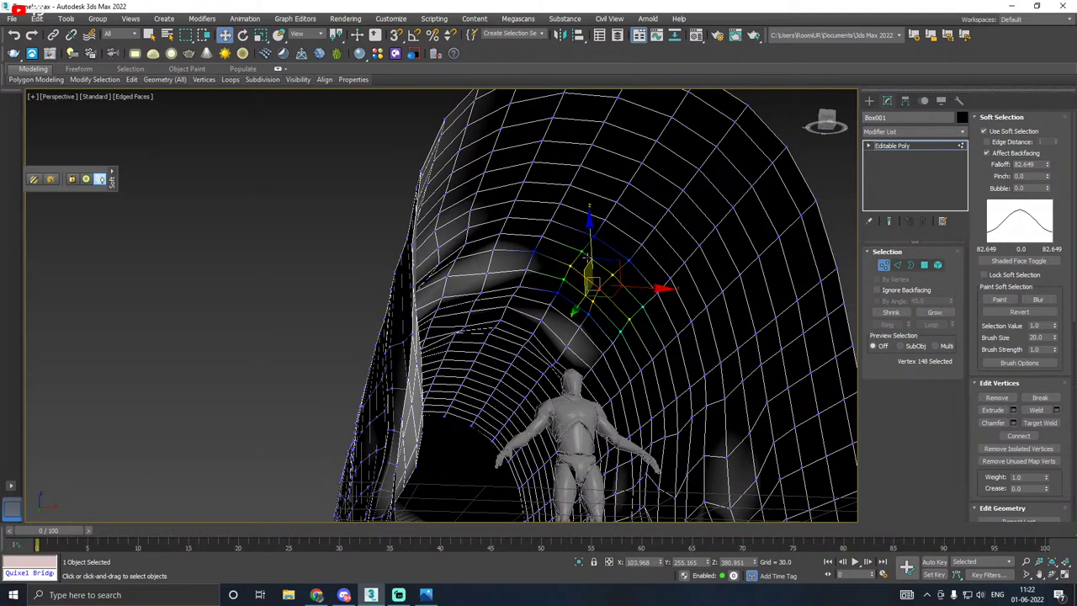
drag(590, 252, 594, 290)
click(614, 312)
click(578, 323)
click(598, 312)
Step: Lower two soft-selected vertices along the middle of the ceiling near the tunnel entrance
alt+middle_drag(593, 290, 481, 198)
click(458, 193)
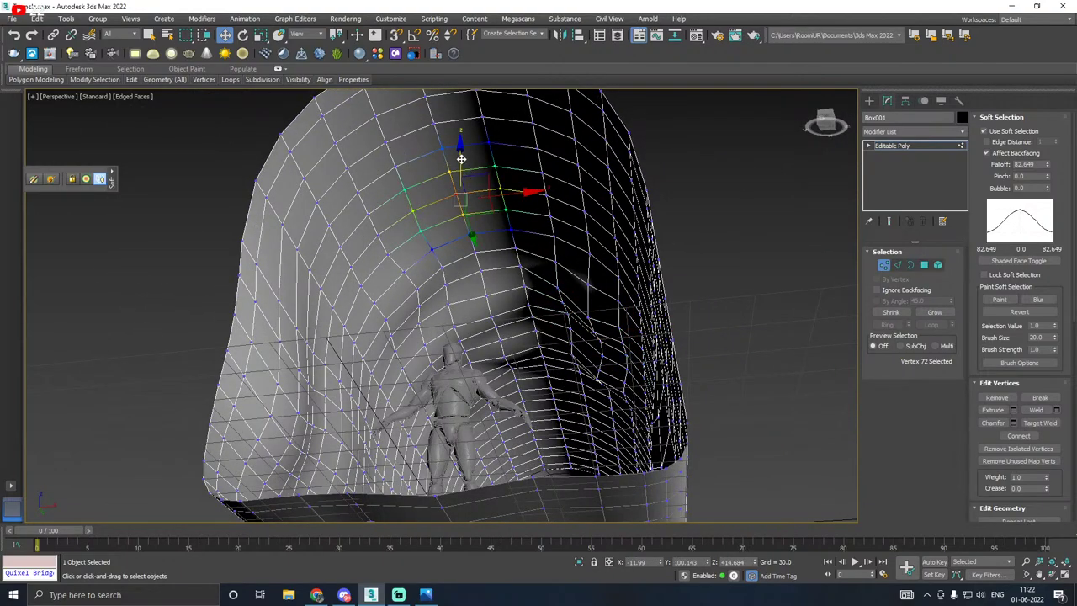
drag(462, 160, 462, 173)
click(476, 232)
Step: Isolate the tunnel object and view it from its other open end
alt+middle_drag(475, 231, 557, 268)
click(579, 562)
scroll(452, 365, down, 7)
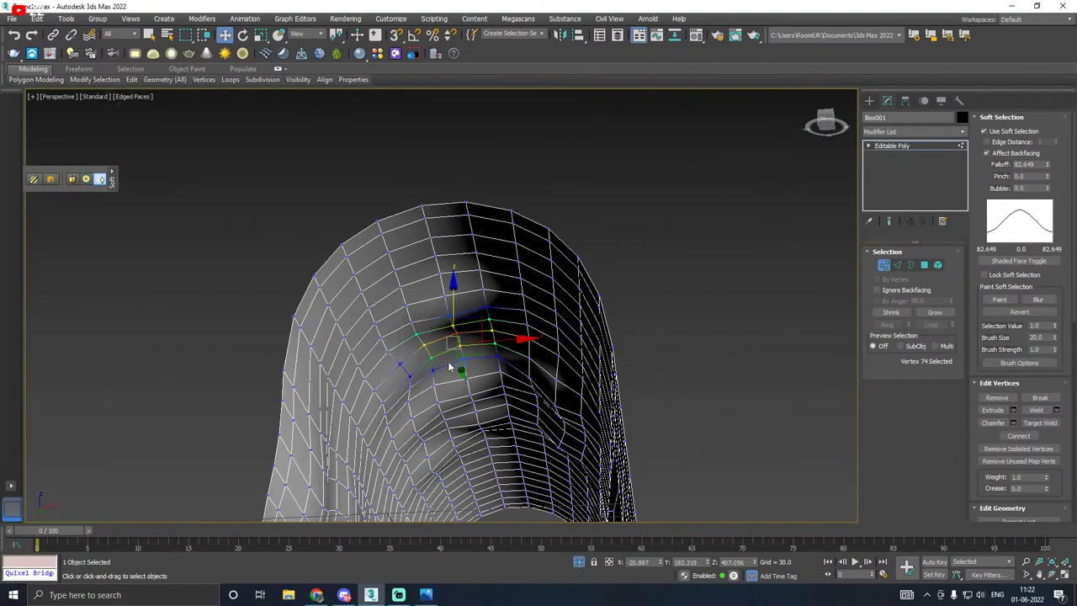
mouse_move(457, 366)
alt+middle_down()
mouse_move(603, 394)
mouse_move(666, 379)
mouse_move(437, 362)
alt+middle_up()
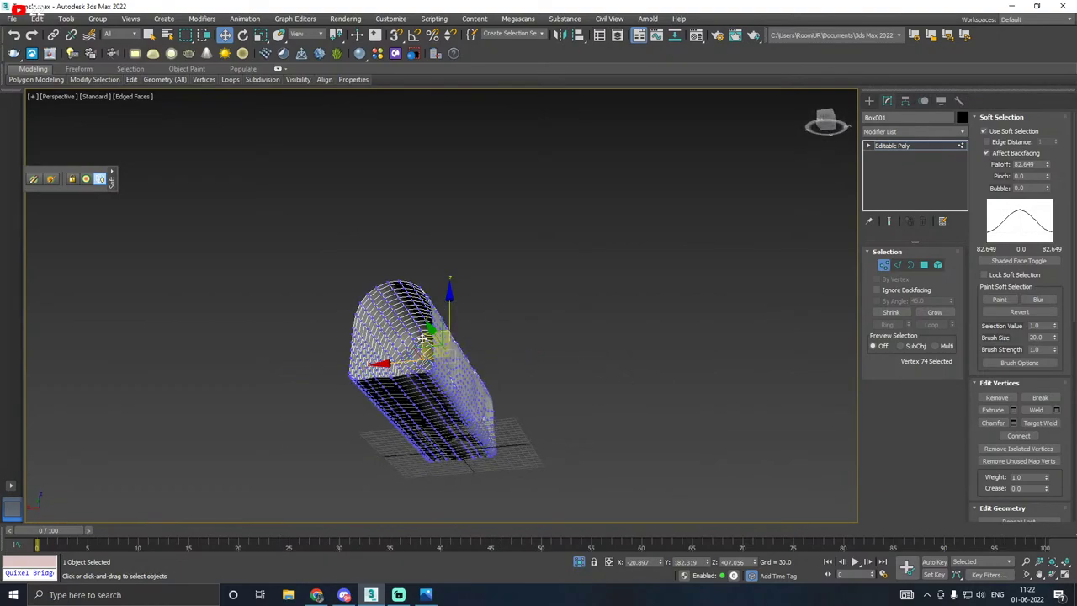
scroll(394, 339, up, 5)
Step: Lower several soft-selected ceiling vertices near the tunnel's far opening, shifting the last one sideways as well
click(391, 309)
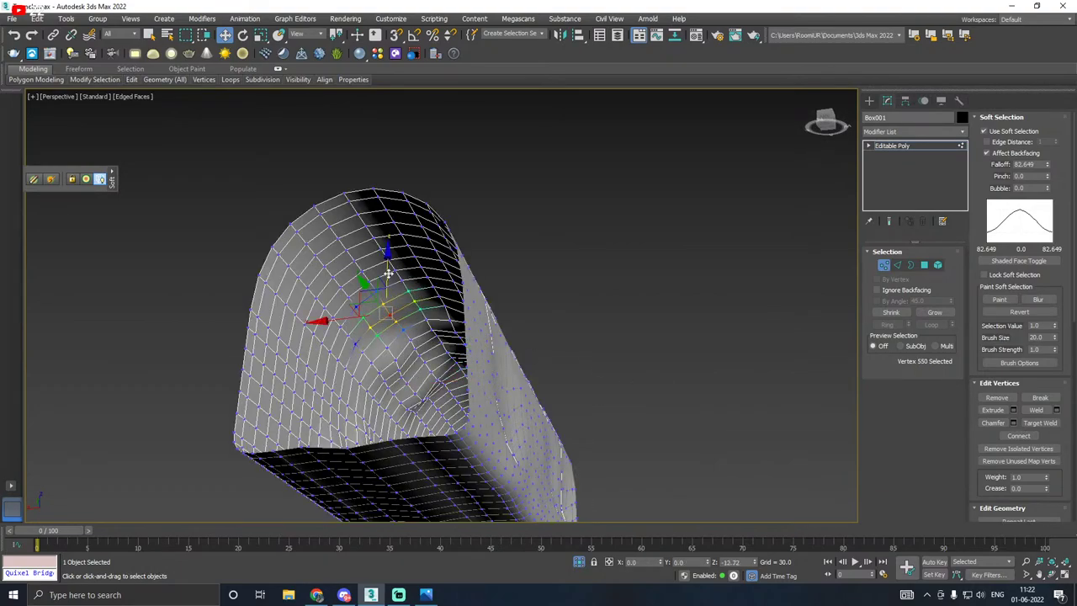
click(381, 333)
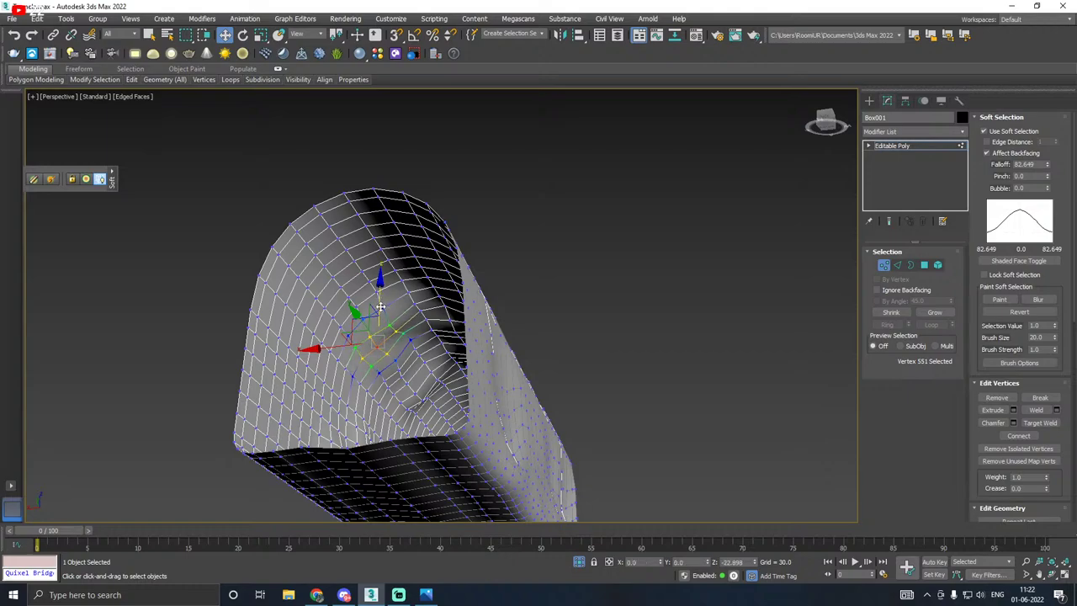
alt+middle_drag(379, 298, 437, 303)
click(448, 299)
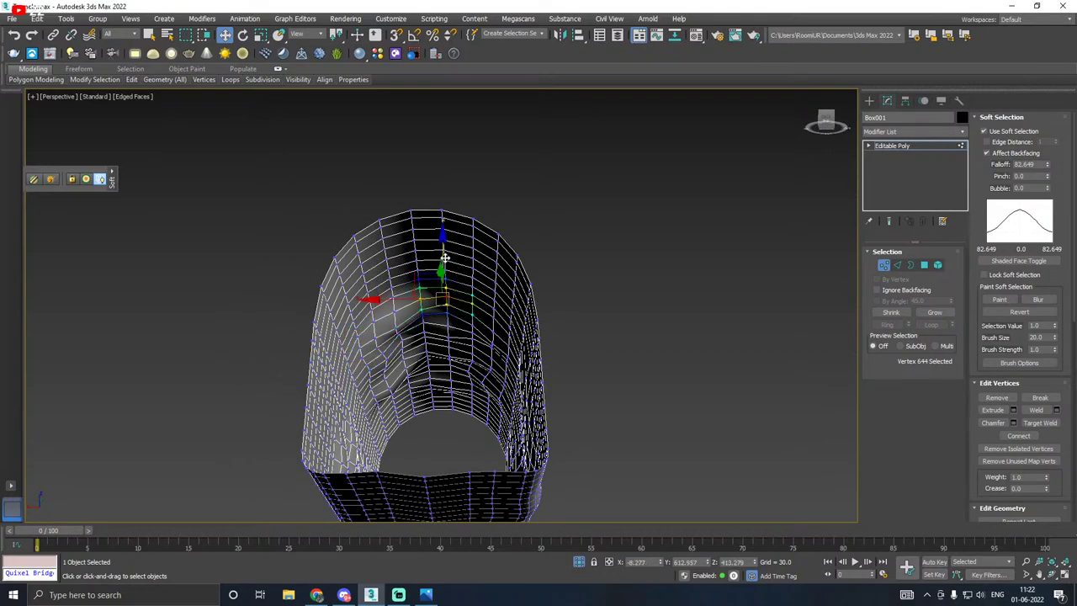
click(448, 326)
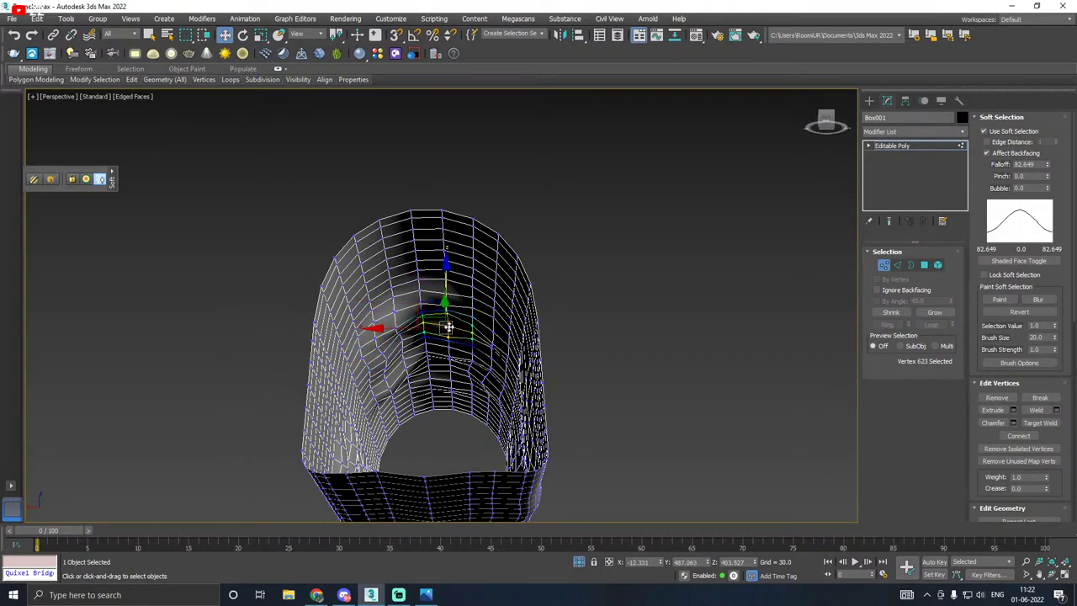
right_click(494, 328)
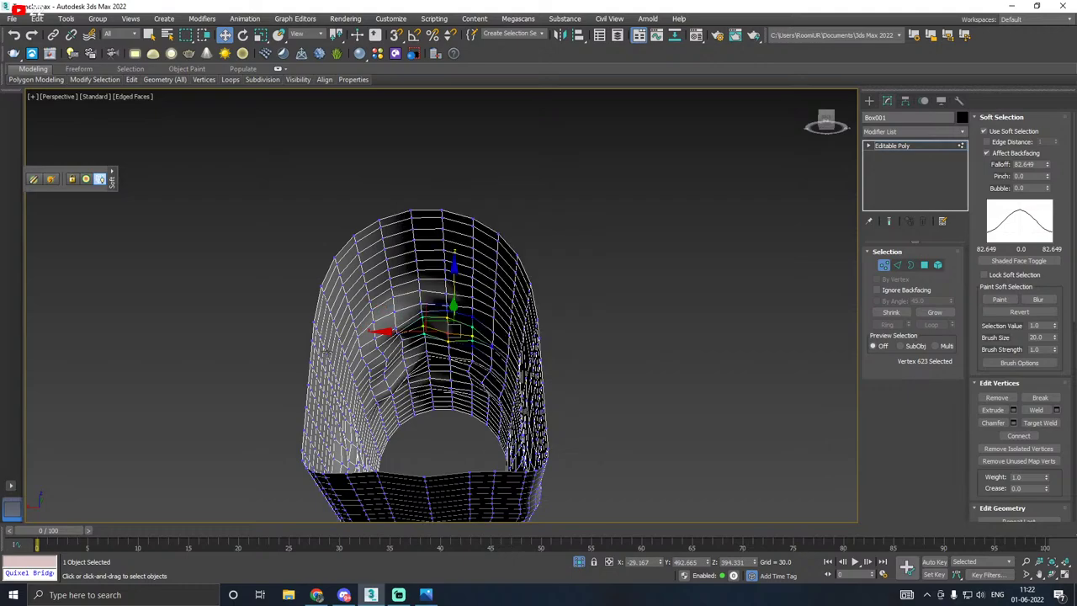
Step: Pull two soft-selected vertices at different heights on the wall near the far opening to roughen it
alt+middle_drag(493, 327, 471, 361)
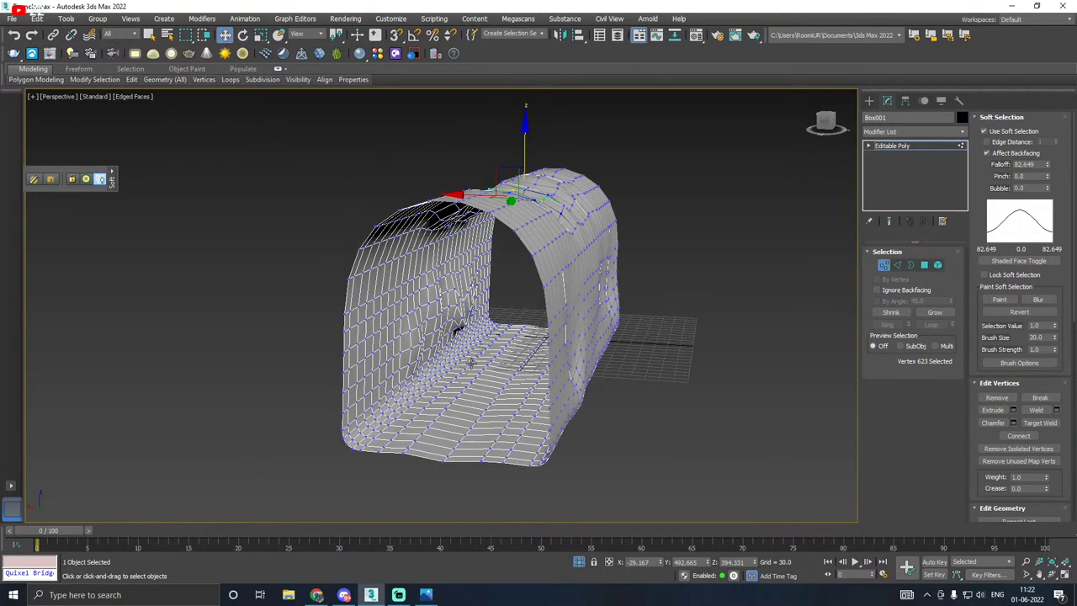
scroll(371, 352, up, 3)
click(420, 351)
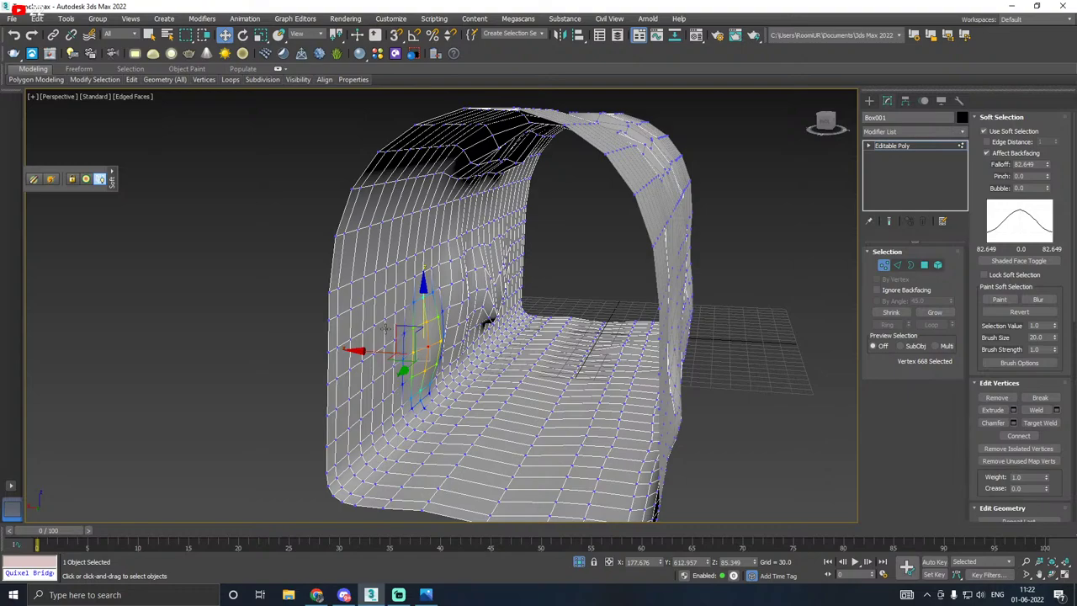
click(385, 324)
drag(341, 318, 364, 327)
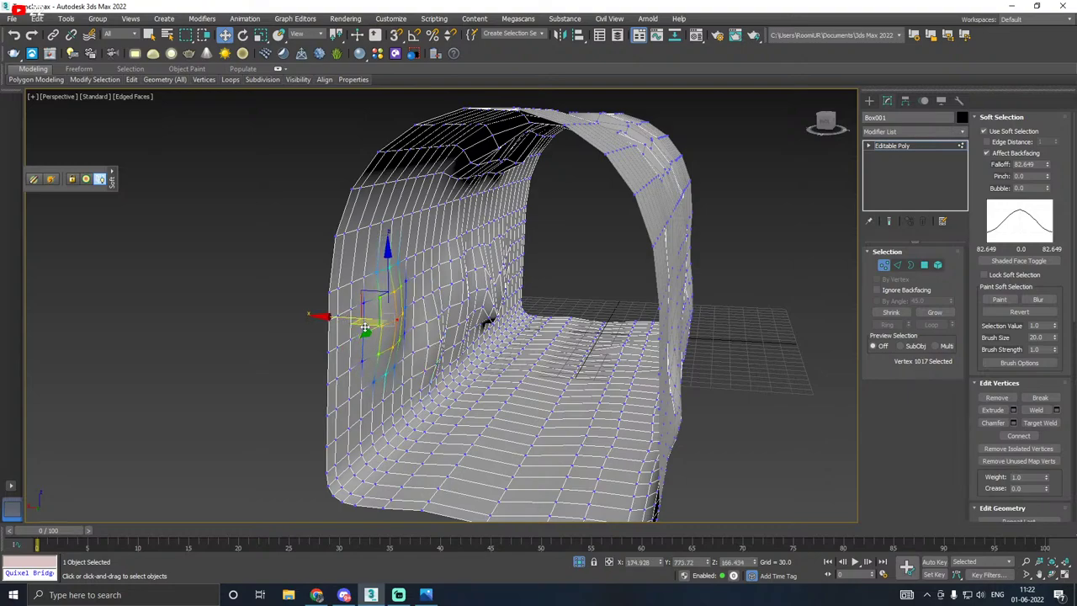
Step: Pull two soft-selected vertices low on the wall near the far opening to roughen its base
scroll(389, 362, up, 2)
click(401, 425)
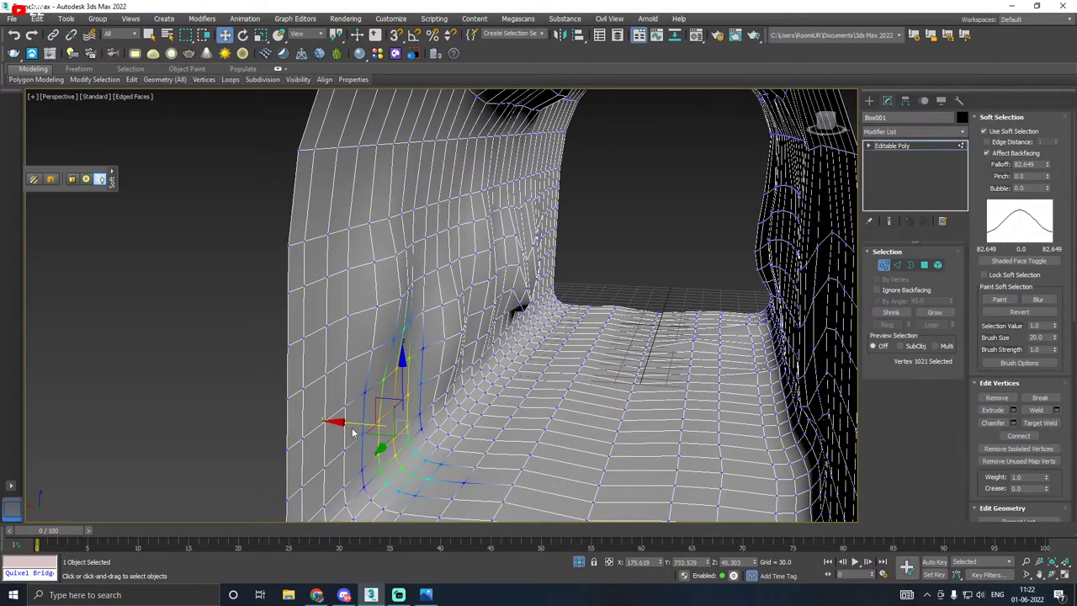
click(425, 388)
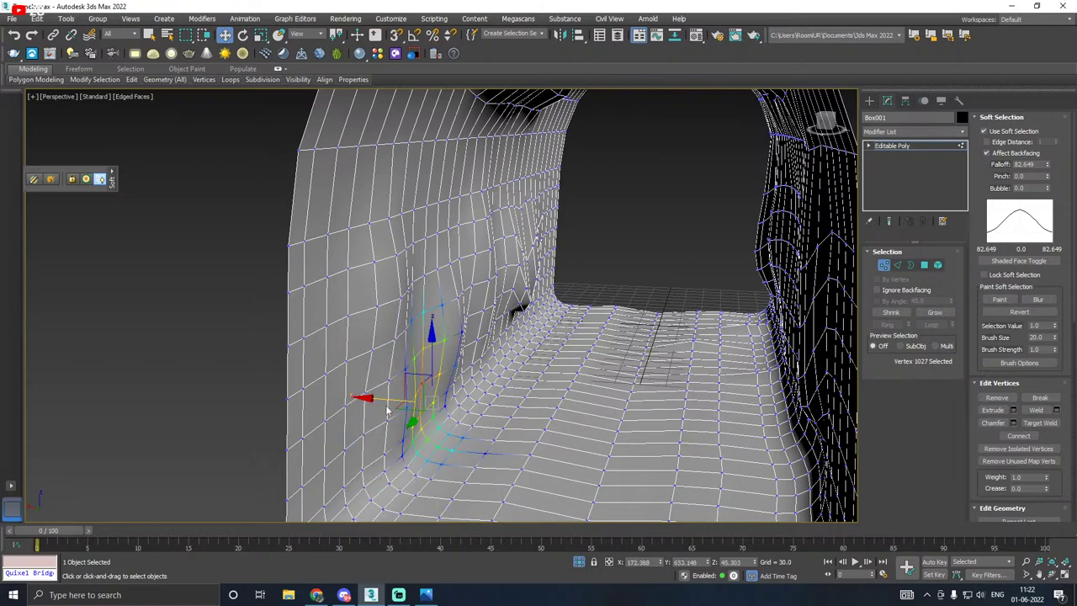
drag(376, 398, 385, 398)
Step: Shift soft-selected vertices on the same wall's upper area, deeper inside the tunnel, and along its curved base
alt+middle_drag(560, 383, 494, 251)
click(474, 207)
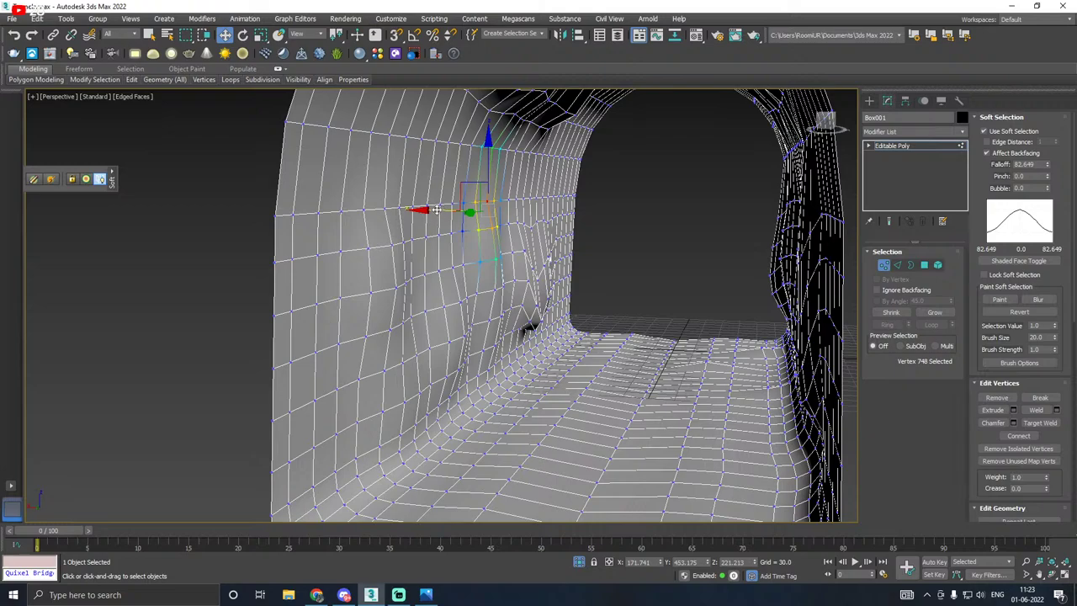
click(559, 260)
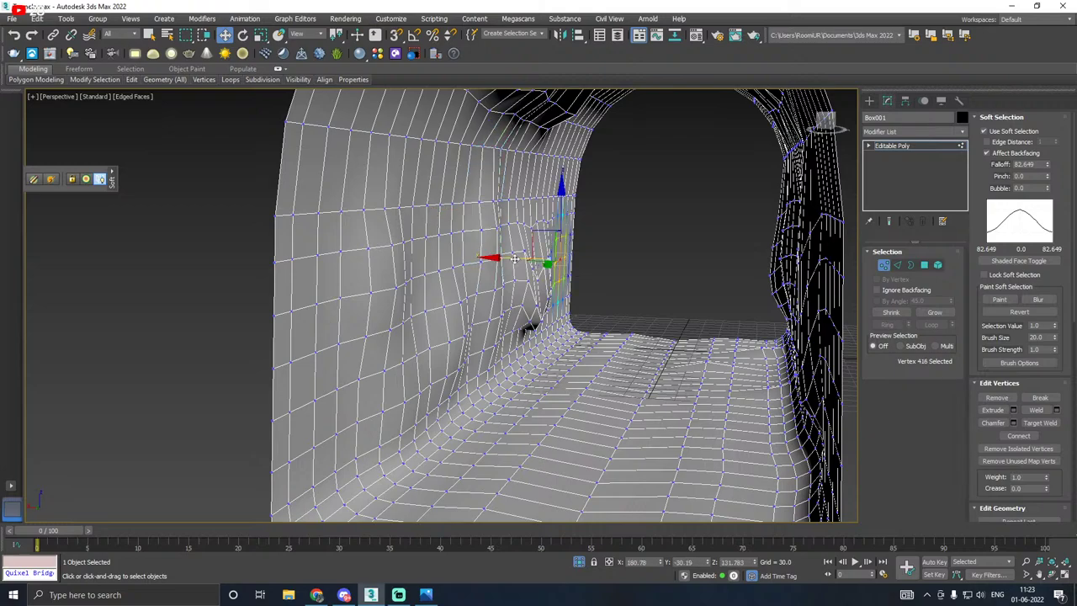
click(422, 438)
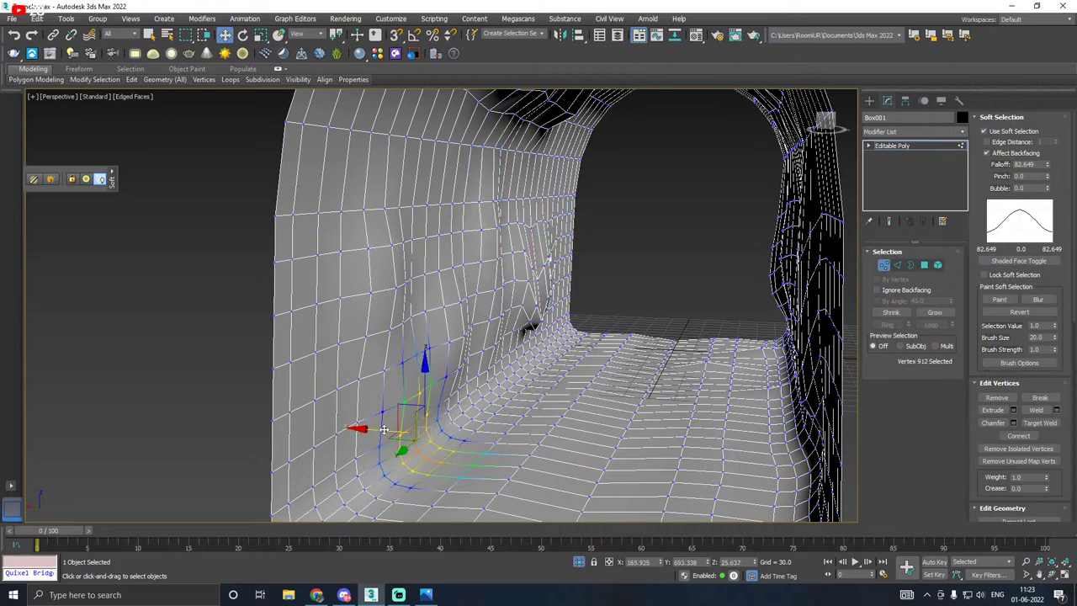
Step: Raise two soft-selected vertices along the middle of the tunnel floor
alt+middle_drag(502, 453, 601, 456)
click(581, 416)
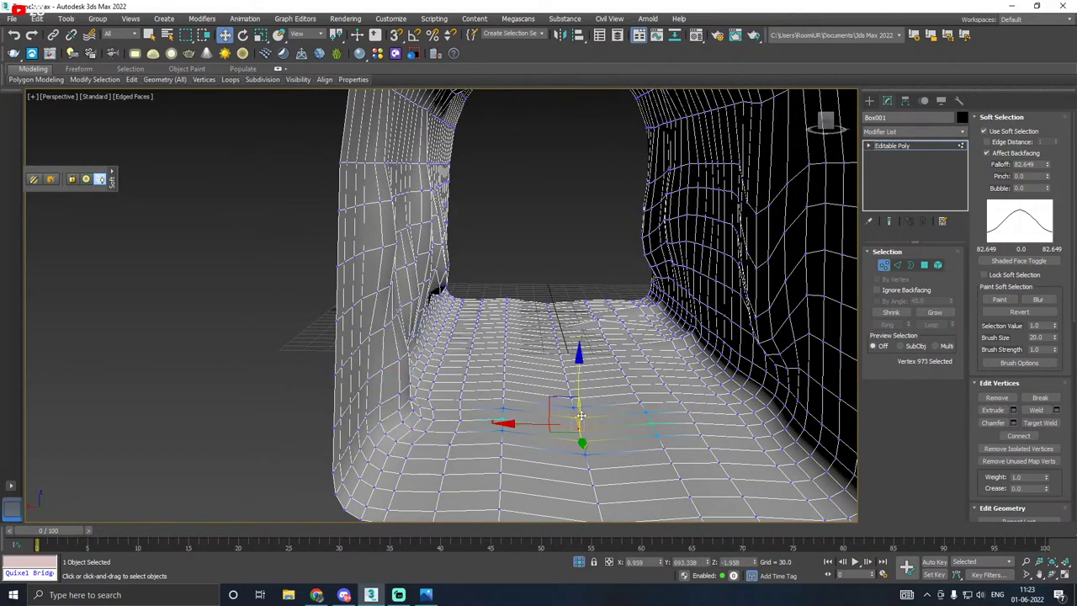
click(563, 359)
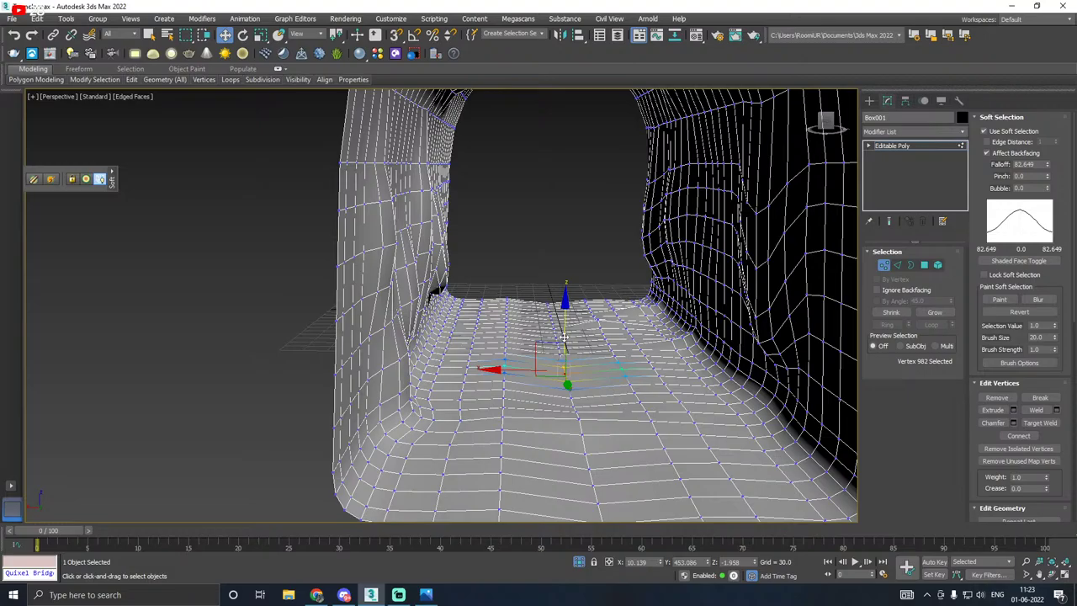
Step: Save the scene and clear the vertex selection
alt+middle_drag(563, 334, 454, 337)
scroll(343, 353, down, 2)
scroll(455, 338, down, 2)
alt+middle_drag(546, 359, 521, 280)
scroll(601, 309, up, 3)
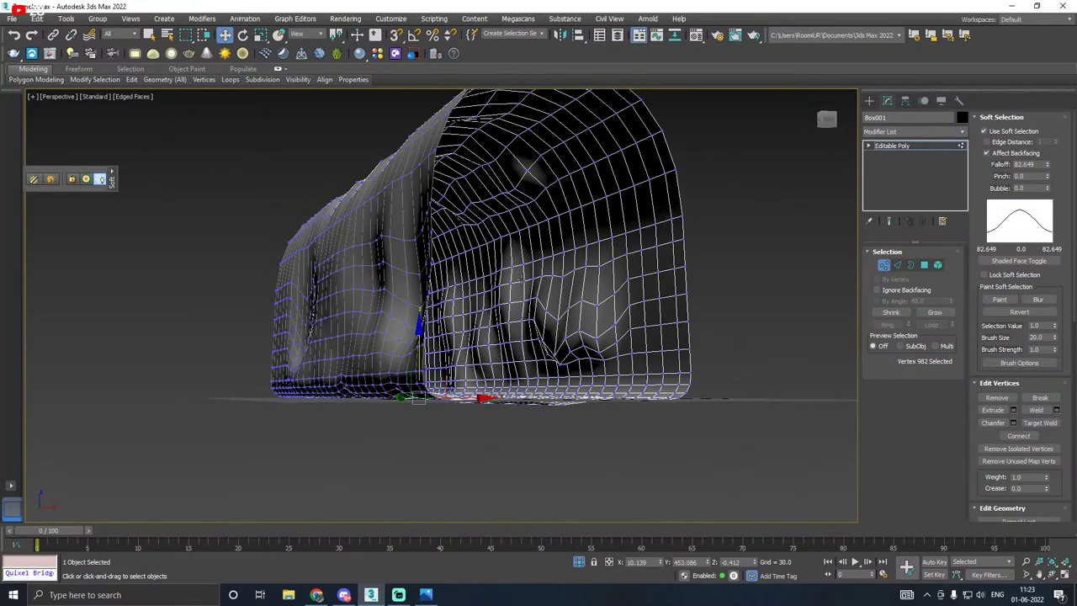
click(10, 20)
click(26, 107)
click(546, 235)
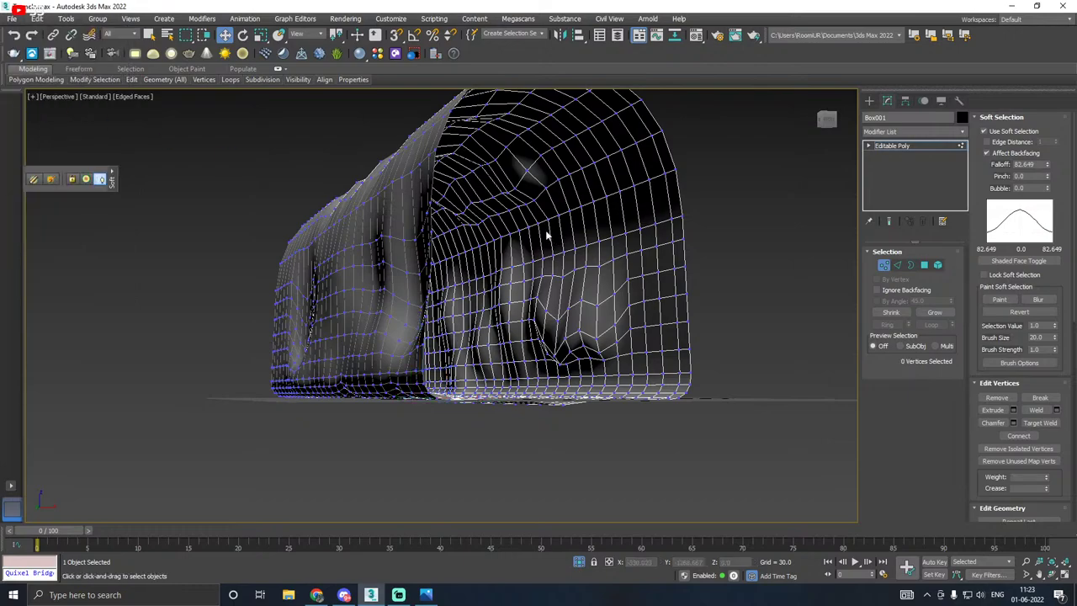
Step: Move two soft-selected vertices high on the wall, one near the opening and one deeper inside the tunnel
click(557, 222)
alt+middle_drag(551, 224, 579, 250)
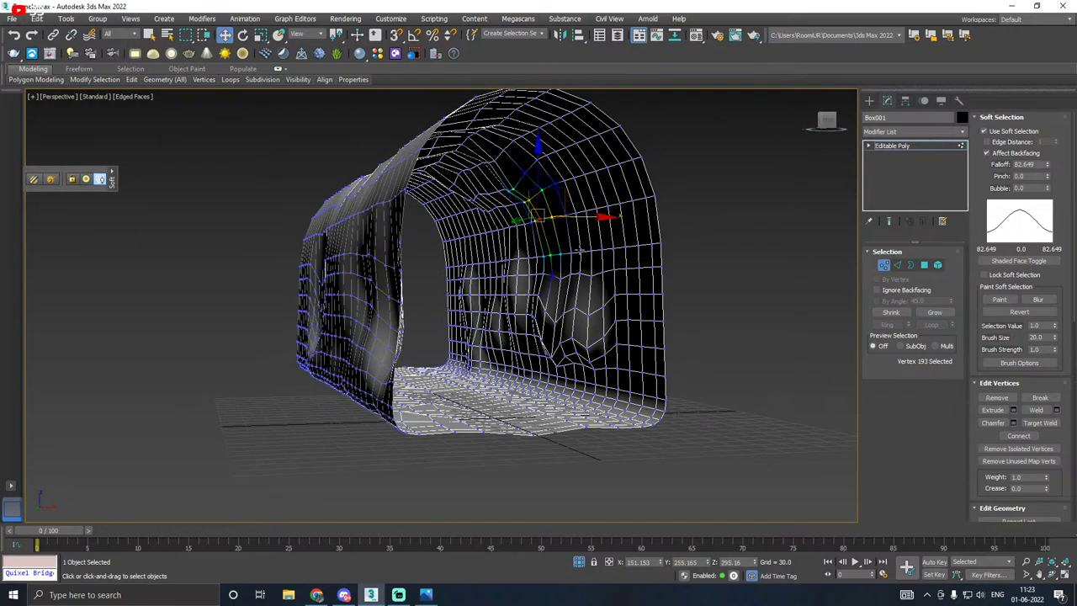
scroll(471, 238, up, 4)
click(475, 234)
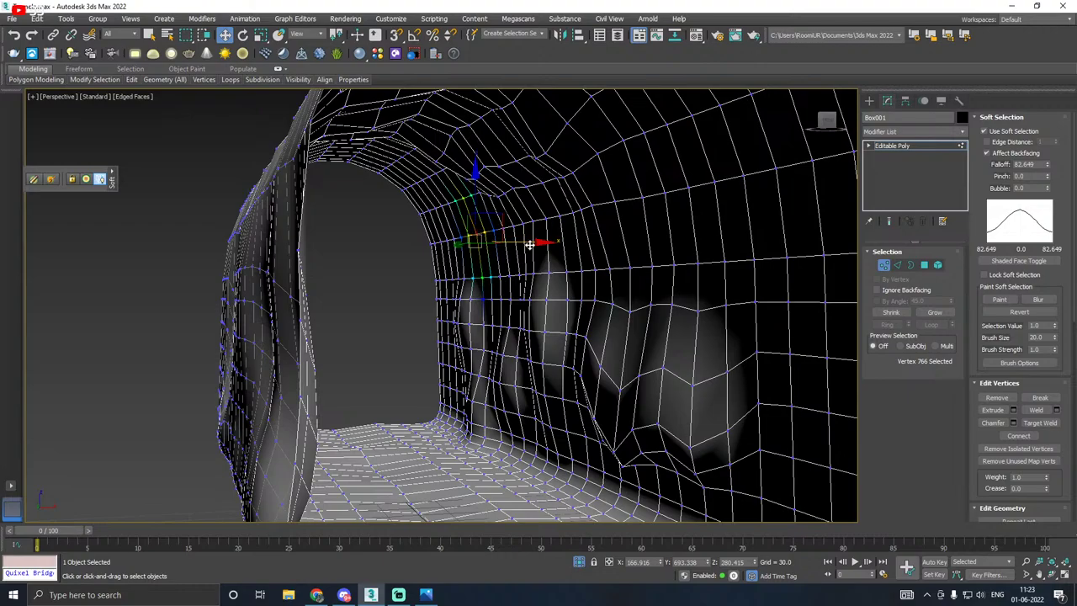
alt+middle_drag(529, 244, 471, 254)
Step: Pull soft-selected vertices at mid-height and near the top of the opposite wall inward
click(319, 301)
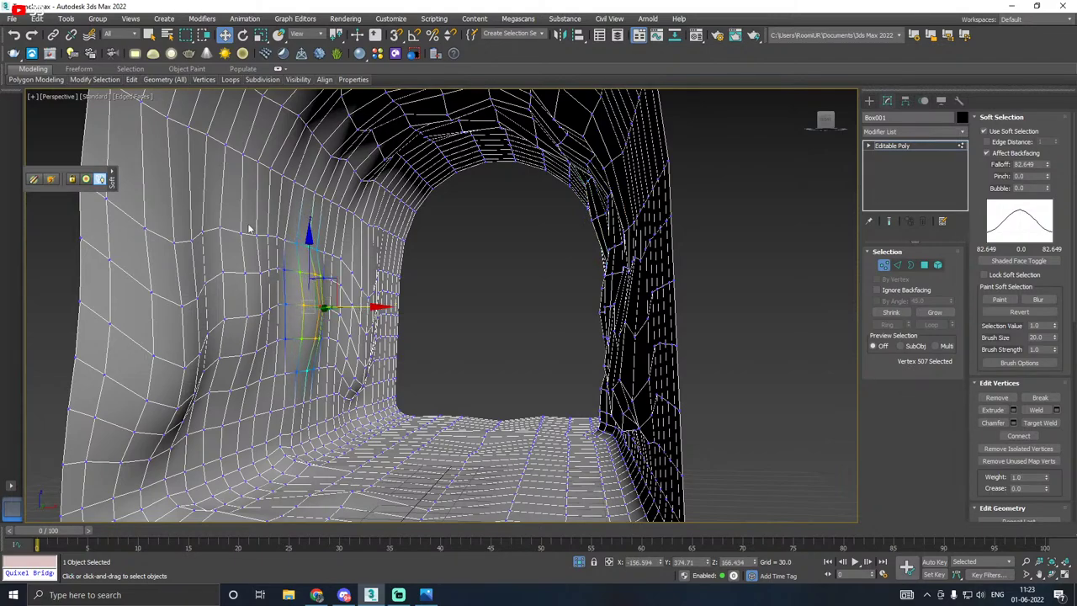
click(263, 198)
click(264, 167)
drag(324, 165, 341, 163)
scroll(298, 217, down, 3)
alt+middle_drag(297, 217, 265, 217)
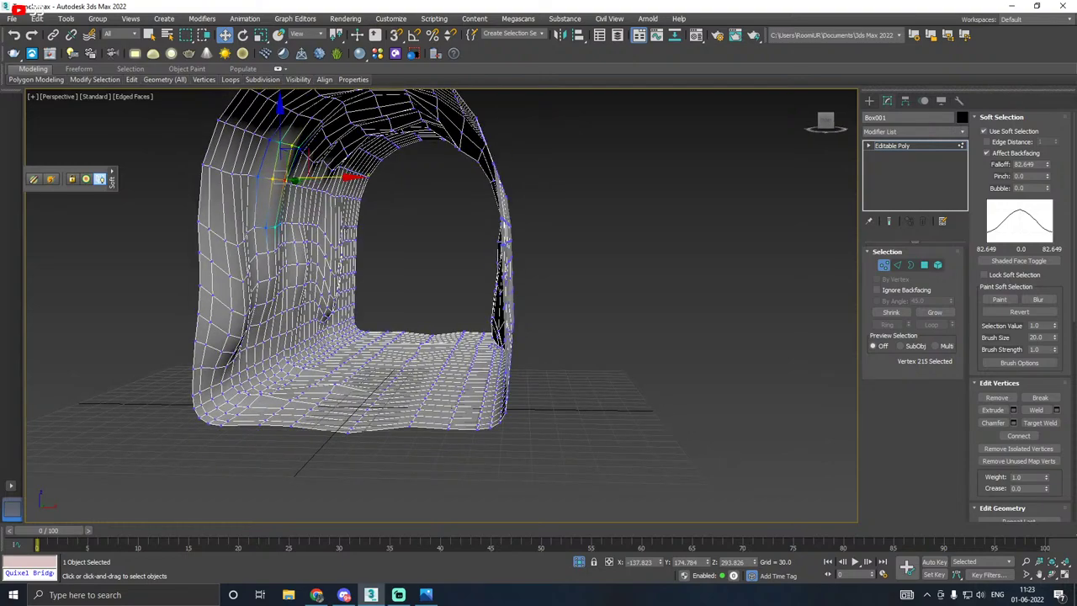
Step: Pull three soft-selected vertices along that wall's junction with the floor inward, raising the last one slightly
click(301, 349)
scroll(311, 358, up, 3)
drag(329, 356, 351, 350)
click(366, 317)
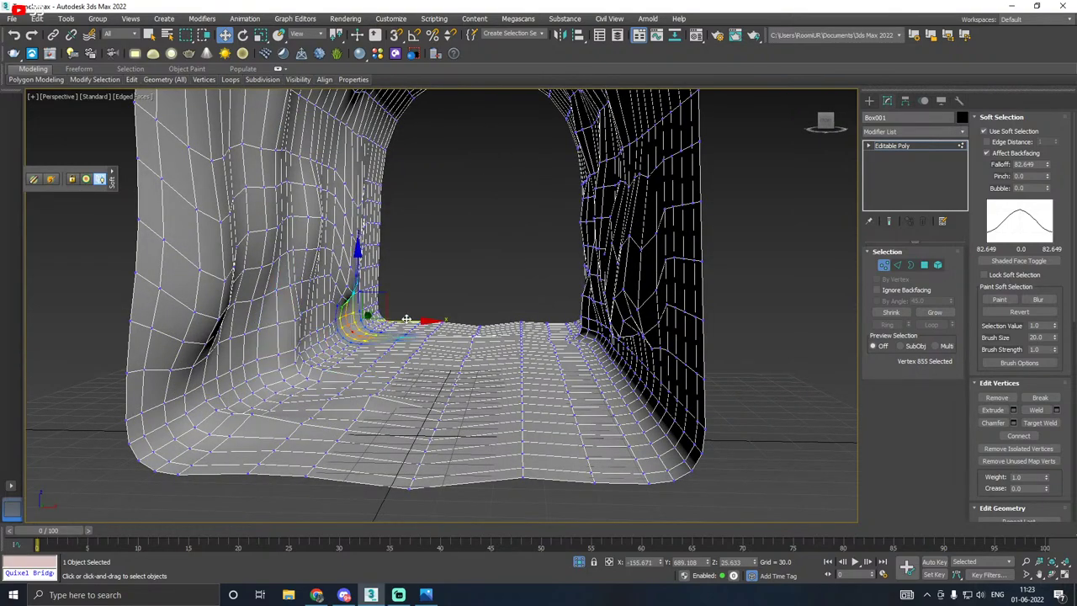
click(340, 338)
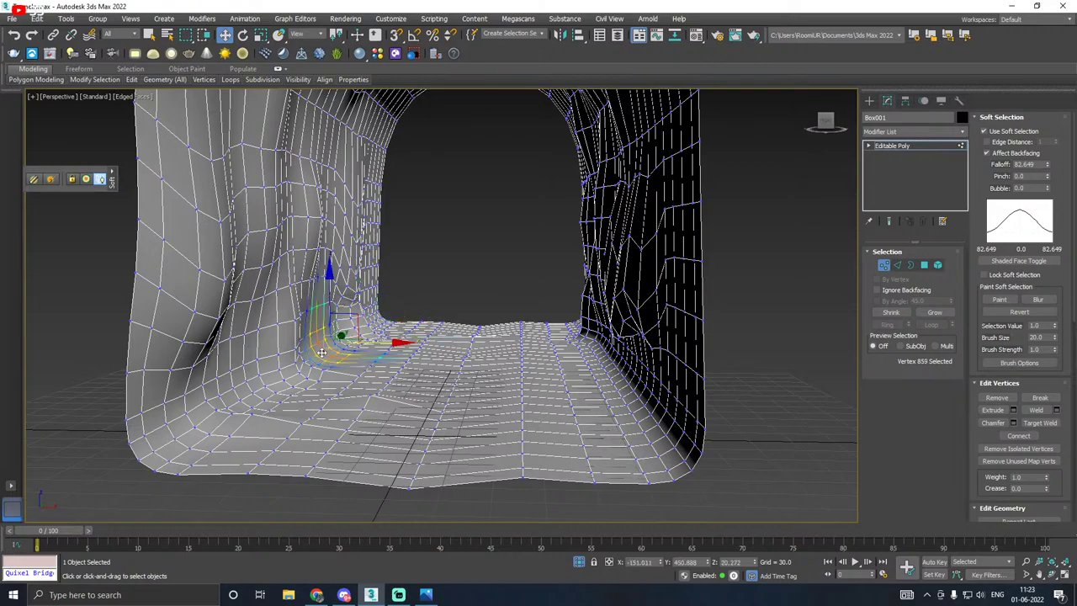
drag(375, 342, 390, 344)
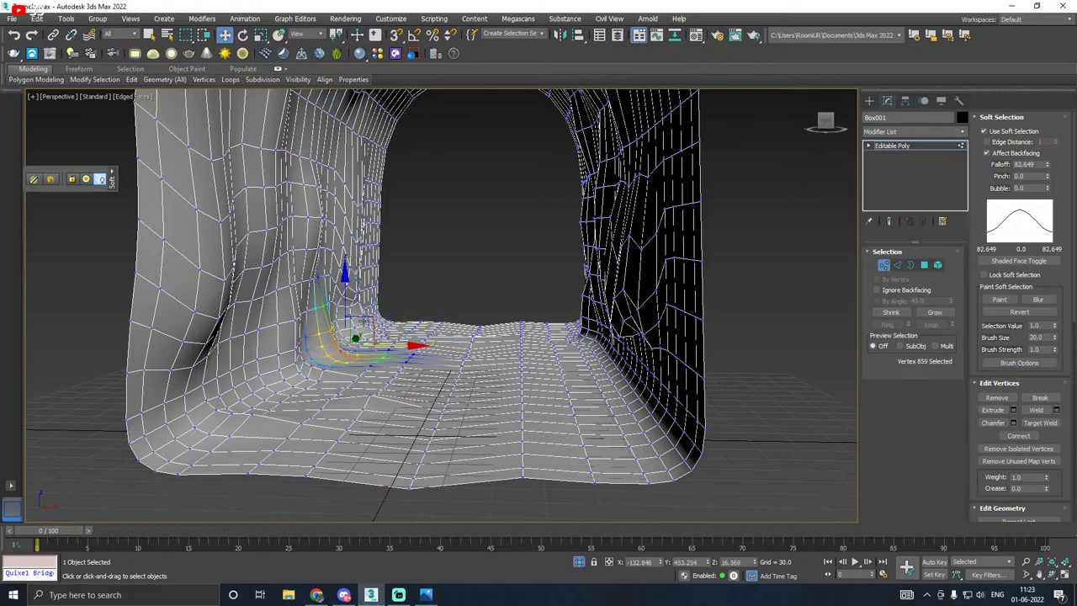
drag(344, 308, 345, 301)
Step: Raise one soft-selected vertex in the wall-floor corner closer to the tunnel opening
mouse_move(409, 324)
alt+middle_down()
mouse_move(356, 325)
mouse_move(405, 327)
alt+middle_up()
middle_drag(290, 435, 305, 393)
click(259, 395)
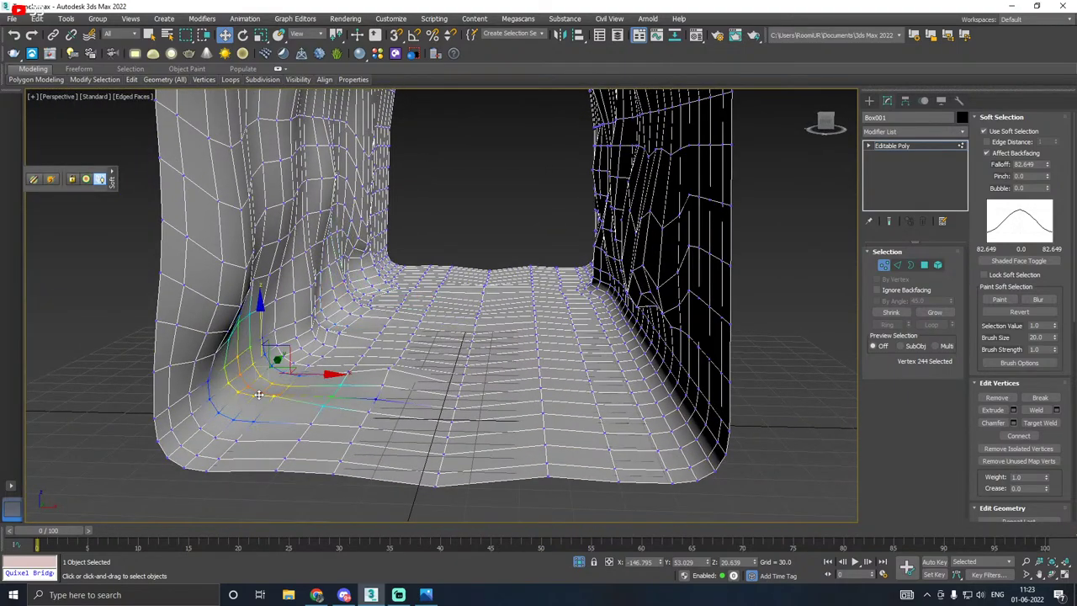
drag(263, 334, 266, 318)
Step: Shift three soft-selected vertices along the other wall's junction with the floor
alt+middle_drag(367, 349, 393, 354)
click(654, 381)
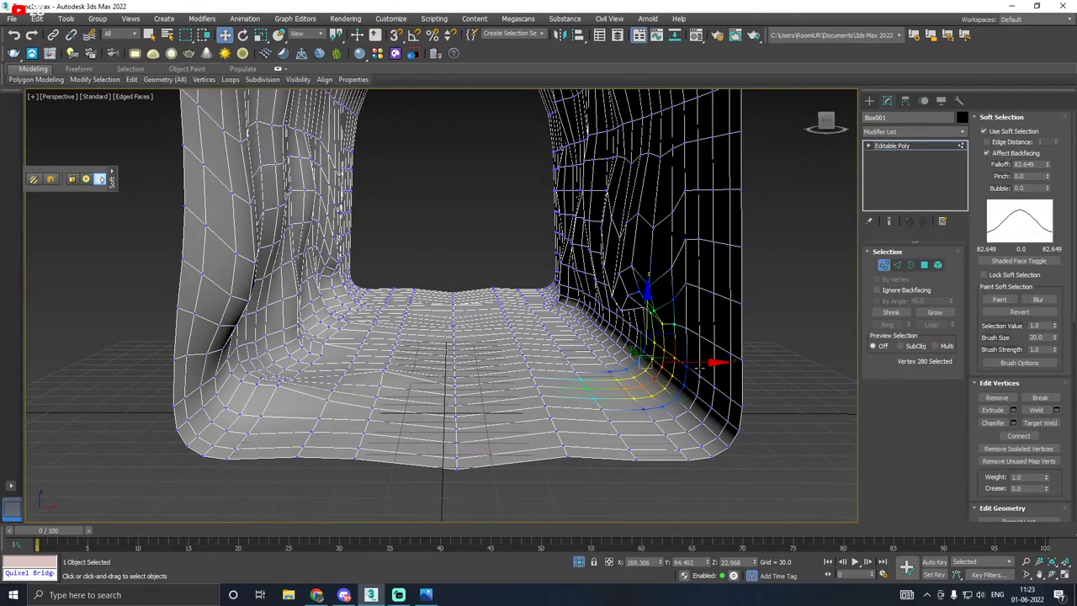
click(675, 409)
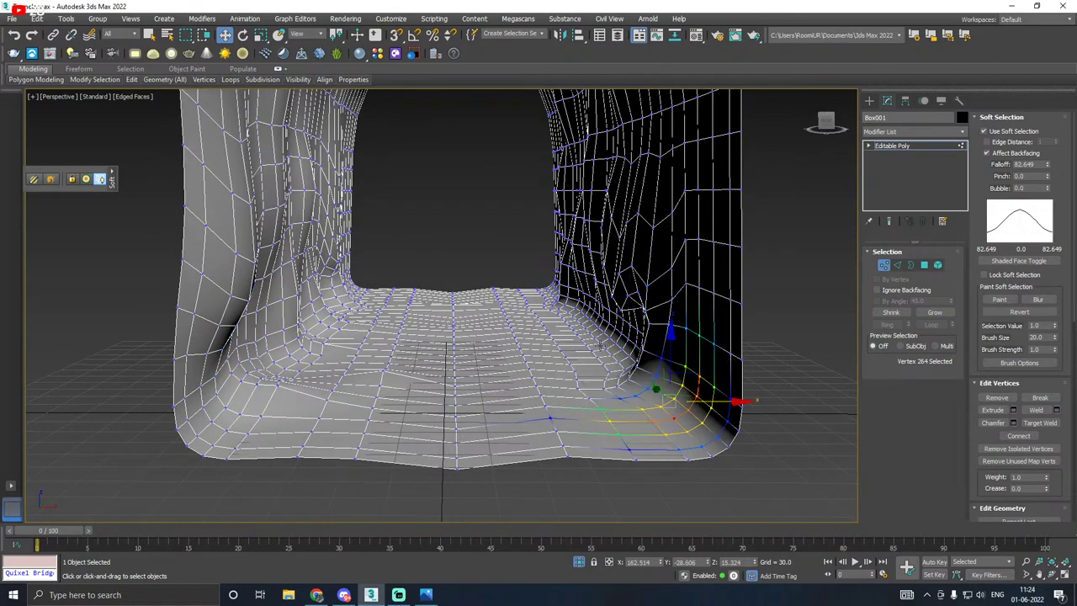
click(596, 324)
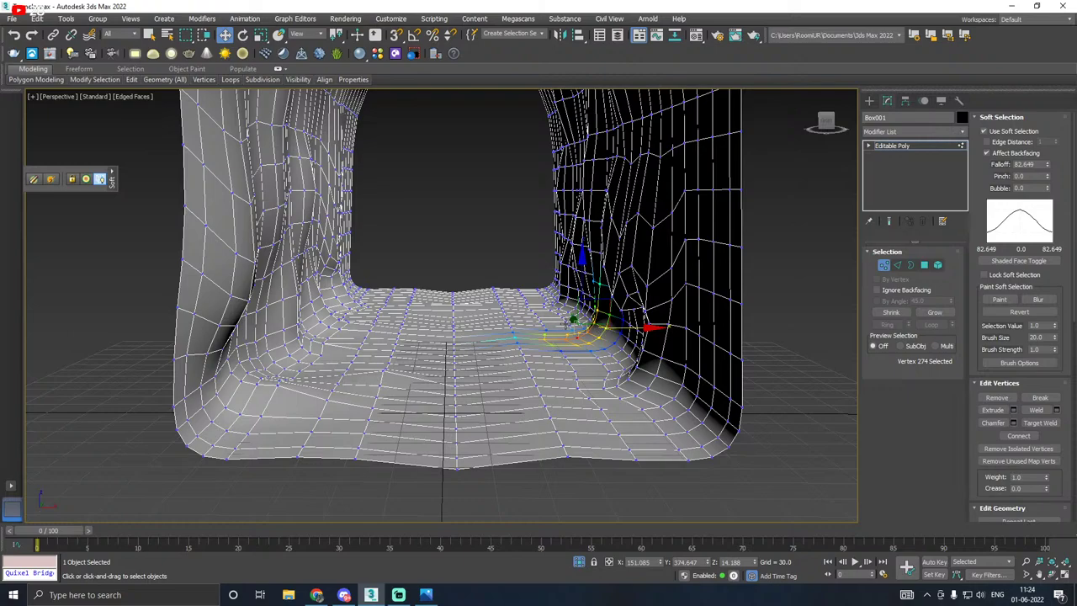
Step: Raise one soft-selected floor vertex between the tunnel's centre line and the adjacent wall
click(489, 367)
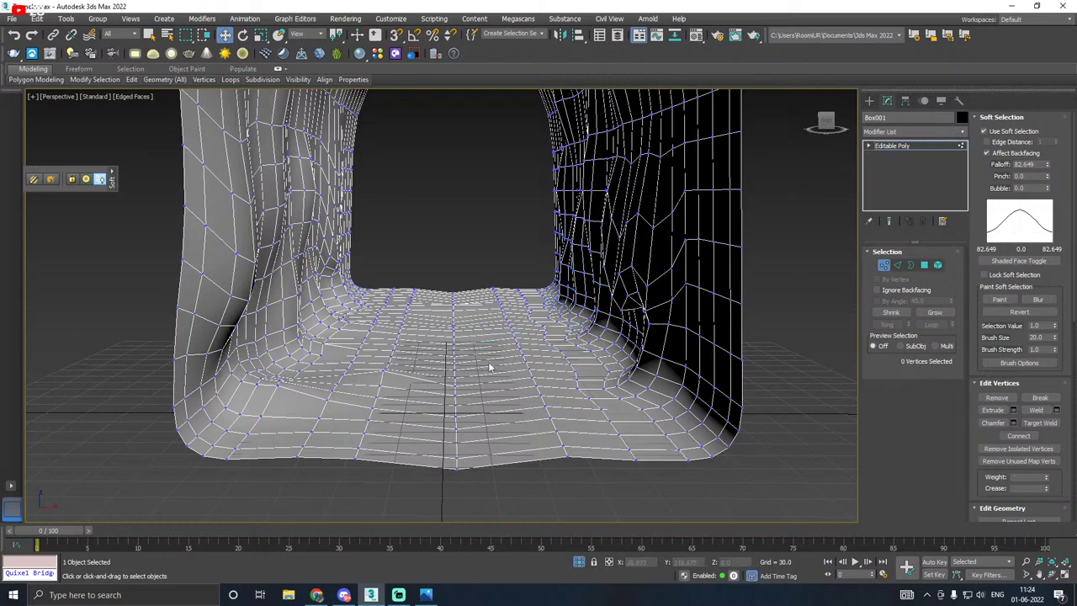
click(524, 352)
drag(543, 312, 514, 313)
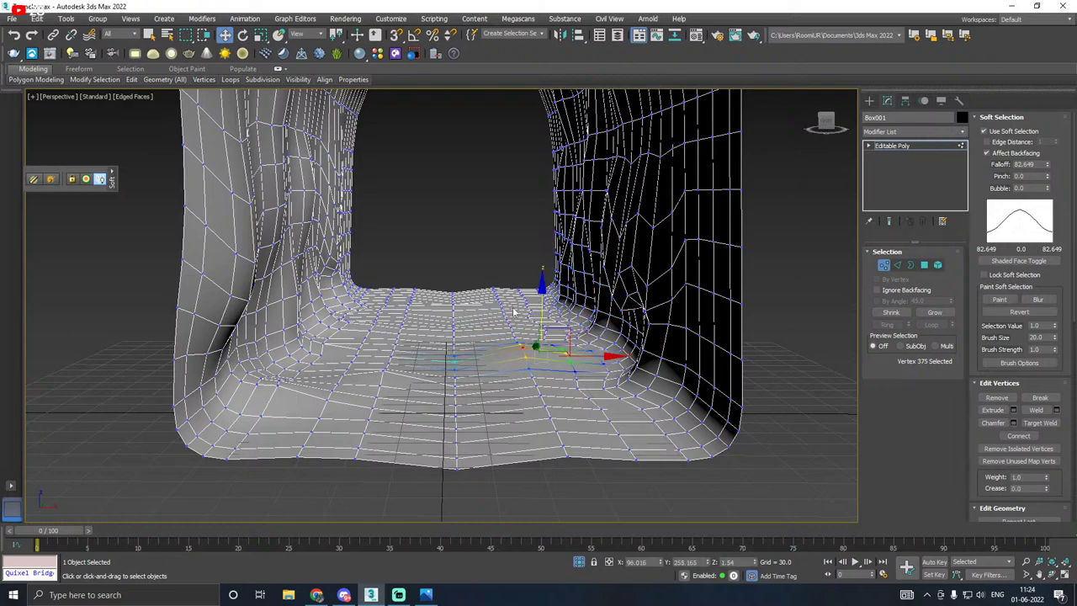
Step: Leave vertex editing on the tunnel and save the scene
middle_drag(491, 314, 489, 341)
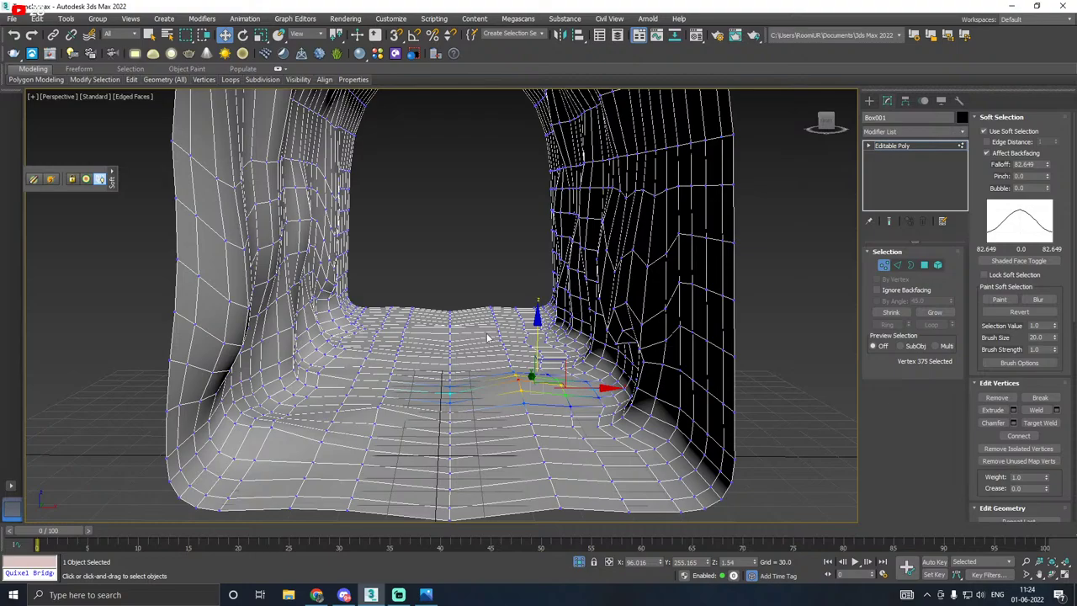
scroll(479, 343, down, 6)
alt+middle_drag(467, 346, 459, 370)
click(897, 150)
alt+middle_drag(632, 197, 654, 194)
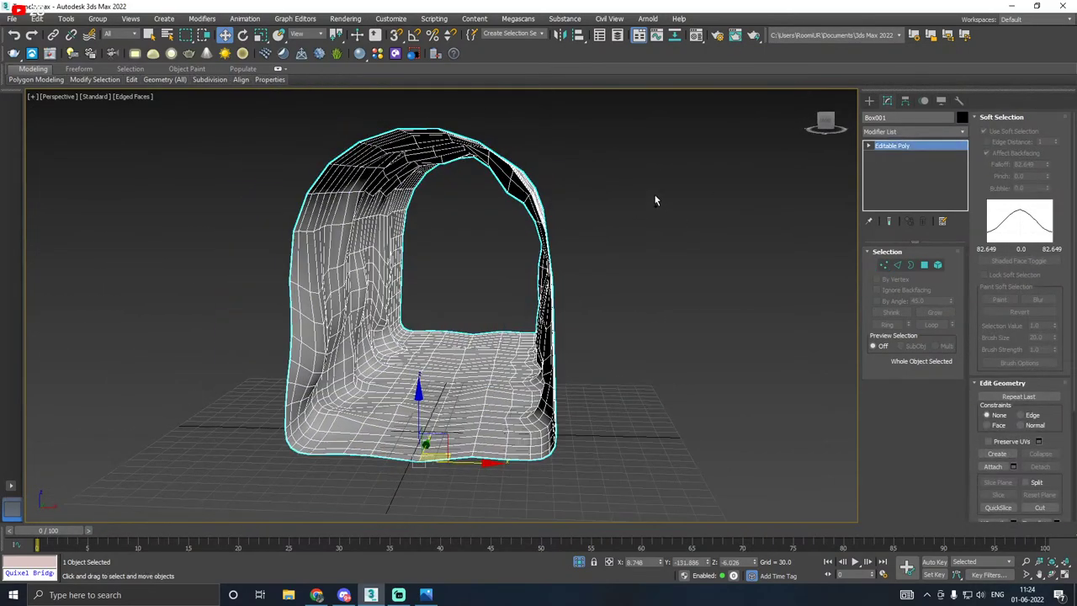
click(11, 18)
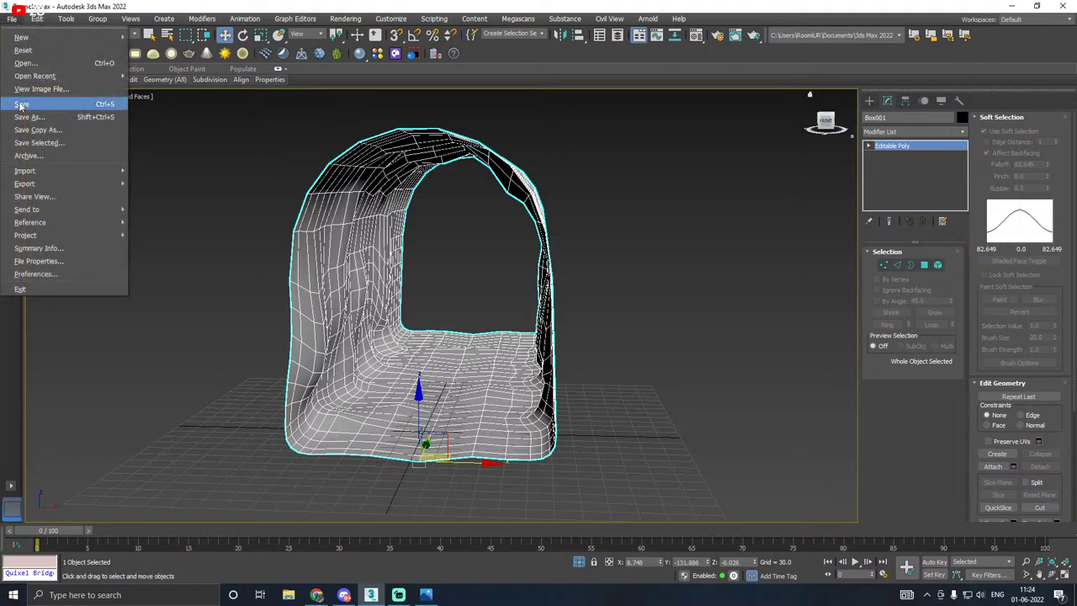
click(21, 105)
Step: Apply a TurboSmooth modifier to the tunnel
click(961, 132)
scroll(909, 421, down, 15)
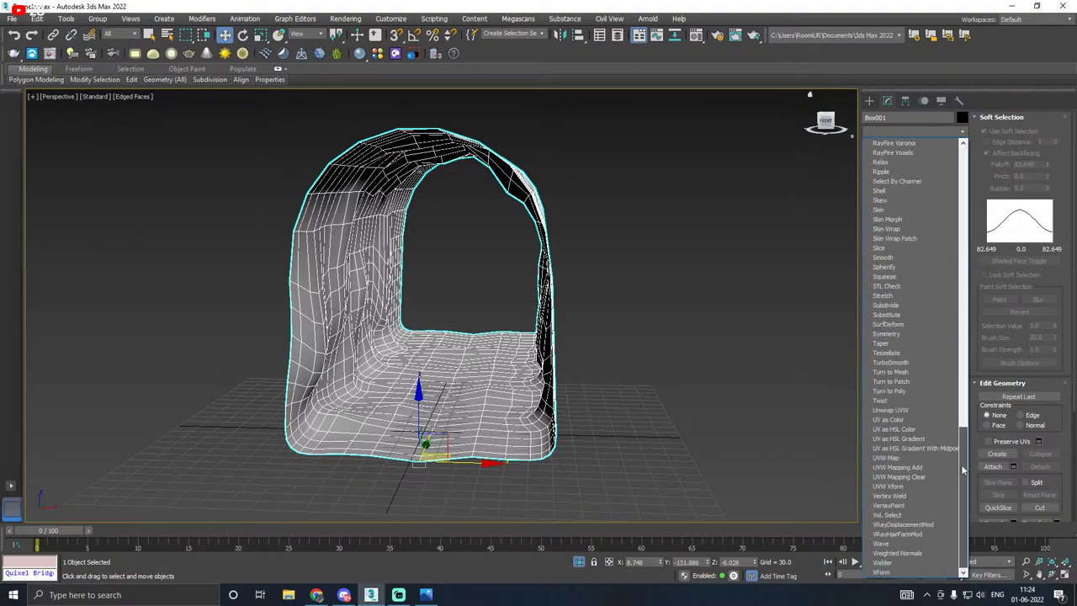
click(895, 363)
alt+middle_drag(621, 364, 606, 354)
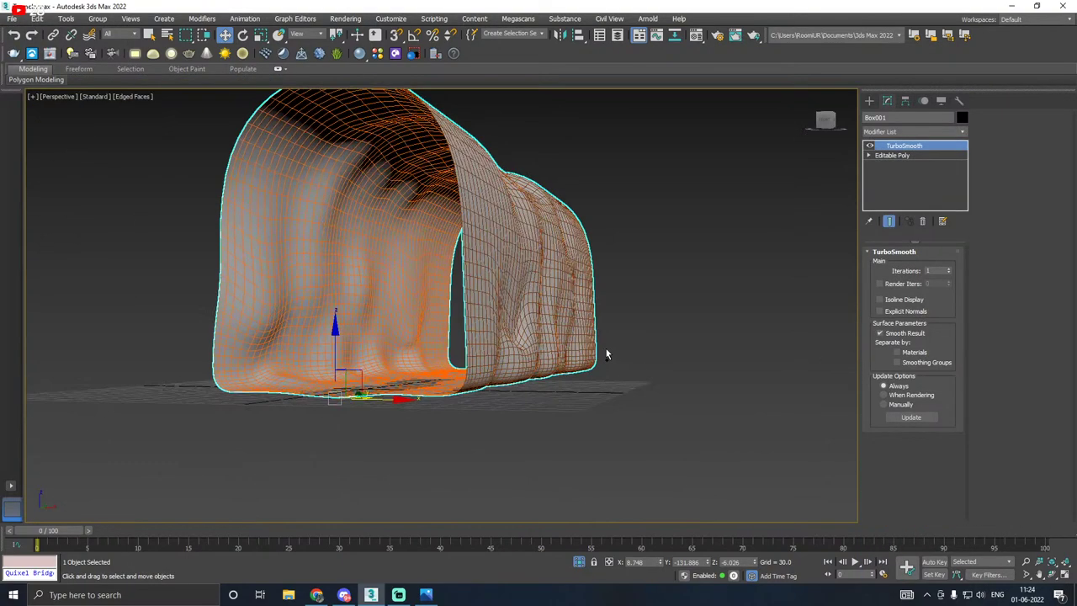
Step: Switch the viewport to Default Shading to show the tunnel without edges
click(122, 96)
click(160, 227)
alt+middle_drag(413, 256, 600, 259)
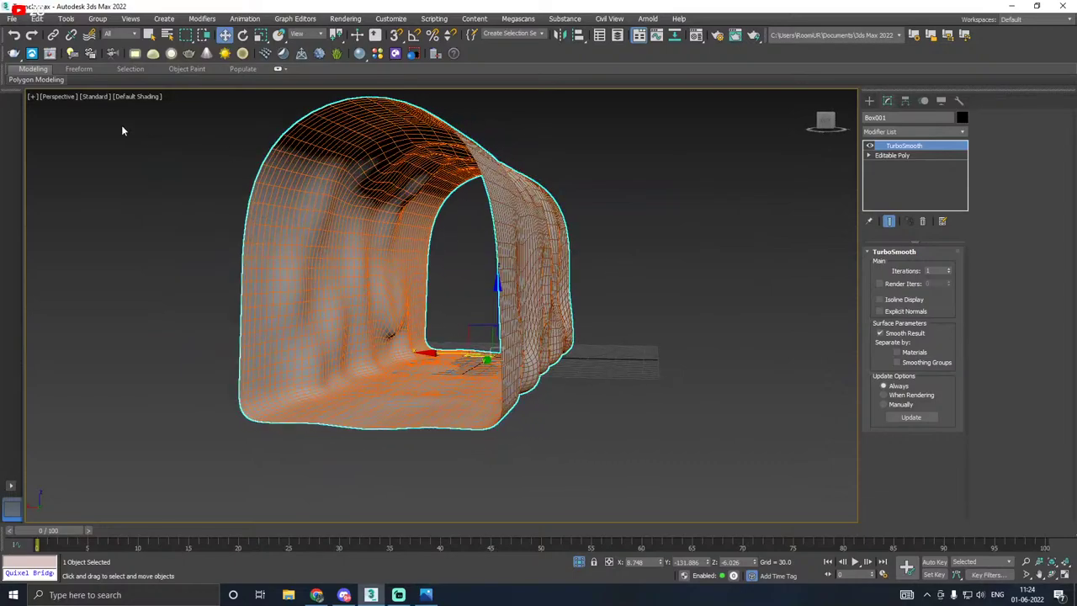
Step: Turn off soft selection for the tunnel's Editable Poly vertices and return to the TurboSmooth level
click(892, 155)
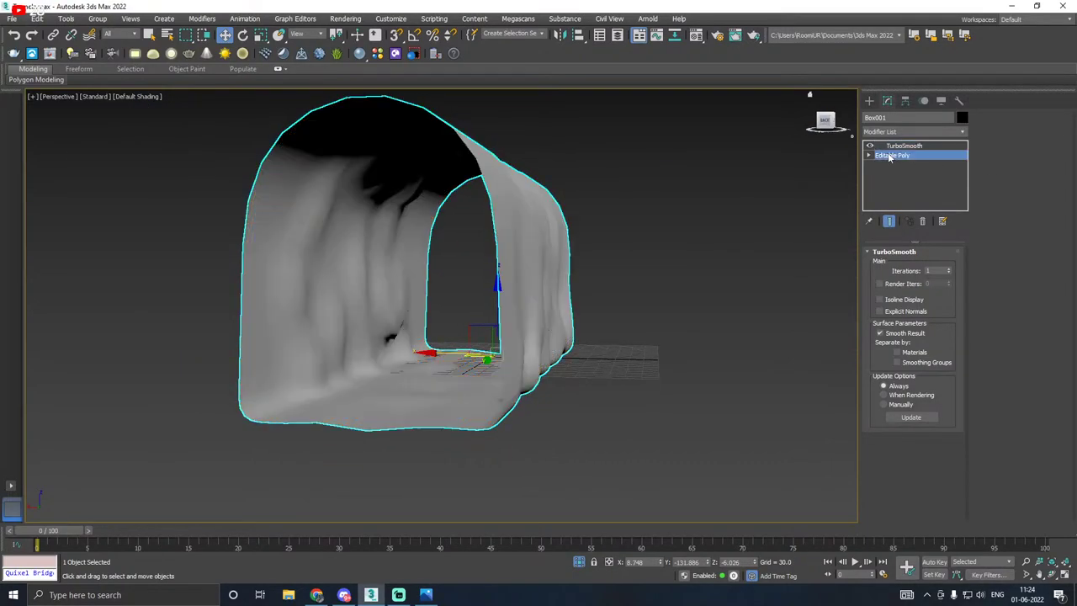
click(885, 265)
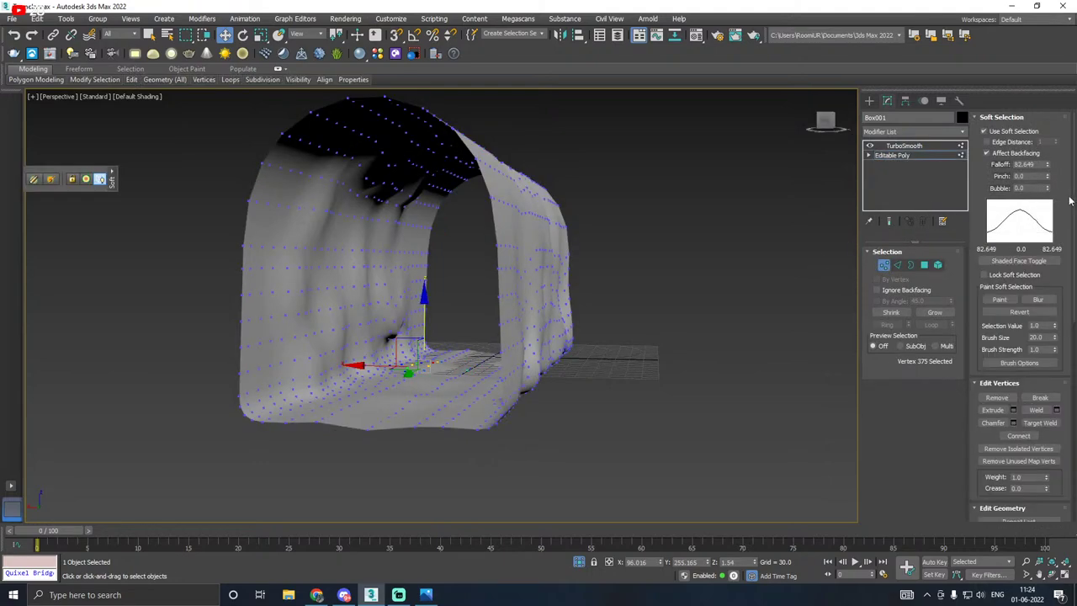
click(984, 131)
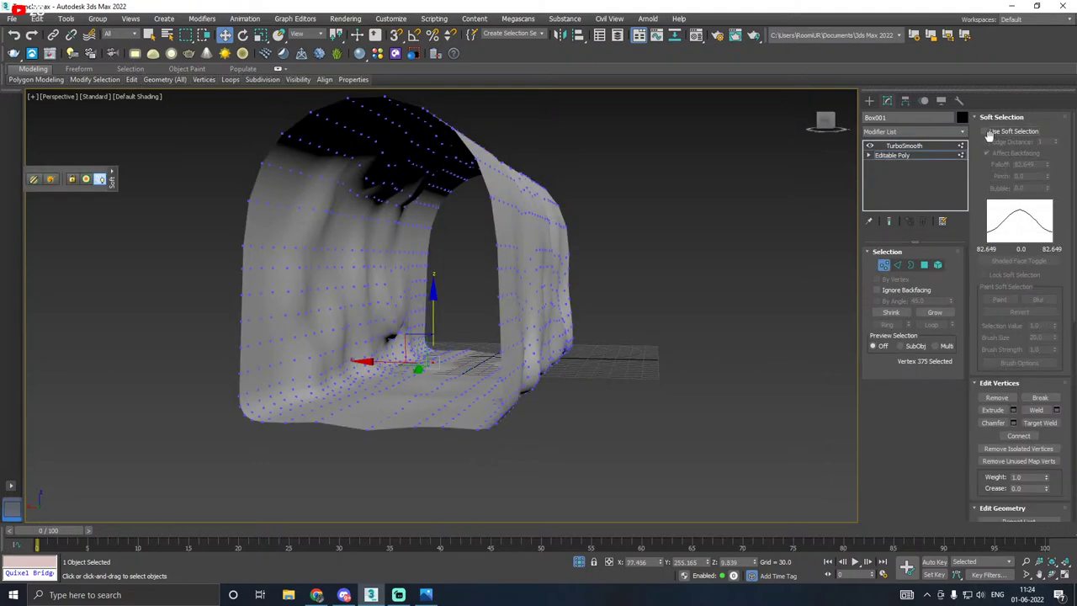
click(904, 145)
Step: Examine the smoothed tunnel's interior walls and floor from both close up and through its opening
click(642, 193)
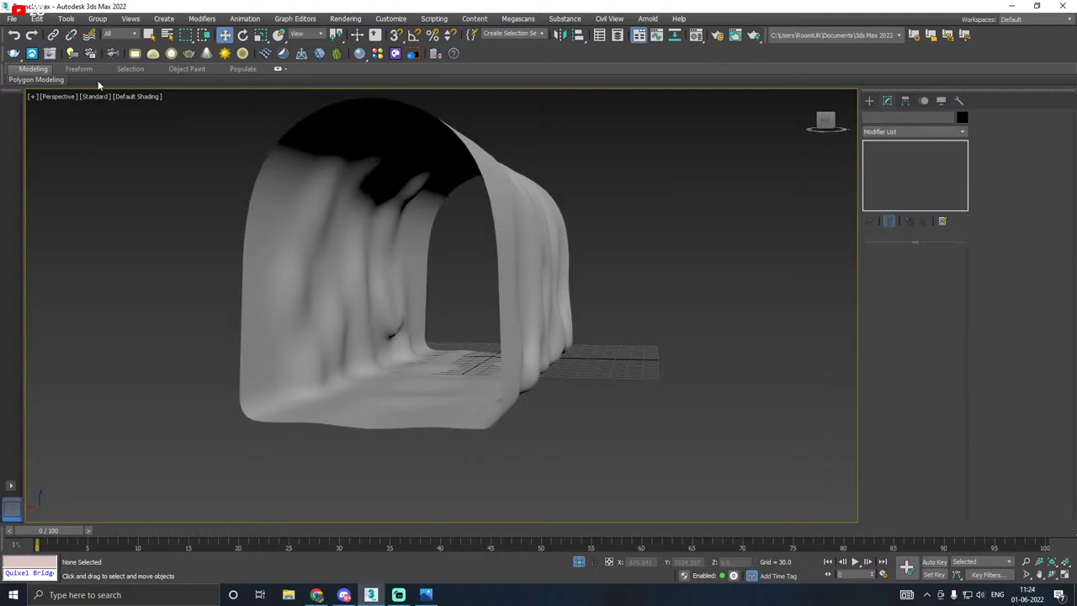
click(129, 97)
click(505, 198)
click(417, 240)
scroll(329, 255, up, 10)
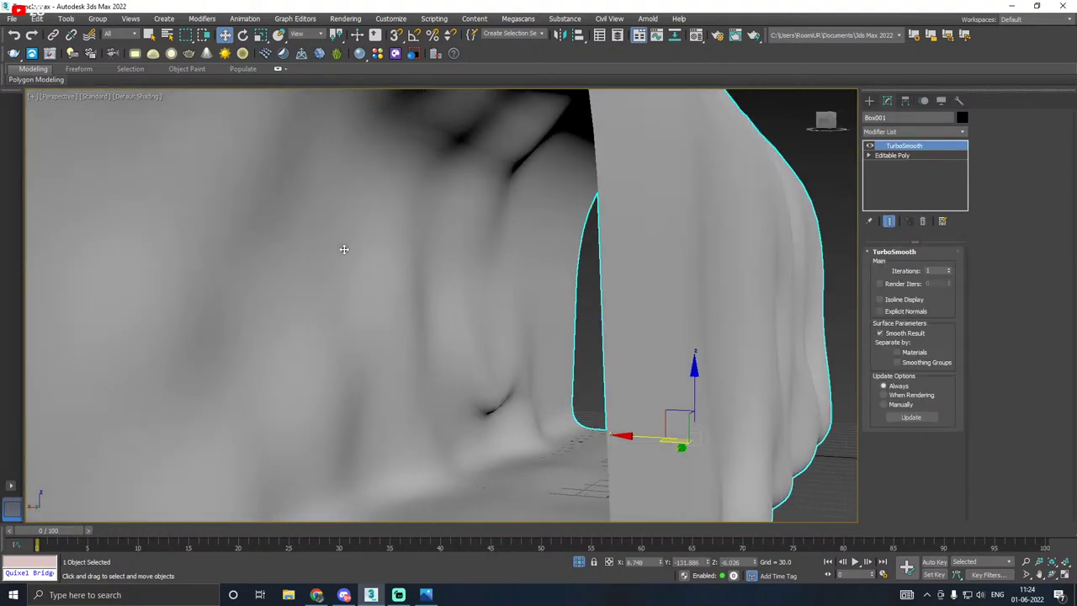
scroll(190, 269, down, 6)
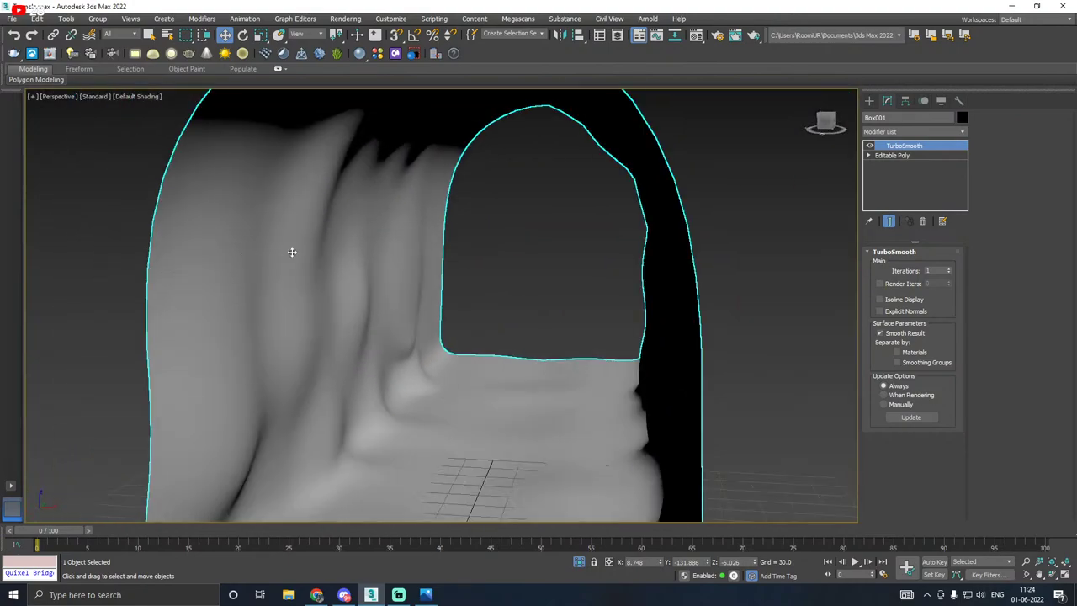
mouse_move(292, 252)
alt+middle_down()
mouse_move(288, 241)
mouse_move(301, 246)
alt+middle_up()
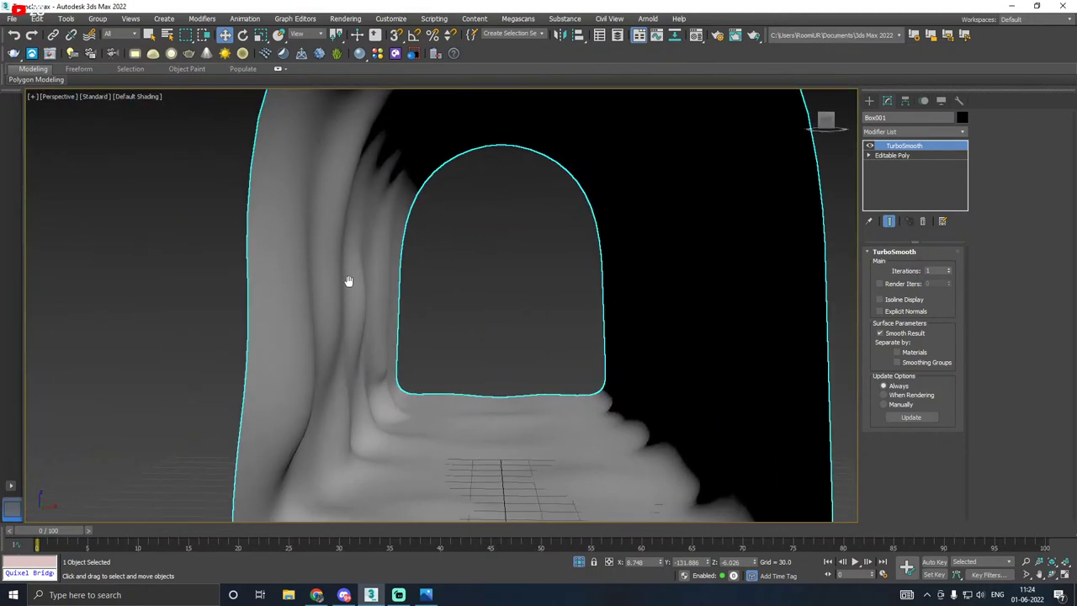
Step: Switch the viewport shading to Edged Faces to show the mesh lines on the smoothed tunnel
middle_drag(348, 281, 364, 222)
scroll(358, 227, up, 4)
scroll(370, 236, down, 6)
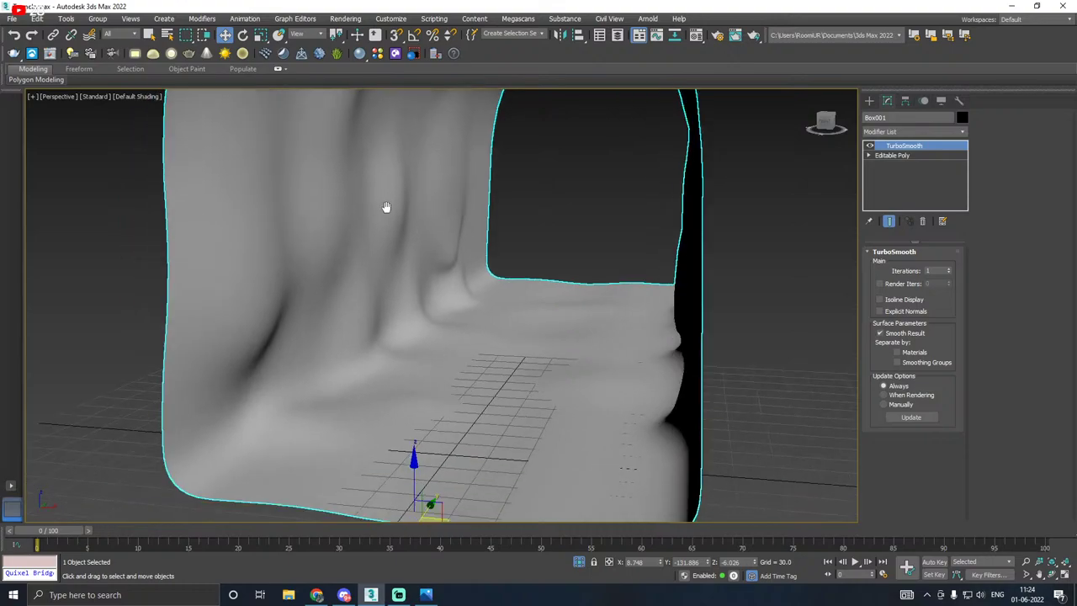
alt+middle_drag(368, 262, 454, 271)
click(149, 97)
click(186, 228)
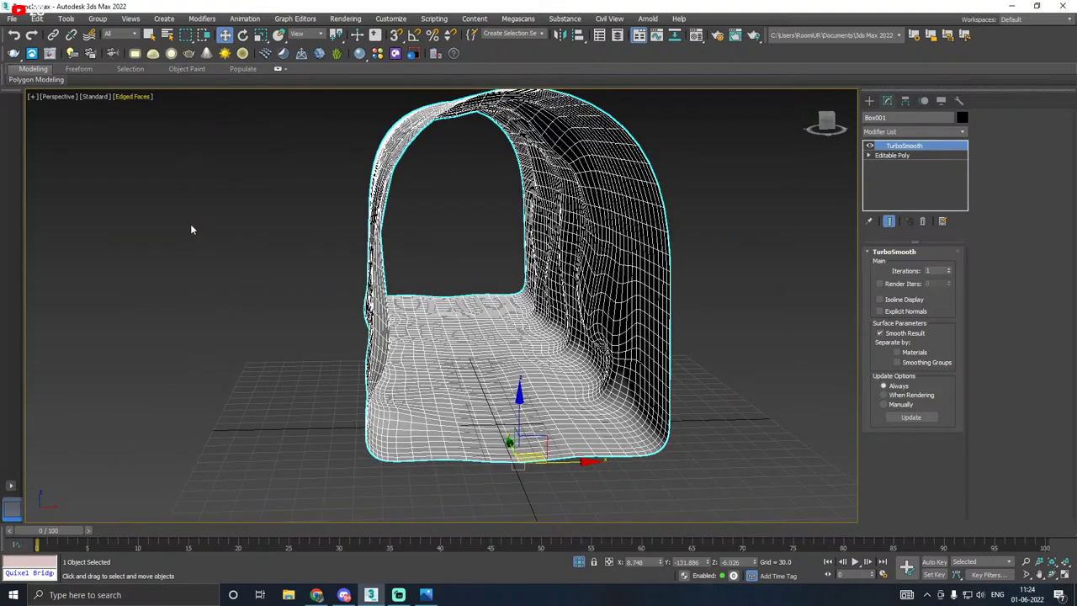
alt+middle_drag(192, 228, 383, 246)
Step: Set the TurboSmooth iterations on the tunnel to 0
right_click(894, 146)
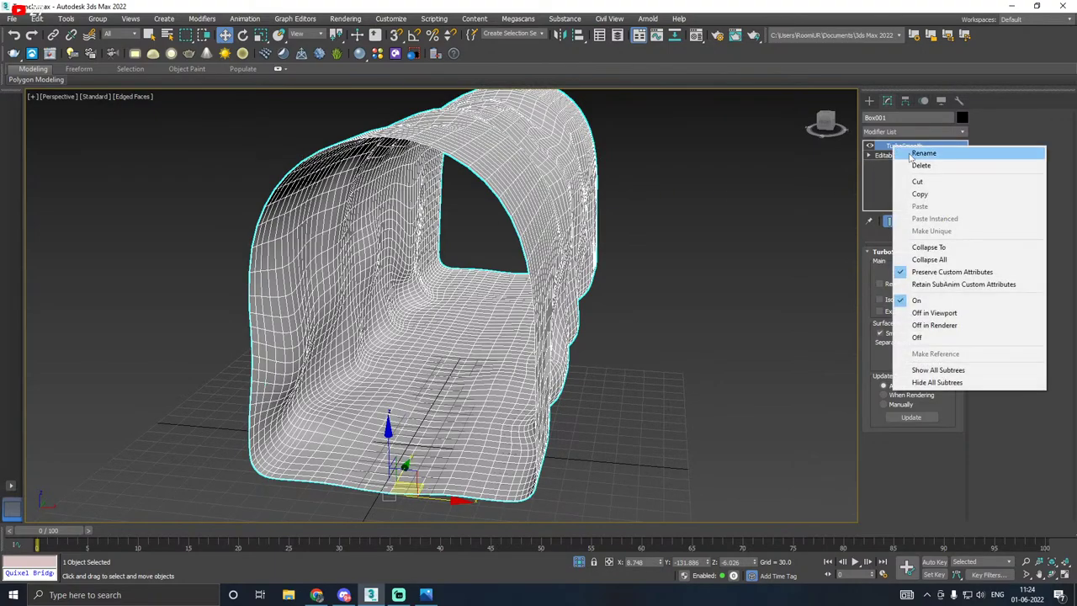
click(877, 173)
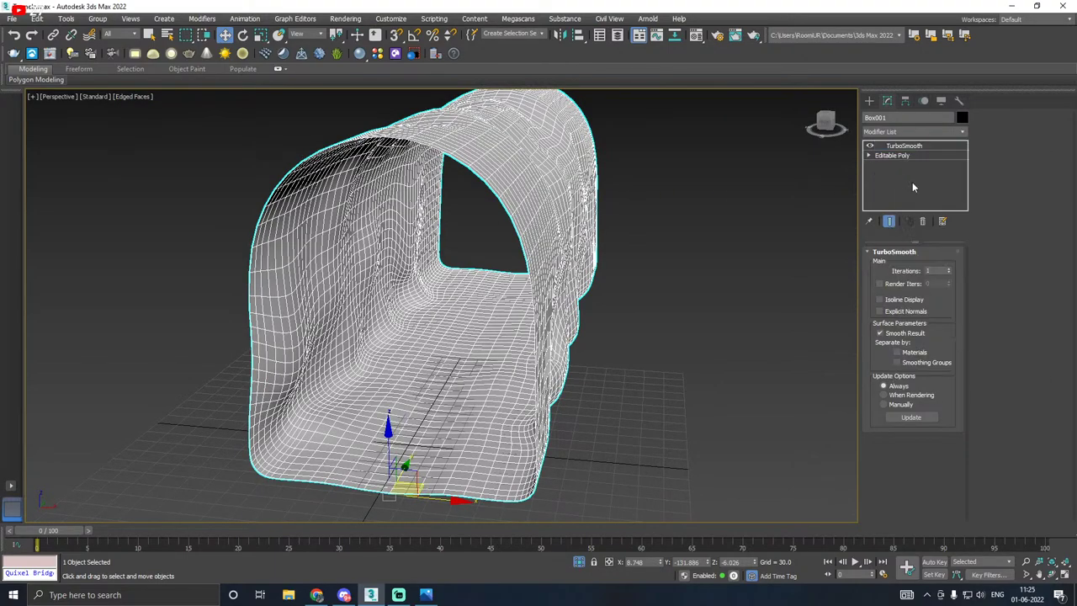
click(916, 147)
click(948, 274)
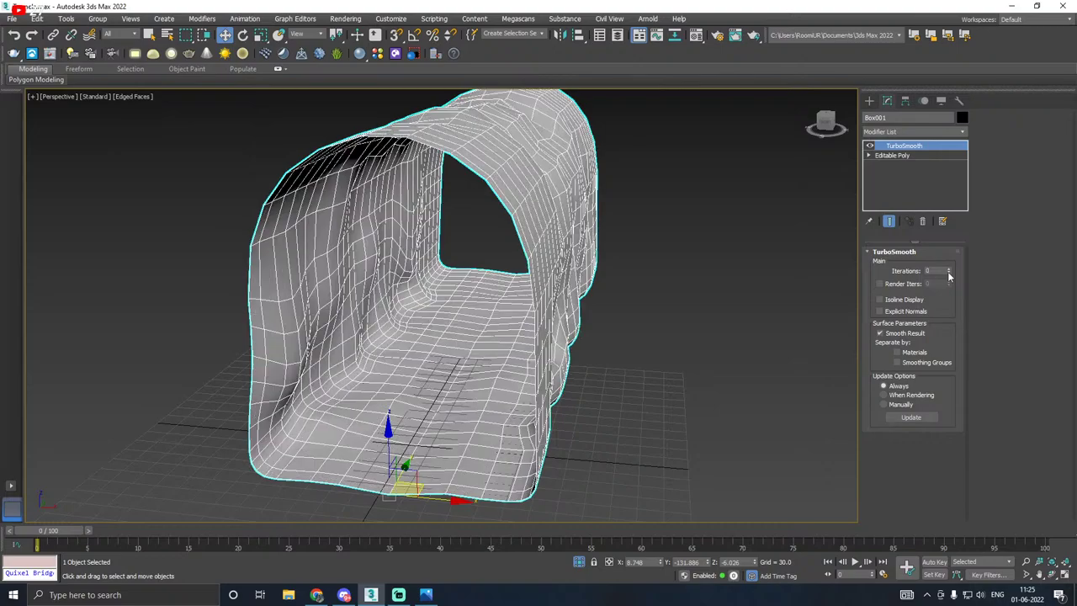
Step: Delete the TurboSmooth modifier from the tunnel, keeping only its Editable Poly
alt+middle_drag(658, 266, 657, 235)
right_click(879, 145)
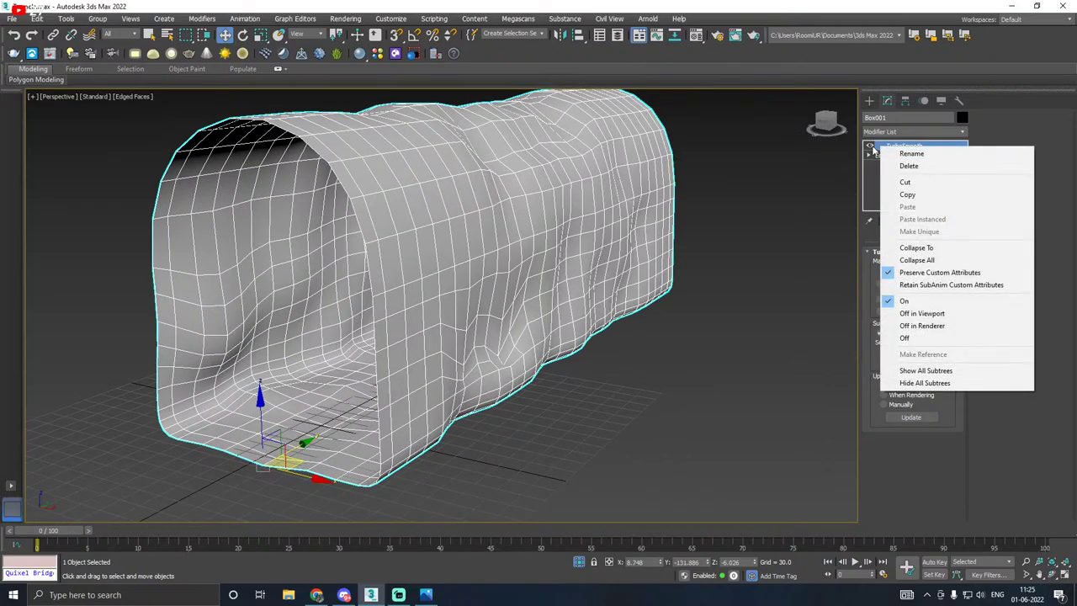
click(870, 146)
right_click(890, 144)
click(918, 164)
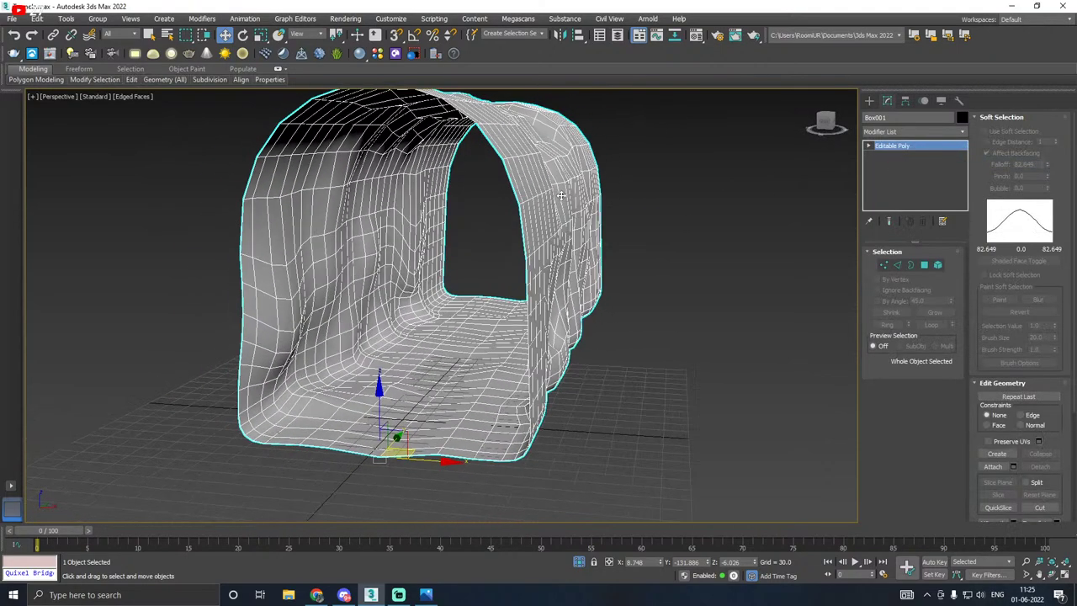
Step: Select the whole tunnel as an element and review its polygon smoothing groups
click(934, 266)
click(512, 398)
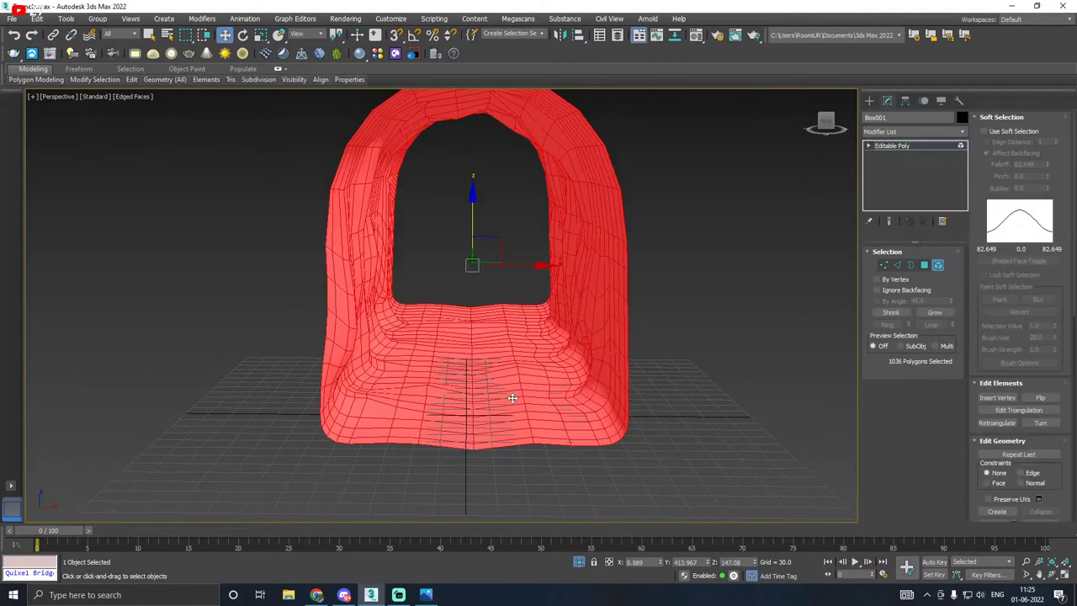
click(1003, 118)
click(1043, 515)
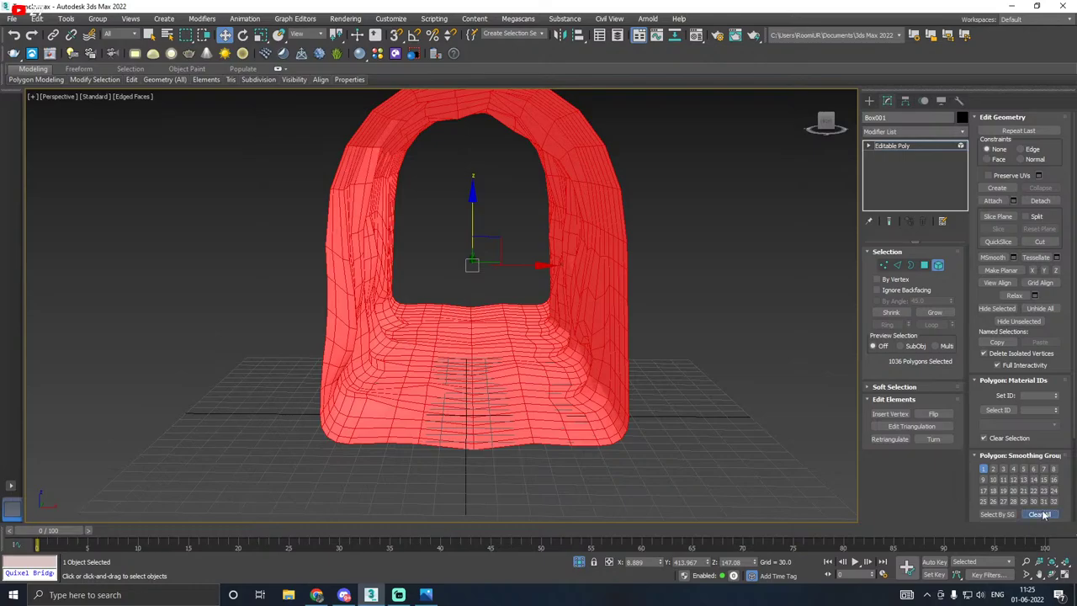
scroll(1014, 503, down, 1)
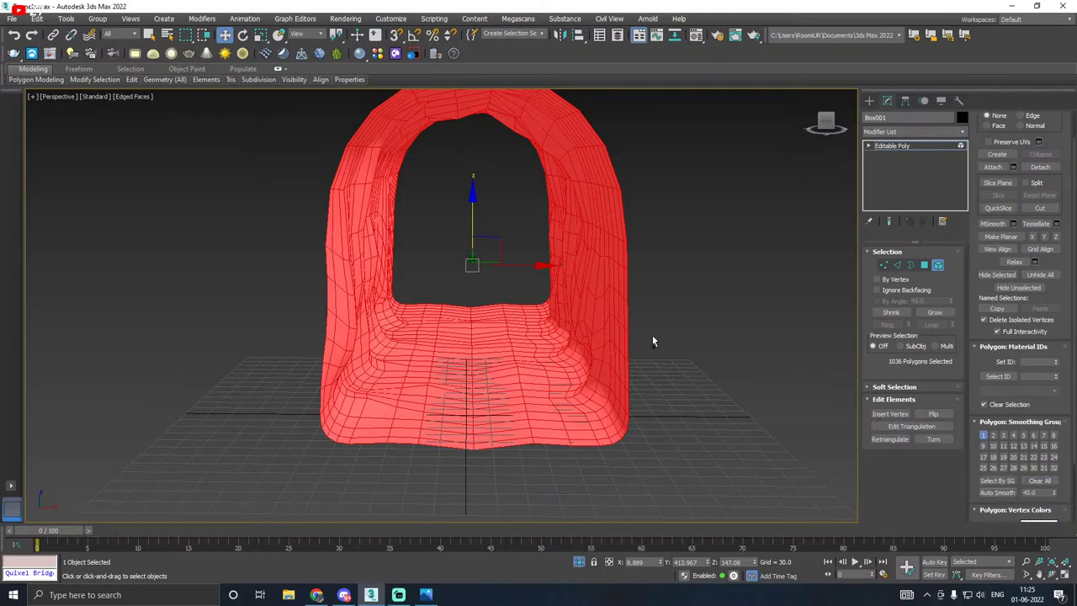
alt+middle_drag(652, 340, 929, 120)
click(894, 147)
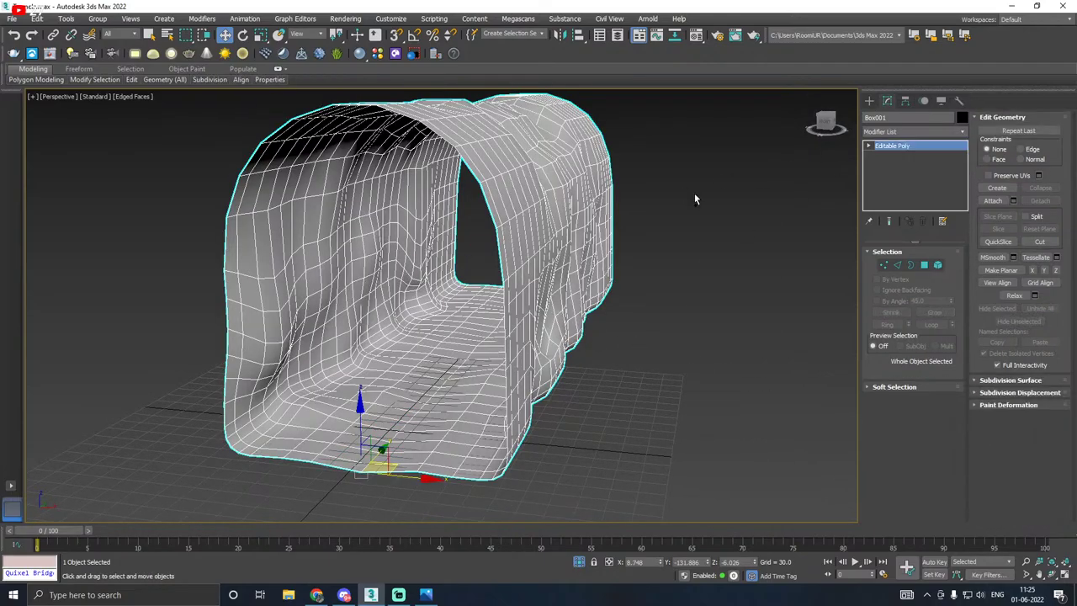
Step: Exit isolation of the roughened tunnel to bring back the rest of the scene
alt+middle_drag(694, 193, 711, 196)
click(578, 563)
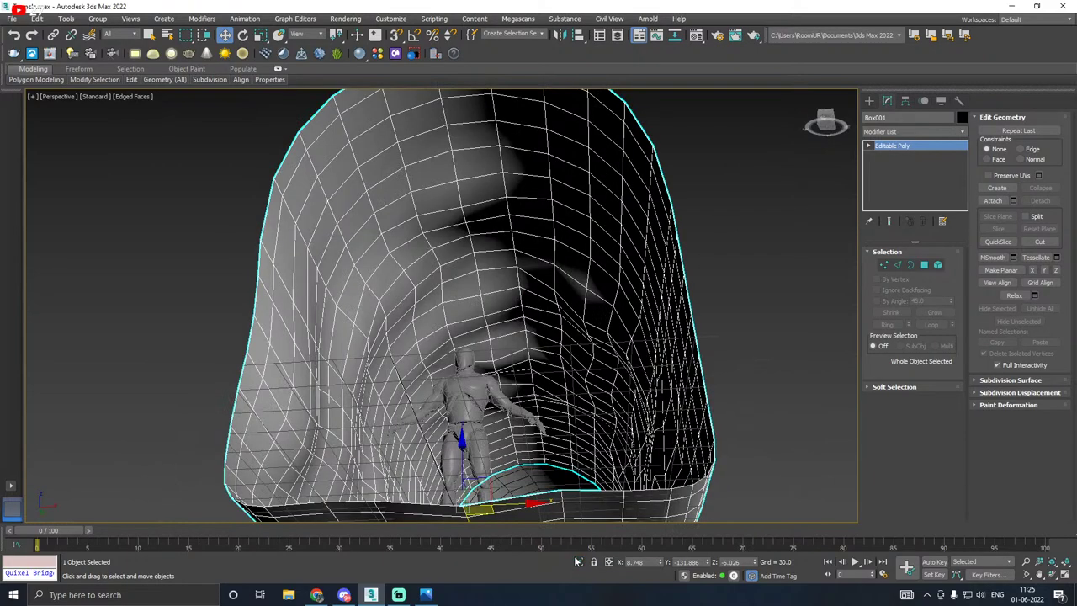
scroll(427, 404, down, 5)
Step: Copy the FFD 4x4x4 modifier from the smooth curved tunnel section and delete that section
alt+middle_drag(432, 398, 556, 297)
click(557, 298)
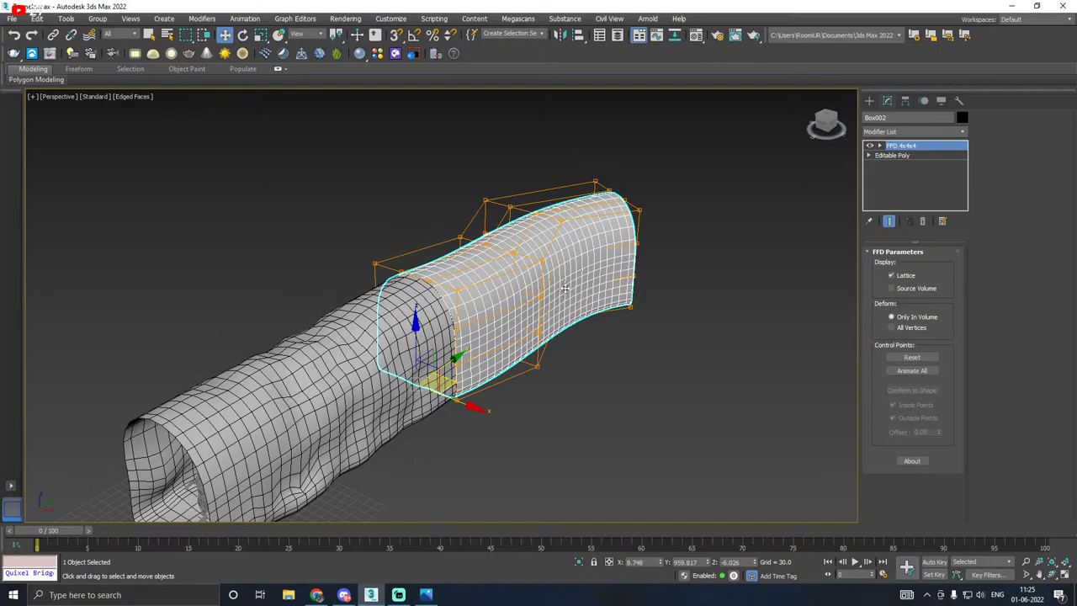
right_click(893, 147)
click(931, 197)
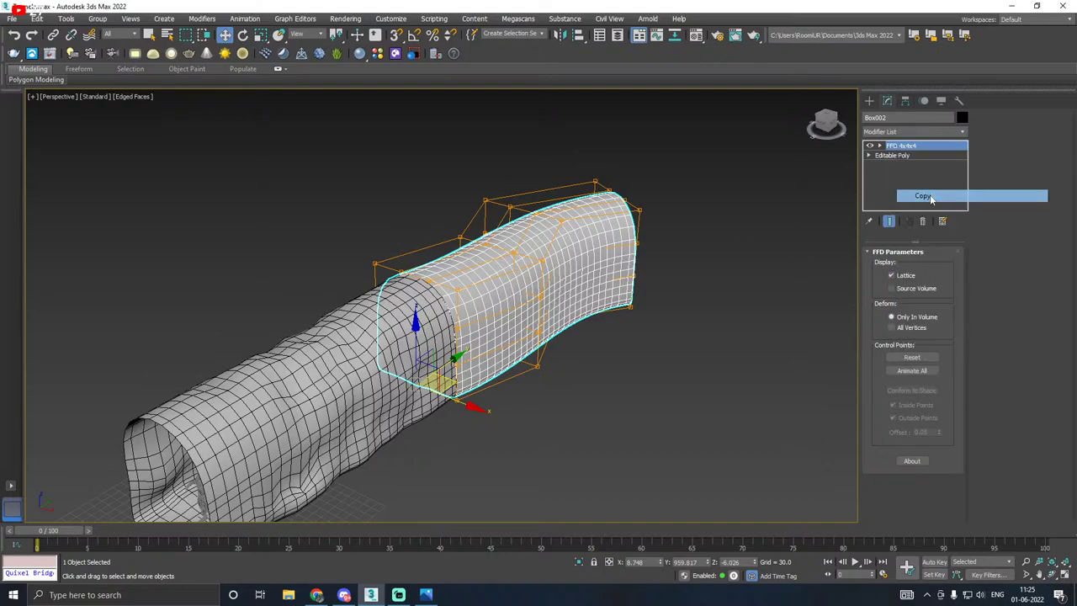
middle_drag(560, 262, 587, 239)
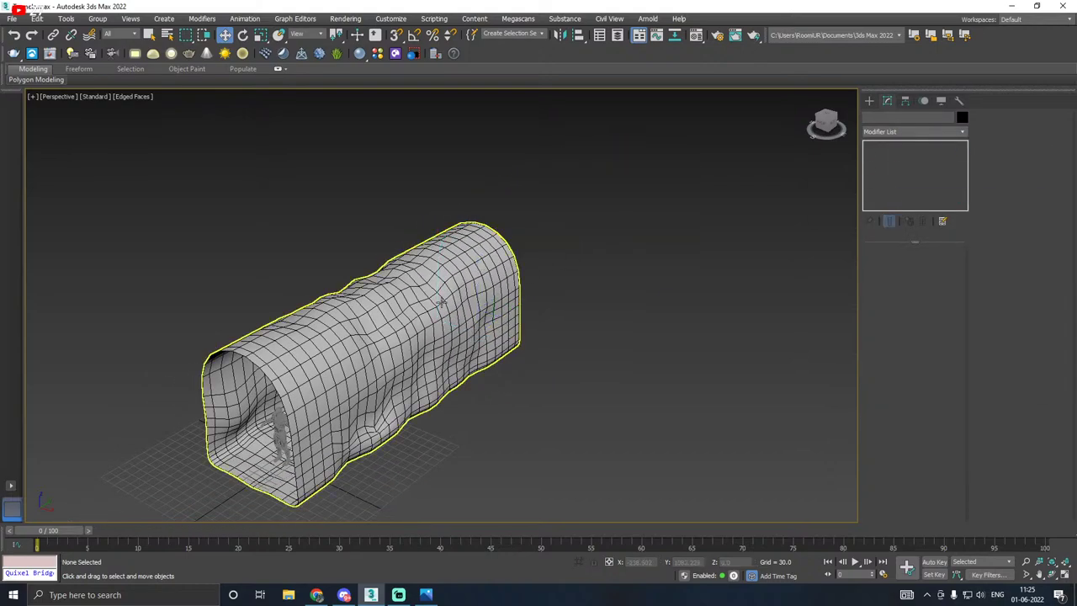
Step: Clone the roughened tunnel as one copy, using 3D vertex snapping to align it with the original's far end
click(502, 239)
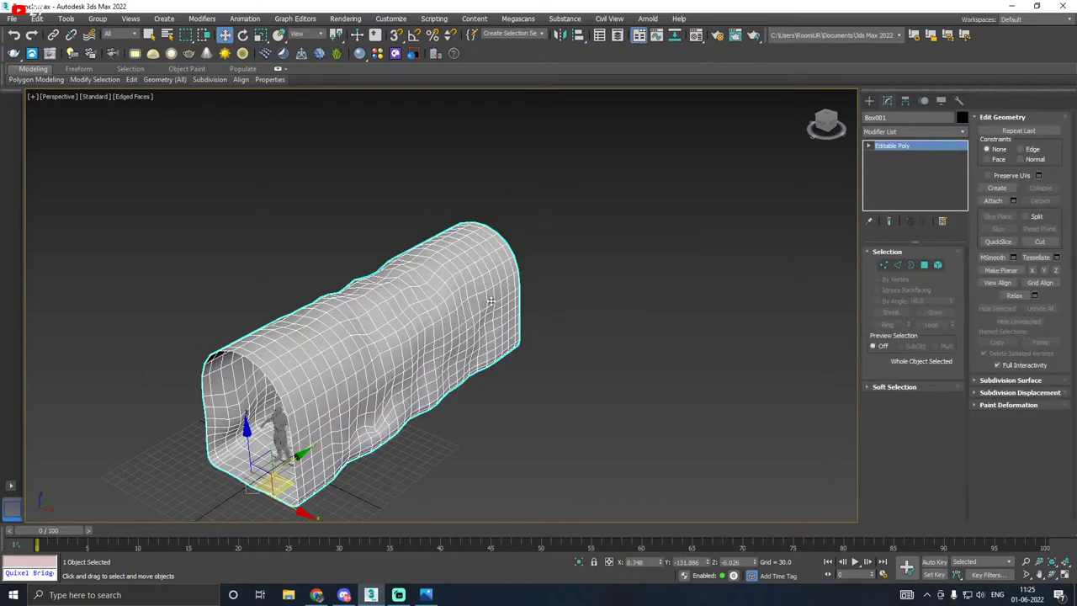
alt+middle_drag(647, 250, 537, 249)
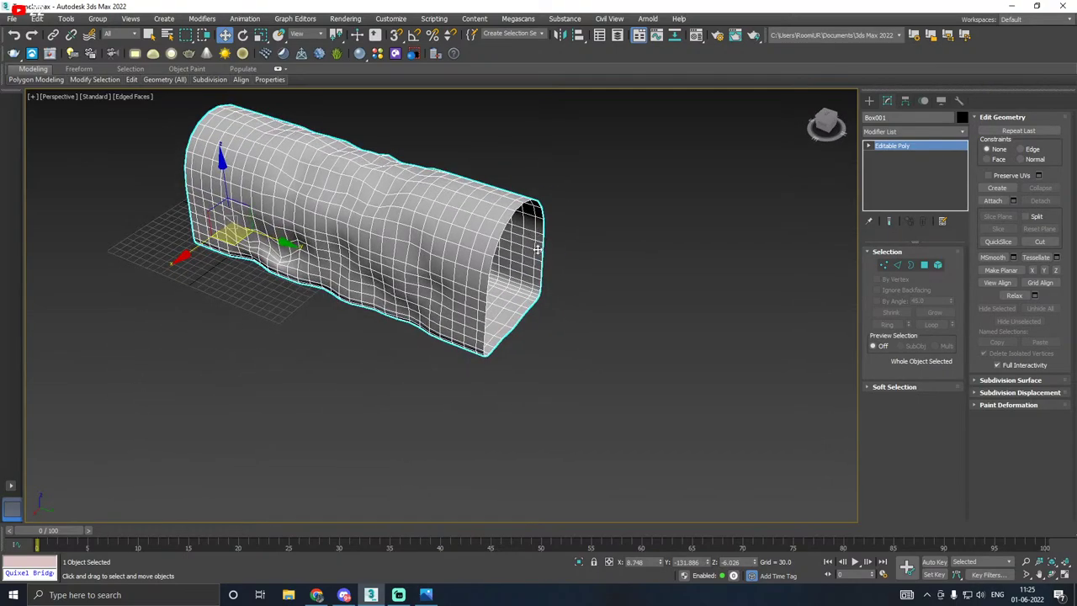
click(401, 36)
mouse_move(239, 241)
shift+mouse_down()
mouse_move(580, 301)
mouse_move(522, 329)
shift+mouse_up()
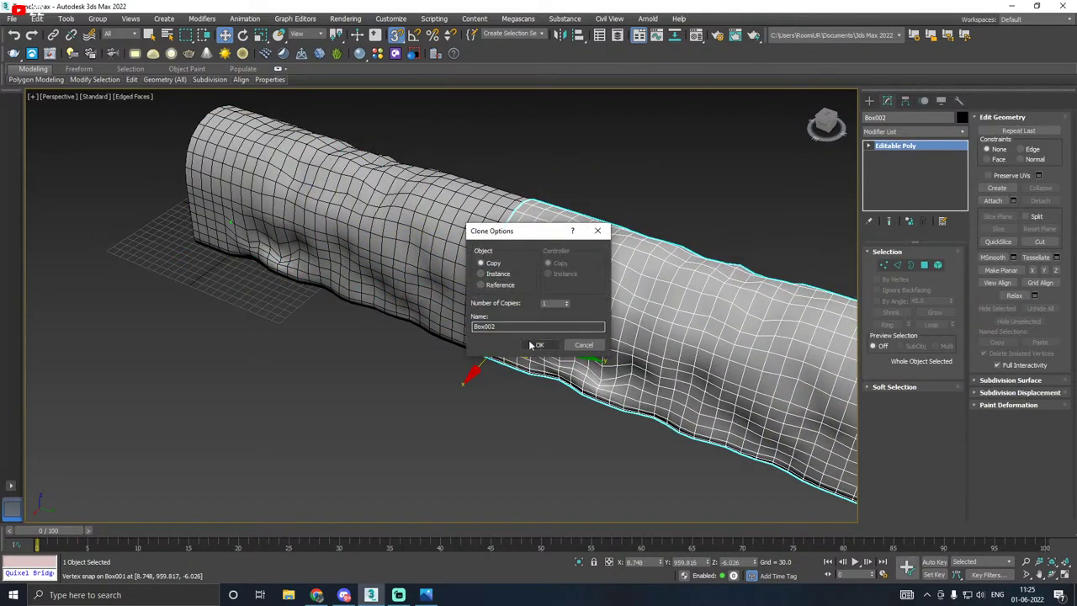
click(537, 345)
Step: Paste the copied FFD 4x4x4 modifier onto the cloned tunnel section to bend it
right_click(916, 152)
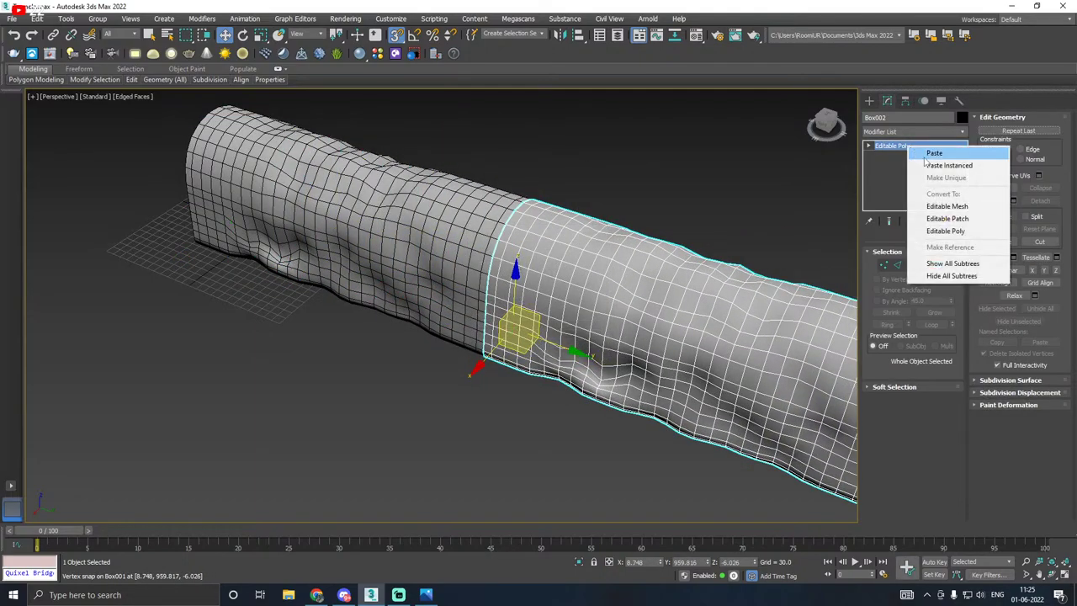
click(925, 158)
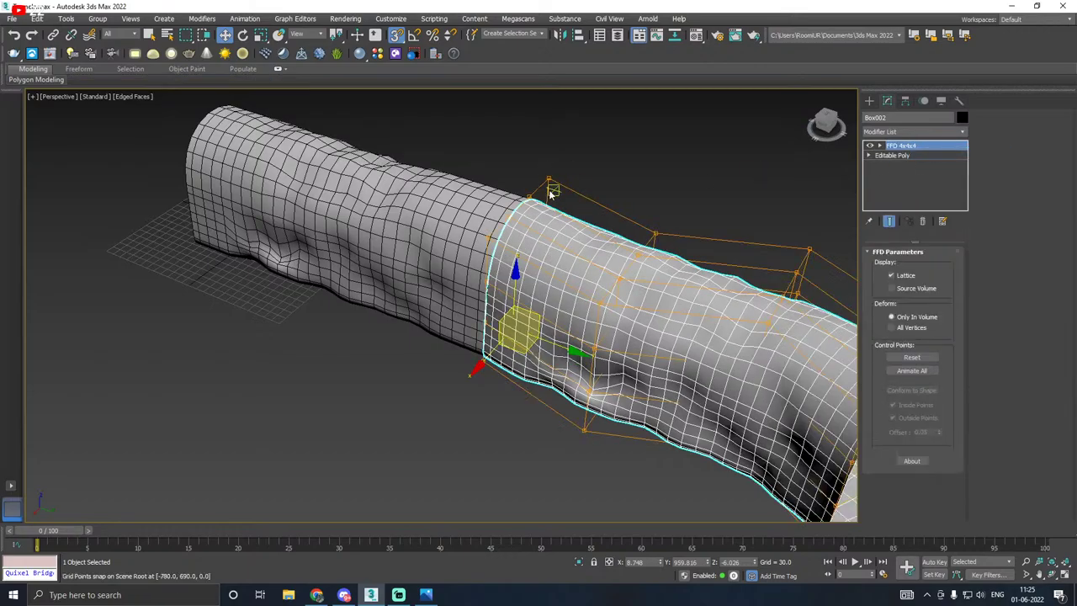
scroll(471, 229, down, 3)
alt+middle_drag(621, 228, 786, 253)
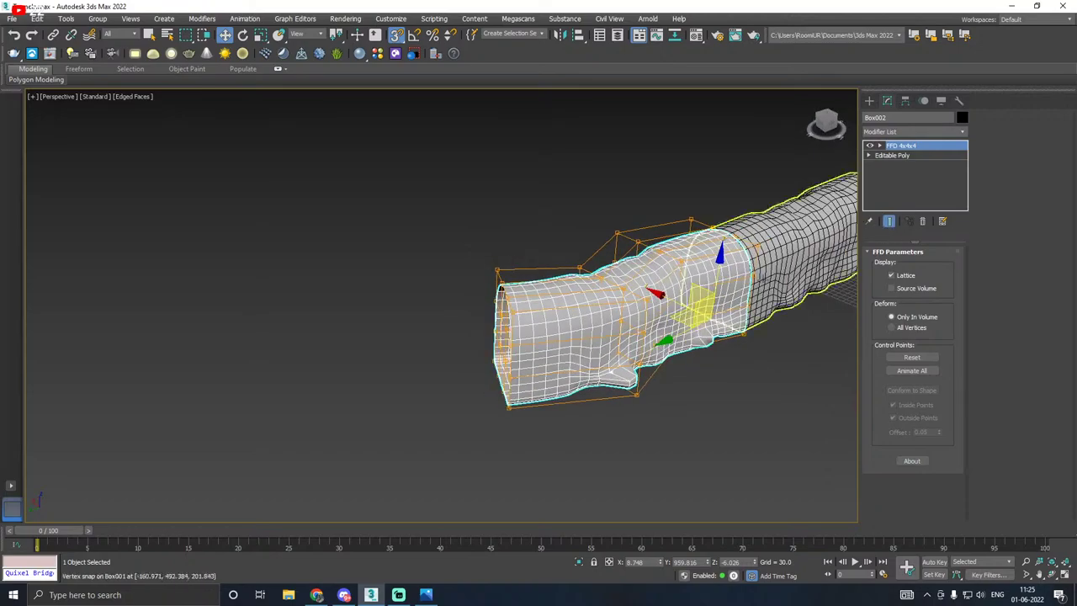
scroll(631, 353, up, 5)
Step: Adjust lower FFD control points on the cloned section's bend, pulling one outward from the wall along X
key(1)
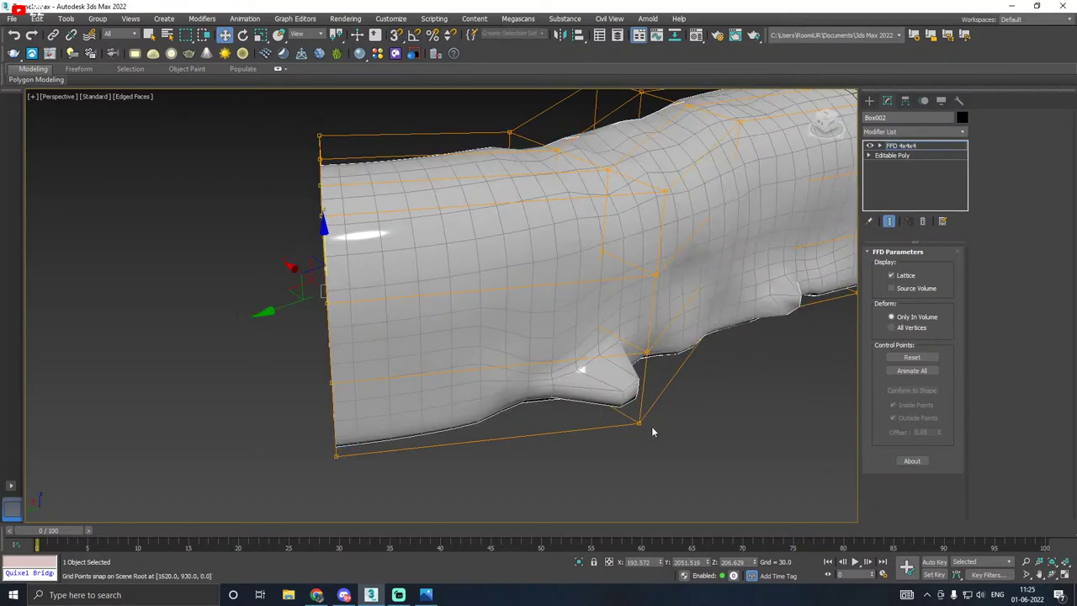
click(638, 424)
mouse_move(603, 402)
mouse_down()
mouse_move(589, 399)
mouse_move(608, 400)
mouse_up()
alt+middle_drag(697, 394, 682, 367)
click(643, 344)
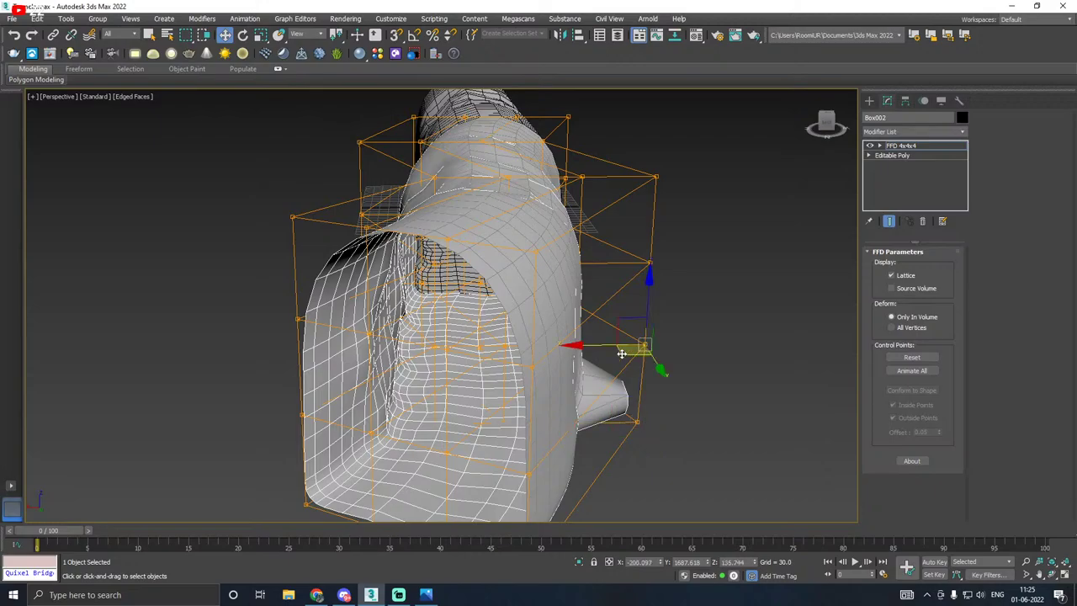
mouse_move(596, 346)
mouse_down()
mouse_move(582, 347)
mouse_move(614, 345)
mouse_up()
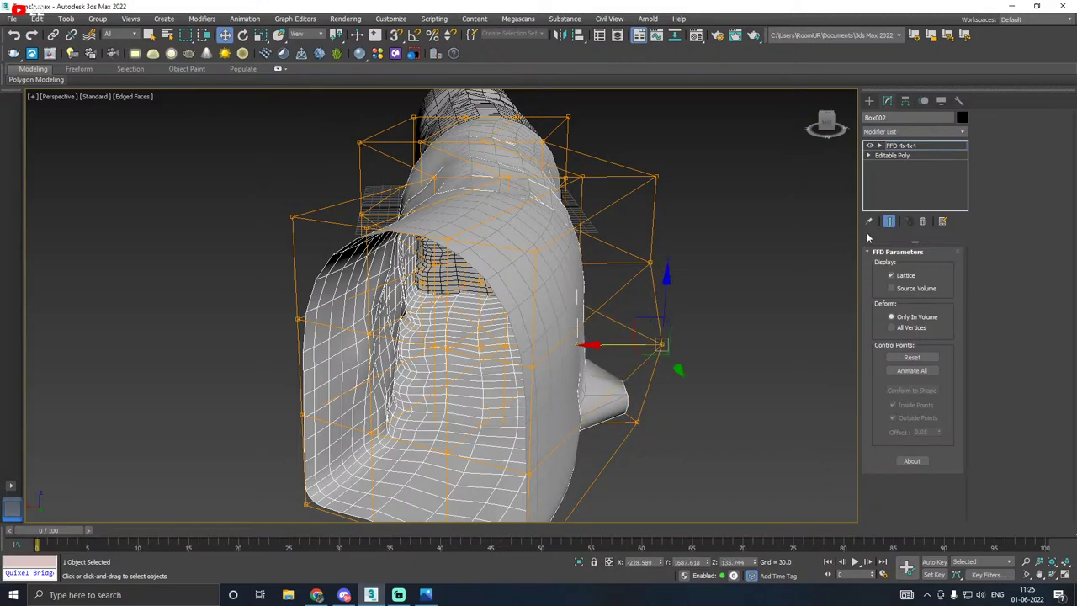
alt+middle_drag(724, 226, 773, 229)
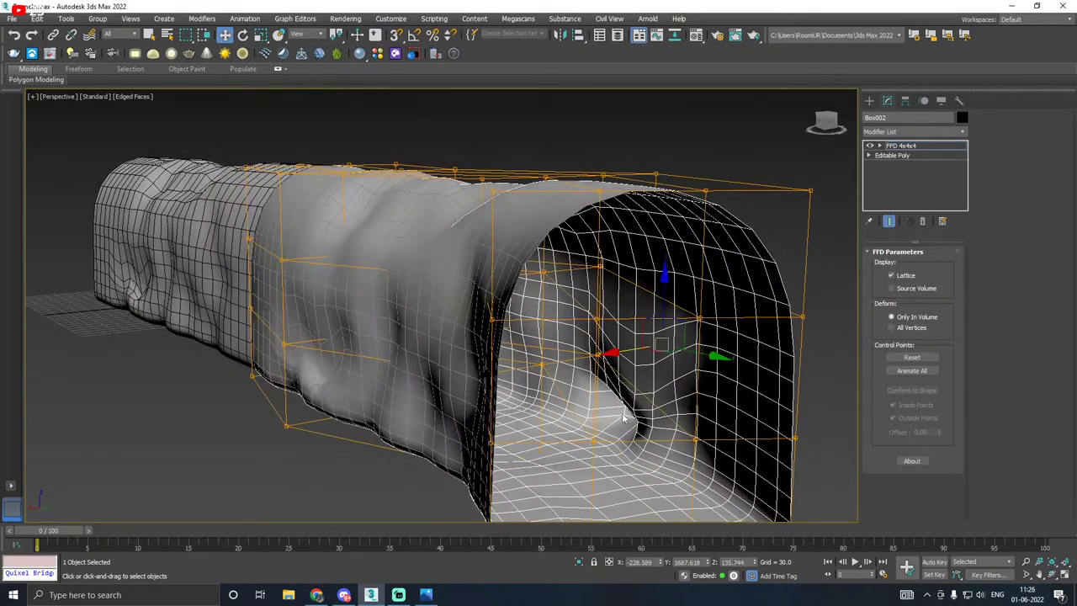
Step: Collapse the cloned section's FFD modifier into its Editable Poly
scroll(622, 416, up, 4)
scroll(514, 329, down, 6)
alt+middle_drag(515, 329, 580, 315)
click(908, 146)
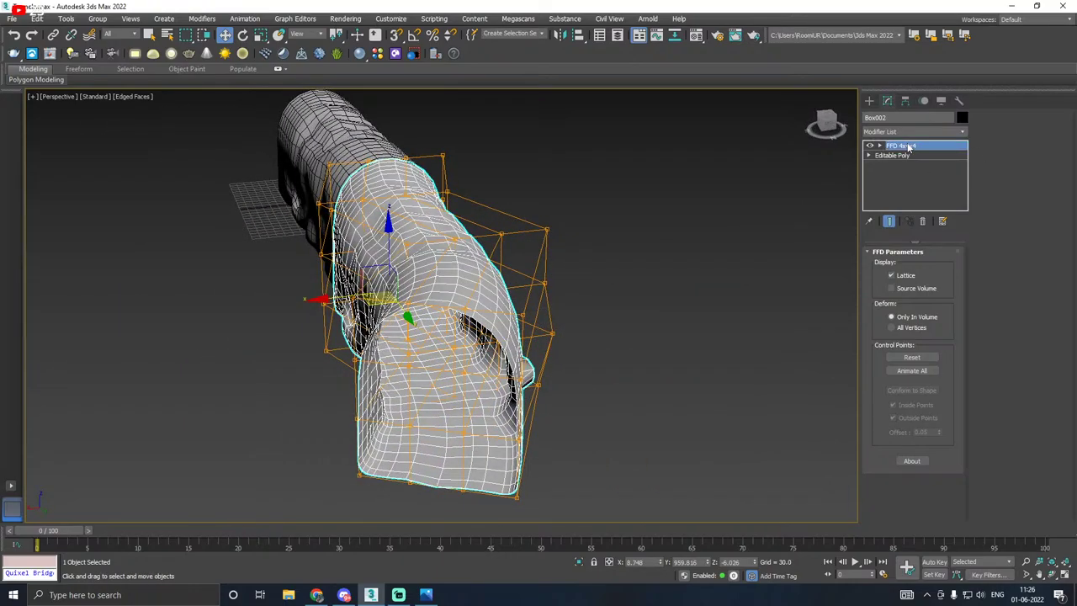
right_click(908, 146)
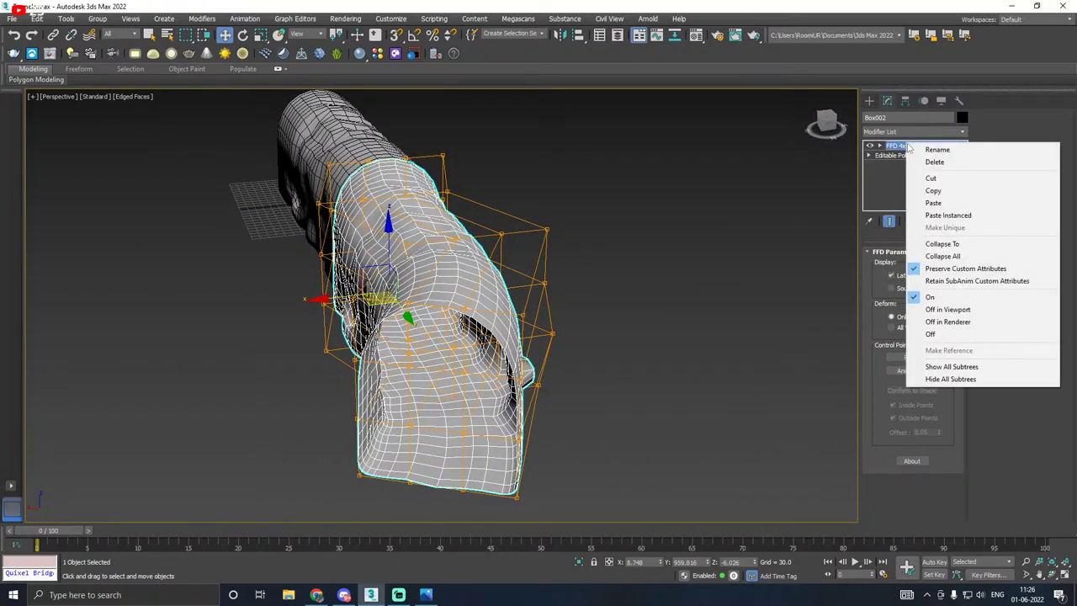
click(911, 255)
Step: Select a vertex on the protruding bump at the cloned wall's base and enable soft selection with falloff 32.4
alt+middle_drag(808, 240, 695, 258)
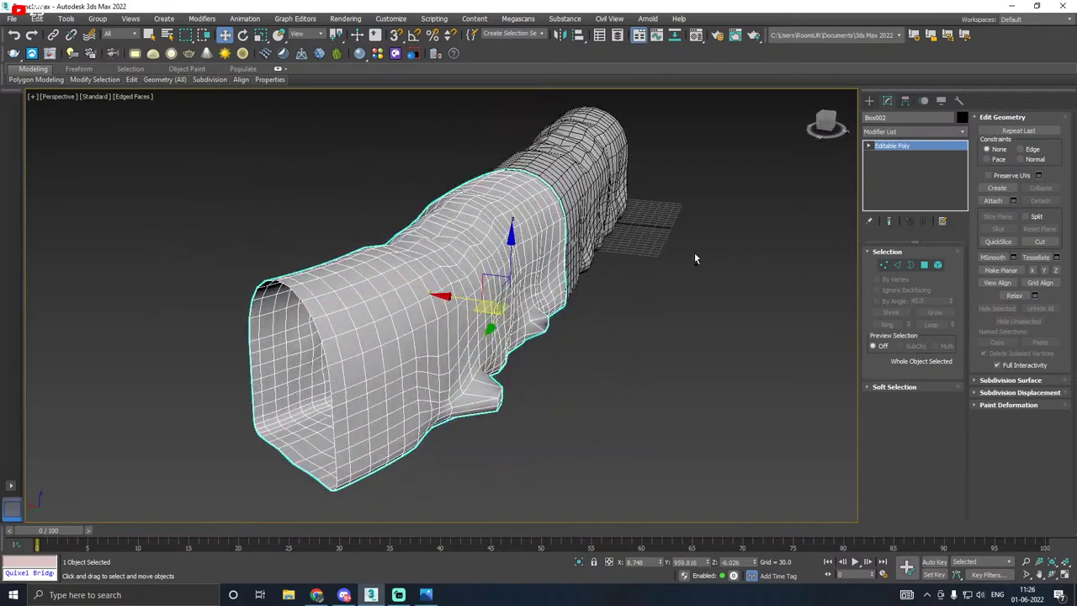
click(884, 265)
click(495, 402)
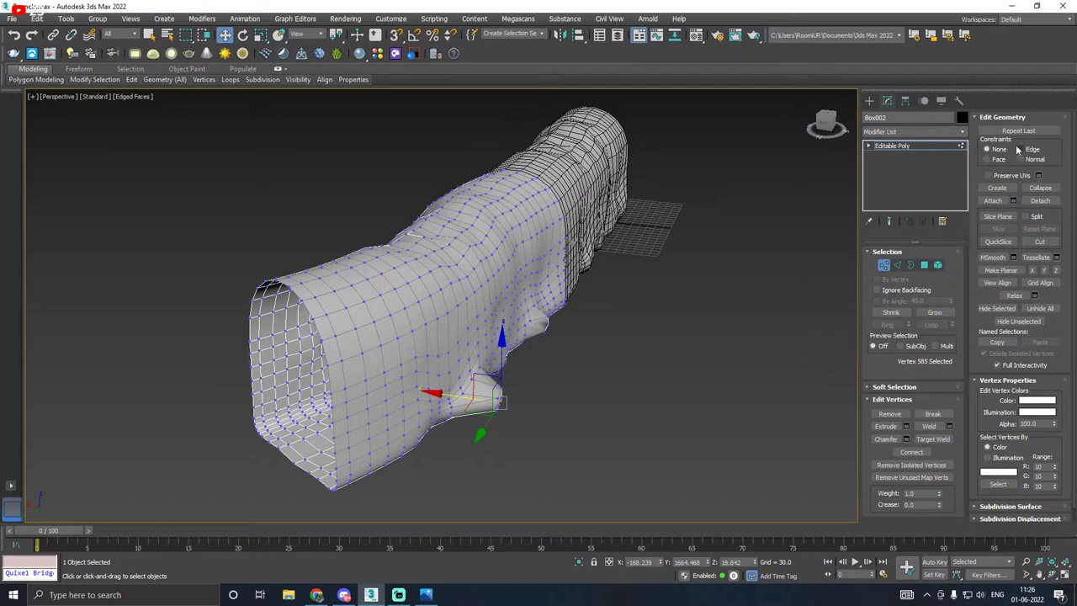
click(894, 387)
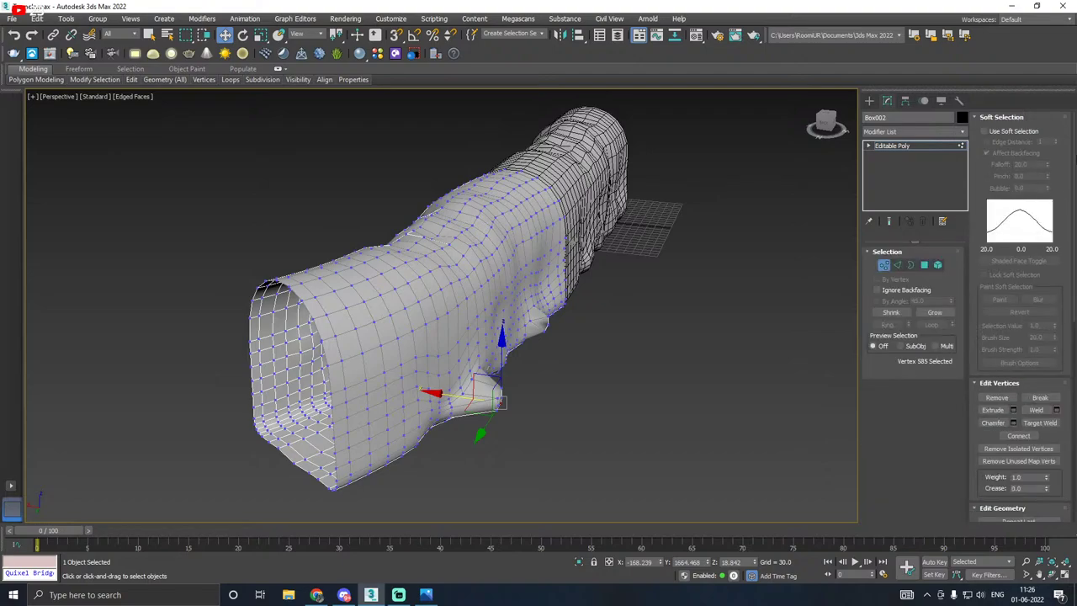
click(1010, 132)
scroll(495, 405, up, 4)
alt+middle_drag(564, 389, 491, 384)
scroll(490, 384, up, 2)
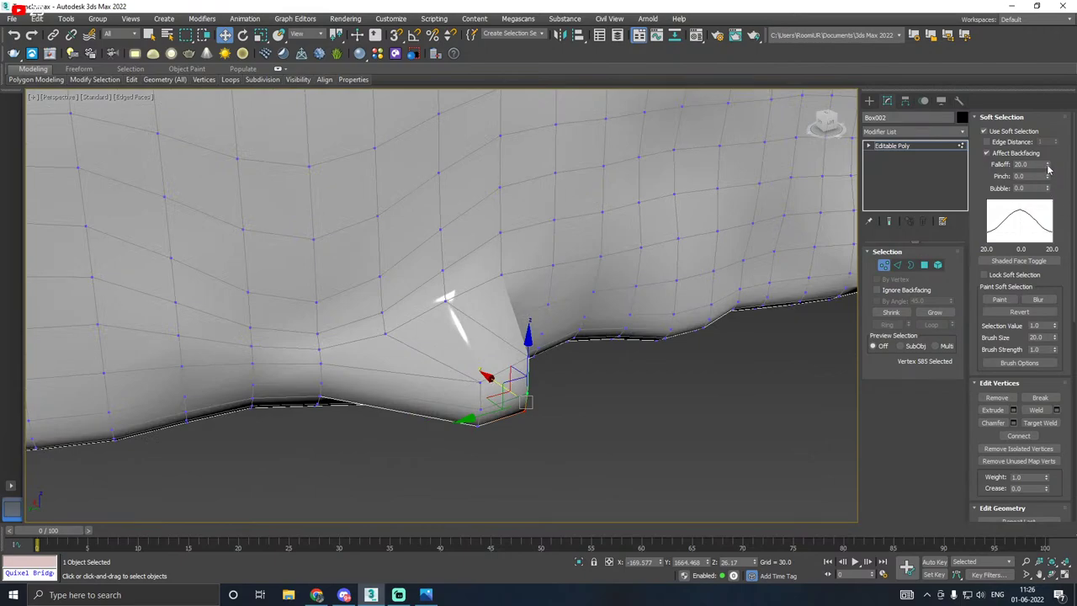
mouse_move(1038, 135)
mouse_down()
mouse_move(1036, 96)
mouse_move(1042, 130)
mouse_up()
Step: Pull three vertices of the protruding bump at the cloned section's outer wall base inward to flatten the spike
drag(497, 387, 432, 336)
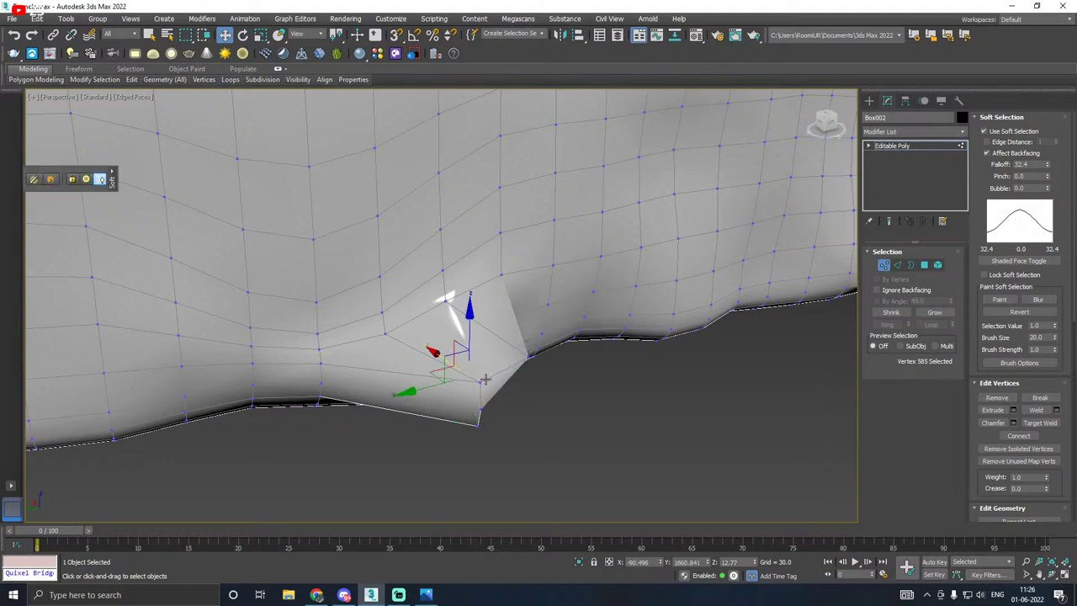
click(484, 381)
click(479, 382)
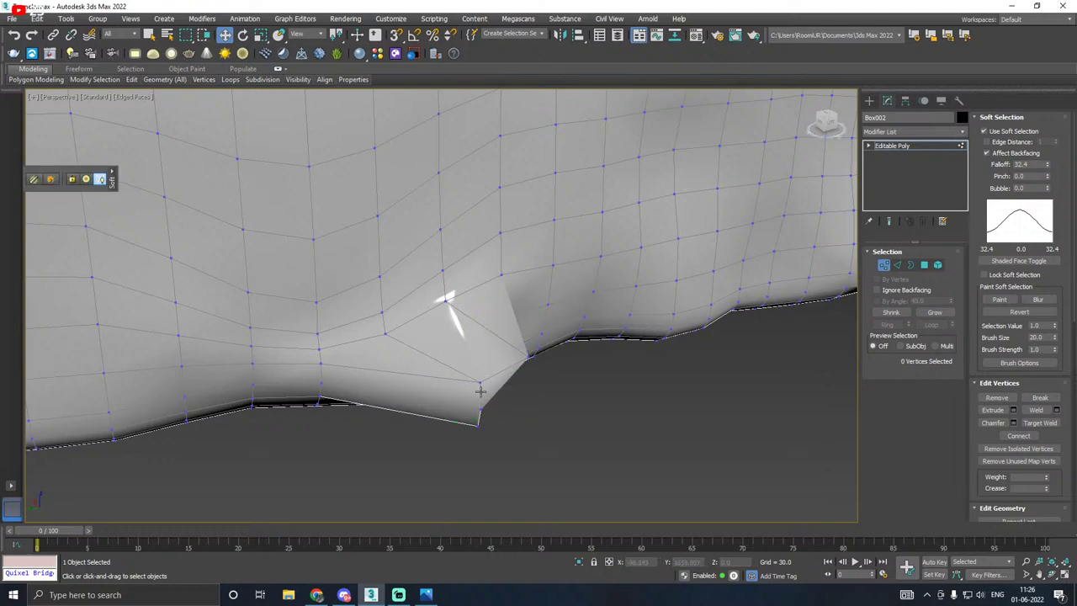
click(481, 409)
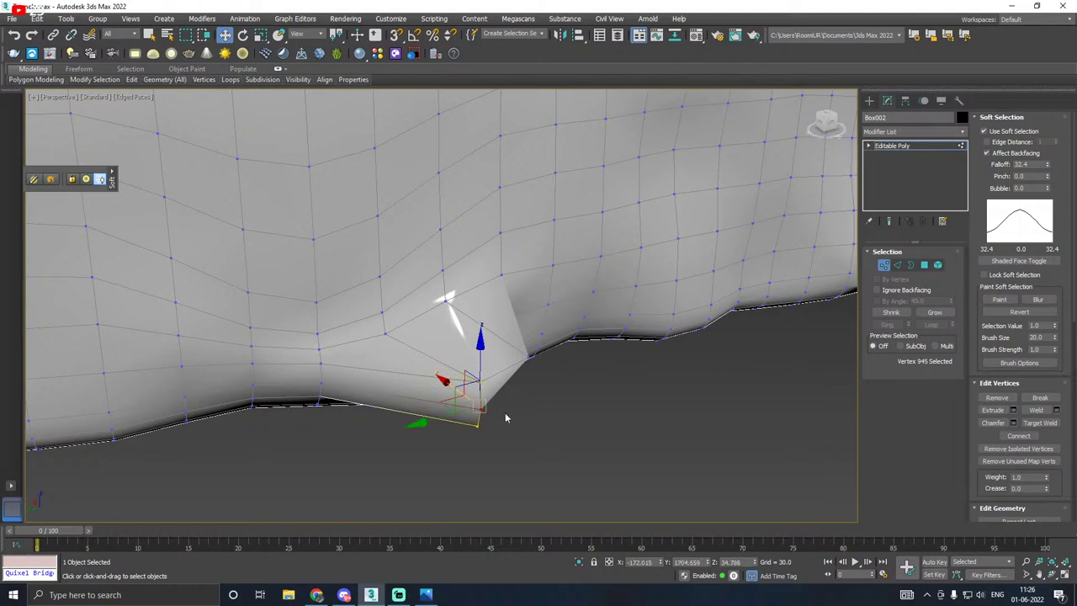
alt+middle_drag(559, 424, 483, 404)
drag(439, 390, 355, 369)
click(514, 355)
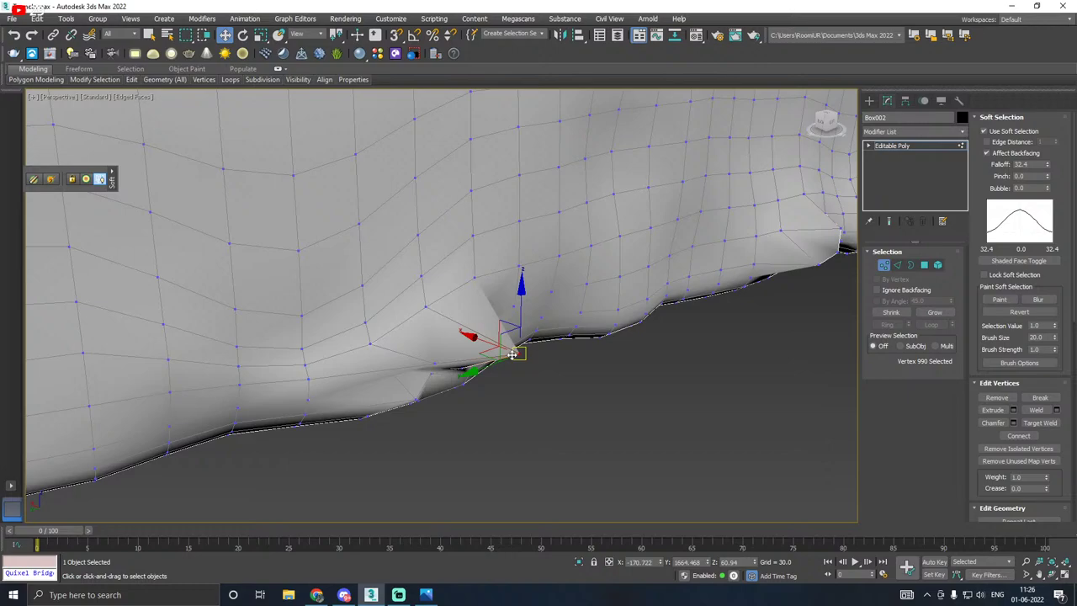
drag(467, 338, 412, 328)
Step: Pull two more vertices on the same bump inward along X, one on its upper side and one near its base
alt+middle_drag(416, 328, 511, 290)
click(474, 326)
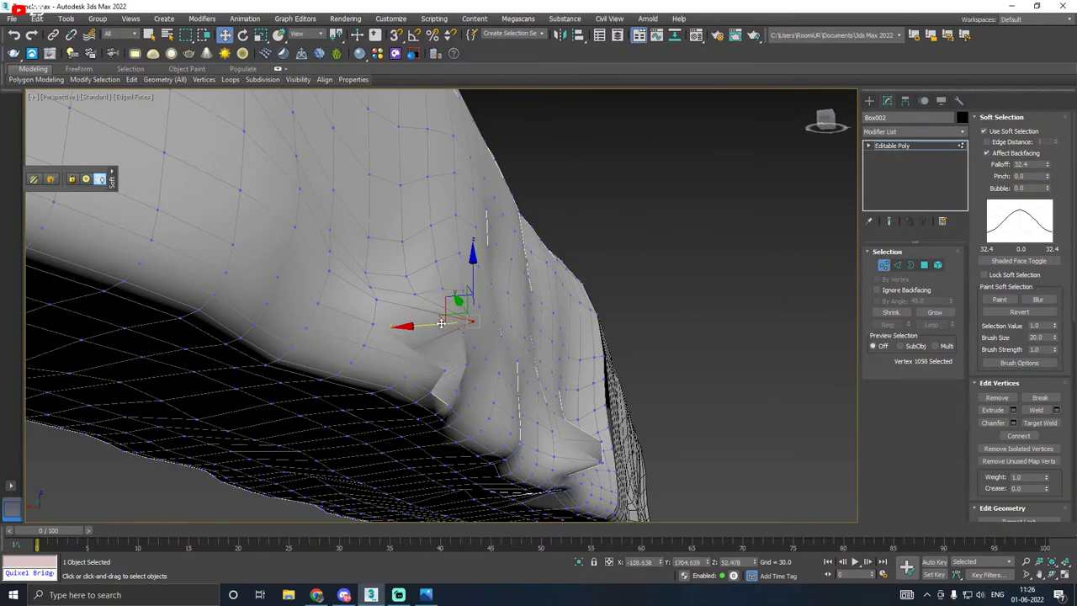
drag(441, 323, 395, 326)
click(445, 368)
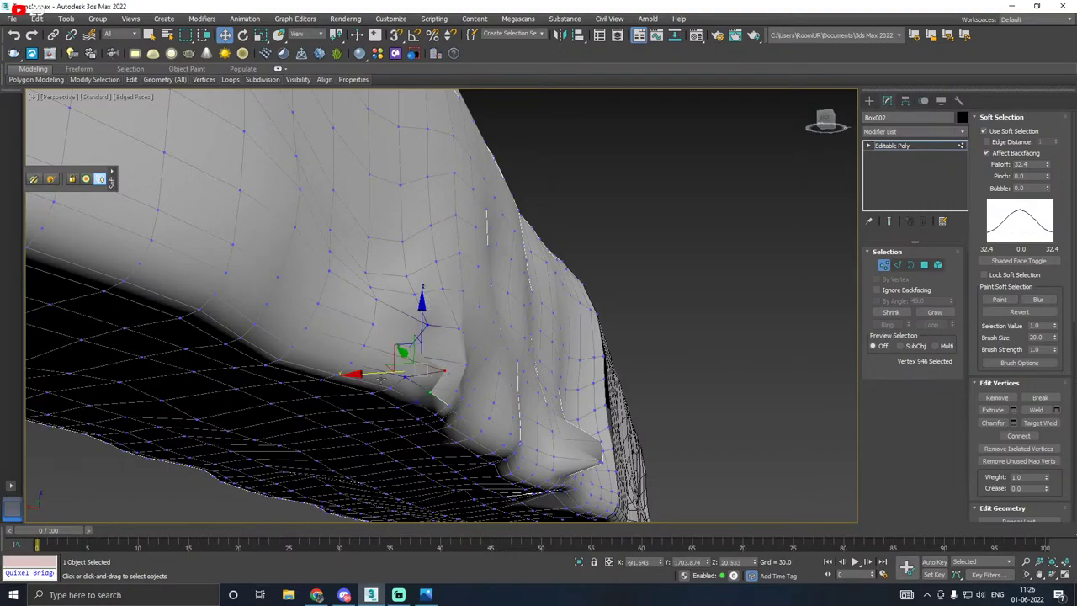
drag(371, 373, 347, 373)
Step: Select the two lowest vertices of the second bump, near the join with the original tunnel, and pull them inward along X
alt+middle_drag(569, 414, 498, 460)
scroll(423, 447, down, 8)
alt+middle_drag(423, 447, 598, 420)
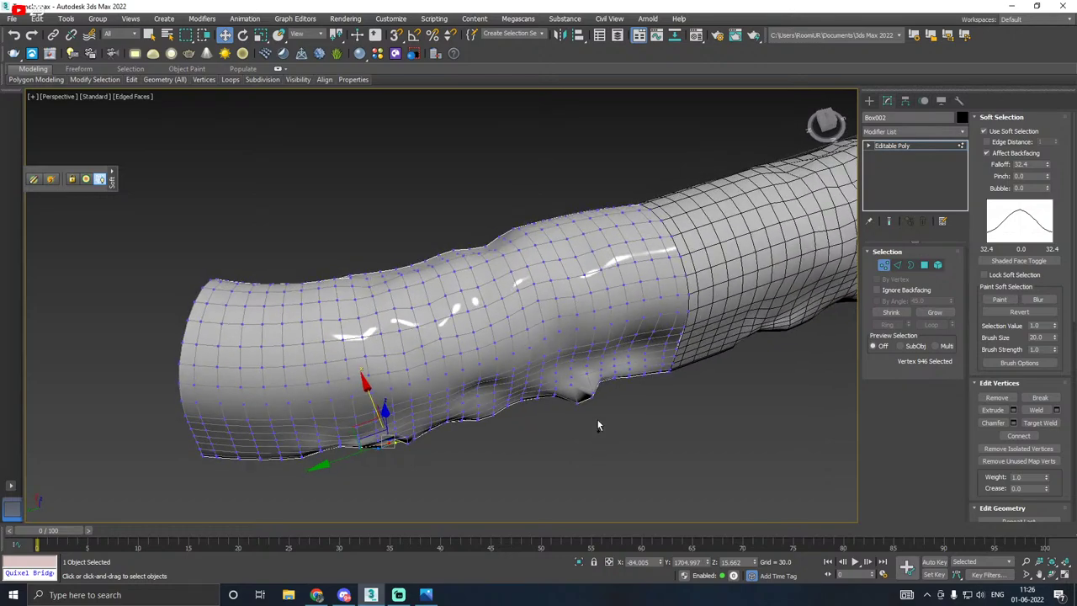
click(589, 398)
scroll(591, 397, up, 6)
ctrl+click(537, 432)
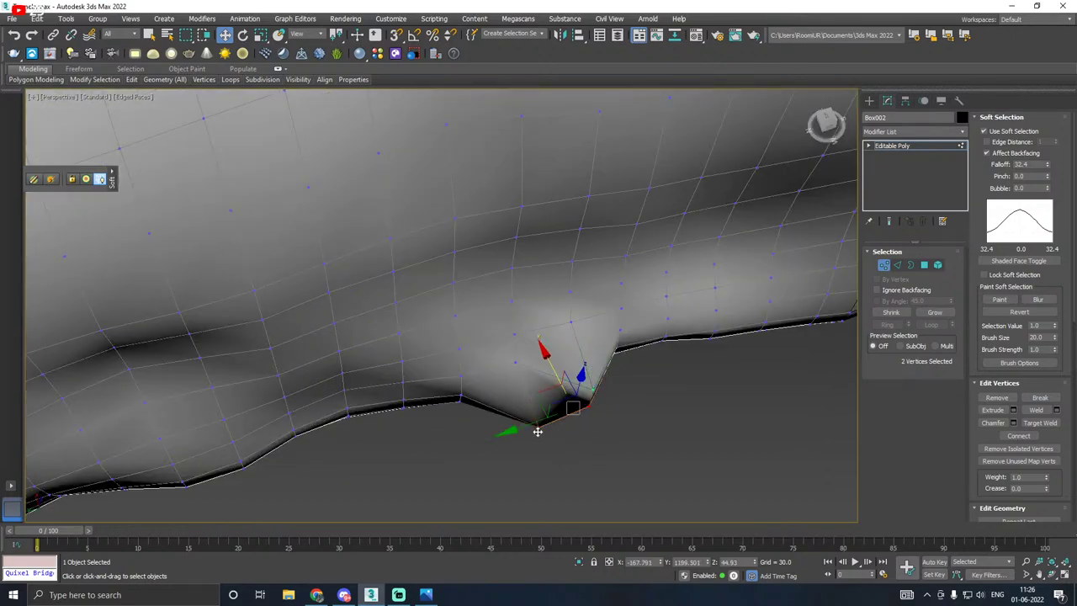
drag(551, 365, 541, 310)
click(584, 377)
Step: Inside the cloned tunnel, raise the spiking floor-corner vertex slightly and shift it outward toward the wall along X
scroll(527, 311, down, 5)
alt+middle_drag(527, 310, 720, 300)
scroll(732, 392, up, 4)
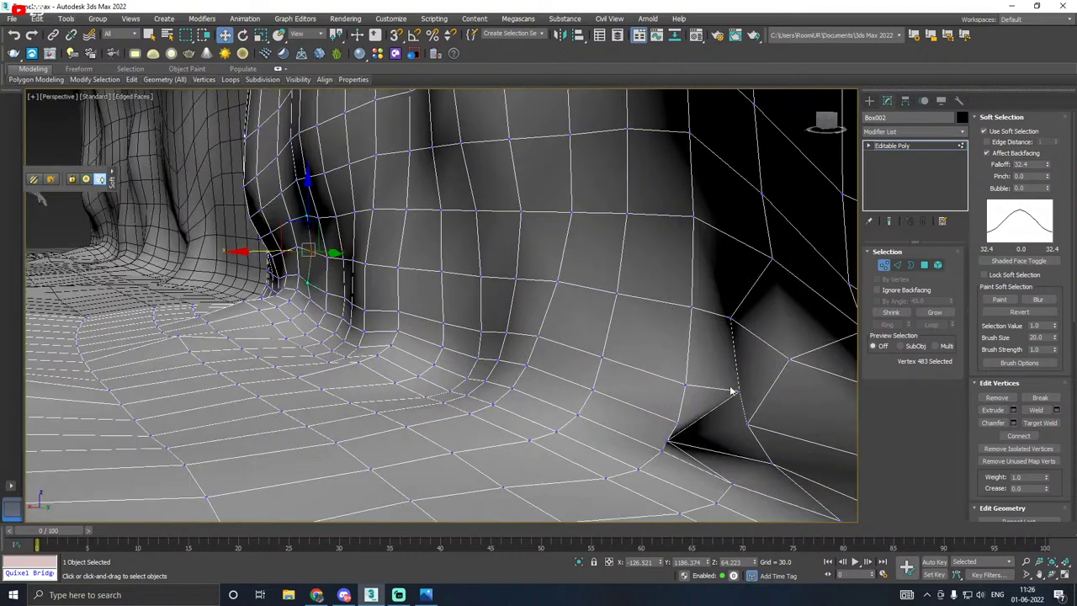
click(673, 440)
scroll(685, 438, up, 4)
scroll(688, 431, down, 2)
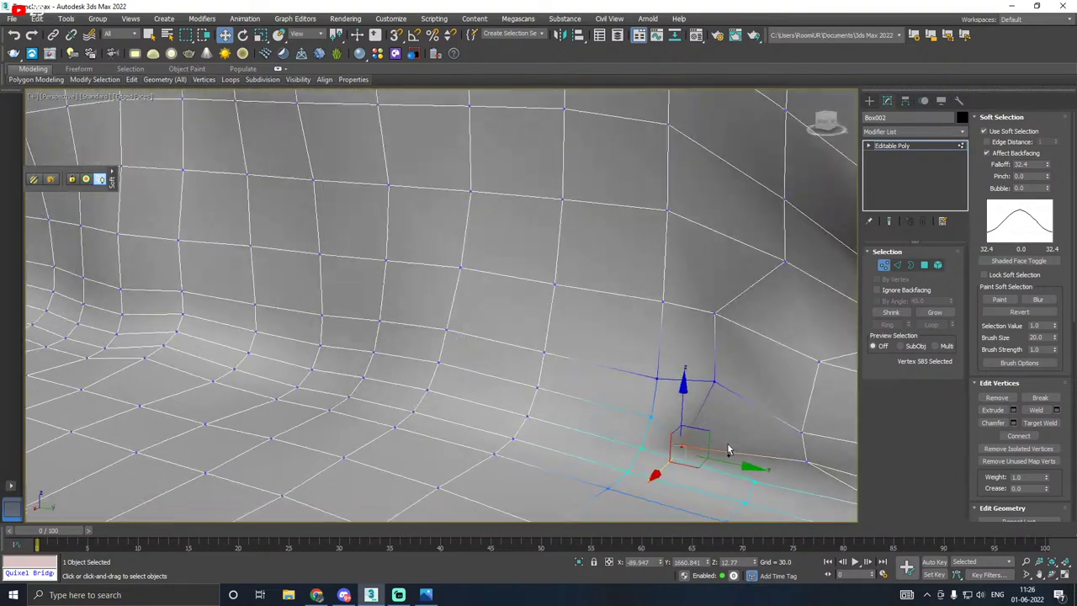
drag(682, 407, 683, 394)
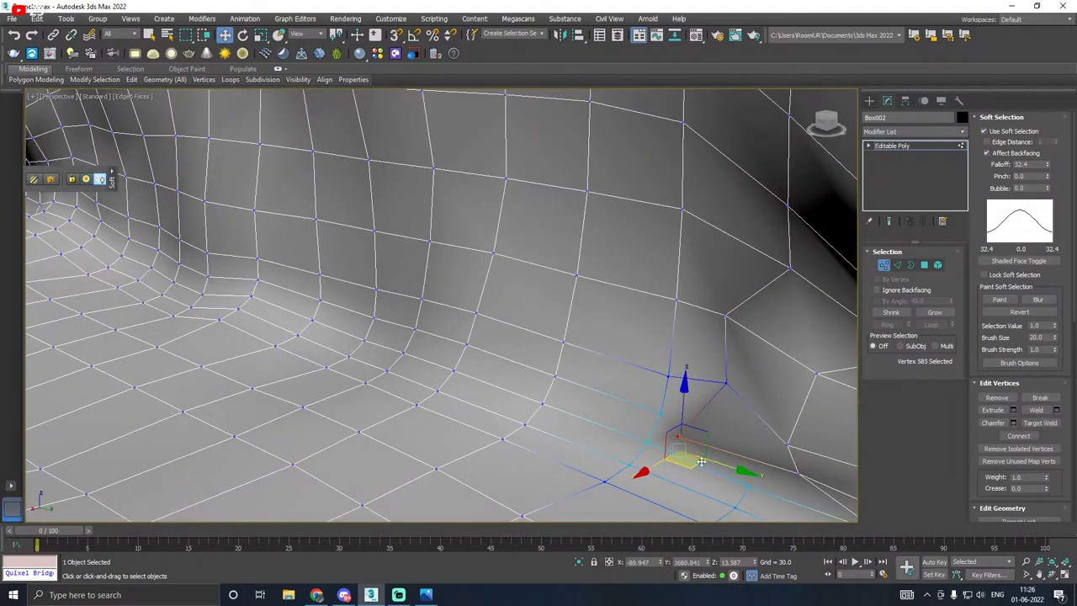
drag(657, 469, 685, 452)
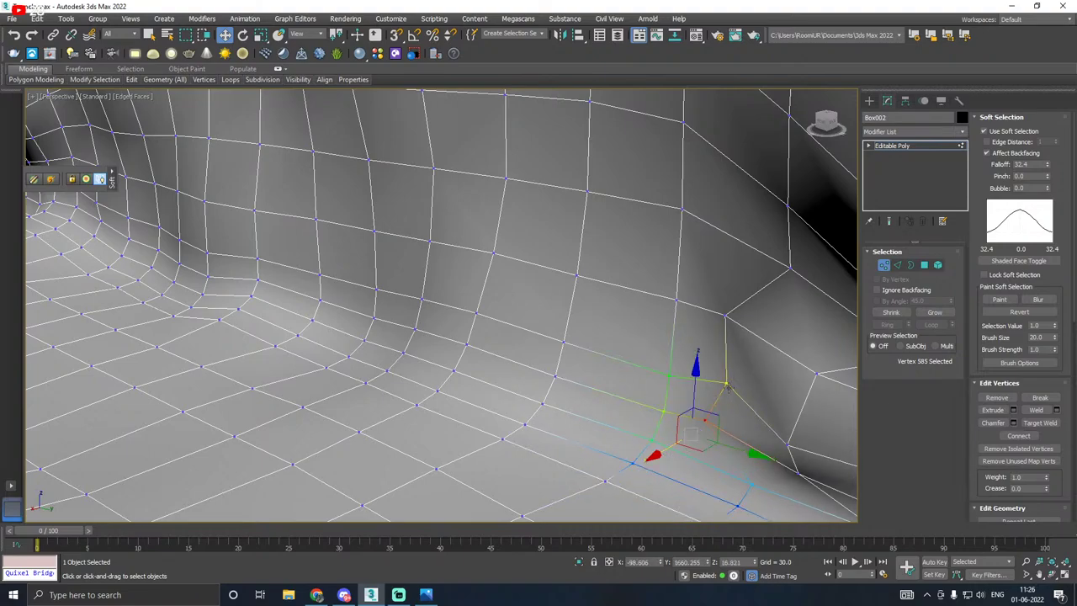
Step: Pull the sunken wall vertex above that corner inward along X by about 20 units, and nudge a neighbouring vertex along X
click(726, 384)
drag(658, 394, 631, 396)
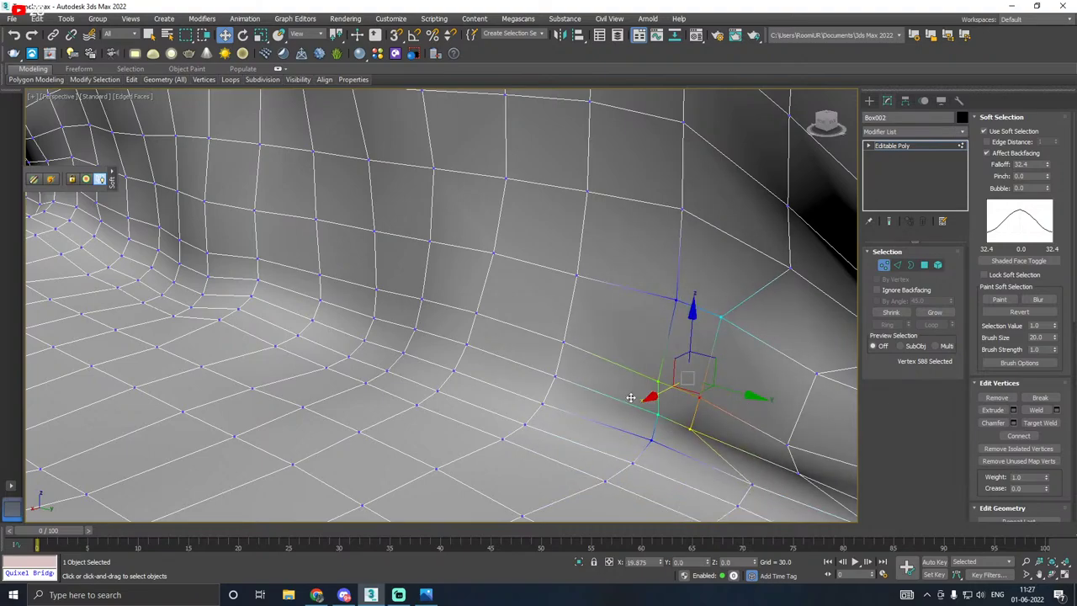
scroll(528, 372, down, 4)
alt+middle_drag(571, 369, 563, 368)
scroll(563, 371, down, 5)
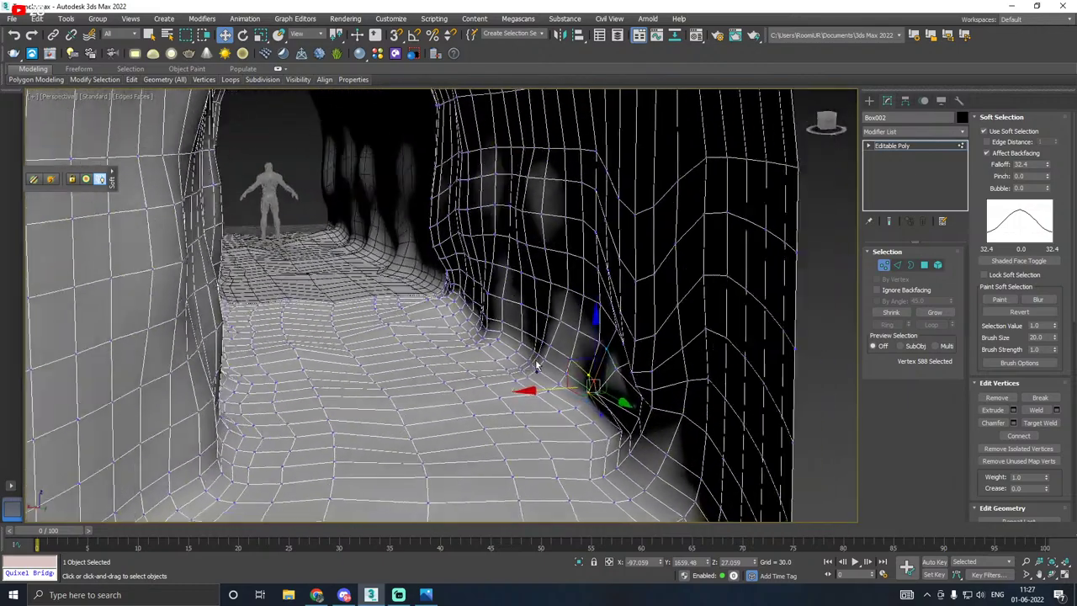
click(594, 392)
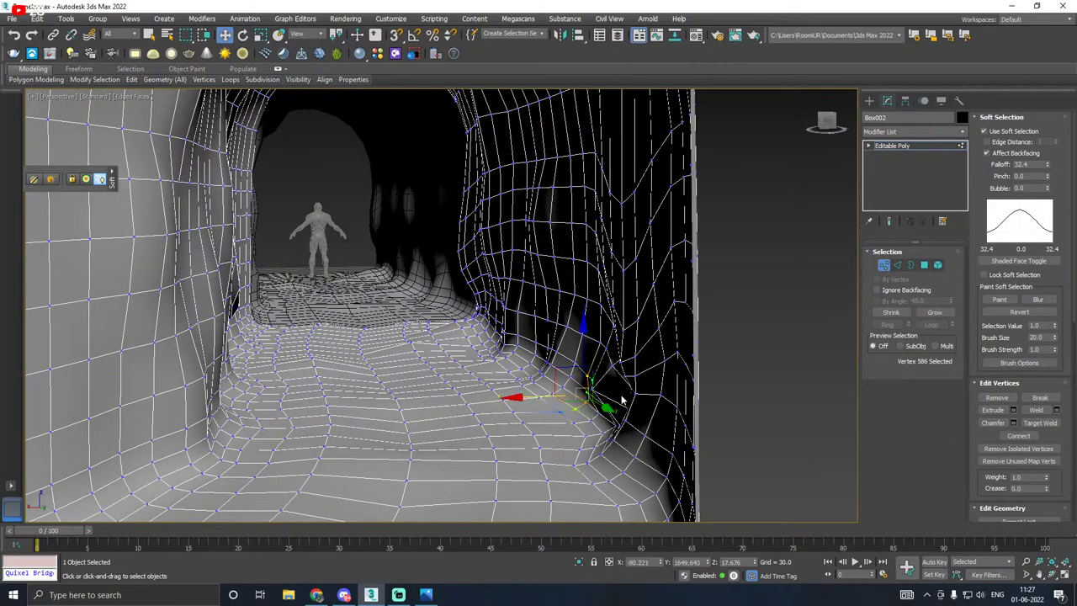
click(593, 389)
click(592, 388)
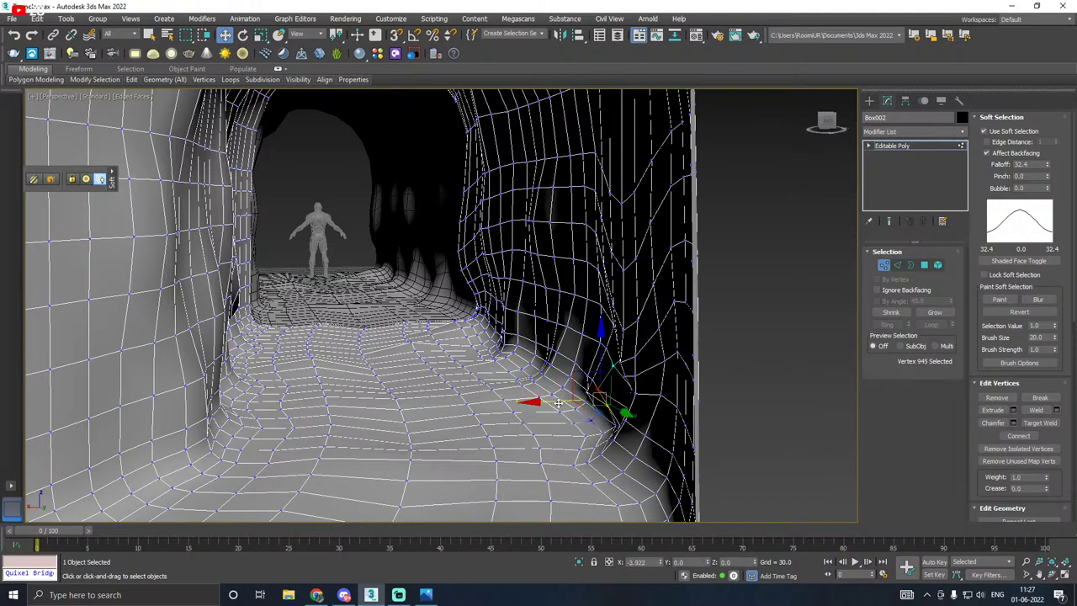
scroll(547, 402, down, 6)
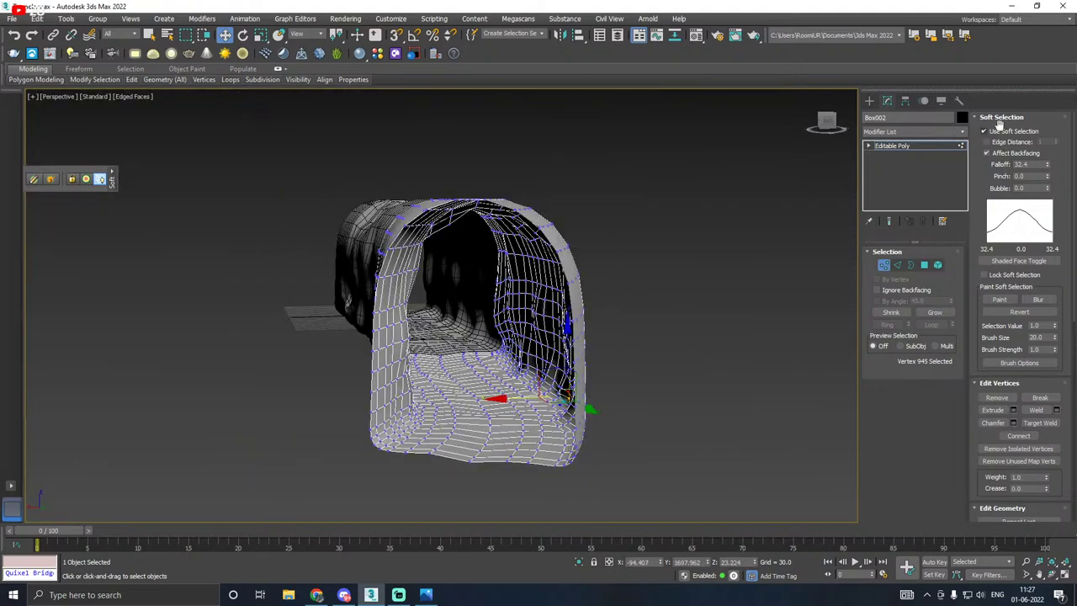
Step: Turn off soft selection, leave vertex editing on the cloned section and deselect it
click(996, 133)
alt+middle_drag(661, 299, 693, 301)
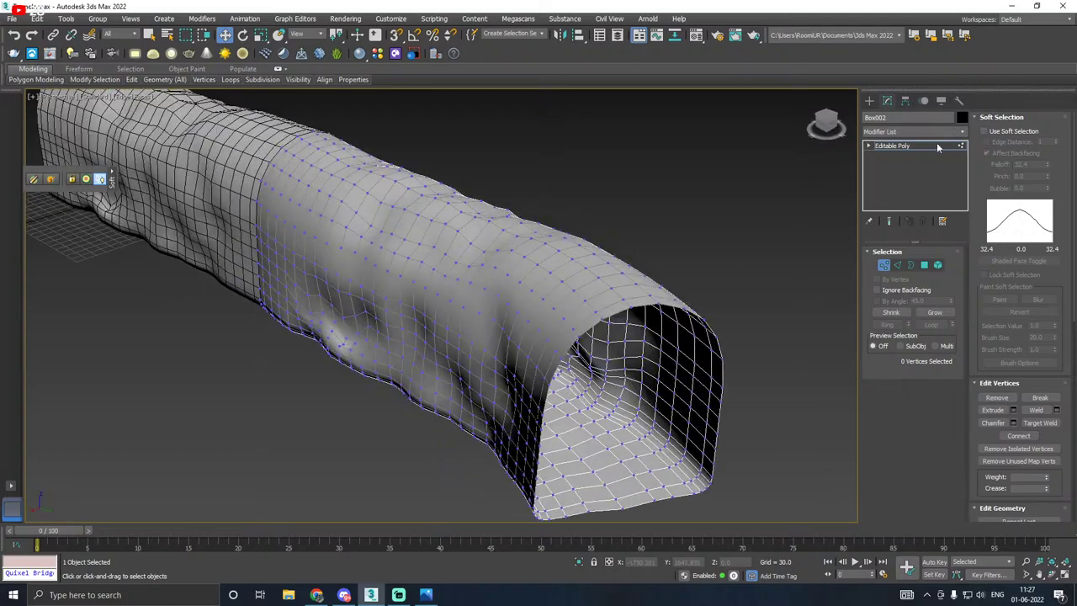
click(912, 149)
scroll(515, 242, down, 3)
alt+middle_drag(515, 243, 664, 245)
scroll(622, 270, down, 1)
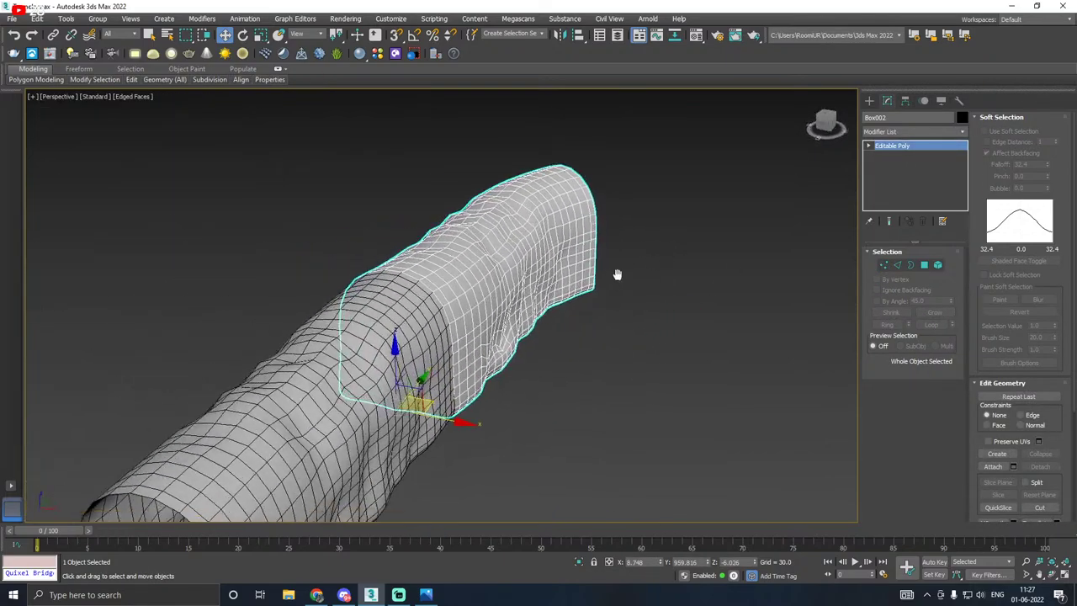
middle_drag(618, 274, 673, 207)
click(660, 228)
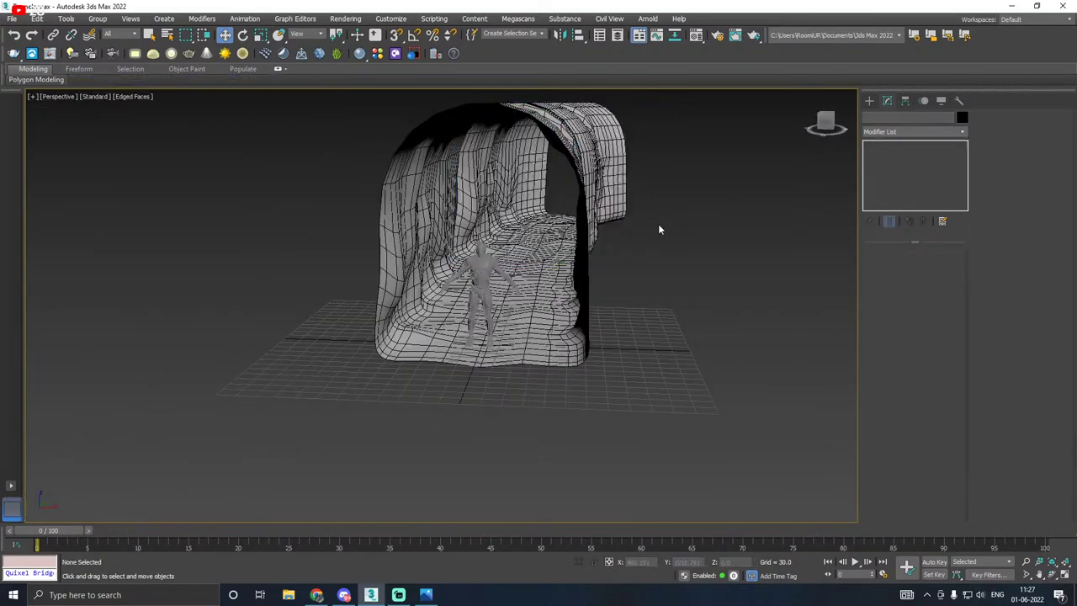
Step: Hide the edged faces to inspect the tunnel in plain shading, and show them again
click(134, 97)
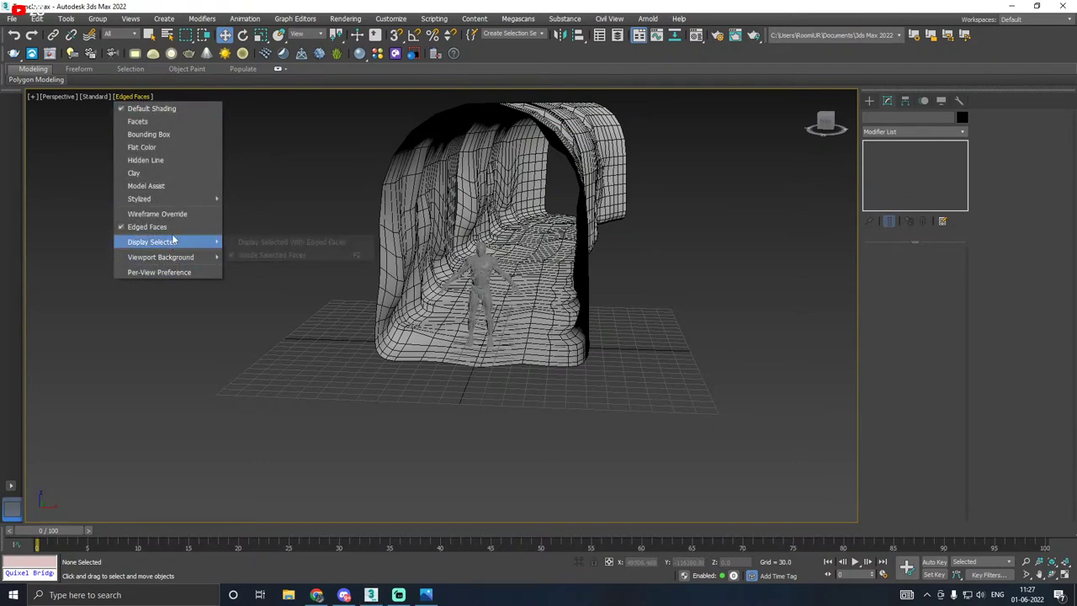
click(197, 233)
middle_drag(471, 228, 511, 265)
click(135, 96)
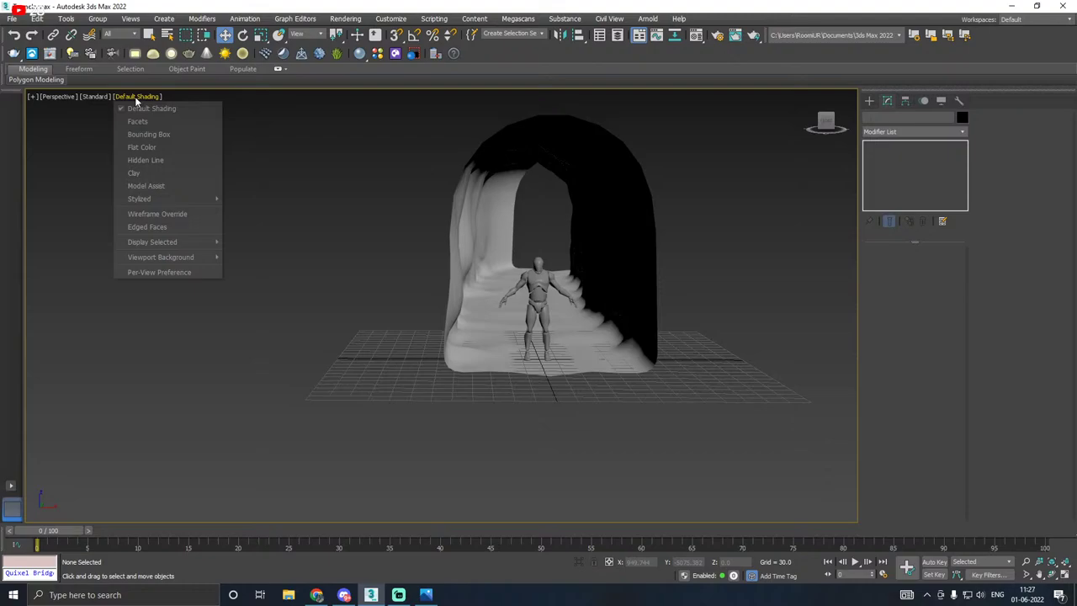
click(185, 226)
Step: Save the current tunnel scene file
click(12, 18)
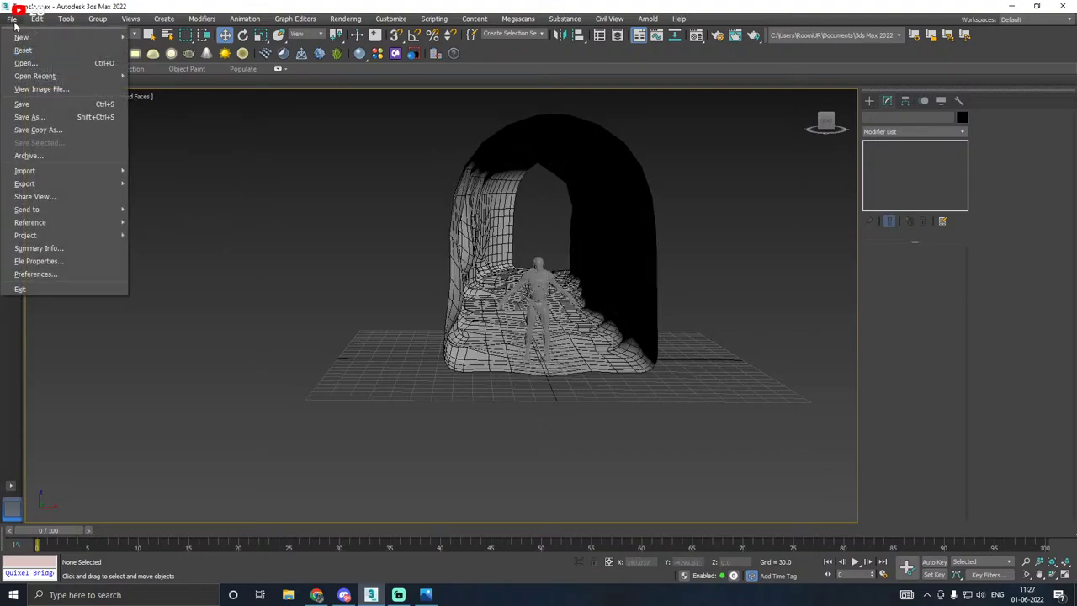
click(38, 127)
click(678, 488)
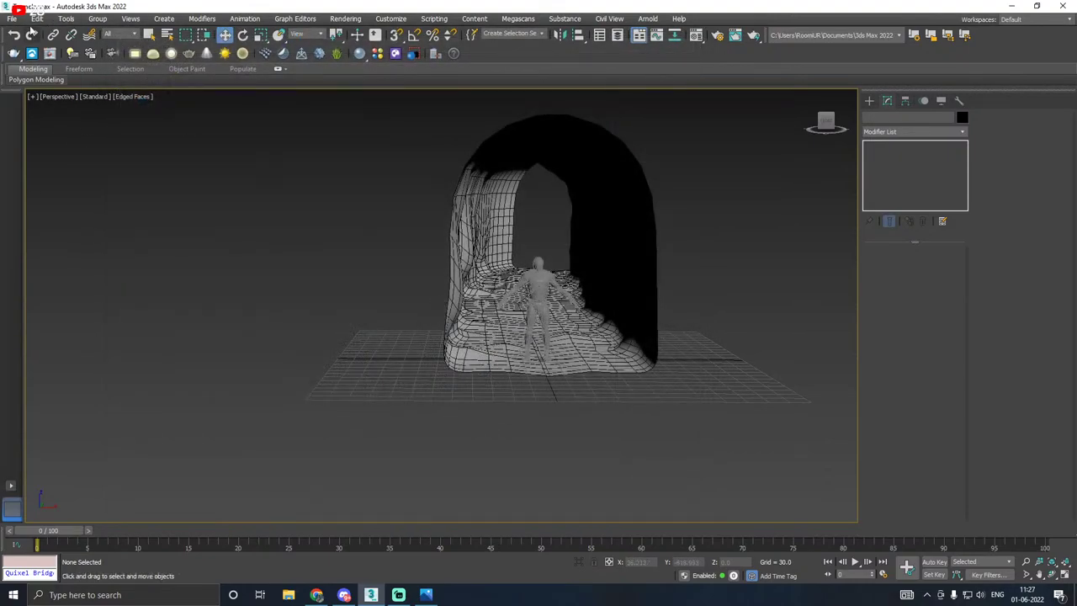
click(11, 19)
click(35, 104)
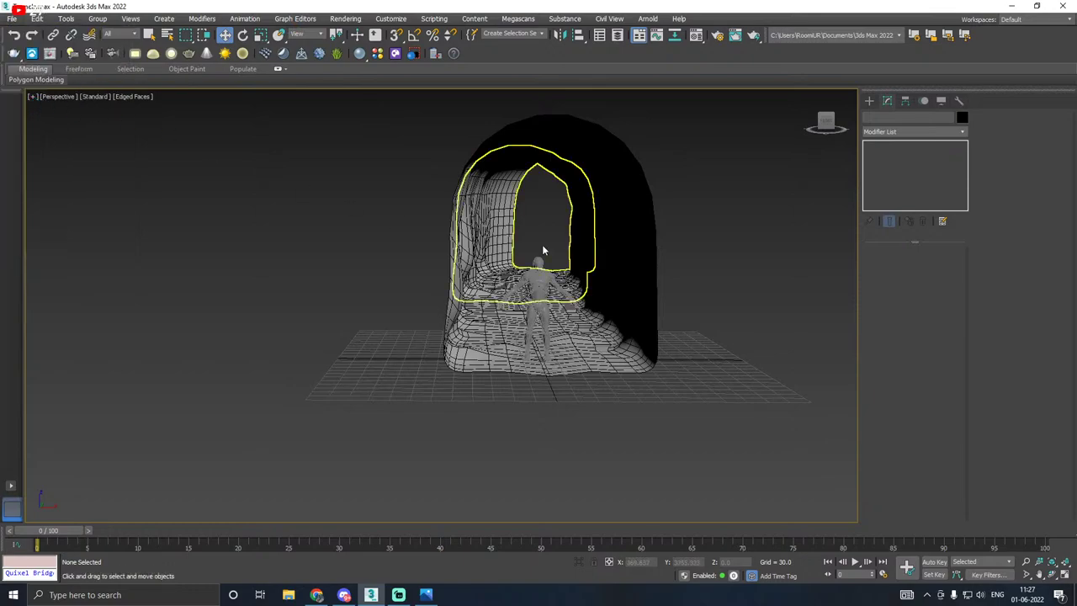
mouse_move(547, 247)
alt+middle_down()
mouse_move(521, 257)
mouse_move(531, 238)
alt+middle_up()
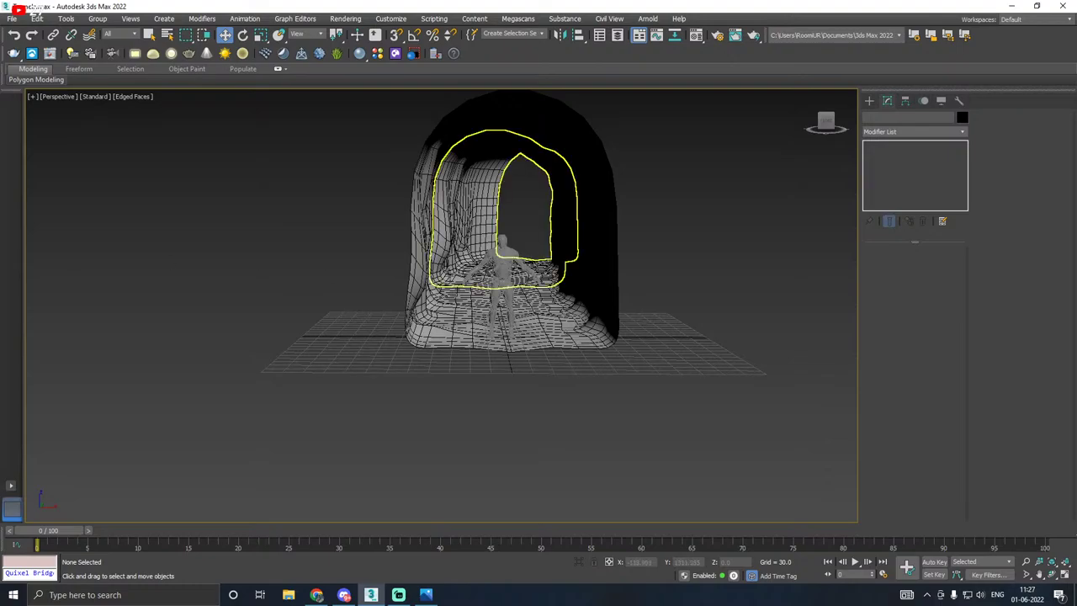
Step: In the Front view, create a tall box beside the character, about 323 long, 31 wide and -24 high
middle_drag(463, 266, 431, 331)
key(f)
scroll(444, 259, down, 4)
scroll(396, 282, up, 1)
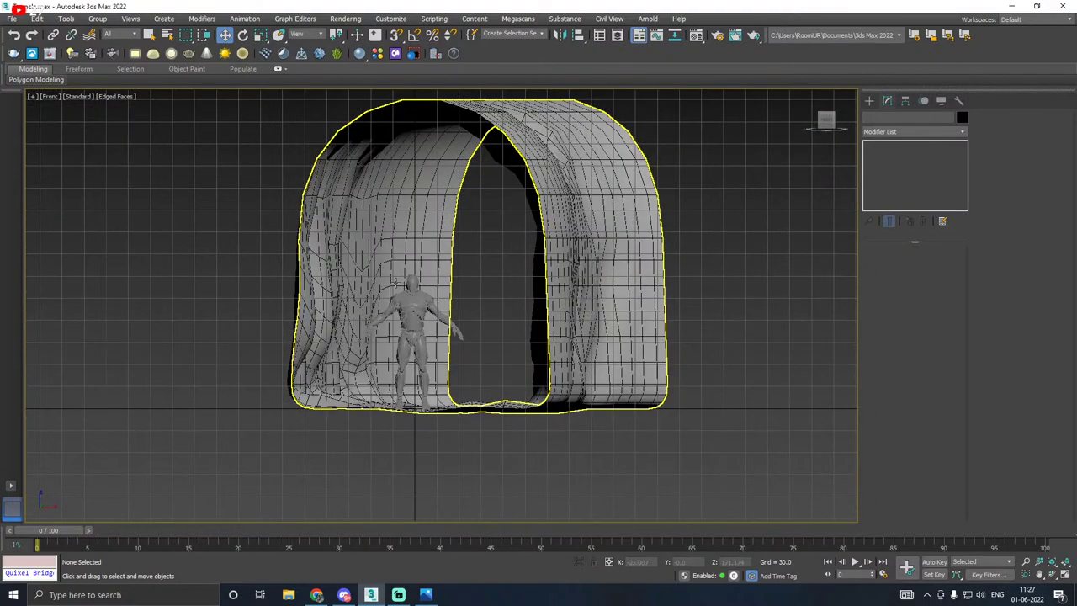
click(870, 101)
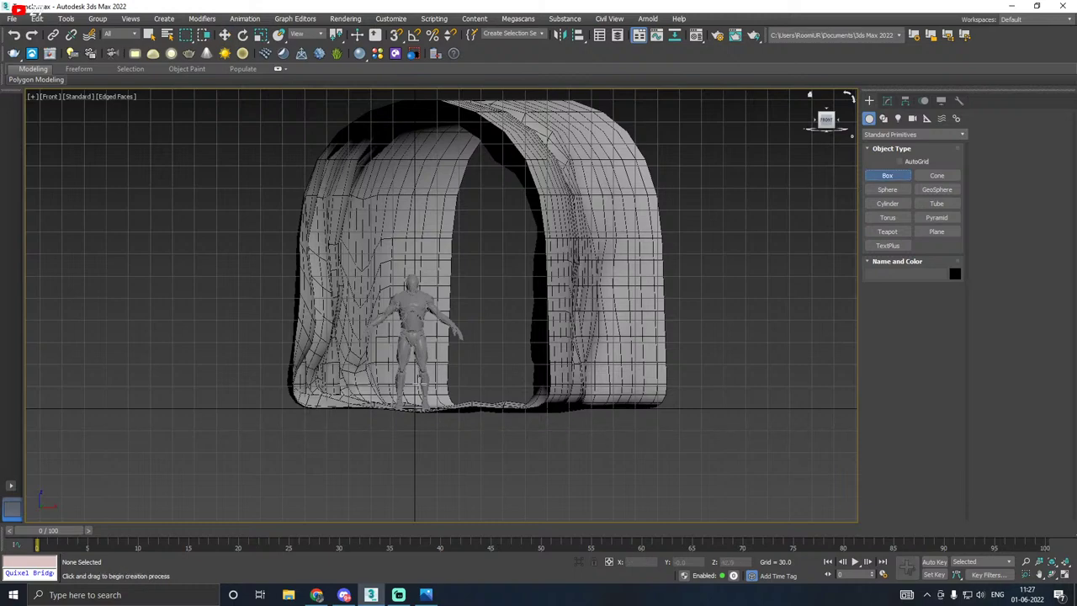
drag(410, 410, 434, 178)
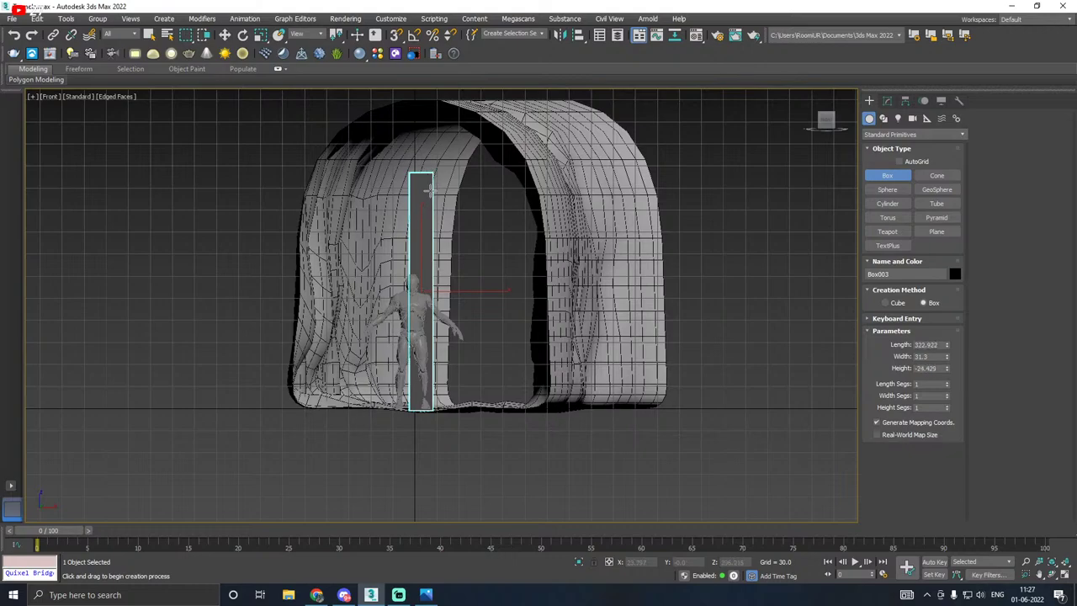
click(429, 190)
Step: Assign the Concrete material to the new box in the Perspective view
key(w)
key(p)
key(m)
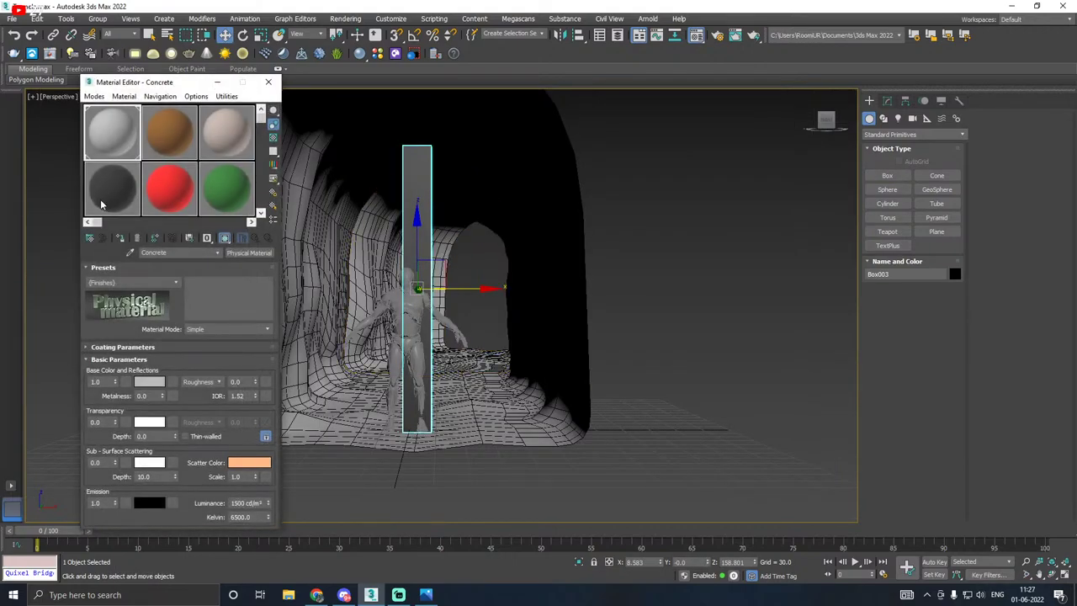
click(118, 236)
key(m)
Step: Move the box deep into the cave tunnel, to about X 129 and Y 960
middle_drag(422, 302, 468, 278)
drag(467, 269, 572, 278)
middle_drag(579, 278, 295, 357)
scroll(309, 365, down, 3)
drag(295, 356, 717, 217)
click(716, 217)
alt+middle_drag(716, 218, 317, 281)
click(216, 327)
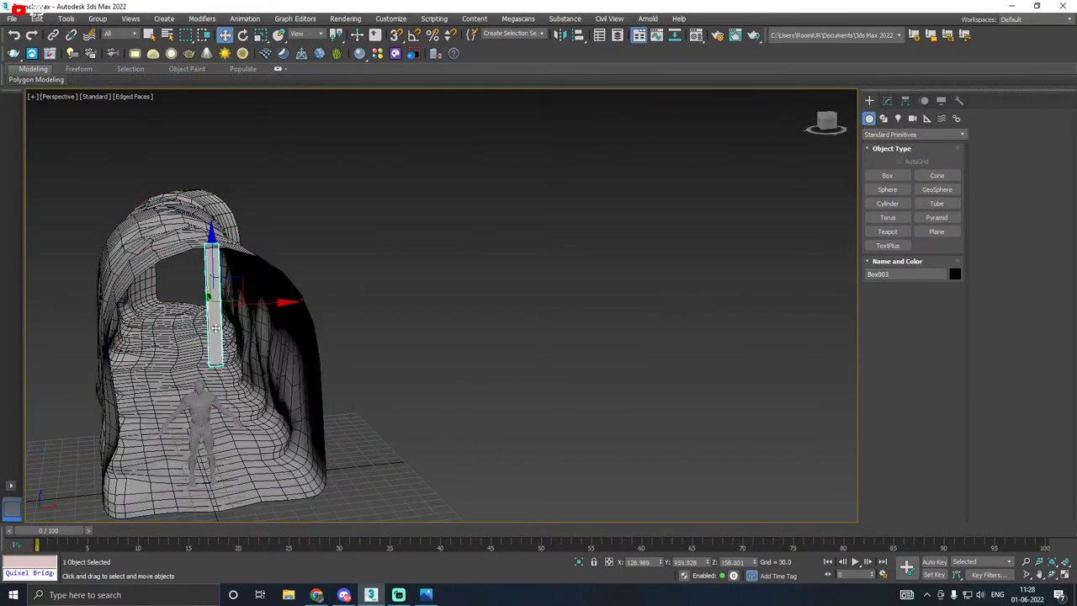
Step: Shift the box sideways along X into the tunnel's side wall, to about X 167.5
scroll(206, 326, up, 5)
scroll(211, 324, up, 3)
middle_drag(241, 320, 358, 309)
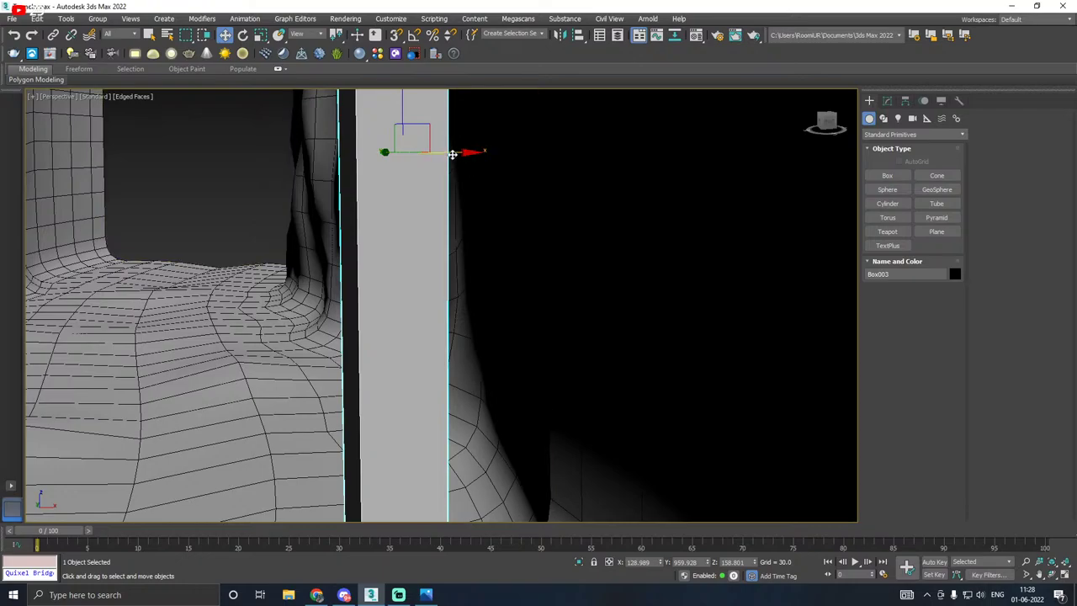
drag(452, 151, 601, 146)
scroll(474, 175, down, 5)
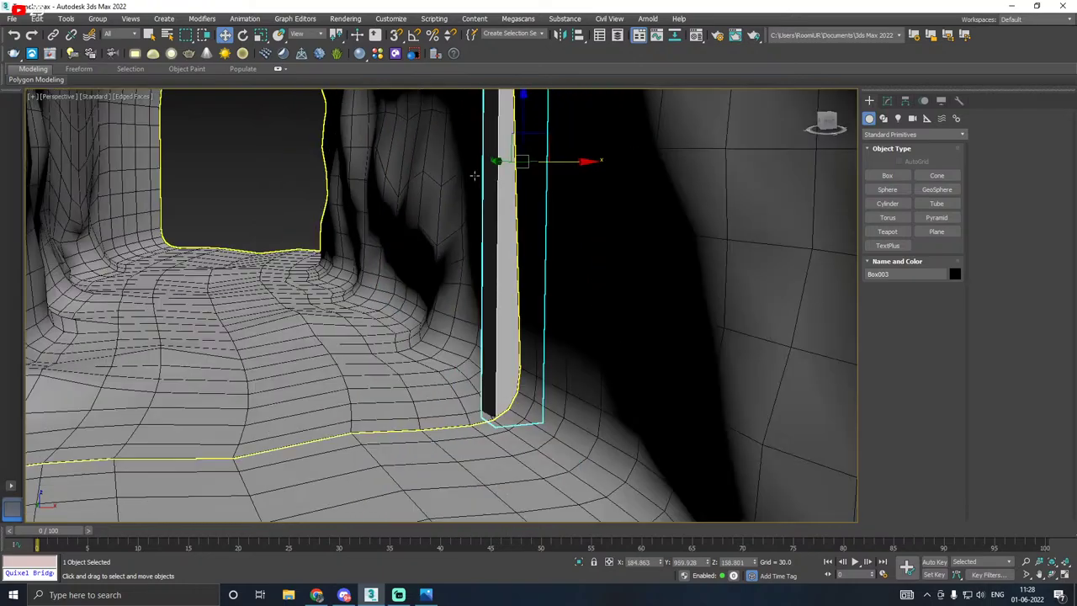
alt+middle_drag(485, 182, 434, 274)
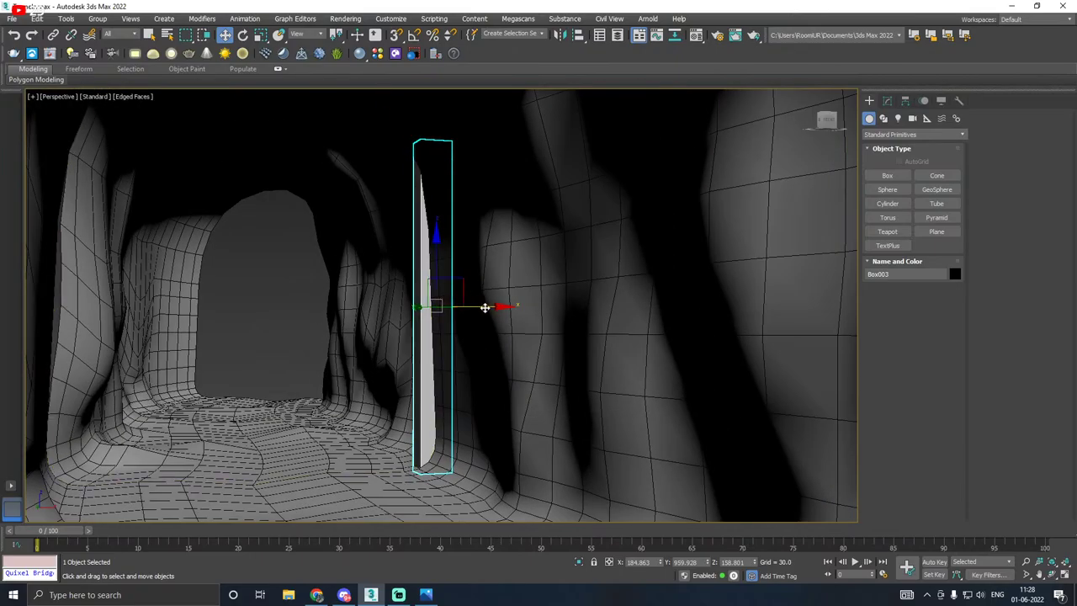
drag(484, 307, 474, 307)
mouse_move(474, 306)
alt+middle_down()
mouse_move(505, 299)
mouse_move(479, 290)
mouse_move(488, 283)
mouse_move(489, 308)
mouse_move(447, 332)
mouse_move(495, 305)
alt+middle_up()
Step: Adjust the box's width to about 30.7 and its height to about -27.4
click(887, 100)
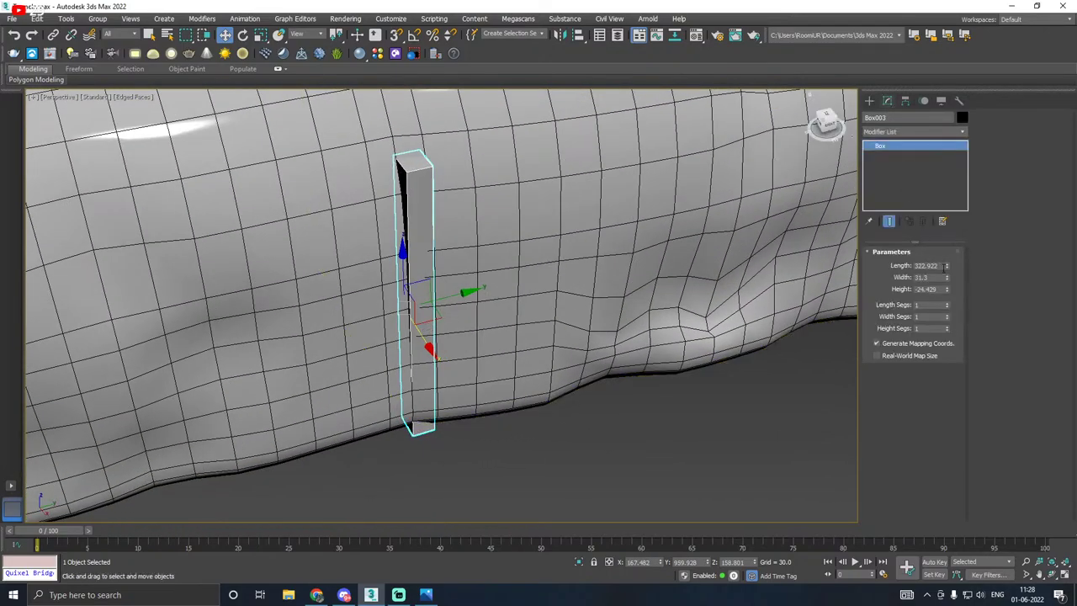
drag(947, 277, 948, 278)
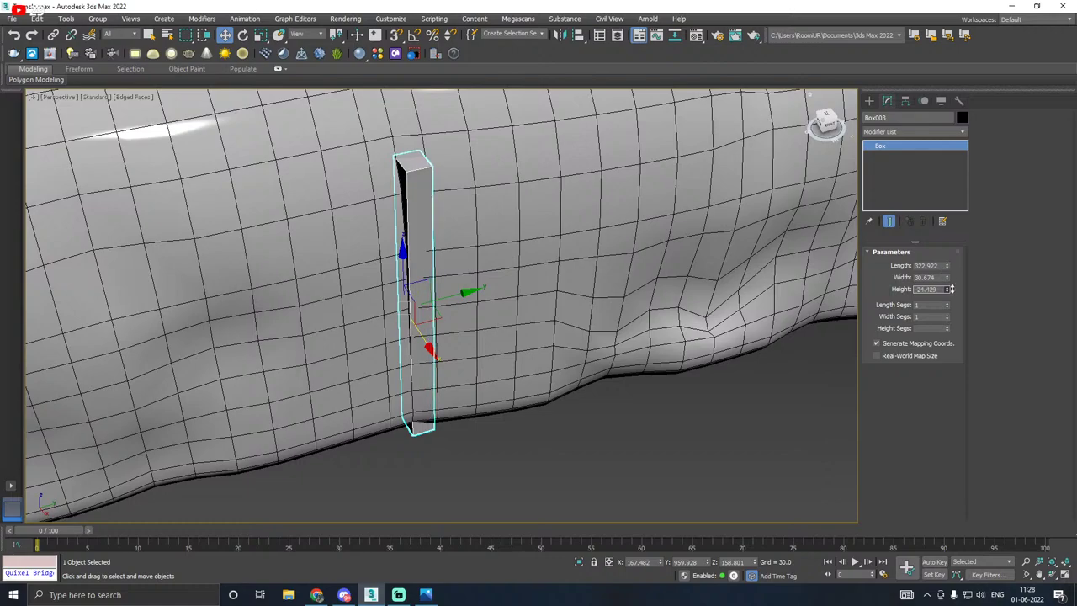
drag(950, 292, 950, 291)
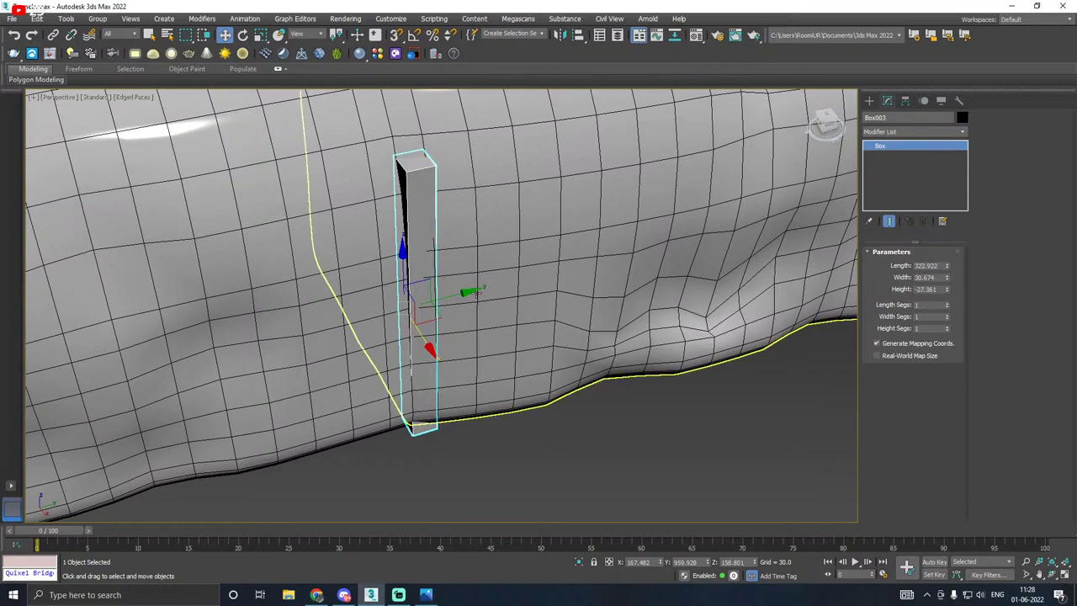
Step: Reposition the post against the tunnel wall and floor at about X 172, Y 949, Z 156.5
drag(415, 284, 394, 255)
alt+middle_drag(400, 256, 496, 219)
drag(453, 296, 459, 297)
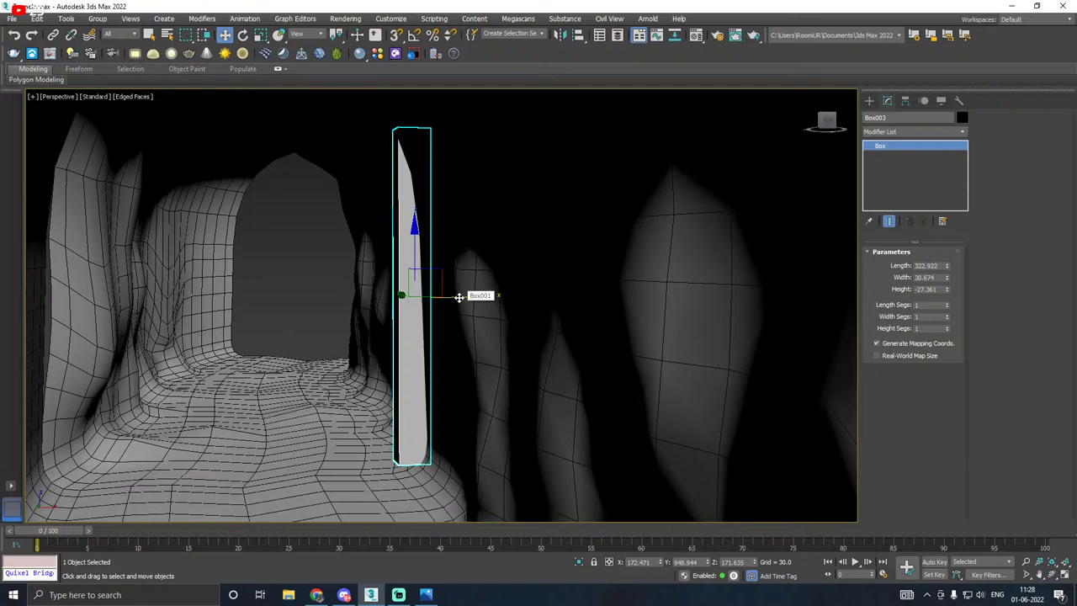
drag(414, 251, 417, 256)
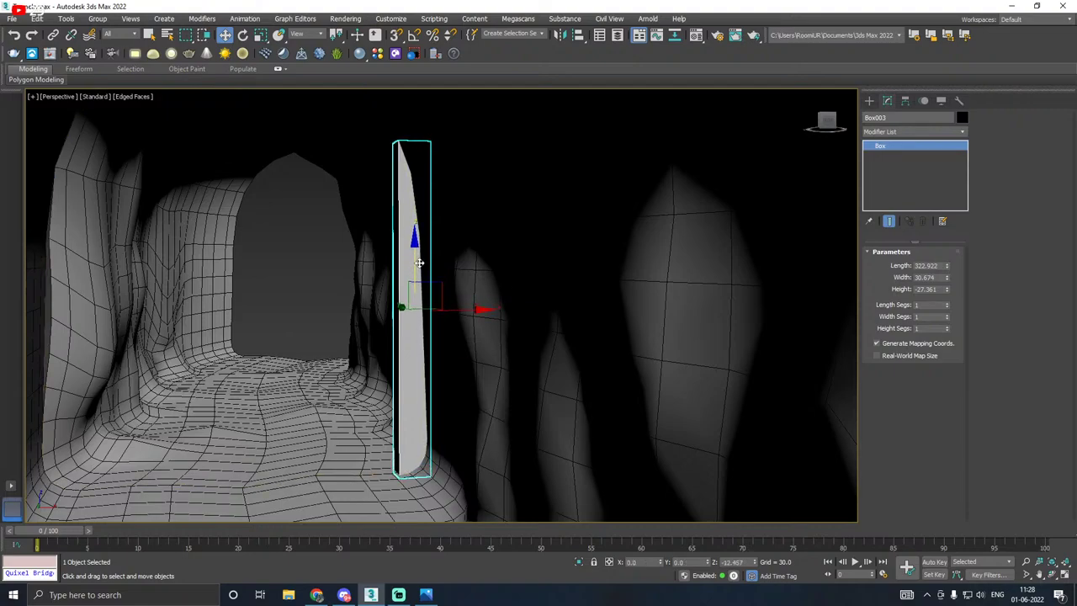
drag(454, 312, 453, 312)
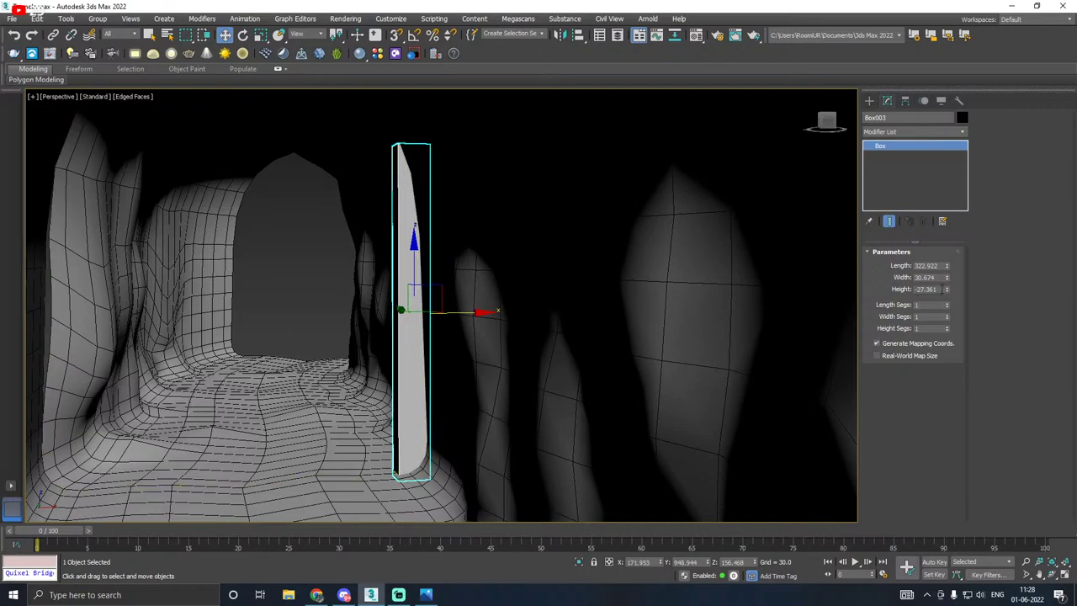
Step: Convert the post to Editable Poly and raise its four top vertices to about Z 331.7
right_click(922, 173)
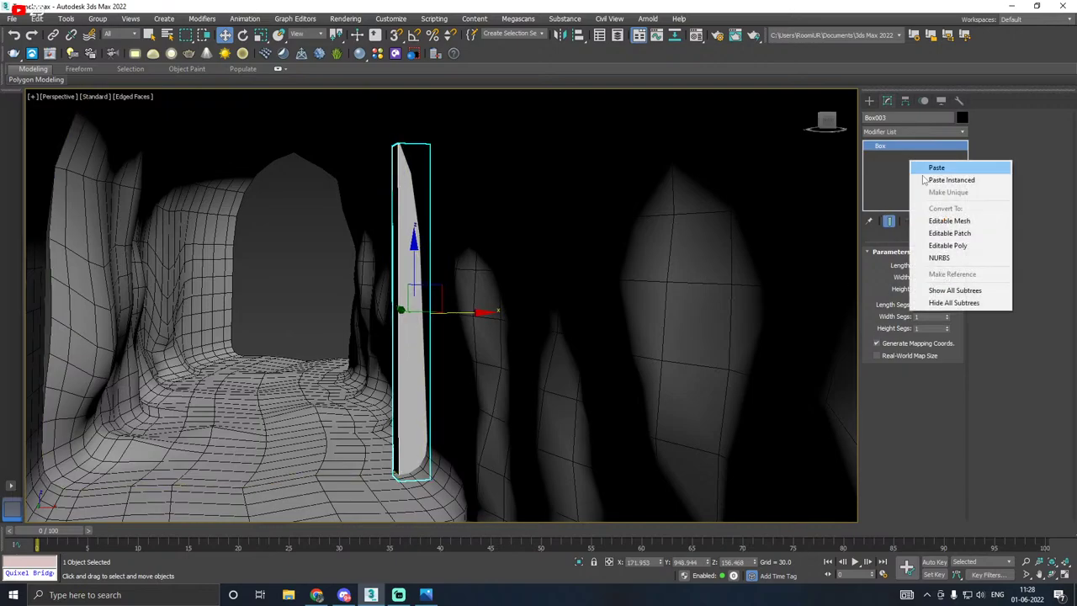
click(948, 245)
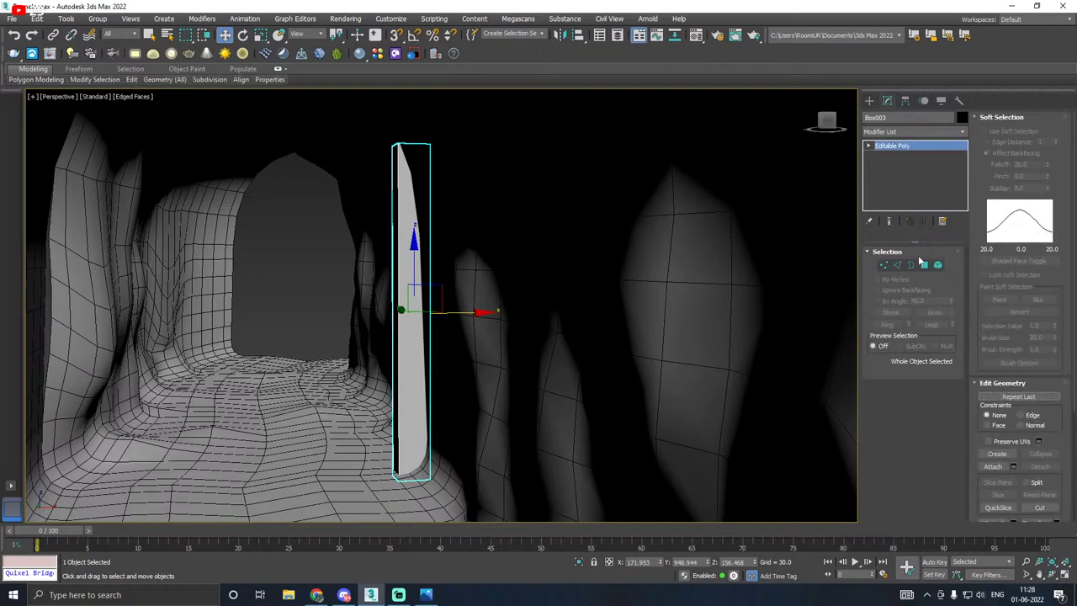
click(884, 264)
drag(599, 251, 599, 251)
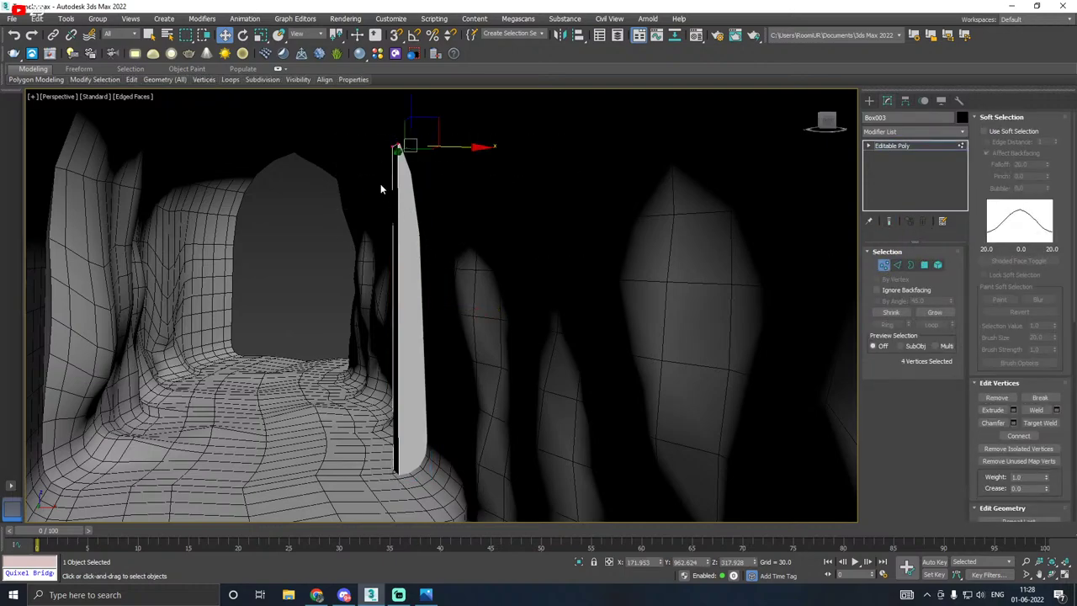
middle_drag(477, 190, 516, 285)
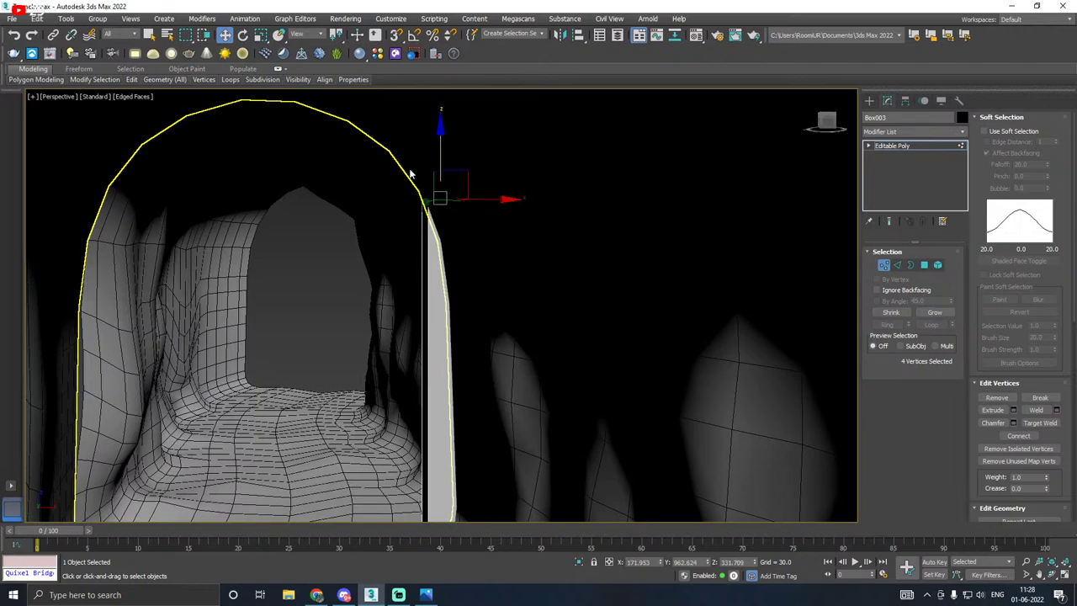
scroll(410, 173, down, 3)
click(902, 145)
Step: Enable angle snap and make a copy of the post rotated 90 degrees as a horizontal crossbeam
mouse_move(570, 214)
alt+middle_down()
mouse_move(539, 216)
mouse_move(572, 211)
alt+middle_up()
key(e)
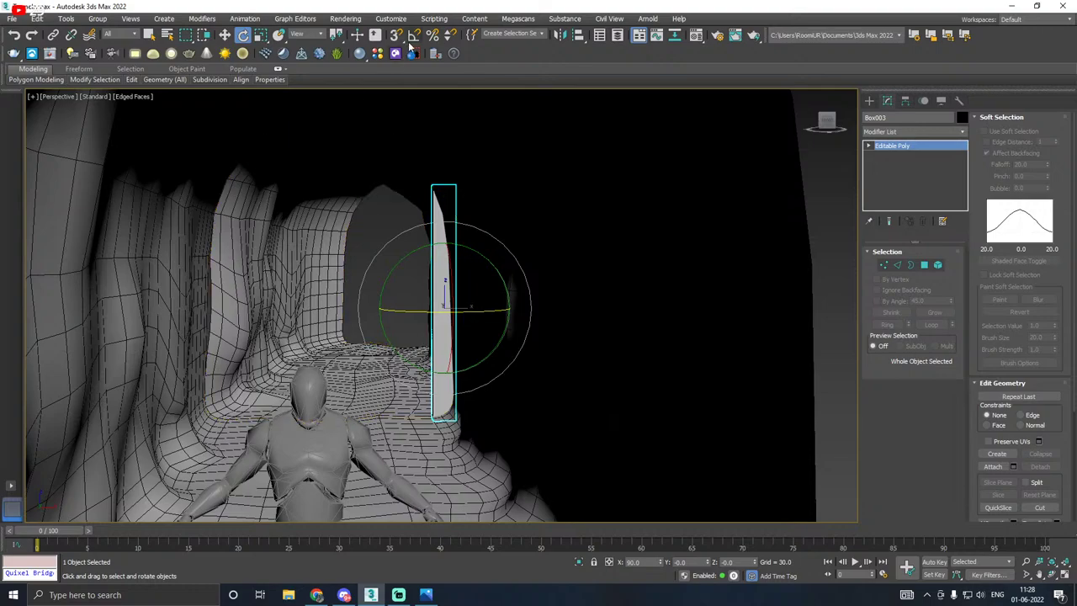
click(414, 35)
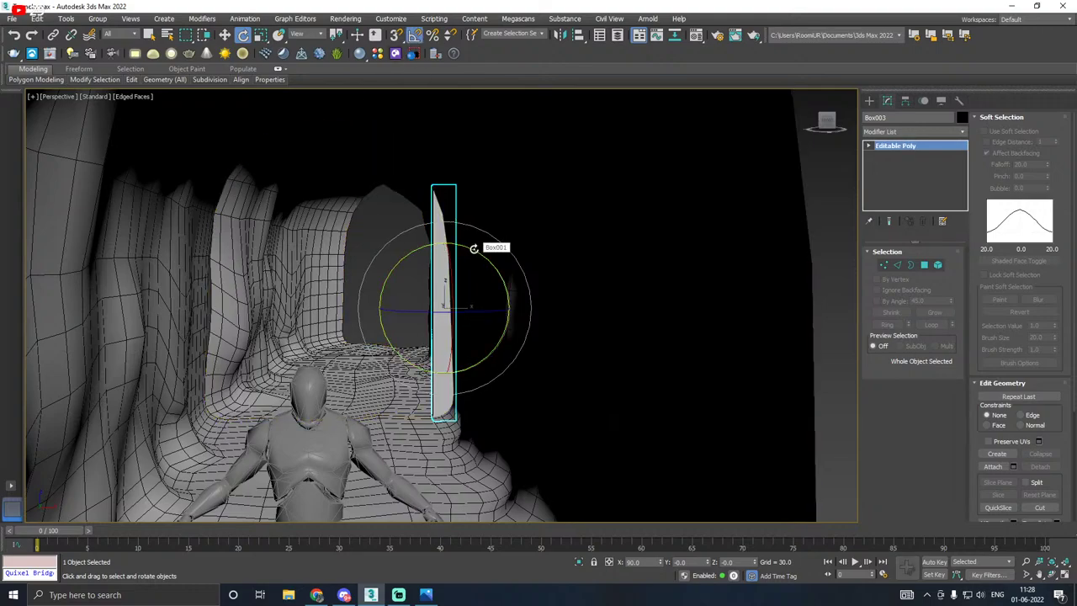
shift+drag(473, 248, 413, 166)
click(537, 344)
Step: Move the crossbeam up and across the tunnel to rest on the post, at about X -1.3 and Z 320.6
key(w)
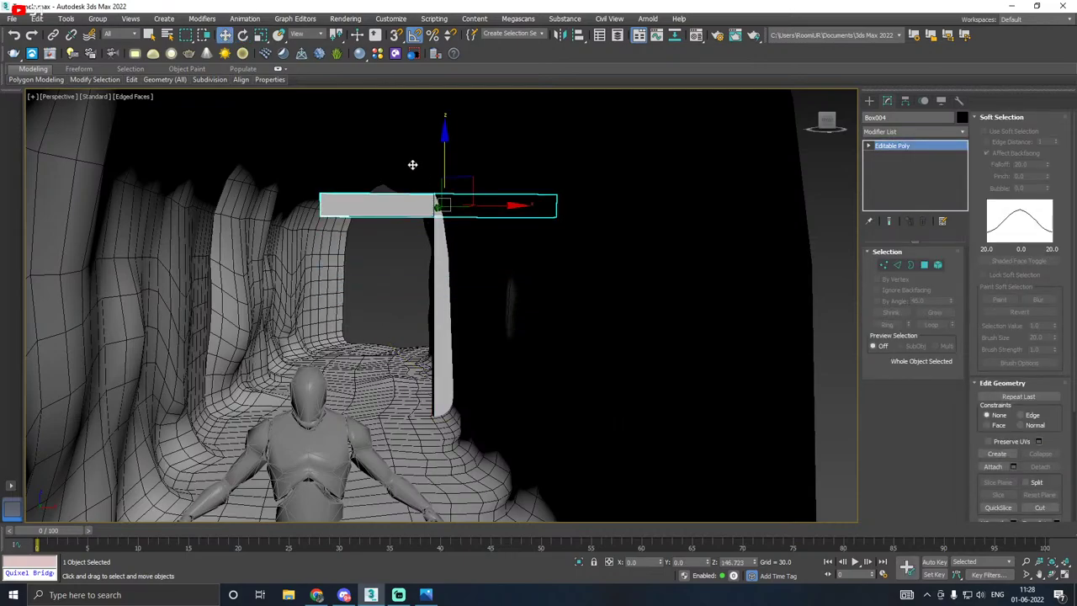
mouse_move(493, 193)
mouse_down()
mouse_move(341, 190)
mouse_move(360, 184)
mouse_up()
scroll(310, 180, up, 4)
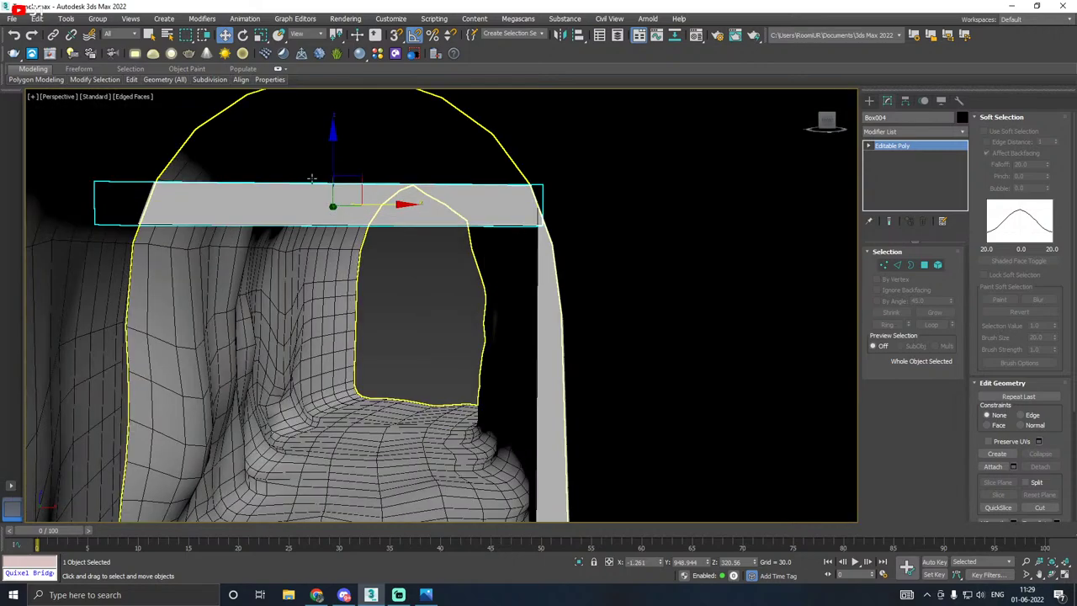
alt+middle_drag(333, 179, 331, 161)
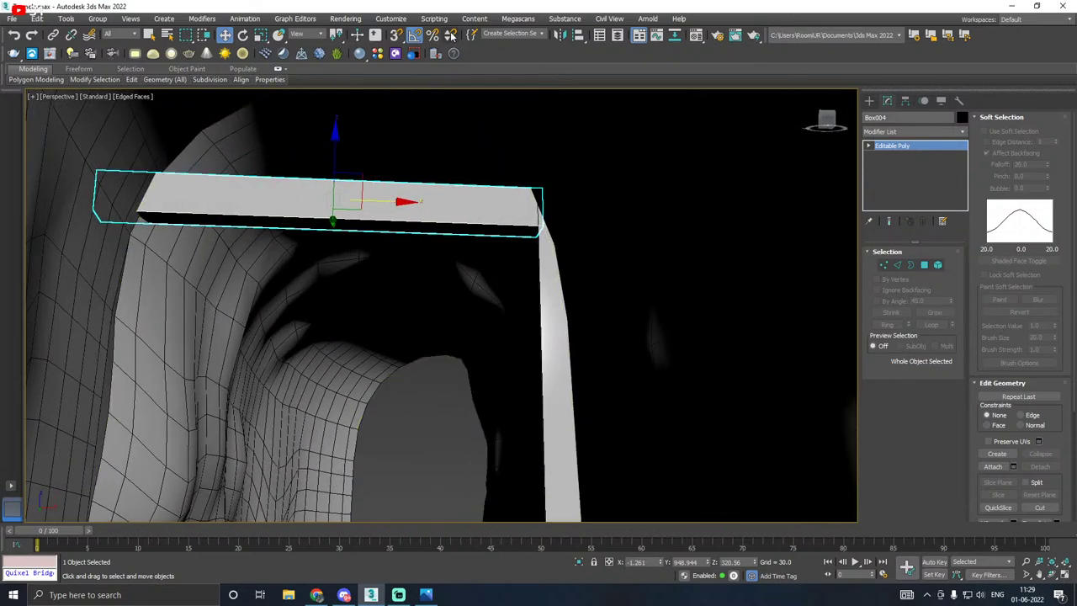
Step: Tilt the crossbeam slightly and shift it to about X 12.4 and Z 313.7
key(e)
drag(361, 256, 371, 249)
key(w)
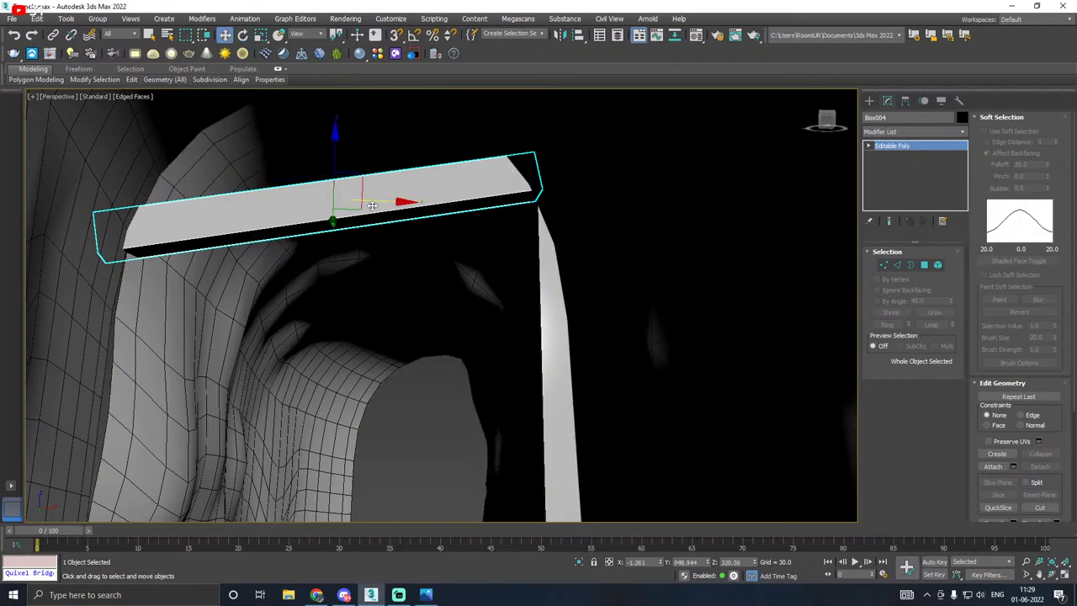
drag(376, 202, 391, 202)
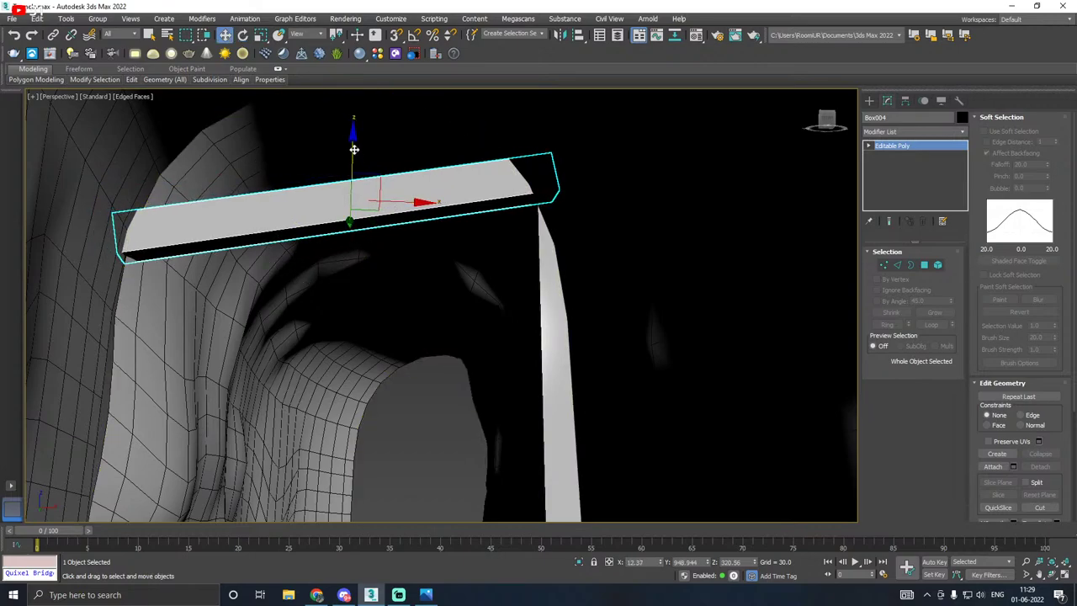
scroll(338, 176, down, 3)
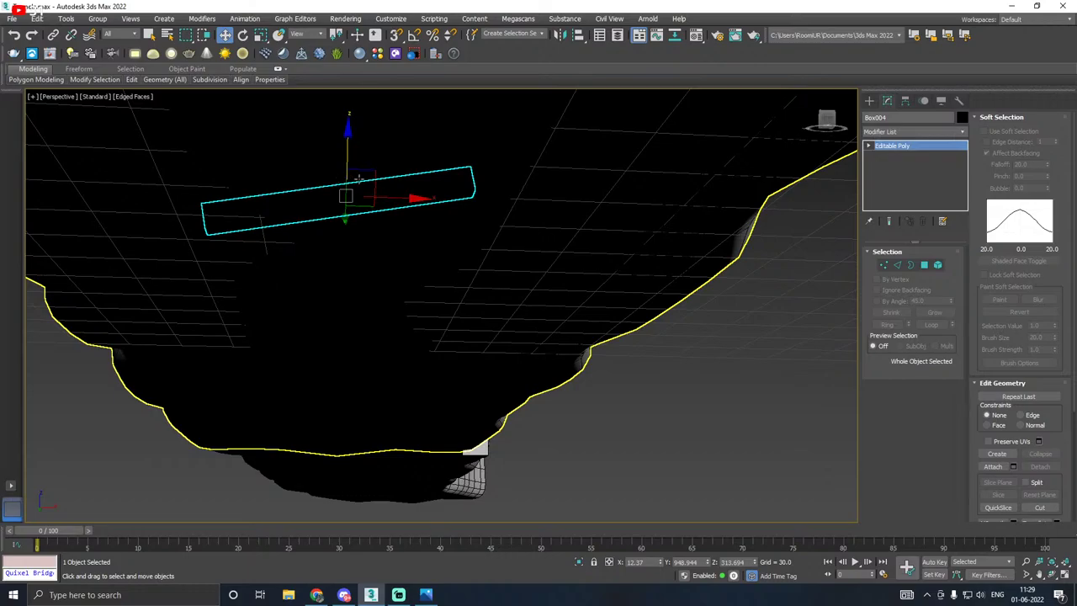
mouse_move(359, 178)
alt+middle_down()
mouse_move(361, 195)
mouse_move(349, 188)
mouse_move(348, 199)
mouse_move(361, 199)
alt+middle_up()
Step: Copy the upright post to the opposite tunnel wall, at about X -151.3
click(473, 326)
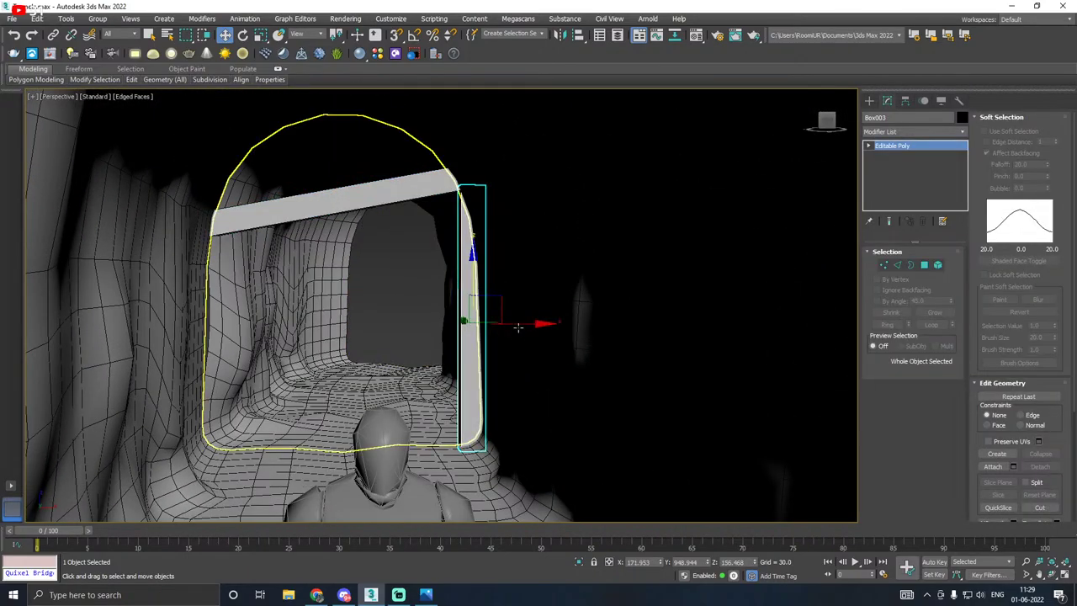
shift+drag(518, 326, 258, 312)
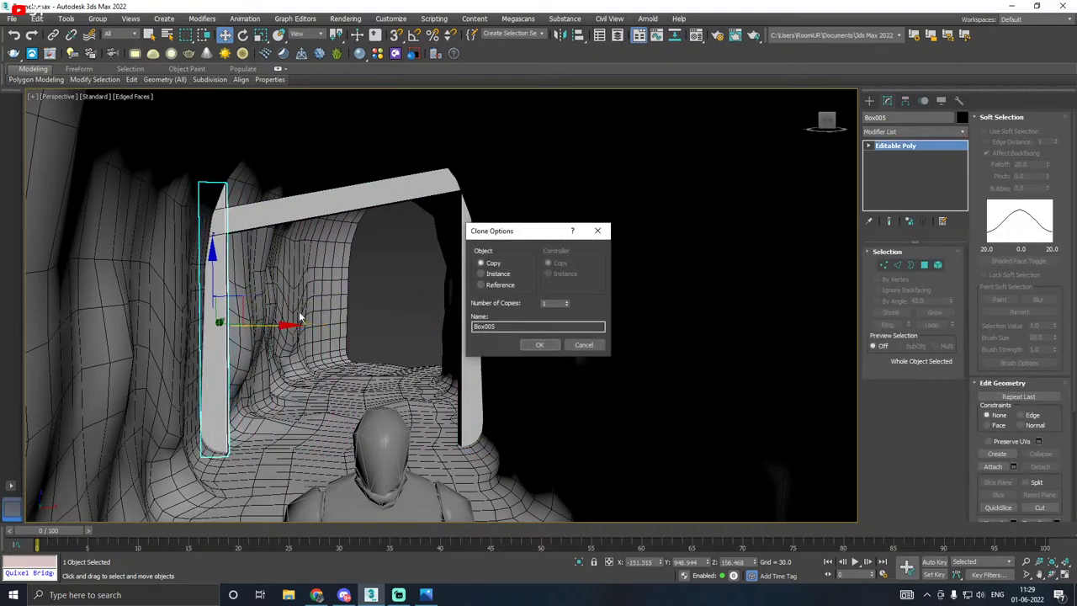
click(551, 345)
Step: Rotate the crossbeam closer to level and raise it onto the tops of both posts, at about Z 333.4
click(287, 216)
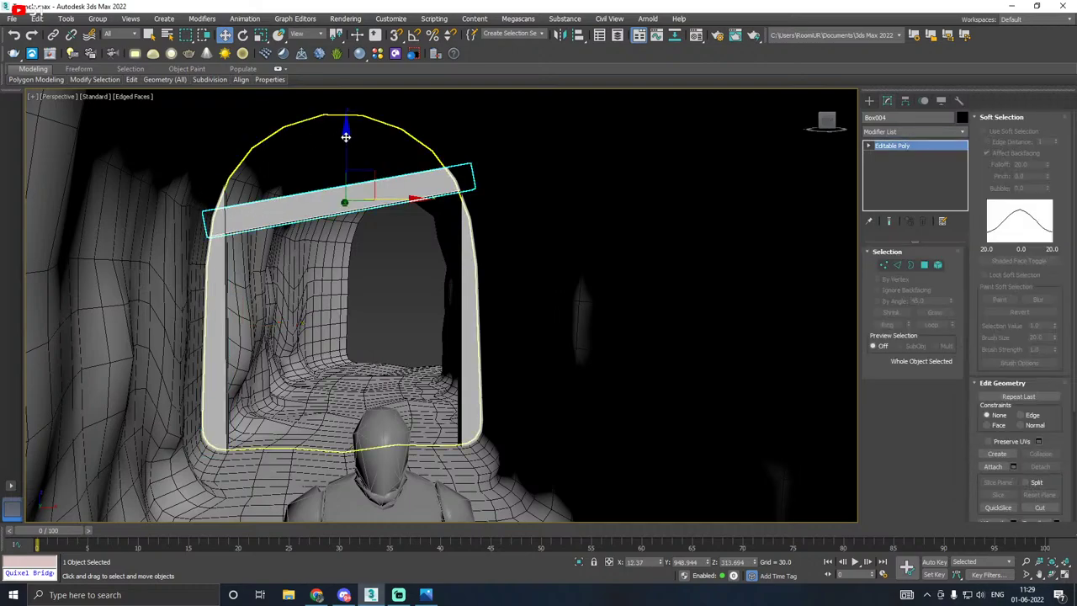
drag(347, 155, 402, 131)
key(e)
key(w)
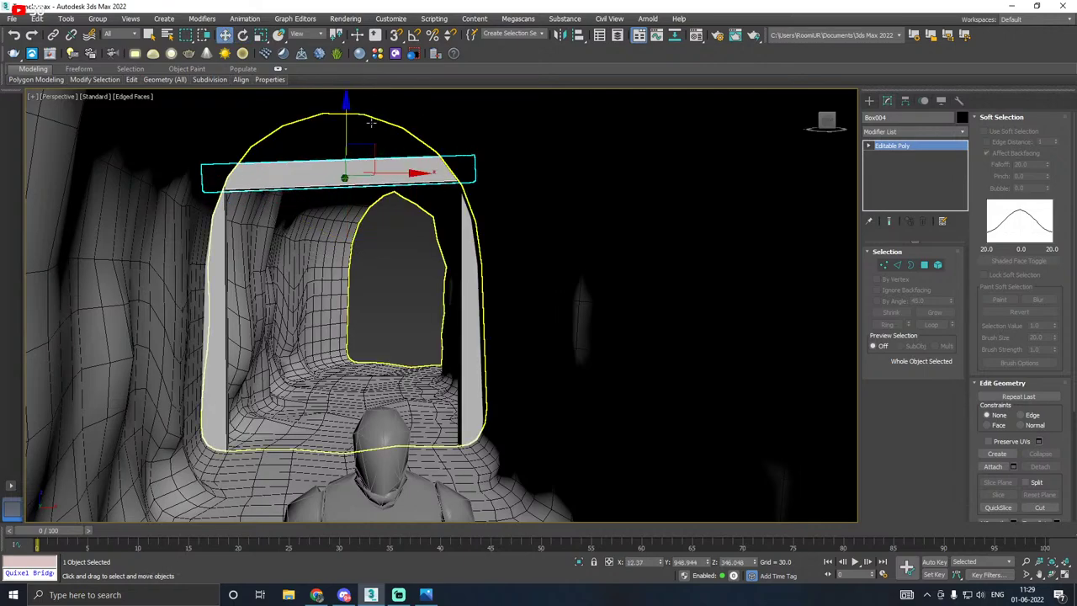
Step: Copy the crossbeam about 51 units upward along Z
mouse_move(347, 106)
mouse_down()
mouse_move(350, 121)
mouse_move(346, 93)
mouse_up()
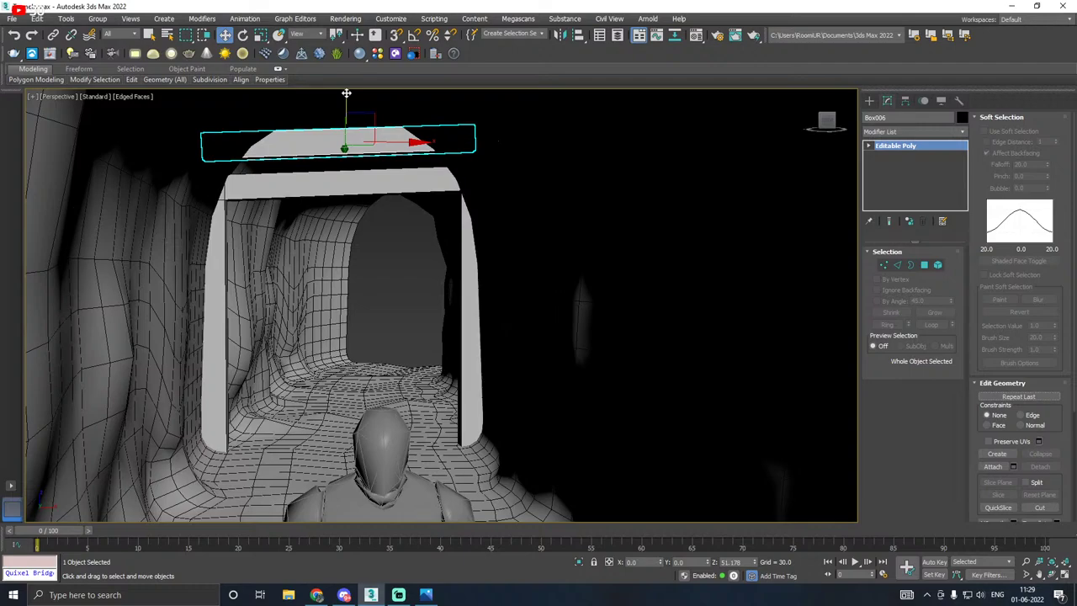
click(541, 345)
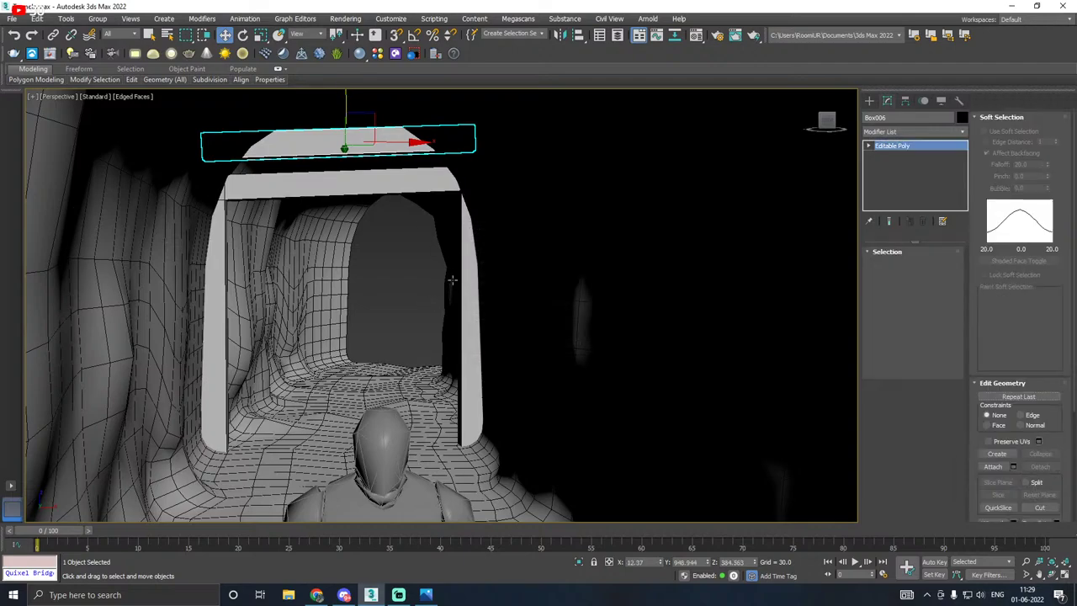
click(467, 279)
click(395, 294)
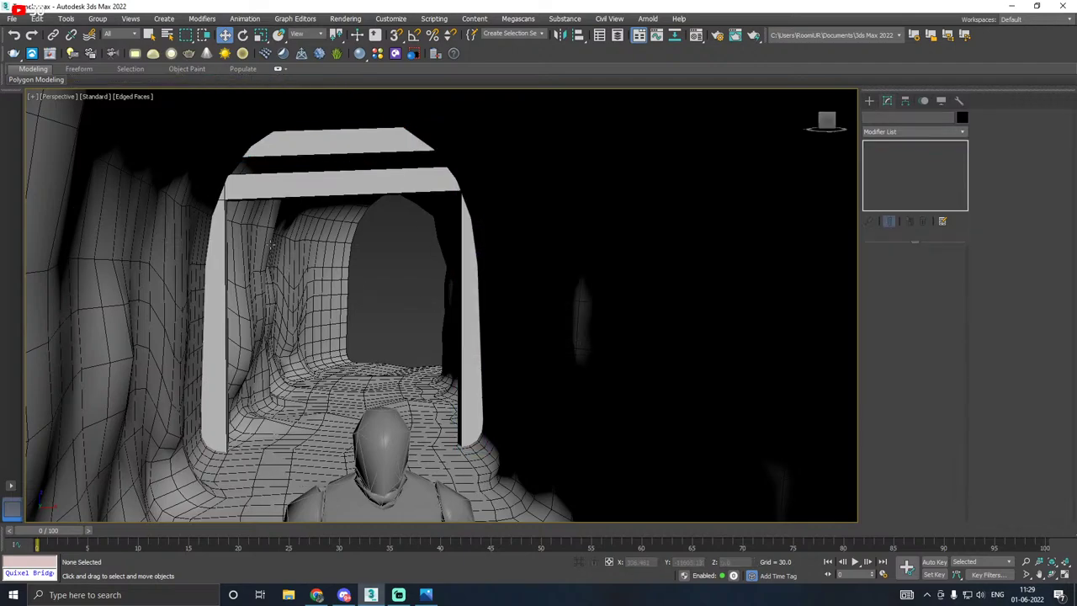
Step: Delete the upper copy of the crossbeam
click(343, 184)
alt+middle_drag(389, 157, 507, 178)
scroll(362, 177, up, 5)
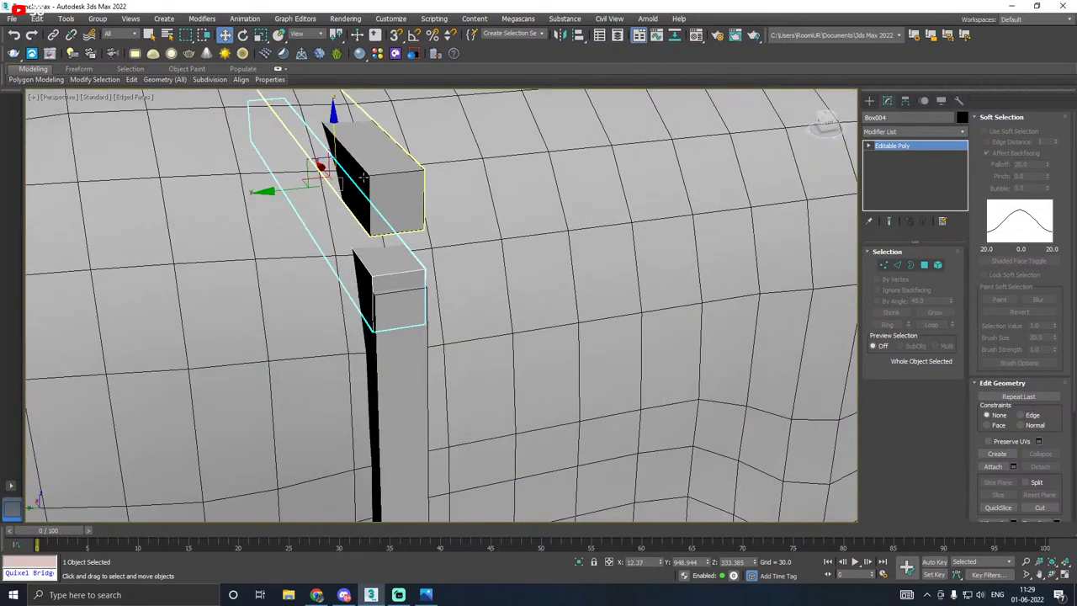
click(363, 177)
key(Delete)
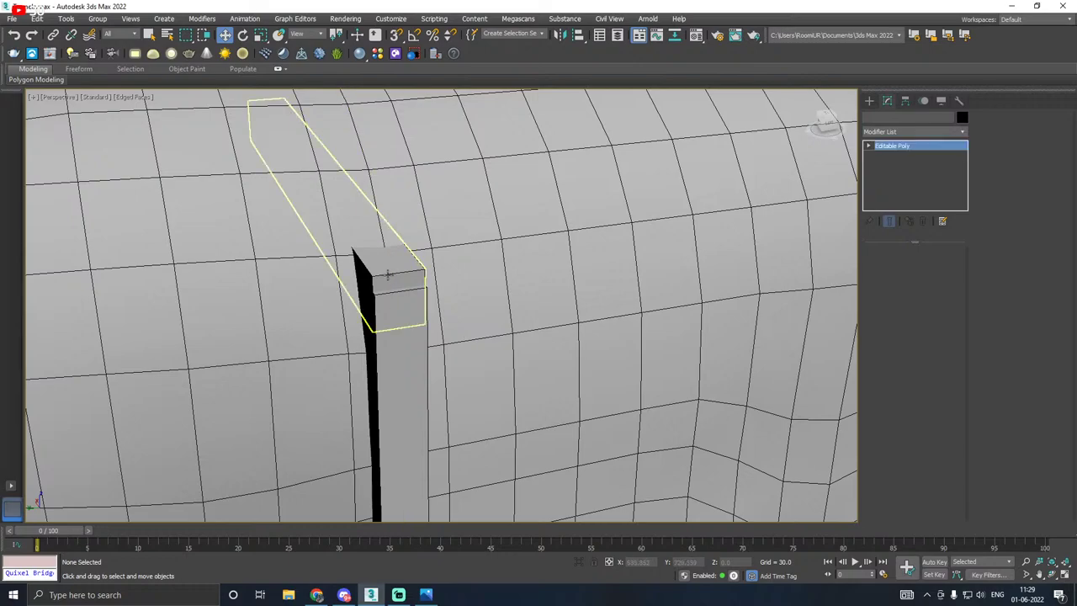
Step: Narrow the crossbeam along the Y axis so that it is thinner than the post
click(384, 268)
alt+middle_drag(462, 256, 844, 215)
mouse_move(457, 208)
middle_down()
mouse_move(485, 218)
mouse_move(470, 220)
middle_up()
click(995, 119)
key(r)
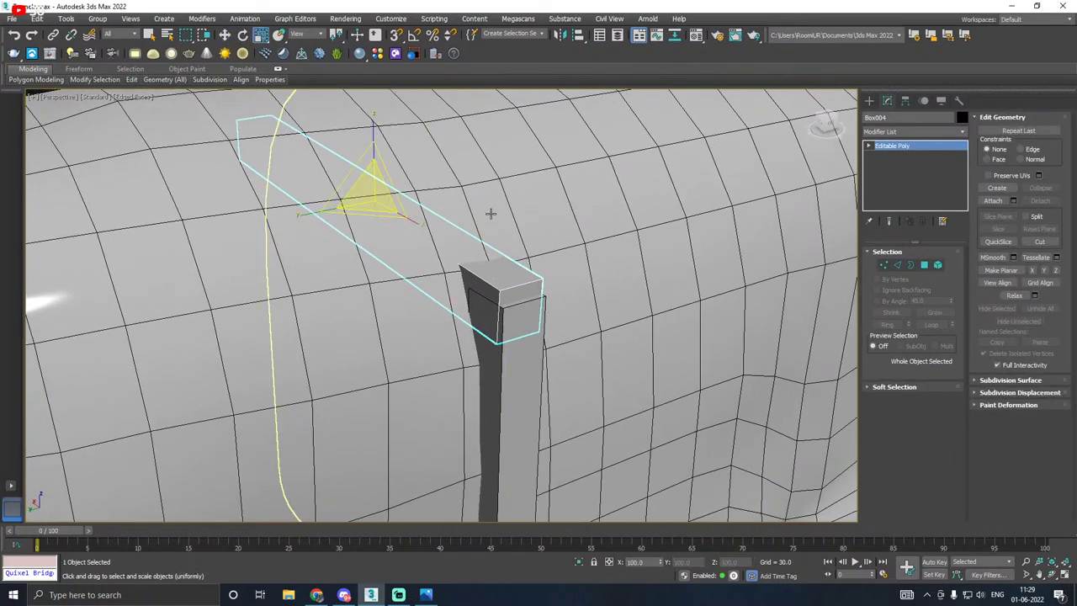
mouse_move(306, 215)
mouse_down()
mouse_move(335, 211)
mouse_move(316, 213)
mouse_up()
key(w)
Step: Delete the copied post on the opposite tunnel wall
scroll(384, 211, down, 4)
alt+middle_drag(383, 211, 297, 320)
click(271, 346)
key(Delete)
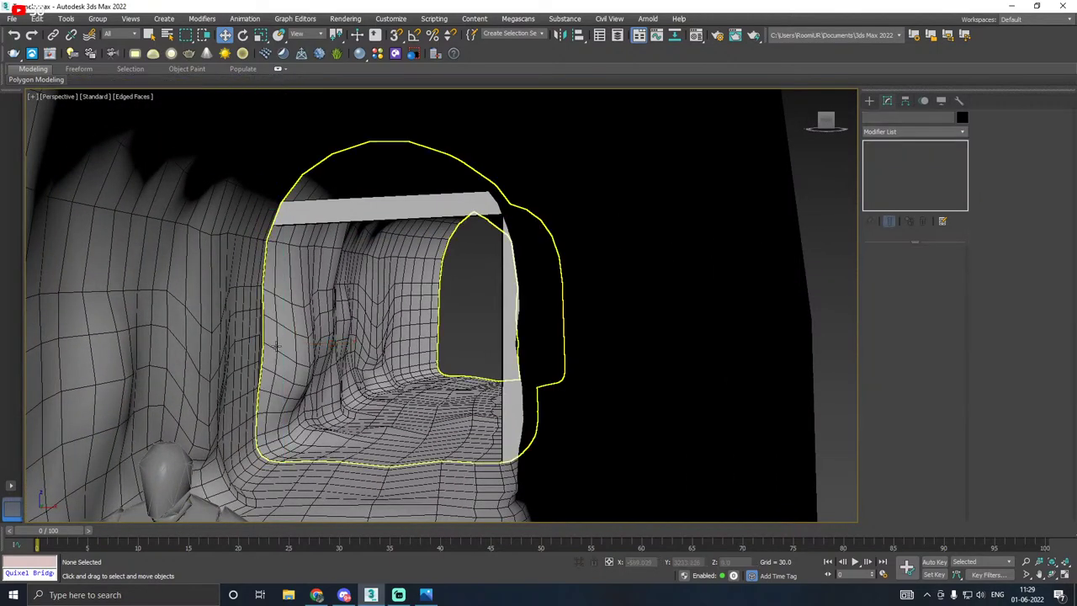
Step: Isolate the remaining post and the crossbeam from the rest of the scene
click(520, 366)
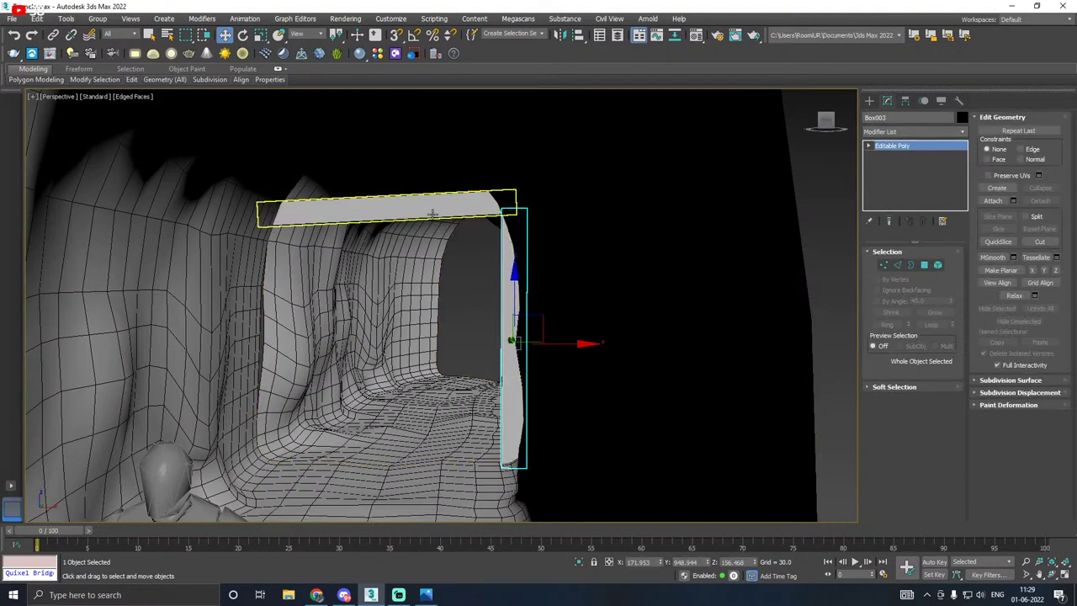
ctrl+click(383, 207)
click(579, 561)
alt+middle_drag(468, 493, 667, 357)
Step: Chamfer the post's four long edges by about 1.006 with 2 segments
click(630, 320)
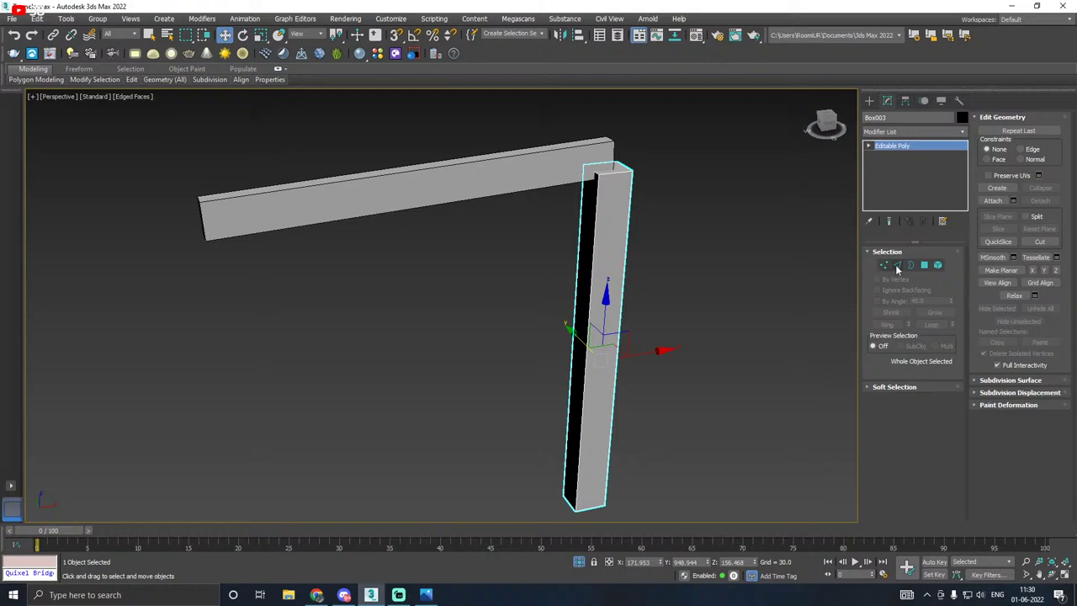
click(897, 265)
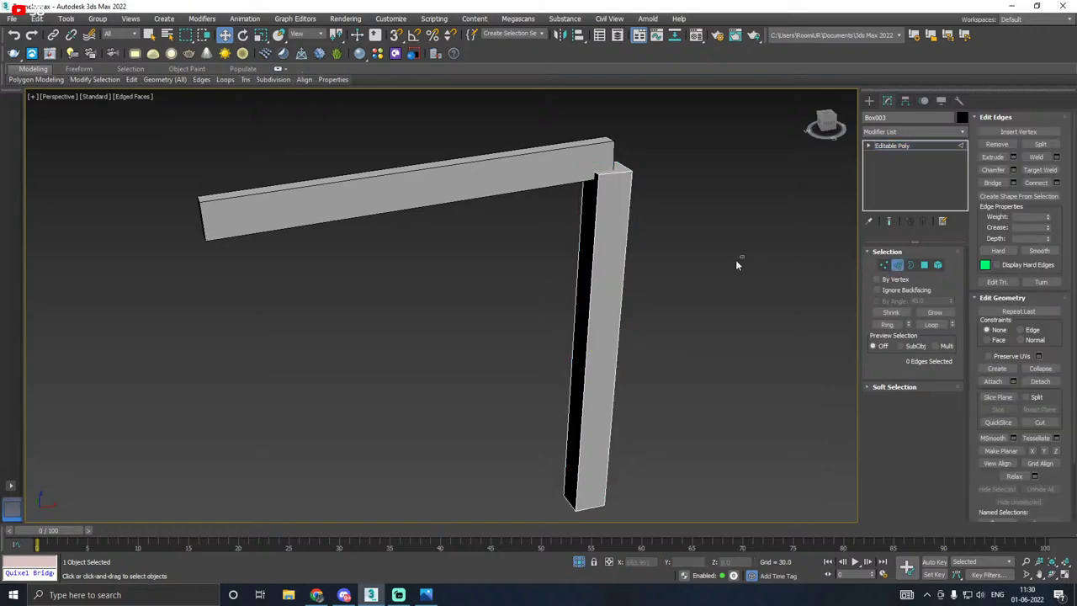
click(1013, 170)
scroll(631, 197, up, 3)
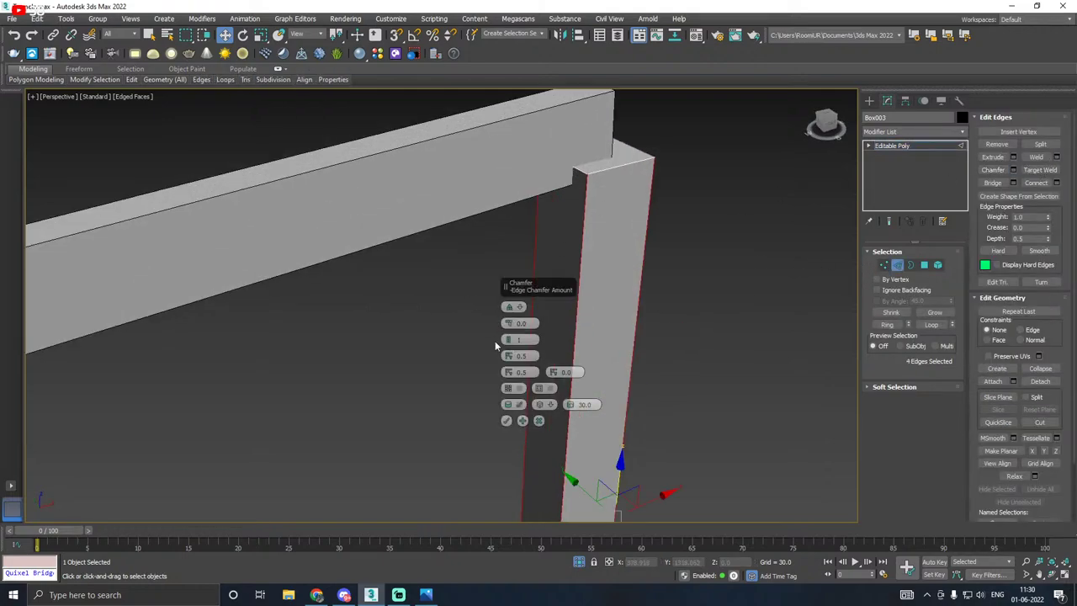
drag(507, 328, 508, 317)
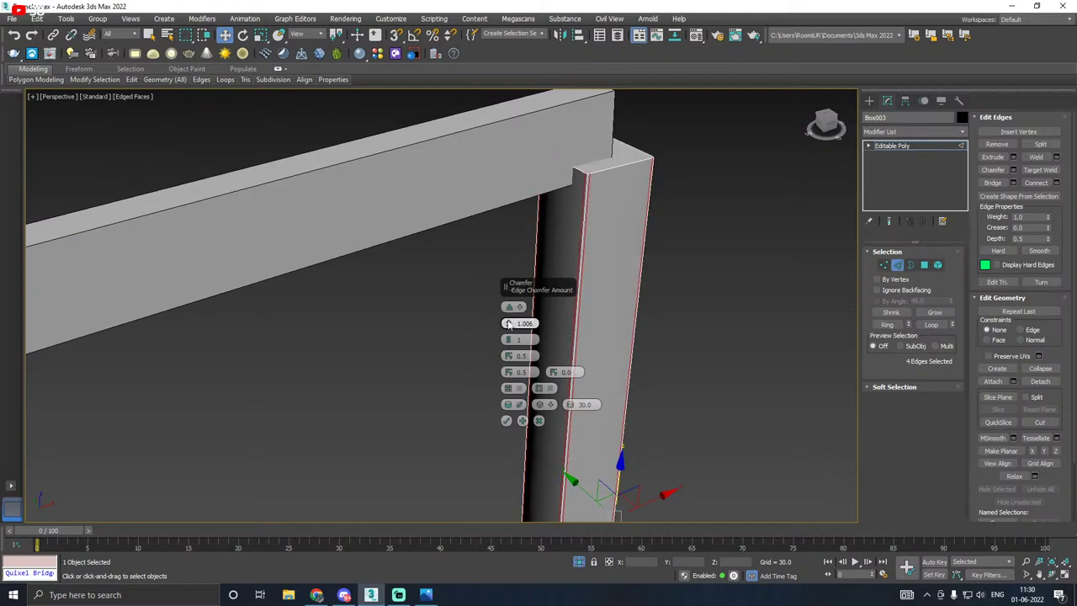
click(509, 339)
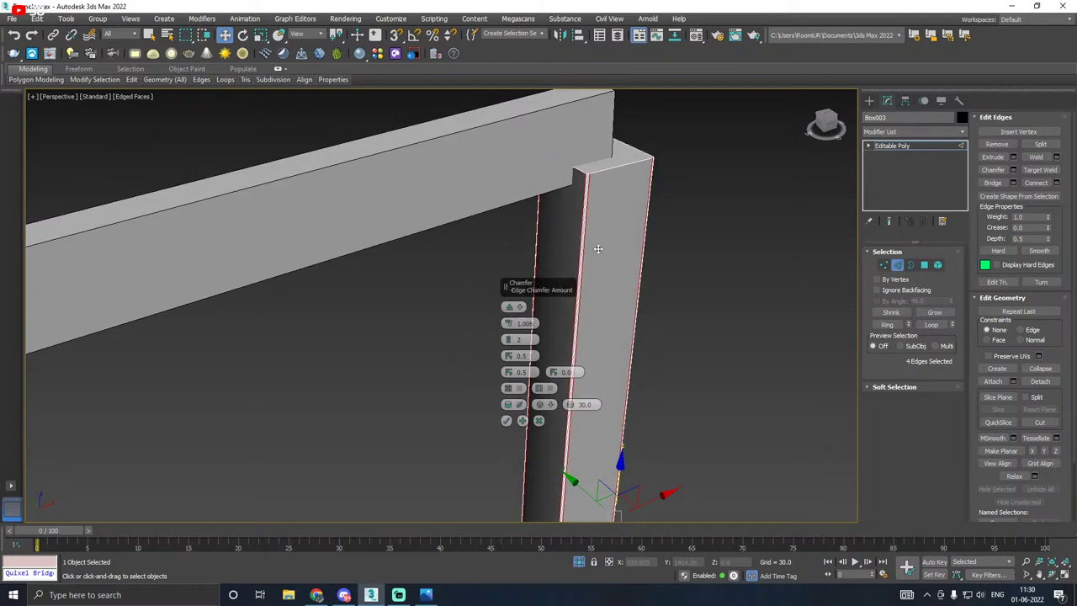
click(505, 421)
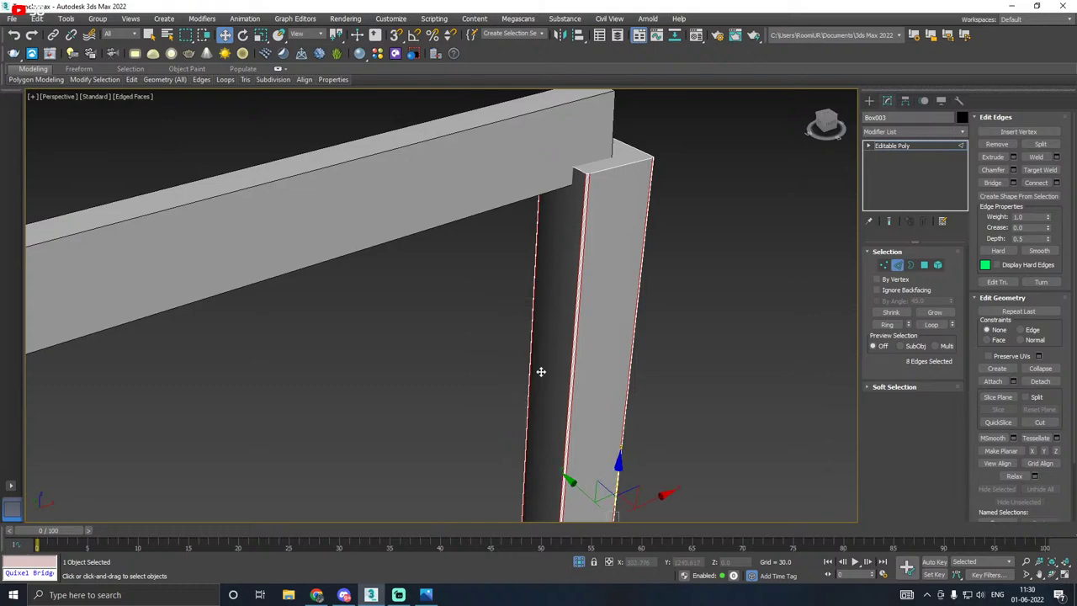
click(897, 148)
scroll(623, 165, down, 5)
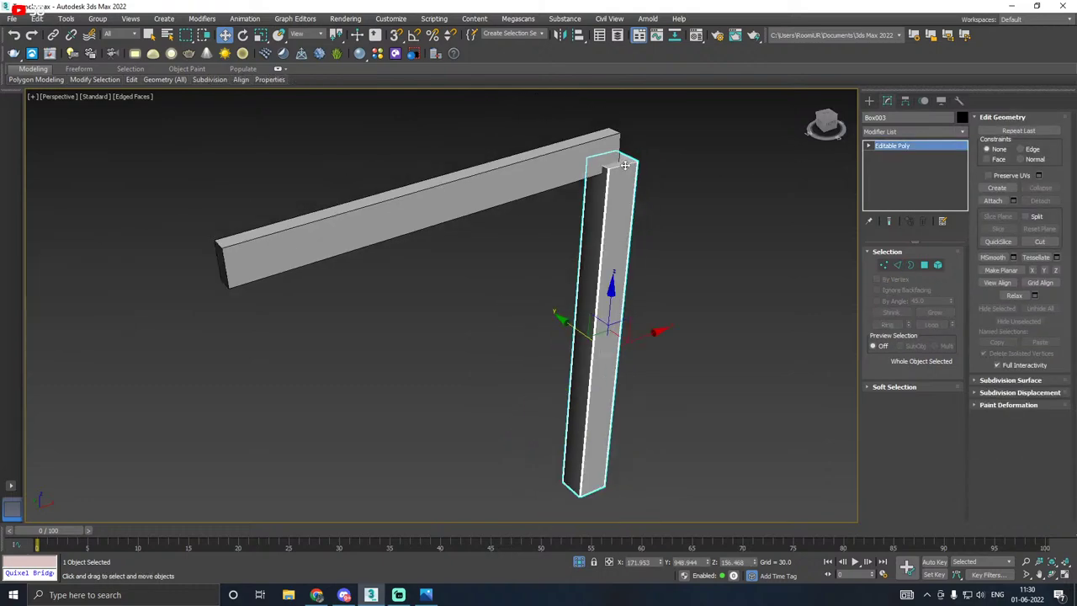
Step: Chamfer the crossbeam's four long edges by about 1.565, adding one segment
click(497, 176)
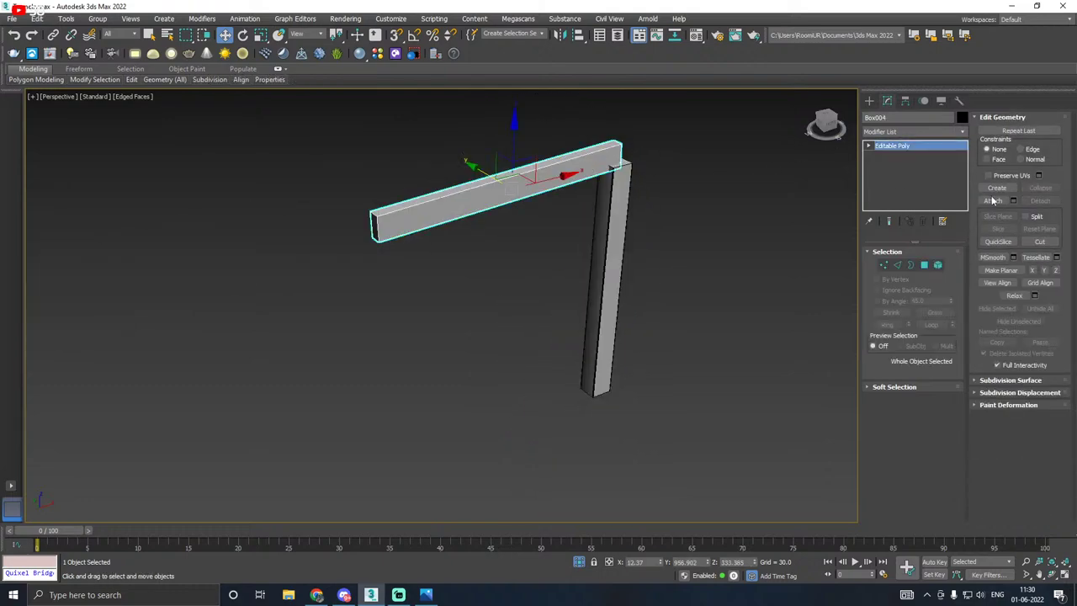
click(897, 265)
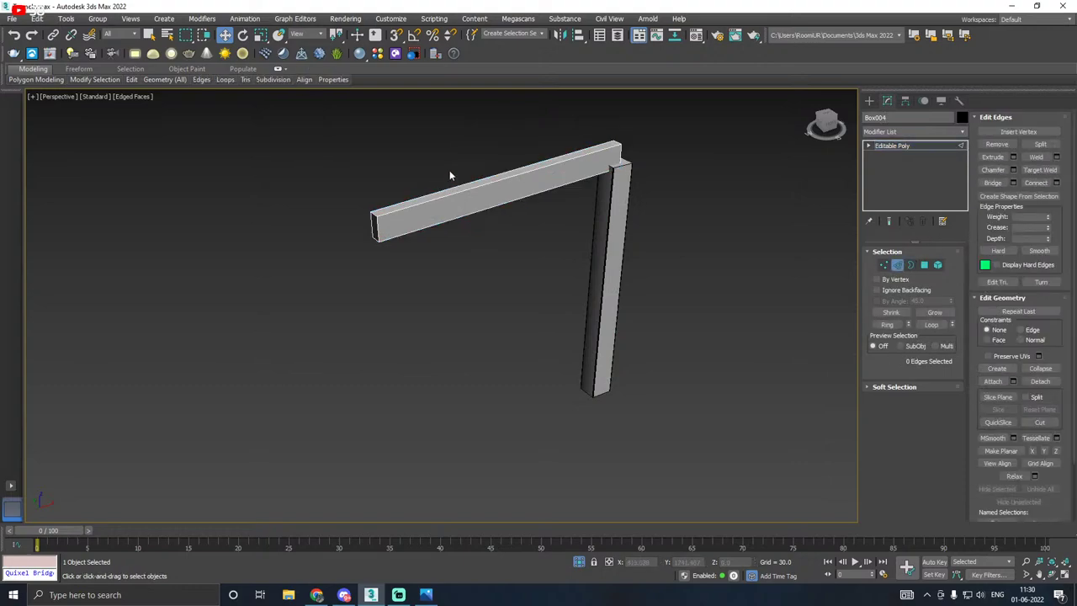
click(1015, 170)
scroll(378, 218, up, 5)
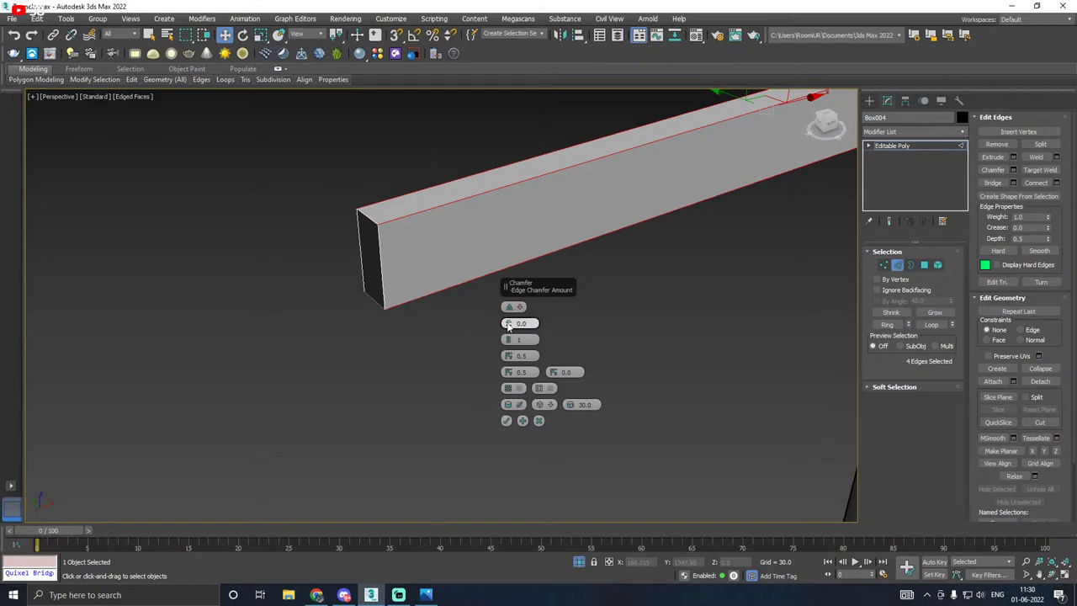
drag(509, 325, 508, 320)
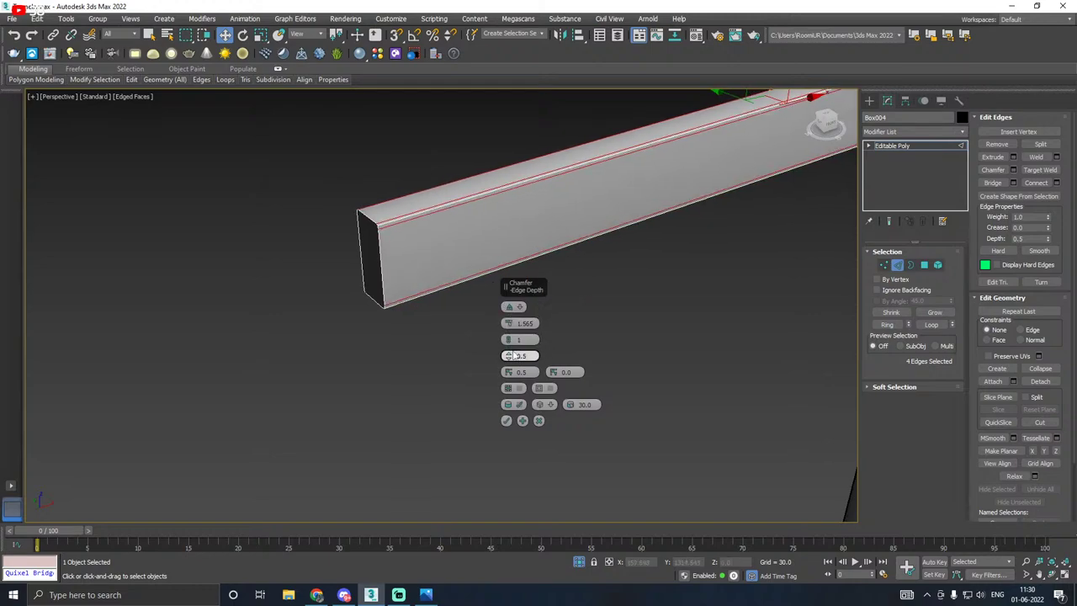
click(508, 337)
click(506, 421)
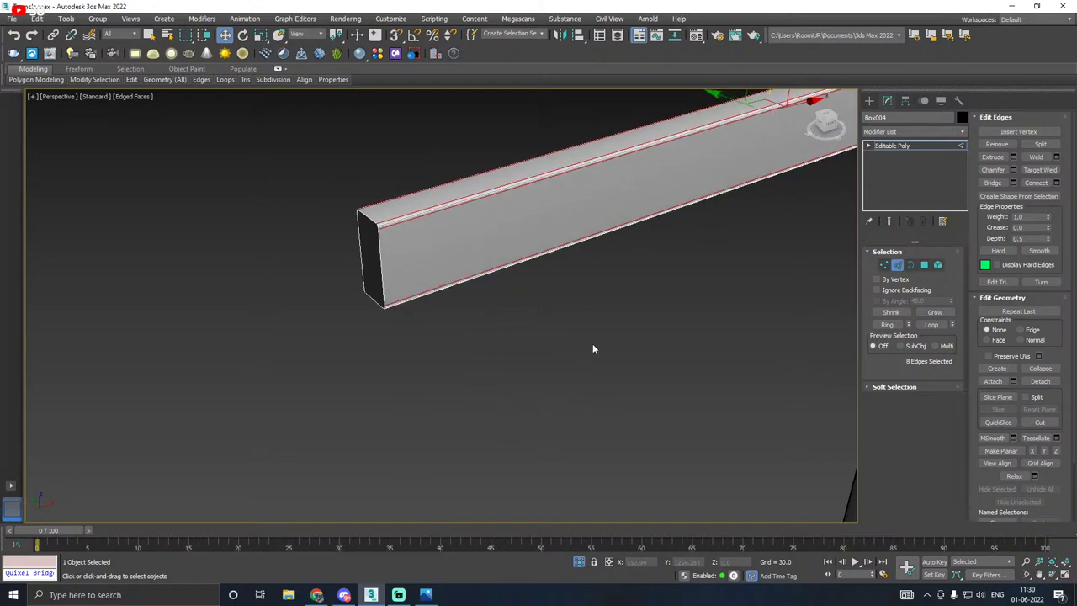
click(922, 146)
scroll(394, 233, down, 3)
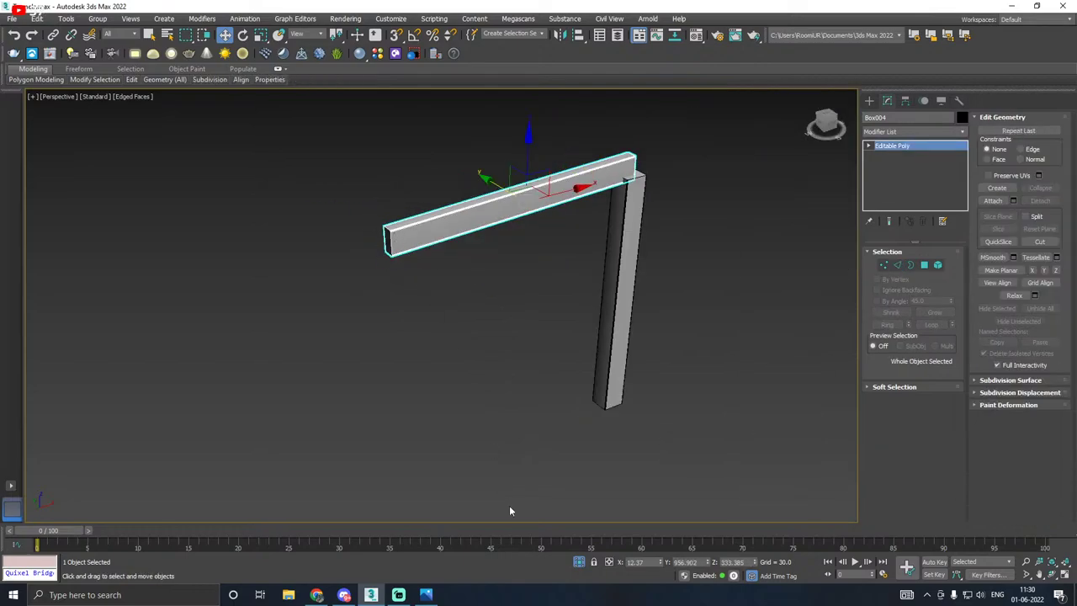
Step: End the isolation to bring back the whole tunnel scene, and clear the selection
click(579, 562)
scroll(499, 272, down, 5)
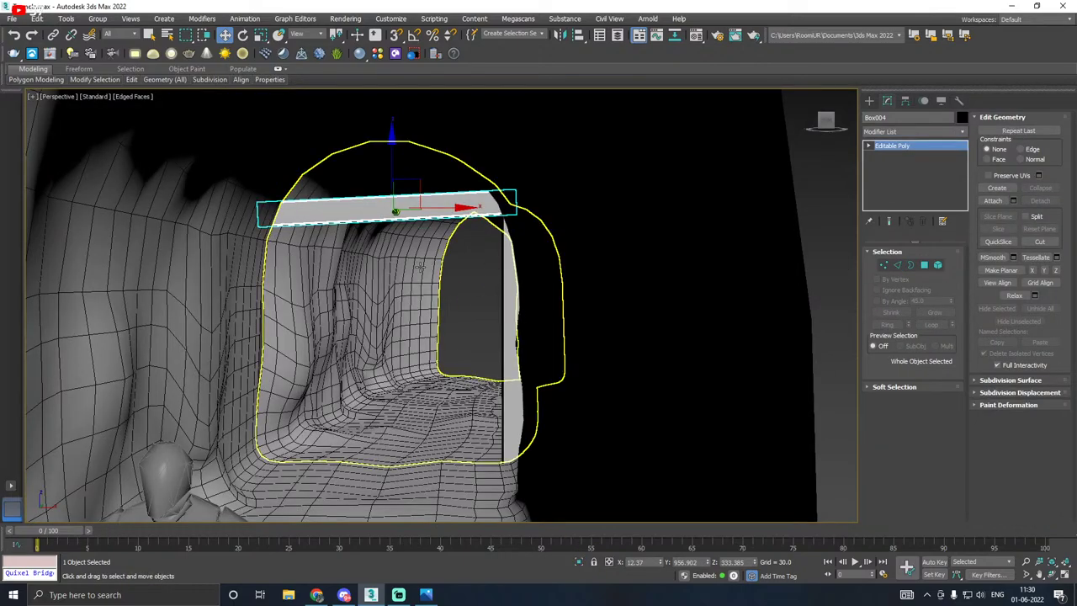
click(649, 280)
mouse_move(630, 283)
alt+middle_down()
mouse_move(613, 291)
mouse_move(621, 295)
mouse_move(628, 272)
mouse_move(613, 277)
mouse_move(623, 262)
mouse_move(613, 275)
alt+middle_up()
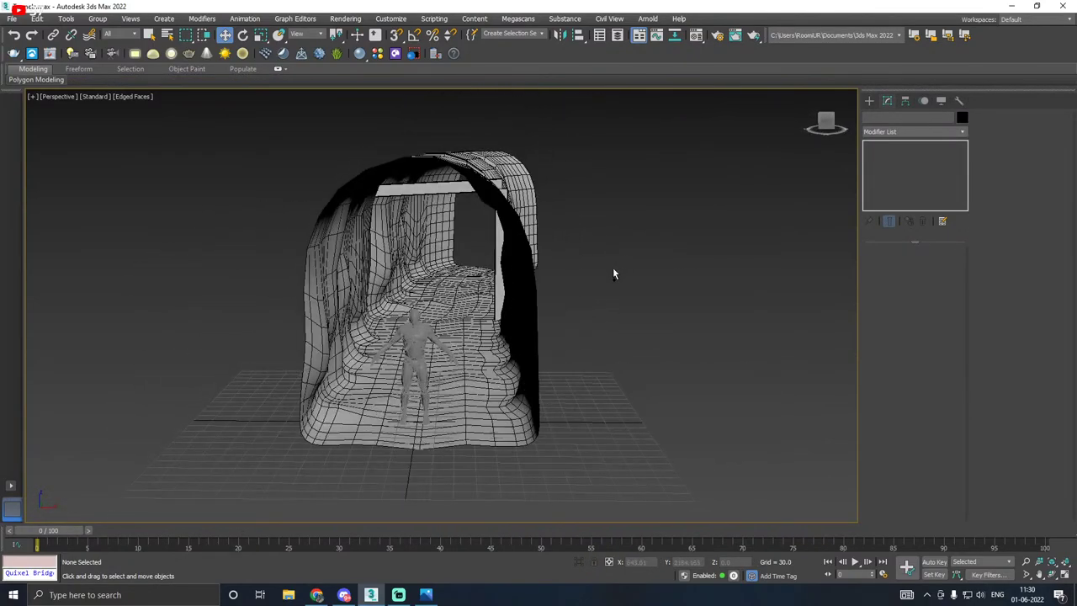
Step: Save two backup copies of the scene, the second one as Tunnelz08.max
click(12, 19)
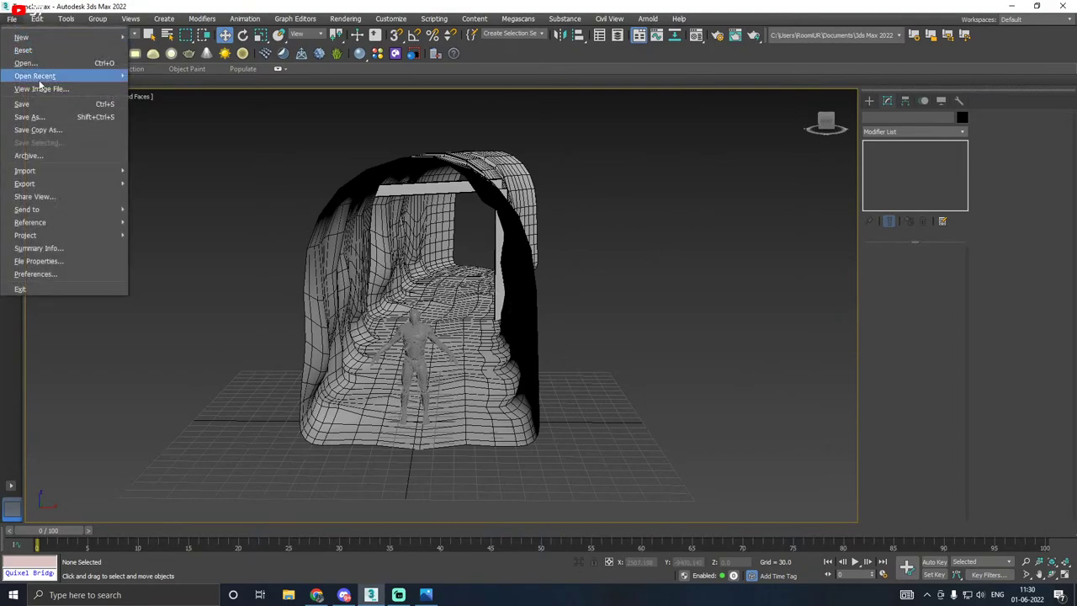
click(58, 133)
click(678, 488)
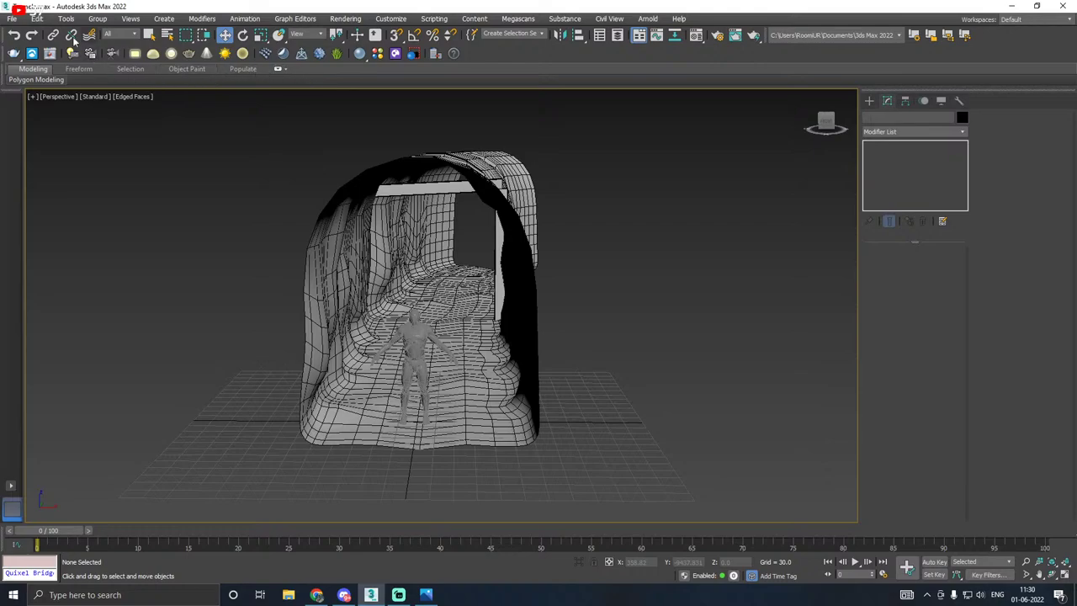
click(13, 18)
click(52, 138)
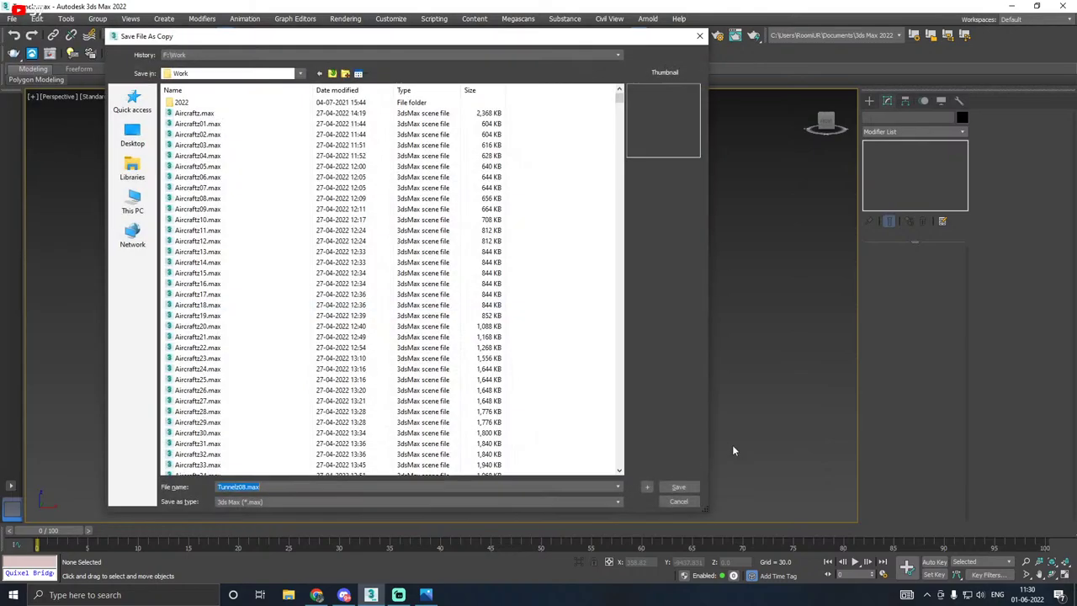
click(678, 488)
click(12, 18)
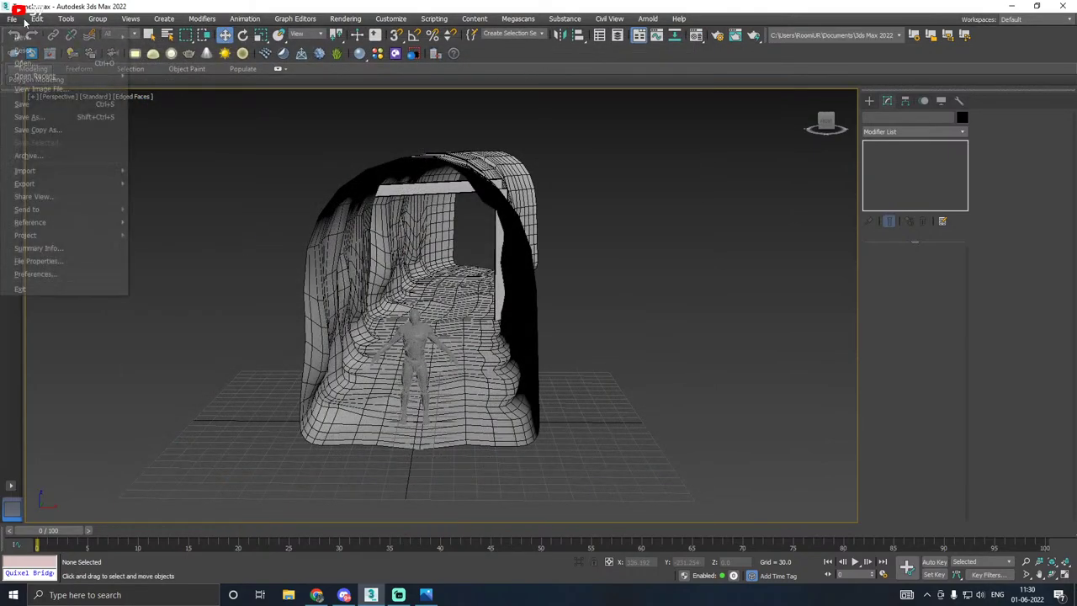
click(233, 173)
Step: Copy the crossbeam out in front of the tunnel entrance, at about Y -297.7
click(442, 183)
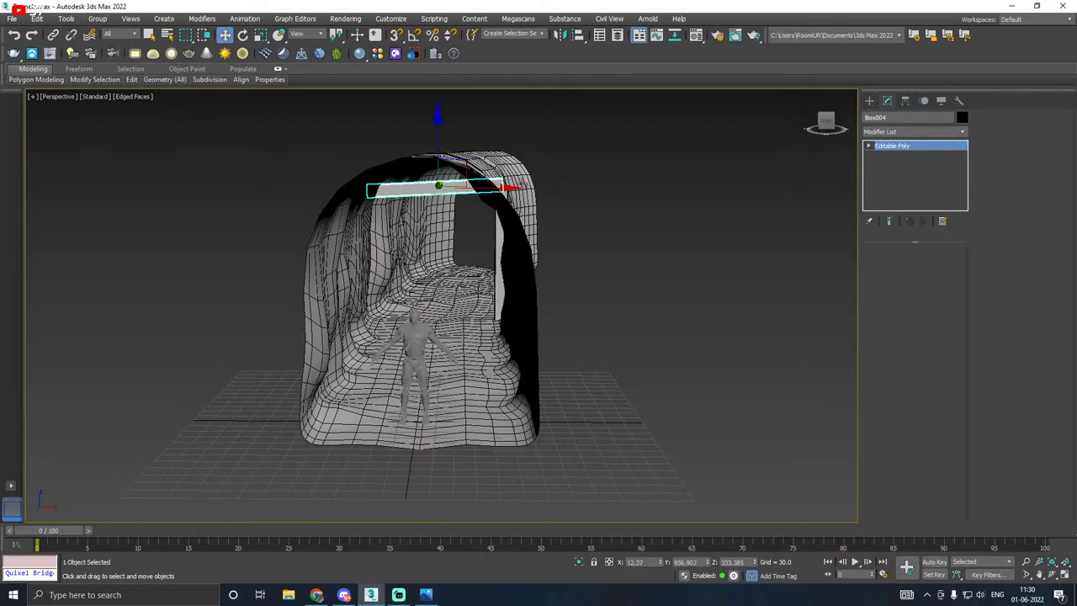
alt+middle_drag(589, 185, 488, 190)
shift+drag(477, 180, 128, 267)
click(536, 344)
alt+middle_drag(479, 327, 533, 231)
drag(532, 223, 339, 274)
scroll(340, 273, up, 2)
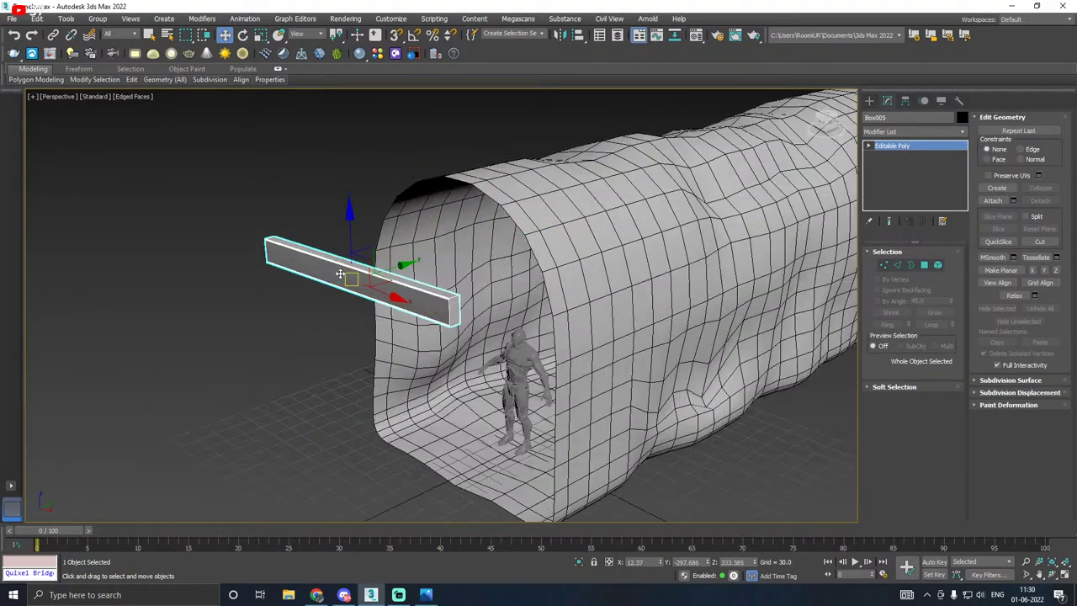
Step: Stand the copied beam upright by setting its Y rotation to 0
click(242, 34)
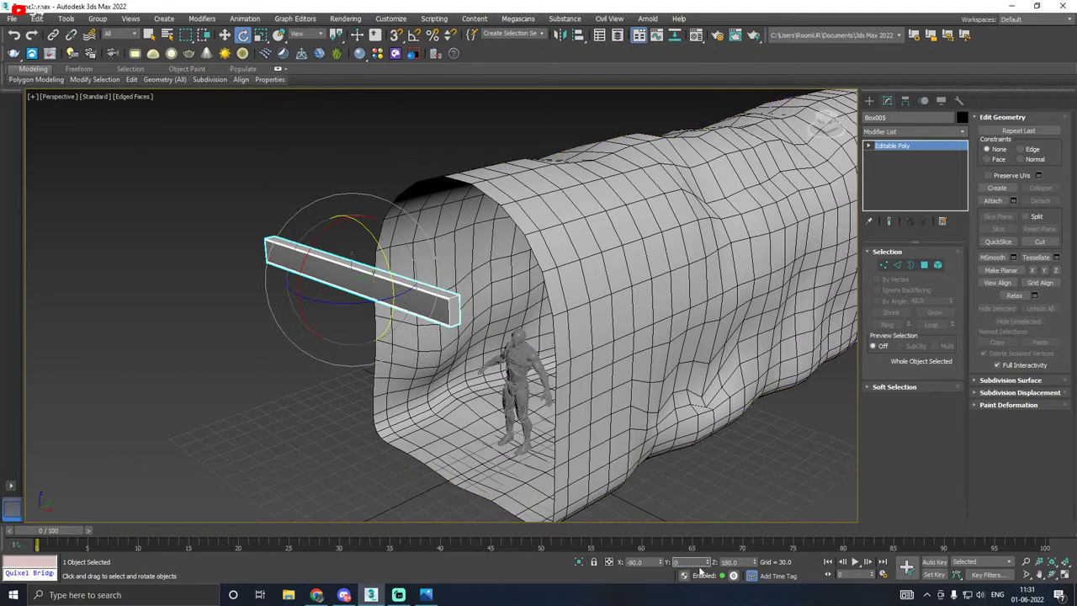
key(Tab)
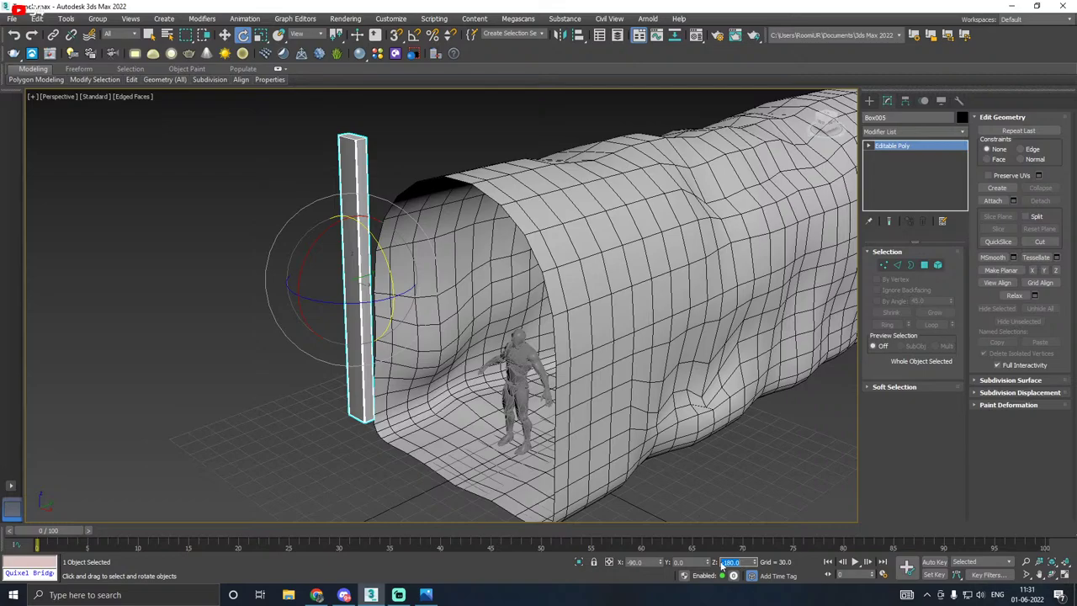
alt+middle_drag(404, 433, 431, 434)
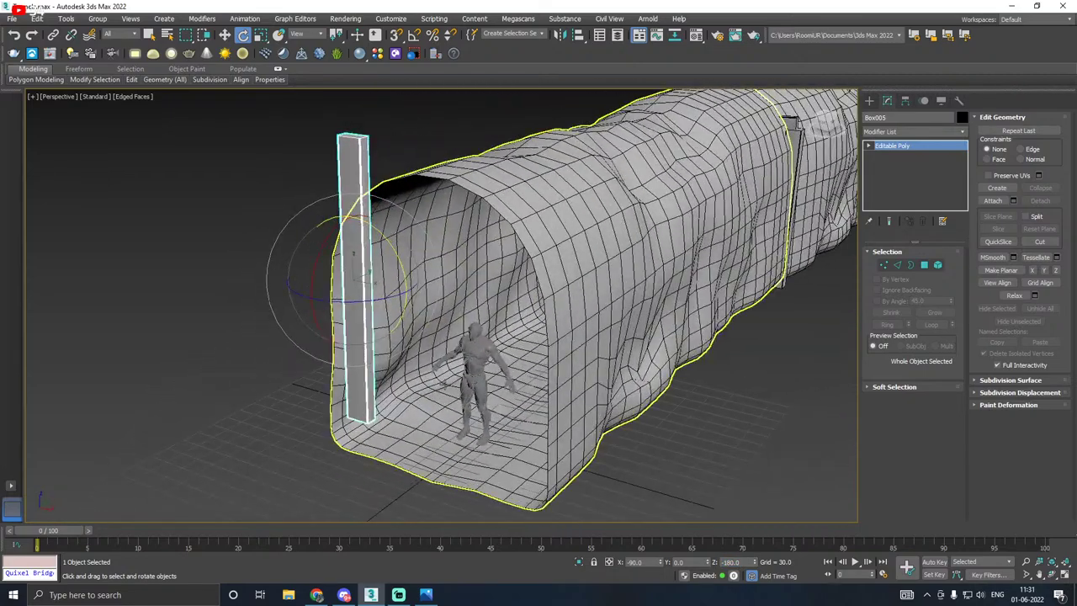
middle_drag(445, 384, 449, 407)
Step: Scale down the upright beam in front of the tunnel entrance
key(w)
key(r)
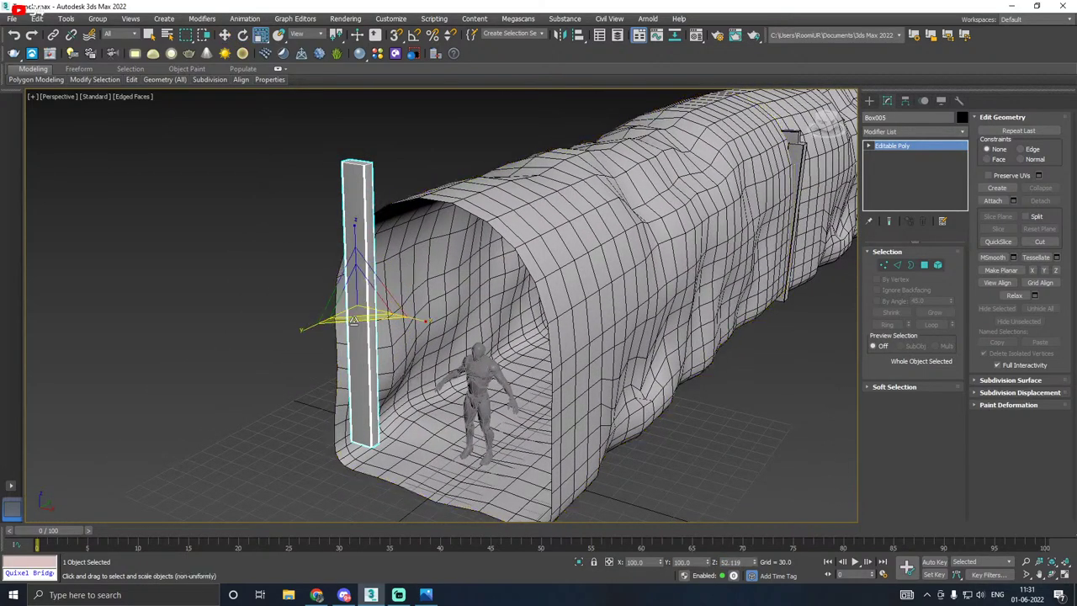
scroll(311, 339, up, 8)
drag(311, 339, 380, 418)
alt+middle_drag(378, 409, 379, 344)
key(w)
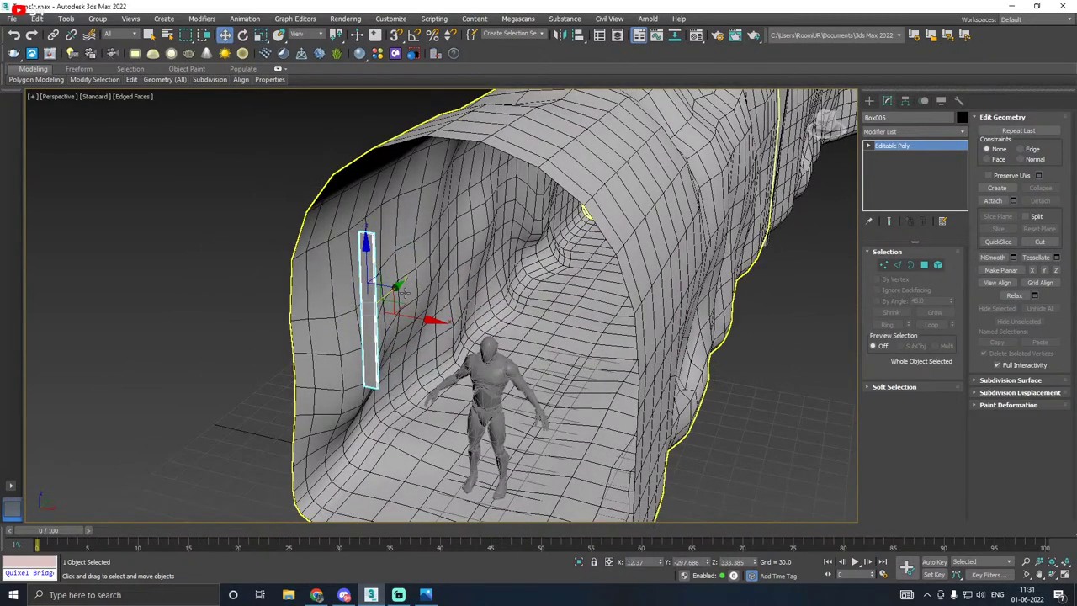
Step: Lower the upright beam into the tunnel entrance beside the figure, at about Y -63.2 and Z 115.1, and enlarge it
drag(399, 288, 482, 368)
key(r)
key(w)
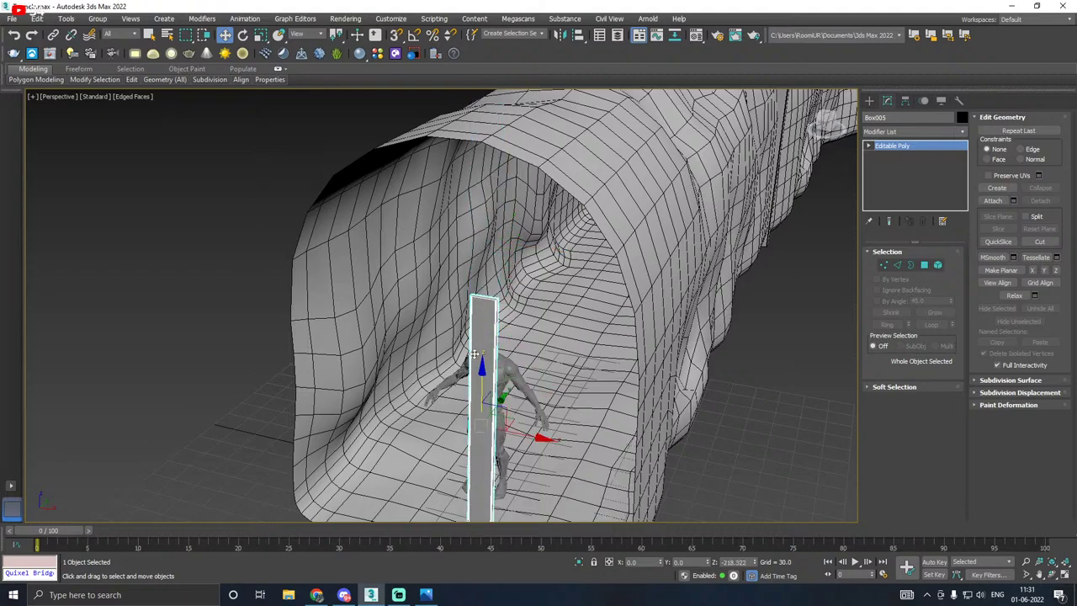
alt+middle_drag(481, 369, 487, 300)
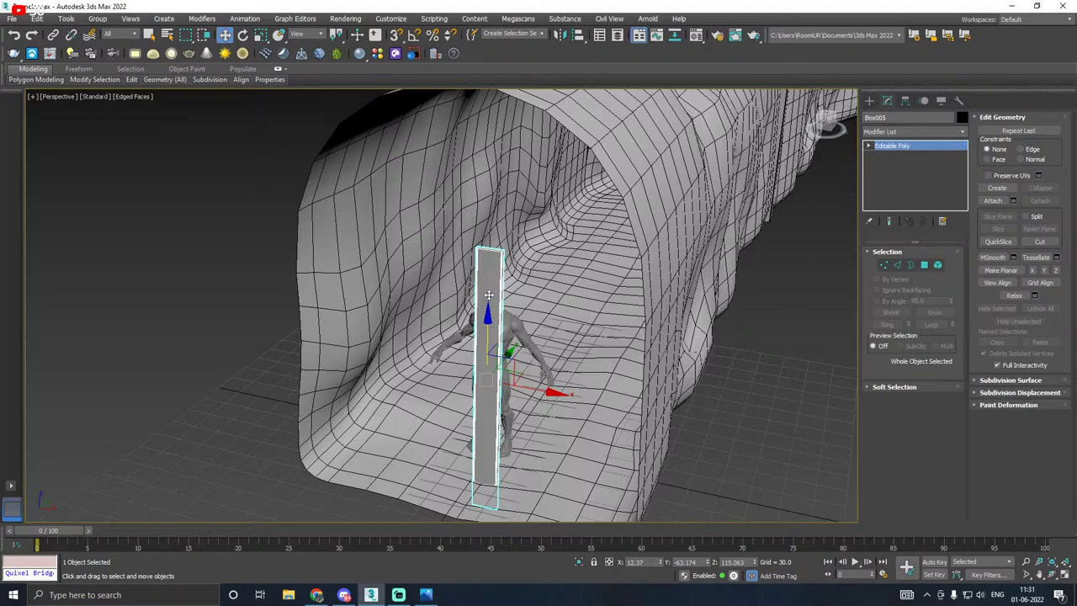
Step: Place the upright beam near the tunnel's side wall, at about X 163.6, Y 30.5 and Z 138.7
alt+middle_drag(488, 295, 606, 291)
middle_drag(471, 375, 571, 334)
drag(481, 356, 668, 283)
alt+middle_drag(669, 283, 659, 285)
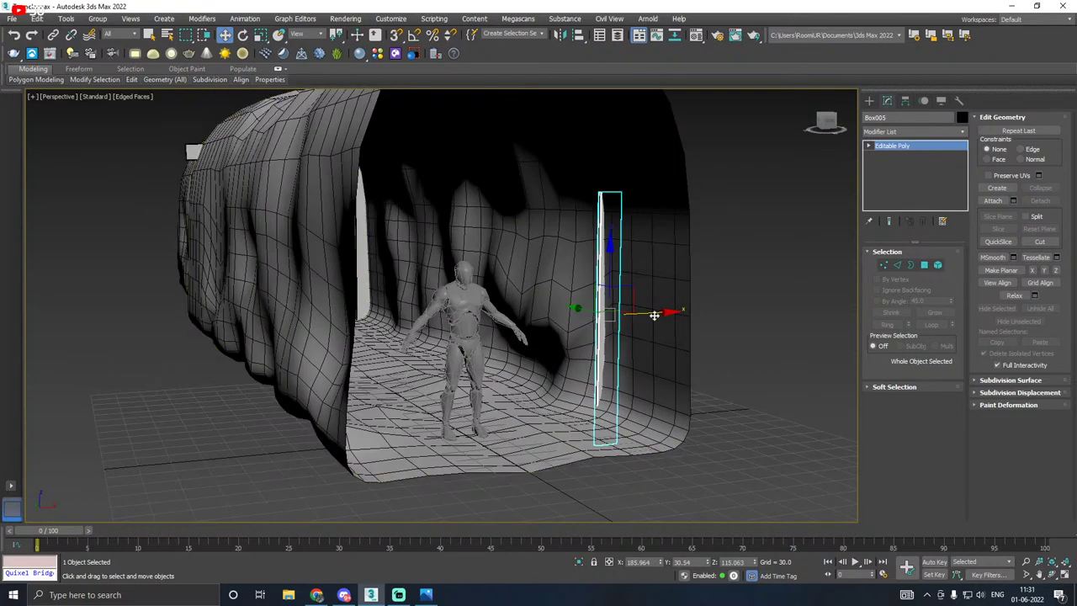
drag(644, 313, 625, 313)
drag(592, 268, 596, 248)
alt+middle_drag(651, 300, 591, 296)
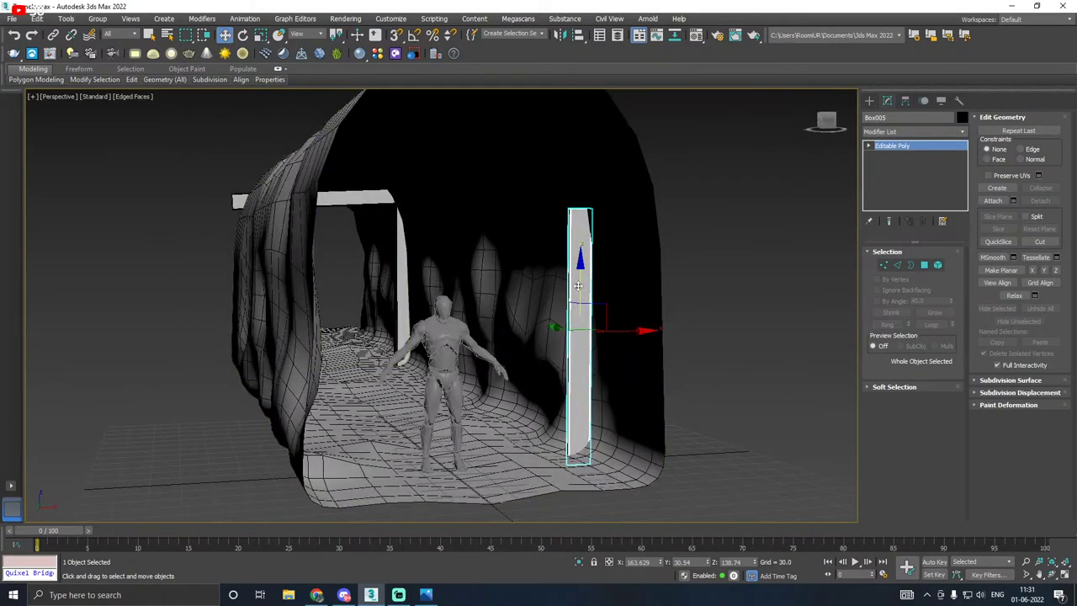
Step: Move the upright beam to the opposite wall and out in front of the tunnel entrance, at about X -122.2 and Y -158.1
drag(635, 331, 376, 331)
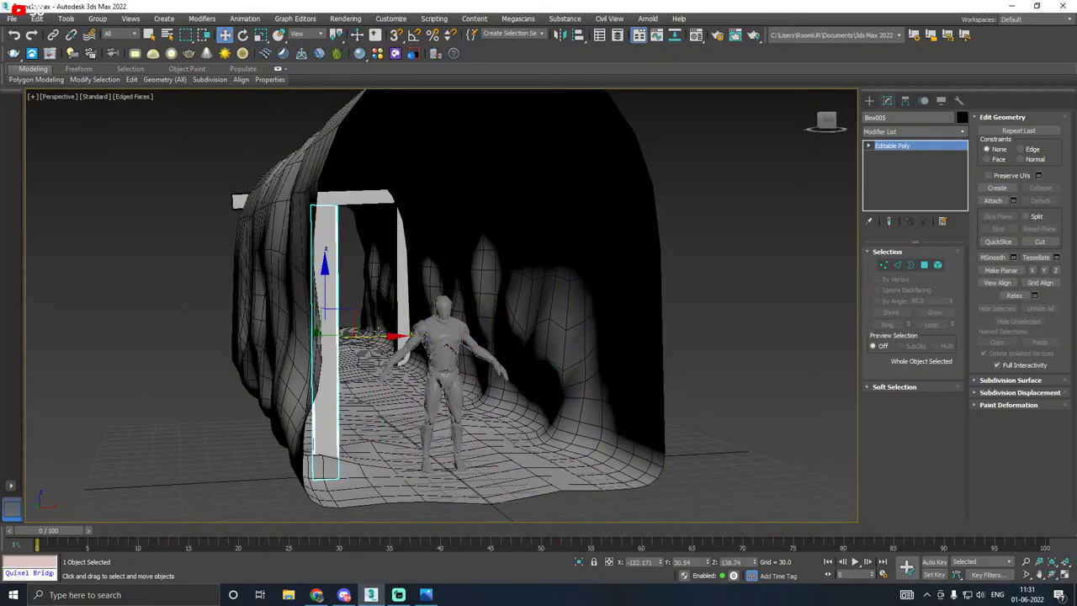
alt+middle_drag(412, 330, 346, 303)
key(r)
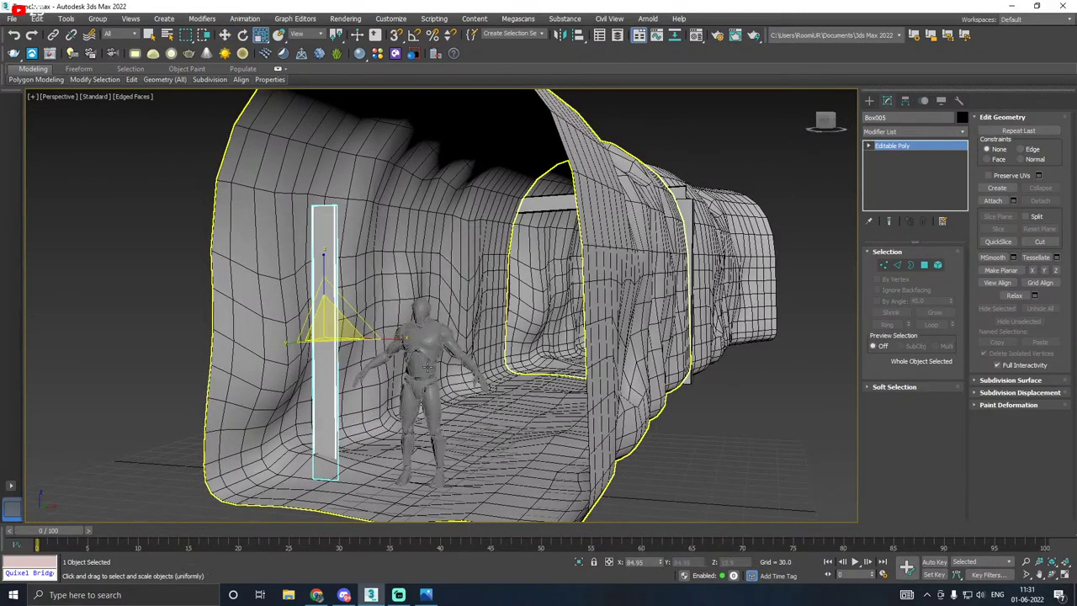
key(w)
alt+middle_drag(343, 345, 333, 339)
drag(332, 339, 255, 358)
middle_drag(296, 368, 416, 306)
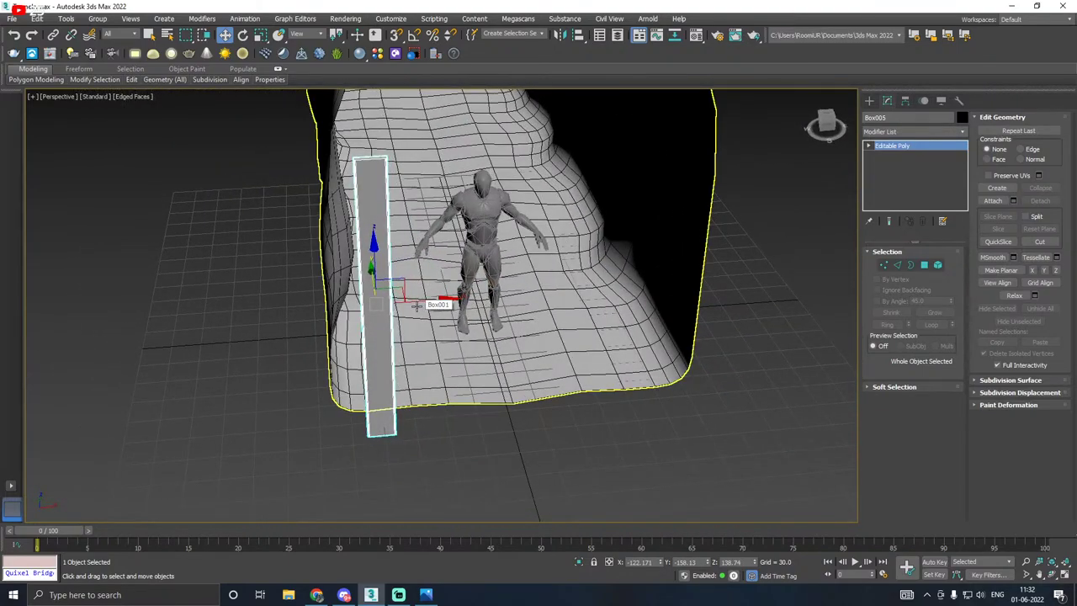
Step: Delete the upright beam standing in front of the tunnel entrance
right_click(483, 277)
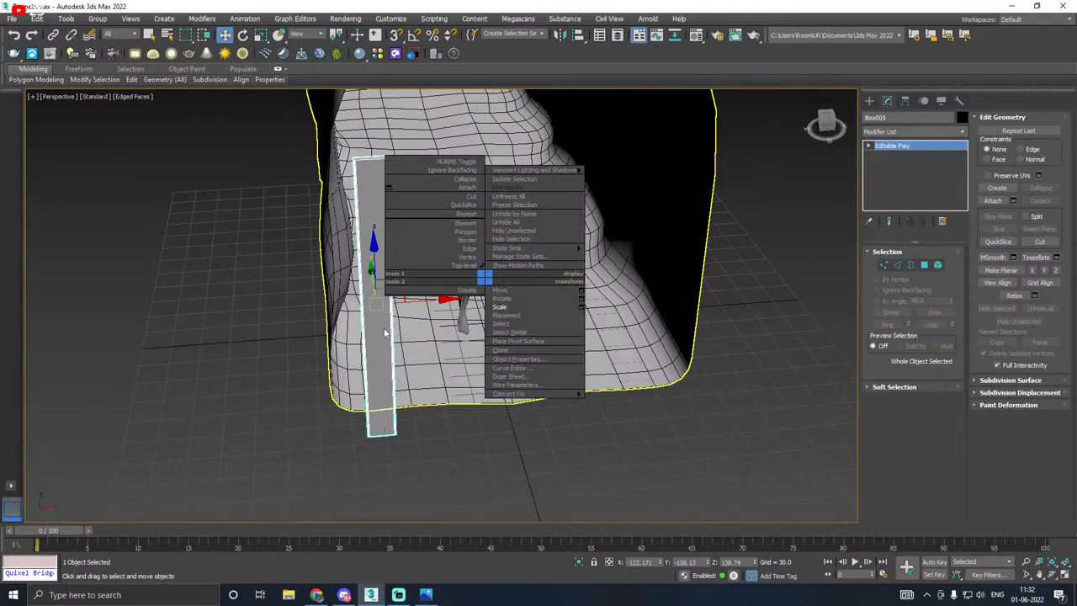
alt+middle_drag(385, 333, 389, 289)
key(Delete)
alt+middle_drag(550, 286, 599, 287)
click(584, 294)
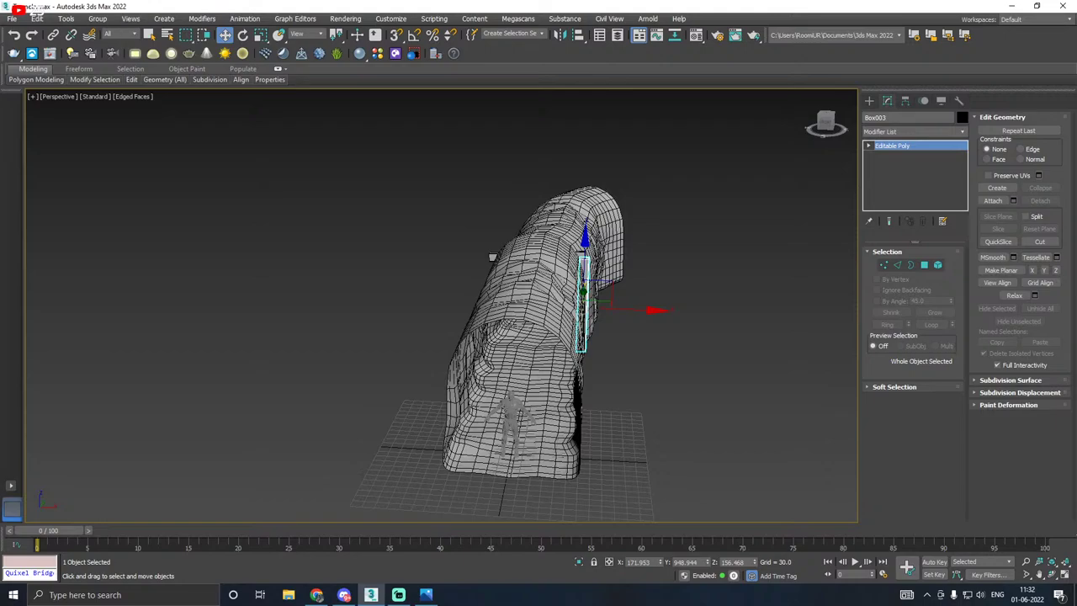
Step: Save a copy of the scene as Tunnelz09.max, and save the current scene file as well
click(24, 21)
click(65, 130)
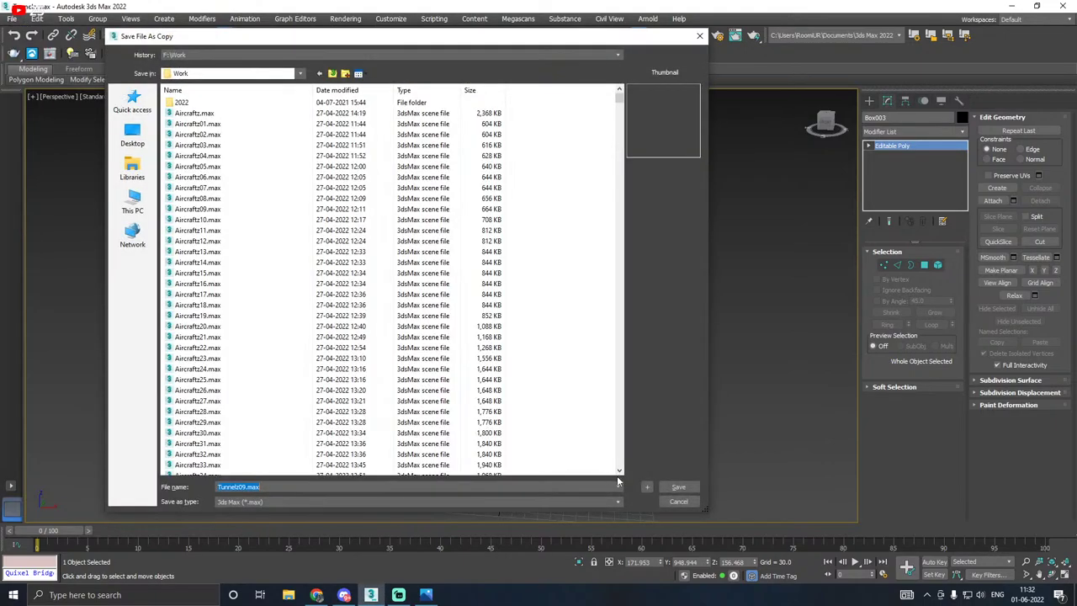
click(679, 486)
click(12, 18)
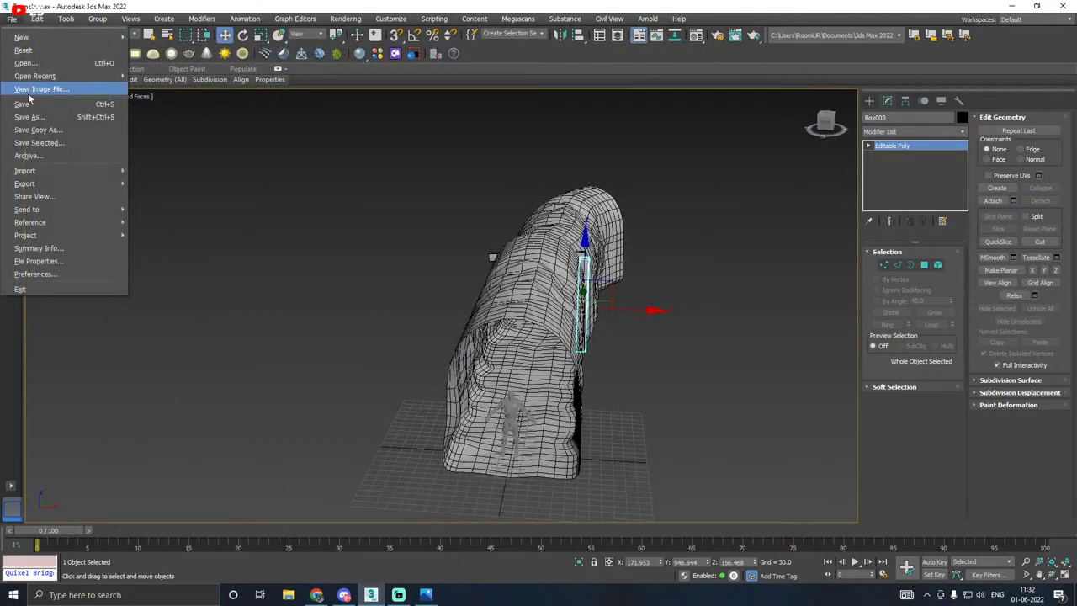
click(33, 100)
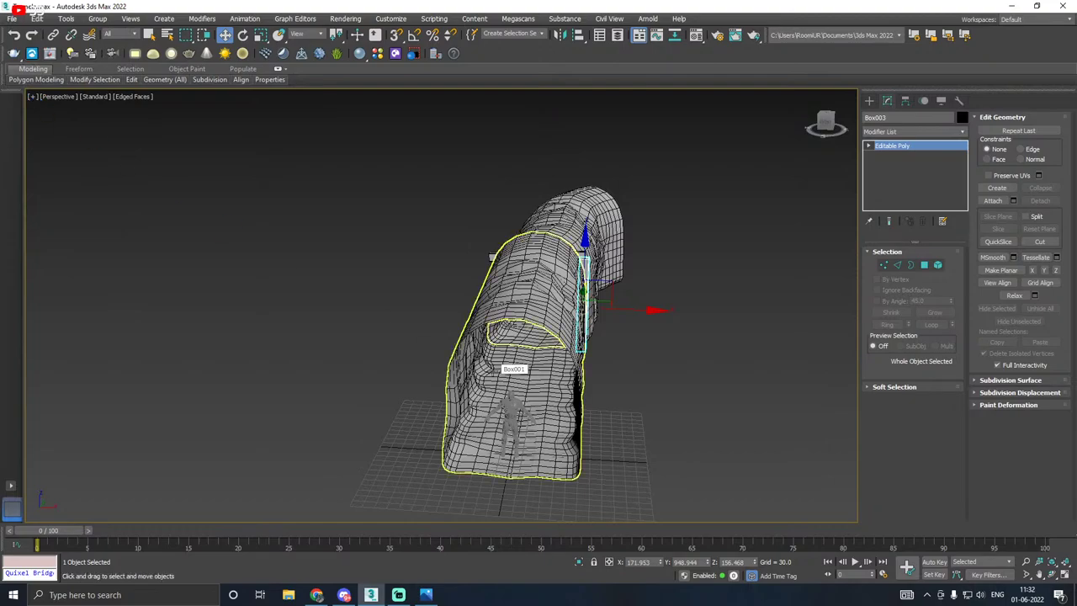
Step: Isolate the front tunnel mesh so that the beams, figure and other tunnel pieces are hidden
click(493, 371)
click(582, 563)
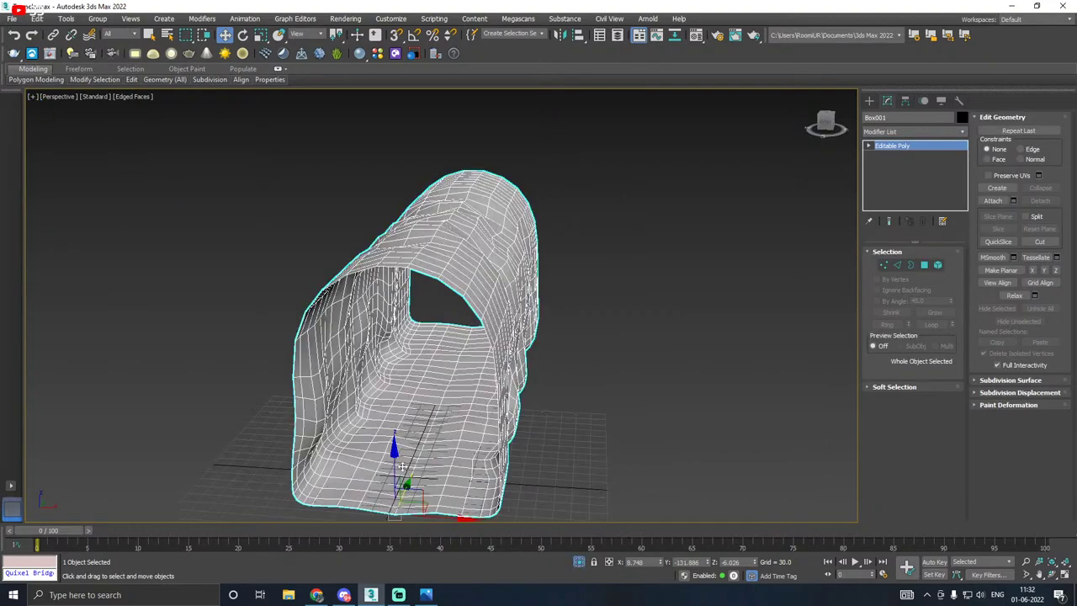
middle_drag(406, 465, 433, 312)
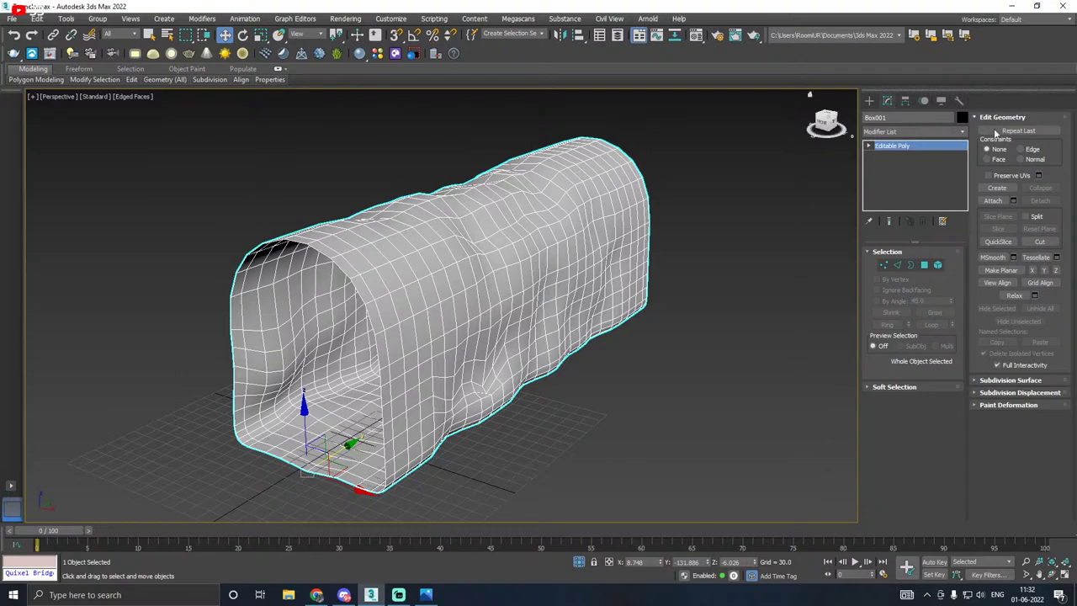
Step: Add an Unwrap UVW modifier to the isolated tunnel and open its UV editor with all faces selected
click(958, 135)
scroll(908, 354, down, 10)
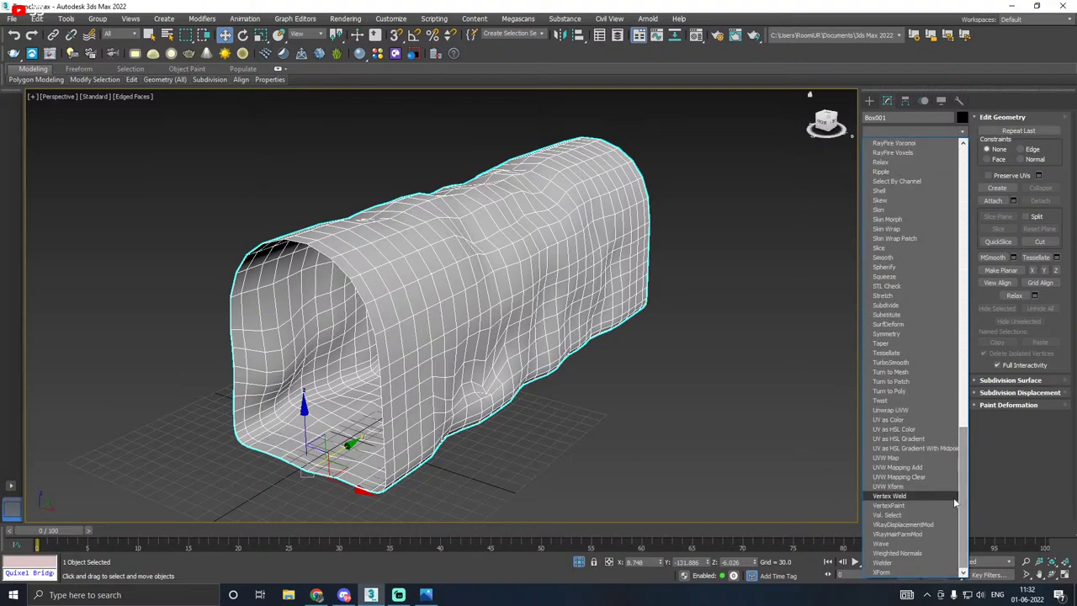
click(892, 410)
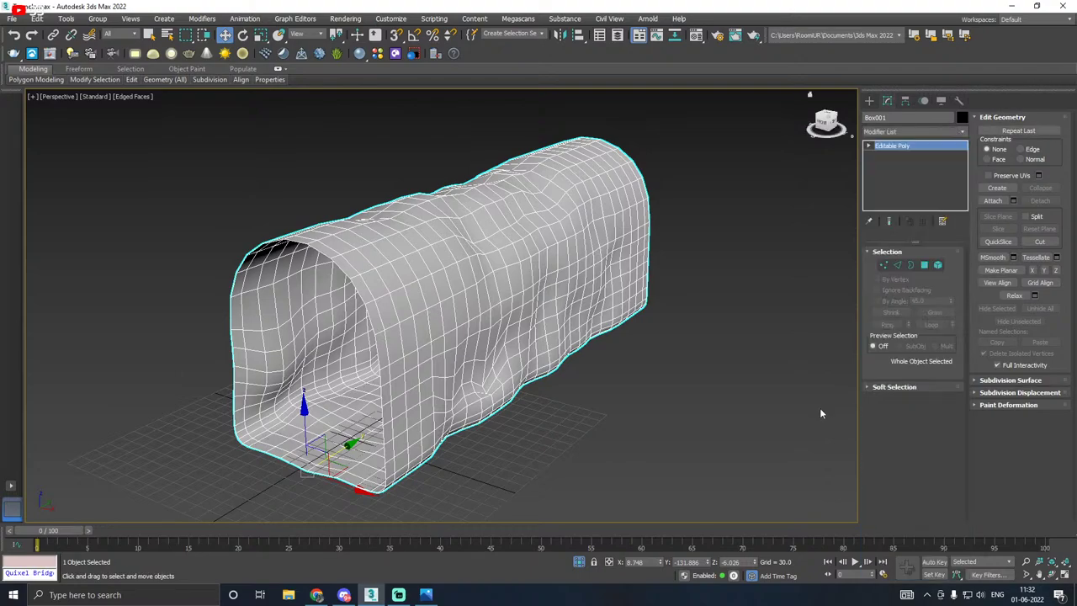
key(3)
click(909, 478)
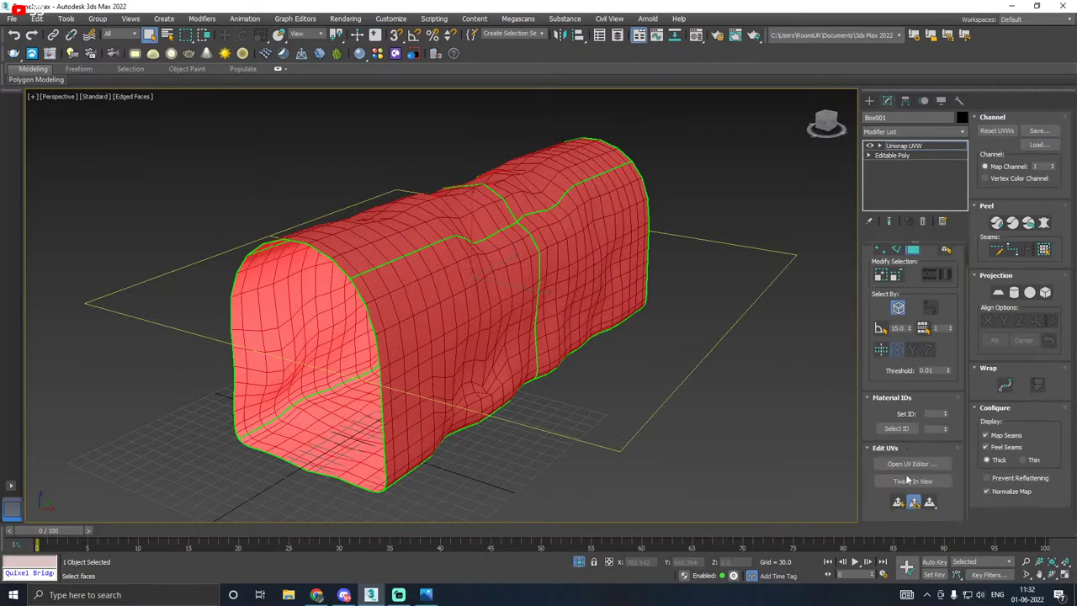
click(908, 464)
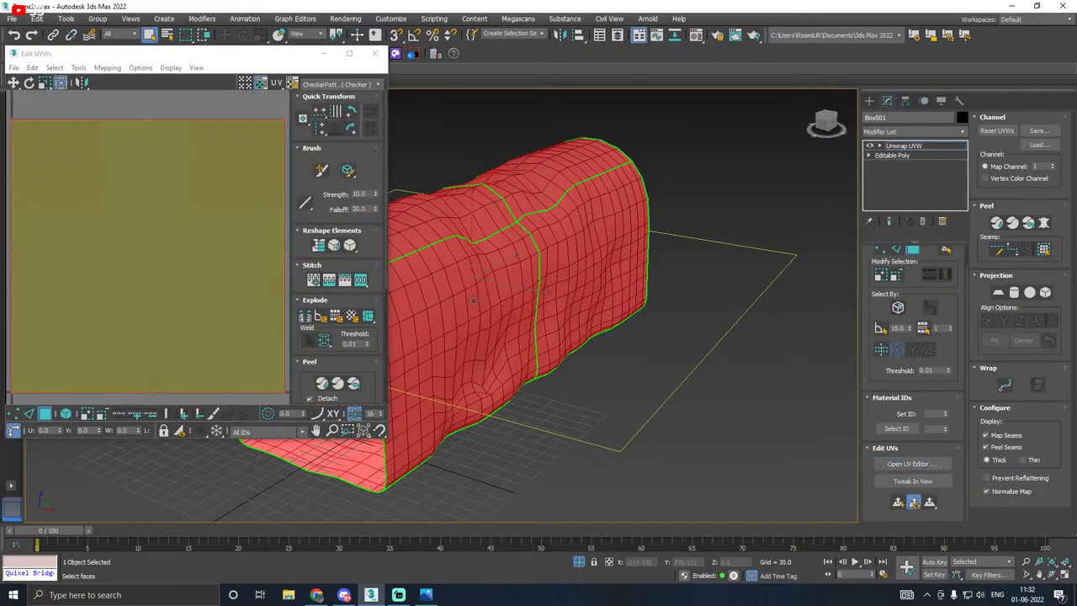
Step: Enlarge the UV editor and display the CheckerPattern (Checker) map on the tunnel
alt+middle_drag(557, 303, 641, 304)
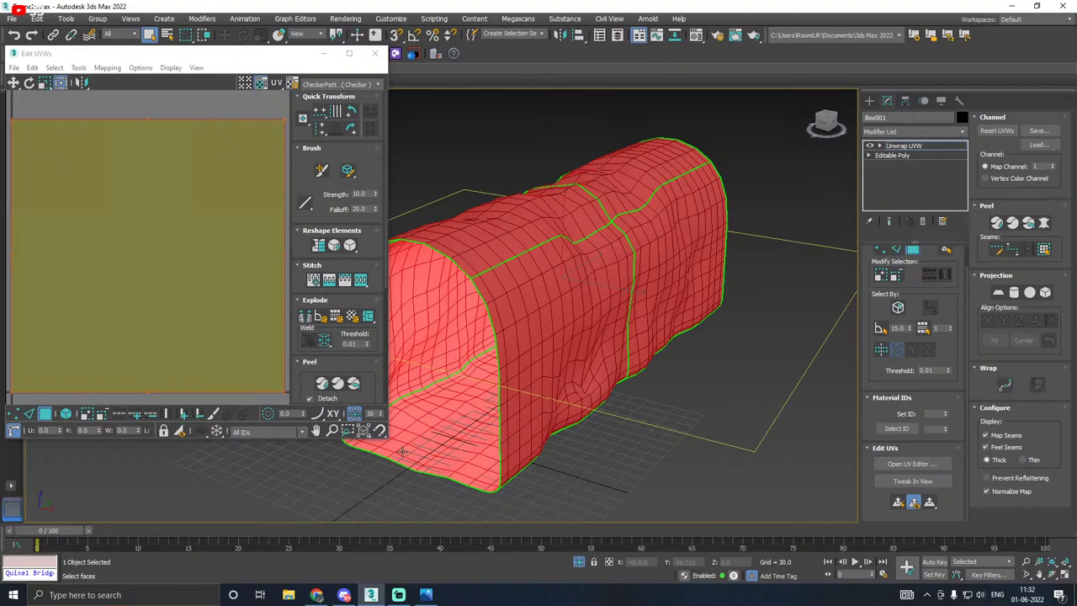
drag(387, 439, 479, 501)
middle_drag(637, 390, 702, 409)
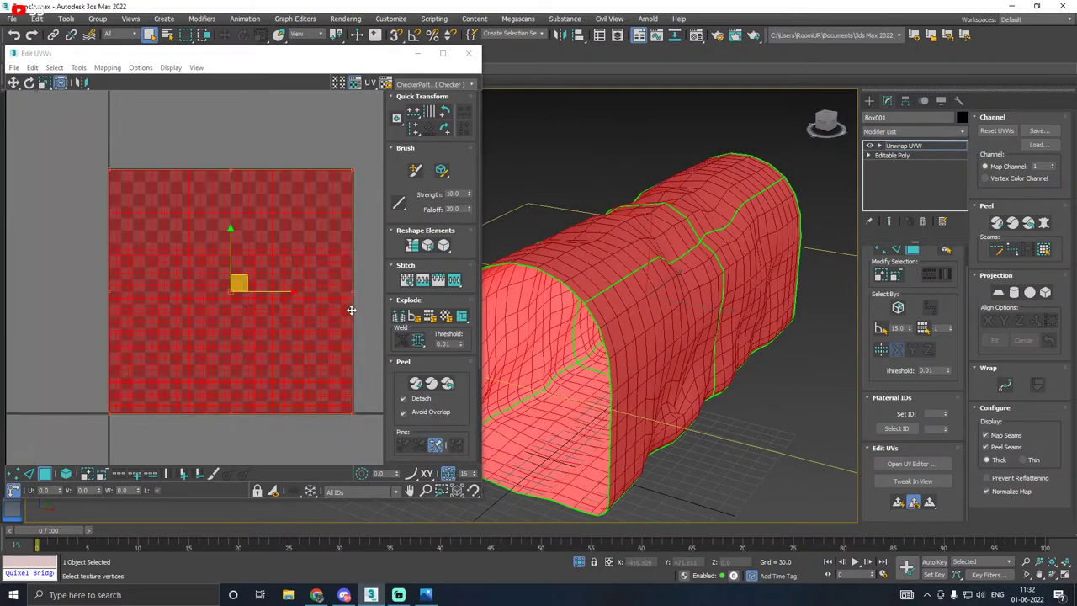
click(425, 85)
click(412, 95)
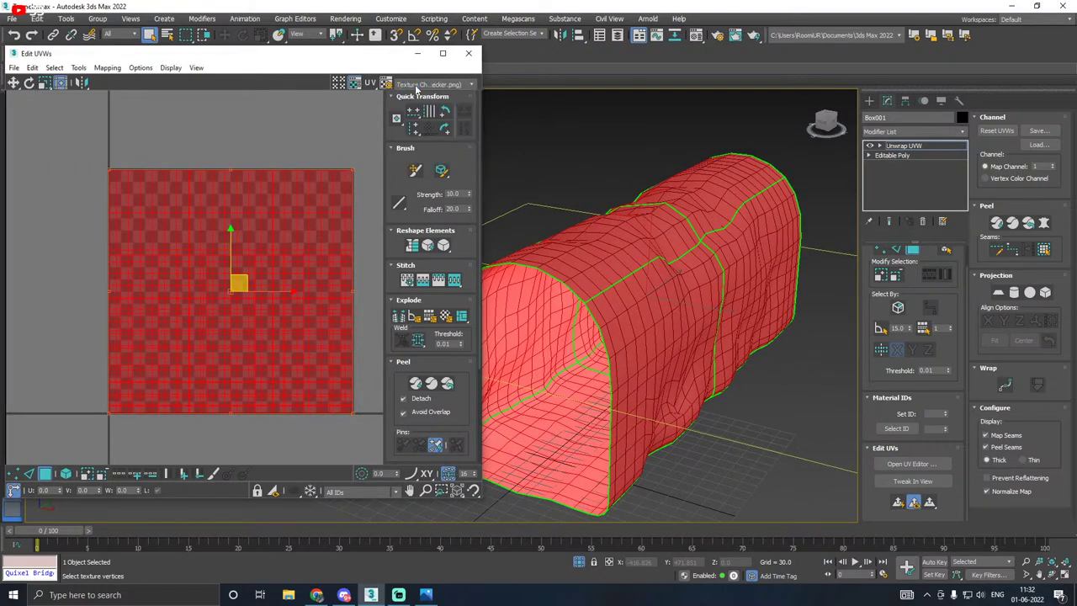
click(428, 85)
click(419, 102)
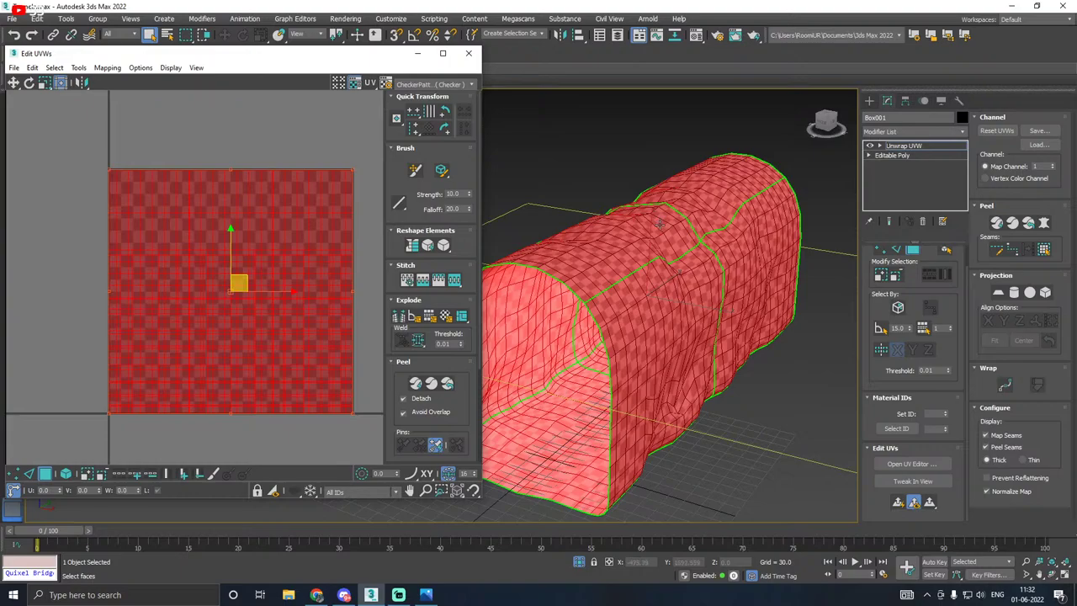
alt+middle_drag(660, 223, 680, 274)
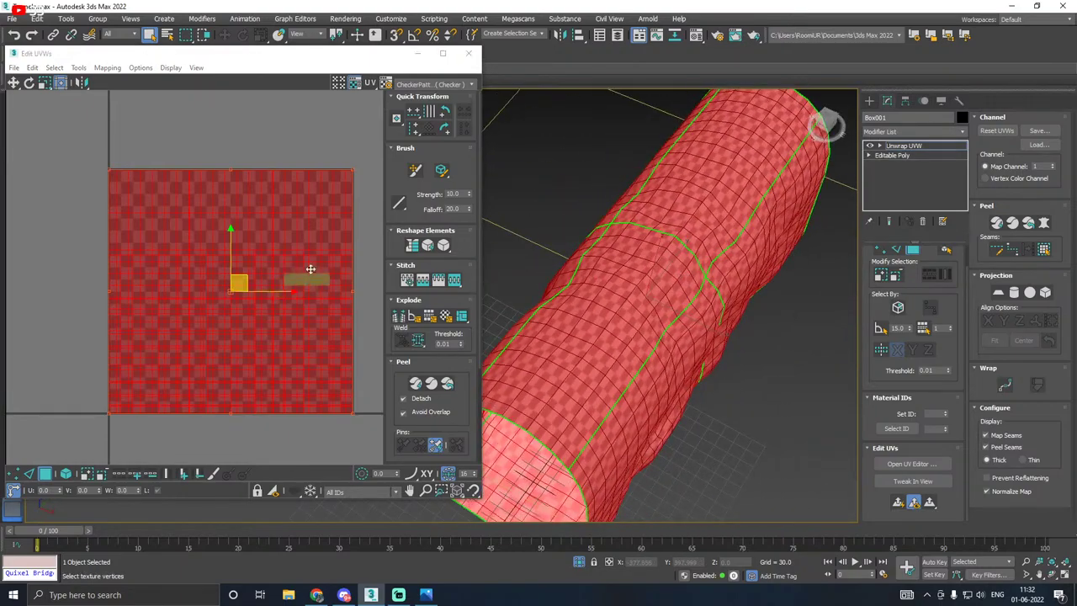
Step: Try relaxing the tunnel's original UVs with Relax By Polygon Angles
scroll(211, 250, down, 5)
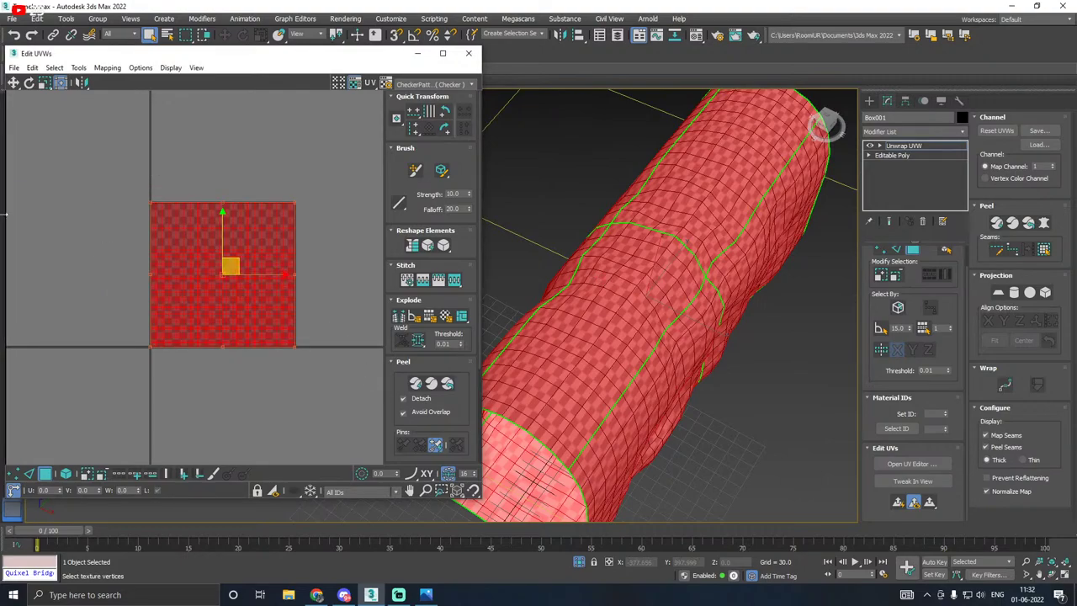
click(78, 67)
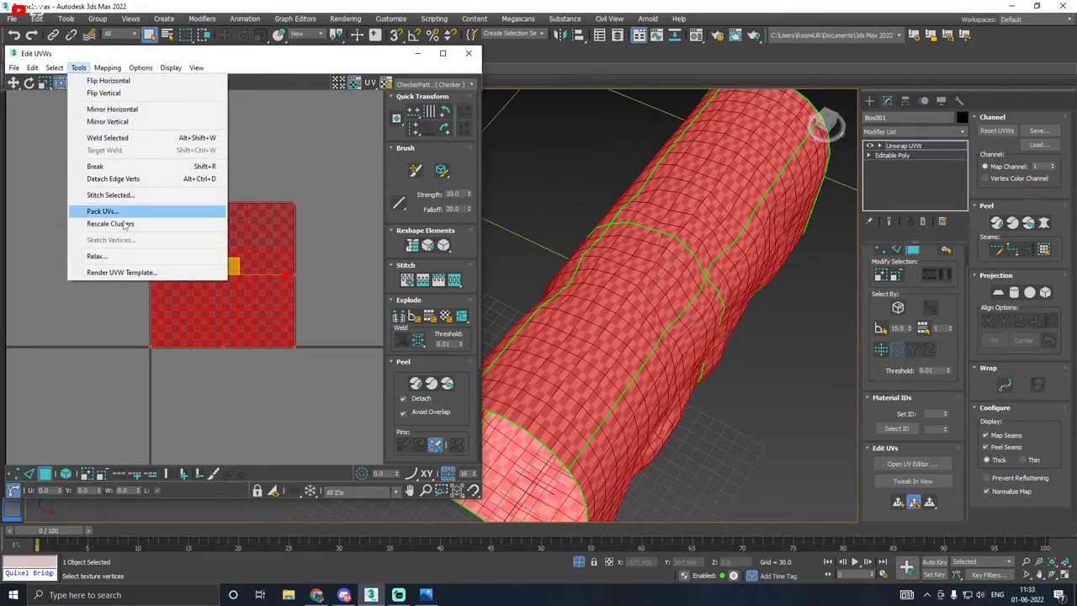
click(117, 258)
click(145, 150)
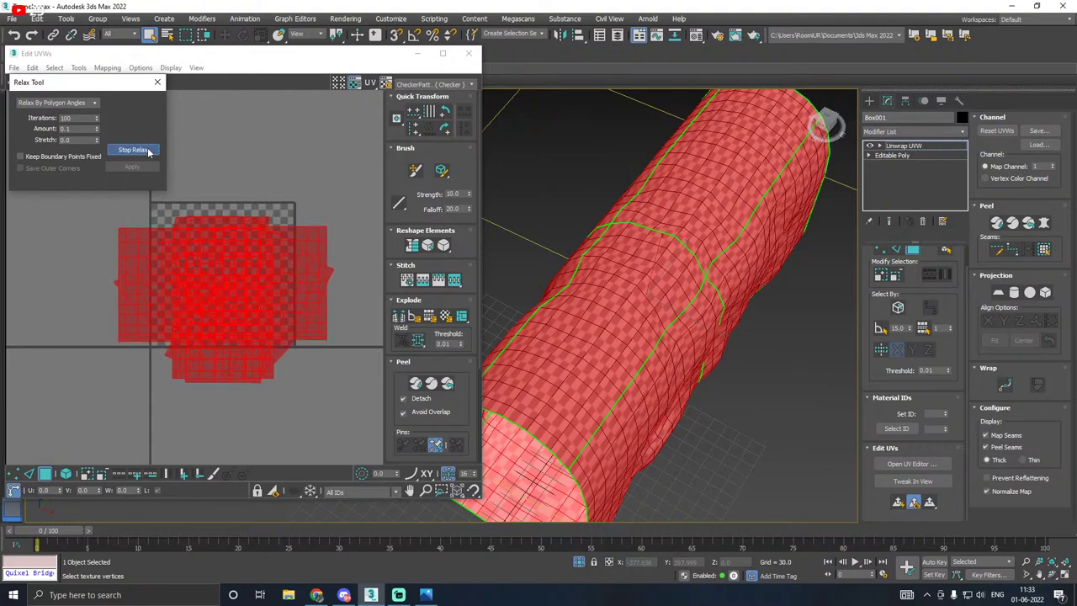
click(148, 150)
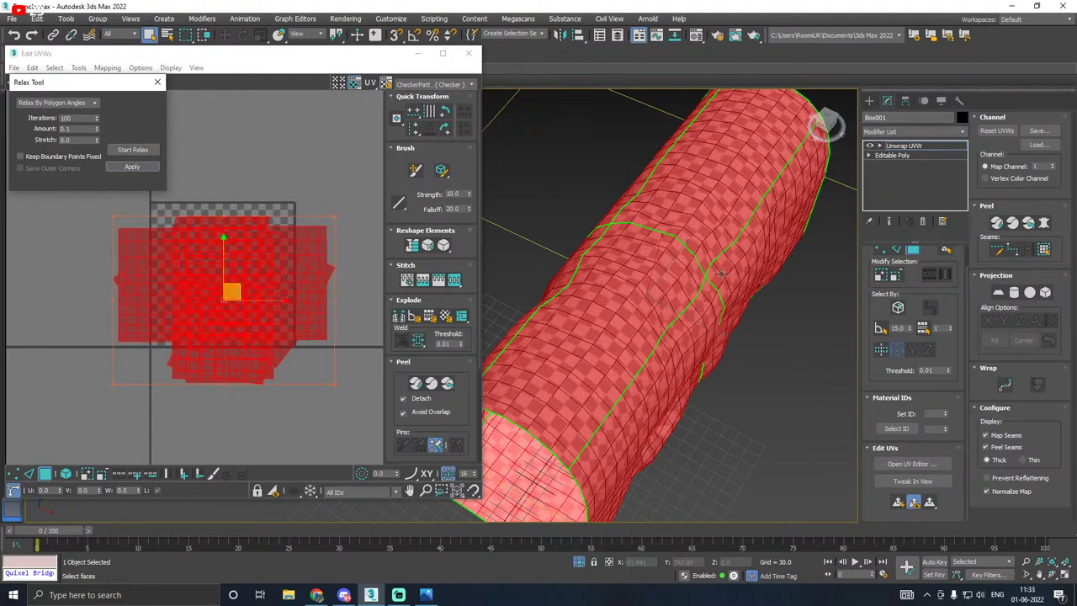
alt+middle_drag(721, 273, 864, 274)
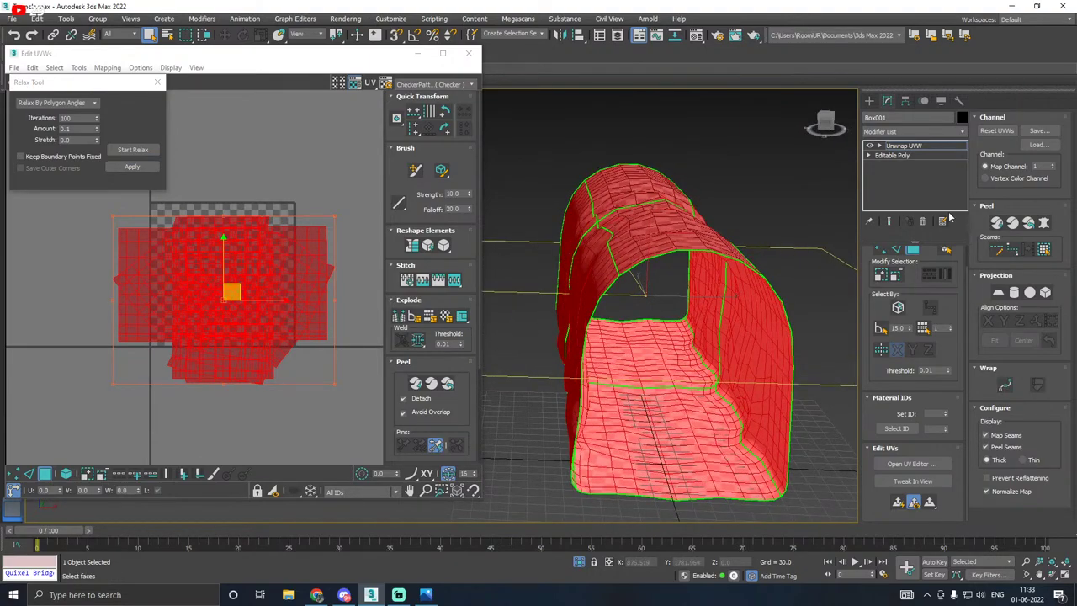
Step: Apply a cylindrical projection aligned to the Y axis to all of the tunnel's faces
click(1014, 292)
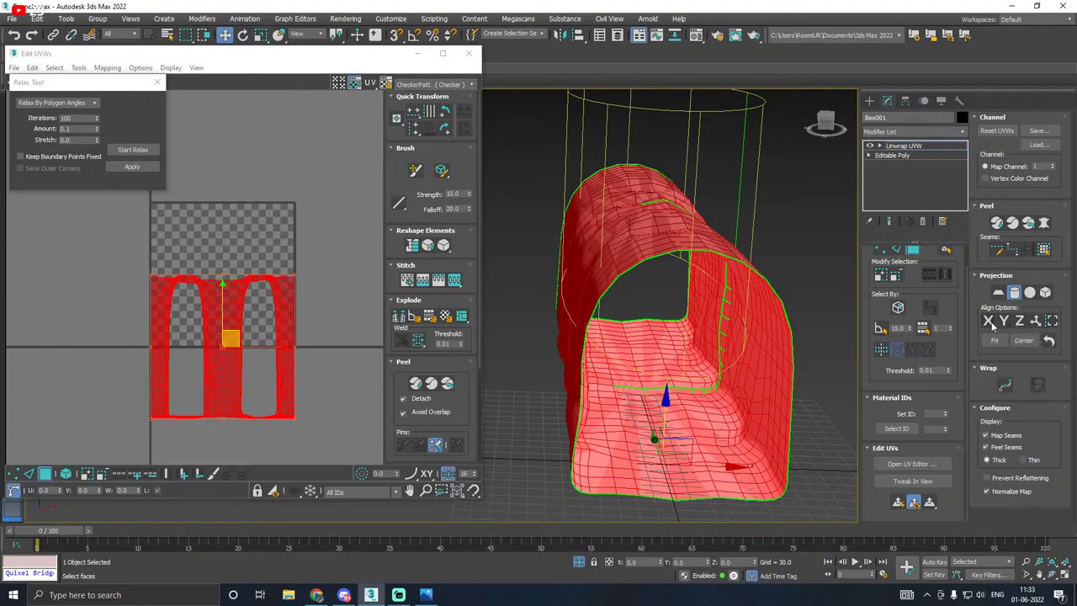
click(1004, 323)
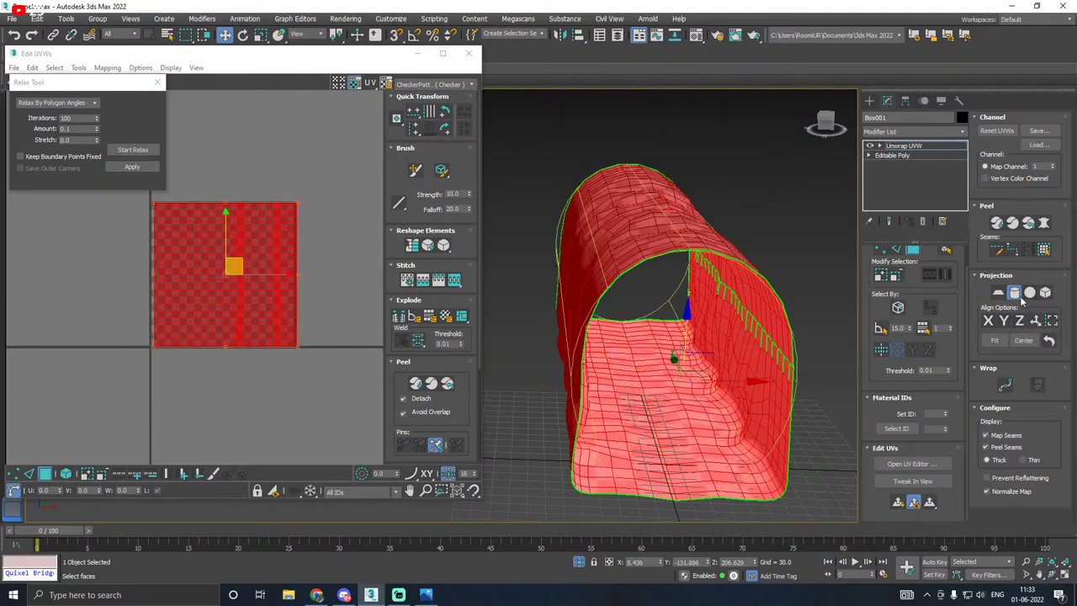
click(1015, 293)
Step: Weld the selected UVs with a 0.01 threshold to straighten the jagged seam along the tunnel's side wall
alt+middle_drag(630, 336, 639, 313)
scroll(628, 312, up, 2)
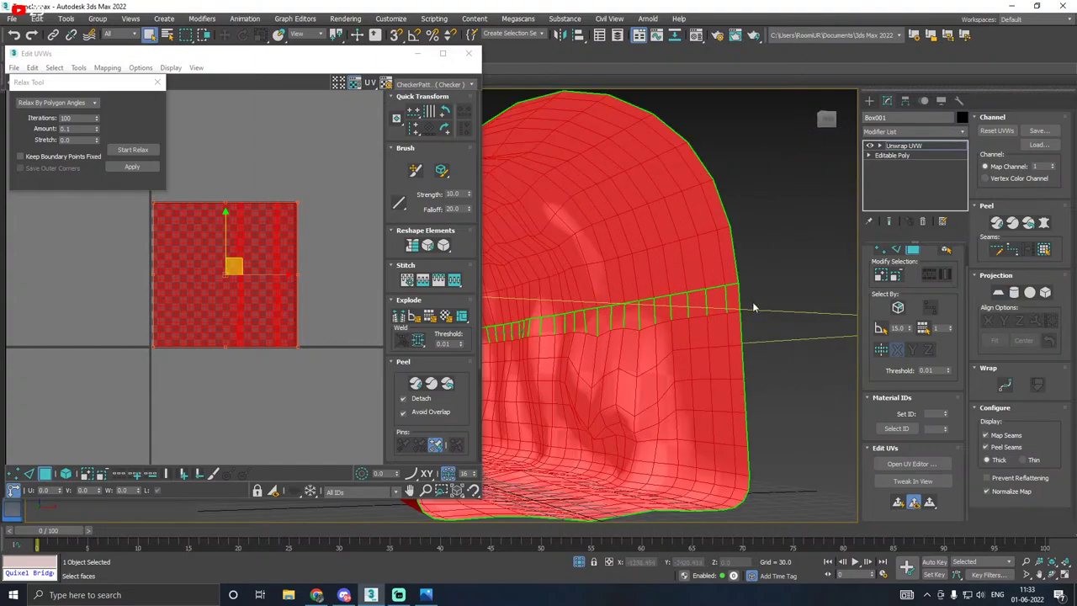
scroll(640, 306, up, 3)
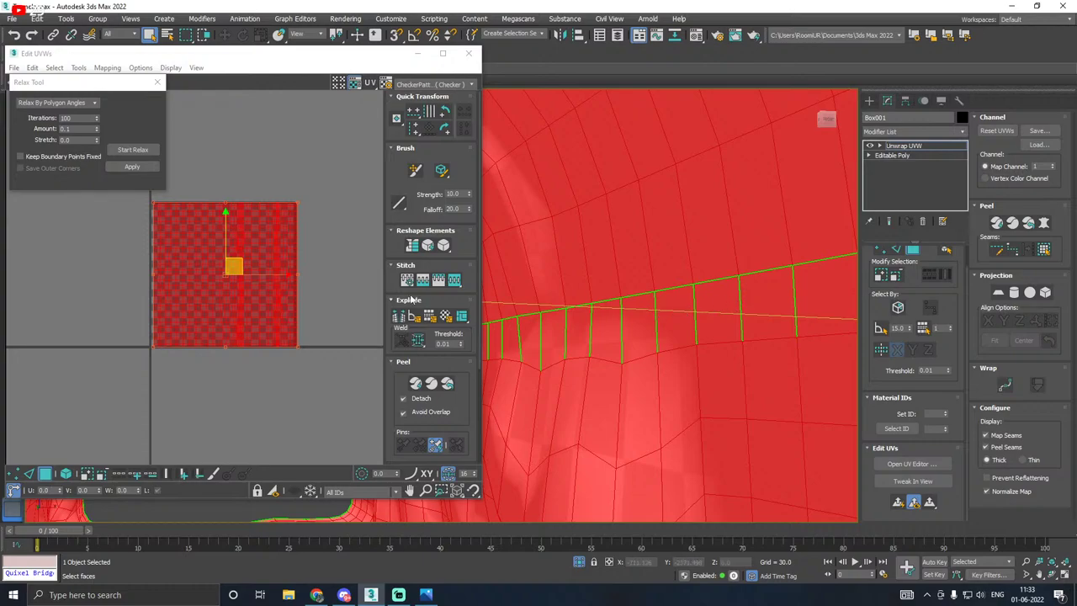
click(418, 341)
scroll(644, 272, down, 6)
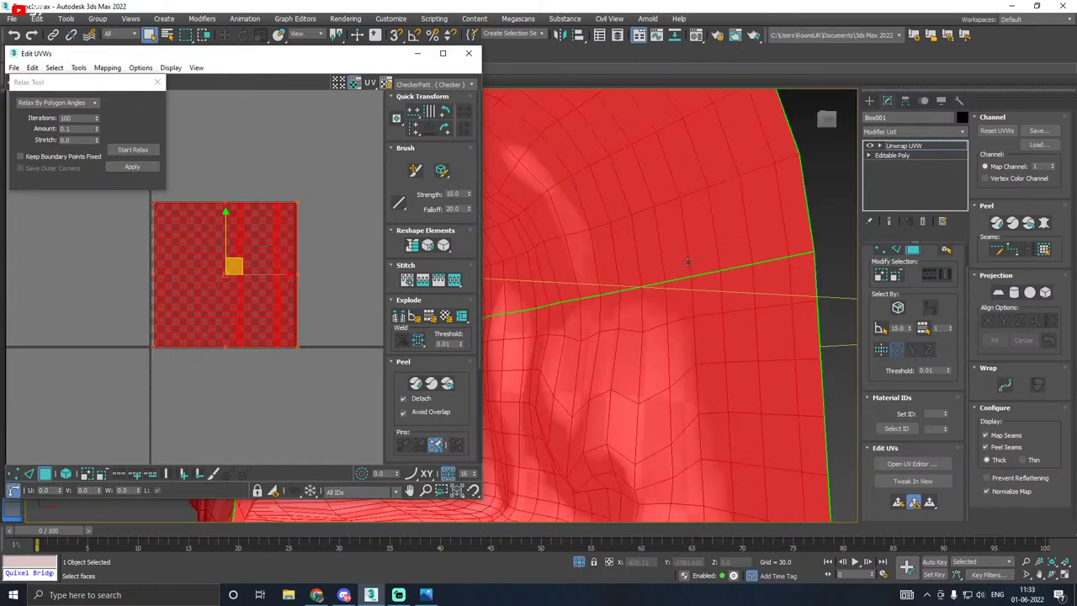
Step: Relax the cylindrically mapped tunnel UVs with Relax By Polygon Angles
middle_drag(673, 271, 606, 276)
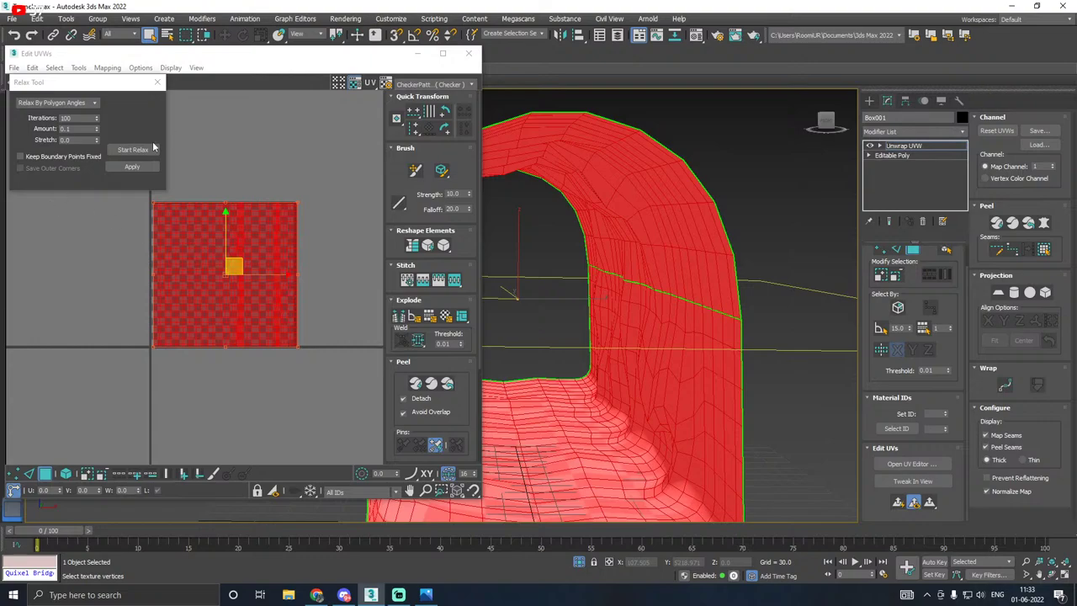
click(137, 149)
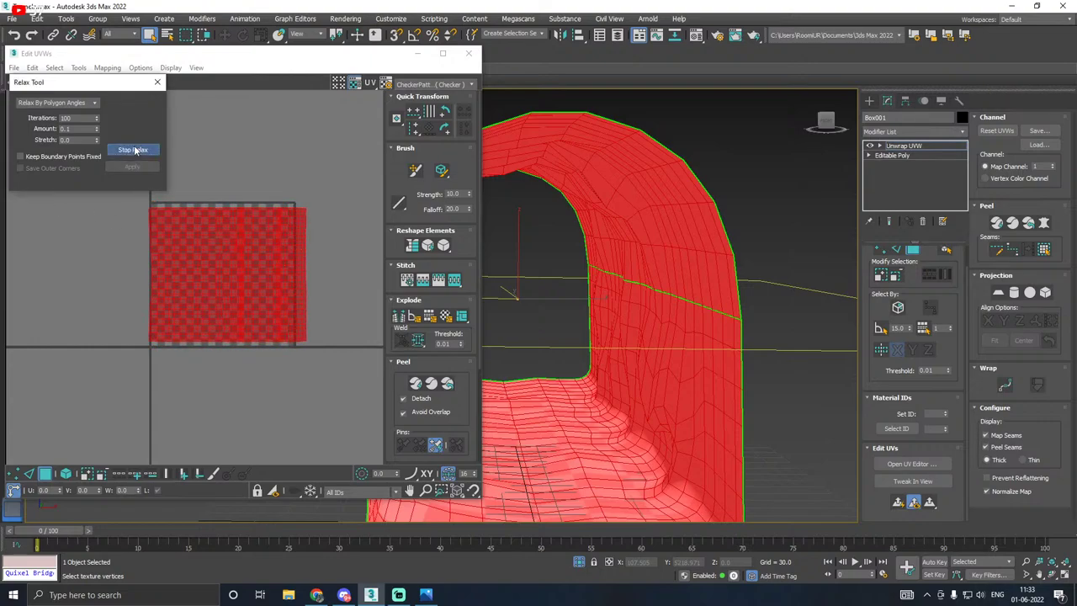
click(134, 149)
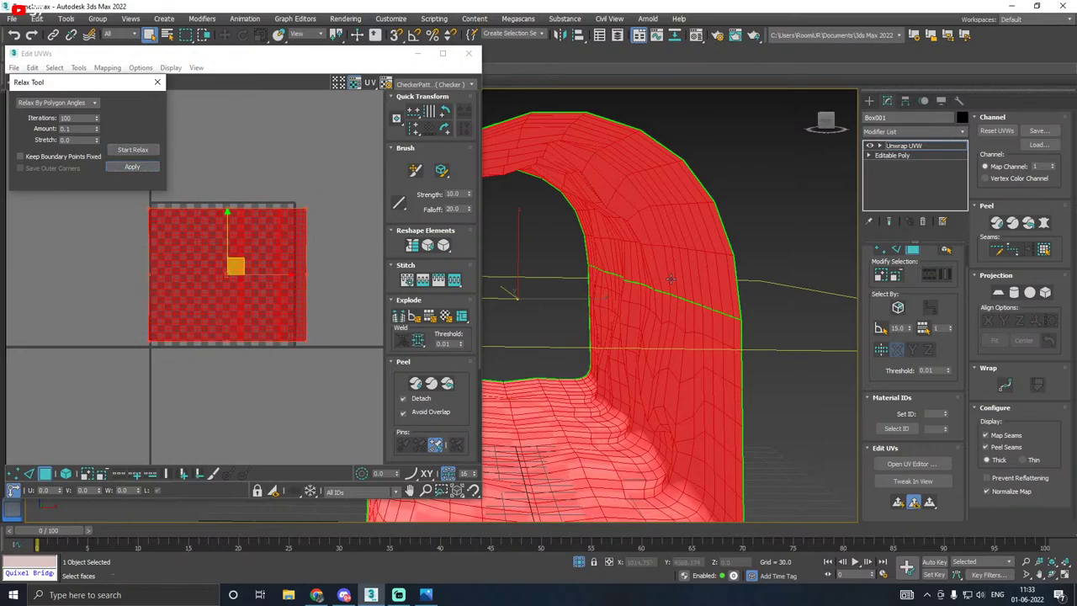
Step: Switch to UV edge selection and select the lengthwise seam along the tunnel's inner side wall
scroll(677, 276, down, 4)
mouse_move(678, 276)
alt+middle_down()
mouse_move(740, 345)
mouse_move(640, 303)
mouse_move(571, 292)
mouse_move(671, 282)
alt+middle_up()
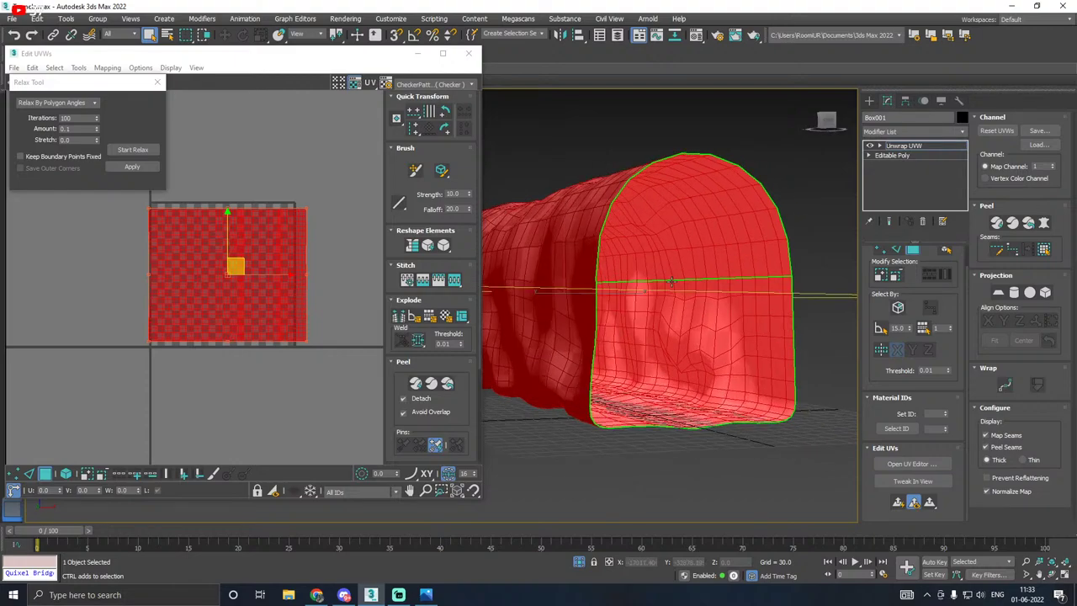
scroll(677, 277, up, 5)
click(897, 251)
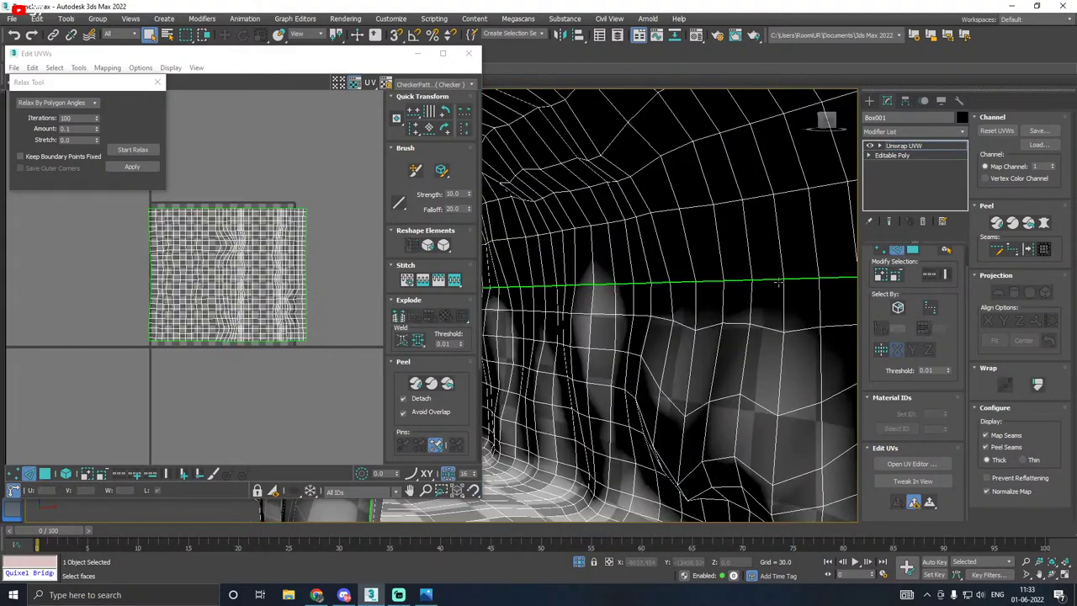
click(757, 279)
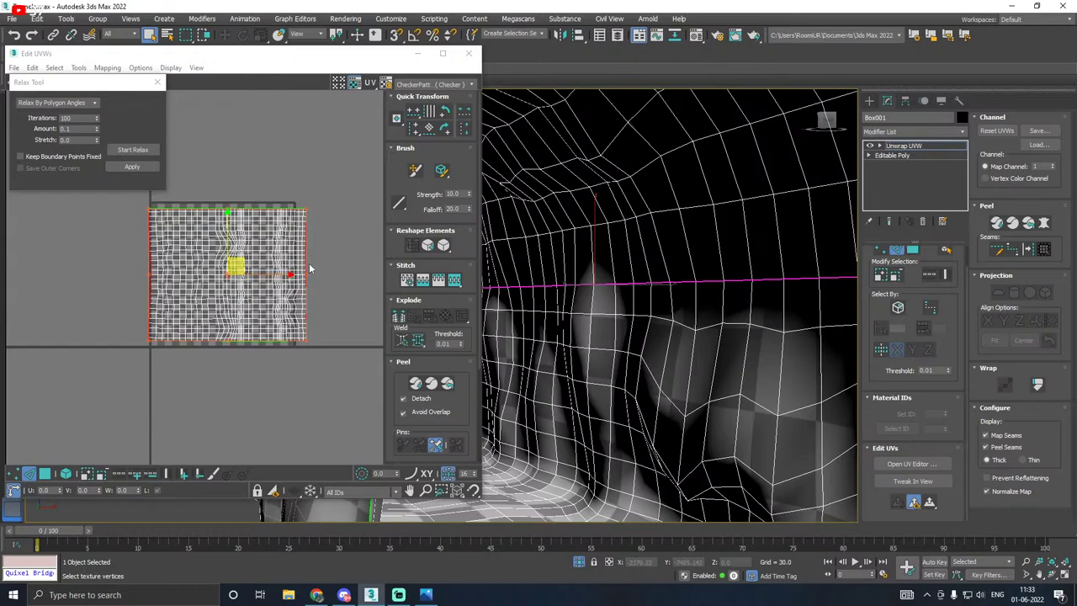
Step: Add an inner lengthwise edge loop to the selected seam edges and try stitching them, including with Stitch To Average
scroll(637, 298, down, 4)
alt+middle_drag(656, 300, 667, 293)
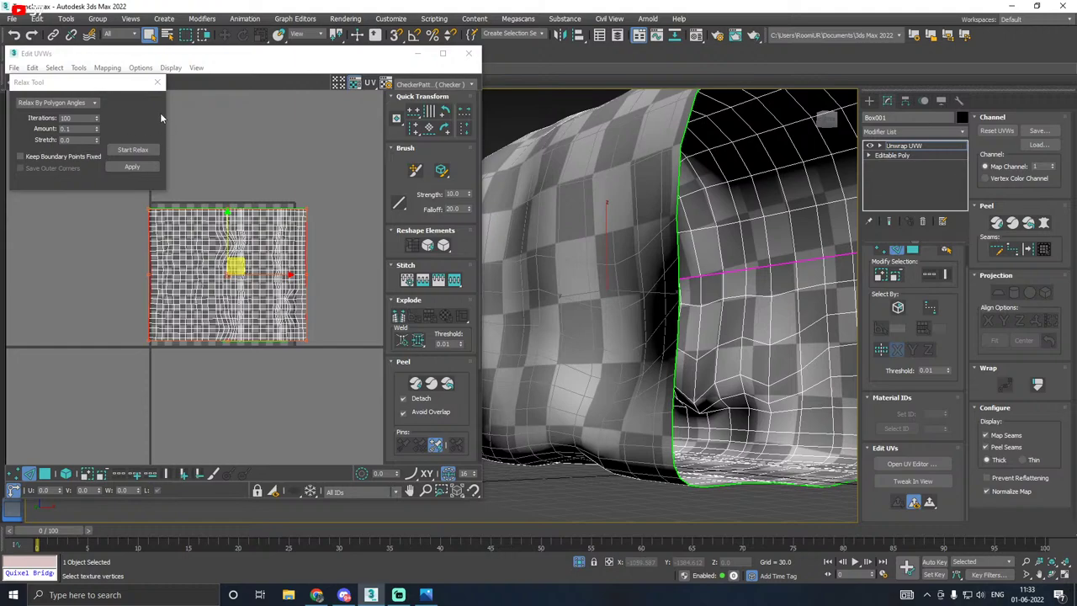
click(157, 82)
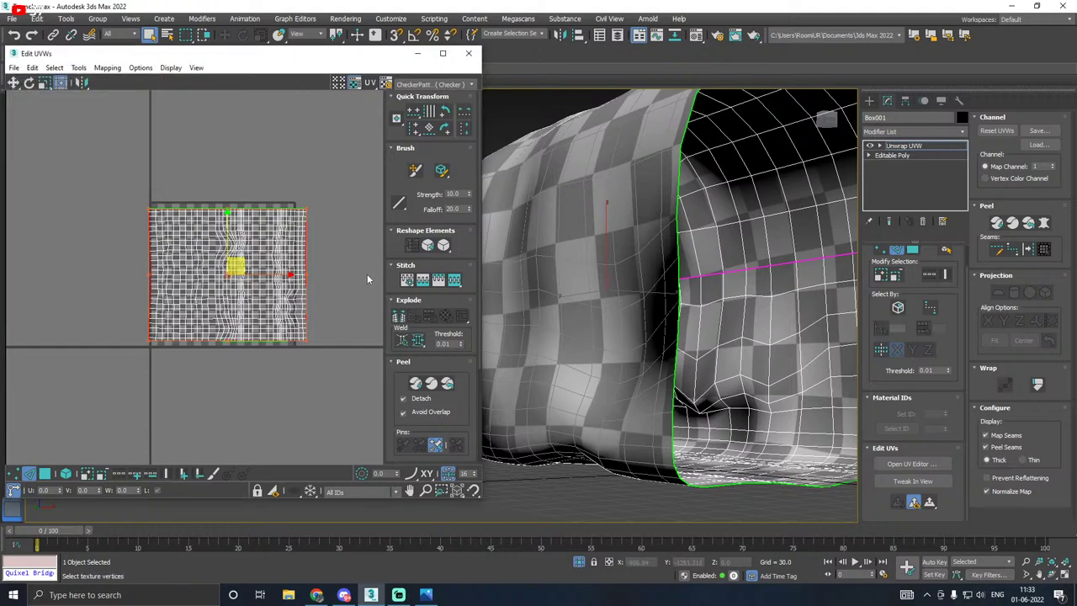
scroll(295, 292, up, 2)
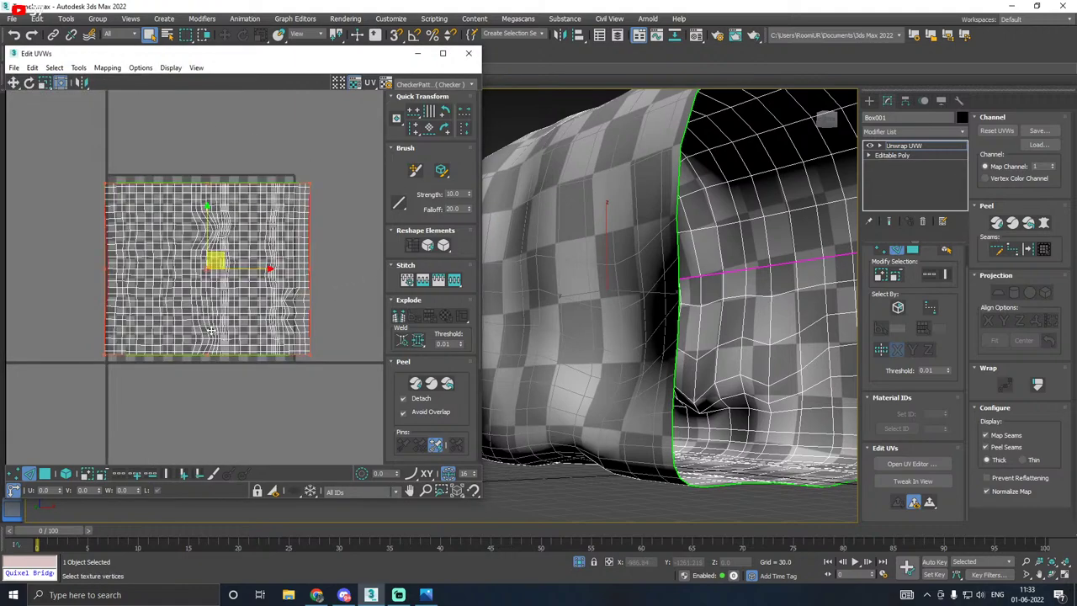
scroll(192, 333, up, 1)
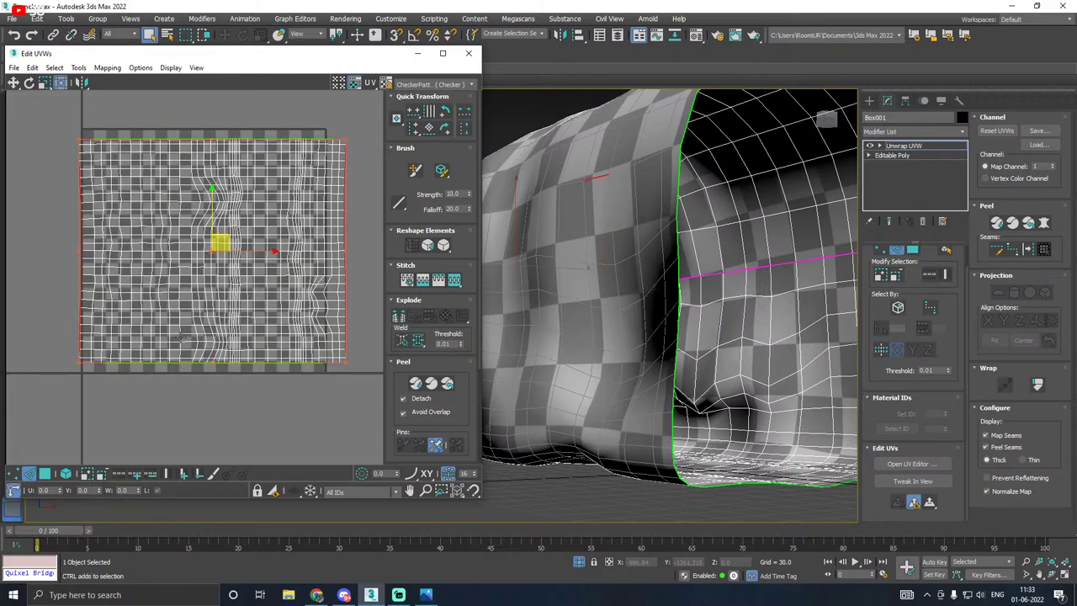
double_click(181, 337)
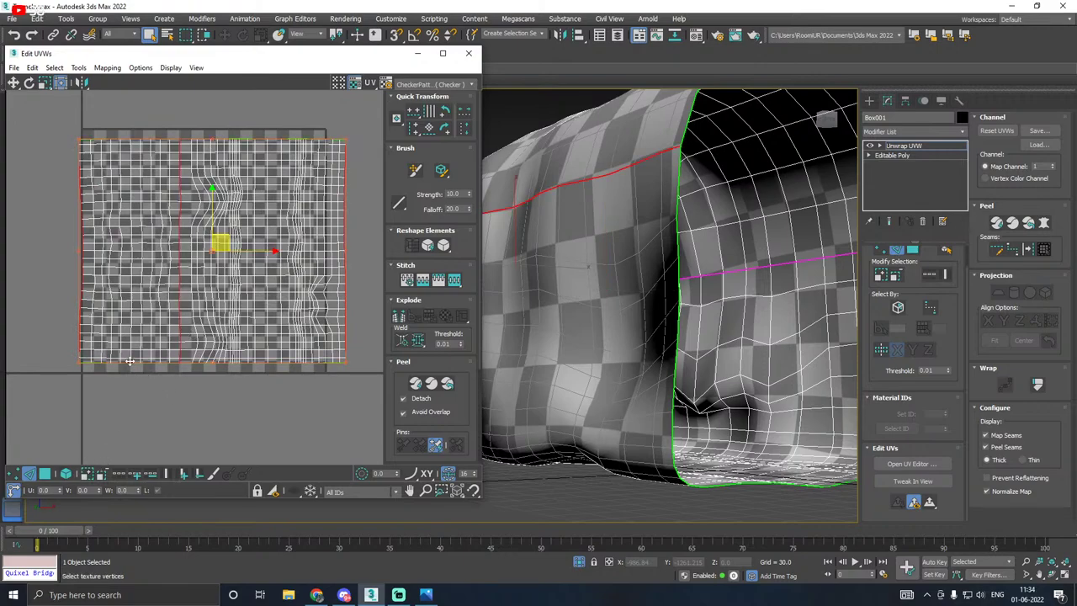
scroll(130, 362, up, 1)
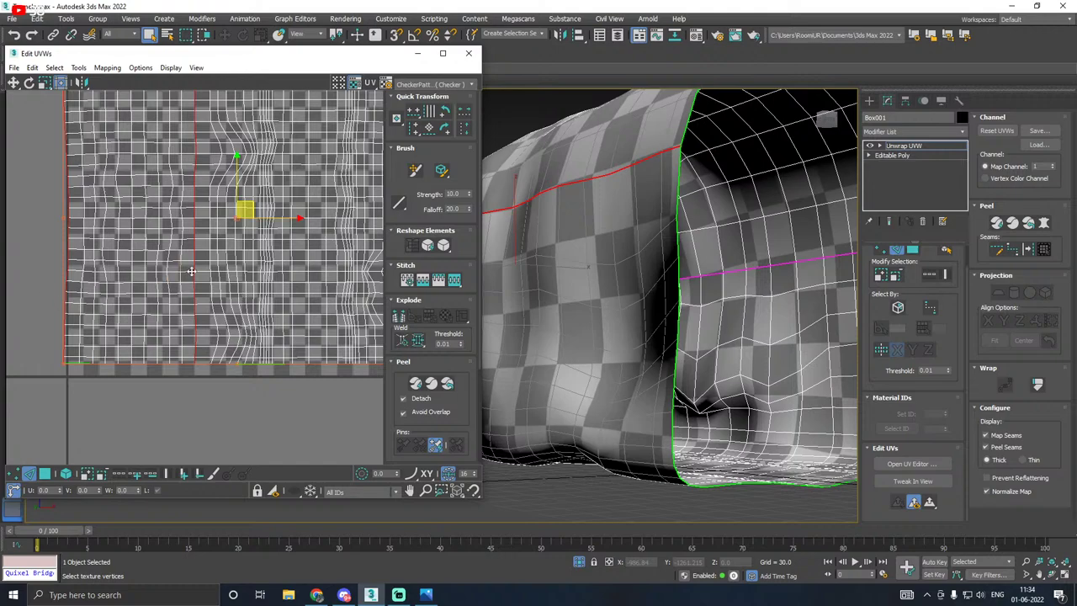
click(407, 281)
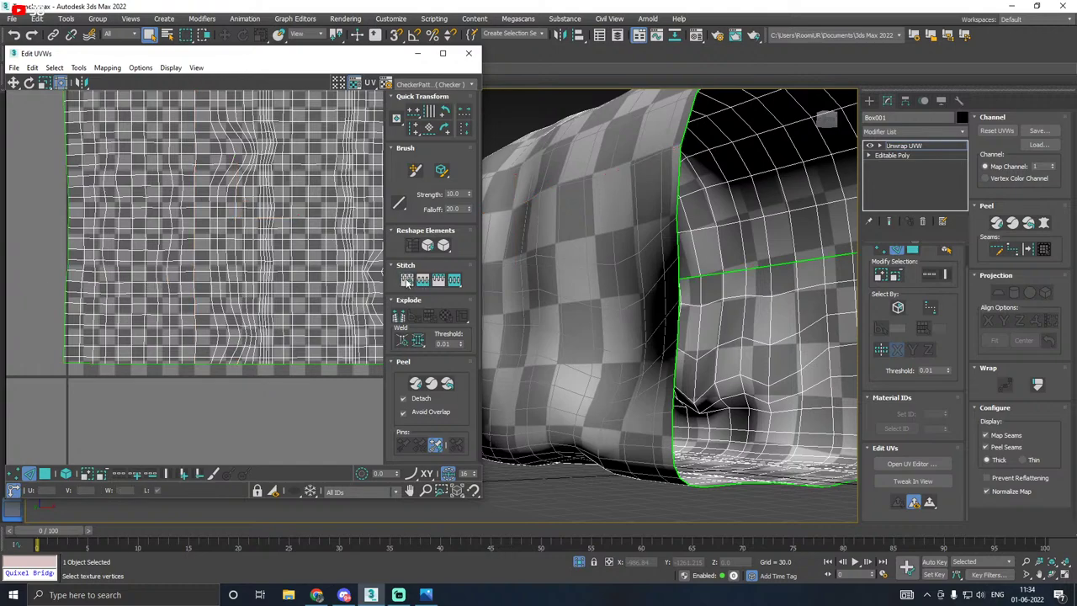
key(ctrl+z)
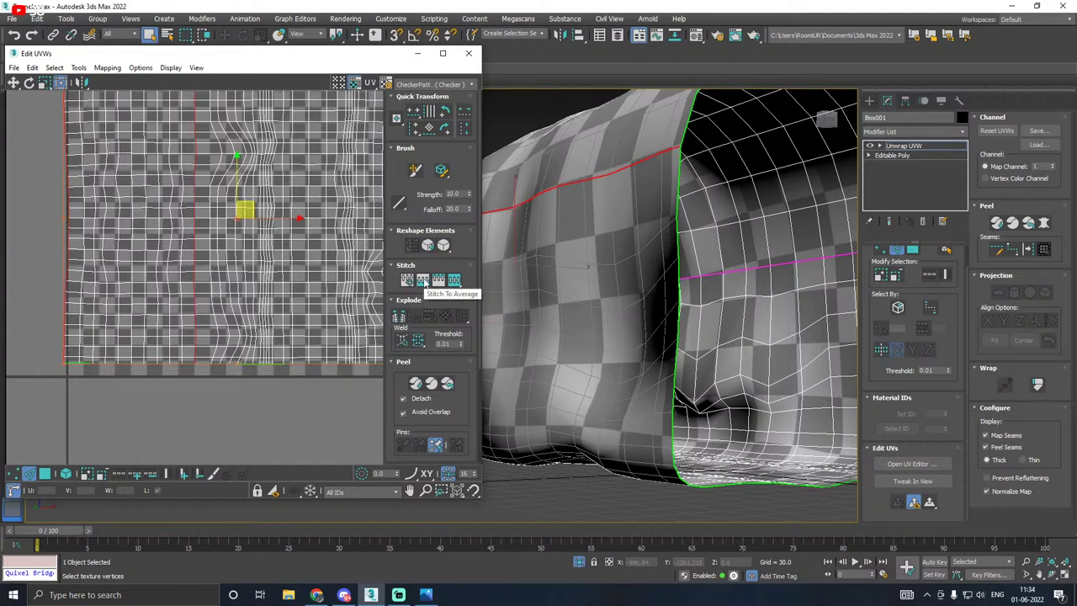
click(425, 282)
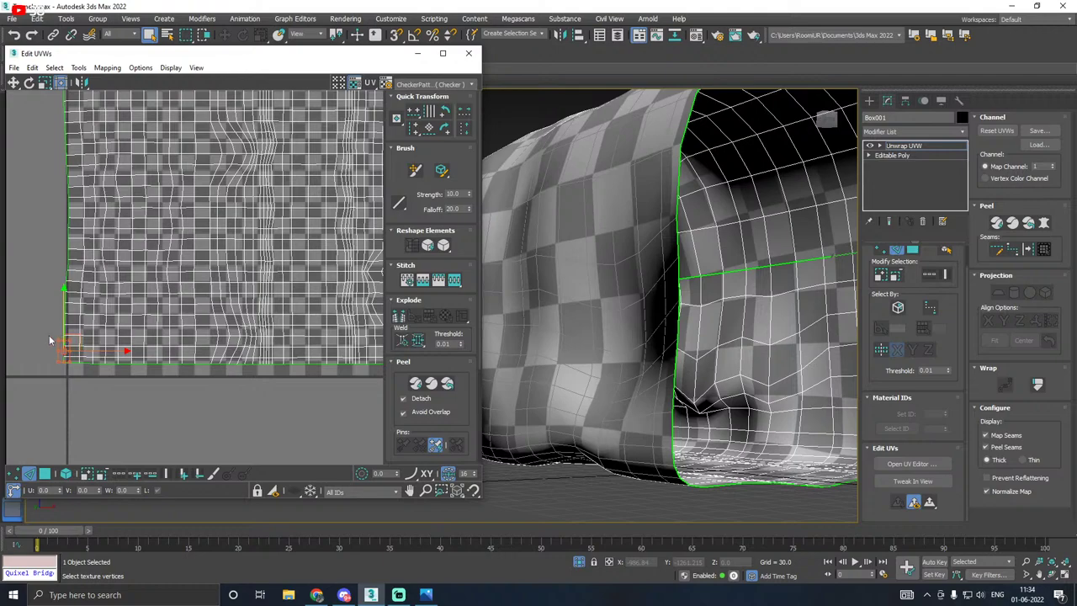
Step: Try Stitch To Average on the outer lengthwise edge of the tunnel's UV shell to close the side-wall seam
scroll(49, 334, up, 2)
click(76, 327)
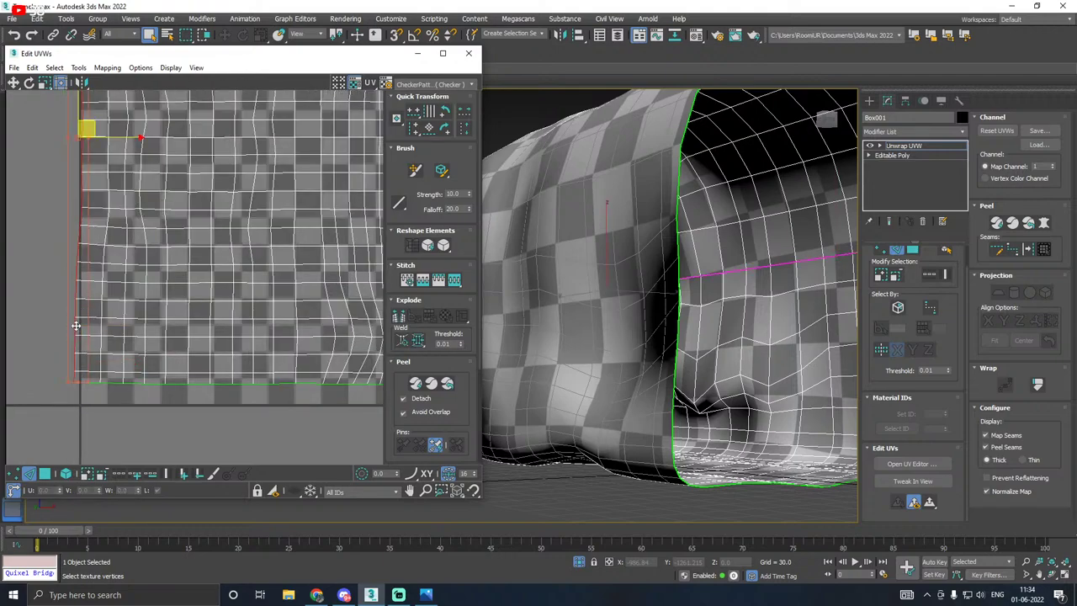
click(423, 279)
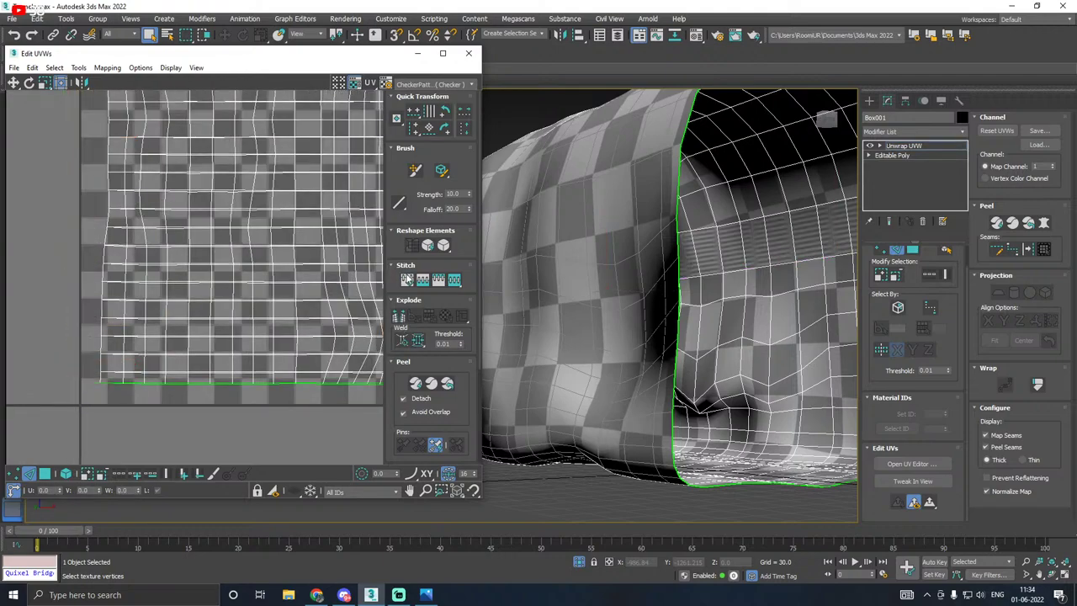
key(z)
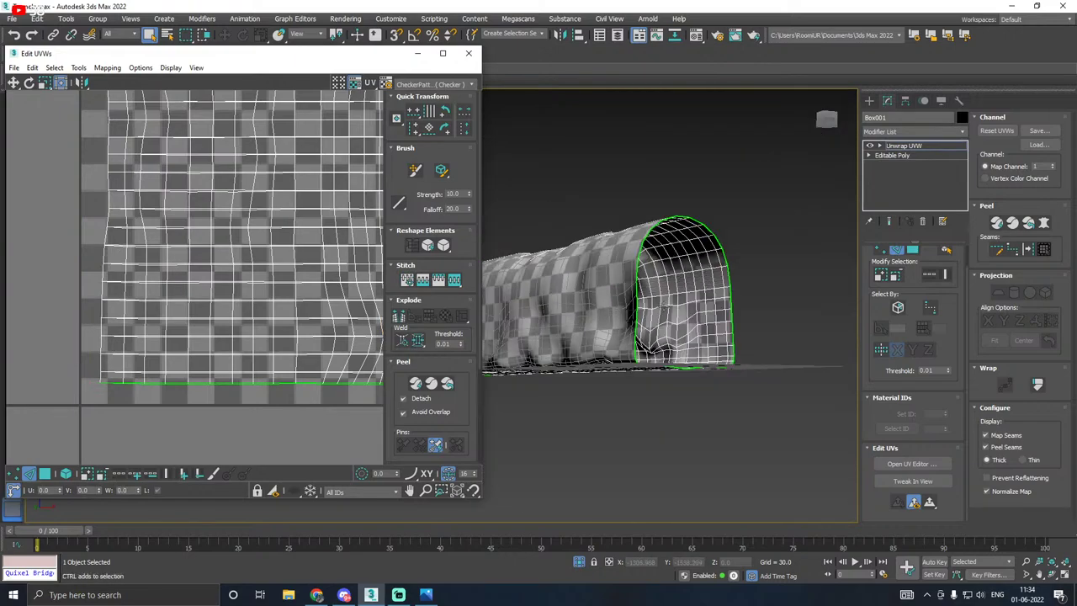
alt+middle_drag(616, 312, 613, 320)
scroll(174, 353, down, 6)
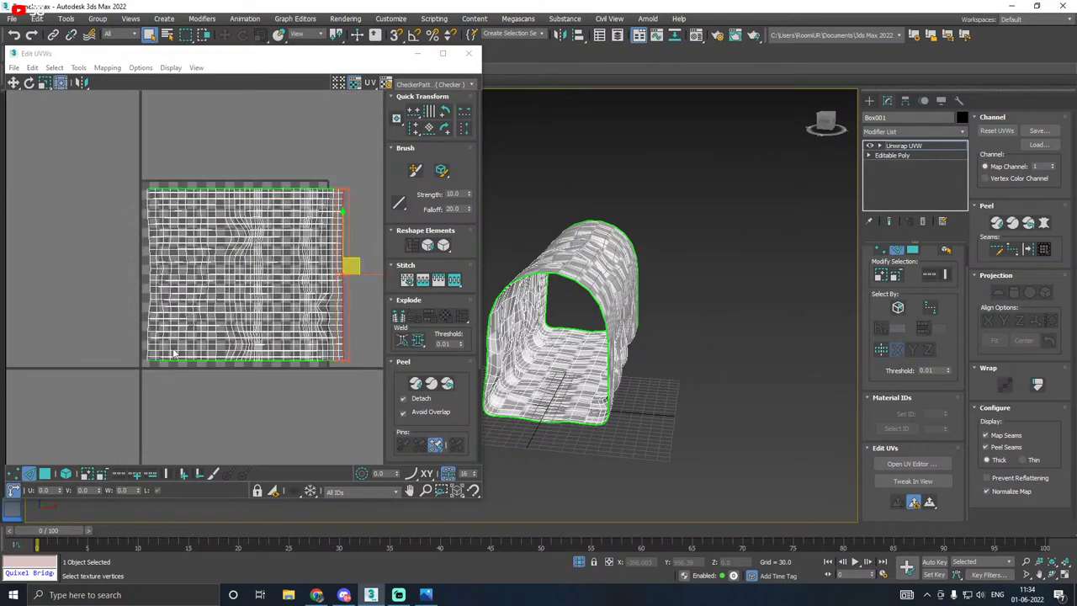
scroll(251, 344, up, 3)
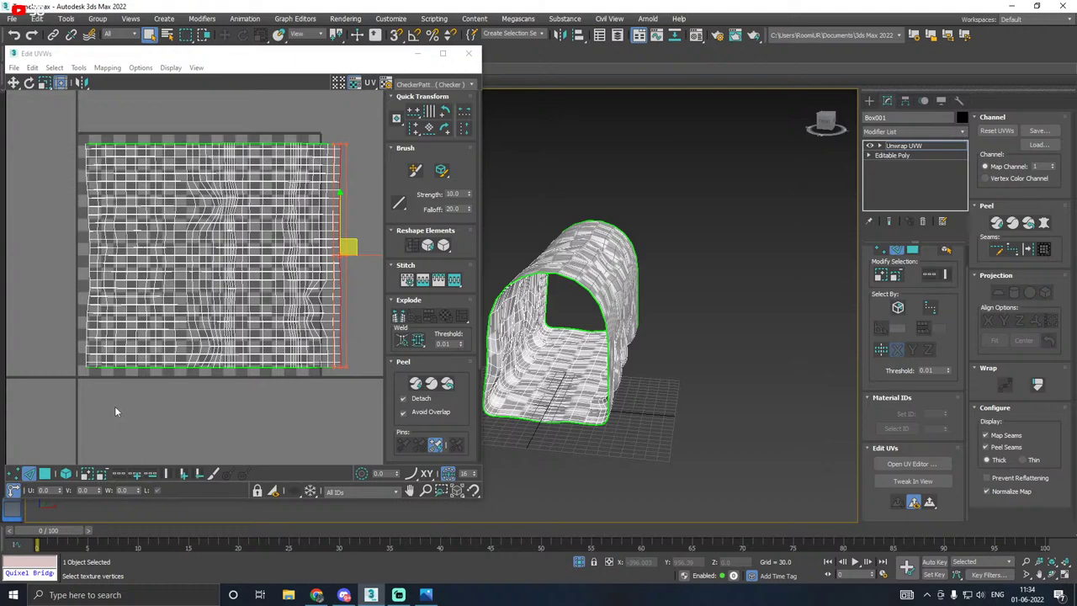
Step: Try Relax By Polygon Angles on the whole stitched UV shell, and undo both the relax and the stitch
click(66, 474)
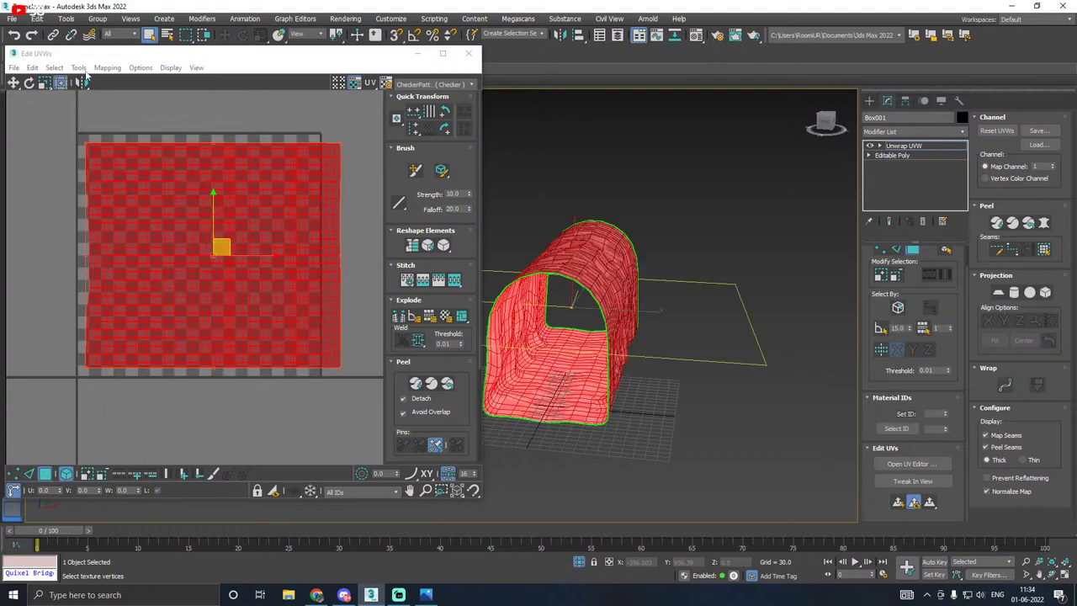
click(78, 68)
click(99, 255)
click(132, 150)
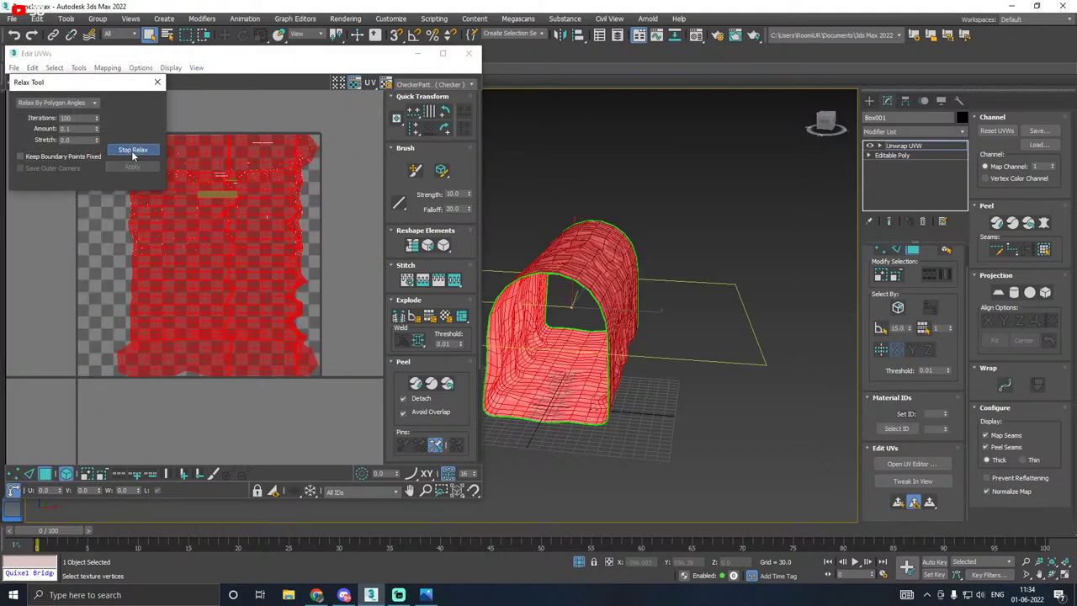
click(132, 150)
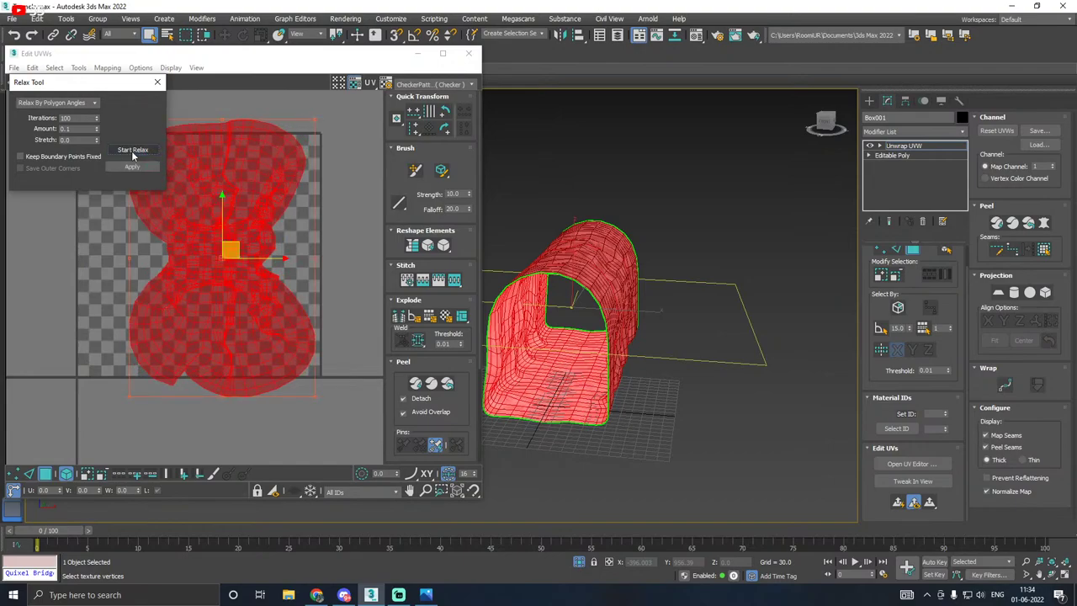
middle_drag(272, 283, 286, 297)
key(ctrl+z)
key(ctrl+z)
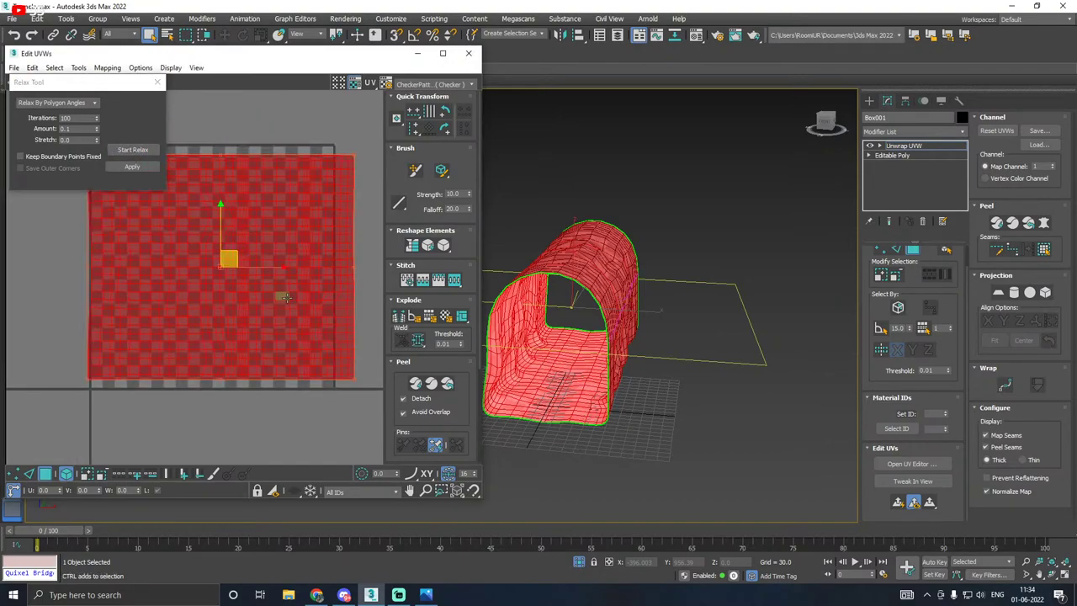
Step: Clear the UV selection, close the Relax tool and examine the tunnel's side-wall seam
click(223, 391)
alt+middle_drag(555, 336, 623, 332)
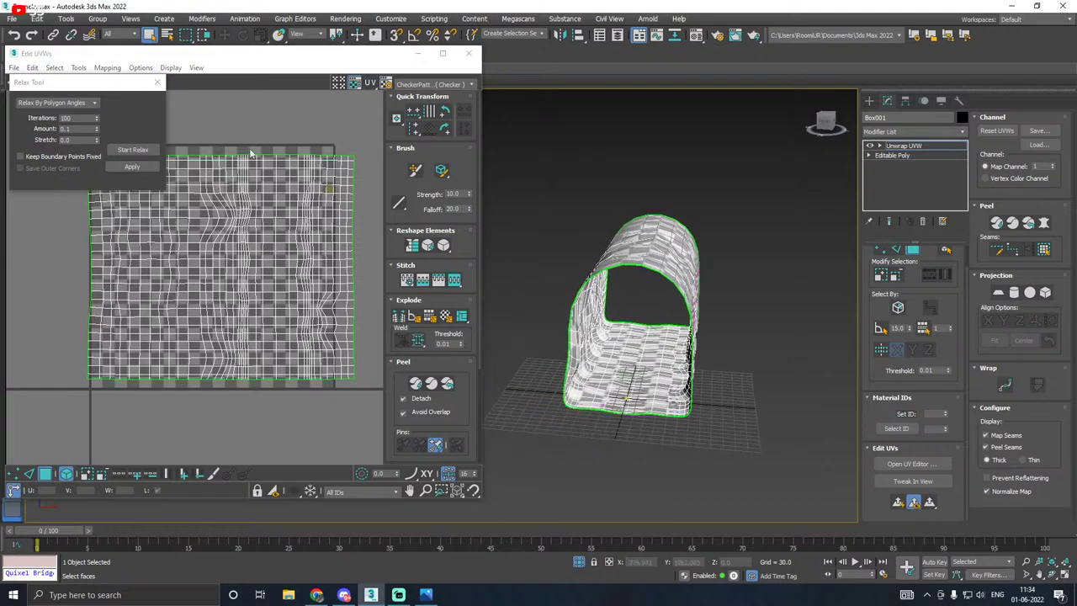
click(146, 167)
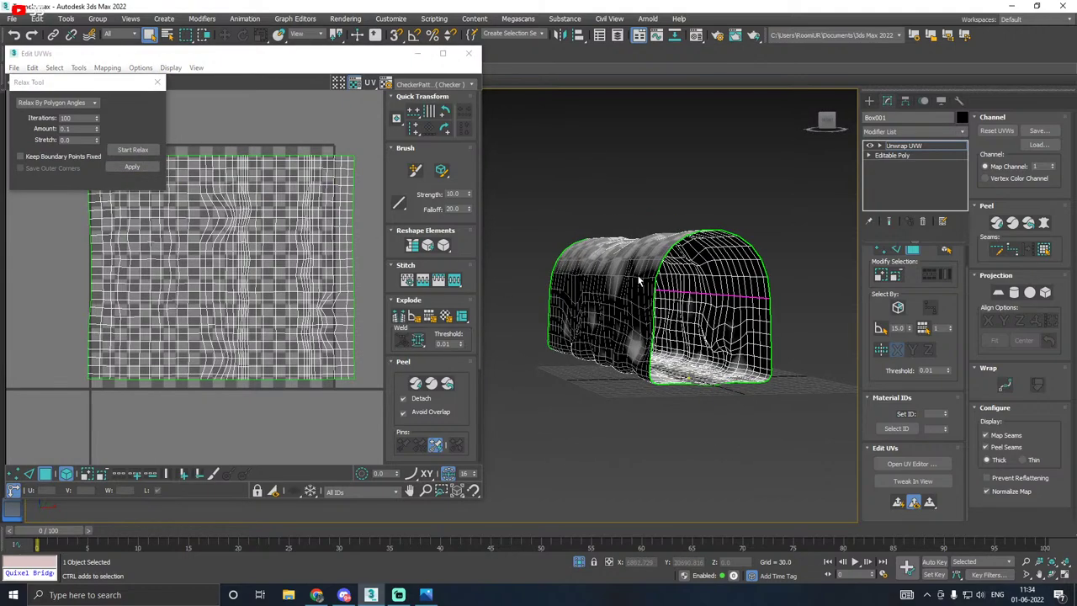
click(157, 82)
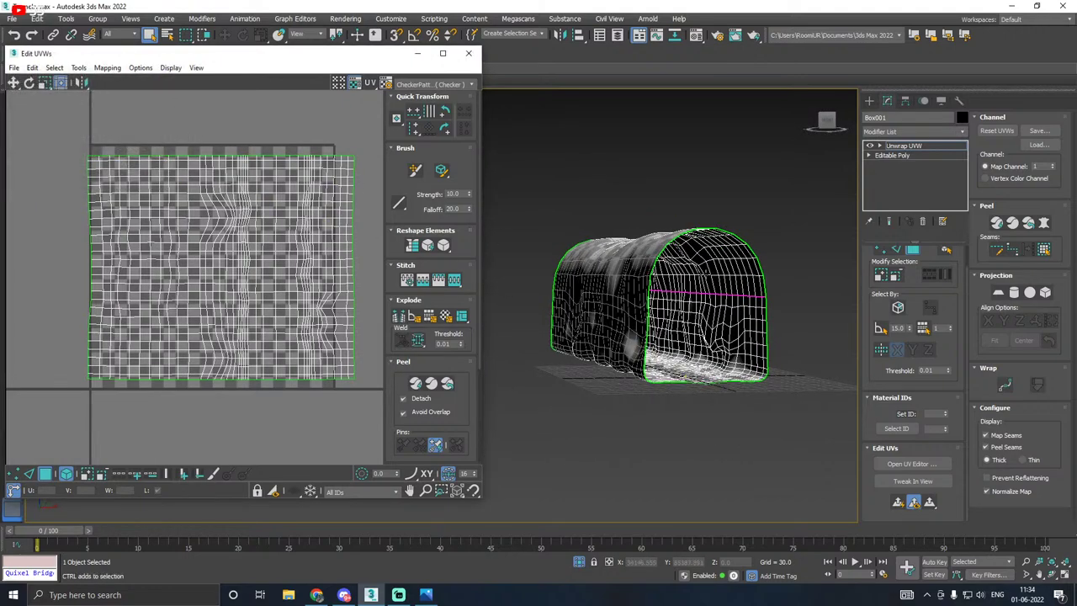
alt+middle_drag(713, 260, 648, 262)
scroll(689, 284, up, 3)
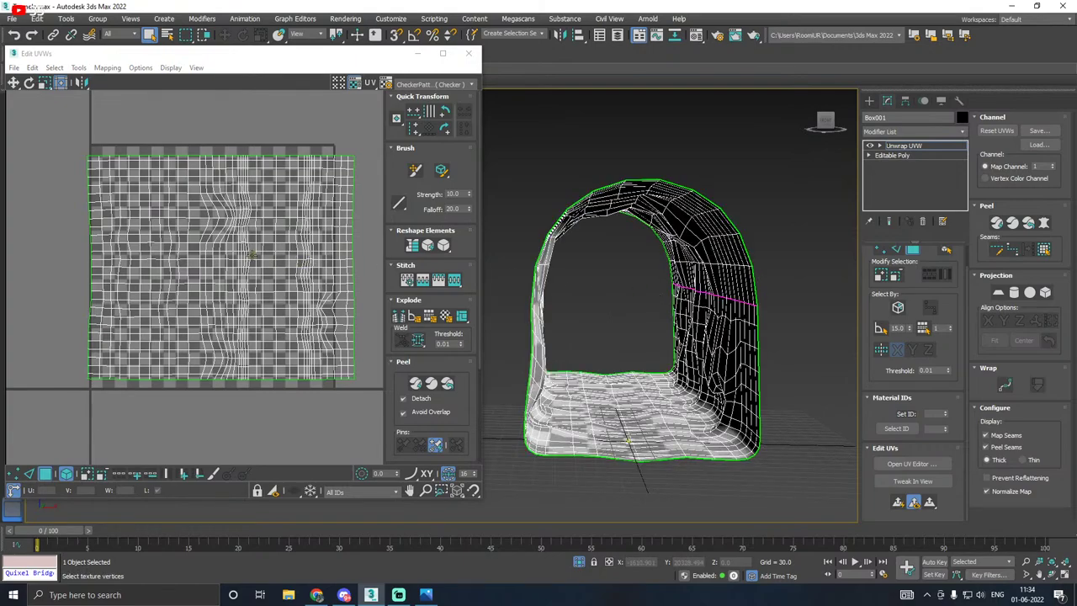
middle_drag(259, 254, 262, 248)
scroll(184, 253, down, 2)
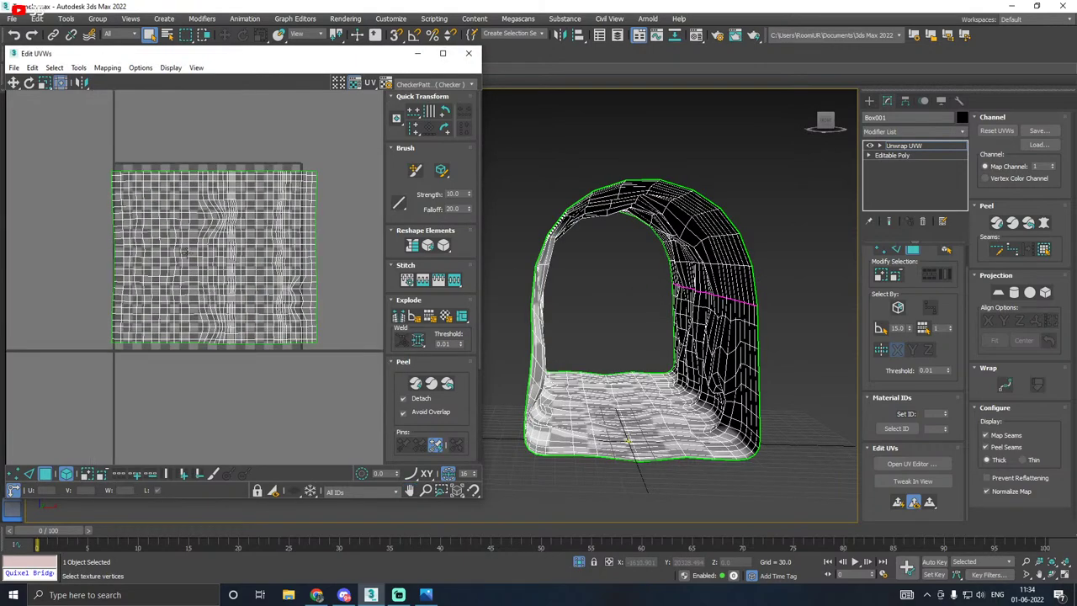
Step: Break the tunnel's floor and side-wall faces off the roof in the UV layout and move them aside as a separate island
click(65, 474)
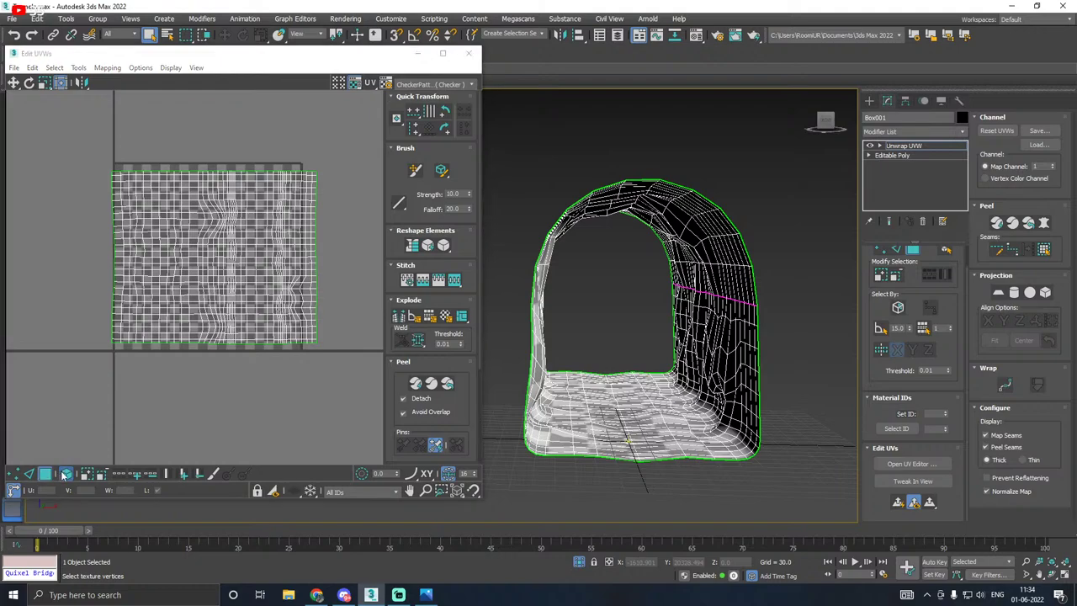
click(331, 161)
drag(239, 371, 197, 366)
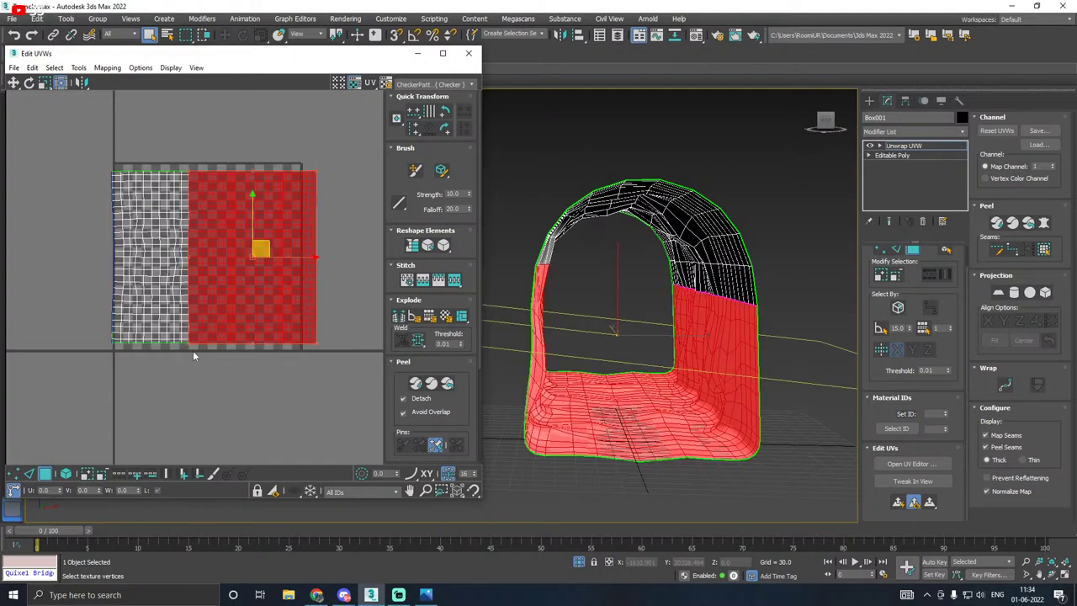
right_click(250, 254)
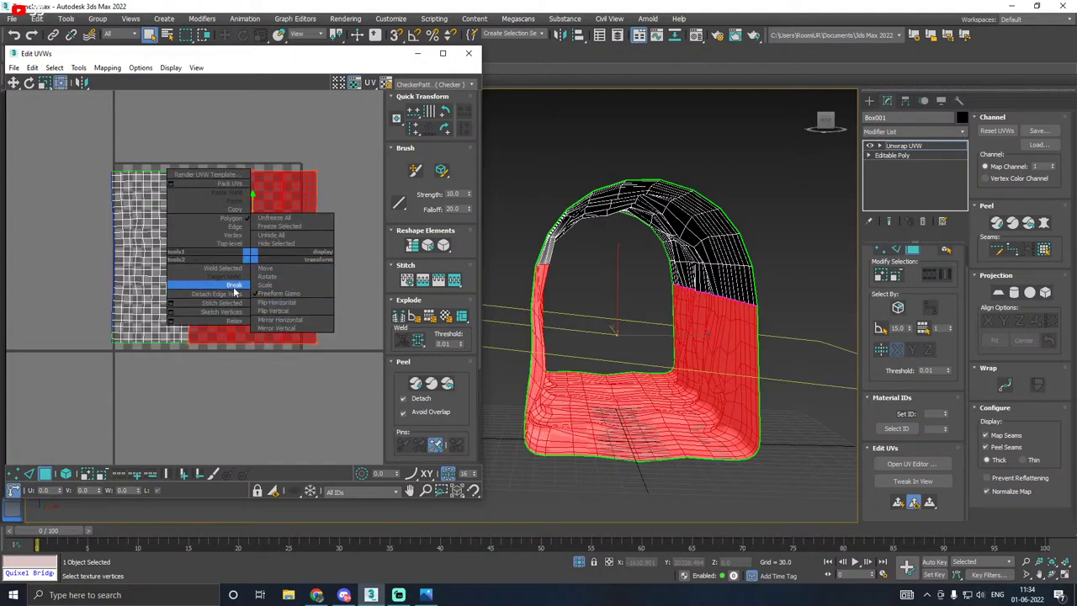
click(236, 285)
drag(287, 262, 364, 262)
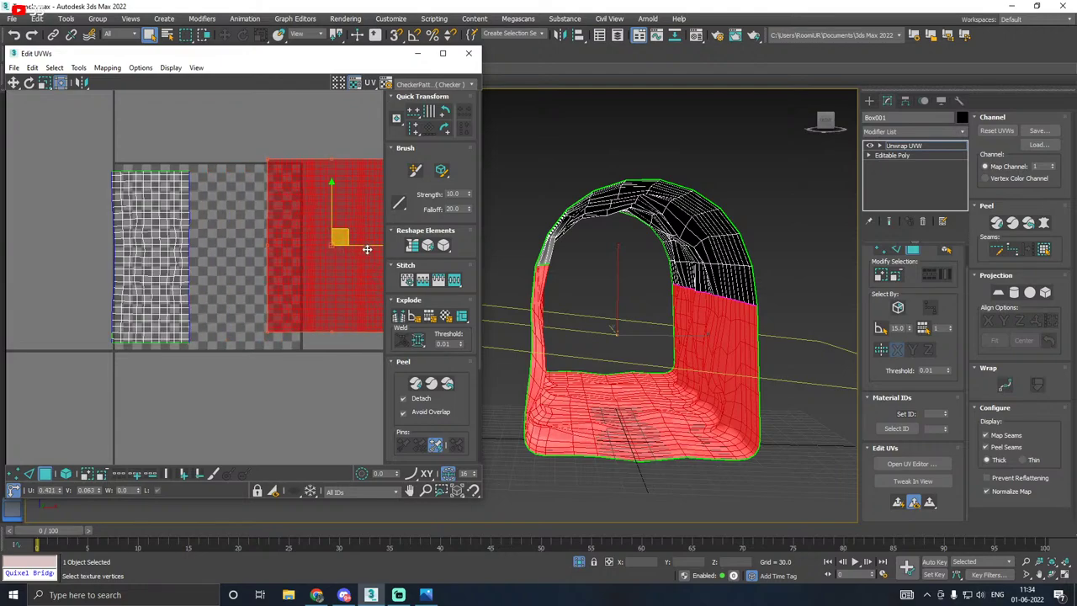
Step: Flip the roof's UV island horizontally and place it close beside the floor and side-wall island
click(155, 264)
click(66, 473)
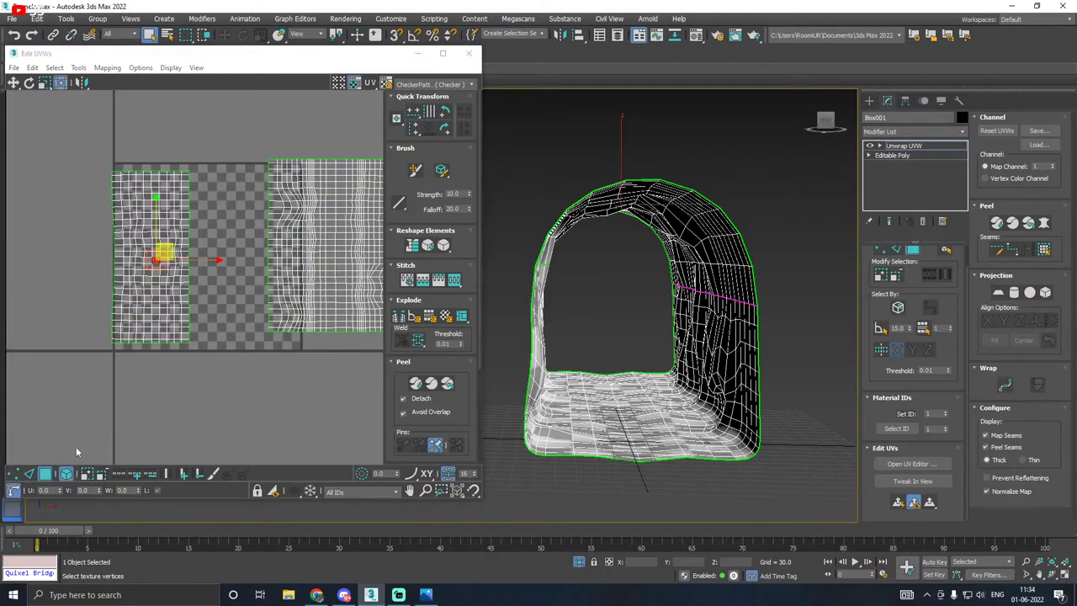
click(164, 299)
right_click(140, 286)
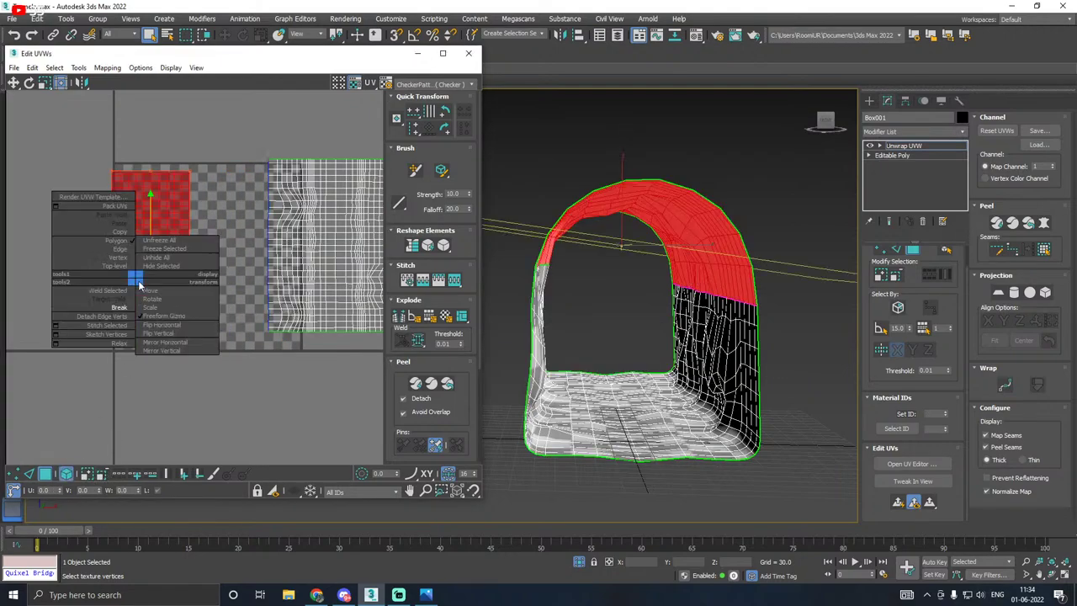
click(171, 325)
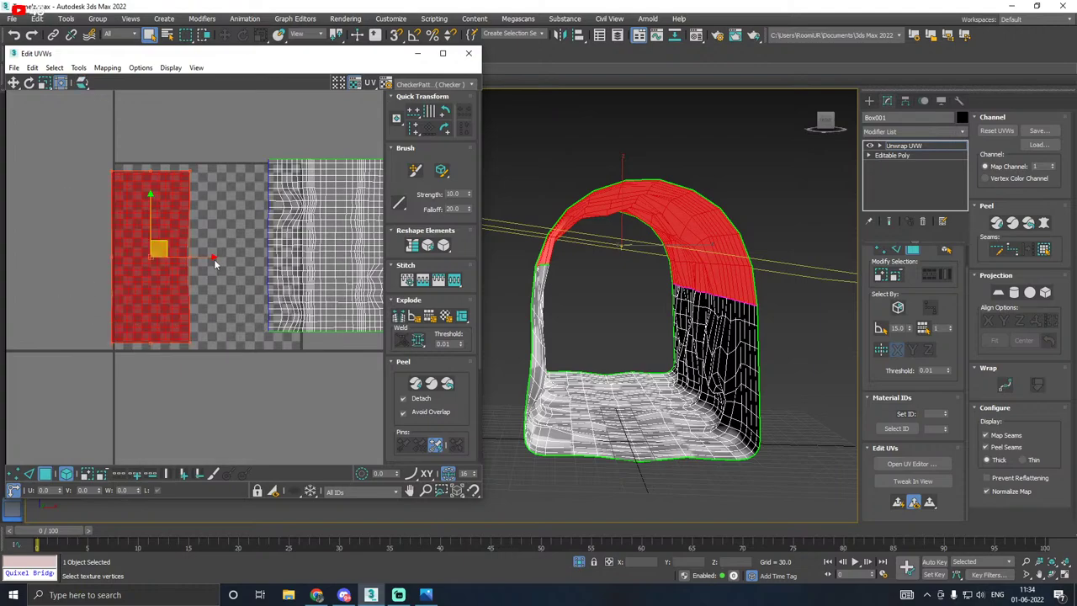
drag(214, 263, 283, 264)
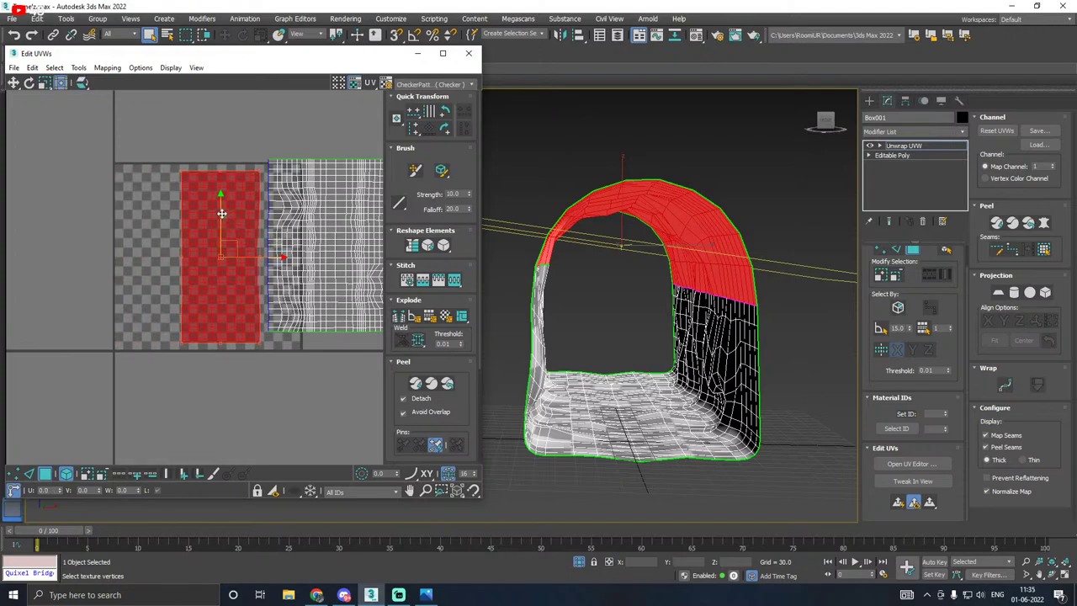
drag(222, 213, 221, 199)
Step: Try stitching the facing edges of the roof island and the floor and side-wall island with Stitch to Source and Stitch to Average
scroll(258, 221, up, 2)
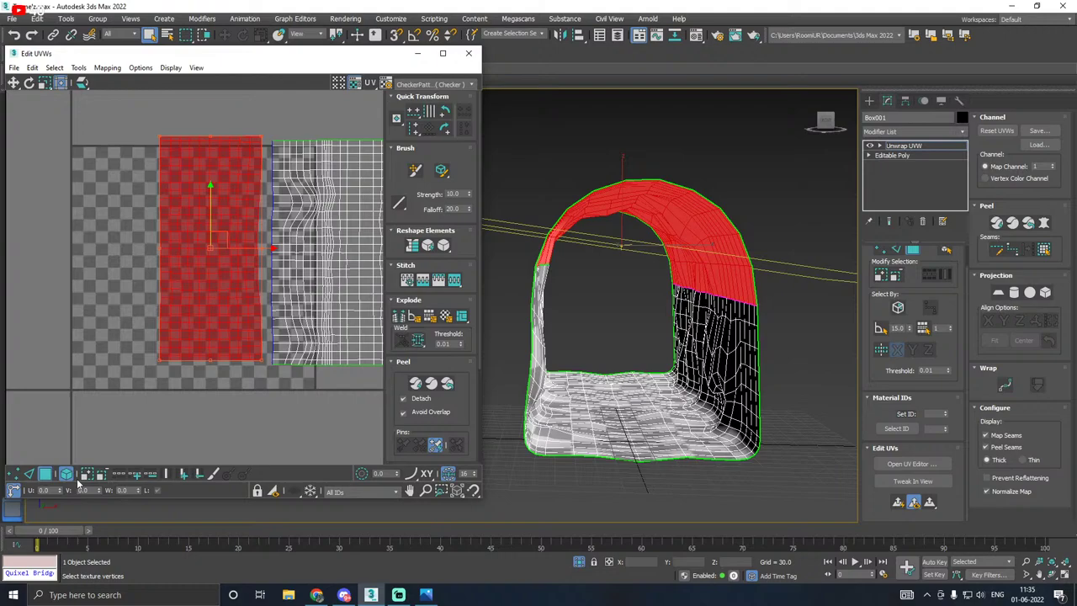
click(33, 474)
scroll(271, 326, up, 2)
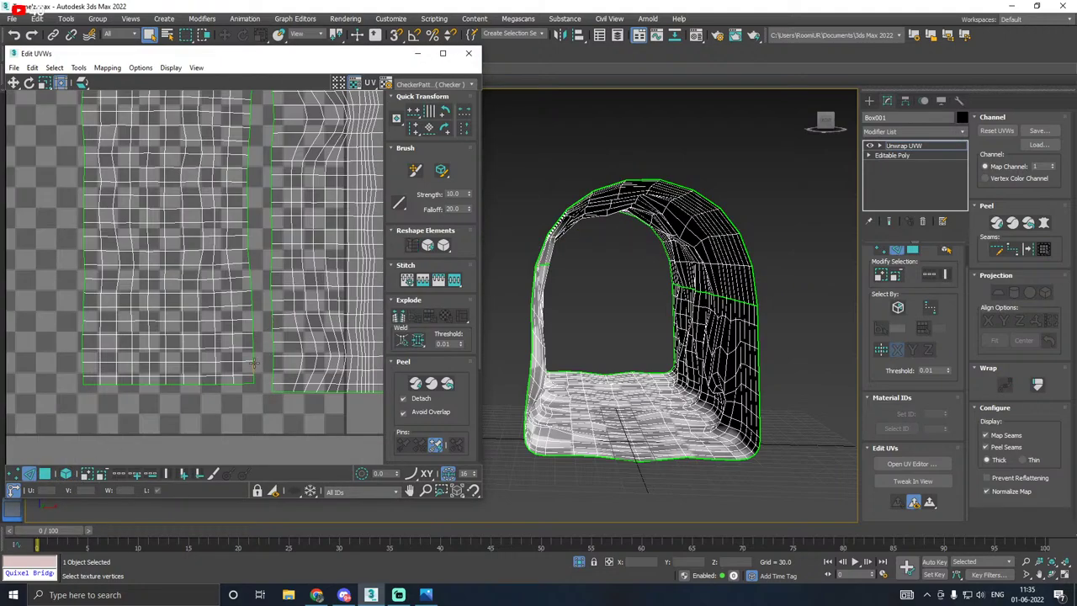
double_click(254, 366)
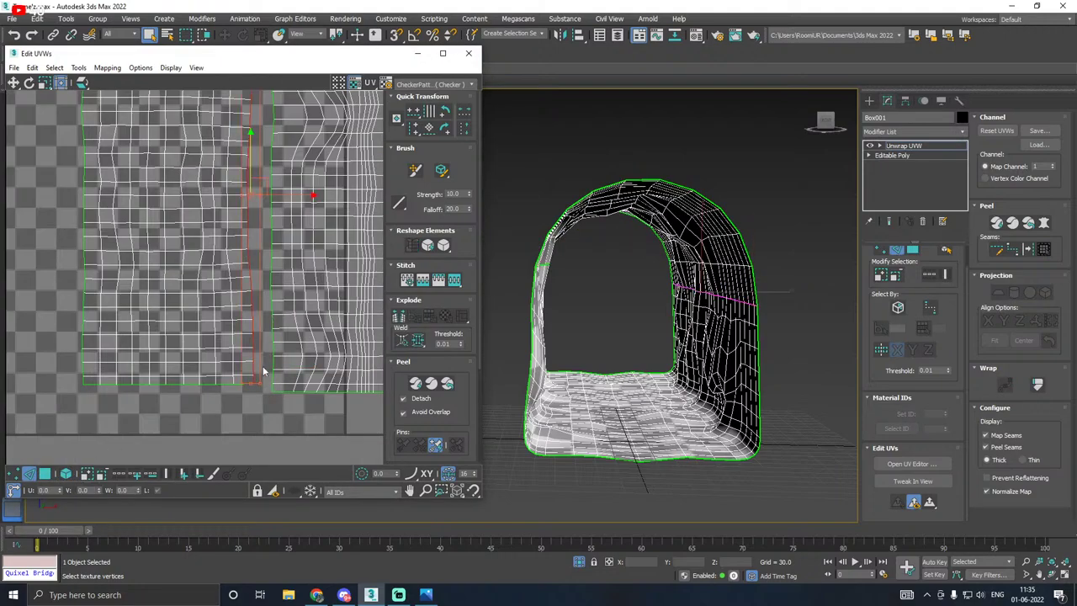
ctrl+double_click(272, 363)
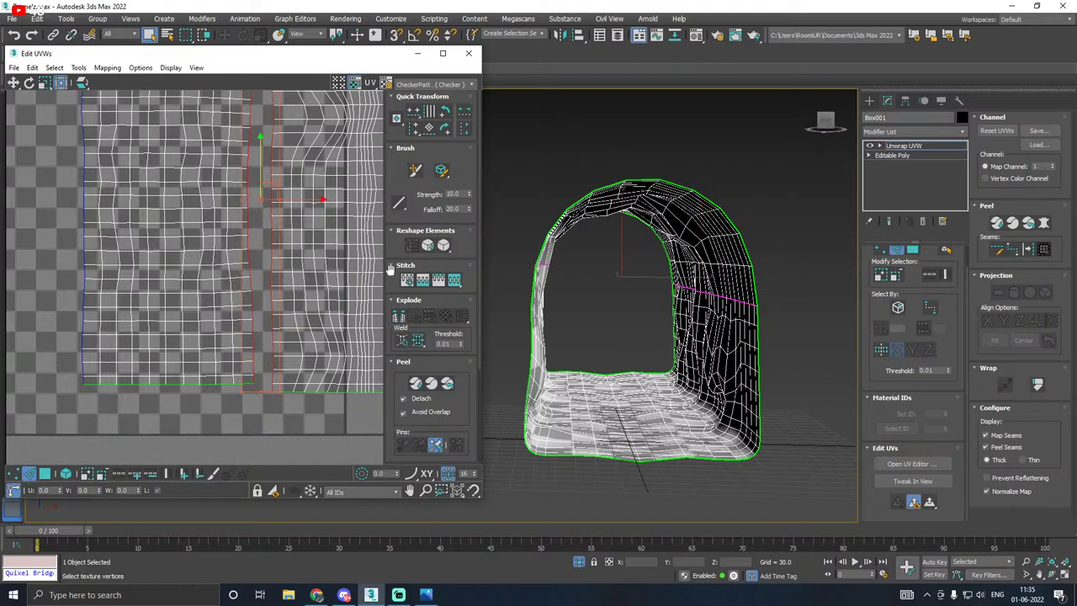
click(438, 282)
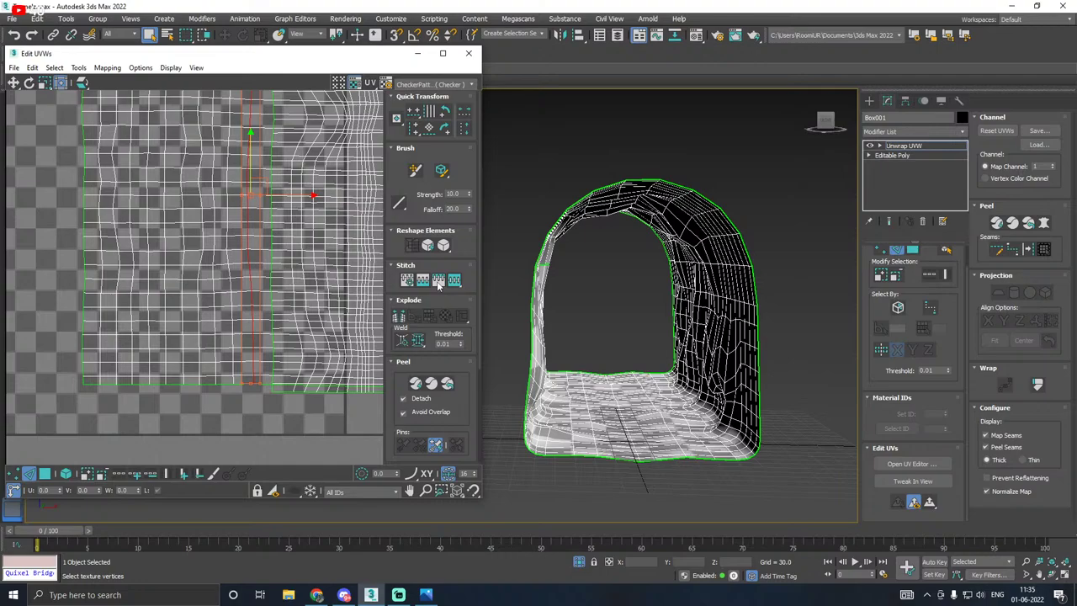
click(425, 285)
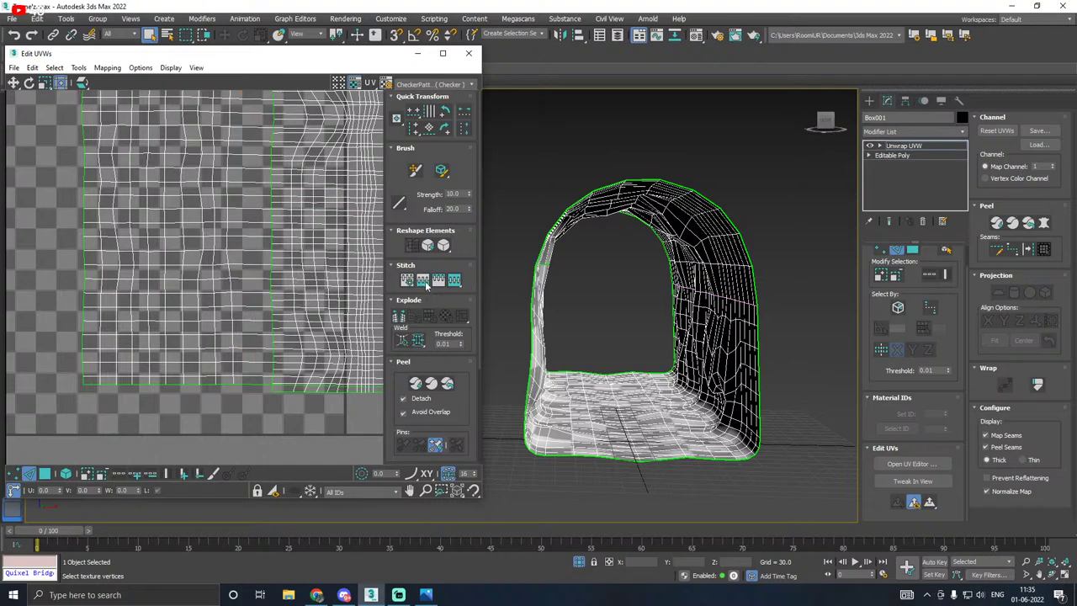
mouse_move(690, 282)
alt+middle_down()
mouse_move(532, 256)
mouse_move(690, 274)
alt+middle_up()
Step: Try Stitch Custom on the islands' facing edges, inspect the tunnel, and undo the stitch
click(257, 289)
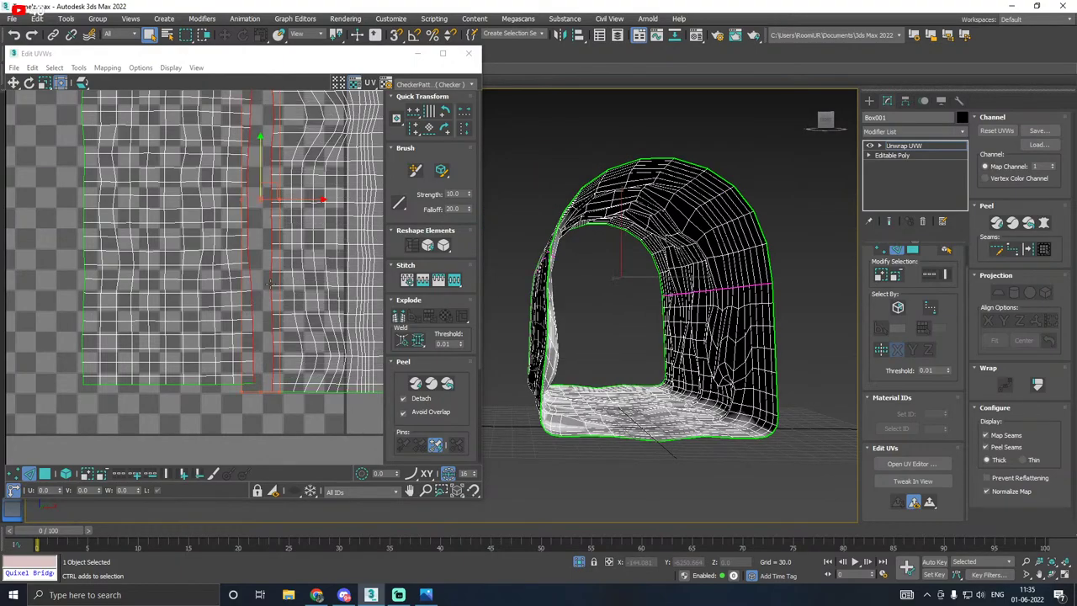
click(454, 281)
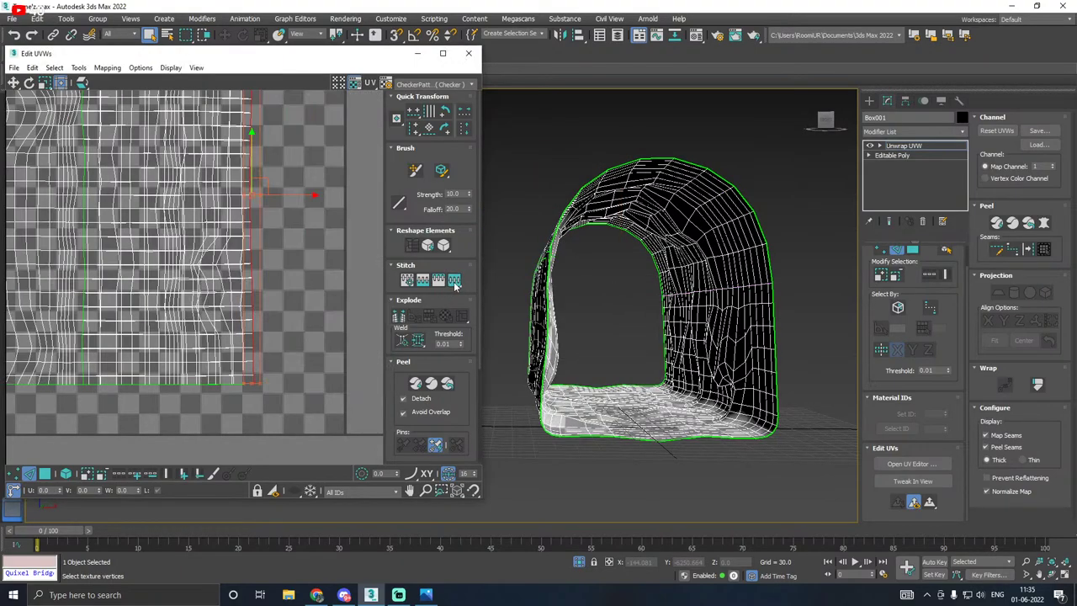
mouse_move(618, 315)
alt+middle_down()
mouse_move(606, 318)
mouse_move(615, 318)
alt+middle_up()
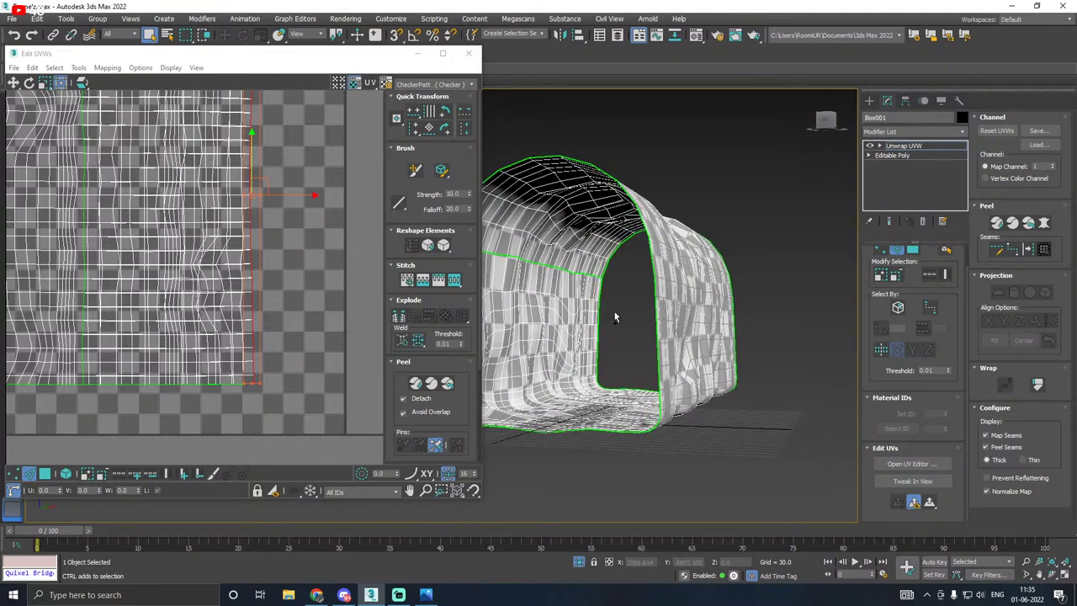
scroll(211, 328, down, 4)
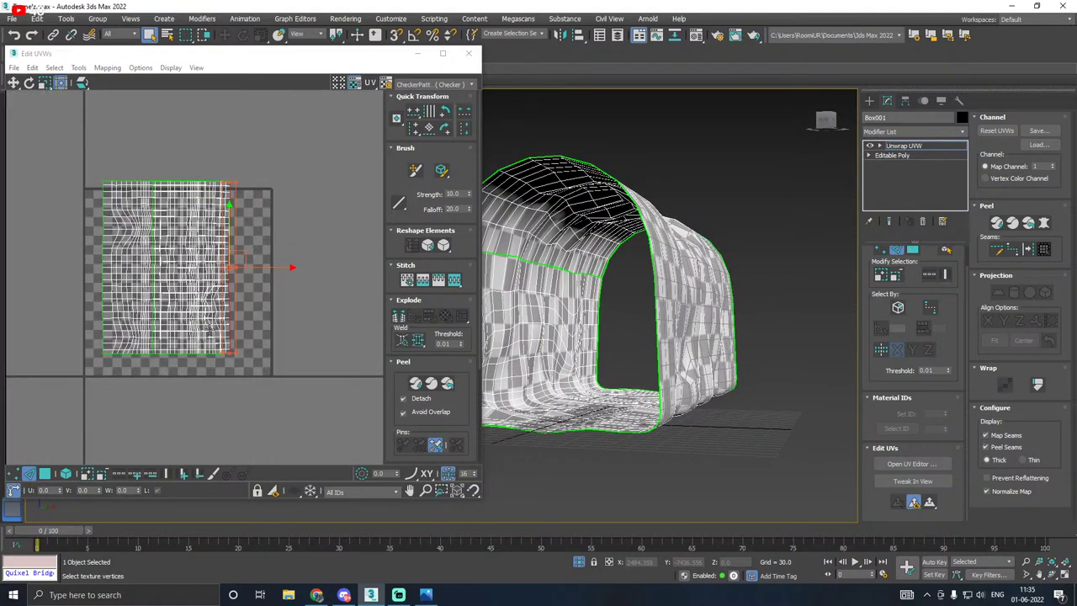
key(ctrl+z)
click(258, 379)
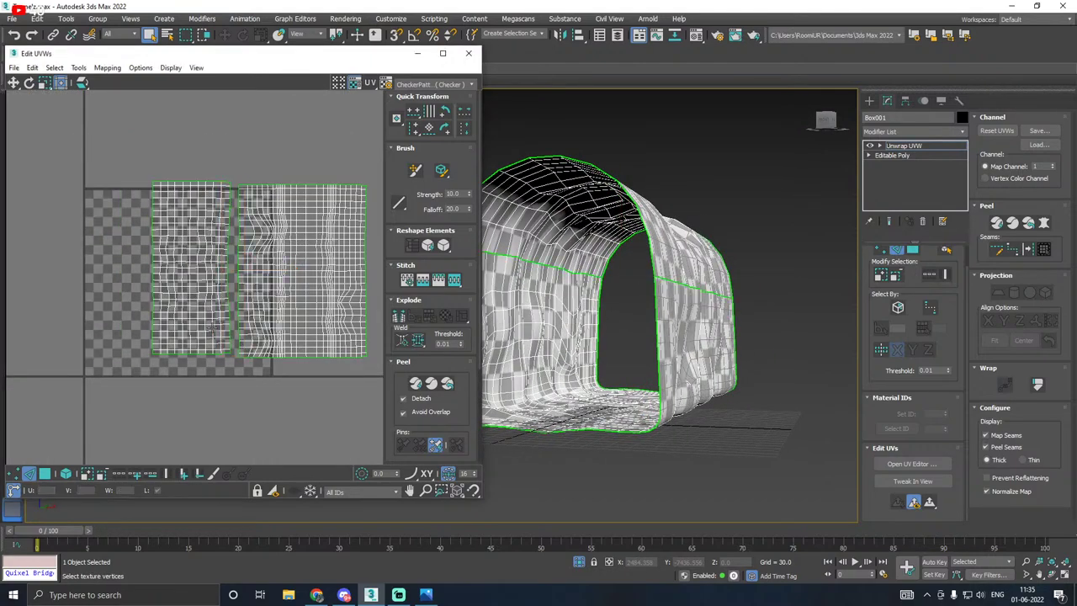
Step: Move the roof's UV island level with the floor and side-wall island and closer to its edge
scroll(201, 305, up, 3)
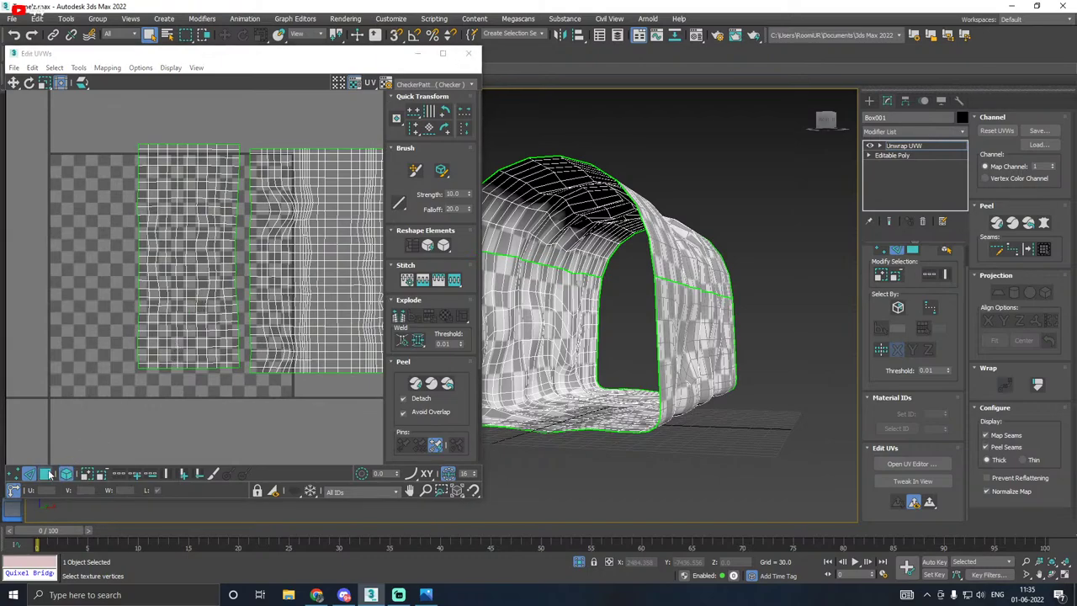
click(48, 473)
drag(194, 320, 208, 327)
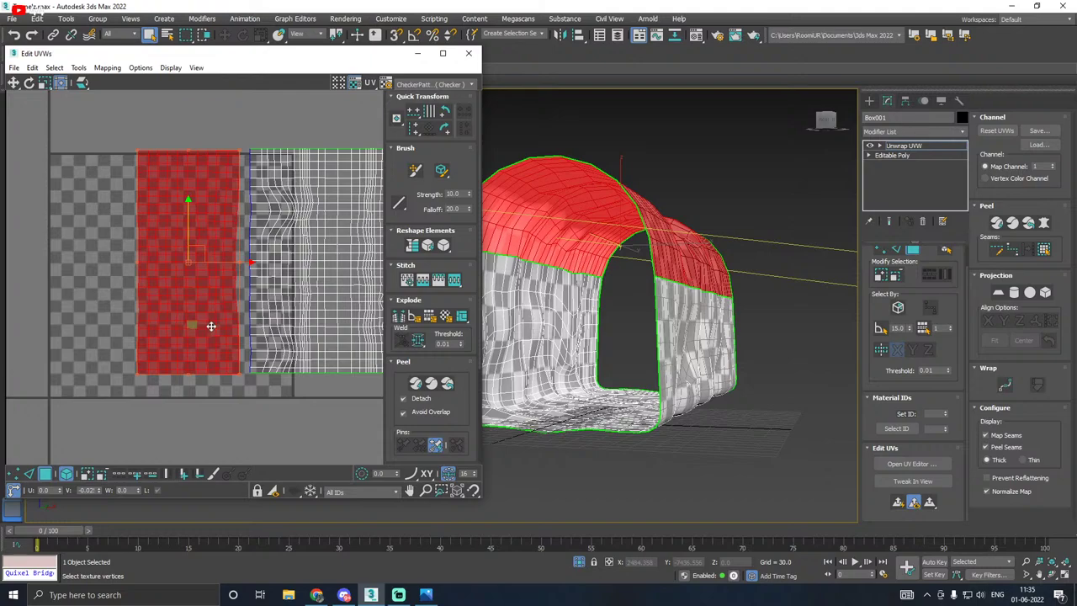
drag(228, 261, 232, 262)
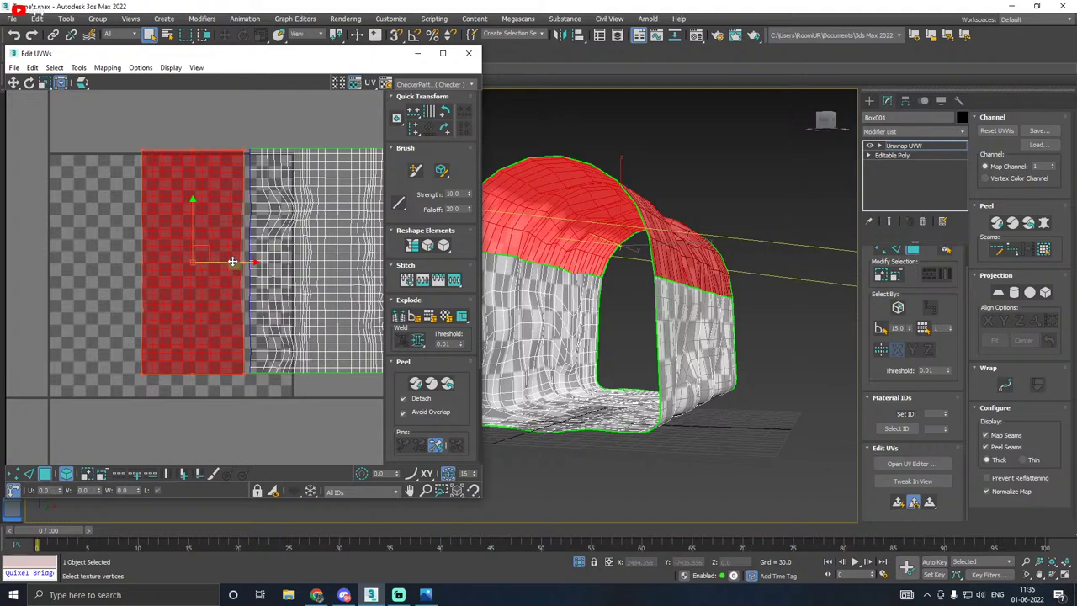
click(233, 375)
scroll(226, 363, up, 2)
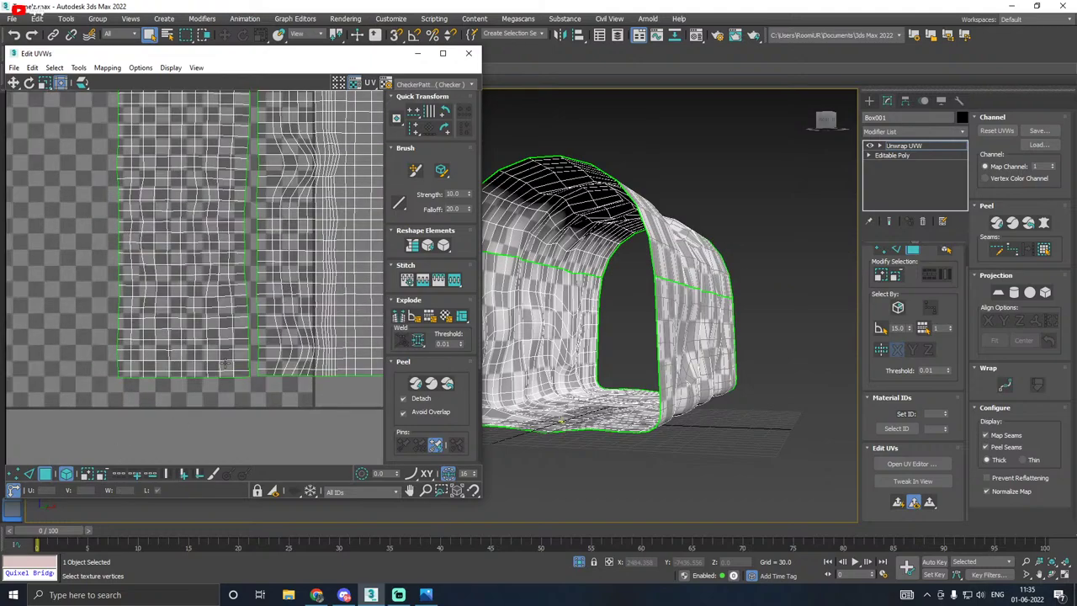
Step: Select the seam between roof and side wall on the tunnel model to locate its matching UV edges
scroll(515, 255, up, 2)
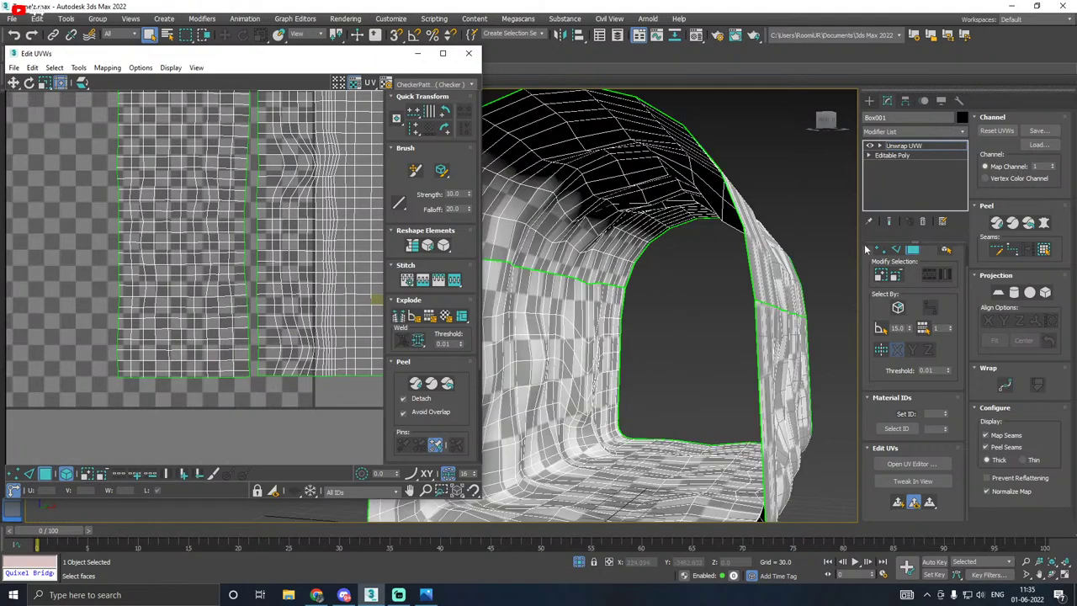
click(897, 250)
scroll(497, 257, up, 2)
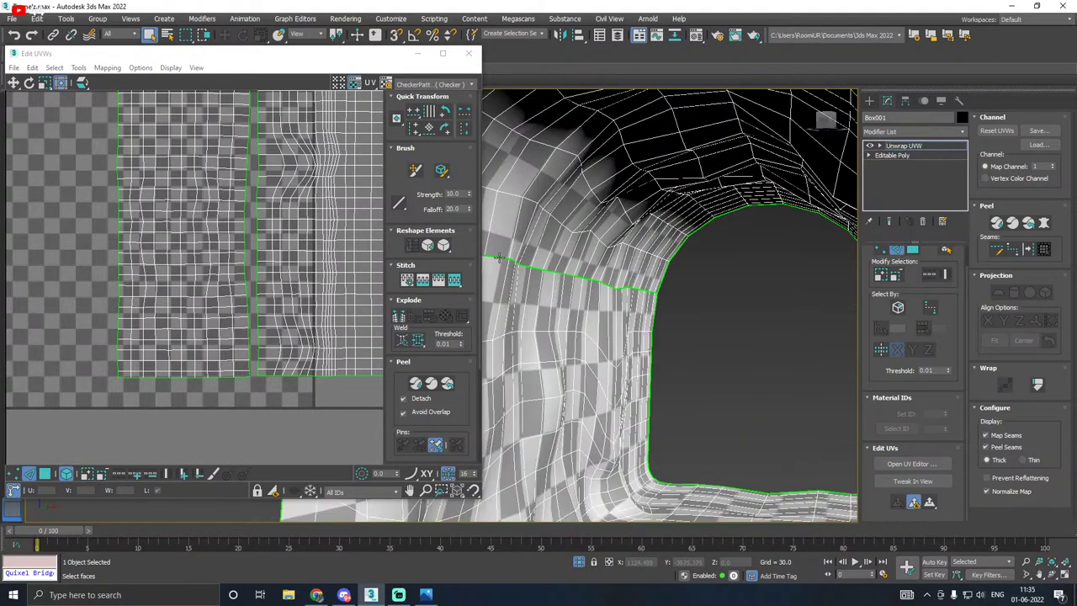
click(497, 257)
double_click(497, 256)
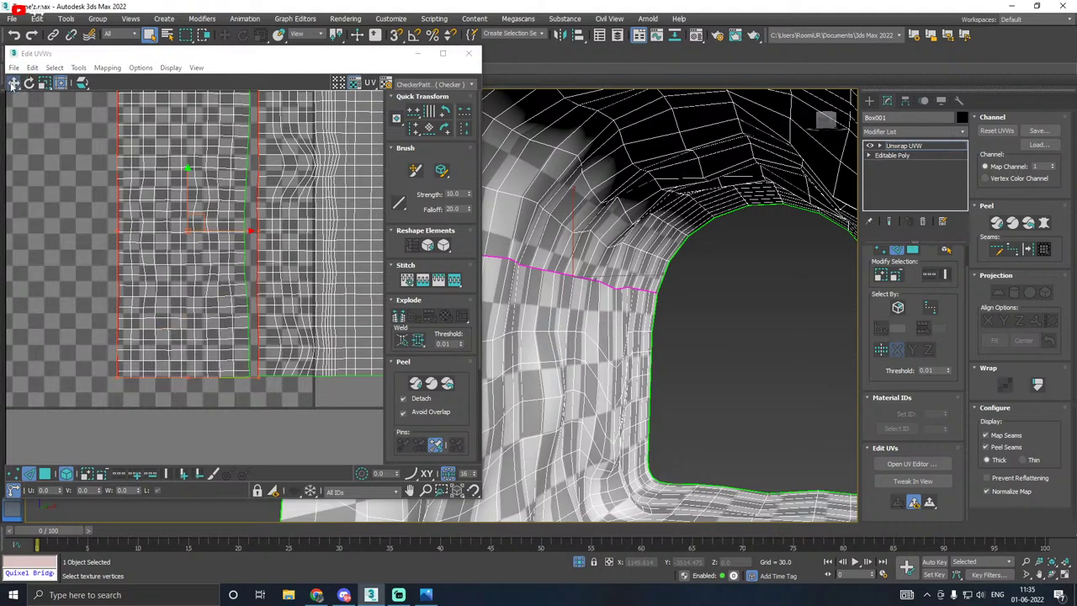
click(12, 85)
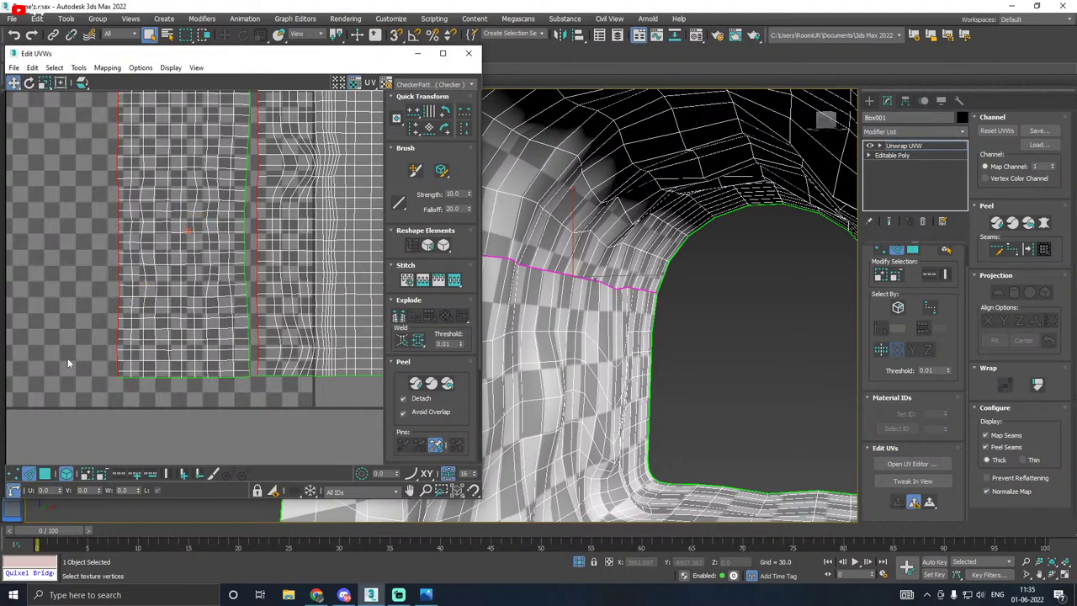
Step: Select the roof island's outer edge farthest from the other island and check which side-wall edge it matches
key(ctrl+a)
click(104, 407)
scroll(106, 352, up, 2)
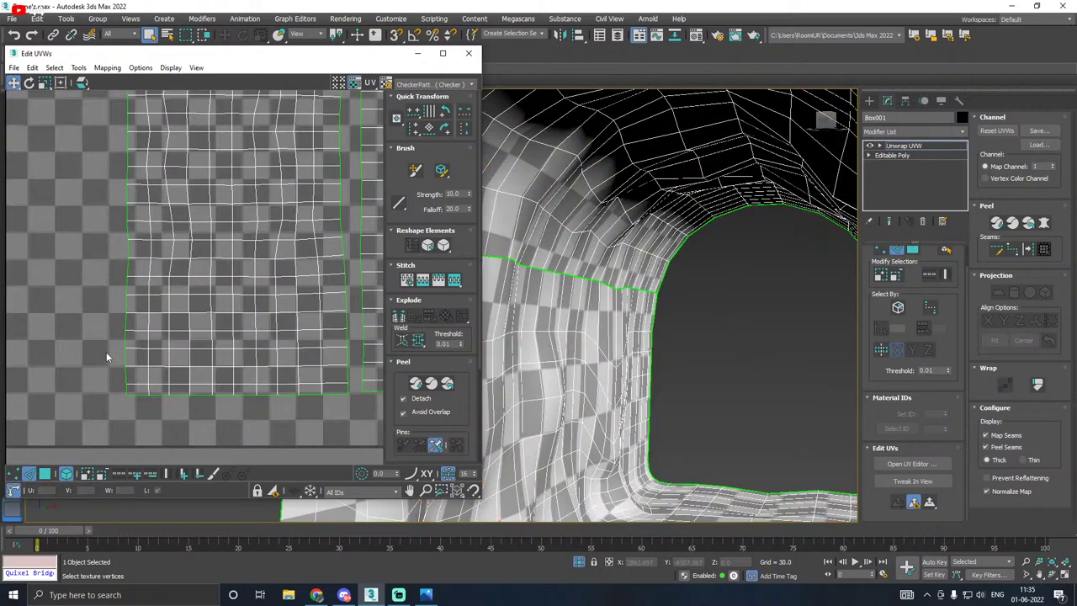
click(126, 359)
key(ctrl+a)
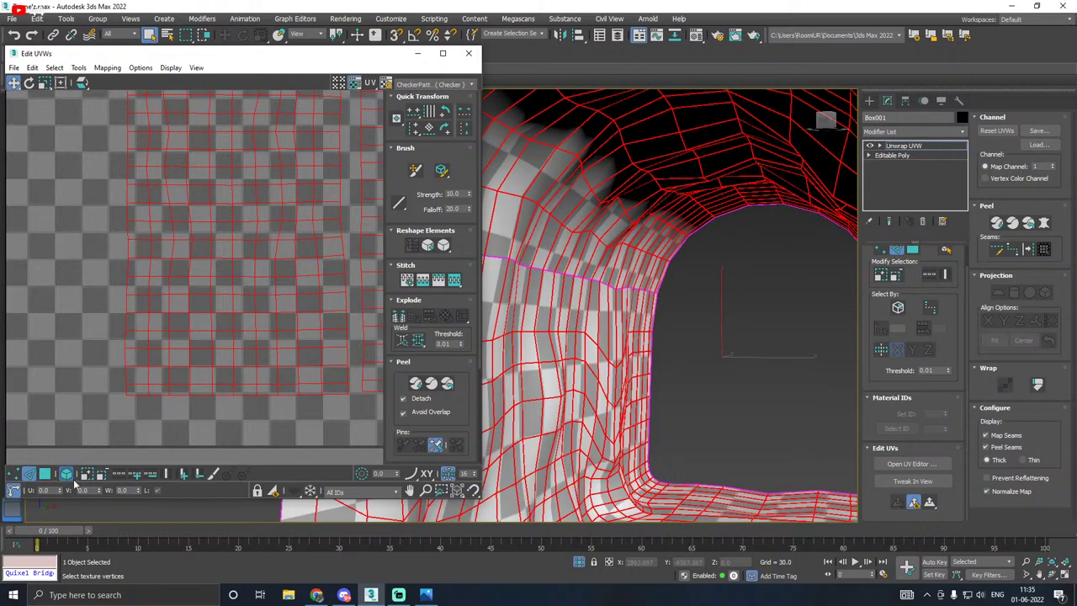
click(140, 408)
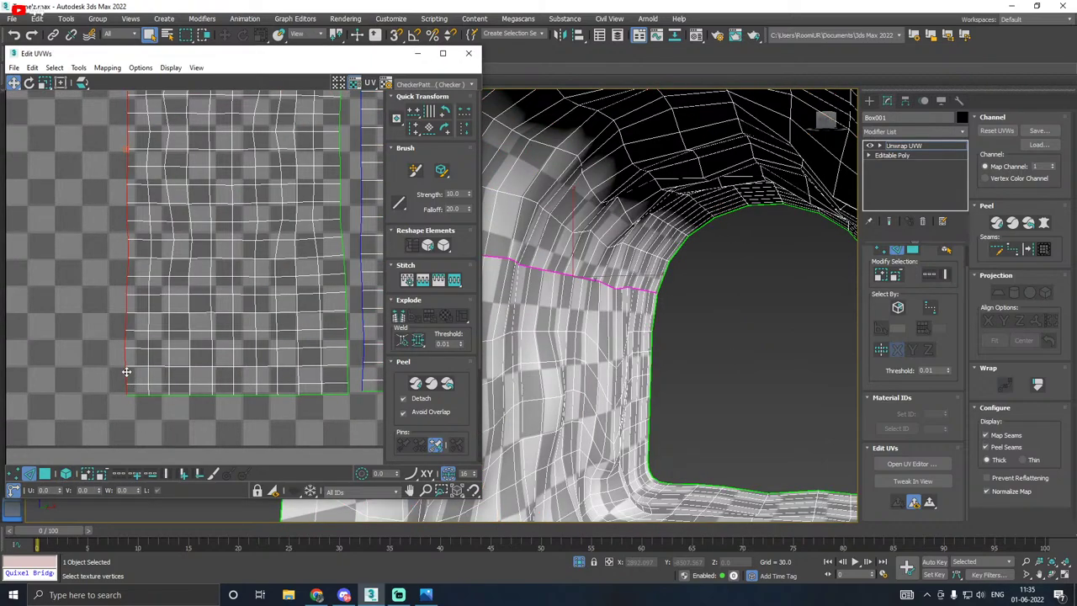
scroll(72, 350, down, 1)
scroll(122, 328, down, 1)
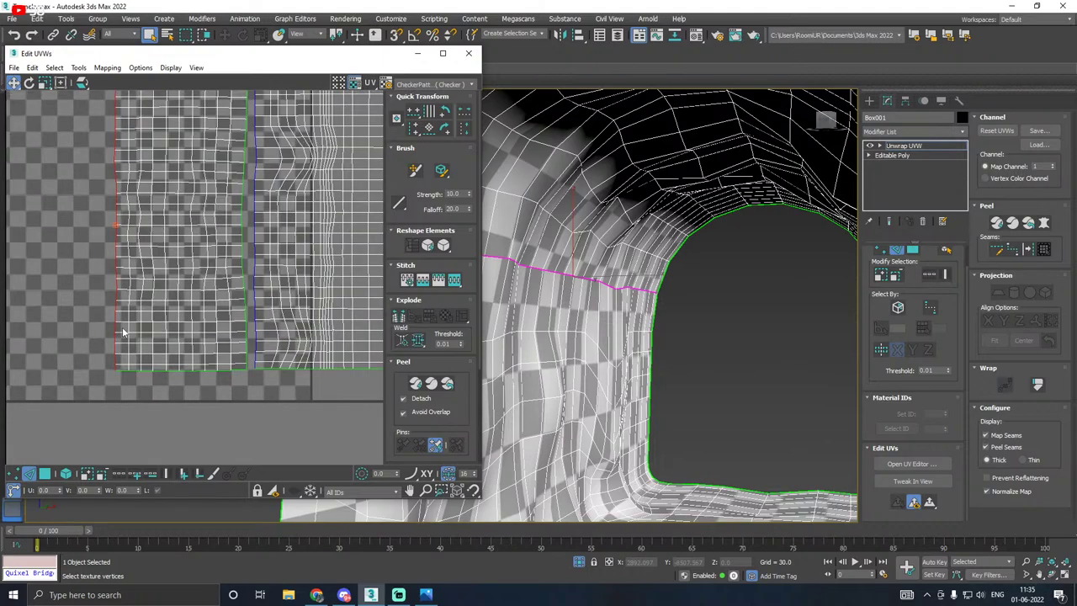
Step: Flip the roof's UV island horizontally so its seam edge faces the matching side-wall edge
click(45, 472)
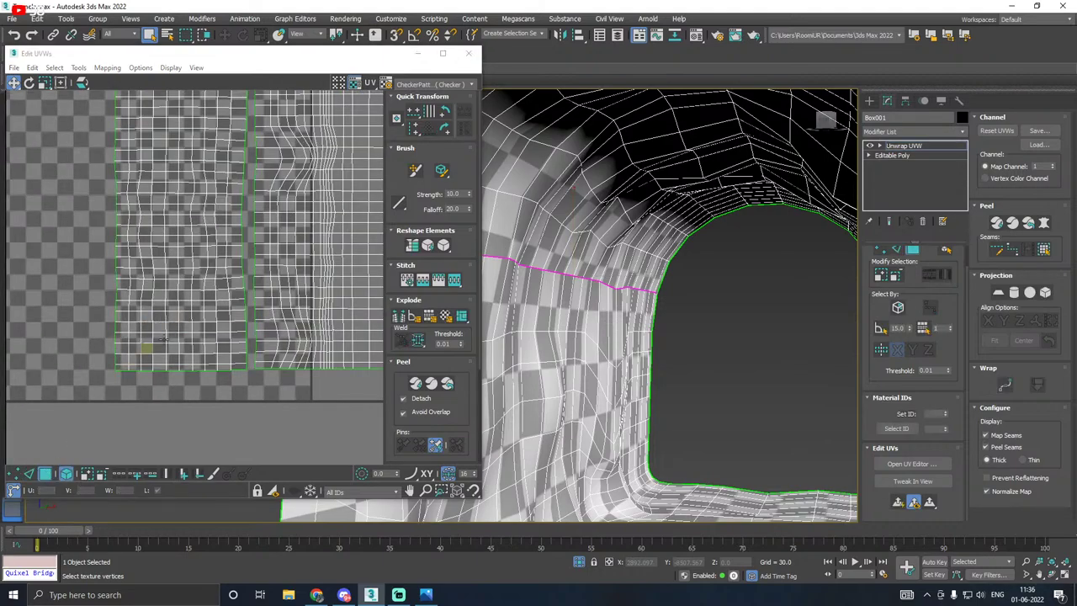
click(146, 345)
right_click(171, 327)
click(195, 377)
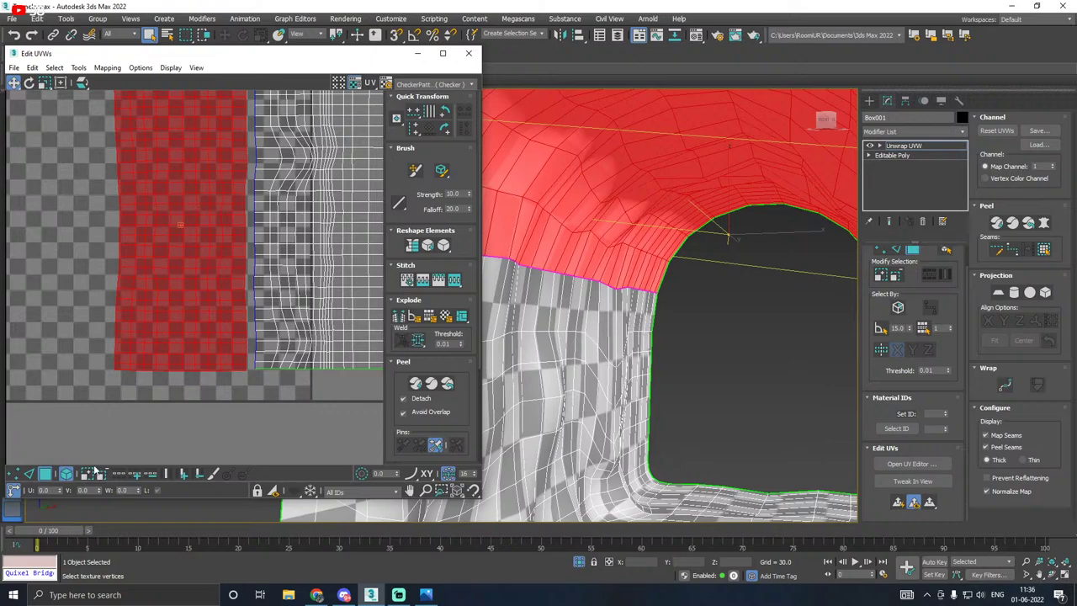
click(170, 388)
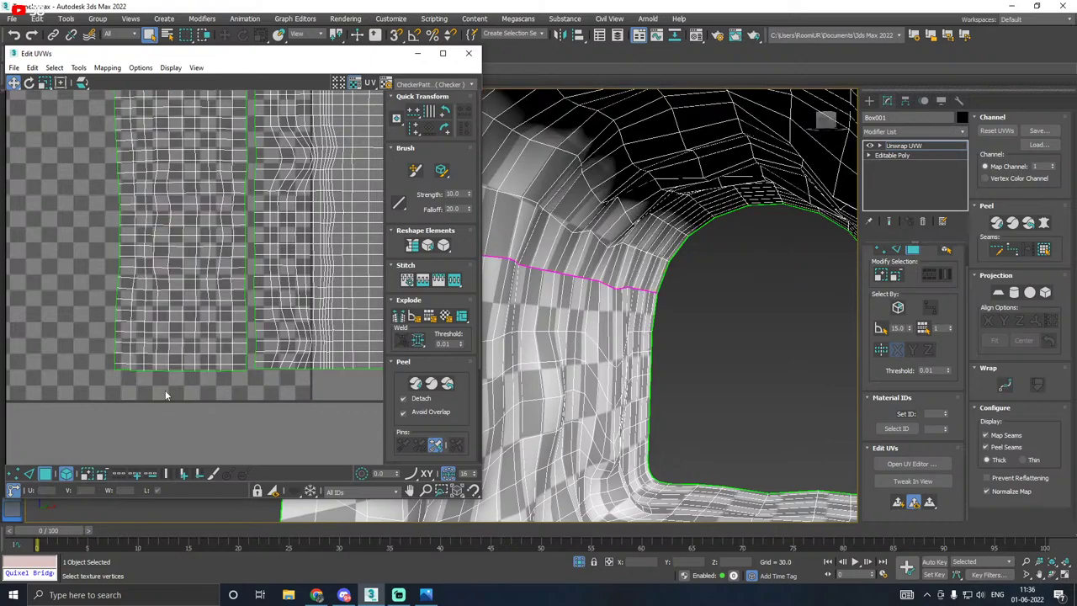
Step: Stitch the roof island's facing edge to the side-wall island with Stitch to Target and inspect the joined shell
click(29, 473)
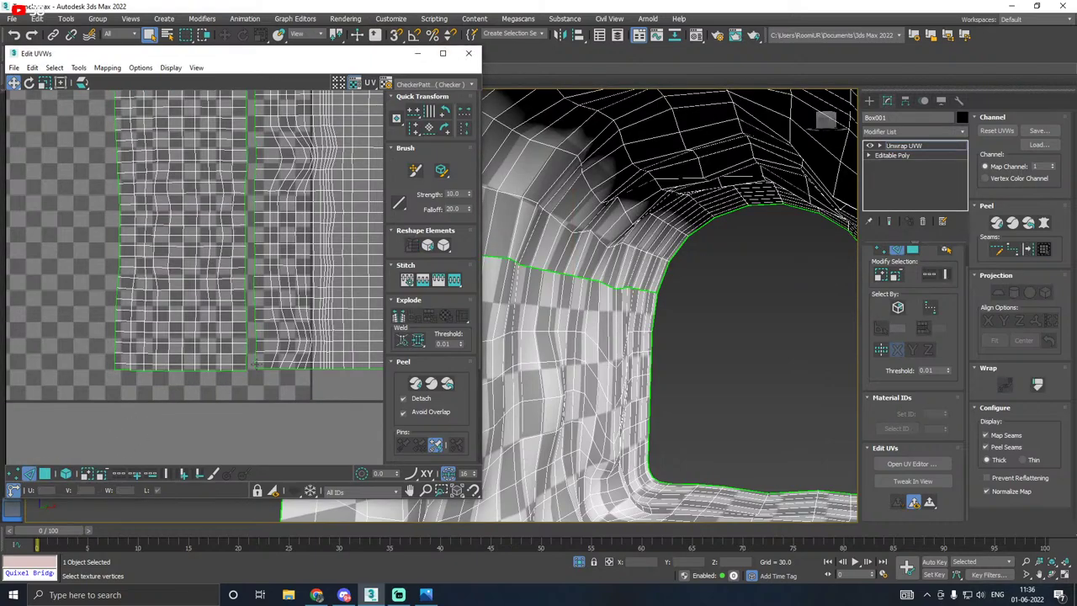
scroll(253, 364, up, 3)
double_click(235, 362)
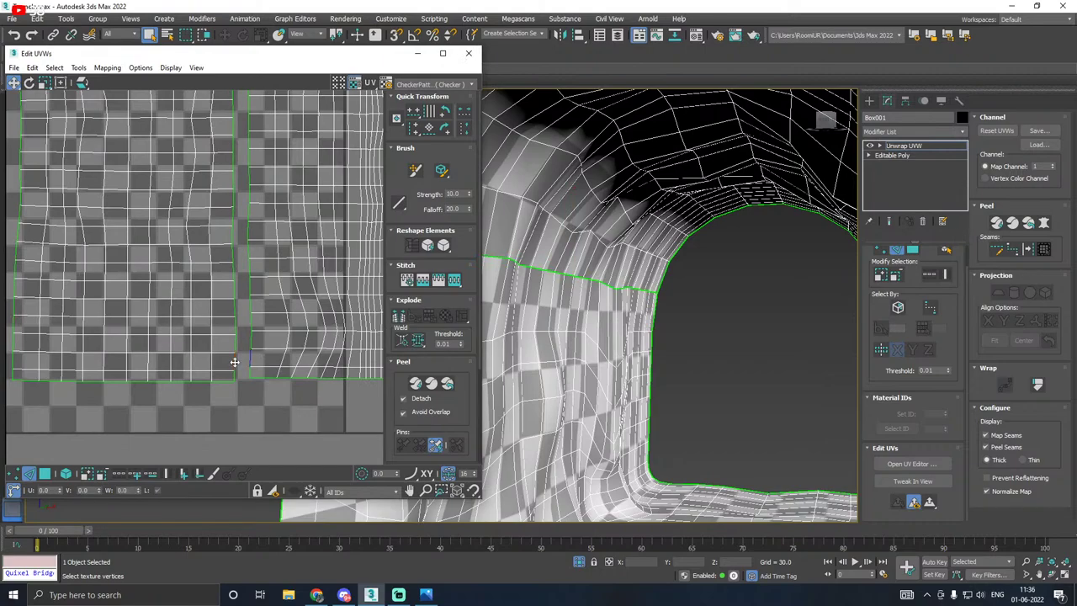
click(407, 281)
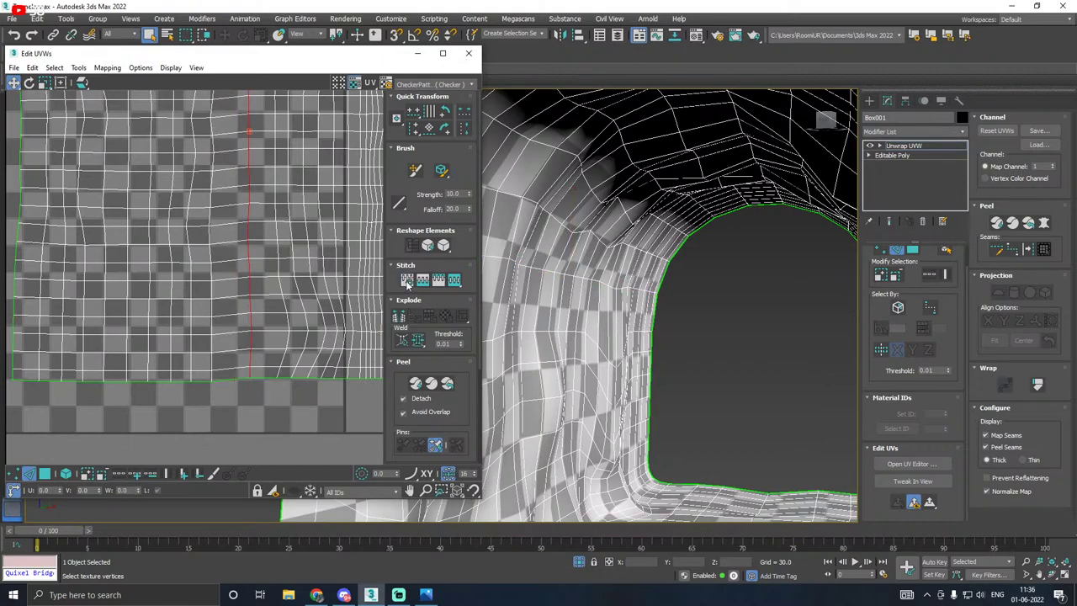
scroll(502, 289, down, 6)
alt+middle_drag(673, 289, 696, 312)
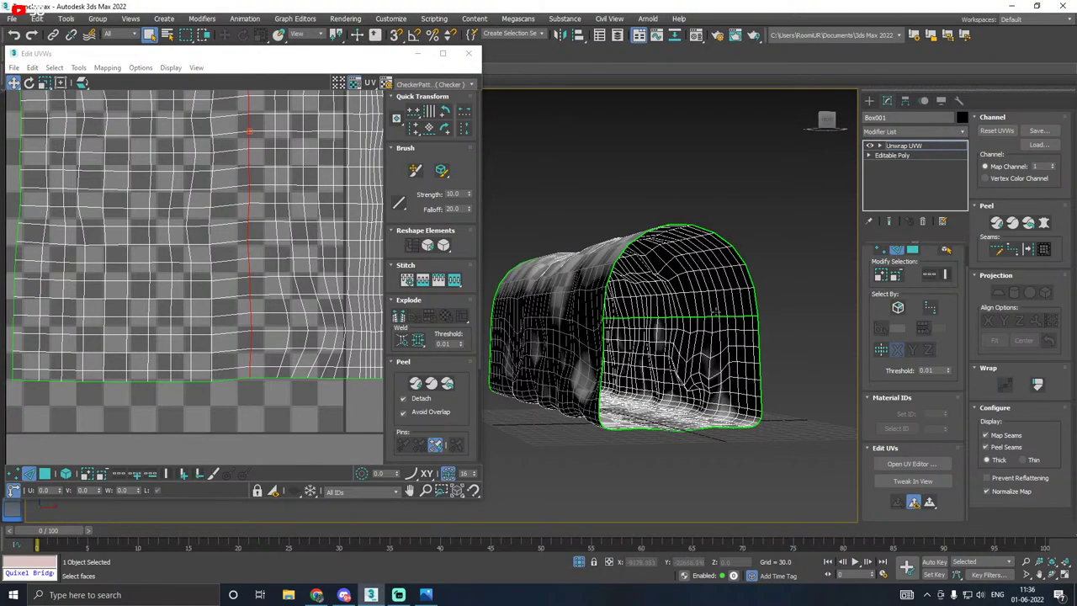
scroll(200, 337, down, 2)
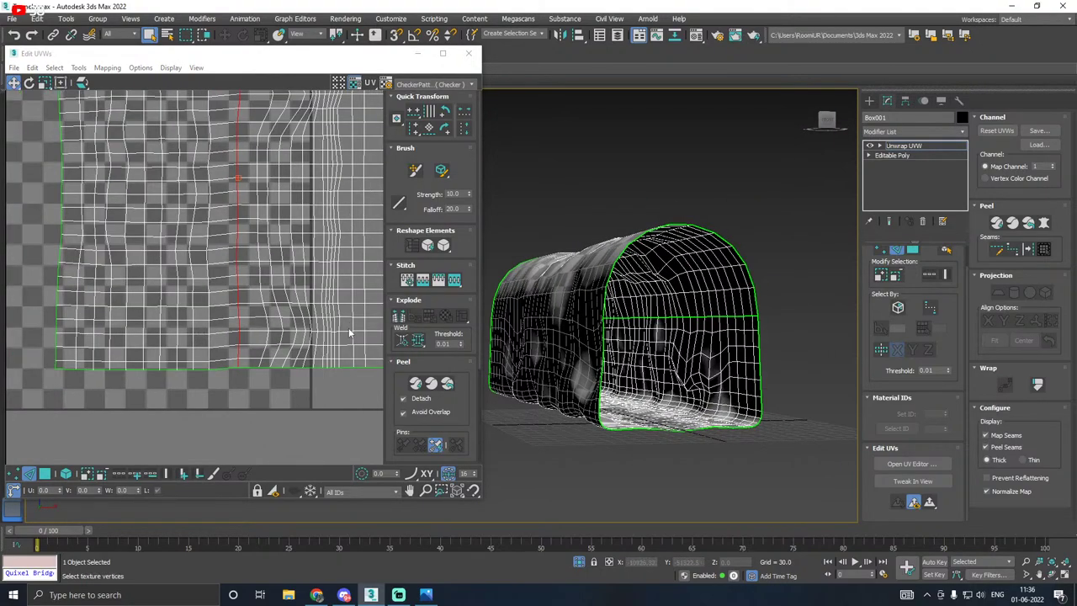
scroll(253, 345, down, 2)
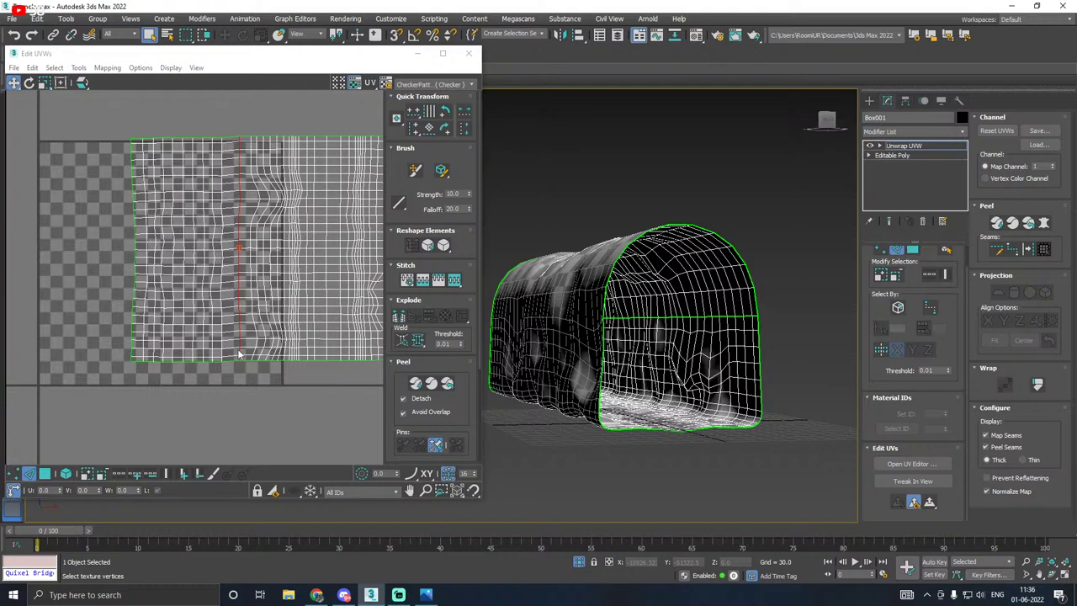
Step: Select the tunnel's whole UV element as polygons and apply a cylindrical projection to it
click(47, 474)
click(65, 474)
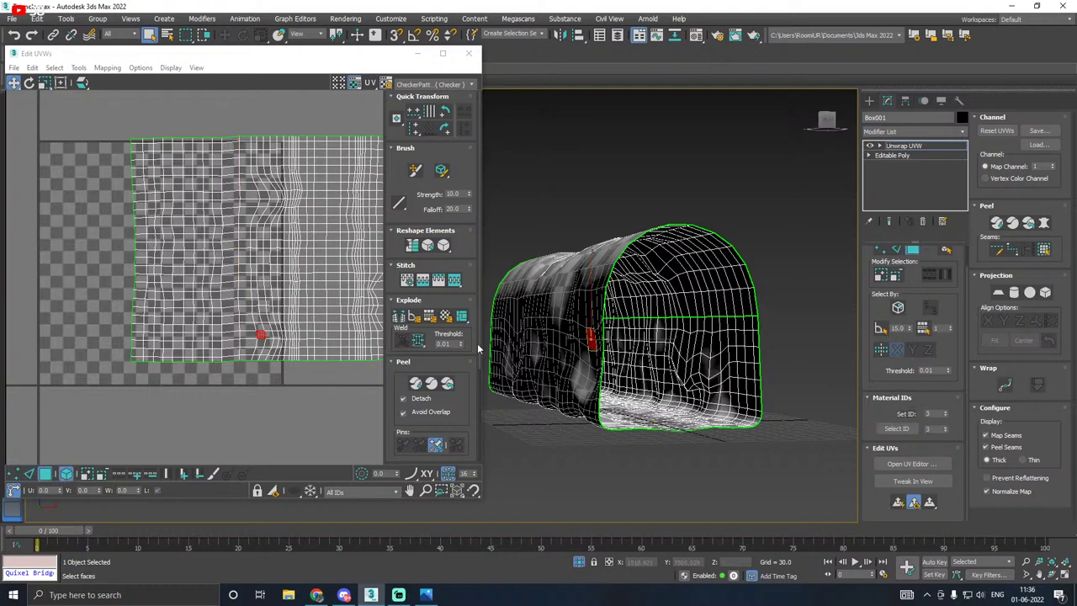
click(253, 332)
click(1014, 292)
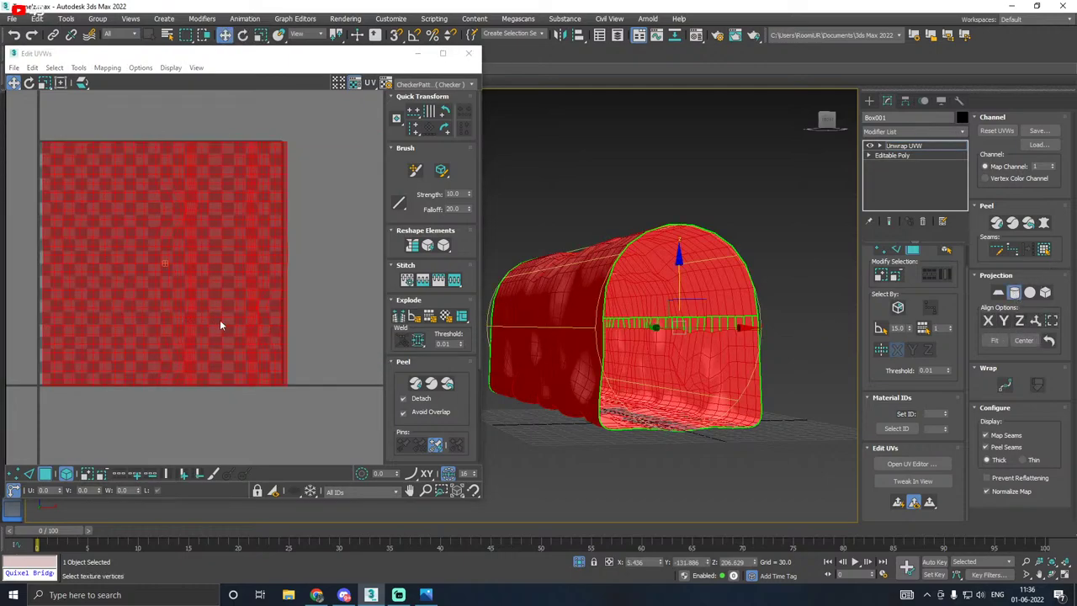
Step: Rotate the cylindrical projection about 51° so its UV seam runs along the corner between the floor and side wall
alt+middle_drag(621, 312, 589, 324)
key(e)
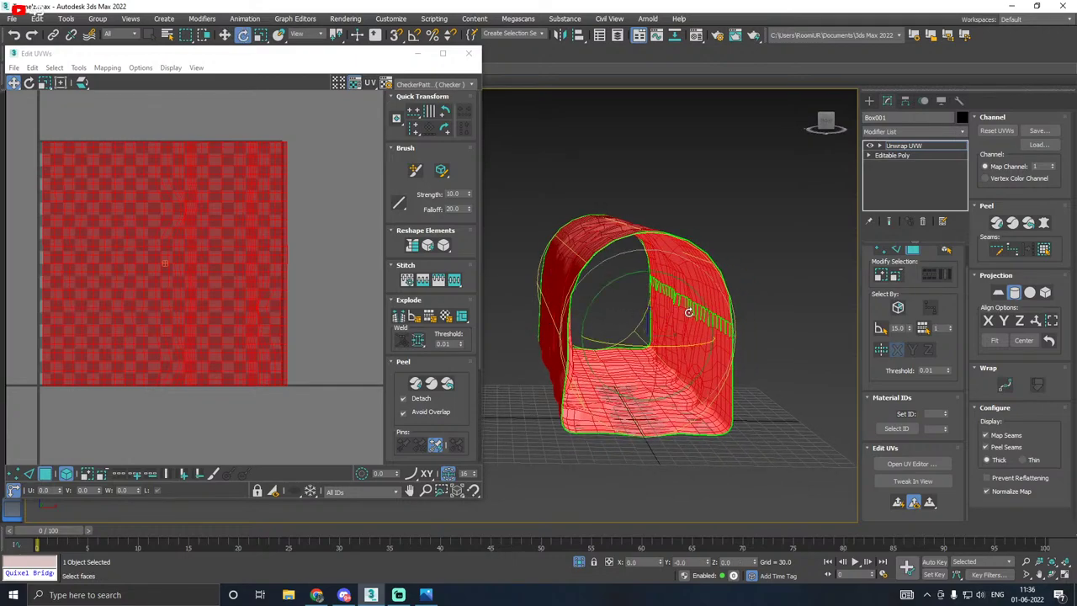
drag(629, 273, 678, 250)
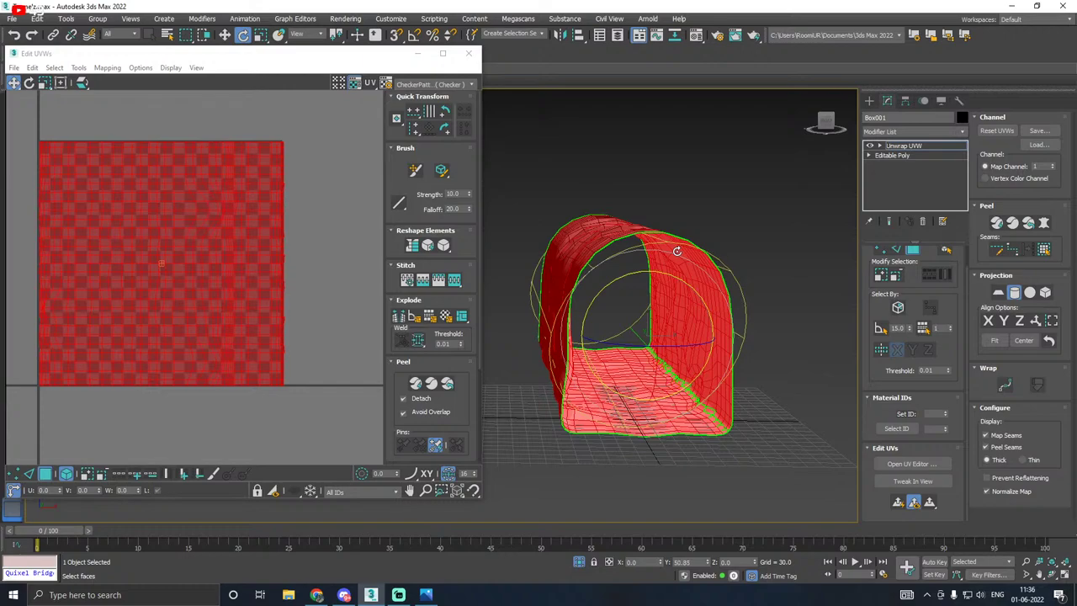
scroll(699, 403, up, 4)
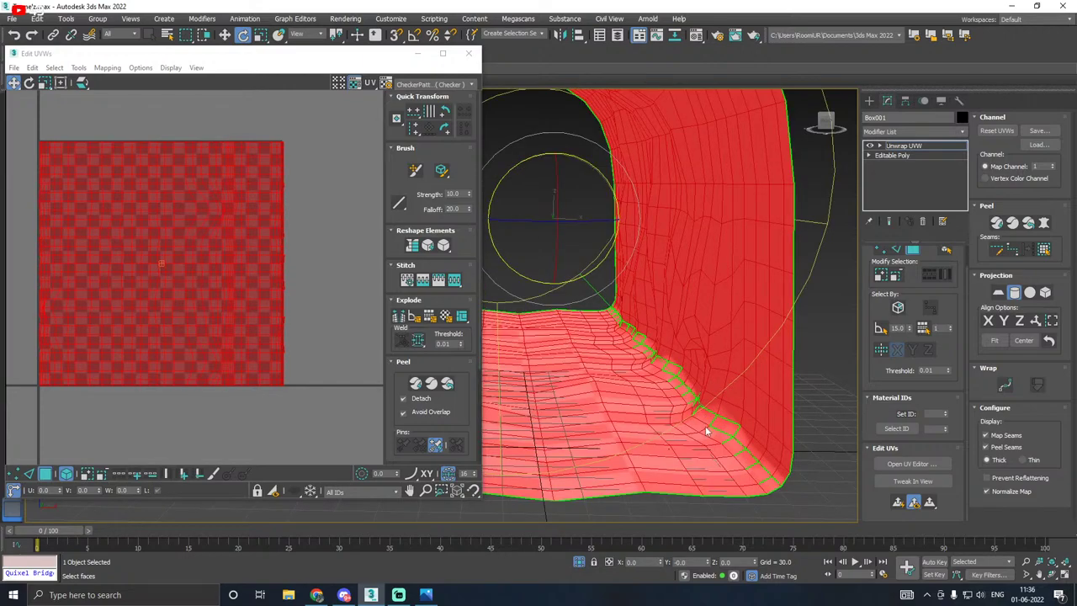
scroll(730, 400, down, 3)
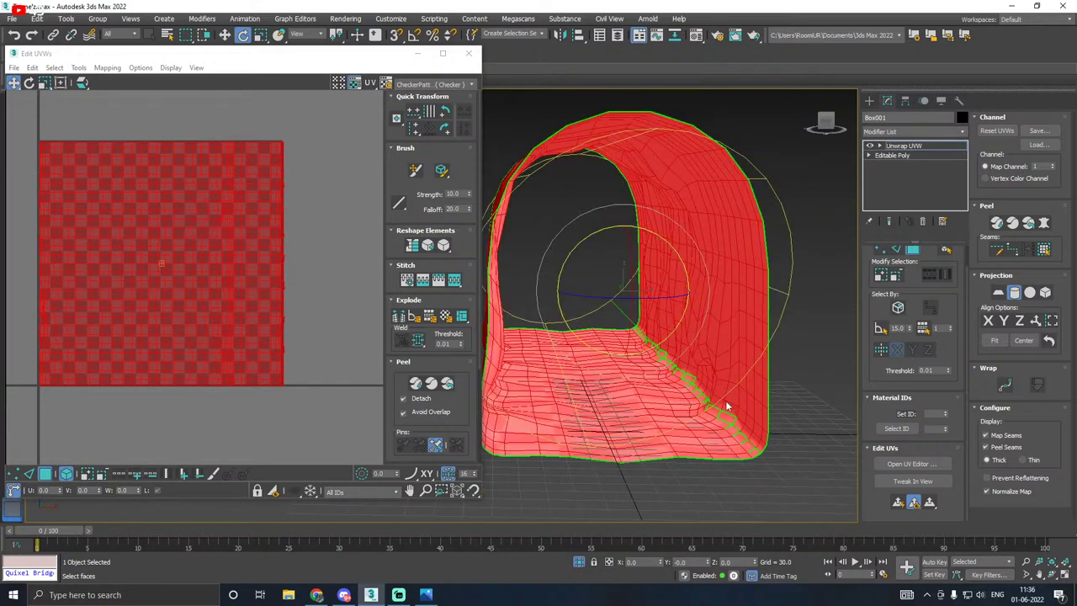
mouse_move(716, 398)
alt+middle_down()
mouse_move(669, 400)
mouse_move(722, 392)
mouse_move(708, 388)
mouse_move(719, 383)
mouse_move(724, 393)
mouse_move(715, 390)
alt+middle_up()
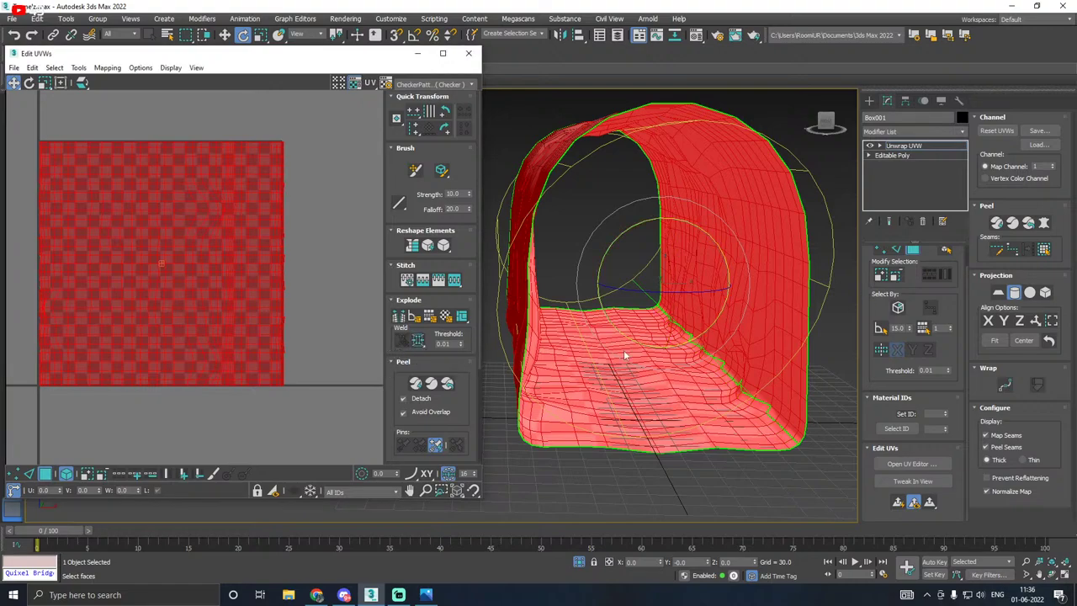
Step: Relax the projected UVs by polygon angles with 100 iterations and inspect the checker pattern along the floor seam
click(78, 67)
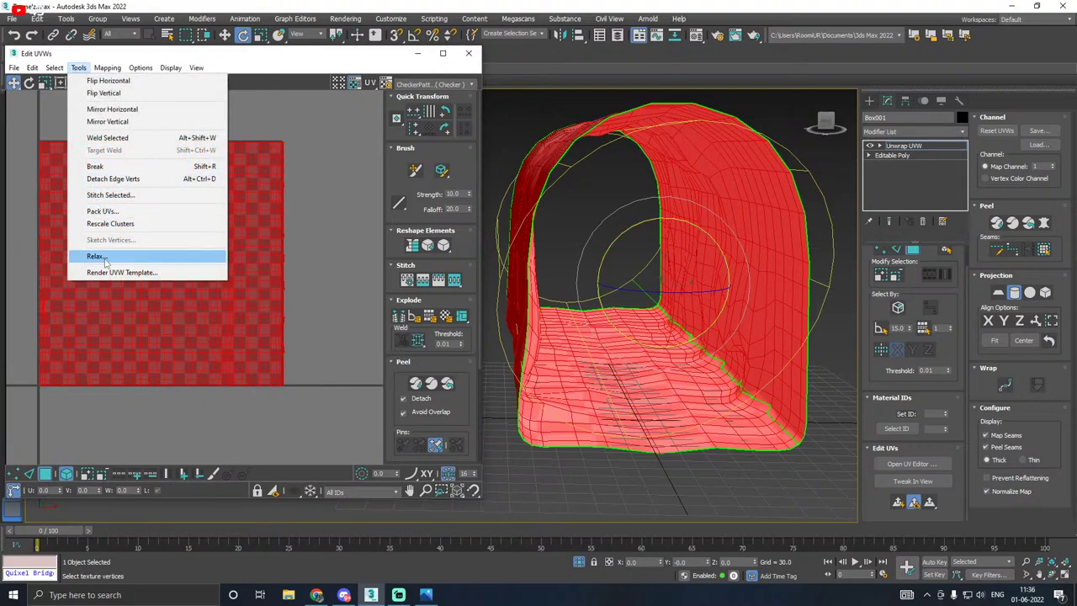
click(110, 256)
click(127, 150)
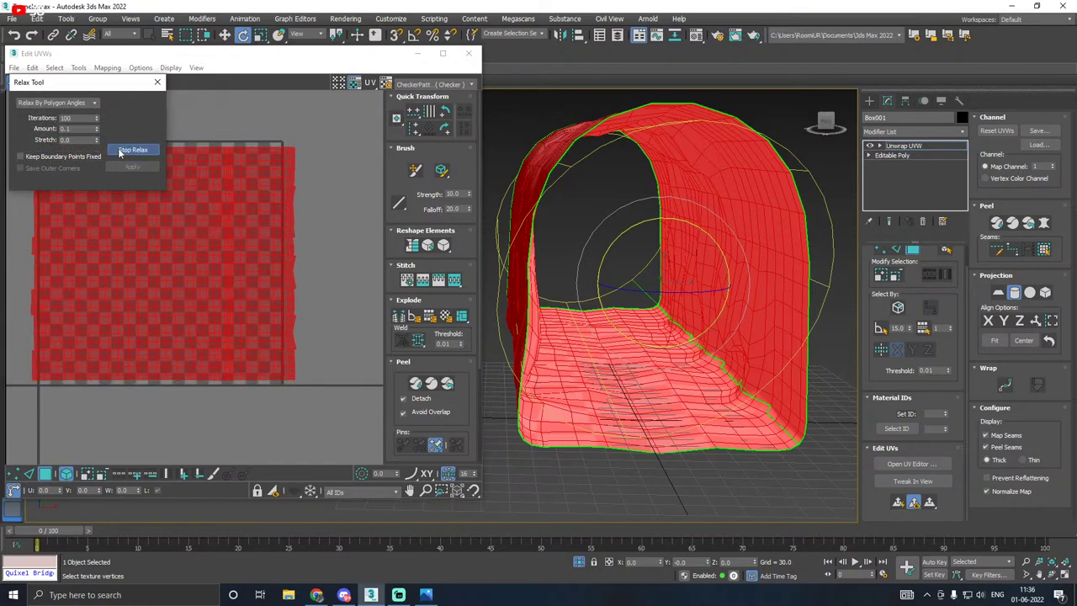
click(118, 149)
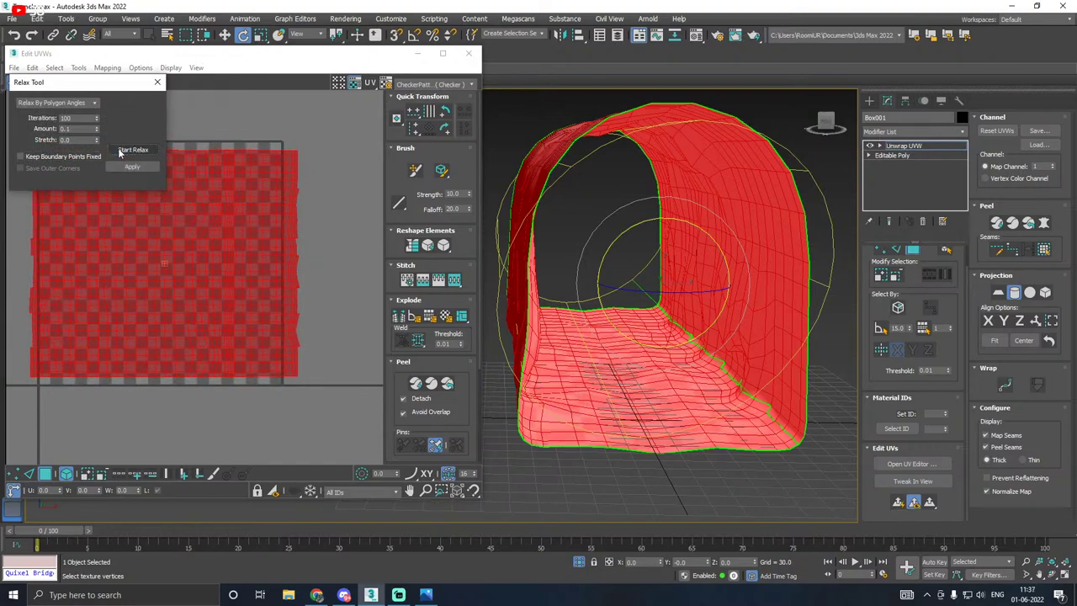
click(131, 167)
alt+middle_drag(622, 210, 662, 251)
scroll(633, 259, up, 3)
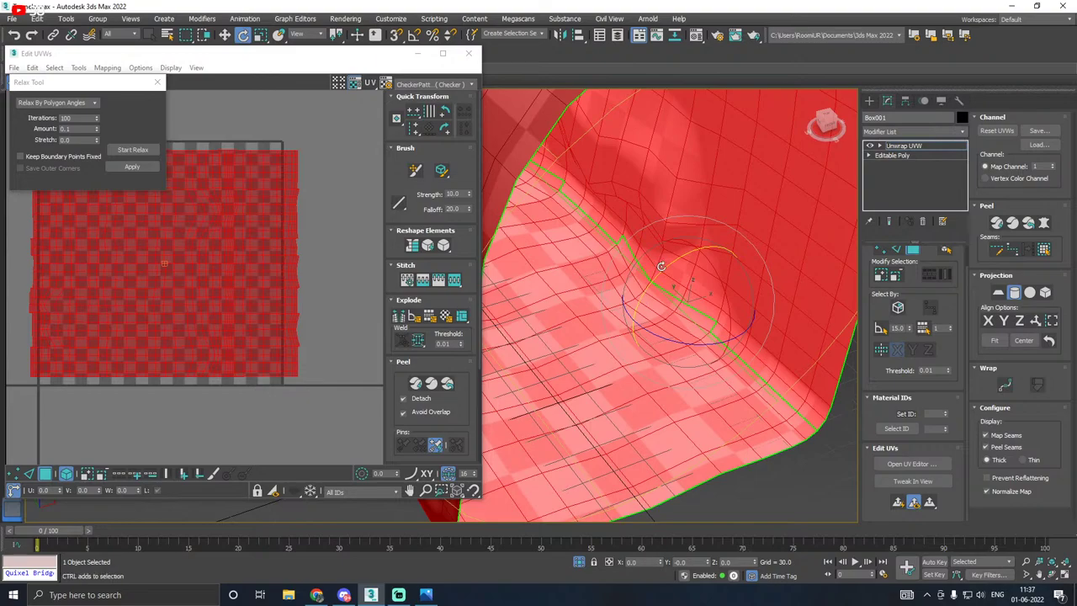
alt+middle_drag(661, 267, 692, 298)
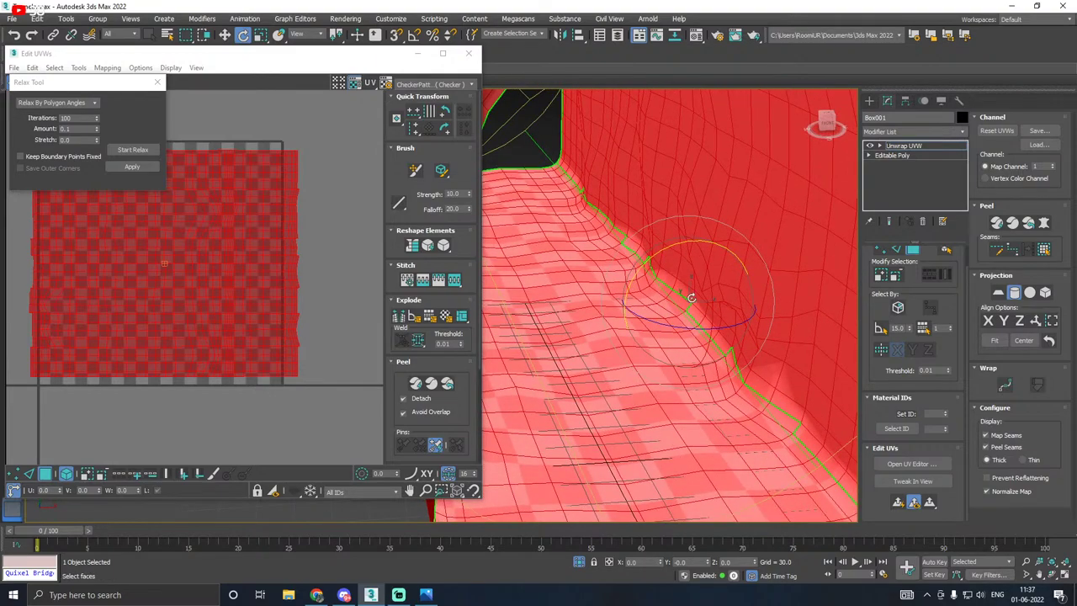
scroll(692, 301, up, 3)
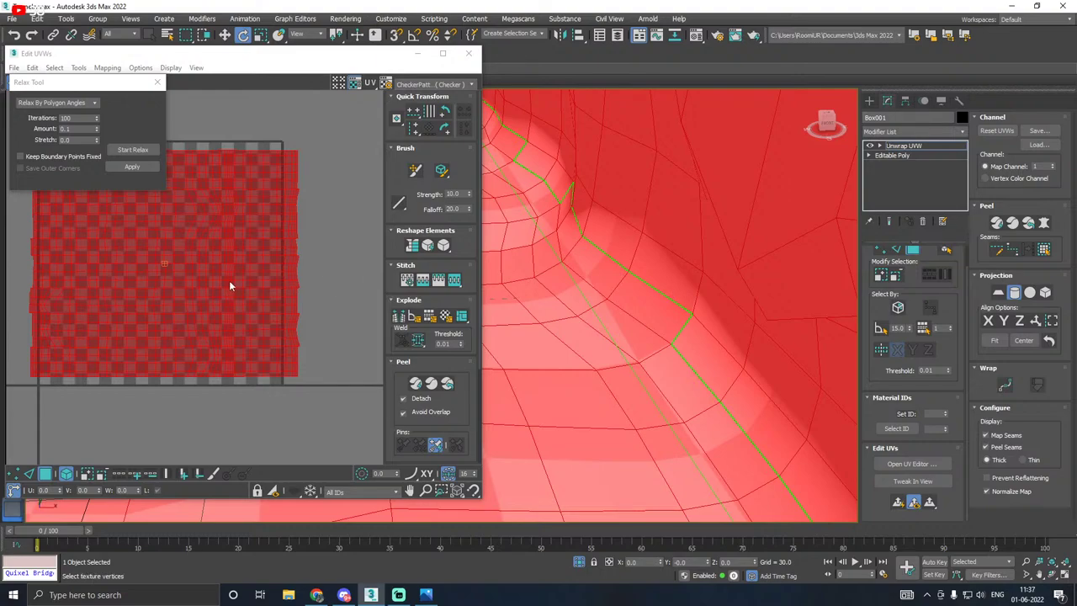
Step: Reapply the cylindrical projection to the selected tunnel polygons and weld their jagged UV seam
click(1013, 293)
click(1006, 322)
scroll(637, 279, down, 4)
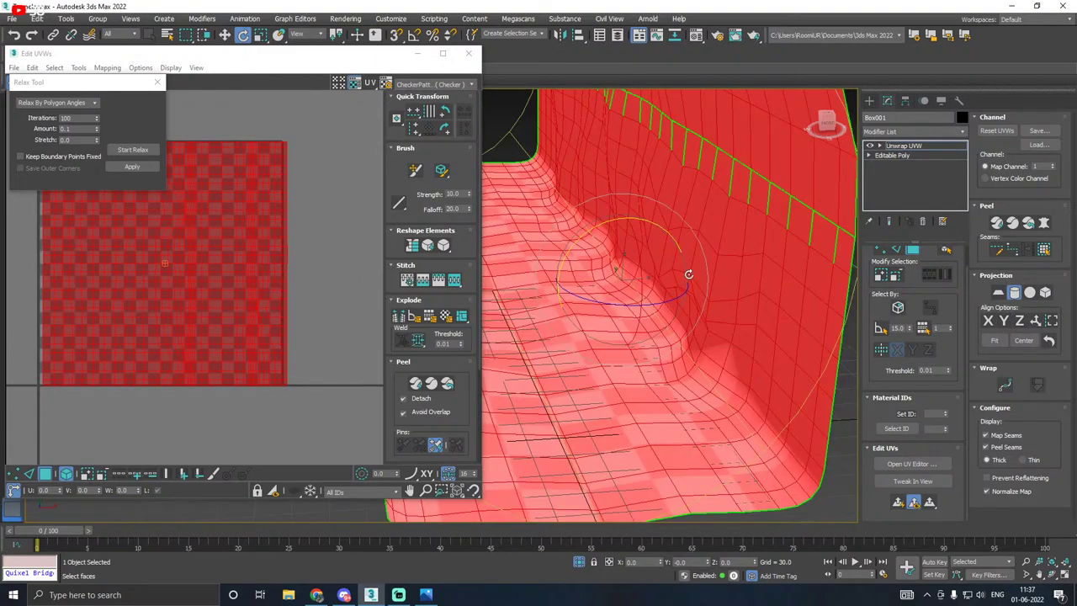
scroll(692, 276, down, 2)
alt+middle_drag(725, 276, 731, 247)
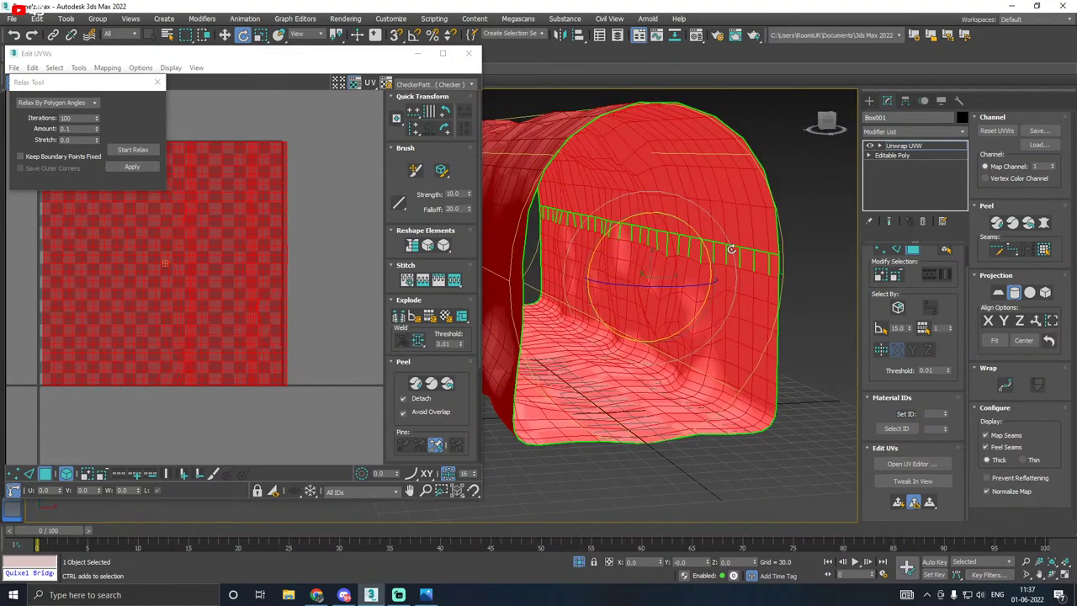
click(419, 340)
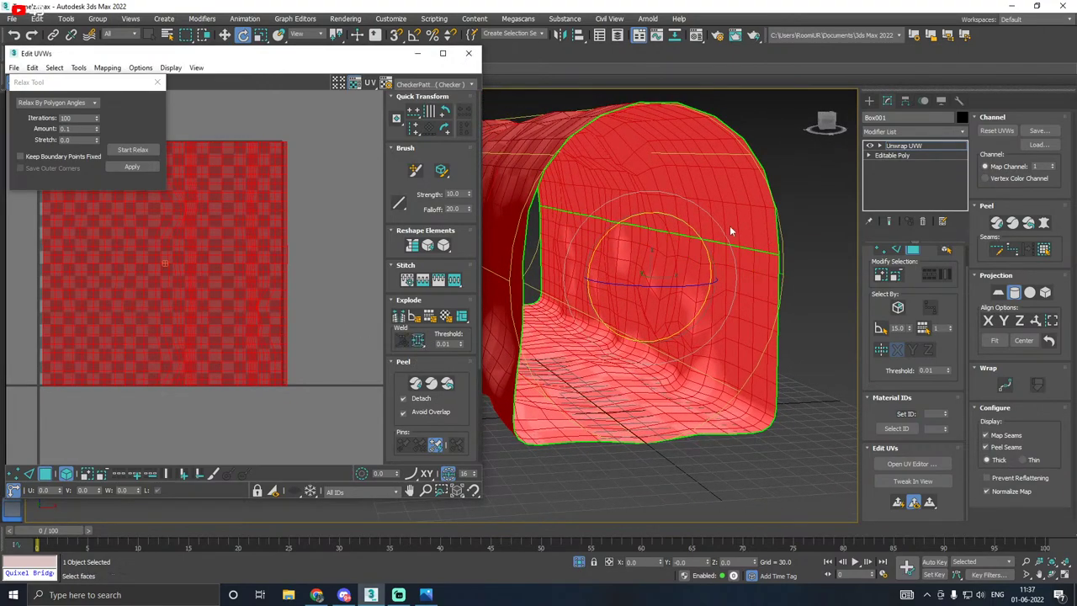
Step: Rotate the cylindrical projection so the seam moves from the side wall down to the opposite floor corner
drag(618, 226, 694, 188)
alt+middle_drag(694, 189, 676, 227)
drag(677, 217, 768, 193)
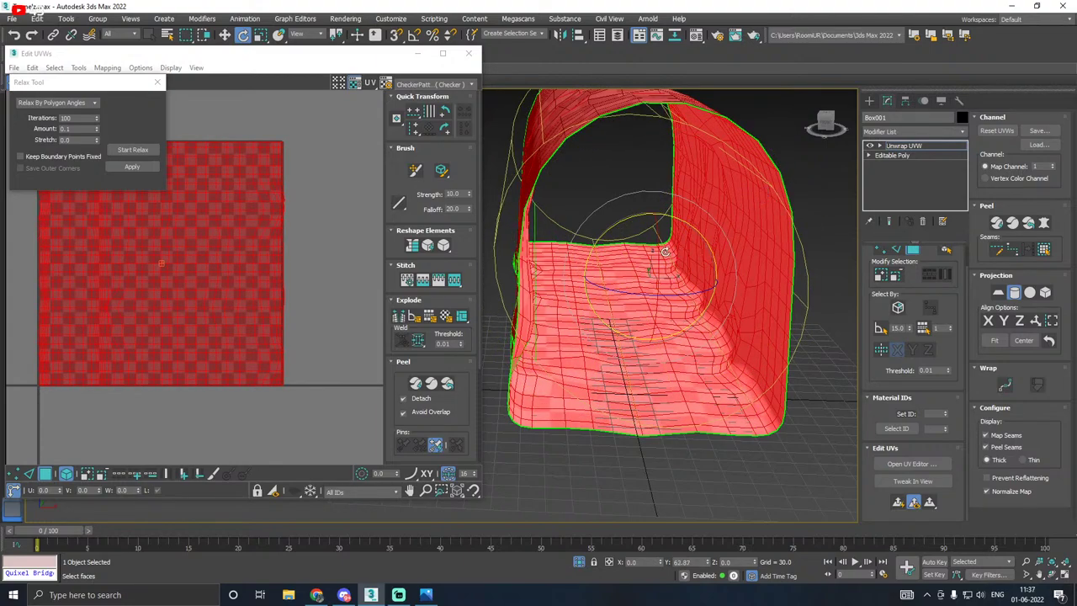
alt+middle_drag(664, 243, 693, 238)
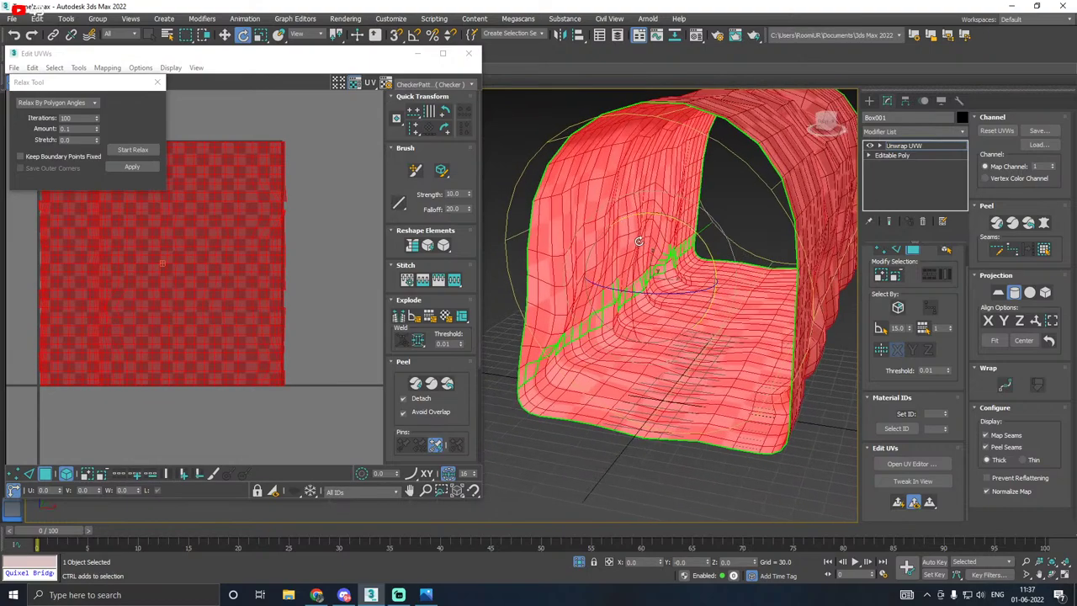
mouse_move(691, 231)
mouse_down()
mouse_move(675, 226)
mouse_move(706, 220)
mouse_move(695, 219)
mouse_up()
alt+middle_drag(702, 236, 737, 250)
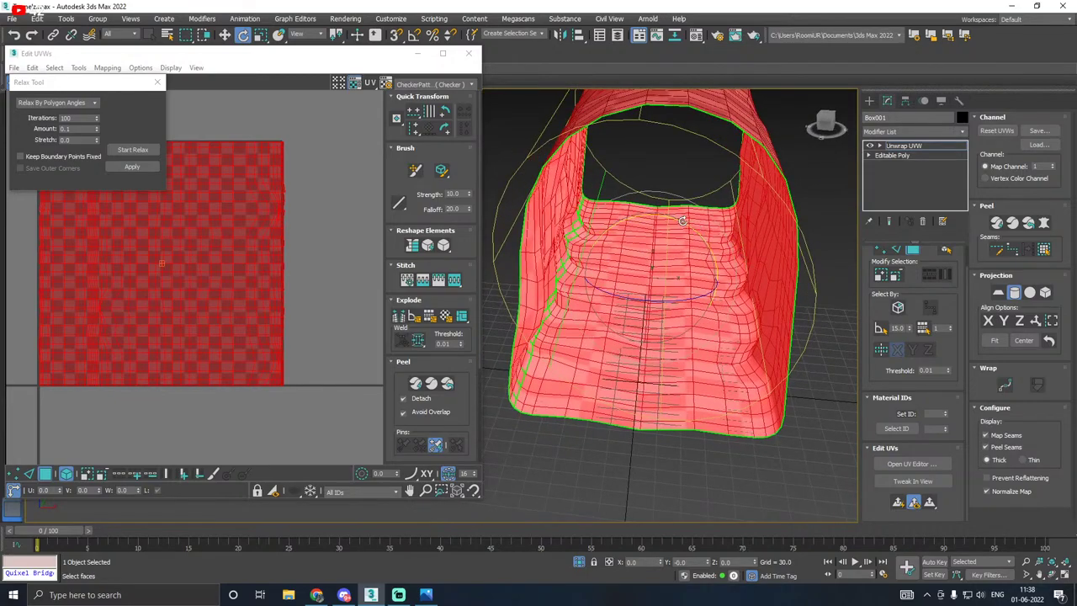
Step: Rotate the projection slightly to shift the seam onto the floor, weld it and close the Relax tool
drag(682, 221, 665, 218)
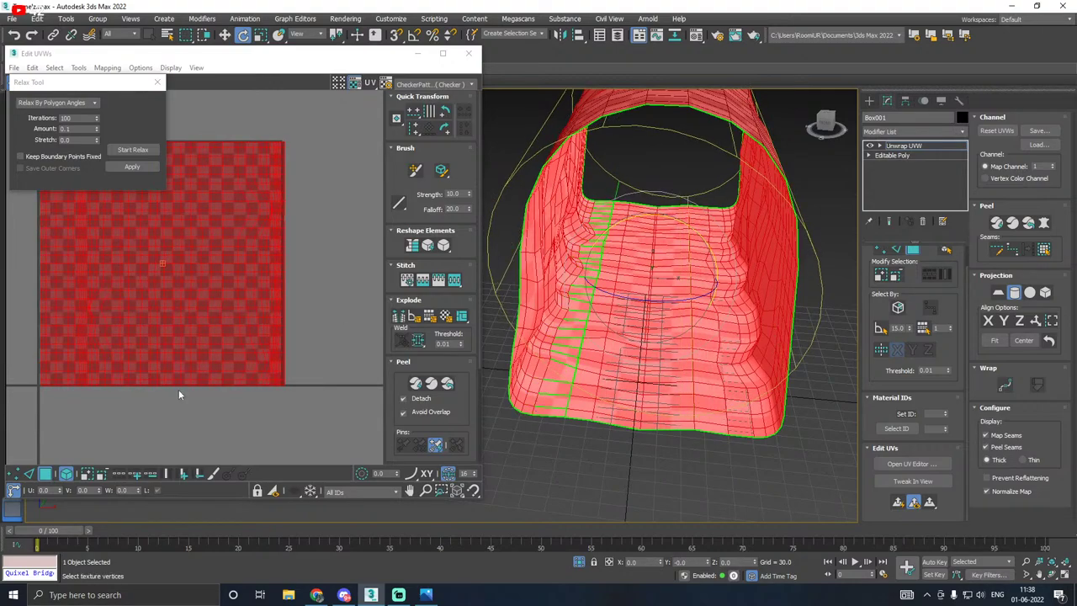
click(420, 345)
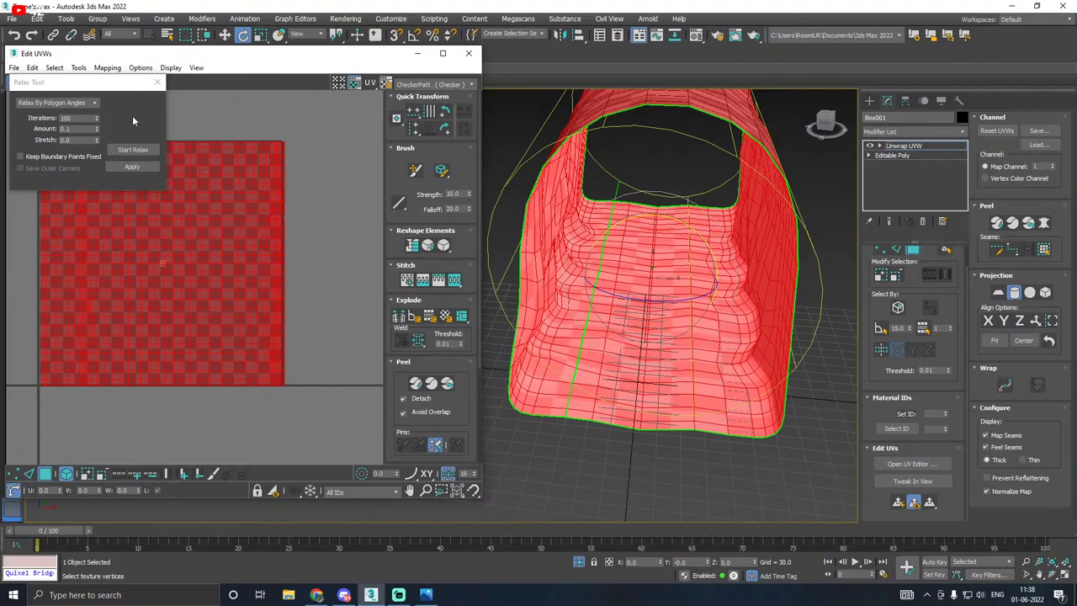
click(135, 149)
click(156, 81)
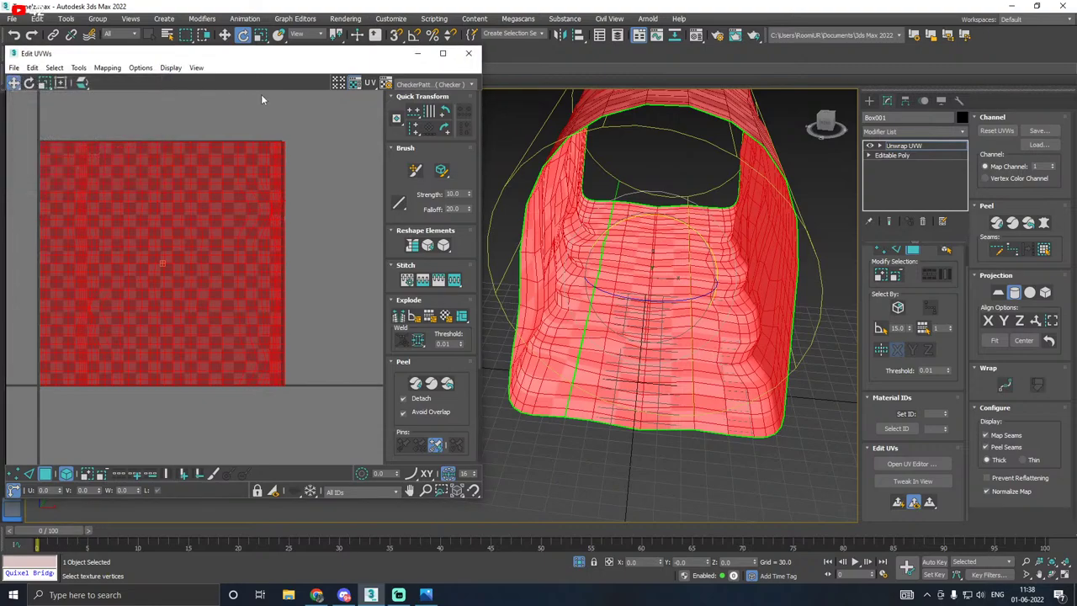
Step: Rotate the projection back until the seam lies in the corner between floor and side wall, weld it and inspect it
alt+middle_drag(664, 171, 693, 217)
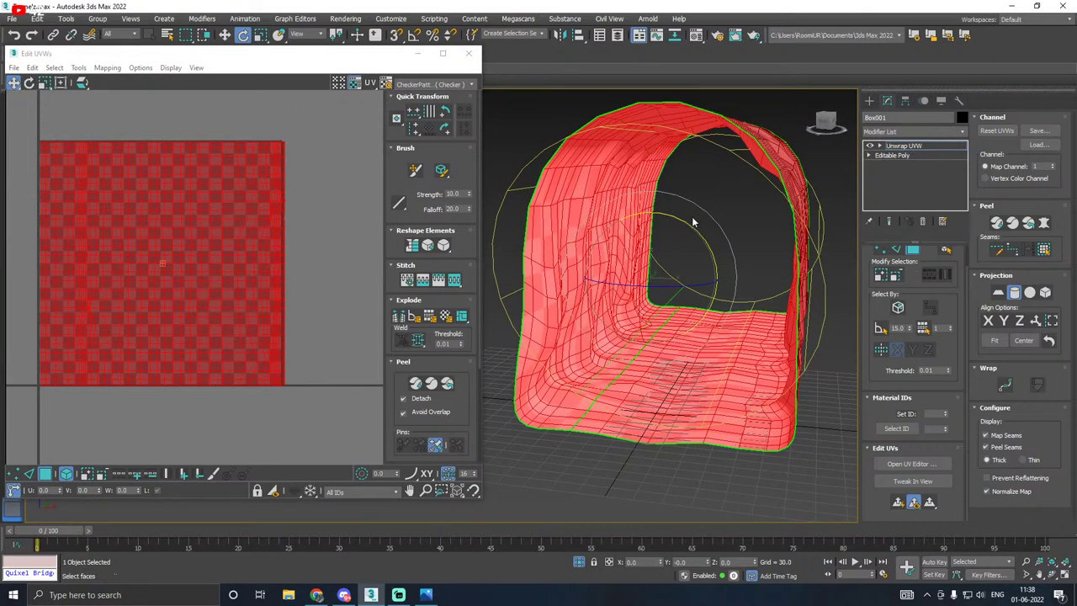
mouse_move(679, 220)
mouse_down()
mouse_move(703, 224)
mouse_move(689, 224)
mouse_up()
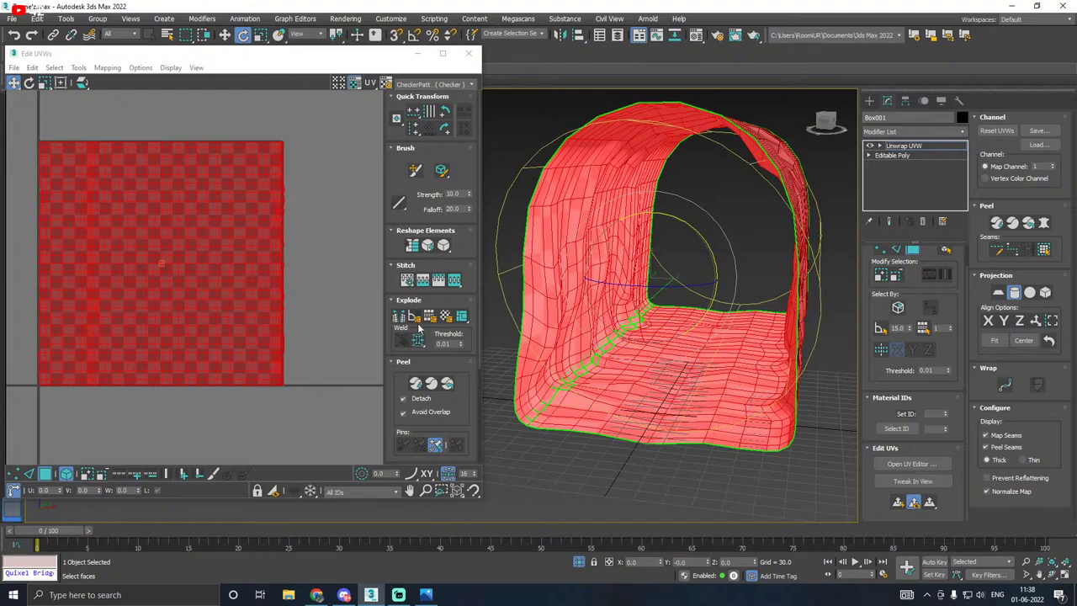
scroll(598, 341, up, 5)
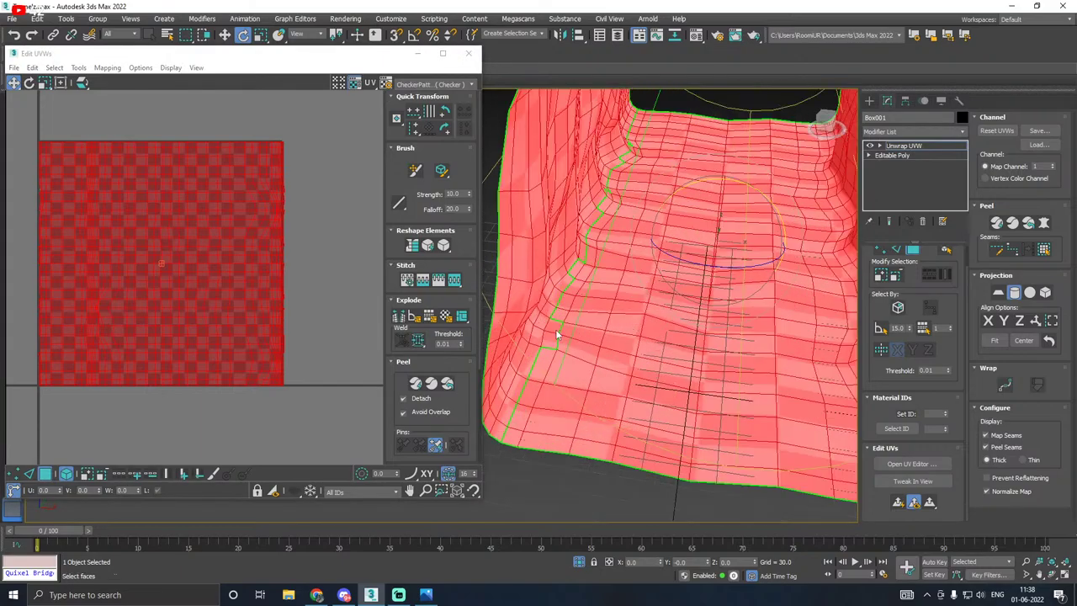
scroll(555, 330, down, 6)
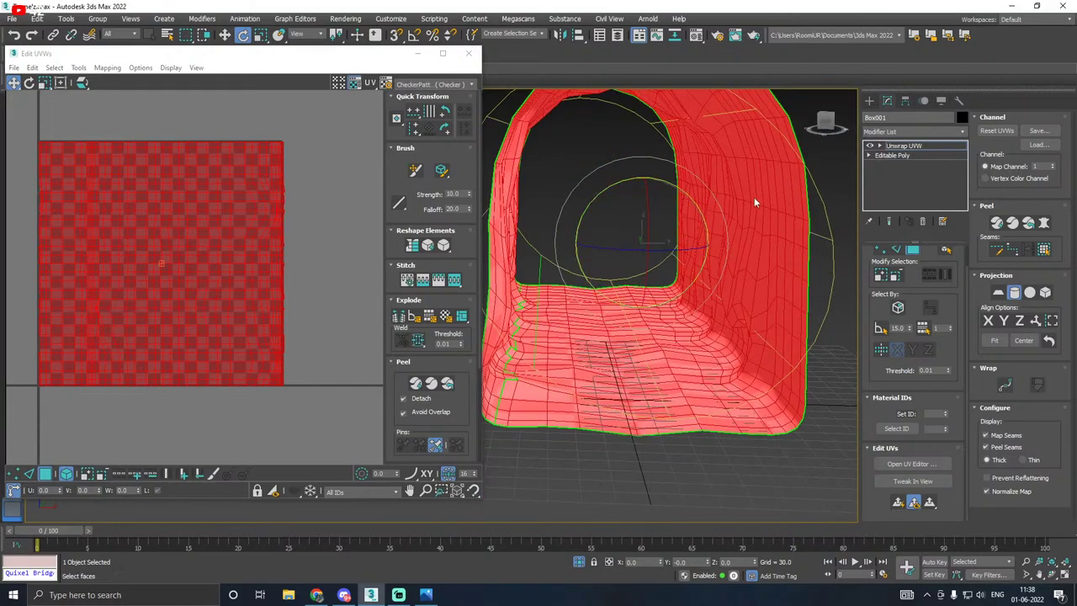
alt+middle_drag(752, 191, 616, 220)
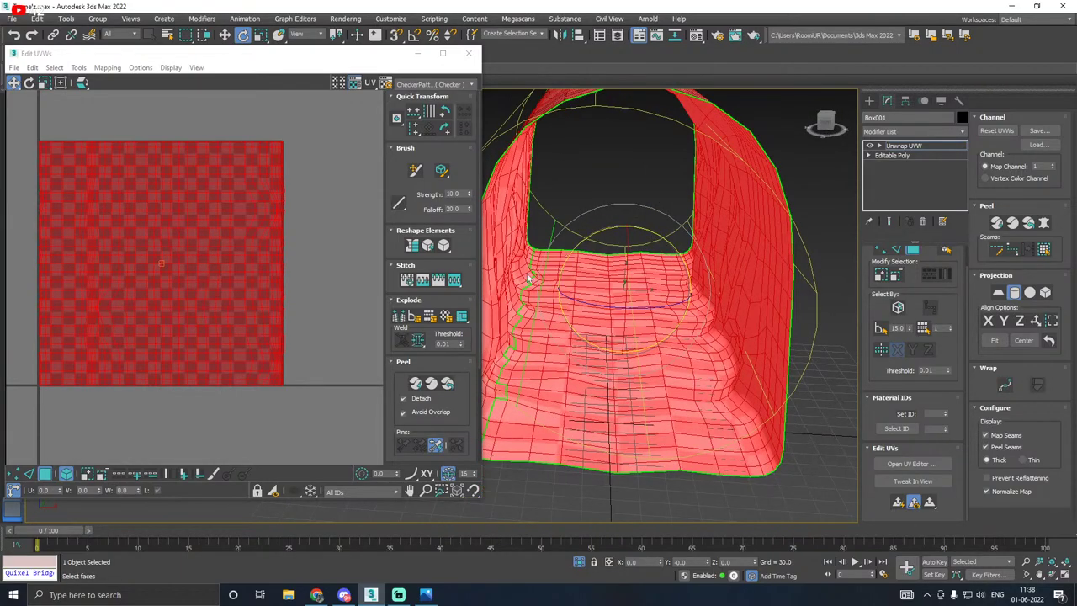
Step: Relax the tunnel's UVs by polygon angles with 100 iterations and pack the shell into the UV tile
click(80, 67)
click(101, 255)
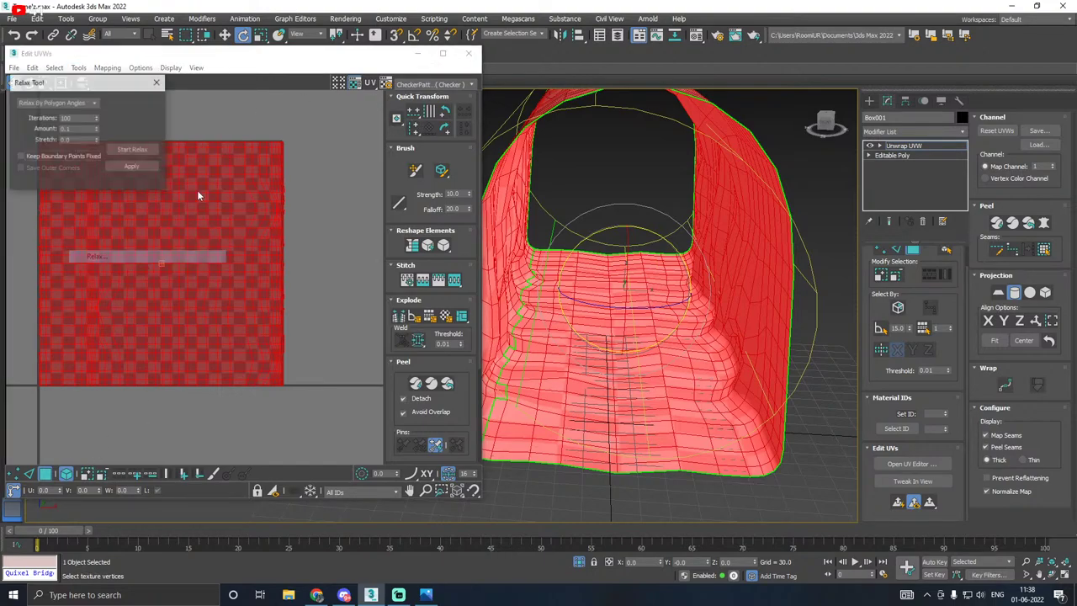
click(129, 150)
click(129, 151)
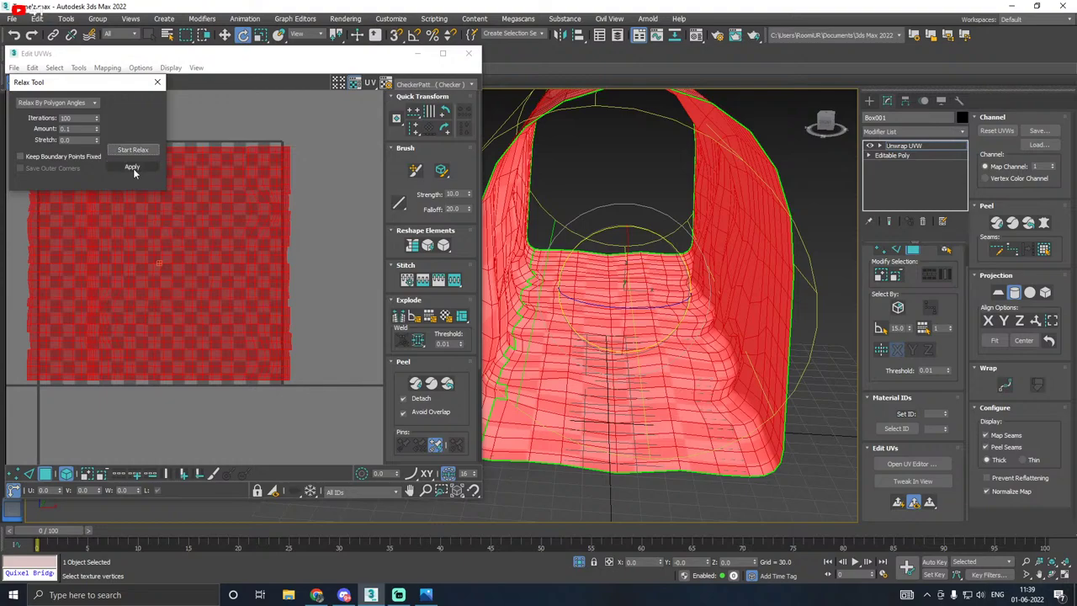
click(156, 83)
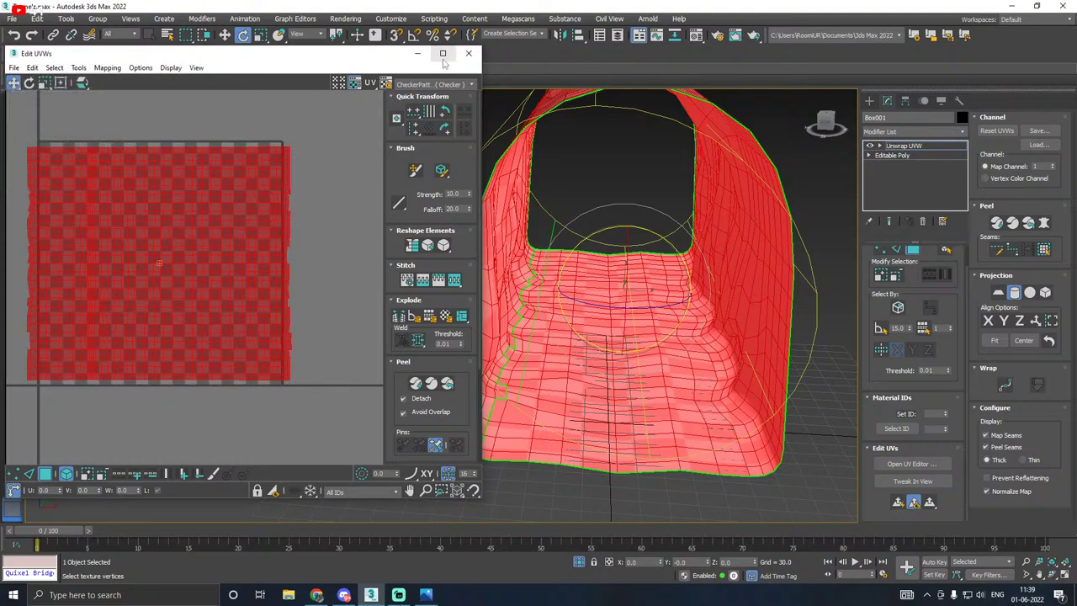
click(405, 363)
click(398, 397)
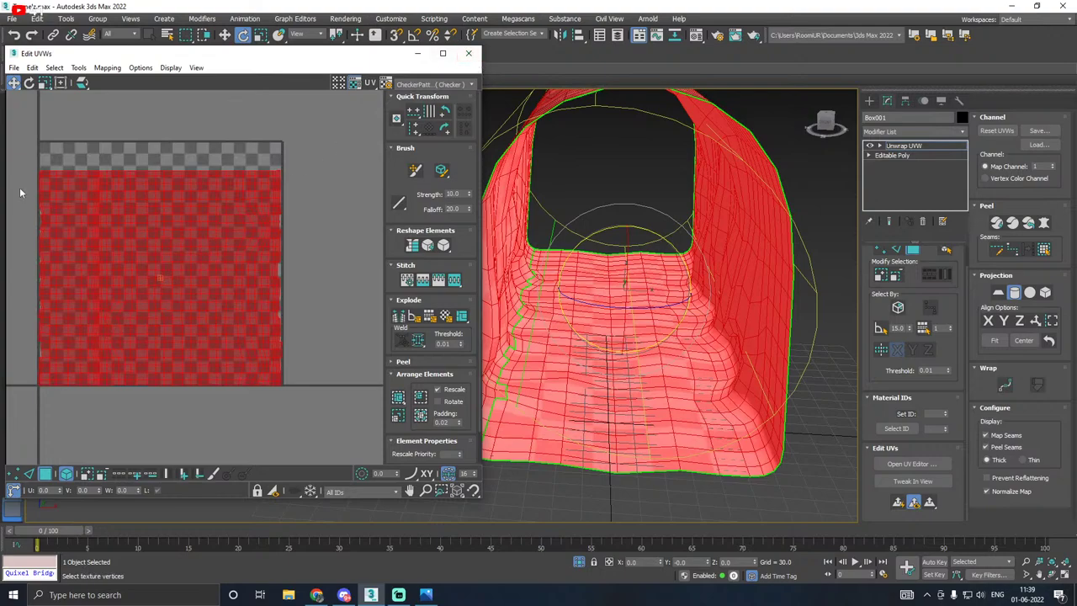
Step: End the cylindrical projection and shrink the packed shell in Freeform mode to under half the UV tile's width
click(59, 82)
middle_drag(203, 206, 258, 227)
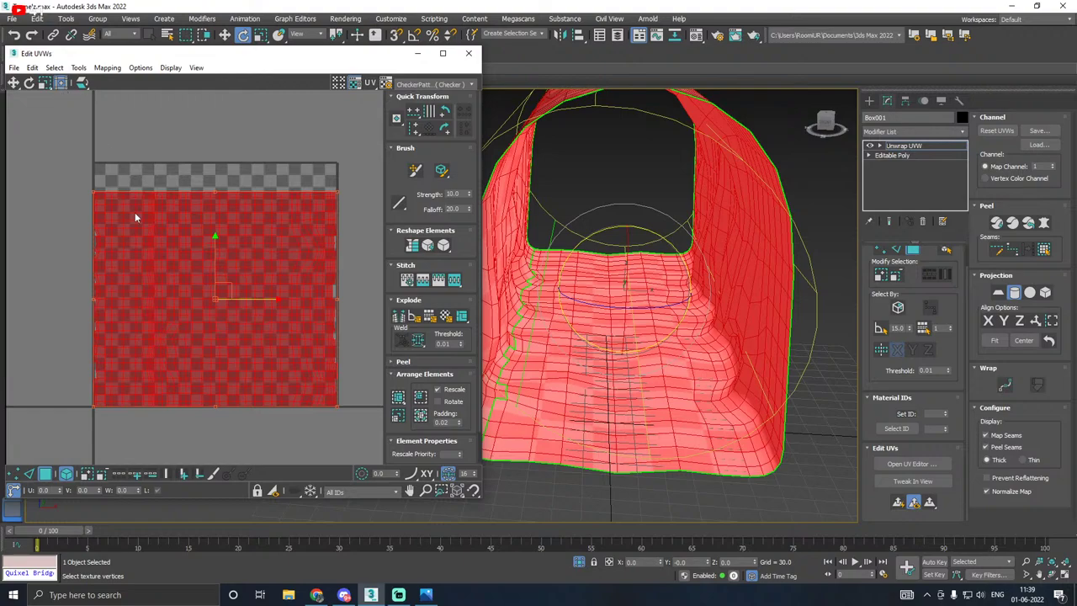
click(1014, 293)
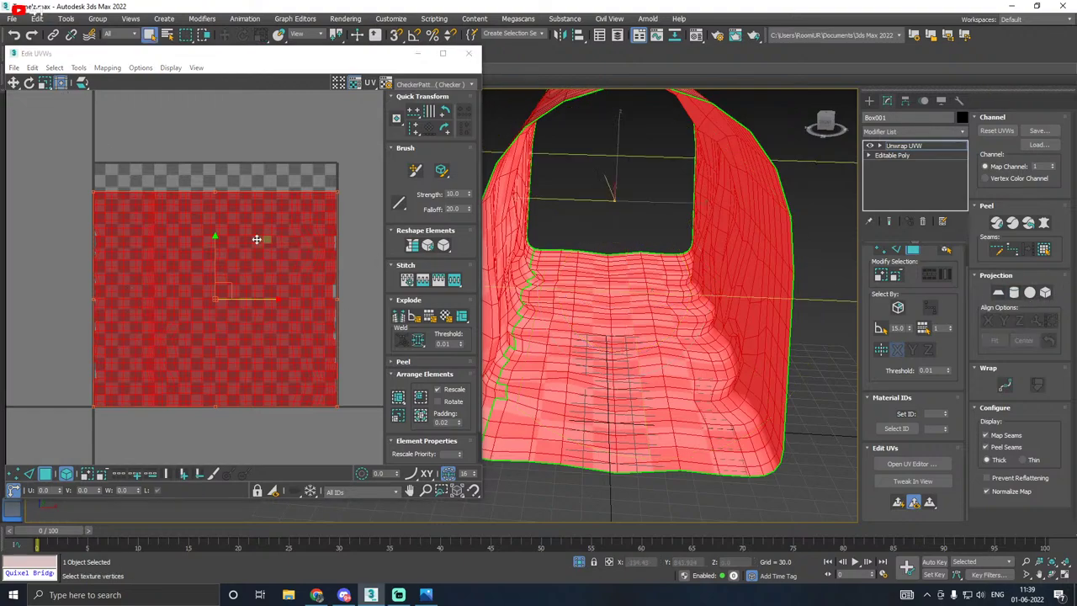
middle_drag(248, 238, 207, 252)
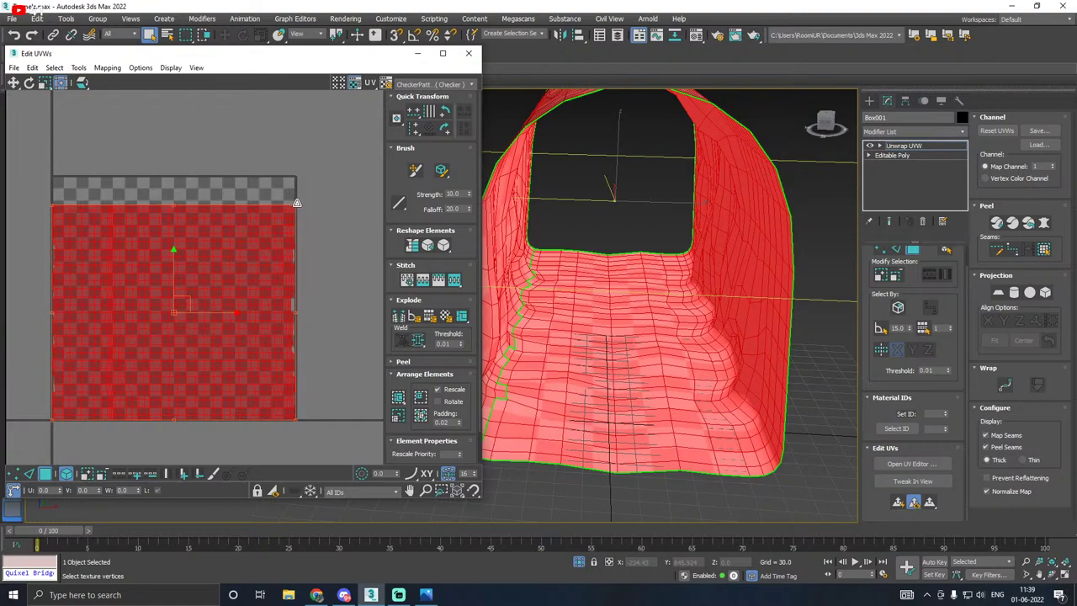
drag(296, 203, 151, 256)
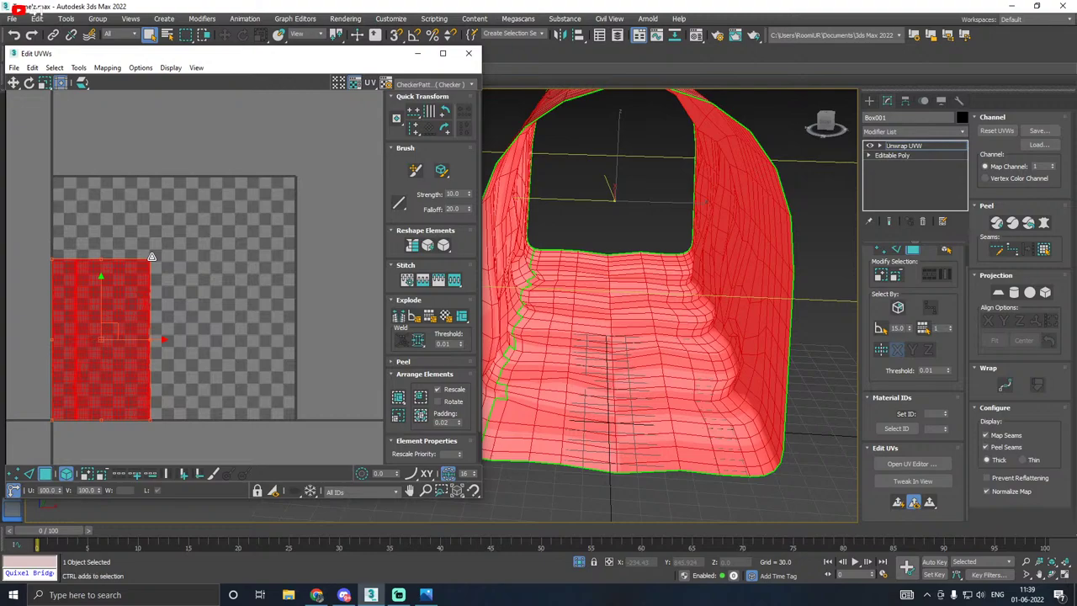
Step: Undo the shell's shrinking and packing, and repack it to the width of the UV tile
key(ctrl+z)
key(ctrl+z)
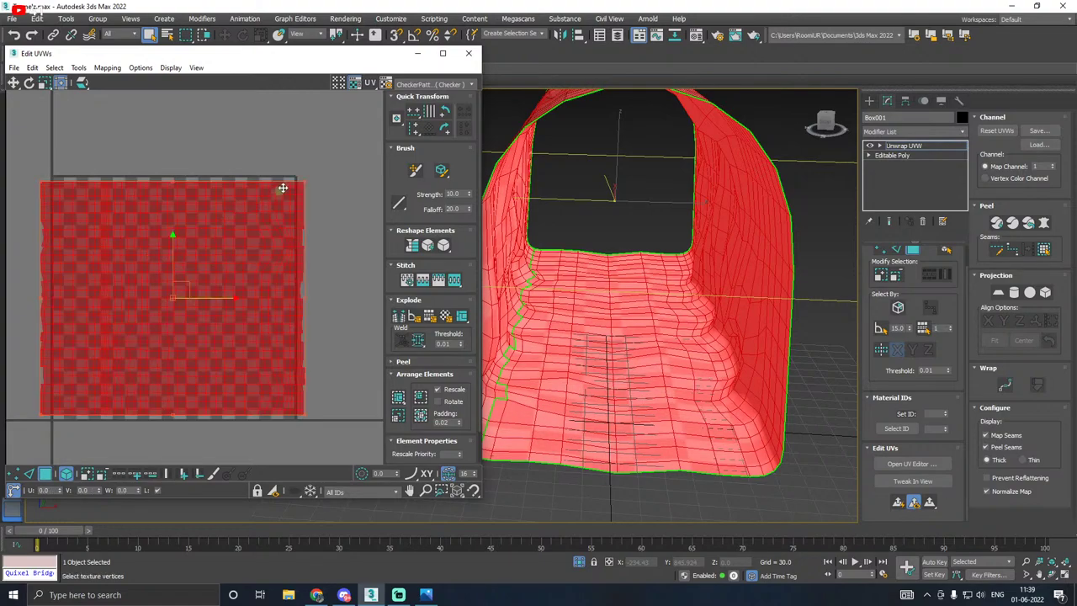
click(399, 397)
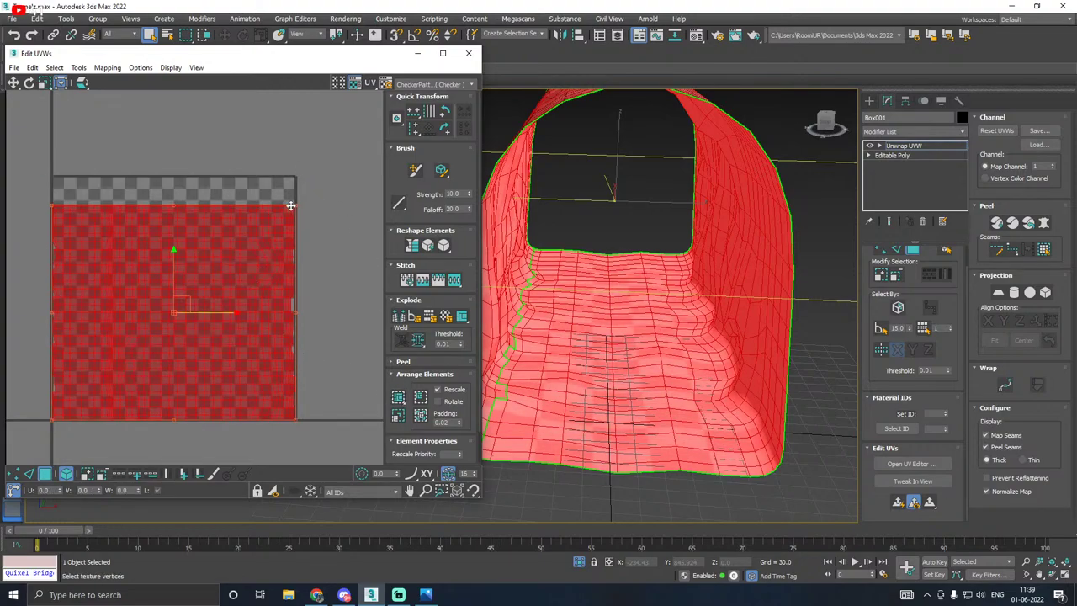
Step: Scale the packed shell up proportionally in Freeform mode until it spans the full height of the UV tile
drag(292, 205, 298, 200)
key(ctrl+z)
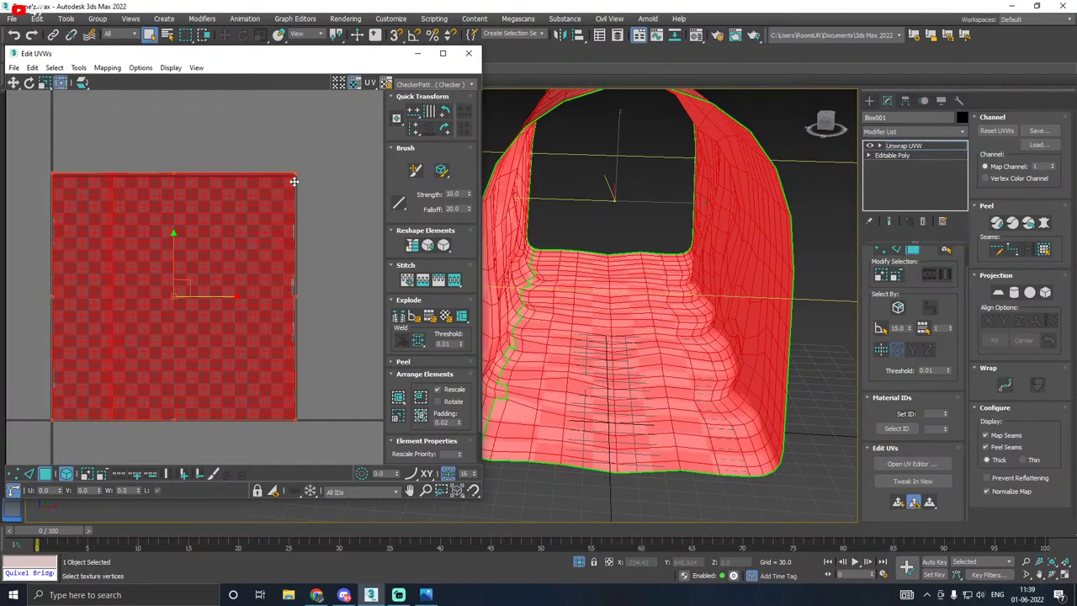
key(ctrl+y)
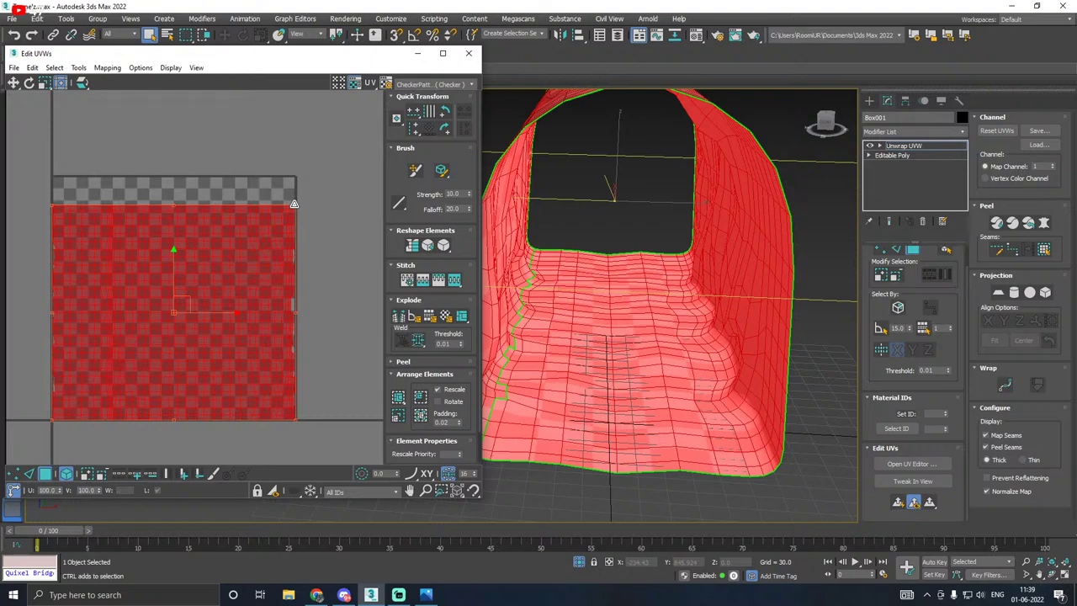
drag(293, 203, 299, 174)
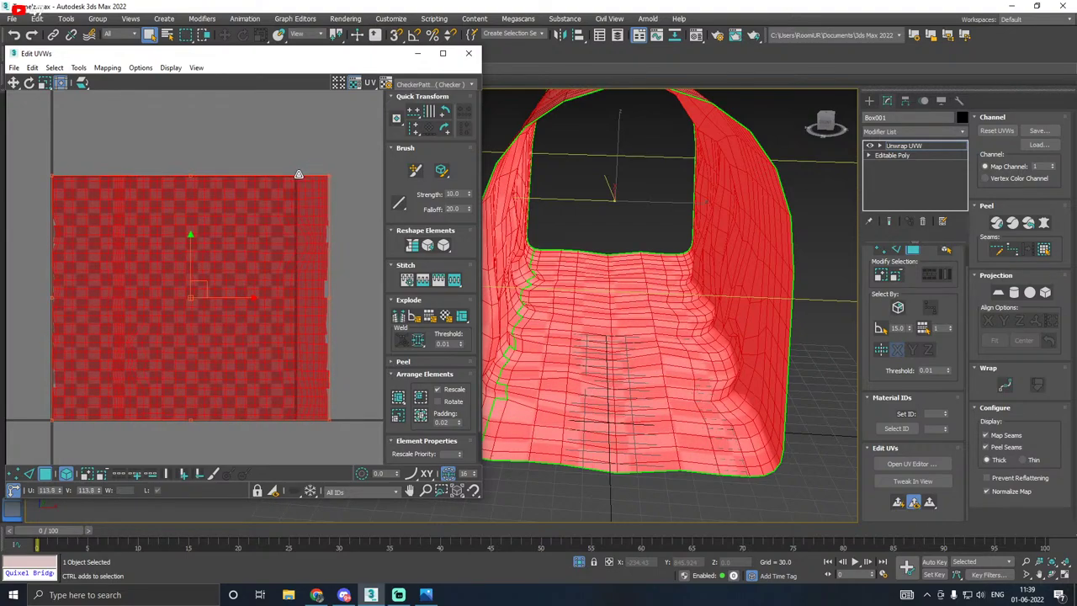
Step: Close the UV editor, leave face selection and end isolation of the front tunnel segment
click(469, 53)
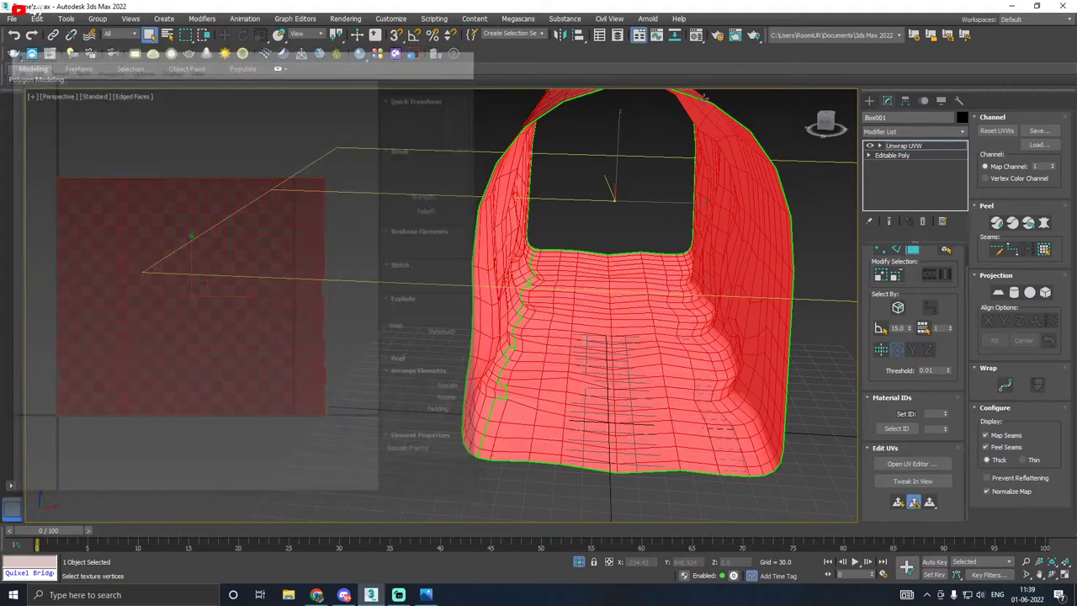
click(904, 146)
click(225, 36)
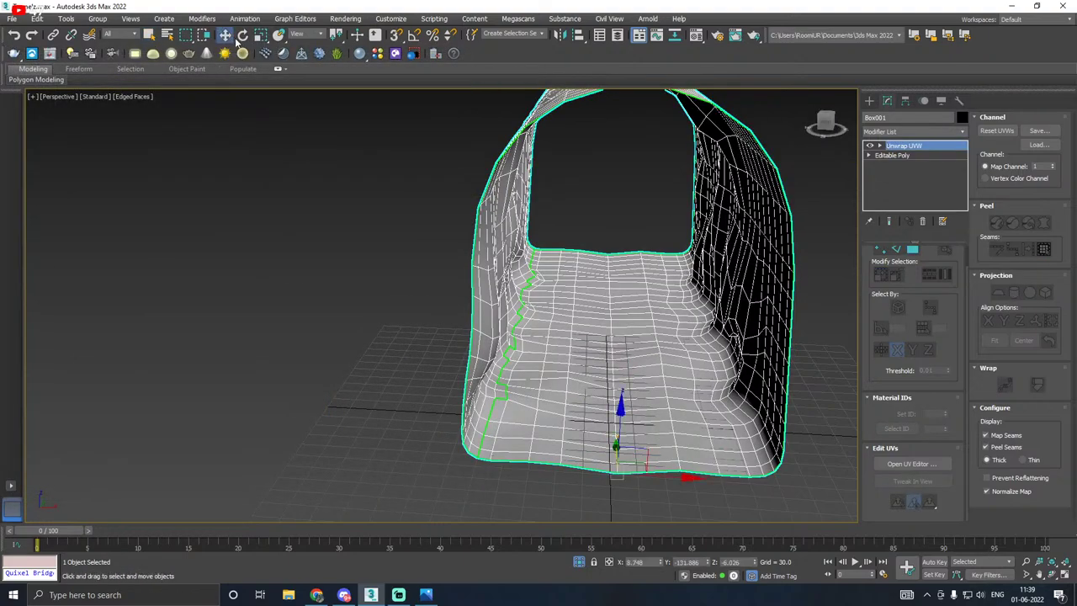
click(579, 562)
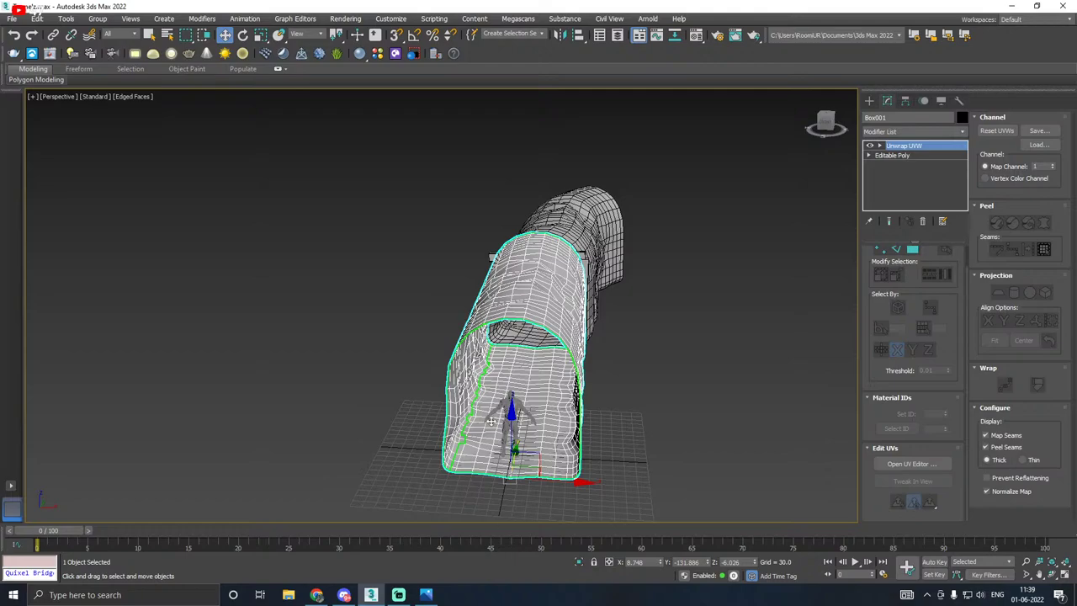
Step: Copy the Unwrap UVW modifier from the front tunnel segment and paste it onto the rear segment
alt+middle_drag(492, 421, 395, 448)
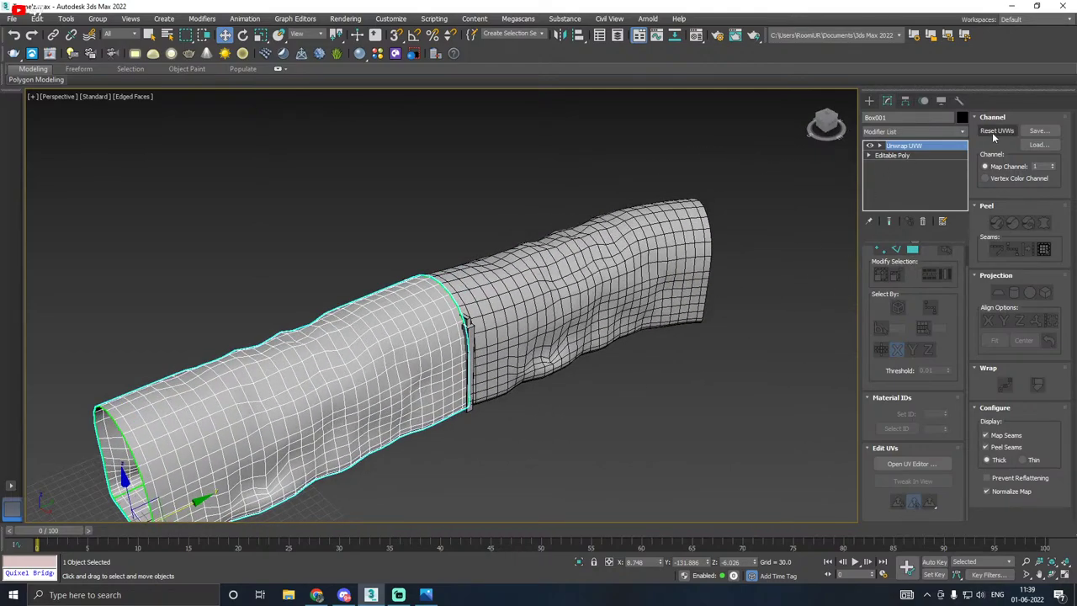
right_click(945, 145)
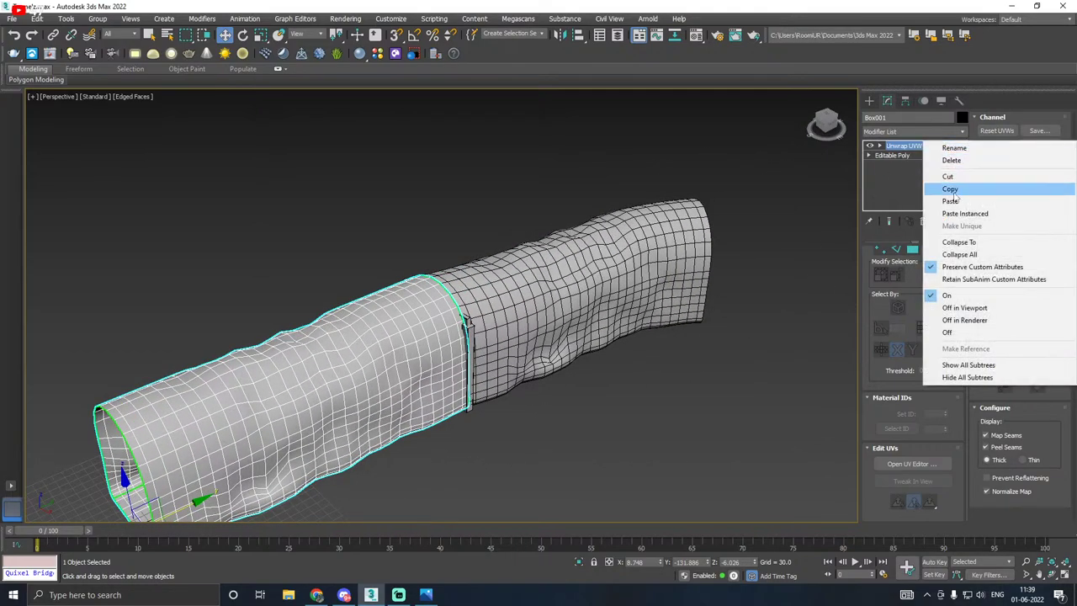
click(954, 192)
click(570, 283)
right_click(908, 148)
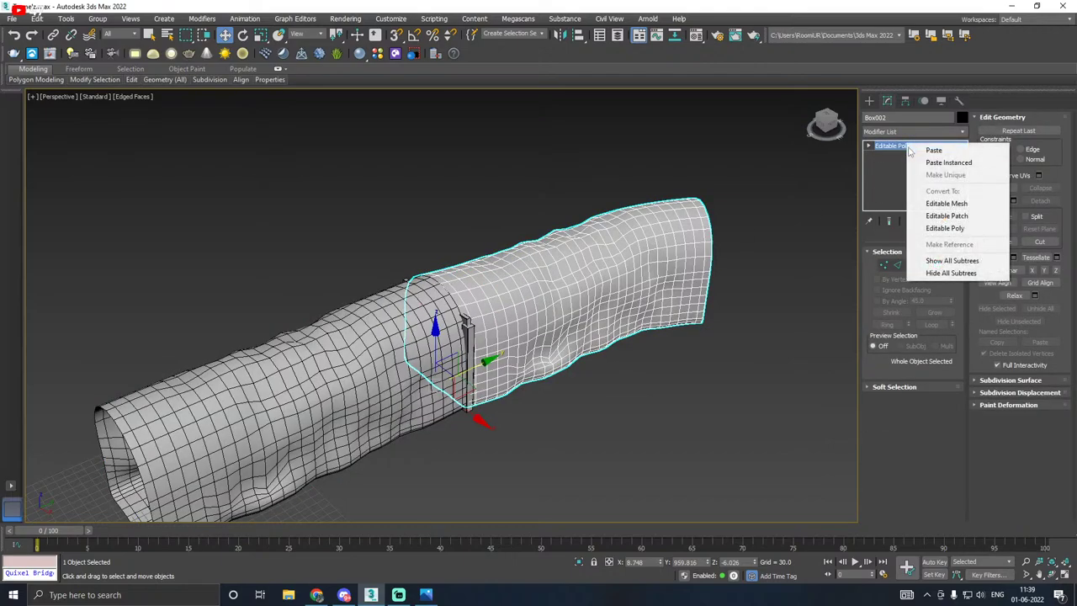
click(941, 153)
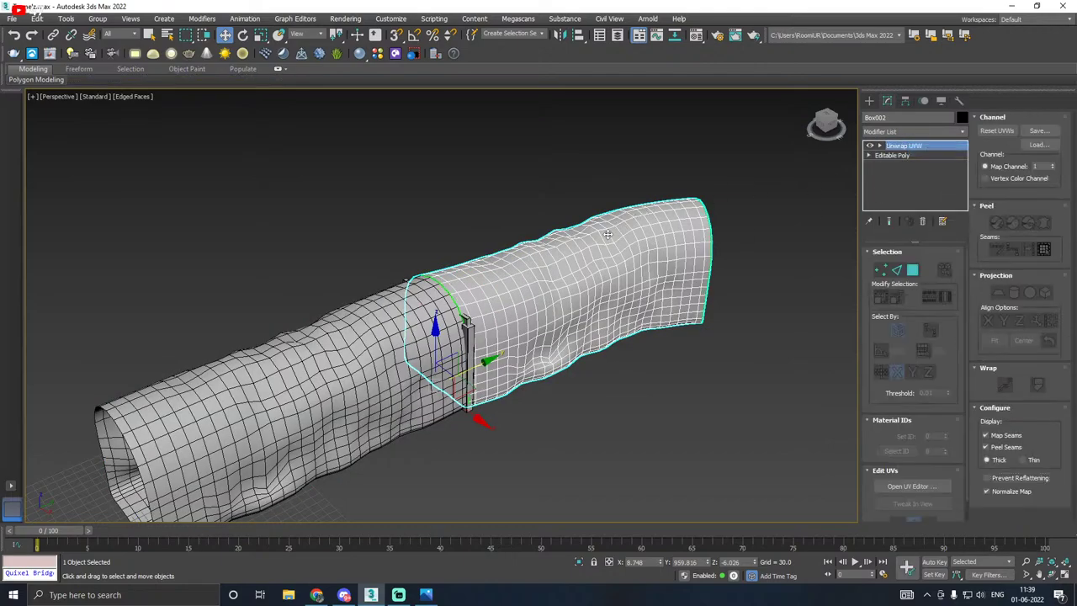
Step: Examine the rear segment's seam and its UV layout with the UV_Checker.png texture displayed
alt+middle_drag(755, 191, 662, 203)
scroll(509, 340, up, 3)
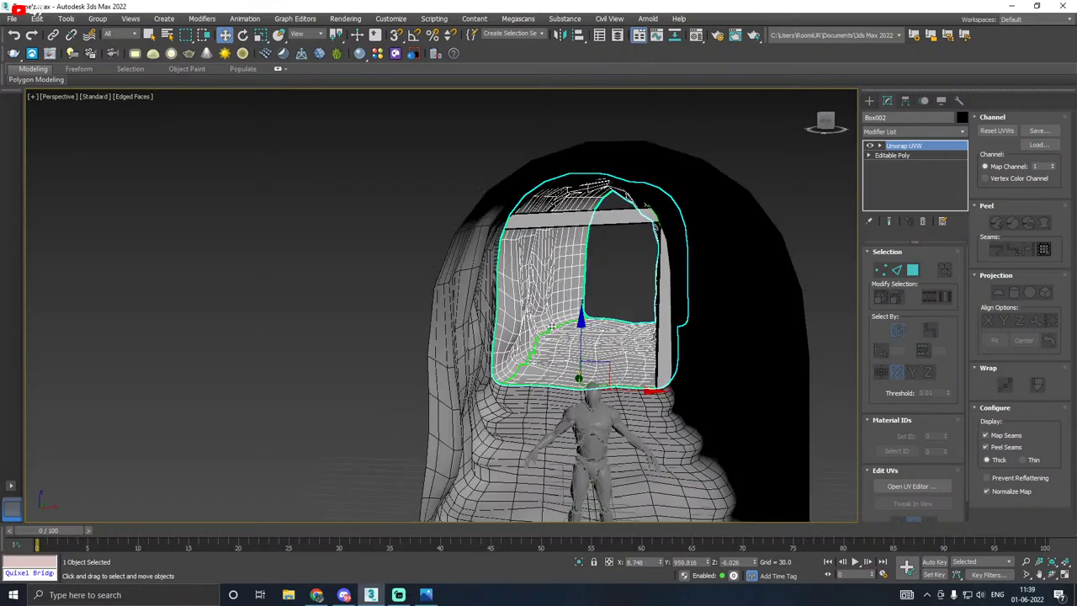
alt+middle_drag(551, 327, 382, 351)
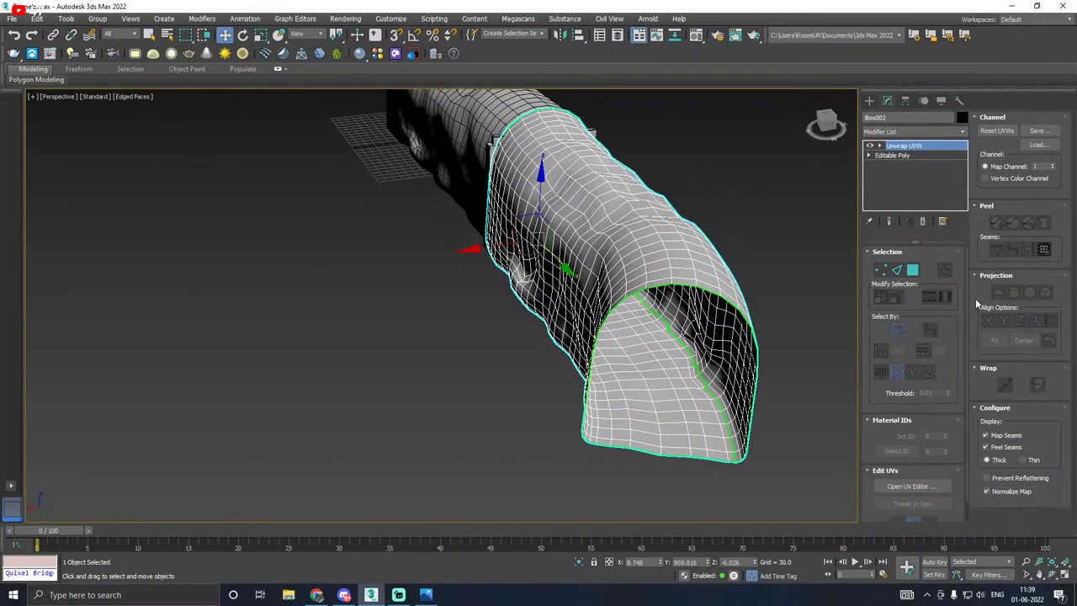
click(911, 486)
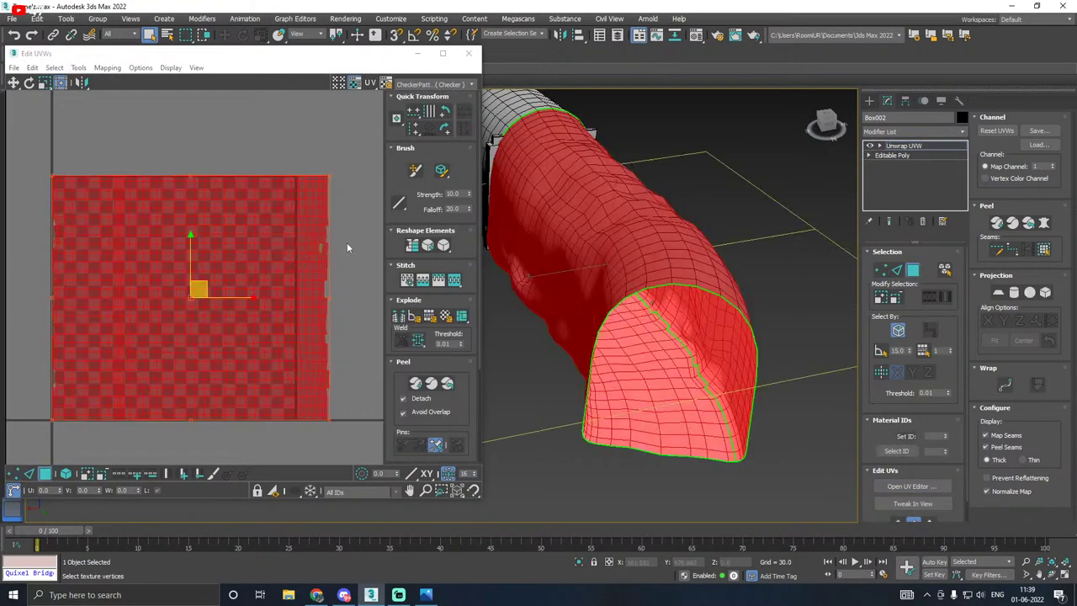
click(314, 171)
click(411, 85)
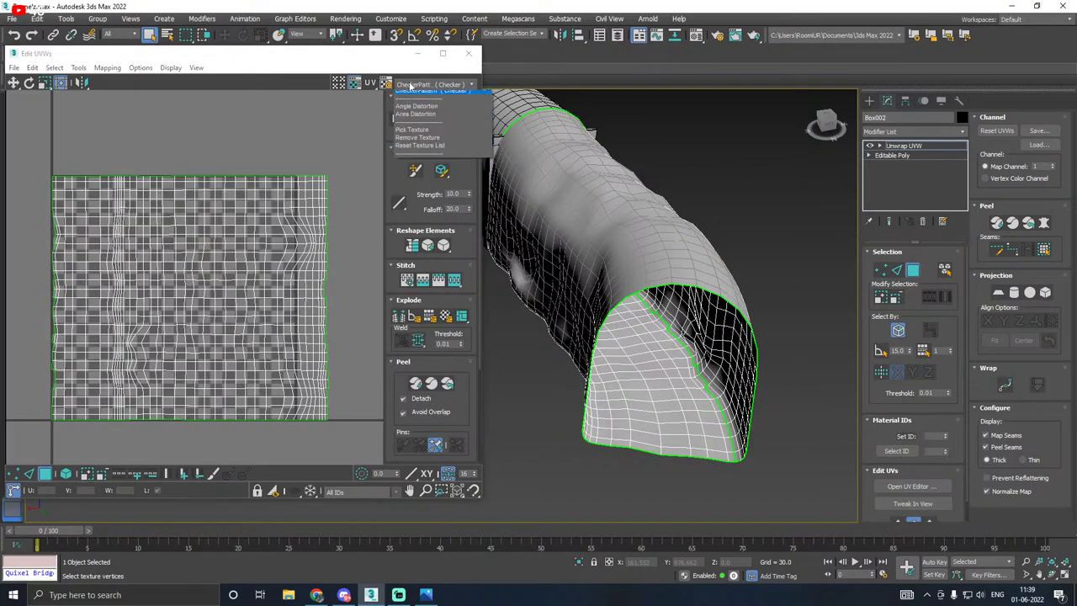
click(413, 98)
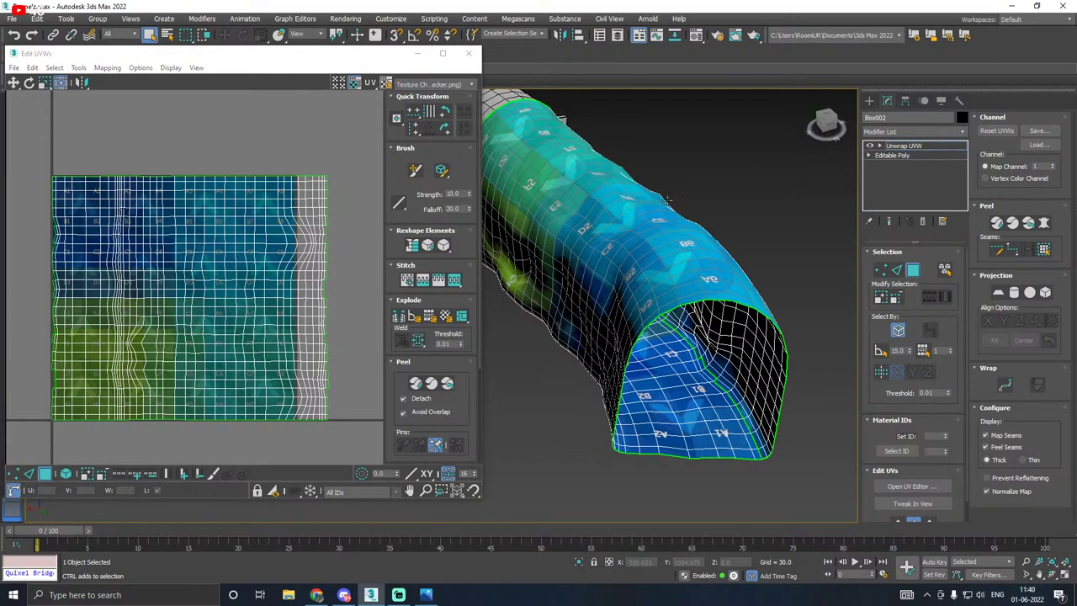
alt+middle_drag(666, 201, 699, 207)
Step: Inspect the rear segment with CheckerPattern displayed, and close the UV editor and face selection
click(433, 85)
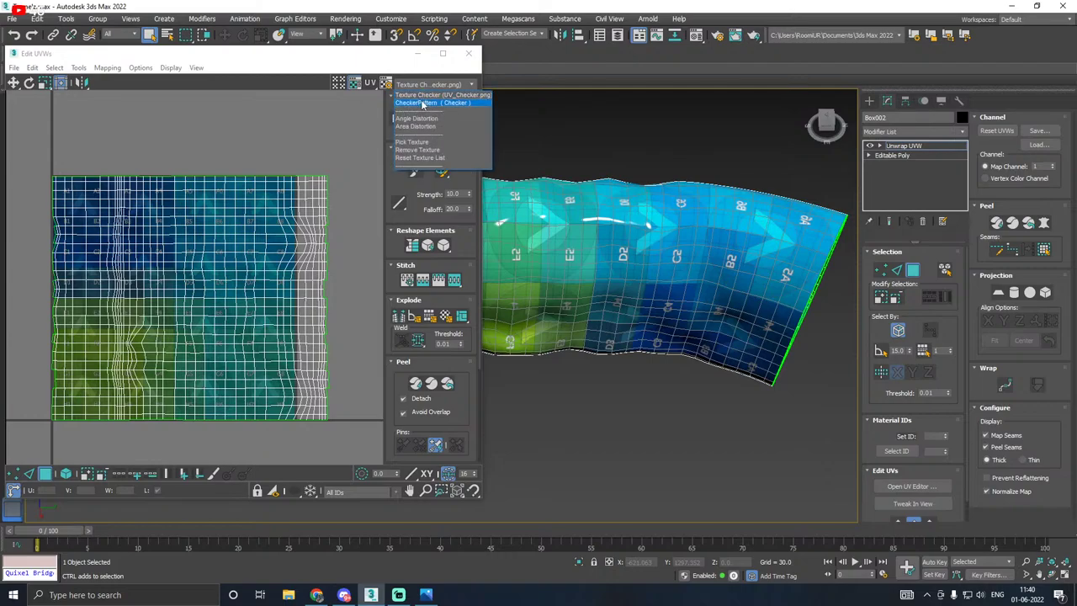
click(420, 93)
alt+middle_drag(572, 185, 665, 214)
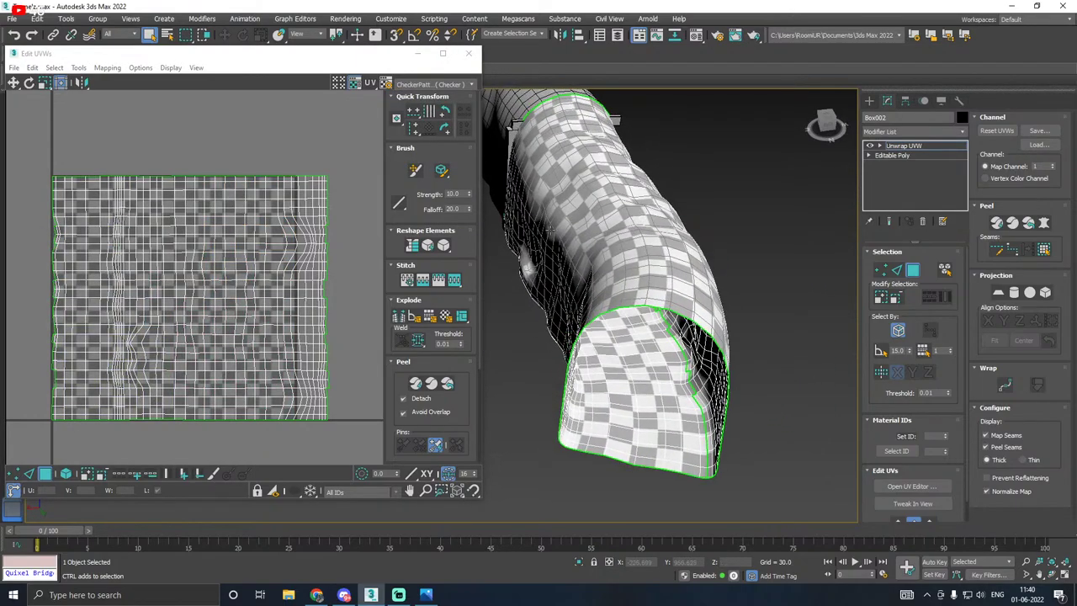
click(469, 53)
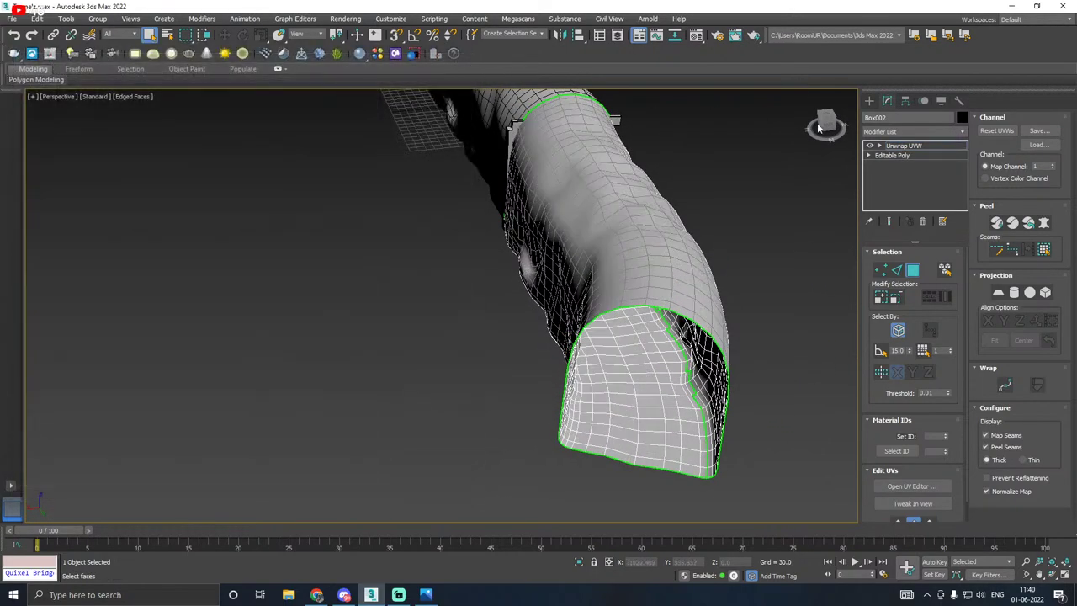
click(896, 148)
click(225, 35)
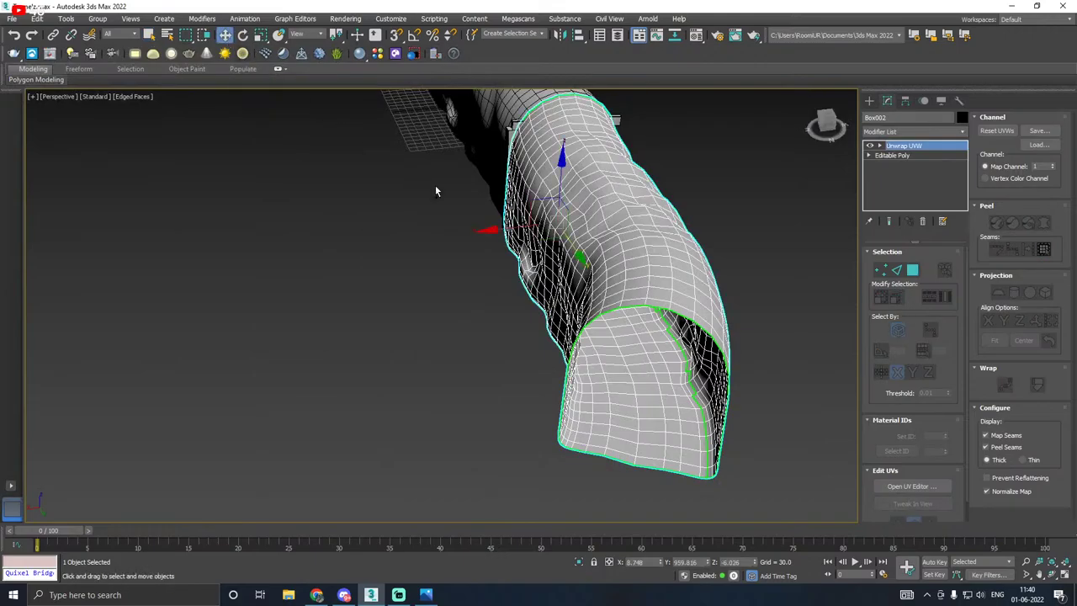
Step: Select the upright support post at the tunnel's side and isolate it
alt+middle_drag(435, 187, 577, 168)
scroll(536, 181, down, 3)
click(570, 319)
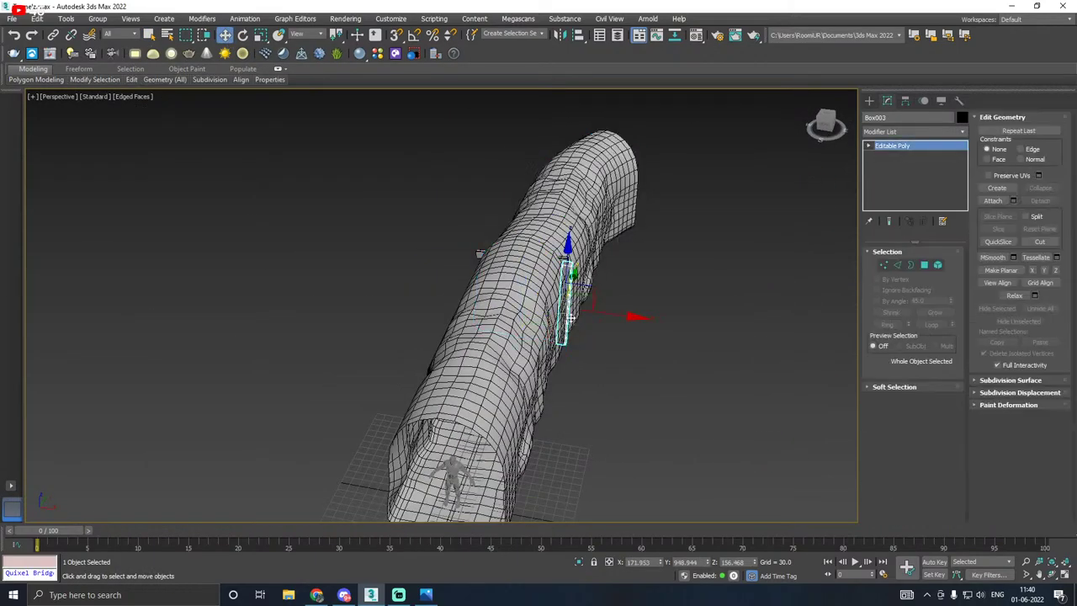
click(578, 562)
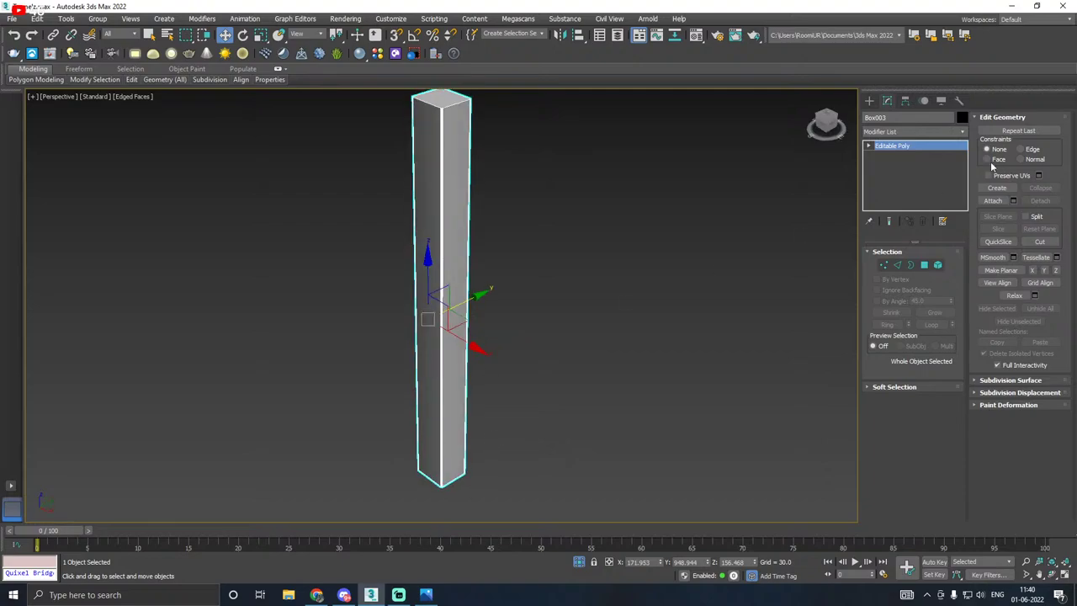
Step: Save a copy of the scene as Tunnelz10.max in the Work folder, and save the current scene
click(12, 19)
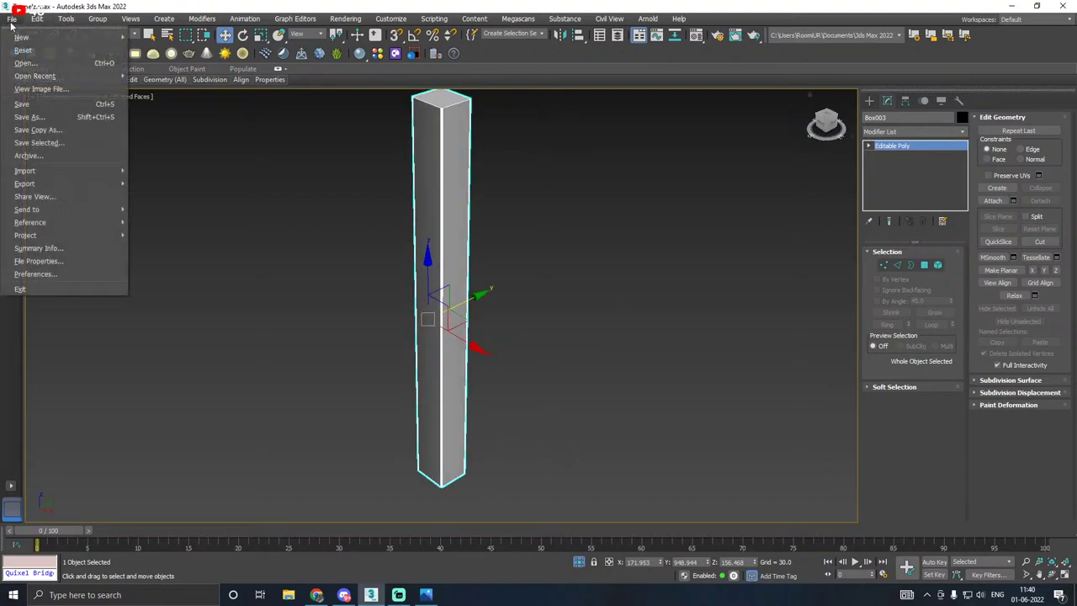
click(72, 143)
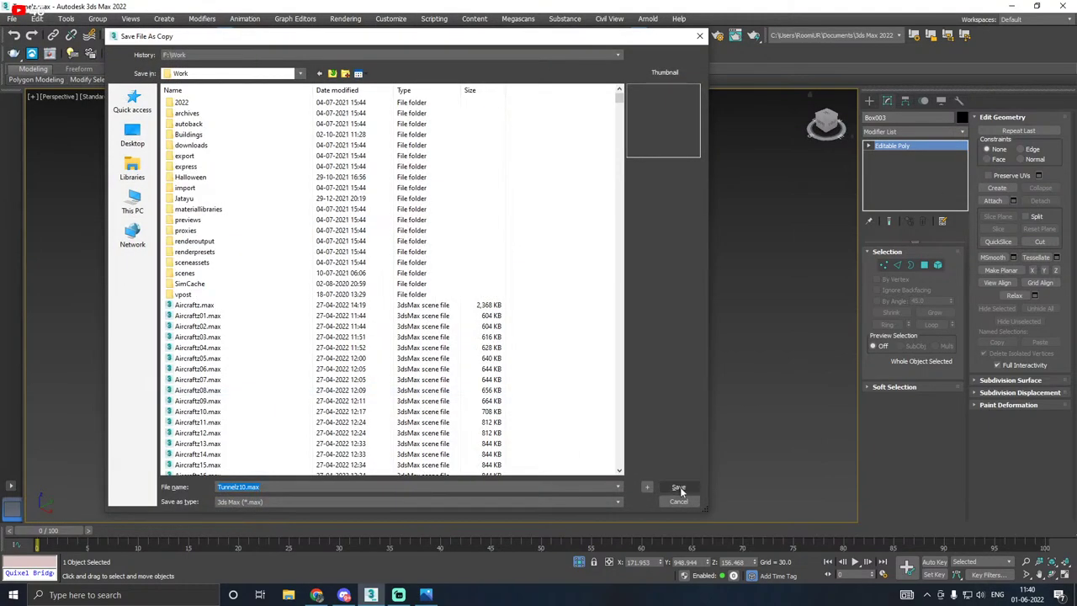
click(680, 487)
click(12, 18)
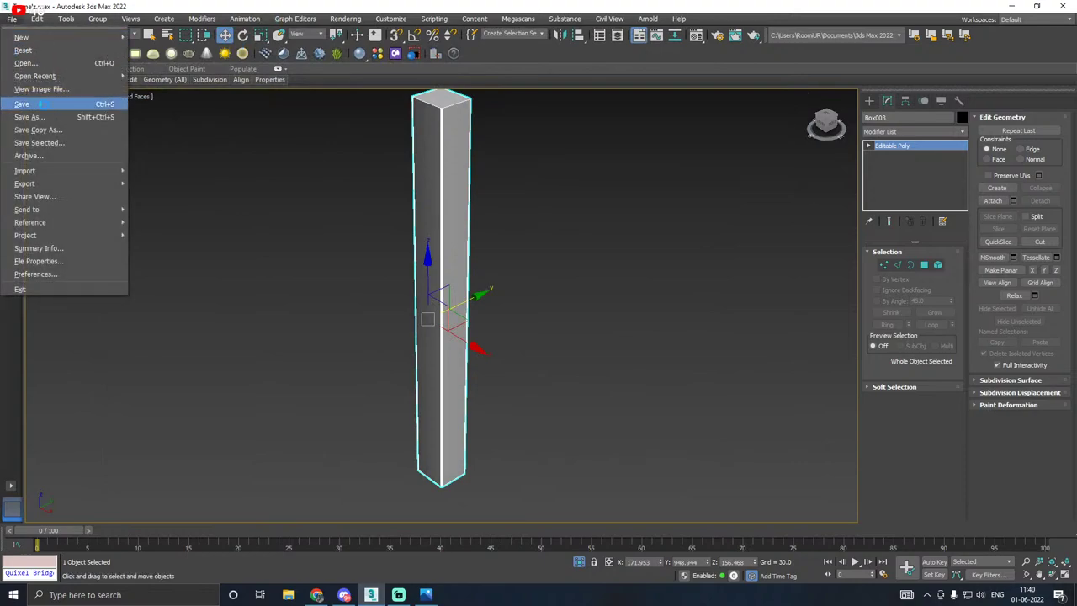
click(45, 105)
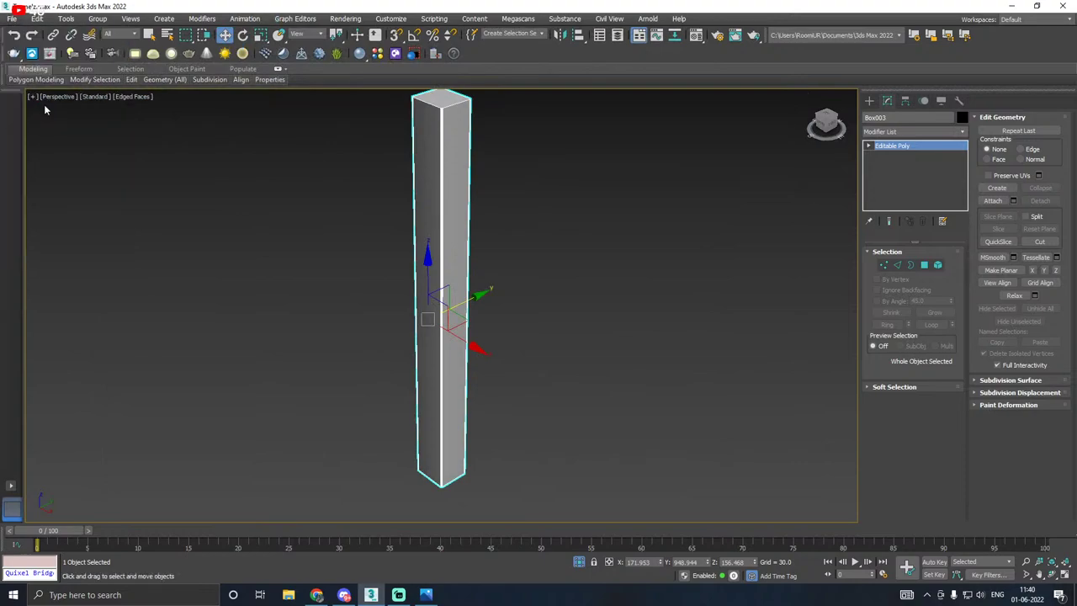
Step: Add an Unwrap UVW modifier to the post with whole-element selection off, and open its UV layout
click(961, 131)
scroll(918, 378, down, 15)
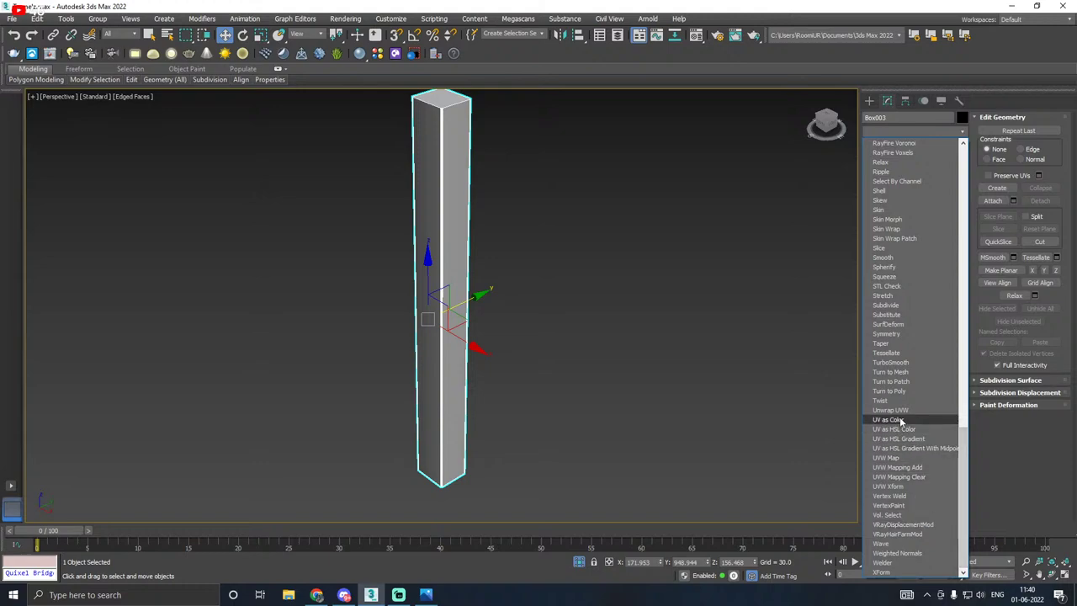
click(891, 410)
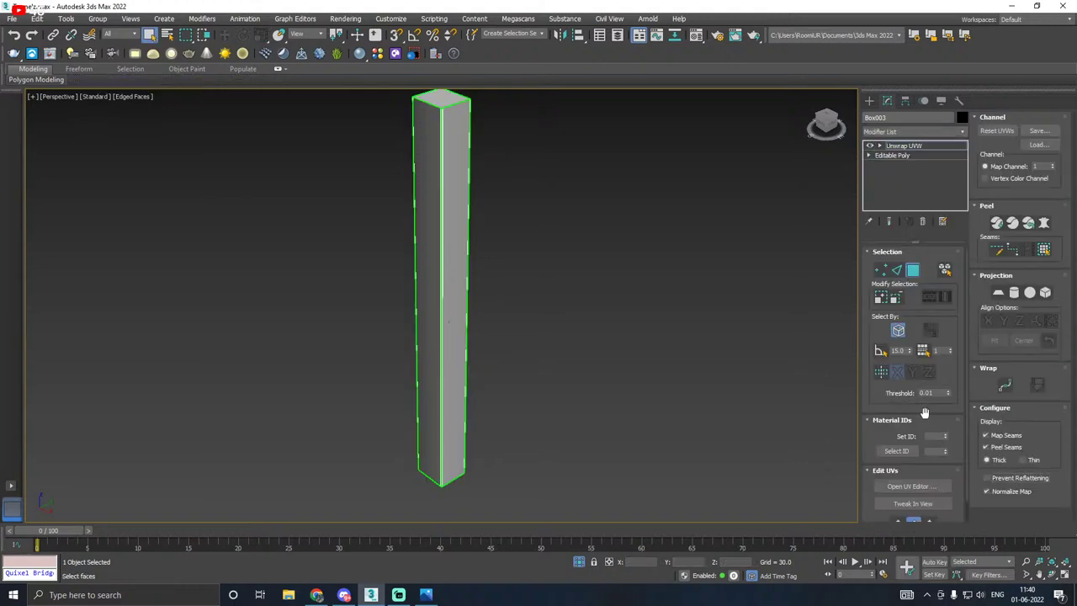
click(898, 331)
middle_drag(624, 294, 705, 313)
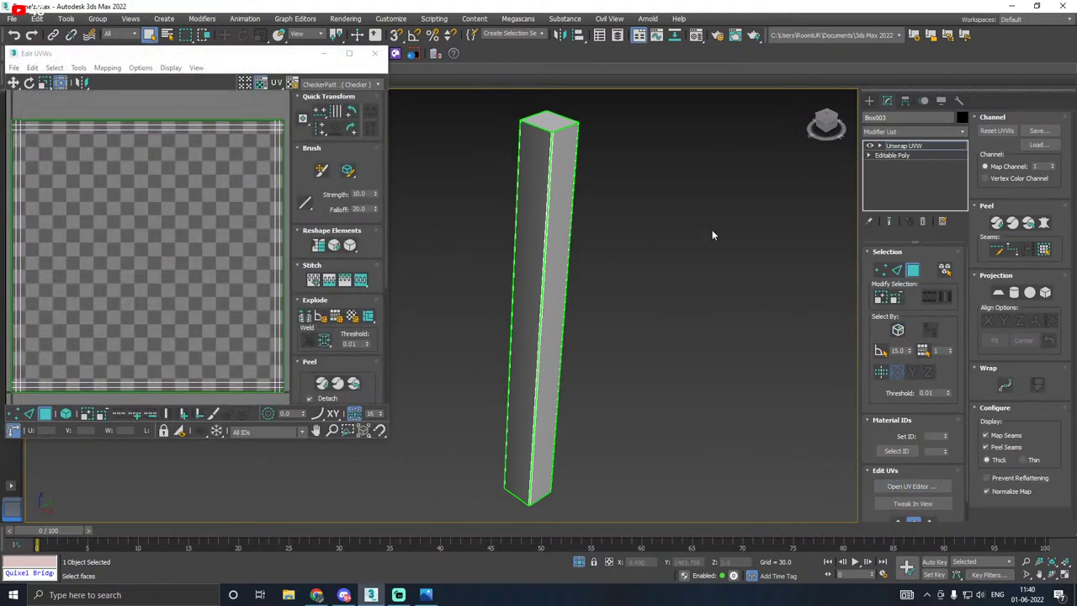
Step: Select the post's side faces without the end cap and map them with a cylindrical projection aligned to Z
scroll(712, 234, down, 3)
drag(751, 278, 523, 304)
scroll(636, 246, up, 3)
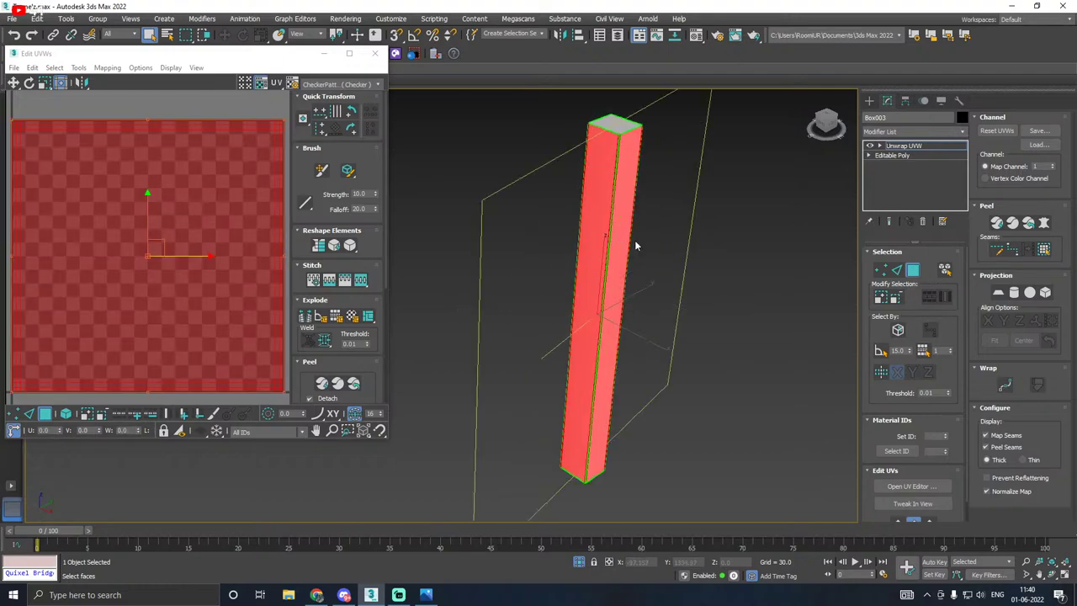
click(1016, 294)
click(1019, 320)
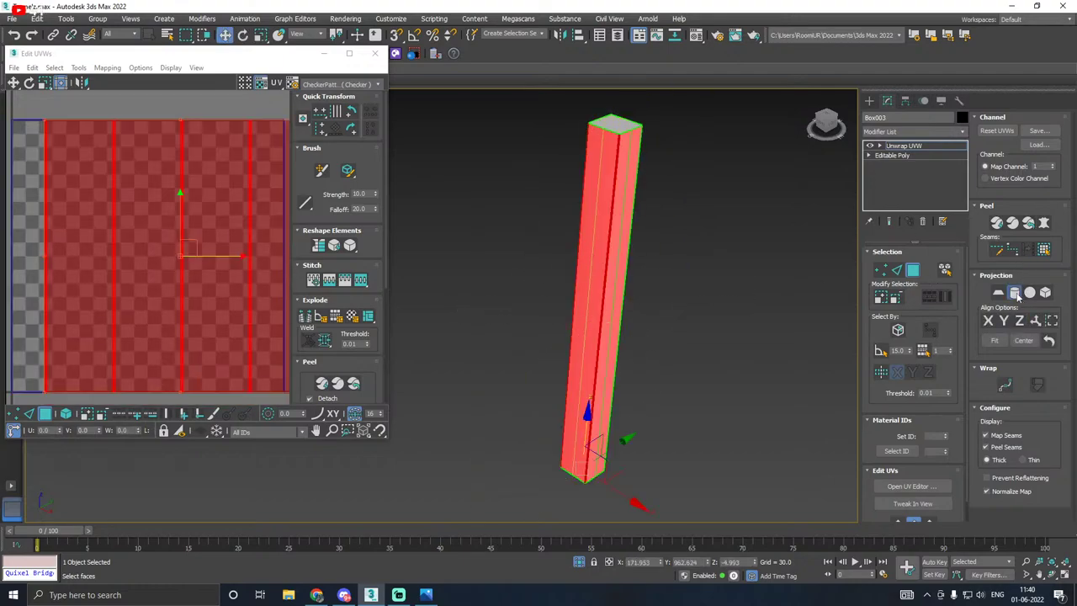
click(1014, 292)
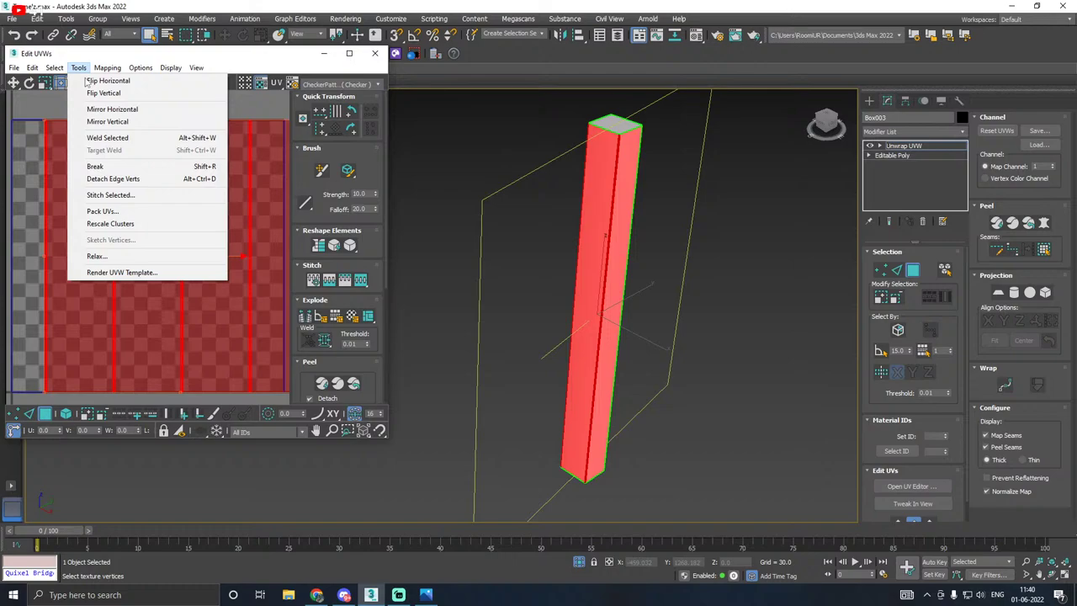
Step: Relax the post's side UVs by polygon angles with 100 iterations and an amount of 0.1
click(96, 256)
click(135, 151)
click(135, 150)
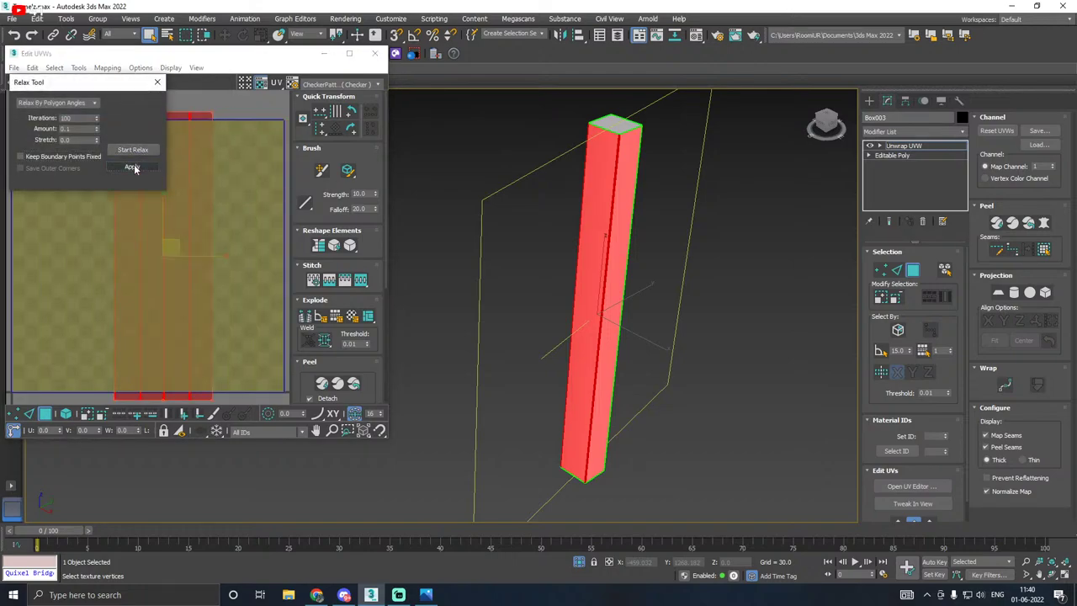
scroll(202, 242, down, 4)
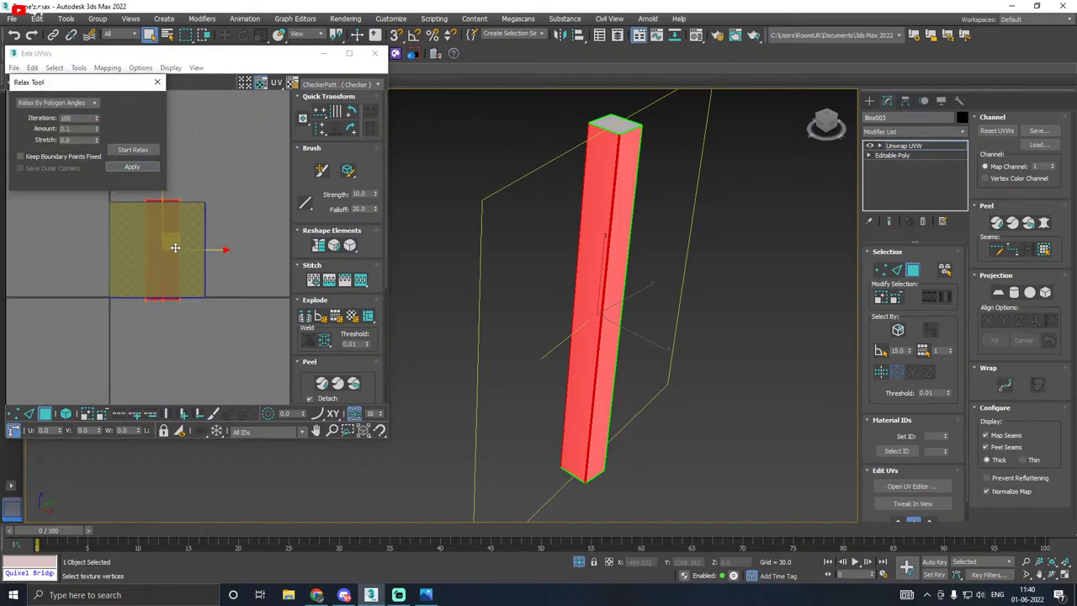
Step: Move the post's side UVs off the UV square and map its end caps with a planar projection aligned to Z
drag(175, 248, 51, 274)
drag(103, 196, 224, 330)
alt+middle_drag(623, 304, 618, 275)
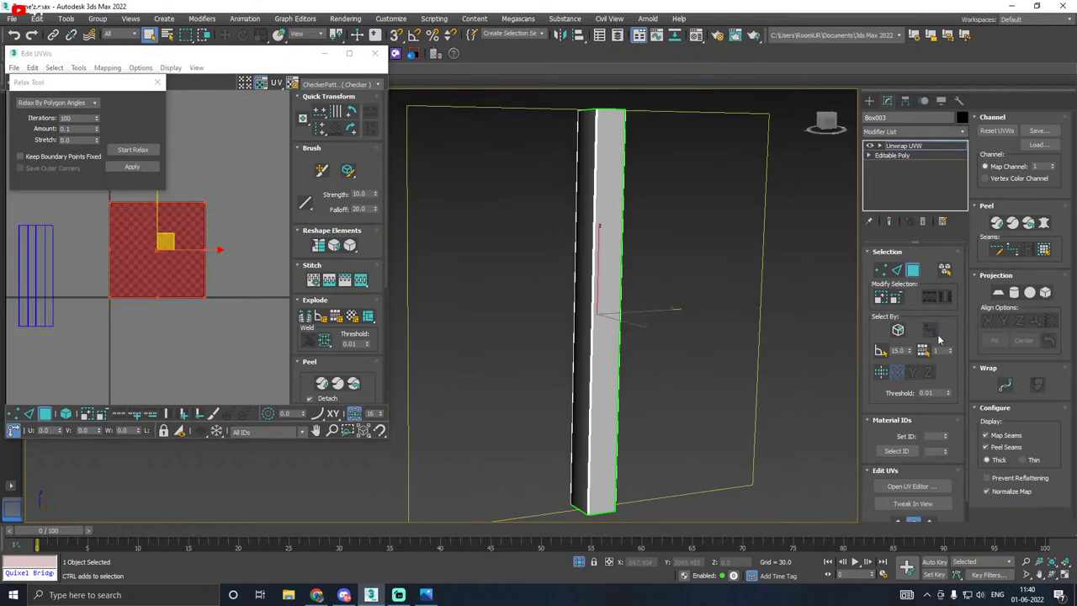
click(999, 292)
click(1020, 322)
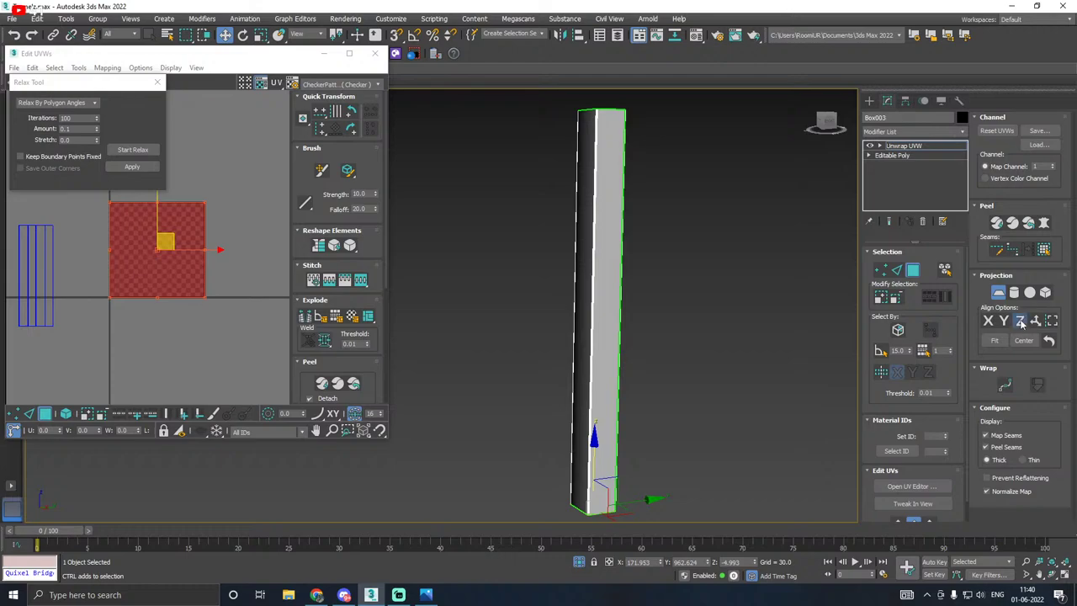
click(995, 295)
Step: Relax the post's end-cap UVs by polygon angles with 100 iterations and an amount of 0.1
click(133, 150)
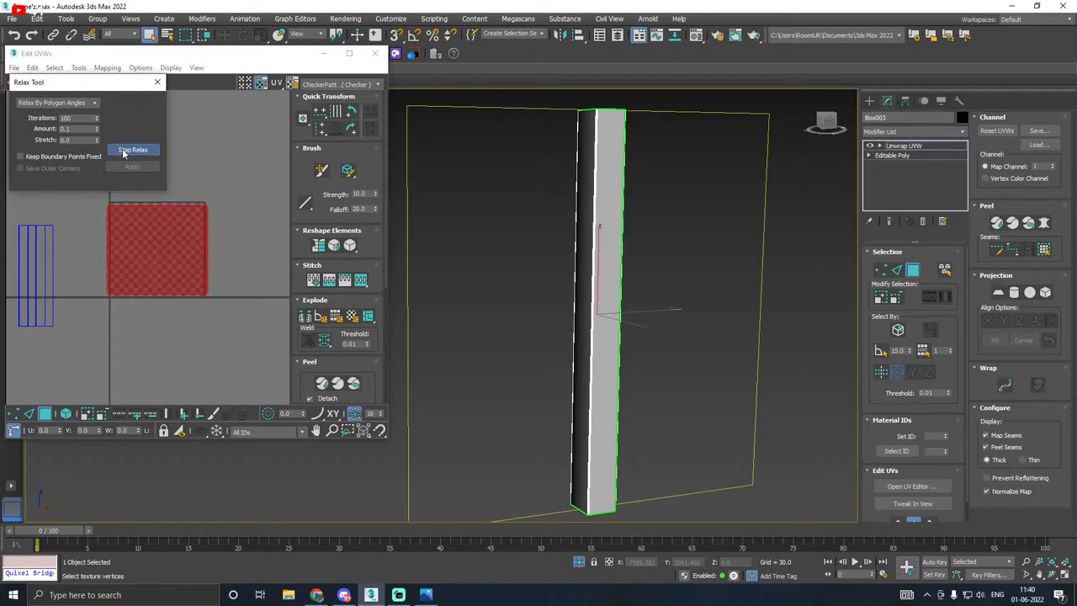
click(123, 152)
click(129, 170)
Step: Select all the post's UVs and pack them into the UV square with rescaling on
scroll(197, 275, down, 2)
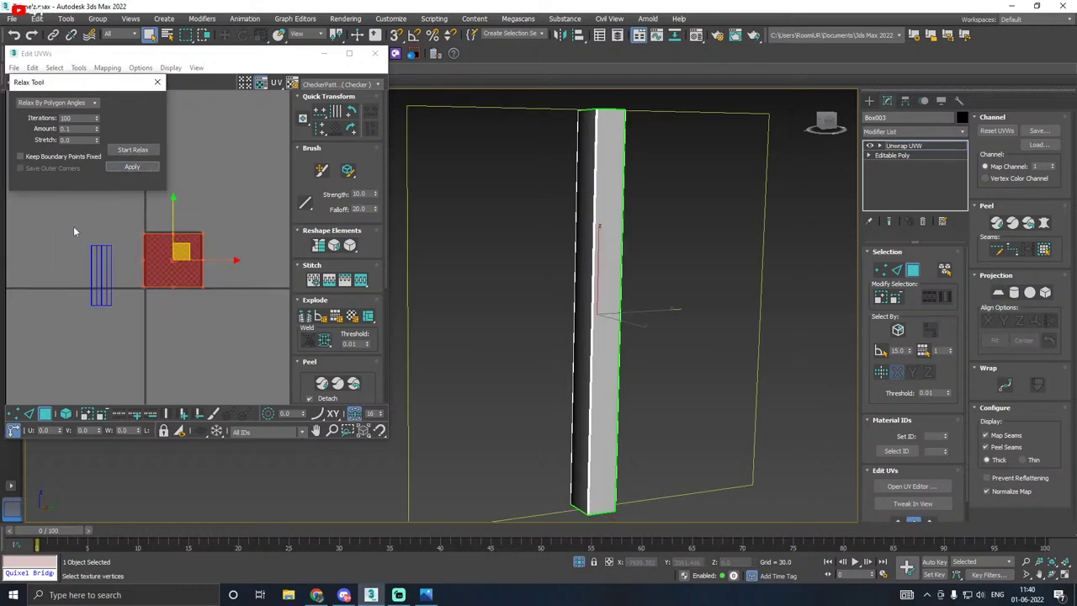
drag(73, 225, 238, 341)
click(318, 362)
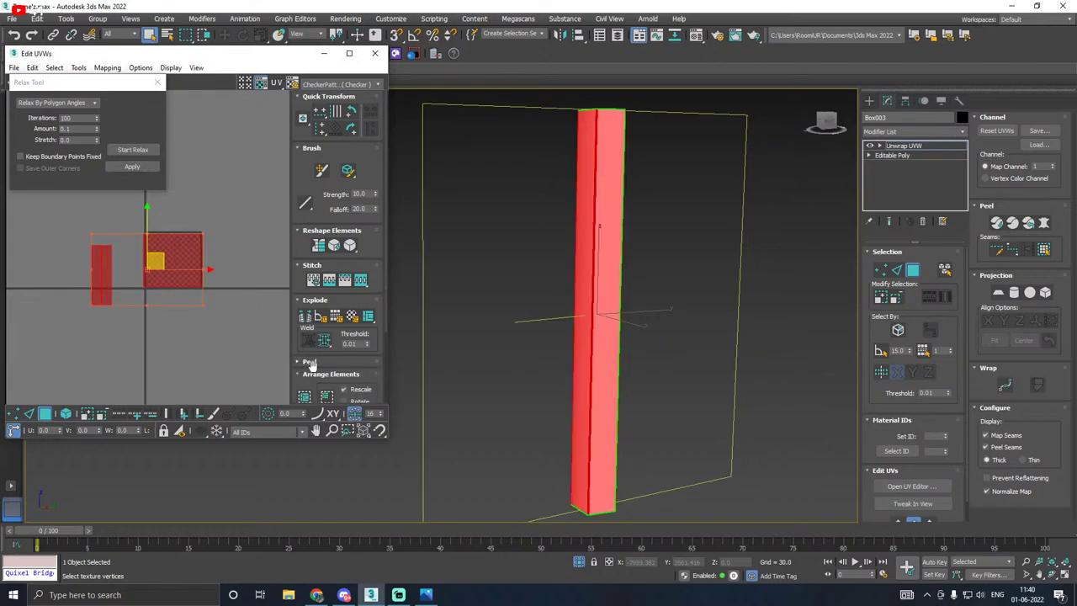
click(305, 395)
scroll(161, 248, up, 2)
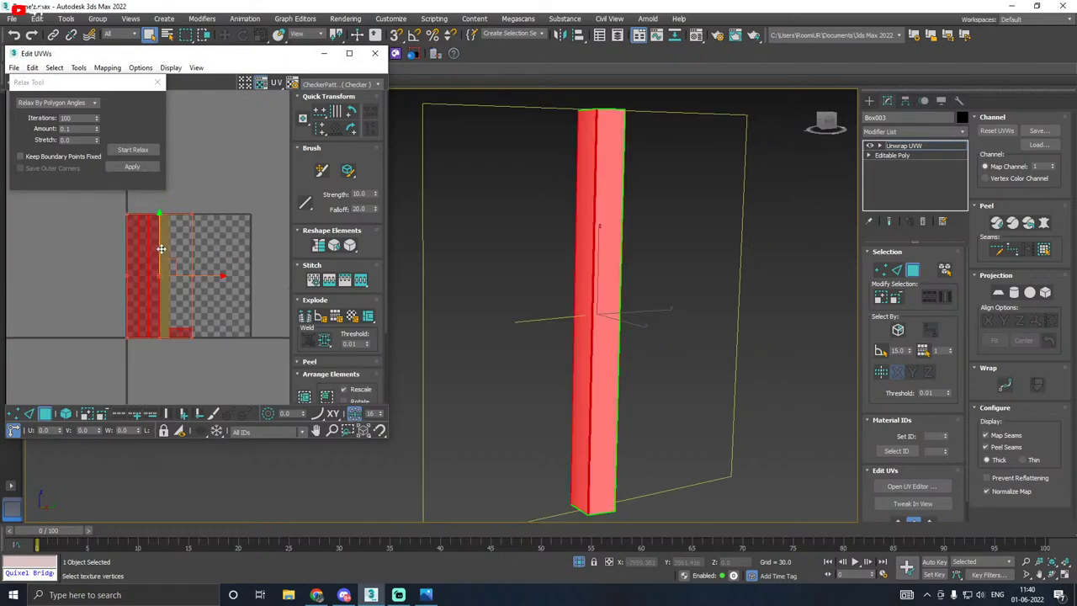
Step: Close the post's UV layout, leave face selection and bring the rest of the scene back from isolation
click(215, 327)
click(157, 81)
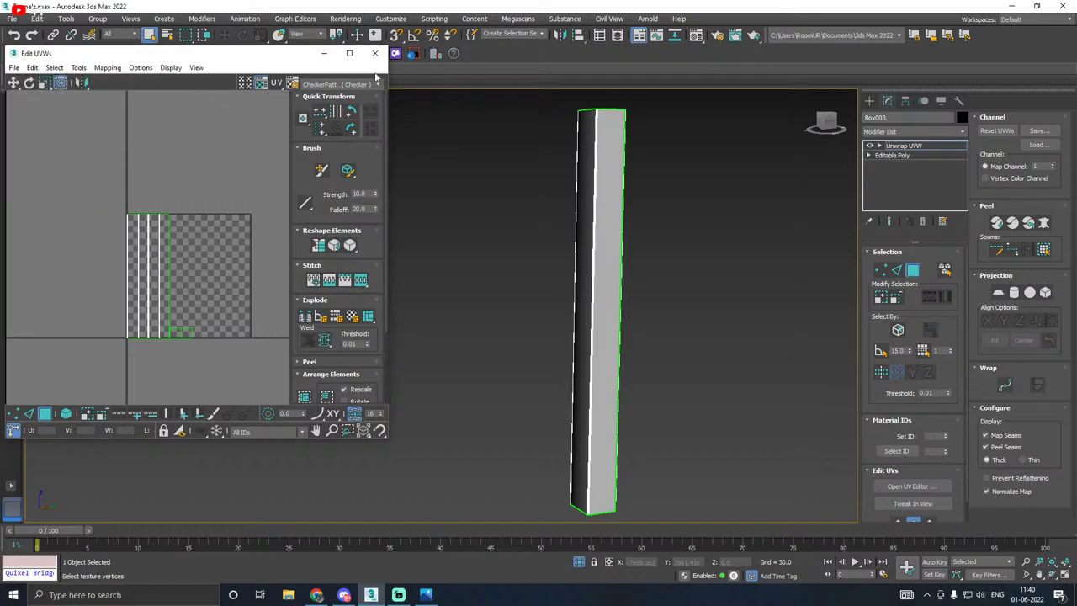
click(374, 53)
click(907, 147)
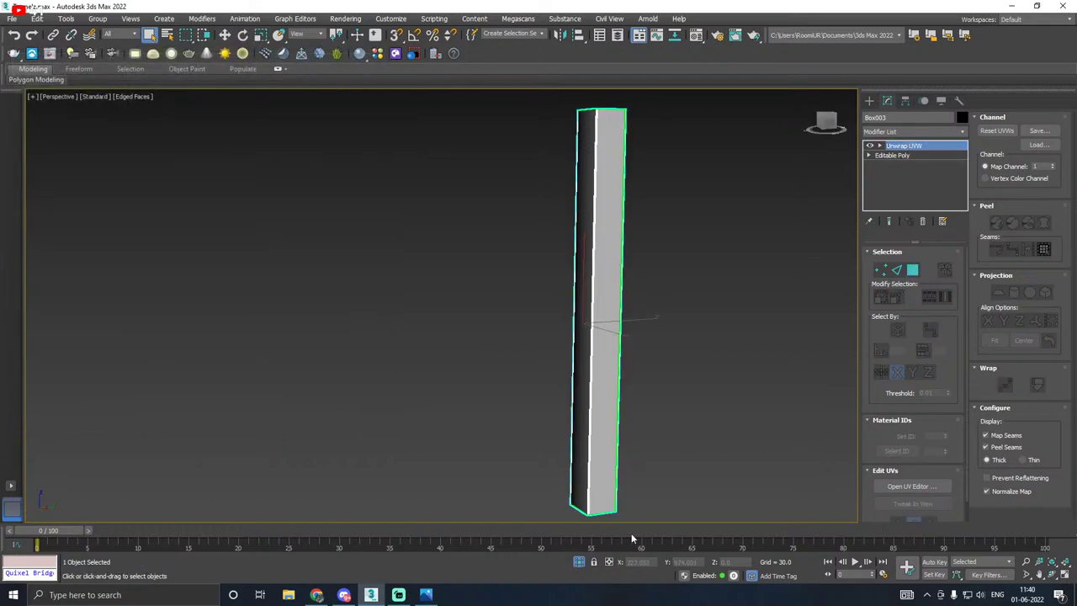
click(579, 561)
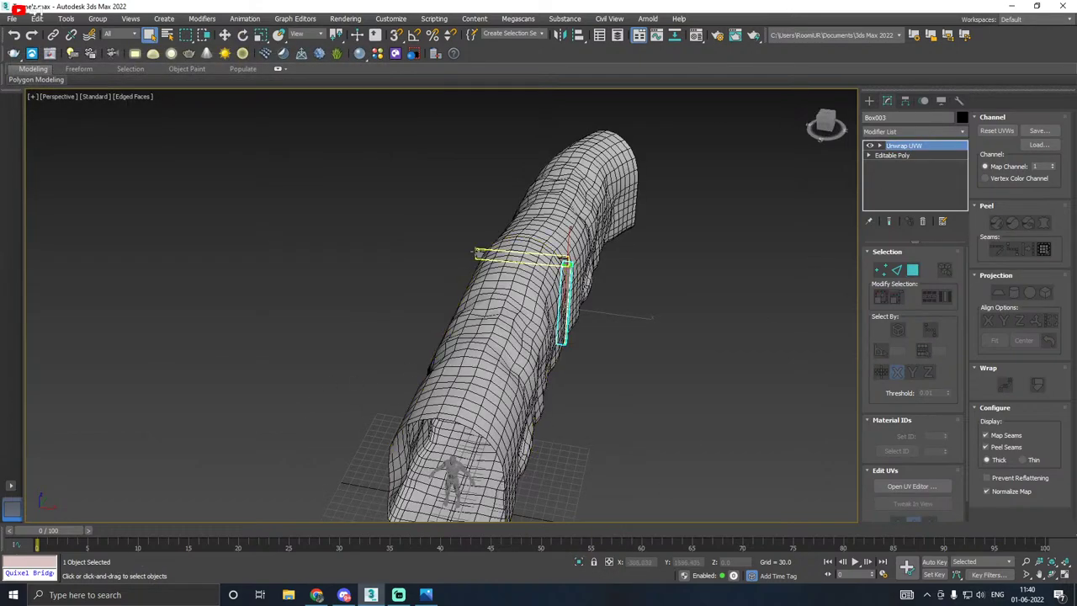
Step: Add an Unwrap UVW modifier to the horizontal crossbeam, isolate the beam and open its UV layout
click(518, 256)
click(225, 35)
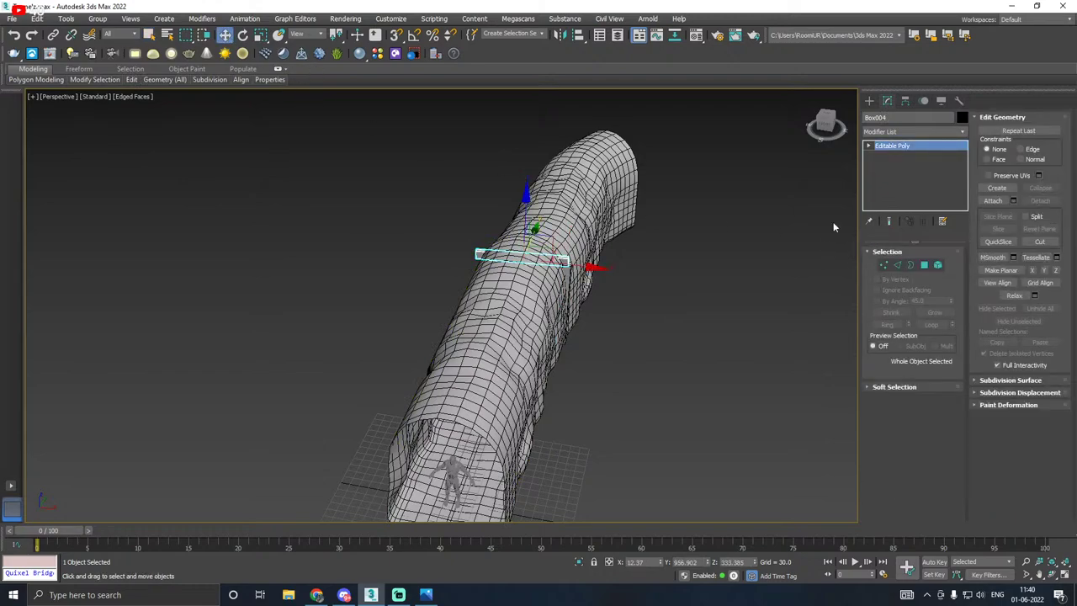
click(962, 131)
scroll(913, 353, down, 10)
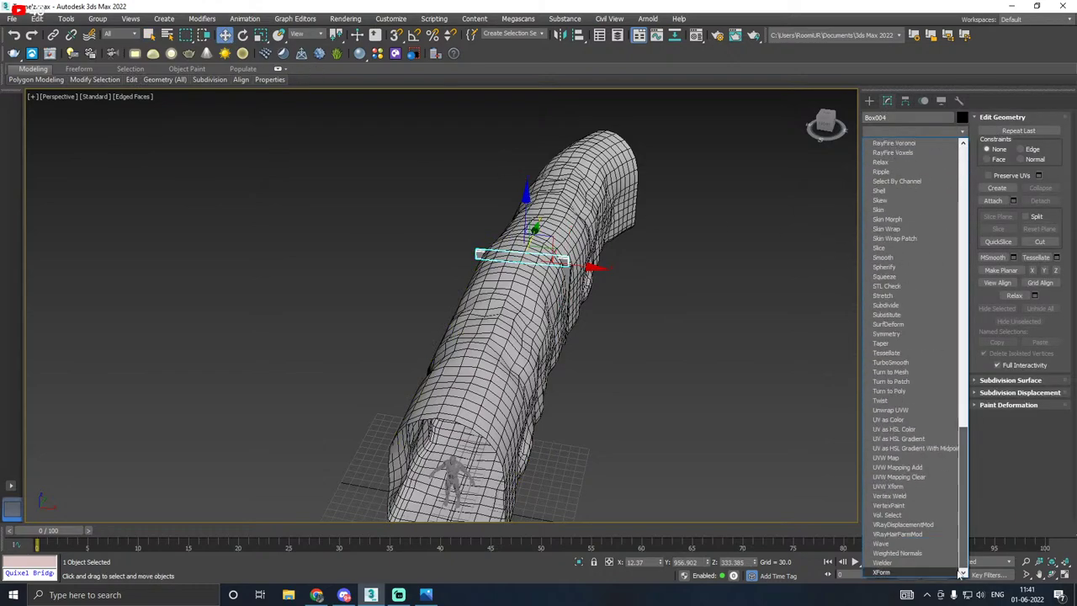
click(905, 410)
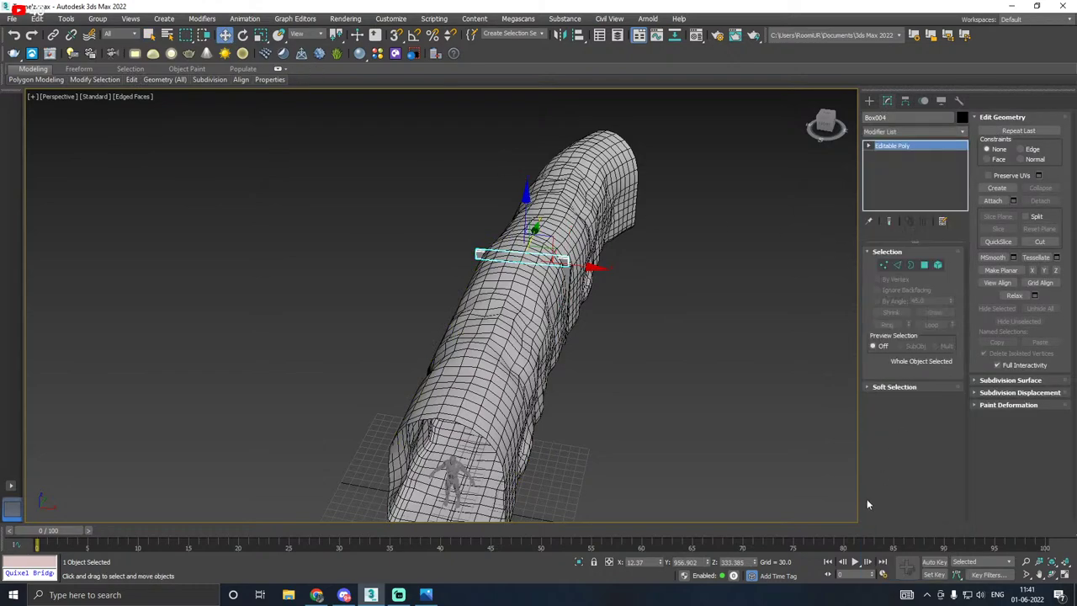
click(578, 562)
click(907, 487)
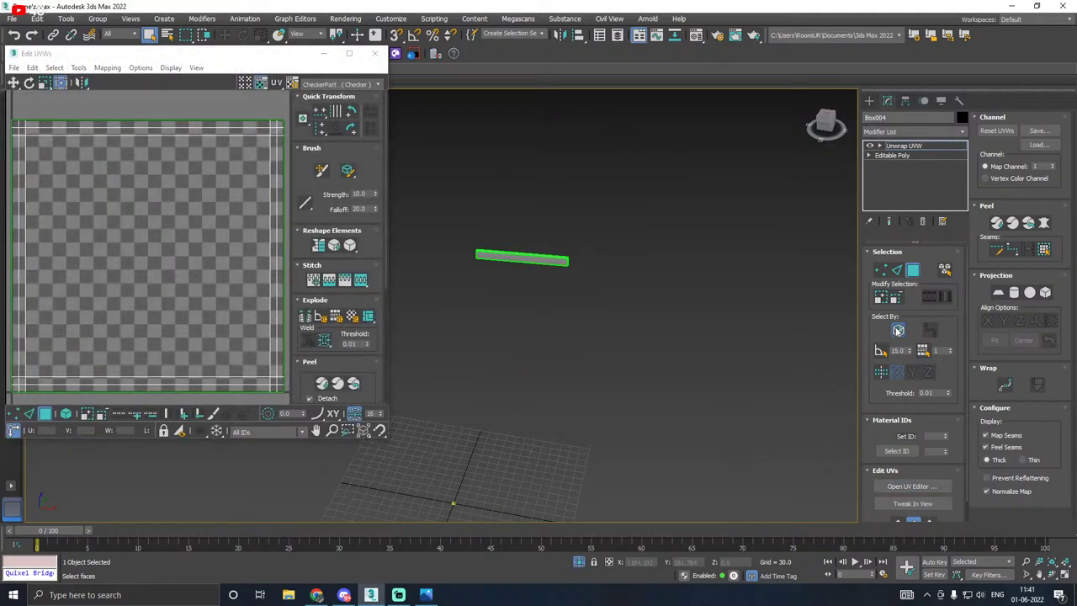
Step: Select the crossbeam's long side faces and map them with a cylindrical projection aligned along the beam's length
alt+middle_drag(732, 358, 668, 372)
scroll(569, 286, up, 3)
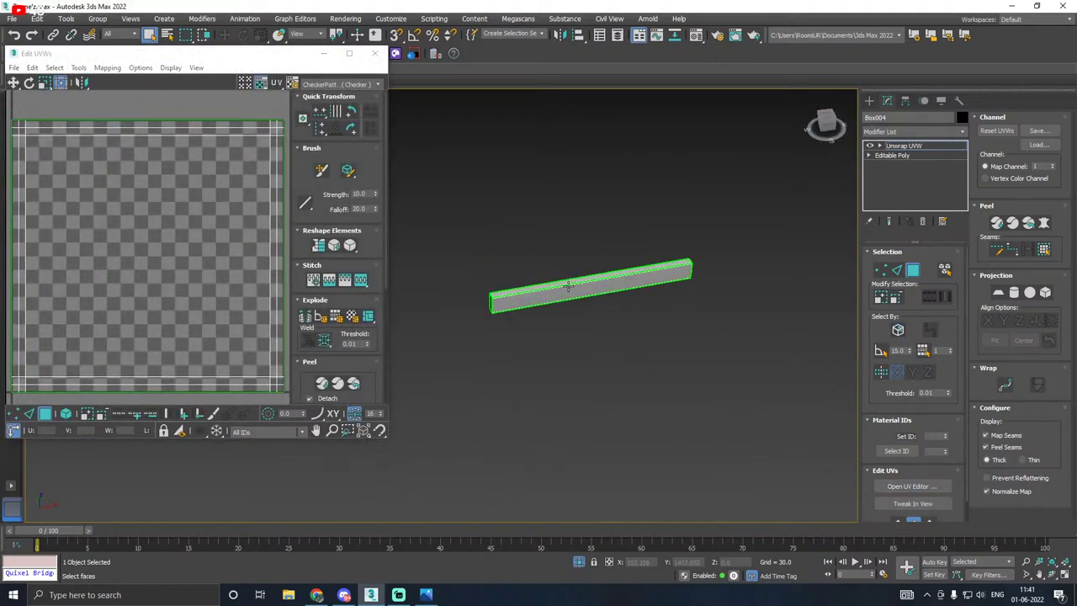
drag(594, 365, 595, 367)
scroll(541, 283, up, 4)
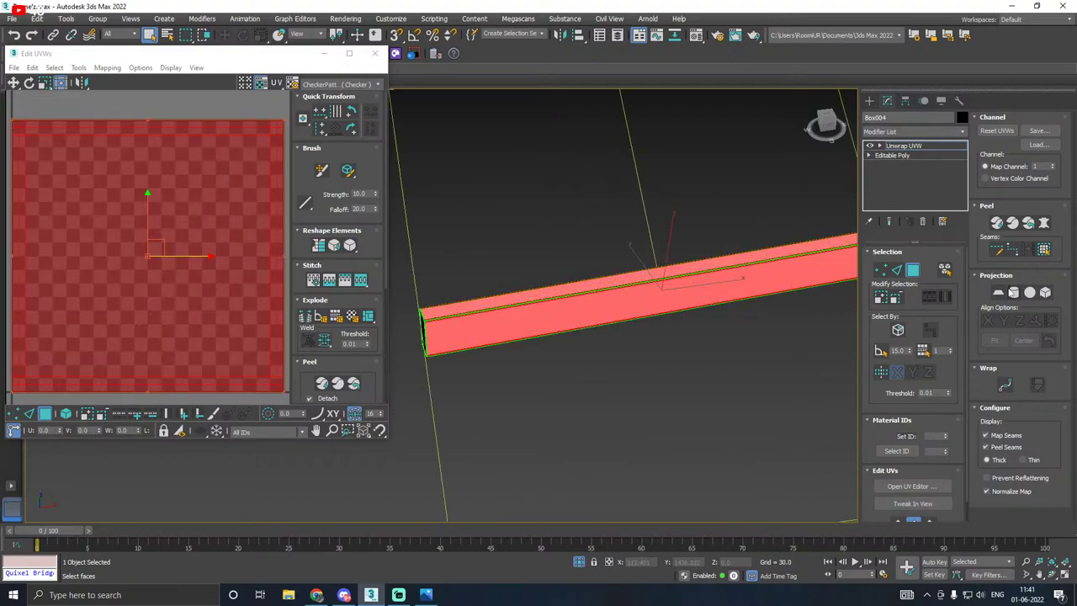
click(1014, 294)
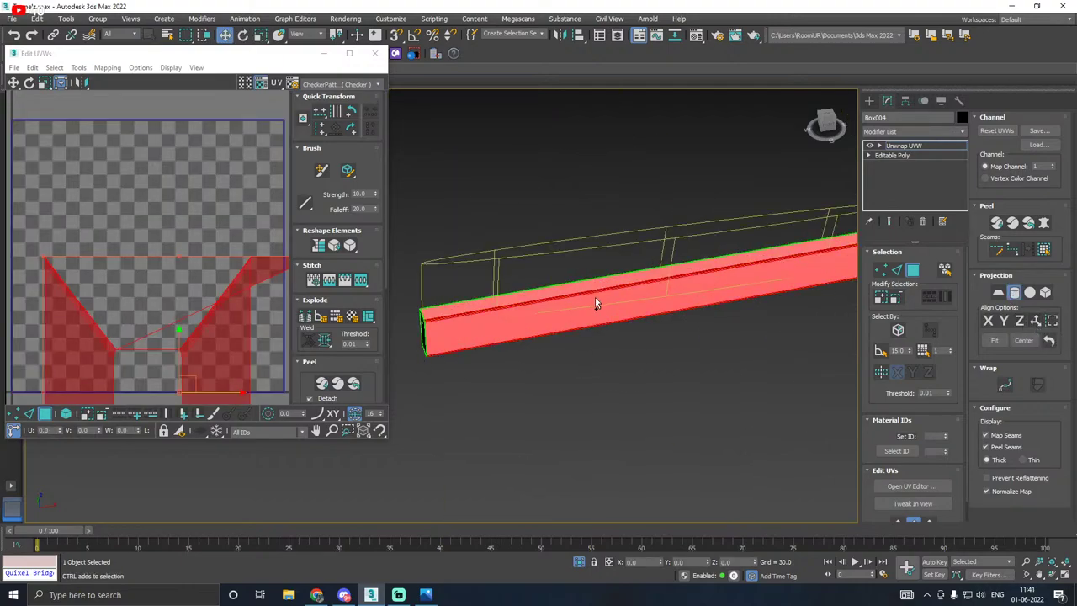
alt+middle_drag(595, 299, 790, 221)
scroll(606, 298, down, 3)
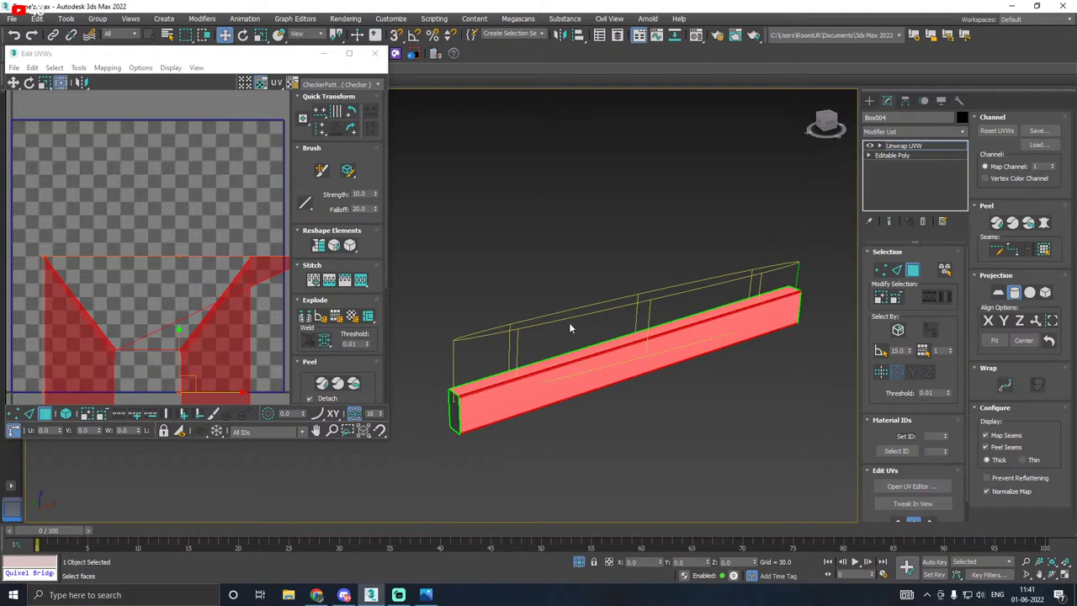
click(1035, 323)
scroll(94, 283, down, 2)
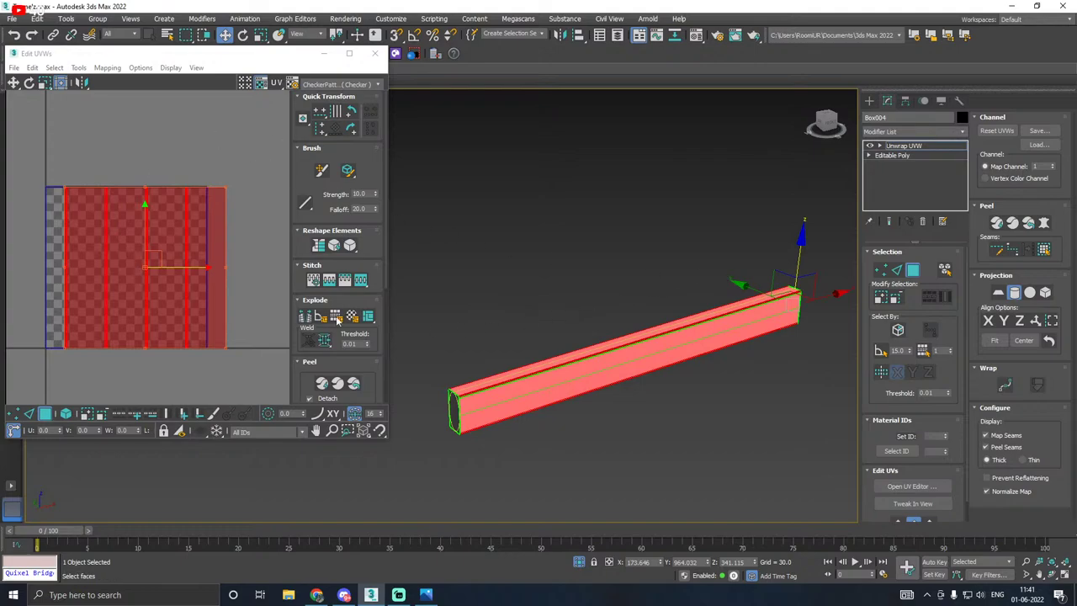
Step: Relax the crossbeam's side UVs by polygon angles with 100 iterations and an amount of 0.1, and exit the cylindrical projection
click(107, 68)
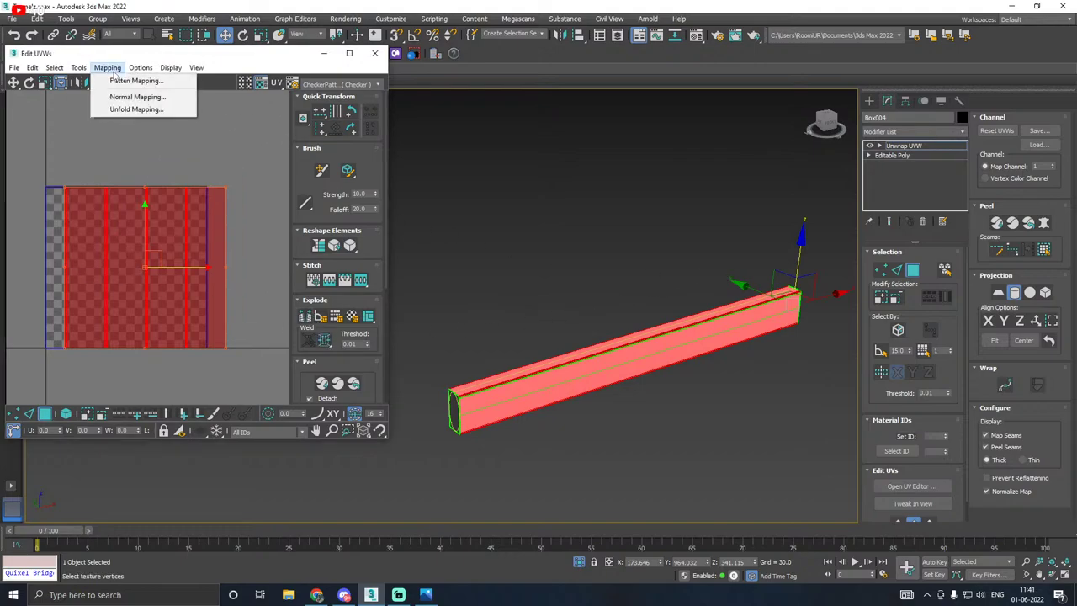
mouse_move(78, 67)
click(97, 256)
click(132, 149)
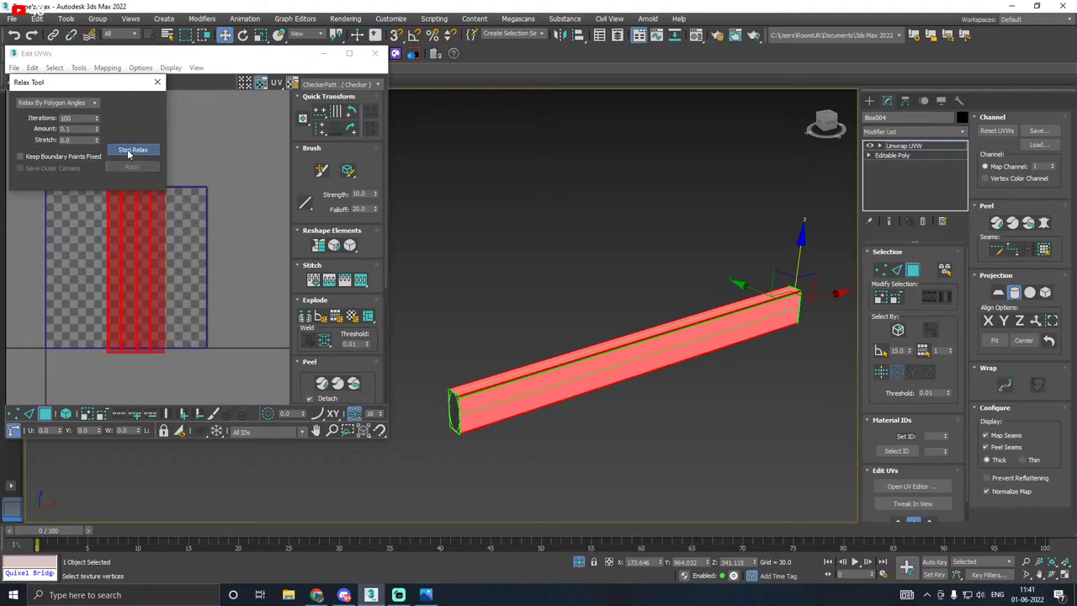
click(128, 167)
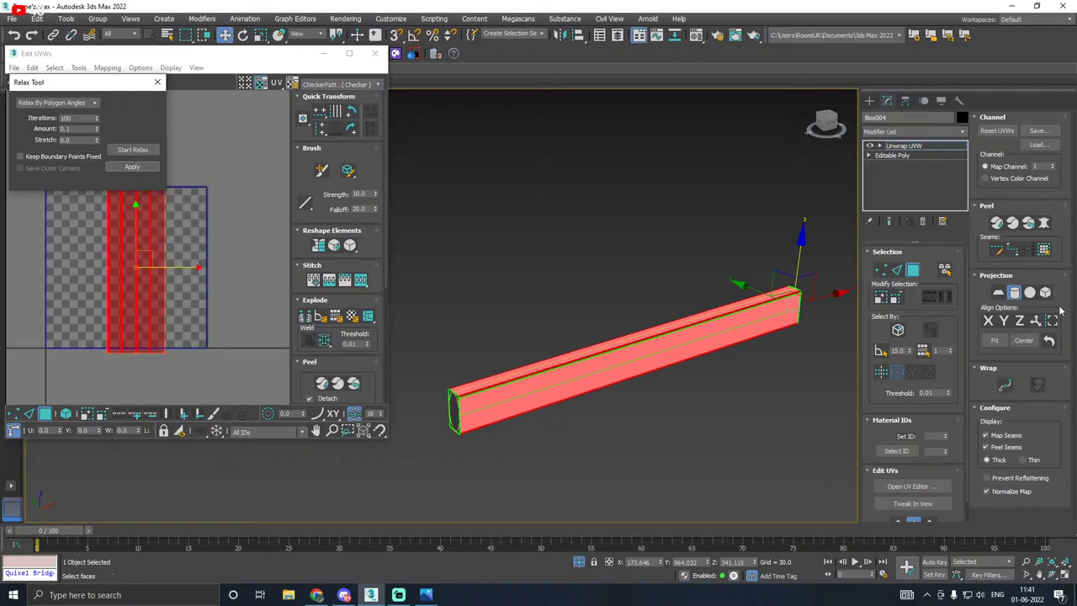
click(1014, 294)
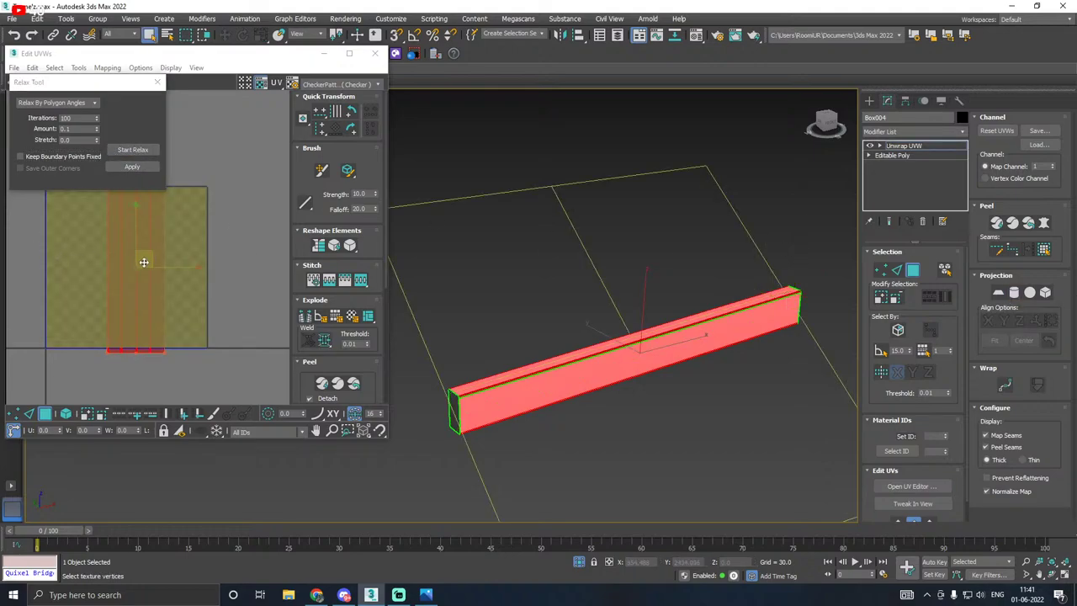
Step: Move the crossbeam's side UVs off the UV square and map its end caps with a planar projection along the beam's length
drag(144, 263, 361, 280)
scroll(153, 312, down, 3)
drag(74, 238, 196, 363)
click(998, 293)
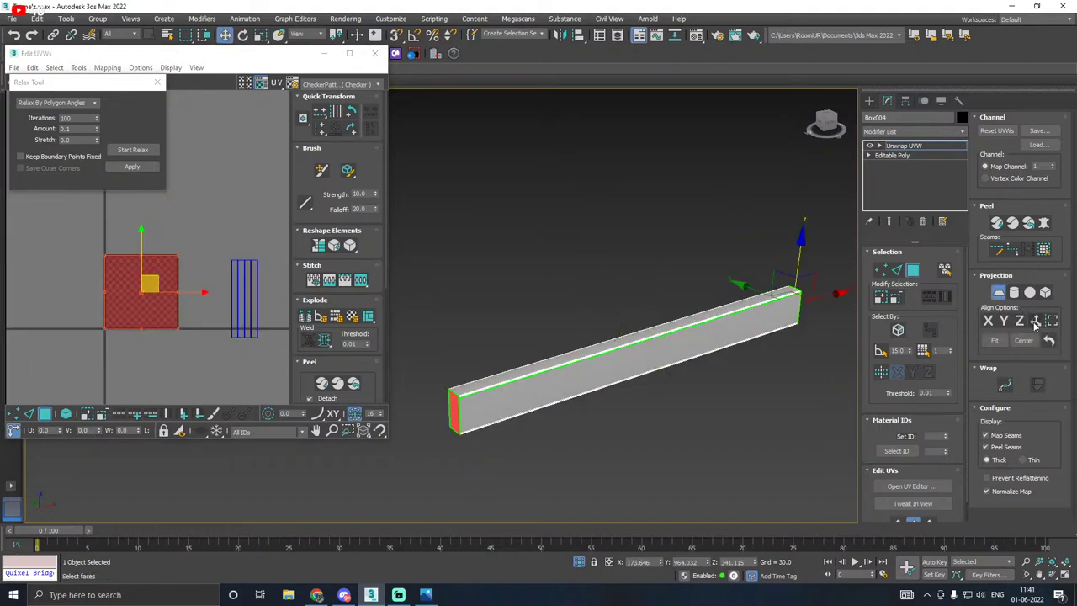
click(1036, 322)
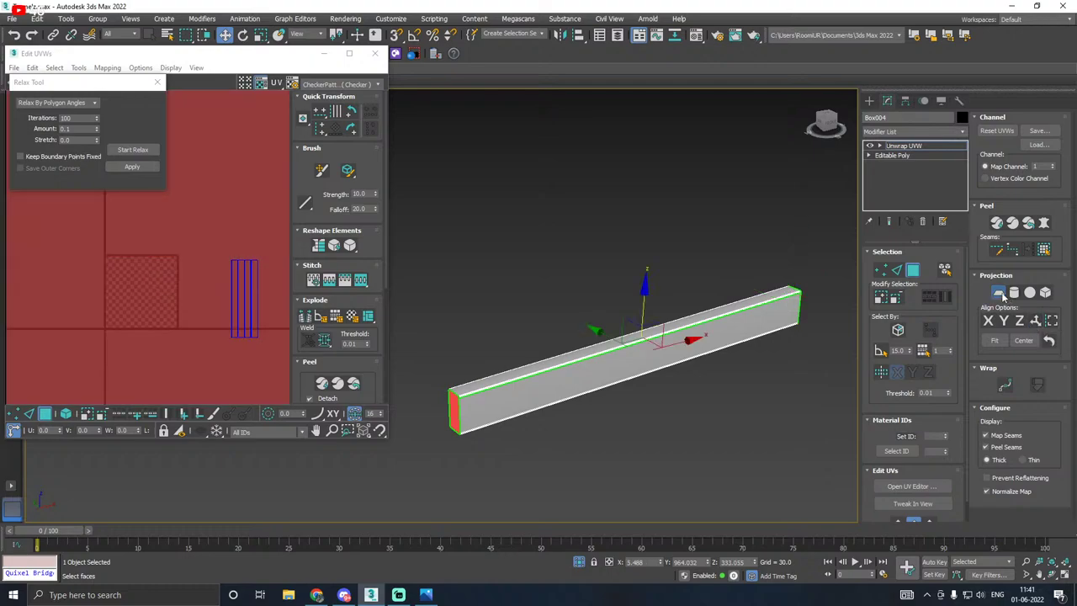
click(999, 293)
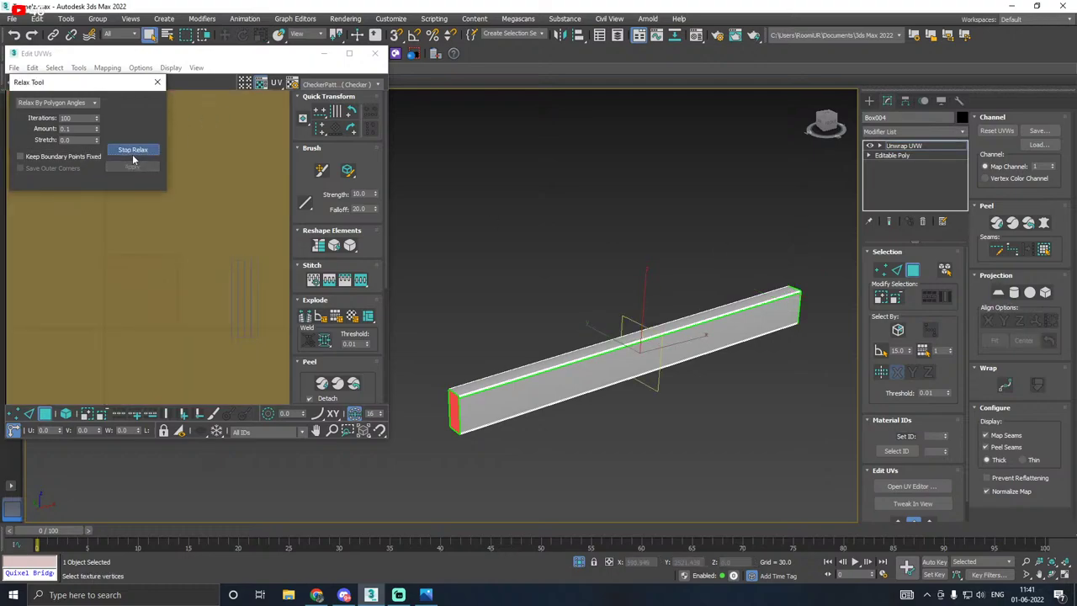
Step: Relax the crossbeam's end-cap UVs and pack all its UV pieces into the UV square with rescaling on
click(309, 364)
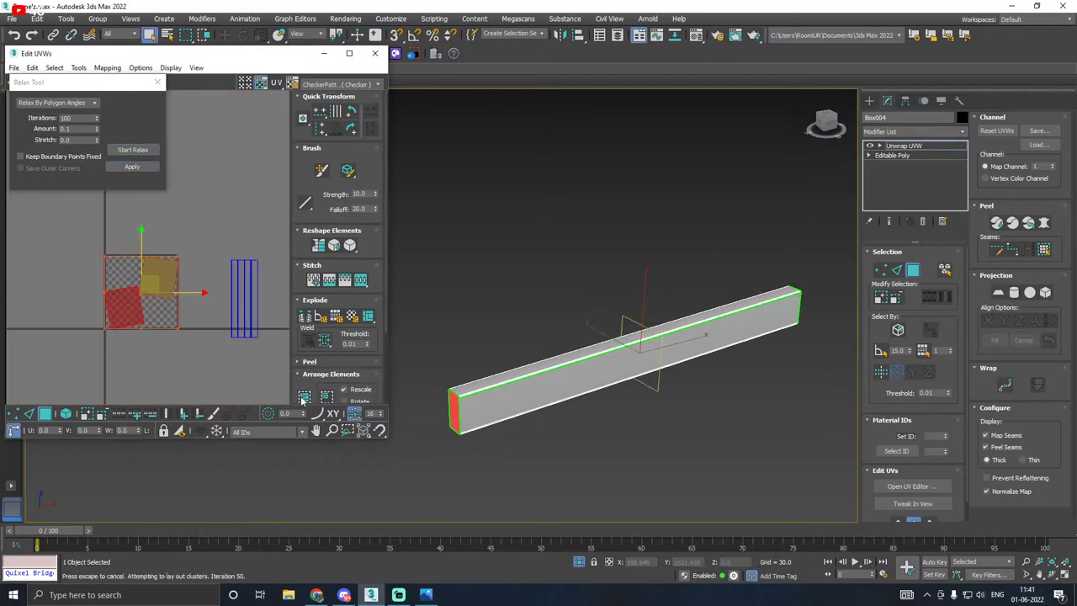
click(161, 334)
key(ctrl+a)
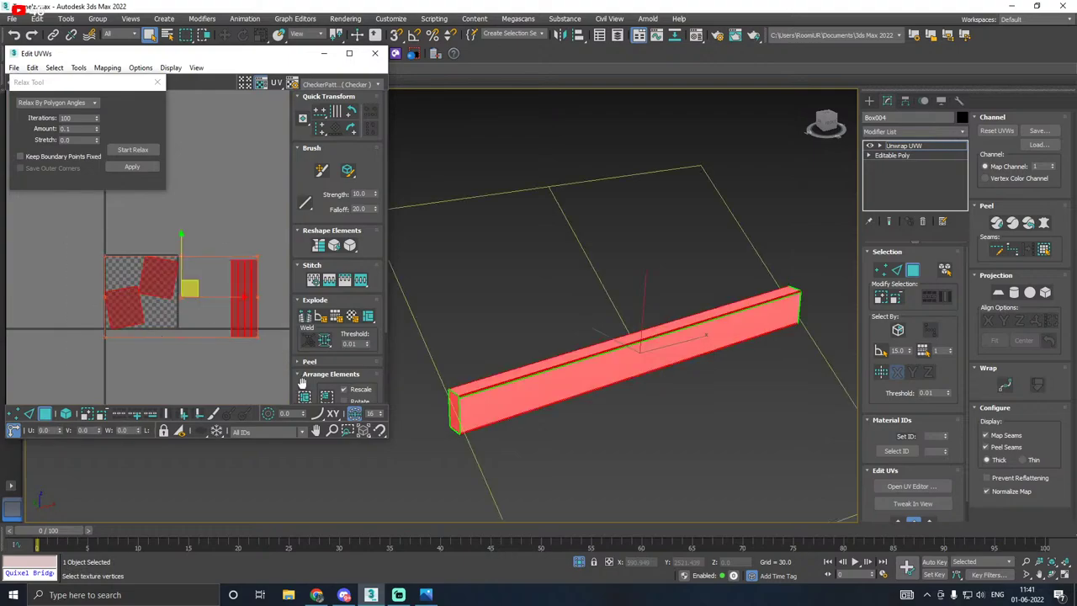
click(305, 396)
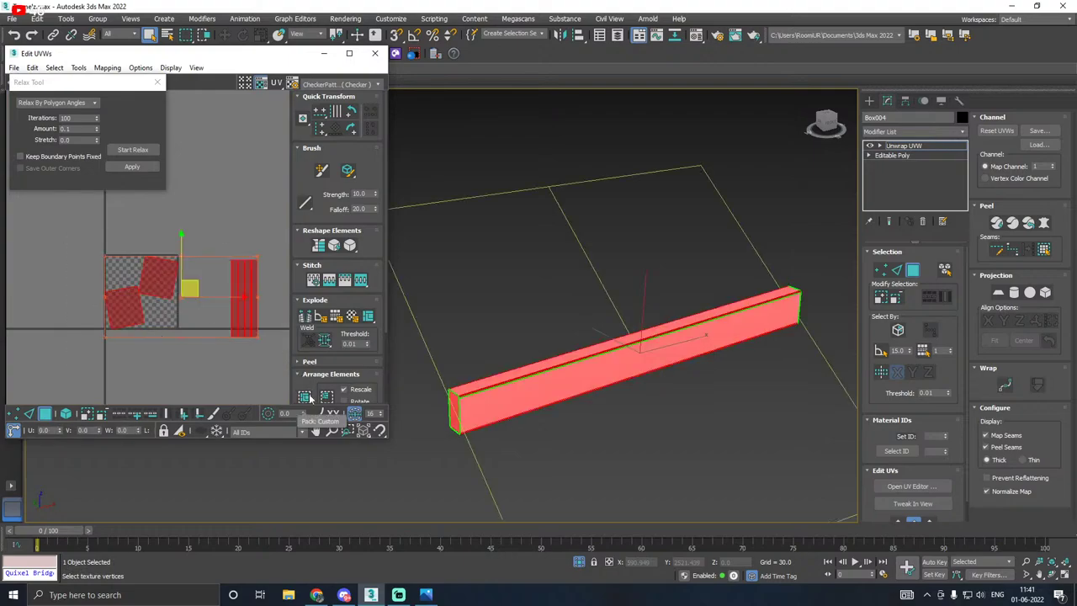
click(249, 236)
Step: Close the crossbeam's relax settings and UV layout, leave face selection and end the beam's isolation
click(157, 82)
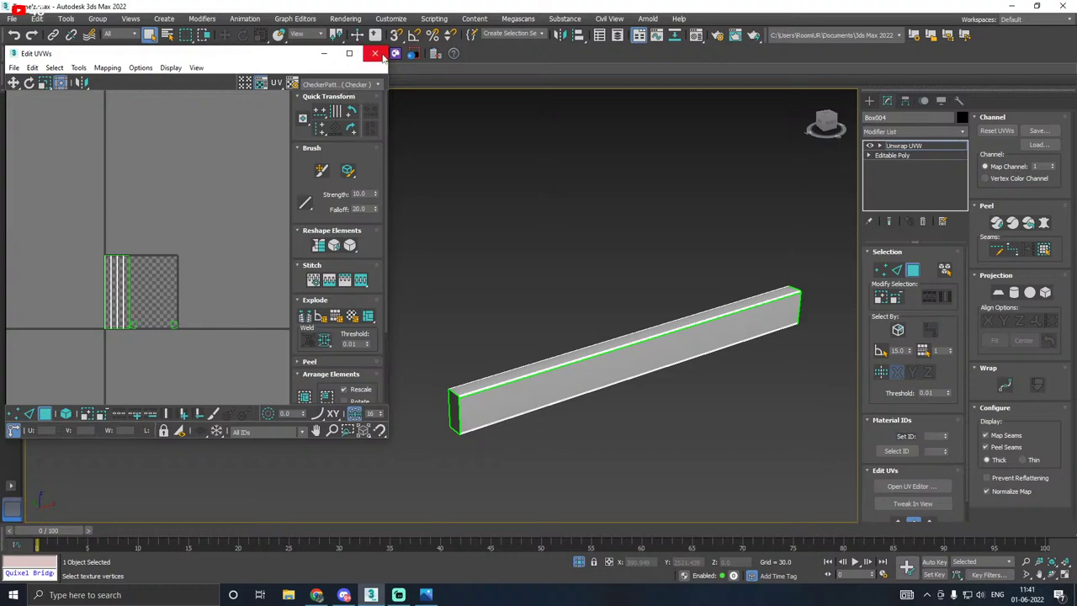
click(374, 53)
click(914, 148)
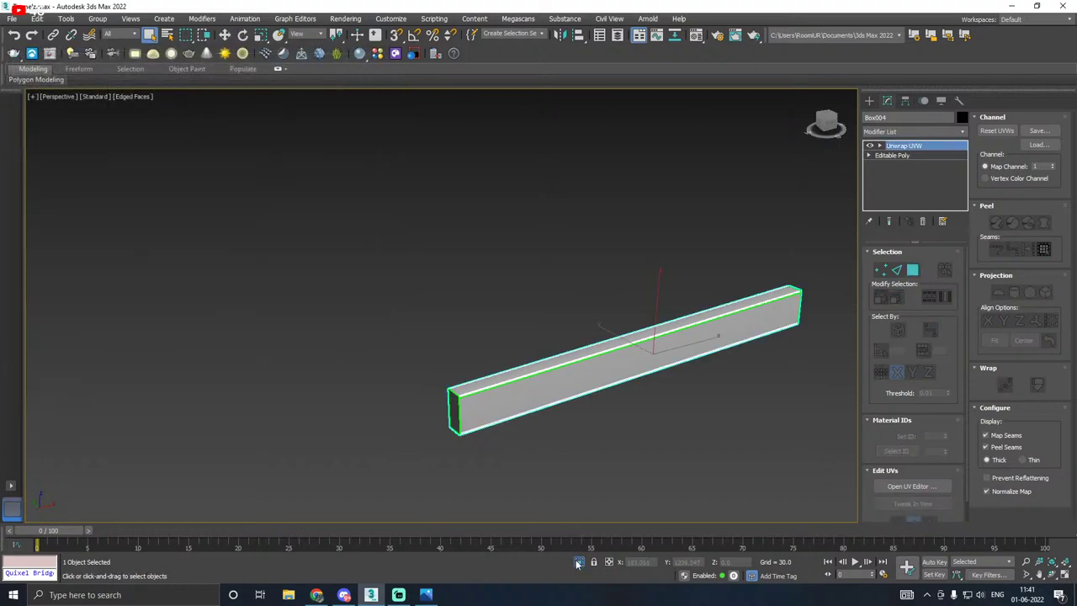
click(578, 563)
click(228, 36)
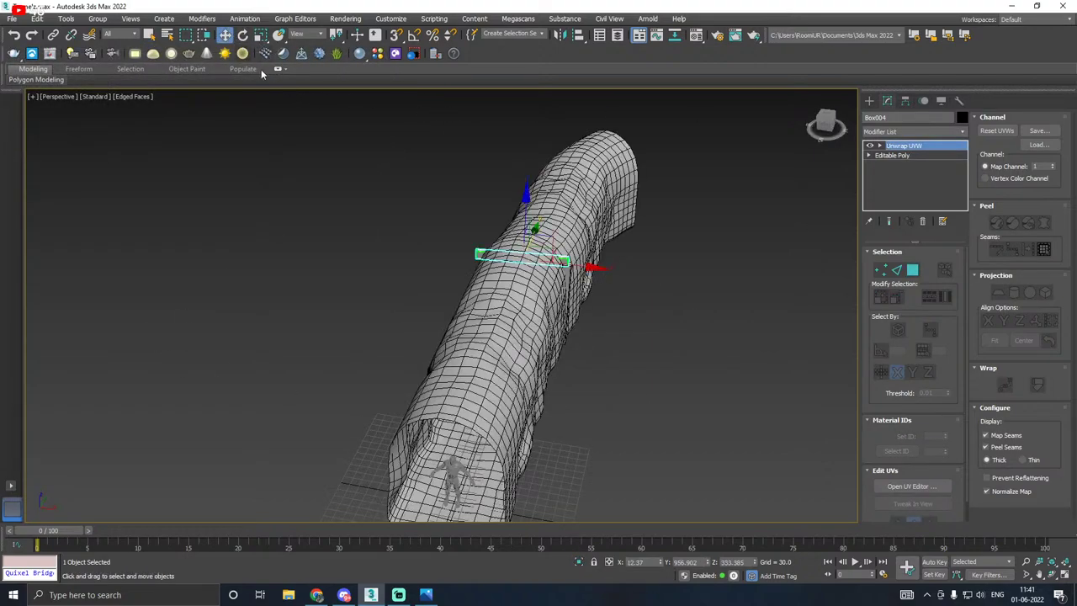
alt+middle_drag(505, 269, 495, 254)
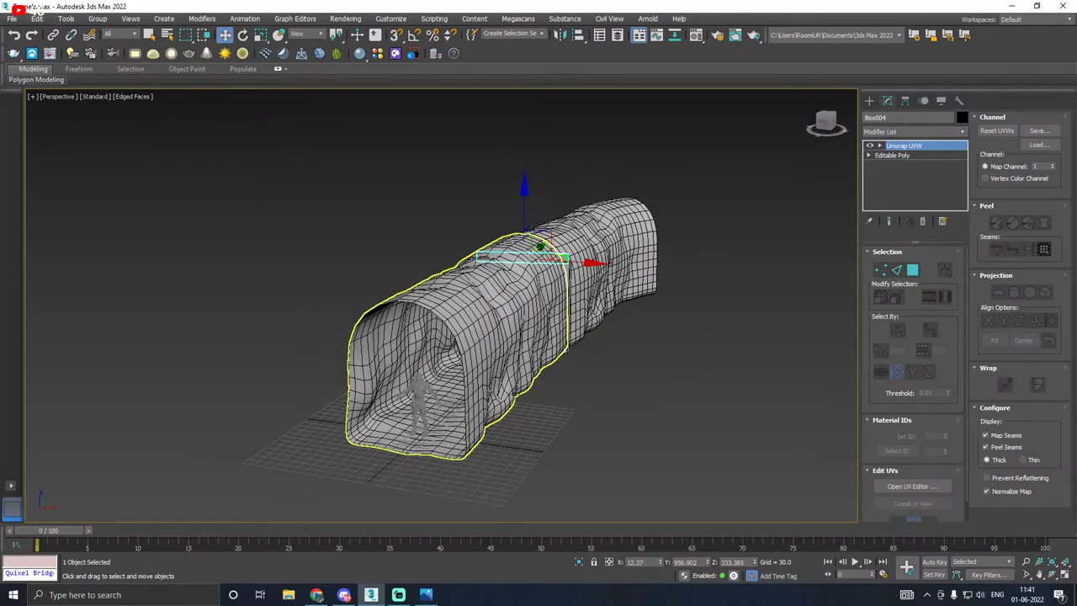
scroll(413, 378, up, 6)
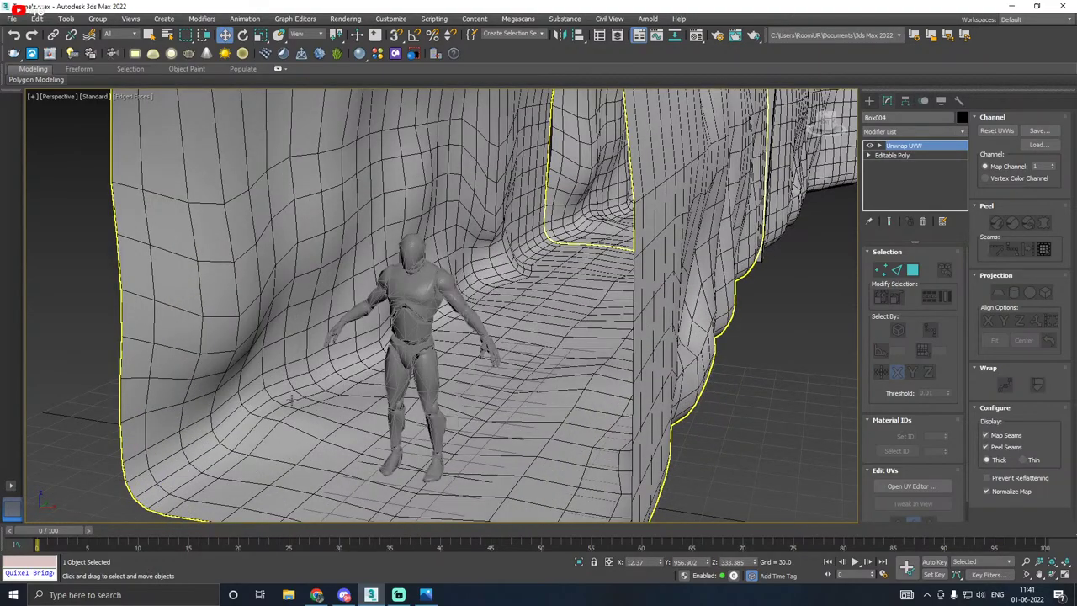
scroll(379, 387, down, 2)
alt+middle_drag(491, 356, 490, 337)
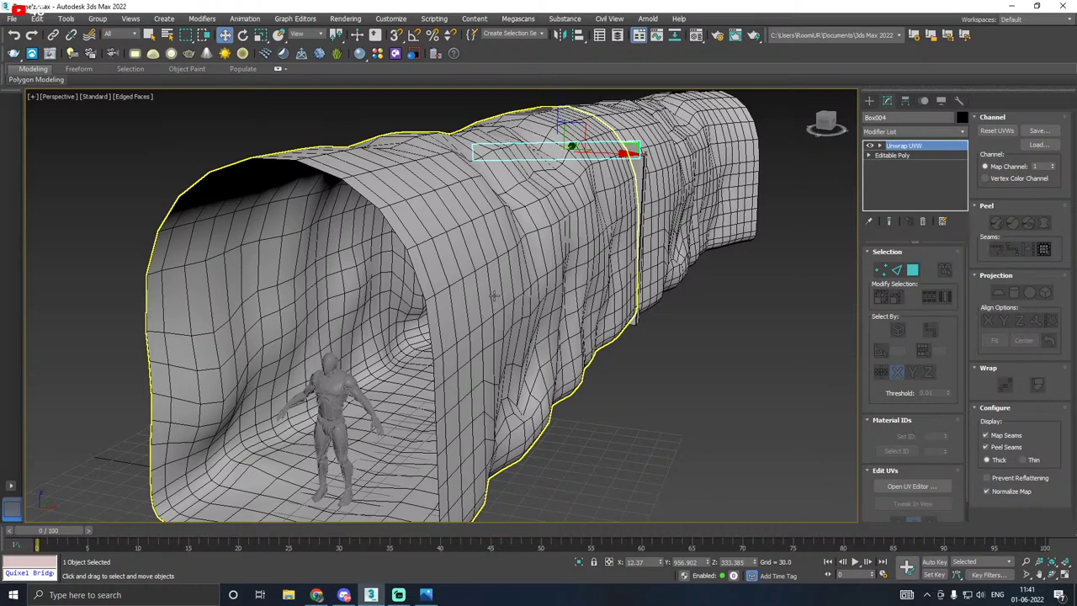
scroll(398, 307, down, 3)
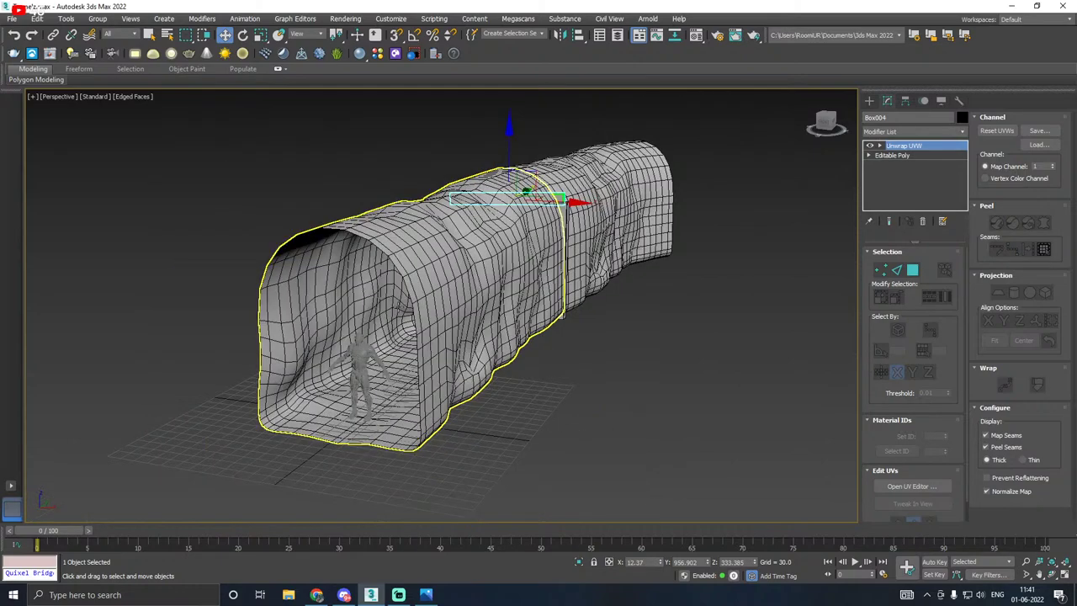
Step: Save a copy of the scene and save the current scene file
alt+middle_drag(398, 307, 543, 311)
middle_drag(679, 297, 699, 303)
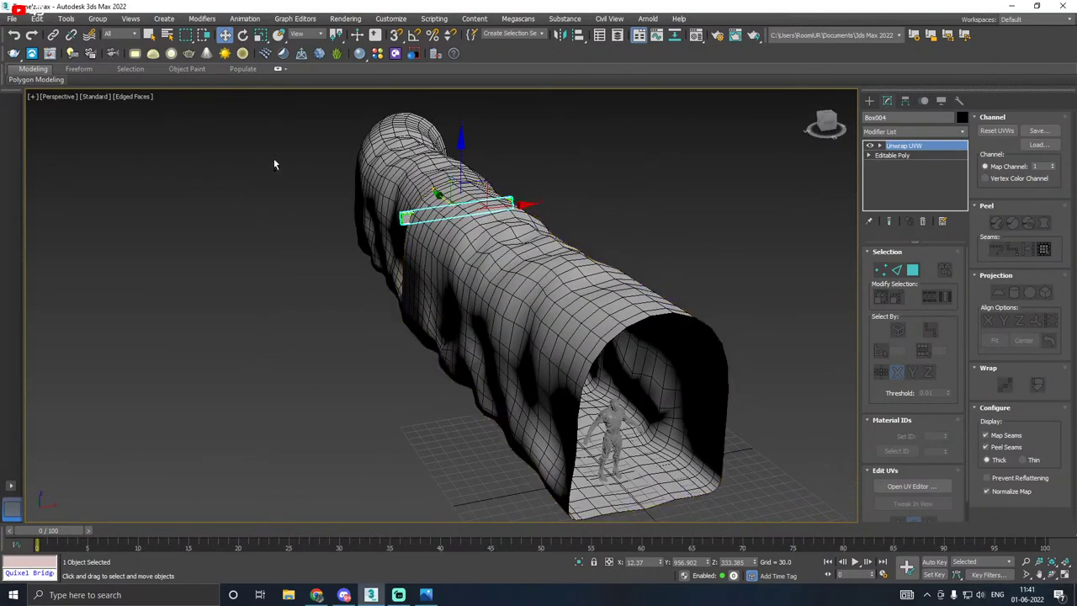
click(11, 18)
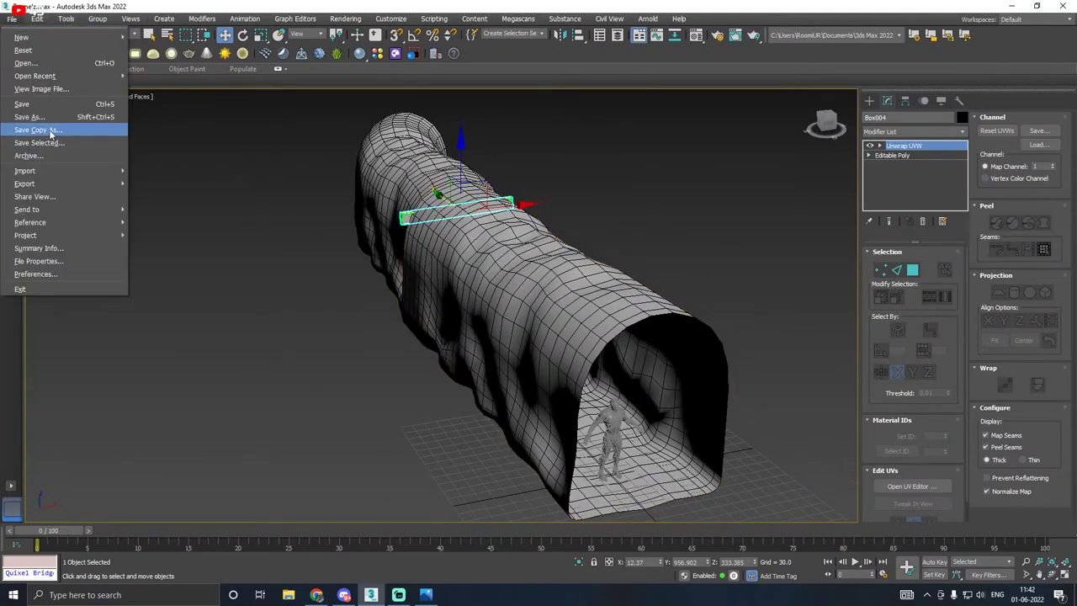
click(38, 130)
click(680, 487)
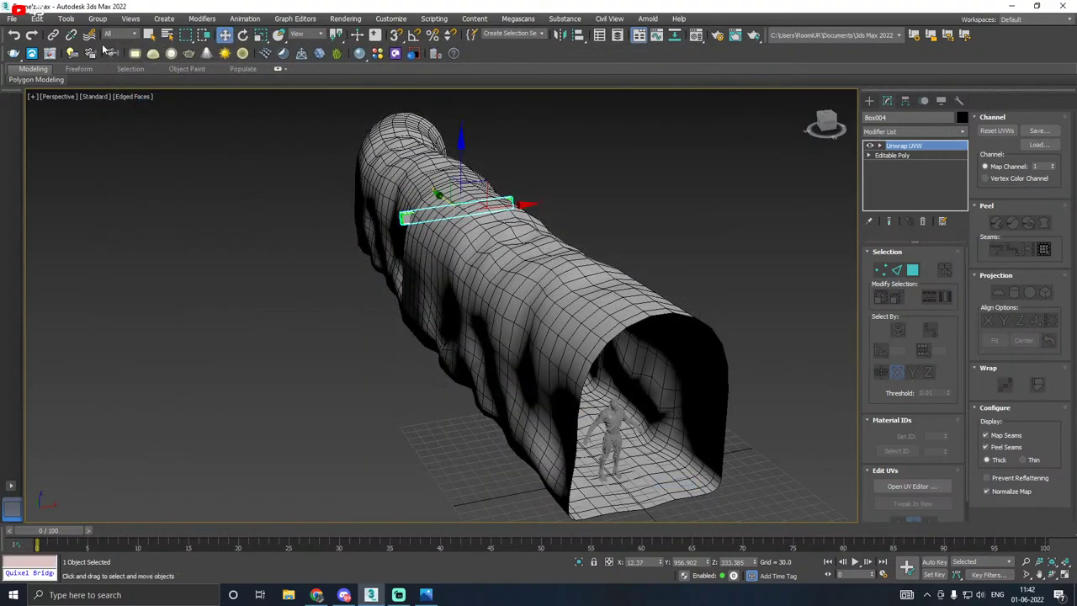
click(12, 19)
click(30, 101)
Step: Isolate the front tunnel segment and snap it by its pivot to the world origin at 0, 0, 0
scroll(619, 312, down, 2)
alt+middle_drag(619, 313, 497, 289)
click(480, 314)
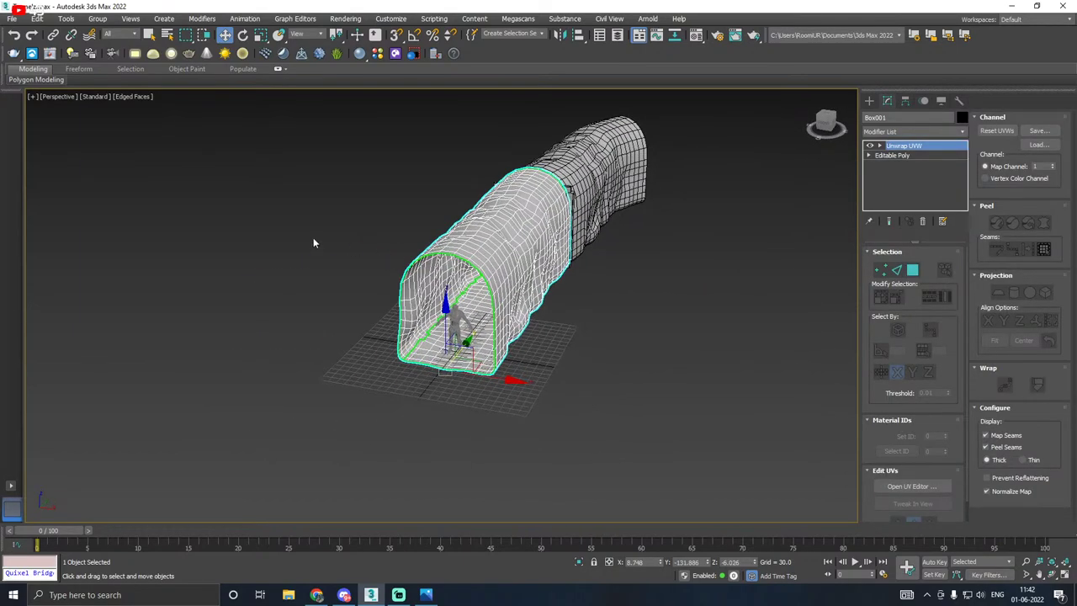
alt+middle_drag(487, 246, 421, 252)
click(579, 562)
alt+middle_drag(521, 432, 465, 394)
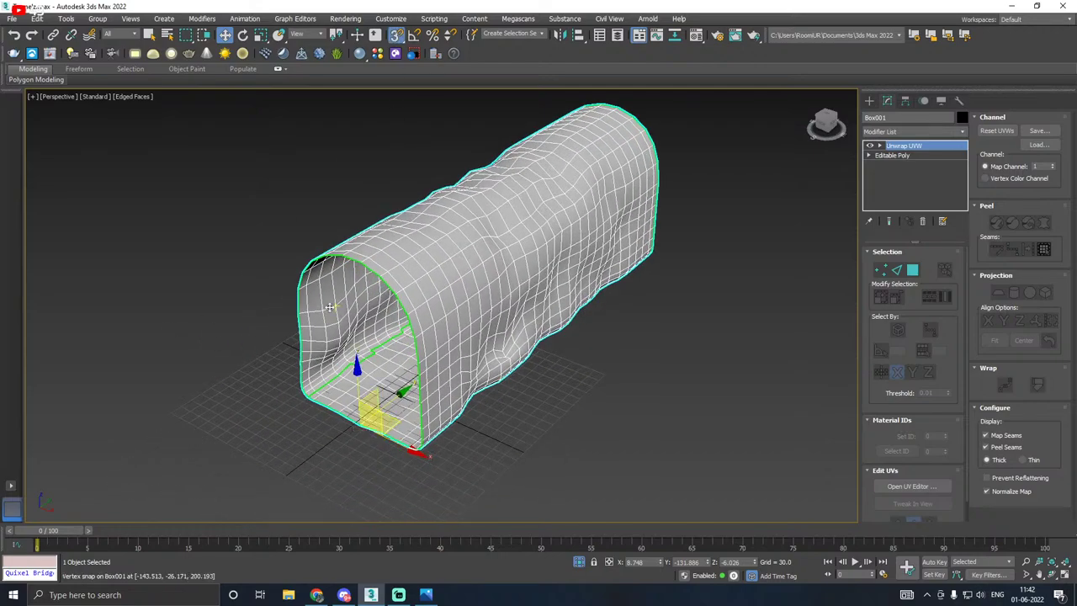
drag(364, 415, 413, 400)
scroll(391, 392, up, 4)
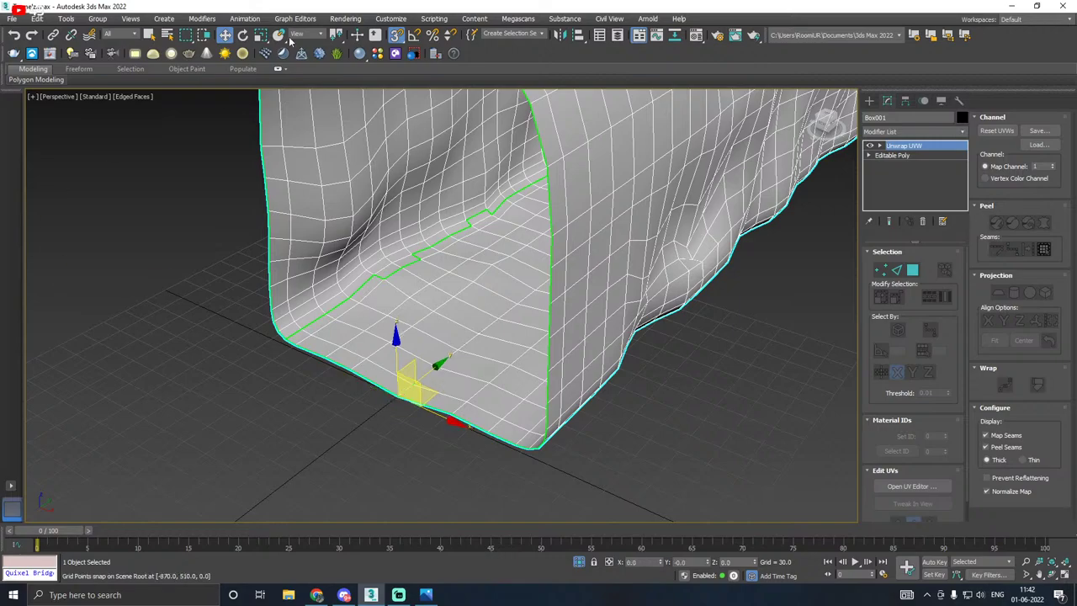
Step: Start exporting only the selected tunnel segment and create New folder (5) on the Desktop as the destination
click(12, 19)
mouse_move(58, 185)
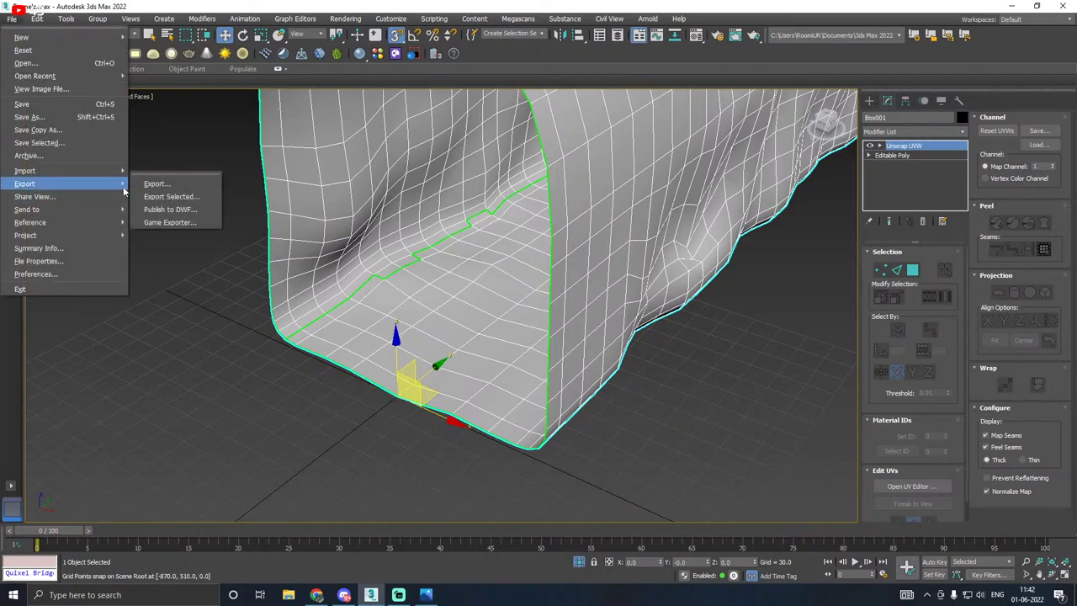
click(183, 198)
click(132, 135)
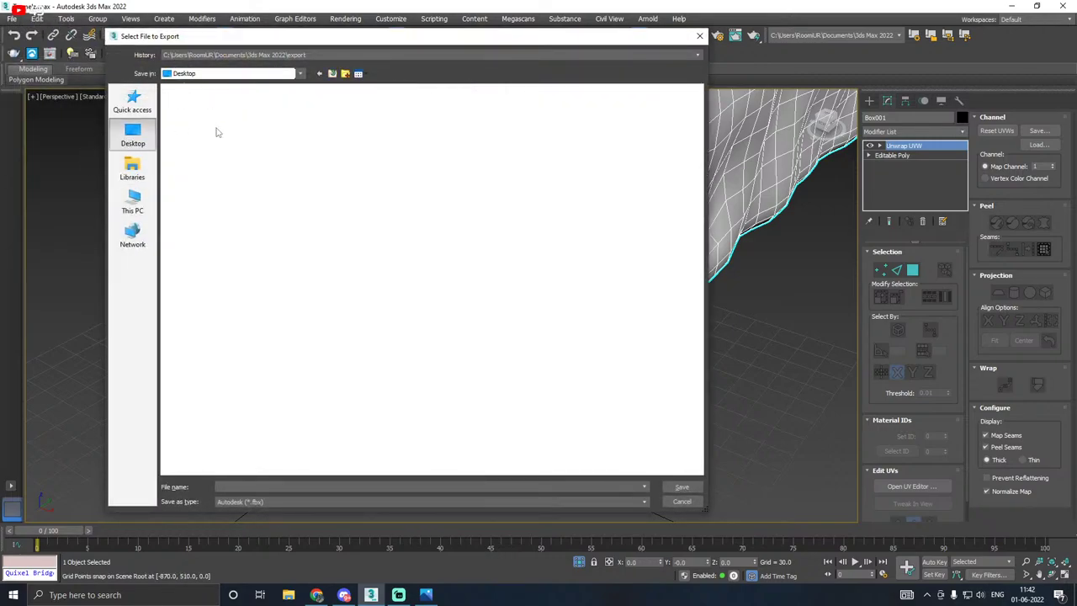
click(345, 73)
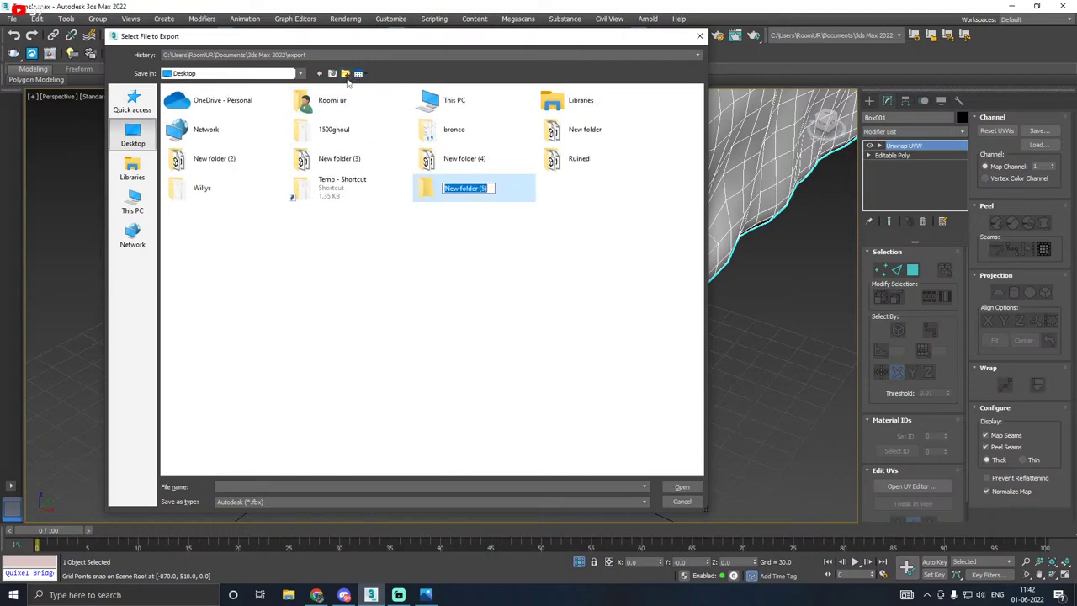
click(505, 198)
double_click(502, 198)
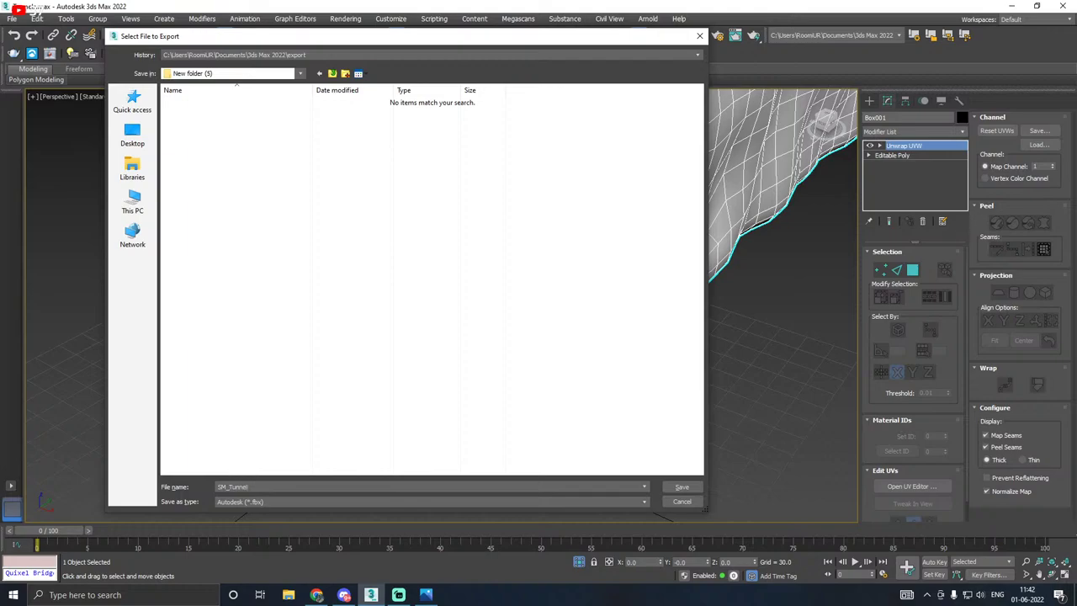
Step: Export the front tunnel segment as SM_Tunnel_1 in FBX format with the current export options and end its isolation
click(682, 486)
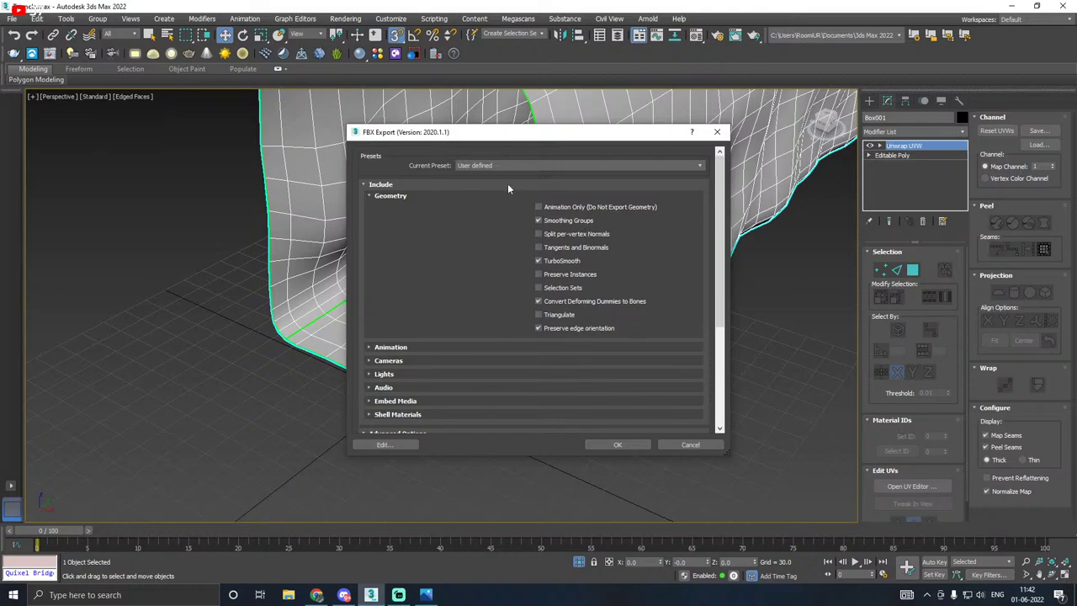
click(619, 444)
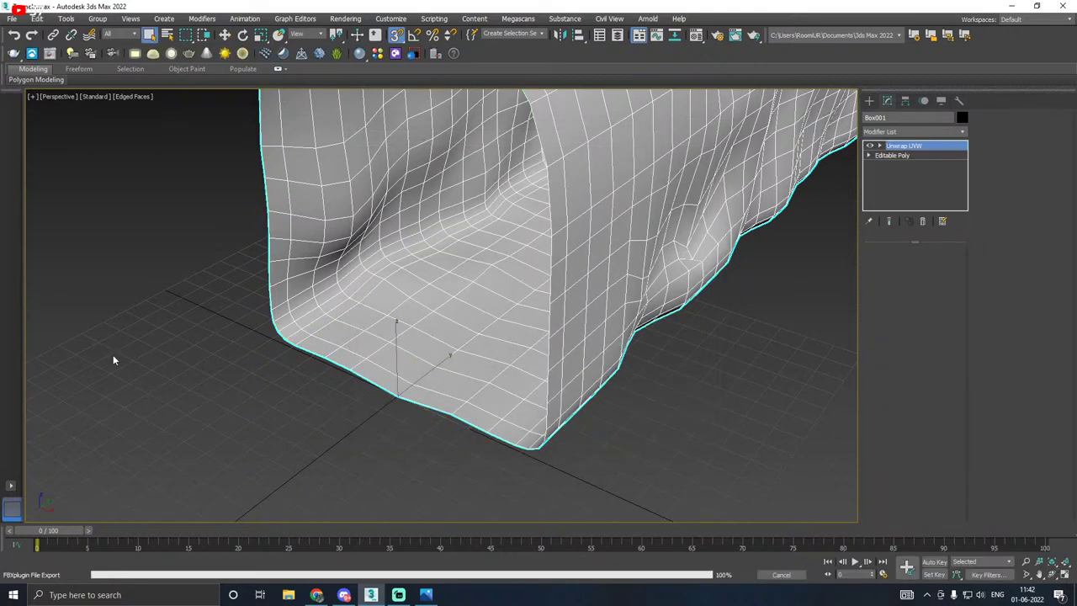
key(q)
click(223, 35)
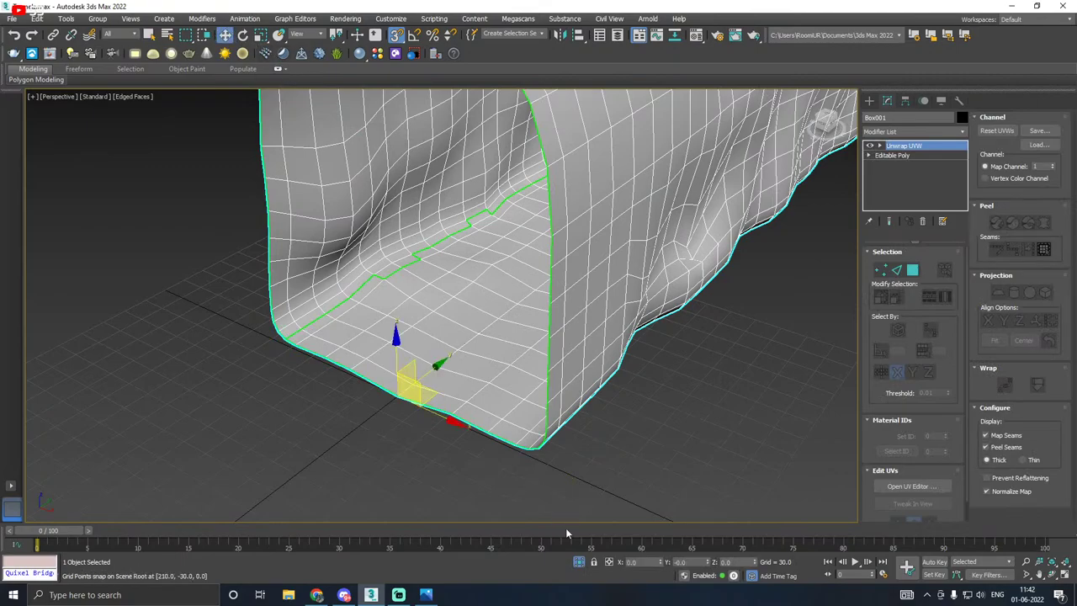
key(z)
Step: Snap the rear tunnel segment by its pivot to the world origin at 0, 0, 0 and isolate it
click(591, 234)
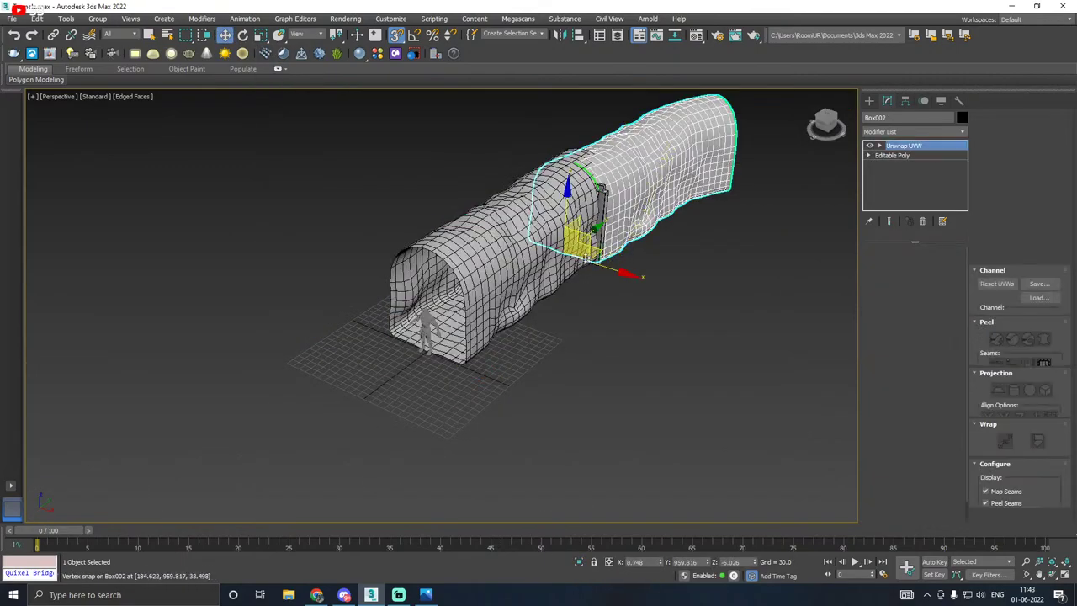
drag(572, 274, 417, 353)
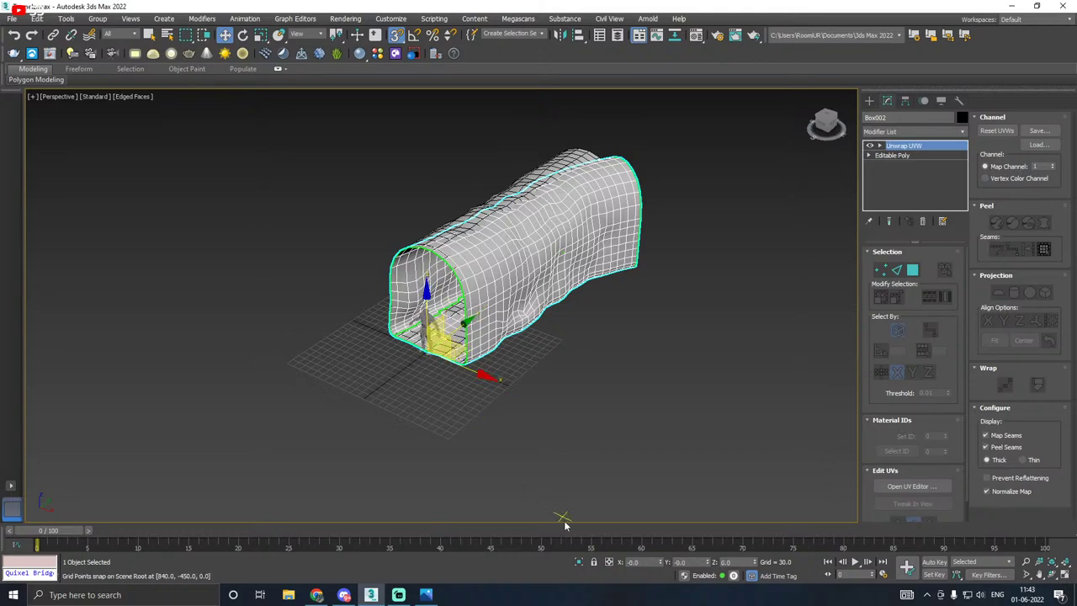
scroll(425, 370, up, 8)
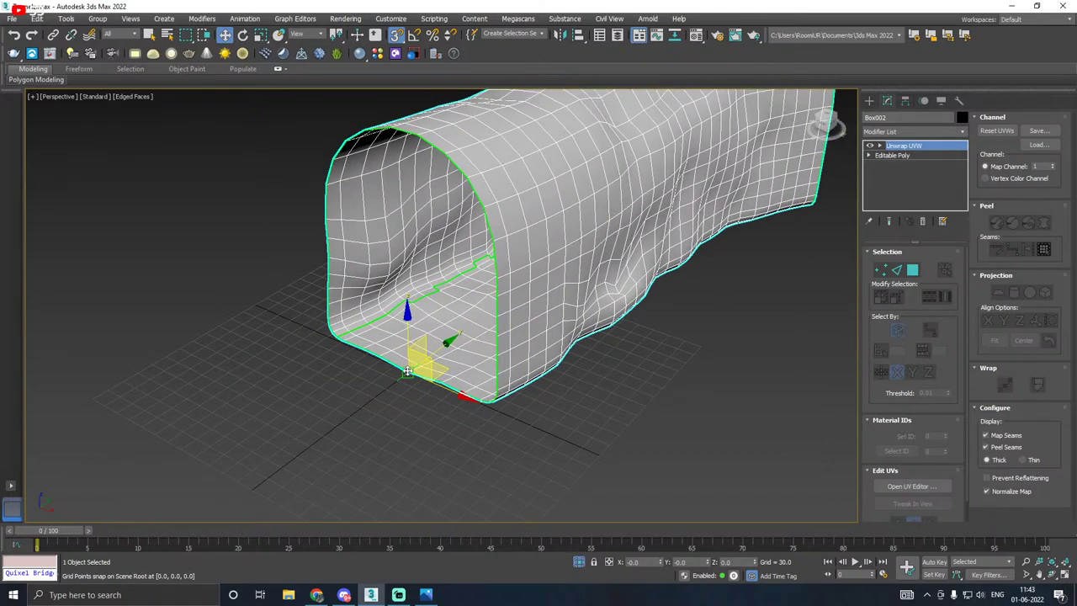
Step: Export the selected rear tunnel segment as SM_Tunnel_2.fbx into New folder (5) and end its isolation
click(12, 18)
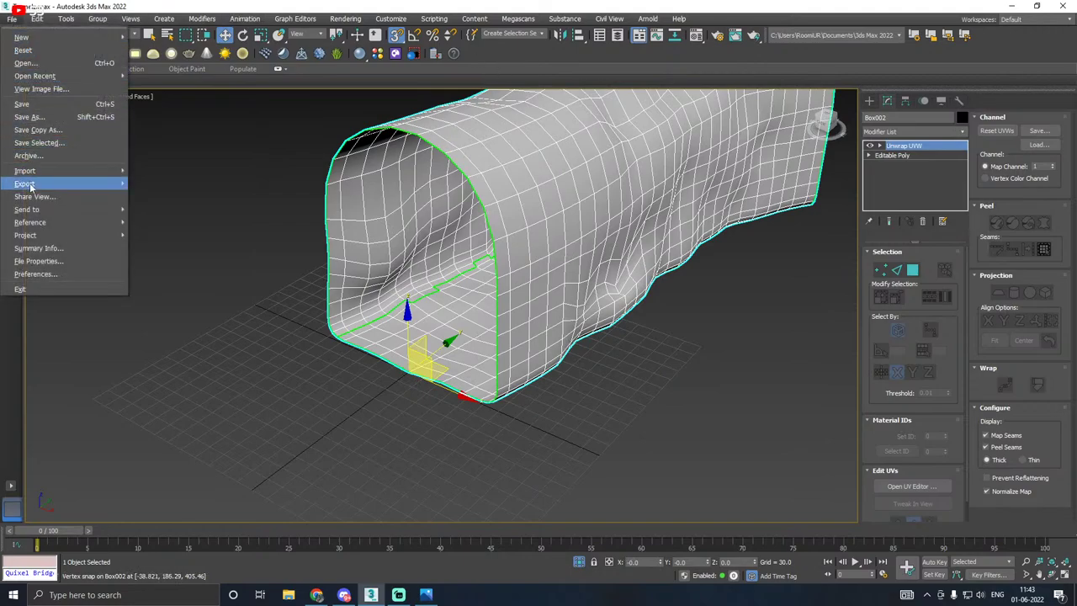
mouse_move(38, 184)
click(169, 196)
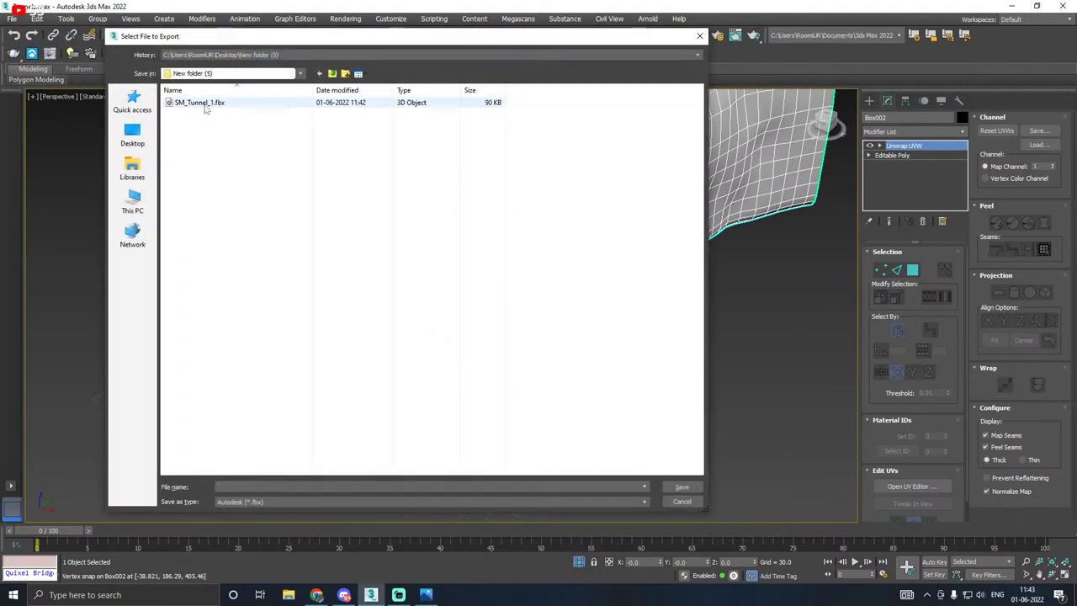
click(202, 102)
click(251, 486)
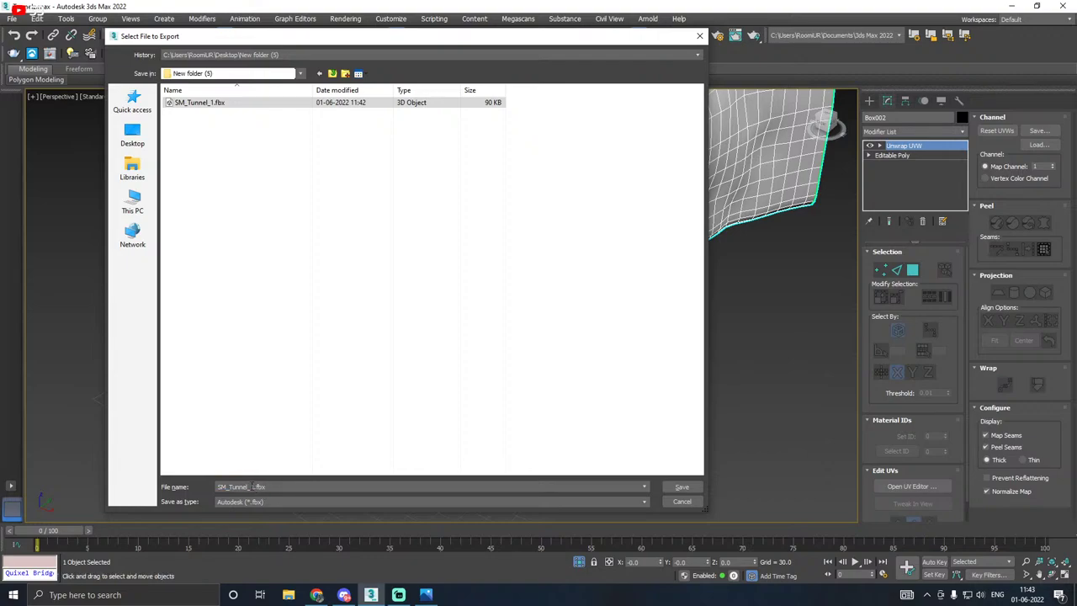
click(681, 487)
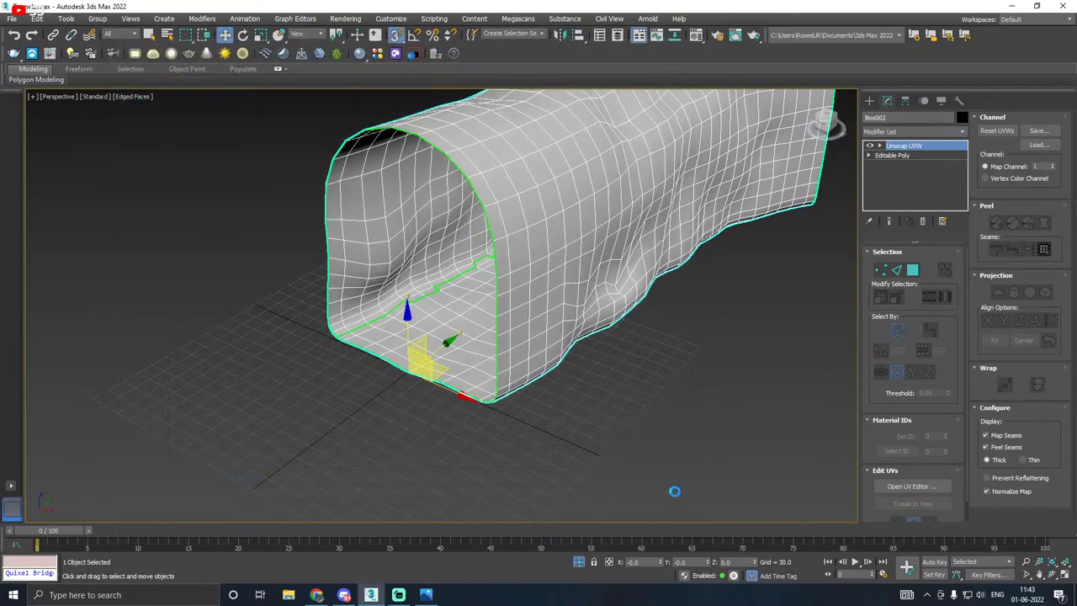
click(617, 444)
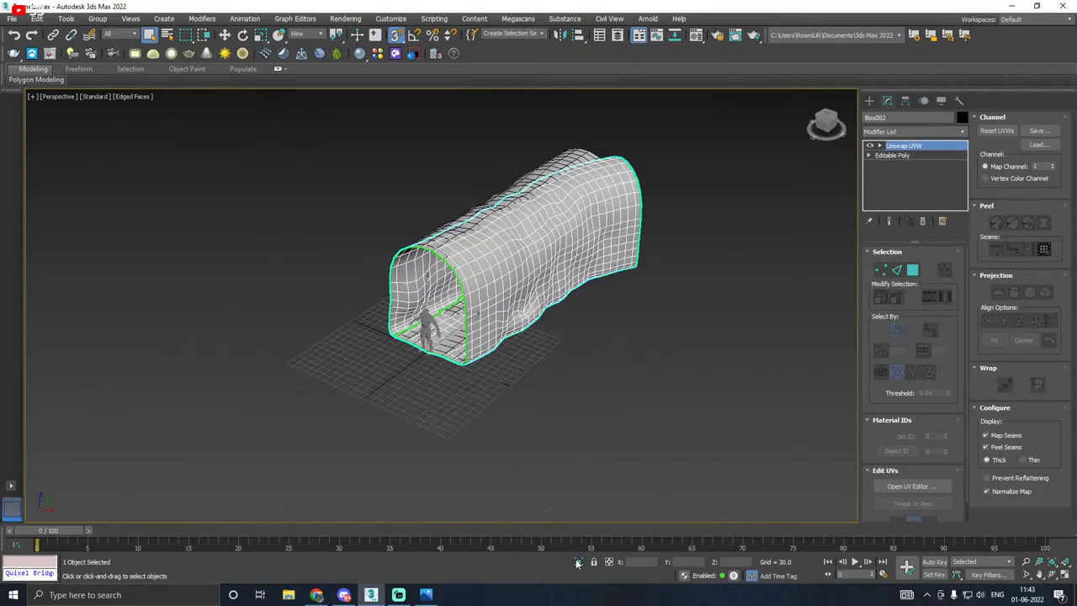
Step: Select the wooden post inside the tunnel and move it out in front of the entrance to about X -30, Y -270, Z 0
click(225, 38)
alt+middle_drag(444, 222, 498, 195)
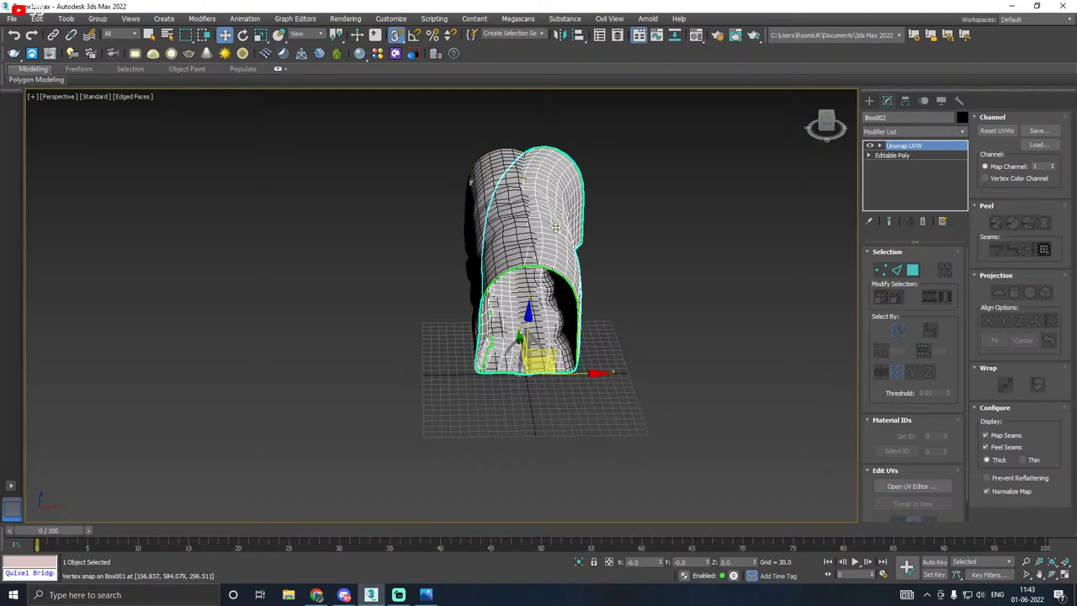
alt+middle_drag(556, 227, 554, 252)
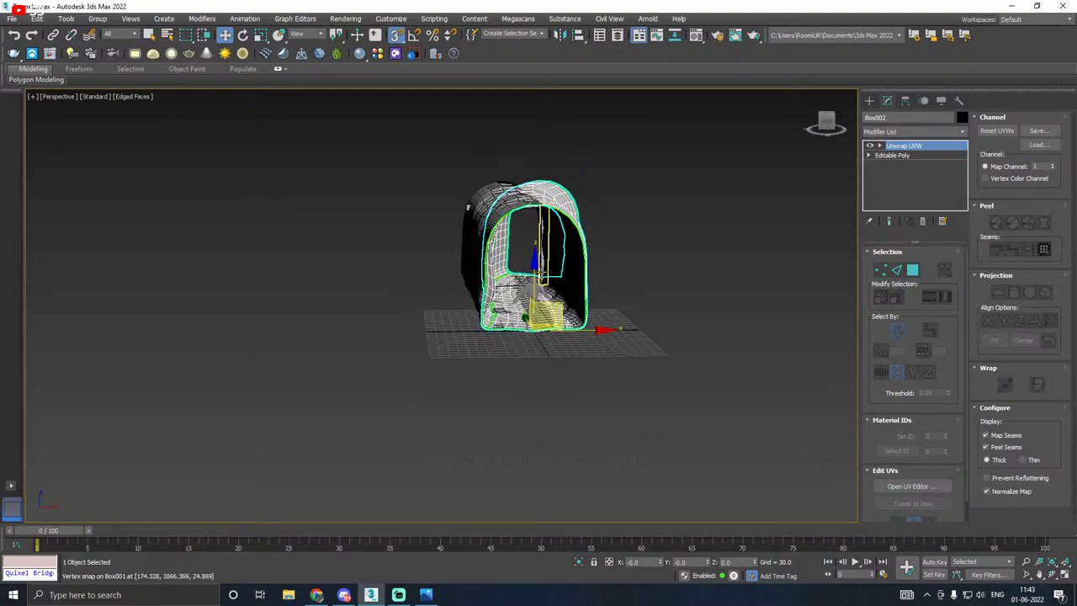
click(554, 251)
alt+middle_drag(554, 245, 523, 328)
drag(523, 328, 492, 374)
Step: Move only the post's pivot to a bottom corner with vertex snapping, and leave pivot editing
click(906, 101)
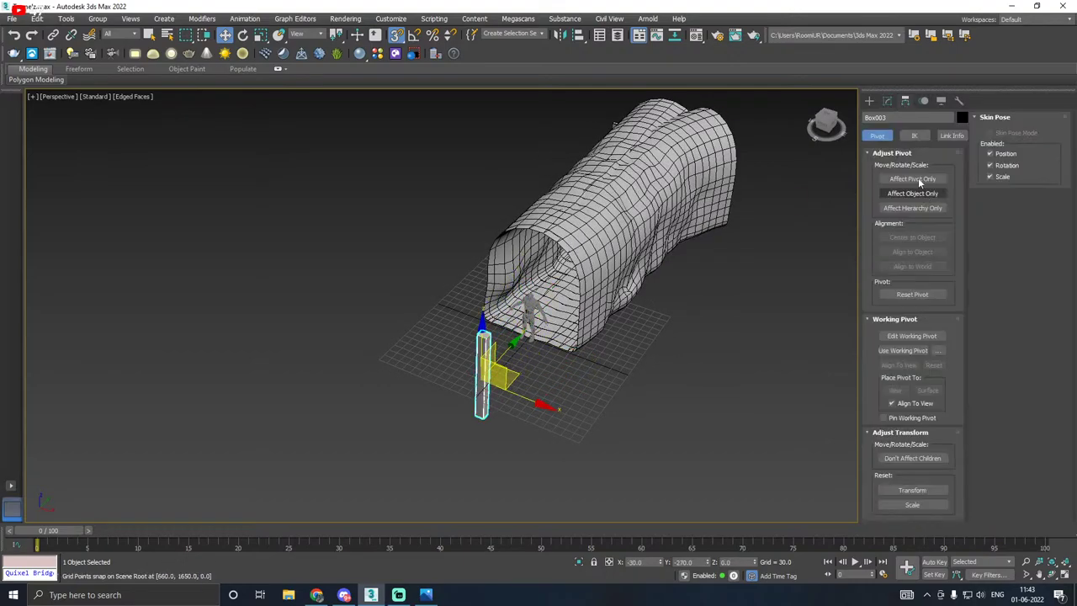
click(912, 178)
alt+middle_drag(589, 361, 511, 372)
scroll(511, 372, up, 2)
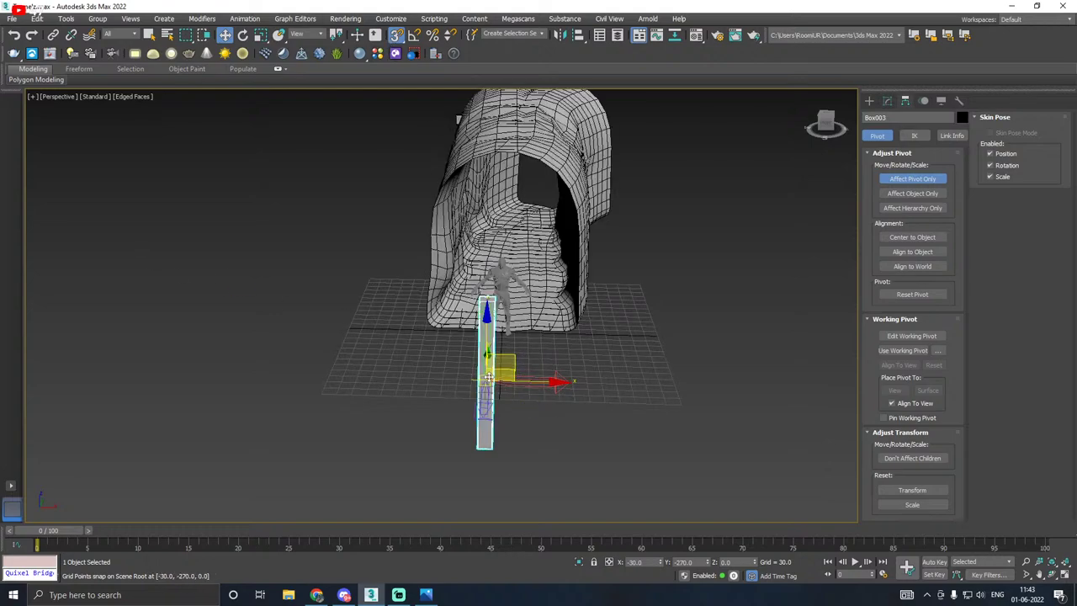
drag(487, 377, 491, 454)
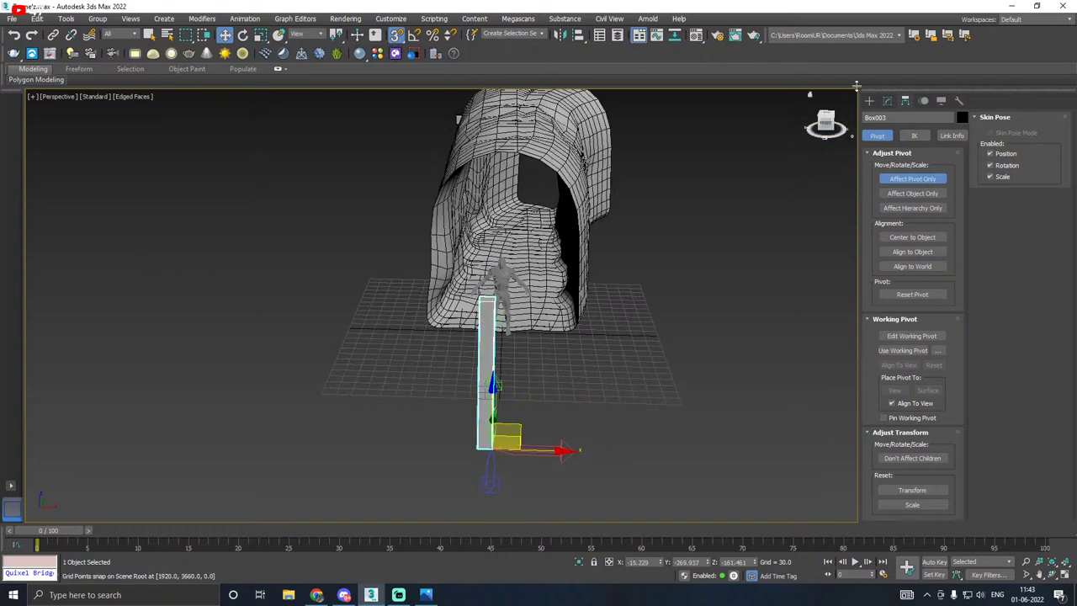
click(887, 100)
Step: Isolate the post and snap its bottom corner to the world origin at 0, 0, 0
alt+middle_drag(721, 200, 601, 263)
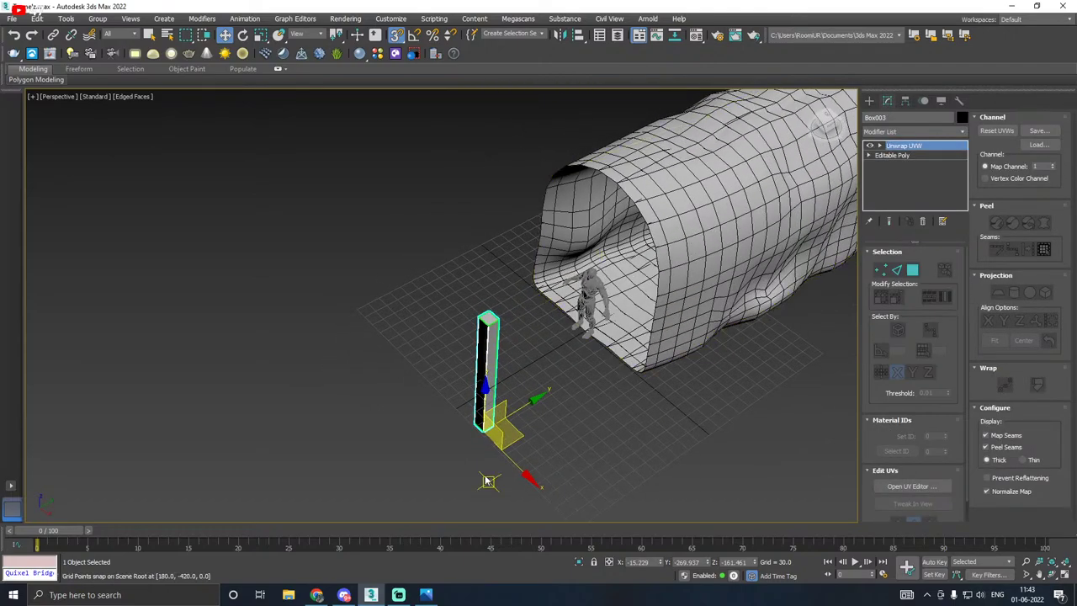
drag(488, 437, 594, 328)
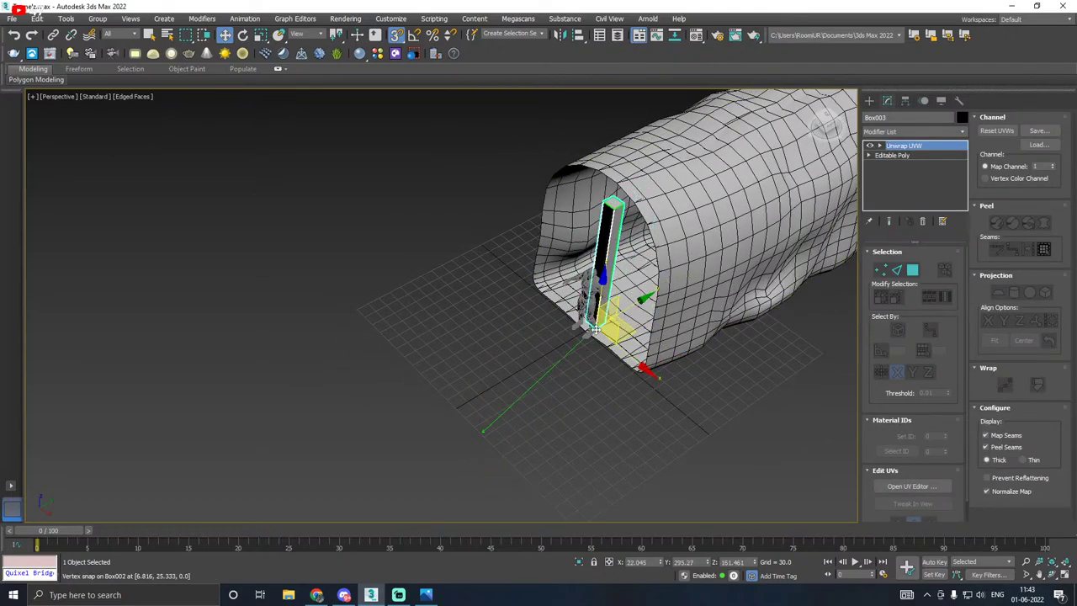
click(579, 565)
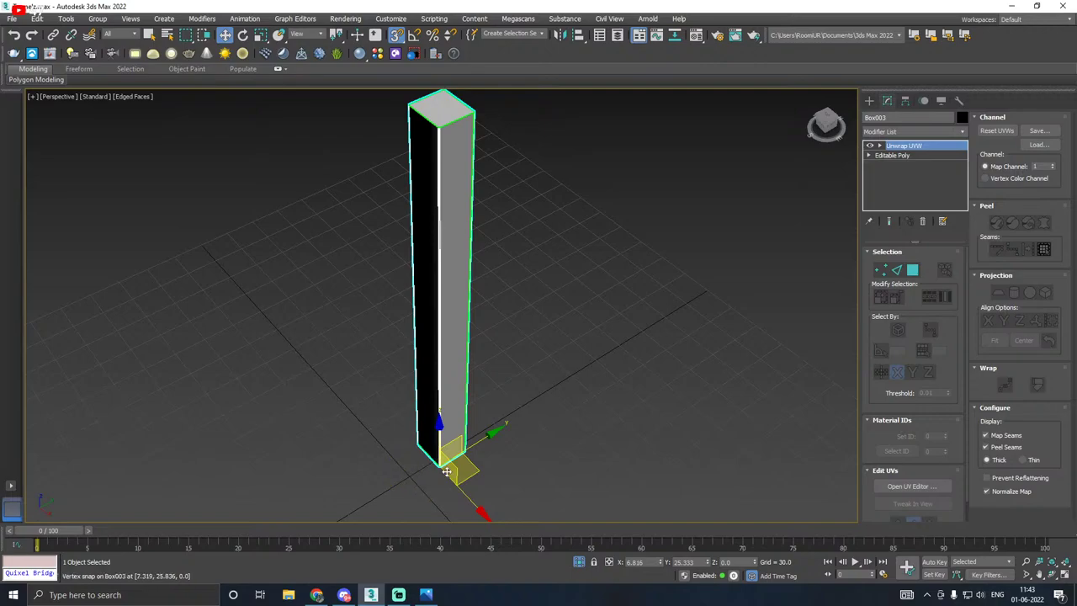
drag(444, 470, 410, 477)
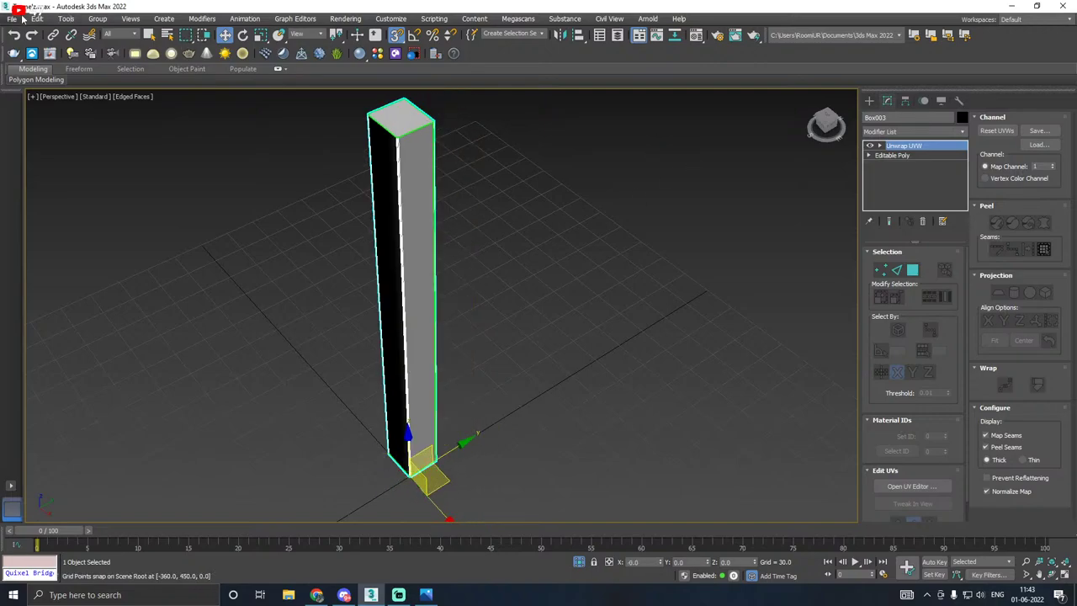
Step: Export the selected post as an FBX file with an SM_ prefixed name into New folder (5) and end its isolation
click(12, 18)
mouse_move(31, 185)
click(160, 197)
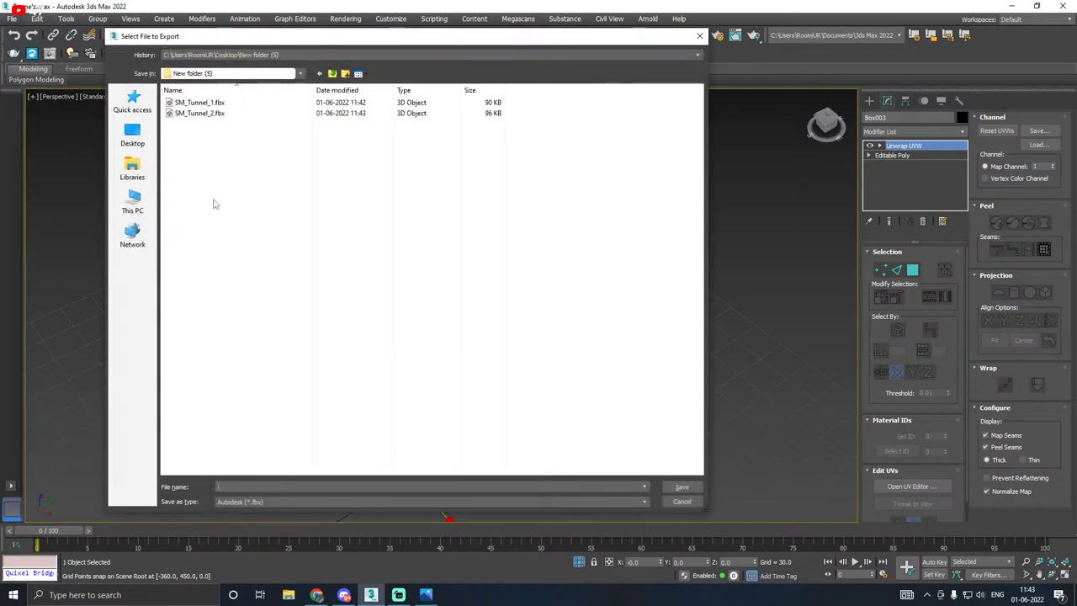
click(185, 113)
click(231, 486)
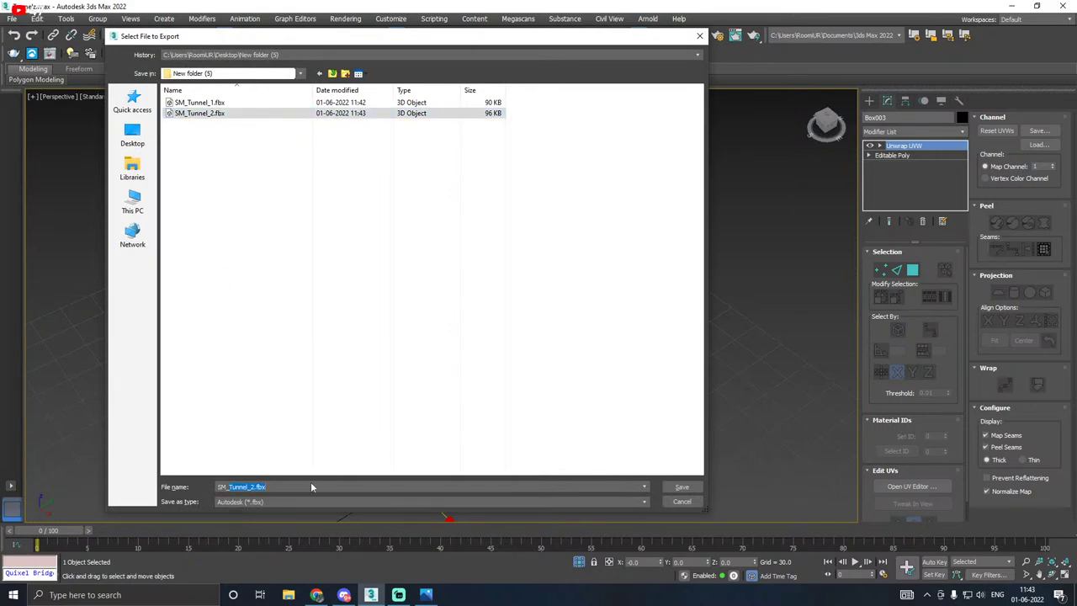
text(SM_wi)
click(682, 487)
click(618, 445)
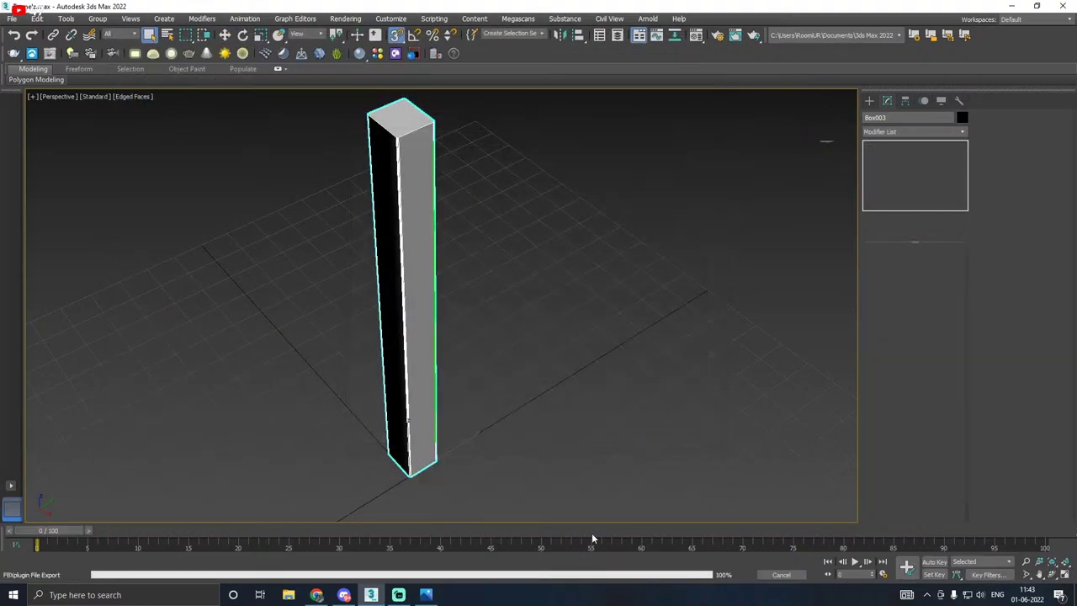
click(226, 37)
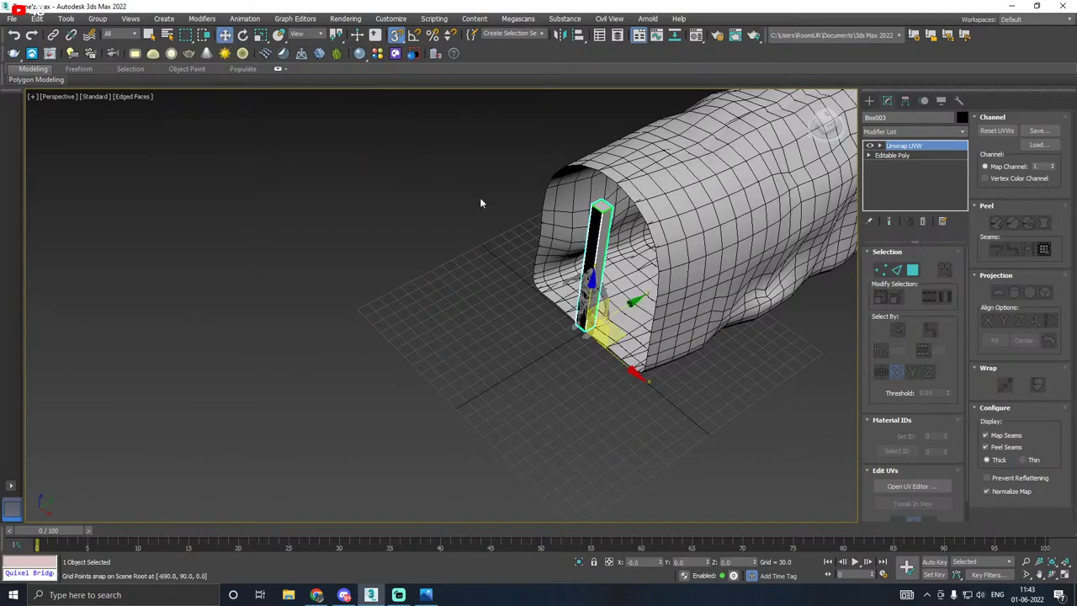
middle_drag(536, 275, 329, 385)
scroll(329, 386, down, 3)
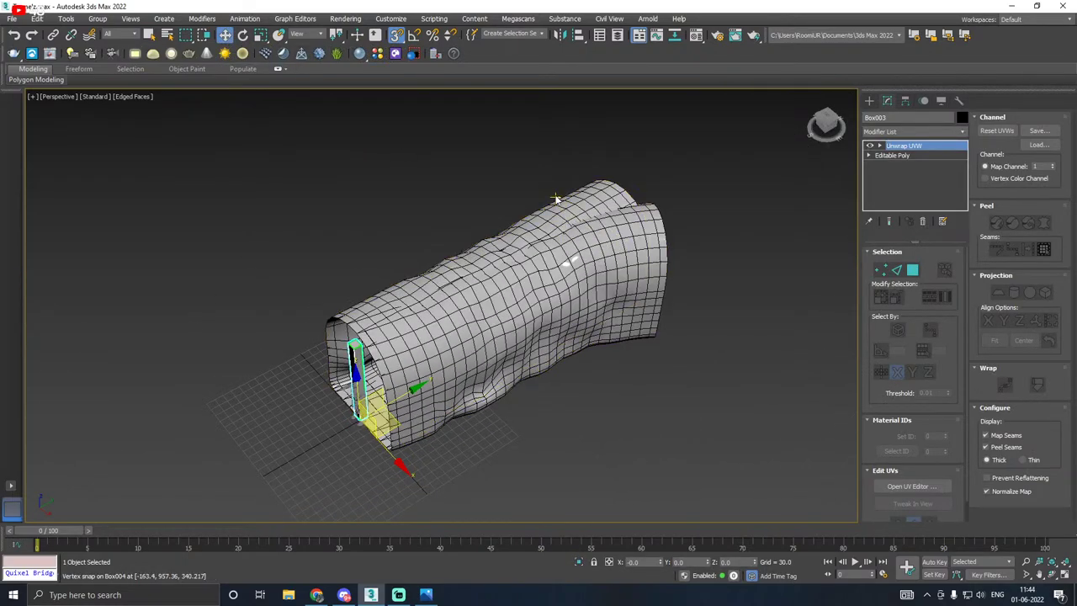
Step: Select the wooden beam at the tunnel's far end and move it in front of the entrance to X -120, Y -210, Z 0
click(608, 221)
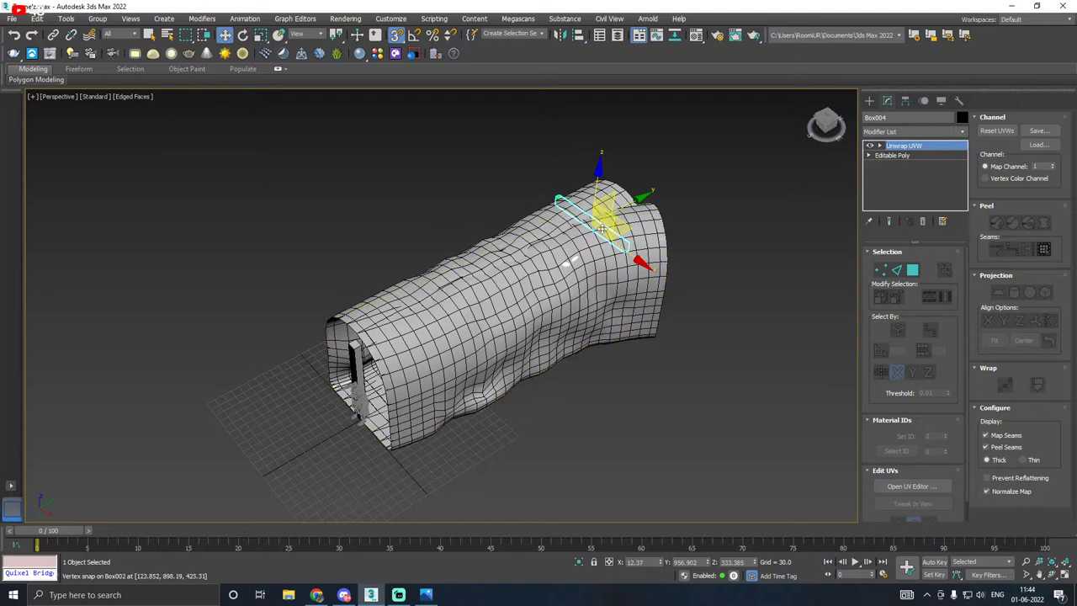
drag(611, 232, 351, 423)
alt+middle_drag(351, 423, 379, 390)
scroll(380, 390, up, 4)
Step: Move only the beam's pivot to a bottom corner of its end with vertex snapping, and leave pivot editing
click(905, 101)
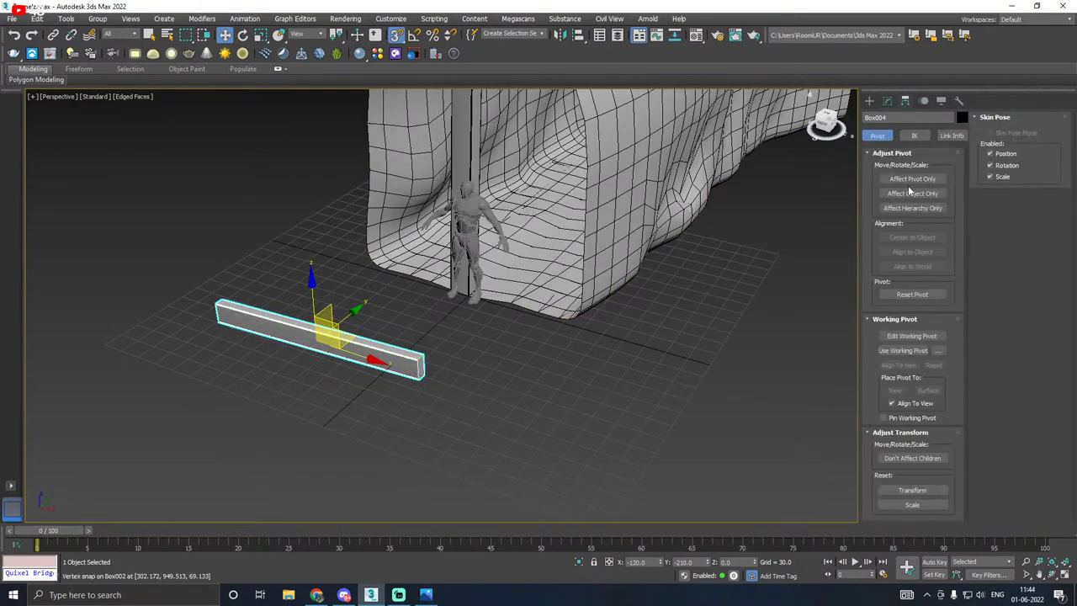
click(912, 179)
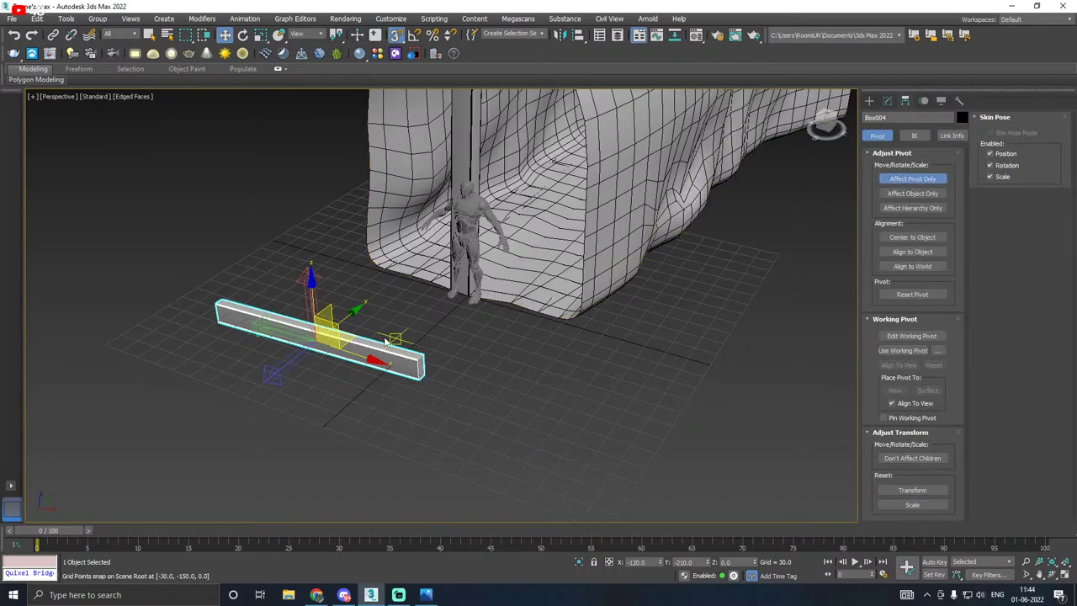
drag(327, 339, 426, 386)
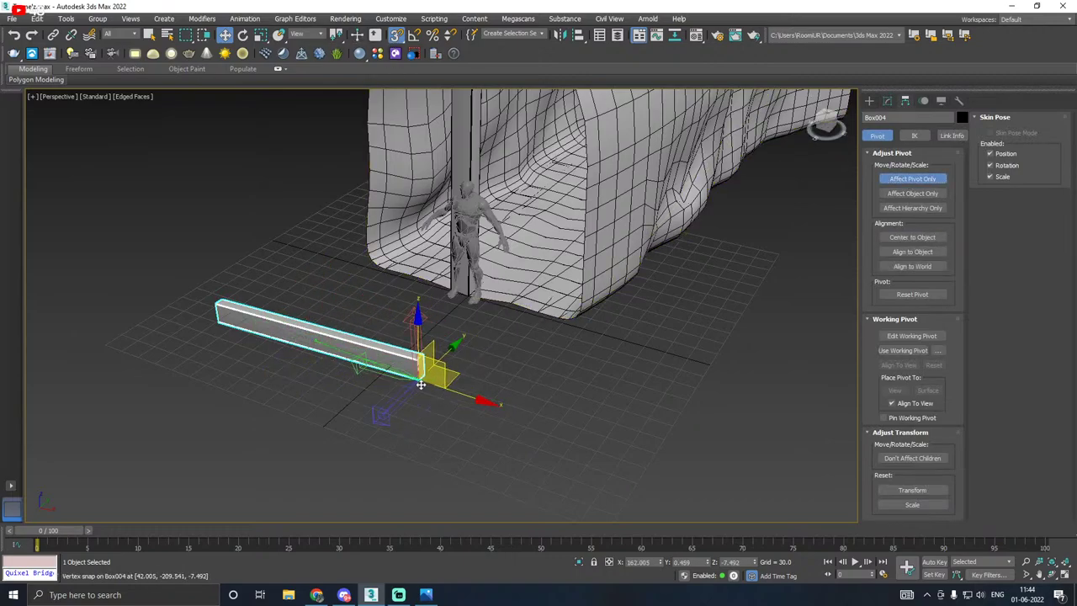
scroll(421, 379, up, 4)
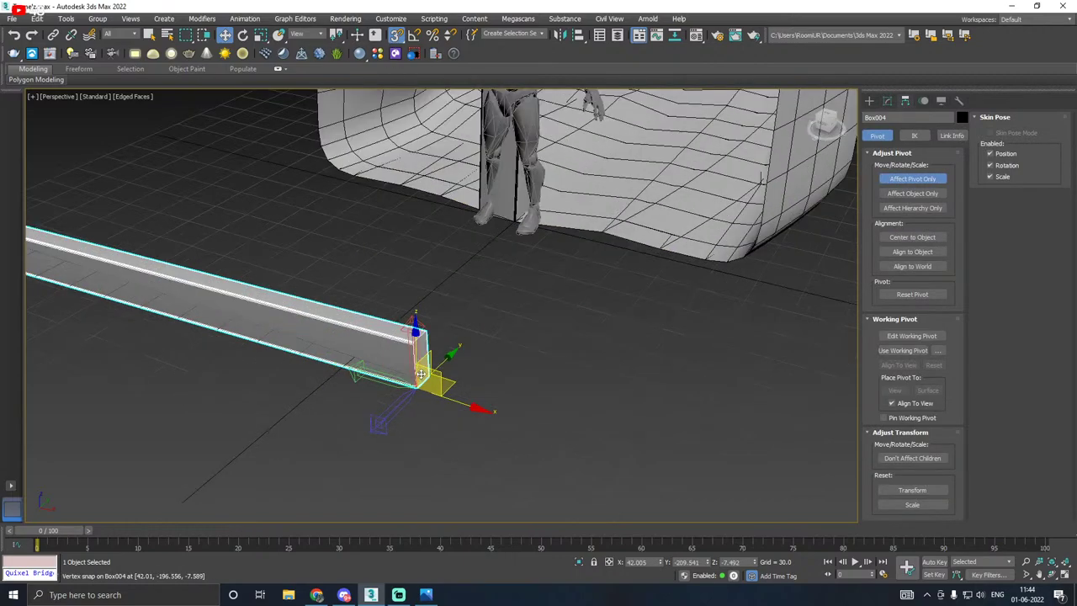
click(888, 101)
scroll(522, 345, down, 4)
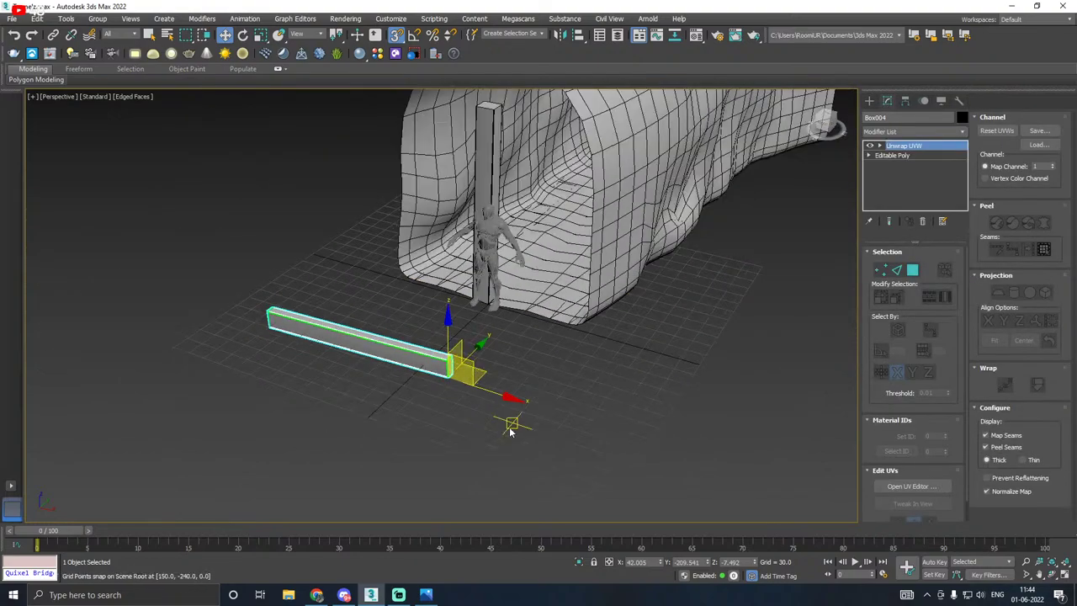
Step: Isolate the beam and snap its pivot corner to the world origin at 0, 0, 0
click(579, 562)
scroll(398, 397, down, 5)
drag(460, 393, 486, 327)
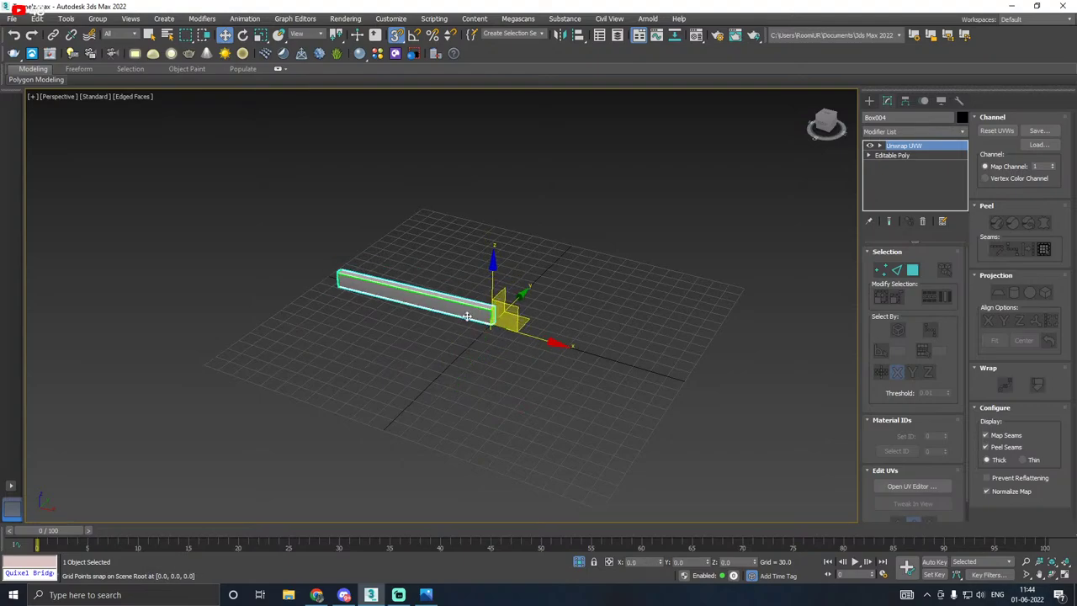
Step: Export the selected beam as an FBX file in New folder (5), adapting its name from SM_wood_1.fbx
click(11, 18)
mouse_move(25, 183)
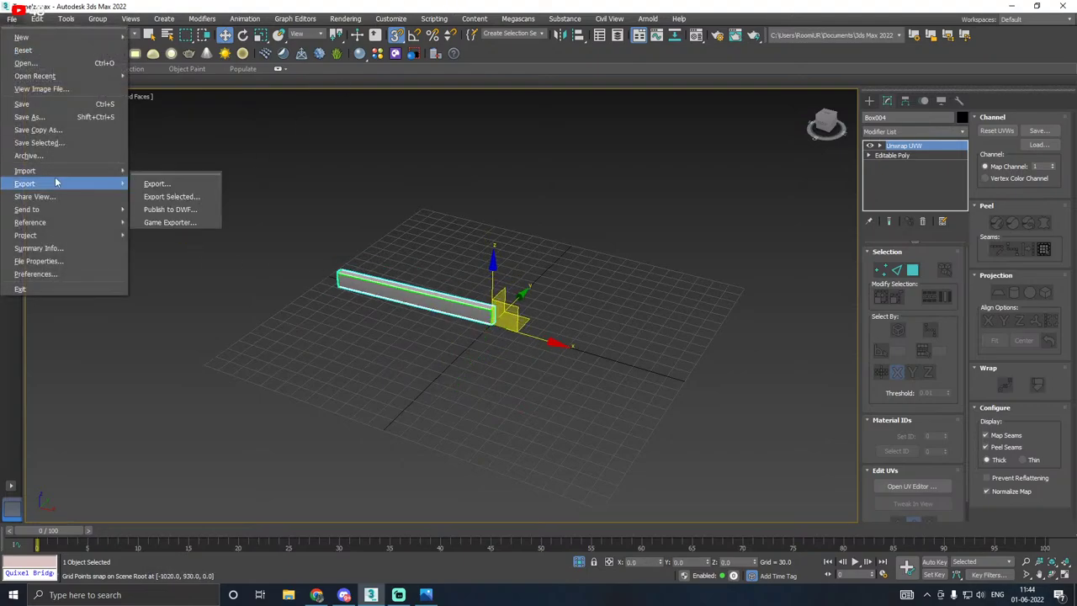
click(168, 196)
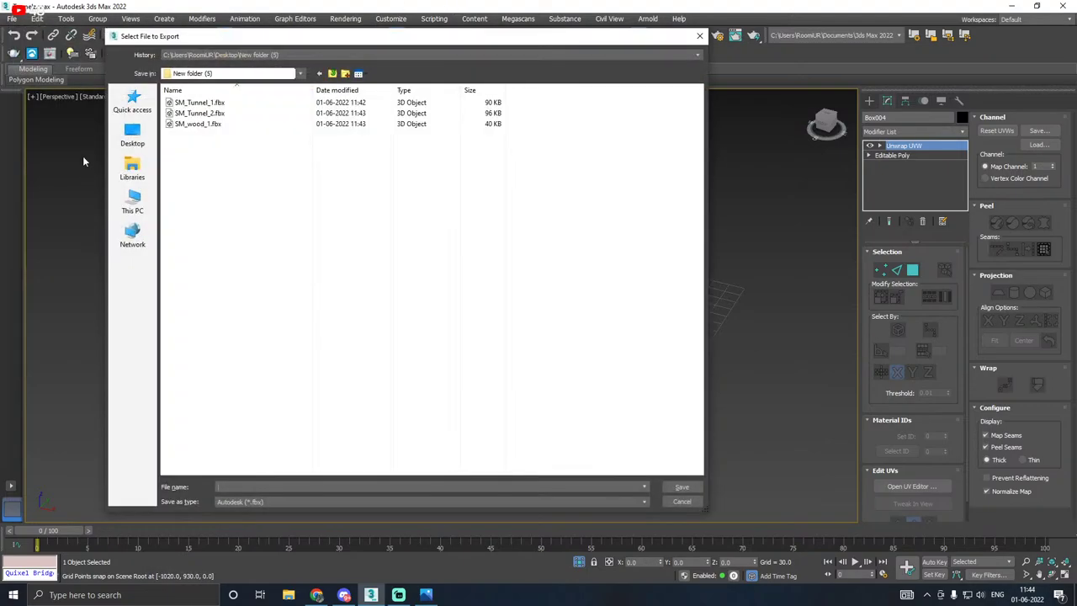
click(199, 123)
click(249, 486)
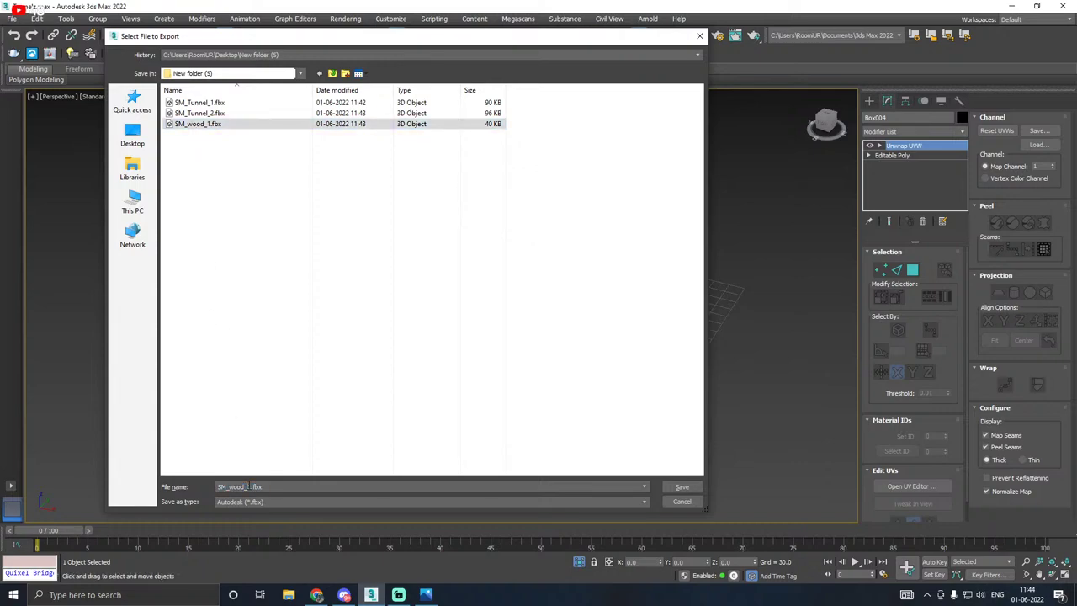
click(682, 486)
click(617, 445)
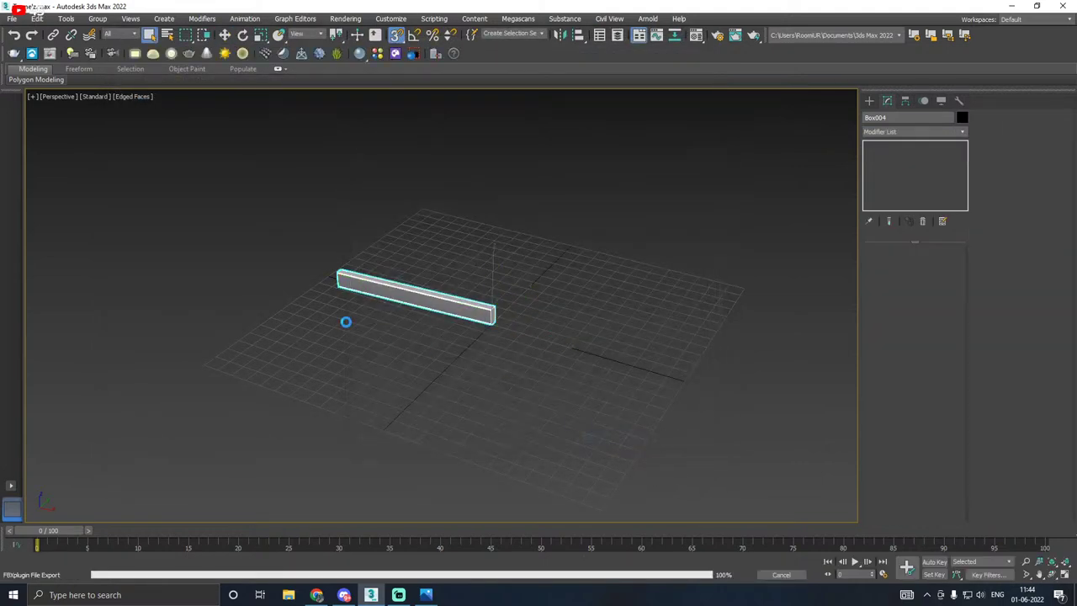
Step: Deselect the beam and end its isolation to bring back the whole tunnel scene
click(224, 35)
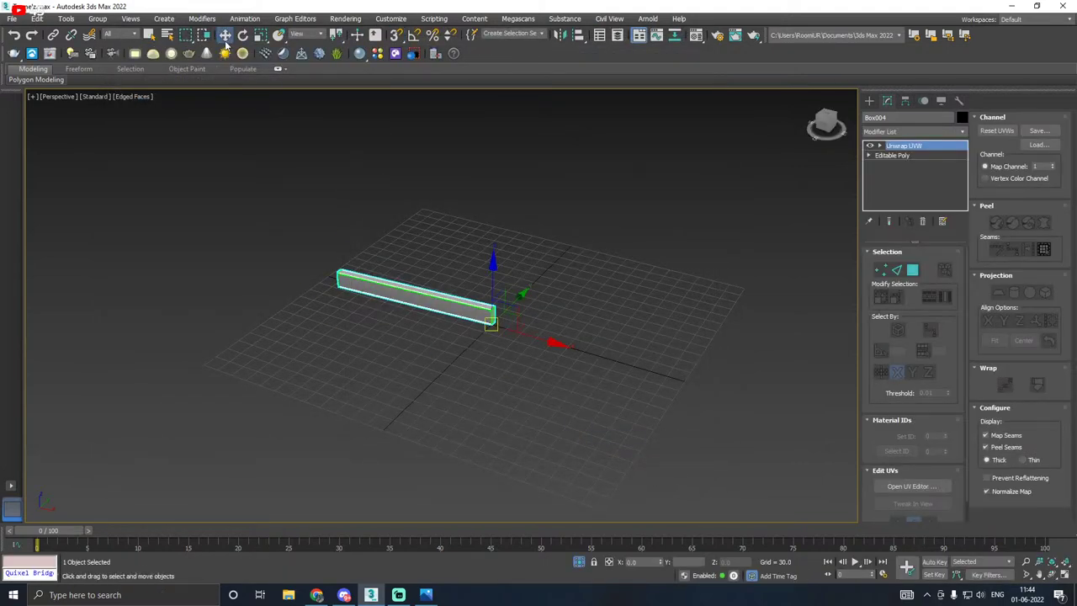
click(373, 179)
click(15, 18)
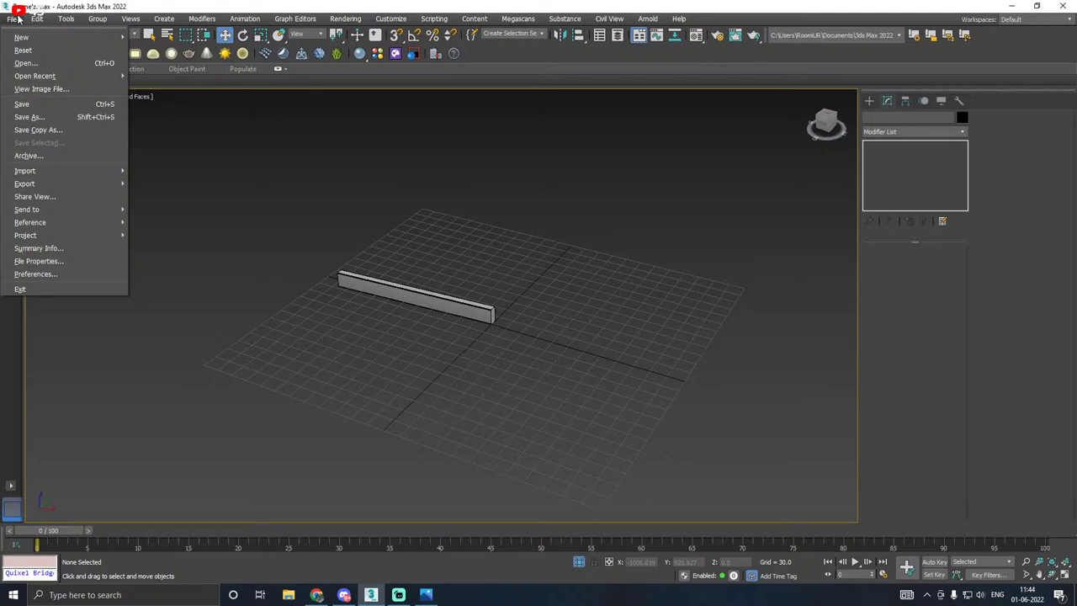
click(579, 561)
click(579, 561)
scroll(376, 387, down, 5)
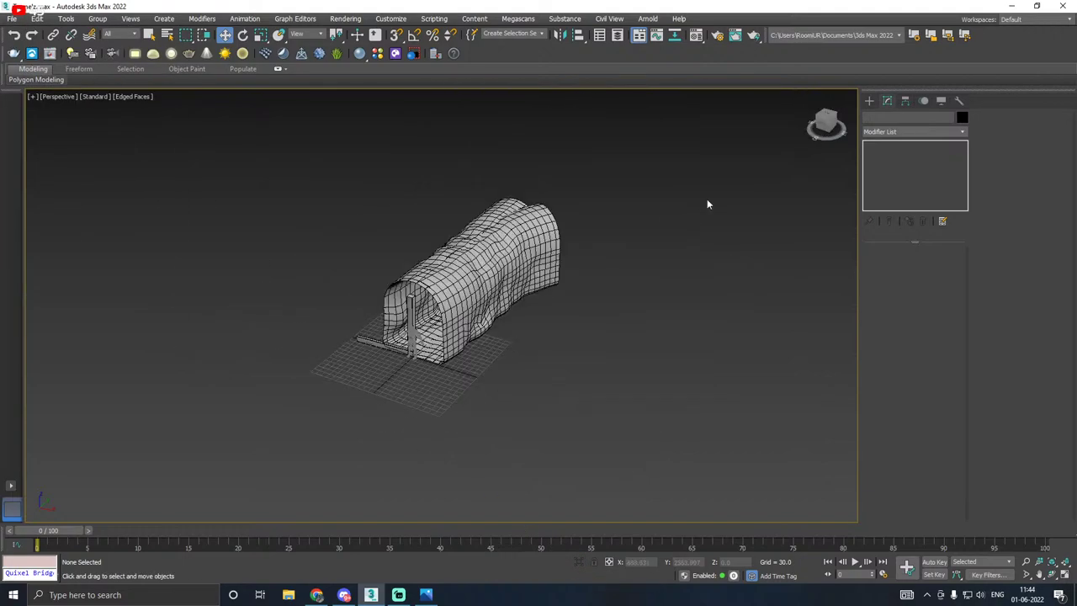
Step: Save numbered copies of the scene in the Work folder, including Tunnelz13.max, and save the current scene
click(17, 19)
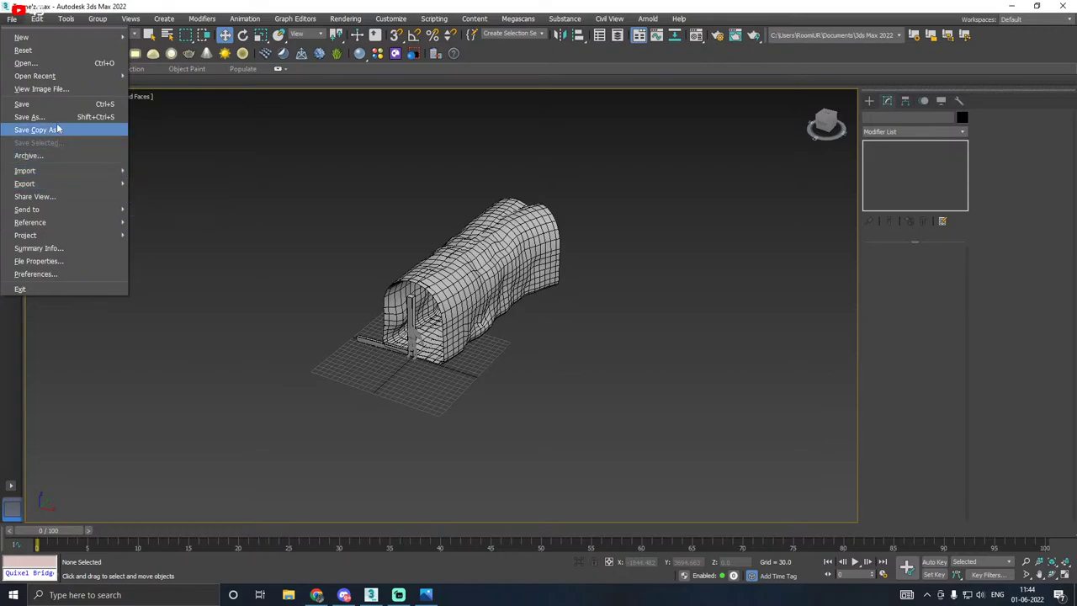
click(56, 129)
click(678, 489)
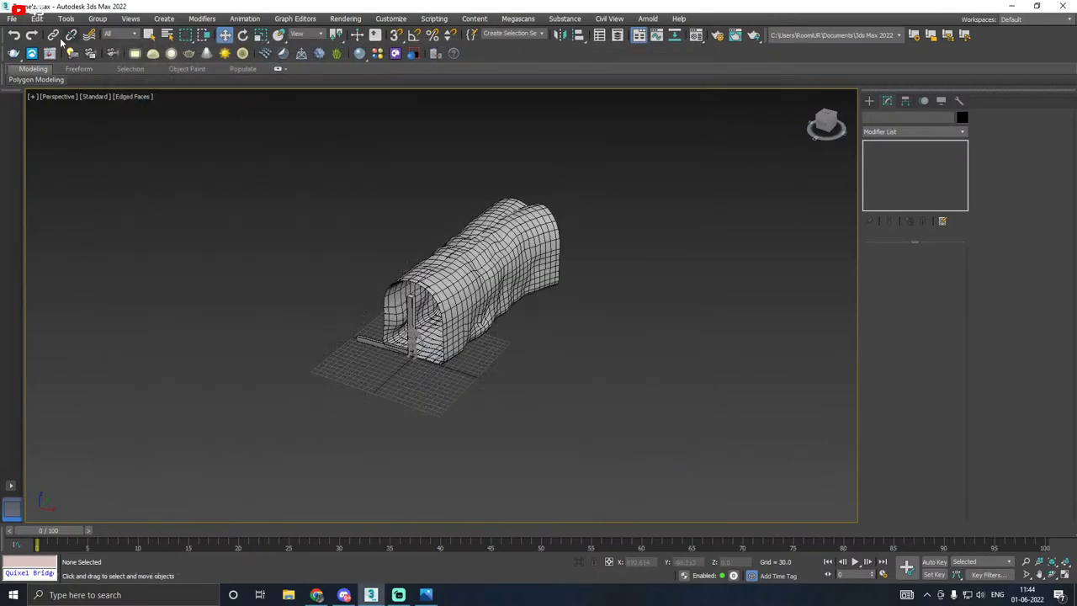
click(13, 21)
click(56, 128)
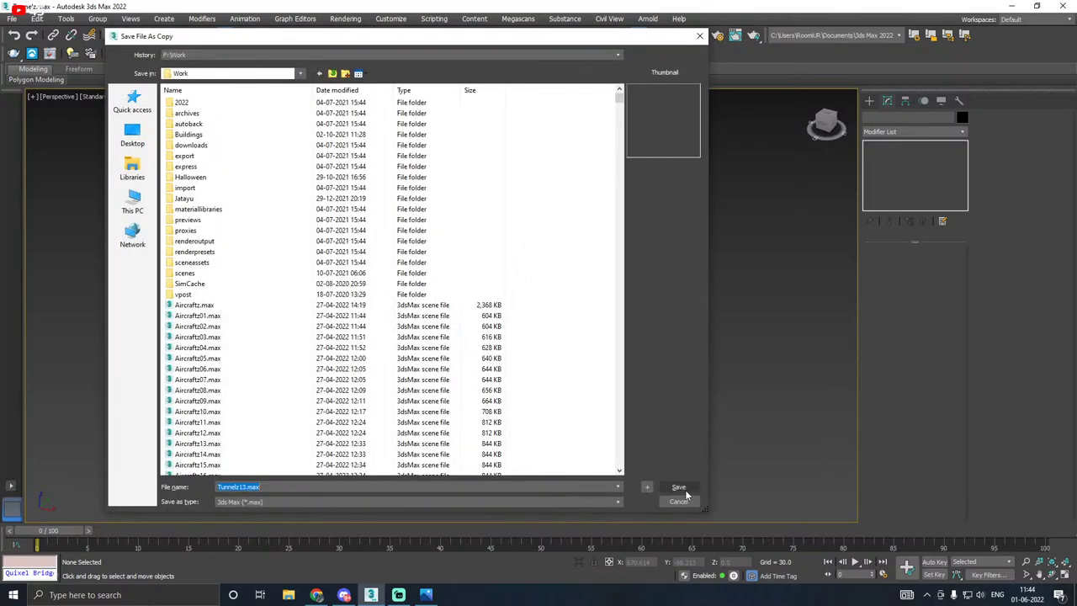
click(678, 490)
click(13, 19)
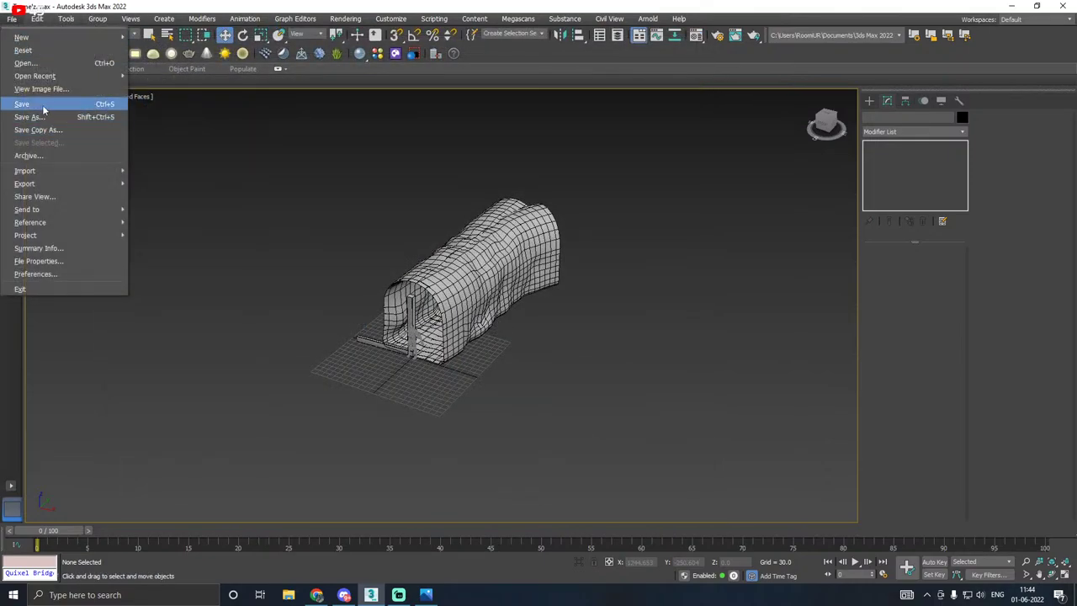
click(45, 106)
Step: Switch to the desktop and launch Unreal Engine, showing the desktop icons only for the launch
click(1012, 6)
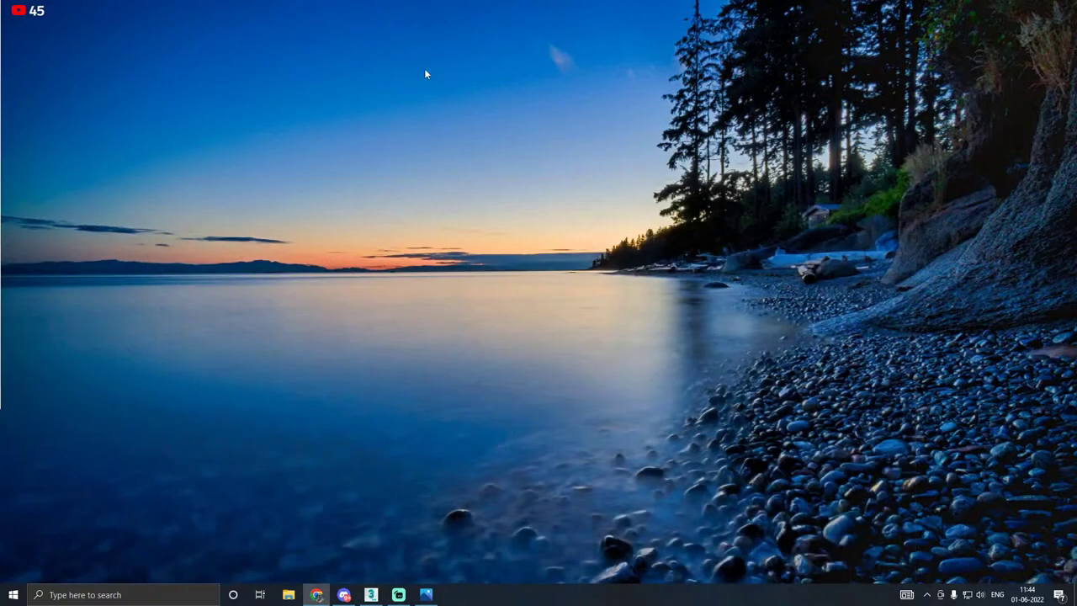
right_click(424, 69)
mouse_move(465, 79)
click(604, 149)
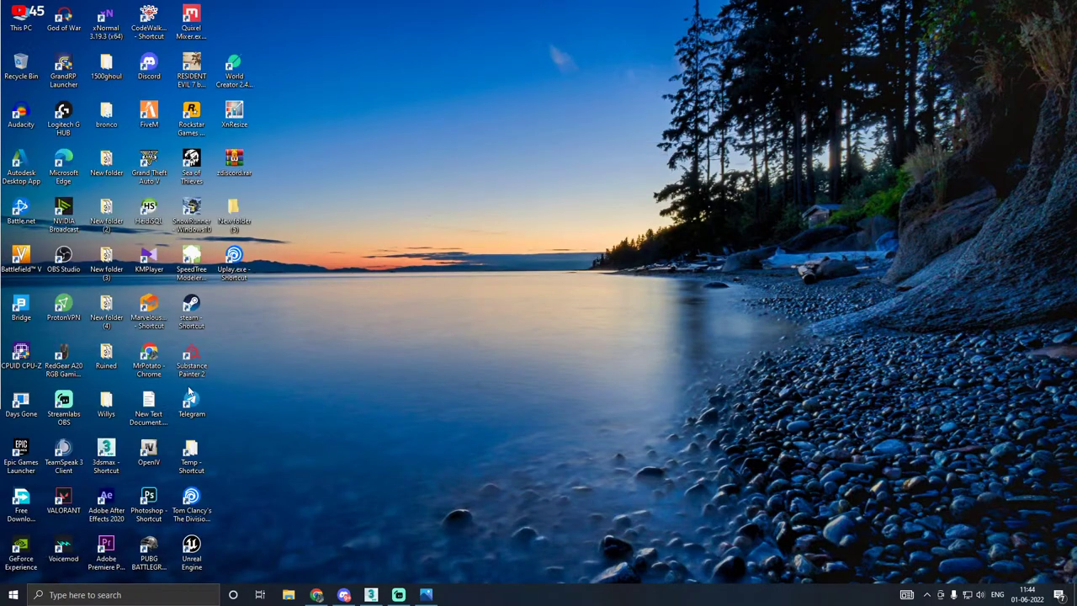
right_click(411, 209)
mouse_move(443, 220)
click(589, 288)
right_click(419, 210)
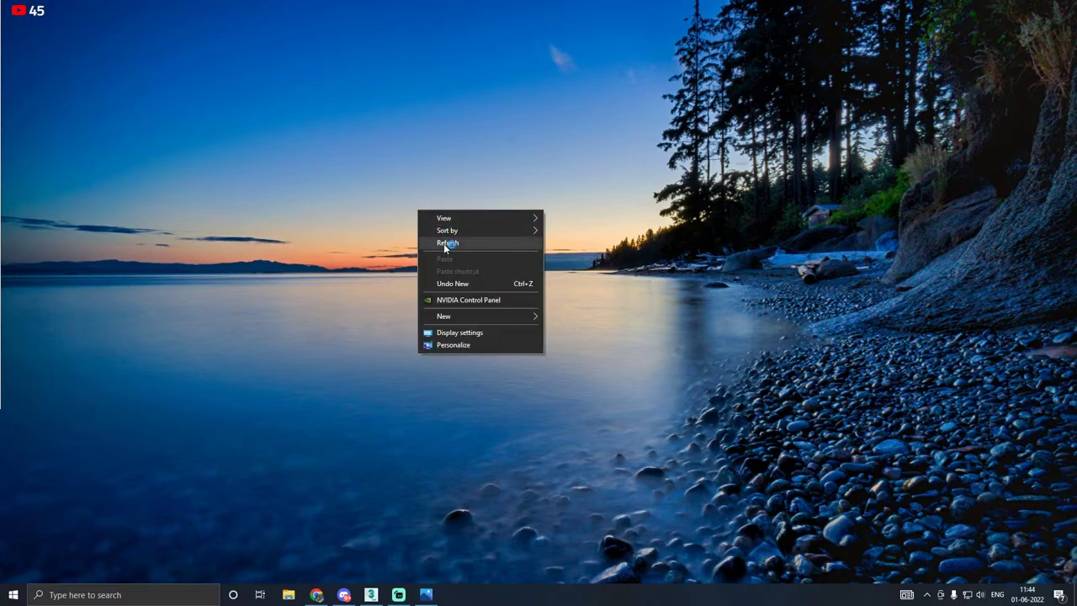
click(450, 243)
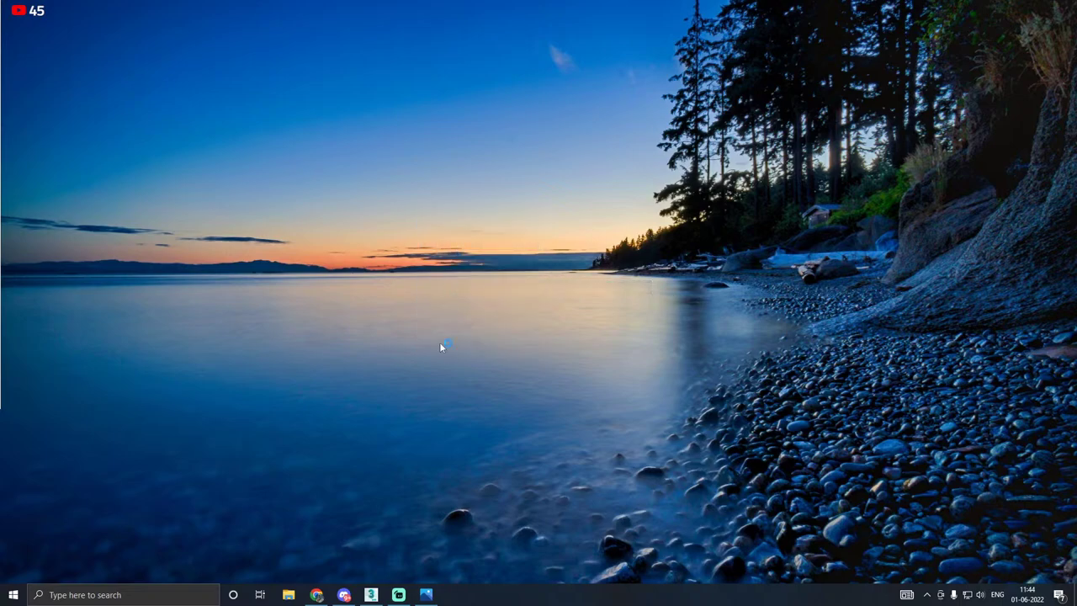
Step: Close 3ds Max and examine the mine tunnel reference photo enlarged
click(372, 595)
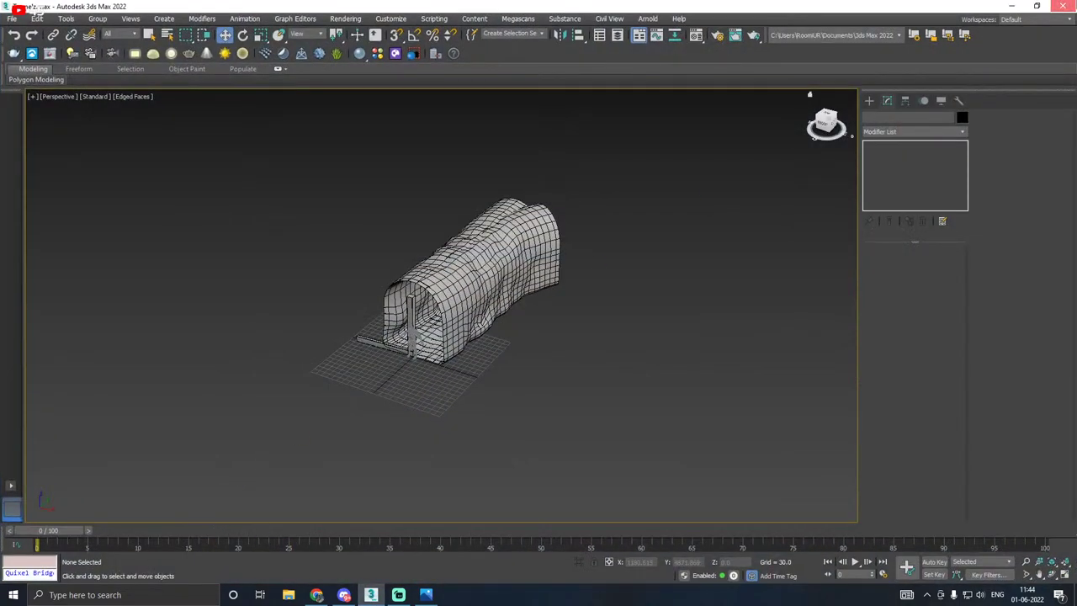
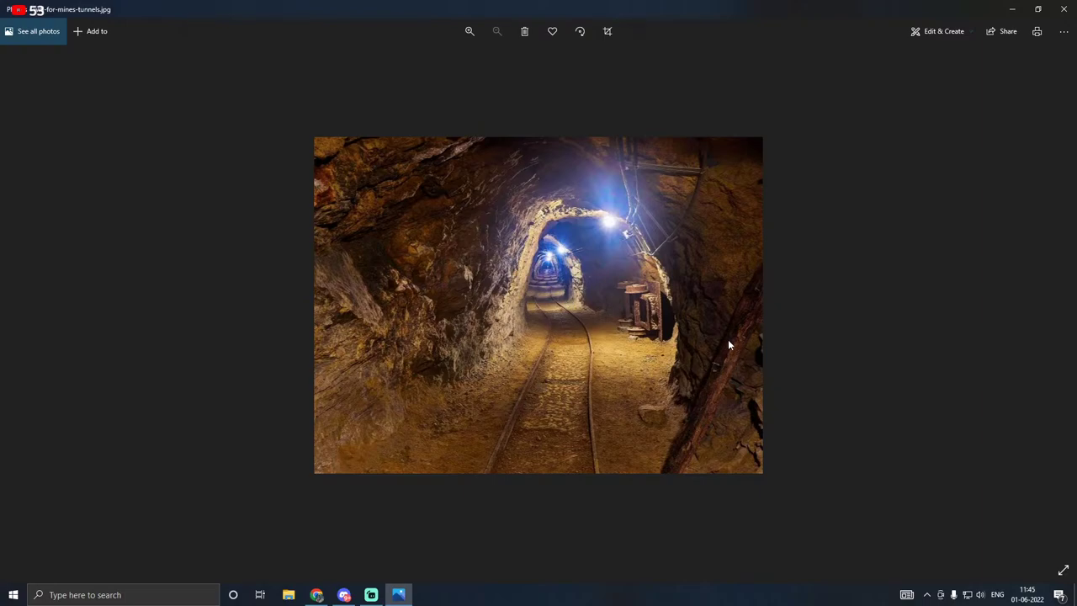
scroll(640, 304, up, 3)
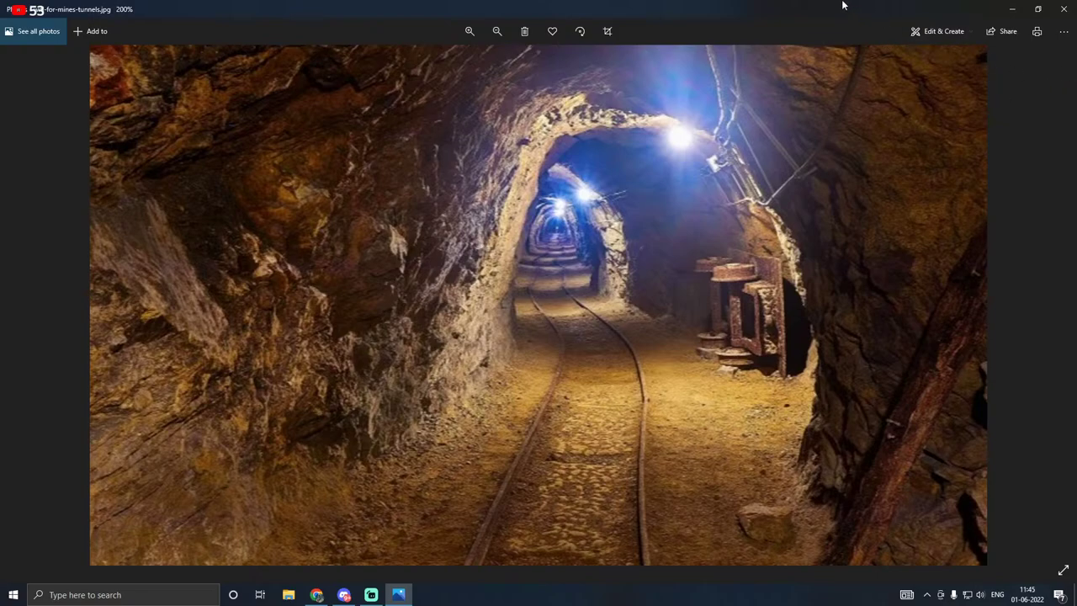
drag(841, 5, 0, 50)
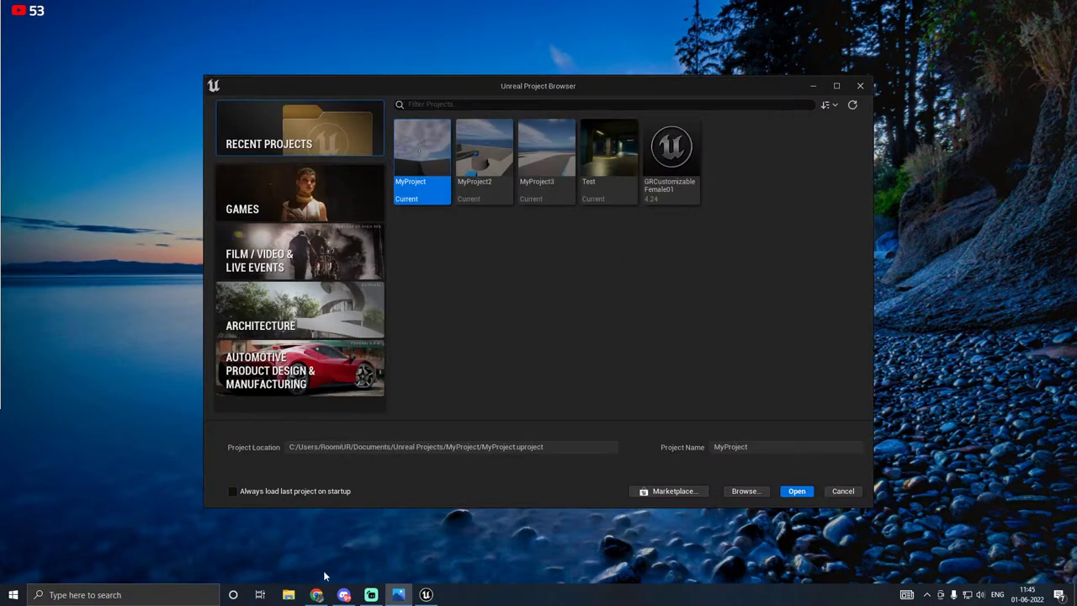
Step: Open the recent project Test from the Unreal Project Browser
click(608, 165)
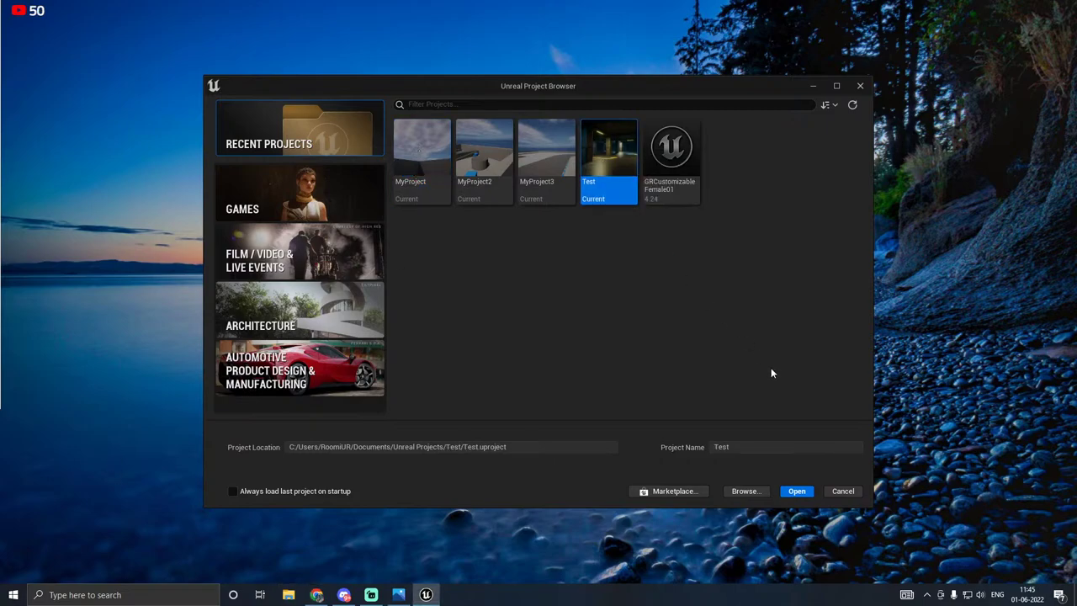
click(791, 493)
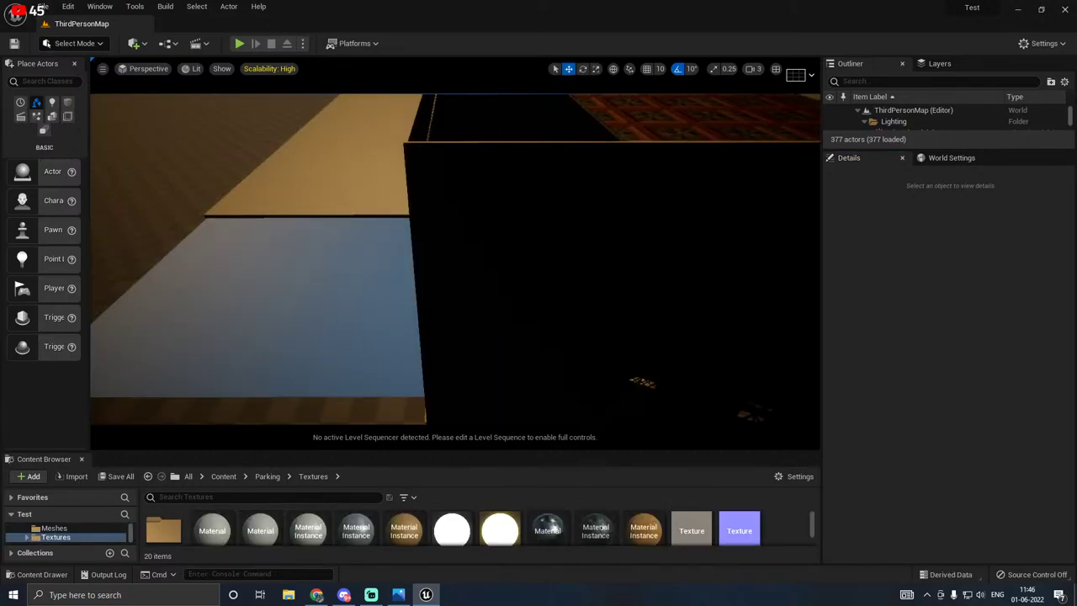
Step: Open the recent Parking level and view its lit interior in Game View without actor icons
click(42, 6)
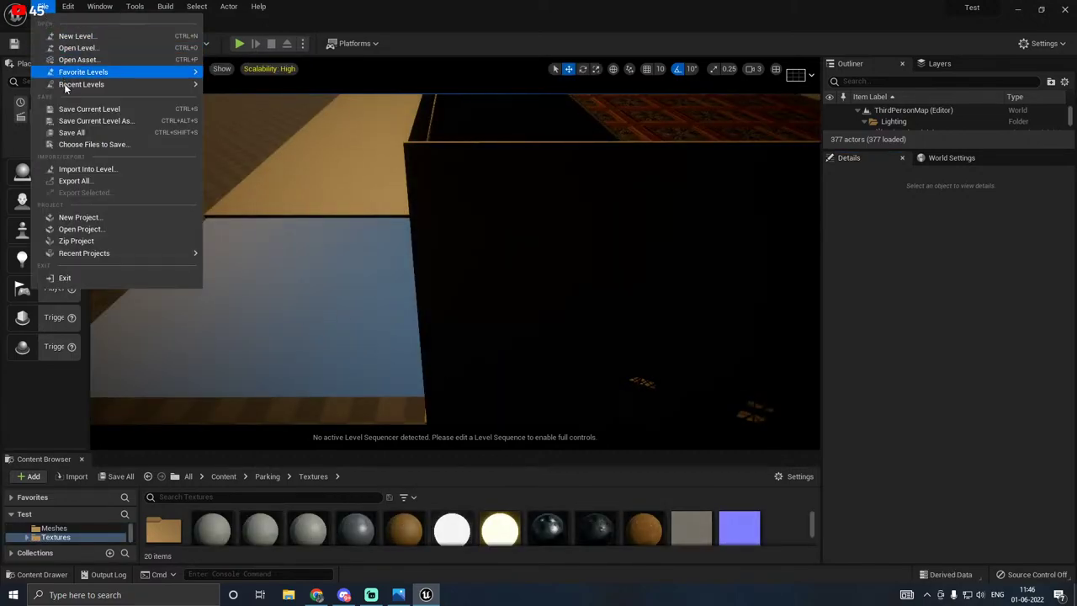
mouse_move(64, 84)
click(206, 86)
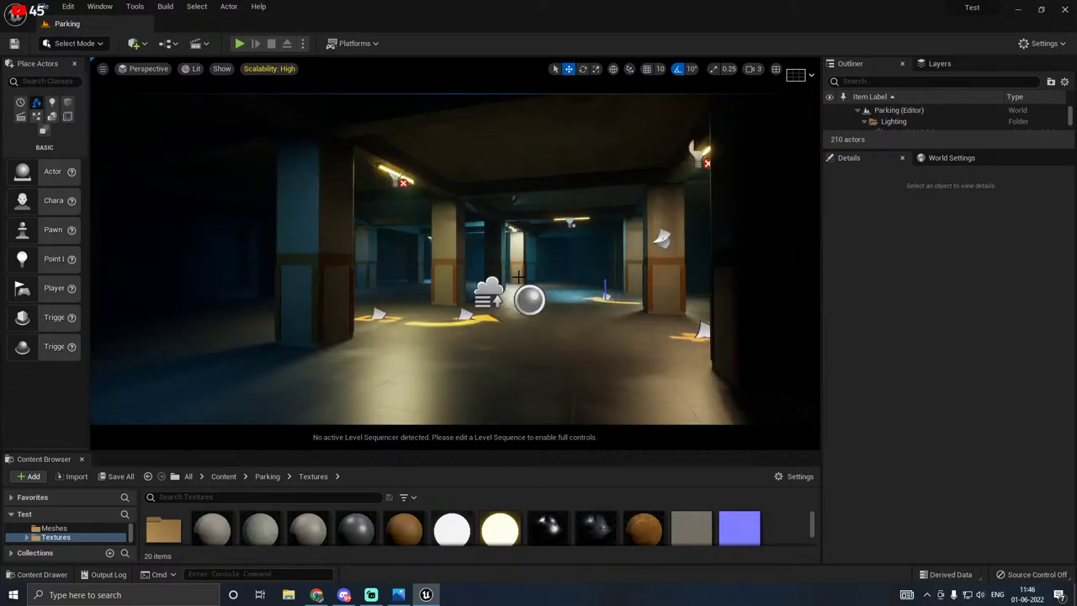
right_drag(371, 226, 394, 225)
key(g)
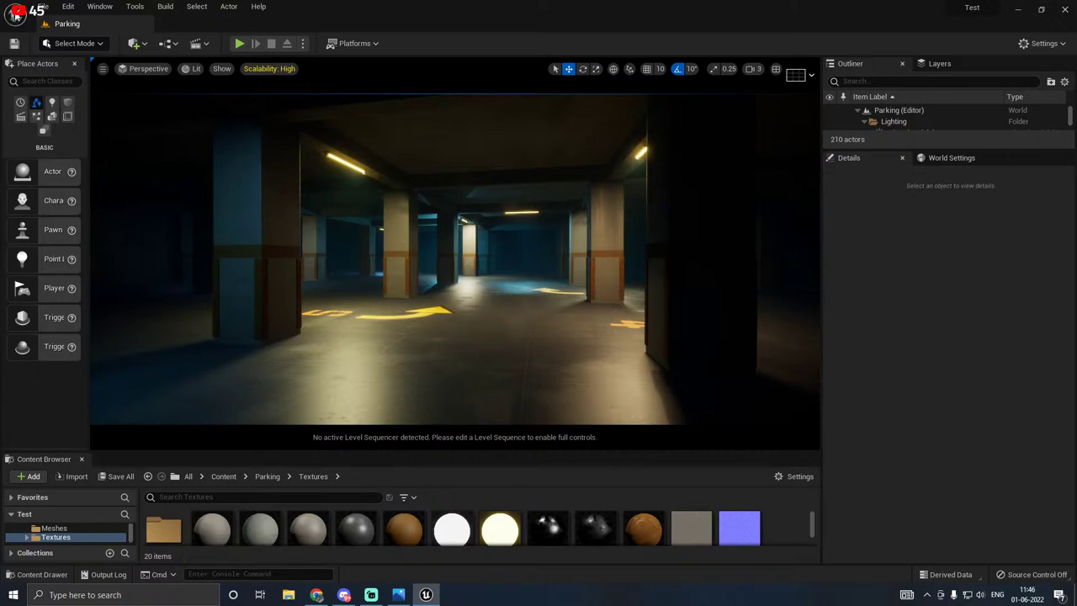
Step: Create a new level from the Basic template
click(41, 6)
click(72, 33)
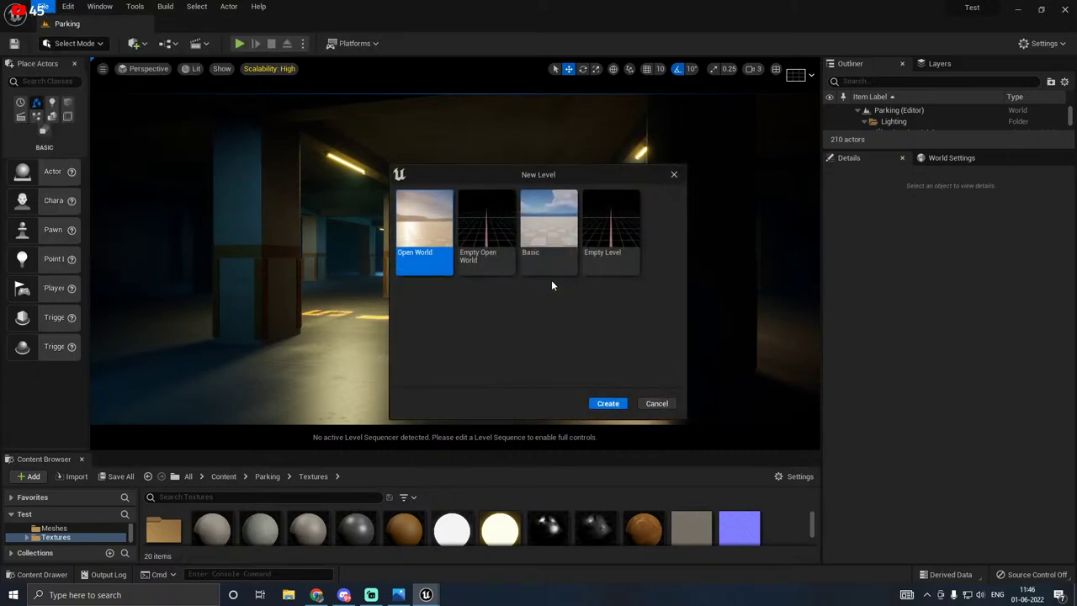
click(549, 244)
click(602, 403)
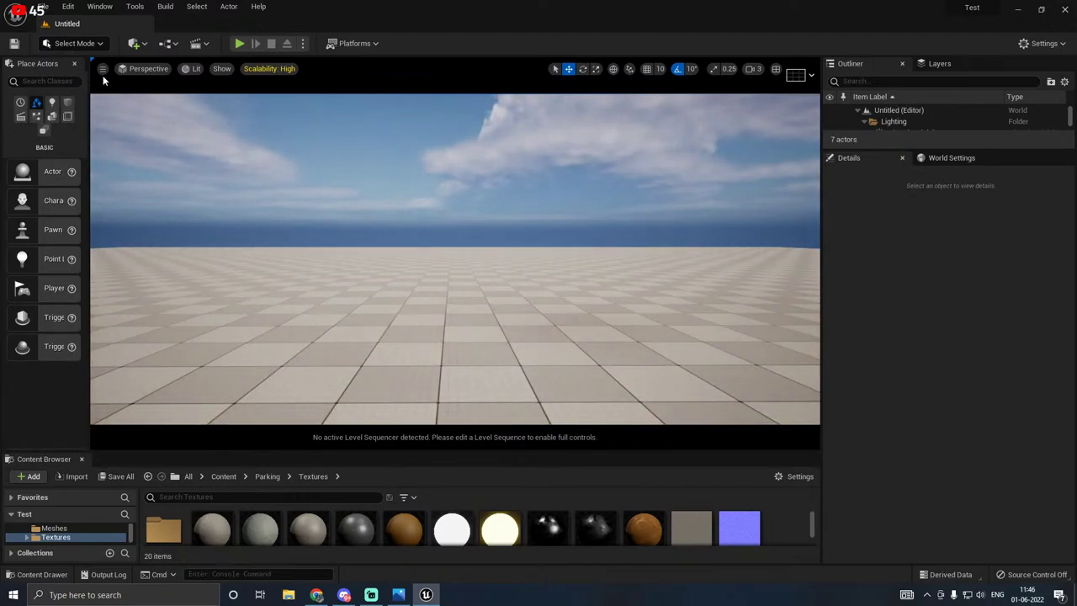
Step: Switch the viewport type to Default Viewport and make more room for the content browser and the viewport
click(103, 74)
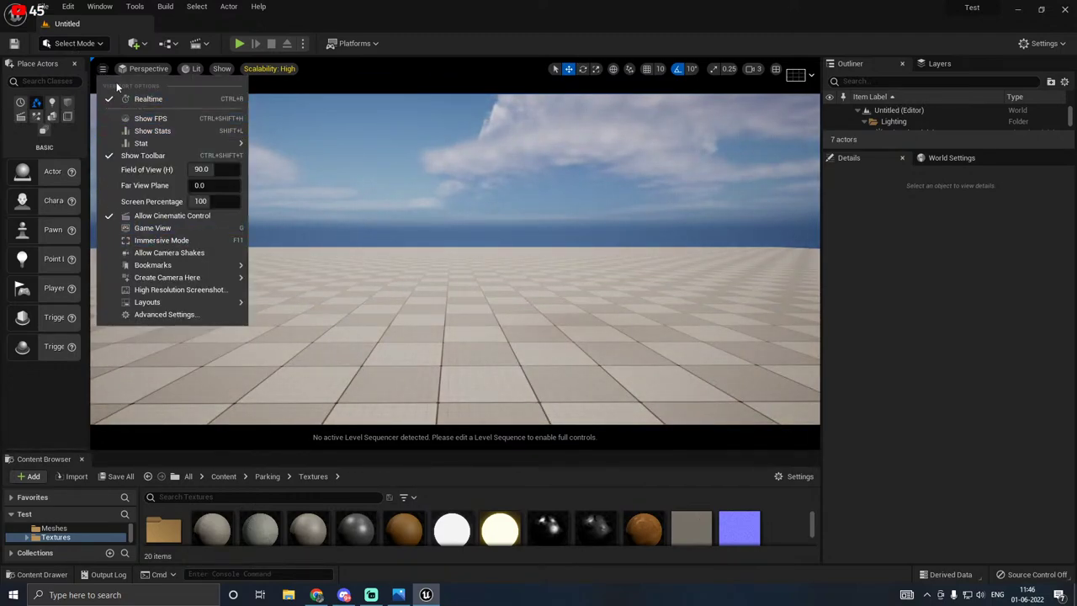
click(132, 69)
click(131, 70)
click(131, 69)
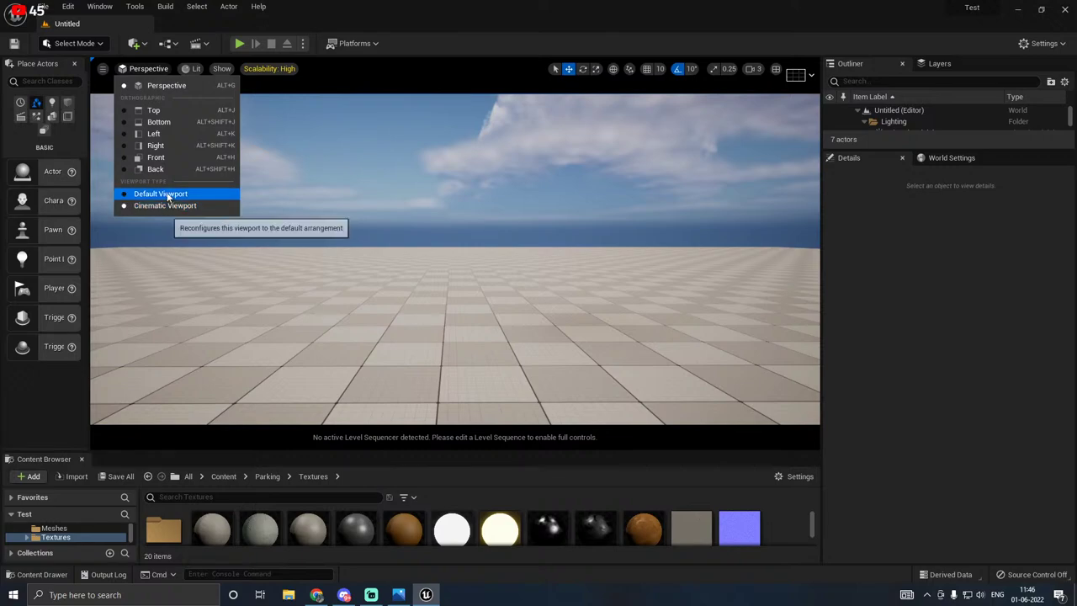
click(166, 194)
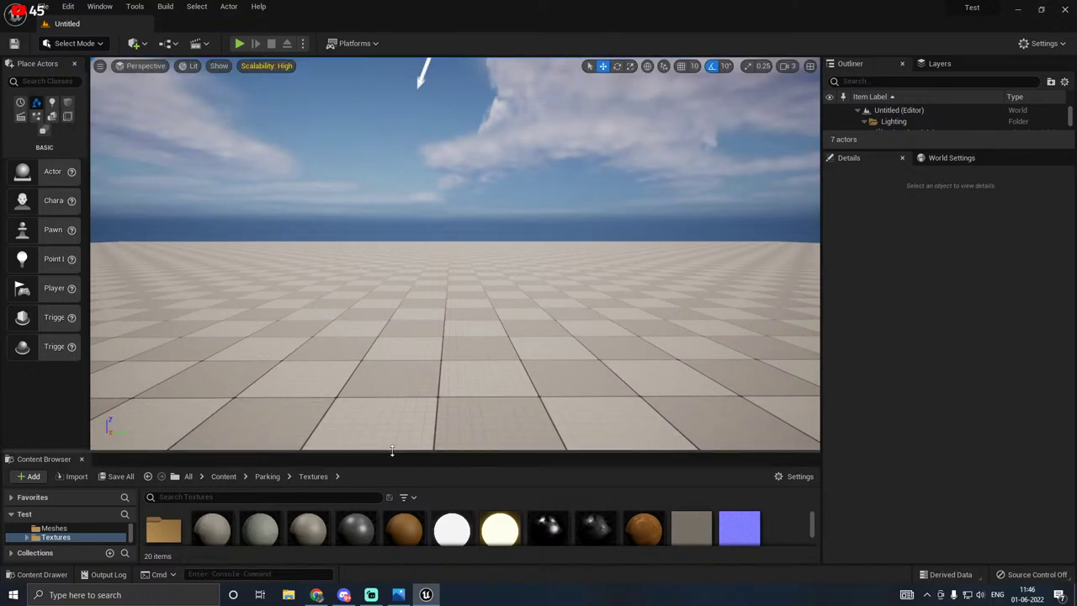
drag(392, 453, 373, 343)
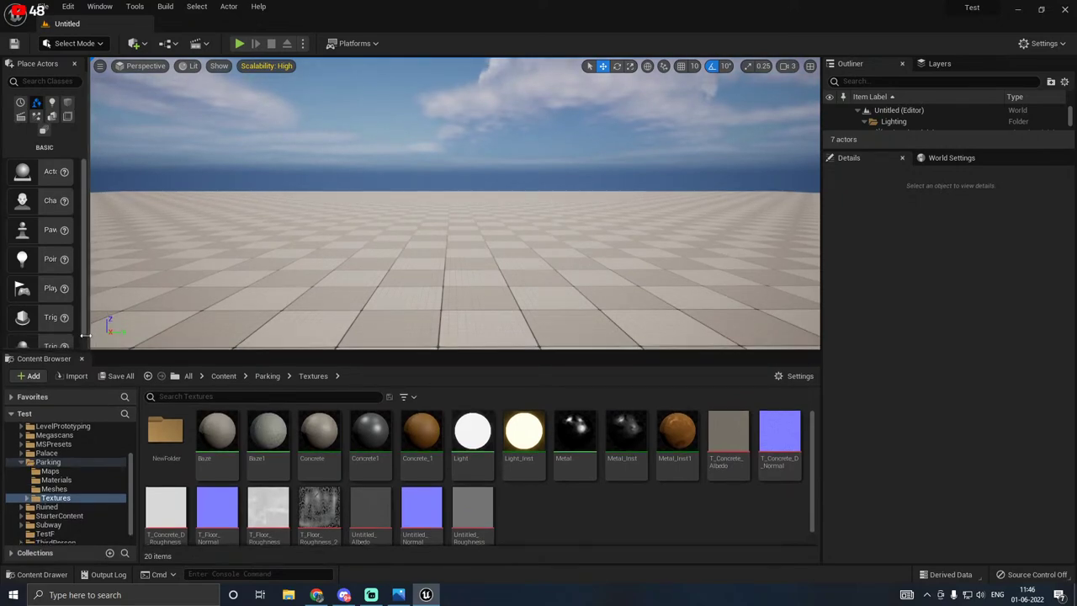
drag(84, 336, 25, 336)
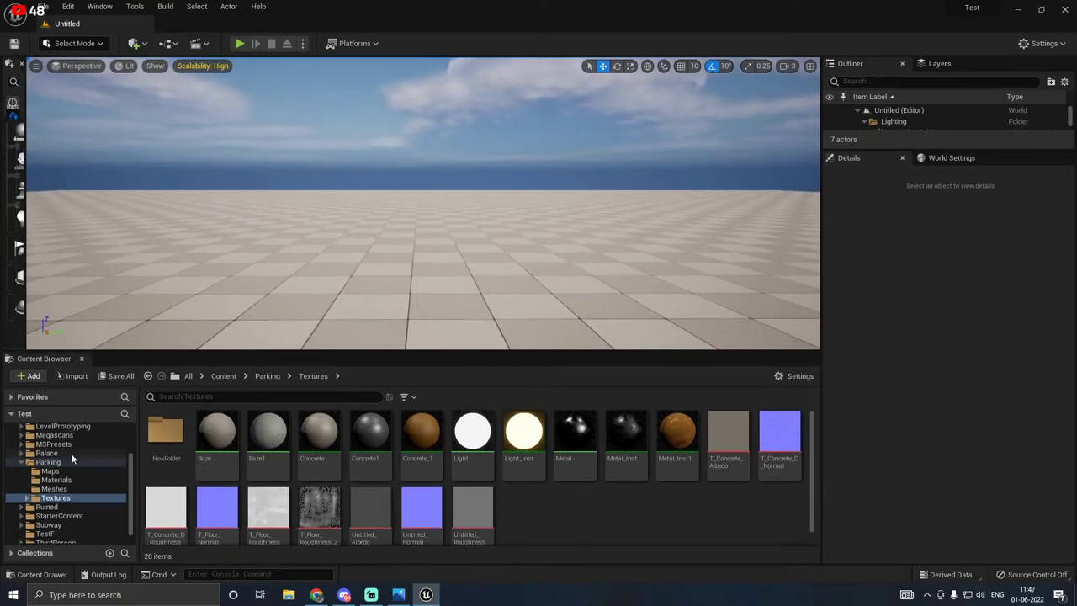
Step: Create a folder named Tunnel directly under Content and open it
scroll(32, 461, up, 3)
click(39, 439)
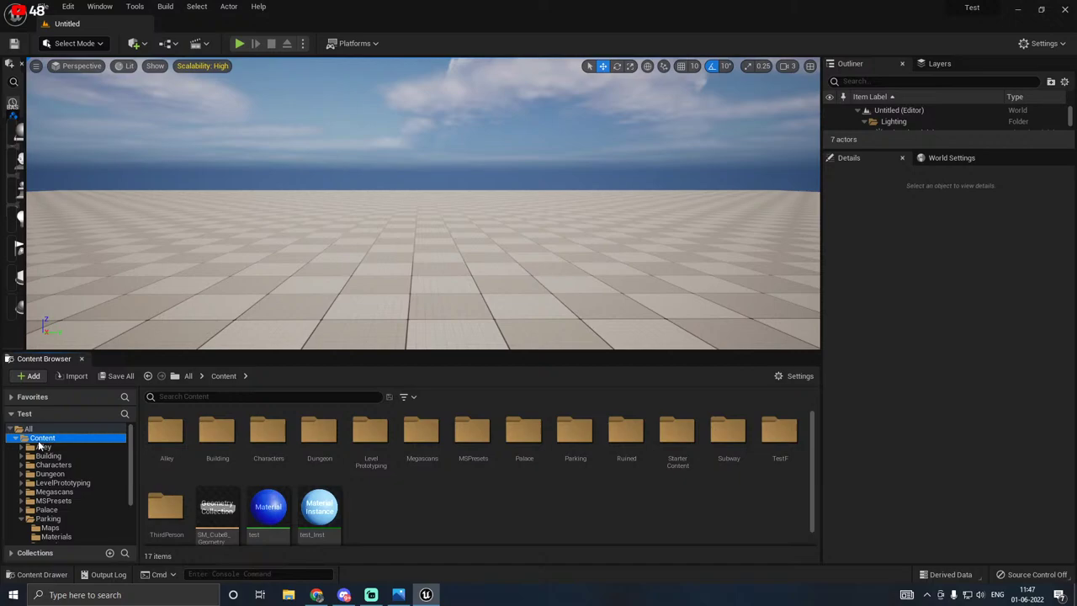
click(22, 518)
click(412, 509)
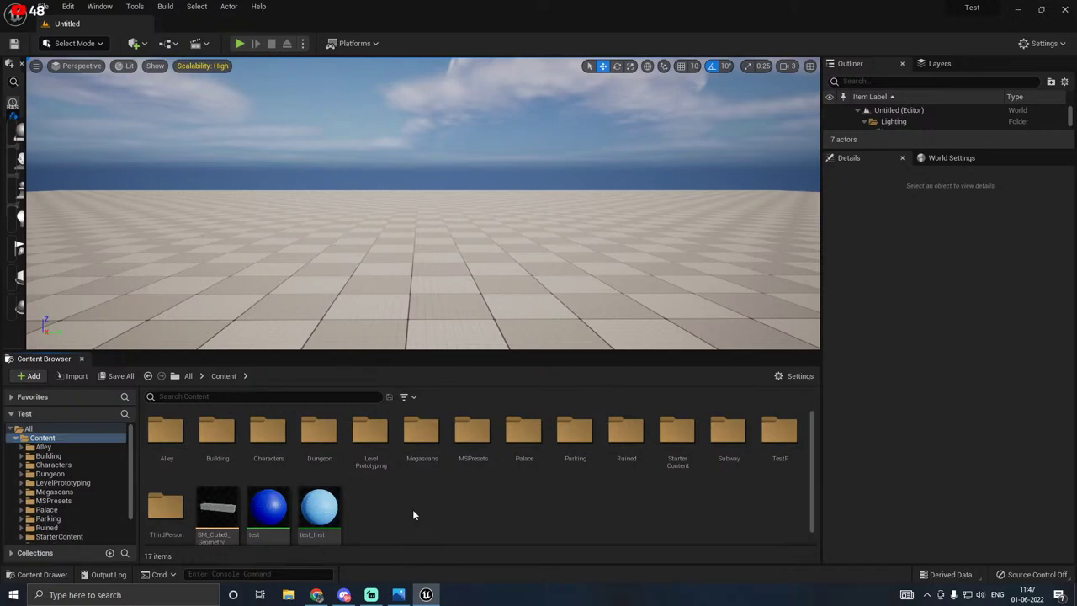
right_click(357, 497)
click(439, 177)
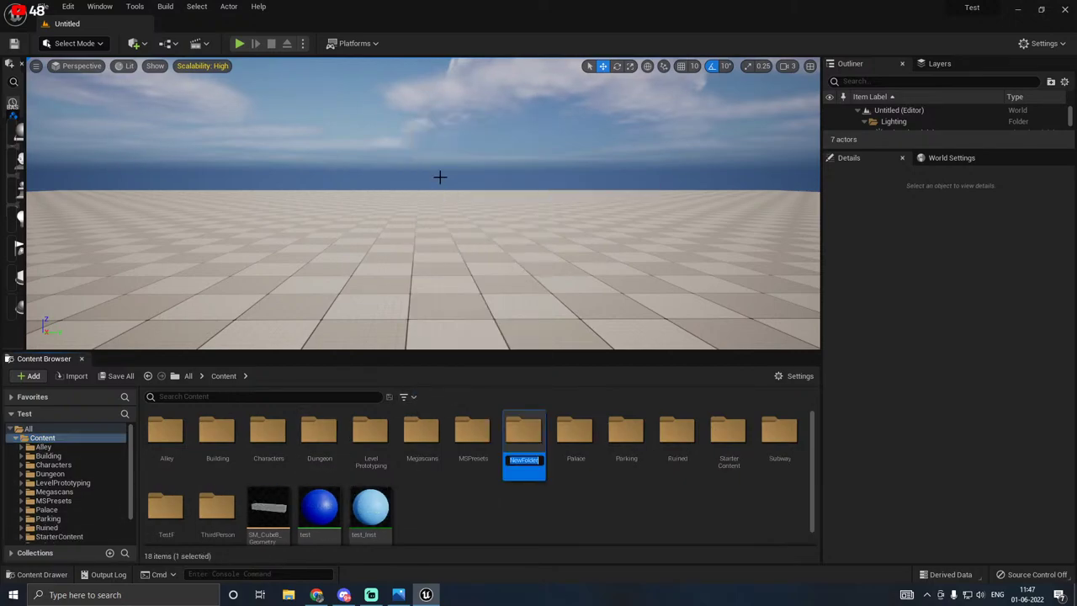
text(Tunnel)
key(Return)
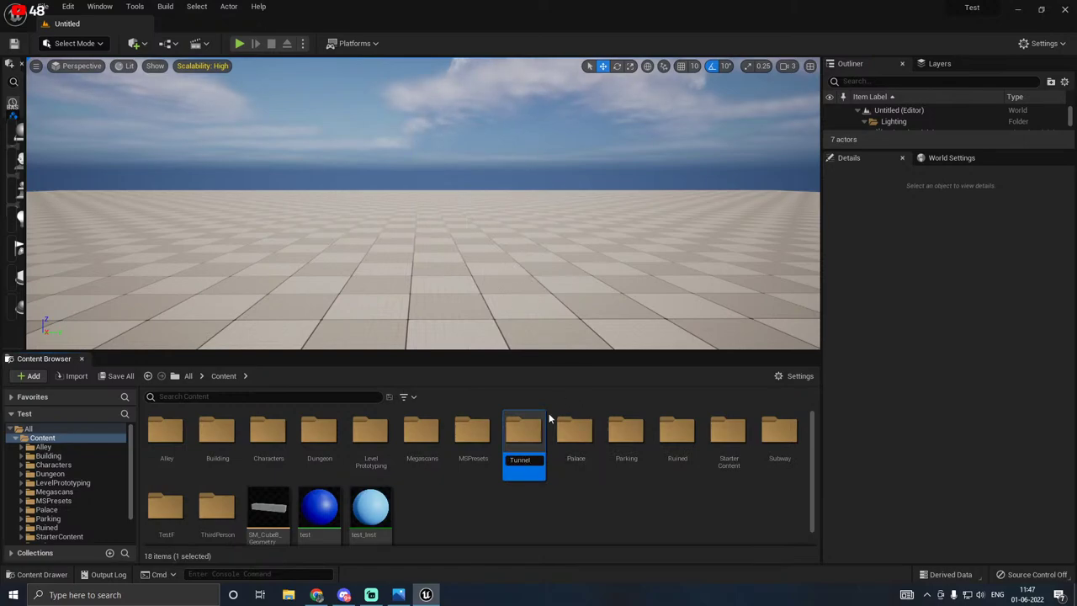
double_click(535, 430)
scroll(57, 498, down, 2)
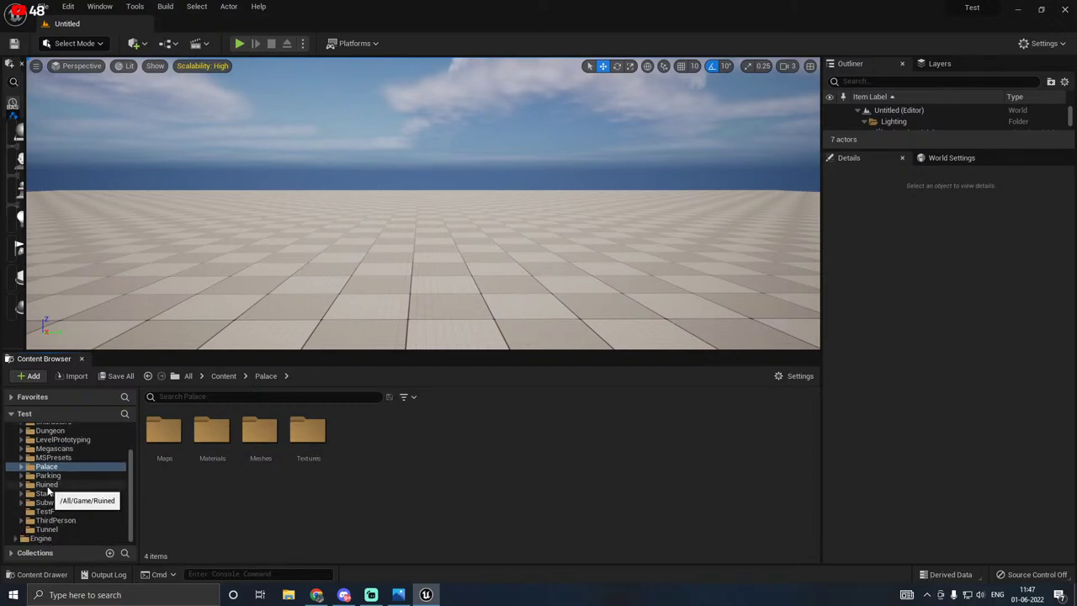
click(47, 530)
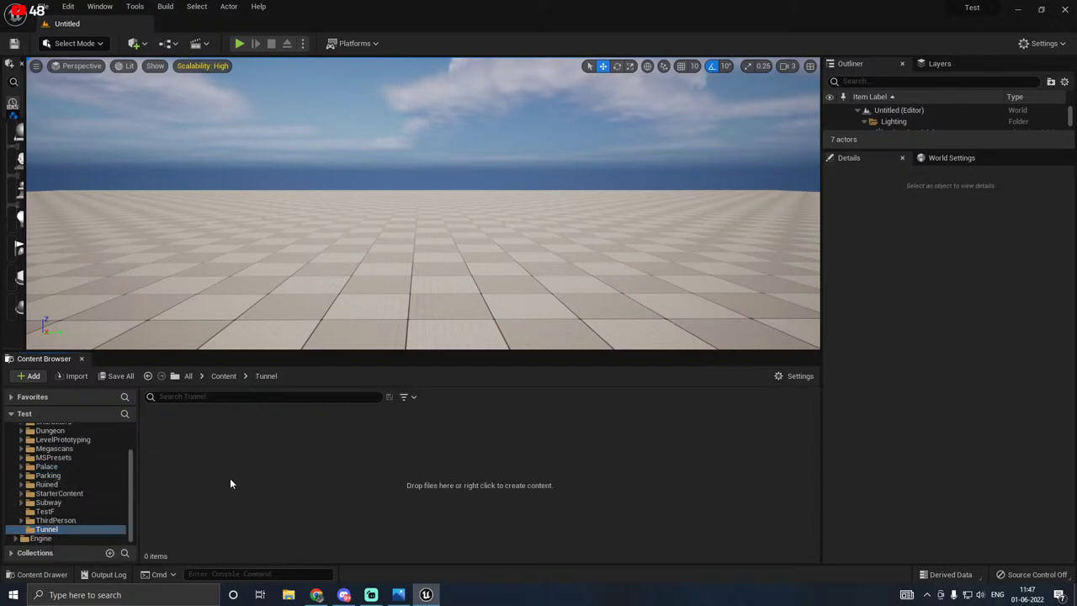
Step: Create four subfolders named Maps, Meshes, Textures and Materials inside the Tunnel folder
right_click(231, 481)
click(277, 154)
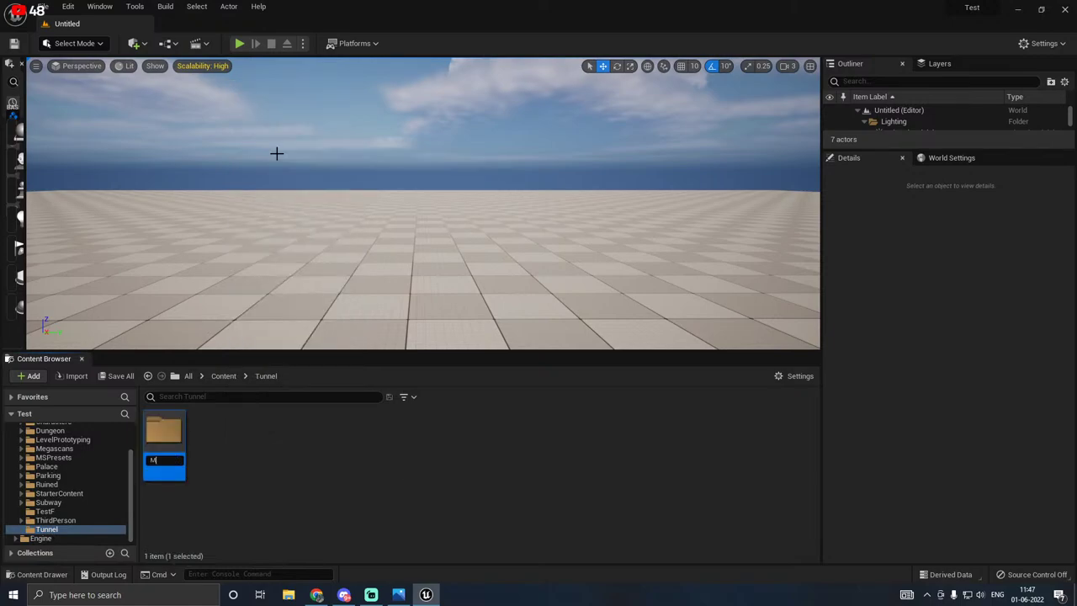
right_click(381, 505)
click(445, 170)
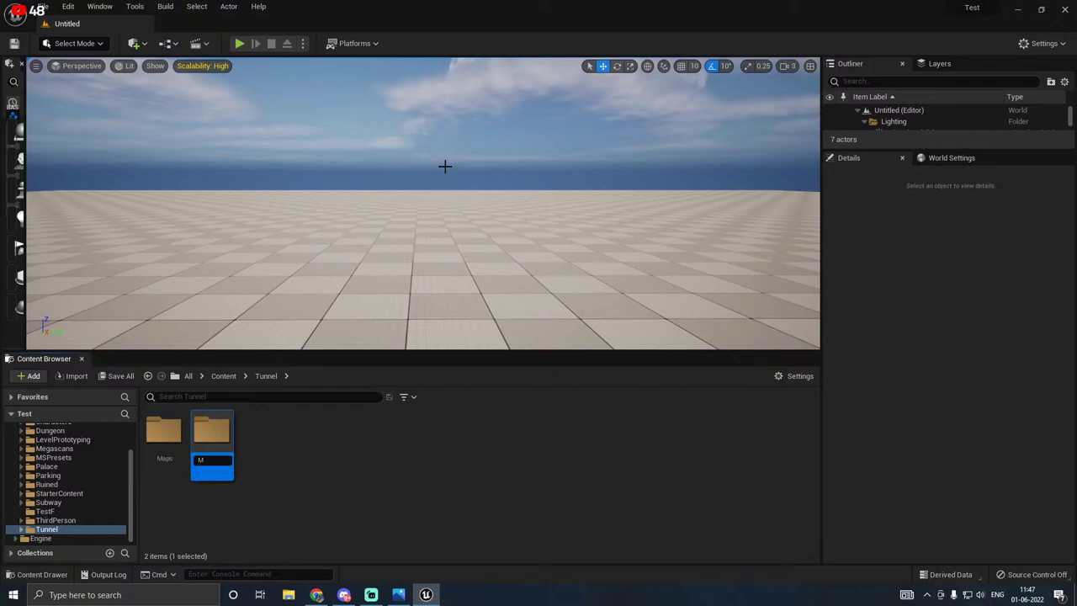
right_click(484, 444)
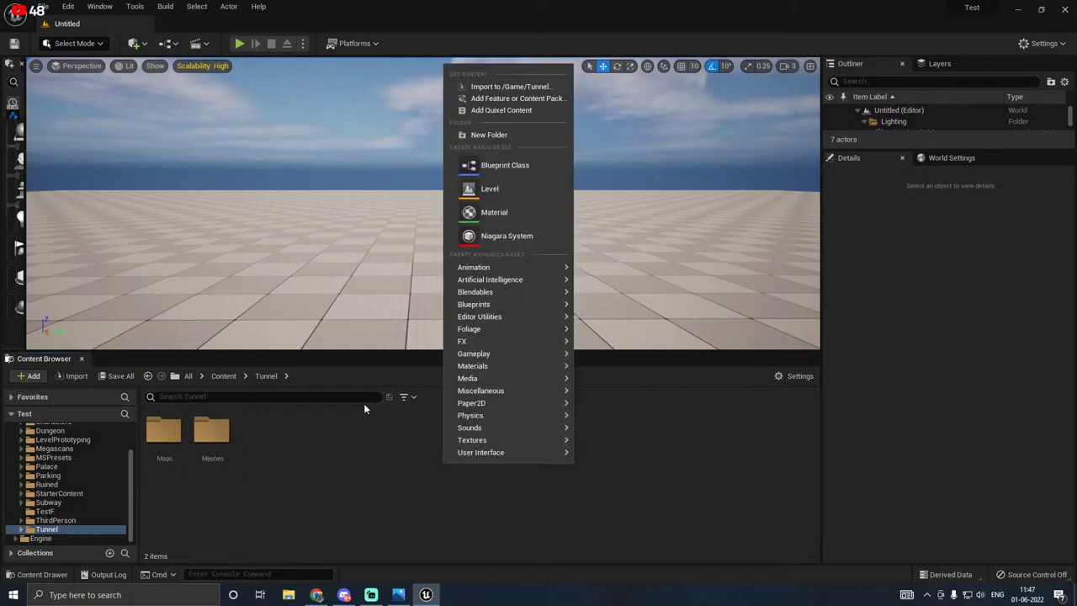
click(516, 135)
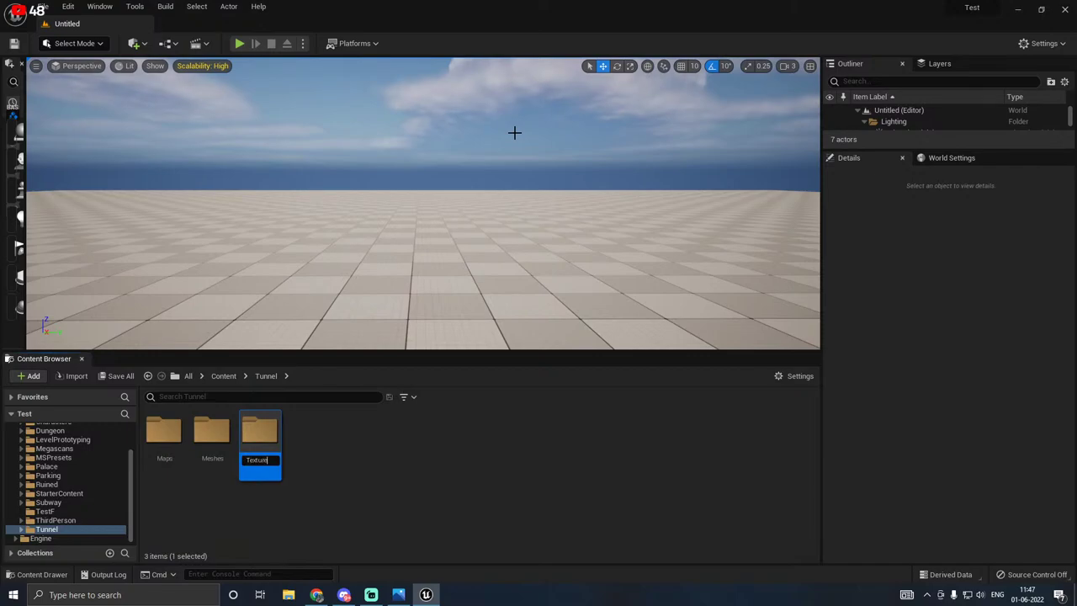
text(Textures)
right_click(394, 462)
click(470, 130)
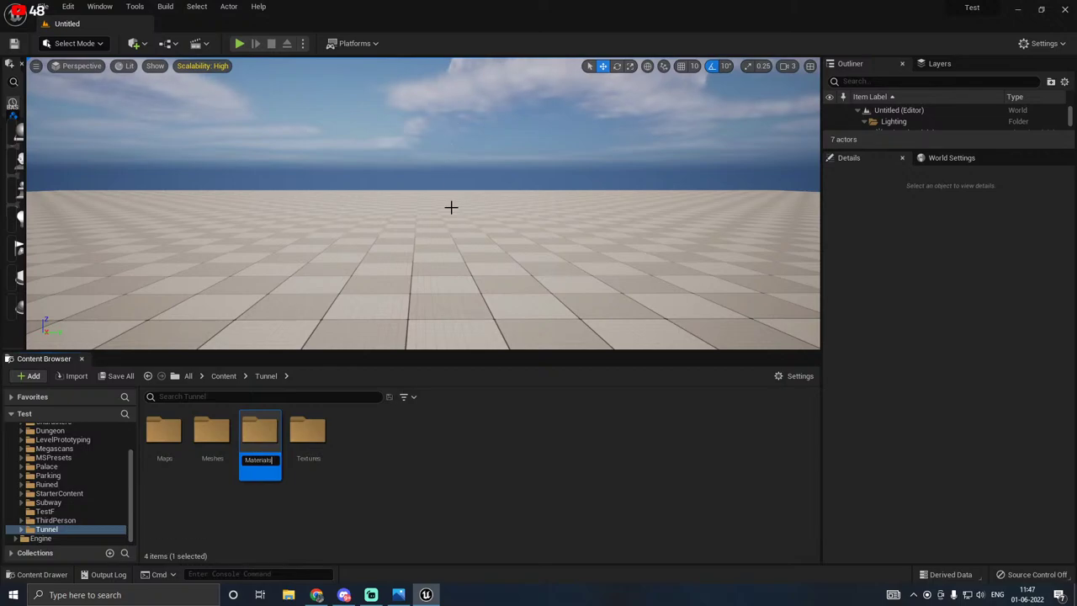
key(Return)
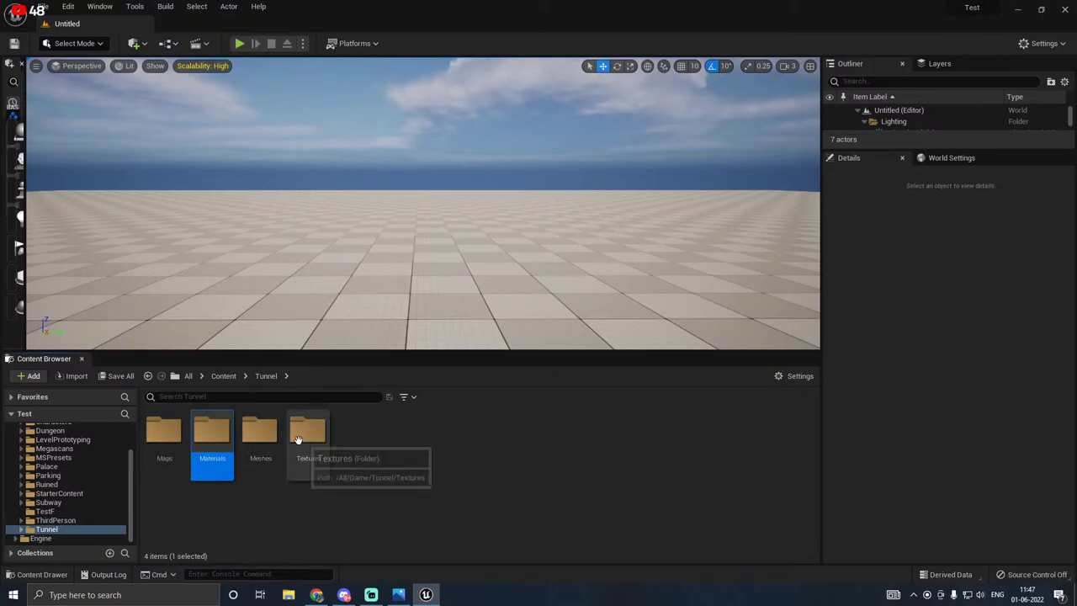
Step: Import the FBX meshes SM_Tunnel_1, SM_Tunnel_2, SM_wood_1 and SM_wood_2 into the Tunnel Meshes folder and save them
double_click(263, 433)
click(66, 377)
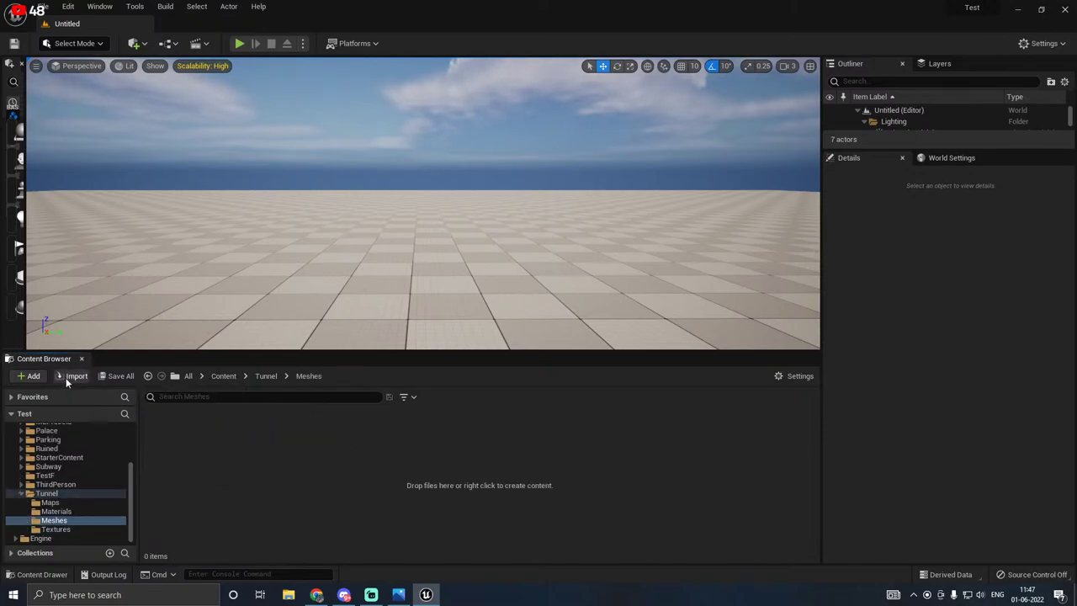
click(188, 28)
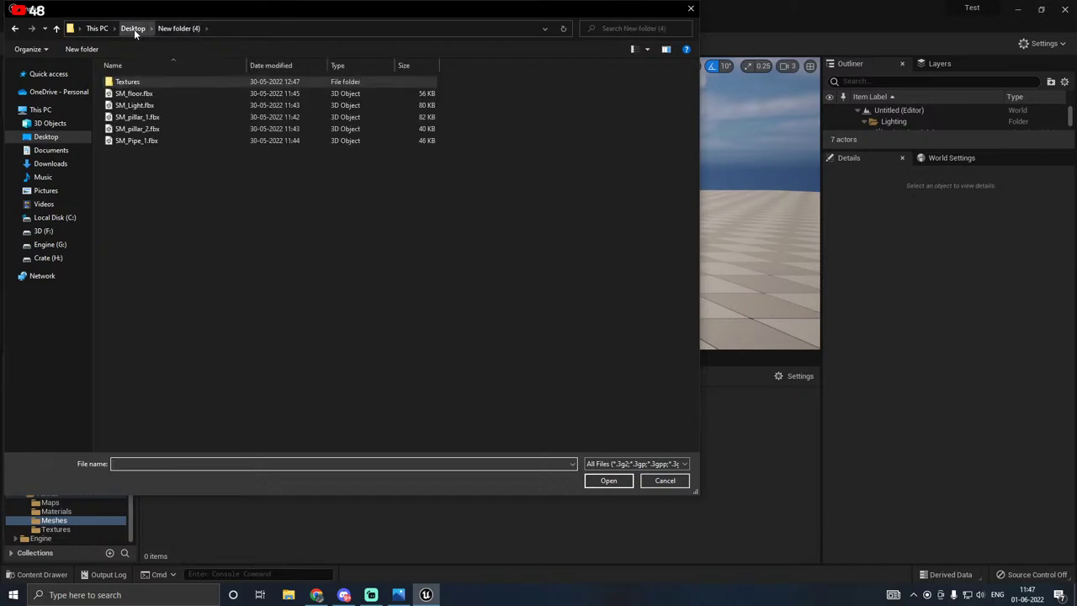
click(135, 28)
double_click(148, 149)
drag(133, 144, 173, 83)
click(590, 485)
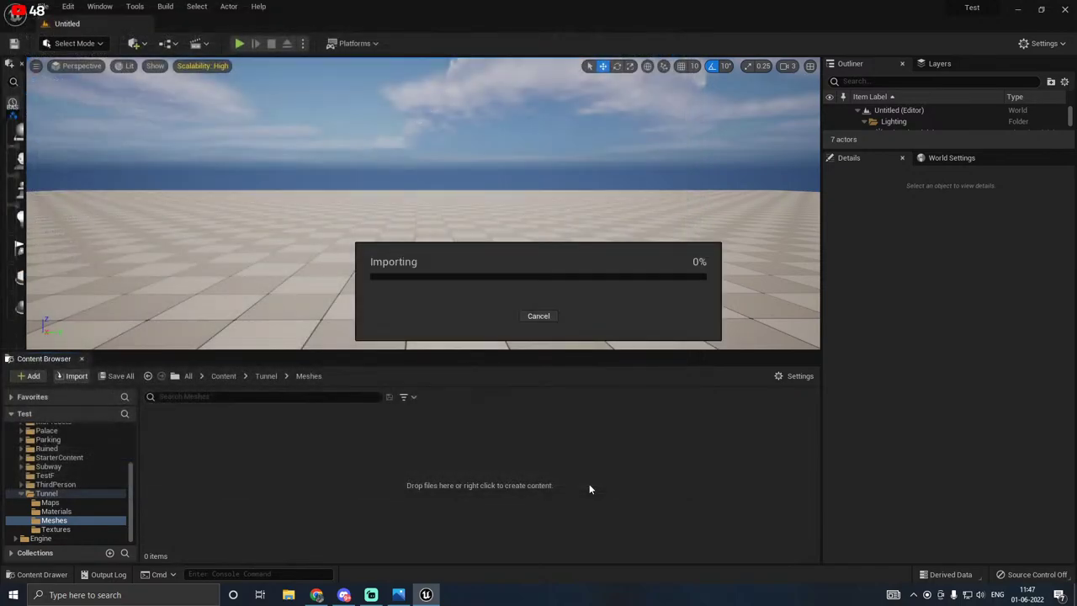
scroll(454, 386, down, 5)
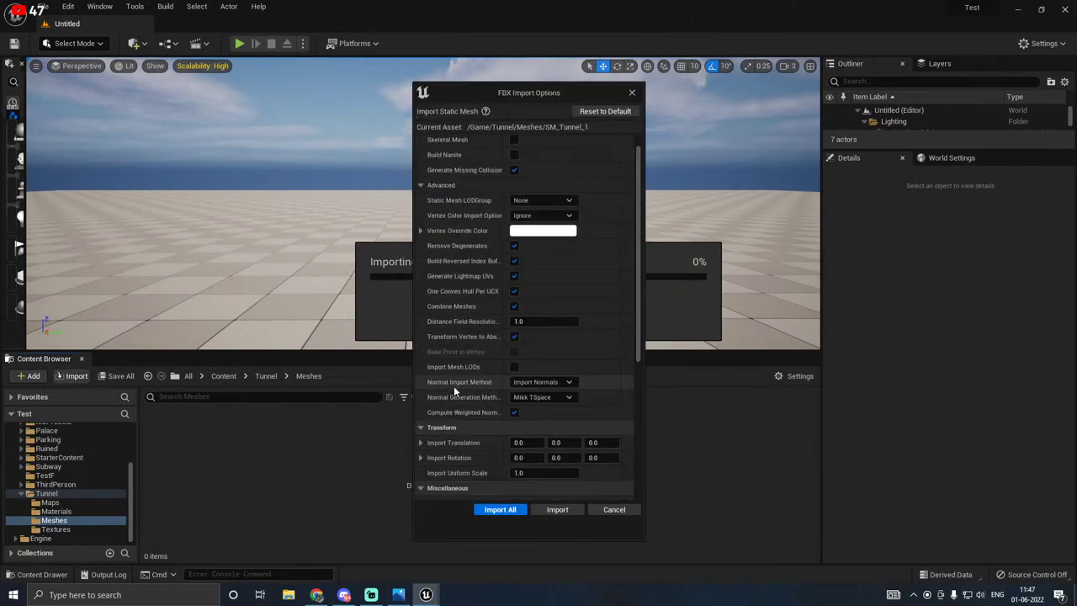
click(505, 510)
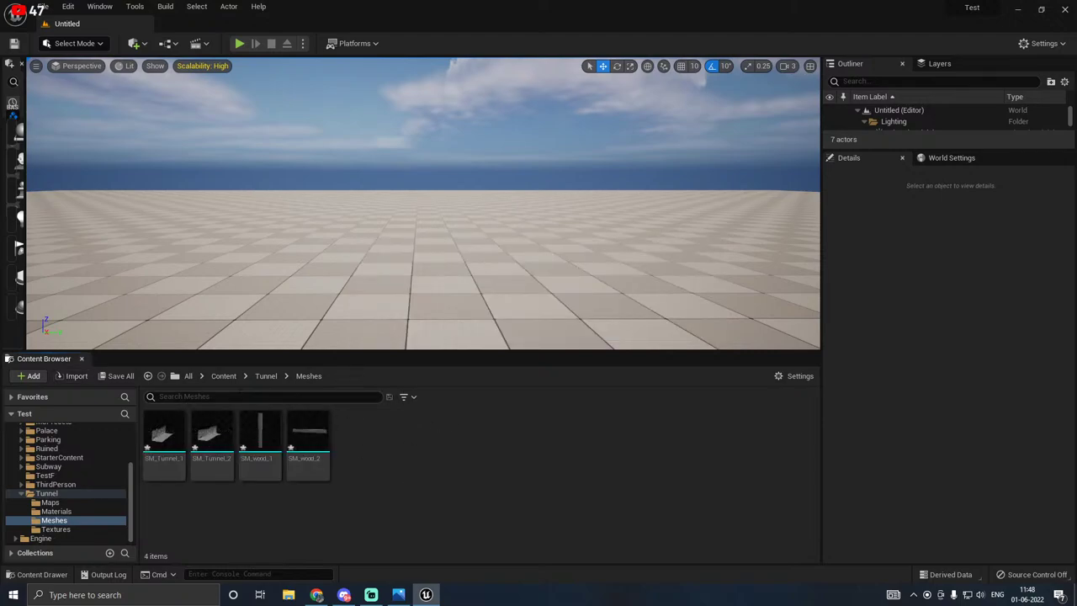
click(120, 375)
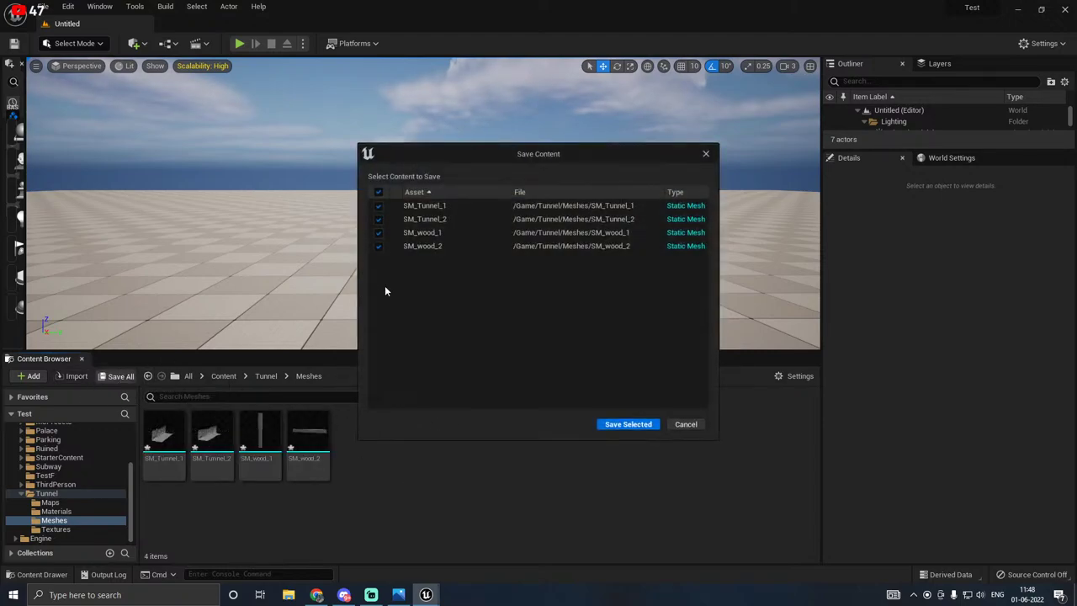
click(614, 425)
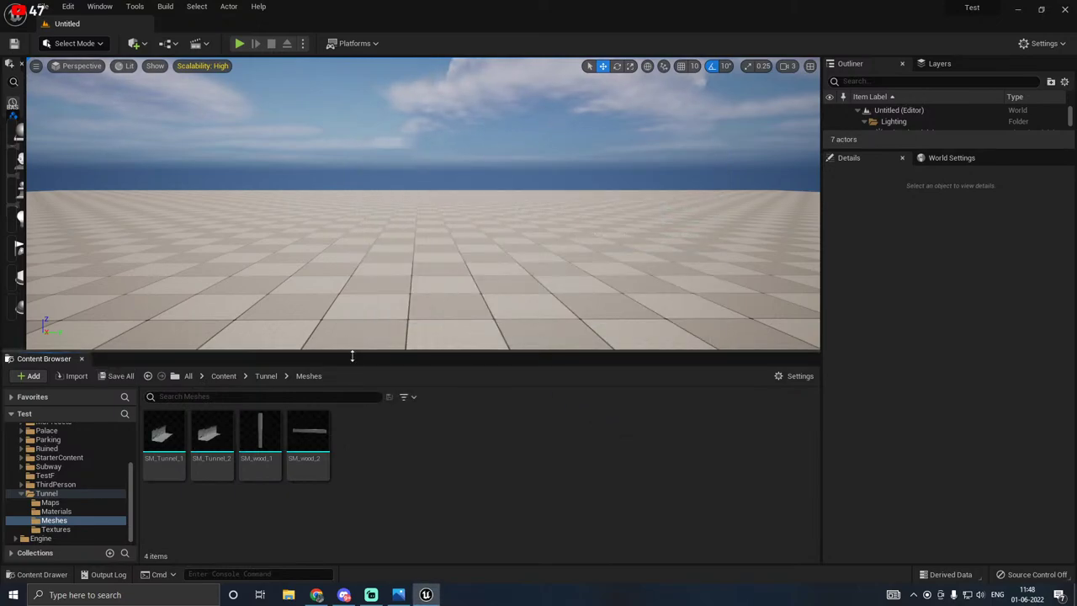
Step: Place the SM_Tunnel_1 mesh on the level's floor near the centre
drag(352, 354, 350, 393)
right_drag(481, 308, 507, 277)
click(500, 305)
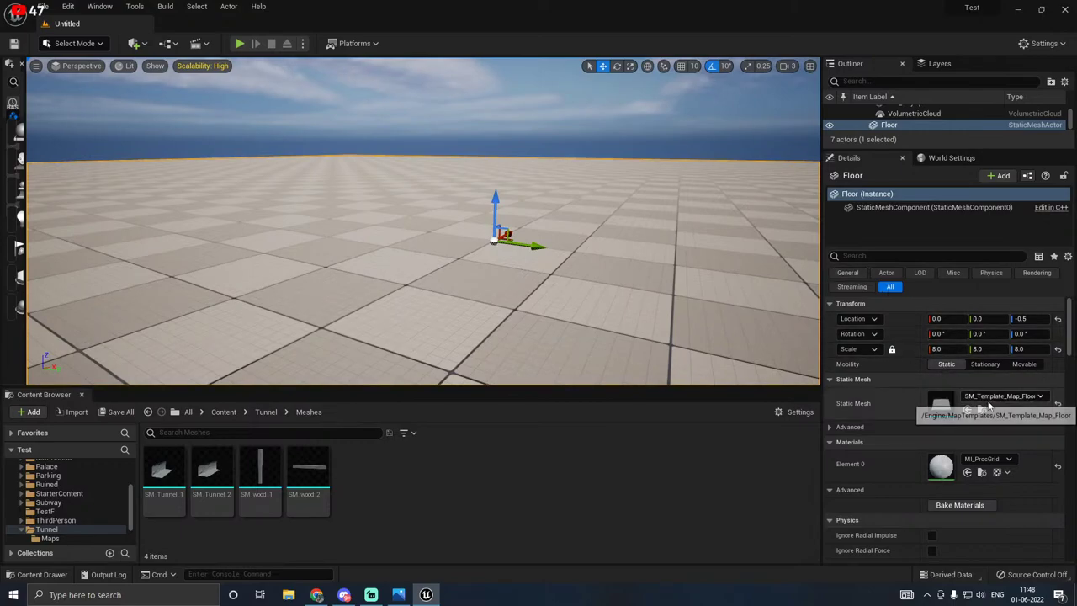
click(162, 471)
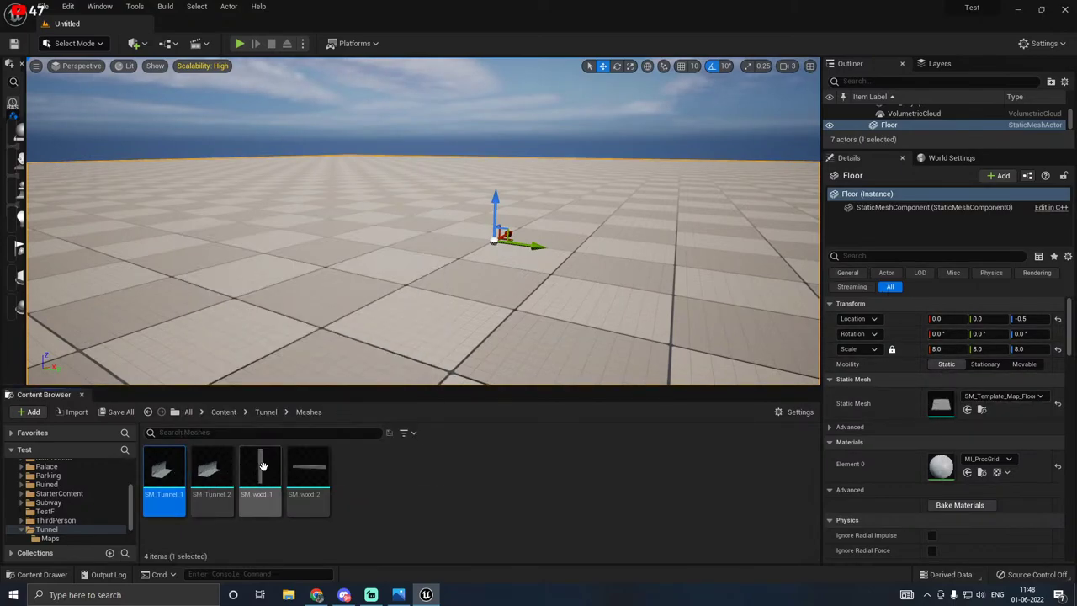
drag(163, 473, 540, 266)
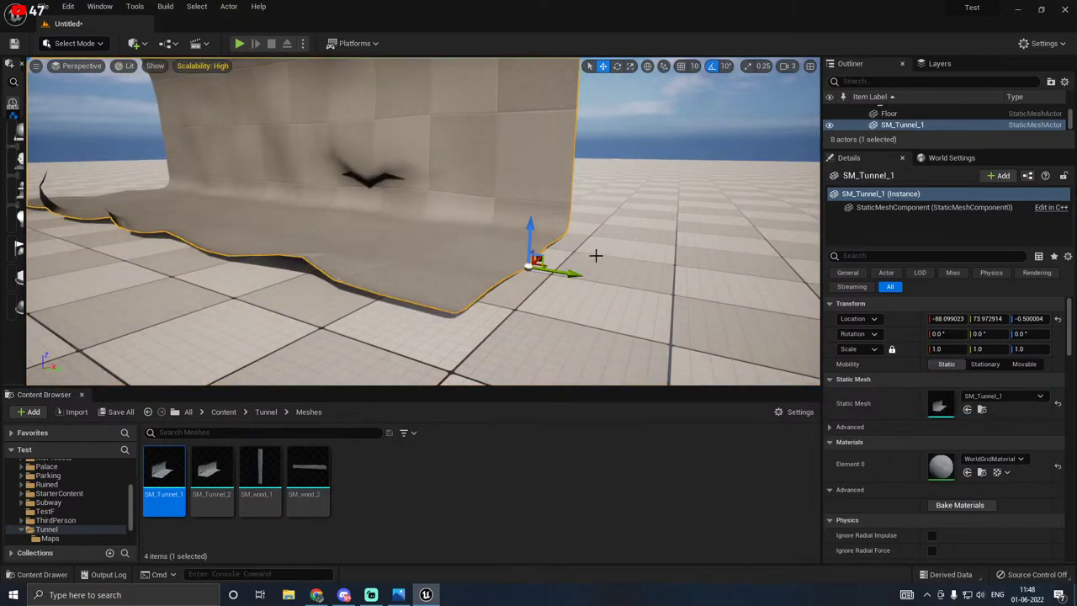
Step: Set the location of the placed SM_Tunnel_1 mesh to 0, 0, 0
right_drag(596, 256, 424, 236)
key(d)
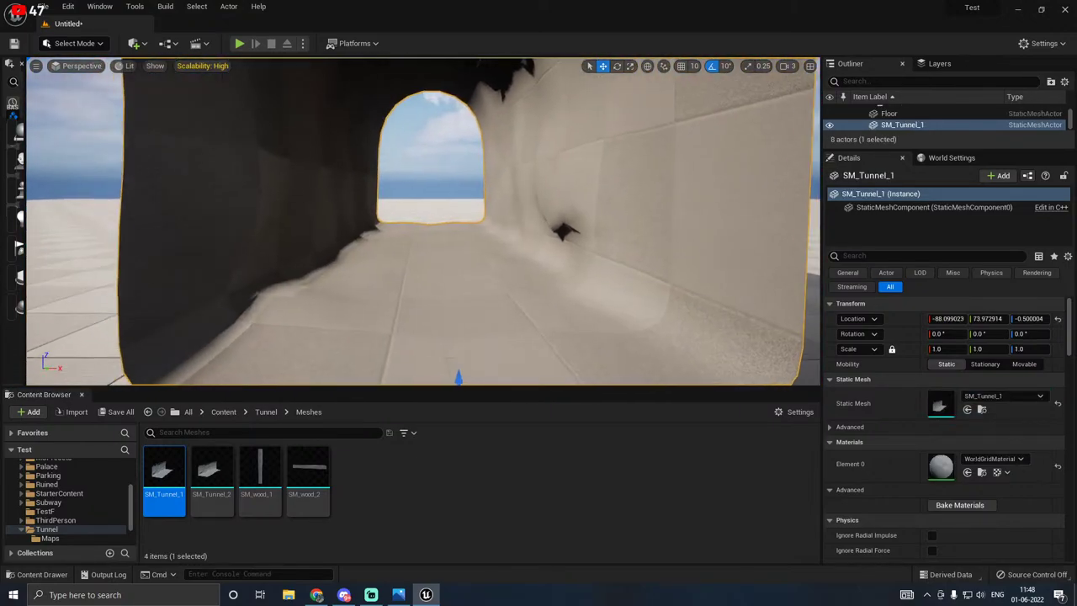
mouse_move(555, 257)
right_down()
mouse_move(640, 257)
mouse_move(657, 243)
mouse_move(564, 266)
mouse_move(574, 258)
right_up()
key(w)
key(s)
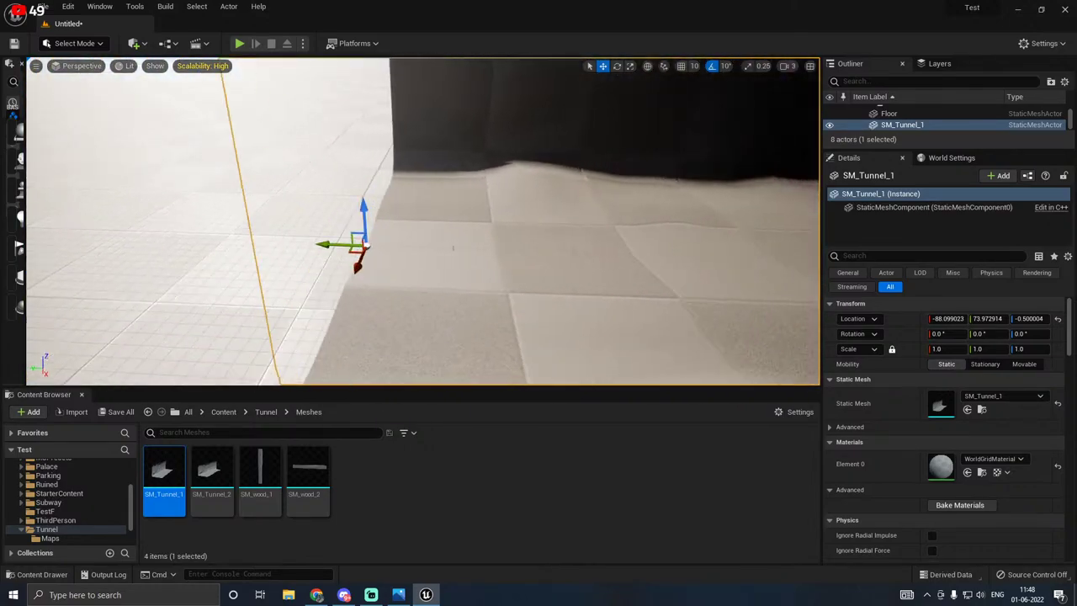
mouse_move(452, 248)
right_down()
mouse_move(476, 237)
mouse_move(452, 236)
right_up()
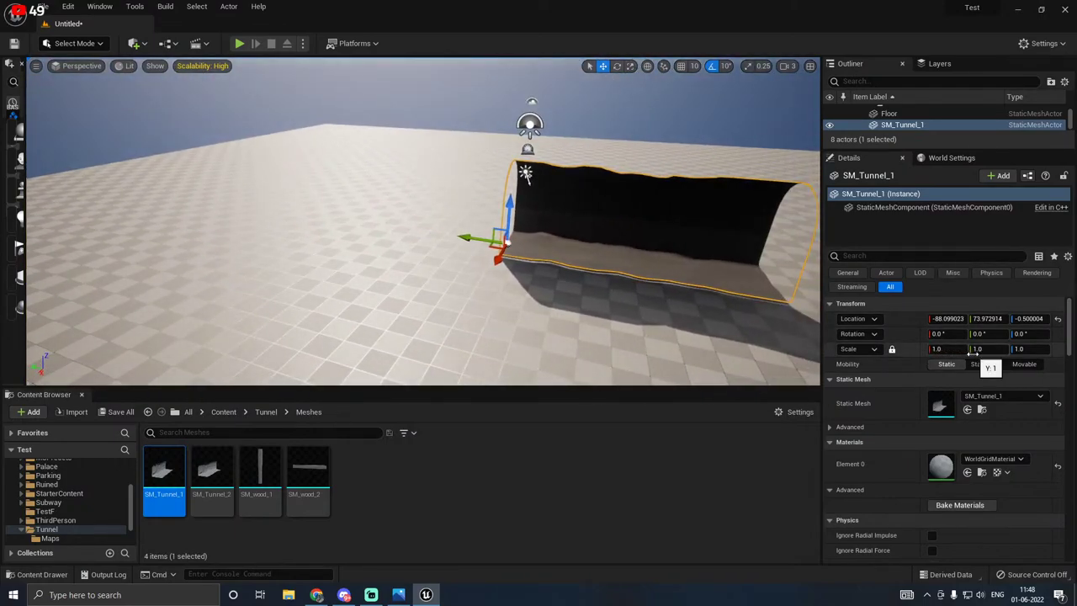
click(947, 319)
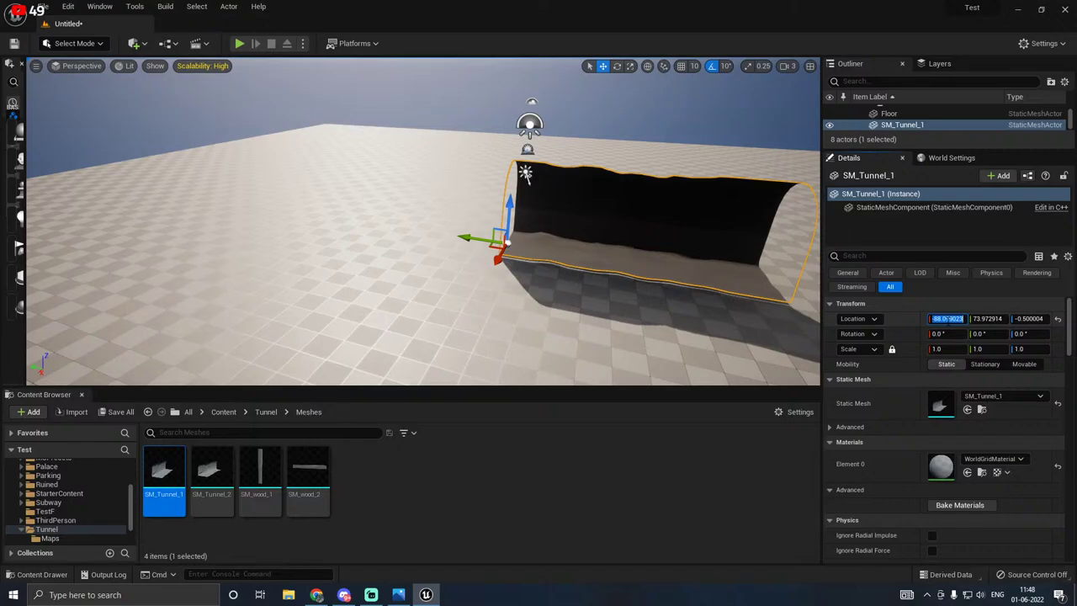
text(0)
key(Tab)
text(0)
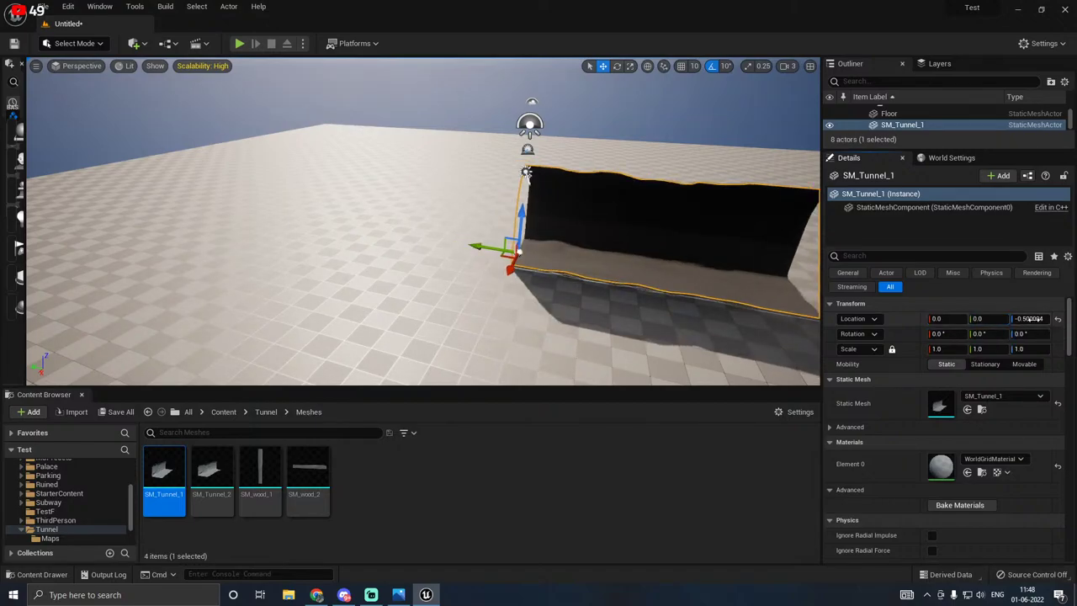
click(937, 319)
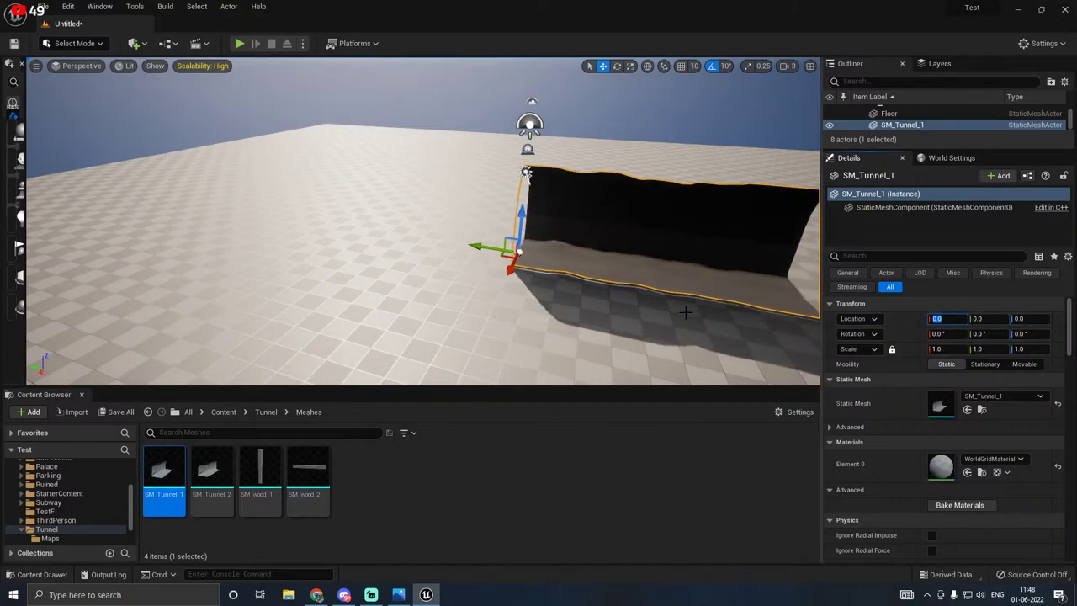
Step: Examine the SM_Tunnel_1 section in the level from above and along its sides
right_drag(685, 312, 791, 302)
right_drag(423, 222, 241, 275)
key(w)
key(s)
key(w)
key(w)
key(s)
key(s)
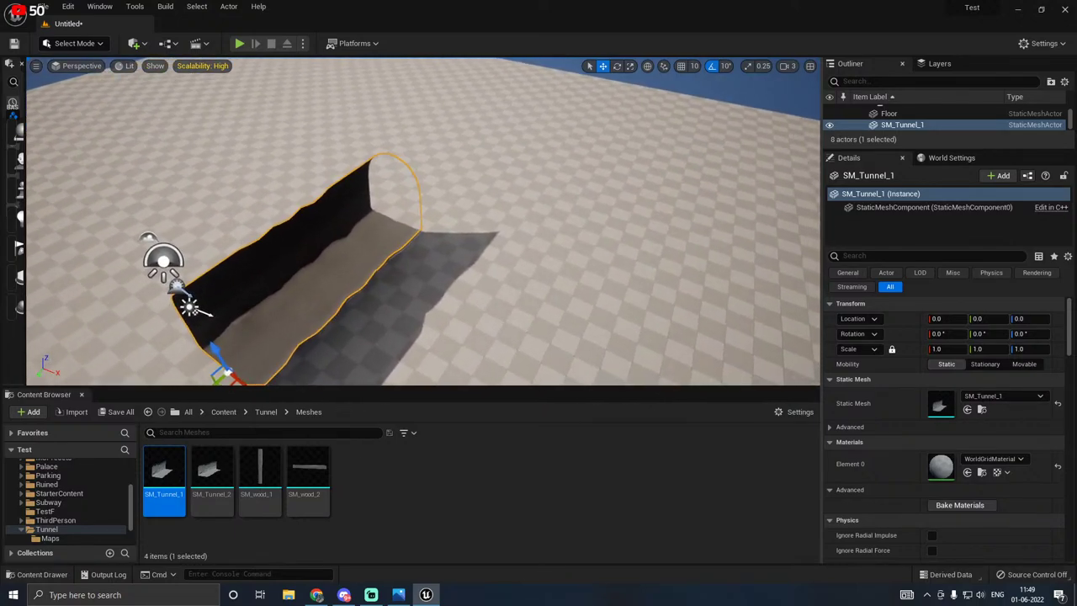
right_drag(423, 222, 236, 319)
right_drag(404, 109, 407, 65)
right_drag(589, 312, 455, 328)
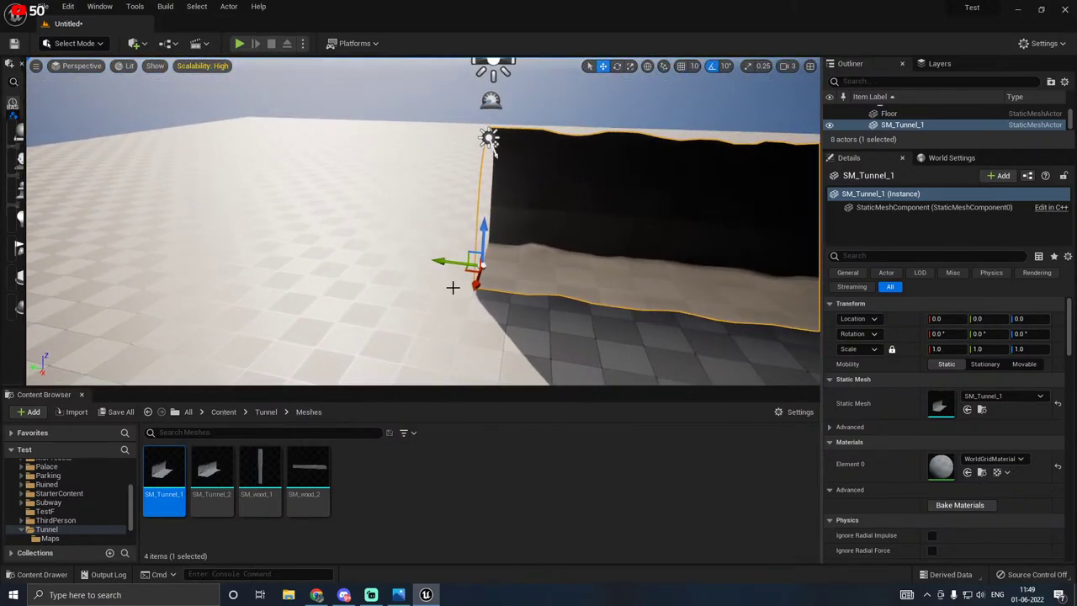
Step: Duplicate the tunnel section along Y to about 297 and swap the copy's static mesh to SM_Tunnel_2
drag(444, 263, 350, 233)
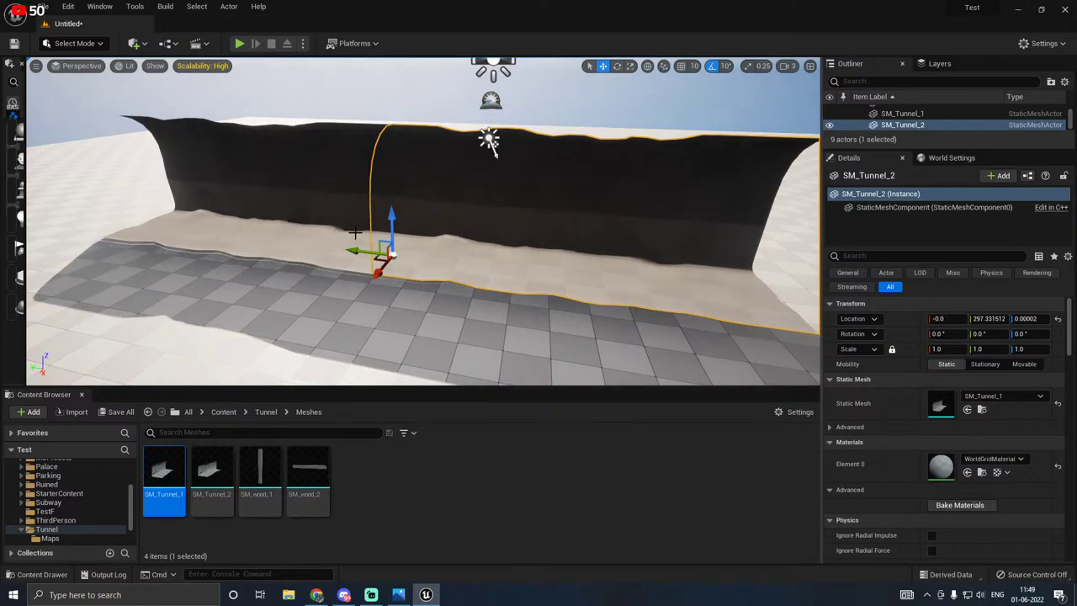
click(212, 480)
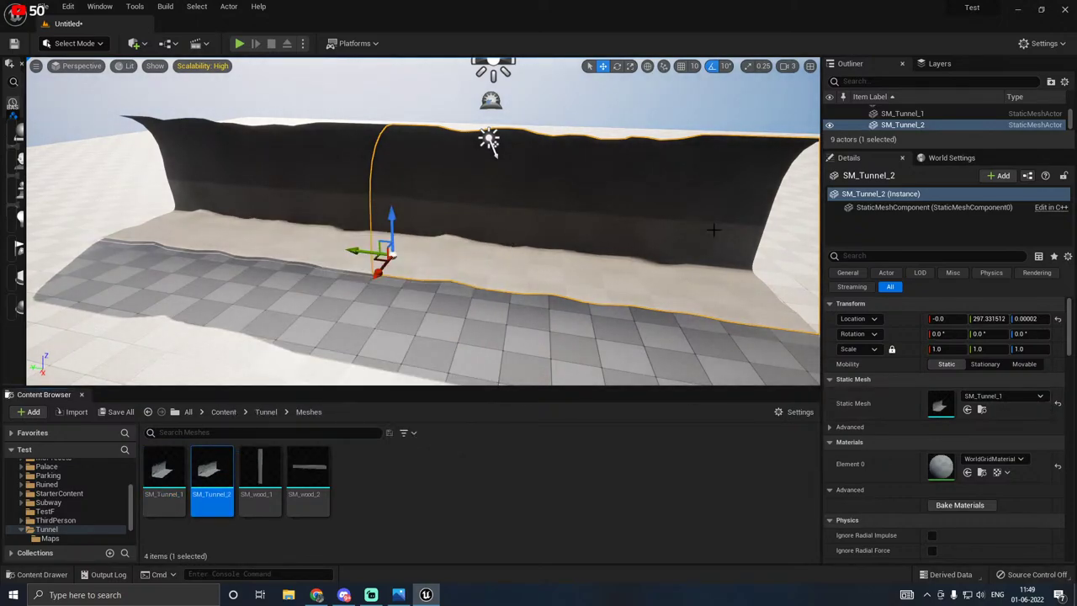
click(967, 410)
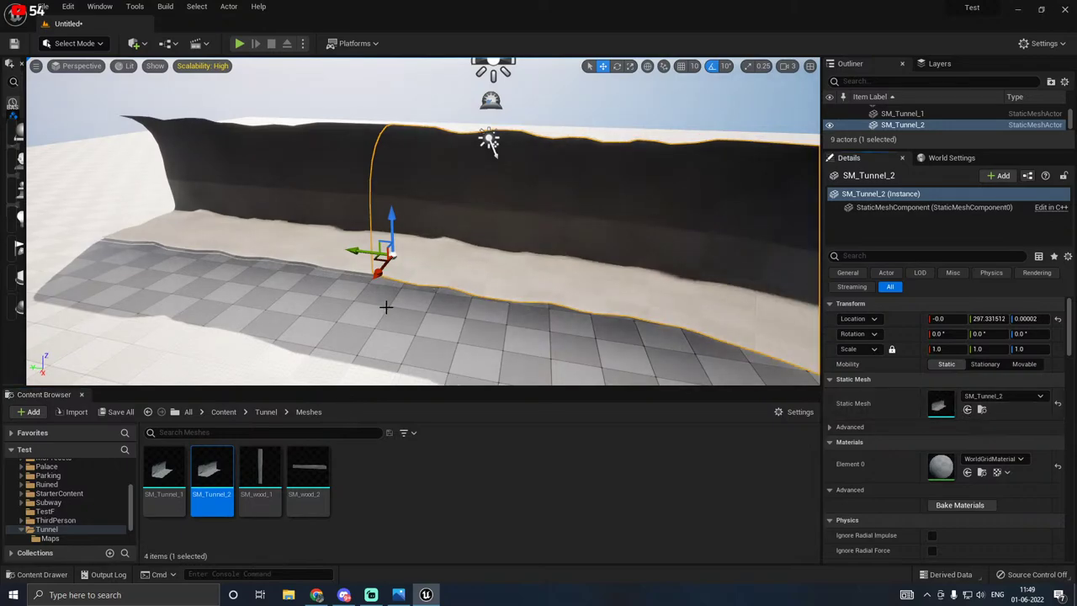
Step: Align the SM_Tunnel_2 section with the first one at about 296.4 along Y, undoing the last move
right_drag(384, 306, 385, 305)
right_drag(461, 283, 461, 282)
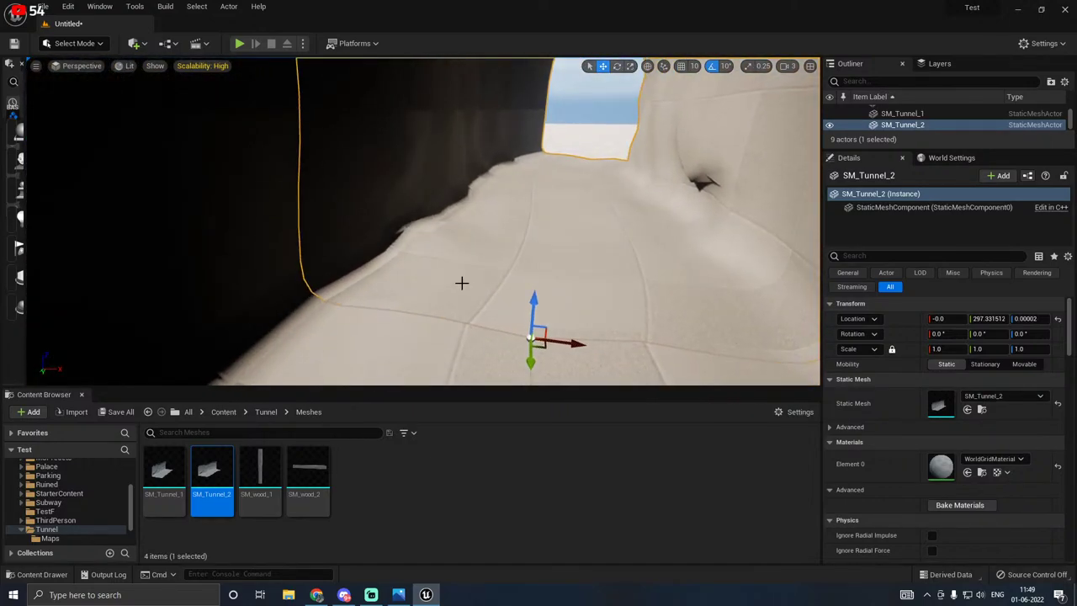
drag(534, 355, 576, 343)
key(ctrl+z)
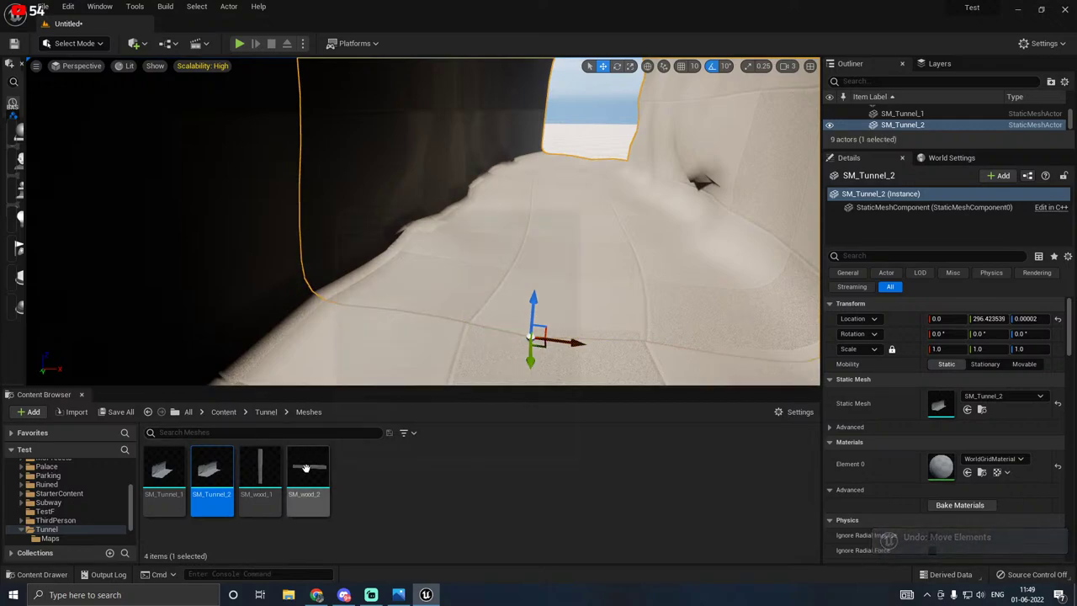
Step: Place an SM_wood_1 post inside the tunnel against the darker wall, near the seam between the two sections
click(260, 472)
drag(260, 471, 332, 310)
mouse_move(386, 281)
right_down()
mouse_move(385, 194)
mouse_move(404, 278)
mouse_move(386, 281)
right_up()
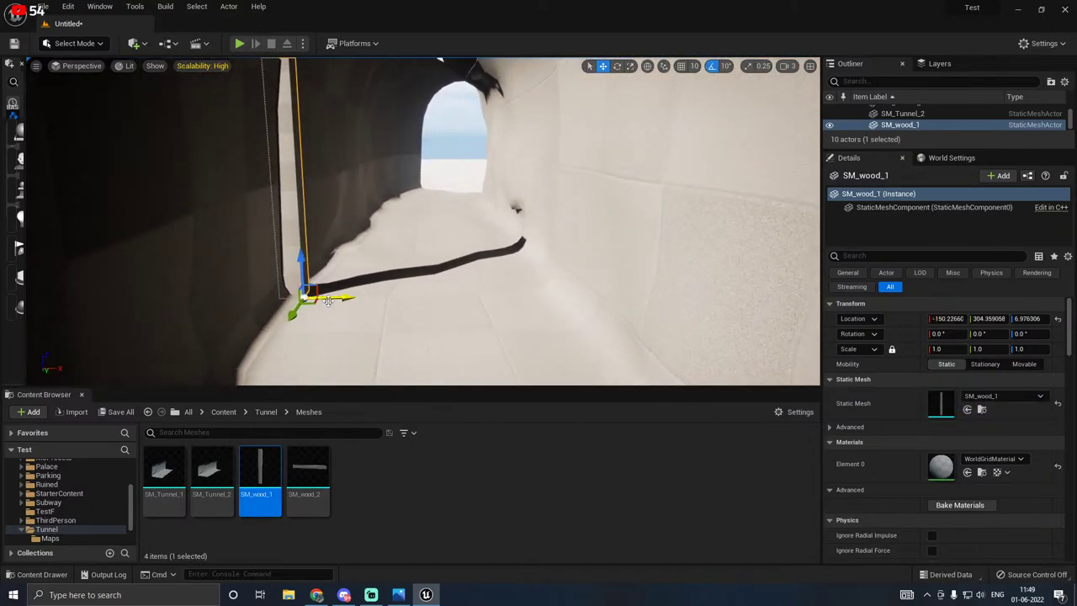
Step: Duplicate the wooden post to the opposite wall at about X 182 and lower it to about Z -3
alt+drag(333, 303, 611, 264)
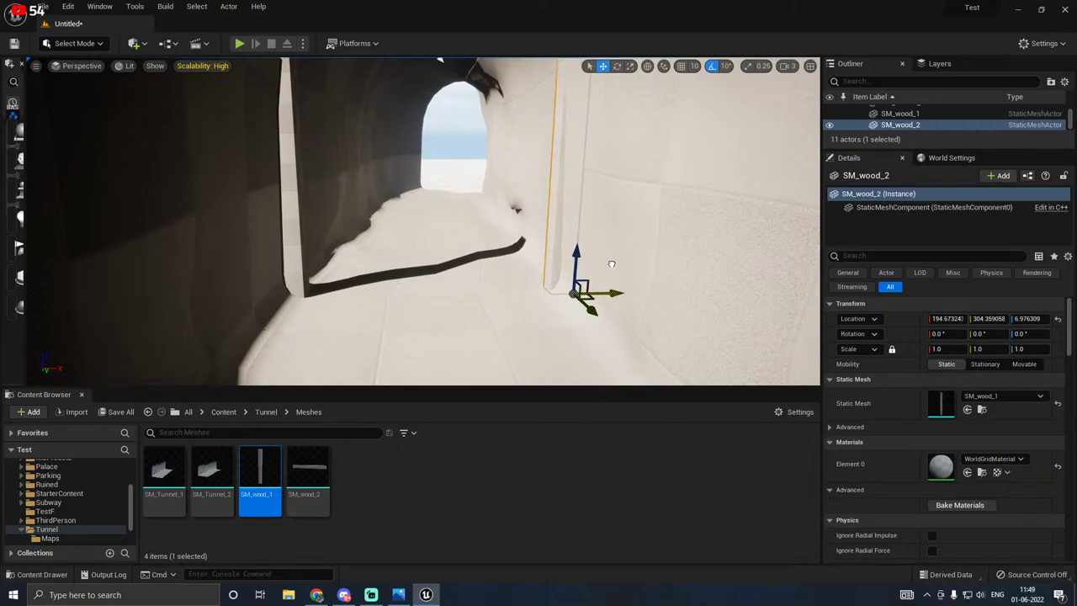
right_drag(541, 270, 578, 313)
drag(570, 308, 525, 286)
right_drag(478, 277, 496, 247)
Step: Copy the second post as a crossbeam rotated 90°, raised to about Z 327 and centred over both posts at about X 162
key(e)
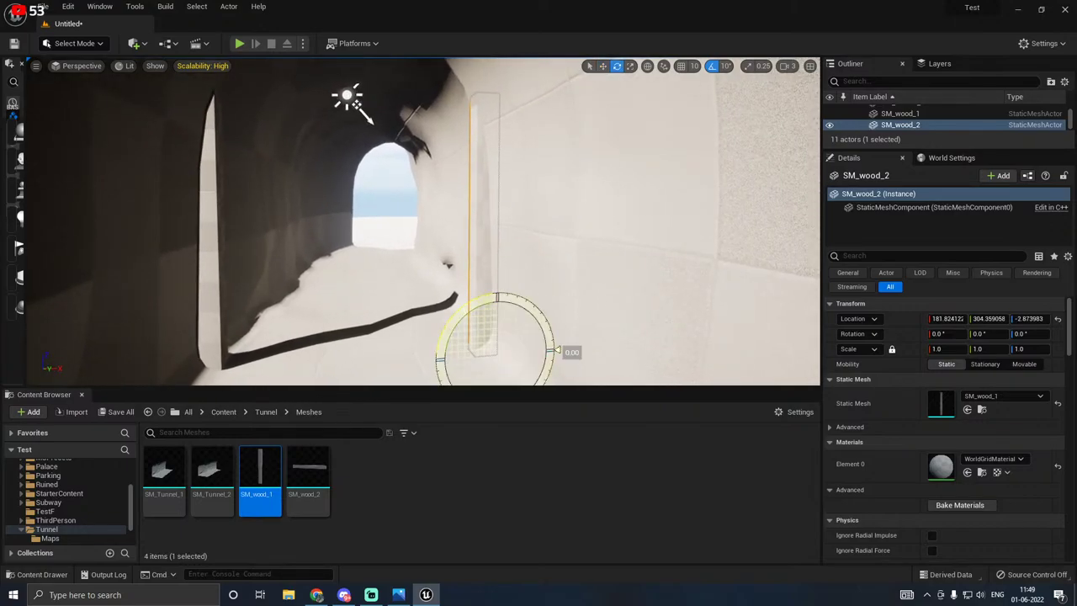
alt+drag(497, 296, 500, 68)
key(w)
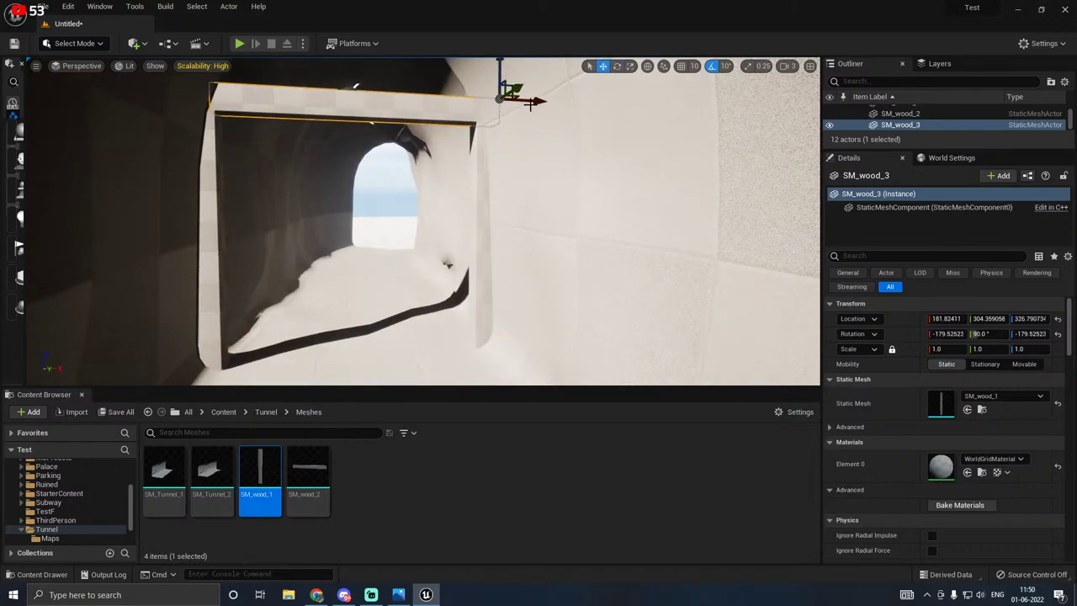
drag(530, 103, 514, 101)
Step: Swap the crossbeam's static mesh to SM_wood_2 and rotate it -90° so it spans the posts
click(308, 475)
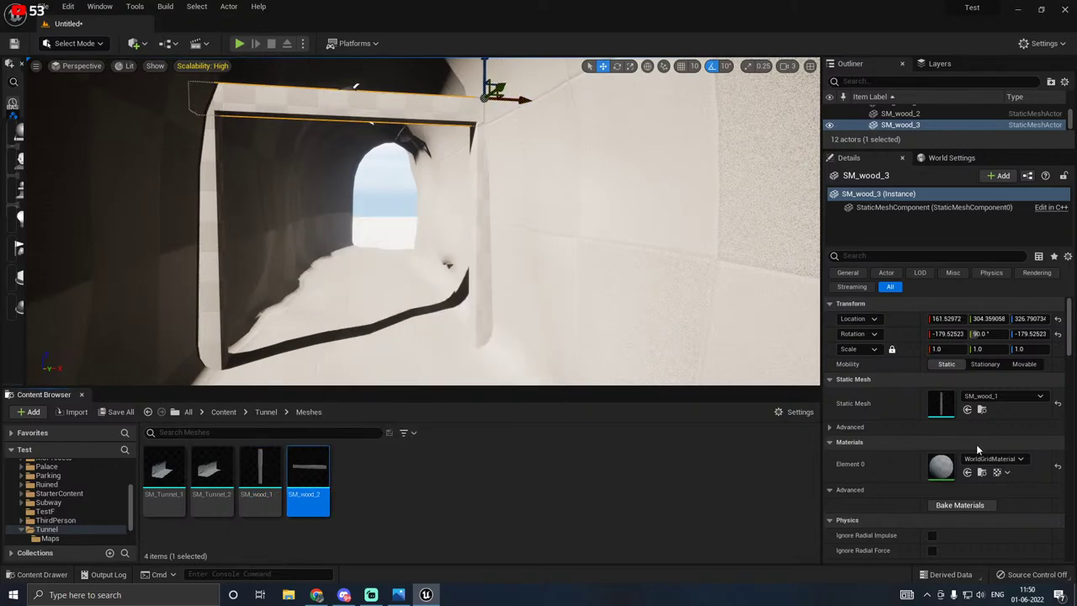
click(967, 409)
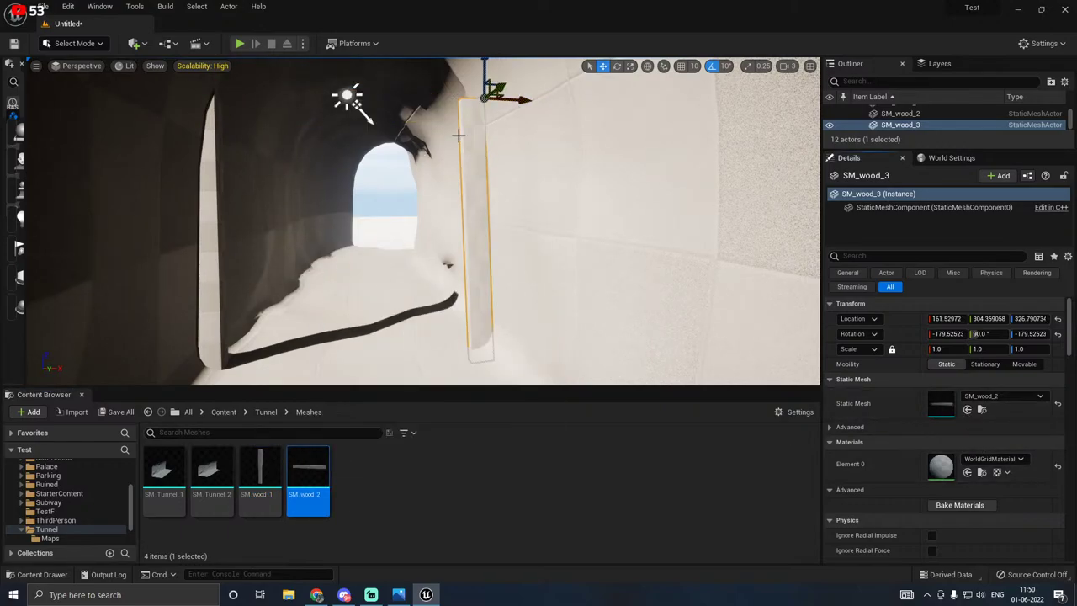
key(e)
drag(459, 134, 484, 168)
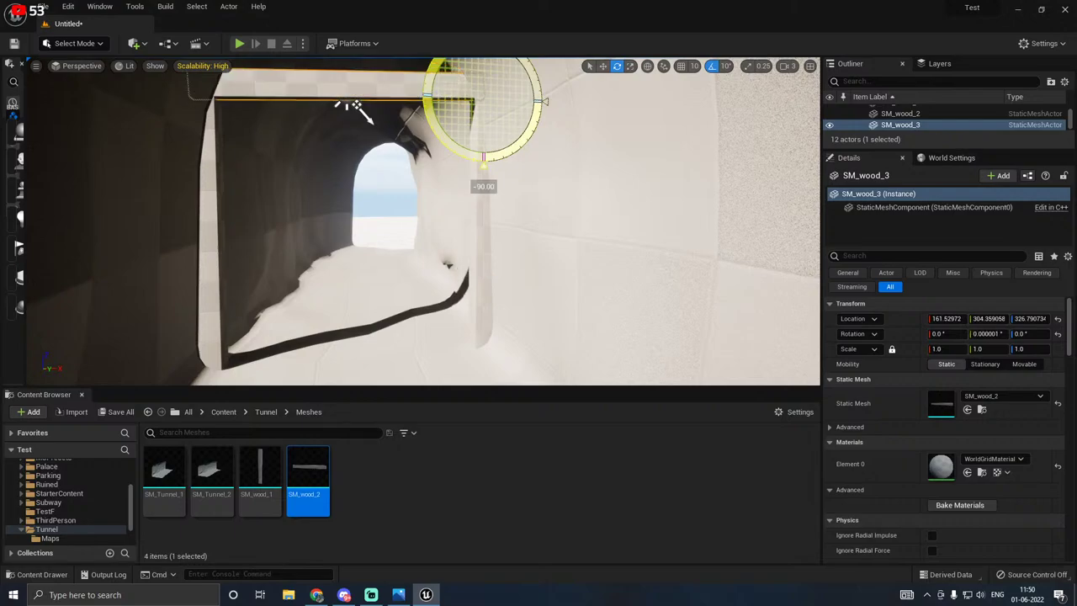
Step: Duplicate the SM_wood_2 crossbeam straight up to a height of about 367
right_drag(491, 225, 491, 143)
key(w)
alt+drag(595, 158, 574, 111)
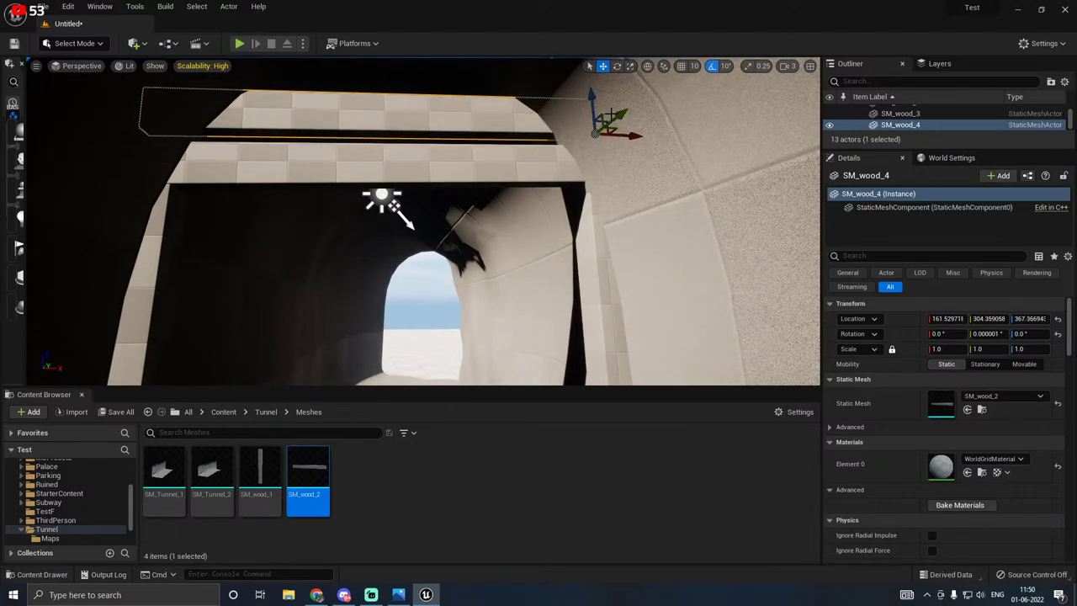
Step: Shift the lower crossbeam to about 299 along Y and select the upper crossbeam
click(571, 160)
drag(622, 164, 613, 169)
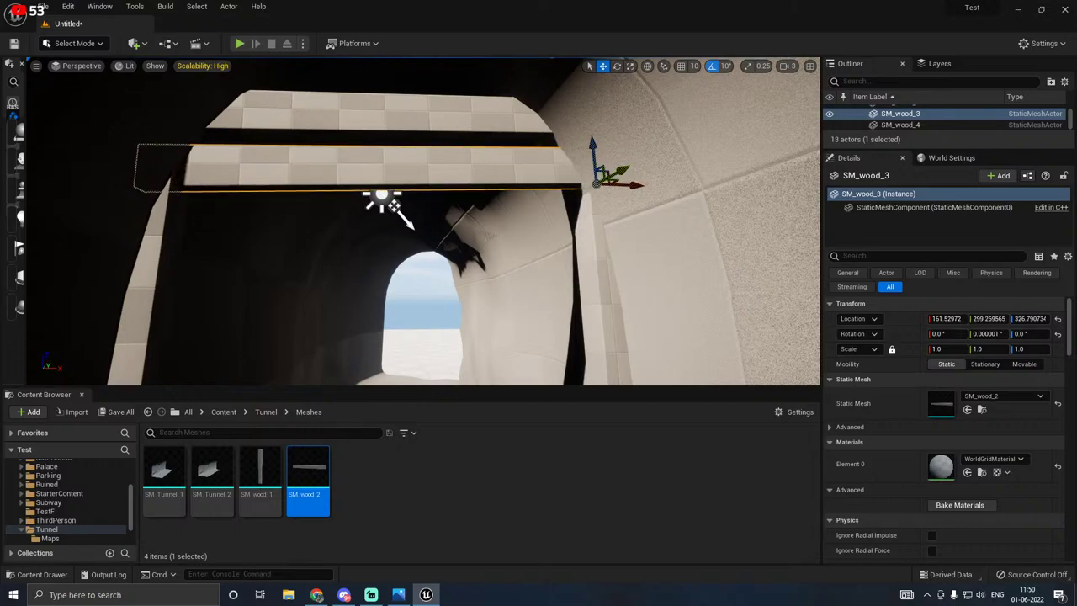
click(470, 122)
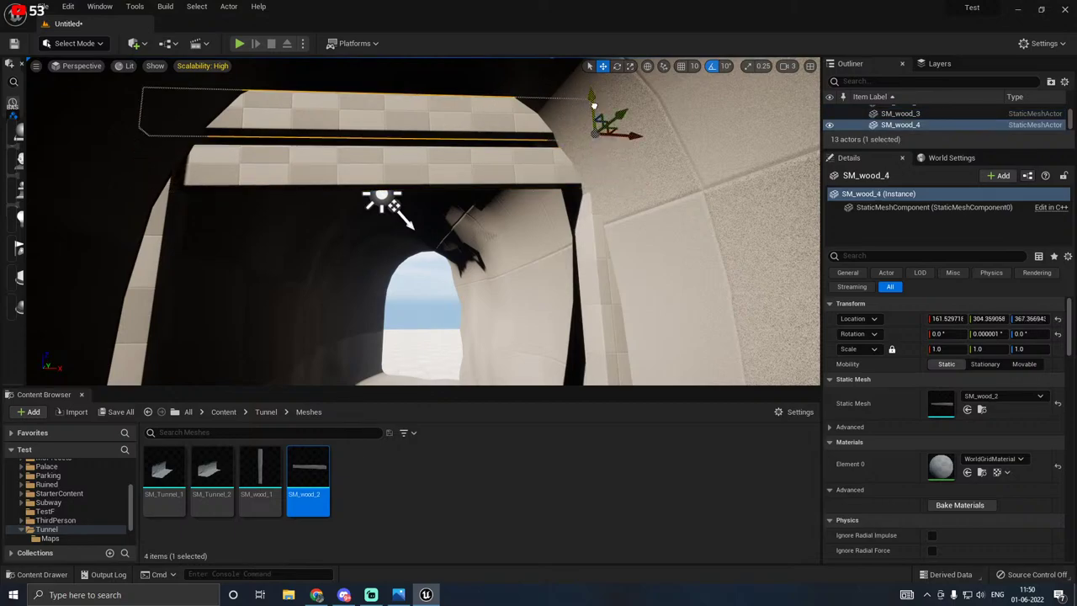
Step: Duplicate the top crossbeam below the other two, tilt the copy -10° about Y and move it down across the frame opening
alt+drag(593, 105, 600, 196)
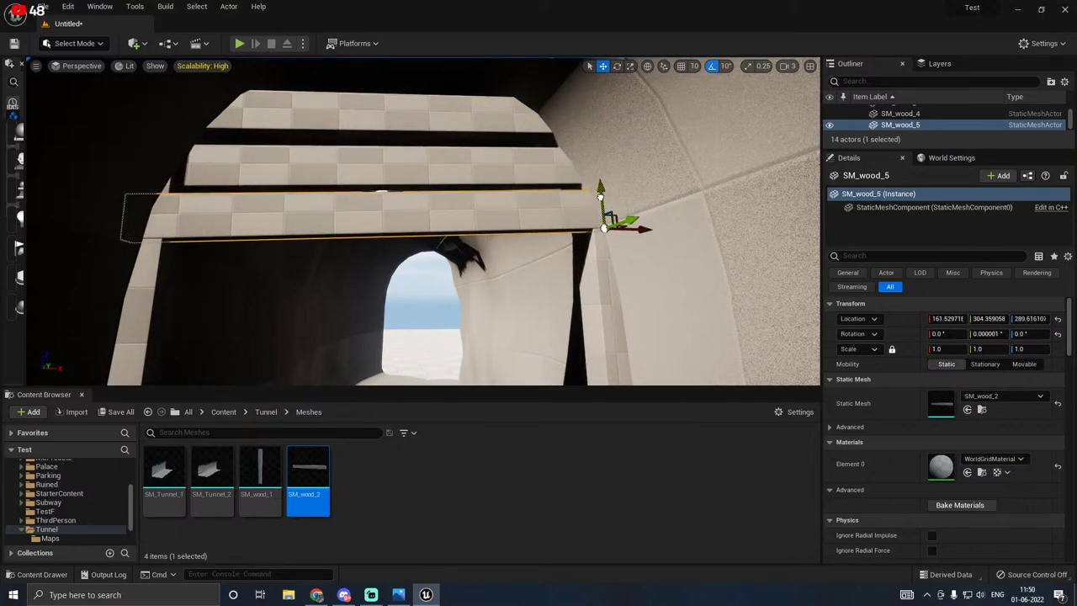
key(e)
drag(605, 290, 678, 246)
key(w)
drag(600, 202, 661, 295)
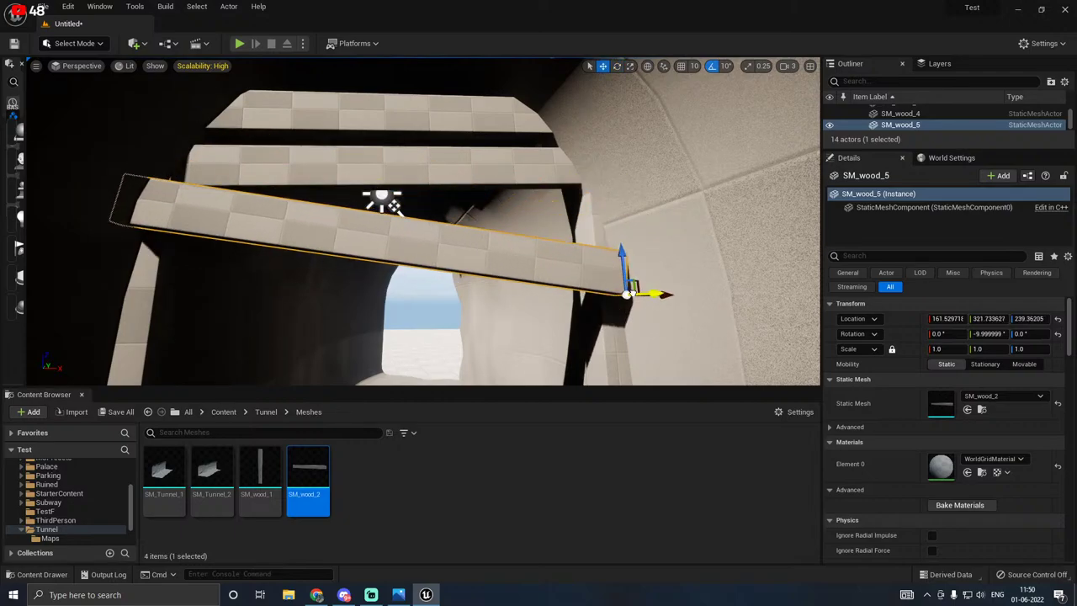
Step: Lower the viewport scalability to Medium and move the tilted plank against the frame posts, at about Y 293 and Z 246
right_drag(560, 276, 736, 277)
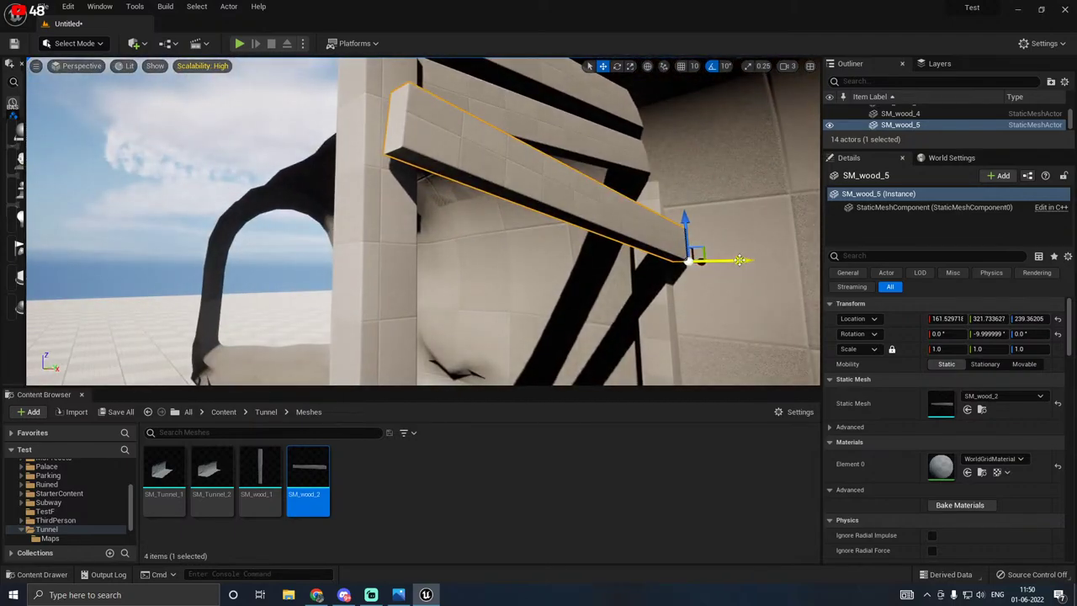
click(206, 67)
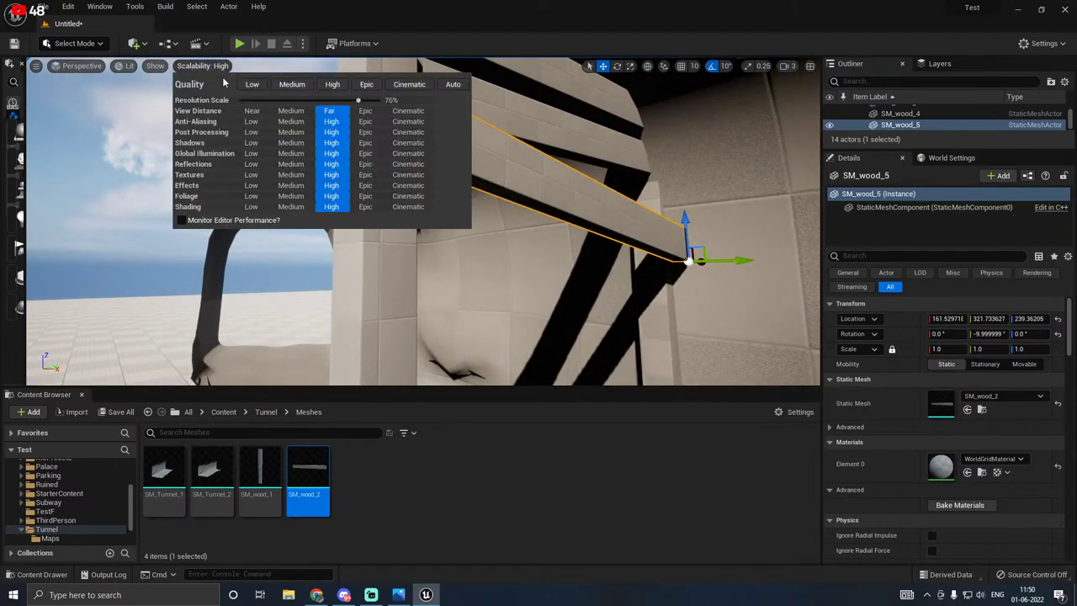
click(292, 84)
right_drag(503, 182, 649, 236)
drag(602, 247, 531, 214)
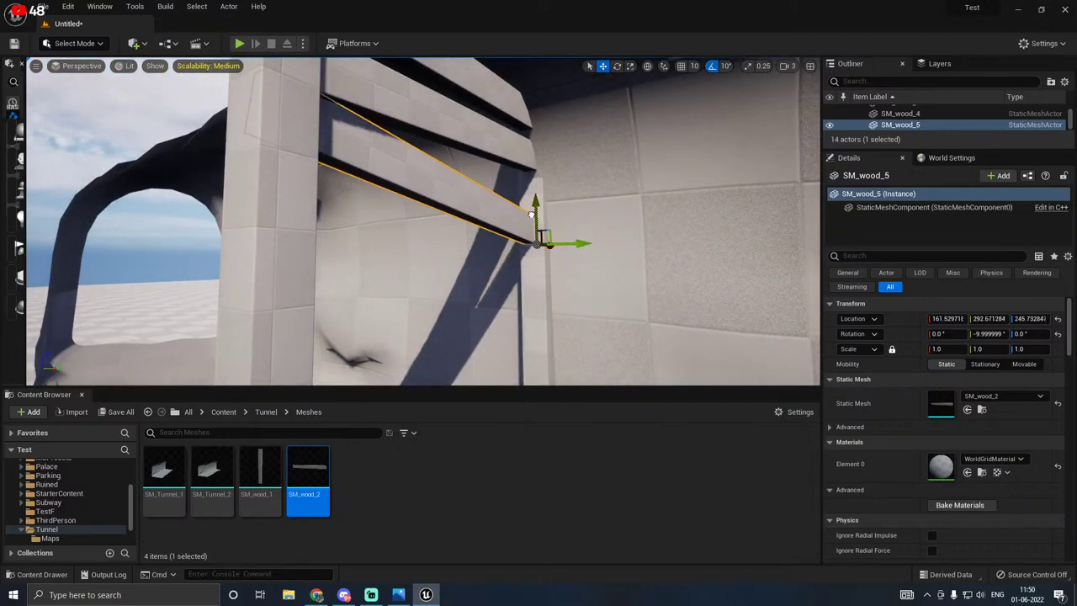
Step: Nudge the two horizontal crossbeams slightly along Y, placing the top one at about Y 303.8
click(505, 168)
click(537, 164)
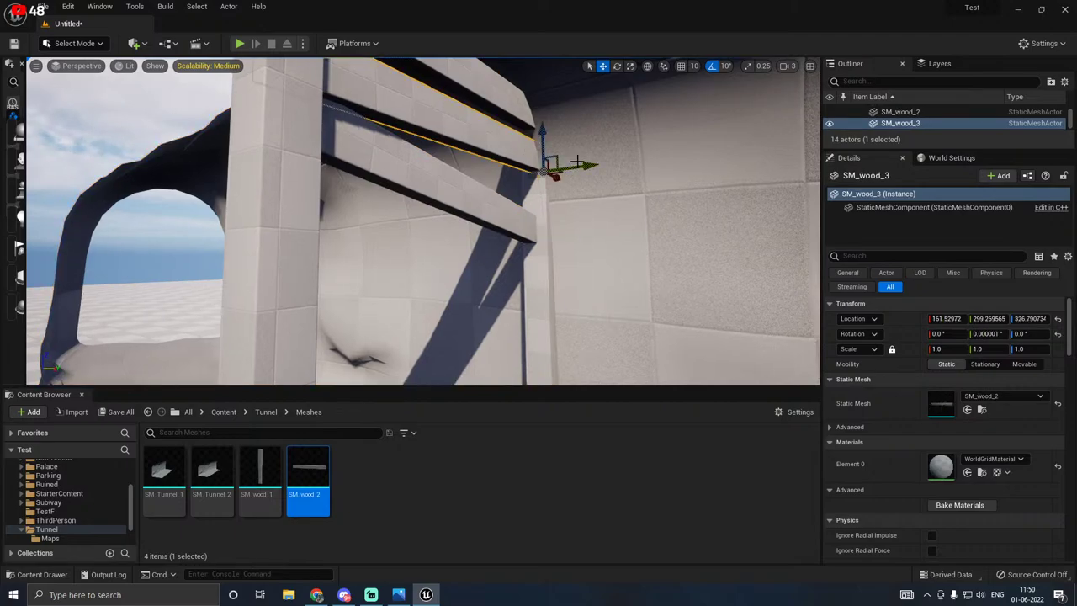
drag(576, 166, 573, 167)
click(518, 119)
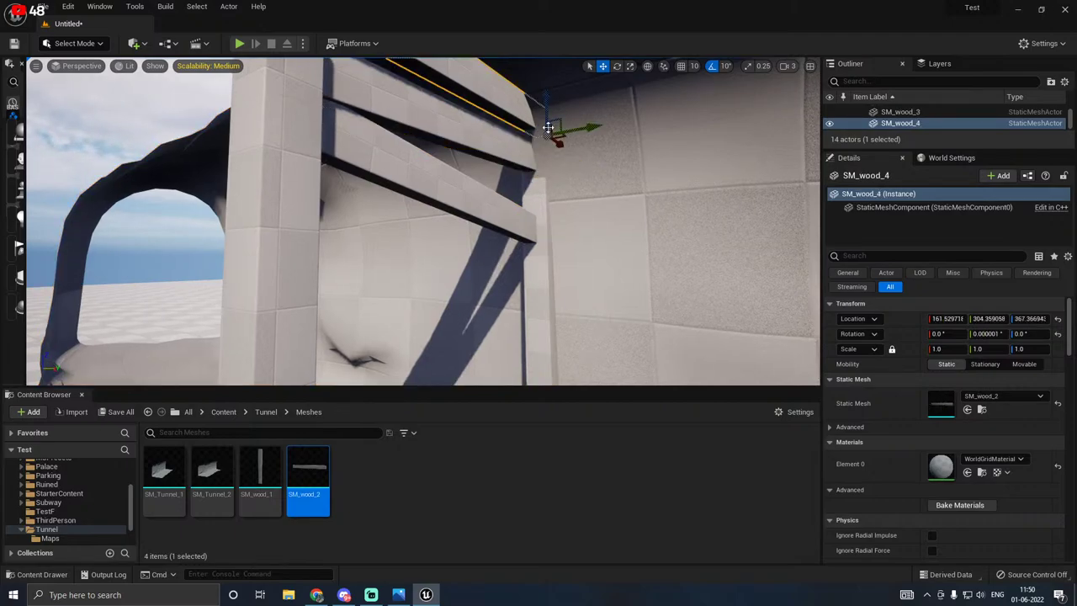
right_drag(571, 134, 571, 109)
drag(580, 153, 579, 154)
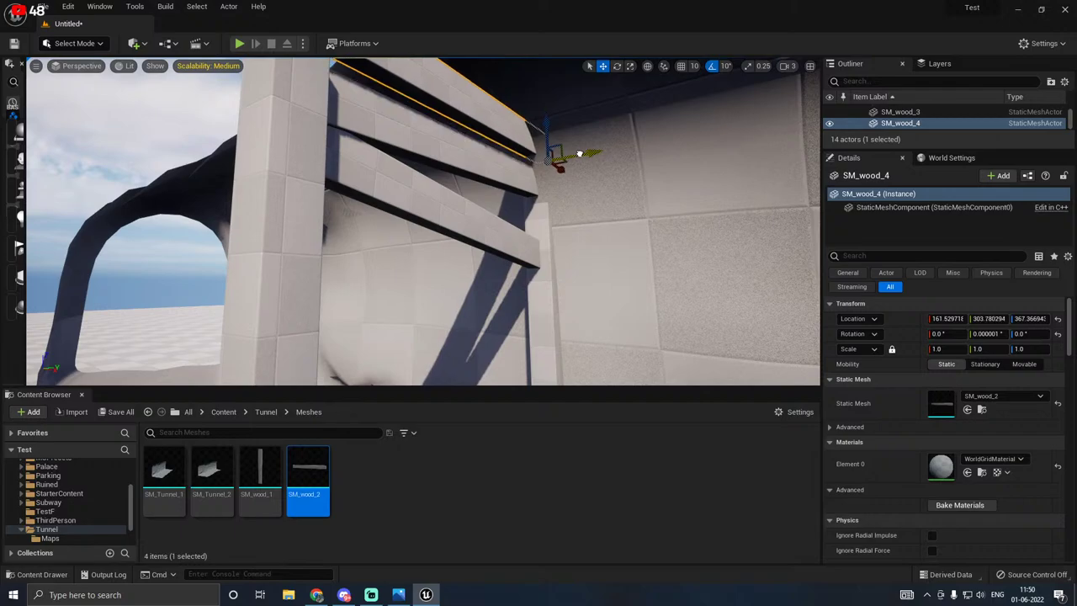
Step: Shift the tilted plank slightly along Y to about 296 and check the wooden frame from inside the tunnel
key(a)
right_drag(539, 212, 516, 210)
key(d)
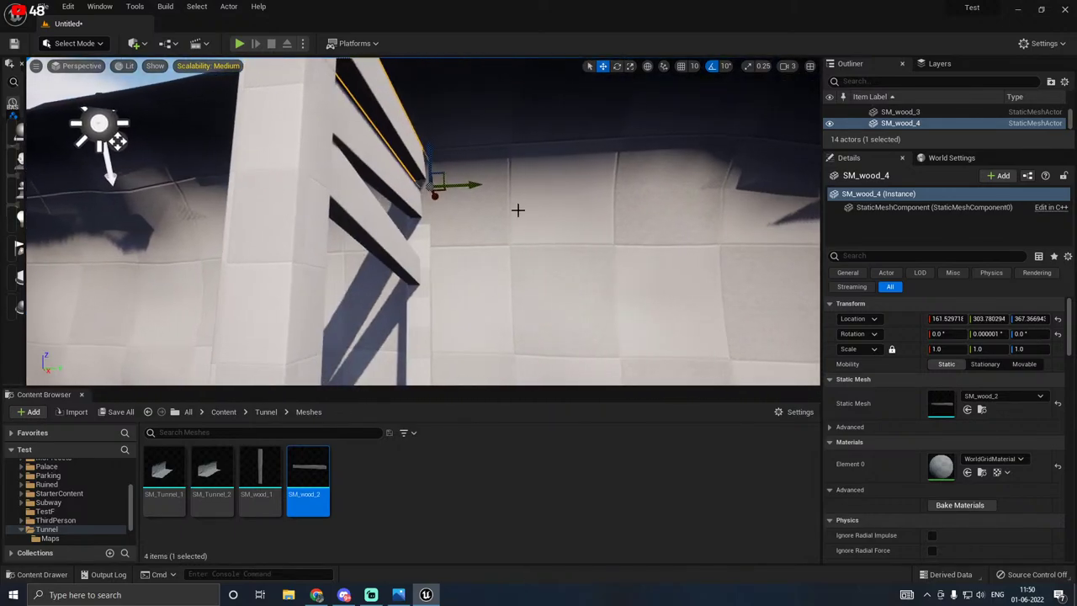
click(407, 247)
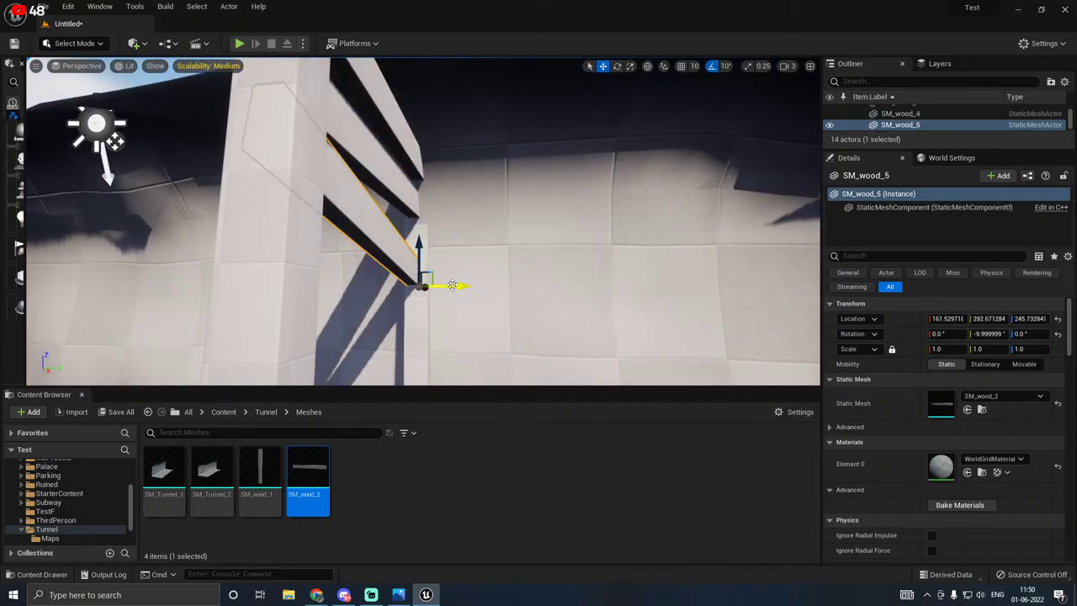
drag(452, 285, 456, 285)
right_drag(463, 244, 413, 259)
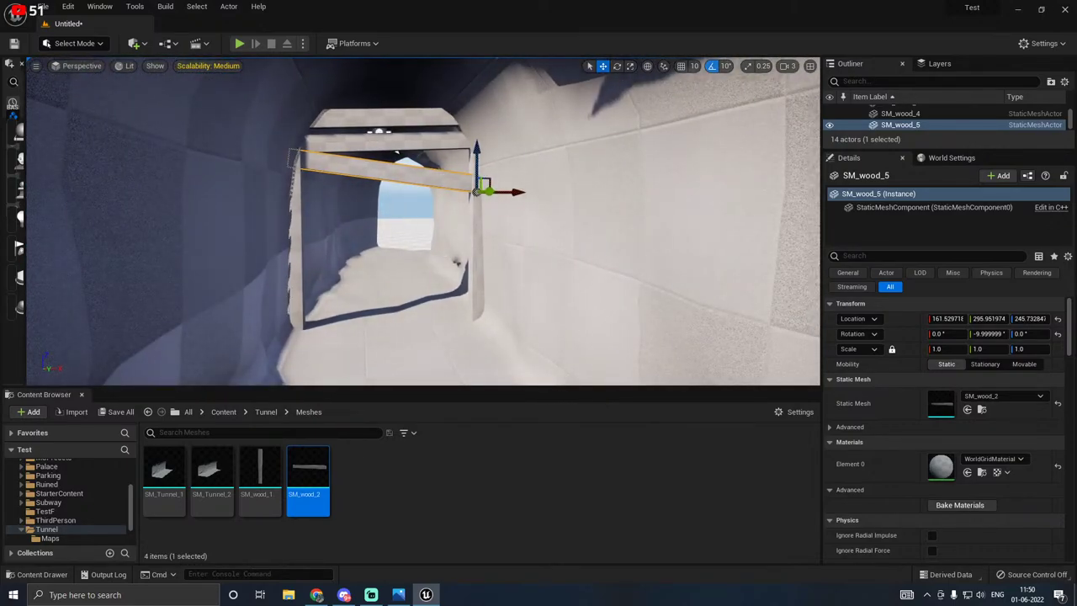
click(403, 208)
mouse_move(404, 210)
right_down()
mouse_move(398, 328)
mouse_move(379, 261)
mouse_move(407, 213)
right_up()
key(s)
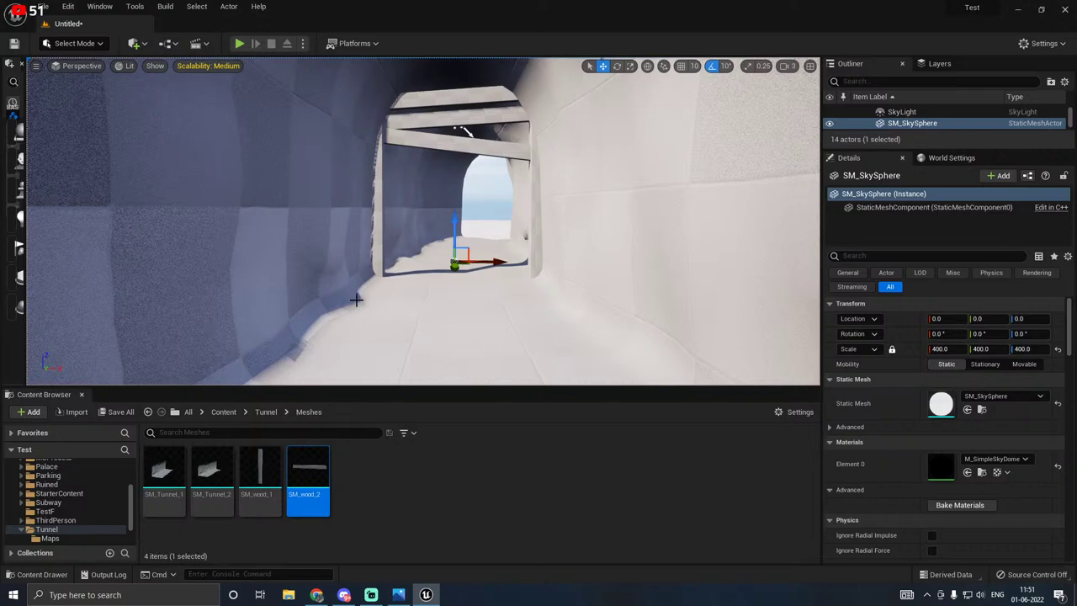
Step: Save the untitled level as Tunnel in the Tunnel/Maps folder
click(120, 411)
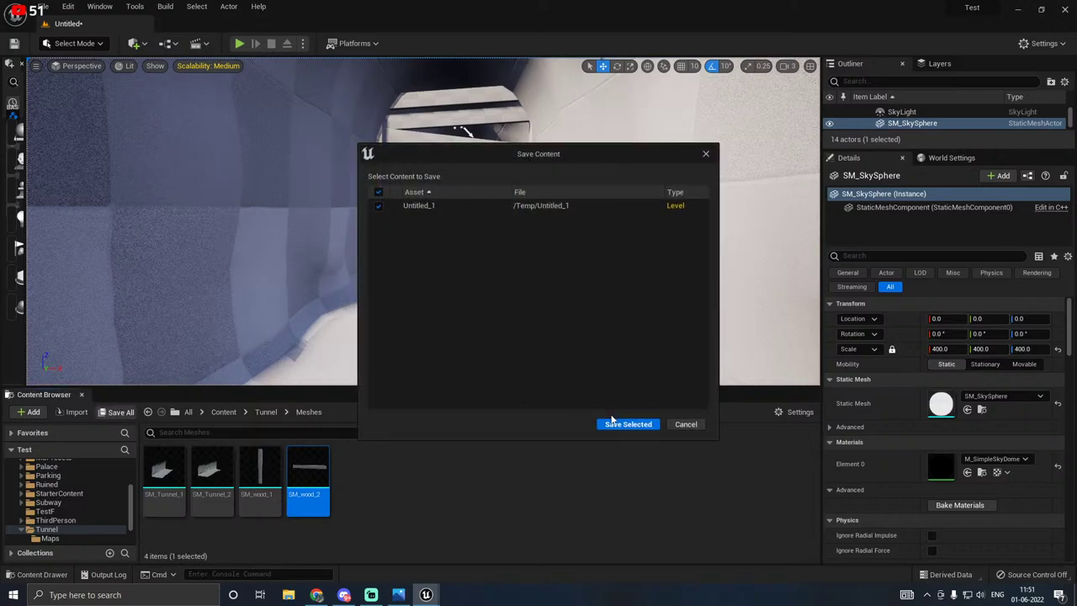
click(613, 420)
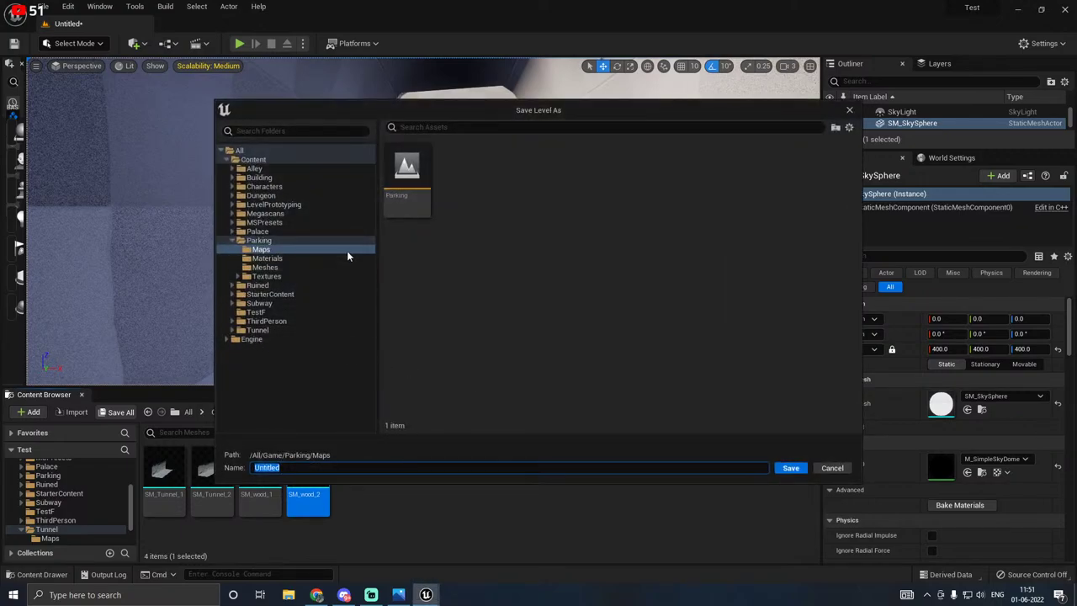
click(257, 329)
click(234, 331)
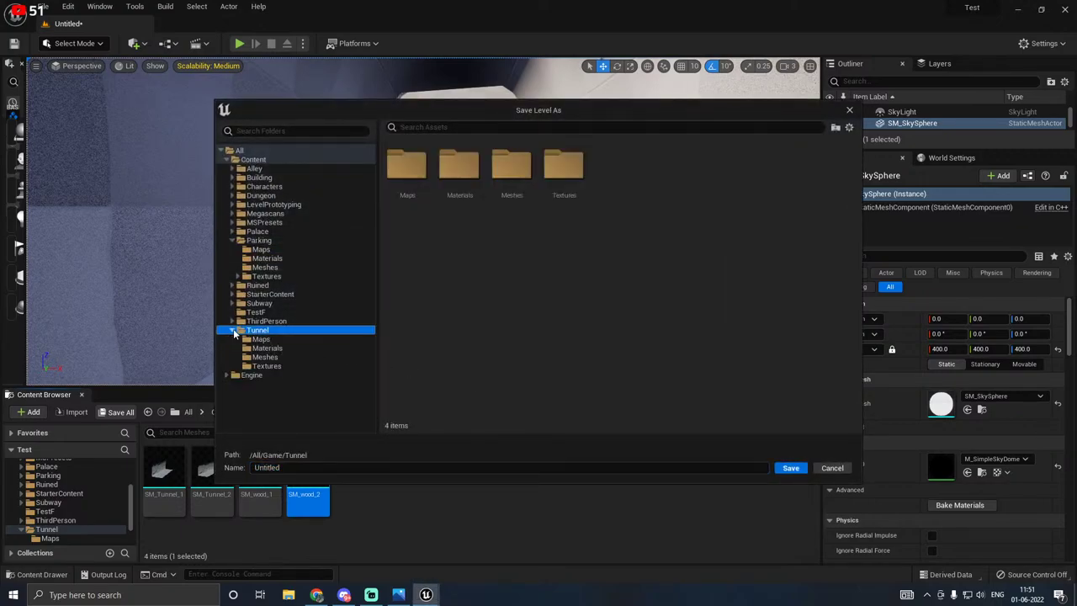
click(260, 339)
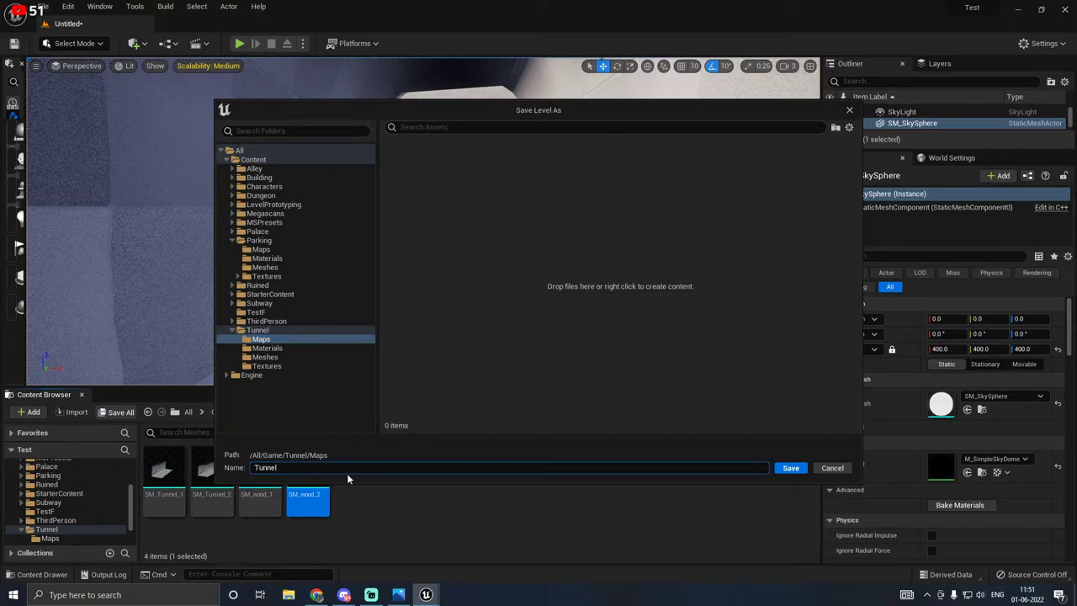
text(Tunnel)
click(784, 471)
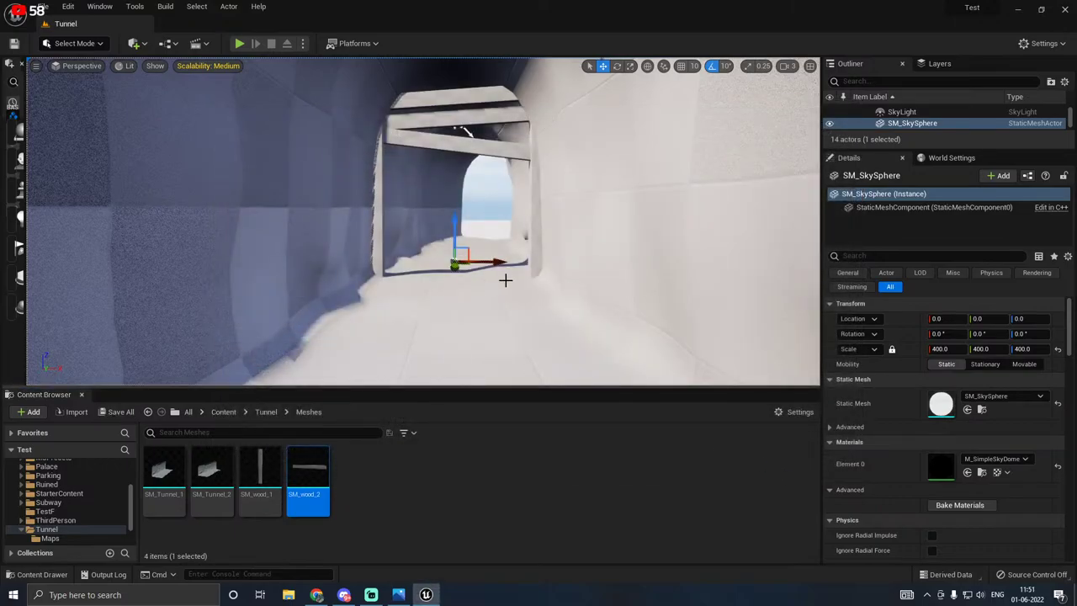
Step: Duplicate the SM_Tunnel_1 segment along Y beyond the open tunnel end, to about Y 2465
right_drag(506, 280, 244, 345)
key(s)
key(a)
key(d)
key(w)
key(s)
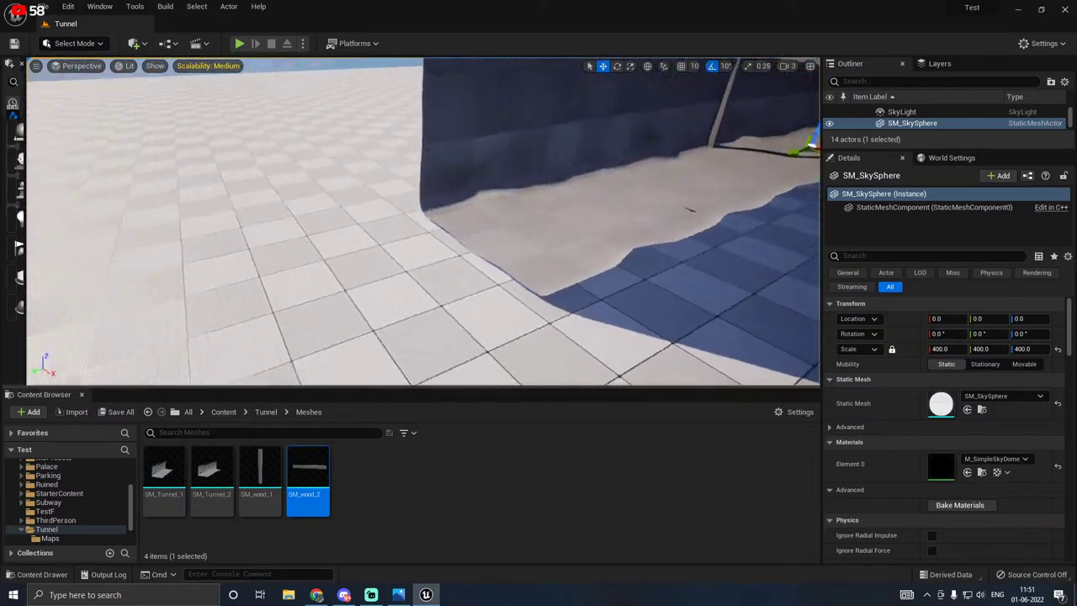
key(s)
right_drag(471, 194, 448, 259)
click(449, 260)
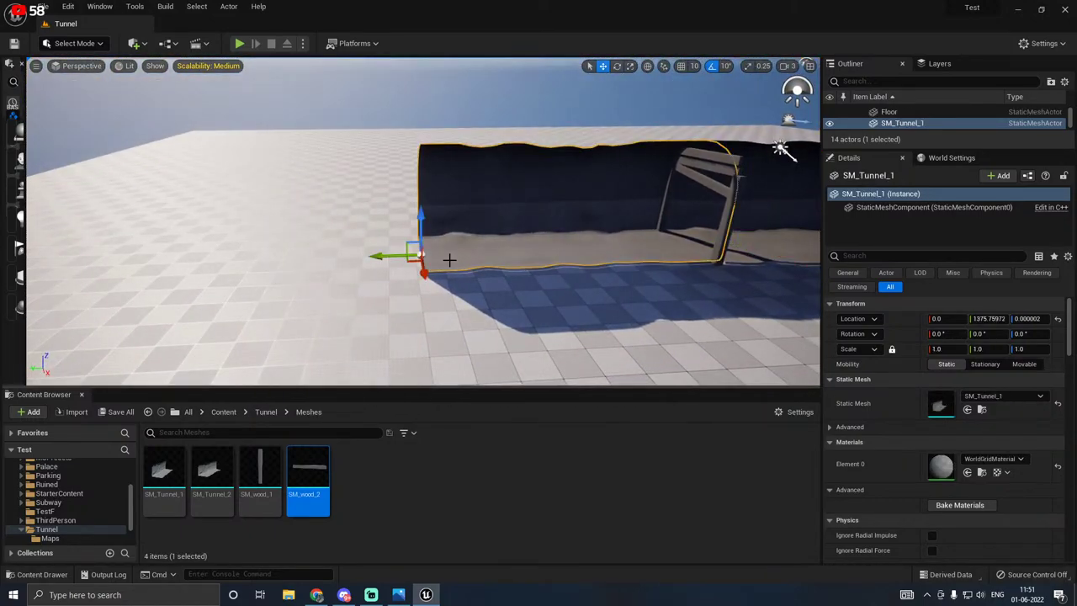
alt+drag(384, 253, 73, 242)
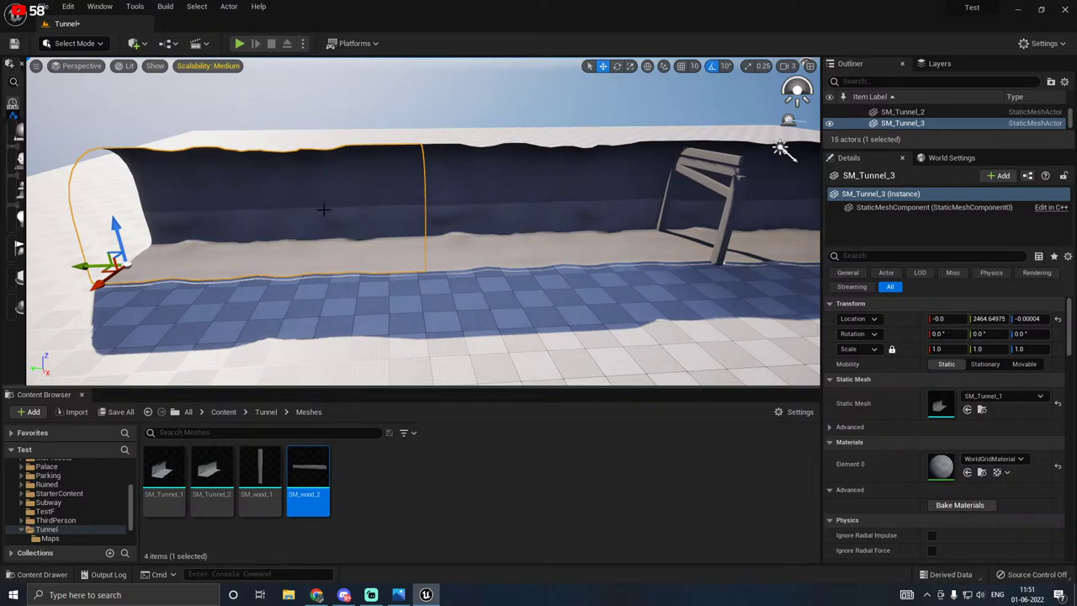
Step: Replace the copied tunnel segment's mesh with SM_Tunnel_2 and mirror it on Y
click(211, 478)
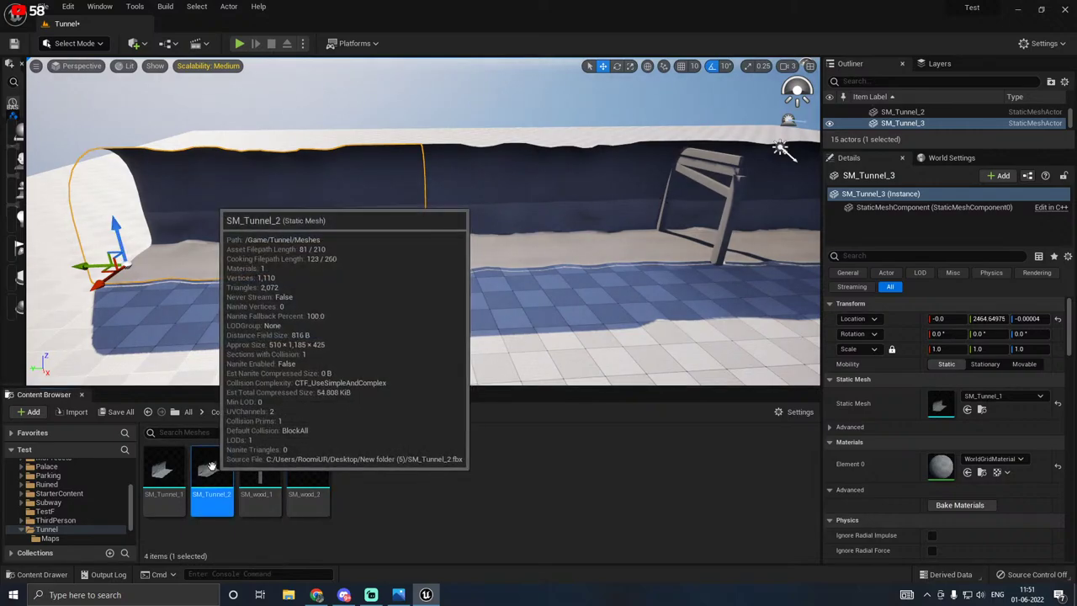
click(967, 409)
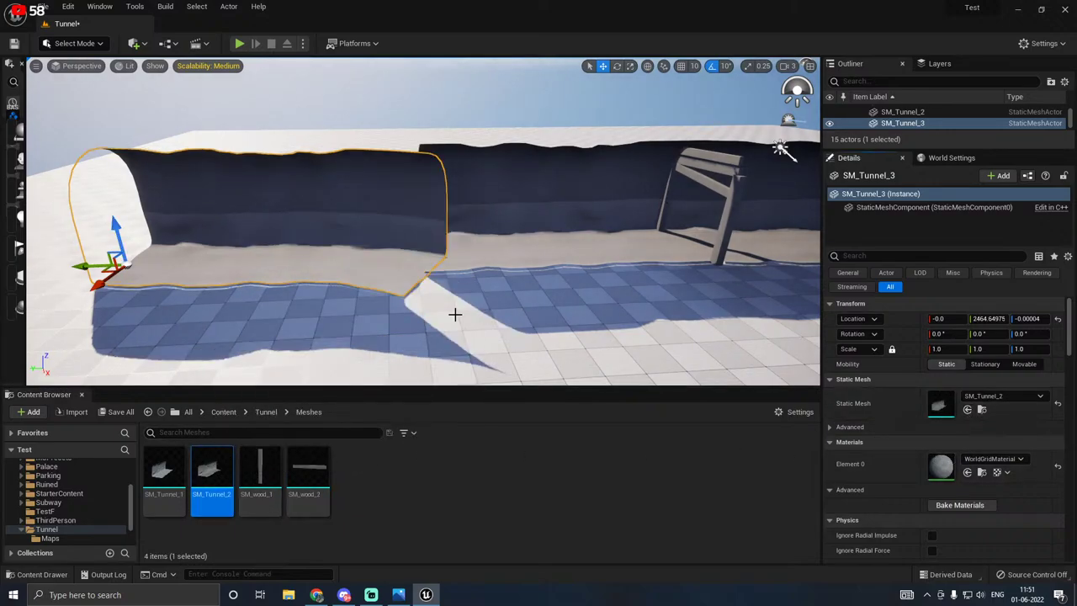
right_click(285, 261)
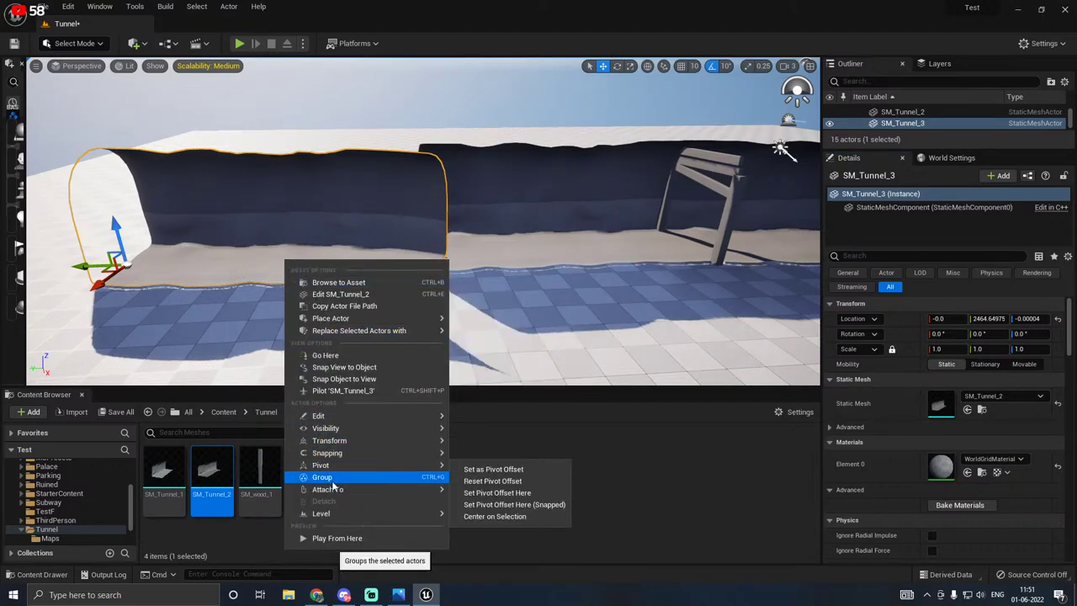
mouse_move(343, 443)
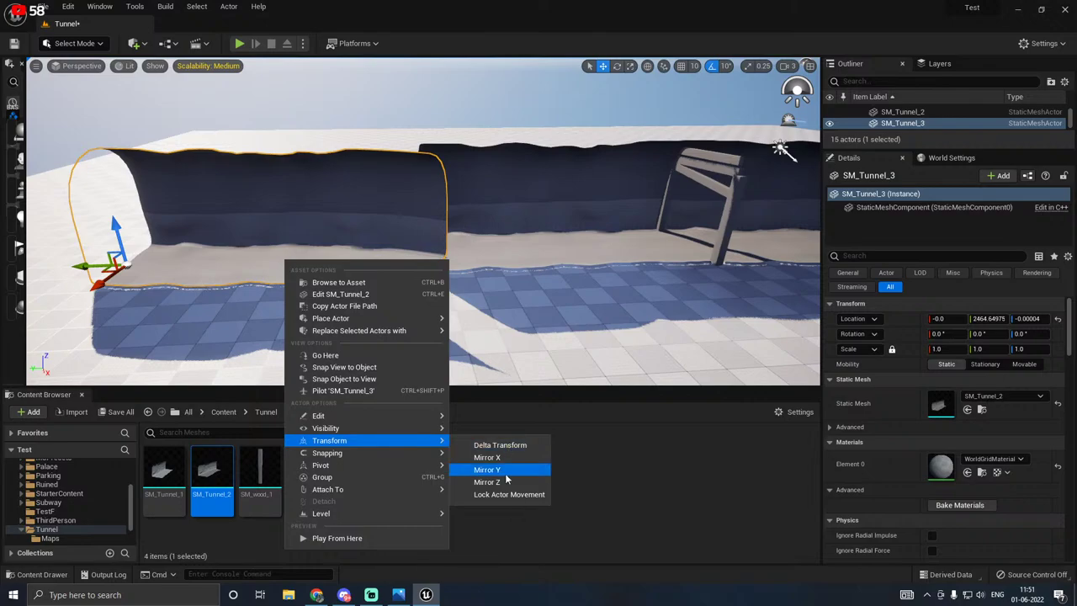
click(487, 469)
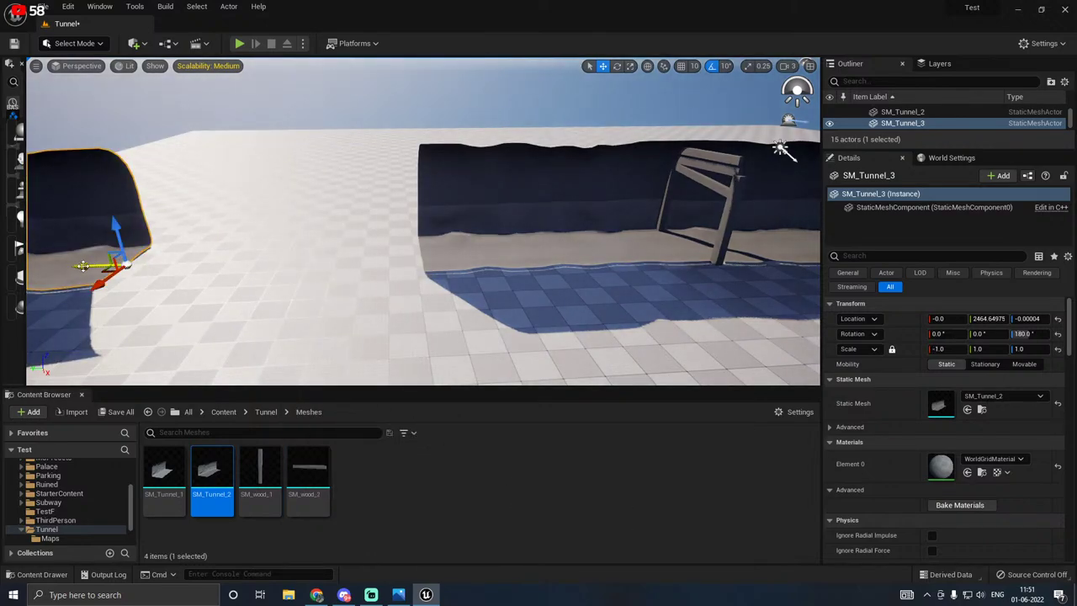
Step: Move the mirrored tunnel segment back along Y to about 1372.5 so it joins the existing tunnel end
drag(83, 266, 383, 221)
right_drag(383, 222, 522, 231)
right_drag(353, 210, 354, 192)
right_drag(226, 195, 227, 195)
Step: Select the three crossbeams and both side posts of the wooden frame and group them
click(420, 180)
ctrl+click(411, 156)
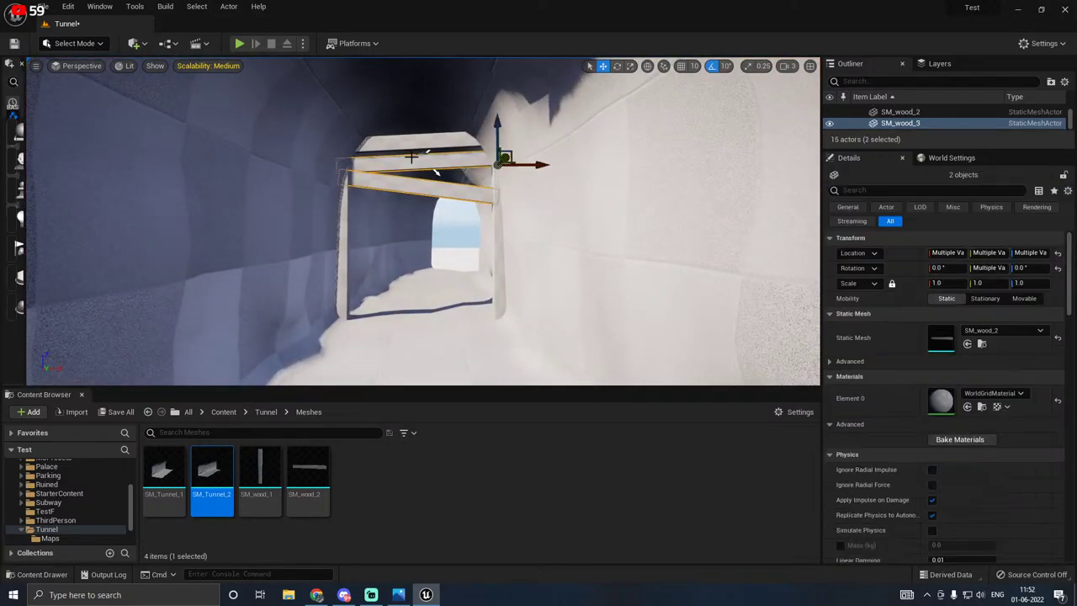
ctrl+click(408, 148)
ctrl+click(346, 234)
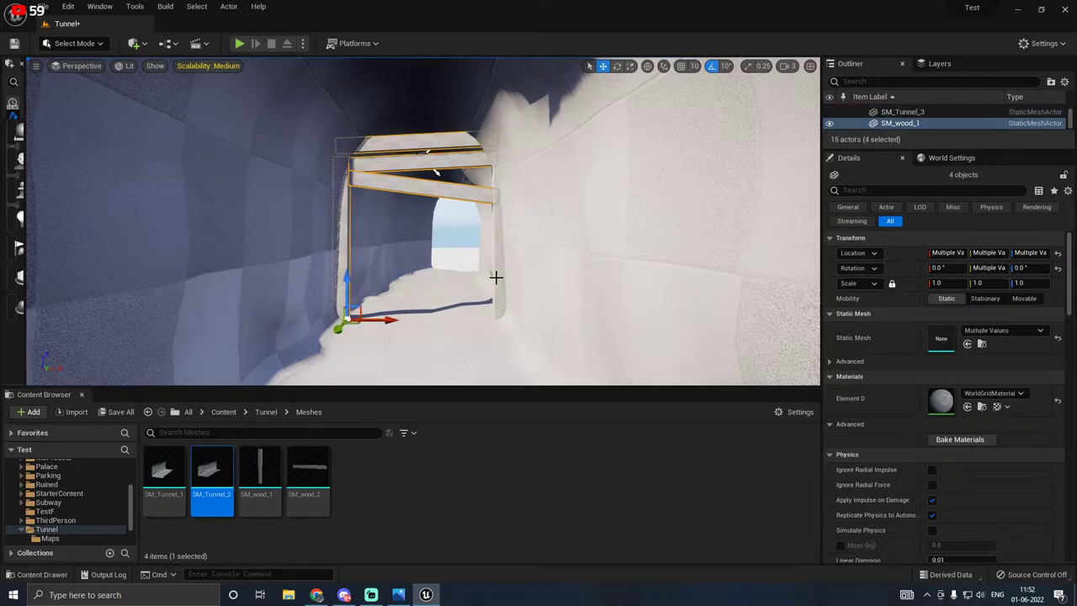
ctrl+click(504, 282)
right_click(502, 282)
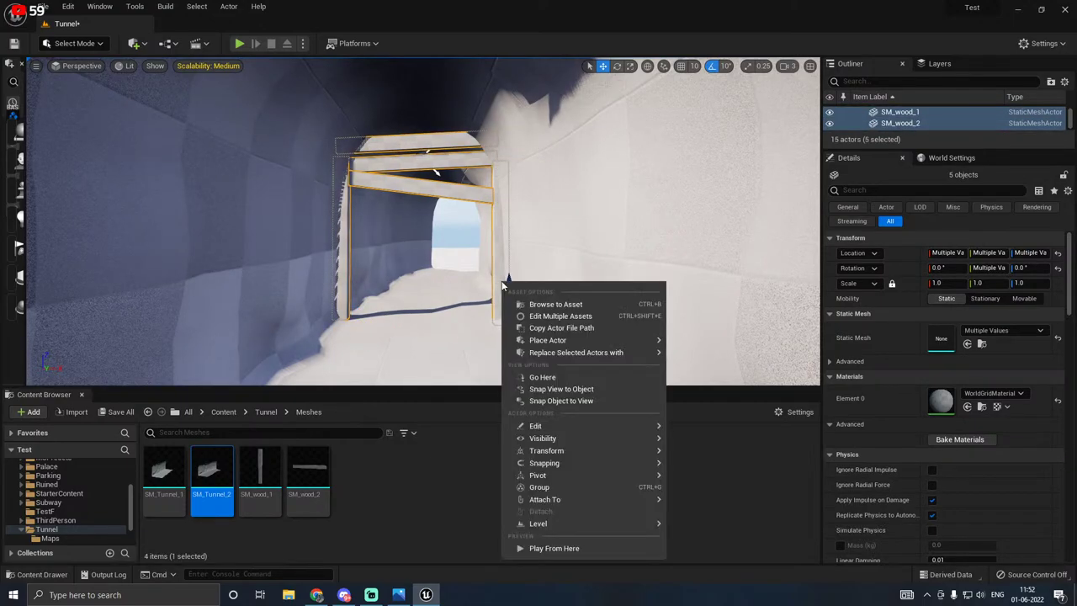
click(547, 483)
Step: Duplicate the grouped wooden frame along Y and place the copy at the joint with the mirrored tunnel segment
right_drag(359, 362, 639, 361)
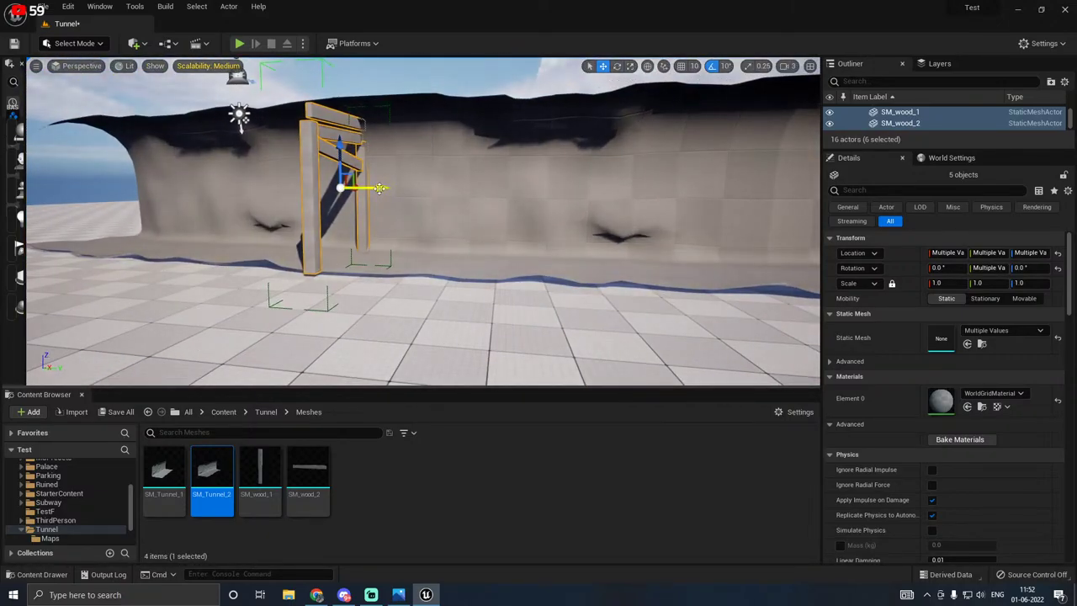
alt+drag(379, 187, 673, 186)
key(f)
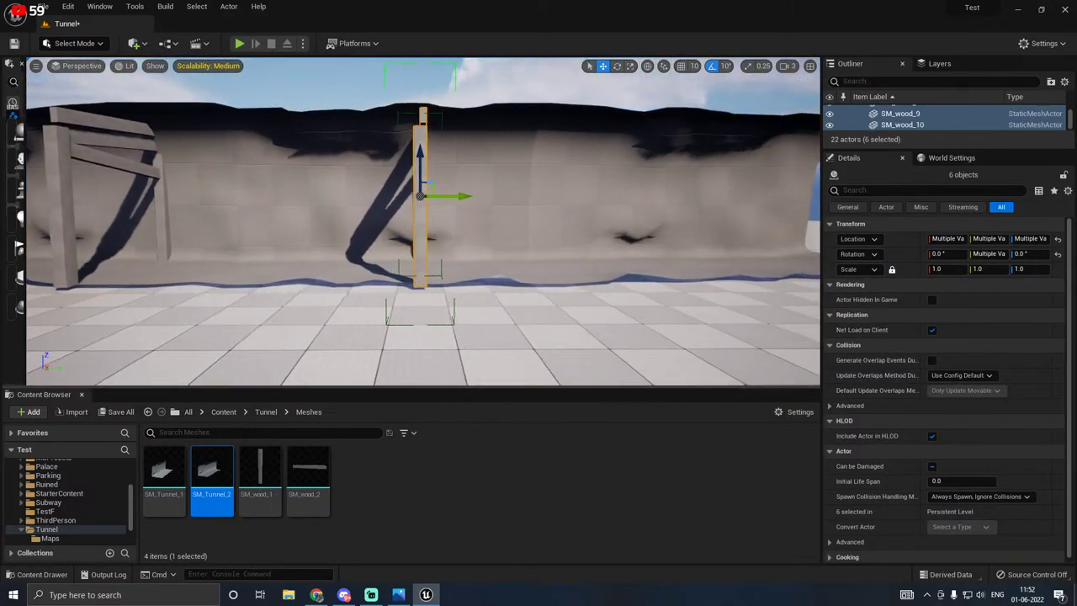
middle_drag(438, 200, 577, 200)
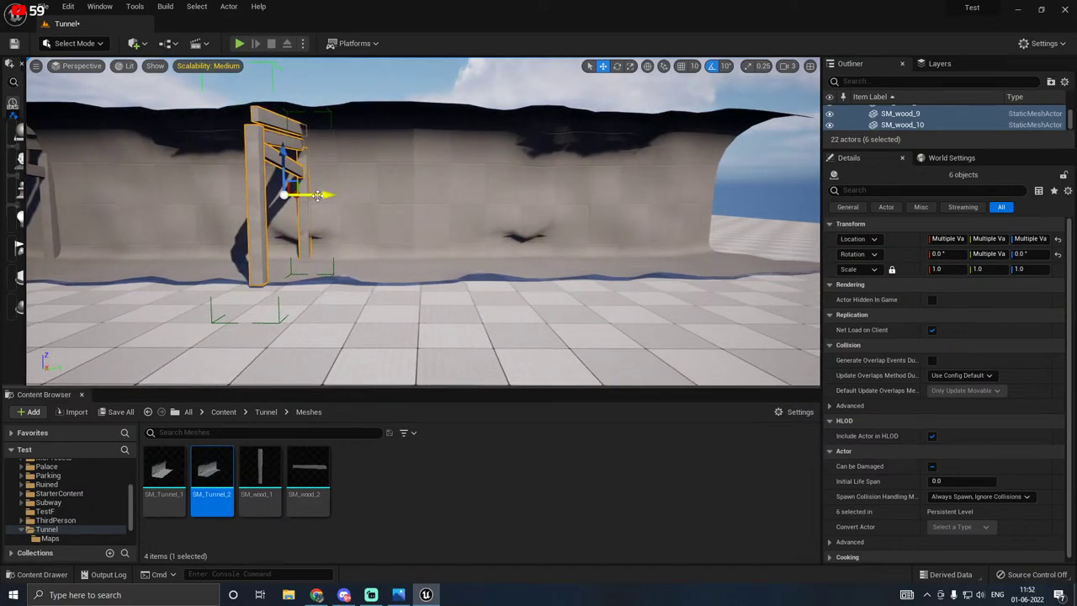
drag(318, 195, 451, 185)
Step: Examine the joint between the mirrored tunnel segment and the wooden frame copy from outside and inside the tunnel
click(563, 182)
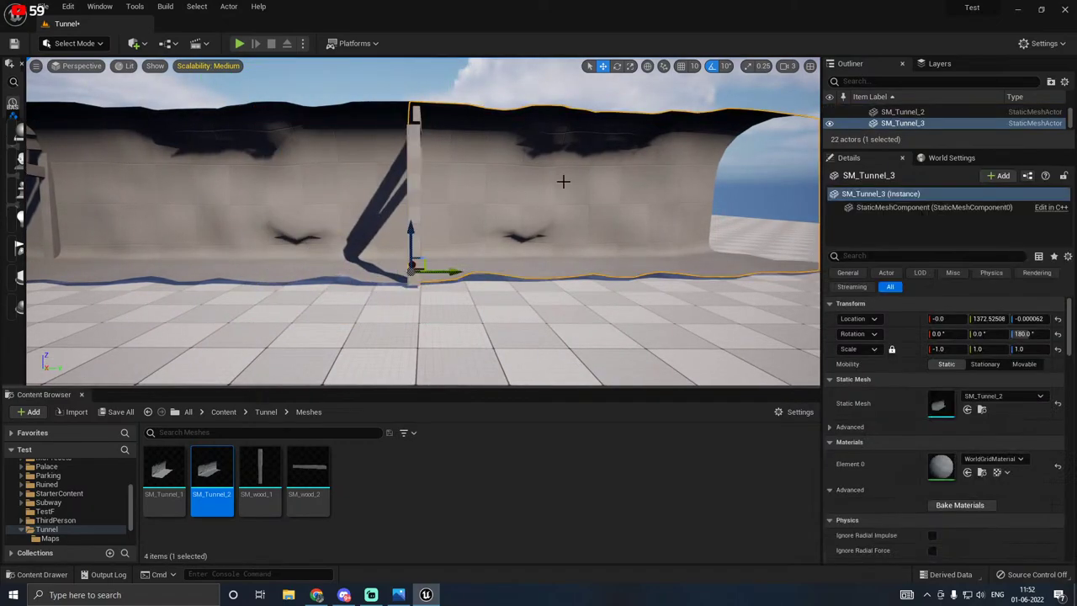
scroll(550, 181, up, 5)
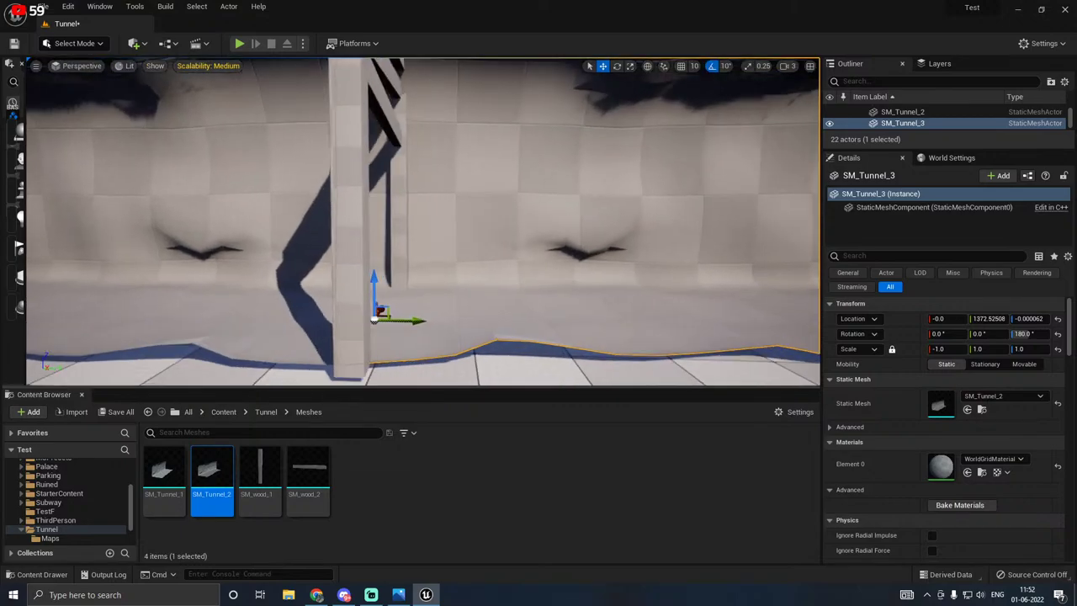
right_drag(498, 193, 401, 211)
click(336, 243)
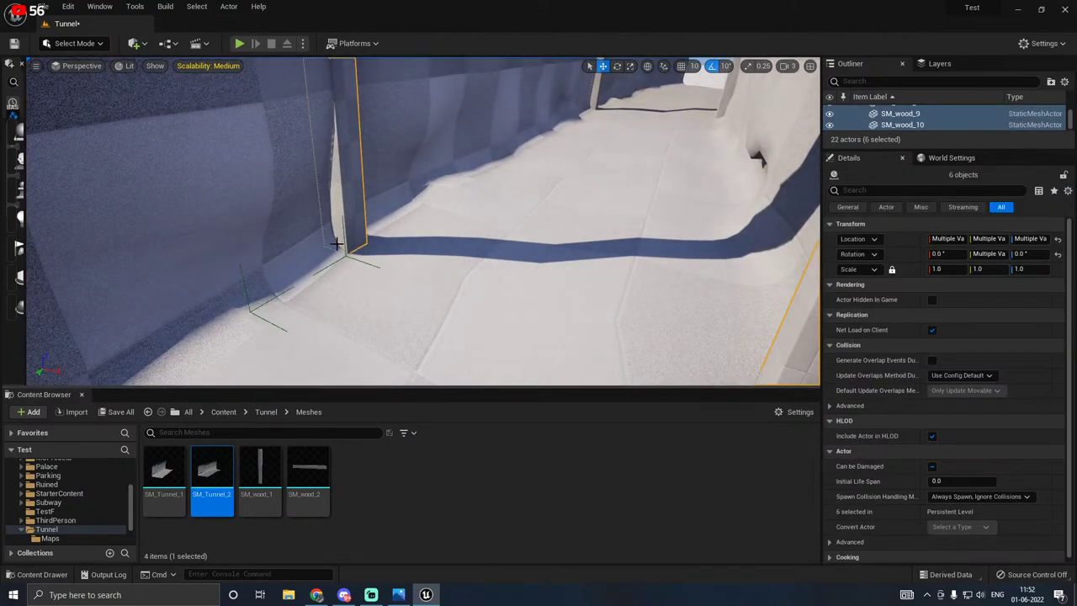
right_drag(360, 247, 414, 184)
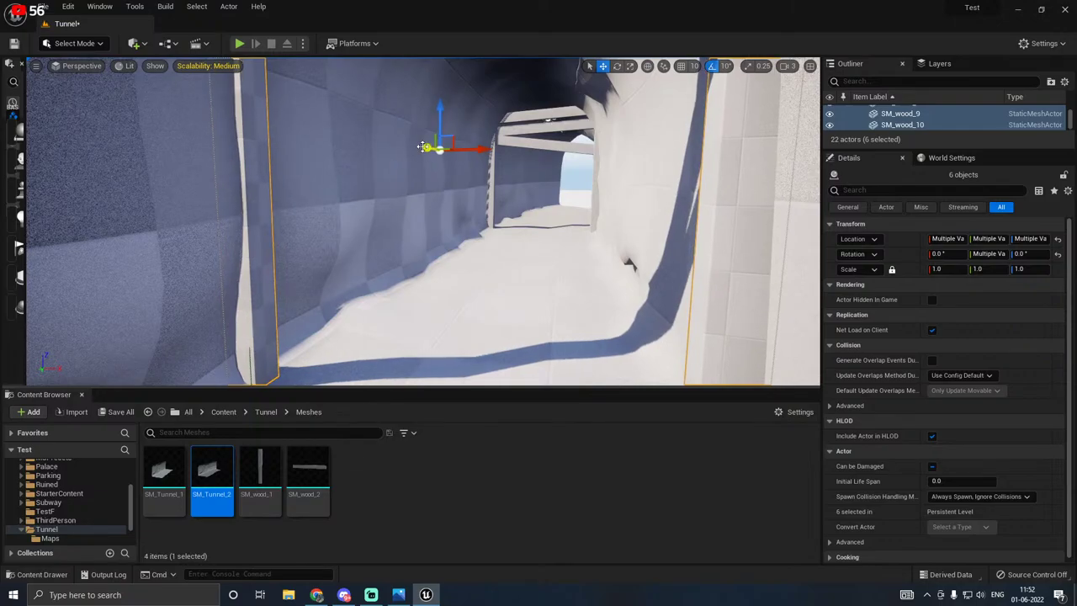
click(175, 189)
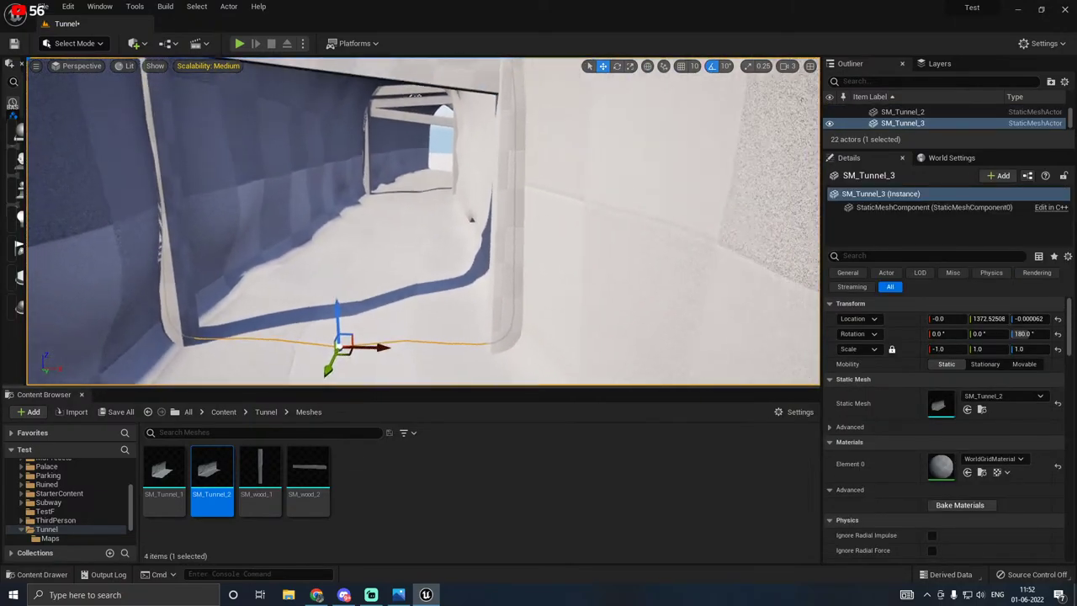
right_drag(424, 221, 454, 172)
right_drag(424, 221, 473, 117)
right_drag(404, 195, 398, 159)
Step: Duplicate the original SM_Tunnel_2 segment to the opposite open end of the tunnel and rotate the copy 30° about Z
click(376, 149)
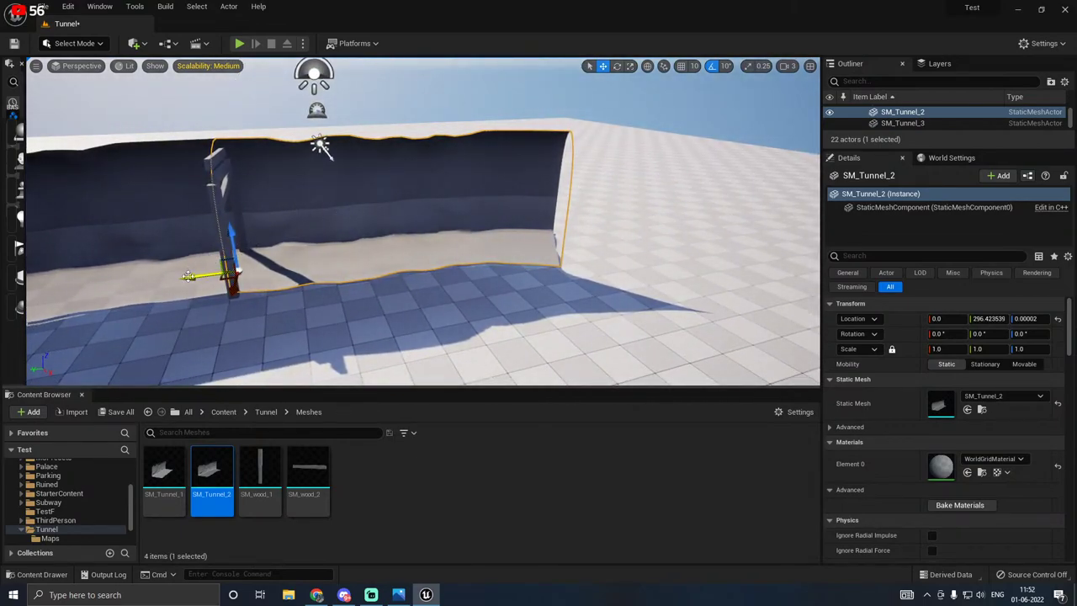
alt+drag(187, 276, 543, 240)
key(f)
key(e)
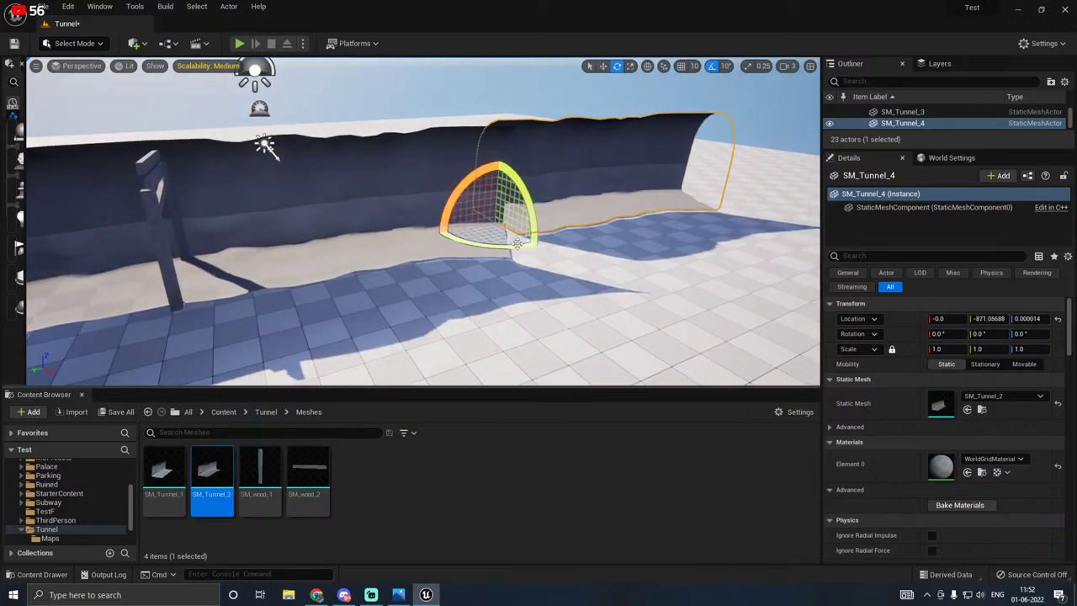
drag(503, 248, 474, 245)
Step: Move the rotated tunnel segment to about X 183.6, Y -792.5 so its opening lines up with the existing tunnel end
key(w)
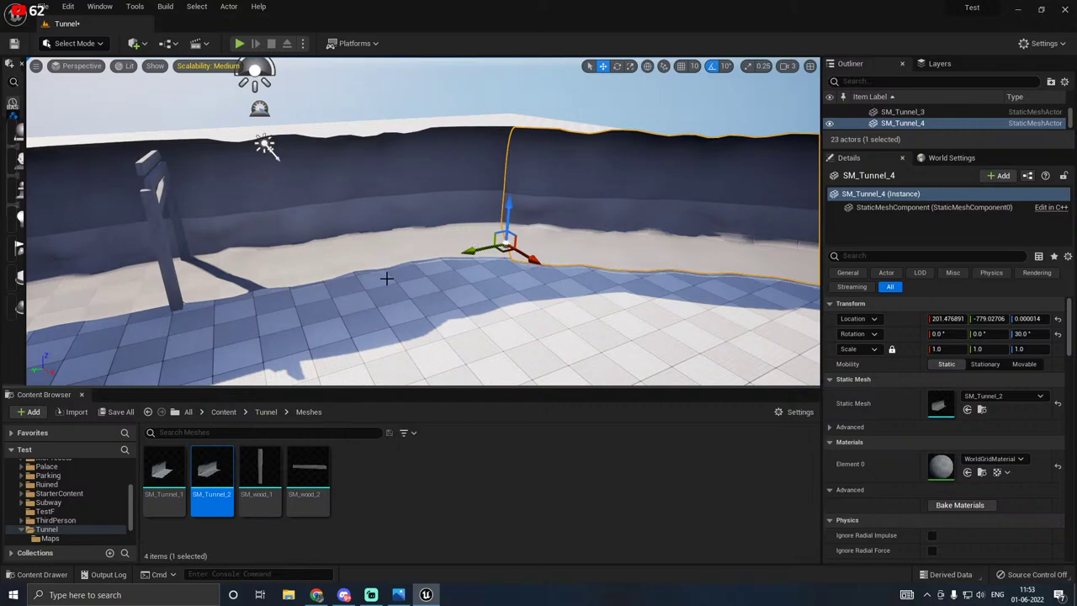
mouse_move(387, 278)
right_down()
mouse_move(538, 290)
mouse_move(387, 261)
right_up()
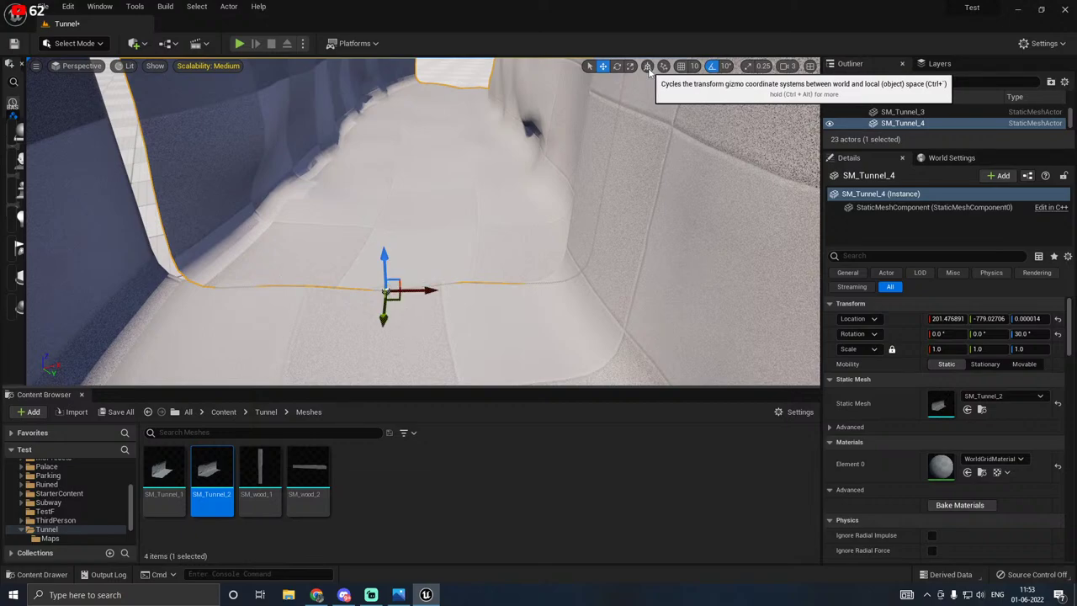
mouse_move(414, 290)
mouse_down()
mouse_move(390, 288)
mouse_move(358, 310)
mouse_move(397, 289)
mouse_up()
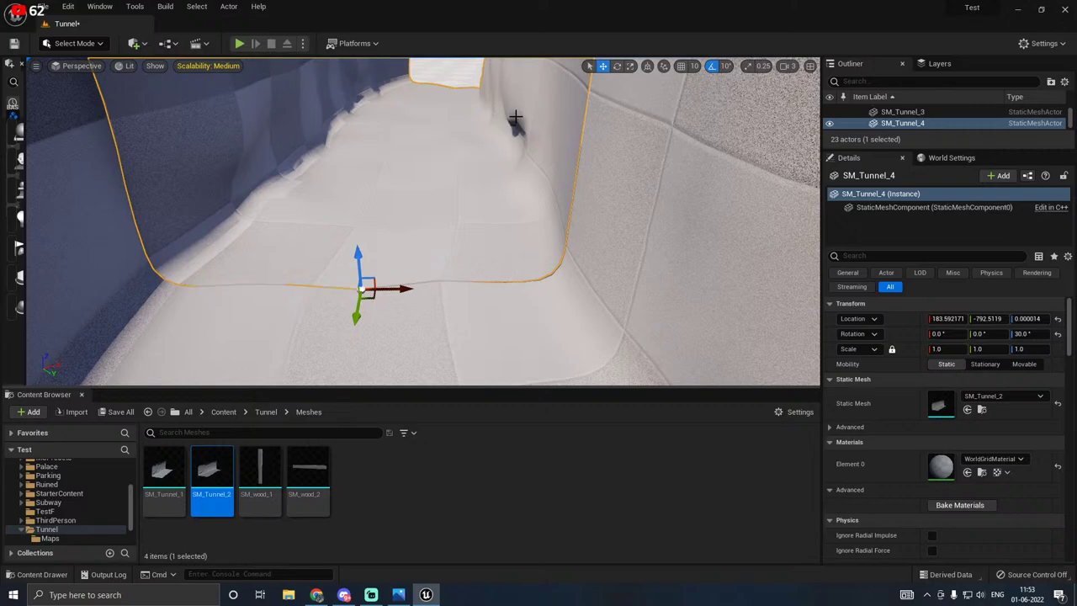
right_drag(516, 116, 488, 66)
right_drag(507, 126, 507, 126)
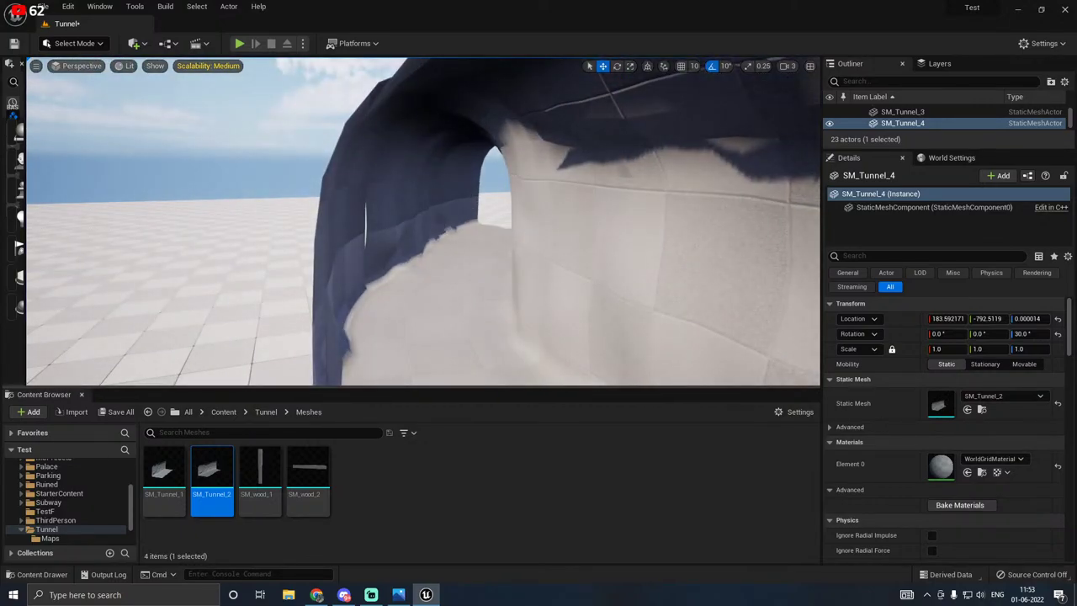
drag(466, 303, 463, 303)
Step: Duplicate the grouped wooden frame and move the copy to the joint with the angled tunnel segment
right_drag(462, 268, 462, 268)
click(359, 249)
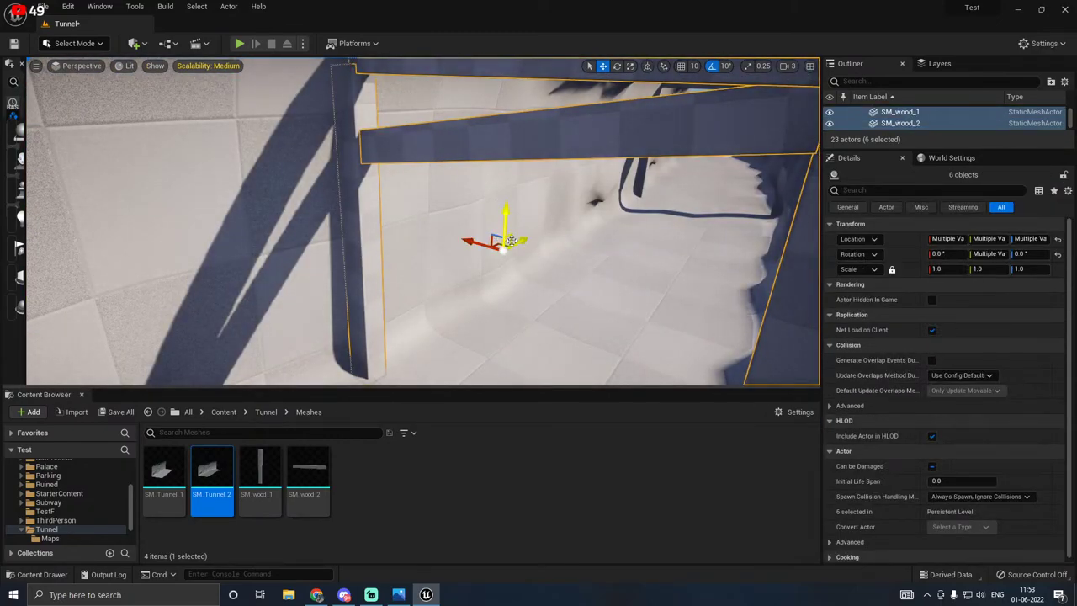
alt+drag(520, 242, 174, 294)
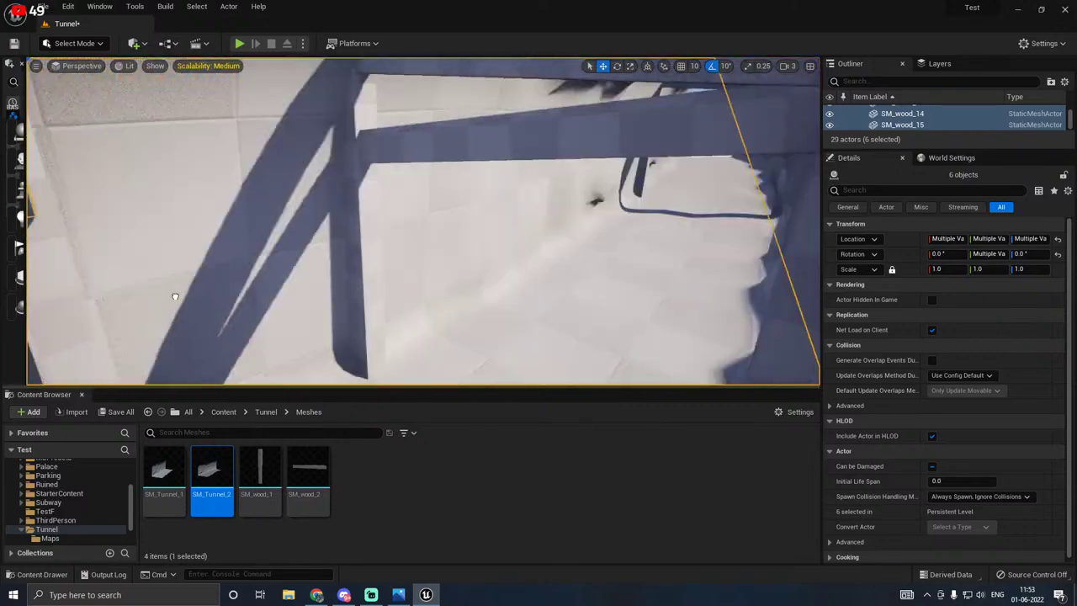
right_drag(375, 269, 375, 269)
drag(552, 306, 52, 239)
right_drag(52, 239, 52, 239)
right_drag(396, 190, 396, 189)
drag(376, 197, 539, 134)
right_drag(531, 145, 279, 160)
Step: Rotate the frame copy 30° about Z and shift it sideways to fit the angled tunnel opening
key(e)
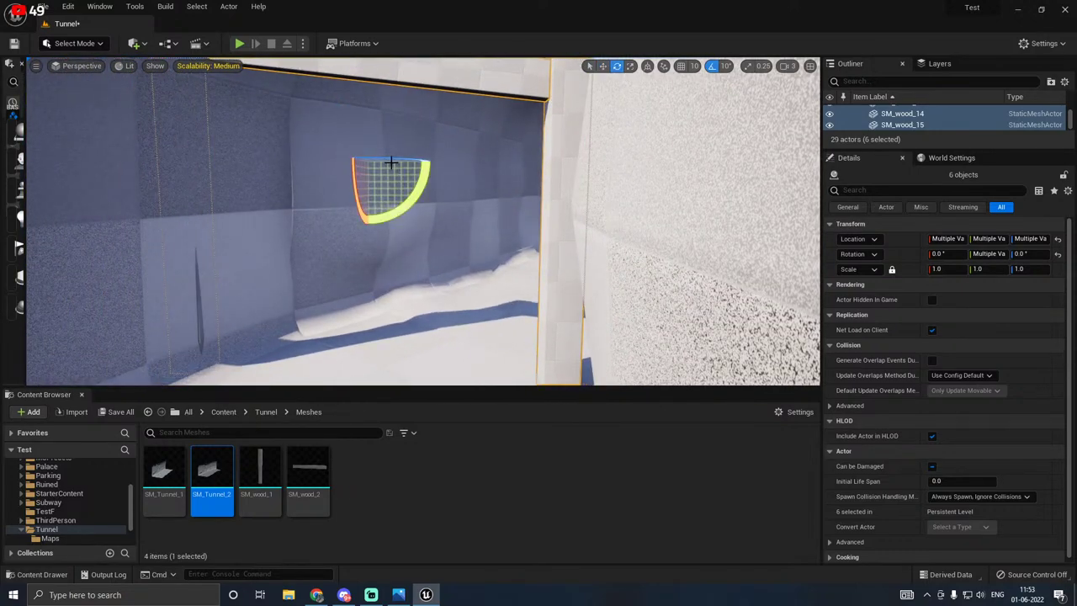
drag(391, 162, 426, 161)
key(w)
drag(456, 160, 413, 157)
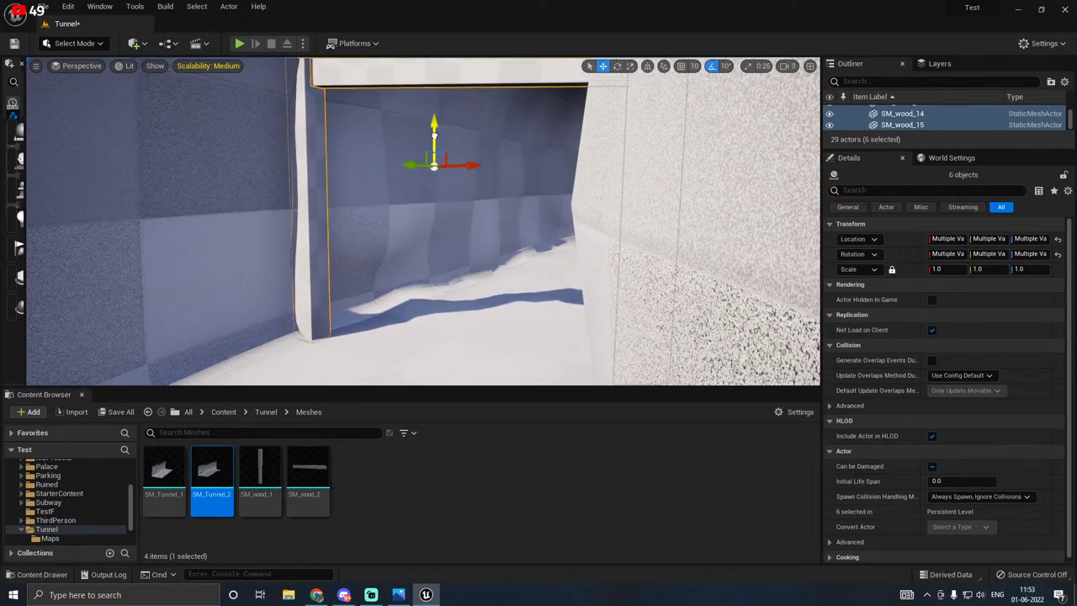
drag(473, 167, 466, 166)
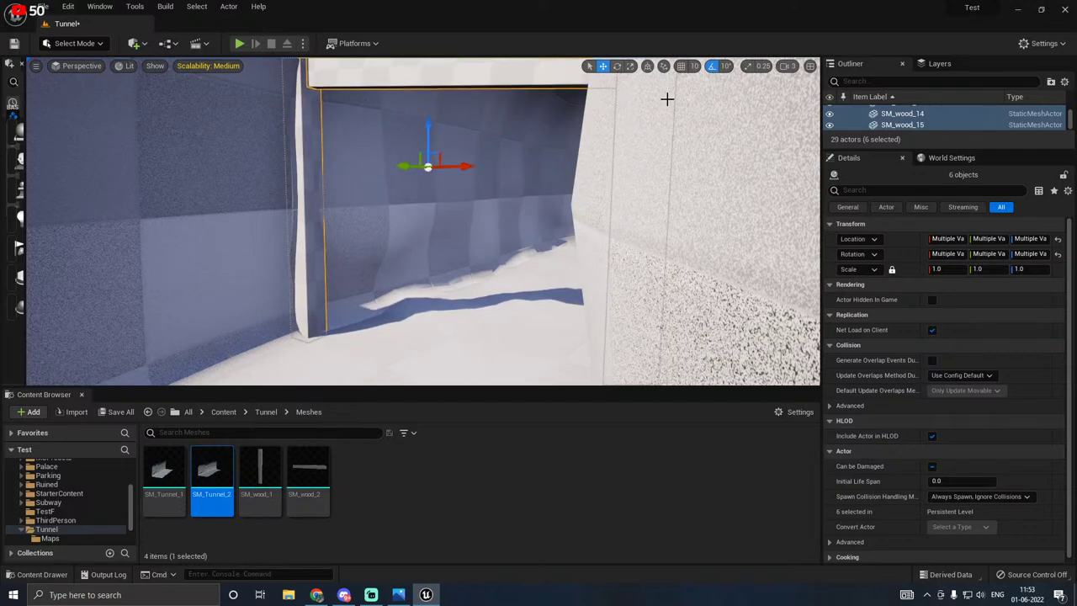
click(648, 66)
Step: Examine the angled tunnel bend and its new wooden frame while moving around and through the tunnel
right_drag(543, 110, 455, 83)
key(s)
right_drag(450, 210, 471, 211)
right_drag(584, 163, 586, 126)
click(647, 175)
key(a)
key(w)
right_drag(645, 168, 513, 195)
key(w)
right_drag(471, 244, 496, 137)
right_drag(415, 135, 443, 142)
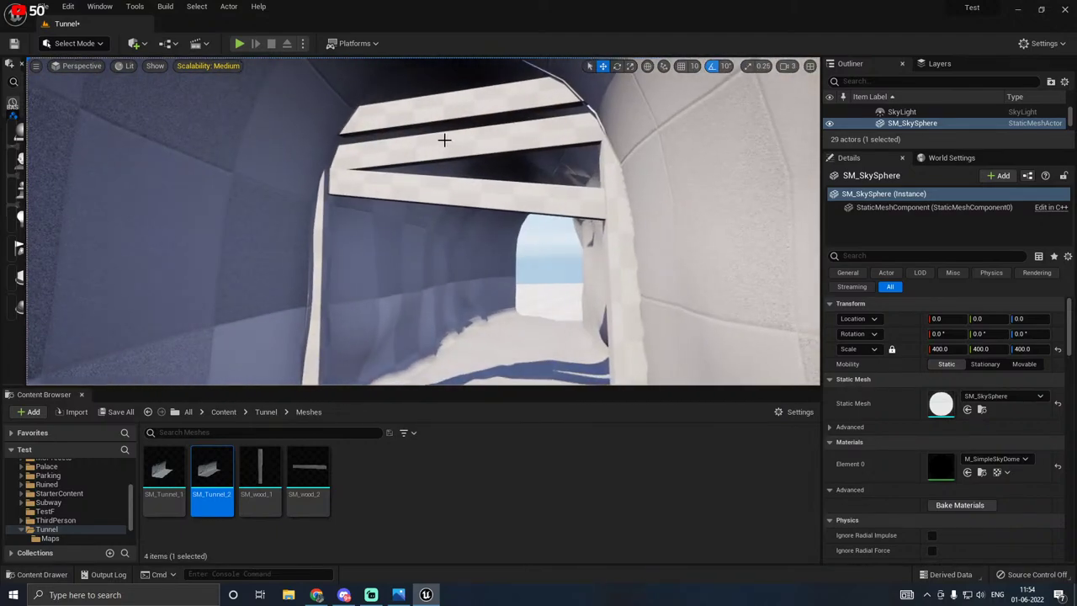
Step: Save the Tunnel level and ungroup the wooden frame at the angled joint
click(422, 184)
click(120, 411)
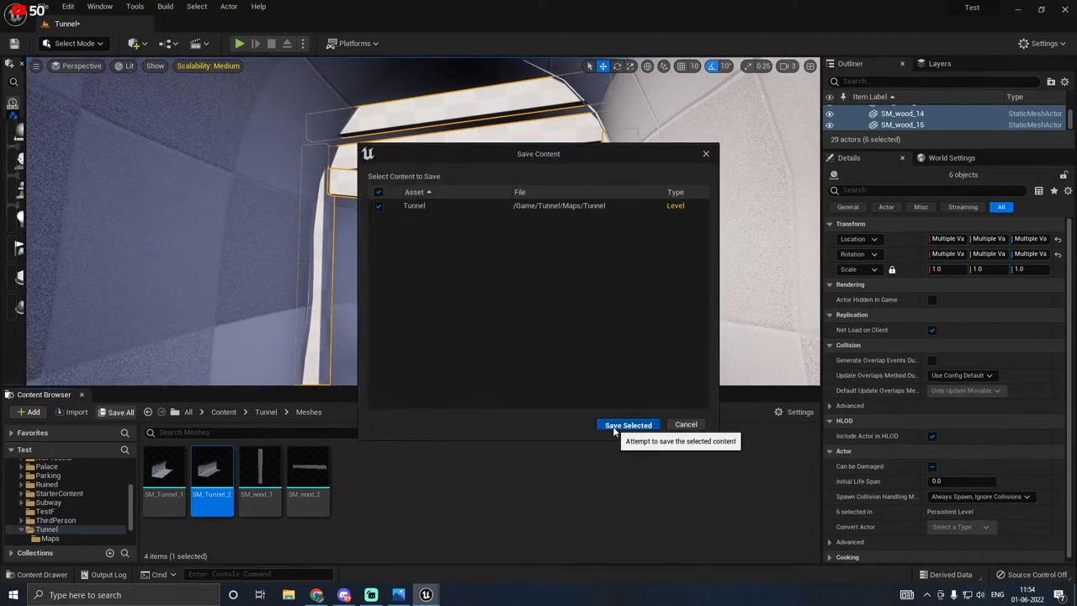
click(630, 423)
right_click(412, 200)
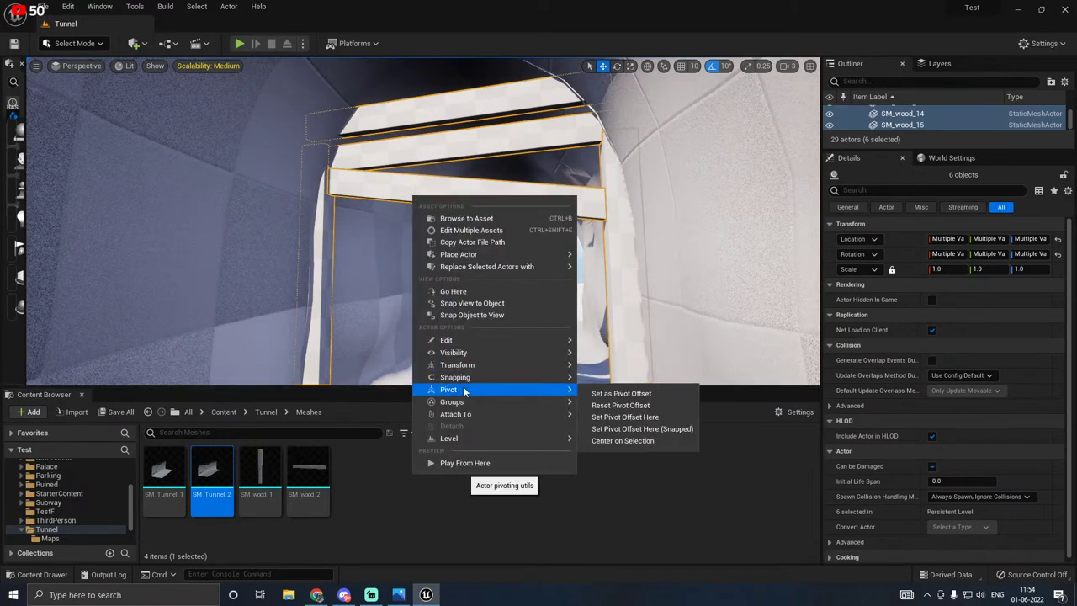
click(603, 418)
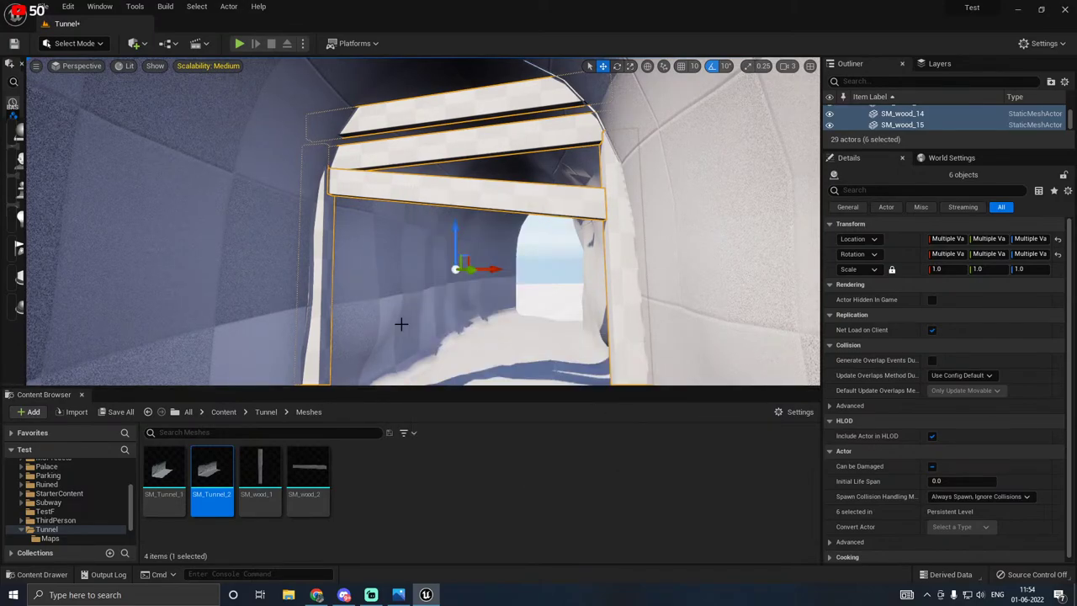
Step: Lower the bottom crossbeam of the ungrouped frame to a height of about 228.5
click(462, 213)
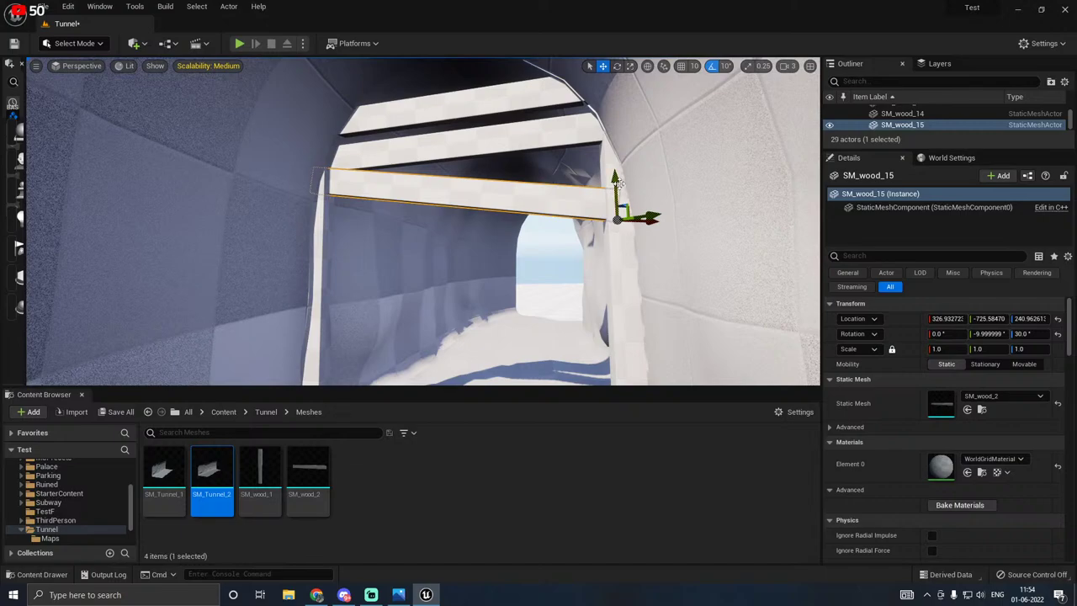
drag(617, 184, 632, 329)
right_drag(630, 228, 630, 92)
right_drag(621, 177, 615, 225)
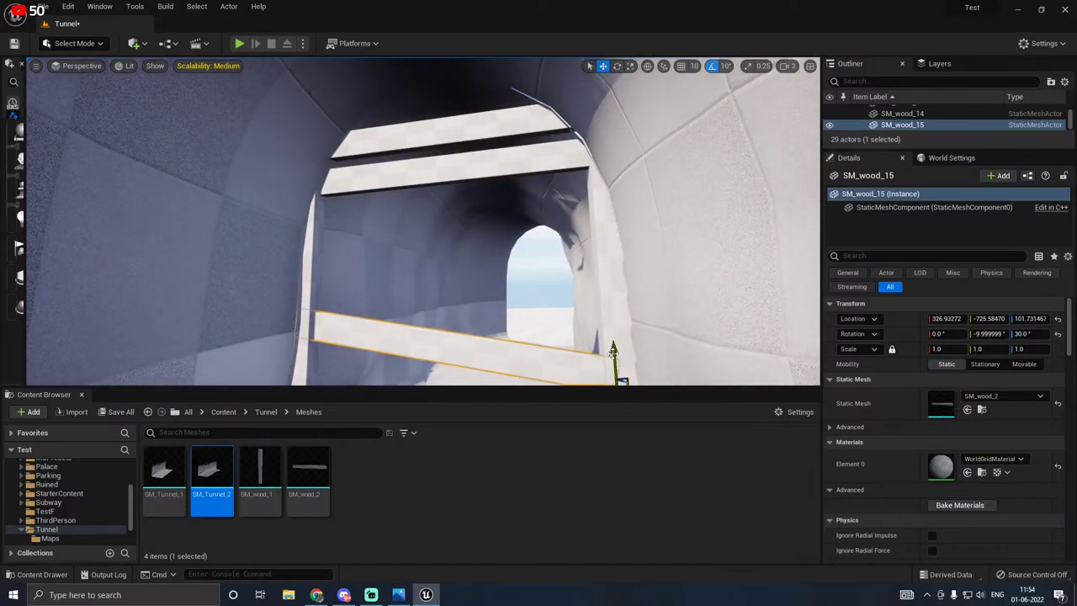
drag(613, 352, 594, 220)
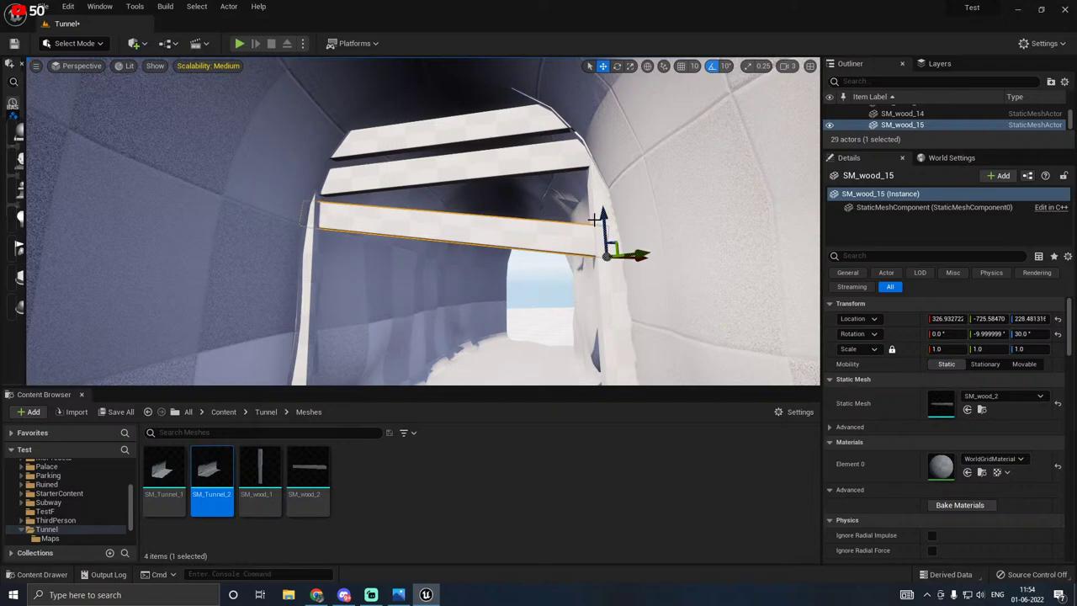
Step: Try removing the top crossbeam from the frame at the angled joint, and undo the deletion
click(466, 137)
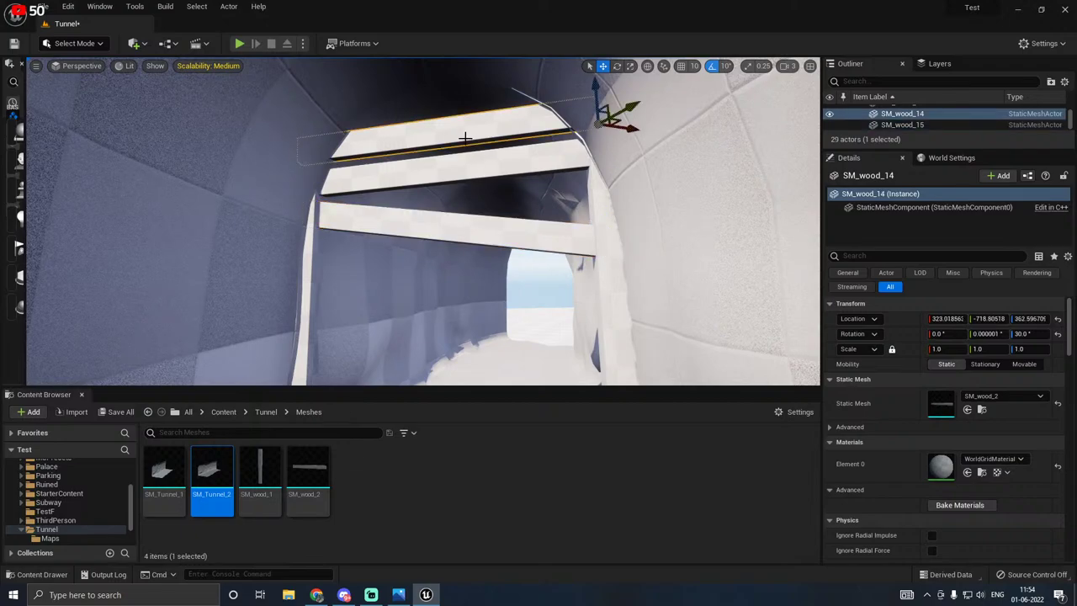
key(Delete)
click(420, 227)
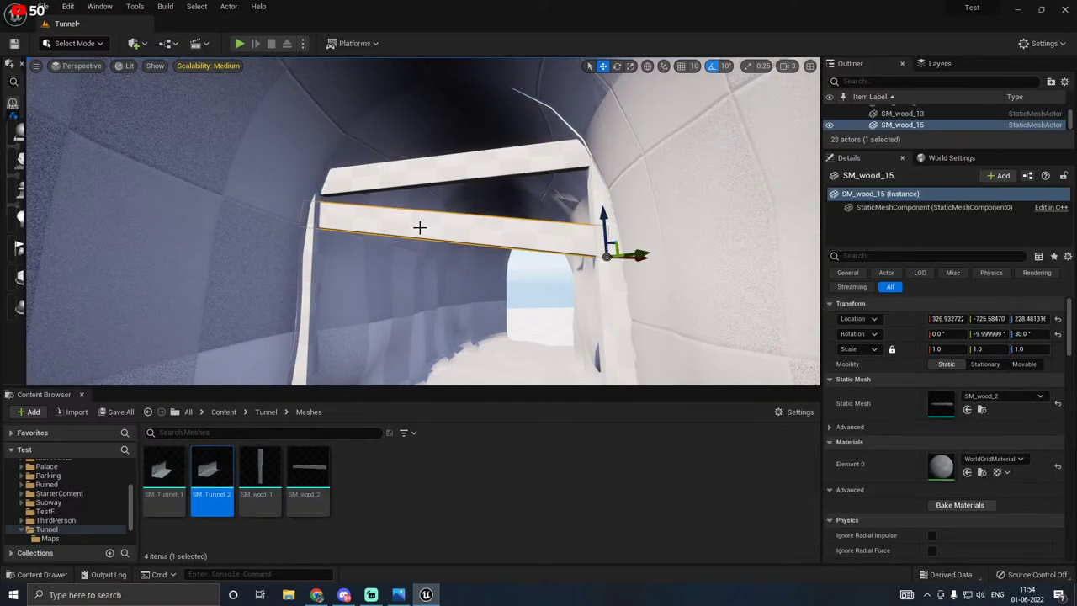
key(ctrl+z)
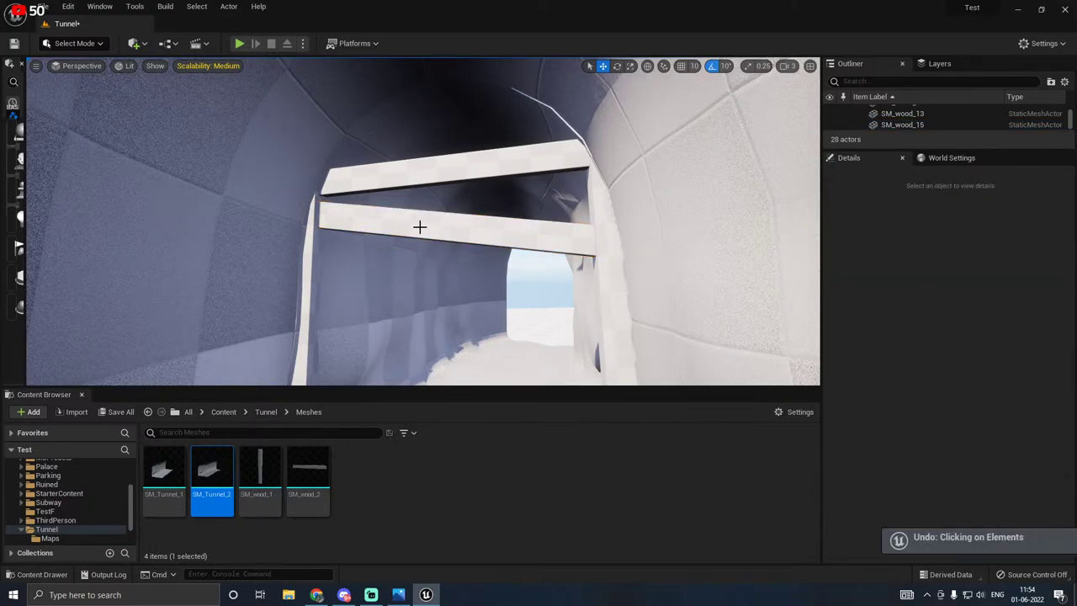
key(ctrl+z)
Step: Delete the bottom crossbeam, and lower the middle one to about Z 243 with a tilt of about -8.6° in Y
click(467, 225)
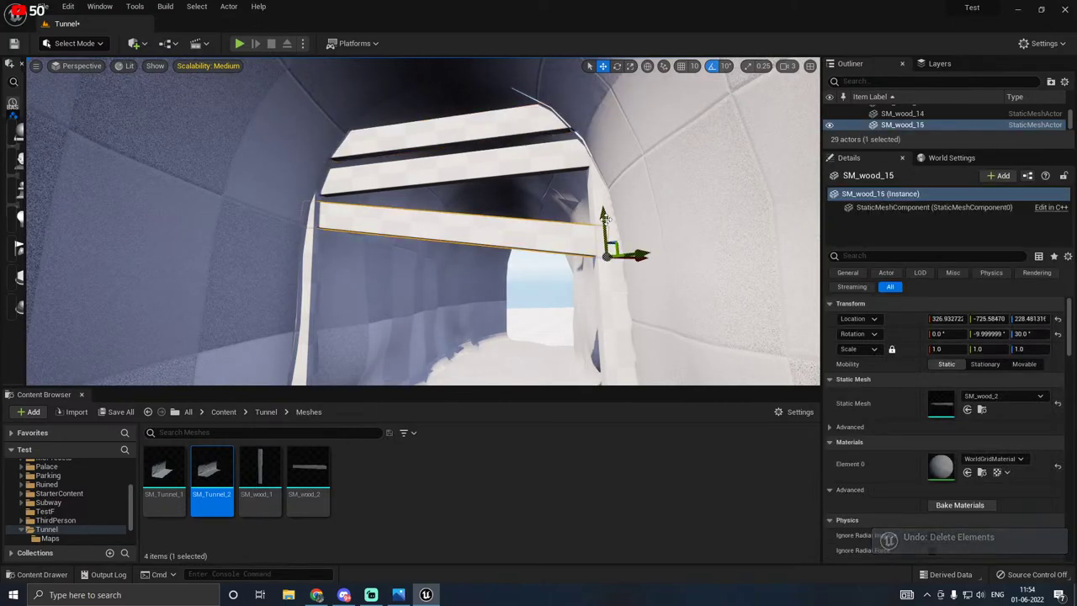
key(Delete)
click(492, 179)
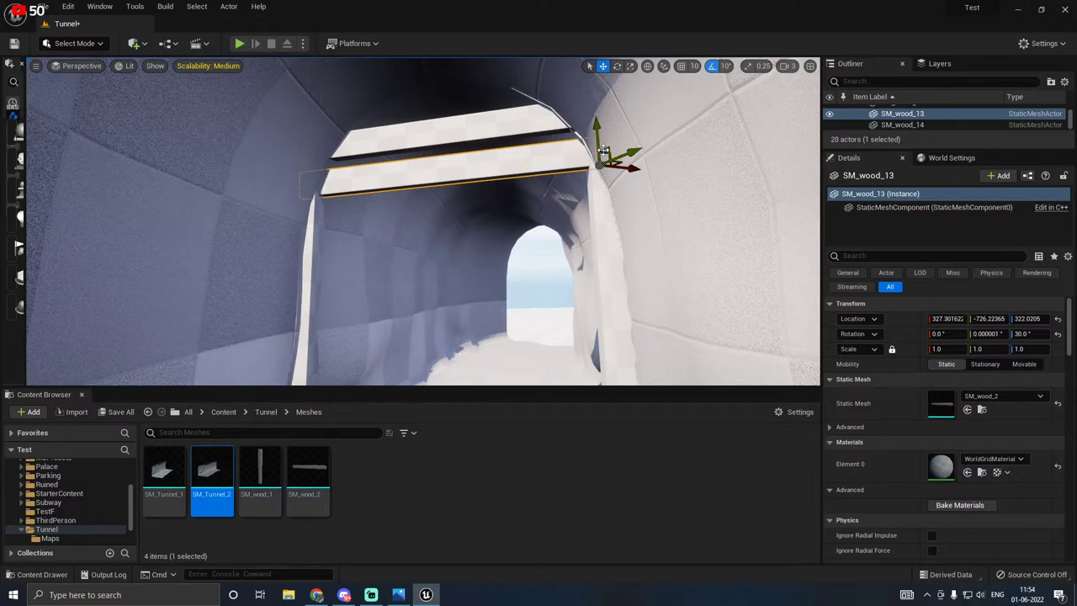
drag(598, 143, 597, 192)
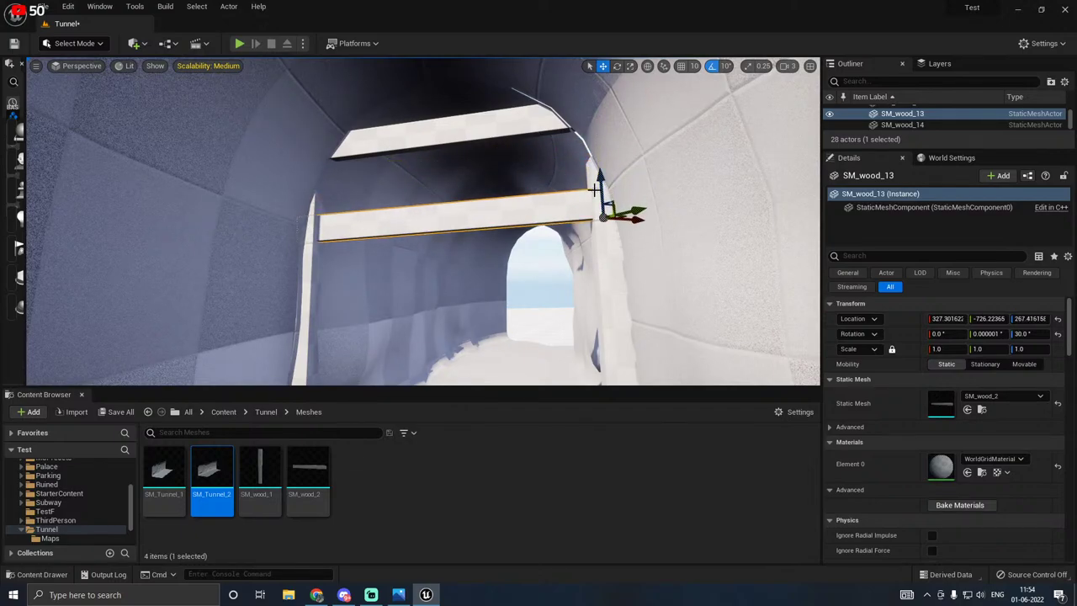
key(e)
drag(586, 267, 648, 244)
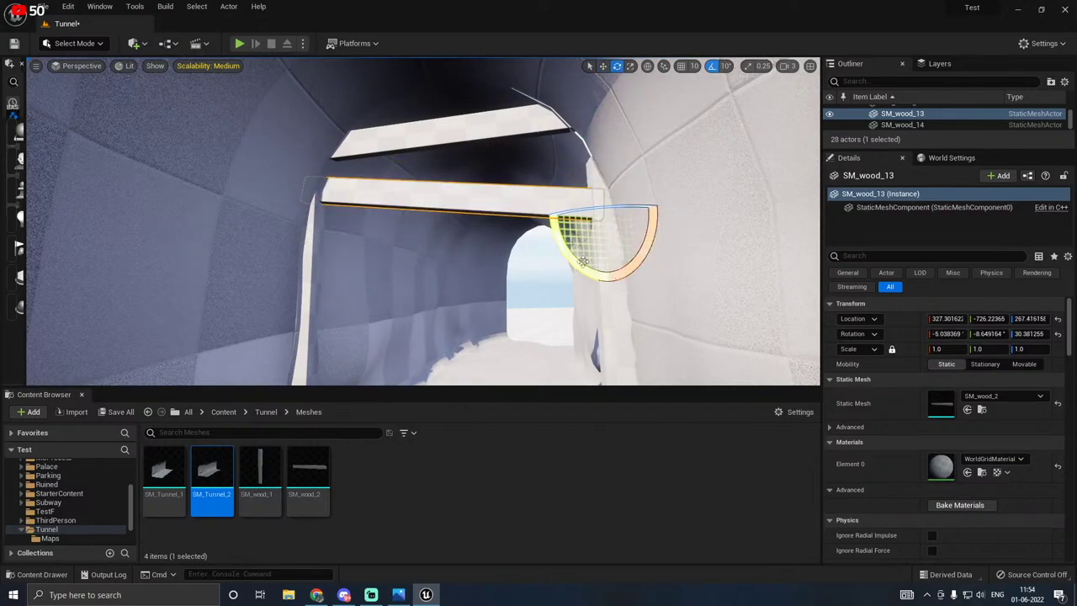
key(w)
drag(601, 181, 601, 238)
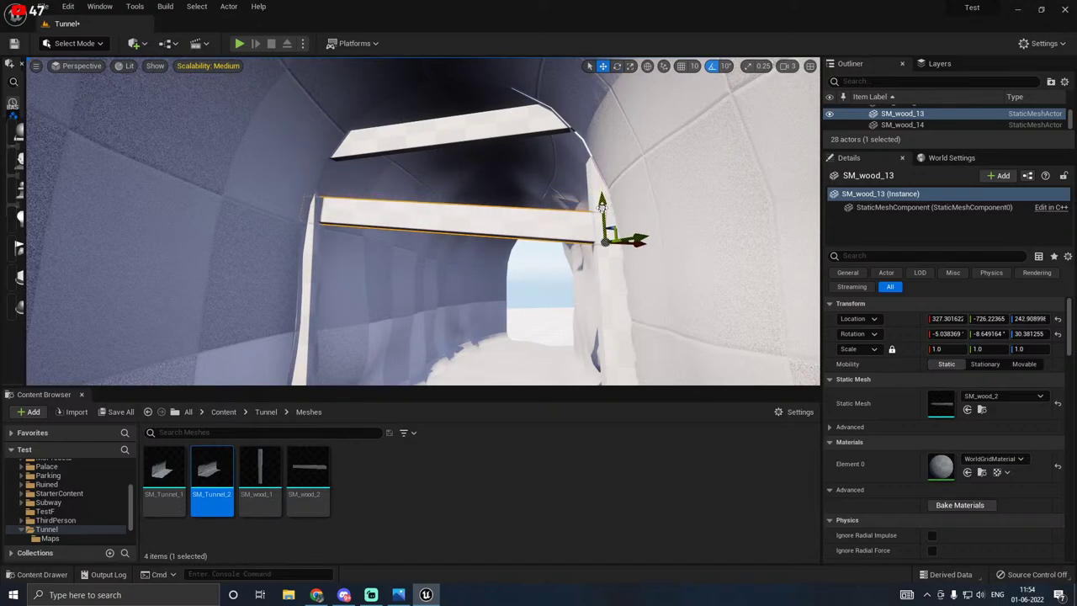
Step: Try a duplicate of the top crossbeam at about Z 321.5, and delete the copy
click(431, 131)
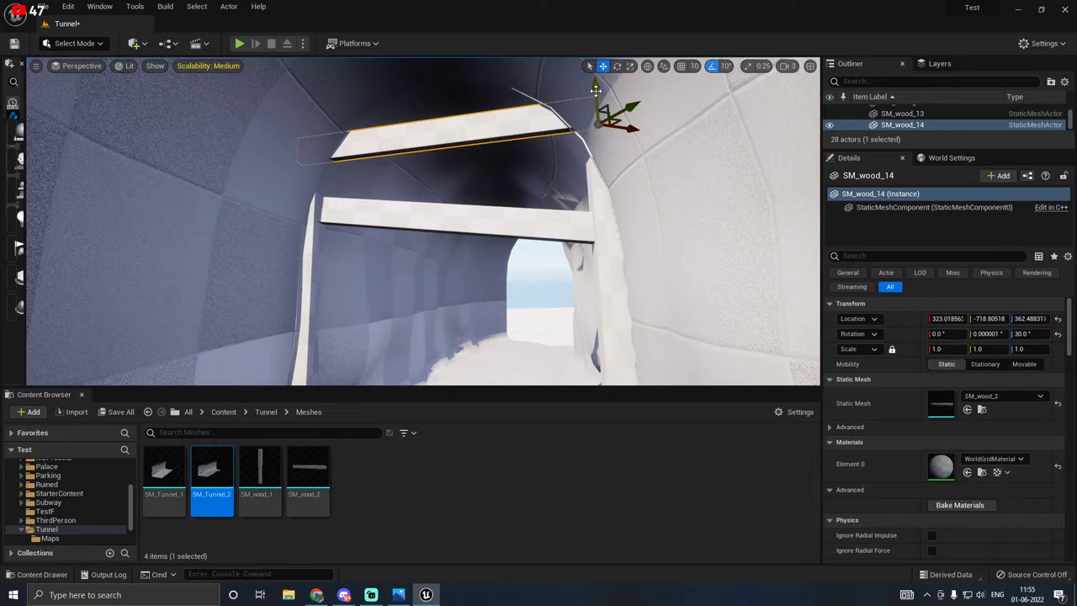
alt+drag(595, 90, 590, 127)
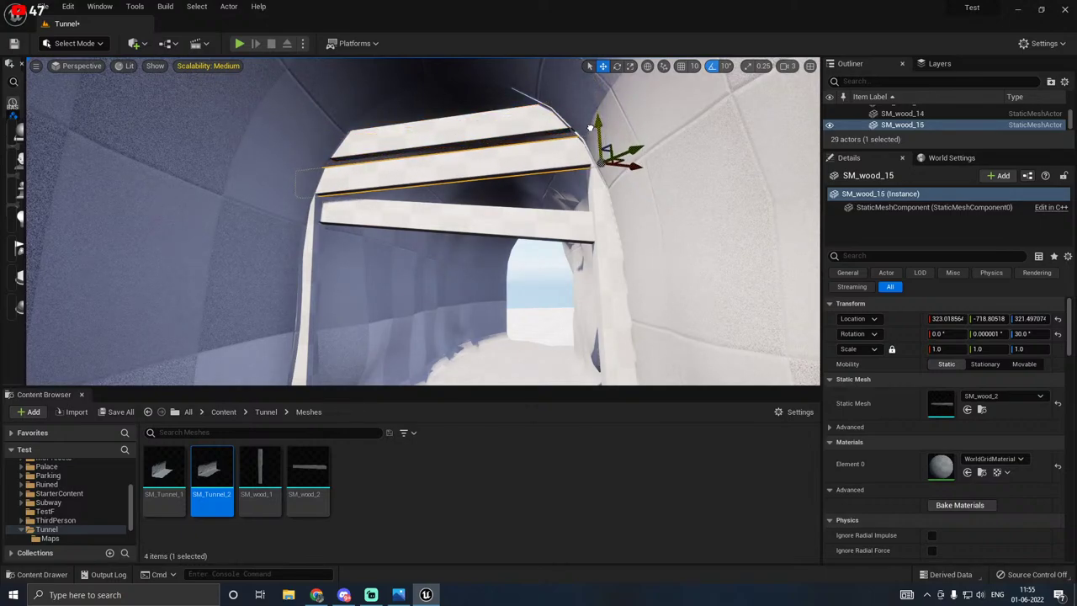
key(Delete)
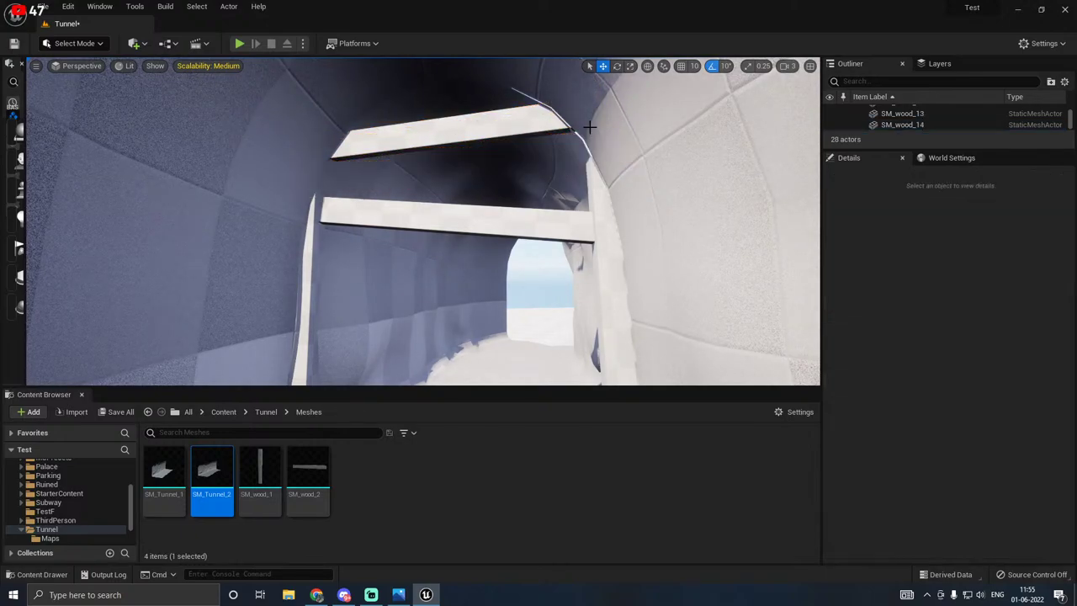
Step: Raise the lower crossbeam of the frame at the joint to about Z 247.5, and lower its top crossbeam to about Z 334.5
click(589, 214)
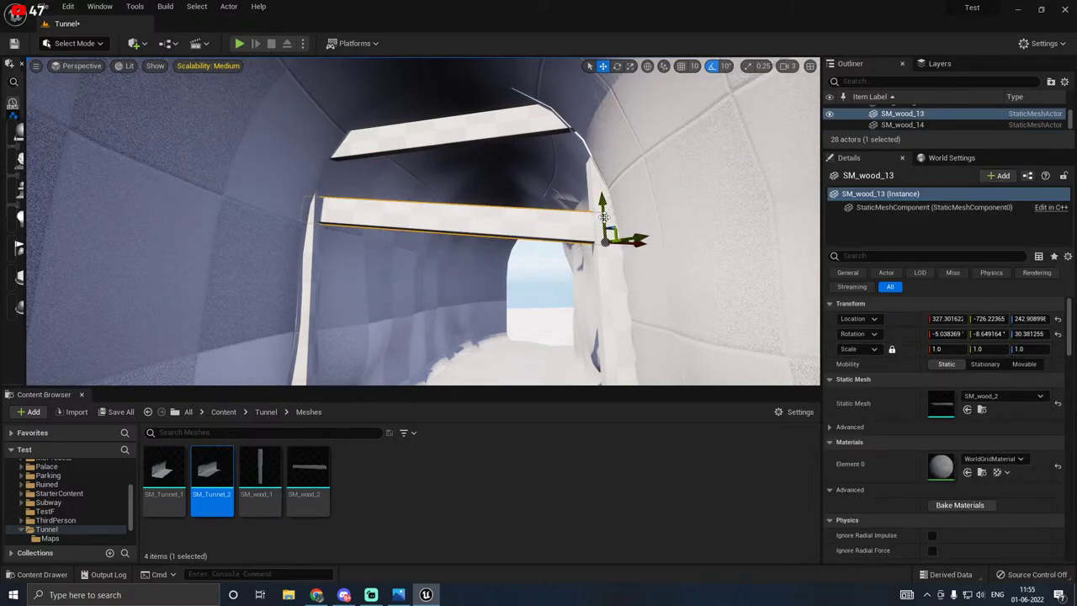
drag(603, 200, 603, 215)
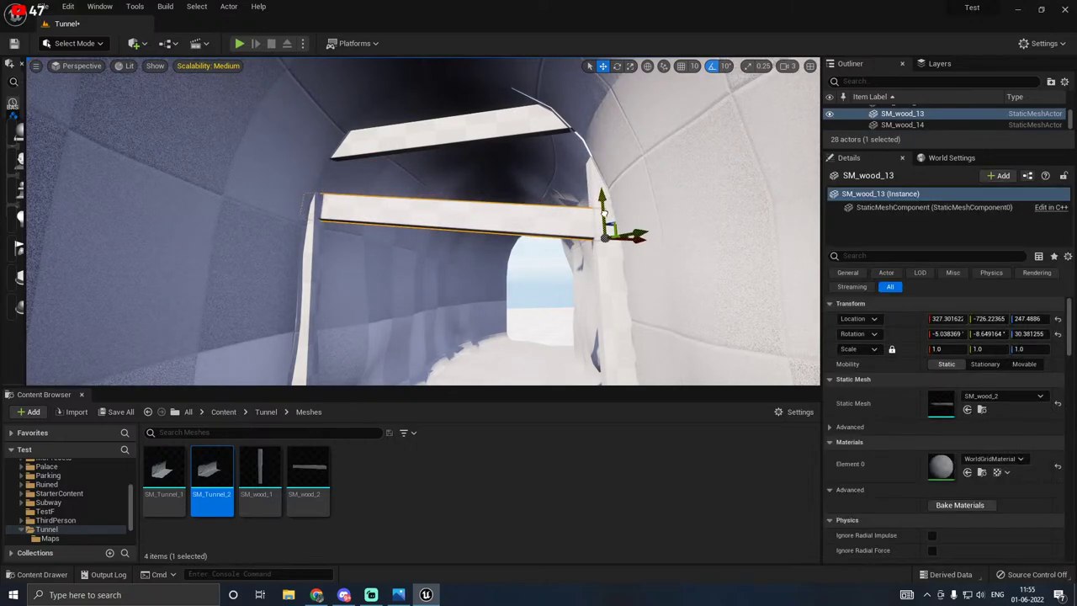
click(431, 139)
drag(603, 81, 595, 109)
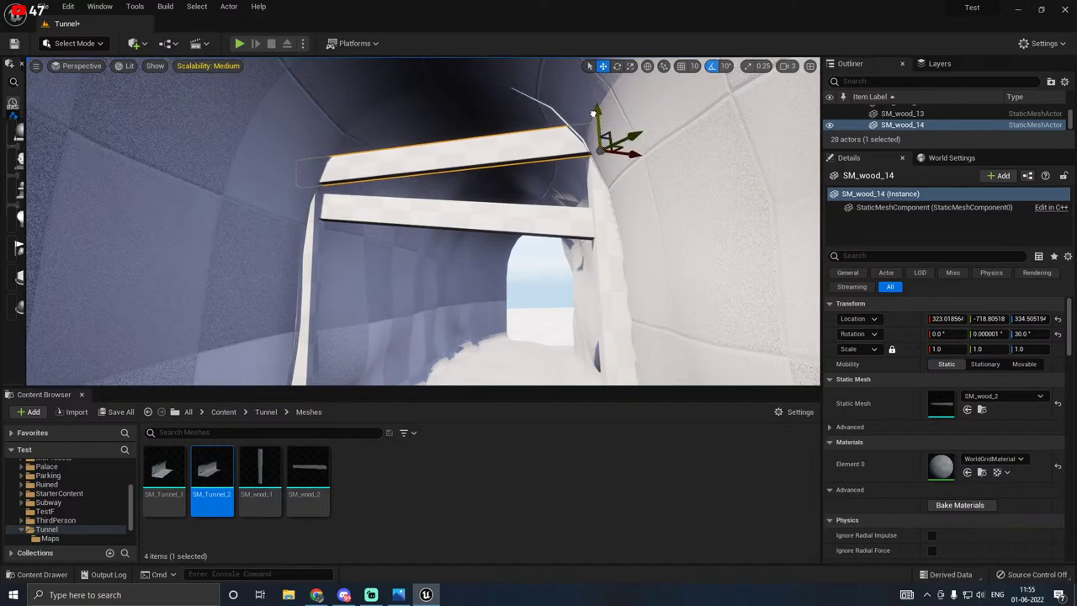
Step: Save the modified Tunnel level with the adjusted crossbeams
click(539, 271)
right_drag(538, 271, 492, 300)
right_drag(505, 171, 477, 155)
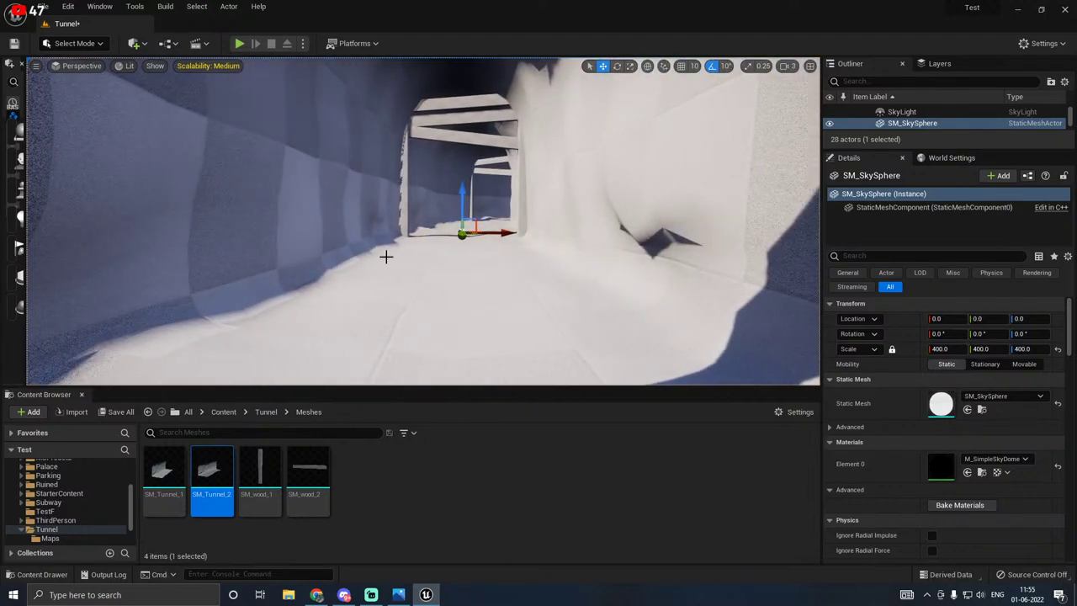
key(ctrl+shift+s)
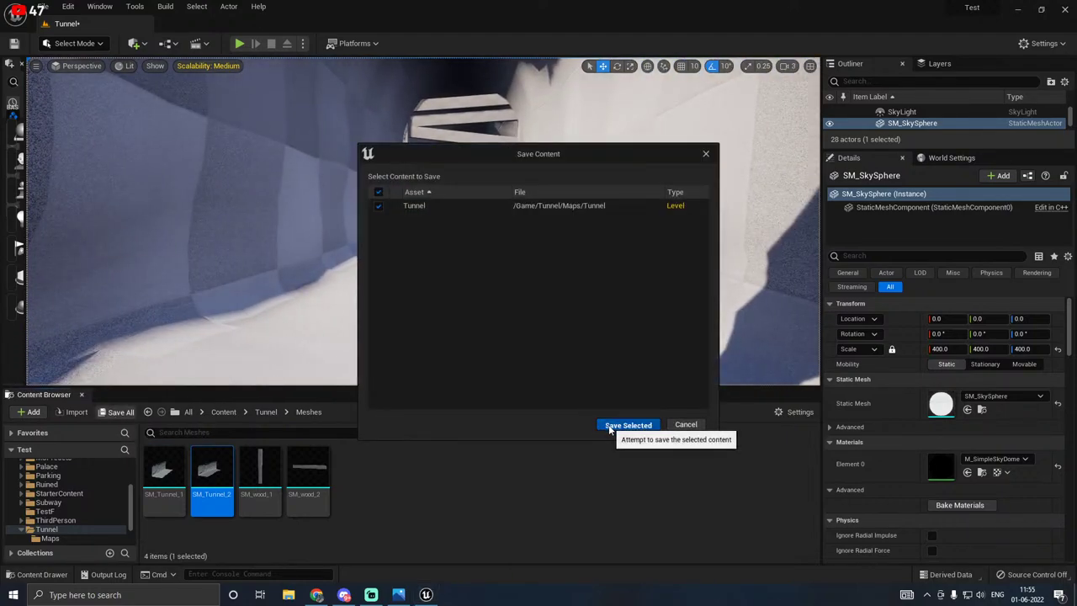
click(609, 424)
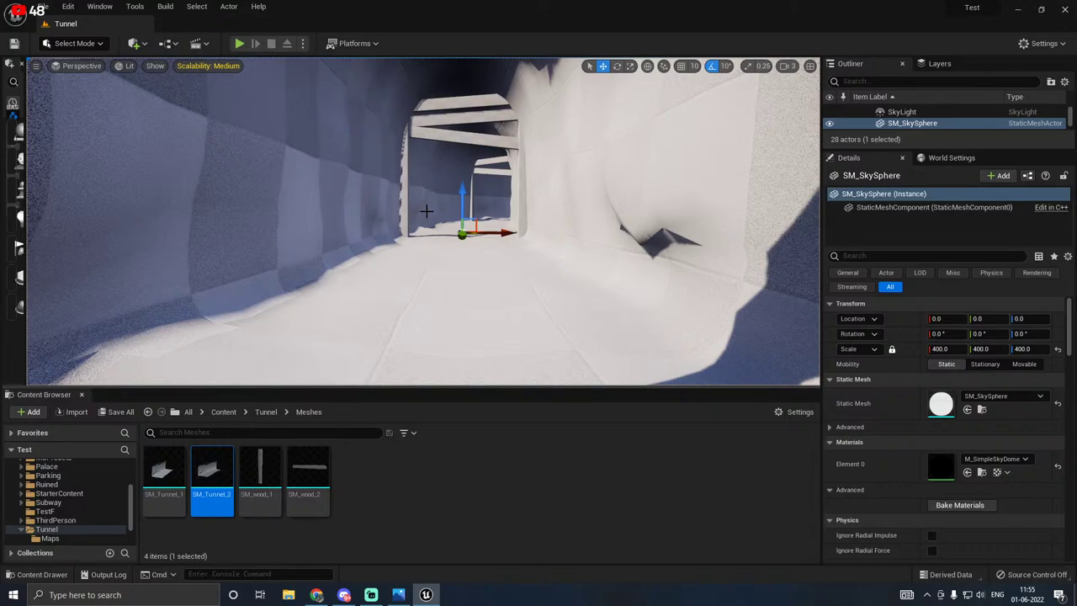
mouse_move(372, 225)
right_down()
mouse_move(337, 225)
mouse_move(421, 250)
mouse_move(383, 218)
mouse_move(373, 224)
right_up()
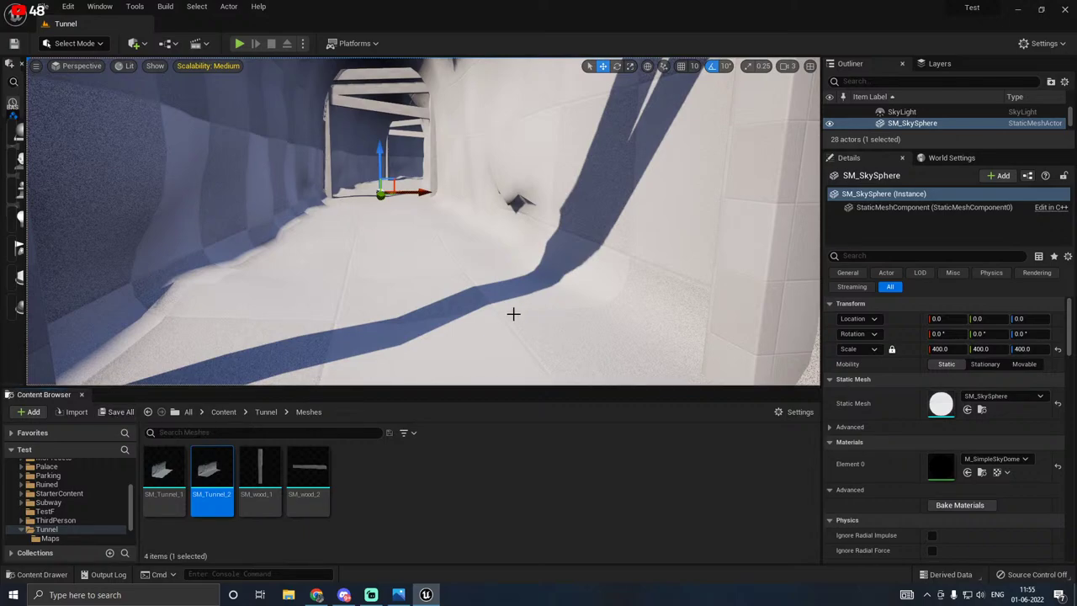
right_drag(511, 312, 706, 303)
key(w)
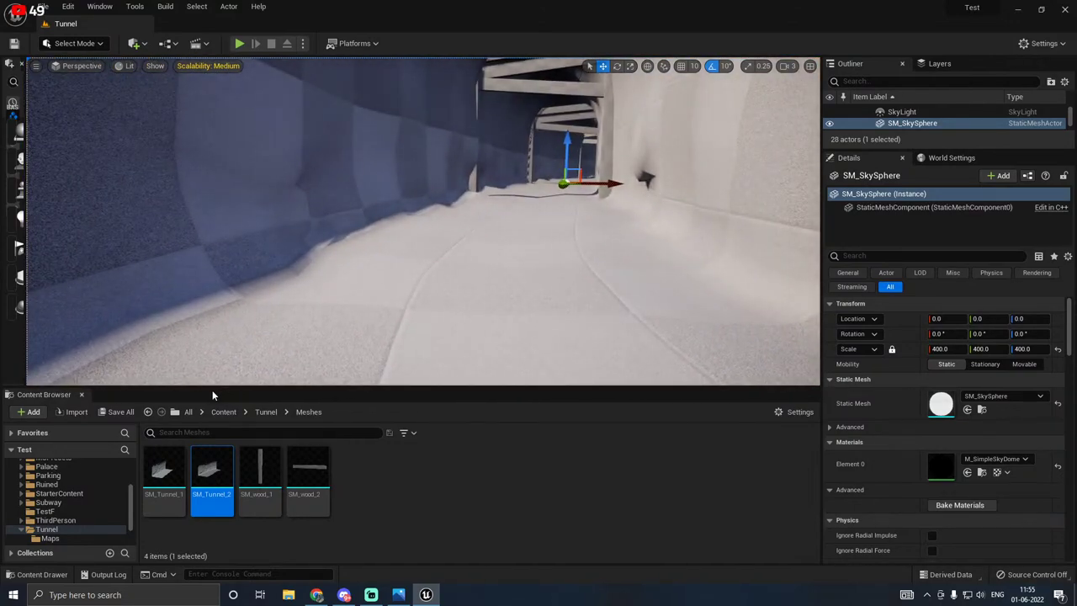
right_drag(524, 322, 421, 219)
right_drag(728, 348, 742, 329)
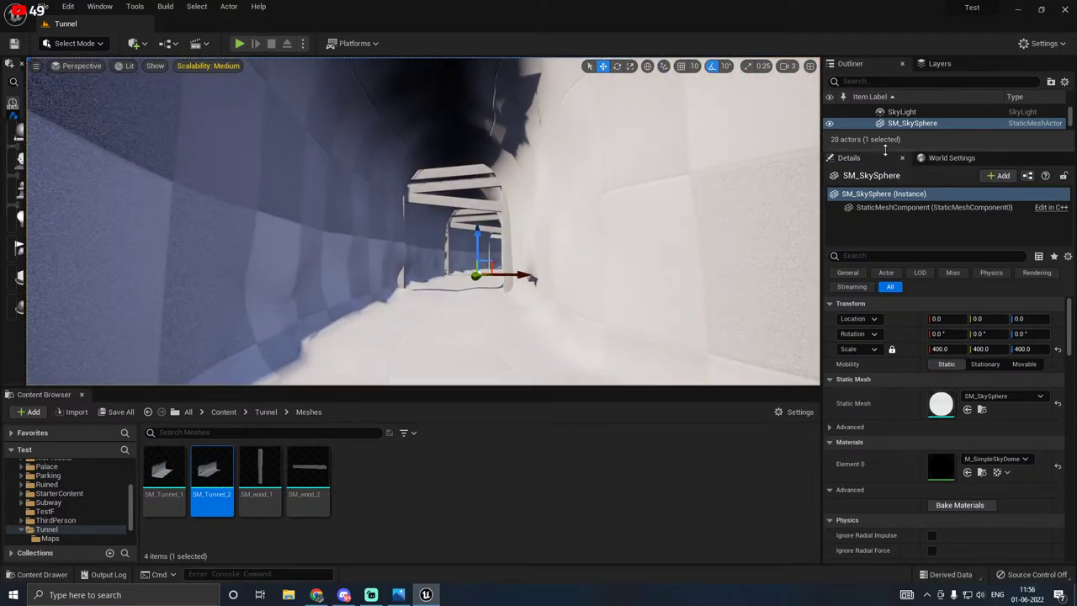
Step: Find the directional light among the level's actors and set its intensity to 1 lux
drag(891, 149, 891, 257)
click(850, 81)
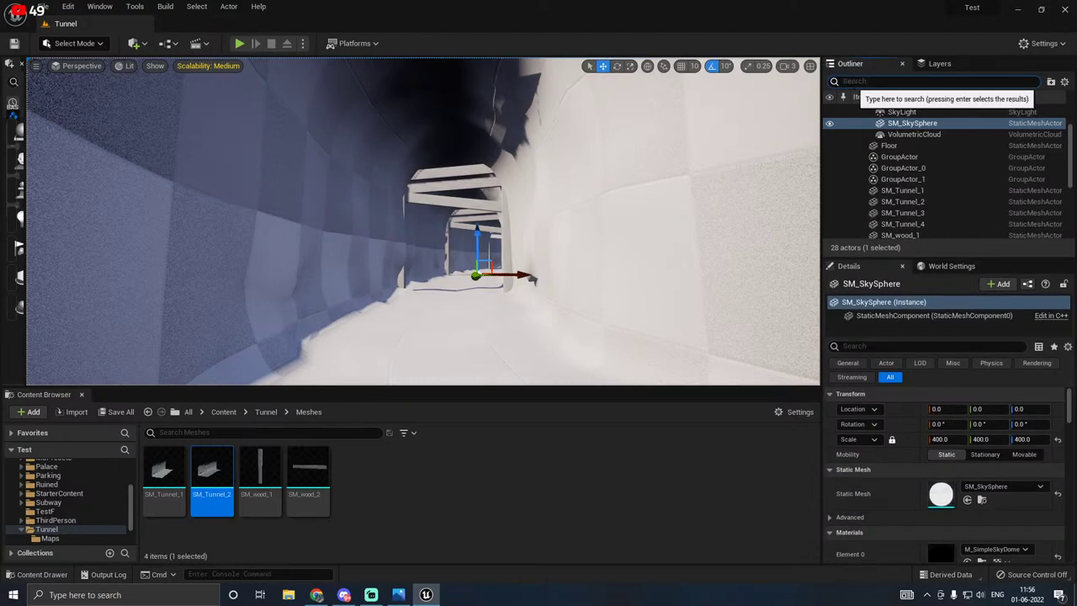
text(dire)
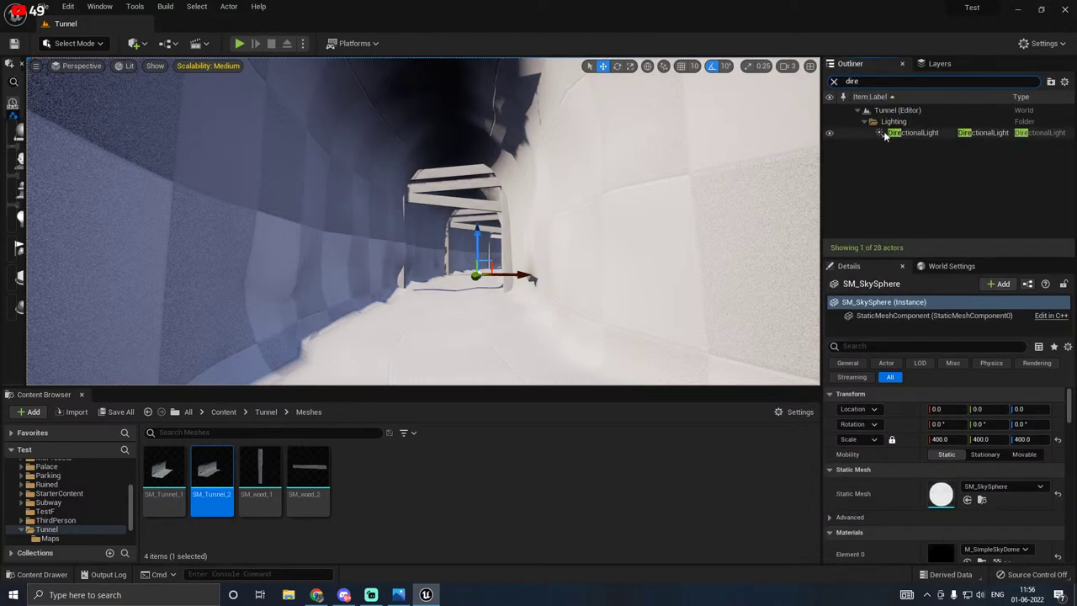
click(910, 132)
scroll(902, 474, down, 5)
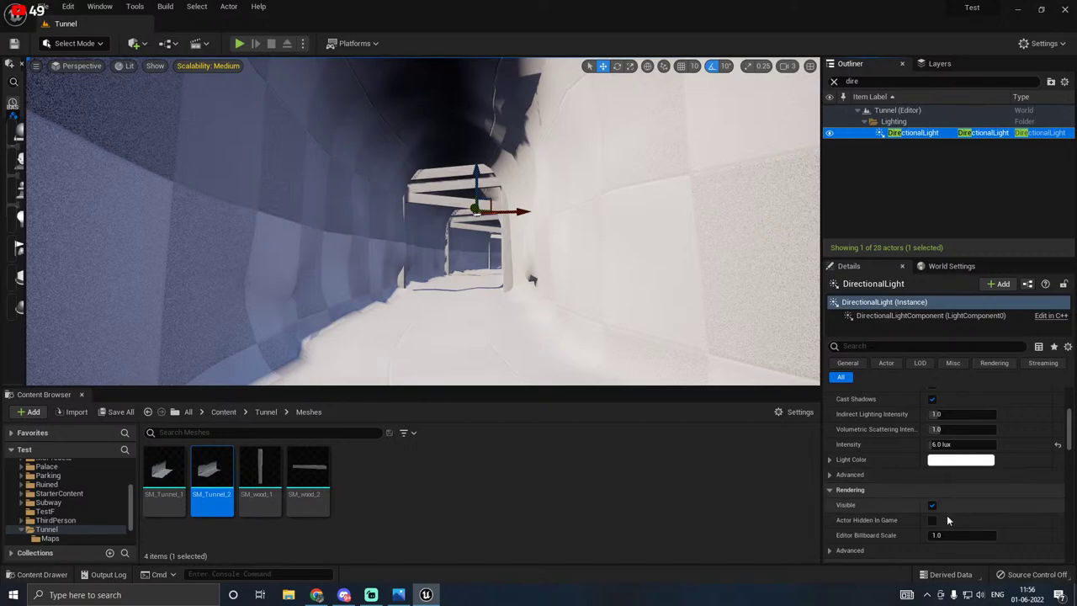
click(949, 444)
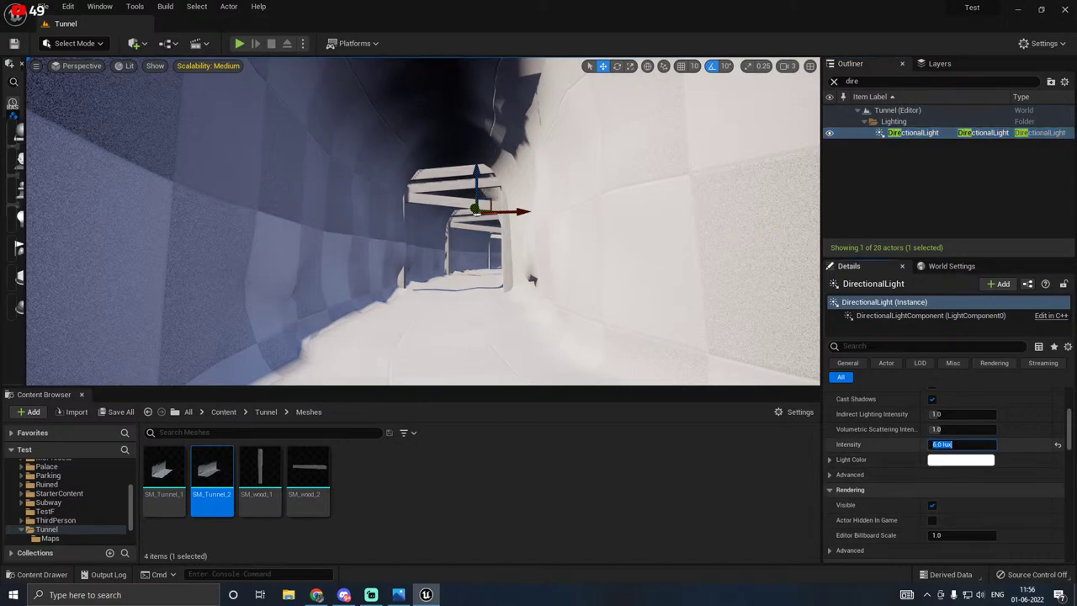
text(1)
key(Return)
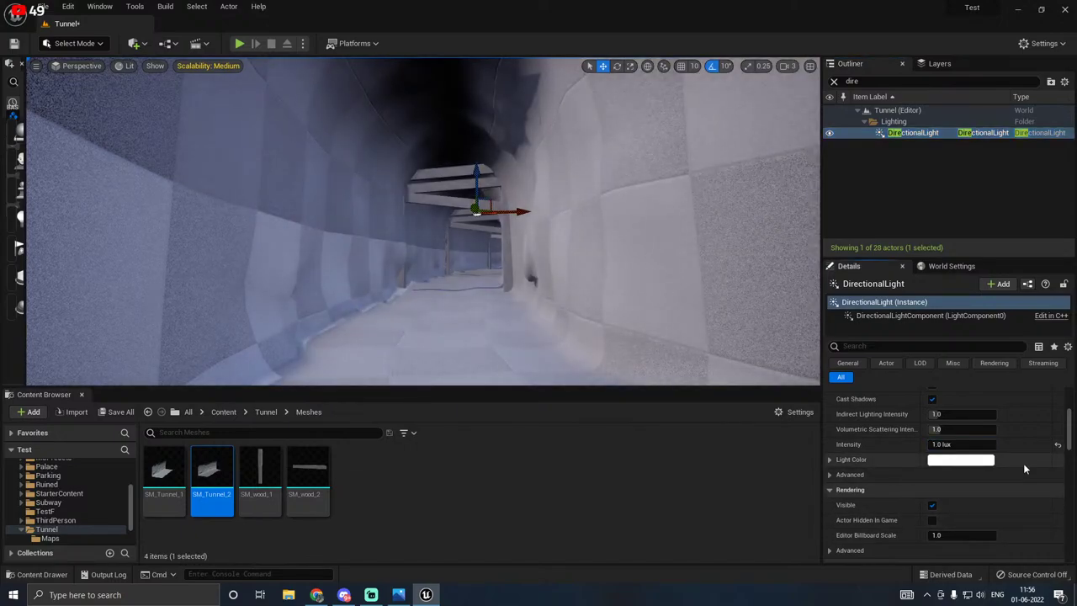
Step: Check the dimmed lighting outside and inside the tunnel, and save all modified content
right_drag(459, 283, 224, 244)
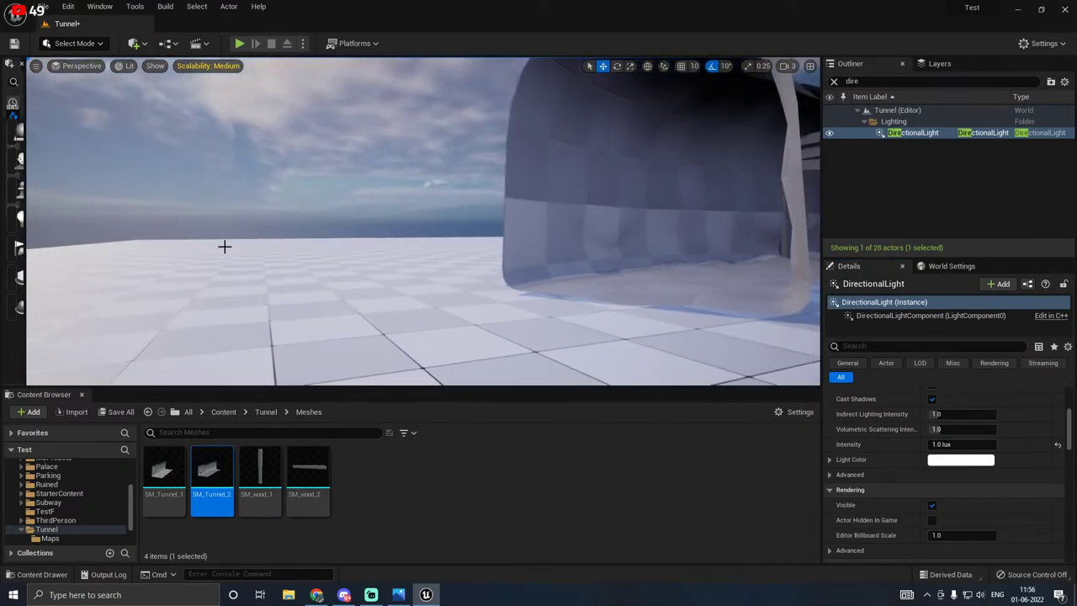
key(f)
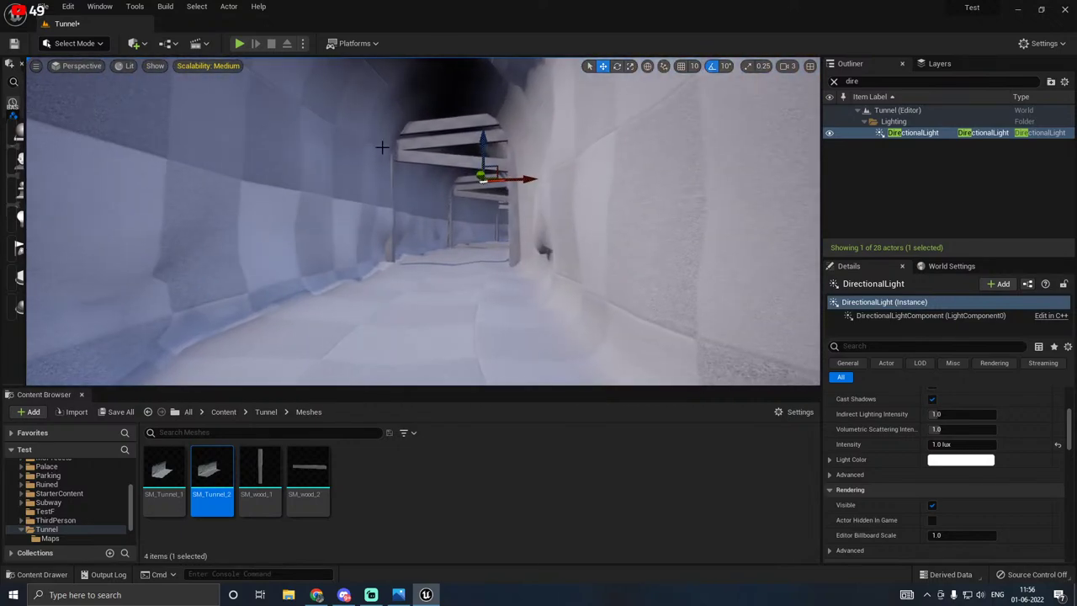
click(114, 412)
click(627, 423)
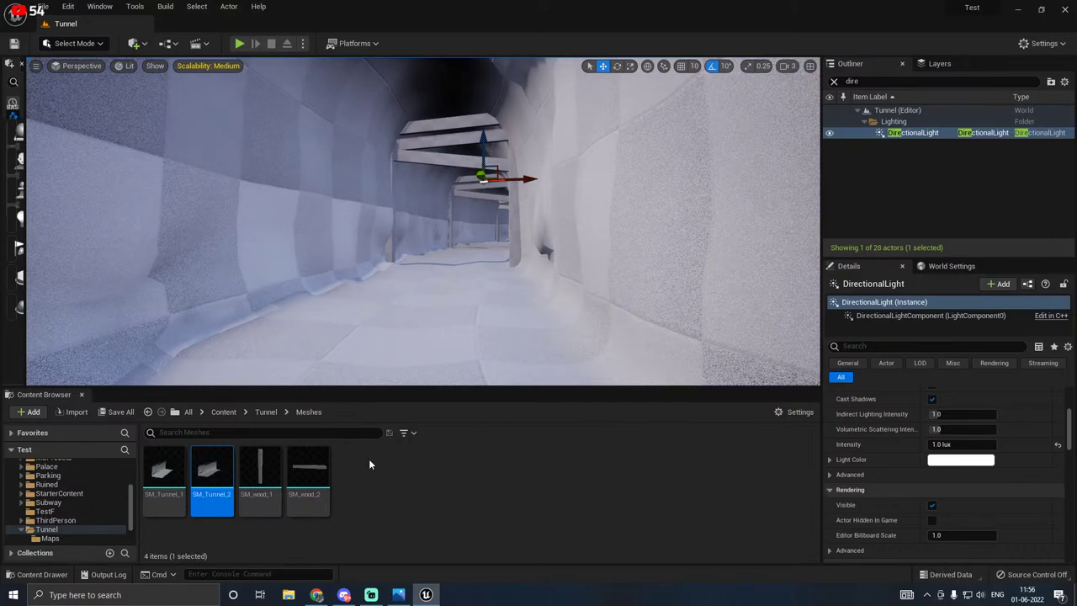
Step: Switch to Quixel Mixer, create a new mix named Untitled with a 2048 px working resolution, and maximize the window
click(95, 597)
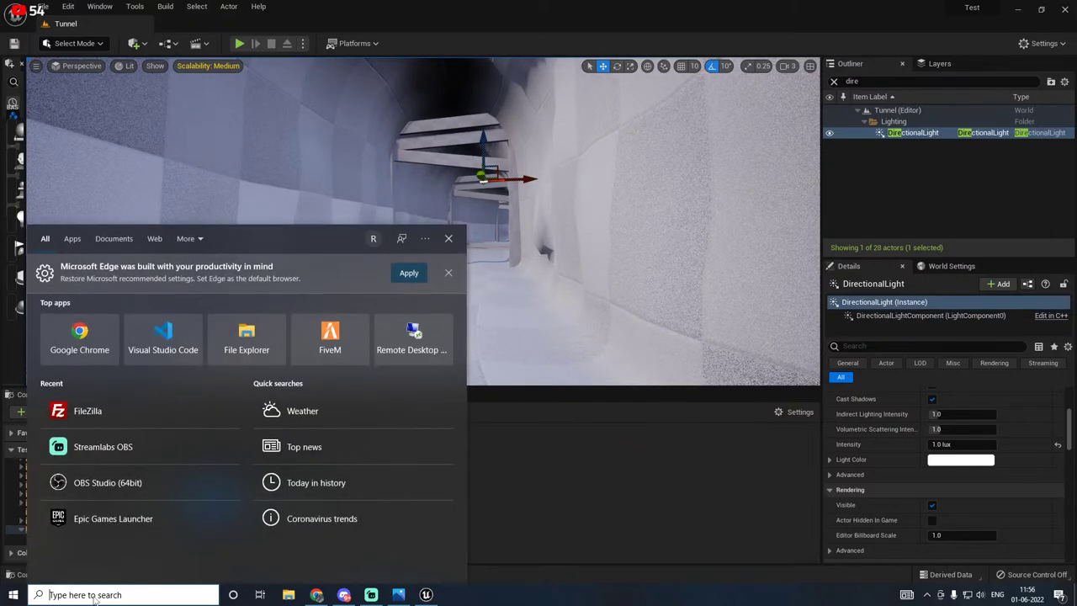
text(quixel)
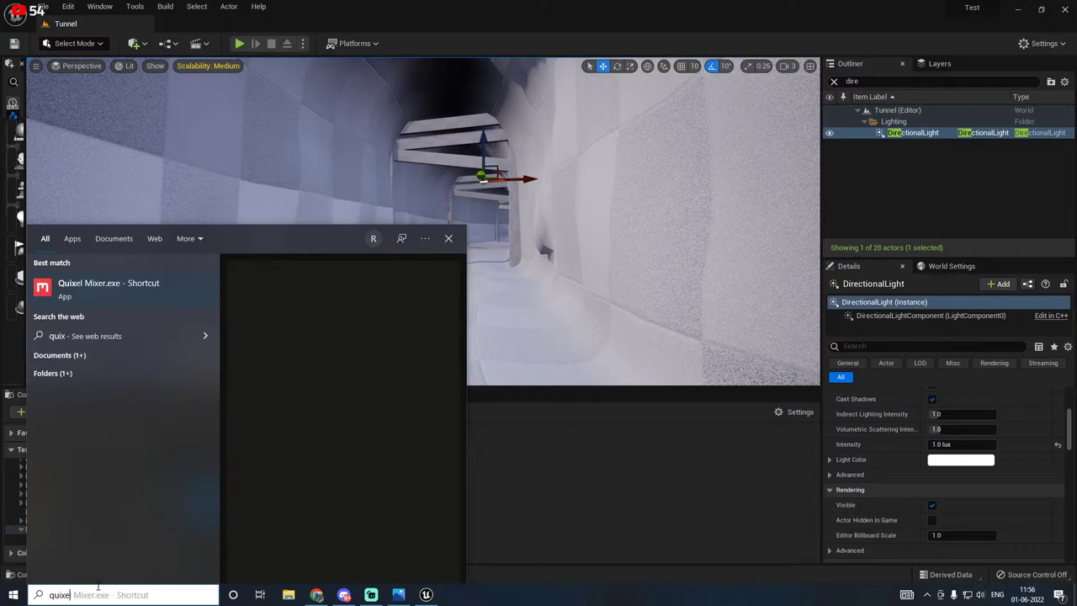
click(108, 283)
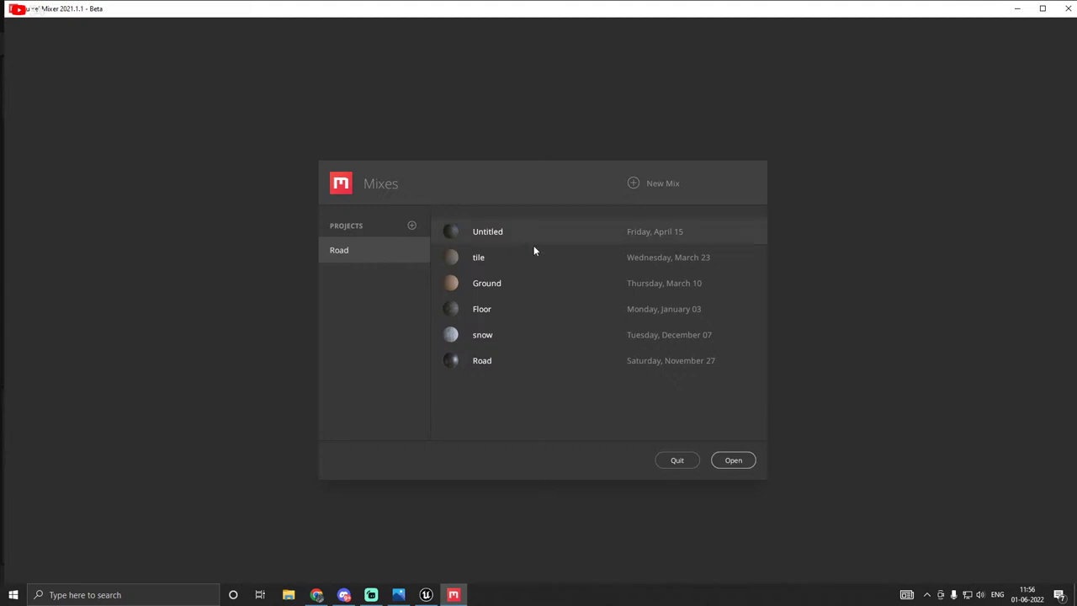
click(661, 186)
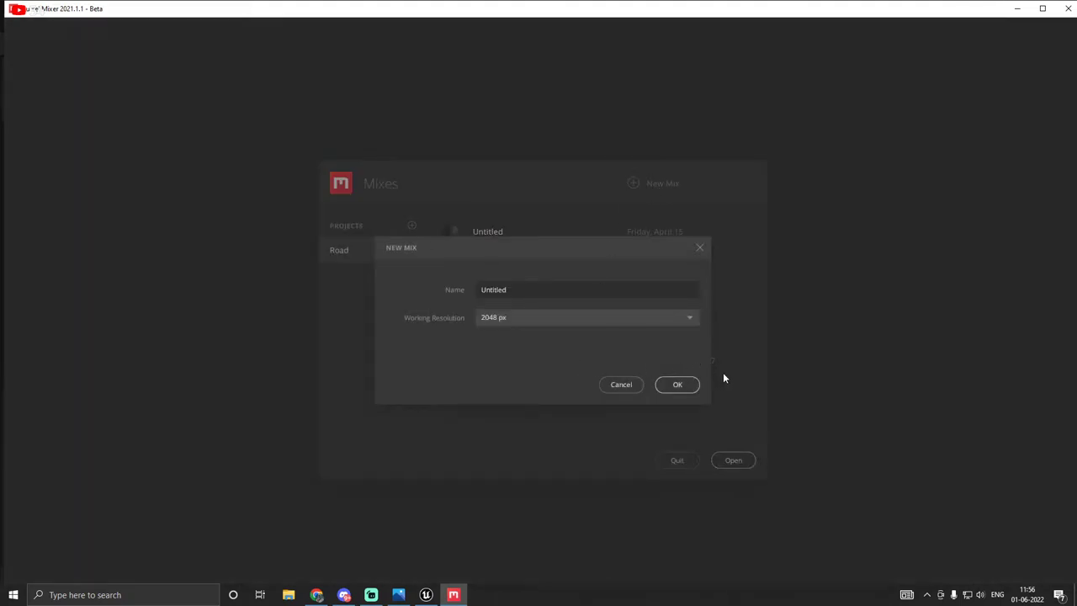
click(680, 384)
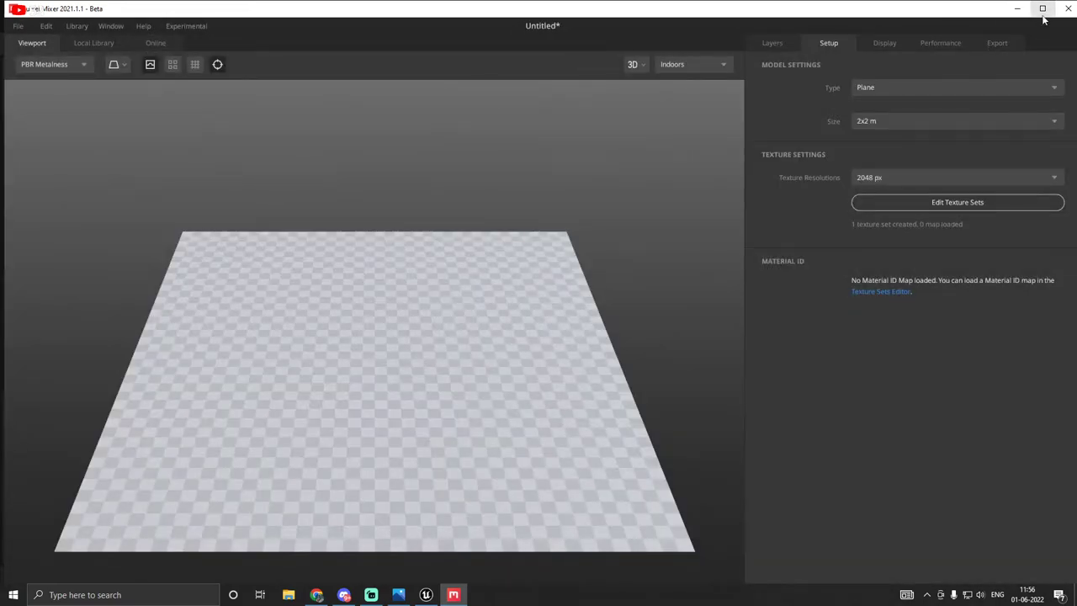
click(1043, 11)
Step: Browse the local library's Soil, Gravel, Stone, Imperfections, Wood, Snow and Ground categories for a suitable tunnel surface
click(91, 39)
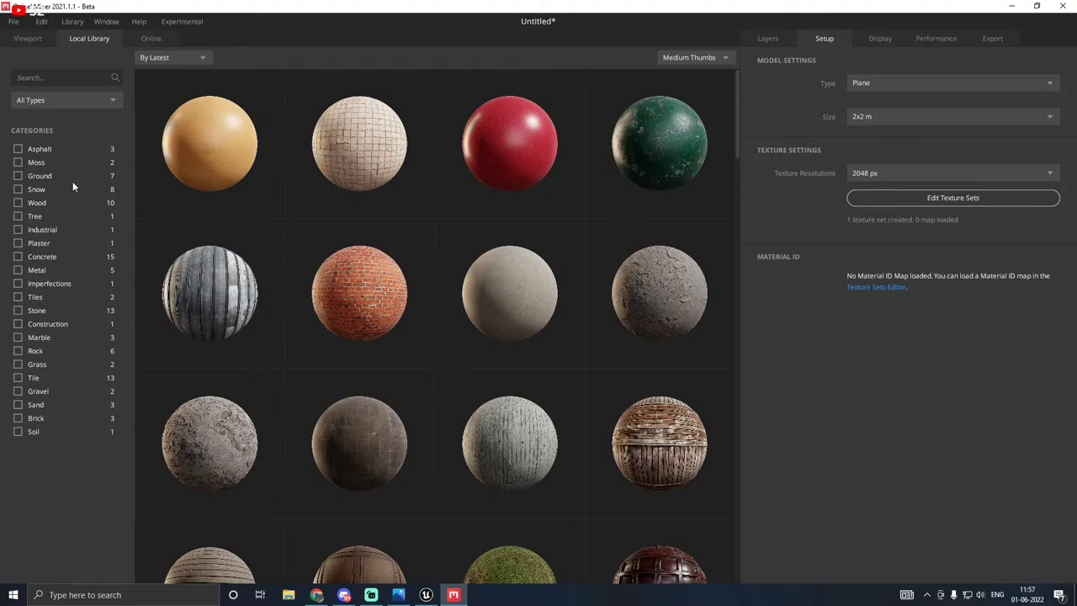
click(18, 431)
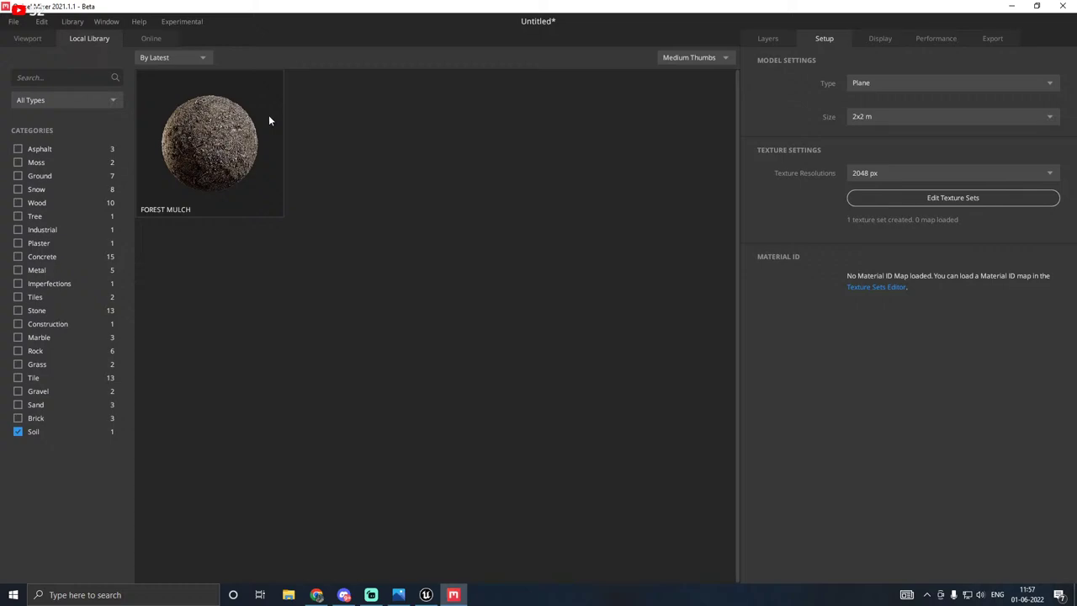
click(19, 392)
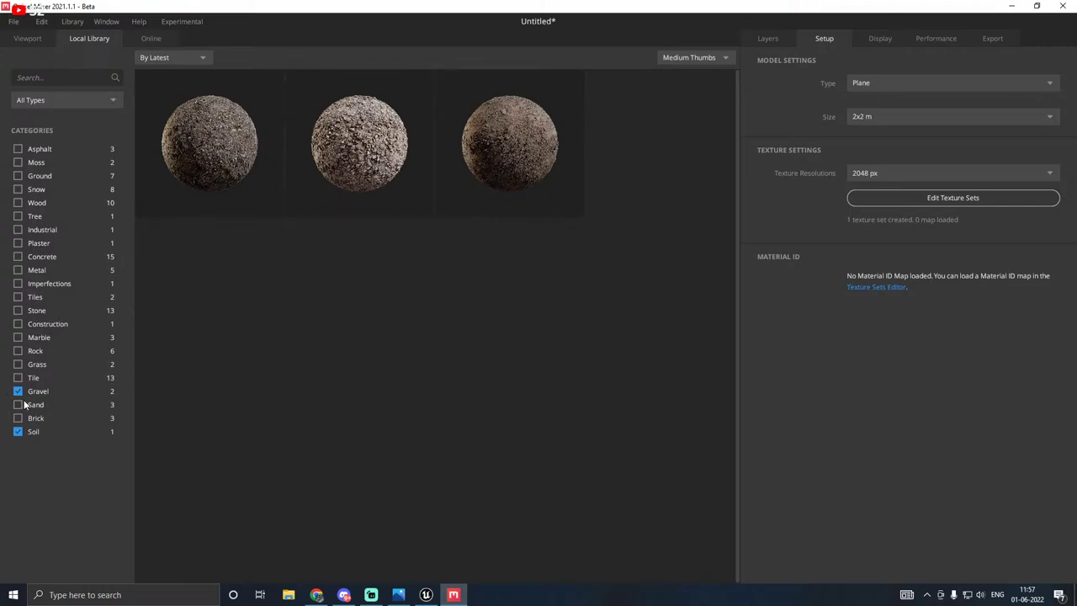
click(18, 392)
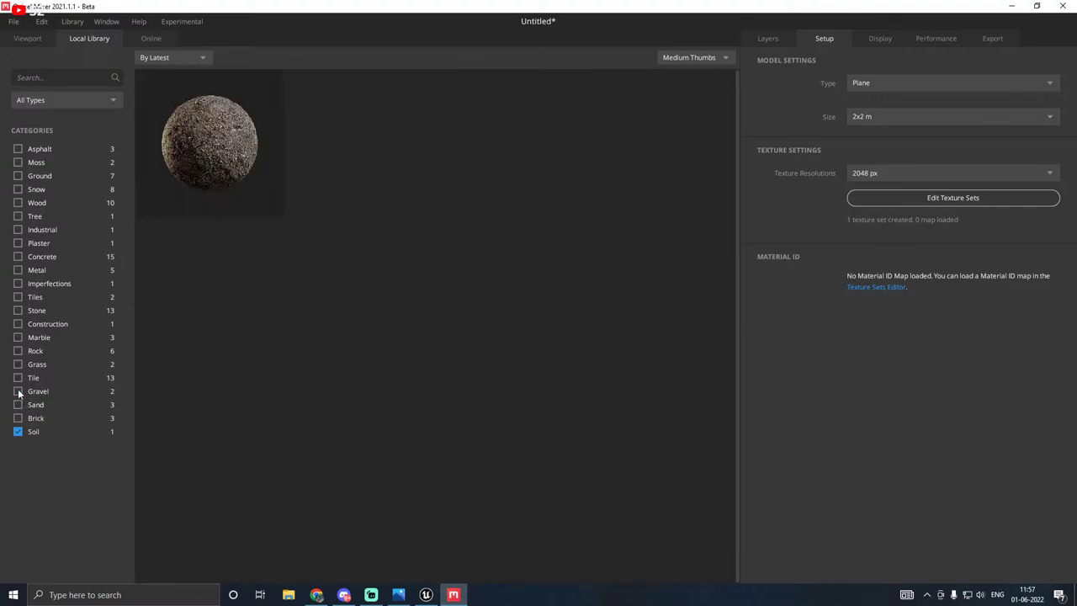
click(17, 312)
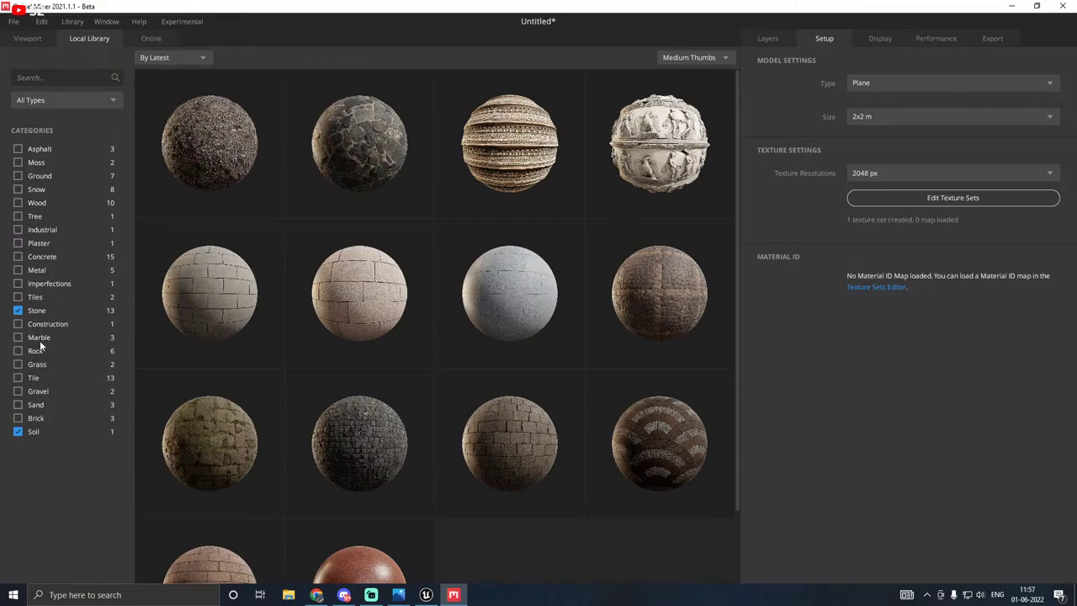
click(18, 310)
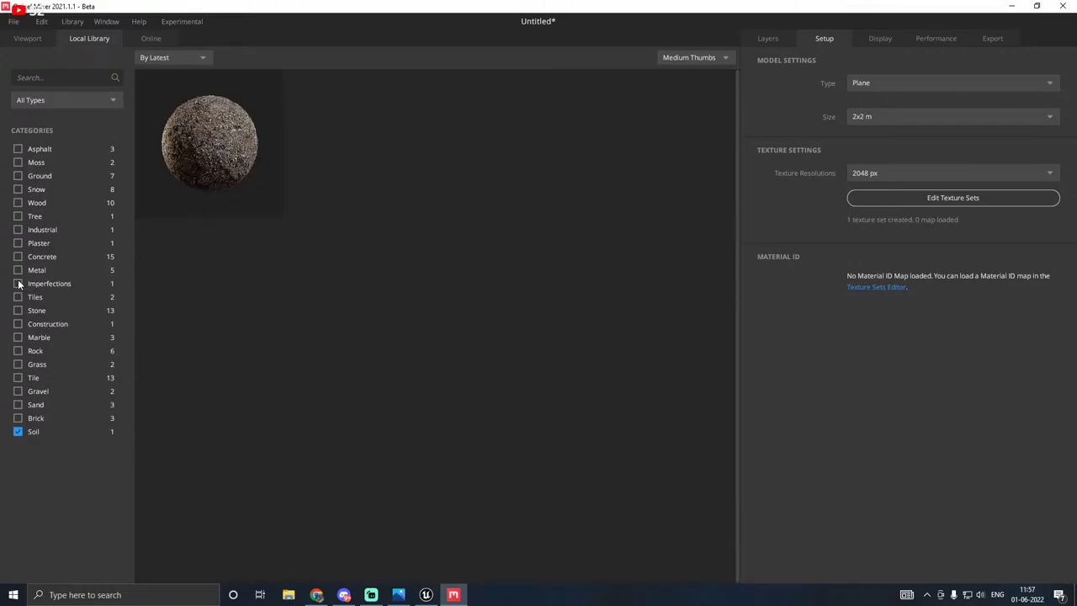
click(18, 284)
click(18, 283)
click(17, 204)
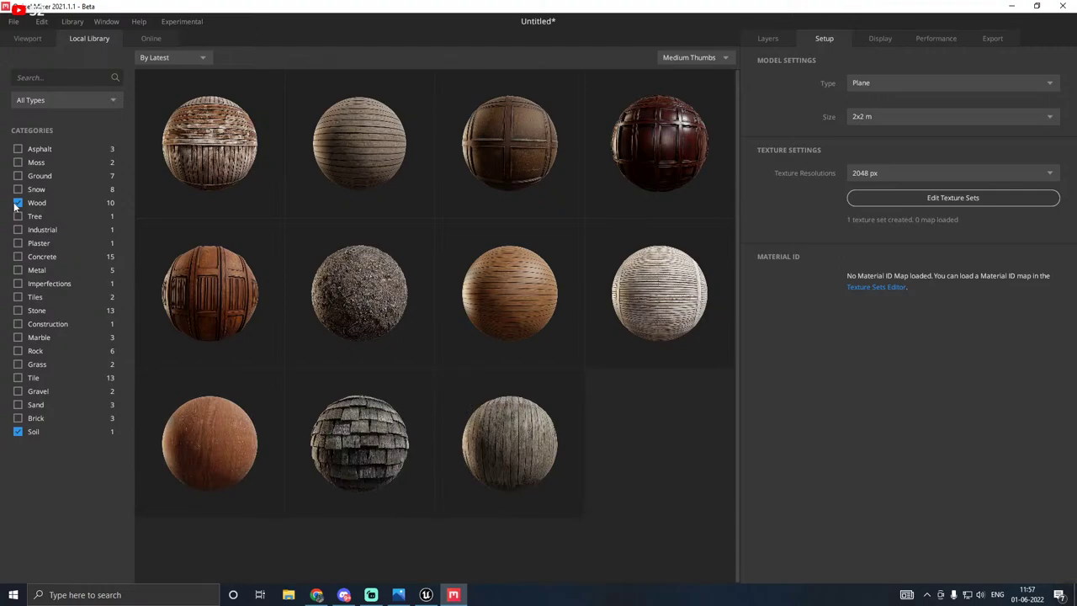
click(17, 203)
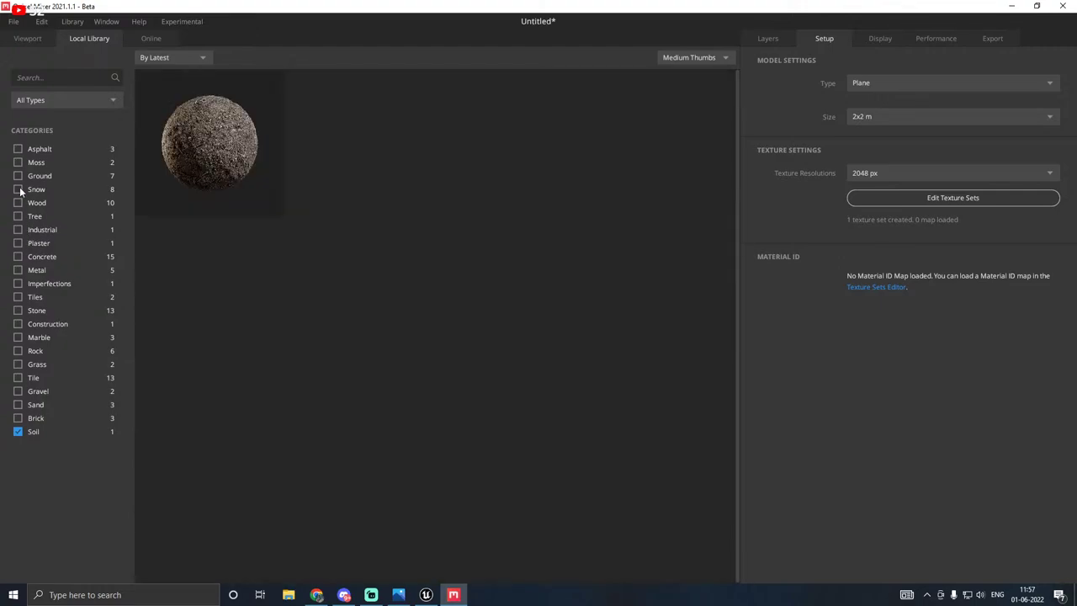
click(18, 190)
click(17, 190)
click(19, 177)
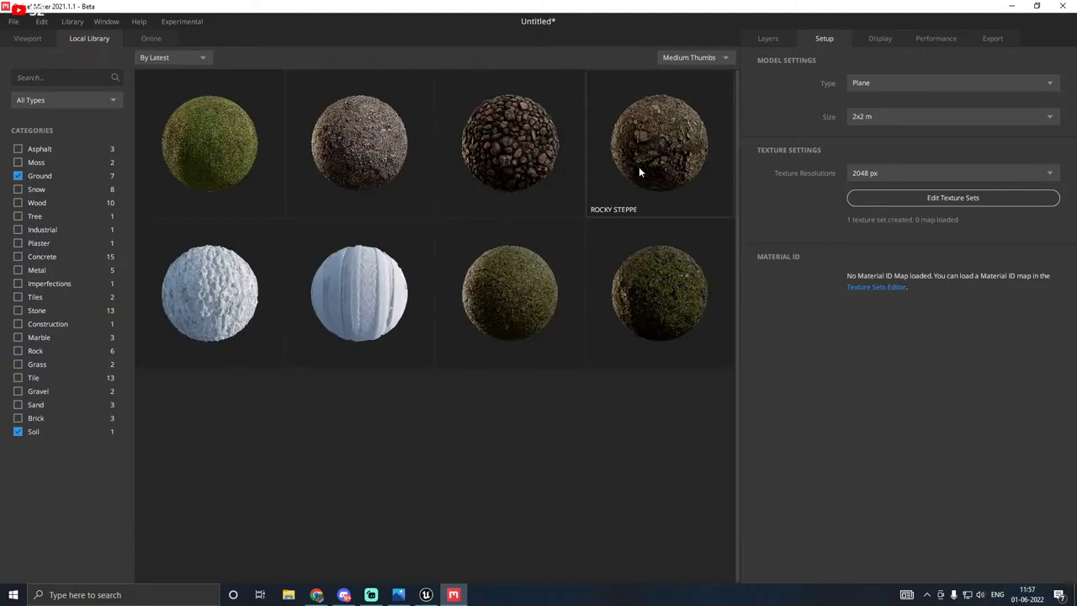
click(18, 175)
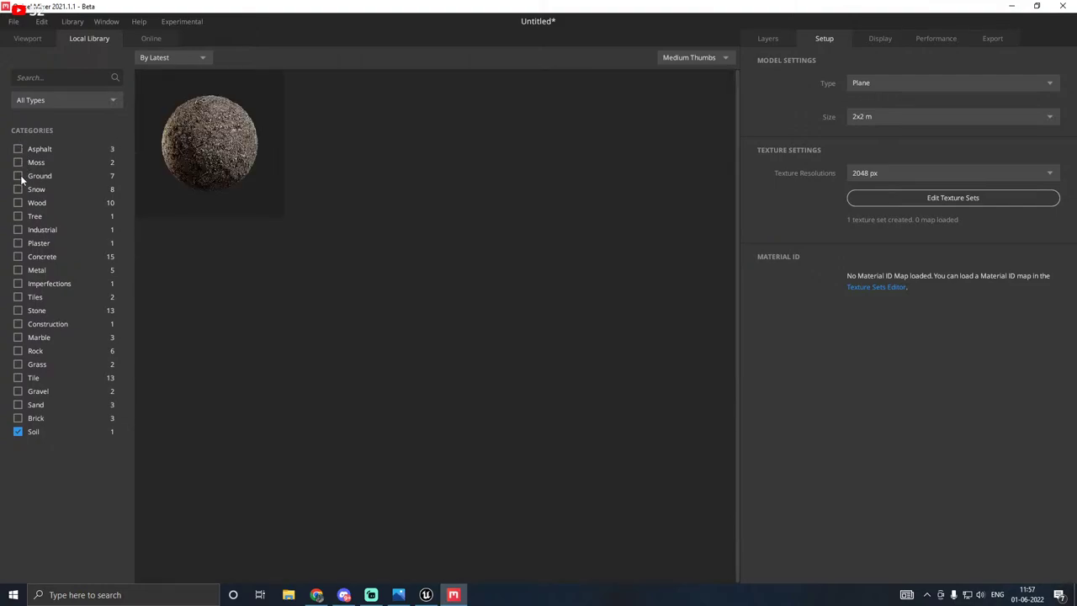
Step: Add the Rocky Steppe surface from the Ground category to the mix, and inspect it up close on the plane
click(19, 175)
double_click(669, 171)
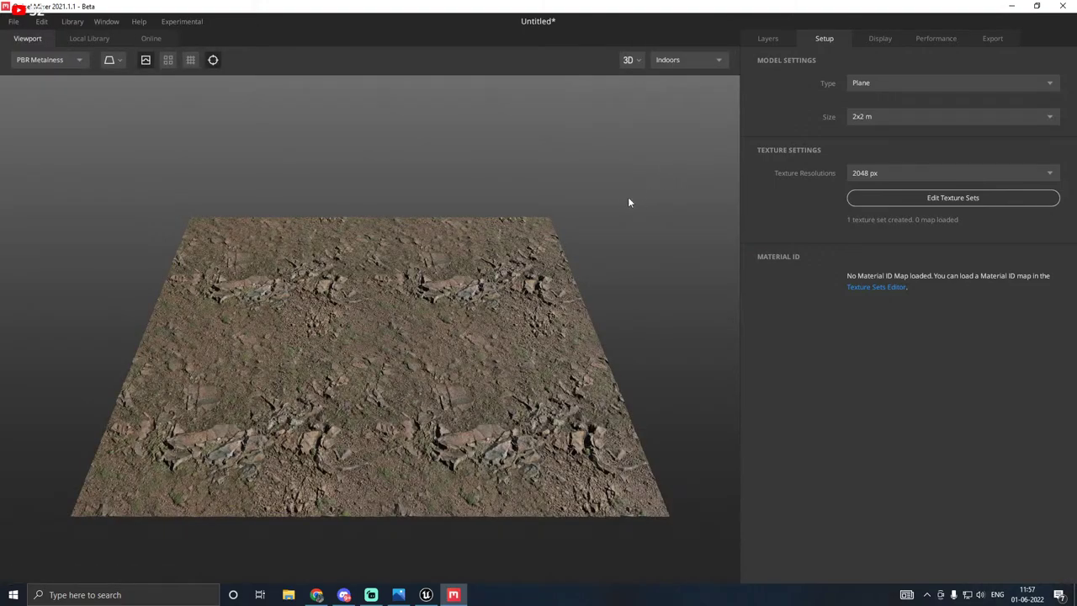
drag(396, 272, 515, 320)
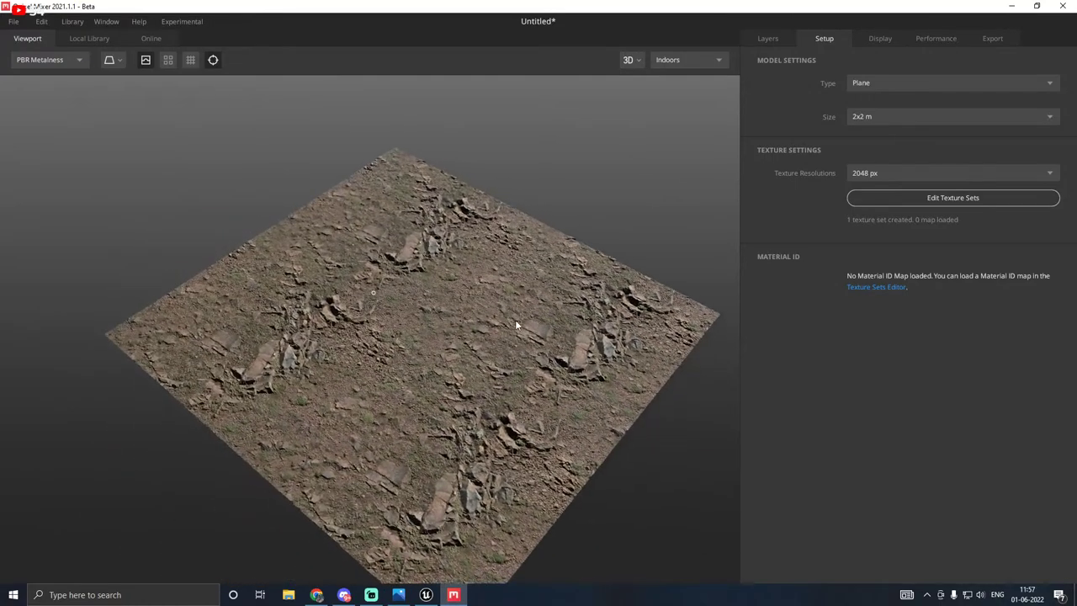
scroll(420, 321, up, 3)
drag(421, 321, 283, 346)
scroll(309, 341, up, 3)
drag(425, 323, 231, 272)
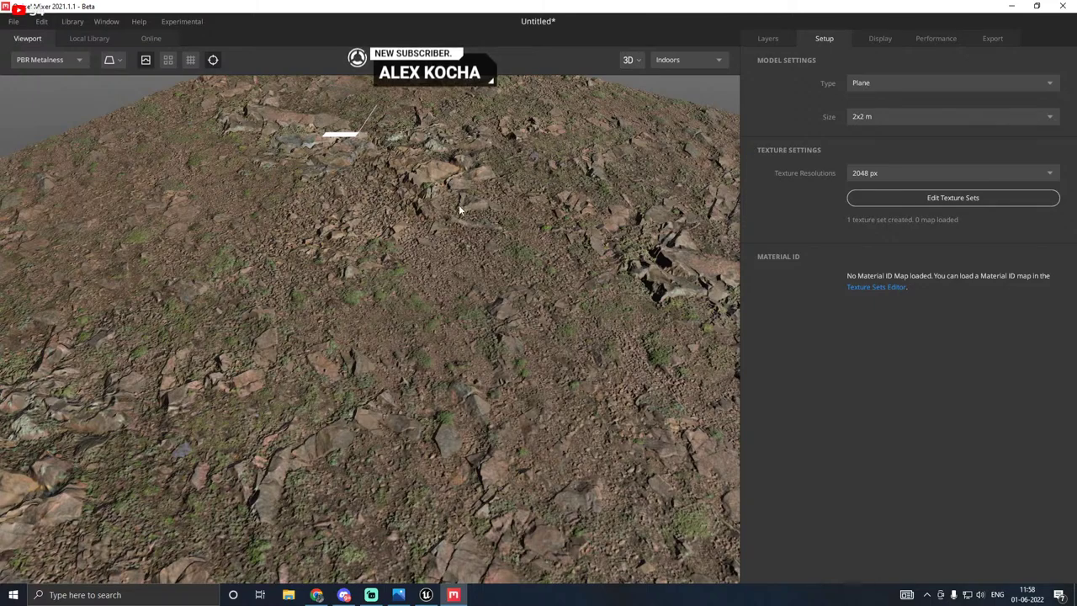
Step: Inspect the Rocky Steppe surface on the plane up close, from a distance and from several angles
drag(460, 205, 642, 149)
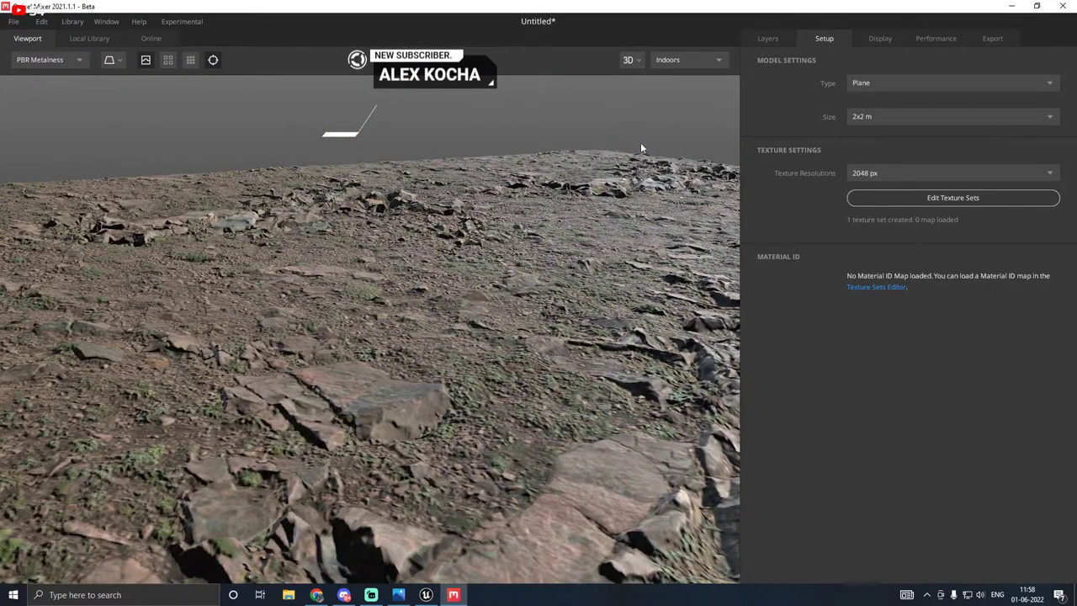
scroll(438, 225, down, 5)
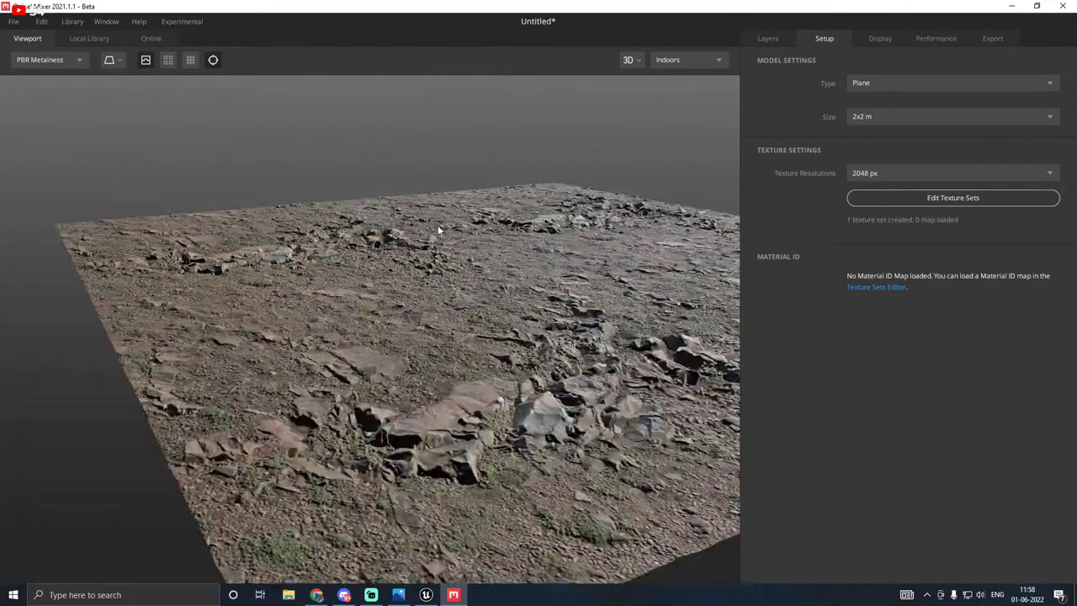
drag(609, 195, 77, 196)
scroll(532, 313, down, 3)
drag(154, 133, 271, 159)
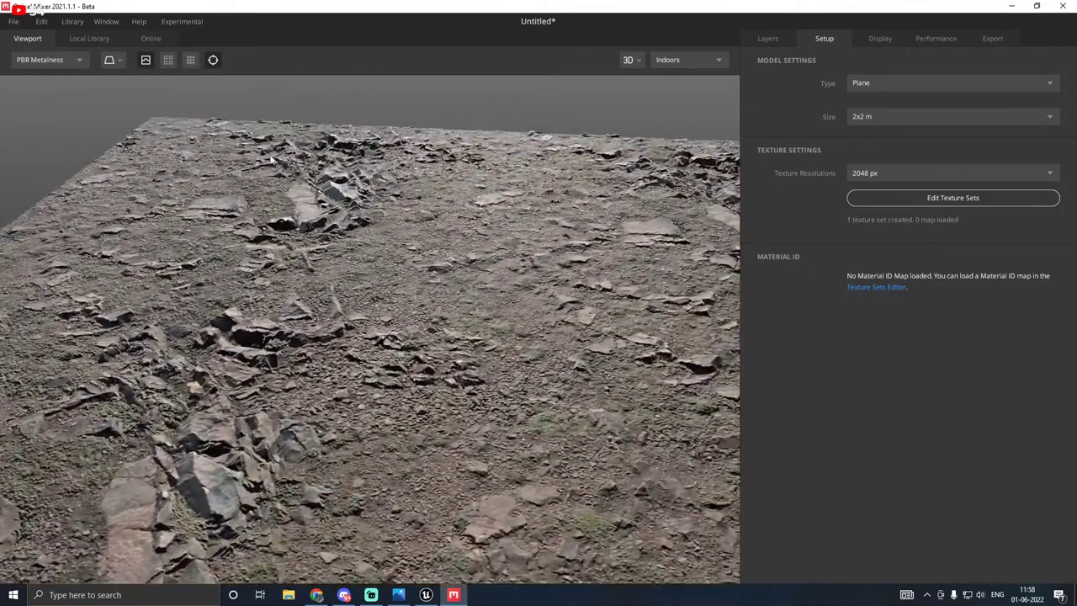
Step: Switch to Unreal Editor, enlarge the viewport to check the tunnel interior, and return to Quixel Mixer
click(79, 39)
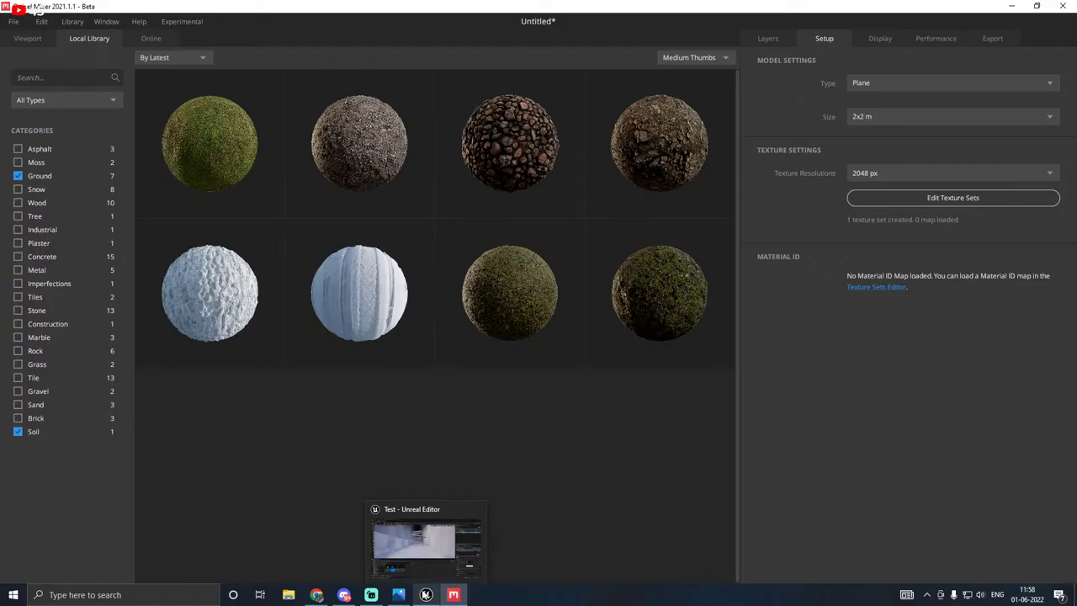
click(426, 595)
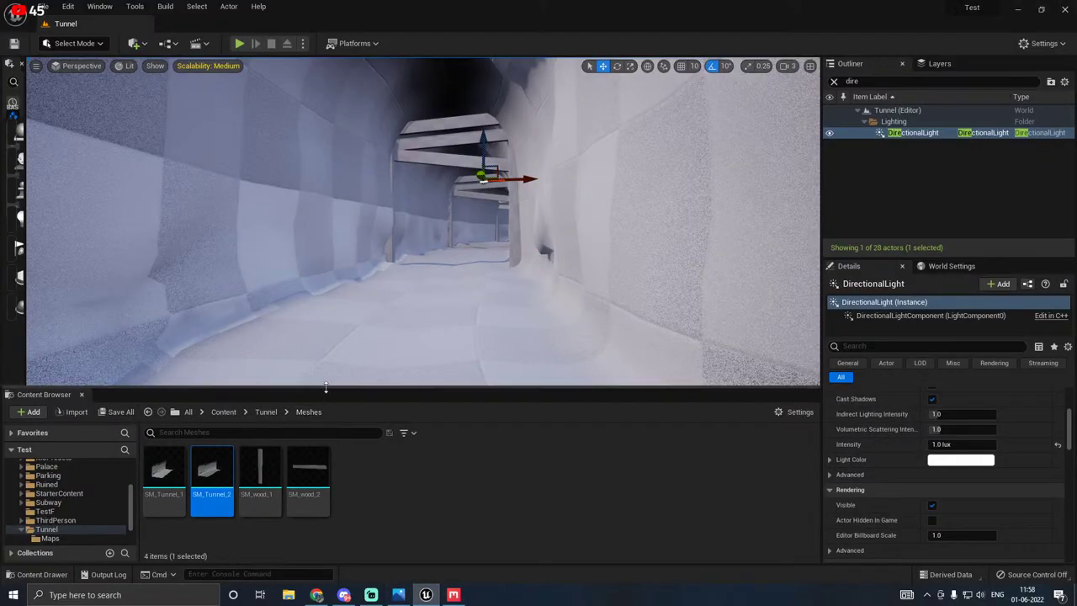
drag(326, 388, 325, 416)
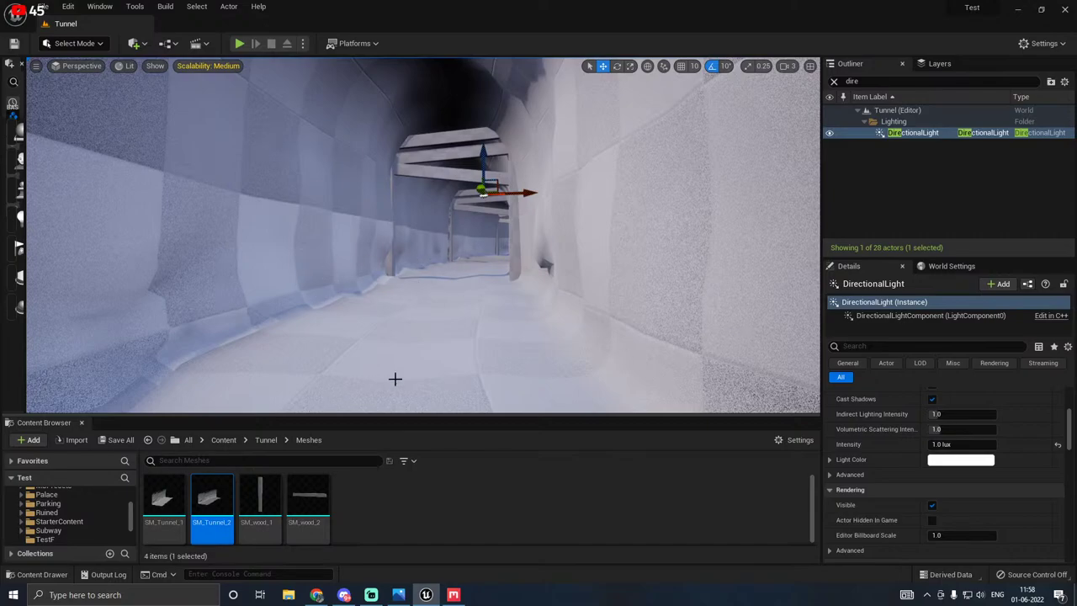
click(454, 594)
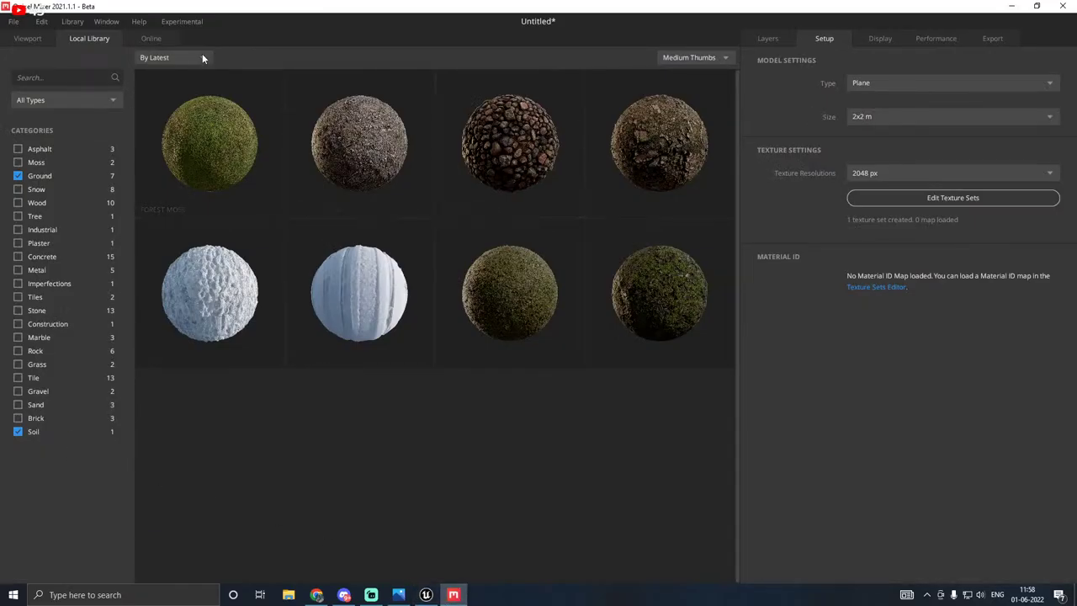
Step: Clear the Ground and Soil filters in the local library, and limit the online library to the Surface type
click(18, 176)
click(17, 432)
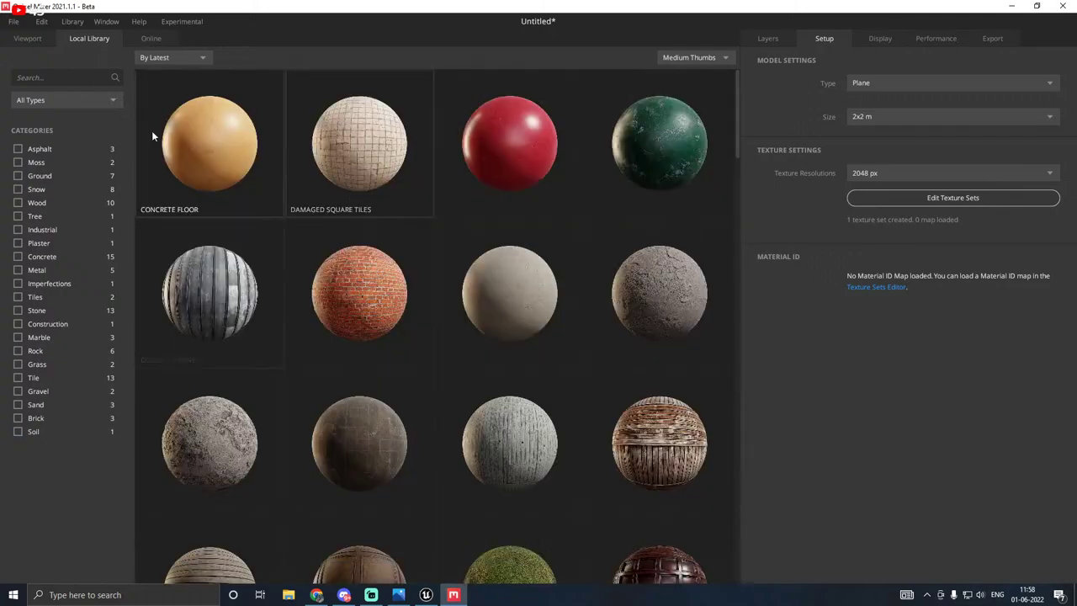
click(160, 39)
click(57, 100)
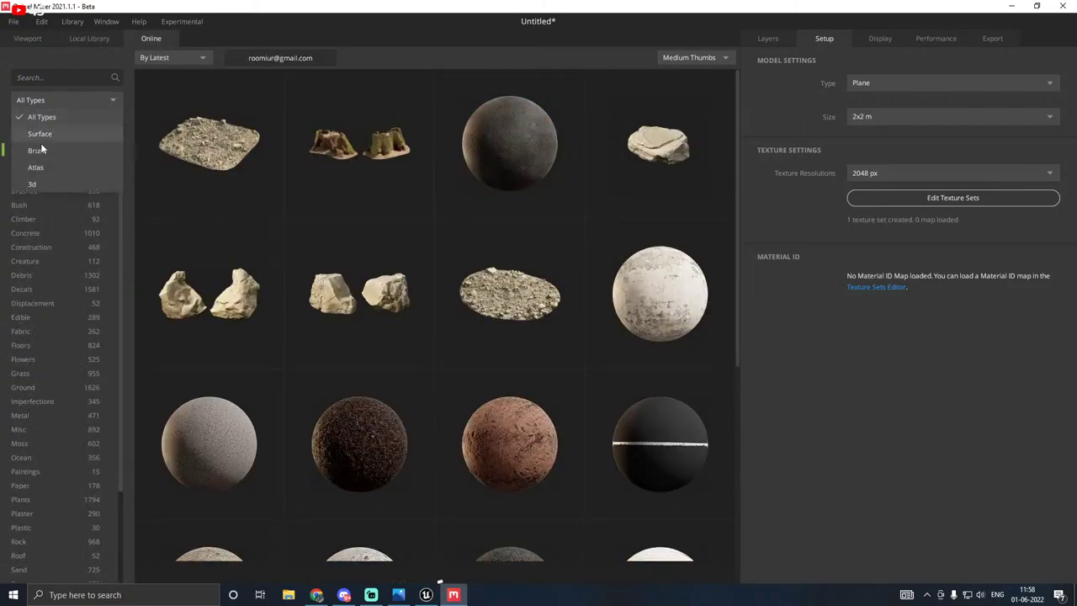
click(58, 131)
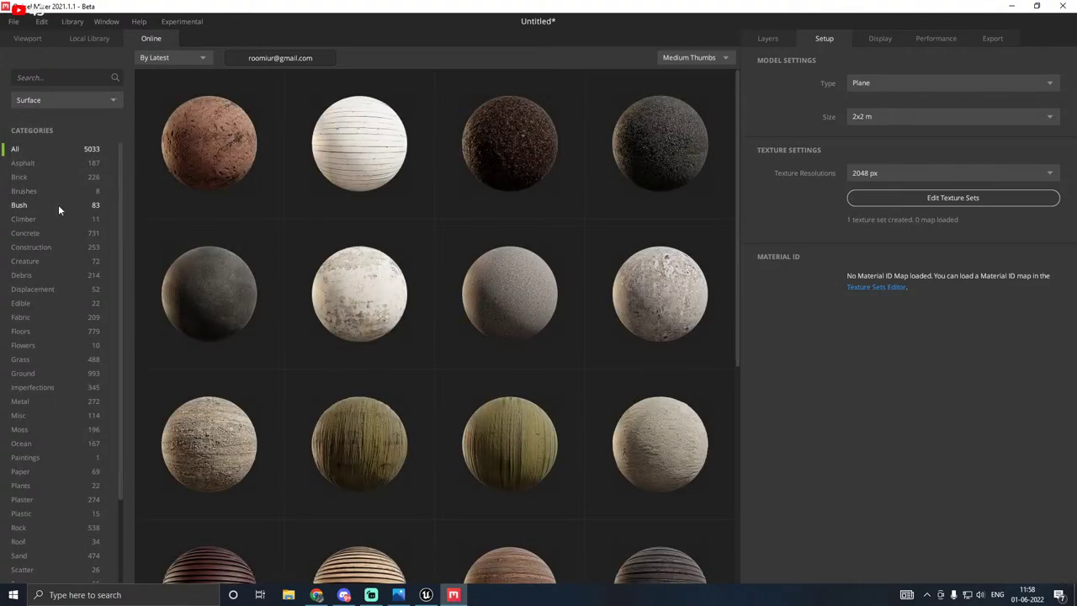
Step: Browse the online Stone and Rock categories, including Rock's Jagged, Mossy, Cliffs and Sandstone Desert subcategories, for a suitable tunnel surface
scroll(30, 440, down, 1)
scroll(32, 446, down, 1)
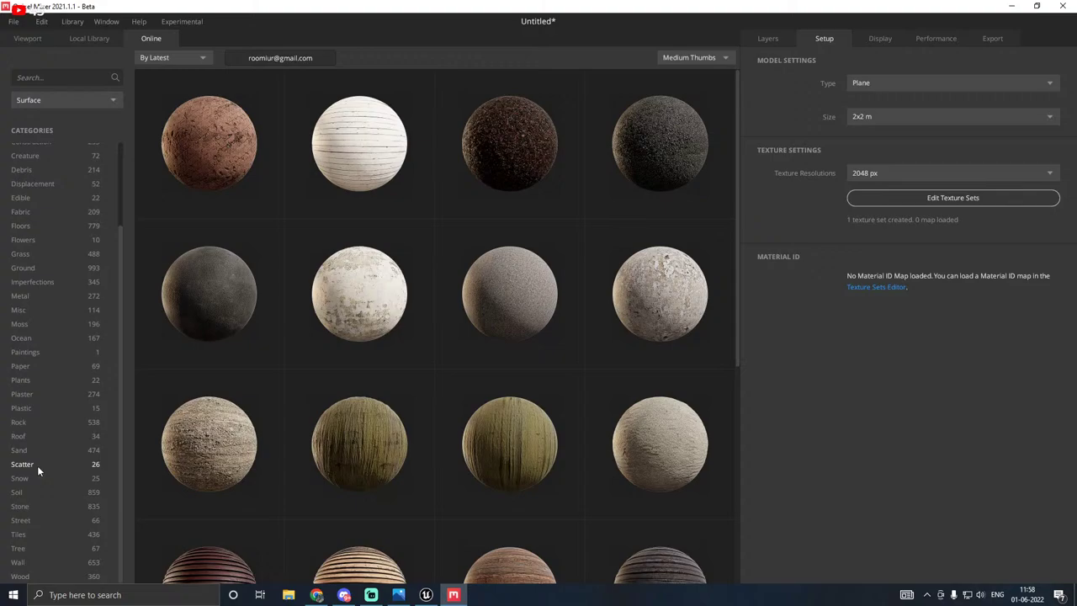
click(28, 510)
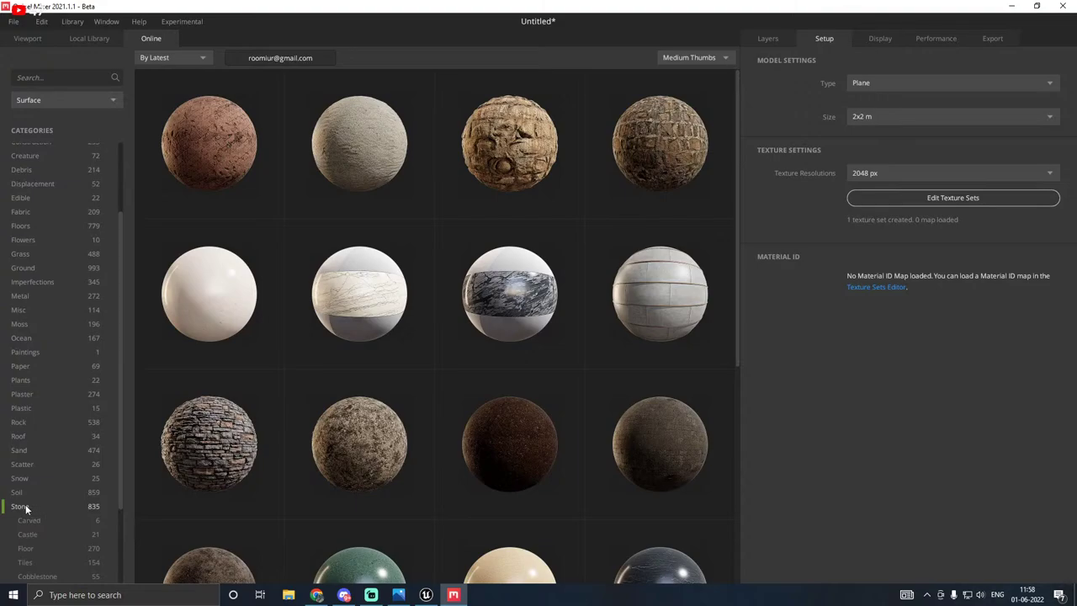
click(24, 422)
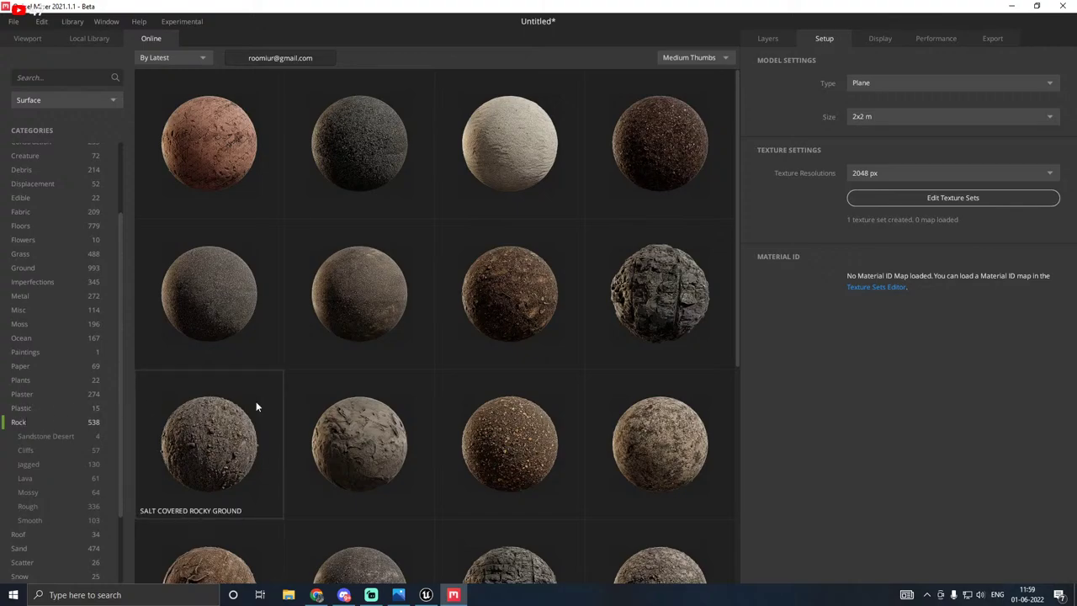
click(41, 463)
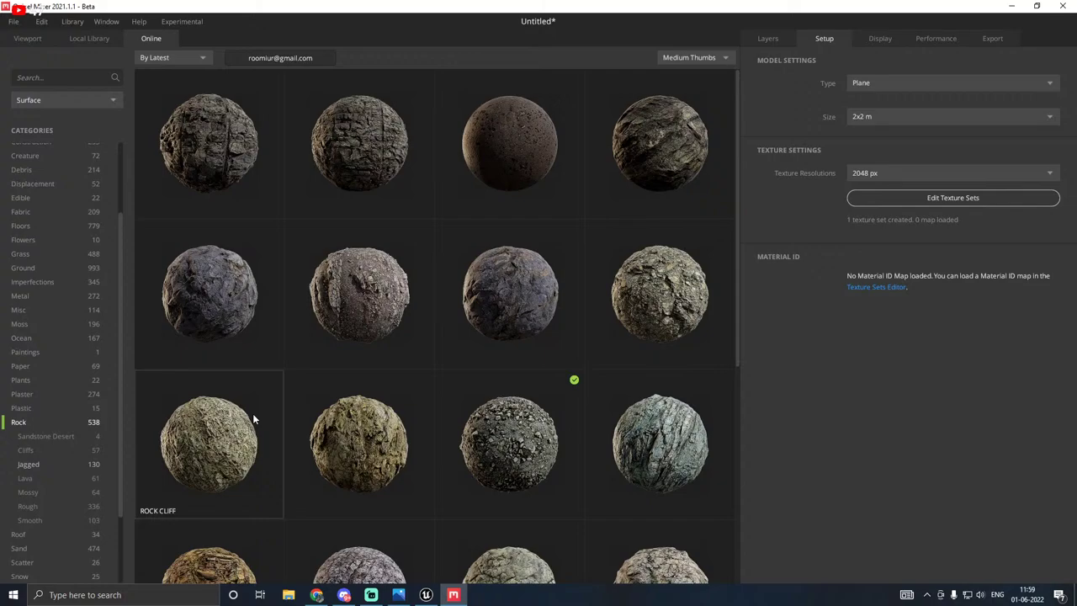
click(34, 493)
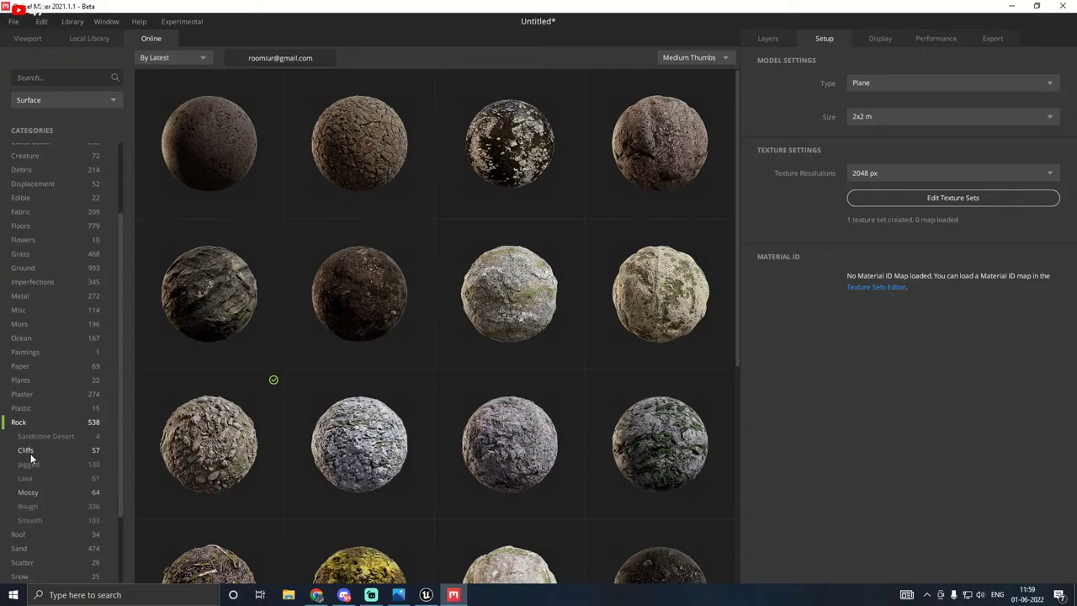
click(26, 450)
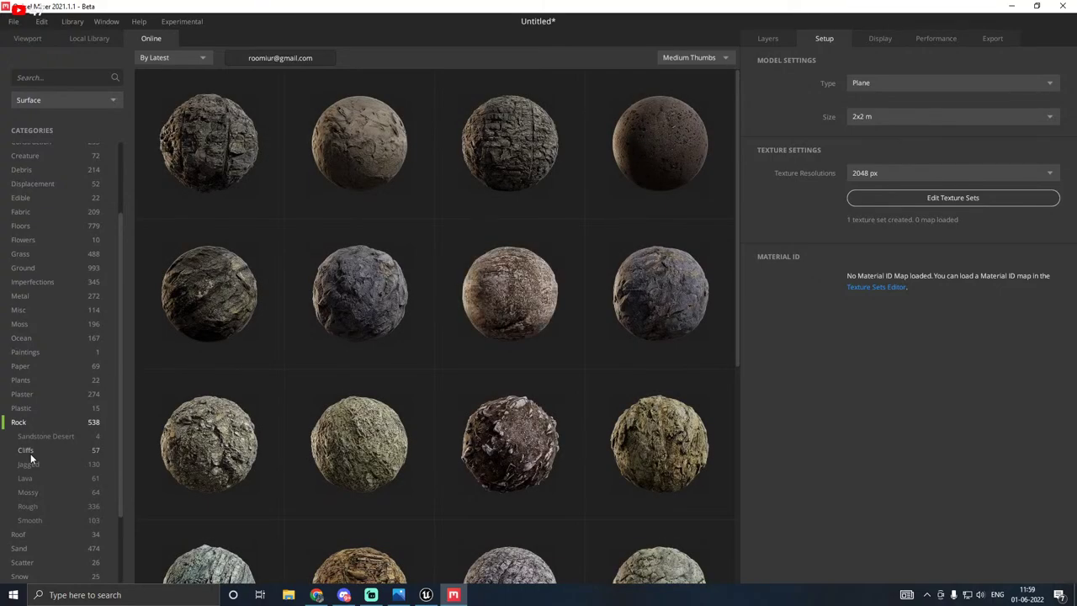
scroll(421, 407, down, 1)
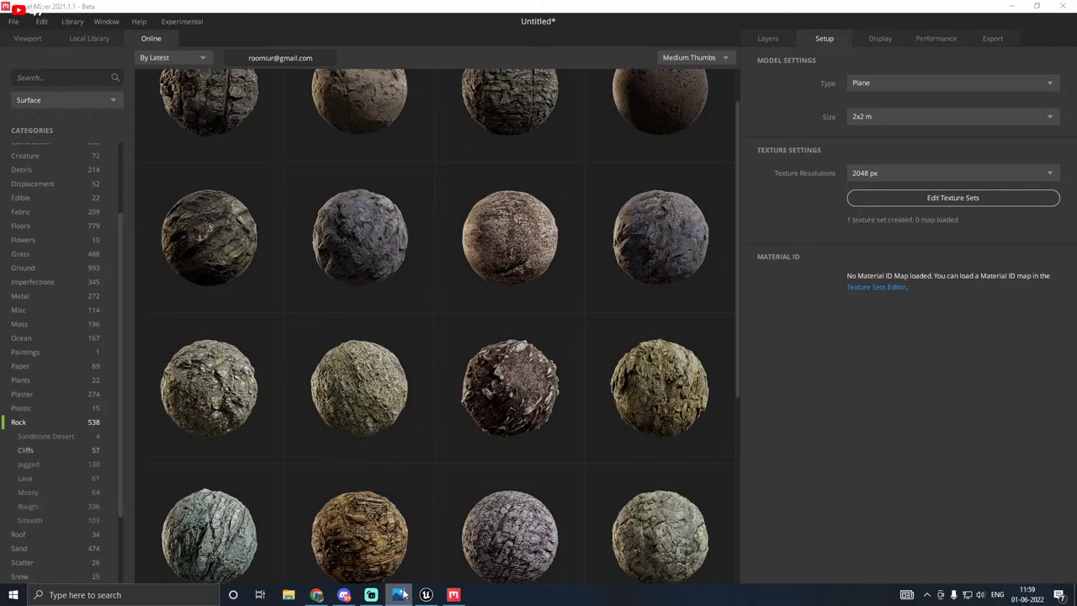
click(46, 436)
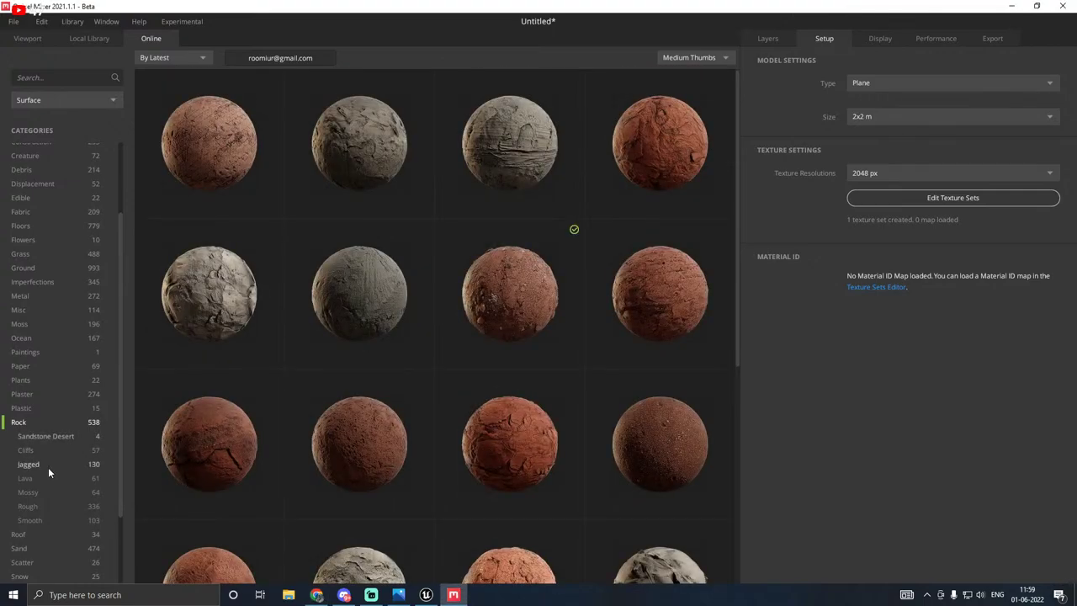
Step: Look through the Jagged rock surfaces, and preview Mudrock Cliff and Rock Cliff
click(38, 462)
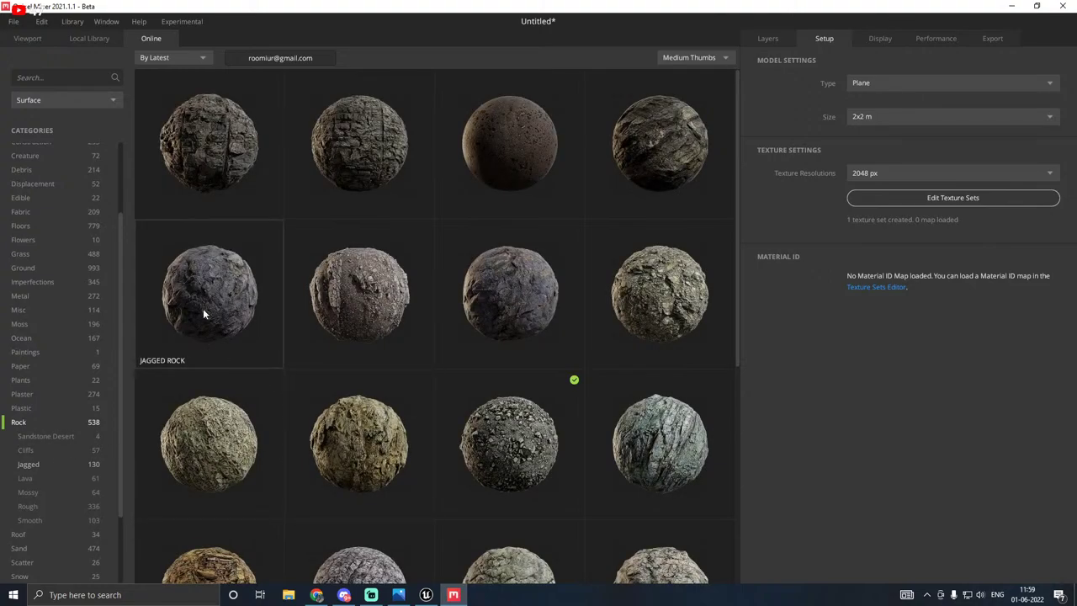
scroll(202, 309, down, 1)
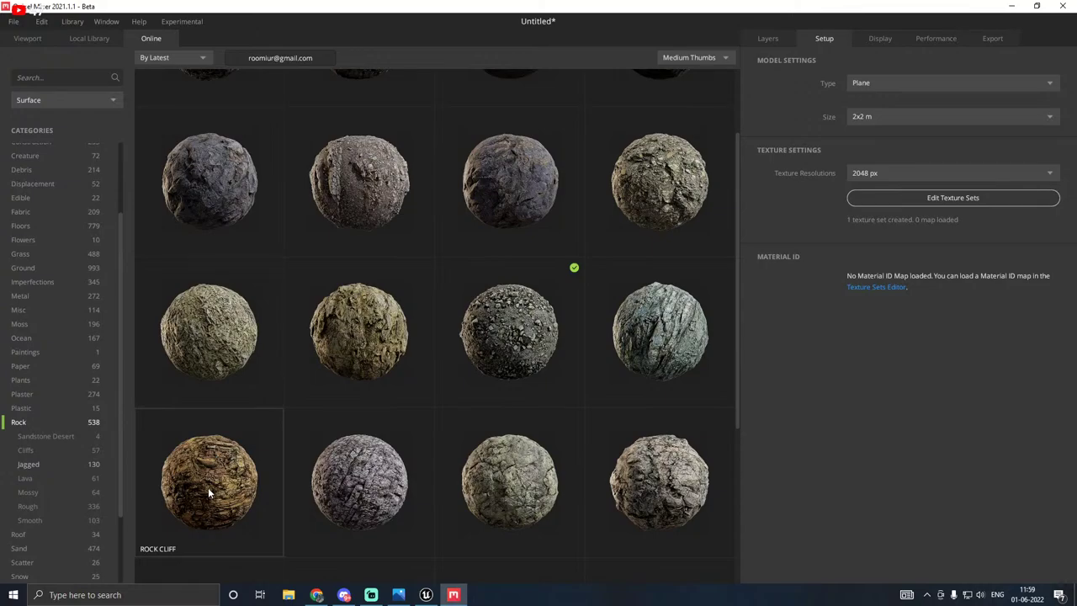
scroll(205, 476, down, 3)
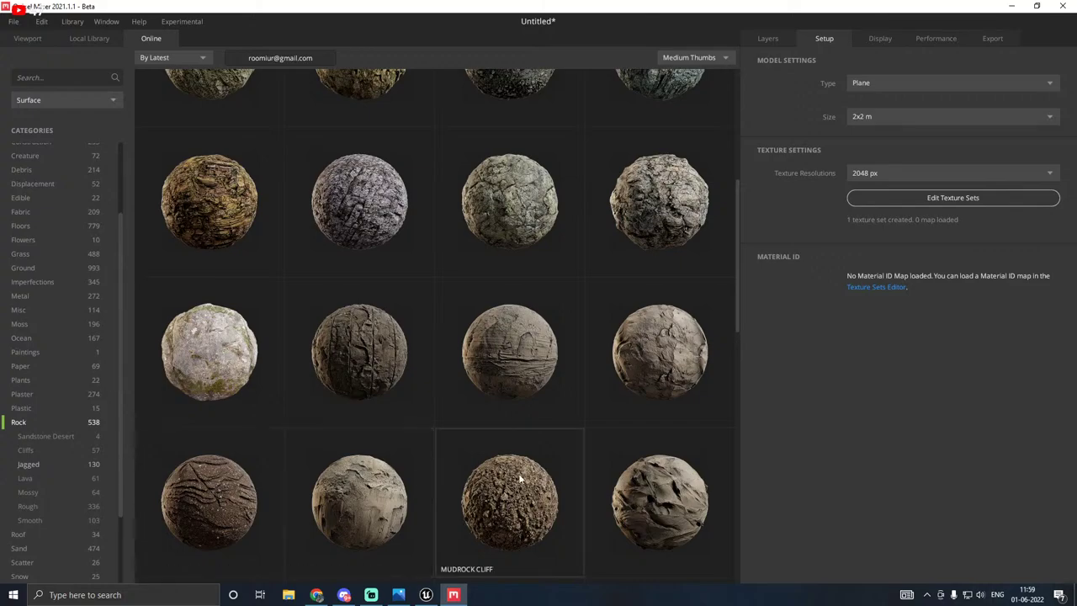
scroll(512, 475, down, 1)
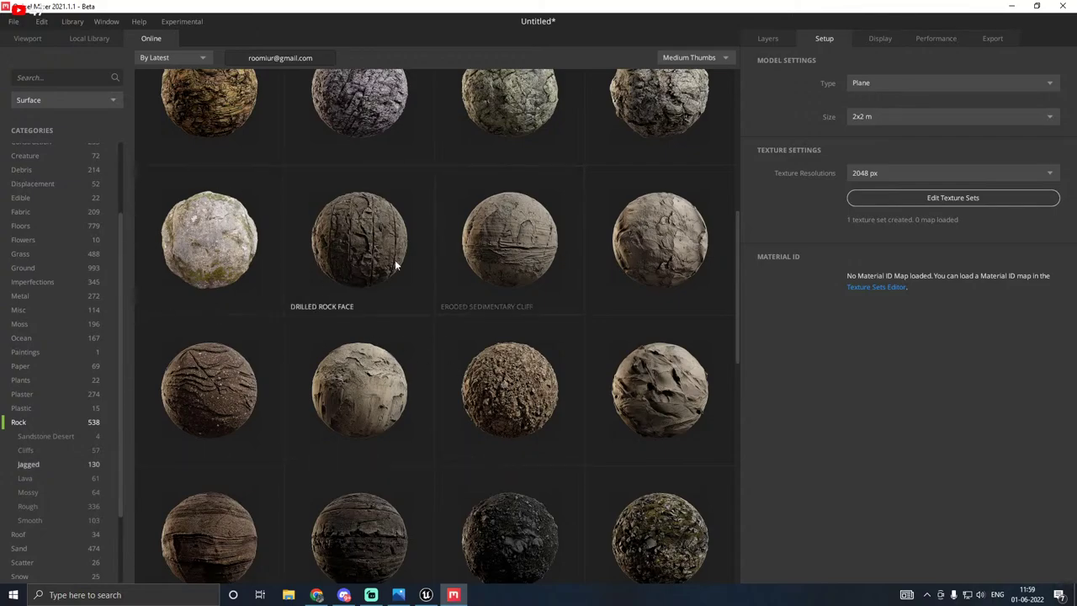
click(513, 385)
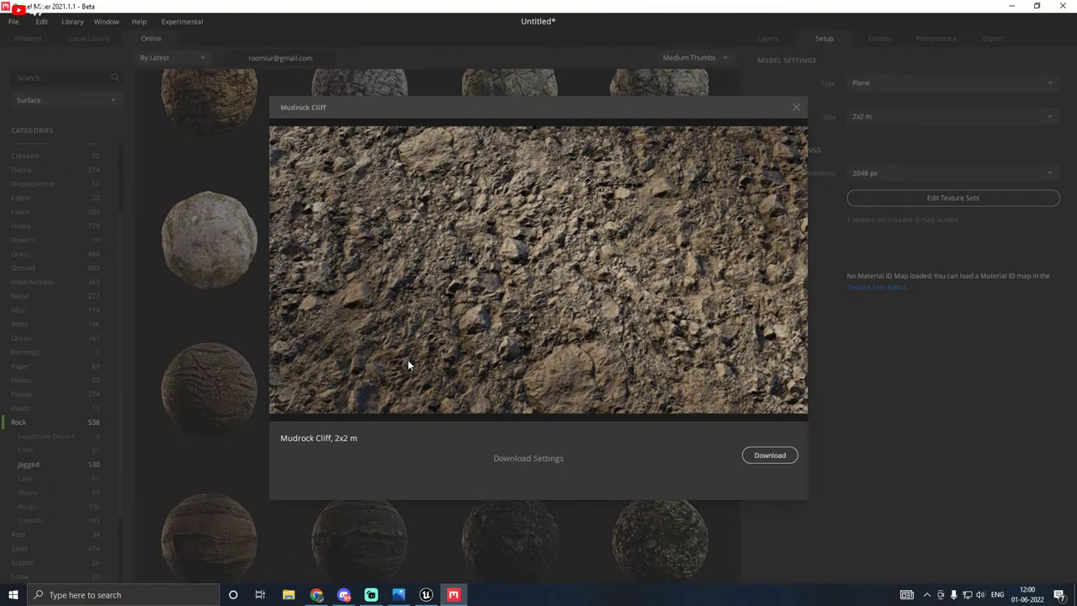
click(795, 109)
scroll(212, 195, up, 1)
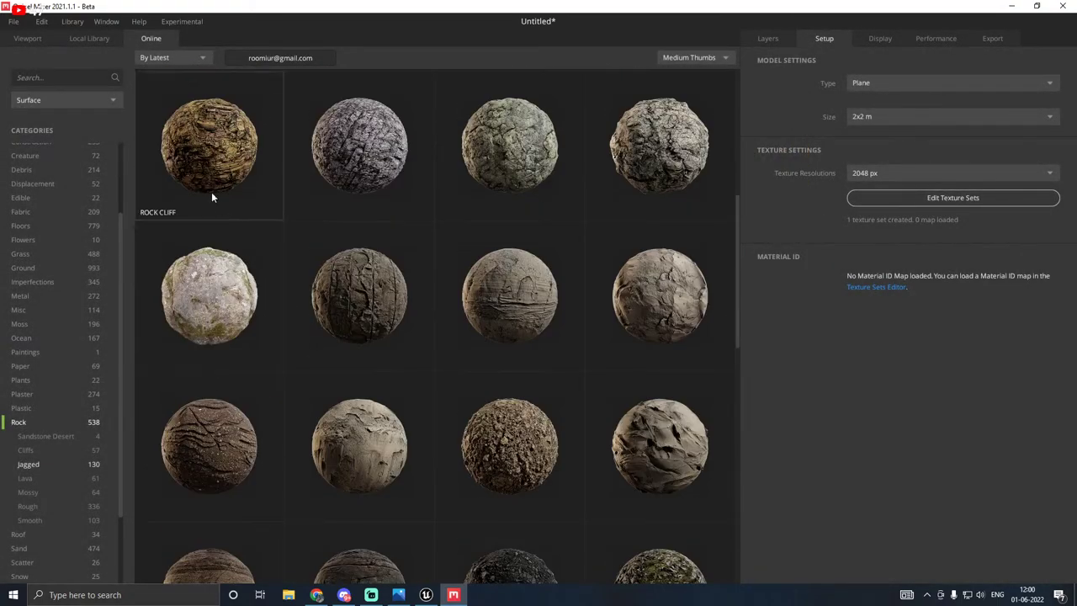
click(206, 181)
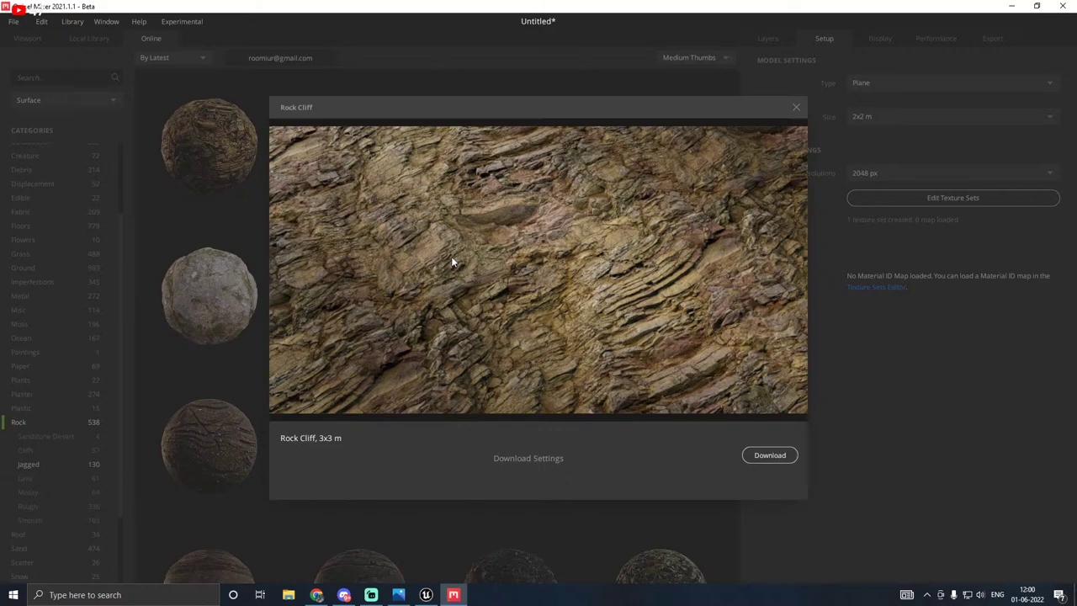
click(796, 108)
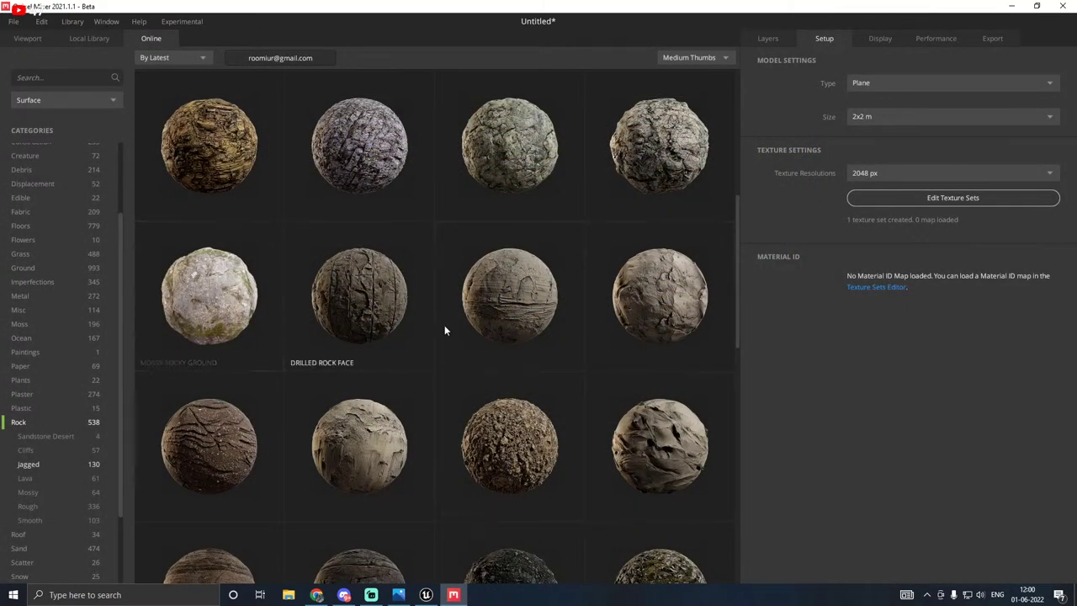
Step: Find the Excavated Rock And Soil surface further down among the Jagged rocks, and download it
scroll(422, 351, down, 5)
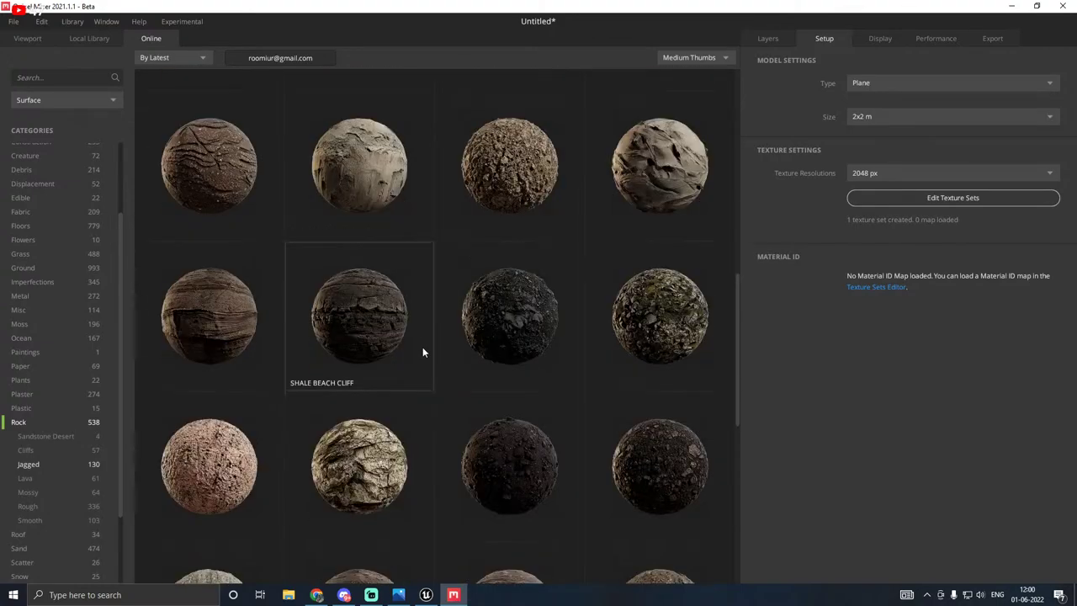
scroll(422, 352, down, 1)
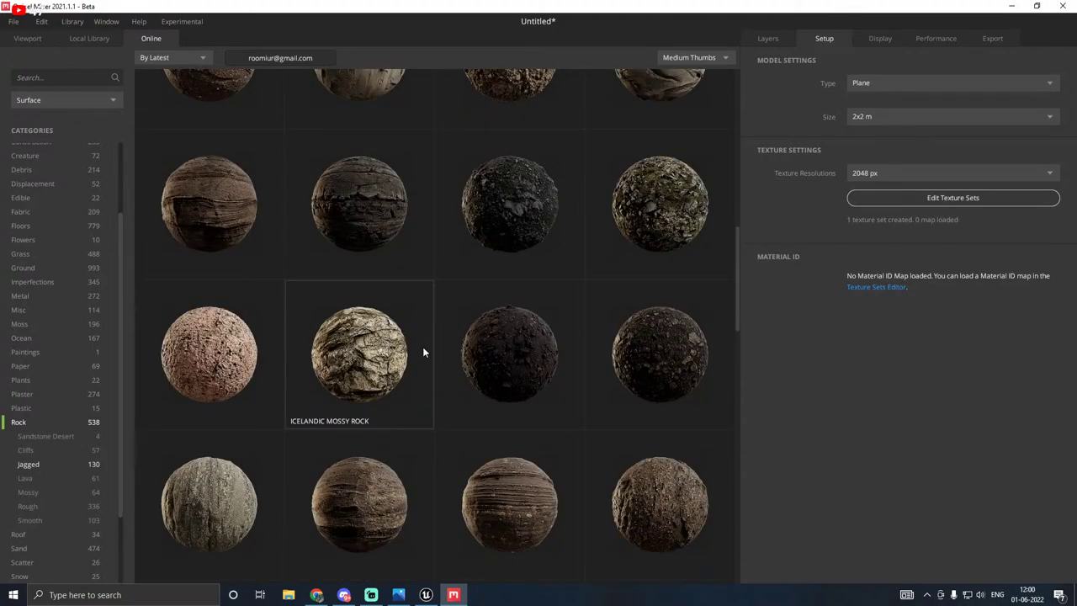
scroll(425, 352, down, 5)
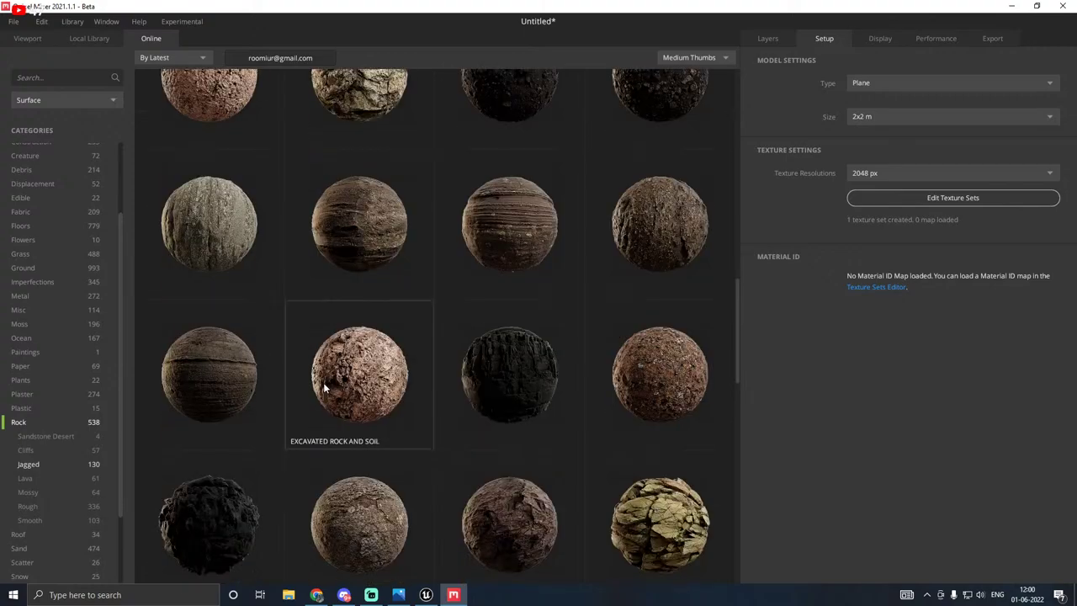
scroll(323, 387, down, 3)
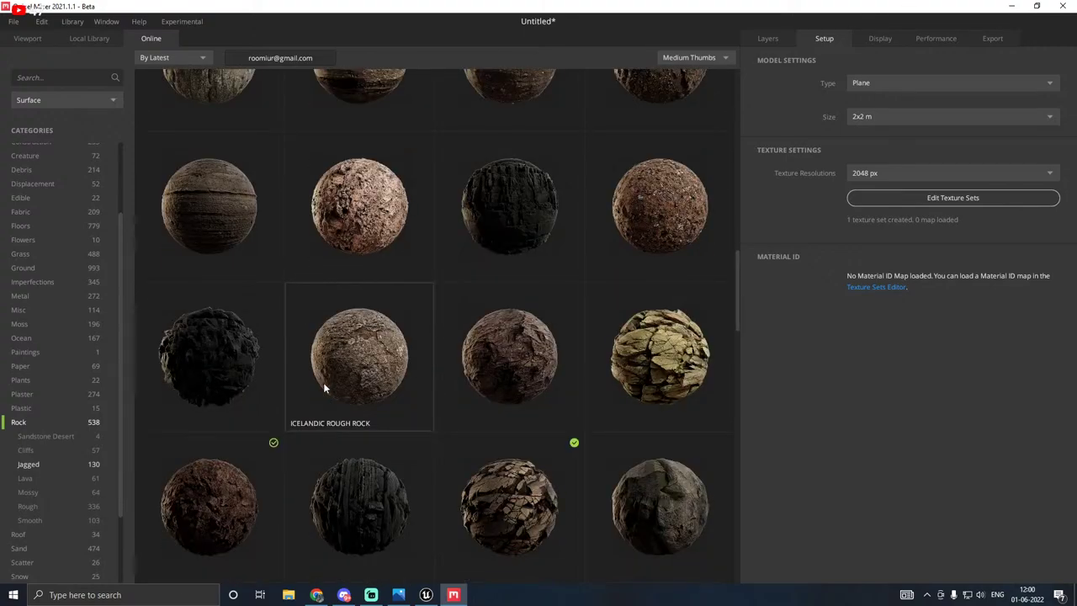
click(211, 505)
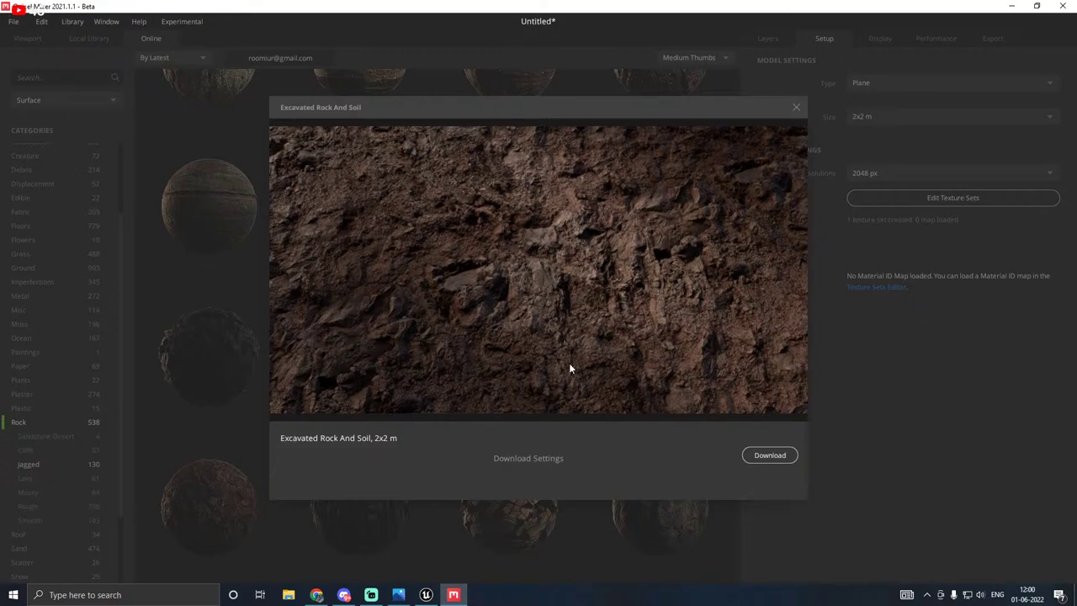
click(769, 455)
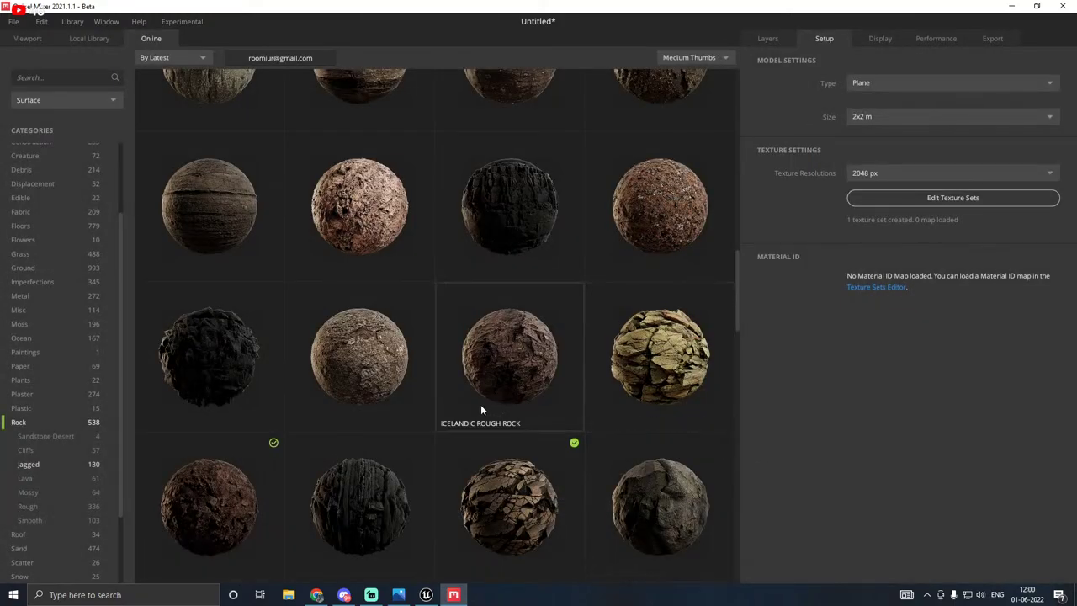
Step: Look over more Jagged rock surfaces during the download, and reopen the Excavated Rock And Soil preview
scroll(480, 404, down, 2)
scroll(481, 410, down, 1)
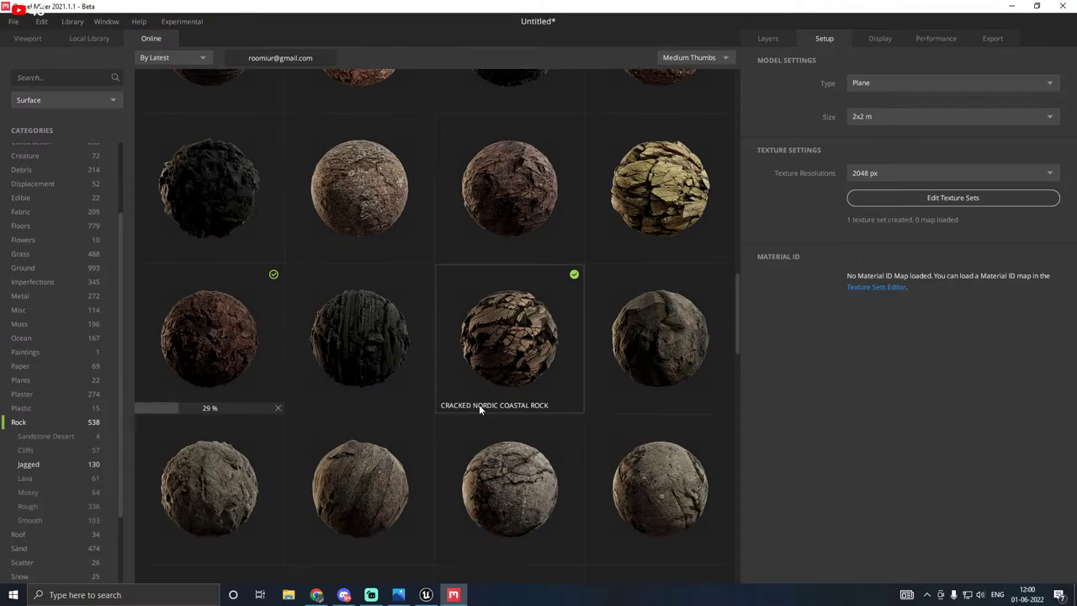
scroll(480, 408, down, 2)
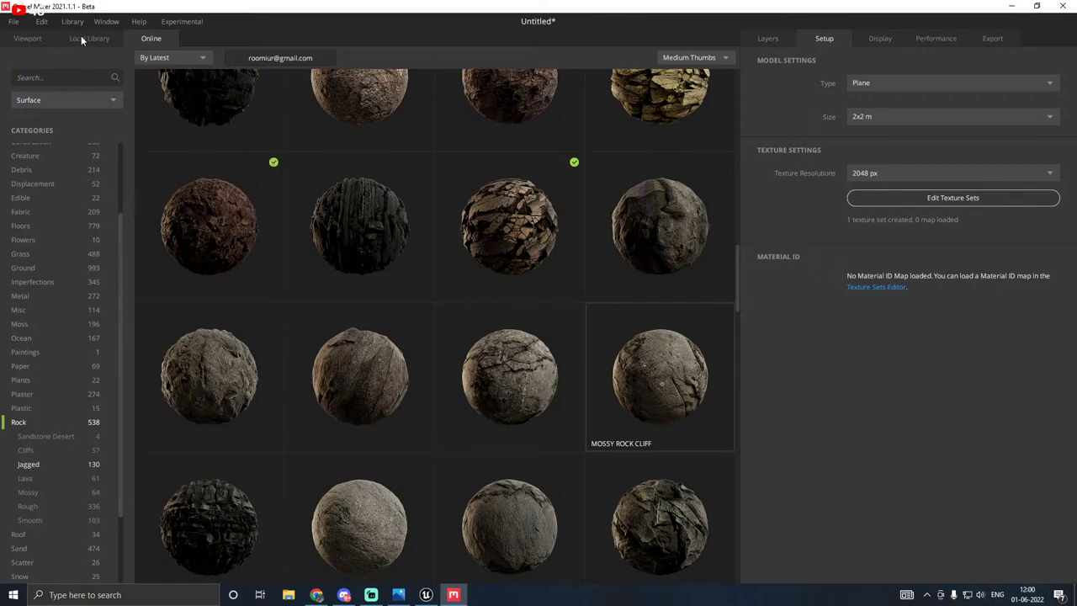
click(279, 179)
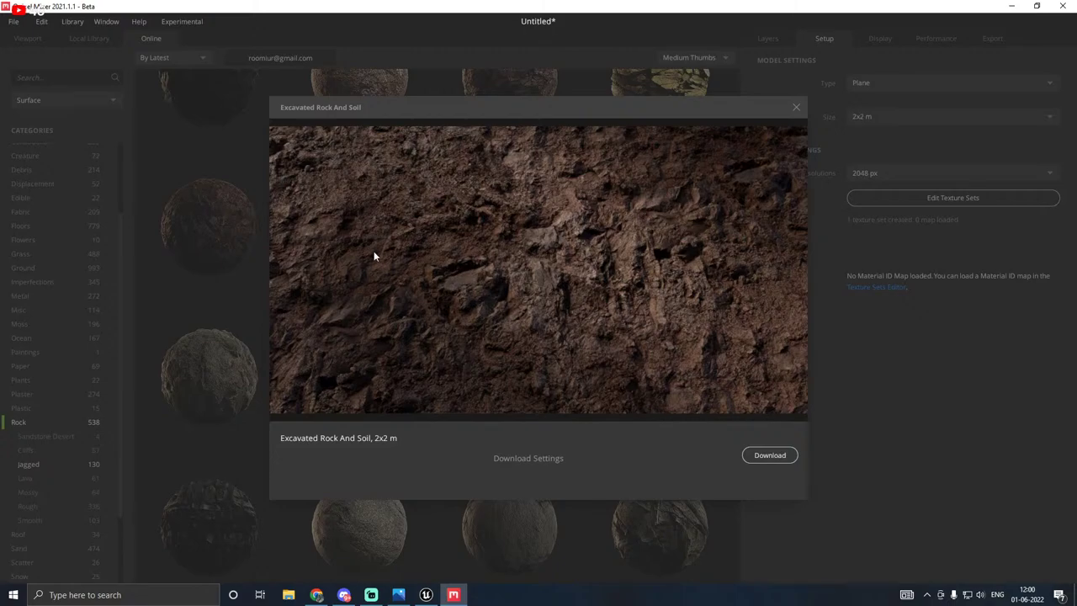
Step: Close the surface preview and add the downloaded Excavated Rock And Soil from the local library as a layer
click(793, 107)
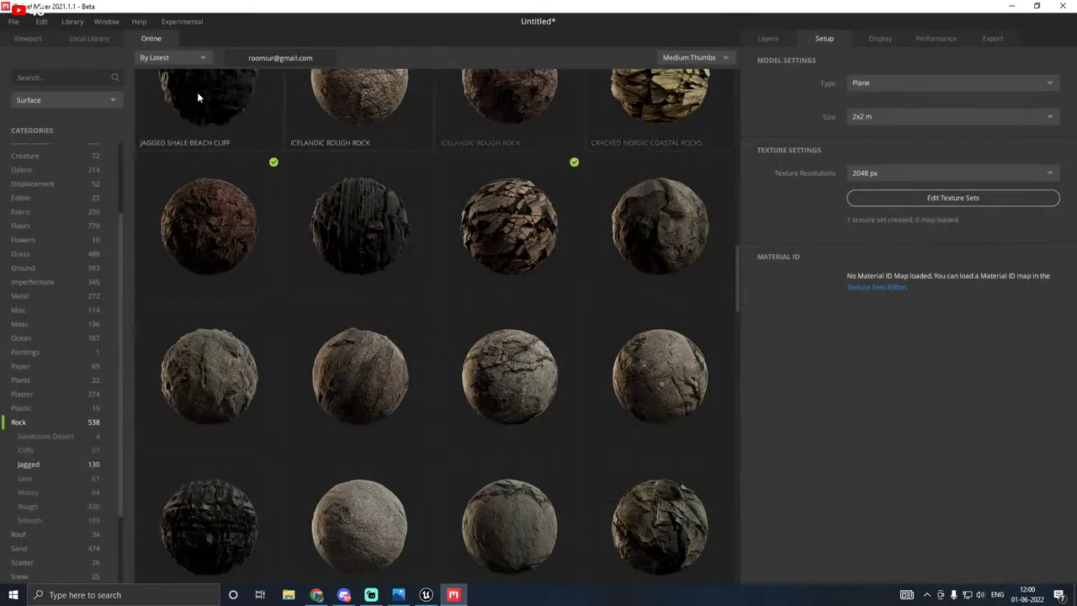
click(188, 224)
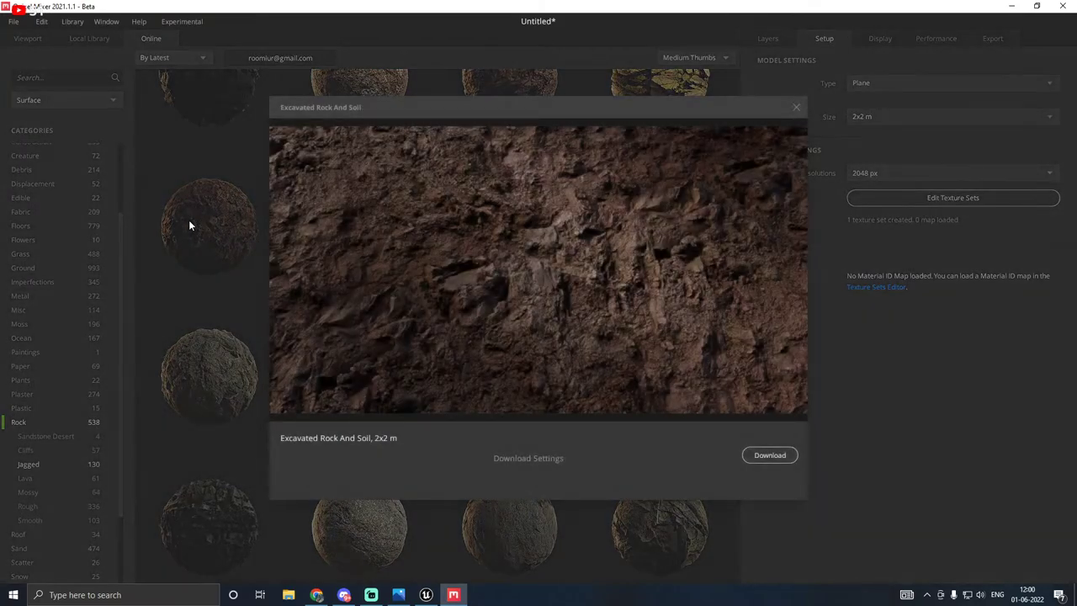
click(794, 107)
click(67, 40)
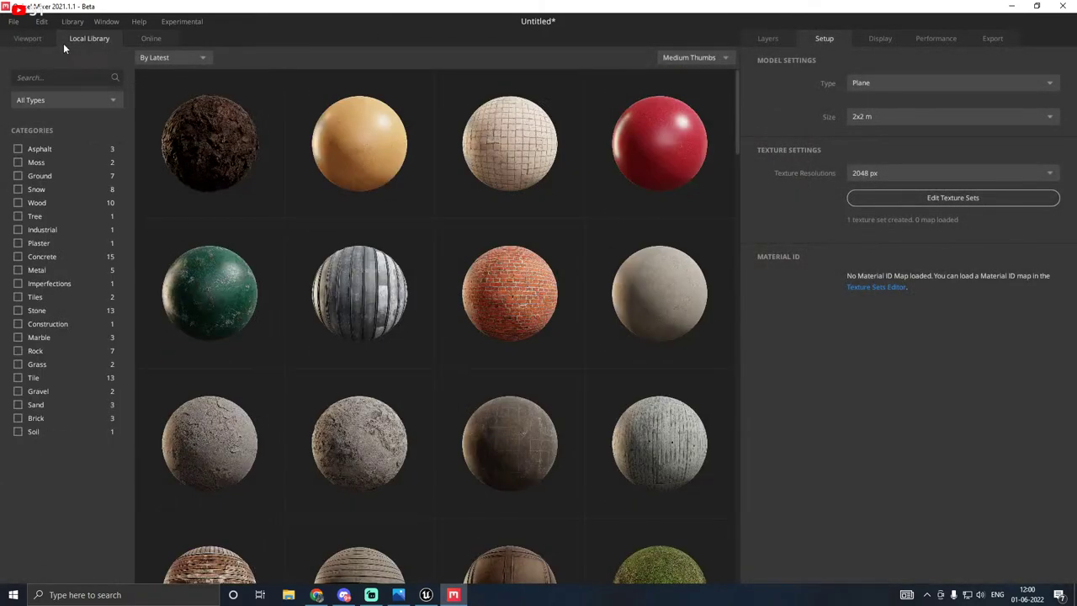
double_click(255, 178)
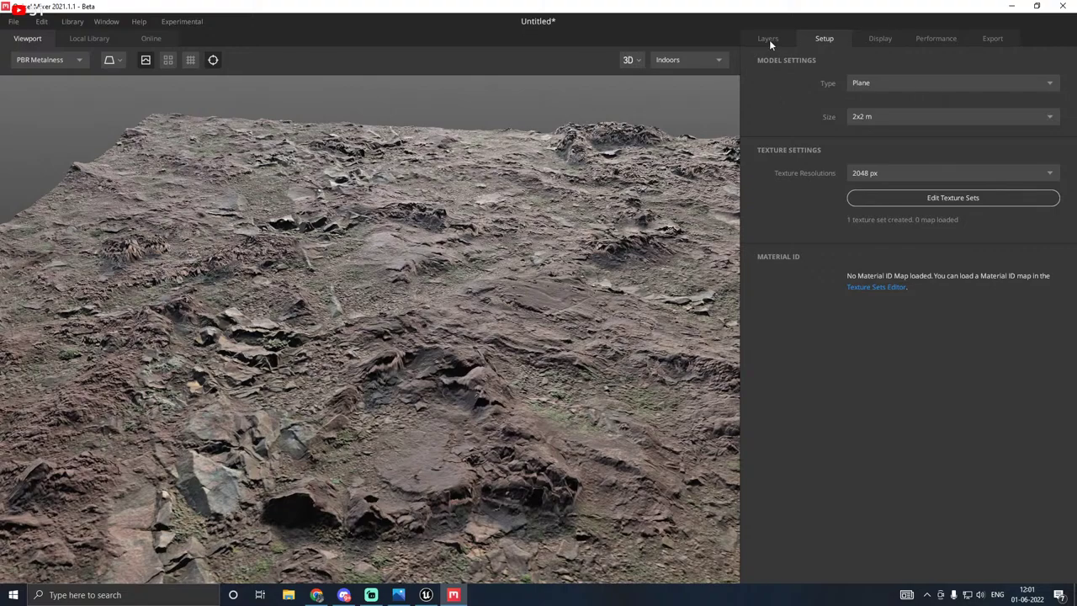
Step: Delete the older layer beneath Excavated Rock And Soil and inspect the remaining surface on the plane
click(768, 40)
click(818, 118)
key(Delete)
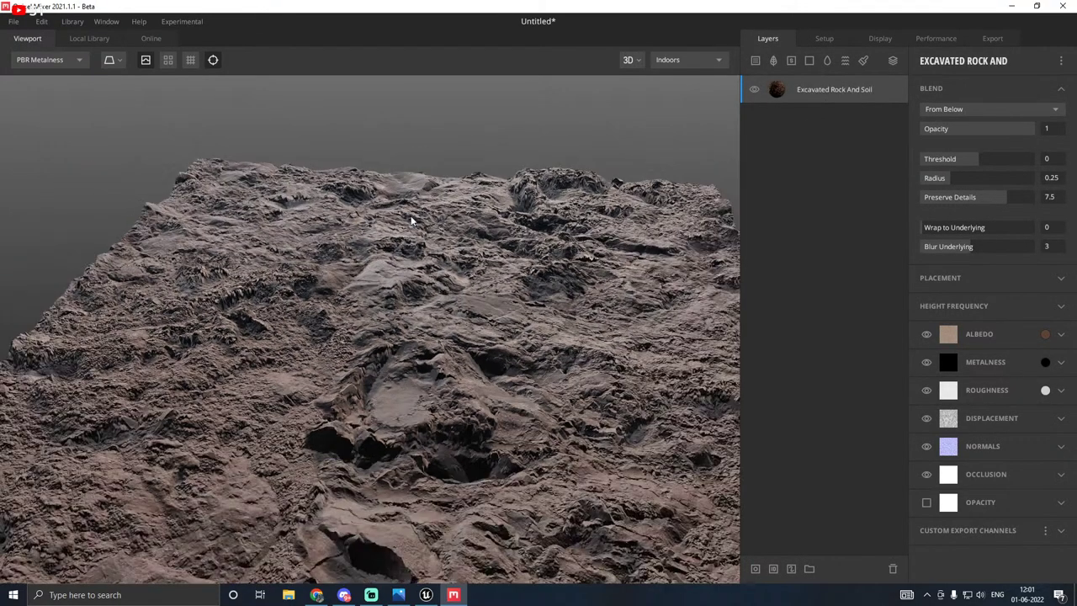
drag(412, 220, 398, 257)
scroll(386, 270, up, 5)
scroll(551, 278, down, 3)
drag(551, 278, 404, 193)
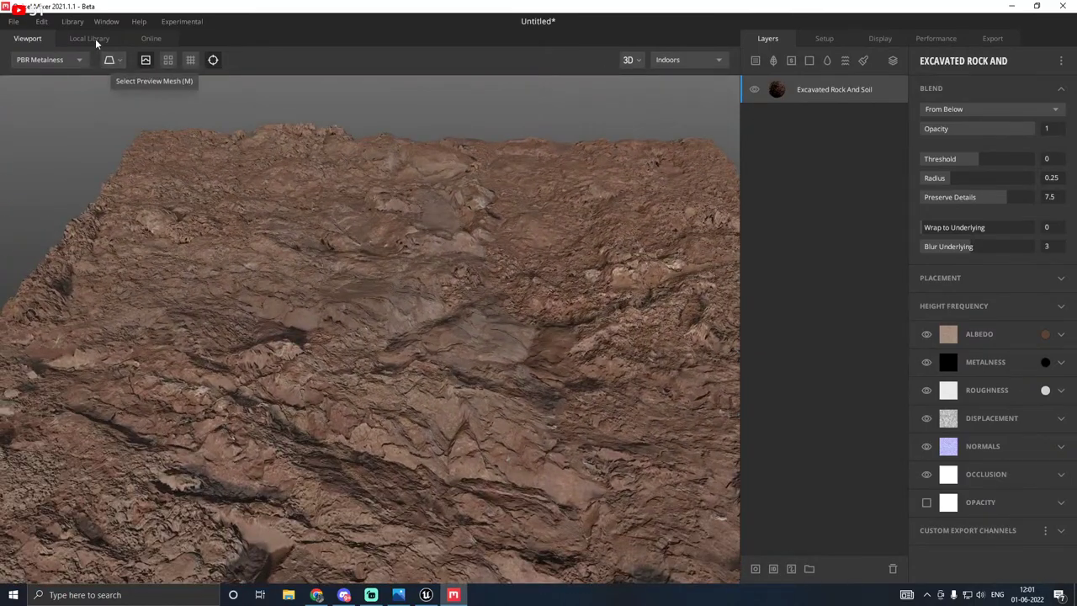
Step: Try the Roman Sharp Jagged Rock surface from the local Rock category over Excavated Rock And Soil, and undo it
click(93, 39)
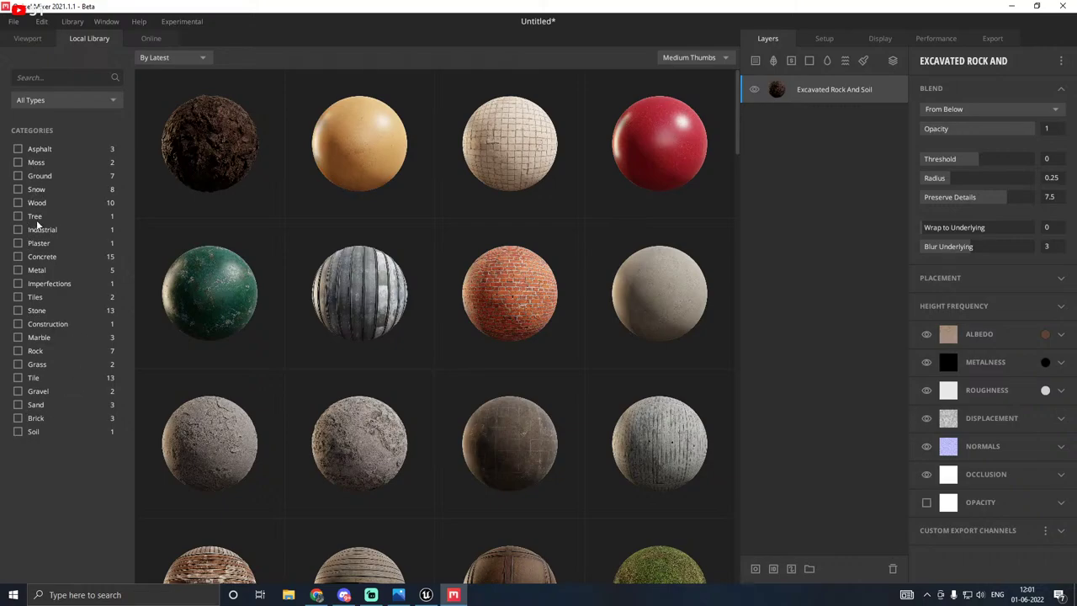
click(19, 351)
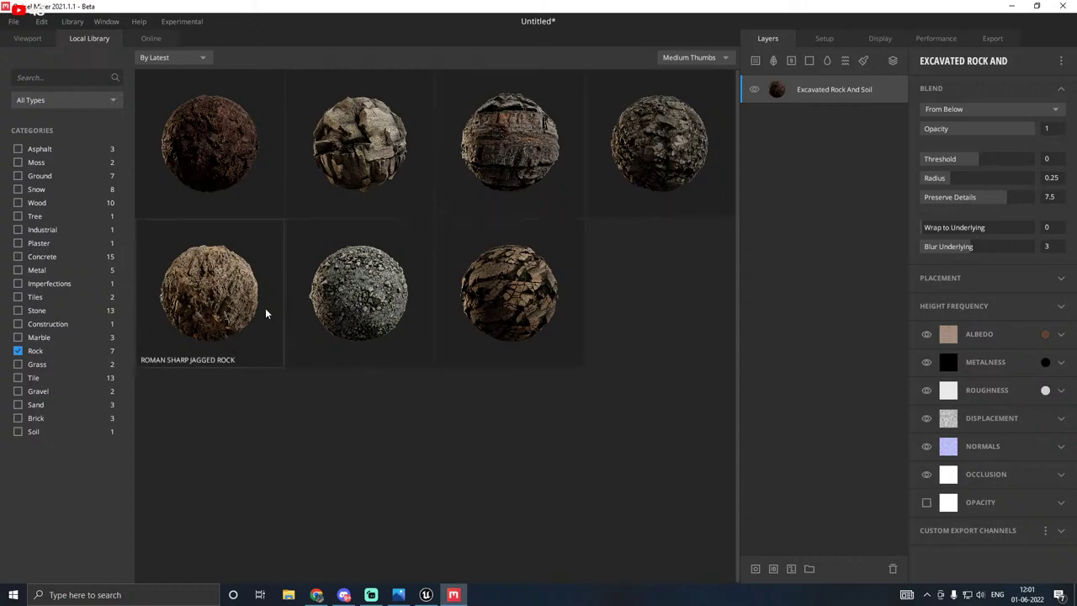
click(221, 312)
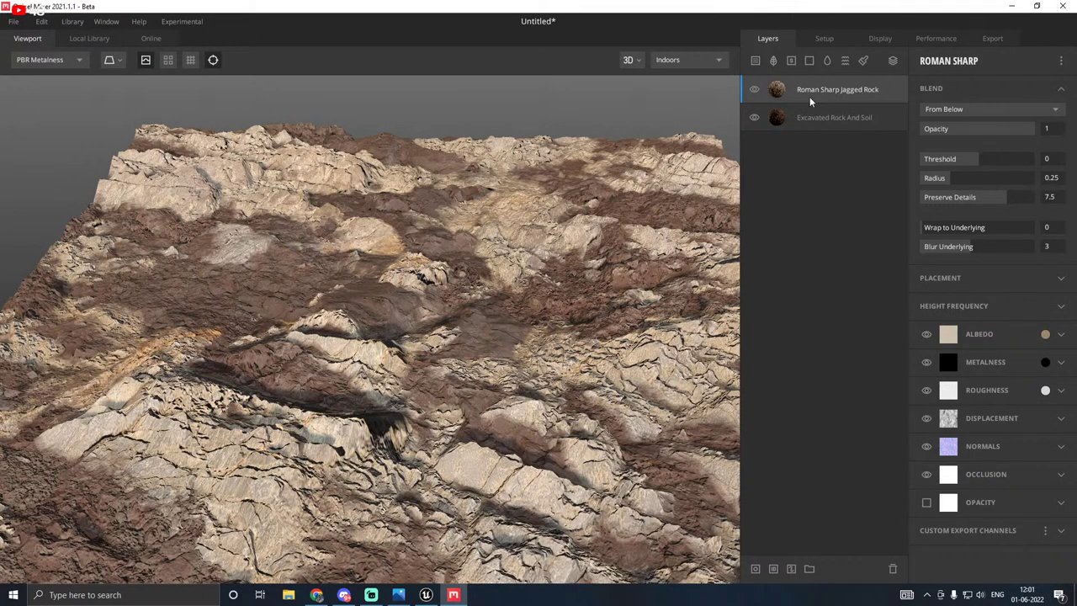
key(ctrl+z)
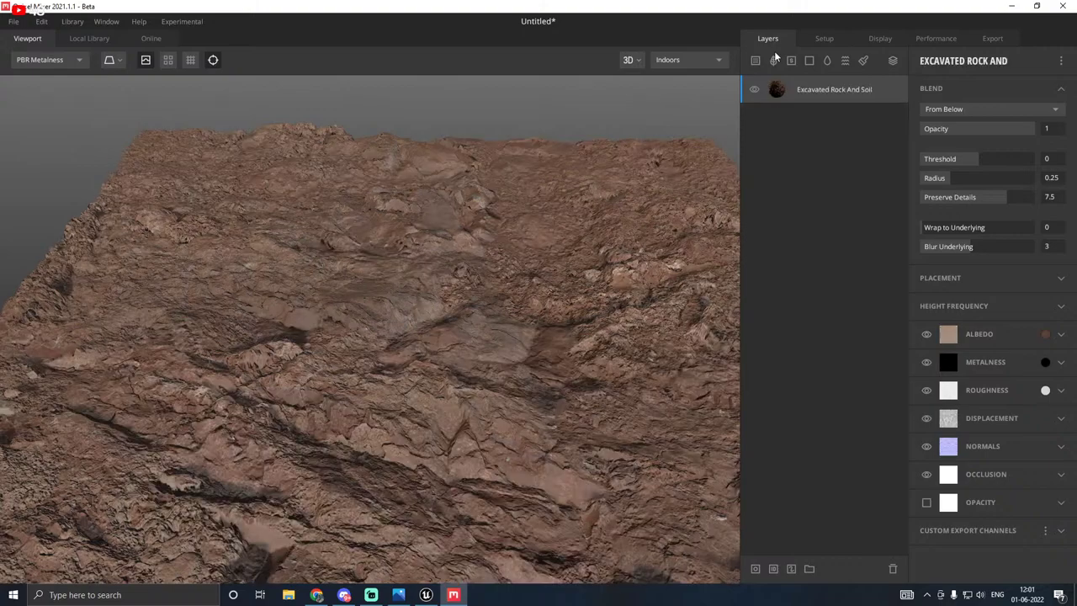
Step: Try Chipped Mossy Rock as a surface layer over Excavated Rock And Soil, inspect the blend, and delete the layer
click(754, 60)
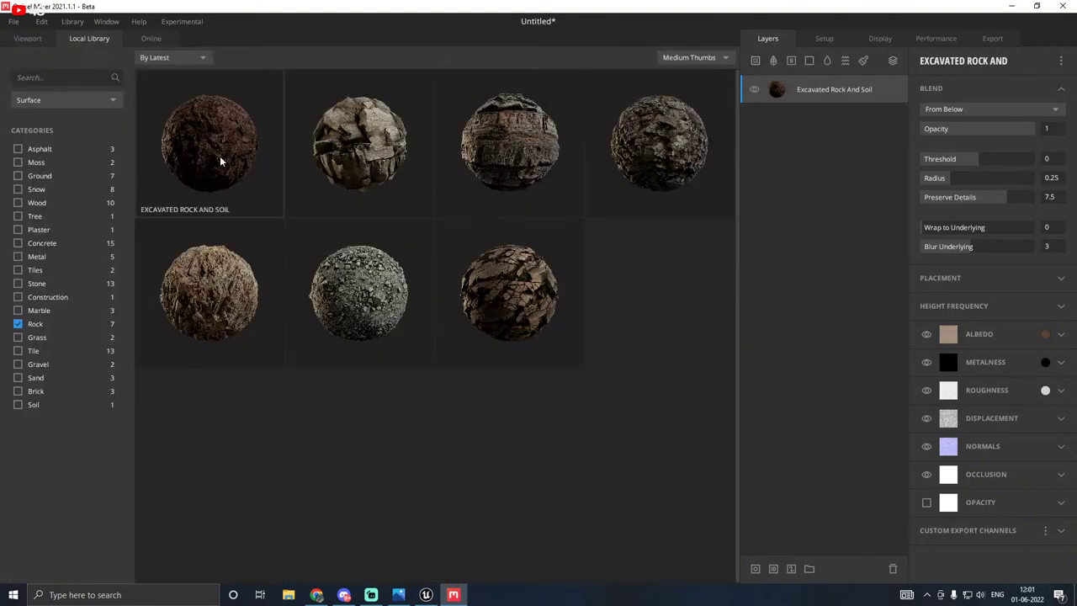
click(673, 172)
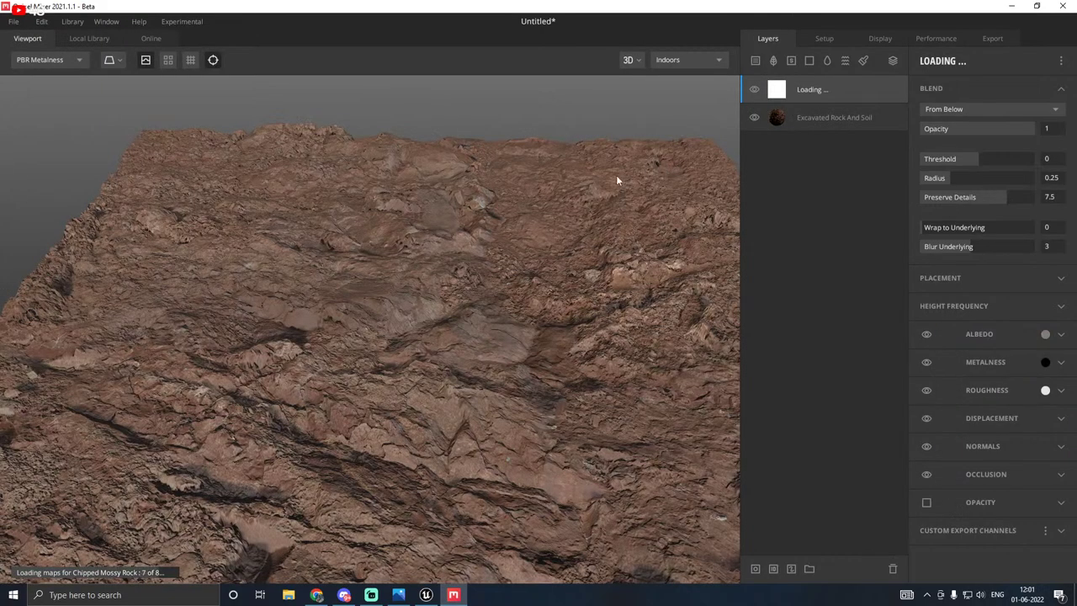
drag(273, 273, 708, 268)
scroll(467, 283, down, 1)
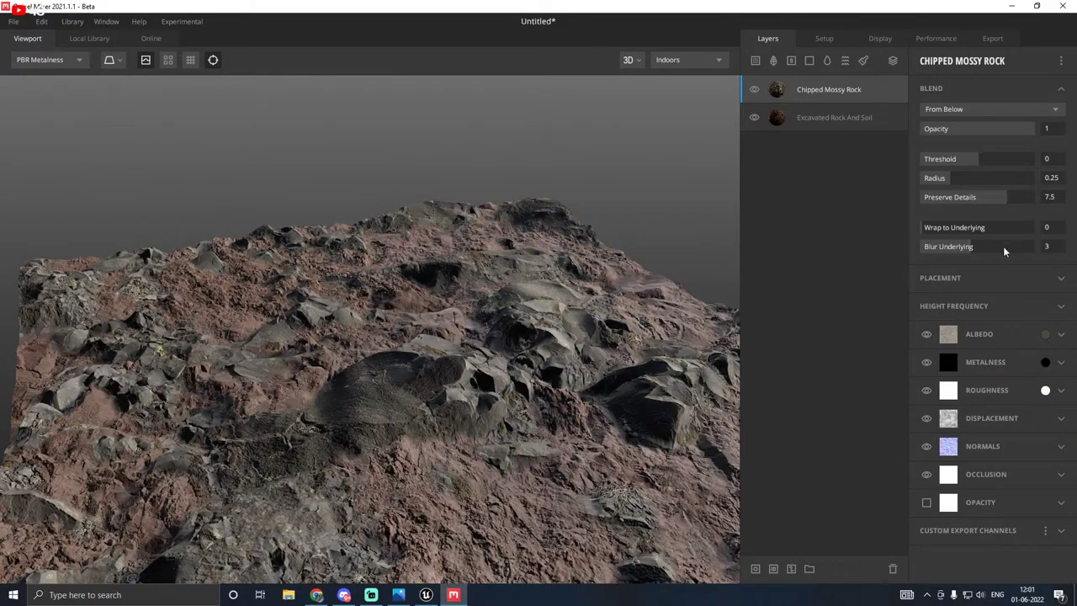
drag(496, 283, 539, 256)
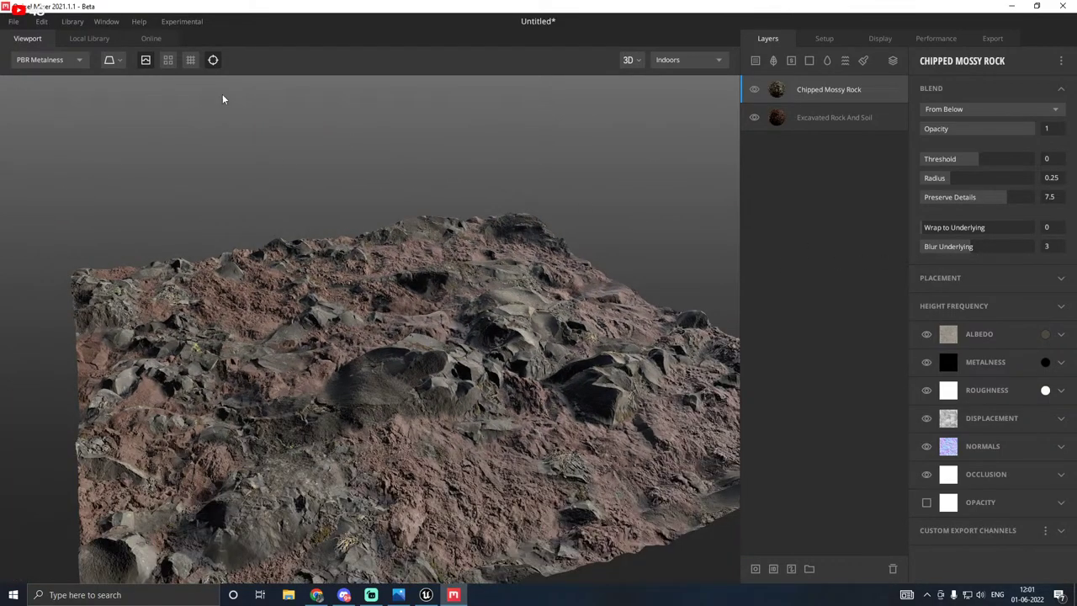
key(Delete)
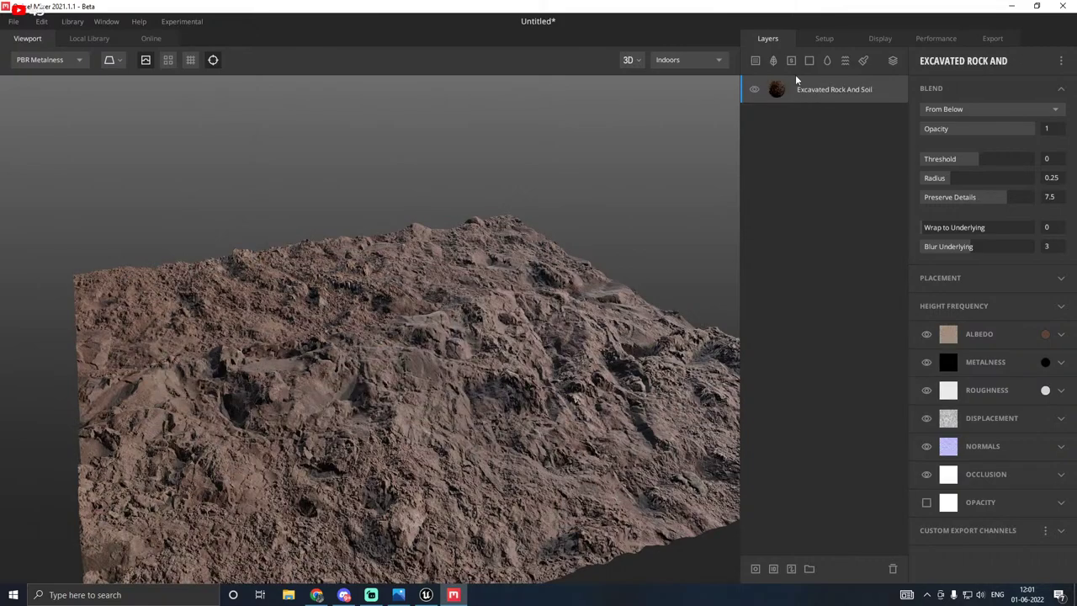
Step: Try Layered Rock Cliff as a surface layer over Excavated Rock And Soil, inspect the blend, and delete the layer
click(755, 60)
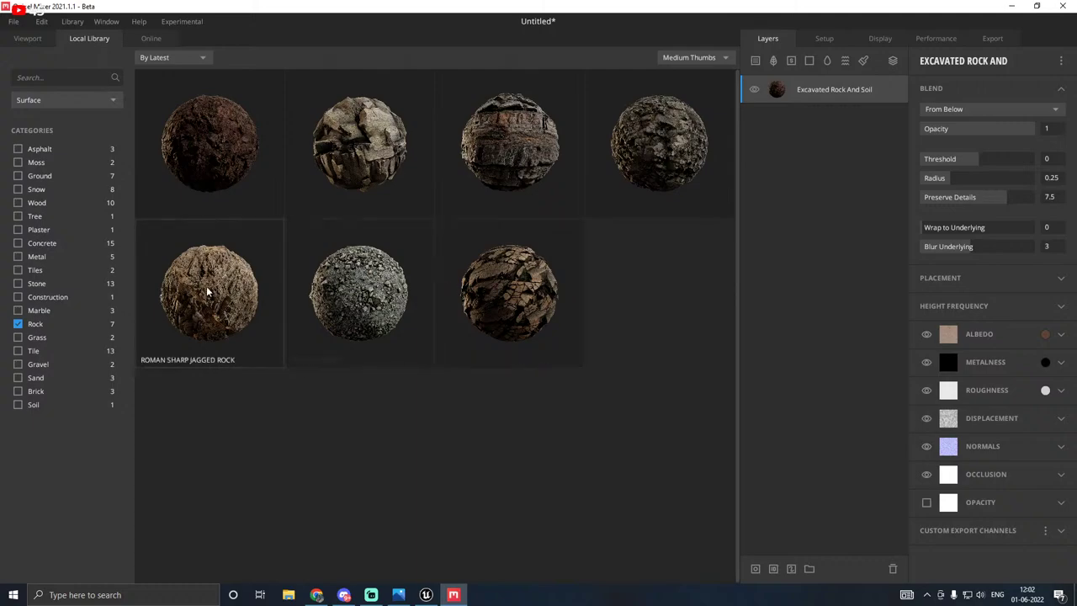
click(545, 194)
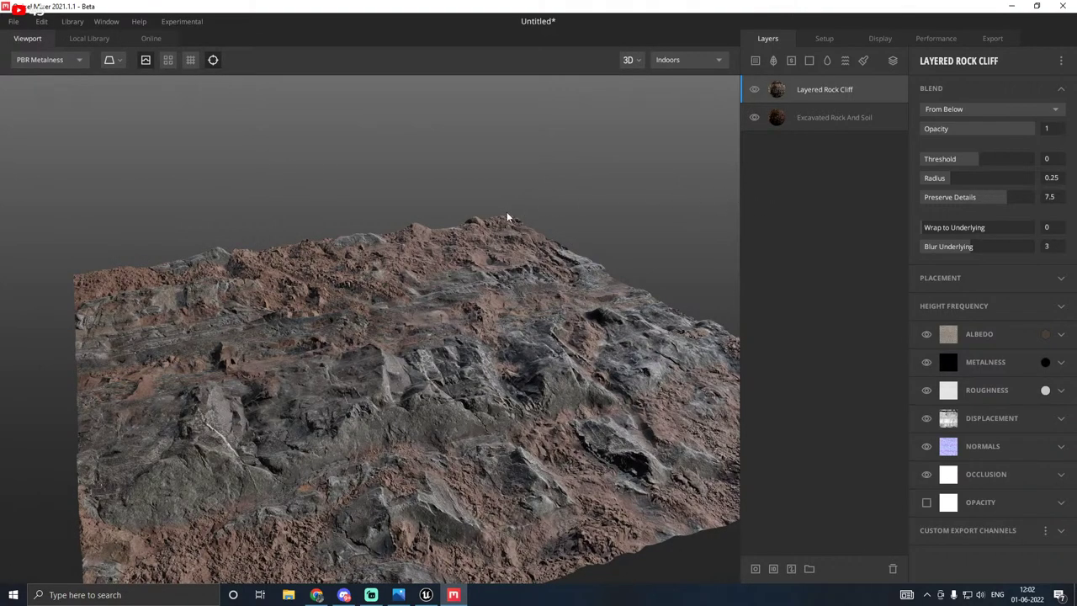
drag(432, 237, 435, 289)
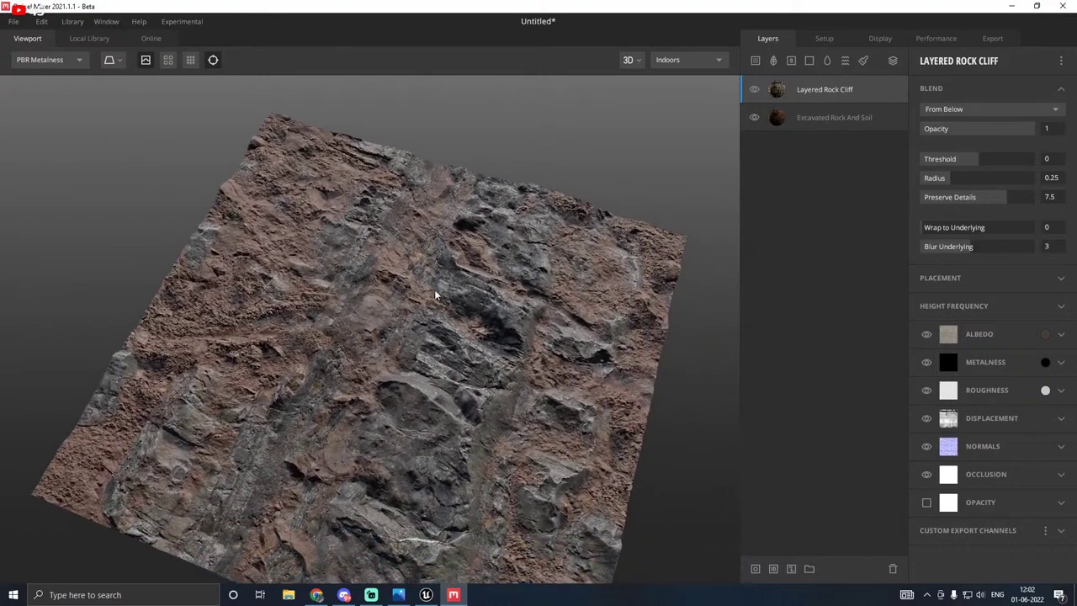
key(Delete)
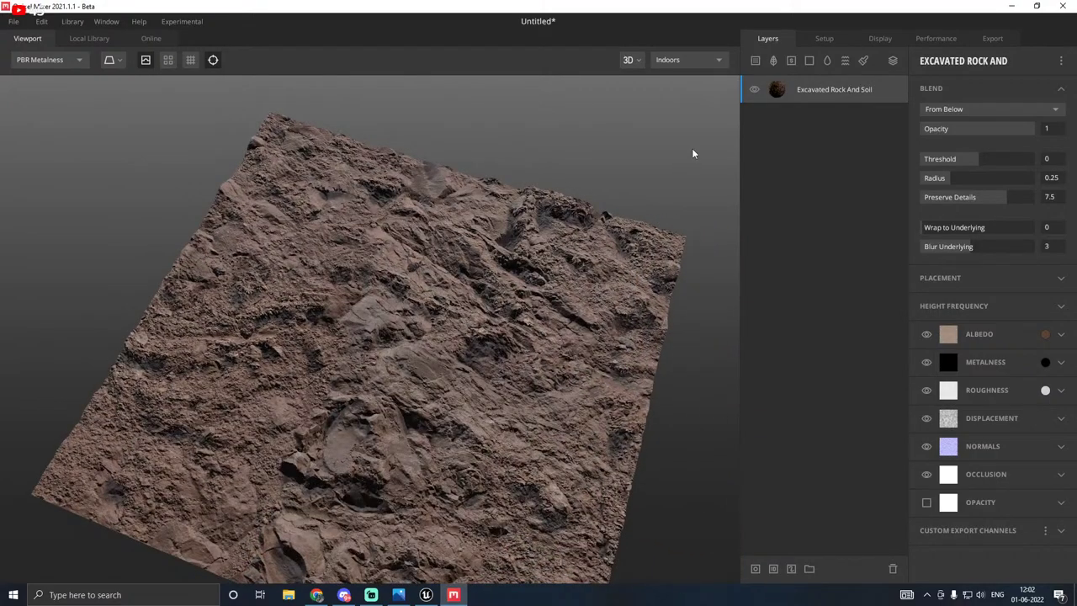
Step: Add Roman Sharp Jagged Rock as a surface layer over Excavated Rock And Soil and tint its albedo reddish brown
click(773, 60)
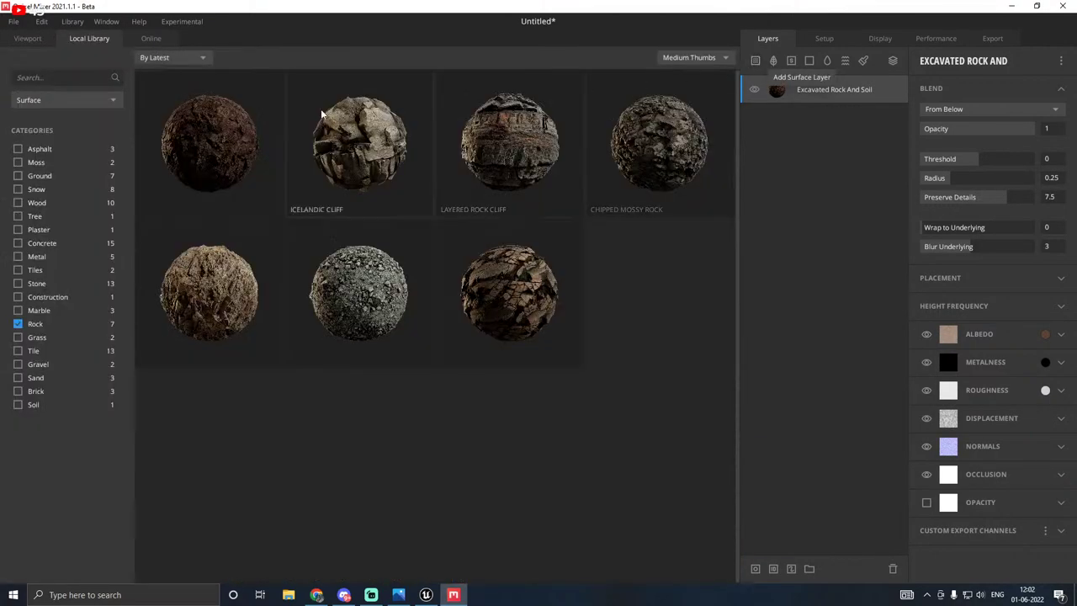
click(202, 279)
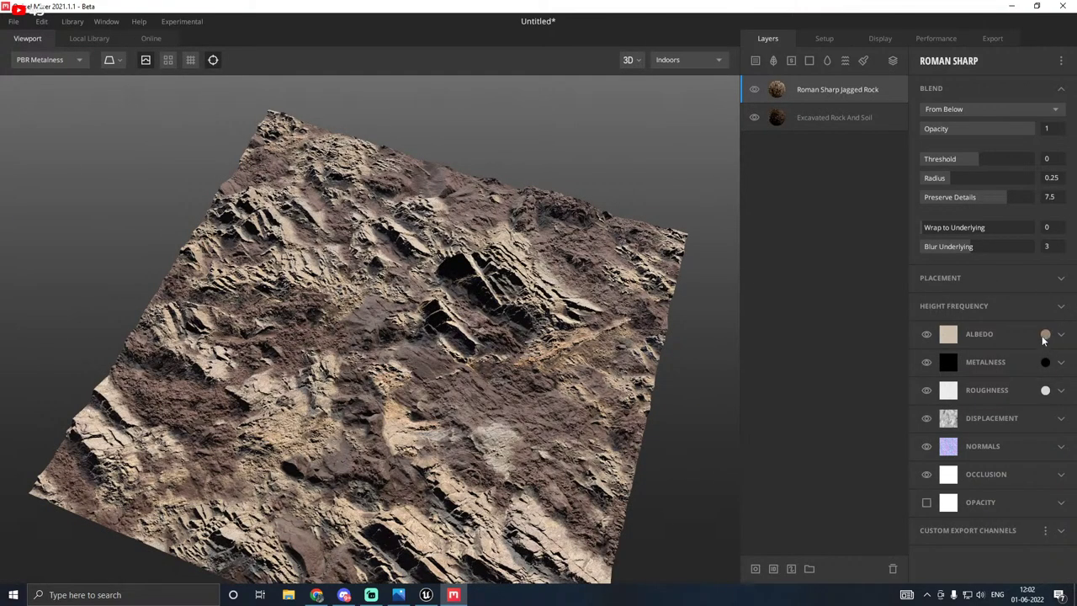
drag(514, 341, 462, 310)
scroll(453, 282, up, 6)
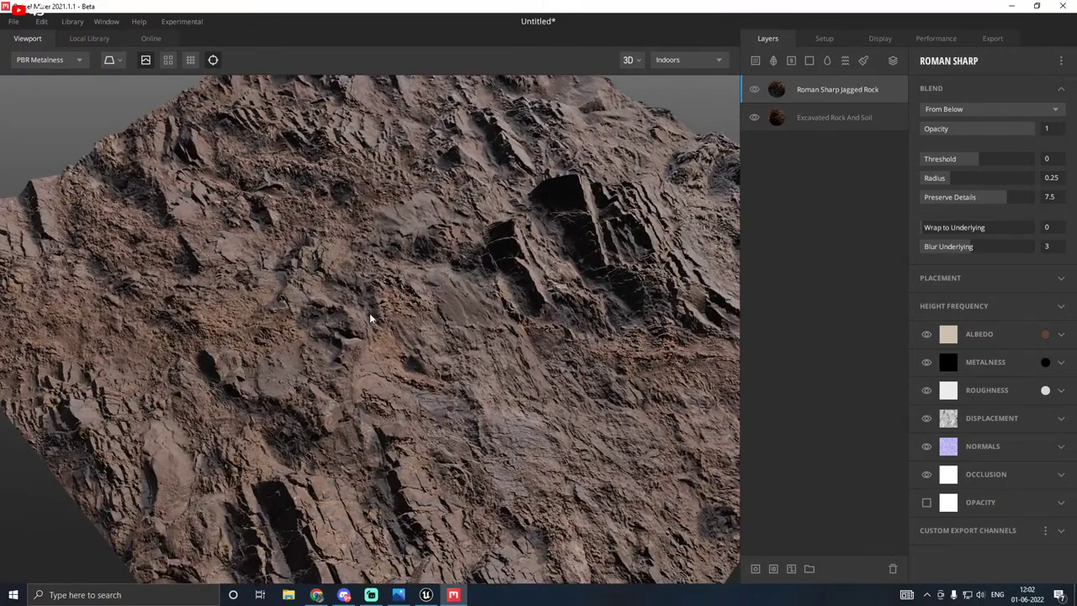
drag(370, 318, 687, 286)
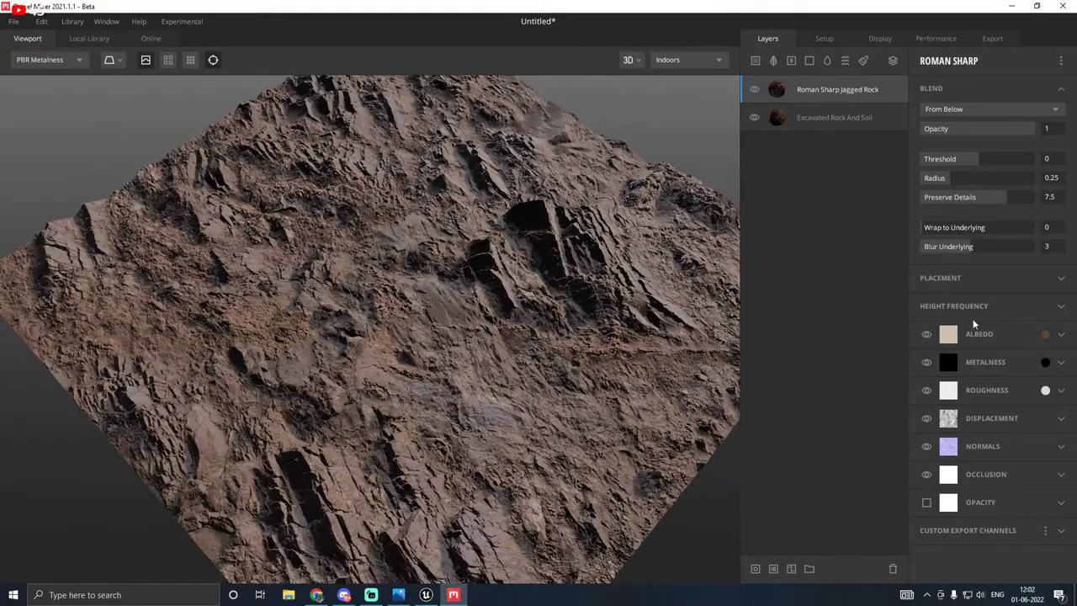
Step: Compare the mix with Excavated Rock And Soil hidden and shown, and set the Roman Sharp Jagged Rock blend radius to 0.07
click(753, 121)
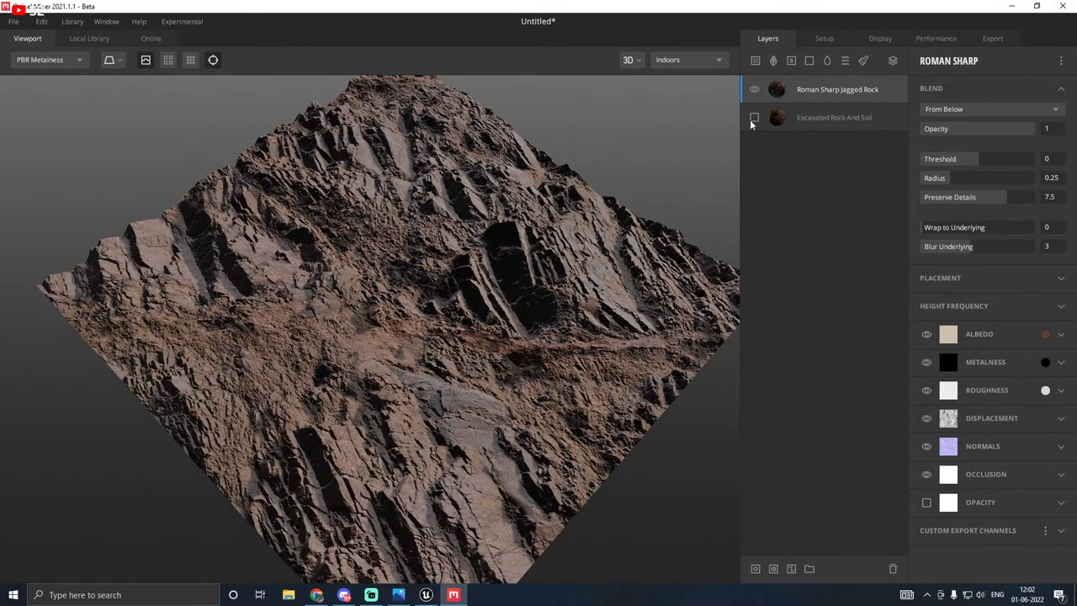
click(754, 119)
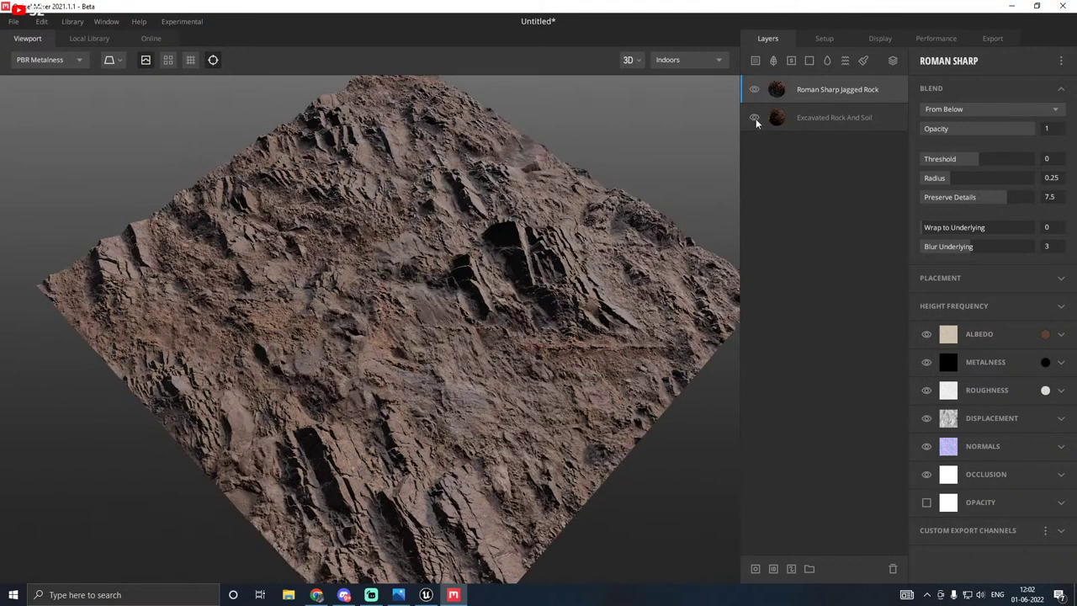
click(937, 178)
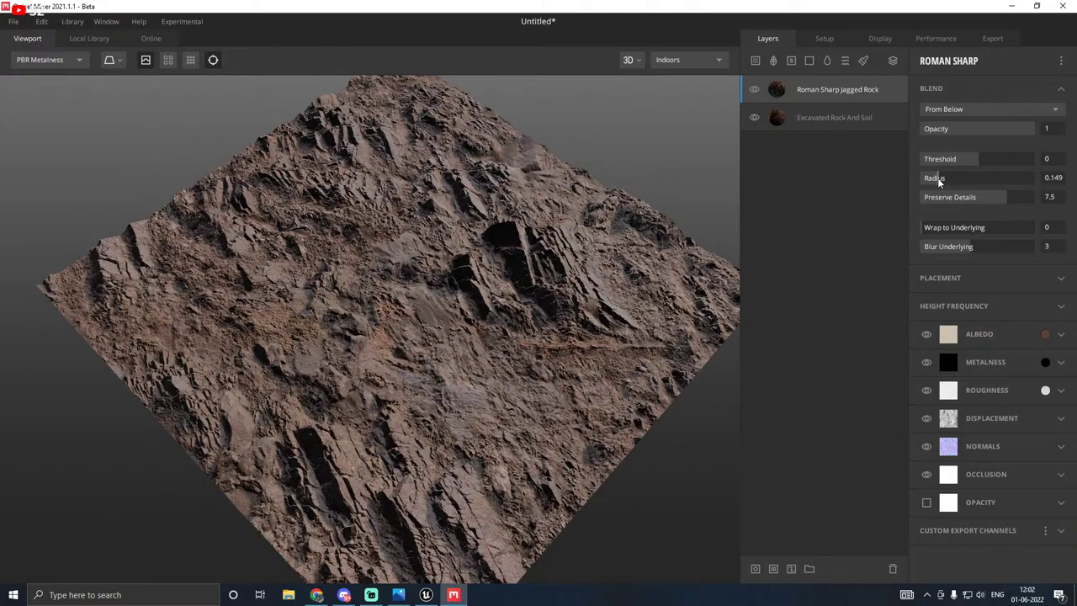
drag(925, 178, 958, 178)
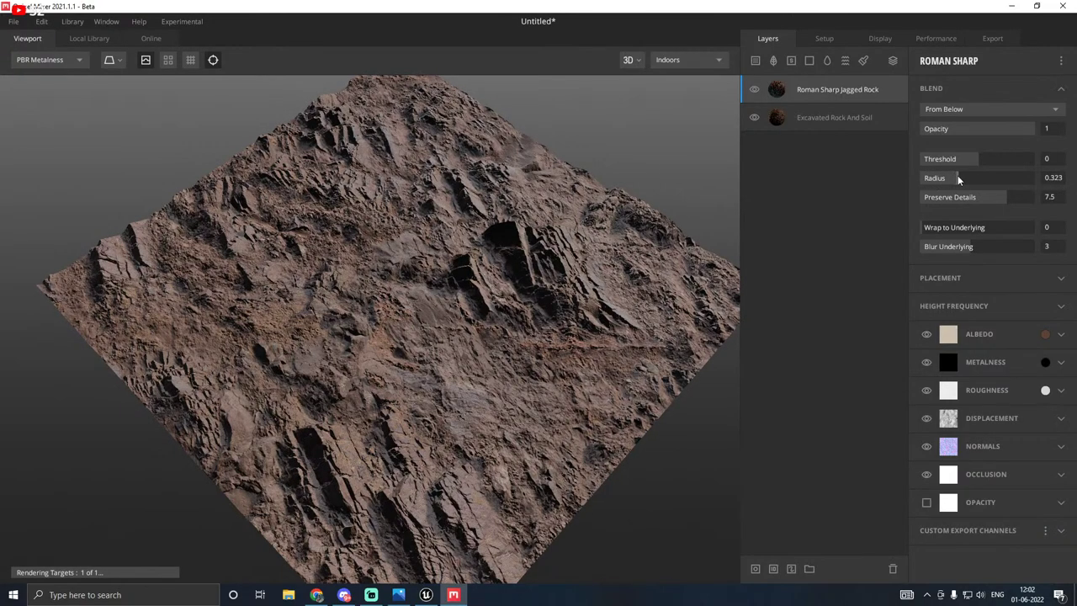
drag(403, 303, 305, 286)
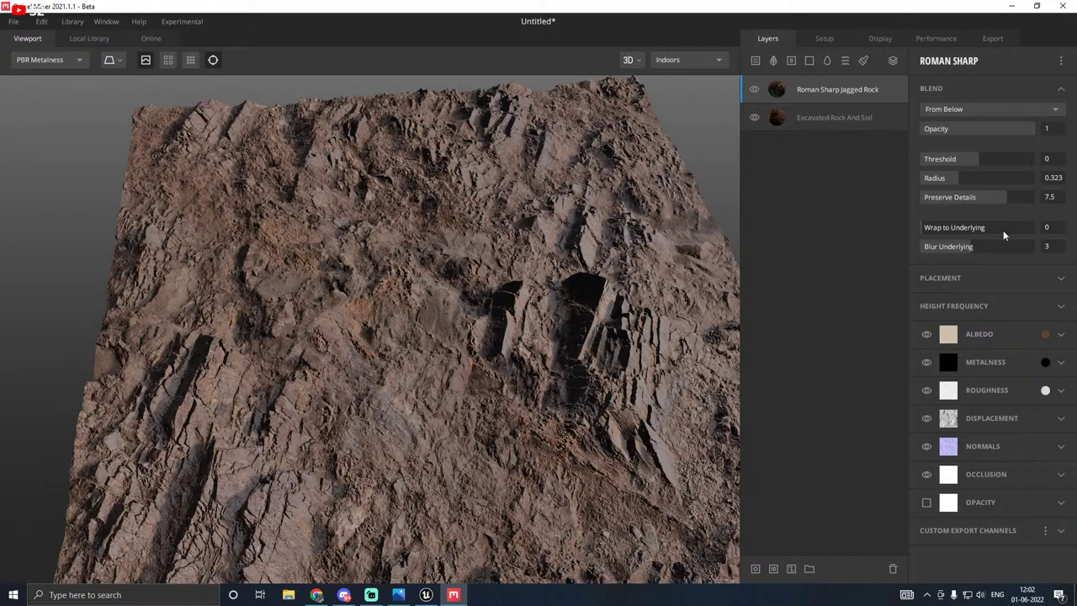
drag(960, 178, 930, 179)
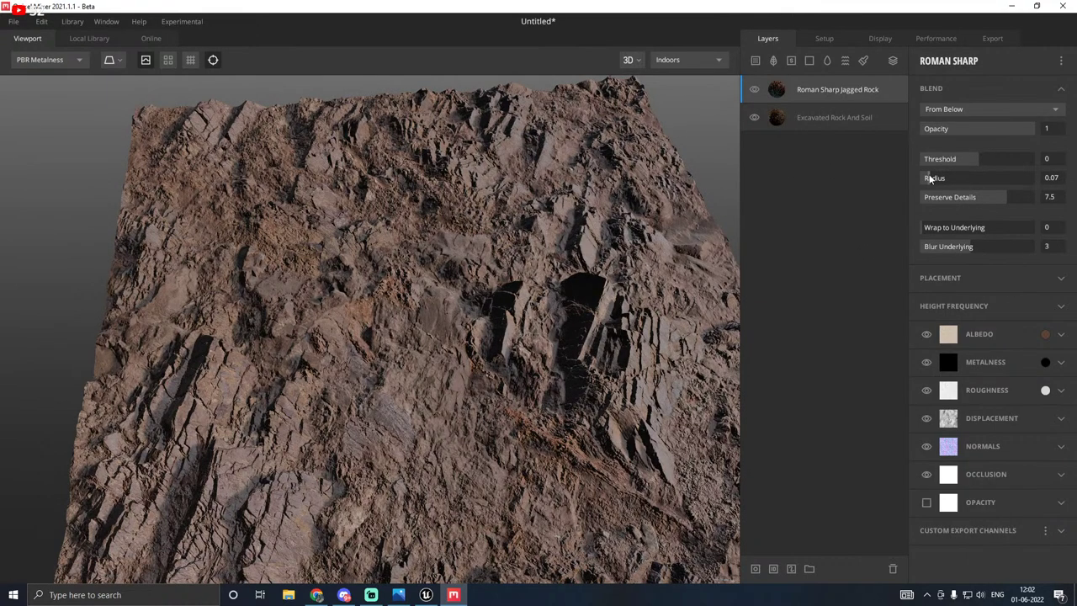
Step: Try the From Above blend mode on the Roman Sharp Jagged Rock layer, inspect the surface, and restore From Below
click(959, 111)
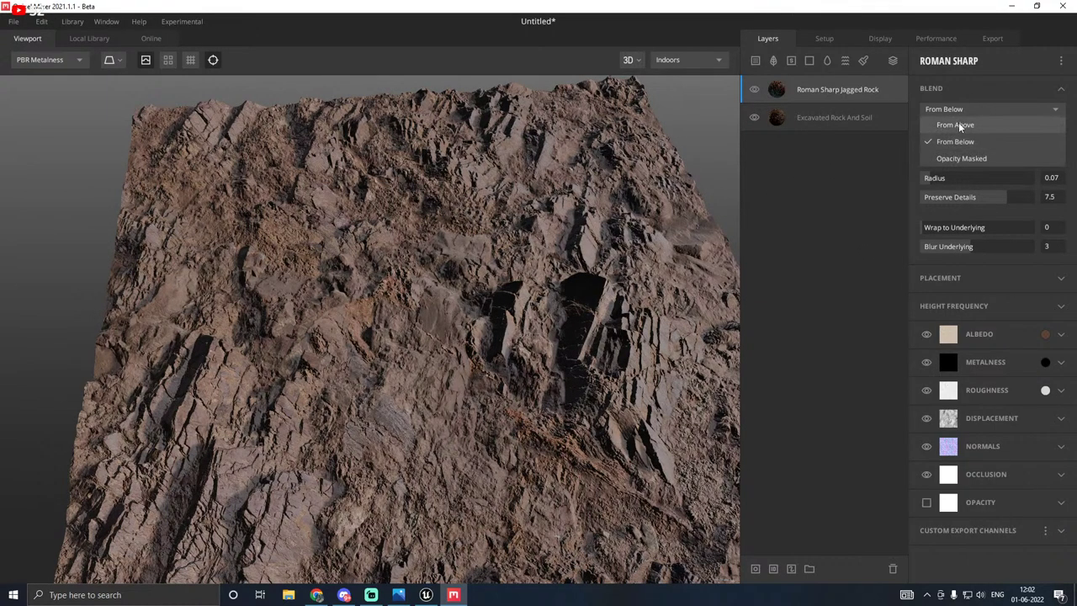
click(959, 122)
drag(479, 245, 527, 182)
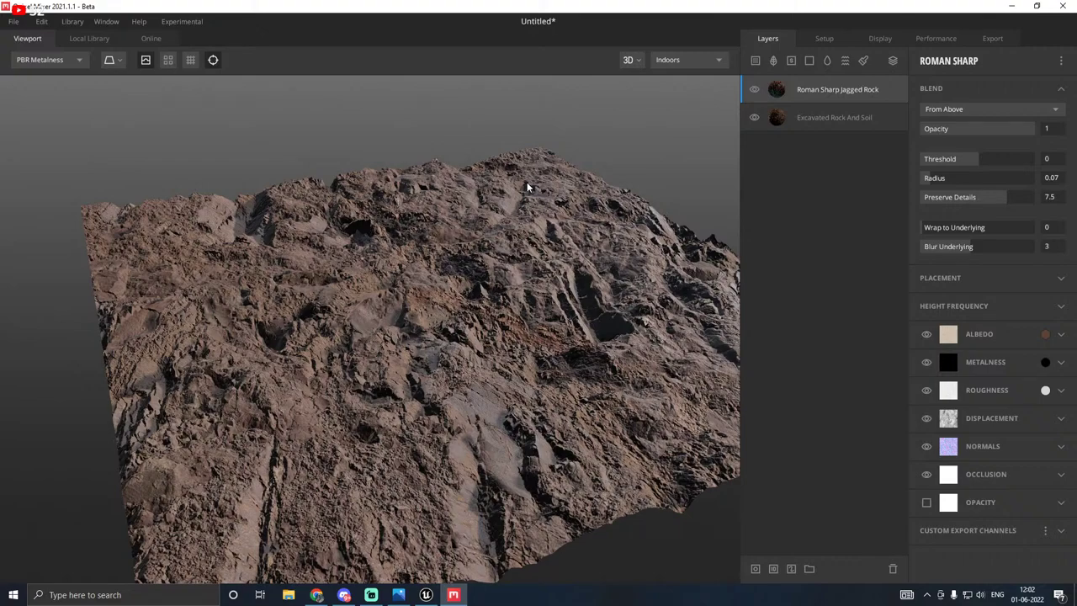
drag(527, 182, 447, 299)
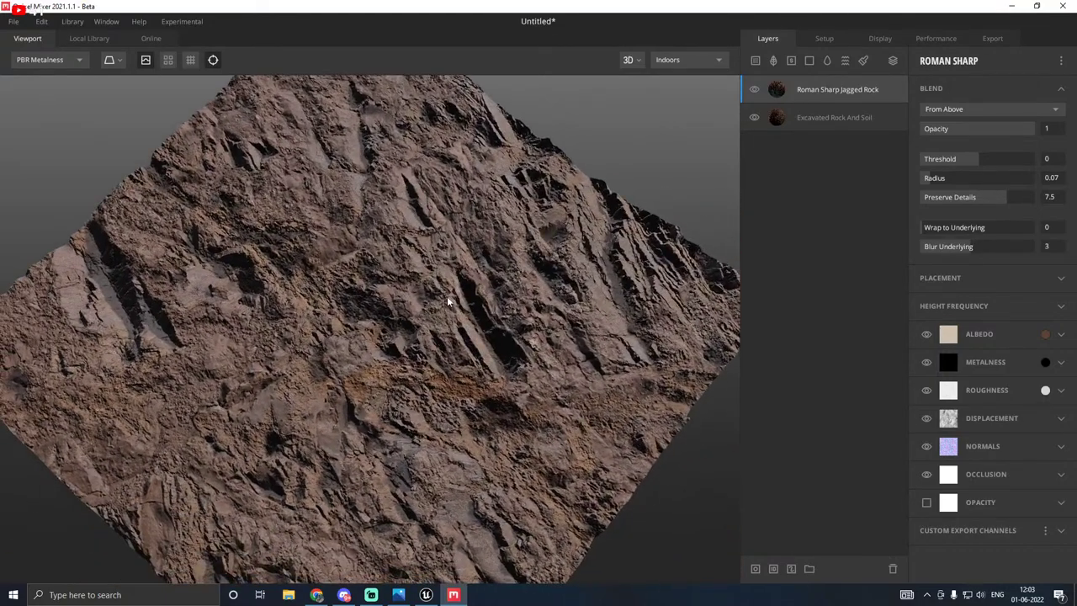
scroll(446, 299, up, 3)
click(966, 109)
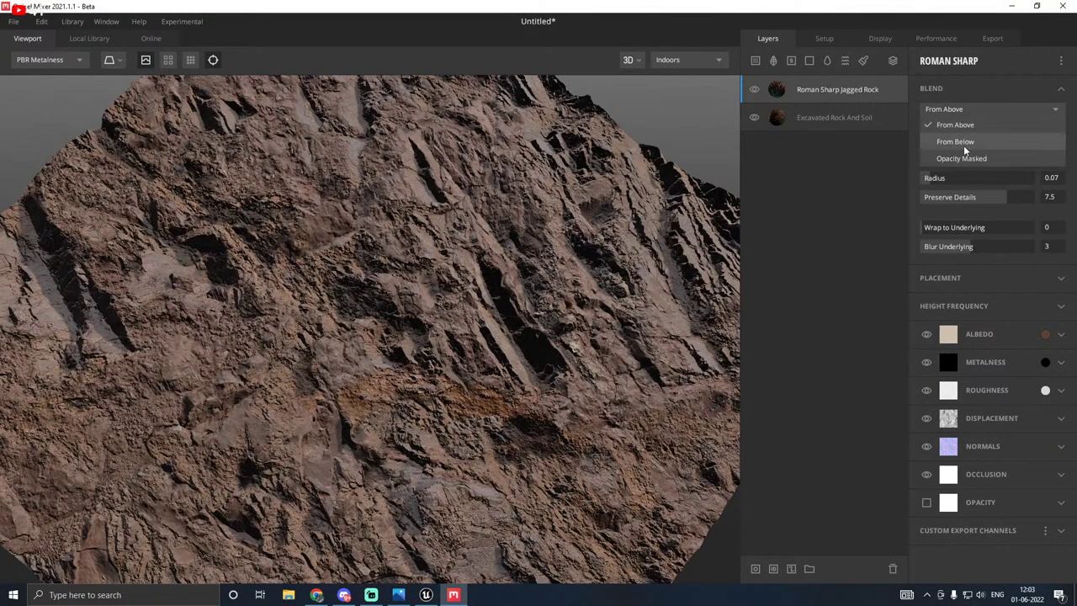
click(964, 143)
Step: Set the Roman Sharp Jagged Rock layer's blend threshold to -0.398 and its radius to 0
drag(495, 225, 478, 182)
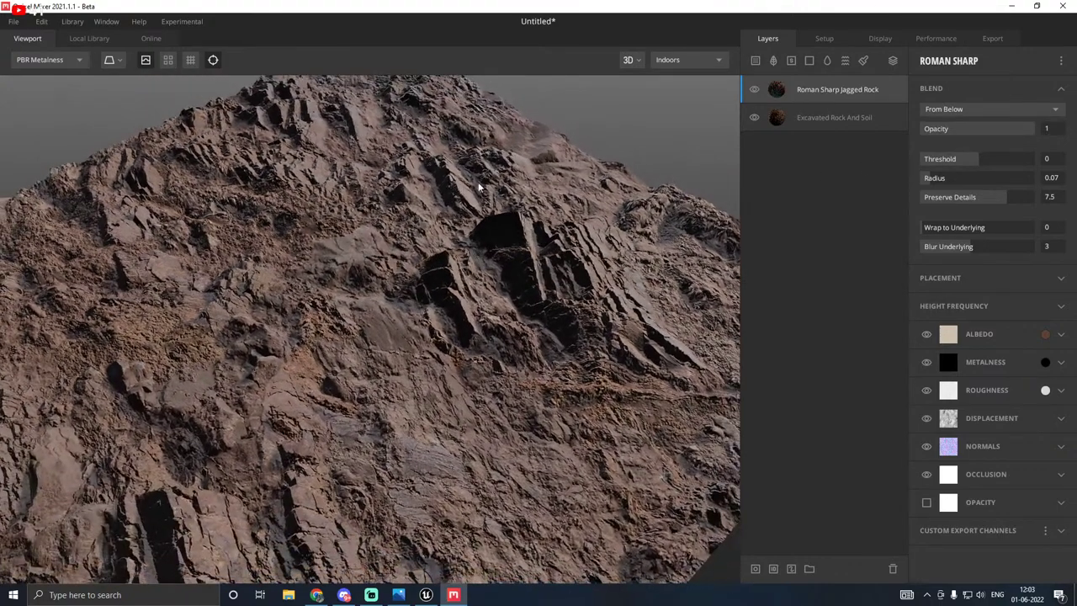
drag(977, 161, 965, 158)
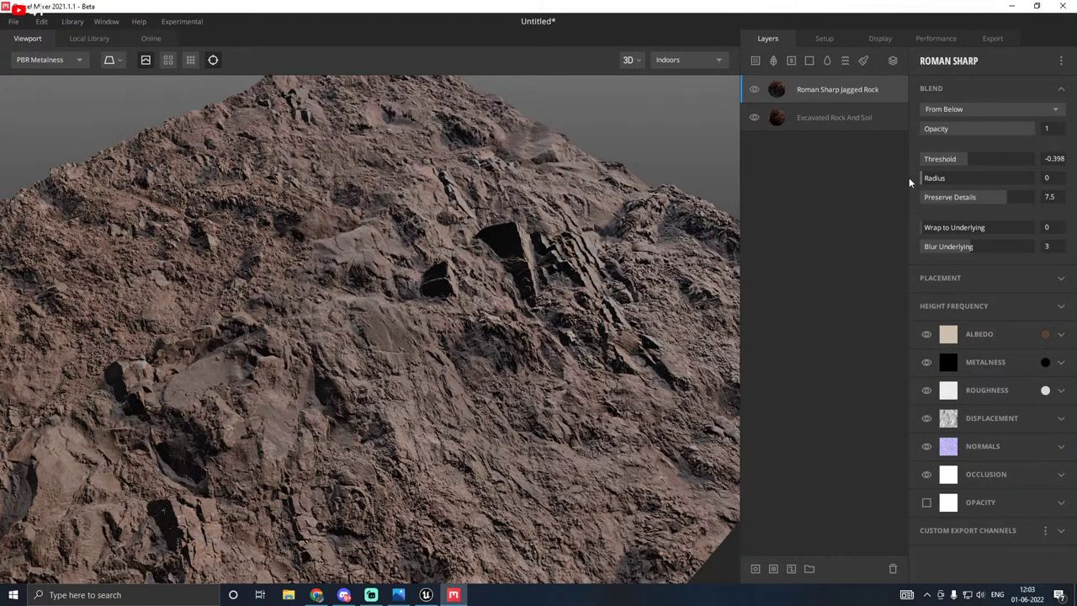
Step: Try a high blend radius of 0.781 on the Roman Sharp Jagged Rock layer, inspect the surface, and set the radius to 0.149
drag(909, 177, 1009, 164)
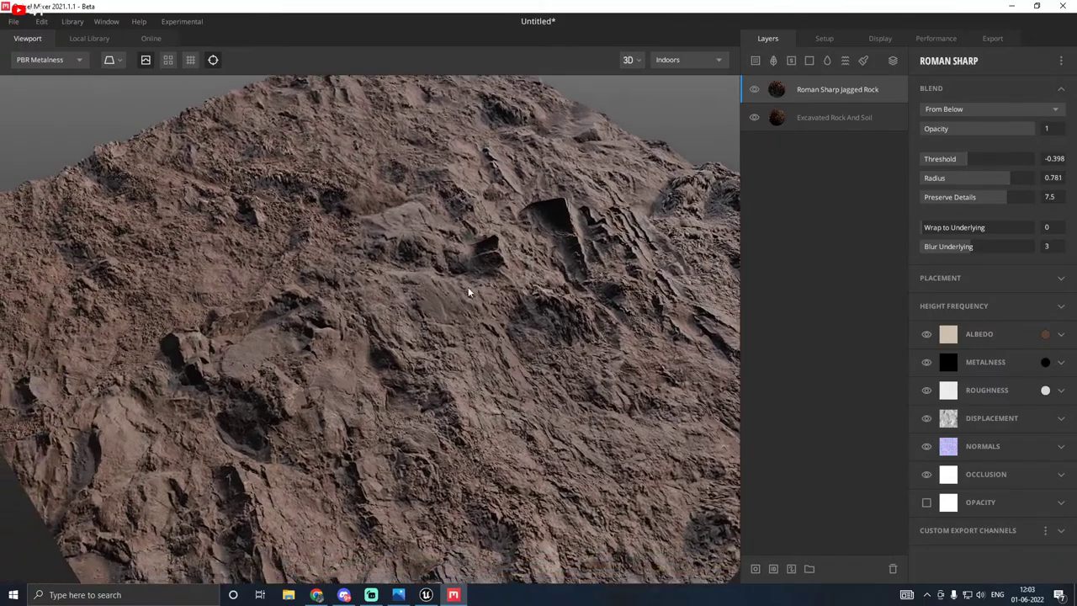
mouse_move(468, 292)
mouse_down()
mouse_move(613, 244)
mouse_move(777, 310)
mouse_move(440, 345)
mouse_move(428, 320)
mouse_move(452, 337)
mouse_move(474, 315)
mouse_move(532, 305)
mouse_up()
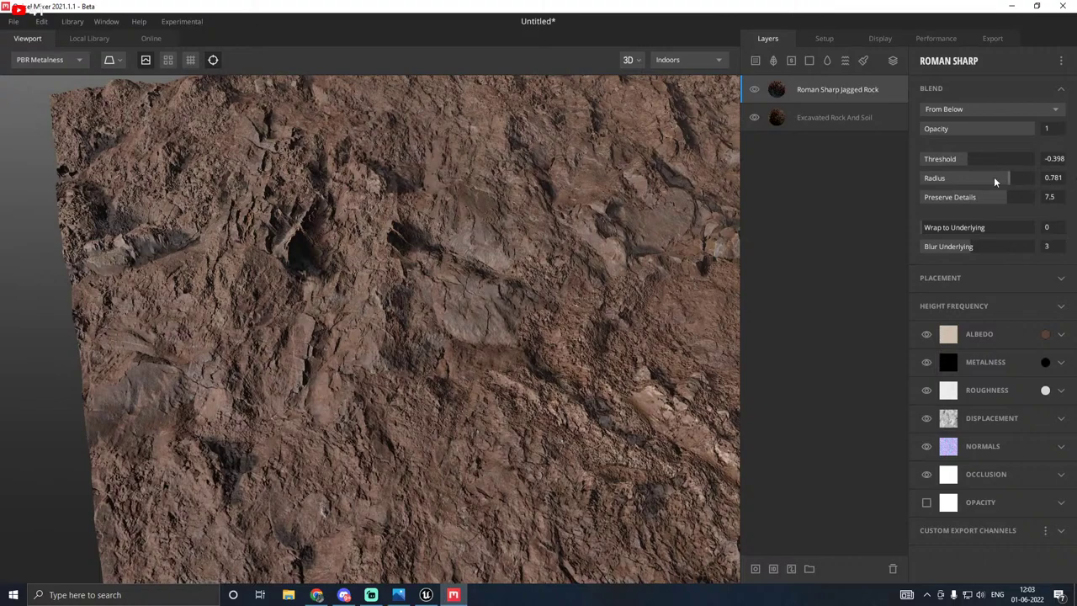
drag(951, 178, 926, 177)
scroll(257, 236, up, 5)
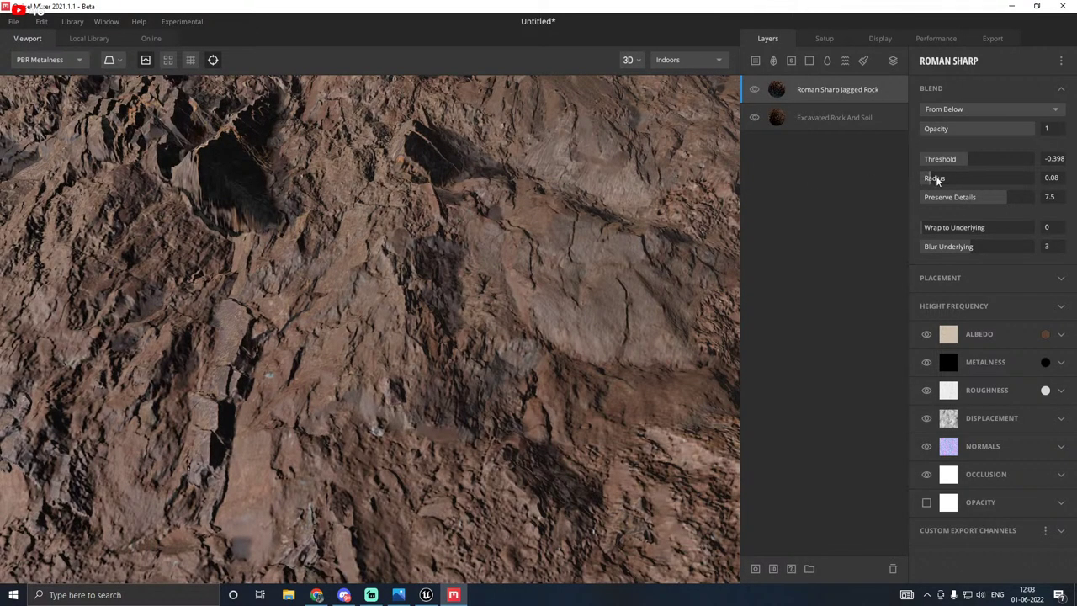
mouse_move(936, 177)
mouse_down()
mouse_move(958, 173)
mouse_move(908, 173)
mouse_move(939, 175)
mouse_up()
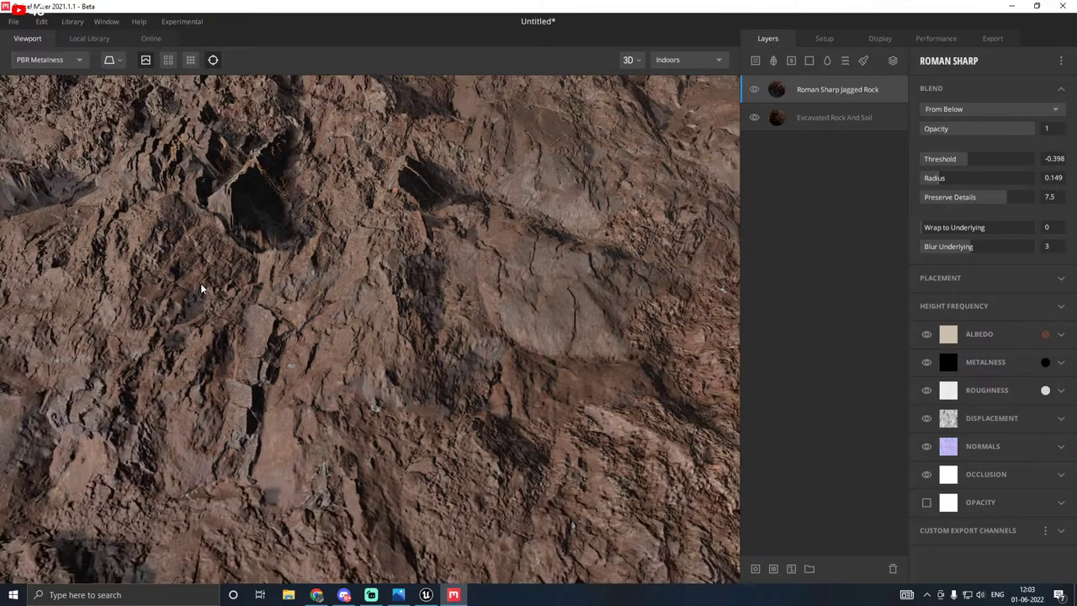
drag(203, 283, 256, 284)
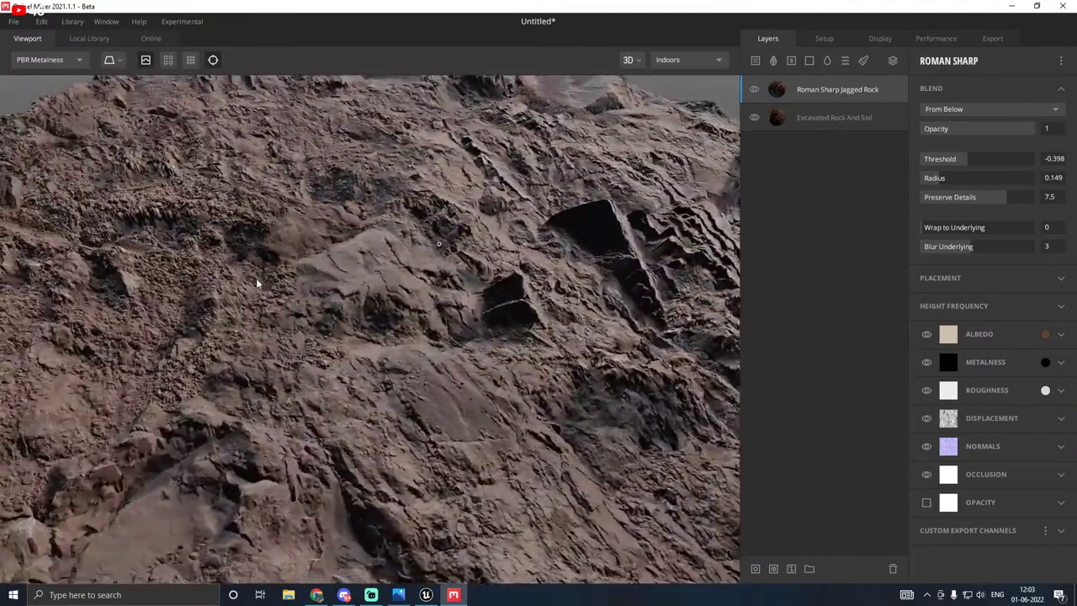
Step: Set the Roman Sharp Jagged Rock layer's blend threshold to -0.149 and inspect the blended surface
drag(968, 161, 972, 160)
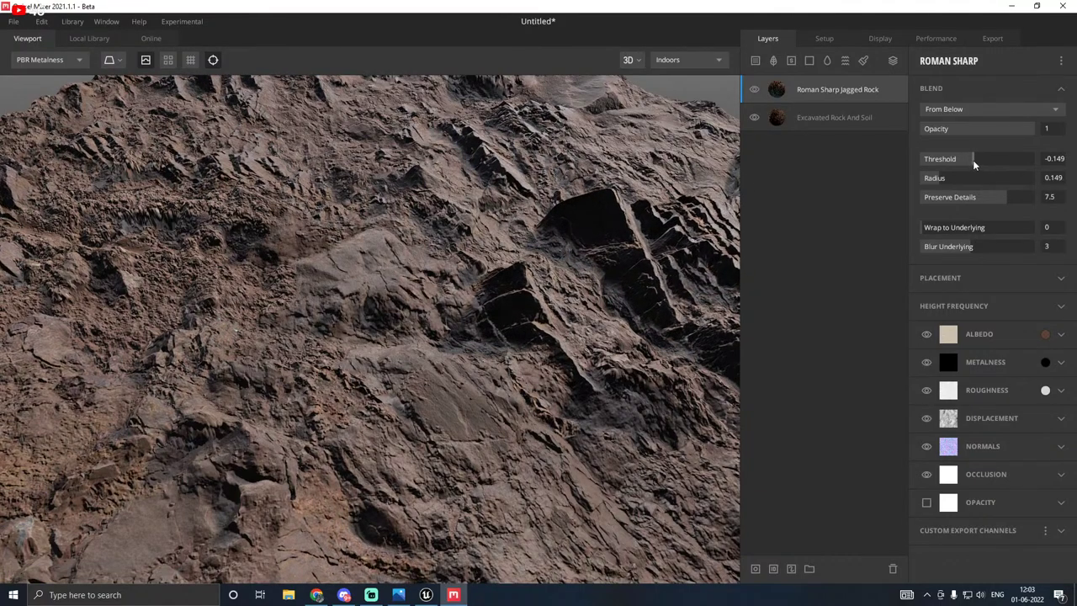
drag(348, 294, 528, 333)
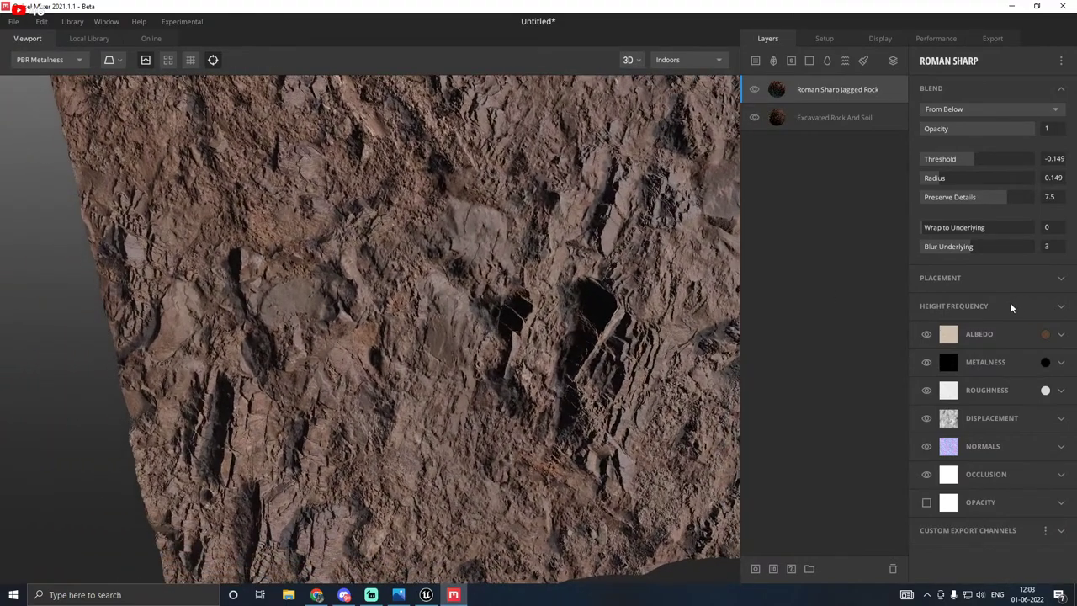
drag(557, 242, 484, 232)
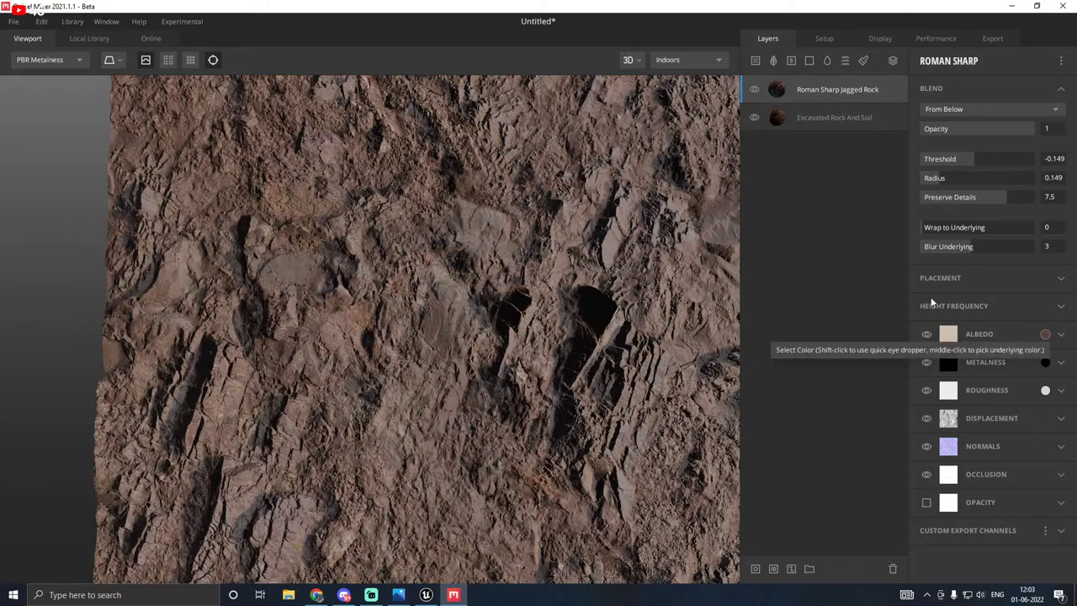
Step: Change the Excavated Rock And Soil layer's albedo tint to the warmer brown 744E38 and apply it
click(833, 127)
click(1045, 334)
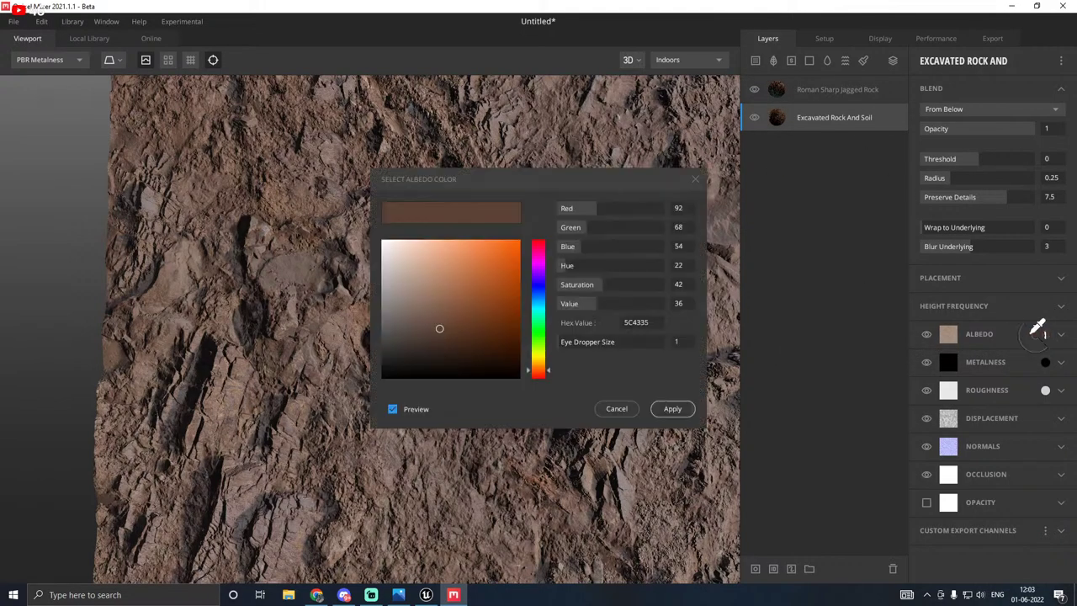
drag(502, 179, 645, 205)
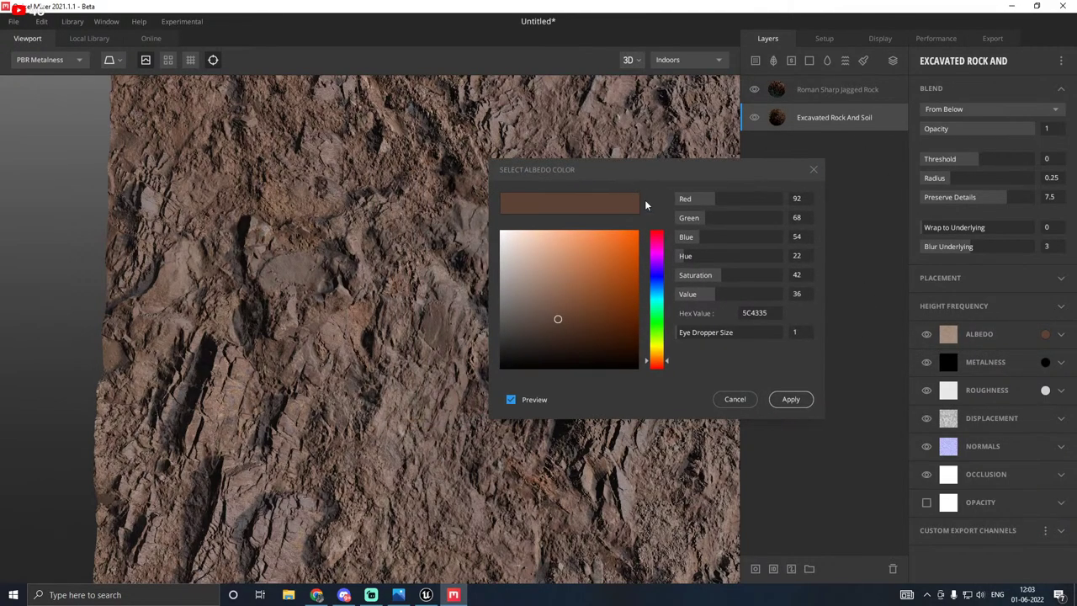
click(565, 312)
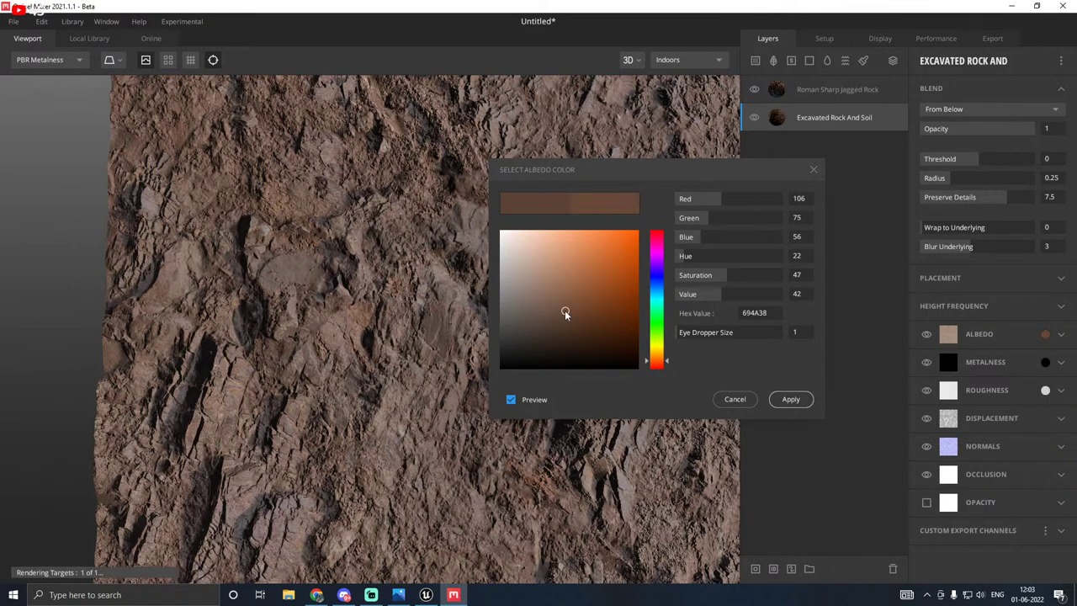
drag(565, 309, 571, 305)
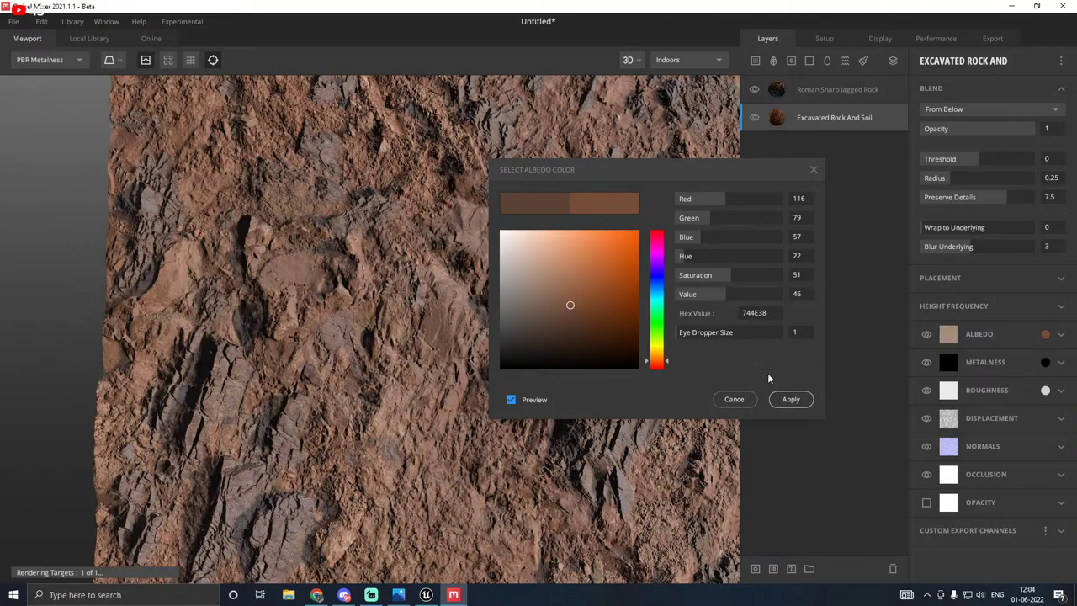
click(787, 397)
drag(589, 361, 540, 284)
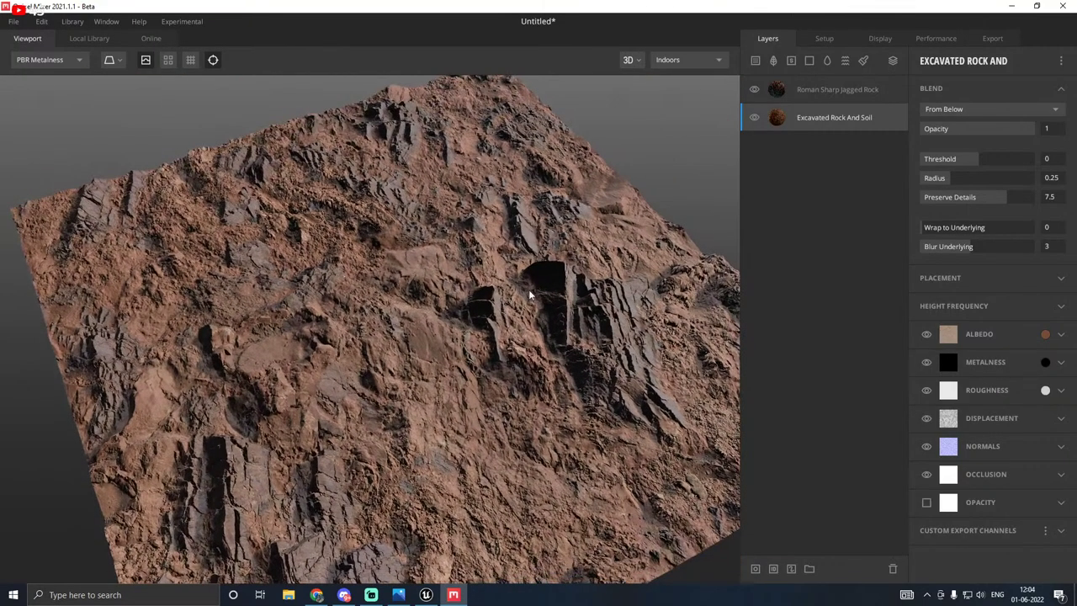
Step: Match the Roman Sharp Jagged Rock layer's albedo tint to the underlying Excavated Rock And Soil color
click(844, 92)
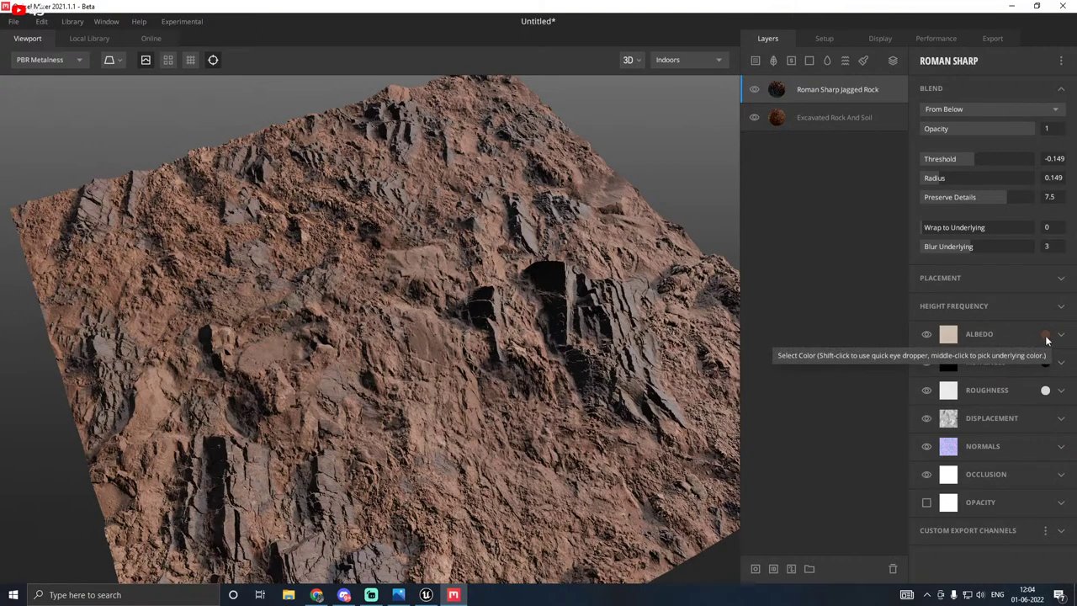
right_click(1045, 335)
click(1007, 354)
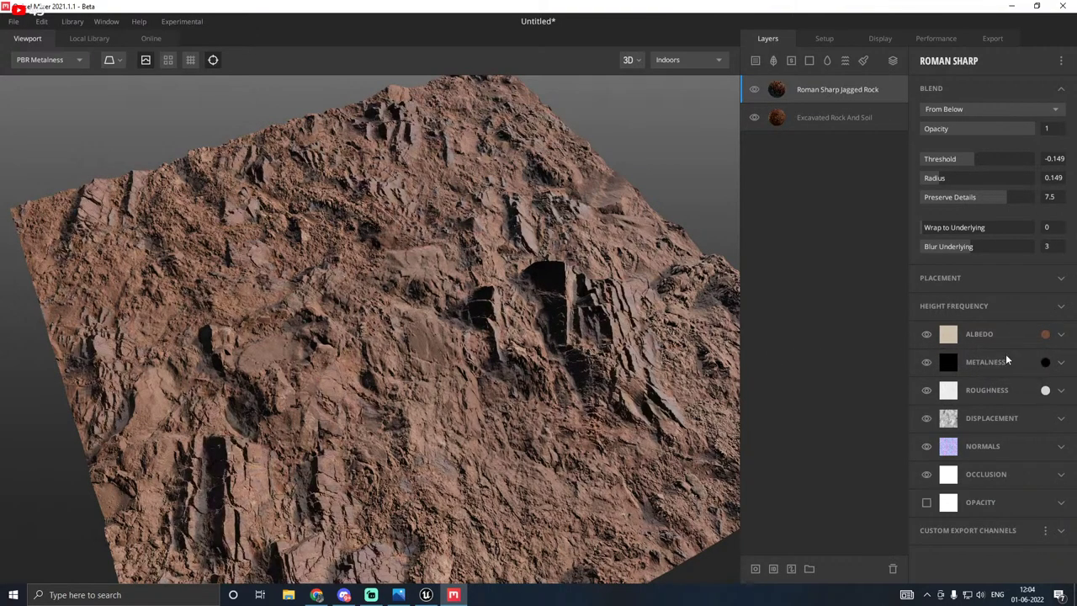
drag(461, 327, 571, 278)
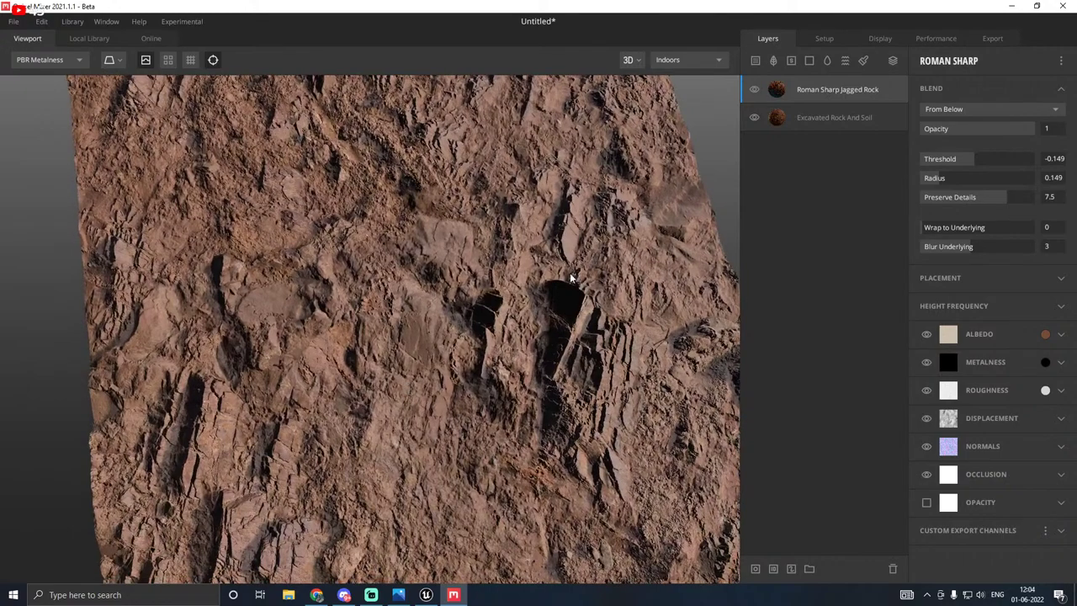
Step: Preview a lighter brown albedo tint, 7E5842, on the Roman Sharp Jagged Rock layer and discard it
click(1046, 335)
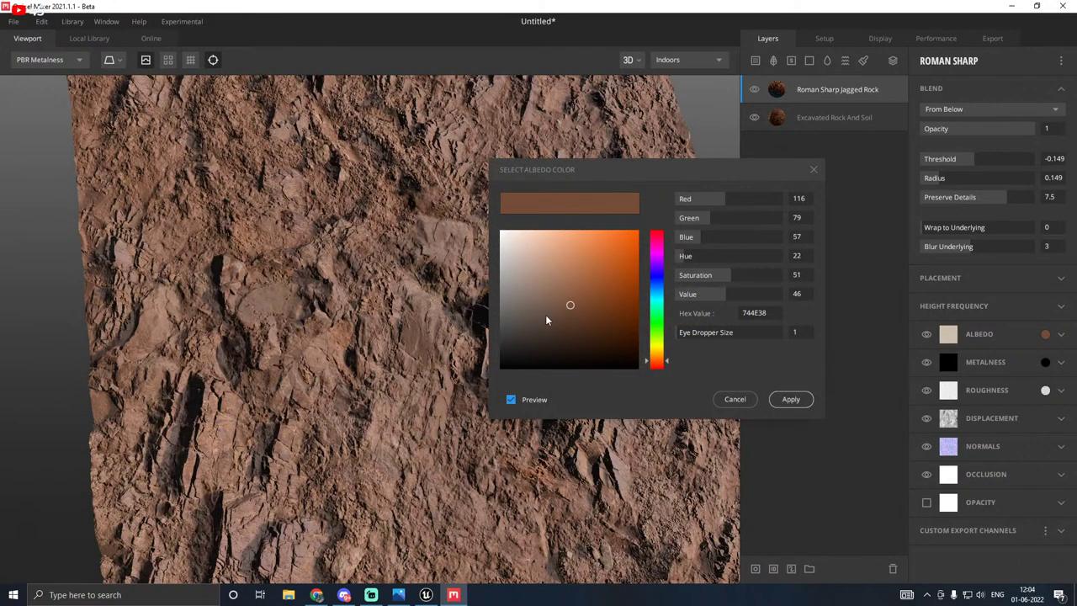
click(542, 316)
mouse_move(543, 314)
mouse_down()
mouse_move(554, 294)
mouse_move(520, 276)
mouse_move(567, 300)
mouse_up()
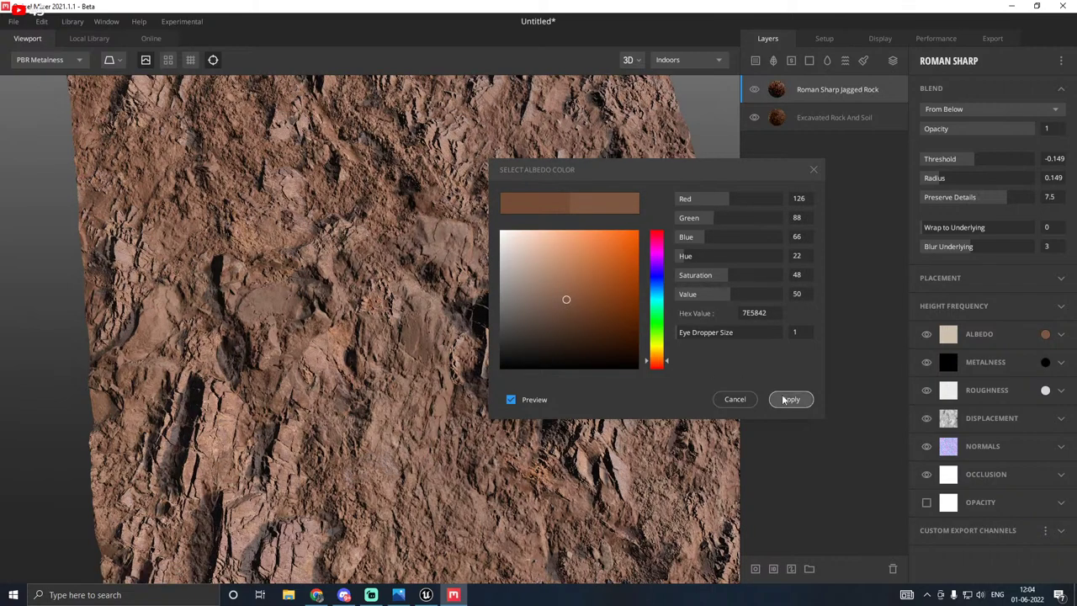
click(733, 400)
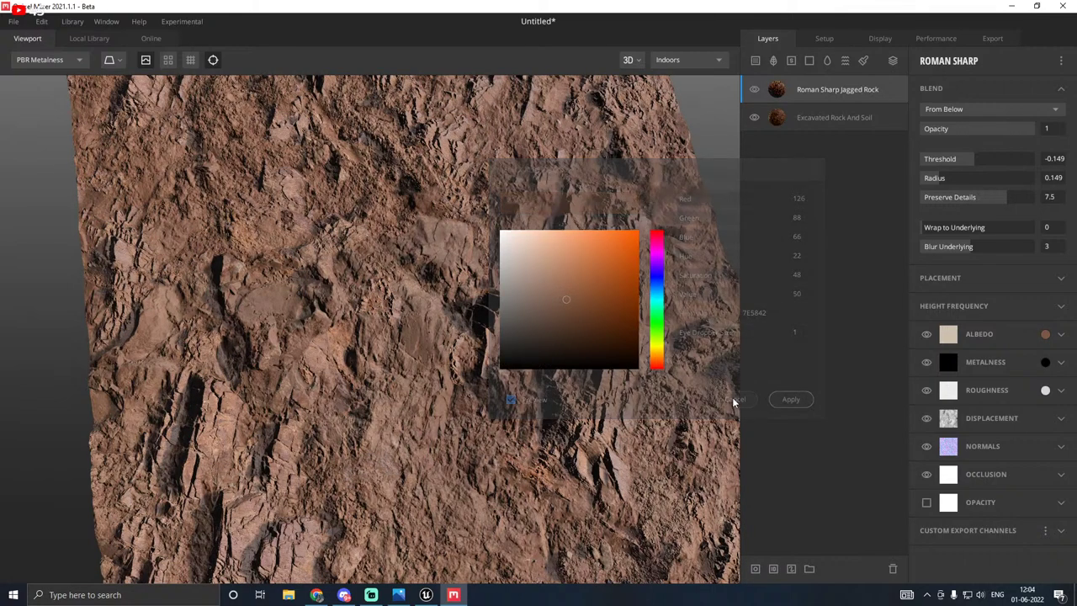
drag(667, 380, 633, 241)
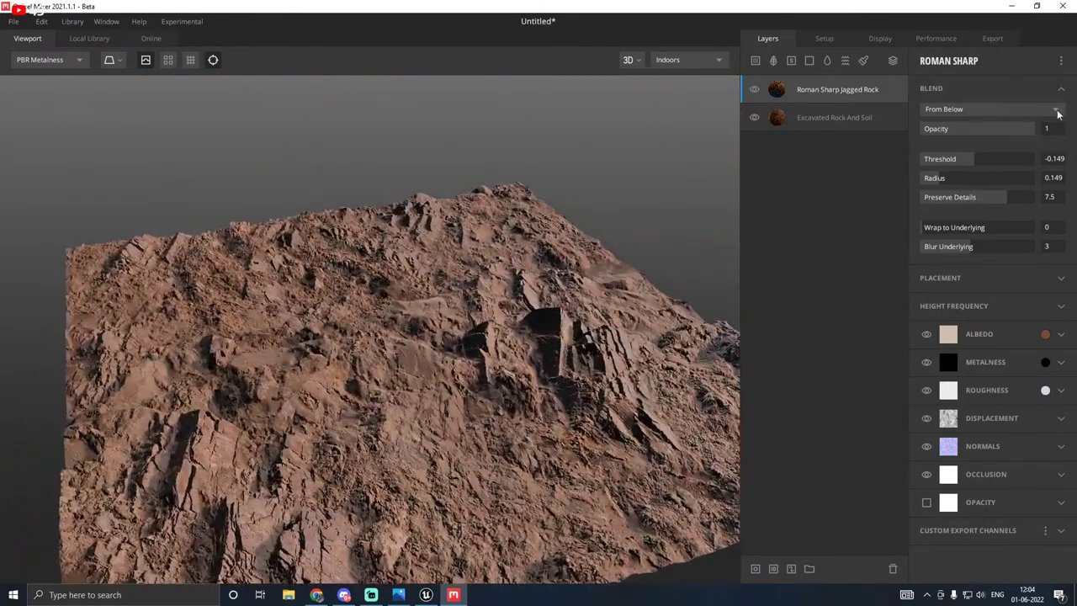
Step: Preview a darker roughness color, 6A6968, on the Roman Sharp Jagged Rock layer and discard it
click(994, 38)
click(773, 38)
click(1045, 390)
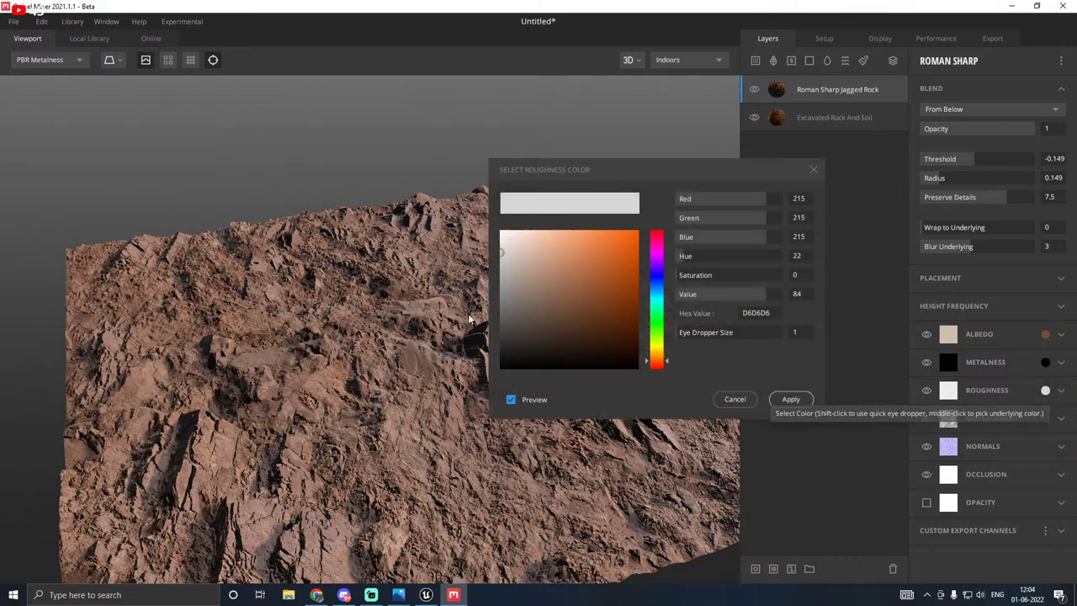
click(503, 313)
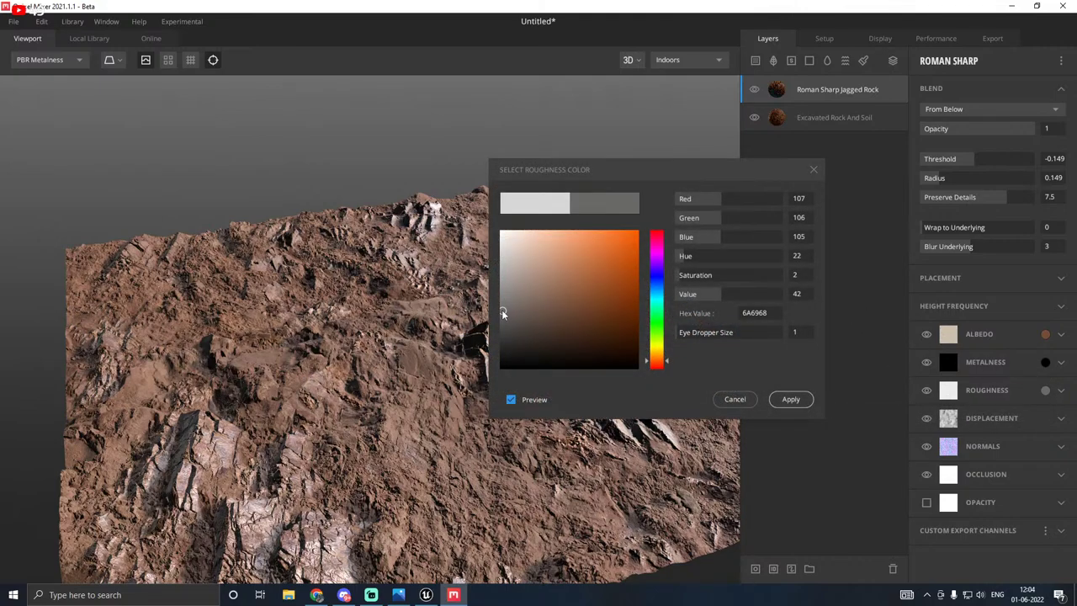
click(735, 399)
Step: Preview darker roughness colors on the Excavated Rock And Soil layer, including 737170 and 9A9A9A, and discard them
click(818, 124)
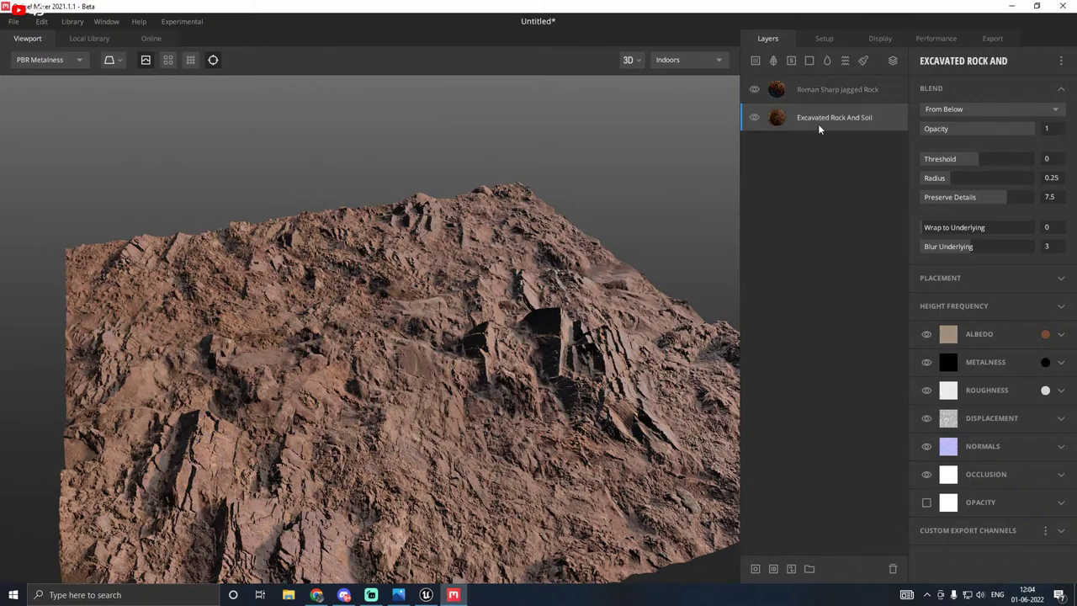
click(1045, 391)
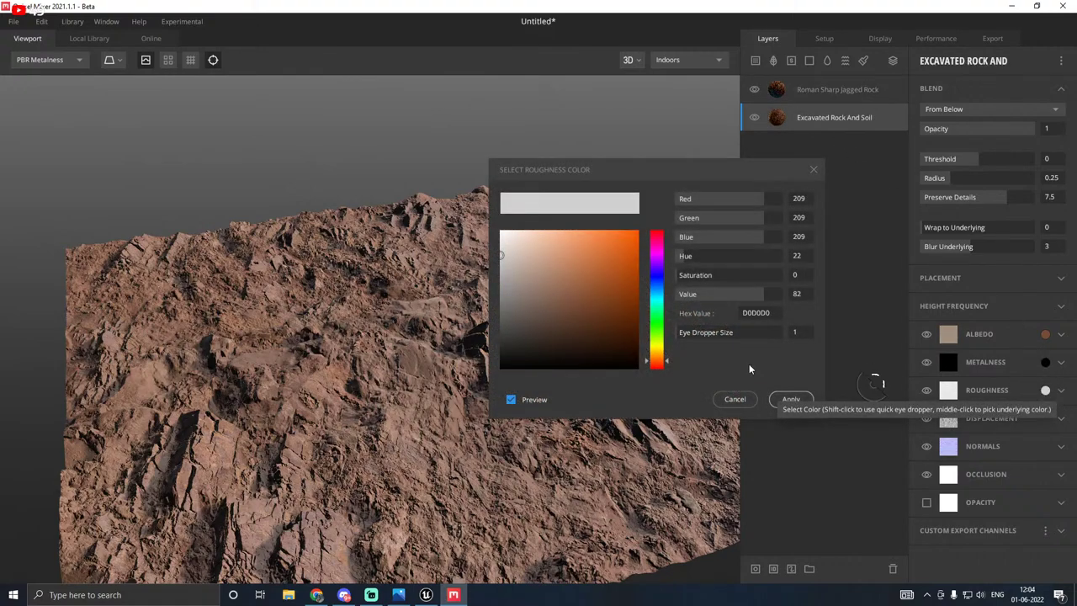
click(503, 327)
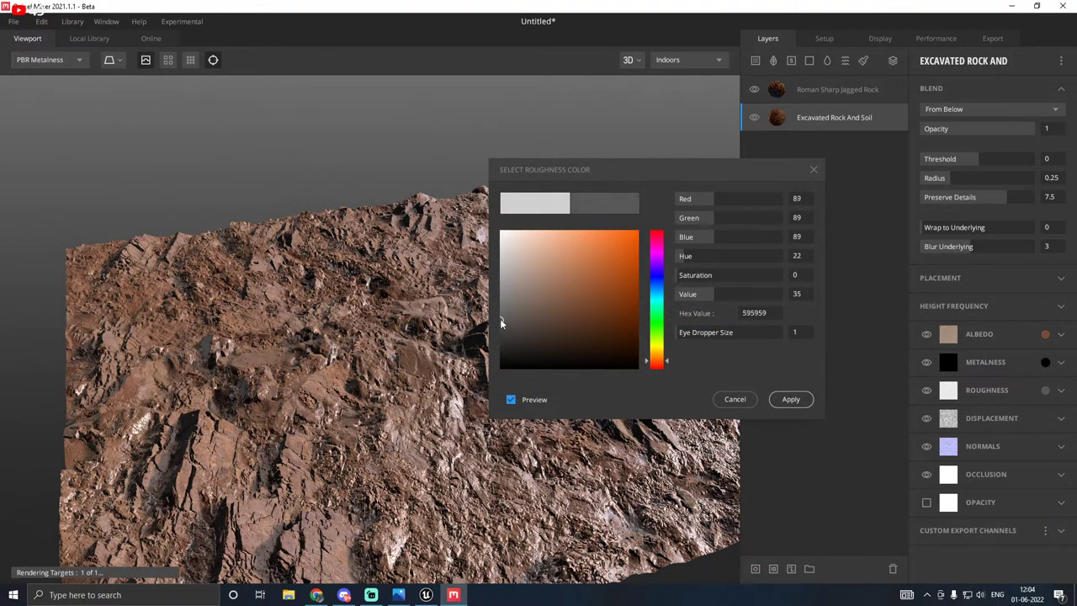
mouse_move(501, 323)
mouse_down()
mouse_move(502, 308)
mouse_move(412, 335)
mouse_move(446, 373)
mouse_move(404, 340)
mouse_move(455, 324)
mouse_up()
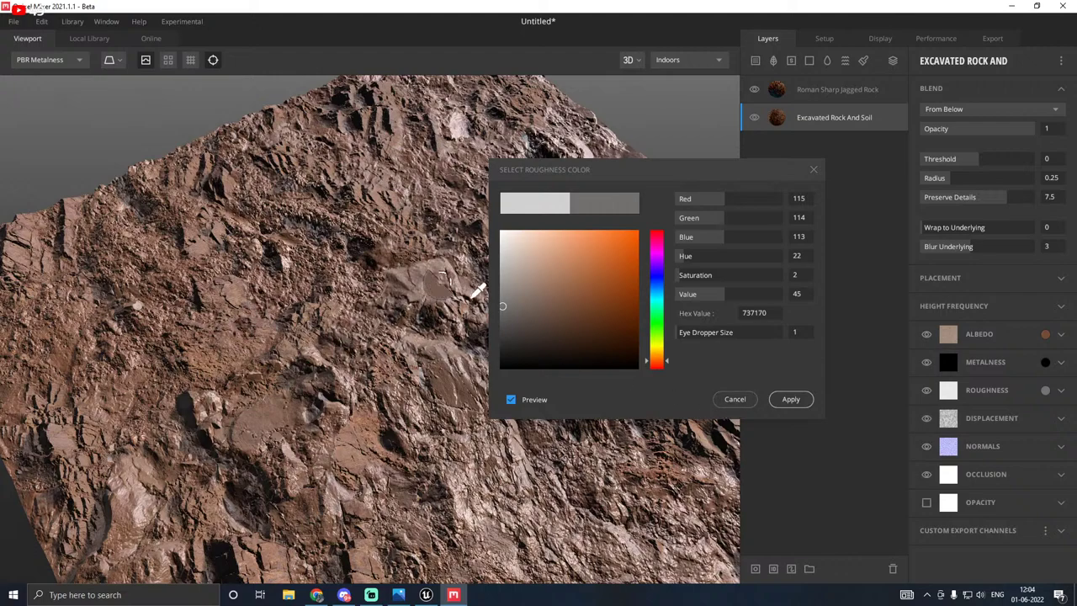
click(725, 402)
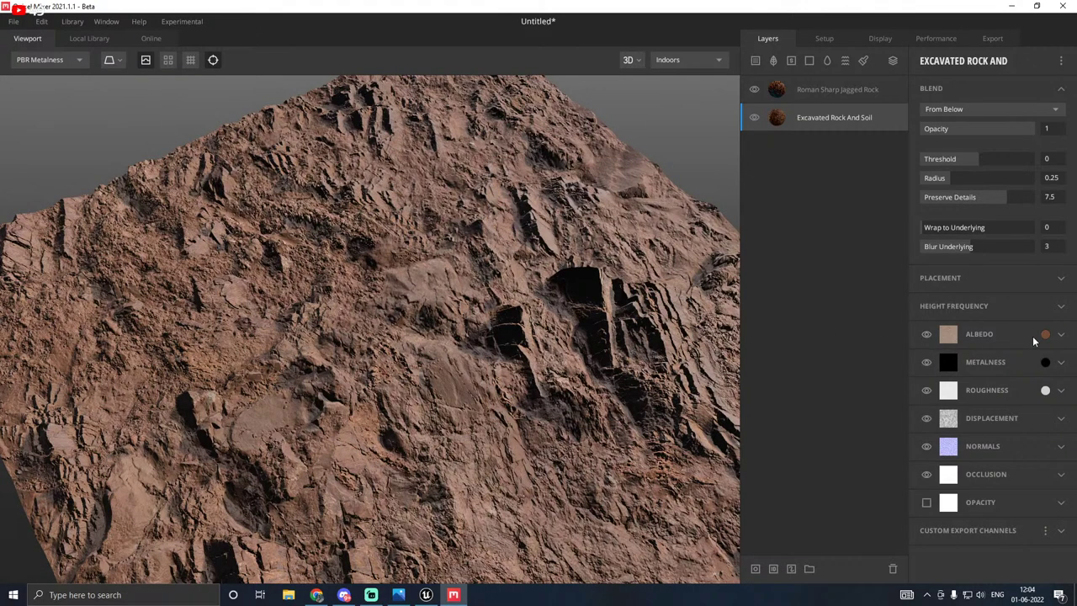
click(1045, 389)
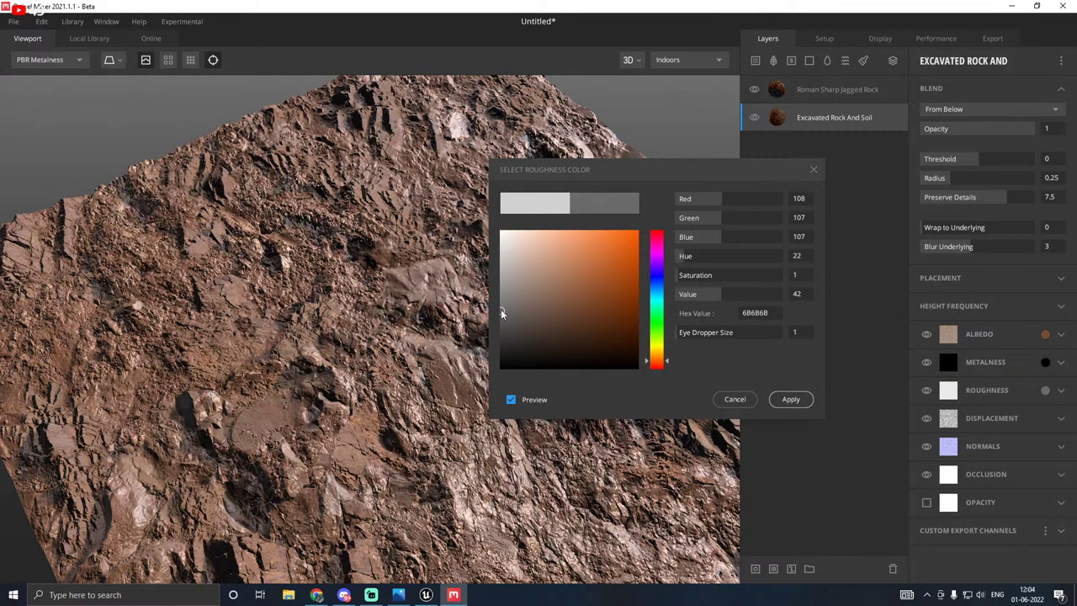
click(501, 290)
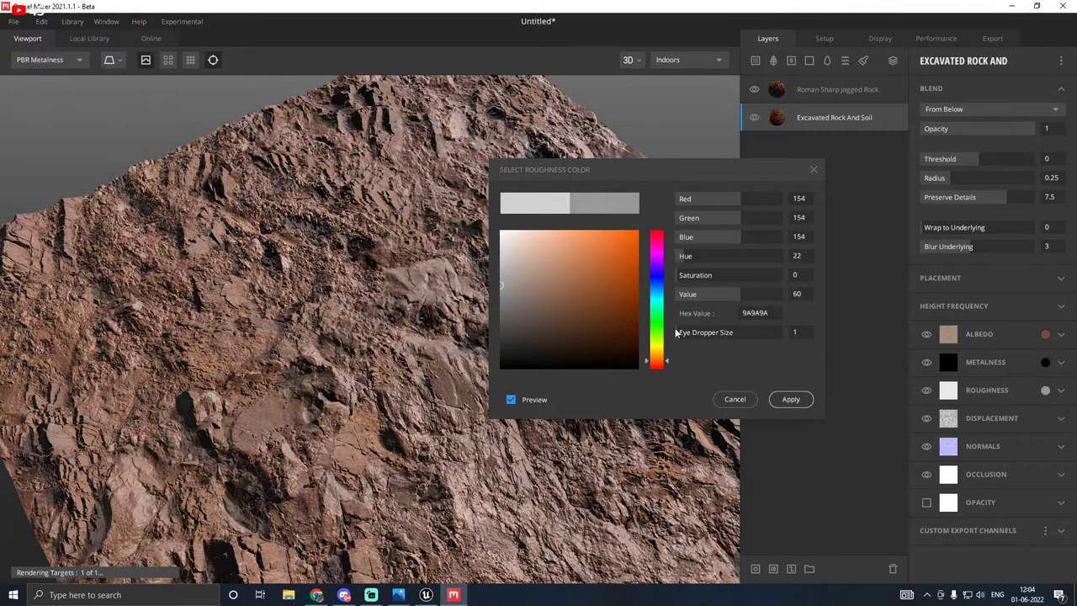
click(725, 399)
Step: Configure the export with asset name T_Wall, only the Albedo, Roughness and Normal maps, and a resolution of 4096 px
click(993, 39)
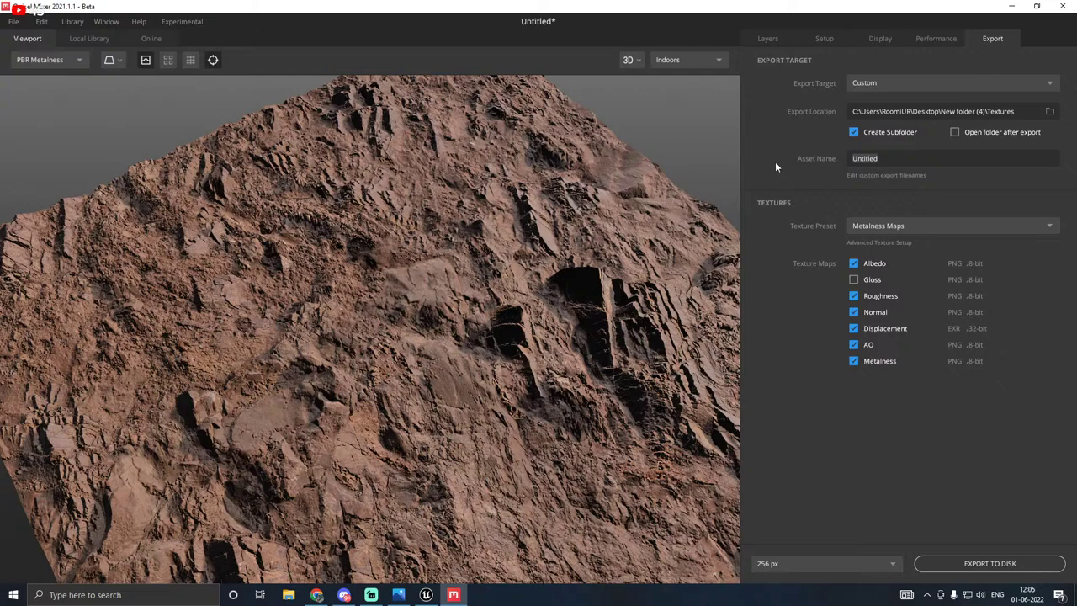
text(T_Wall)
click(774, 563)
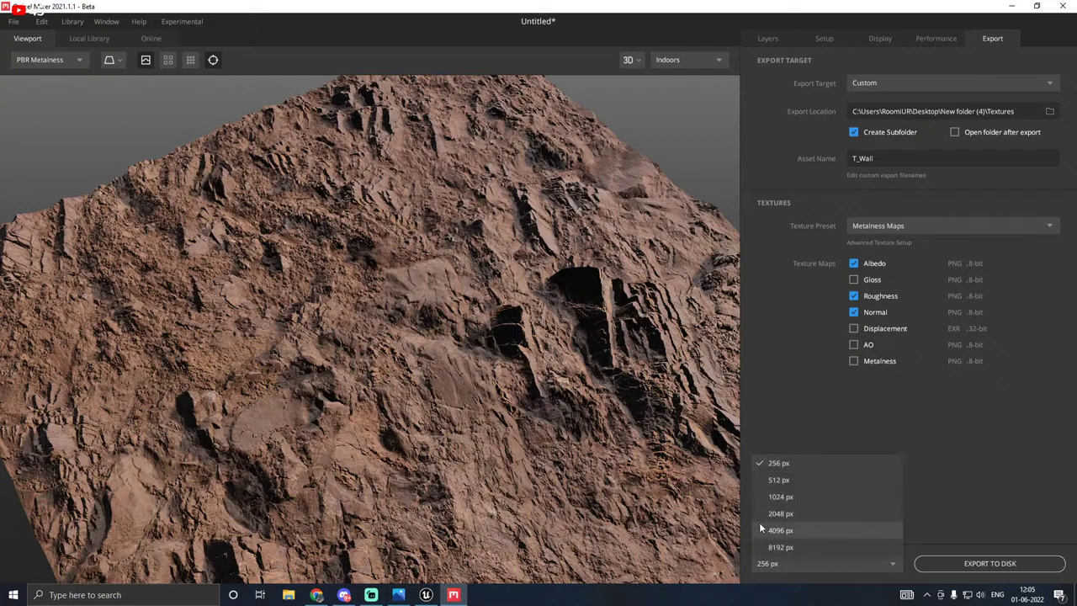
click(791, 528)
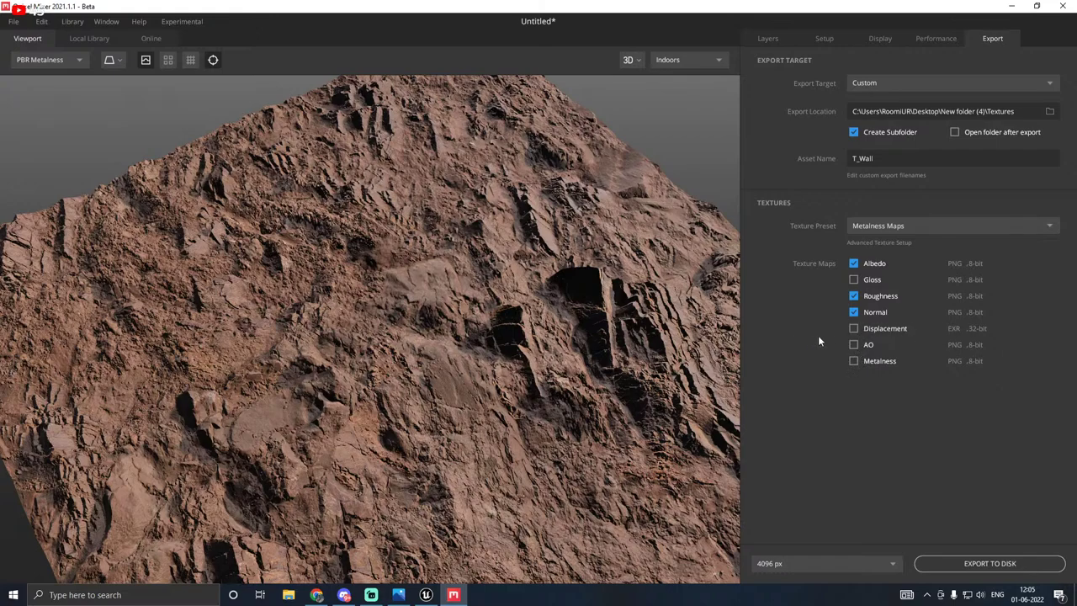
Step: Create a folder named Textures inside New folder (5) on the Desktop while choosing the export location
click(1050, 112)
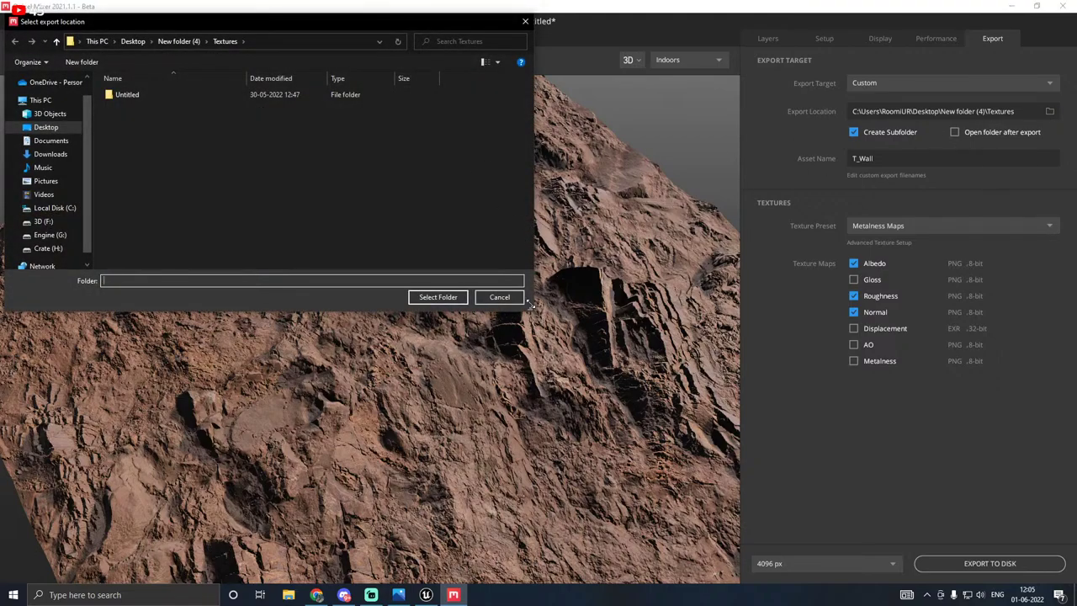
drag(531, 307, 605, 358)
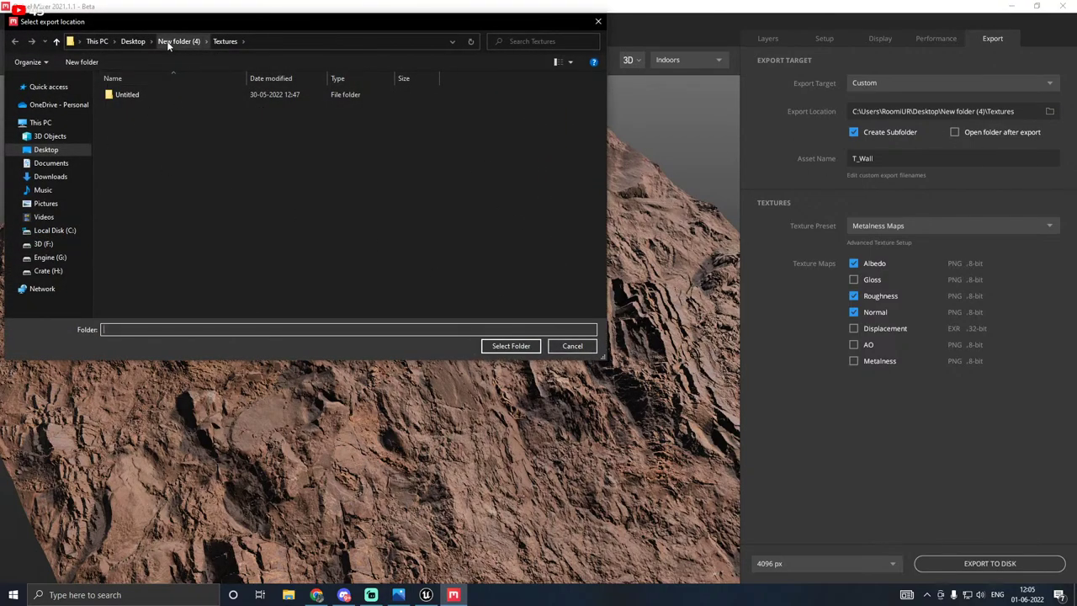
click(133, 41)
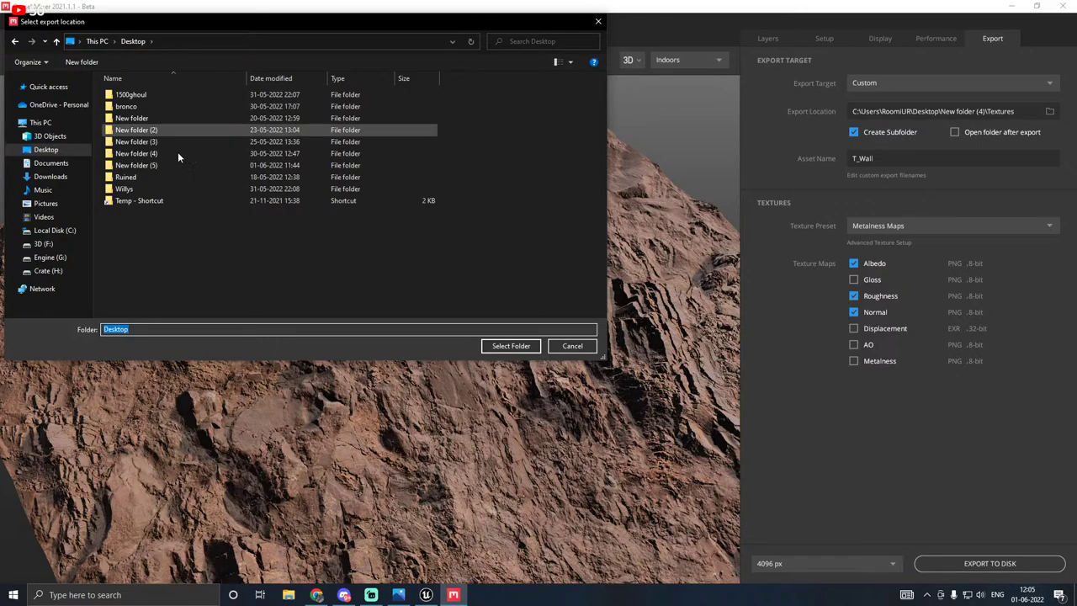
double_click(144, 167)
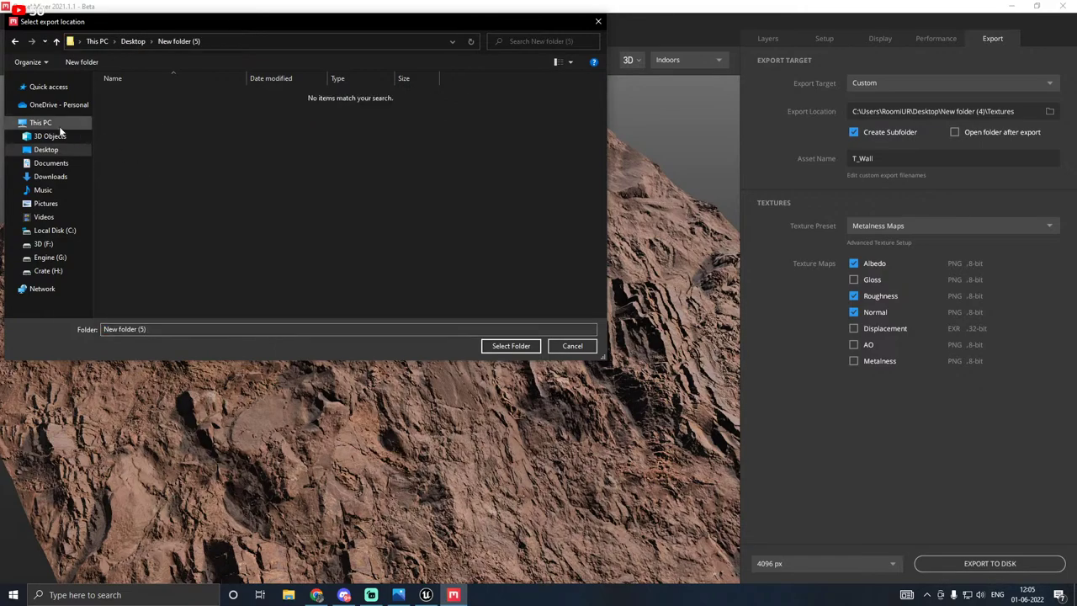
click(76, 62)
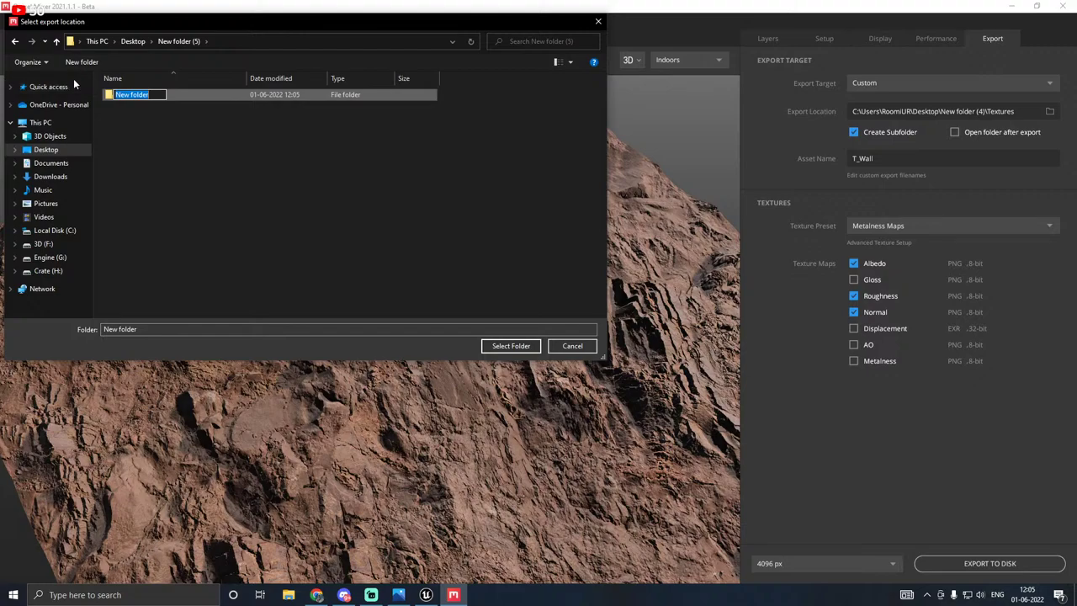
text(Te)
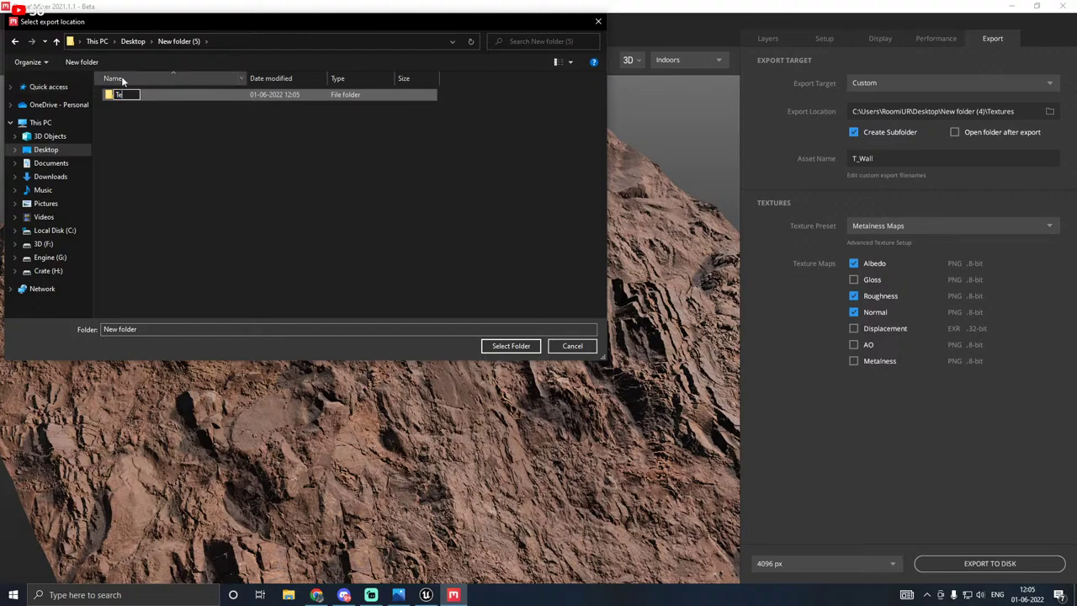
text(xtu)
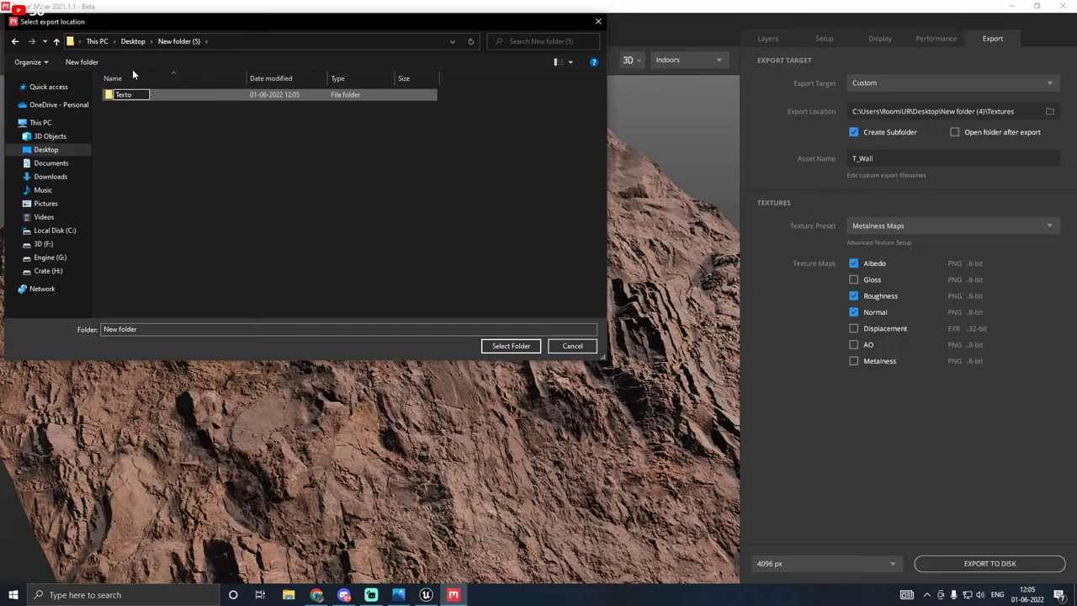
key(BackSpace)
text(ures)
Step: Set the new Textures folder as the export location and export the T_Wall maps to disk
double_click(168, 96)
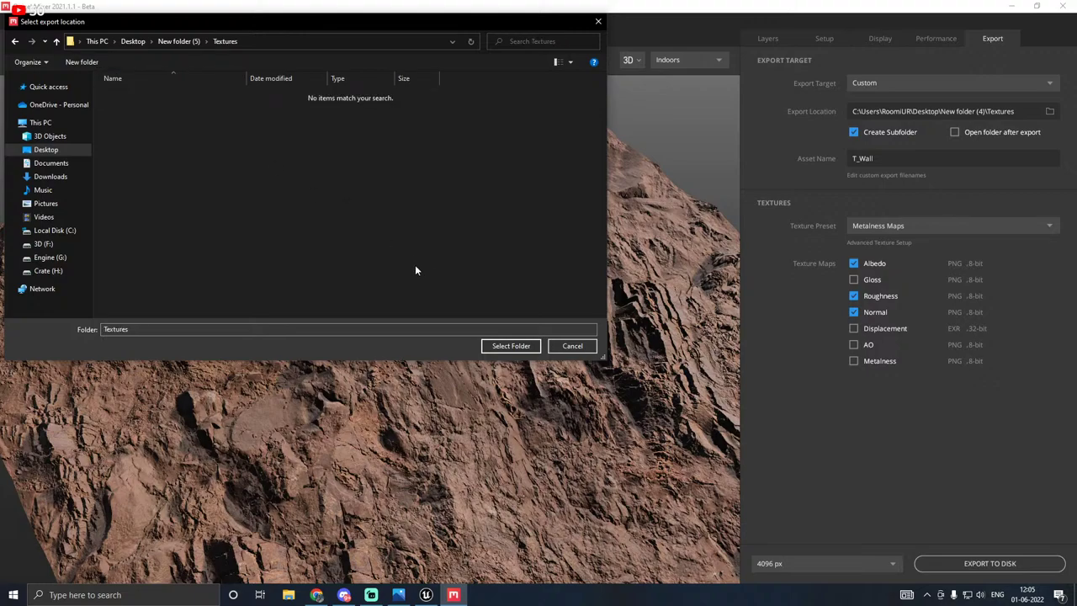
click(509, 346)
click(917, 564)
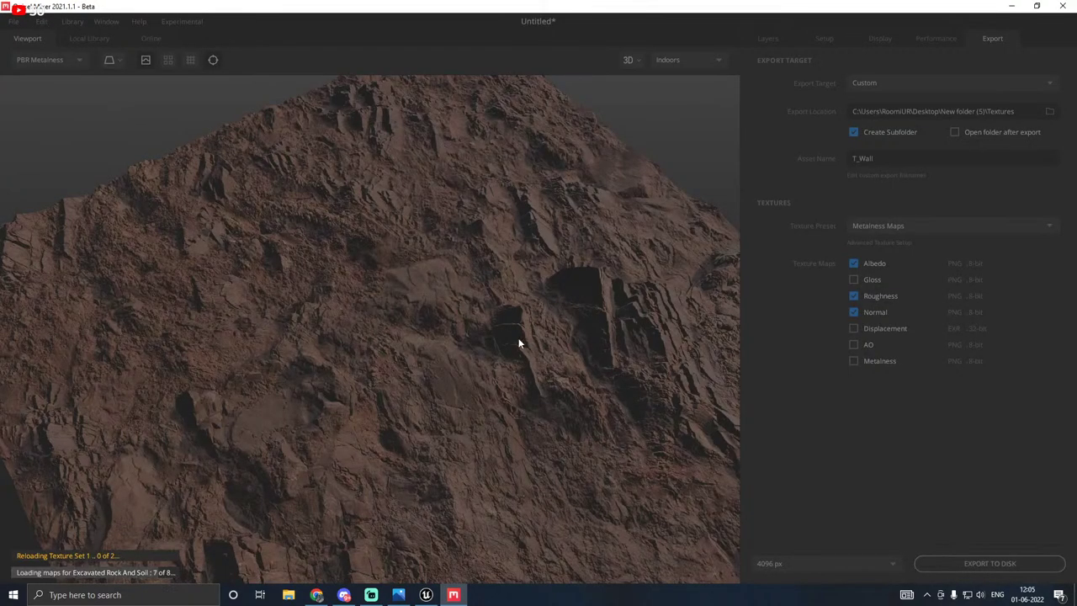
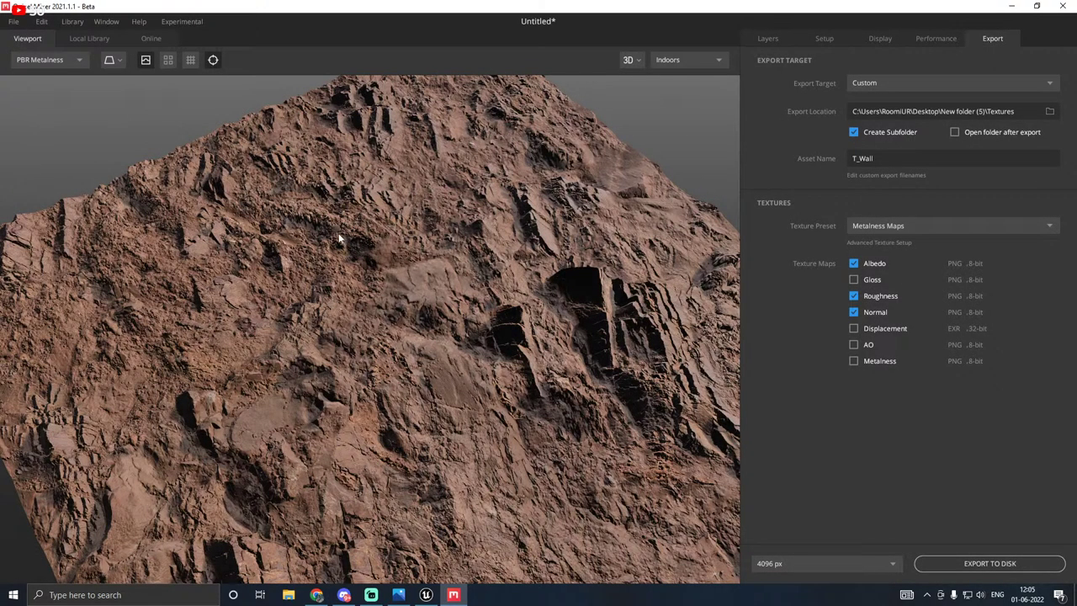
Step: Switch to Unreal Editor, import the T_Wall Albedo, Normal and Roughness PNGs into the Tunnel project's Textures folder, and save them
click(426, 594)
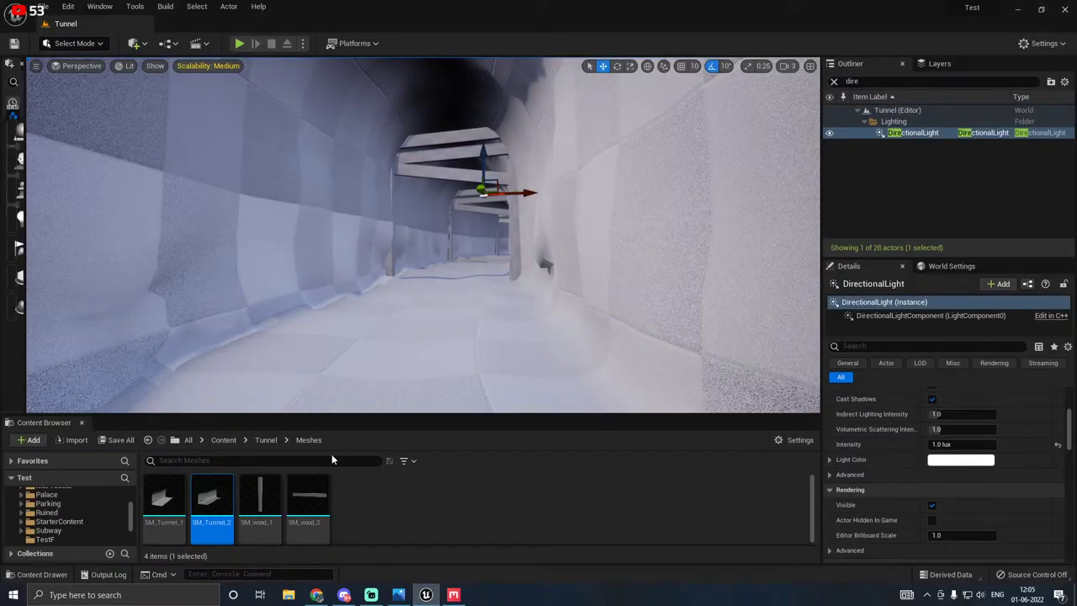
drag(308, 417, 304, 357)
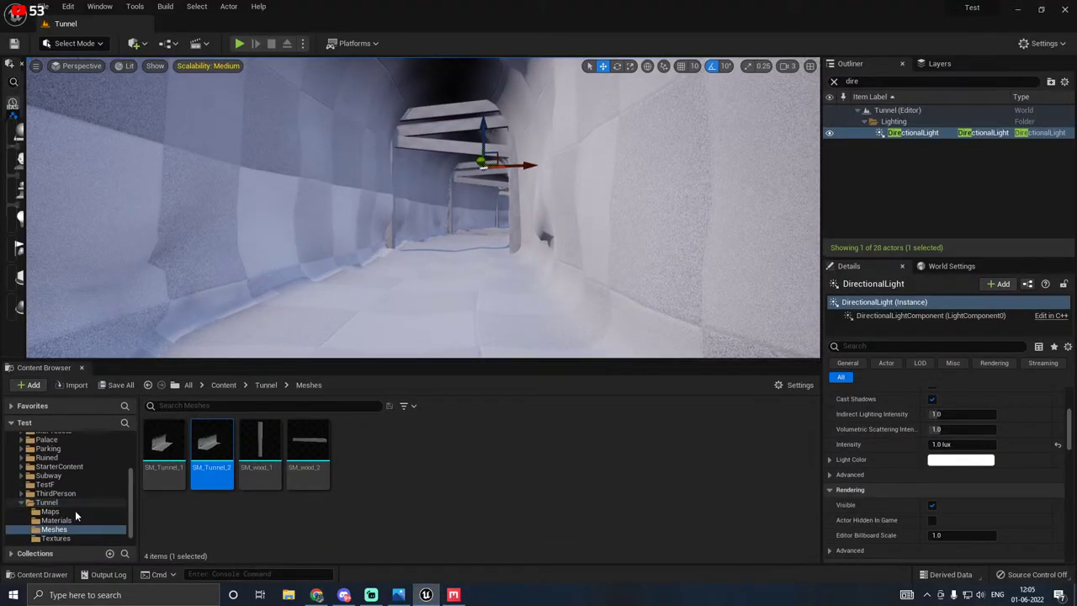
click(60, 541)
click(71, 385)
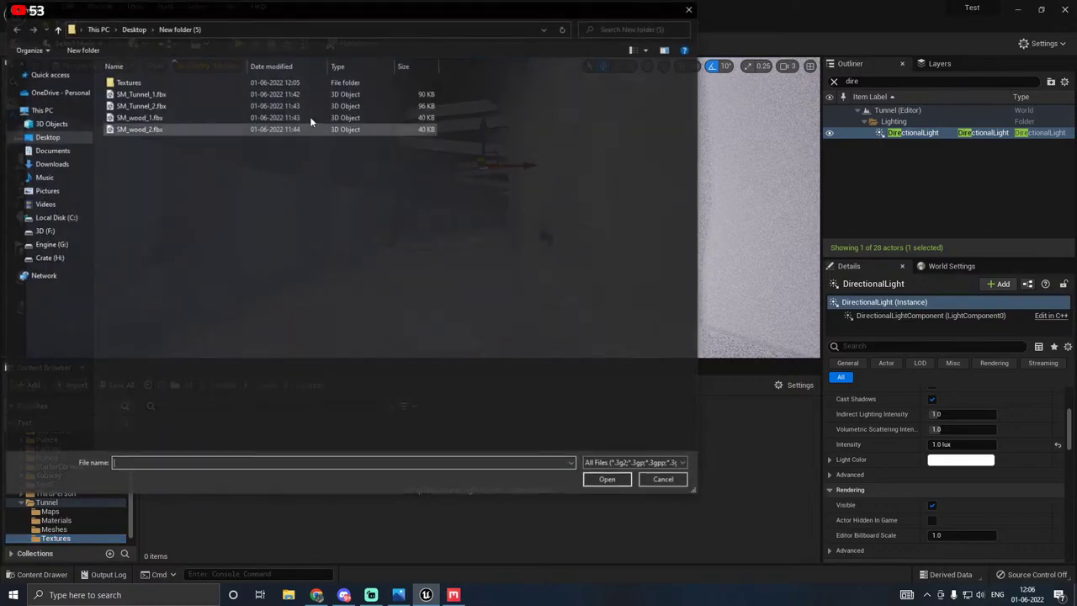
double_click(124, 82)
double_click(123, 82)
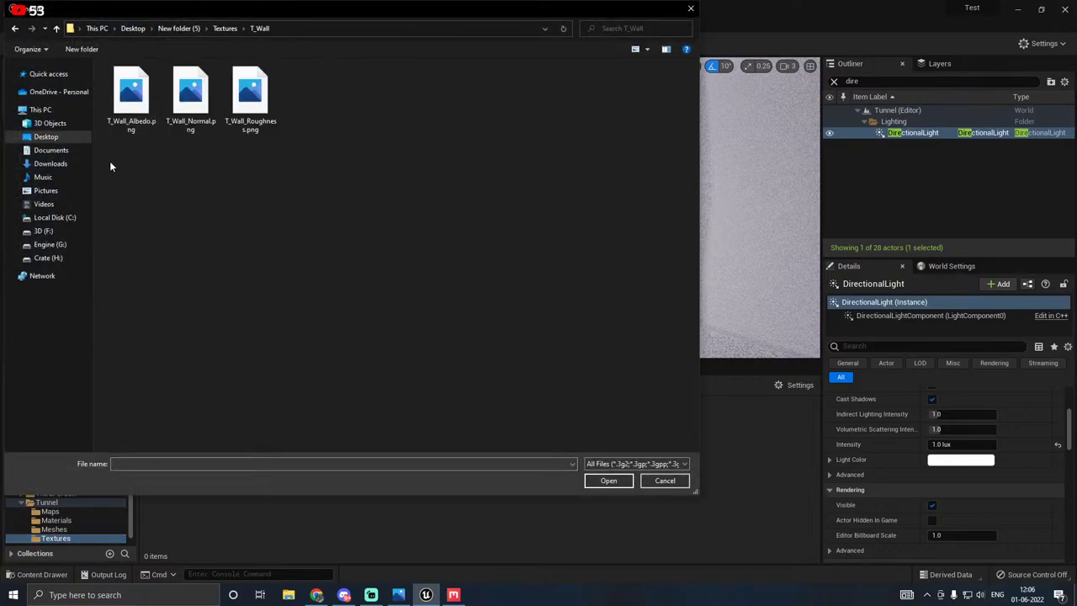
drag(109, 178, 257, 108)
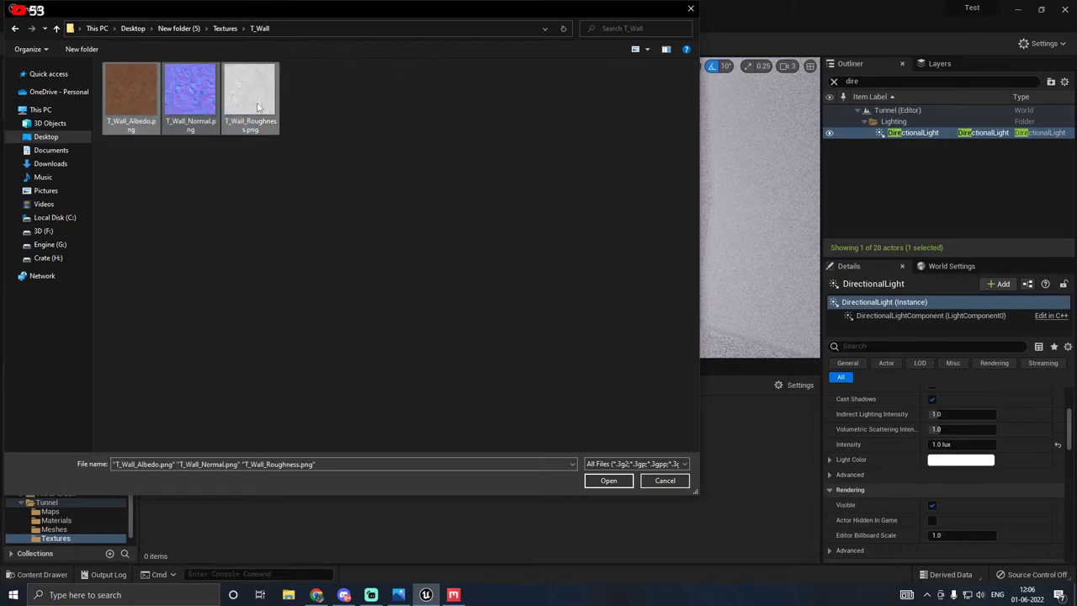
click(606, 480)
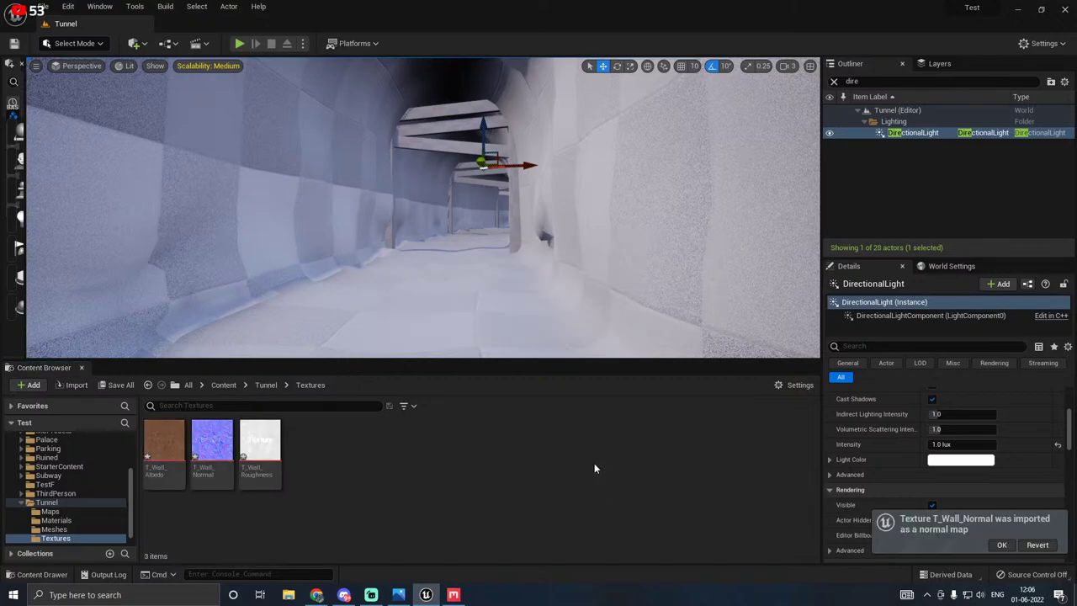
click(118, 385)
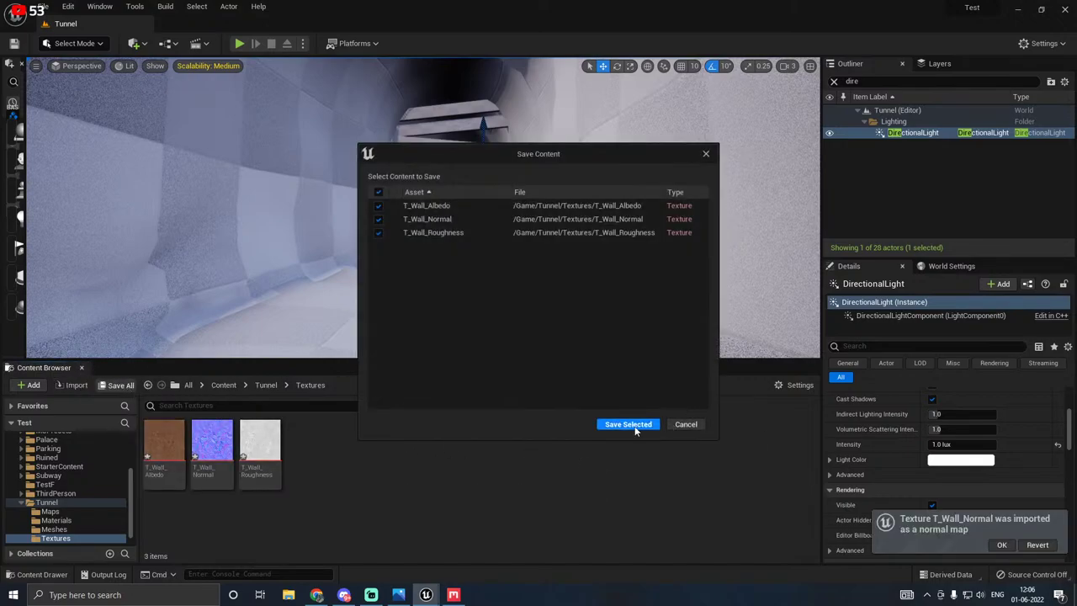
key(Return)
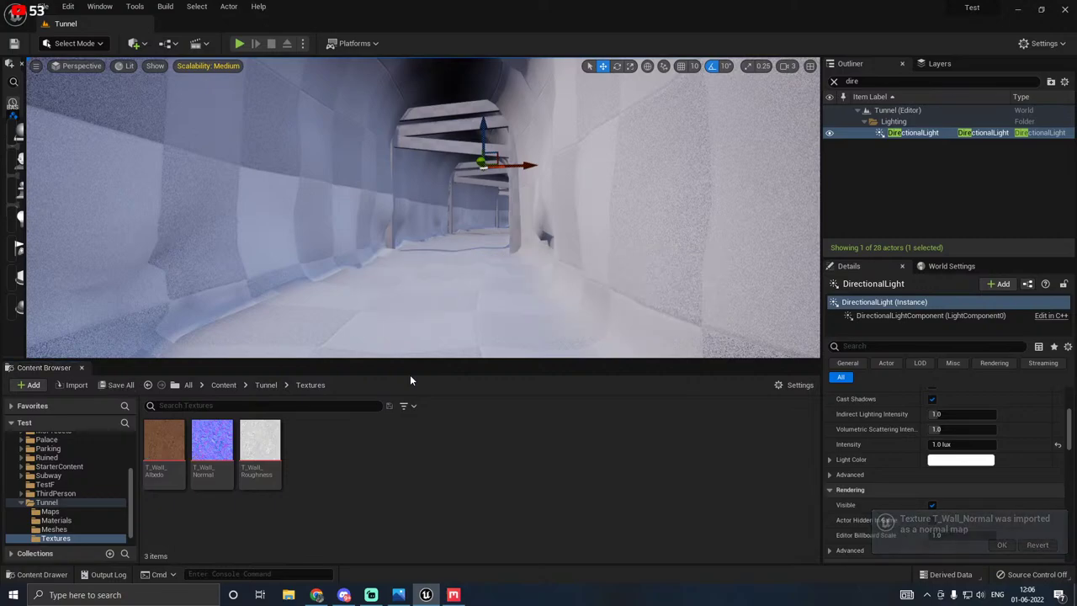
Step: Create a material named BaseT in the Tunnel Textures folder and save it
right_click(321, 474)
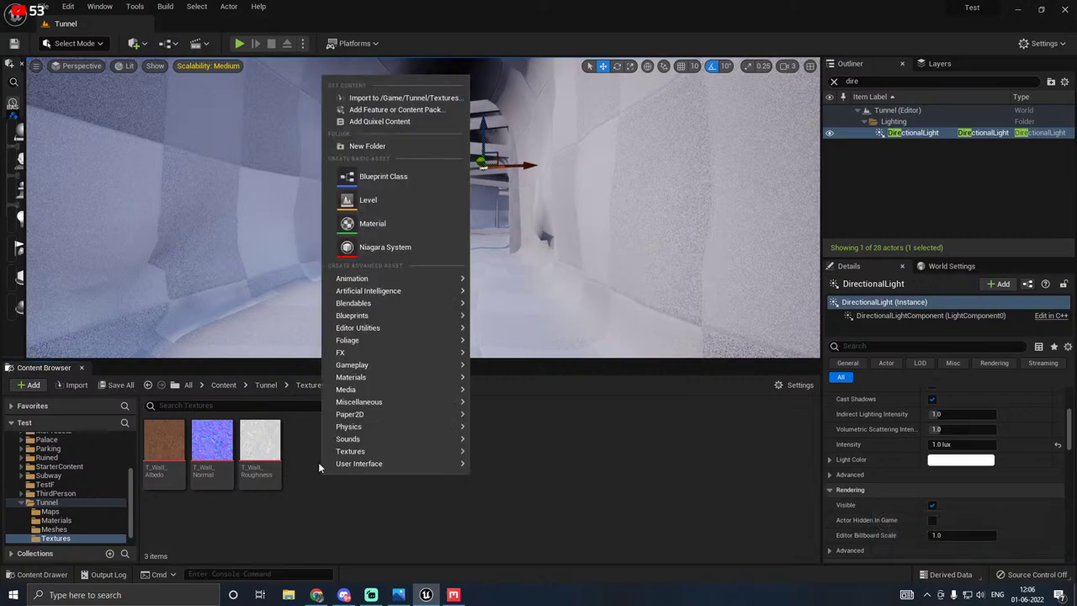
click(371, 224)
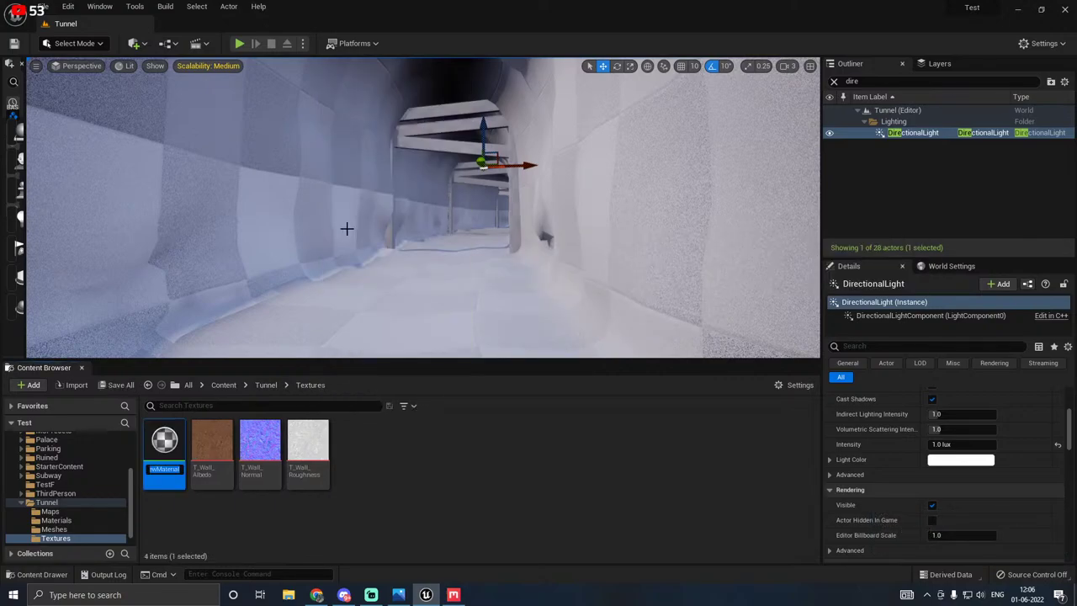
text(BaseT)
key(Return)
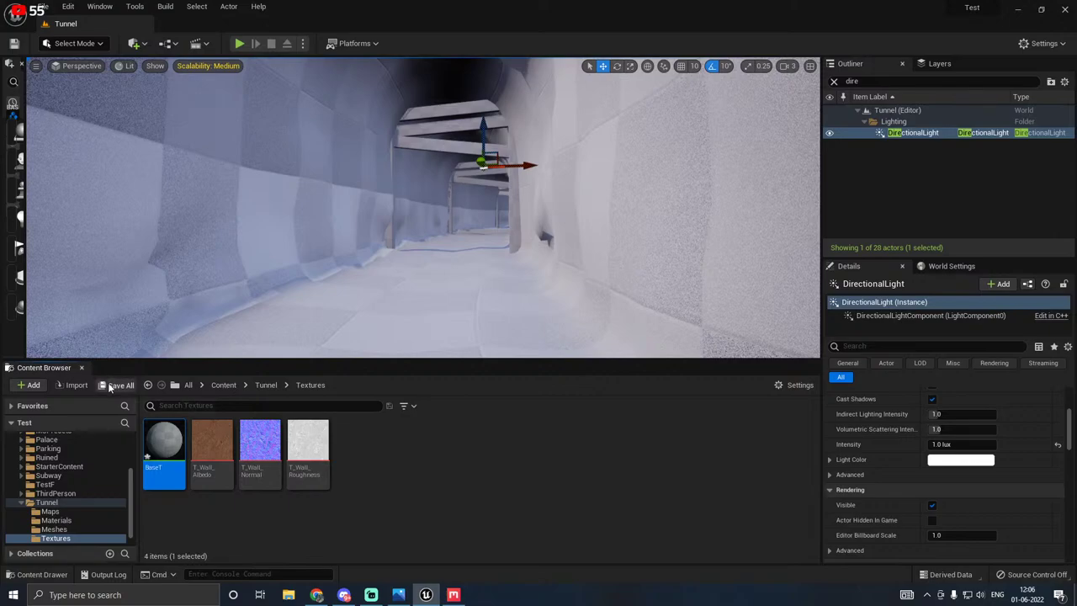
click(108, 384)
click(627, 421)
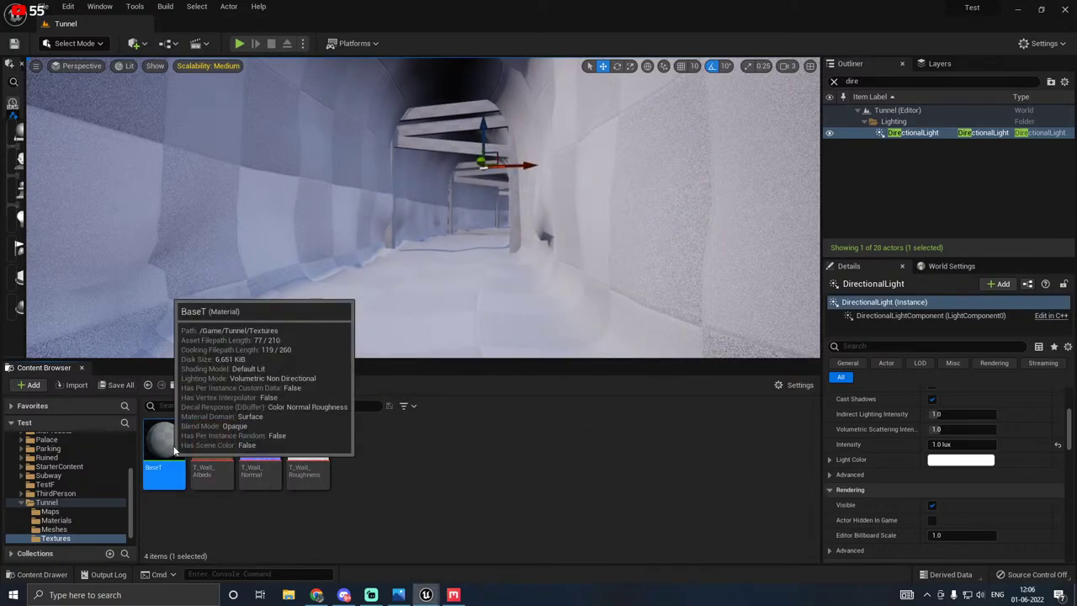
Step: Open the BaseT material and add T_Wall_Albedo to its graph as a texture sample beside the main node
double_click(171, 446)
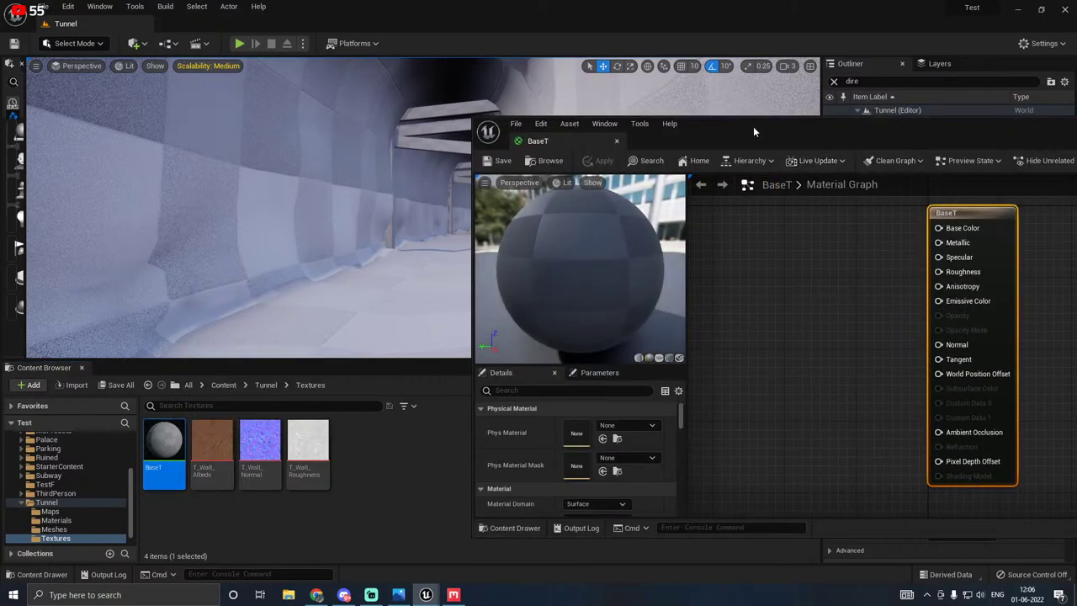
drag(753, 127, 399, 42)
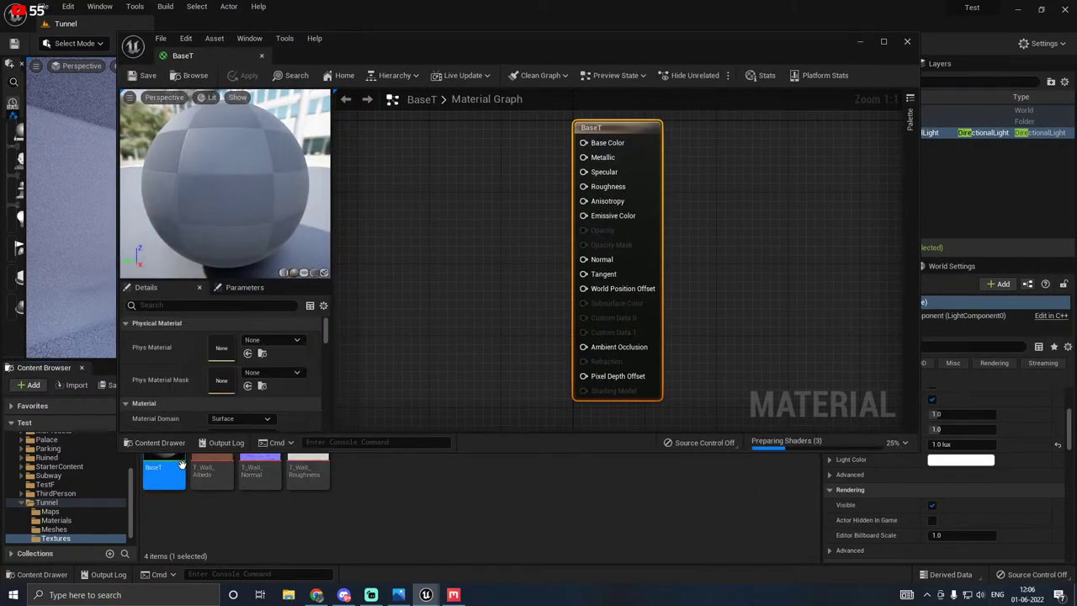
drag(212, 471, 396, 193)
right_drag(471, 322, 615, 334)
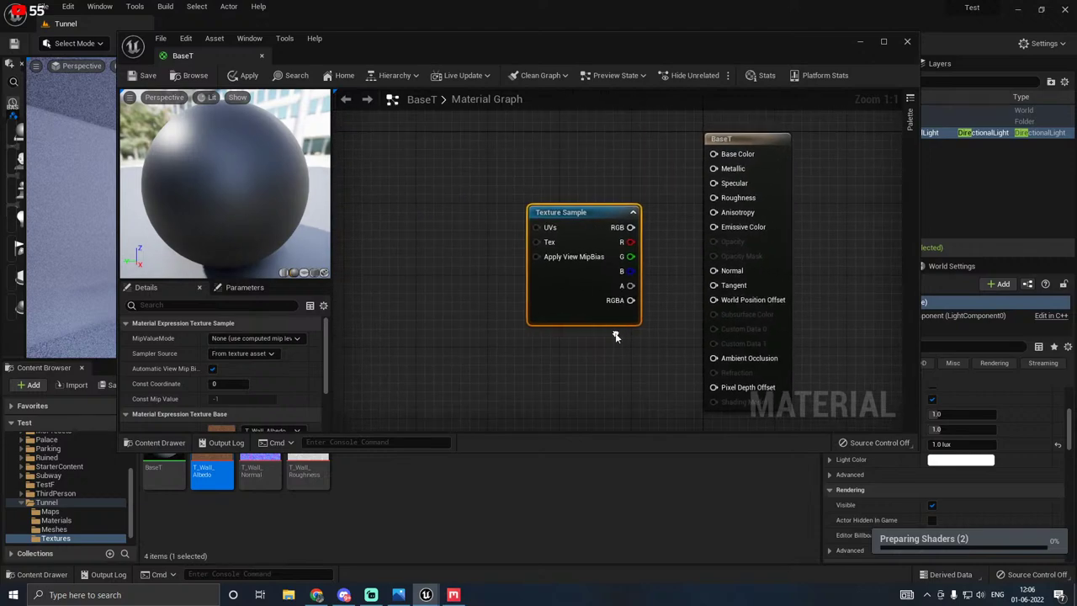
drag(597, 303, 540, 259)
Step: Convert the albedo texture sample to a parameter named B and connect its RGB output to Base Color
right_click(512, 244)
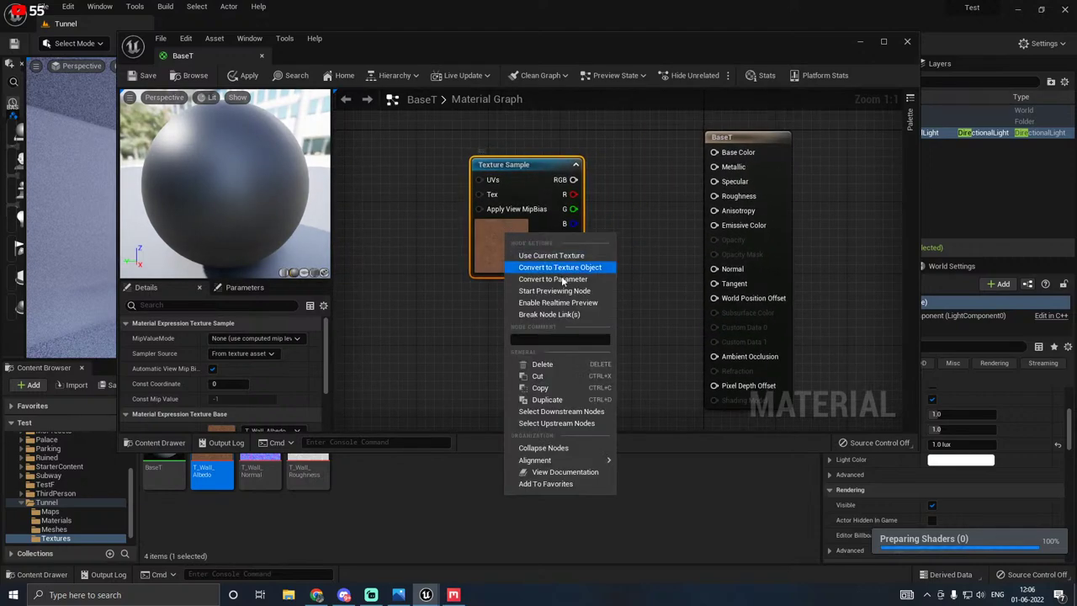
click(560, 279)
text(B)
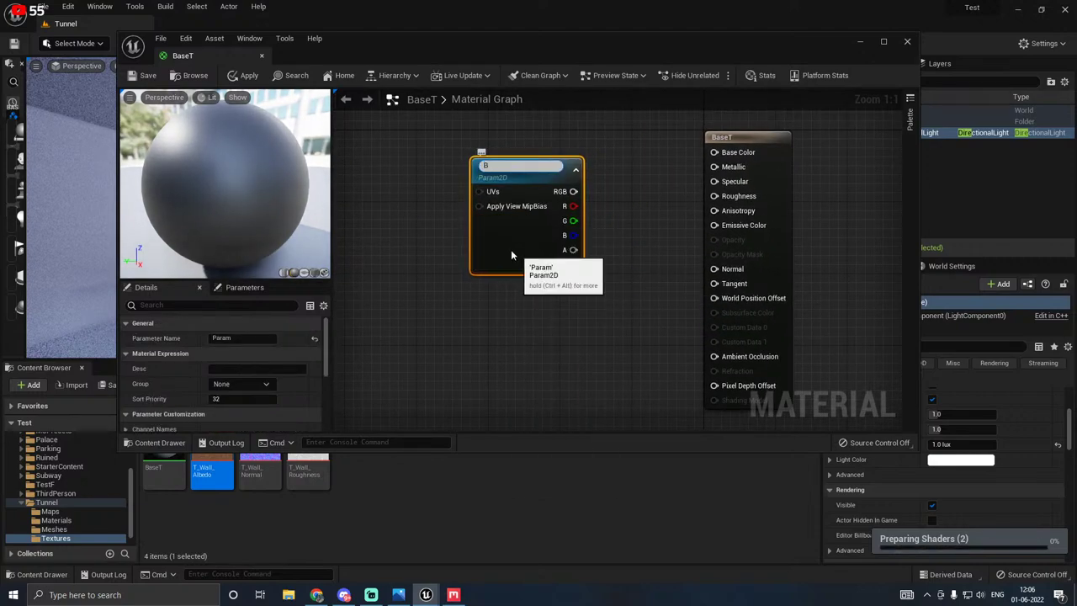
key(Return)
drag(519, 160, 715, 152)
Step: Add T_Wall_Roughness as a texture parameter named R and connect its red channel to Roughness
drag(308, 470, 416, 271)
right_click(454, 299)
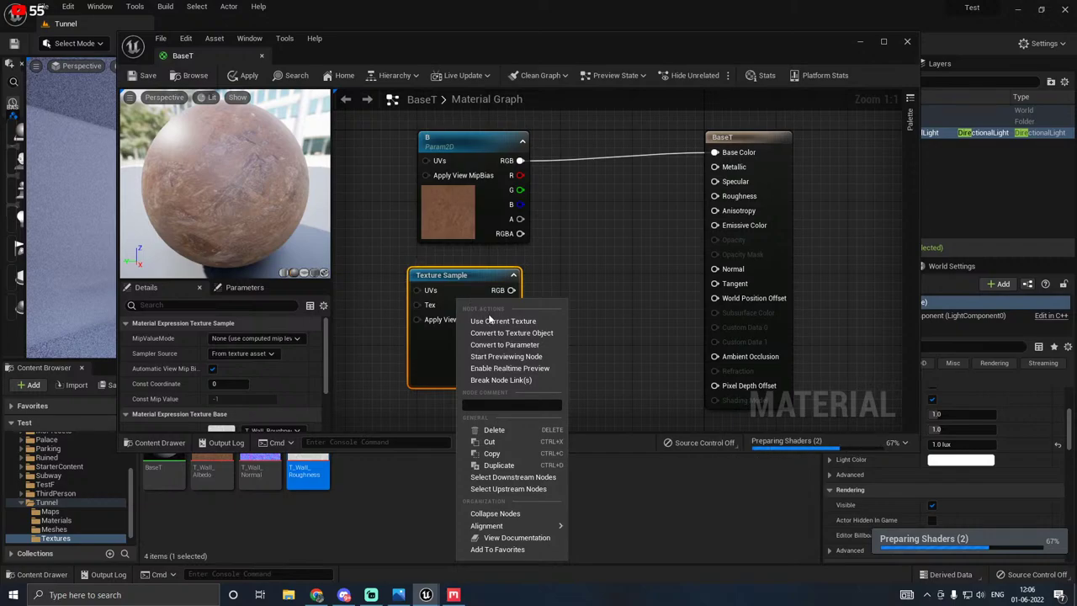
click(513, 345)
text(R)
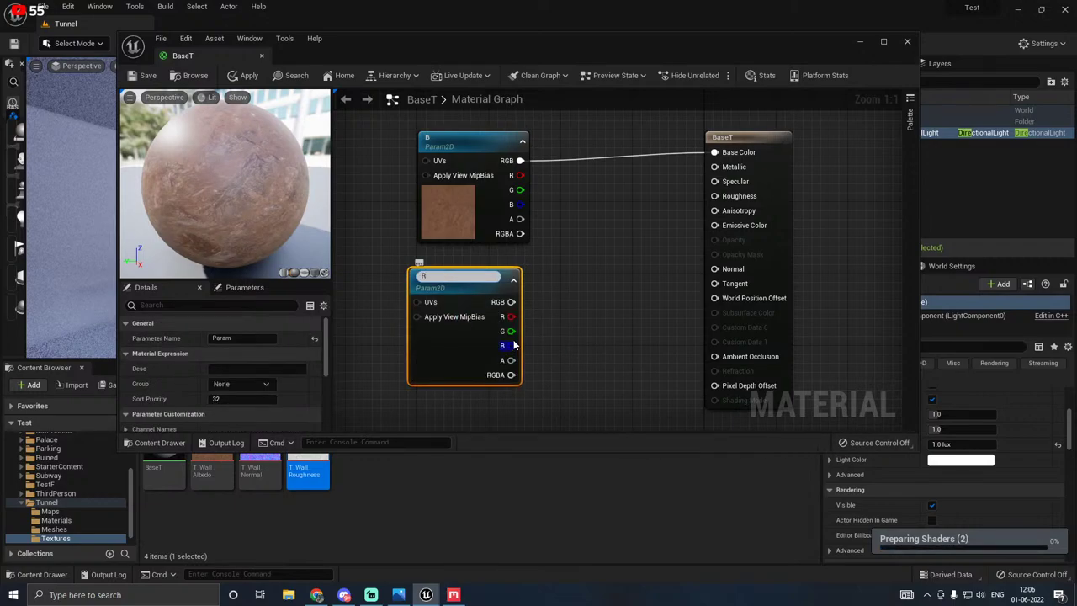
drag(511, 315, 747, 202)
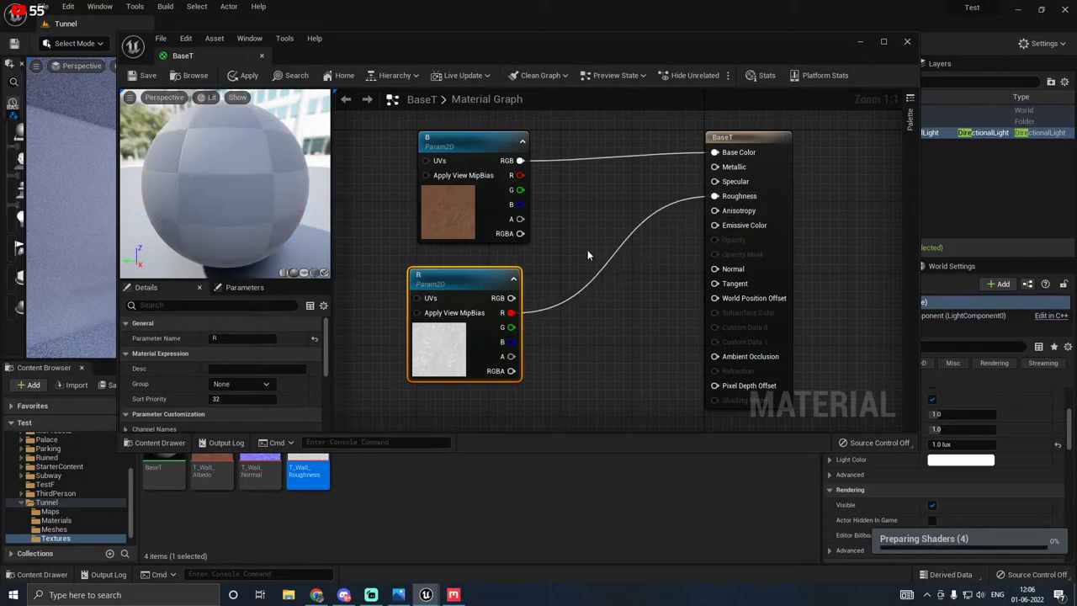
Step: Move the R texture parameter aside and add a Multiply node and a scalar parameter named Rough beside it
right_drag(440, 343, 531, 293)
drag(530, 293, 451, 310)
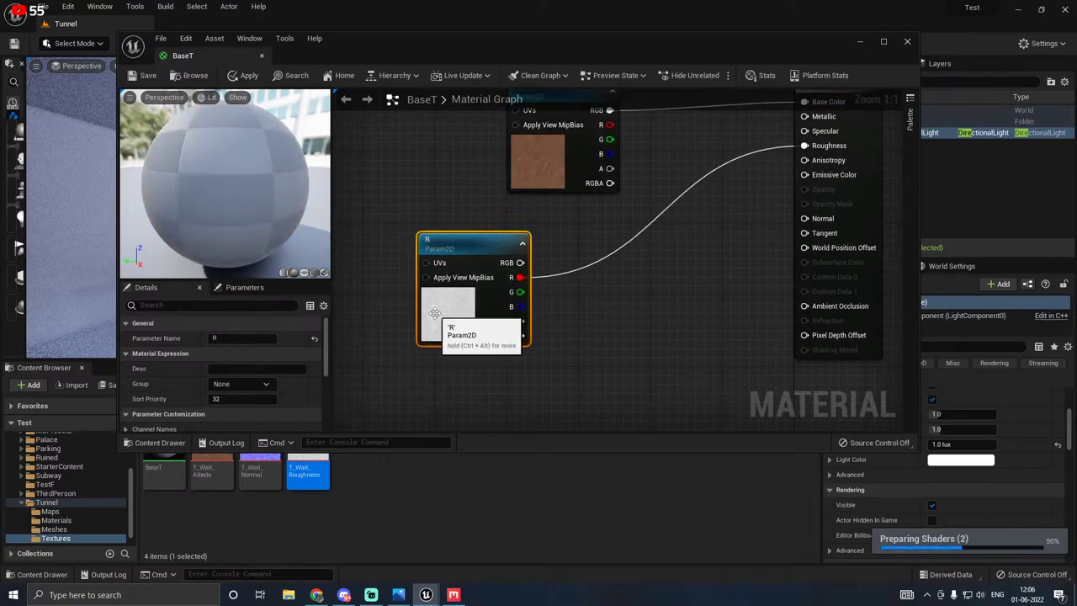
click(634, 308)
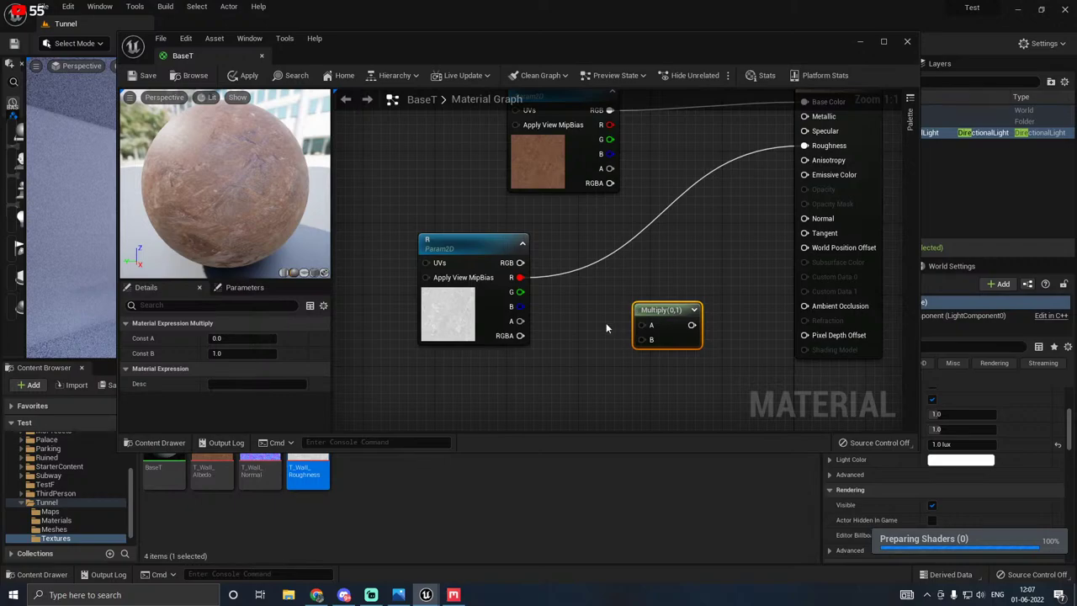
click(577, 336)
text(ssss)
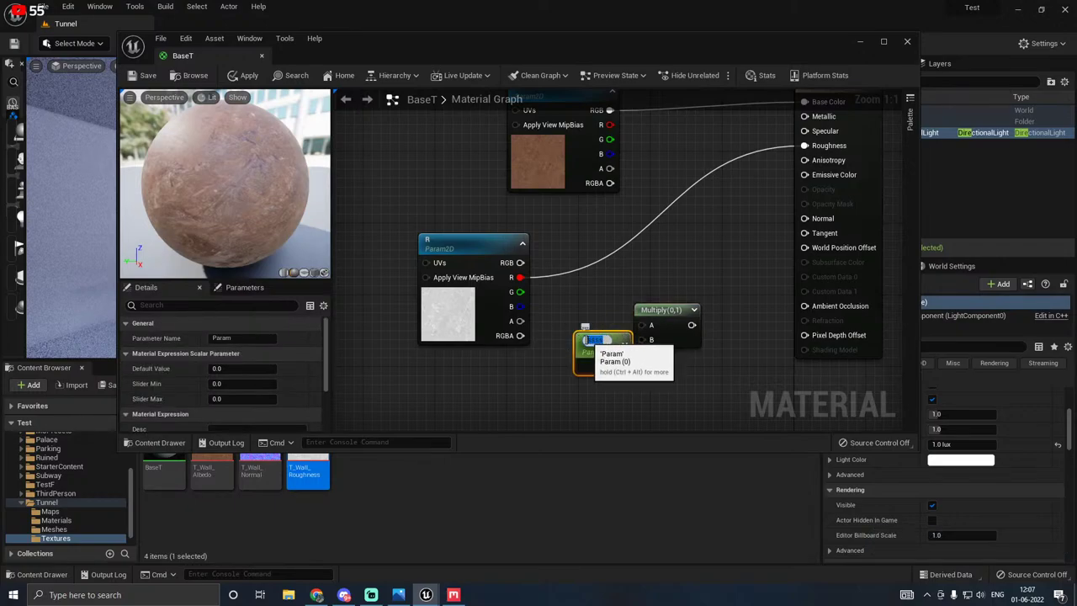
drag(601, 339, 575, 344)
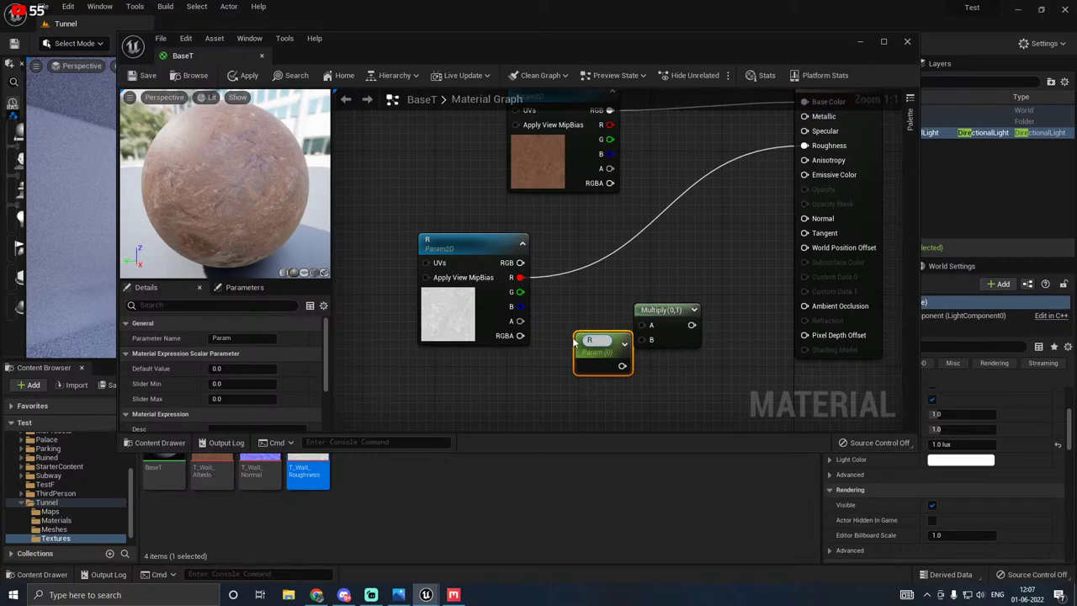
text(Rough)
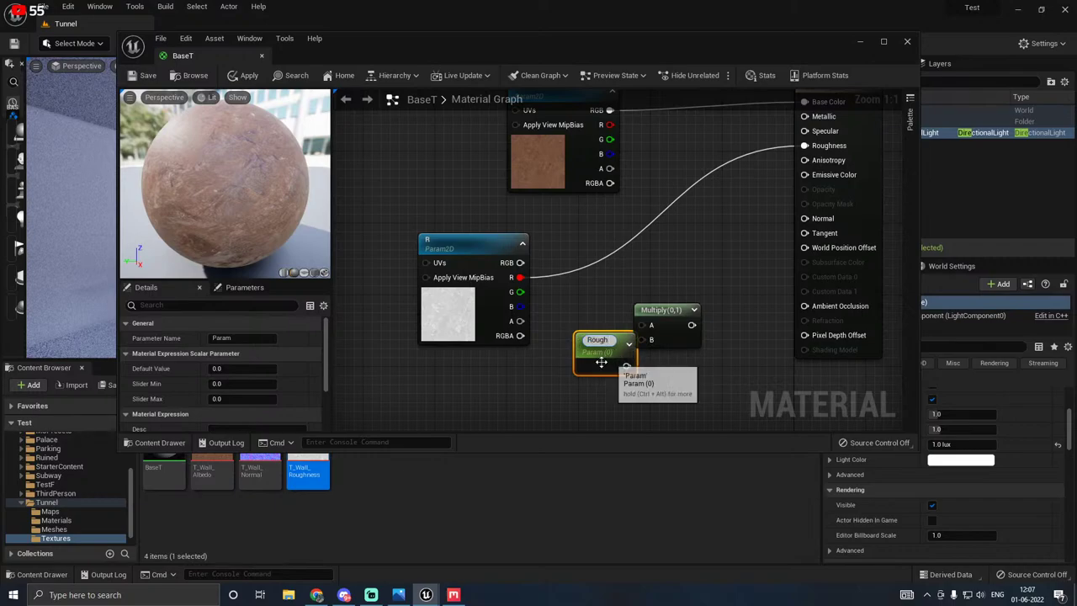
Step: Feed the R texture's RGB output and the Rough parameter into the Multiply node and connect its result to Roughness
drag(621, 365, 579, 381)
drag(642, 349, 520, 262)
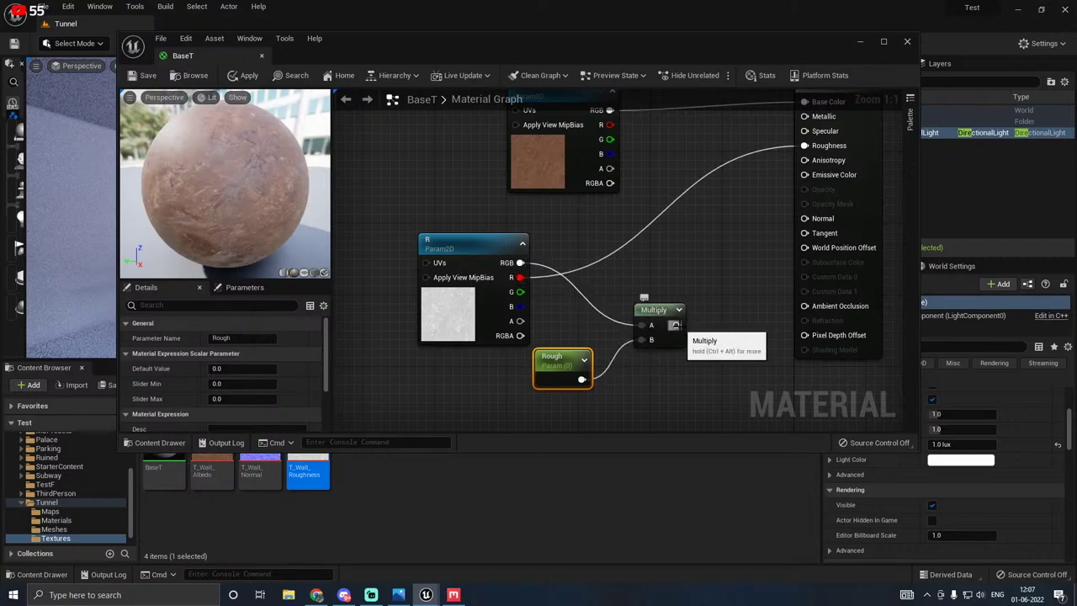
drag(677, 326, 804, 146)
right_drag(577, 252, 663, 204)
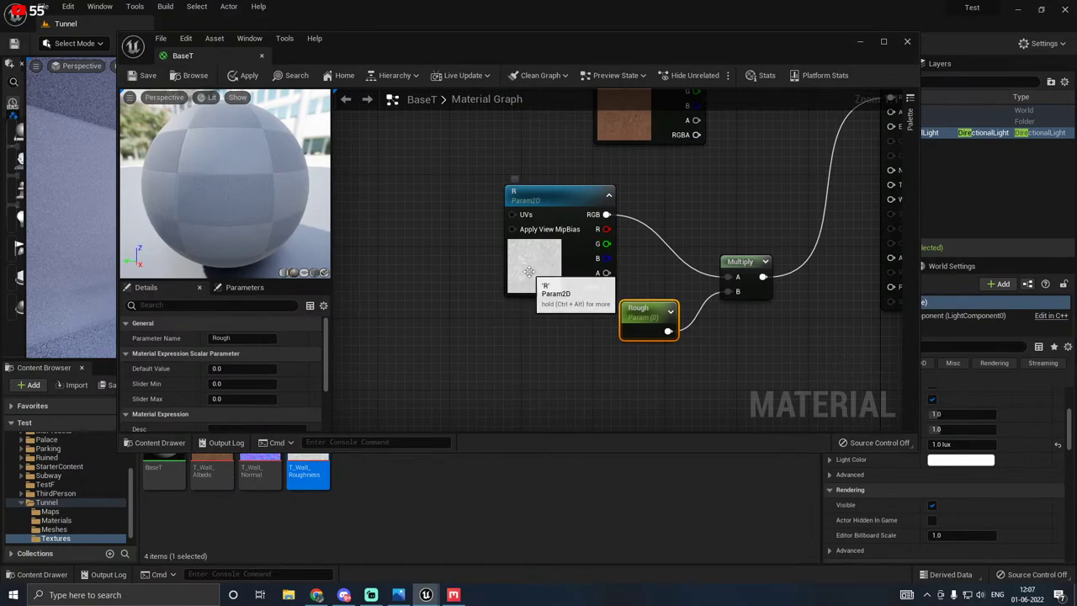
drag(531, 269, 495, 269)
scroll(431, 274, down, 1)
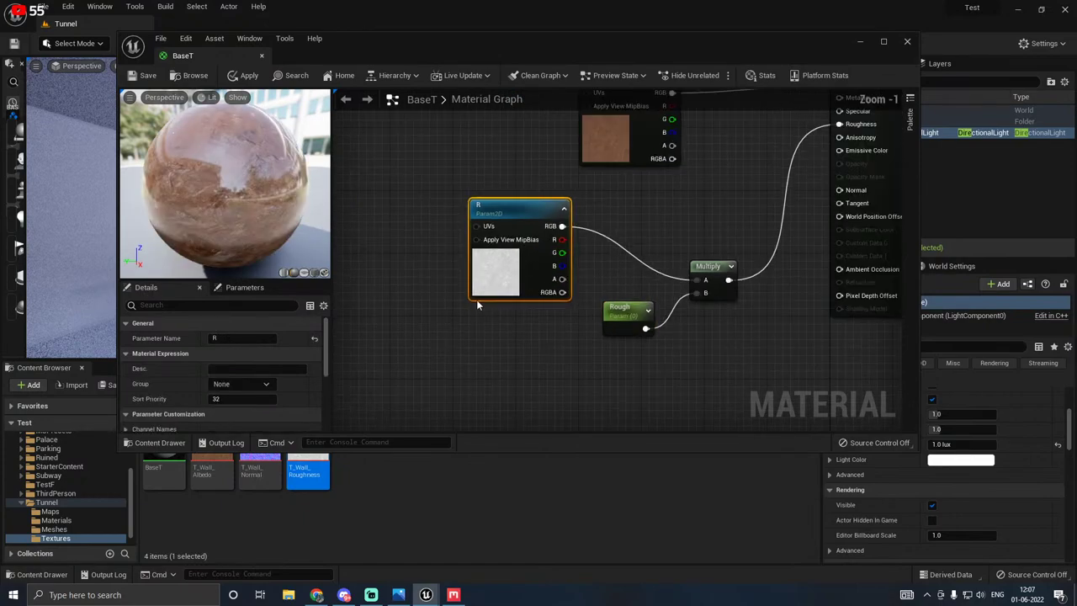
Step: Enable Flip Green Channel on the T_Wall_Normal texture, save it and close its editor
mouse_move(260, 472)
mouse_down()
mouse_move(508, 311)
mouse_move(374, 373)
mouse_move(260, 447)
mouse_move(249, 468)
mouse_up()
double_click(249, 468)
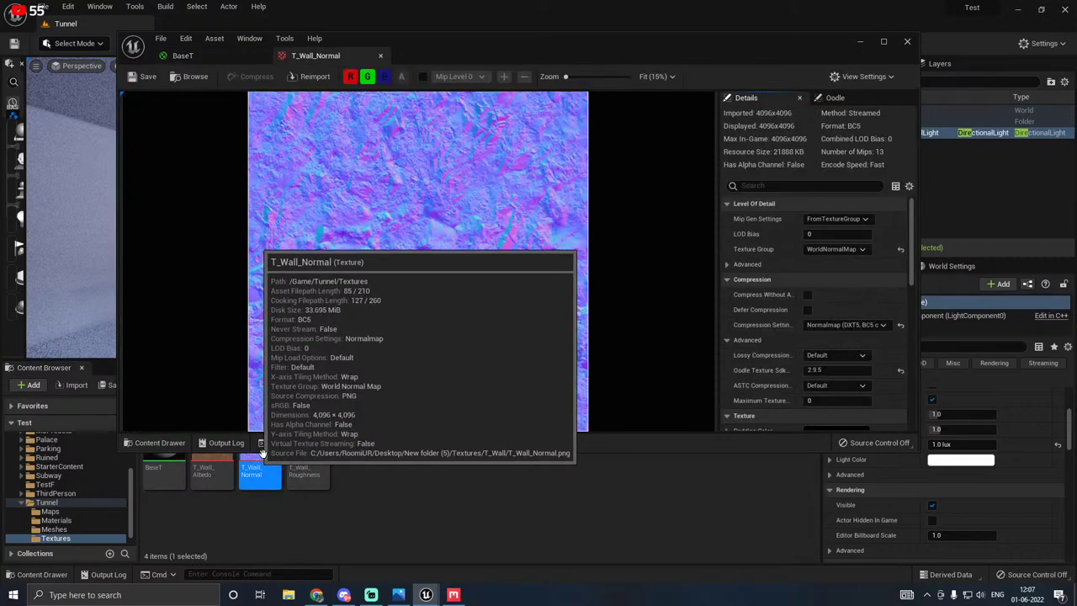
scroll(773, 310, down, 5)
scroll(753, 318, down, 2)
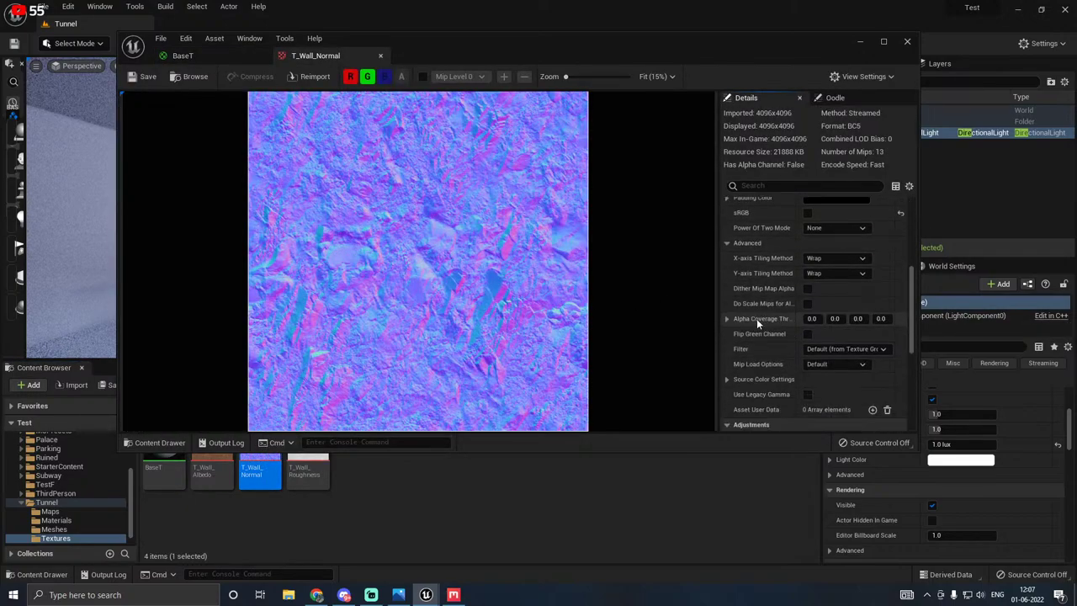
click(808, 334)
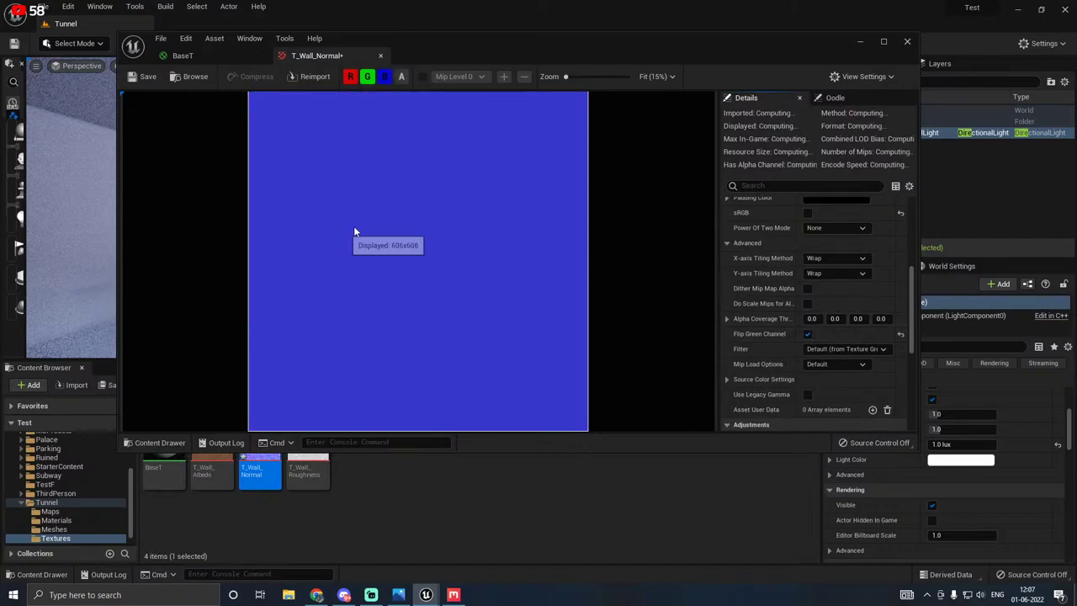
click(145, 77)
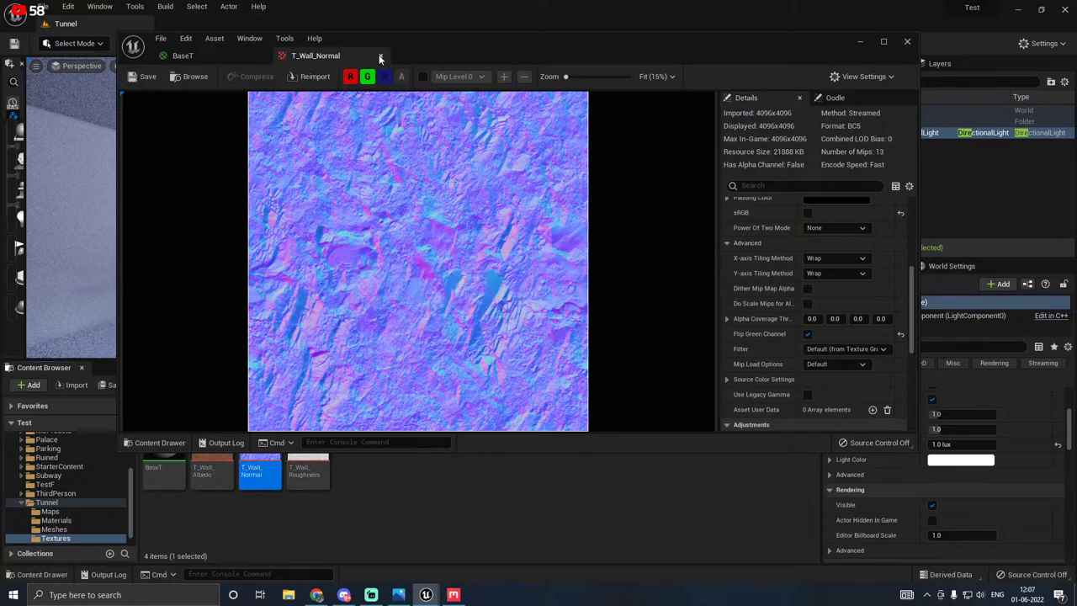
click(381, 56)
Step: Add T_Wall_Normal to the BaseT graph as a texture parameter named N and connect its red channel to Normal
drag(259, 472, 460, 323)
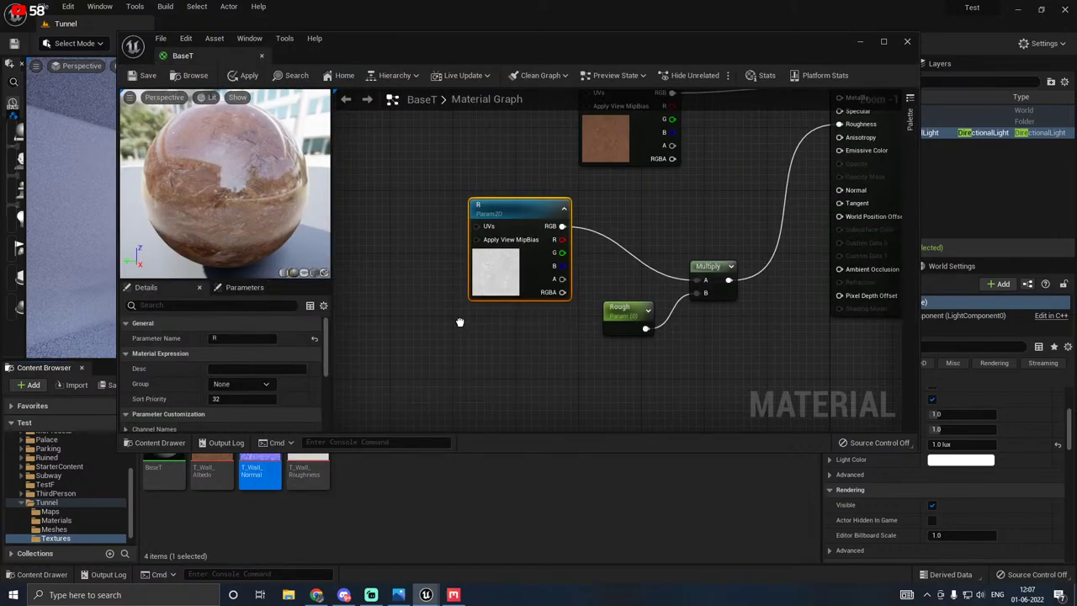
right_drag(617, 343, 629, 294)
right_click(500, 342)
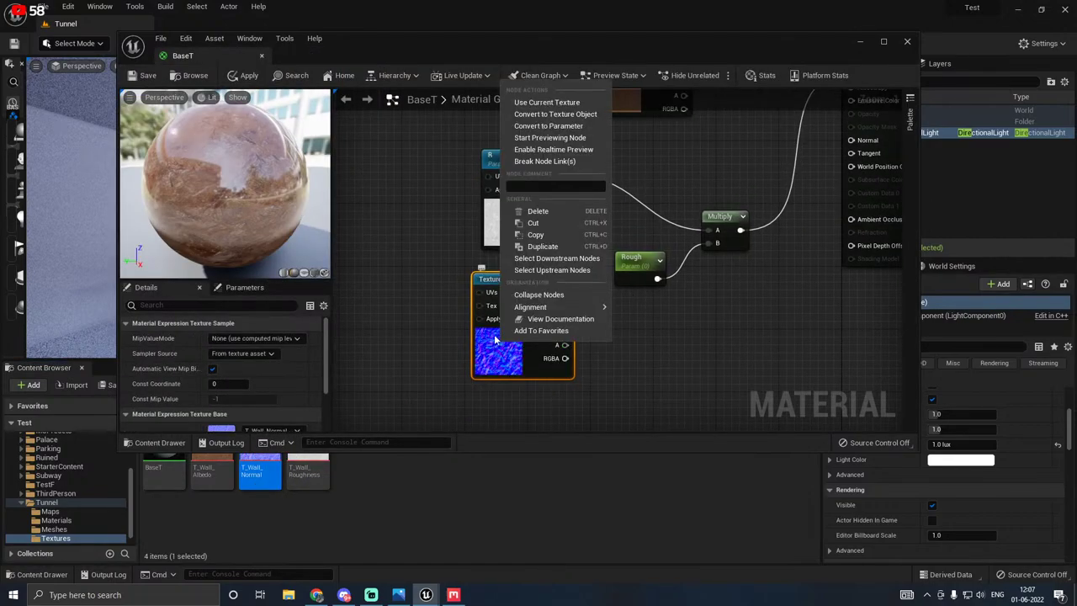
click(559, 125)
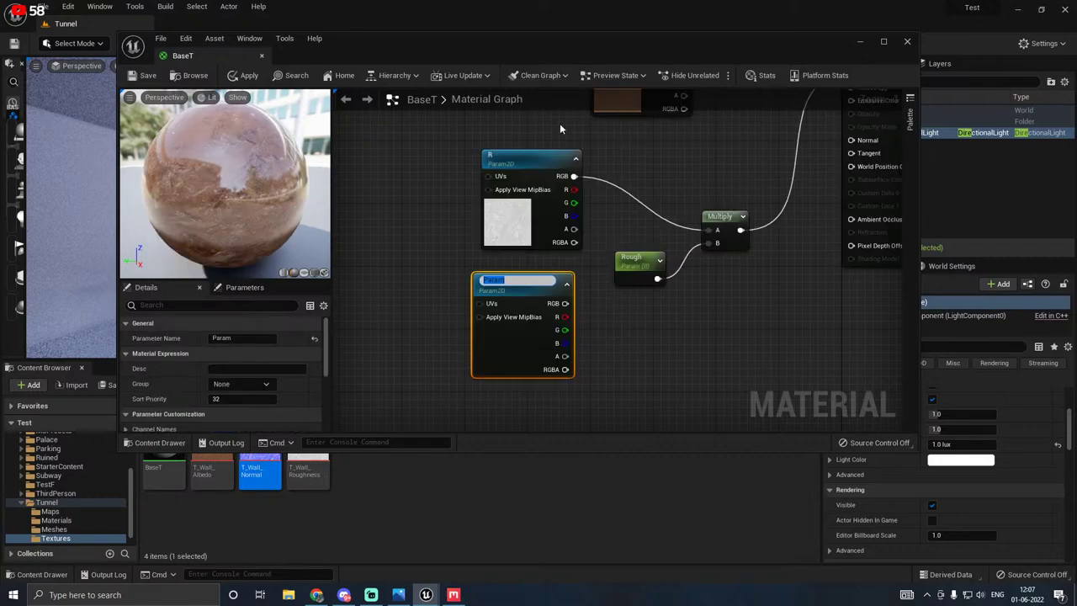
text(N)
right_drag(635, 330, 547, 407)
drag(475, 389, 782, 215)
Step: Spread out the R texture, Rough and roughness Multiply nodes so their wires no longer cross the N connection
scroll(735, 287, down, 1)
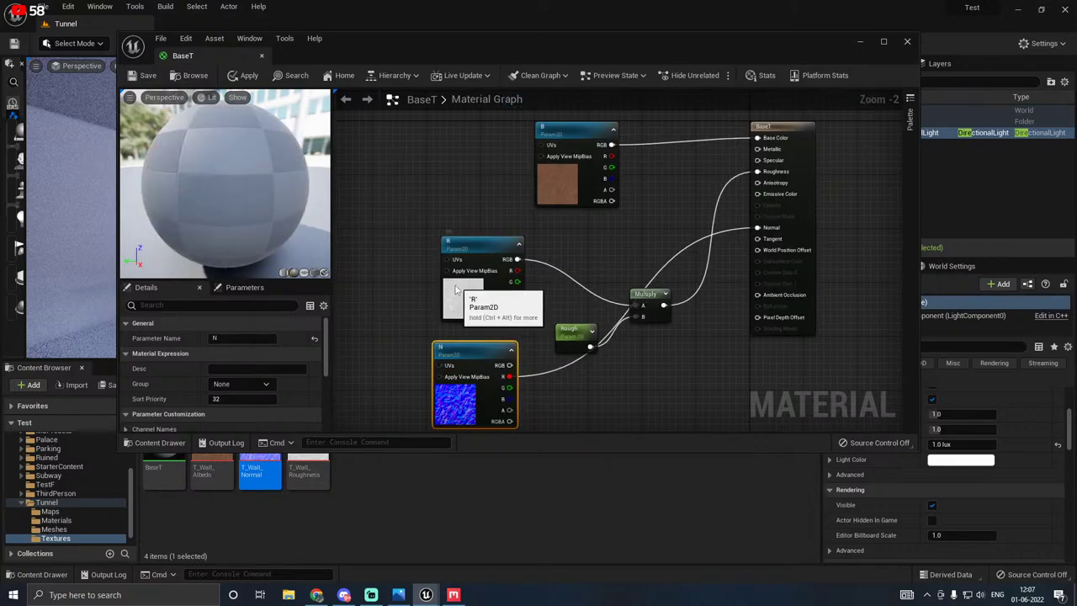
drag(473, 280, 368, 271)
drag(570, 341, 454, 301)
drag(645, 295, 570, 268)
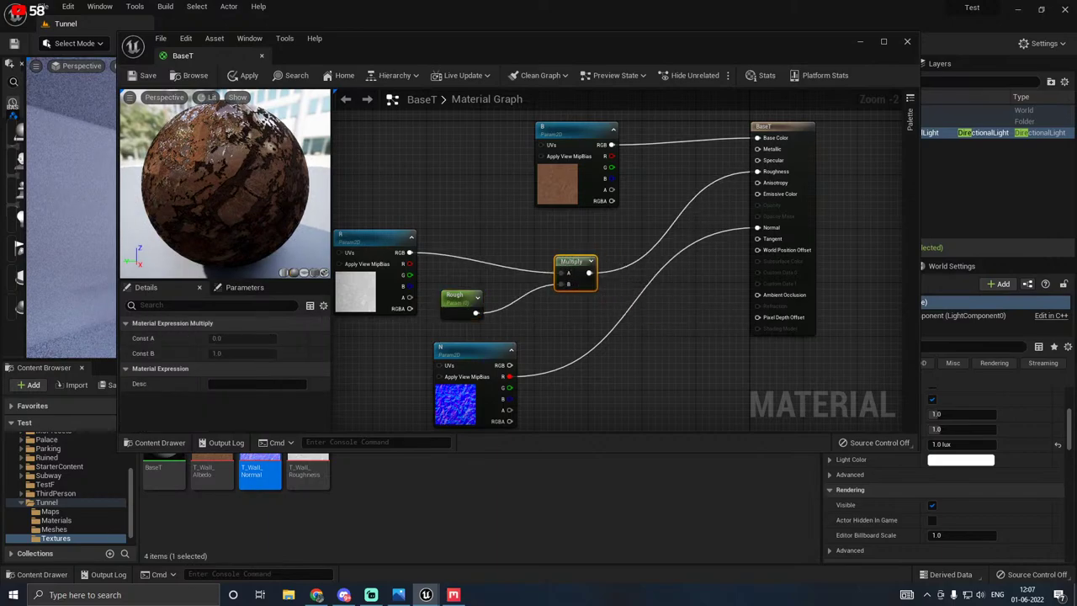
Step: Add a TexCoord node to the graph, in front of the B texture parameter
right_drag(633, 252, 760, 275)
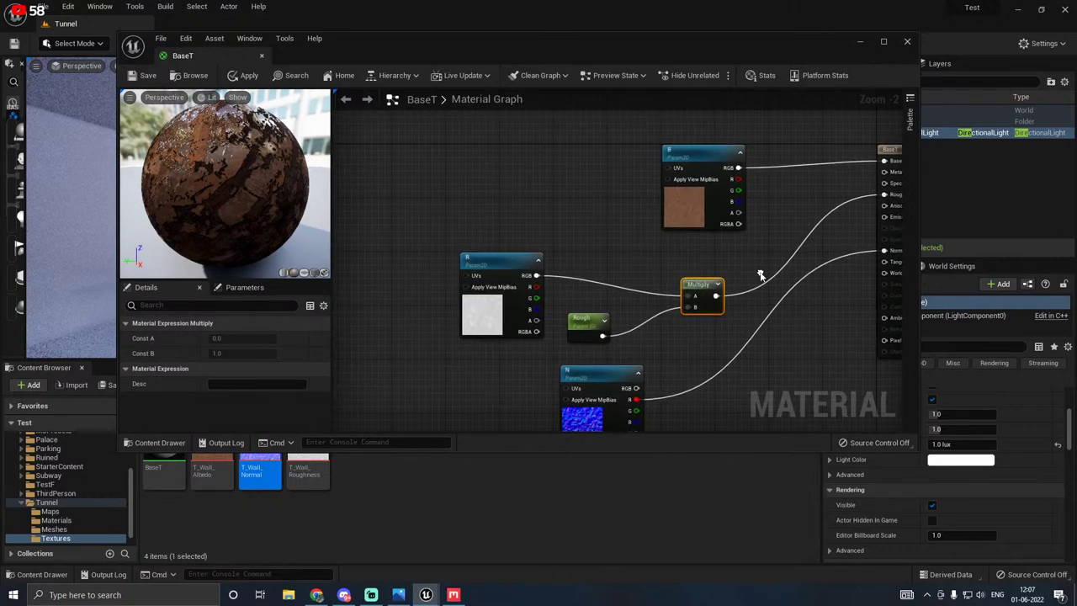
key(u)
click(511, 151)
right_drag(594, 183, 648, 224)
drag(271, 105, 320, 107)
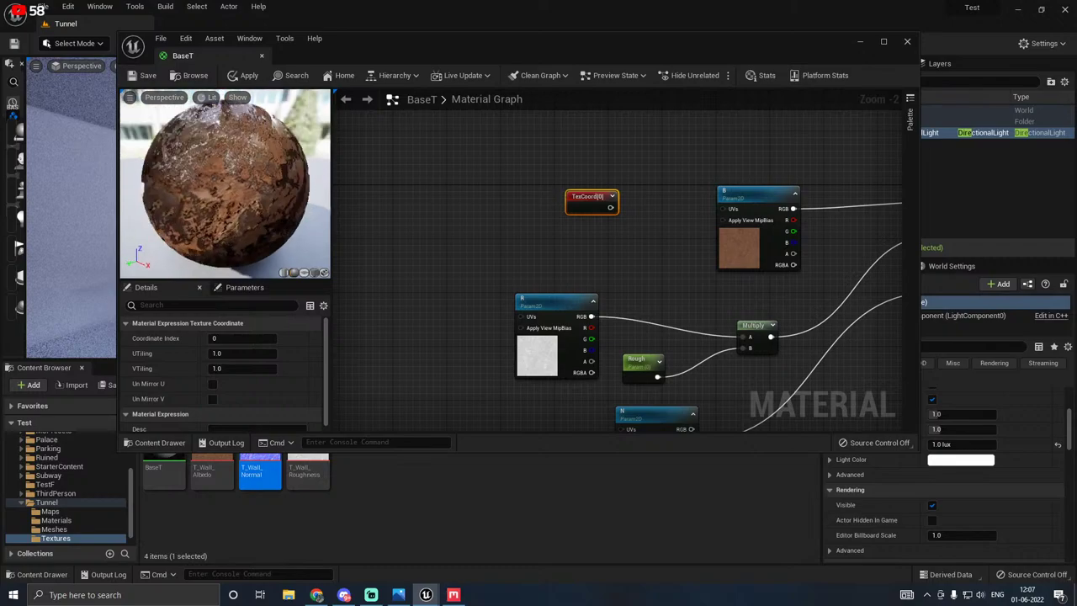
Step: Change the default value of the Rough scalar parameter
right_drag(575, 281, 525, 209)
click(590, 286)
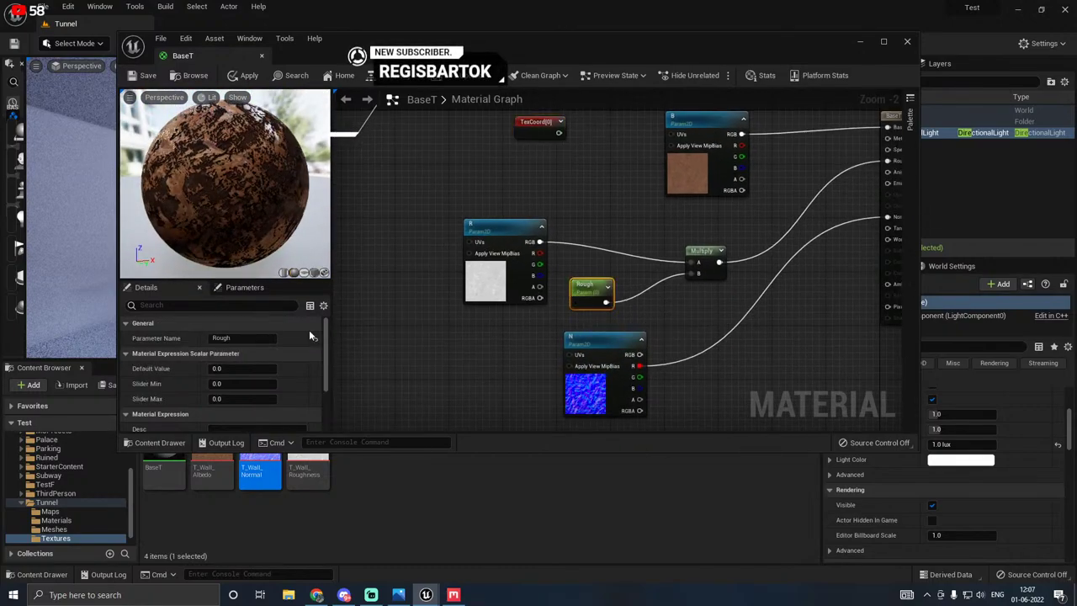
click(210, 370)
text(1)
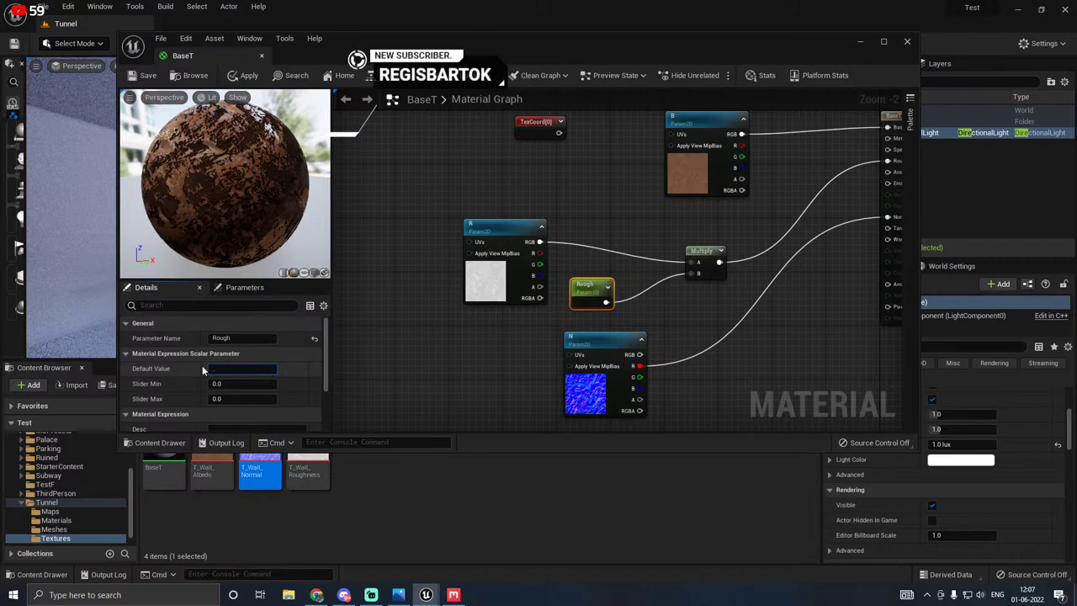
click(419, 350)
Step: Move the TexCoord node further away from the B texture parameter and inspect the material preview from several angles
right_drag(529, 243, 545, 384)
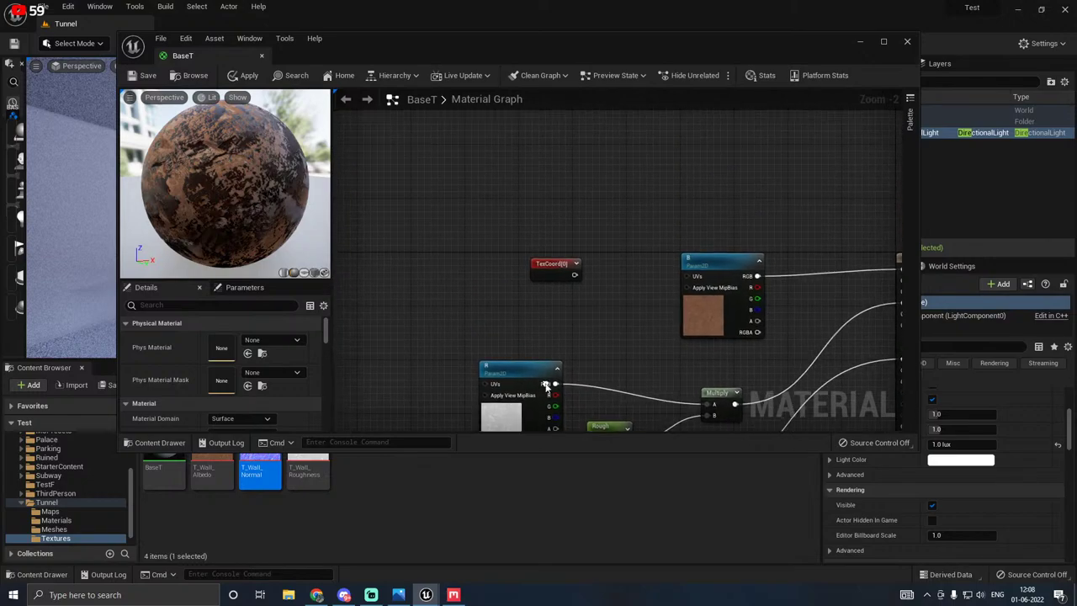
drag(539, 274, 513, 269)
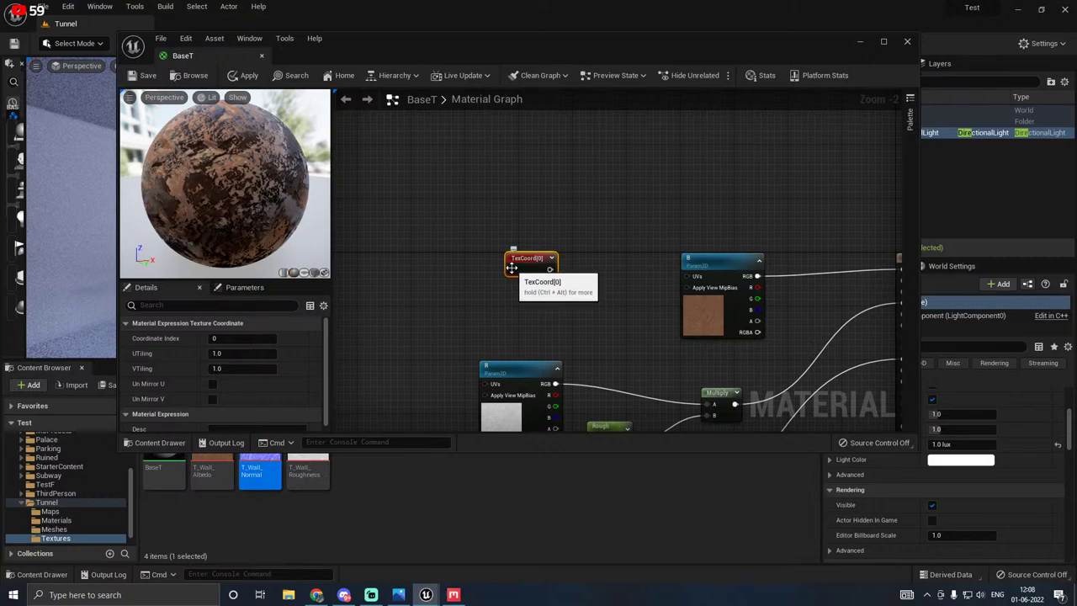
mouse_move(250, 197)
mouse_down()
mouse_move(190, 202)
mouse_move(254, 196)
mouse_up()
right_drag(528, 259, 420, 145)
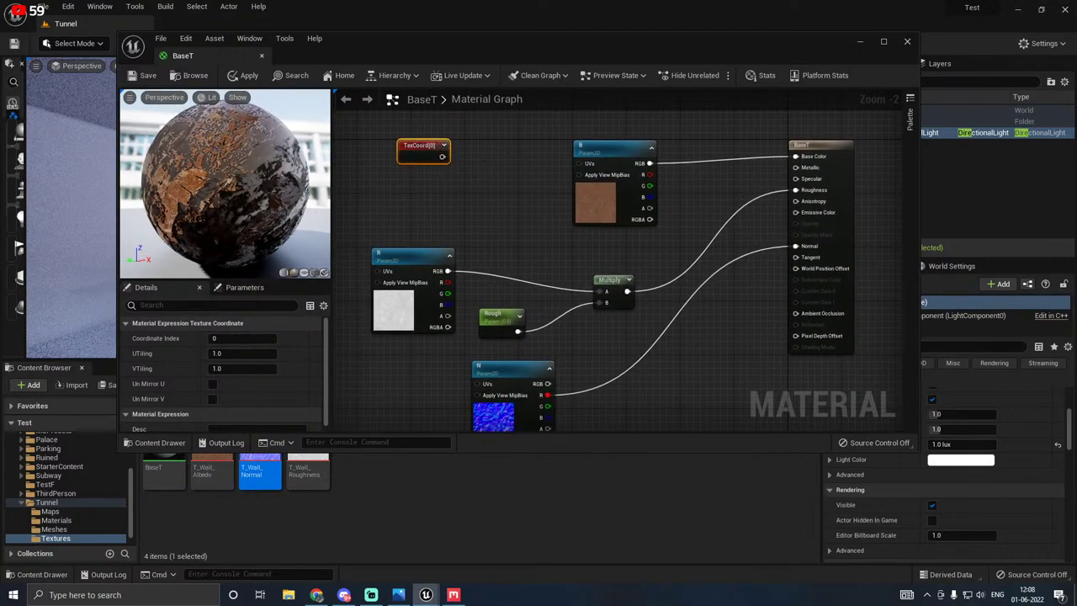
right_drag(485, 163, 492, 180)
drag(261, 168, 328, 169)
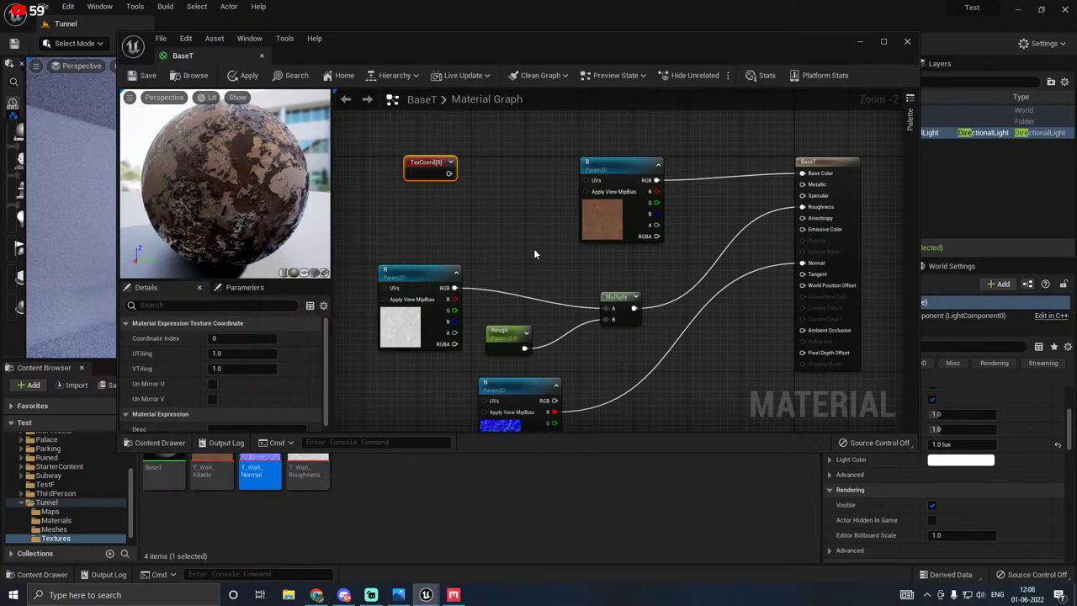
right_drag(562, 265, 604, 296)
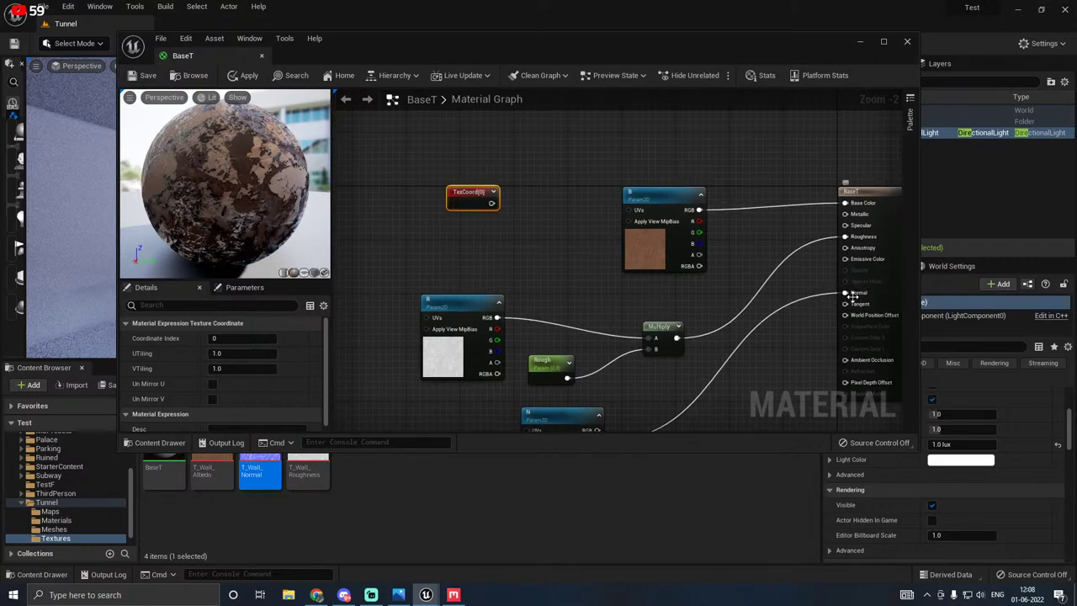
Step: Add a Multiply node and a scalar parameter named Scale with default value 1 next to the TexCoord node
click(523, 192)
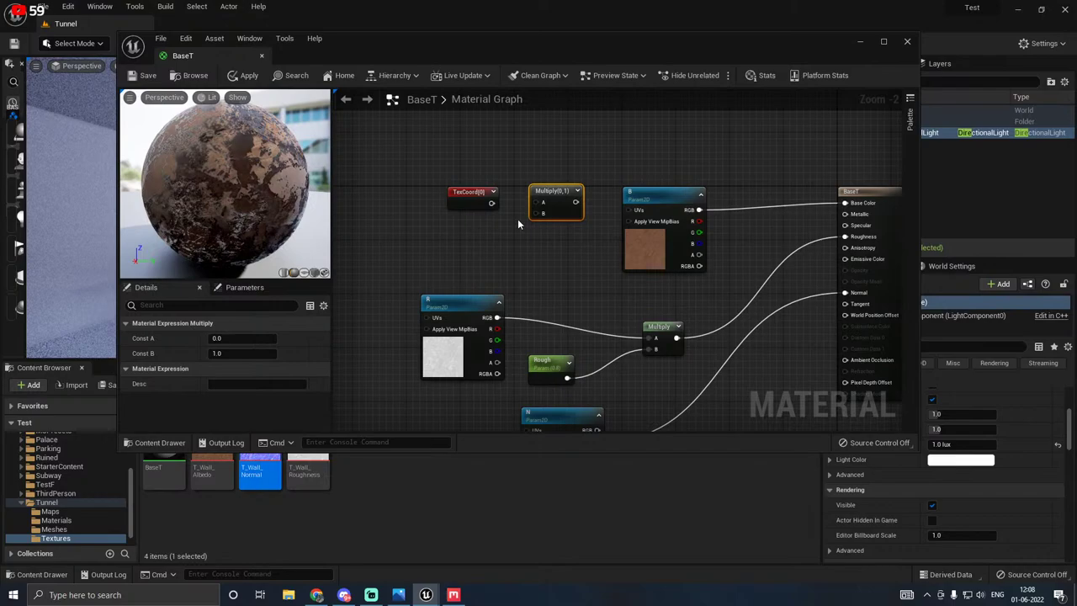
click(454, 229)
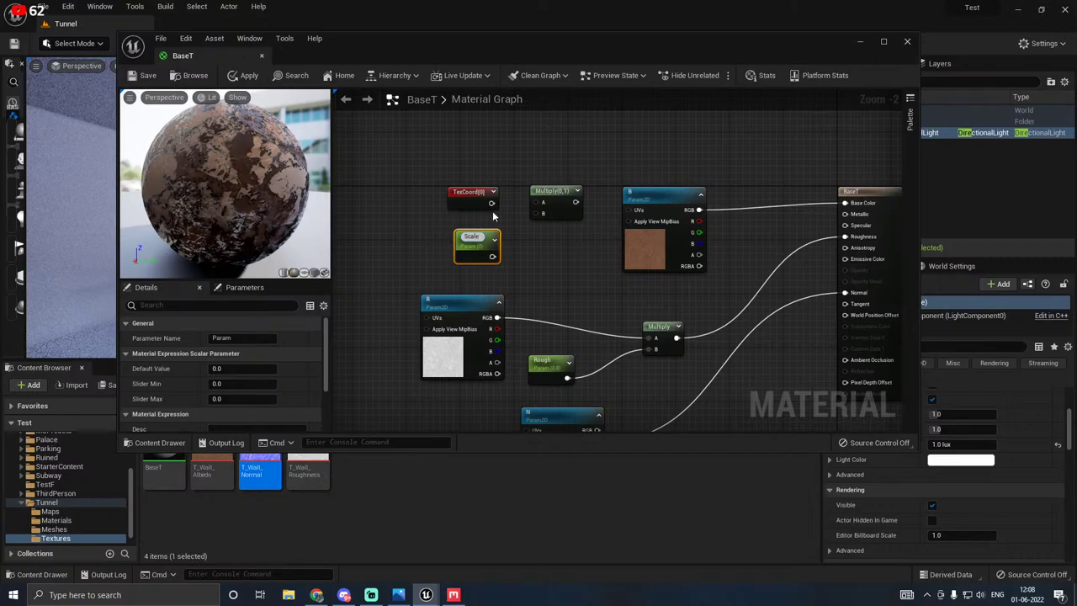
click(224, 369)
text(1)
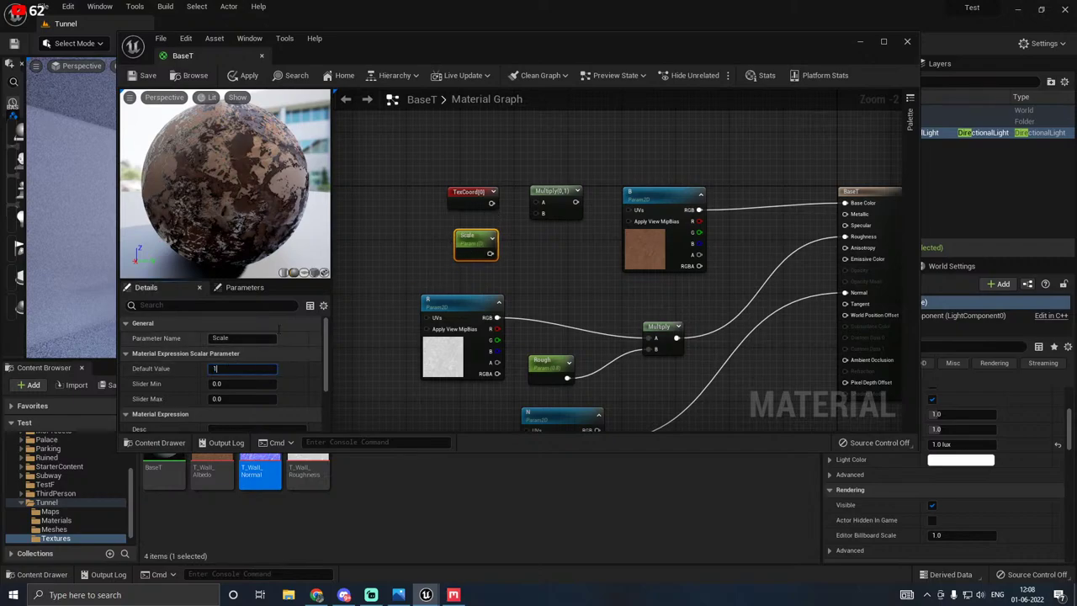
Step: Multiply TexCoord by Scale and connect the result to the UVs inputs of the B, R and N textures
drag(491, 253, 491, 204)
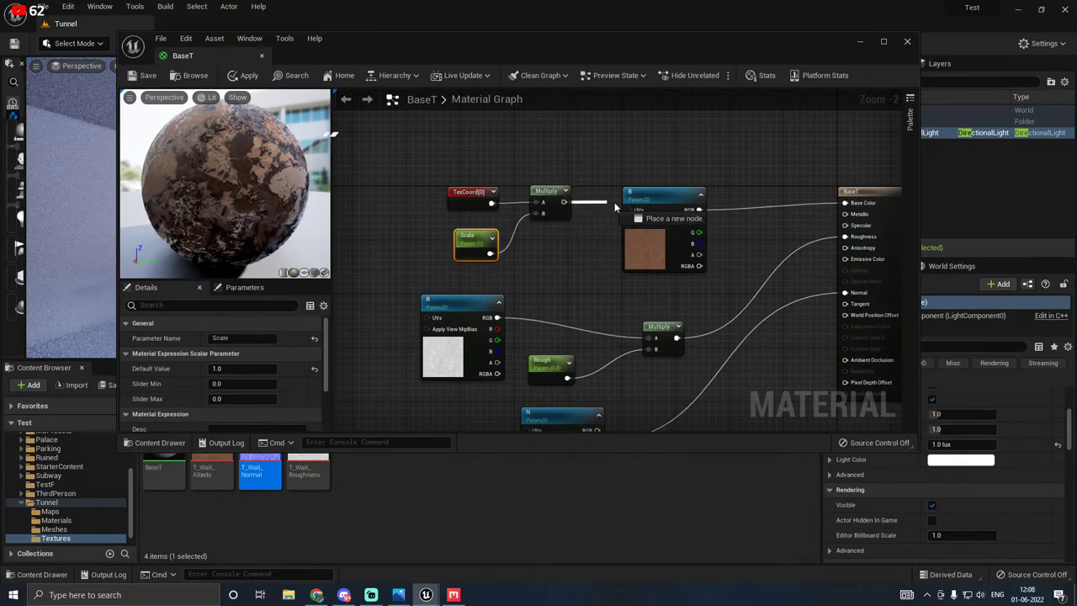
drag(563, 202, 428, 317)
right_drag(549, 200, 558, 162)
drag(573, 163, 535, 395)
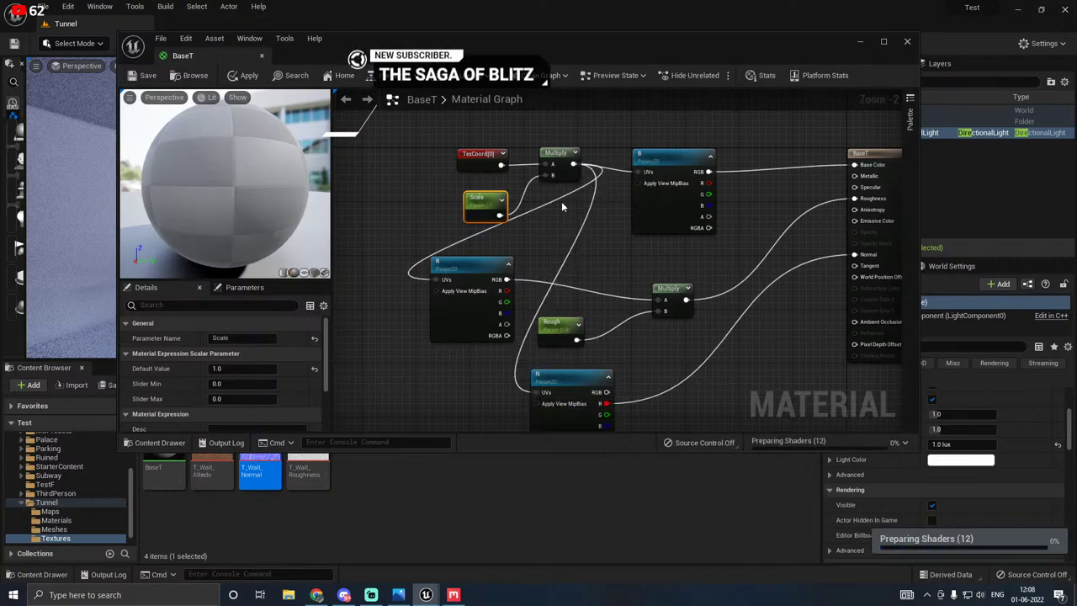
Step: Move the TexCoord, Scale and tiling Multiply nodes together away from the texture parameters and inspect the material preview
drag(476, 137, 434, 176)
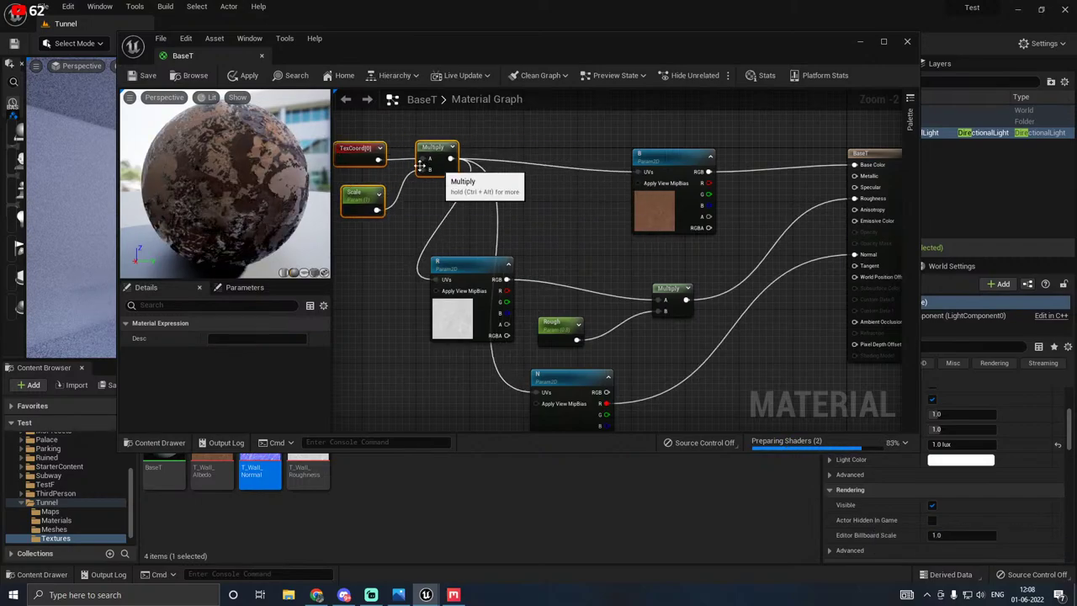
drag(278, 168, 198, 158)
right_drag(658, 316, 627, 219)
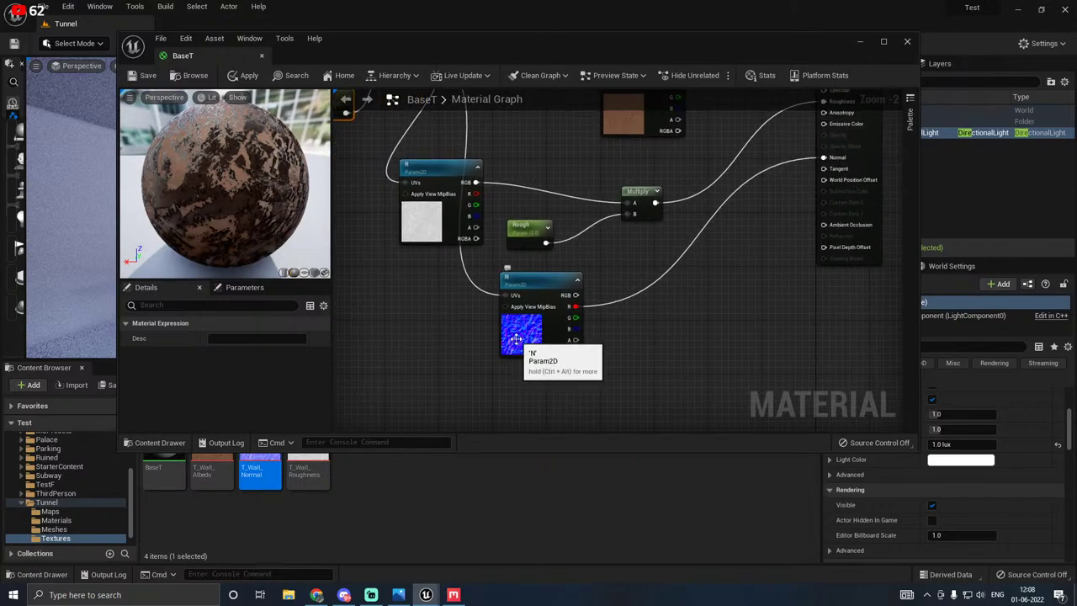
right_drag(630, 324, 617, 349)
drag(226, 196, 286, 215)
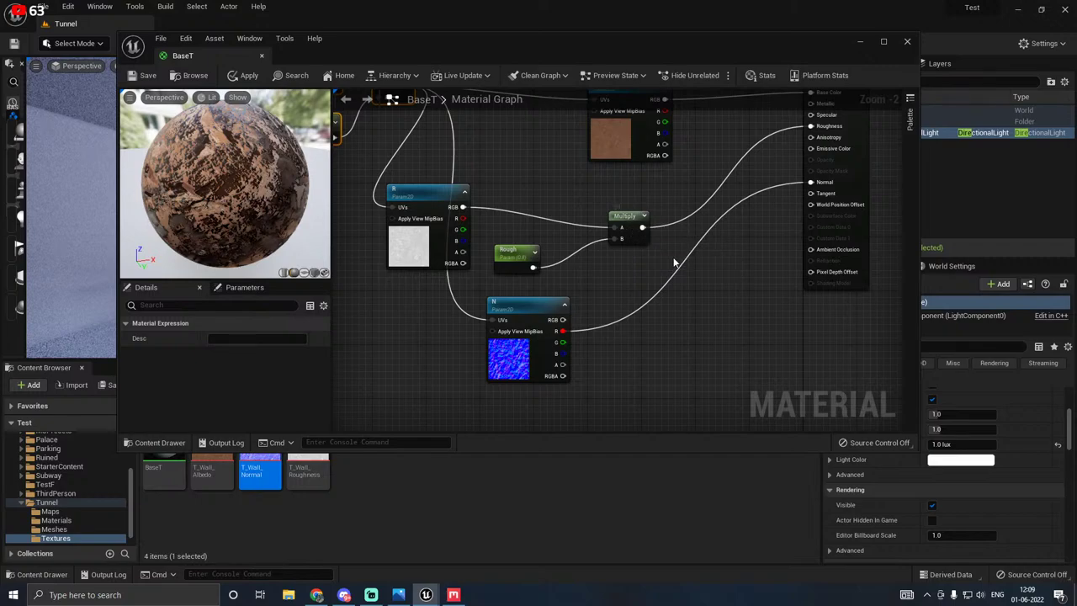
right_drag(673, 263, 552, 308)
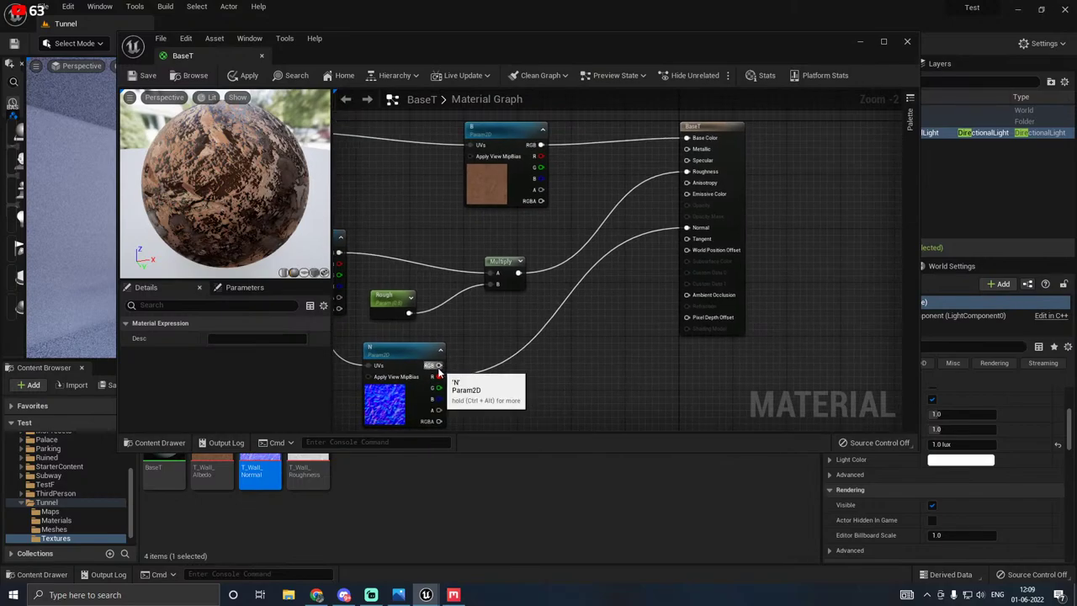
Step: Connect the N texture's RGB output to the material's Normal input and inspect the preview sphere
drag(276, 200, 252, 166)
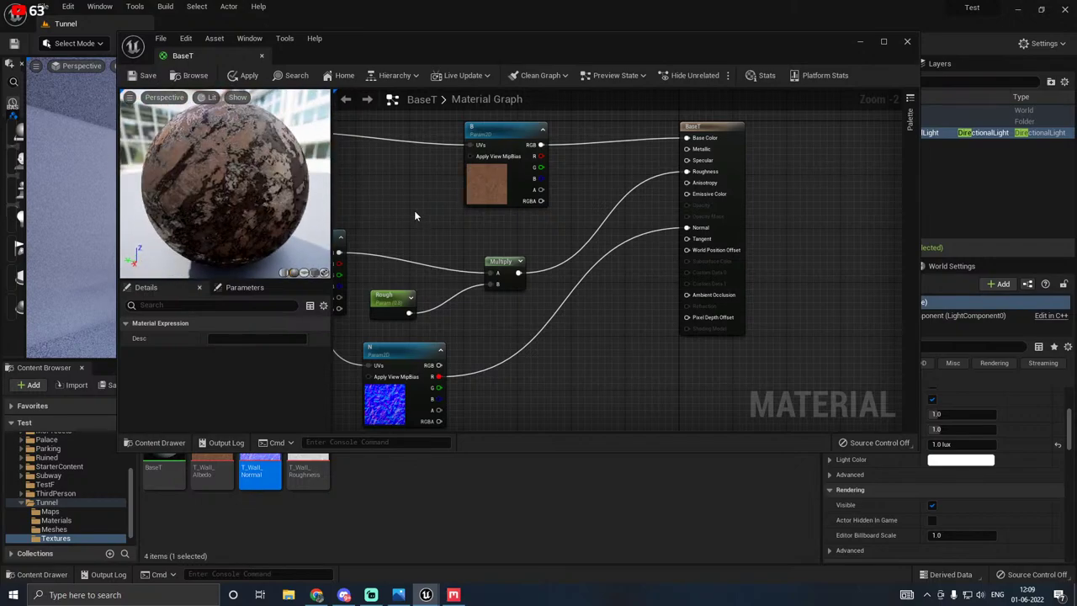
drag(439, 366, 702, 232)
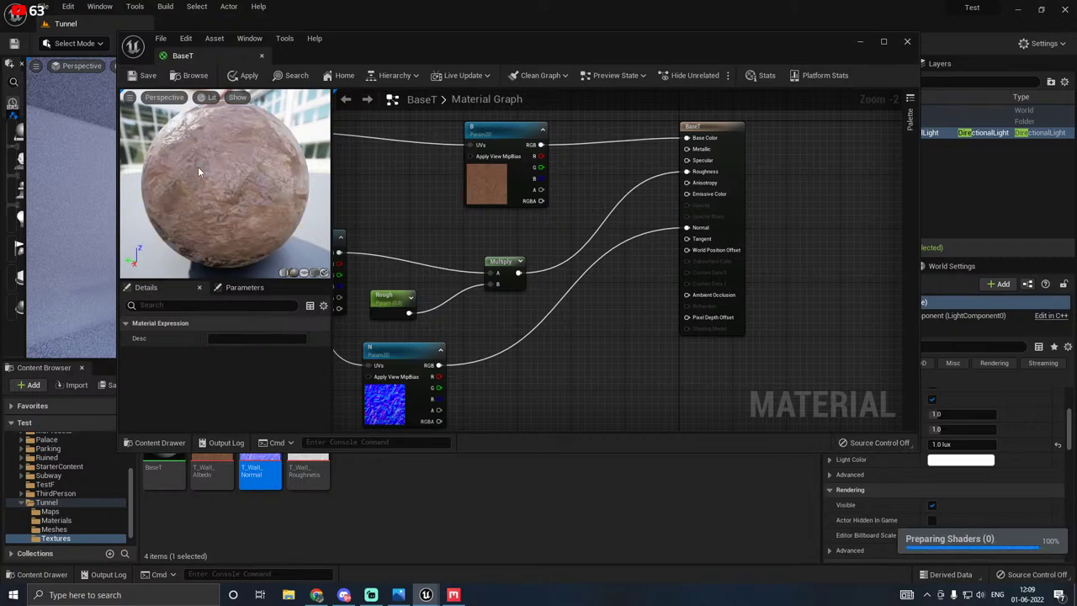
drag(199, 167, 238, 171)
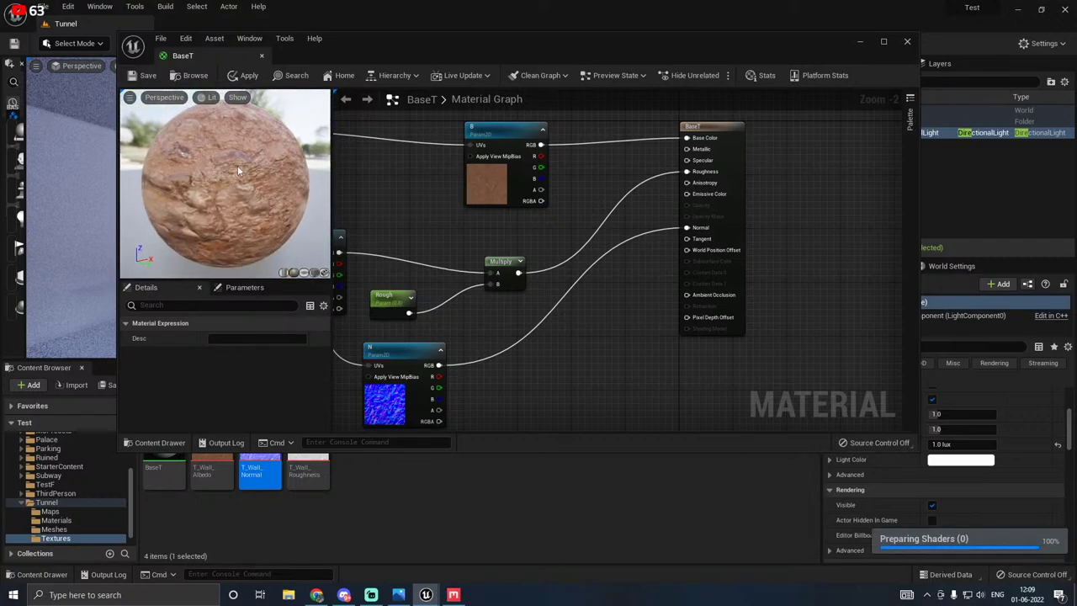
Step: Nudge the B texture node and move the TexCoord, Scale and tiling Multiply nodes together further away from the textures
mouse_move(511, 181)
mouse_down()
mouse_move(615, 180)
mouse_move(509, 174)
mouse_up()
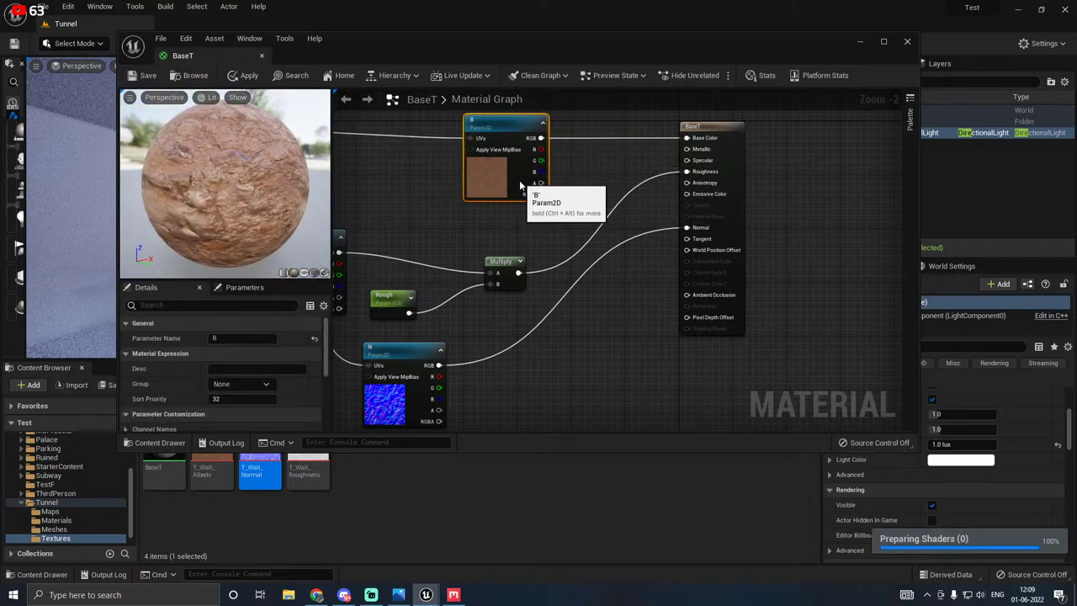
right_drag(484, 206, 591, 192)
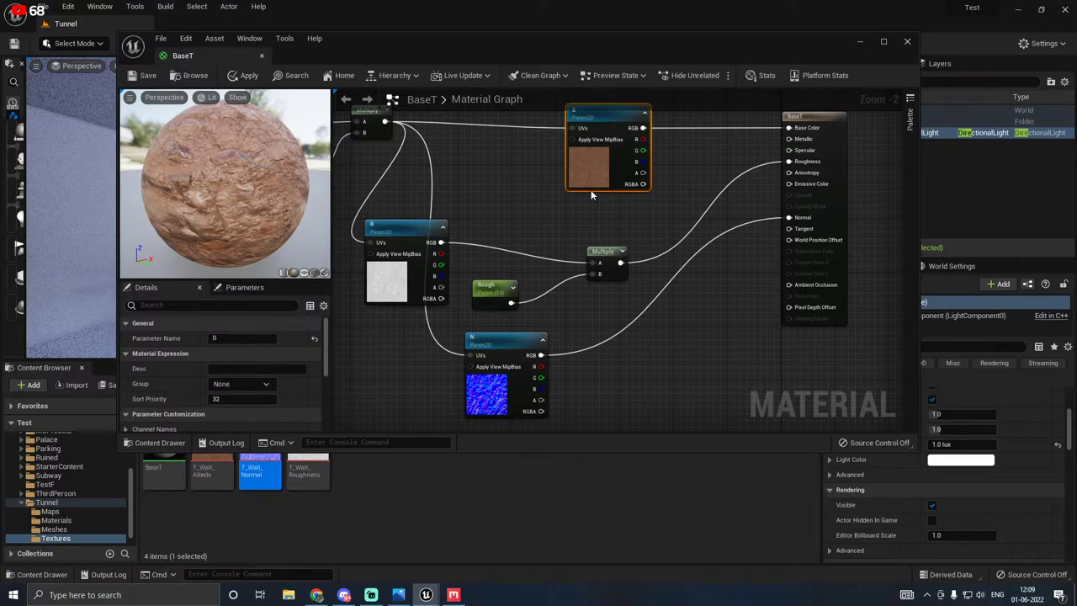
scroll(631, 202, down, 2)
right_drag(515, 199, 659, 229)
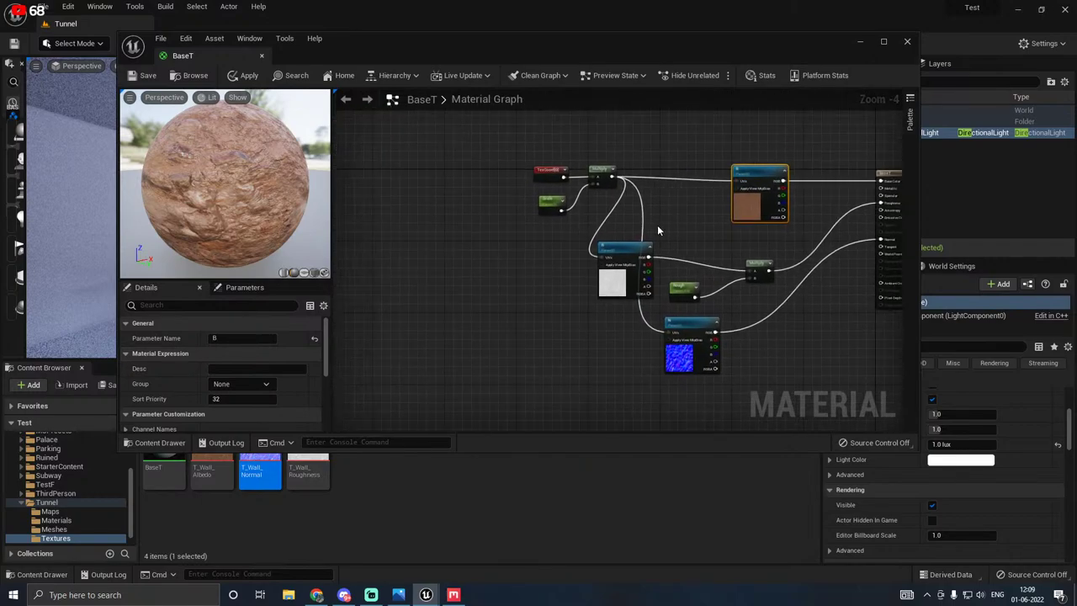
drag(528, 164, 571, 176)
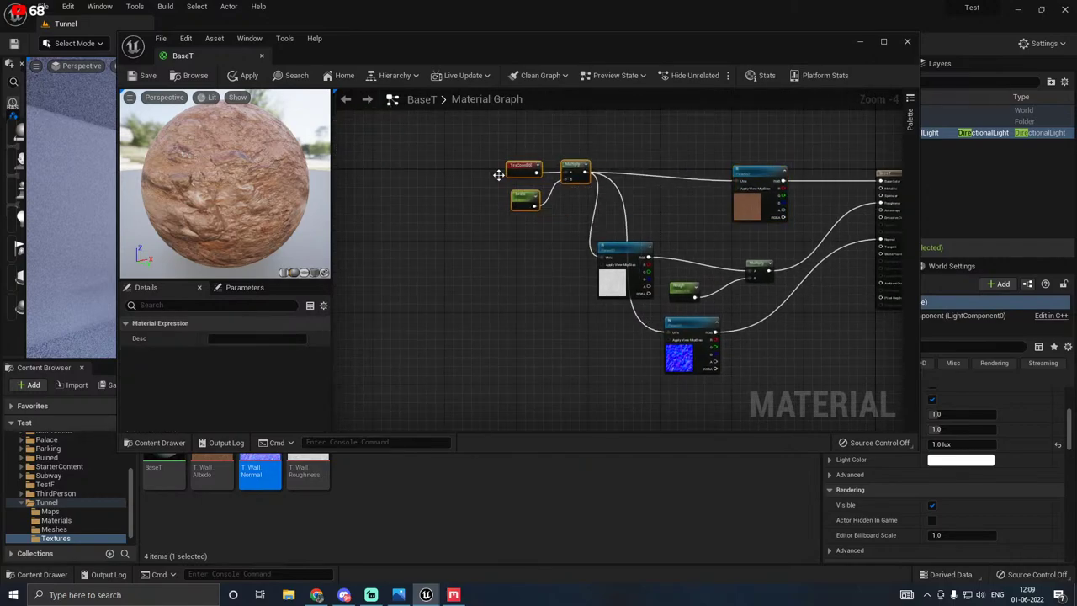
drag(262, 190, 412, 177)
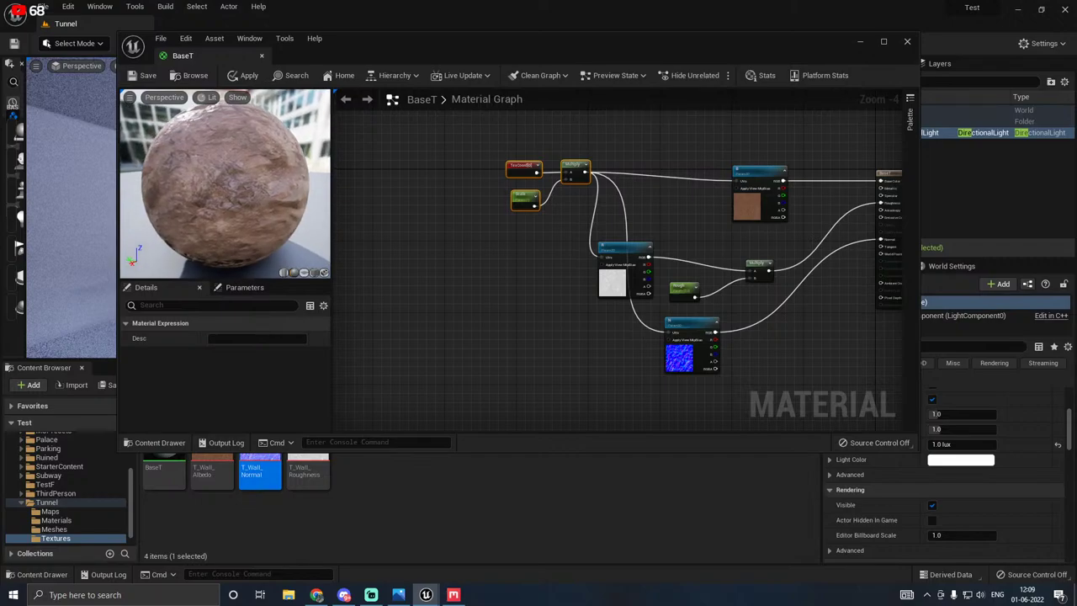
Step: Move the N texture node further from the material output and add a Multiply node beside it
right_drag(640, 319, 399, 300)
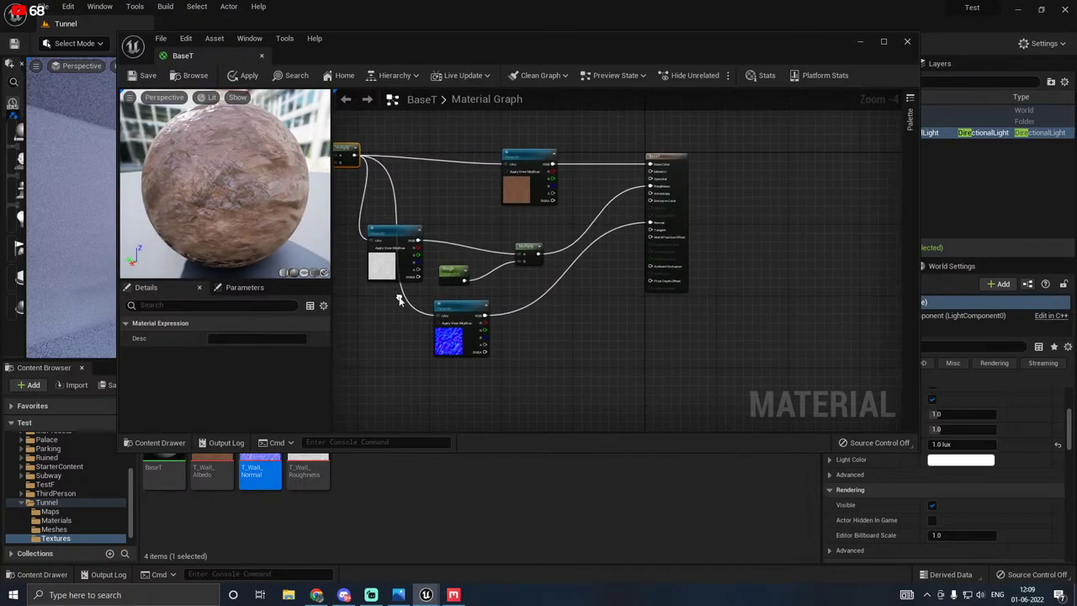
click(522, 249)
scroll(448, 307, up, 2)
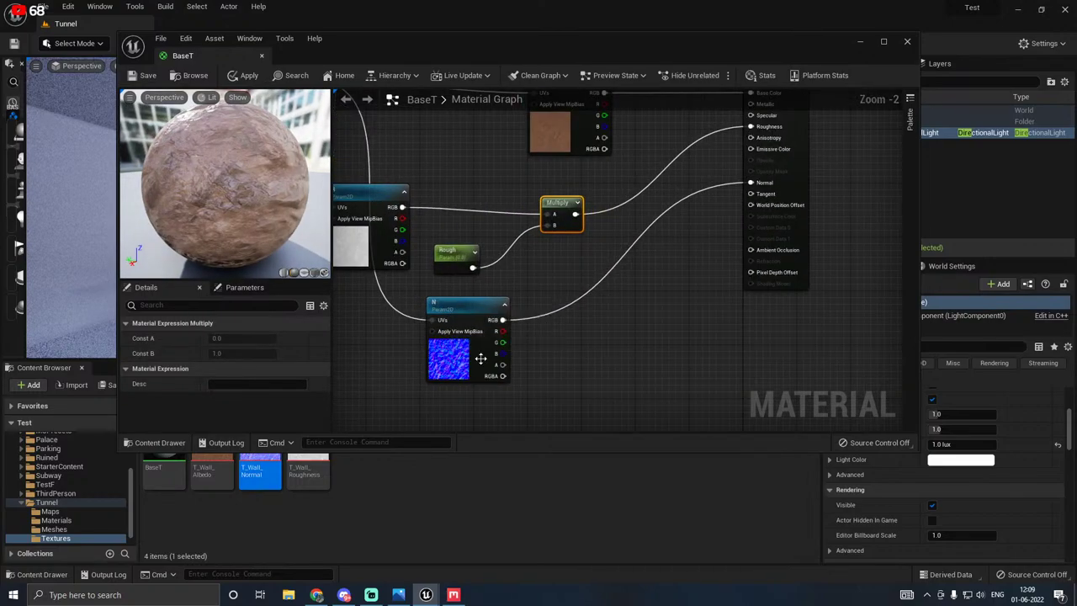
drag(480, 359, 440, 357)
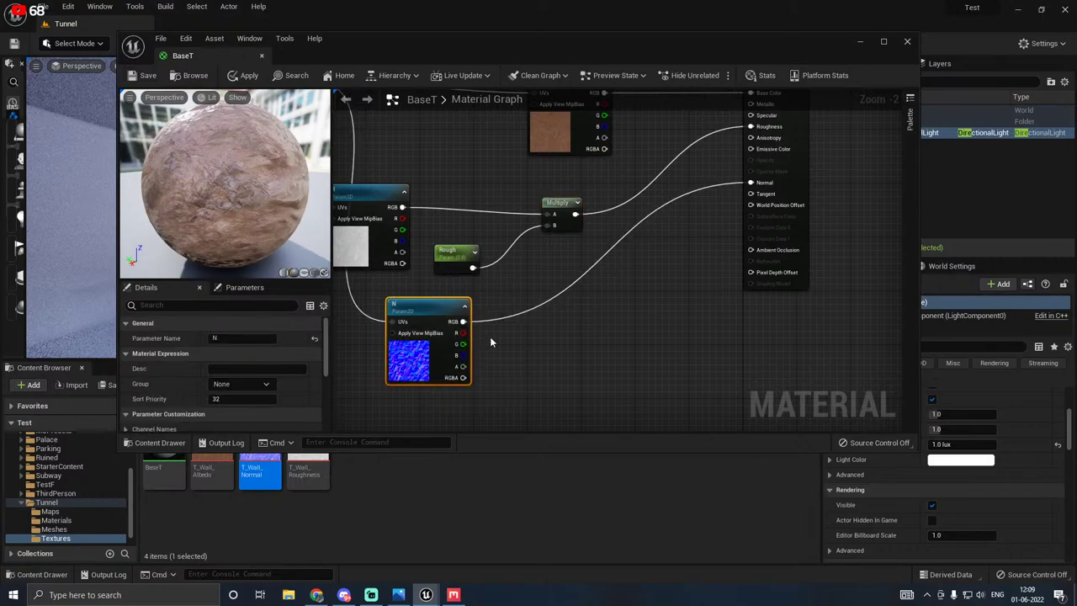
click(545, 332)
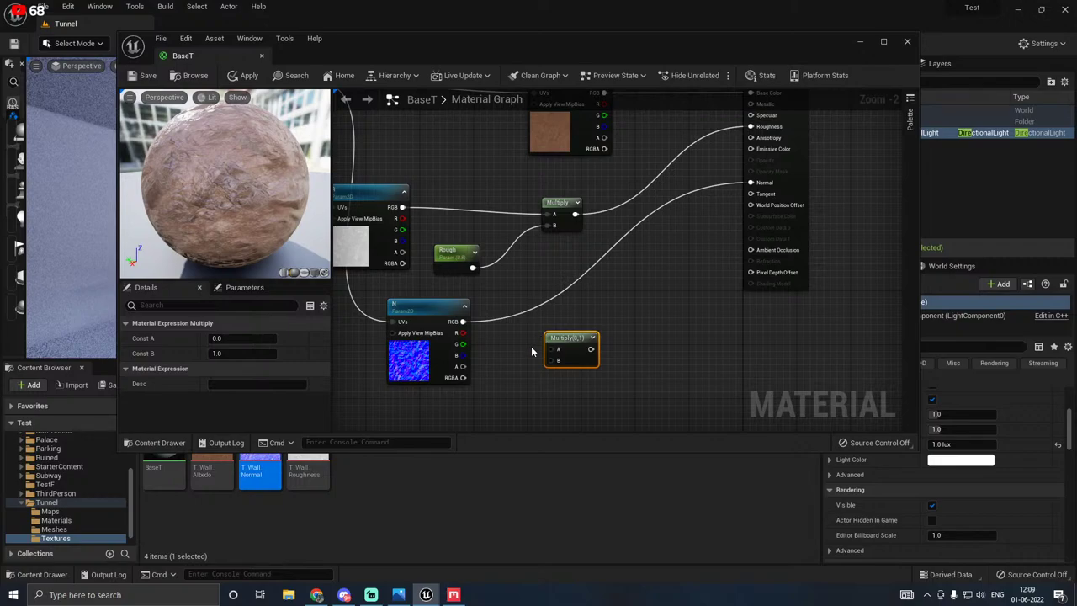
Step: Add a scalar parameter named NI, multiply the N texture's RGB by it and feed the result into Normal
right_drag(498, 352, 550, 317)
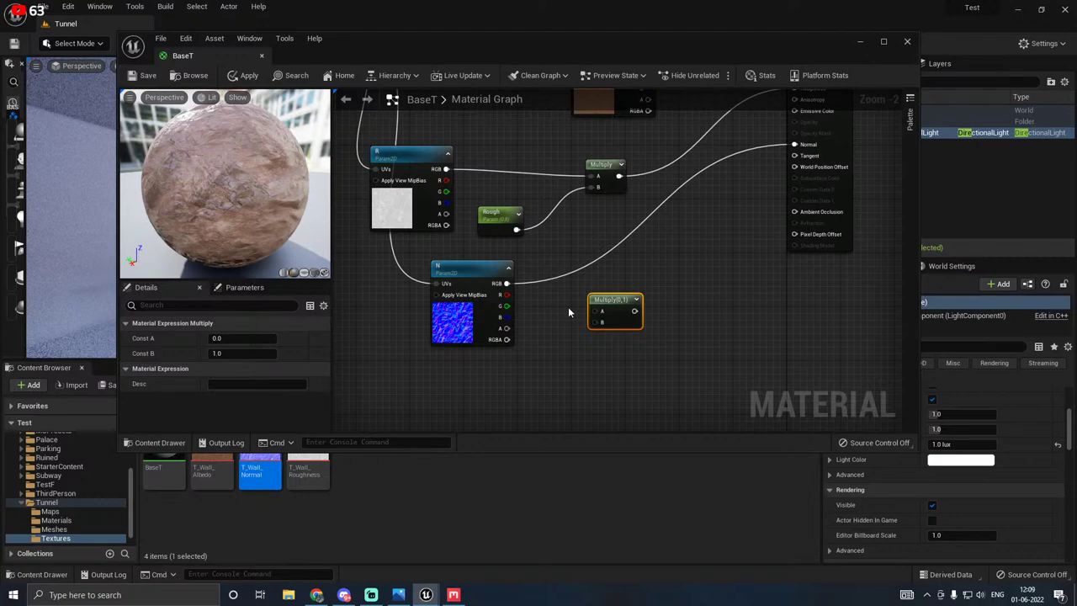
click(540, 317)
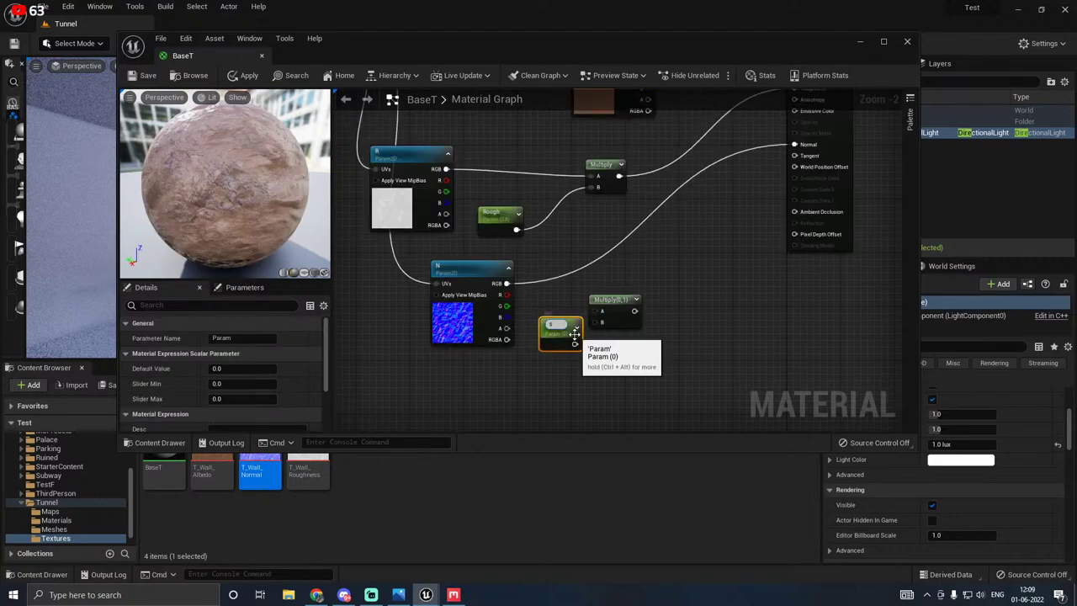
text(N)
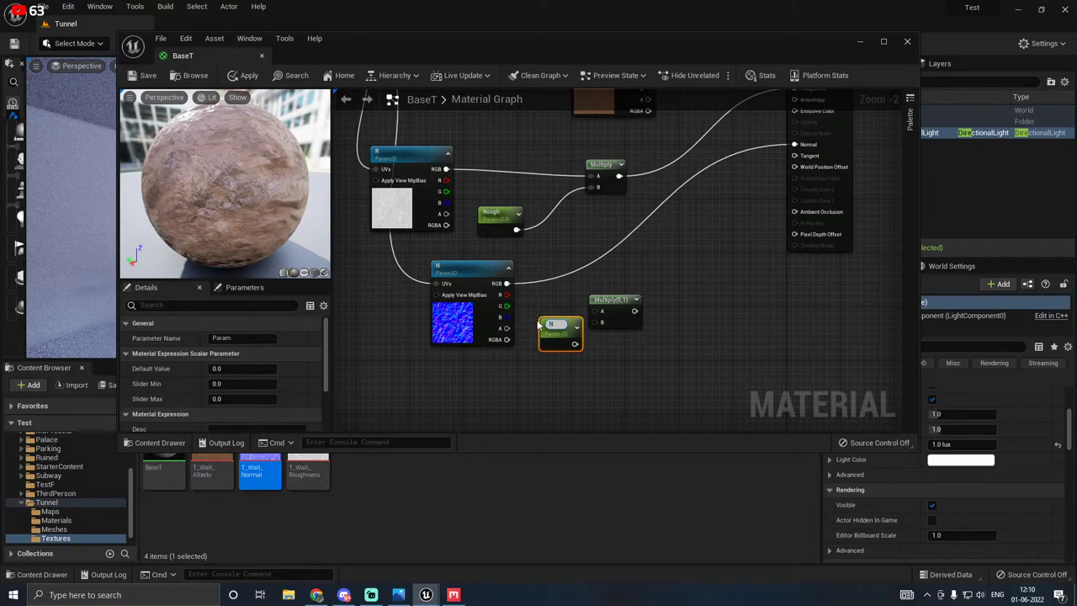
text(I)
drag(575, 344, 506, 284)
drag(623, 310, 795, 145)
Step: Search the material nodes for "normal" and try a MatLayerBlend_NormalBlend node above the normal map's Multiply node
right_click(557, 251)
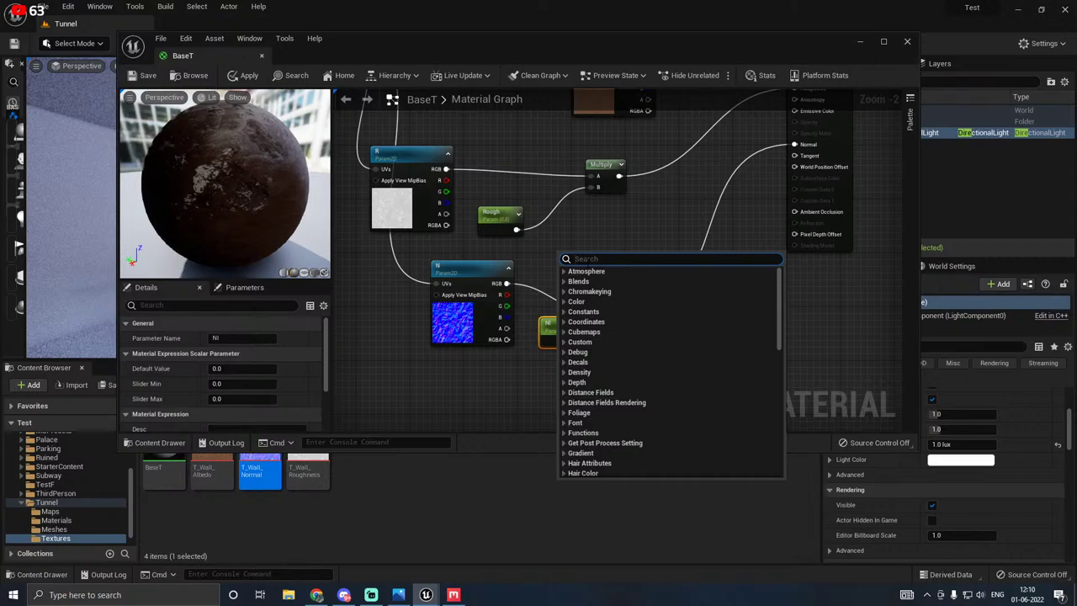
text(norma)
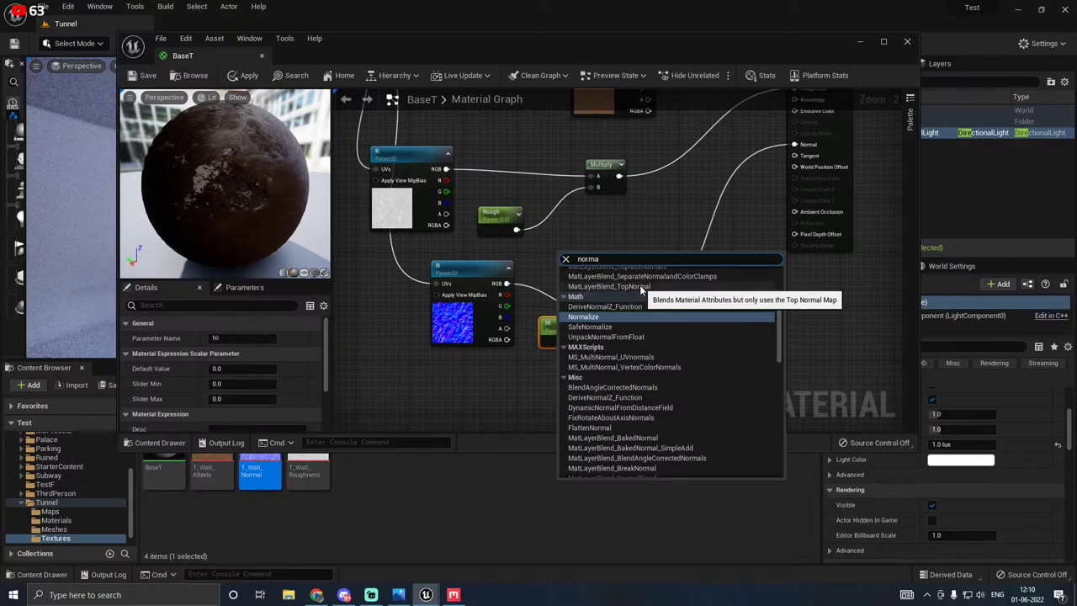
scroll(641, 289, up, 1)
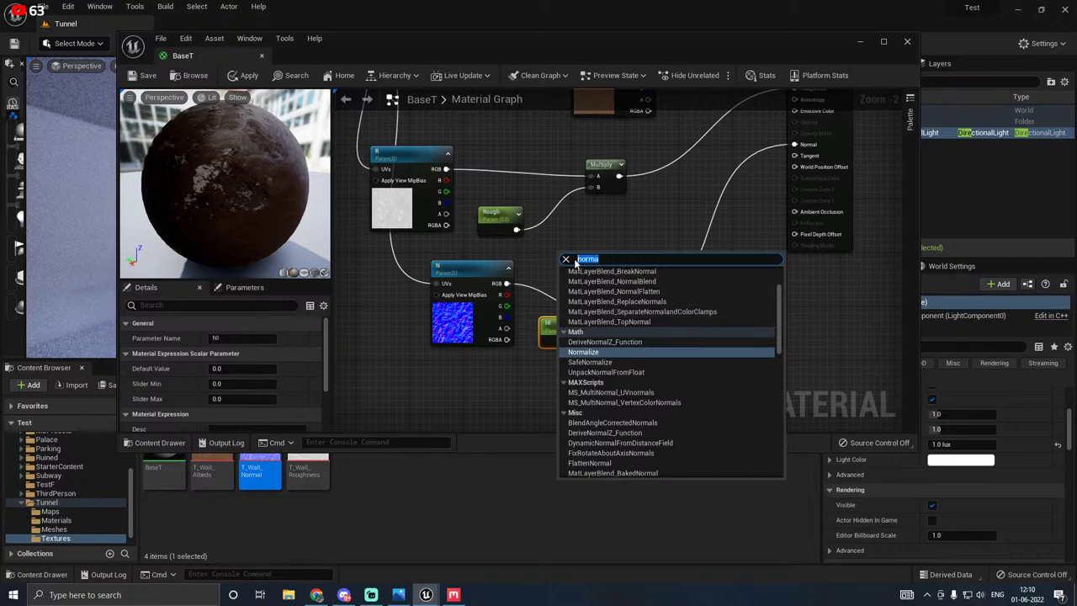
text(nor)
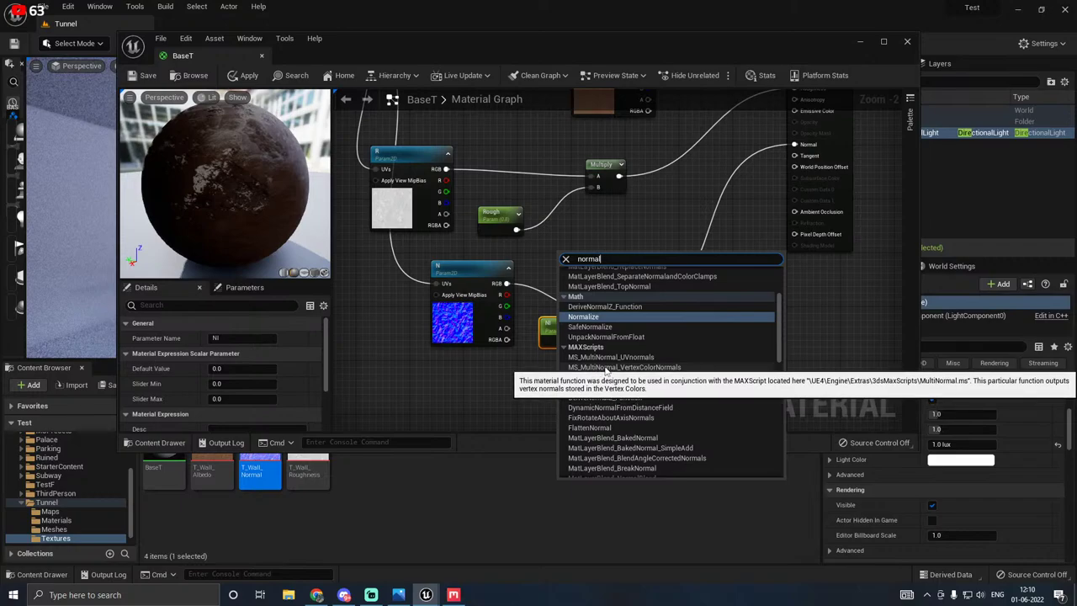
scroll(606, 372, down, 8)
scroll(609, 372, down, 5)
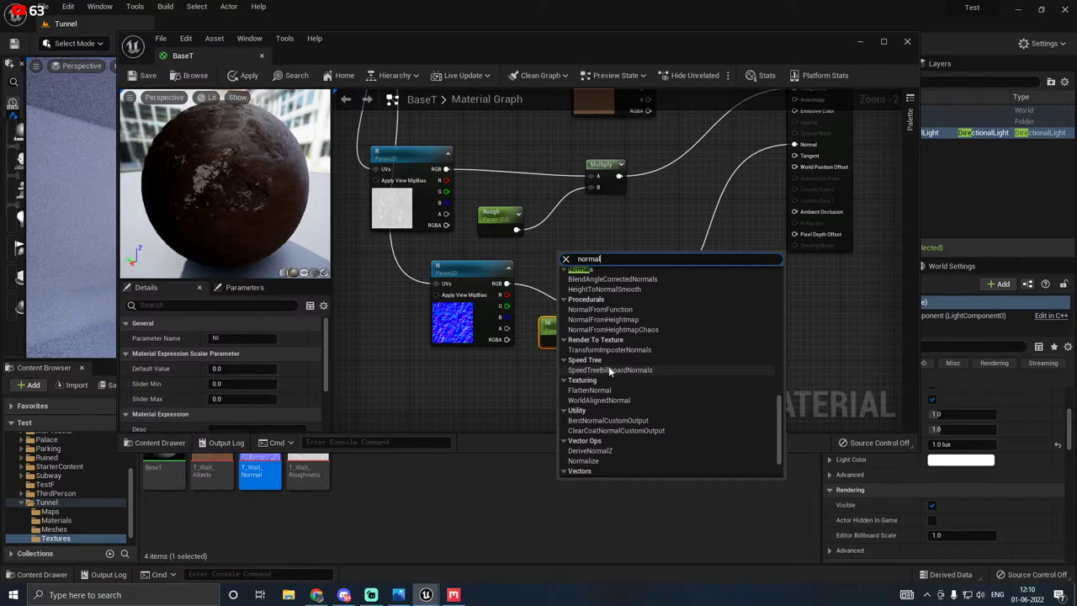
scroll(637, 351, up, 4)
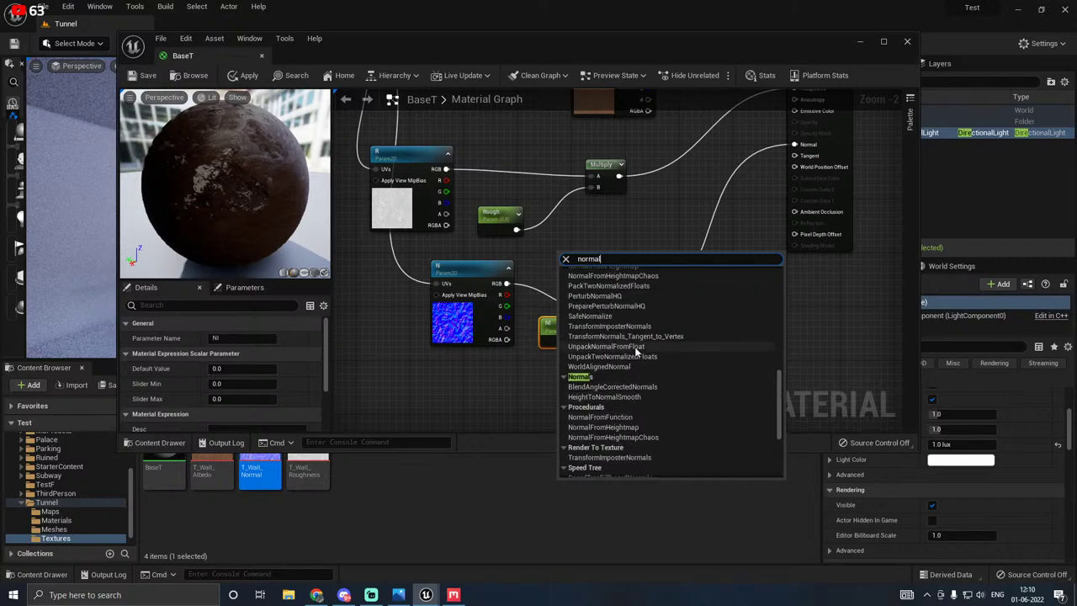
scroll(637, 352, up, 6)
scroll(637, 346, up, 4)
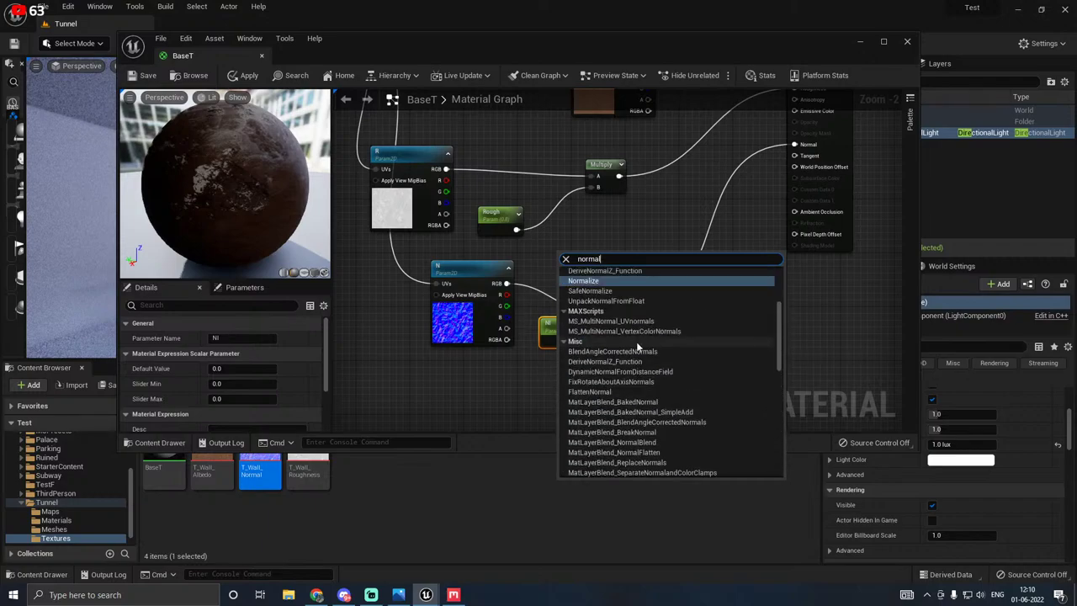
scroll(637, 346, up, 3)
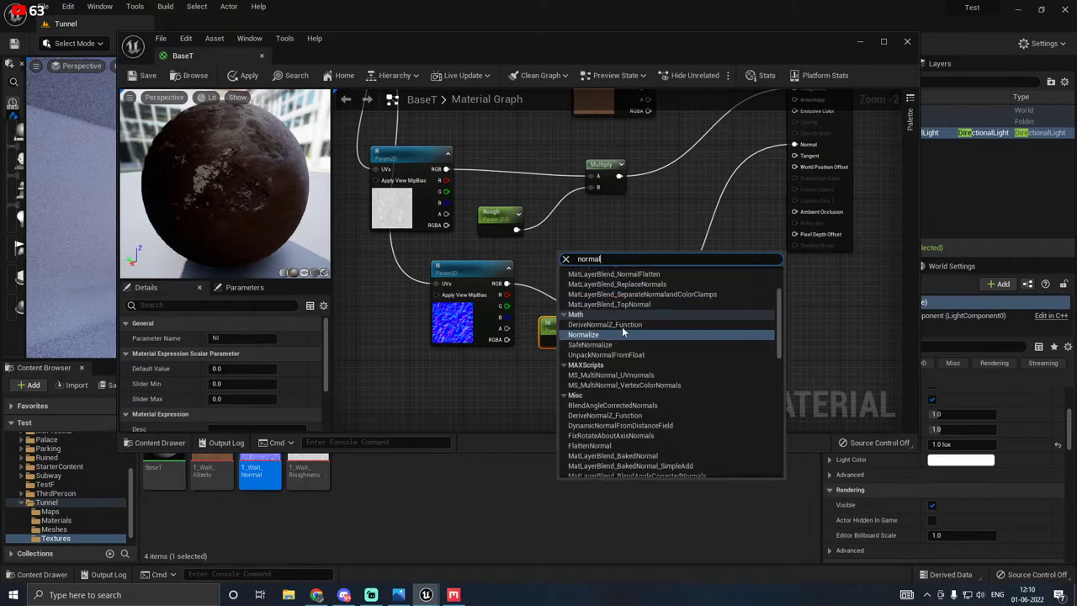
scroll(603, 305, up, 5)
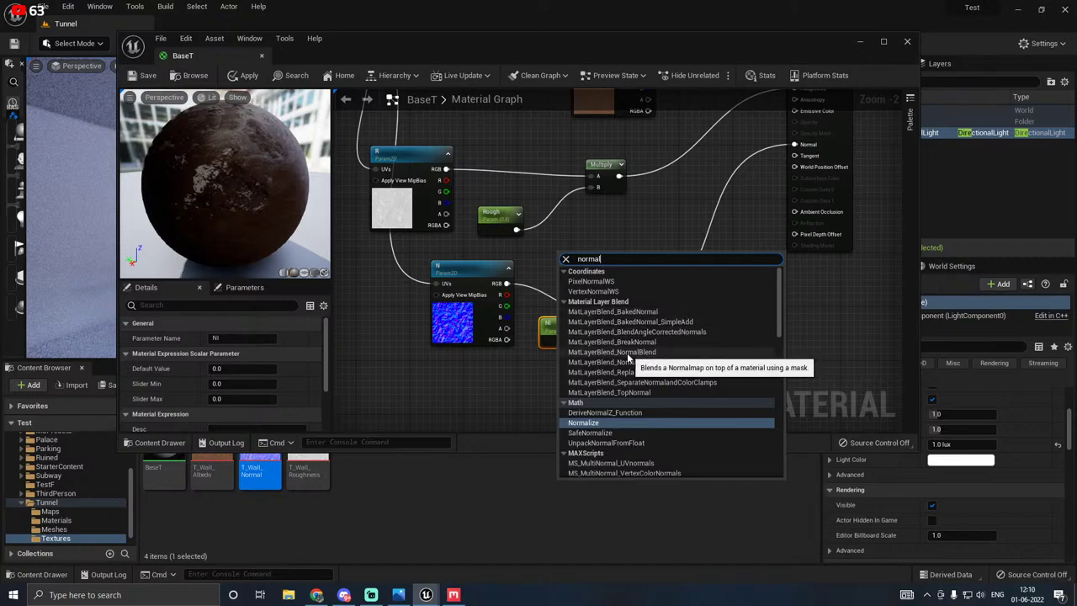
click(603, 354)
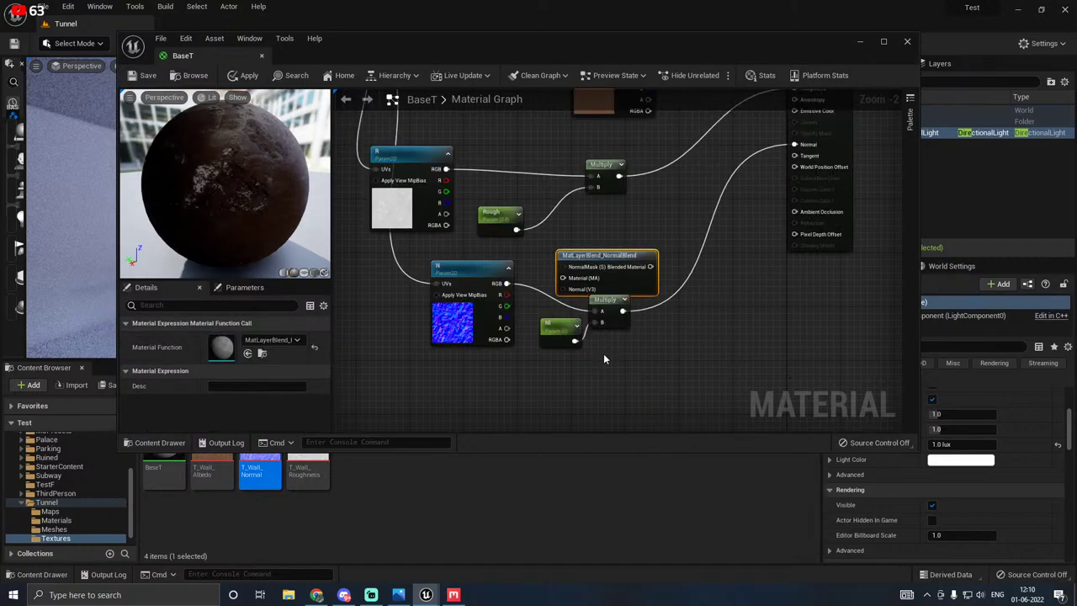
scroll(569, 277, up, 2)
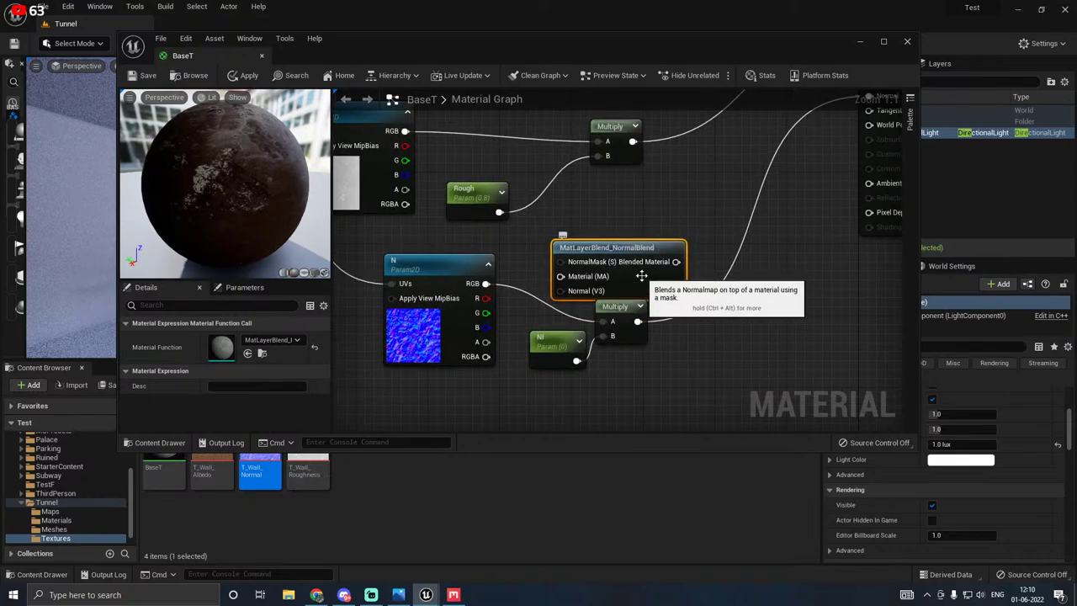
drag(641, 276, 649, 260)
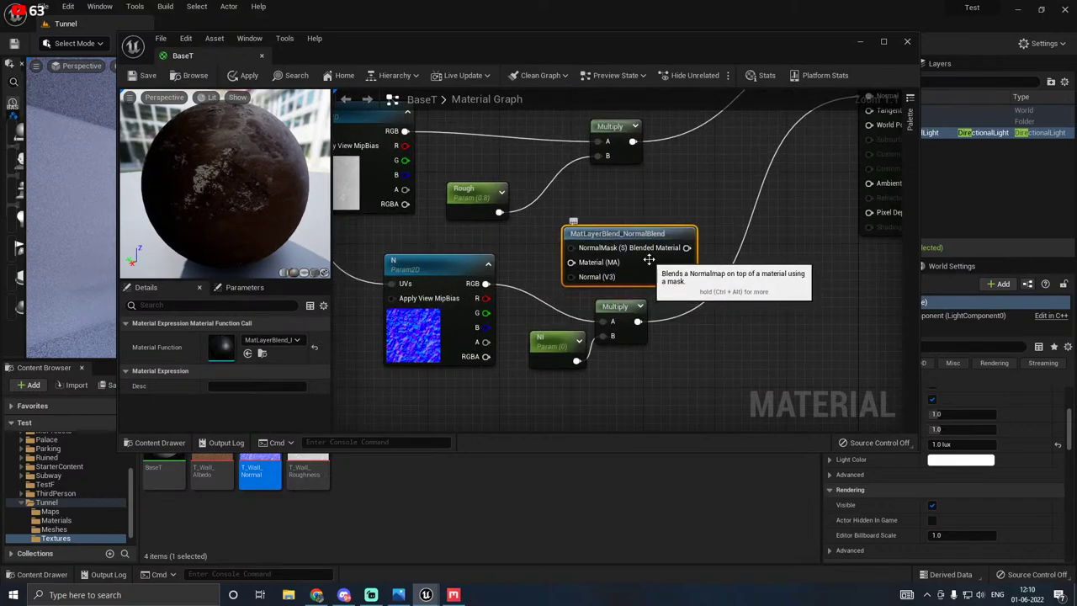
key(Delete)
Step: Set a nonzero default value for the NI scalar parameter that controls the normal map strength
scroll(573, 279, down, 1)
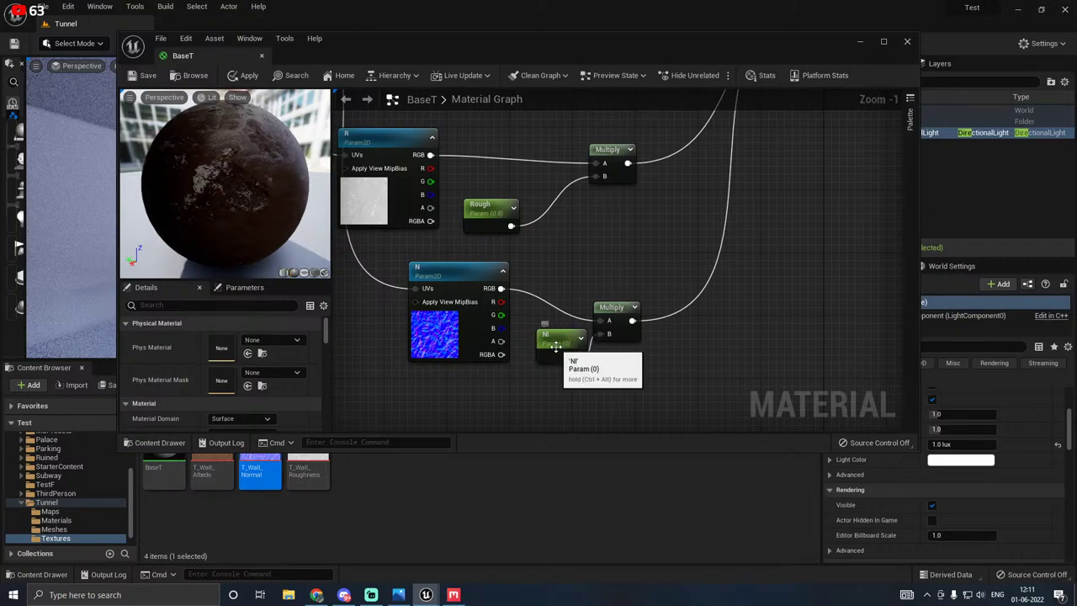
click(557, 340)
click(215, 383)
click(242, 369)
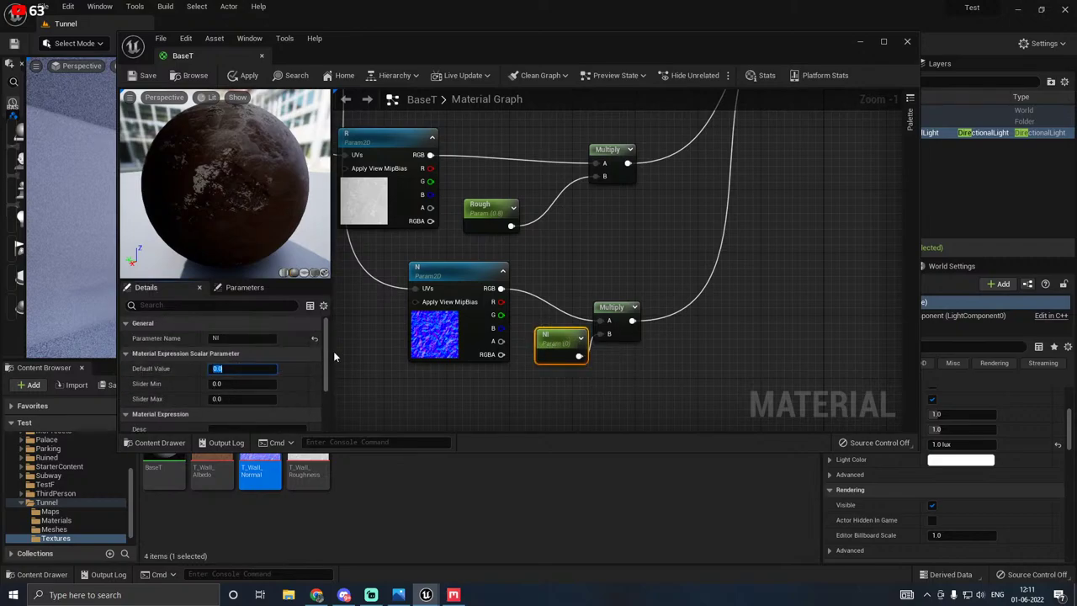
click(627, 377)
scroll(560, 379, down, 1)
scroll(559, 378, down, 1)
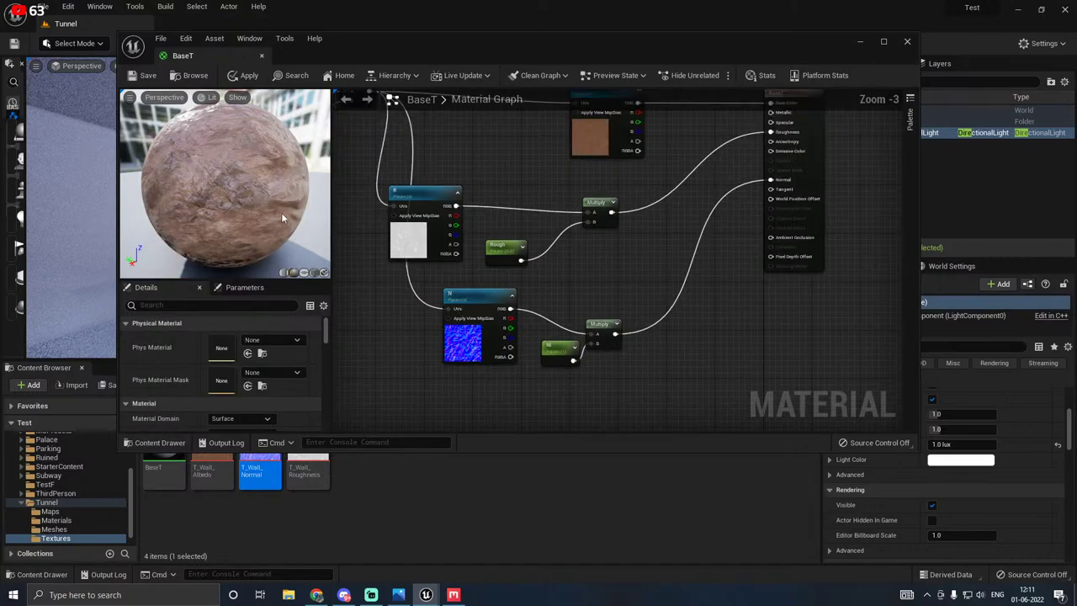
Step: Inspect the normal detail on the preview sphere up close and from several angles, and apply the BaseT material changes
drag(281, 212, 298, 187)
scroll(211, 183, up, 3)
scroll(214, 185, down, 2)
drag(214, 185, 315, 128)
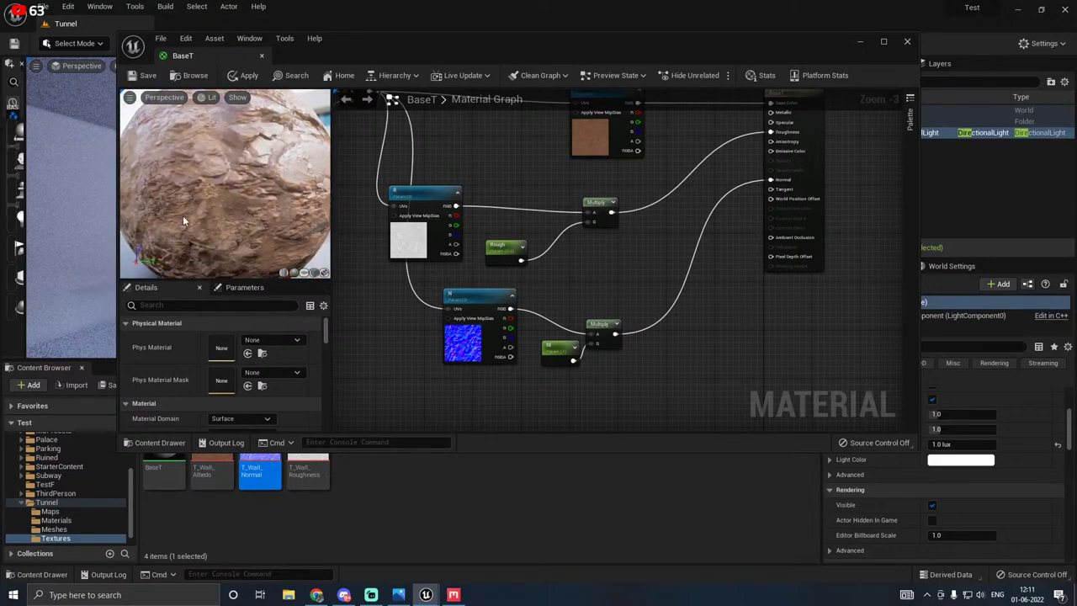
scroll(183, 220, down, 4)
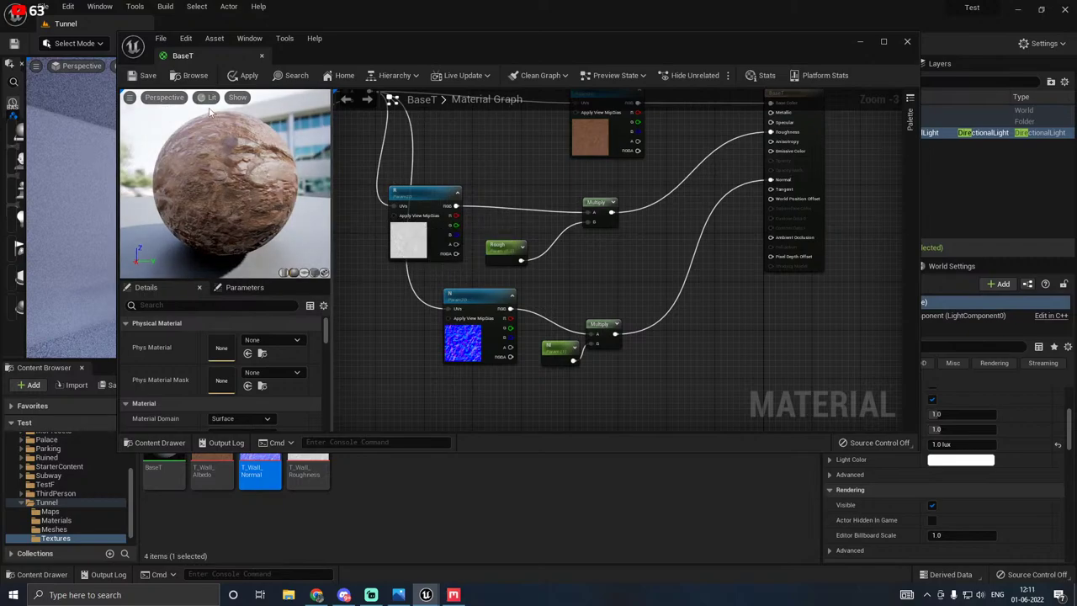
right_drag(632, 173, 641, 248)
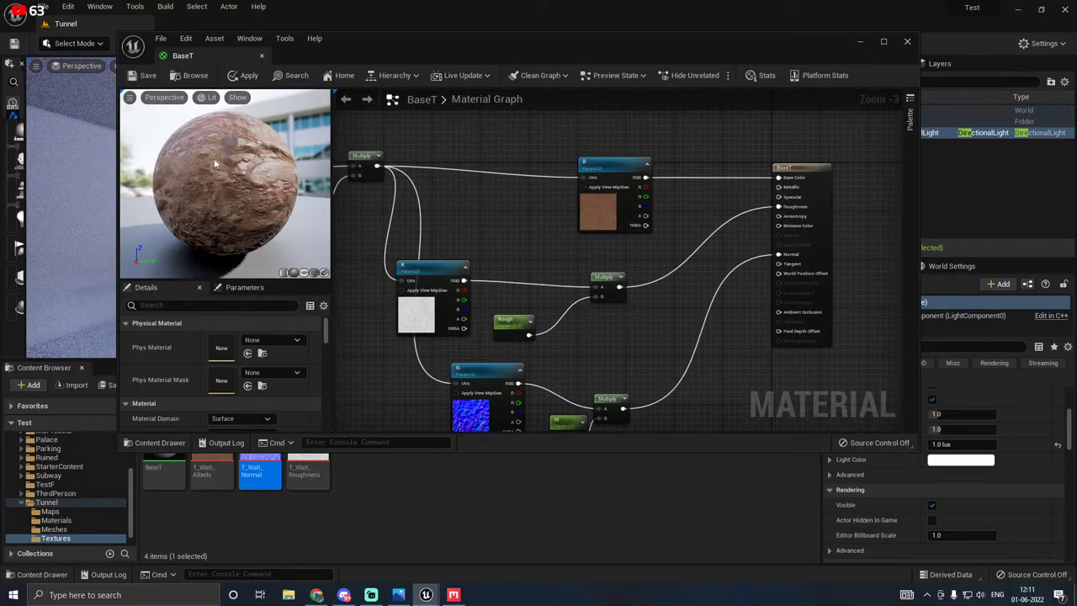
click(250, 77)
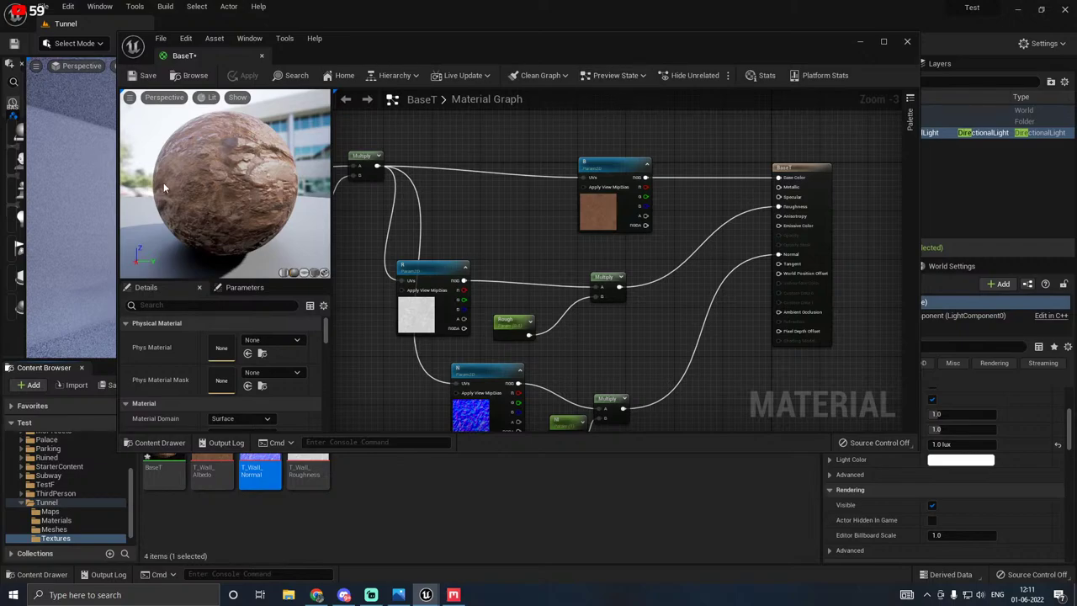
drag(164, 187, 193, 186)
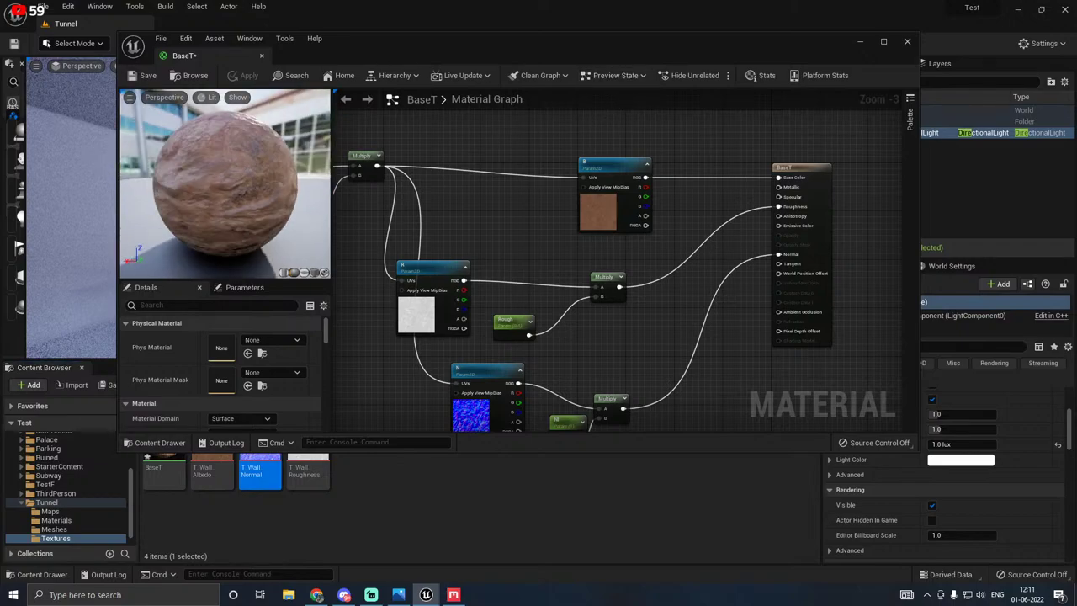
Step: Close the BaseT material editor and save the BaseT material
click(262, 56)
click(116, 385)
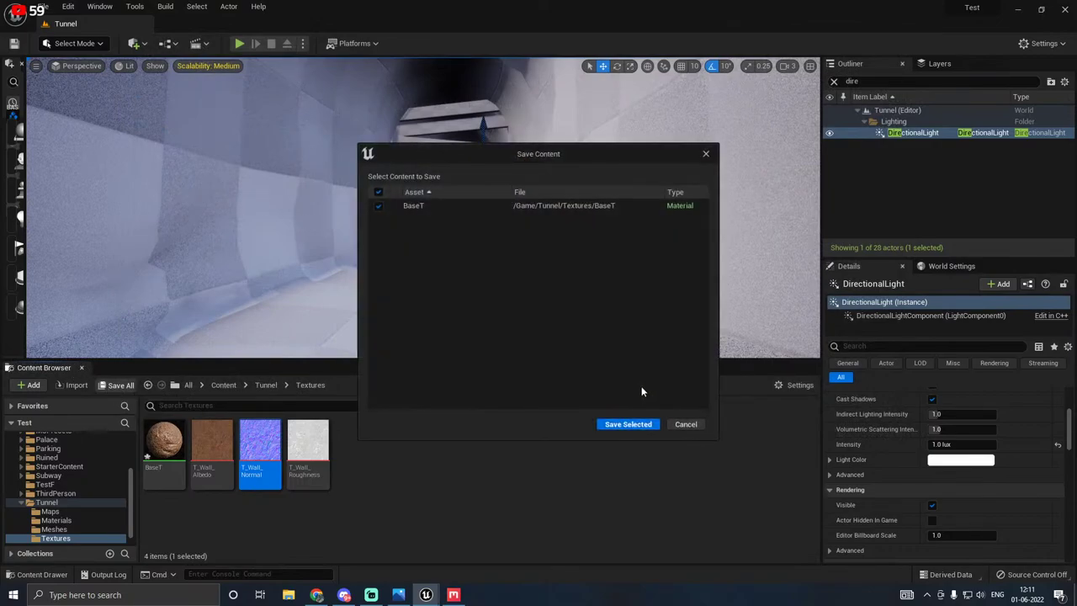
click(627, 425)
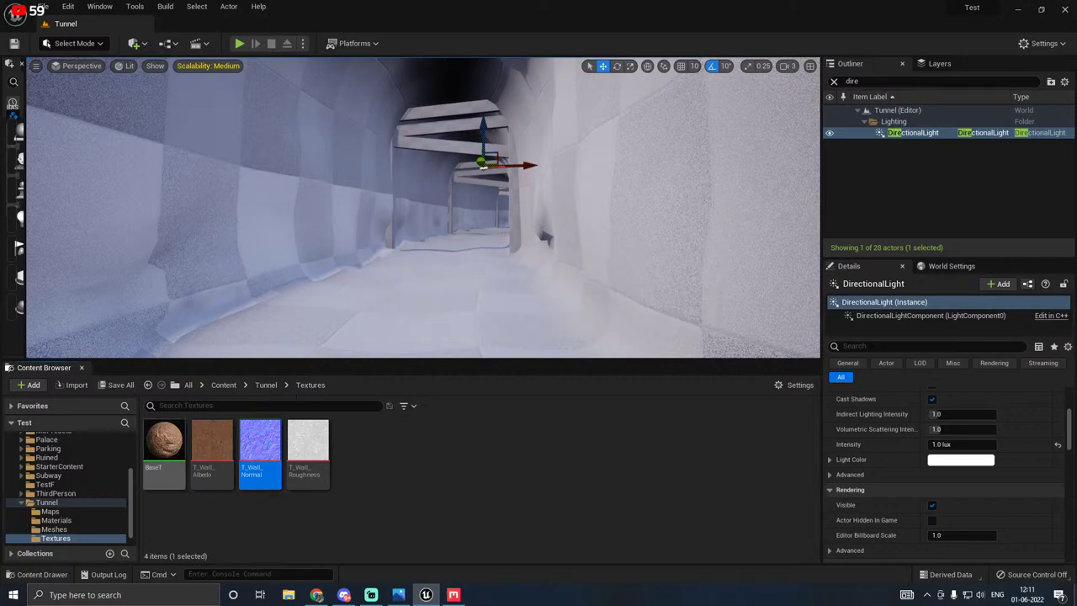
Step: Create a material instance from BaseT and name it Walls
right_click(171, 444)
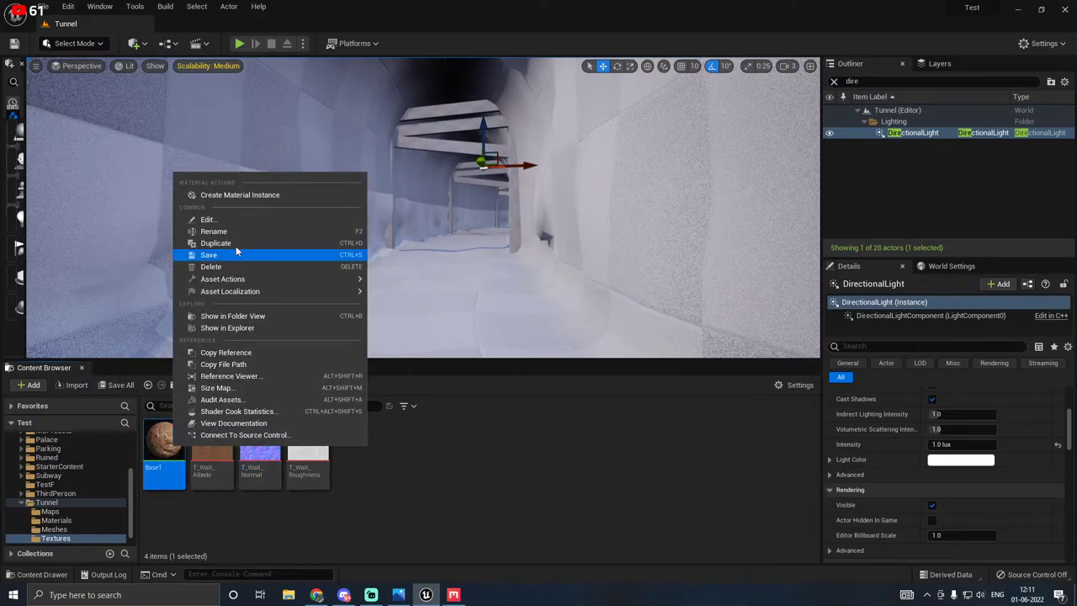
click(236, 195)
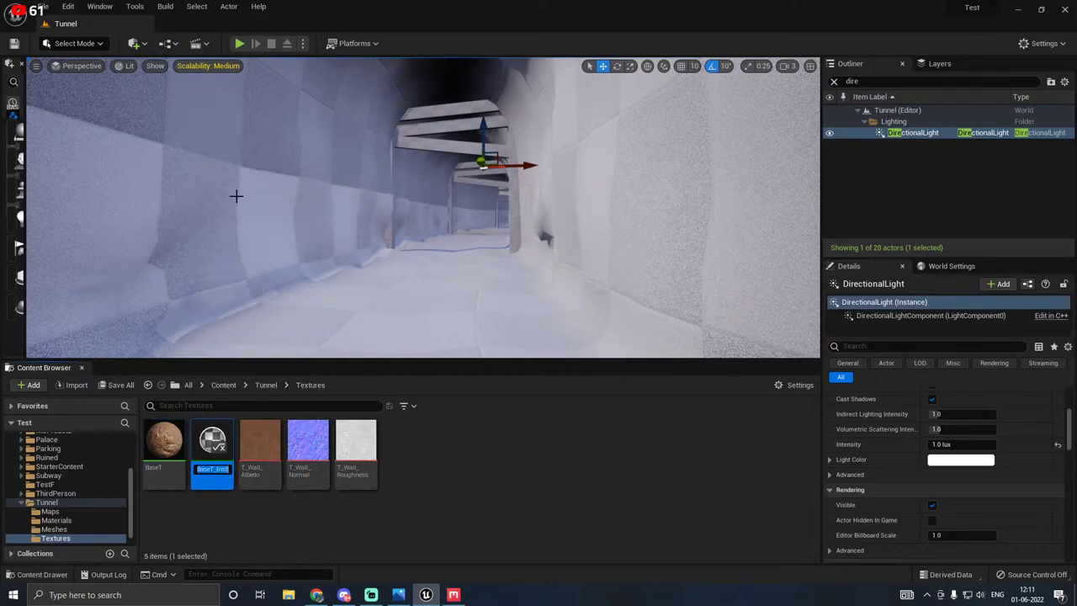
text(Walls)
key(Return)
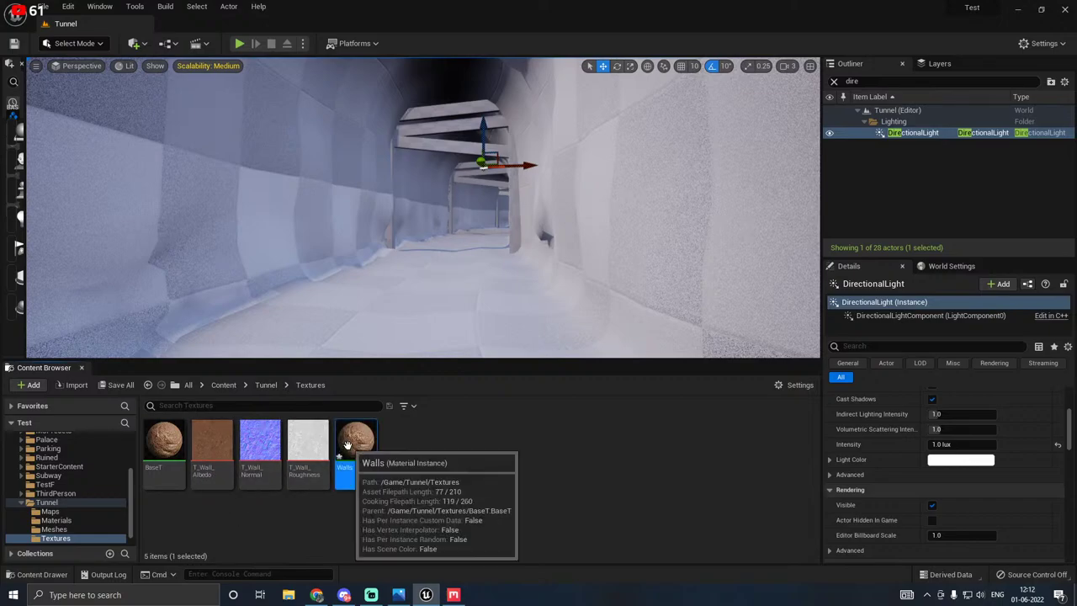
Step: In the Walls instance, enable the overrides for the B, N and R textures and the NI, Rough and Scale scalars
double_click(348, 444)
click(332, 298)
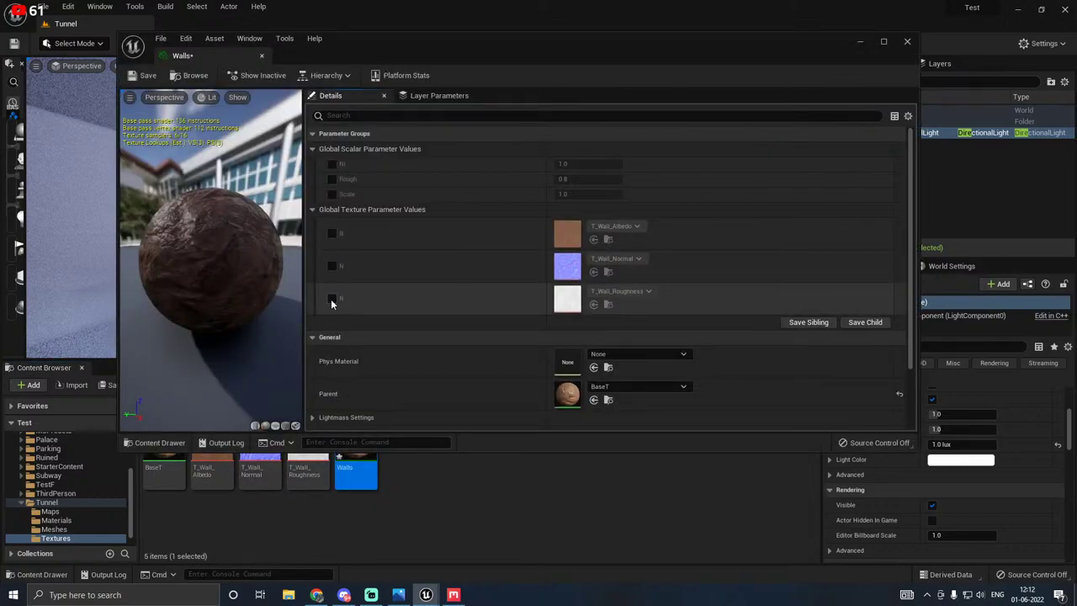
click(331, 266)
click(332, 233)
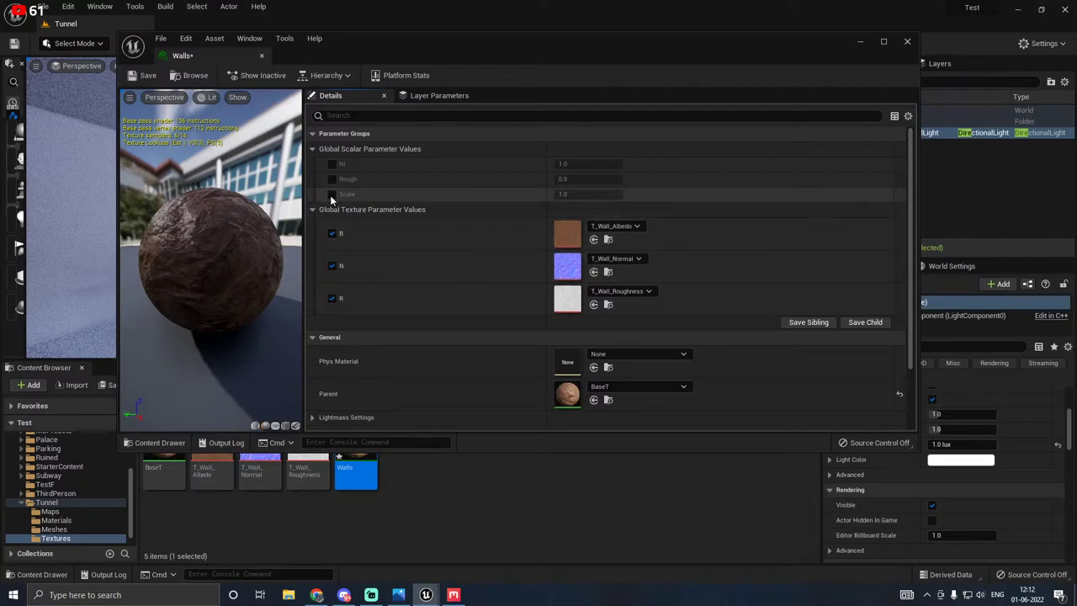
click(331, 194)
click(332, 178)
click(332, 163)
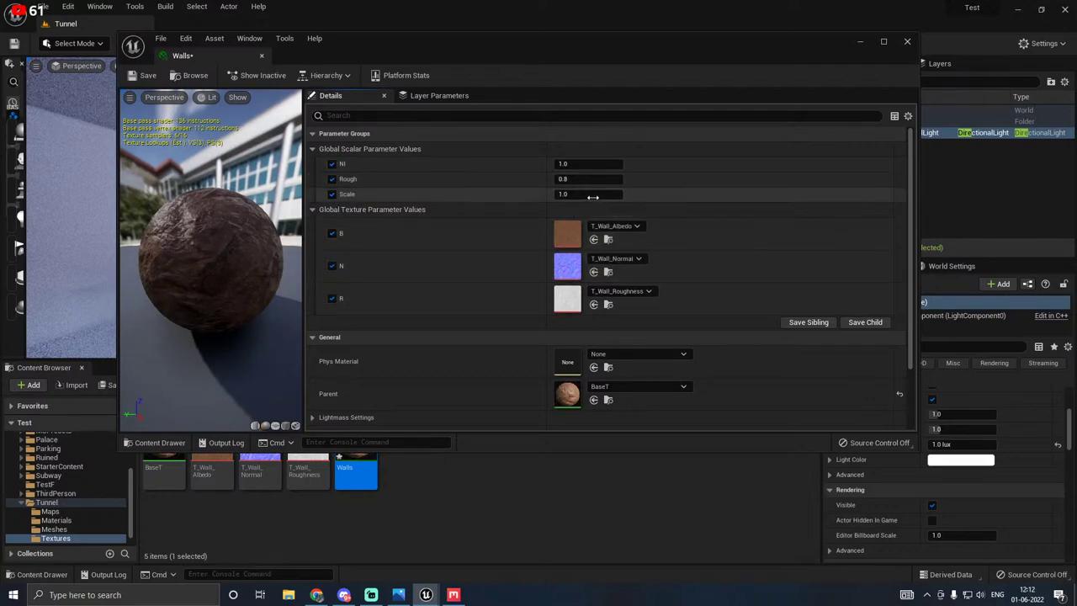
Step: Check the Walls instance on its preview sphere, close its editor and save the asset
drag(252, 210, 378, 210)
click(261, 56)
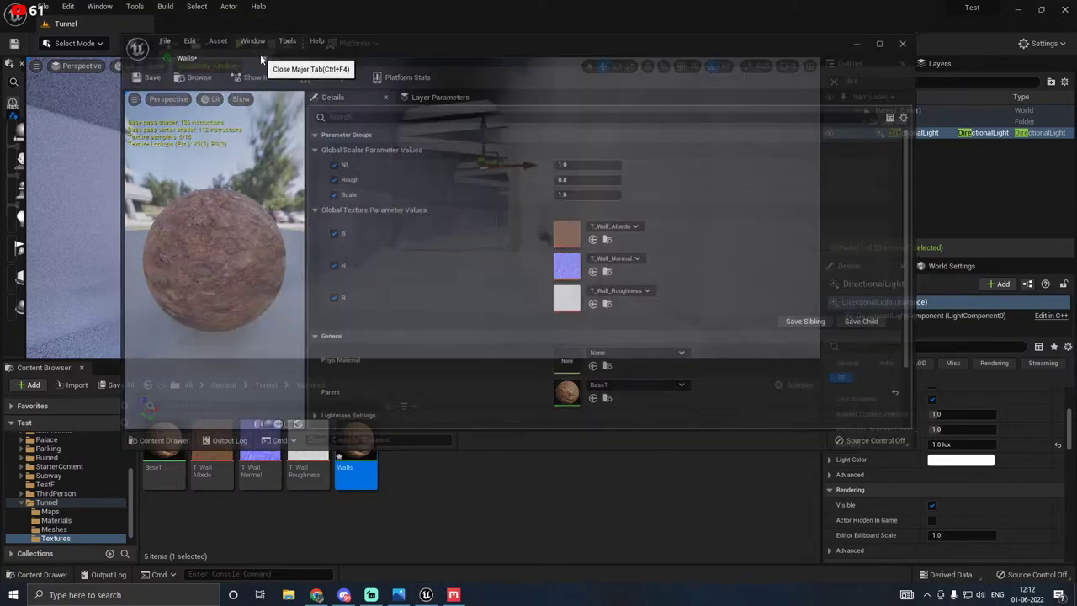
click(120, 384)
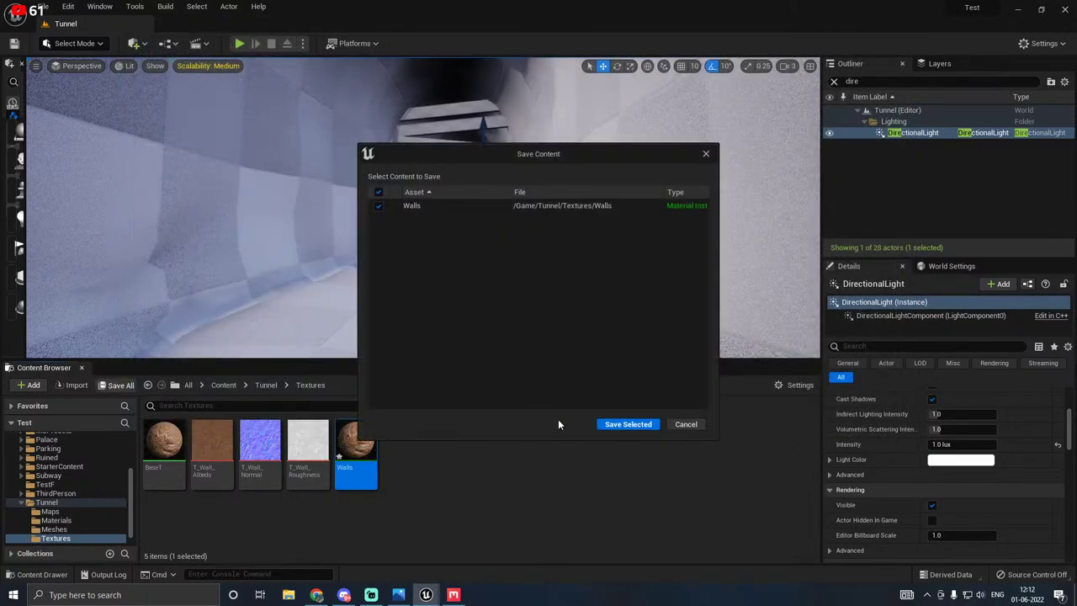
click(625, 425)
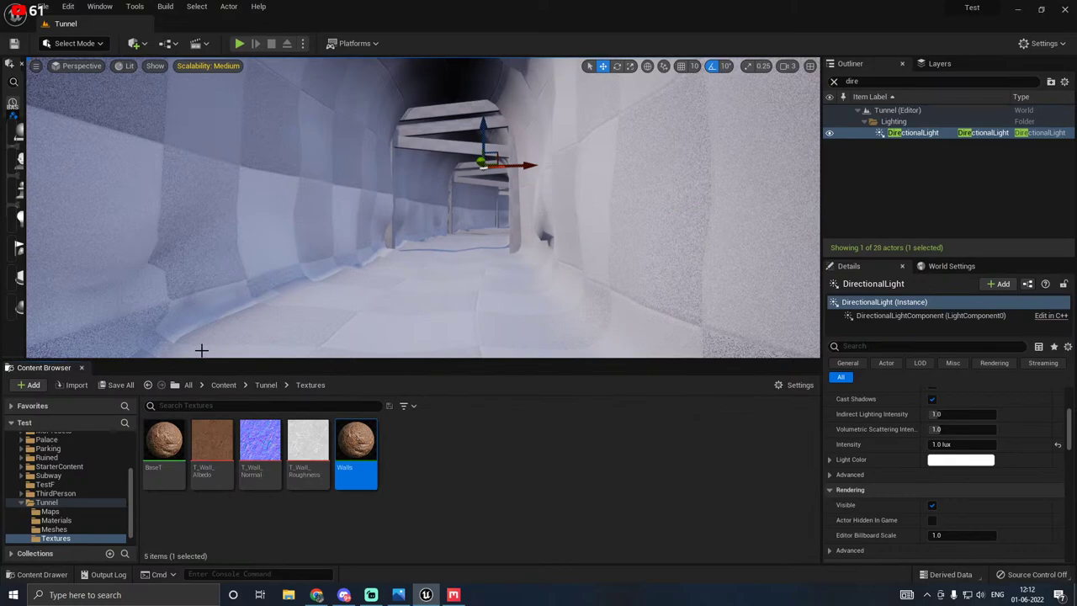
Step: Assign the Walls material instance to the SM_Tunnel_1 mesh's material slot and save the mesh
click(54, 528)
click(161, 459)
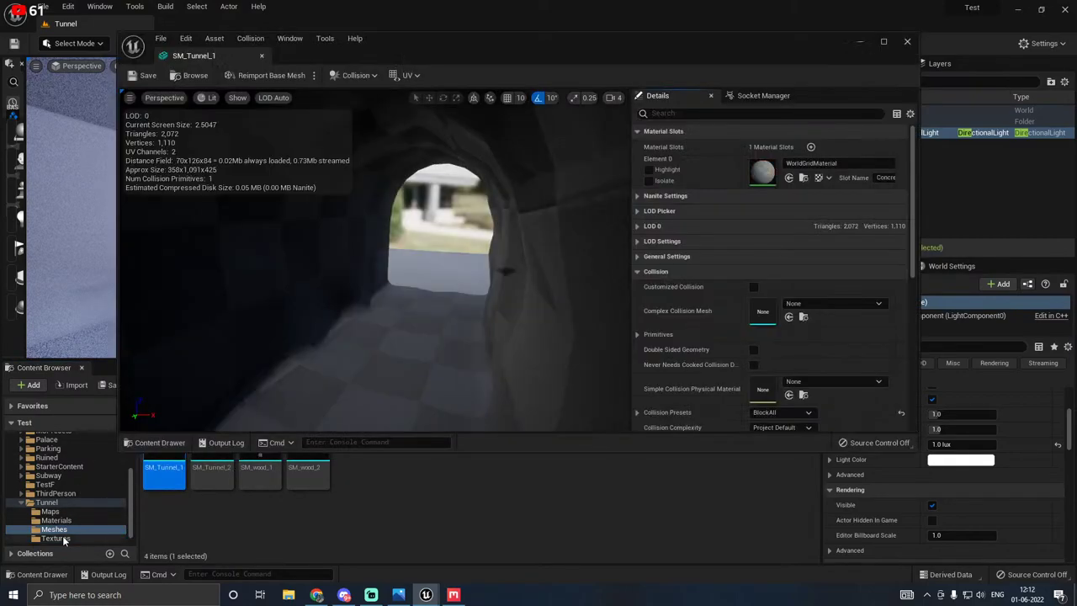
click(55, 538)
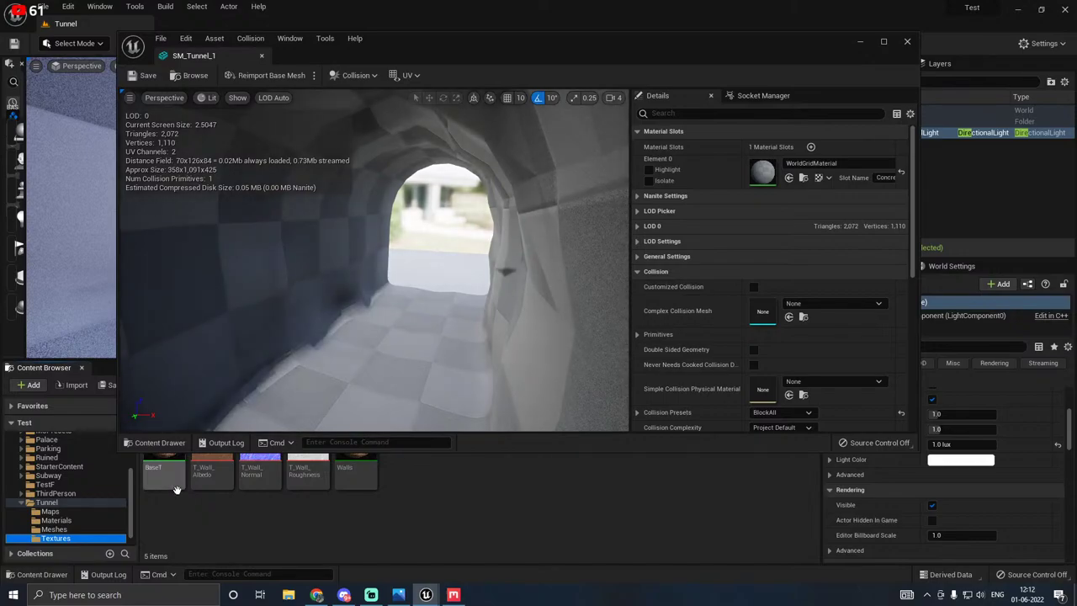
click(356, 471)
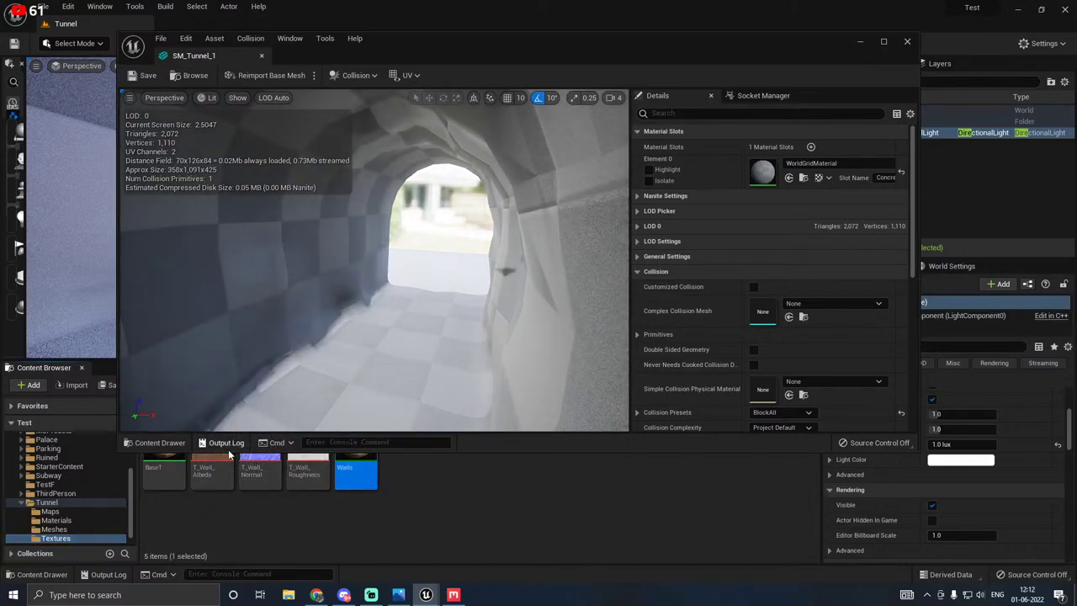
click(789, 178)
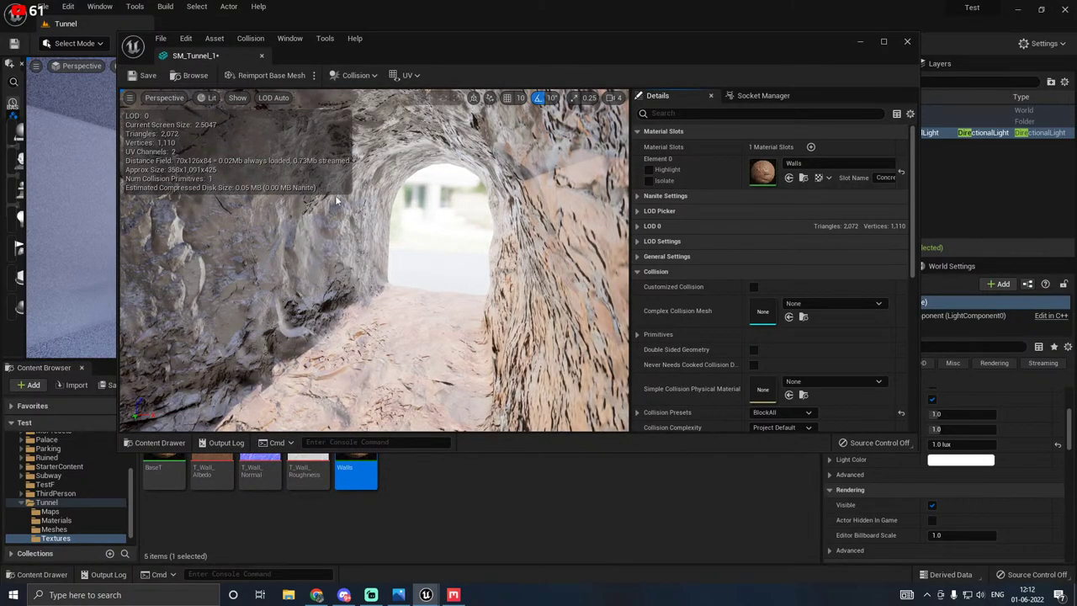
click(145, 75)
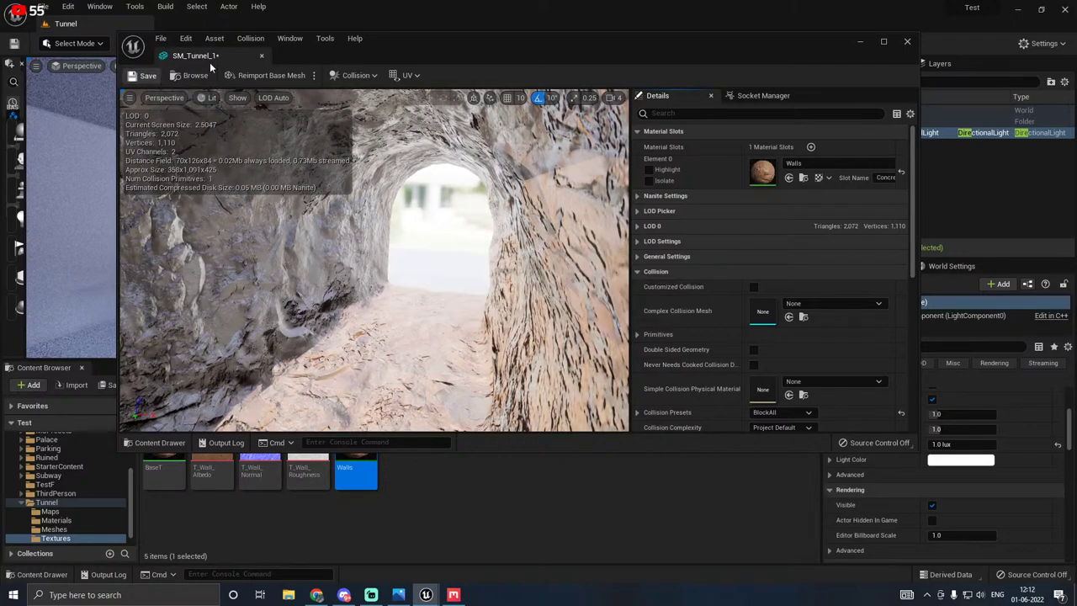
click(263, 57)
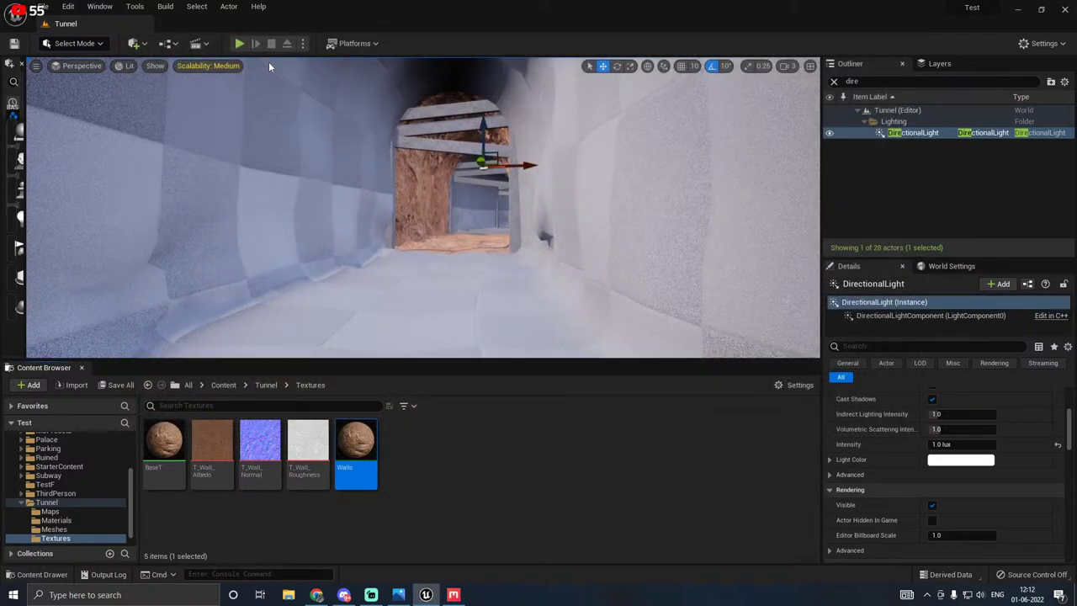
Step: Assign the Walls material instance to the SM_Tunnel_2 mesh's material slot and save the changed content
click(59, 530)
click(211, 454)
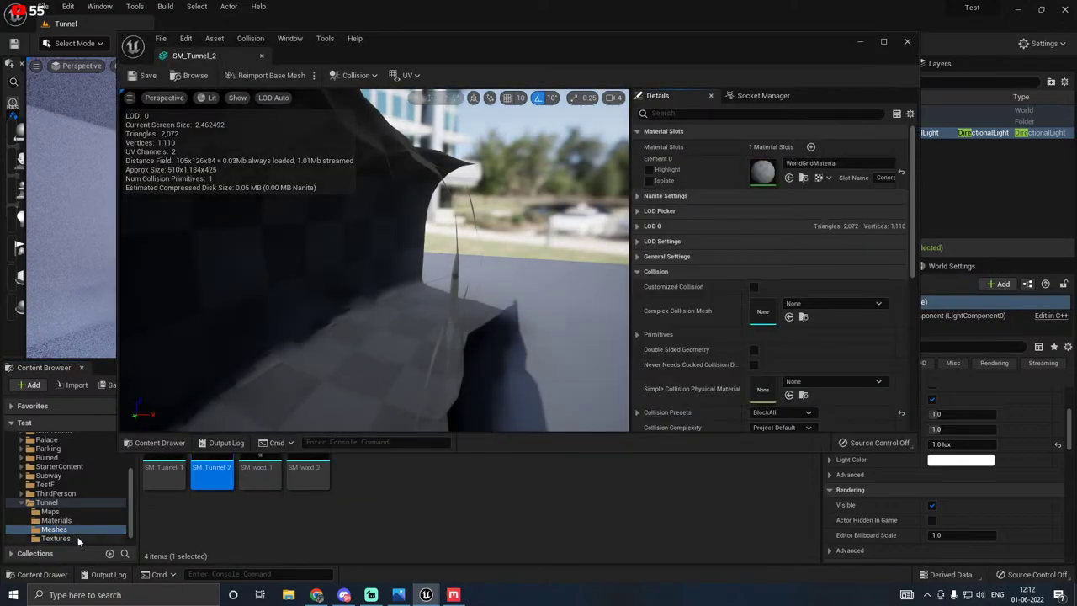
click(77, 536)
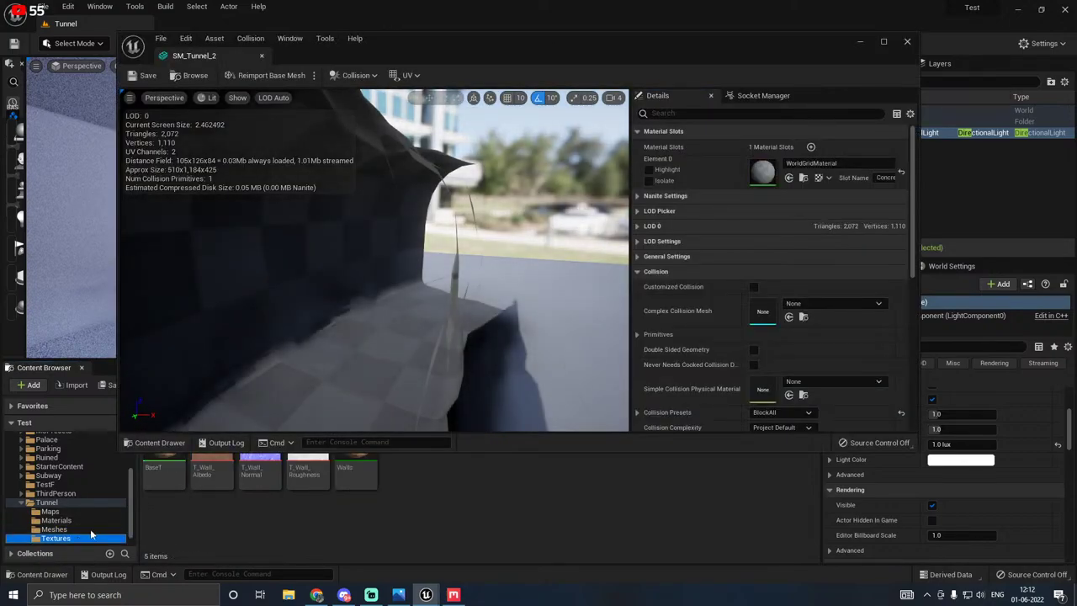
click(356, 471)
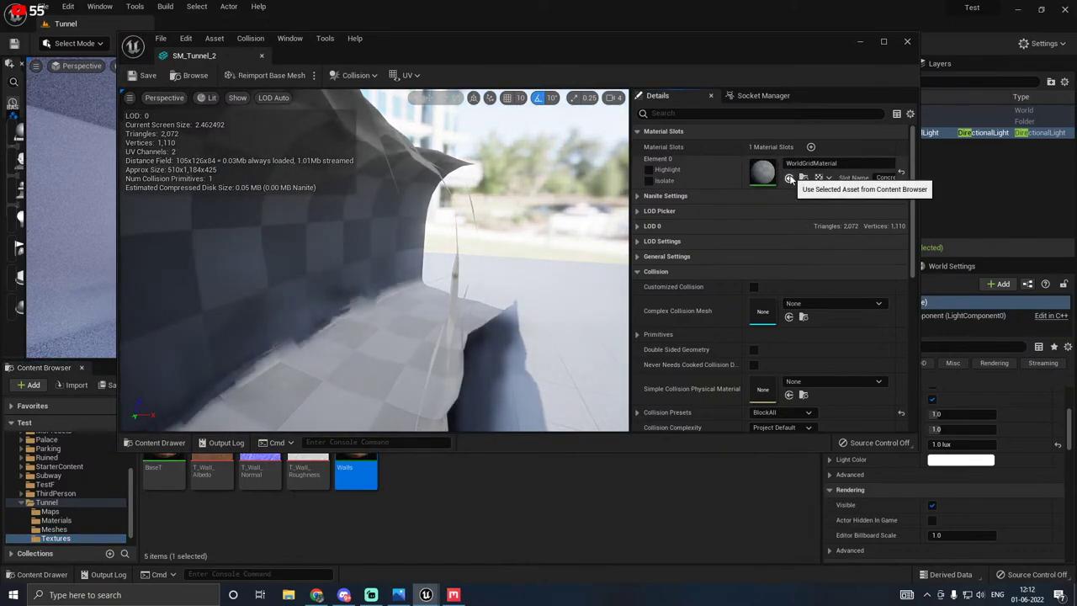
click(789, 178)
click(907, 43)
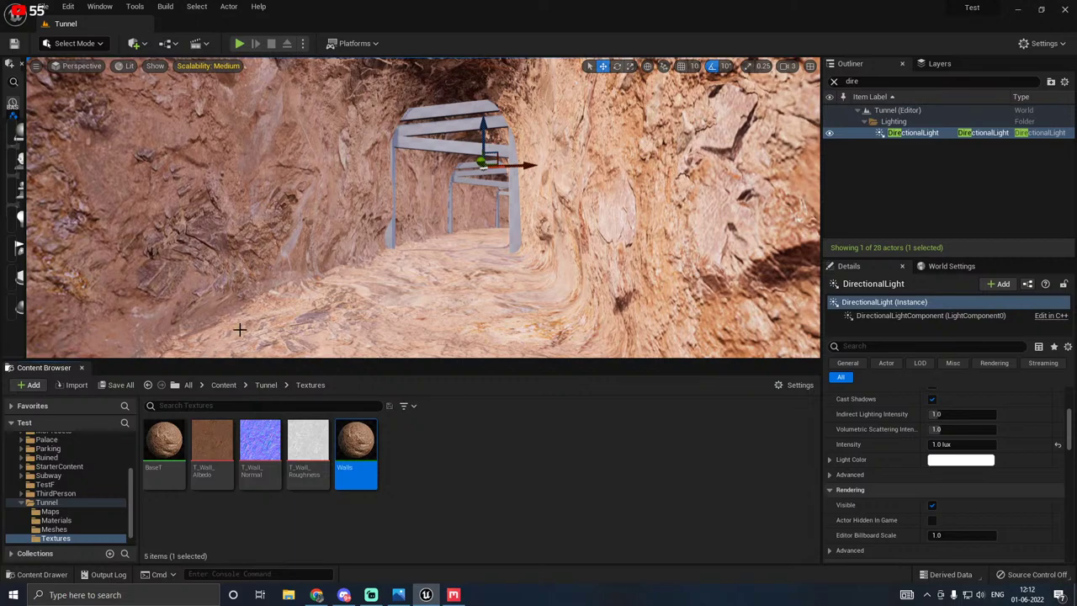
click(122, 388)
click(625, 425)
Step: Make the BaseT material Two Sided, apply the change and save the material
click(164, 446)
double_click(164, 446)
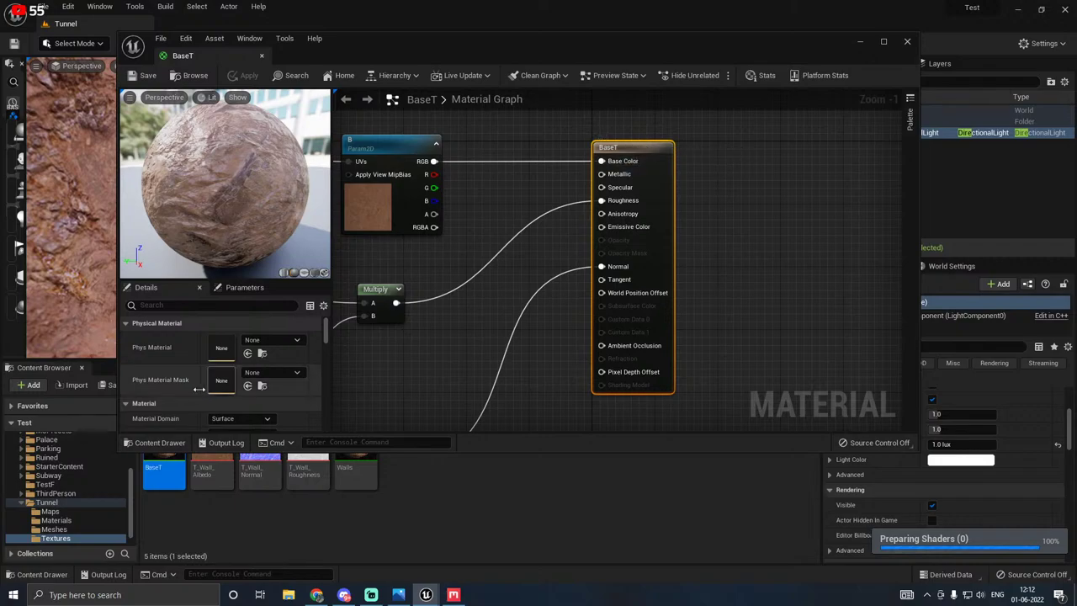
scroll(147, 390, down, 5)
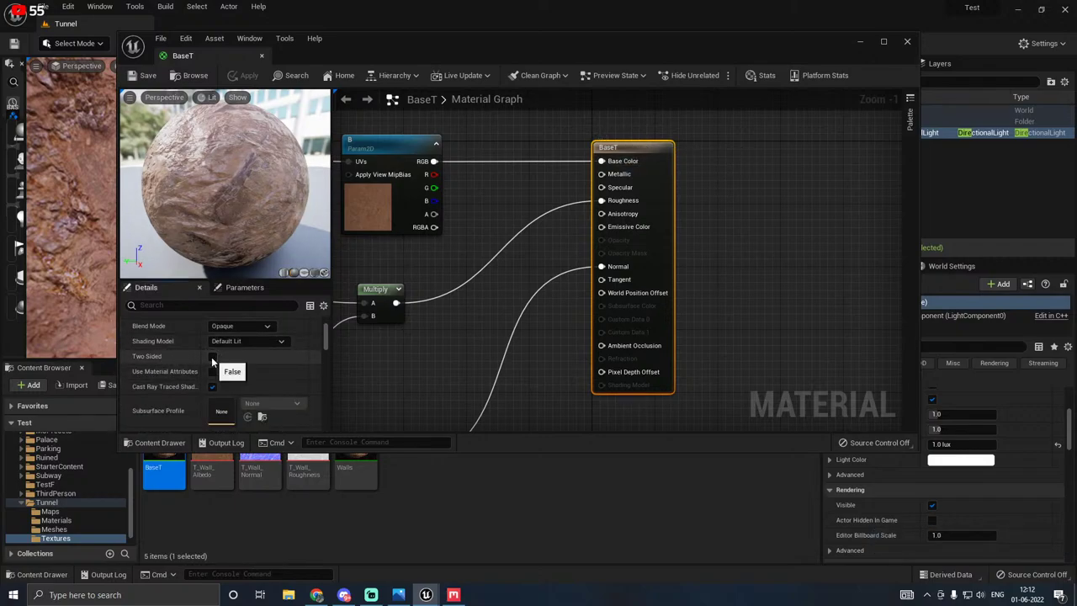
click(212, 357)
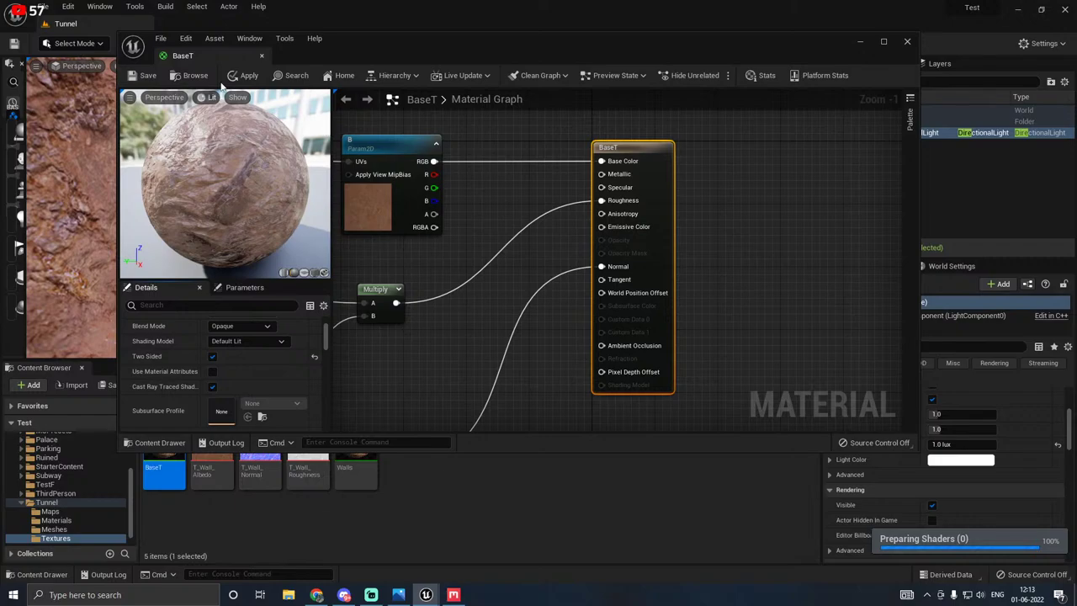
click(245, 77)
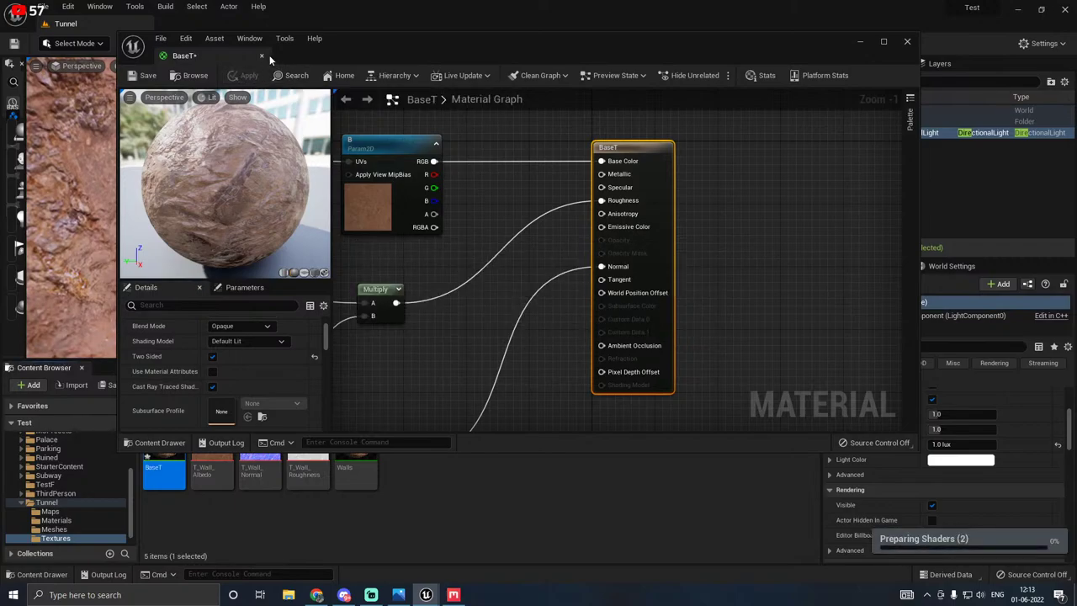
click(261, 55)
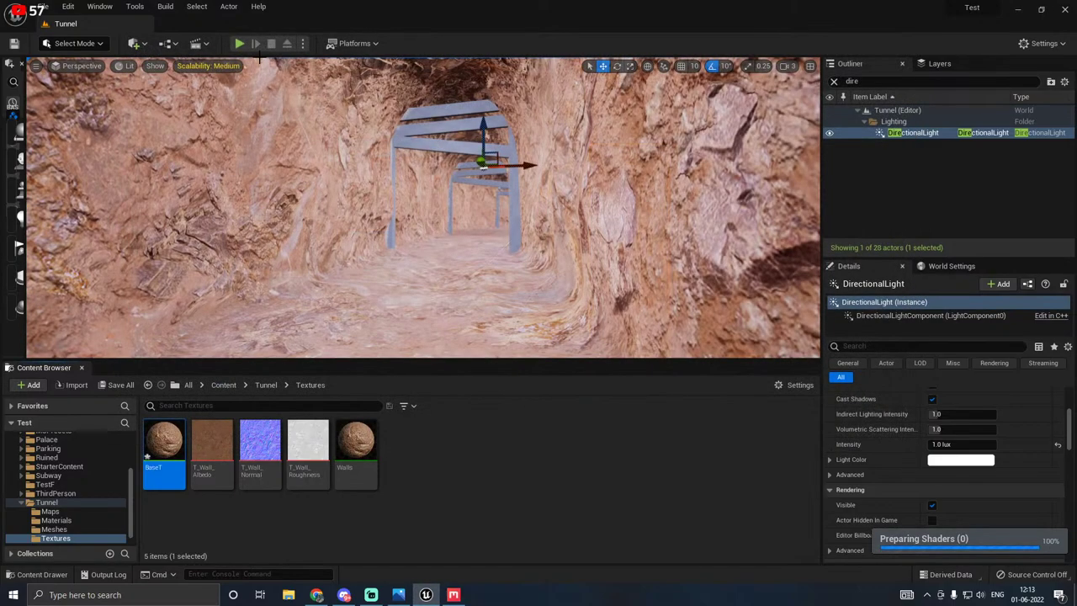
click(116, 386)
click(627, 425)
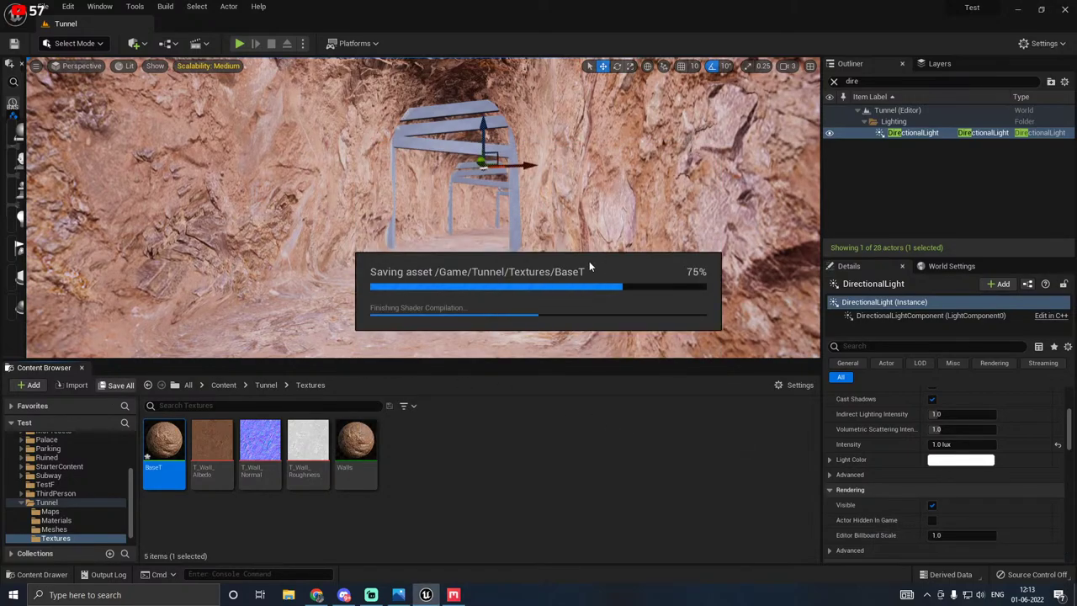
Step: Make the level viewport taller and set the Scale parameter of the Walls instance to 2.0
right_drag(522, 234, 542, 337)
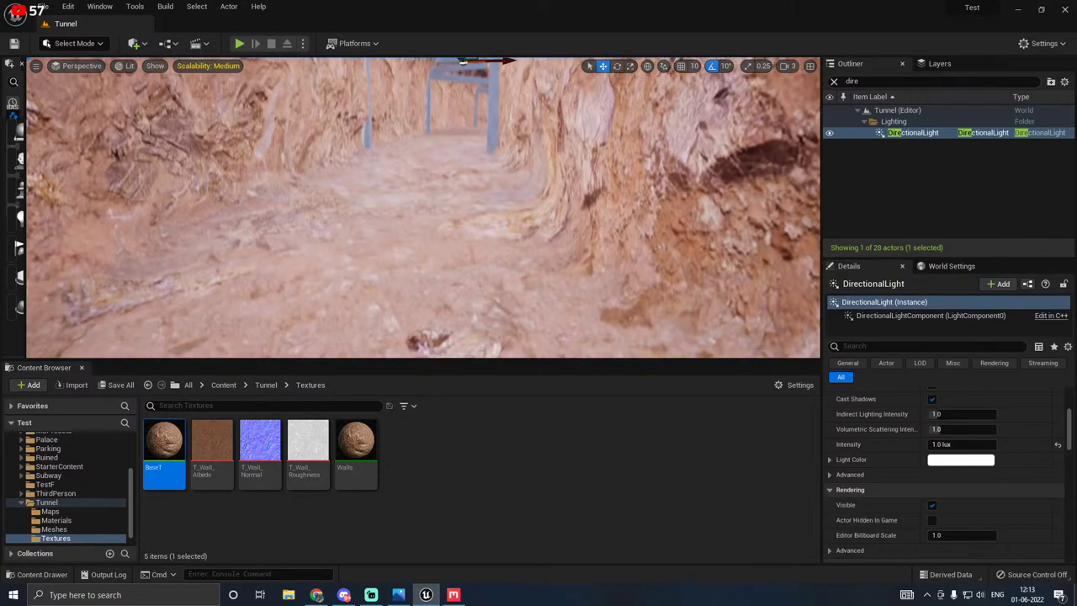
right_drag(438, 244, 517, 160)
key(w)
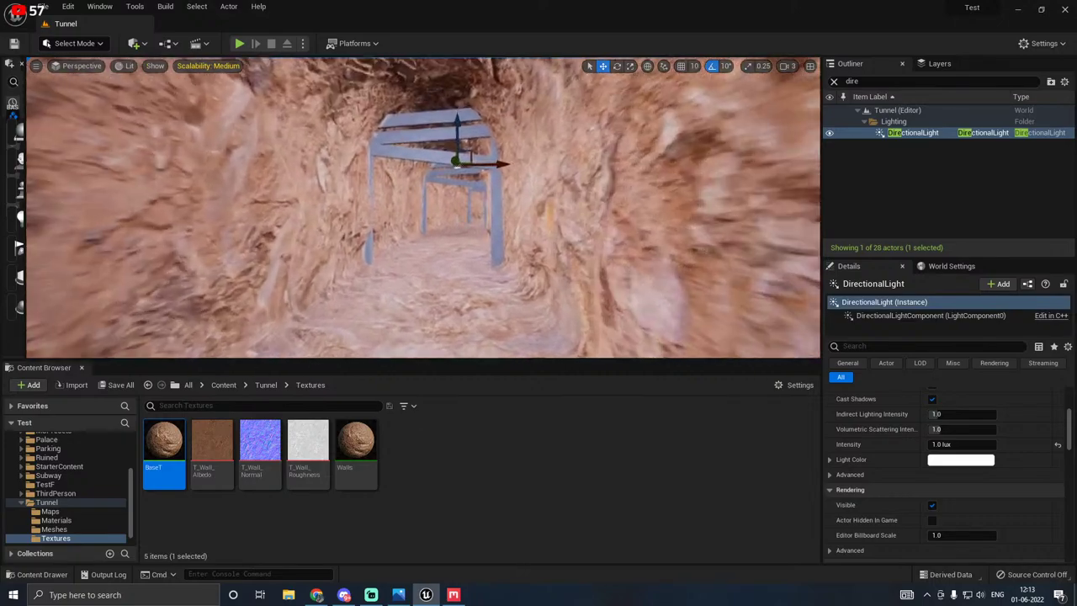
right_drag(465, 192, 454, 225)
drag(393, 362, 391, 416)
click(368, 506)
double_click(368, 505)
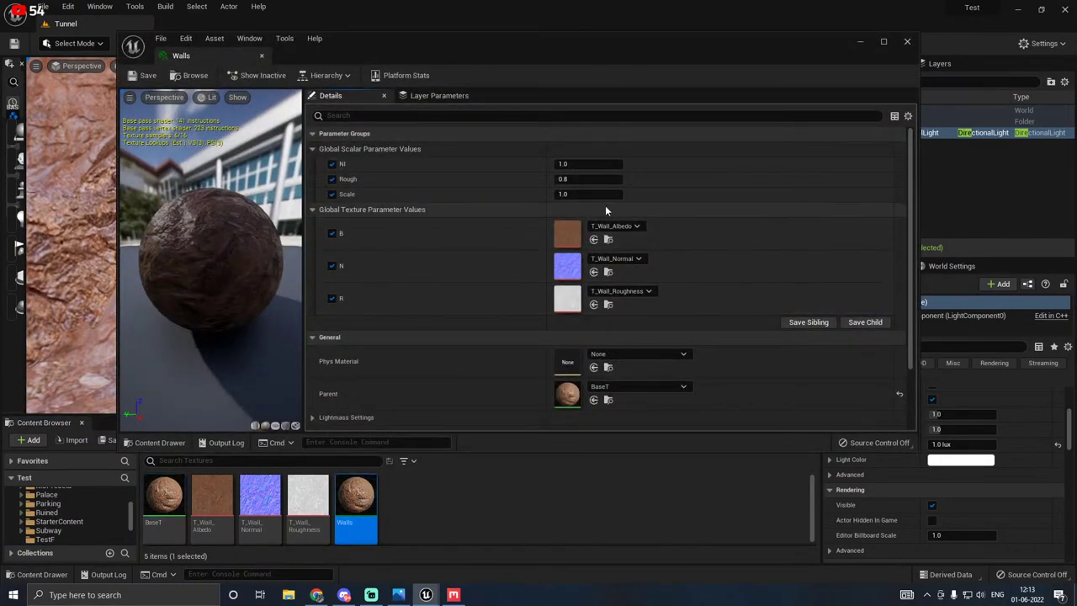
key(Return)
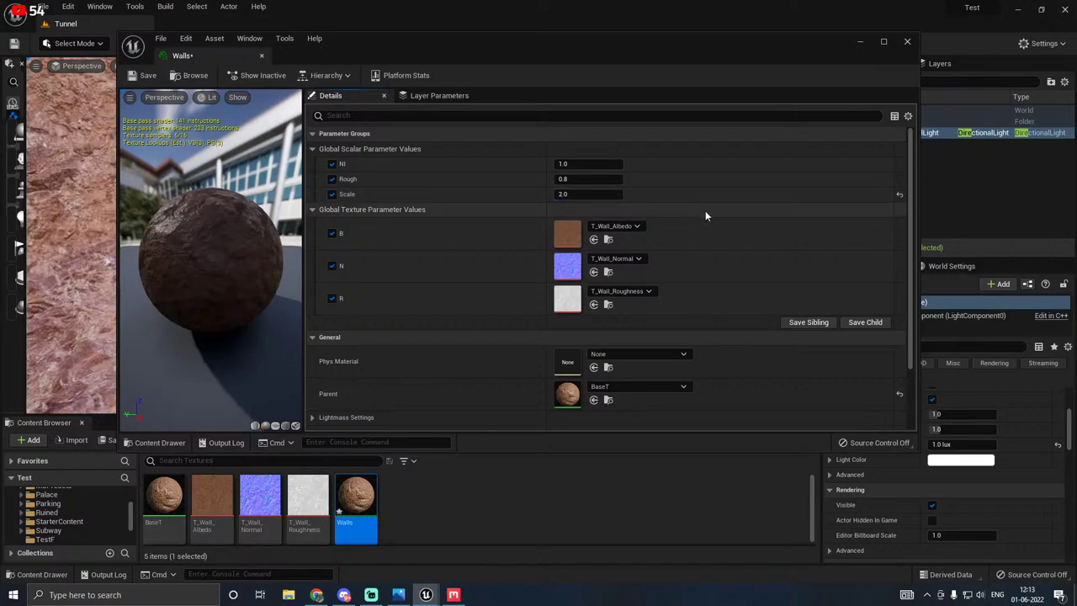
Step: Move the Walls editor aside, examine the texture tiling along the tunnel and close the editor
drag(402, 55, 779, 60)
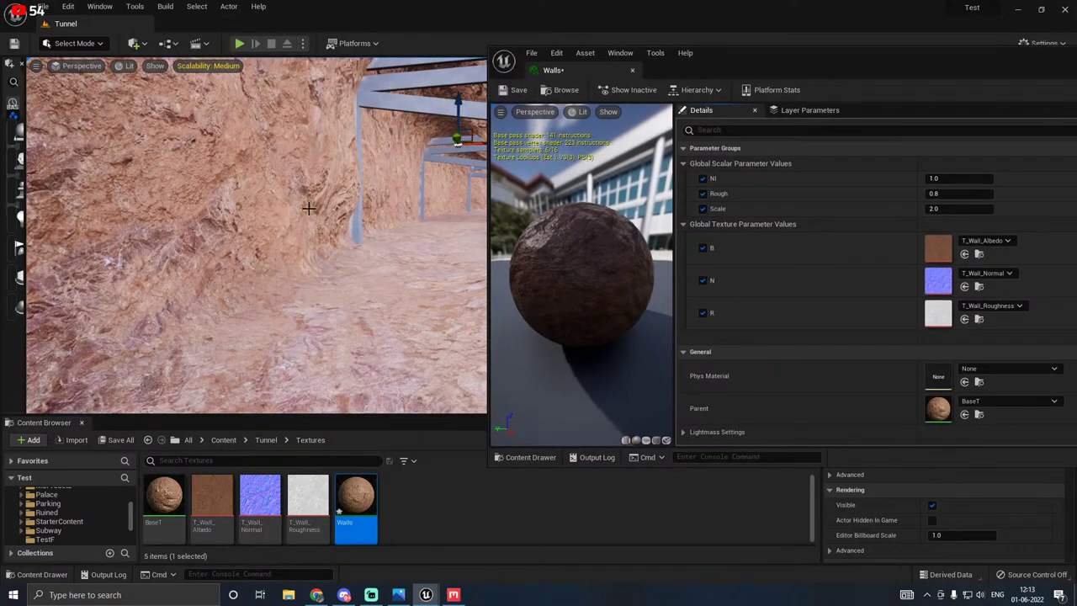
right_drag(307, 210, 416, 164)
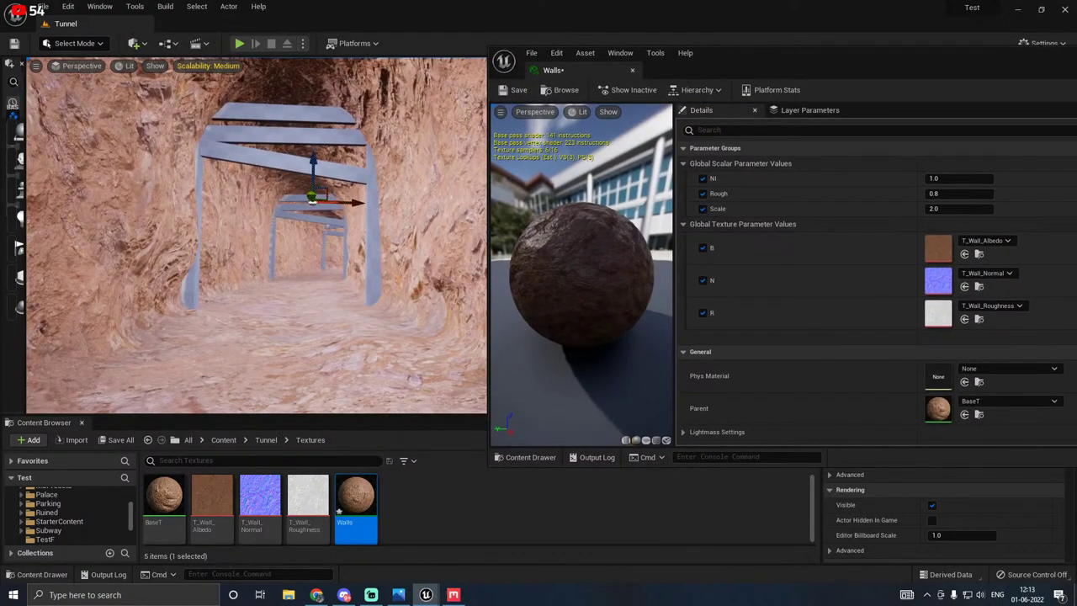
click(632, 72)
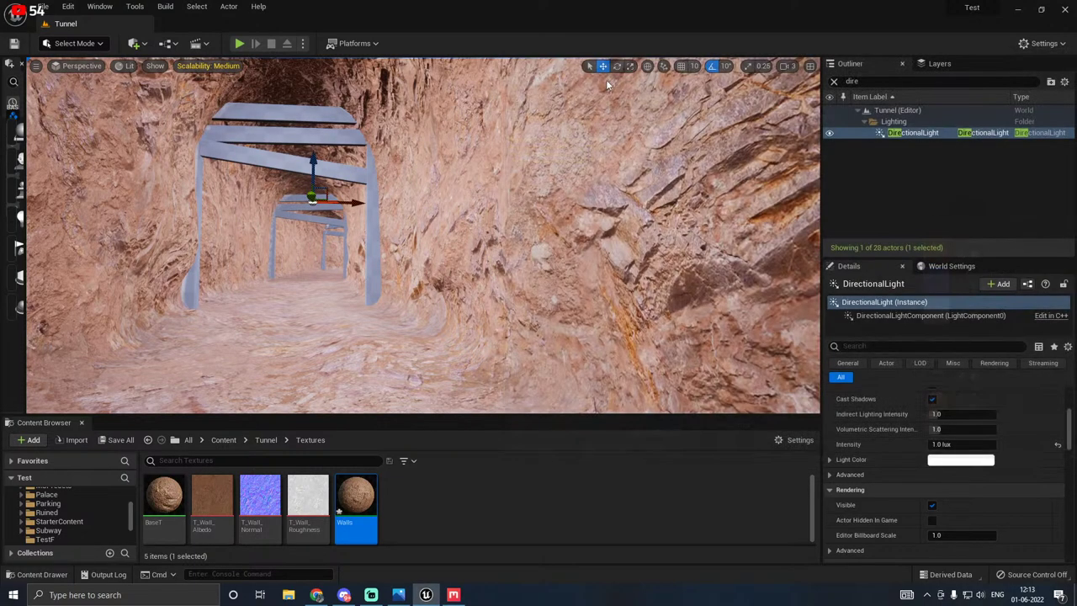
right_drag(396, 177, 400, 199)
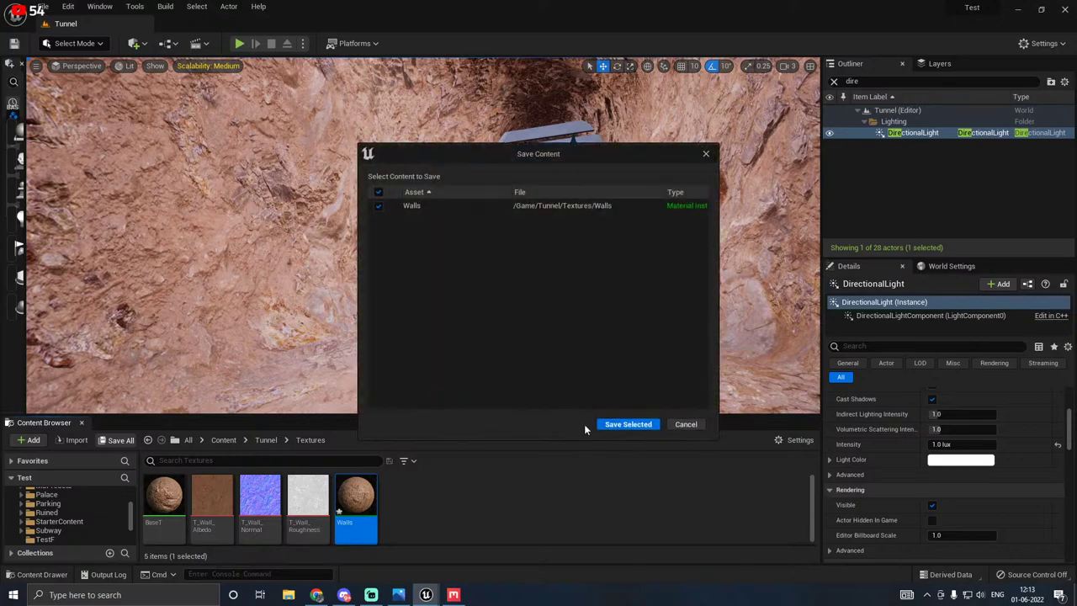
Step: Save the changed Walls material instance and search the level's actors for "po"
click(616, 423)
right_drag(367, 334, 245, 269)
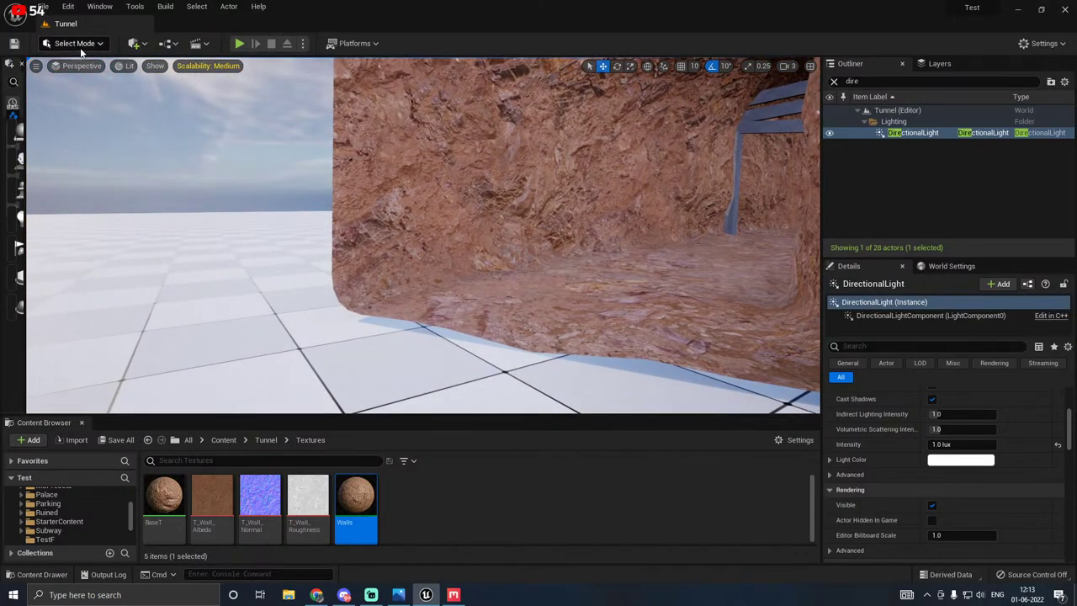
click(94, 48)
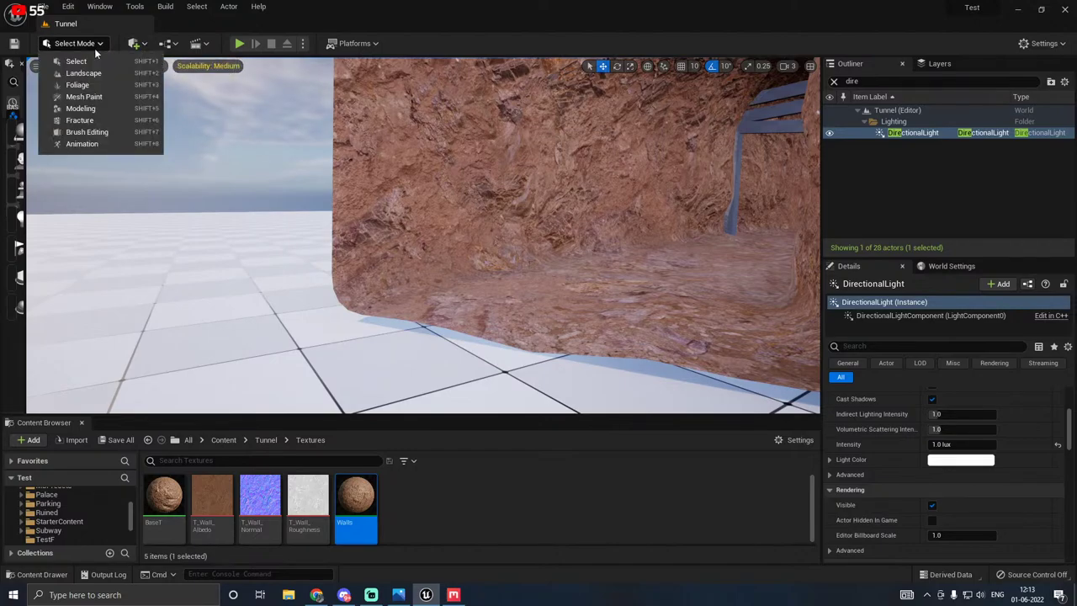
click(144, 45)
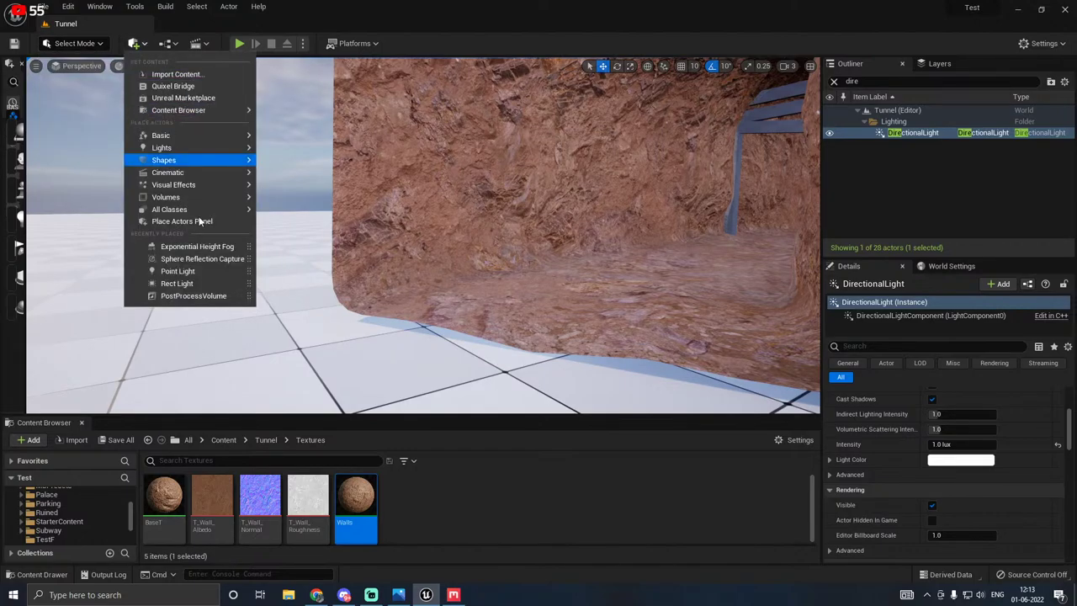
click(852, 82)
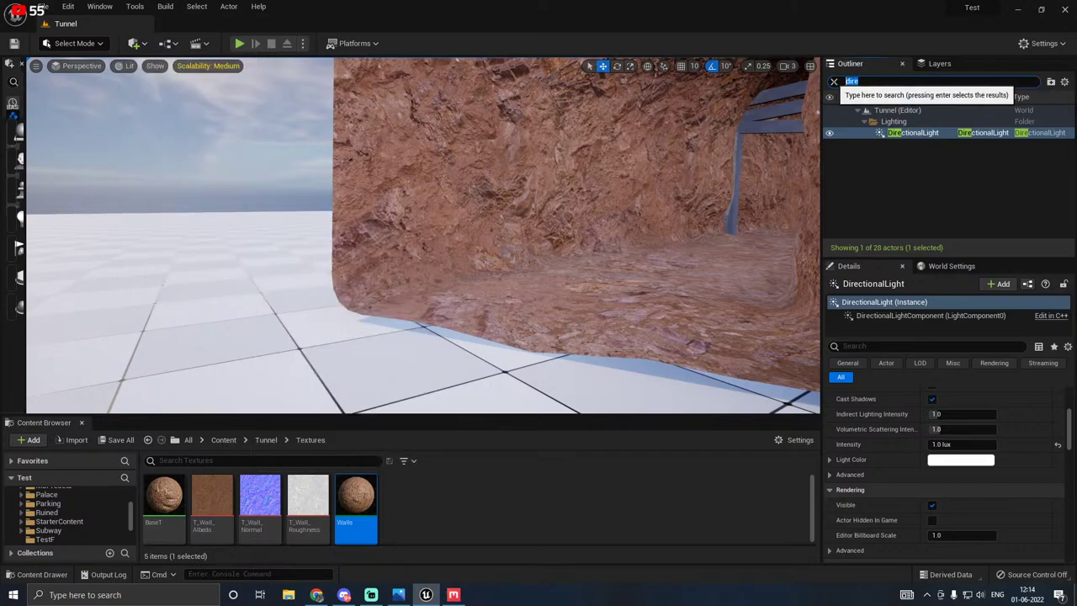
text(po)
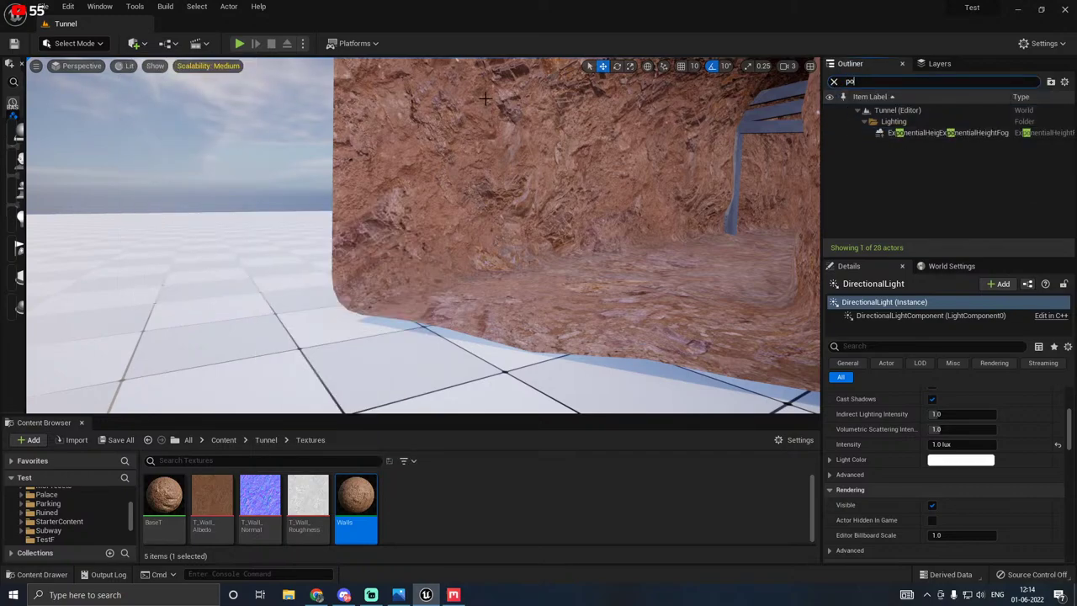
Step: Place a PostProcessVolume in the level and move it outside the tunnel, beside its wall
click(134, 43)
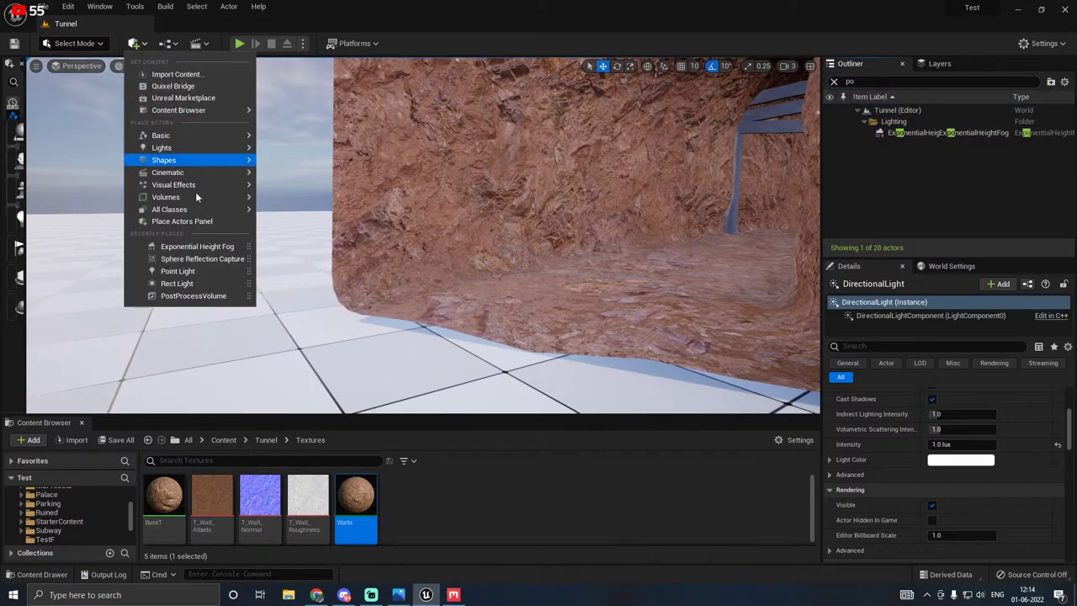
mouse_move(195, 193)
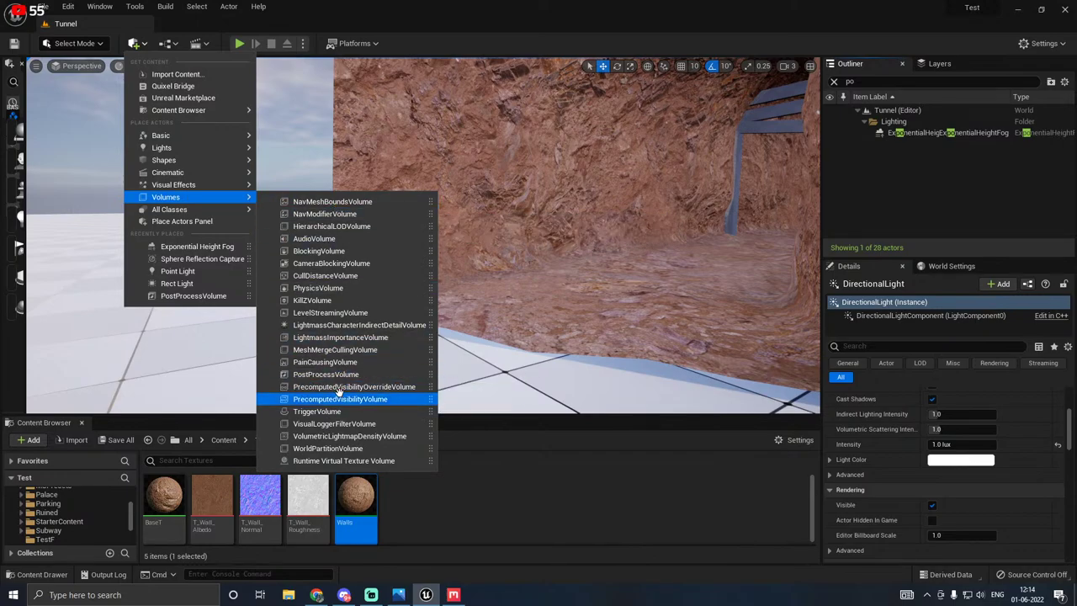
drag(357, 375, 434, 373)
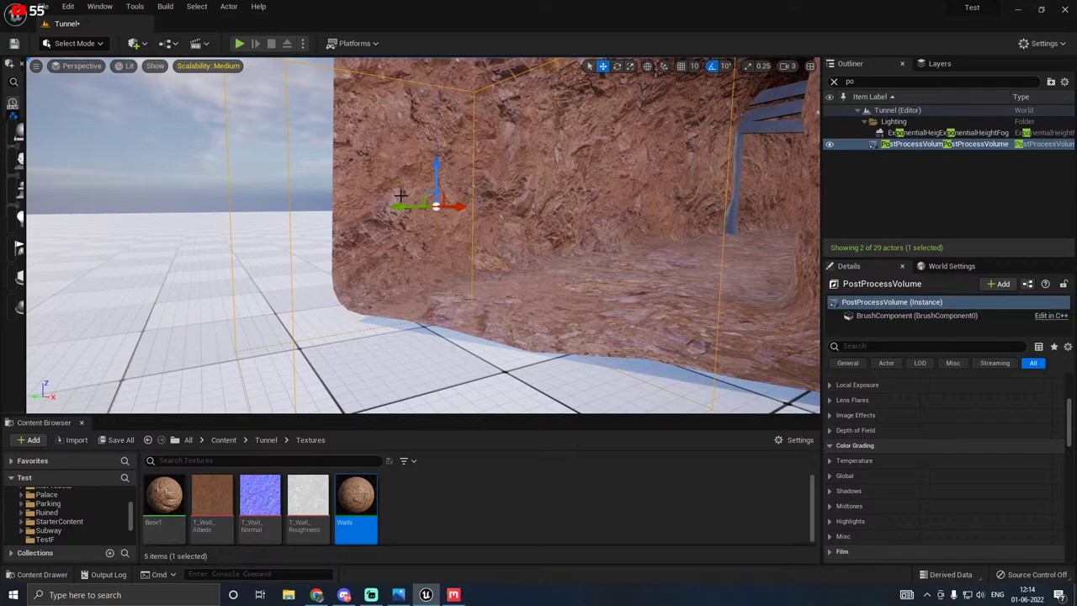
drag(462, 205, 263, 199)
Step: Enable Infinite Extent (Unbound) on the PostProcessVolume
scroll(849, 500, down, 10)
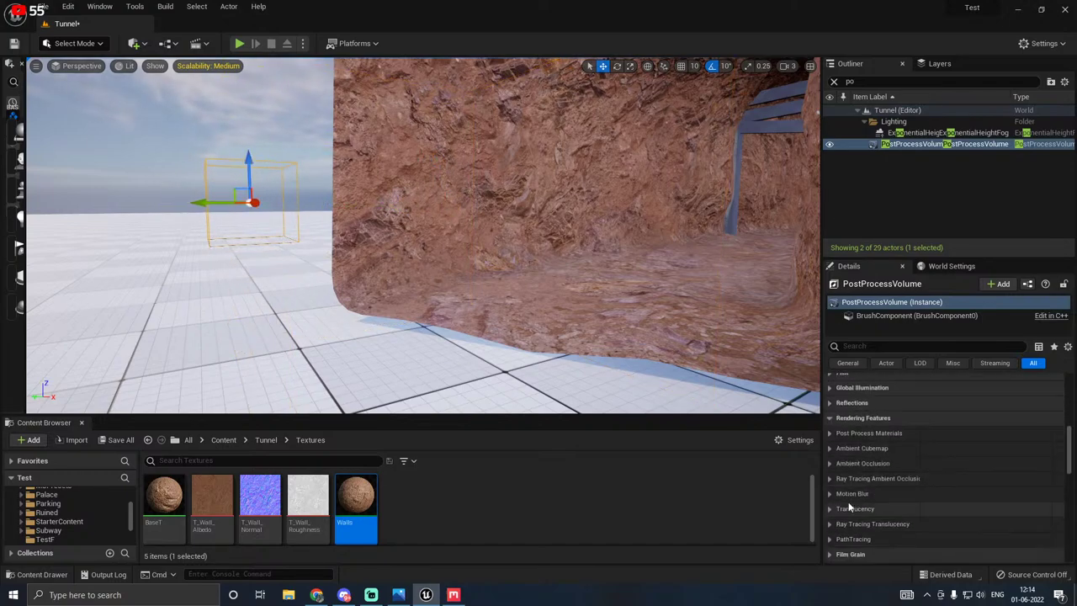
scroll(861, 493, down, 8)
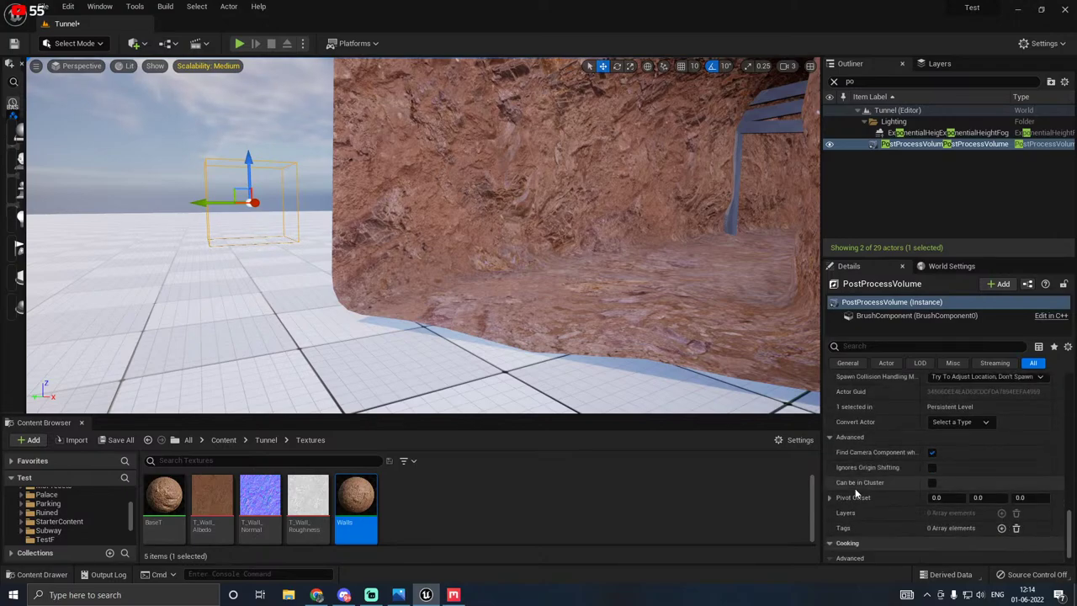
scroll(890, 461, up, 2)
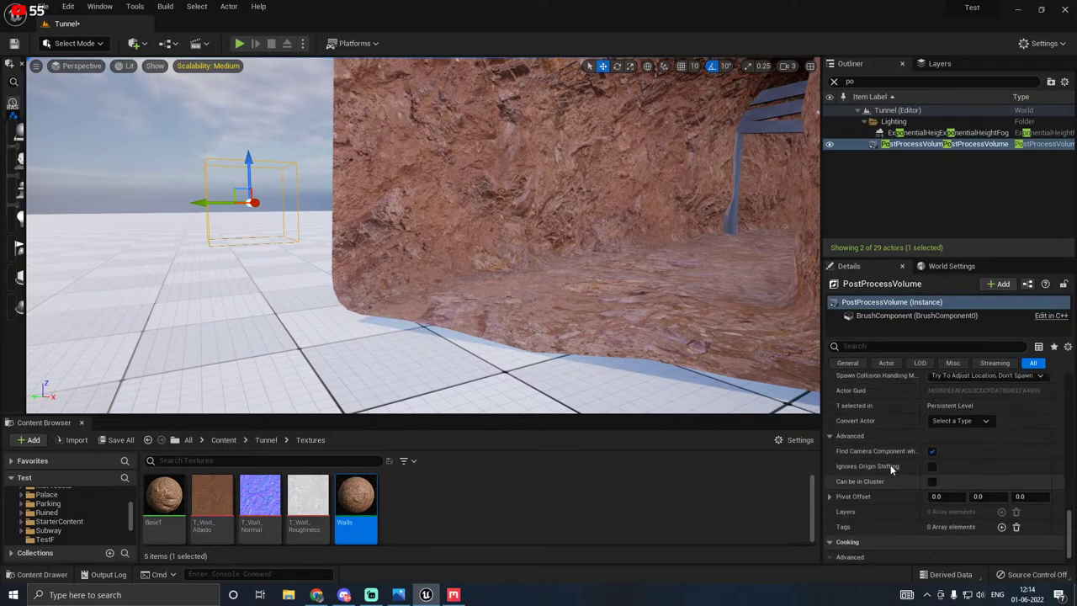
scroll(892, 463, up, 6)
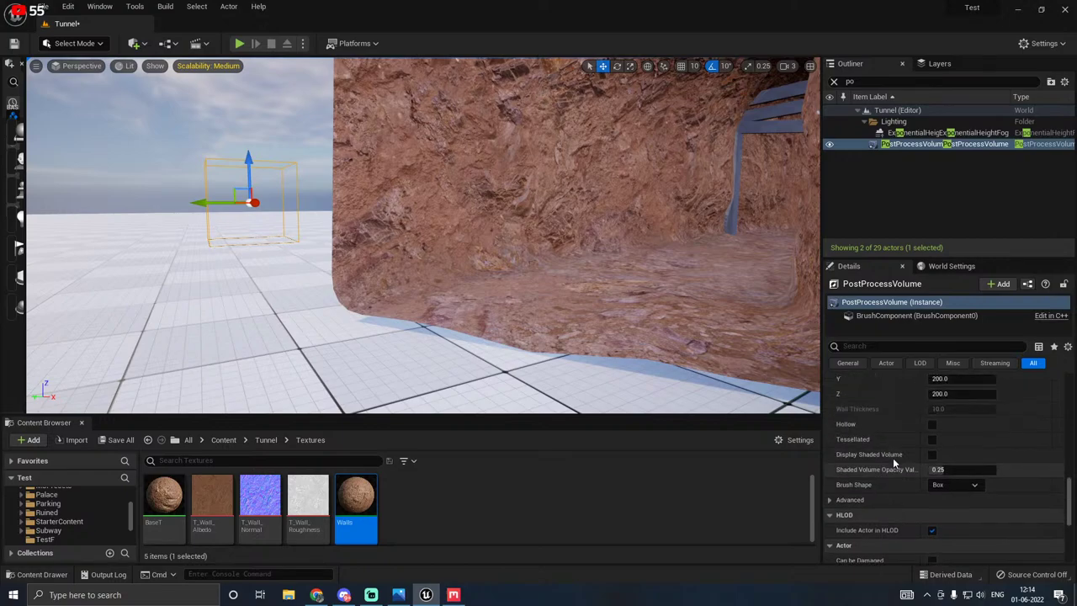
scroll(894, 458, up, 2)
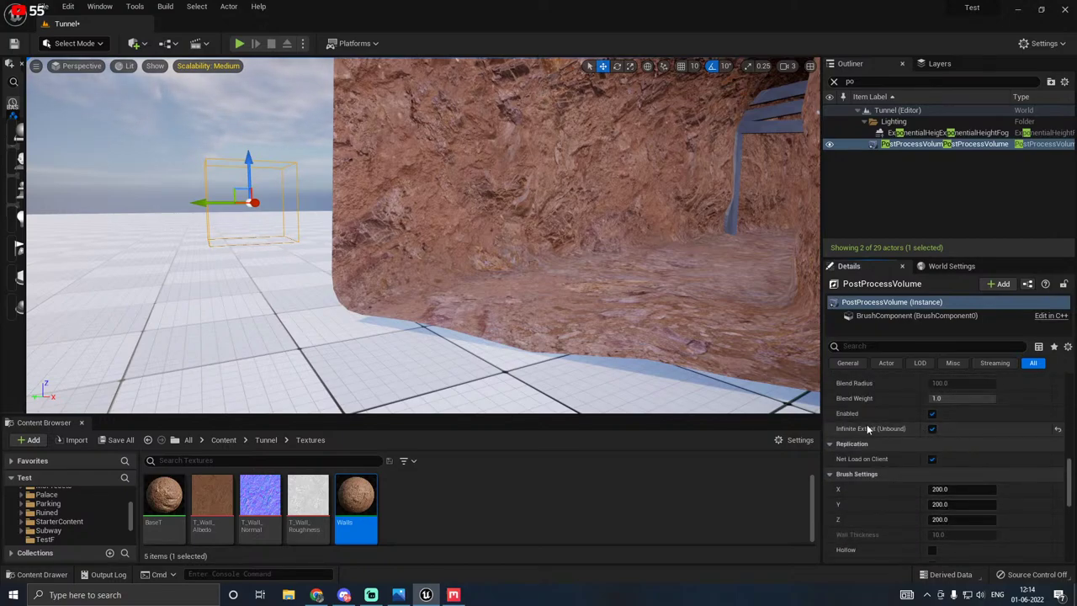
Step: Override the PostProcessVolume's exposure limits, setting both Min Brightness and Max Brightness to 0.7
scroll(867, 424, up, 10)
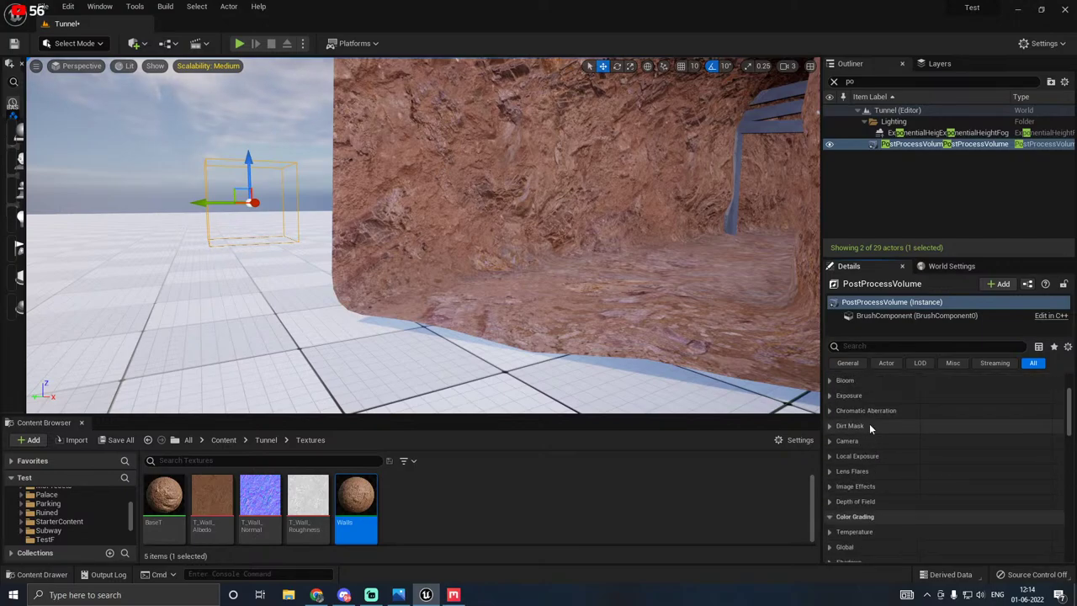
scroll(867, 430, up, 3)
click(850, 467)
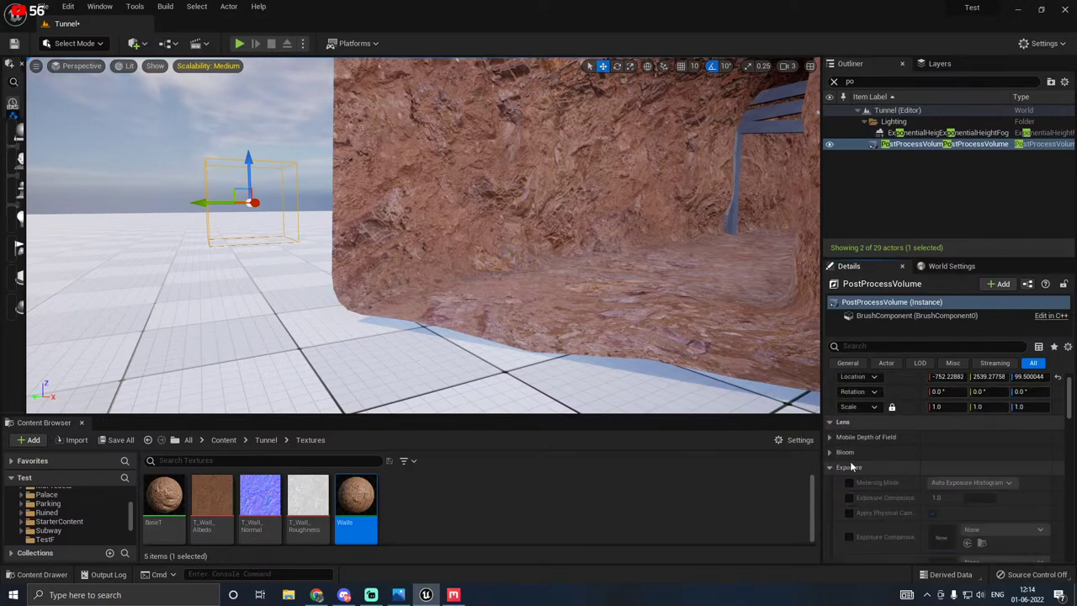
scroll(852, 465, down, 2)
click(848, 554)
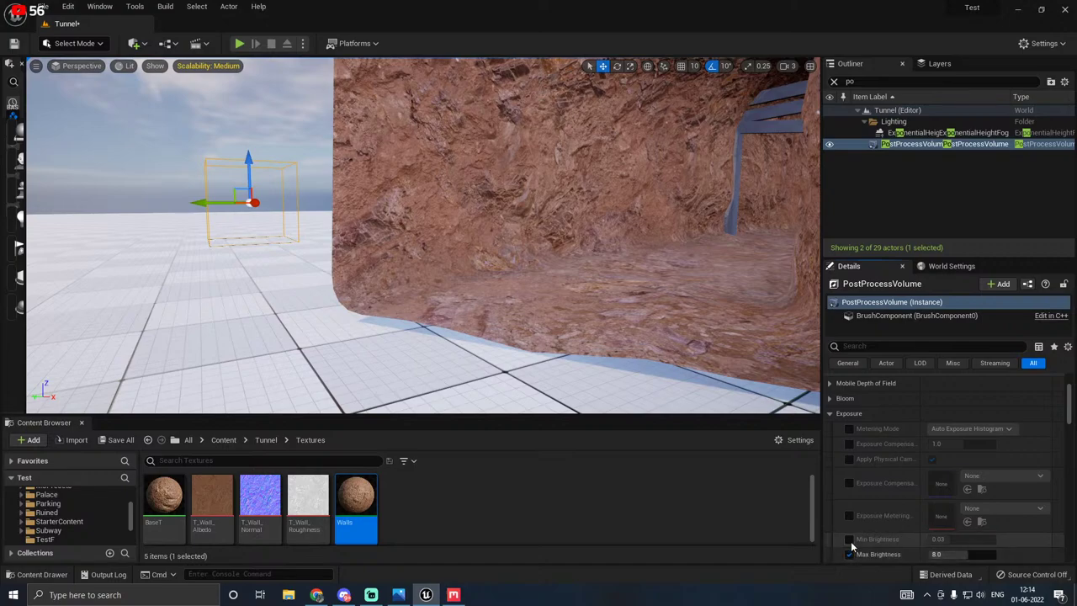
click(848, 538)
click(955, 554)
text(.)
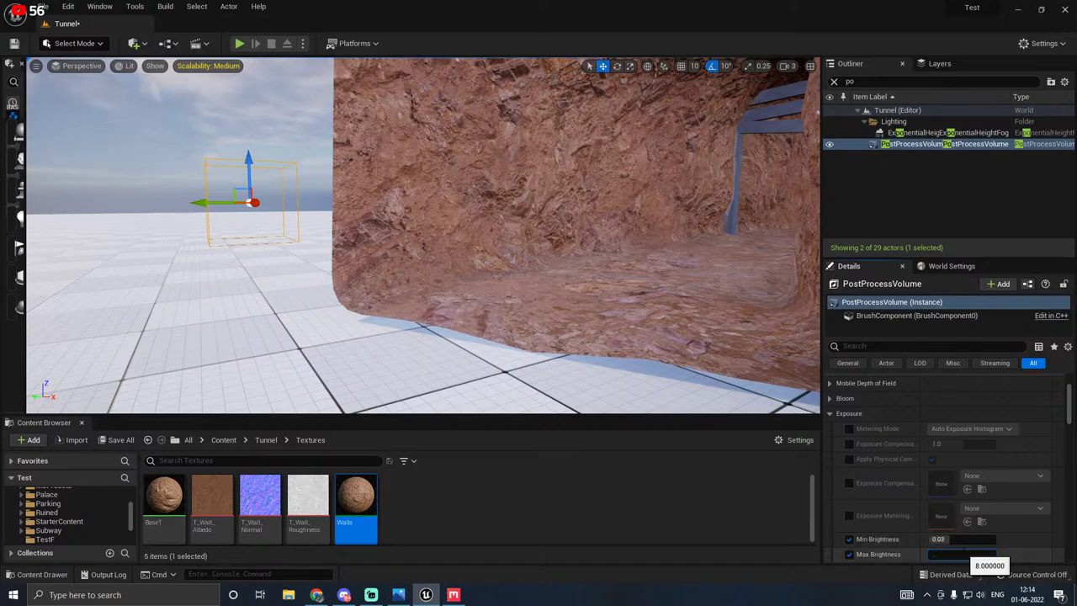
text(7)
click(972, 543)
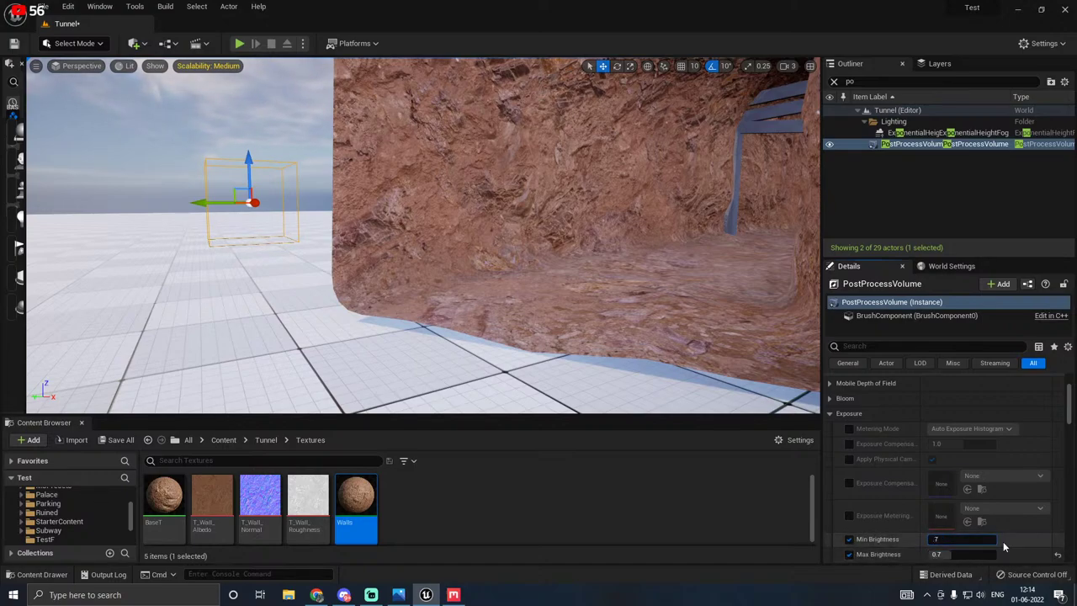
text(.7)
key(Return)
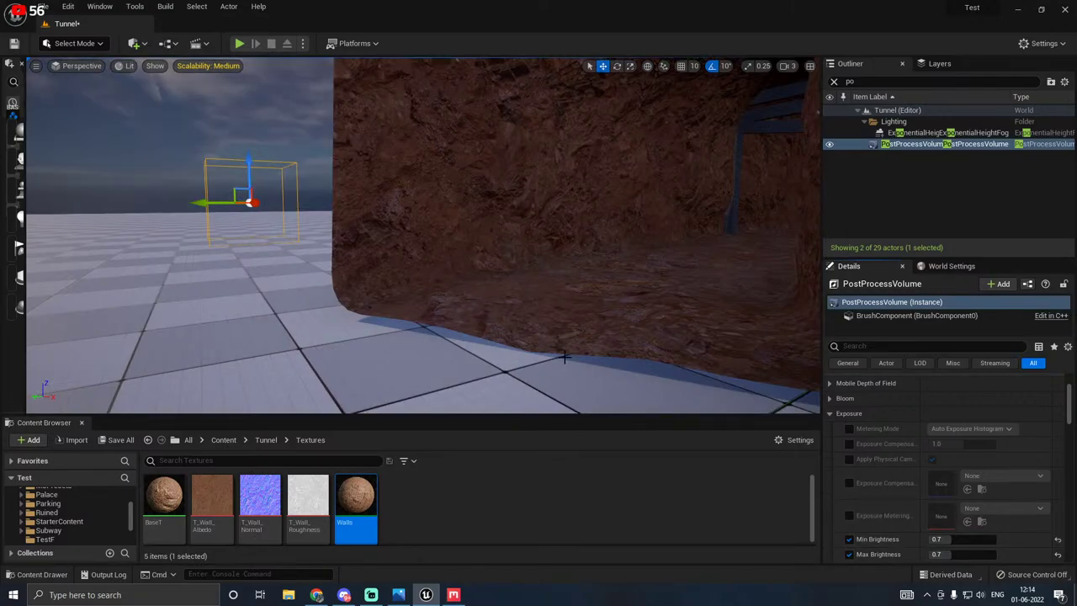
Step: Examine the lighting inside the tunnel and select the DirectionalLight to review its light settings
right_drag(564, 356, 720, 319)
key(a)
key(d)
key(a)
key(w)
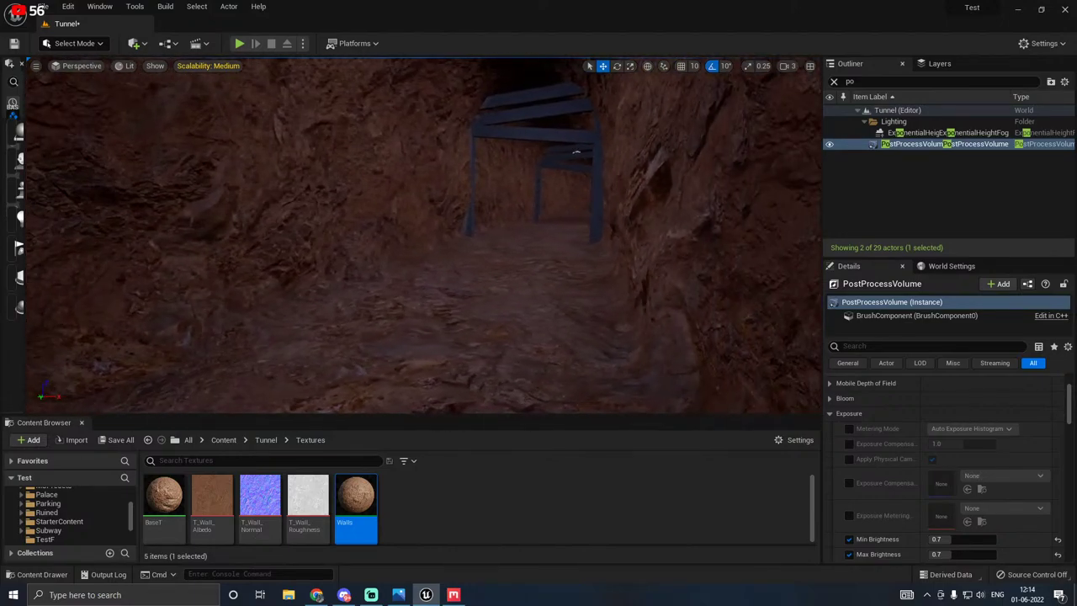
right_drag(473, 217, 442, 217)
click(850, 80)
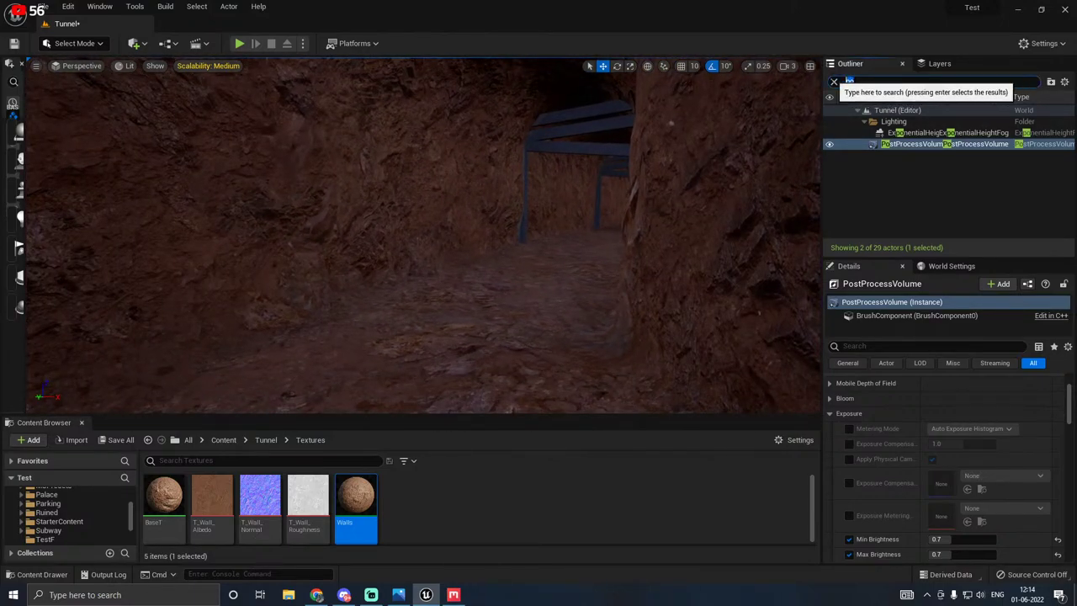
text(direc)
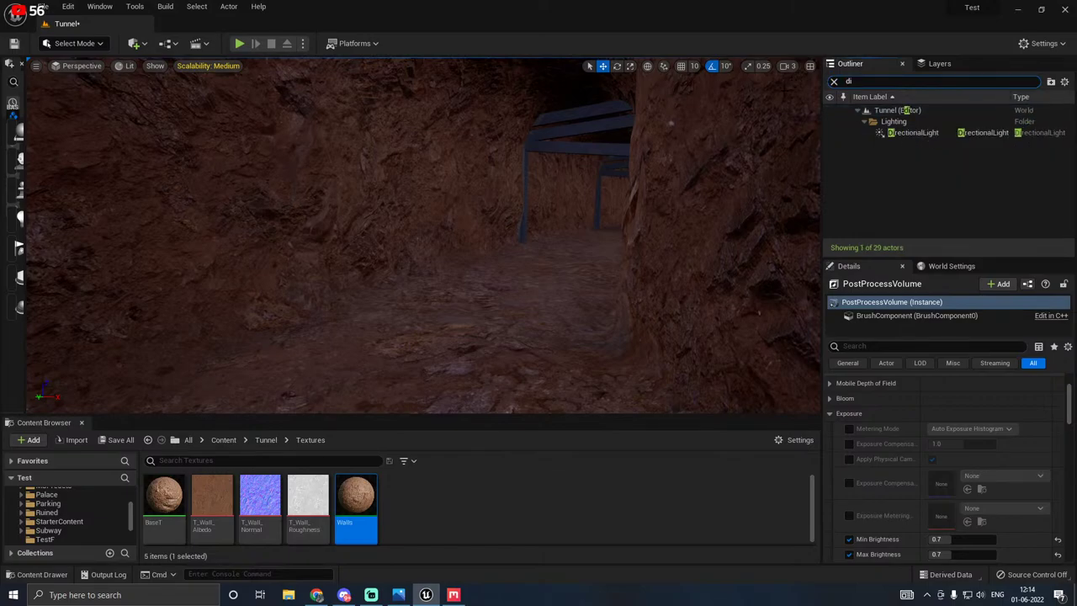
click(898, 138)
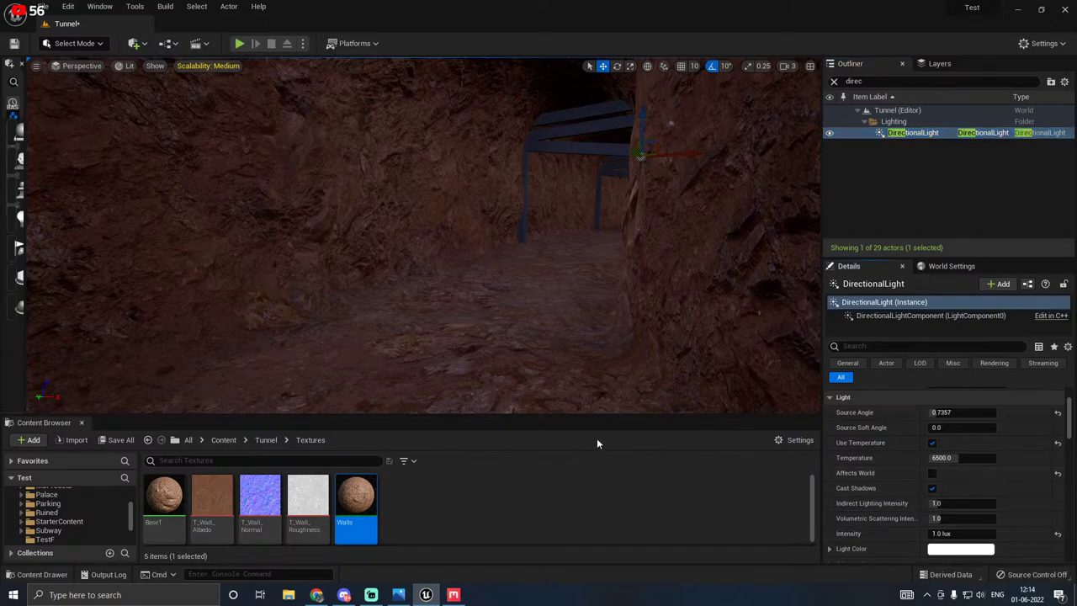
right_drag(587, 313, 660, 259)
right_drag(421, 252, 421, 253)
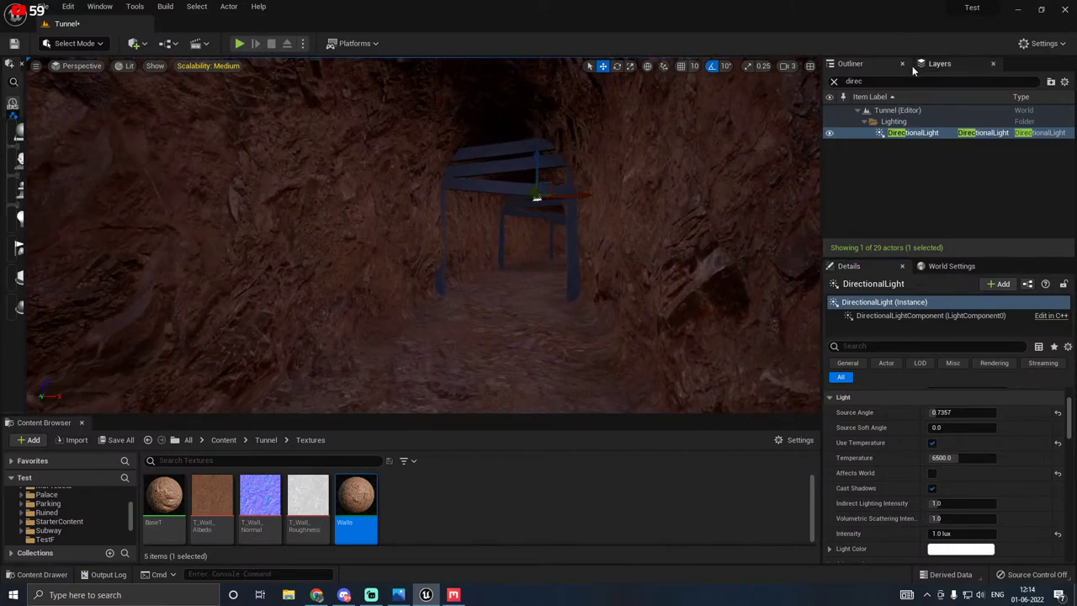
Step: Find the SkyLight with the search "sky", select it and save all changed content
click(875, 82)
text(s)
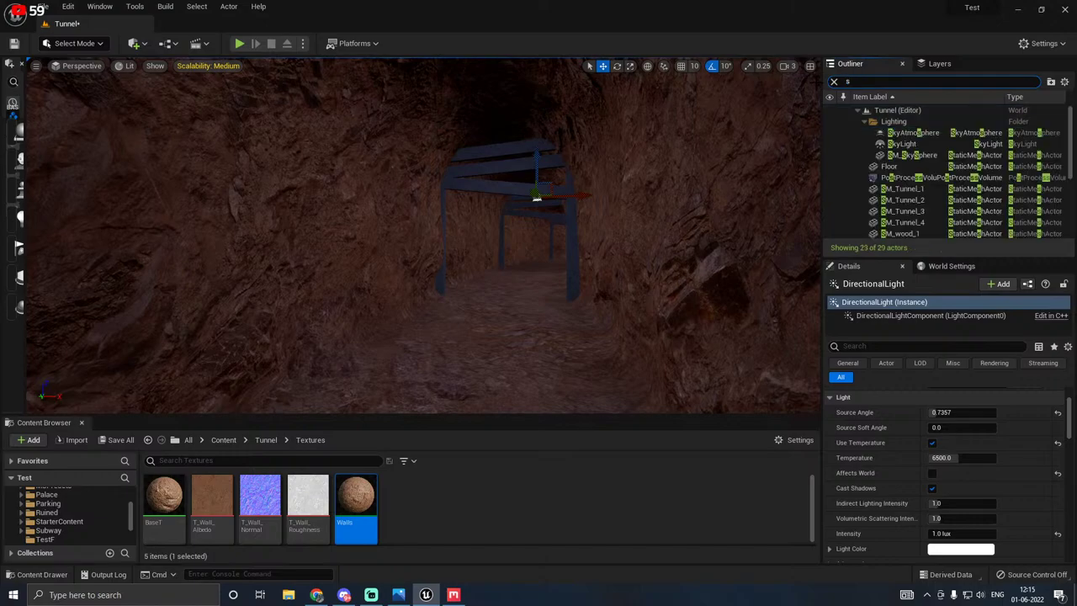
text(ky)
click(901, 144)
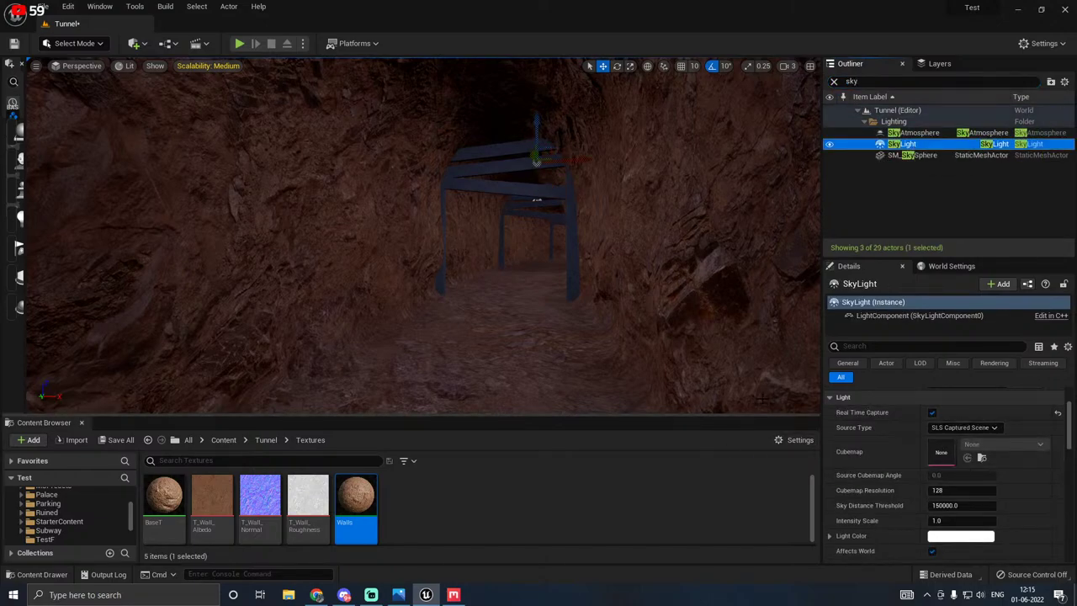
right_drag(648, 328, 606, 328)
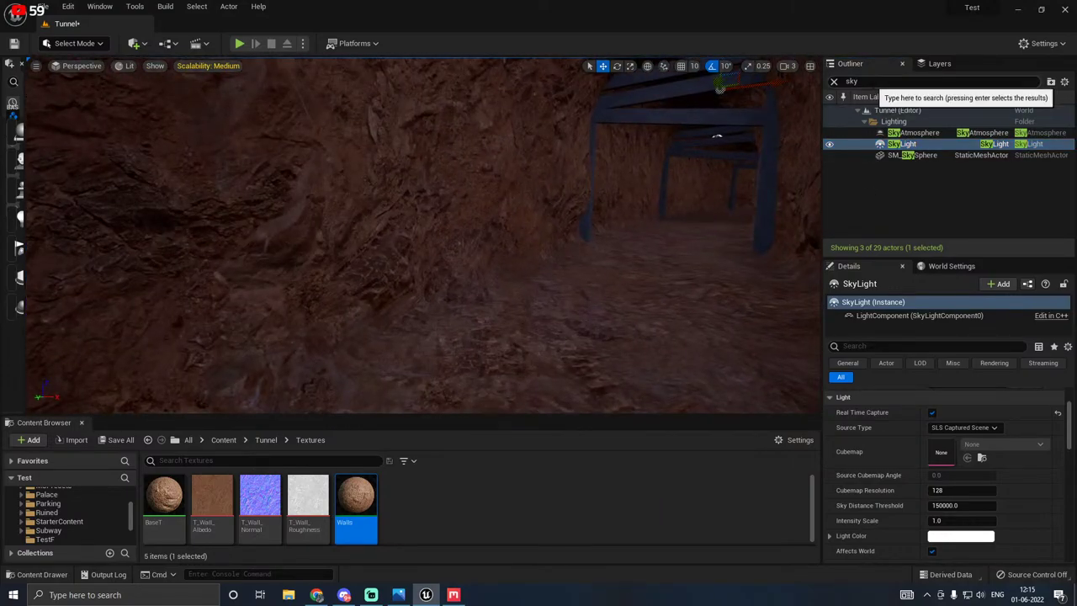
right_drag(630, 167, 629, 219)
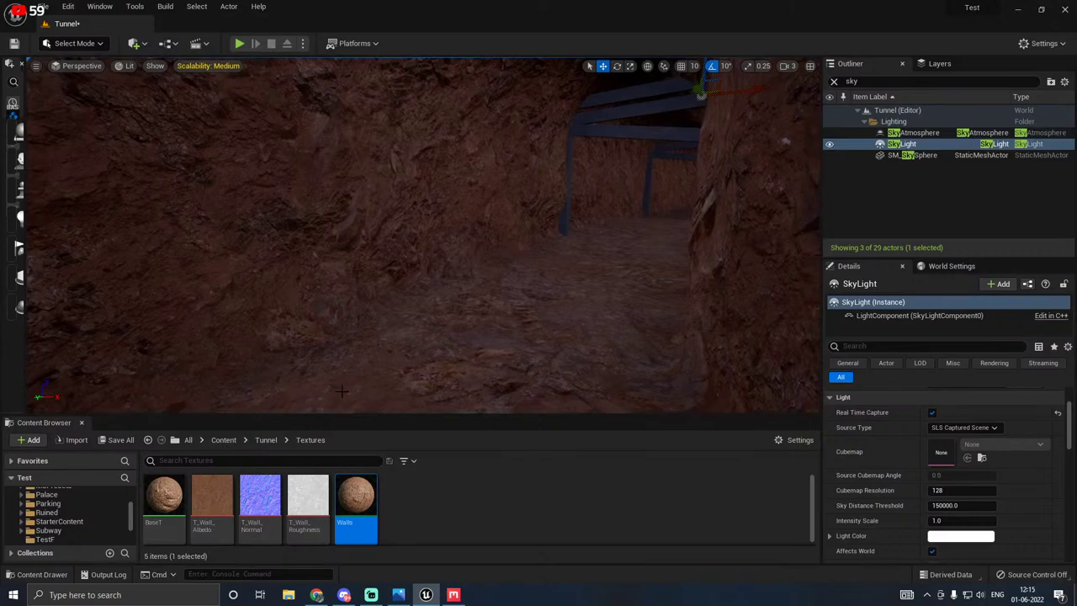
click(119, 442)
click(644, 426)
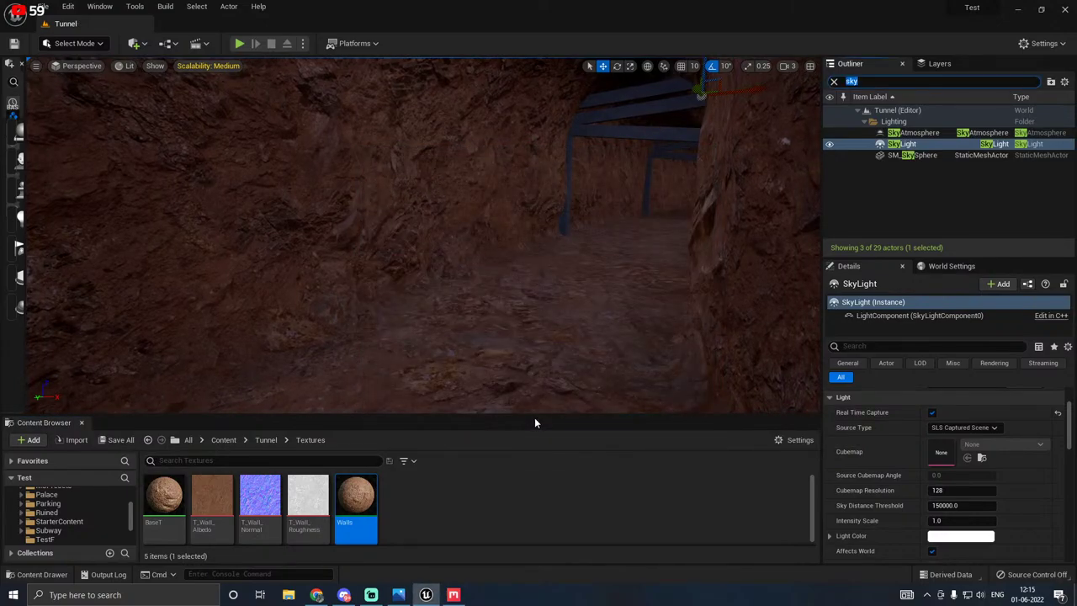
Step: Place a Point Light inside the tunnel in front of the wooden supports and raise it to the ceiling
key(s)
mouse_move(609, 297)
right_down()
mouse_move(614, 278)
mouse_move(841, 278)
mouse_move(590, 295)
mouse_move(615, 306)
right_up()
key(w)
key(s)
click(134, 43)
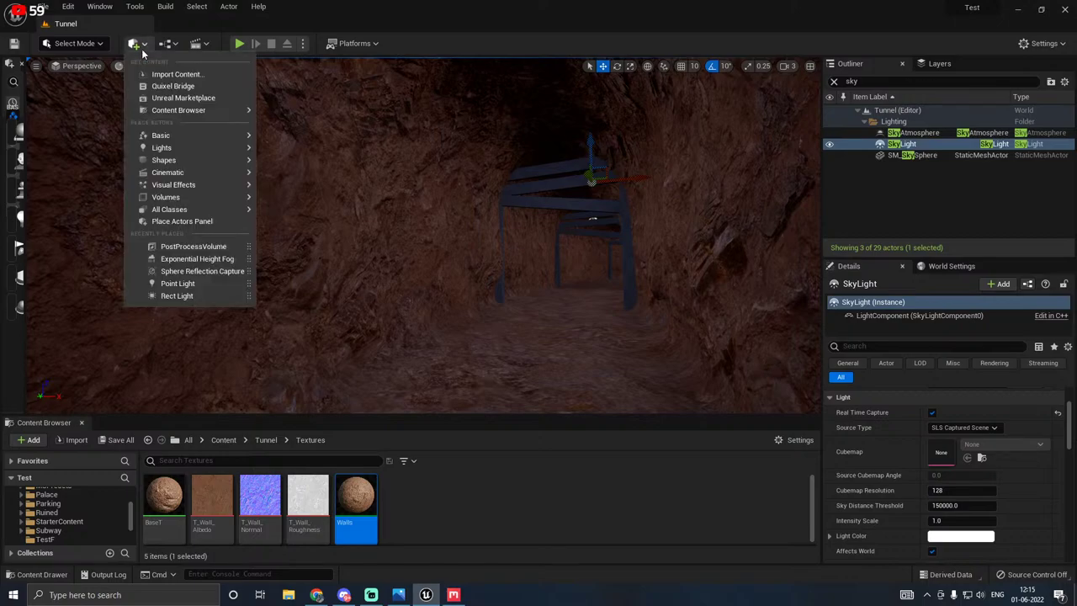
mouse_move(171, 152)
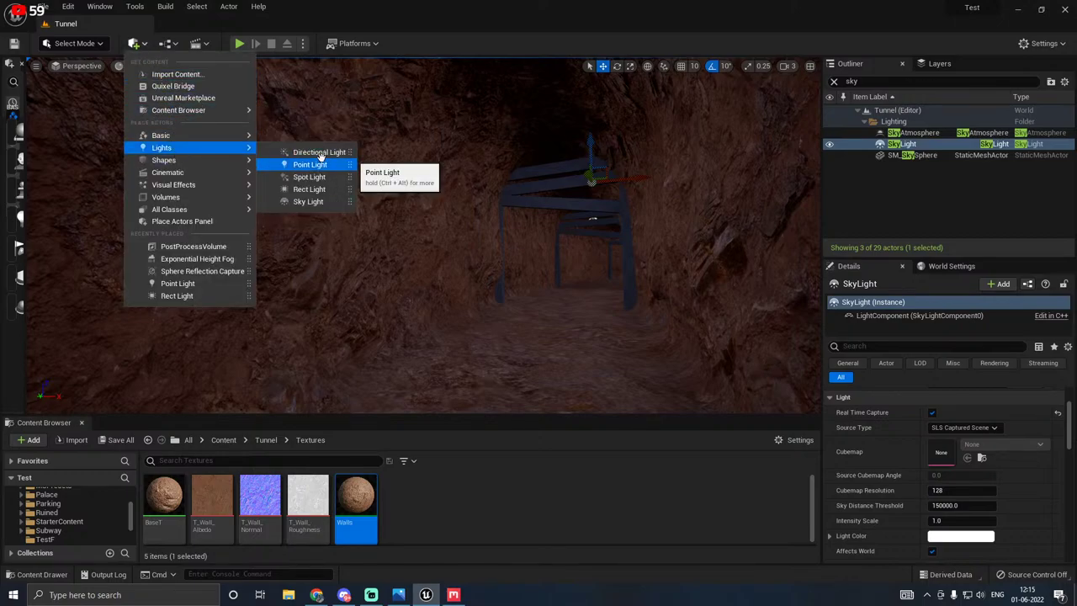
drag(310, 164, 522, 360)
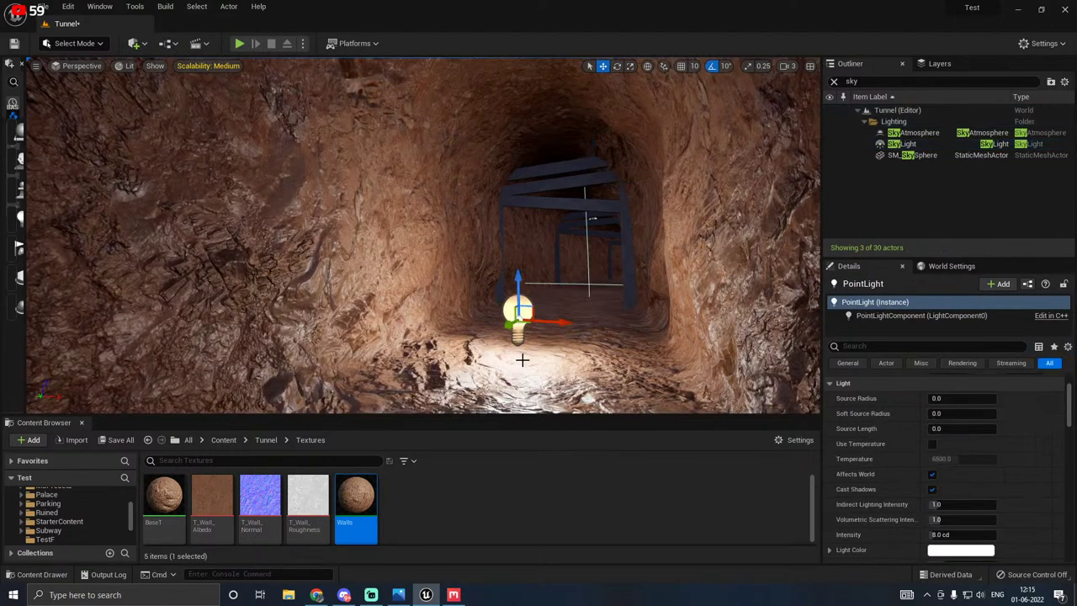
drag(466, 416, 464, 444)
drag(520, 302, 500, 66)
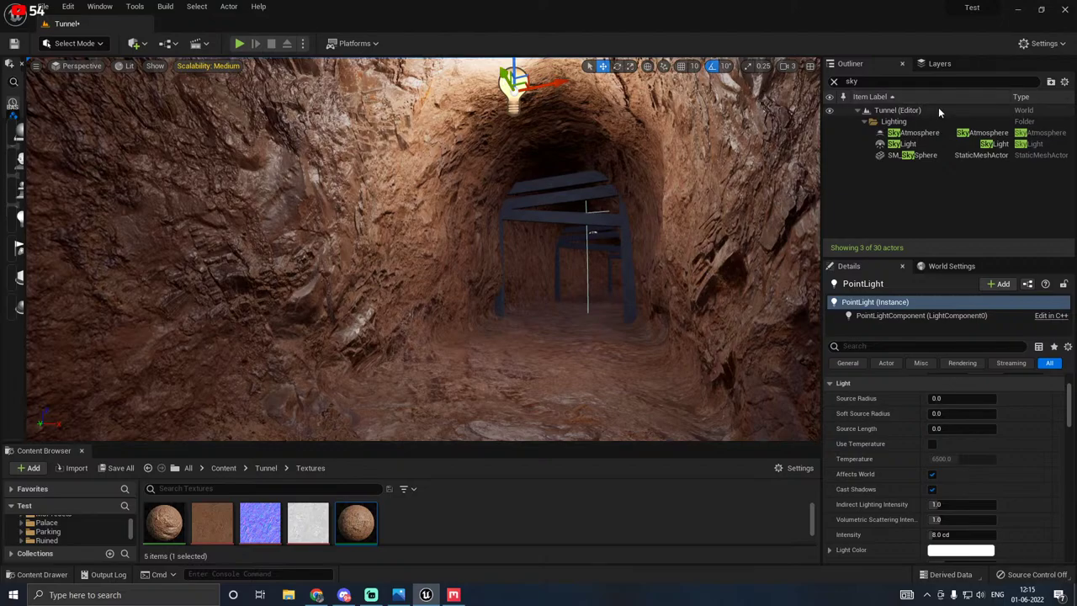
Step: Hide the SkyLight in the level and check the lighting around the tunnel wall
click(875, 146)
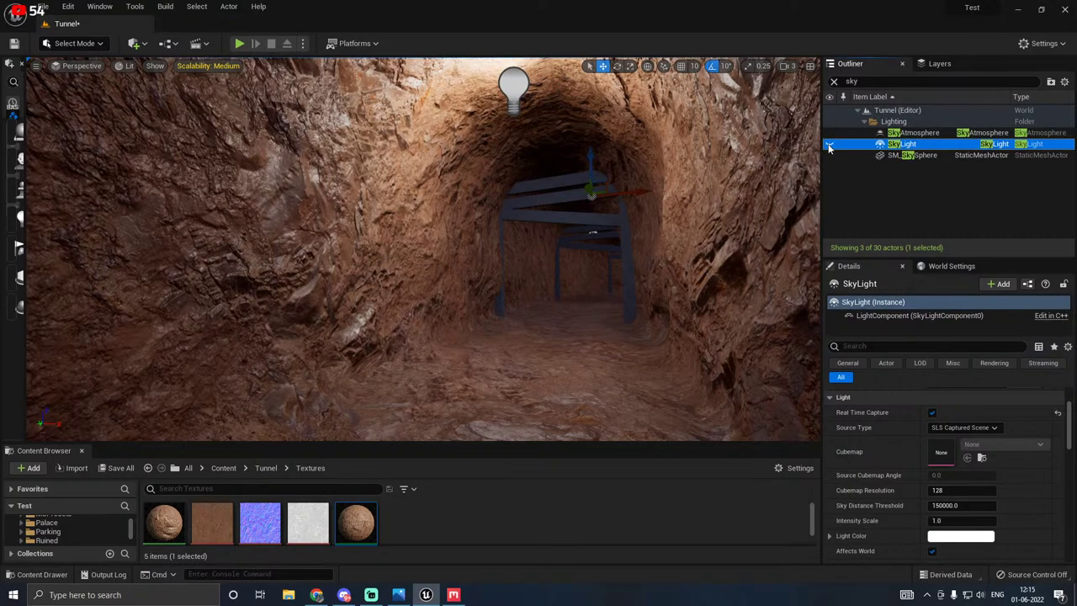
right_drag(593, 192, 808, 190)
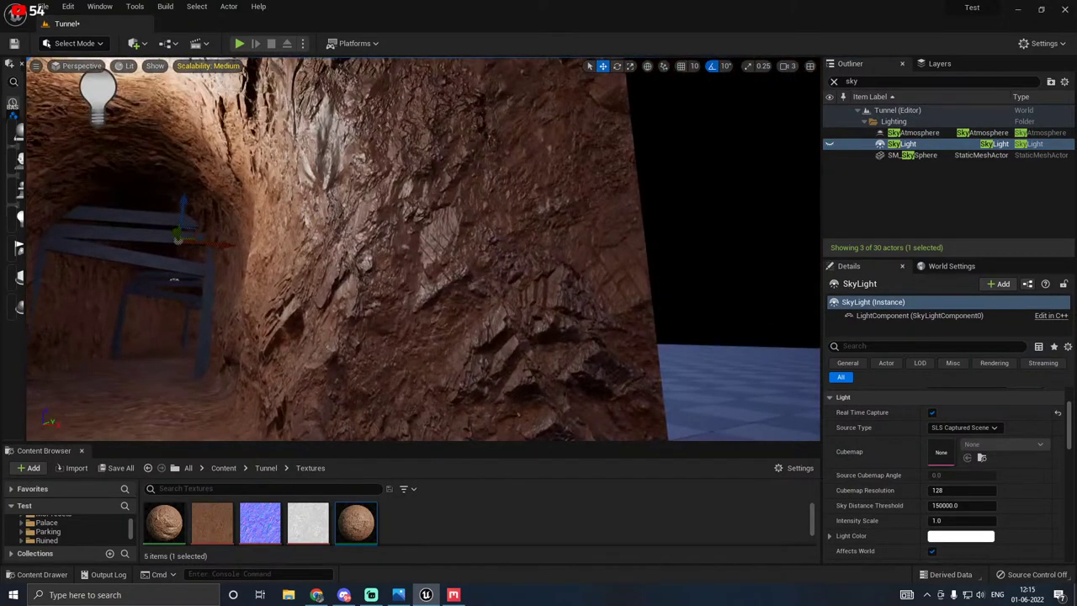
Step: Make the SkyLight visible again and turn off its Affects World setting
click(829, 145)
scroll(870, 424, down, 2)
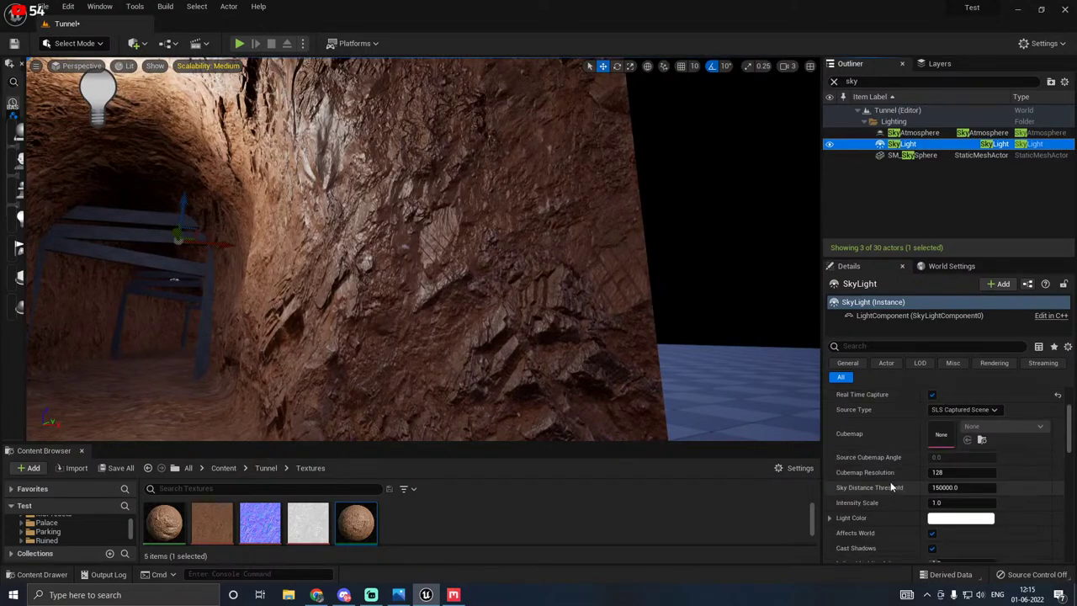
click(932, 497)
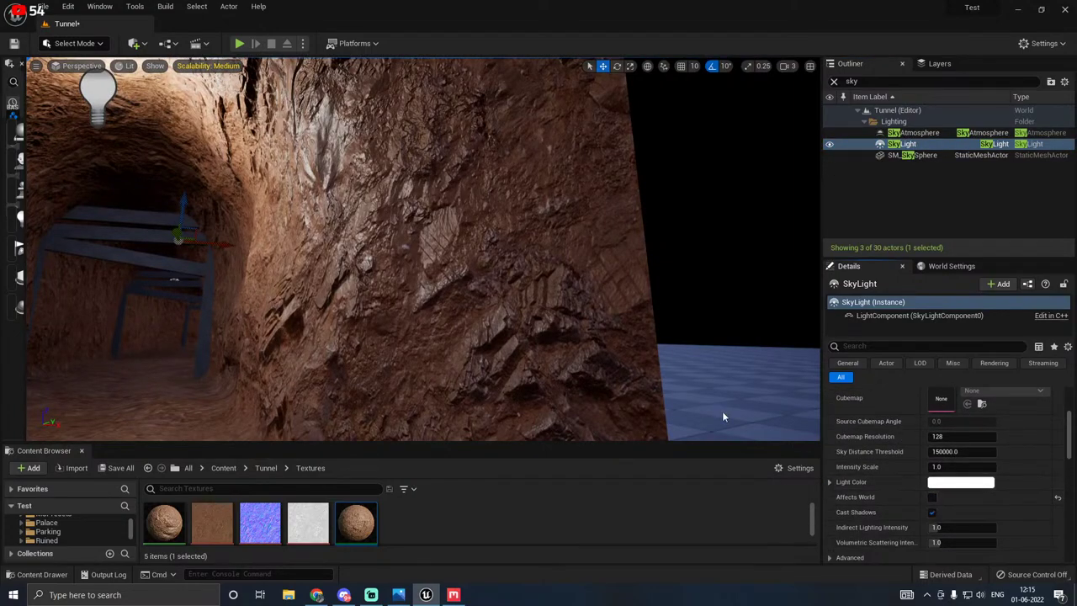
Step: Find the ExponentialHeightFog actor with the search "x" and delete it from the level
click(841, 83)
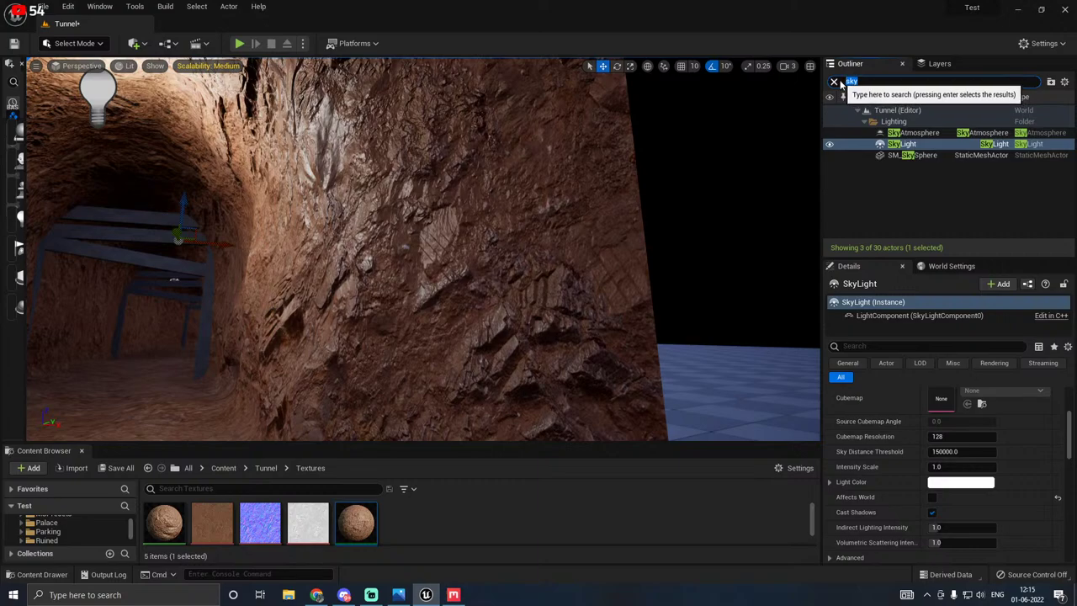
text(x)
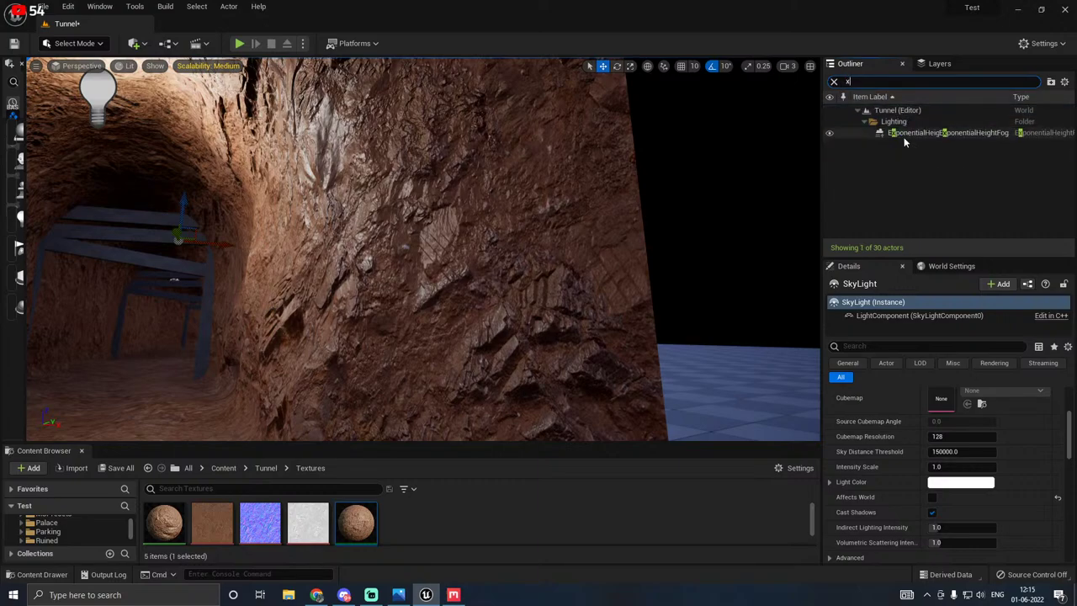
click(905, 136)
key(Delete)
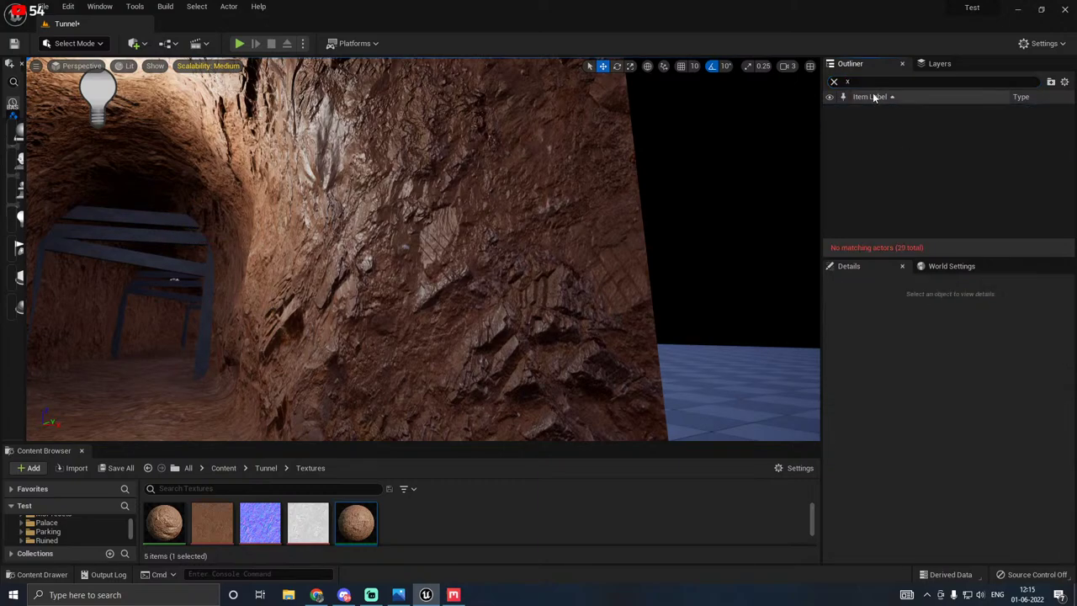
Step: Clear the actor search and toggle the visibility of the VolumetricCloud, SkyAtmosphere and SM_SkySphere to check their effect on the sky outside the tunnel
right_drag(423, 249, 169, 252)
right_drag(673, 227, 589, 229)
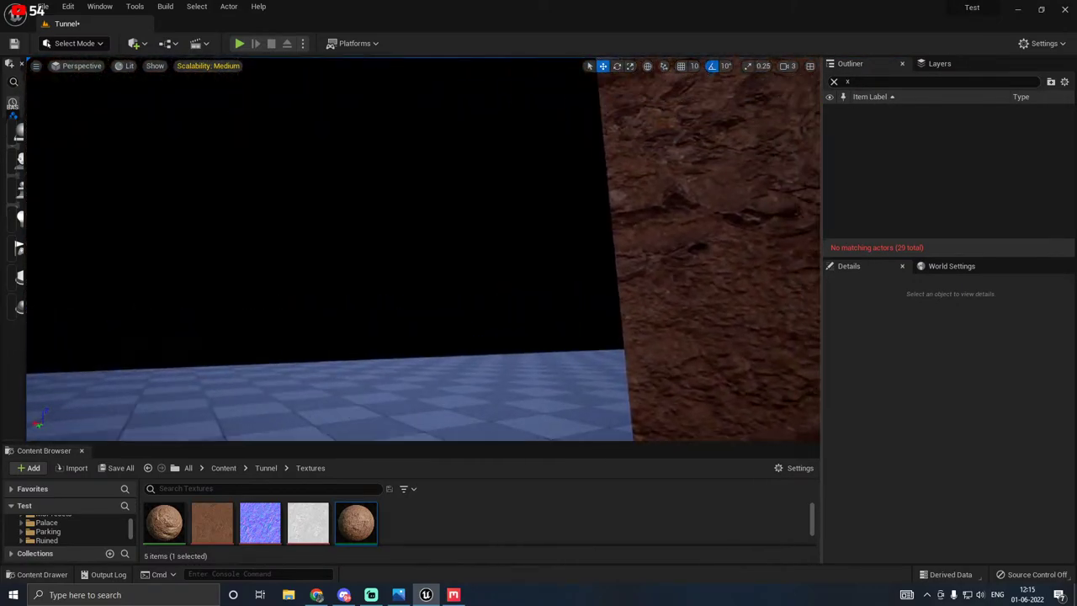
click(834, 81)
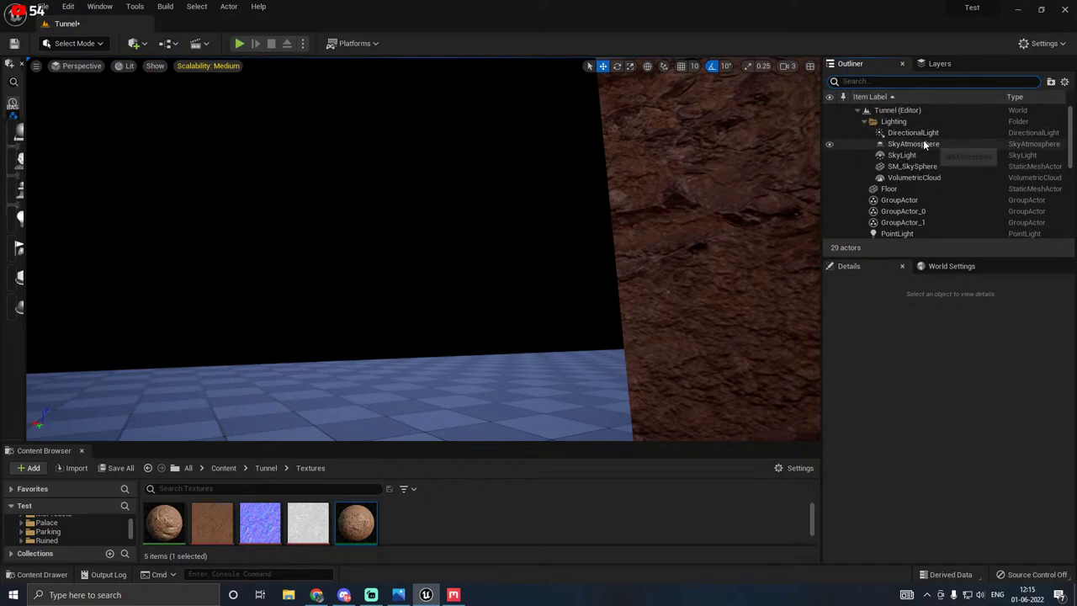
click(831, 179)
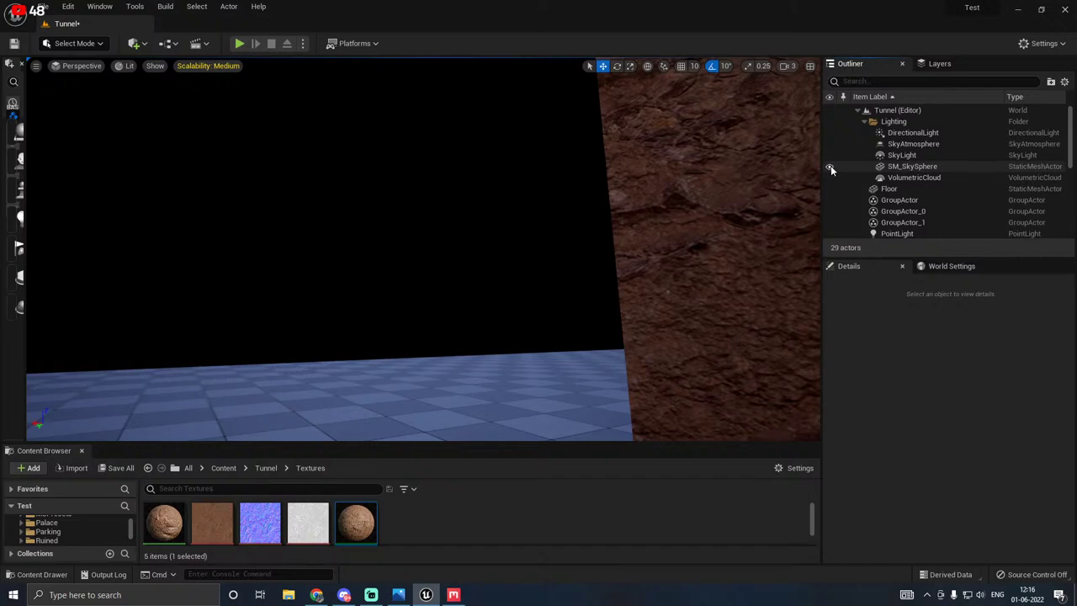
click(830, 145)
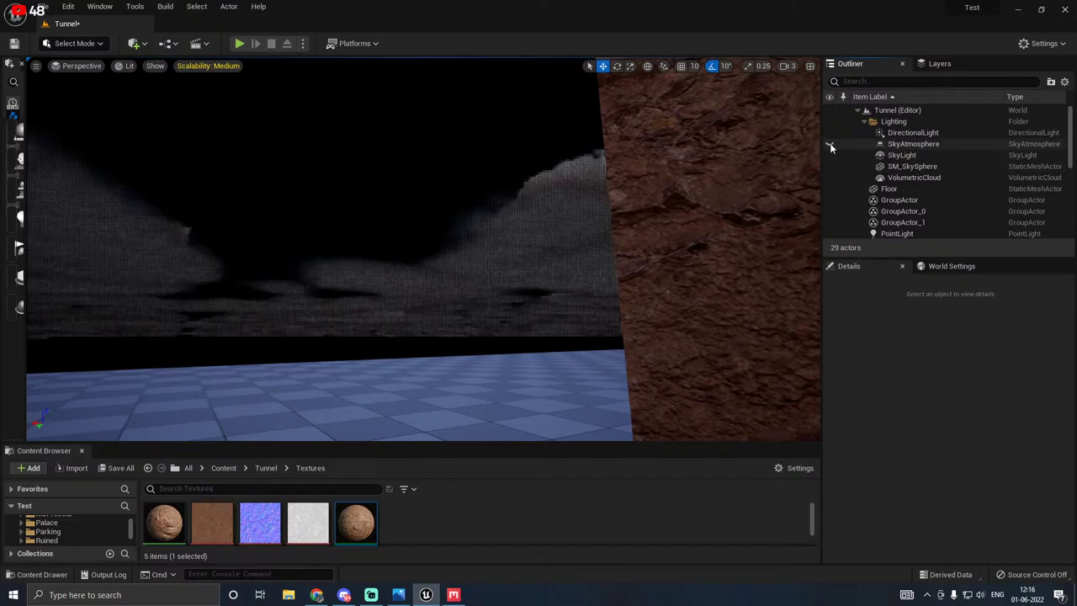
click(830, 145)
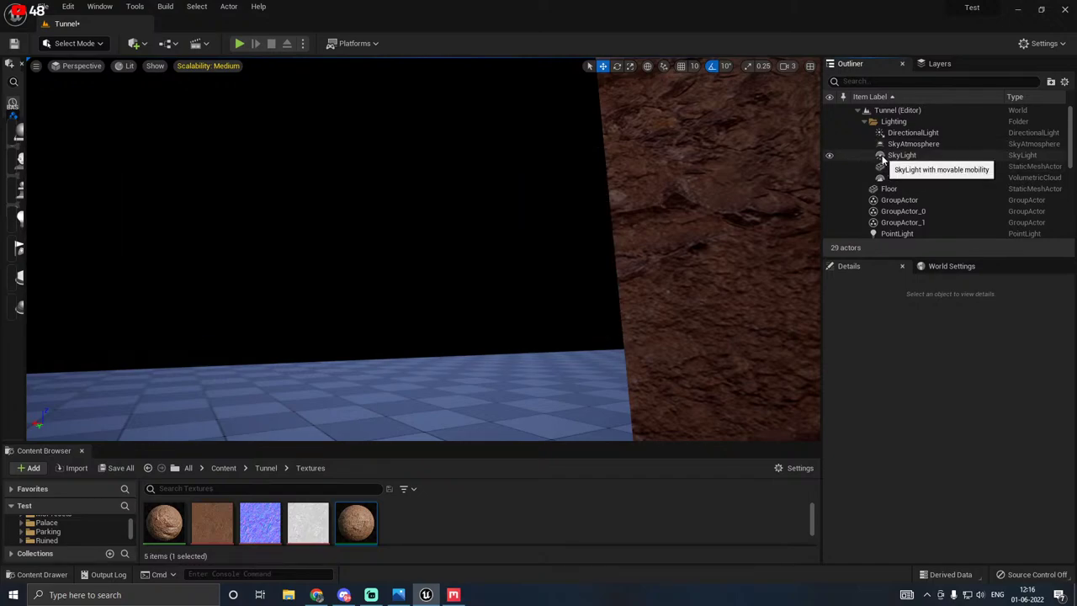
scroll(900, 160, down, 1)
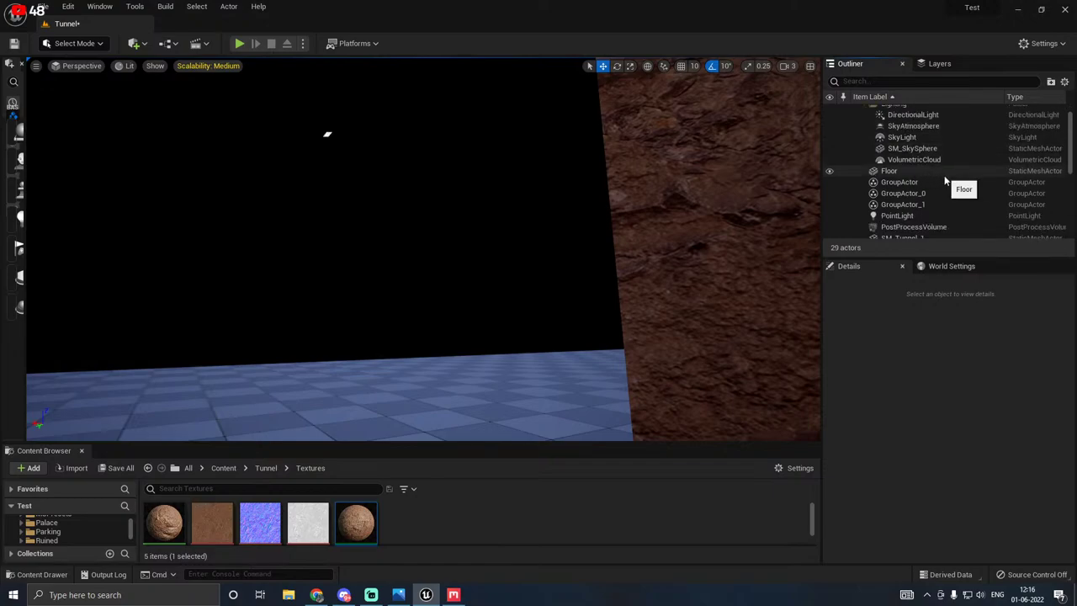
scroll(926, 211, down, 1)
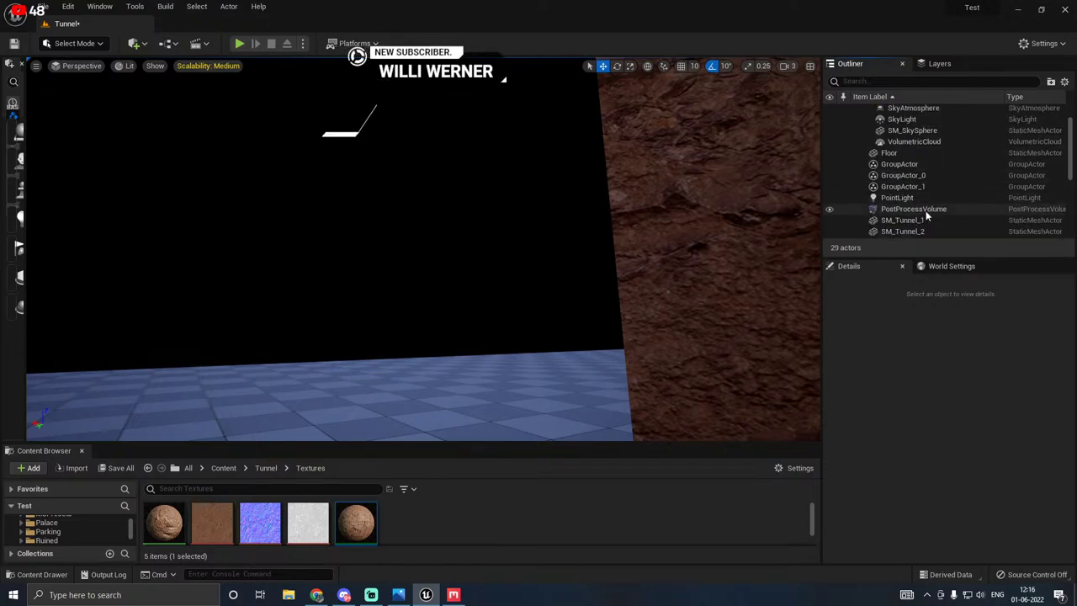
scroll(902, 190, up, 2)
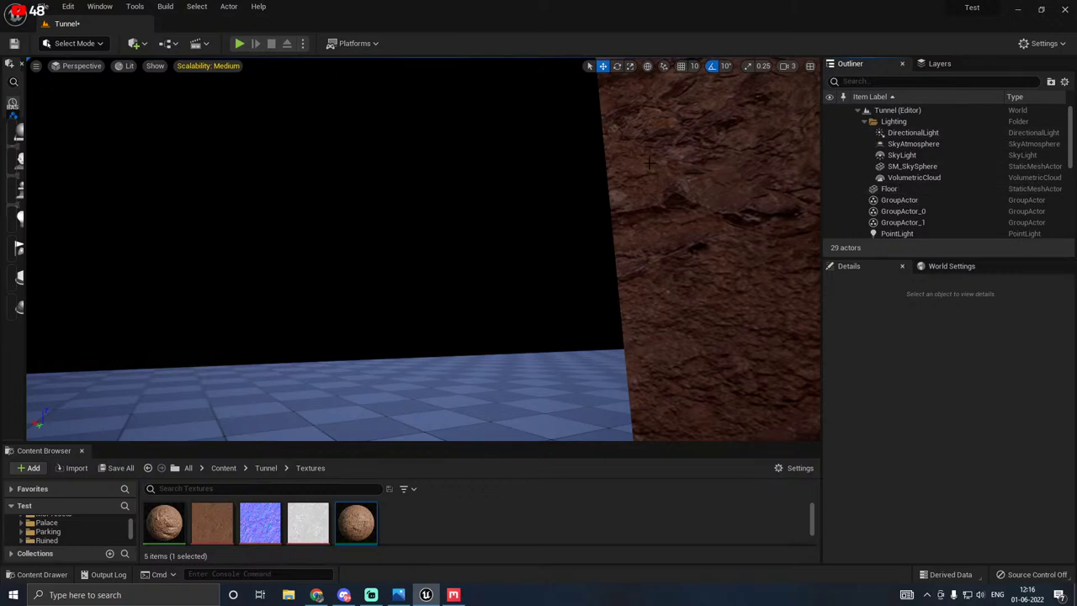
click(895, 165)
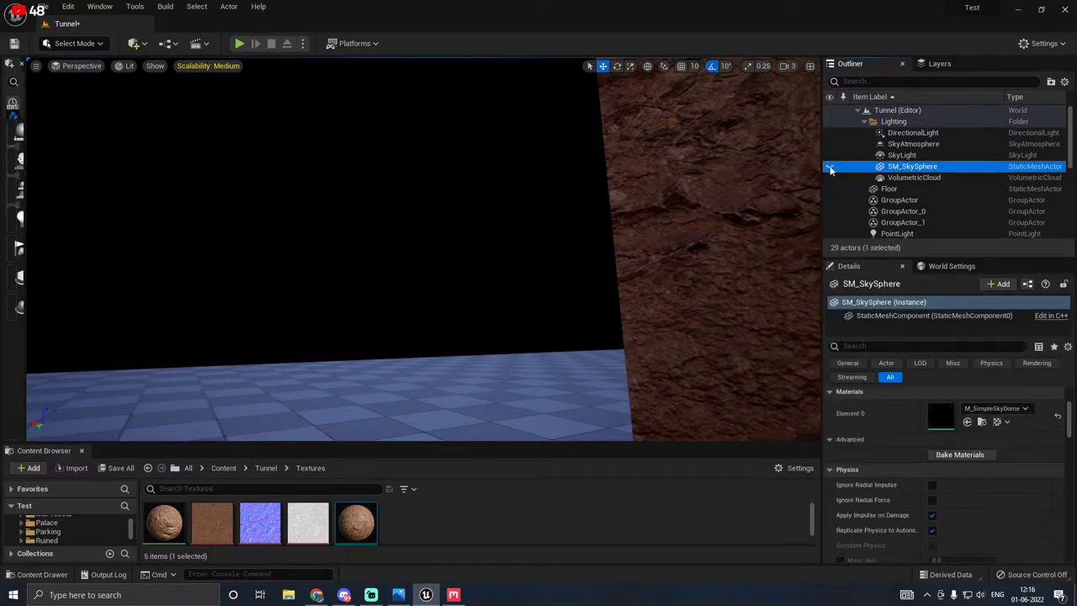
click(829, 168)
Step: Delete the point light at the tunnel ceiling and save the changed Tunnel level
right_drag(423, 249, 674, 266)
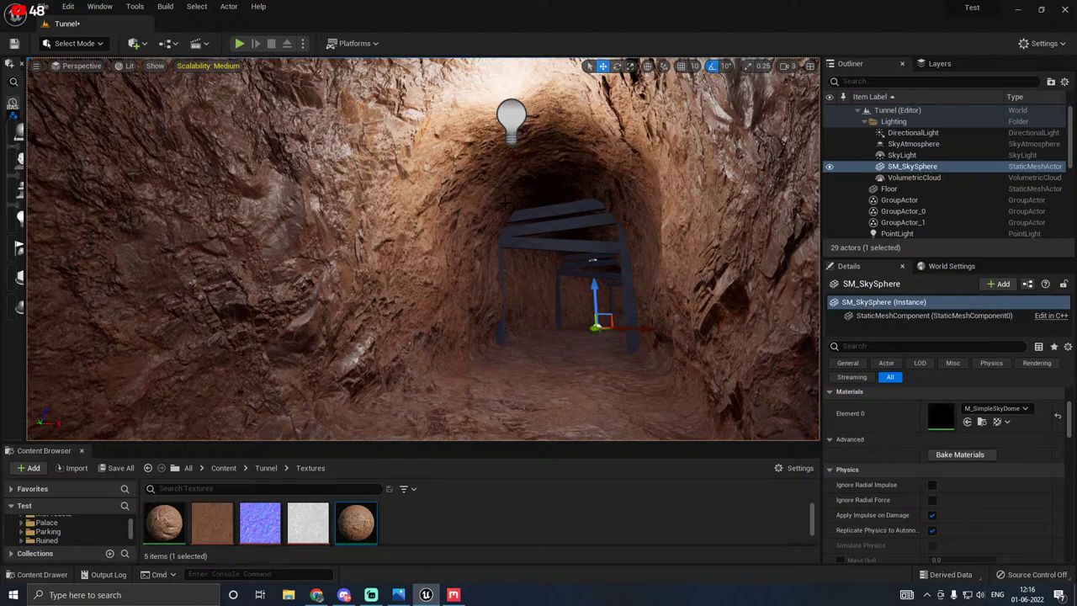
right_drag(463, 240, 515, 278)
click(473, 109)
key(Delete)
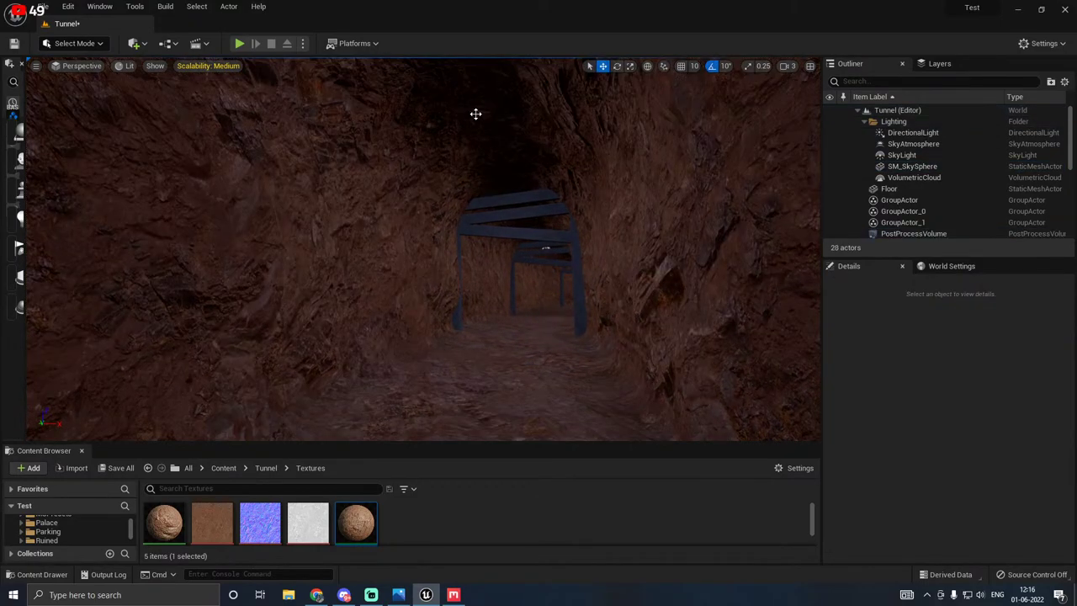
click(116, 468)
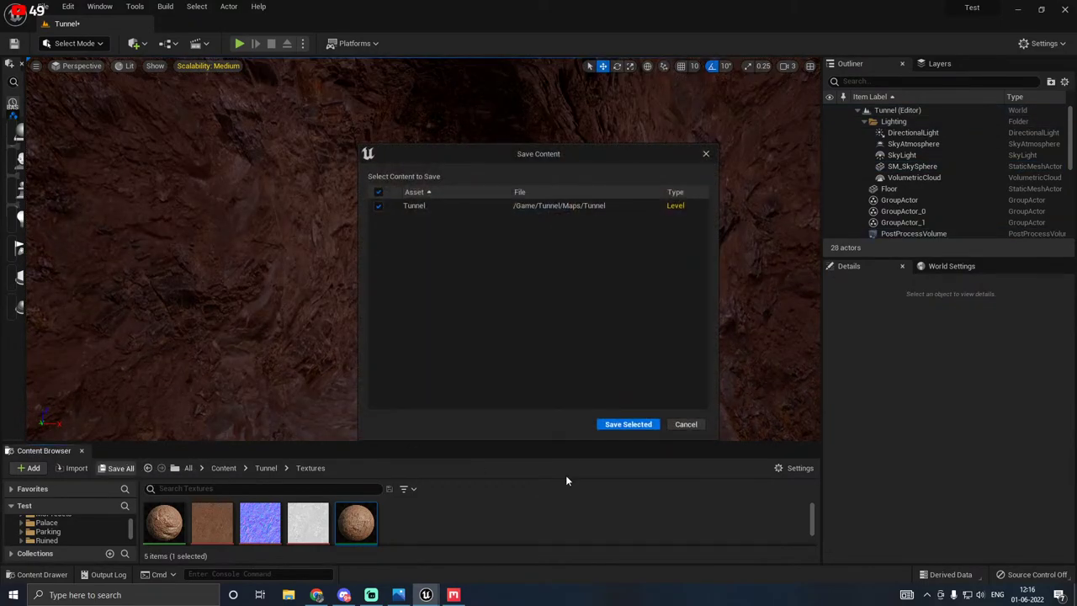
Step: Save the Tunnel level and switch to Quixel Mixer to display the mix's layers
click(606, 426)
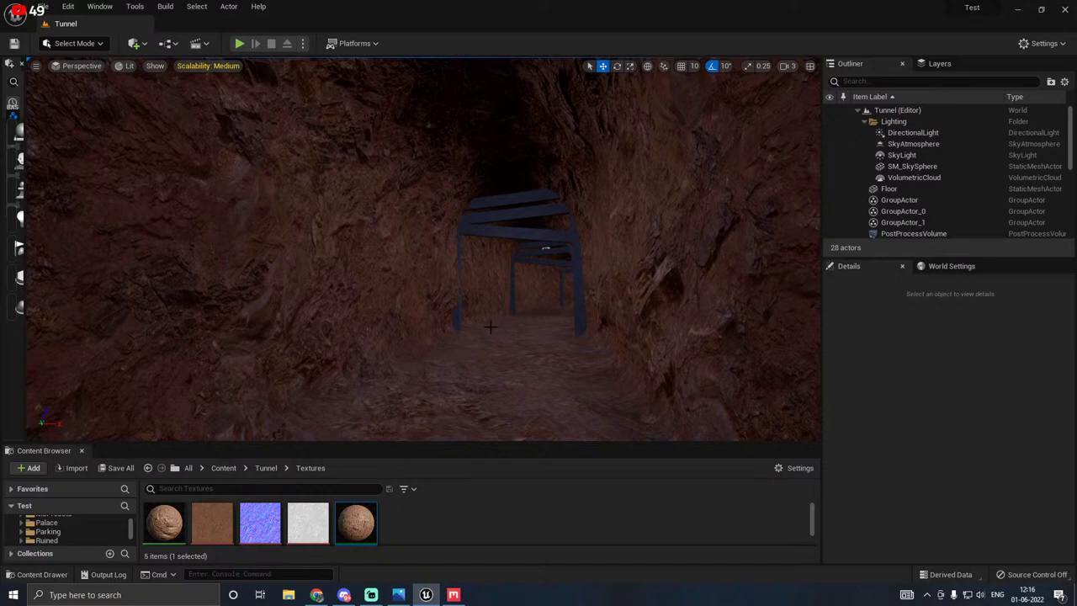
click(452, 595)
click(770, 39)
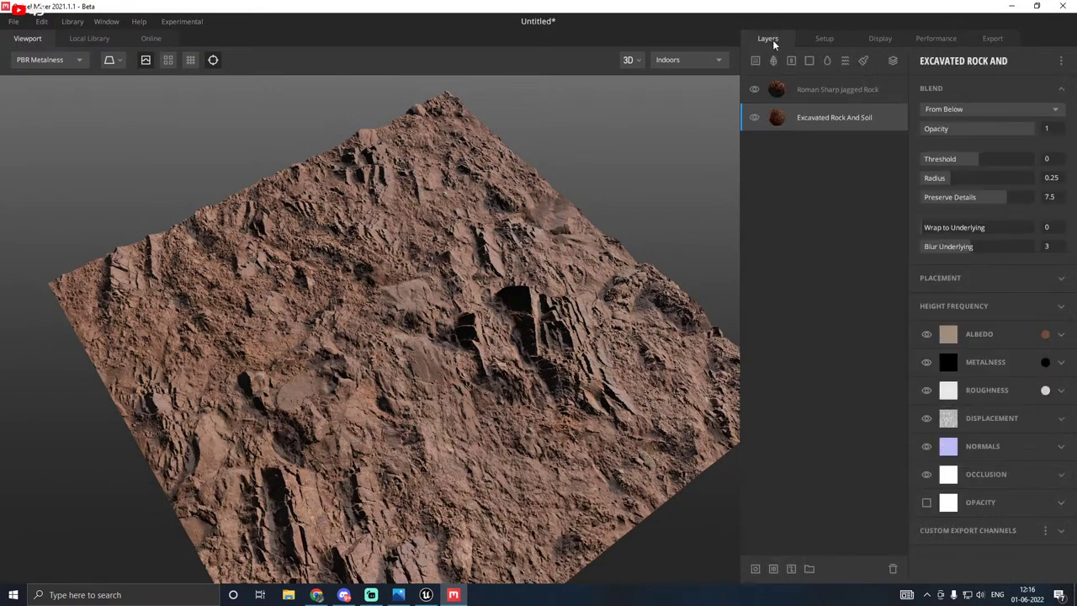
Step: Add the Rocky Ground surface from the local library and move it to the top of the layer stack
click(95, 39)
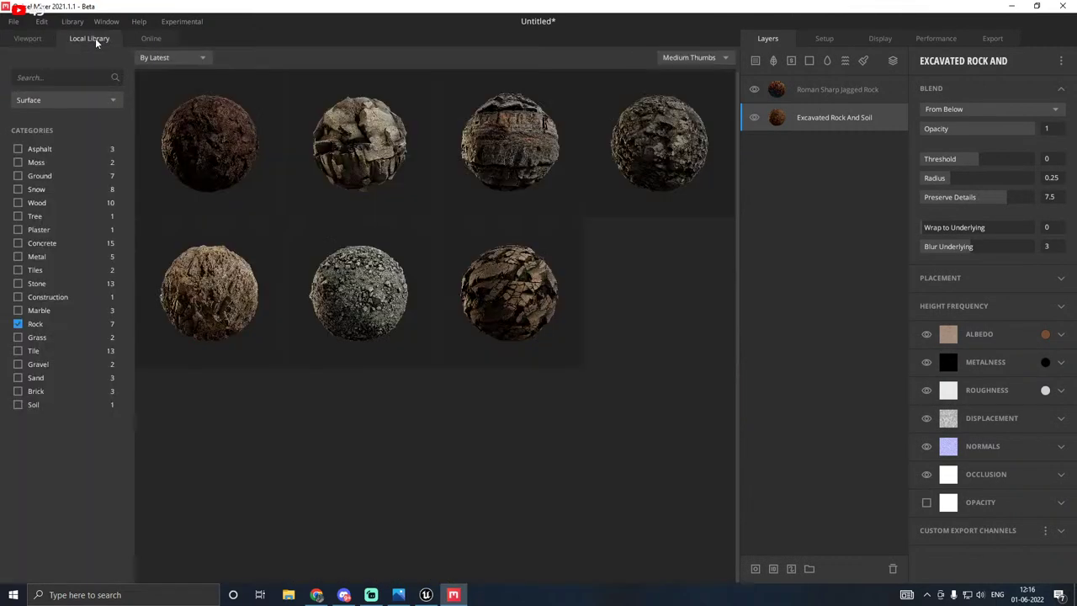
click(376, 293)
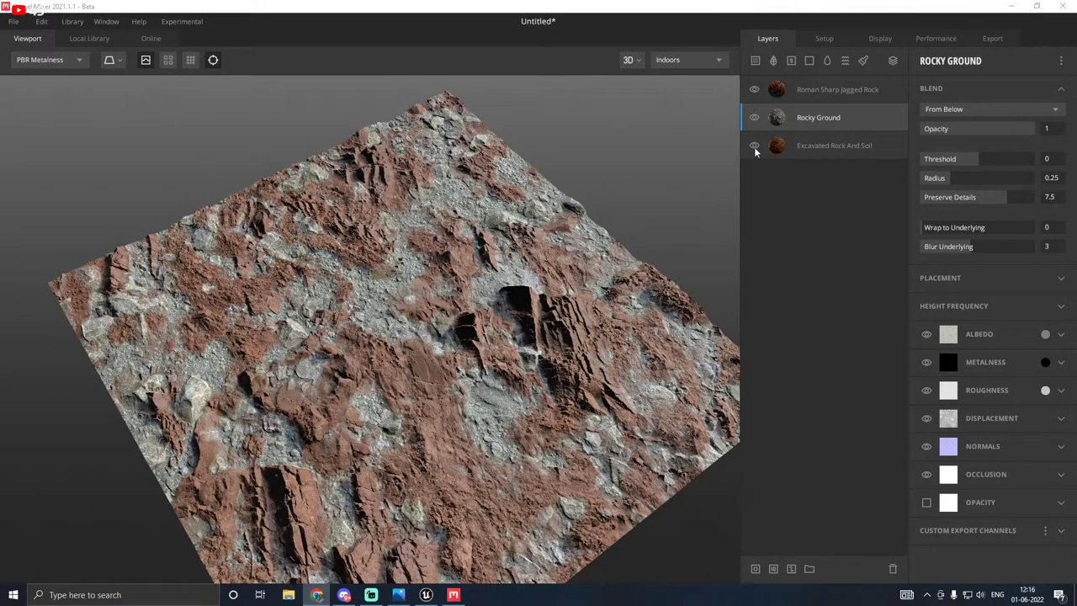
drag(800, 118, 809, 81)
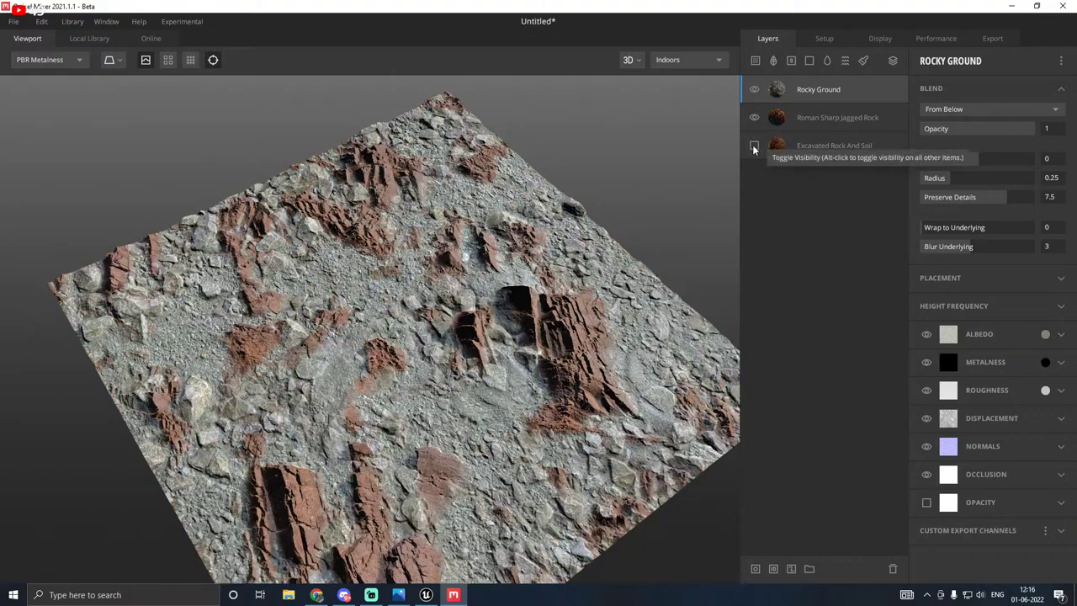
Step: Toggle Roman Sharp Jagged Rock and Excavated Rock And Soil to compare how Rocky Ground blends over each
click(754, 117)
click(753, 145)
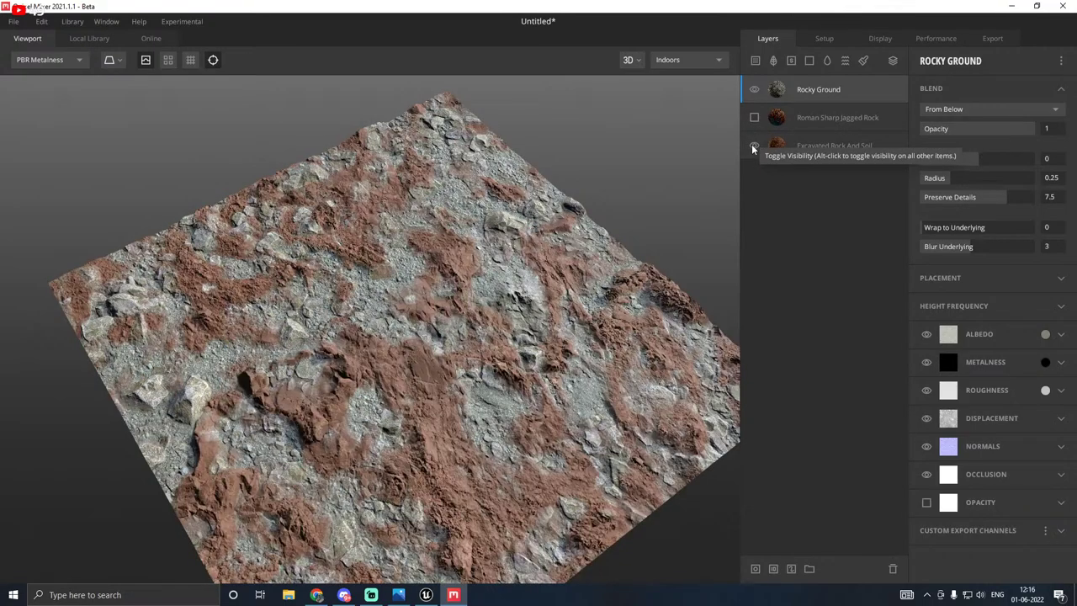
scroll(452, 334, up, 3)
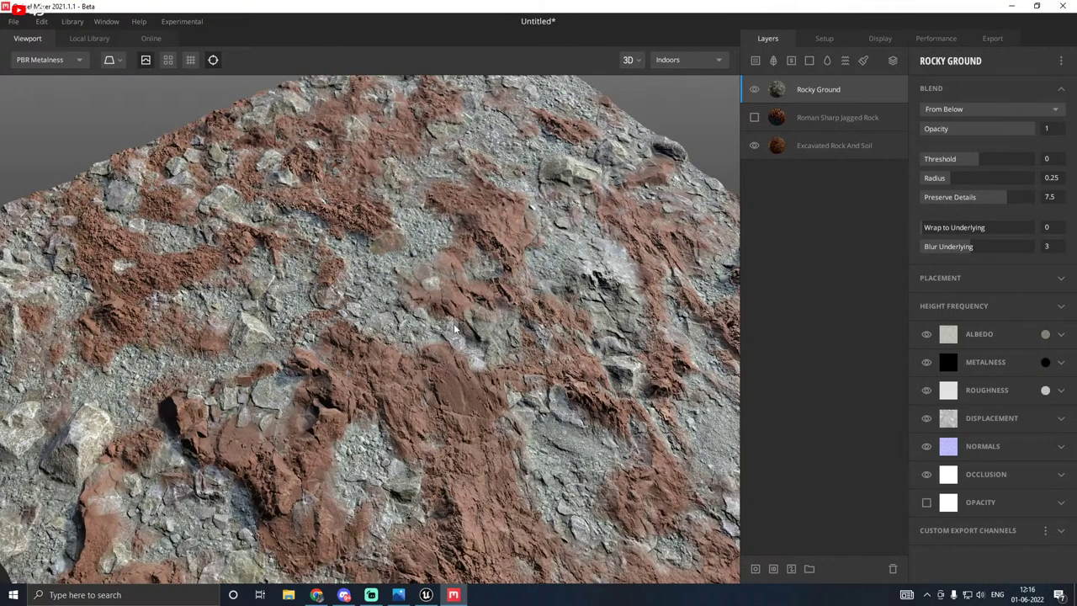
drag(454, 328, 479, 290)
click(756, 145)
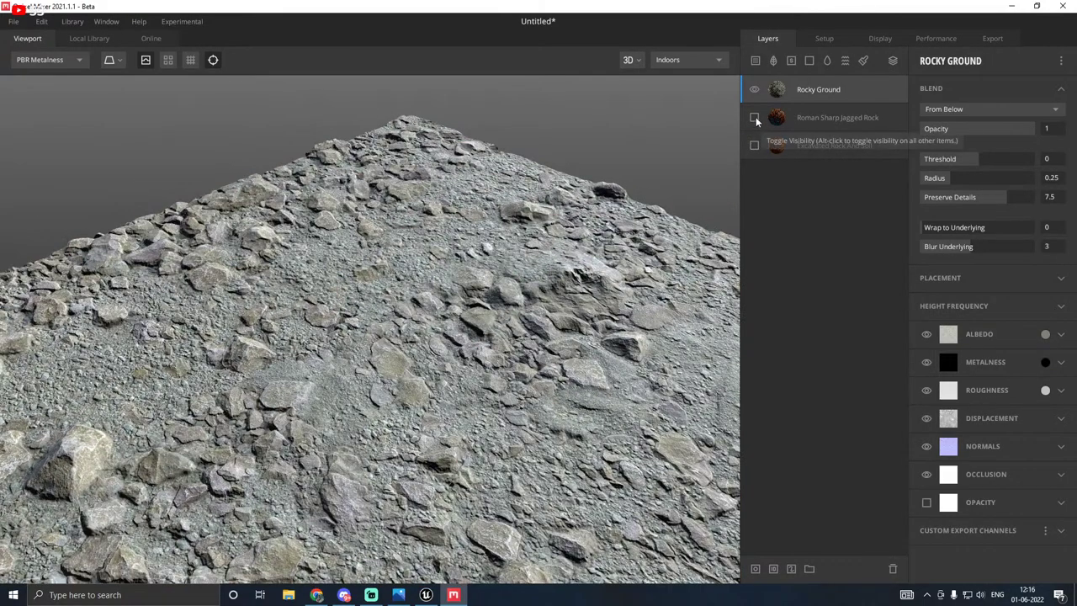
click(755, 117)
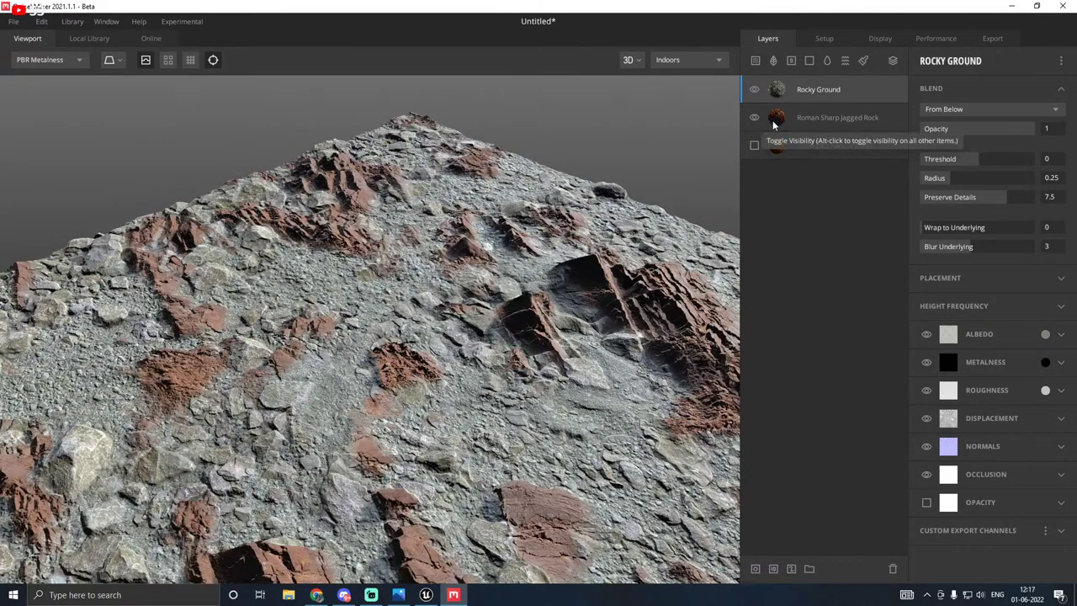
Step: Match Rocky Ground's albedo to the underlying colour and hide the Roman Sharp Jagged Rock layer
click(1045, 335)
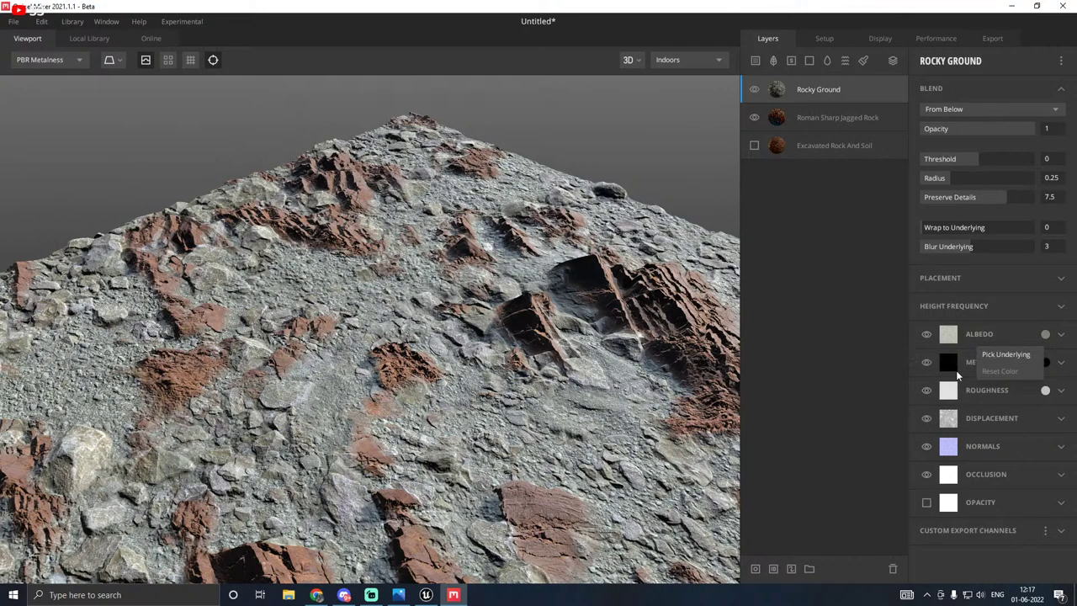
click(1009, 356)
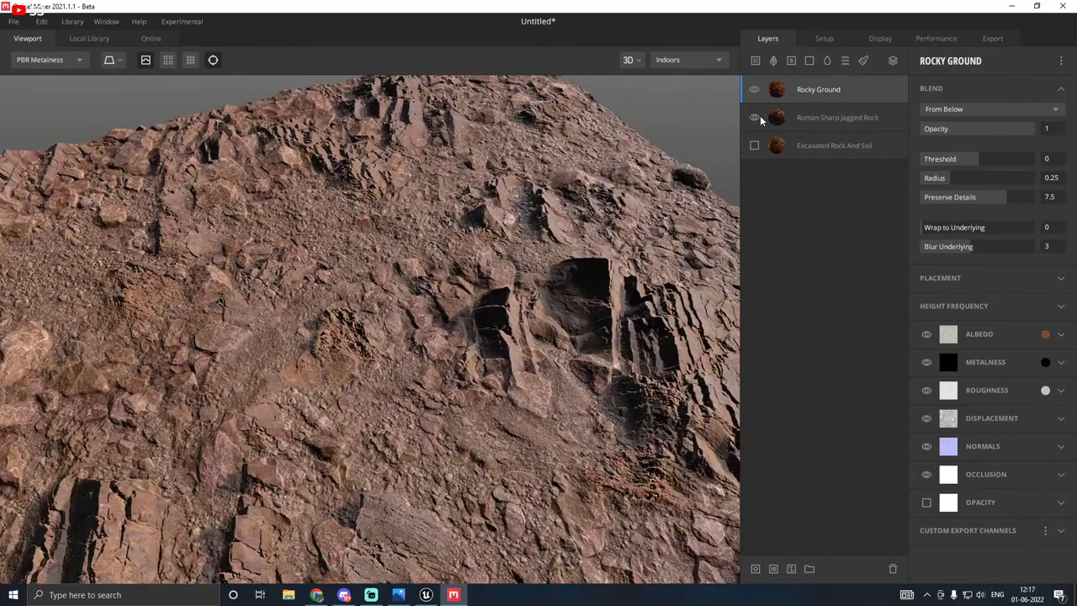
click(756, 118)
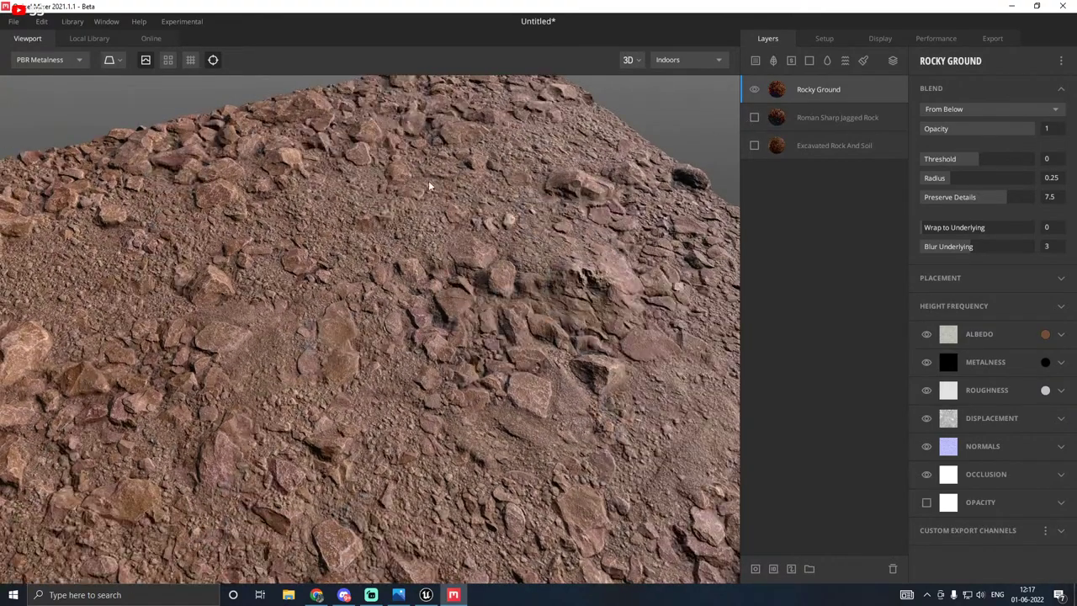
Step: Examine the recoloured Rocky Ground surface from several angles and expand its placement settings
scroll(509, 200, down, 3)
drag(512, 200, 471, 229)
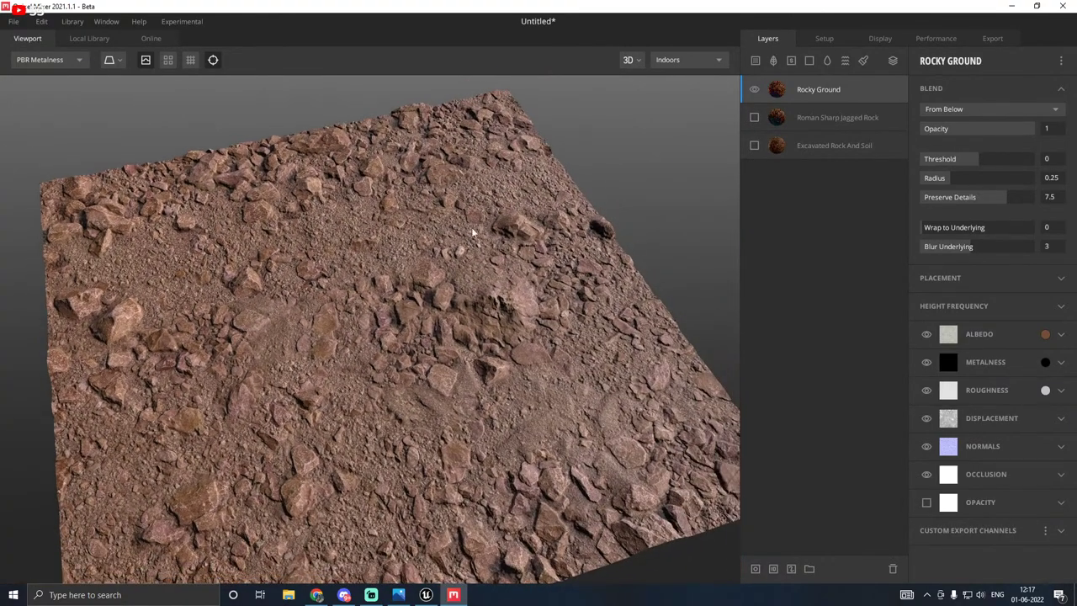
middle_drag(471, 229, 552, 204)
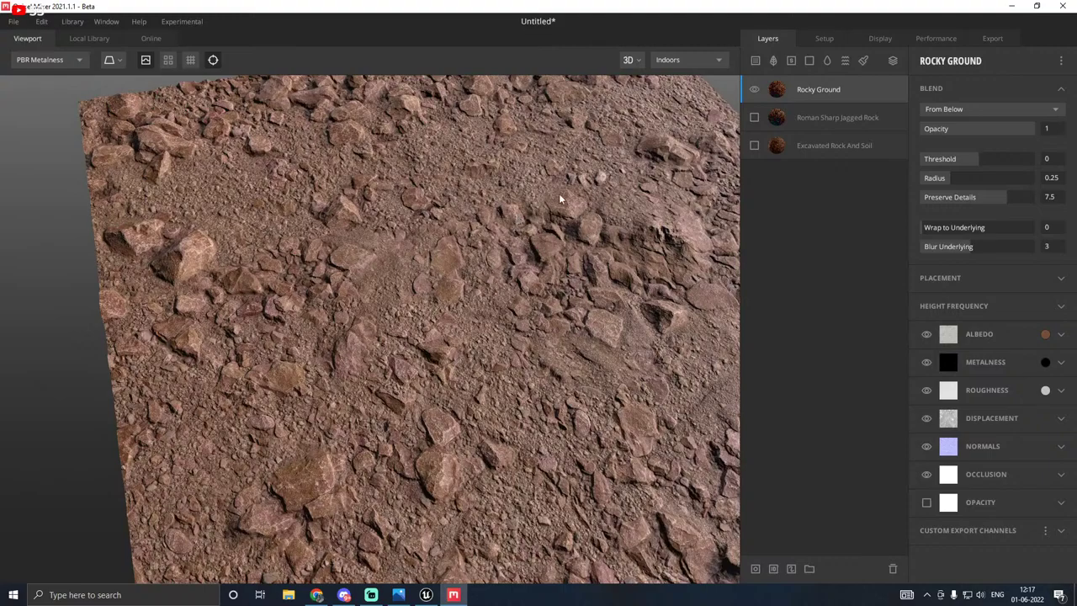
drag(559, 195, 503, 240)
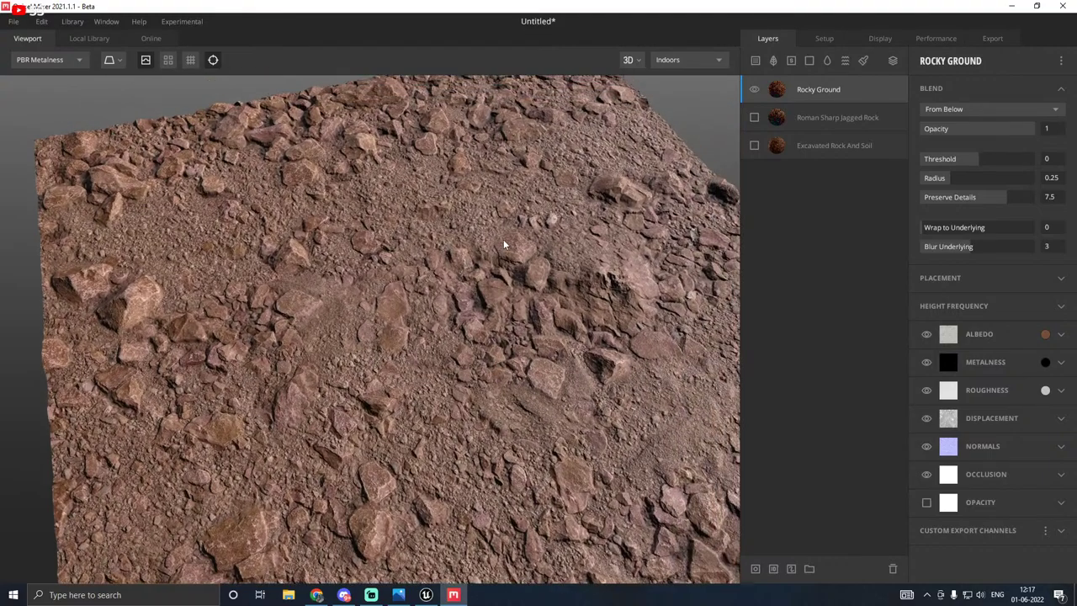
click(943, 280)
drag(446, 339, 556, 348)
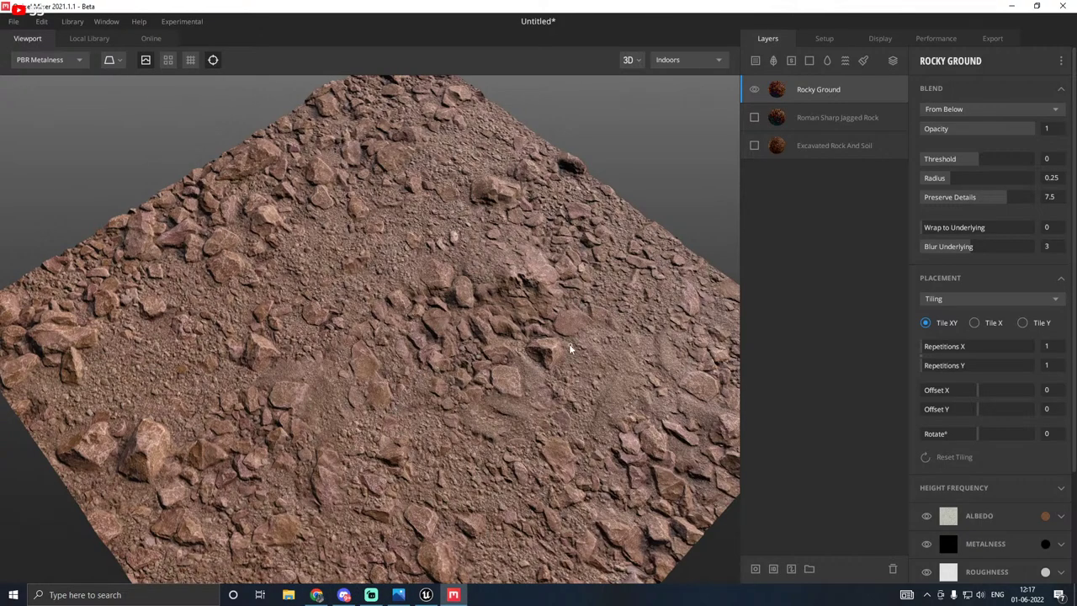
drag(392, 408, 596, 288)
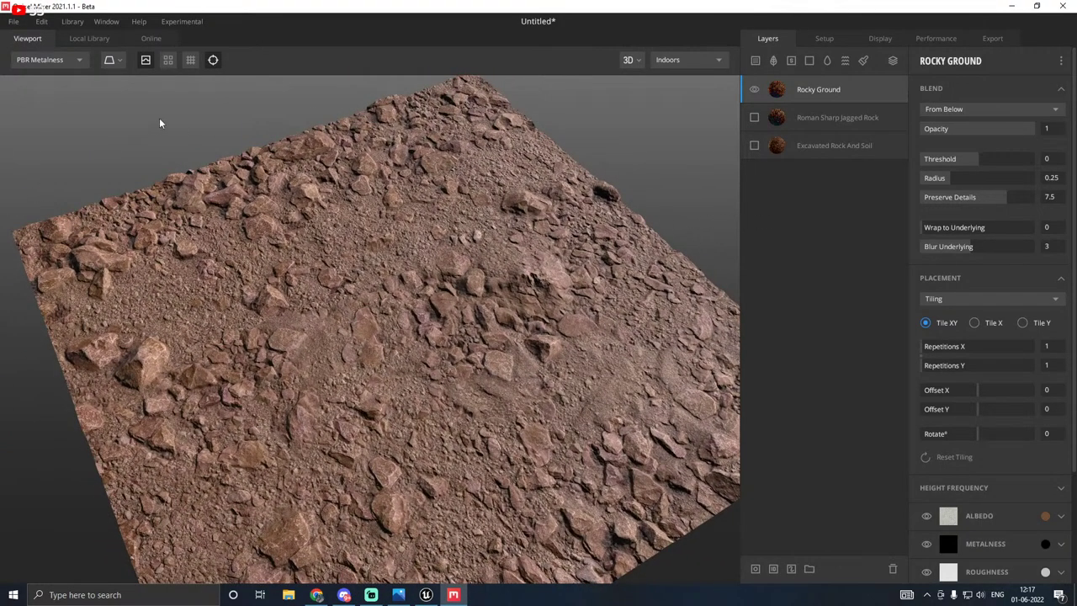
Step: Browse the local library's Ground and Gravel surfaces and add Dry Rocky Ground as a new layer
click(102, 40)
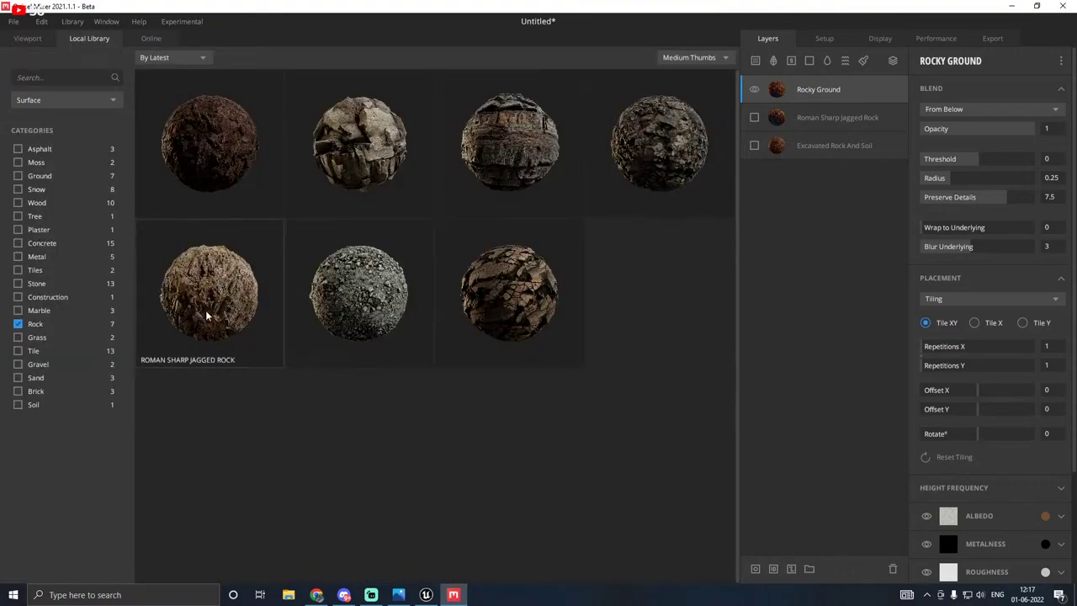
click(19, 324)
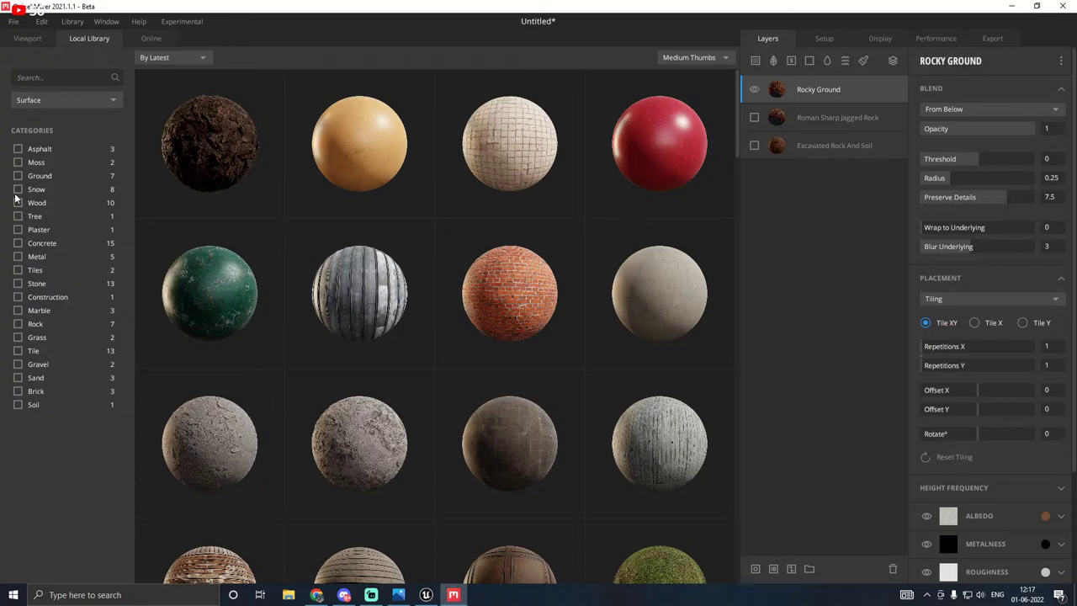
click(17, 175)
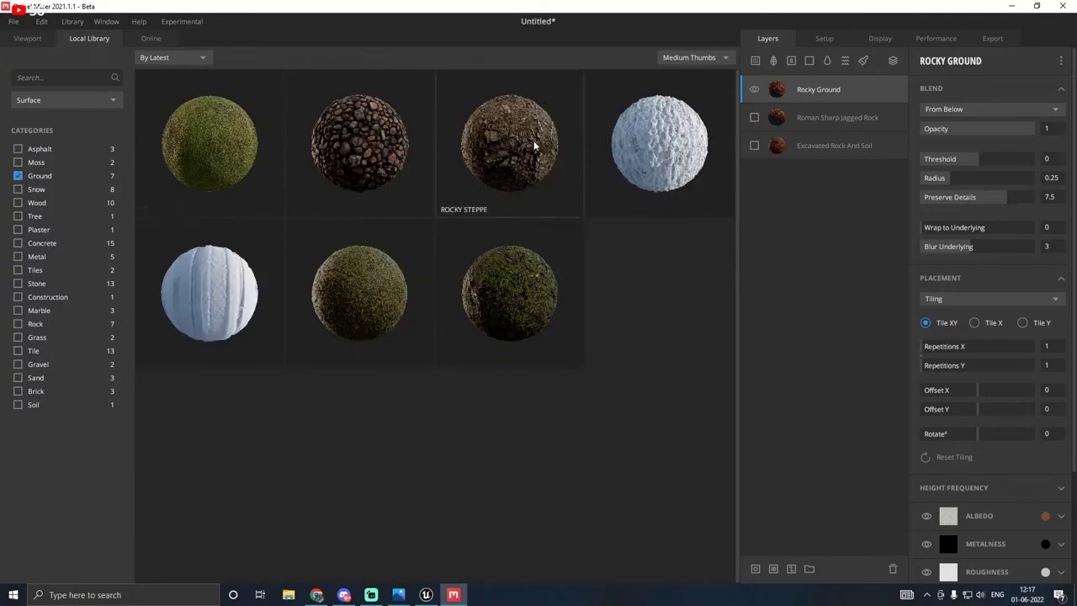
click(17, 176)
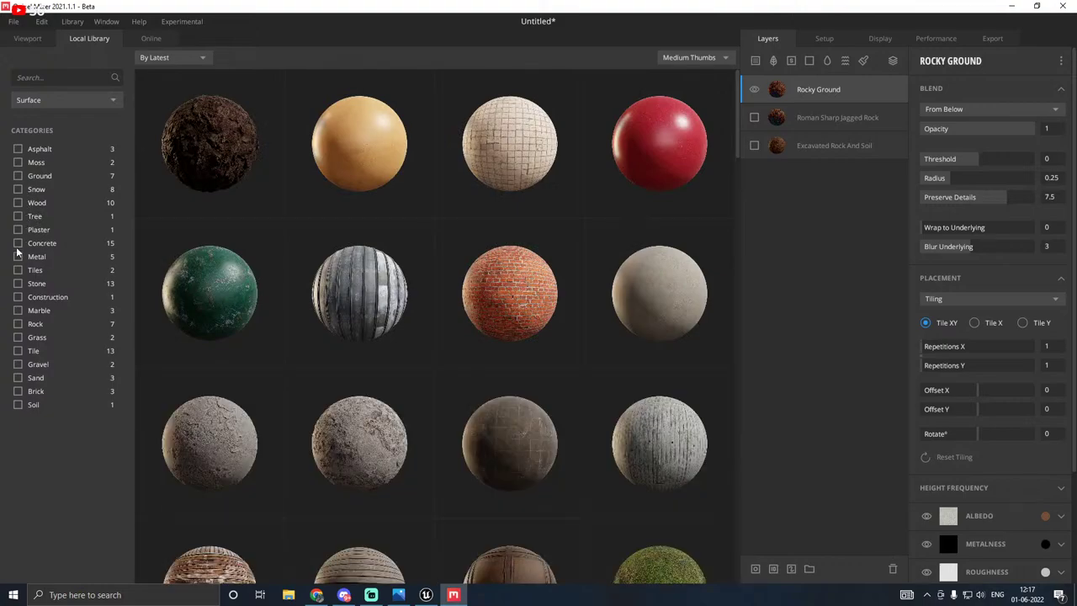
click(18, 365)
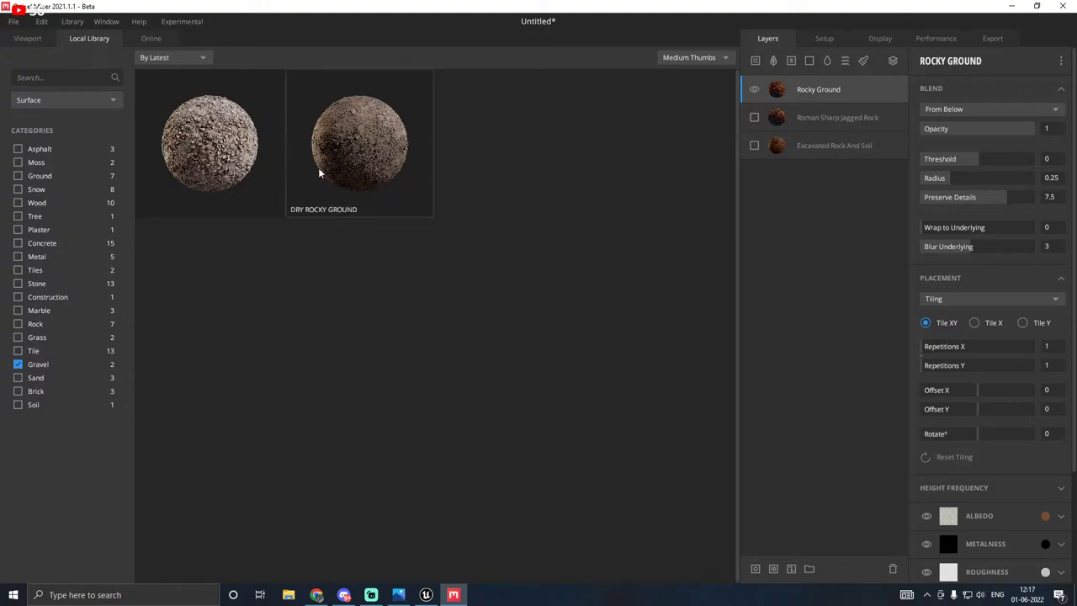
click(383, 152)
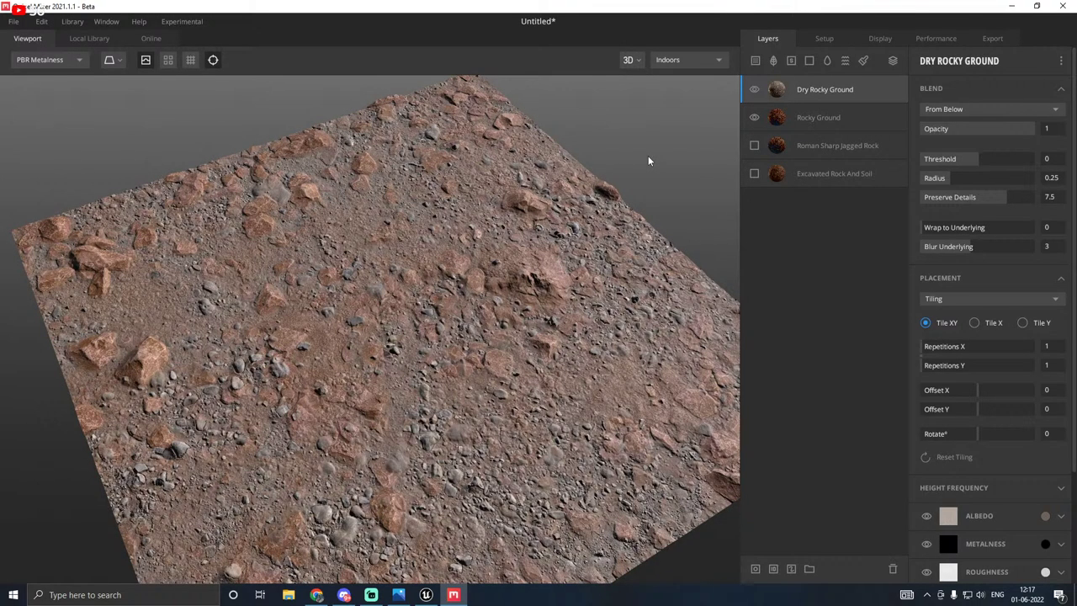
Step: Check Dry Rocky Ground with and without Rocky Ground beneath it, and match its albedo to the underlying colour
click(754, 117)
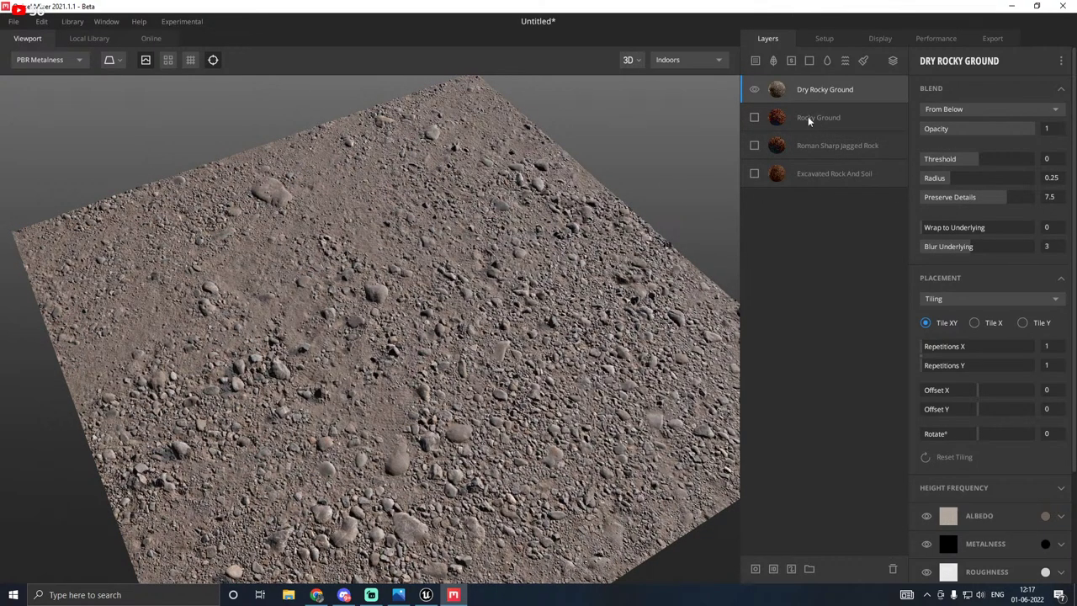
click(754, 118)
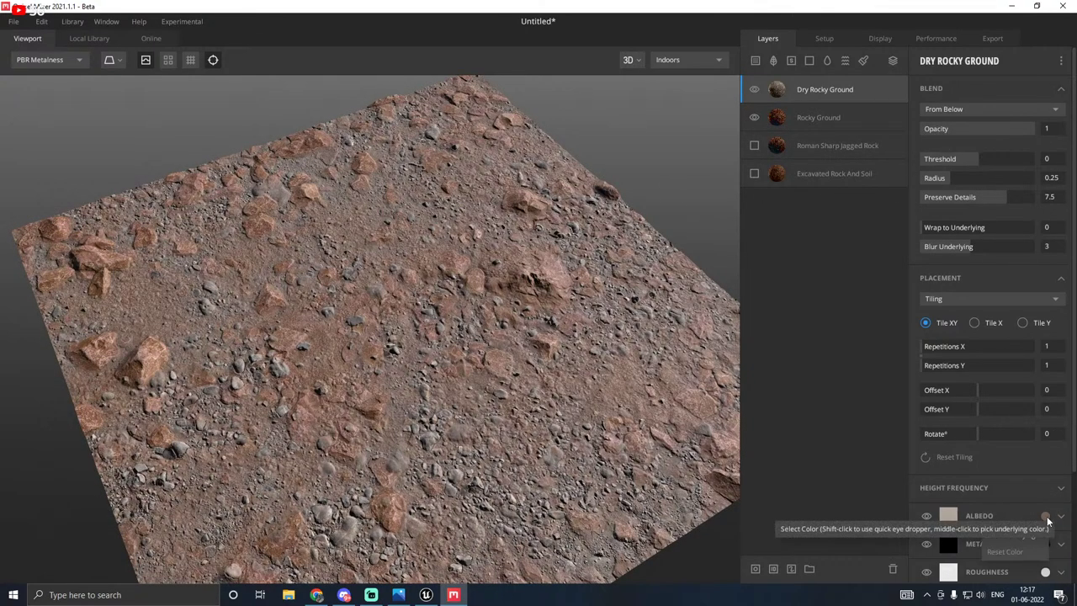
click(1045, 516)
click(1025, 532)
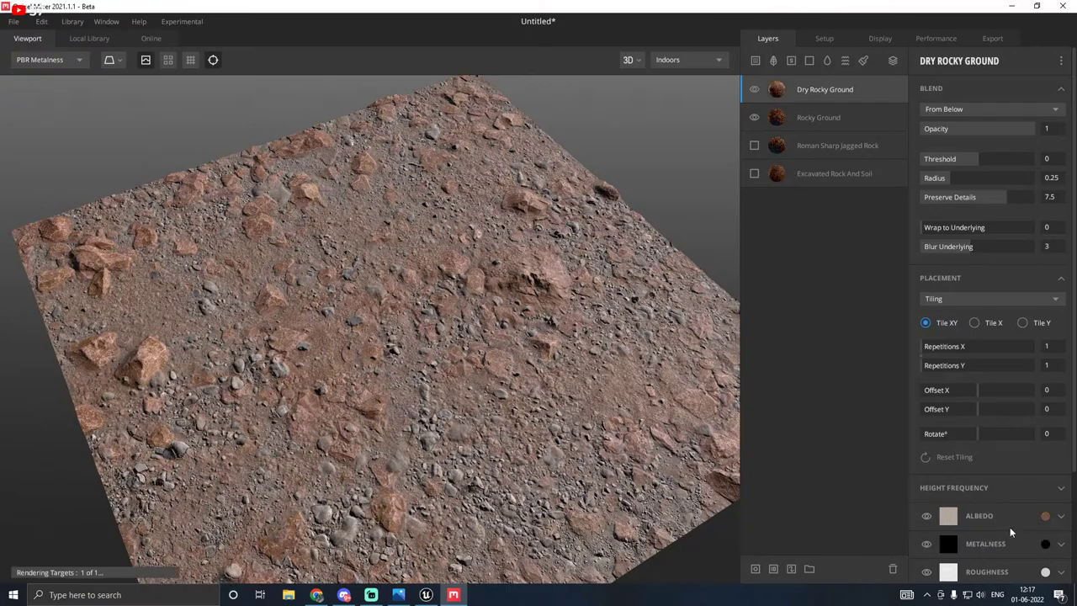
Step: Hide Rocky Ground and examine the recoloured Dry Rocky Ground layer on its own
click(753, 118)
mouse_move(463, 238)
mouse_down()
mouse_move(631, 207)
mouse_move(444, 231)
mouse_up()
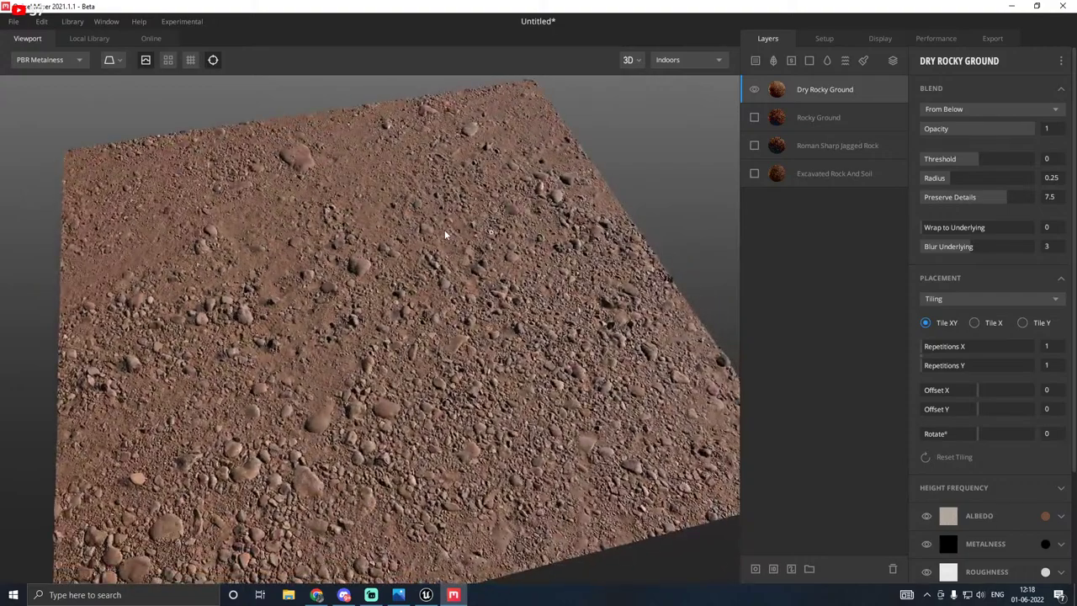
middle_drag(473, 225, 499, 214)
scroll(381, 267, up, 2)
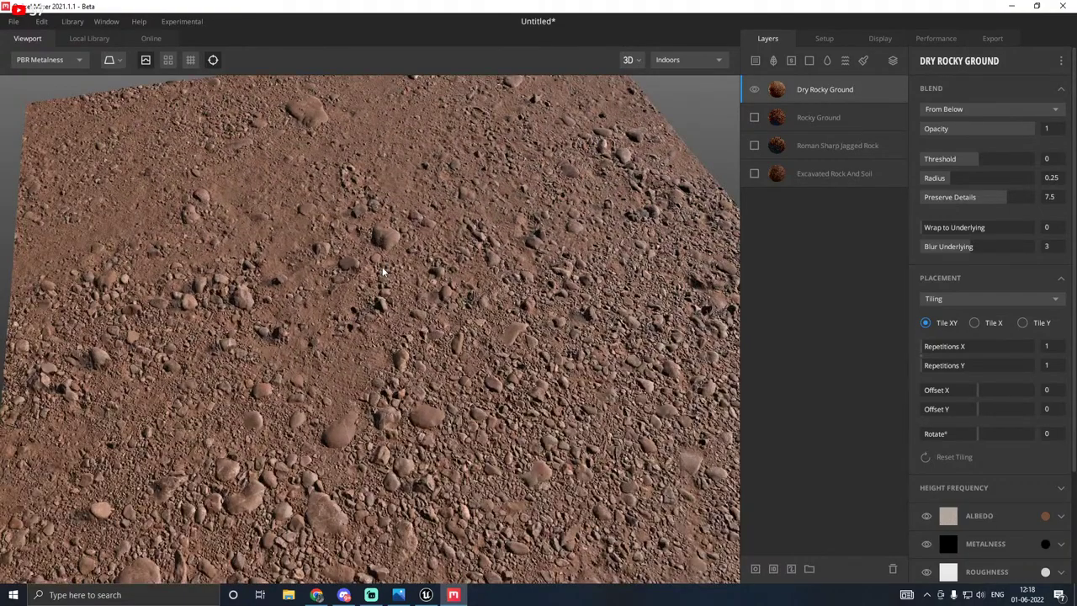
drag(382, 273, 592, 181)
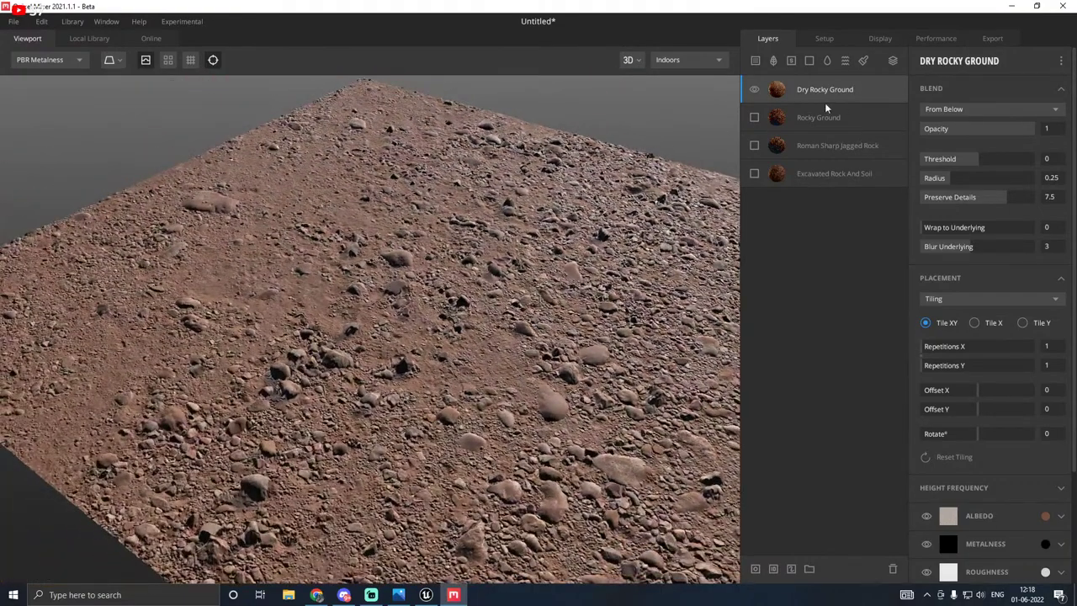
Step: Show Rocky Ground again and compare the blend with and without the Dry Rocky Ground layer
click(754, 117)
click(752, 92)
click(752, 91)
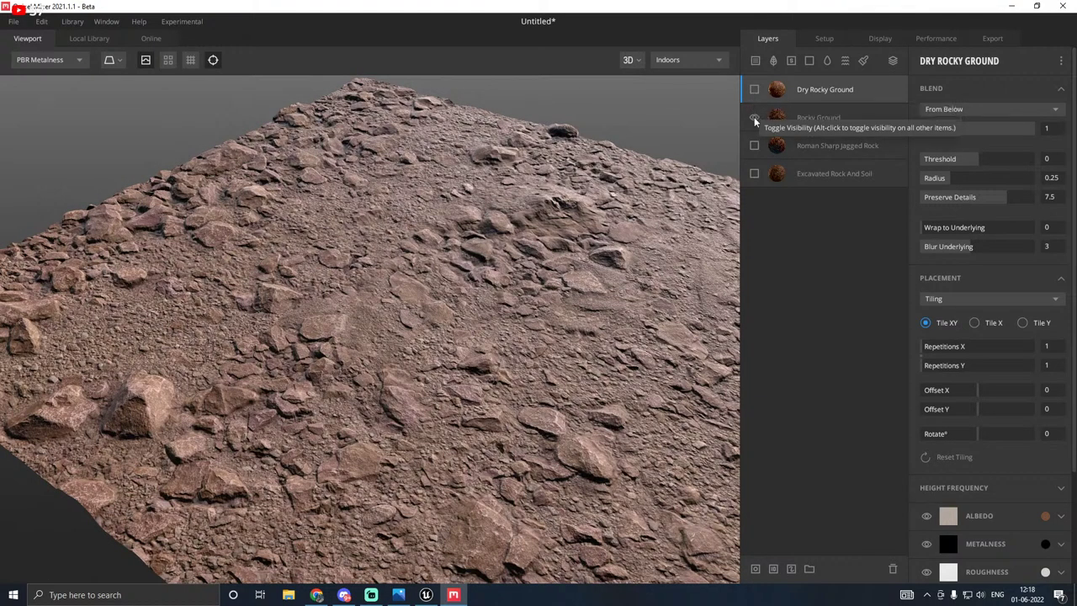
drag(700, 102, 465, 199)
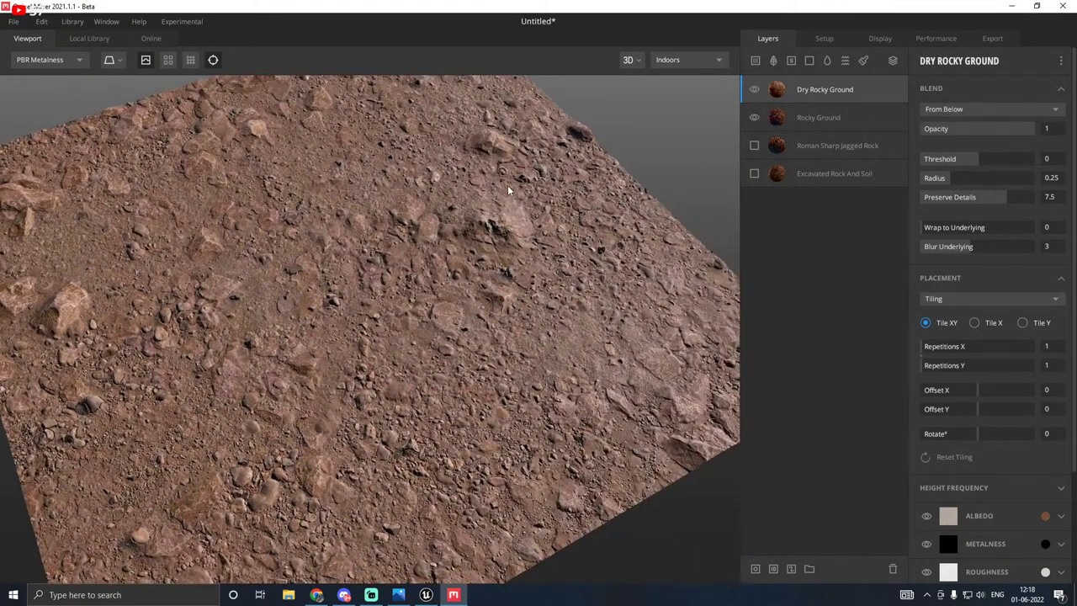
middle_drag(507, 187, 551, 192)
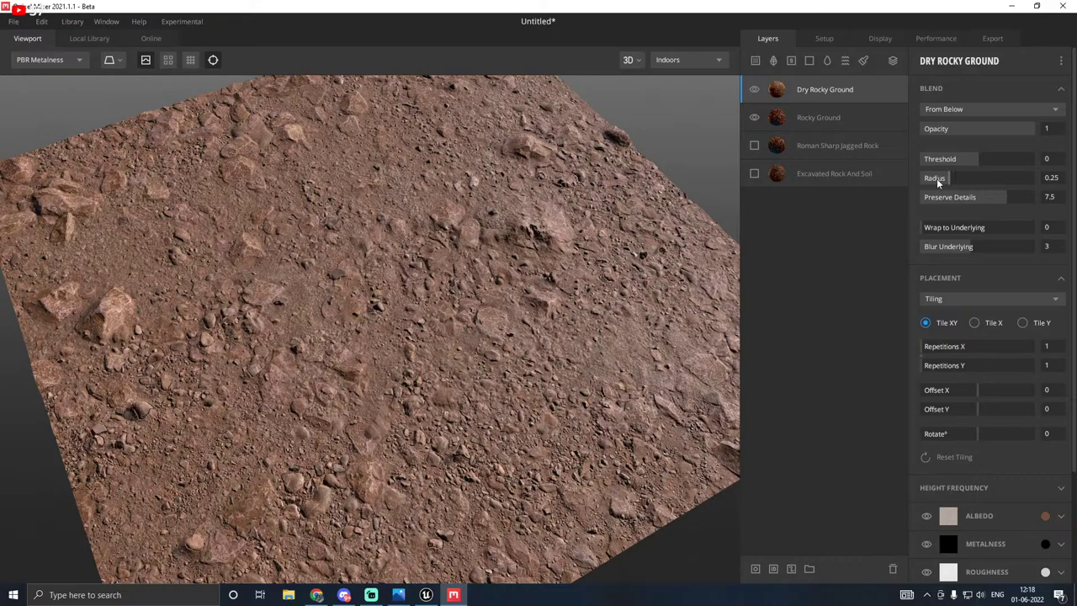
Step: Set Dry Rocky Ground's blend radius to 0 and its threshold to -0.02
drag(937, 179, 907, 182)
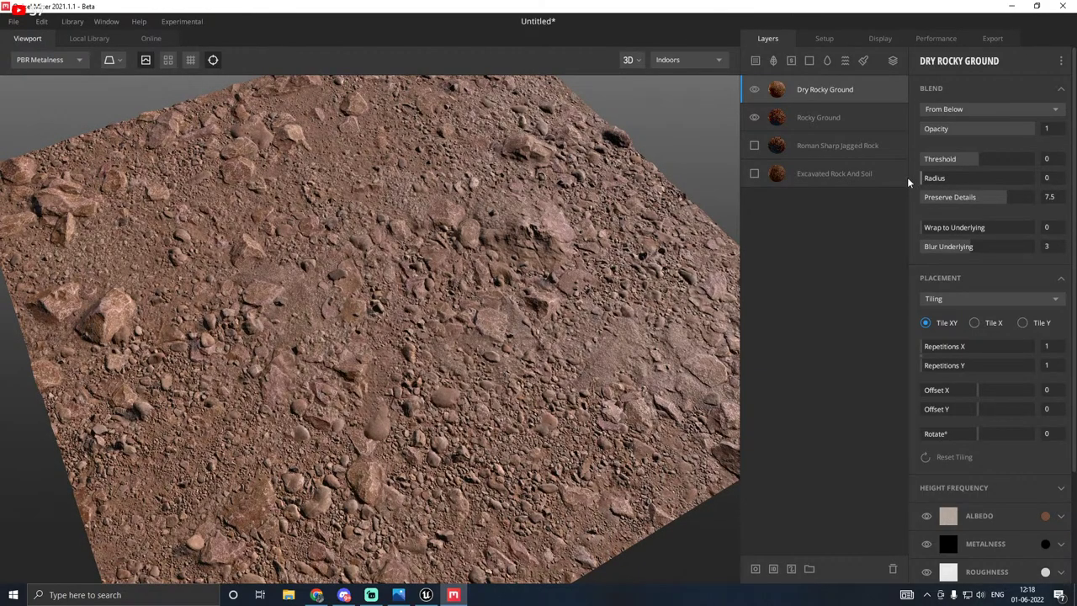
drag(437, 220, 494, 235)
drag(975, 161, 977, 160)
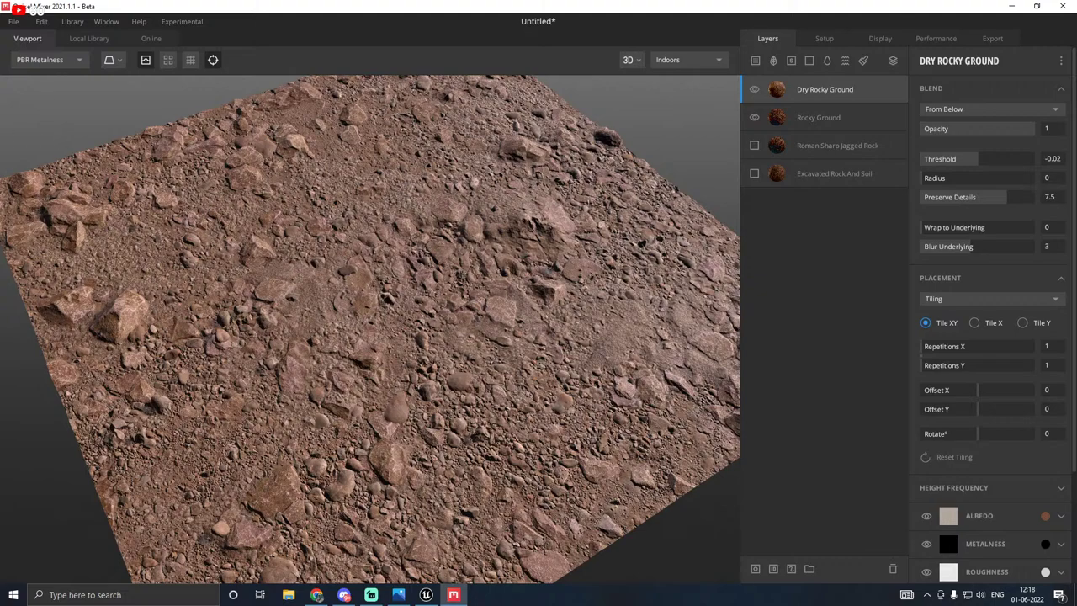
Step: Clear the Gravel filter in the local library and show the Ground category of the online surface library
click(89, 38)
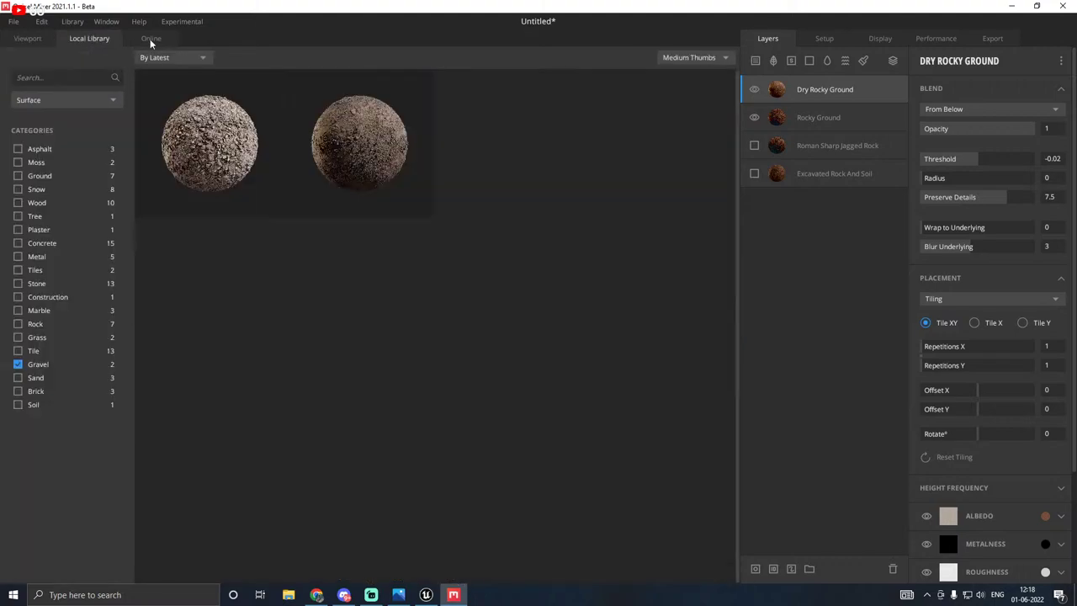
click(18, 365)
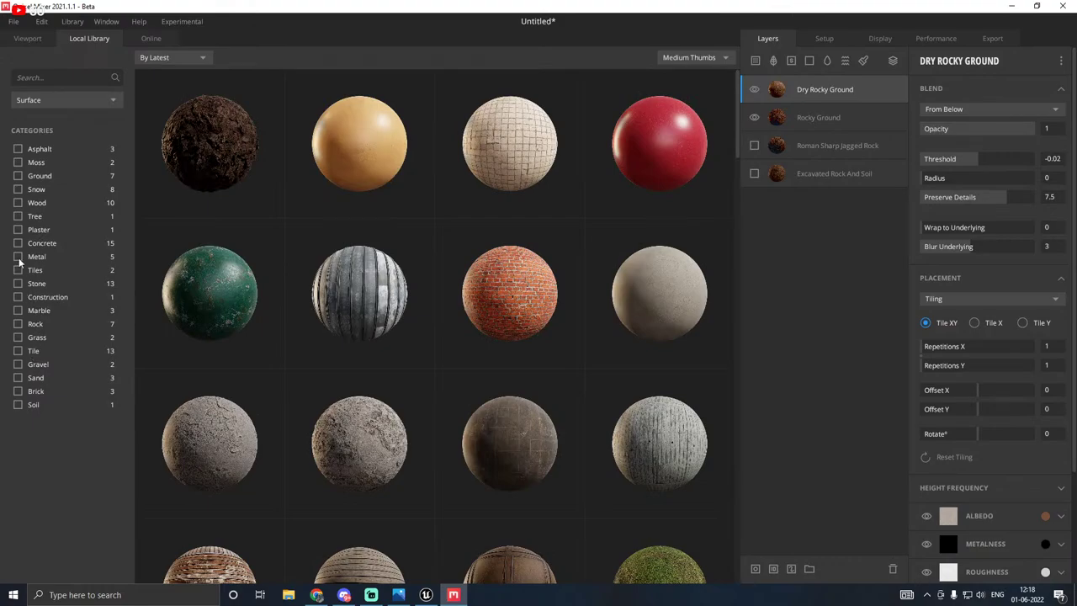
click(151, 41)
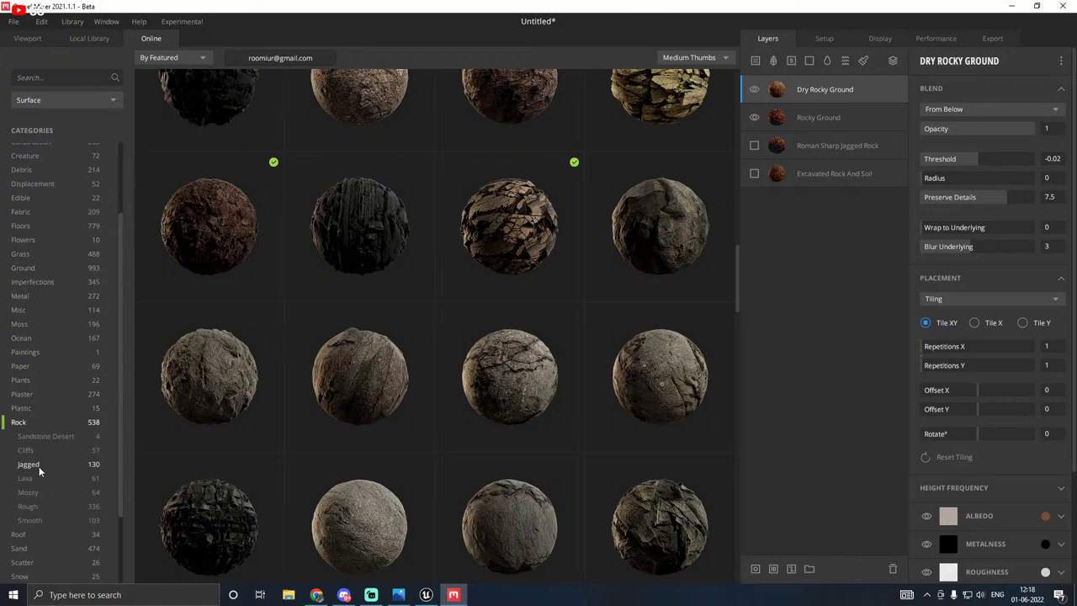
scroll(40, 567, down, 3)
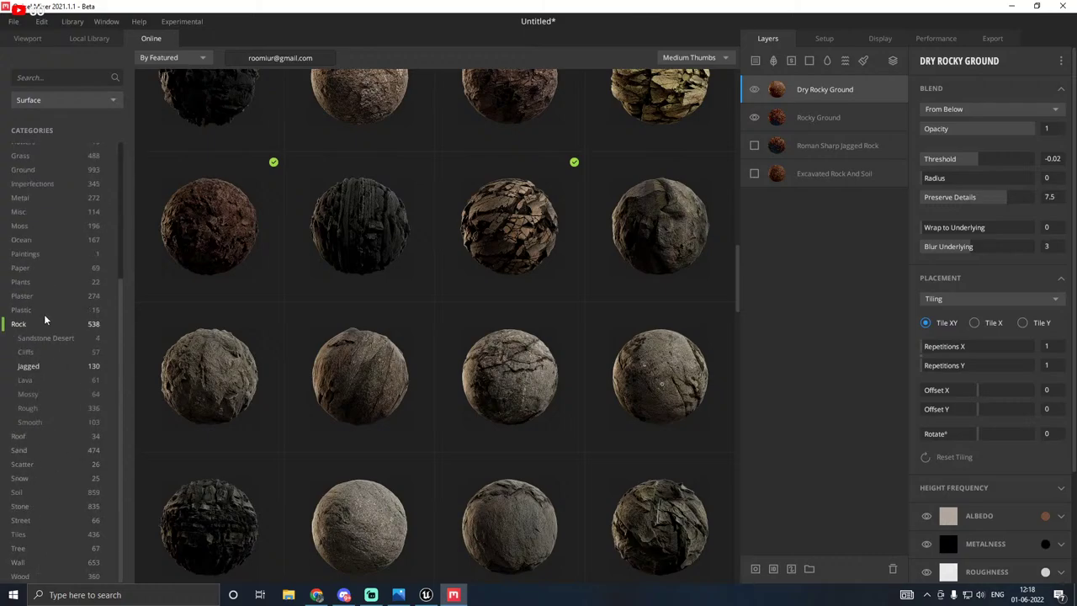
scroll(44, 314, up, 5)
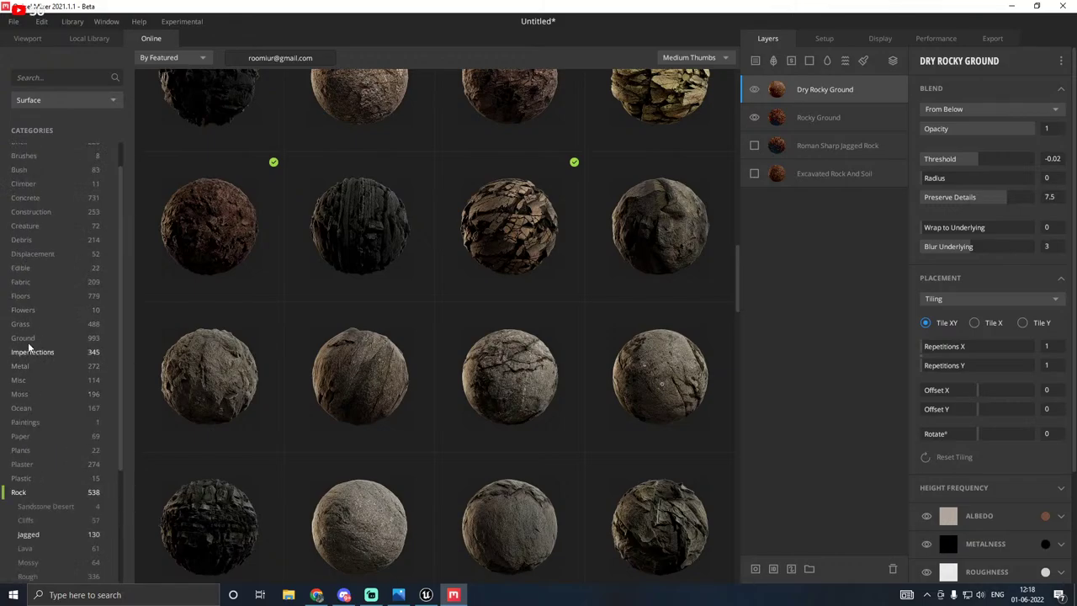
click(27, 339)
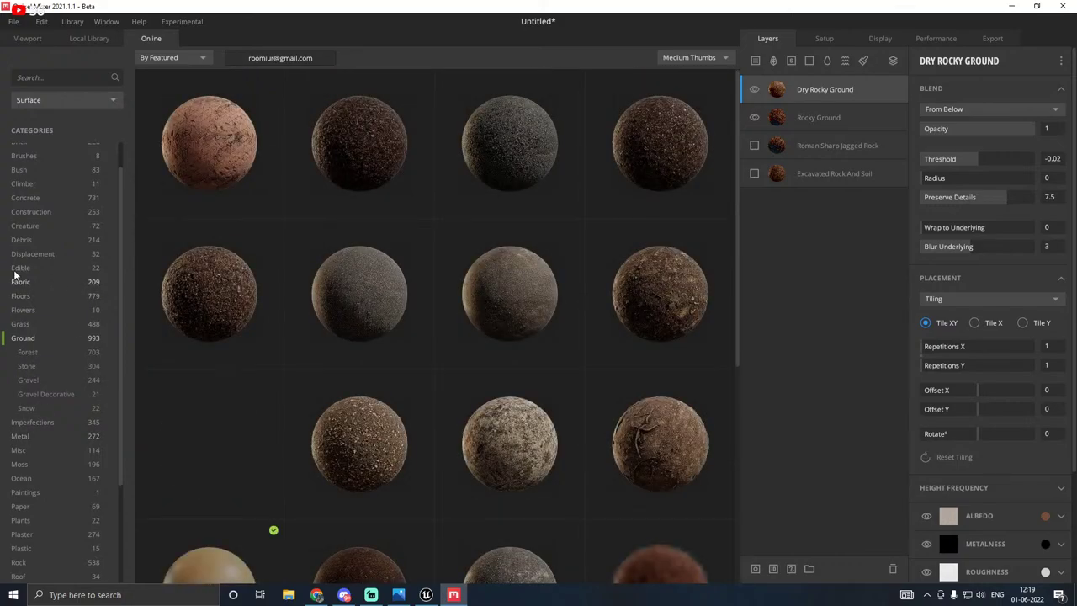
Step: Search the online surface library for "mud"
scroll(15, 274, up, 2)
click(53, 76)
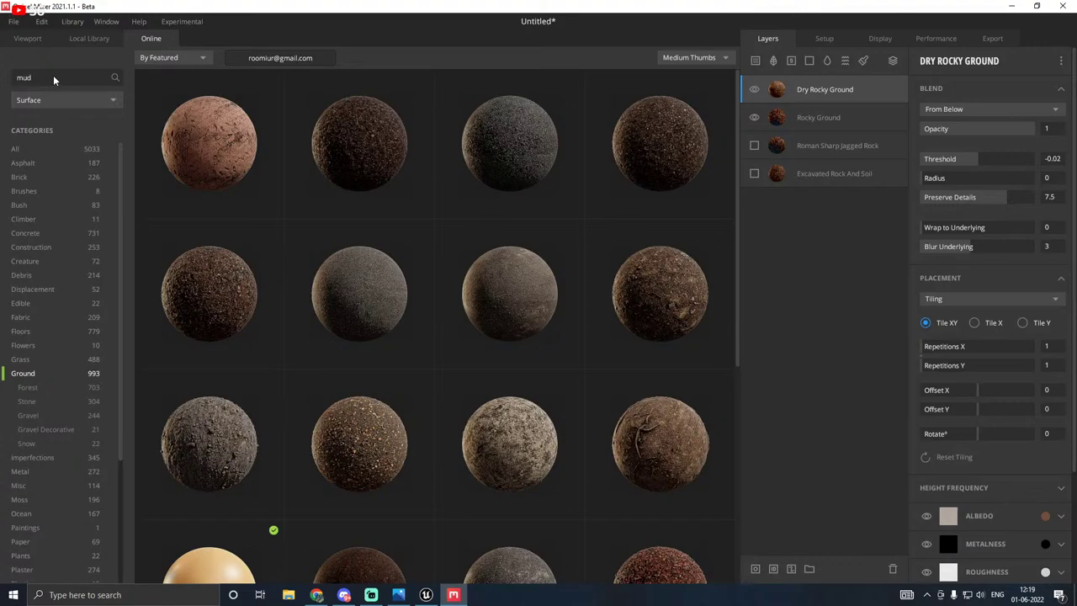
text(mud)
key(Return)
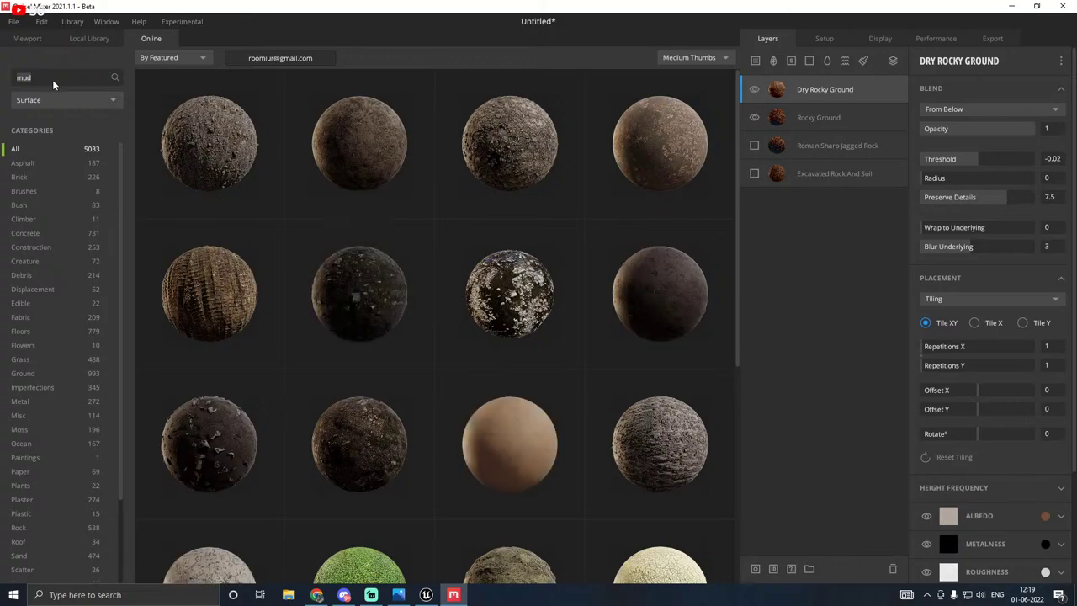
Step: Browse the mud search results for a suitable ground surface and preview Rocky Soil Ground
scroll(294, 200, down, 2)
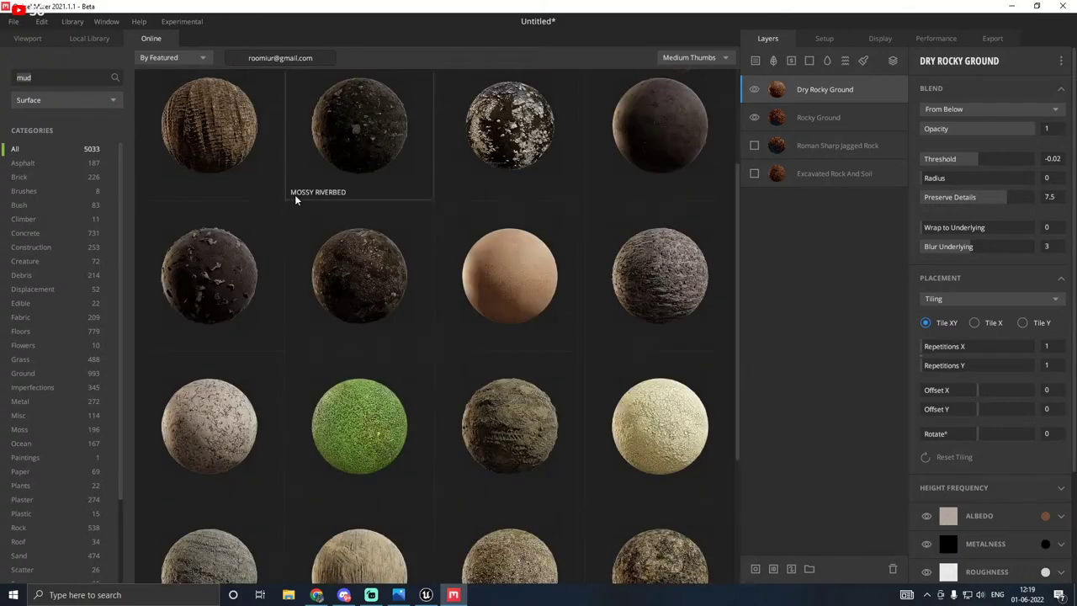
scroll(294, 194, down, 2)
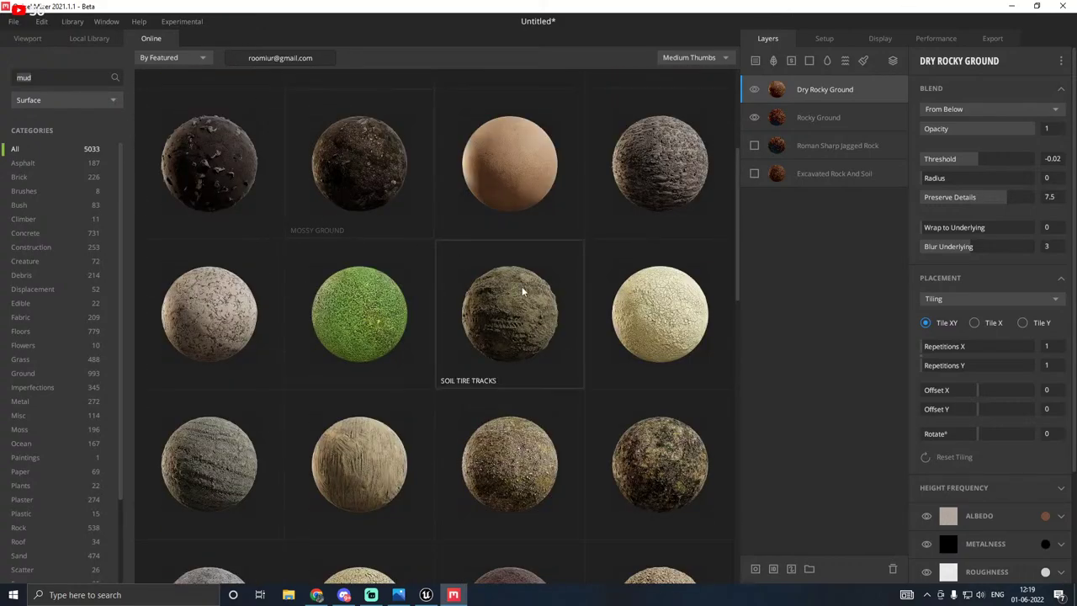
scroll(522, 290, down, 5)
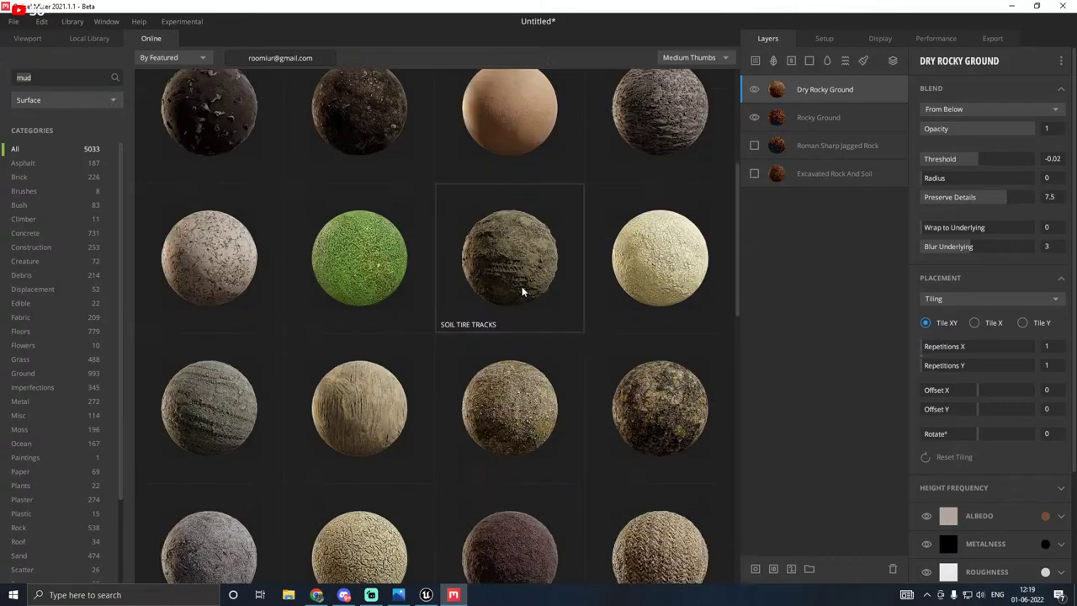
scroll(522, 290, down, 4)
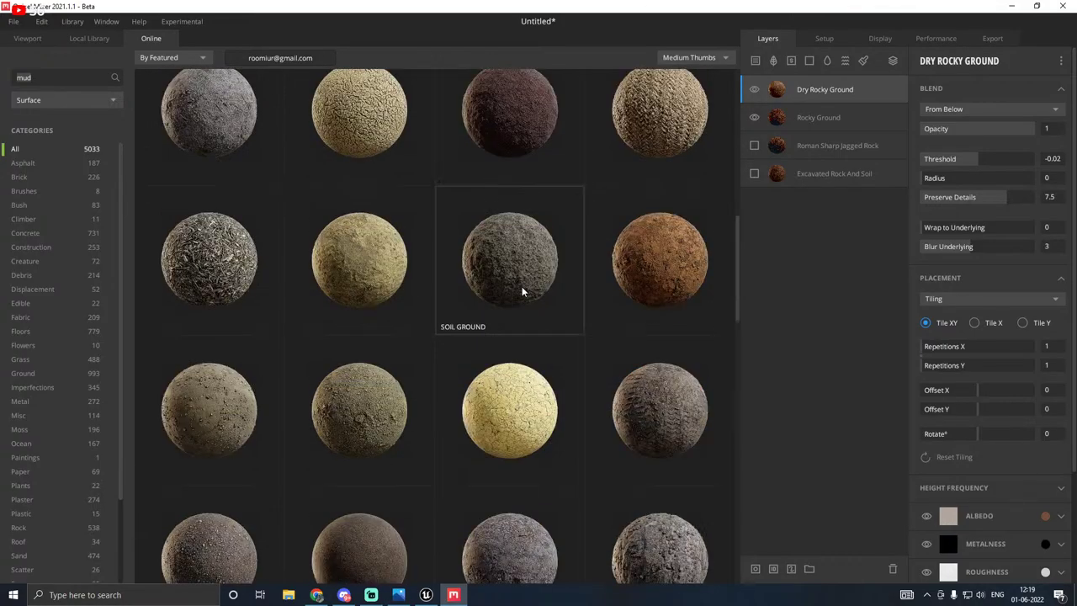
scroll(522, 290, down, 2)
scroll(521, 290, down, 4)
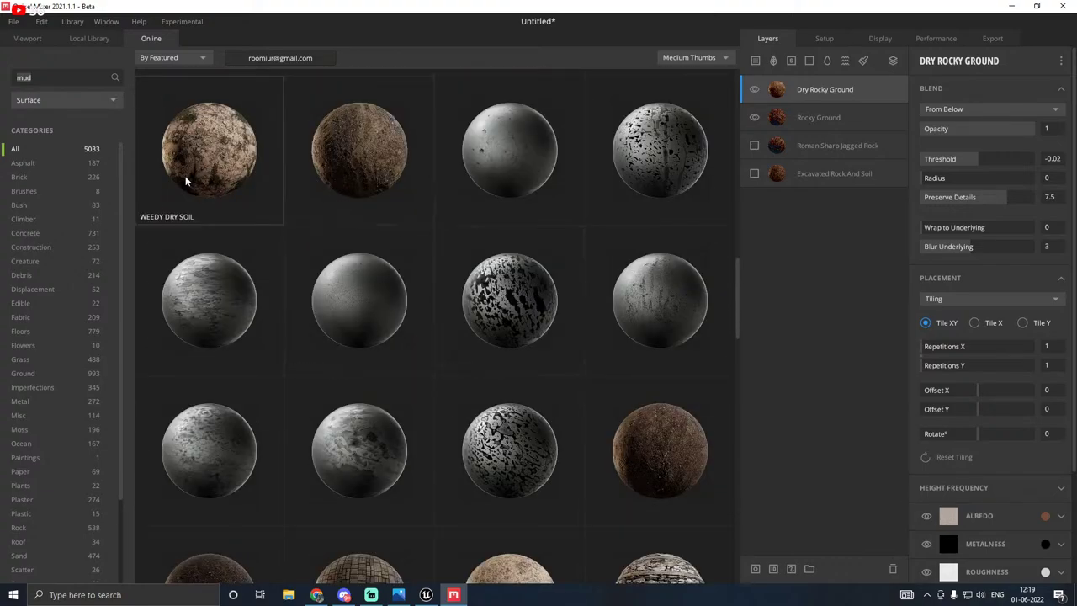
scroll(383, 209, down, 5)
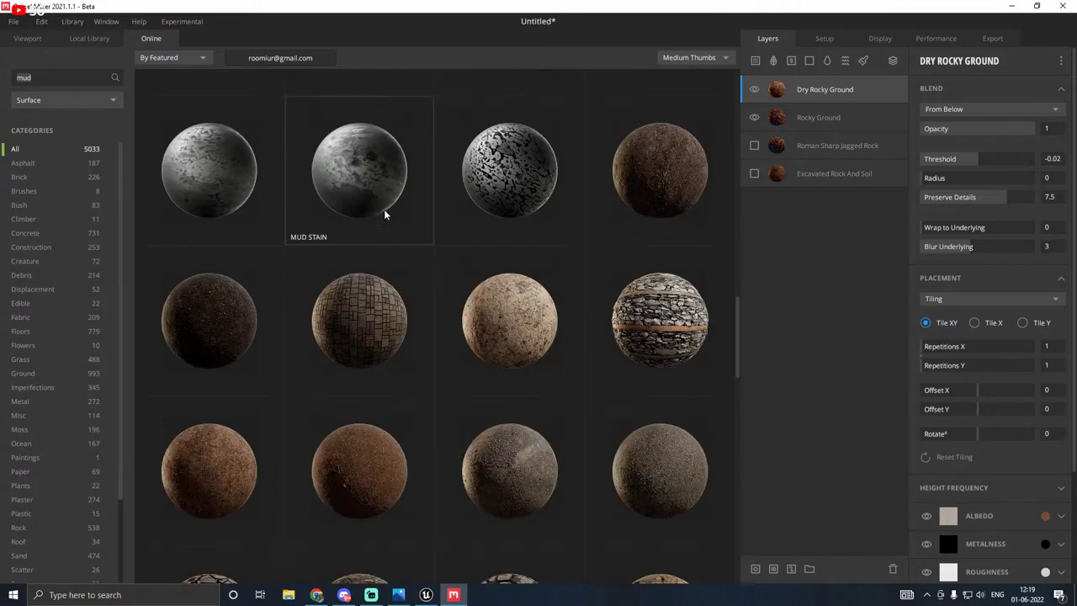
scroll(384, 209, down, 4)
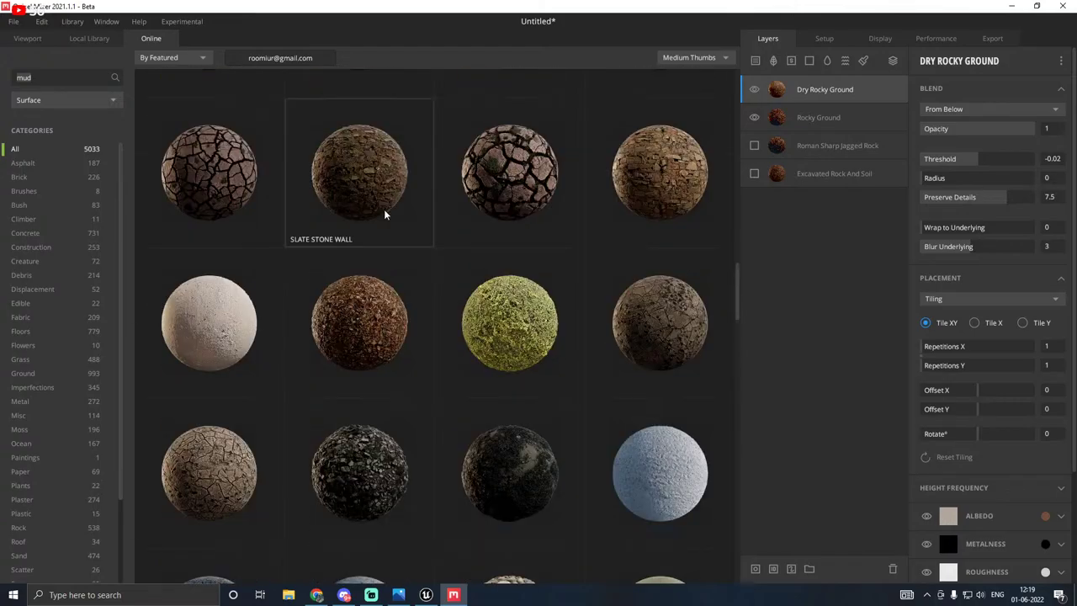
scroll(385, 215, down, 4)
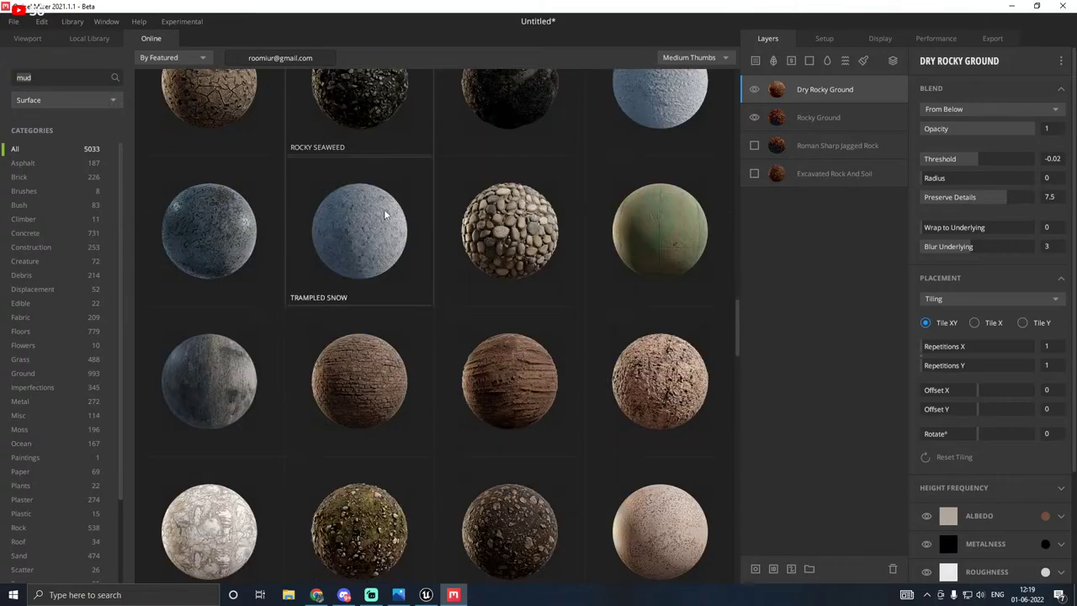
scroll(385, 215, down, 6)
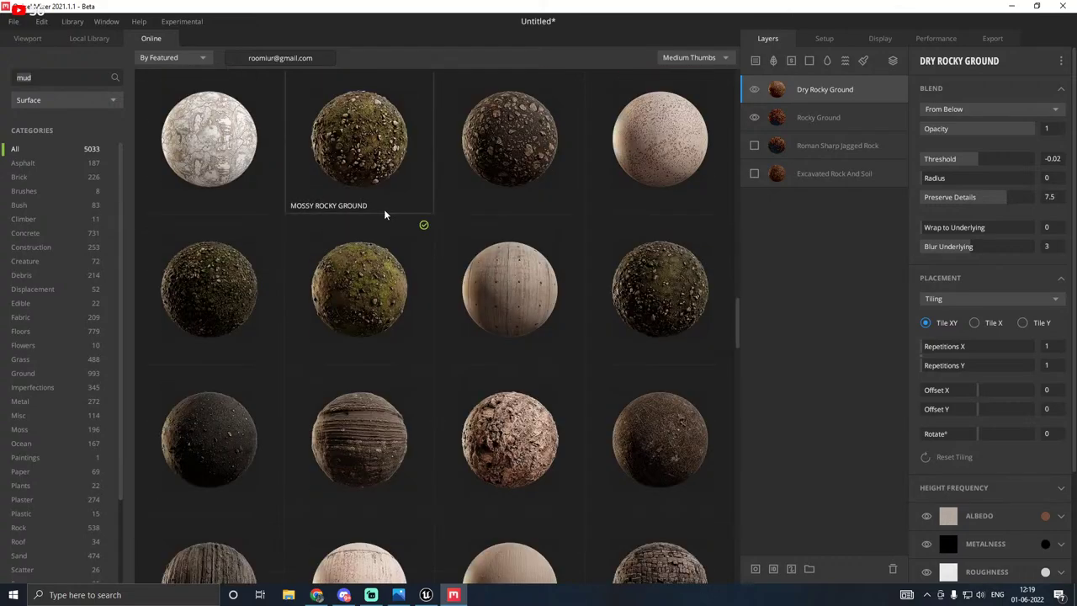
scroll(385, 215, down, 4)
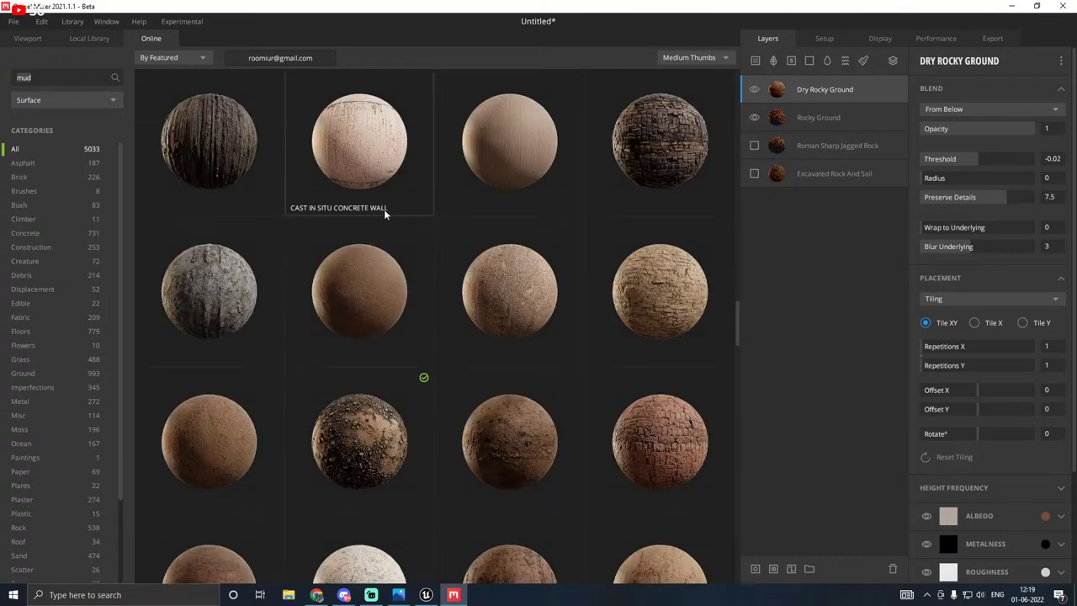
scroll(373, 408, down, 2)
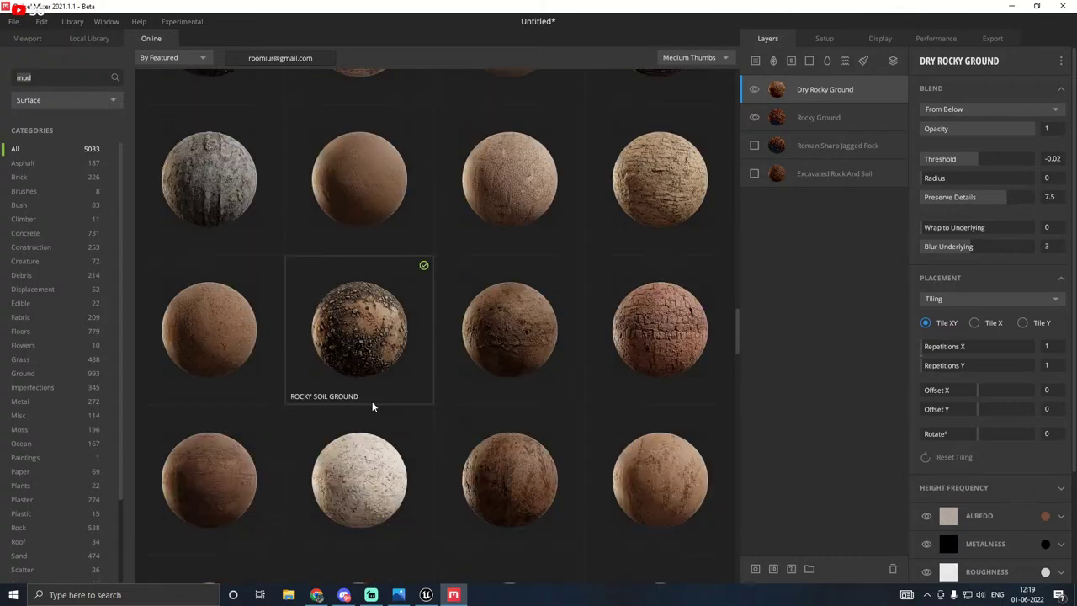
click(357, 346)
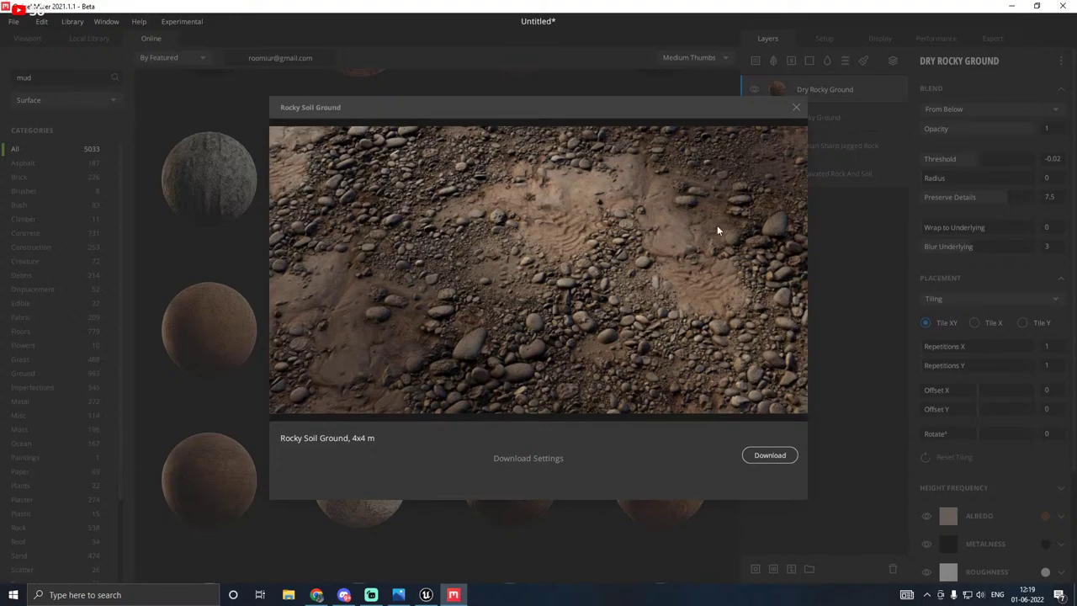
click(796, 107)
Step: Look further through the mud surfaces and preview Excavated Mud
scroll(483, 338, down, 1)
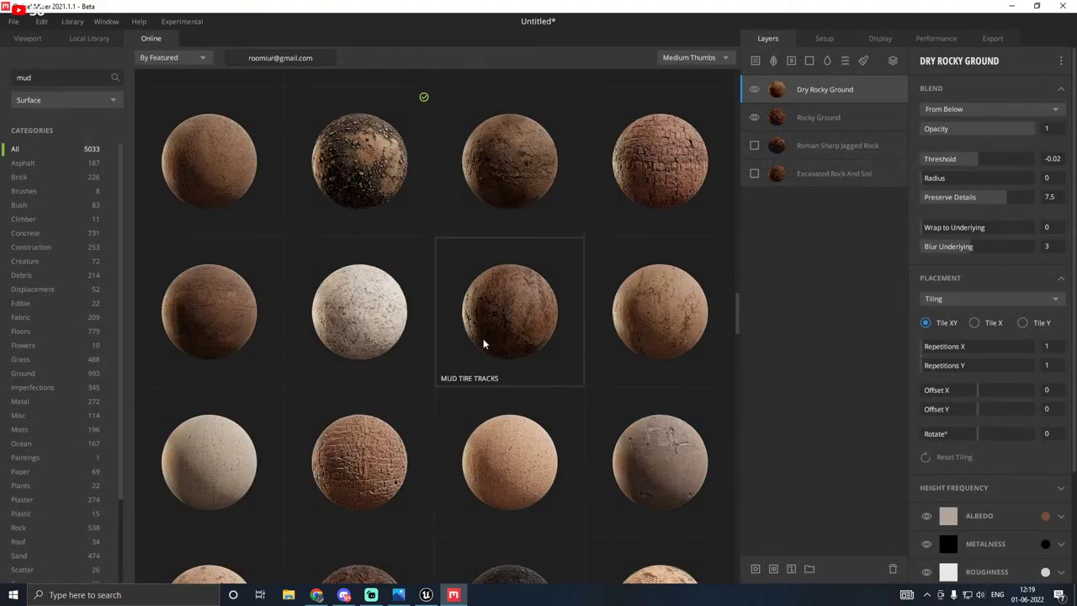
scroll(483, 338, down, 2)
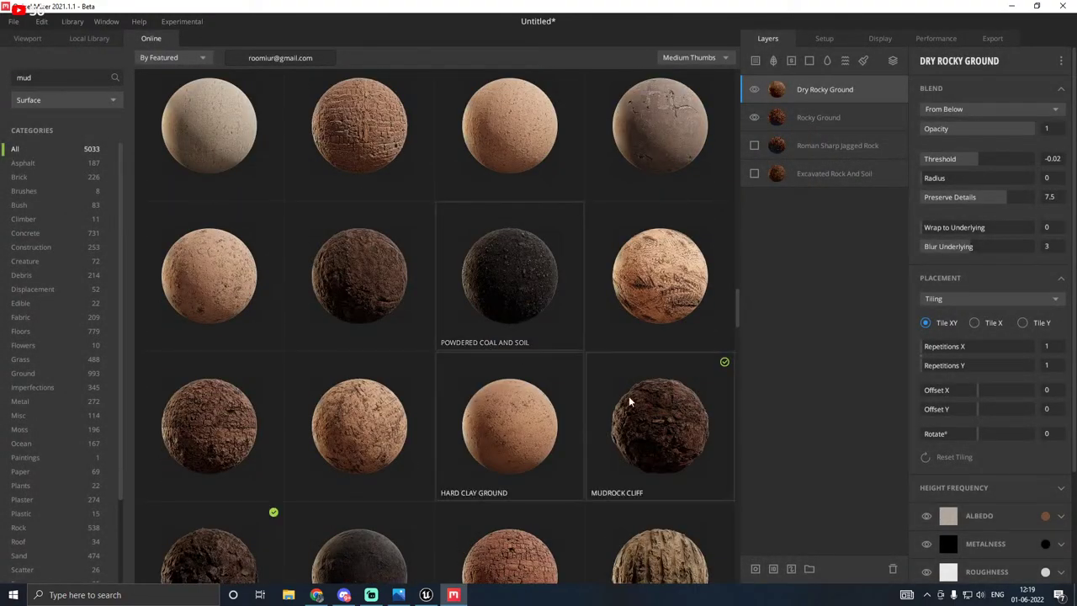
scroll(491, 385, down, 1)
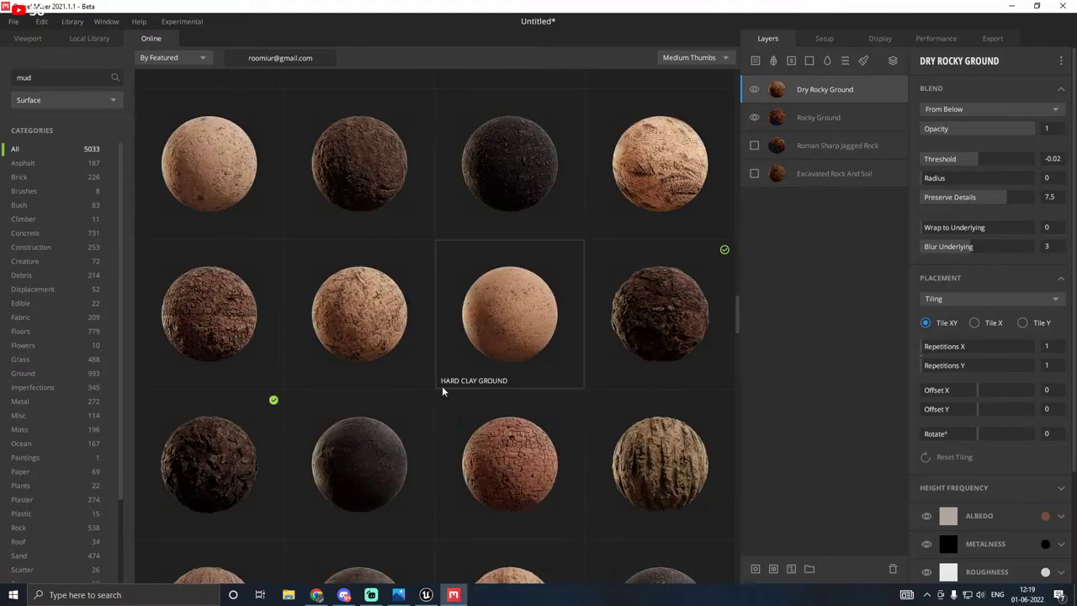
scroll(254, 478, down, 4)
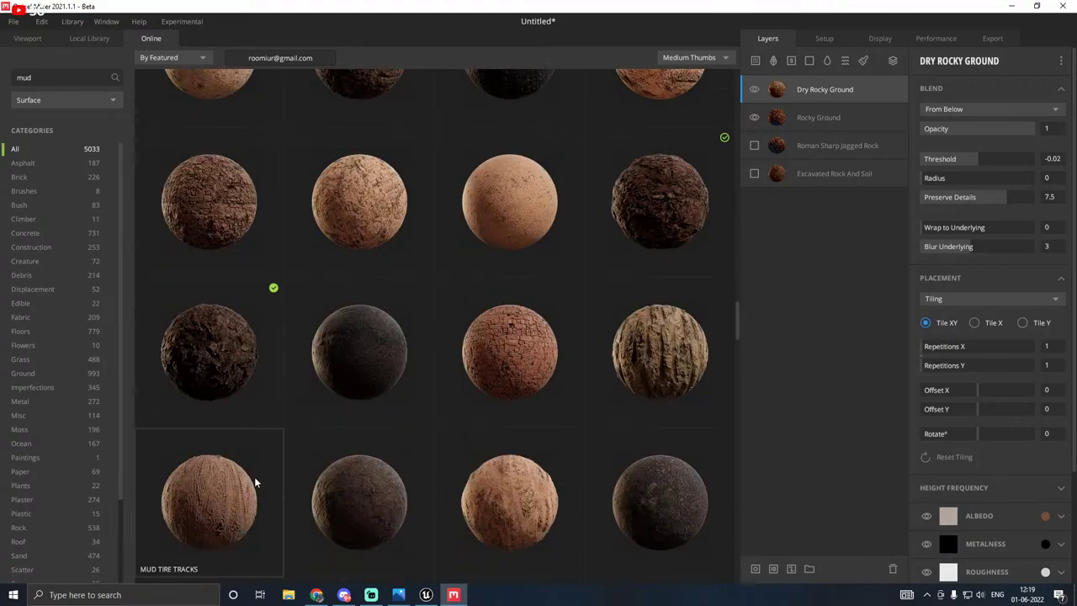
scroll(259, 473, down, 1)
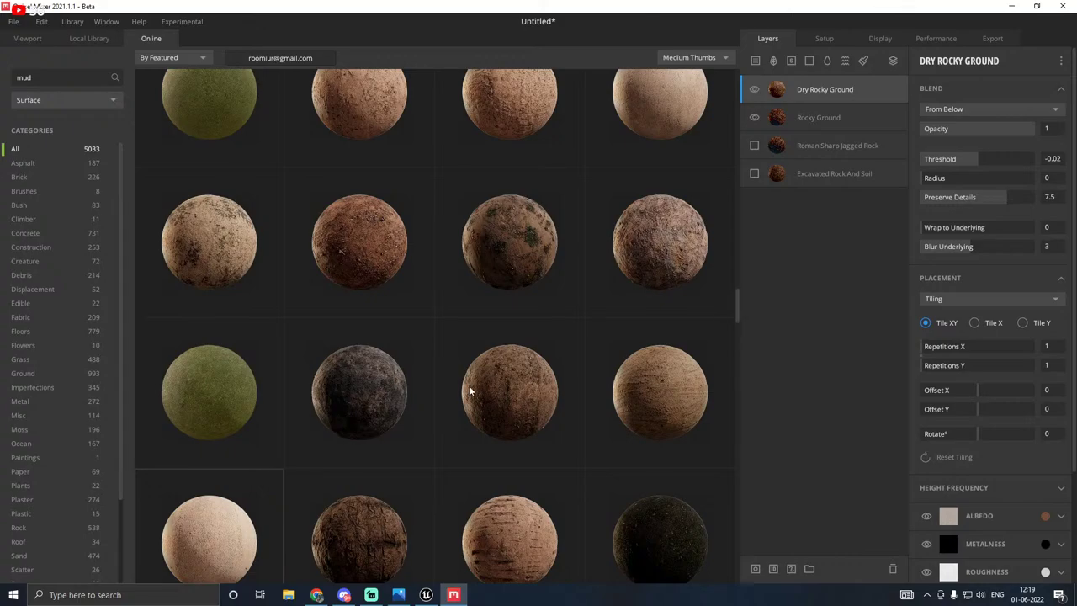
scroll(427, 404, down, 2)
scroll(360, 377, down, 1)
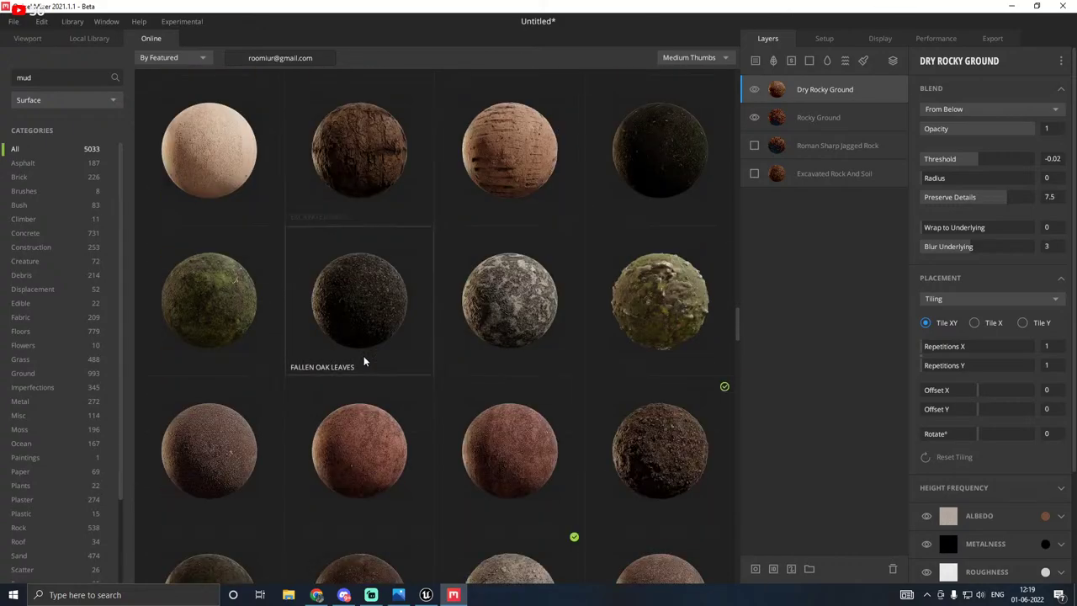
scroll(358, 288, up, 1)
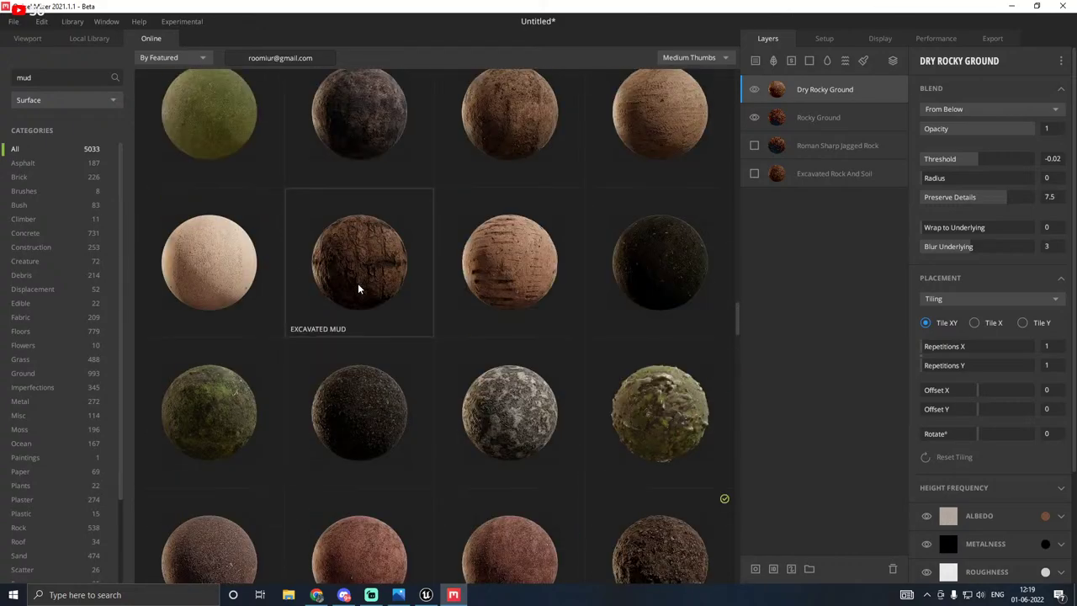
click(333, 276)
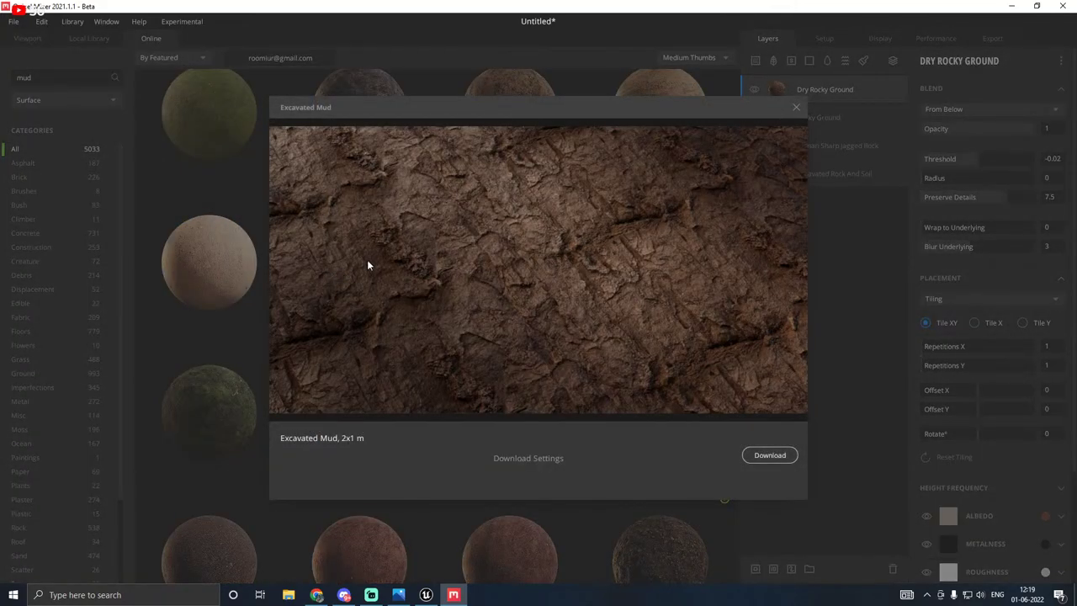
click(796, 107)
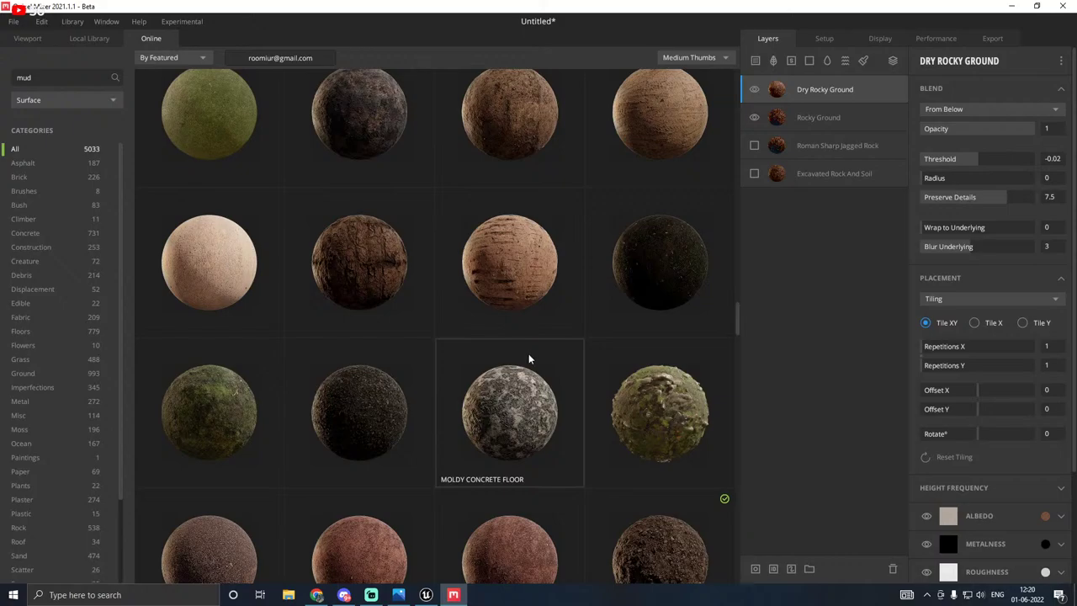
Step: Continue through the mud surfaces and inspect the preview of Dry Mud Ground
scroll(528, 354, down, 2)
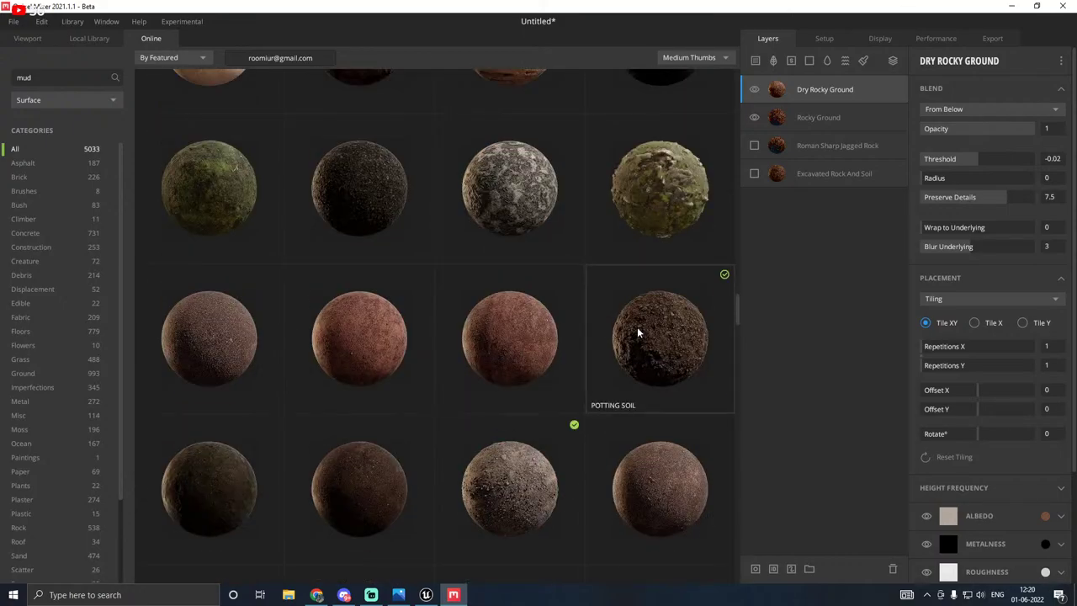
scroll(637, 326, down, 2)
scroll(632, 330, down, 6)
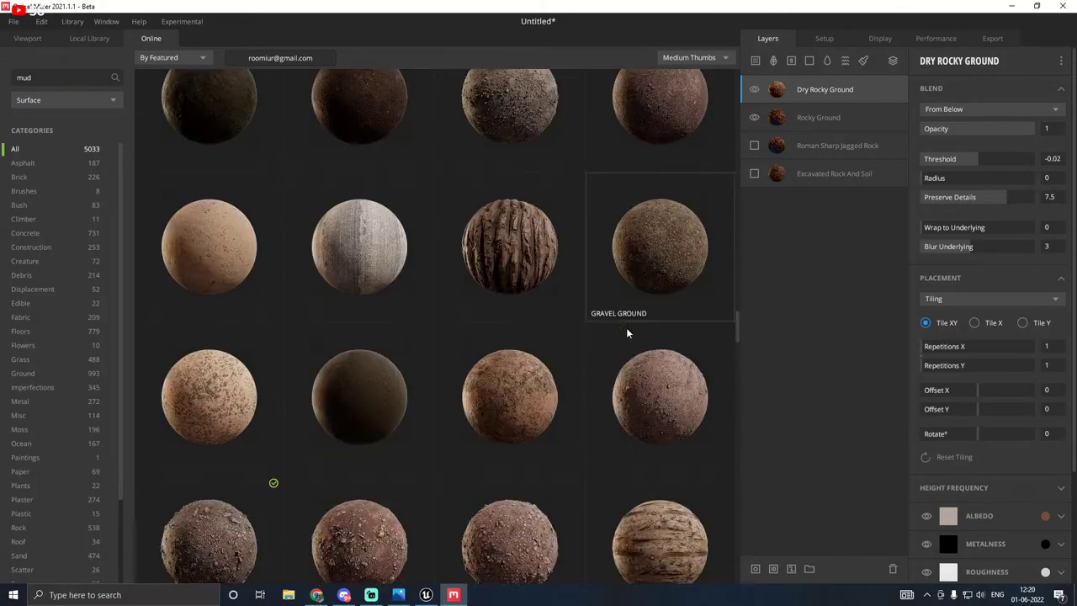
scroll(627, 334, down, 4)
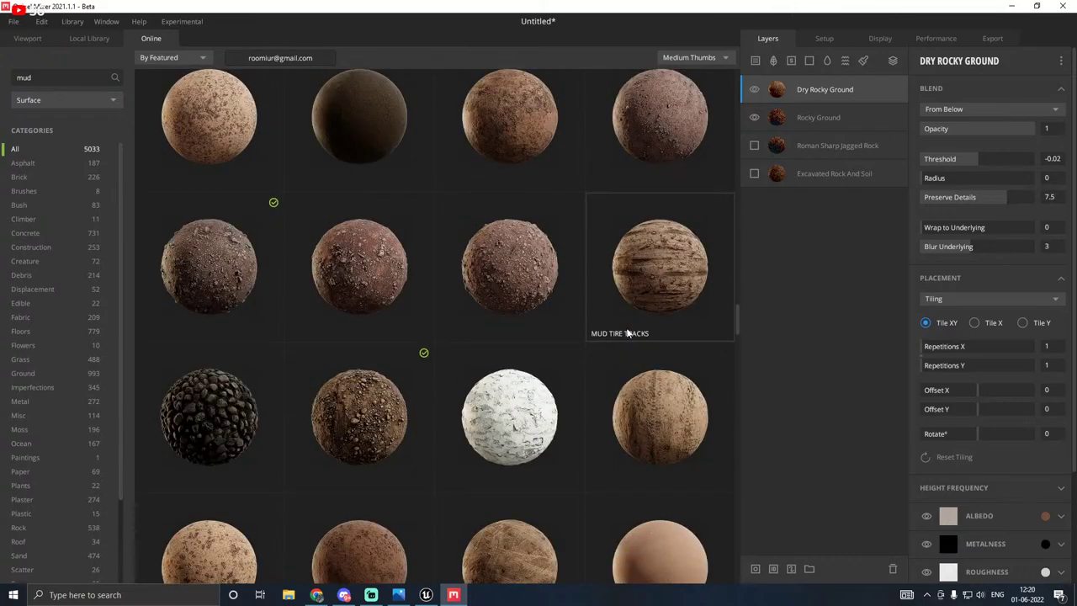
scroll(627, 334, down, 4)
scroll(626, 334, down, 2)
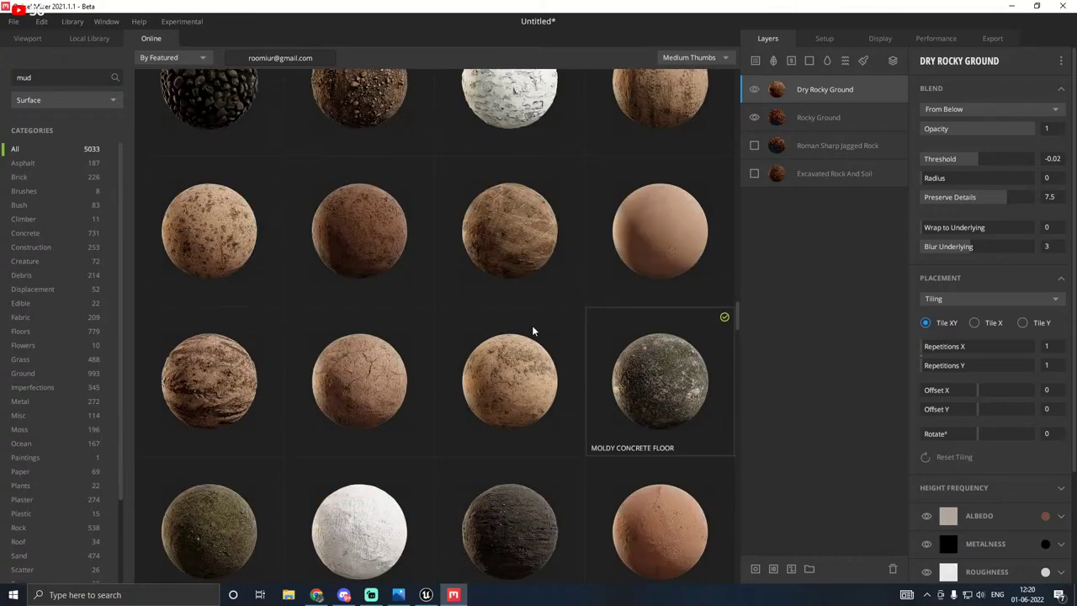
click(225, 380)
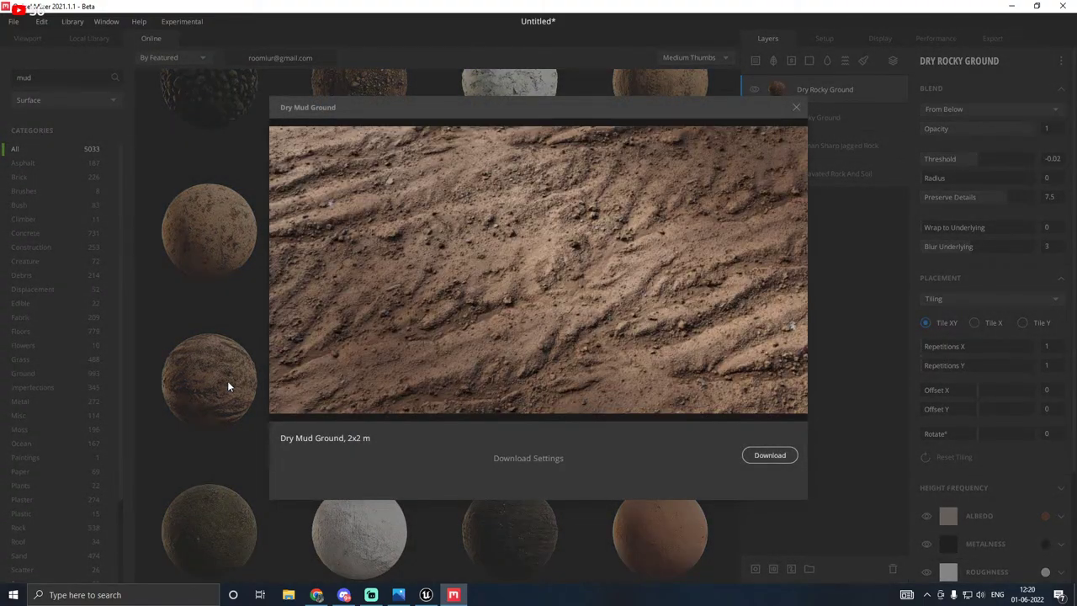
click(794, 107)
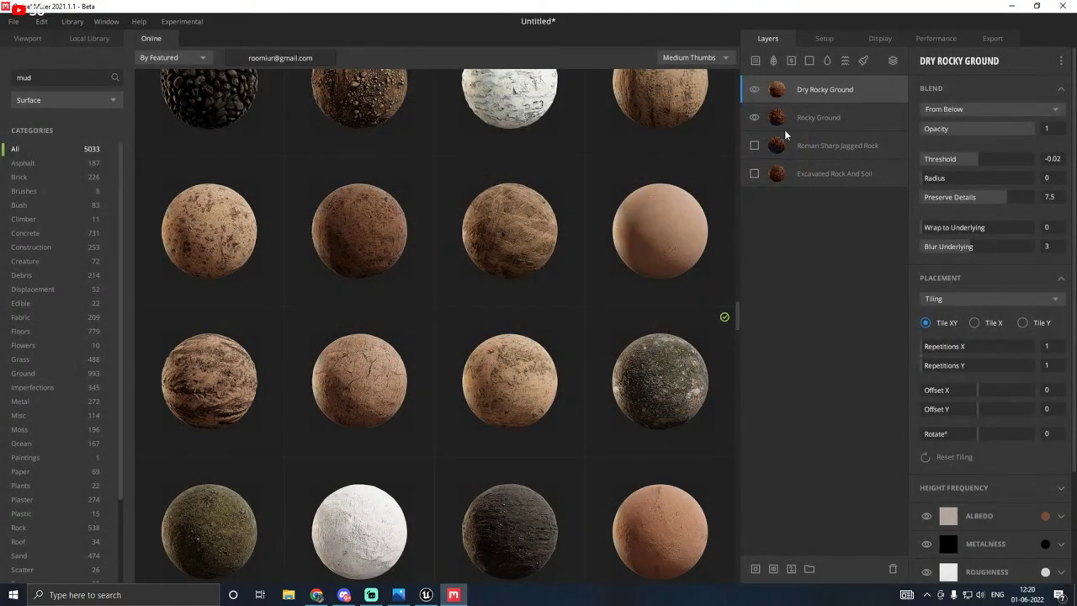
Step: Look further through the "mud" search results for a ground surface and preview Mud Tire Tracks
scroll(582, 291, down, 5)
scroll(583, 290, down, 5)
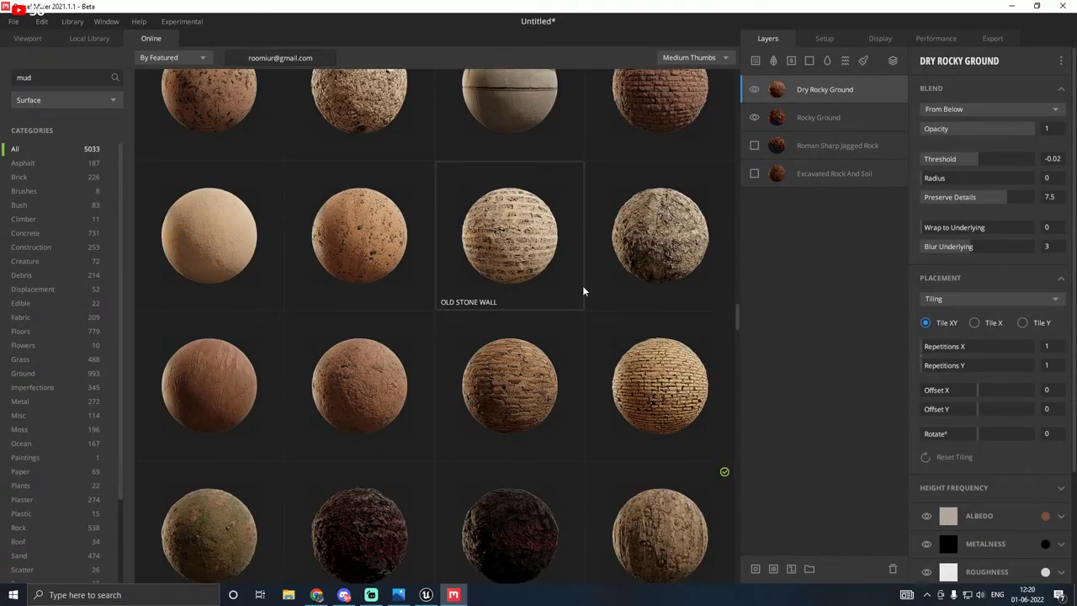
scroll(583, 289, down, 1)
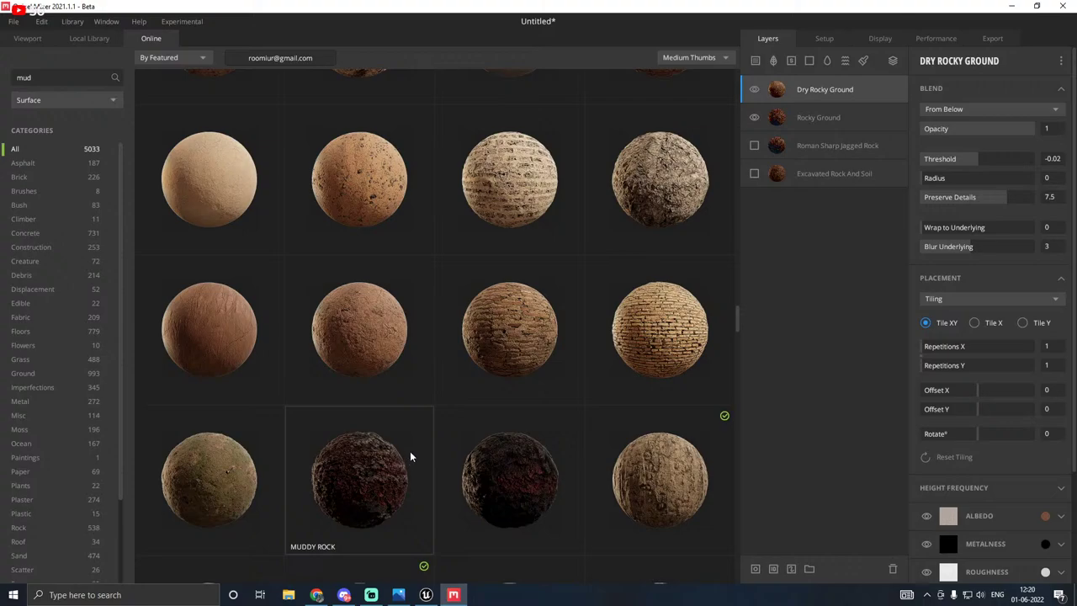
scroll(504, 431, down, 2)
scroll(304, 438, down, 4)
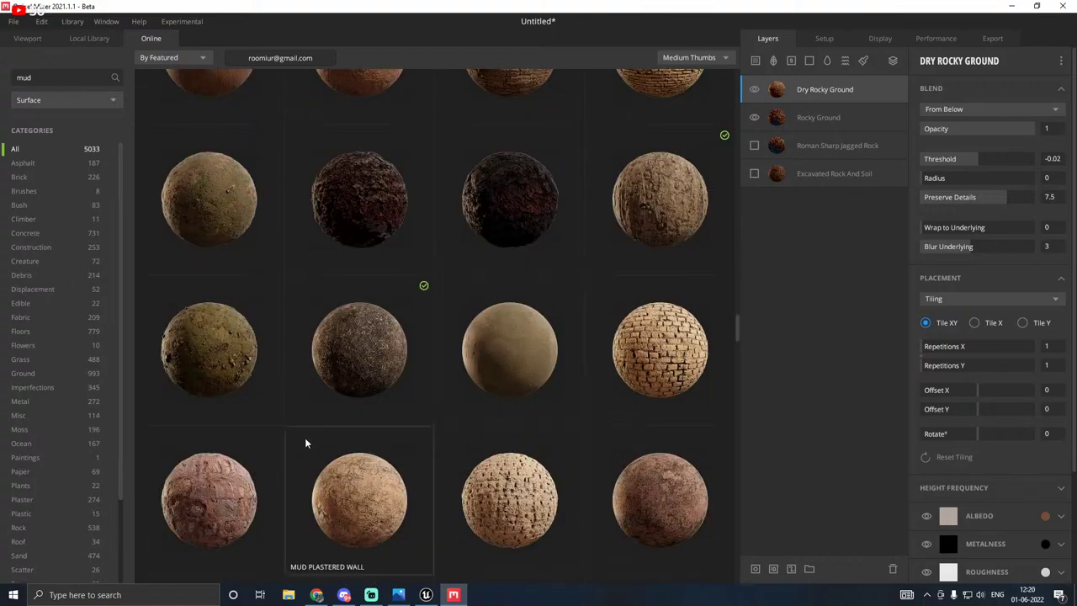
scroll(354, 372, down, 2)
scroll(353, 377, down, 2)
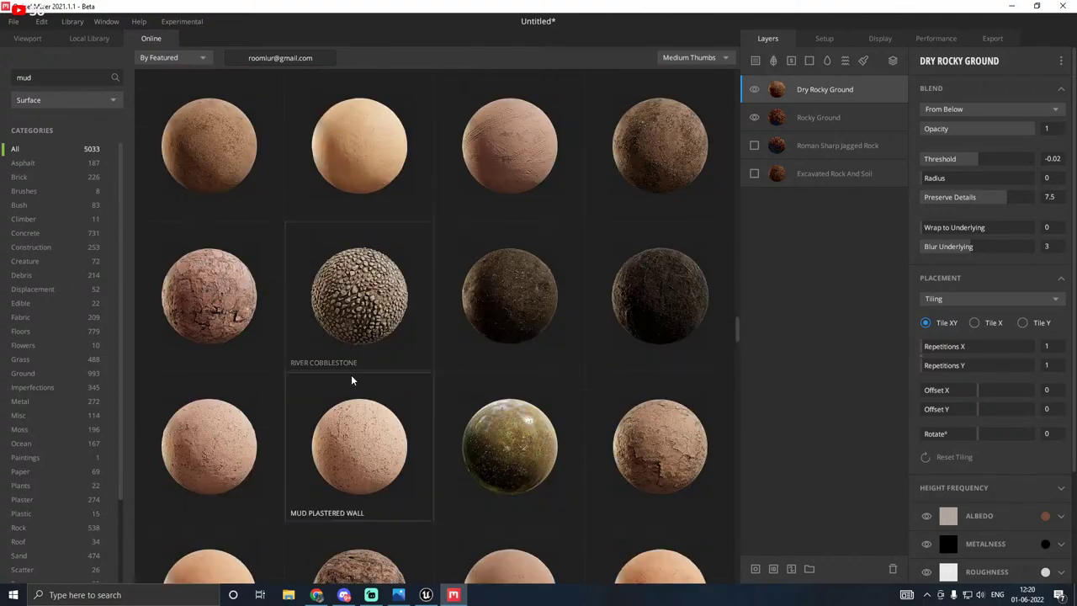
scroll(368, 412, down, 1)
scroll(363, 413, down, 2)
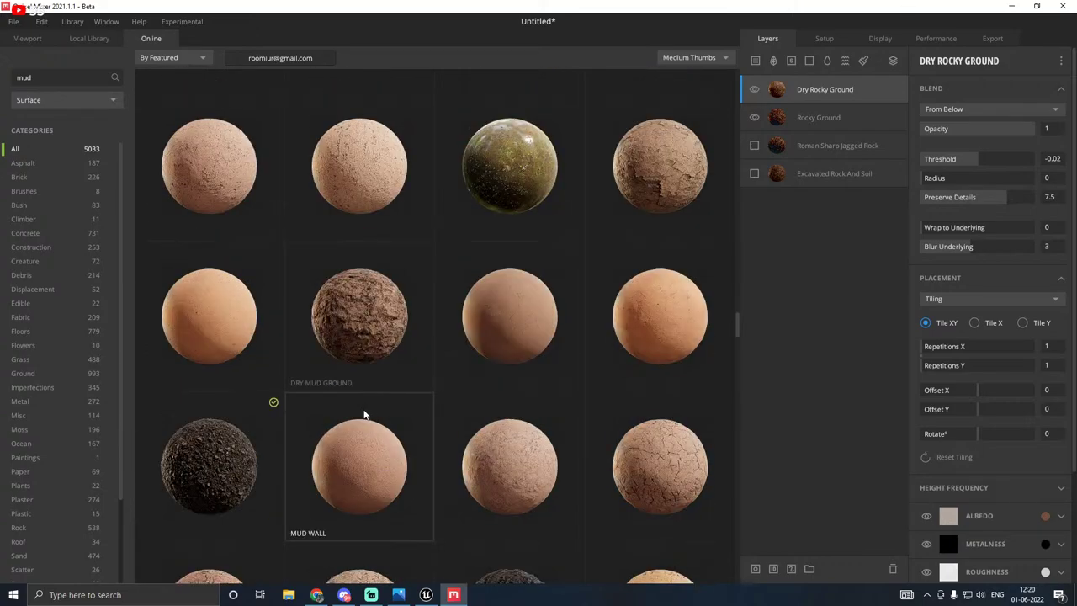
scroll(336, 410, down, 2)
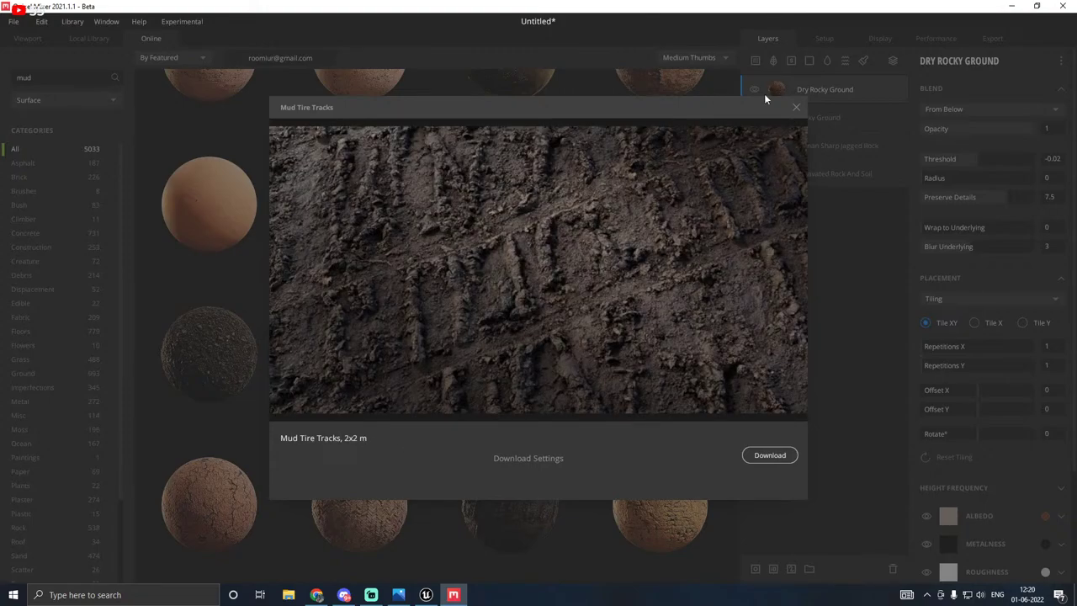
click(798, 105)
Step: Examine the remaining mud search results, including the gravel, damp soil and leaf-covered soil surfaces
scroll(375, 335, down, 6)
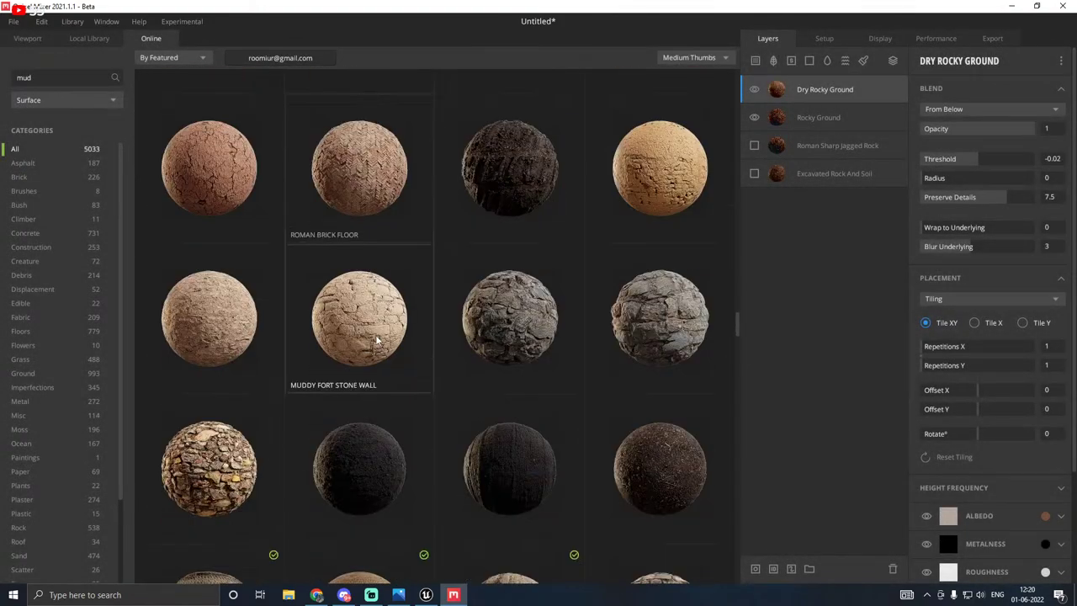
scroll(377, 339, down, 5)
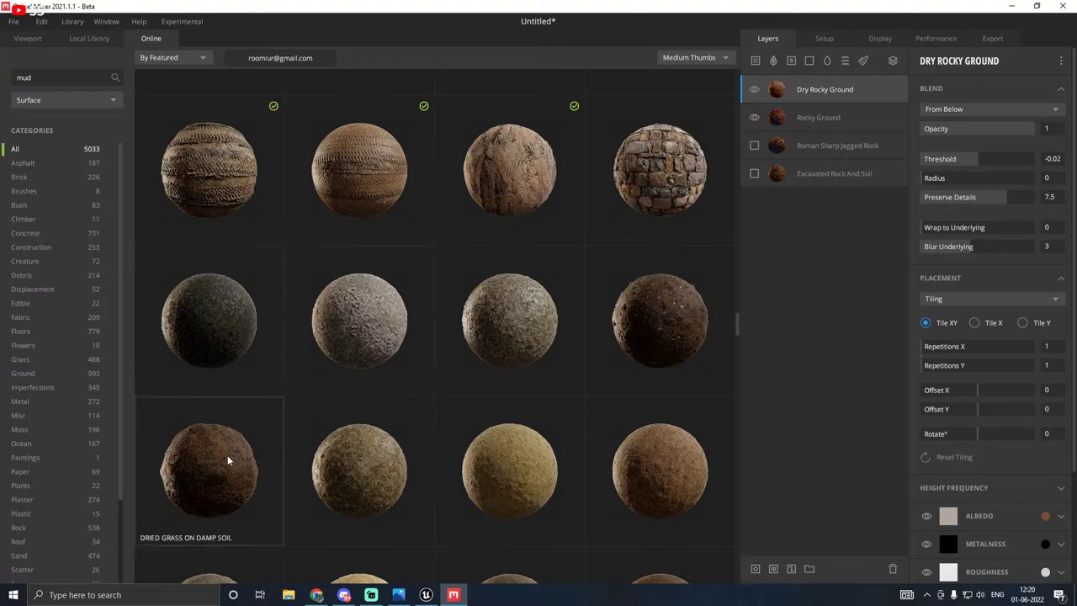
scroll(233, 446, down, 4)
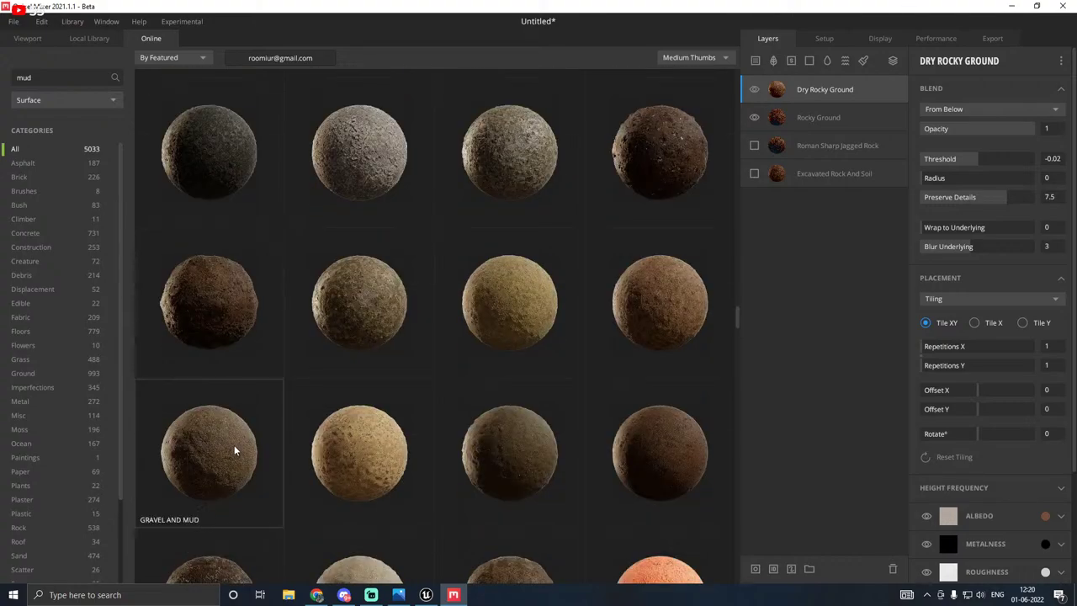
scroll(236, 443, down, 2)
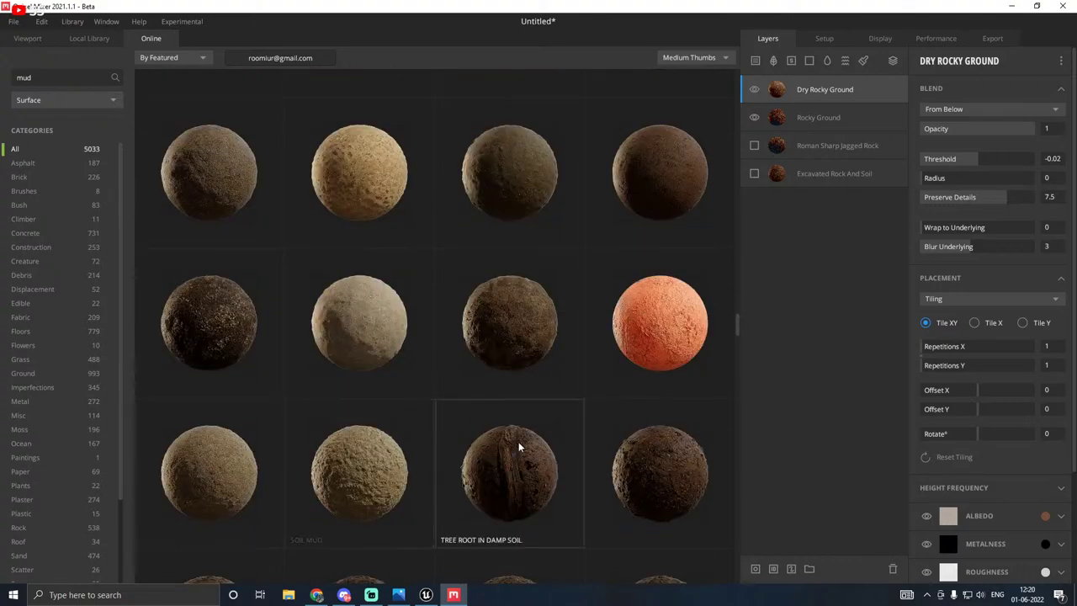
scroll(606, 433, down, 4)
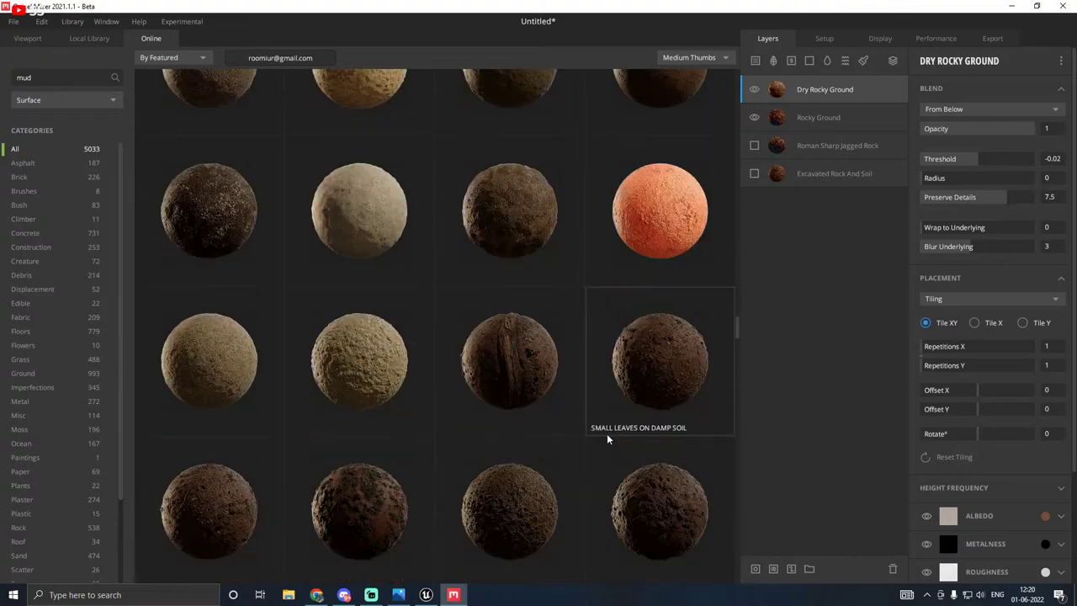
scroll(597, 437, down, 1)
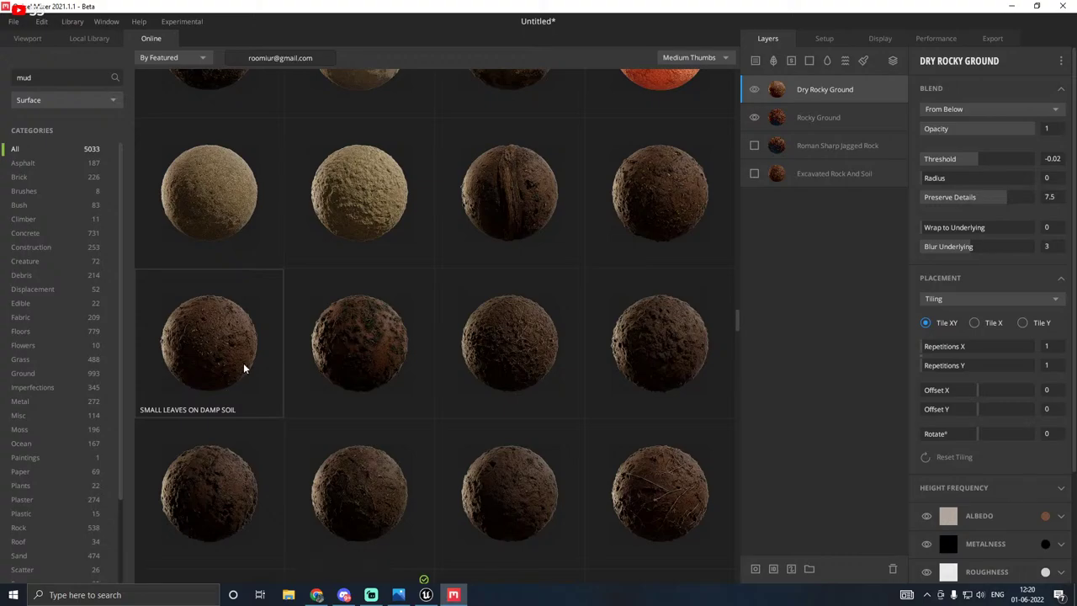
scroll(243, 367, down, 4)
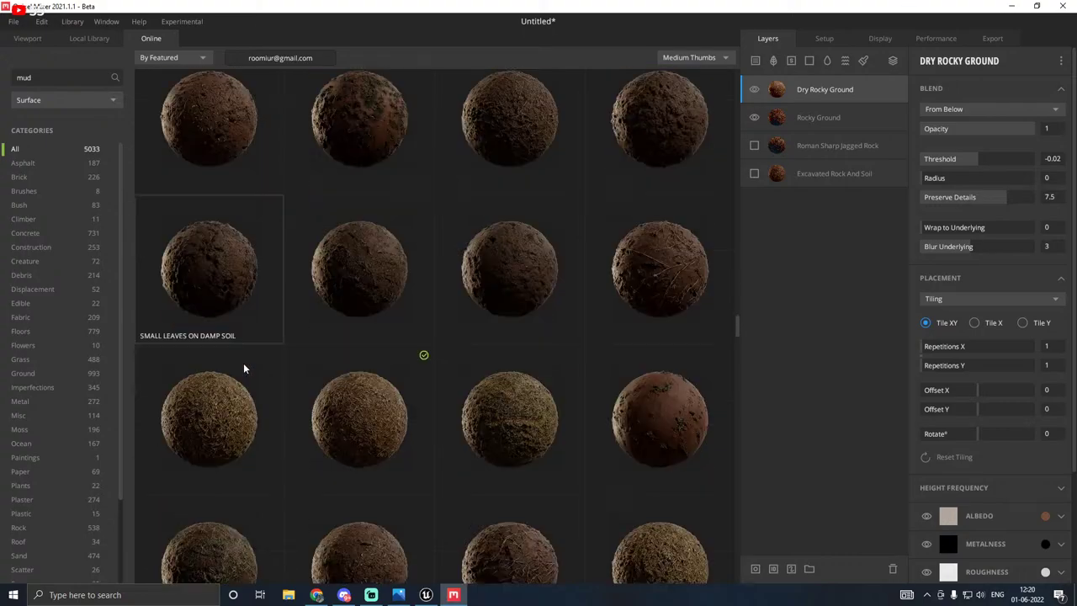
scroll(572, 361, down, 2)
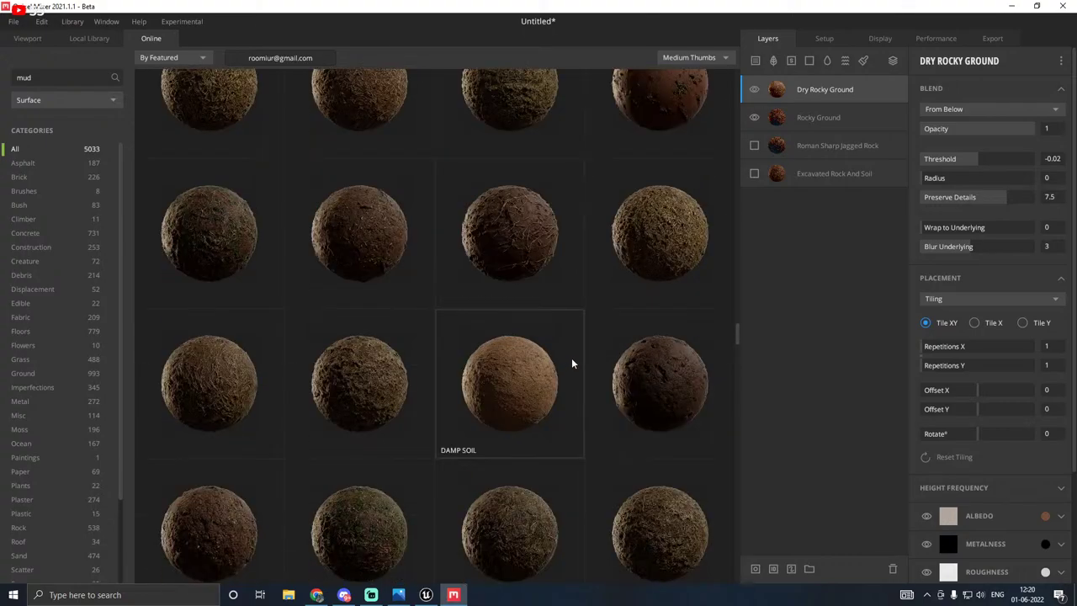
scroll(618, 364, down, 3)
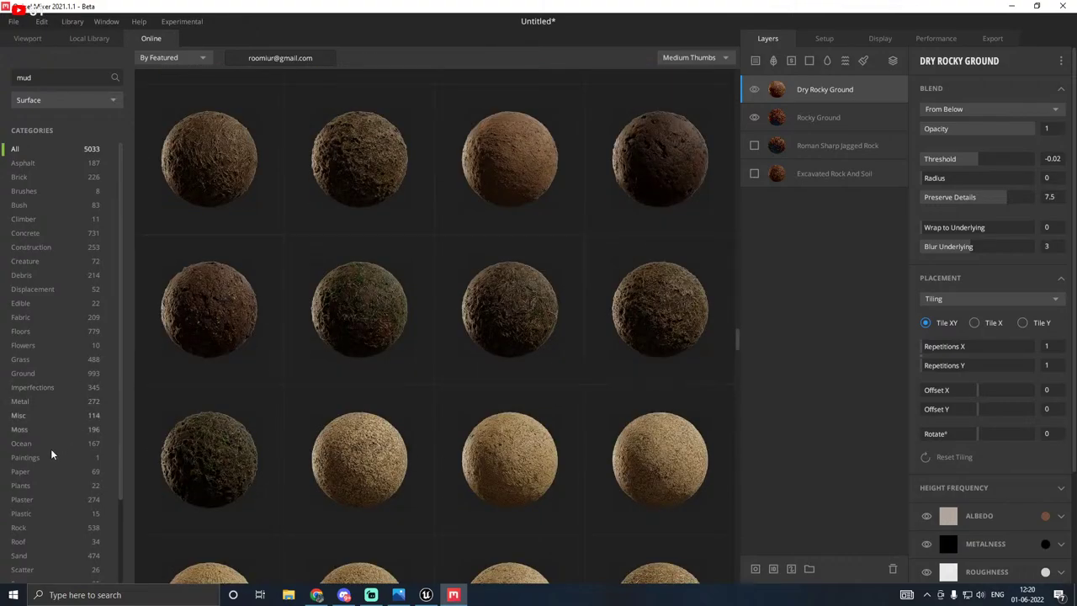
Step: Filter the online surfaces to the Mud subcategory of Soil and look through them for a suitable ground
scroll(30, 529, down, 3)
click(23, 493)
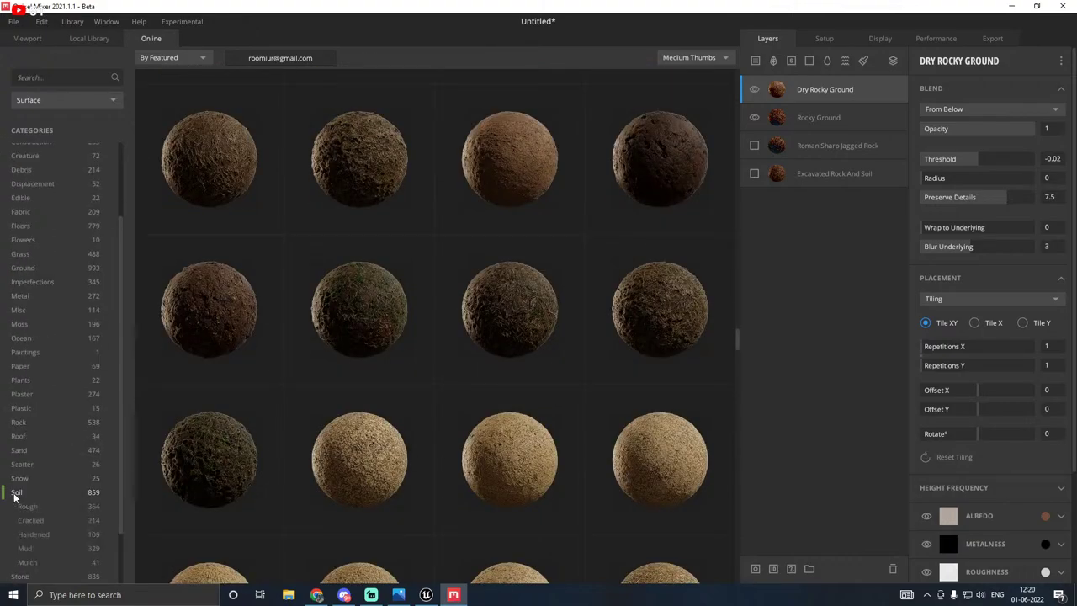
click(25, 549)
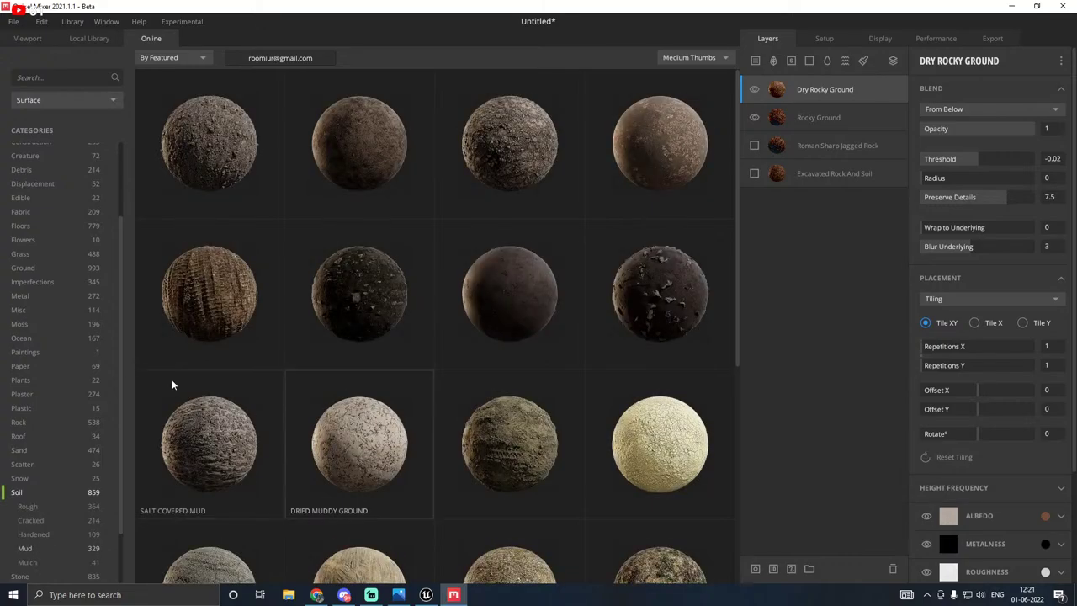
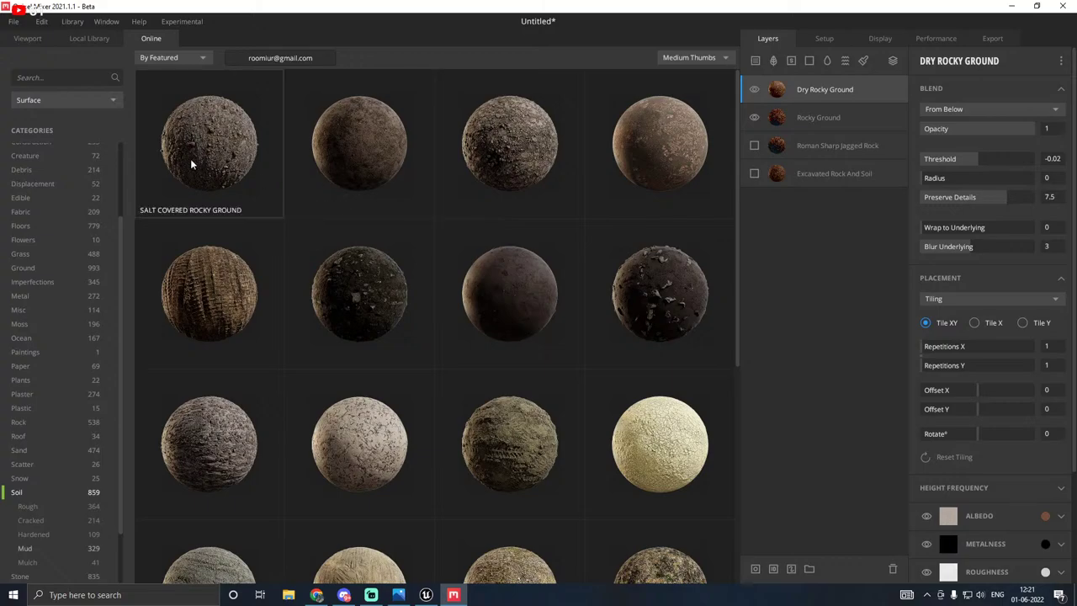
scroll(286, 320, down, 2)
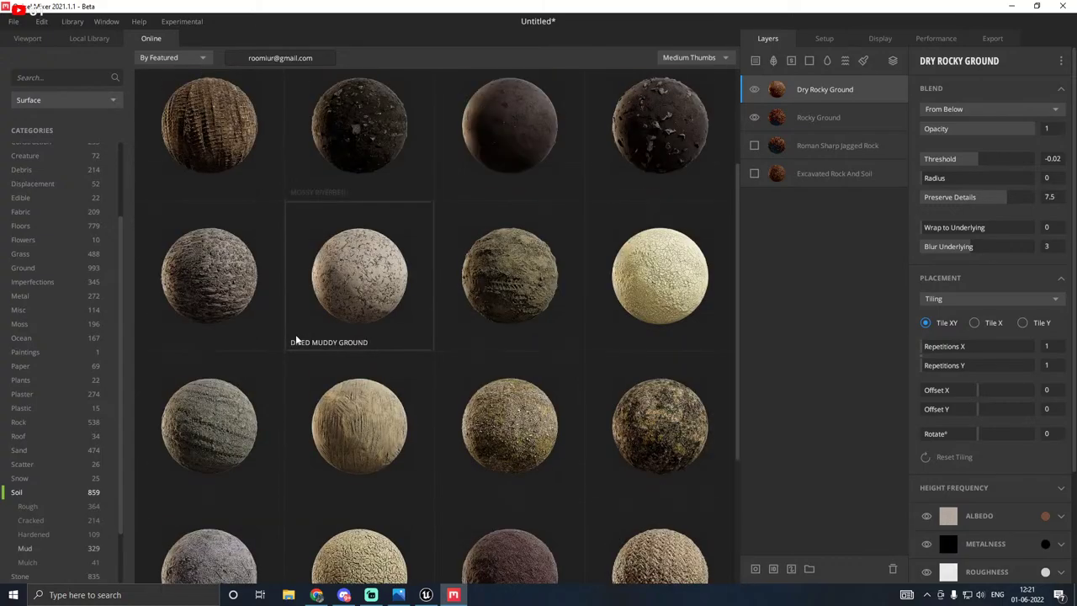
scroll(297, 339, down, 2)
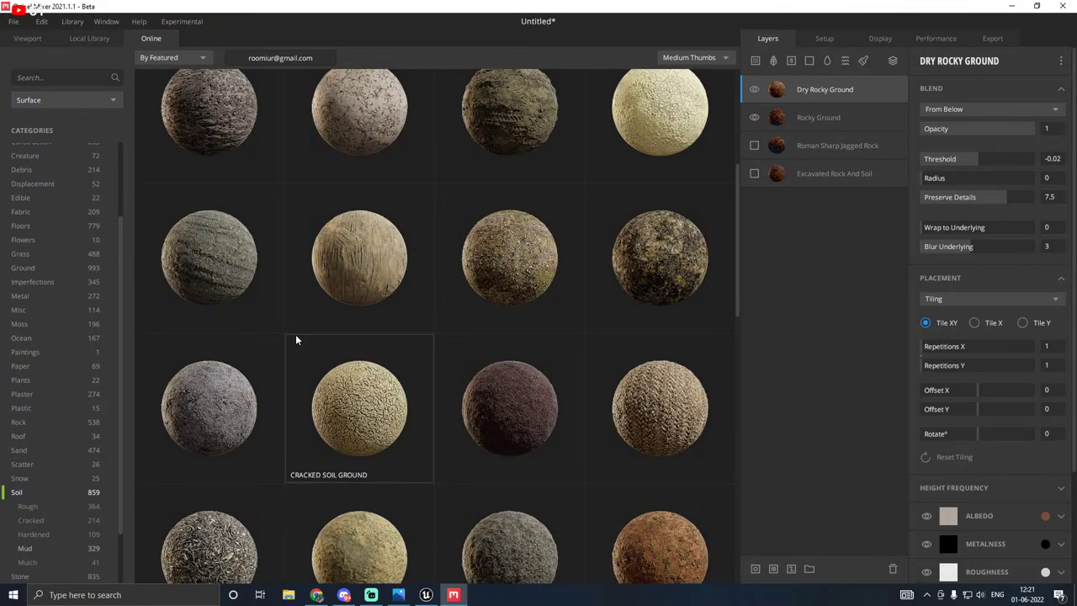
scroll(296, 339, down, 2)
scroll(296, 339, down, 2)
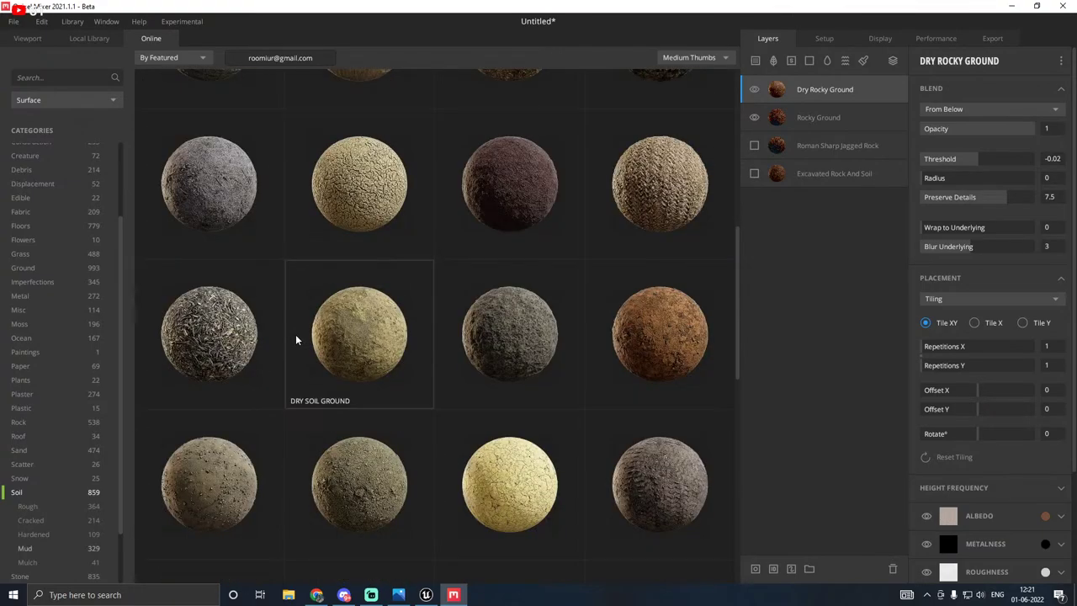
scroll(296, 339, down, 3)
scroll(295, 339, down, 3)
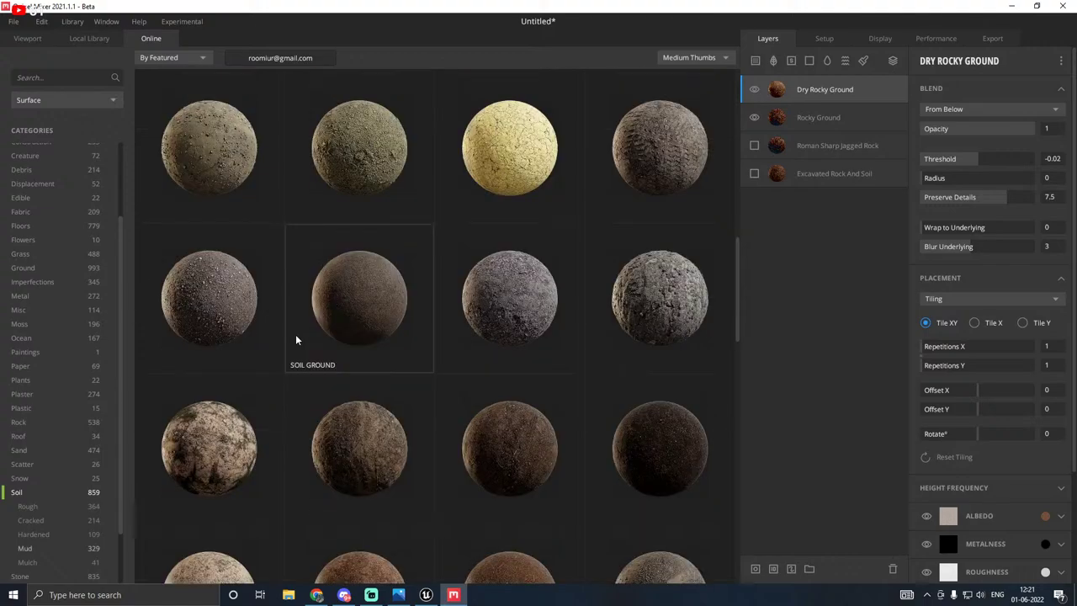
scroll(295, 339, down, 3)
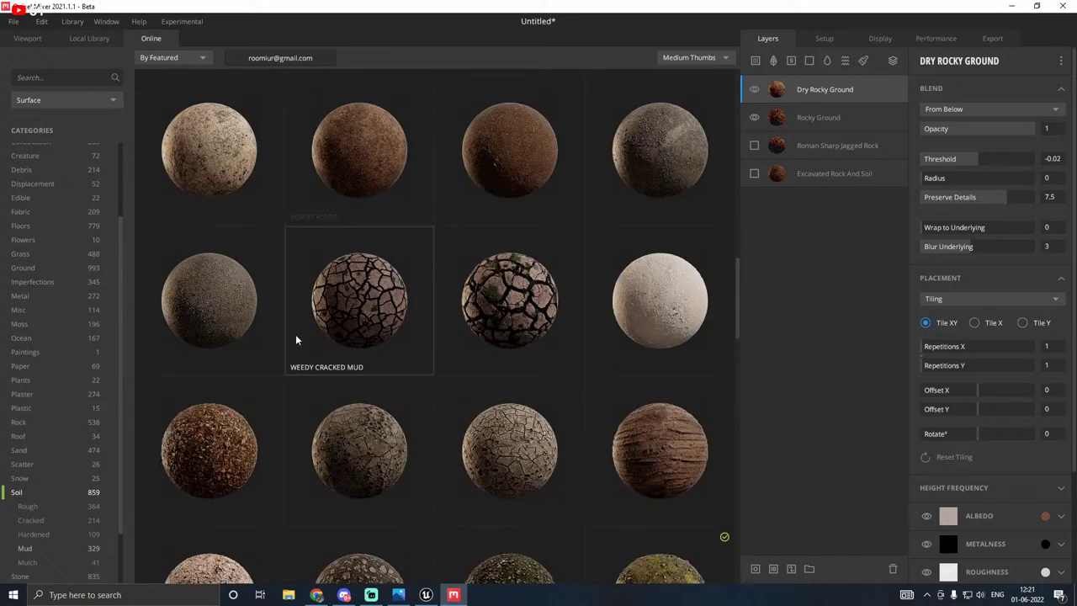
Step: Show the Cracked subcategory of Soil and look through its surfaces
click(30, 521)
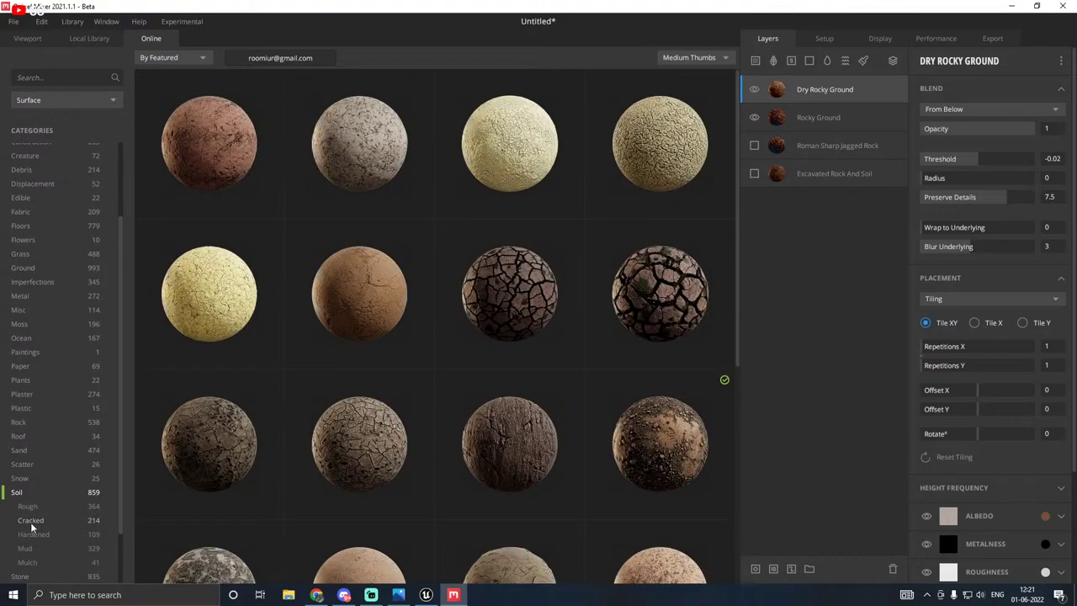
scroll(306, 478, down, 2)
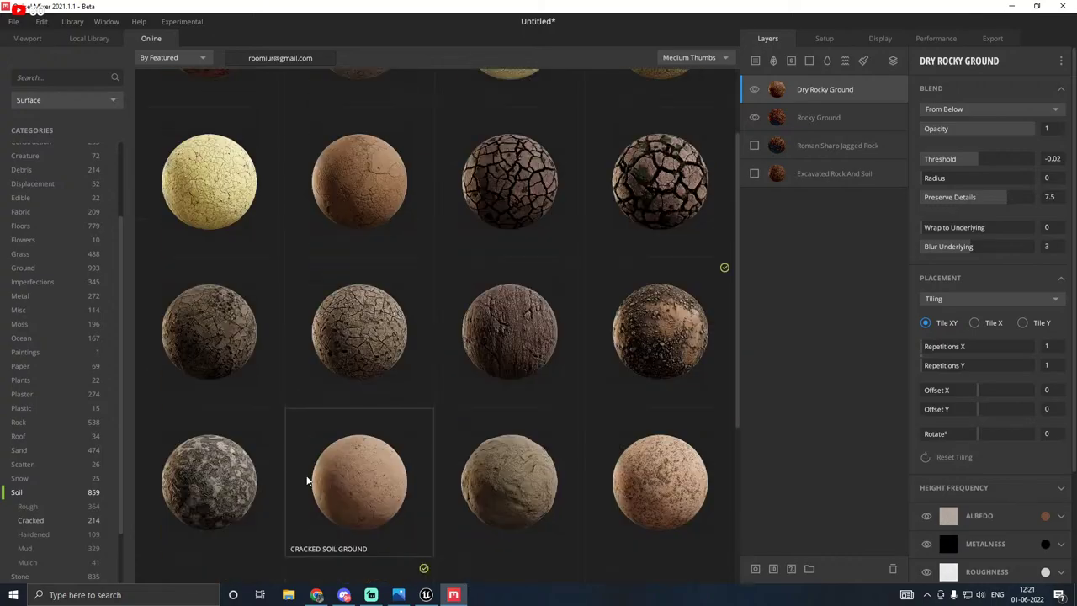
scroll(306, 480, down, 1)
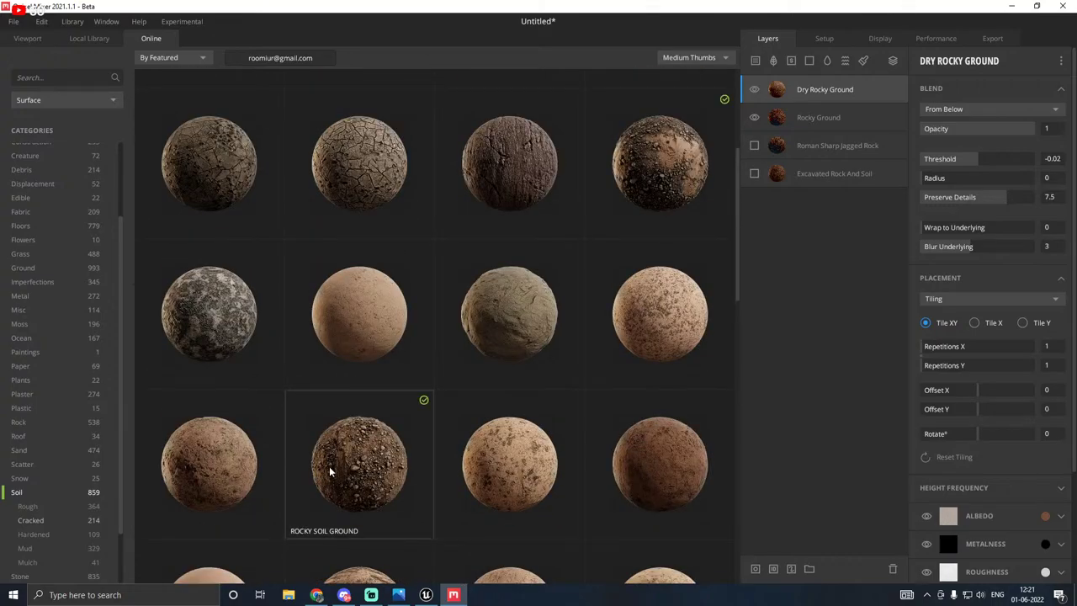
scroll(329, 472, down, 5)
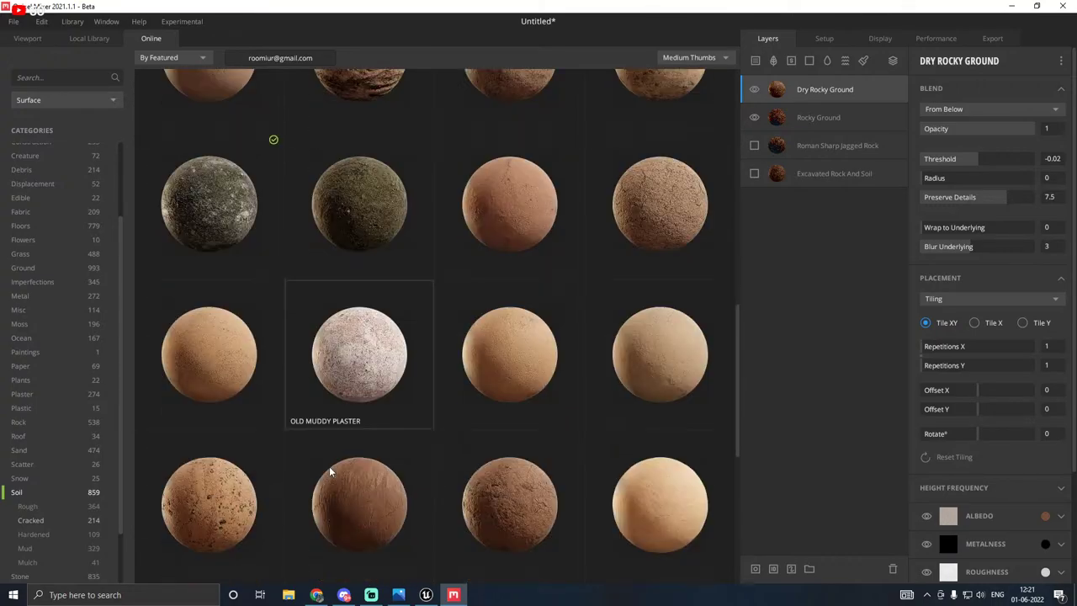
Step: Return to the Mud subcategory of Soil and inspect the preview of the dark grey Soil Ground surface
click(36, 551)
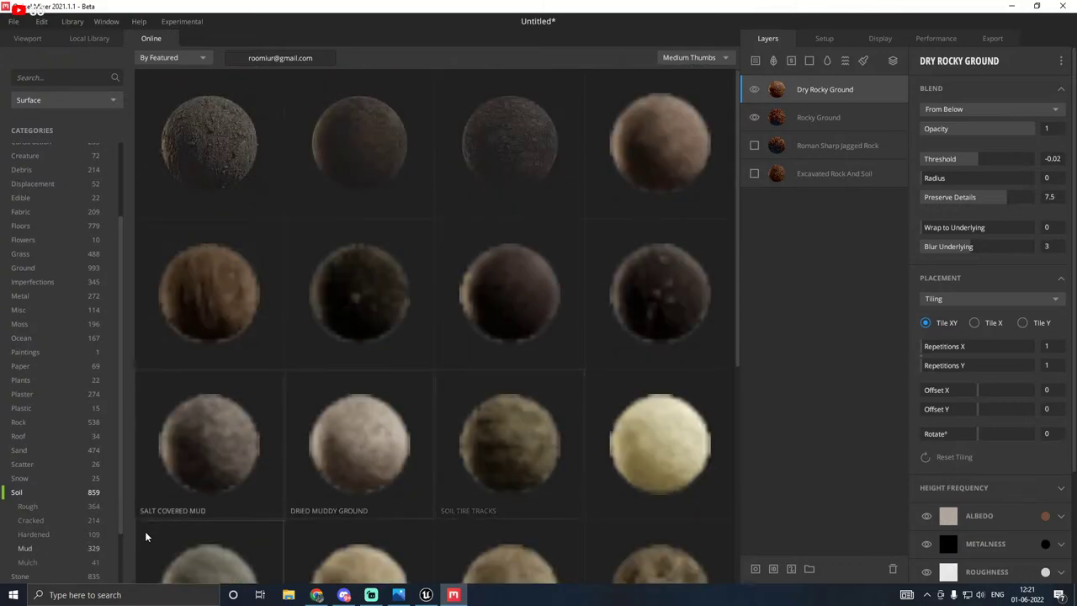
scroll(320, 421, down, 1)
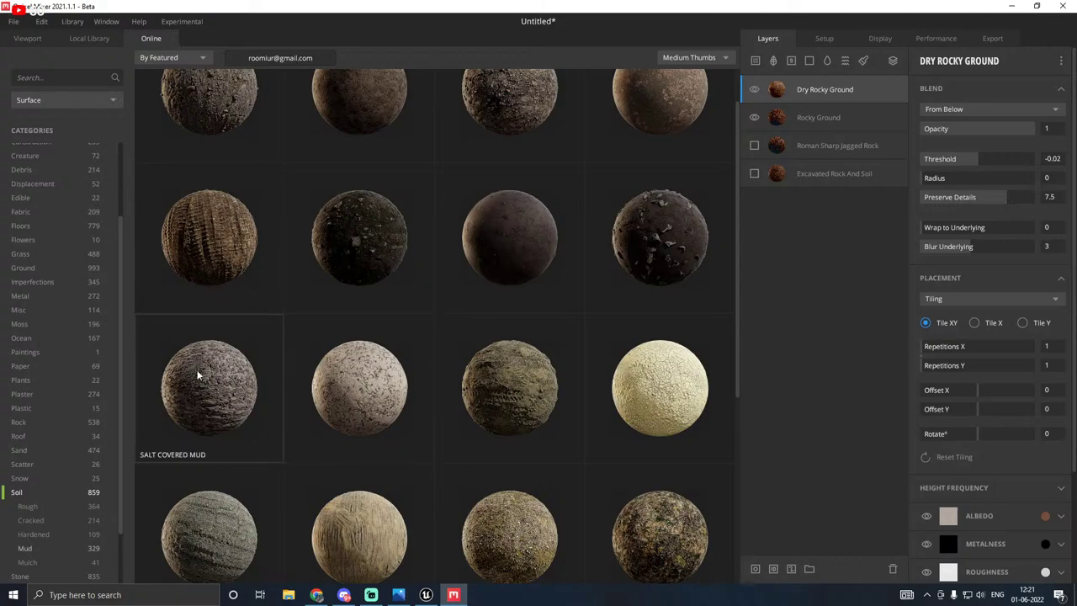
scroll(198, 374, down, 3)
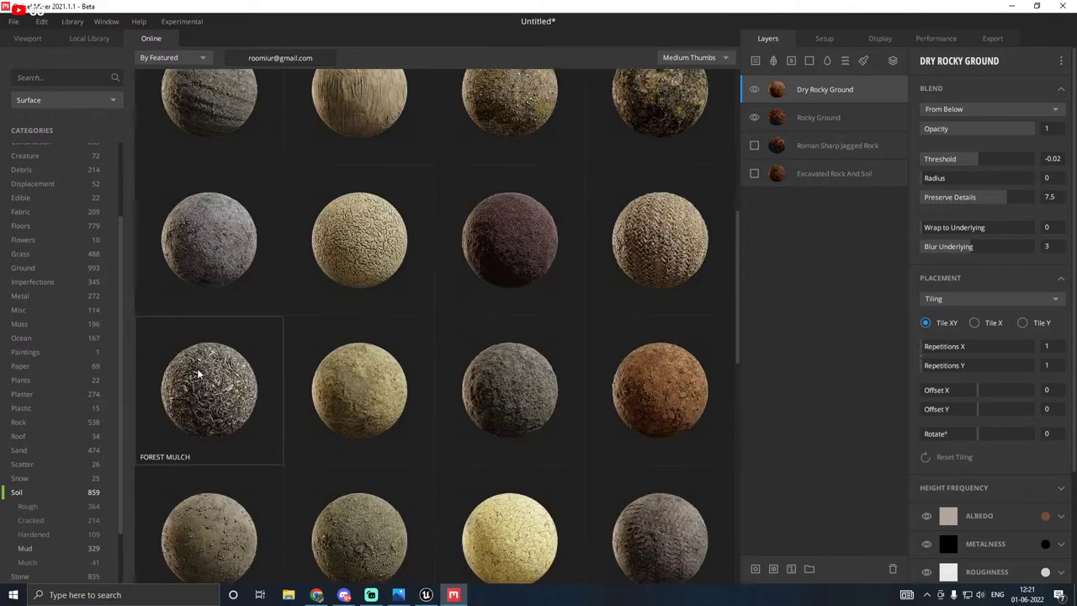
click(478, 368)
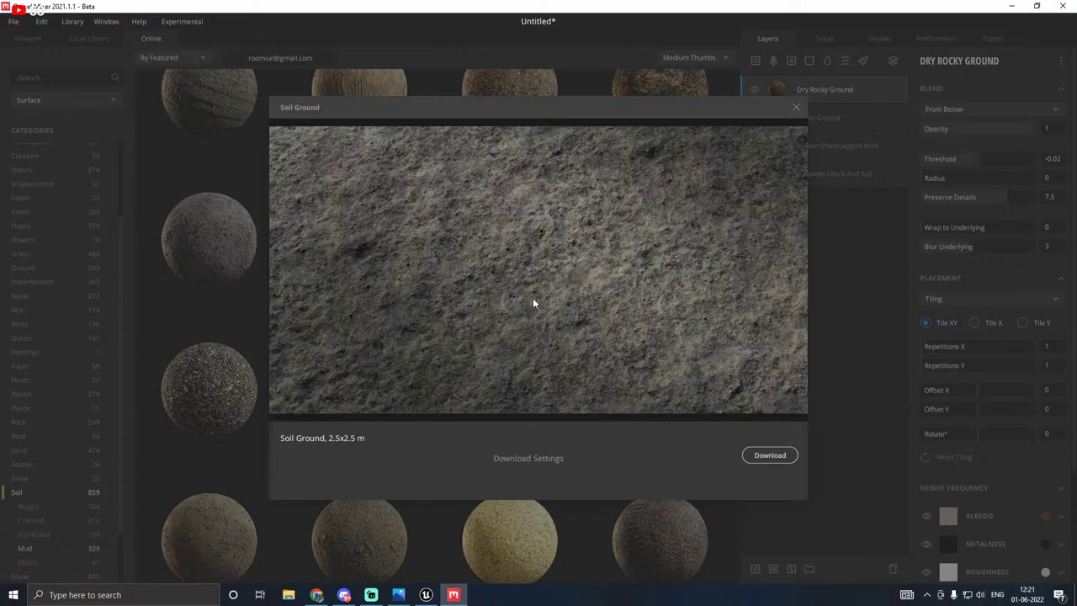
click(796, 108)
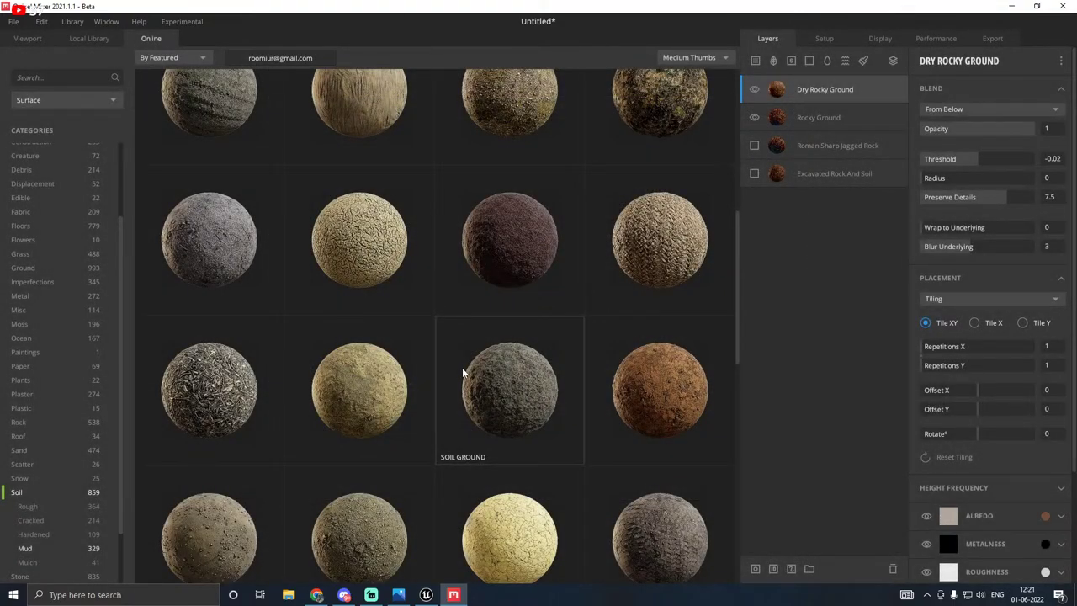
Step: Look through further surfaces of the Mud subcategory for a dark, rocky soil ground
scroll(467, 253, down, 2)
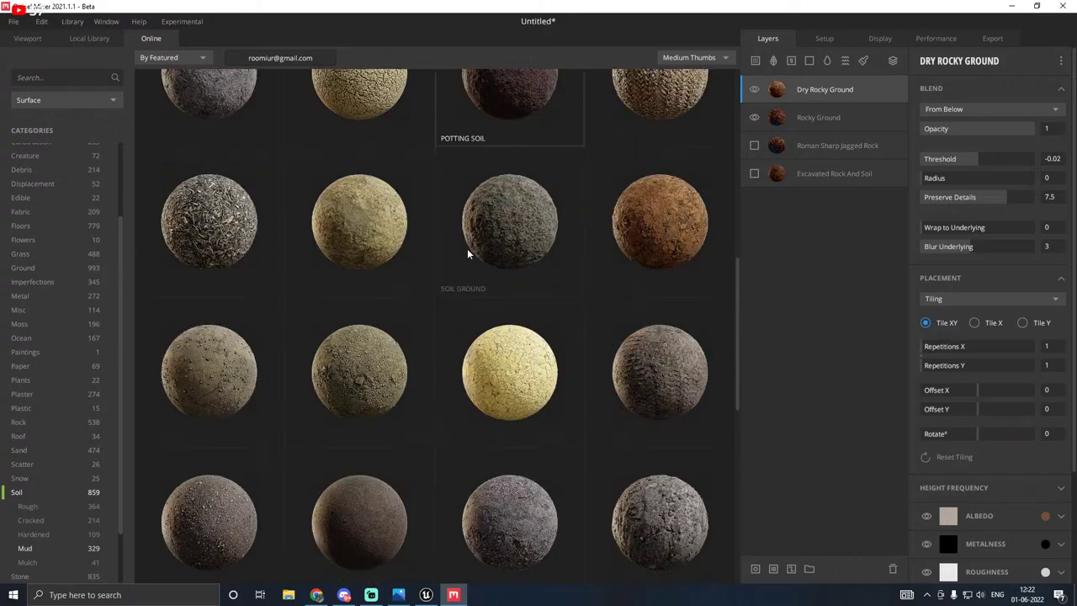
scroll(467, 248, down, 3)
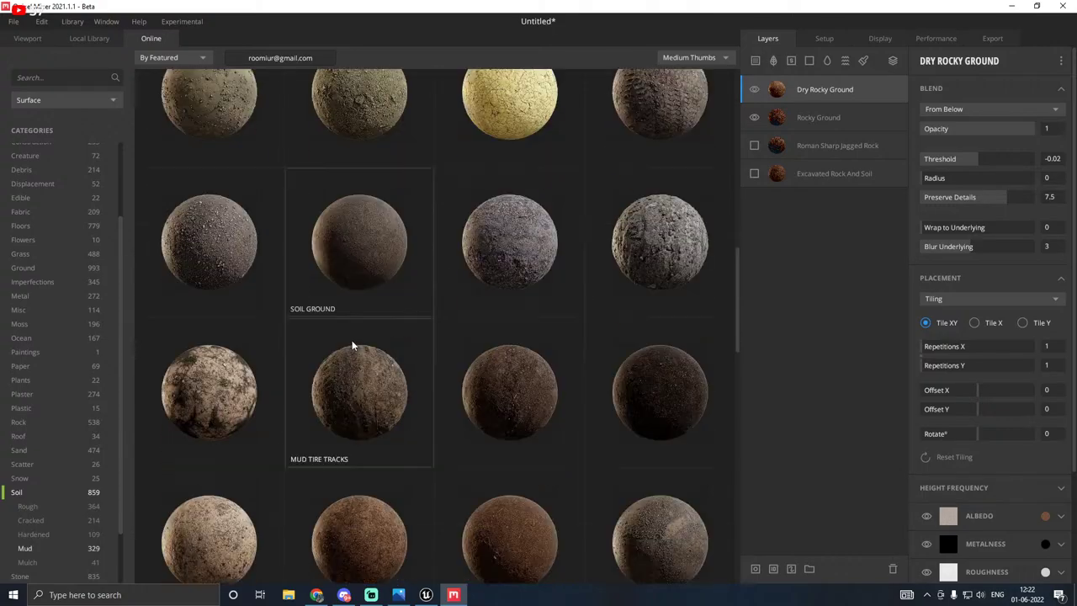
scroll(351, 345, down, 5)
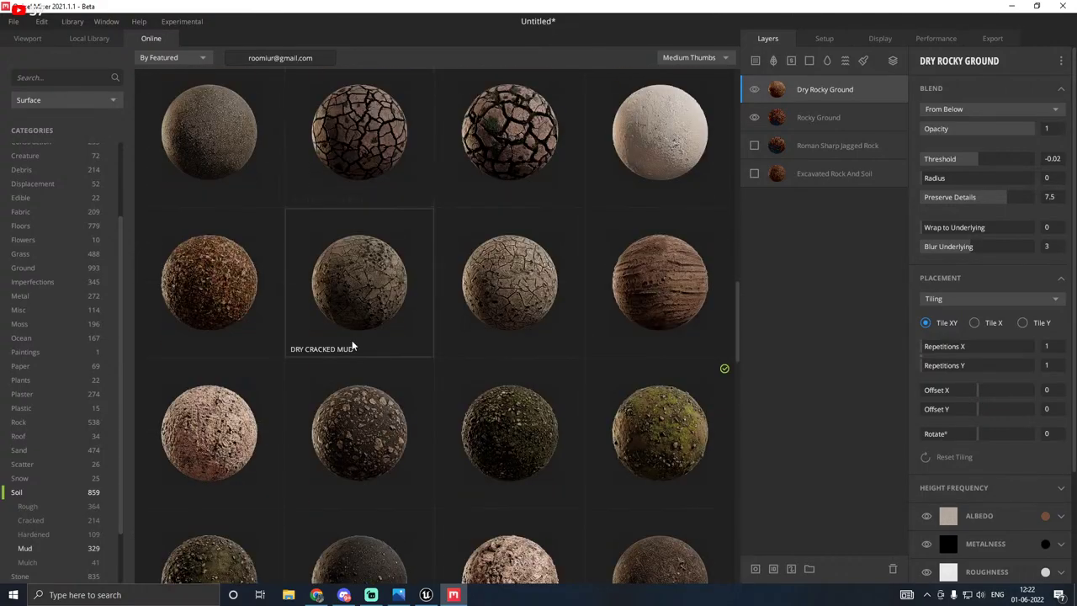
scroll(352, 345, down, 3)
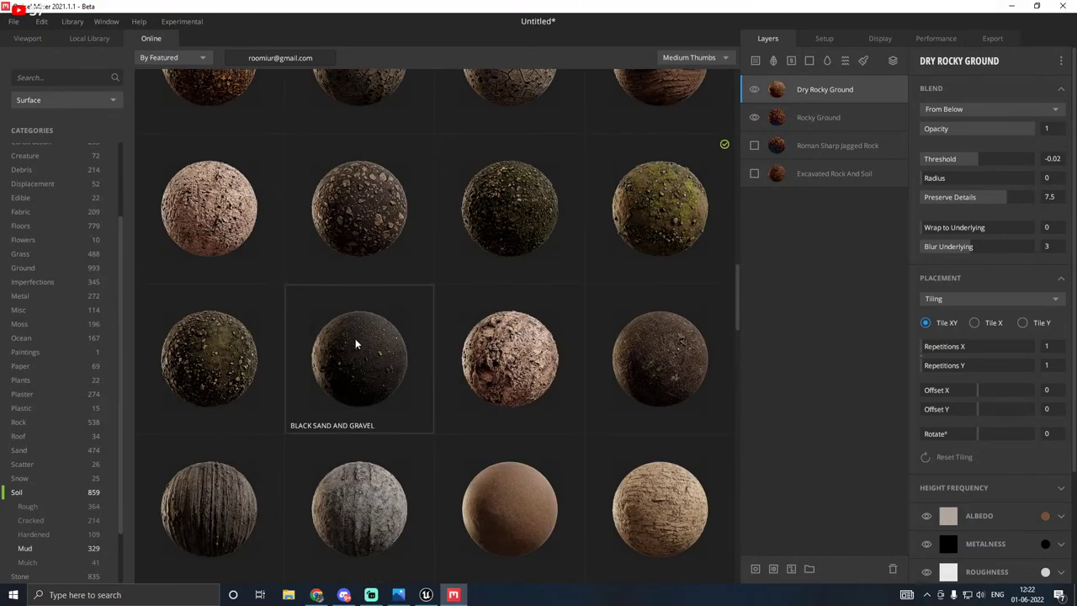
scroll(589, 360, down, 3)
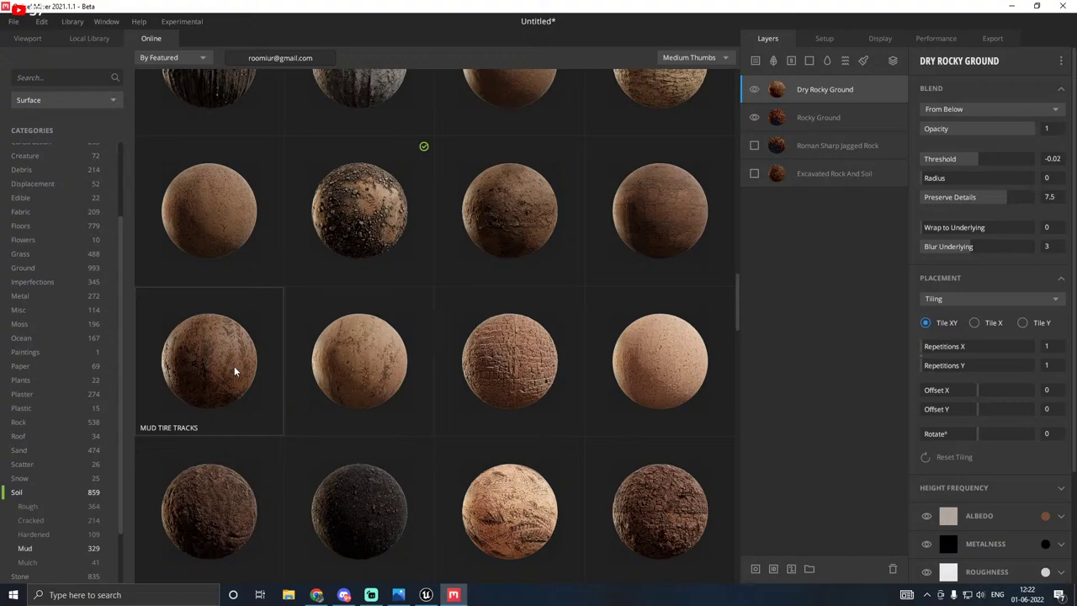
scroll(234, 366, down, 2)
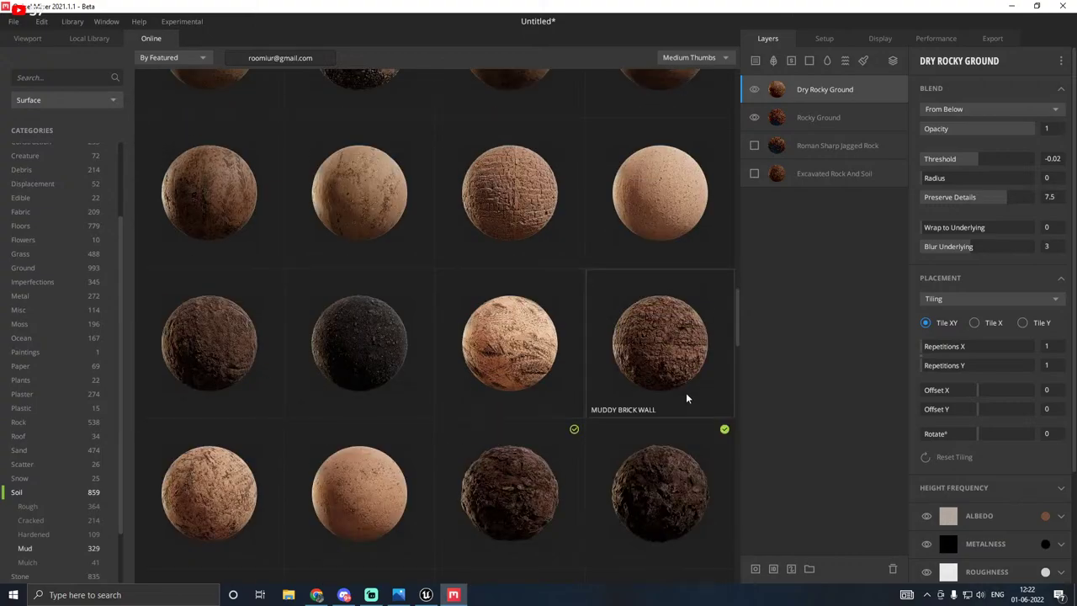
scroll(685, 392, down, 2)
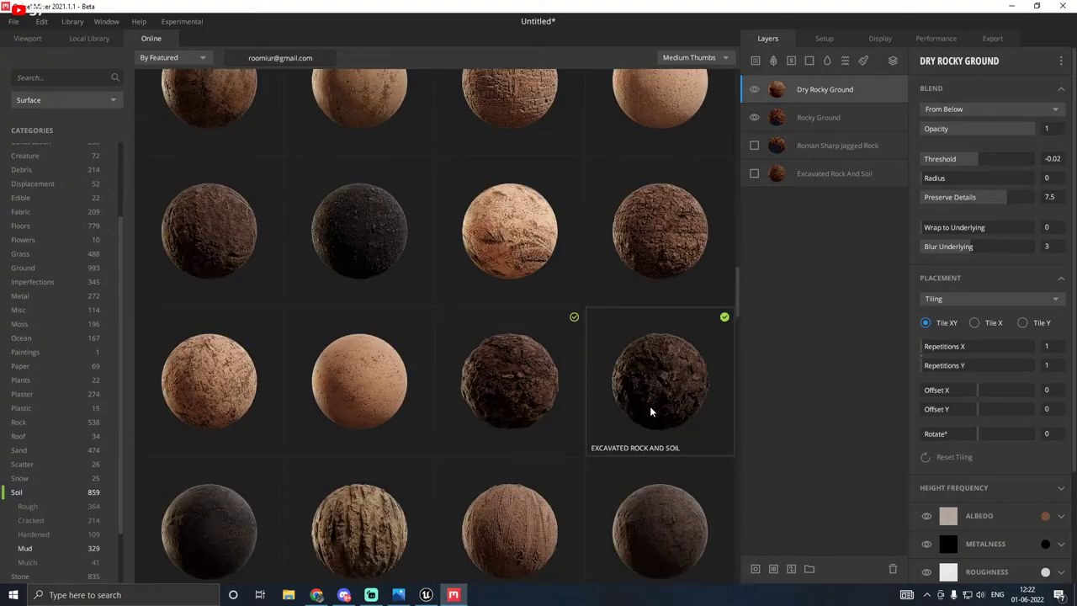
Step: Inspect the previews of the Excavated Rock And Soil, Mudrock Cliff and dark brown Excavated Mud surfaces
click(649, 413)
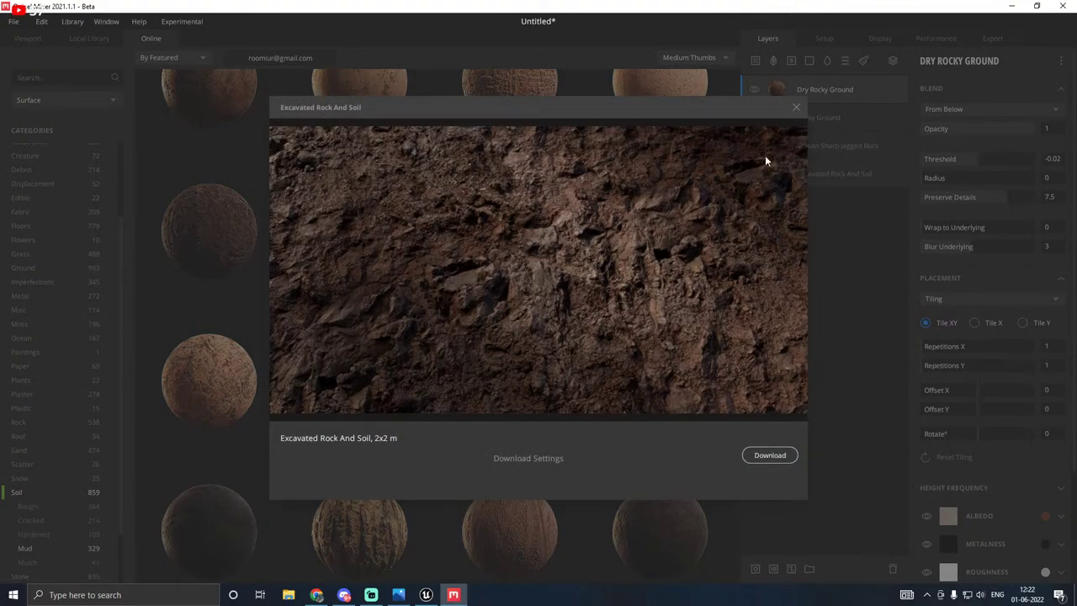
click(795, 108)
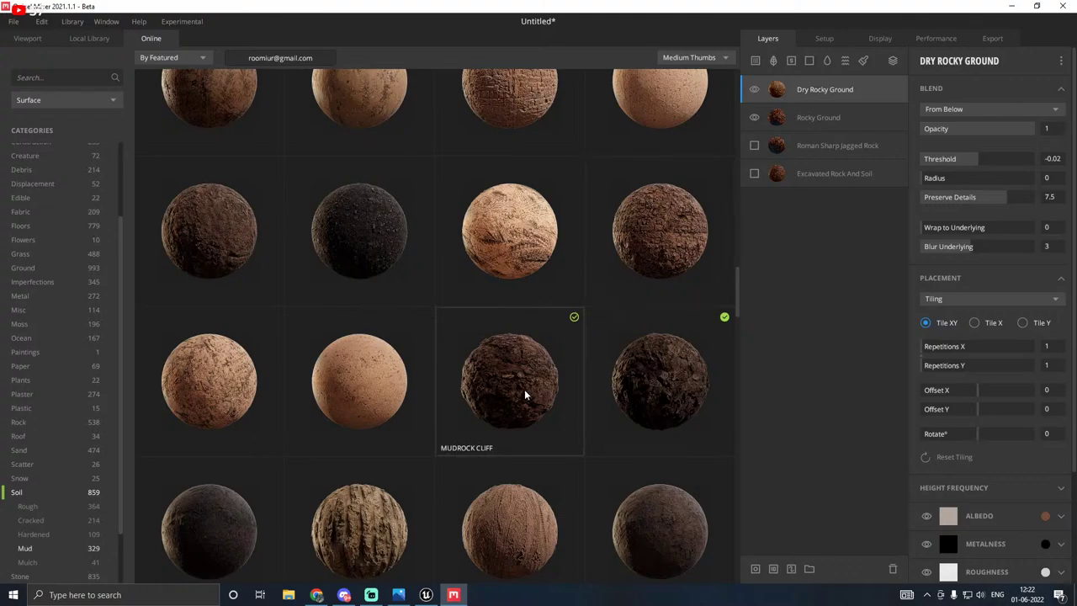
click(459, 389)
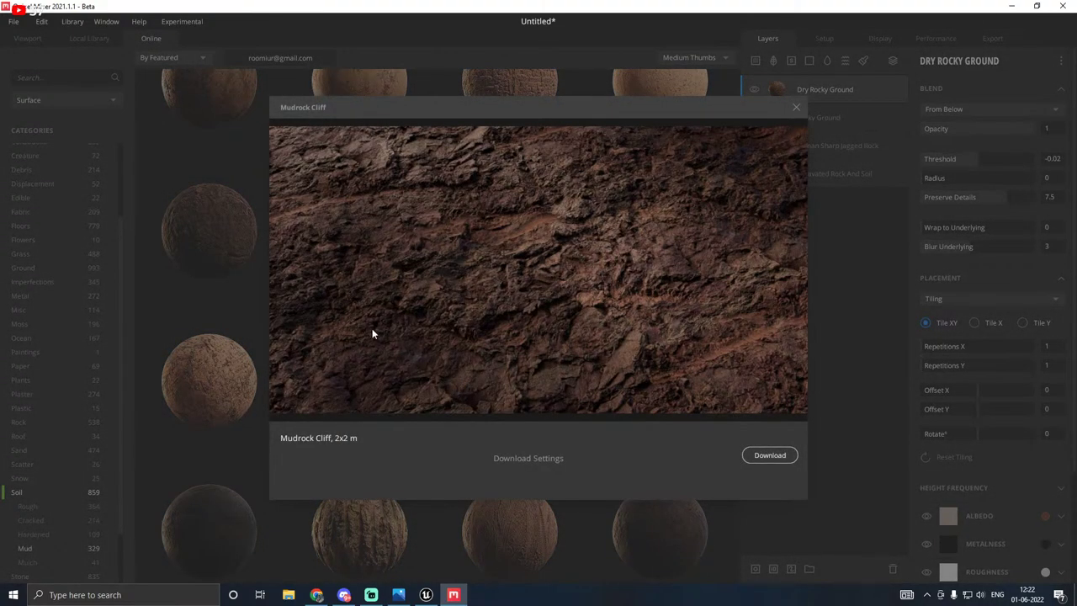
click(795, 108)
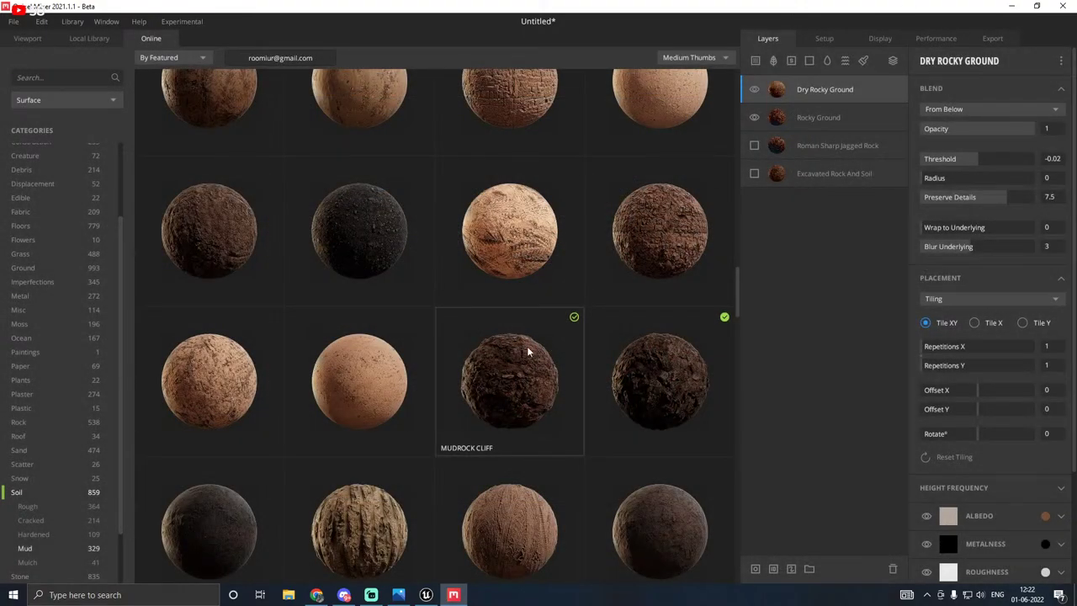
click(202, 256)
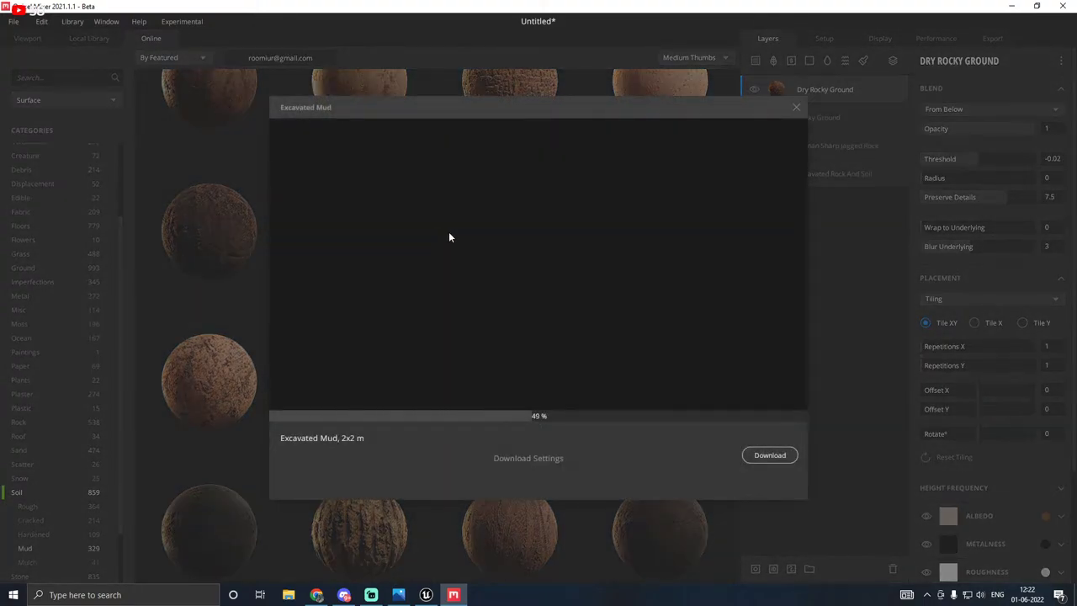
click(797, 109)
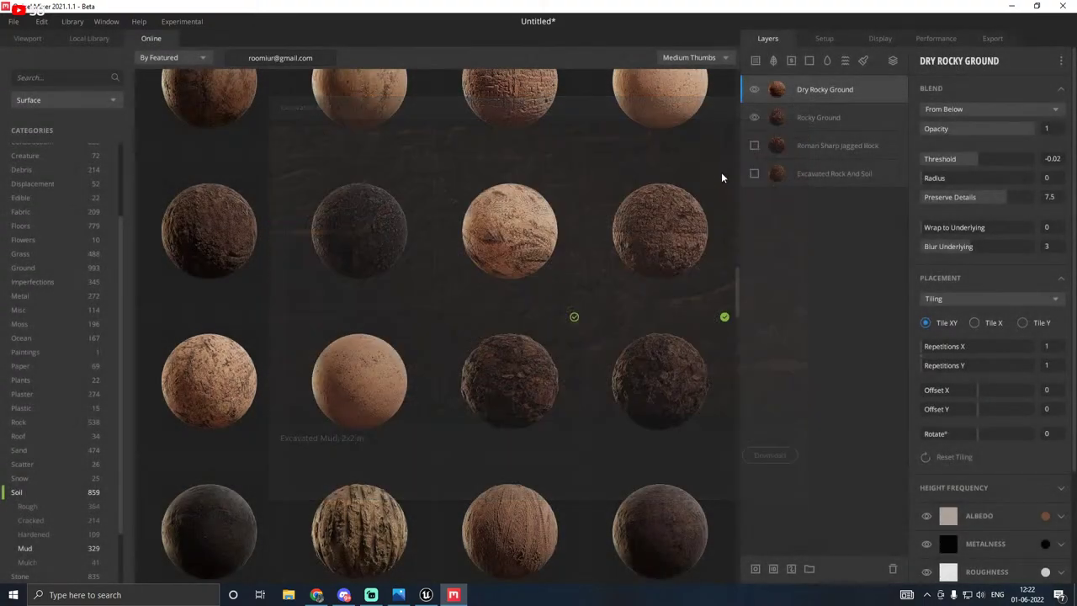
Step: Preview and download the light brown, ridged Excavated Mud surface, and browse the Mud surfaces below it
scroll(581, 324, down, 2)
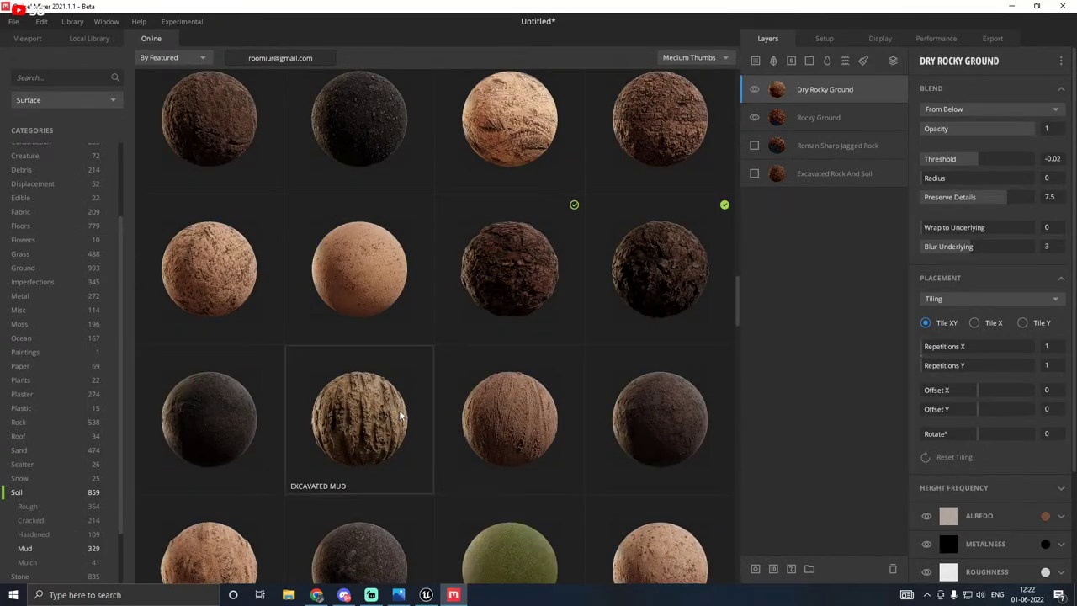
click(316, 412)
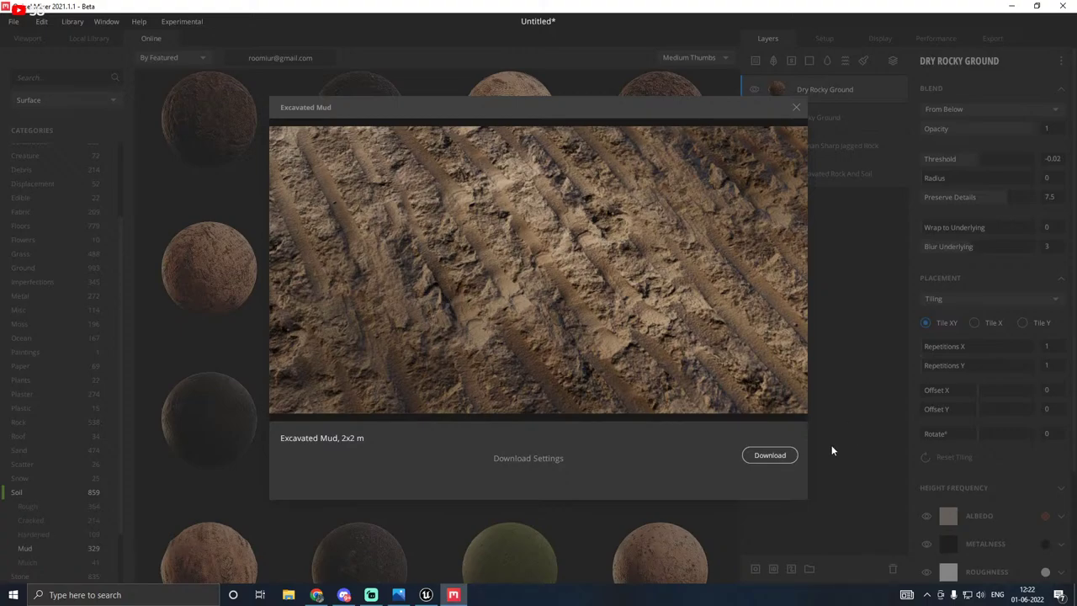
click(770, 455)
scroll(371, 383, down, 1)
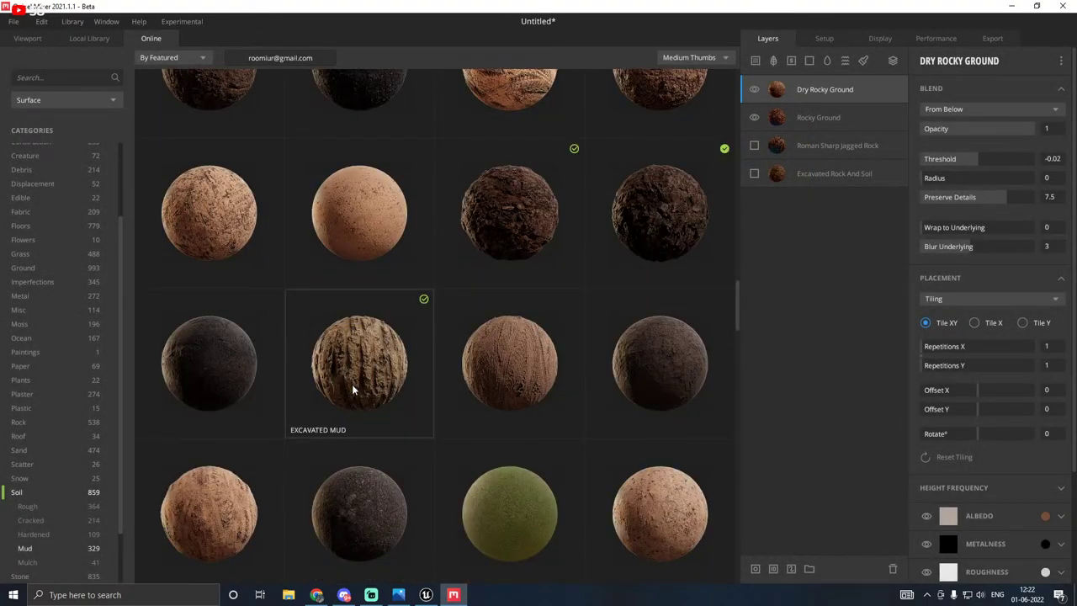
scroll(352, 389, down, 2)
click(352, 389)
scroll(352, 388, down, 4)
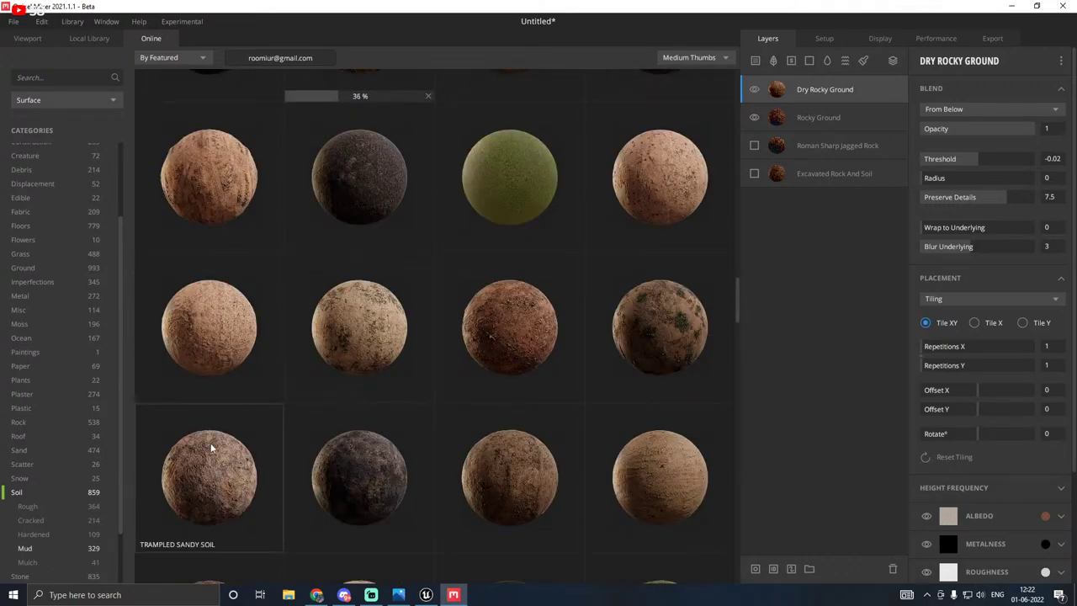
scroll(210, 447, down, 2)
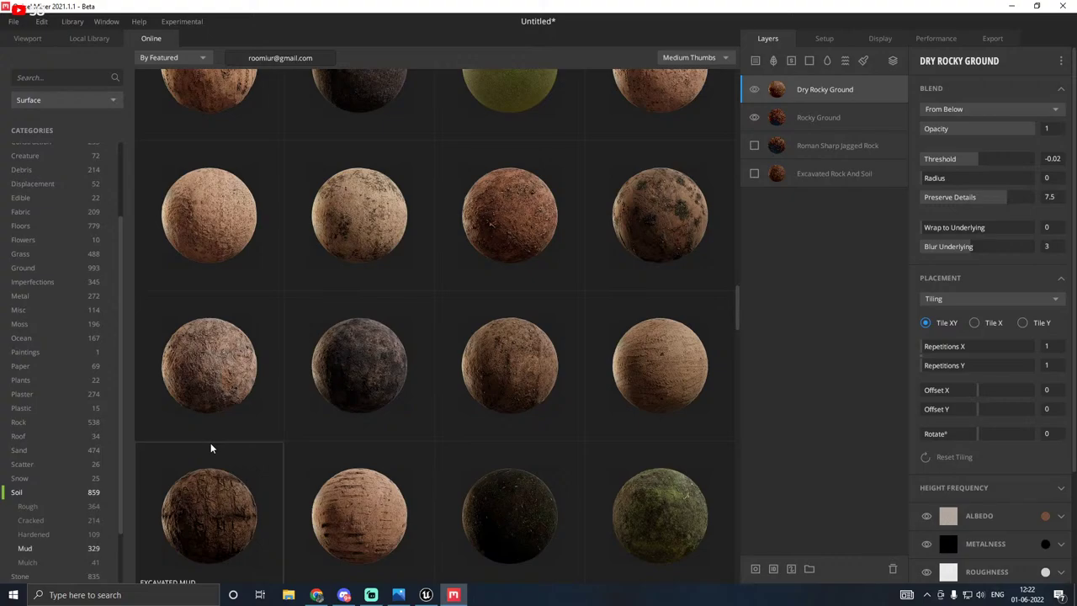
scroll(201, 478, down, 1)
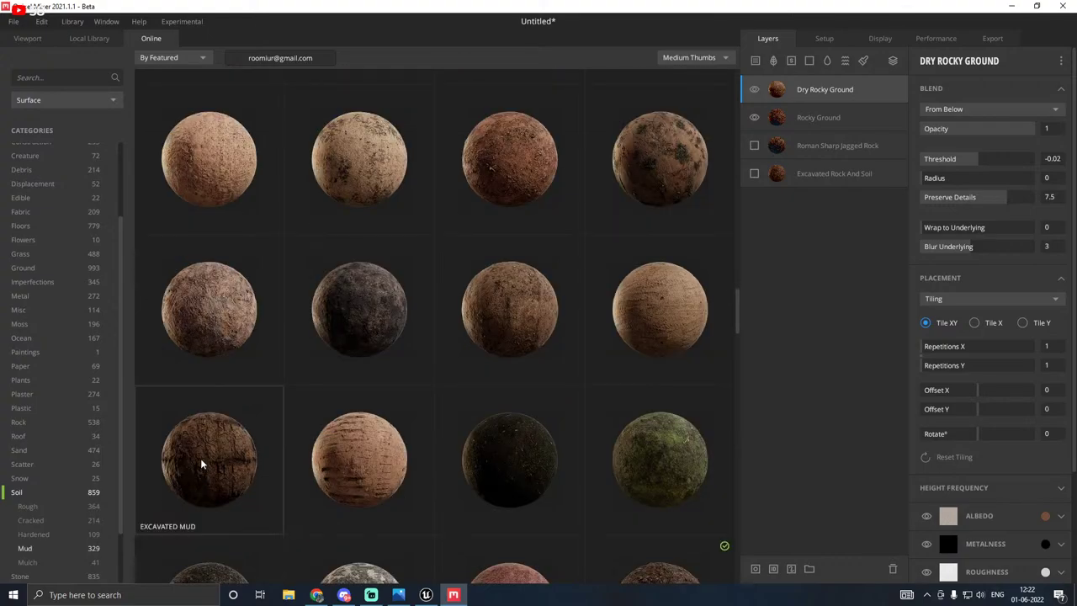
scroll(342, 405, down, 2)
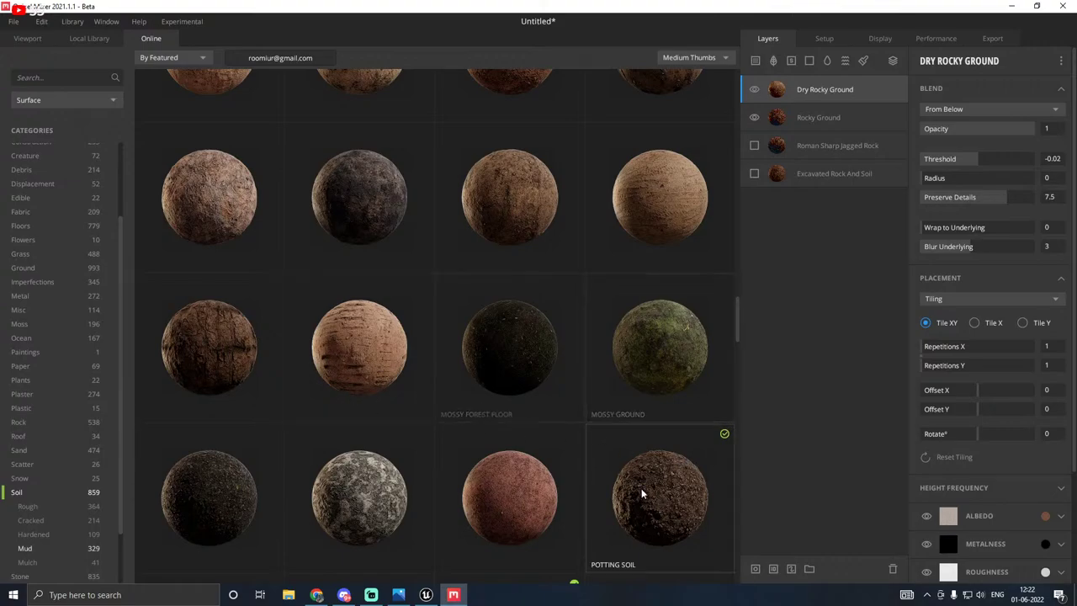
Step: Add the downloaded Excavated Mud surface as the top layer, with a blend threshold of -0.04 and a radius of 0.219
click(81, 39)
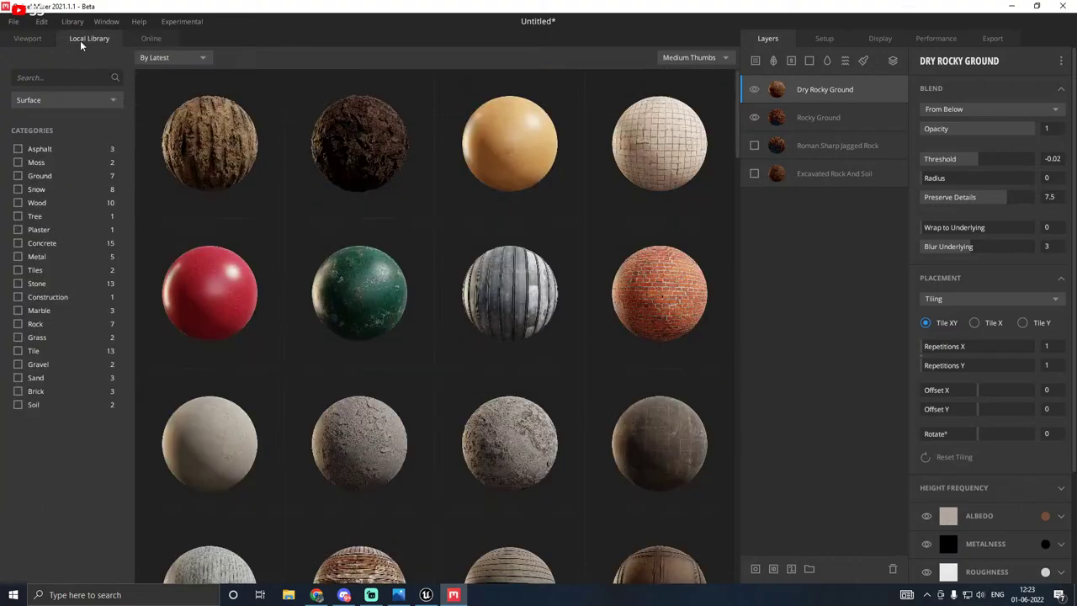
double_click(213, 135)
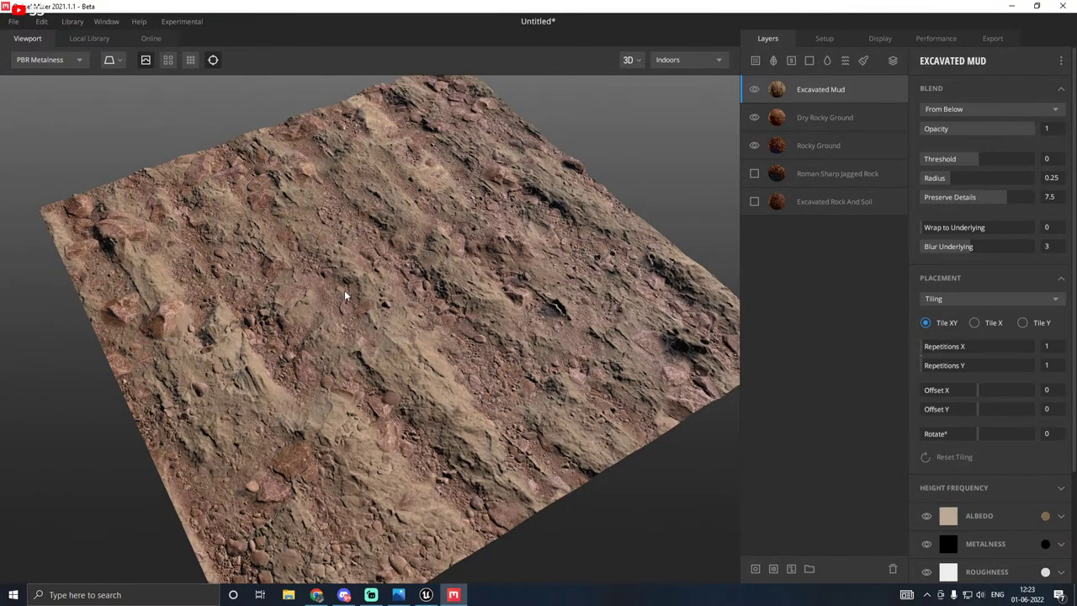
mouse_move(344, 290)
mouse_down()
mouse_move(407, 309)
mouse_move(389, 330)
mouse_move(412, 328)
mouse_up()
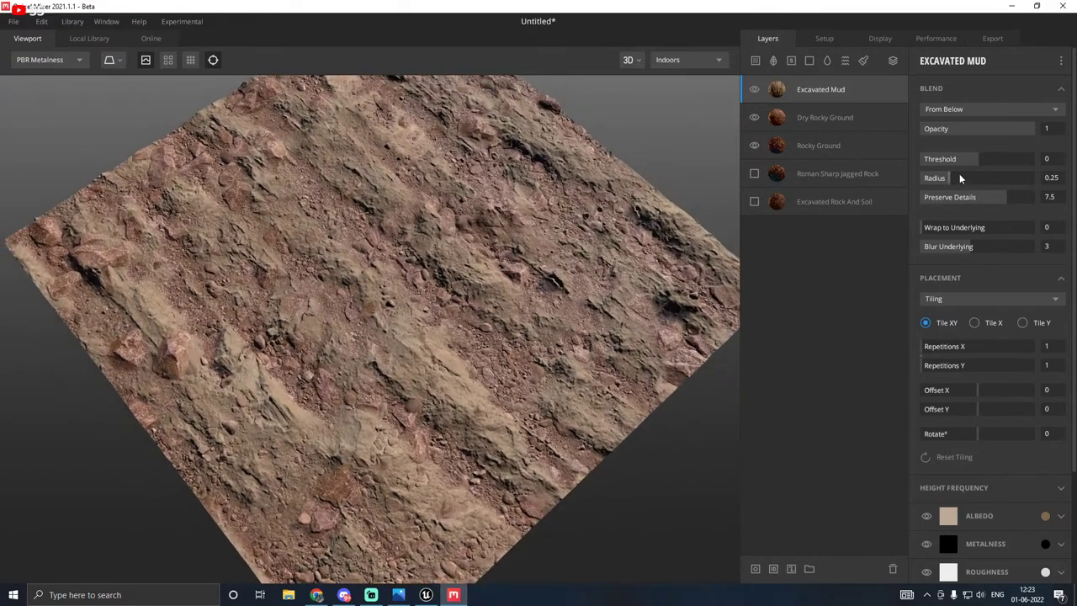
drag(959, 178, 976, 160)
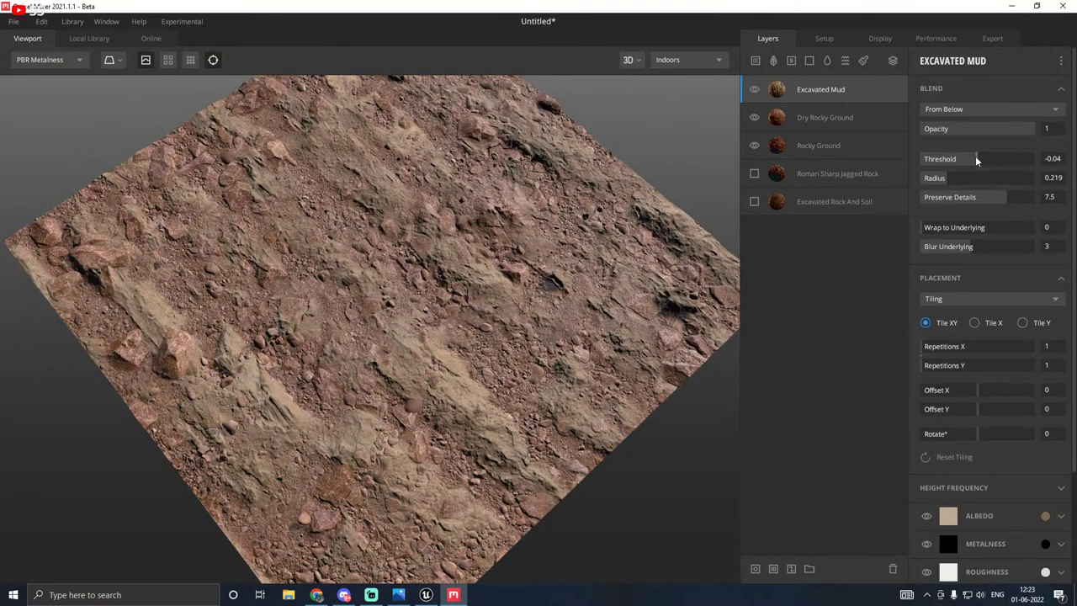
Step: Tint the Excavated Mud layer's albedo with the colour picked from the underlying layers and check the blend
drag(394, 267, 236, 244)
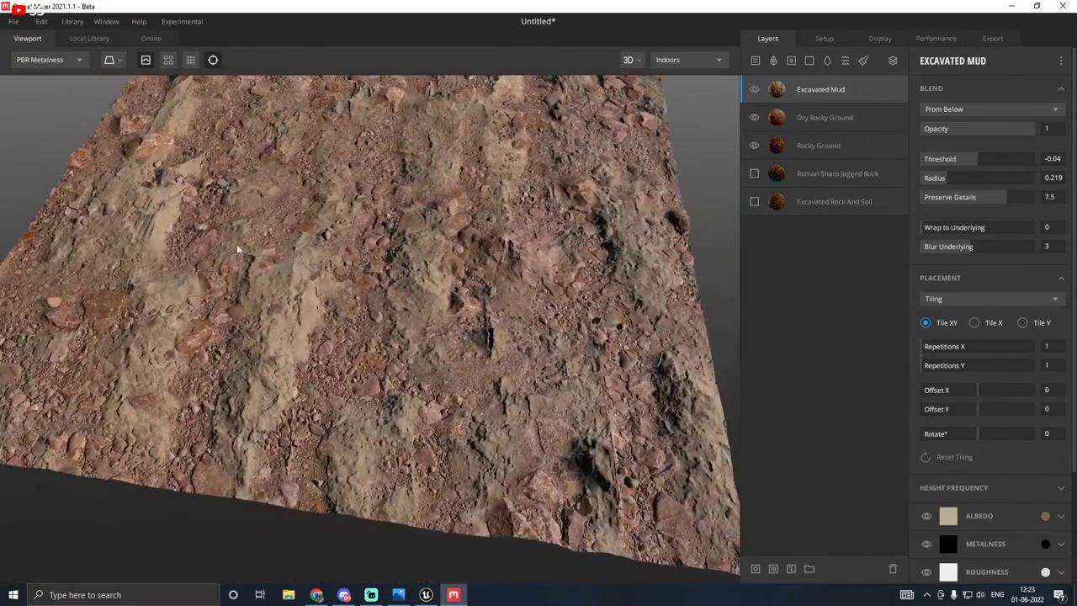
scroll(303, 236, up, 3)
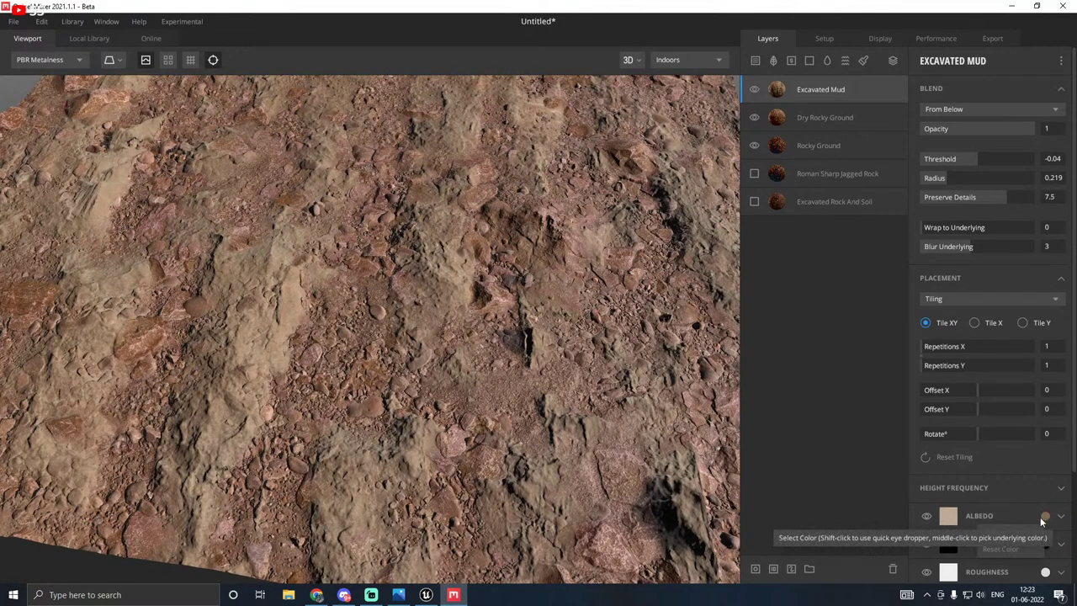
scroll(549, 429, down, 5)
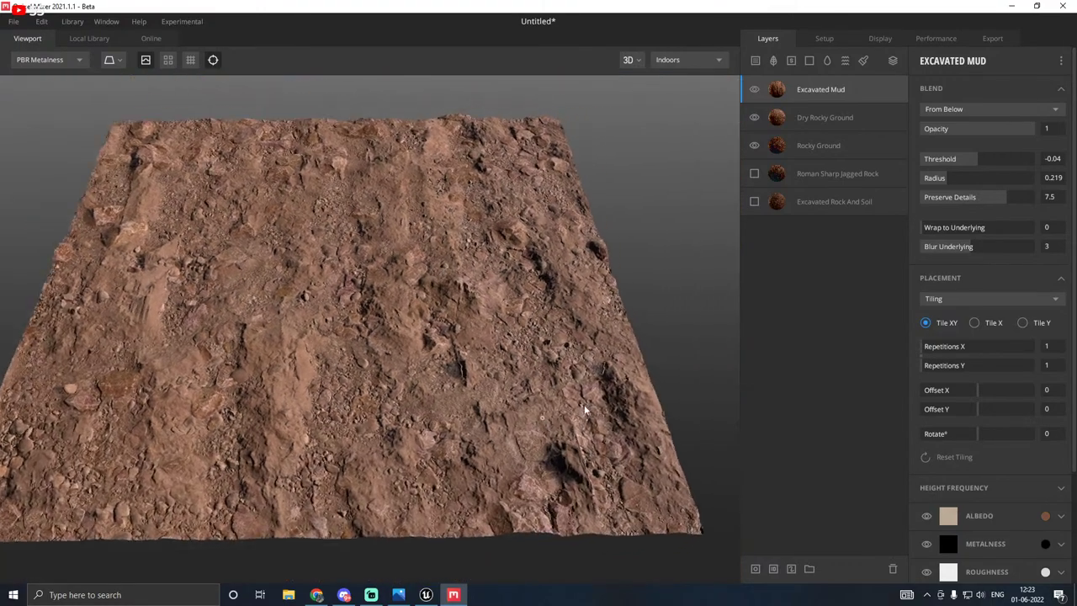
drag(586, 410, 675, 378)
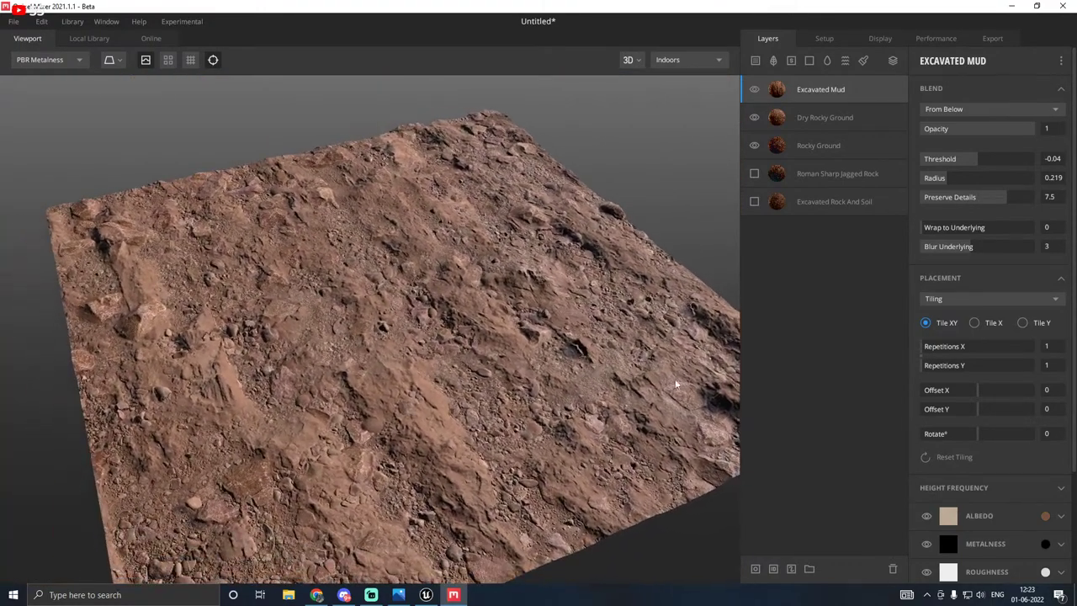
Step: Change the Excavated Mud layer's albedo to the darker, more saturated brown 603319 and check it up close
click(1045, 515)
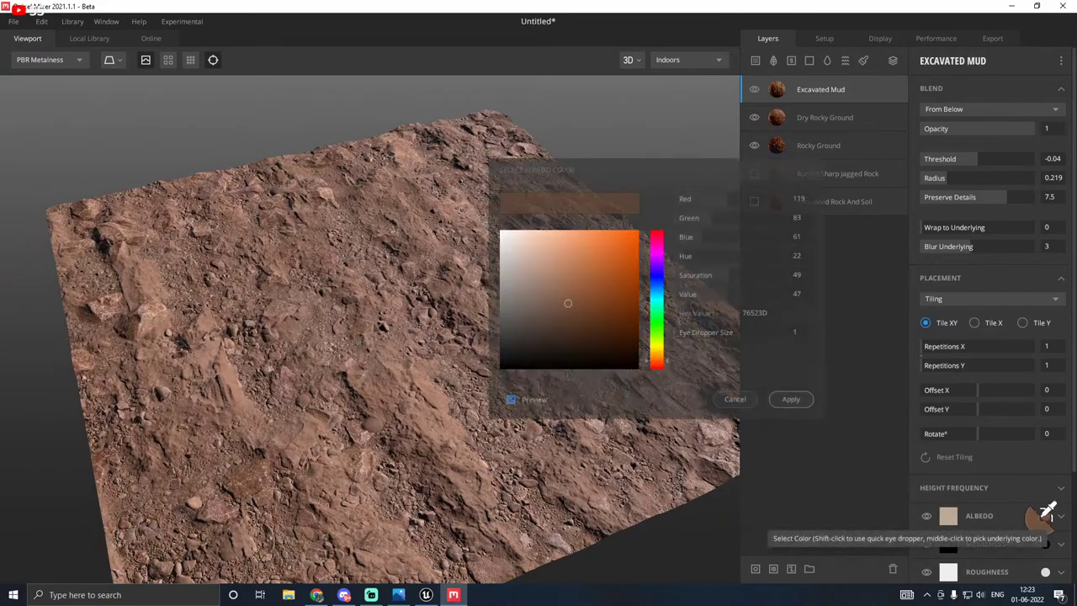
click(554, 324)
drag(555, 324, 600, 316)
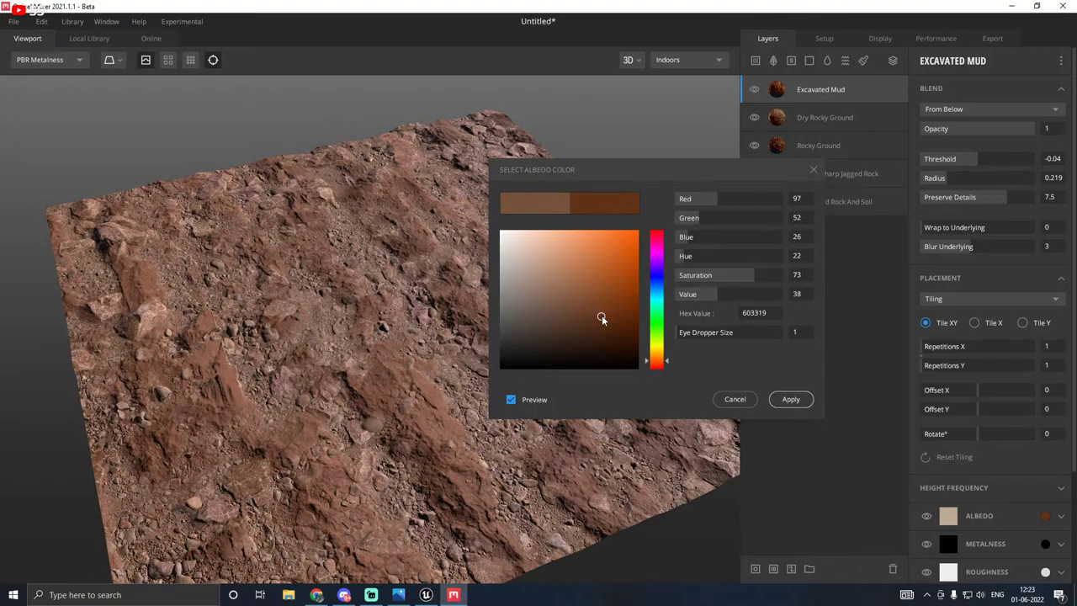
click(791, 401)
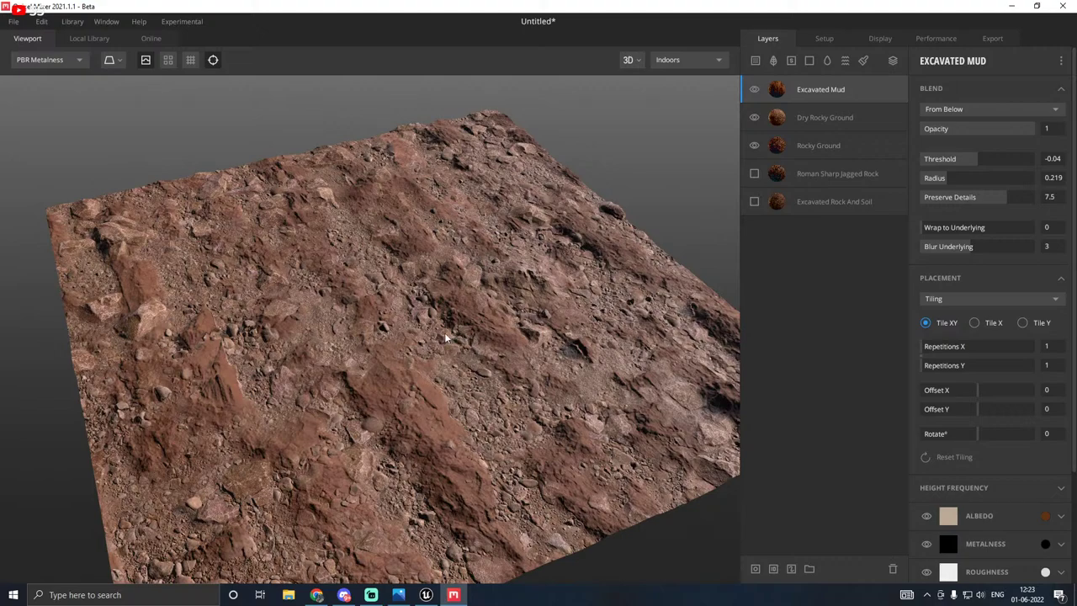
drag(444, 332, 437, 389)
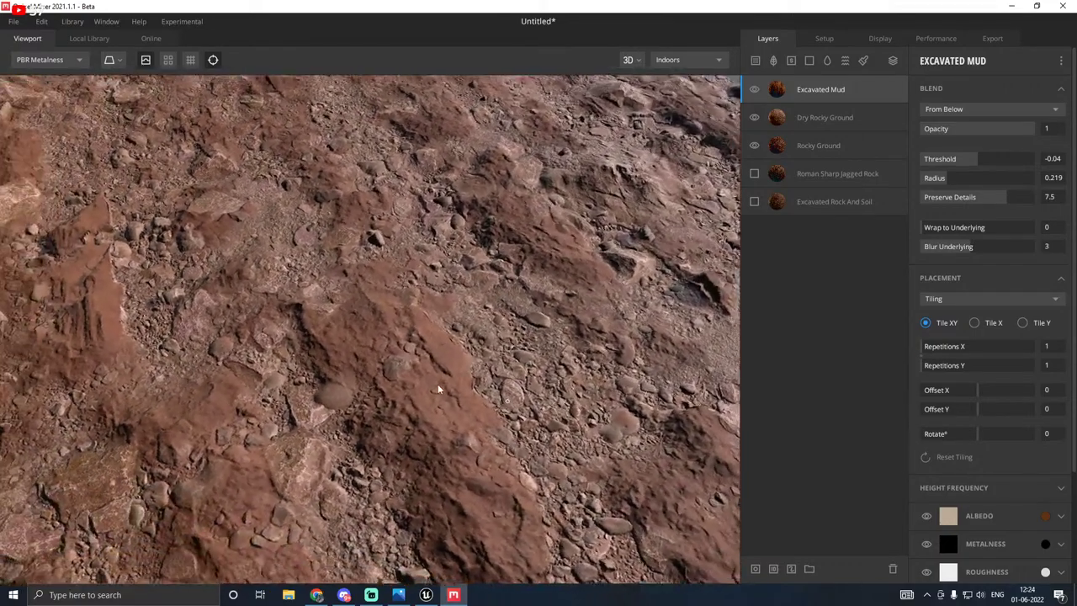
Step: Add a liquid layer on top of the Excavated Mud layer and view the whole ground with it
click(773, 62)
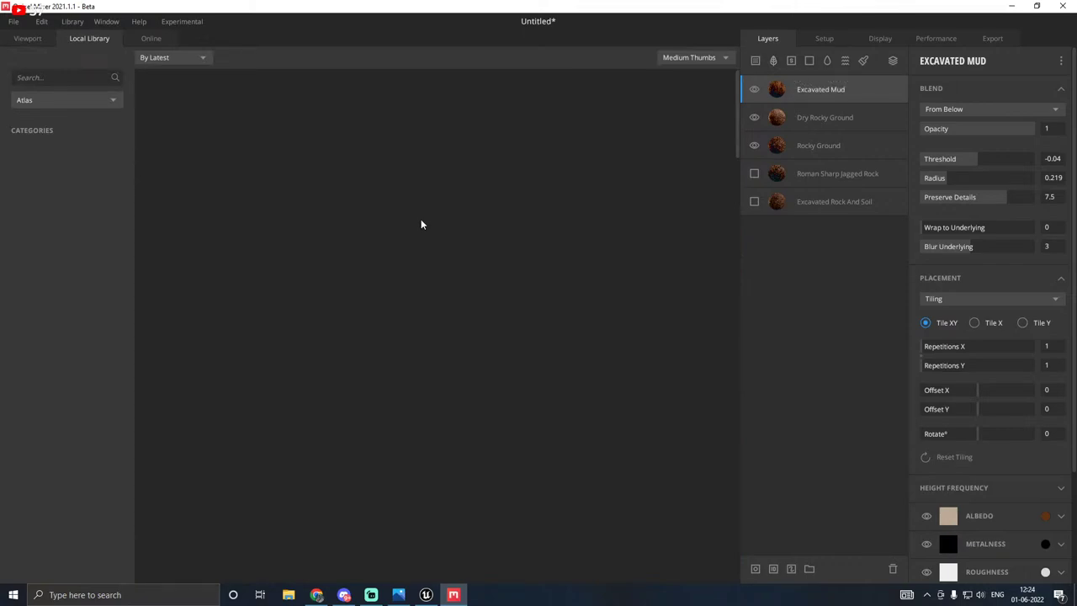
click(28, 38)
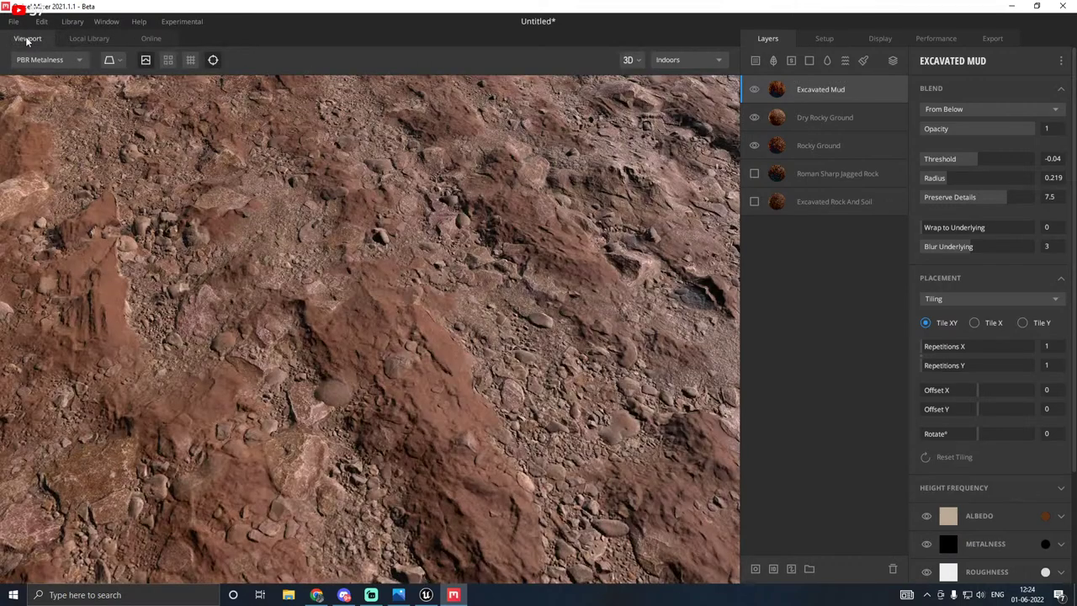
click(826, 63)
scroll(436, 258, down, 5)
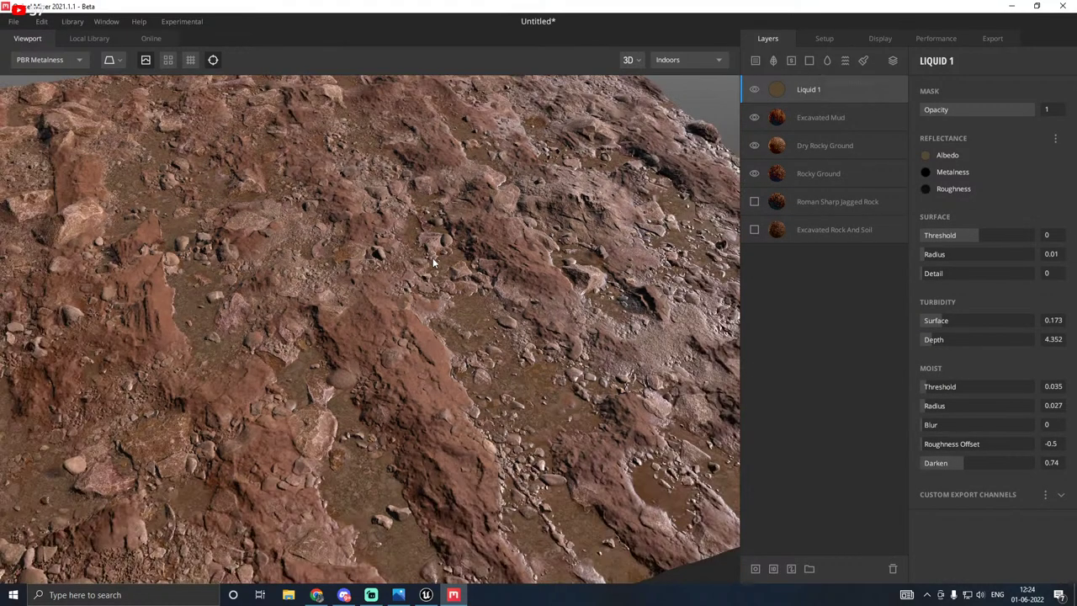
Step: Change the Excavated Mud layer's roughness to the darker grey 696969 and check the wetter look on the ground
drag(448, 263, 584, 308)
drag(389, 336, 486, 301)
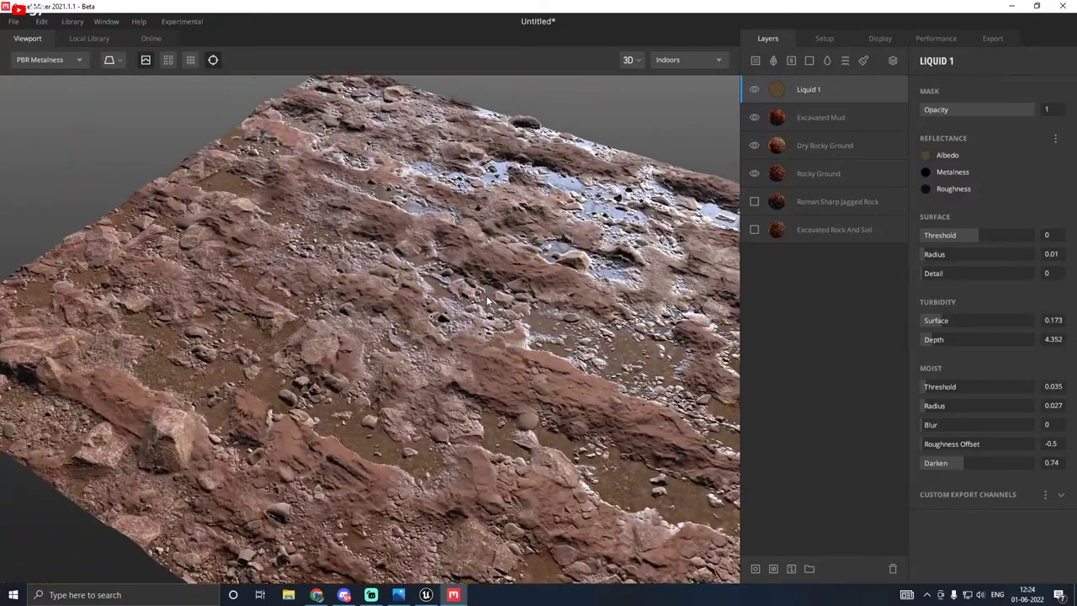
click(803, 121)
scroll(1010, 395, down, 1)
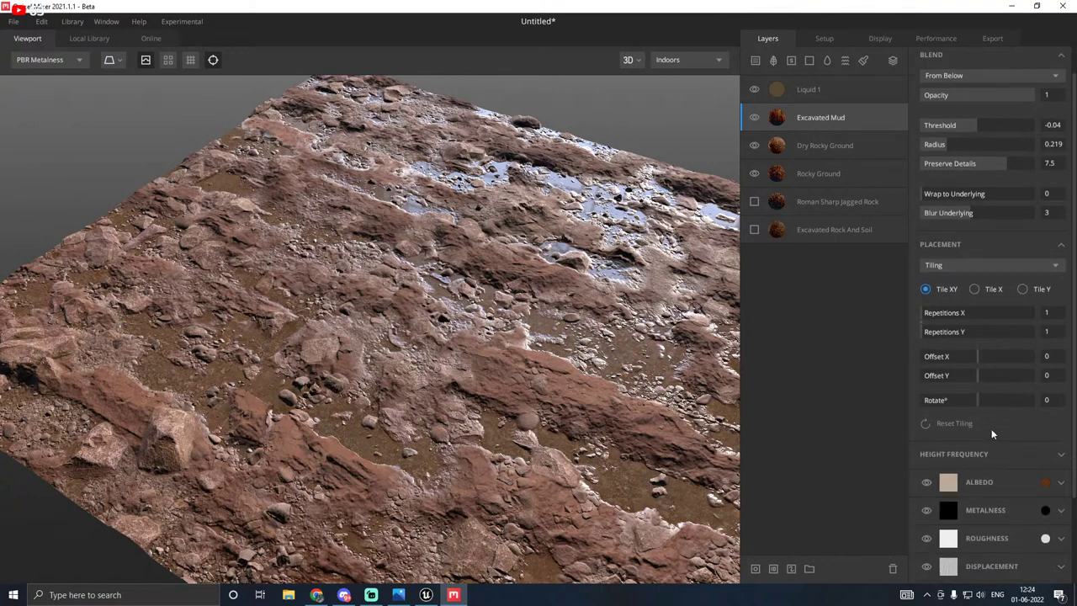
click(1045, 539)
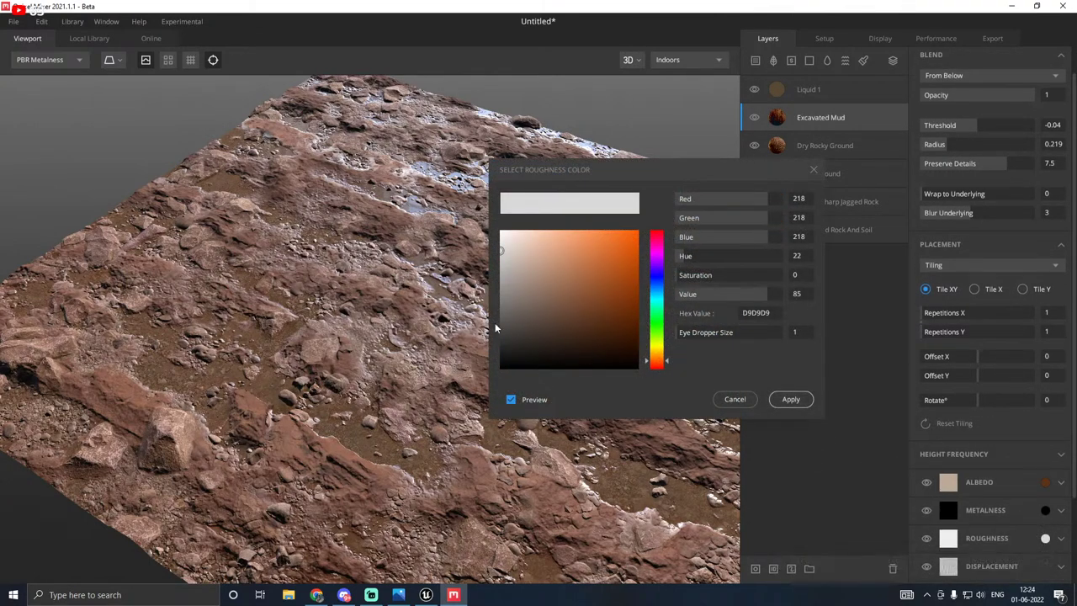
click(502, 300)
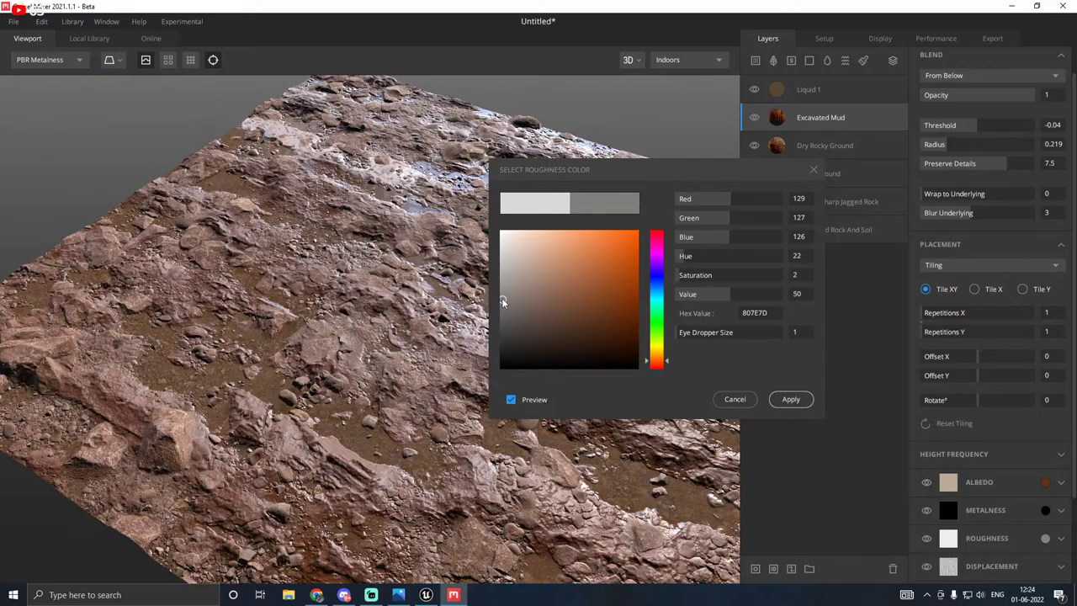
drag(503, 301, 502, 311)
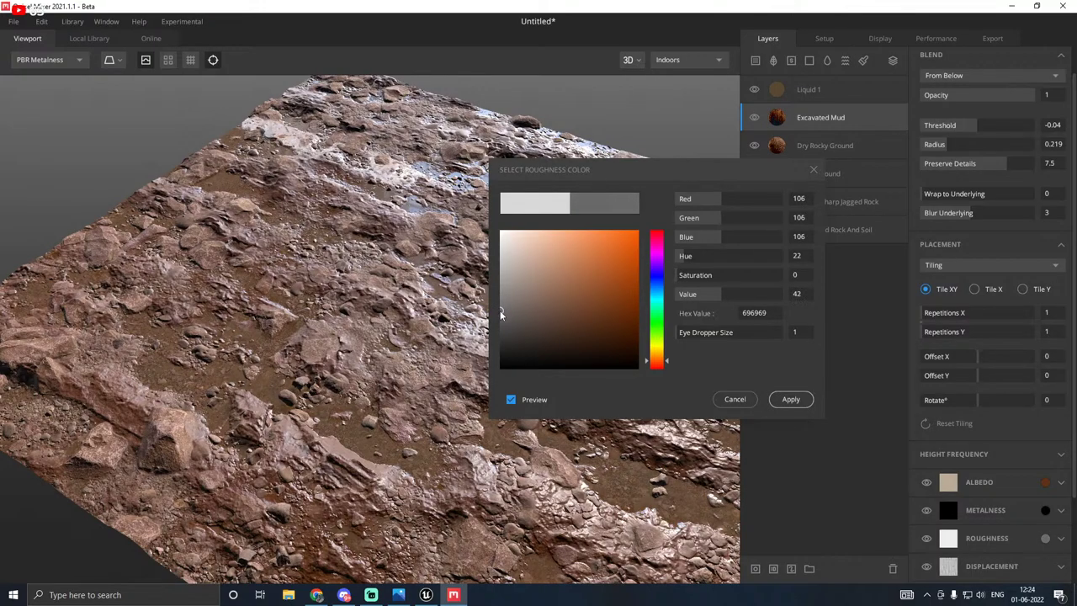
click(797, 403)
drag(606, 416, 473, 396)
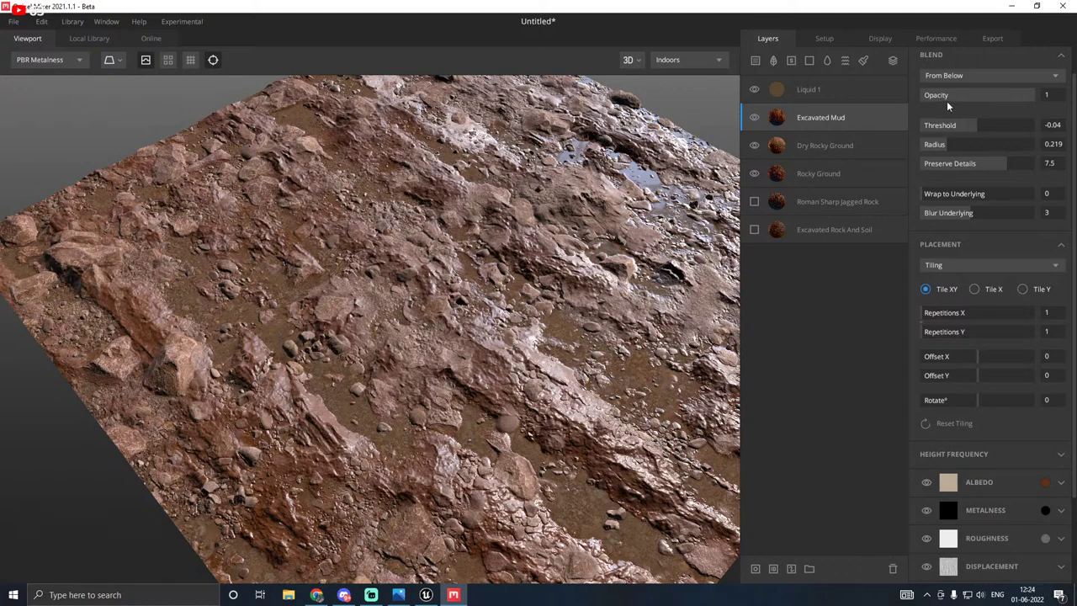
Step: Set the Excavated Mud layer's blend threshold to -0.109 and radius to 0.279, comparing the ground with and without the layer
scroll(944, 160, up, 1)
drag(945, 176, 975, 159)
drag(526, 241, 469, 303)
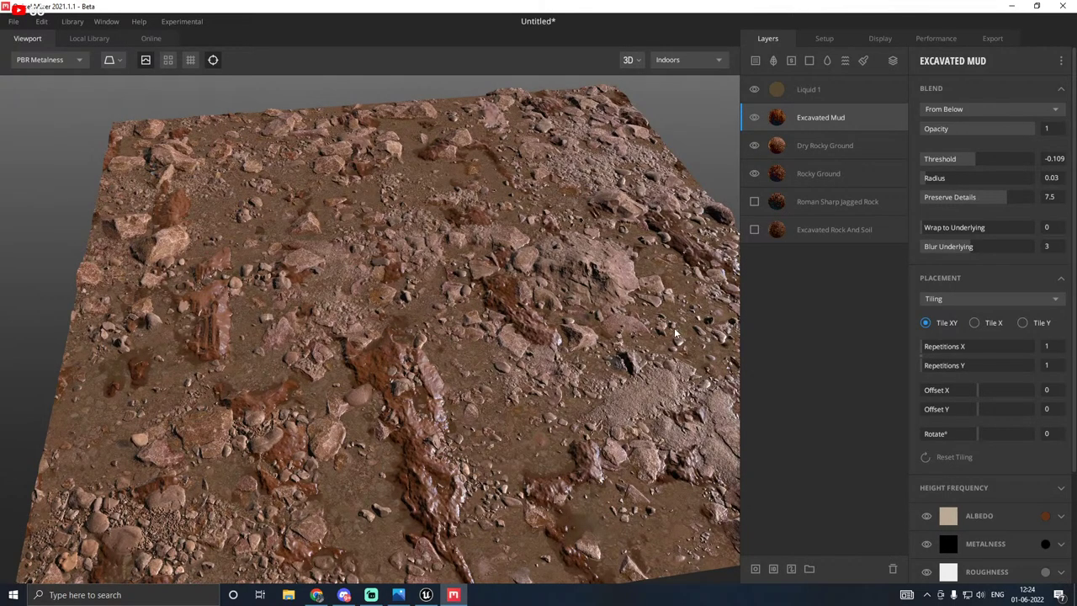
click(755, 117)
click(755, 117)
mouse_move(952, 177)
mouse_down()
mouse_move(929, 176)
mouse_move(952, 178)
mouse_up()
drag(459, 245, 665, 243)
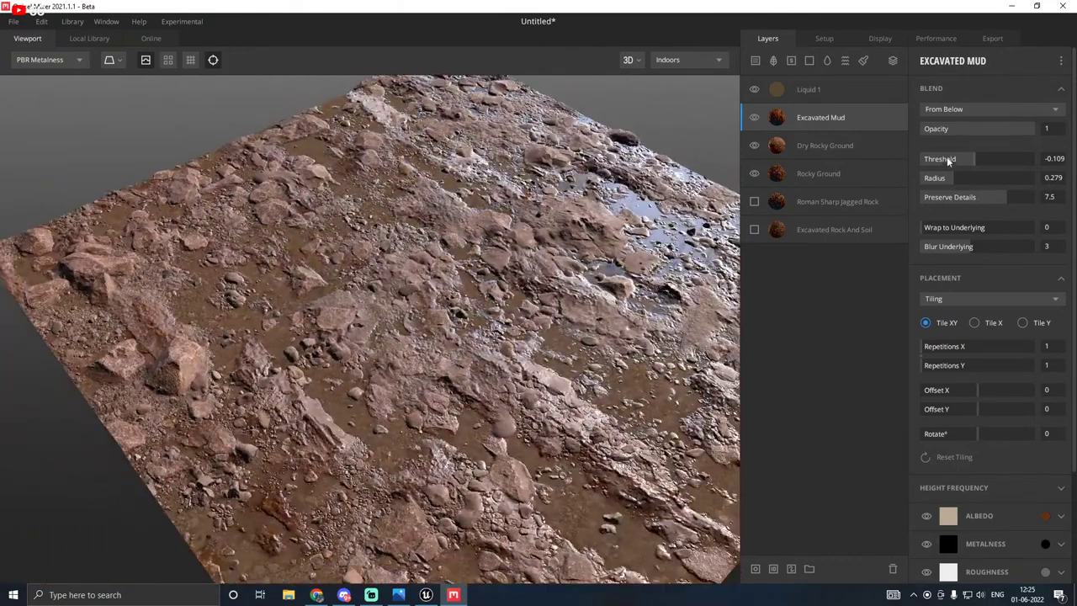
Step: Compare the ground with the Dry Rocky Ground and Rocky Ground layers hidden and shown, leaving both visible
click(755, 146)
click(755, 146)
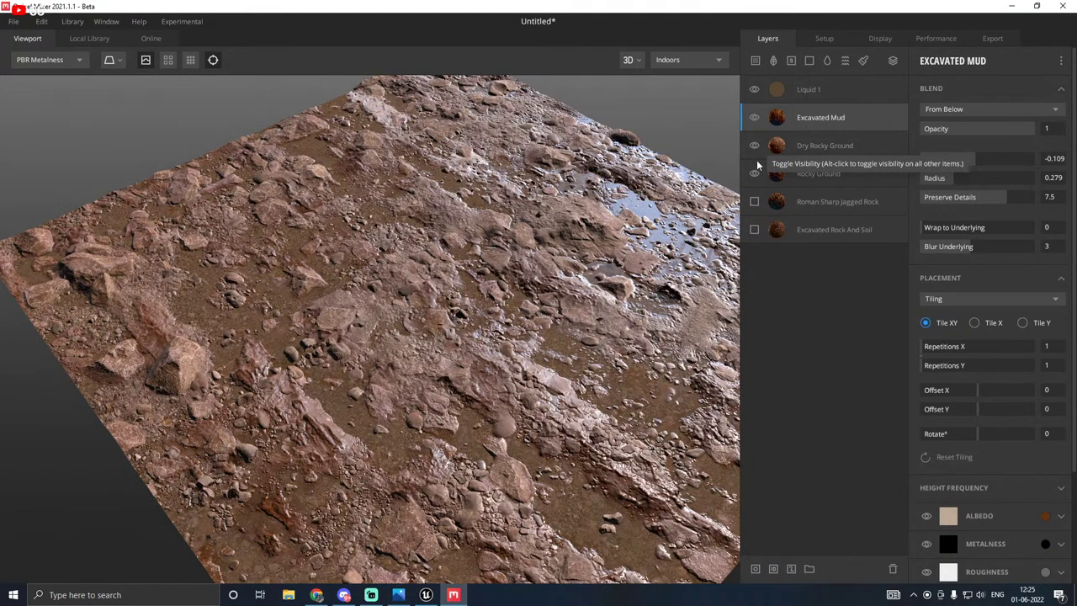
click(754, 173)
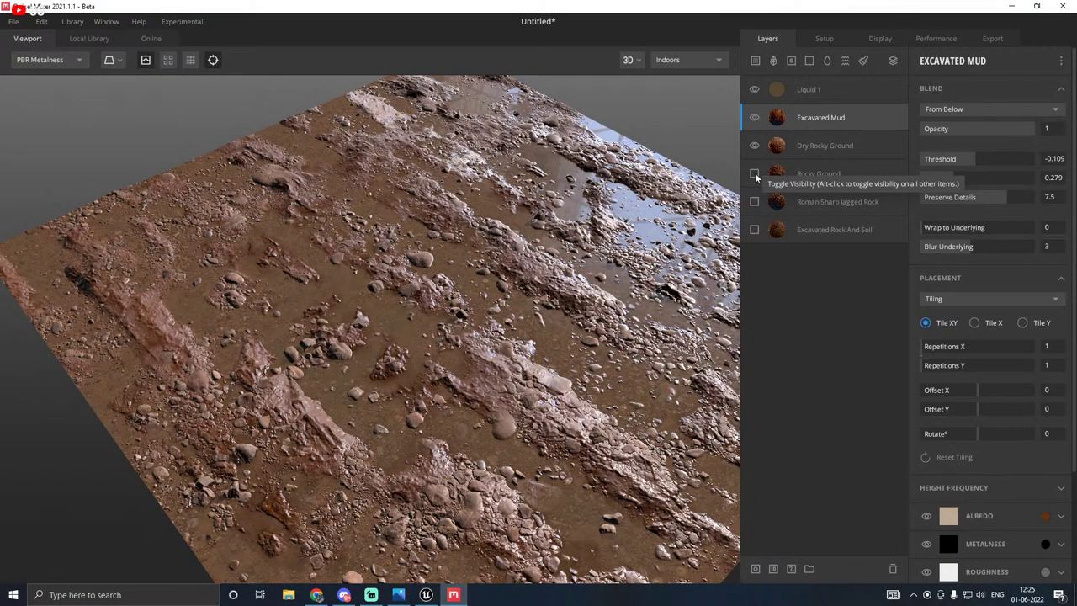
click(755, 173)
click(752, 176)
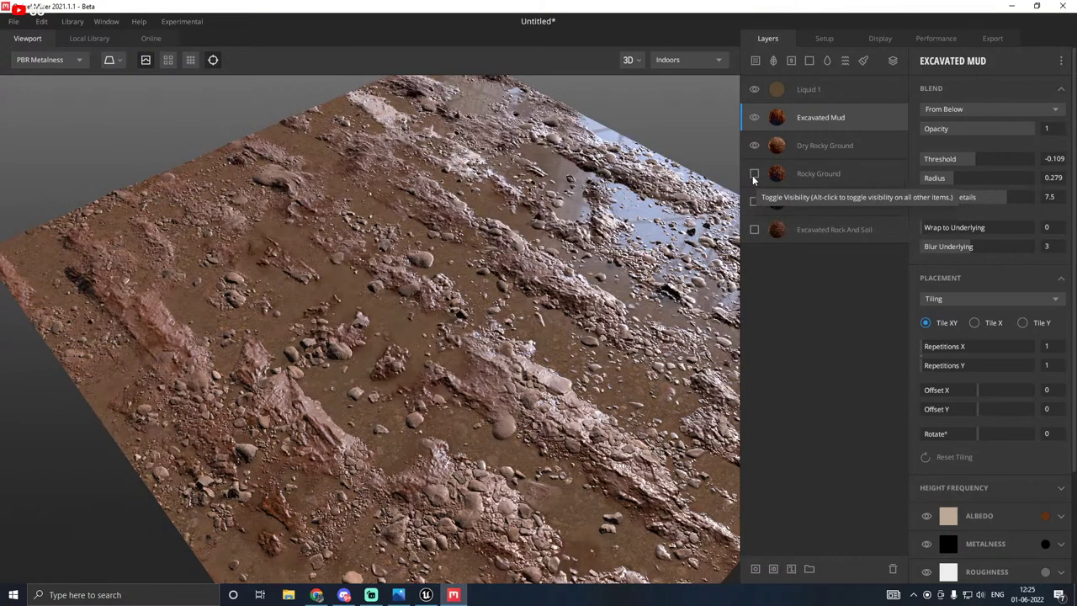
drag(471, 215, 446, 217)
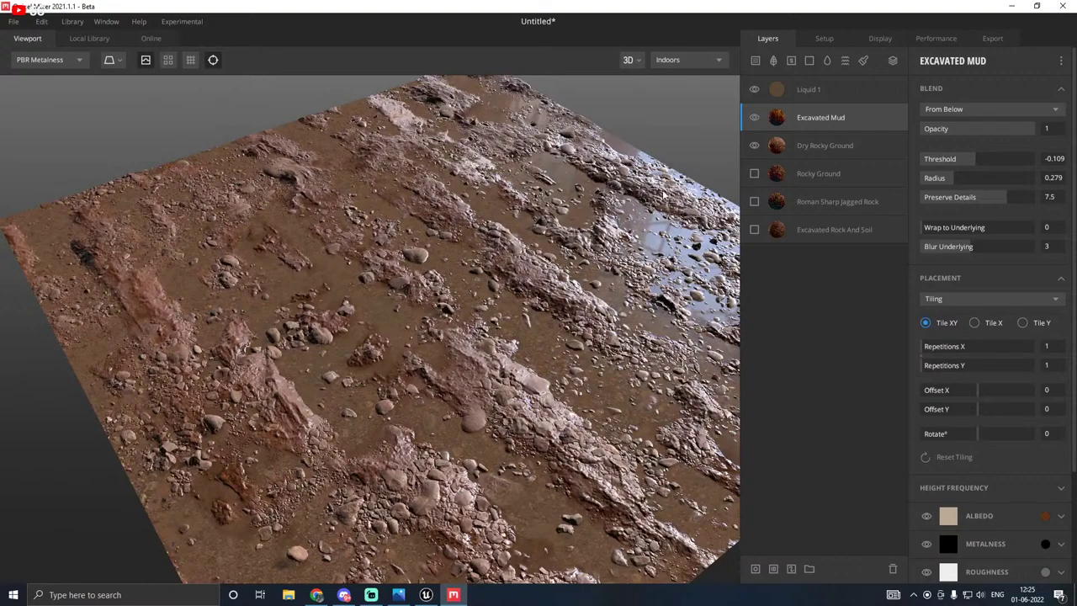
click(754, 174)
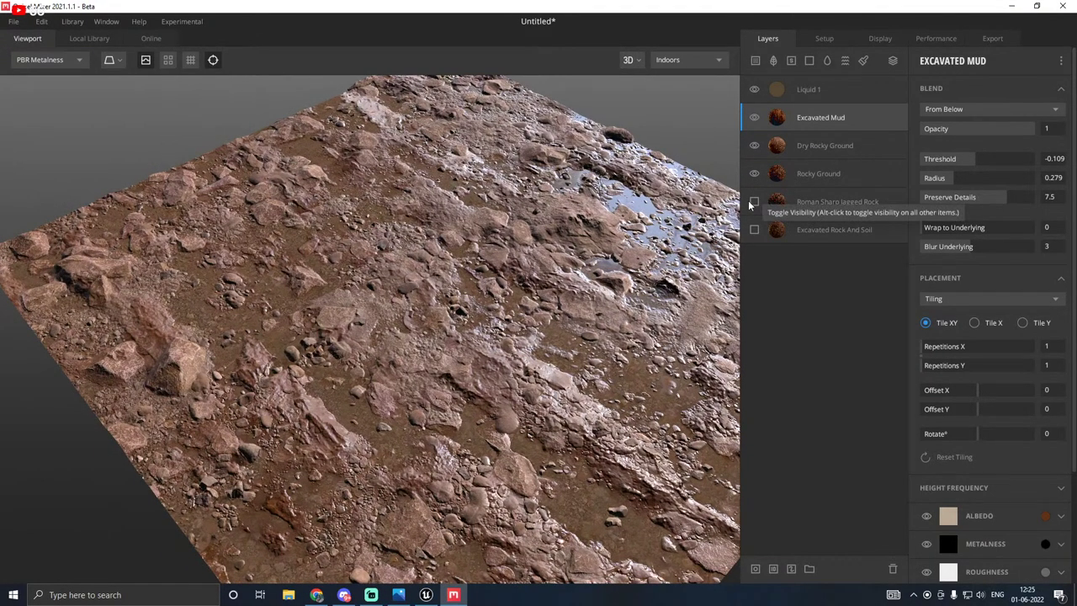
Step: Show the Roman Sharp Jagged Rock layer and hide all layers above it, including Liquid 1 and Excavated Mud
click(754, 202)
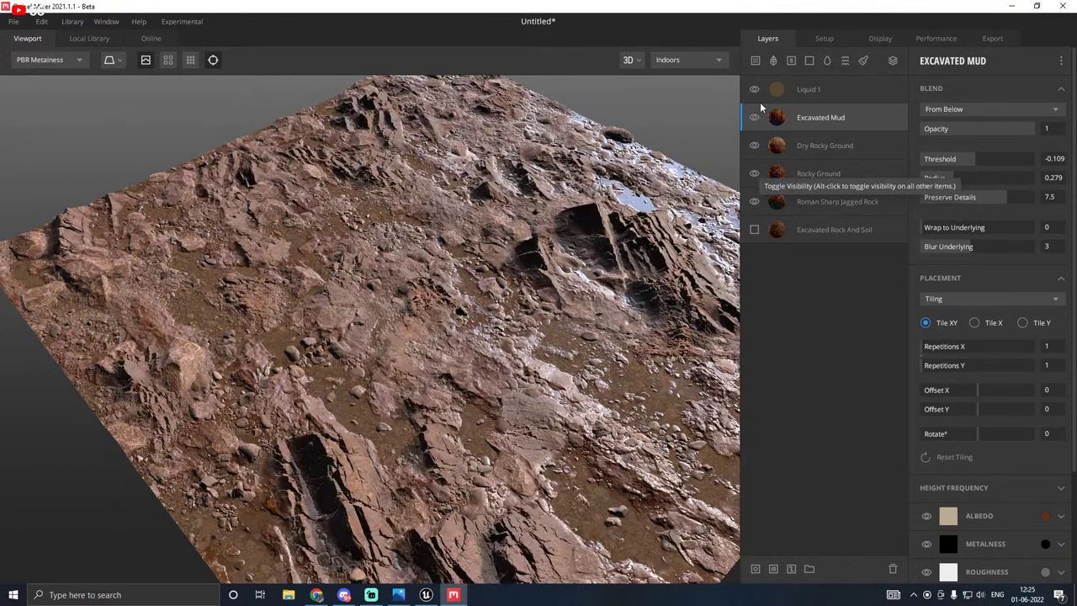
click(754, 89)
click(754, 117)
click(754, 145)
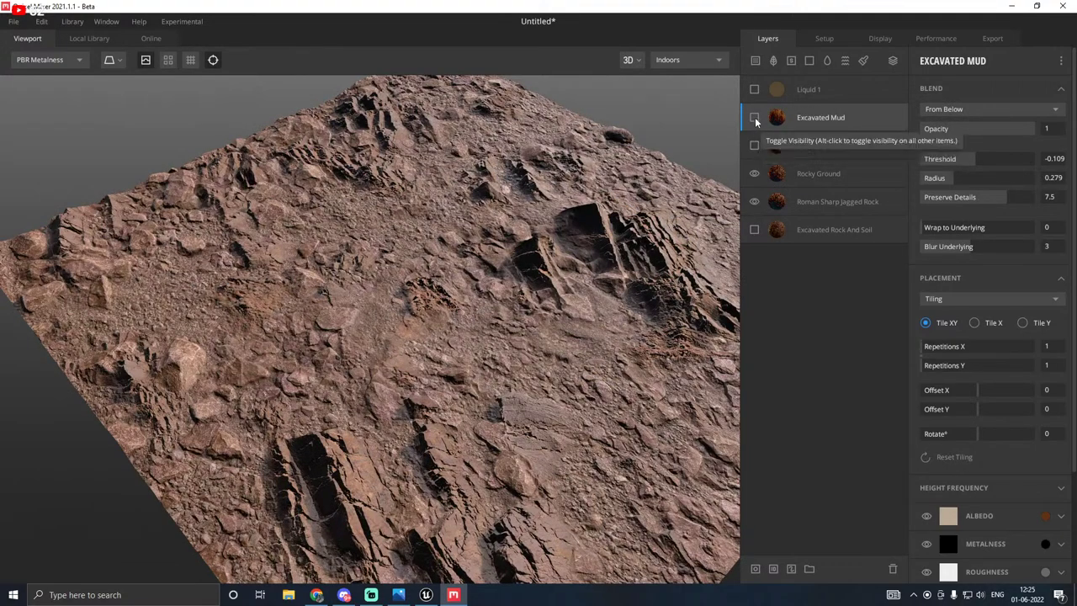
click(755, 117)
click(755, 117)
click(755, 175)
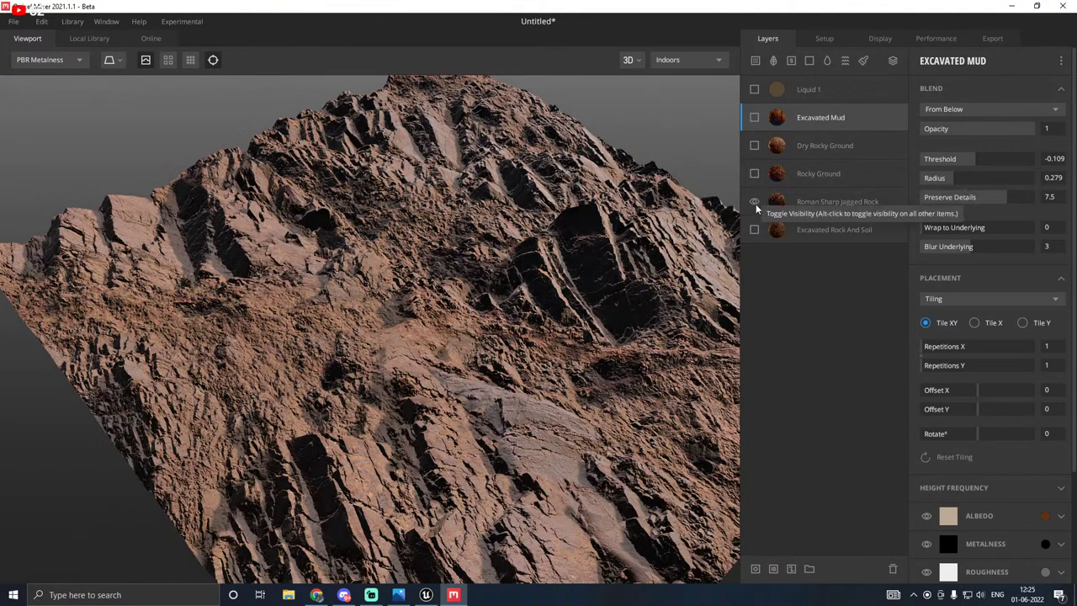
Step: Hide Roman Sharp Jagged Rock and leave only the Rocky Ground and Dry Rocky Ground layers visible
click(756, 203)
click(757, 173)
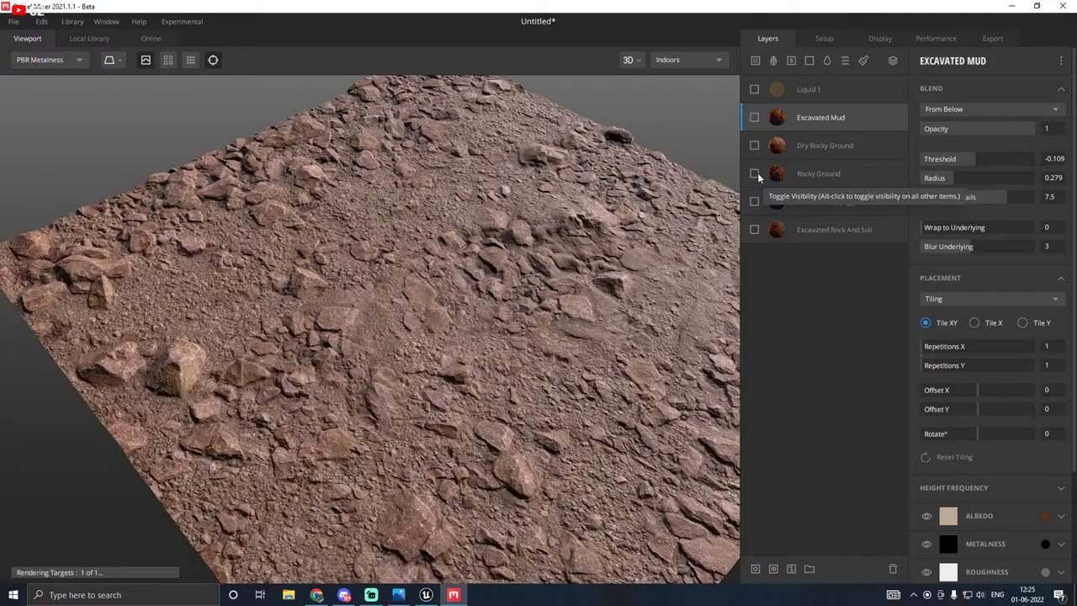
click(757, 172)
click(754, 147)
click(753, 173)
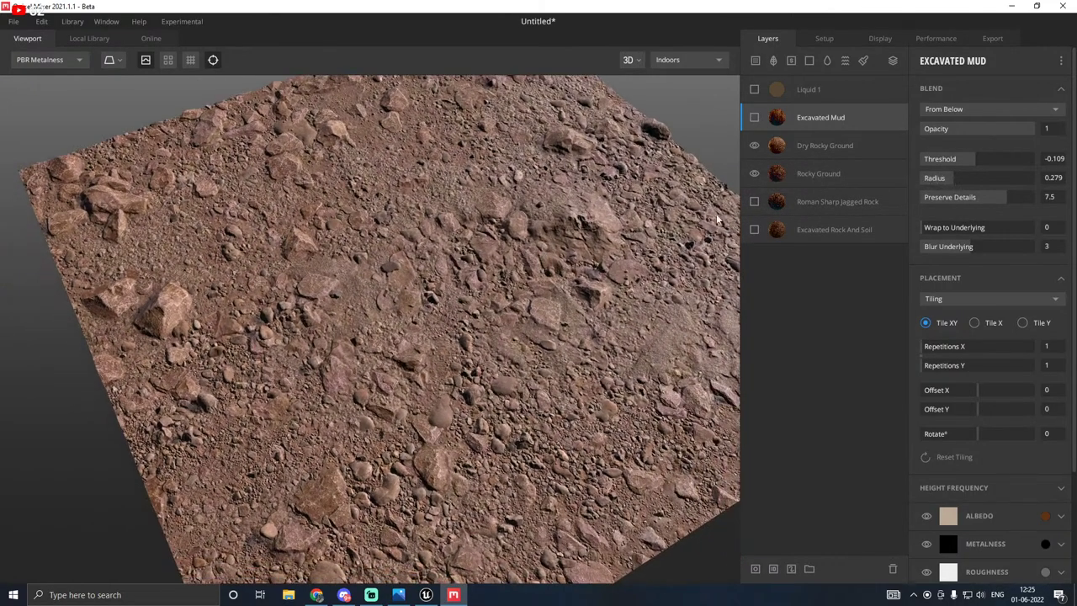
middle_drag(620, 237, 572, 278)
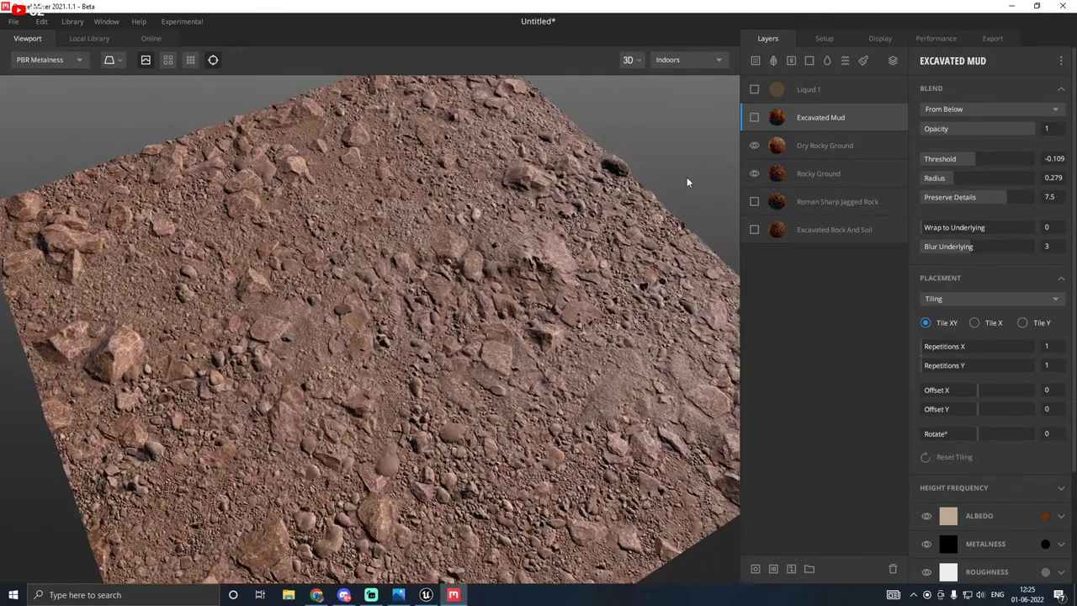
Step: Export the ground's albedo, roughness and normal maps to disk at 4096 px under the asset name T_Floor
click(989, 39)
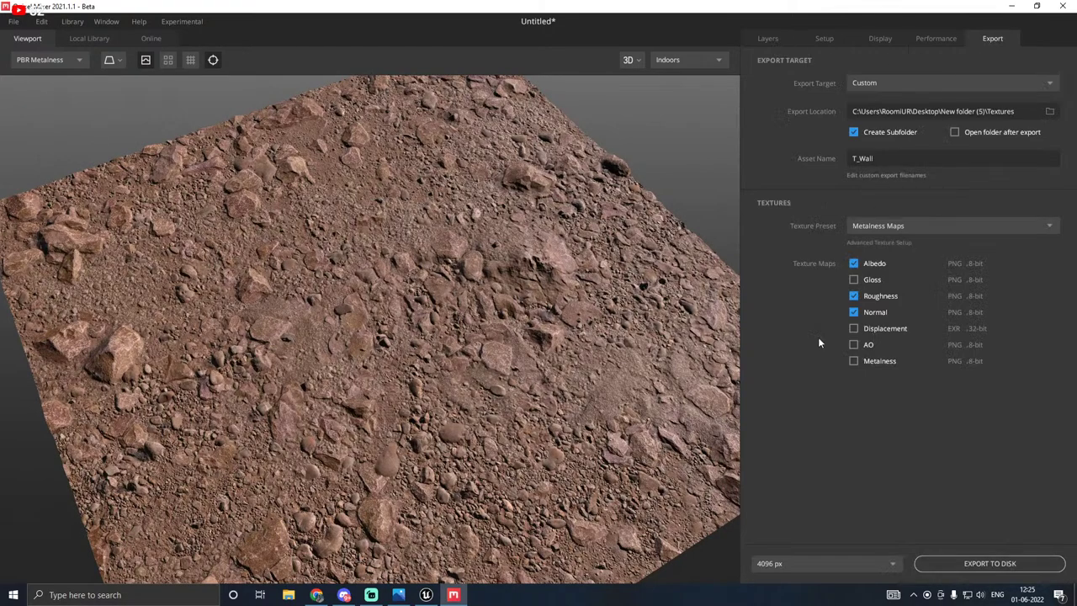
click(851, 158)
text(T_Floor)
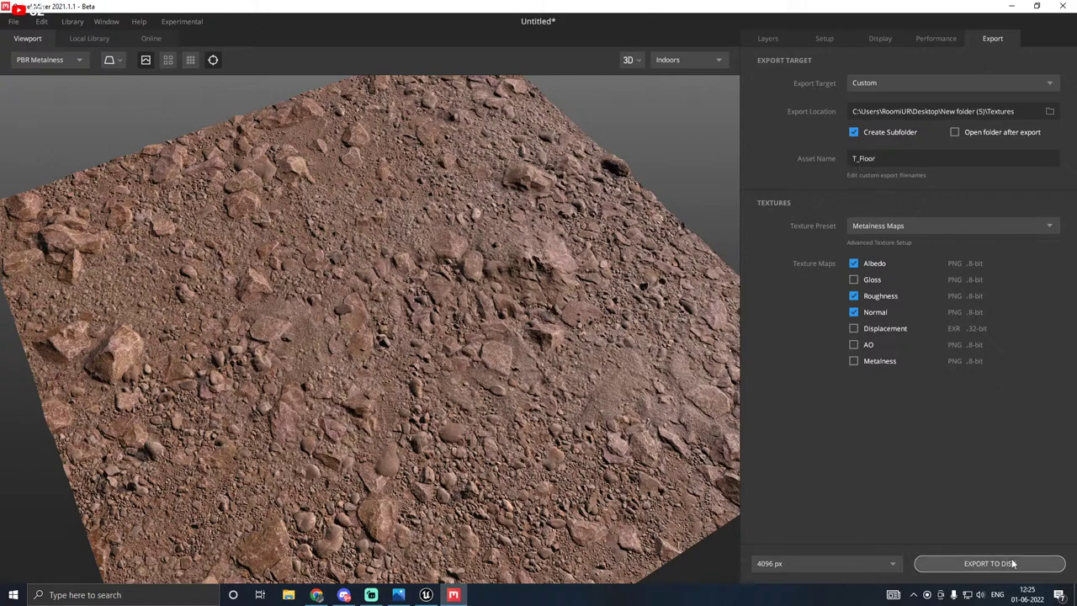
click(967, 565)
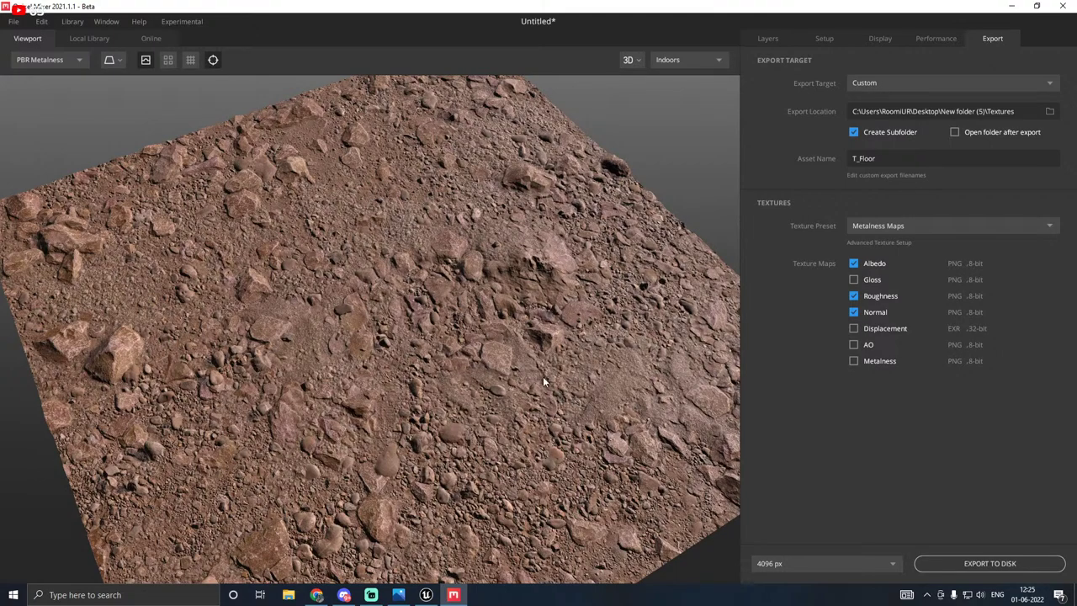
Step: Switch to Unreal Engine, import the three T_Floor maps into the Tunnel project's Textures folder and save the new assets
click(425, 594)
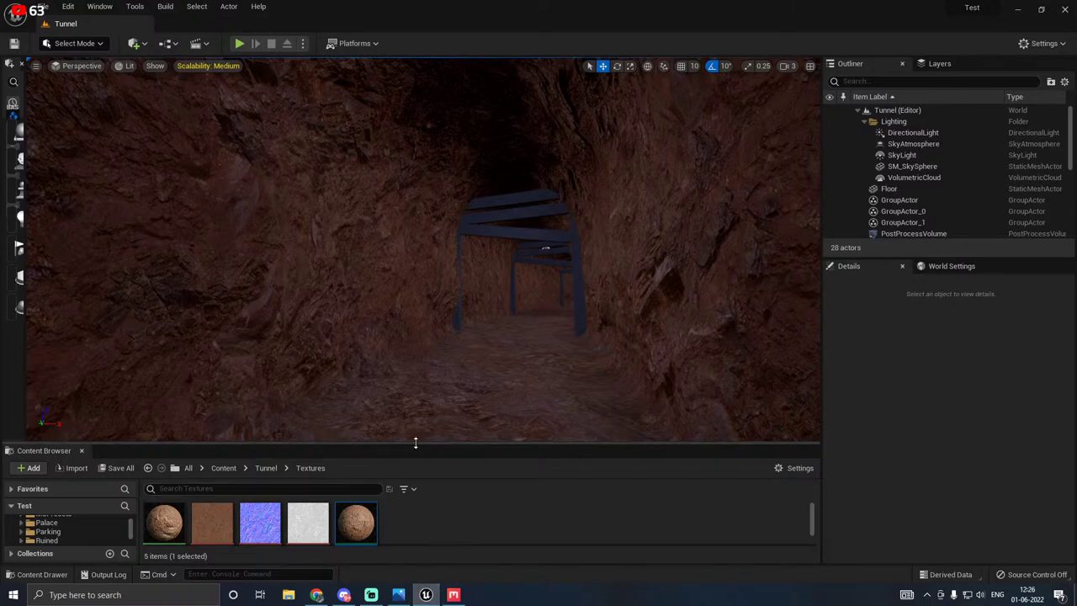
drag(428, 442, 423, 366)
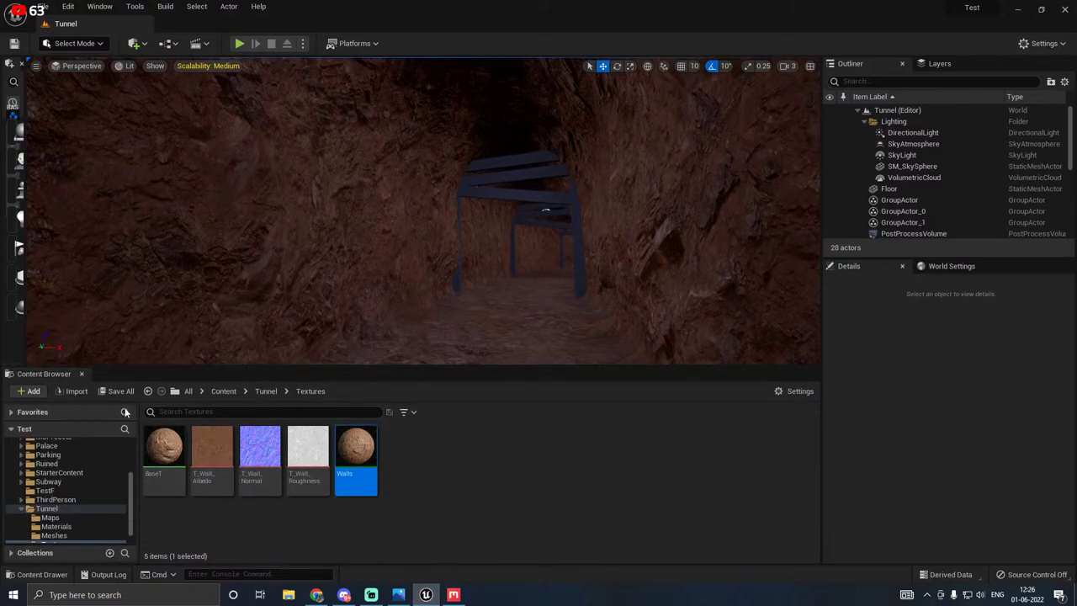
click(76, 391)
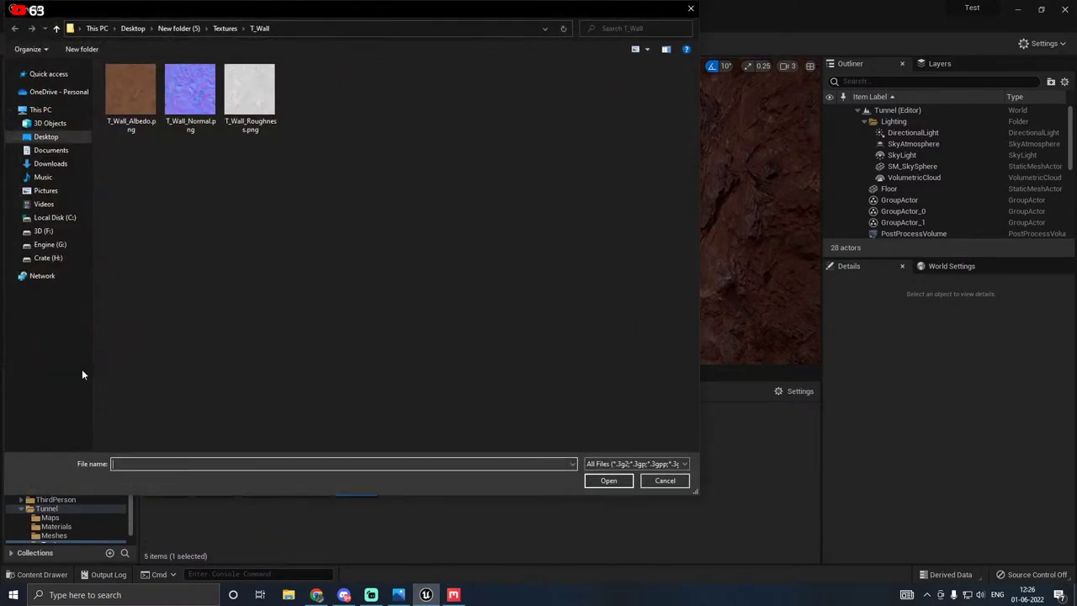
click(225, 28)
double_click(134, 81)
drag(123, 159, 290, 109)
click(610, 483)
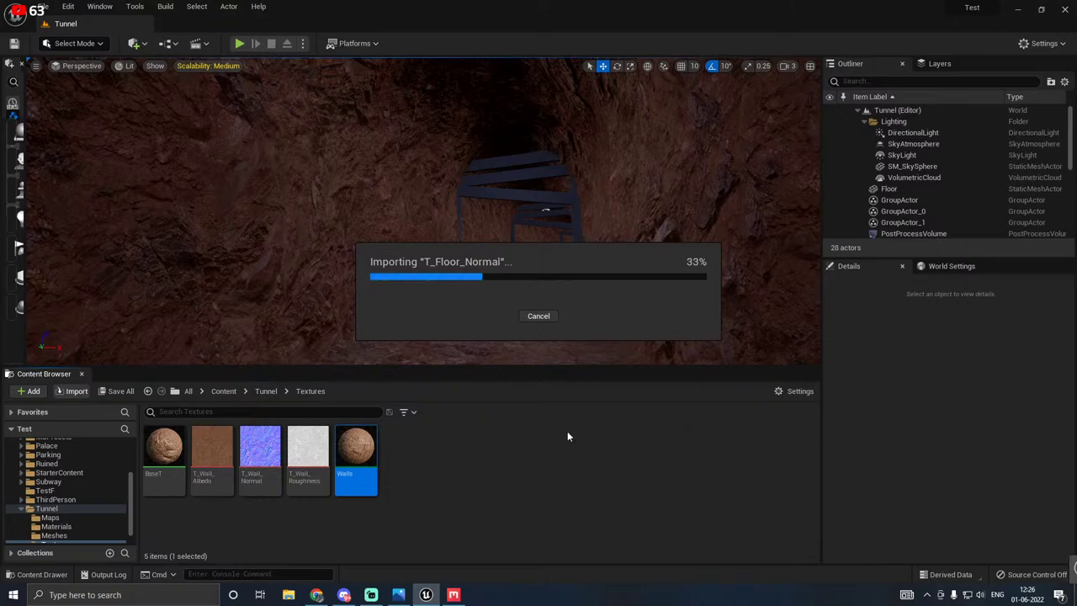
click(118, 390)
click(627, 424)
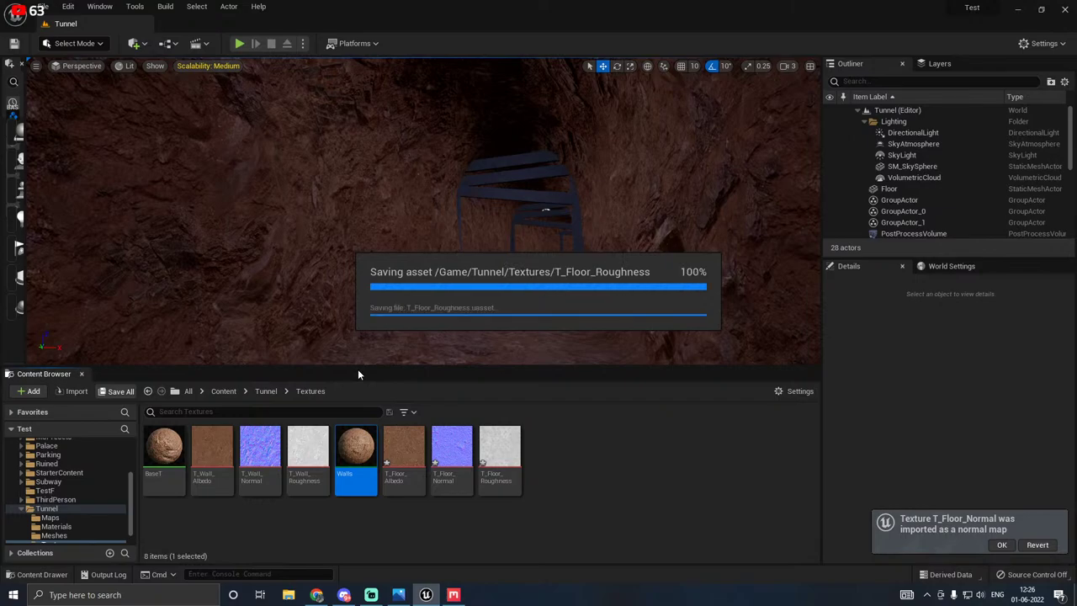
Step: Enable Flip Green Channel on the T_Floor_Normal texture, then save and close it
double_click(452, 450)
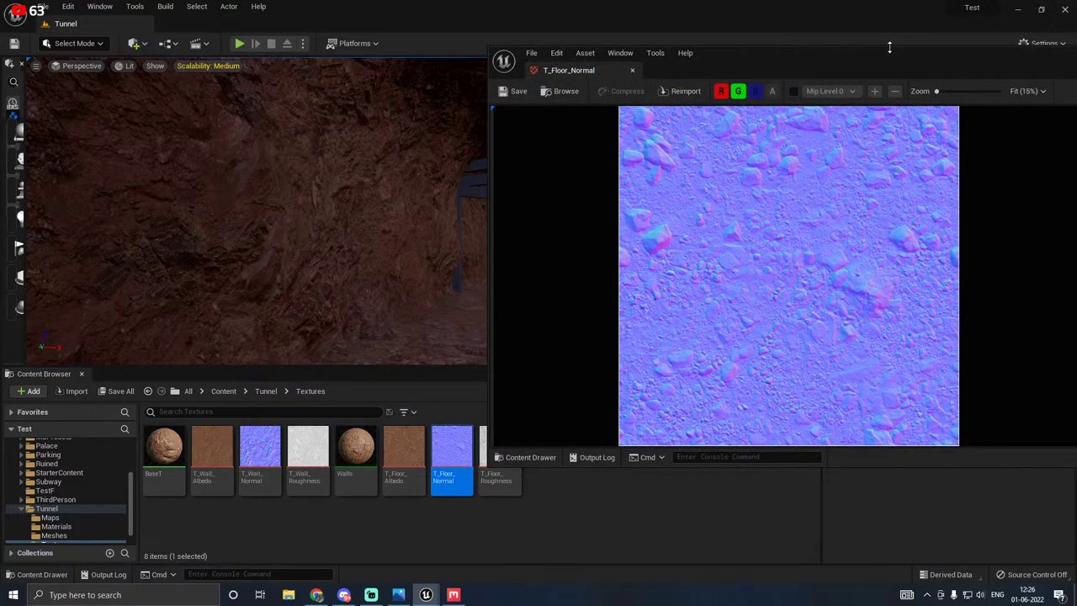
drag(889, 48, 600, 55)
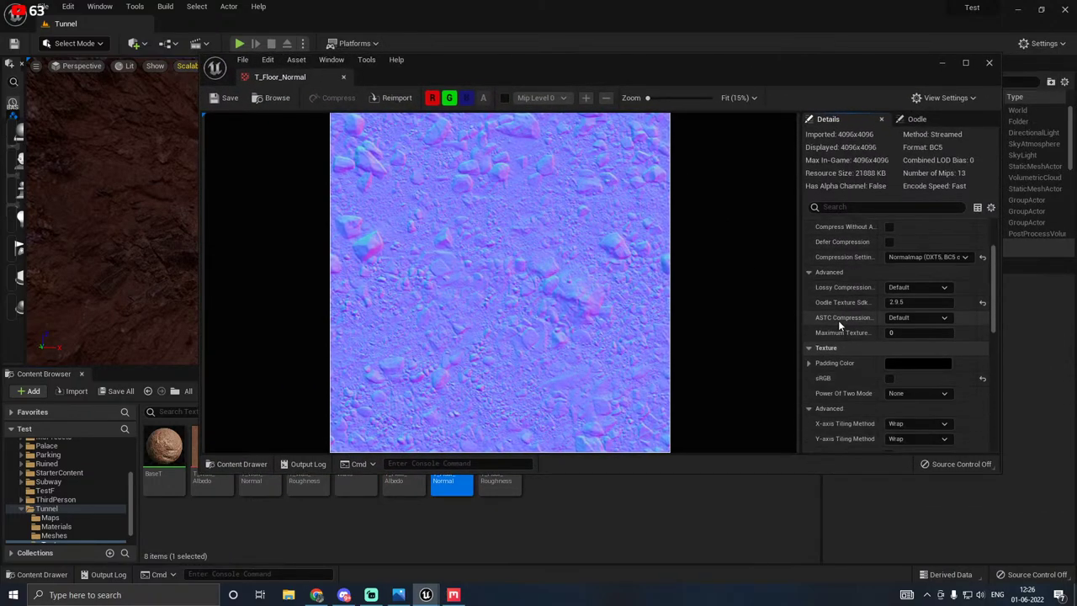
scroll(838, 320, down, 3)
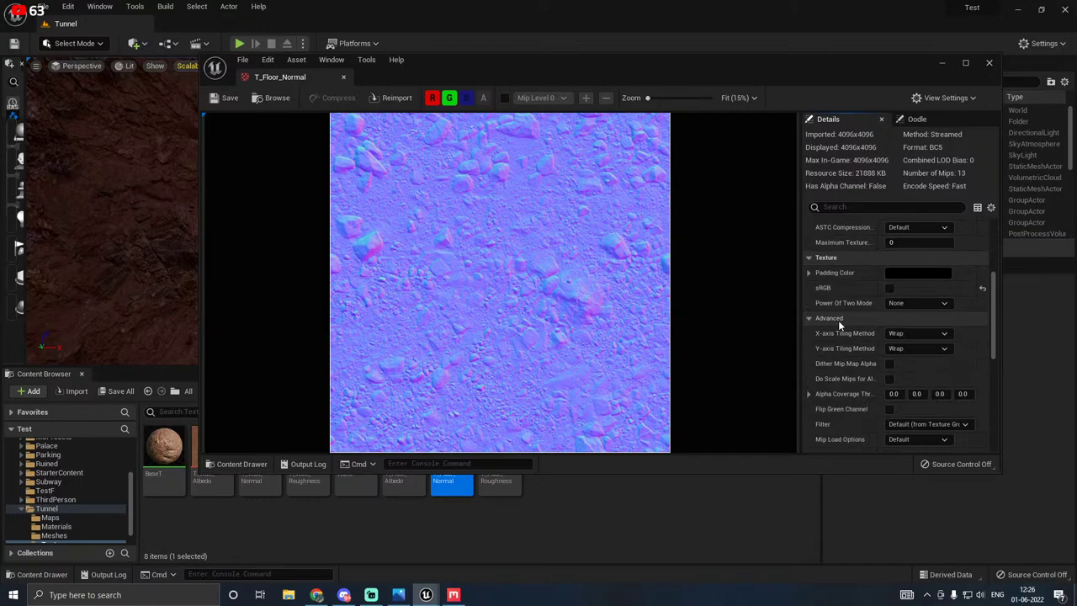
click(890, 409)
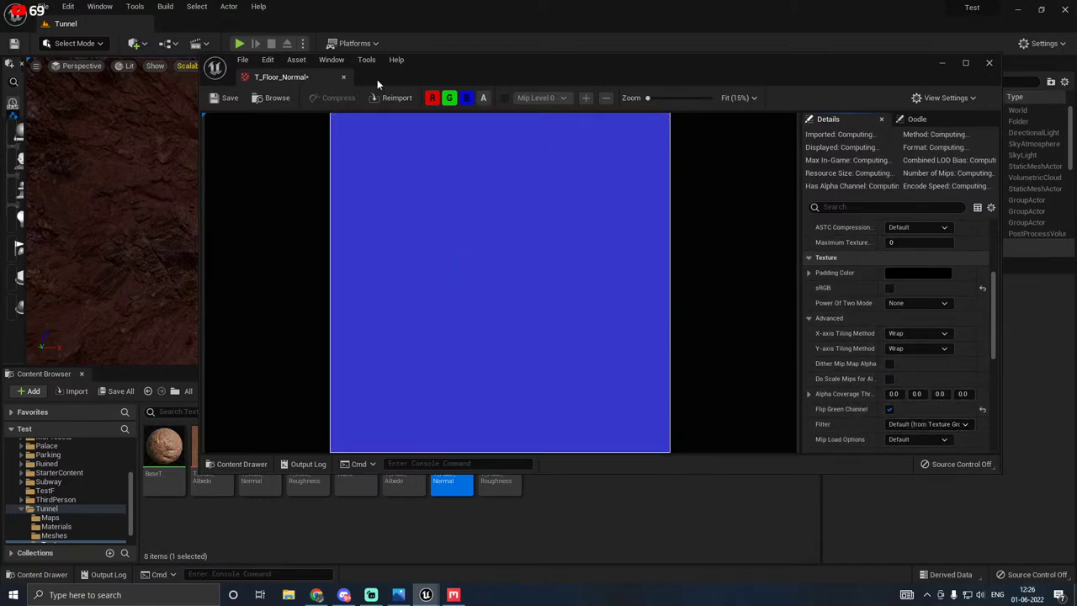
click(228, 98)
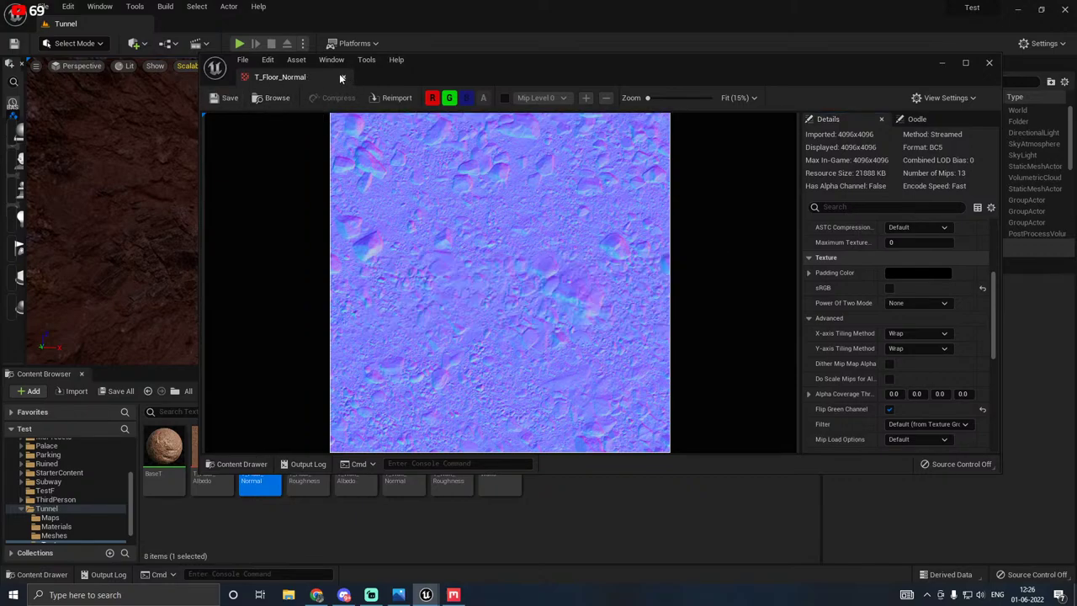
click(341, 78)
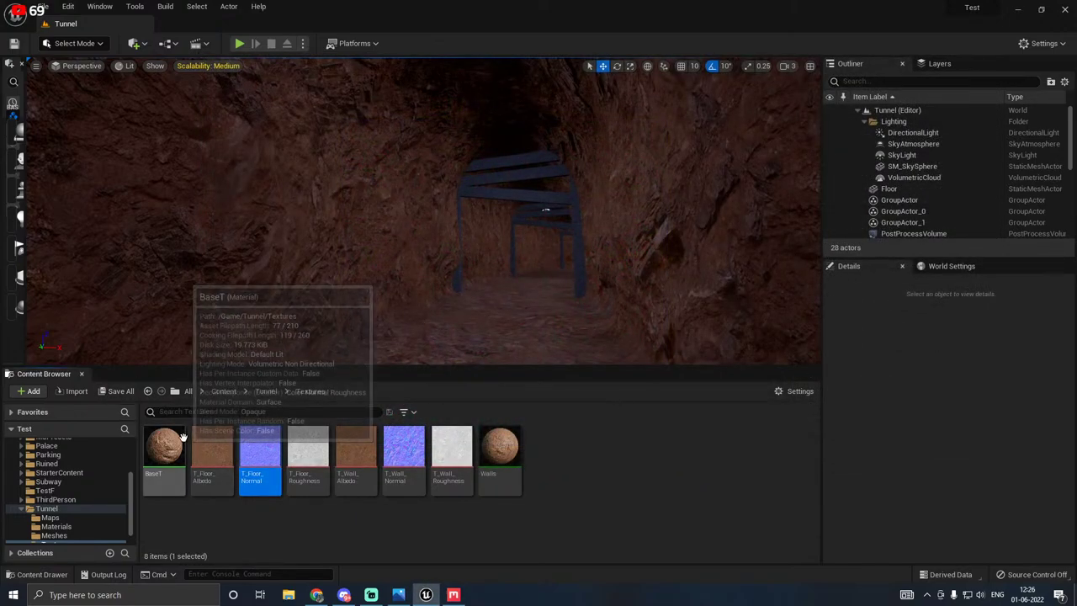
Step: Add a Lerp node to the BaseT material graph between the B texture parameter and the Base Color input, making room for it
double_click(164, 450)
scroll(833, 311, down, 1)
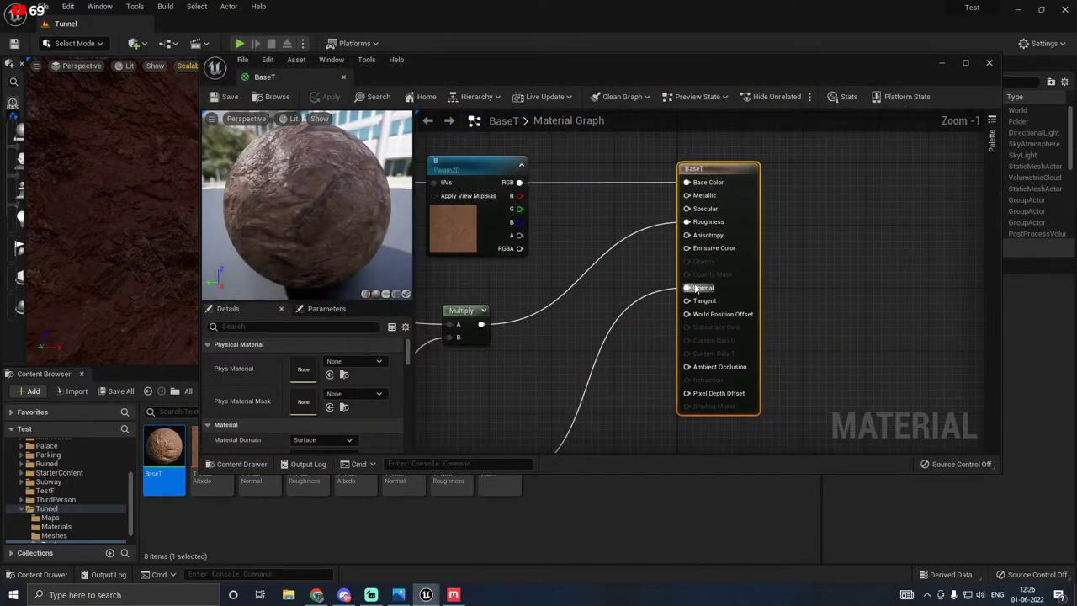
key(l)
click(590, 196)
right_drag(620, 277, 791, 325)
drag(628, 270, 566, 270)
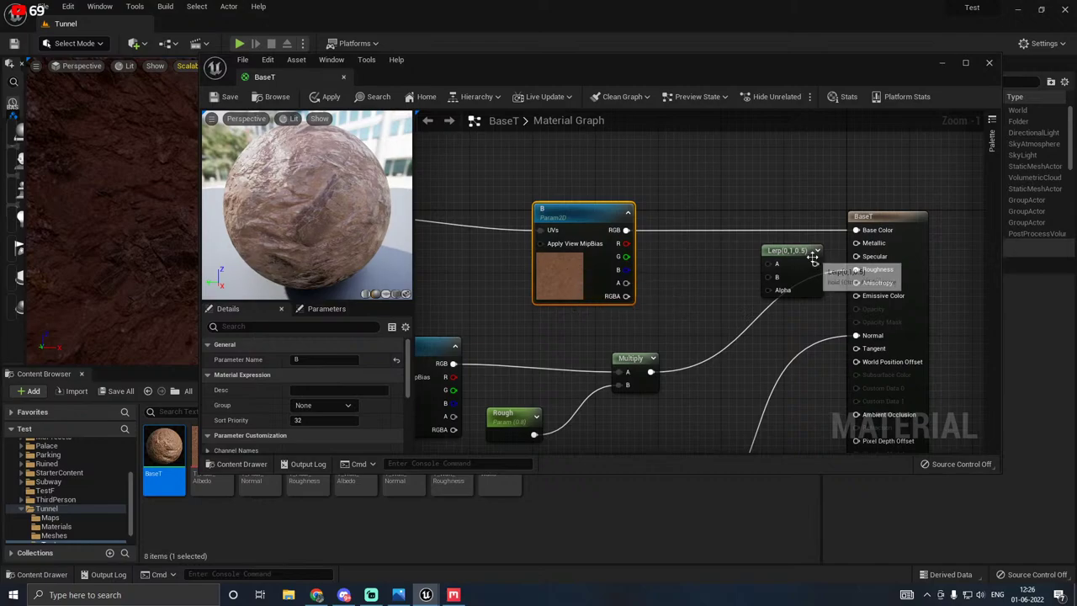
Step: Add a Vertex Color node above the B texture and connect its red channel to the Lerp node's Alpha
drag(791, 250, 736, 241)
right_drag(684, 228, 710, 365)
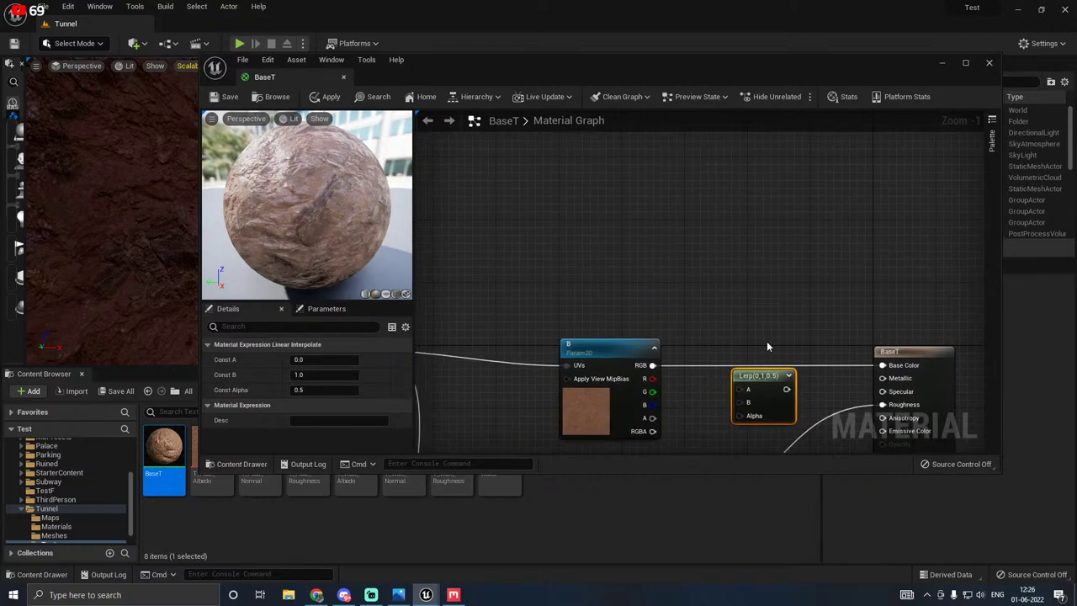
right_click(664, 252)
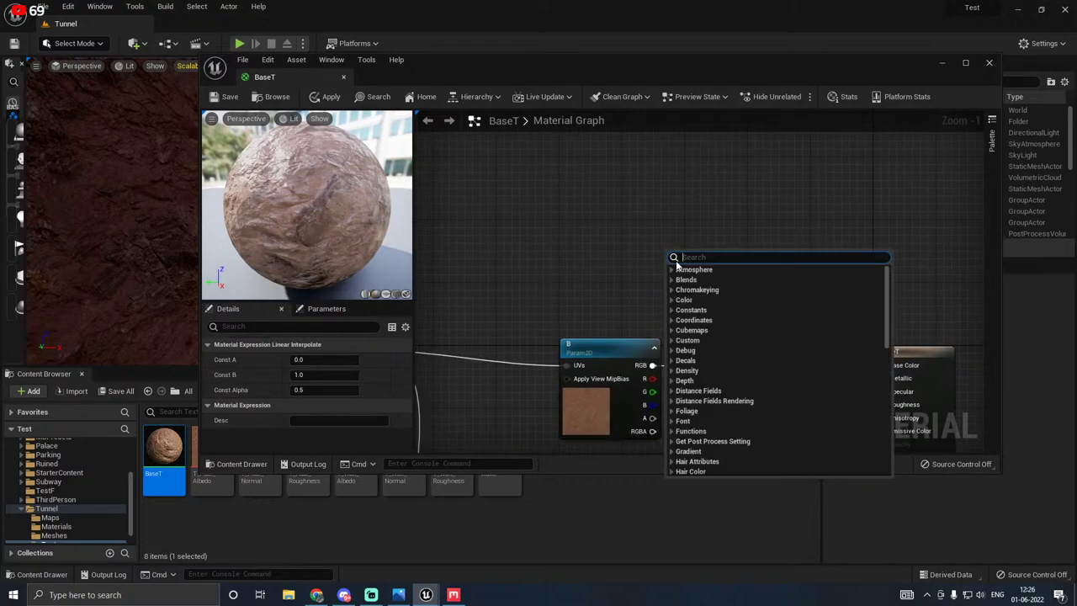
text(vert)
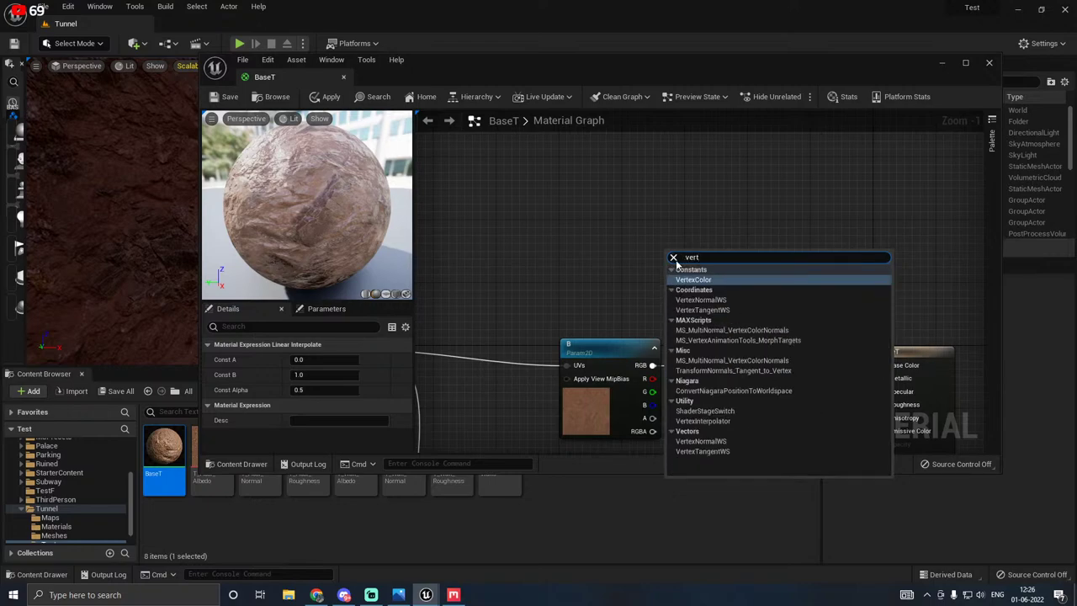
click(705, 281)
drag(702, 279, 603, 230)
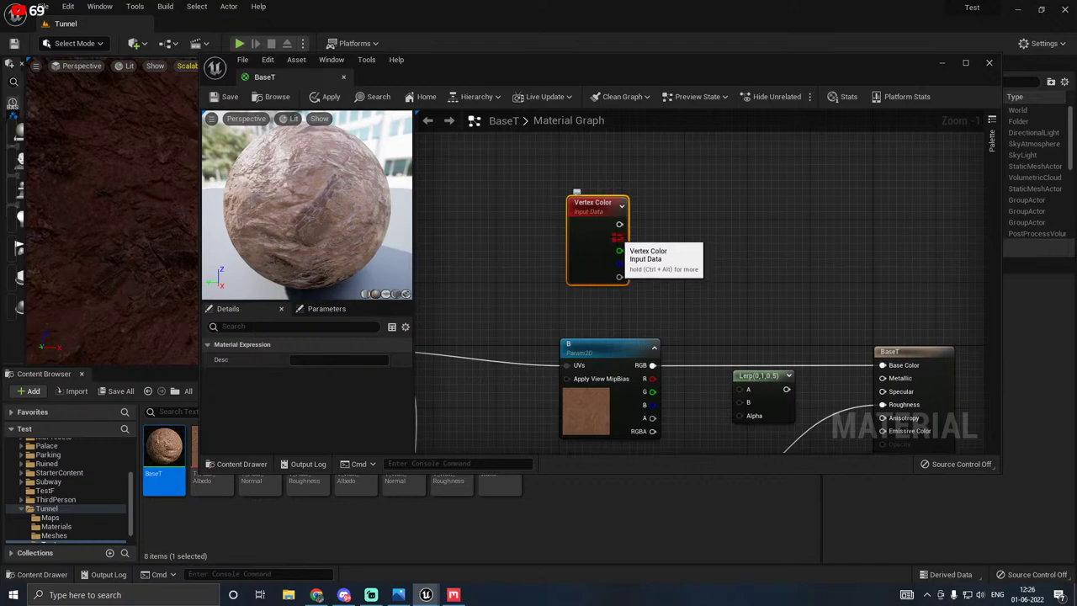
drag(619, 239, 739, 415)
right_drag(692, 407, 712, 340)
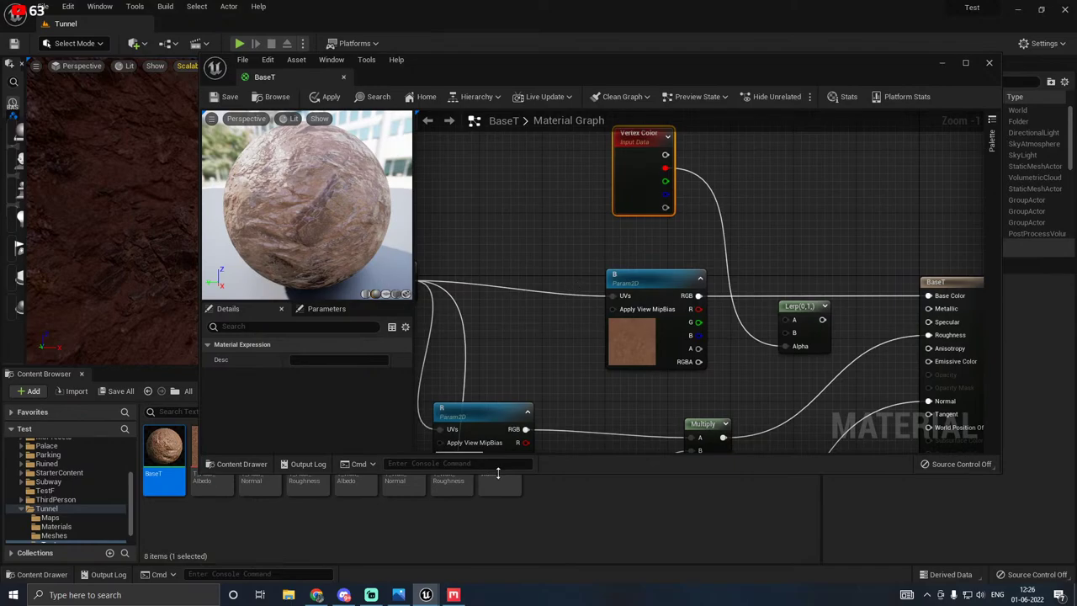
Step: Add the T_Floor_Albedo texture to the graph beside Vertex Color and convert it to a parameter named FB
drag(495, 471, 492, 442)
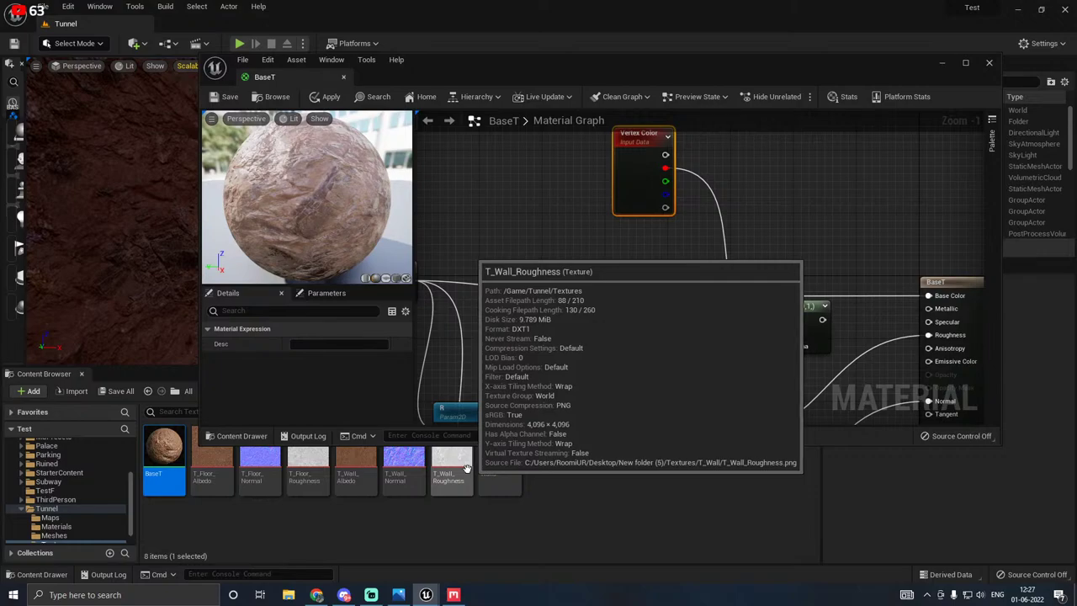
mouse_move(298, 485)
drag(212, 471, 730, 163)
right_drag(731, 164, 611, 261)
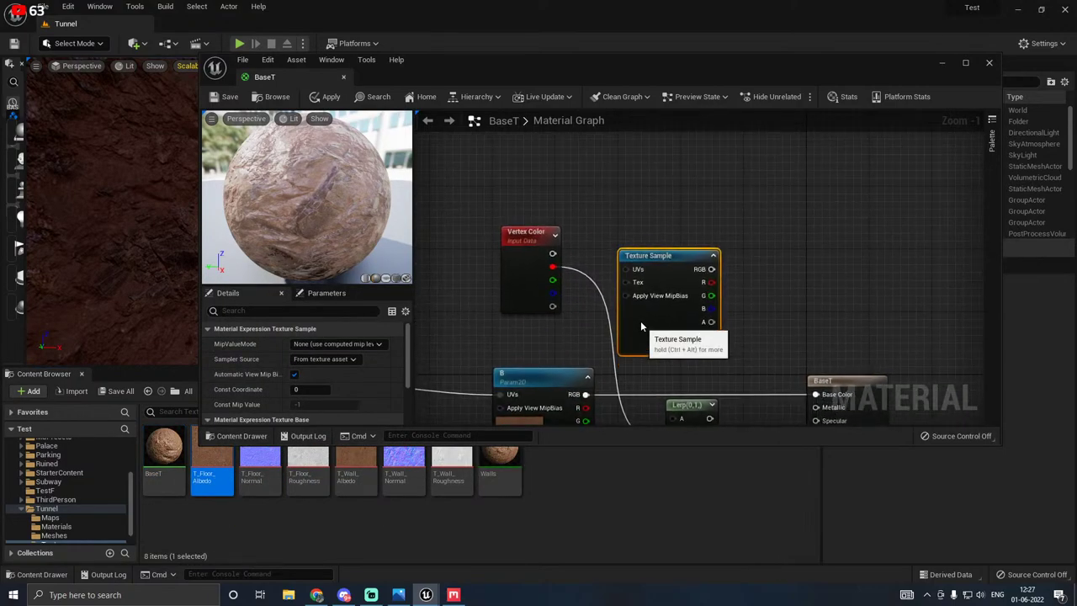
right_click(638, 313)
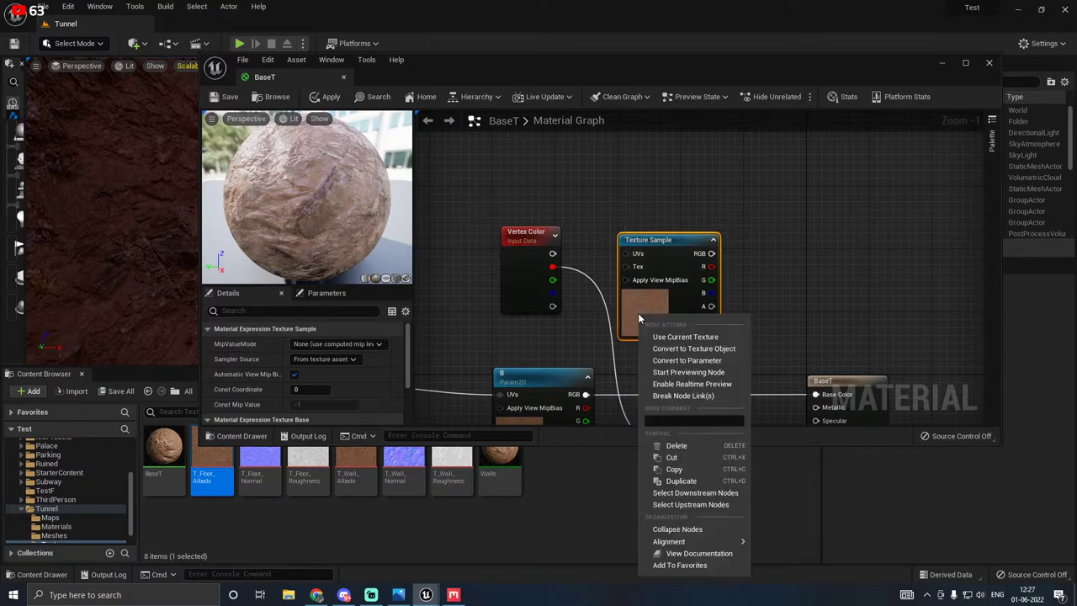
click(673, 361)
text(FB)
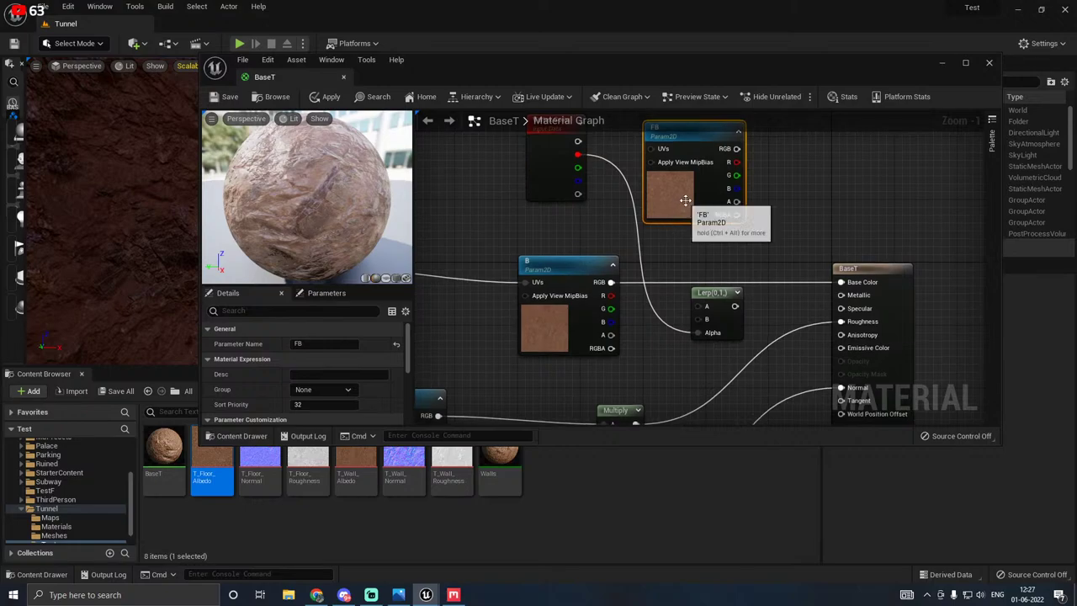
Step: Wire FB into the Lerp's A and the B texture into its B, connect the Lerp to Base Color and tidy the nodes
right_drag(685, 199, 688, 228)
drag(739, 178, 704, 336)
drag(615, 310, 838, 311)
right_drag(578, 235, 653, 245)
drag(630, 223, 597, 214)
drag(774, 243, 725, 226)
scroll(725, 228, down, 1)
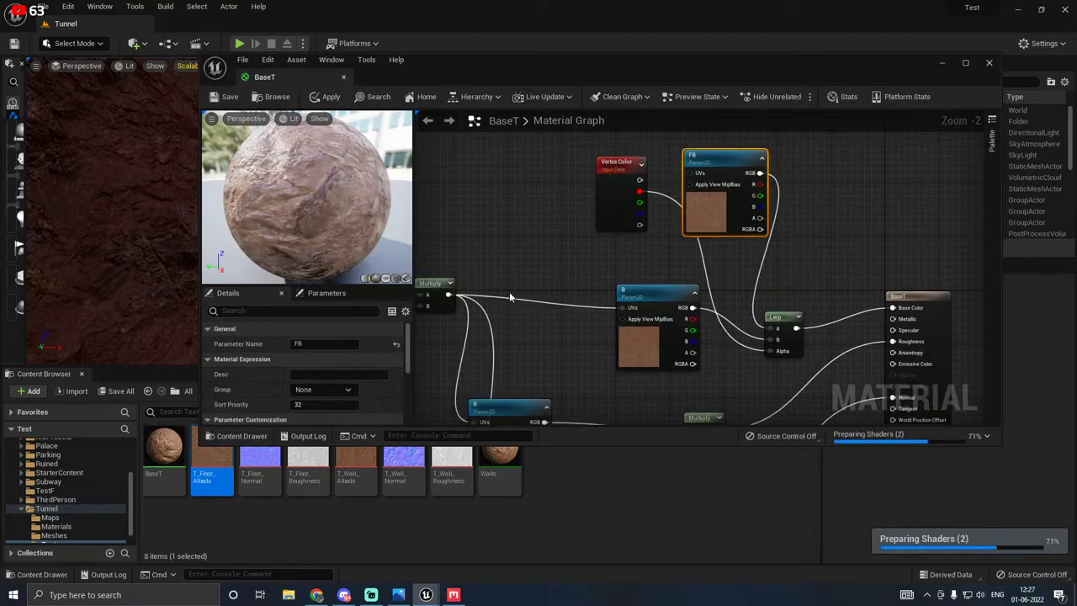
Step: Move the N texture, its intensity parameter and their Multiply node away from the BaseT output to make room
right_drag(622, 343, 629, 219)
scroll(629, 219, down, 1)
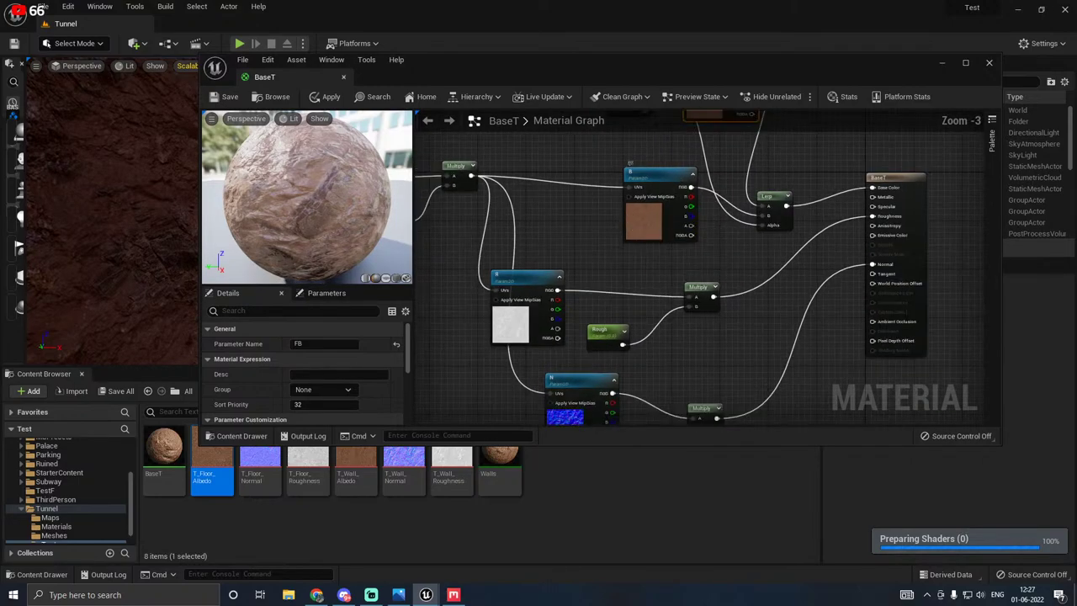
right_drag(642, 280, 619, 147)
drag(510, 335, 704, 226)
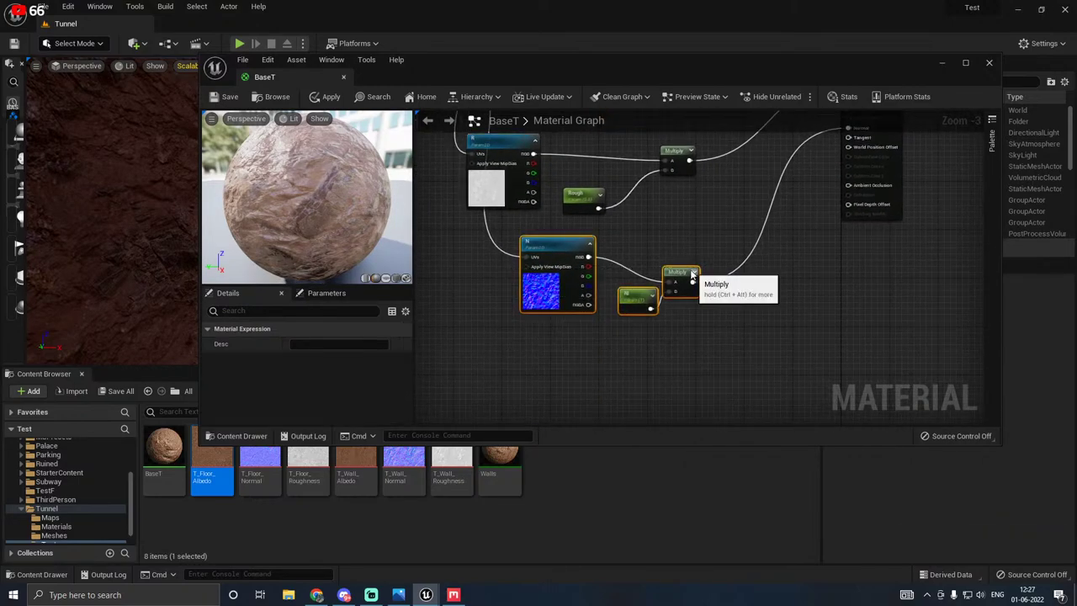
drag(667, 286, 612, 298)
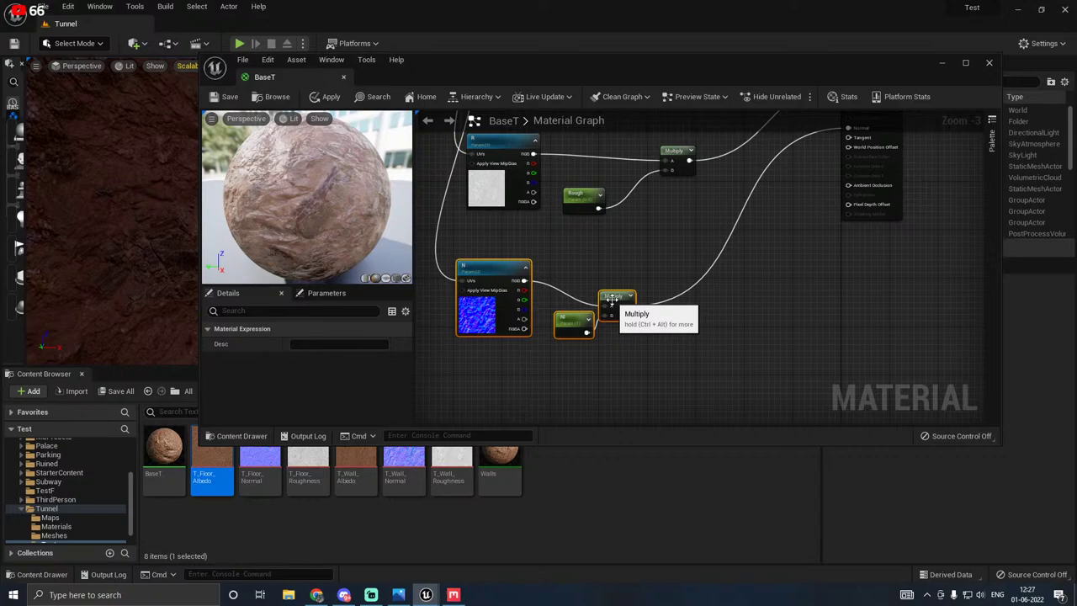
click(660, 335)
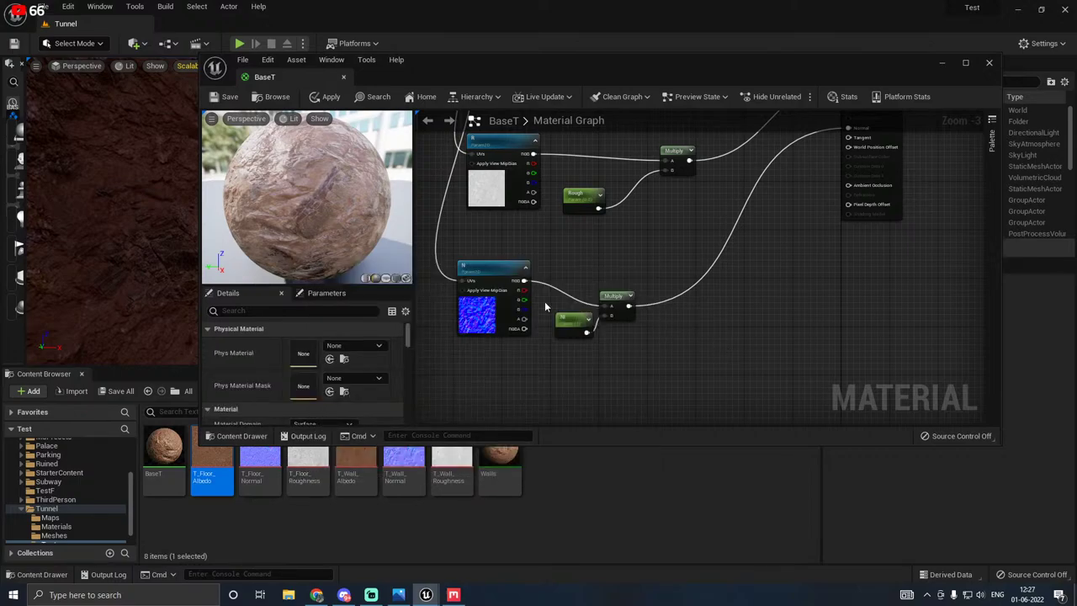
Step: Add the T_Floor_Normal texture near the N nodes and convert it to a parameter named FN
drag(260, 467, 678, 316)
right_click(707, 329)
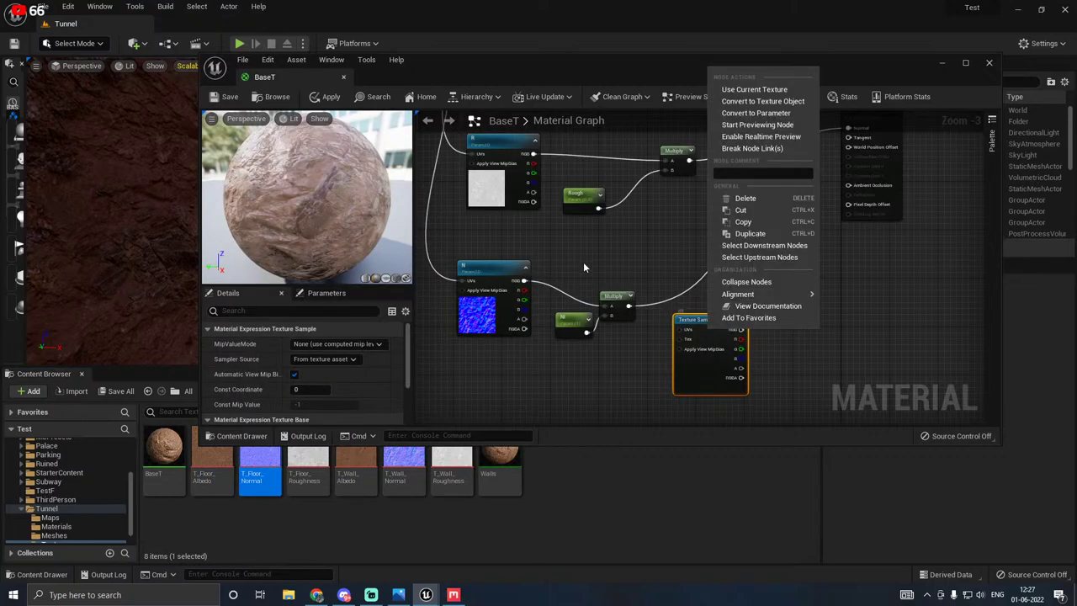
click(731, 113)
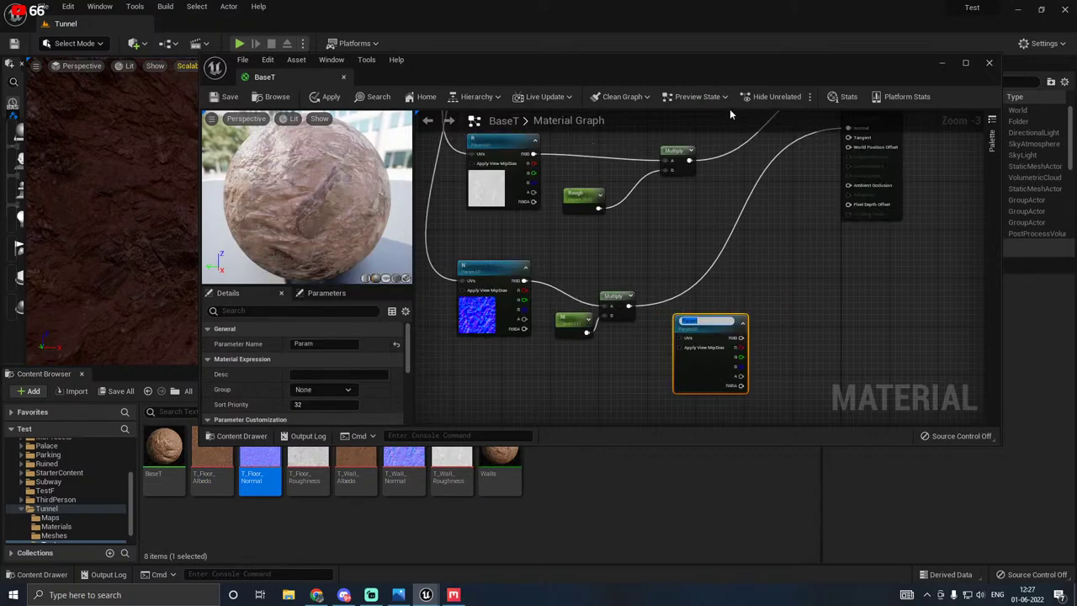
click(815, 291)
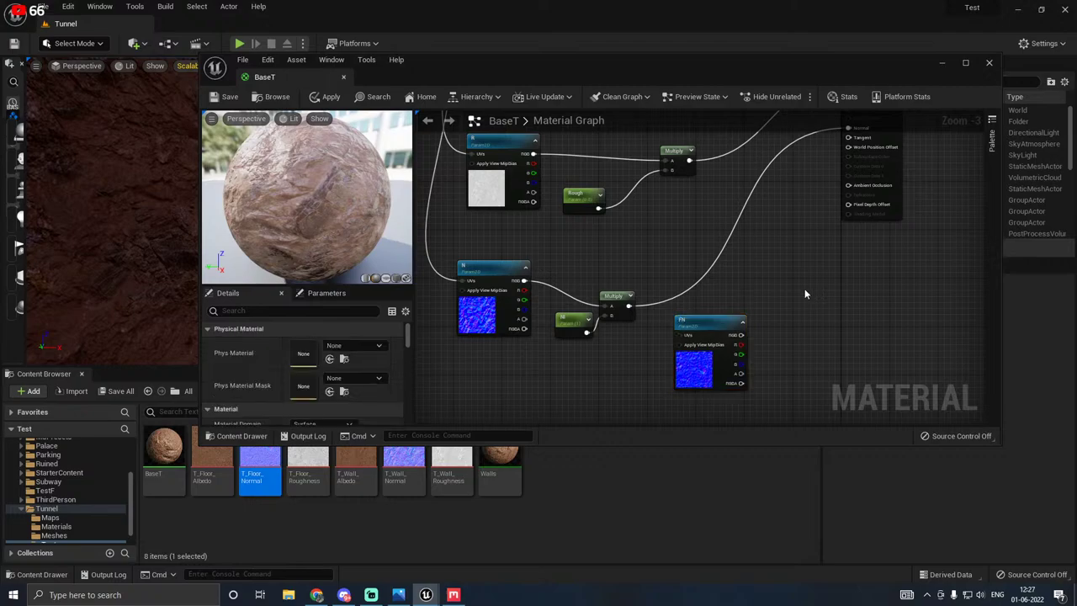
Step: Add a Lerp node for the normals, with FN wired into A and the N texture's Multiply output into B
click(781, 292)
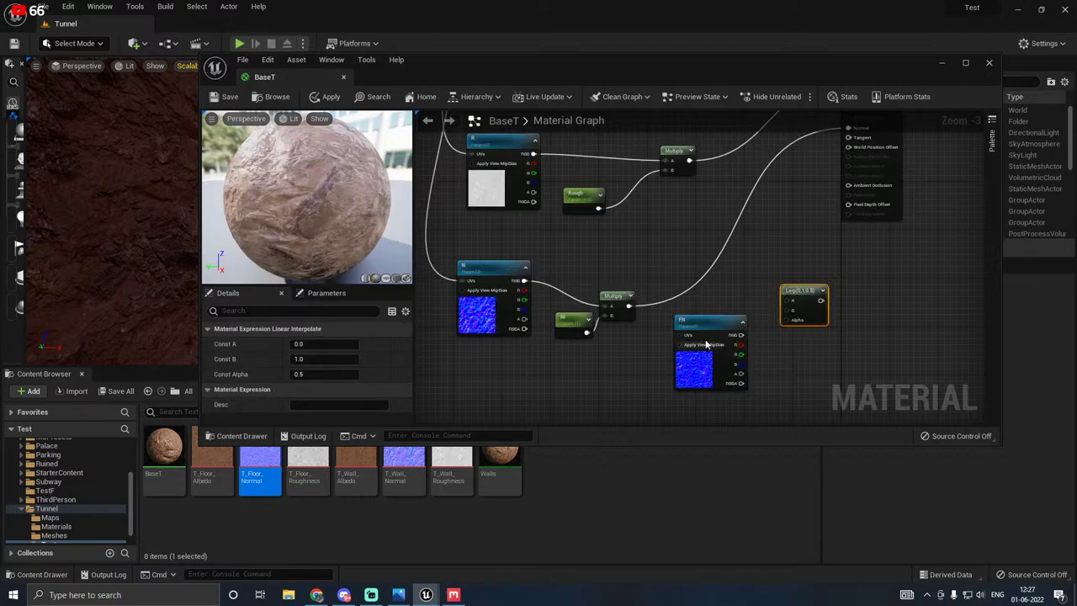
drag(707, 345, 791, 302)
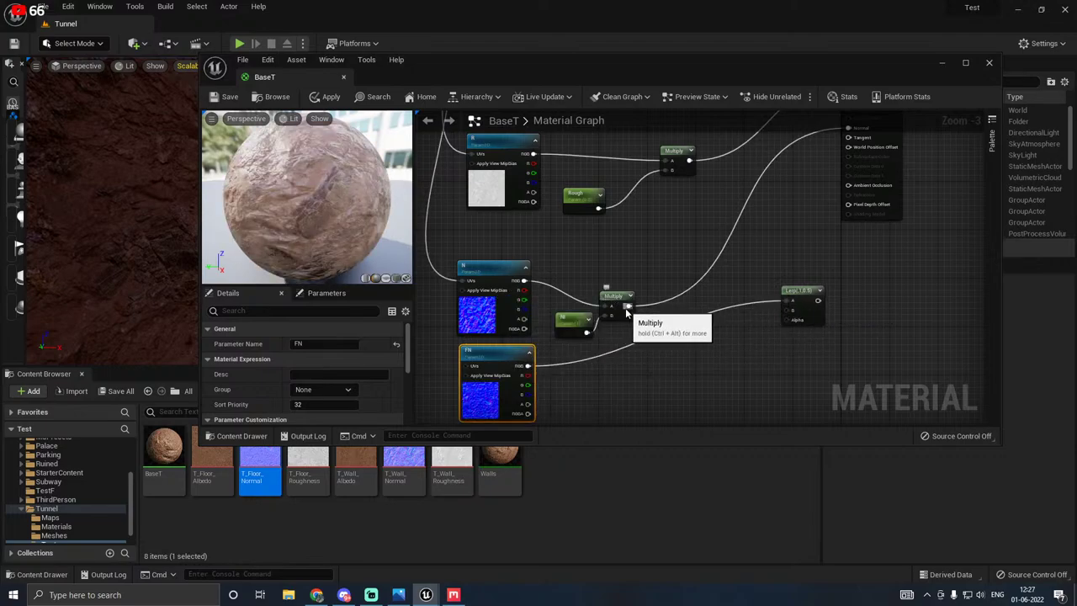
drag(629, 305, 790, 313)
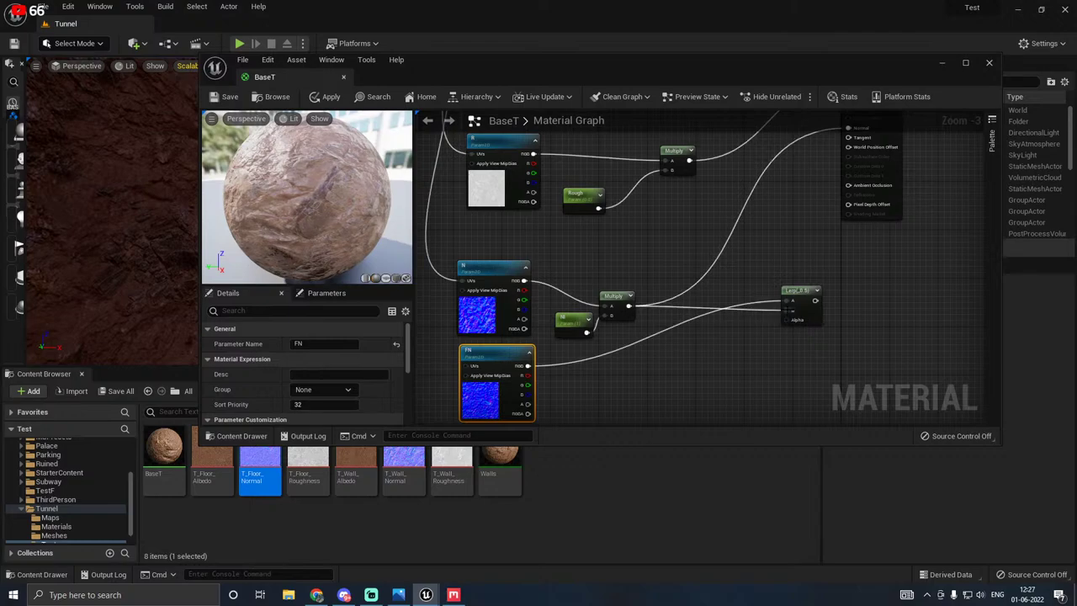
Step: Connect Vertex Color's red channel to the normal Lerp's Alpha and the Lerp's output to the material's Normal input
scroll(676, 336, down, 1)
right_drag(756, 312, 736, 366)
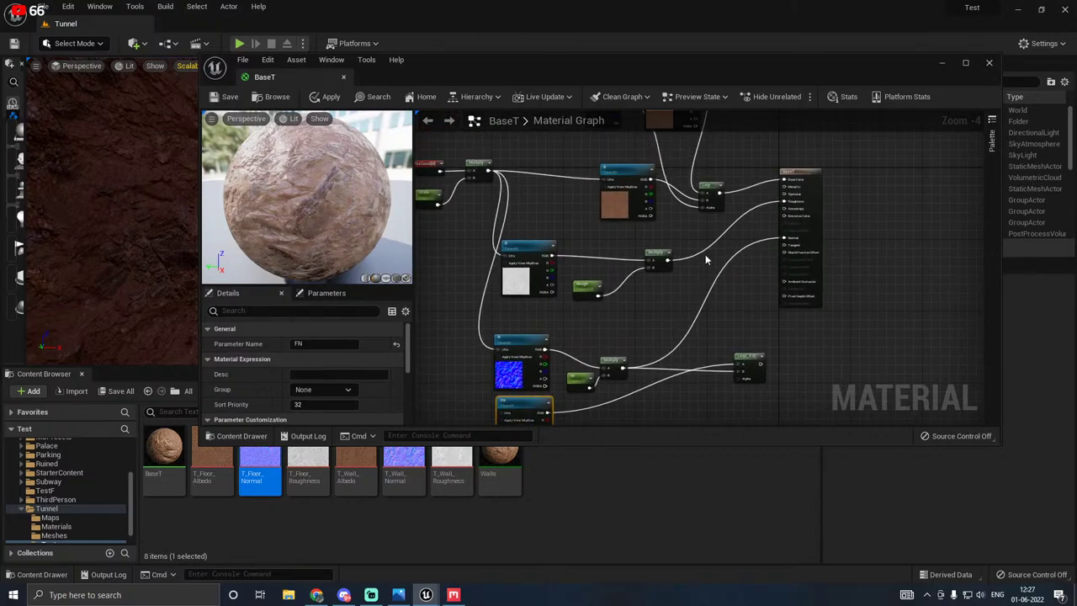
right_drag(706, 258, 702, 311)
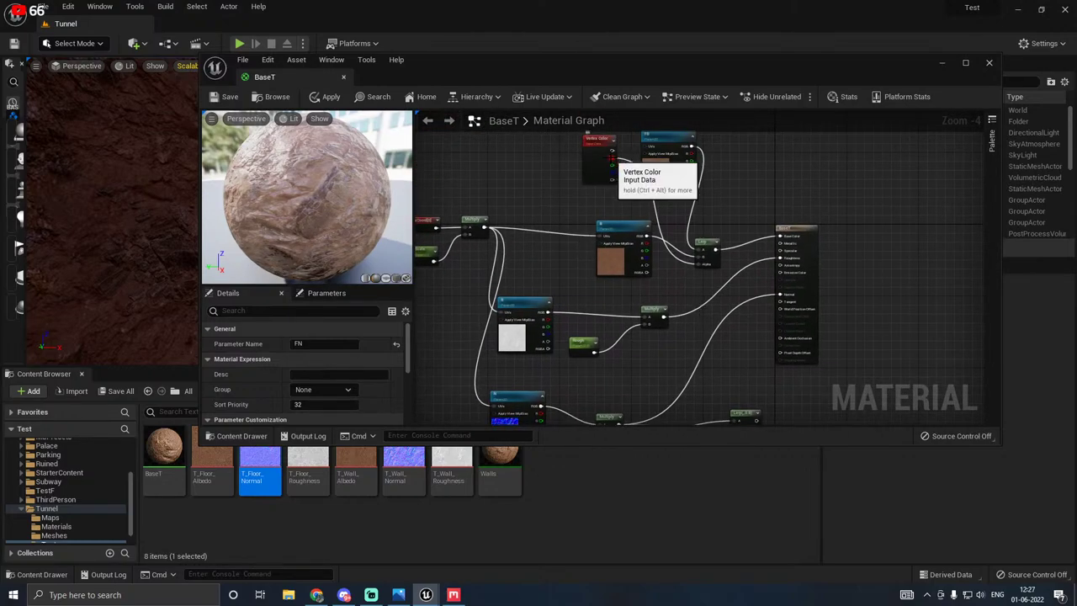
drag(612, 165, 708, 328)
right_drag(709, 328, 671, 383)
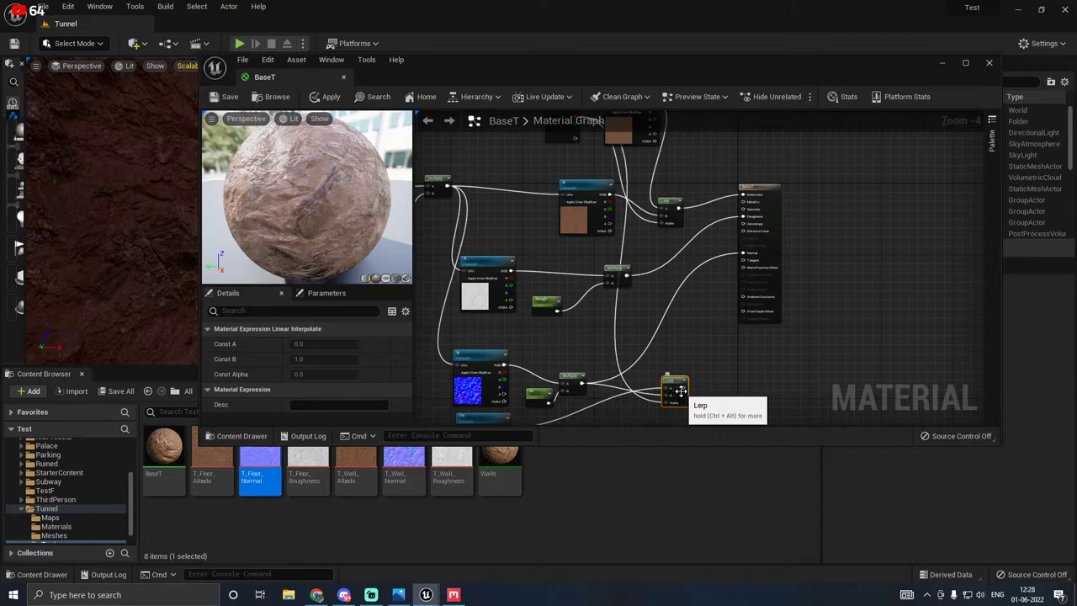
drag(683, 389, 754, 257)
click(693, 358)
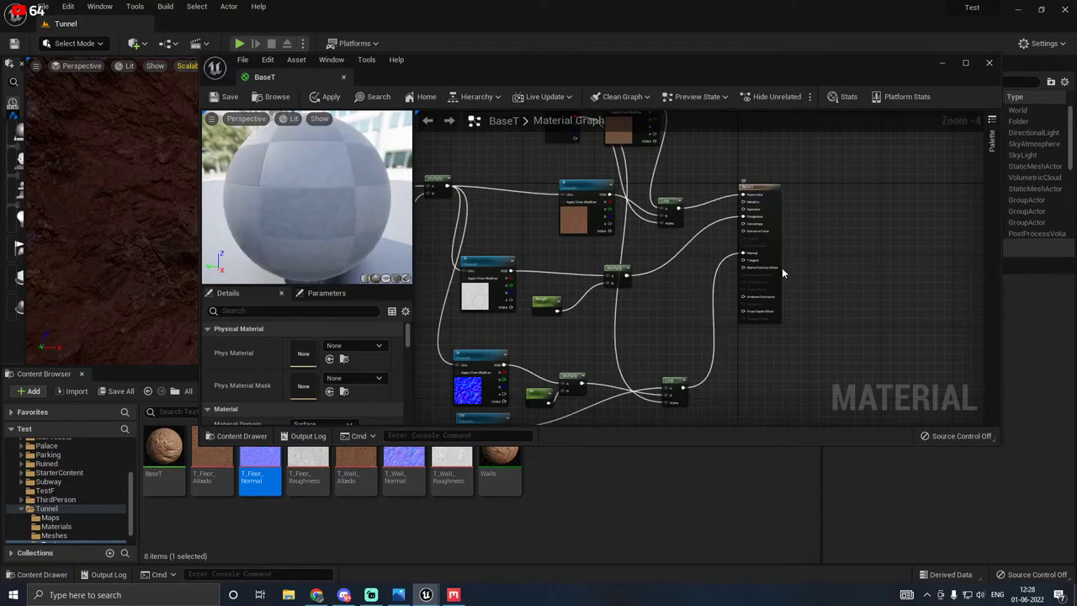
Step: Add the T_Floor_Roughness texture to the graph and move the Rough parameter and its Multiply closer to the R texture
right_drag(782, 272, 842, 221)
drag(308, 465, 696, 237)
right_drag(666, 253, 726, 308)
drag(722, 269, 687, 272)
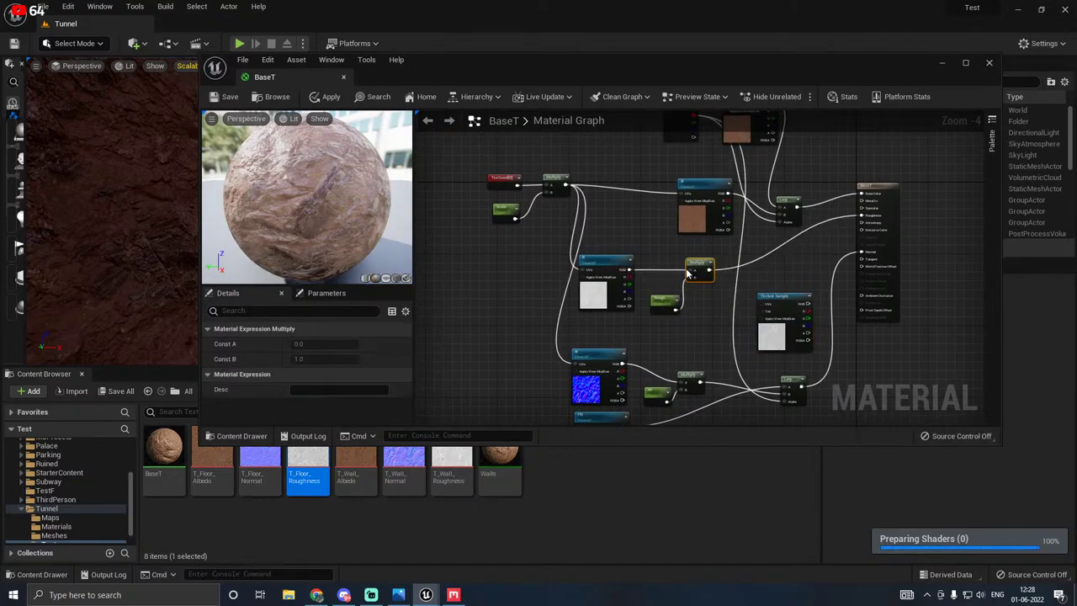
click(664, 300)
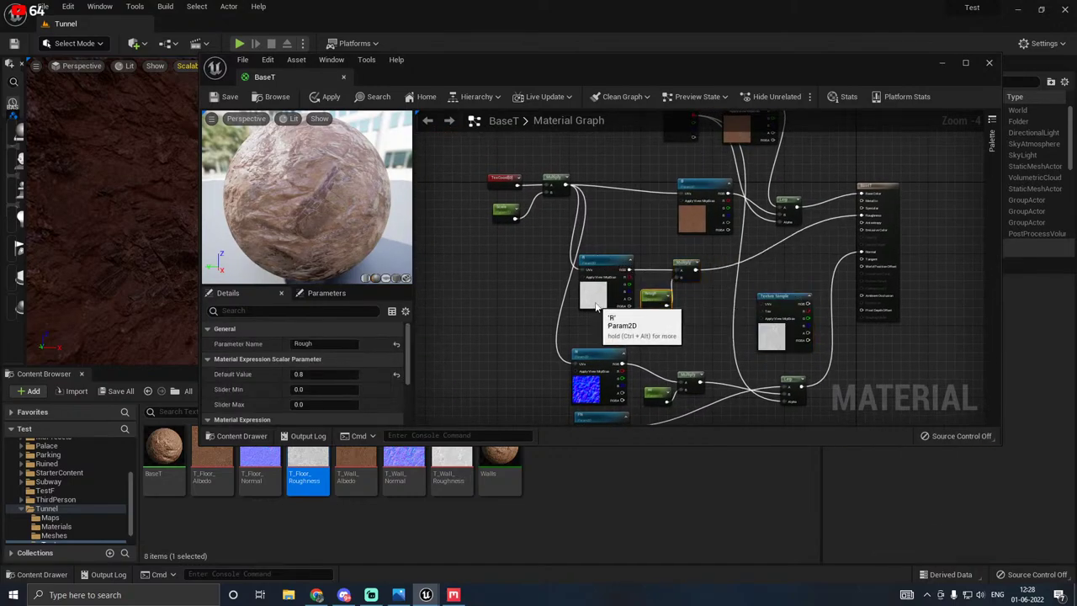
Step: Duplicate the Rough parameter with its Multiply node and position the copies beside the floor roughness texture sample
drag(597, 307, 700, 303)
right_click(695, 277)
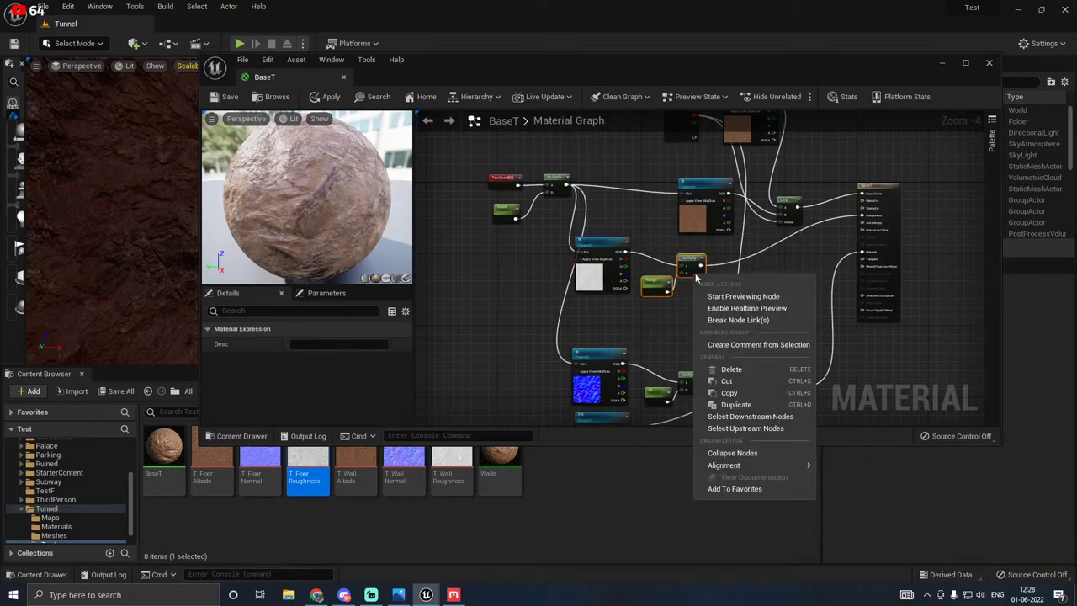
click(732, 404)
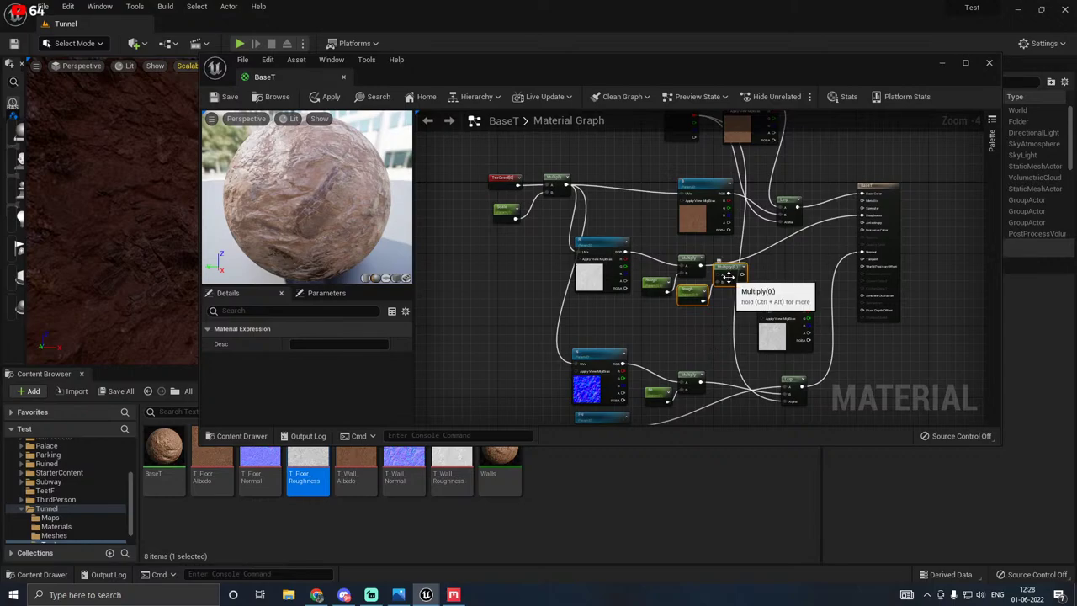
drag(728, 276, 800, 271)
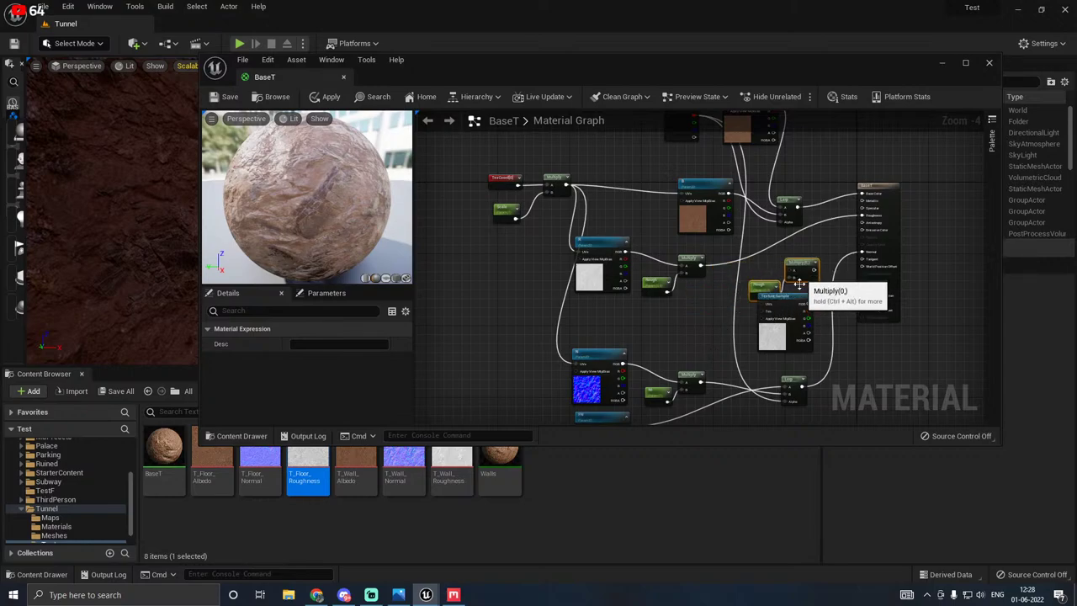
drag(781, 335, 687, 345)
scroll(688, 345, up, 2)
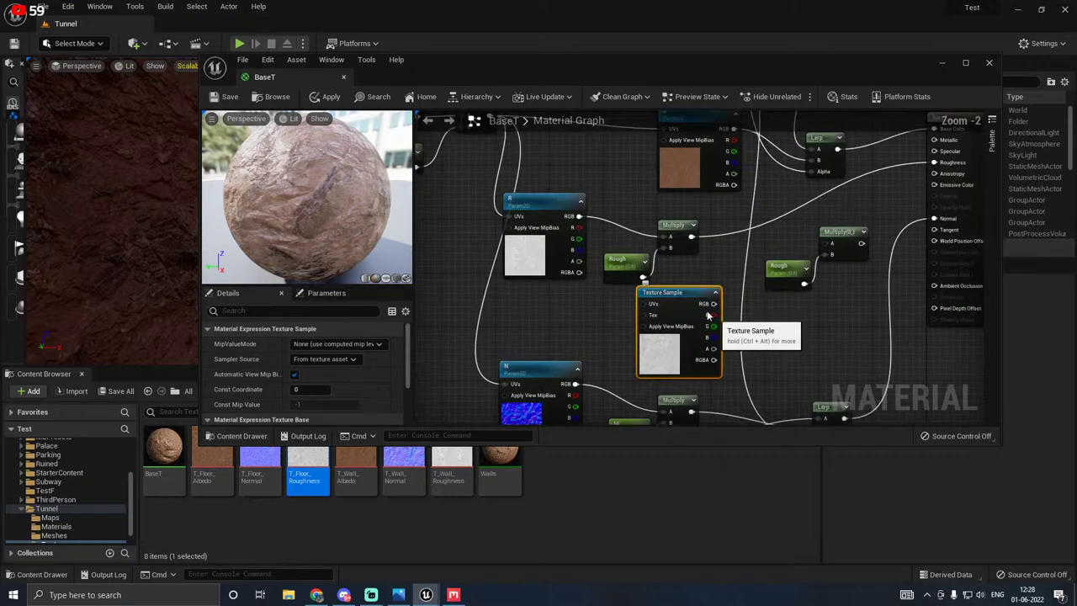
Step: Wire the floor roughness texture into the duplicated Multiply's A and rename the duplicated Rough parameter to FRough
click(616, 254)
right_drag(617, 255, 509, 229)
drag(608, 282, 682, 305)
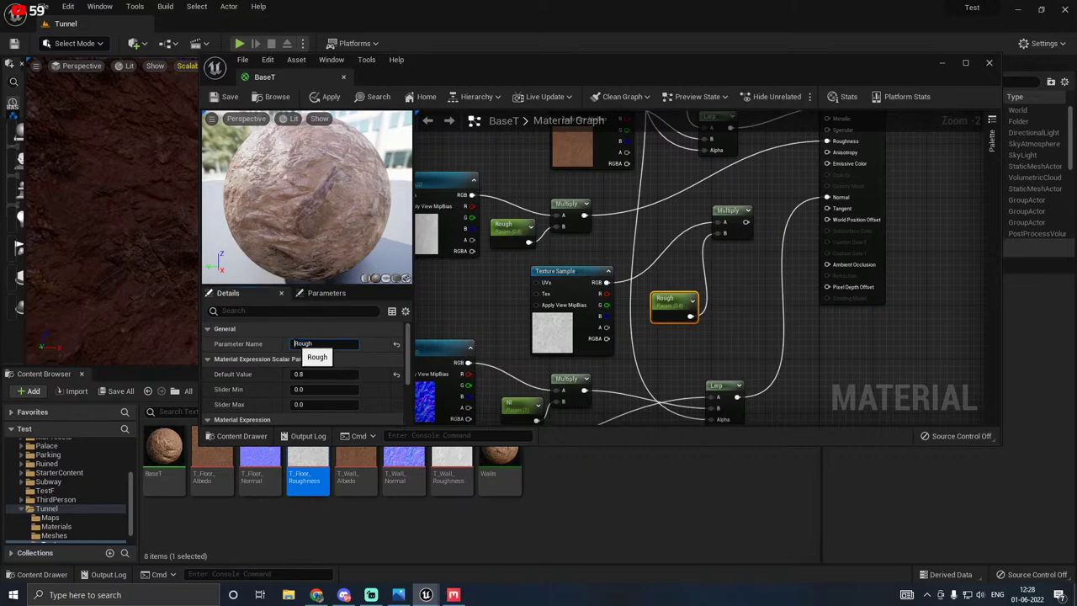
click(701, 335)
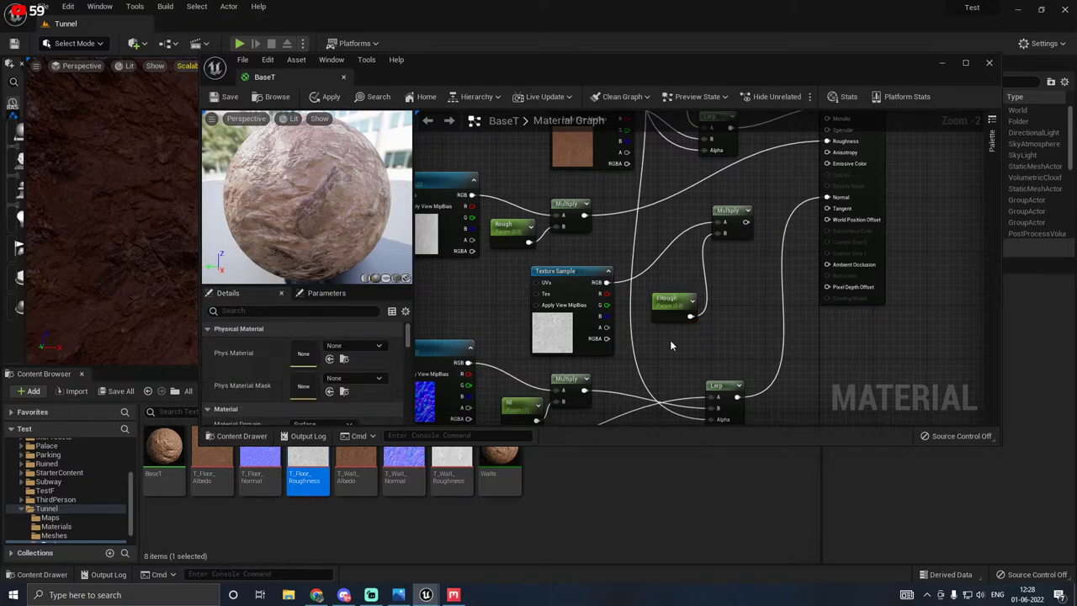
Step: Add a Lerp node for roughness, wiring the floor Multiply into A and the R texture's Multiply into B, and compact the nodes
scroll(670, 339, down, 1)
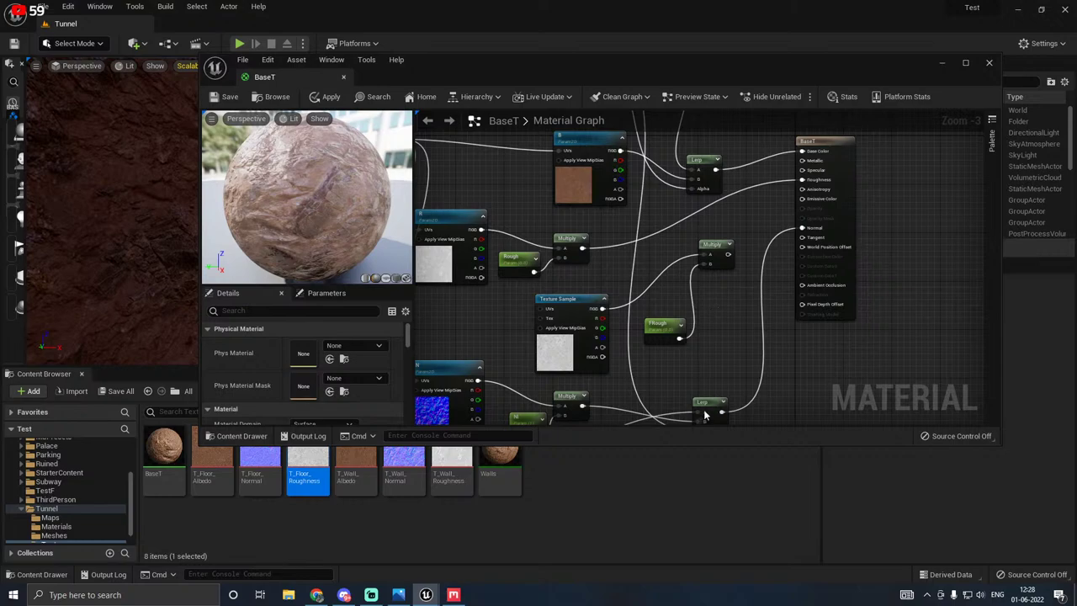
click(705, 410)
right_click(707, 409)
click(753, 304)
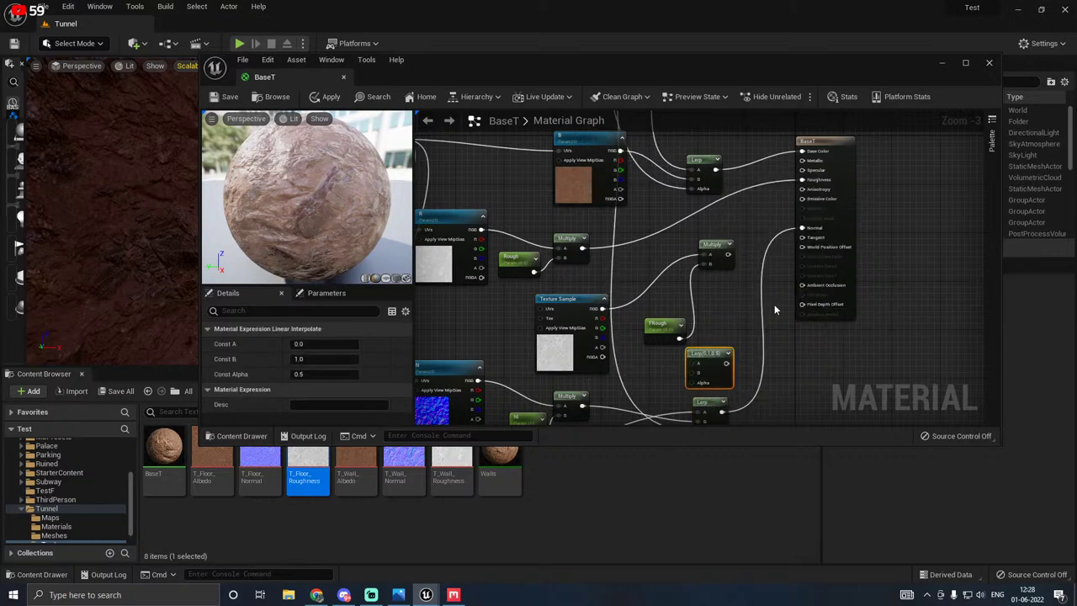
drag(707, 351, 736, 321)
drag(658, 327, 657, 292)
drag(734, 325, 711, 303)
drag(582, 249, 713, 313)
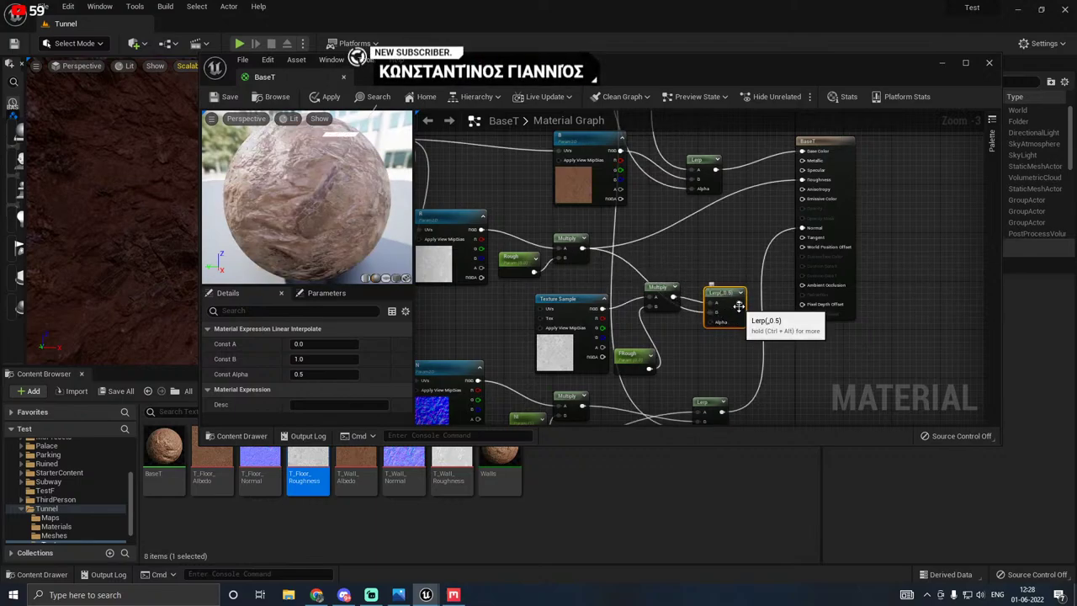
Step: Wire the roughness Lerp's output into the material's Roughness input and the Vertex Color red channel into its Alpha
right_drag(738, 305, 701, 359)
drag(701, 356, 769, 234)
scroll(671, 312, down, 1)
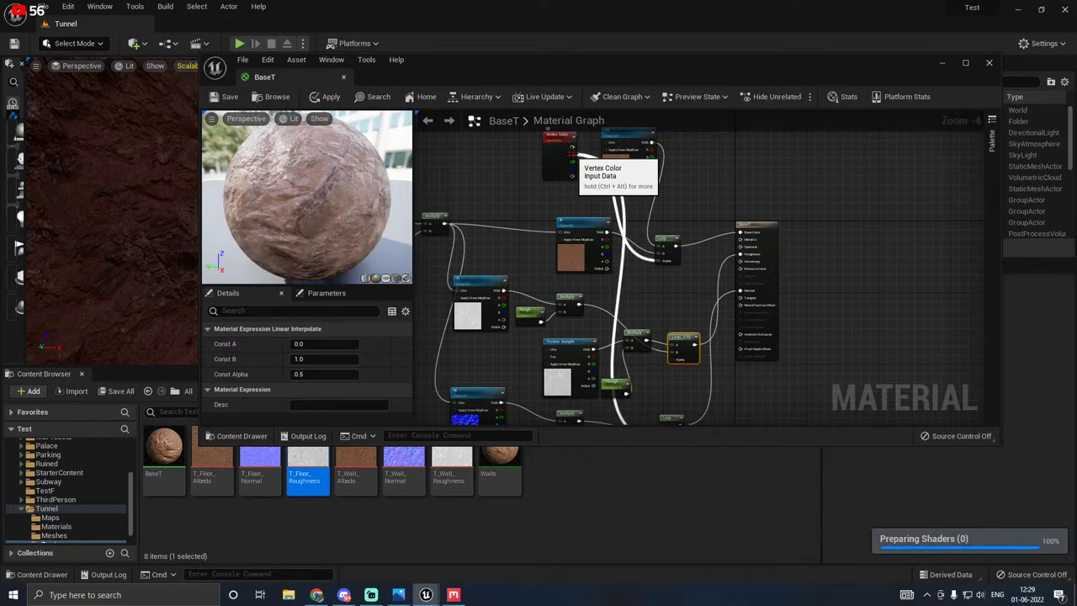
drag(572, 156, 676, 363)
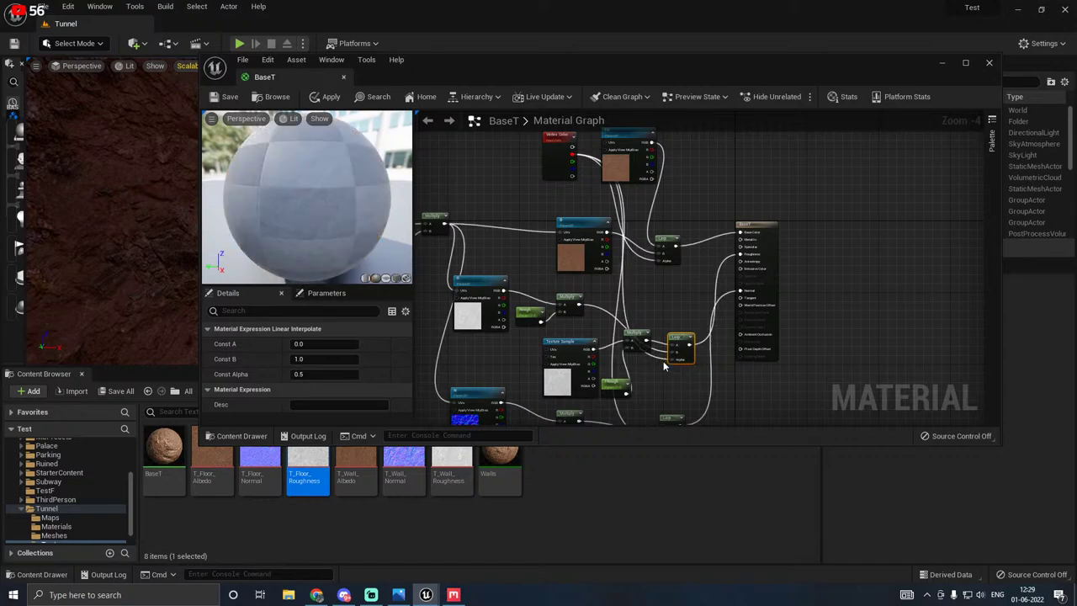
Step: Duplicate the texture coordinate, scale parameter and Multiply nodes, place the copies below the originals, and rename the copied parameter FScale
right_drag(687, 367, 850, 346)
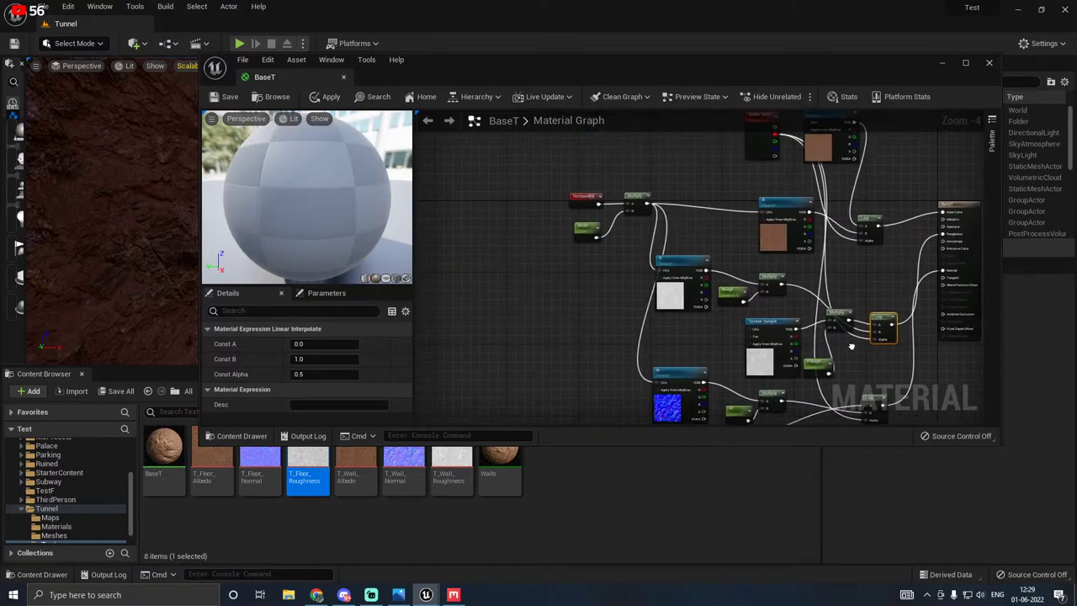
drag(567, 185, 639, 240)
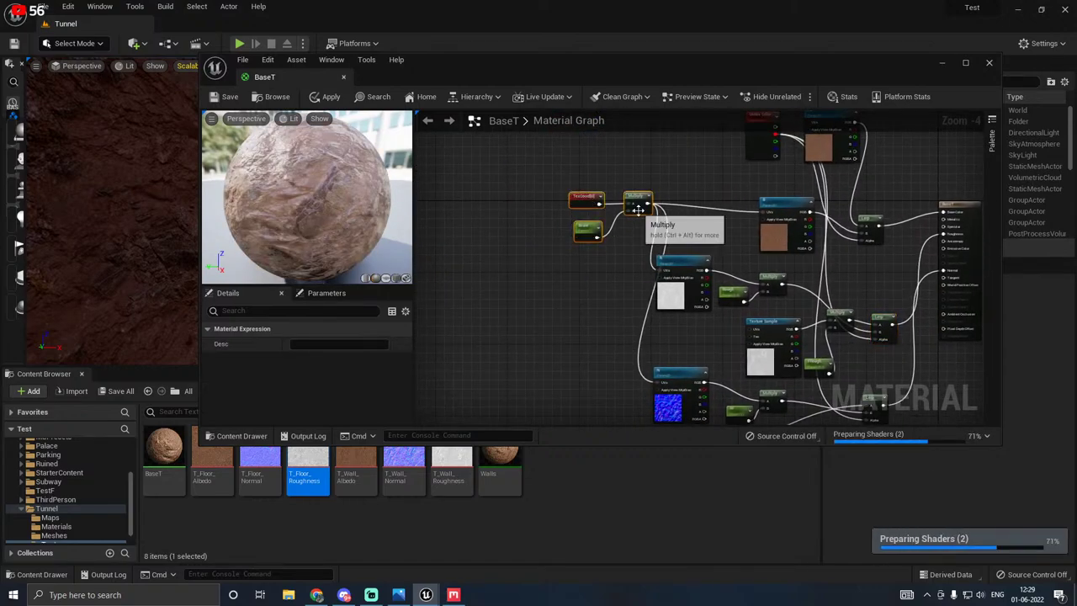
right_click(639, 211)
click(690, 341)
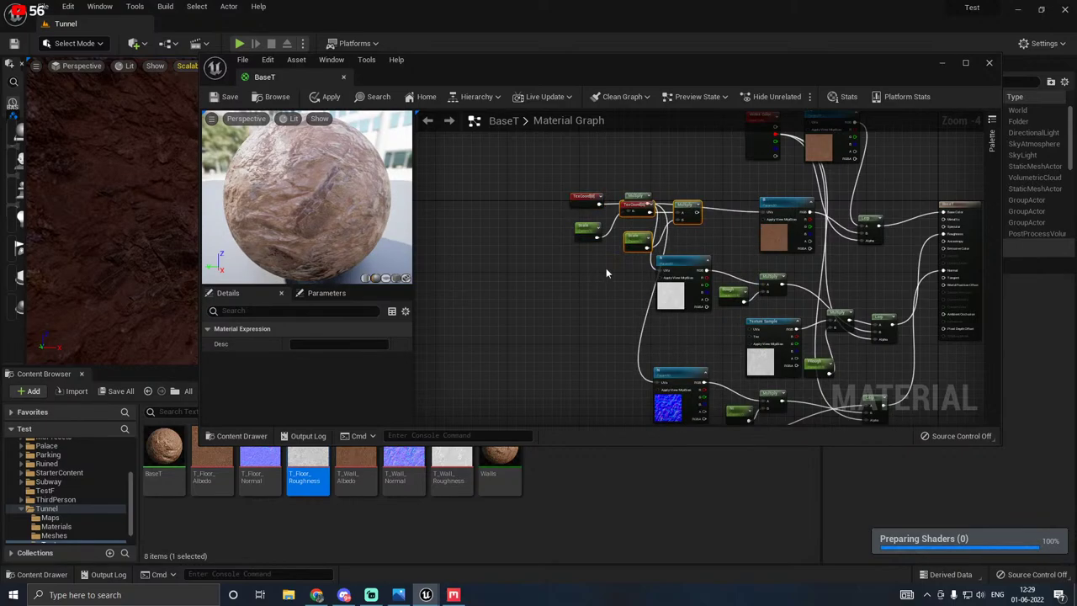
drag(606, 268, 544, 318)
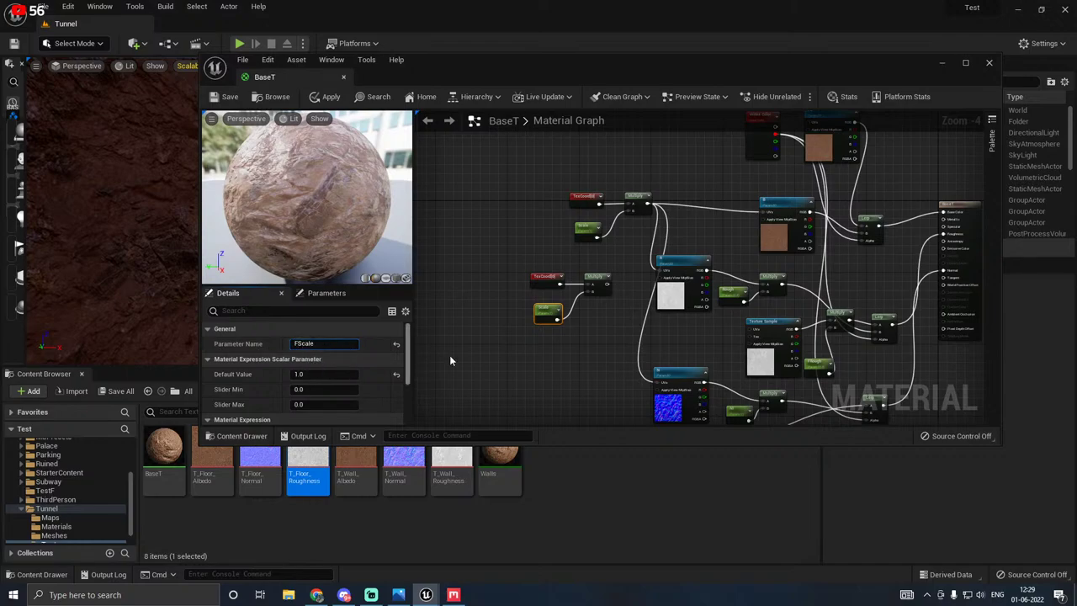
Step: Wire the FScale Multiply's output into the UVs of the floor roughness, floor normal and floor albedo textures
right_drag(450, 360, 382, 344)
drag(543, 268, 684, 315)
scroll(613, 300, down, 1)
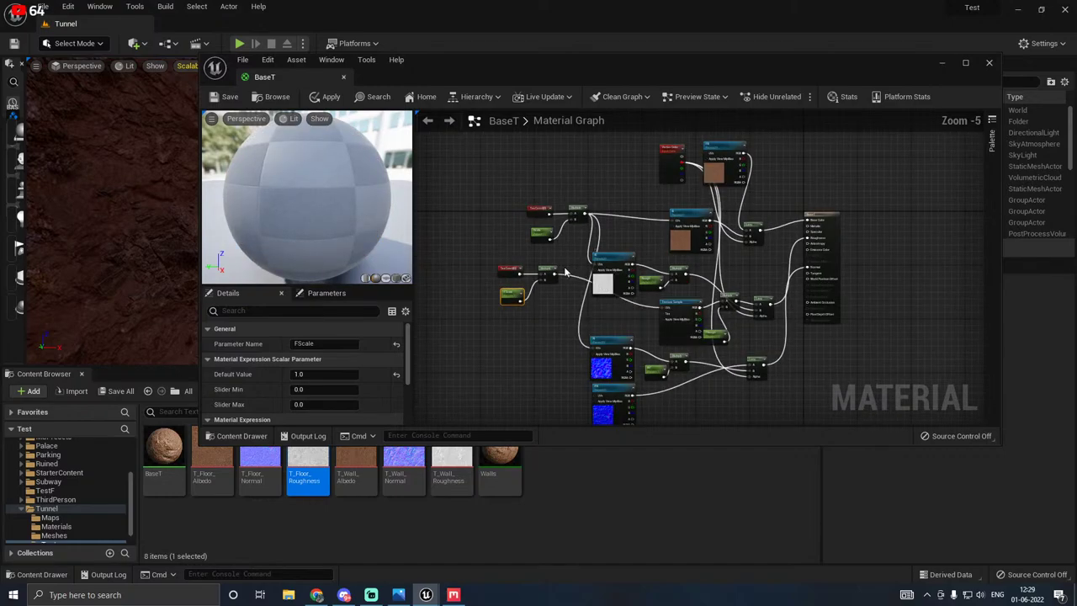
drag(556, 274, 601, 394)
right_drag(641, 282, 633, 412)
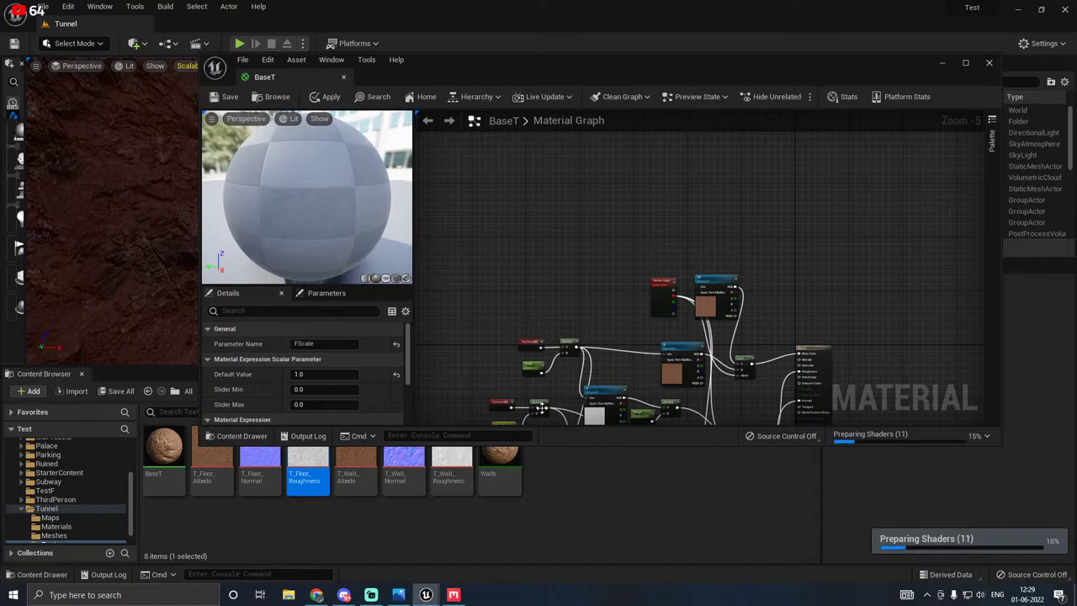
drag(545, 408, 702, 294)
right_drag(699, 363, 699, 219)
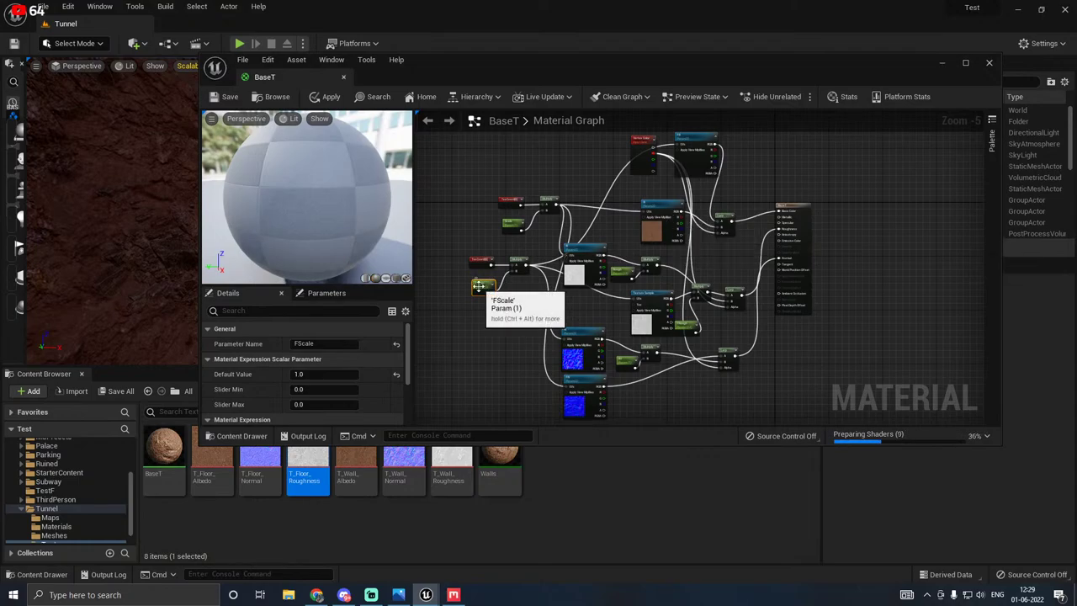
Step: Assign the FScale parameter to a new parameter group named Floor
scroll(266, 389, down, 2)
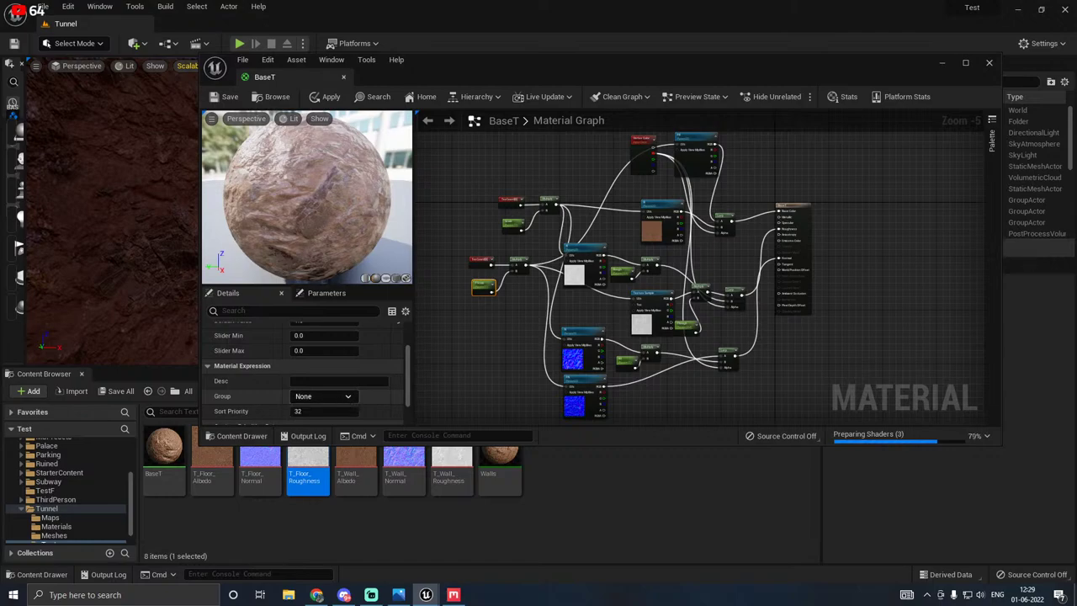
drag(303, 396, 279, 397)
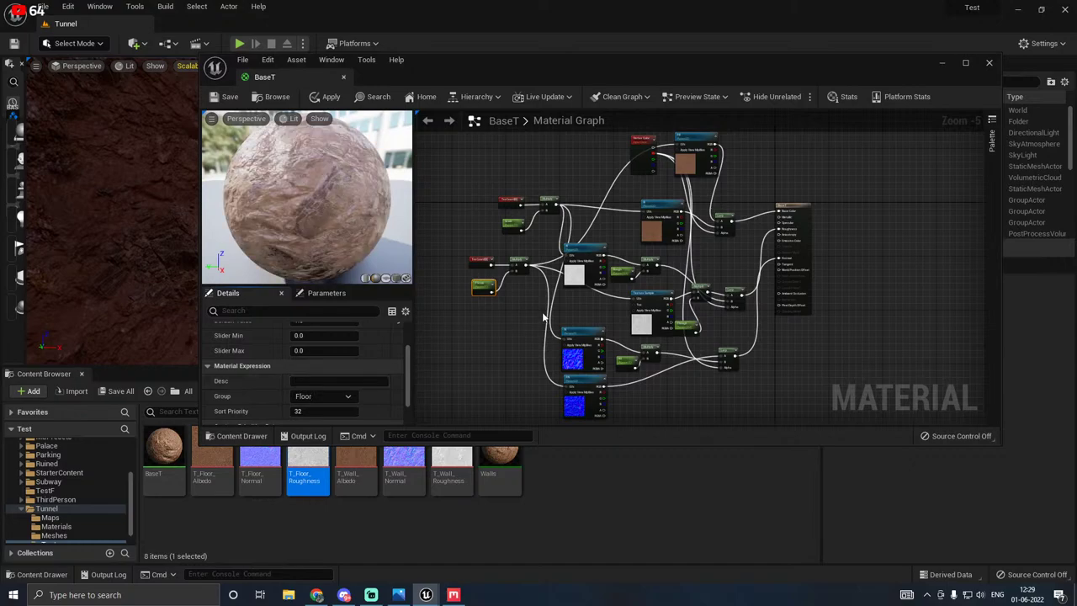
click(485, 341)
click(483, 286)
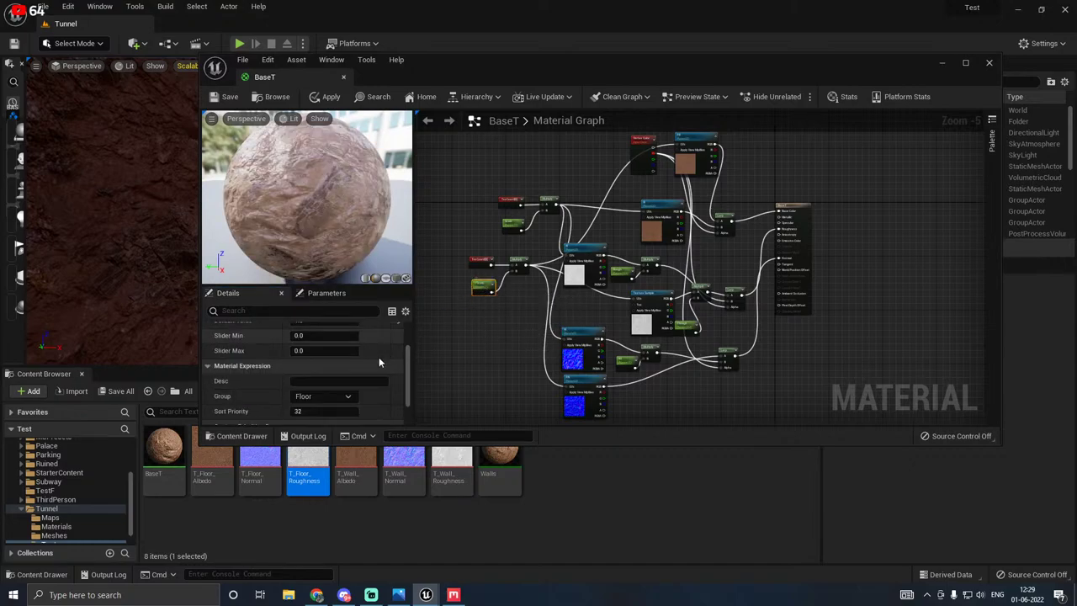
click(642, 323)
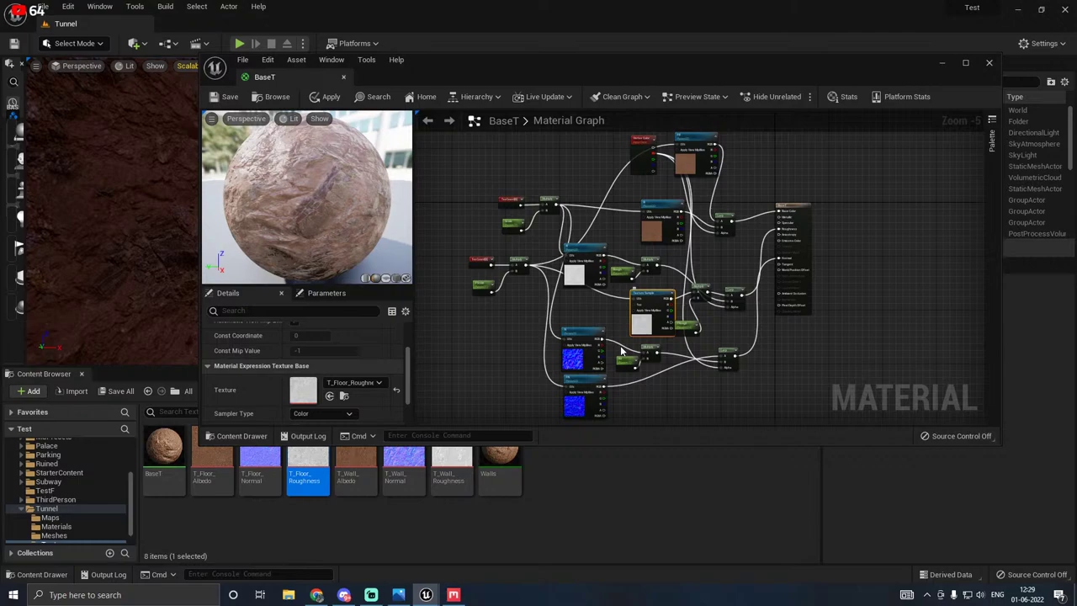
ctrl+click(575, 402)
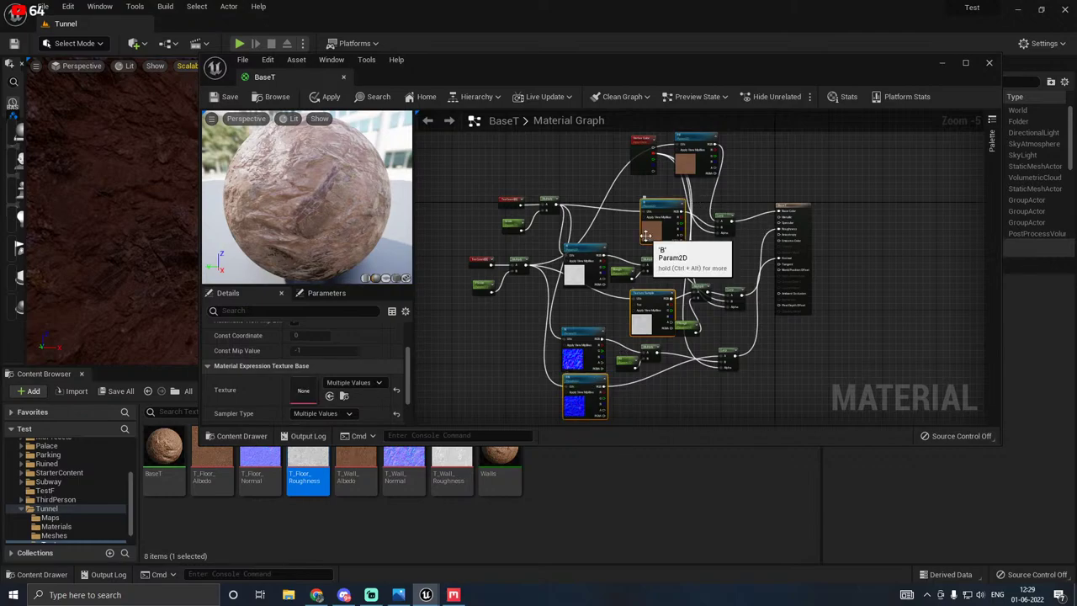
ctrl+click(690, 164)
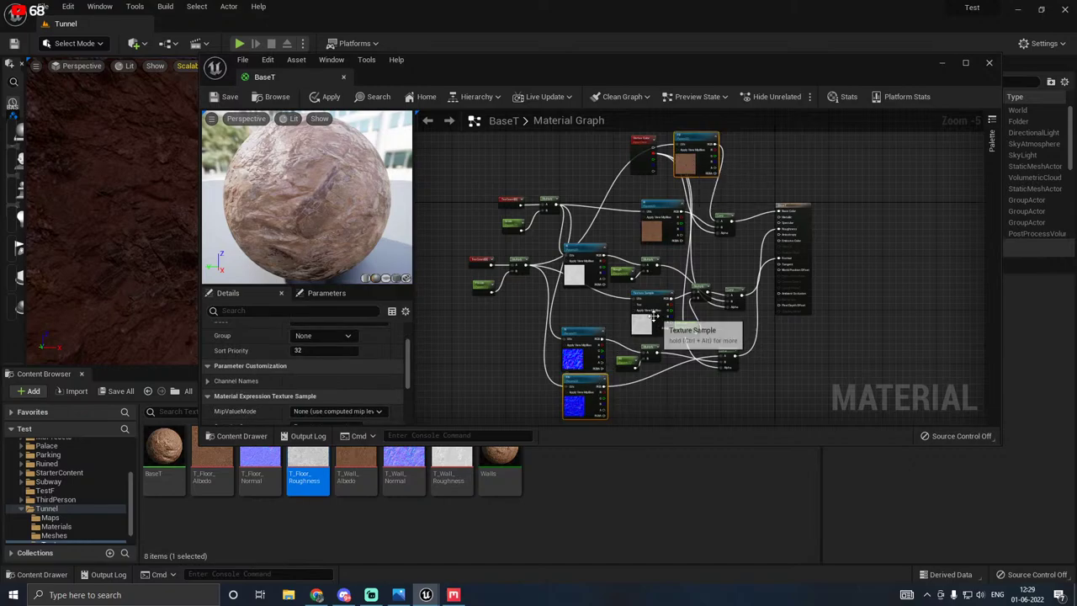
ctrl+click(653, 317)
scroll(354, 353, down, 3)
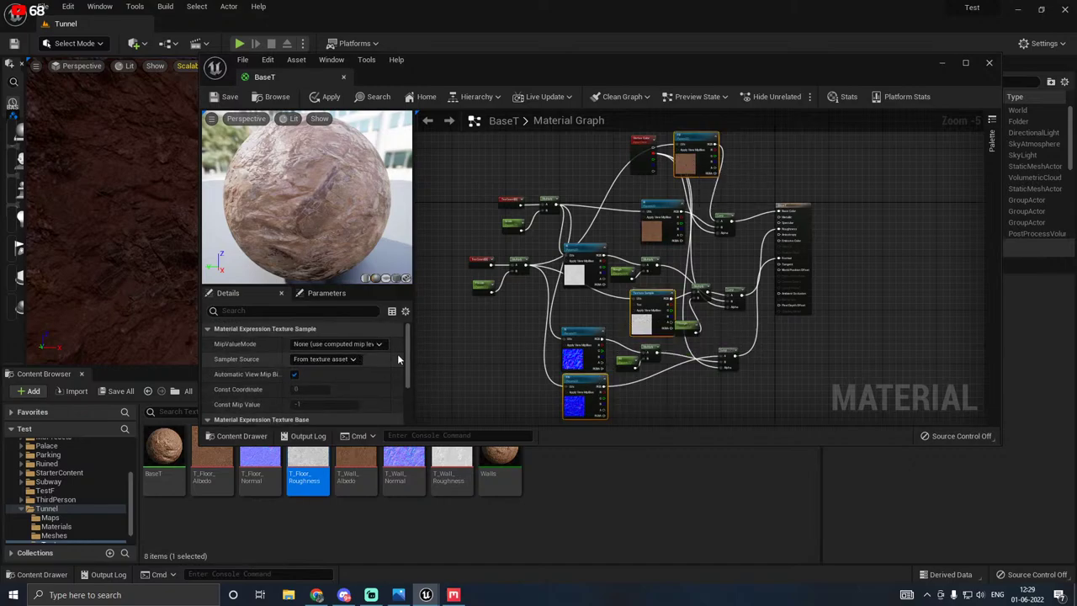
Step: Set the FN floor normal texture's parameter group to Floor
click(579, 400)
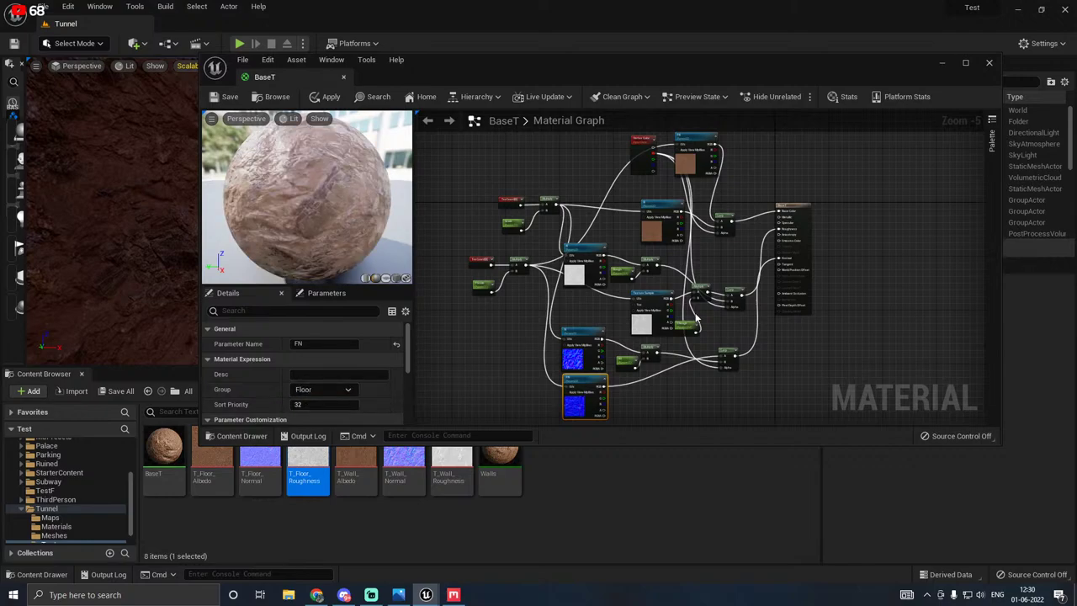
Step: Examine the floor roughness texture sample's properties, including its sampler types, for a parameter group setting
click(653, 325)
scroll(367, 375, down, 3)
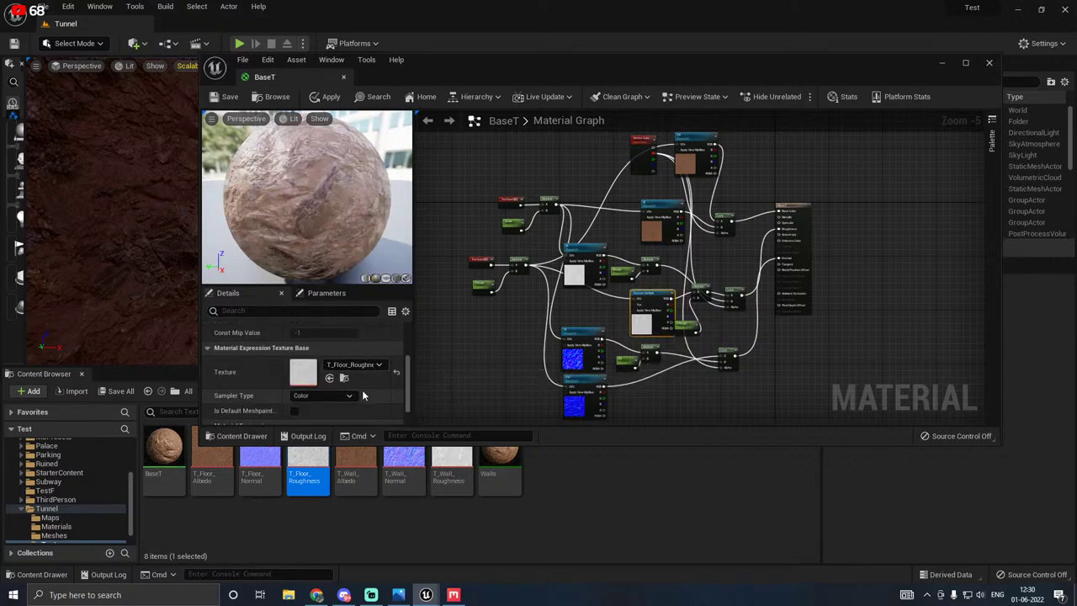
scroll(371, 388, up, 2)
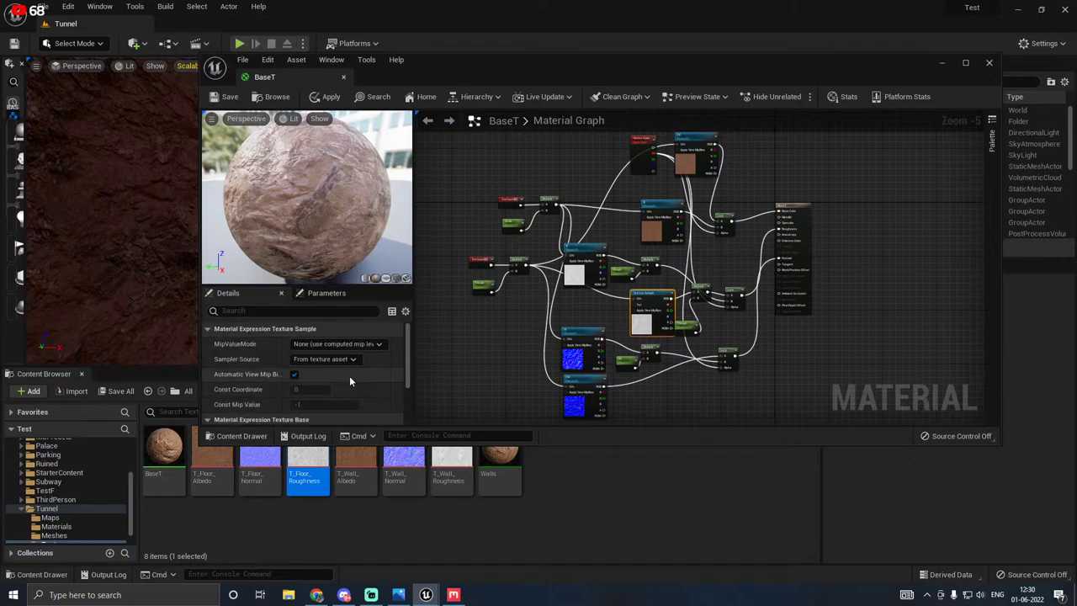
scroll(371, 377, down, 2)
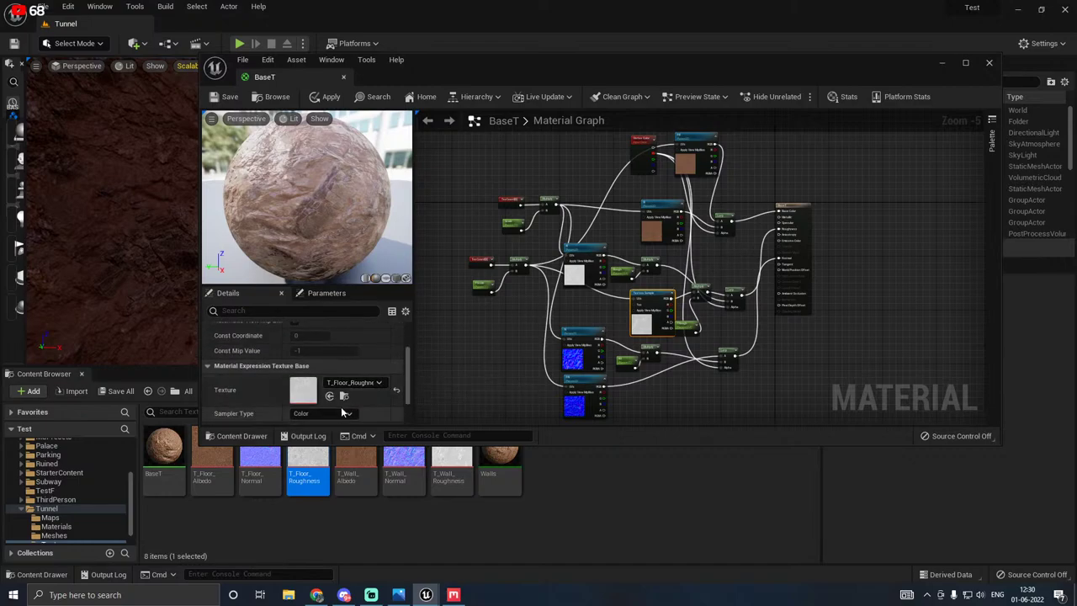
scroll(384, 390, up, 1)
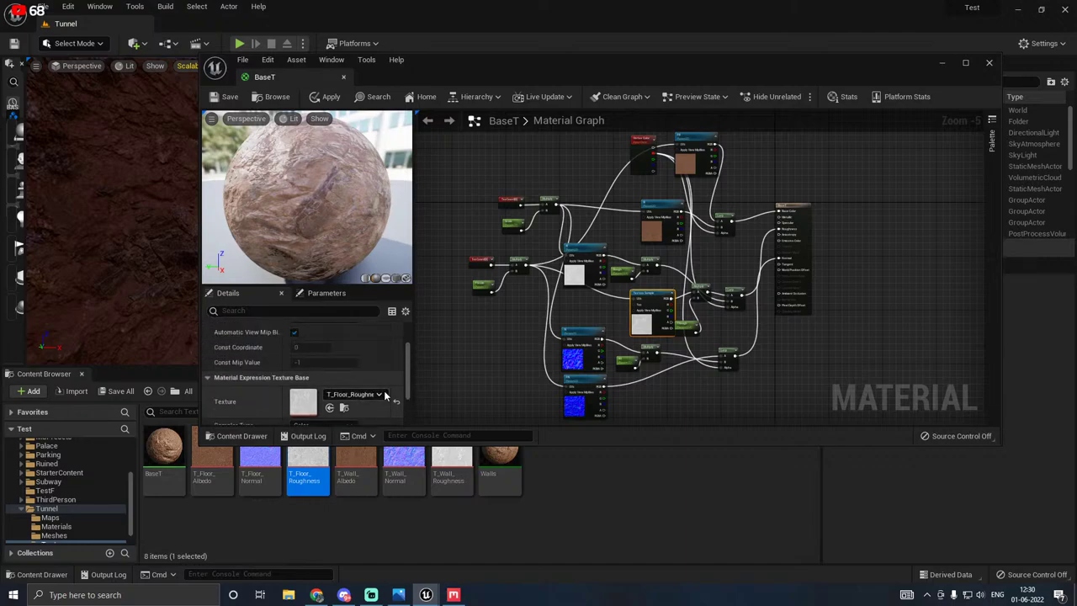
click(217, 380)
scroll(240, 378, up, 1)
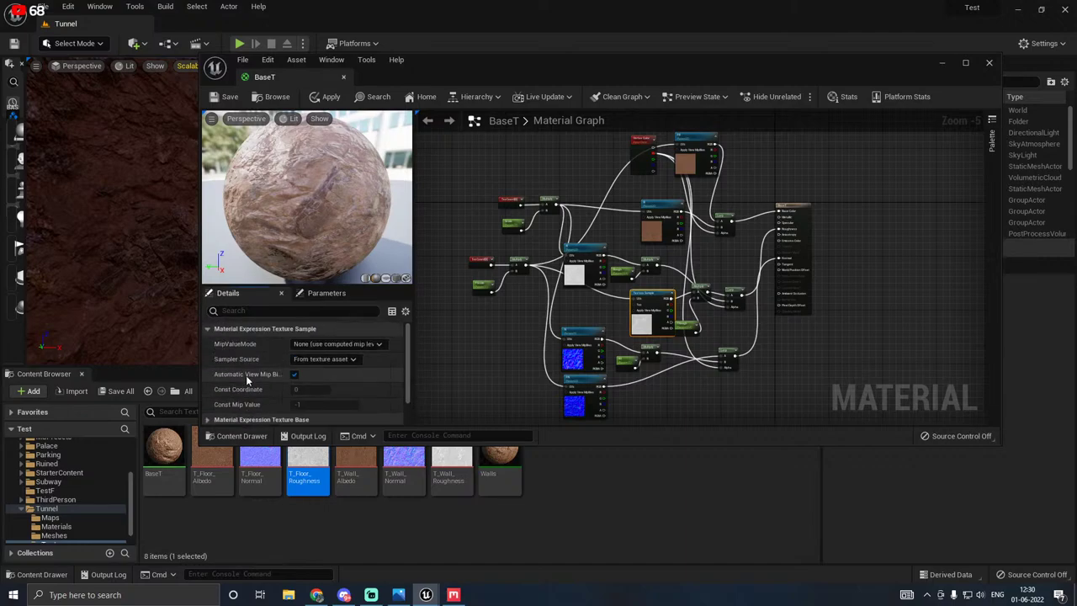
scroll(249, 377, down, 1)
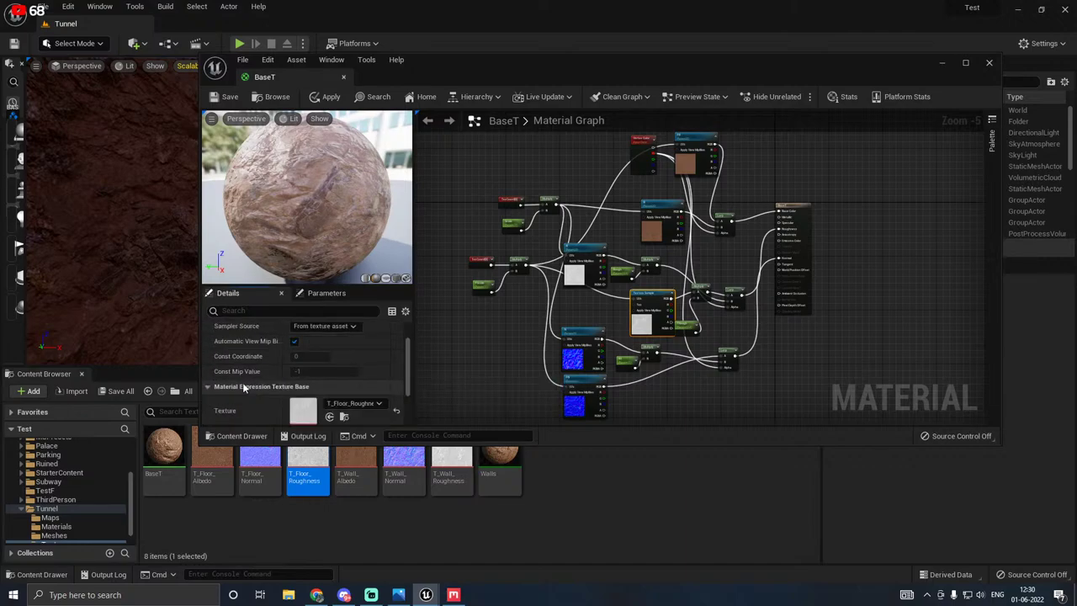
click(242, 384)
click(327, 385)
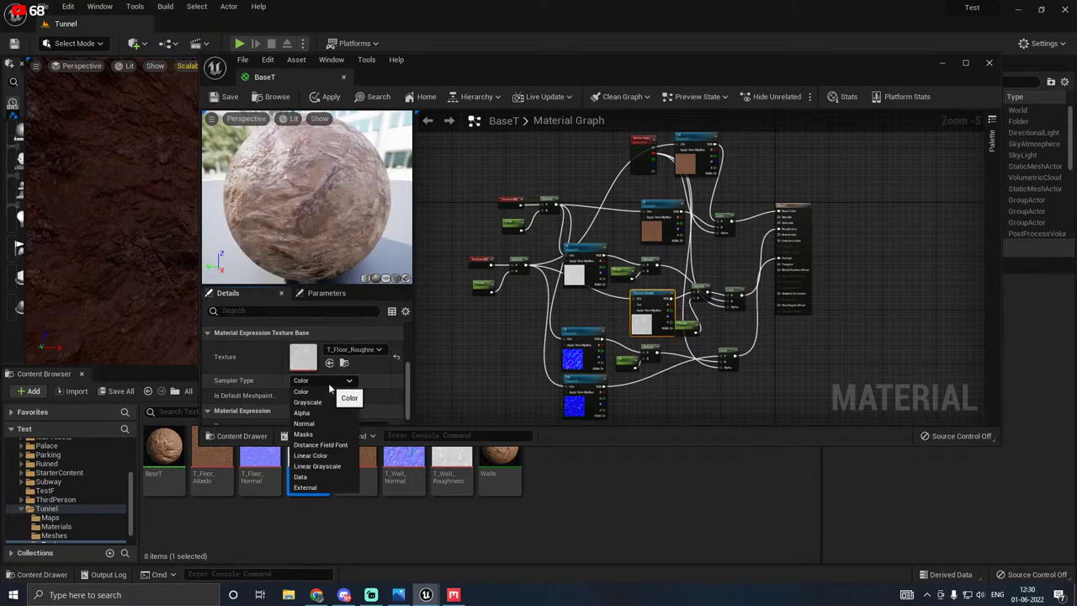
click(328, 383)
scroll(265, 390, down, 1)
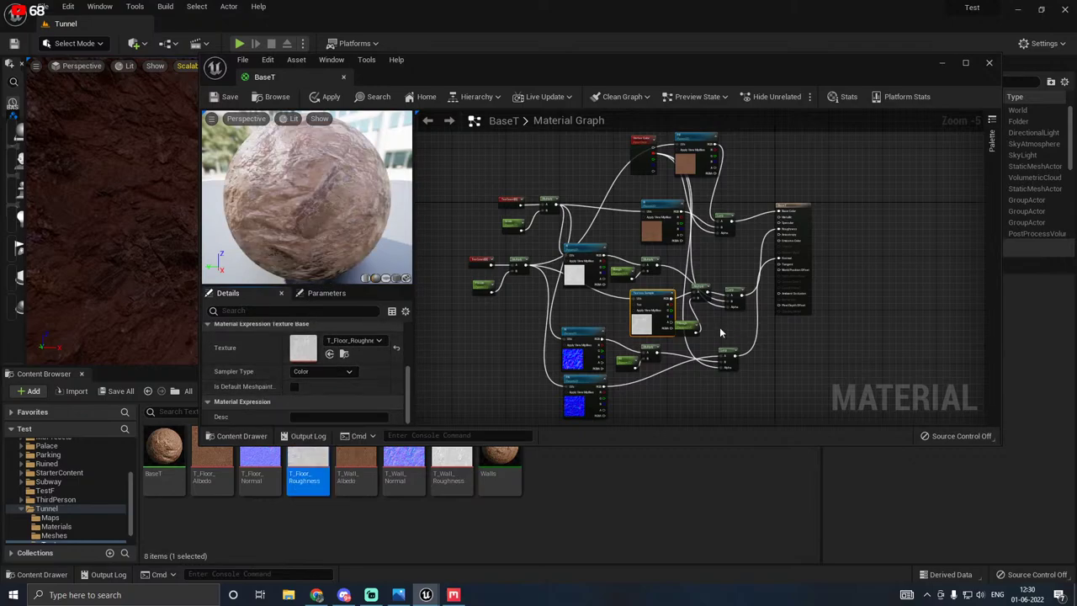
Step: Convert the floor roughness texture sample to a parameter named FR
scroll(719, 328, up, 1)
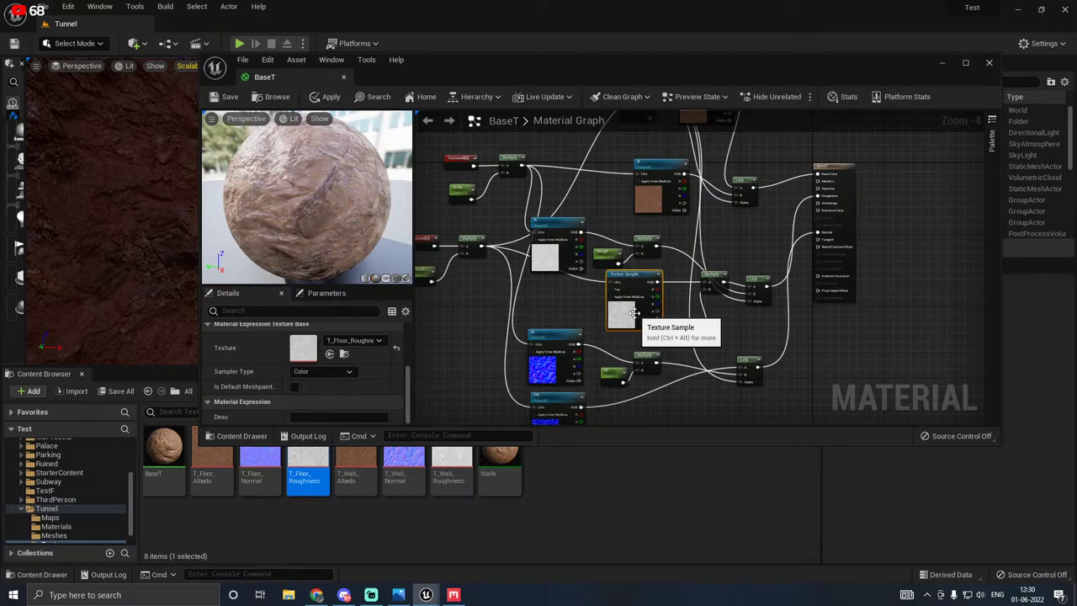
scroll(635, 313, up, 2)
right_click(611, 317)
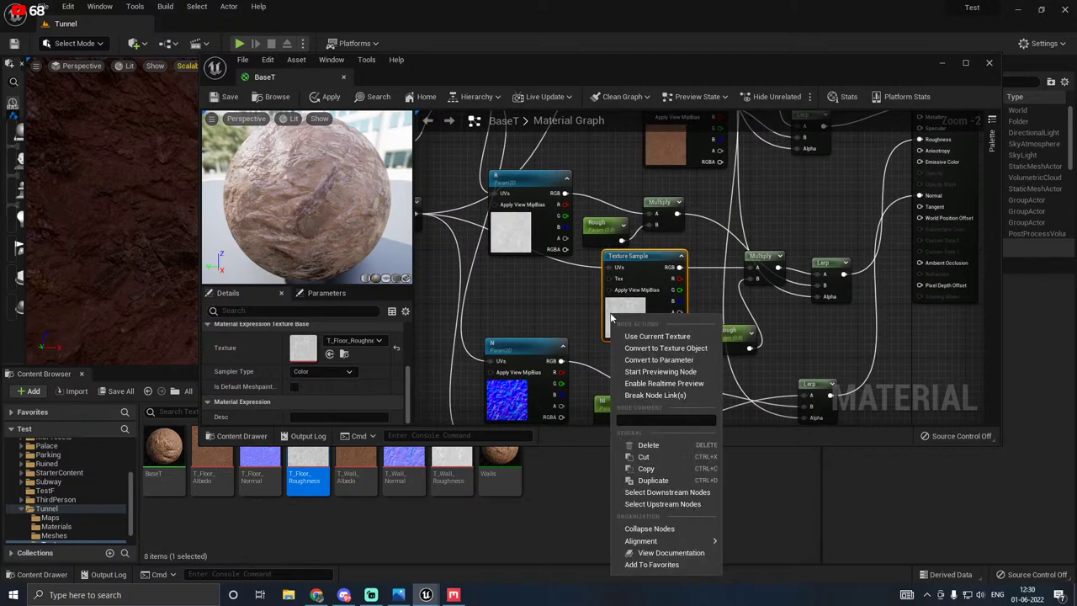
click(665, 360)
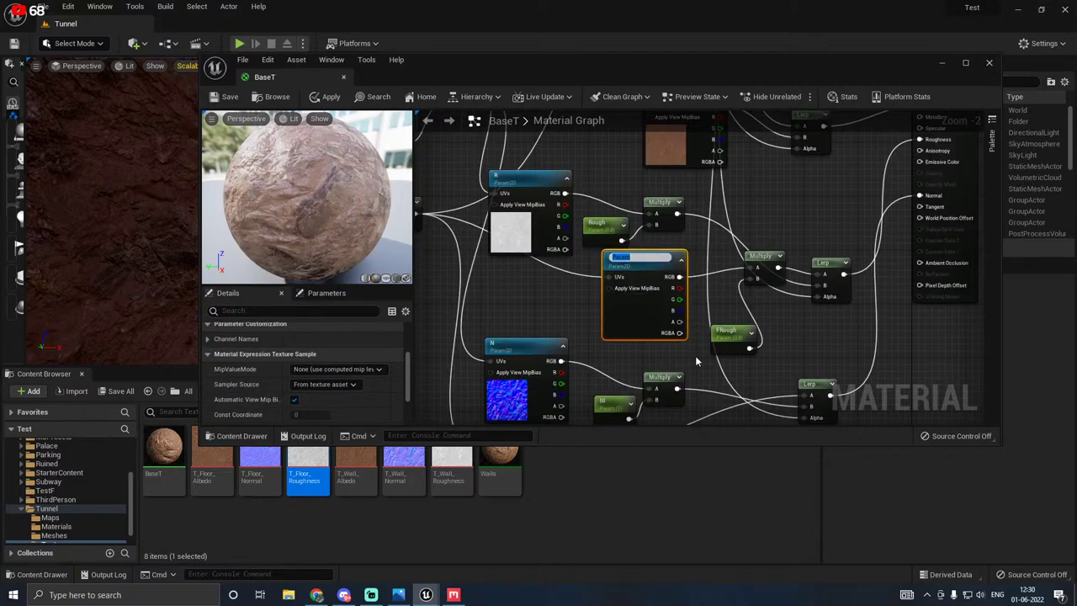
text(FR)
click(555, 303)
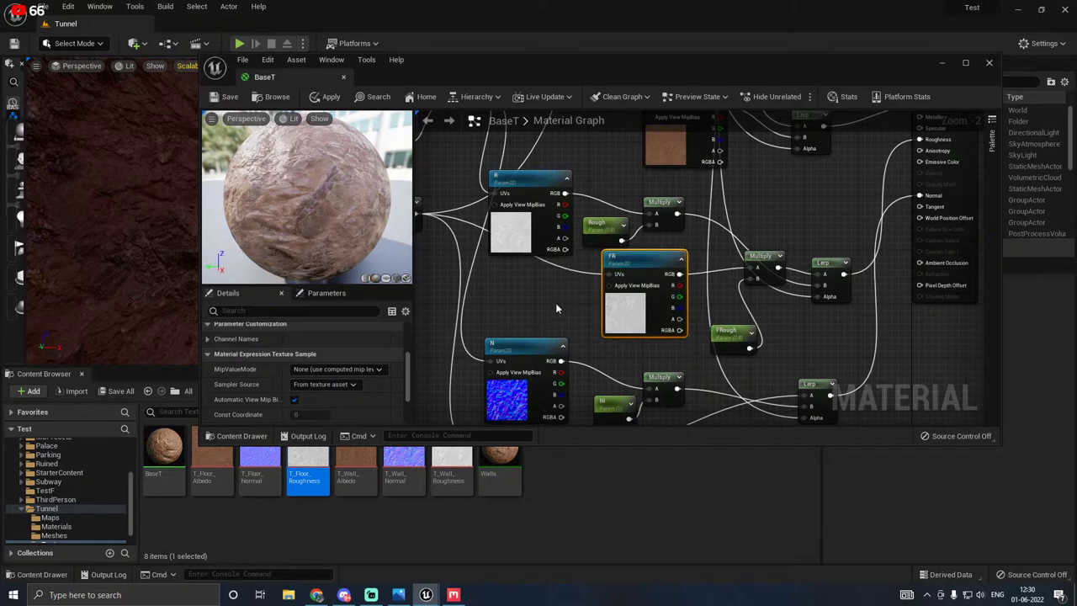
Step: Set the FR texture parameter's group to Floor
click(656, 328)
scroll(373, 388, down, 5)
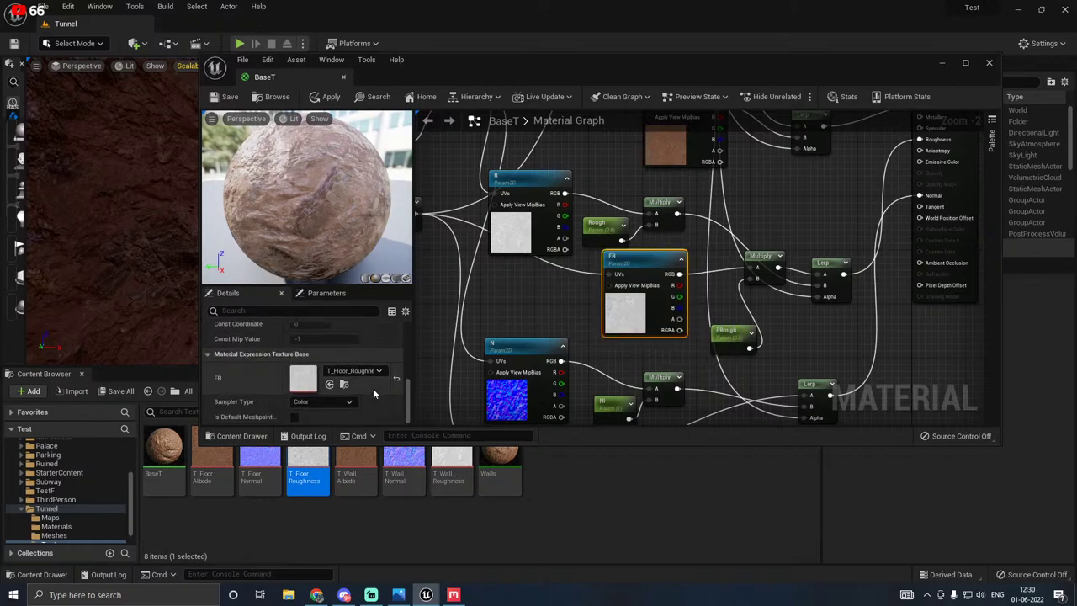
scroll(392, 404, up, 5)
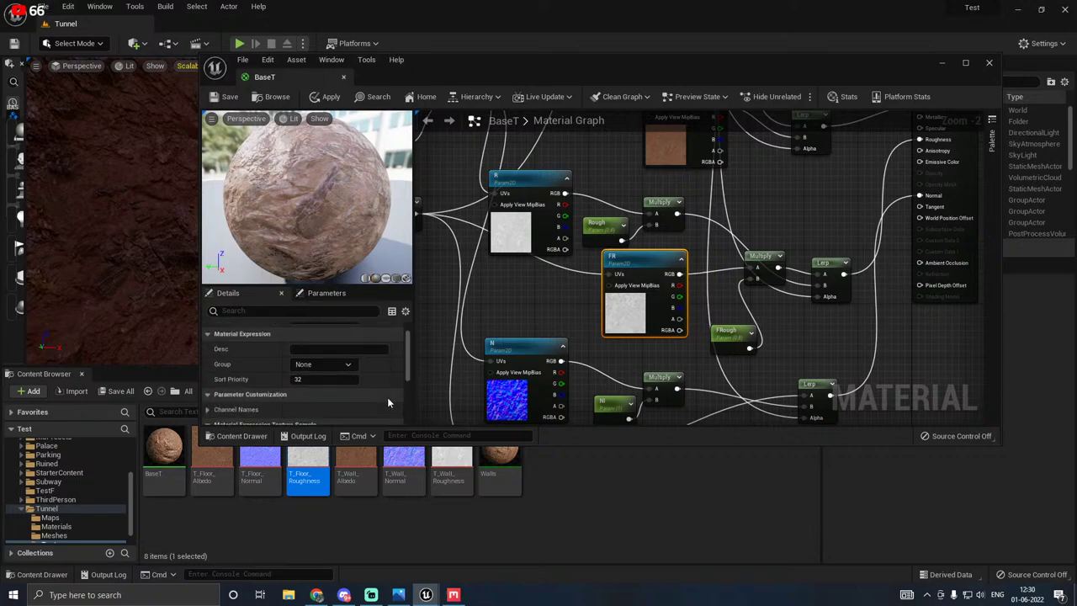
click(323, 363)
click(314, 379)
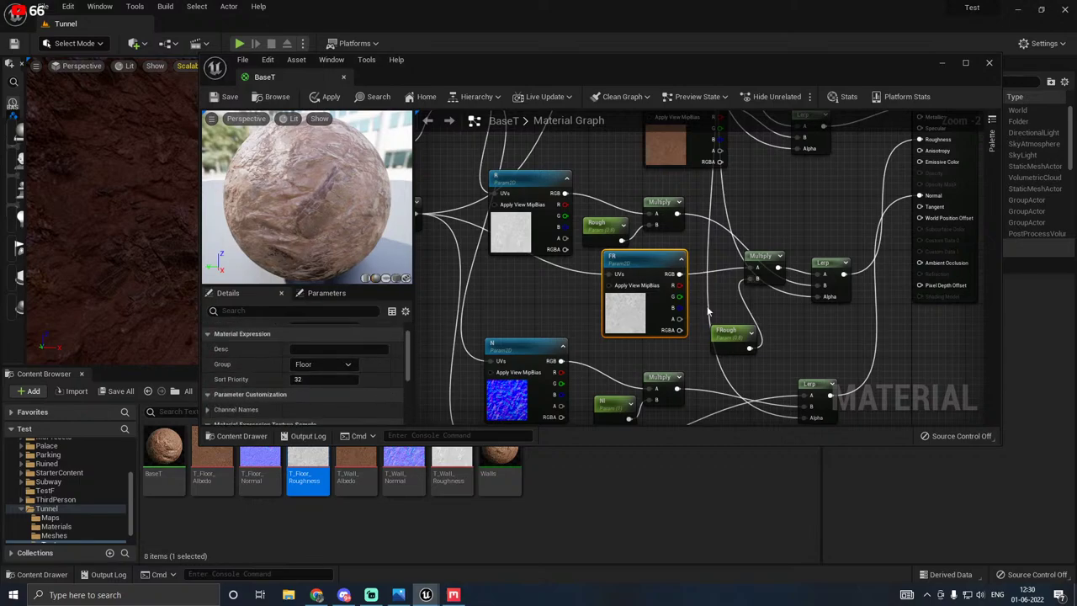
Step: Set the FB floor albedo texture parameter's group to Floor
scroll(742, 222, down, 2)
right_drag(726, 154, 735, 194)
click(723, 155)
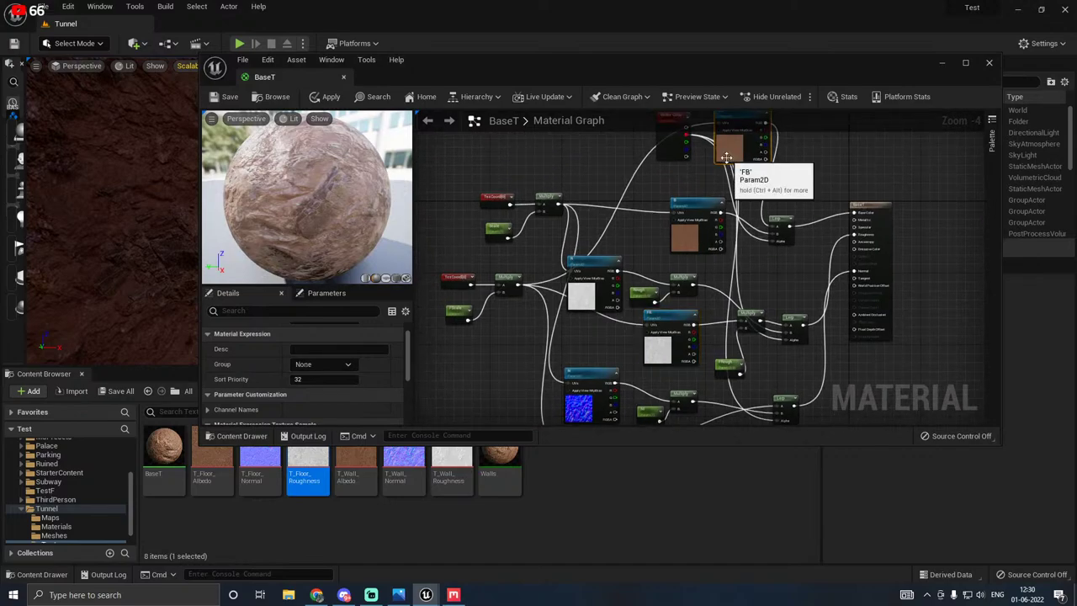
click(352, 365)
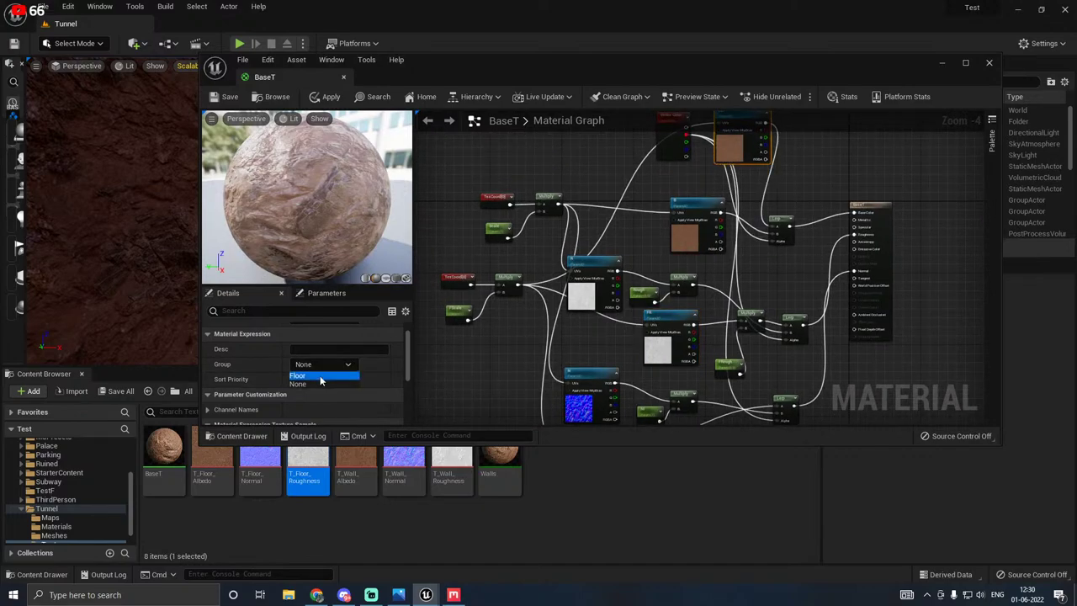
click(321, 376)
right_drag(740, 361, 757, 297)
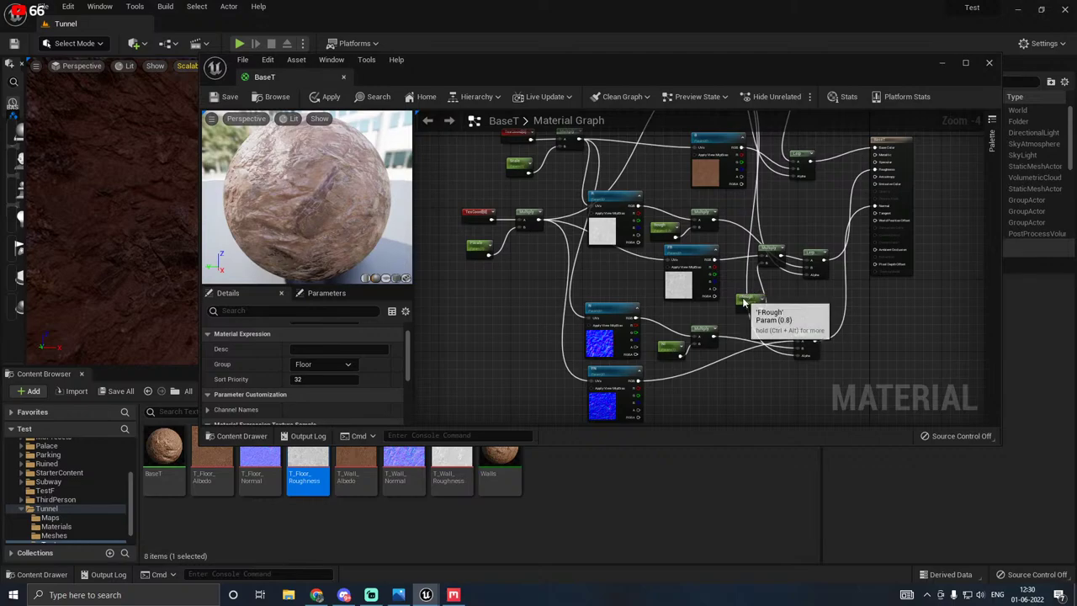
Step: Set the FRough scalar parameter's group to Floor
click(751, 298)
scroll(380, 372, up, 1)
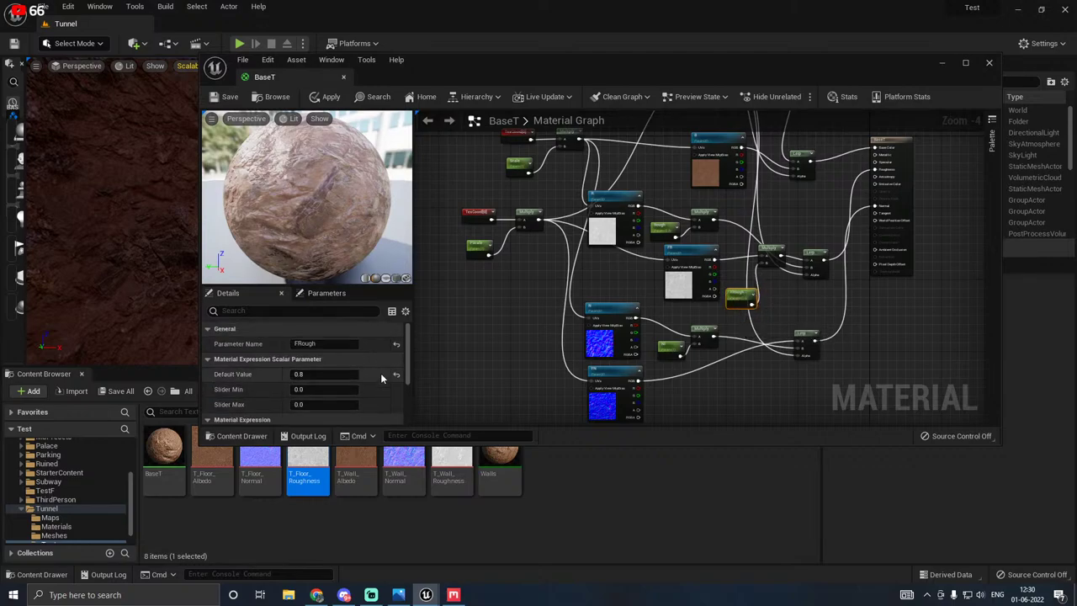
scroll(380, 373, down, 2)
click(360, 396)
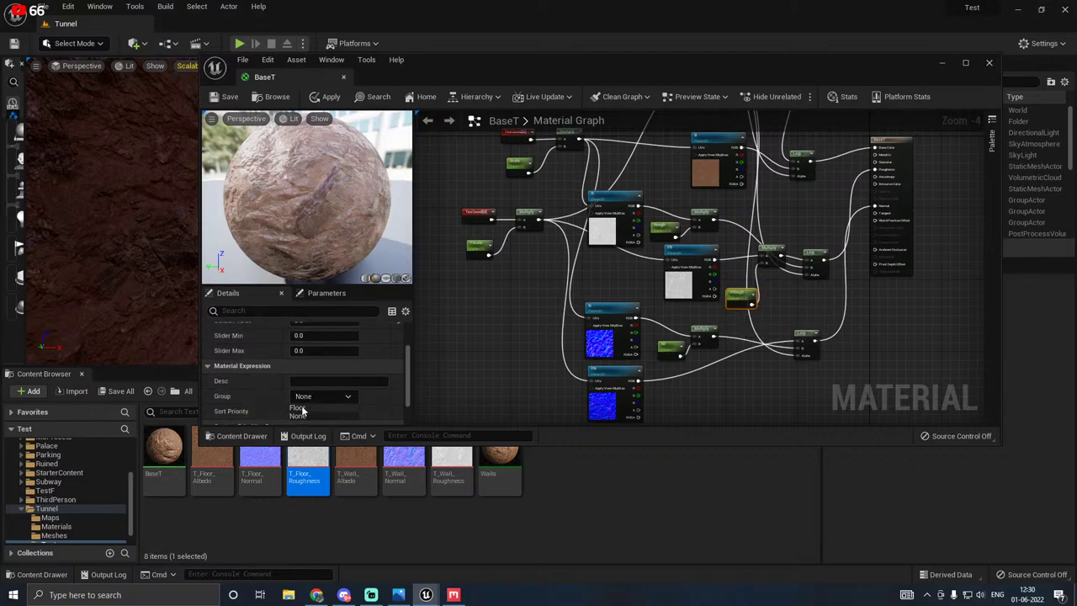
click(328, 409)
scroll(714, 306, down, 1)
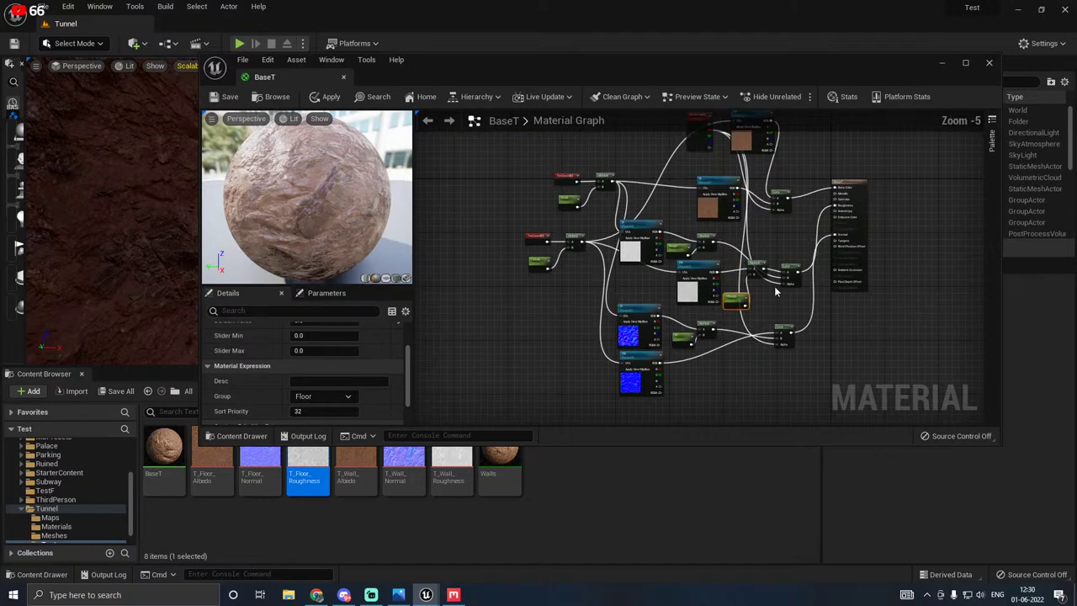
Step: Shift the BaseT material's output node slightly away from the Lerps, then apply and save the material and close its editor
right_drag(844, 268, 733, 335)
drag(749, 324, 788, 316)
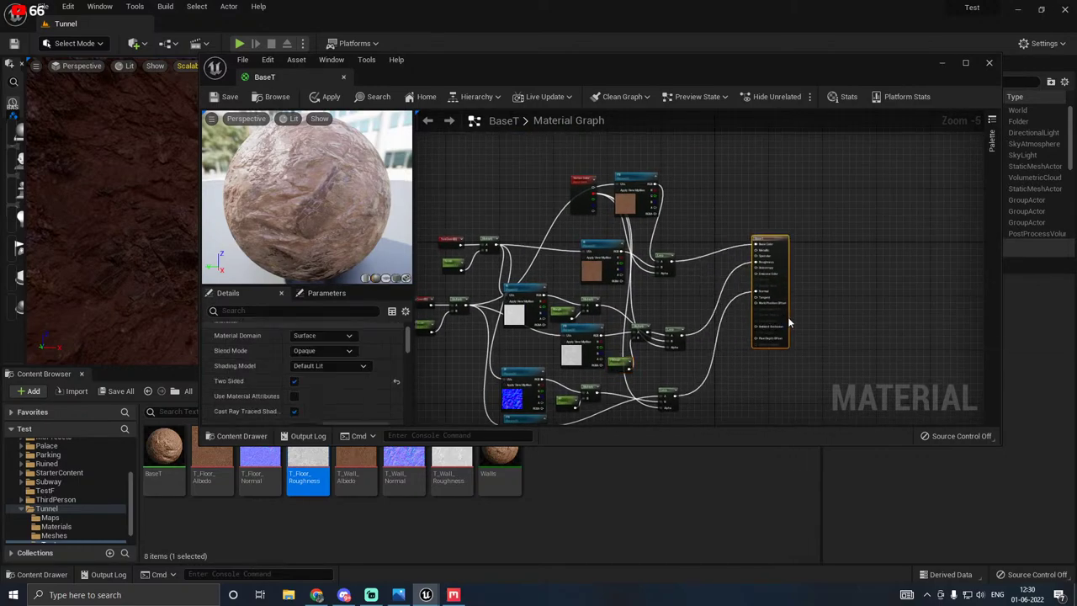
drag(250, 207, 303, 211)
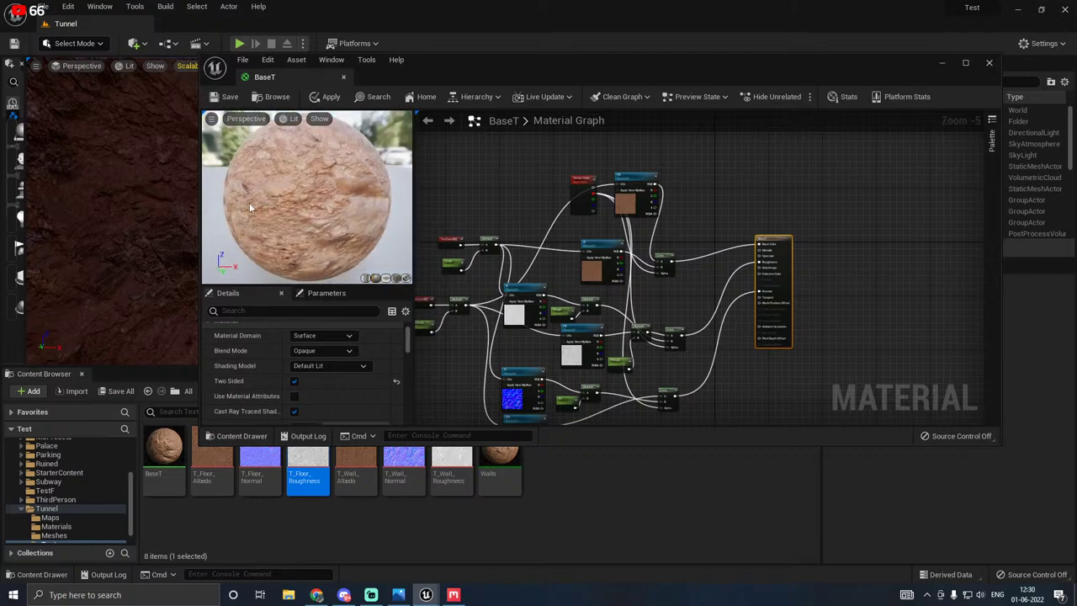
click(337, 103)
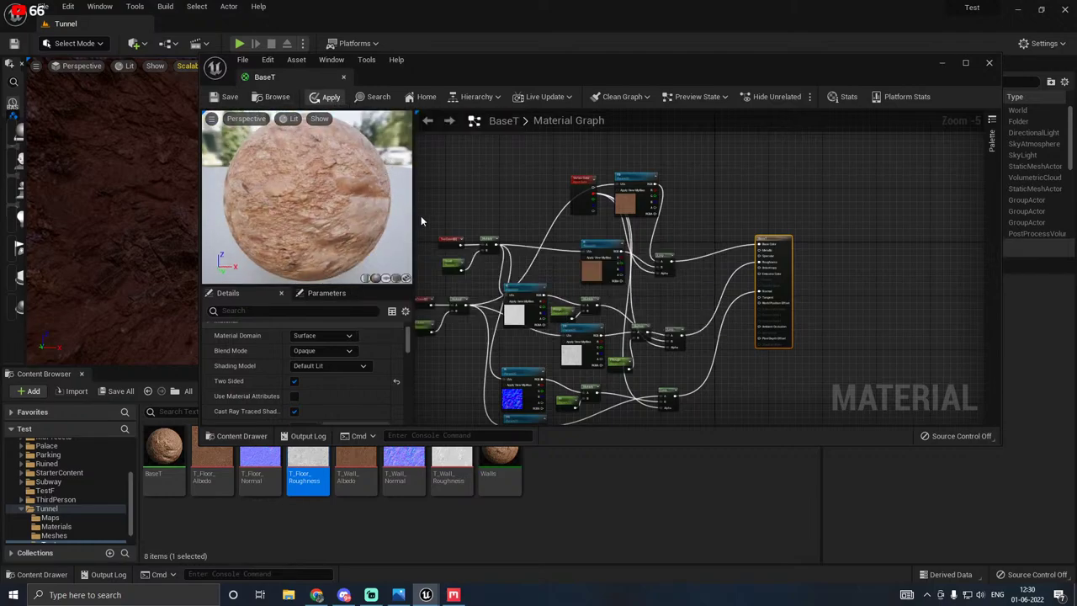
click(345, 76)
click(117, 391)
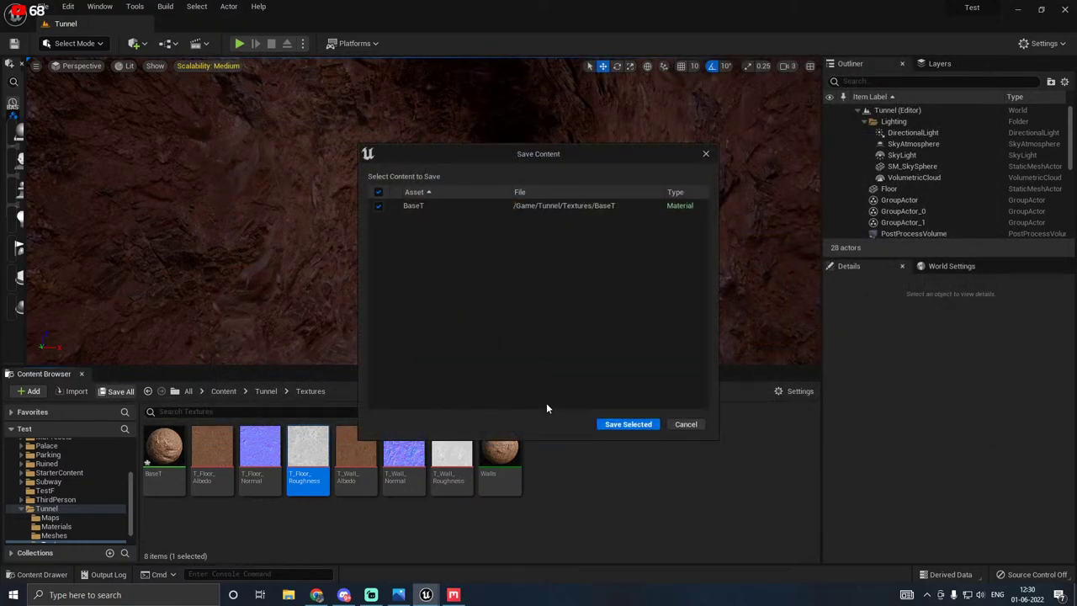
click(629, 424)
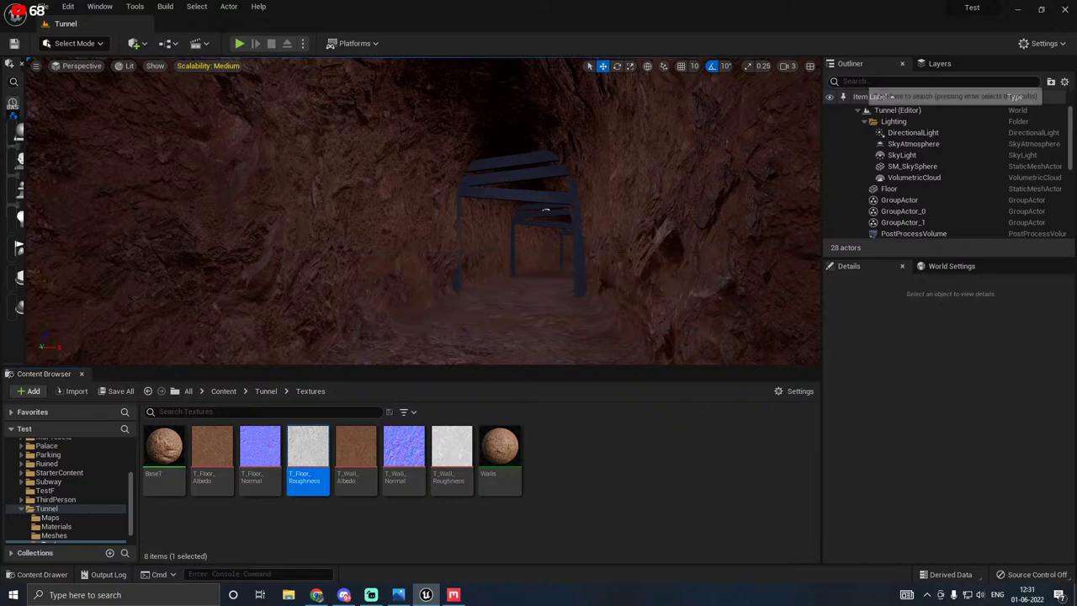
Step: Set the PostProcessVolume's exposure Min Brightness and Max Brightness to 0.3
click(857, 82)
text(post)
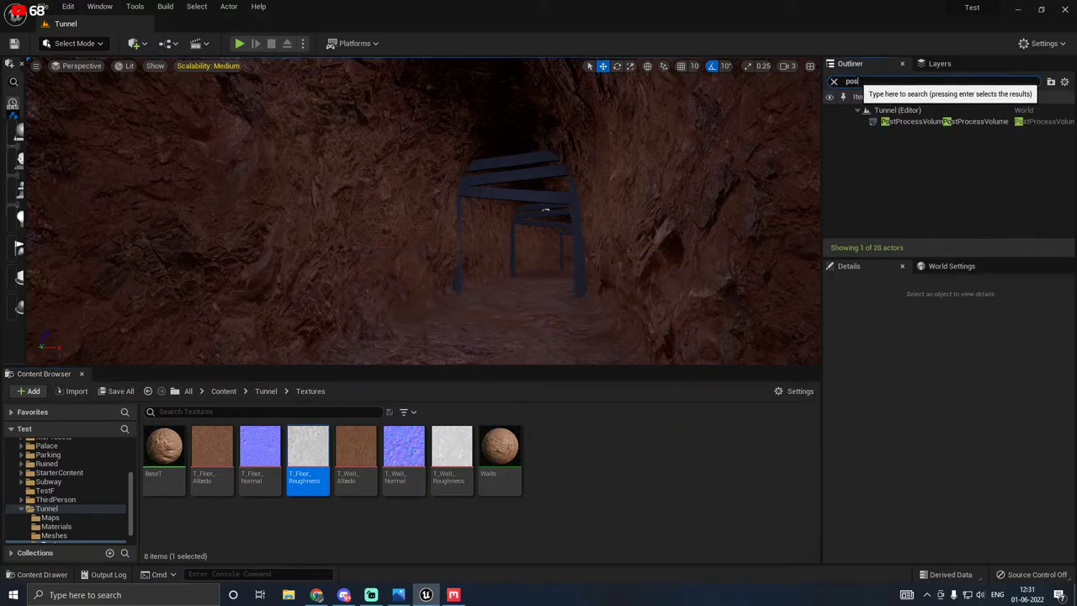
click(913, 121)
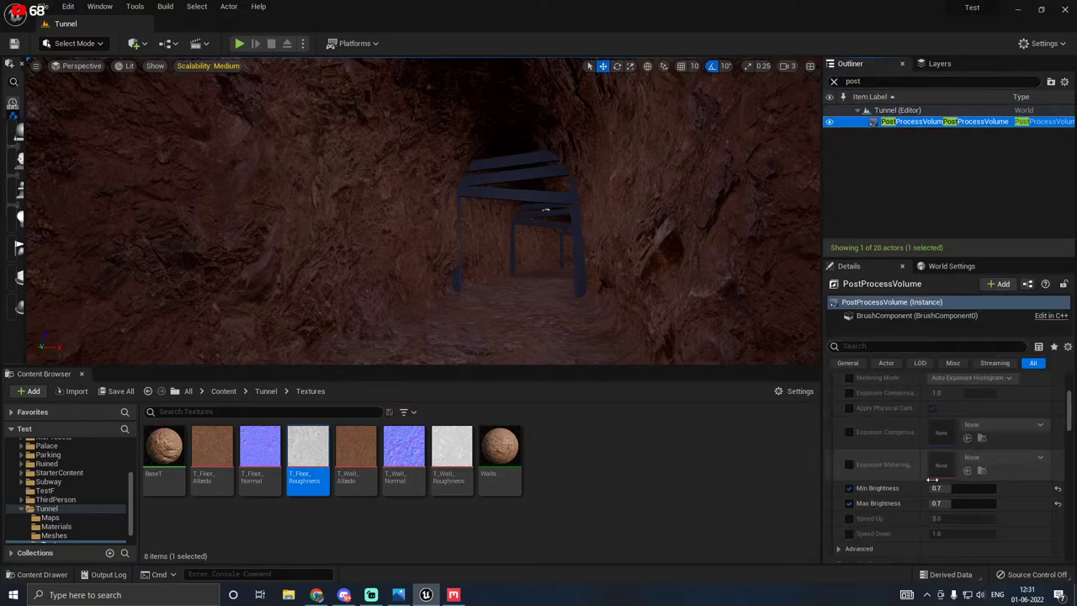
click(963, 503)
text(.)
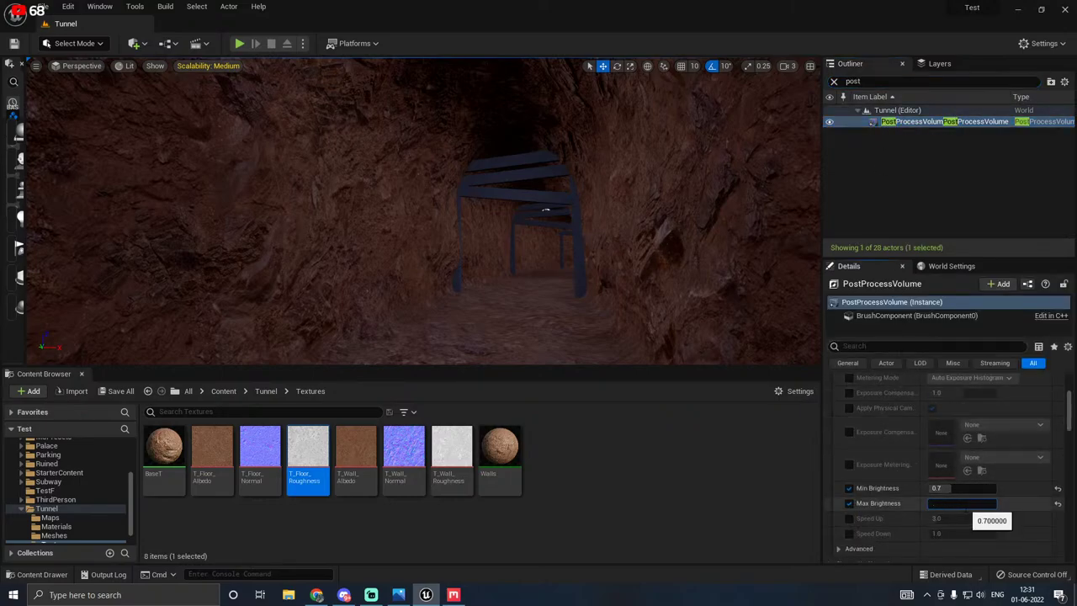
text(3)
key(shift+Tab)
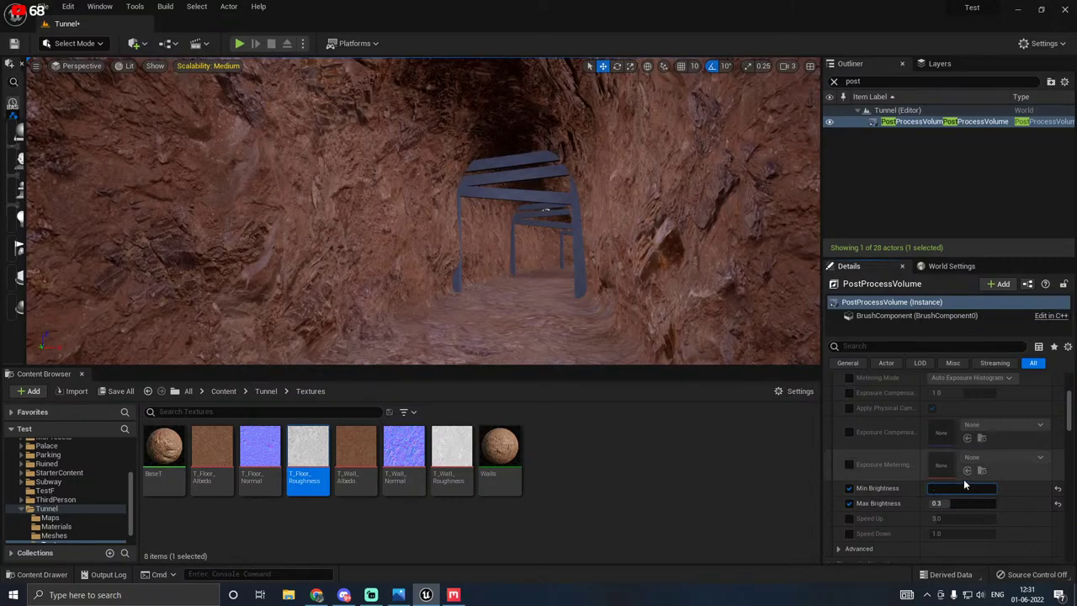
text(.3)
key(Return)
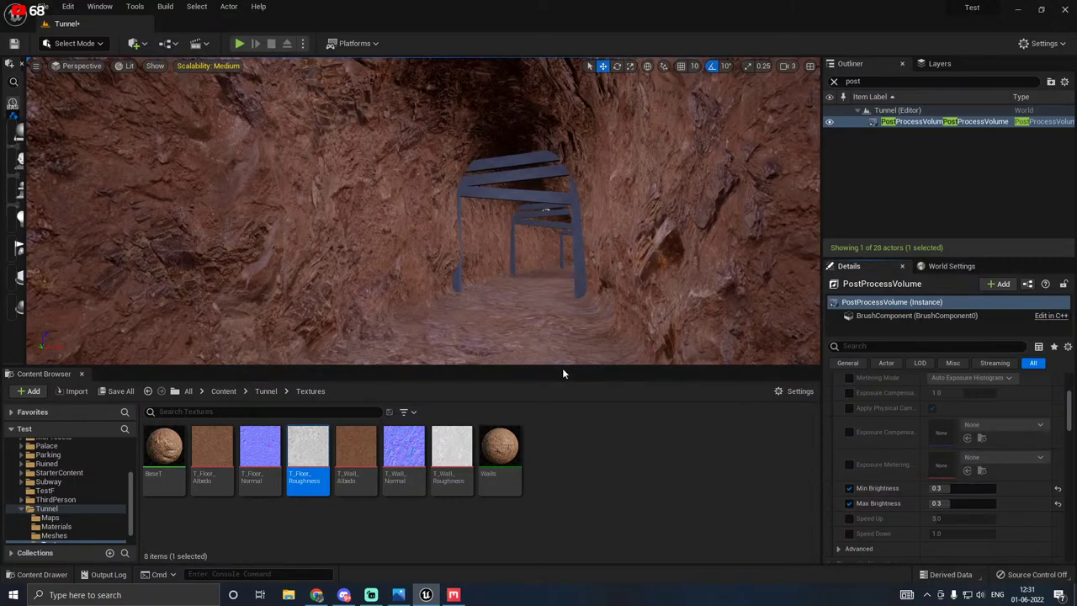
Step: Enlarge the viewport over the Content Browser and save the Tunnel level
drag(558, 369, 567, 434)
right_drag(537, 377, 525, 425)
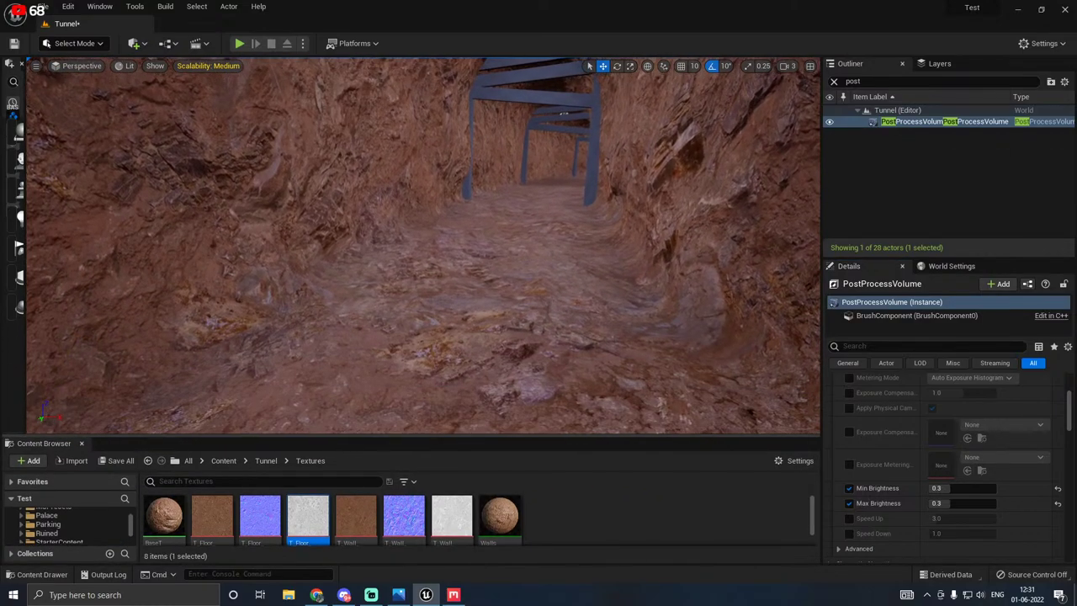
click(121, 461)
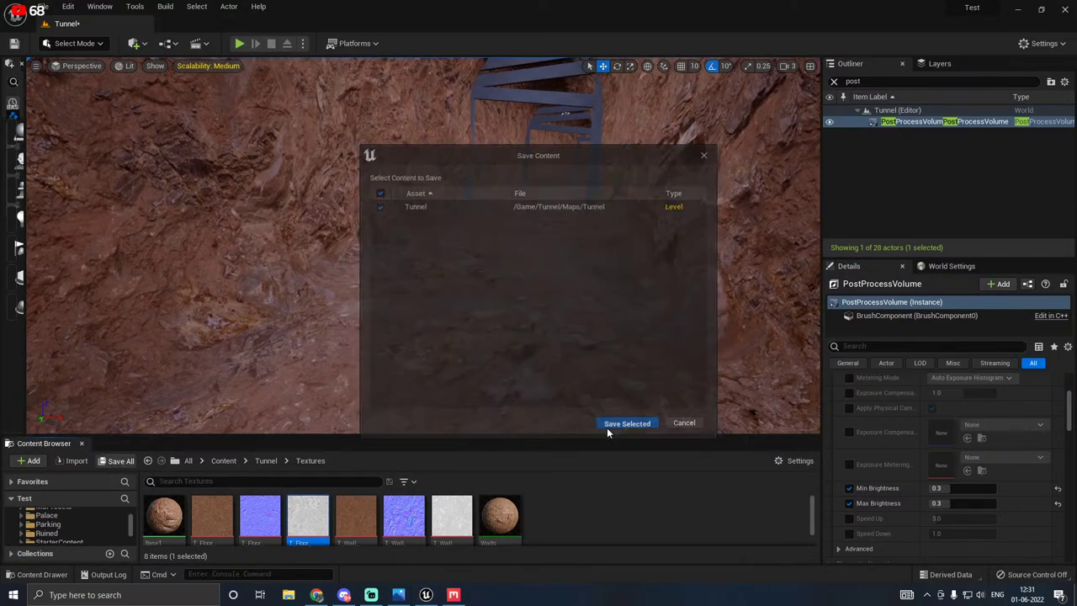
click(626, 423)
Step: Select the SM_Tunnel_3 tunnel segment, switch to Mesh Paint mode and widen the paint settings area
right_drag(532, 327, 556, 350)
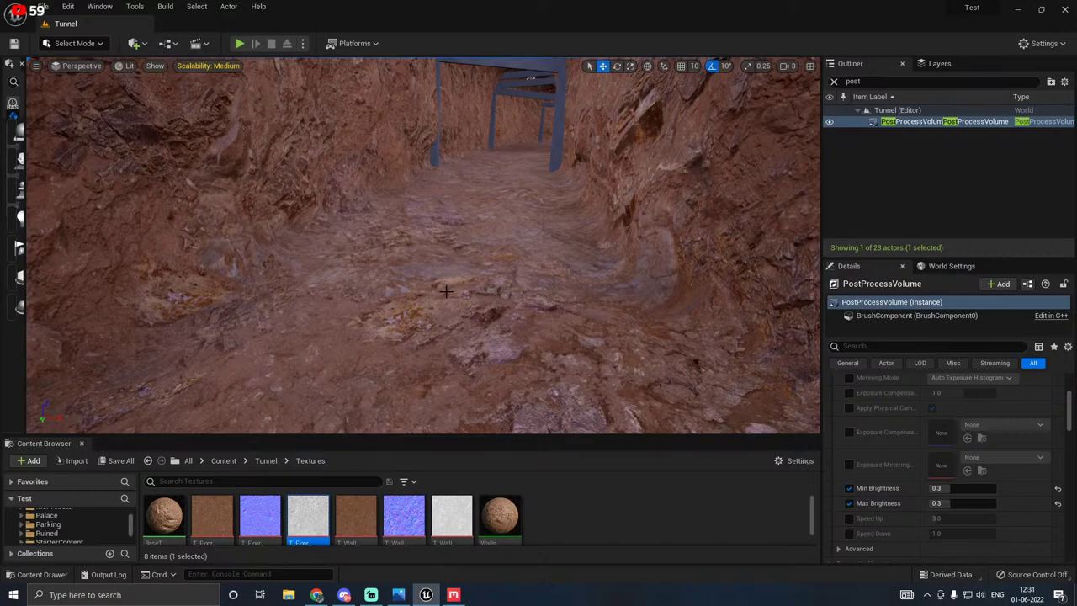
right_drag(459, 293, 420, 299)
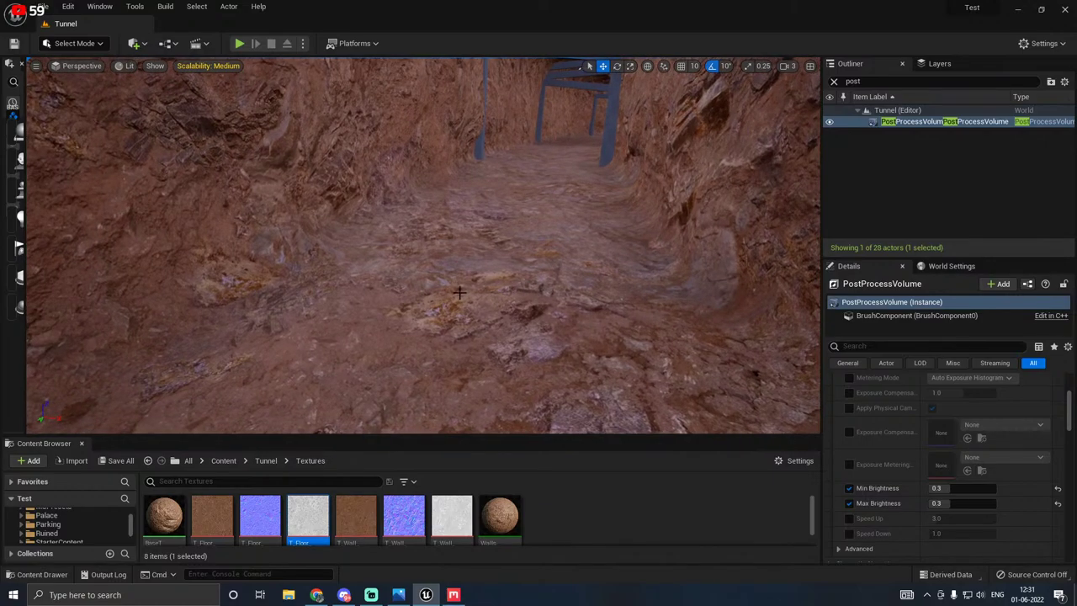
drag(470, 284, 442, 283)
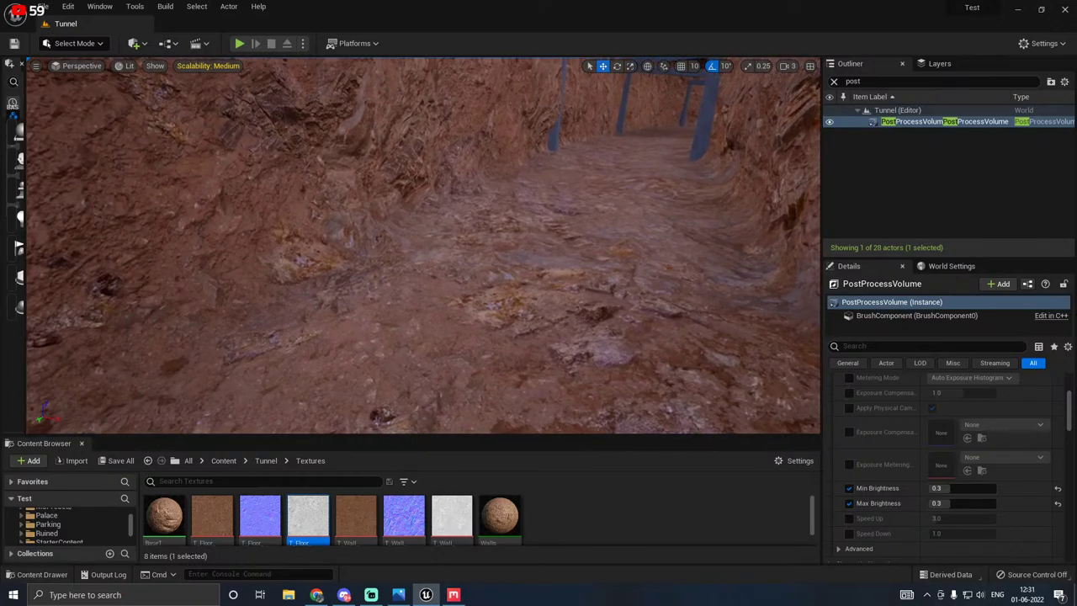
right_drag(442, 283, 573, 299)
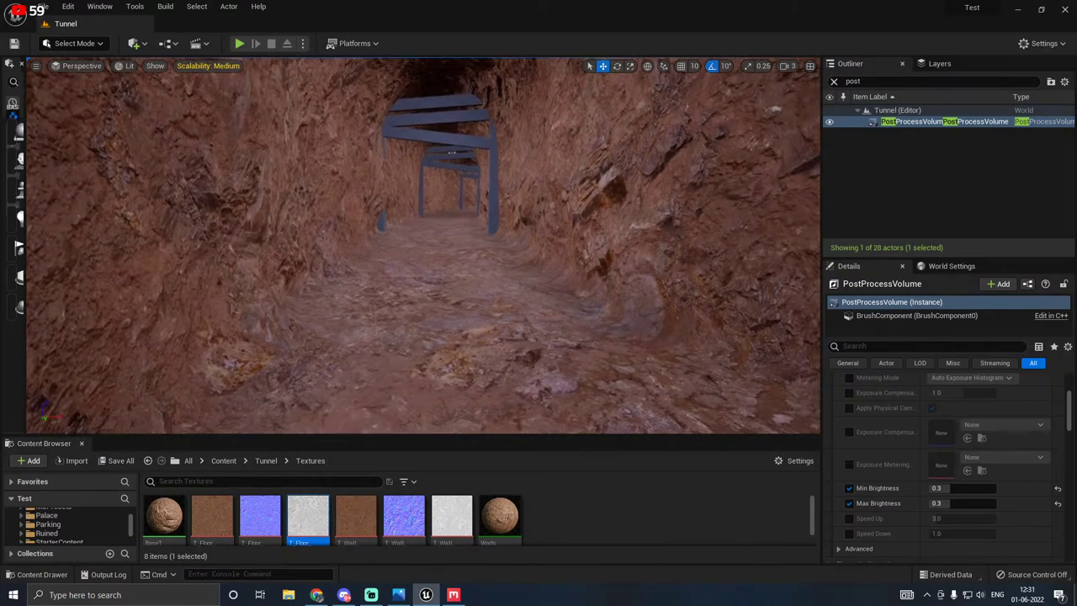
click(124, 115)
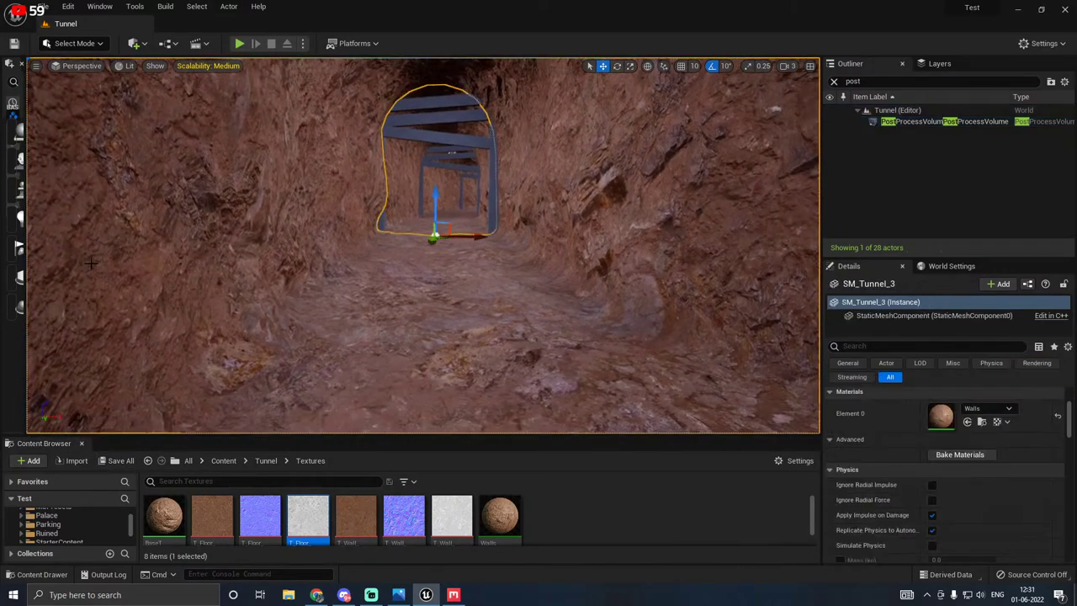
click(70, 47)
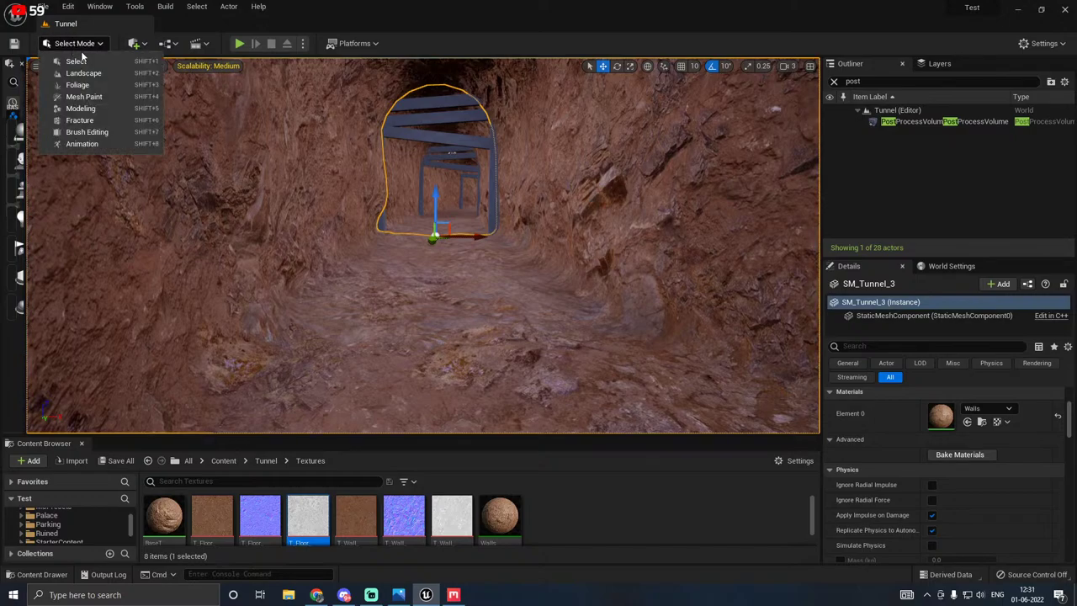
click(109, 99)
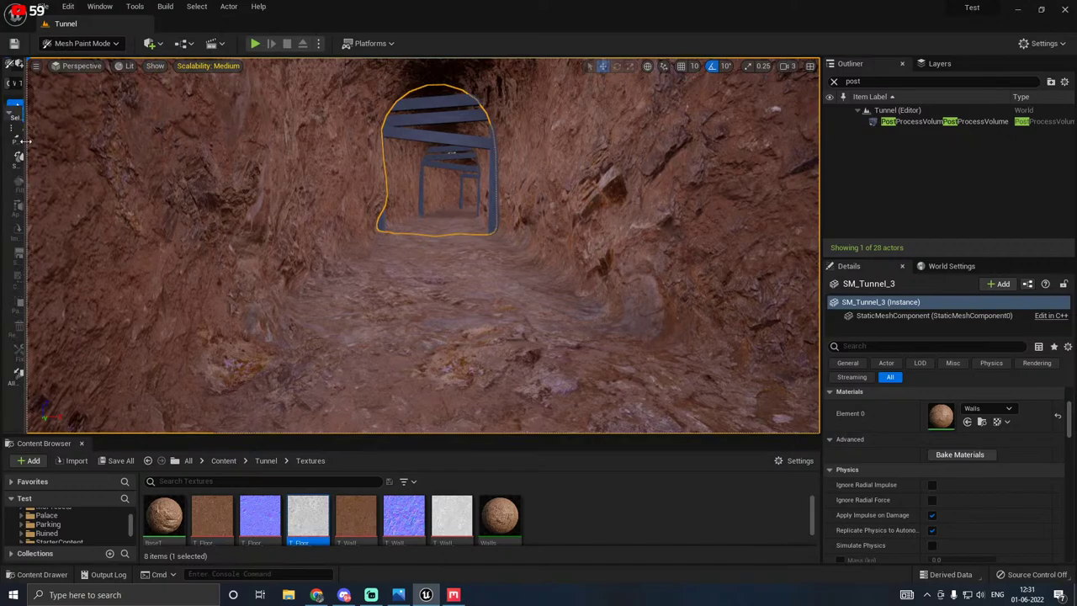
drag(26, 142, 194, 142)
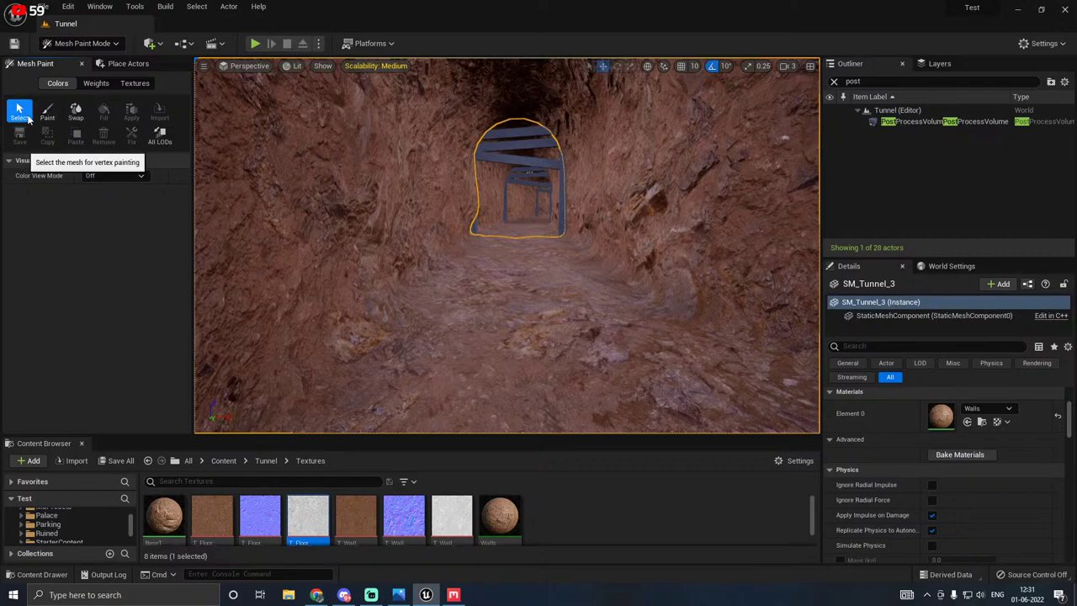
Step: Activate vertex color painting and restrict the painted channels to Red only
click(44, 115)
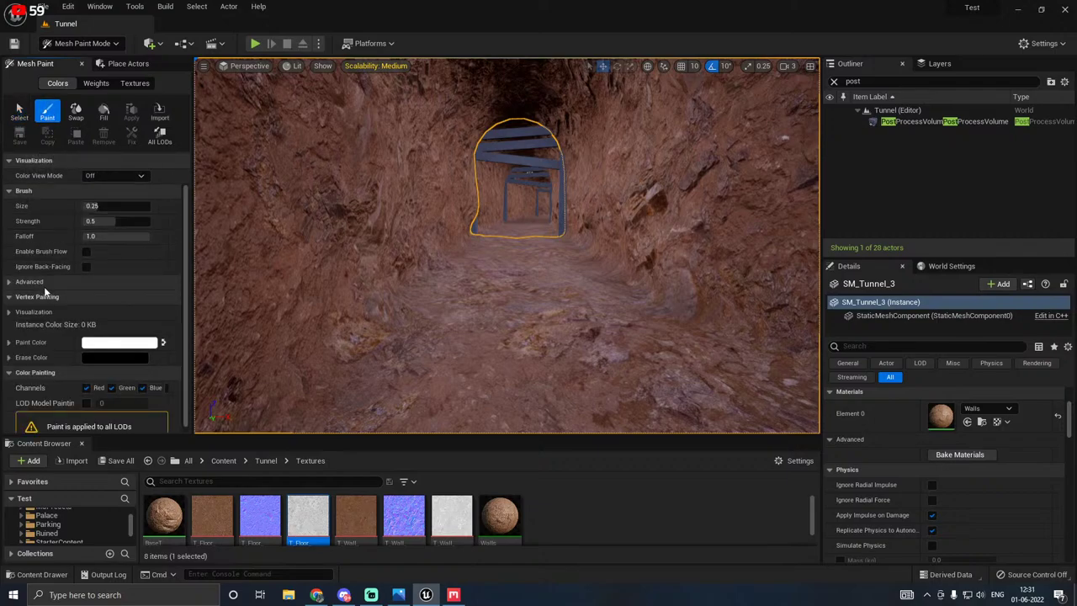
scroll(45, 291, down, 1)
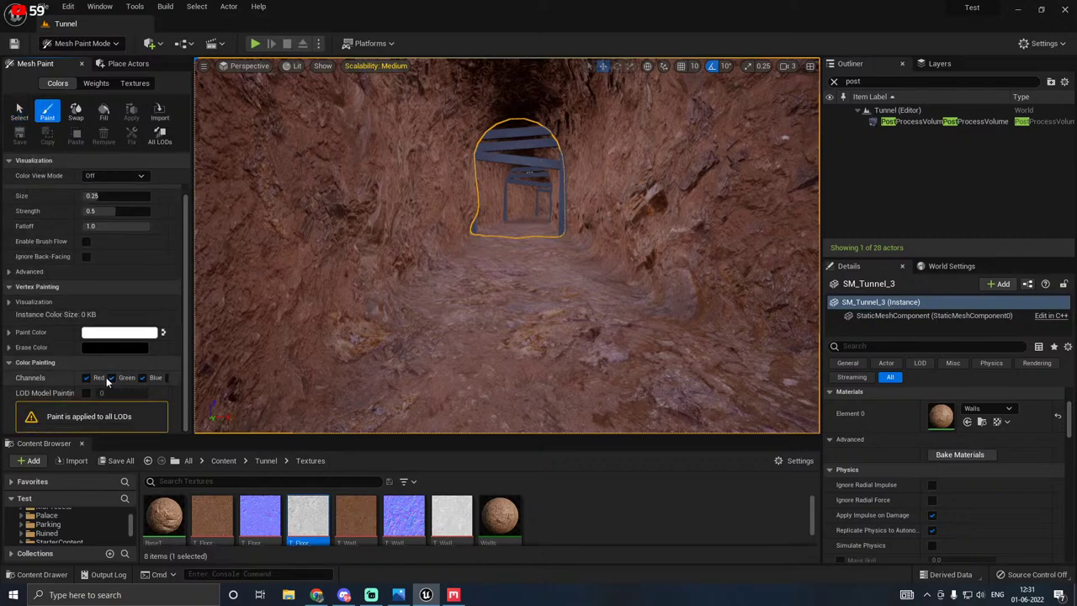
click(144, 378)
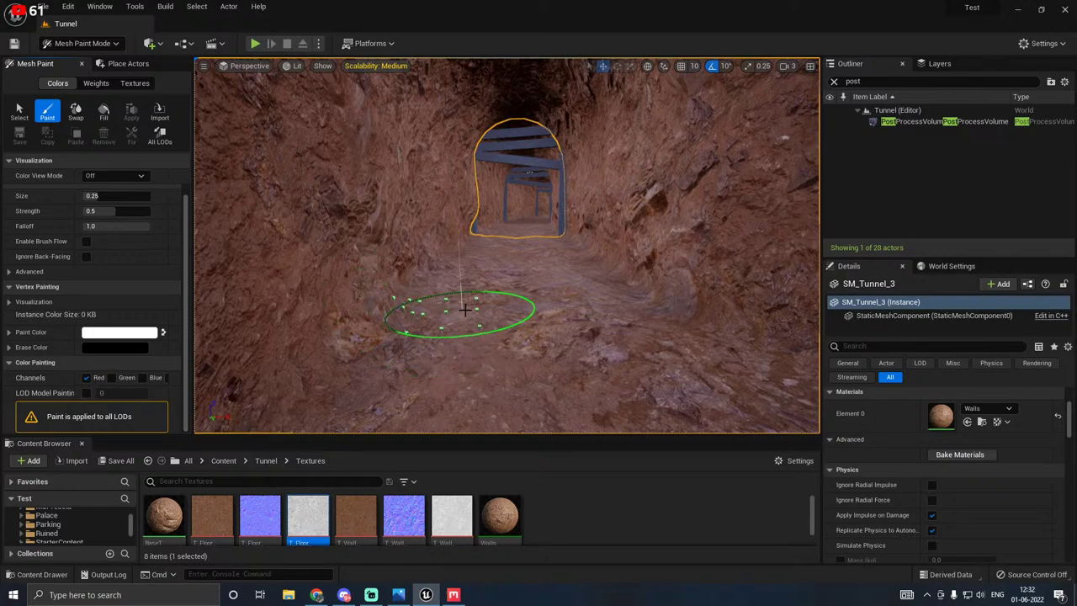
Step: Paint red-channel vertex color along the middle of the tunnel floor, then return to mesh selection
scroll(450, 280, up, 2)
scroll(450, 280, up, 3)
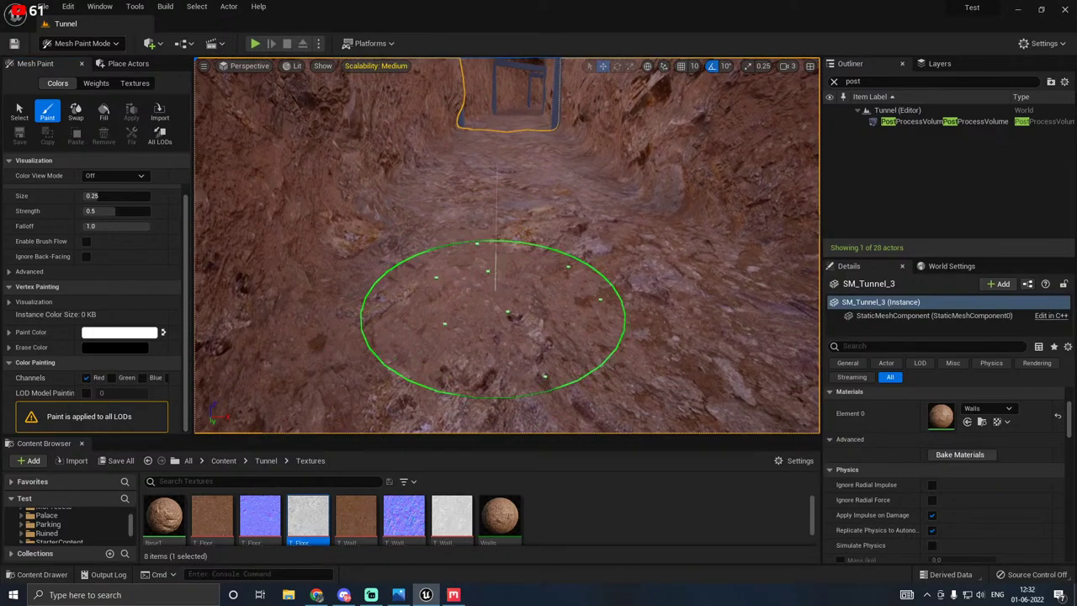
scroll(494, 293, up, 1)
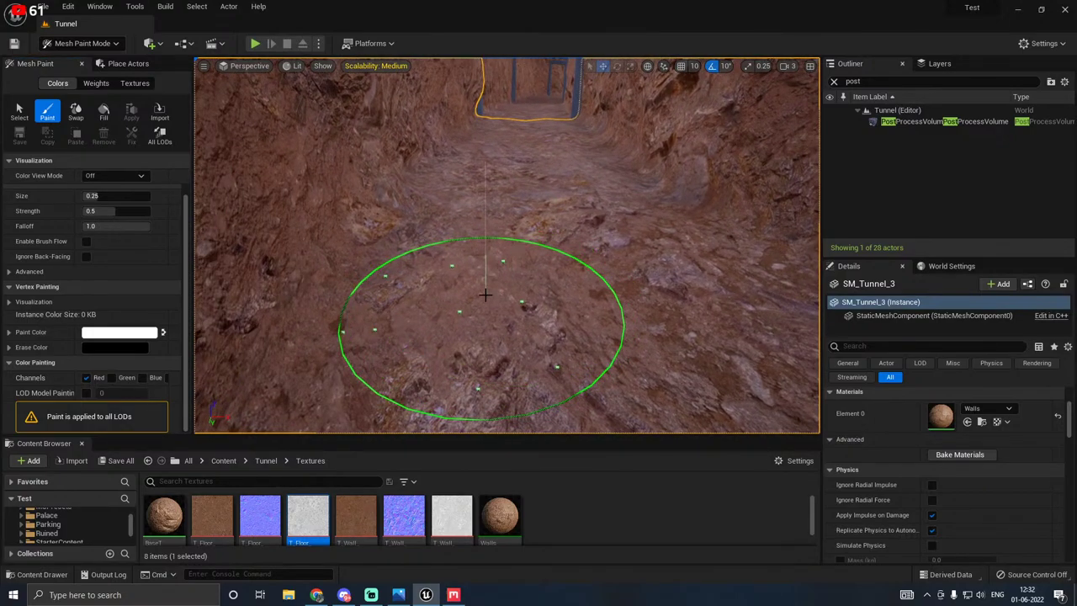
mouse_move(488, 300)
mouse_down()
mouse_move(495, 313)
mouse_move(613, 265)
mouse_up()
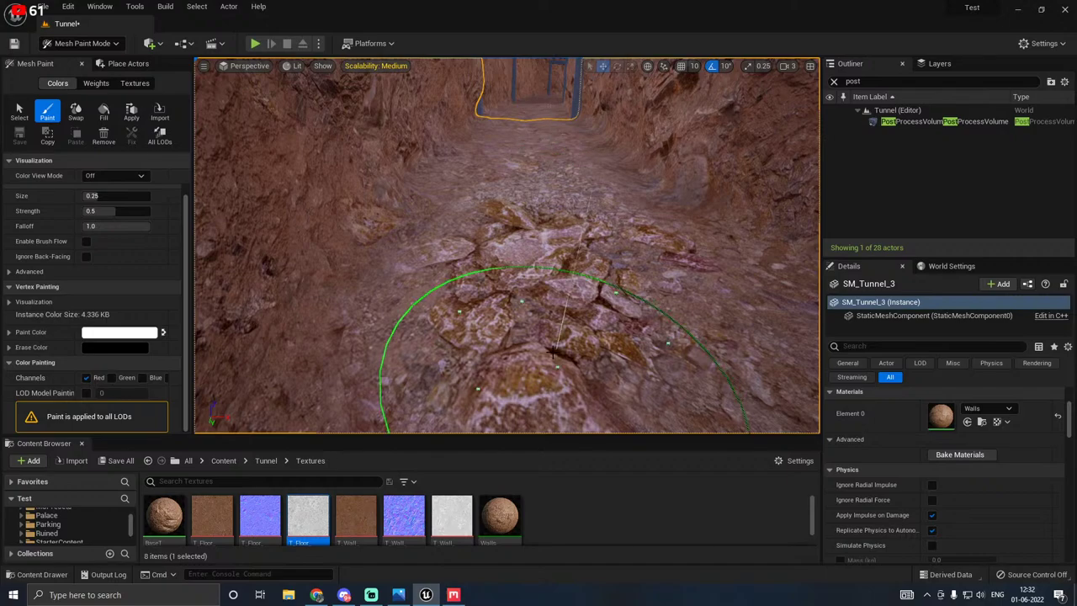
click(18, 112)
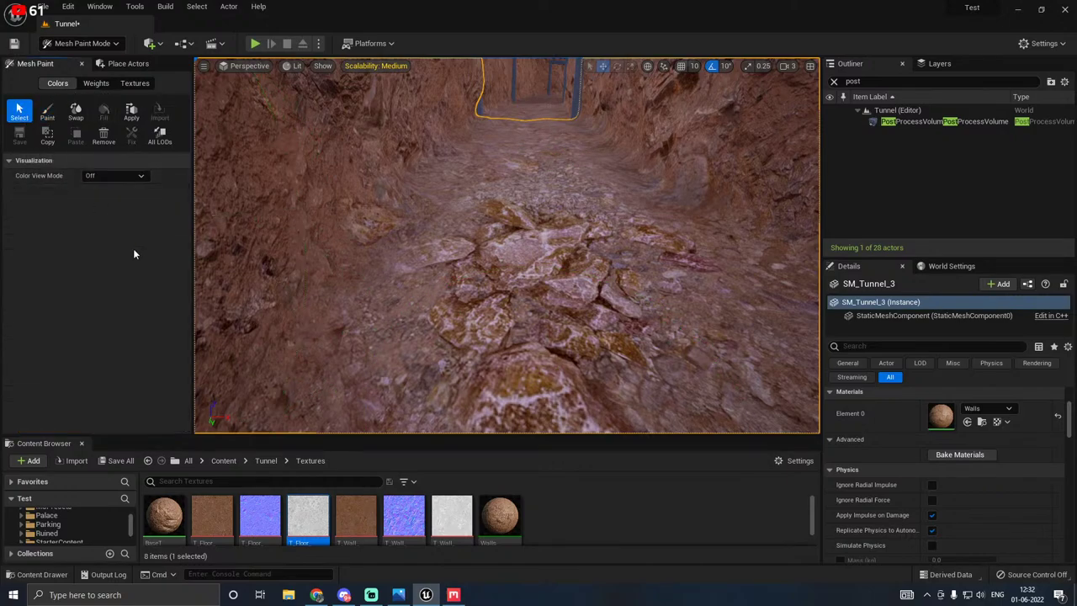
Step: In the Walls material instance, enable the FB, FN, FR, FRough and FScale floor overrides and set FScale to 4
scroll(517, 504, down, 1)
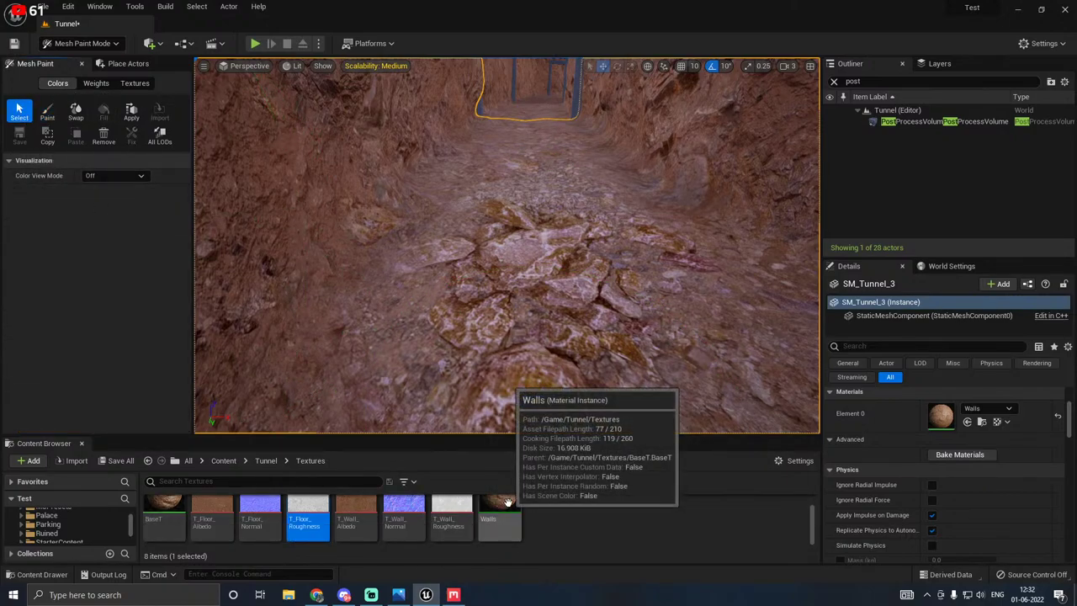
double_click(503, 509)
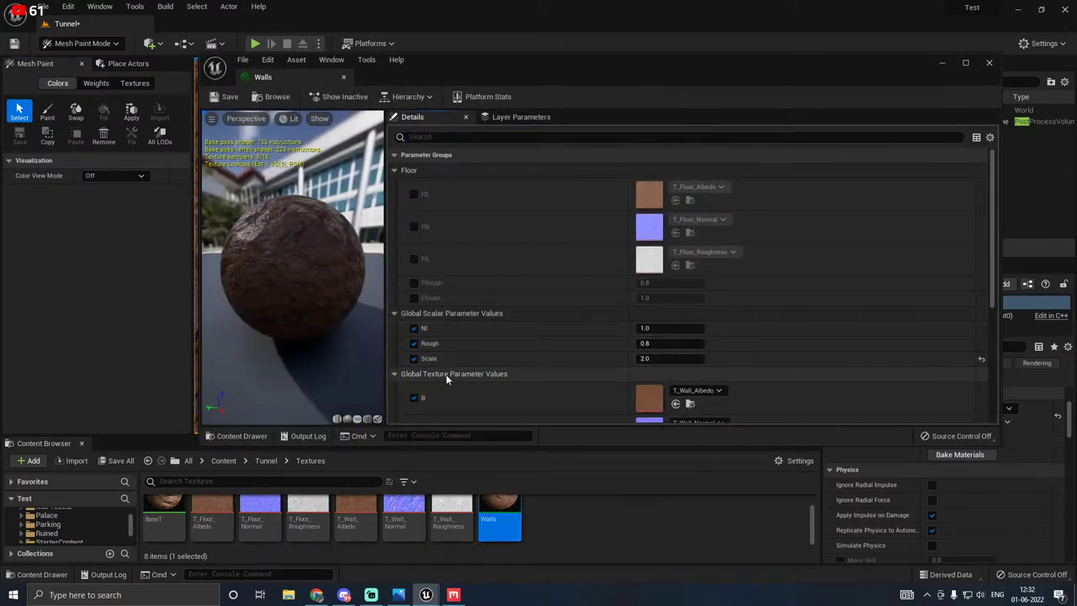
click(413, 298)
click(413, 283)
click(413, 258)
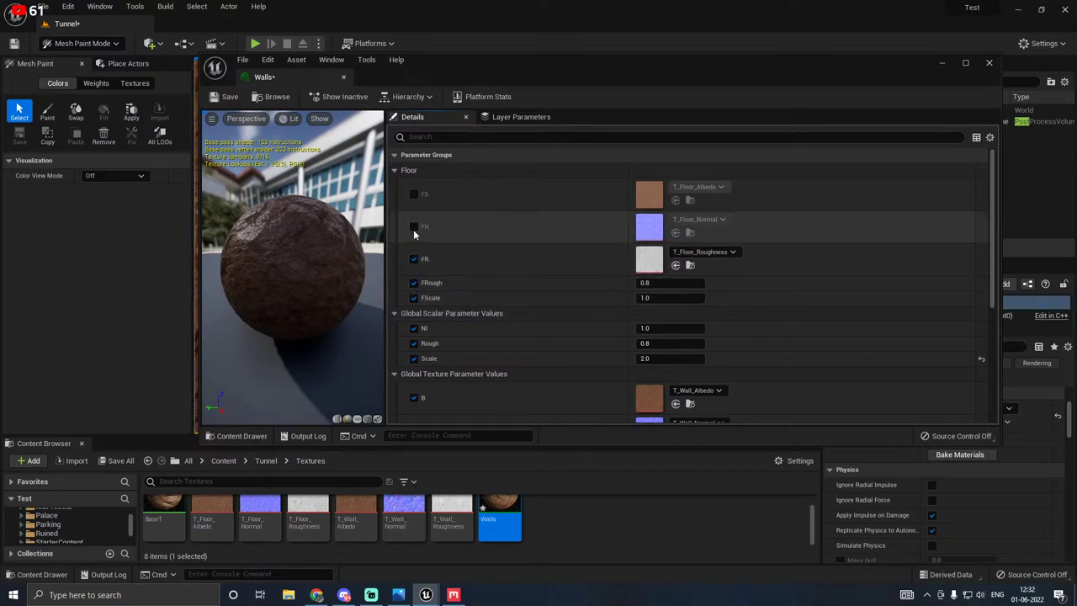
click(413, 227)
click(413, 194)
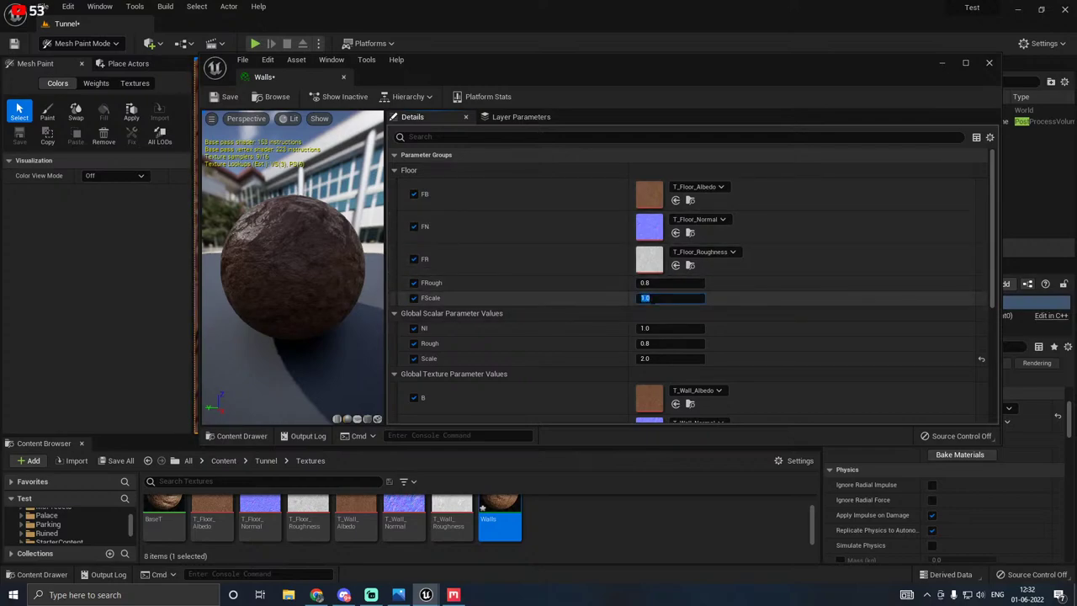
text(4)
key(Return)
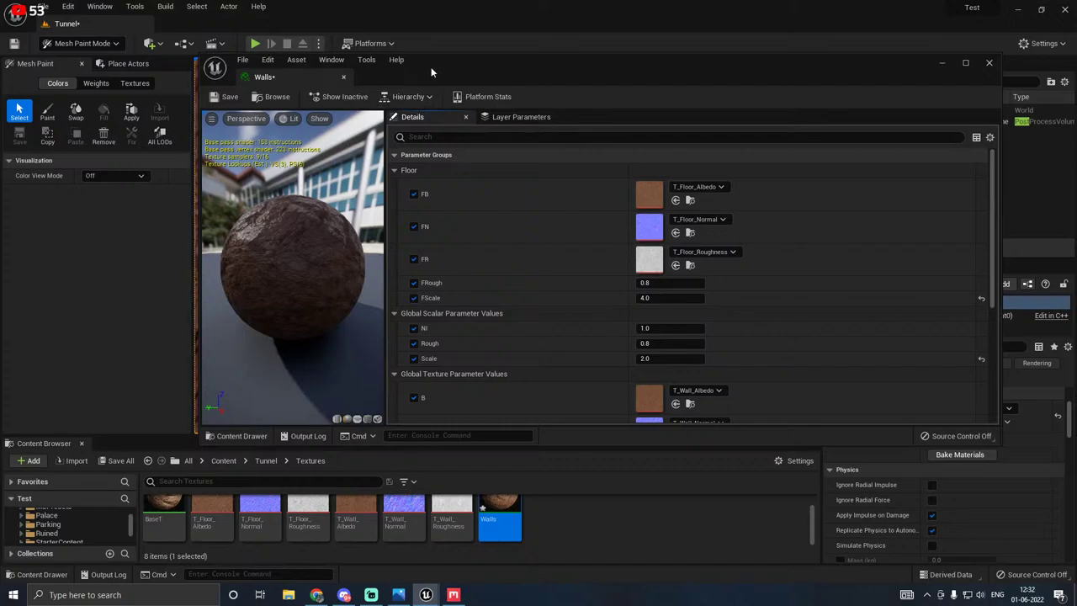
Step: Close the Walls material instance and paint more red-channel vertex color on the near part of the SM_Tunnel_3 floor
drag(431, 66, 816, 116)
right_drag(388, 245, 438, 336)
right_drag(498, 240, 498, 233)
click(728, 125)
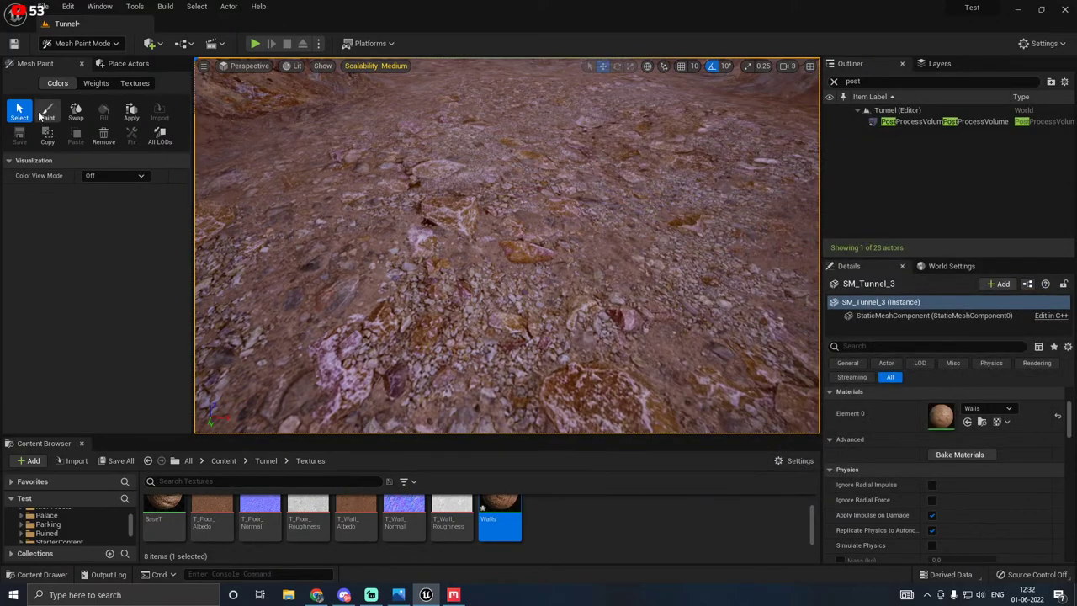
click(47, 110)
right_drag(509, 284, 538, 270)
mouse_move(471, 267)
mouse_down()
mouse_move(433, 284)
mouse_move(545, 273)
mouse_move(452, 328)
mouse_move(541, 238)
mouse_move(550, 149)
mouse_move(617, 261)
mouse_move(593, 315)
mouse_up()
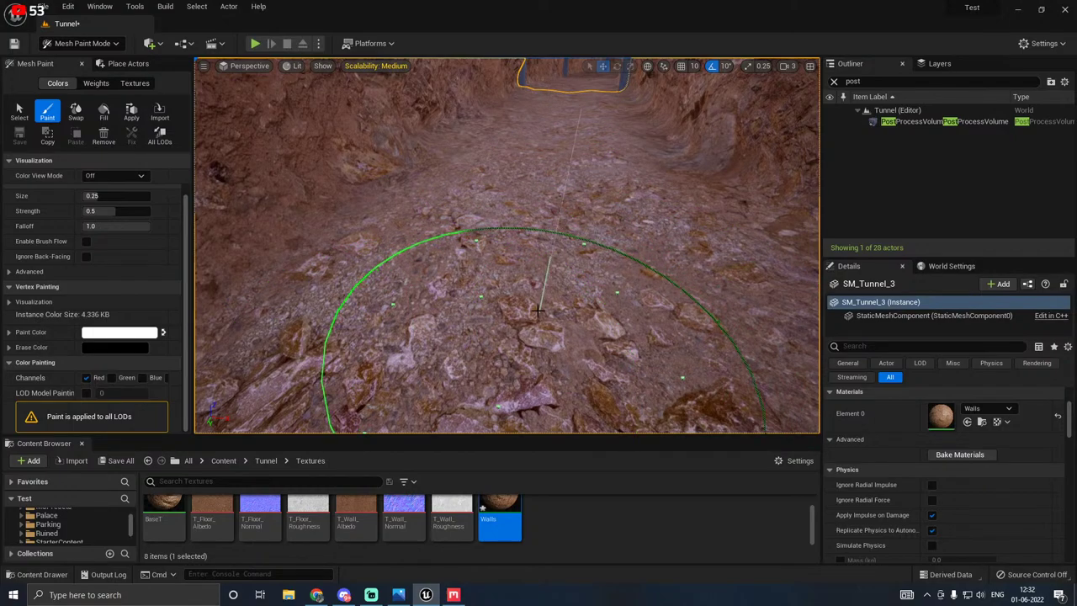
right_drag(509, 312, 539, 309)
Step: Reopen the Walls material instance, try FScale at 8 and set it to 10, and save all modified assets
double_click(499, 512)
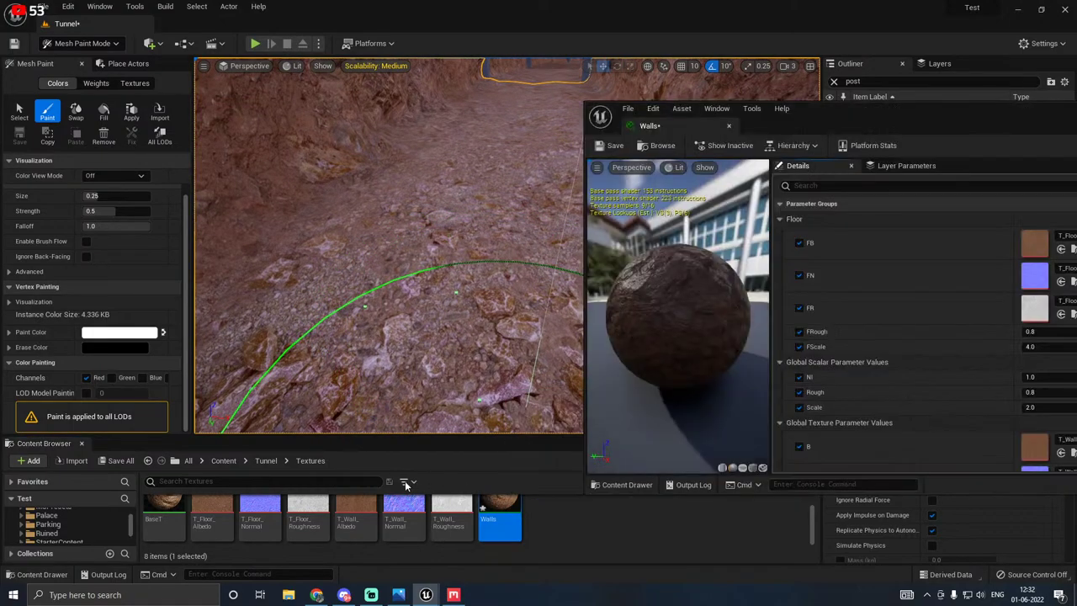
click(1033, 346)
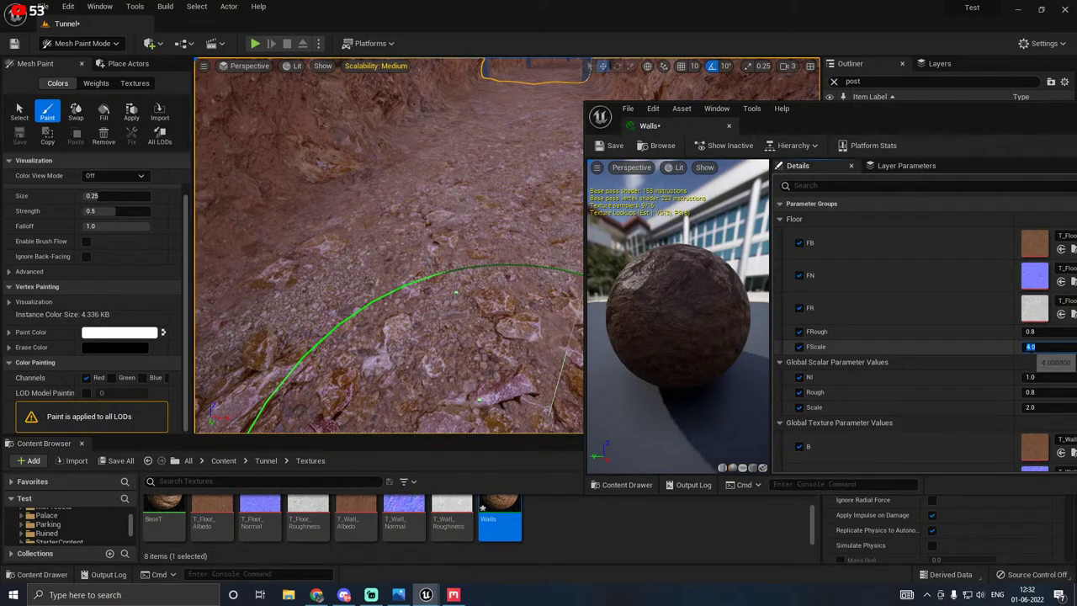
text(8)
key(Return)
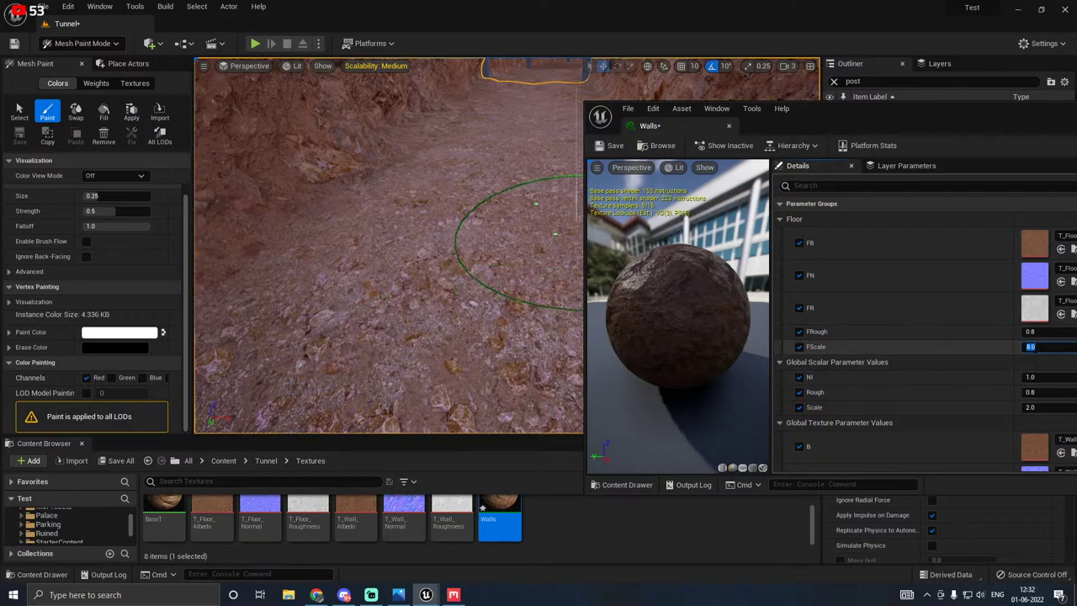
text(10)
key(Return)
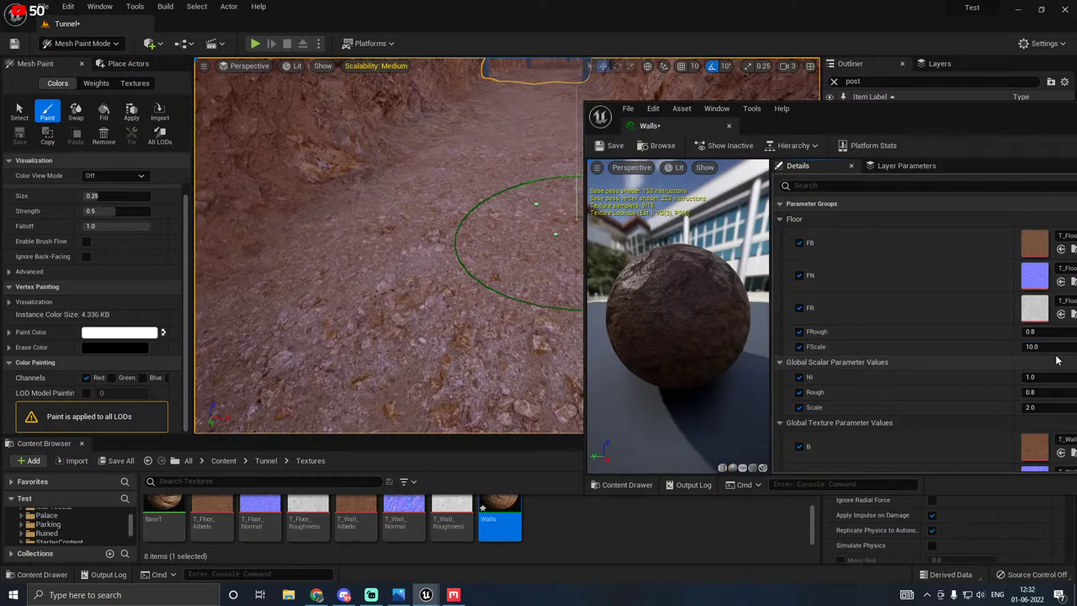
click(729, 125)
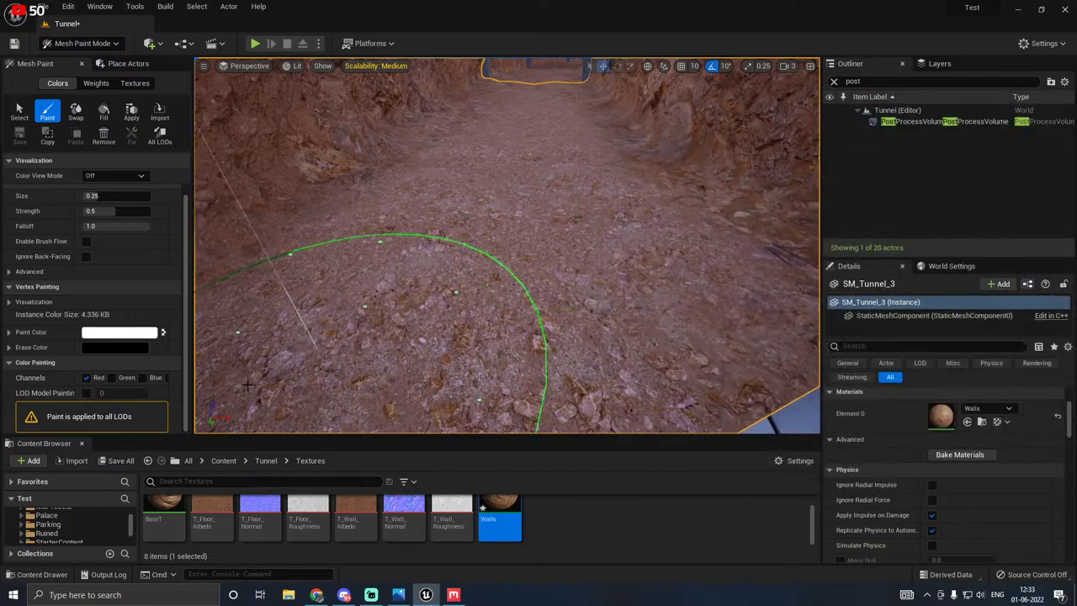
click(115, 461)
click(628, 424)
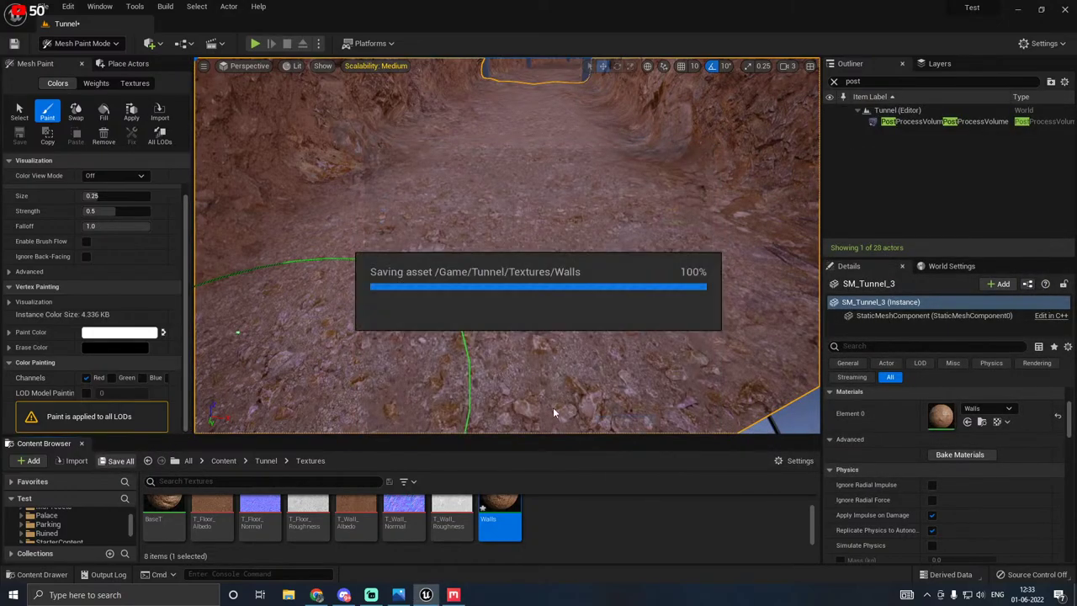
Step: Paint the red channel along both edges of the SM_Tunnel_3 floor near its open end
mouse_move(553, 408)
right_down()
mouse_move(553, 286)
mouse_move(538, 324)
mouse_move(473, 347)
right_up()
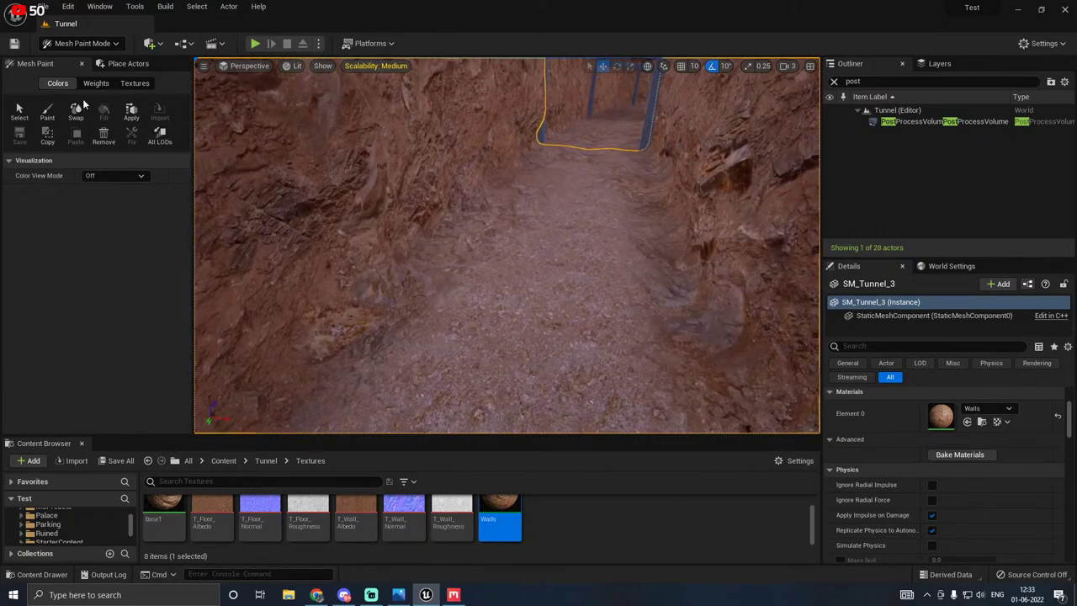
click(47, 112)
right_drag(551, 298, 351, 400)
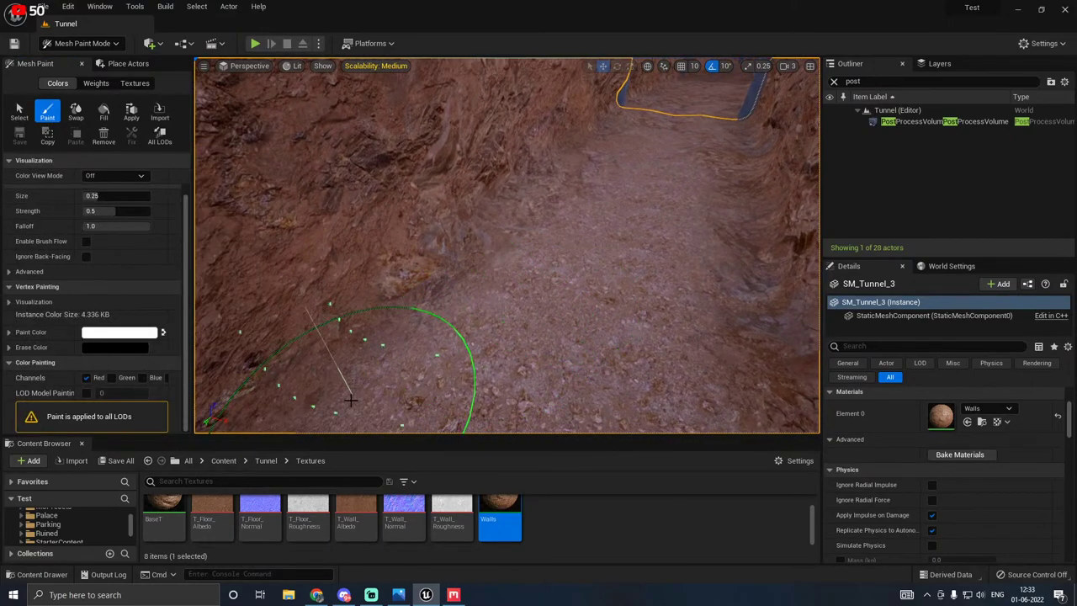
right_drag(492, 358, 589, 311)
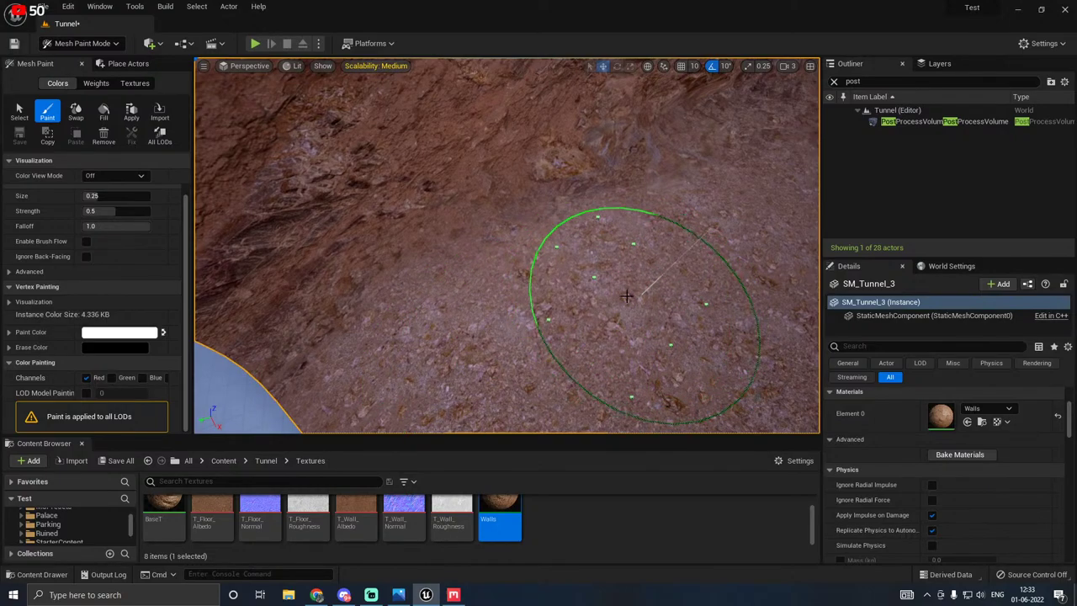
right_drag(620, 308, 509, 298)
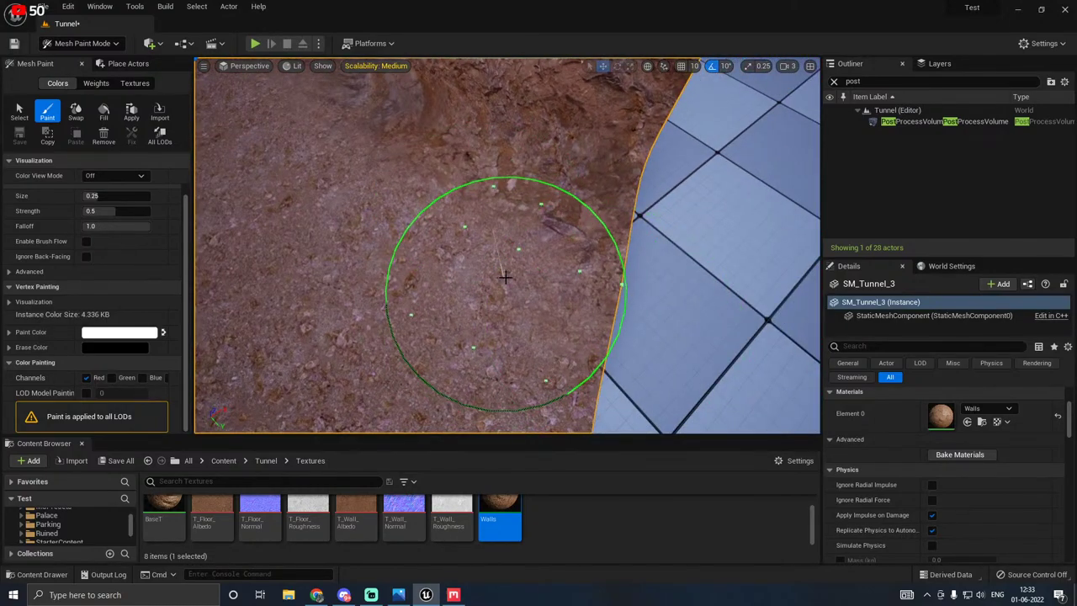
drag(491, 272, 466, 260)
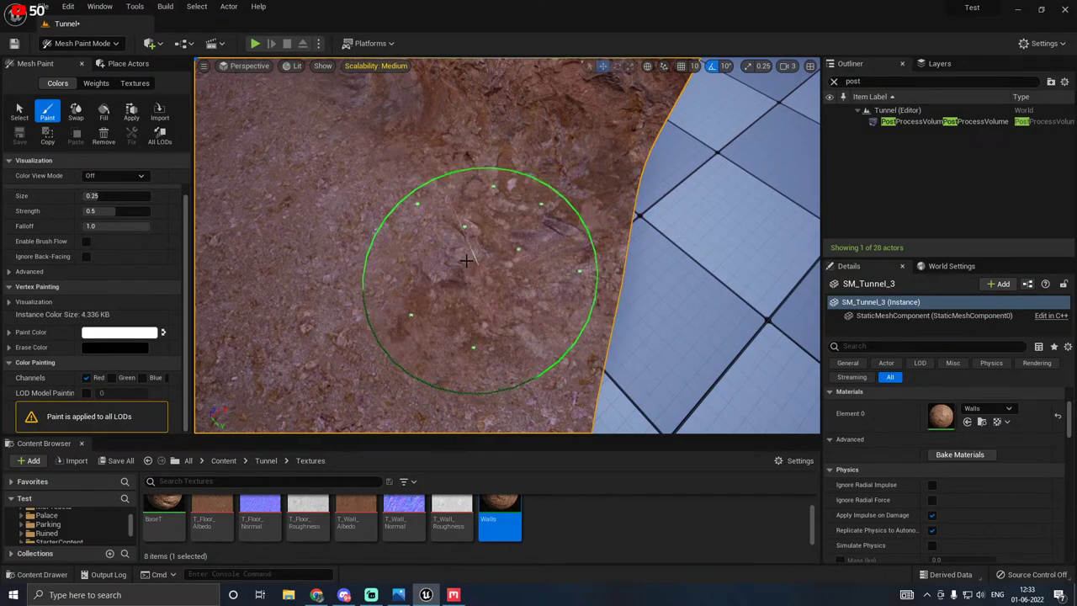
right_drag(505, 272, 478, 269)
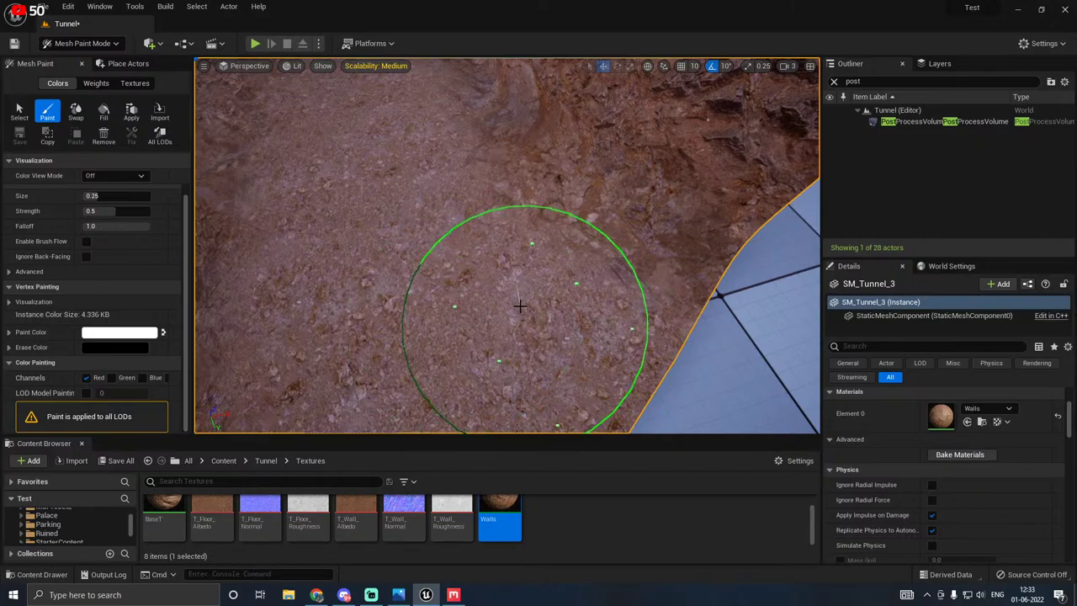
Step: Extend the red-channel painting along the SM_Tunnel_3 floor up to the support posts at its far end
right_drag(520, 306, 409, 172)
key(w)
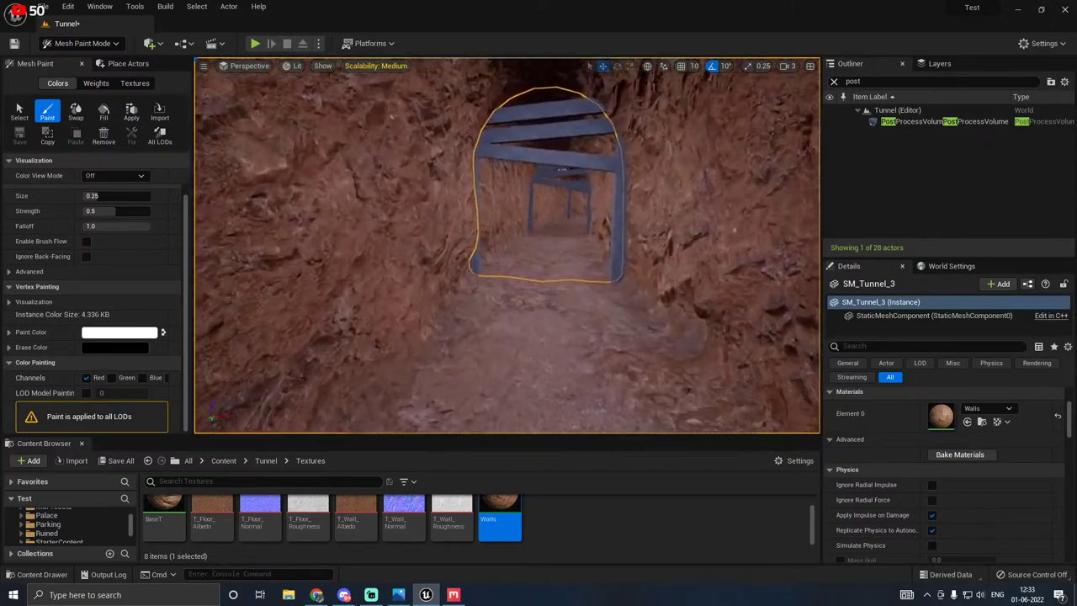
right_drag(563, 171, 501, 286)
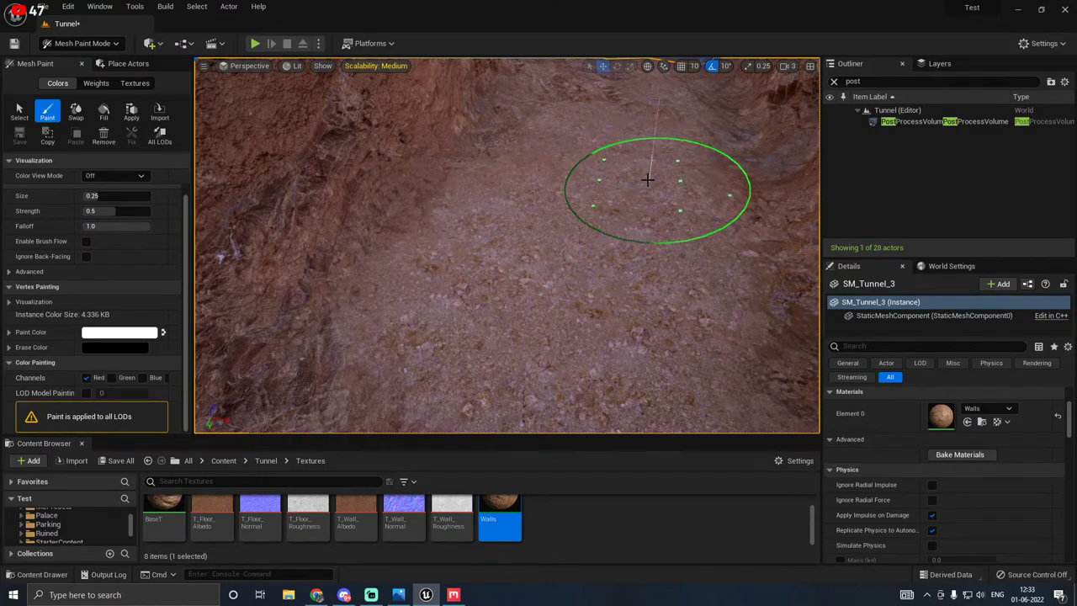
mouse_move(637, 239)
right_down()
mouse_move(644, 361)
mouse_move(728, 249)
mouse_move(492, 324)
right_up()
key(w)
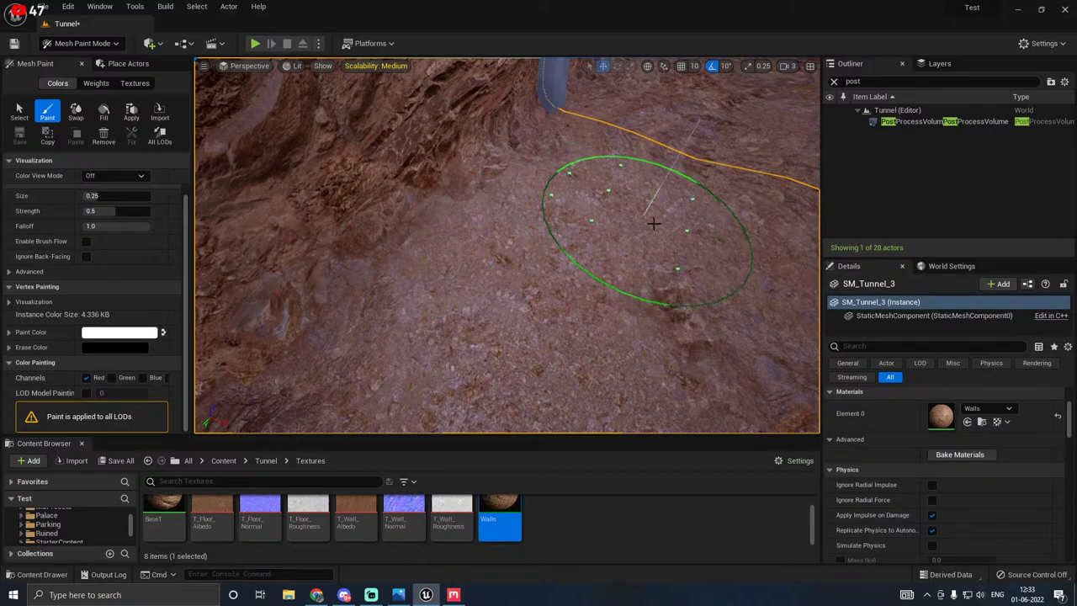
right_drag(575, 275, 808, 286)
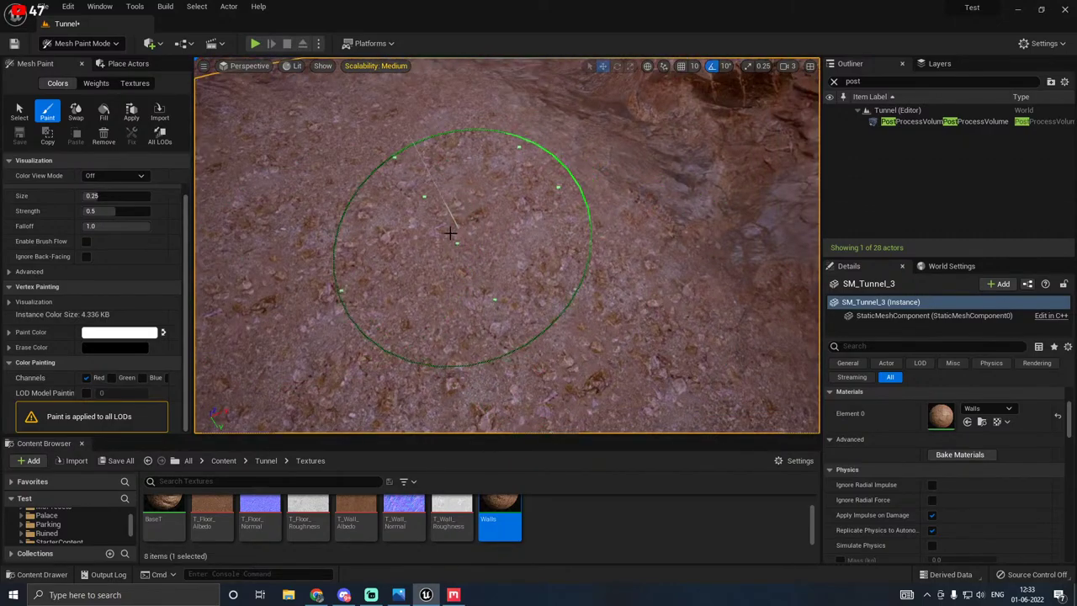
mouse_move(450, 233)
right_down()
mouse_move(589, 202)
mouse_move(573, 139)
mouse_move(631, 97)
mouse_move(479, 242)
right_up()
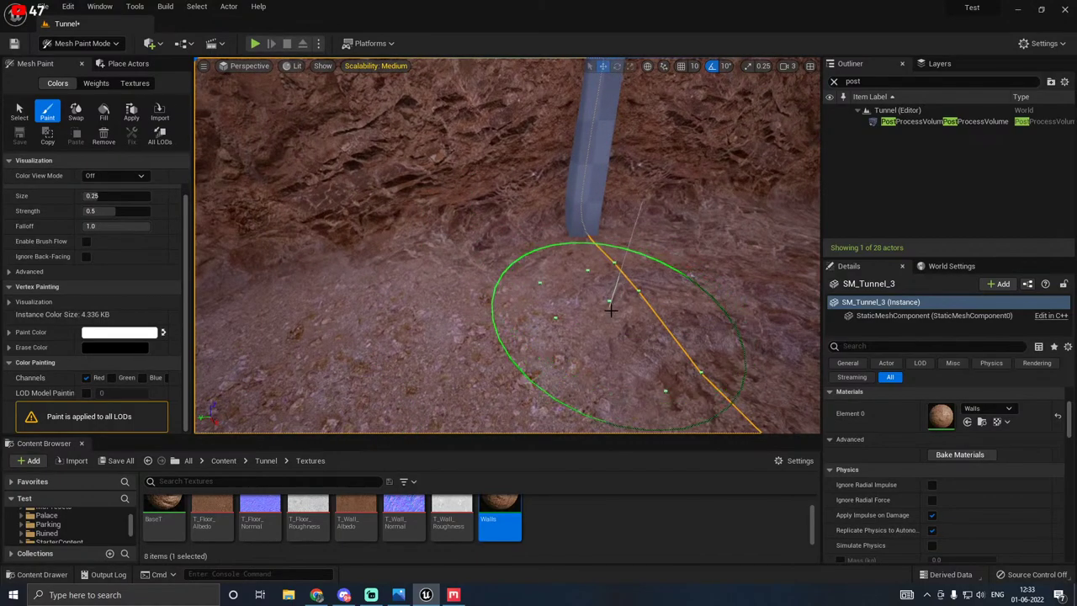
right_drag(622, 323, 604, 354)
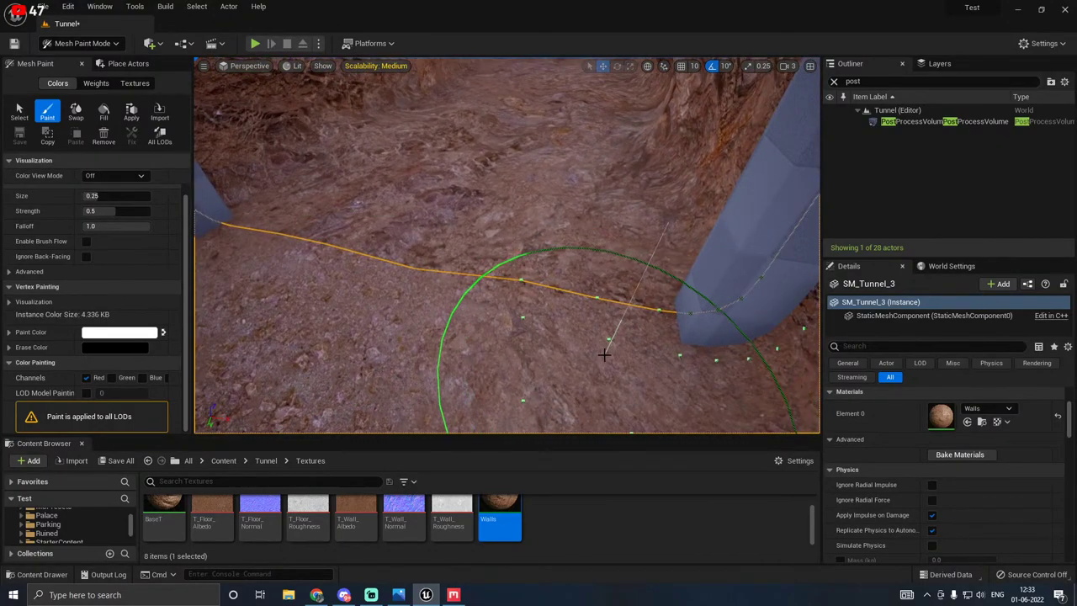
Step: Add the adjoining tunnel segment to the selection and paint the floor across the seam between the two segments
shift+click(421, 264)
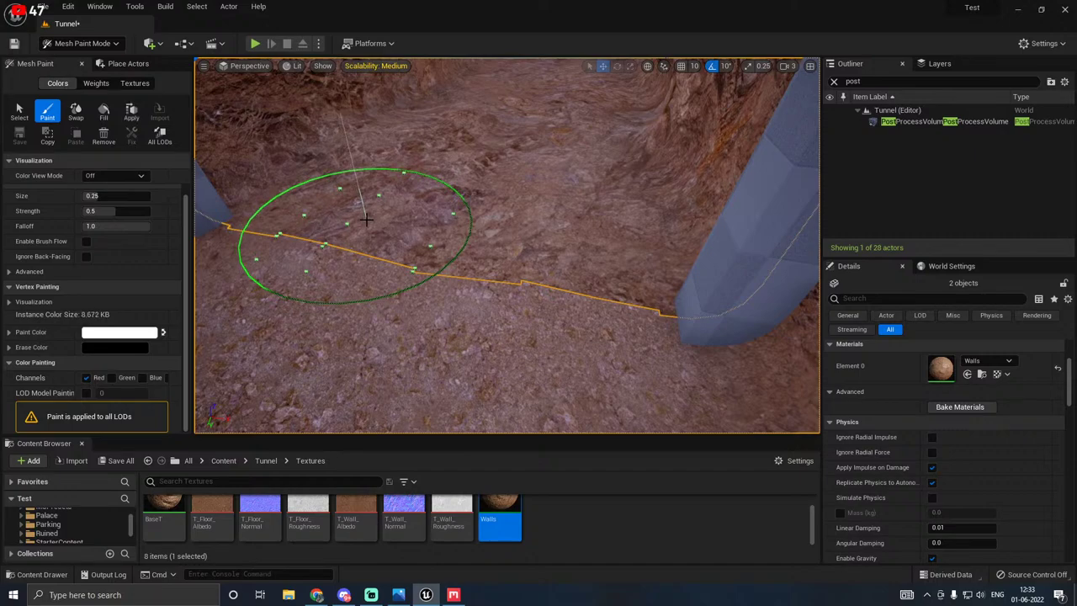
drag(365, 218, 465, 219)
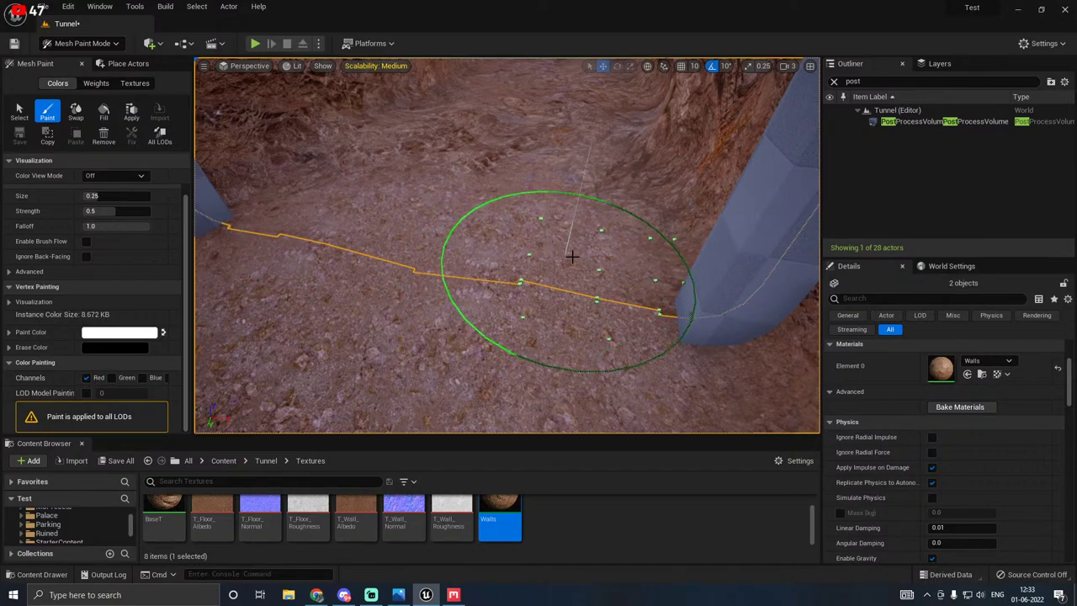
mouse_move(531, 195)
right_down()
mouse_move(558, 332)
mouse_move(447, 250)
right_up()
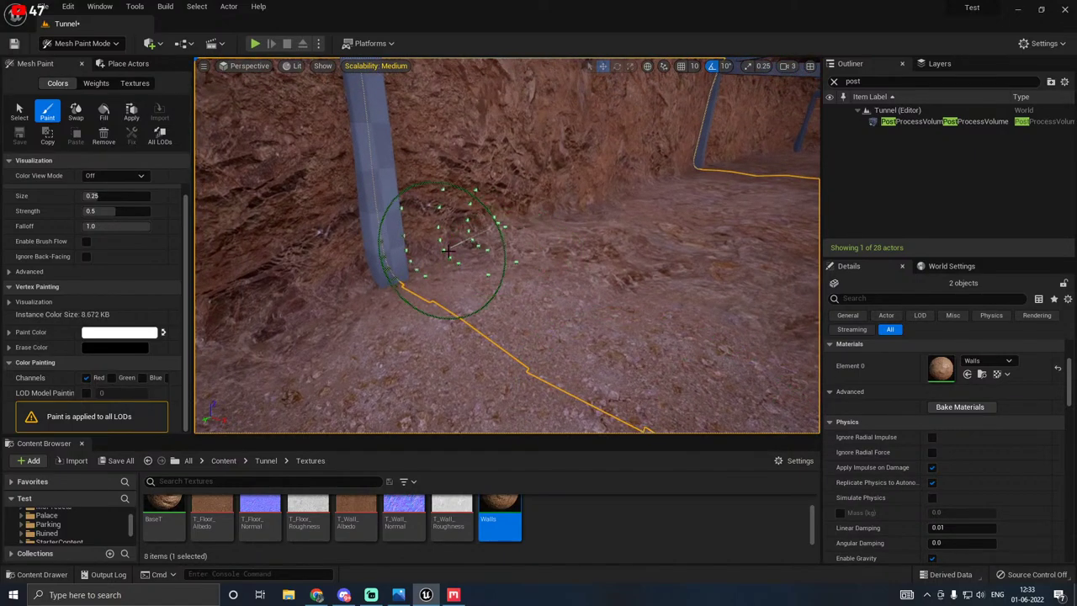
Step: Paint the red channel along the second tunnel segment's floor, from the seam up to the next support frame
right_drag(323, 364, 440, 310)
mouse_move(563, 255)
right_down()
mouse_move(800, 156)
mouse_move(744, 244)
right_up()
right_drag(539, 252, 584, 286)
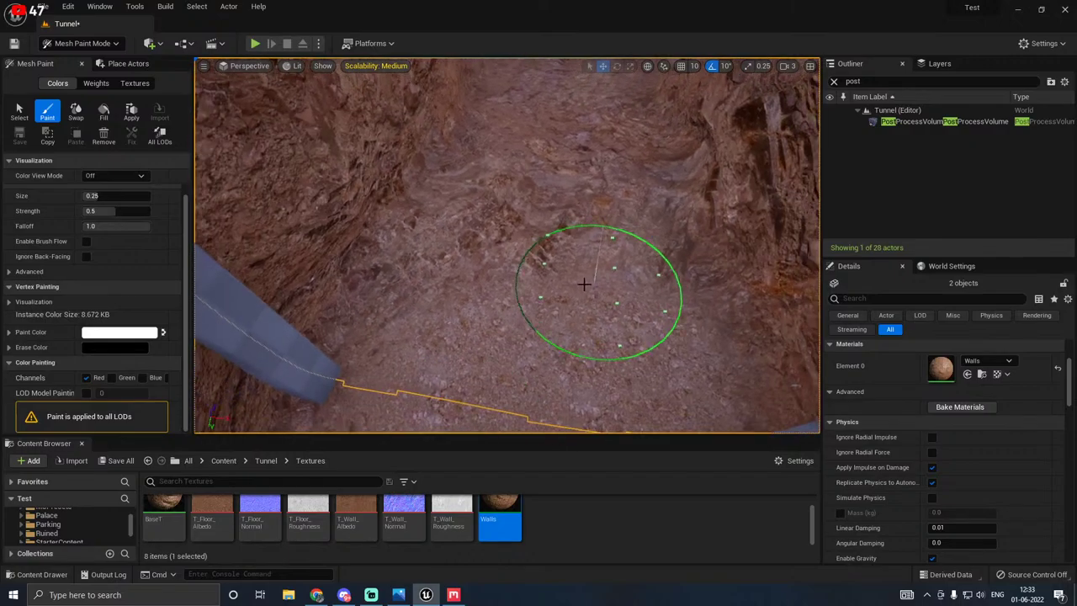
mouse_move(584, 286)
mouse_down()
mouse_move(452, 255)
mouse_move(534, 256)
mouse_move(601, 201)
mouse_up()
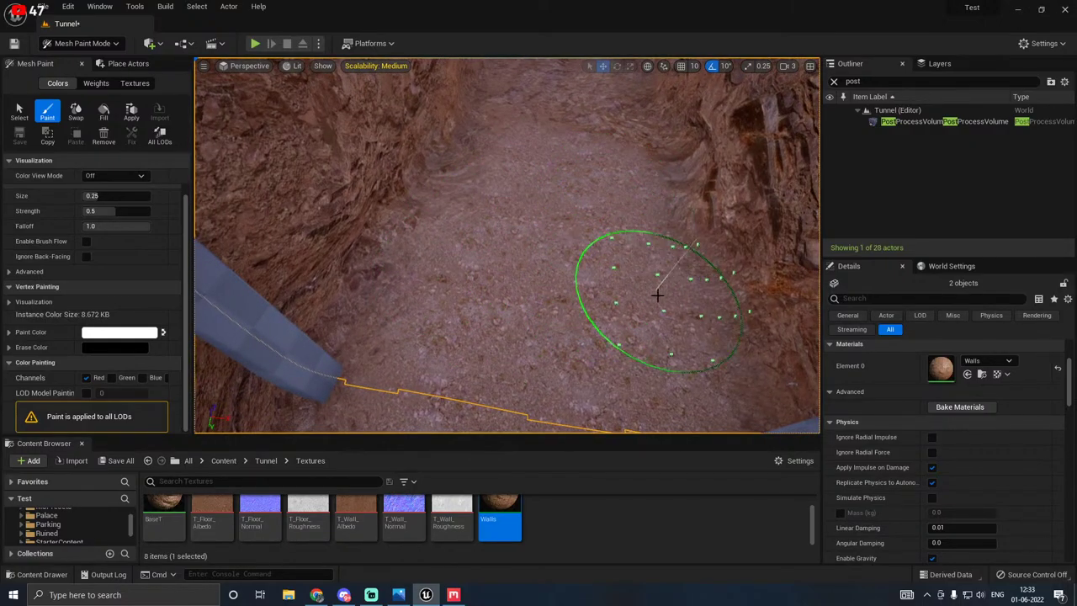
right_drag(443, 298, 404, 329)
right_drag(577, 289, 578, 289)
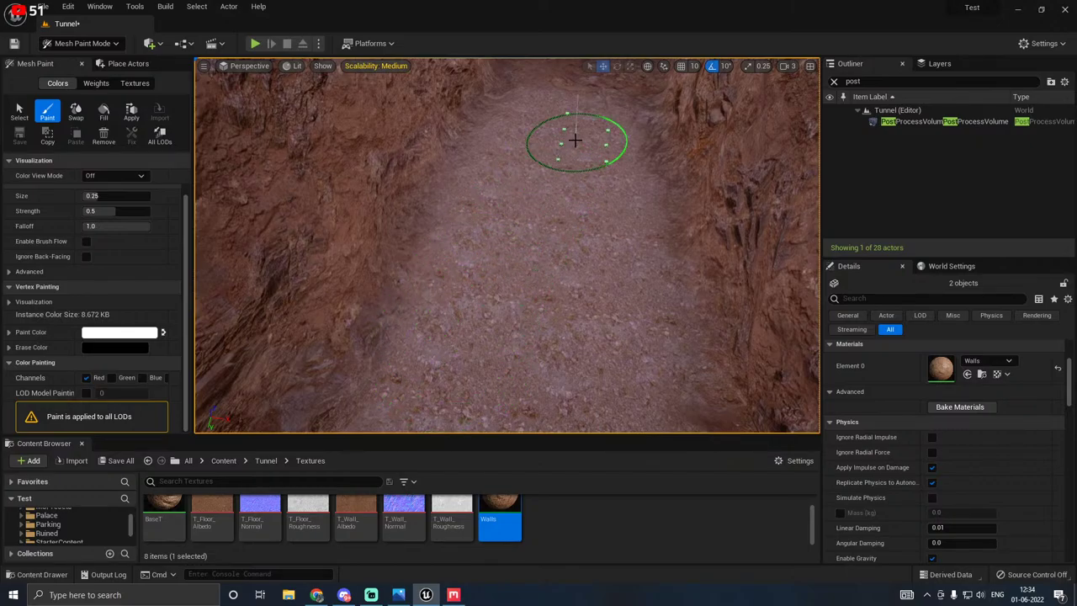
mouse_move(603, 312)
right_down()
mouse_move(602, 219)
mouse_move(623, 202)
mouse_move(596, 337)
right_up()
key(w)
key(w)
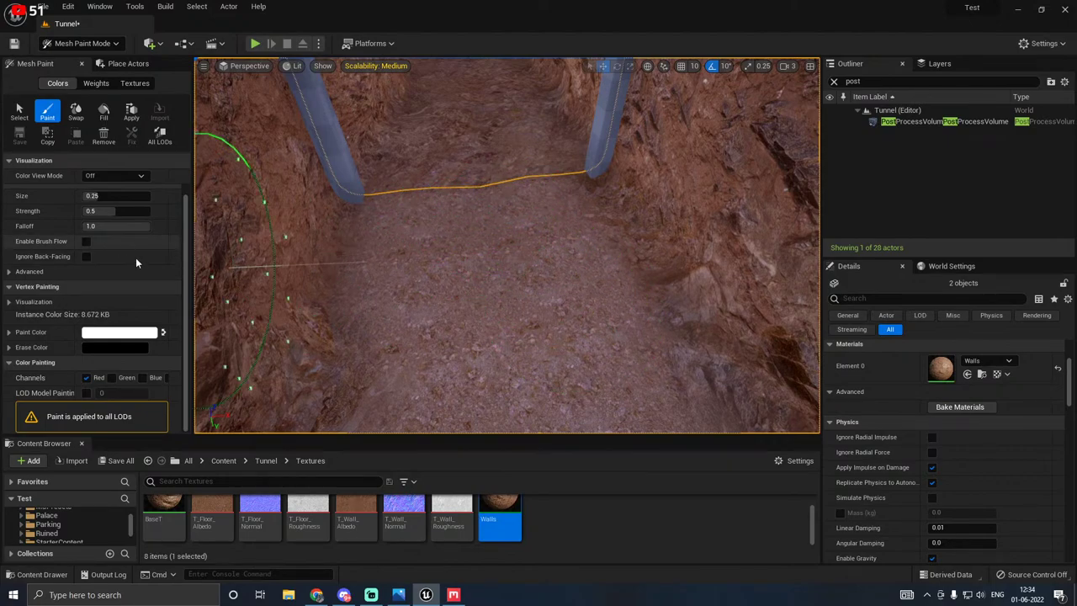
Step: Return to mesh selection and save the painted Tunnel level
click(18, 112)
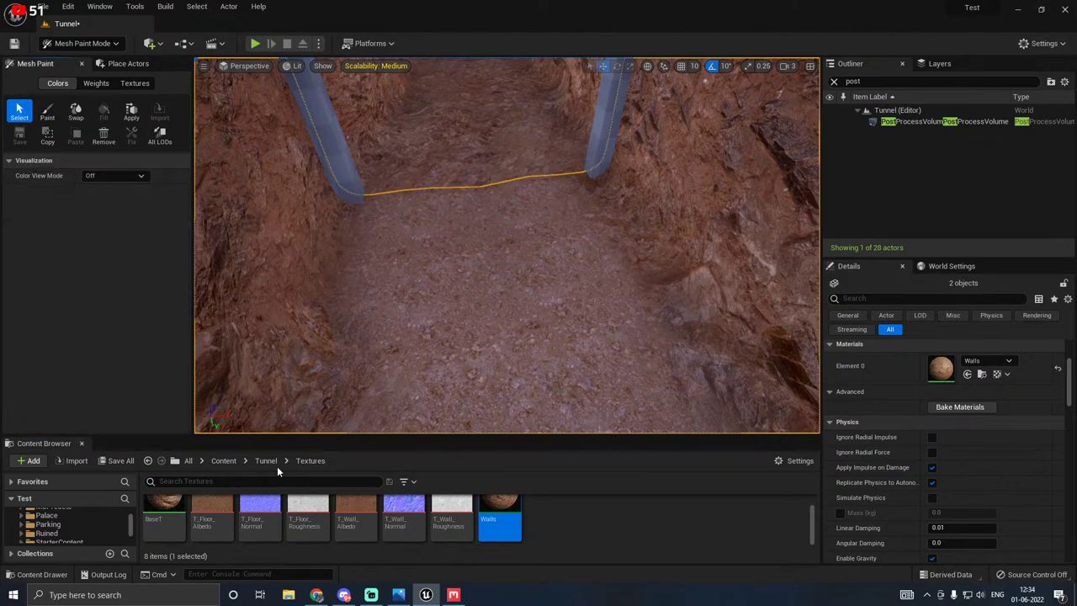
click(120, 461)
click(608, 425)
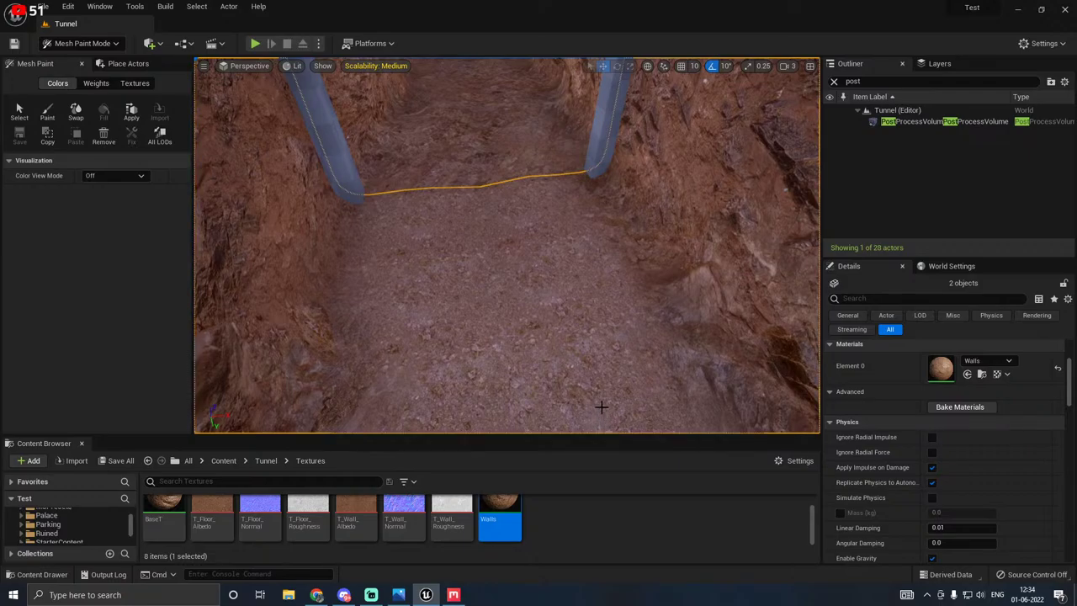
Step: Resume vertex painting, add the third tunnel segment to the selection and paint its floor starting across the seam
right_drag(529, 392, 529, 392)
key(w)
right_drag(291, 347, 290, 347)
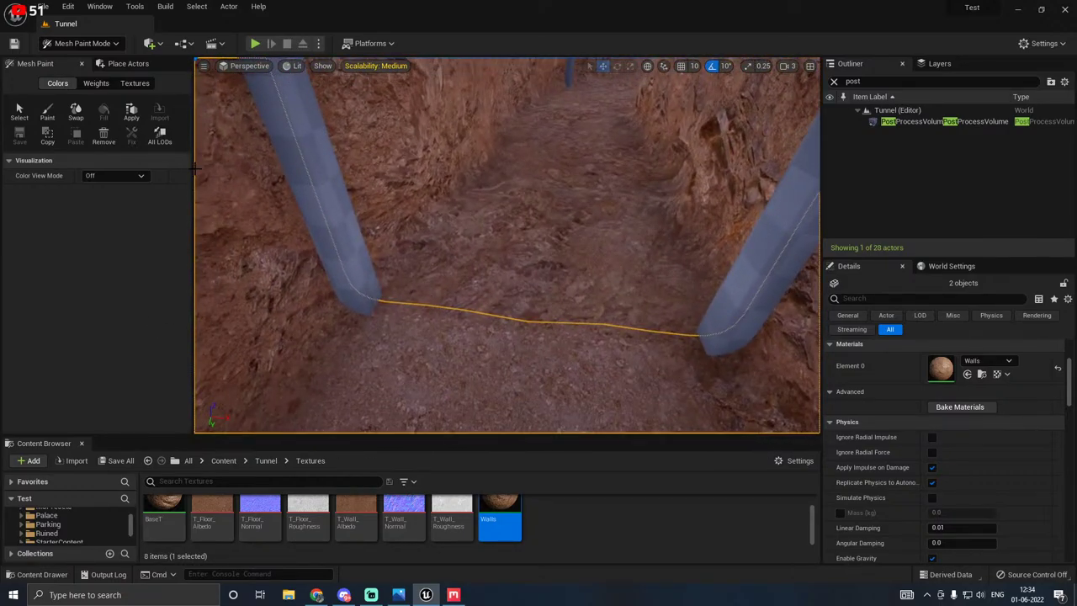
click(47, 111)
click(475, 315)
shift+click(519, 303)
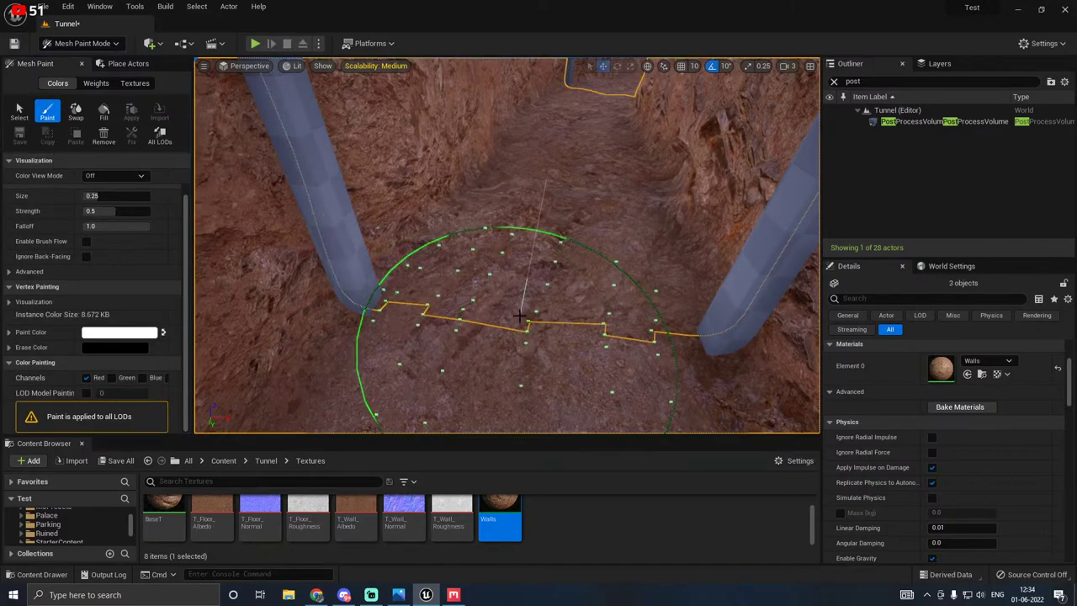
click(492, 325)
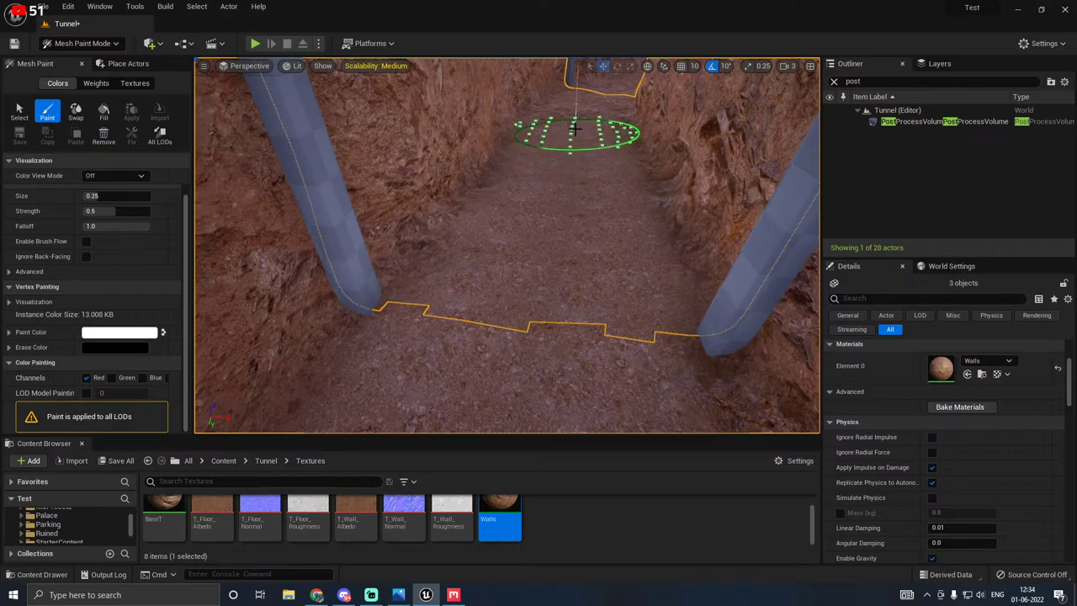
Step: Continue painting the third tunnel segment's floor up to the support frame at its far end
mouse_move(567, 246)
right_down()
mouse_move(590, 100)
mouse_move(601, 103)
mouse_move(604, 194)
right_up()
key(w)
right_drag(559, 227, 550, 311)
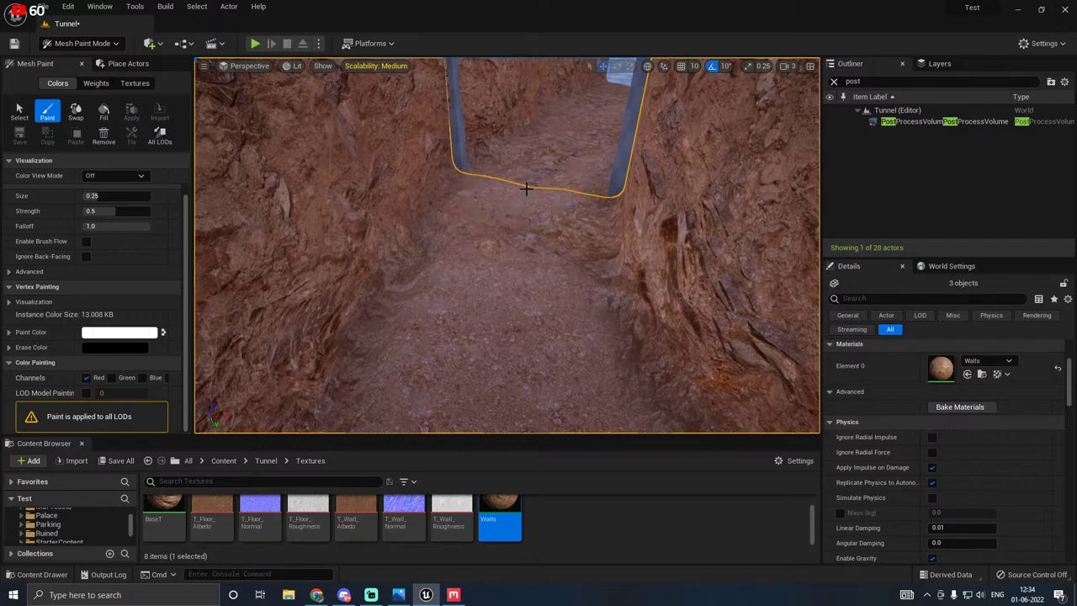
mouse_move(539, 193)
right_down()
mouse_move(548, 97)
mouse_move(547, 215)
mouse_move(539, 173)
right_up()
key(w)
key(s)
key(w)
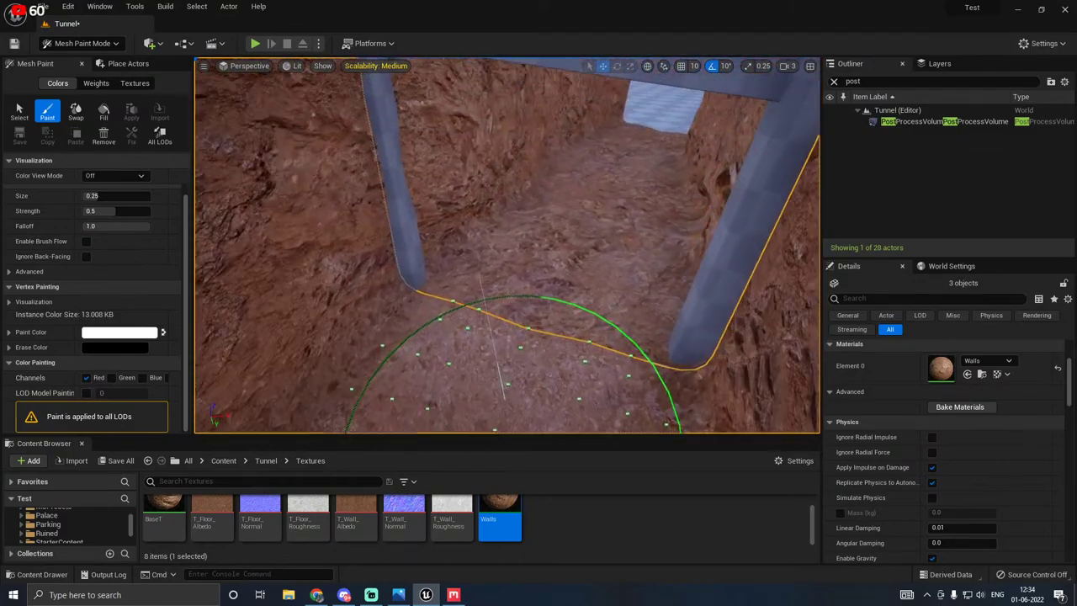
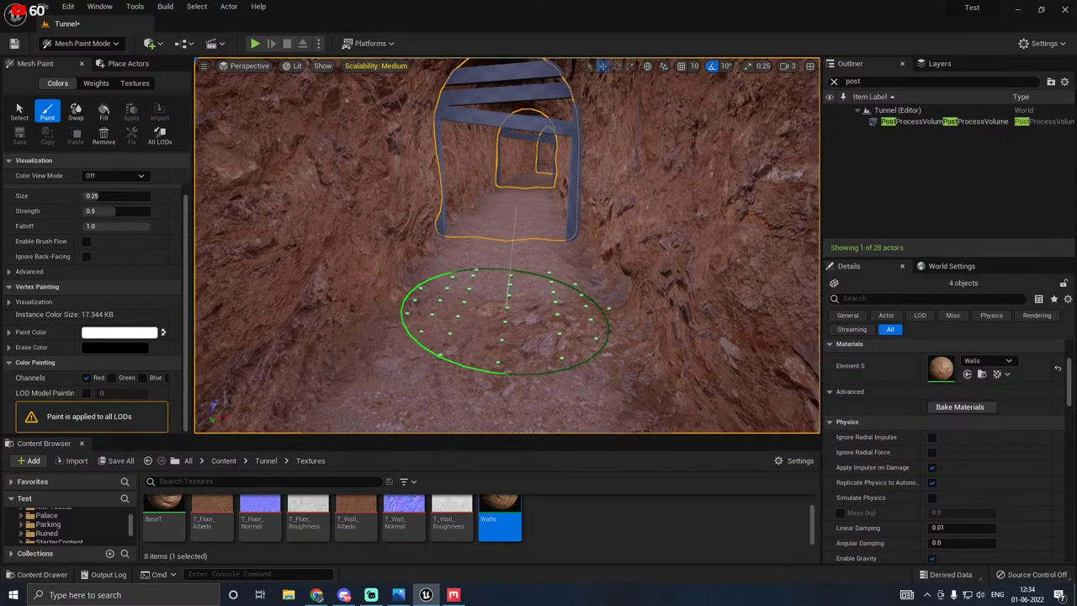
Step: Paint the red channel along the floor up to the support frame and across the seam into the adjoining tunnel segment
right_drag(522, 236, 518, 261)
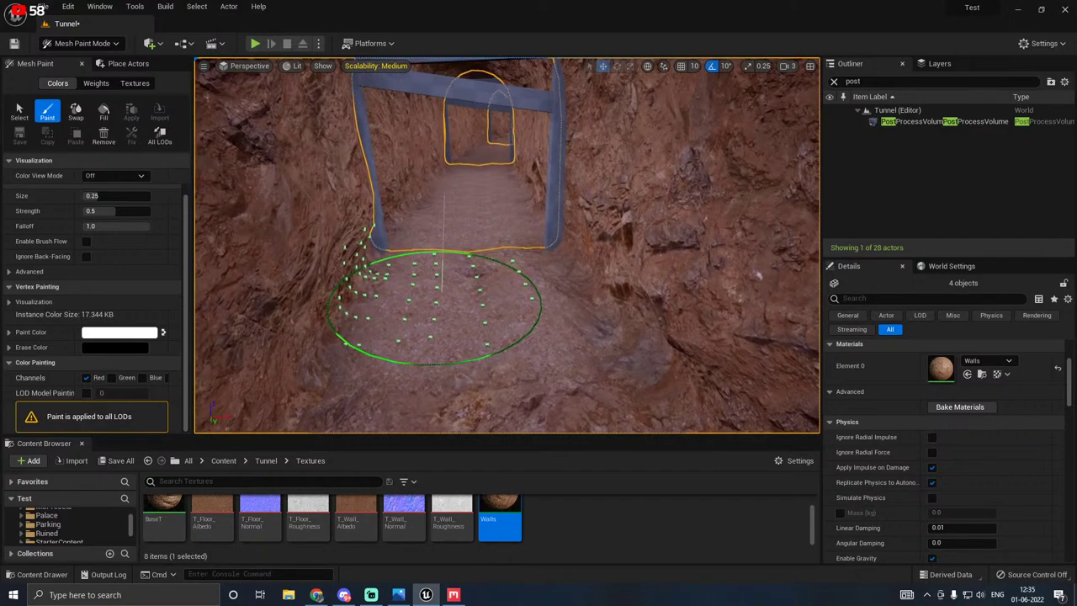
key(w)
mouse_move(472, 248)
right_down()
mouse_move(453, 211)
mouse_move(442, 244)
right_up()
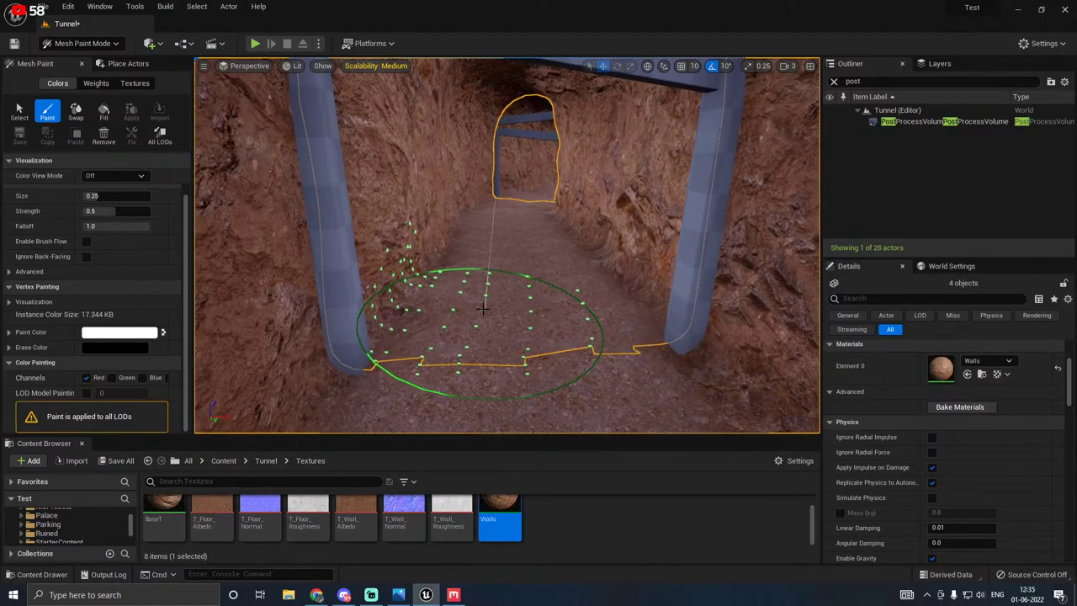
key(w)
mouse_move(482, 296)
right_down()
mouse_move(496, 354)
mouse_move(522, 152)
mouse_move(510, 308)
right_up()
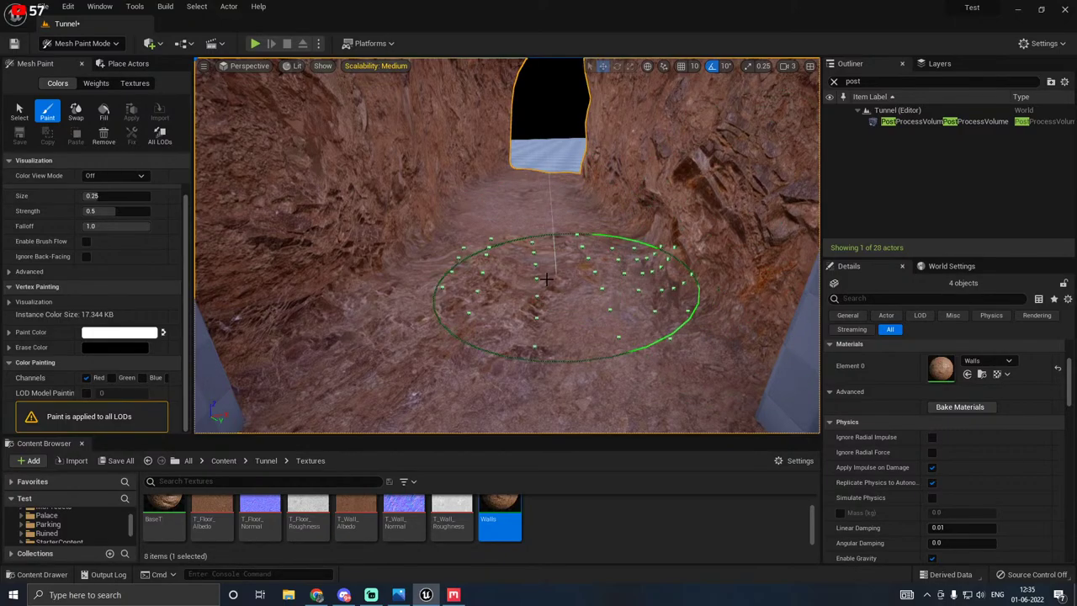
Step: Reduce the brush size to 0.146 and touch up the floor paint at the seam beneath the boarded support frame
mouse_move(546, 279)
right_down()
mouse_move(639, 274)
mouse_move(625, 215)
mouse_move(540, 305)
mouse_move(544, 362)
mouse_move(574, 406)
mouse_move(741, 370)
mouse_move(673, 278)
mouse_move(758, 252)
mouse_move(799, 265)
right_up()
key(w)
key(w)
key(s)
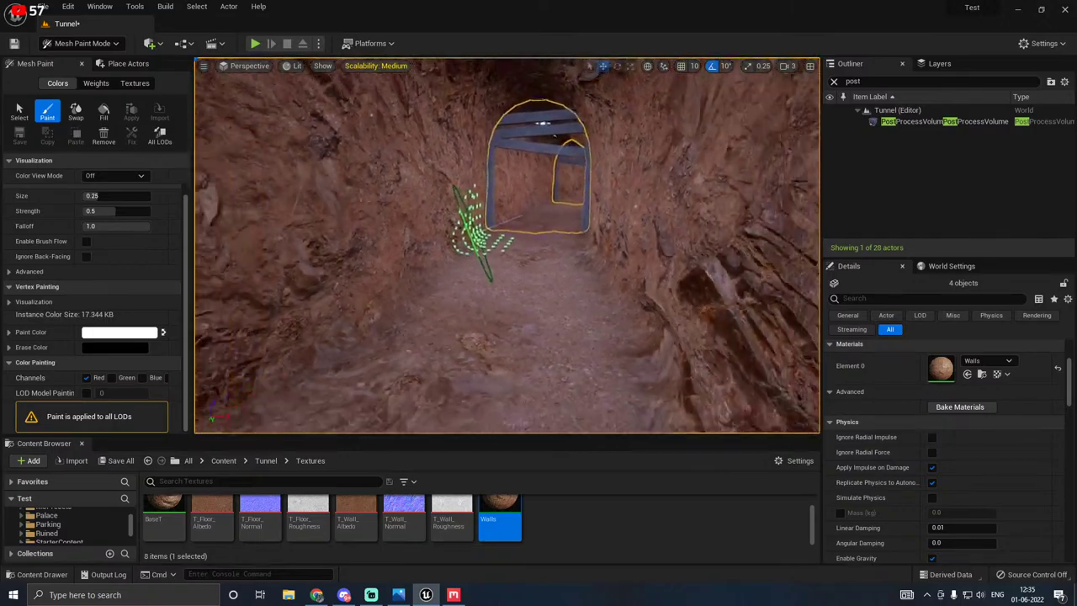
mouse_move(526, 248)
right_down()
mouse_move(480, 211)
mouse_move(479, 183)
mouse_move(431, 318)
right_up()
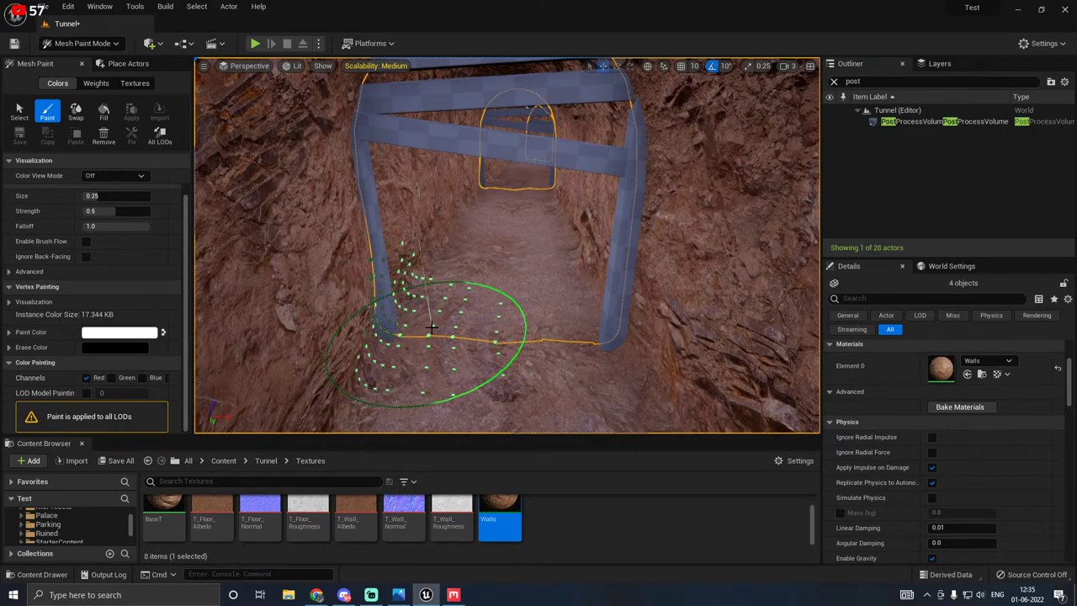
right_drag(443, 335, 472, 334)
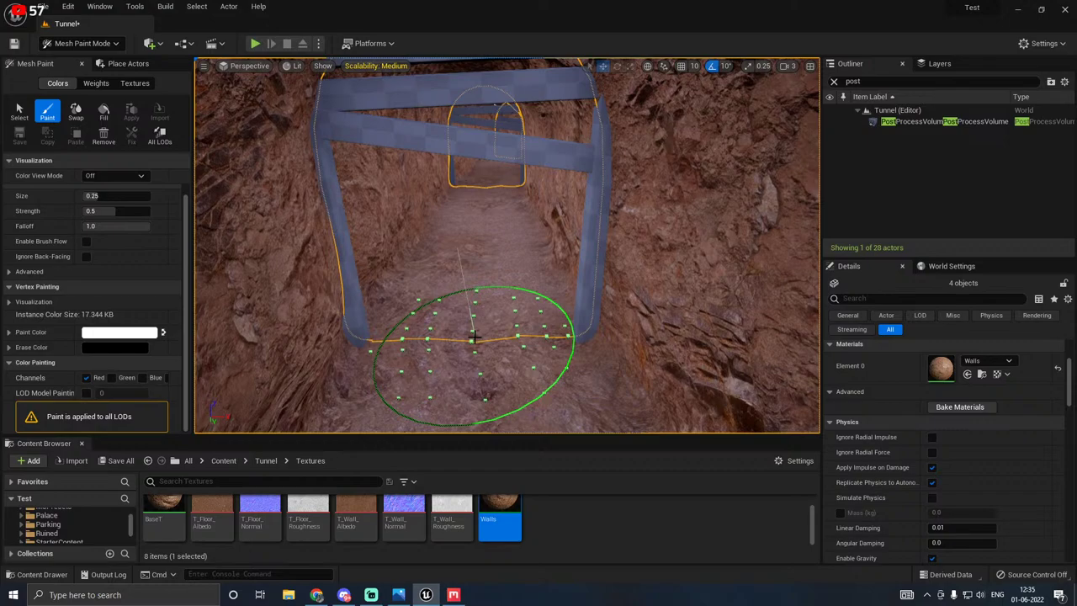
click(95, 195)
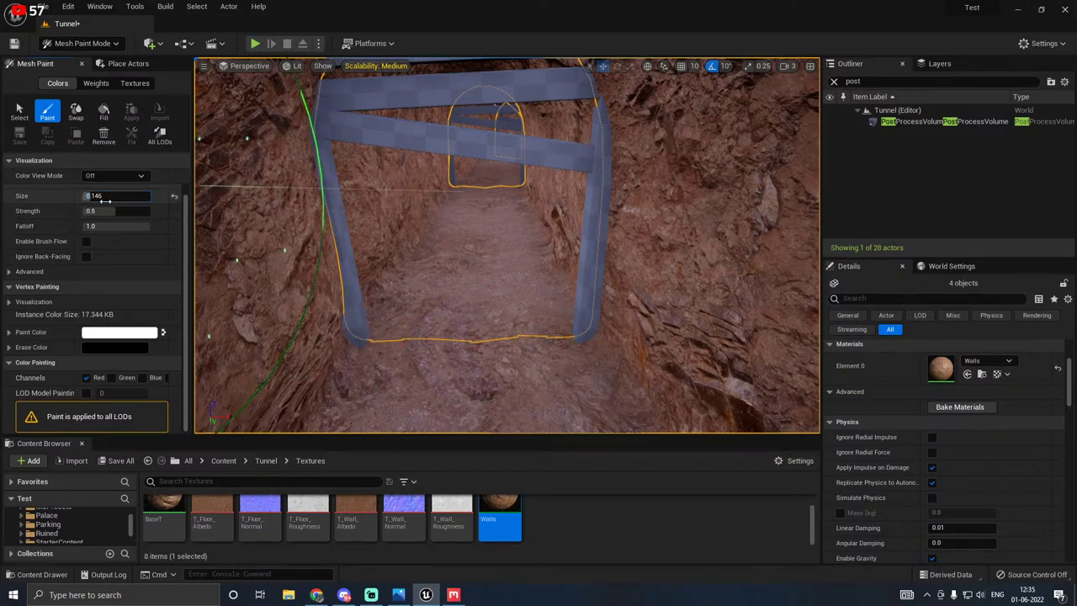
text(0.146)
key(Return)
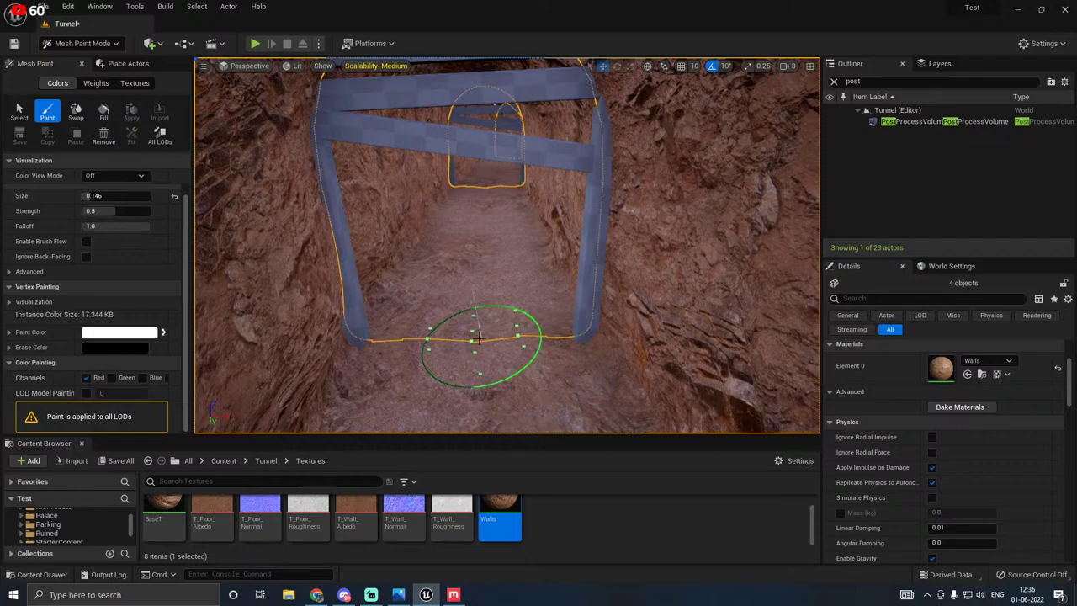
mouse_move(538, 365)
right_down()
mouse_move(791, 366)
mouse_move(471, 366)
mouse_move(471, 404)
mouse_move(488, 425)
mouse_move(505, 425)
right_up()
mouse_move(471, 341)
right_down()
mouse_move(484, 319)
mouse_move(522, 366)
right_up()
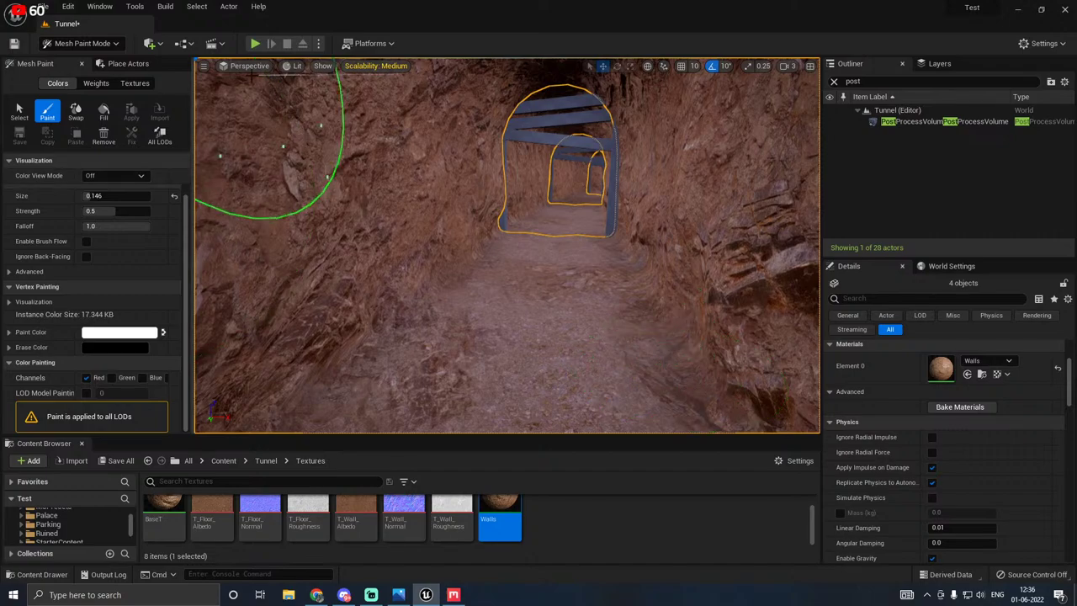
Step: Leave mesh painting for the standard selection mode and narrow the actor placement area to enlarge the viewport
click(19, 110)
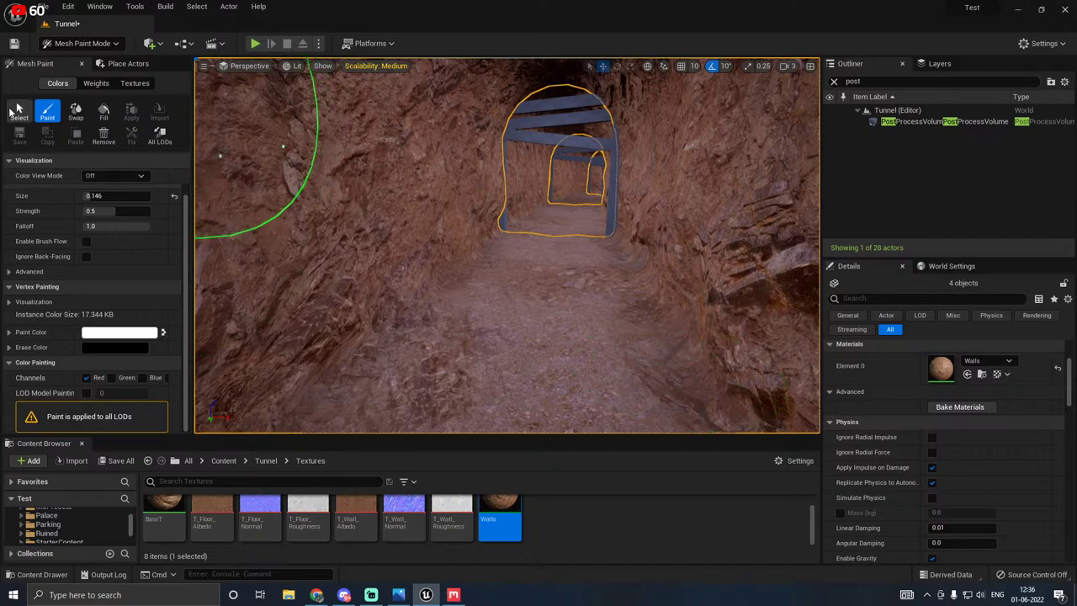
click(109, 44)
click(77, 62)
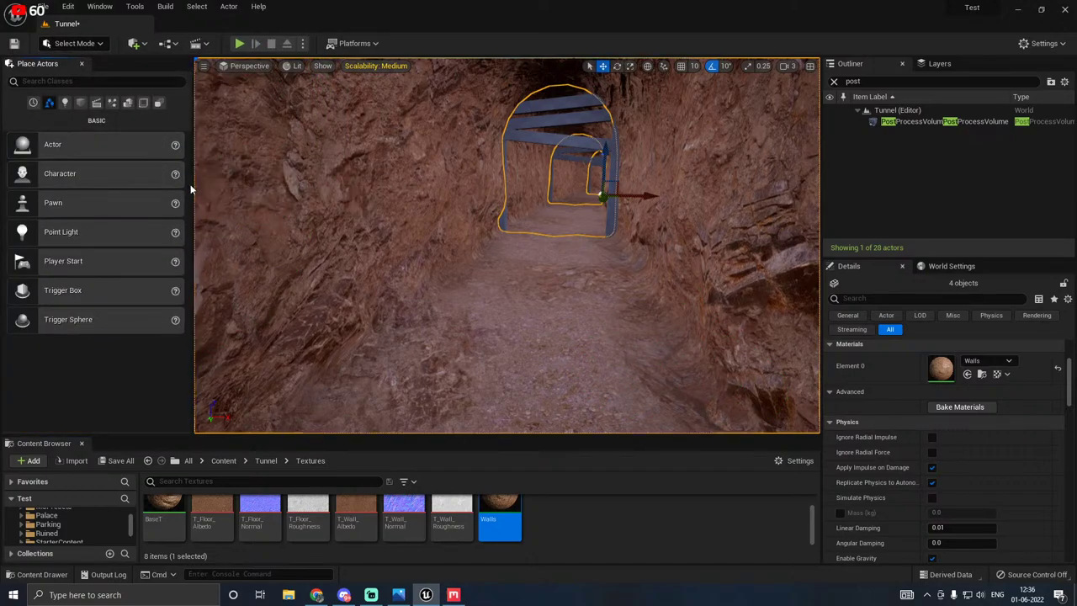
drag(194, 180, 91, 173)
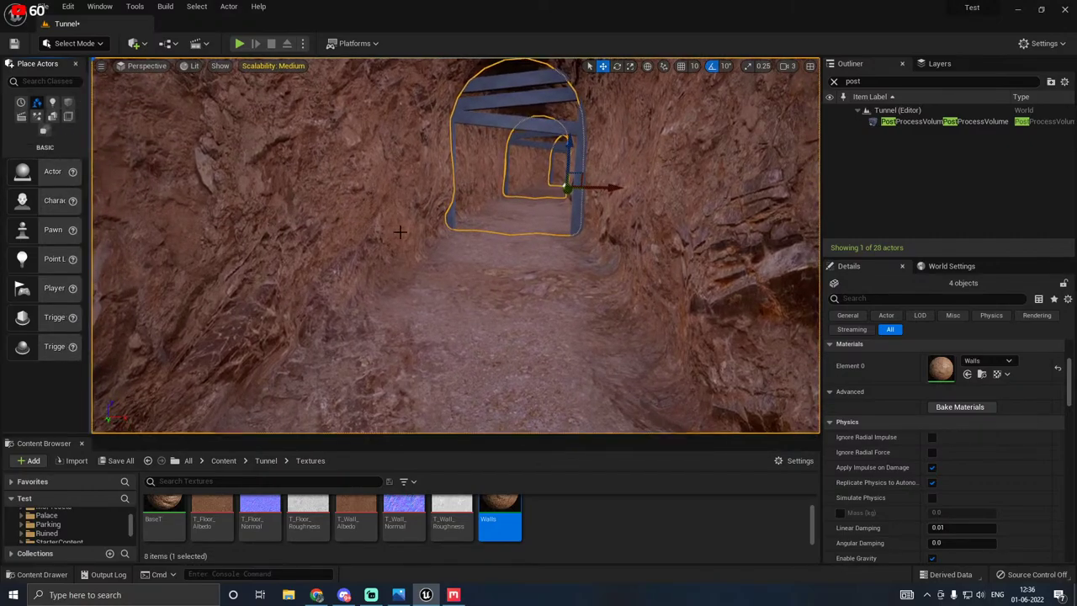
Step: Replace the tunnel mesh selection with the sky sphere, save all changes to the Tunnel level and review the painted floor
right_drag(401, 230, 421, 177)
key(s)
key(s)
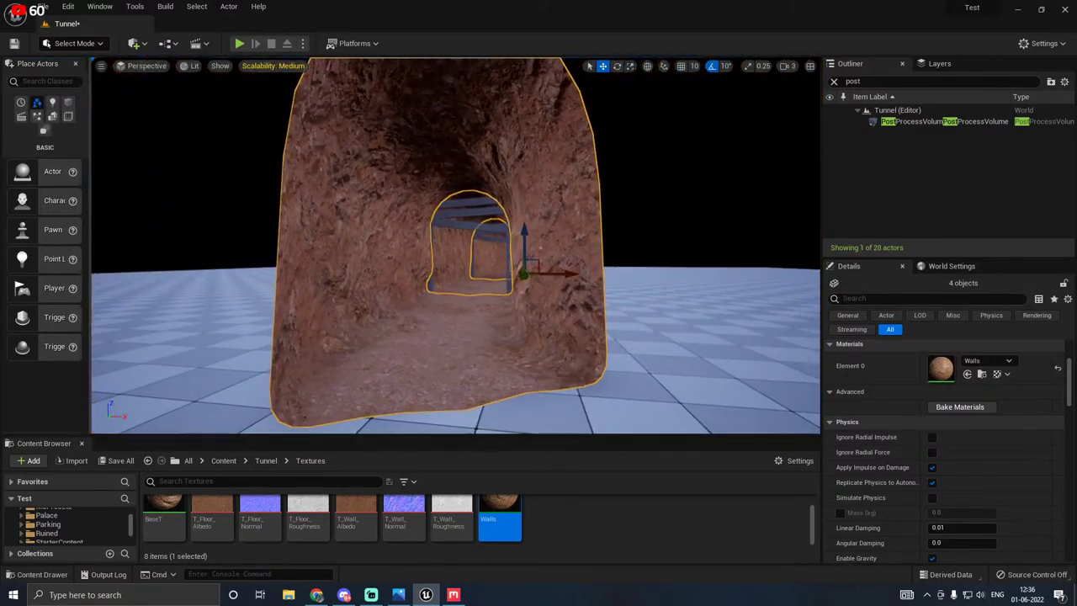
click(715, 185)
right_drag(562, 229, 526, 246)
key(w)
scroll(455, 246, up, 8)
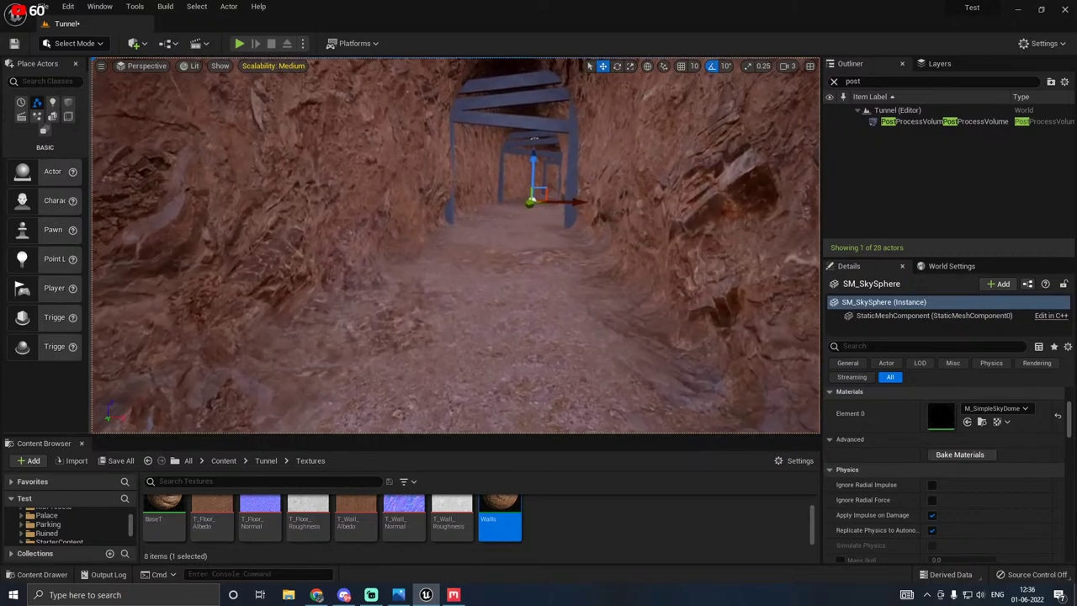
click(112, 462)
click(614, 423)
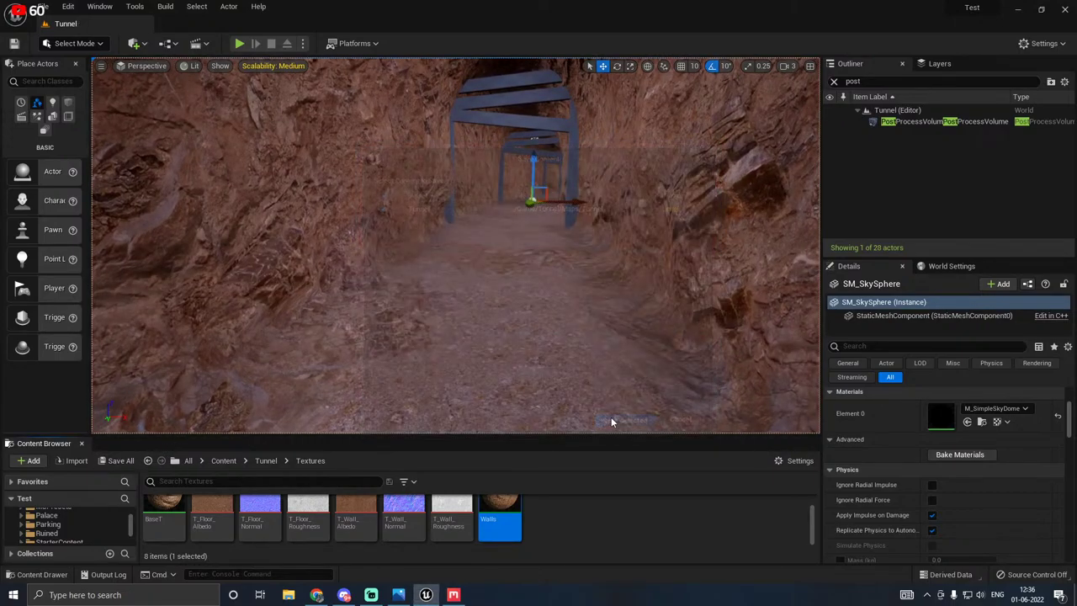
right_drag(362, 333, 375, 295)
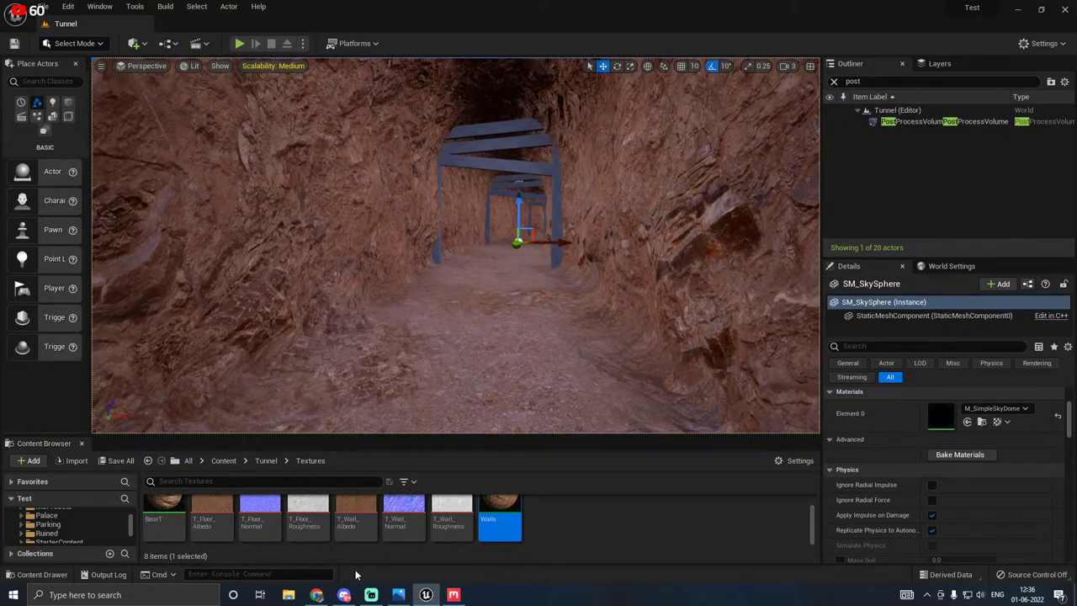
Step: Switch to Quixel Mixer and make only the Excavated Mud and Dry Rocky Ground layers visible in the floor mix
click(454, 595)
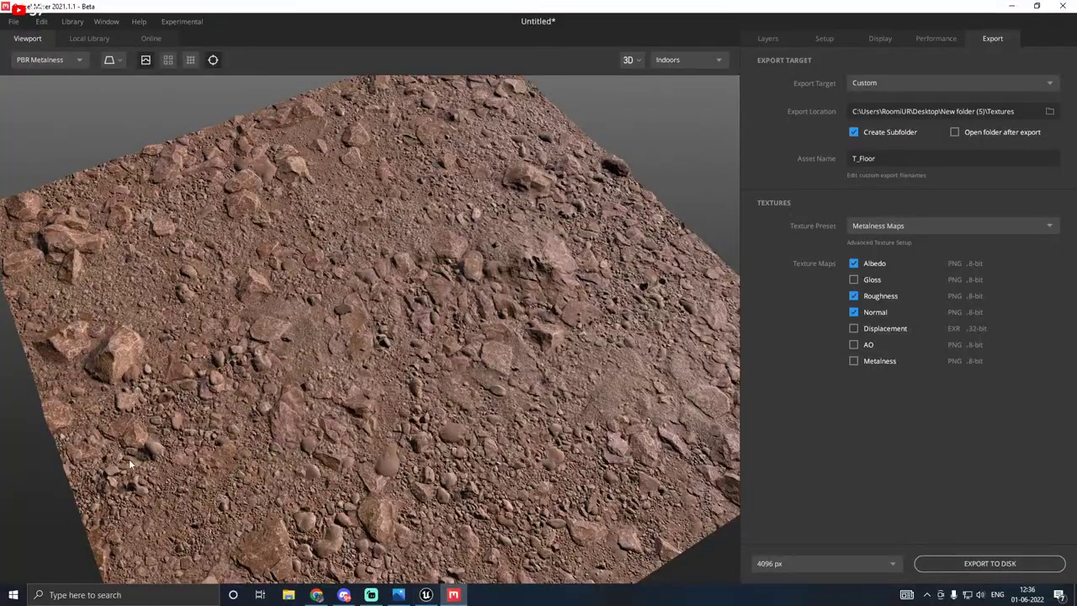
click(766, 40)
click(757, 171)
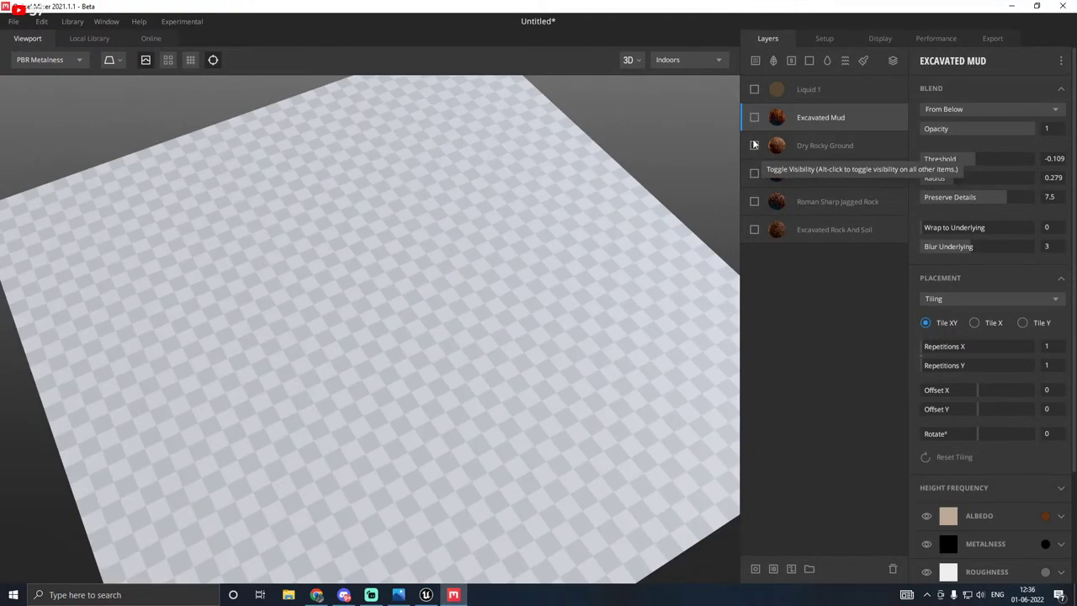
click(753, 120)
click(754, 148)
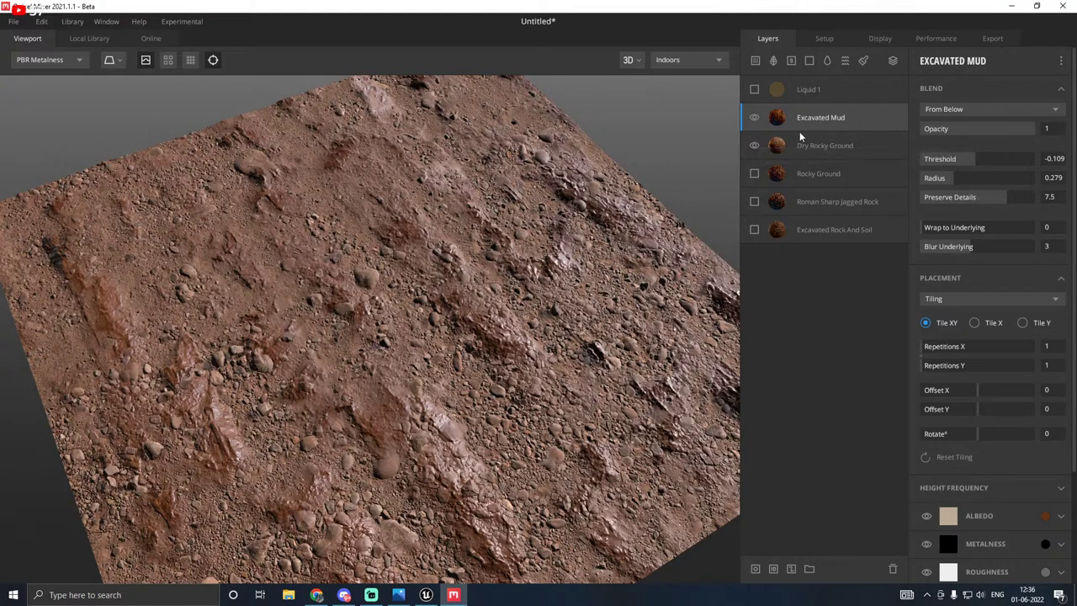
Step: Show the Liquid 1 and Rocky Ground layers and hide the Excavated Mud layer
click(757, 117)
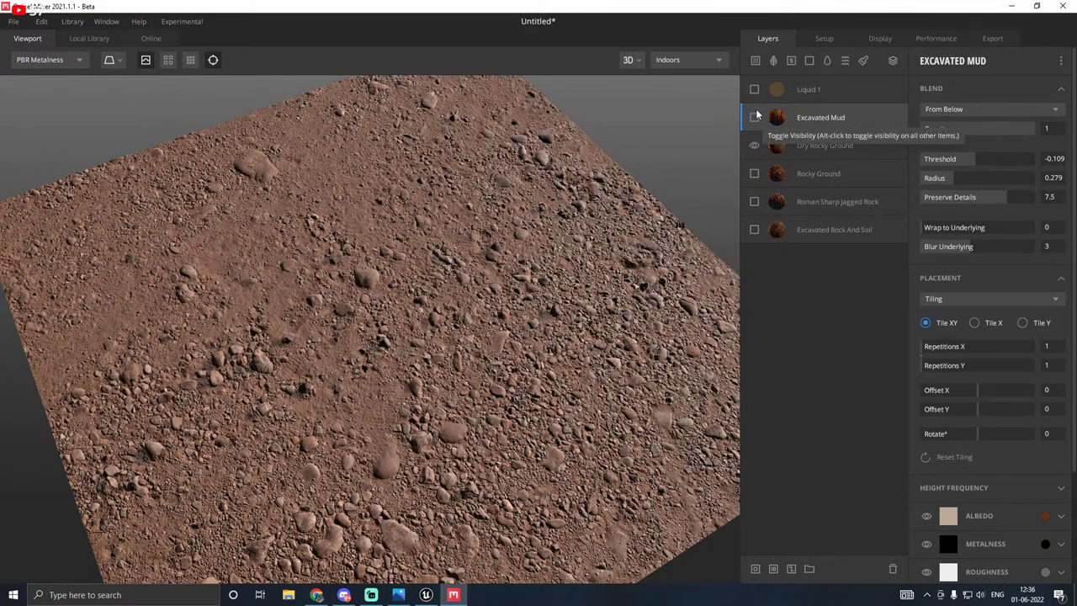
click(755, 107)
click(755, 90)
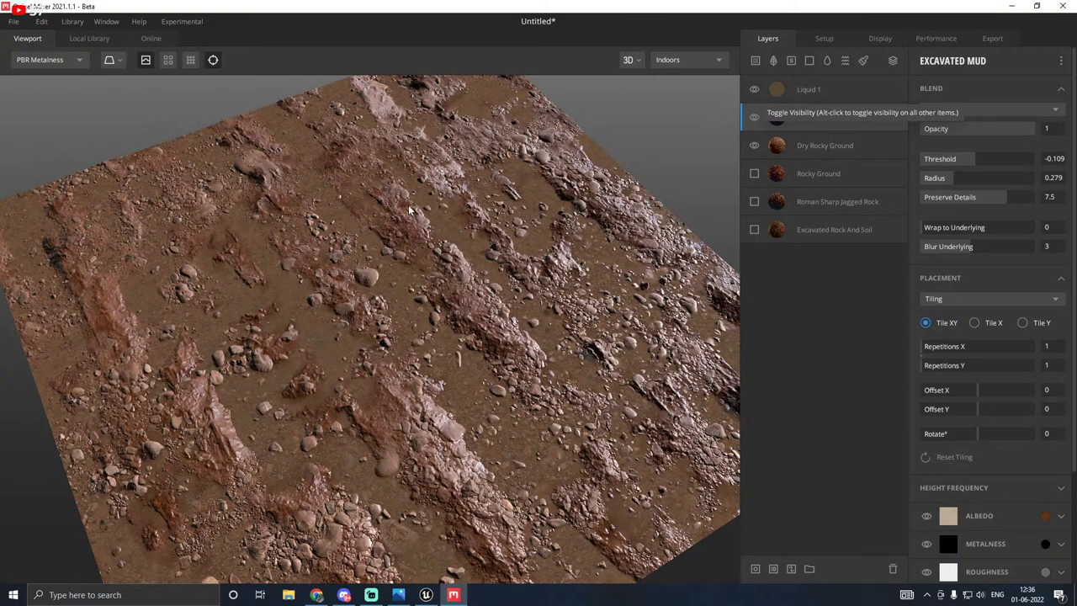
click(753, 118)
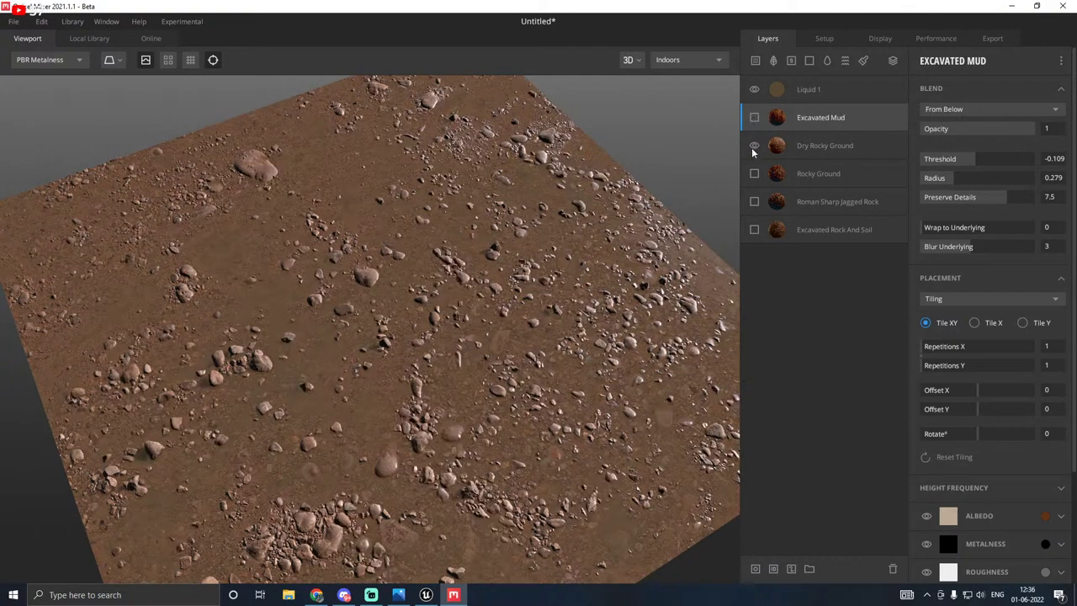
click(753, 173)
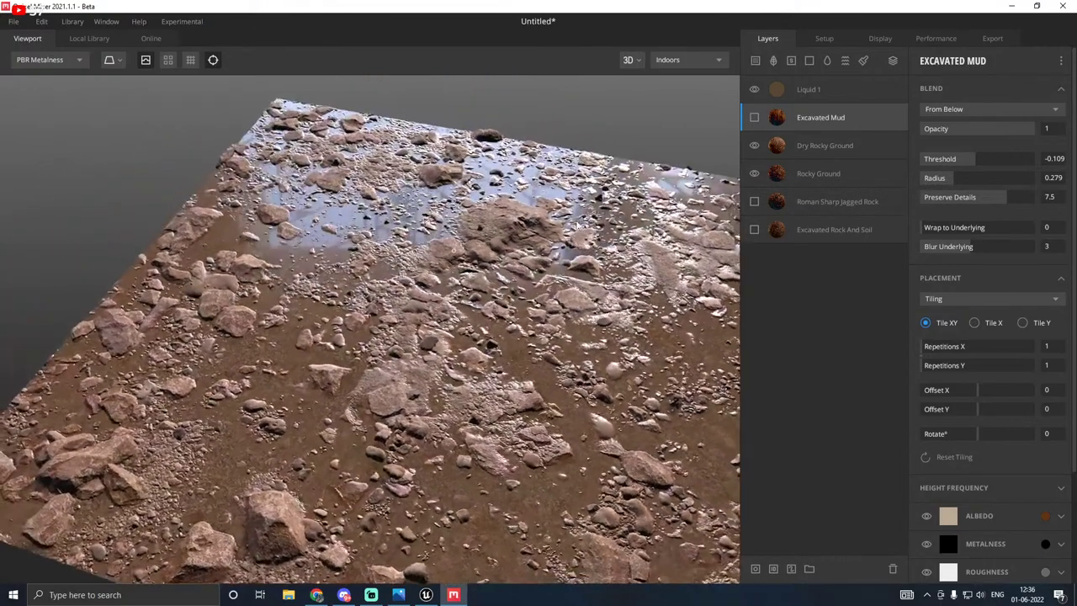
drag(577, 225, 462, 233)
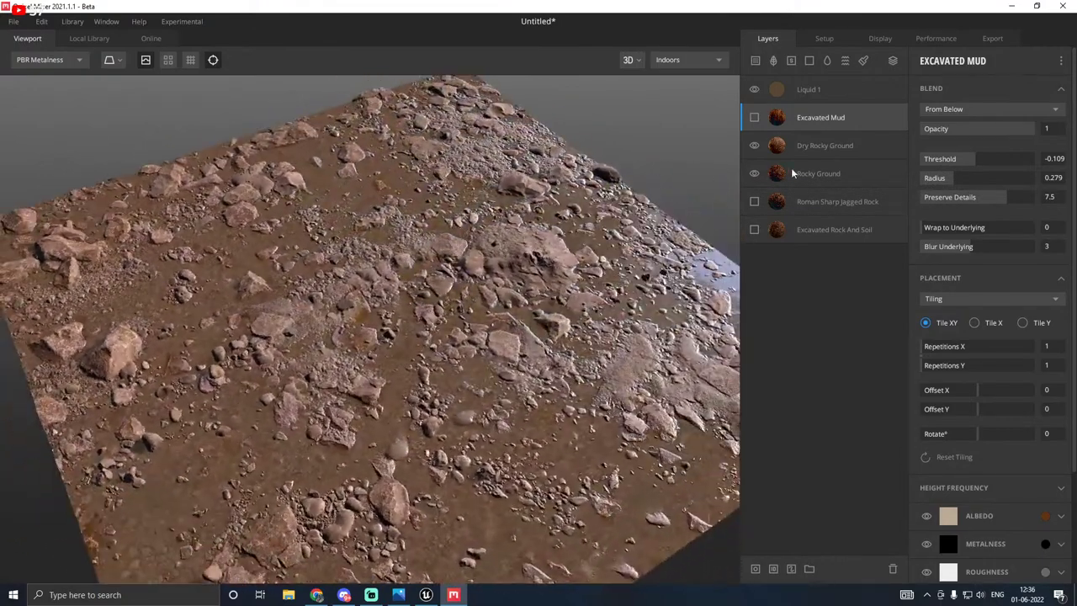
Step: Compare the surface with the Dry Rocky Ground and Rocky Ground layers hidden one at a time
click(754, 147)
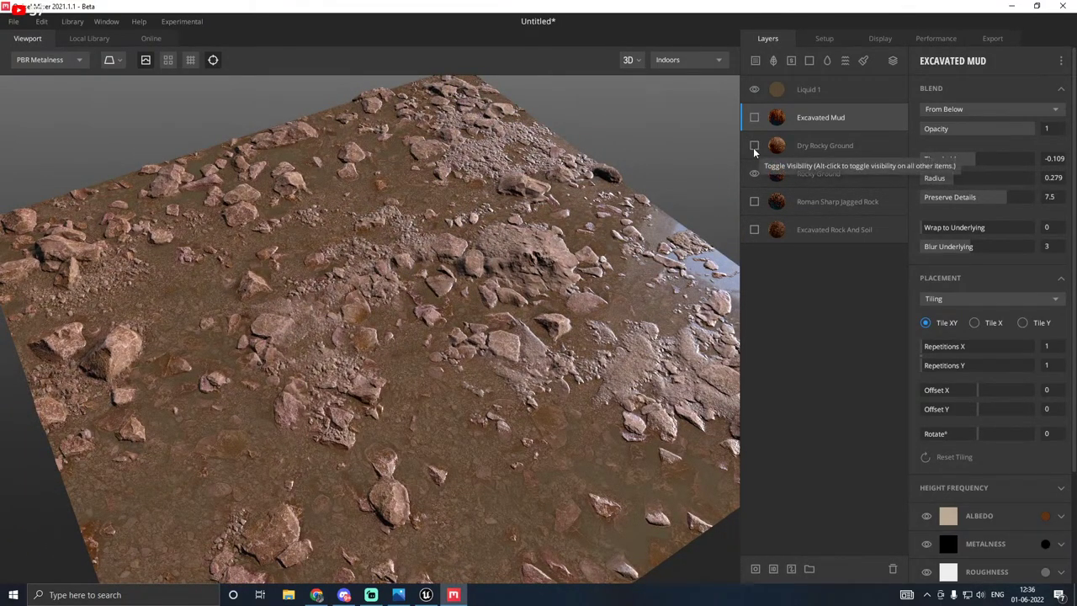
click(753, 174)
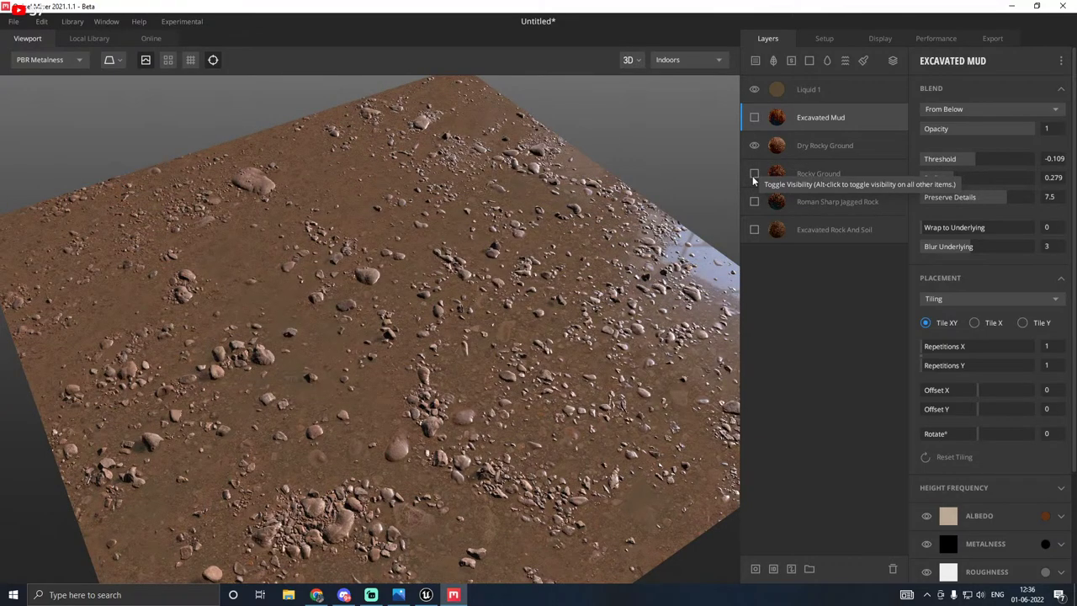
click(752, 175)
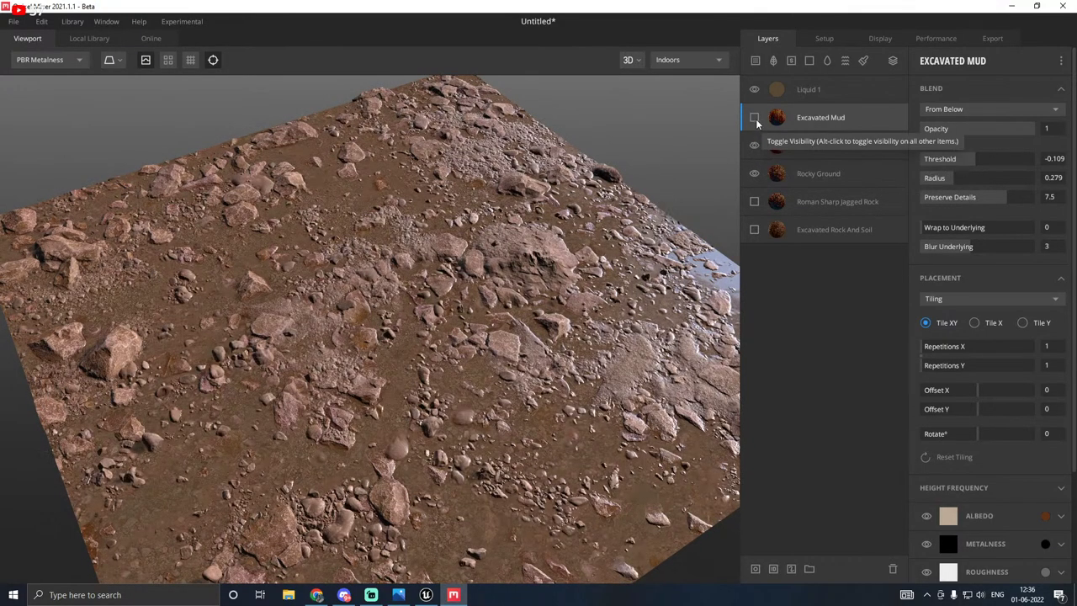
Step: Show the Excavated Mud layer again and set its blend radius to 0.1
click(756, 118)
mouse_move(458, 211)
mouse_down()
mouse_move(505, 212)
mouse_move(454, 217)
mouse_up()
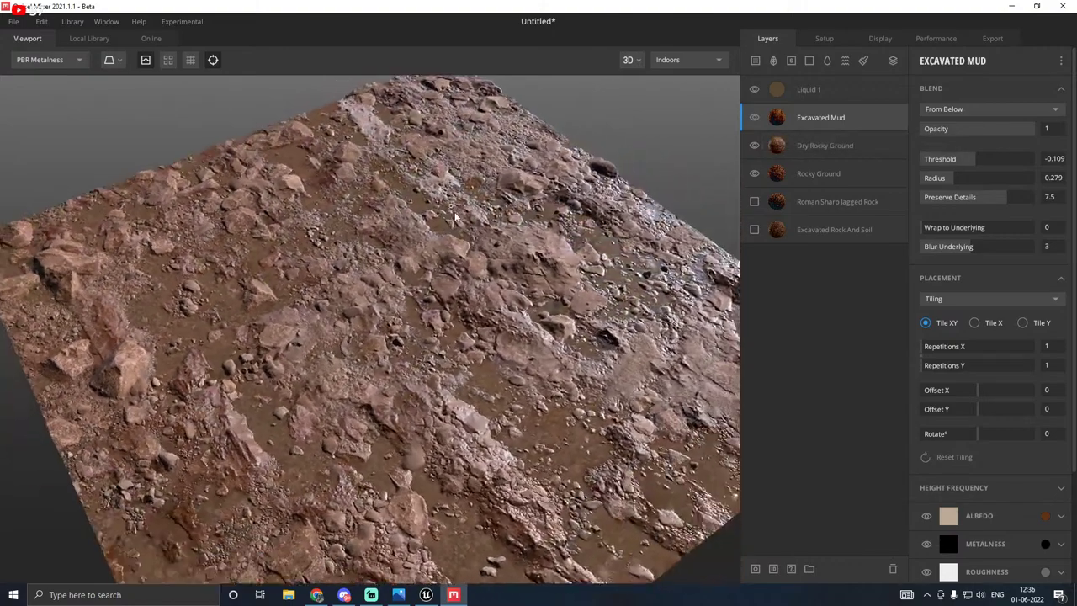
drag(934, 178, 934, 177)
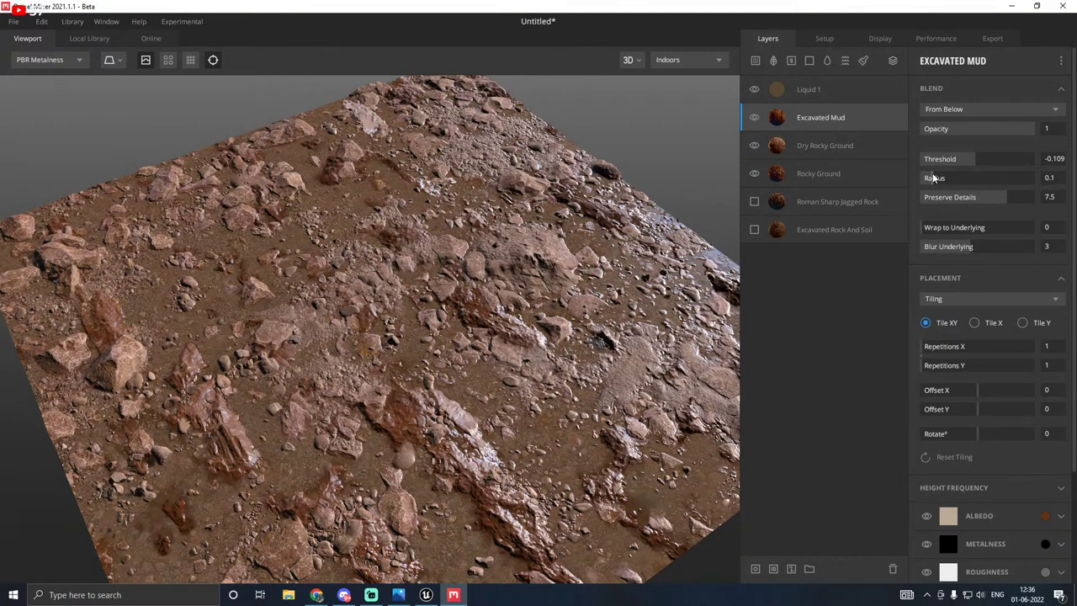
drag(490, 240, 459, 253)
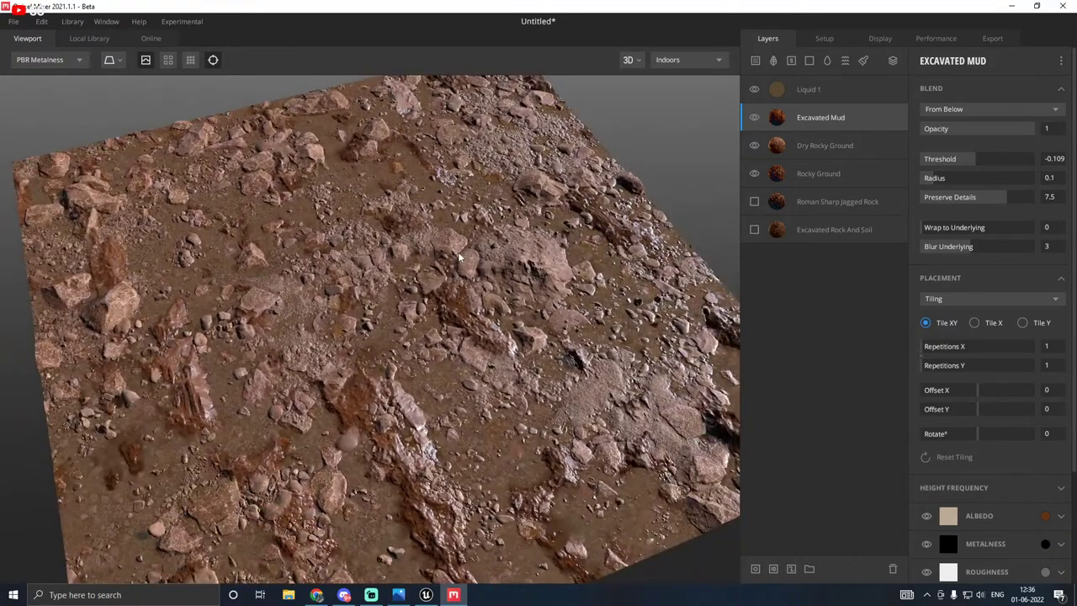
Step: Change the Dry Rocky Ground layer's albedo color to a more saturated orange-brown and apply it
click(815, 146)
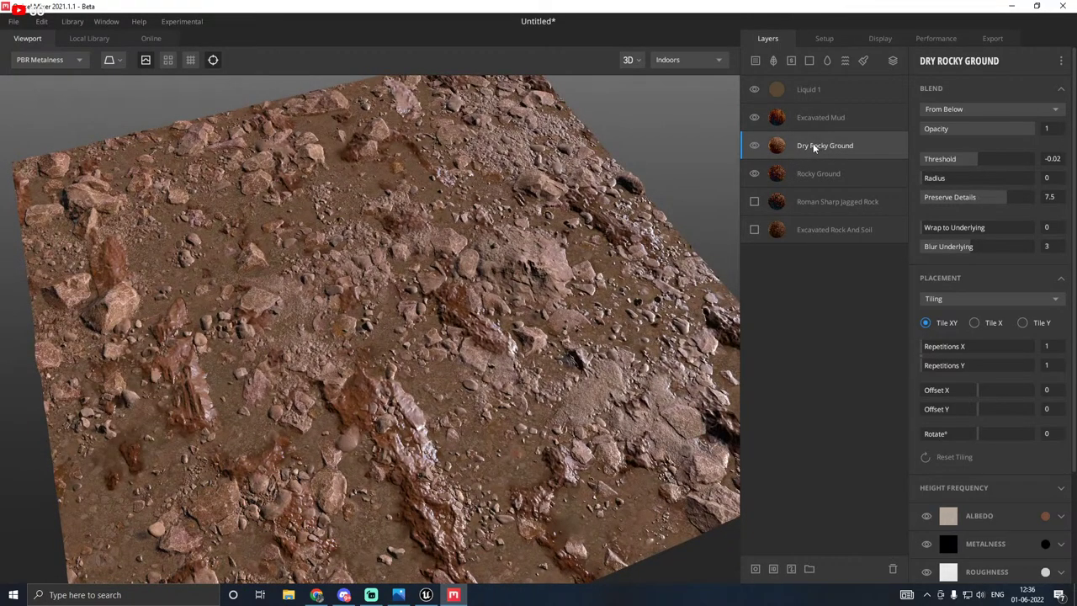
click(1045, 516)
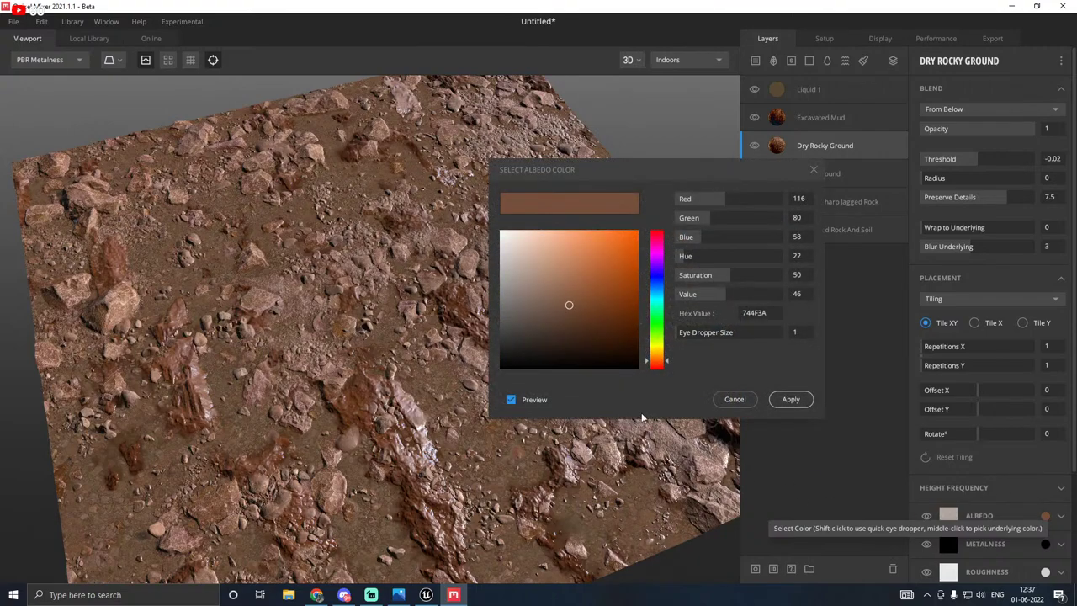
drag(584, 317, 587, 311)
click(791, 400)
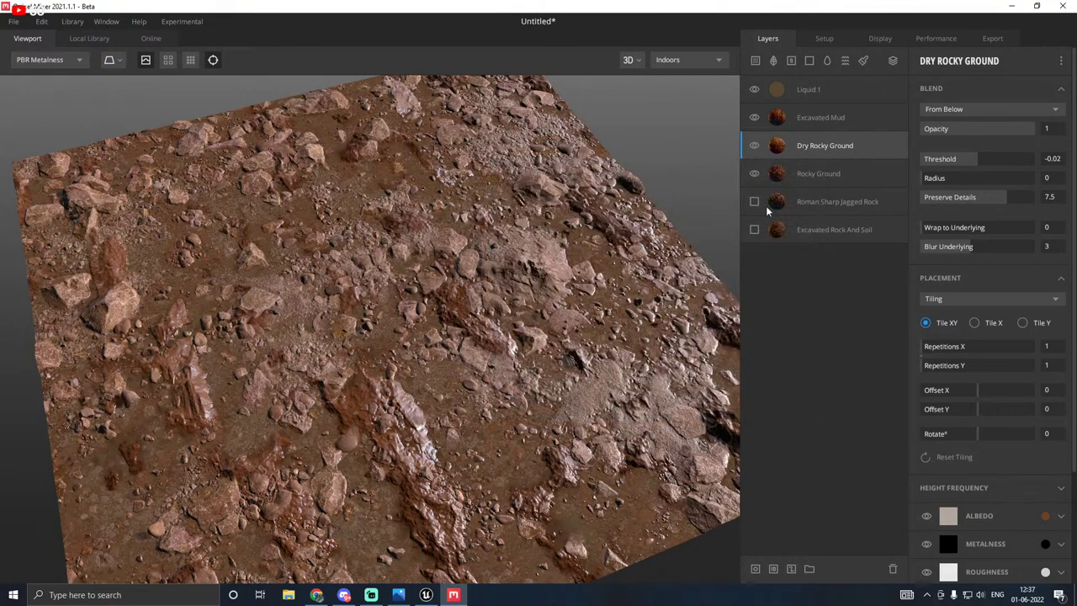
Step: Change the Rocky Ground layer's albedo color to a more saturated orange-brown and apply it
click(753, 174)
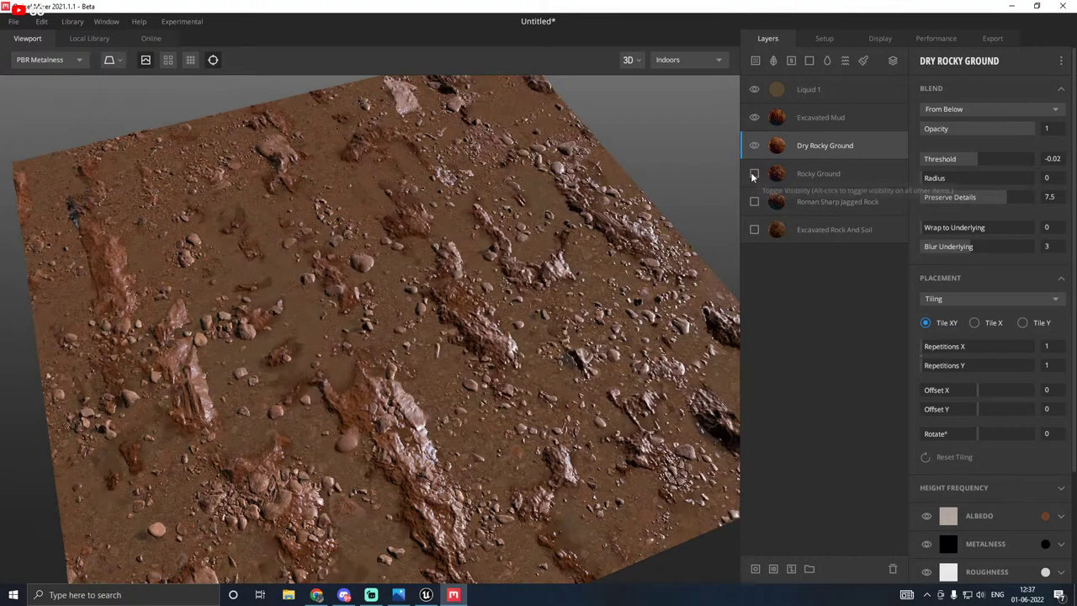
click(752, 174)
click(819, 175)
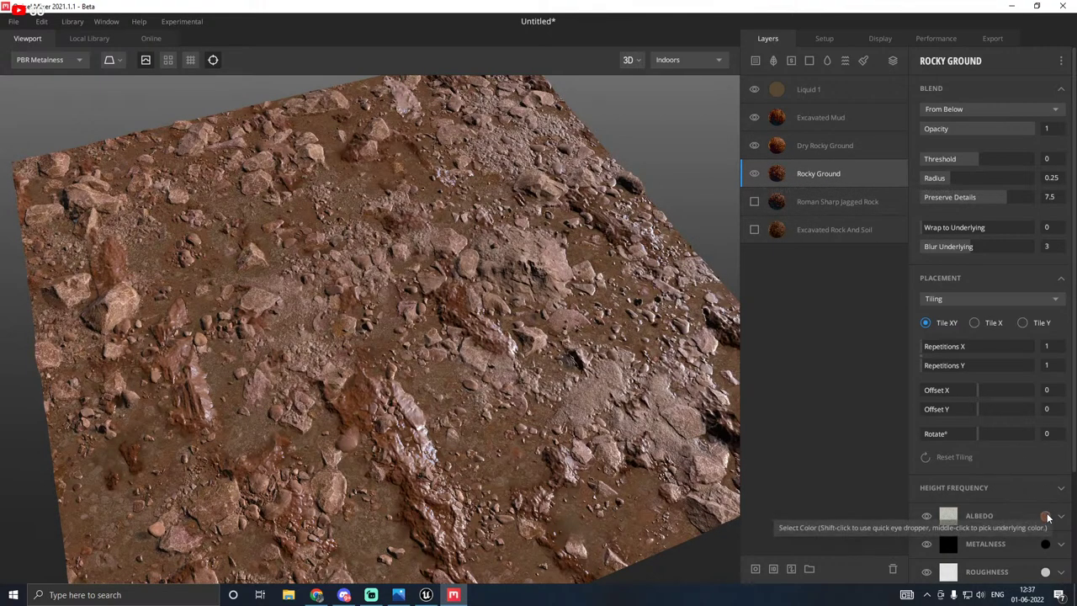
click(1046, 515)
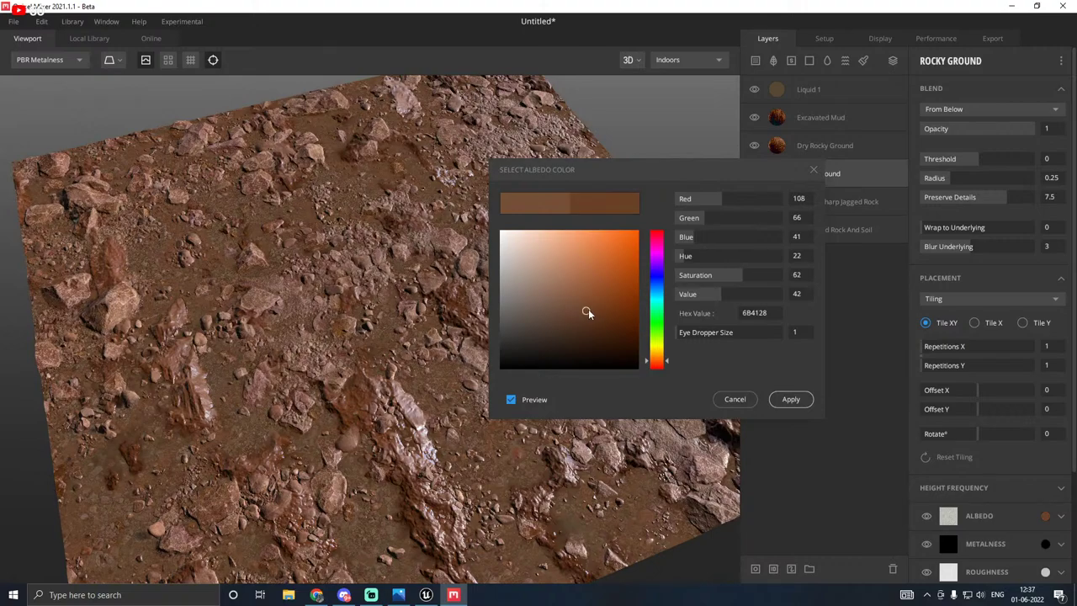
drag(588, 309, 586, 303)
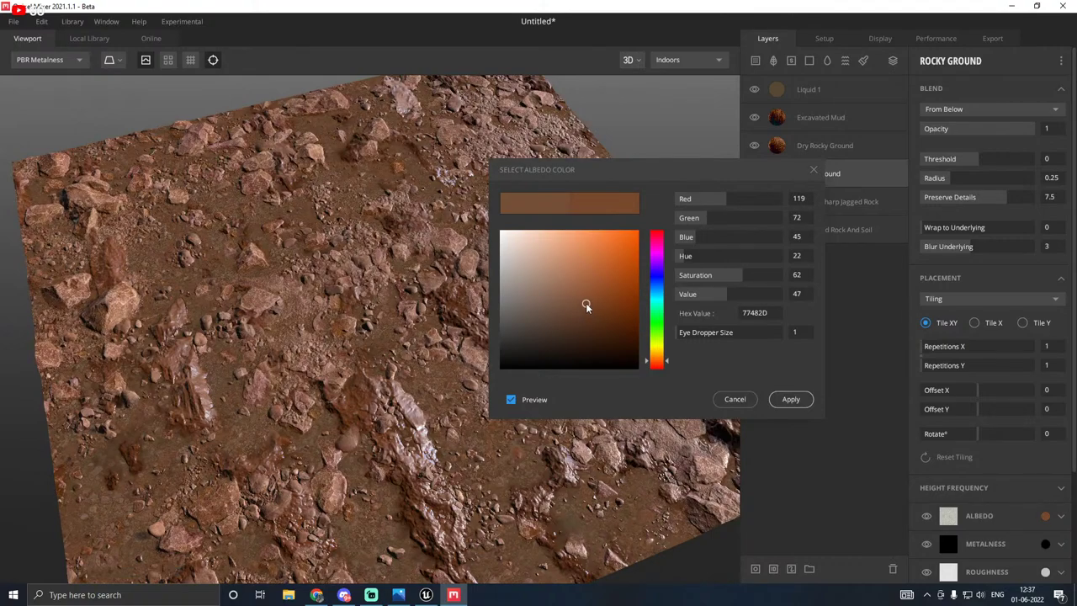
click(790, 399)
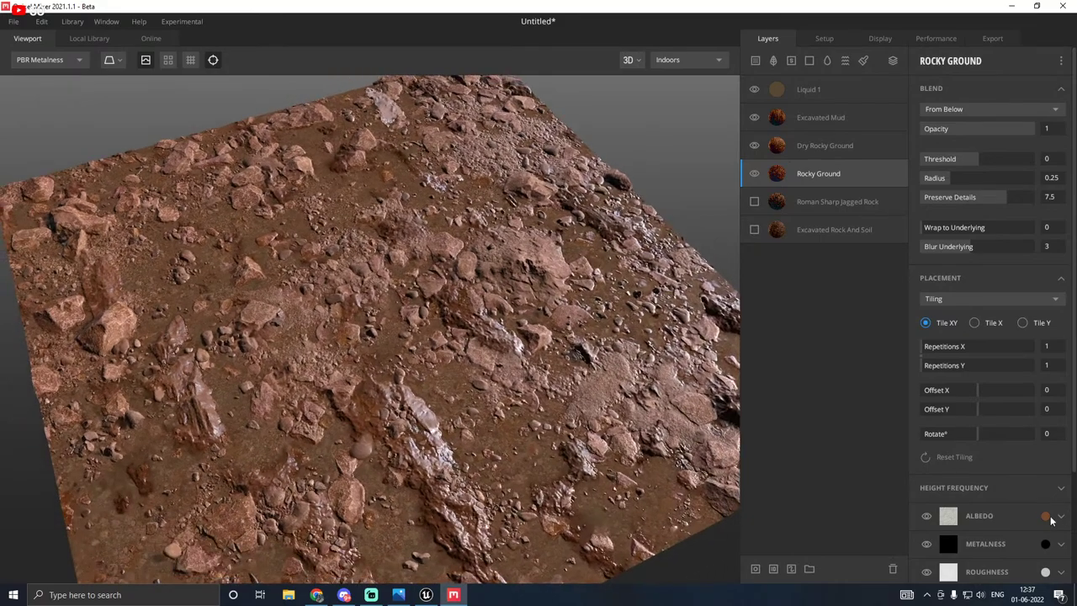
click(1046, 516)
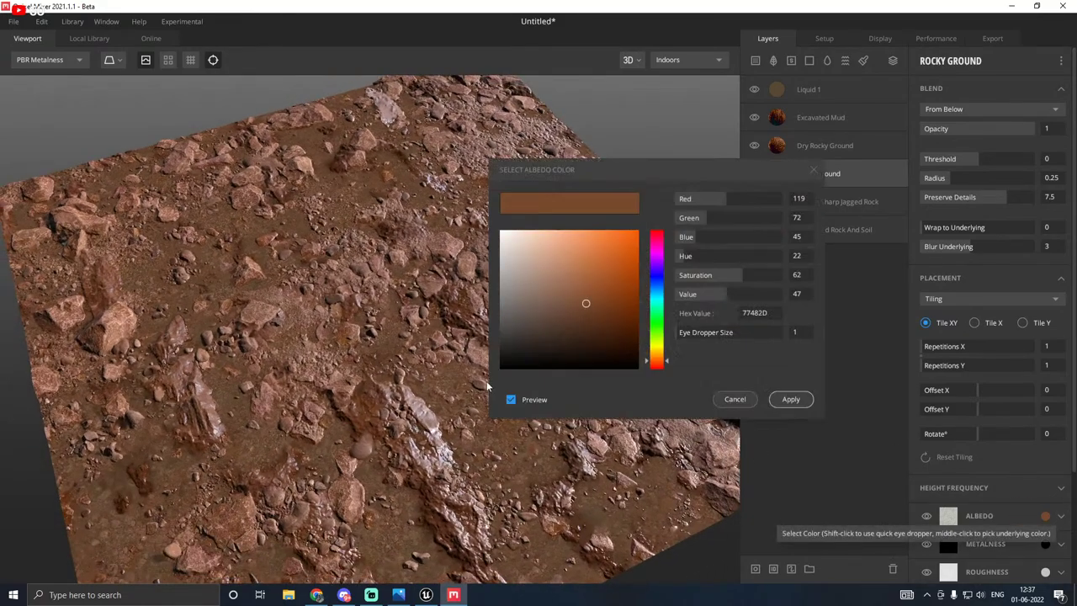
click(599, 297)
drag(600, 296, 609, 311)
click(793, 400)
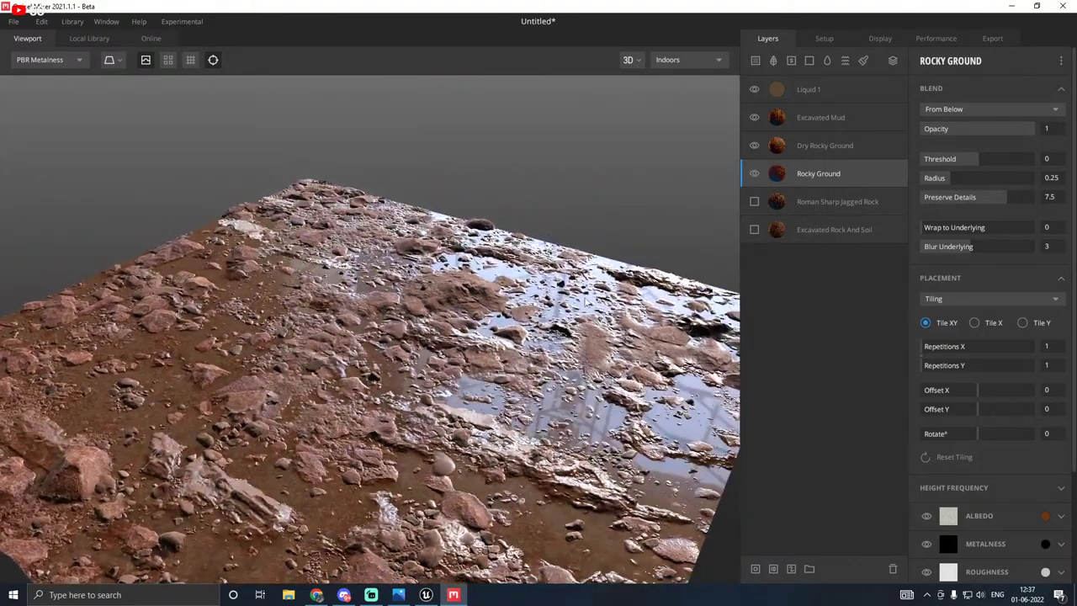
drag(586, 302, 598, 333)
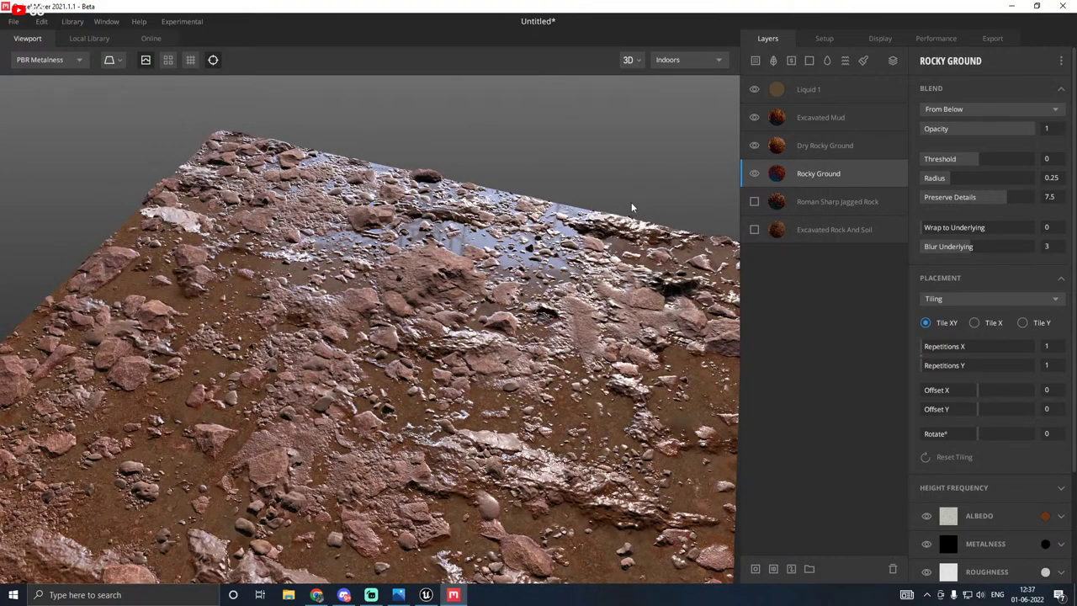
Step: Preview the Potting Soil surface in the online library's mud category and close the preview
click(149, 39)
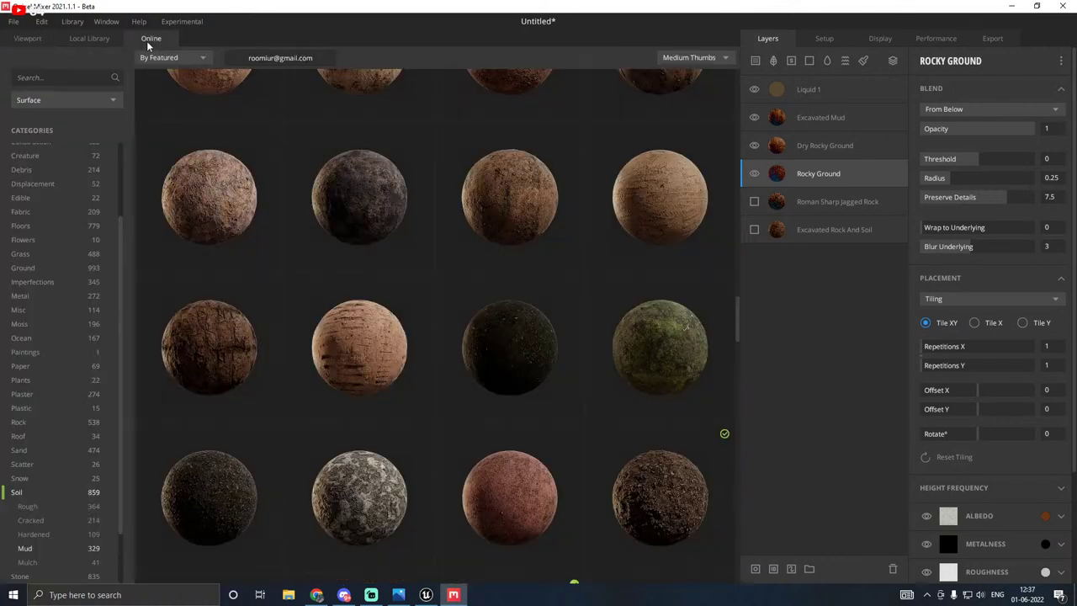
scroll(296, 321, down, 1)
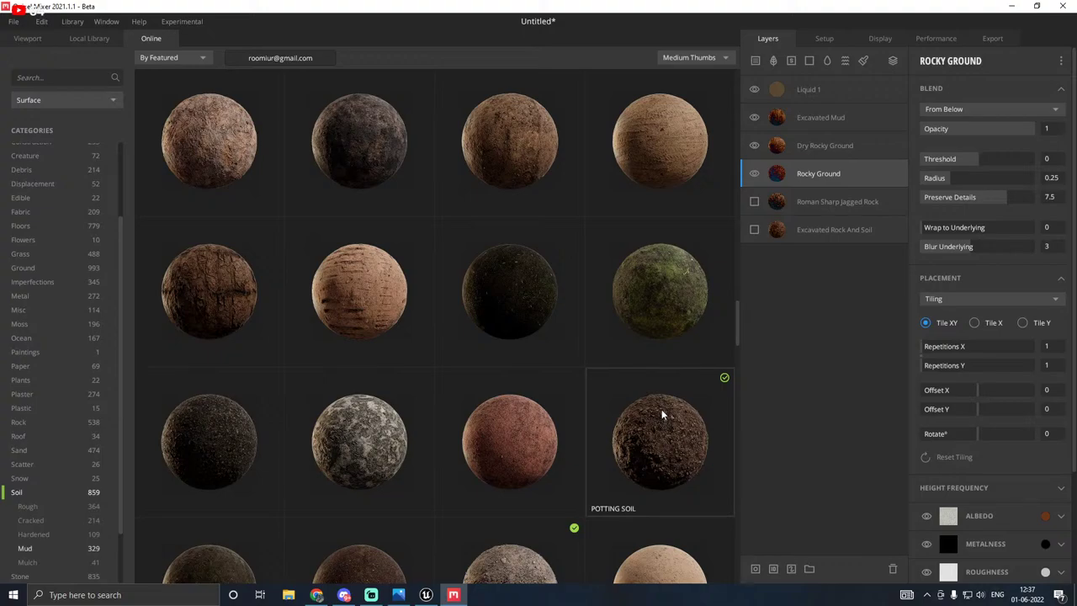
click(661, 414)
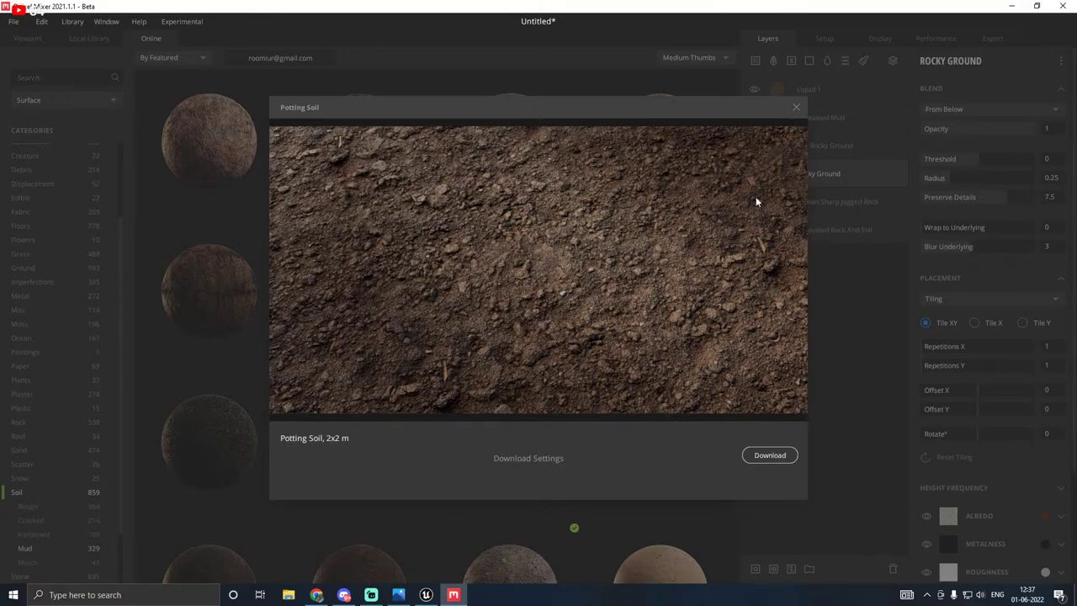
click(793, 107)
Step: Find the very dark Small Leaves On Damp Soil surface (0.42x0.42 m) among the online mud surfaces and download it
scroll(611, 256, down, 1)
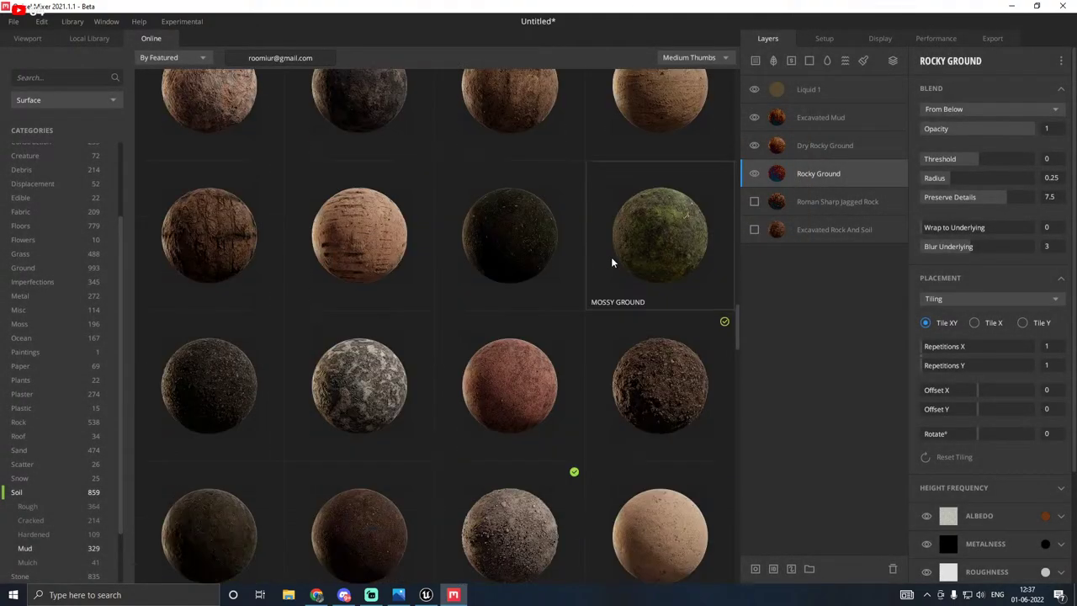
scroll(606, 261, down, 5)
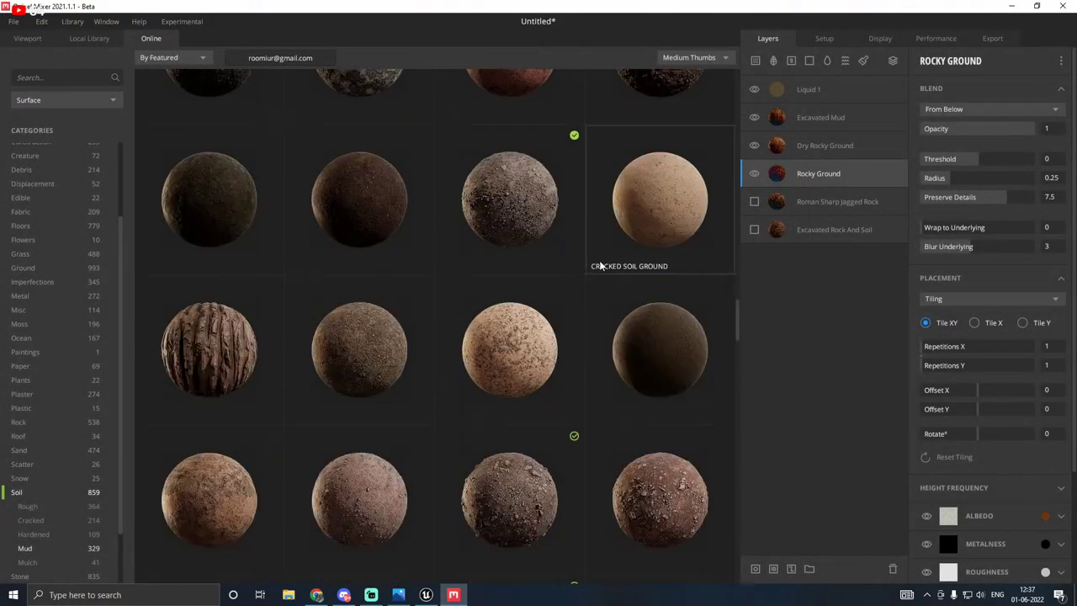
scroll(599, 260, down, 5)
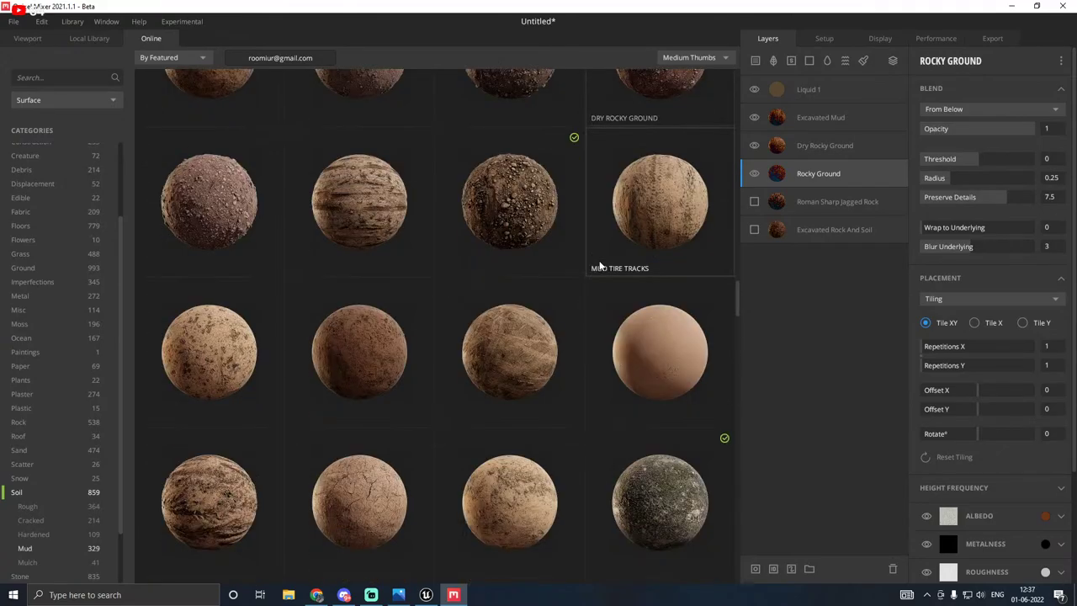
scroll(599, 266, down, 8)
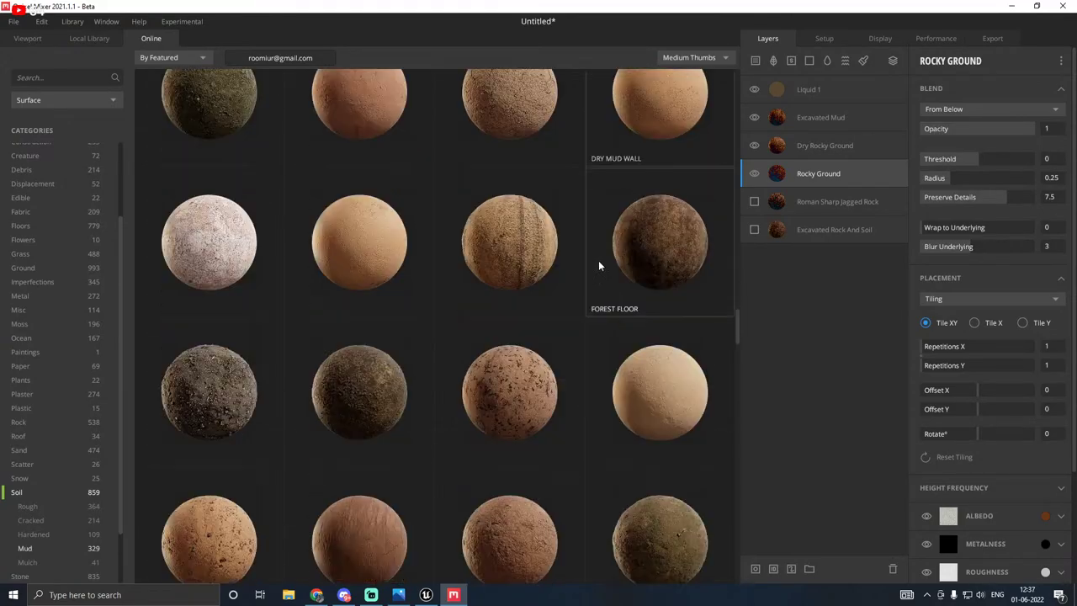
scroll(600, 266, down, 8)
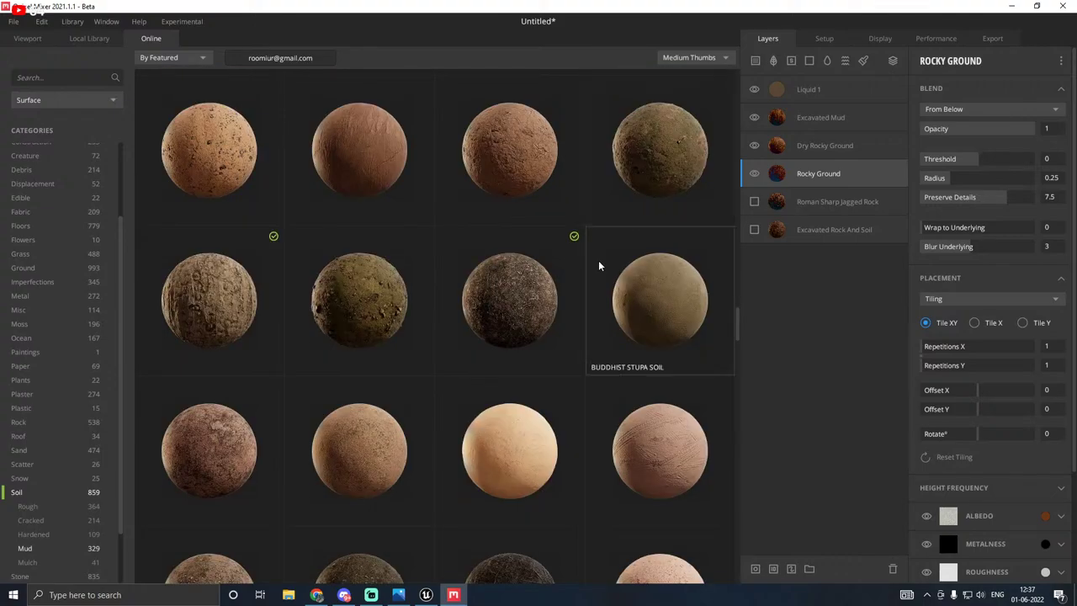
scroll(599, 266, down, 8)
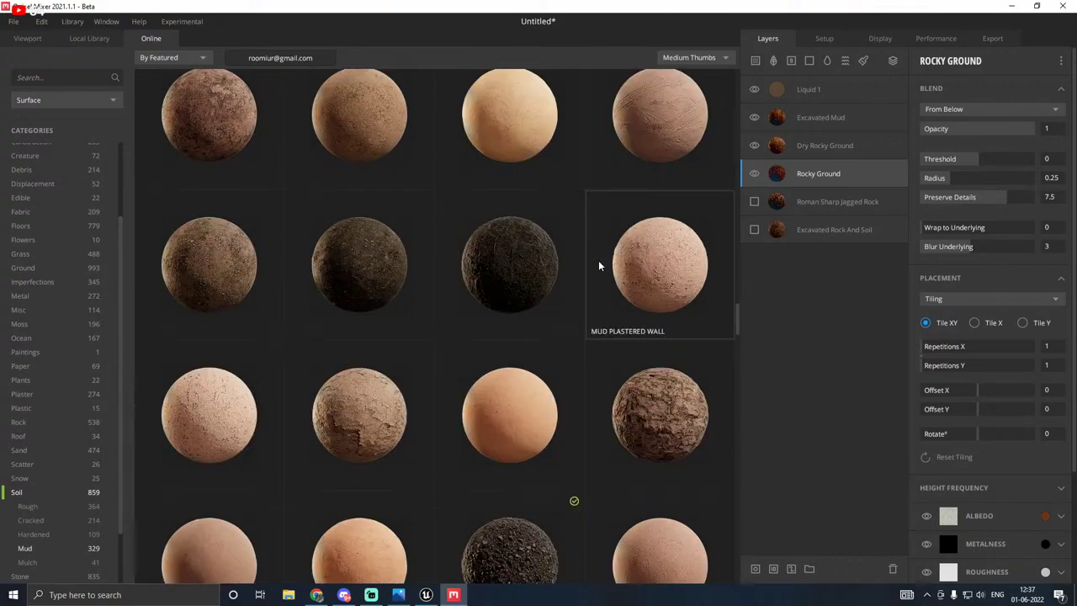
scroll(598, 266, down, 6)
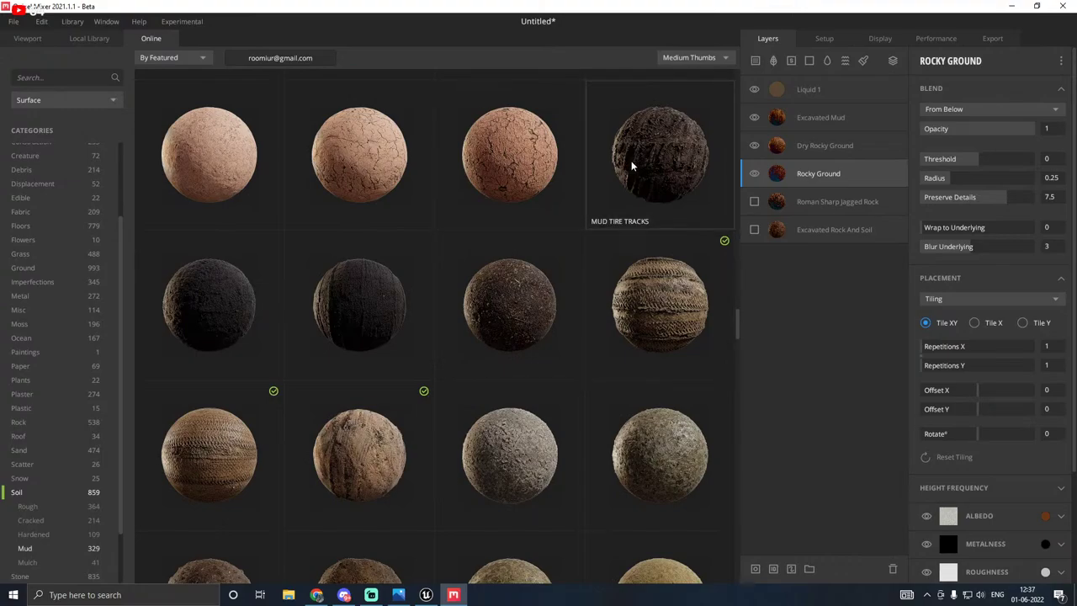
scroll(627, 166, down, 3)
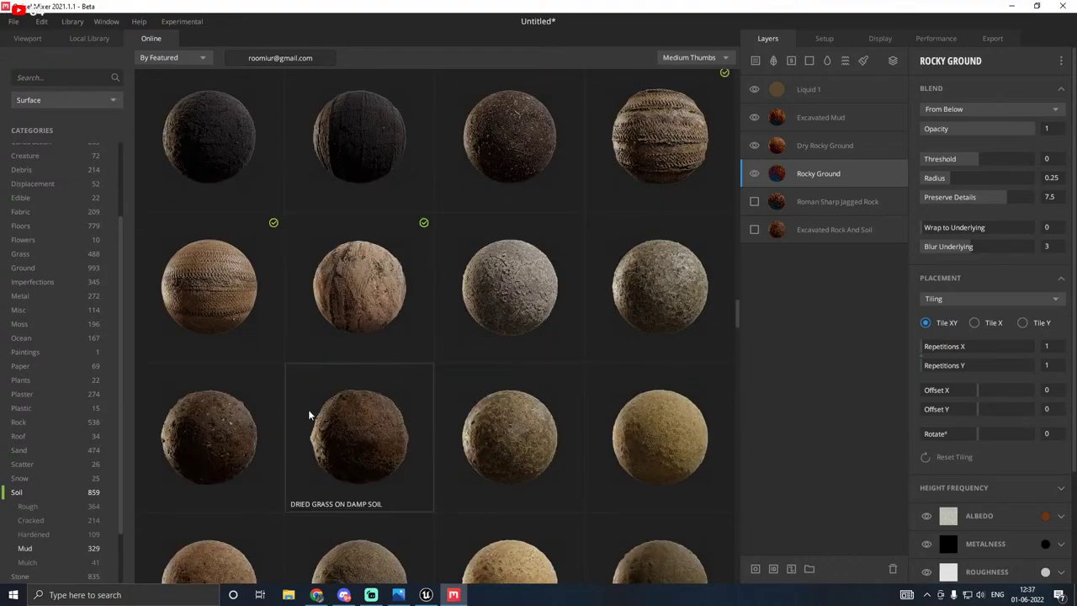
scroll(341, 435, down, 1)
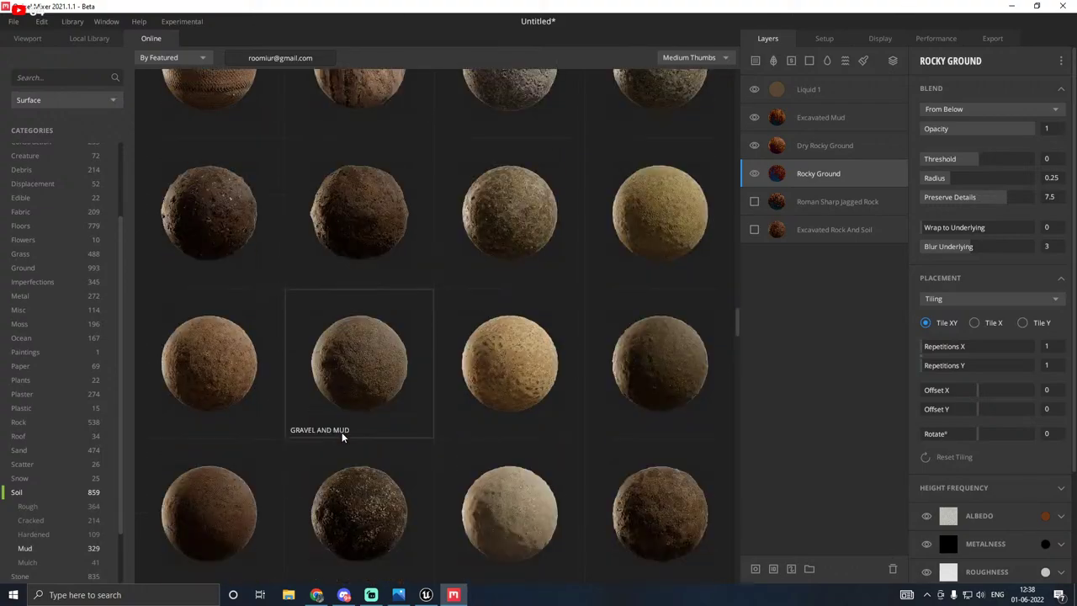
scroll(341, 434, down, 3)
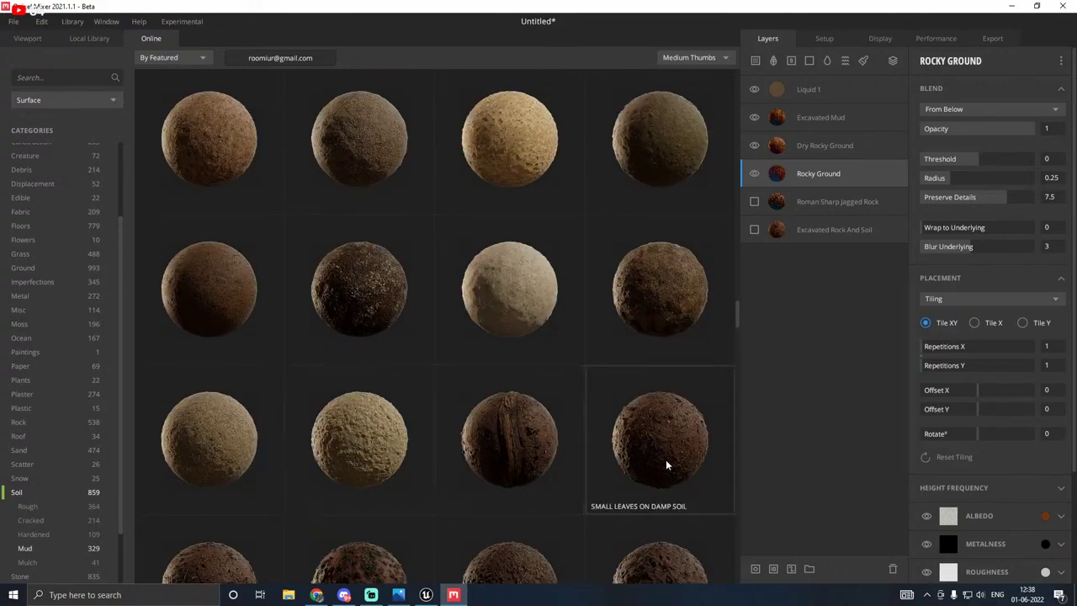
scroll(663, 462, down, 2)
scroll(361, 426, down, 2)
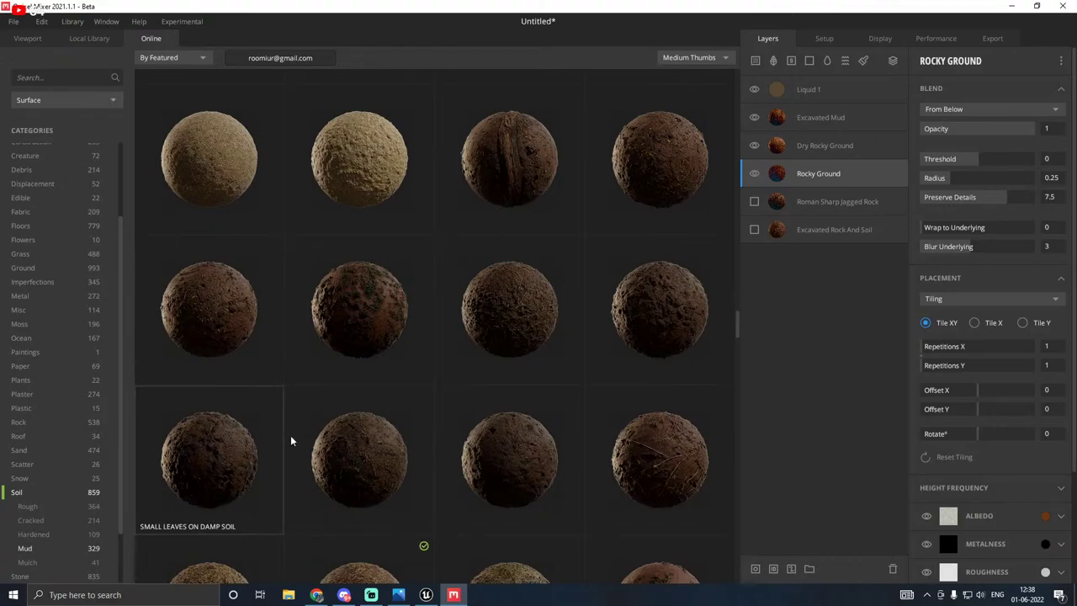
scroll(416, 433, down, 2)
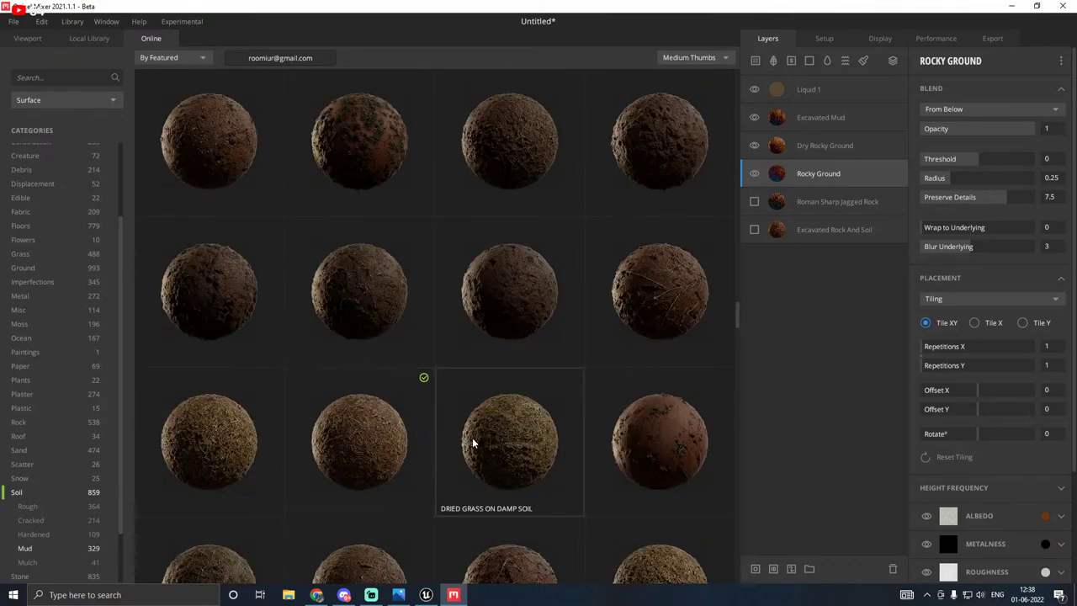
scroll(472, 443, down, 4)
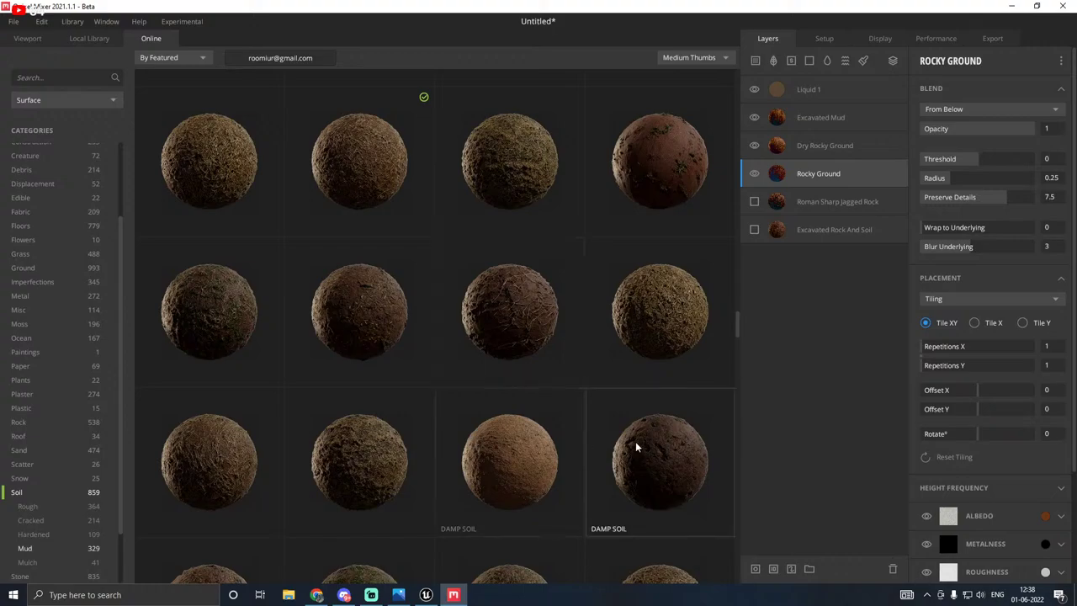
scroll(632, 447, down, 2)
scroll(576, 324, down, 3)
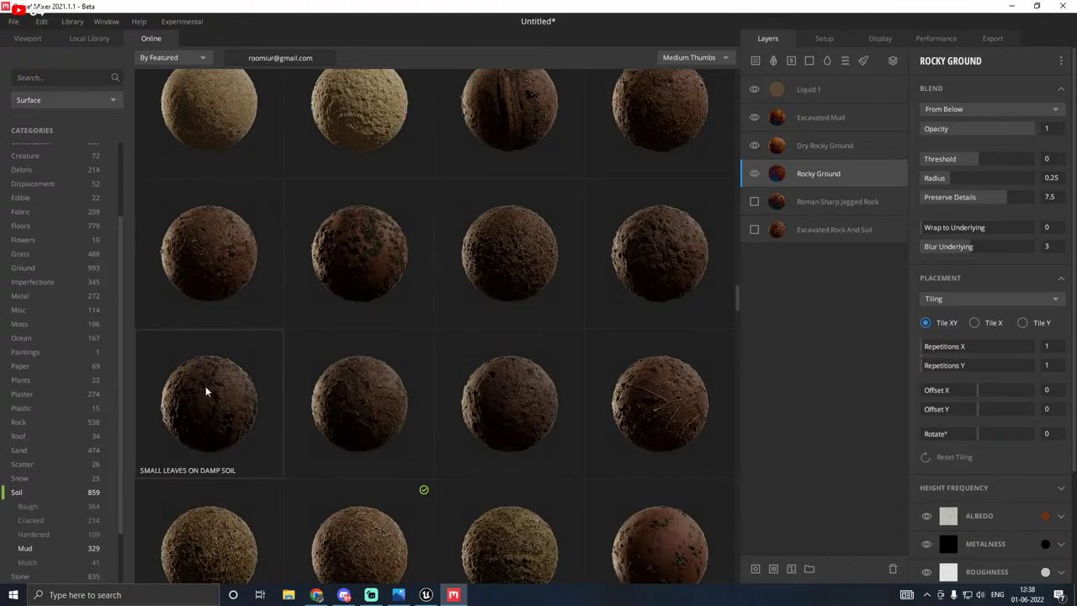
click(206, 391)
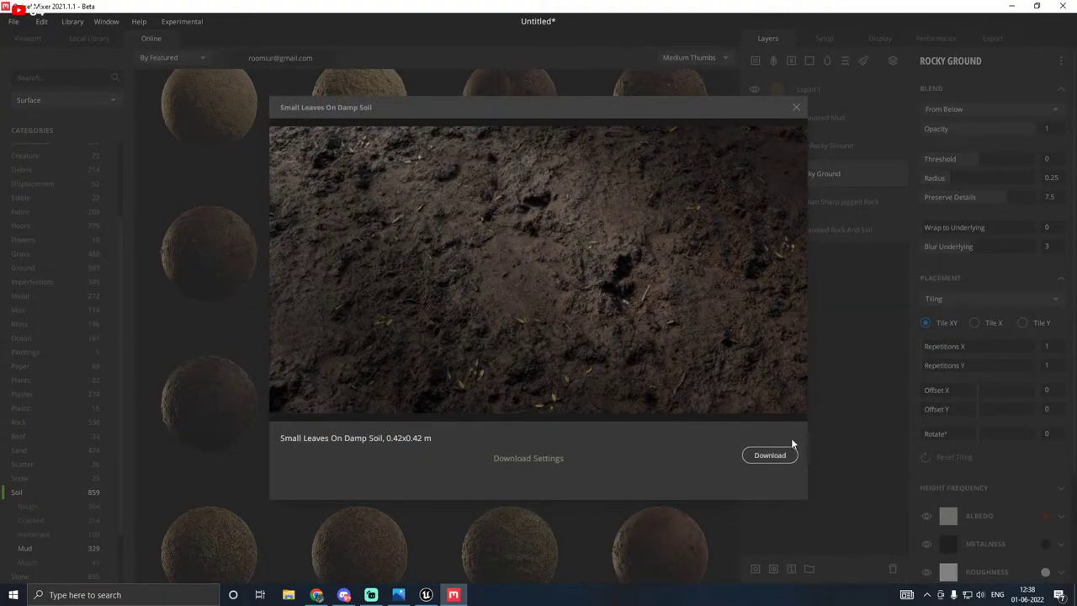
click(768, 457)
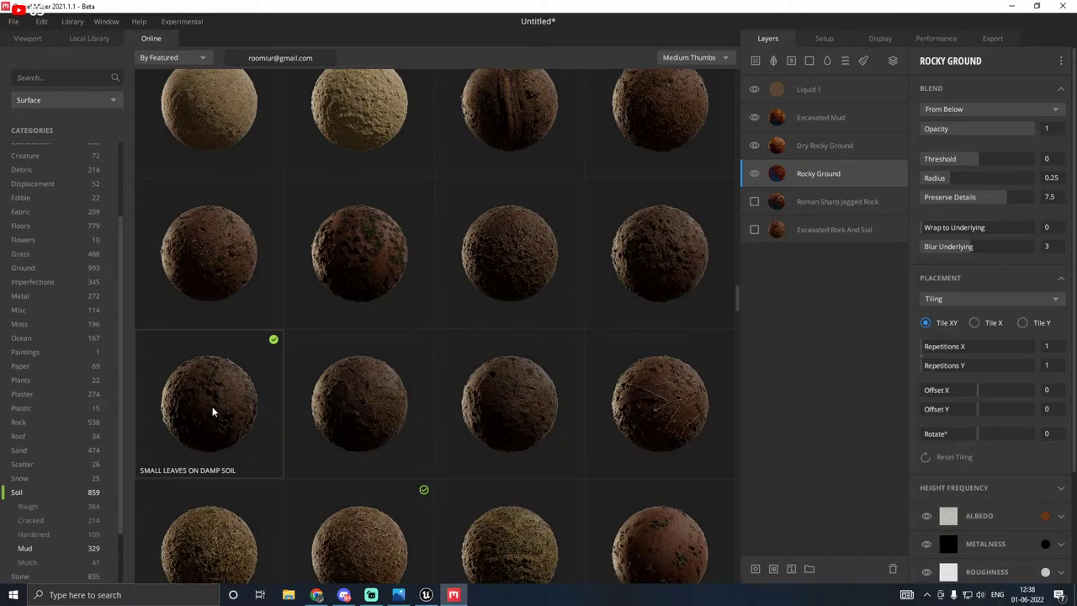
Step: List all asset types in the local library and add Small Leaves On Damp Soil as a layer above Rocky Ground
click(81, 37)
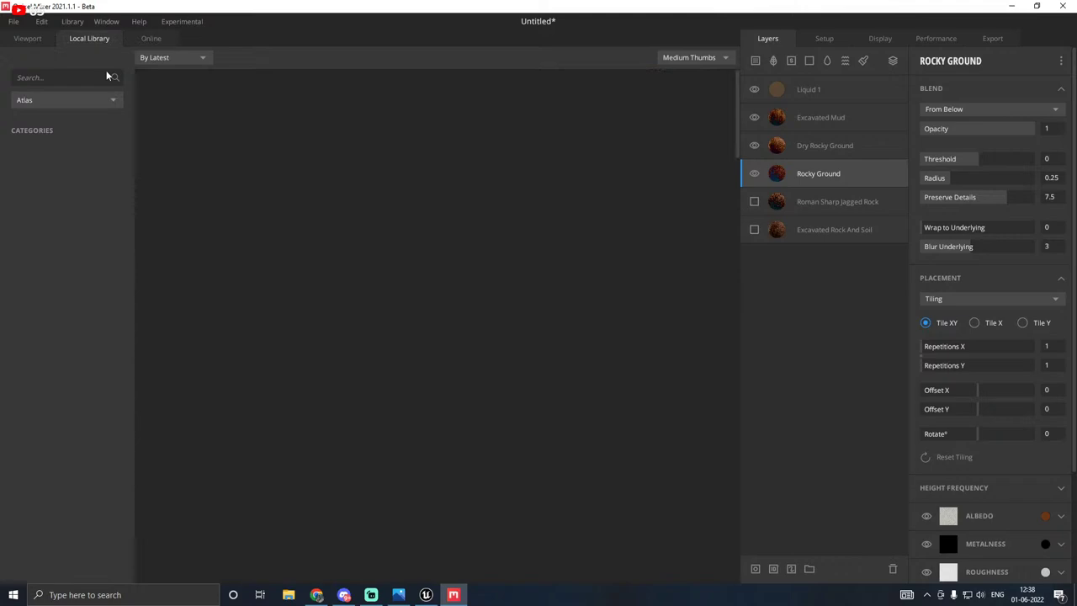
click(61, 97)
click(54, 113)
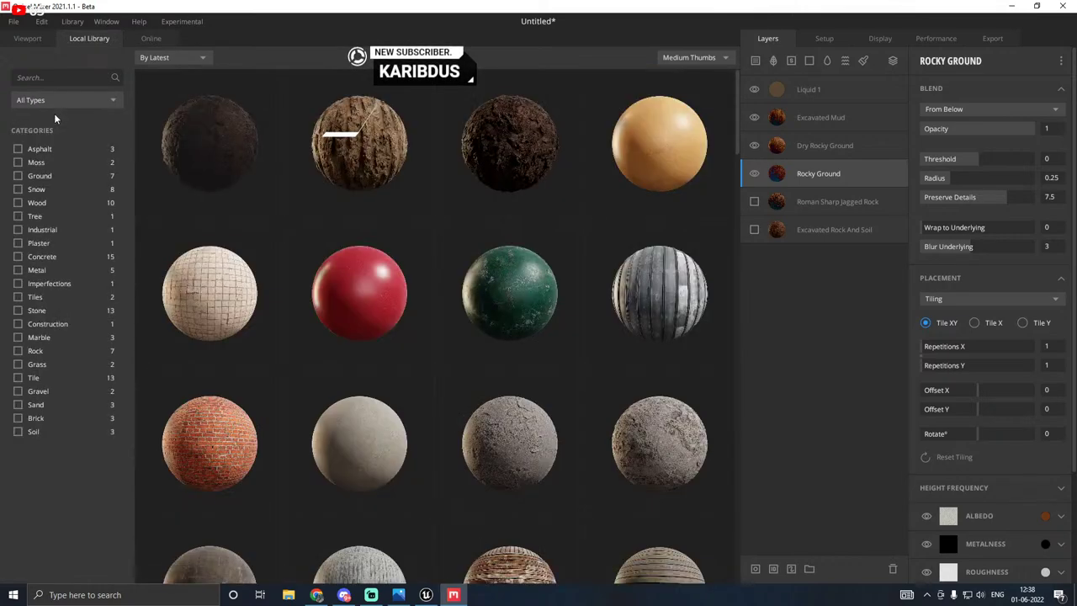
double_click(176, 135)
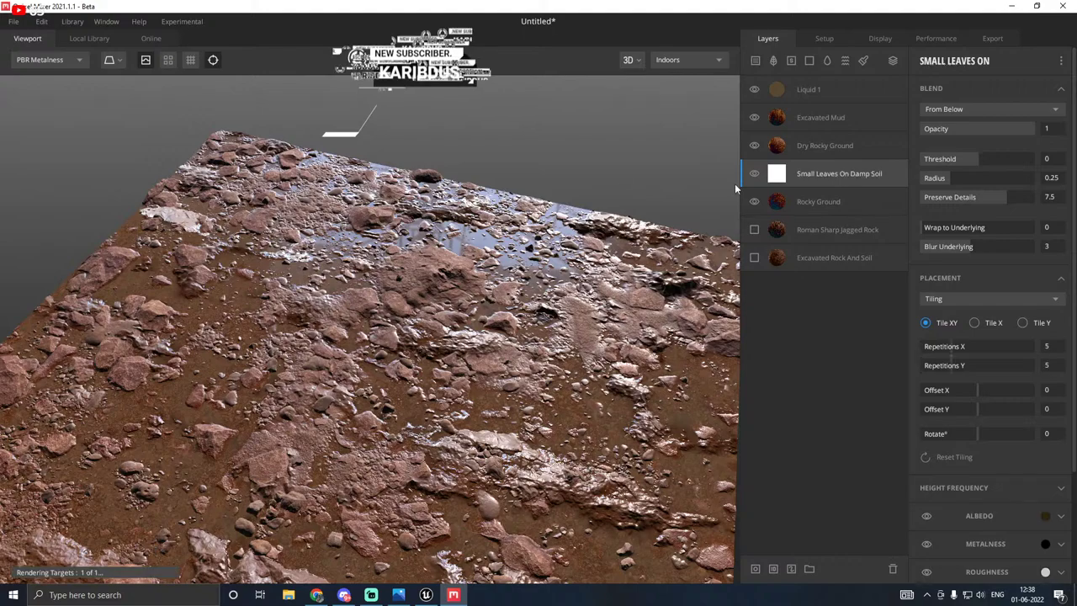
Step: Hide the Excavated Mud layer and move the Small Leaves On Damp Soil layer above Dry Rocky Ground
click(754, 117)
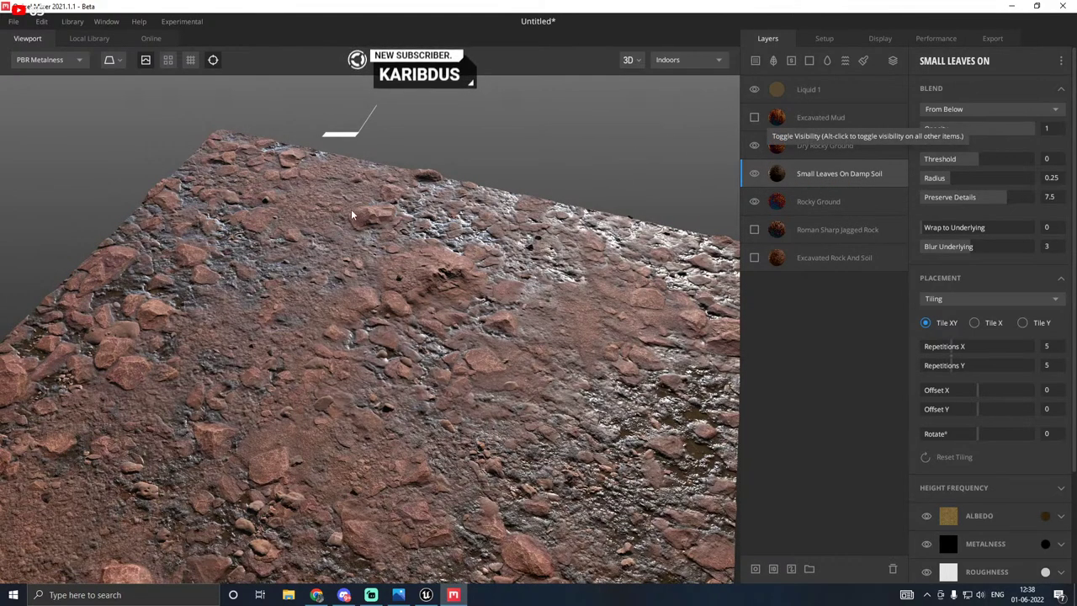
scroll(458, 204, down, 2)
drag(458, 204, 421, 220)
drag(796, 183, 798, 131)
scroll(306, 397, up, 2)
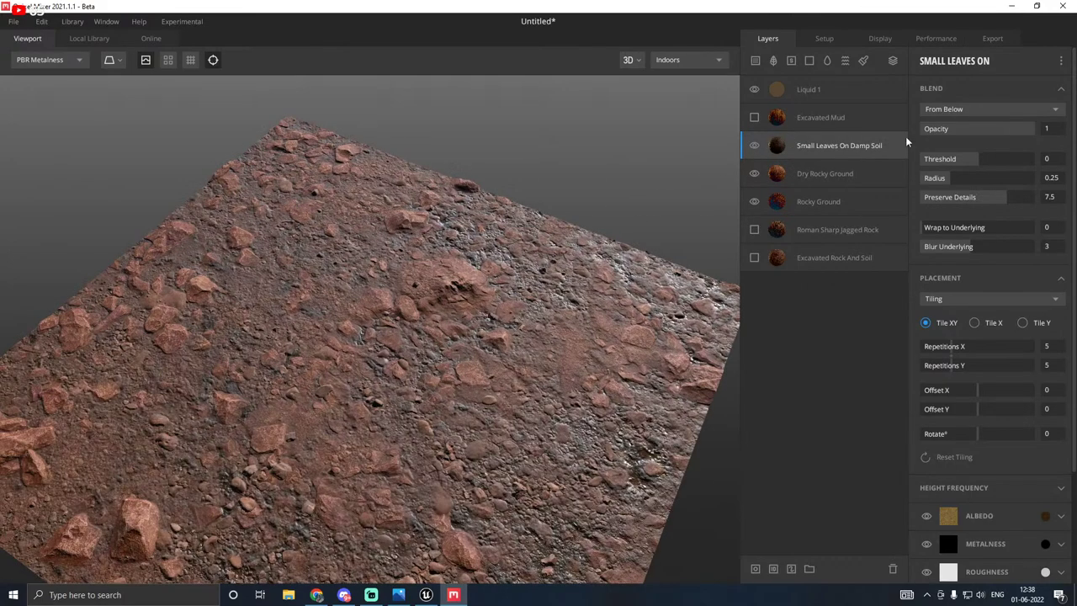
click(755, 118)
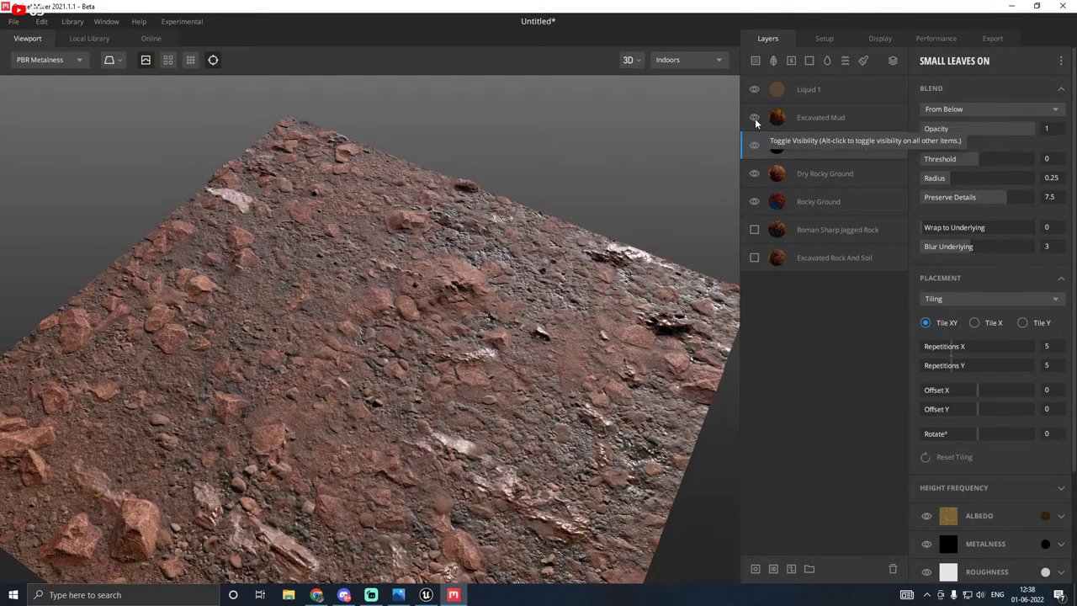
click(755, 118)
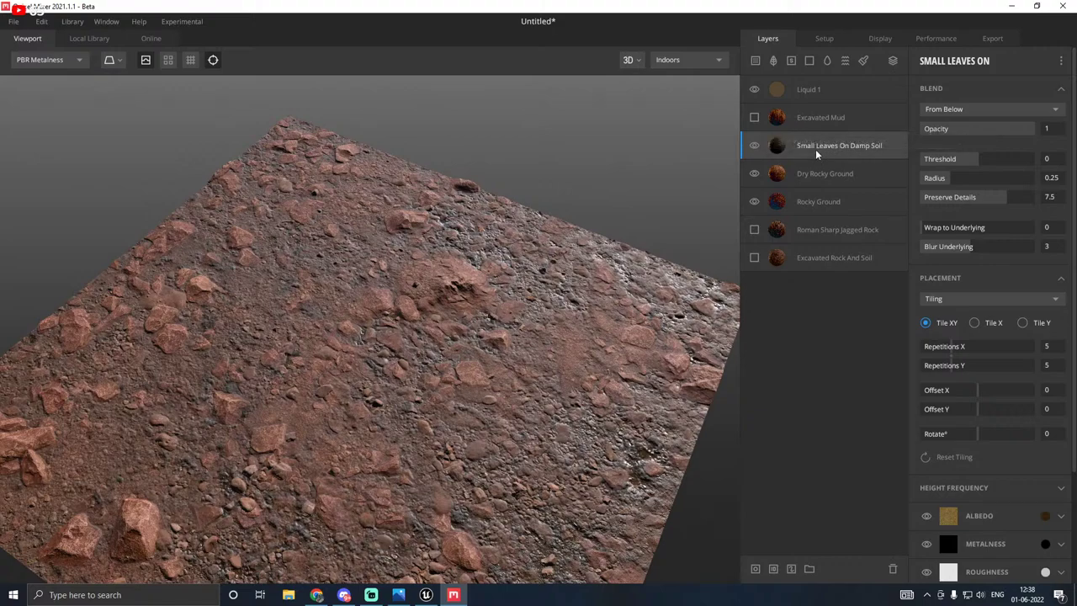
Step: Try a blend threshold of 0.269 on the Small Leaves On Damp Soil layer and inspect the surface up close
drag(972, 163, 985, 158)
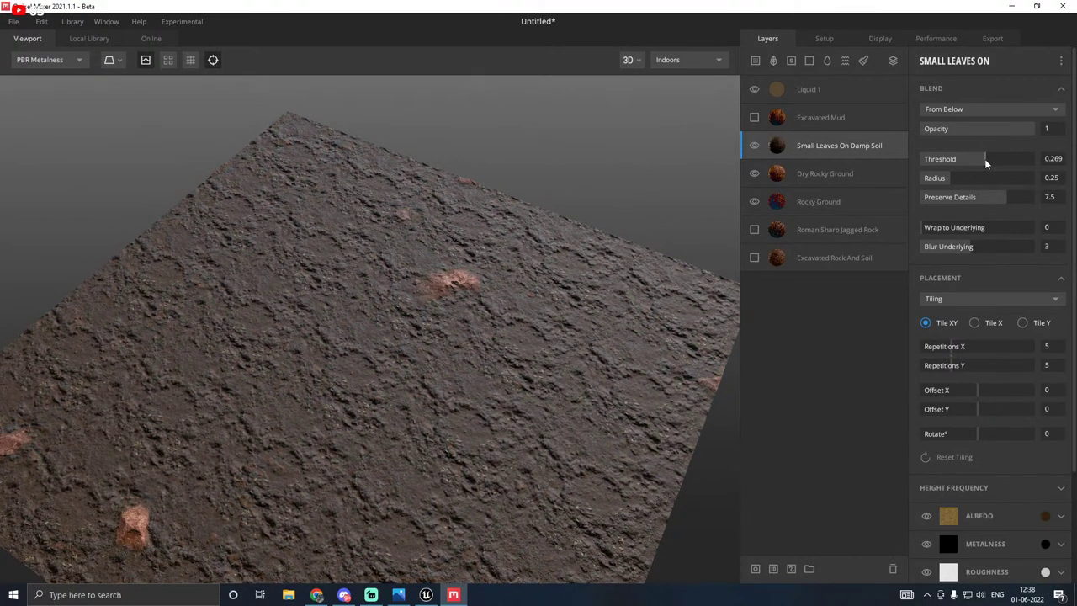
drag(480, 286, 420, 284)
scroll(421, 284, up, 5)
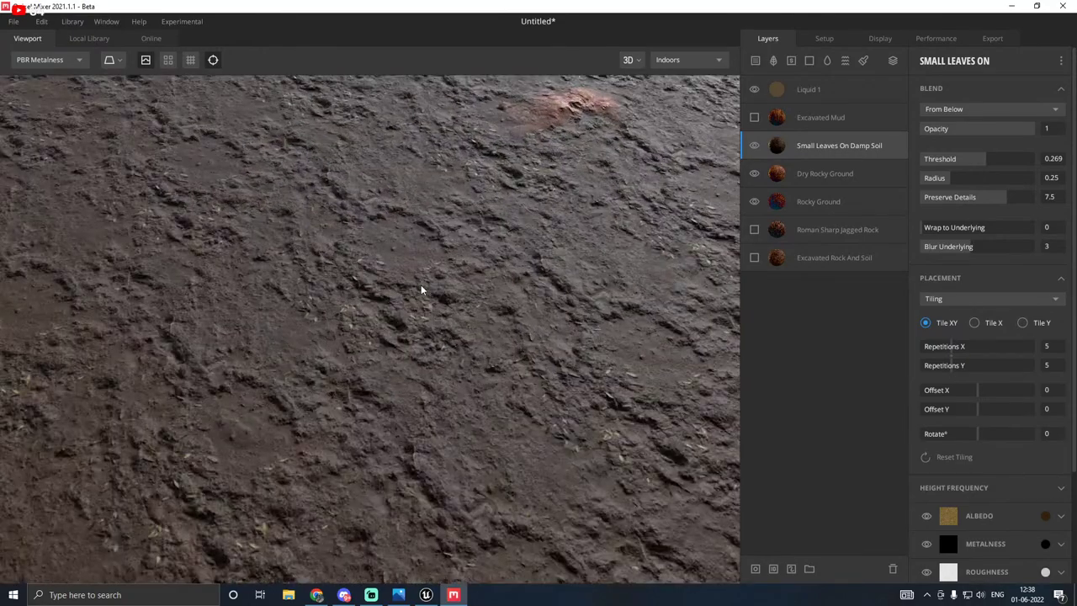
Step: Set the Small Leaves On Damp Soil layer's tiling to 2 repetitions in both X and Y
click(925, 346)
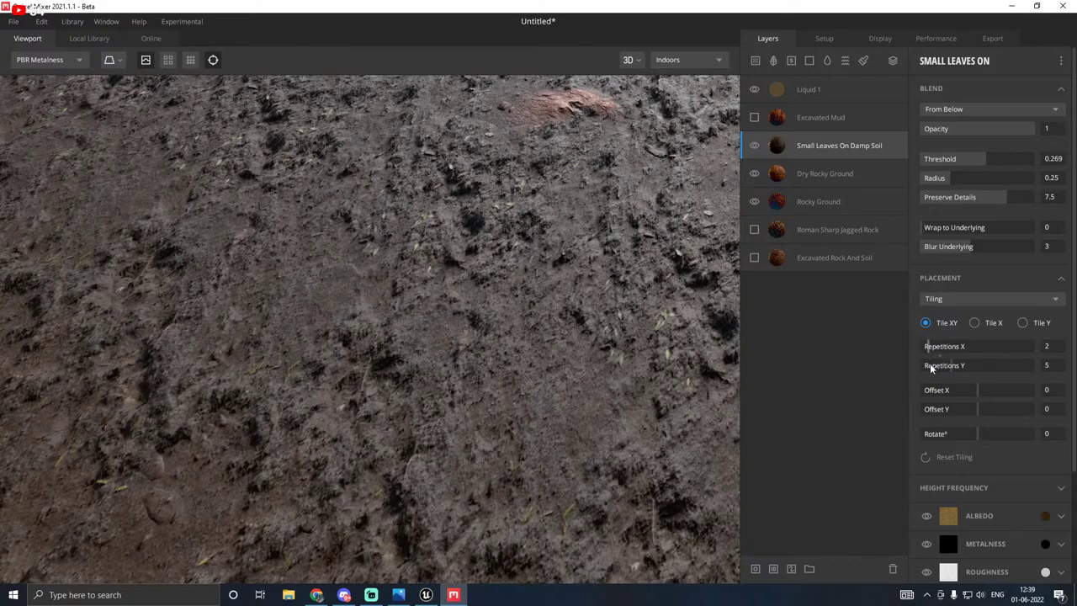
click(930, 363)
scroll(440, 323, down, 5)
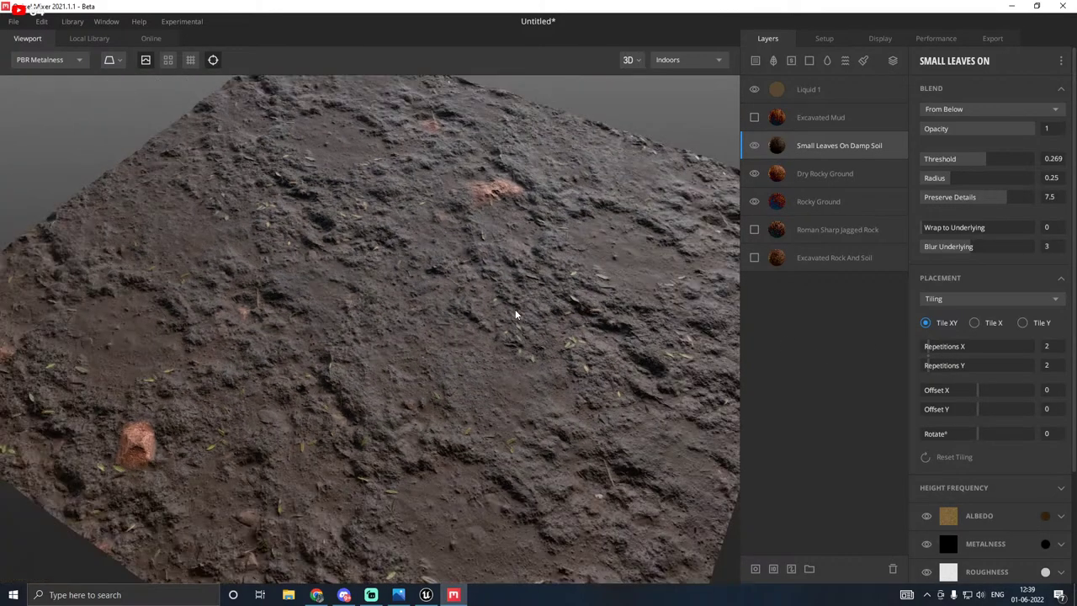
drag(515, 309, 562, 295)
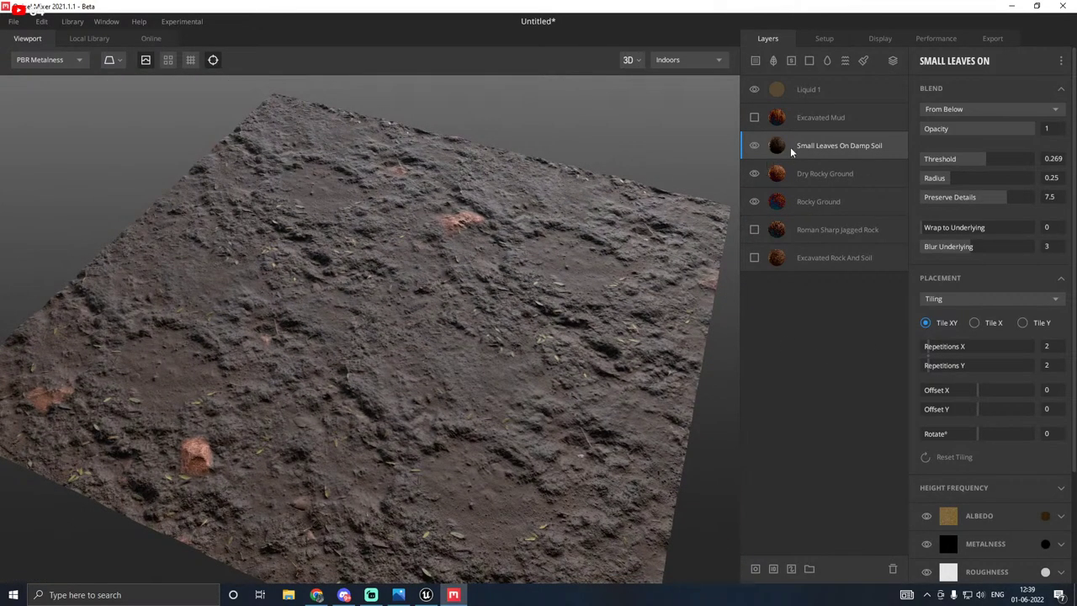
Step: Set the Small Leaves On Damp Soil layer's blend radius to 0.149 and its threshold to 0.01
drag(950, 180, 944, 181)
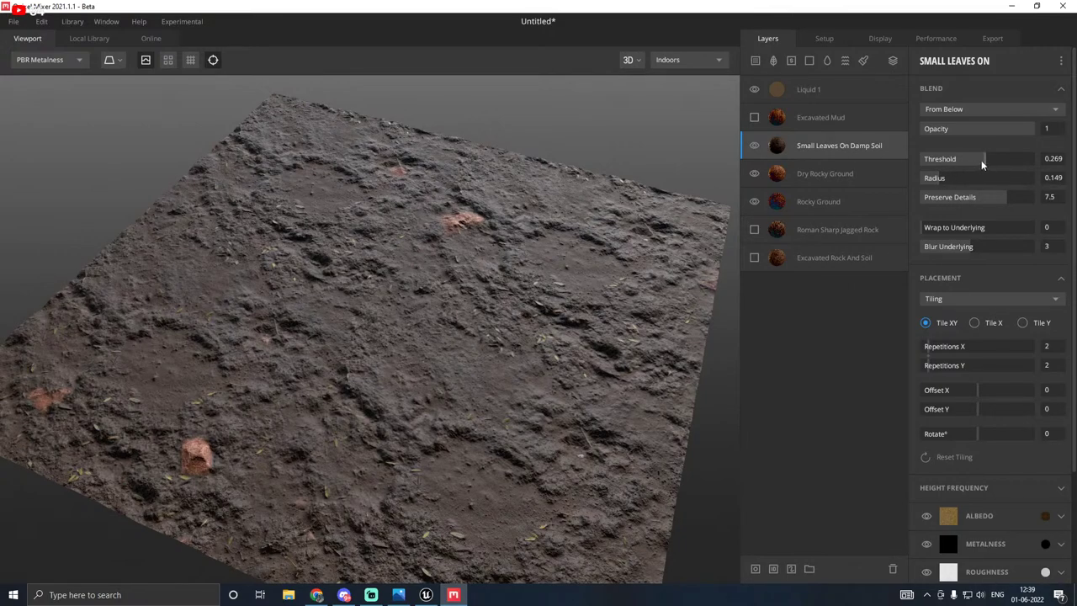
drag(983, 160, 978, 158)
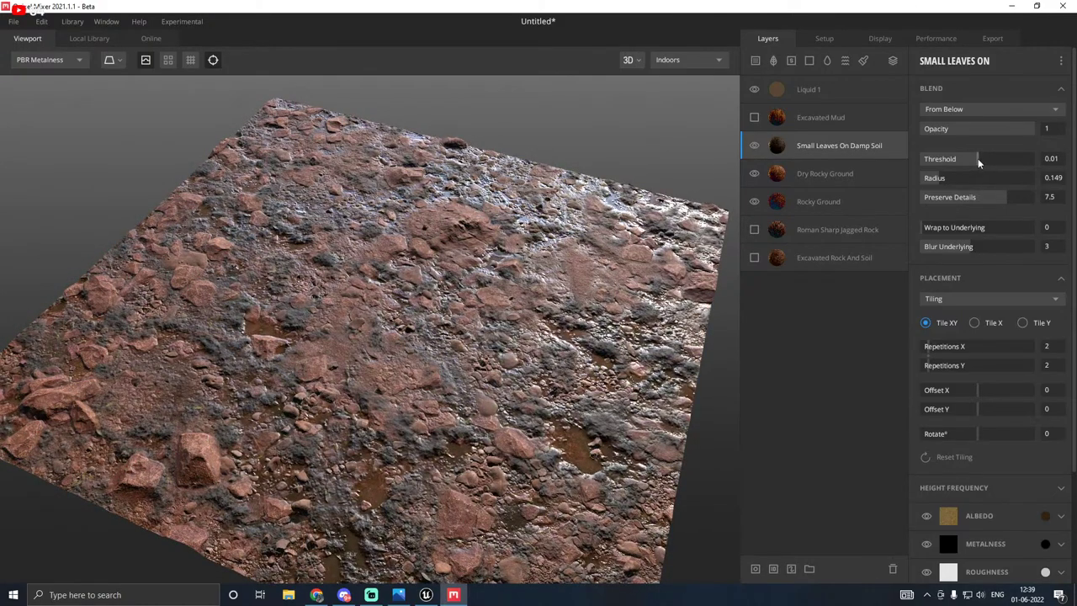
drag(506, 231, 479, 237)
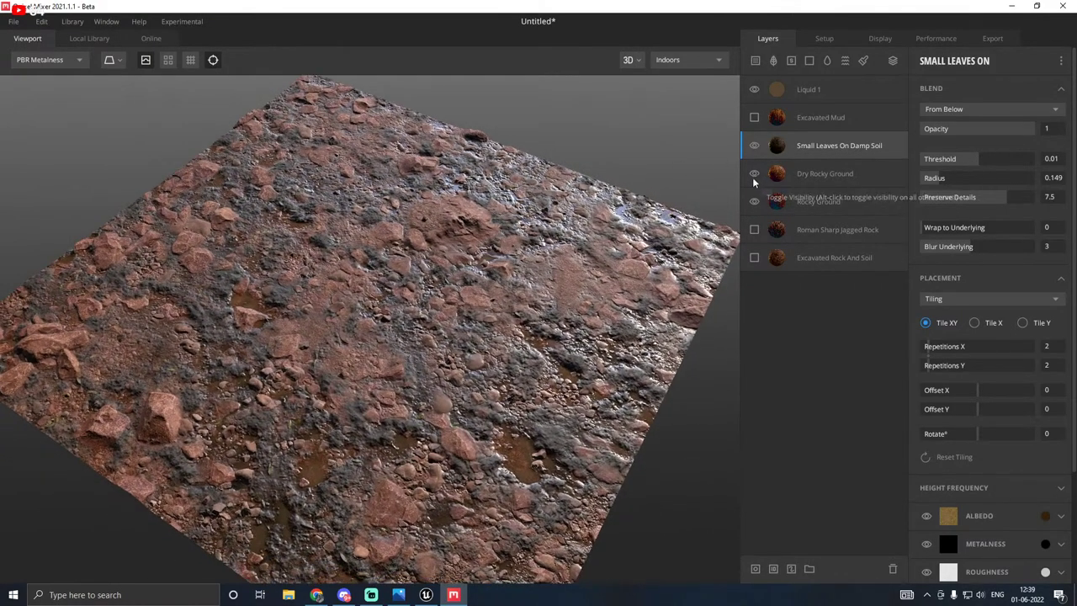
Step: Toggle the Dry Rocky Ground and Rocky Ground layers off and back on to compare what each contributes to the ground
click(751, 176)
click(751, 176)
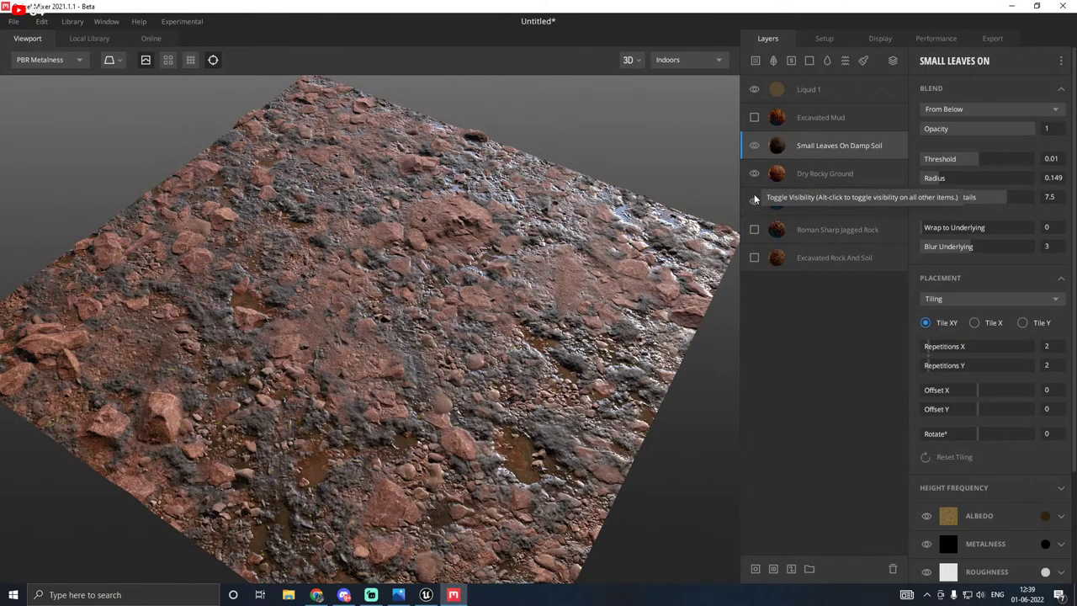
click(752, 201)
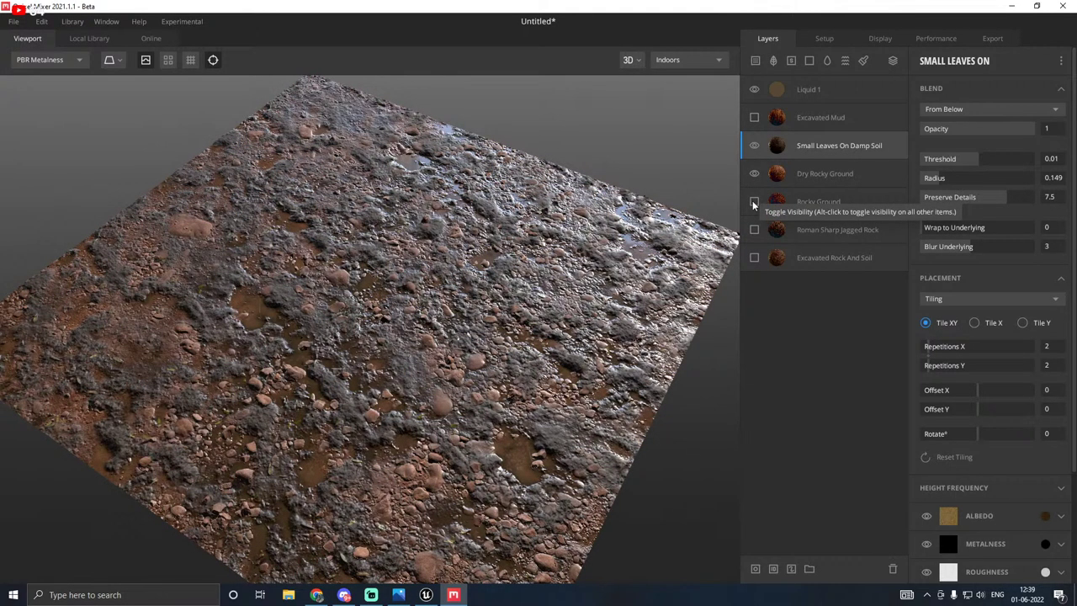
click(752, 201)
drag(437, 239, 472, 212)
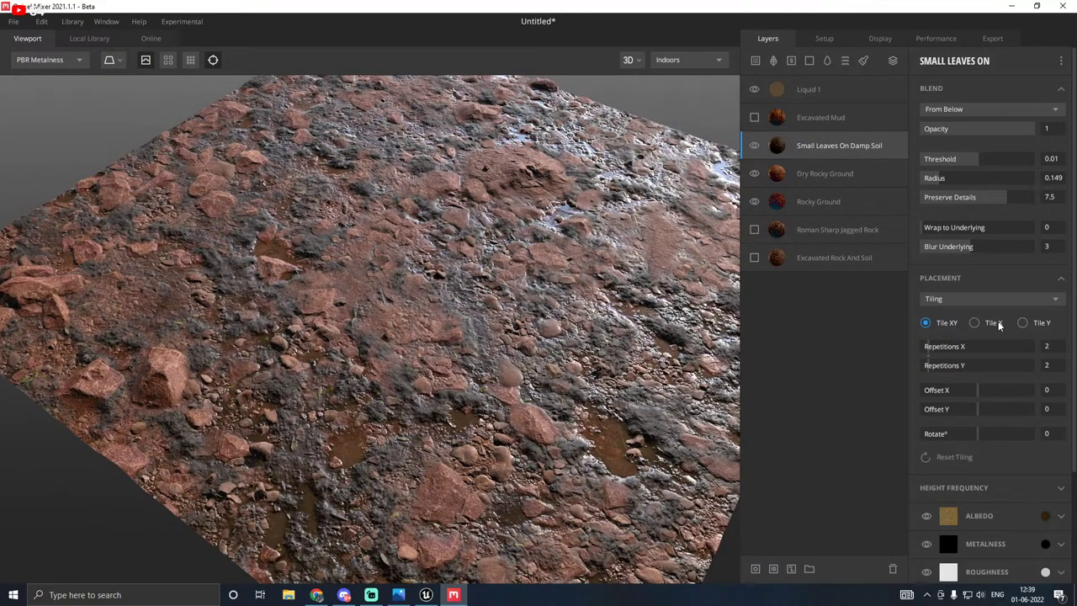
Step: Sample a brown albedo colour from the ground for the Small Leaves On Damp Soil layer and shift it to a darker reddish brown with hue 16
right_click(1046, 517)
click(1022, 531)
click(459, 368)
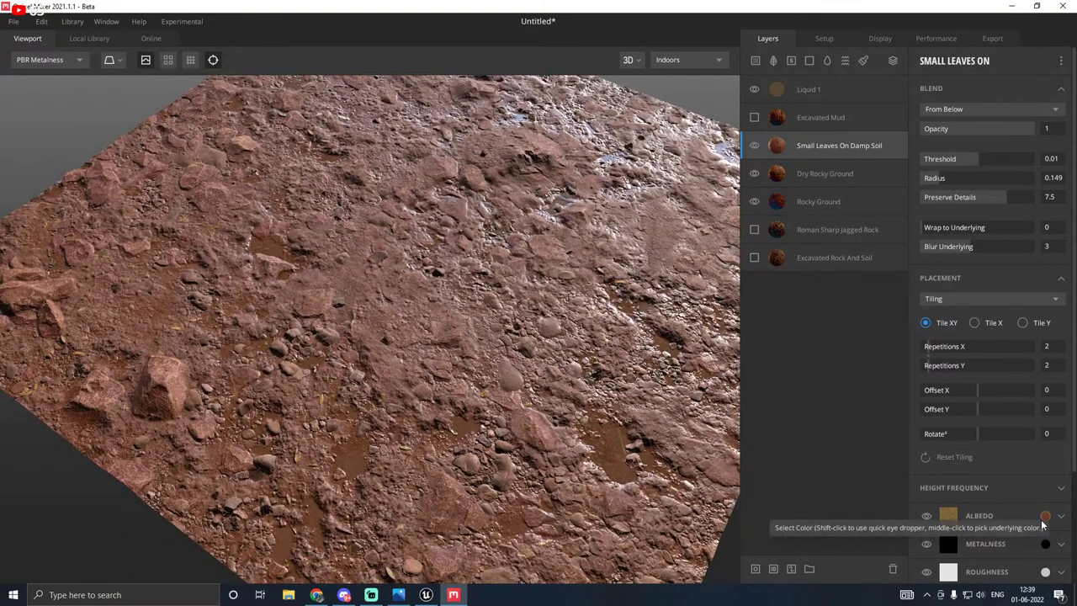
click(1046, 516)
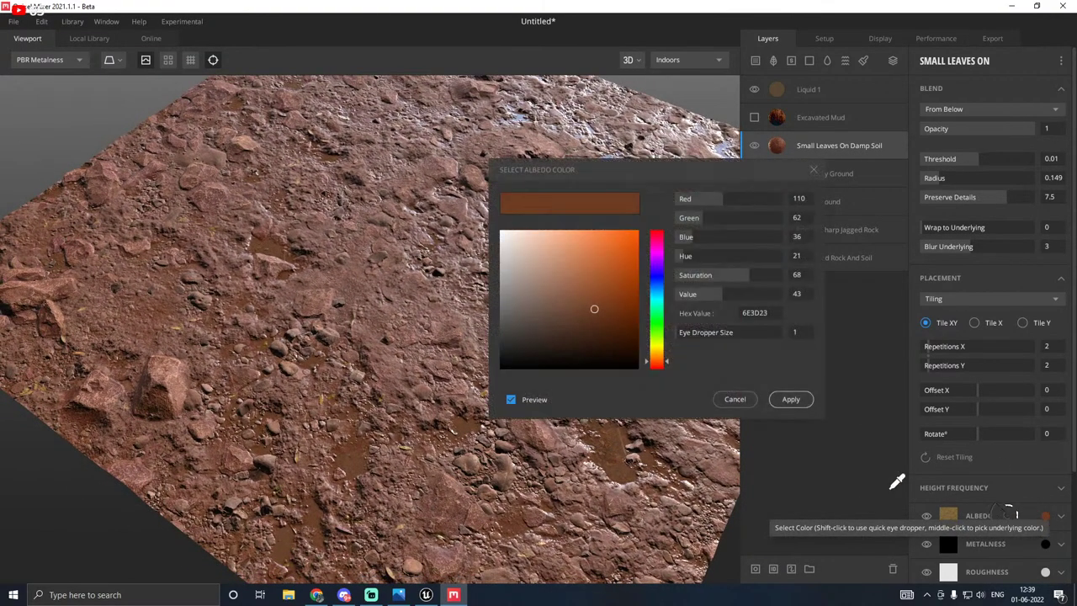
click(665, 363)
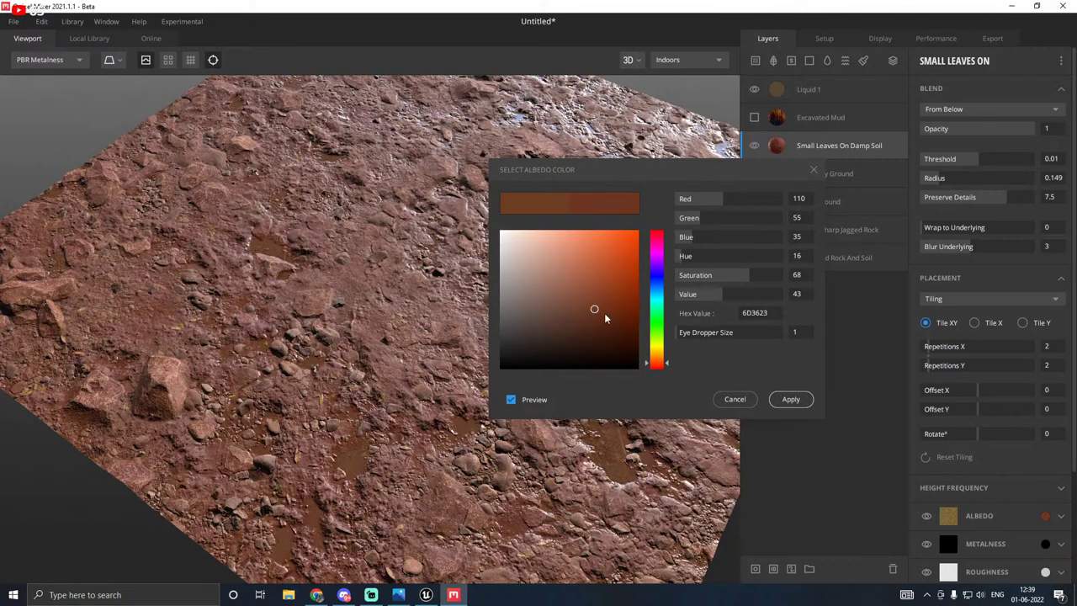
mouse_move(604, 313)
mouse_down()
mouse_move(617, 317)
mouse_move(608, 317)
mouse_up()
click(789, 402)
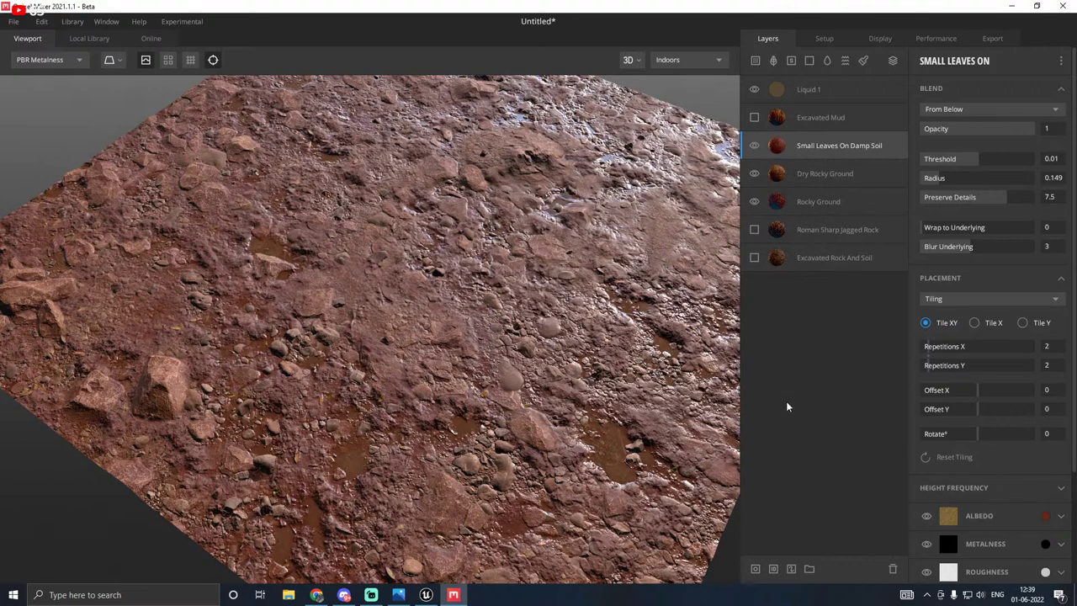
Step: Set the albedo colour of the Dry Rocky Ground layer to the slightly darker brown 60371F
click(817, 172)
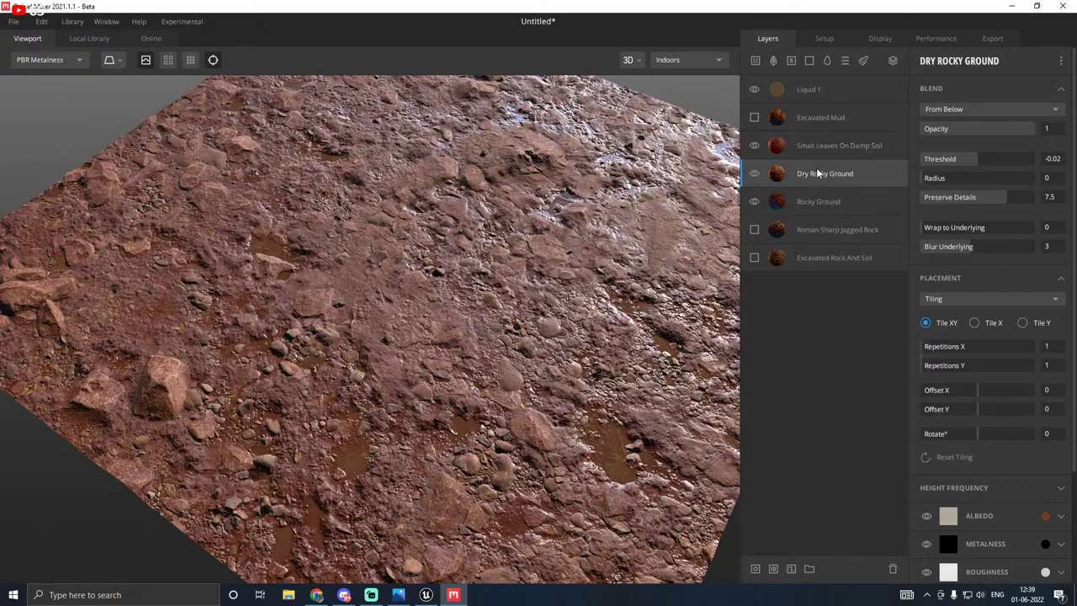
click(1047, 516)
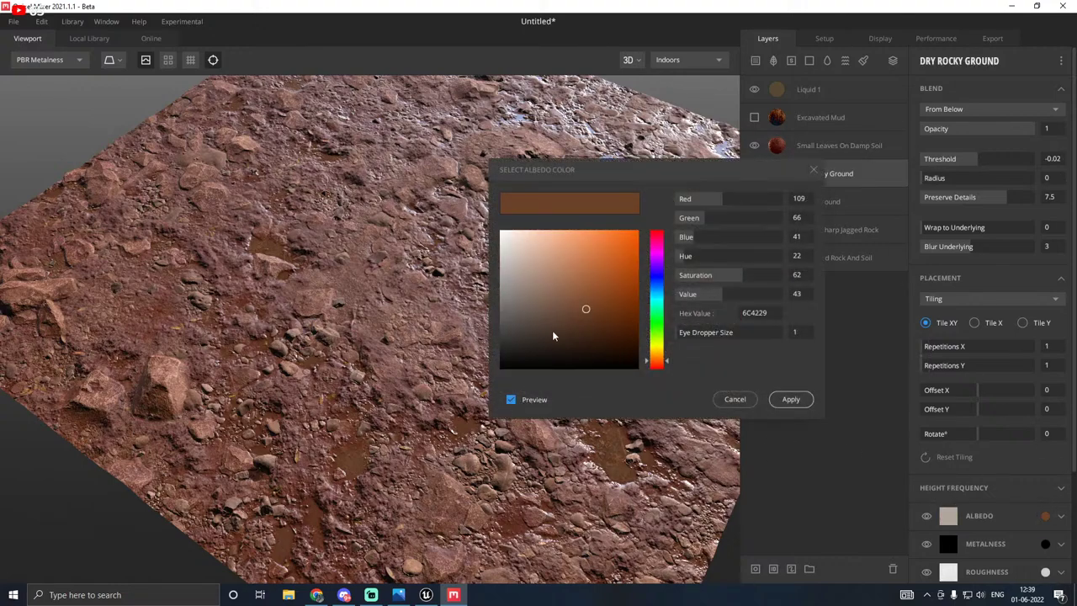
click(585, 329)
click(589, 327)
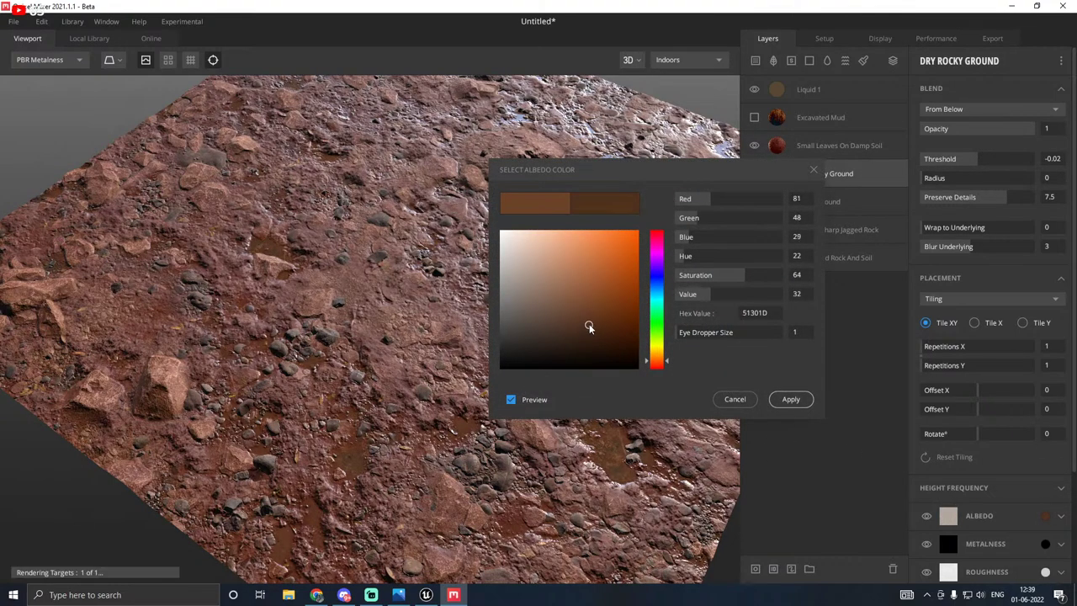
click(594, 312)
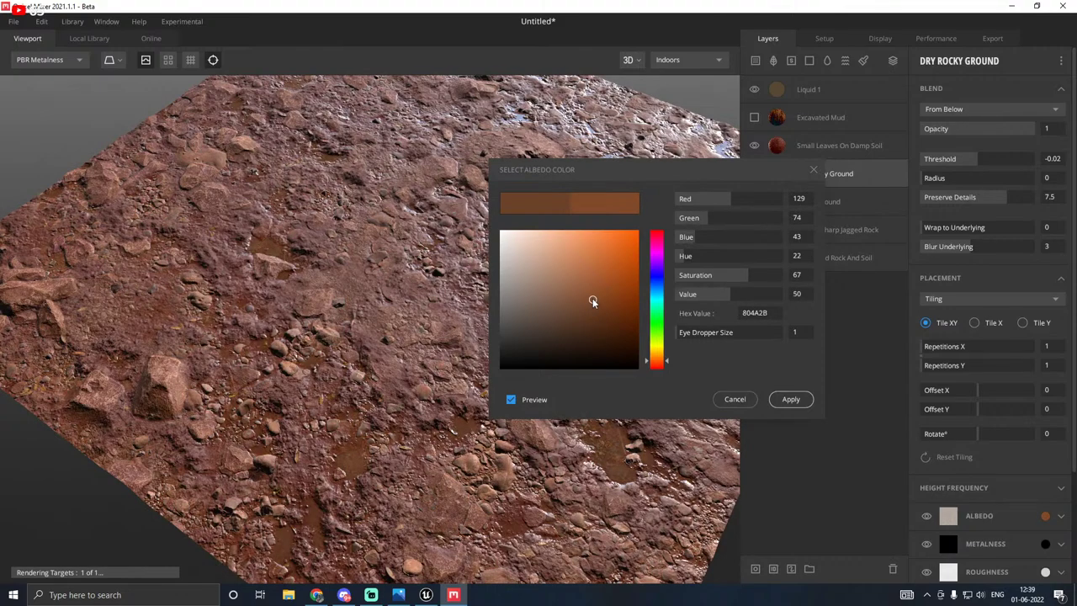
click(593, 314)
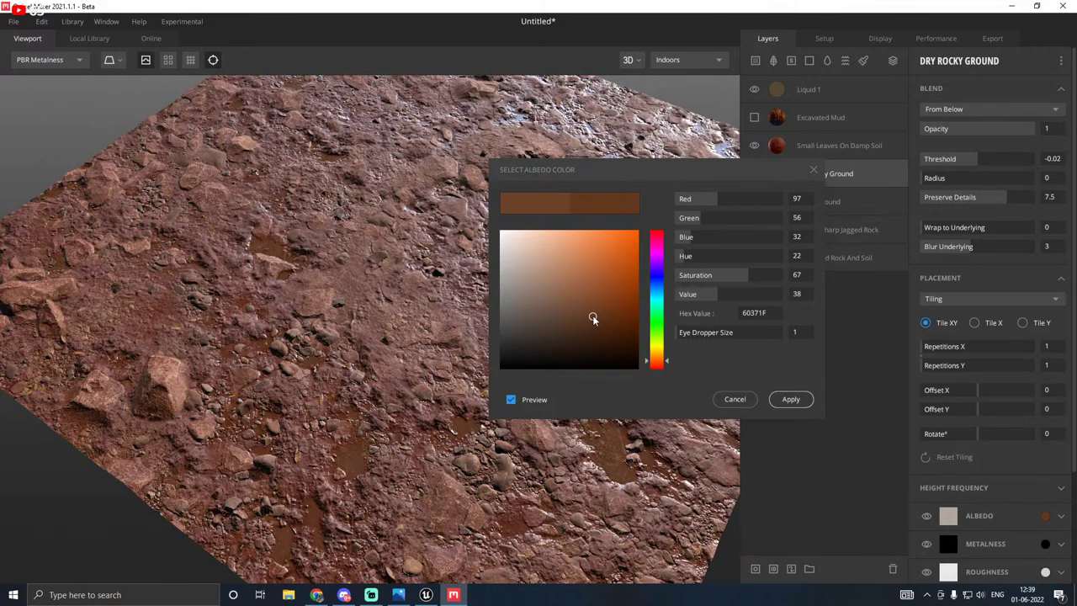
click(791, 399)
Step: Set the albedo colour of the Rocky Ground layer to the dark reddish brown 5B2810
click(797, 210)
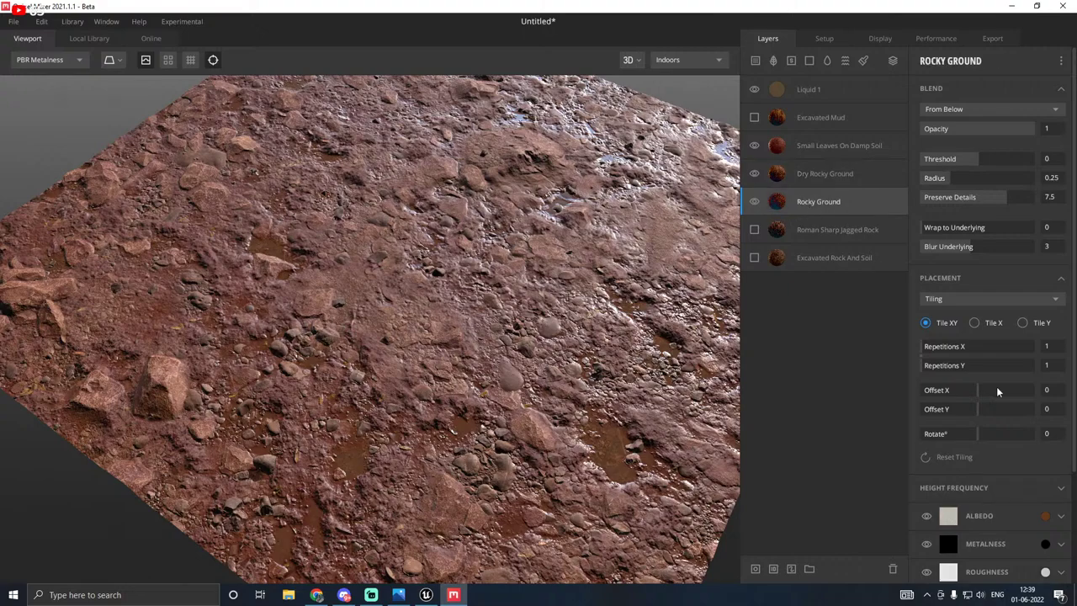
click(1045, 516)
mouse_move(615, 318)
mouse_down()
mouse_move(614, 332)
mouse_move(613, 319)
mouse_up()
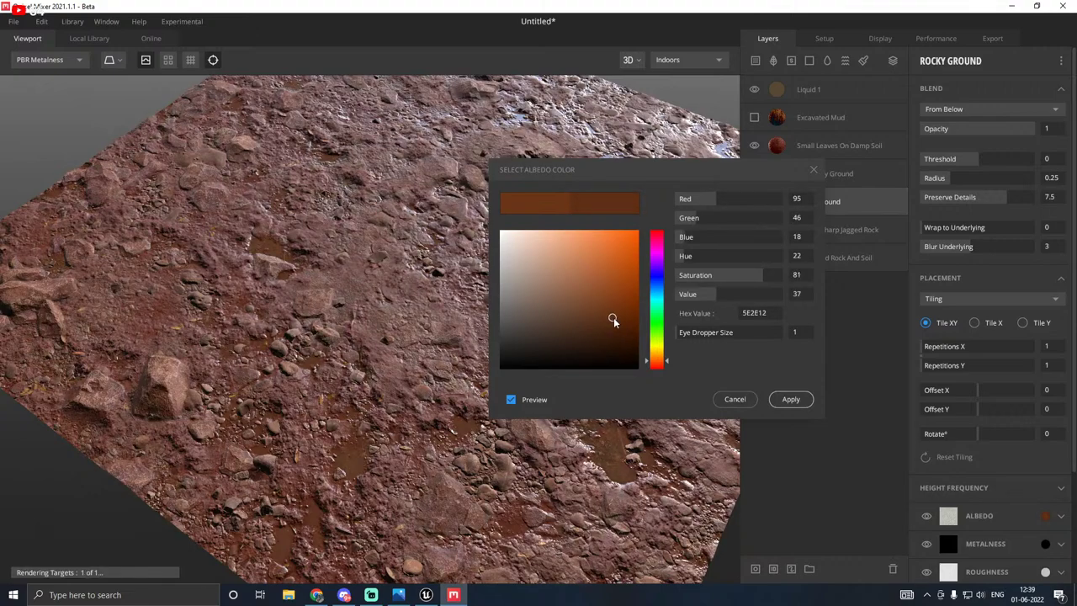
click(657, 368)
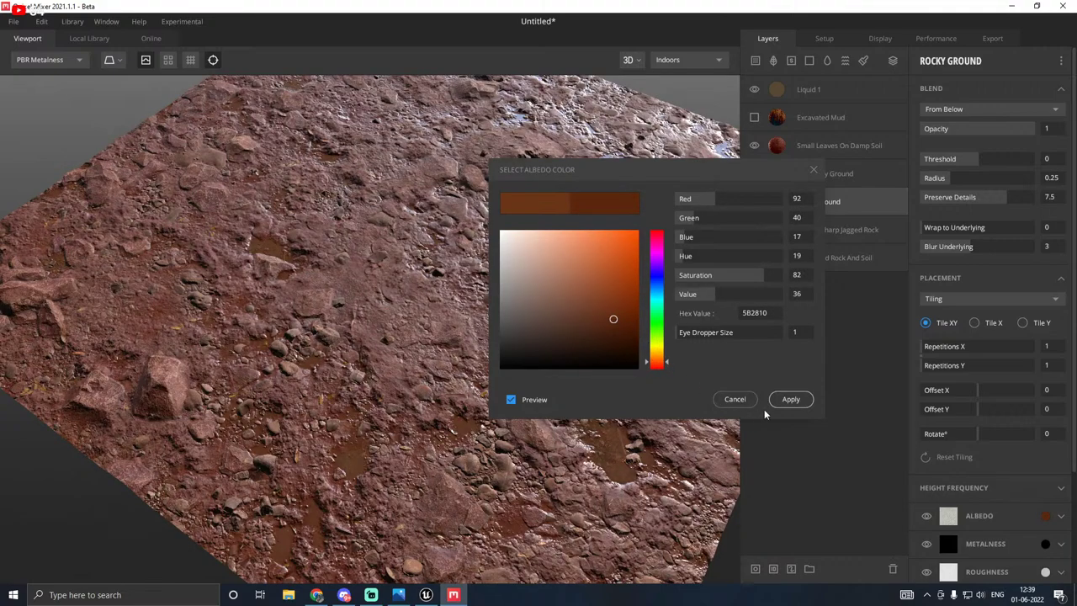
click(791, 399)
mouse_move(623, 362)
mouse_down()
mouse_move(589, 387)
mouse_move(525, 395)
mouse_move(542, 397)
mouse_move(606, 354)
mouse_up()
Step: Delete the hidden Excavated Mud layer from the layer stack
click(802, 137)
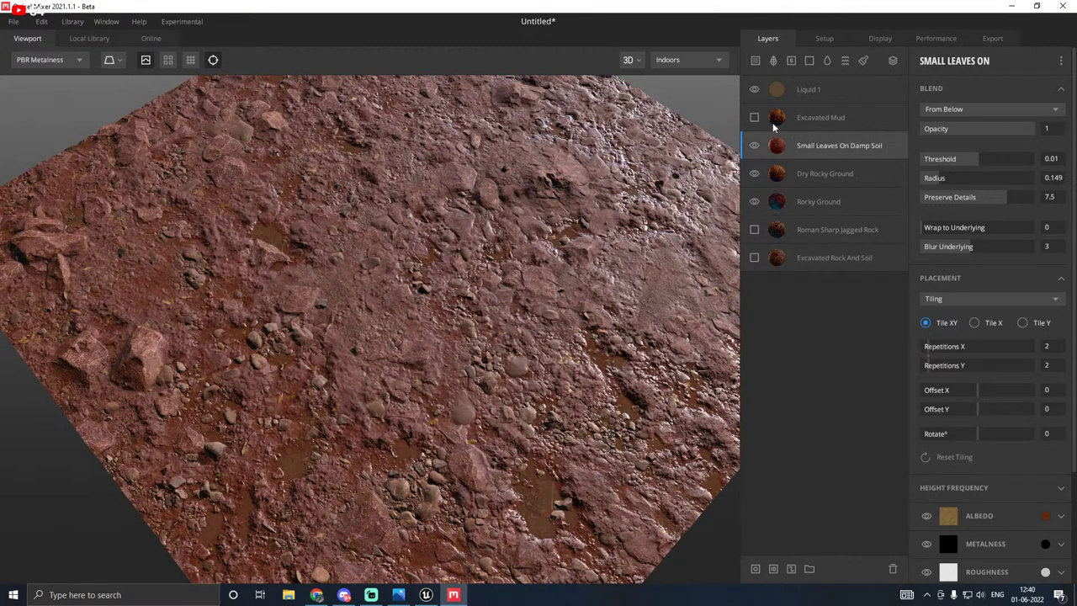
click(754, 117)
click(828, 120)
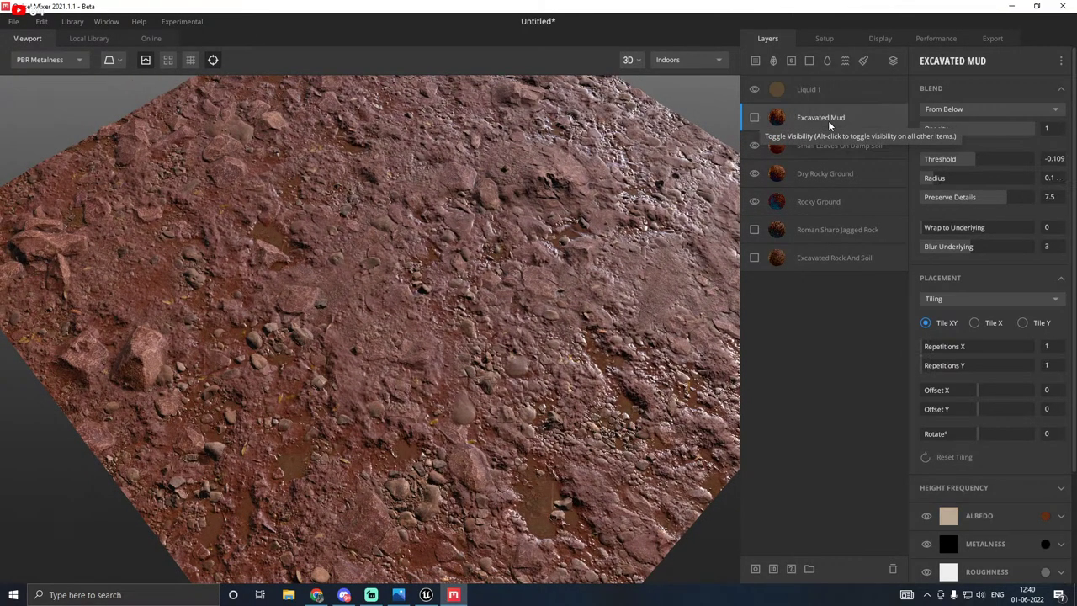
key(Delete)
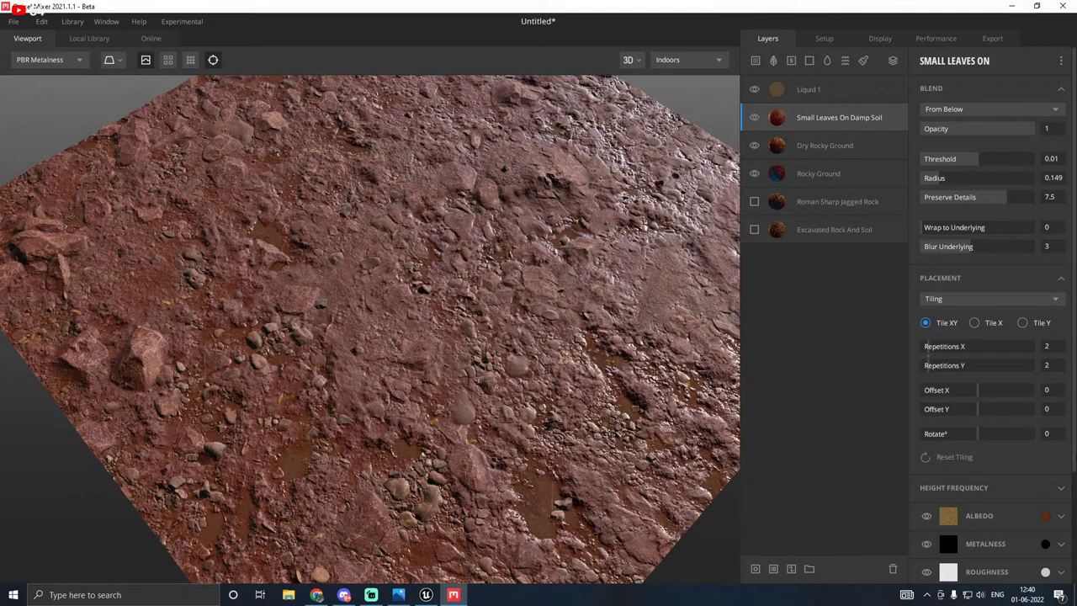
Step: Darken the albedo colour of the Small Leaves On Damp Soil layer to a deep reddish brown, about 4D2010
click(1045, 516)
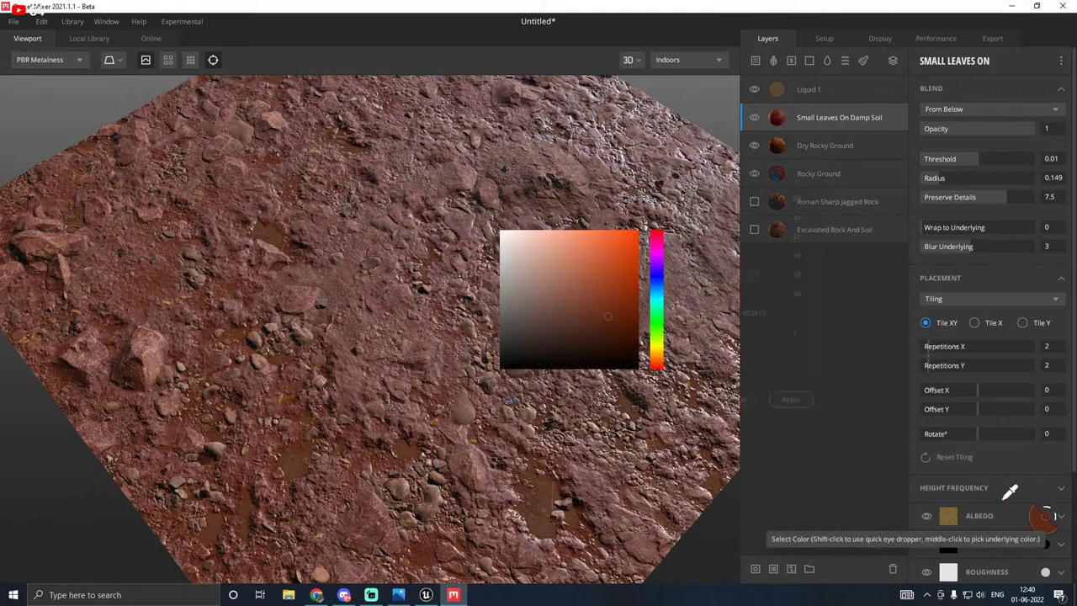
click(609, 331)
drag(609, 331, 609, 326)
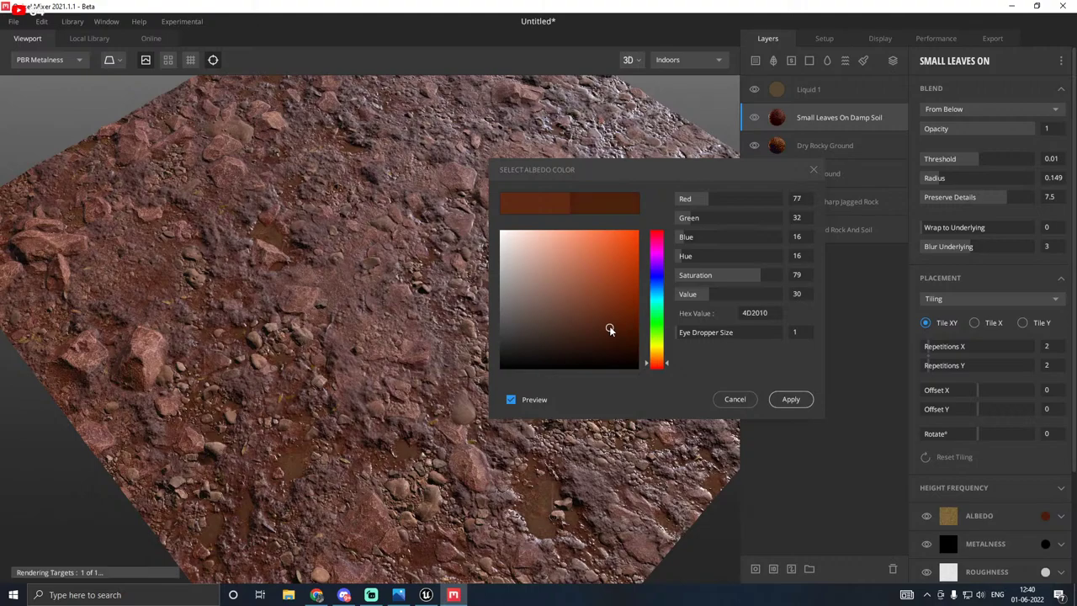
click(791, 399)
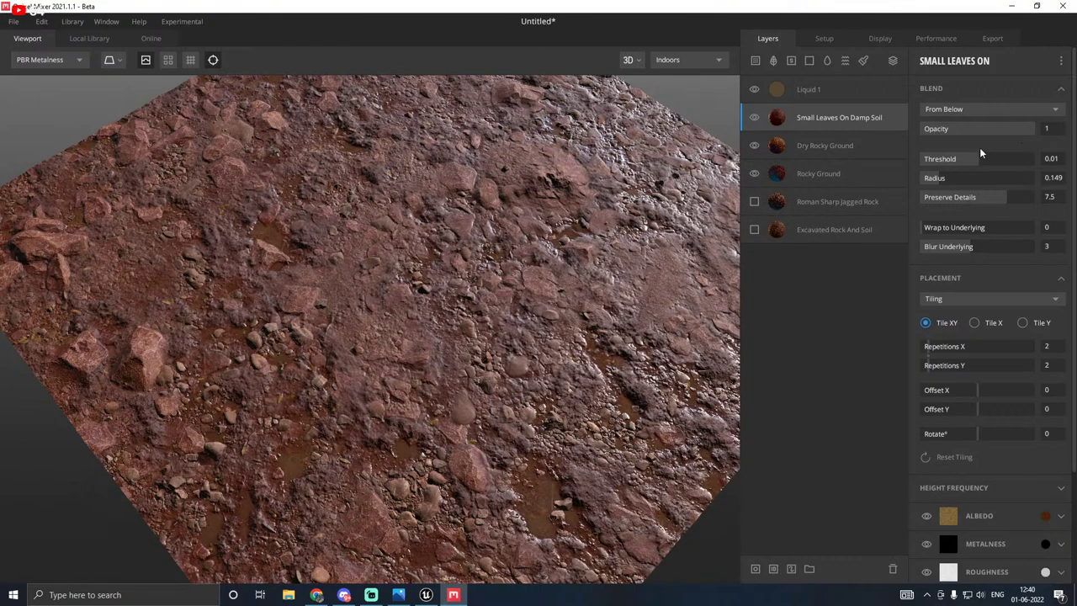
Step: Try the From Above blend with a threshold of -0.05 on the Small Leaves On Damp Soil layer, and return to From Below and 0.01
drag(977, 164, 977, 163)
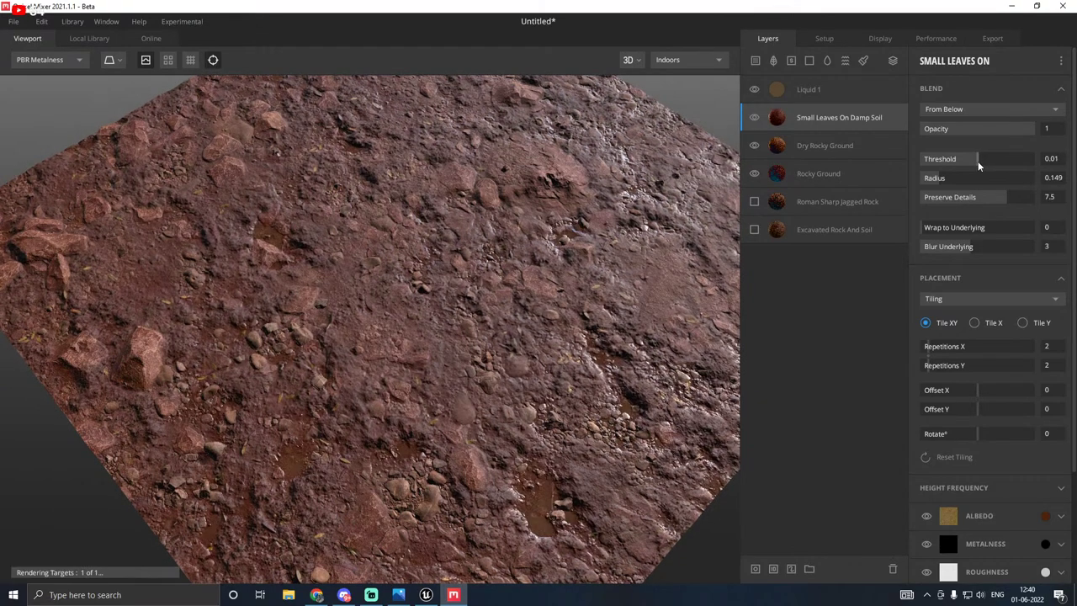
click(957, 112)
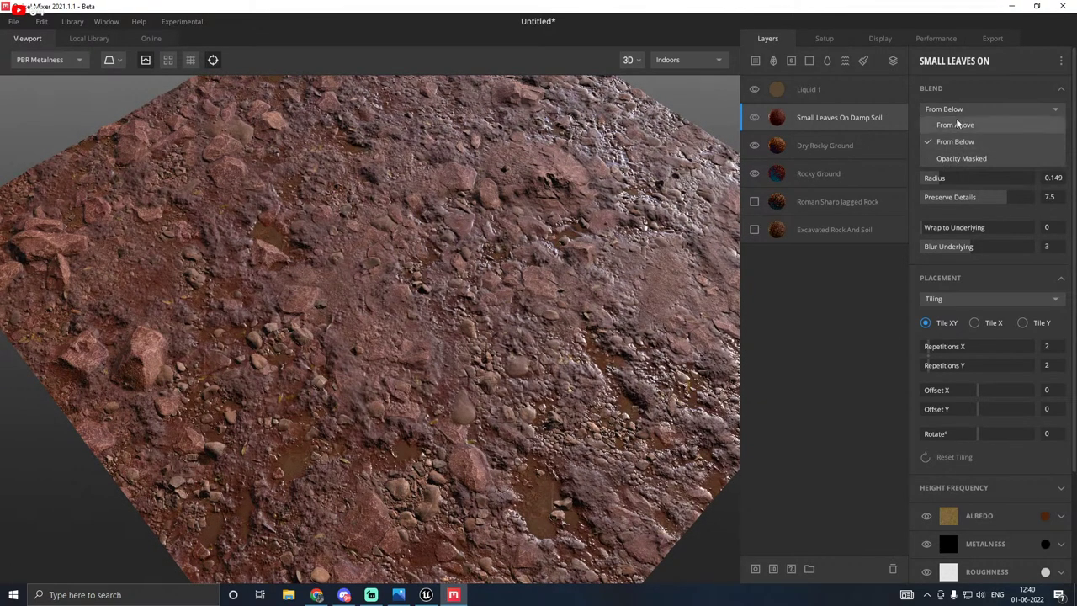
click(957, 124)
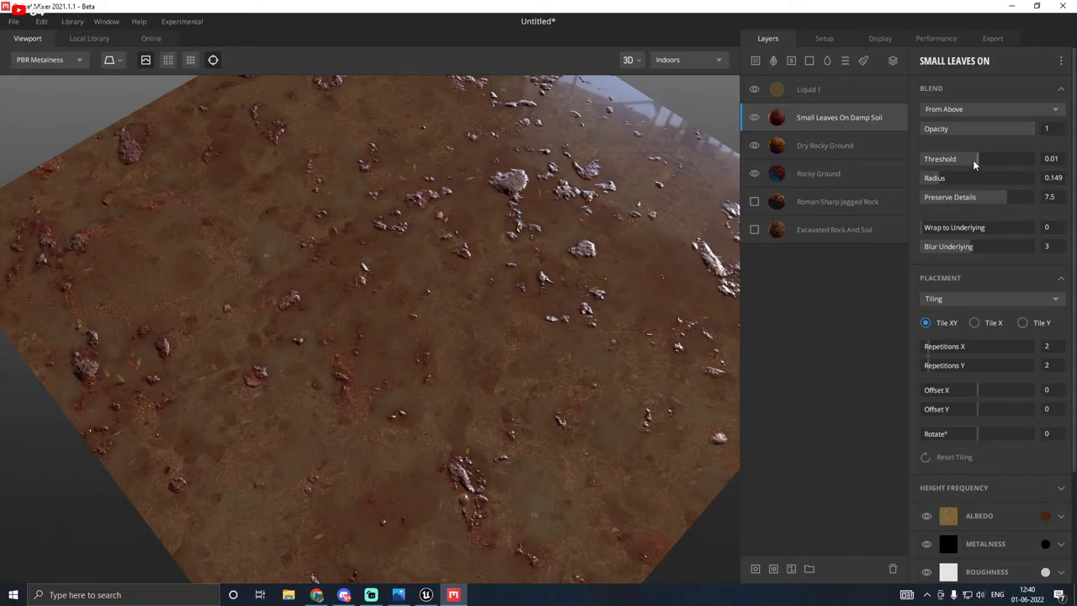
drag(974, 161, 976, 161)
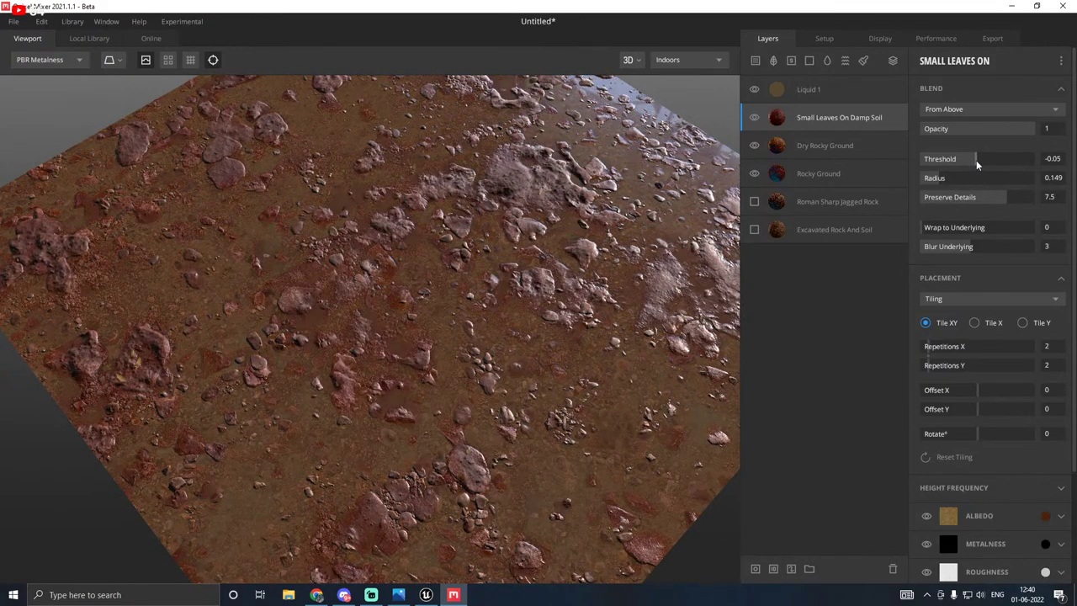
click(938, 111)
click(956, 142)
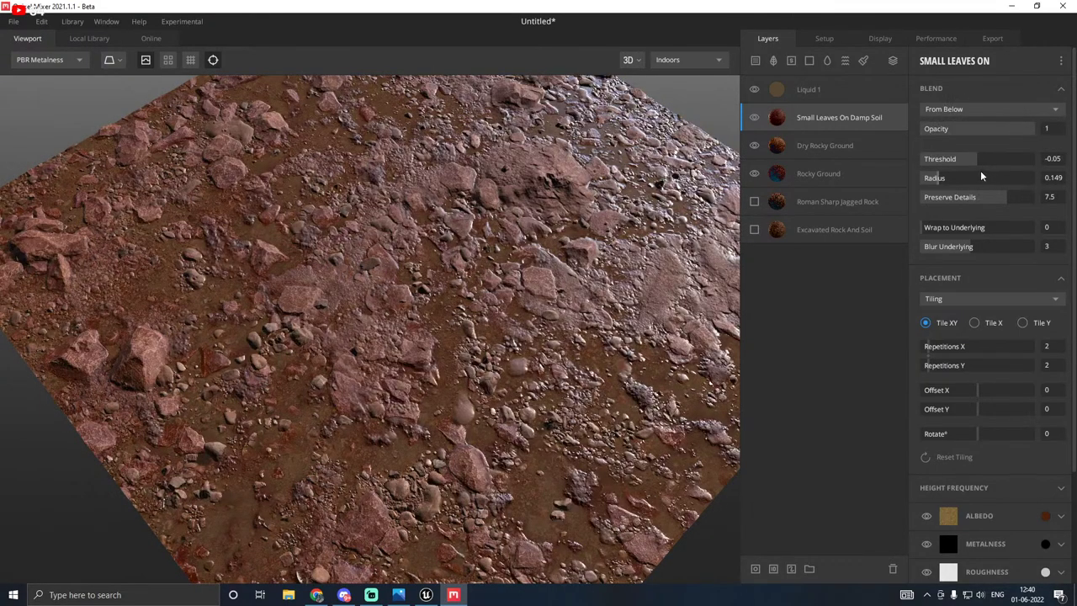
drag(975, 158, 975, 158)
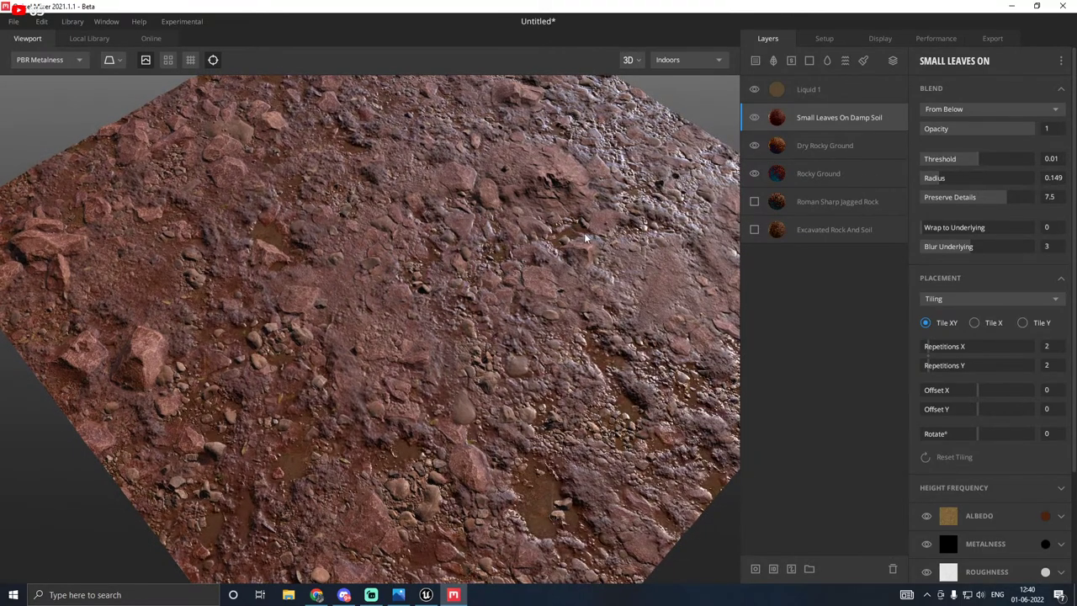
Step: Darken the roughness colour of the Small Leaves On Damp Soil layer to a dark neutral grey for a wetter surface
drag(586, 235, 626, 169)
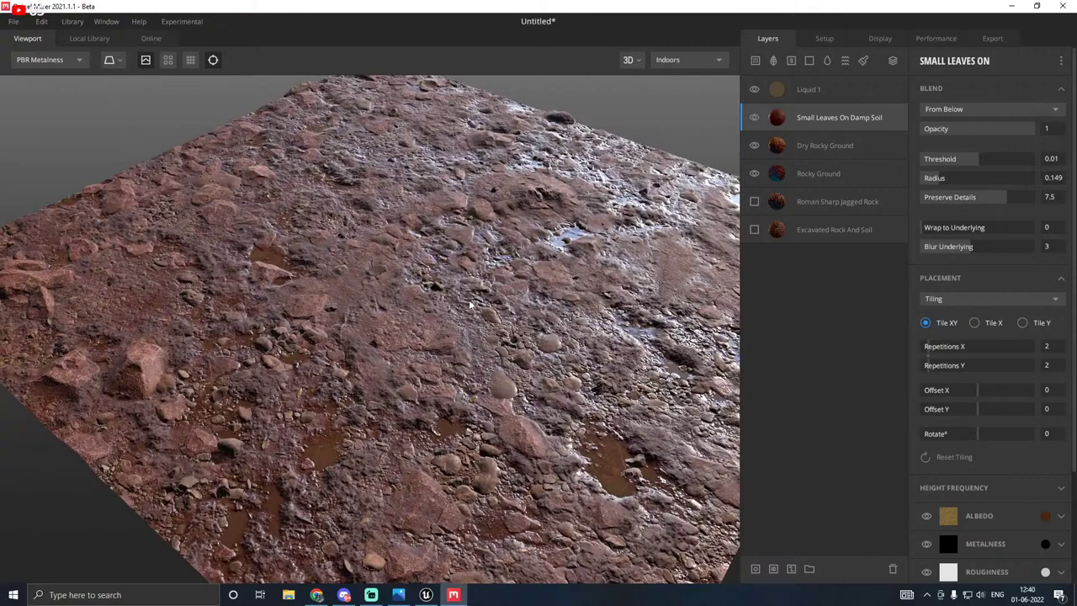
scroll(984, 438, down, 1)
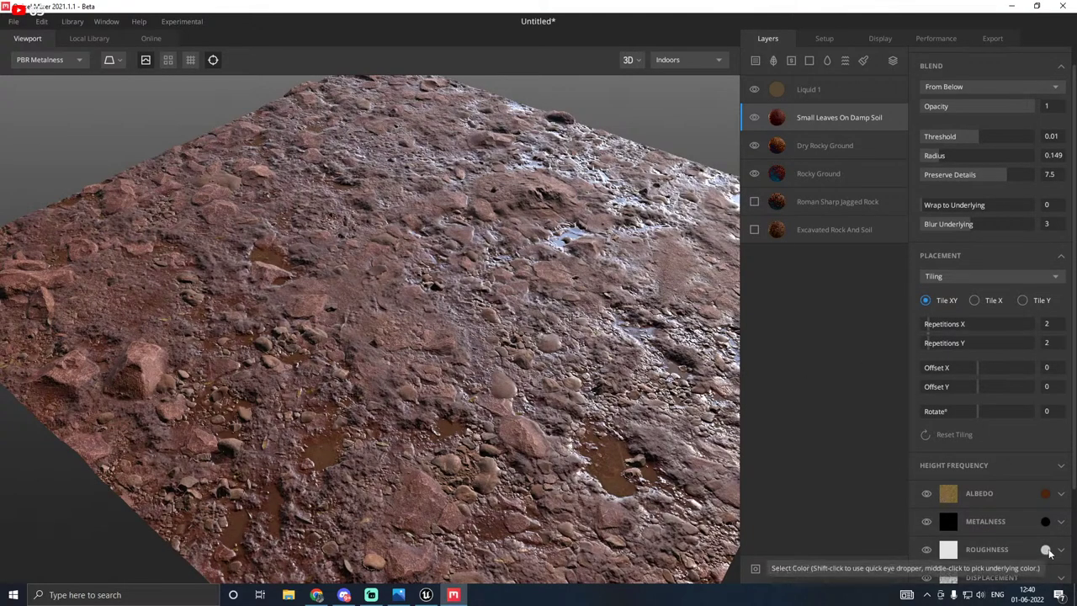
click(1046, 549)
click(502, 302)
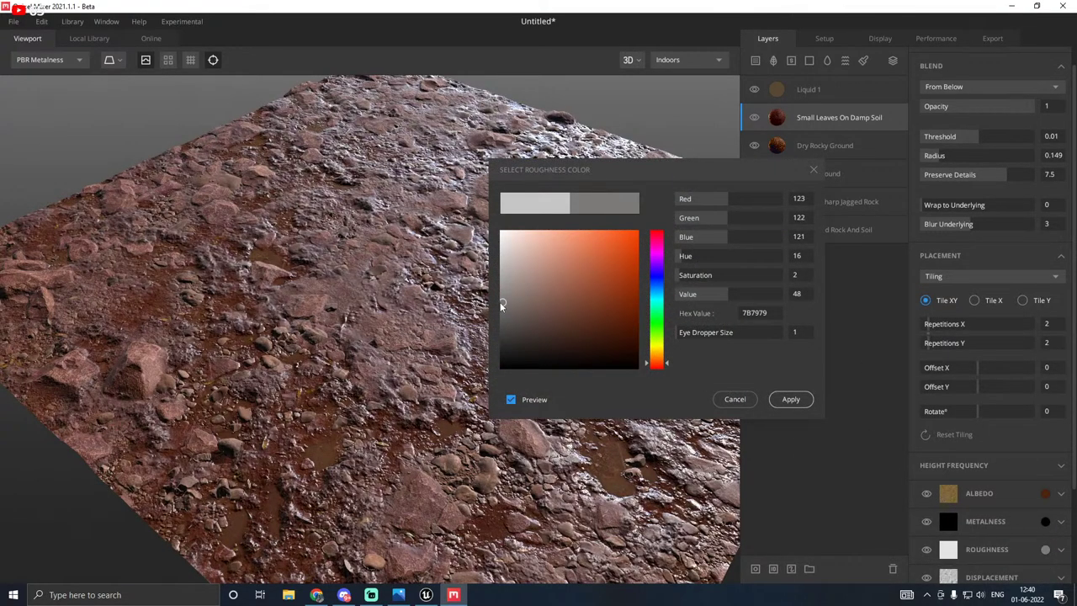
drag(503, 304, 501, 313)
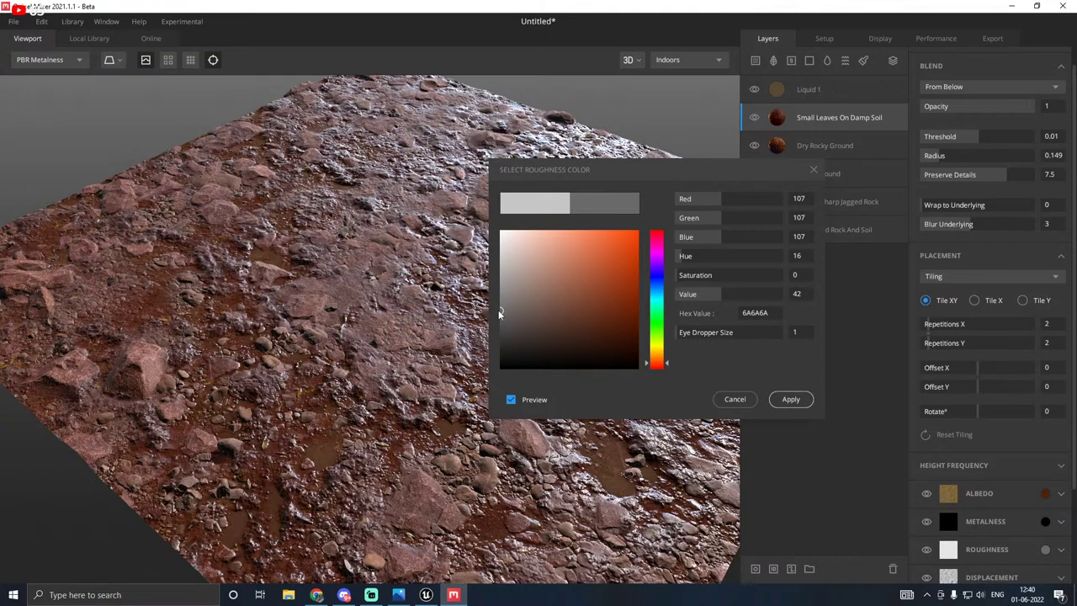
click(788, 402)
drag(589, 319, 501, 318)
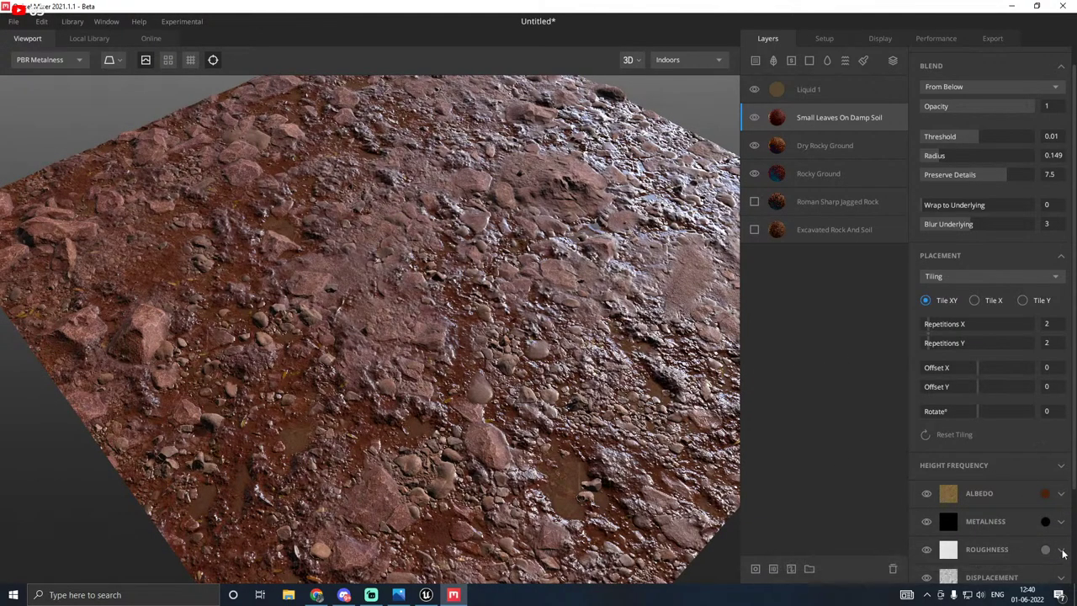
click(1045, 550)
click(502, 339)
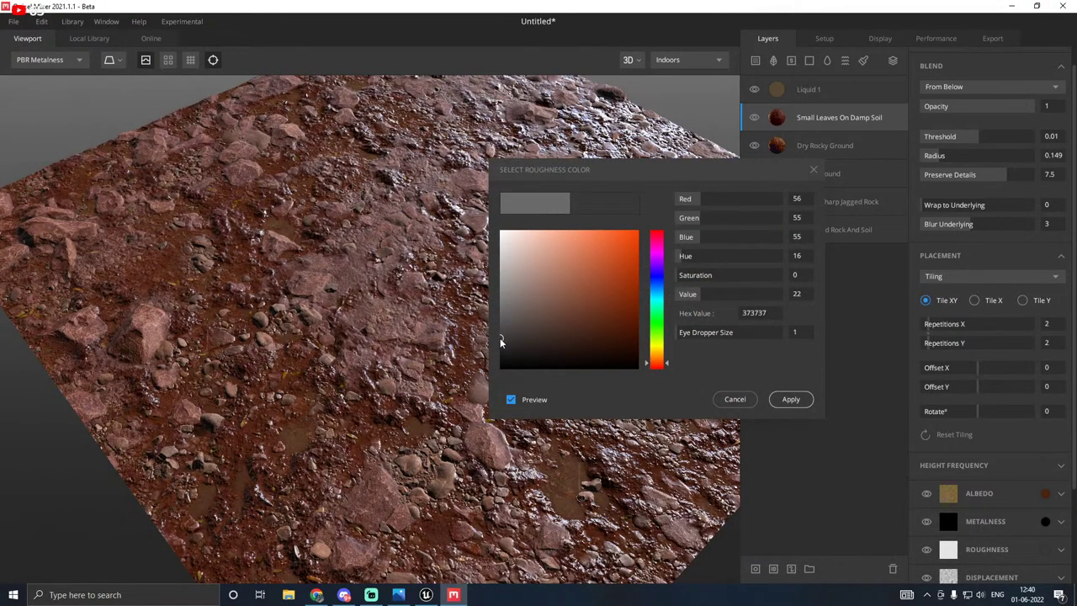
drag(501, 340, 498, 327)
click(790, 399)
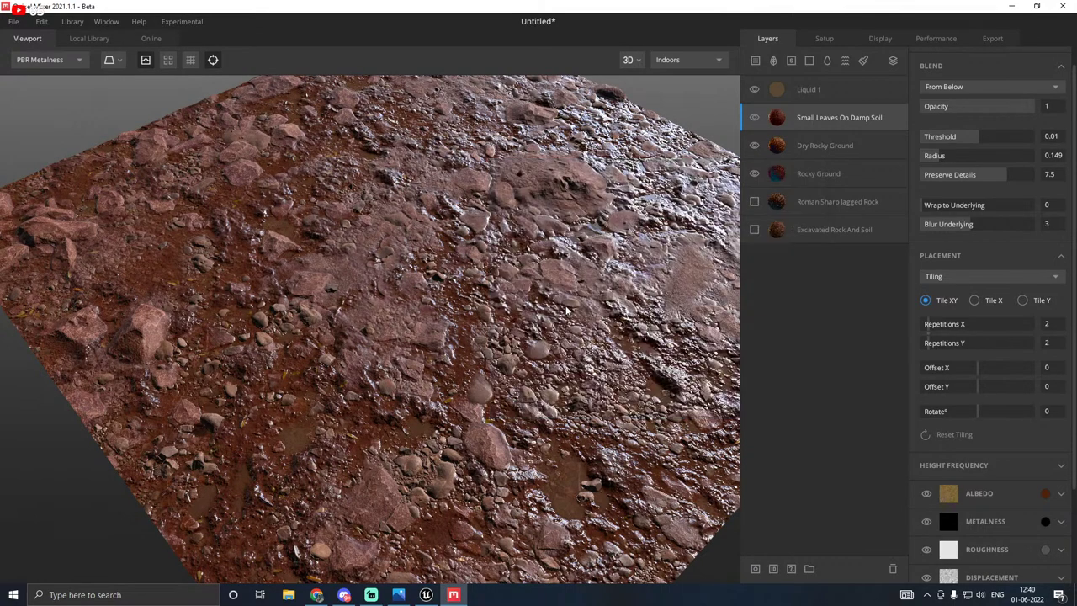
Step: Toggle the Small Leaves On Damp Soil, Dry Rocky Ground and Rocky Ground layers off and on to examine what each contributes
click(751, 118)
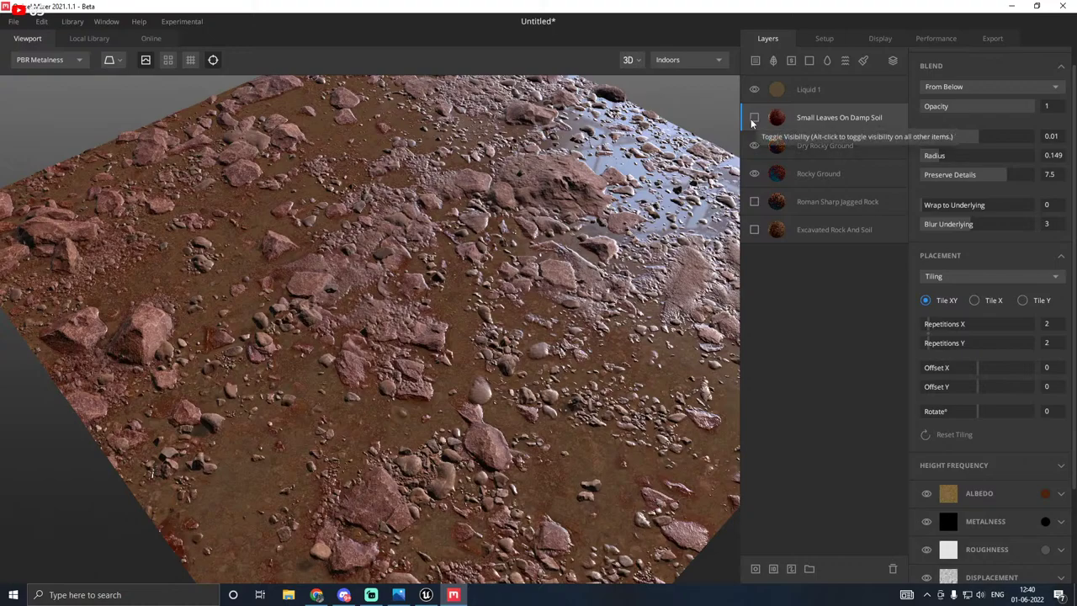
click(751, 119)
click(755, 145)
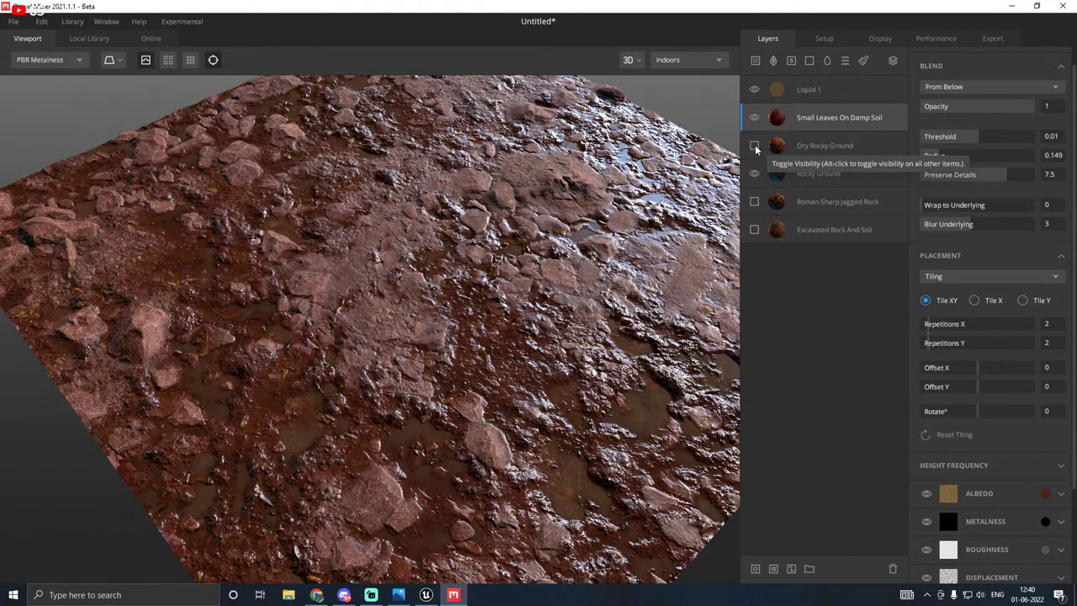
click(754, 145)
click(754, 174)
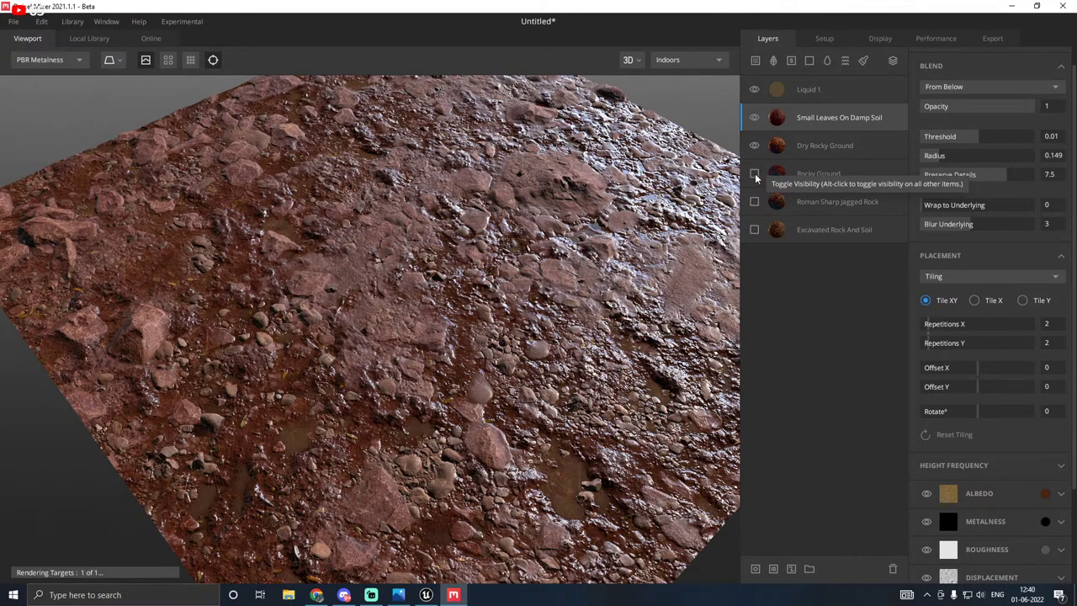
click(755, 173)
Step: Darken the roughness colour of the Rocky Ground layer to a mid neutral grey for a wetter surface
click(799, 173)
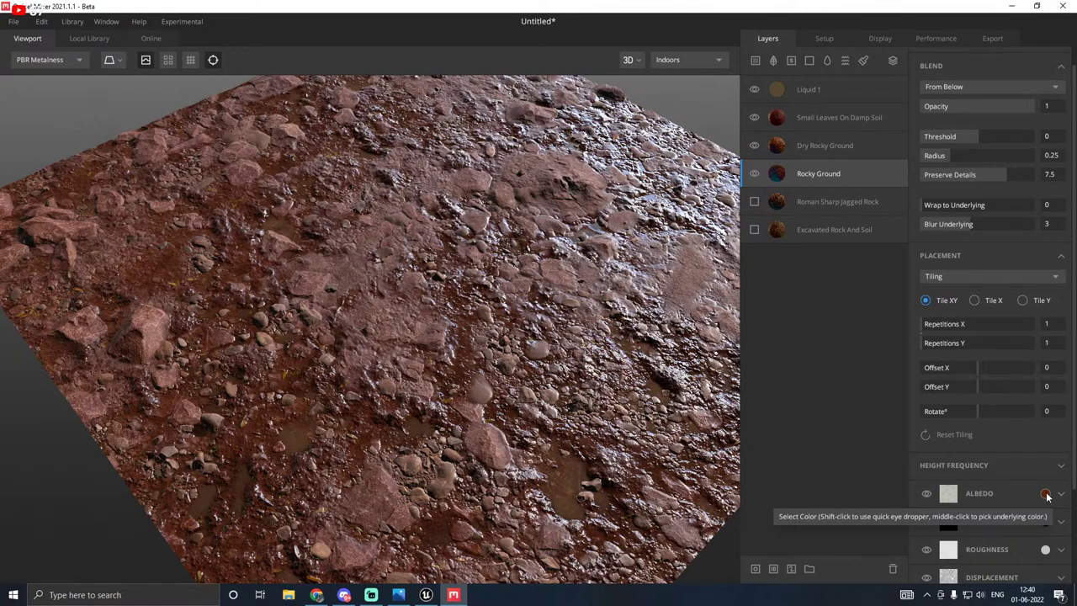
click(1045, 550)
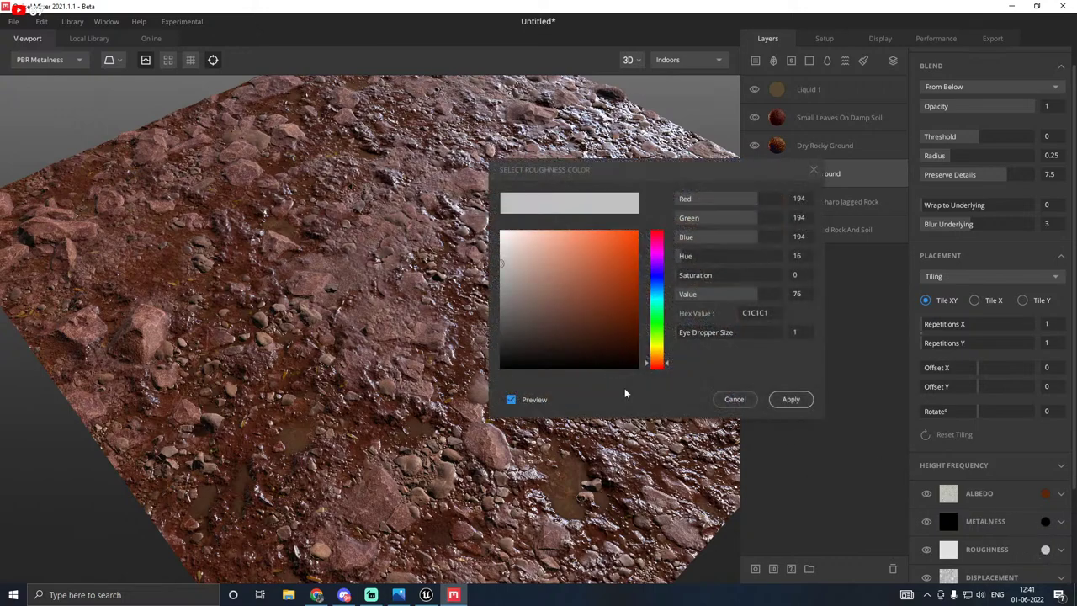
mouse_move(506, 300)
mouse_down()
mouse_move(499, 326)
mouse_move(567, 394)
mouse_move(395, 333)
mouse_move(367, 299)
mouse_up()
click(778, 399)
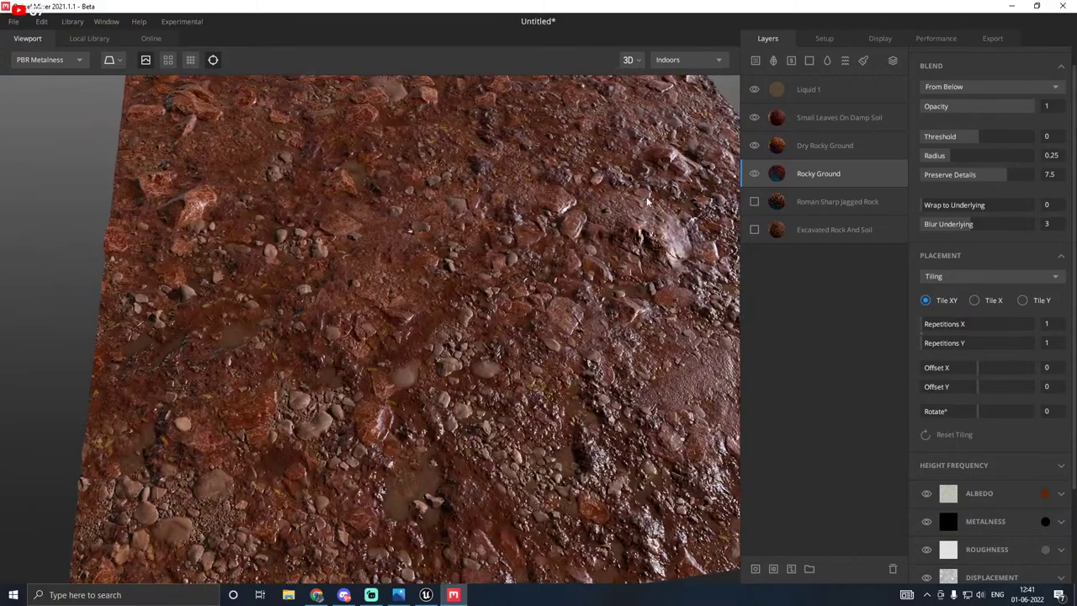
Step: Compare the surface with the Dry Rocky Ground layer hidden and shown, and darken that layer's roughness colour to grey, about 7A7A7A
click(754, 145)
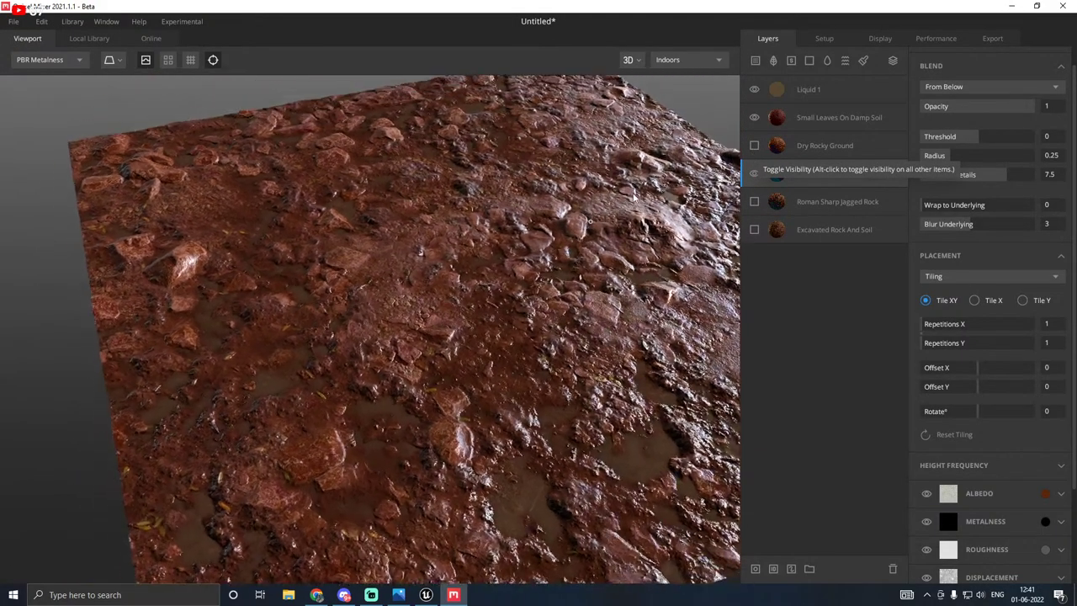
drag(634, 197, 589, 308)
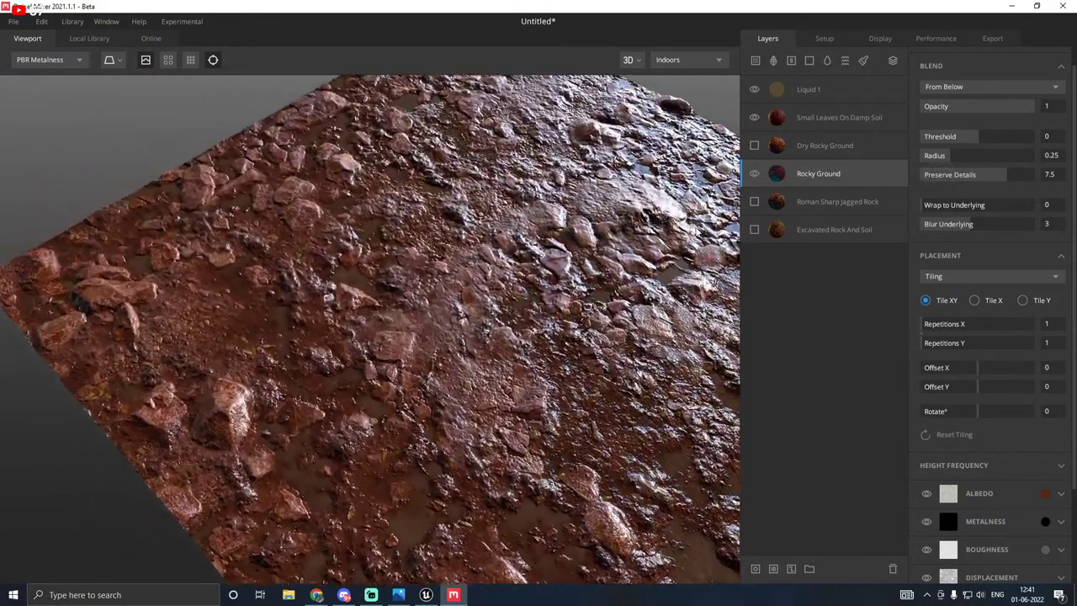
click(755, 146)
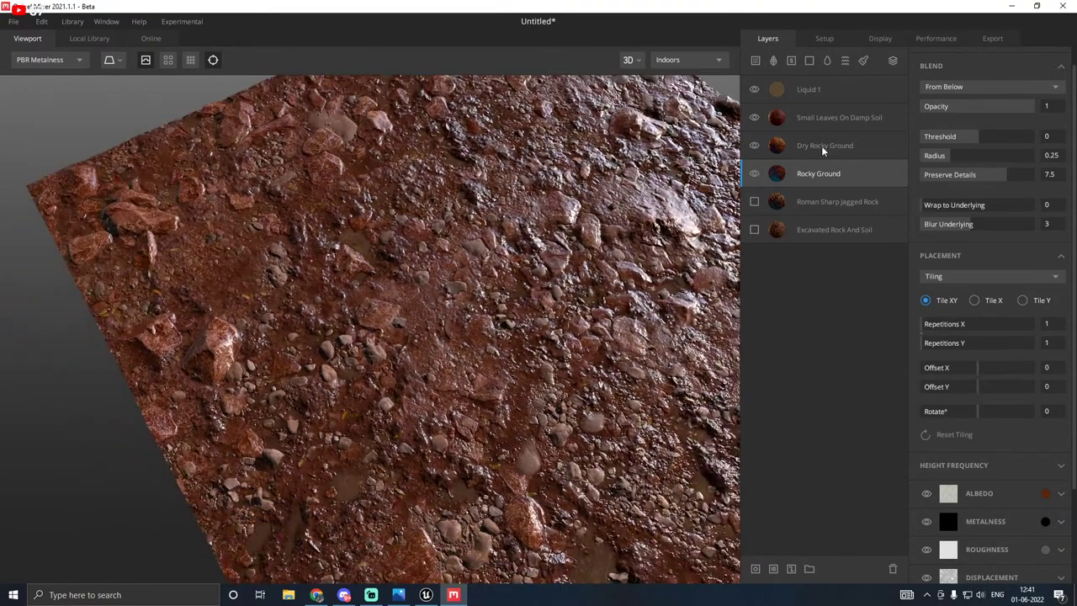
click(823, 148)
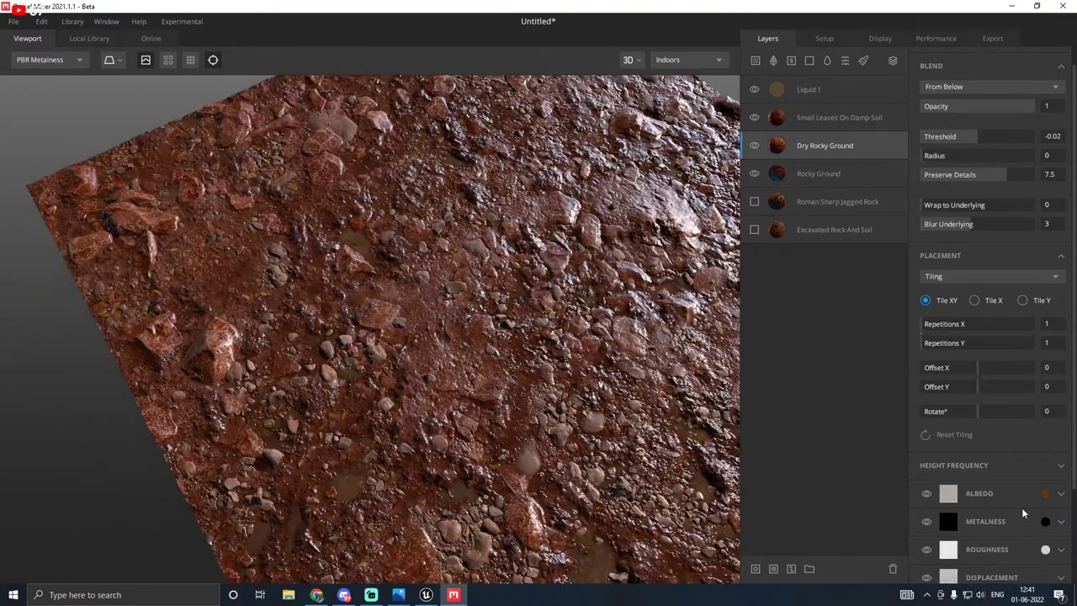
click(1045, 550)
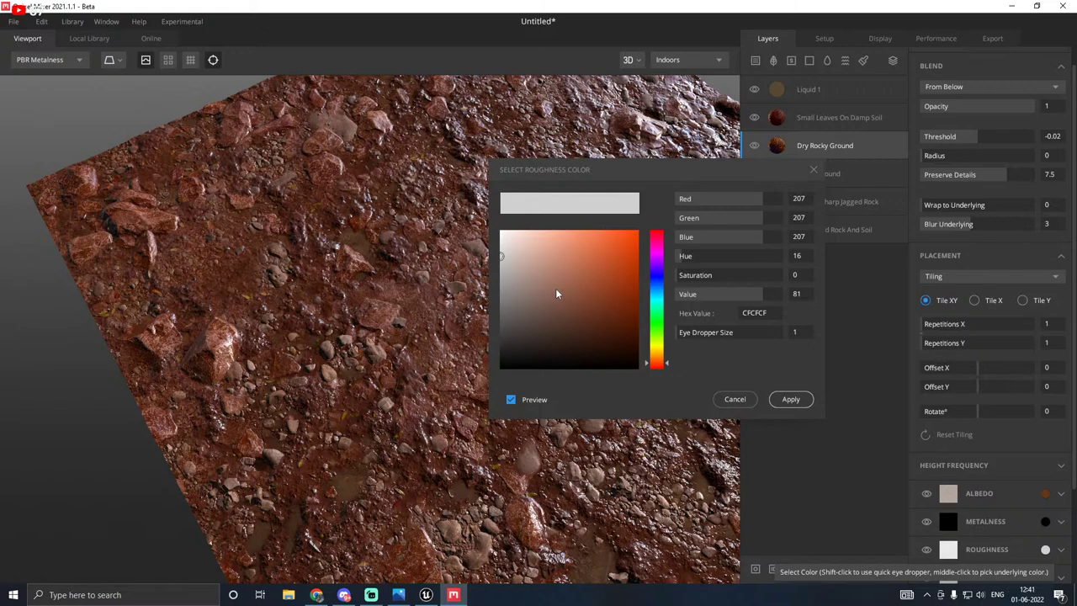
click(501, 291)
click(502, 300)
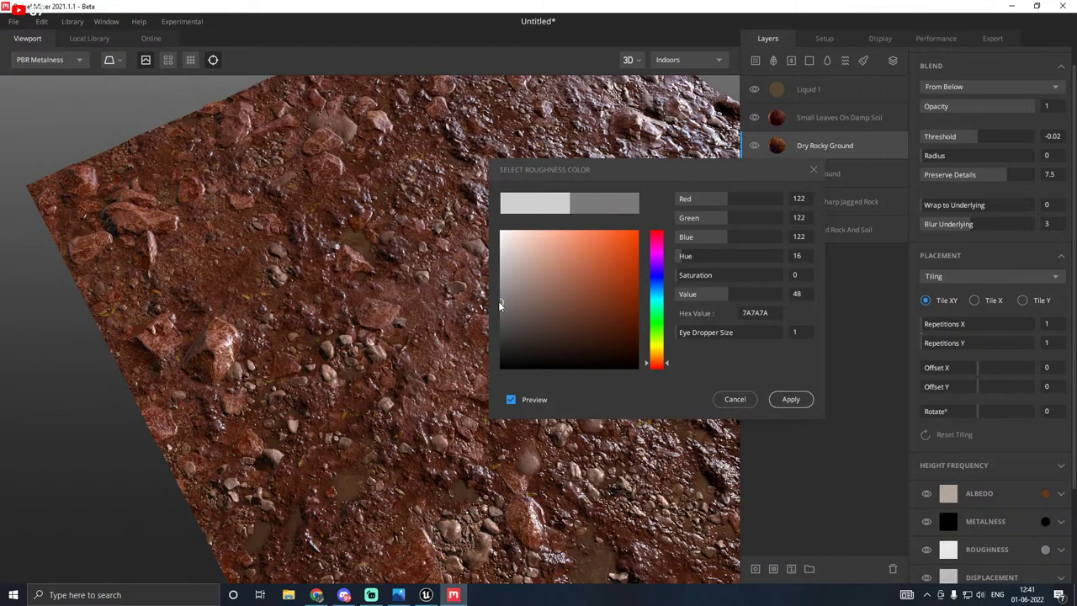
click(793, 398)
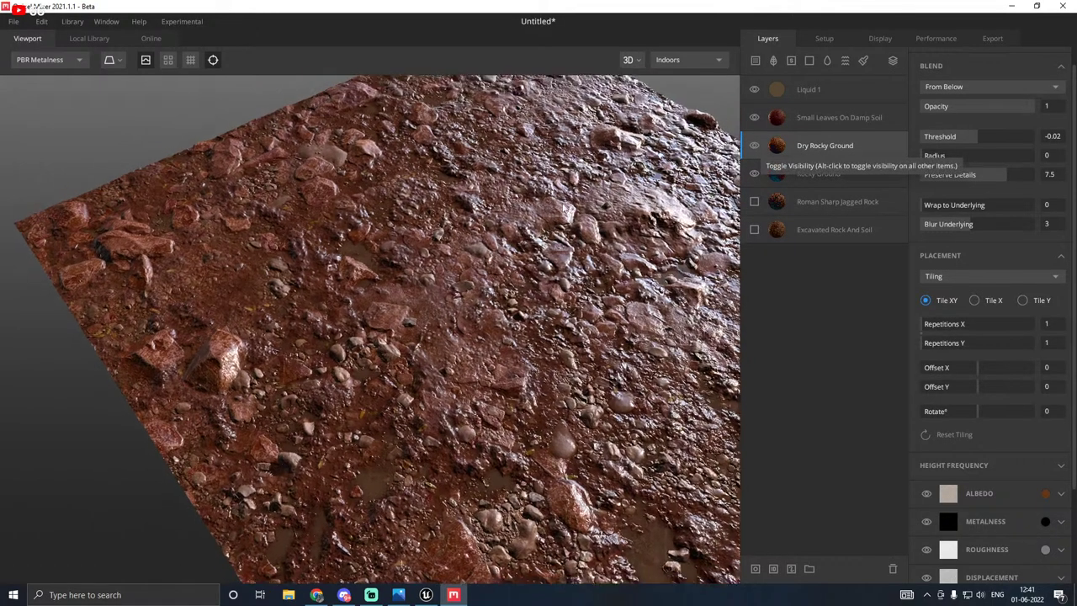
drag(564, 205, 476, 211)
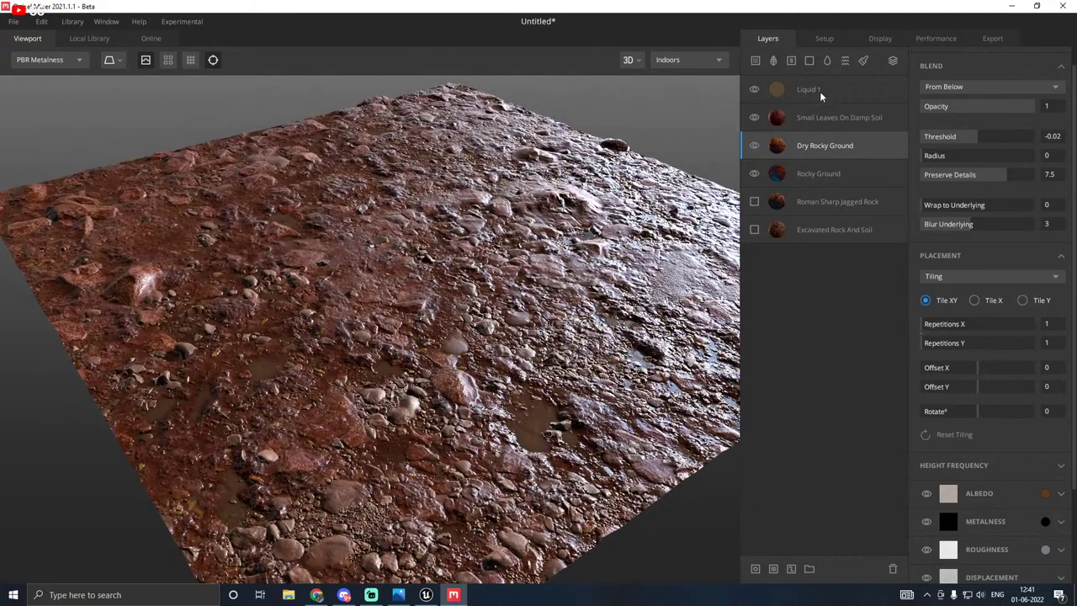
Step: Set the Small Leaves On Damp Soil layer's blend radius to 0.055 and its threshold to 0.03
click(809, 122)
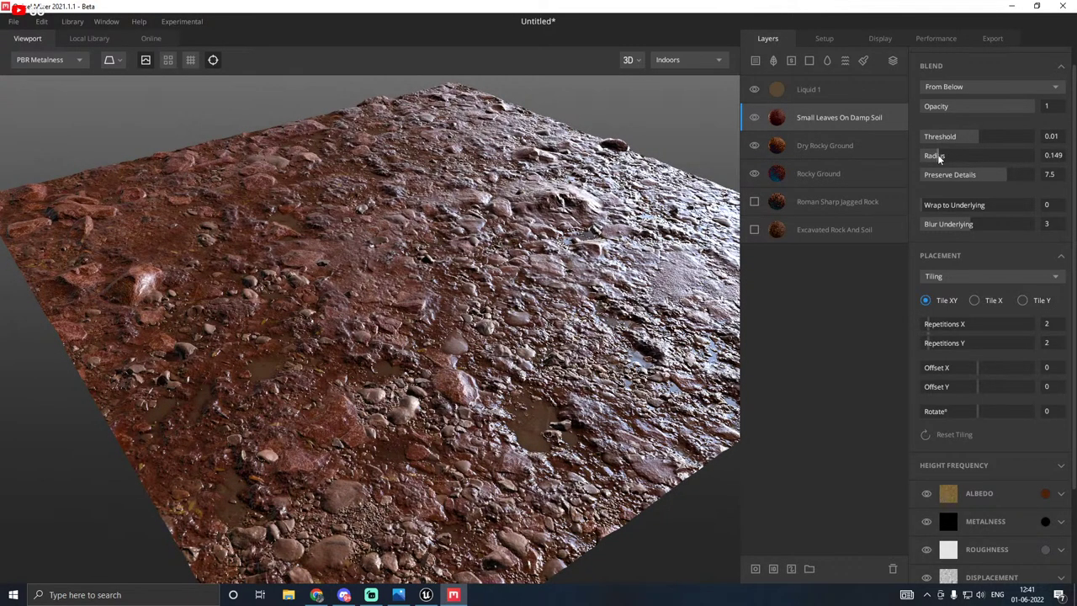
mouse_move(931, 157)
mouse_down()
mouse_move(920, 157)
mouse_move(958, 151)
mouse_move(928, 152)
mouse_up()
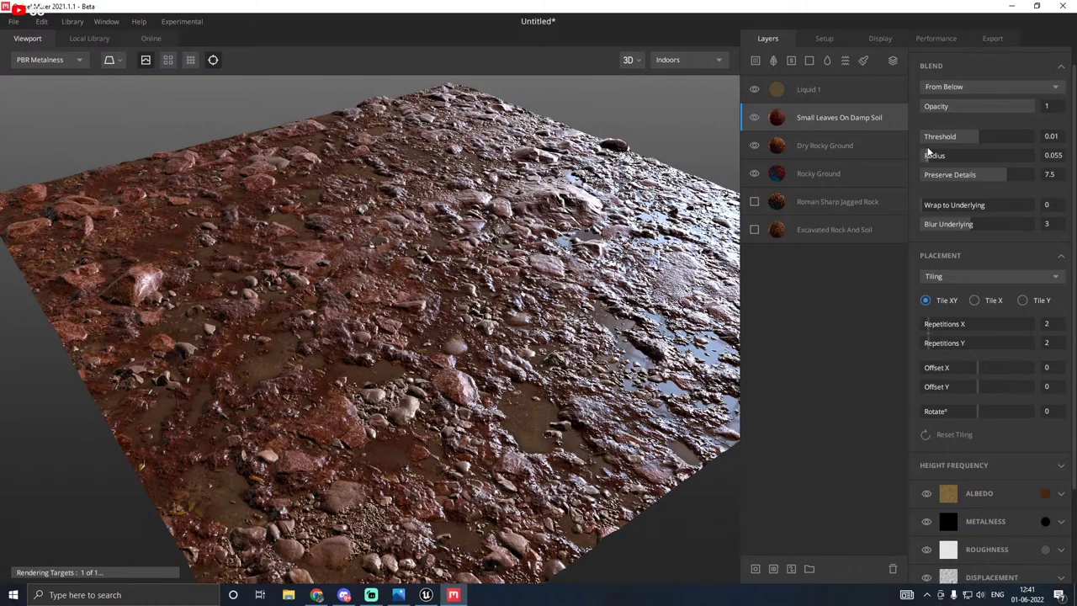
click(974, 139)
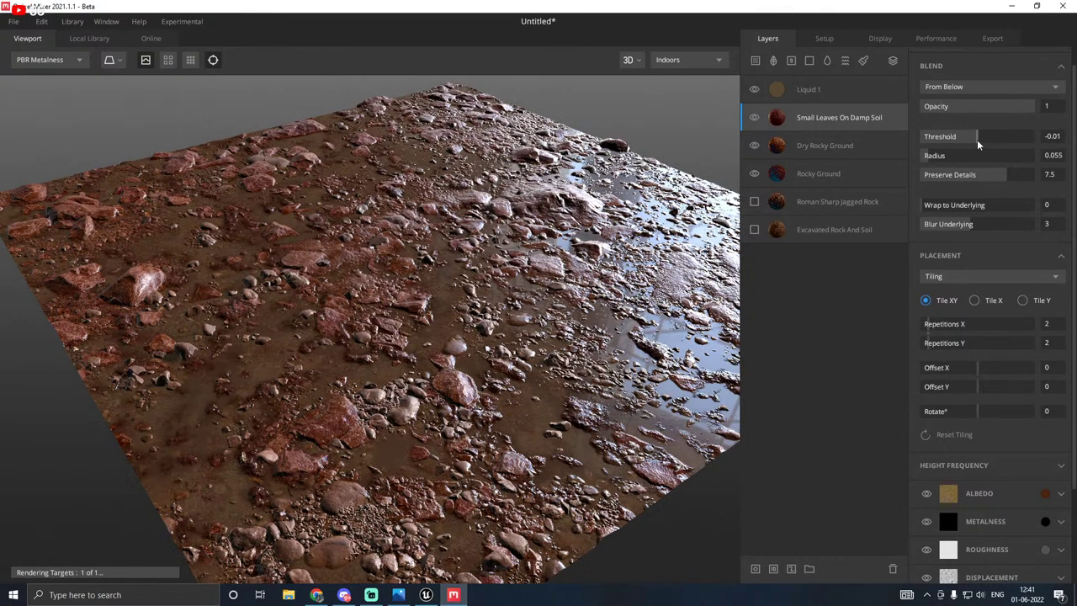
click(978, 140)
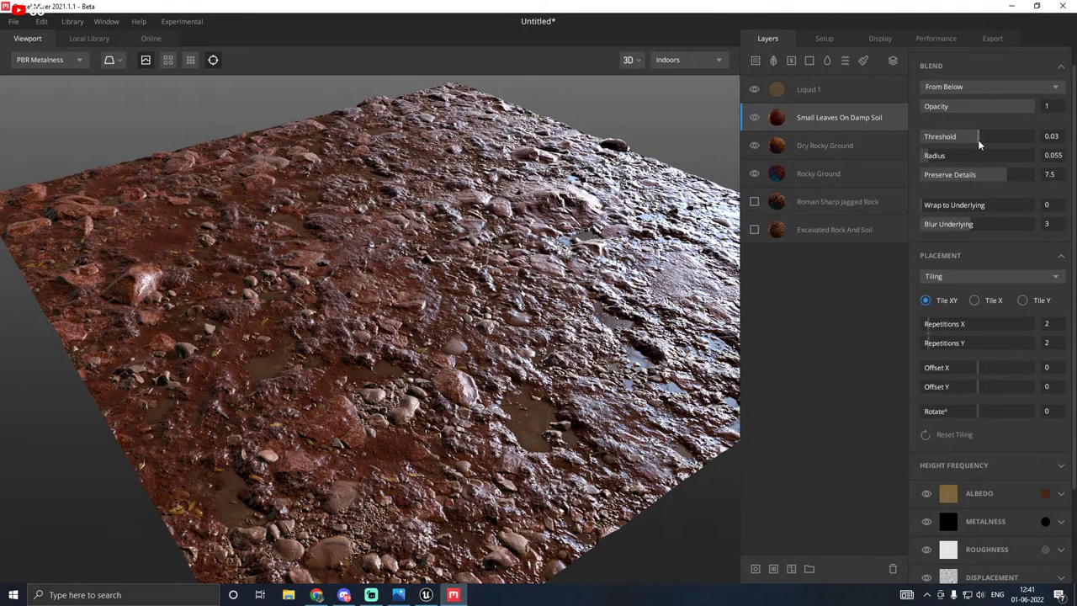
drag(451, 178, 461, 205)
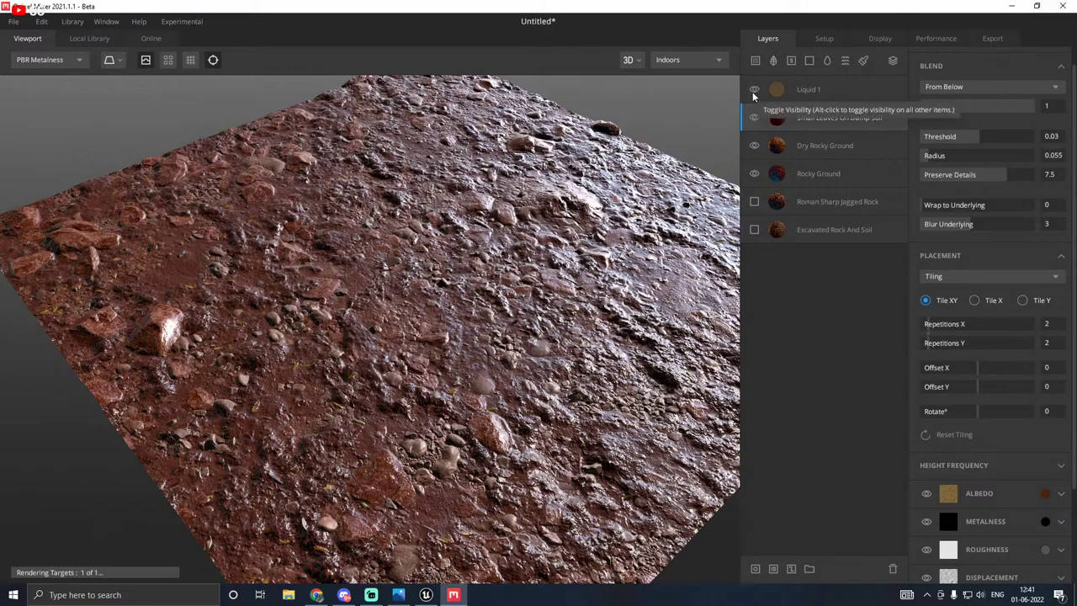
Step: Raise the surface threshold of the Liquid 1 layer to 0.02 for larger puddles and examine the whole tile
click(798, 91)
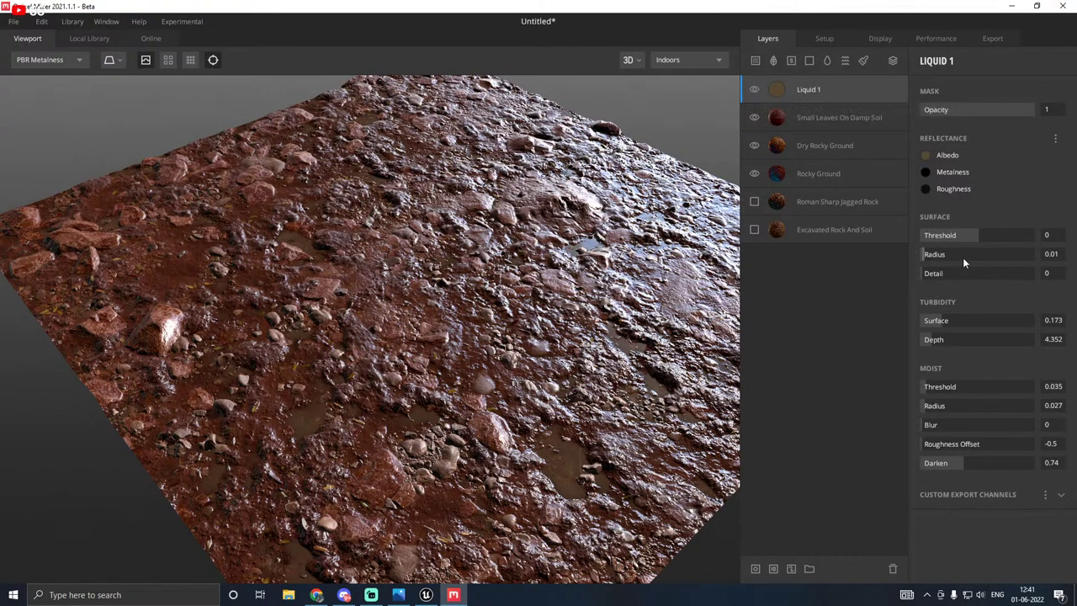
drag(978, 236, 979, 235)
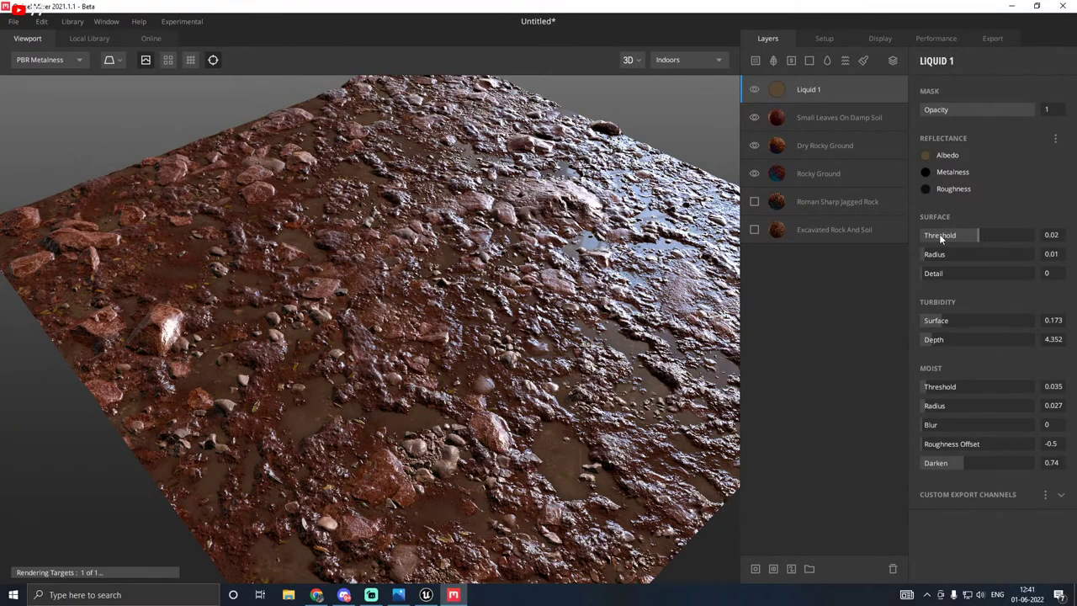
mouse_move(454, 289)
mouse_down()
mouse_move(500, 288)
mouse_move(650, 335)
mouse_move(519, 261)
mouse_move(542, 207)
mouse_move(426, 412)
mouse_move(400, 371)
mouse_up()
scroll(505, 277, down, 5)
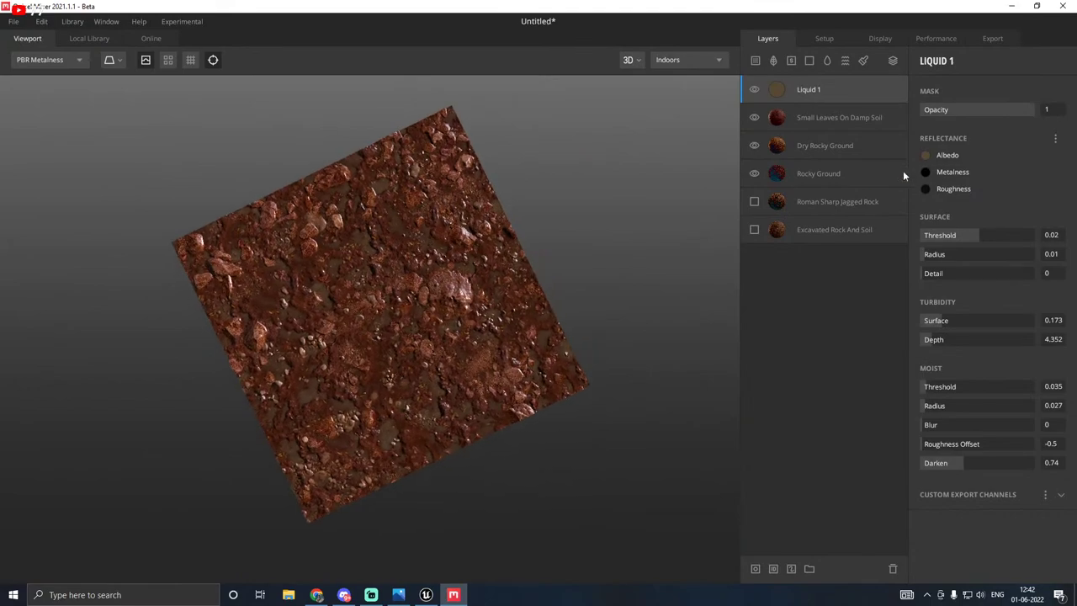
click(801, 120)
click(807, 150)
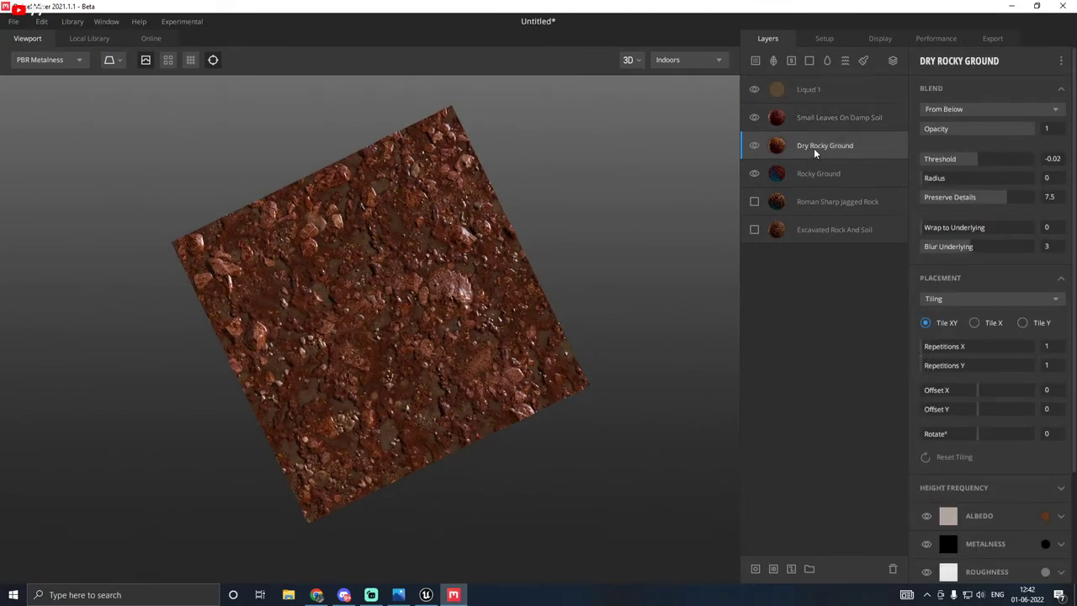
click(818, 90)
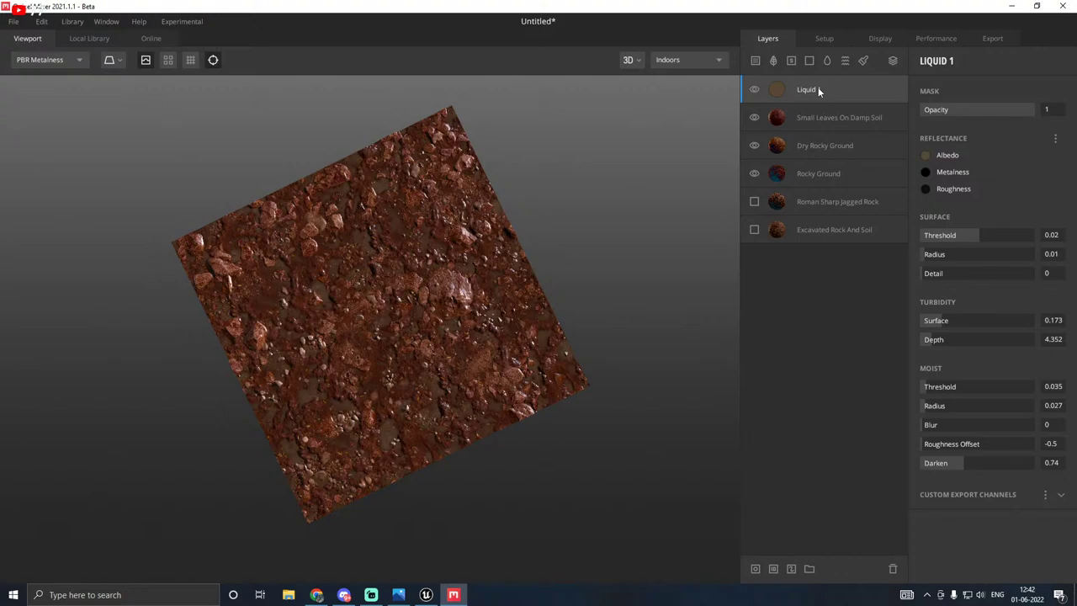
Step: Name the export asset T_Mud and export its albedo, roughness and normal maps to disk
click(993, 40)
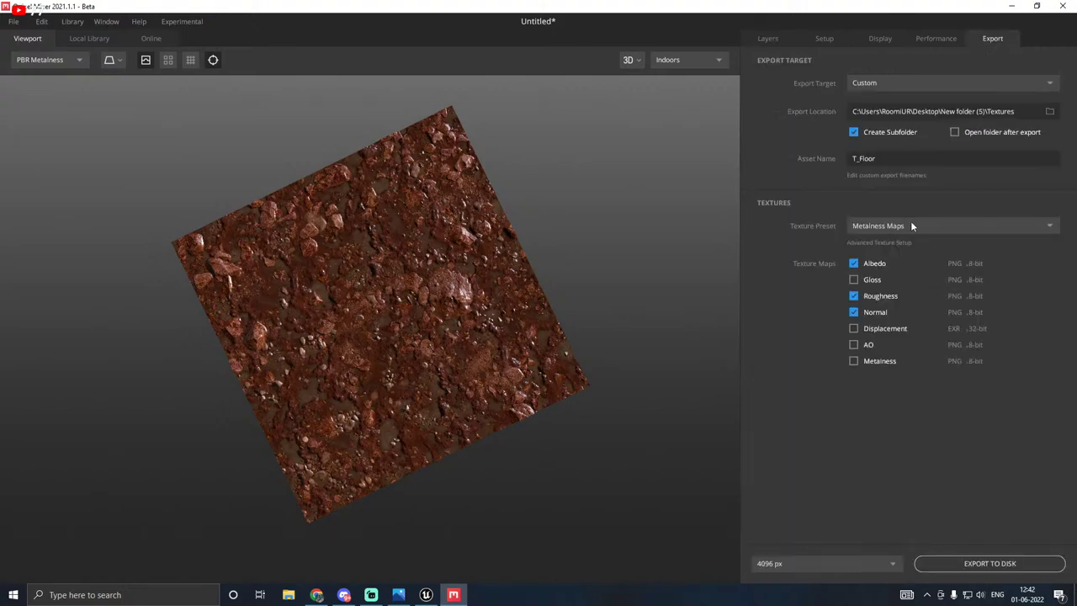
click(860, 160)
text(T_Mud)
click(1000, 564)
drag(435, 321, 365, 286)
scroll(387, 311, up, 2)
scroll(387, 313, up, 2)
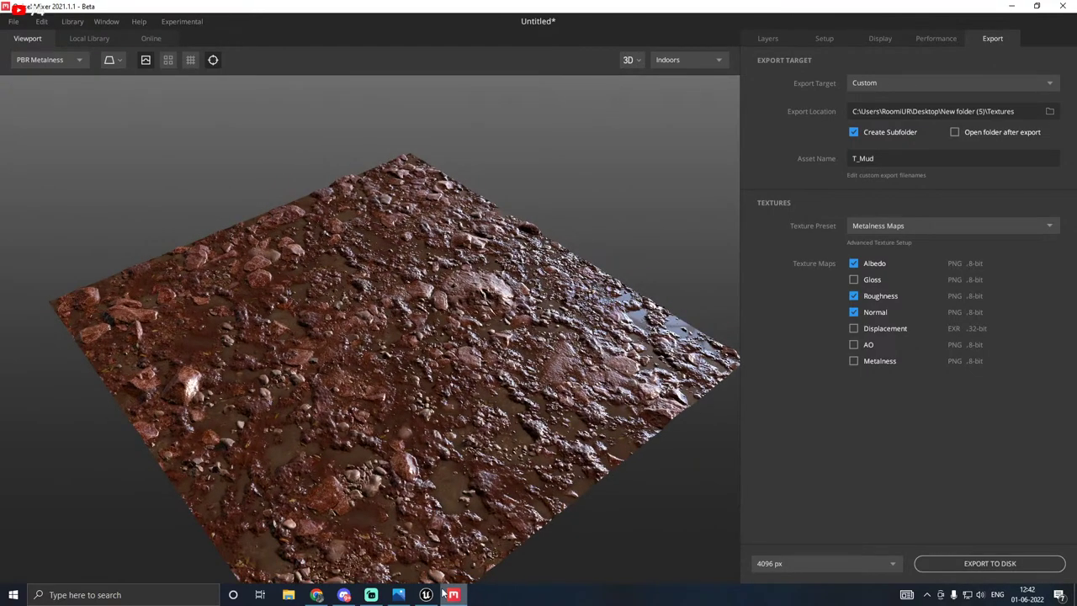
Step: Switch to Unreal Editor and examine the collision complexity options of the SM_Tunnel_2 mesh, leaving them as they are
click(427, 595)
click(387, 284)
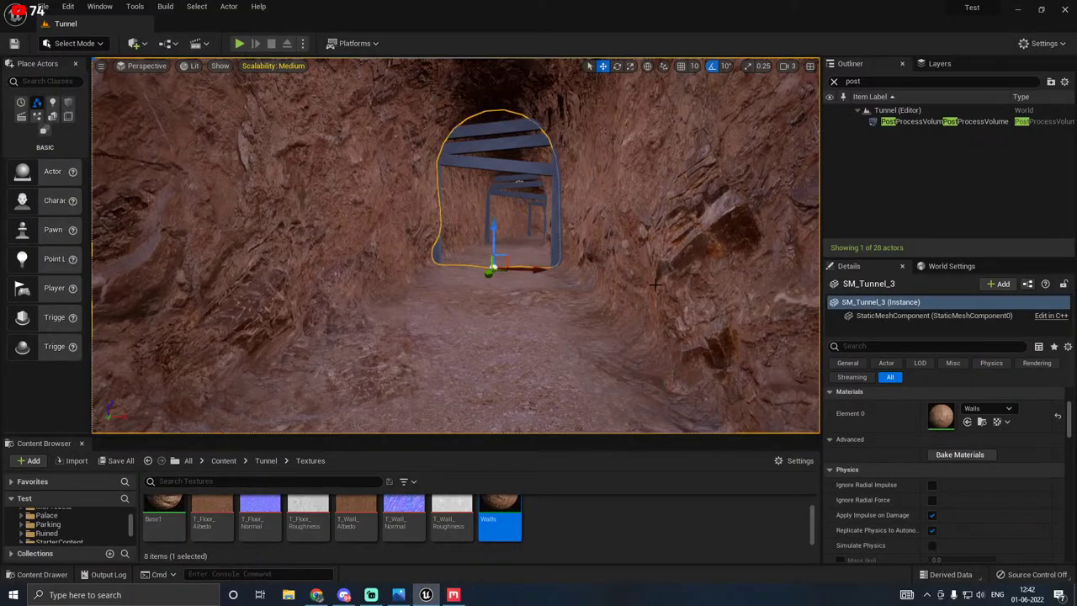
scroll(915, 454, up, 2)
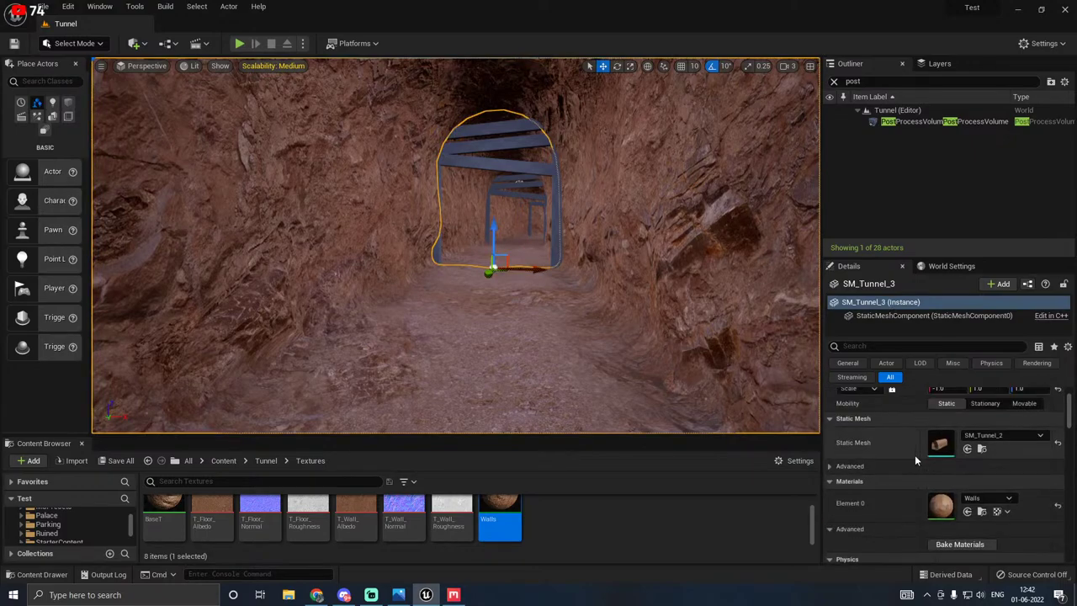
double_click(940, 450)
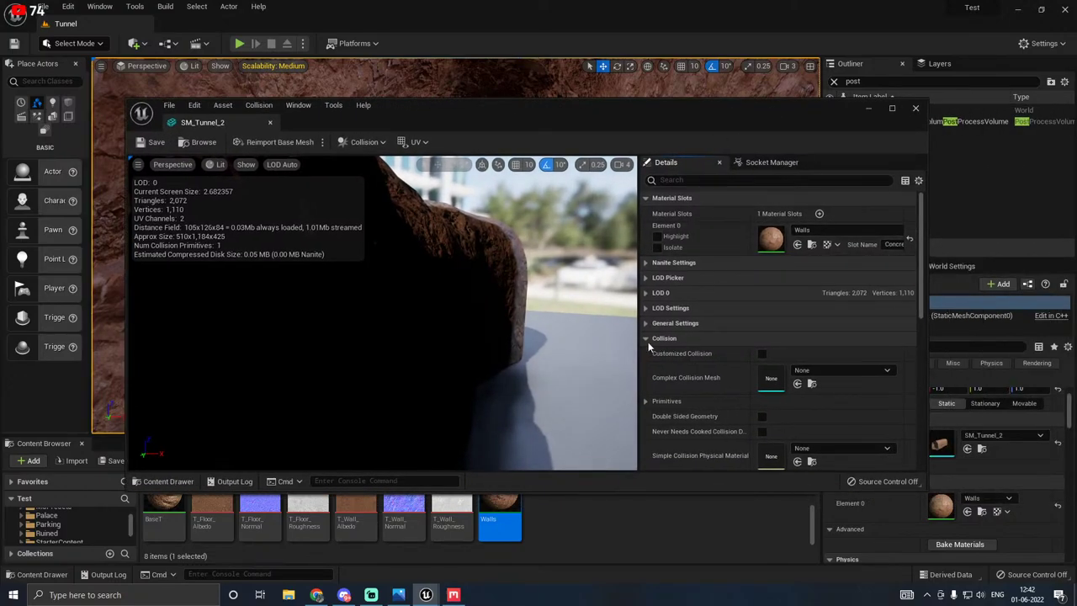
scroll(686, 347, down, 2)
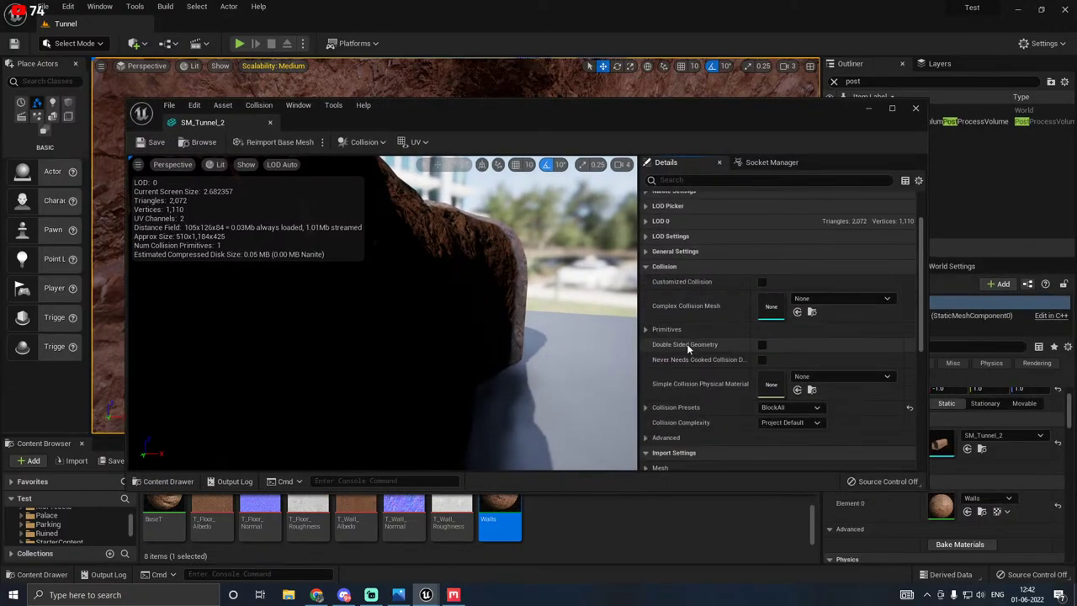
click(778, 423)
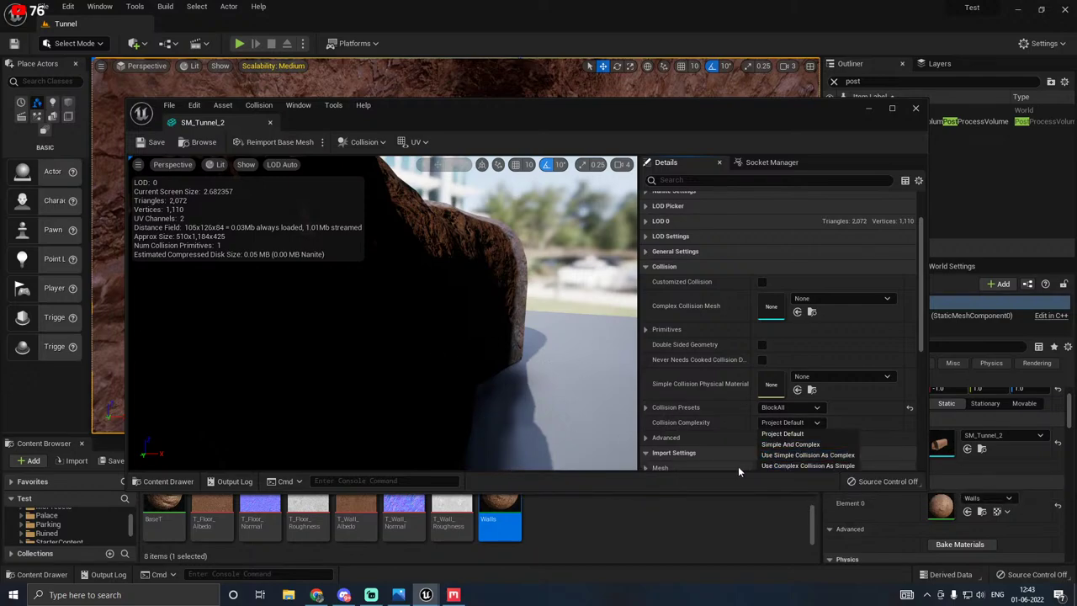
click(722, 416)
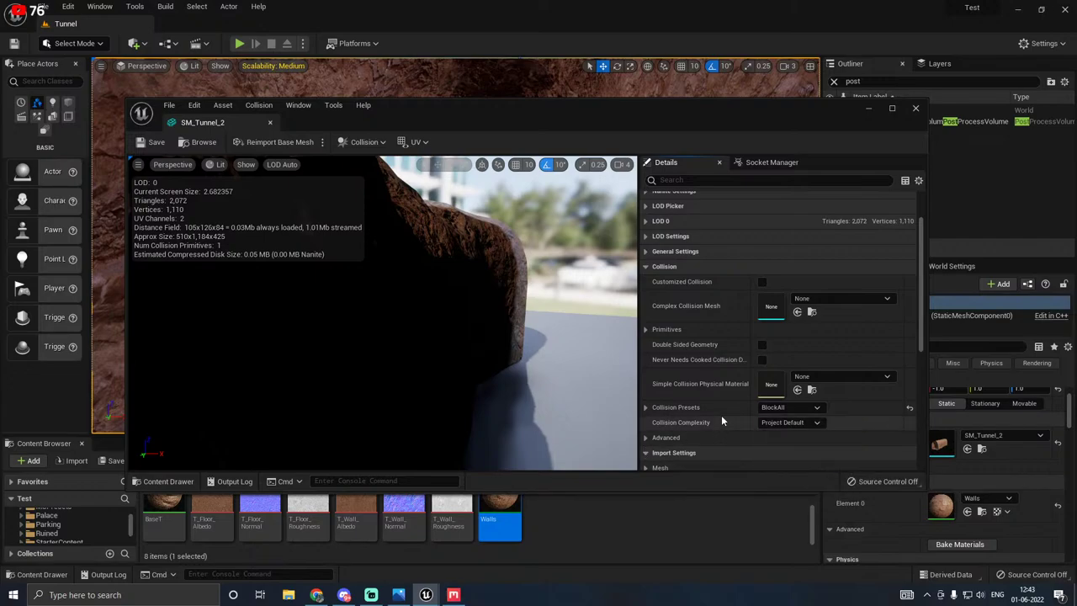
click(917, 109)
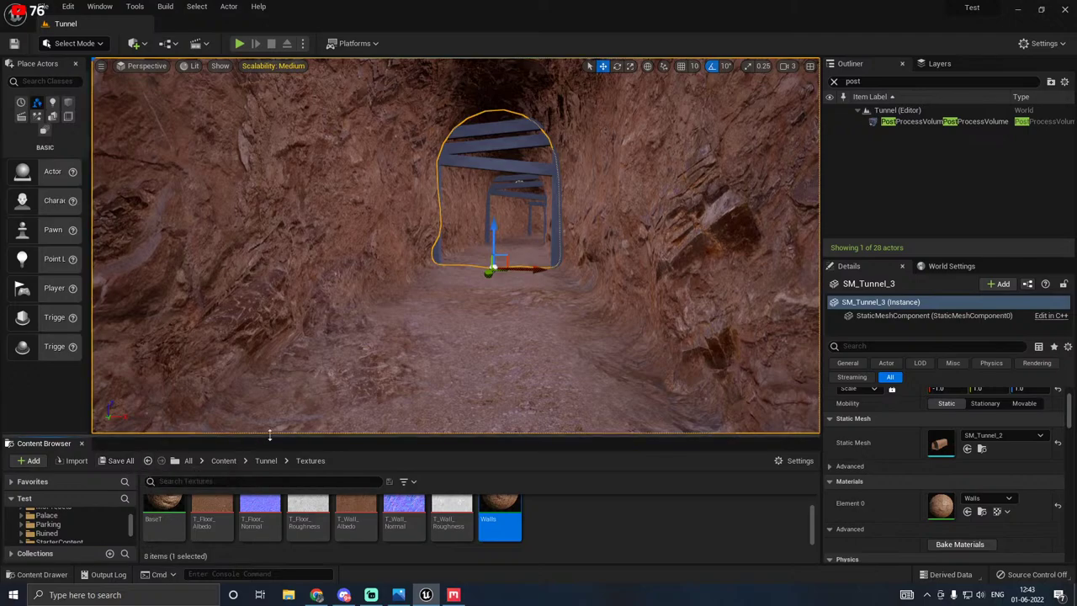
Step: Import the albedo, normal and roughness textures from the T_Mud folder into the Tunnel Textures folder and save them
drag(273, 436, 274, 376)
click(73, 404)
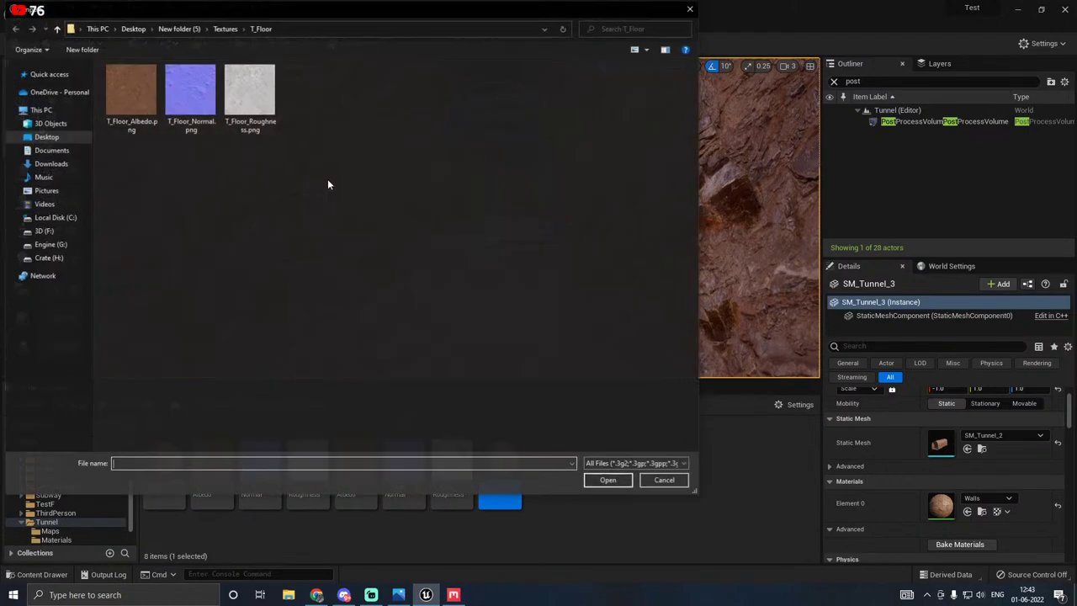
click(224, 28)
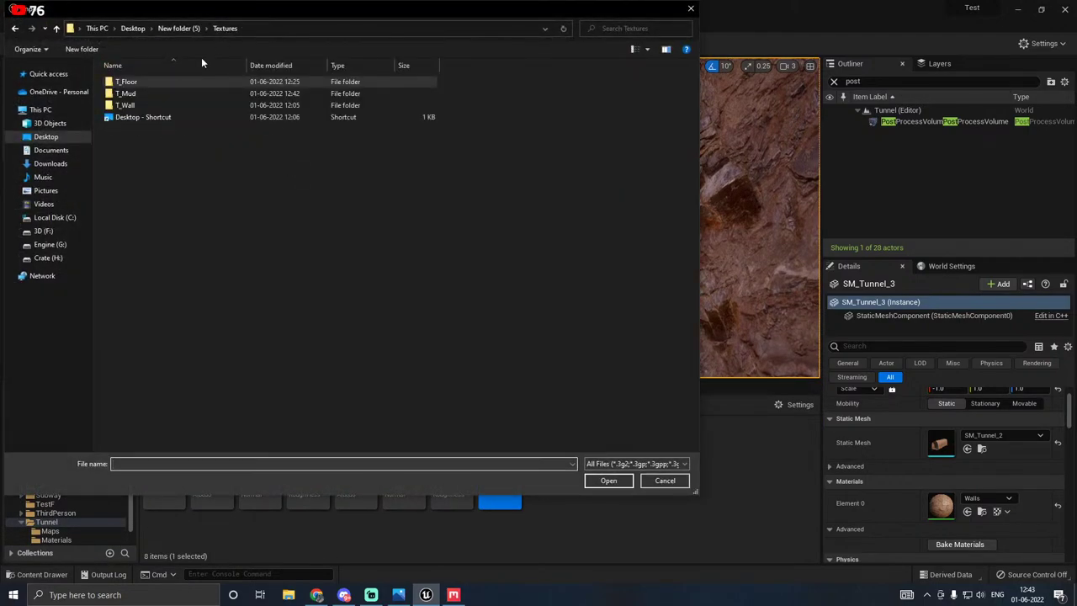
double_click(131, 93)
drag(123, 172, 269, 62)
click(606, 481)
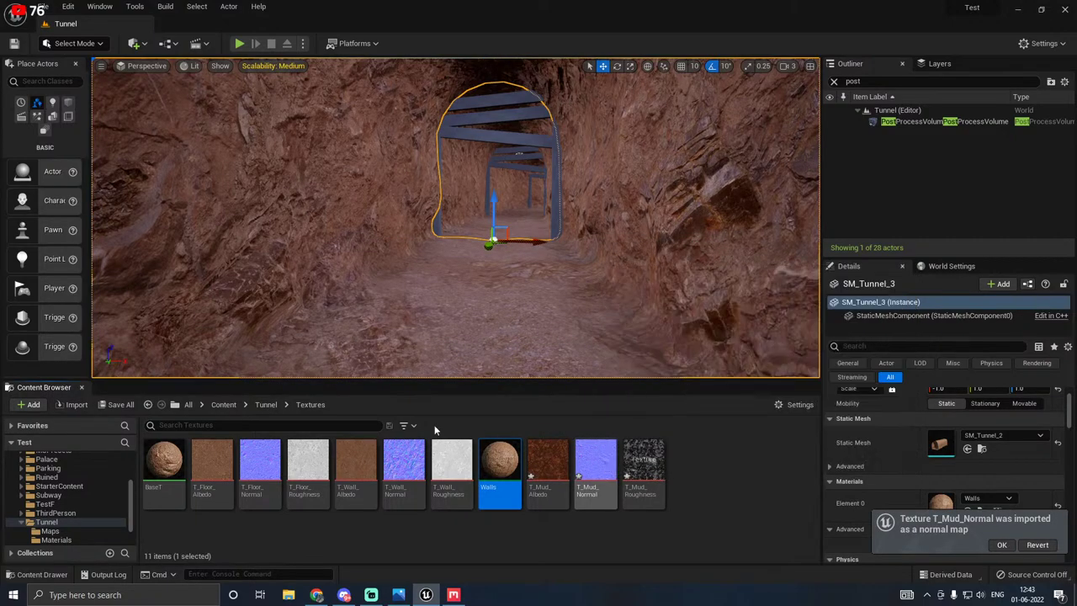
click(121, 404)
click(627, 424)
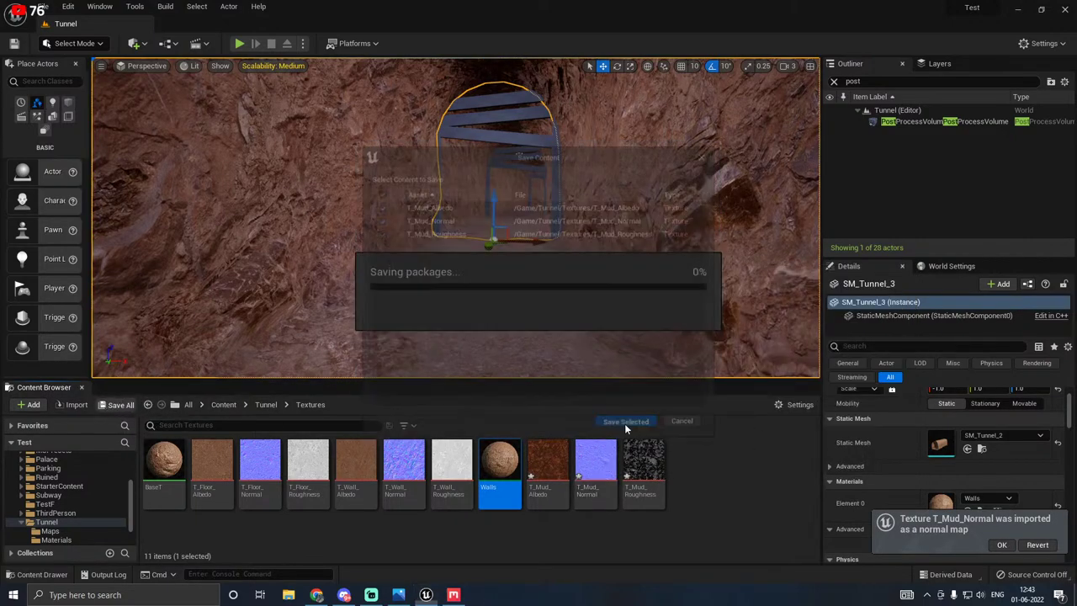
Step: Enable Flip Green Channel on the T_Mud_Normal texture, then save and close it
double_click(602, 474)
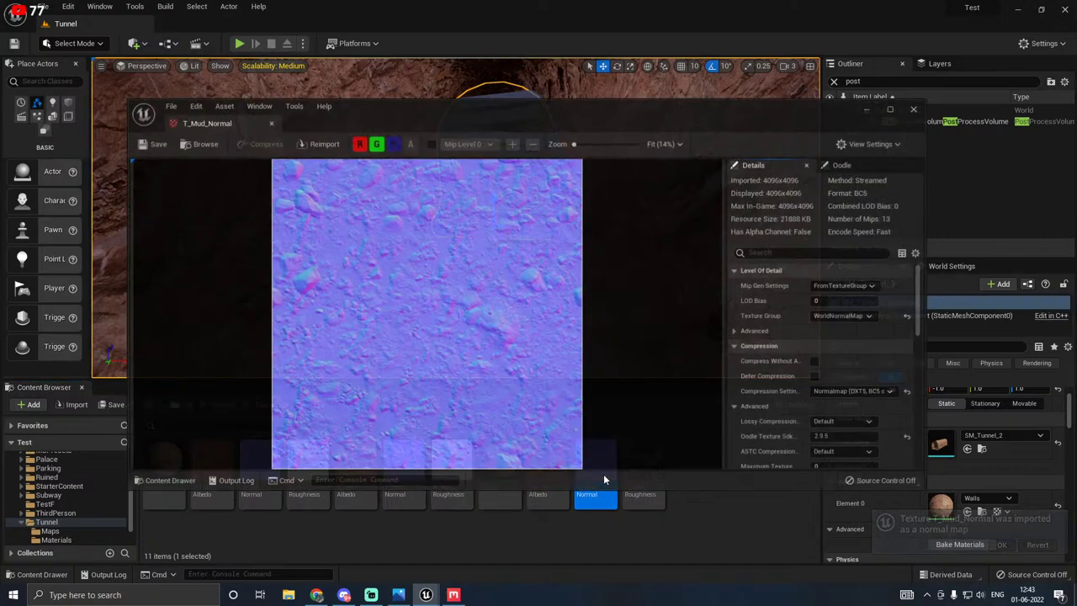
scroll(753, 394, down, 3)
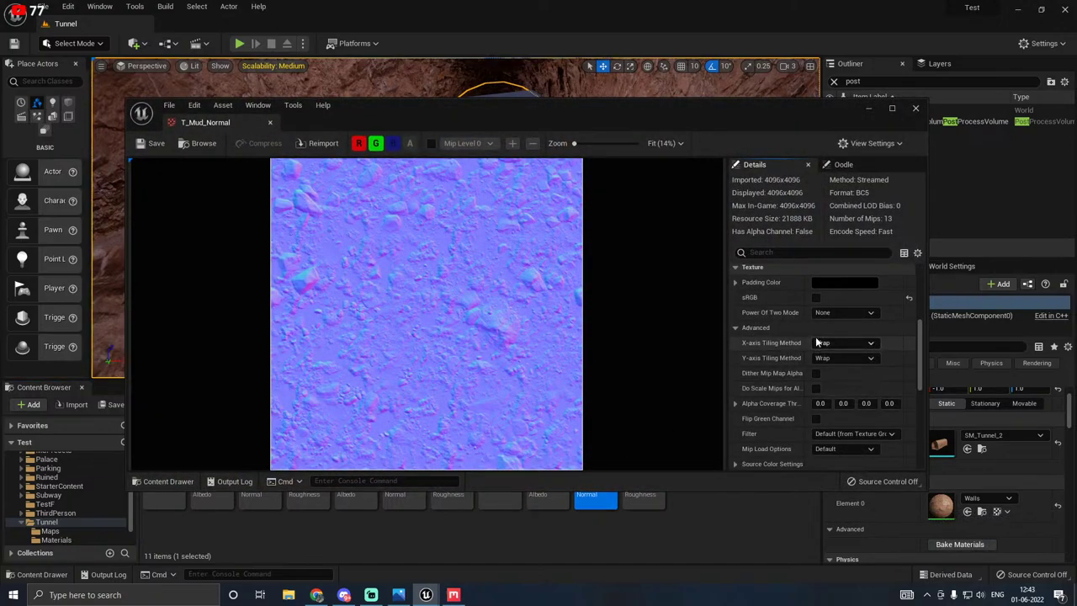
scroll(795, 385, up, 2)
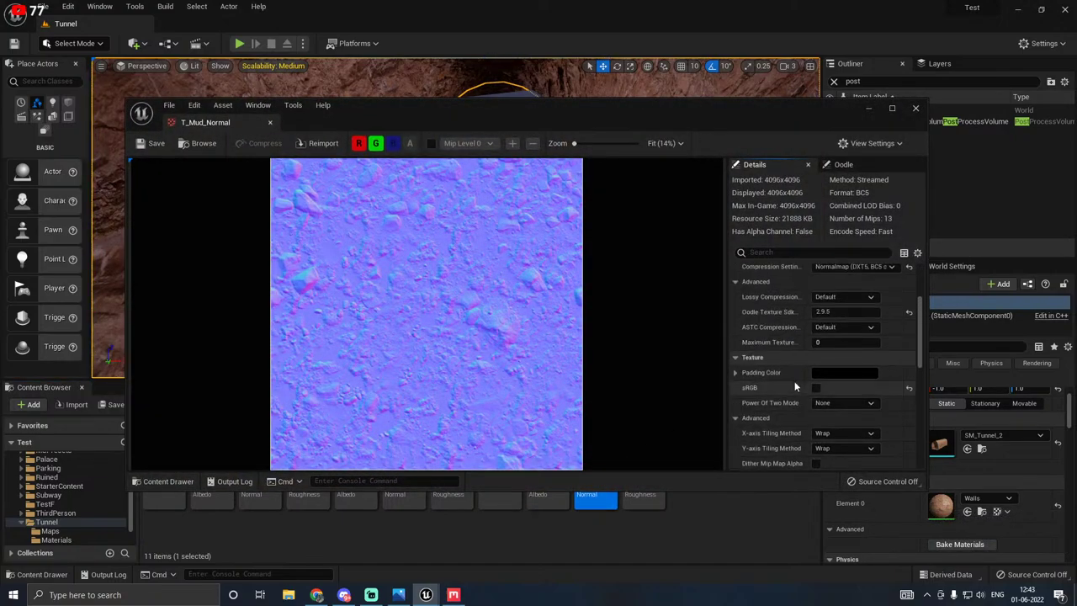
scroll(796, 374, up, 2)
scroll(796, 374, down, 3)
scroll(796, 377, down, 2)
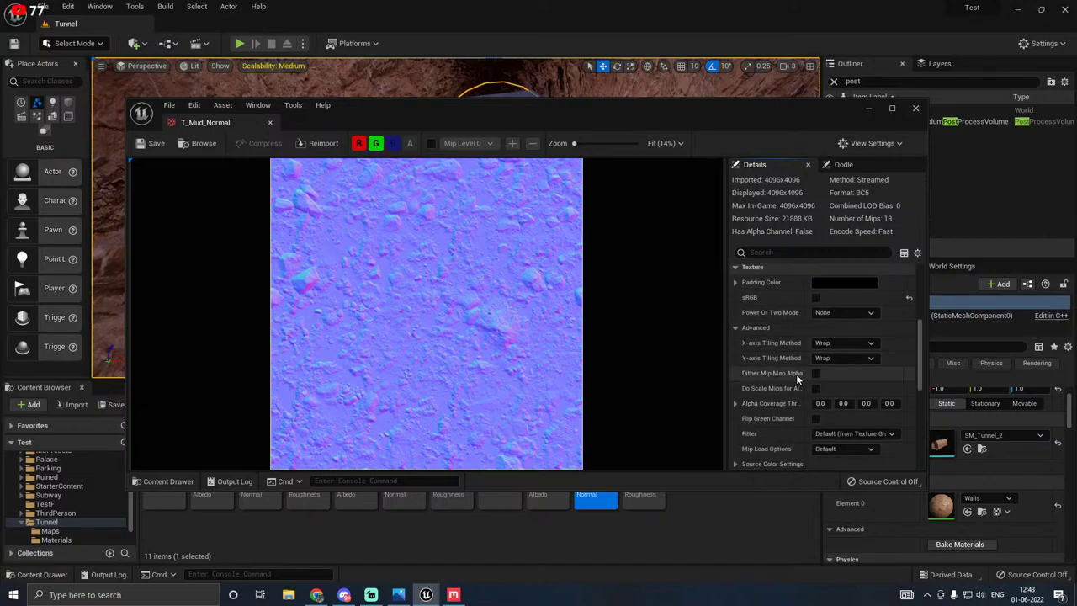
click(816, 401)
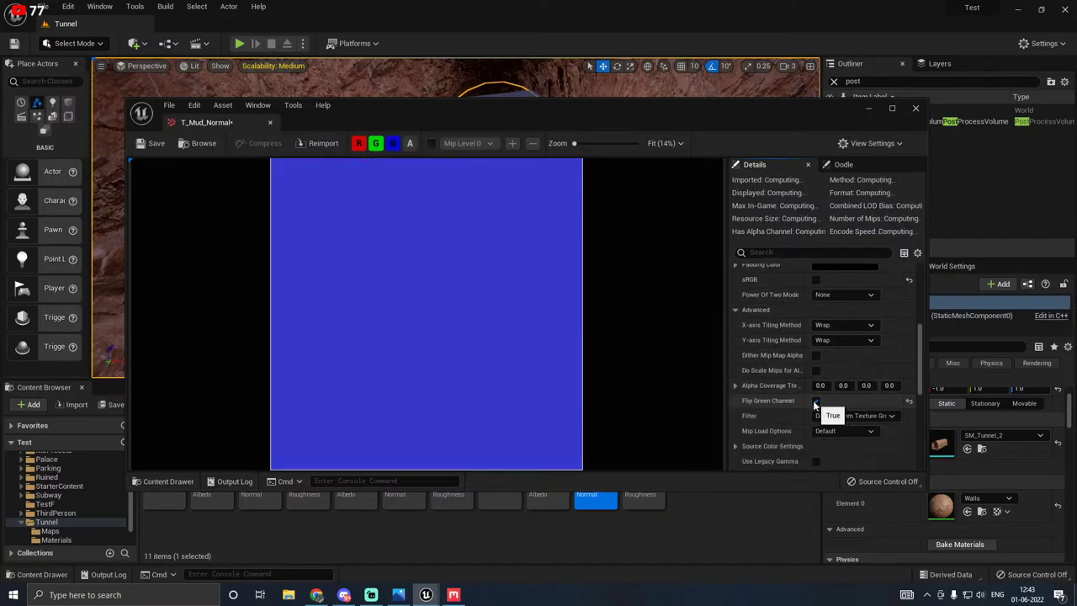
click(149, 144)
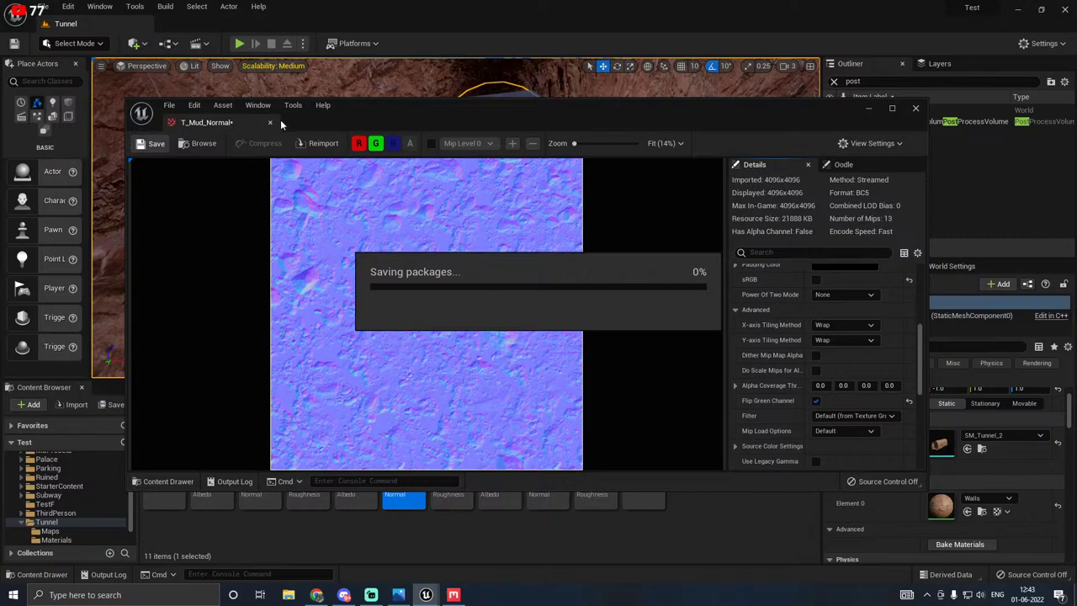
click(269, 122)
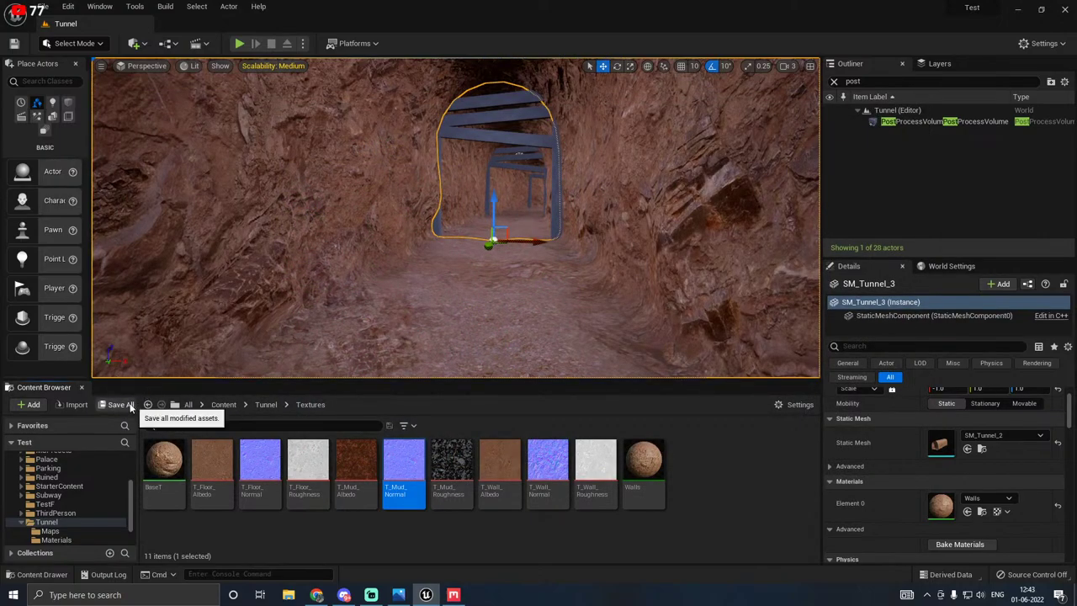
Step: Open the BaseT material and spread out its result node and the Lerp nodes to make room in the graph
click(172, 463)
double_click(173, 464)
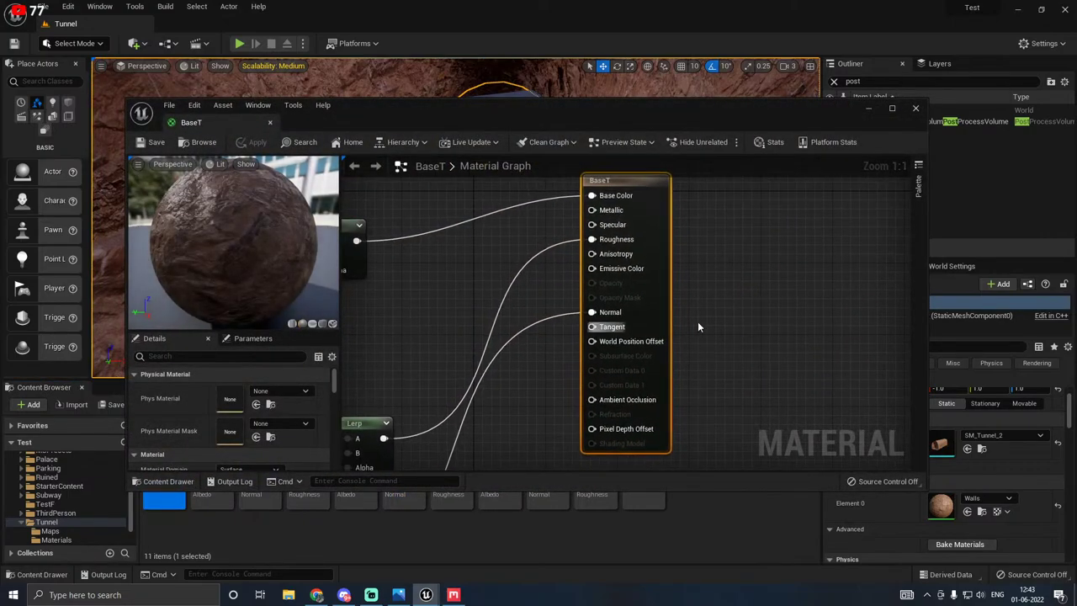
scroll(697, 322, down, 3)
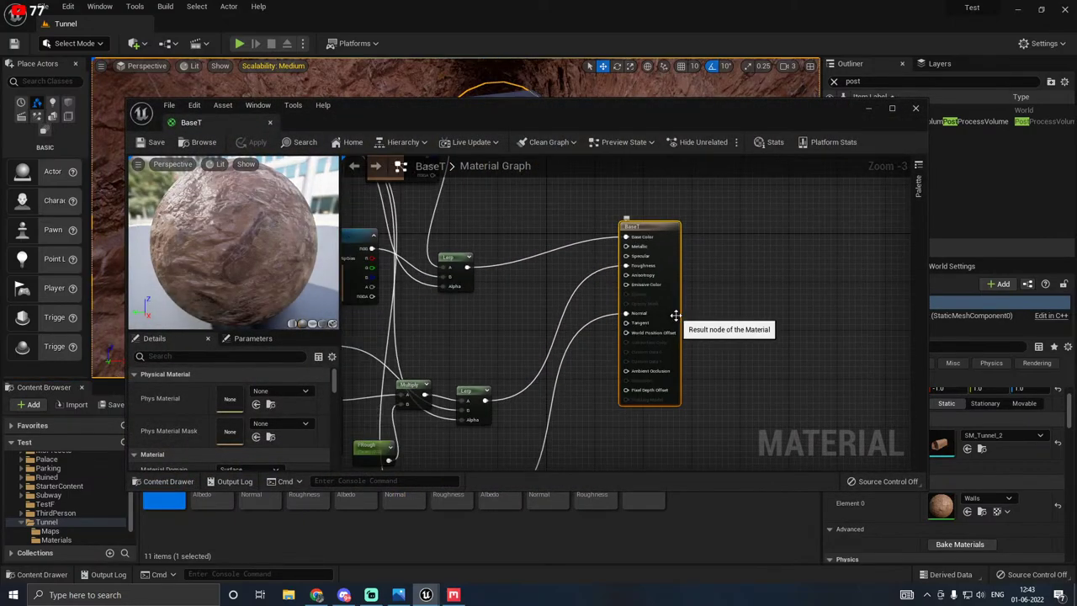
drag(677, 315, 743, 316)
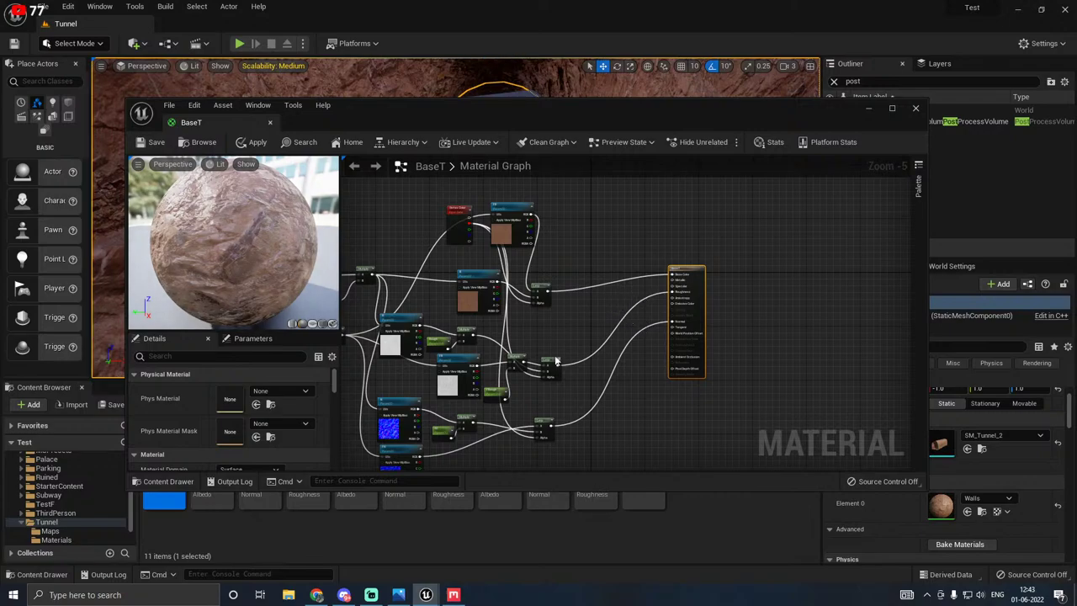
click(557, 291)
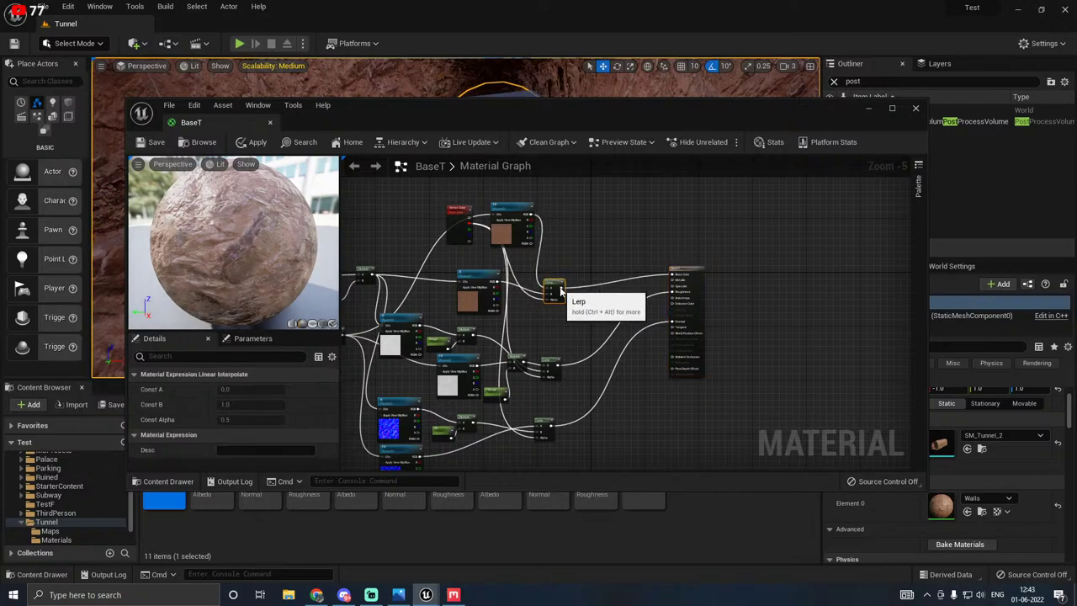
click(552, 429)
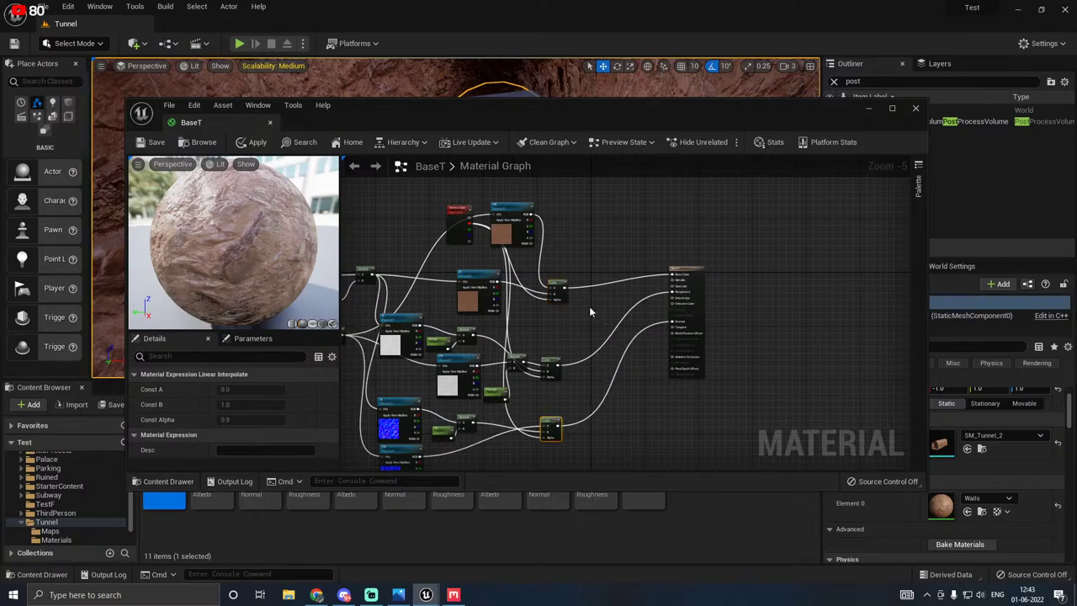
Step: Duplicate the Lerp that feeds Base Color and place the copy between it and the material's result node
scroll(569, 292, up, 2)
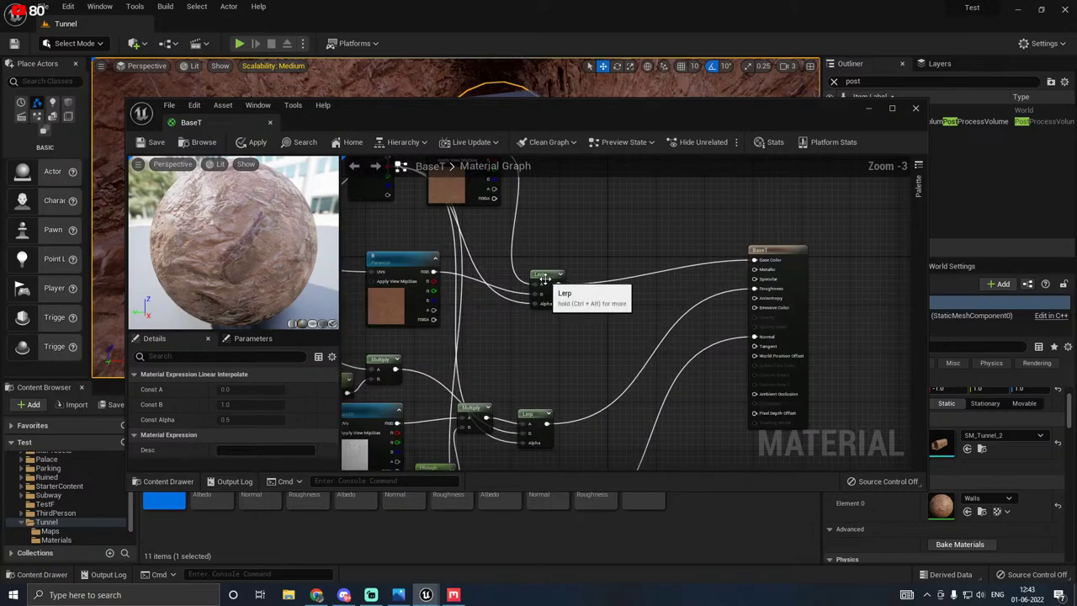
right_click(547, 283)
click(583, 410)
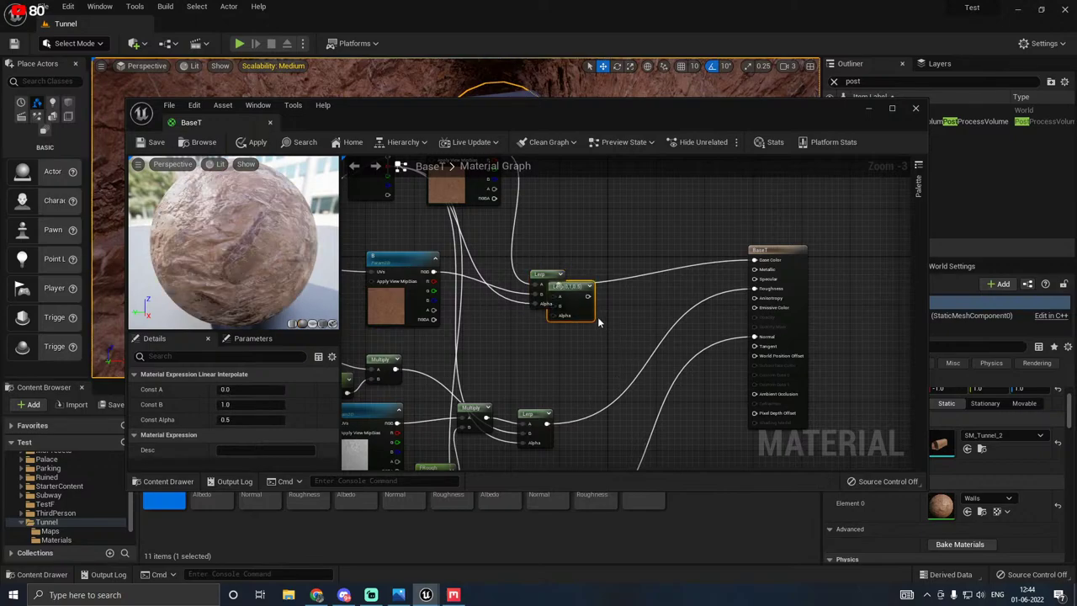
drag(568, 311, 658, 313)
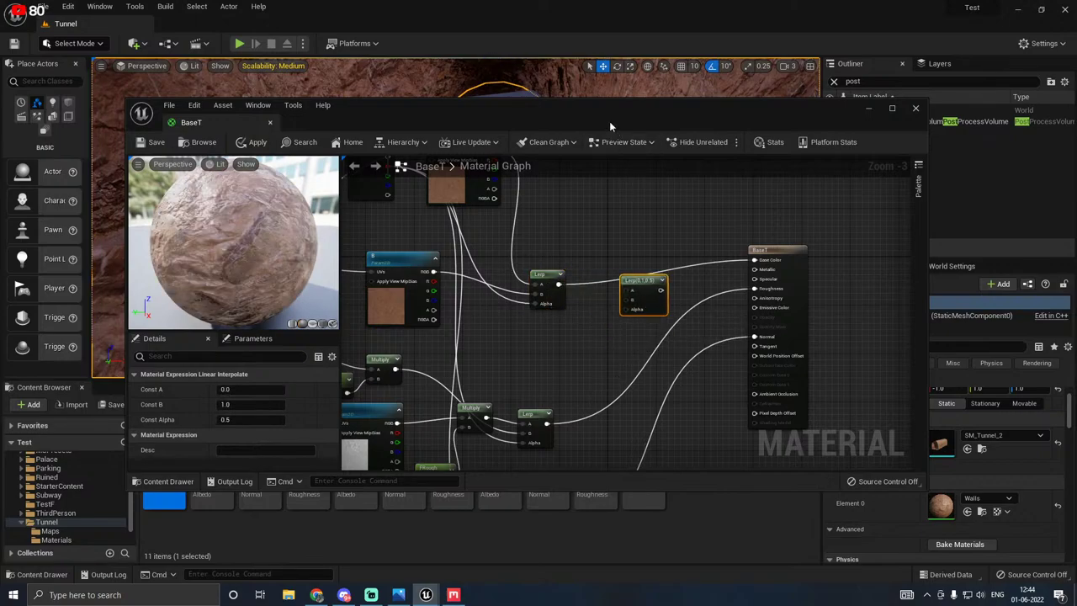
Step: Add the T_Mud_Albedo texture to the material graph above the new Lerp and convert it to a parameter named MB
drag(610, 126, 603, 79)
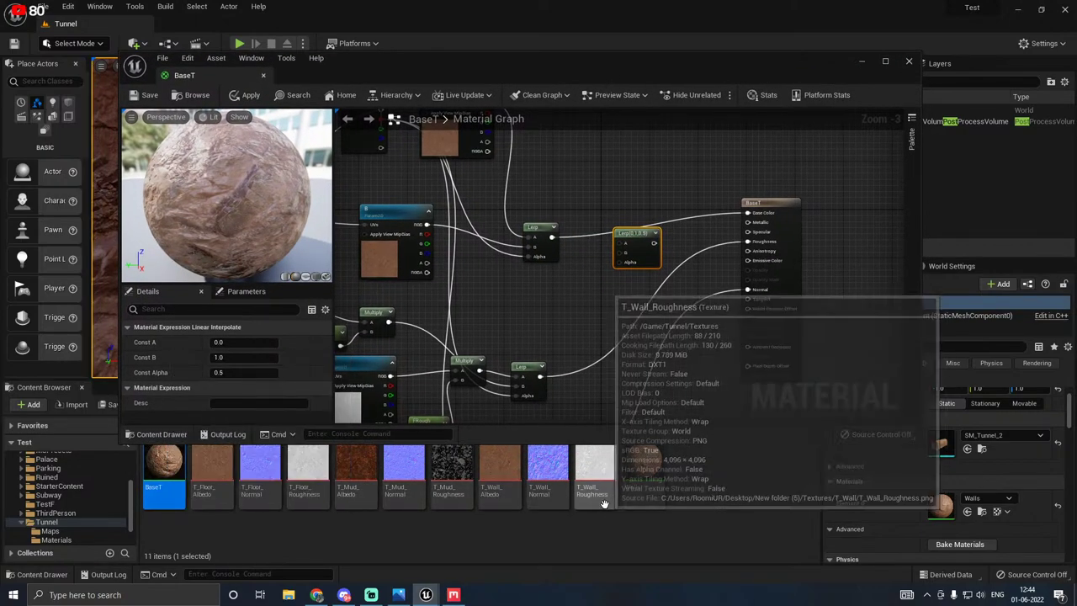
drag(346, 485, 661, 171)
right_drag(632, 317, 634, 400)
drag(673, 313, 595, 255)
right_drag(660, 263, 689, 263)
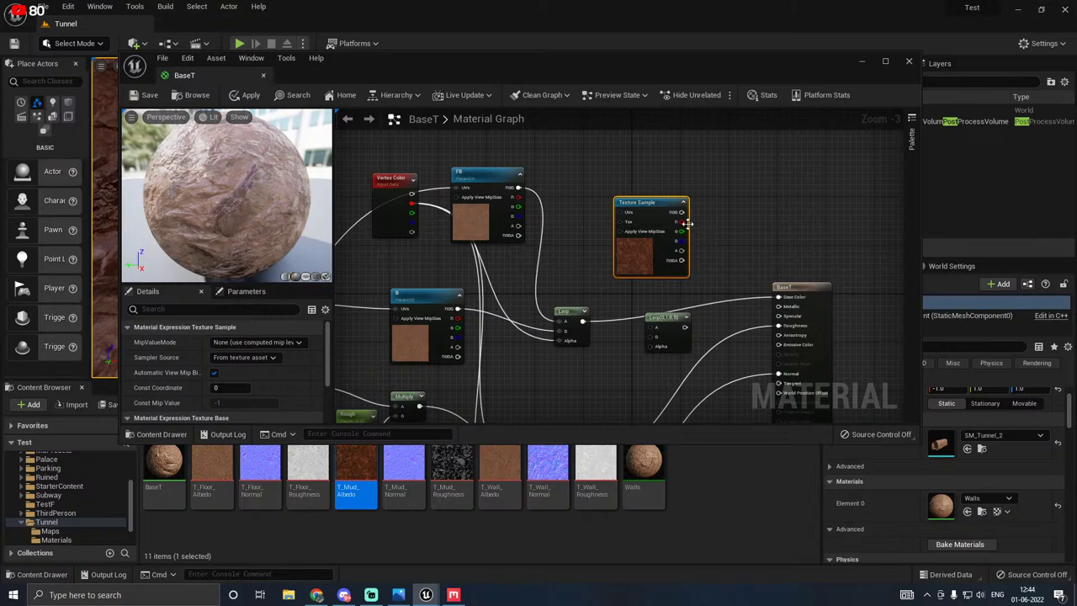
right_click(644, 224)
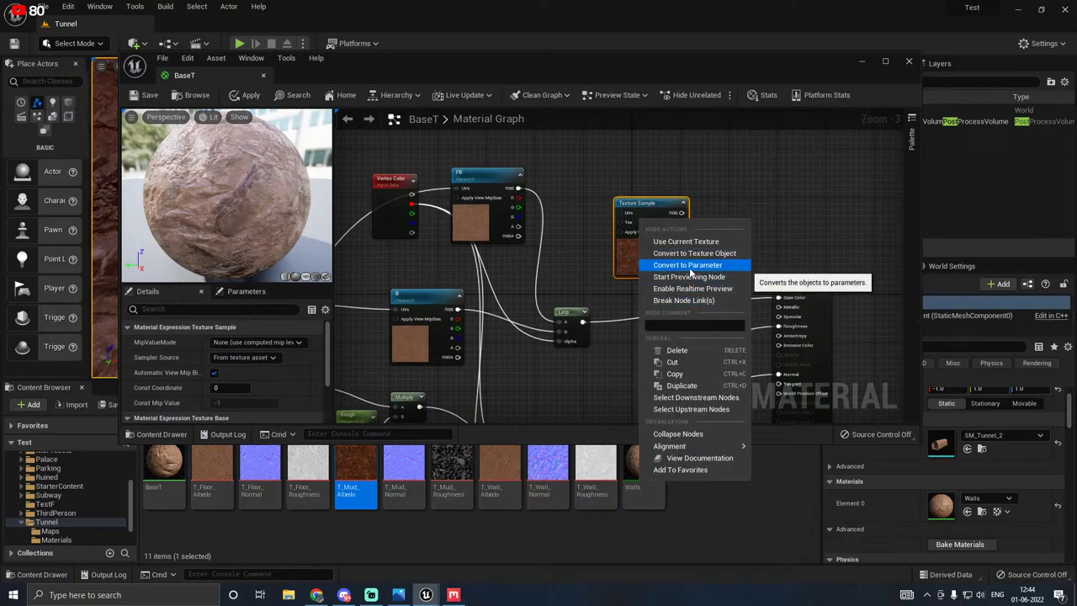
click(687, 265)
text(MB)
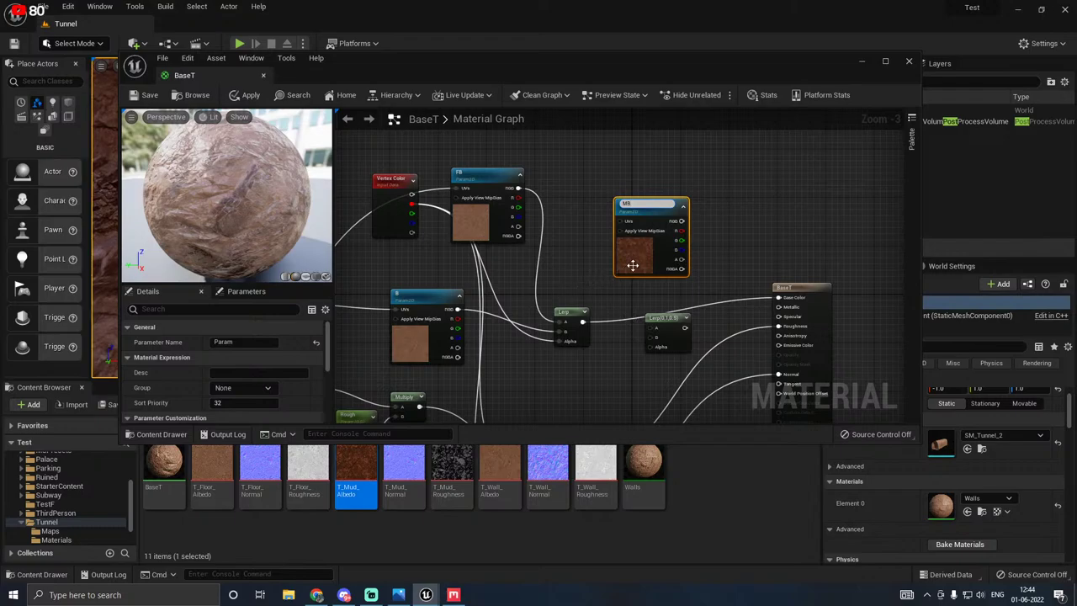
drag(632, 265, 620, 265)
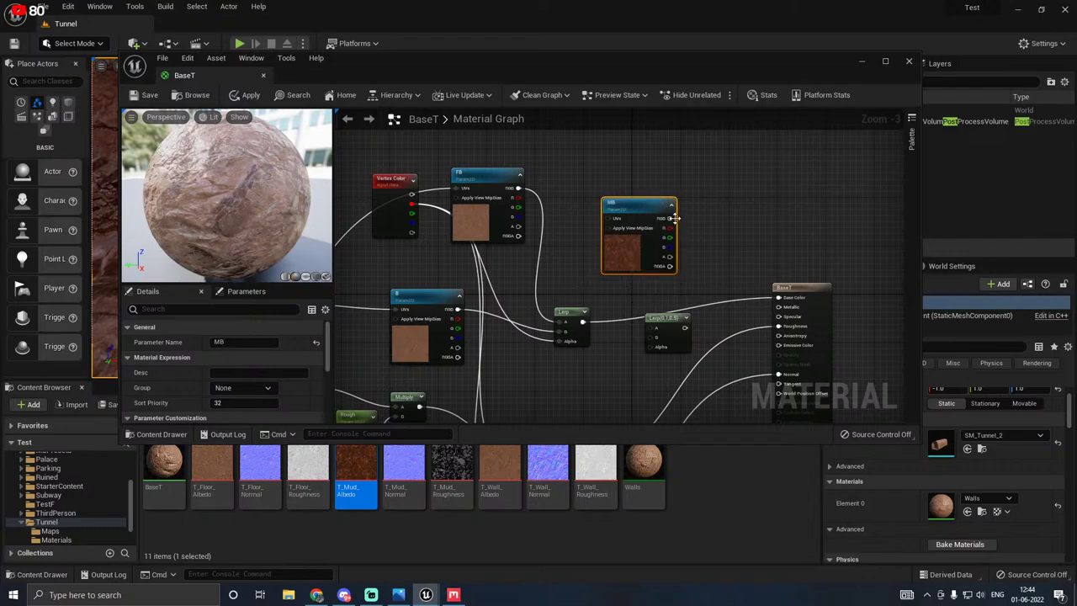
Step: Wire the new Lerp into Base Color, with MB as A, the existing Lerp as B and the green vertex color channel as Alpha
drag(672, 218, 650, 334)
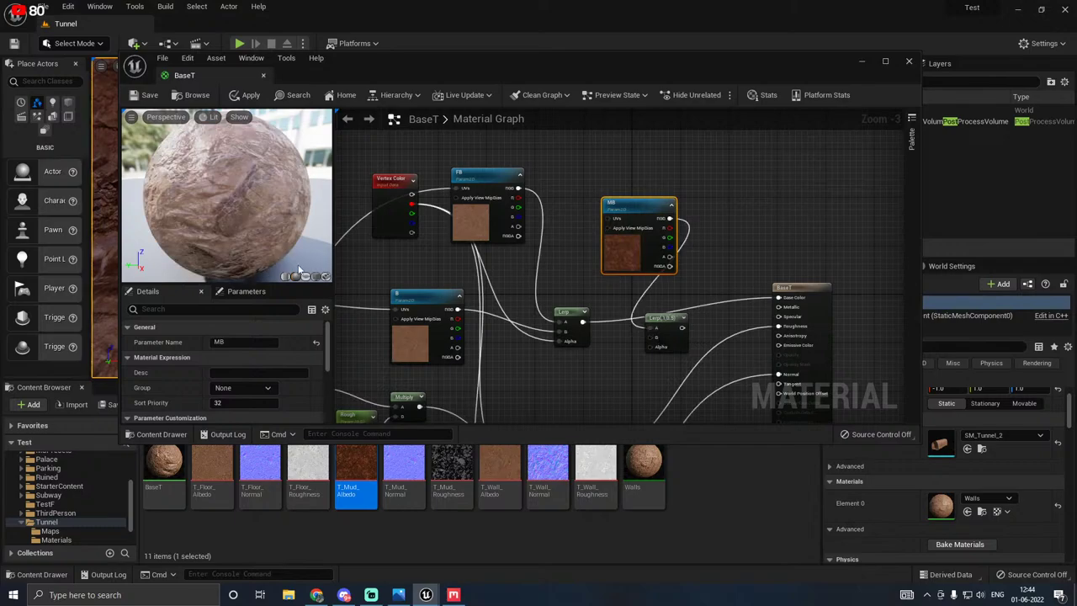
drag(396, 223, 396, 253)
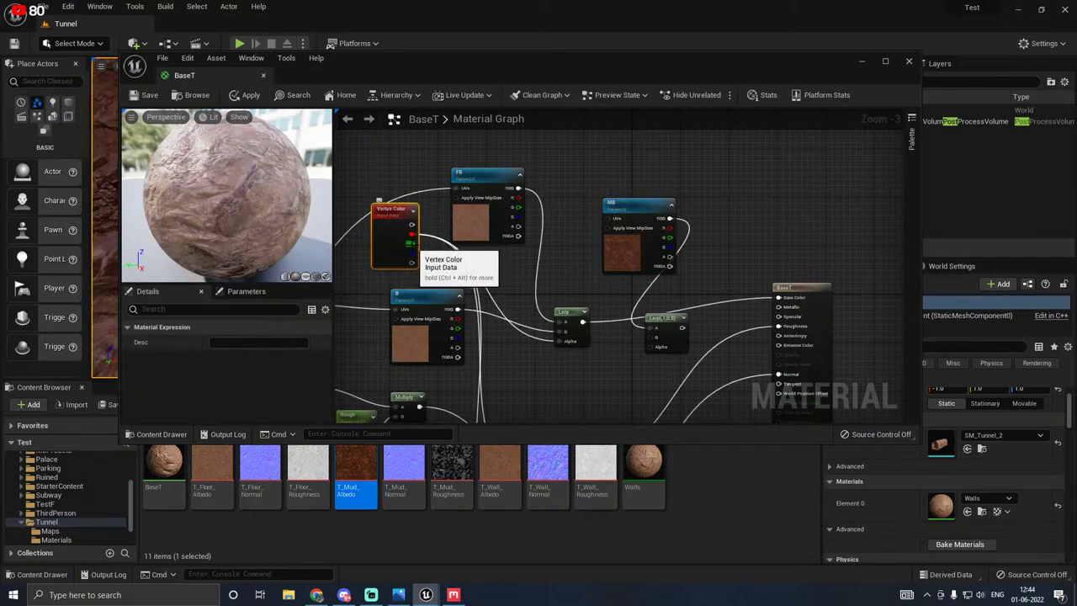
drag(411, 243, 655, 354)
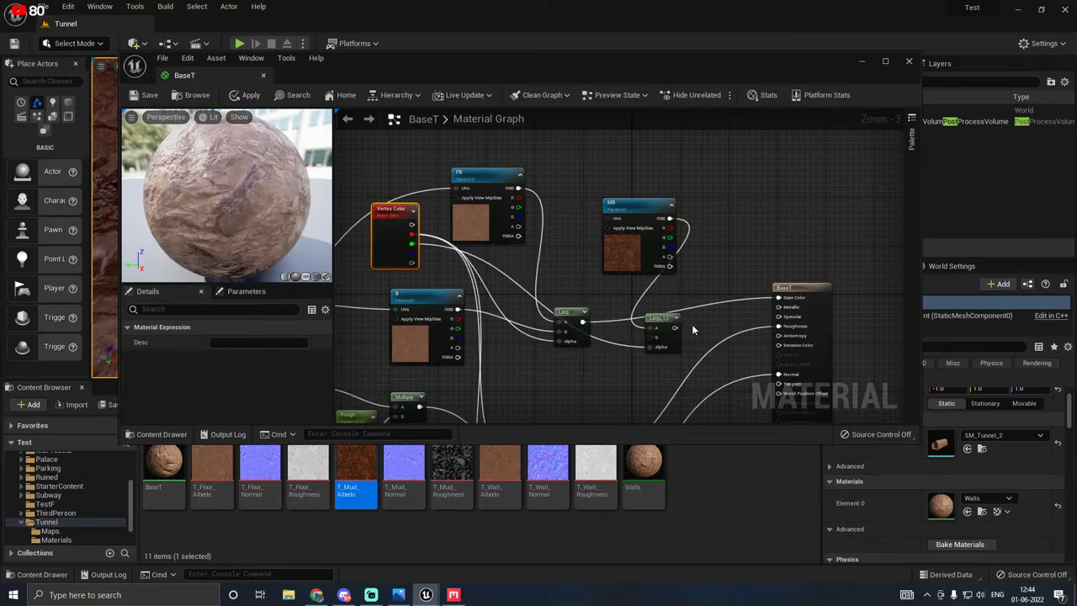
right_drag(692, 324, 730, 268)
drag(599, 255, 580, 250)
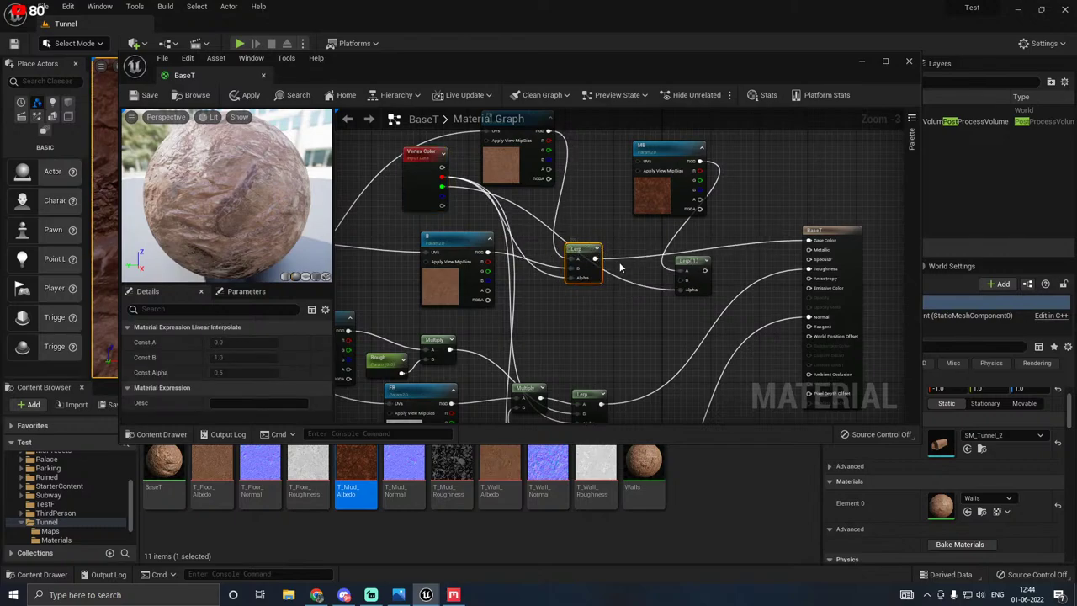
right_drag(600, 261, 567, 271)
drag(564, 269, 776, 251)
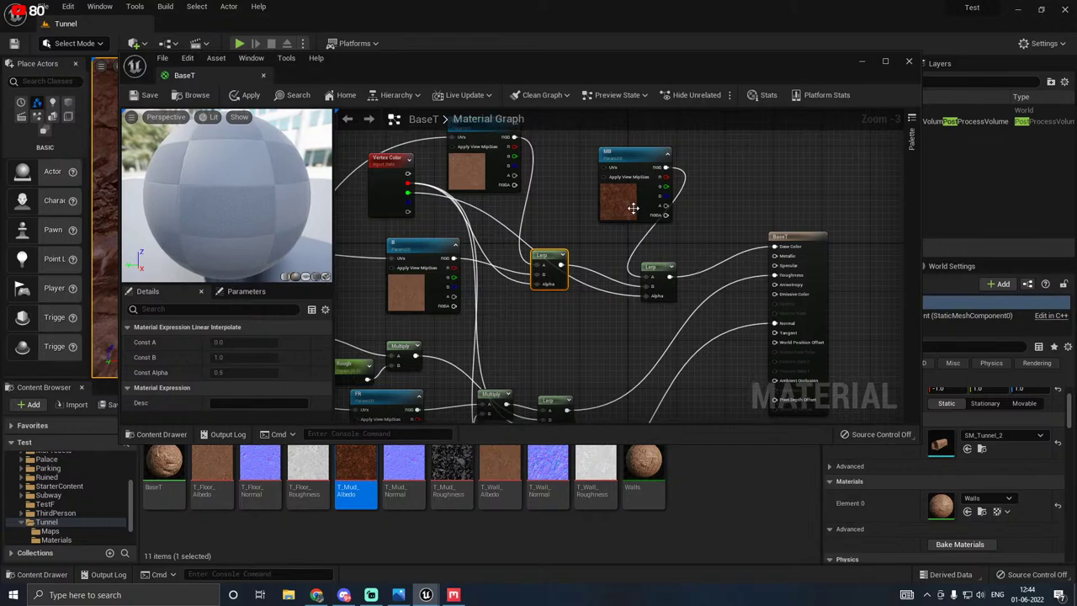
Step: Duplicate the mud base color Lerp and place the copy beside the roughness Lerp, in front of the result node
click(606, 199)
scroll(621, 217, down, 2)
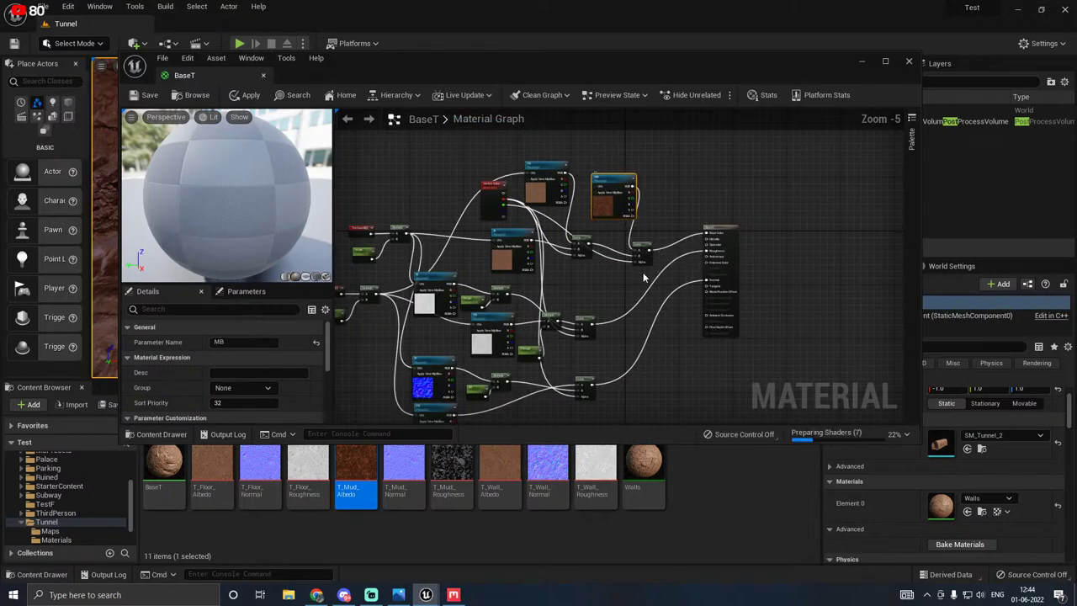
click(643, 254)
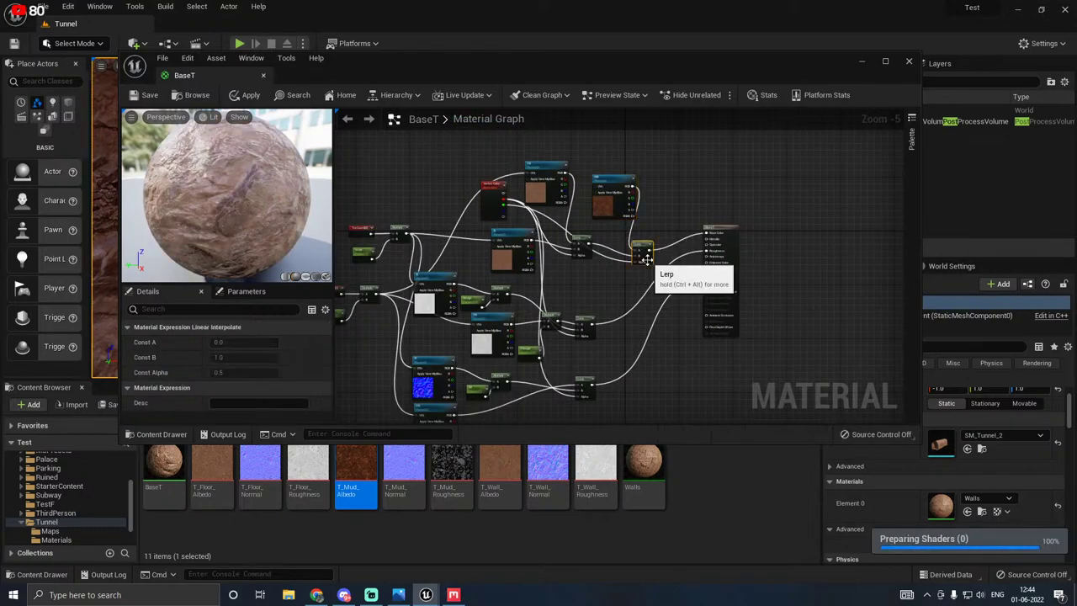
right_click(654, 268)
click(683, 392)
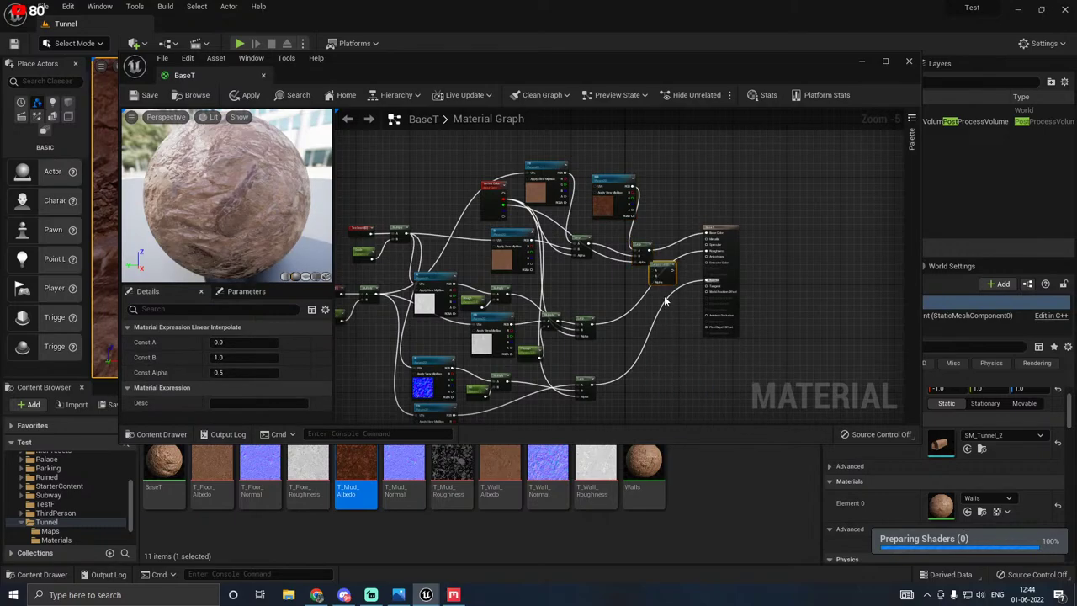
drag(666, 281, 647, 337)
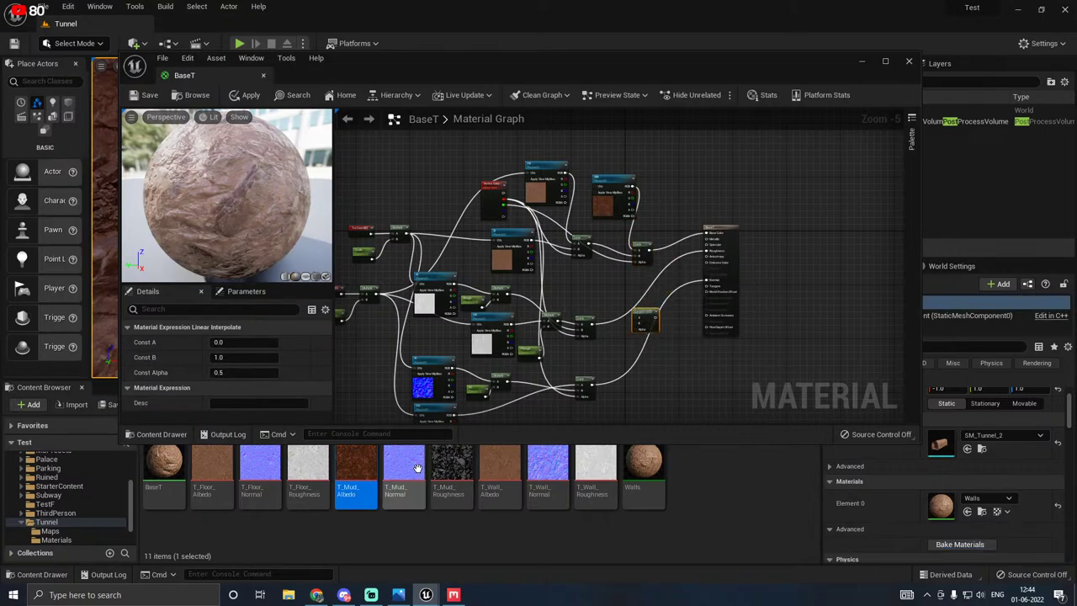
Step: Add the T_Mud_Normal texture to the material graph and convert it to a parameter named MN
drag(417, 468, 640, 342)
right_drag(703, 343, 686, 308)
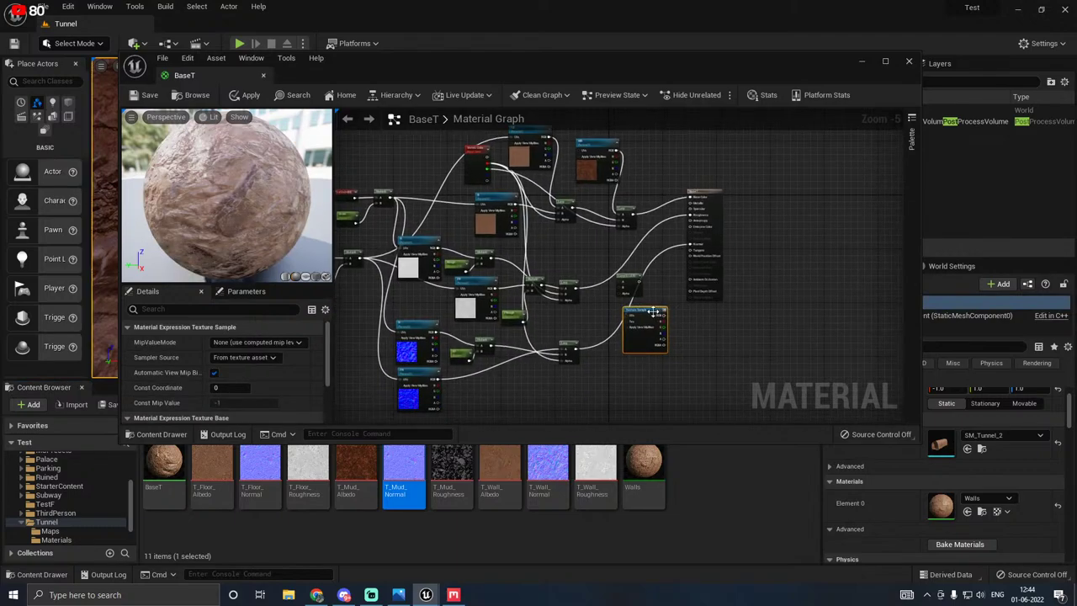
right_click(639, 314)
click(672, 360)
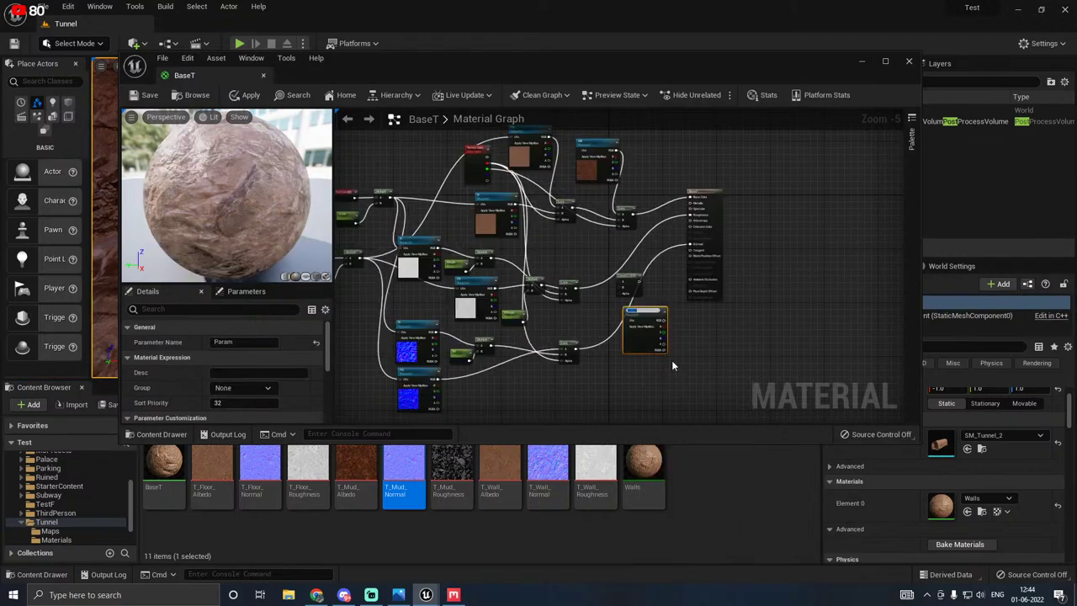
scroll(671, 340, up, 2)
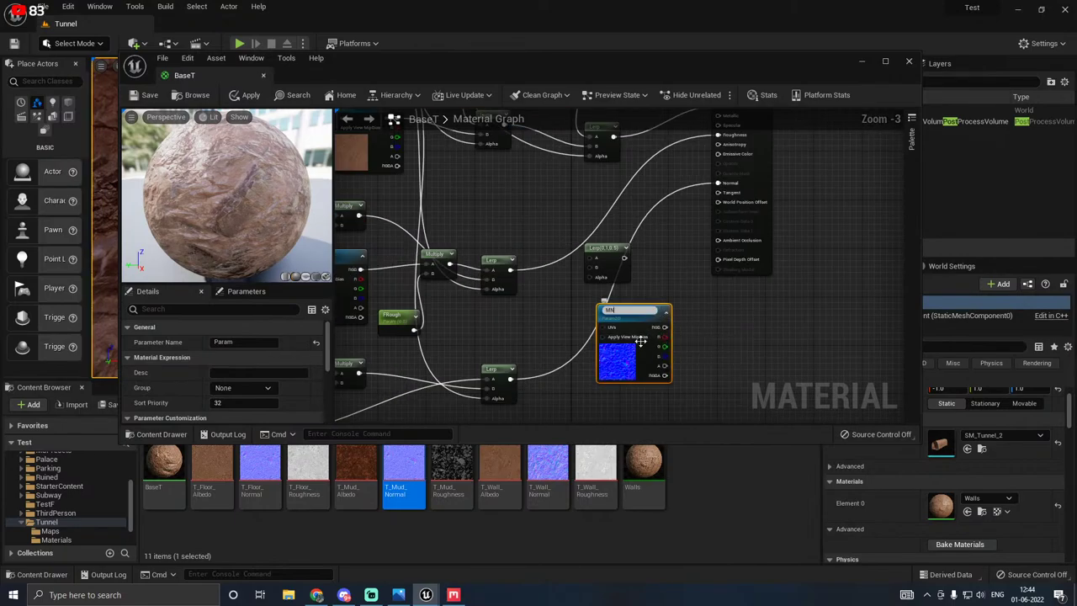
Step: Position the MN texture node and the unconnected Lerp side by side in front of the material result node
drag(619, 250, 667, 249)
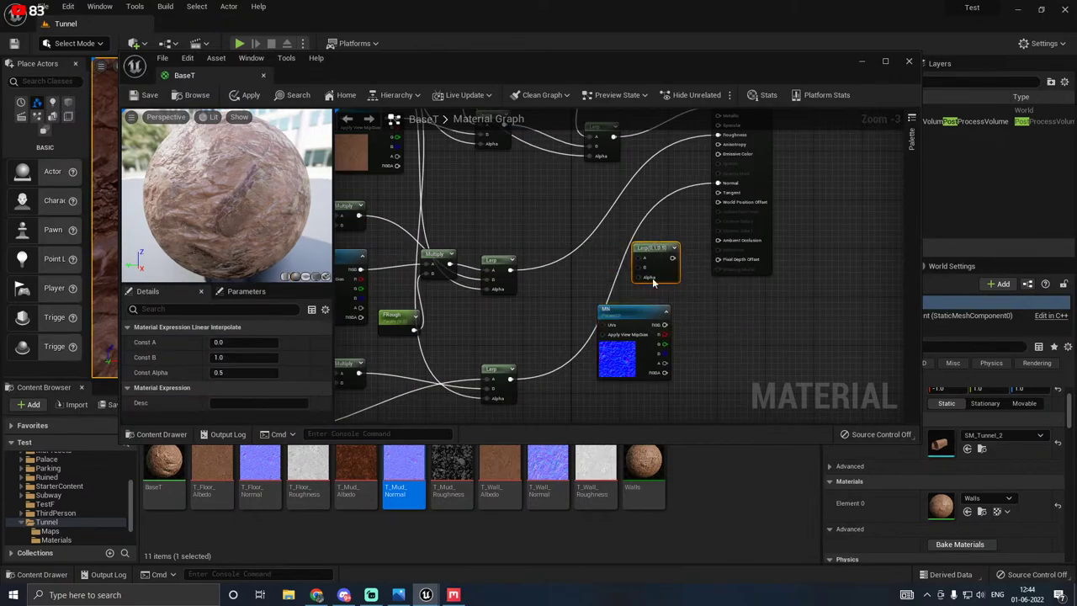
drag(634, 314, 561, 199)
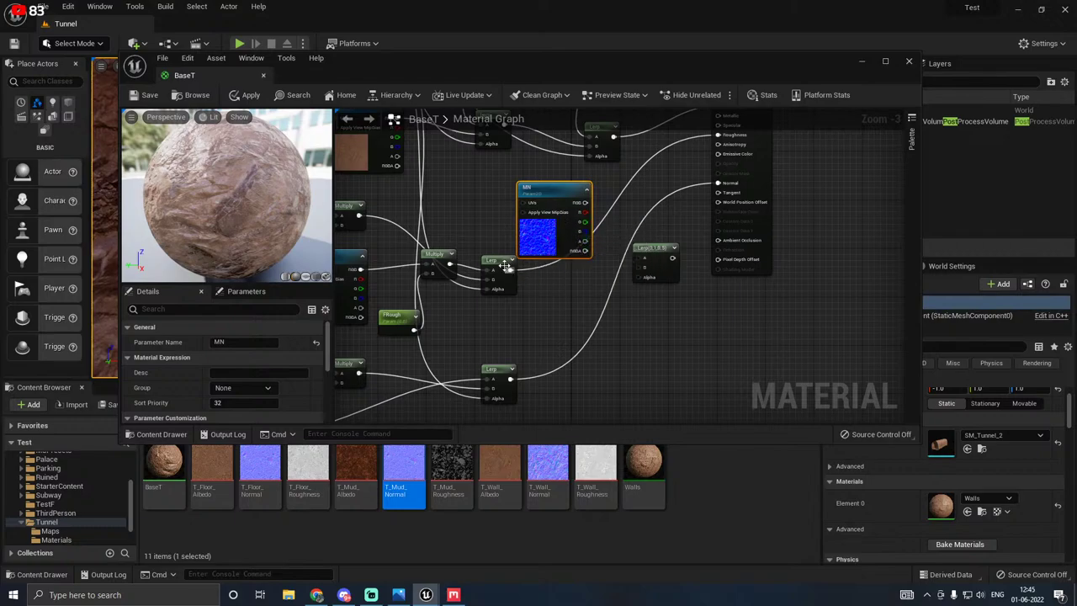
drag(505, 262, 498, 279)
right_drag(575, 291, 575, 300)
scroll(574, 300, down, 1)
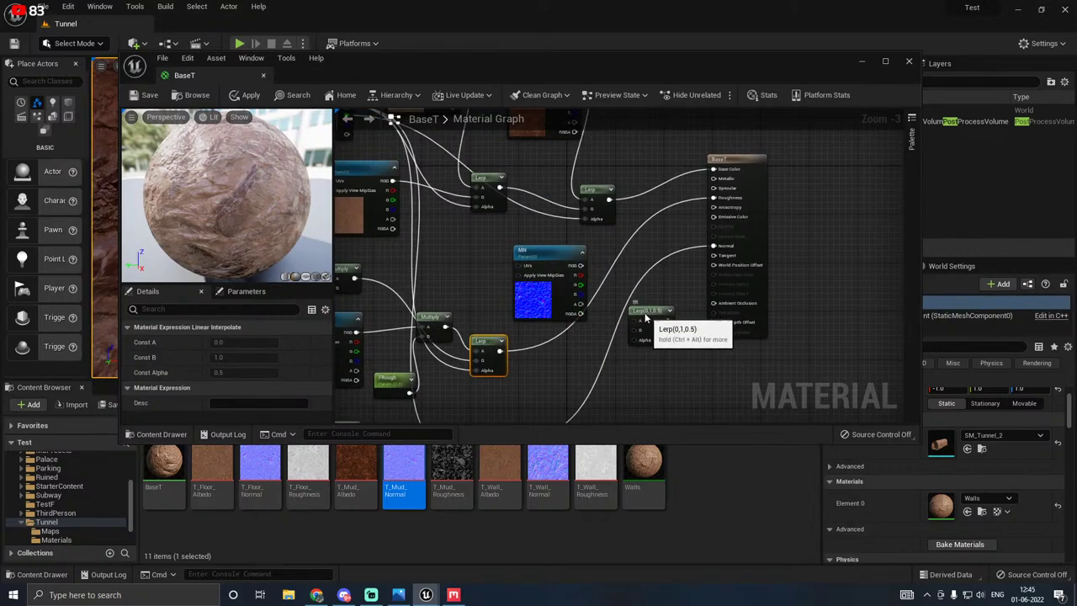
drag(665, 318, 604, 298)
right_drag(512, 320, 491, 358)
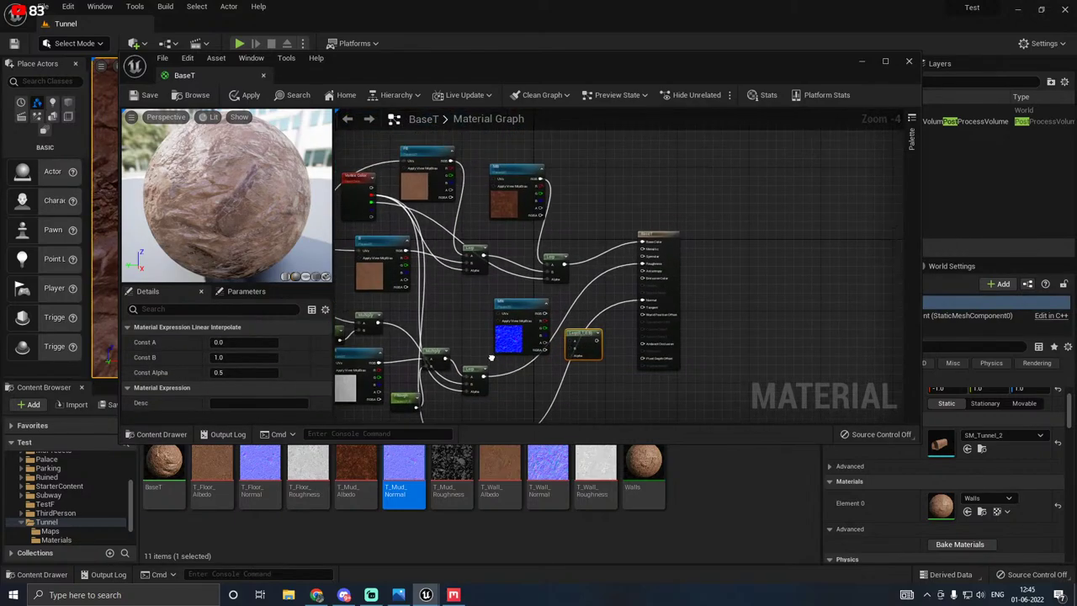
scroll(489, 359, up, 1)
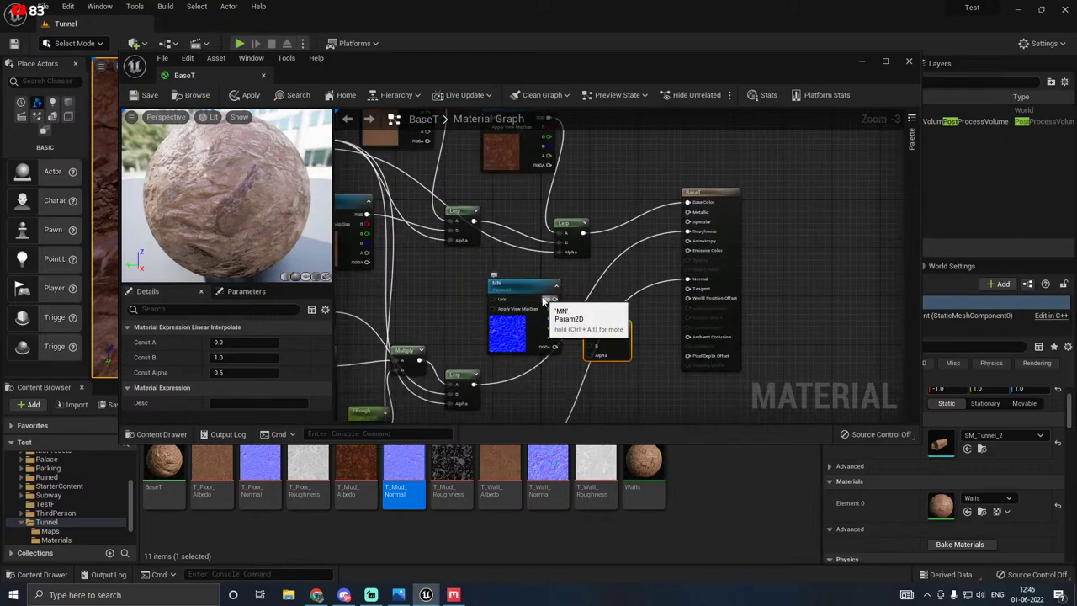
Step: Wire the new Lerp into Normal, with MN as A, the existing normal Lerp as B and the green vertex color channel as Alpha
drag(554, 298, 595, 340)
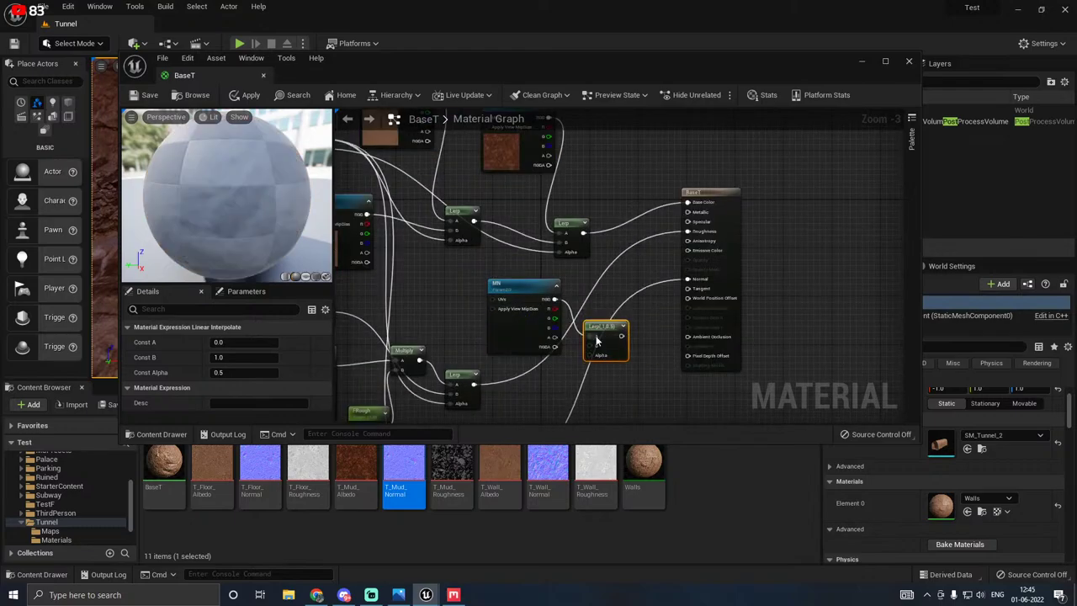
scroll(581, 358, down, 2)
right_drag(567, 373, 564, 345)
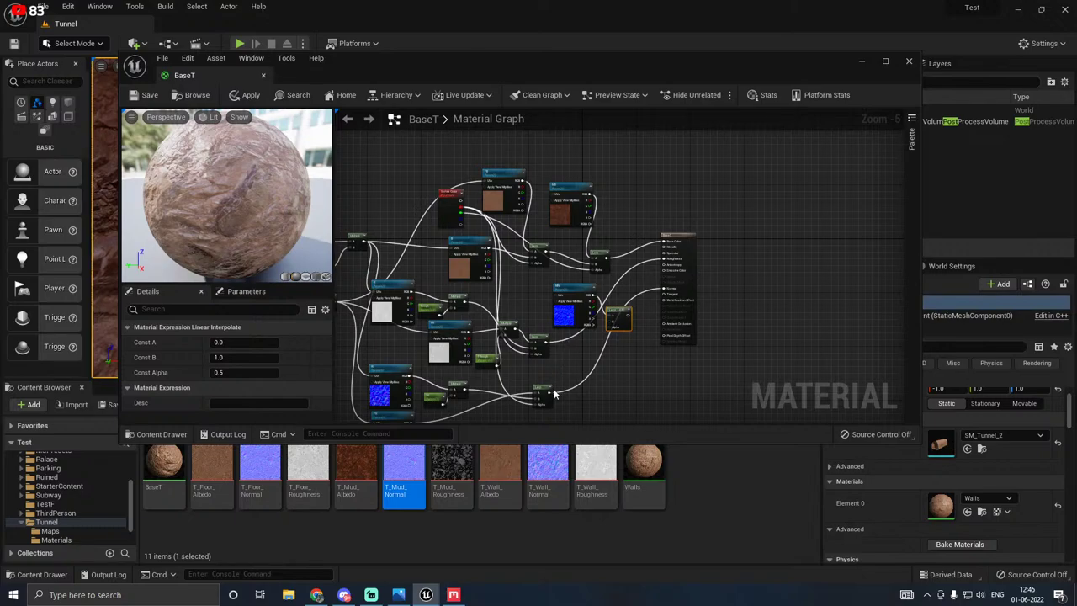
drag(551, 390, 611, 324)
right_drag(594, 339, 601, 363)
drag(469, 241, 674, 315)
right_drag(673, 349, 684, 294)
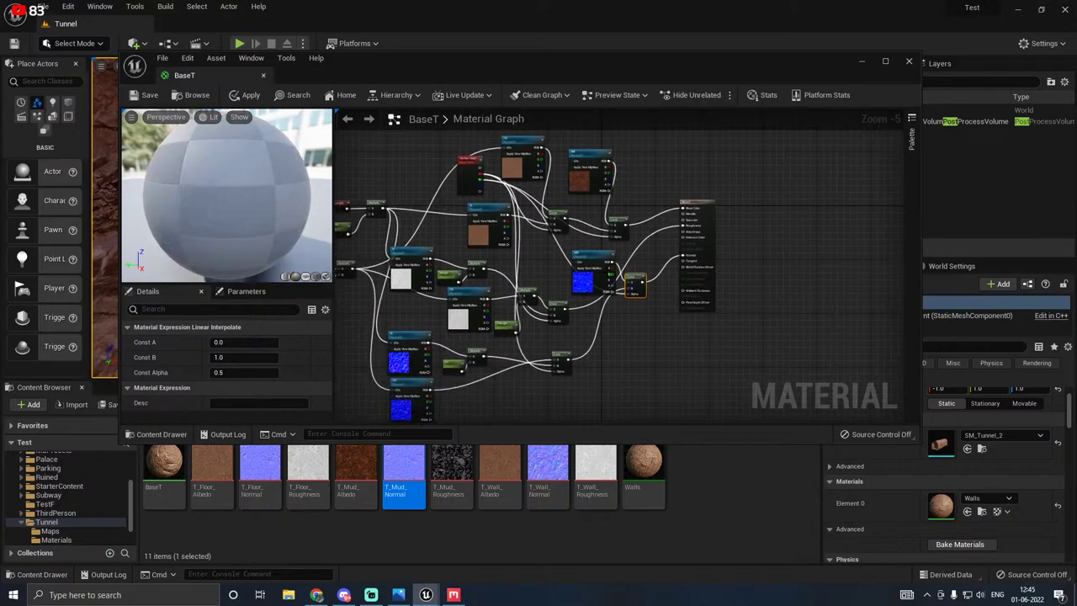
Step: Tidy the normal branch by placing MN below the other normal textures and rearranging the two normal Lerps beside them
drag(592, 275, 596, 422)
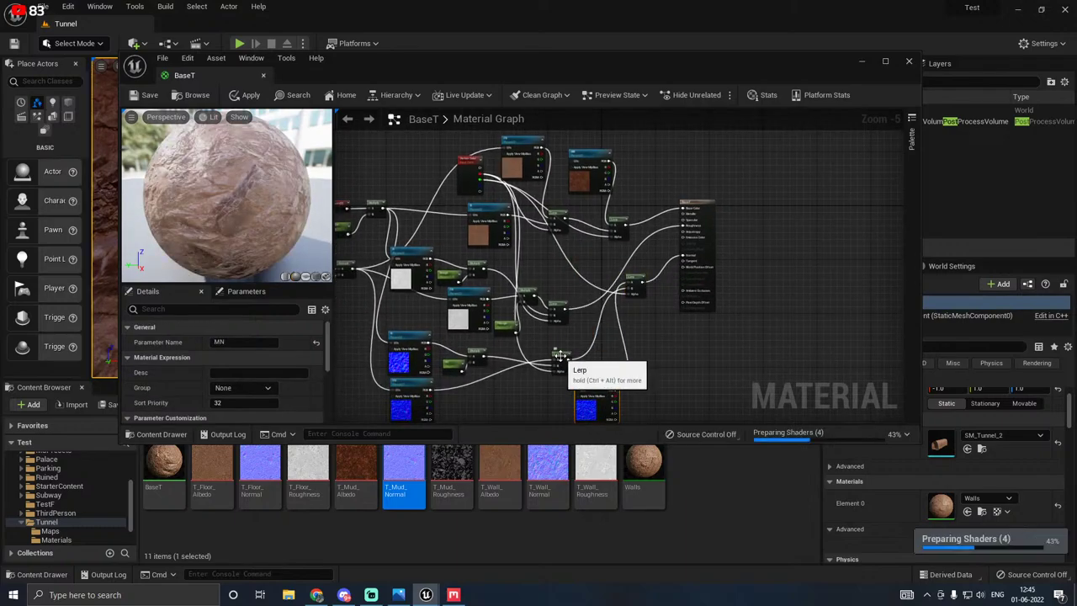
drag(560, 362, 509, 394)
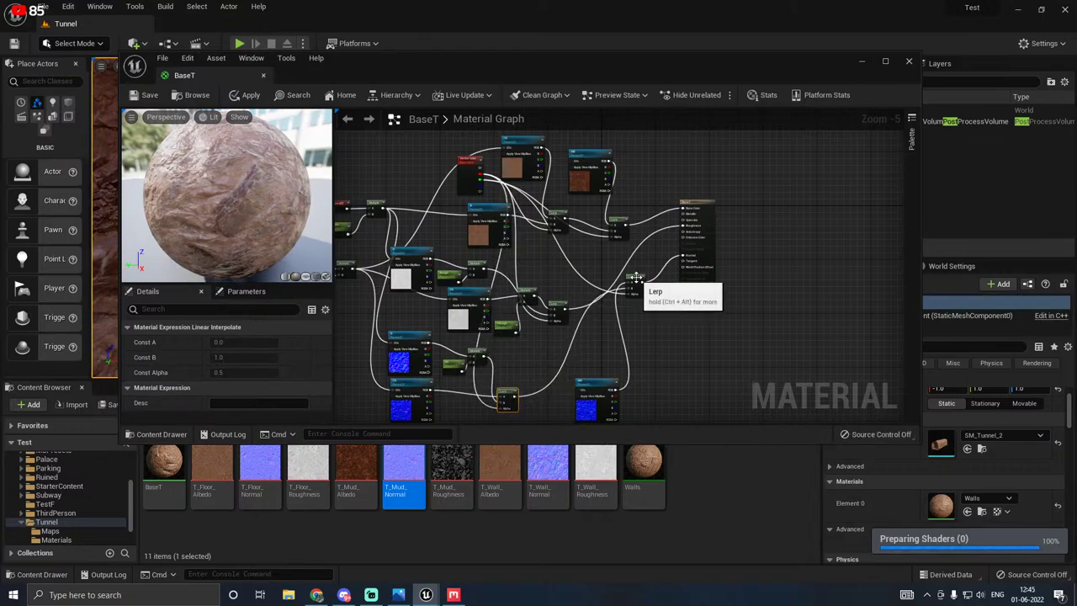
drag(633, 283, 641, 402)
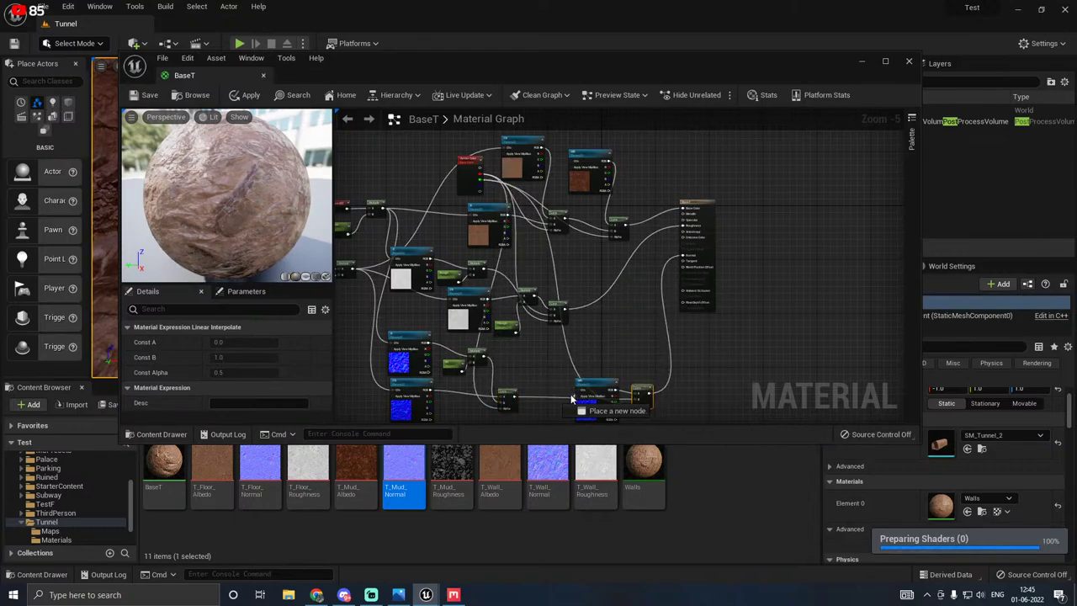
right_click(561, 389)
click(531, 342)
right_drag(566, 339, 639, 202)
drag(674, 267, 489, 322)
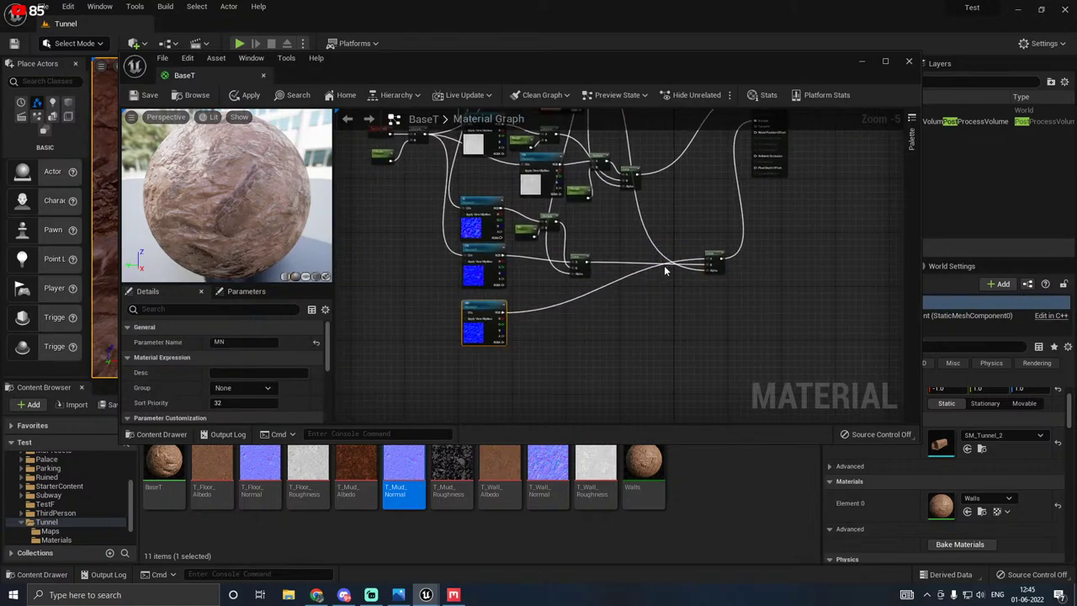
drag(713, 255, 671, 205)
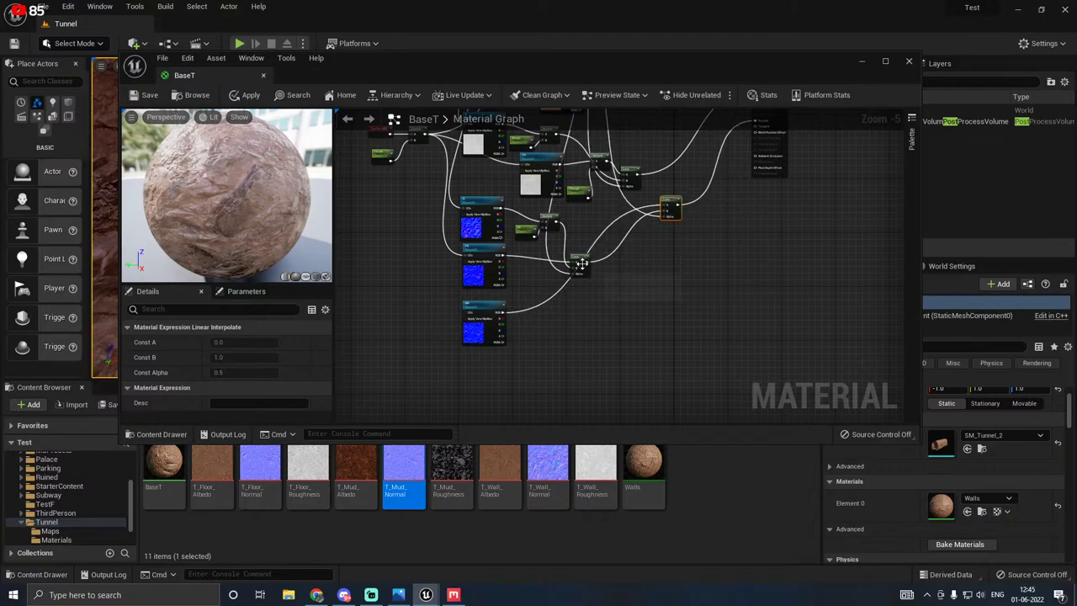
drag(582, 259, 572, 278)
right_drag(618, 231, 576, 318)
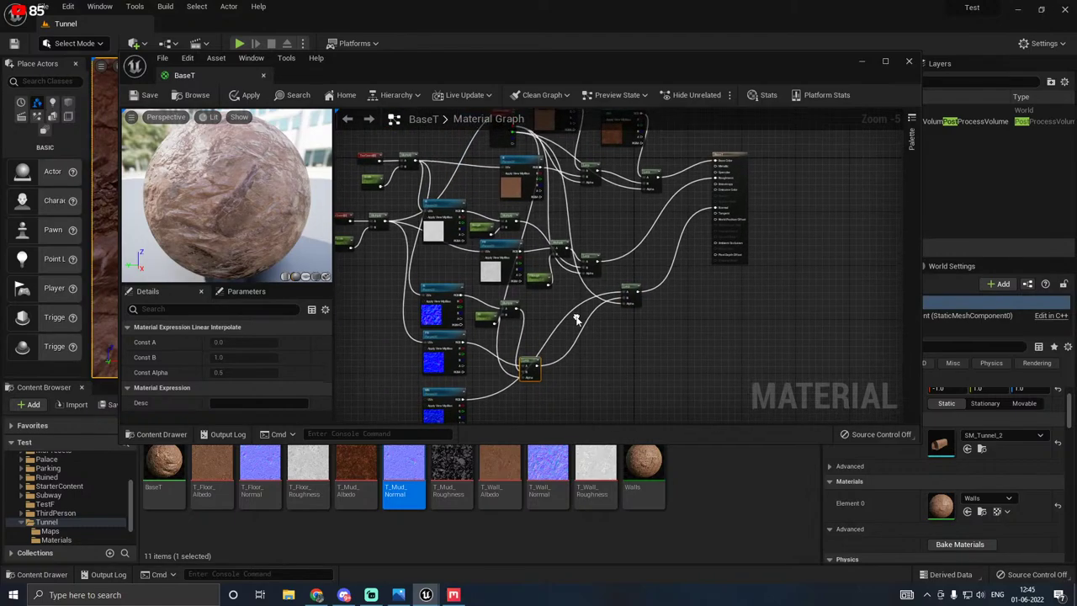
right_drag(634, 291, 629, 327)
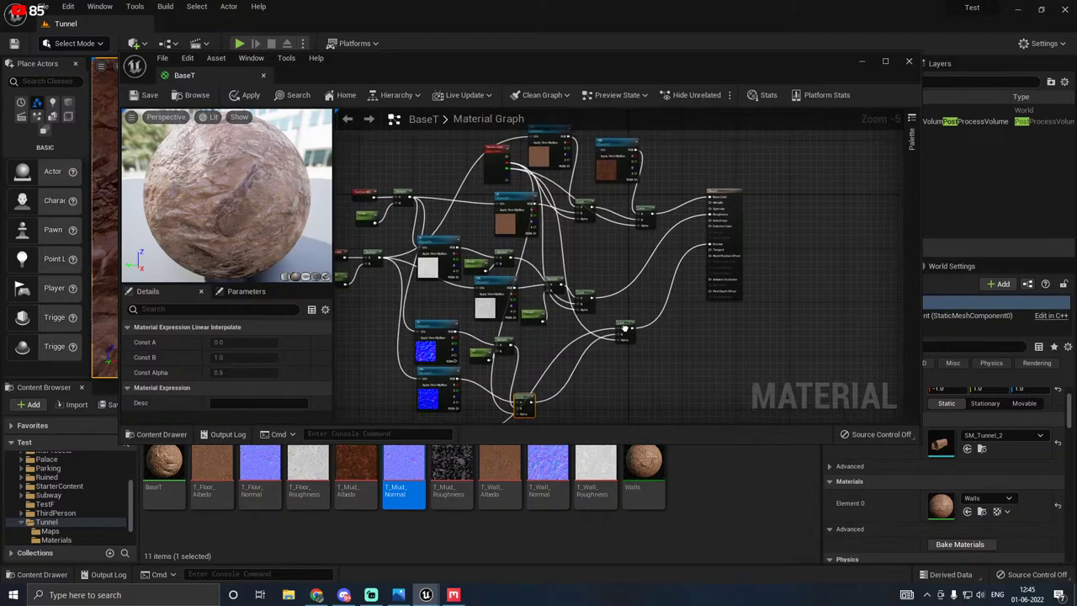
Step: Duplicate the mud normal Lerp and place the copy above it, in front of the result node's Roughness input
drag(624, 331, 642, 336)
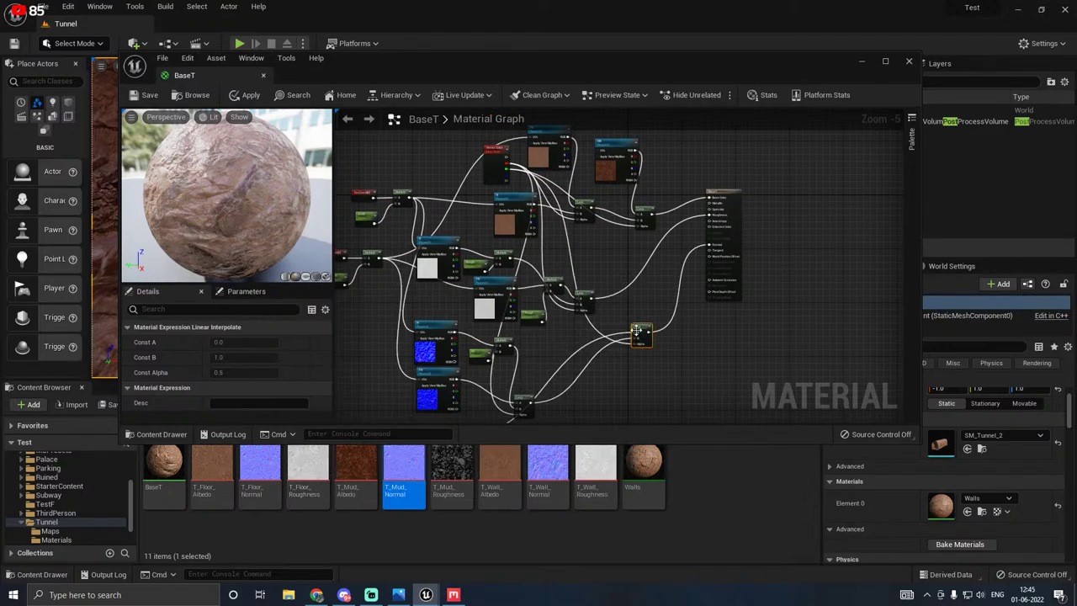
right_click(638, 332)
click(683, 461)
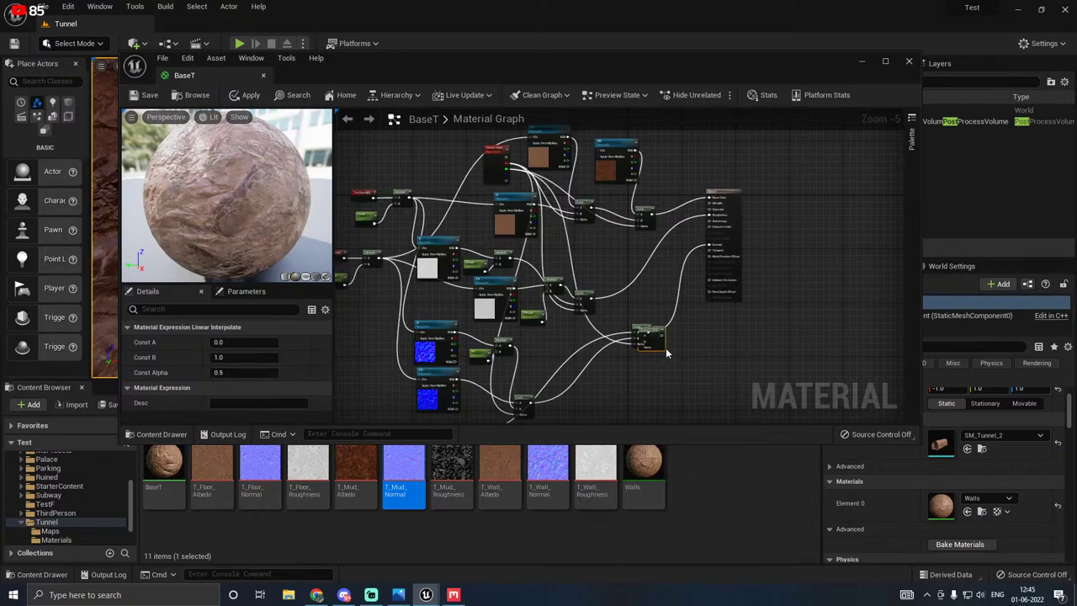
drag(666, 353, 668, 288)
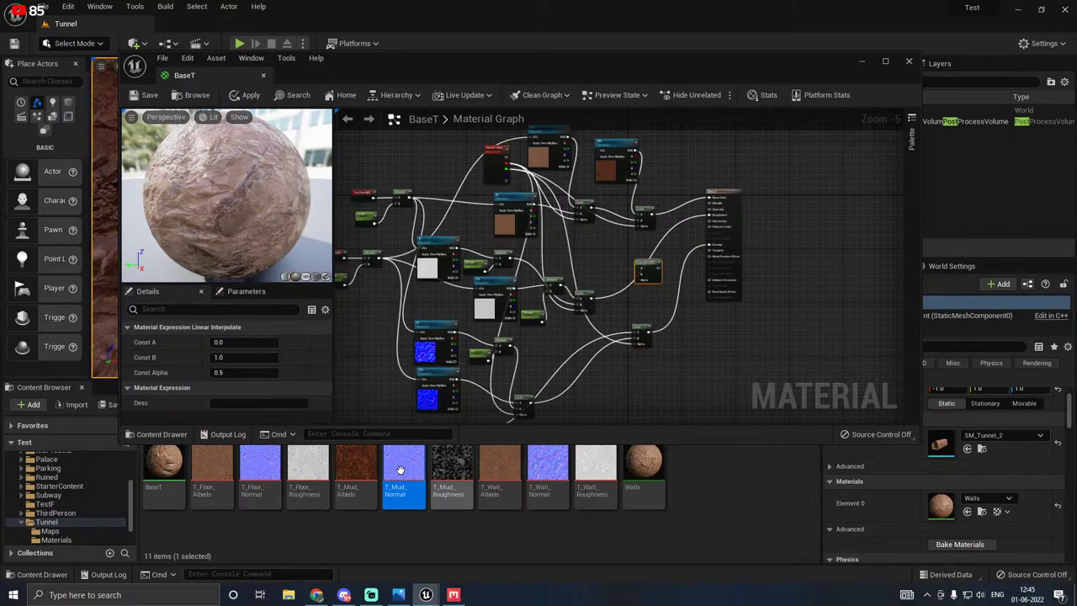
Step: Add the T_Mud_Roughness texture to the material graph and convert it to a parameter named MR
drag(452, 470, 582, 246)
scroll(584, 248, up, 2)
right_click(597, 244)
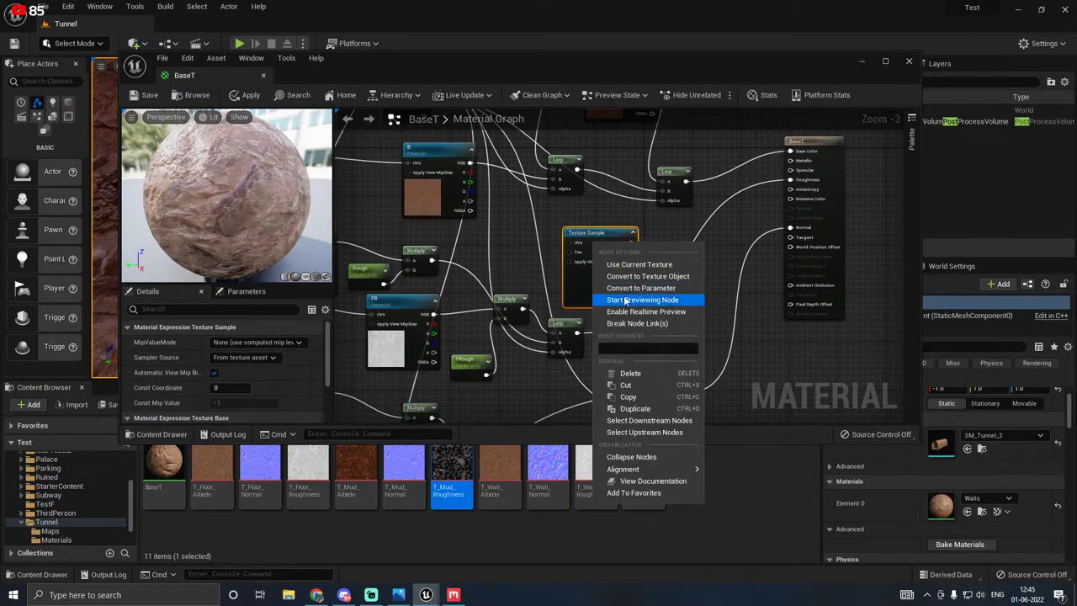
click(625, 288)
text(M)
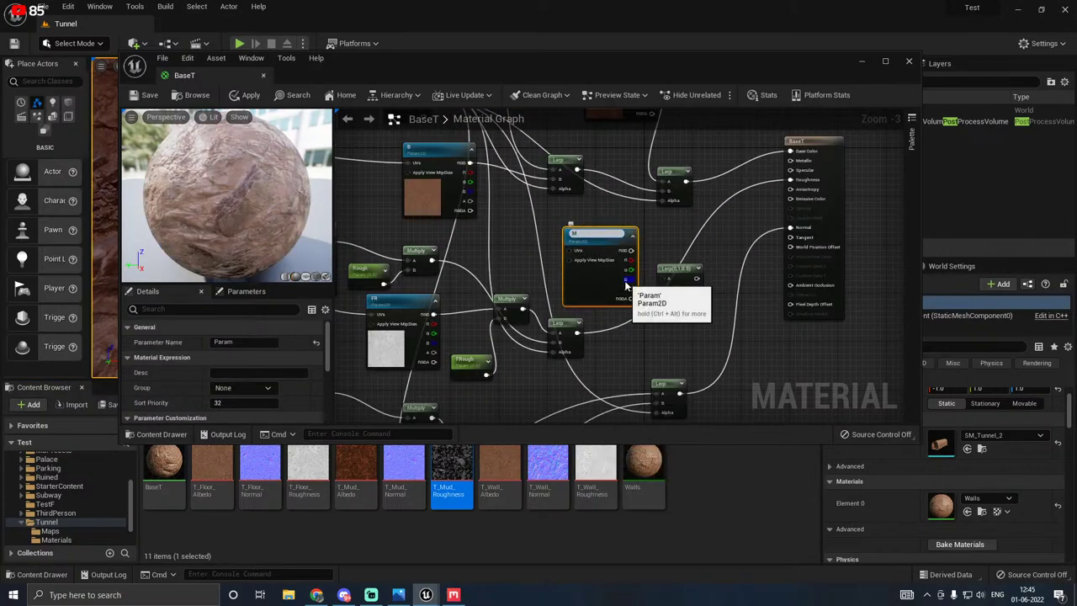
text(R)
Step: Wire the copied Lerp into Roughness, with MR as A, the existing roughness Lerp as B and the green vertex color channel as Alpha
drag(591, 282, 698, 311)
drag(711, 267, 612, 288)
drag(665, 251, 682, 309)
right_drag(545, 263, 582, 333)
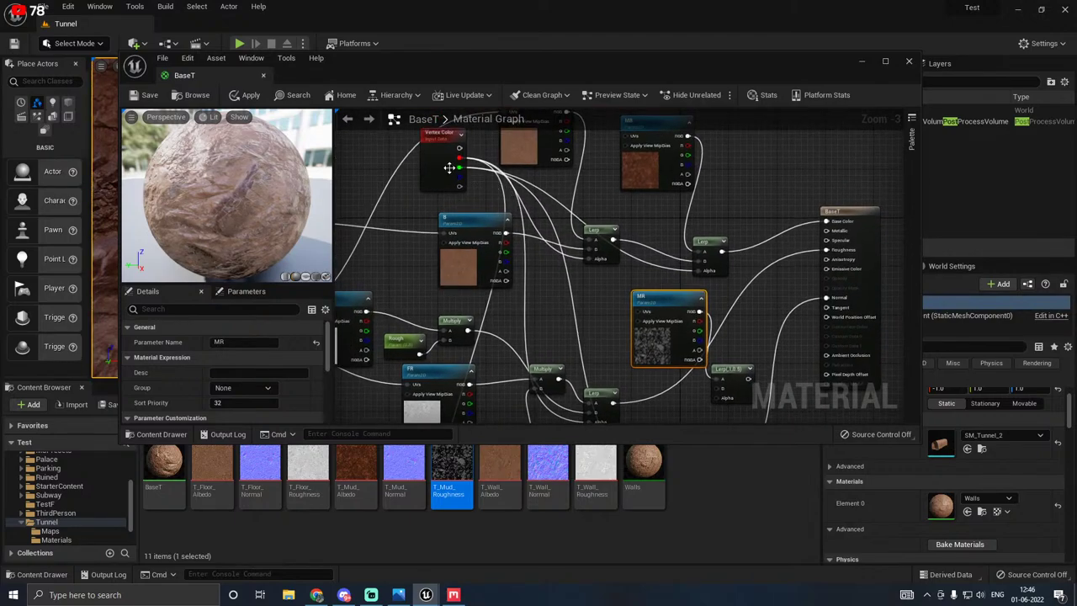
drag(459, 167, 721, 350)
drag(613, 348, 636, 352)
drag(721, 335, 721, 335)
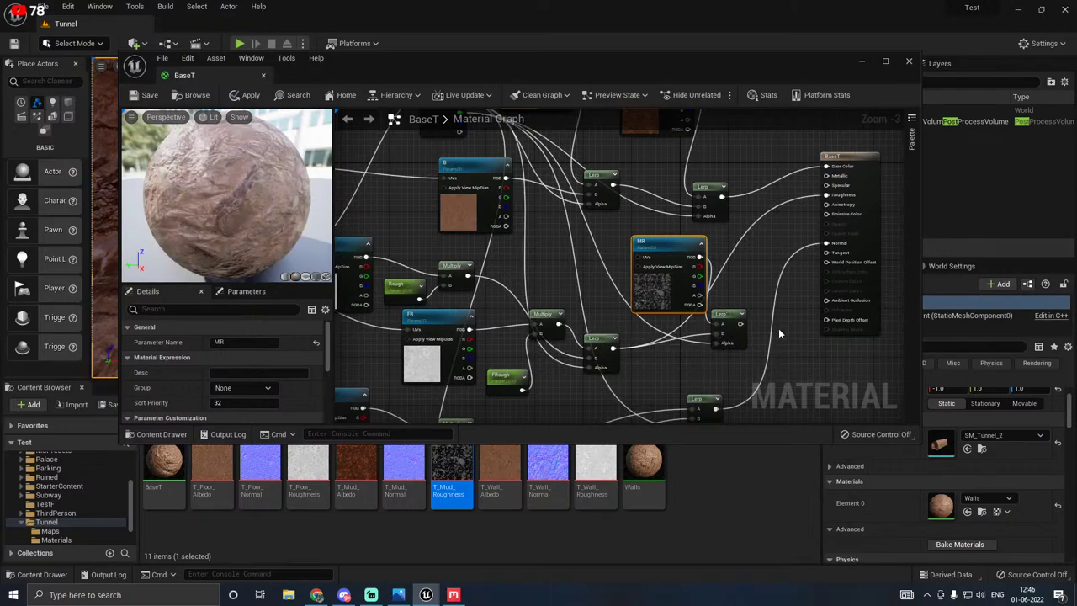
right_drag(778, 328, 693, 361)
drag(655, 356, 743, 227)
right_drag(653, 308, 704, 284)
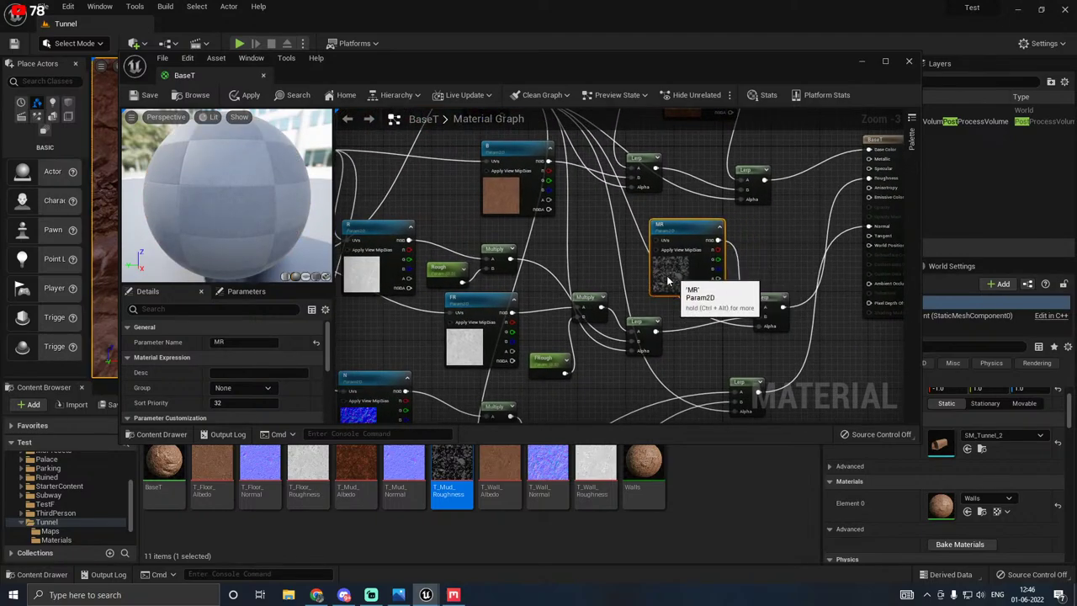
Step: Duplicate the lower texture coordinate, scale and Multiply group, place the copy below it, and name its scale parameter MScale
scroll(671, 290, down, 1)
scroll(671, 290, down, 1)
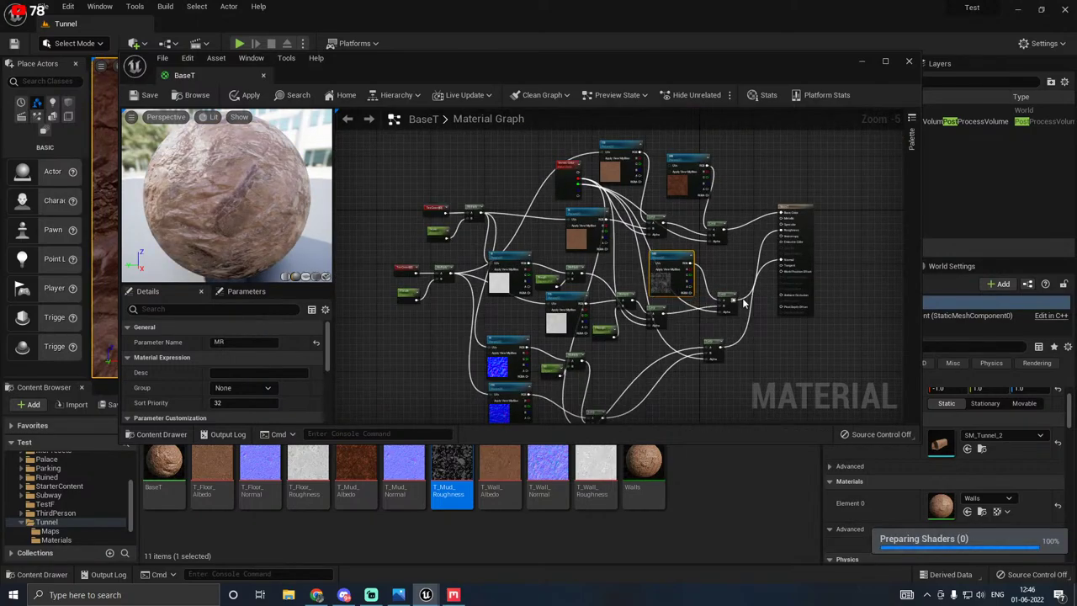
right_drag(697, 284, 777, 291)
drag(531, 305, 530, 302)
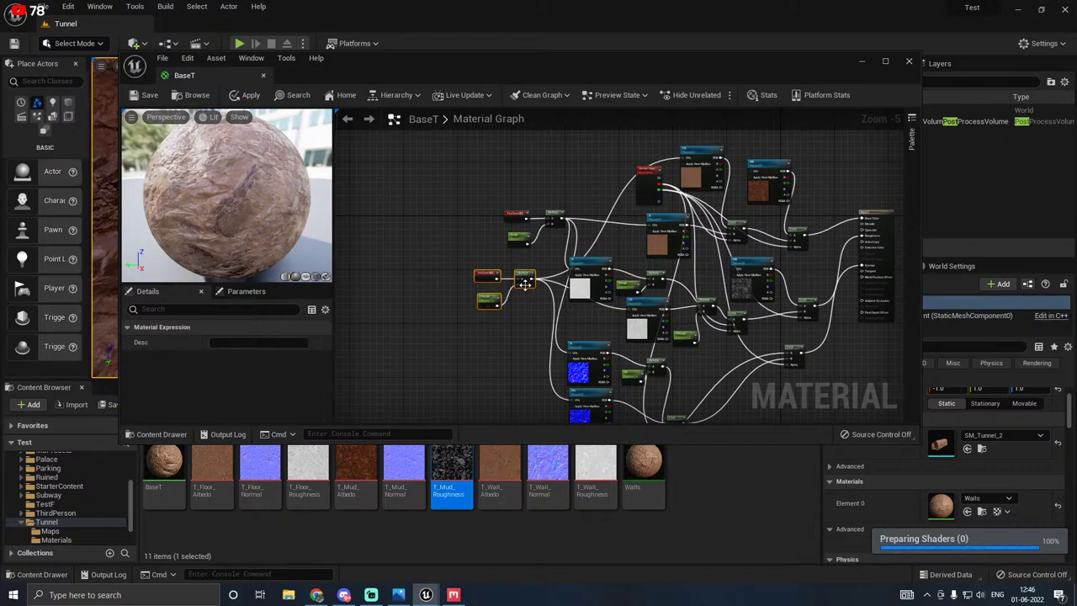
right_click(528, 288)
click(572, 416)
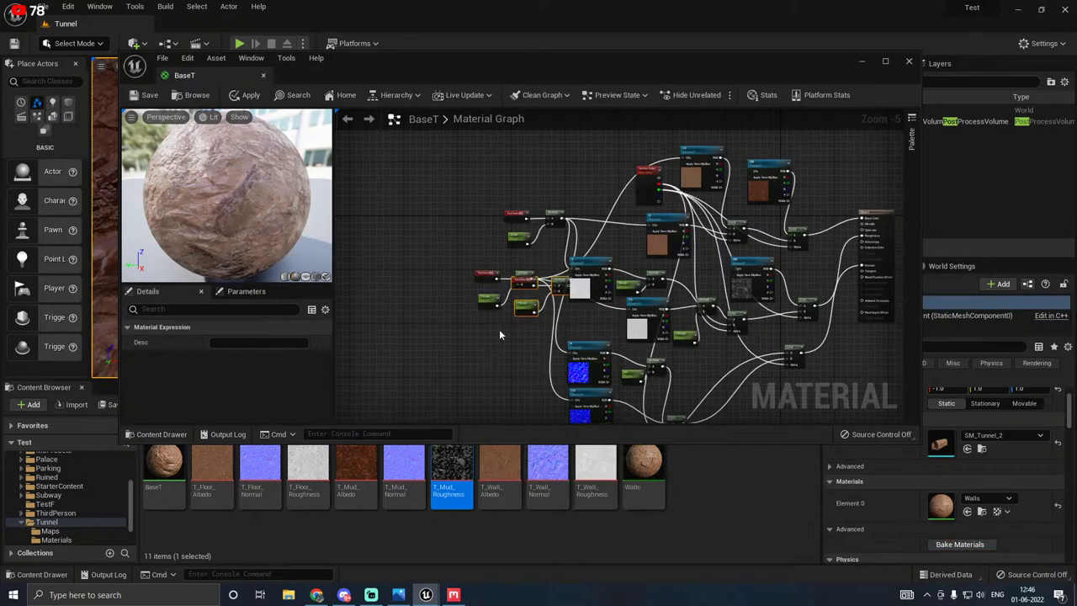
drag(530, 308, 457, 359)
click(458, 359)
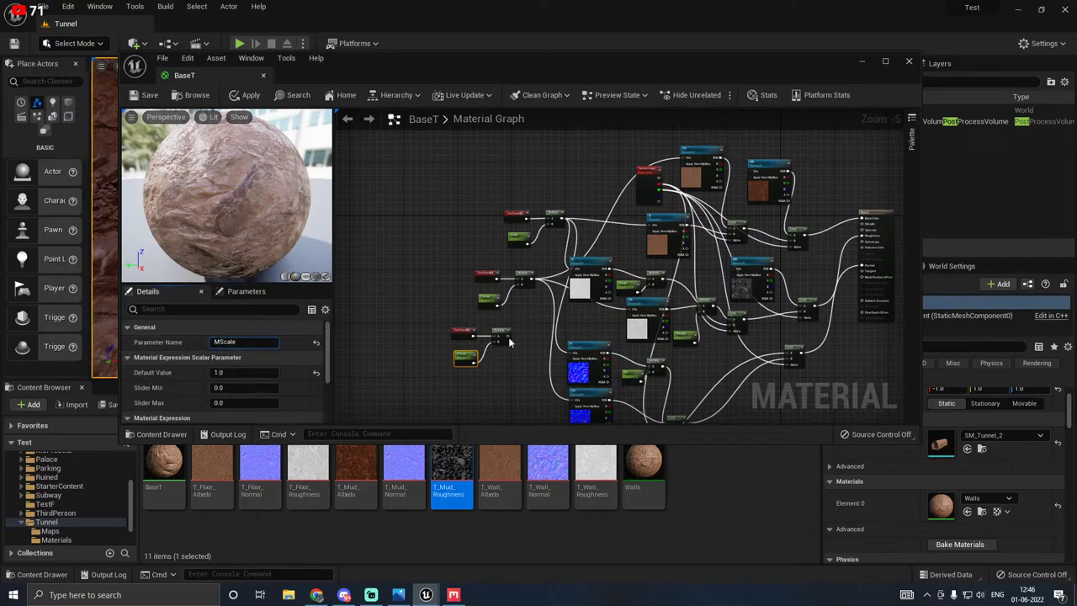
Step: Connect the MScale Multiply output to the UVs of MR, MB and MN, and apply the material changes
right_drag(508, 341, 461, 340)
drag(459, 338, 593, 293)
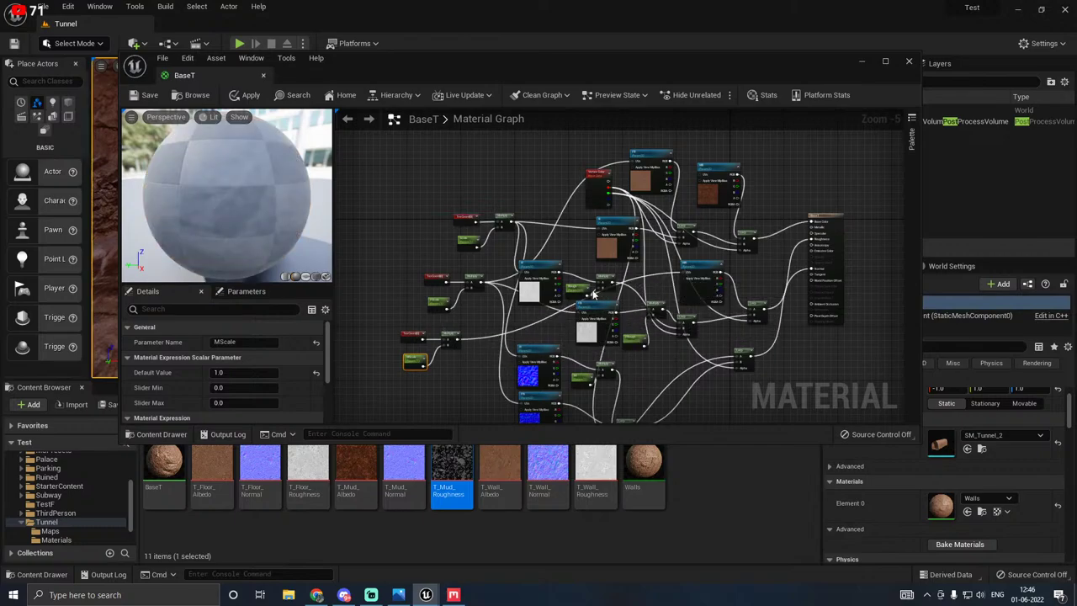
click(451, 340)
drag(459, 338, 701, 176)
right_drag(521, 304, 629, 151)
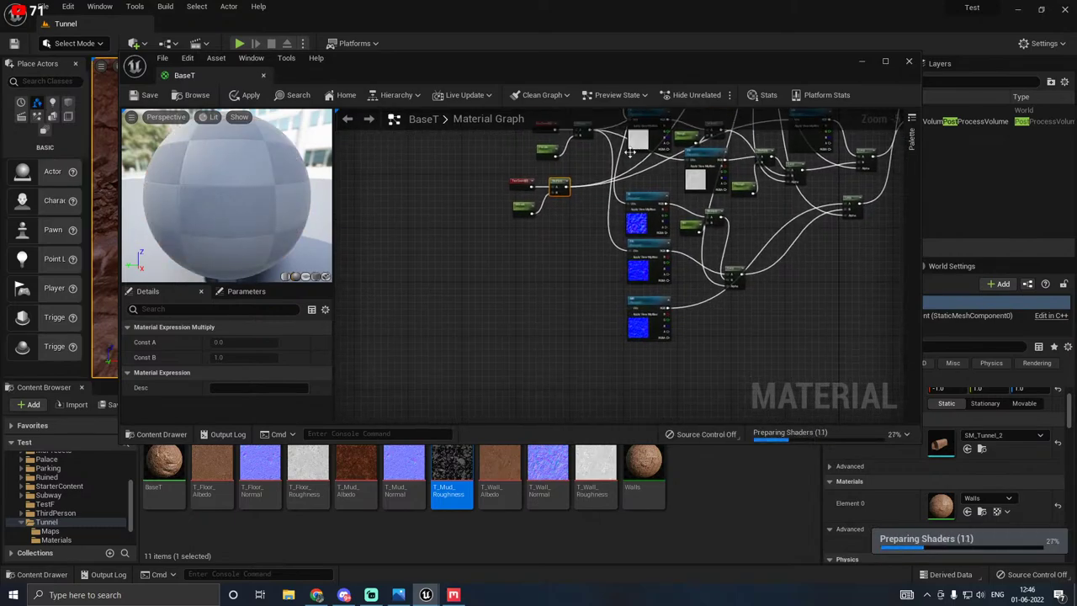
drag(561, 191, 635, 309)
right_drag(779, 296, 581, 411)
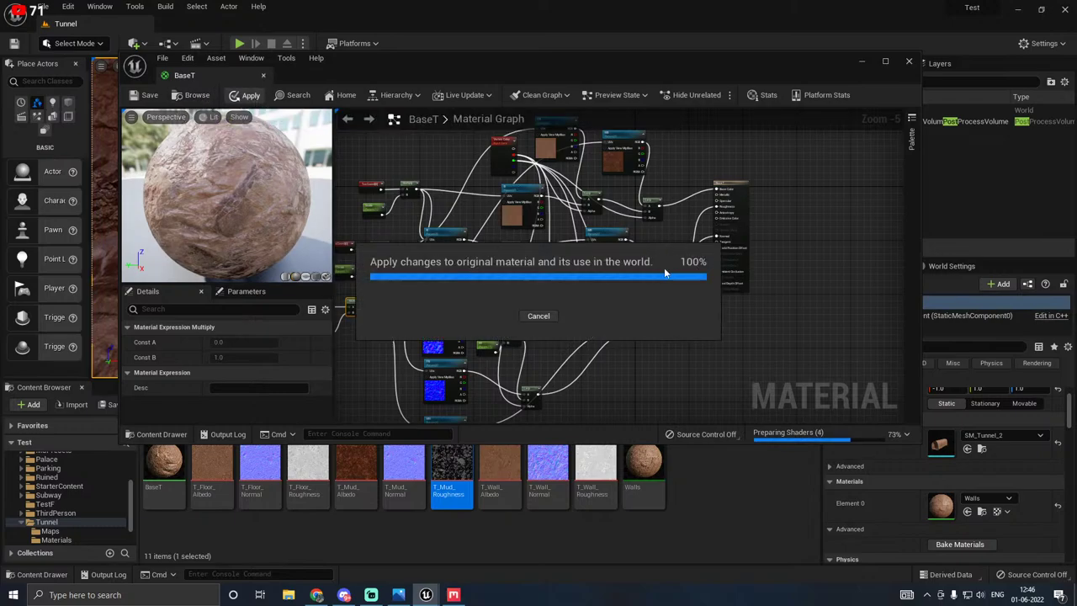
Step: Close the BaseT material editor and save the modified BaseT material
right_drag(687, 286, 705, 252)
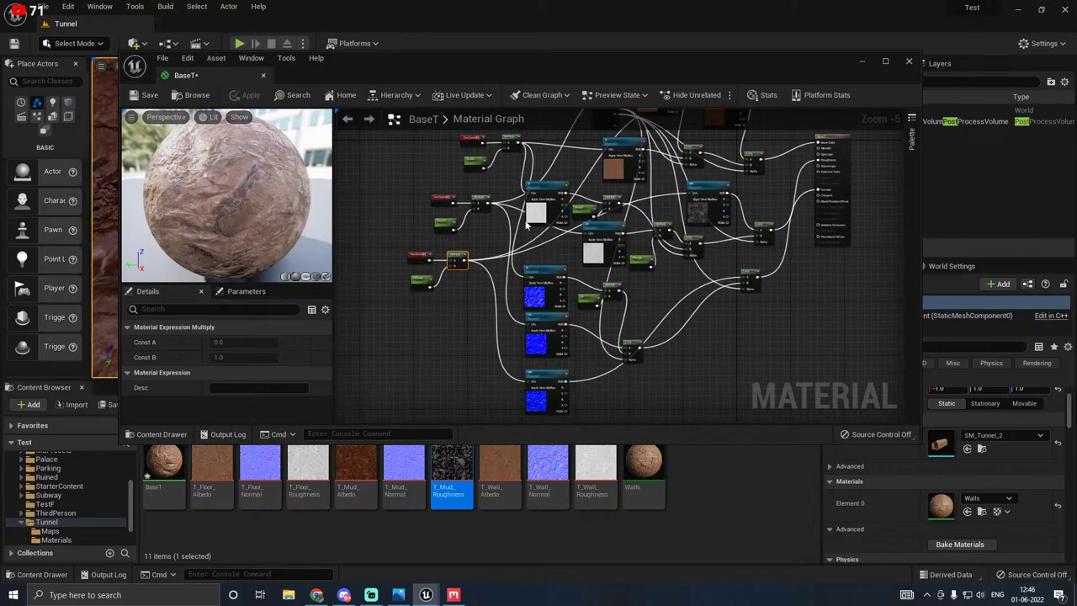
click(263, 76)
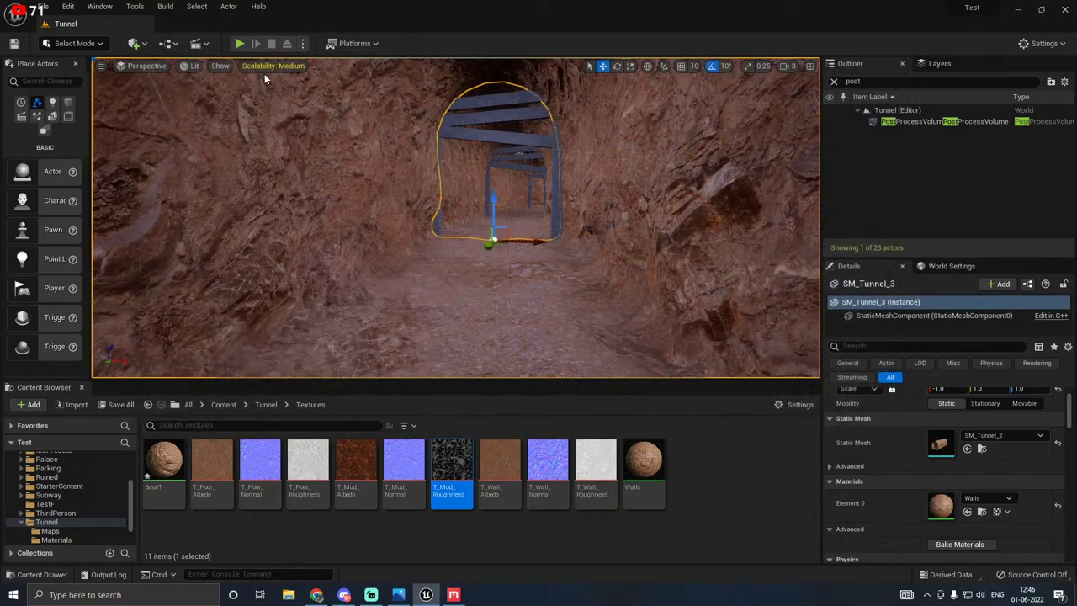
click(123, 409)
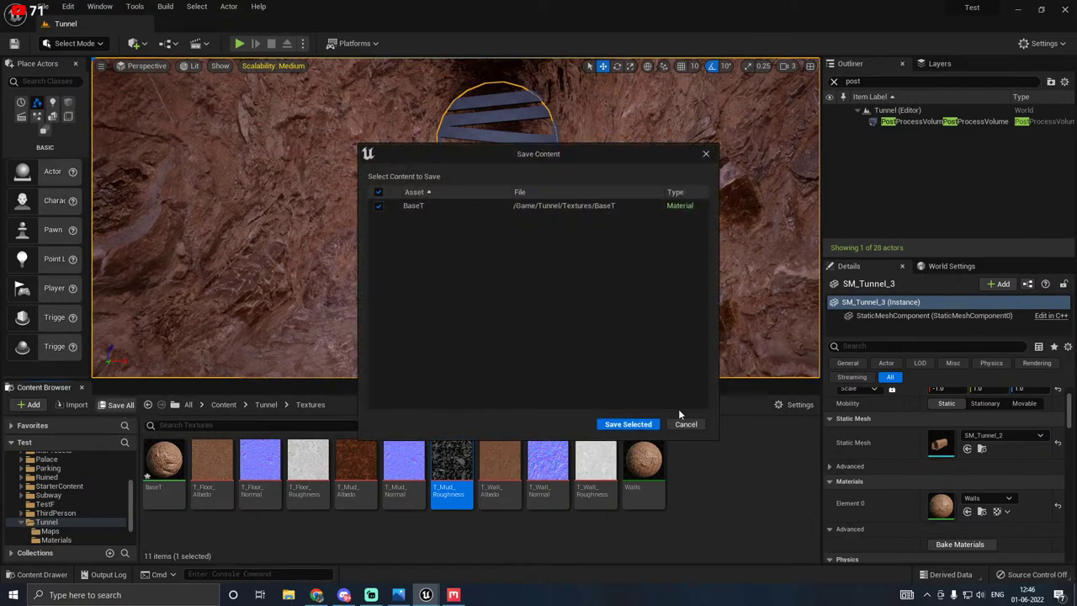
click(627, 421)
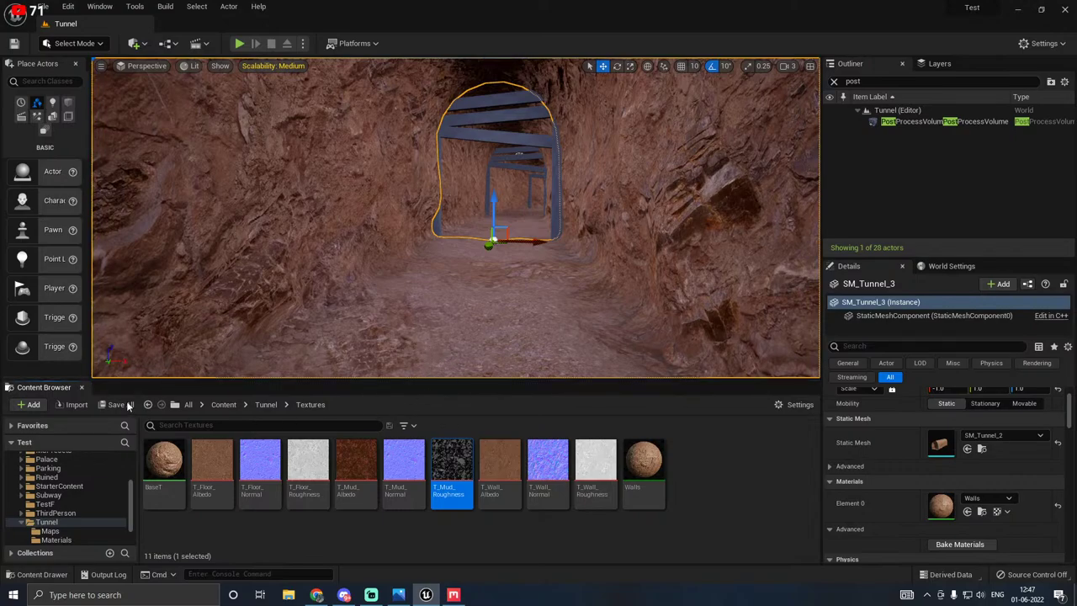
right_drag(461, 310, 471, 359)
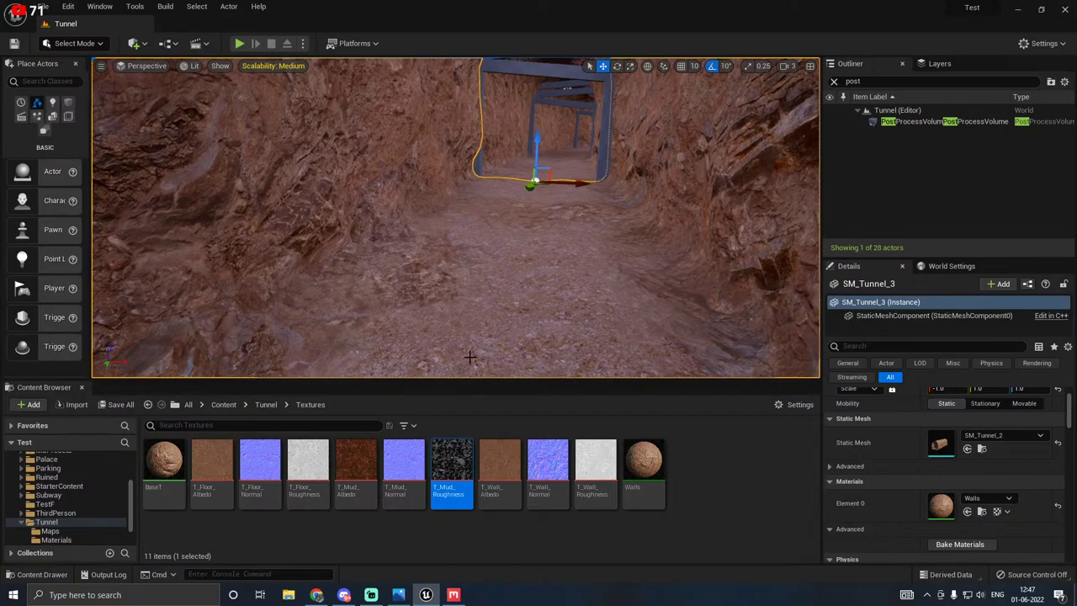
Step: Switch to Mesh Paint mode and set up vertex color painting with only the Green channel enabled
drag(435, 384, 390, 403)
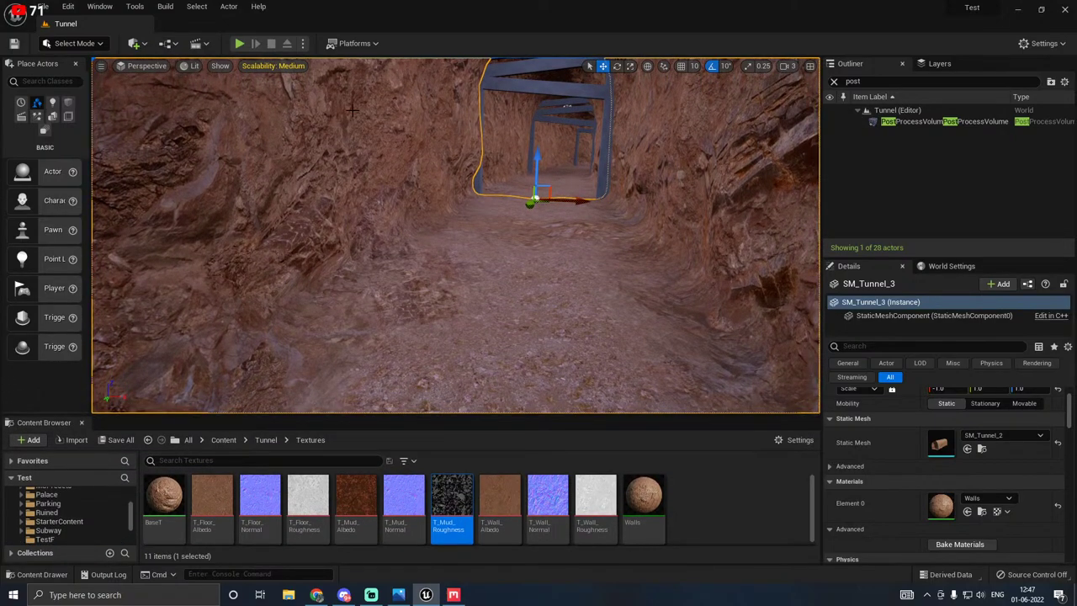
click(73, 45)
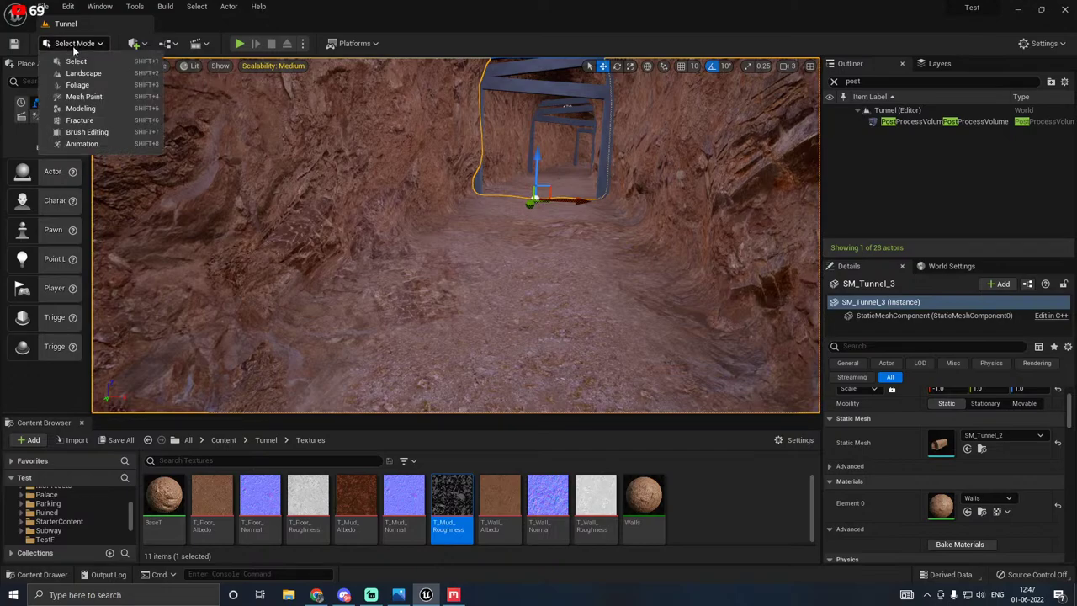
click(84, 97)
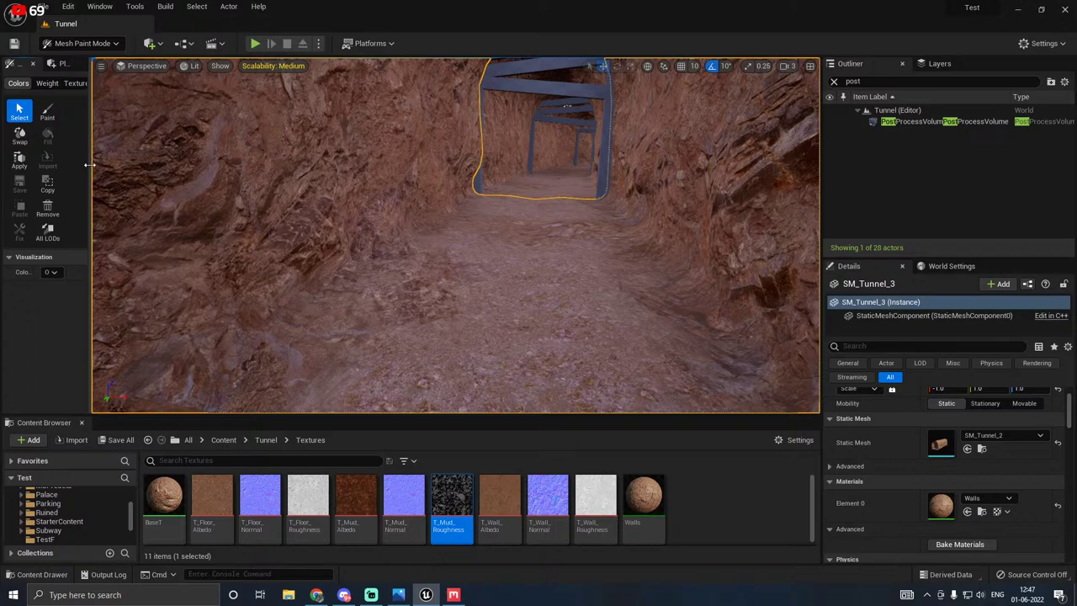
mouse_move(91, 165)
mouse_down()
mouse_move(187, 165)
mouse_move(173, 165)
mouse_up()
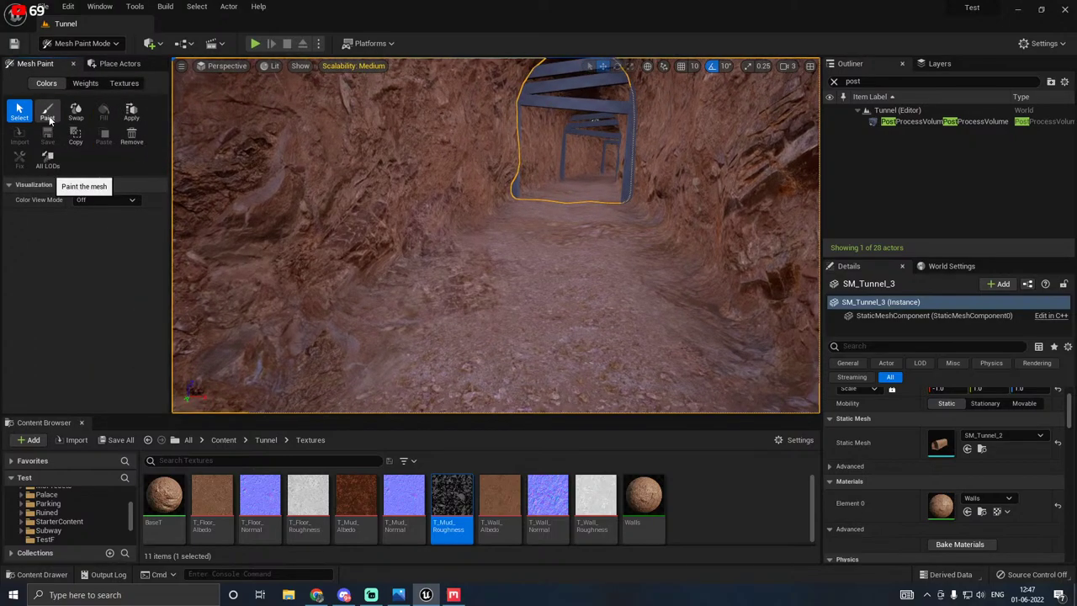
click(47, 113)
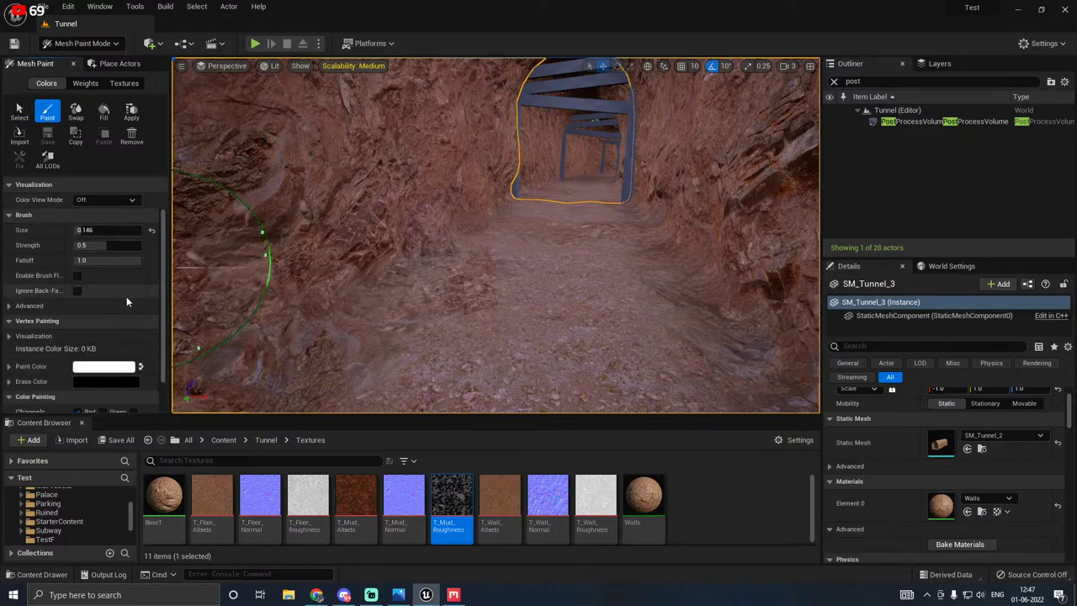
scroll(89, 286, down, 2)
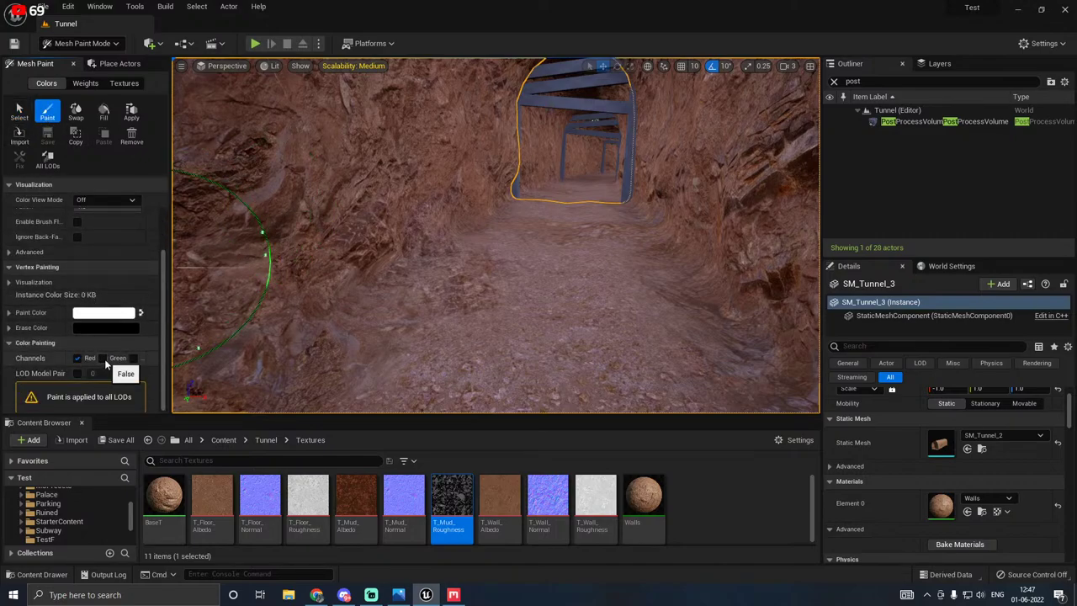
click(77, 359)
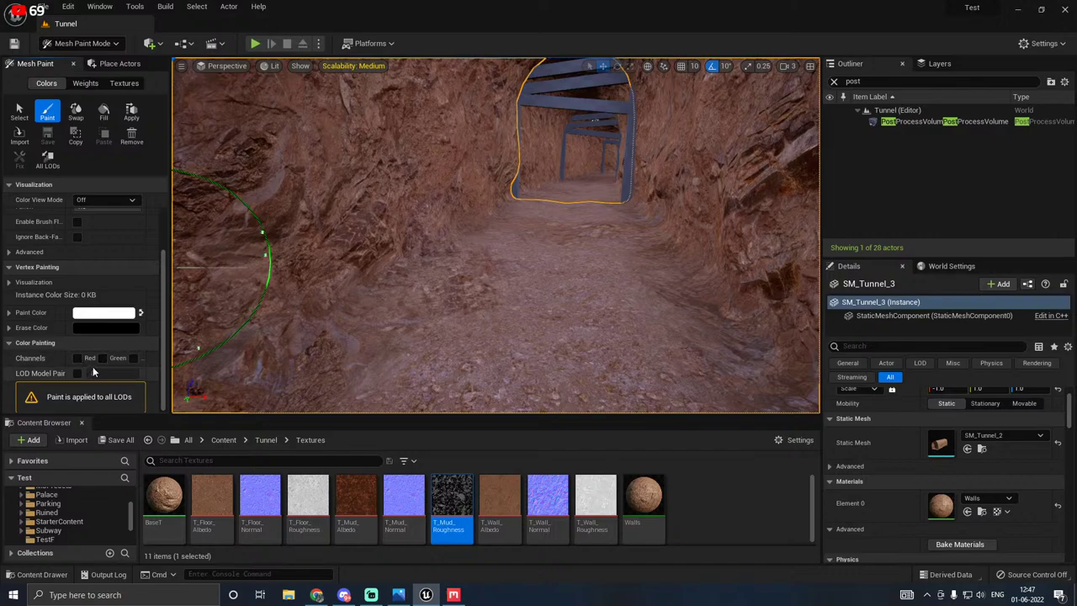
click(102, 360)
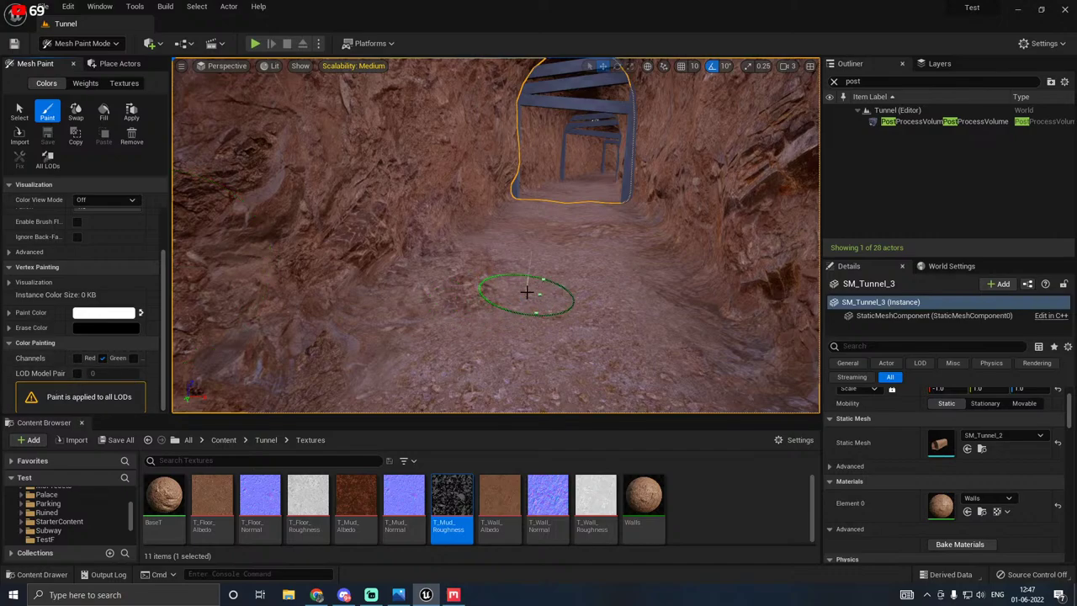
Step: Paint a test mud patch on the tunnel floor in the foreground and return to mesh selection
right_drag(530, 289, 498, 310)
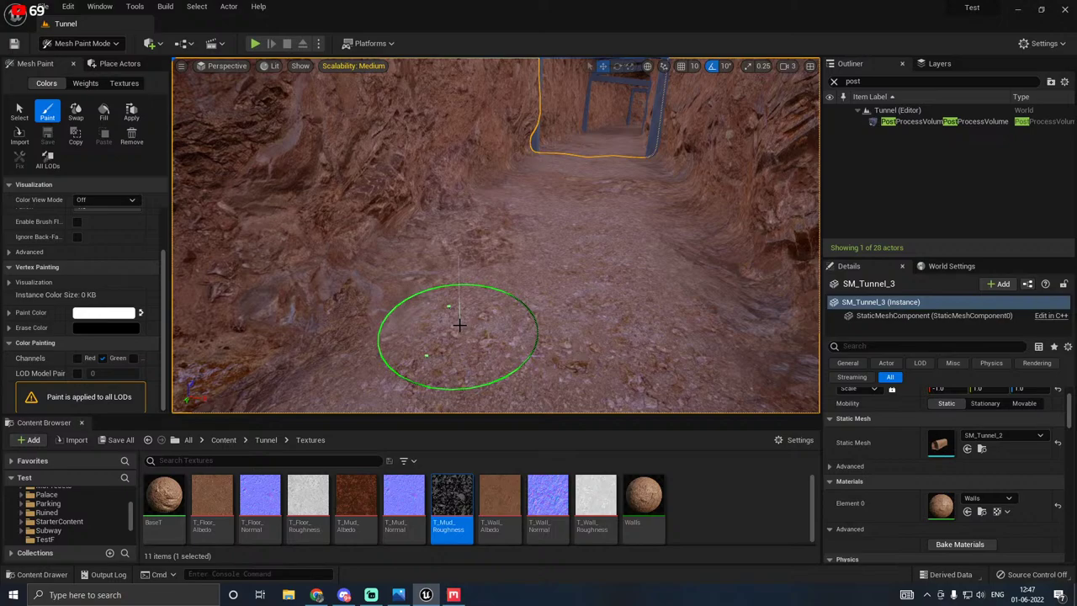
mouse_move(457, 323)
mouse_down()
mouse_move(445, 336)
mouse_move(505, 313)
mouse_move(510, 392)
mouse_move(455, 321)
mouse_move(480, 391)
mouse_move(510, 315)
mouse_move(493, 384)
mouse_move(442, 345)
mouse_move(513, 395)
mouse_up()
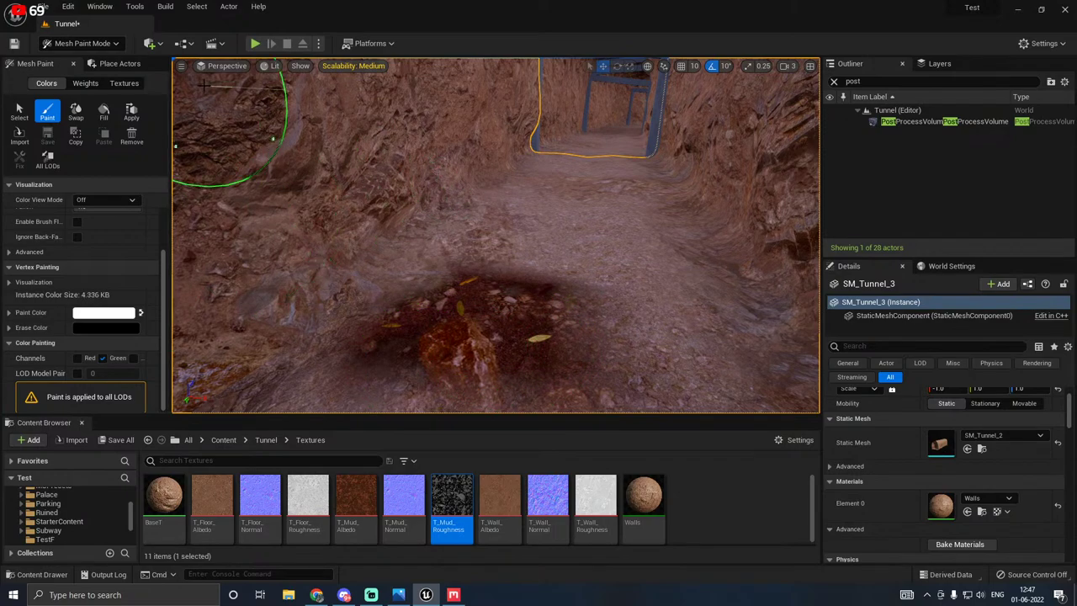
click(19, 110)
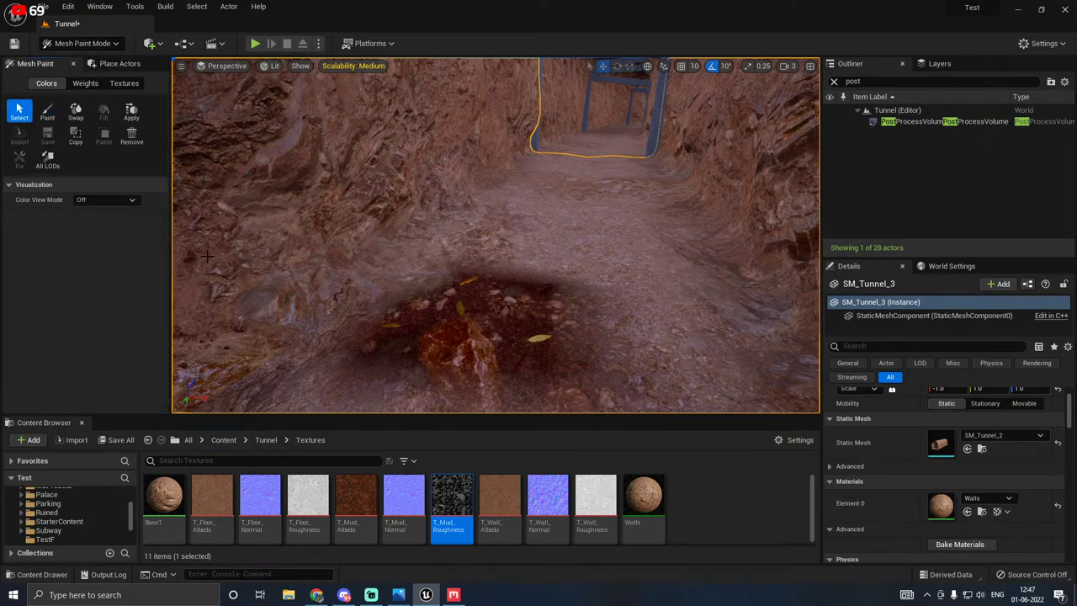
Step: Open the Walls material instance and enable its MR, MB and MN texture parameter overrides
double_click(635, 490)
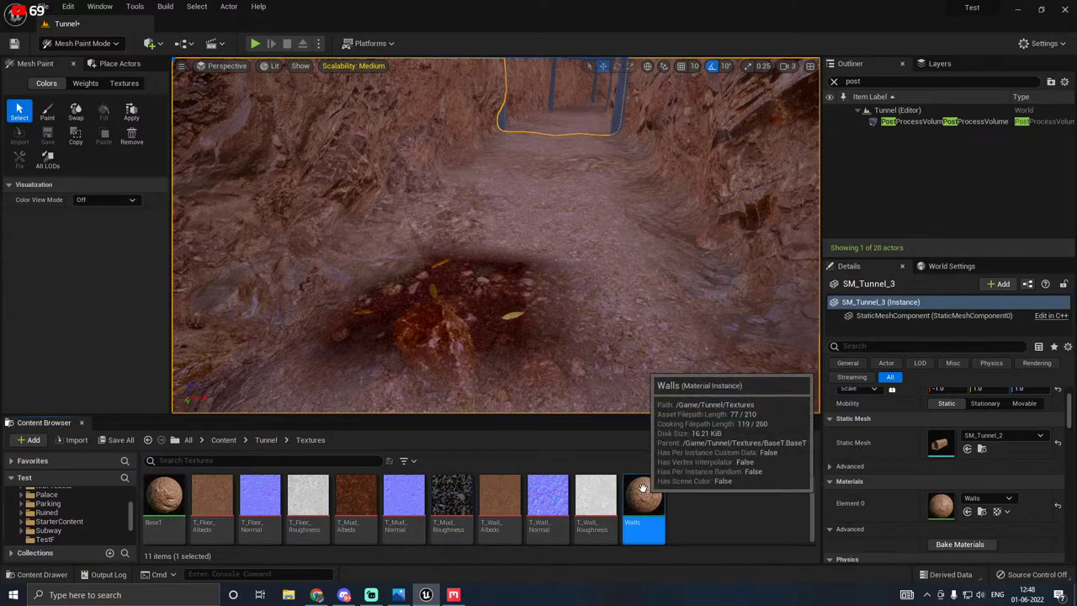
drag(366, 77, 643, 80)
scroll(720, 299, down, 4)
scroll(720, 302, down, 2)
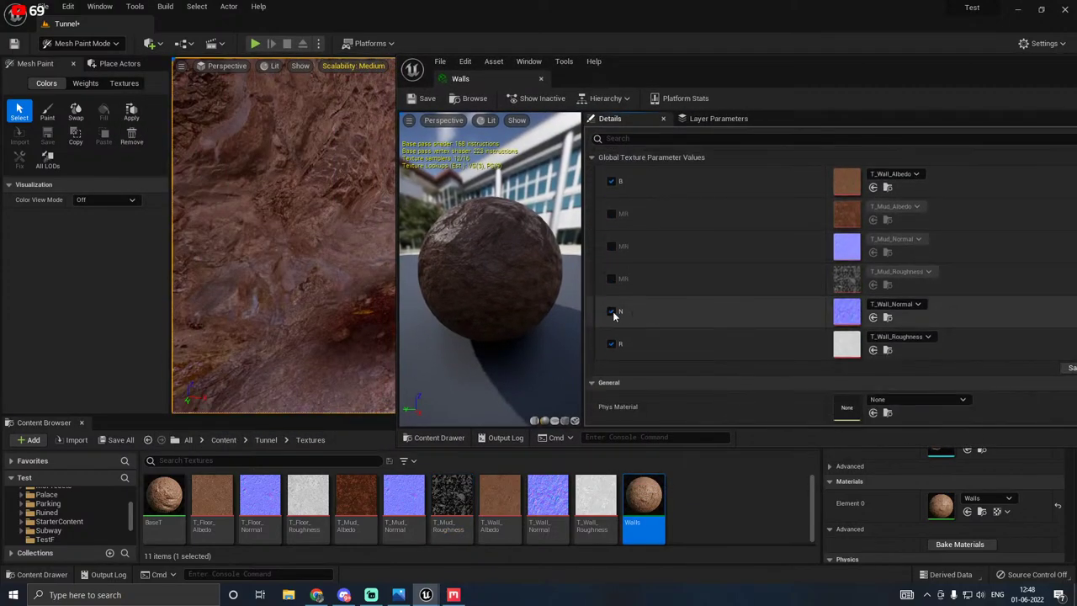
click(611, 281)
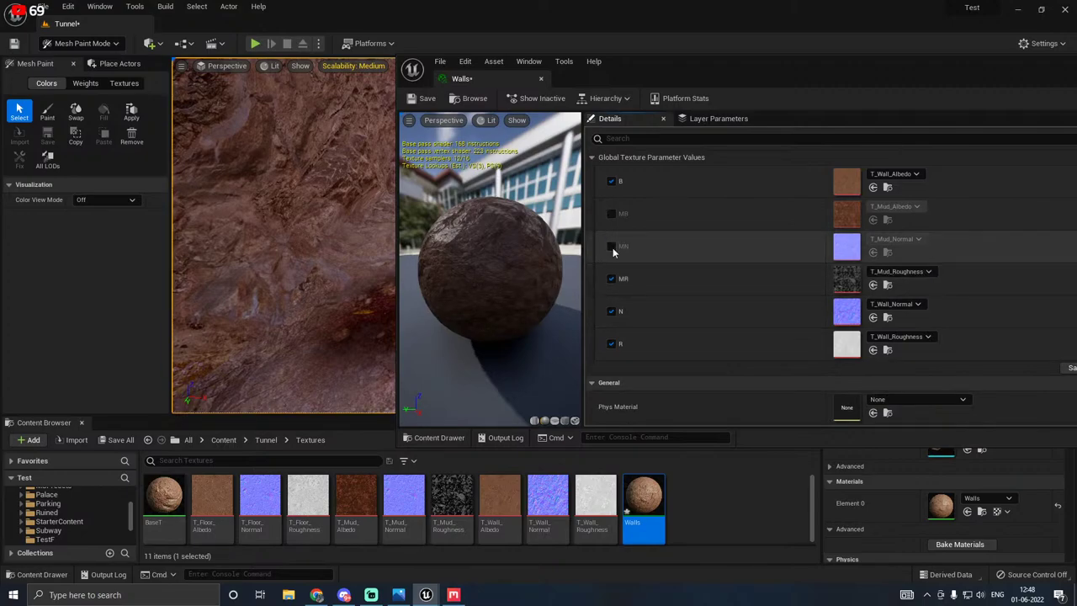
click(612, 214)
click(612, 247)
Step: Enable the MScale parameter override in the Walls instance and set it to 4
scroll(653, 269, up, 3)
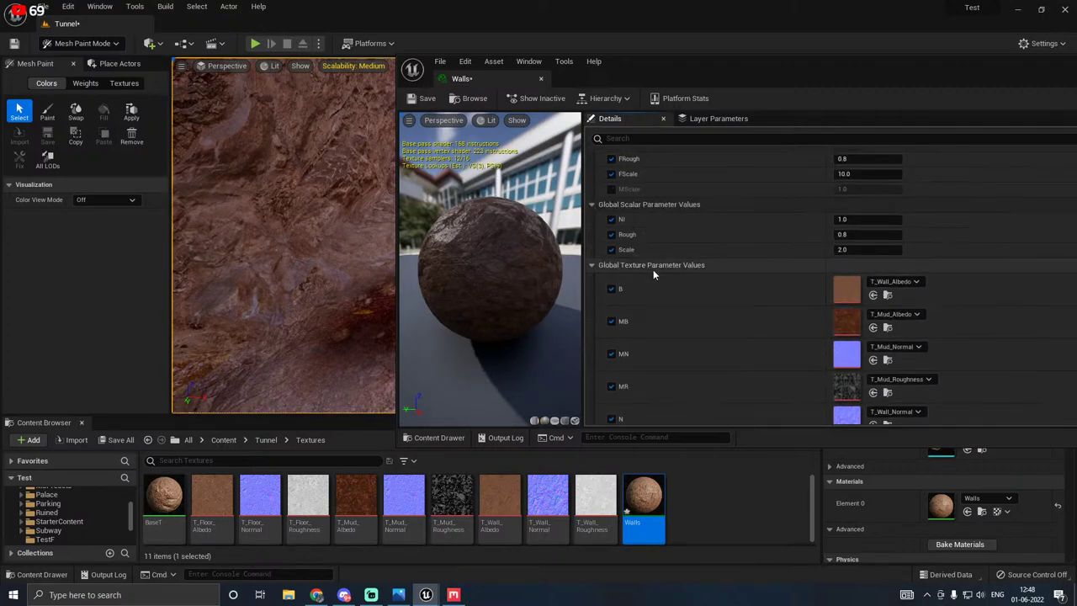
scroll(653, 270, up, 3)
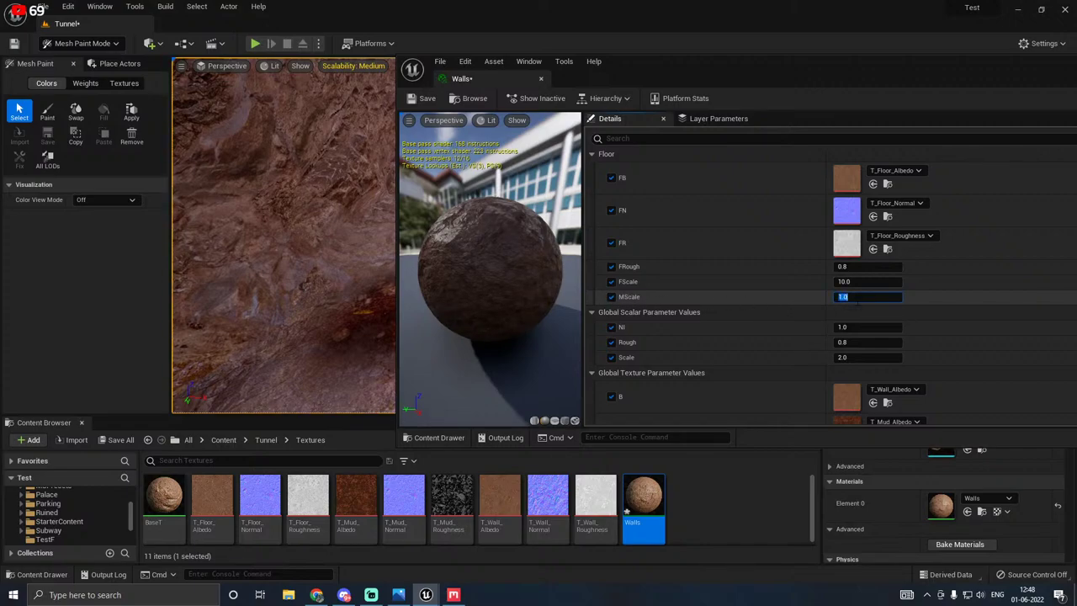
key(Return)
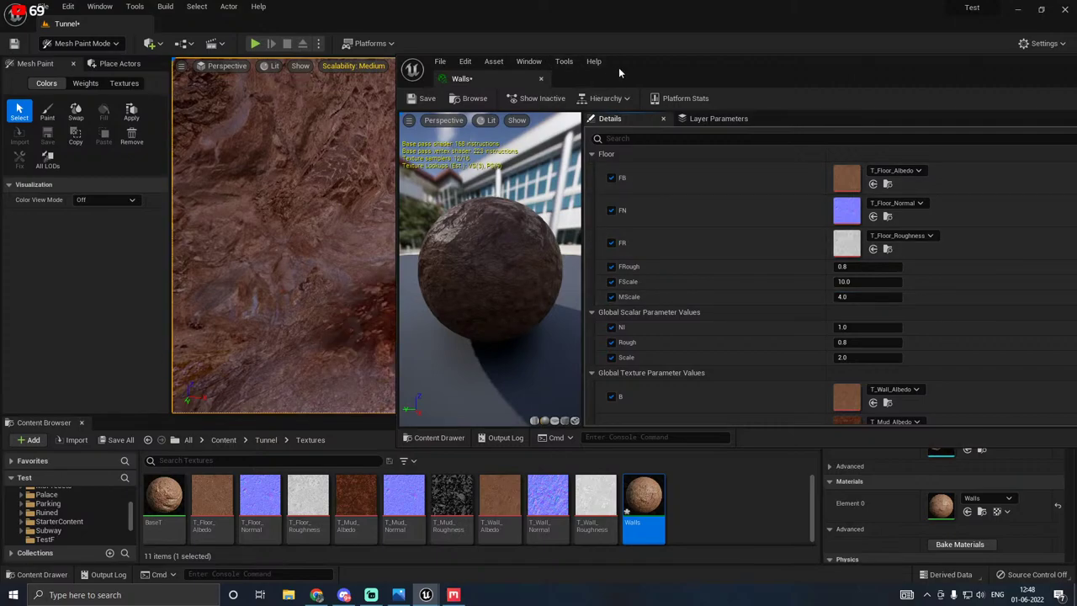
Step: Inspect the painted mud on the tunnel floor and set the Walls instance's MScale to 2
drag(618, 67, 771, 65)
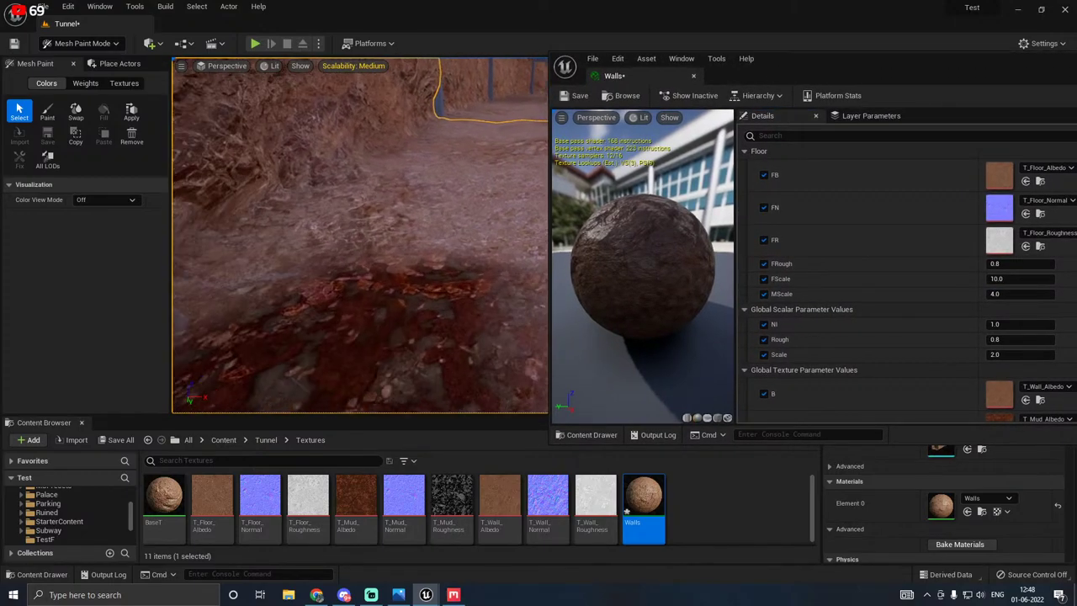
right_drag(359, 236, 366, 211)
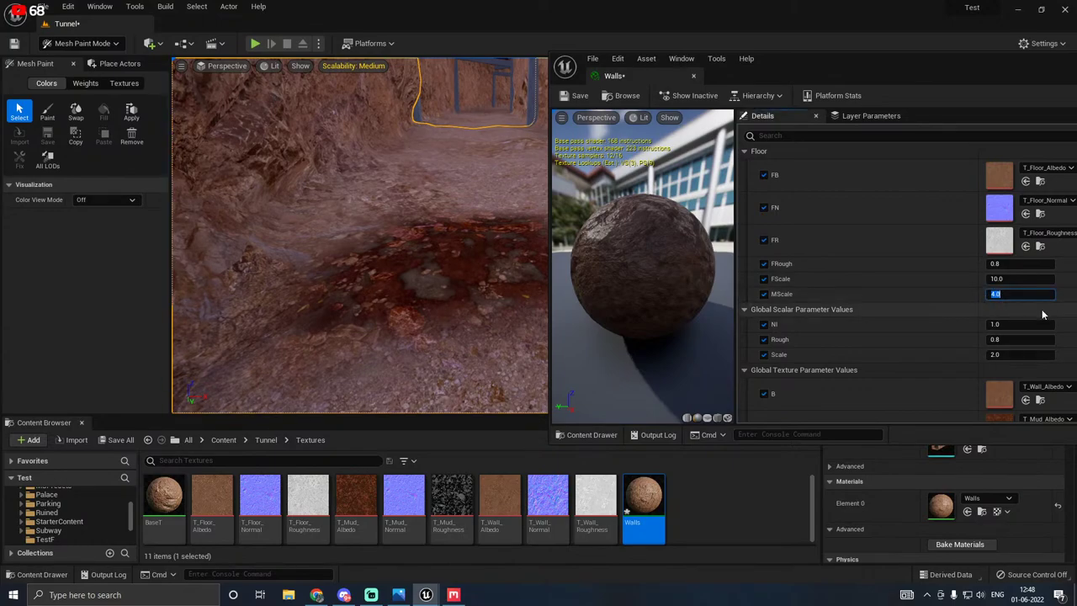
key(Return)
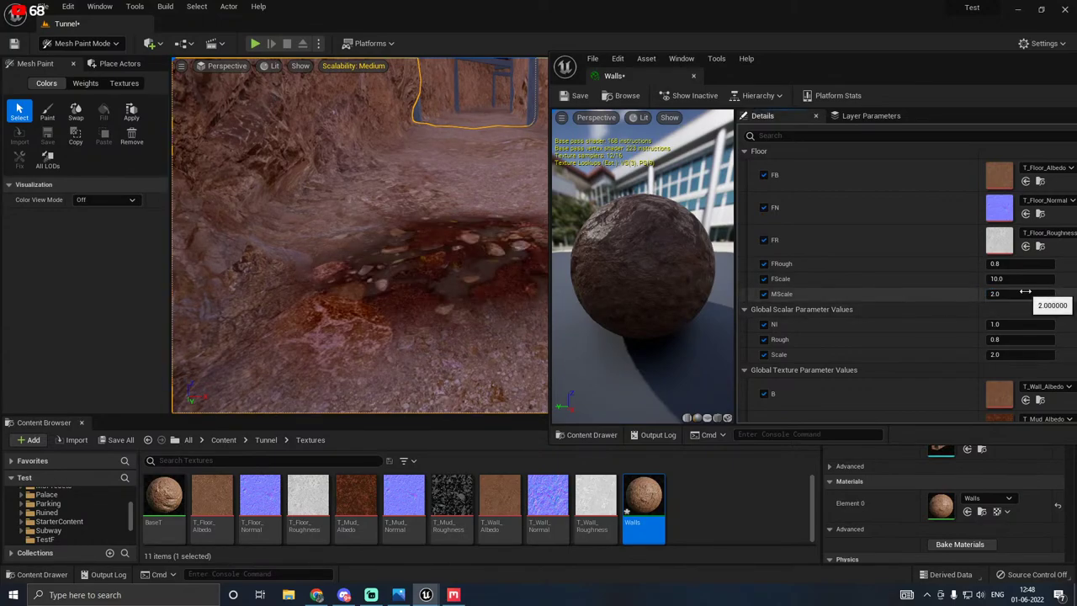
Step: Set MScale to 6 in the Walls instance and close its editor
text(6)
key(Return)
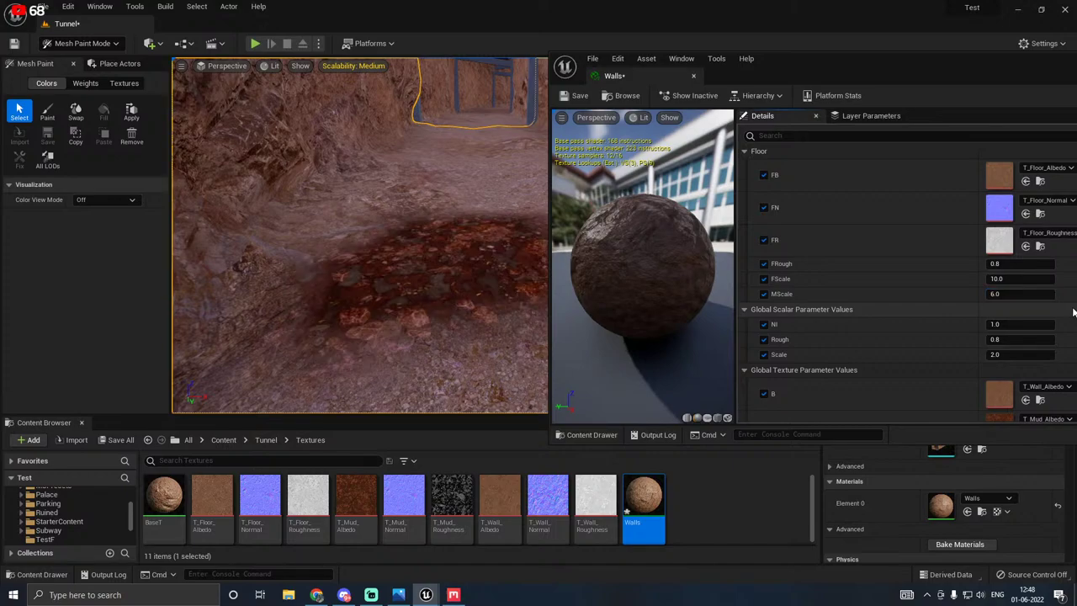
click(693, 77)
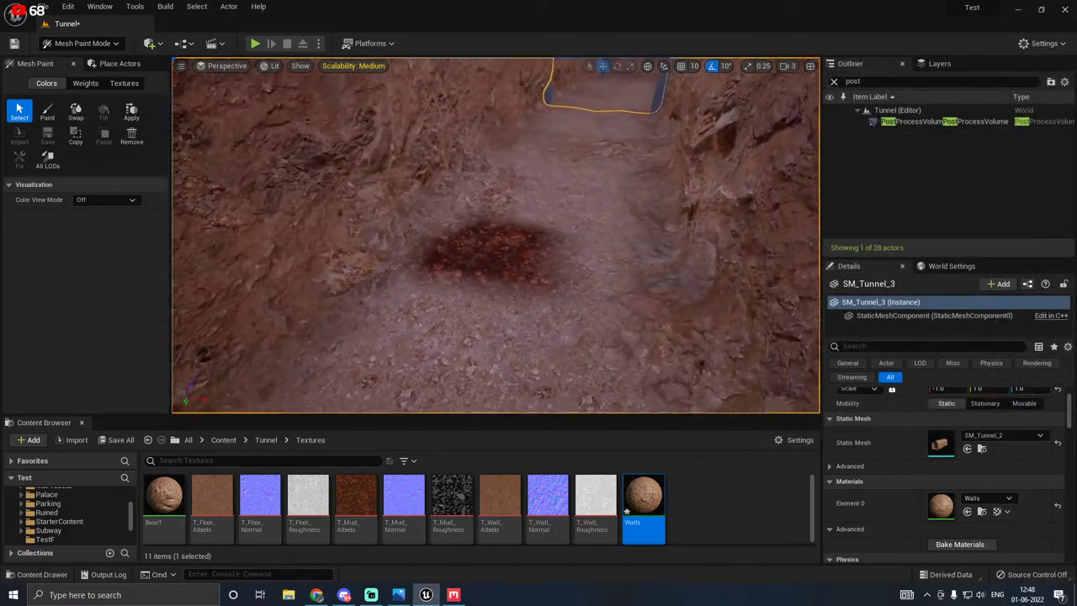
Step: Resume vertex painting and erase the test mud patch from the middle of the tunnel floor
click(48, 112)
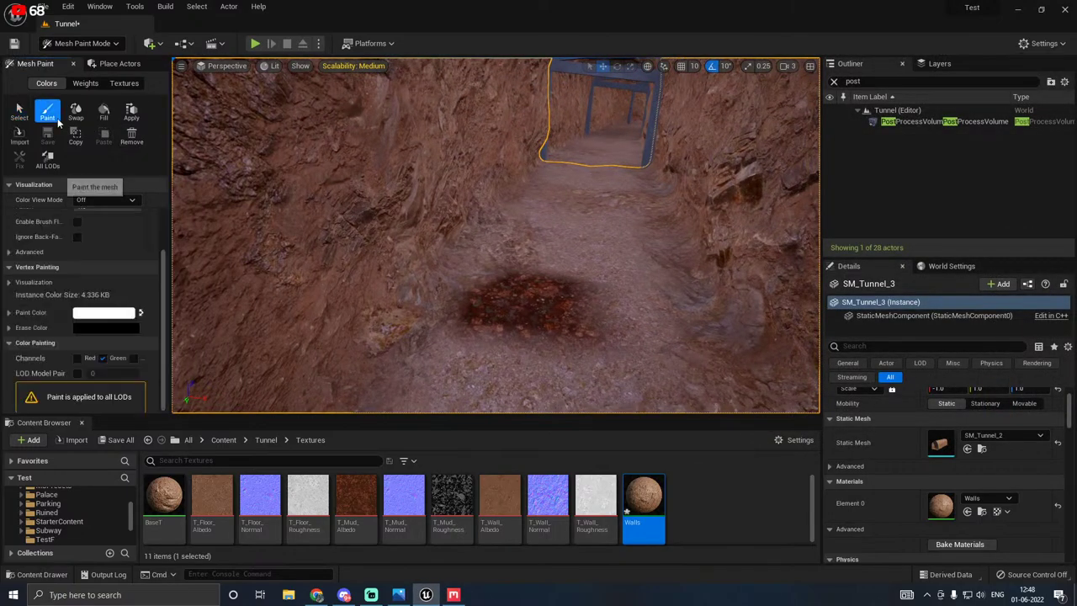
mouse_move(481, 312)
mouse_down()
mouse_move(488, 354)
mouse_move(596, 300)
mouse_move(649, 264)
mouse_move(641, 250)
mouse_up()
mouse_move(602, 291)
shift+mouse_down()
mouse_move(570, 331)
mouse_move(505, 318)
mouse_move(569, 262)
shift+mouse_up()
mouse_move(587, 223)
shift+mouse_down()
mouse_move(604, 260)
mouse_move(587, 245)
shift+mouse_up()
Step: Paint mud along the base of the tunnel's right wall where it meets the floor
right_drag(557, 260, 564, 257)
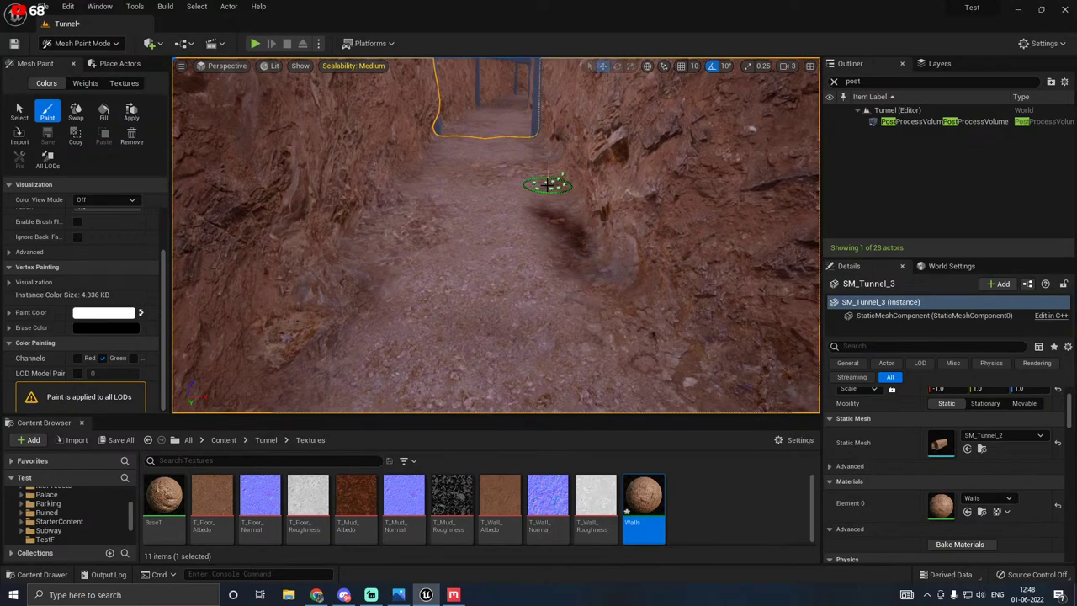
mouse_move(556, 204)
mouse_down()
mouse_move(620, 298)
mouse_move(592, 249)
mouse_move(562, 237)
mouse_up()
mouse_move(649, 333)
mouse_down()
mouse_move(637, 325)
mouse_move(673, 342)
mouse_move(567, 341)
mouse_up()
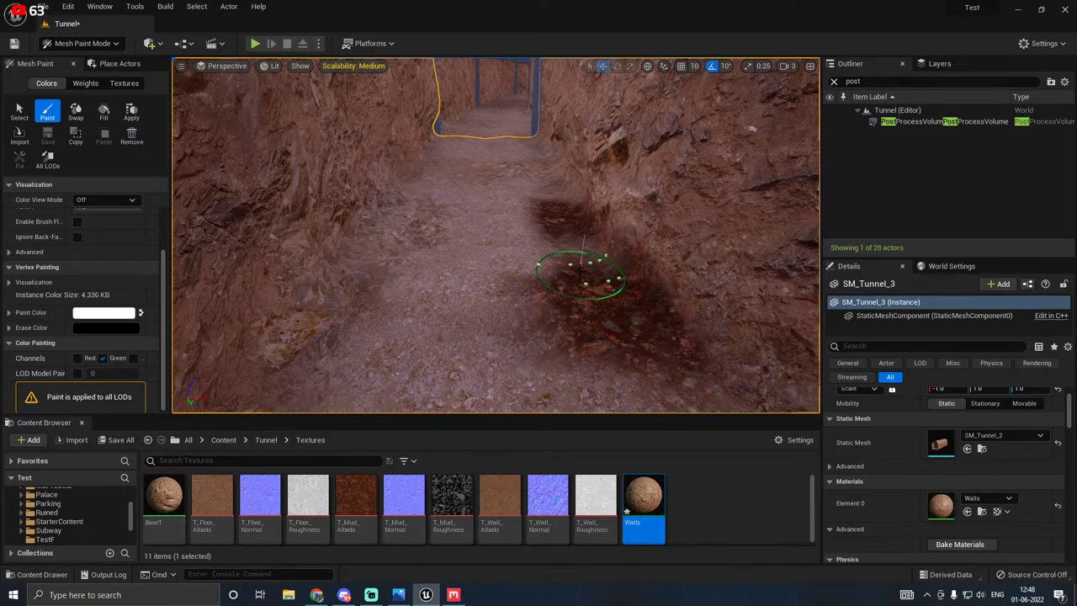
Step: Paint a wide mud patch along the base of the left wall, extending onto the floor near the support frame
mouse_move(568, 246)
right_down()
mouse_move(496, 151)
mouse_move(563, 160)
mouse_move(564, 227)
mouse_move(454, 252)
right_up()
key(w)
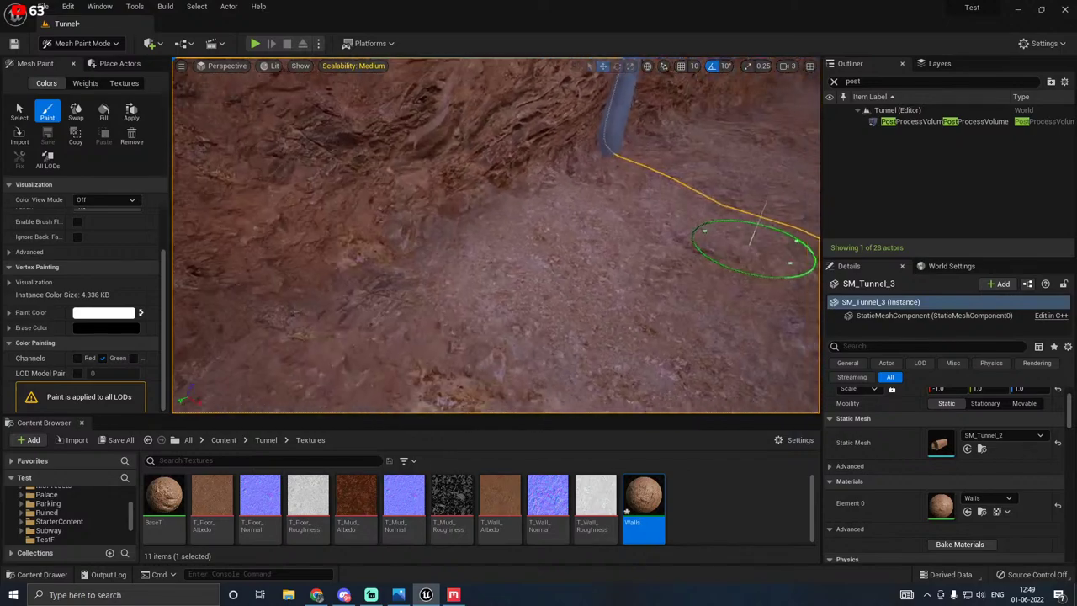
mouse_move(373, 288)
mouse_down()
mouse_move(441, 241)
mouse_move(534, 211)
mouse_move(553, 225)
mouse_move(480, 306)
mouse_move(600, 174)
mouse_move(509, 219)
mouse_up()
mouse_move(594, 216)
mouse_down()
mouse_move(572, 181)
mouse_move(630, 241)
mouse_move(529, 317)
mouse_move(606, 263)
mouse_up()
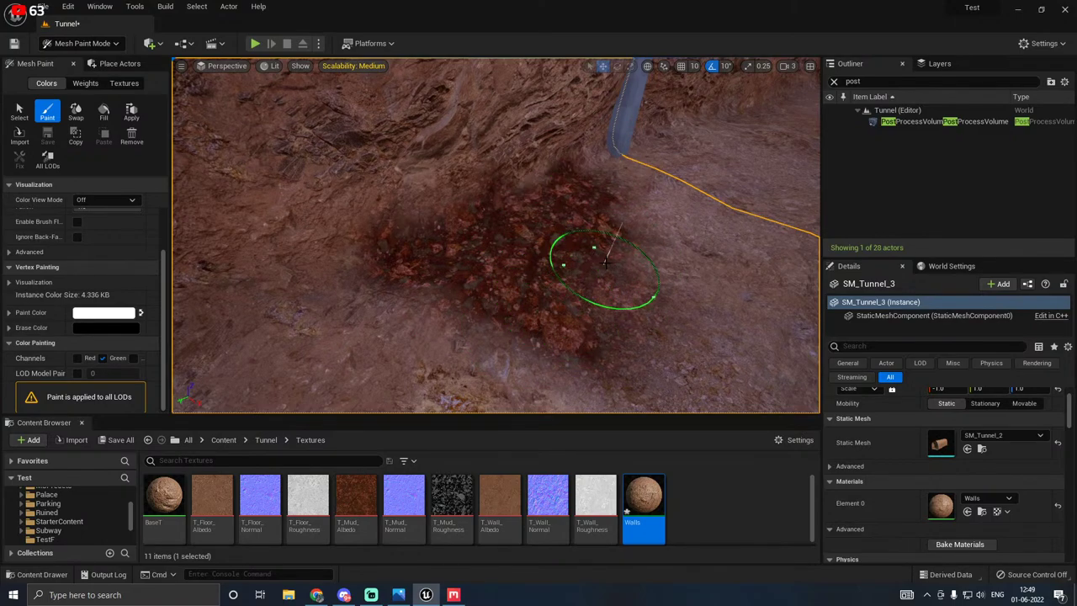
right_drag(593, 269, 690, 274)
shift+drag(574, 332, 518, 348)
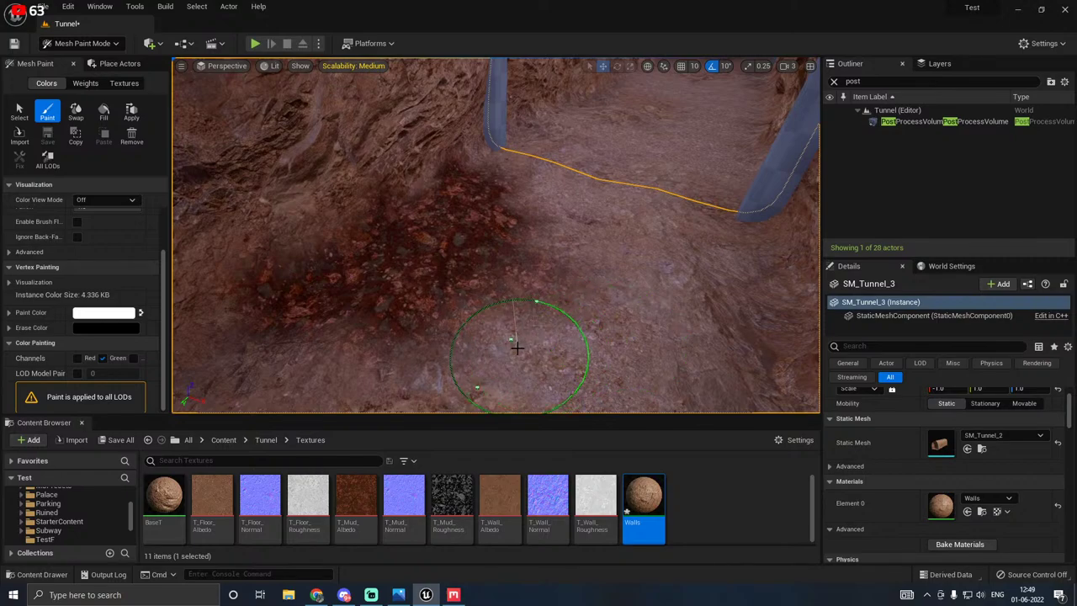
mouse_move(555, 282)
mouse_down()
mouse_move(433, 324)
mouse_move(277, 316)
mouse_move(525, 300)
mouse_move(529, 228)
mouse_move(517, 180)
mouse_up()
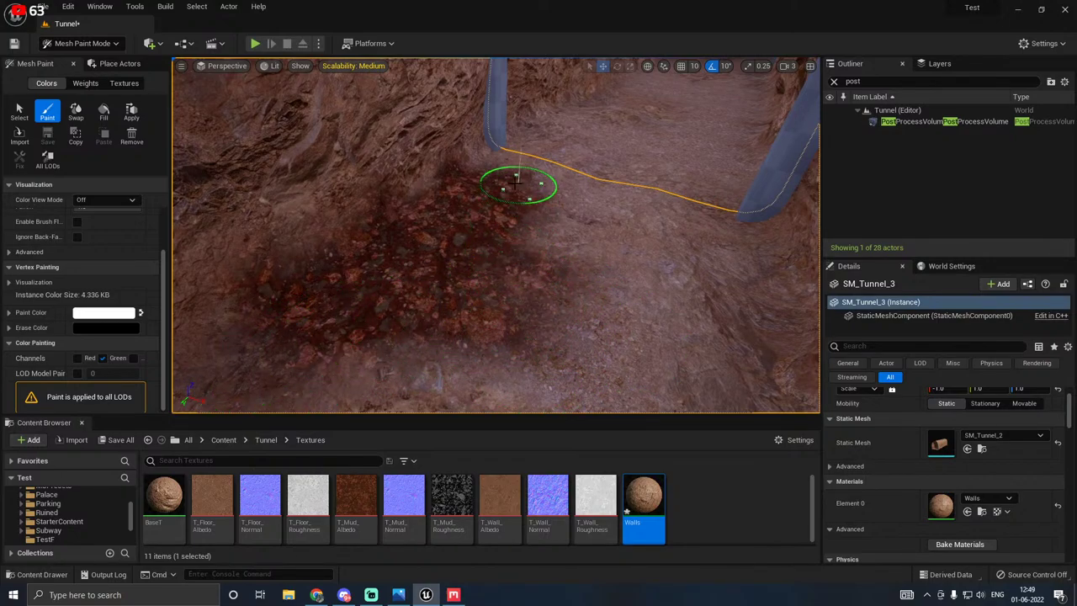
right_drag(530, 268, 421, 382)
key(w)
scroll(614, 127, down, 10)
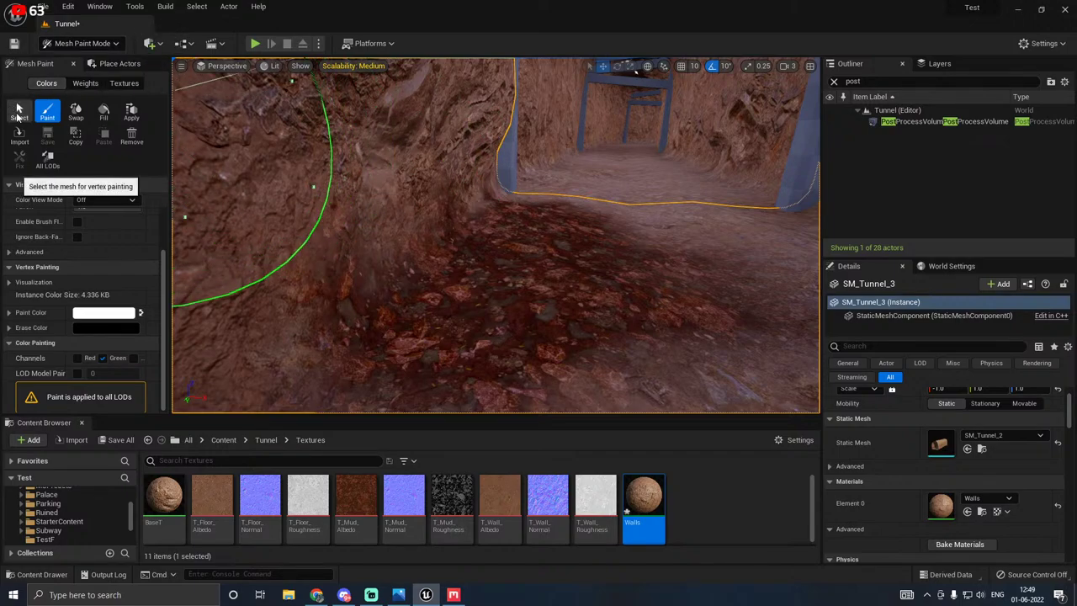
Step: Return to mesh selection and save the Tunnel level and the Walls material instance
click(18, 113)
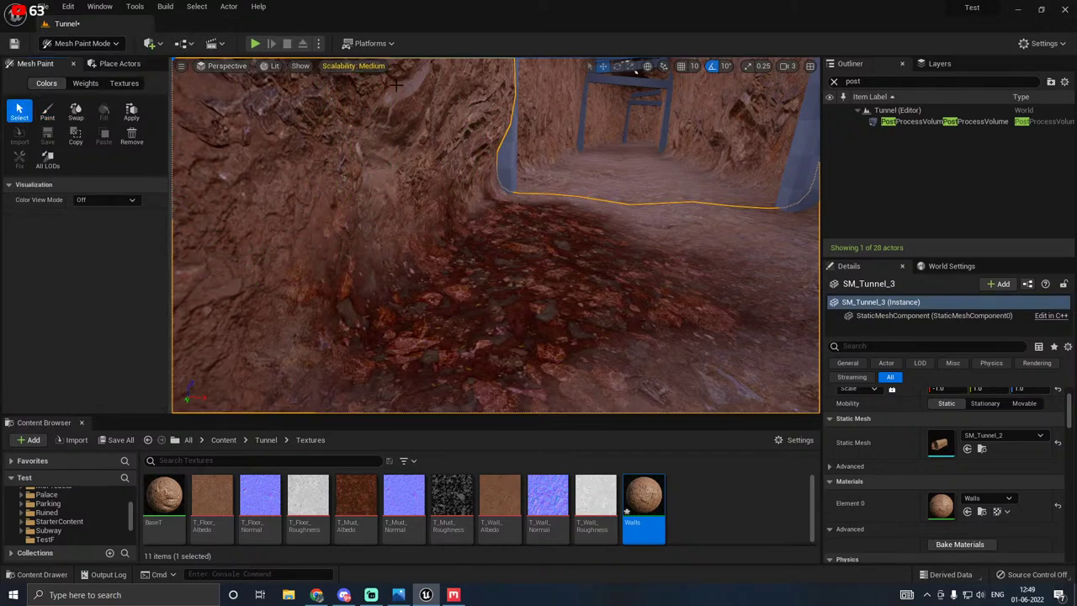
click(121, 439)
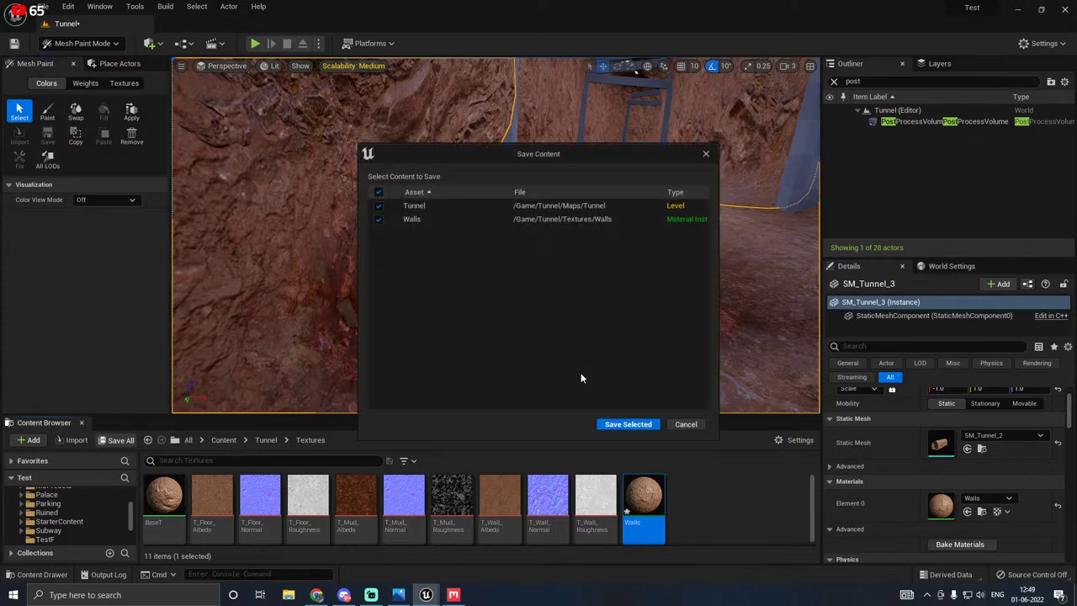
click(615, 425)
Step: Set the viewport's overall scalability quality to High and review the tunnel from farther back
click(340, 65)
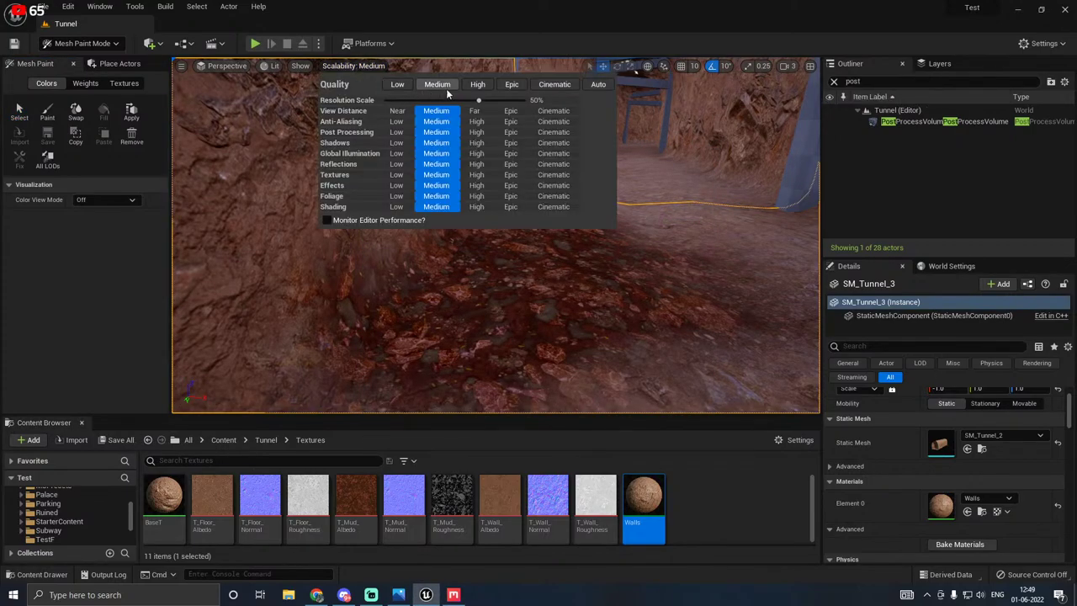
click(477, 85)
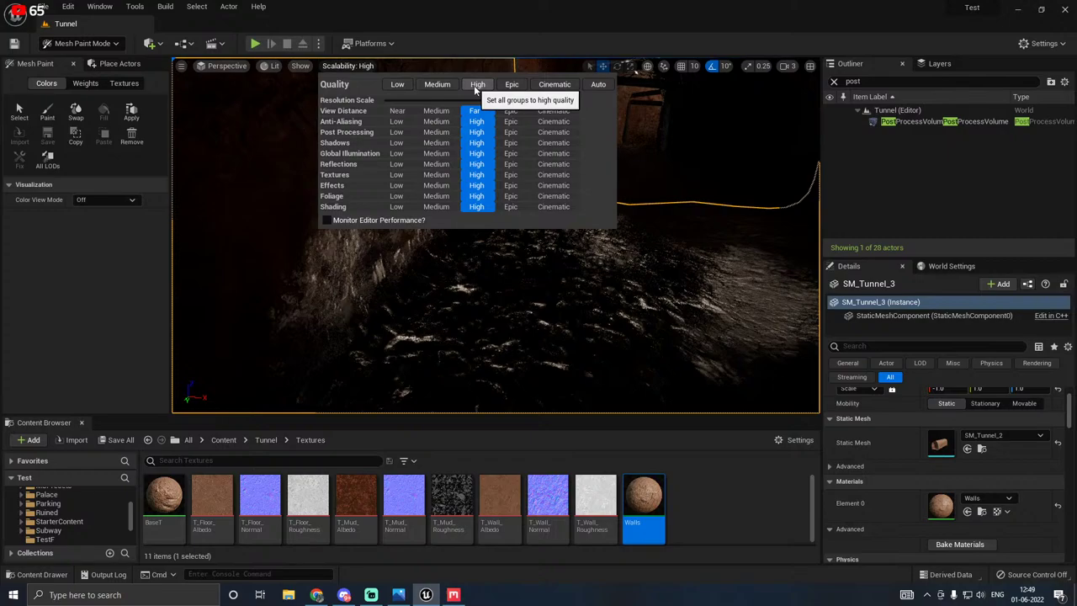
key(s)
right_drag(635, 72, 741, 67)
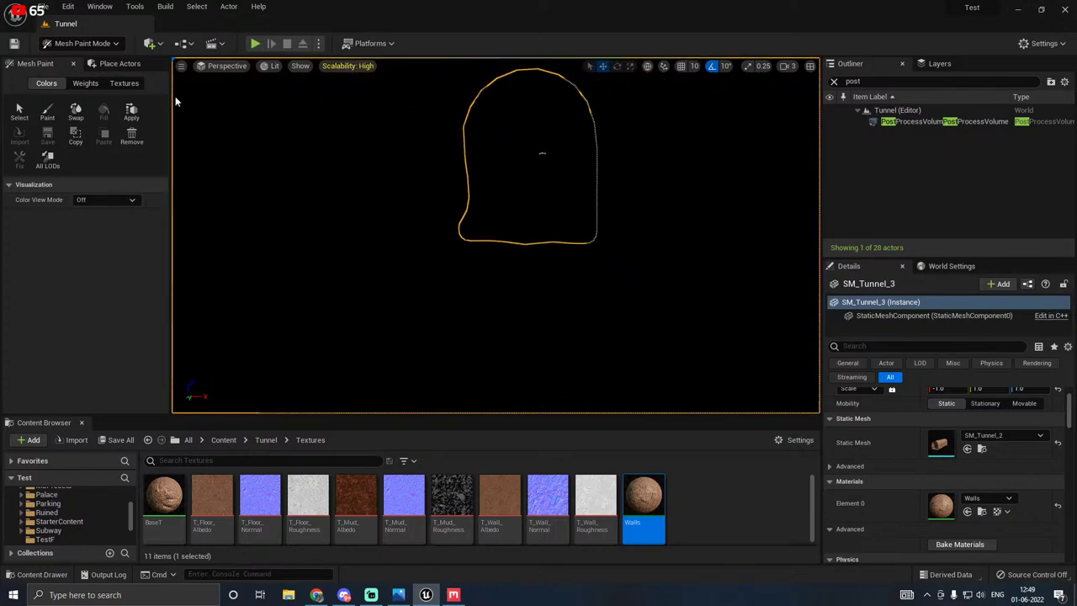
Step: Add a point light inside the dark tunnel, just above the floor in front of the support frame
click(149, 43)
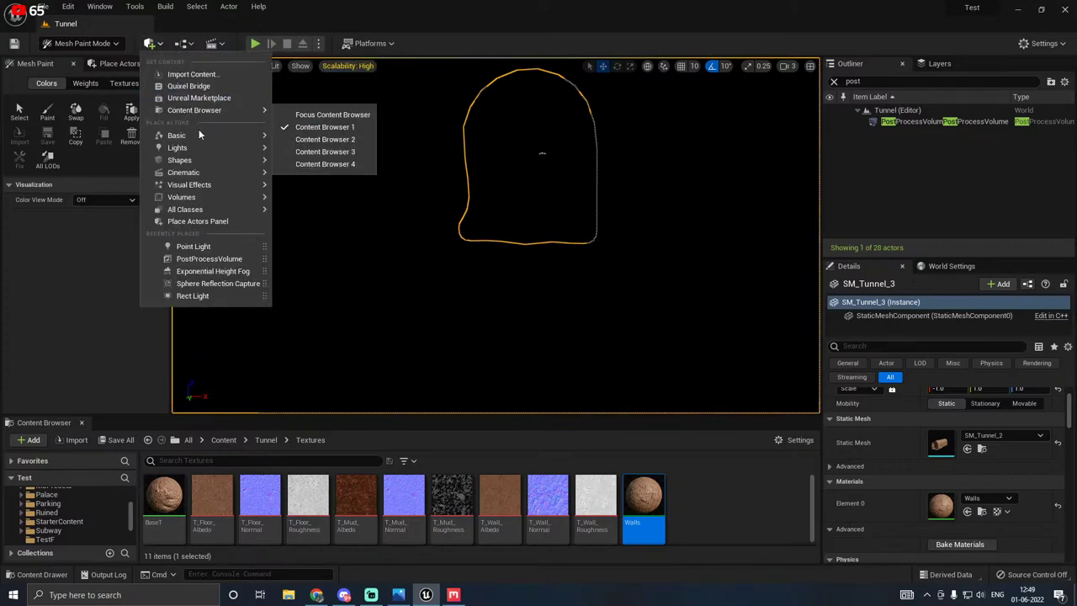
mouse_move(187, 148)
drag(330, 165, 510, 311)
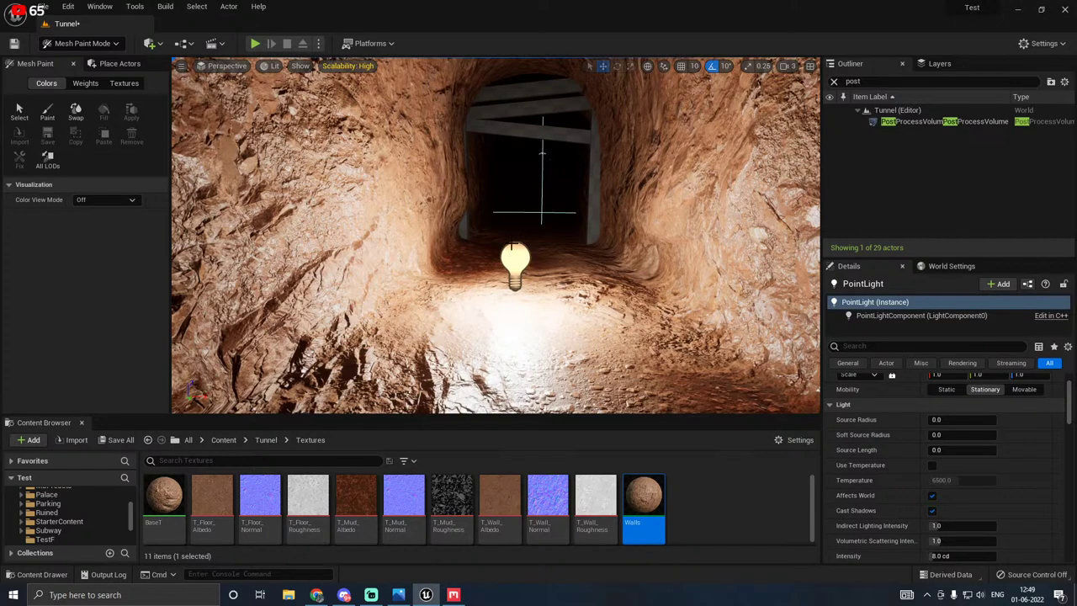
key(s)
mouse_move(520, 238)
right_down()
mouse_move(519, 202)
mouse_move(513, 259)
right_up()
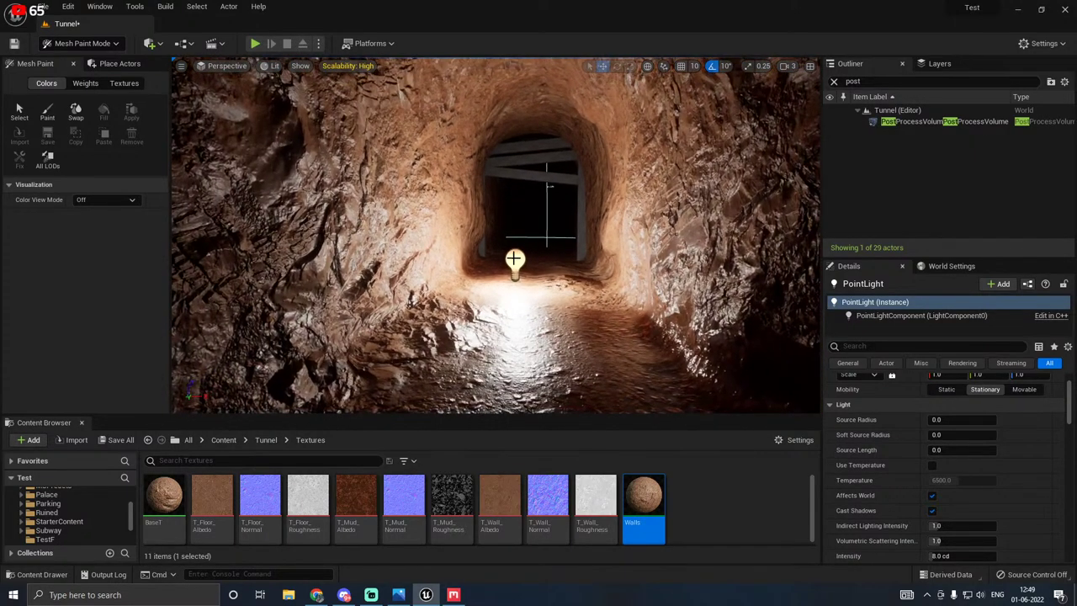
Step: Return to Select mode and raise the point light to the tunnel ceiling
click(92, 43)
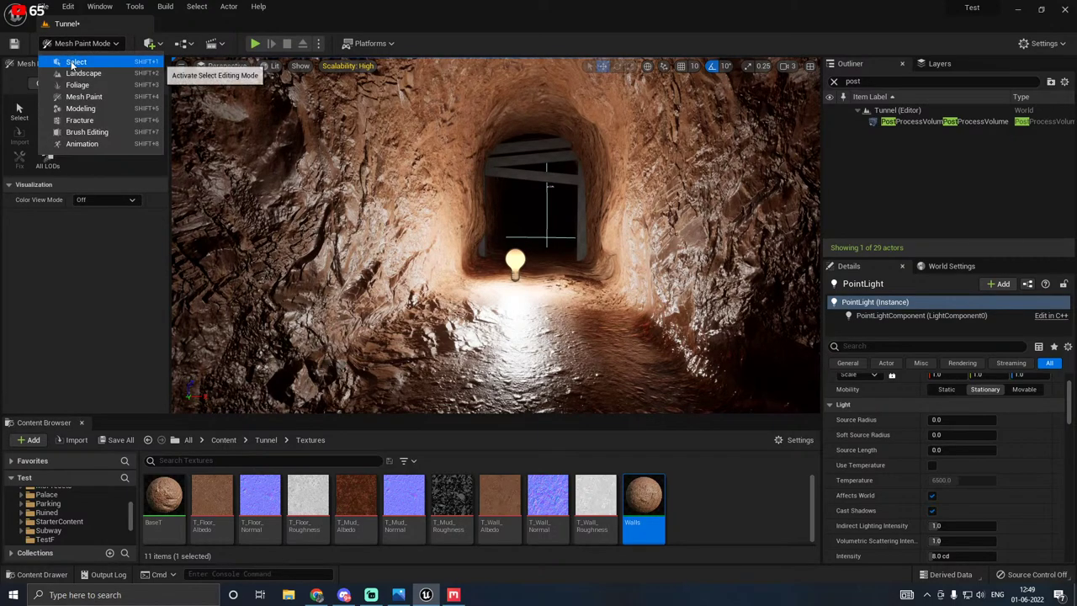
click(75, 63)
drag(515, 237, 492, 64)
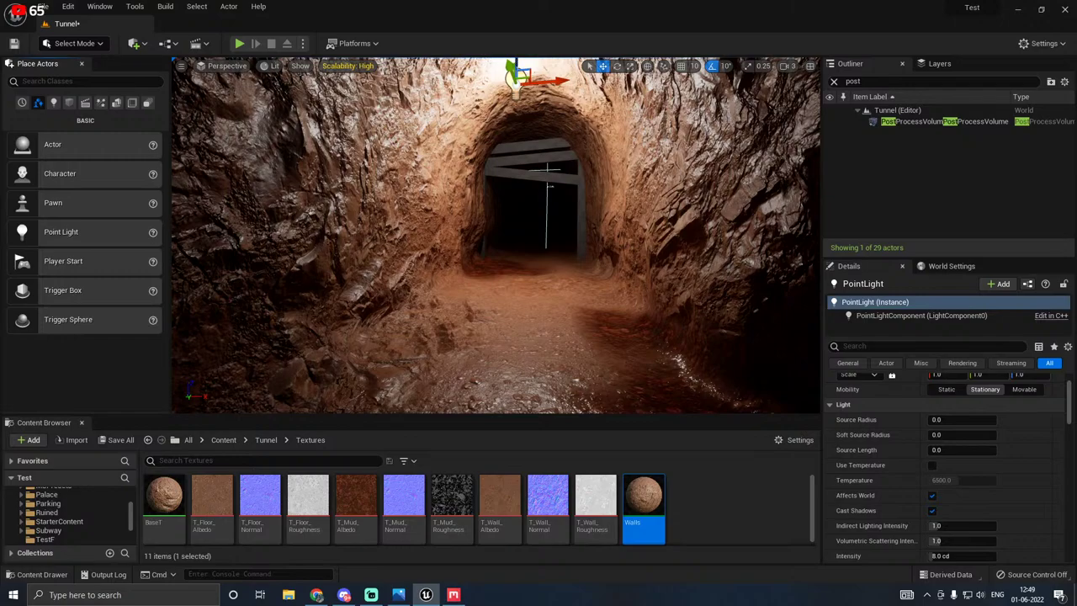
Step: Try FRough values of 1 and 2 in the Walls material instance, and close its editor
key(w)
right_drag(495, 236, 555, 370)
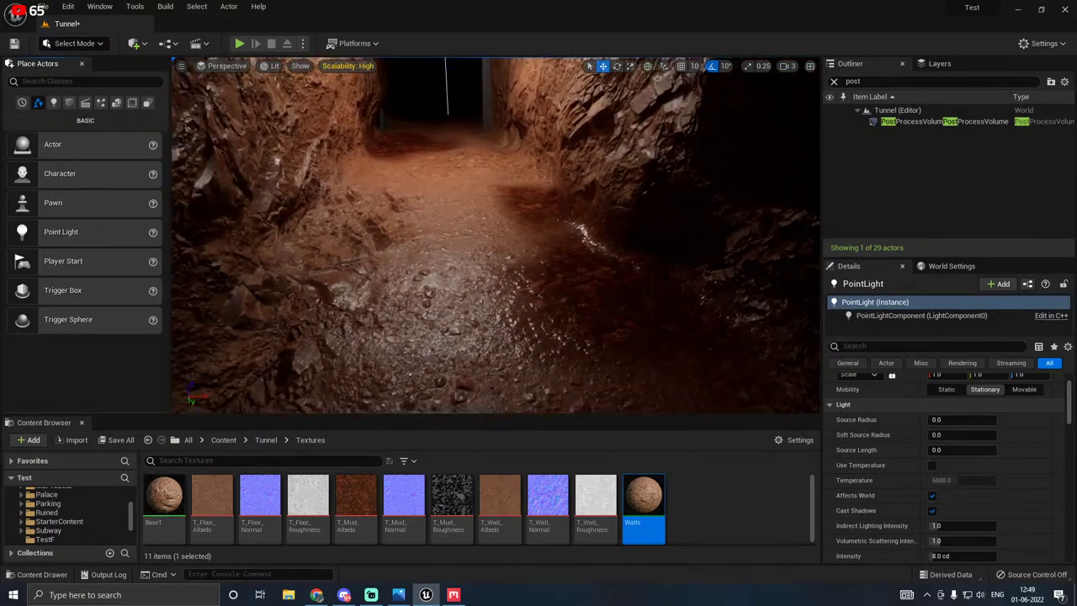
right_drag(581, 304, 429, 278)
click(503, 292)
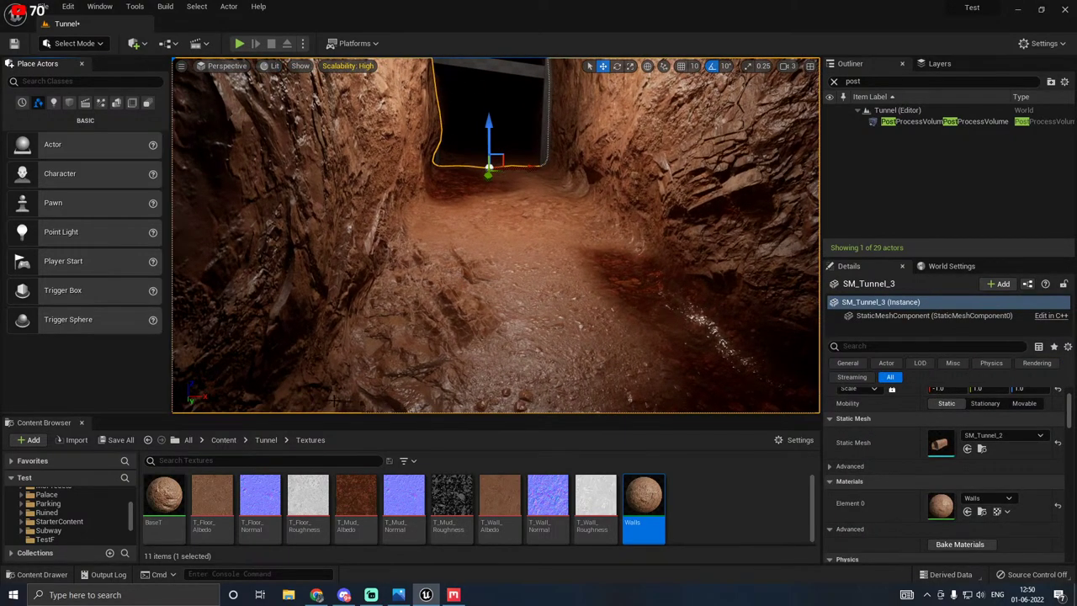
double_click(644, 501)
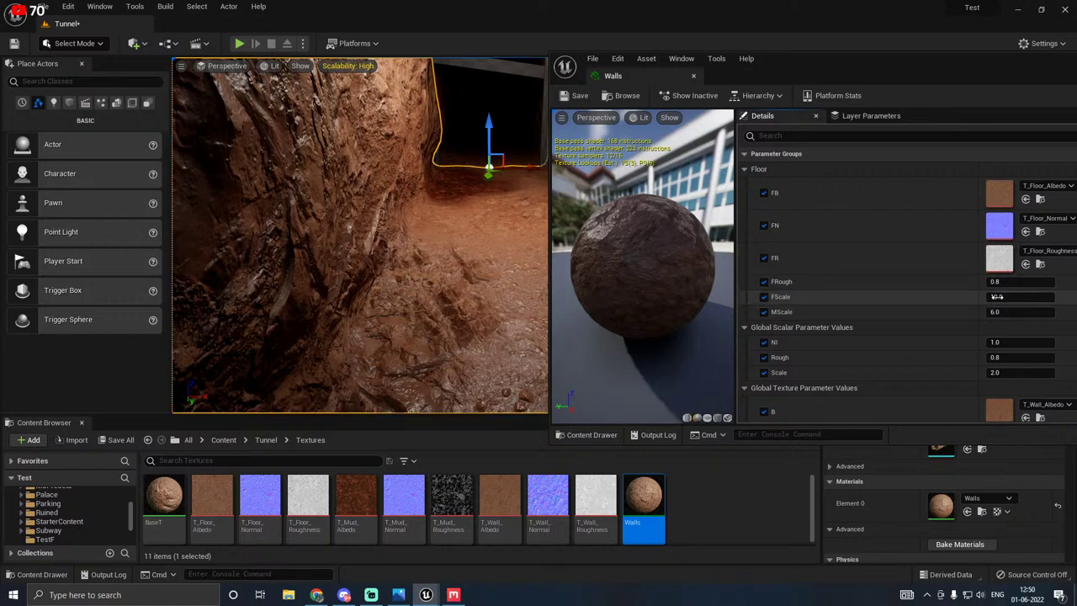
text(1)
key(Return)
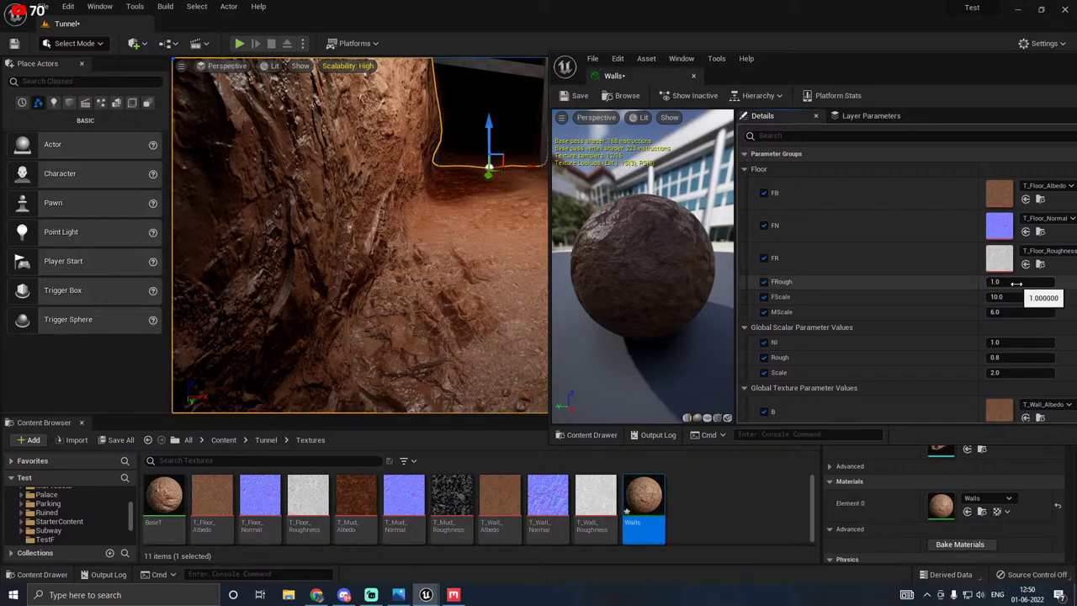
text(2)
key(Return)
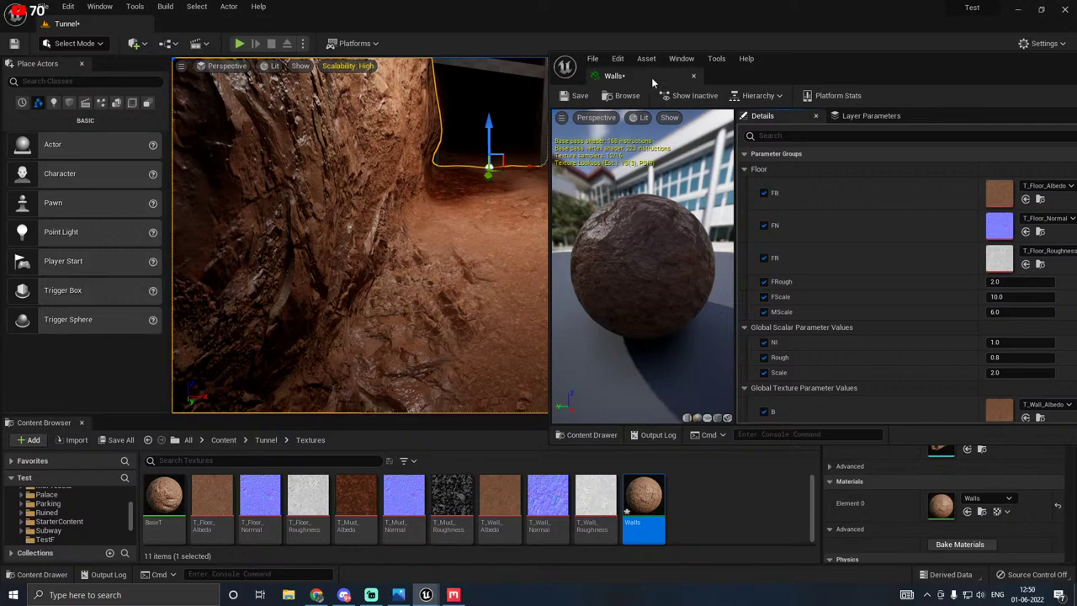
click(695, 76)
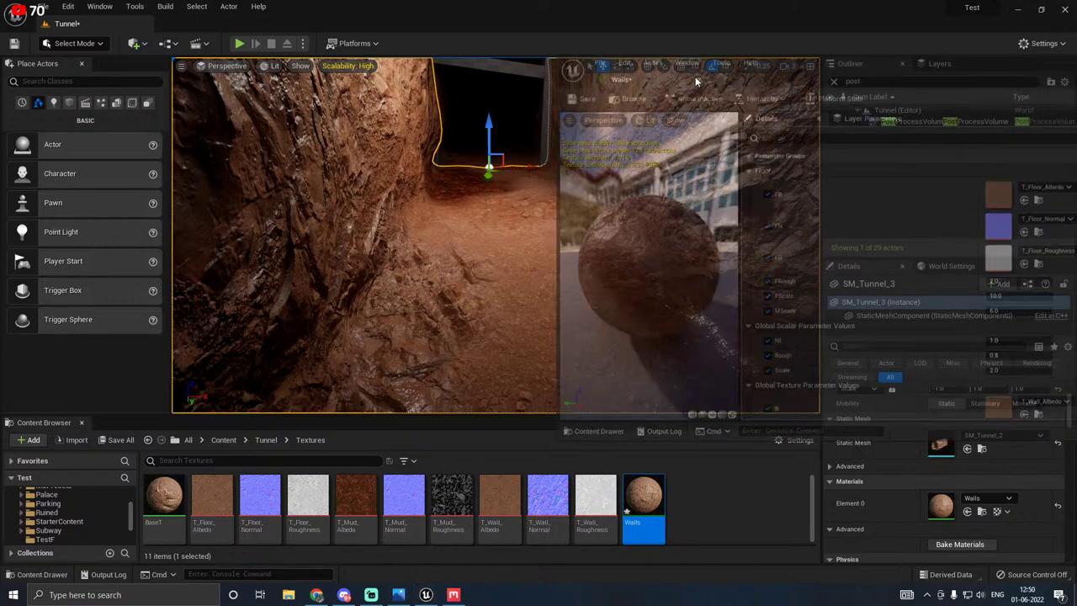
Step: Reopen the Walls material instance and try Rough values of 1 and 2 on the tunnel walls
key(w)
right_drag(496, 236, 498, 259)
key(s)
mouse_move(496, 236)
right_down()
mouse_move(424, 184)
mouse_move(408, 241)
mouse_move(495, 235)
right_up()
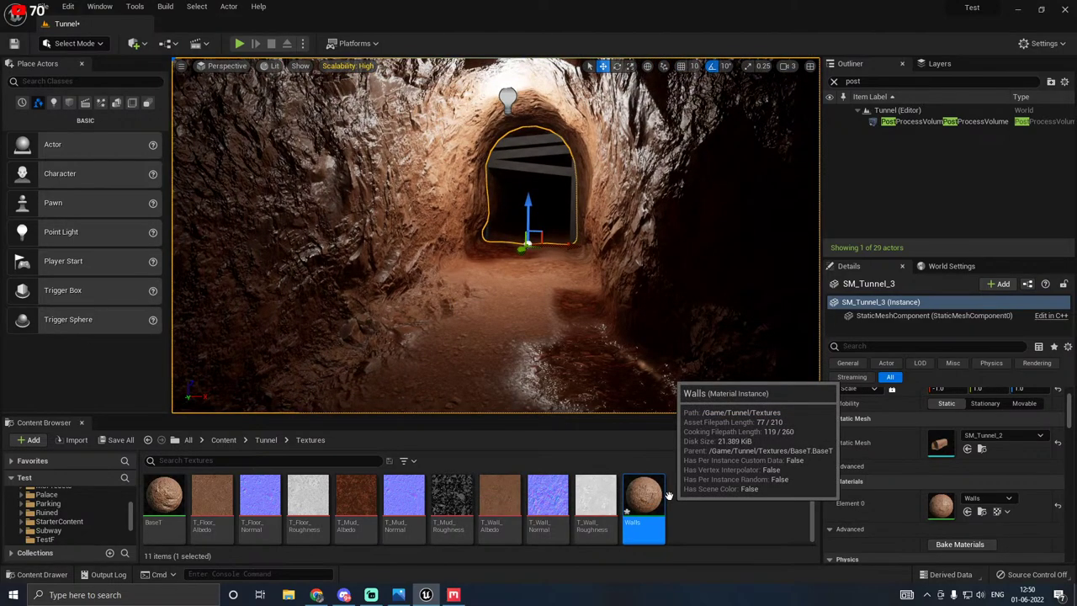
scroll(669, 496, down, 1)
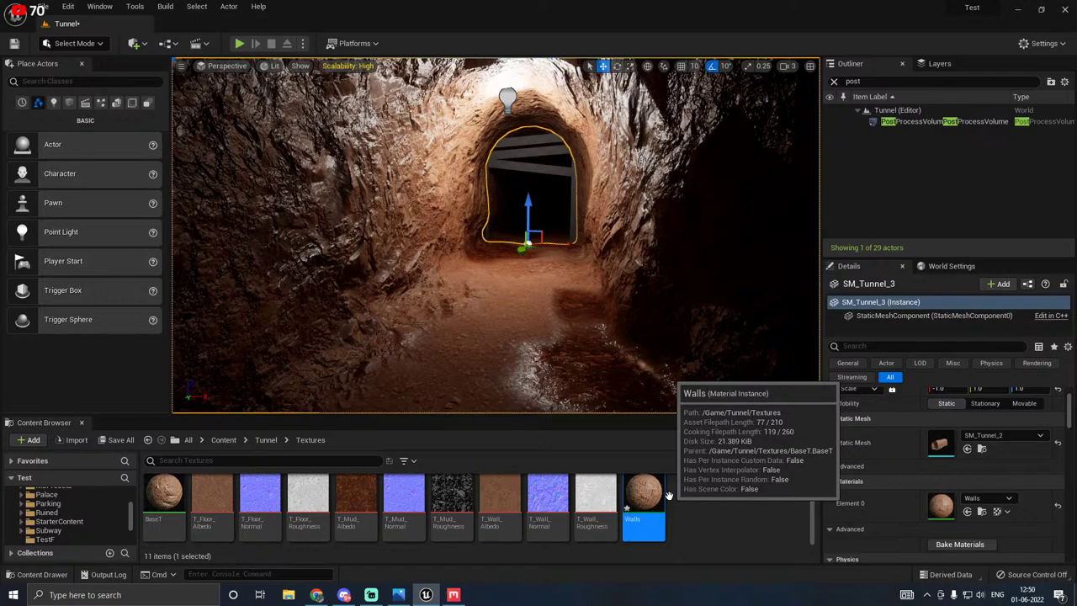
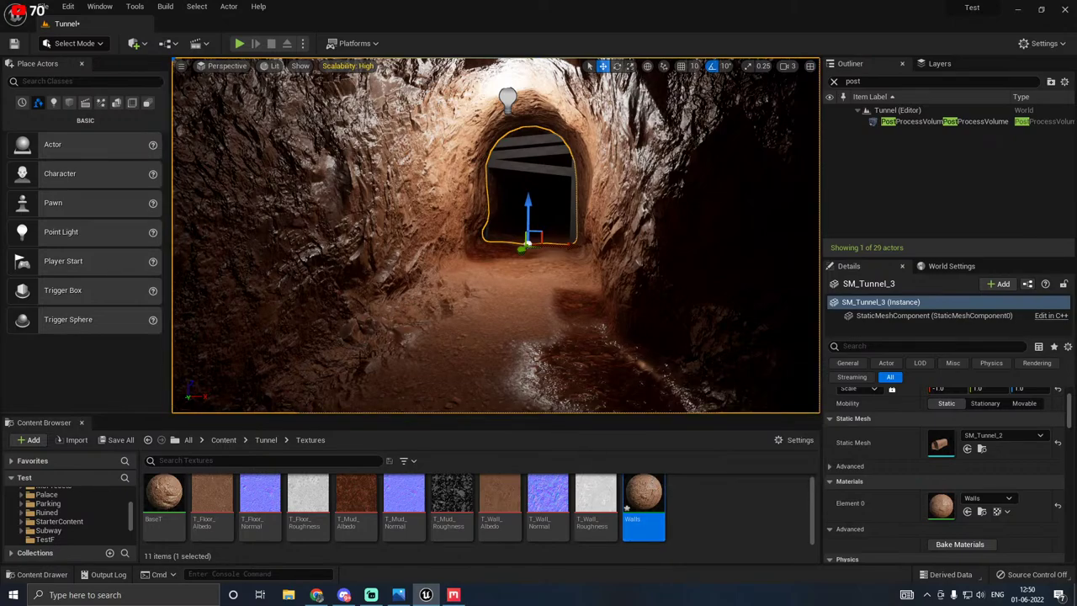
right_drag(433, 324, 364, 263)
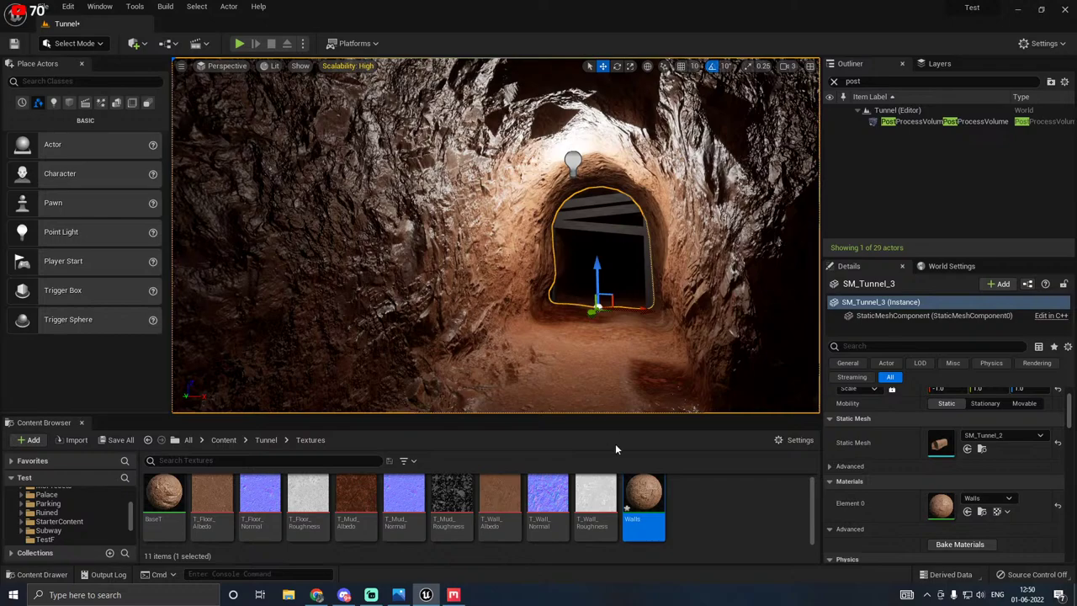
double_click(644, 497)
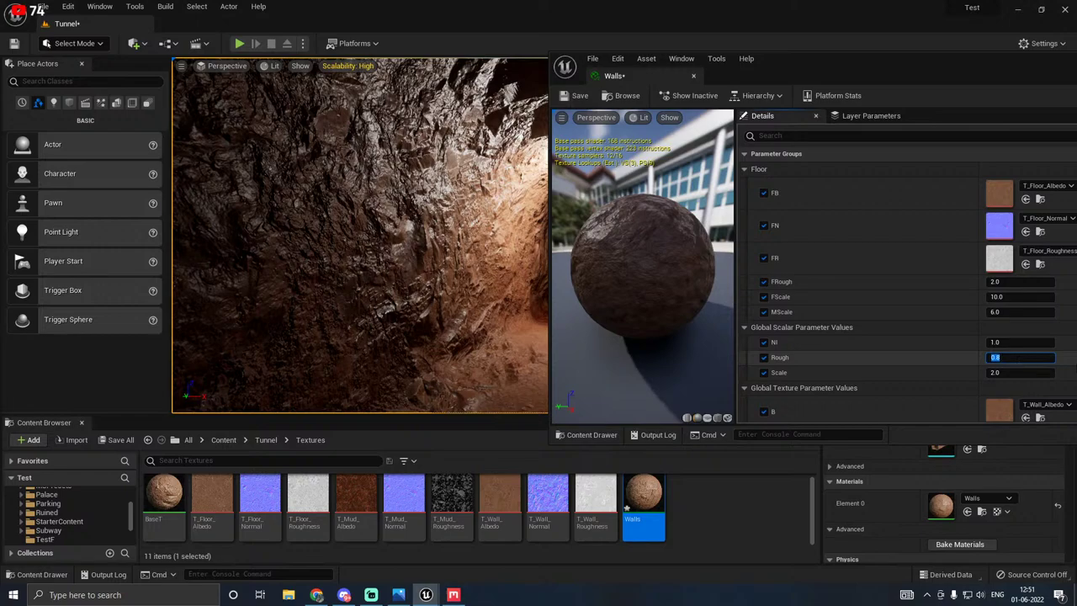
text(1)
key(Return)
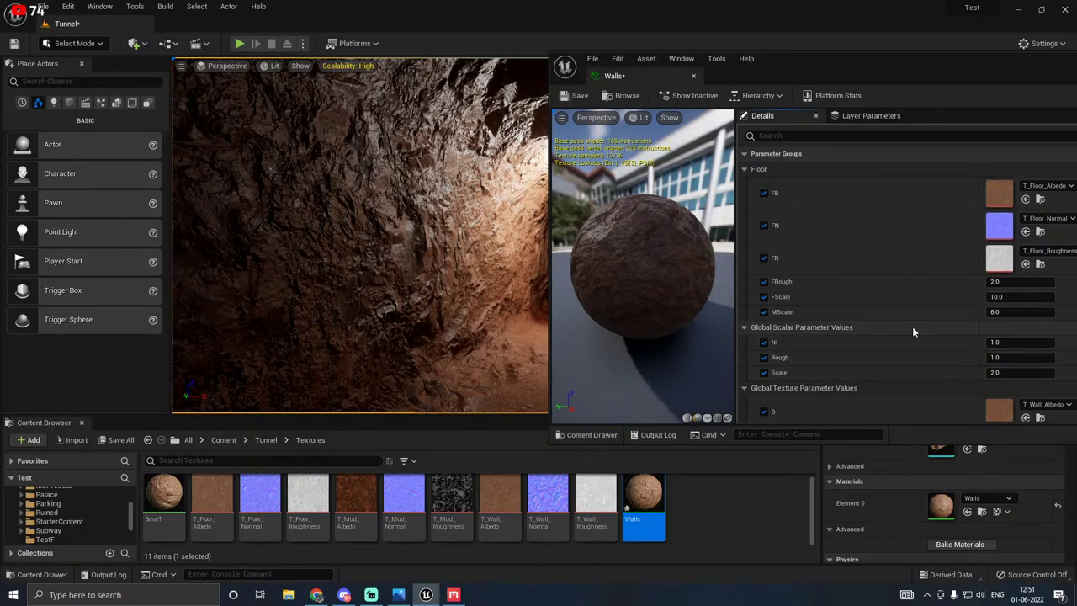
text(2)
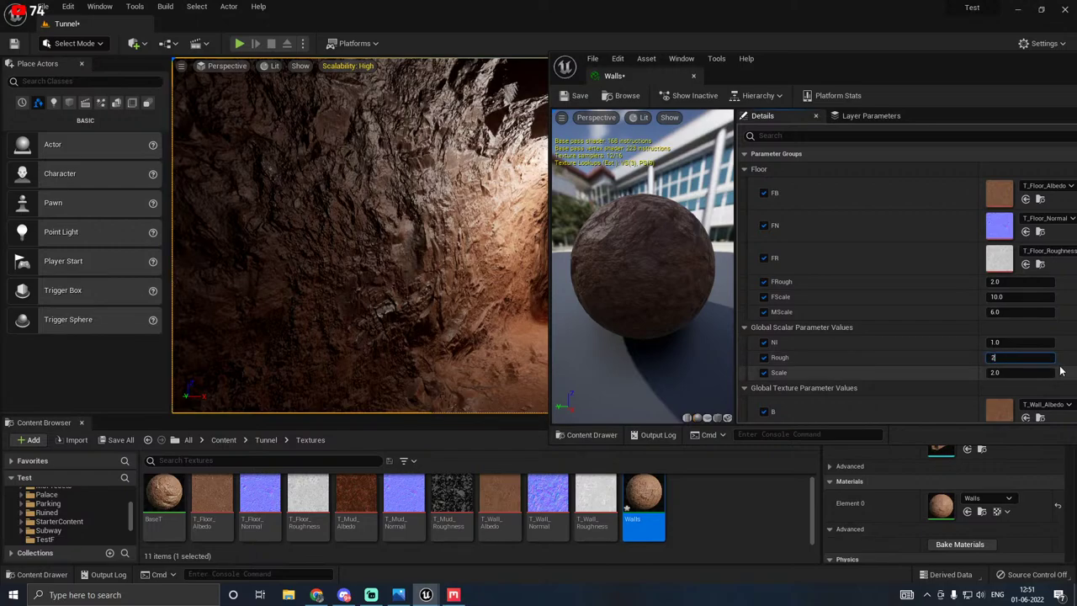
key(Return)
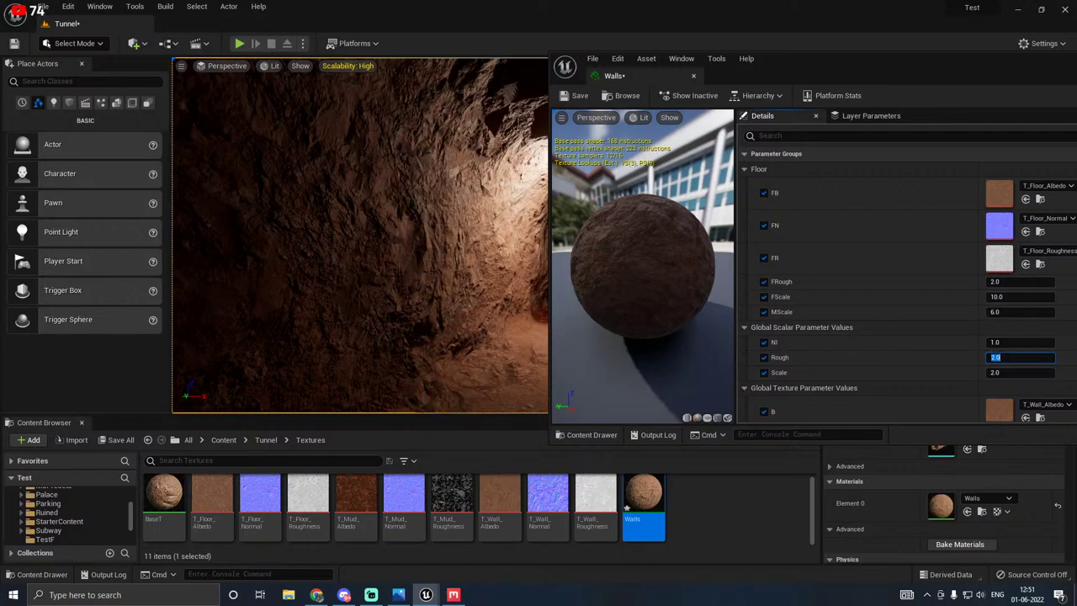
Step: Set both FRough and Rough to 1 in the Walls material instance
right_drag(353, 253, 430, 261)
right_drag(303, 219, 283, 215)
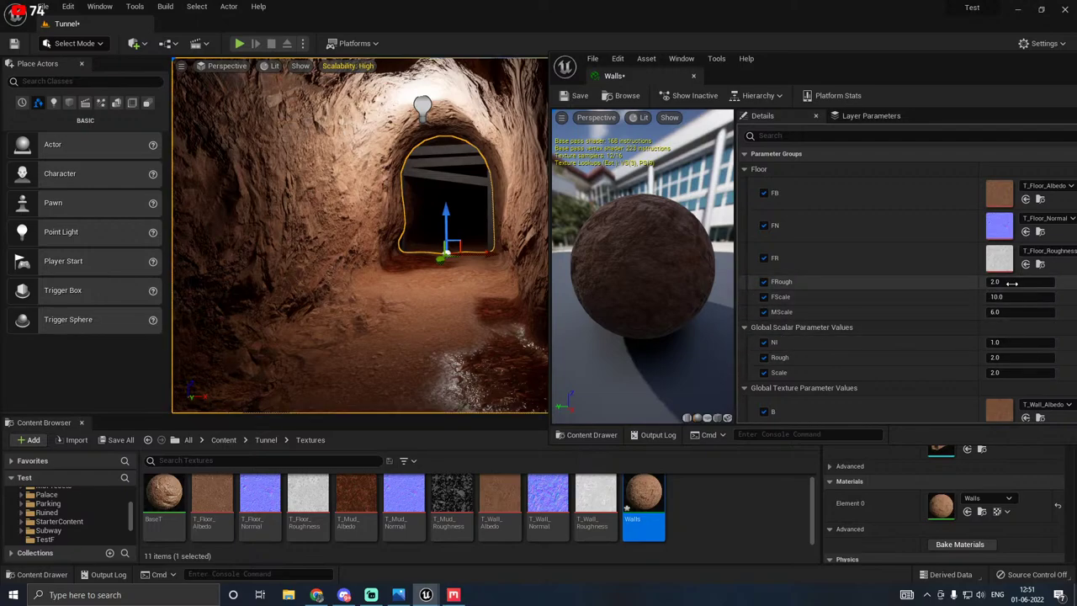
text(1)
key(Return)
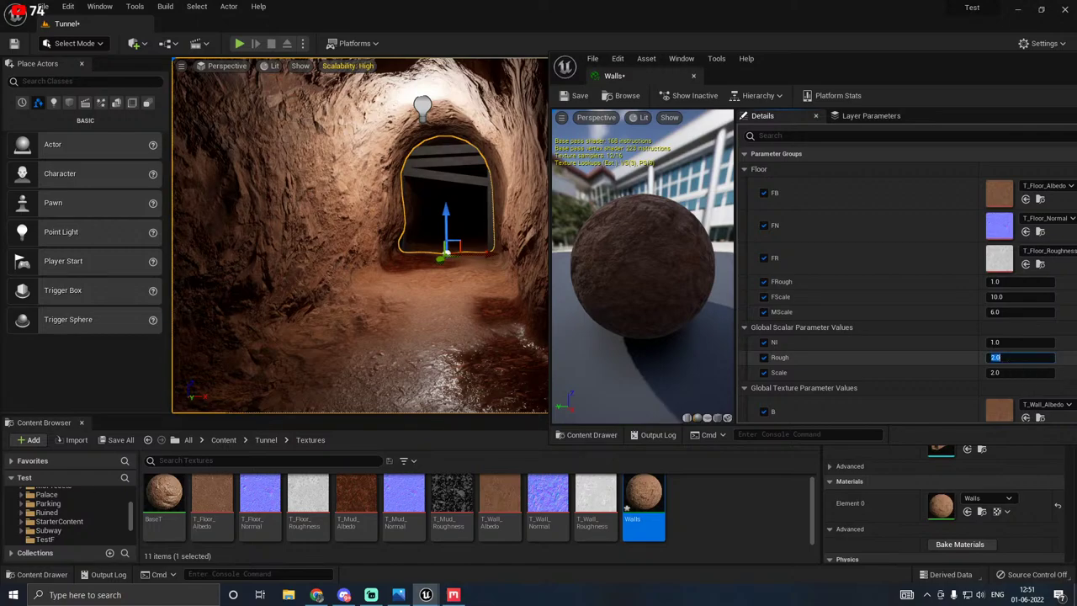
text(1)
key(Return)
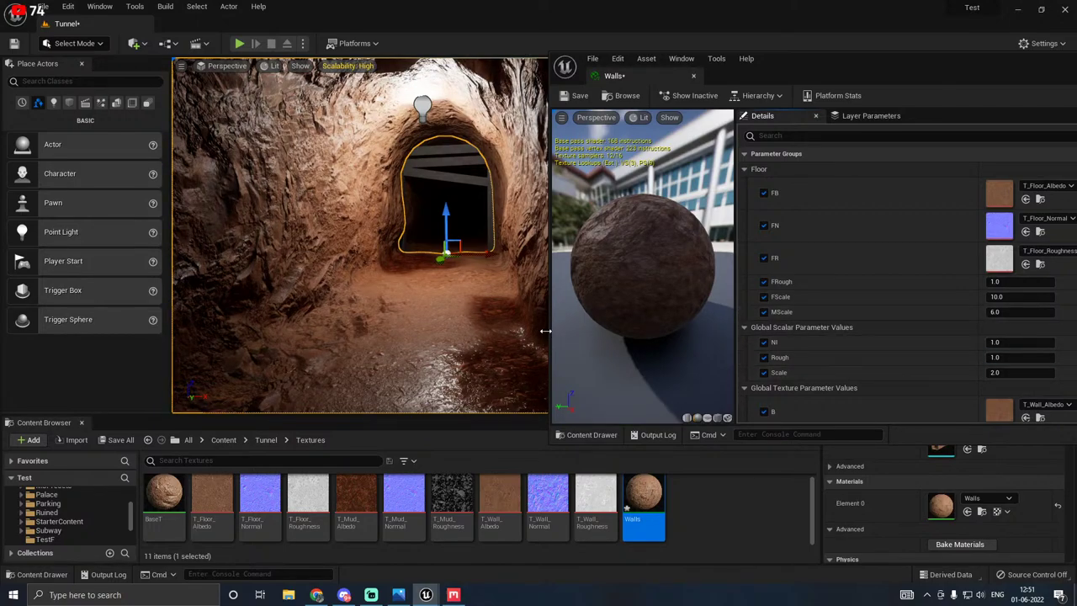
Step: Set FRough to 1.2 in the Walls material instance and close its editor
right_drag(525, 316, 484, 380)
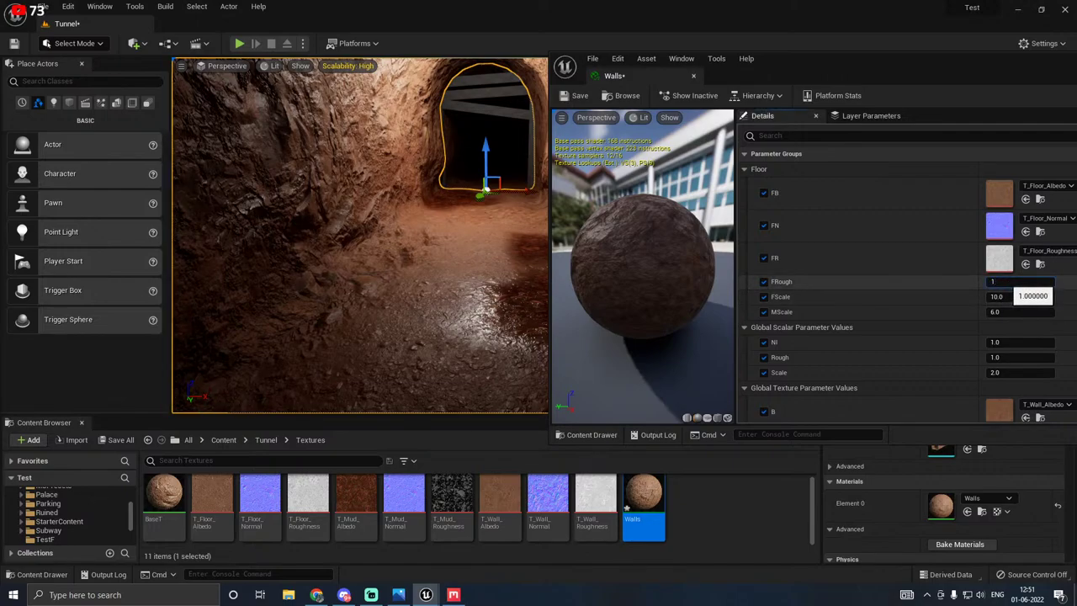
text(2)
key(Return)
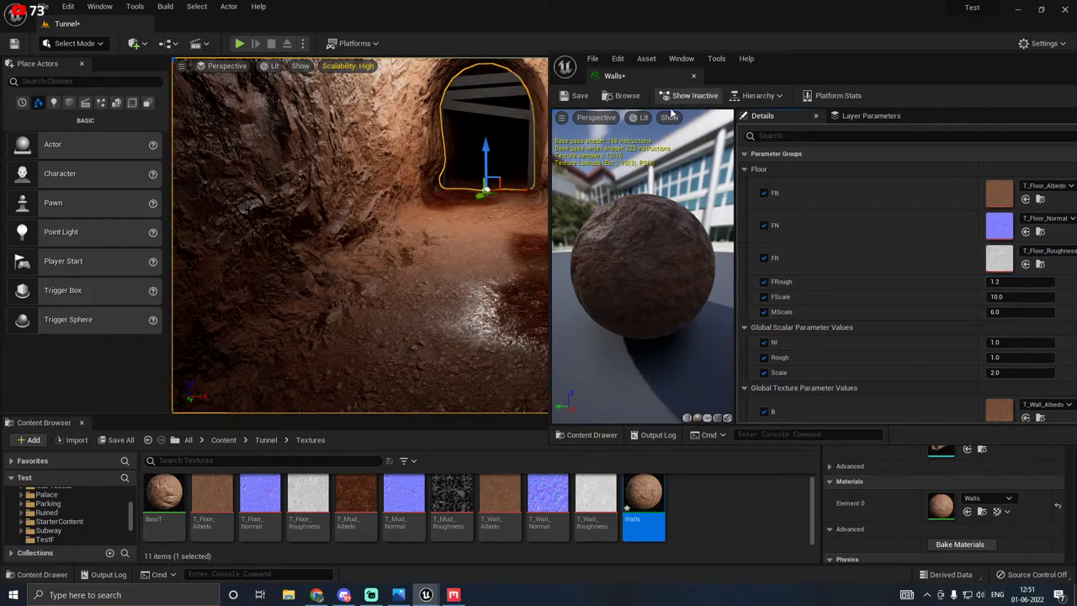
click(694, 77)
Step: Examine the tunnel floor and painted mud up close under the point light
key(w)
right_drag(555, 210, 540, 228)
key(s)
key(w)
key(s)
key(w)
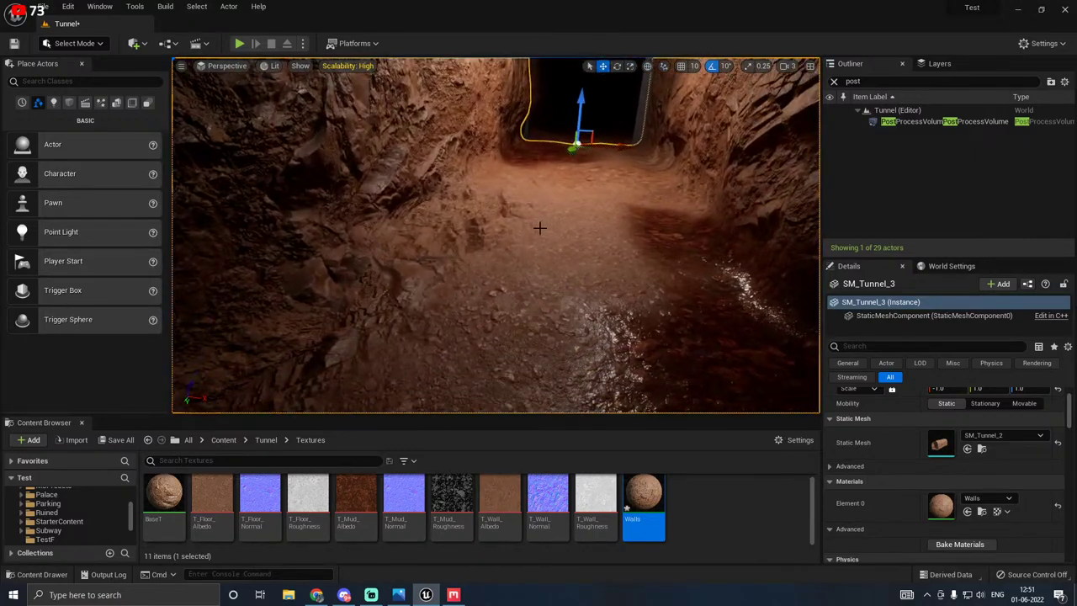
right_drag(450, 185, 348, 150)
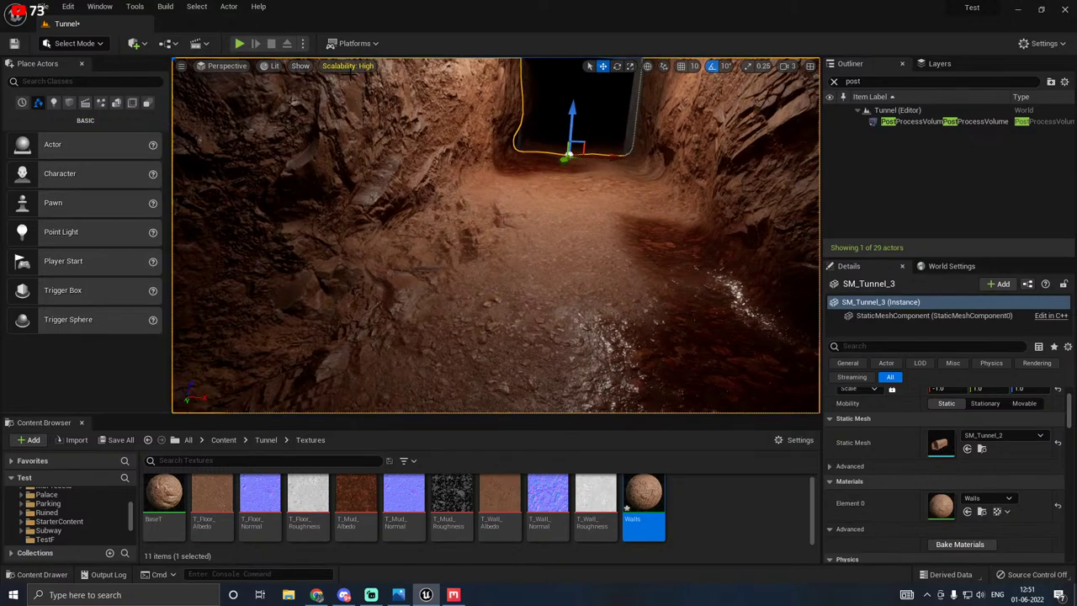
Step: Set the viewport's overall scalability quality to Medium and frame the mud on the tunnel floor
click(346, 68)
click(437, 85)
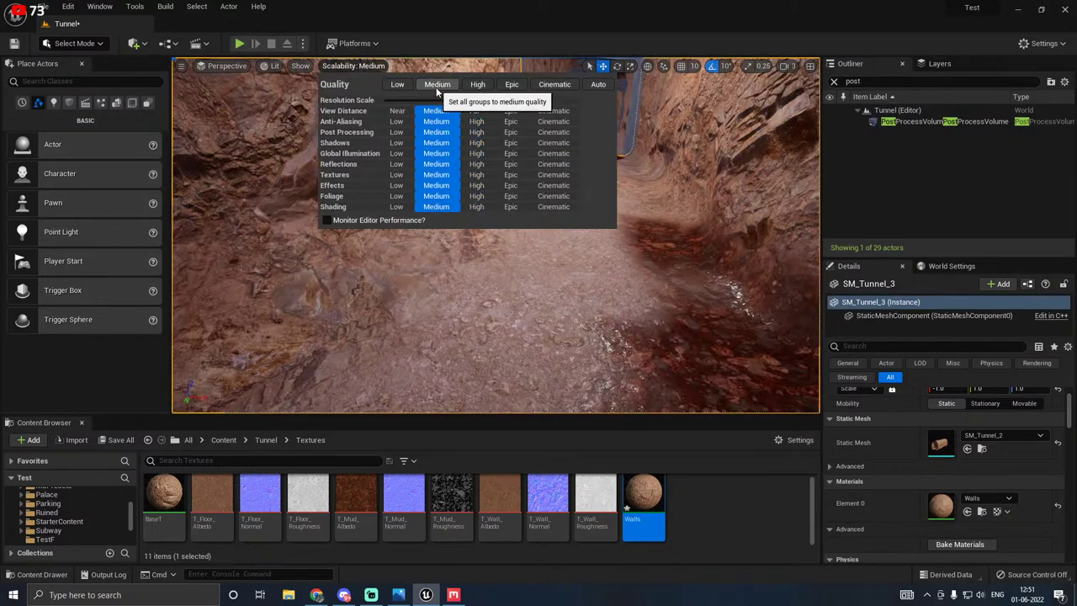
right_drag(353, 261, 458, 235)
key(s)
key(w)
Step: Paint a mud patch across the middle of the tunnel floor and erase the mud beside the right wall
click(74, 43)
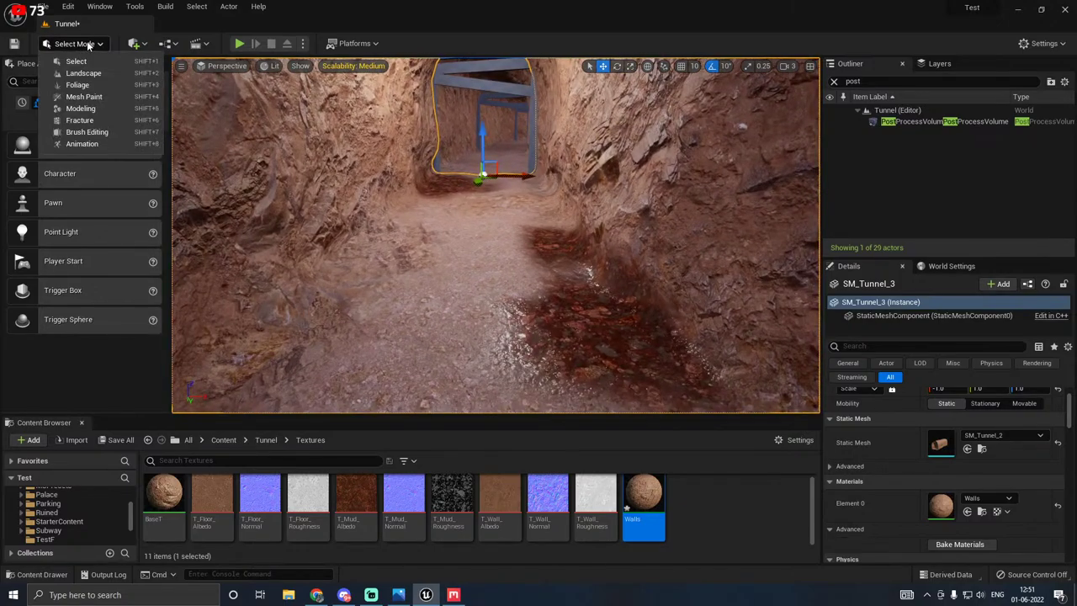
click(87, 101)
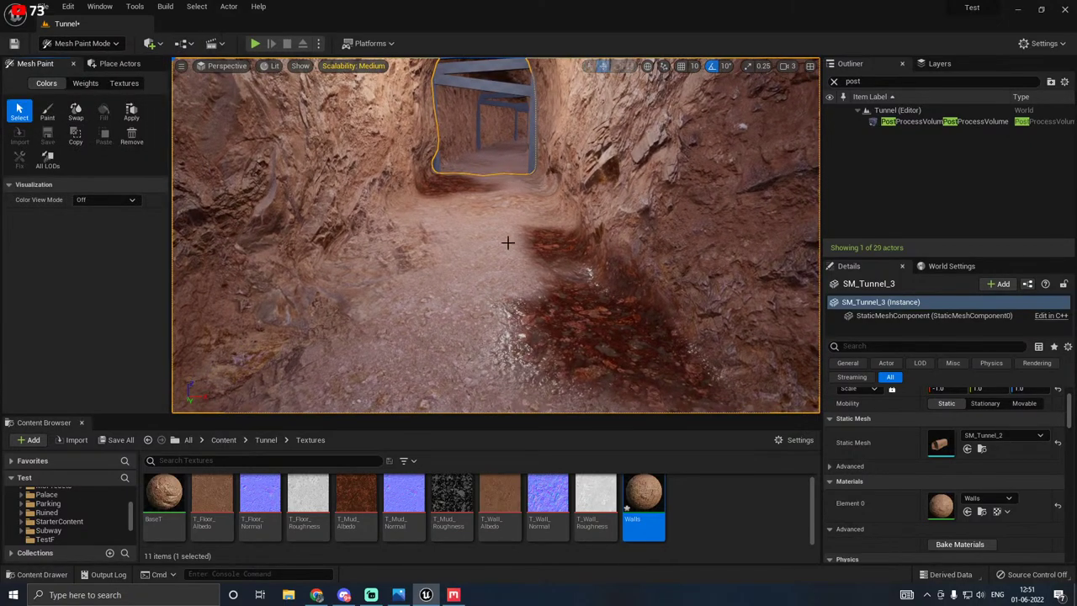
scroll(509, 244, up, 3)
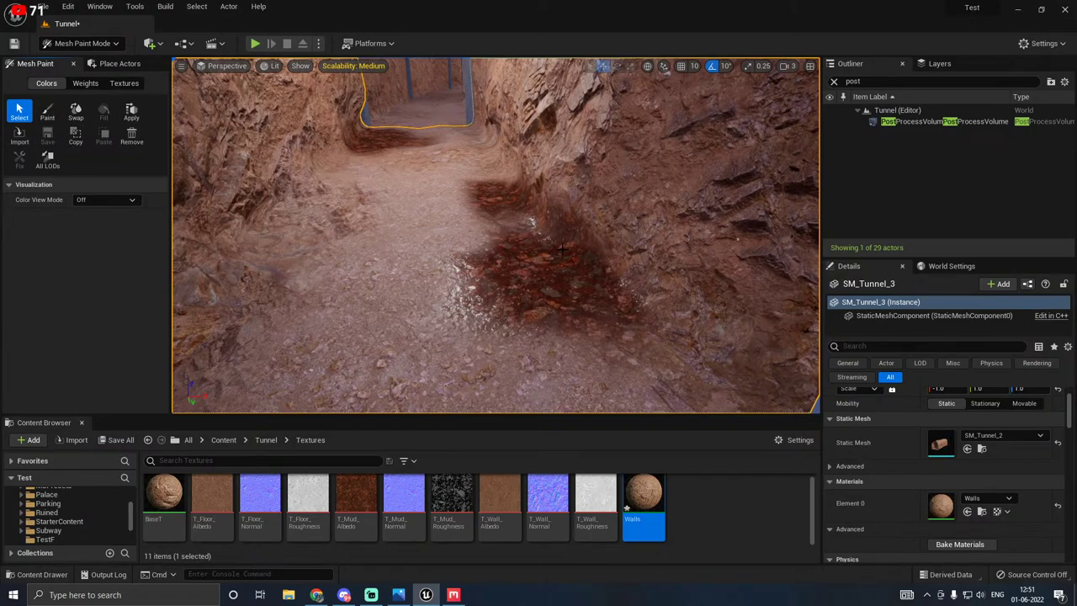
click(47, 111)
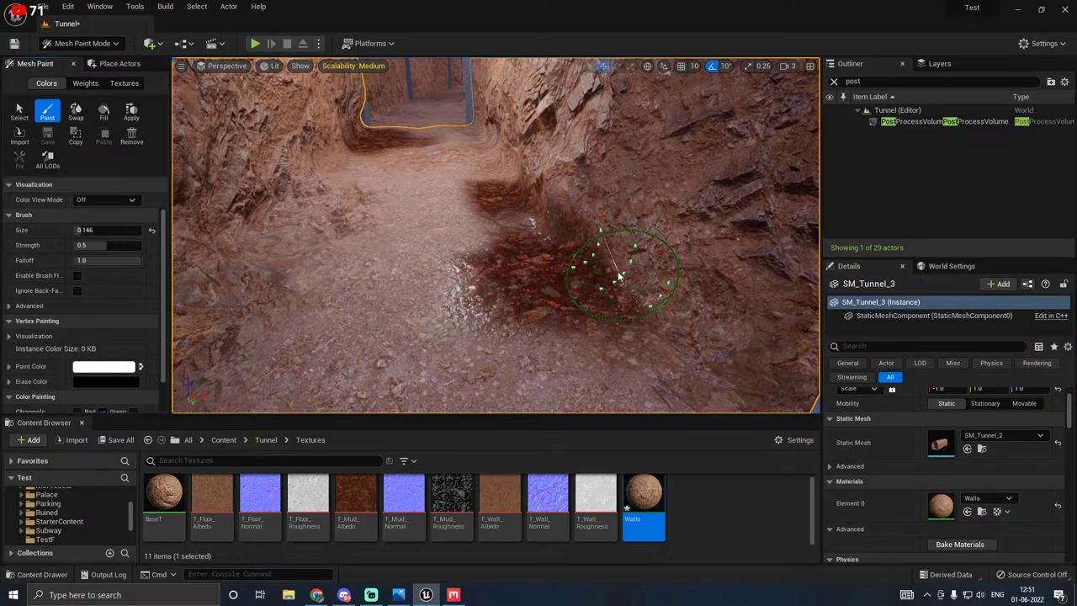
mouse_move(618, 276)
mouse_down()
mouse_move(525, 180)
mouse_move(640, 290)
mouse_move(577, 289)
mouse_move(526, 188)
mouse_move(497, 203)
mouse_move(453, 291)
mouse_move(354, 282)
mouse_move(411, 250)
mouse_move(460, 264)
mouse_move(346, 239)
mouse_up()
mouse_move(443, 236)
shift+mouse_down()
mouse_move(329, 301)
mouse_move(493, 324)
mouse_move(380, 261)
shift+mouse_up()
Step: Return to selection mode, set MScale to 3 in the Walls material instance, and close its editor
click(98, 48)
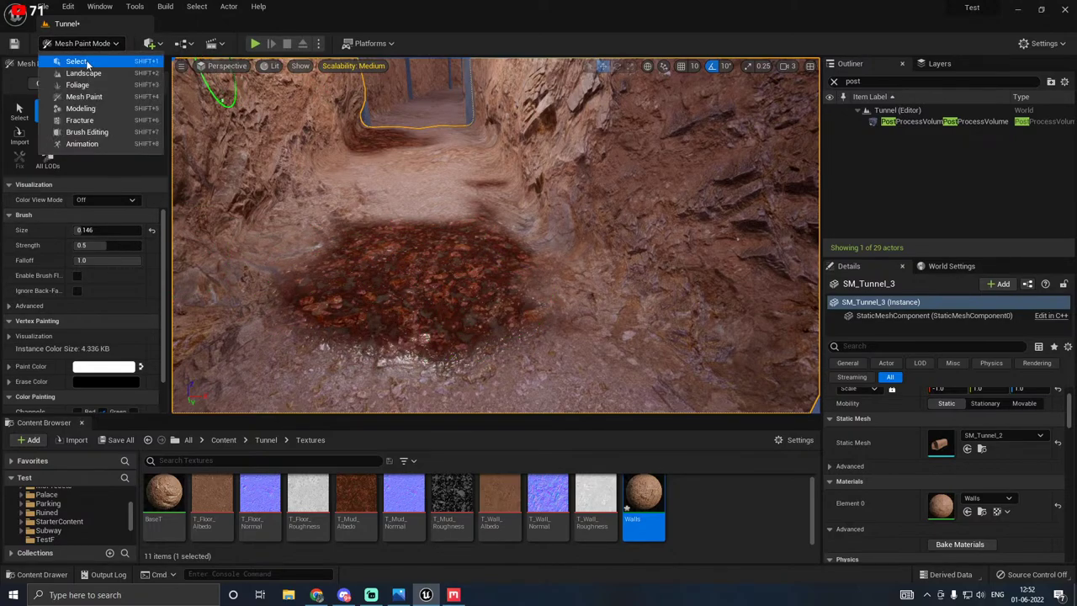
click(87, 63)
right_drag(396, 205, 465, 260)
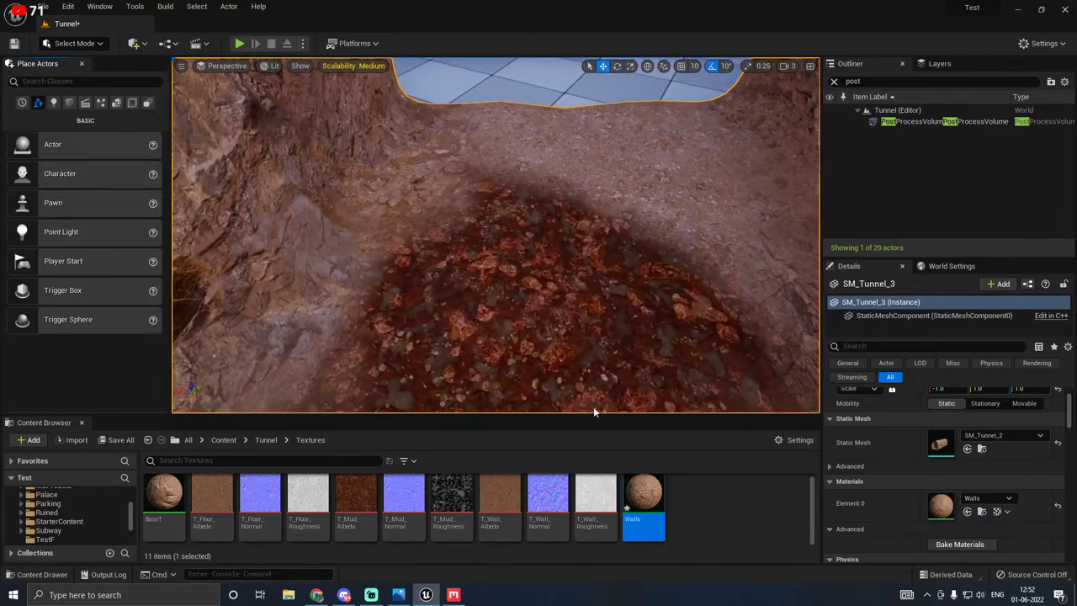
right_drag(593, 407, 469, 251)
double_click(627, 495)
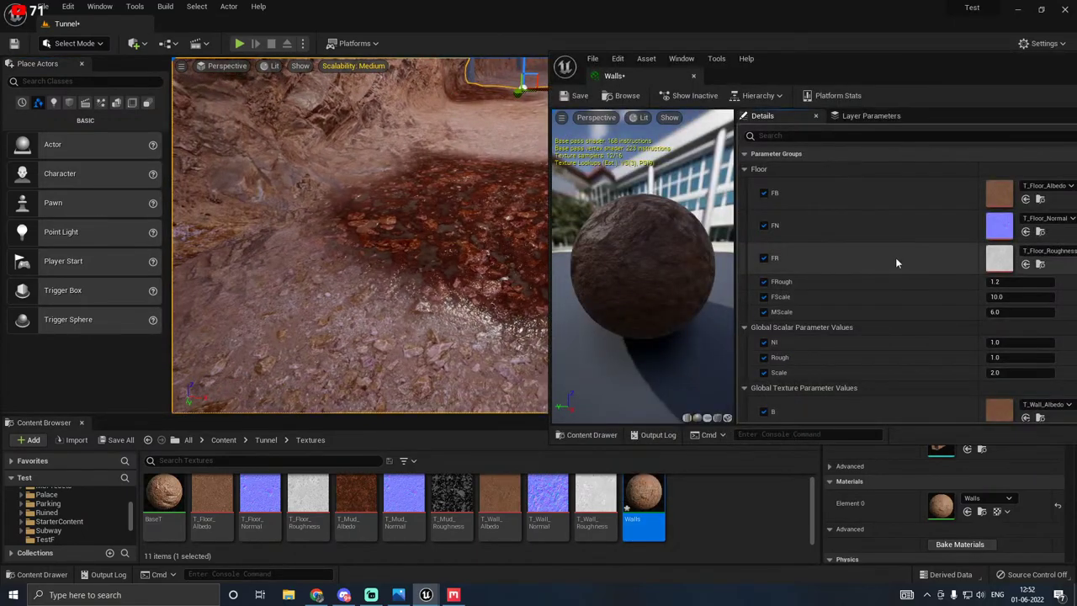
scroll(850, 356, down, 3)
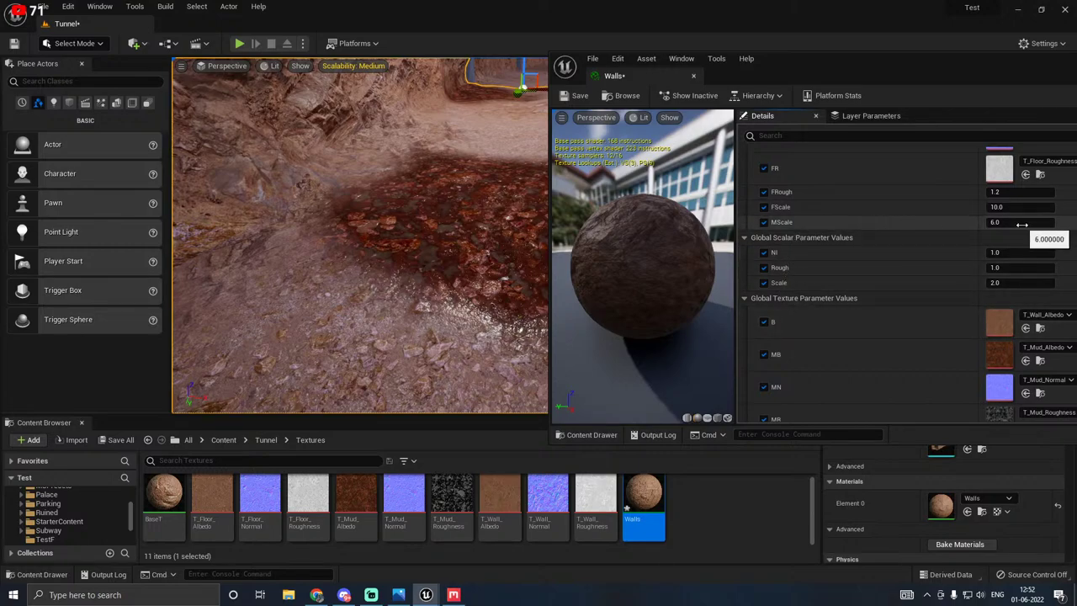
text(3)
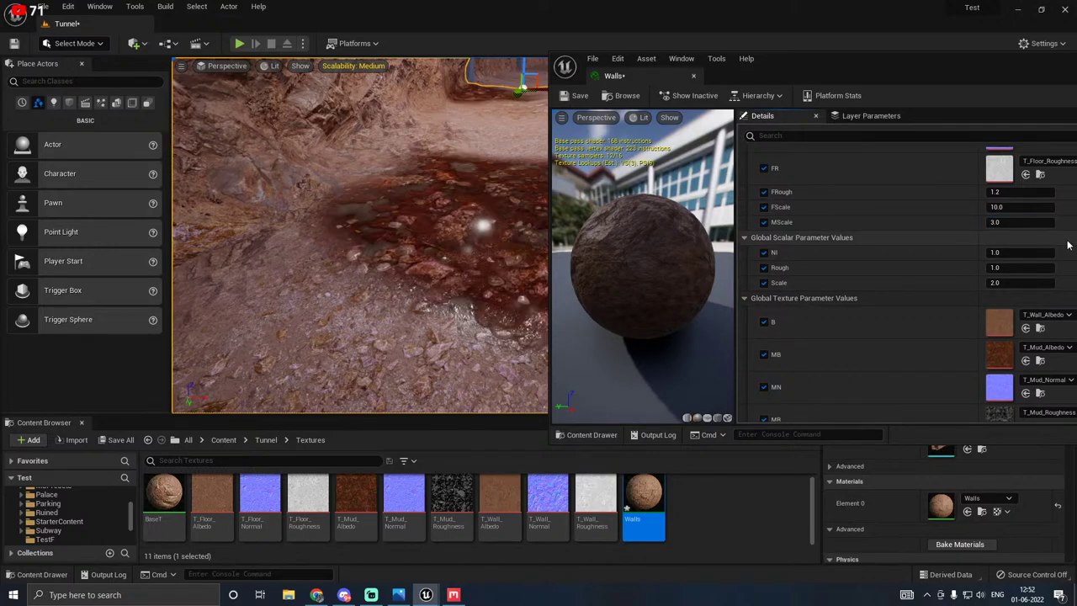
click(694, 77)
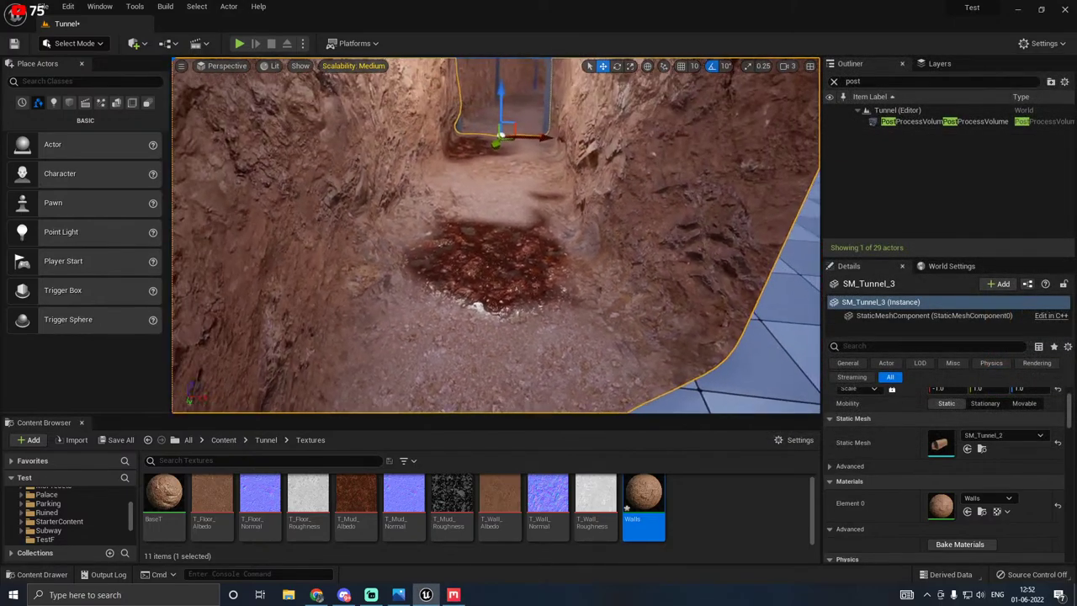
Step: Set the viewport's overall scalability quality to High and save the Tunnel level and Walls material instance
right_drag(496, 236, 511, 172)
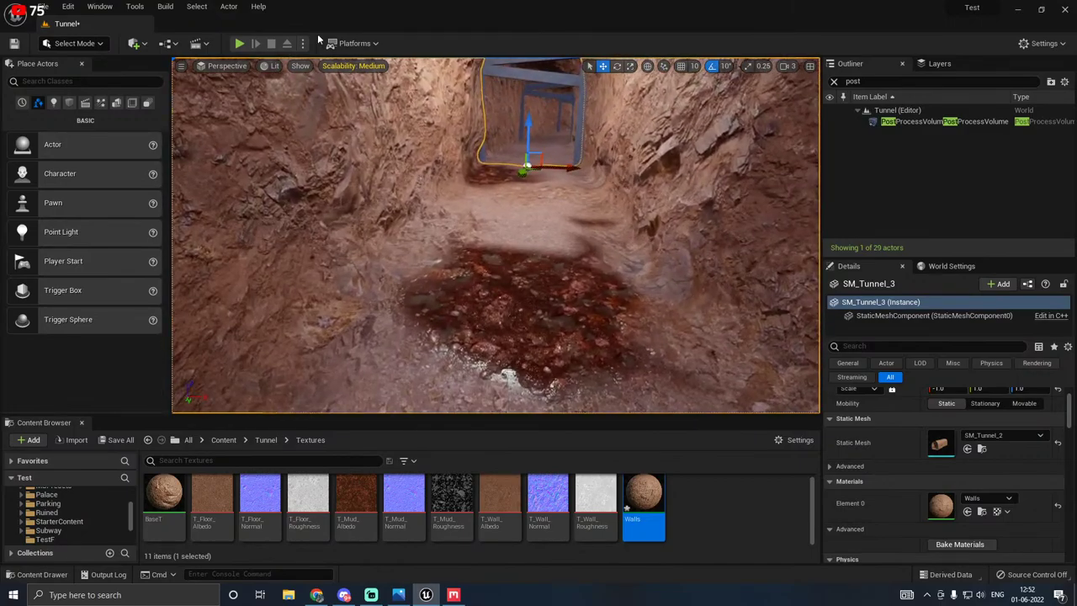
click(353, 66)
click(476, 84)
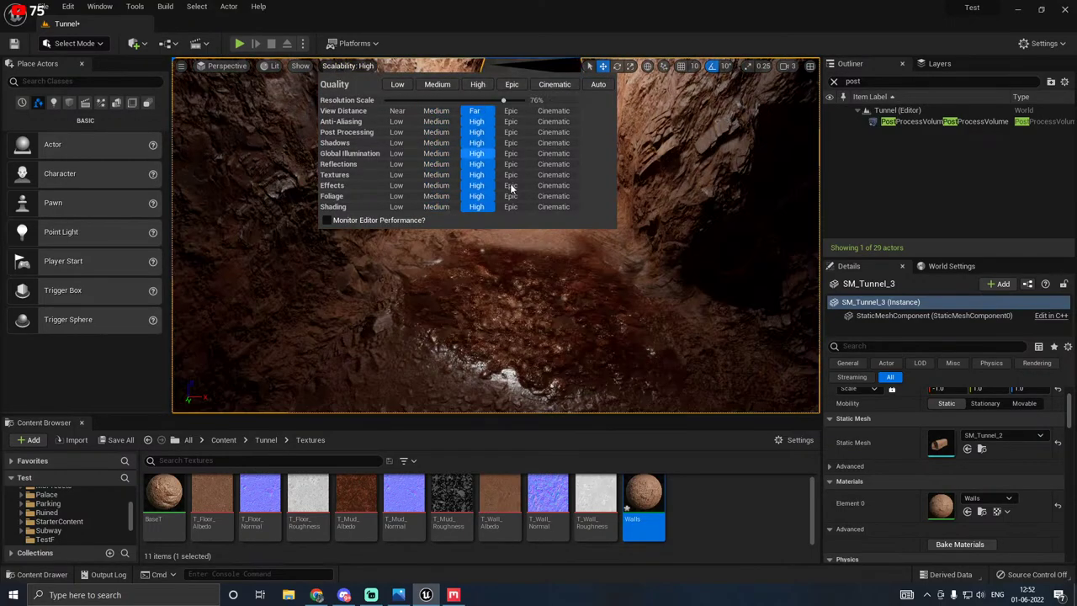
right_drag(511, 261, 518, 328)
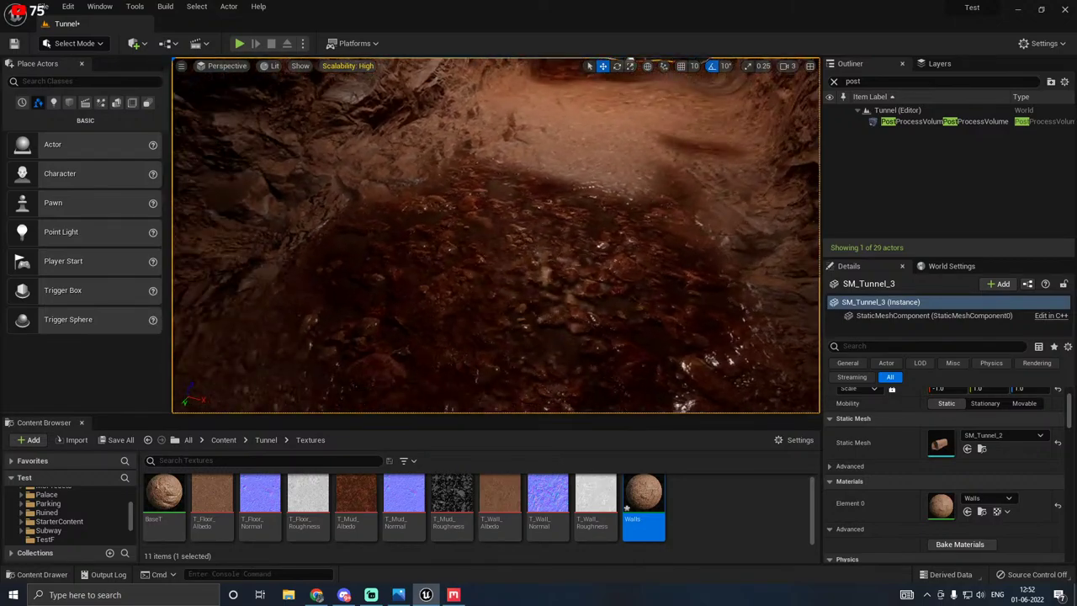
mouse_move(534, 291)
right_down()
mouse_move(534, 243)
mouse_move(534, 296)
right_up()
click(120, 439)
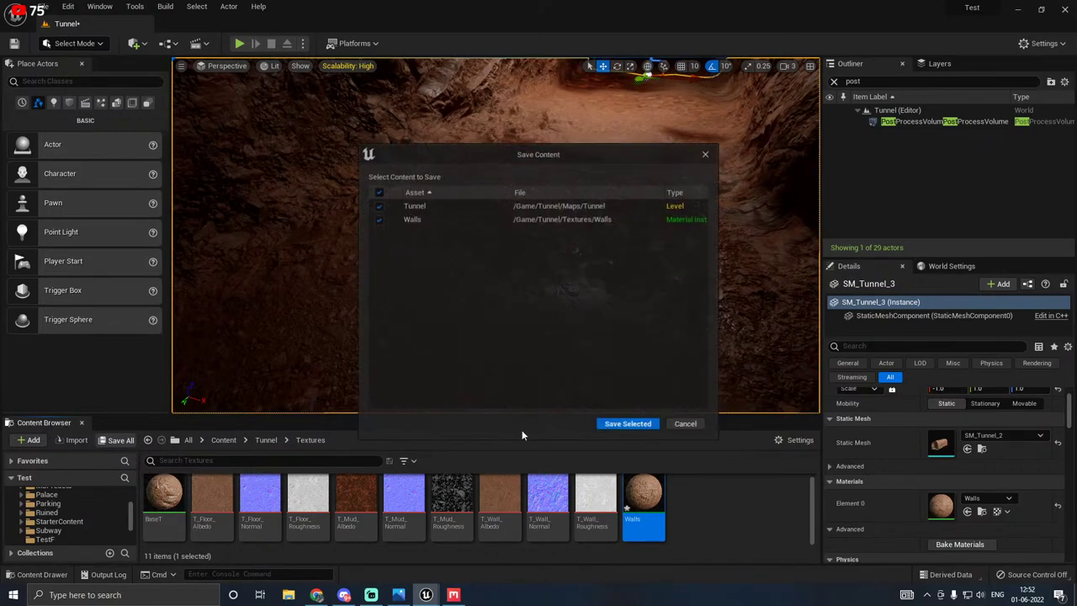
click(622, 424)
Step: Filter the outliner by "sph", place a Sphere Reflection Capture above the mud, and center it in the tunnel passage
click(853, 81)
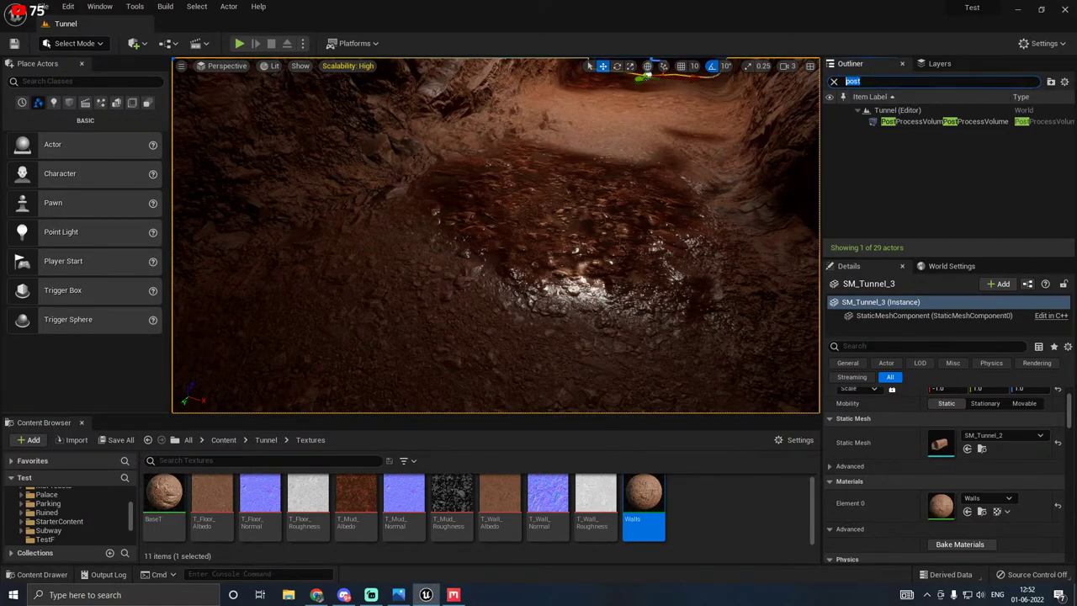
text(sph)
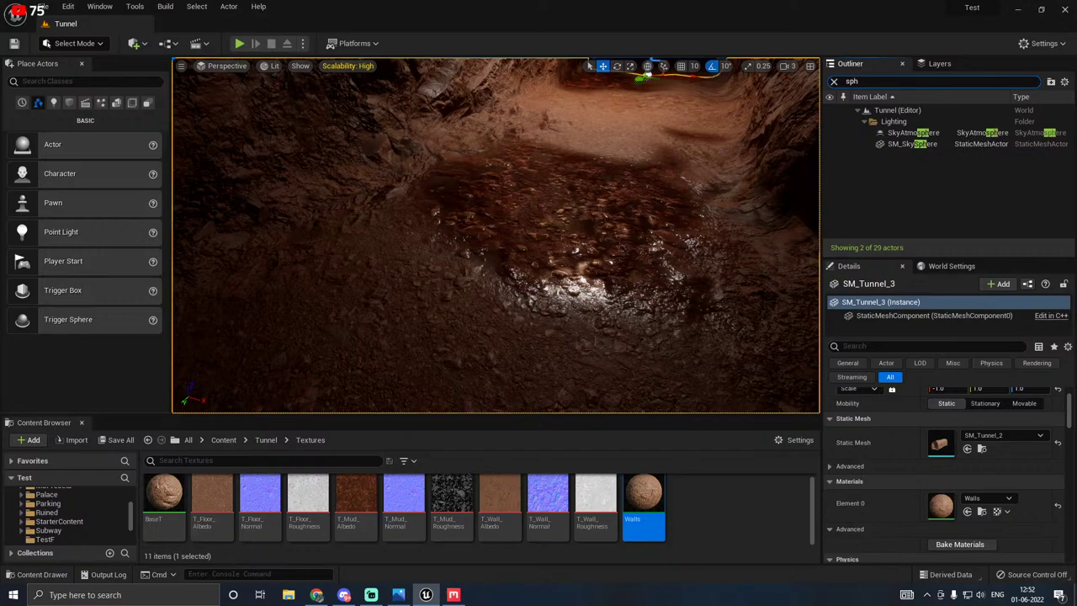
right_drag(538, 252, 582, 159)
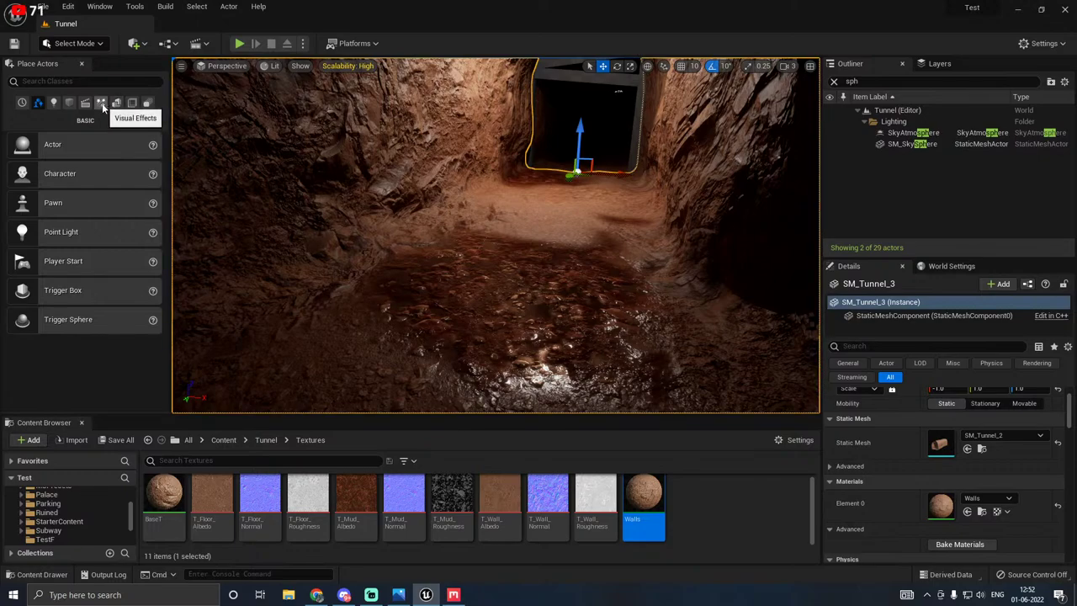
click(100, 104)
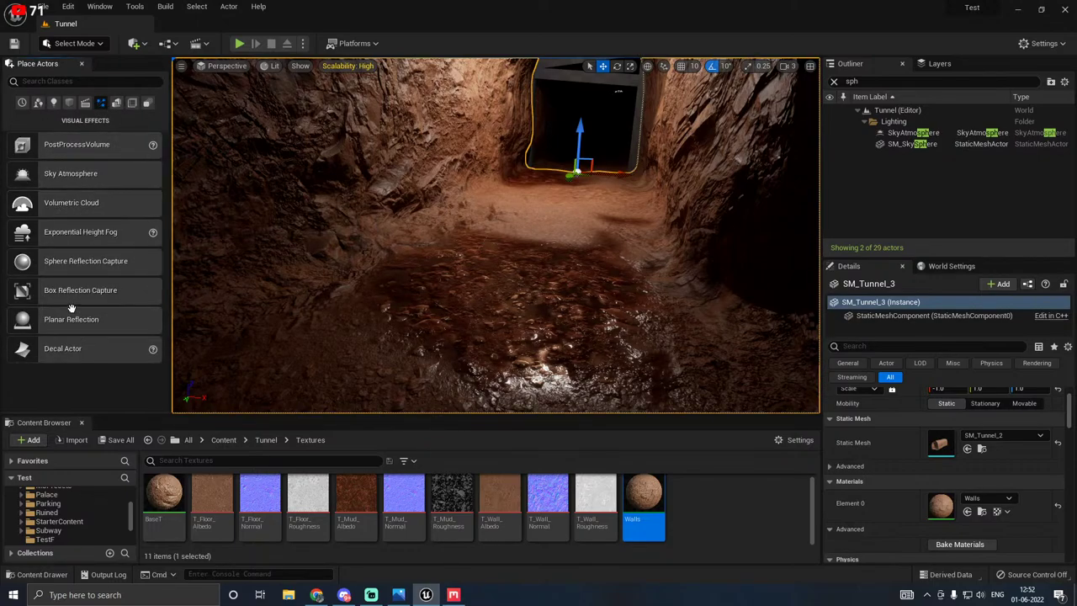
drag(84, 261, 535, 264)
right_drag(556, 271, 538, 235)
drag(574, 211, 583, 104)
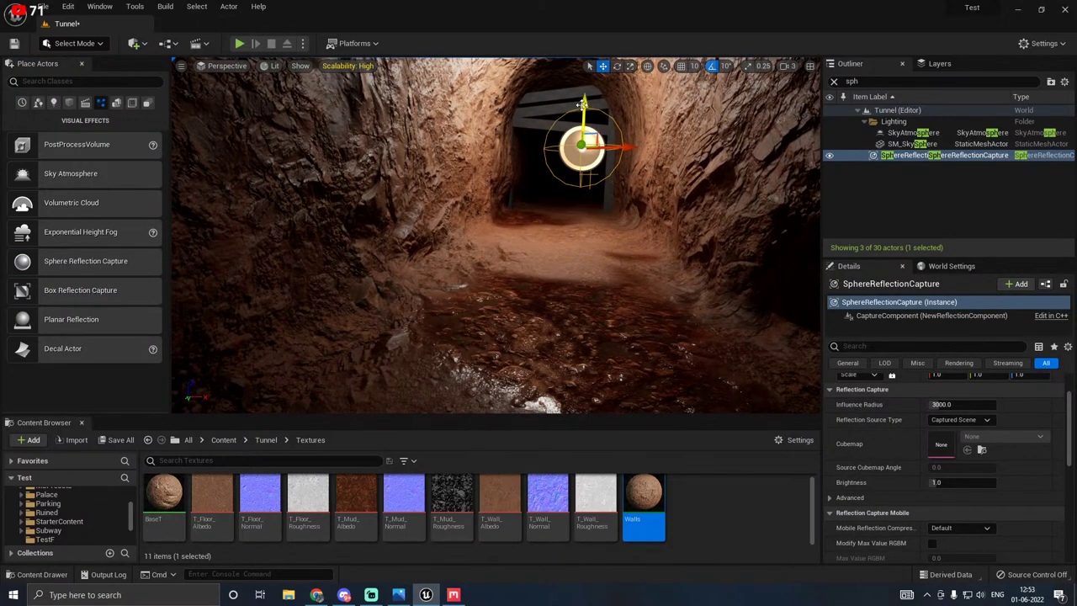
right_drag(632, 175, 578, 168)
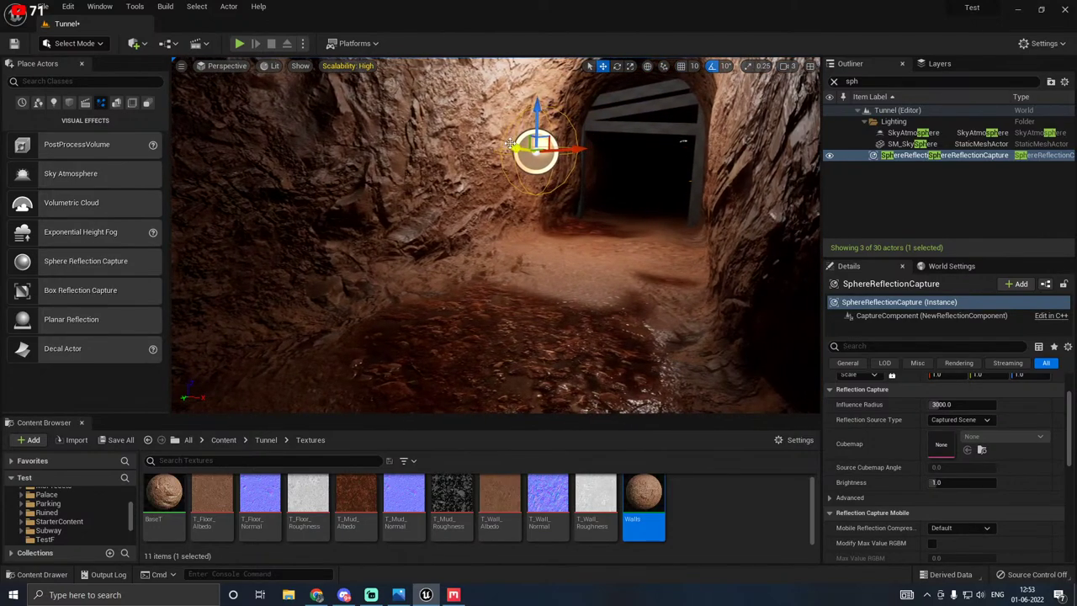
drag(509, 149, 581, 160)
Step: Reduce the ceiling point light's attenuation radius to about 616 and set its intensity to 4 cd
right_drag(537, 177, 552, 112)
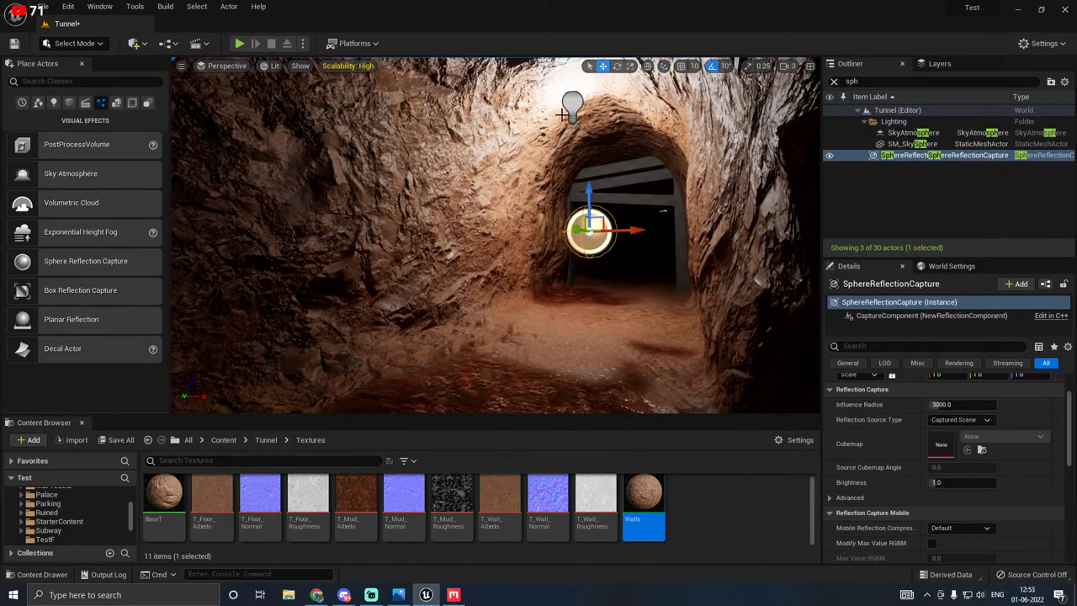
click(570, 101)
scroll(909, 486, down, 5)
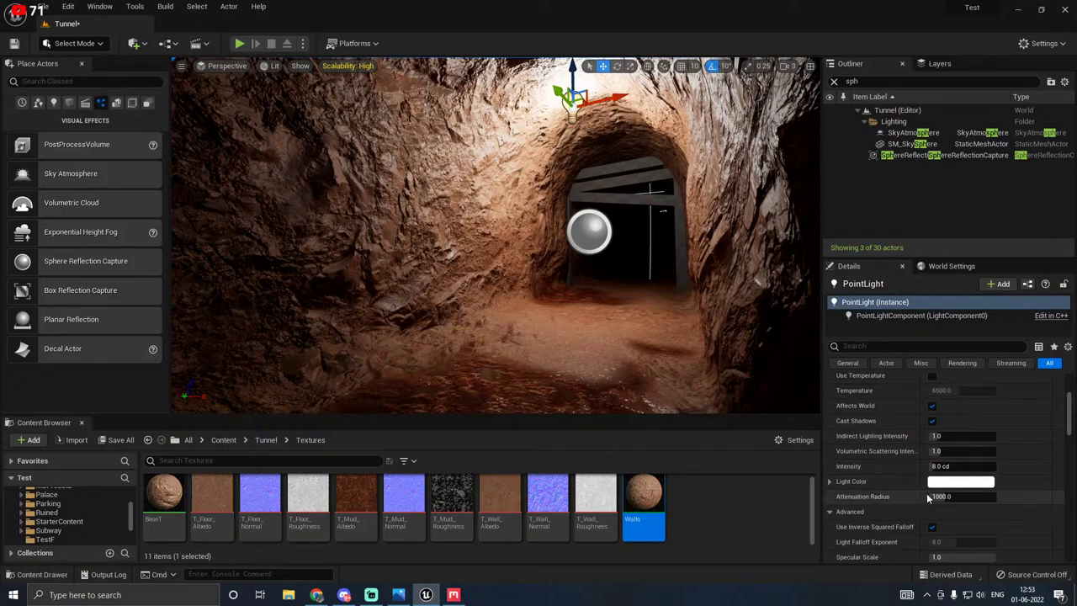
drag(973, 479, 948, 480)
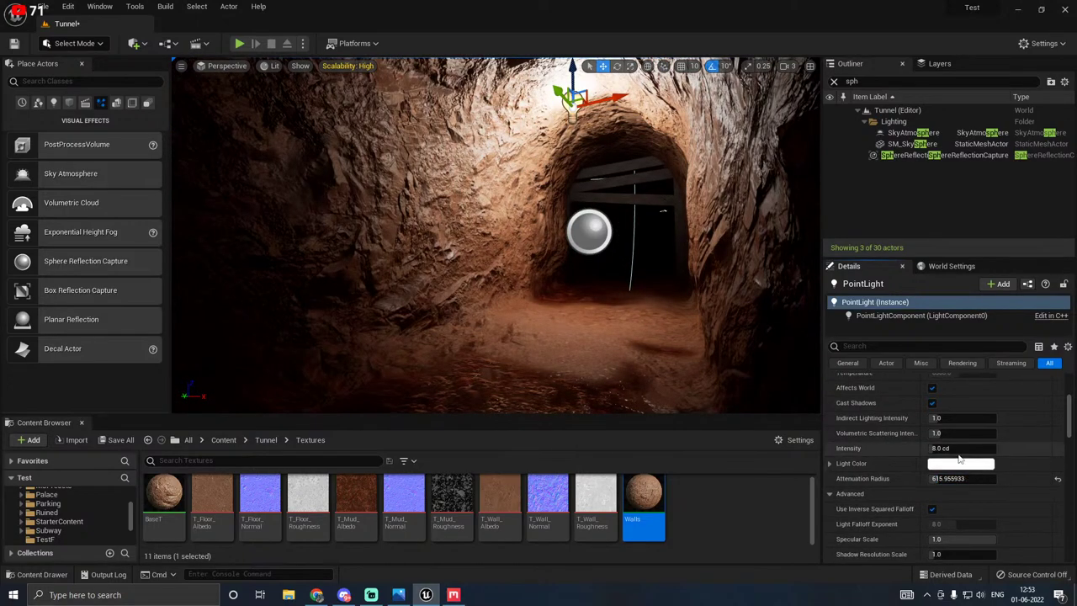
text(2)
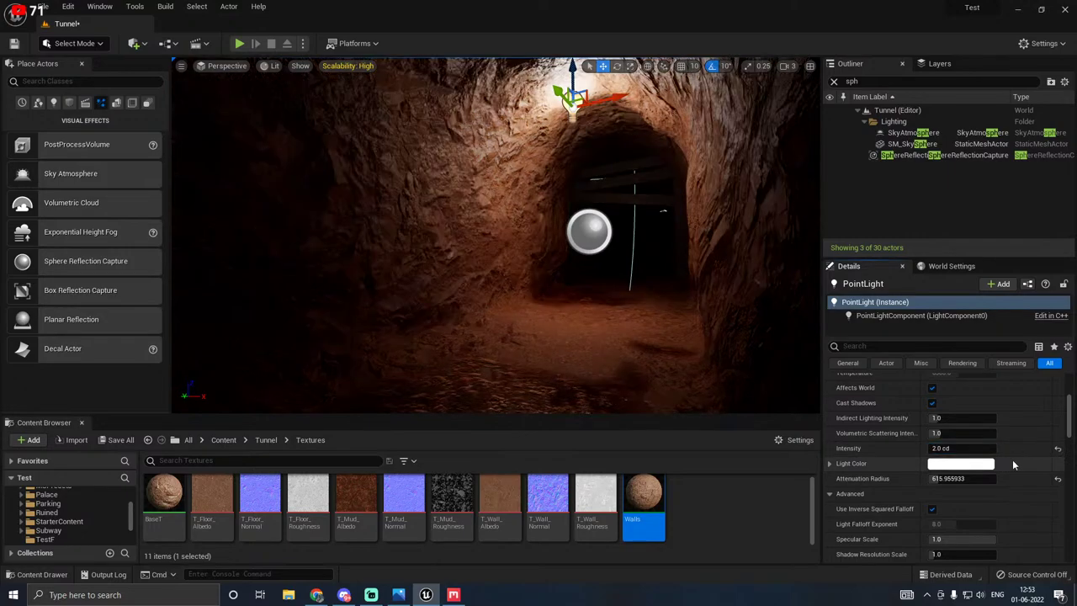
key(Return)
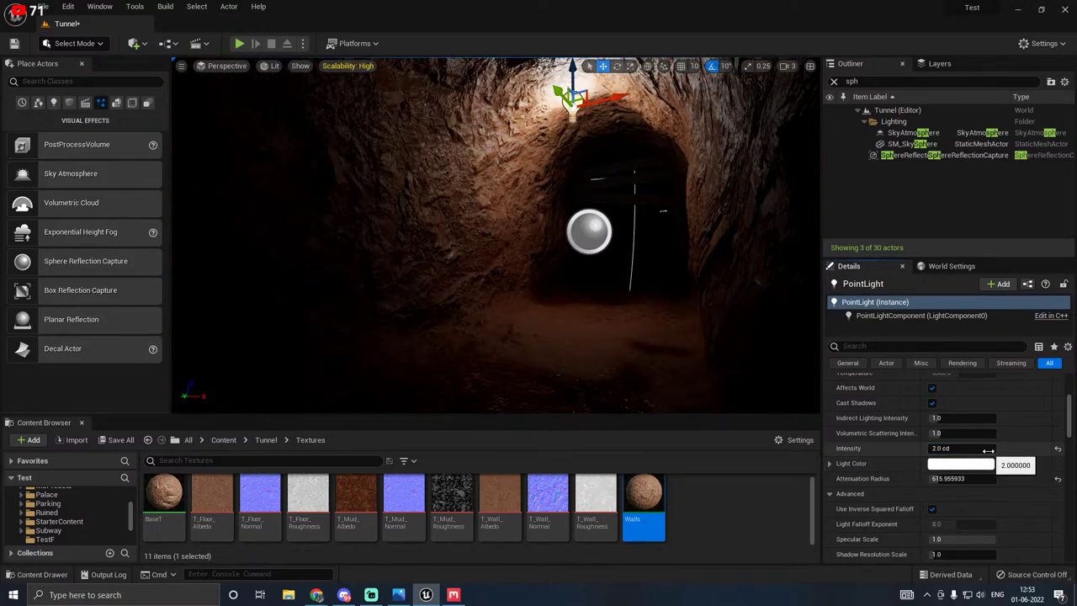
key(Return)
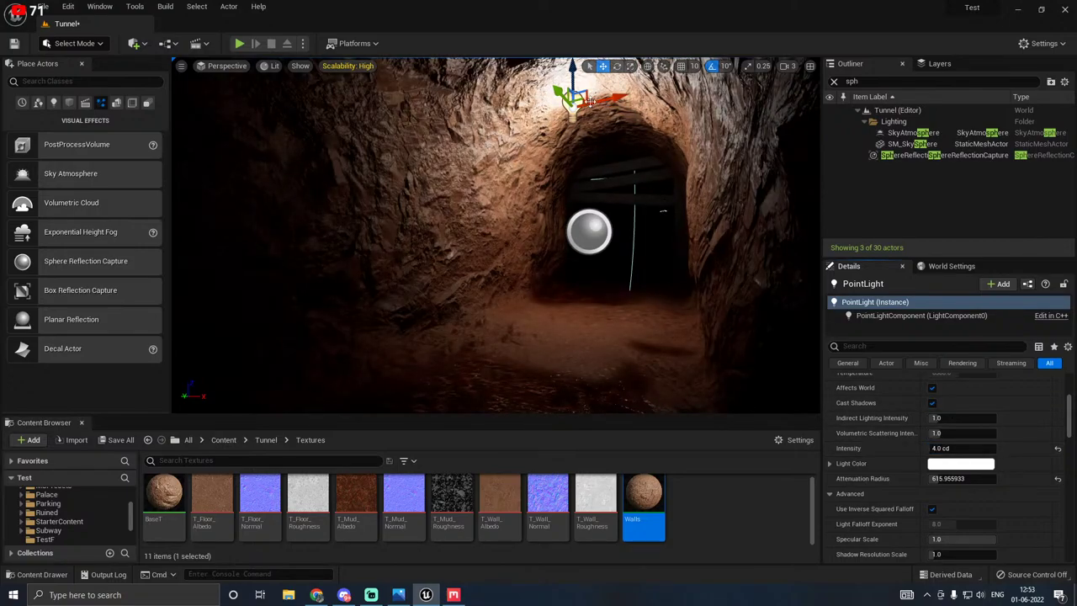
Step: Raise the point light's attenuation radius to about 1580 and save the Tunnel level
drag(945, 478, 960, 478)
right_drag(572, 327, 552, 403)
key(s)
key(w)
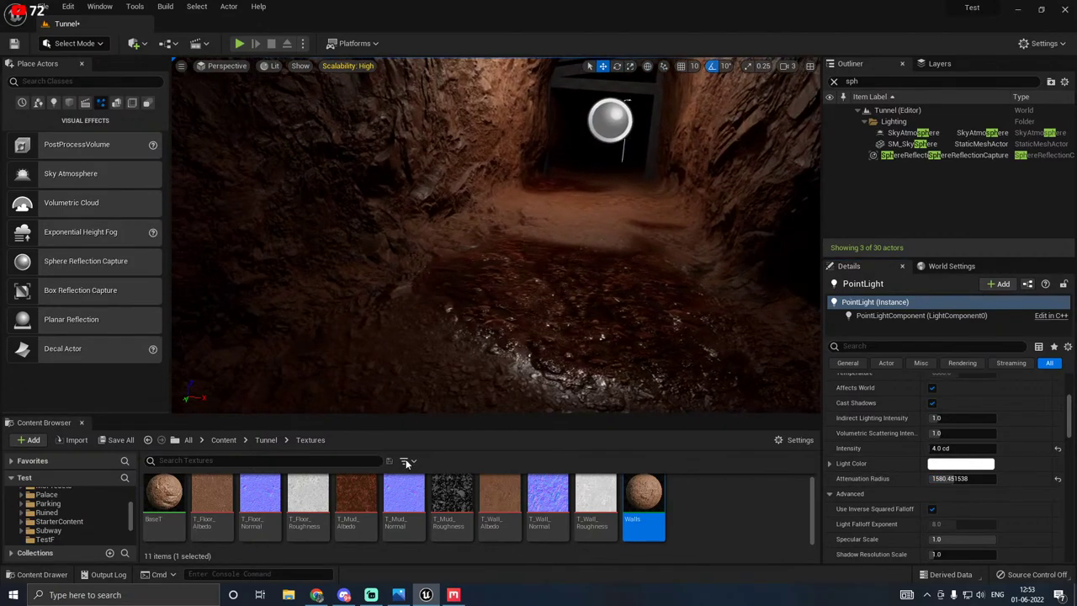
click(117, 441)
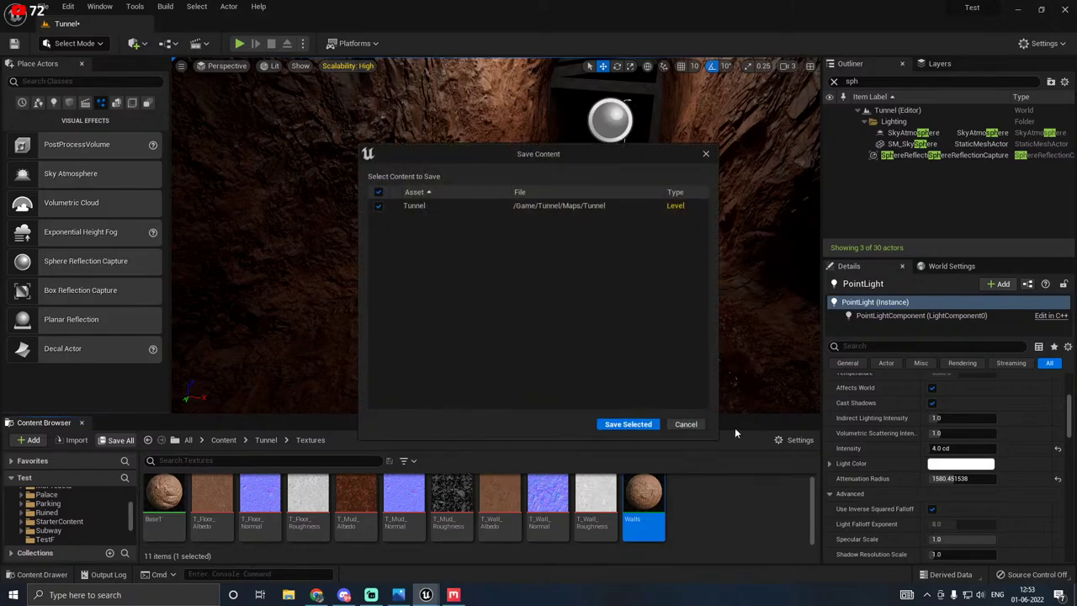
click(630, 423)
Step: Switch to Quixel Mixer and remove the reddish albedo tint from the Small Leaves On Damp Soil layer
click(453, 595)
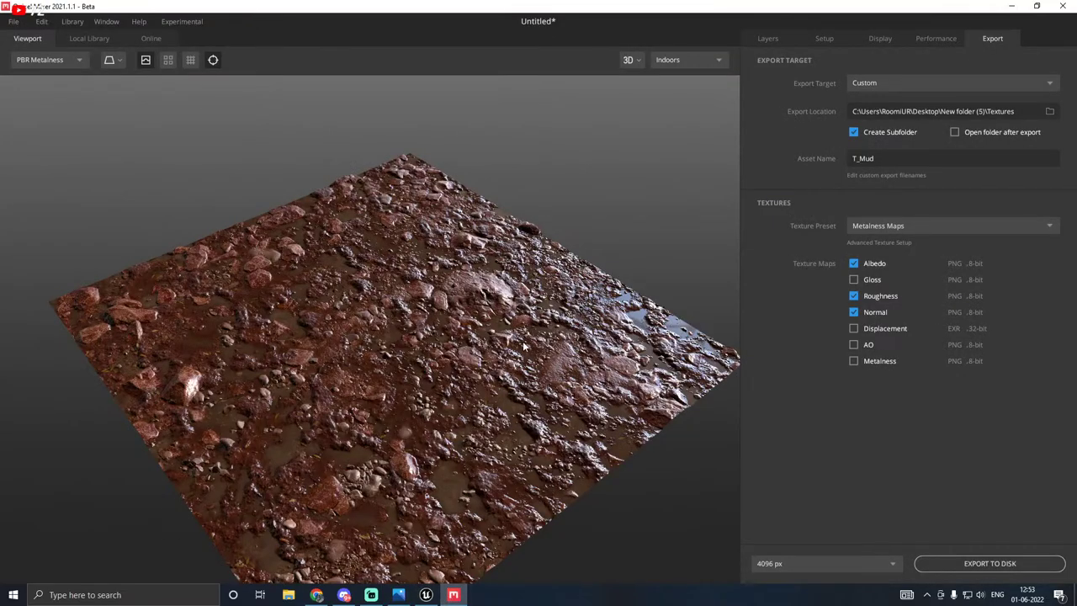
click(765, 39)
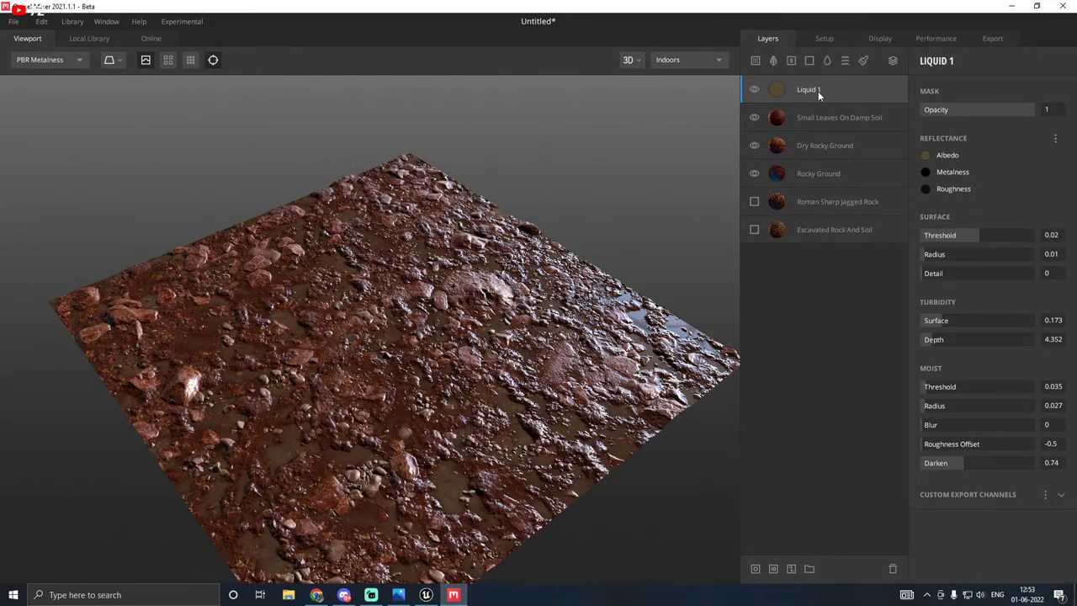
click(814, 117)
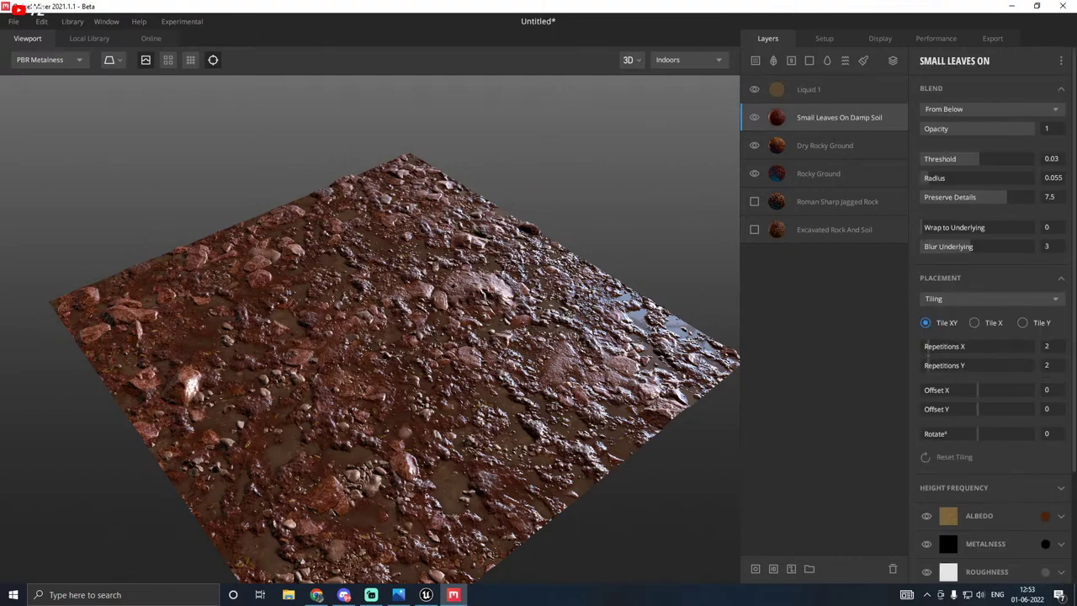
click(1046, 516)
click(1021, 554)
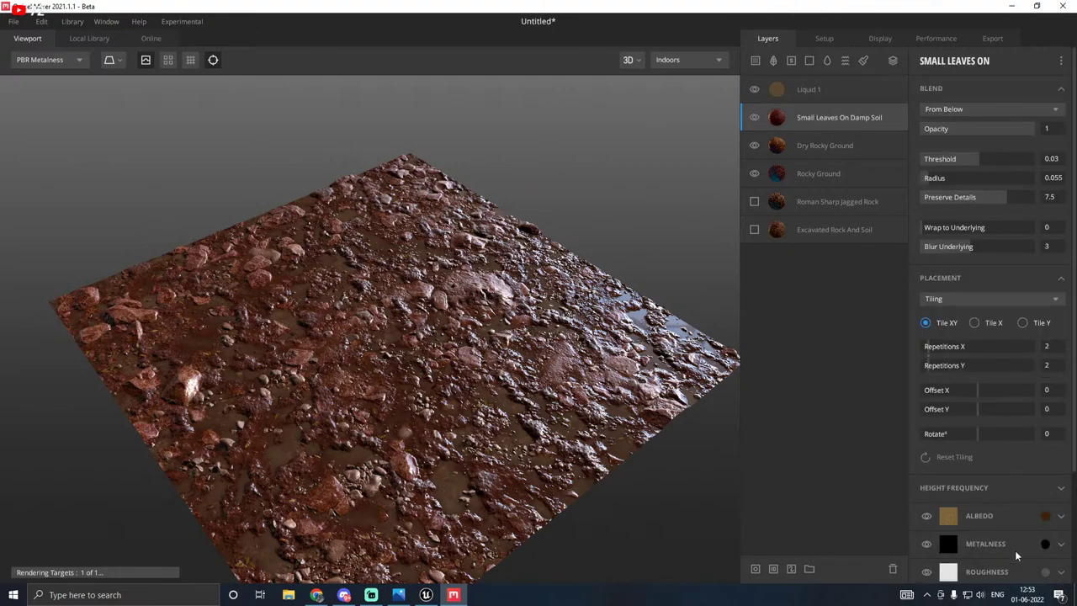
Step: Remove the albedo tints from the Dry Rocky Ground and Rocky Ground layers
click(828, 158)
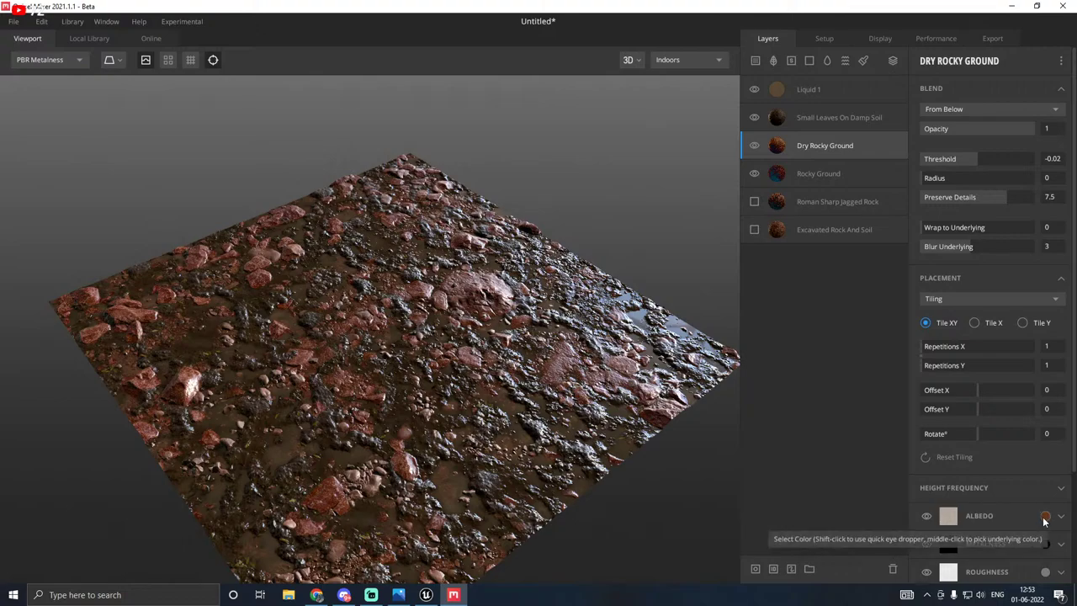
click(1045, 517)
click(1022, 554)
click(820, 176)
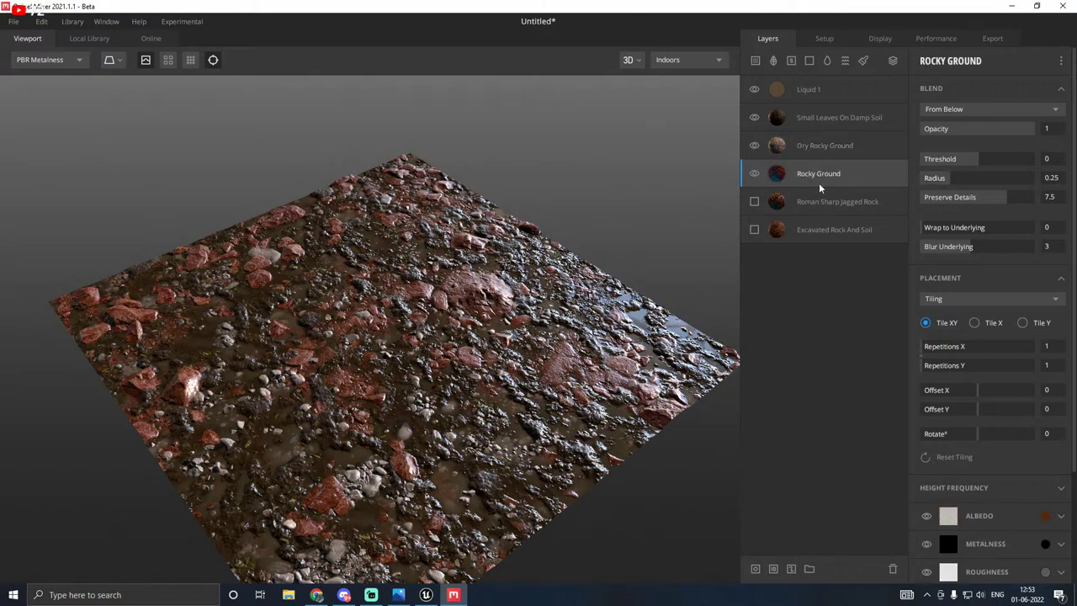
click(1045, 517)
click(1003, 553)
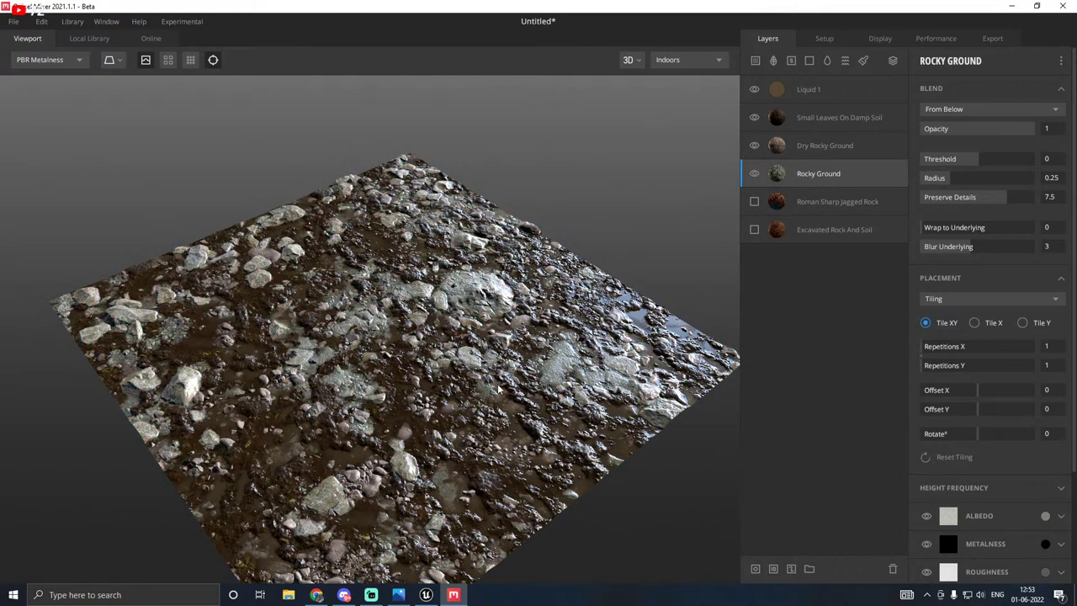
Step: Move the Dry Rocky Ground layer below Rocky Ground and hide the Rocky Ground layer
drag(534, 363, 518, 429)
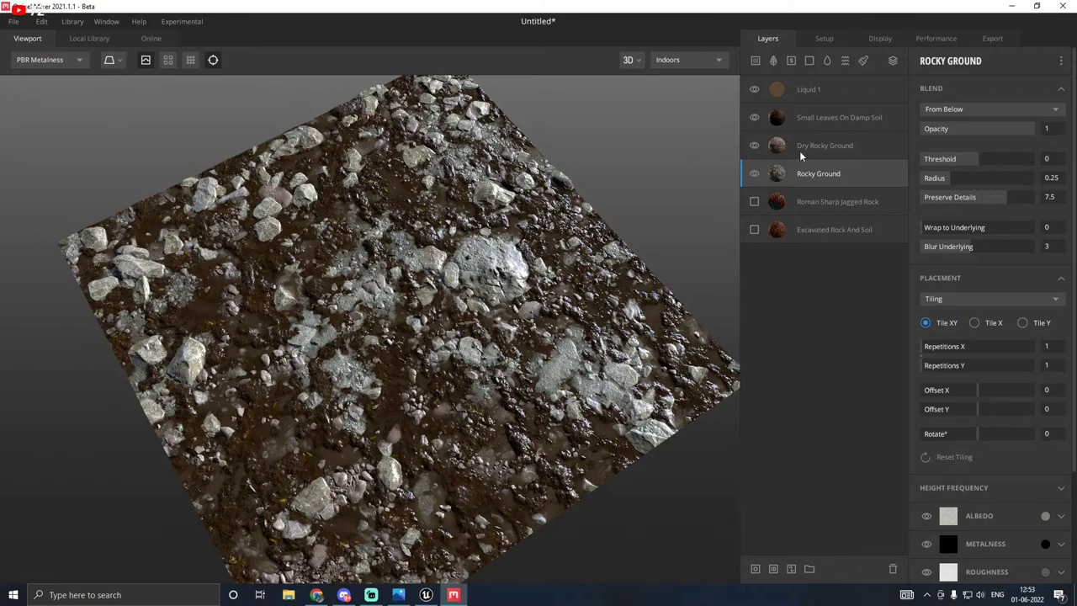
mouse_move(799, 151)
mouse_down()
mouse_move(813, 173)
mouse_move(809, 158)
mouse_up()
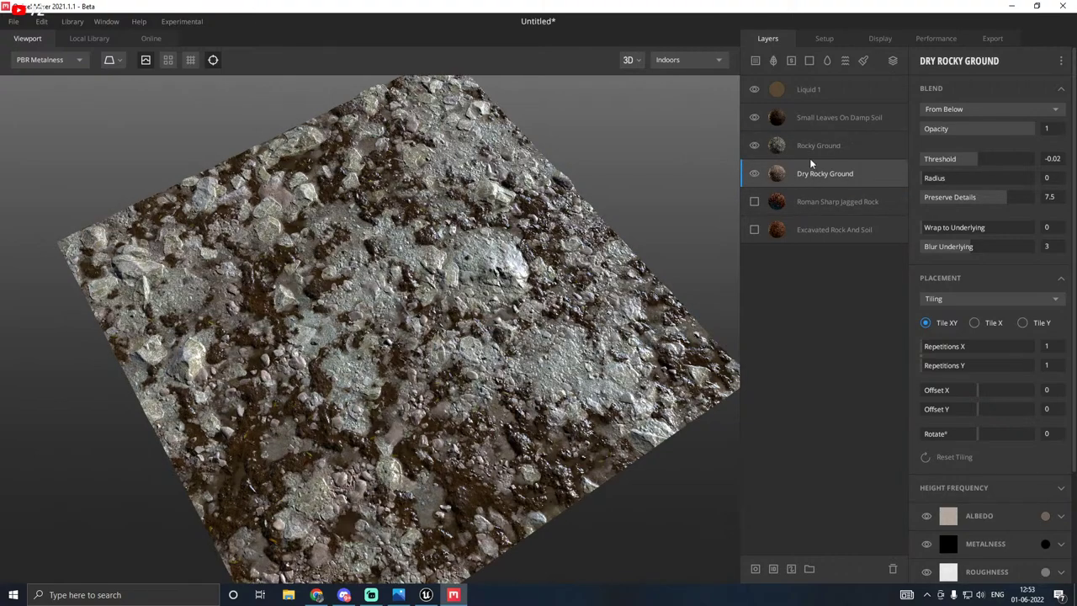
click(809, 144)
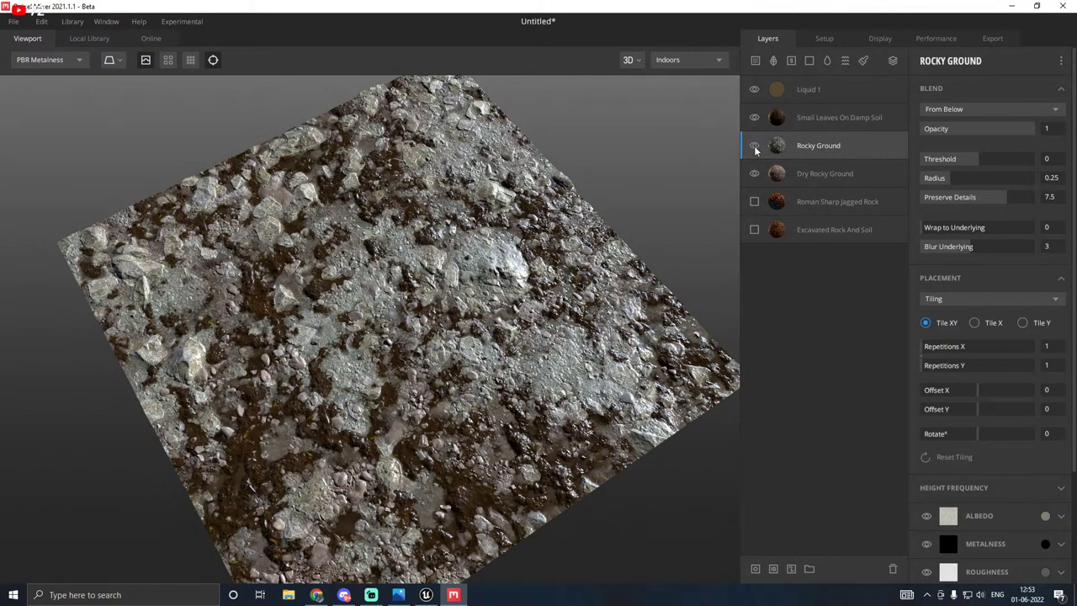
click(754, 146)
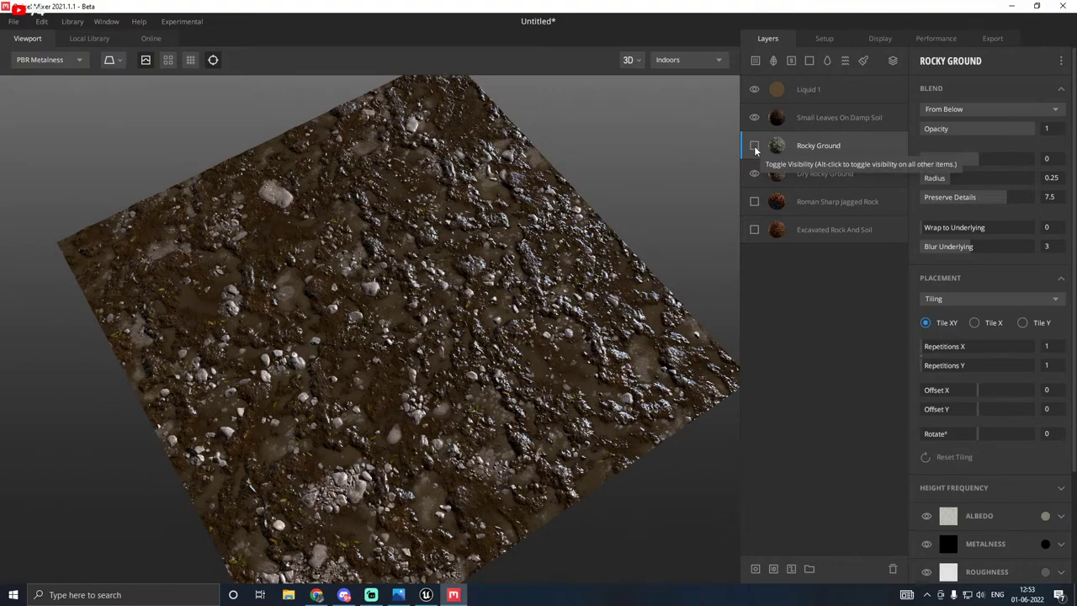
Step: Show the Rocky Ground layer again and give its albedo the greyish-brown tint 716258
click(754, 145)
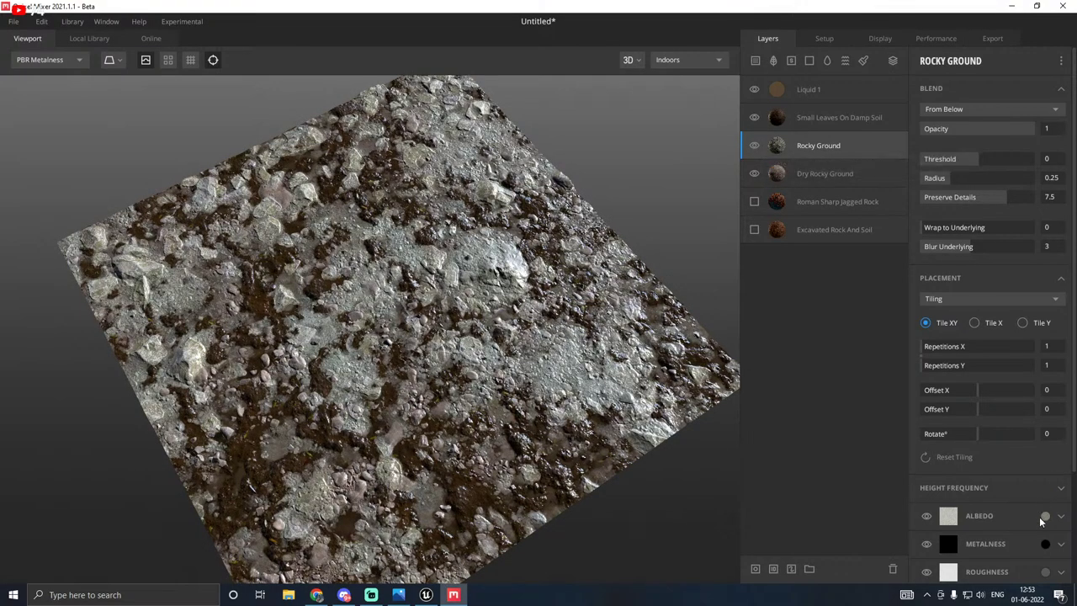
click(1043, 514)
click(1012, 534)
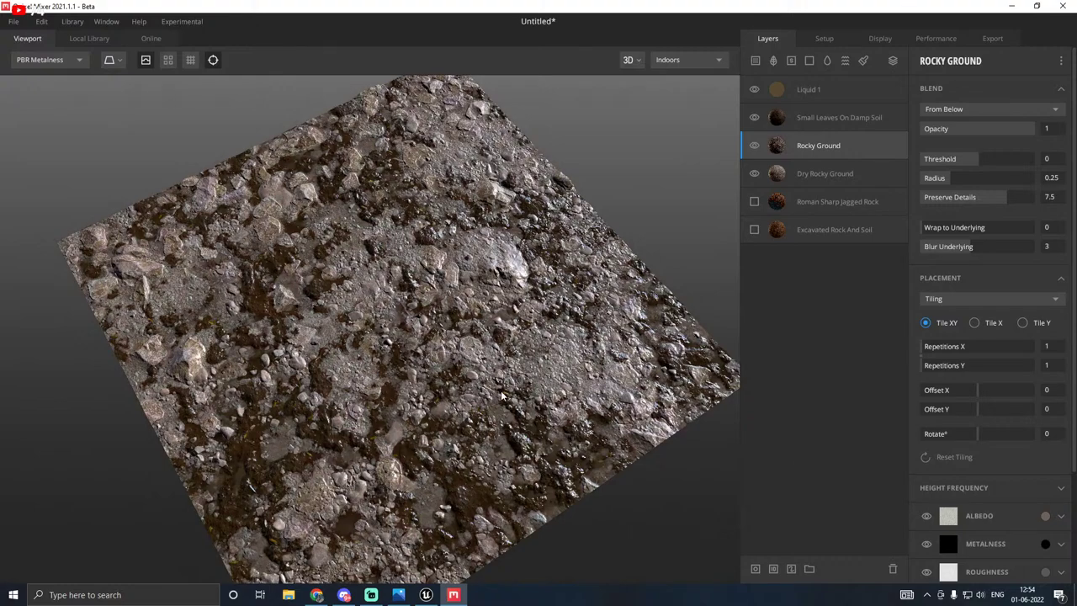
Step: Move the Dry Rocky Ground layer above Rocky Ground and toggle its visibility to compare the surface
drag(798, 174, 806, 141)
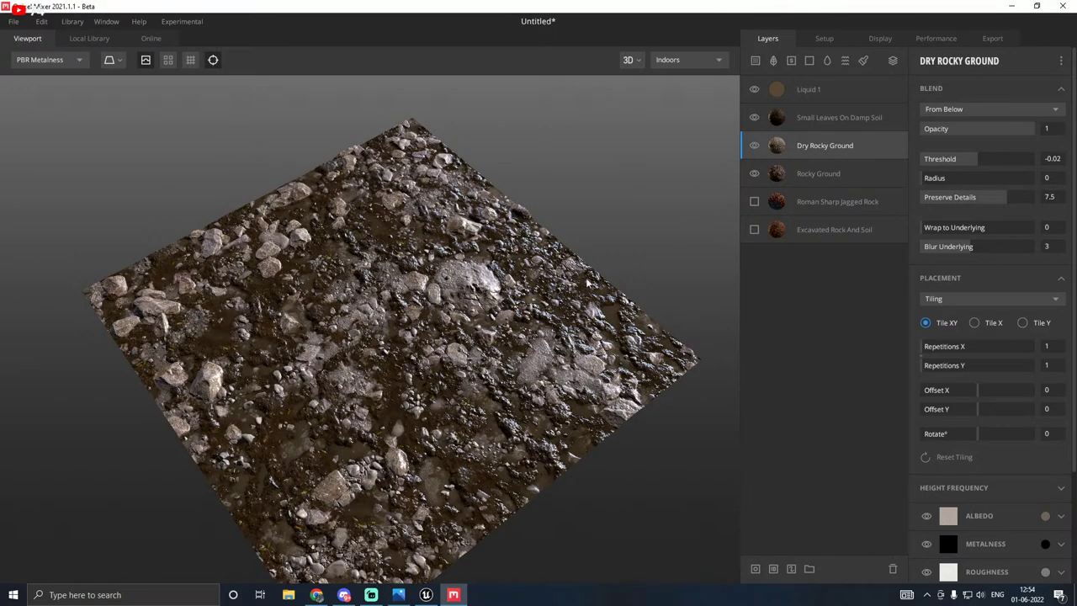
scroll(588, 279, up, 4)
drag(588, 279, 587, 233)
click(755, 147)
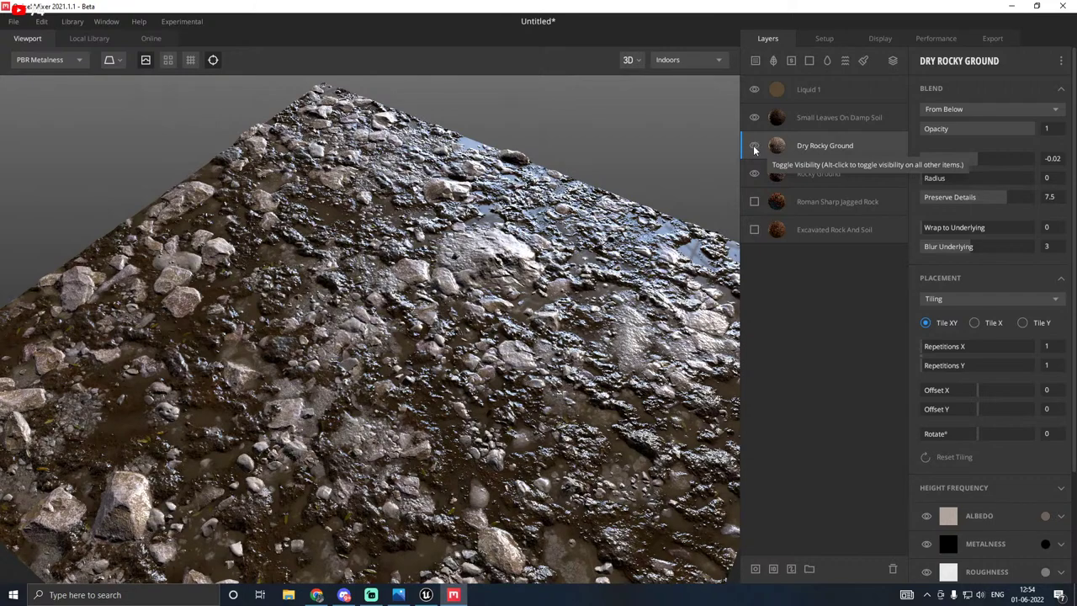
click(755, 146)
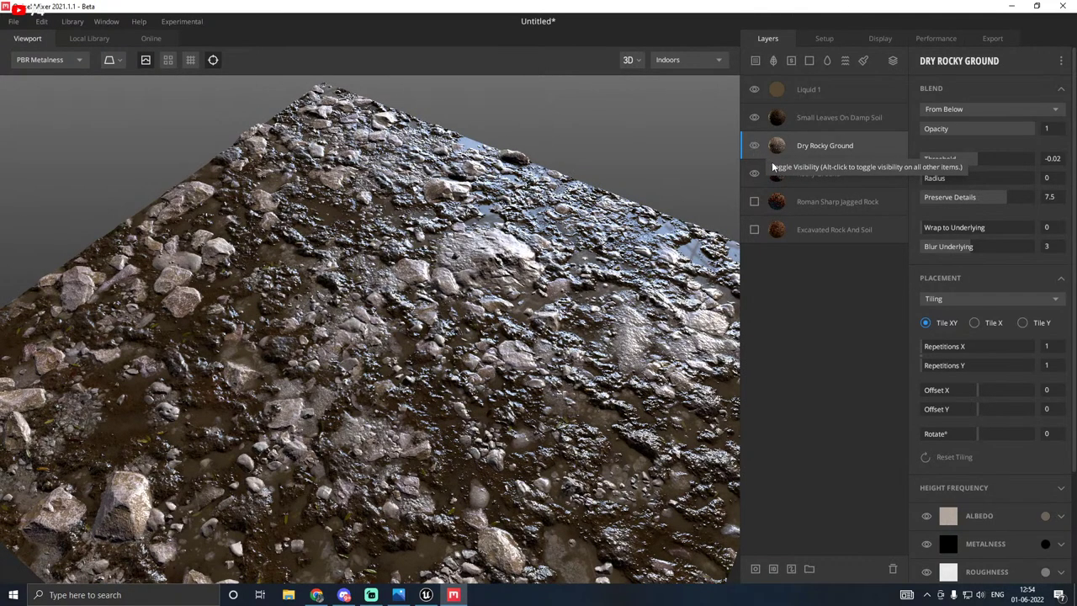
Step: Set the Rocky Ground layer's albedo color to the warm brown 684932
click(809, 177)
click(1046, 515)
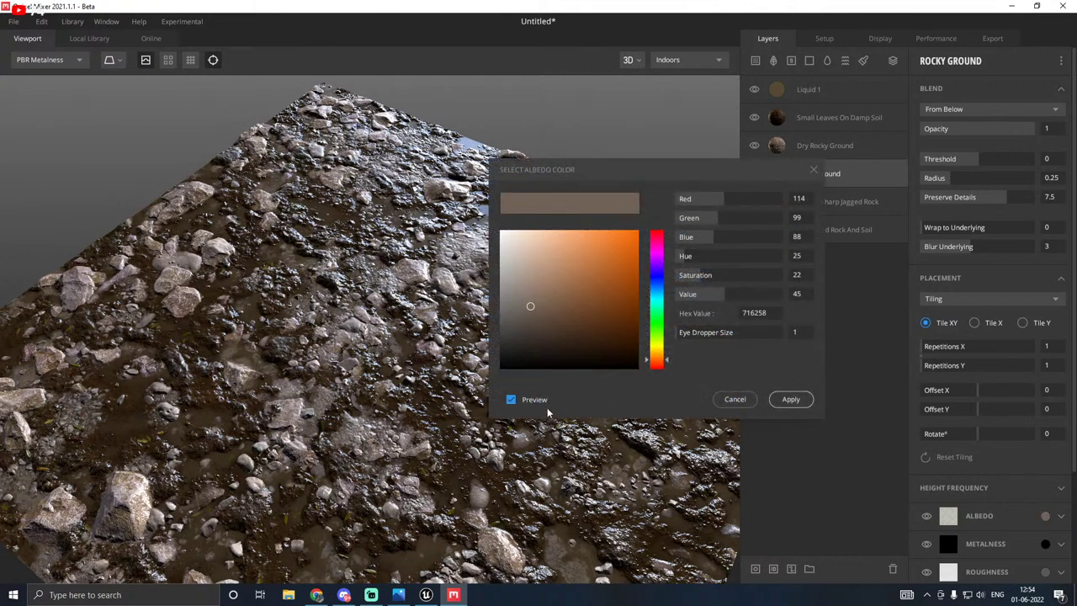
click(572, 313)
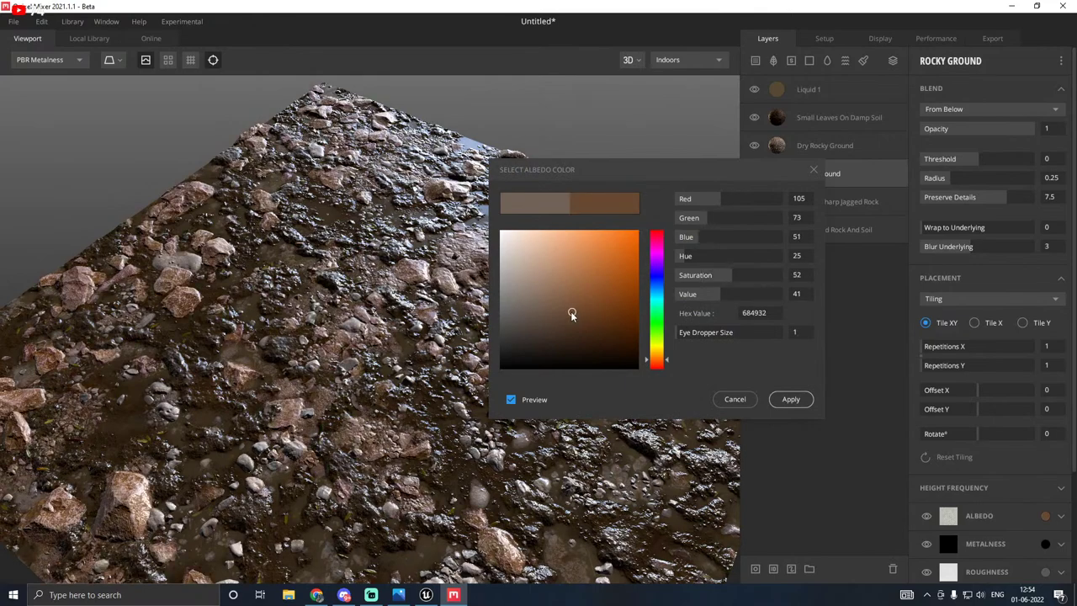
click(791, 399)
Step: Apply the same brown albedo color to the Dry Rocky Ground and Small Leaves On Damp Soil layers
click(816, 152)
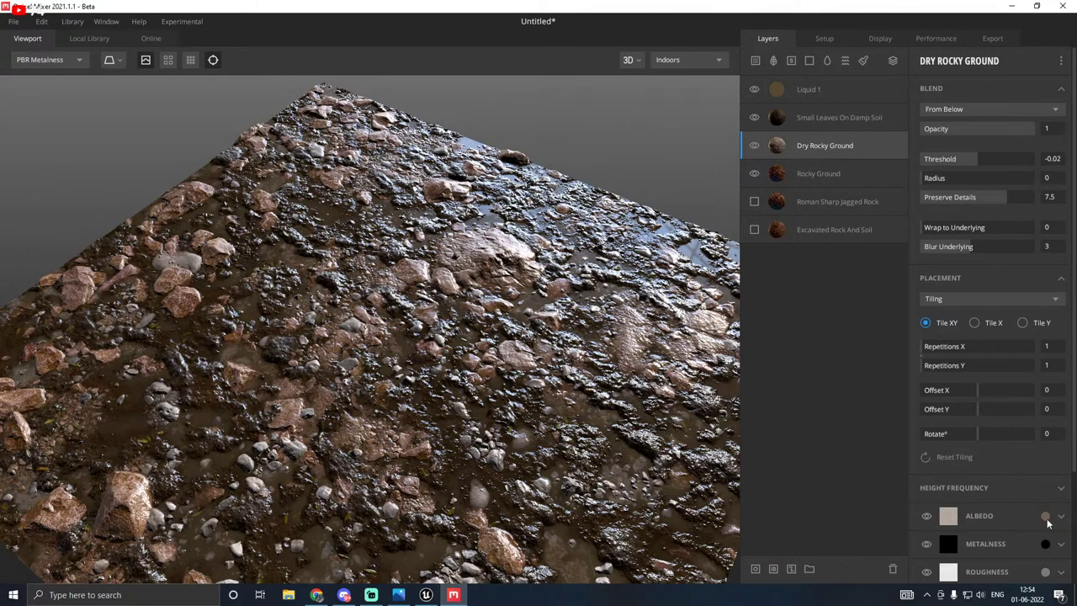
click(1014, 539)
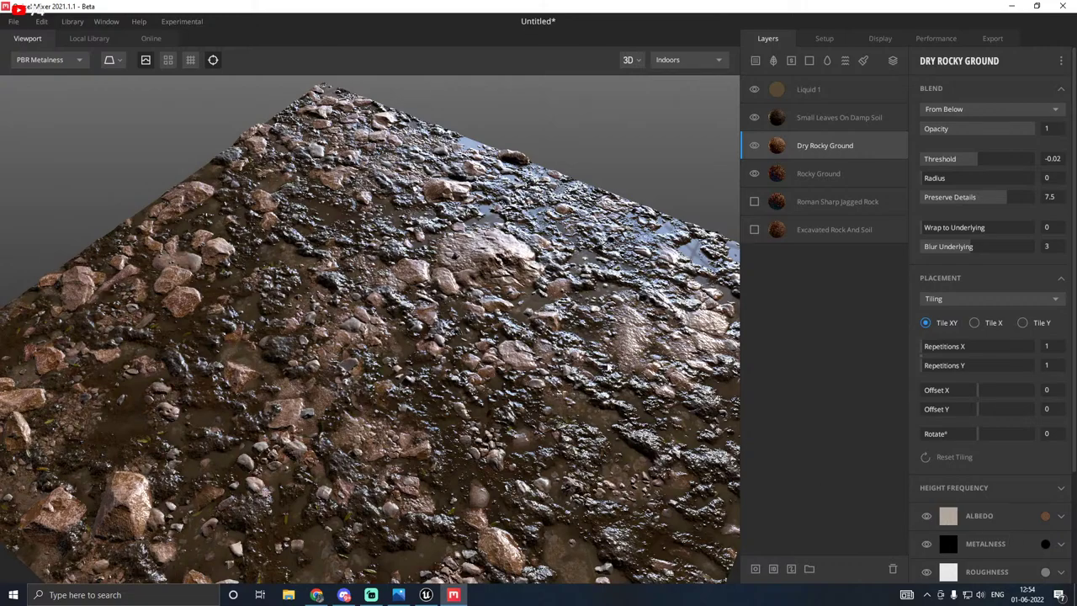
drag(608, 366, 506, 359)
click(825, 118)
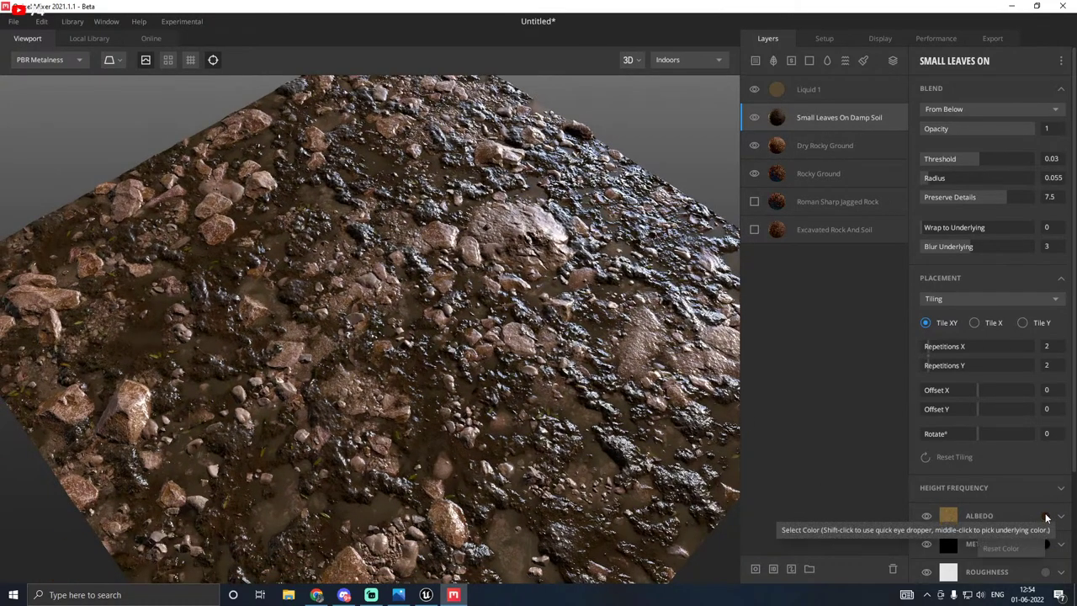
click(1015, 530)
drag(579, 391, 546, 340)
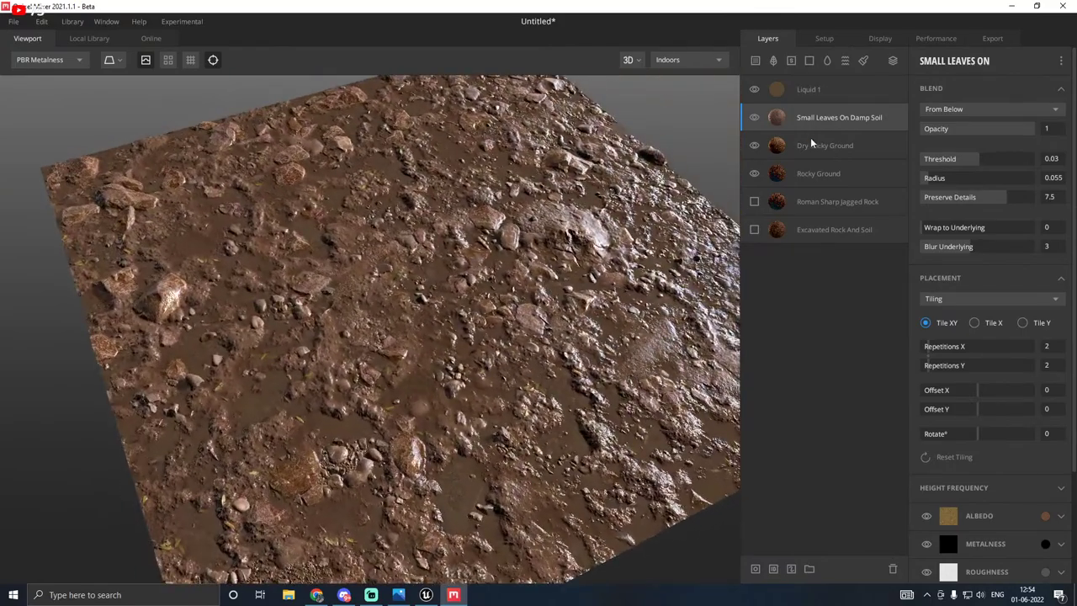
Step: Compare the mud with either rock layer hidden, leaving Dry Rocky Ground hidden and Rocky Ground visible
click(754, 174)
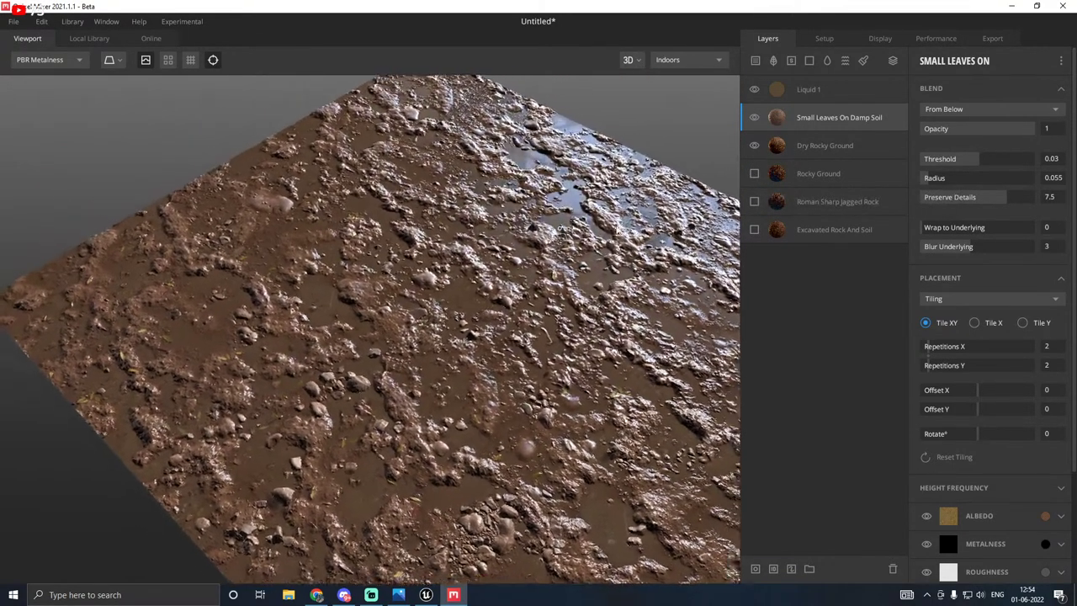
drag(562, 228, 626, 211)
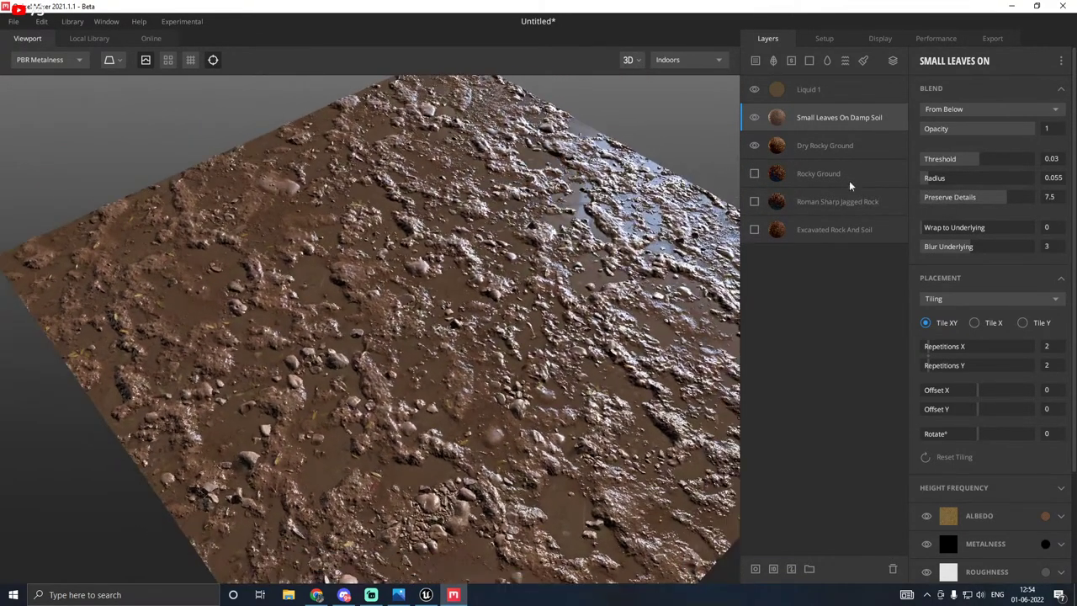
click(754, 174)
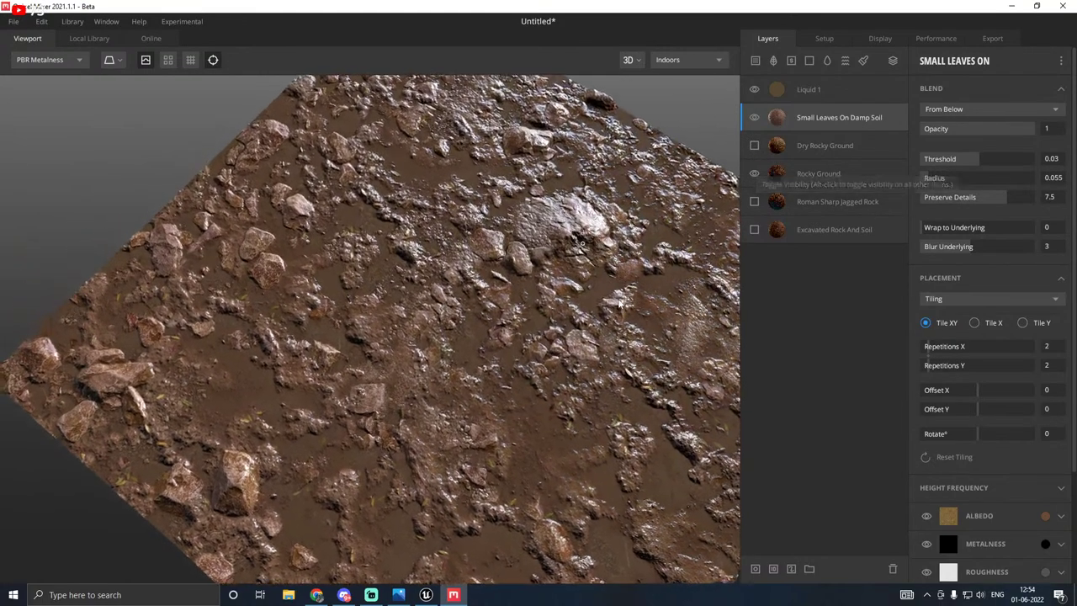
drag(620, 303, 631, 238)
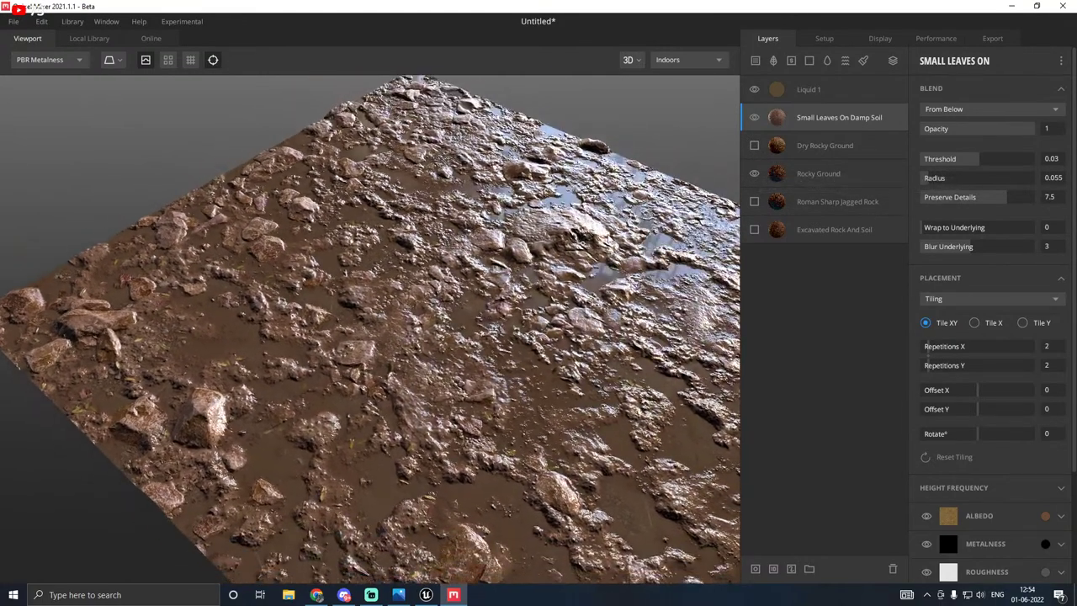
drag(515, 297, 509, 366)
Step: Export the T_Mud albedo, roughness and normal maps to disk at 4096 px and switch to Unreal Engine
click(993, 39)
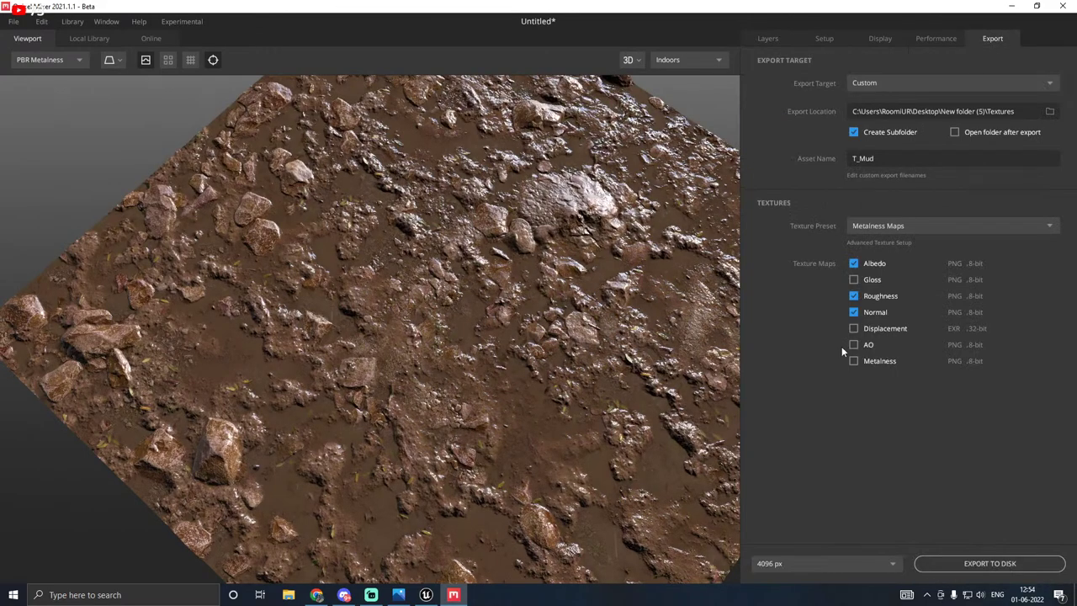
click(981, 565)
click(431, 597)
Step: Reimport the T_Mud_Albedo texture from its source file and inspect the tunnel floor
right_drag(521, 353, 588, 274)
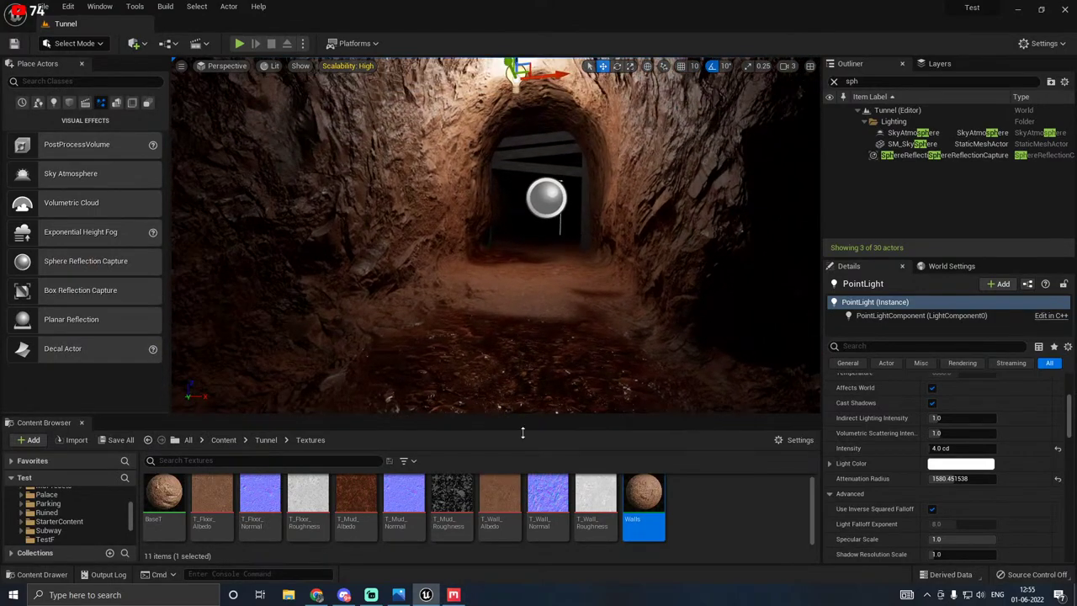
click(344, 494)
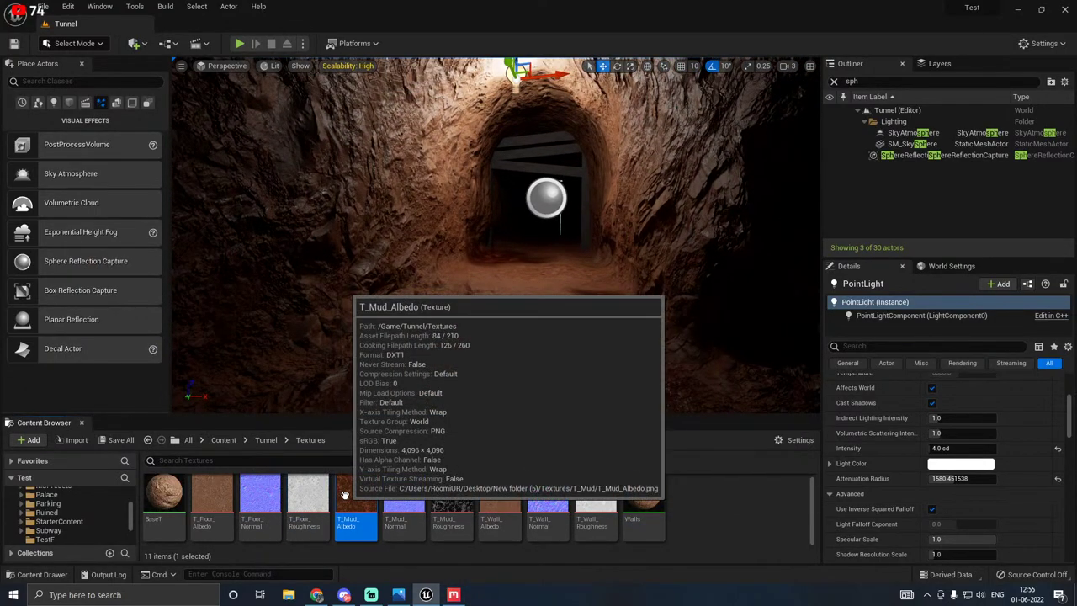
right_click(345, 493)
click(372, 218)
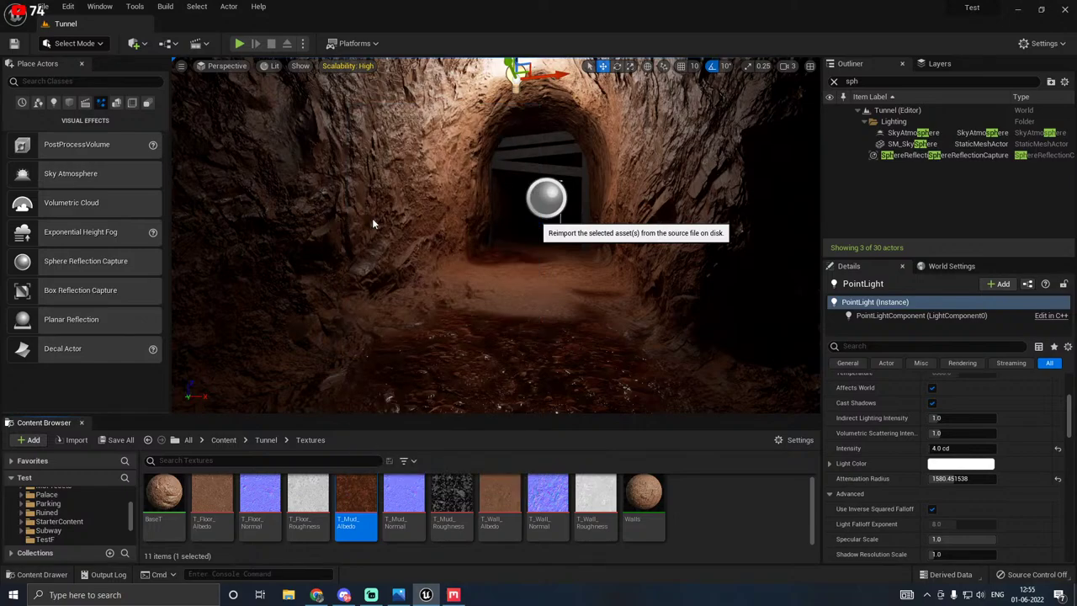
right_drag(440, 274, 465, 404)
right_drag(439, 303, 460, 282)
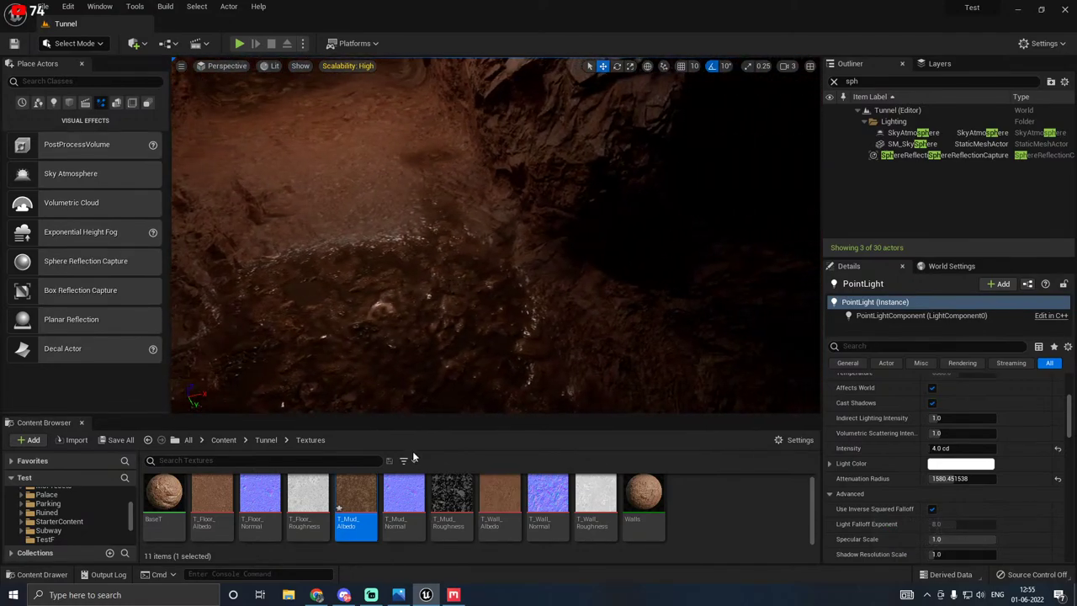
Step: Reimport the T_Mud_Normal and T_Mud_Roughness textures and check the mud in the tunnel
right_click(404, 497)
click(461, 229)
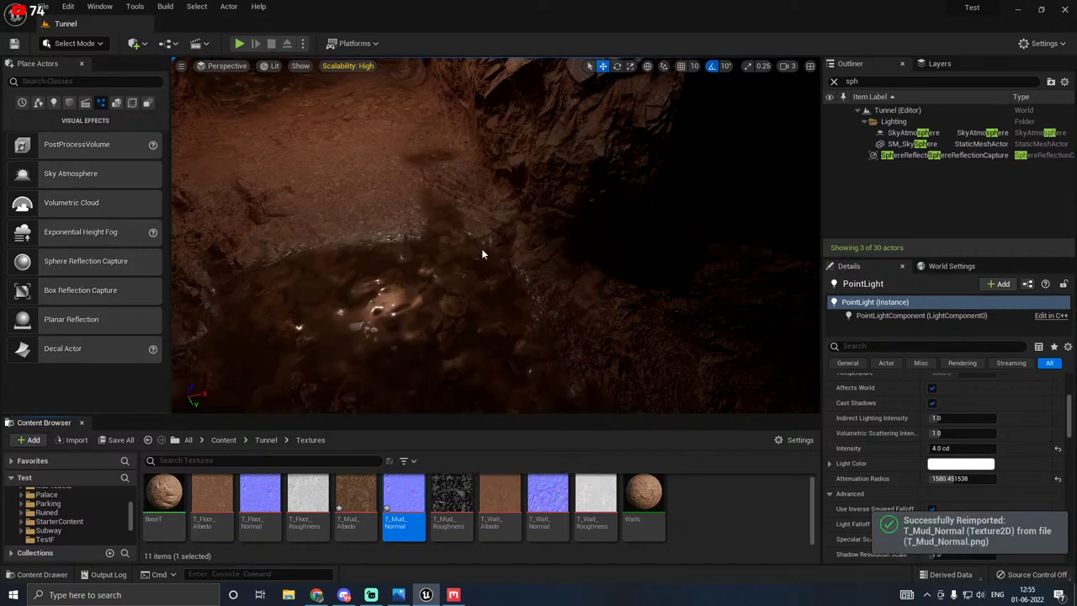
right_drag(481, 248, 481, 248)
right_click(450, 497)
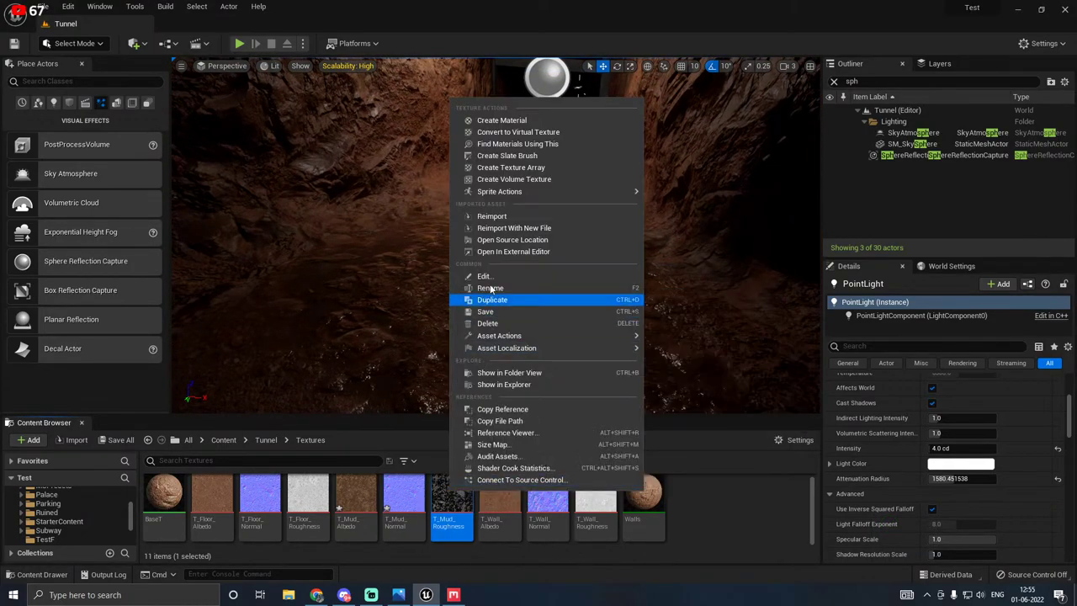
click(491, 217)
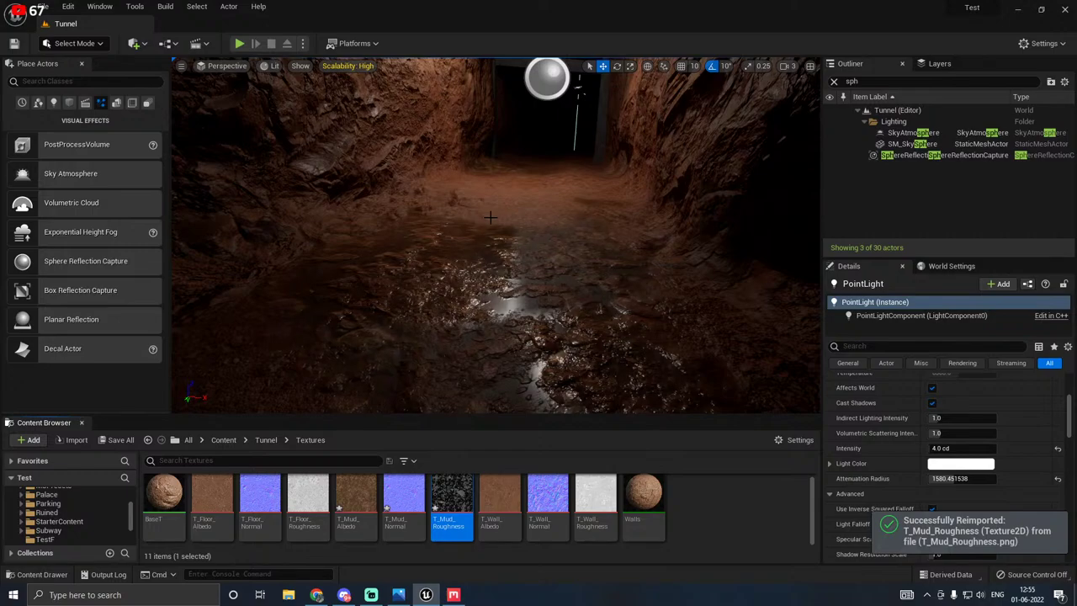
right_drag(490, 217, 497, 228)
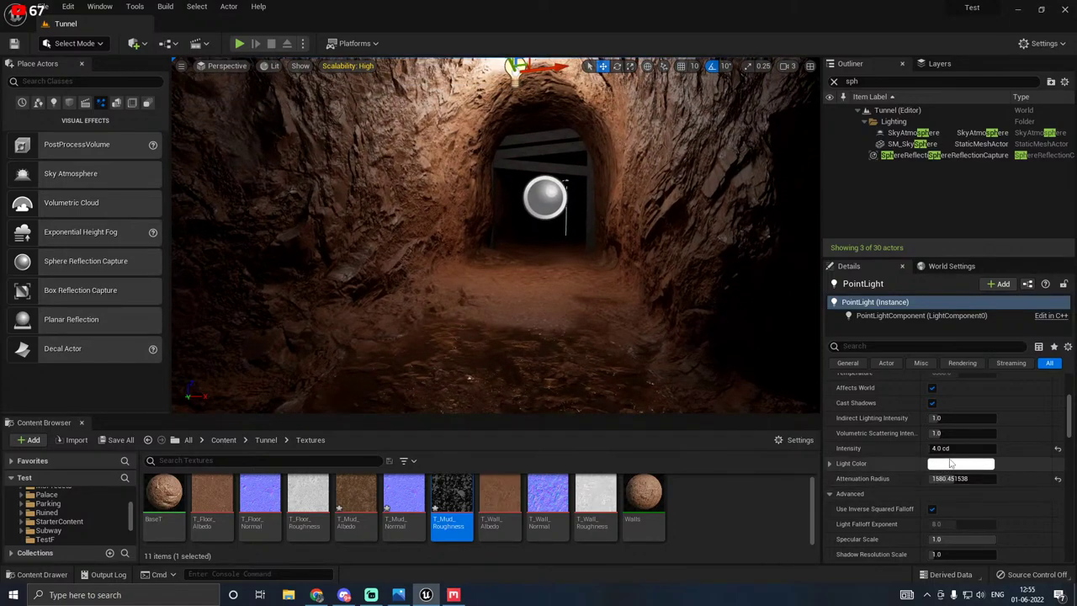
Step: Set the point light's intensity to 8 cd and look over the lit tunnel floor
text(8)
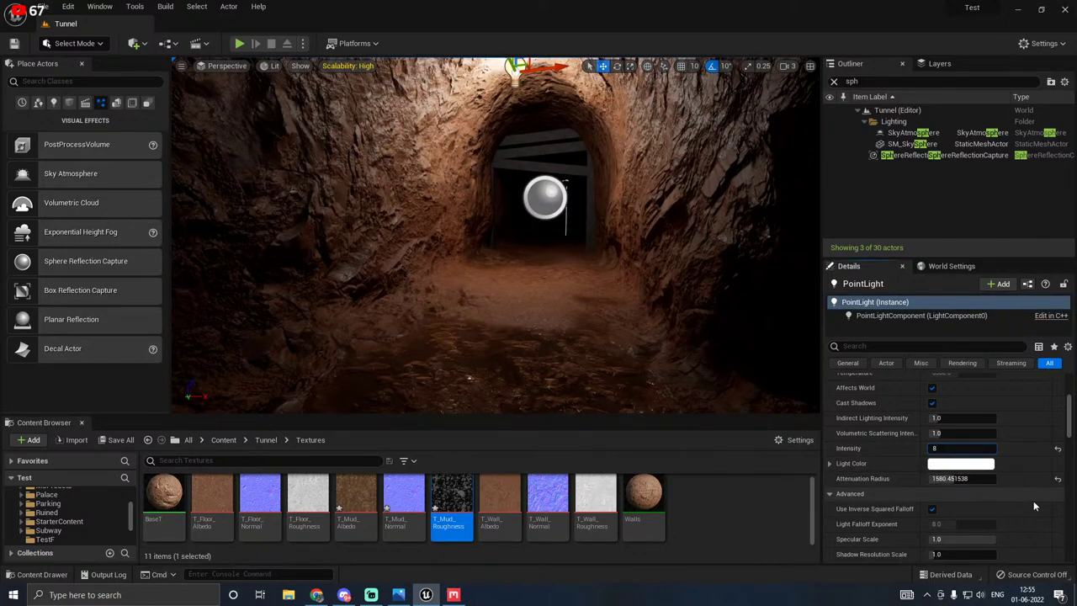
click(1034, 497)
right_drag(661, 348, 606, 412)
right_drag(497, 236, 497, 236)
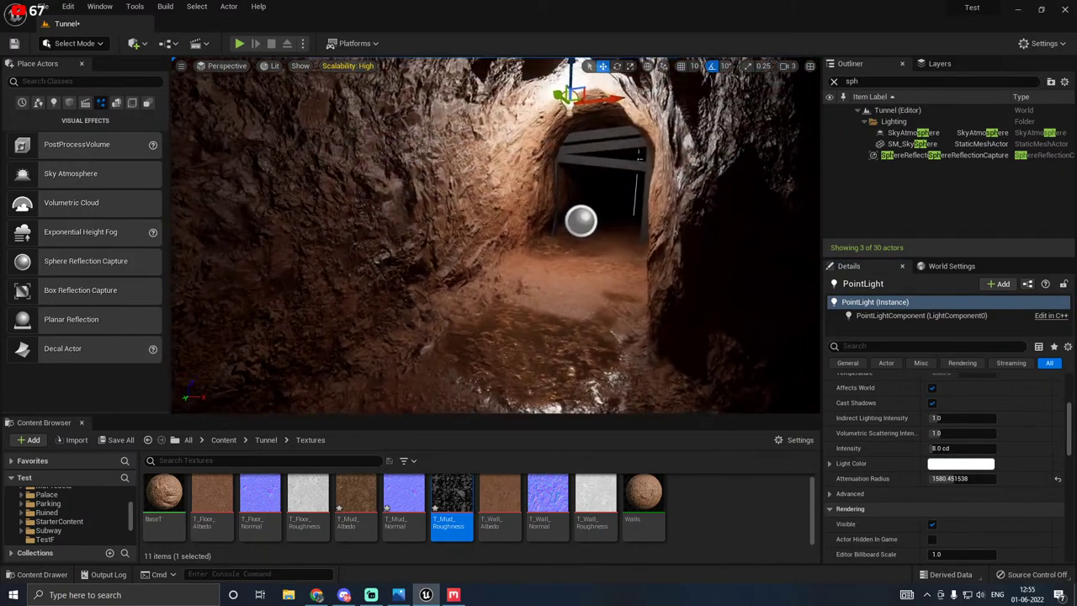
drag(547, 138, 498, 98)
right_drag(497, 98, 547, 190)
right_drag(497, 236, 496, 236)
Step: Vertex-paint the middle of the muddy floor on SM_Tunnel_3 in white, enlarging the mesh paint brush to 0.274
click(74, 46)
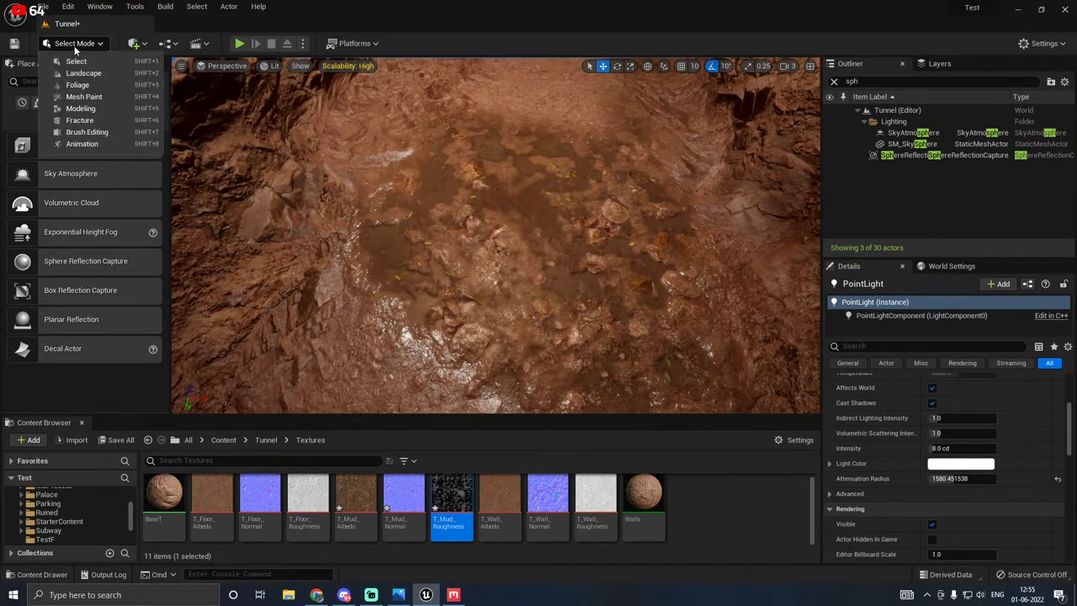
click(69, 98)
click(47, 111)
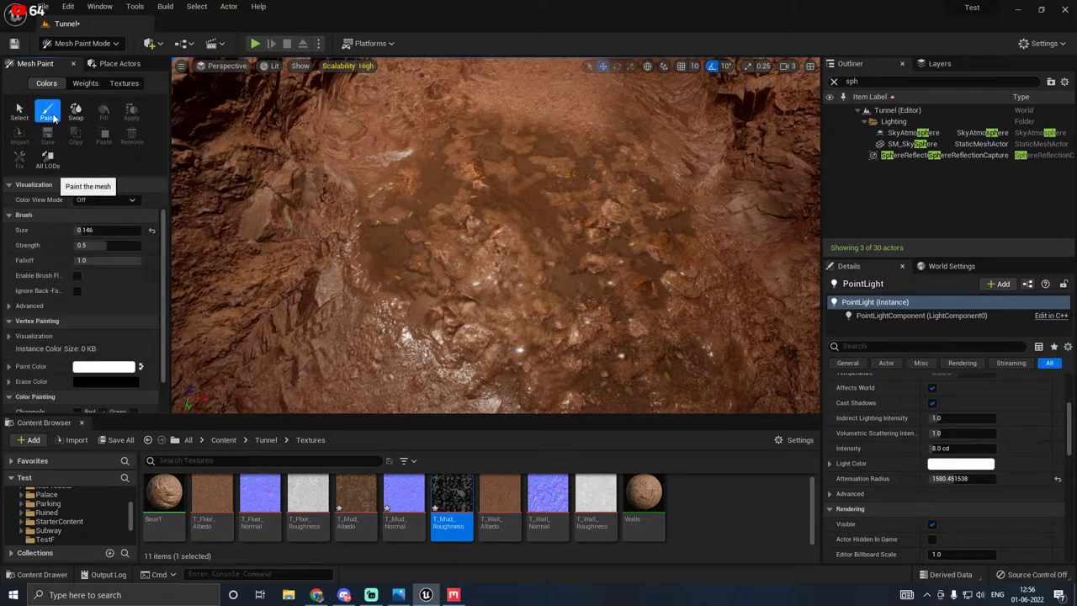
click(494, 254)
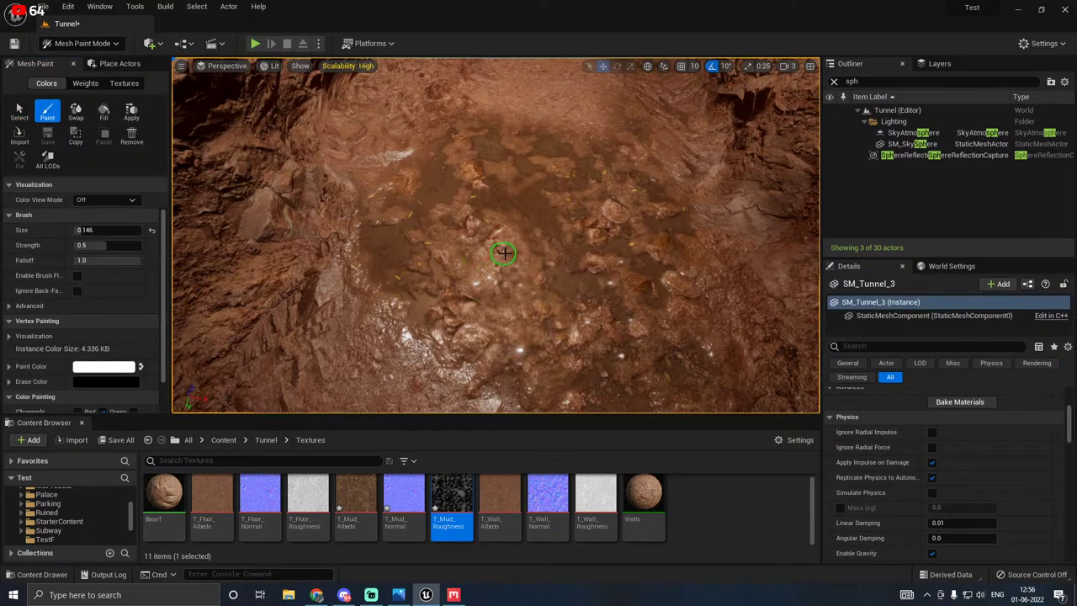
drag(473, 332, 519, 271)
drag(555, 149, 526, 252)
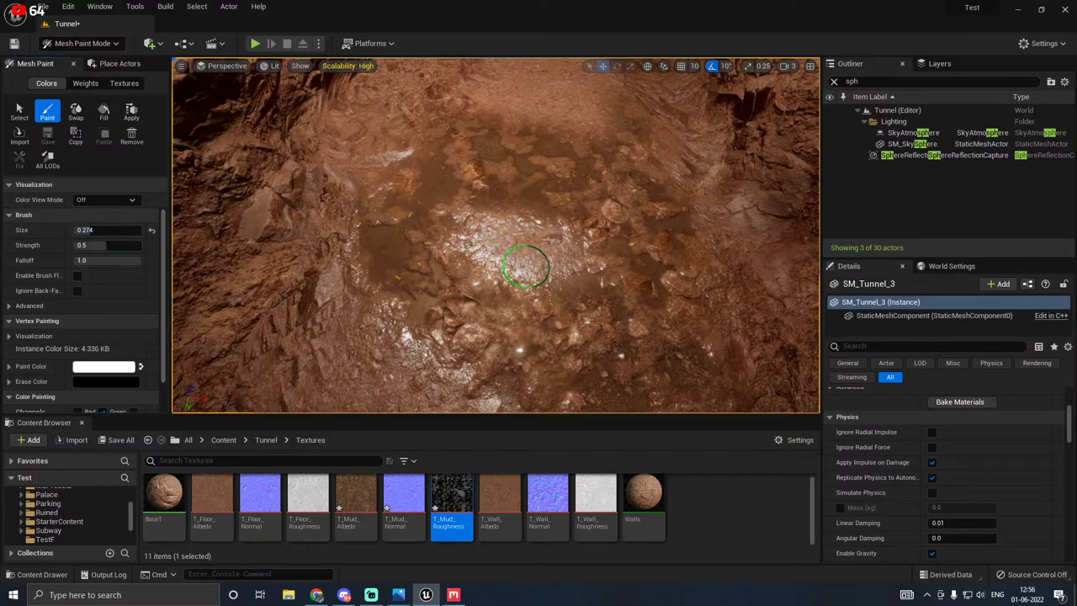
key(s)
mouse_move(526, 266)
right_down()
mouse_move(526, 244)
mouse_move(510, 320)
mouse_move(525, 211)
mouse_move(549, 235)
mouse_move(541, 252)
right_up()
key(w)
click(84, 43)
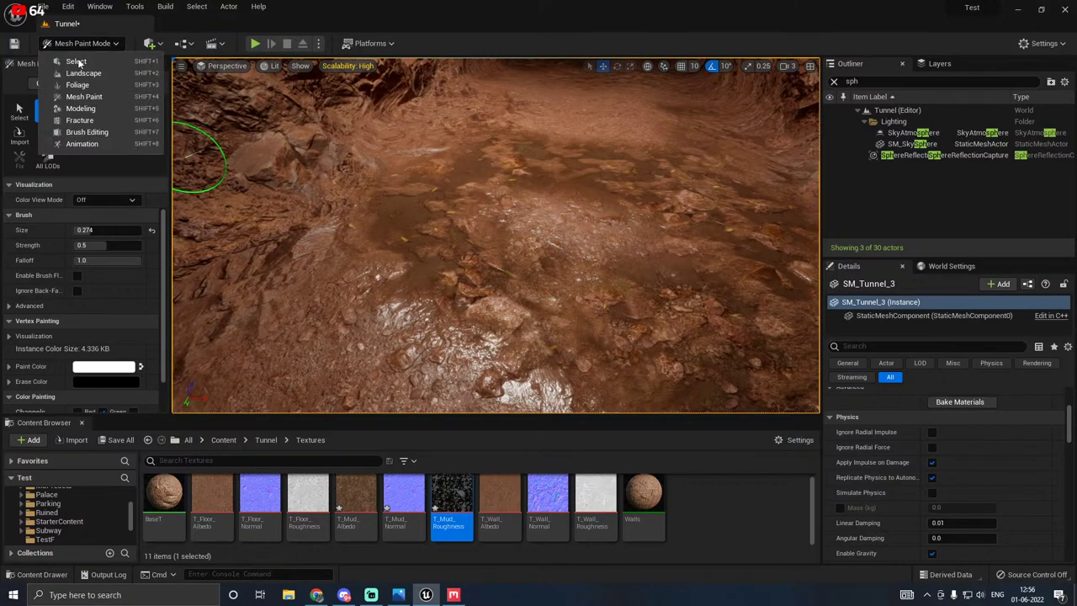
click(77, 62)
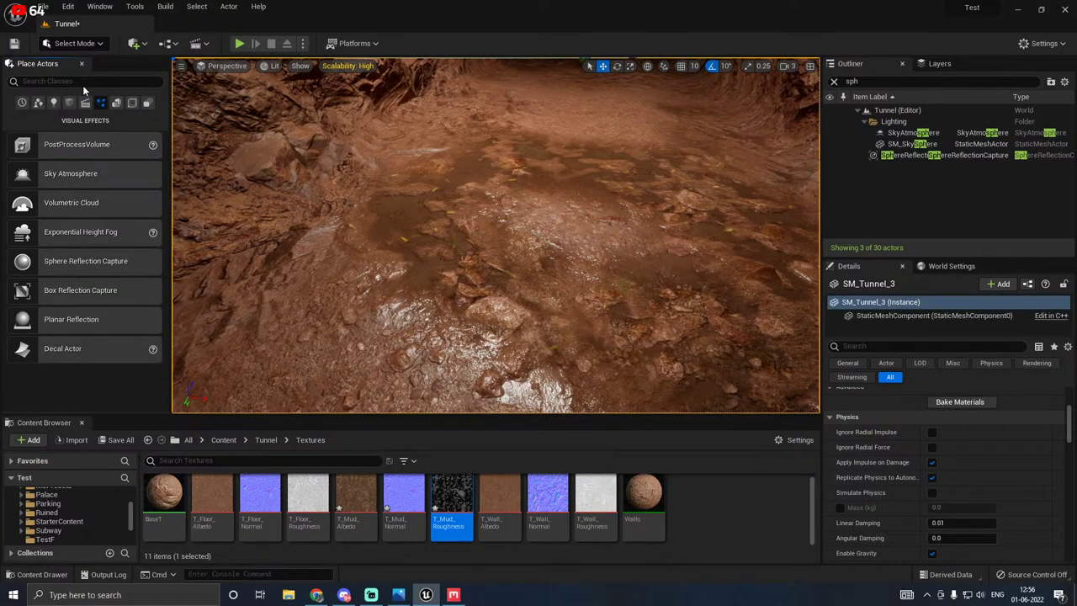
click(74, 43)
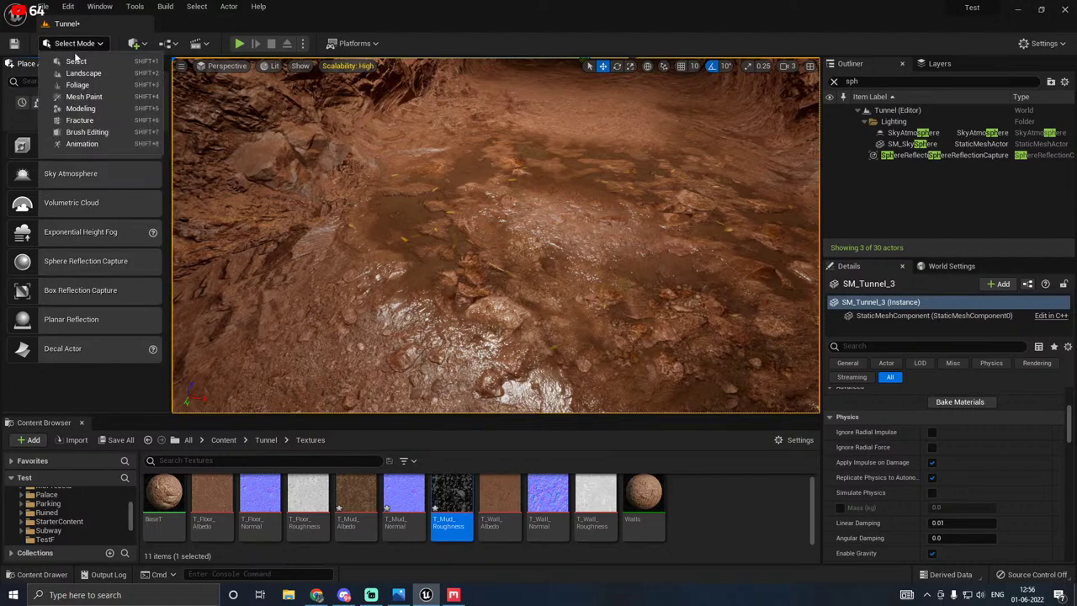
click(96, 103)
click(48, 112)
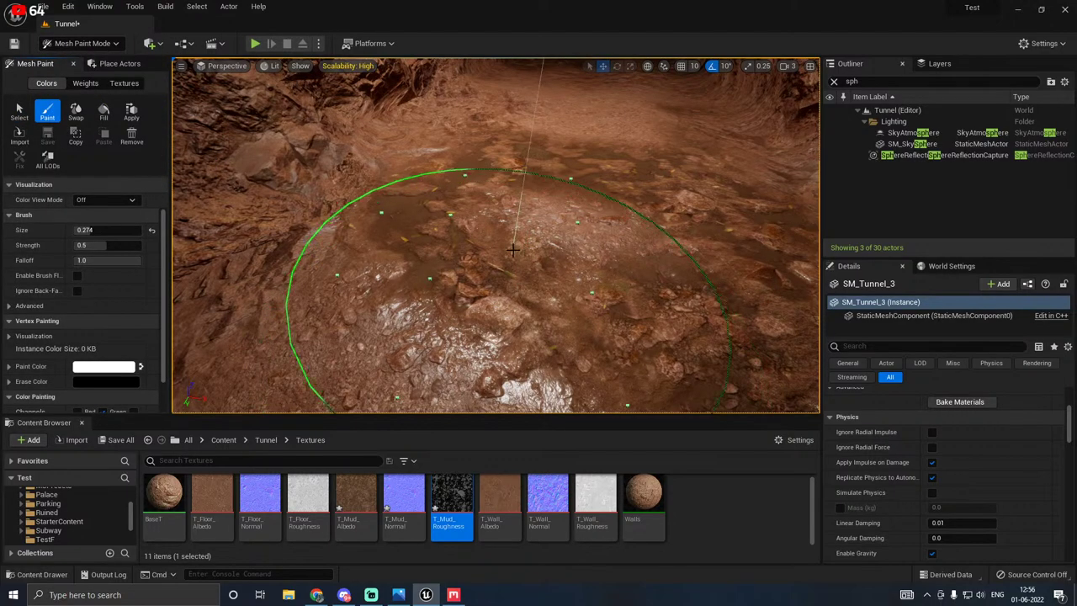
Step: Shrink the mesh paint brush to 0.154 and vertex-paint the tunnel floor on SM_Tunnel_3 in white
mouse_move(472, 278)
right_down()
mouse_move(421, 312)
mouse_move(525, 245)
right_up()
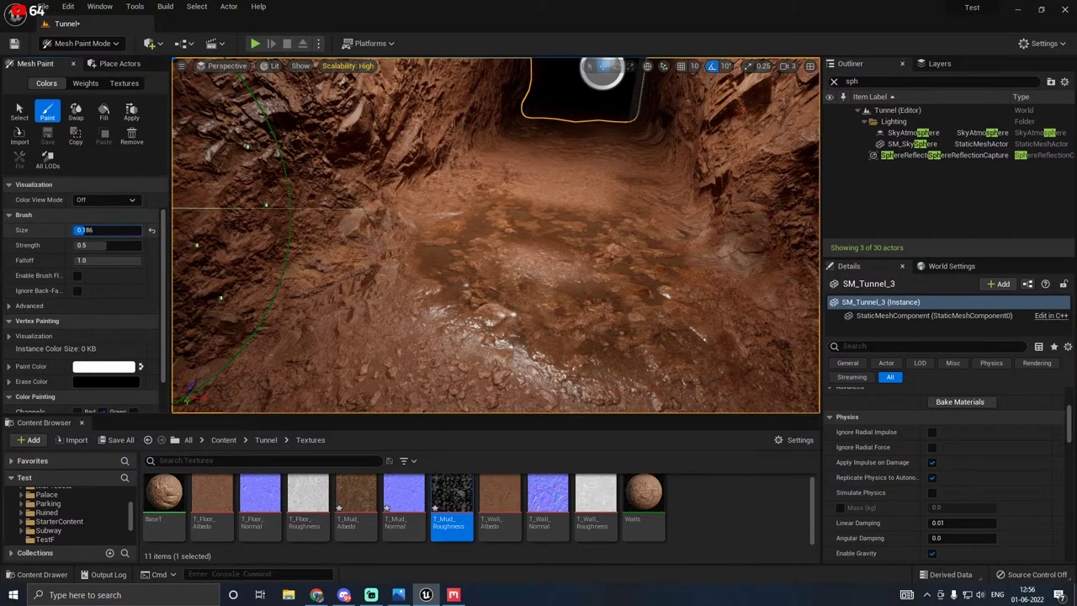
drag(84, 230, 81, 230)
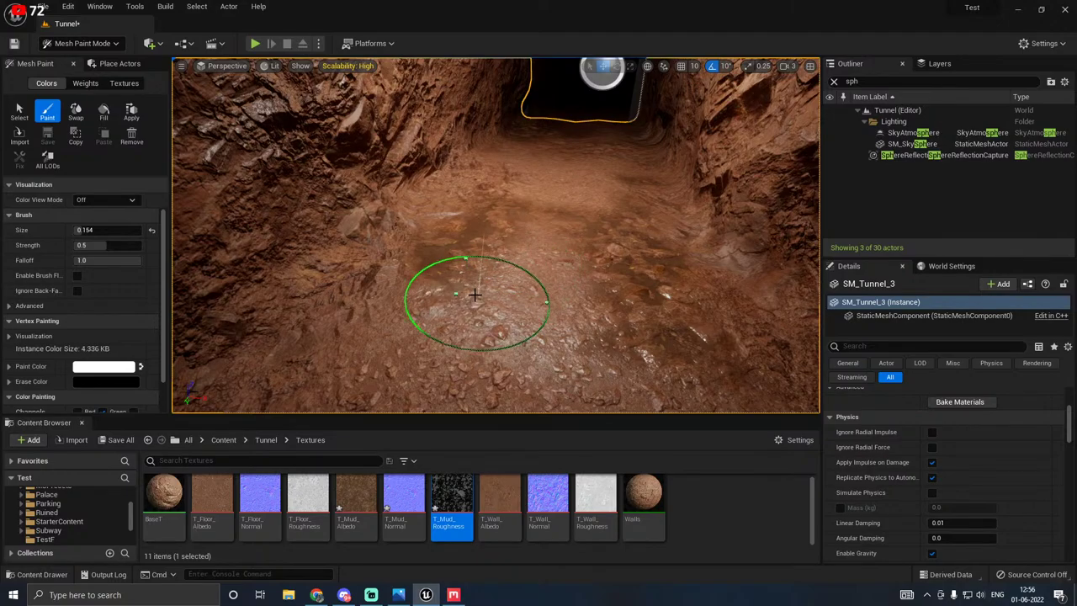
right_drag(499, 293, 478, 126)
mouse_move(496, 224)
right_down()
mouse_move(513, 225)
mouse_move(471, 240)
mouse_move(457, 286)
right_up()
Step: Return to Select mode, look over the painted tunnel, and save the Tunnel map with all modified textures
click(102, 46)
click(87, 61)
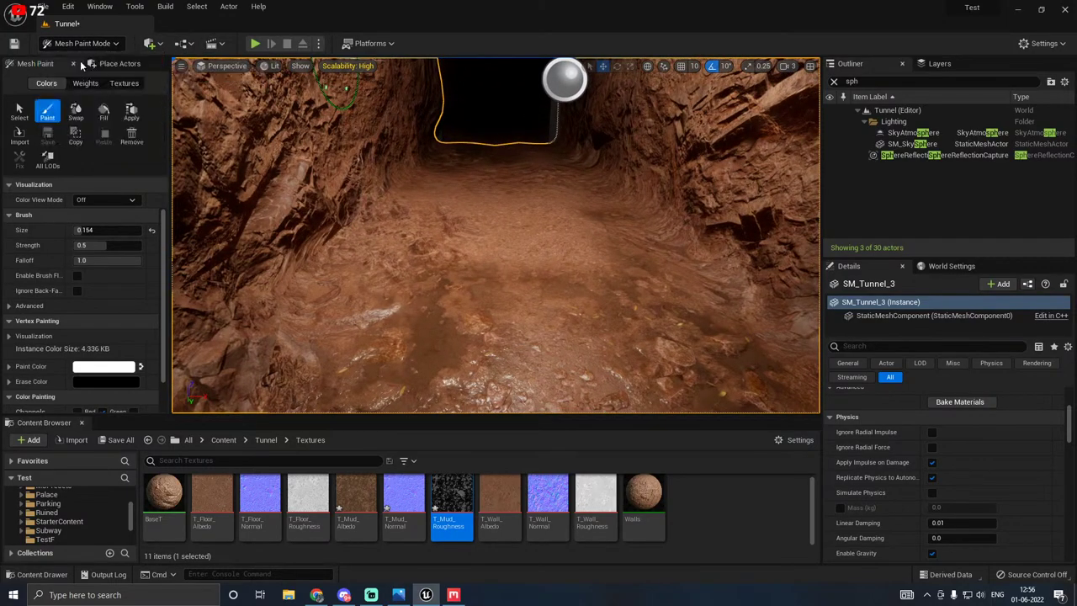
right_drag(497, 236, 421, 160)
right_drag(367, 272, 412, 357)
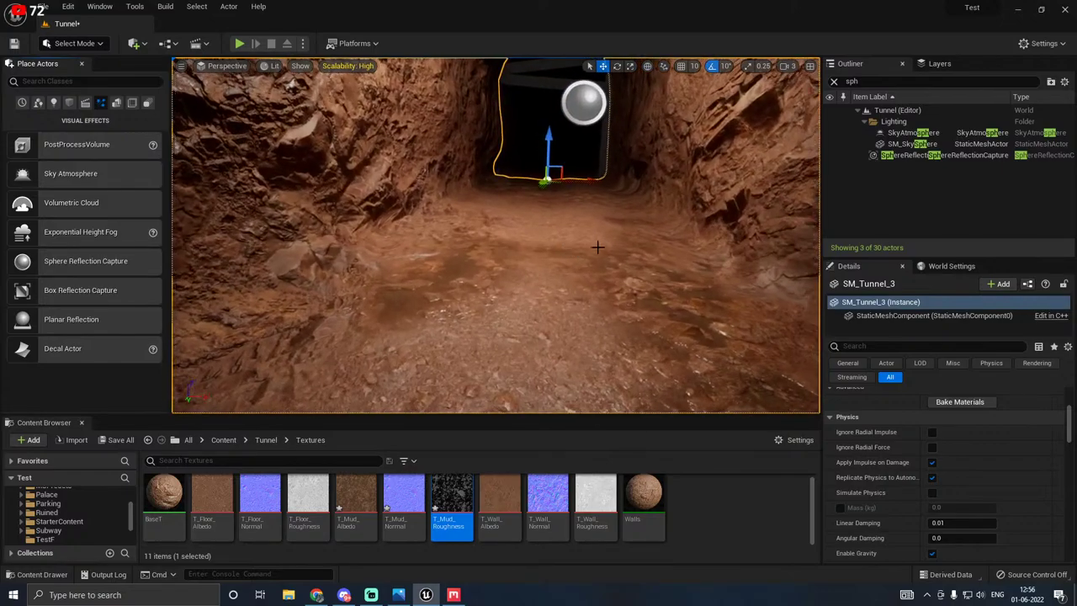
right_drag(391, 267, 361, 201)
right_drag(501, 237, 502, 230)
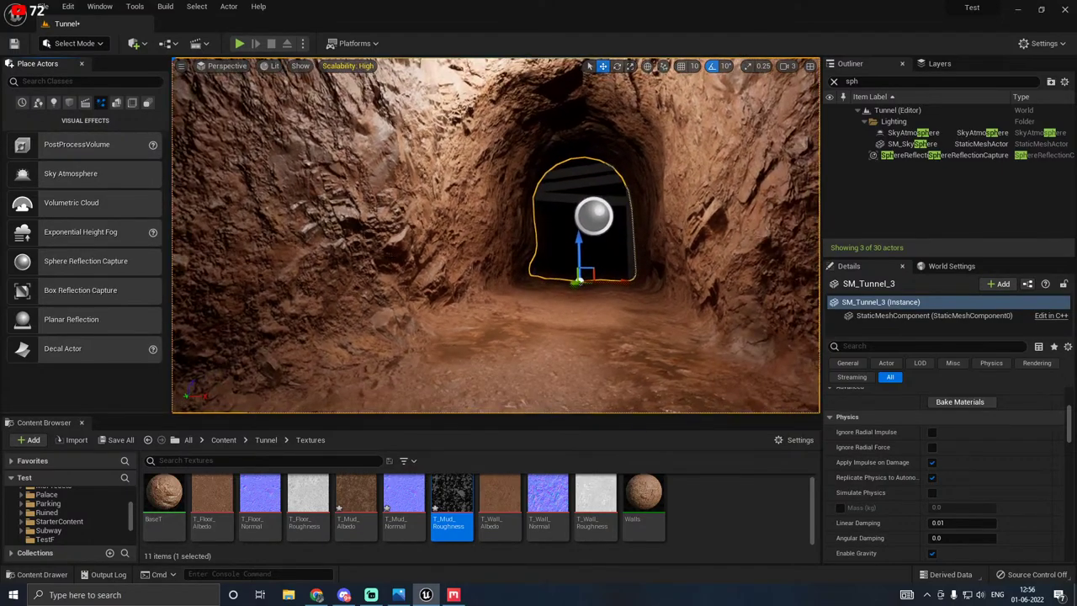
click(121, 440)
click(625, 423)
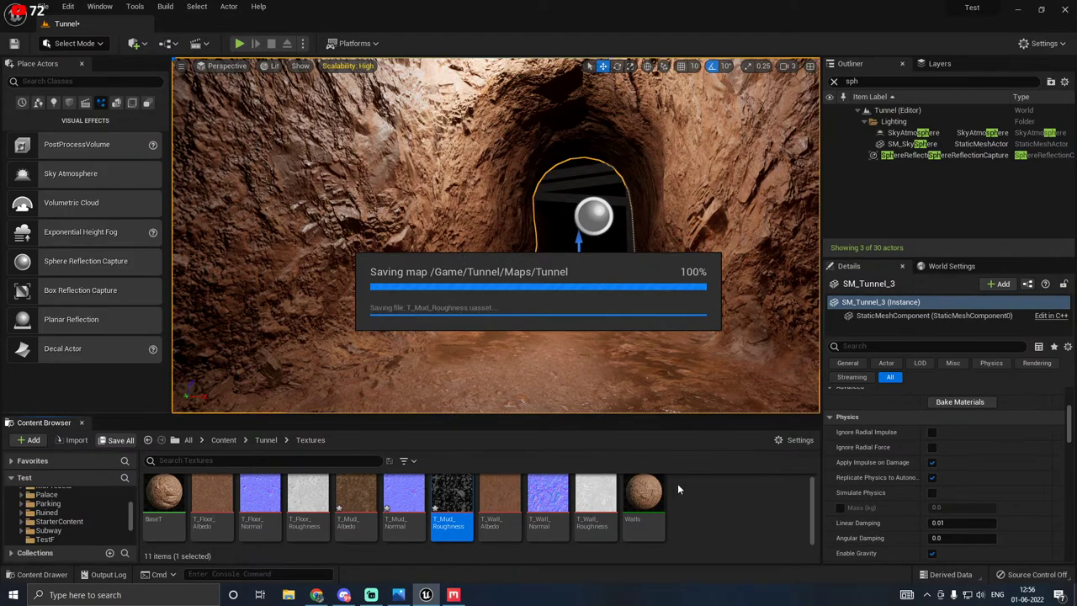
Step: Open the BaseT material and enlarge its editor window to work on the roughness nodes
click(168, 501)
double_click(168, 502)
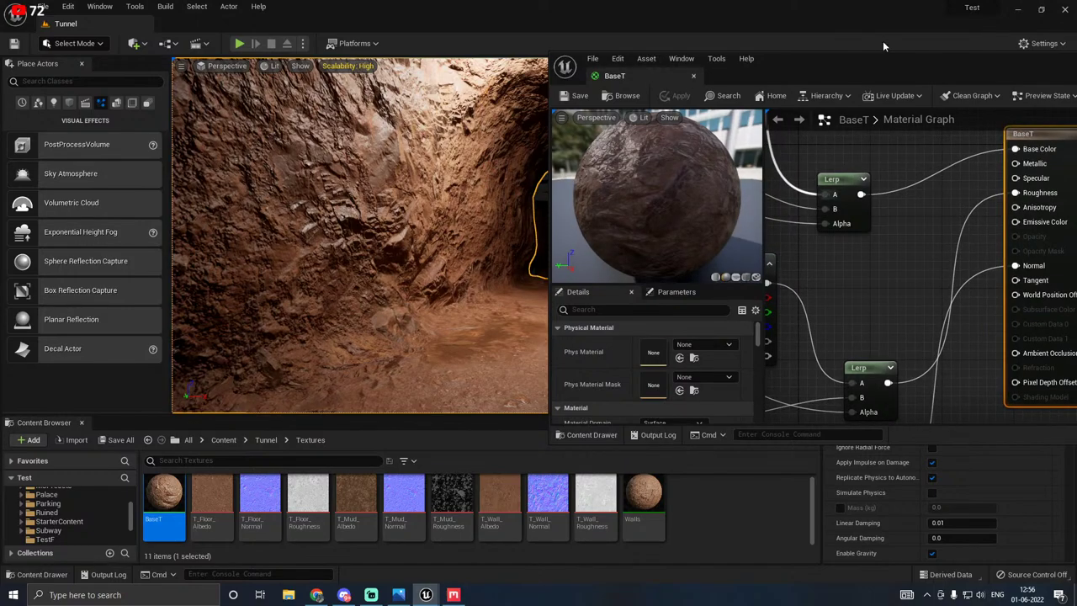
scroll(841, 227, down, 4)
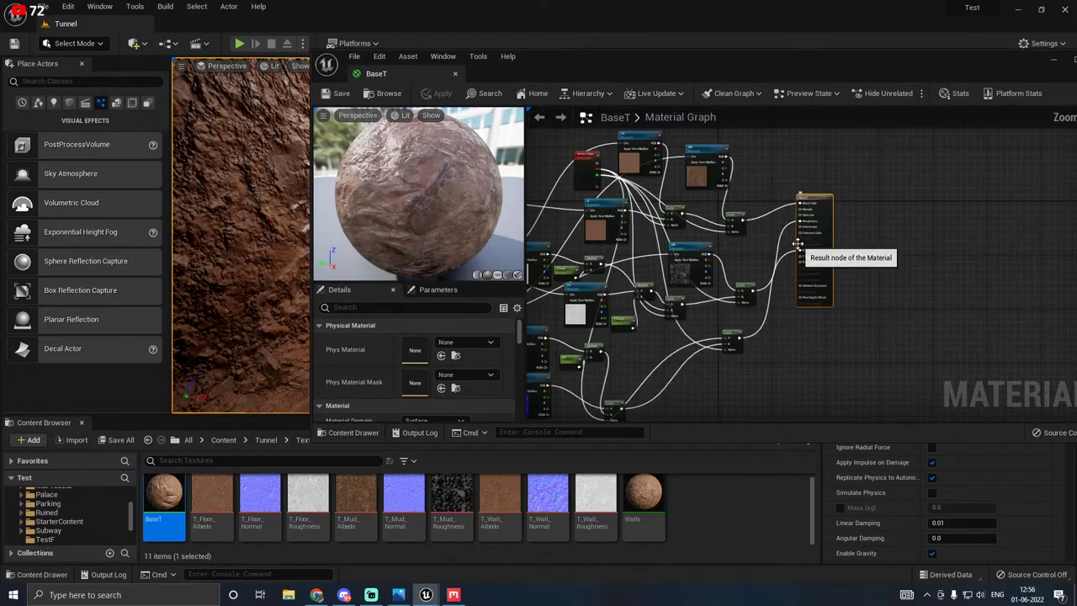
scroll(725, 287, up, 2)
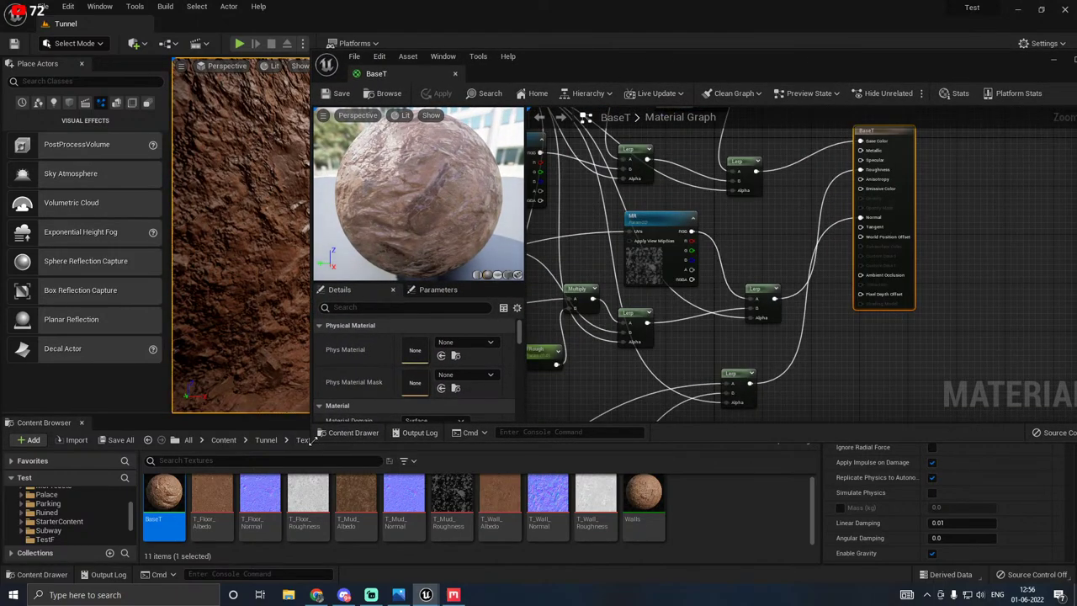
drag(312, 442, 207, 486)
right_drag(754, 330, 823, 343)
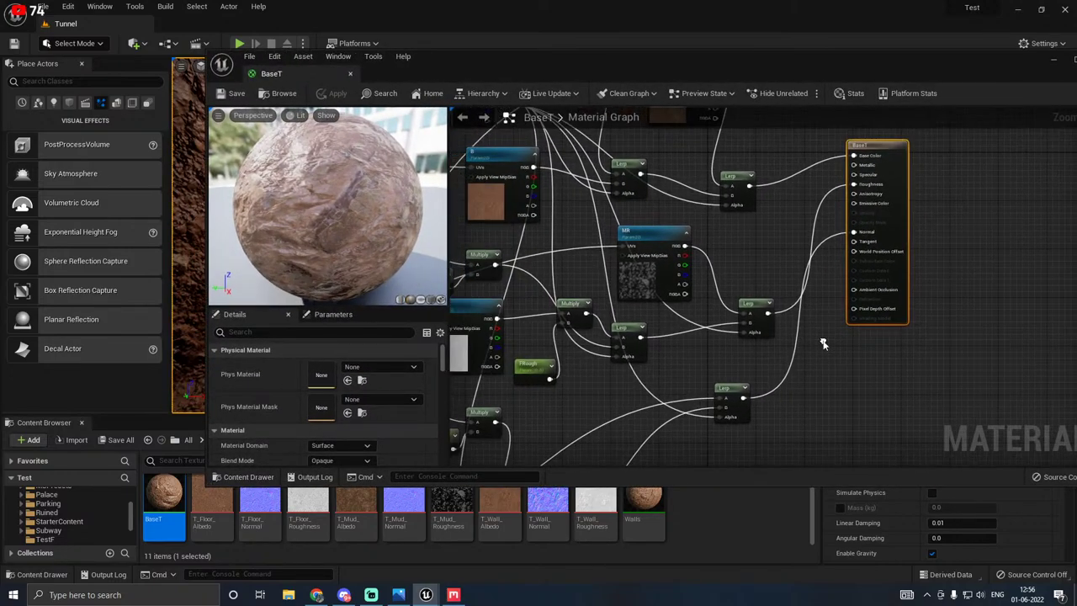
Step: Move the two roughness Lerp nodes in the BaseT graph apart to make room for more nodes
drag(756, 307, 785, 306)
right_drag(622, 321, 732, 284)
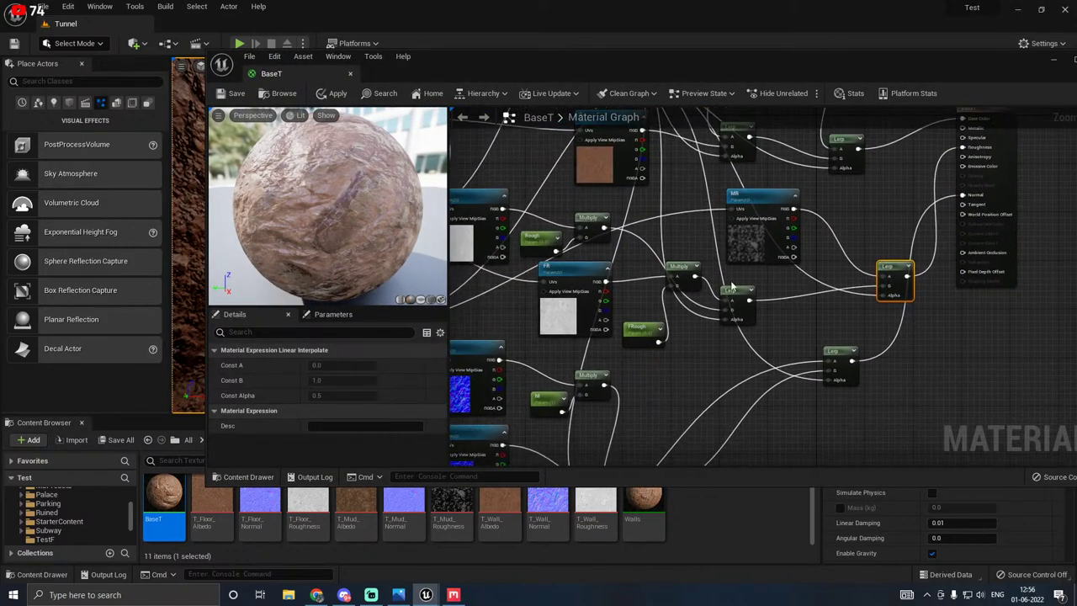
drag(734, 291, 775, 293)
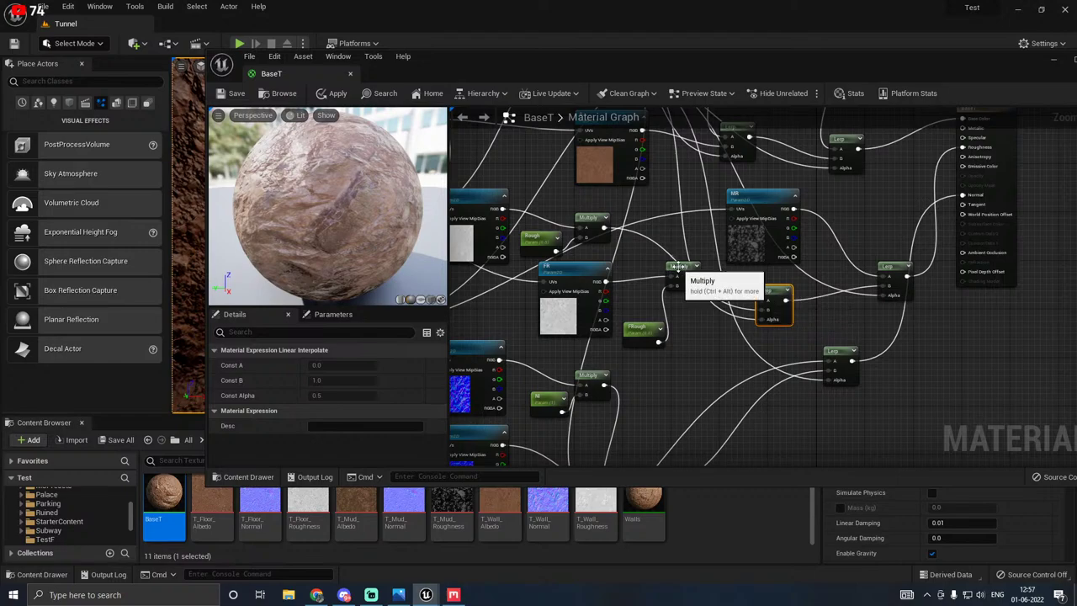
Step: Duplicate the FRough parameter with its Multiply node and place the copies beside the MR texture sample
drag(683, 270, 691, 333)
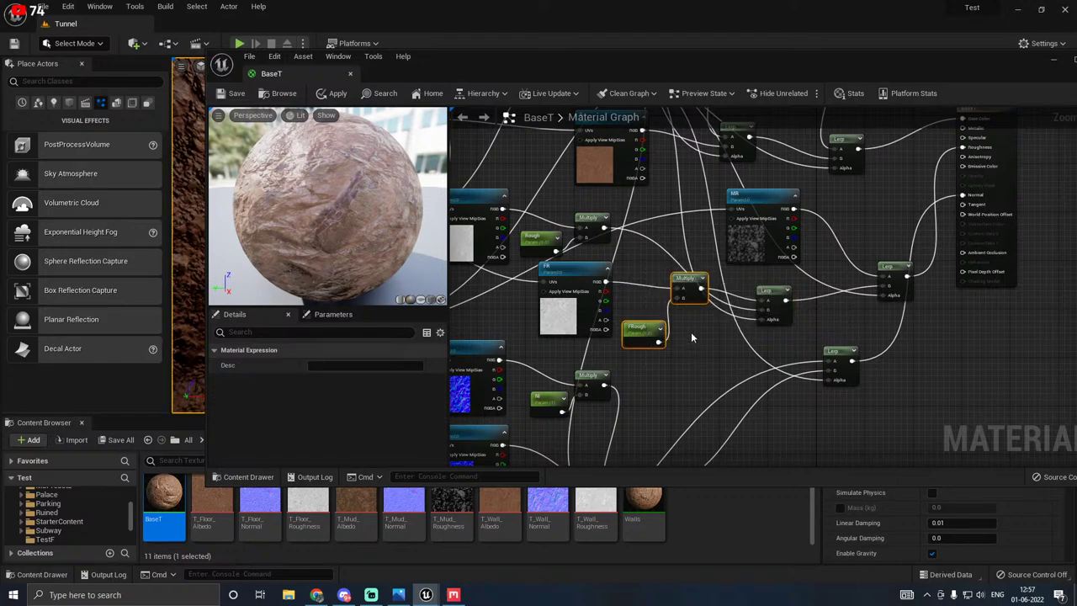
right_click(699, 303)
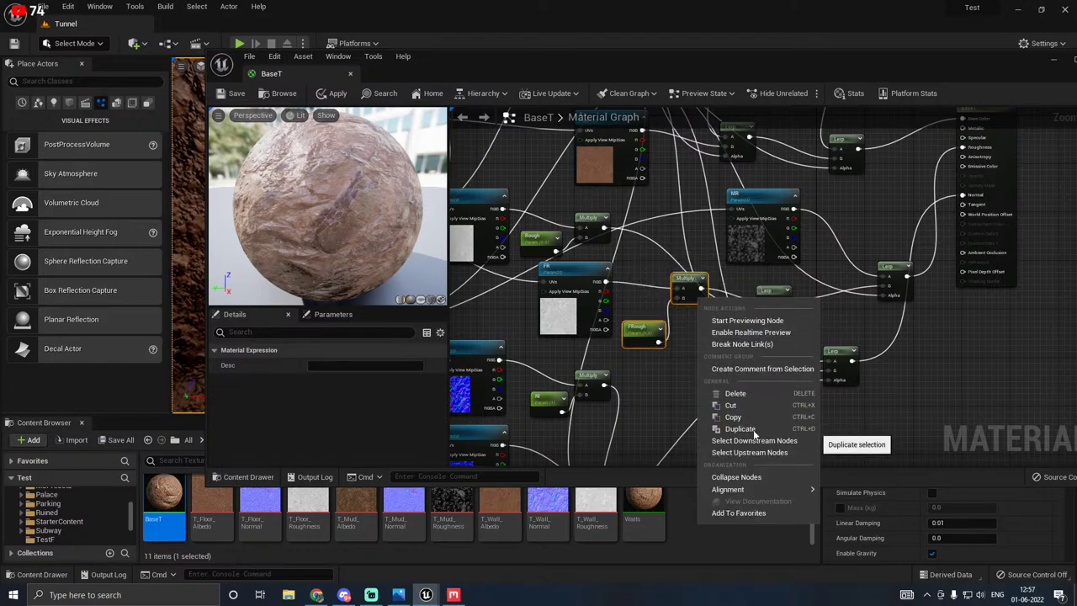
click(755, 434)
right_drag(833, 345, 698, 379)
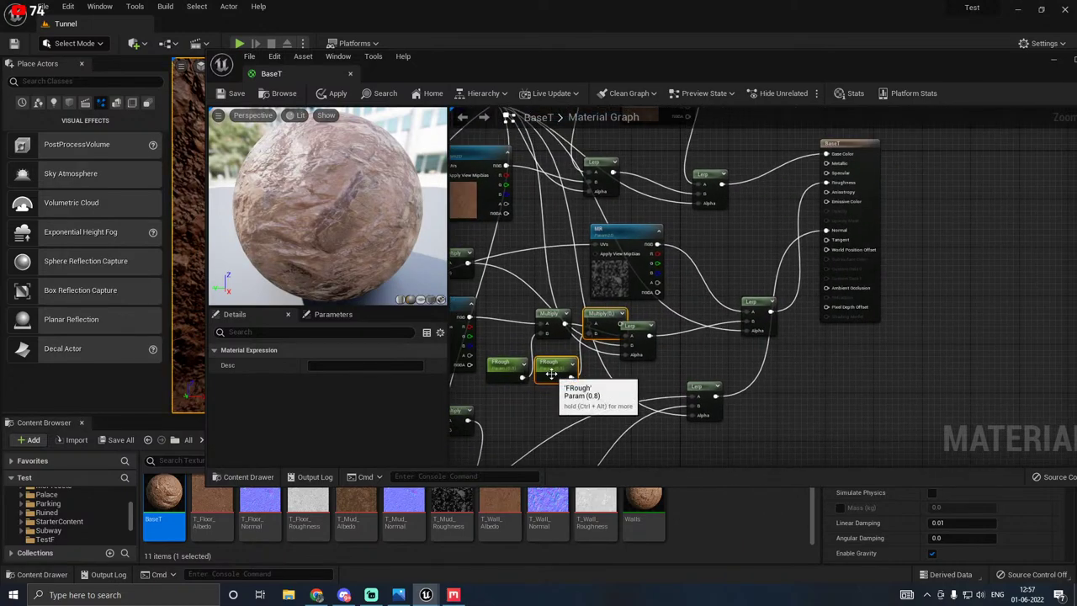
drag(552, 376, 699, 287)
Step: Rename the copied parameter MRough with default value 1, and route the MR texture through its Multiply node into the final roughness Lerp
click(692, 286)
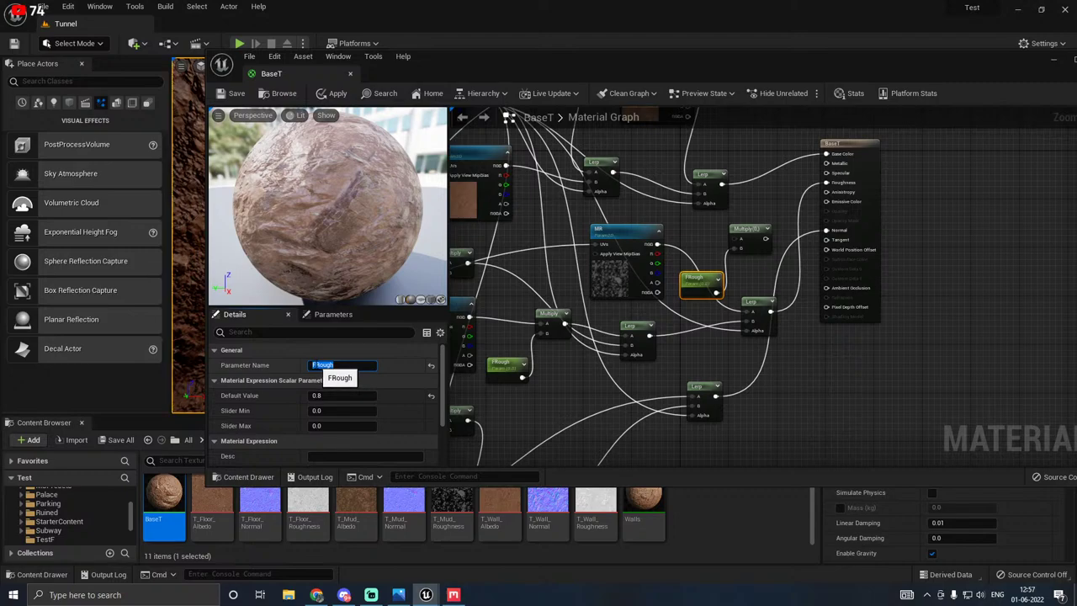
text(M)
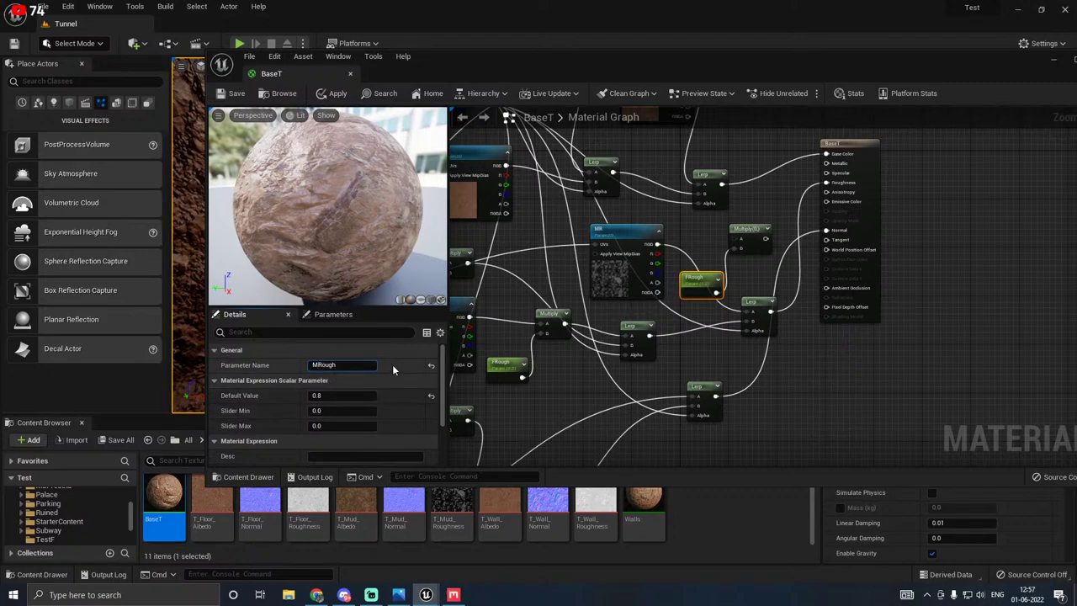
key(Tab)
text(1)
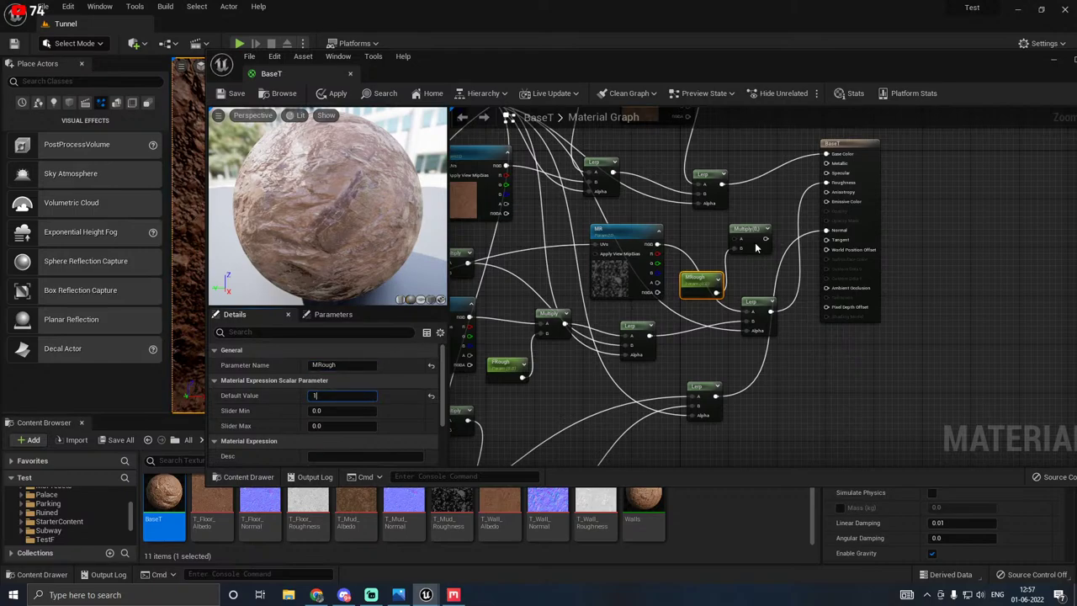
drag(657, 244, 749, 293)
scroll(786, 297, down, 2)
Step: Duplicate the MRough parameter with its Multiply node and place the copies beside the MN normal texture sample
right_click(729, 288)
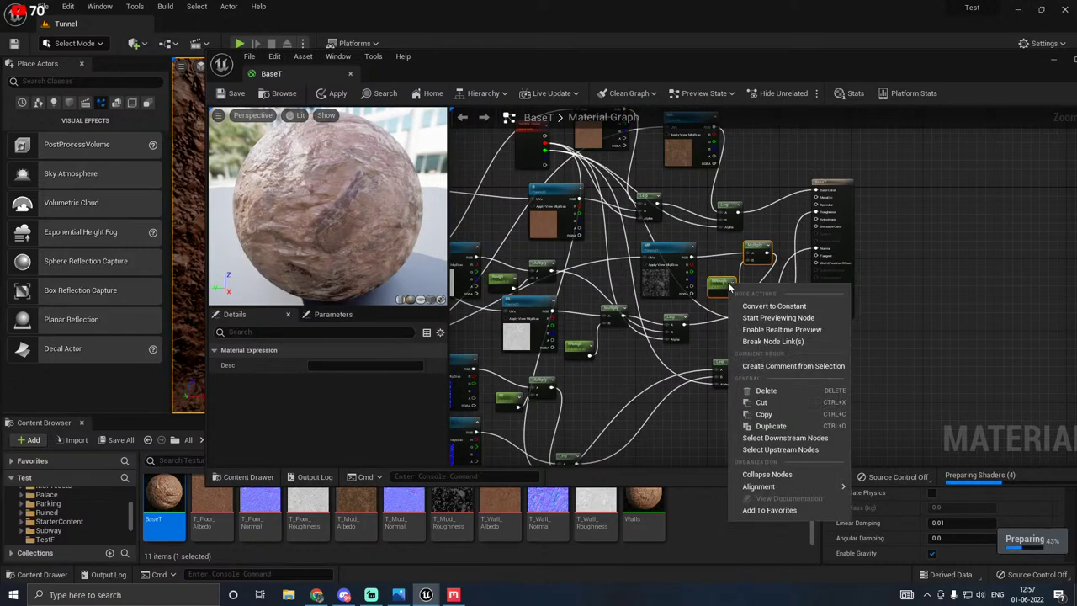
click(764, 427)
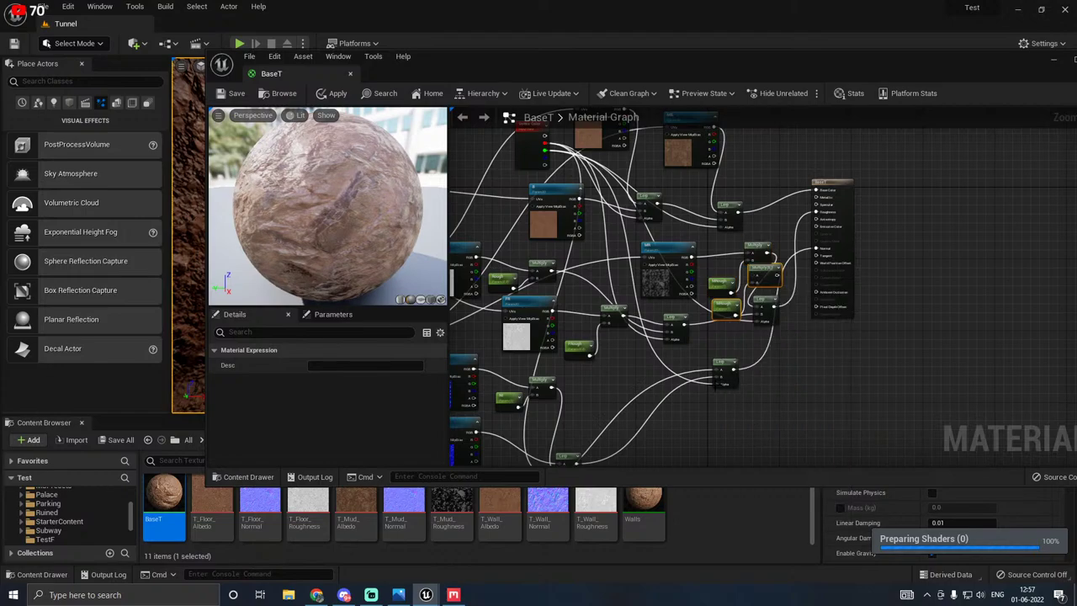
right_drag(749, 306, 897, 211)
drag(877, 211, 755, 299)
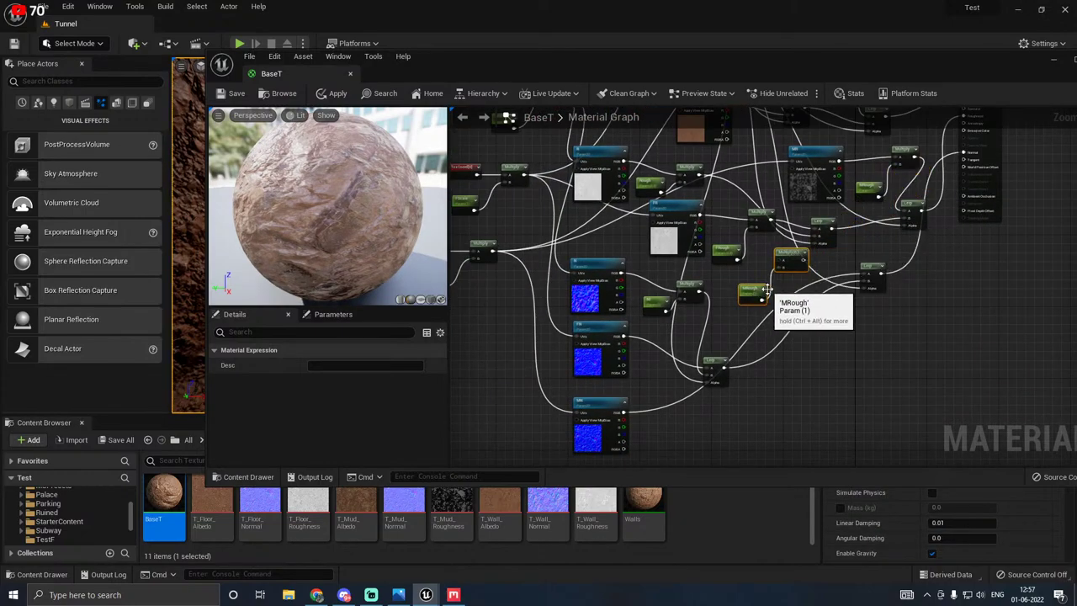
right_drag(755, 299, 722, 232)
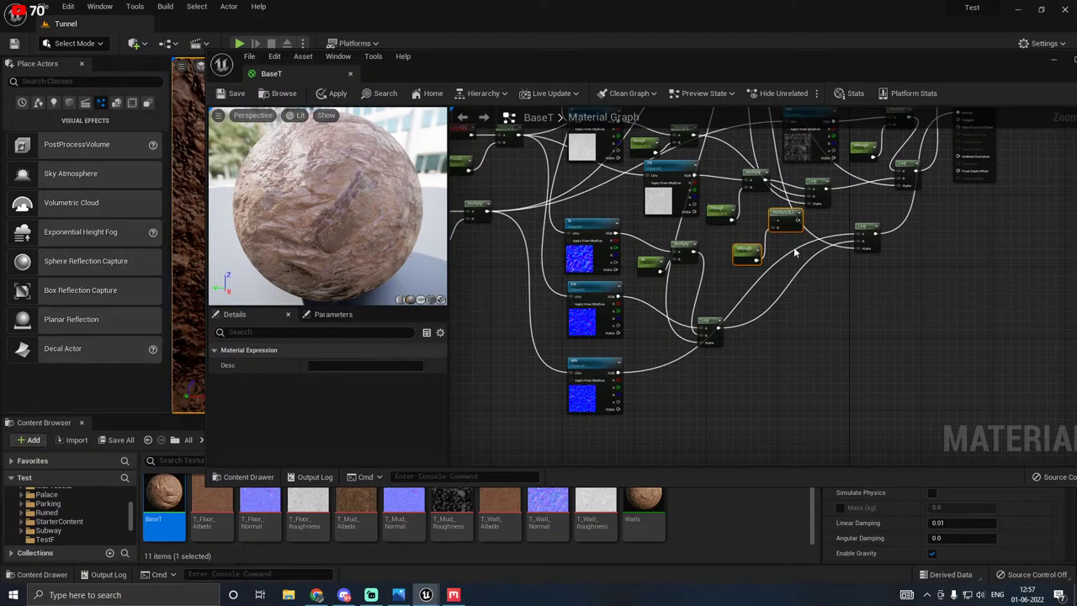
drag(746, 254, 675, 411)
Step: Rename the duplicated MRough parameter beside the MN texture to MNormal
click(589, 402)
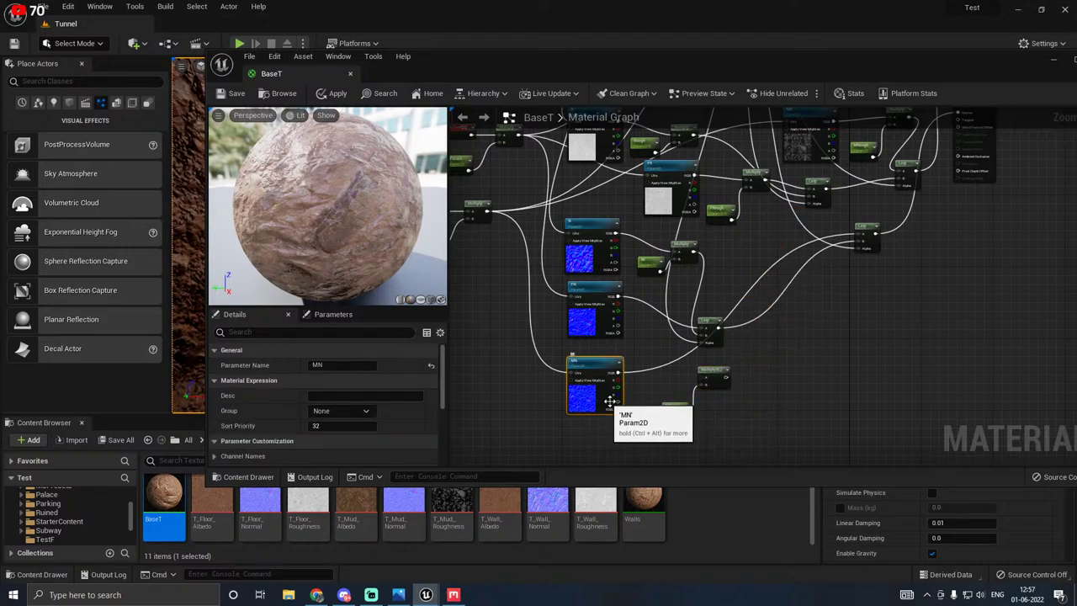
click(682, 409)
click(341, 365)
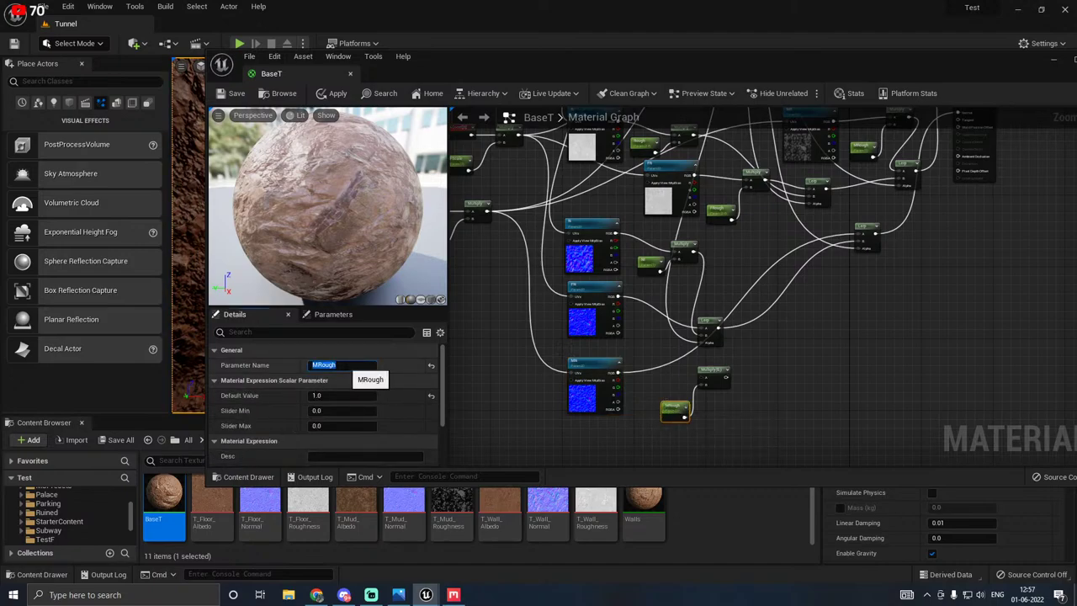
click(315, 366)
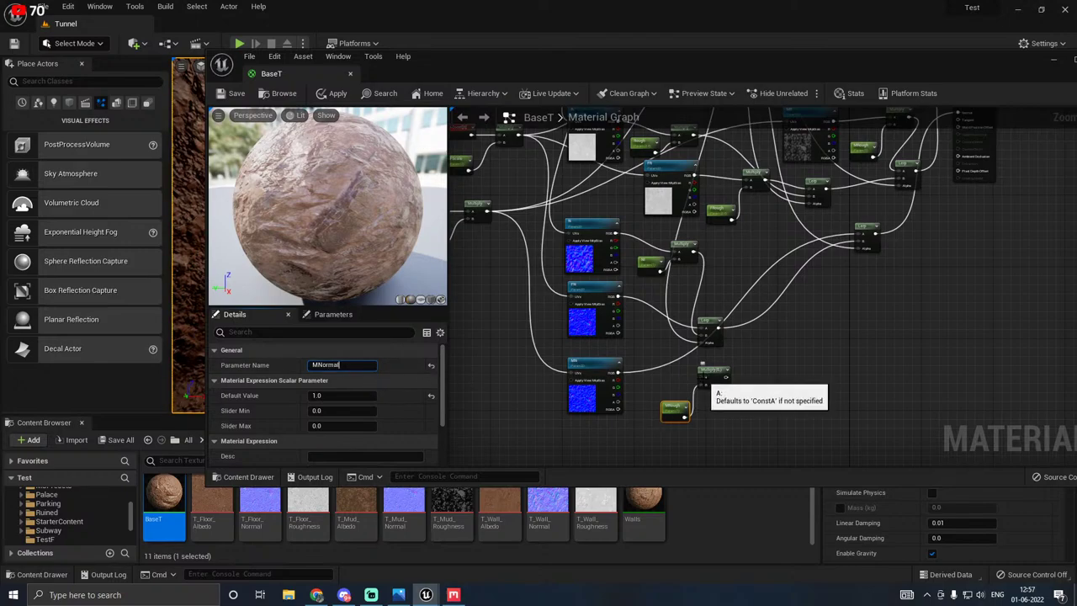
Step: Connect the MN texture to the MNormal Multiply node and feed its output into the final normal Lerp
drag(703, 376, 619, 373)
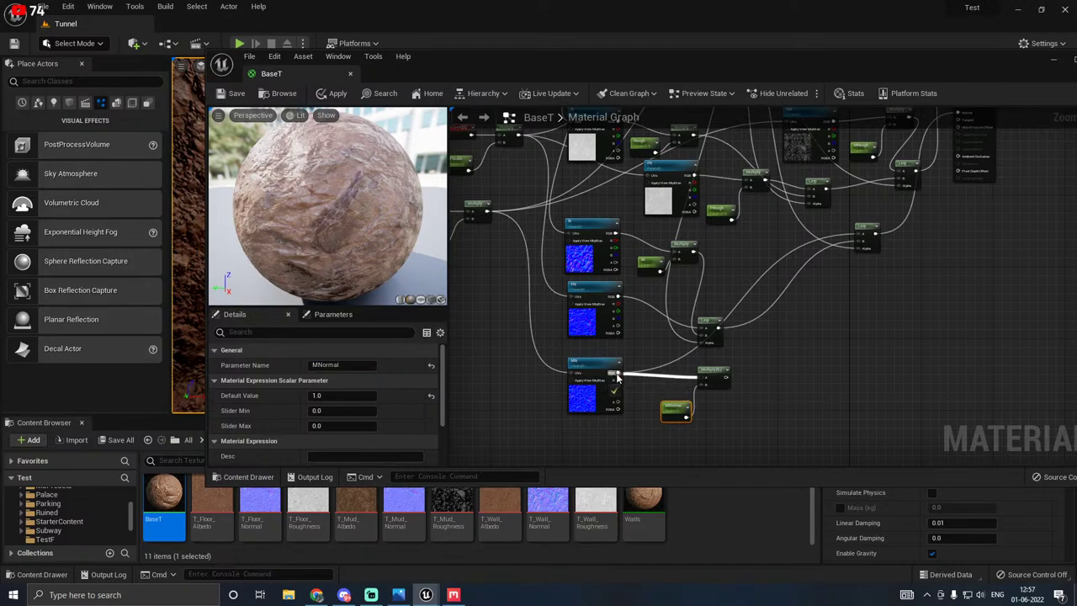
click(664, 368)
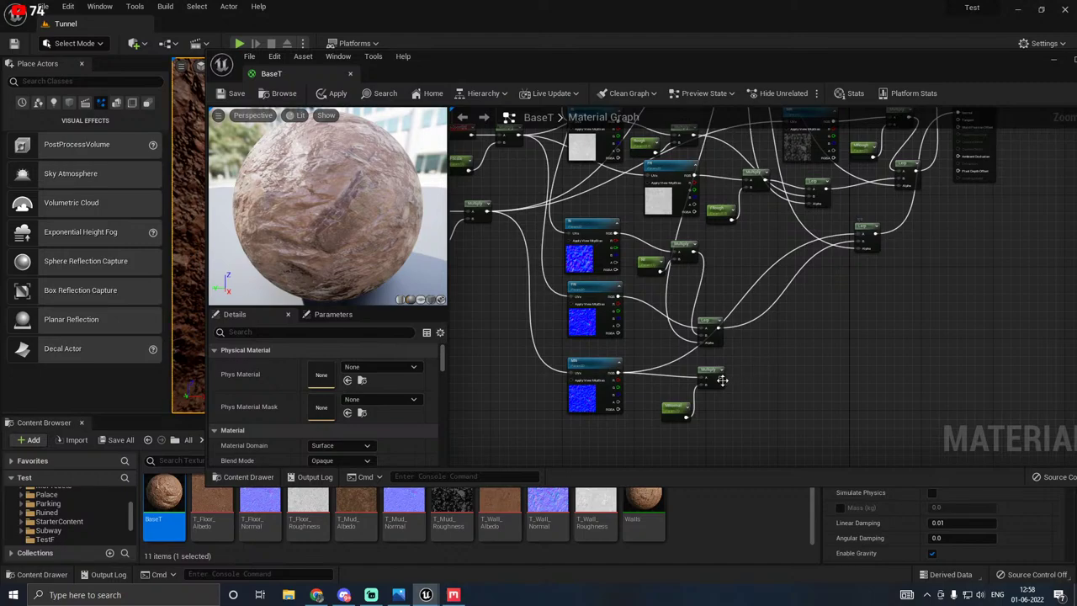
drag(722, 379, 859, 234)
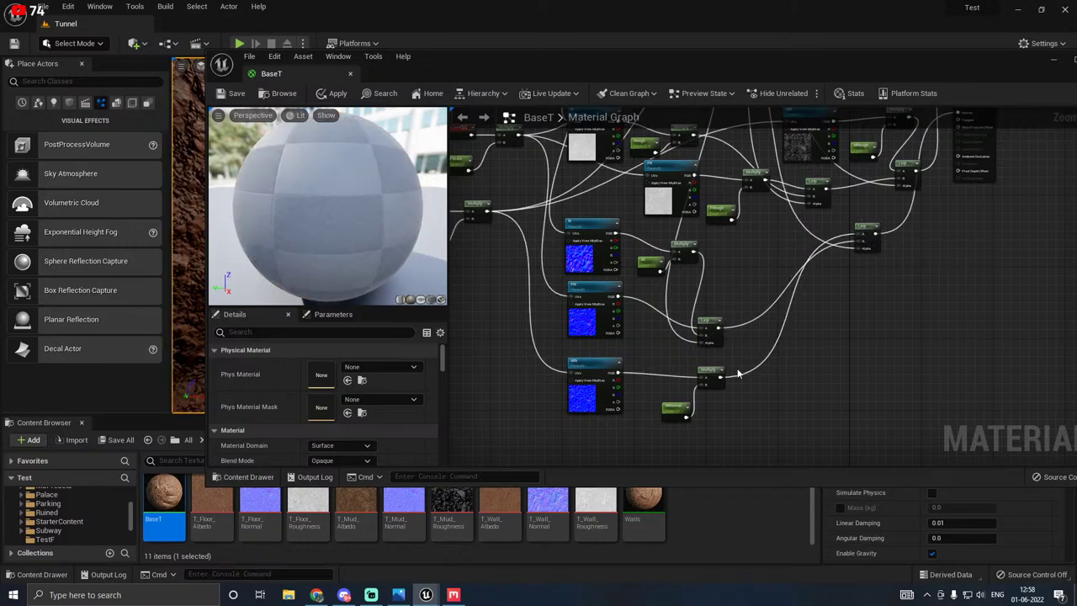
Step: Duplicate the MNormal parameter with its Multiply node and place the copies beside the FN normal texture sample
click(700, 371)
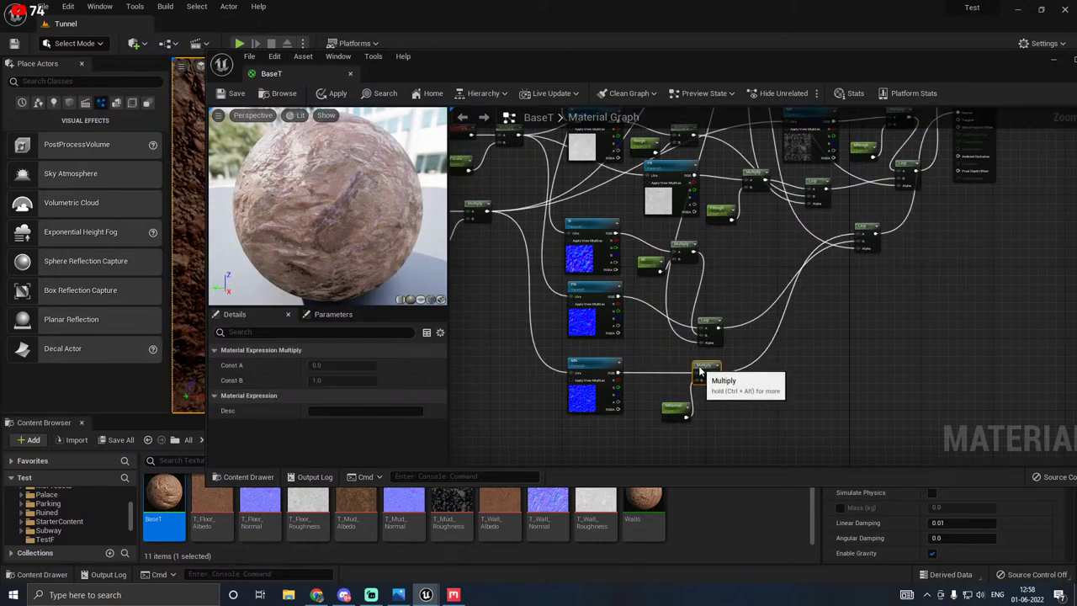
drag(699, 367, 705, 368)
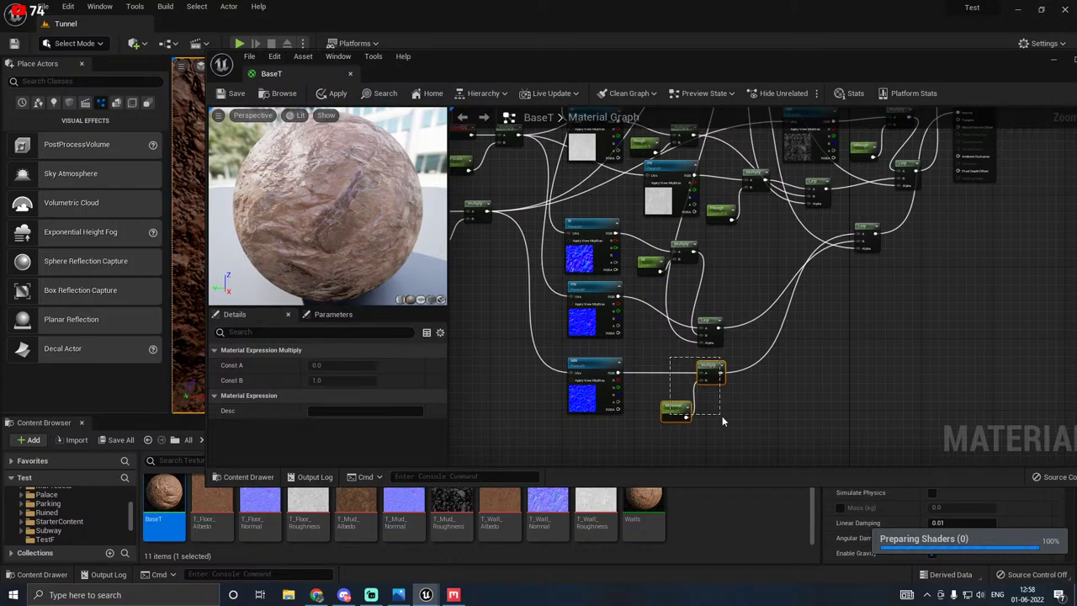
drag(723, 417, 723, 417)
right_click(714, 389)
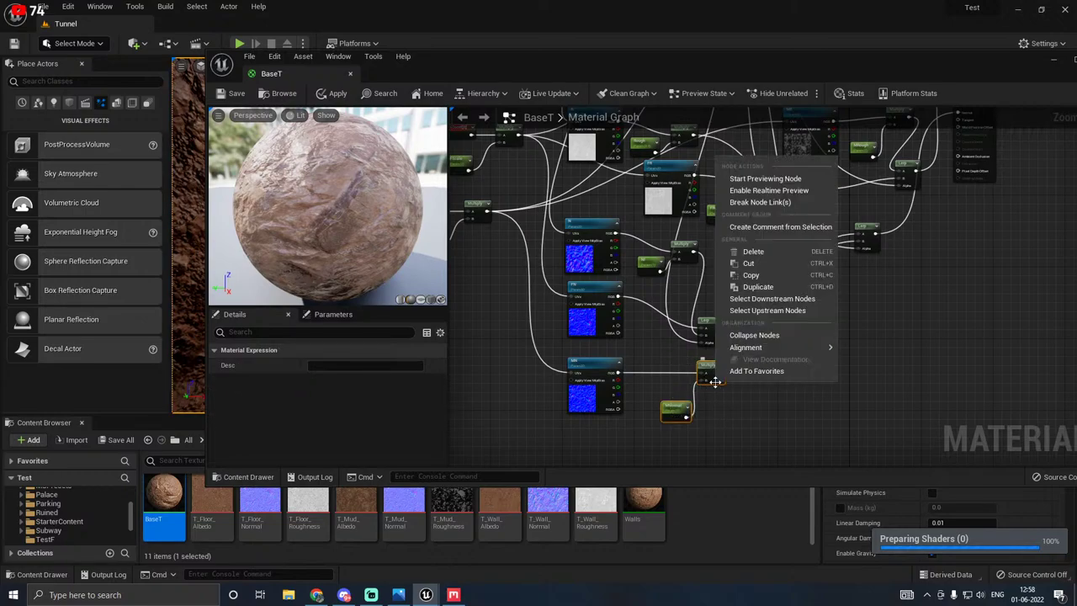
click(749, 287)
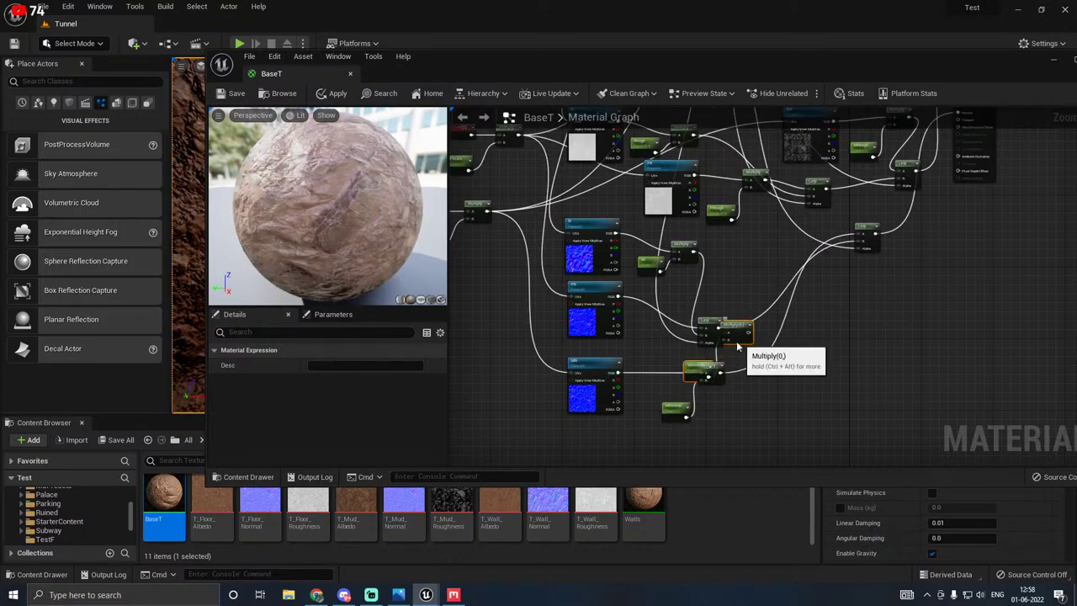
scroll(668, 279, up, 2)
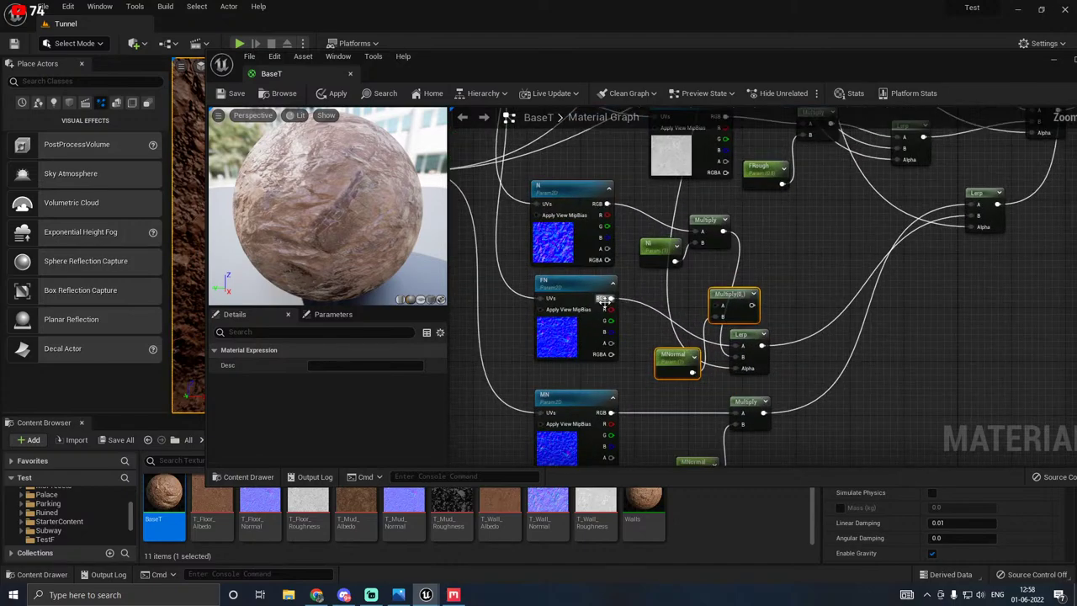
Step: Rename the duplicated MNormal parameter beside the FN texture to FNormal
click(560, 324)
click(677, 358)
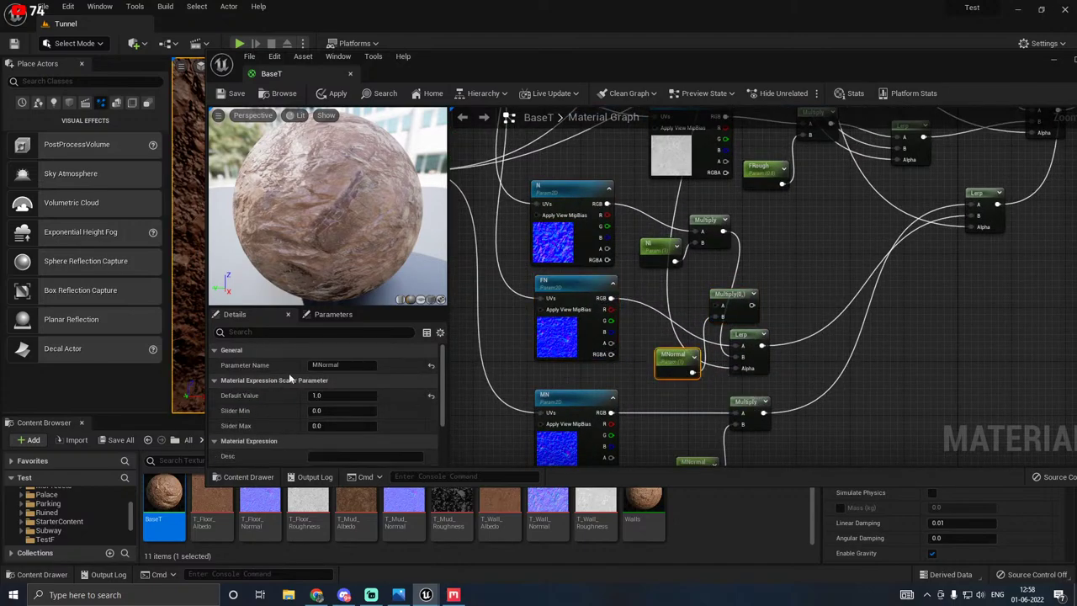
click(315, 365)
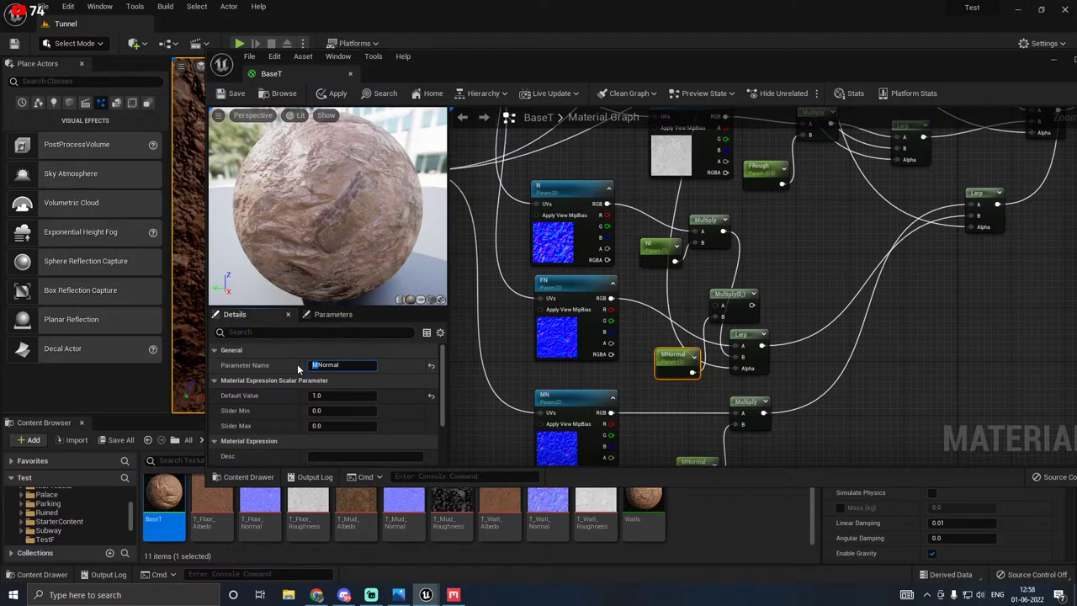
key(Delete)
text(F)
key(Return)
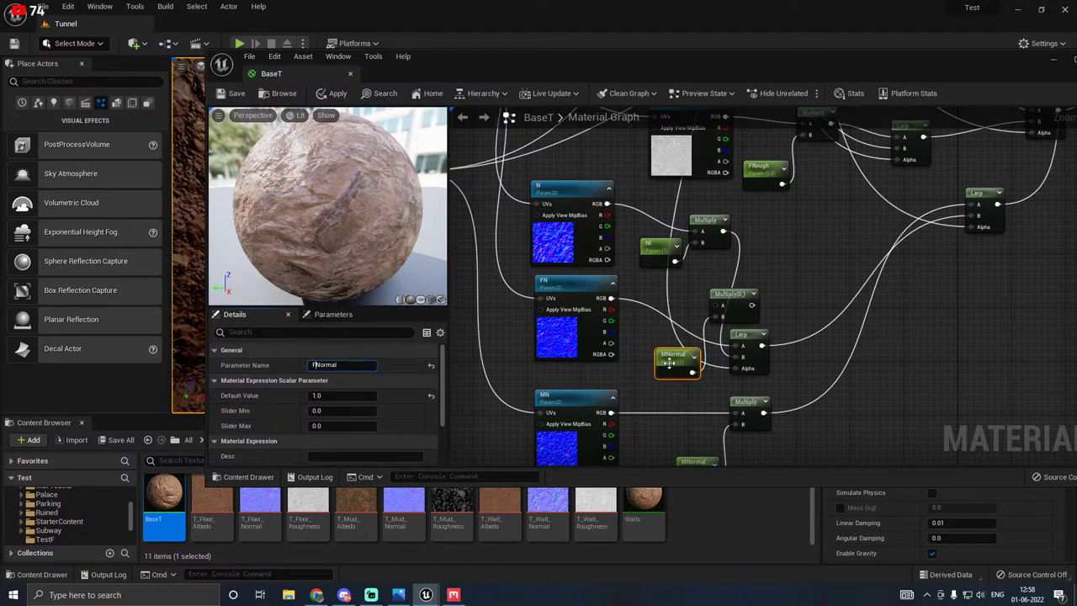
Step: Route the FN texture through the FNormal Multiply node into input A of the wall-floor normal Lerp, moving FNormal clear of the wires
drag(659, 367, 650, 367)
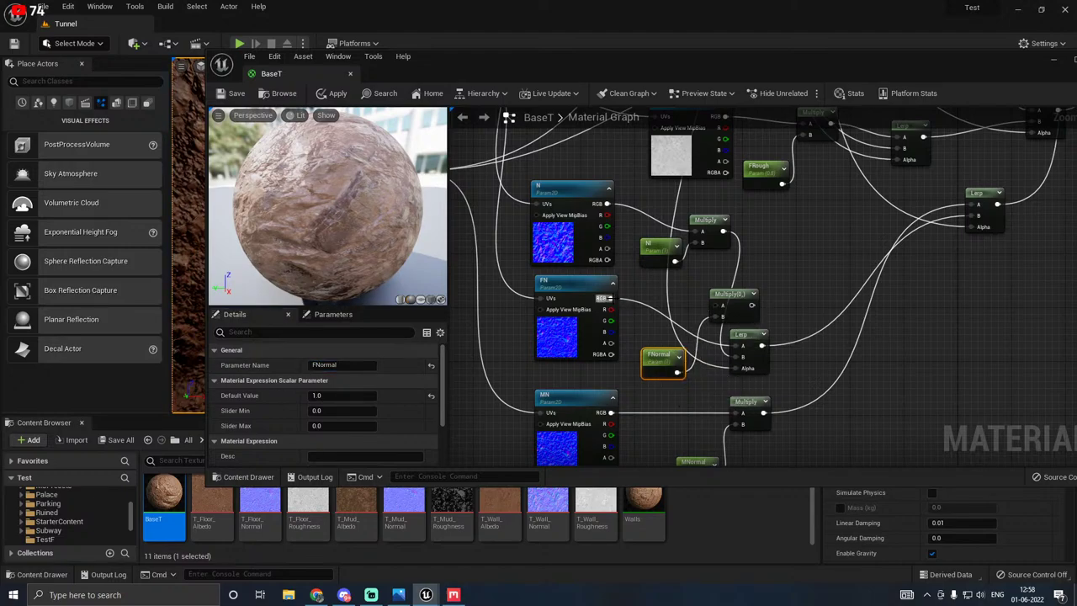
drag(611, 298, 741, 345)
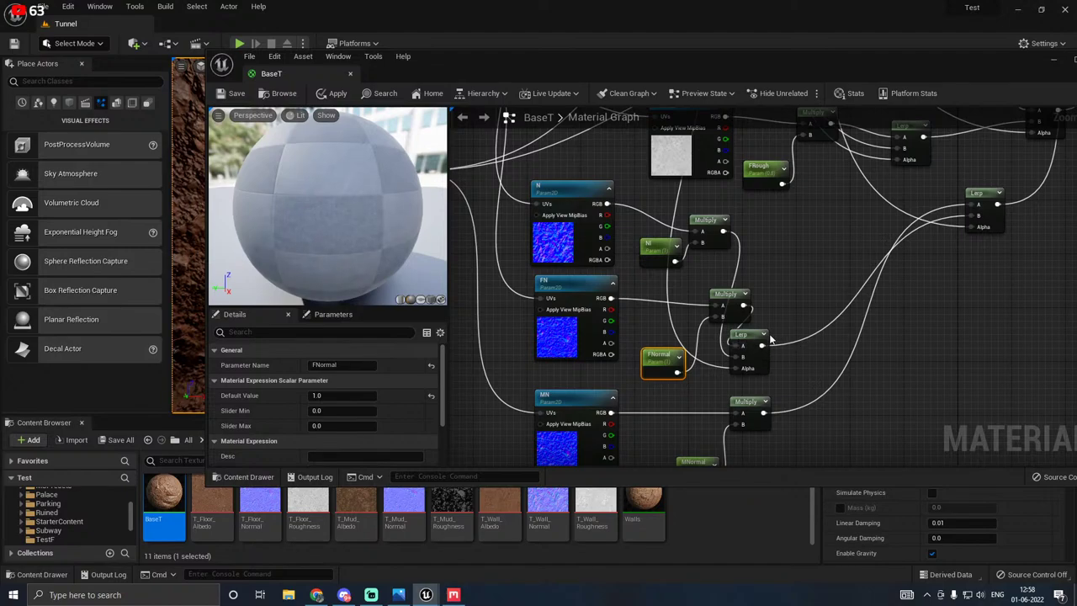
scroll(669, 335, down, 2)
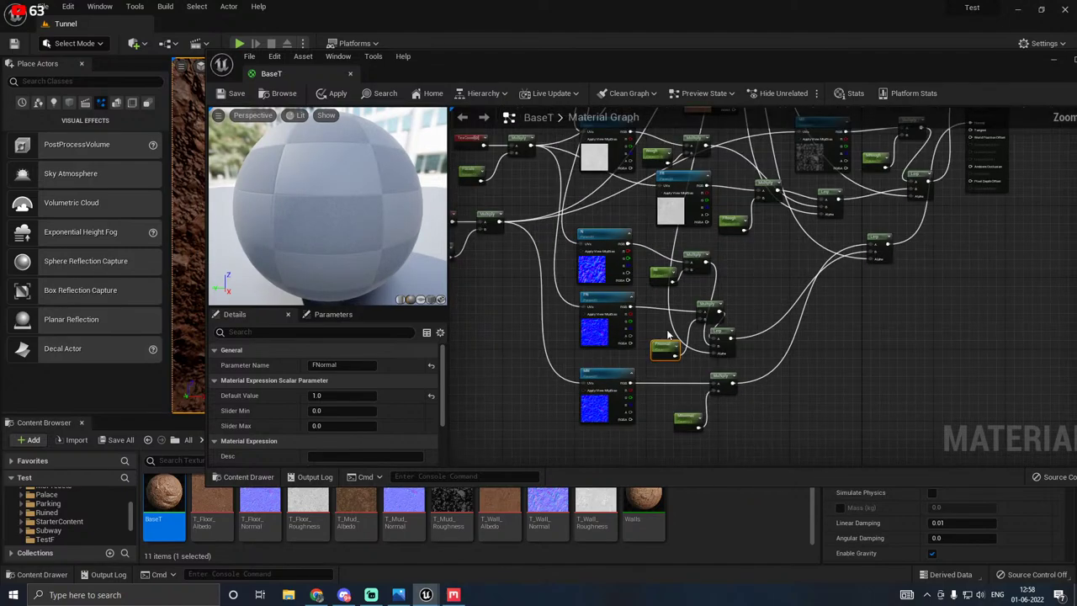
Step: Assign the MNormal parameter to a new parameter group named Mud
scroll(393, 402, down, 2)
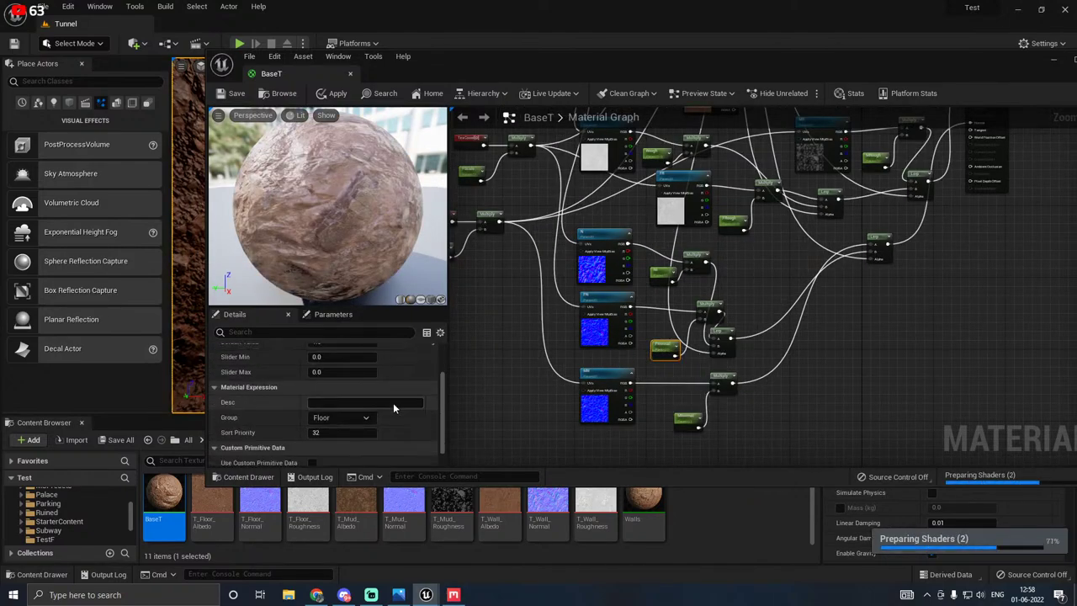
click(686, 419)
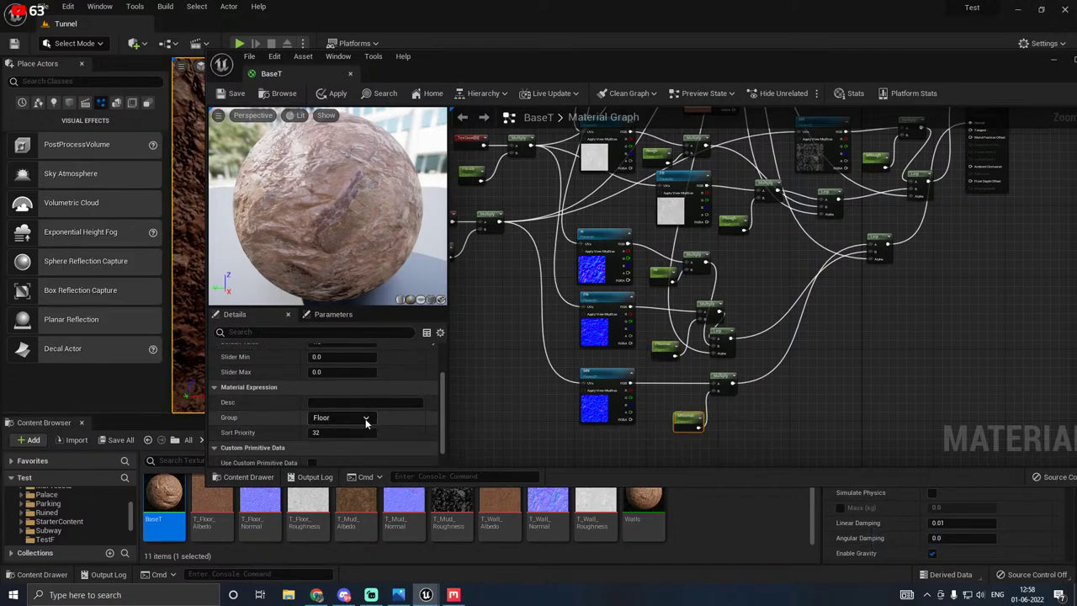
text(M)
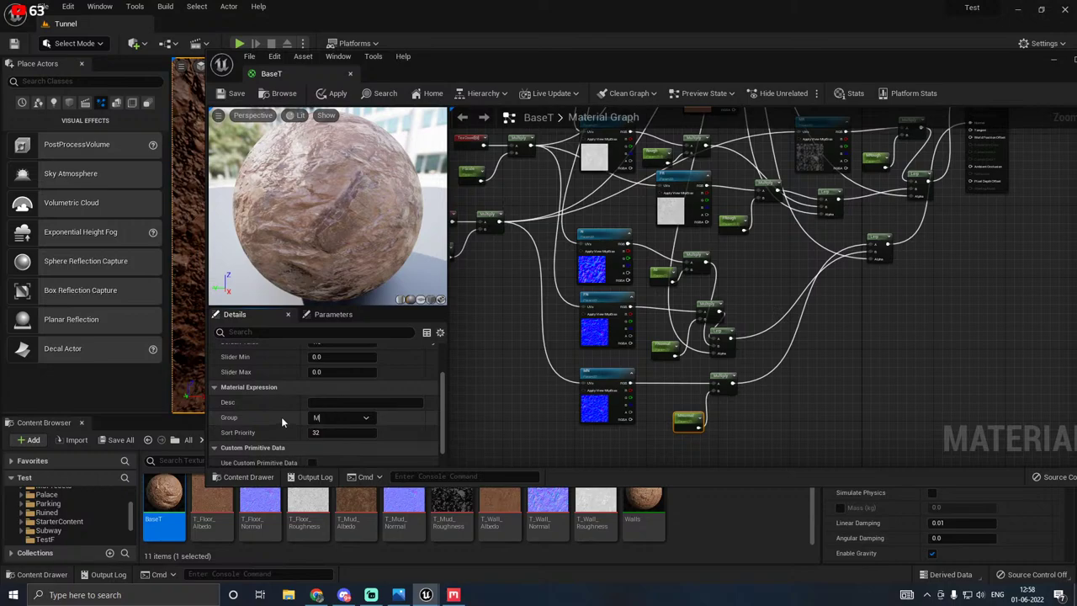
text(ud)
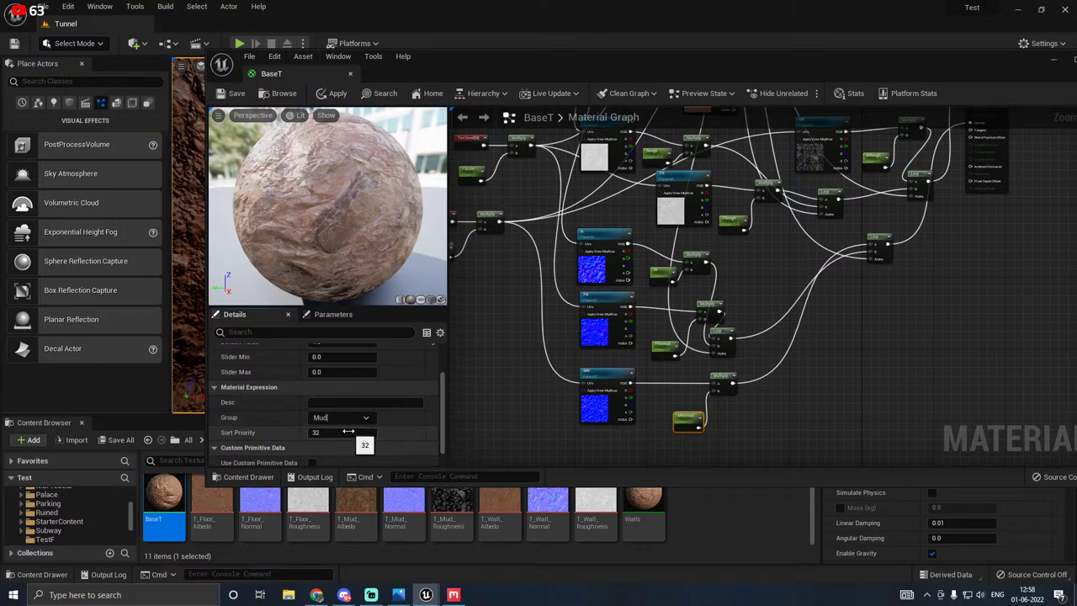
key(Return)
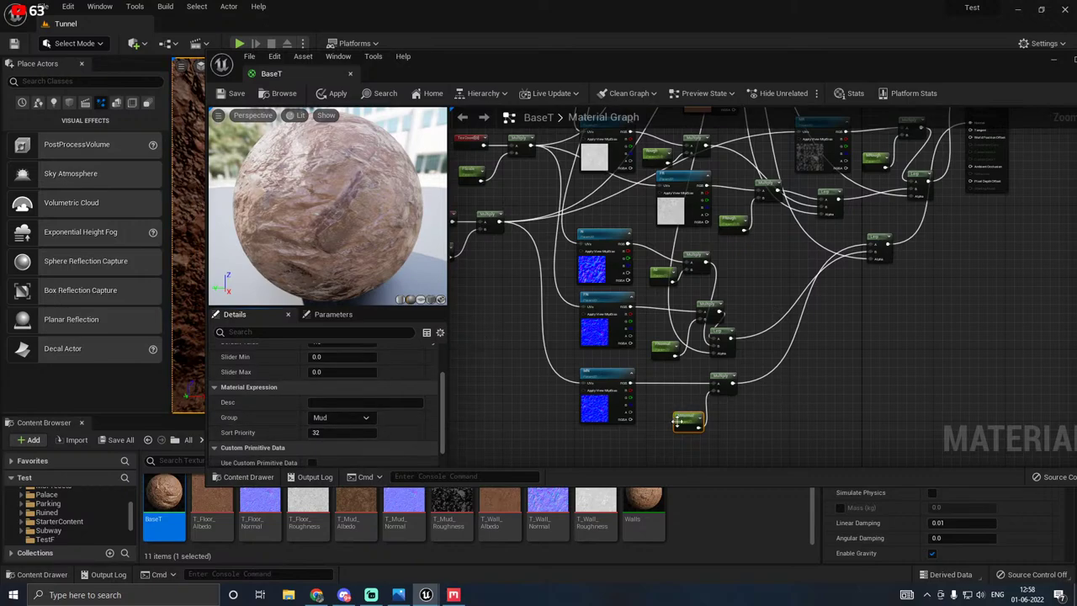
Step: Assign the MRough parameter beside the MR texture to the Mud group
right_drag(680, 421, 642, 437)
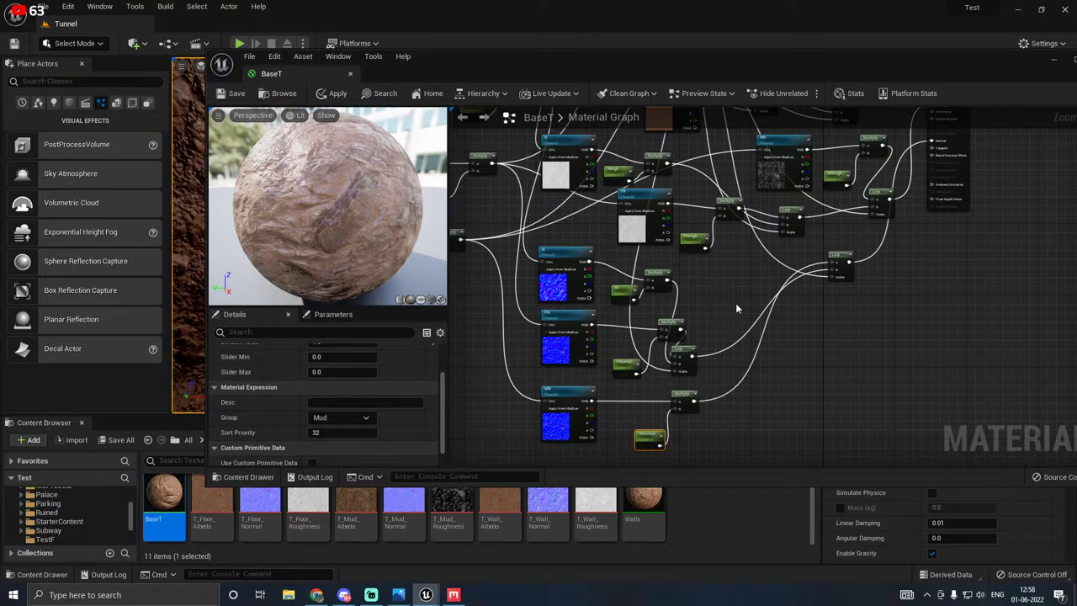
right_drag(736, 308, 799, 275)
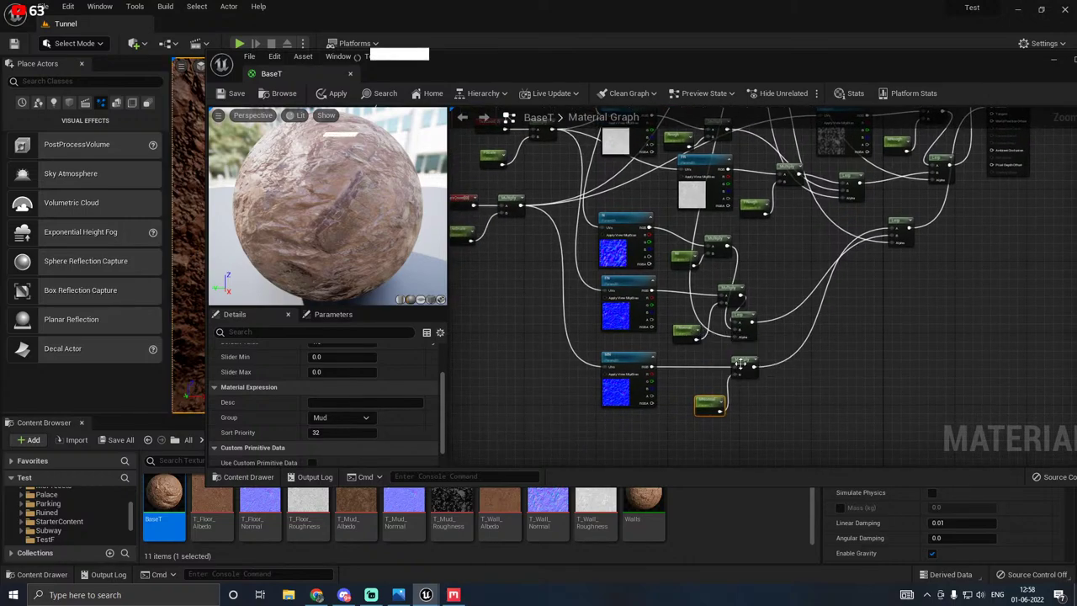
right_drag(840, 327, 779, 395)
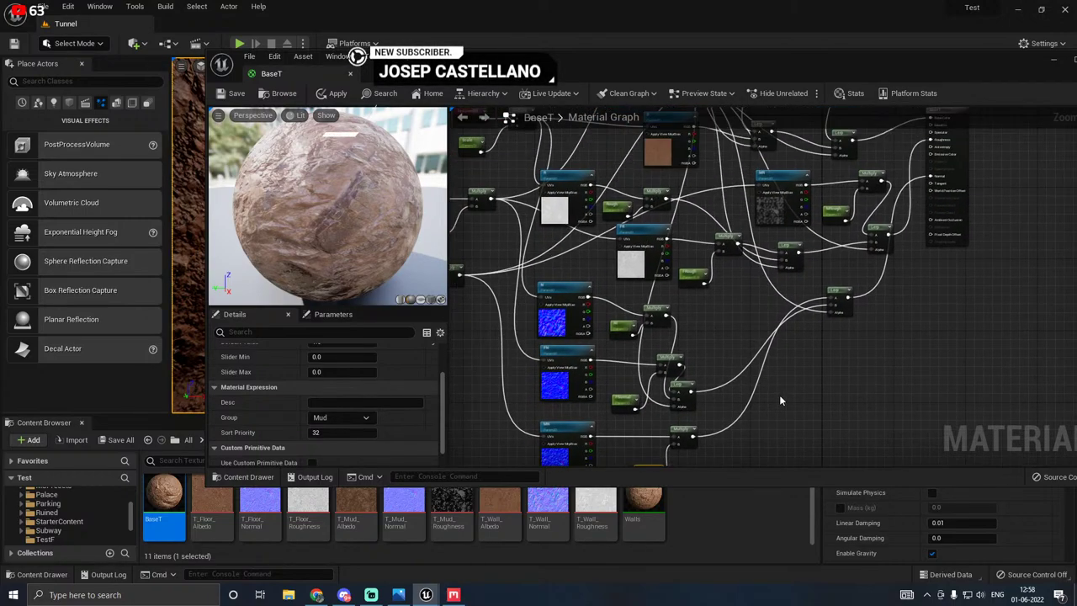
click(833, 215)
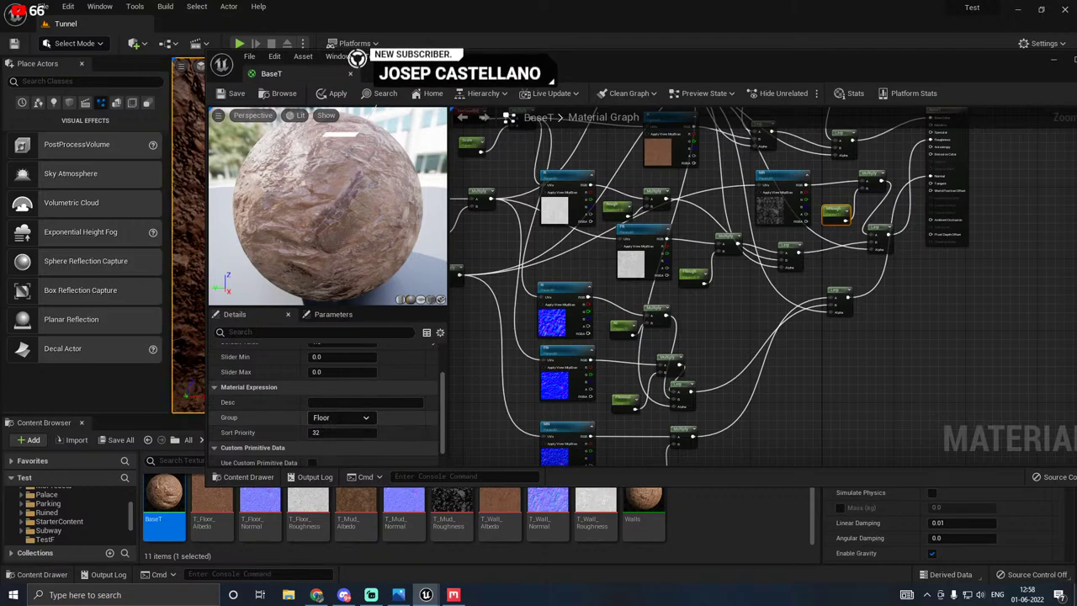
click(341, 417)
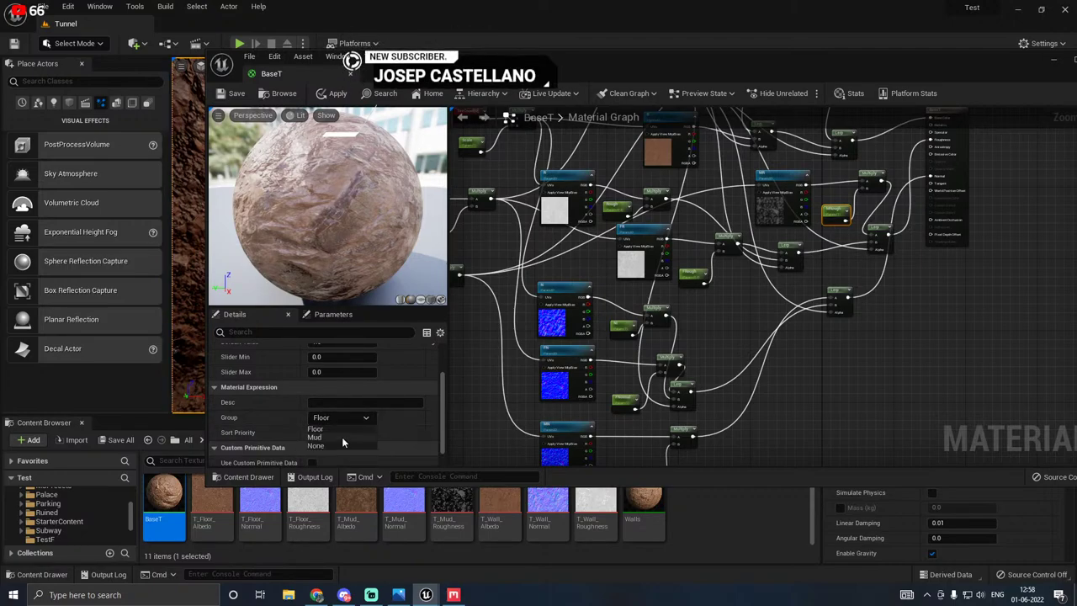
click(337, 438)
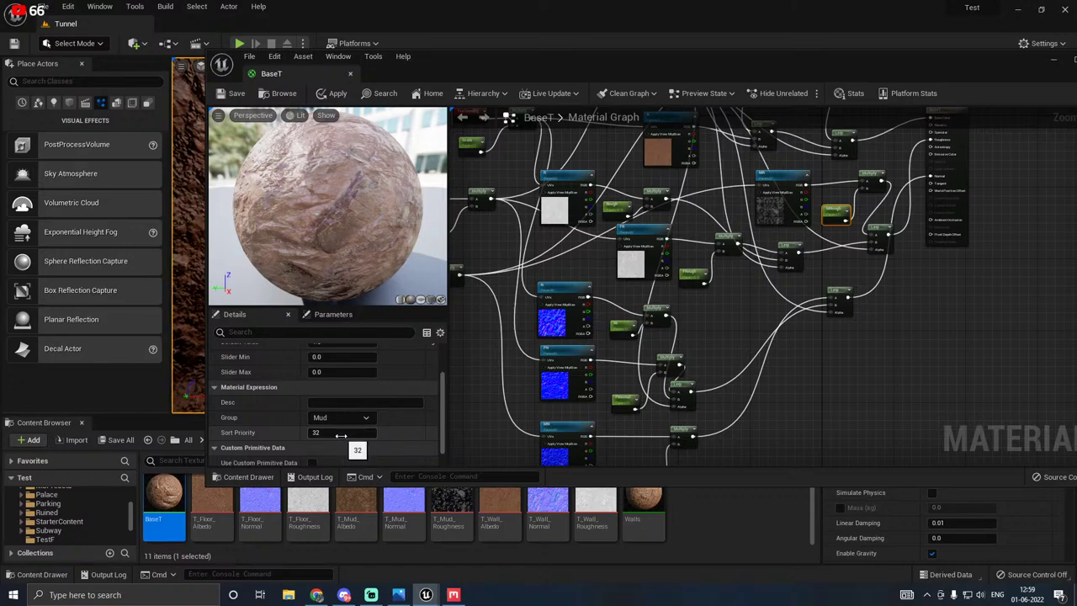
Step: Assign the MN normal and MR roughness texture parameters to the Mud group
right_drag(557, 463, 608, 430)
click(608, 429)
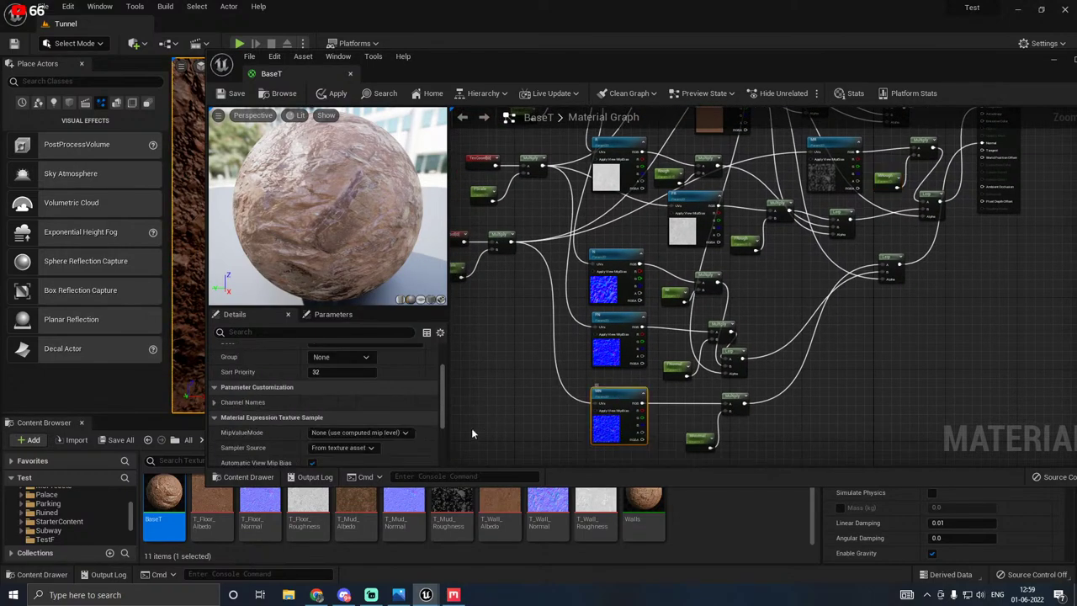
scroll(370, 382, down, 4)
click(341, 357)
click(337, 376)
click(619, 362)
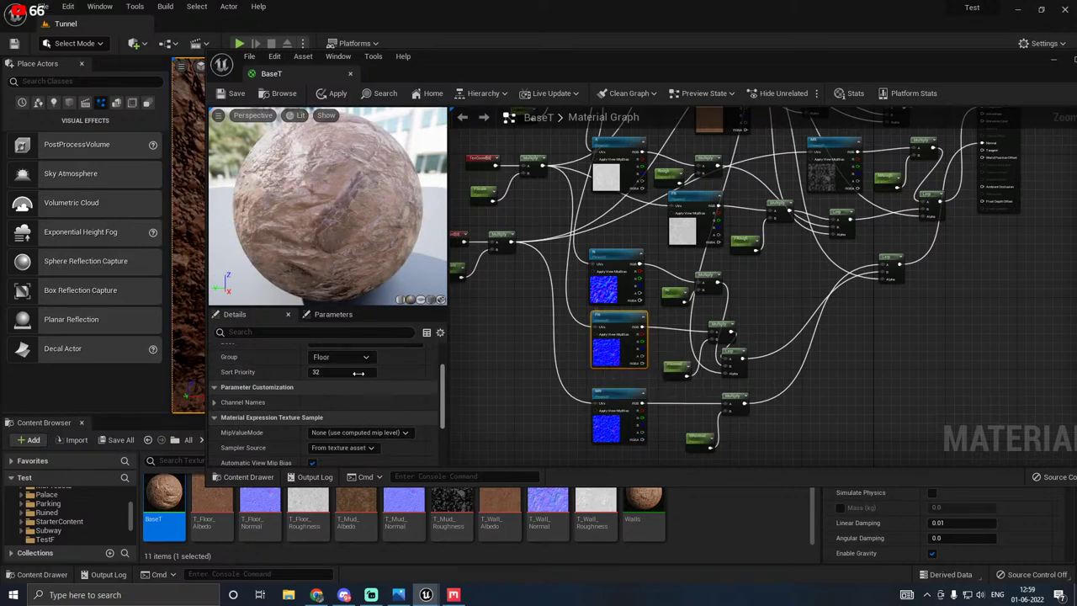
click(831, 182)
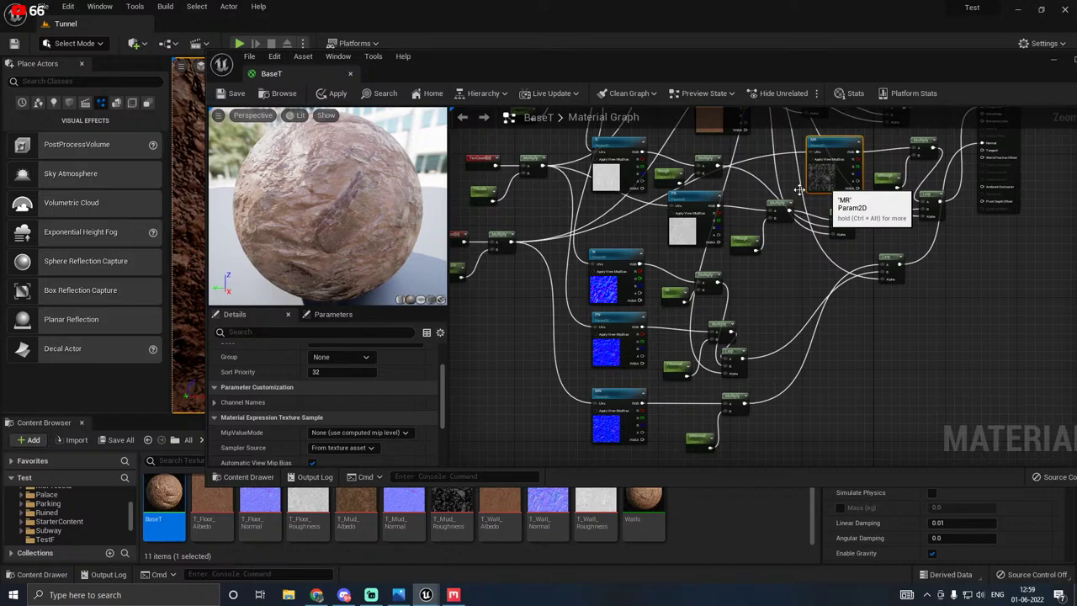
click(364, 358)
click(333, 379)
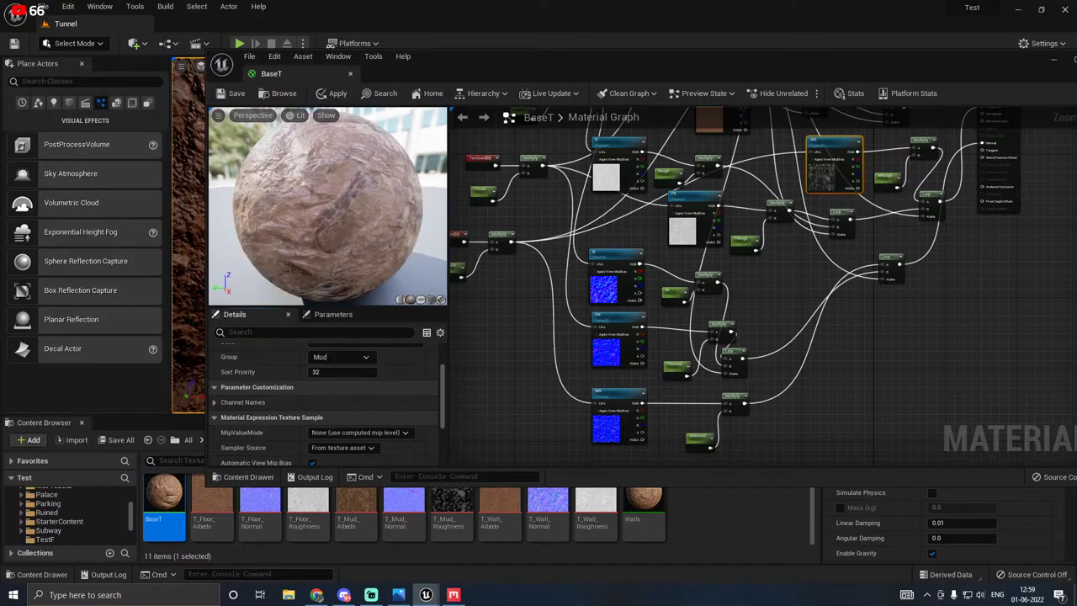
Step: Assign the mud albedo texture parameter and the mud UV scale parameter to the Mud group
right_drag(834, 162, 774, 300)
click(784, 188)
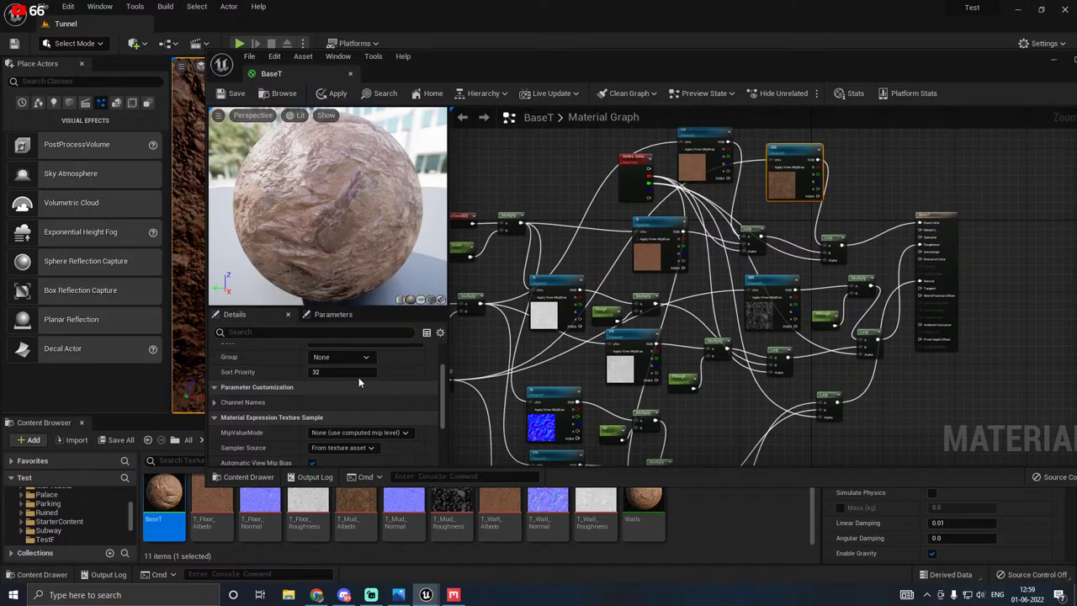
click(366, 357)
click(332, 376)
right_drag(455, 401, 557, 397)
click(517, 401)
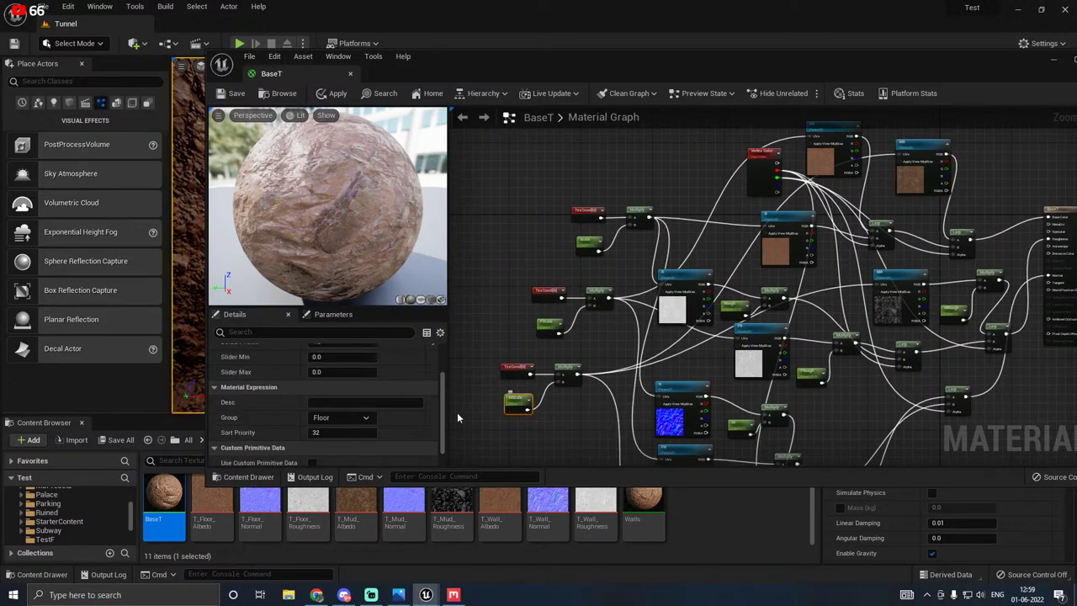
click(366, 419)
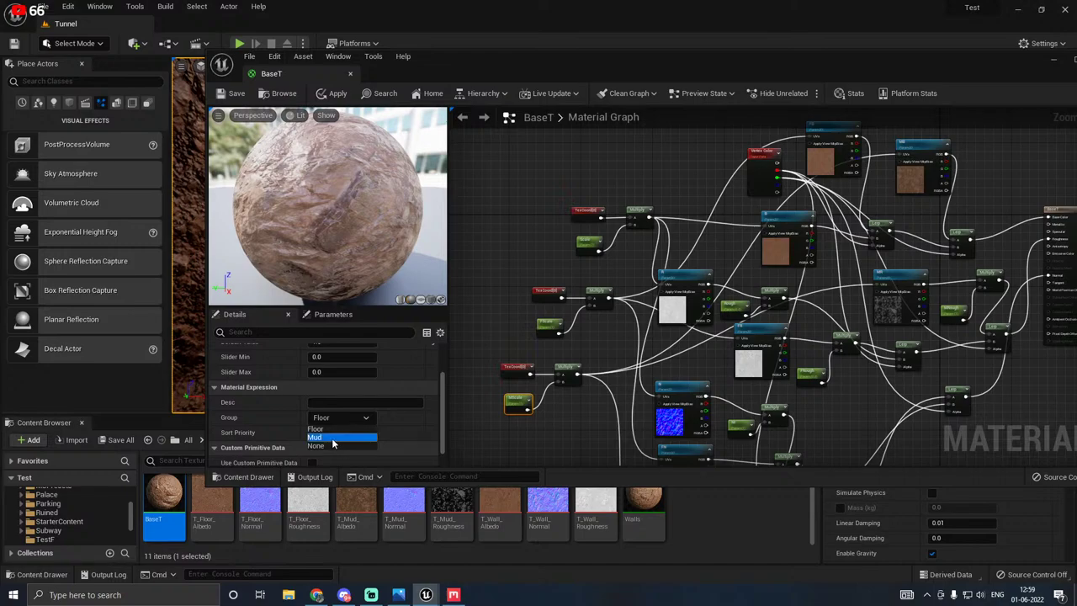
click(333, 438)
Step: Apply the BaseT material changes, close its editor and save the BaseT asset
right_drag(706, 372, 686, 263)
scroll(525, 289, down, 2)
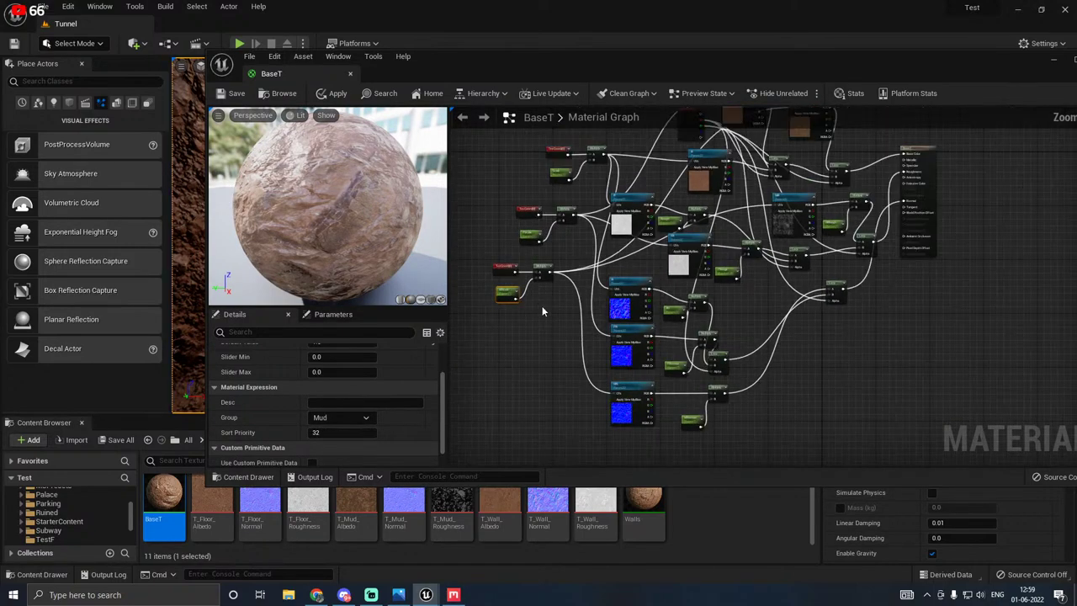
click(328, 94)
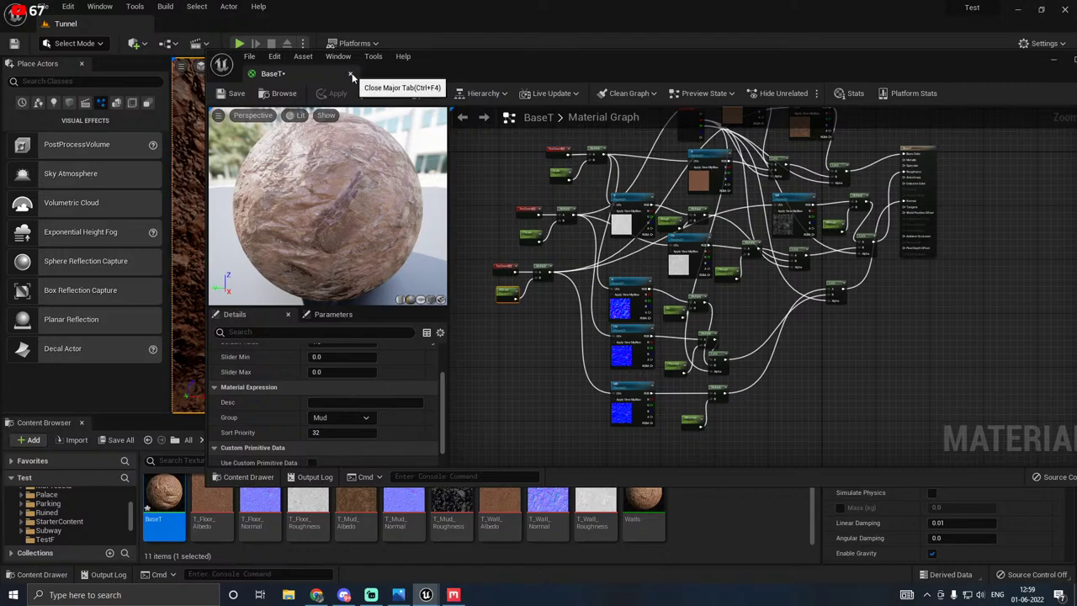
click(350, 74)
click(115, 439)
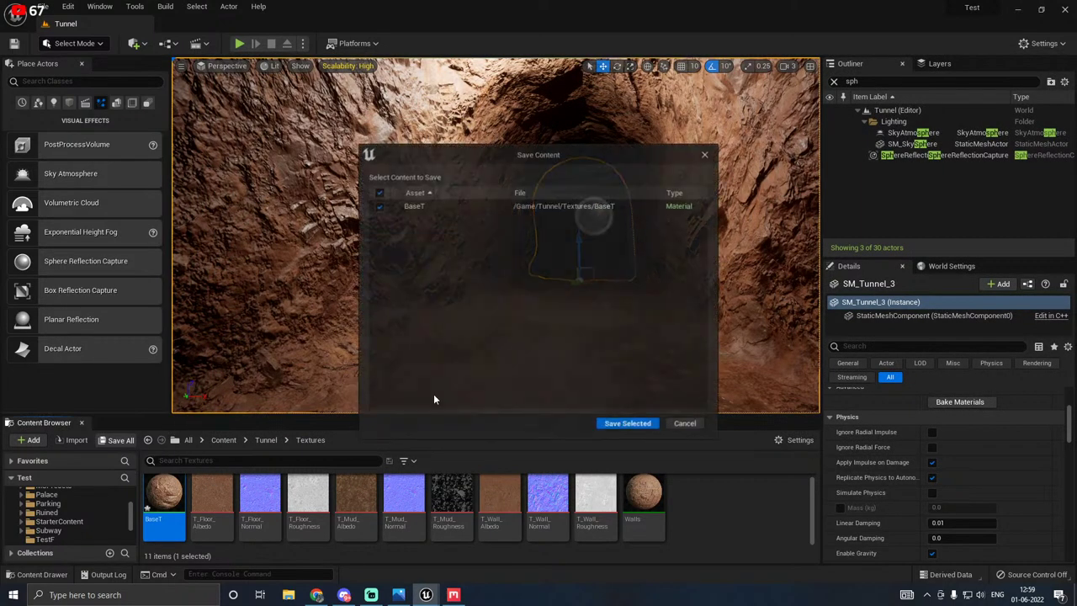
click(611, 424)
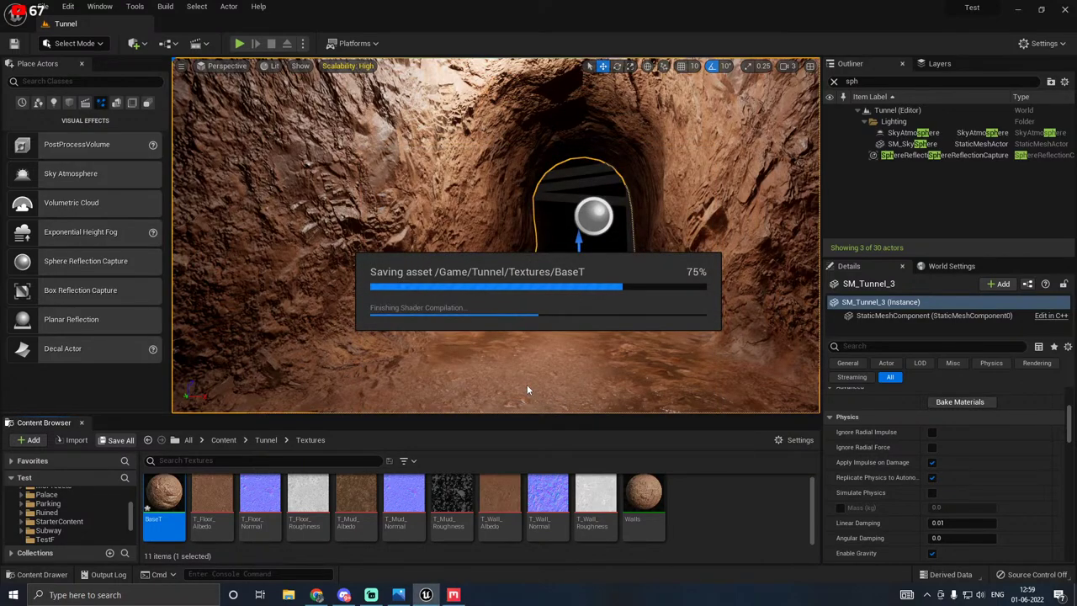
Step: View the updated tunnel floor and open the Walls material instance for editing
right_drag(527, 385, 550, 409)
key(s)
key(w)
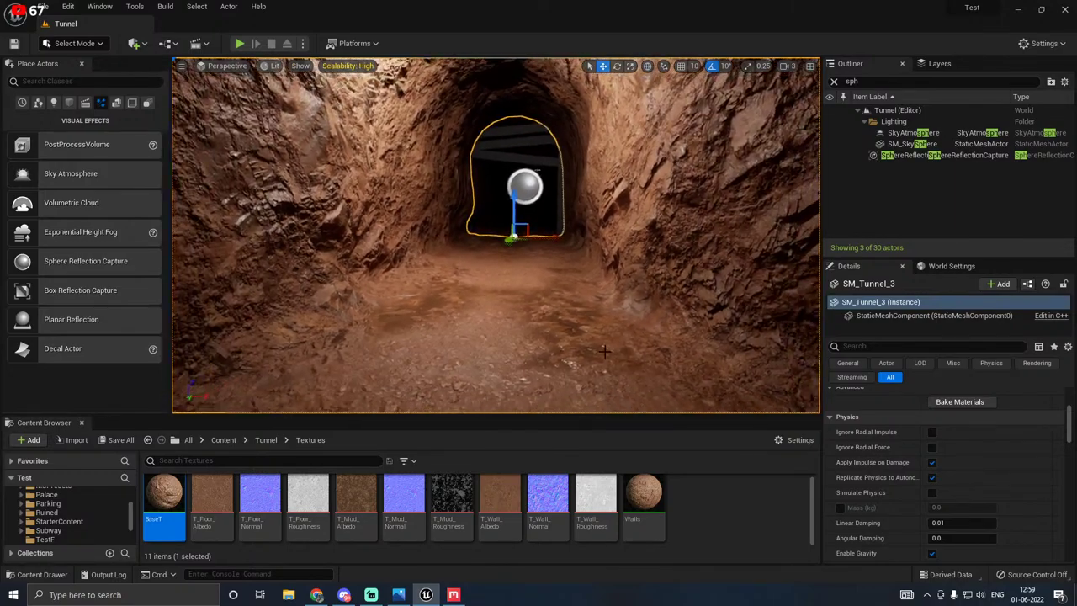
double_click(644, 496)
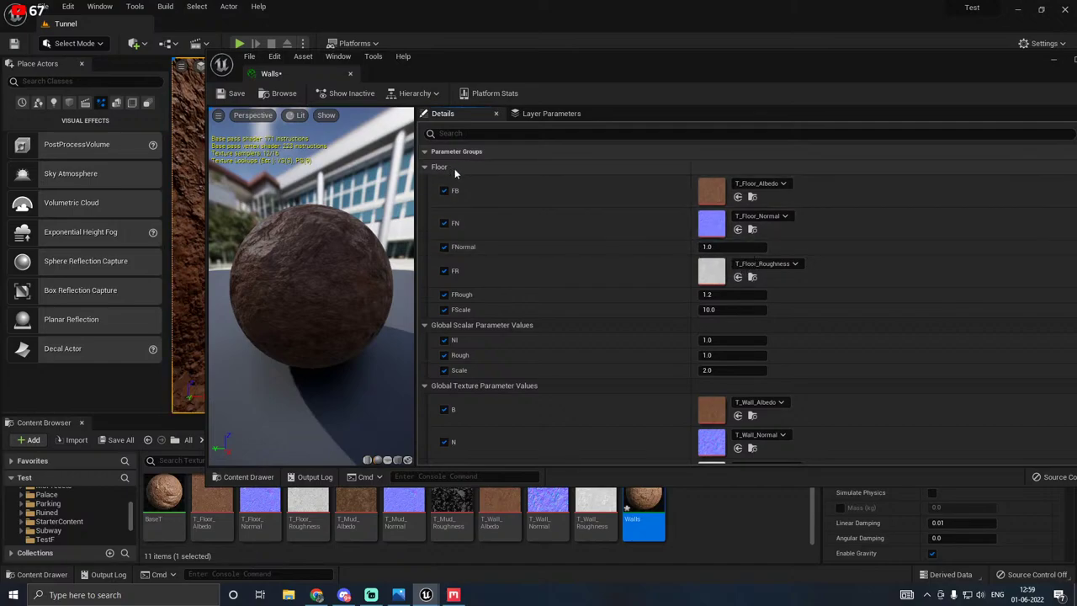
Step: Set the mud roughness parameter MRough to 0.5 and uncover the tunnel floor to inspect the muddy area
scroll(525, 289, down, 1)
scroll(525, 289, down, 2)
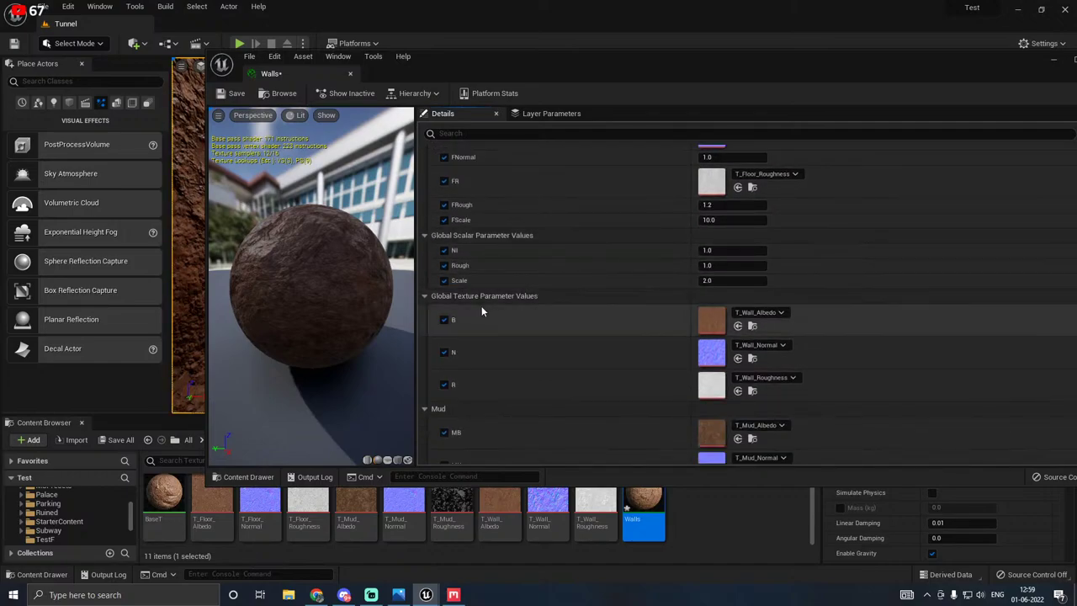
scroll(471, 380, down, 4)
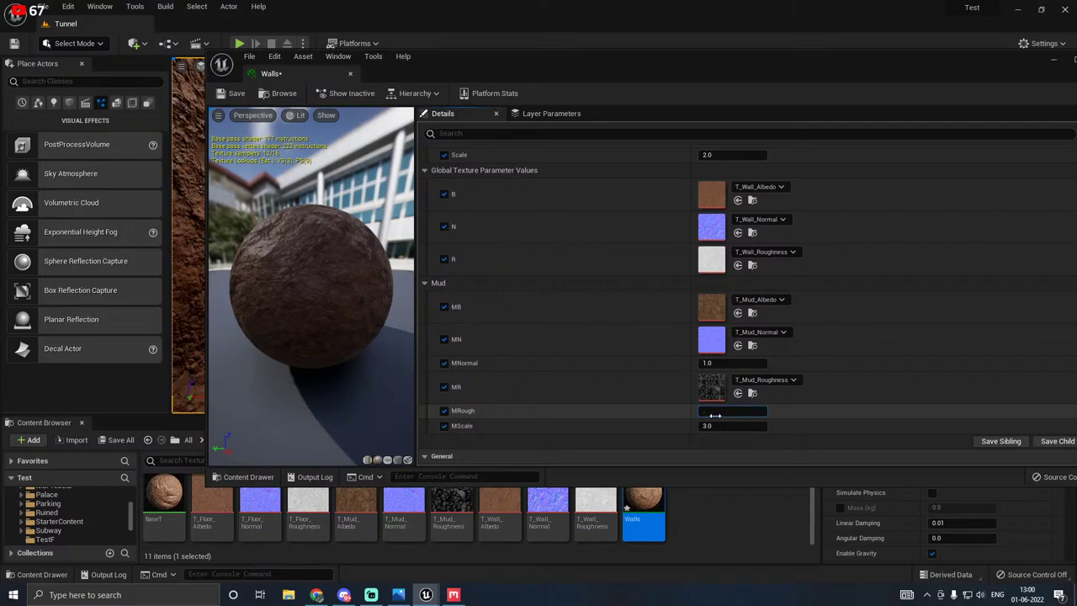
text(.5)
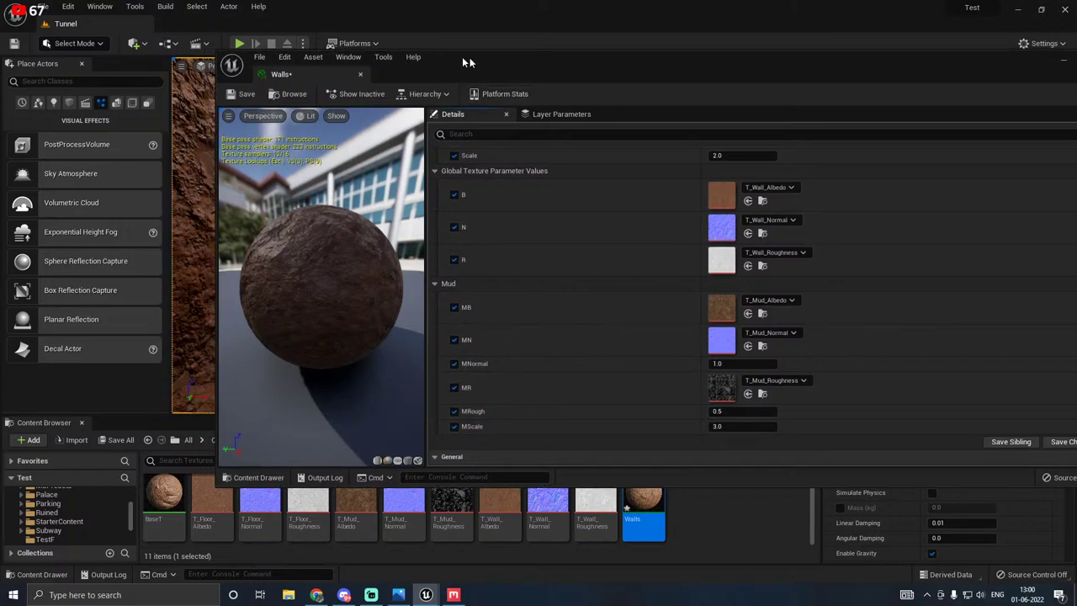
drag(462, 57, 763, 118)
right_drag(492, 352, 541, 440)
right_drag(337, 261, 384, 264)
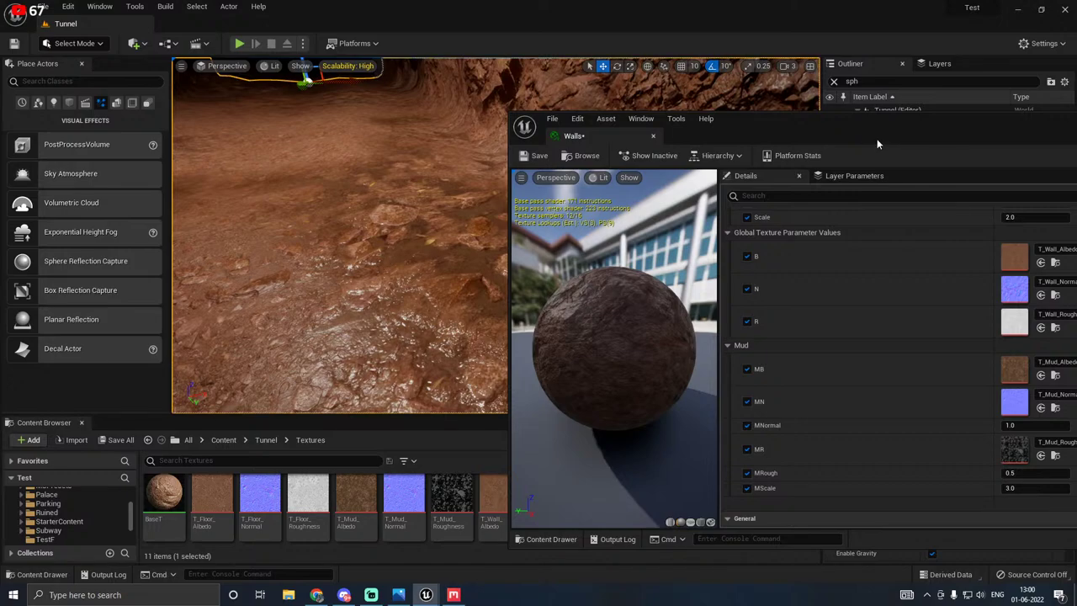
Step: Set the mud UV scale MScale to 4 and check the tiling on the tunnel floor
drag(877, 144, 867, 109)
scroll(893, 312, down, 2)
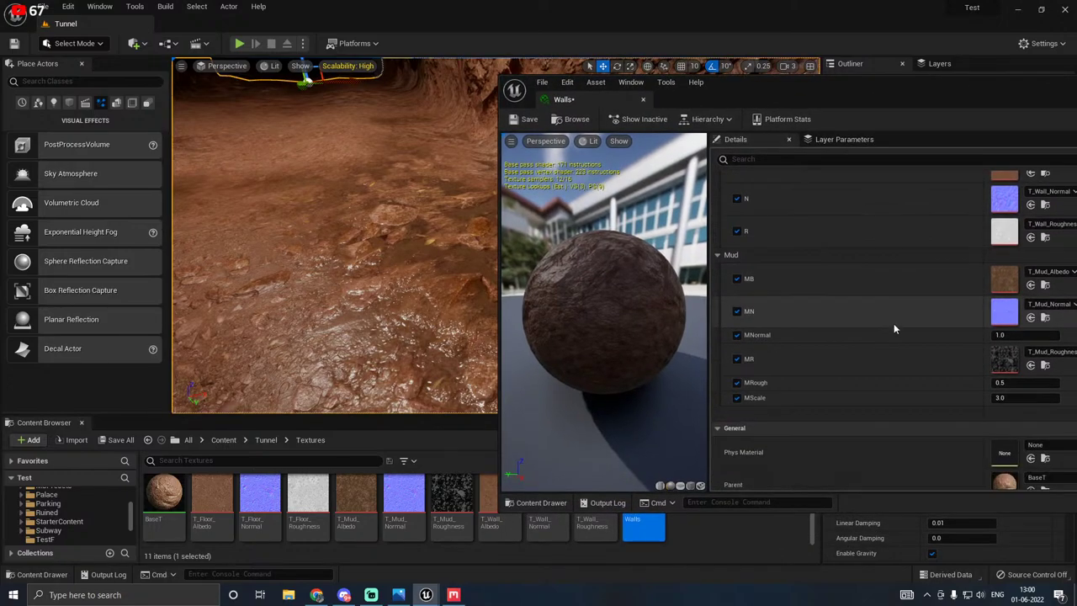
click(1008, 398)
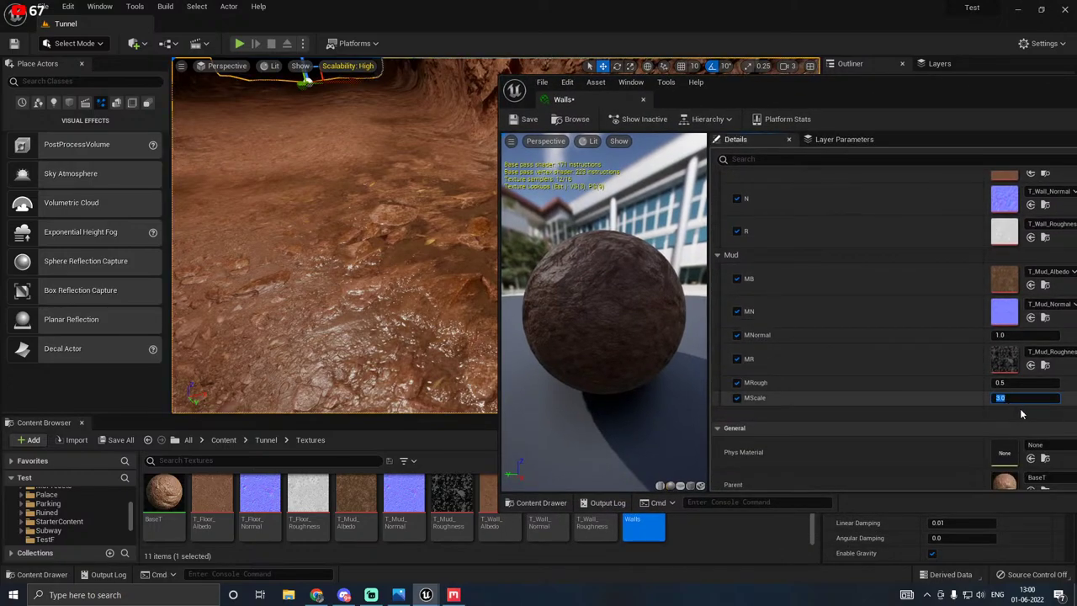
text(4)
key(Return)
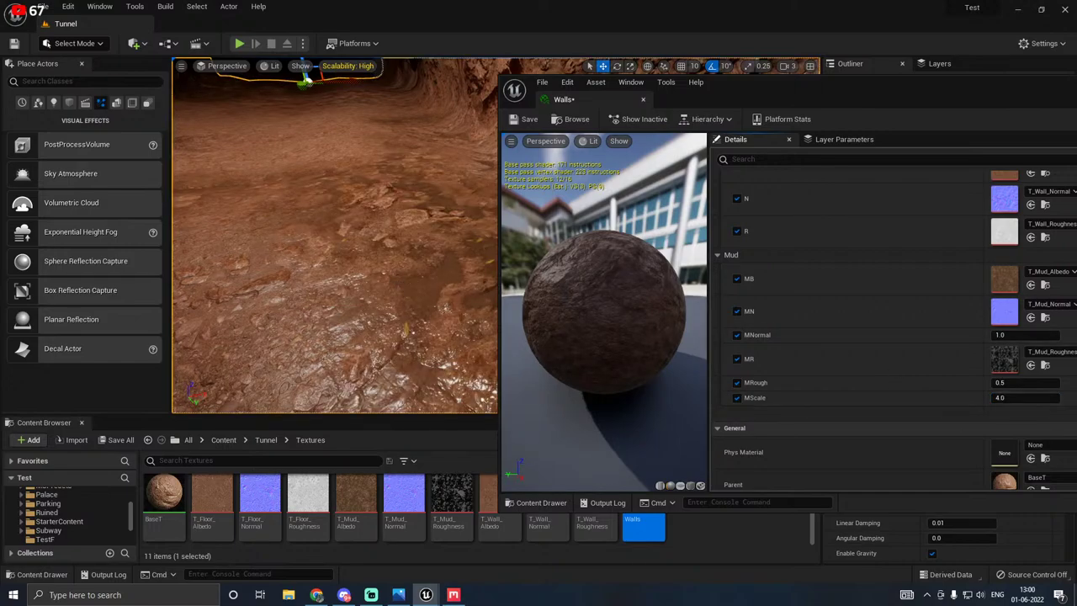
right_drag(335, 235, 203, 122)
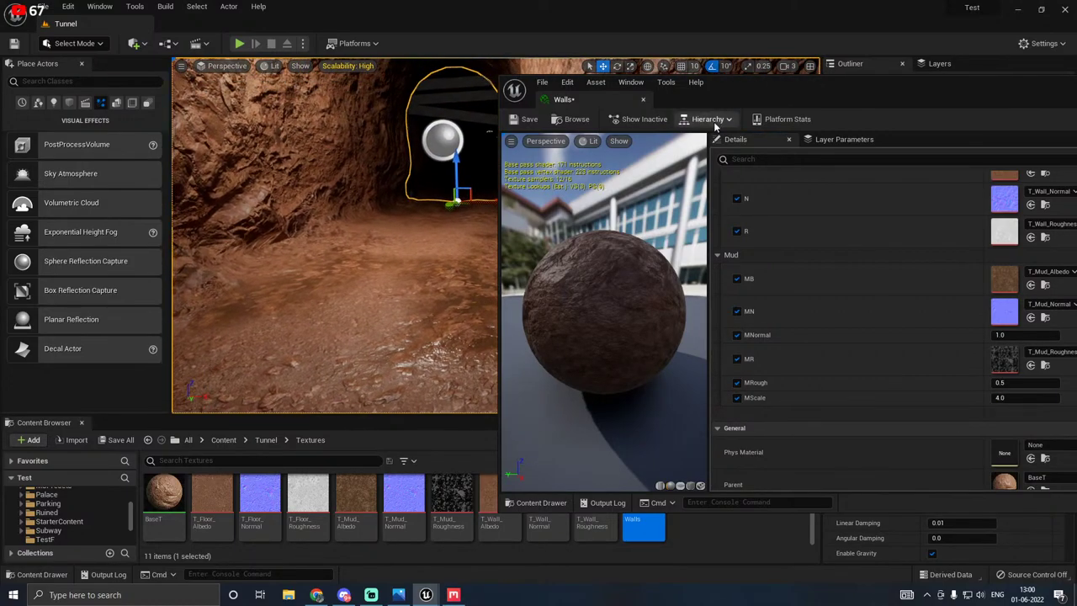
Step: Close the Walls material instance editor and save the Walls asset
click(642, 102)
right_drag(608, 215, 451, 120)
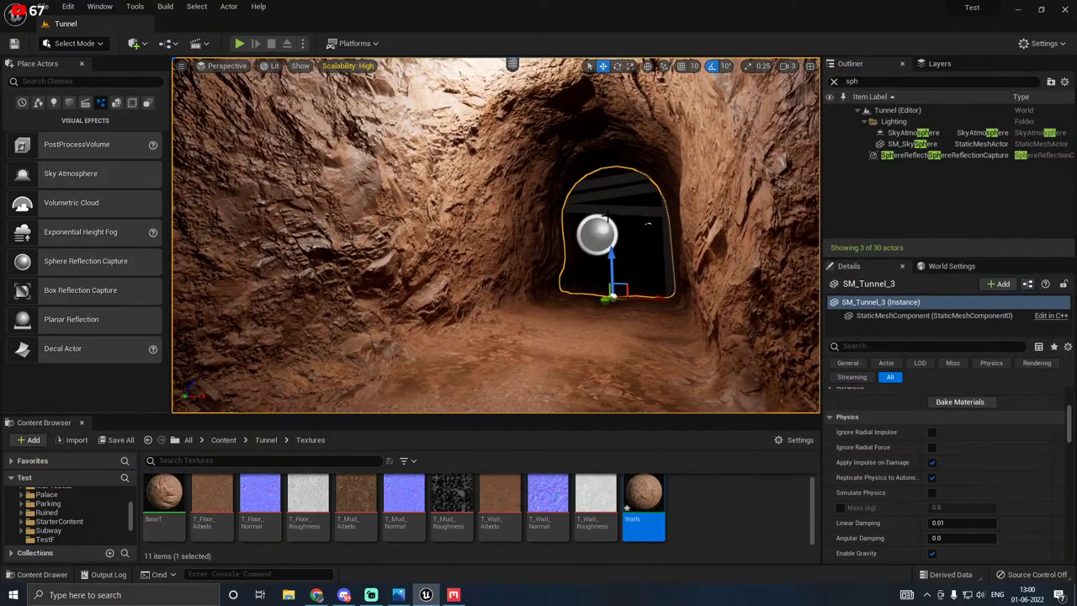
click(118, 439)
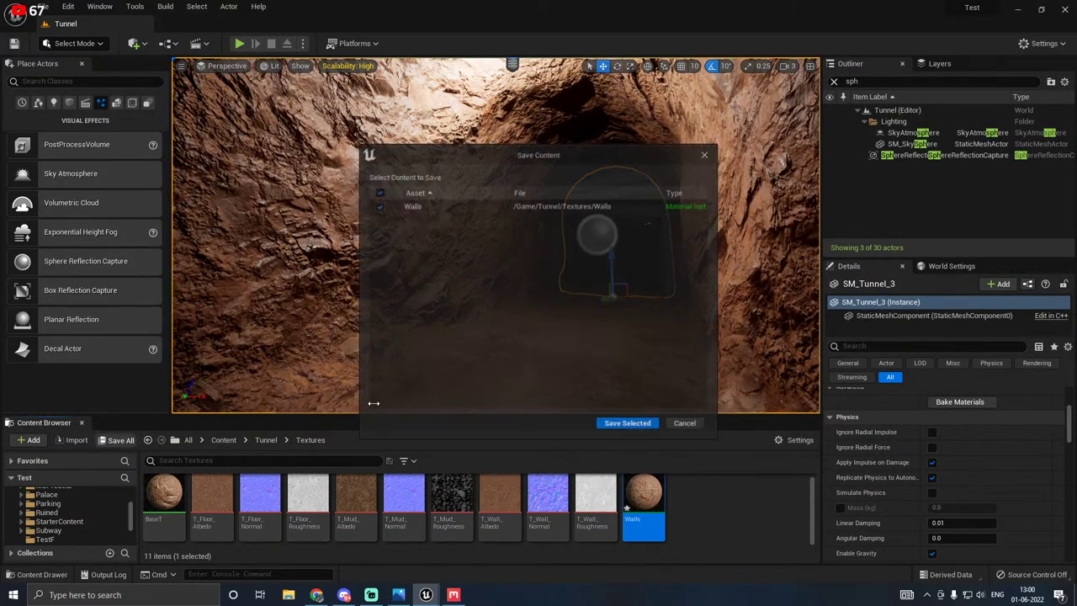
click(619, 427)
Step: Select the point light near the tunnel ceiling and inspect the muddy floor up close
right_drag(613, 347, 641, 310)
key(s)
key(w)
right_drag(641, 143, 655, 159)
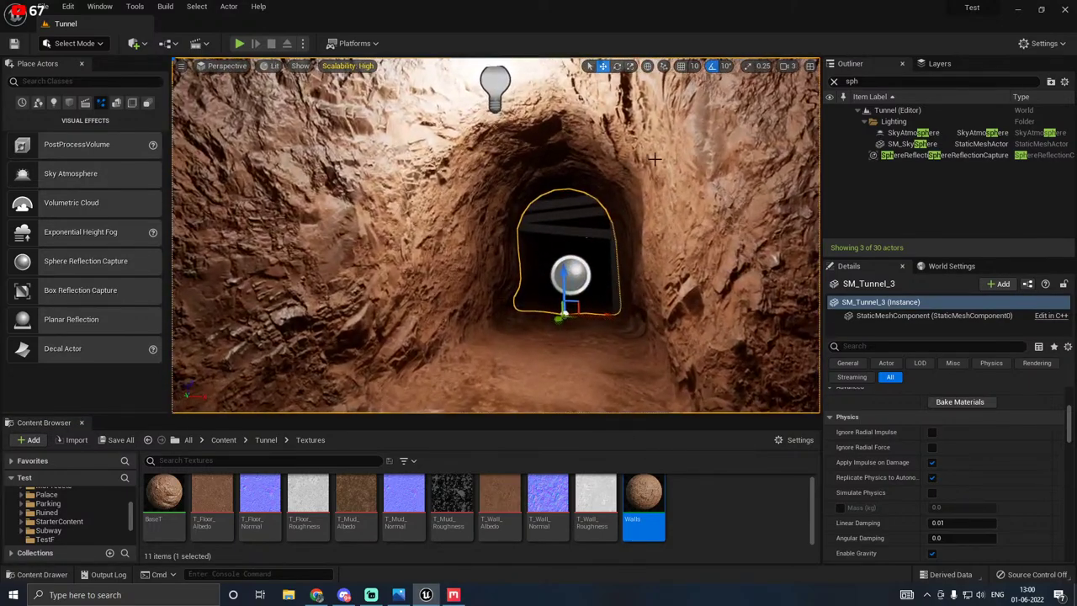
click(501, 84)
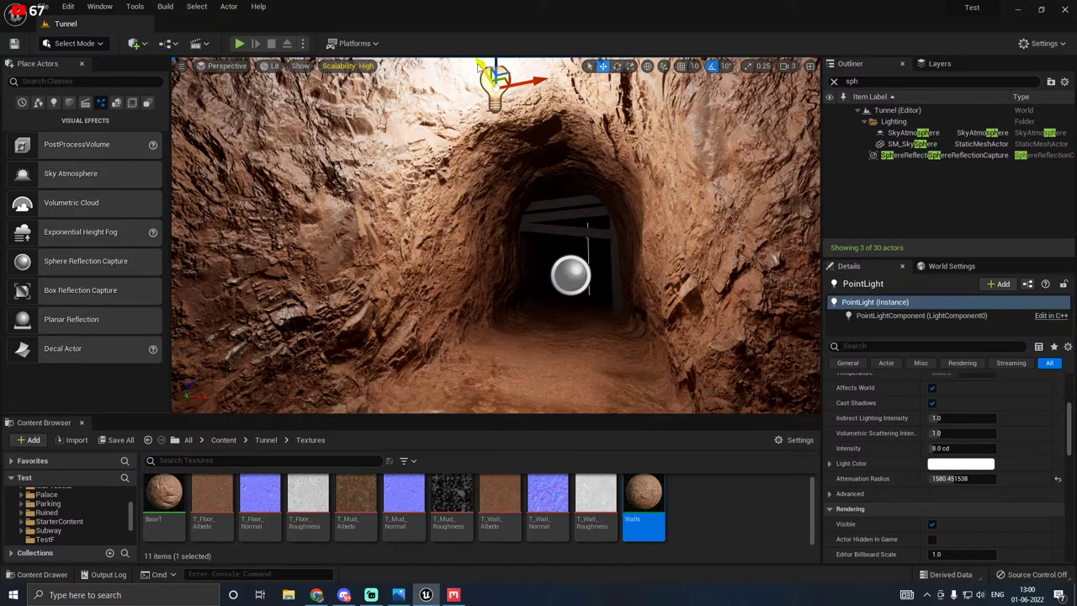
right_drag(495, 235, 551, 354)
mouse_move(496, 303)
right_down()
mouse_move(496, 252)
mouse_move(496, 286)
right_up()
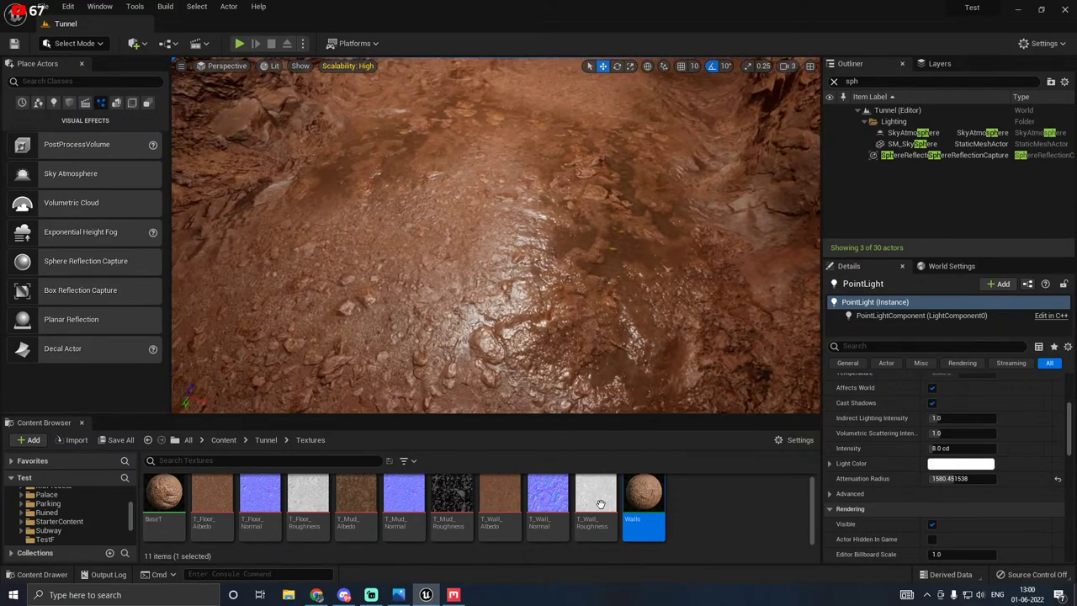
Step: Reopen the Walls instance, set the floor normal strength FNormal to 3 and save the asset
double_click(644, 500)
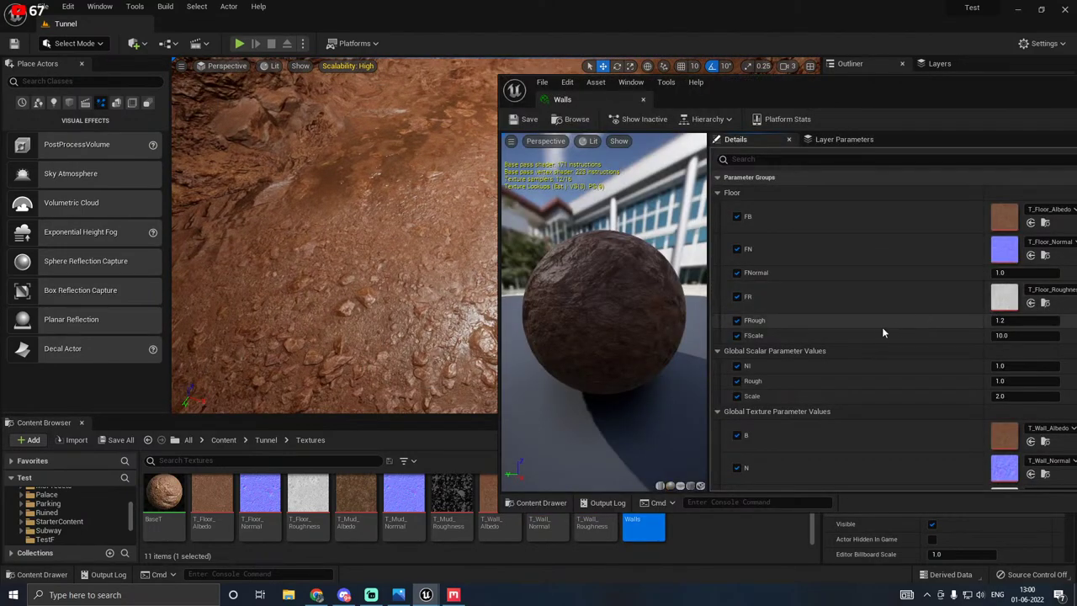
click(1005, 273)
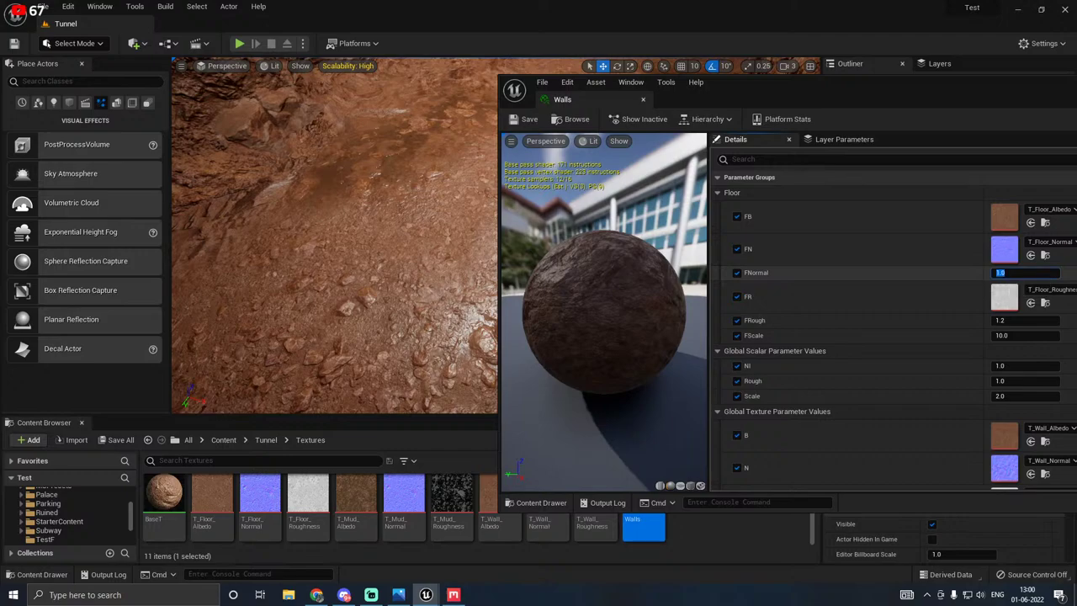
text(3)
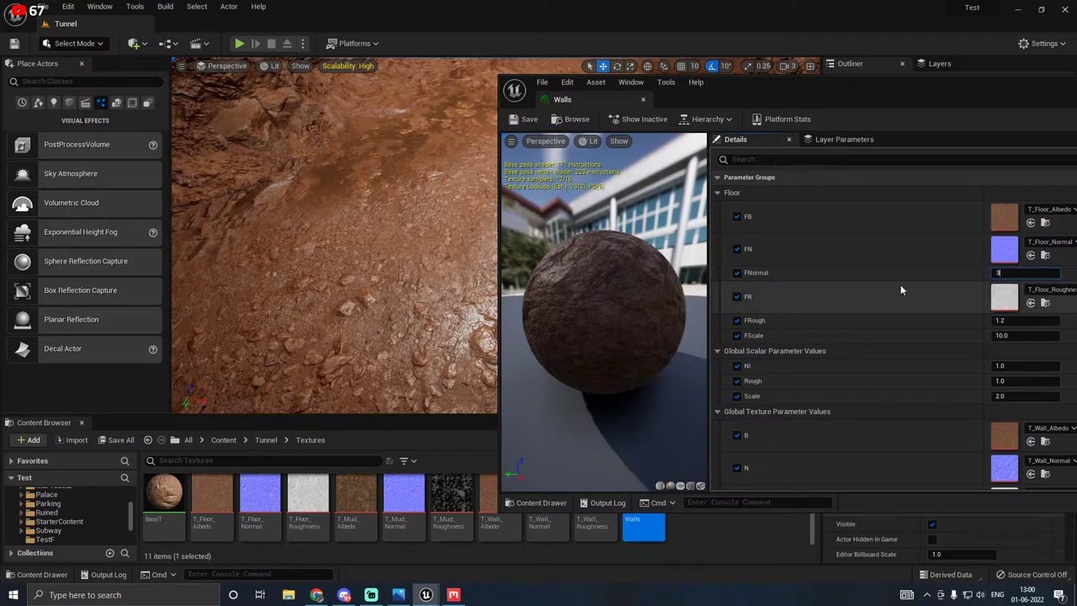
click(115, 439)
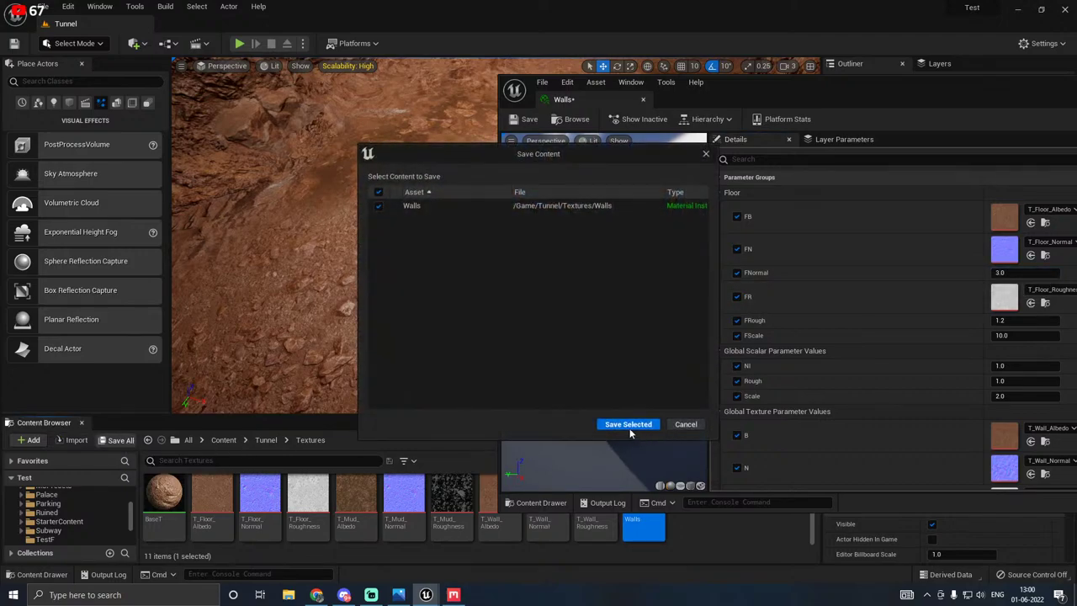
click(628, 424)
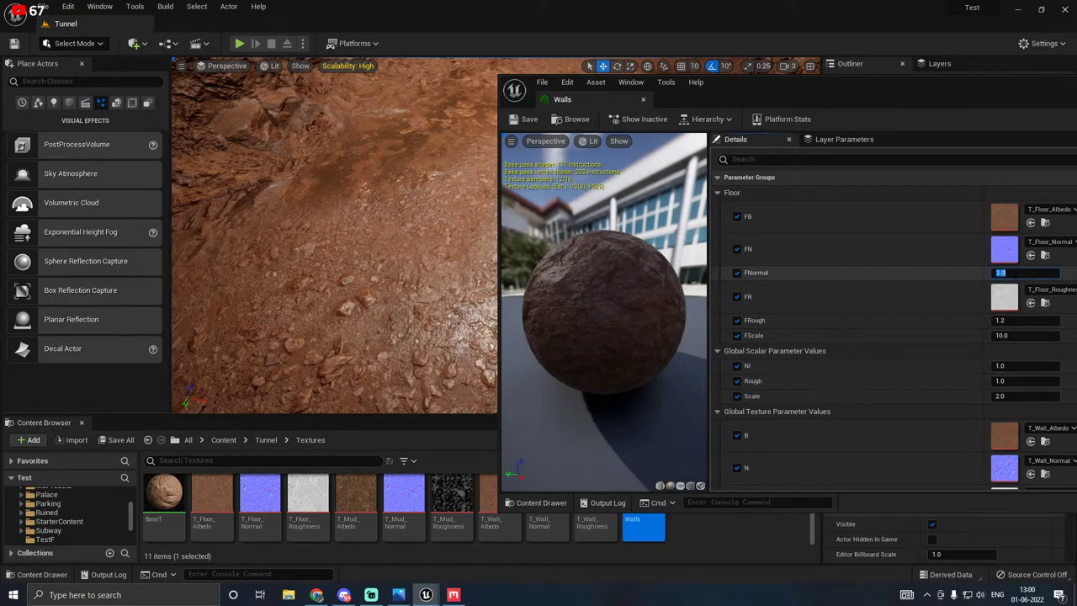
text(3)
key(Return)
Step: Set the mud normal strength MNormal to 3 and look over the tunnel surfaces
mouse_move(379, 332)
right_down()
mouse_move(278, 341)
mouse_move(366, 333)
right_up()
scroll(871, 416, down, 3)
scroll(869, 416, down, 3)
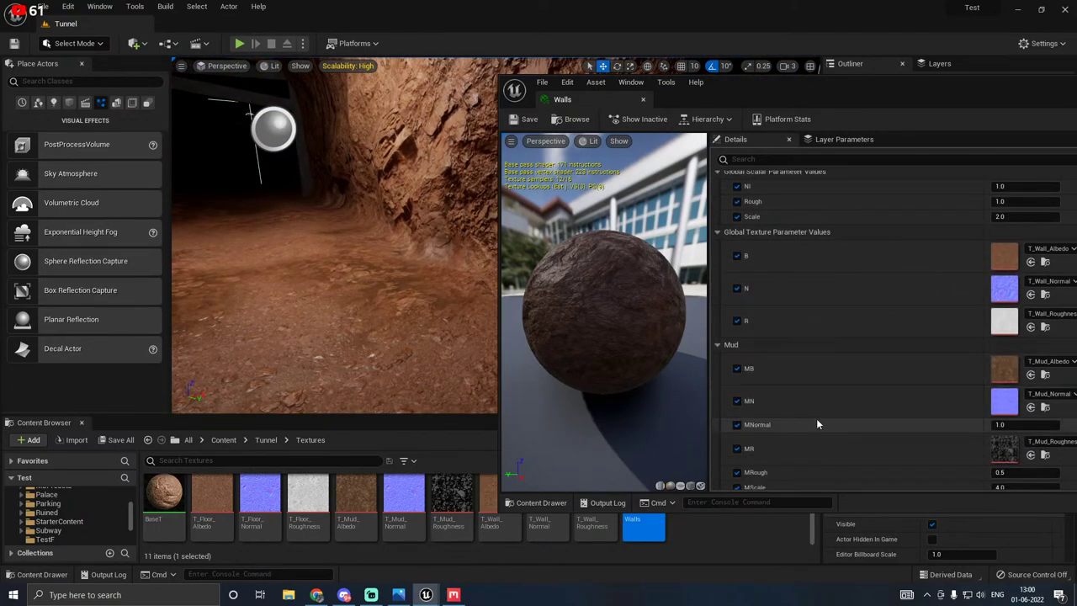
click(1006, 425)
text(3)
key(Return)
right_drag(366, 333, 202, 332)
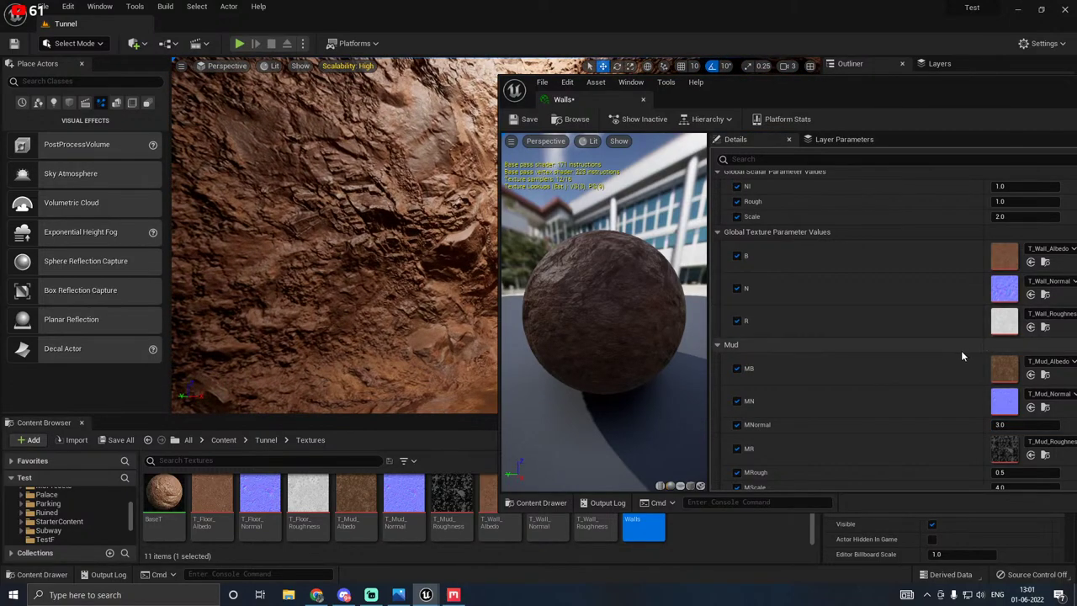
Step: Try the wall normal intensity NI at 4, check it in the tunnel and settle on 3
scroll(950, 348, up, 4)
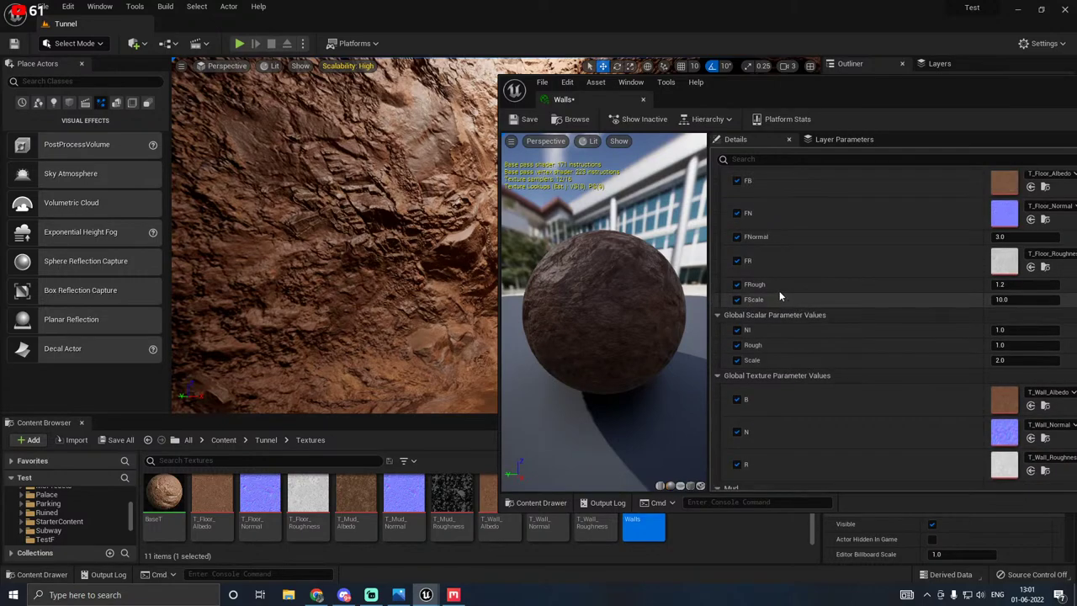
scroll(837, 324, down, 2)
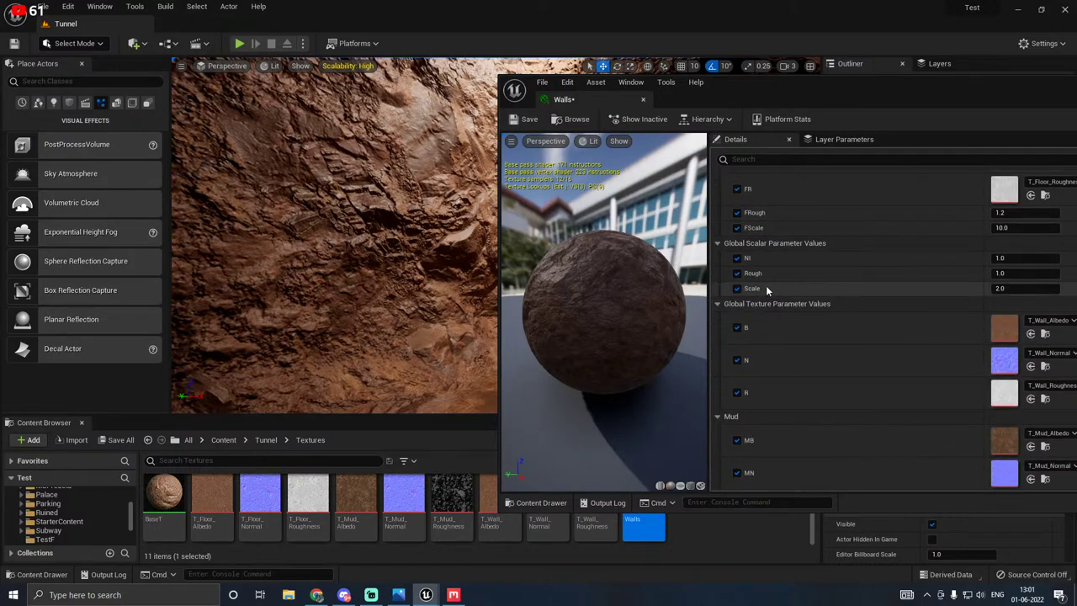
click(1018, 259)
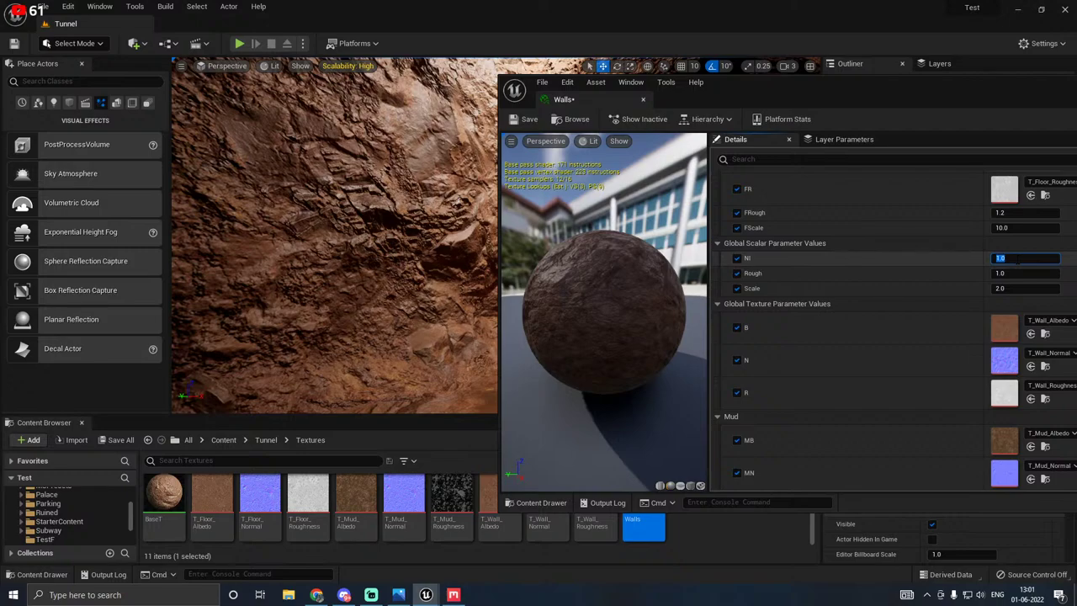
text(4)
key(Return)
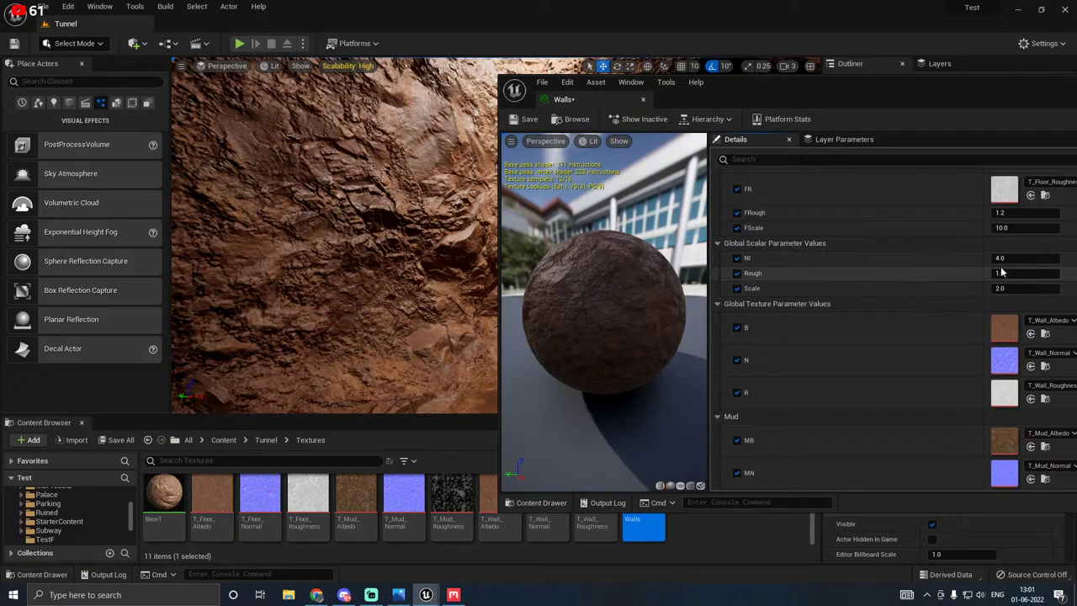
right_drag(359, 199, 471, 181)
right_drag(423, 289, 424, 289)
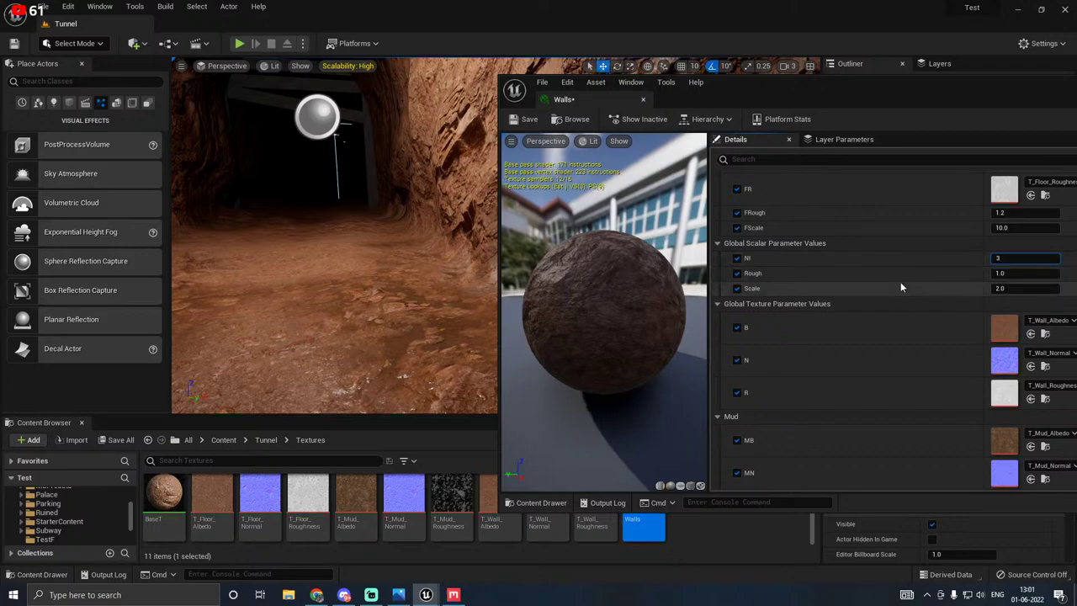
text(3)
key(Return)
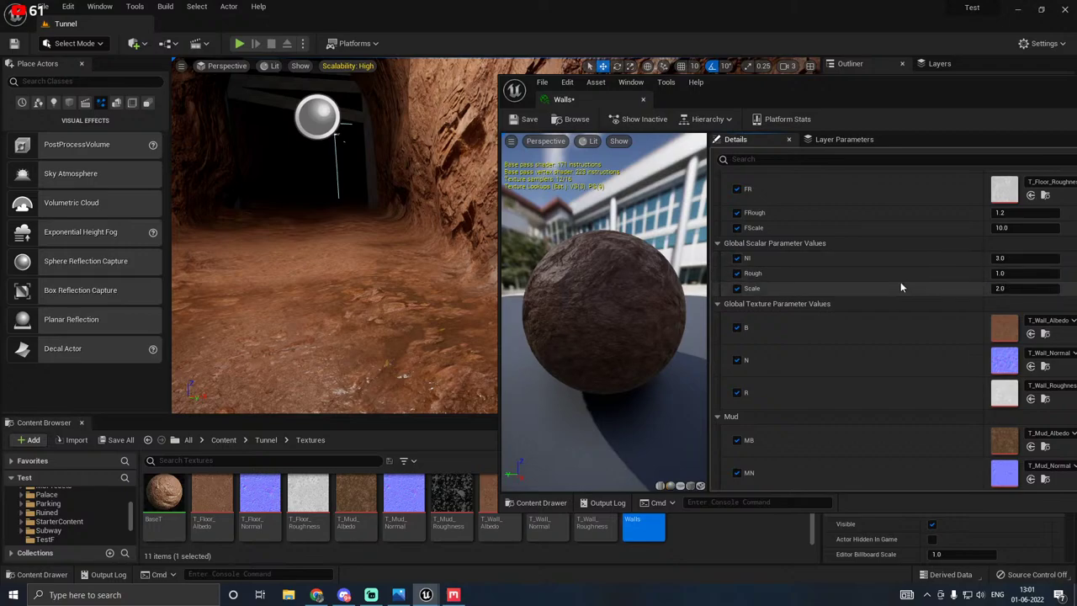
Step: Close the Walls editor, view the whole tunnel section and save the Walls asset
click(643, 99)
right_drag(623, 189, 501, 160)
right_drag(438, 315, 436, 301)
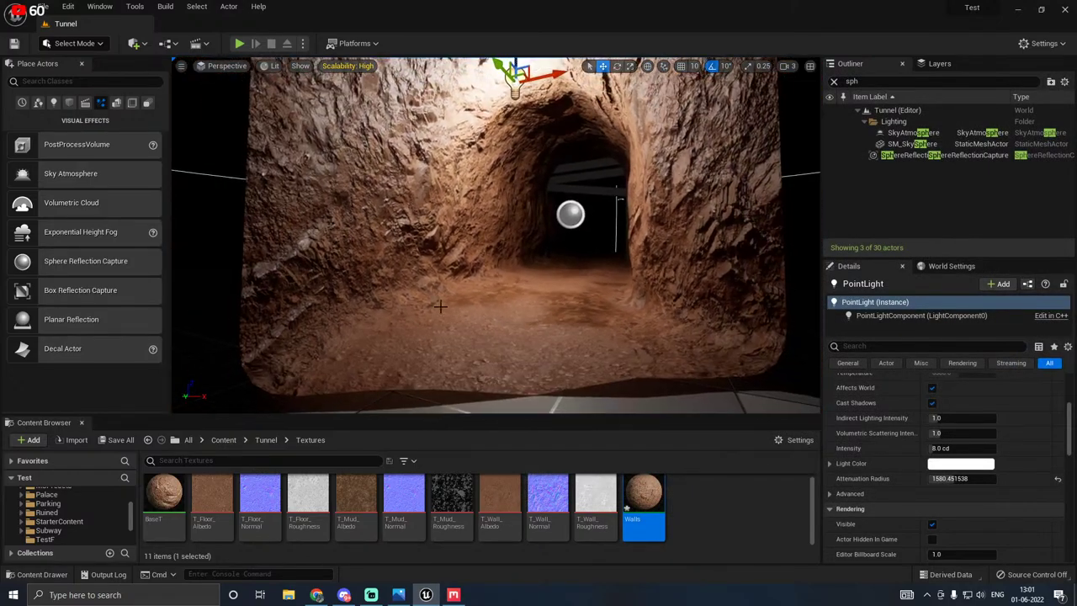
click(133, 441)
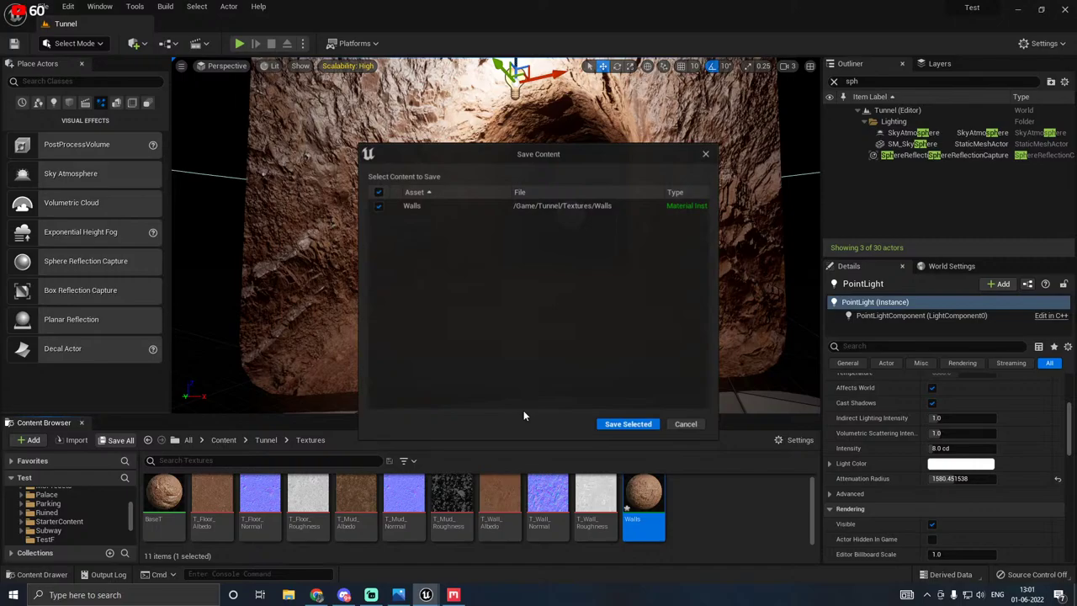
click(628, 425)
Step: Move the point light to just above the archway leading to the wooden beams
right_drag(581, 125, 608, 91)
key(w)
right_drag(534, 118, 513, 81)
drag(495, 101, 552, 202)
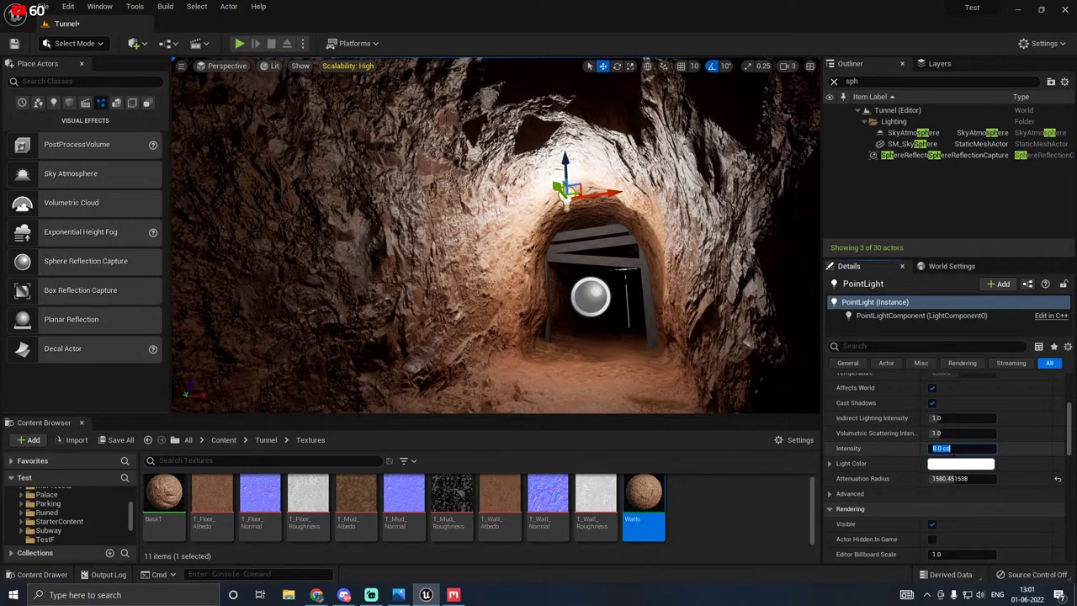
Step: Lower the point light's intensity to 4 cd and further to 3 cd
text(4)
key(Return)
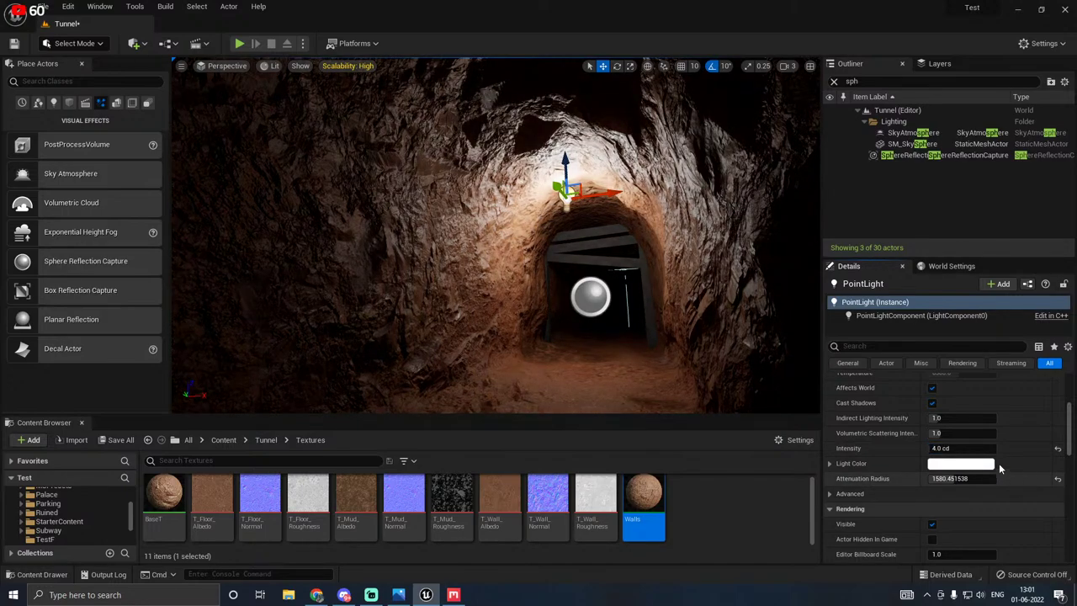
click(967, 447)
text(3)
key(Return)
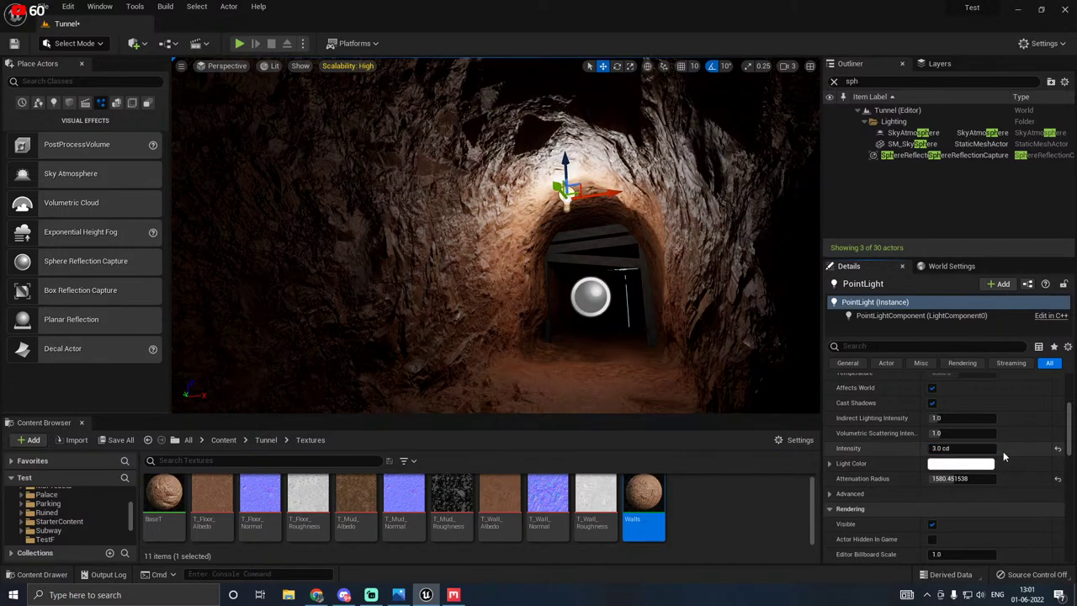
Step: Try a light blue on the point light, and settle on a pale warm orange light color, hex sRGB FFE0BD
click(973, 464)
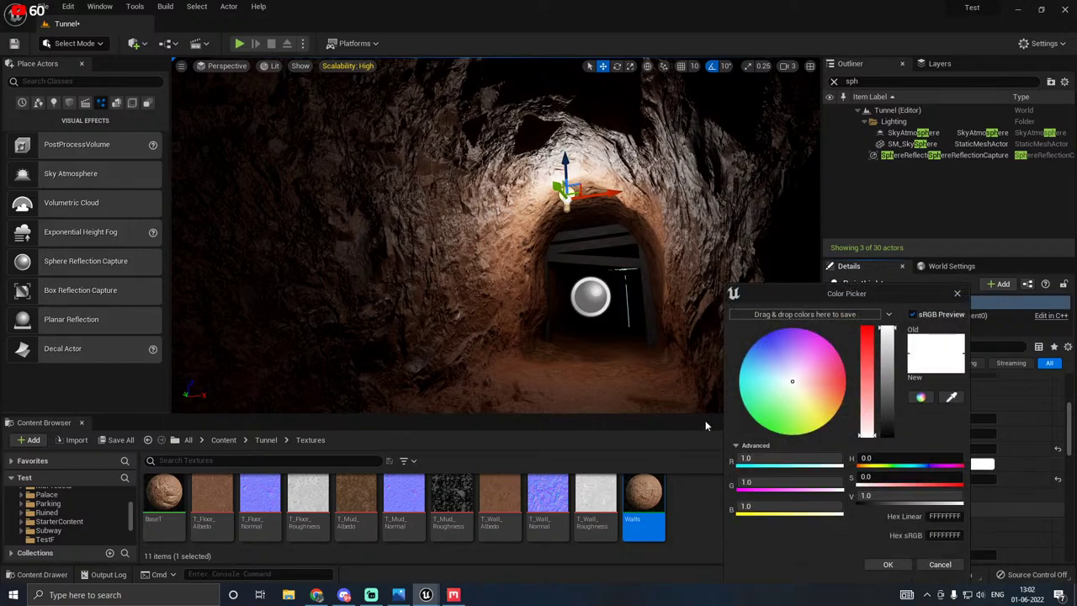
click(759, 358)
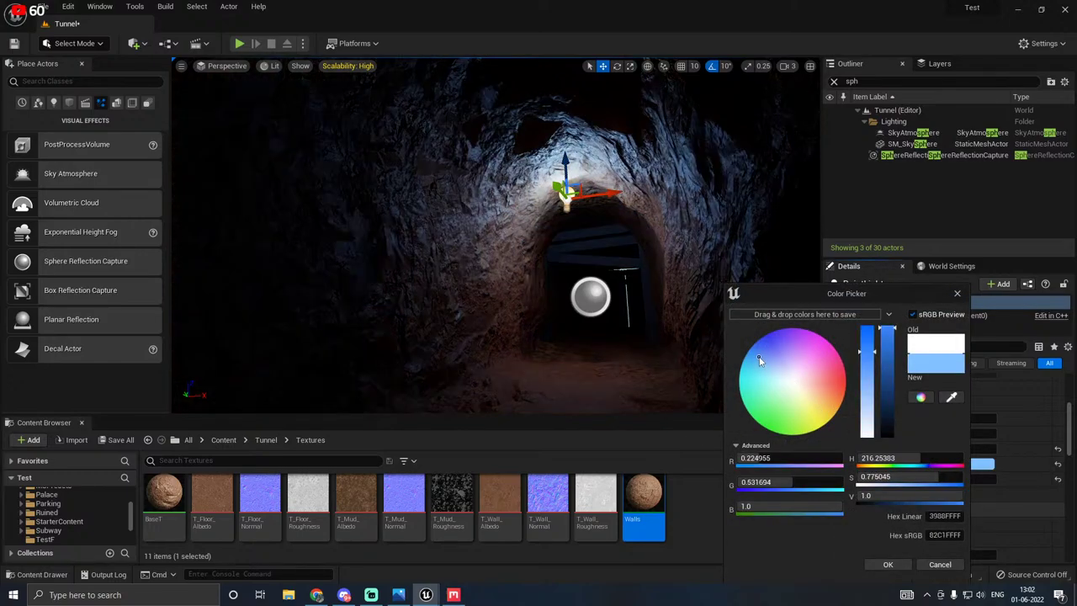
click(818, 401)
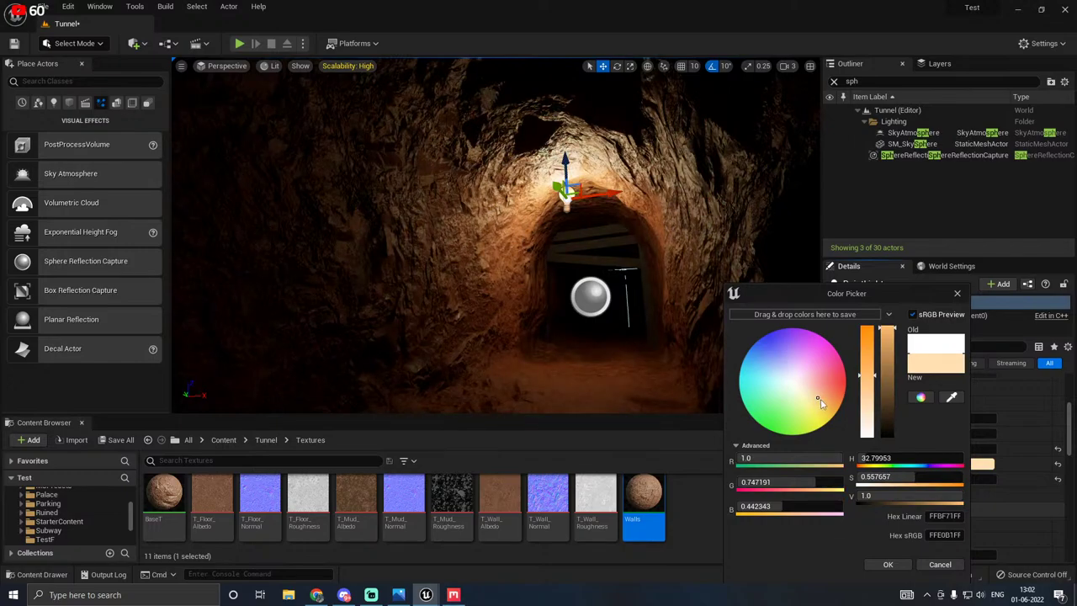
drag(820, 399, 822, 400)
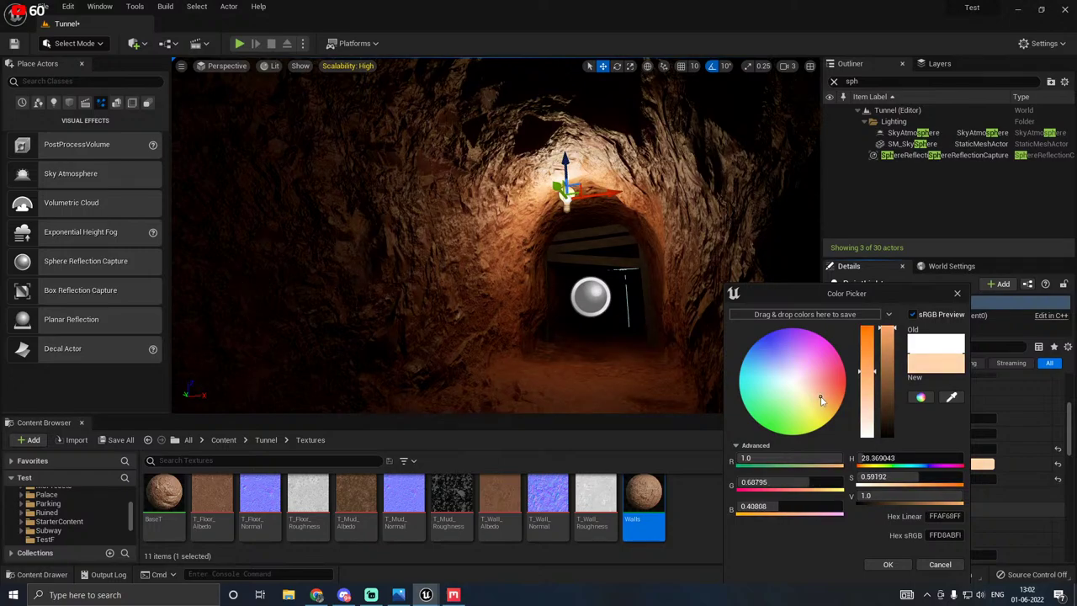
drag(863, 359, 869, 386)
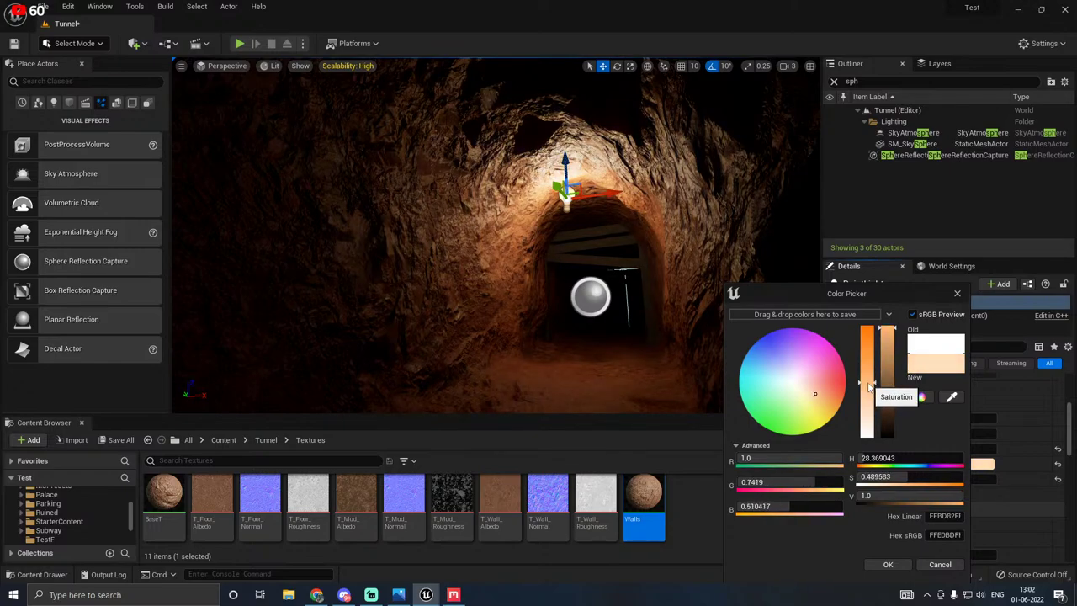
click(887, 564)
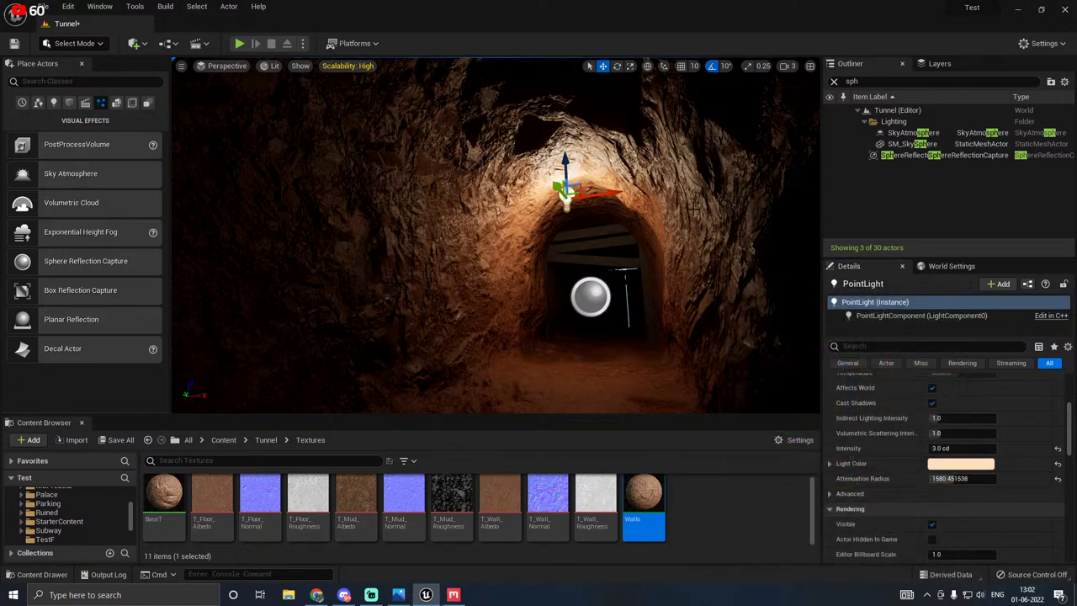
Step: Lower the point light slightly, bring it forward out of the archway into the near tunnel section, and save the Tunnel level
drag(563, 168, 566, 181)
right_drag(513, 251, 463, 169)
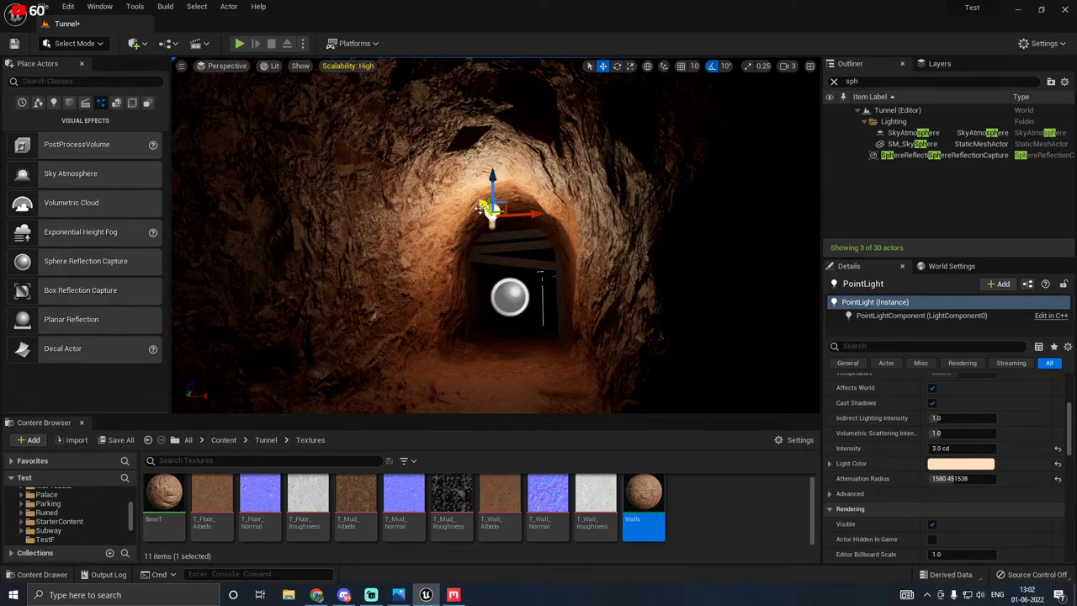
drag(482, 201, 465, 172)
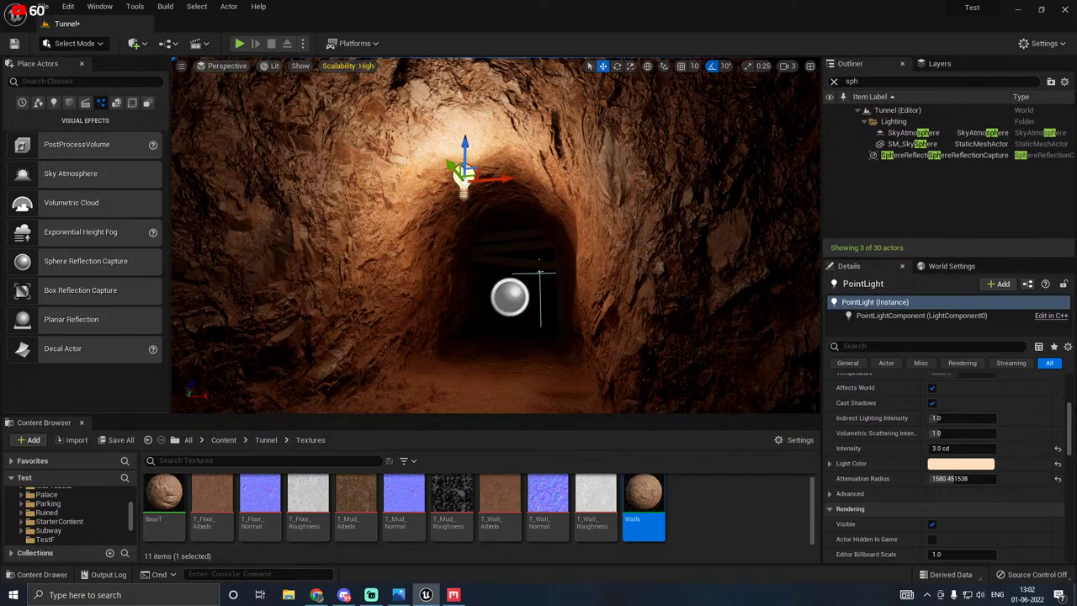
right_drag(465, 172, 428, 213)
key(s)
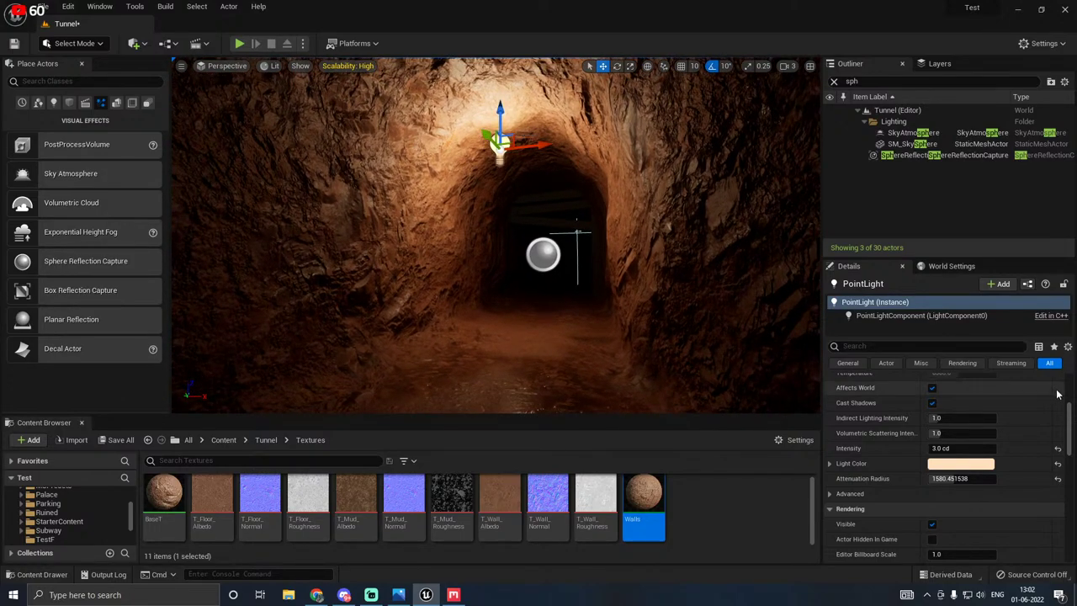
click(120, 440)
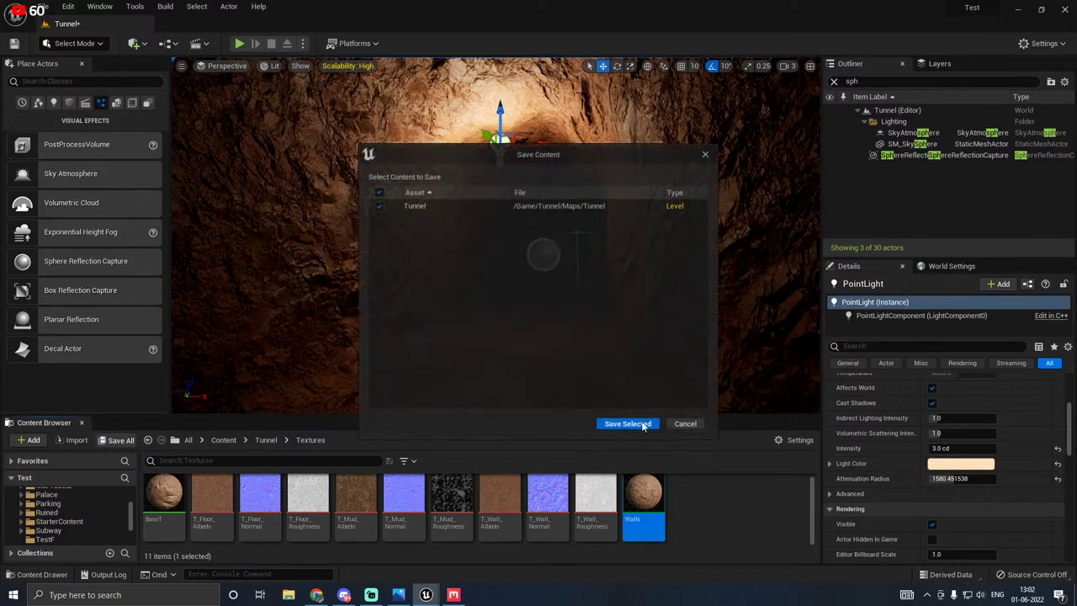
click(627, 424)
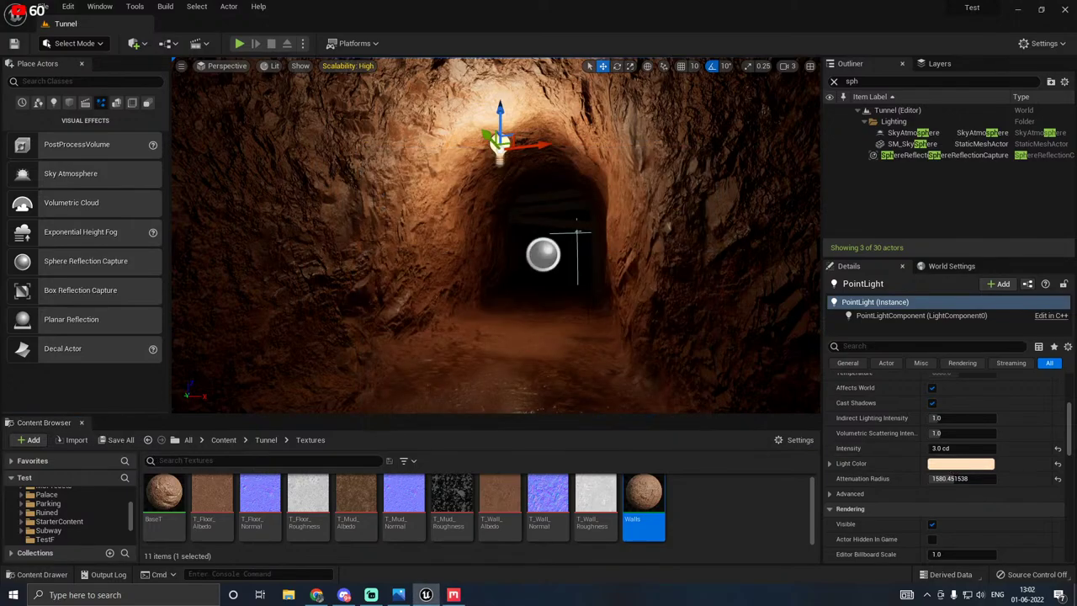
Step: Try a dark, slightly desaturated green as the point light's color
click(961, 464)
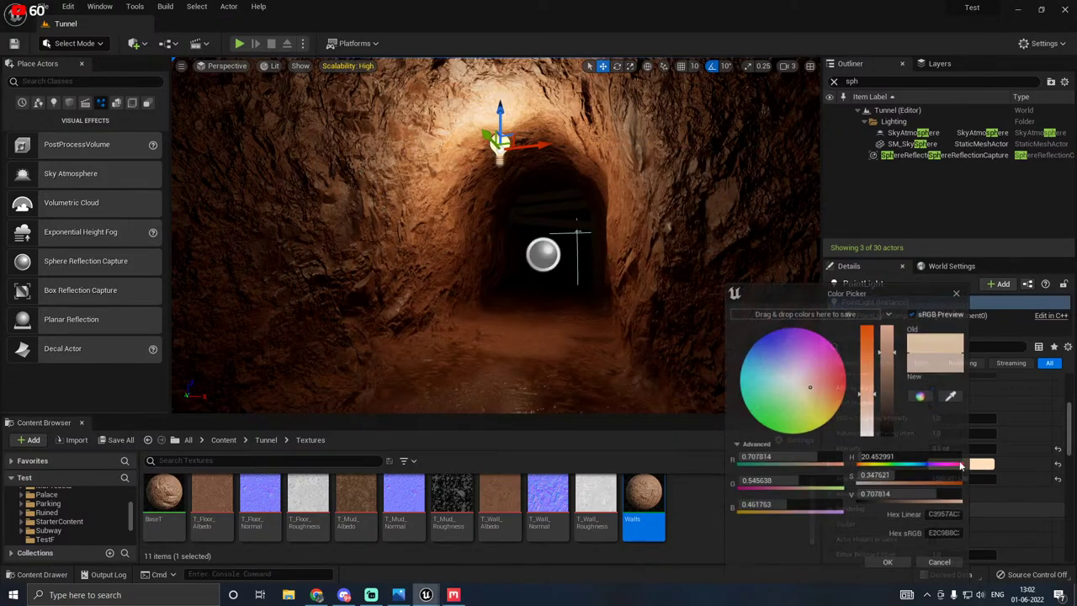
click(781, 430)
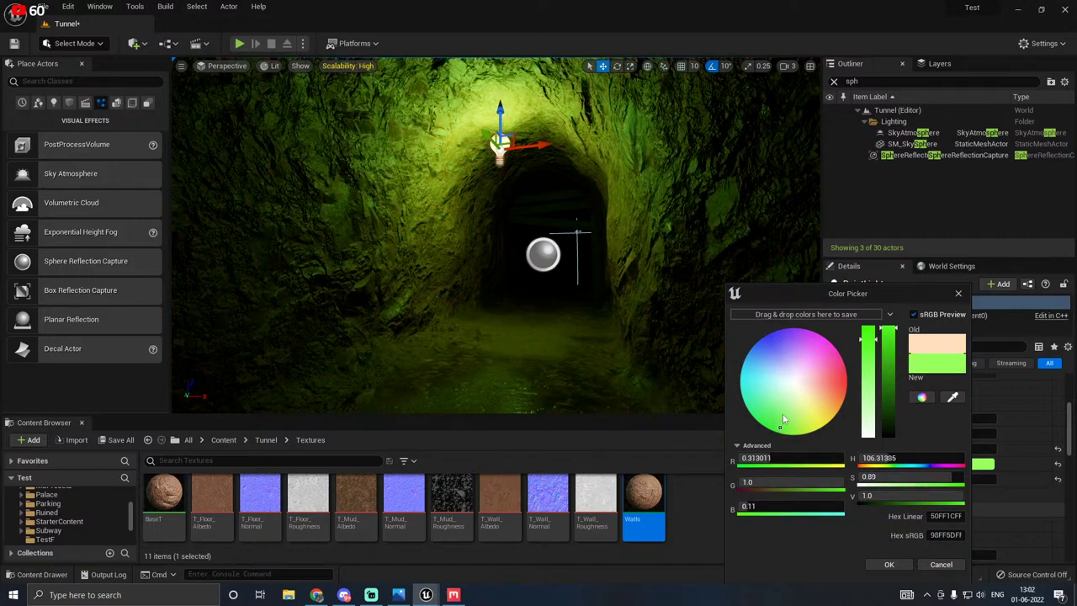
click(768, 429)
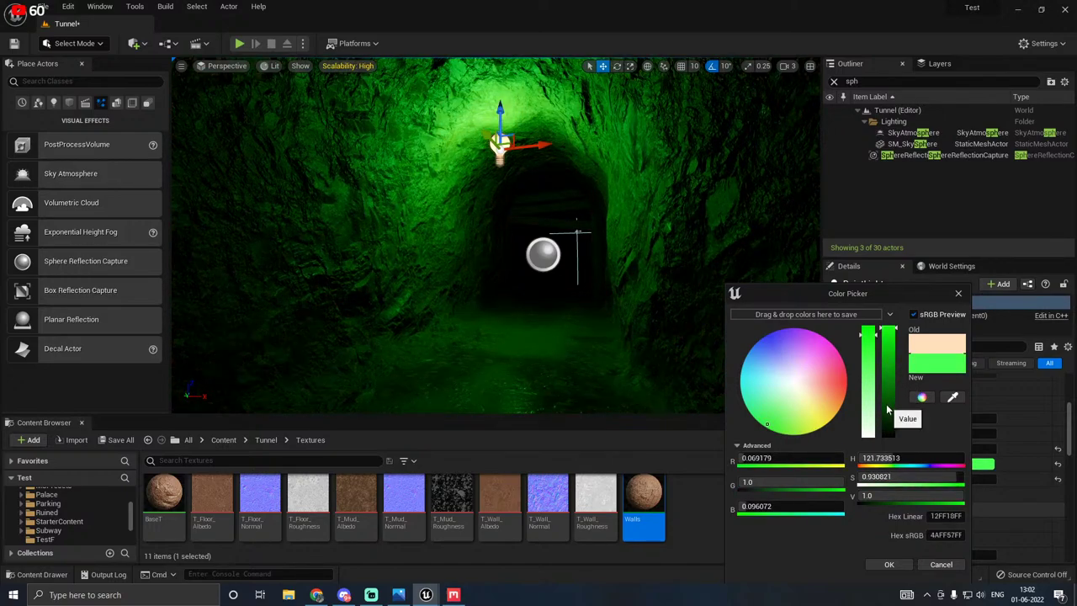
click(888, 407)
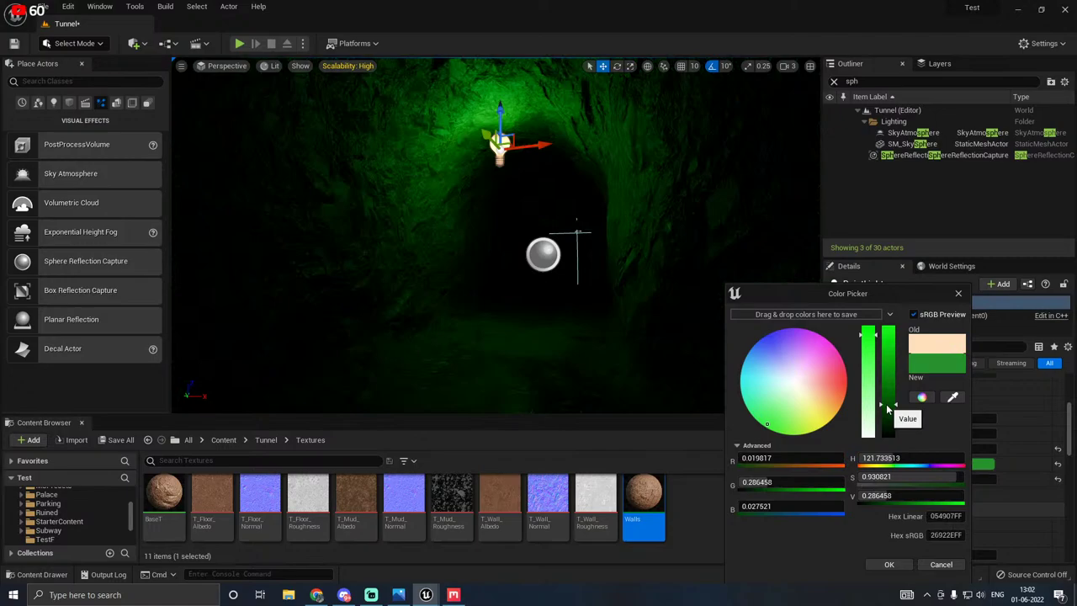
click(869, 355)
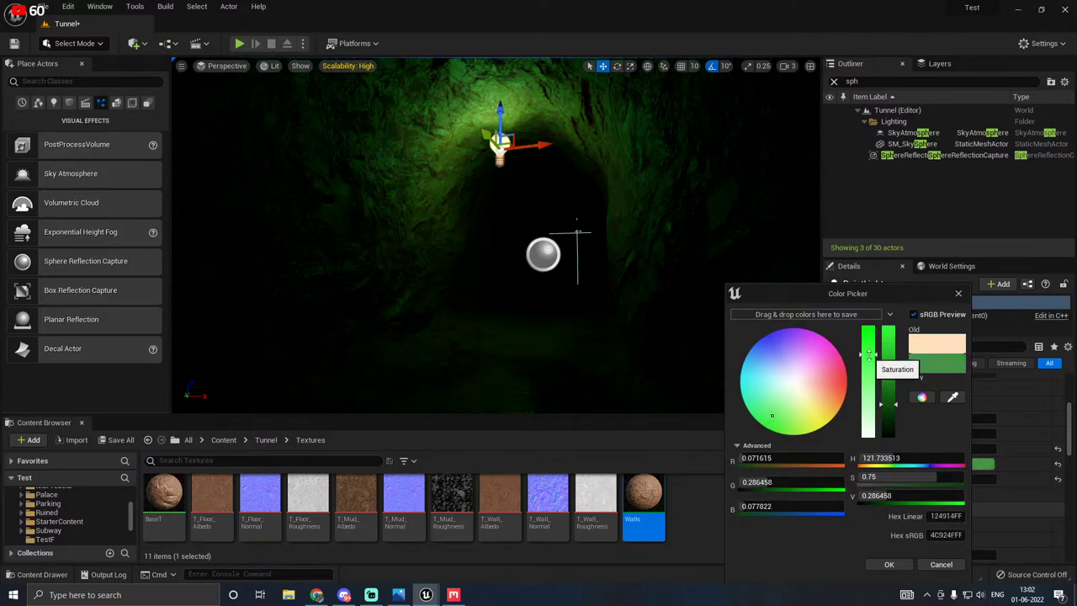
click(885, 411)
drag(885, 412, 881, 410)
click(888, 563)
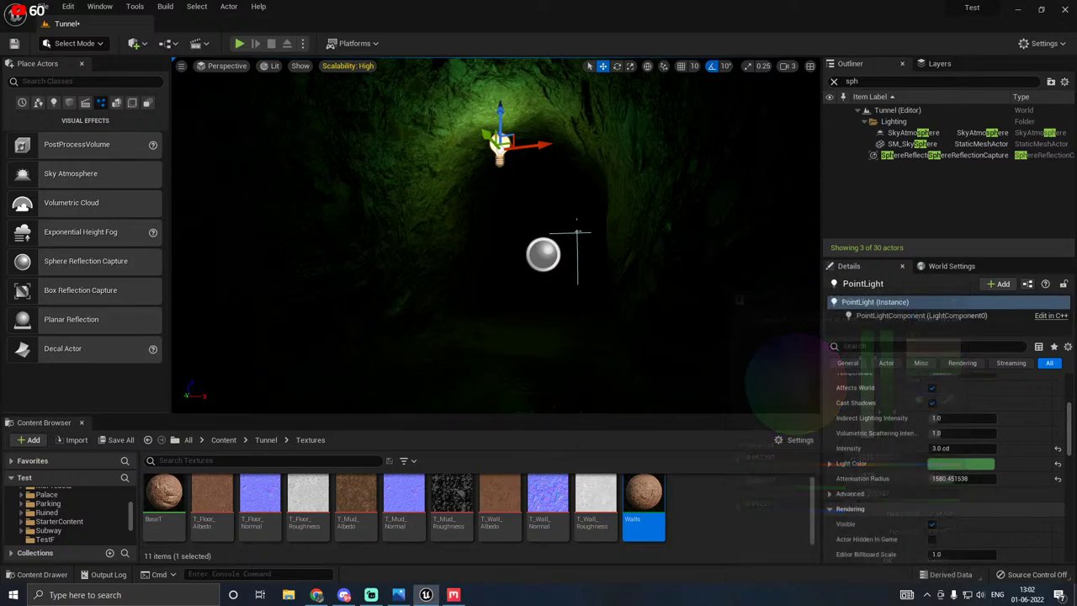
Step: Lower the point light, reduce its attenuation radius to about 1541, and shift it back toward the archway
mouse_move(501, 117)
mouse_down()
mouse_move(501, 155)
mouse_move(500, 138)
mouse_up()
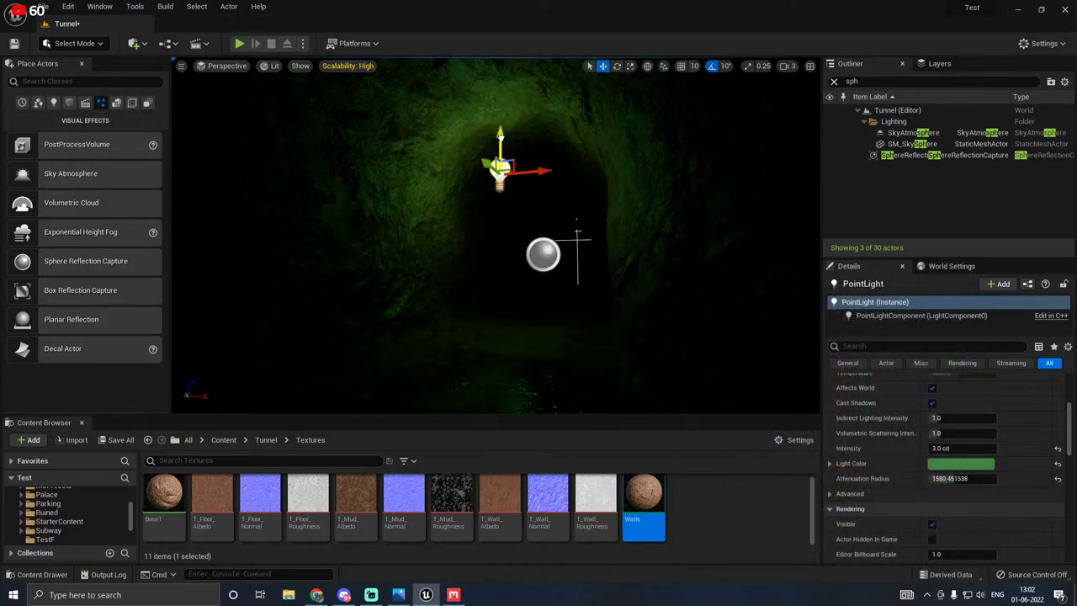
mouse_move(960, 478)
mouse_down()
mouse_move(993, 478)
mouse_move(959, 478)
mouse_up()
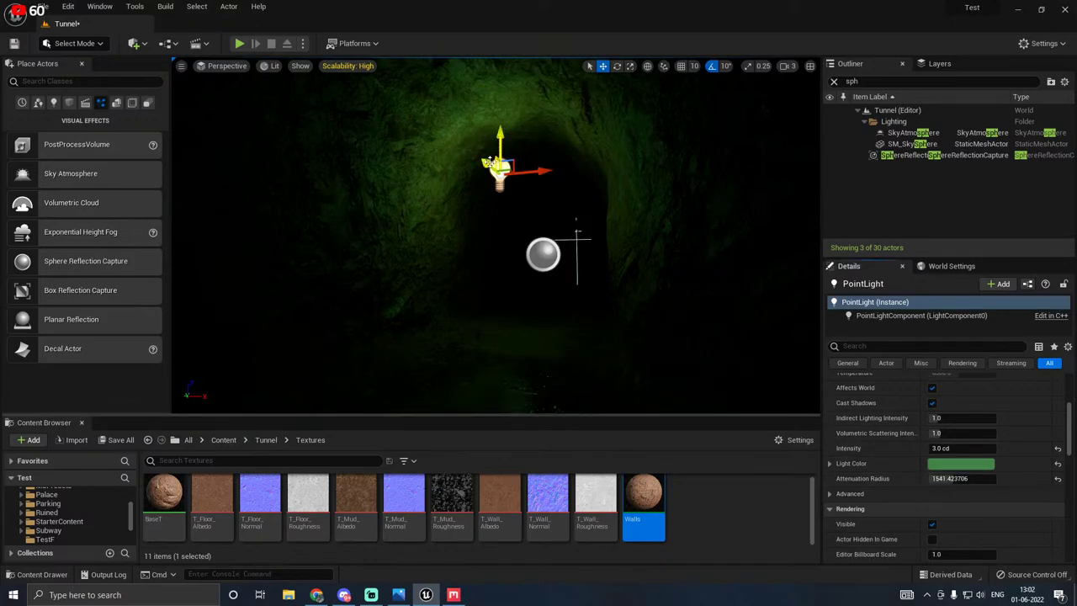
drag(497, 165, 517, 183)
Step: Set the point light's color to a bright warm orange, hex sRGB FDCD8D, with saturation about 0.73 and value about 0.98
click(938, 464)
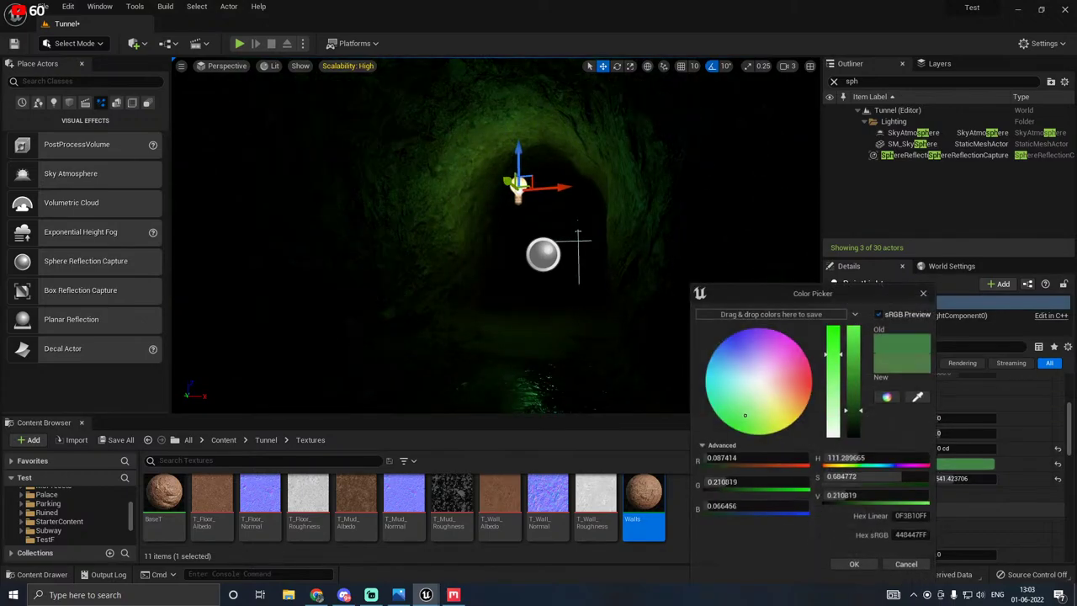
click(782, 401)
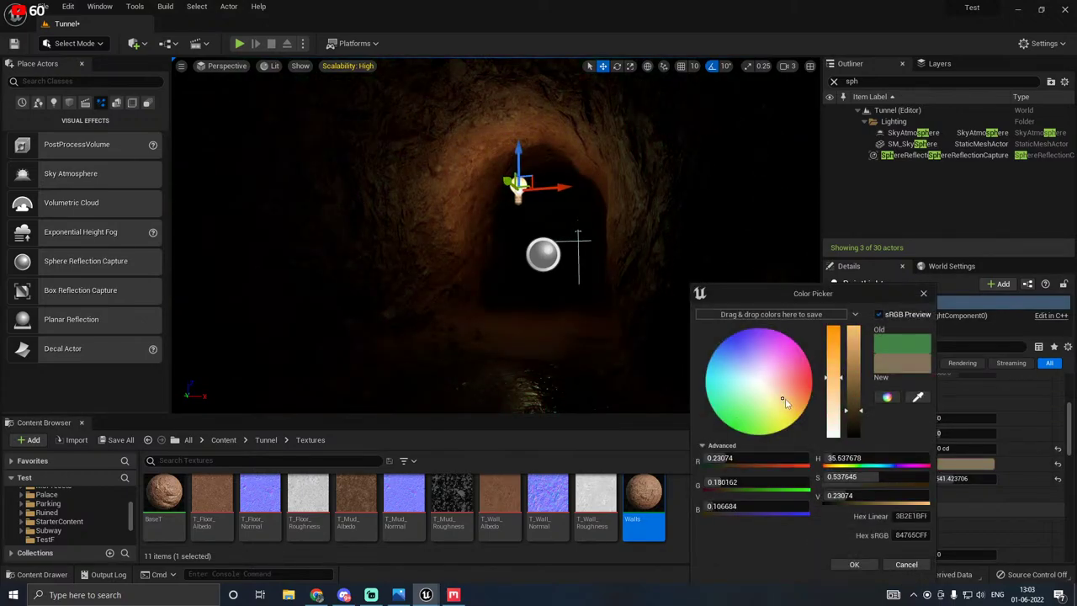
drag(785, 403, 790, 402)
mouse_move(832, 361)
mouse_down()
mouse_move(833, 351)
mouse_move(833, 362)
mouse_move(856, 370)
mouse_move(857, 354)
mouse_move(832, 375)
mouse_move(833, 365)
mouse_up()
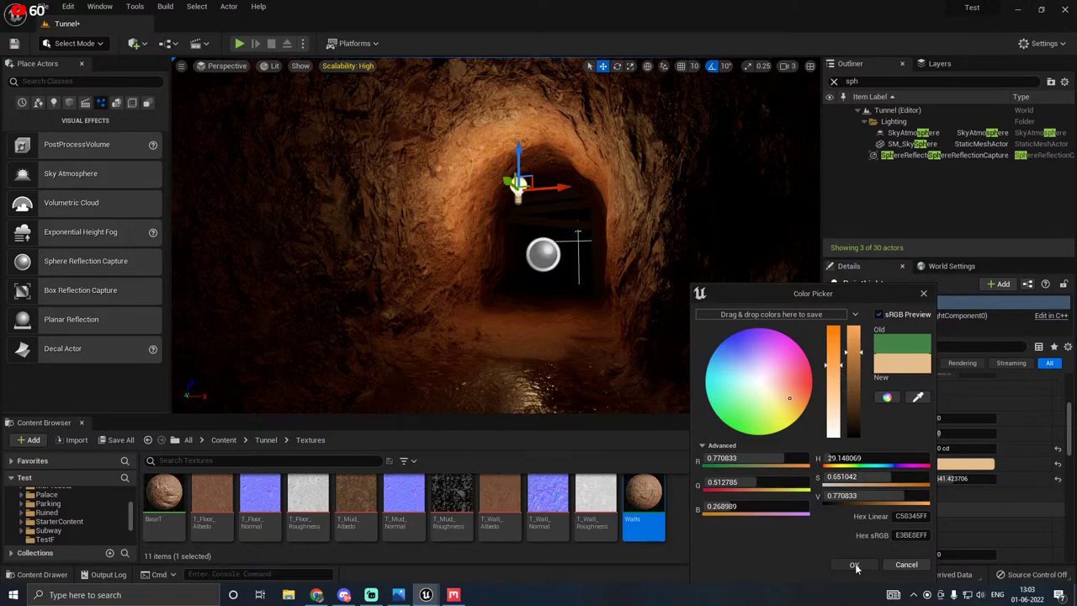
drag(854, 352, 854, 330)
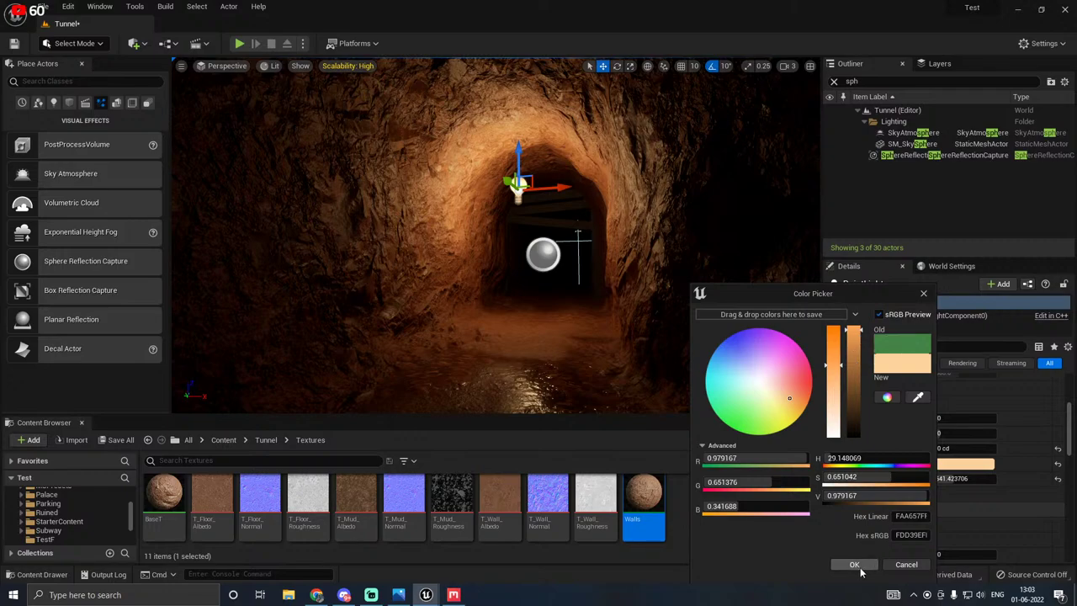
click(795, 403)
drag(795, 405, 794, 403)
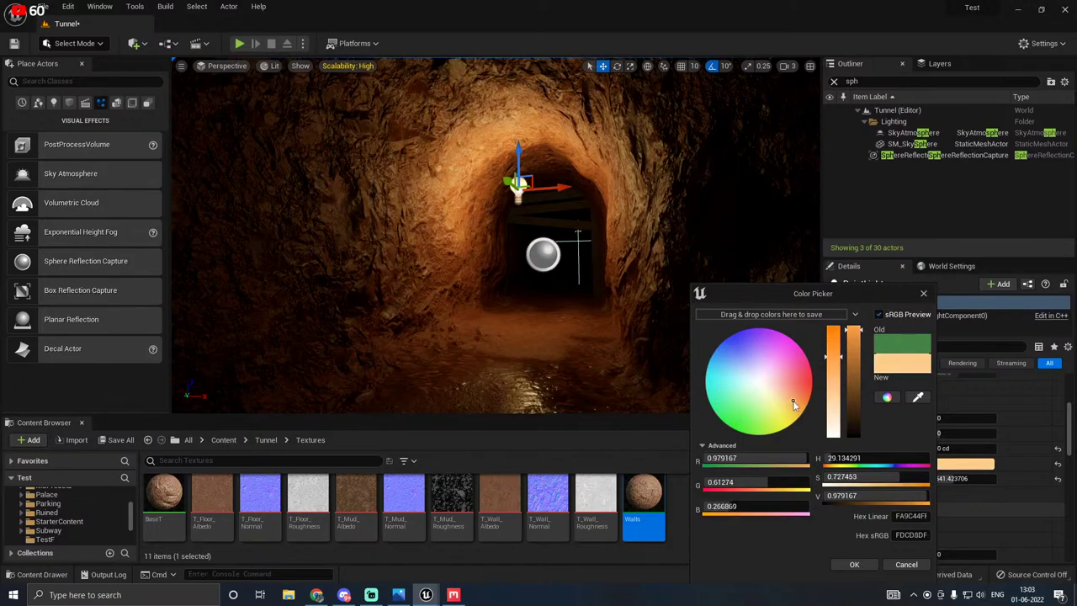
click(852, 565)
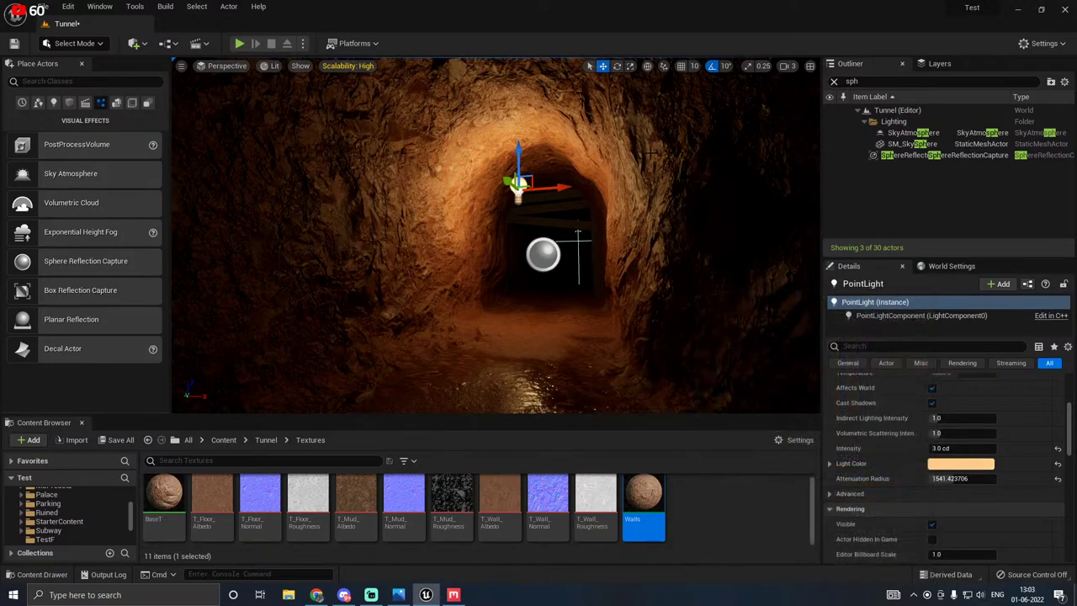
Step: Move the tunnel's point light slightly up and to the left, and set its Volumetric Scattering Intensity to 4.0
mouse_move(515, 181)
mouse_down()
mouse_move(496, 174)
mouse_move(507, 175)
mouse_up()
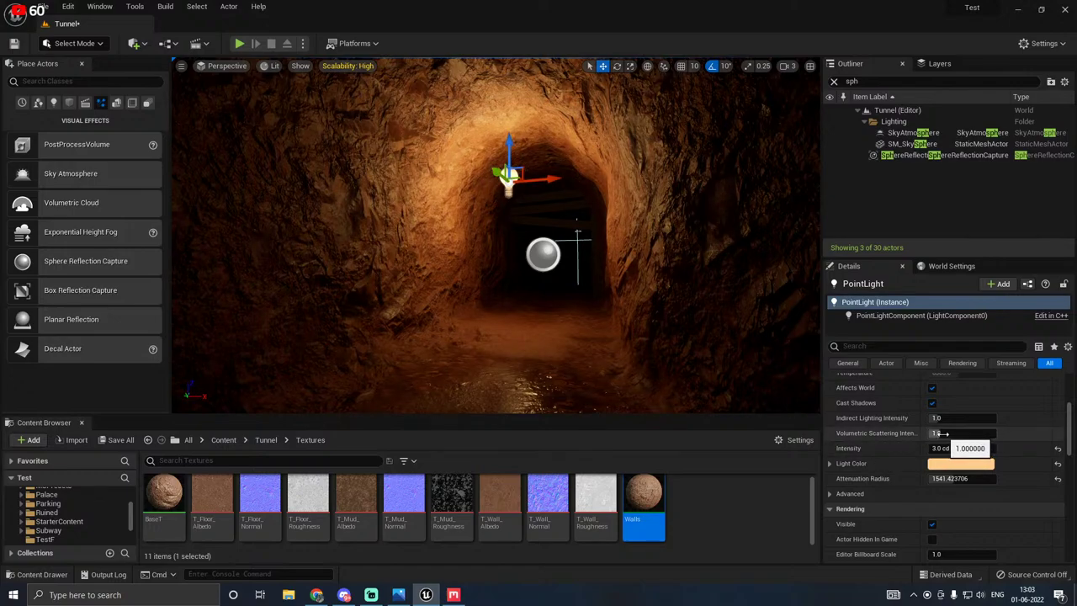
drag(944, 435, 955, 435)
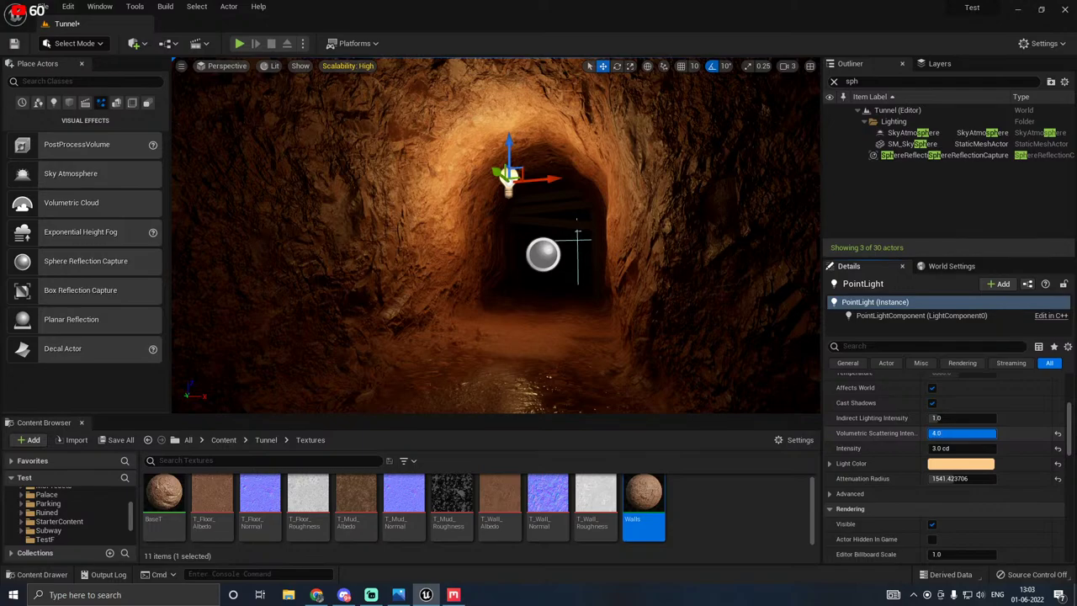
Step: Save the Tunnel level and clear the outliner's search filter so all actors are listed
click(117, 439)
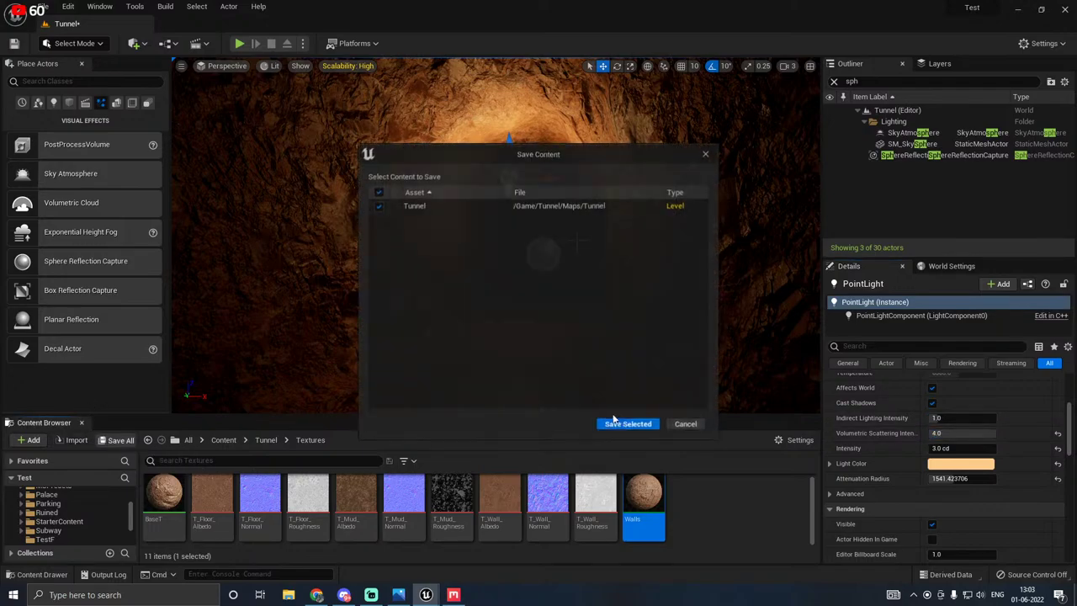
click(613, 419)
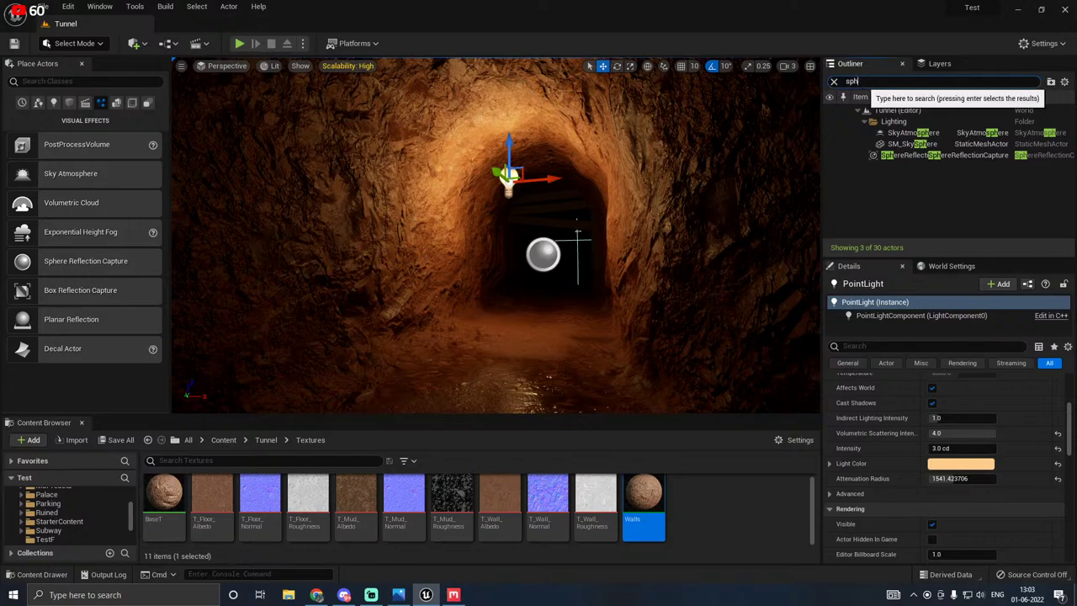
drag(860, 82, 838, 83)
text(x)
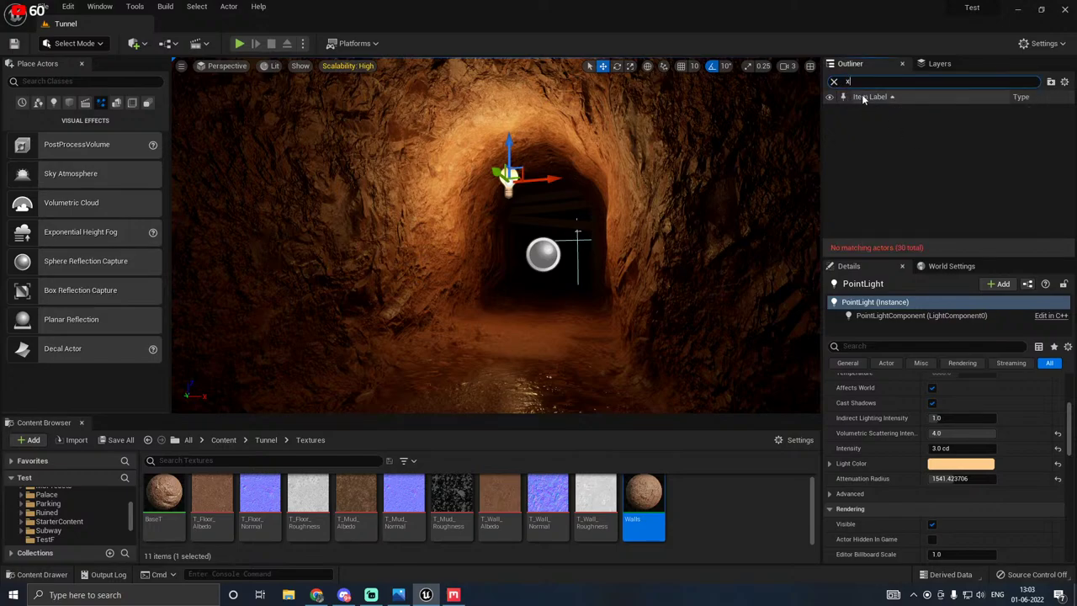
key(BackSpace)
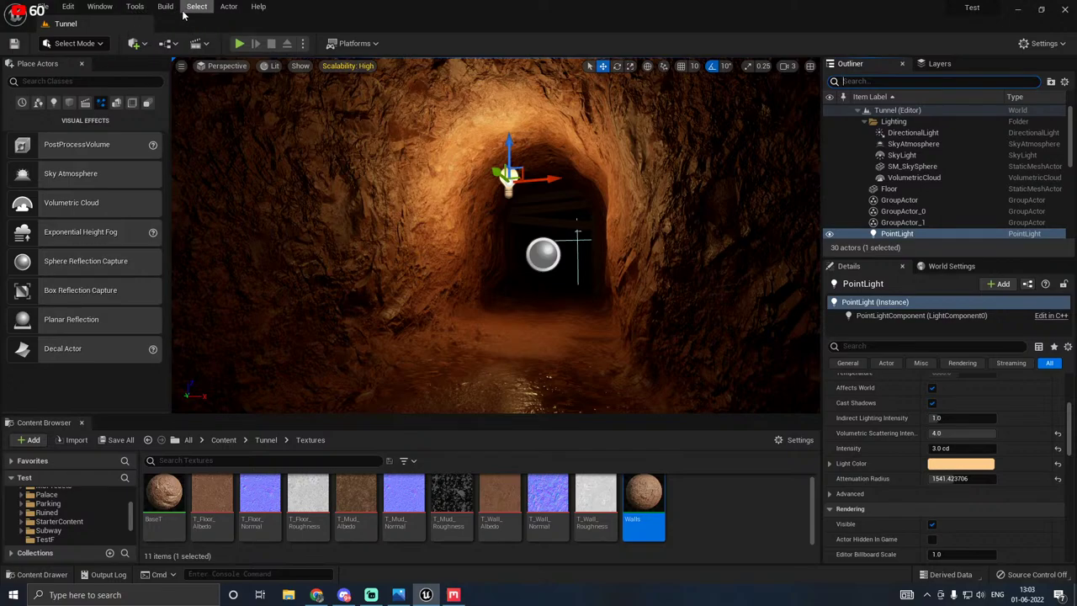
Step: Add an Exponential Height Fog actor to the level, placing it inside the tunnel below the point light
click(102, 7)
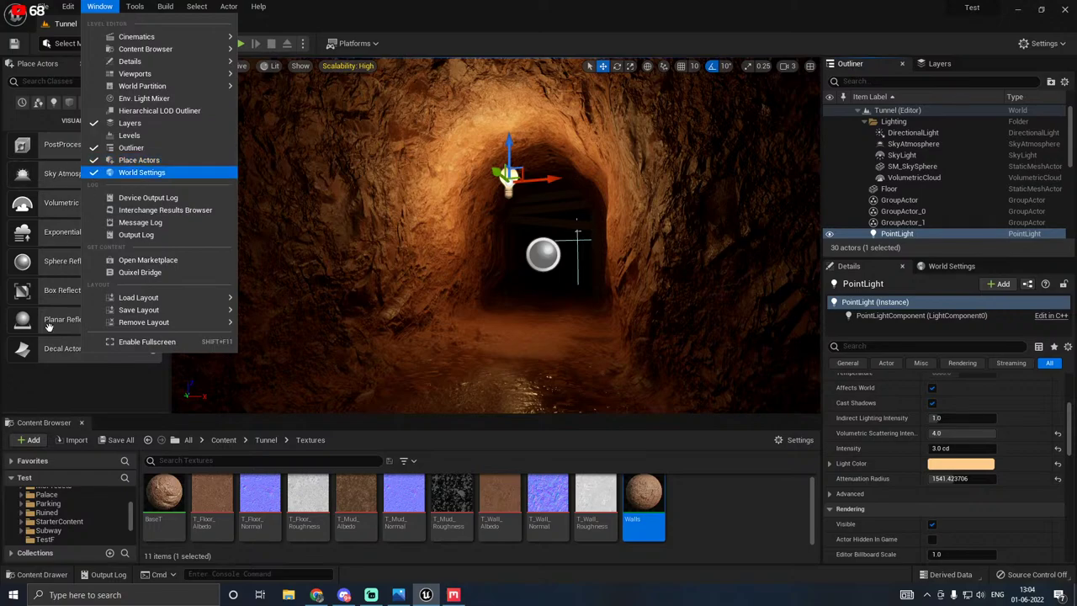
click(61, 388)
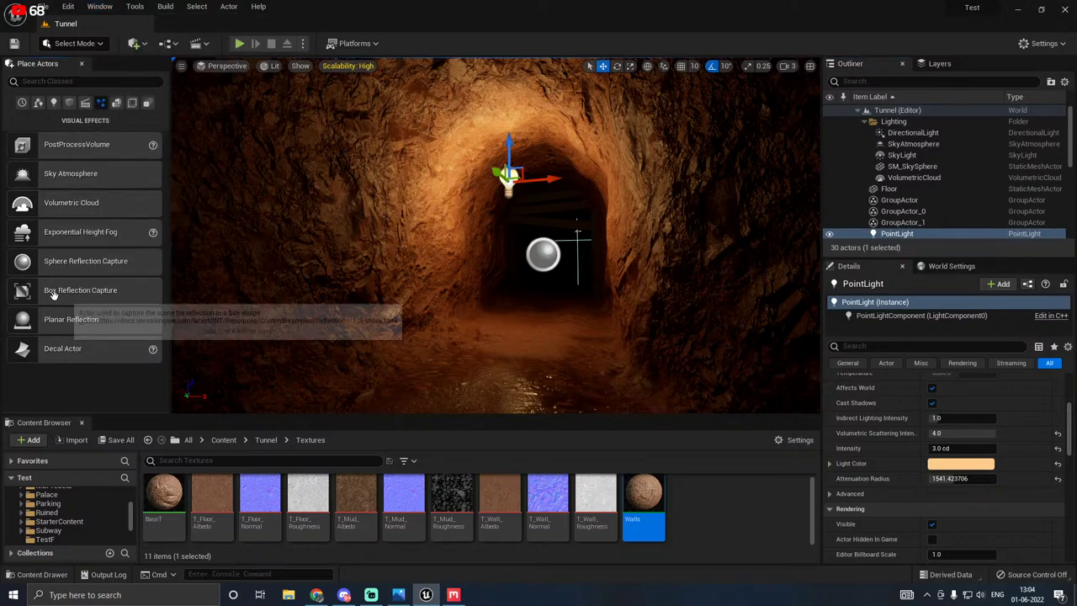
drag(54, 232, 497, 252)
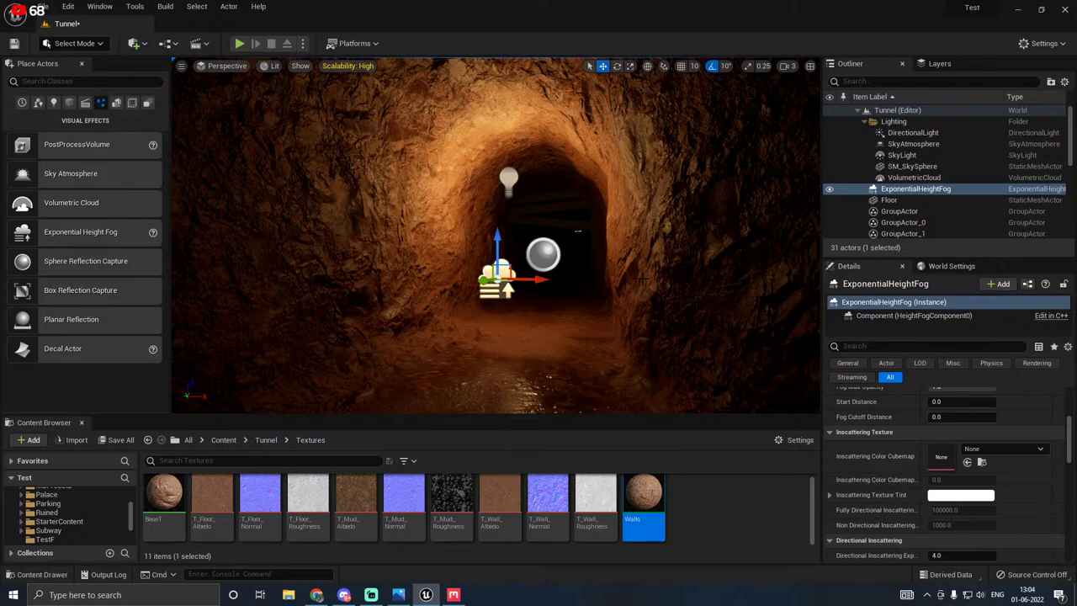
Step: Set the height fog's Fog Inscattering Color to a muted blue, hex sRGB 516E93FF, with a value of about 0.29
scroll(896, 443, up, 3)
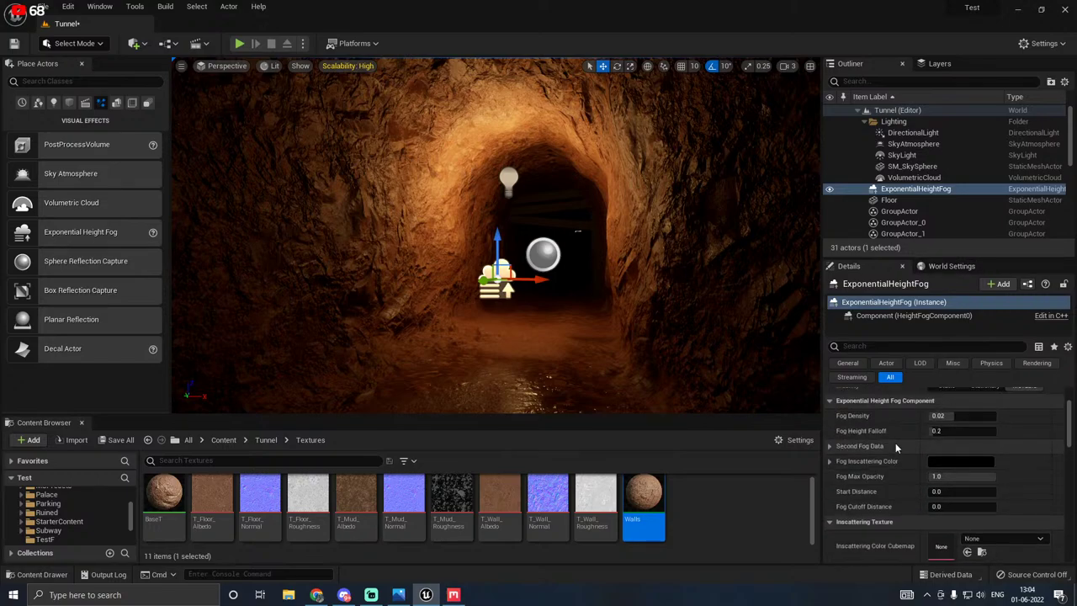
mouse_move(958, 418)
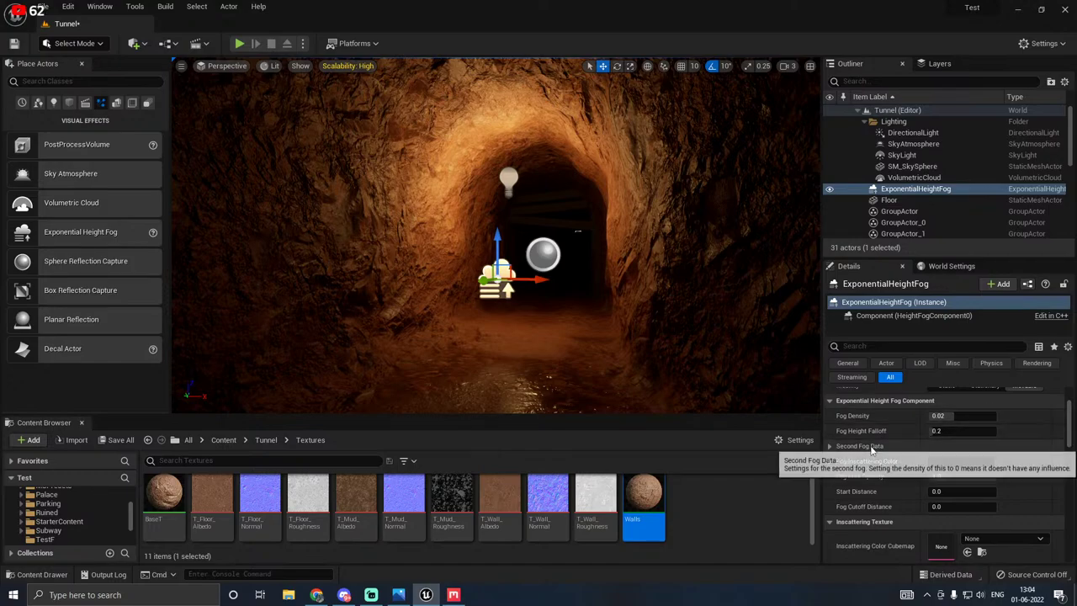
scroll(875, 450, down, 3)
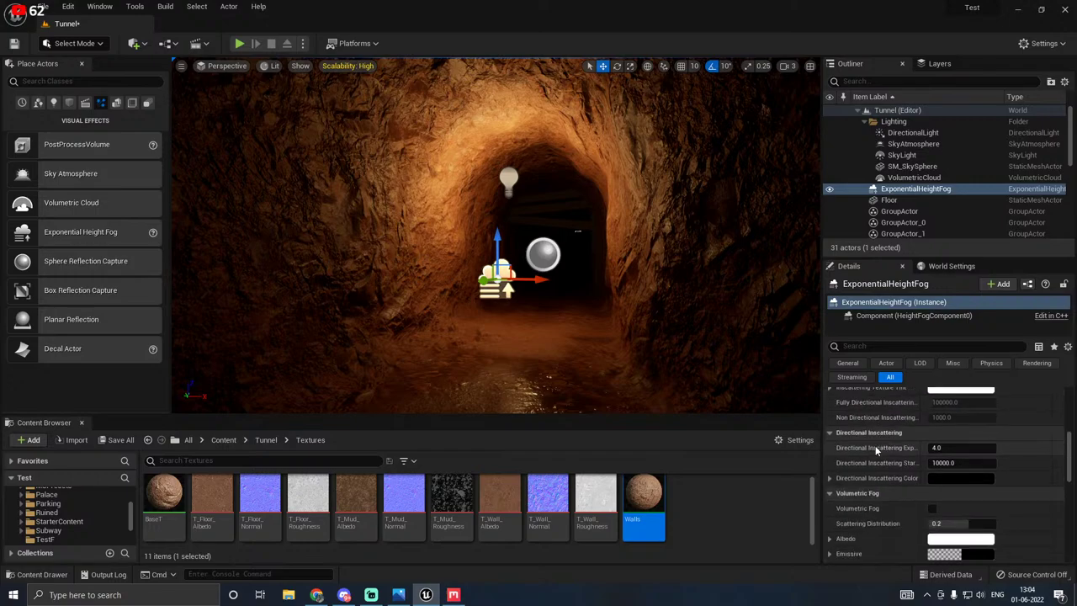
scroll(875, 445, up, 3)
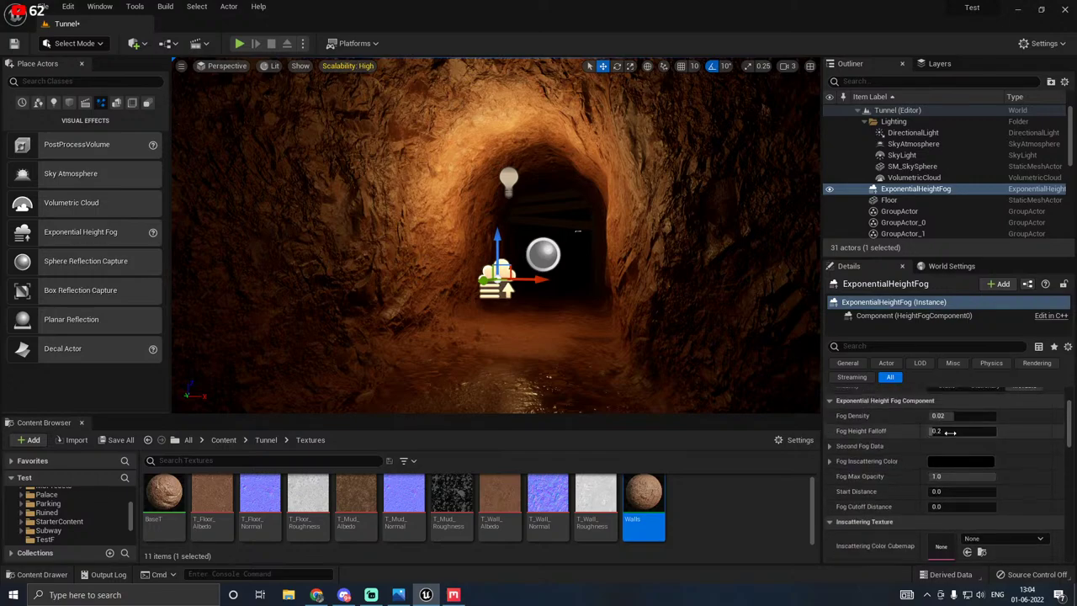
click(947, 459)
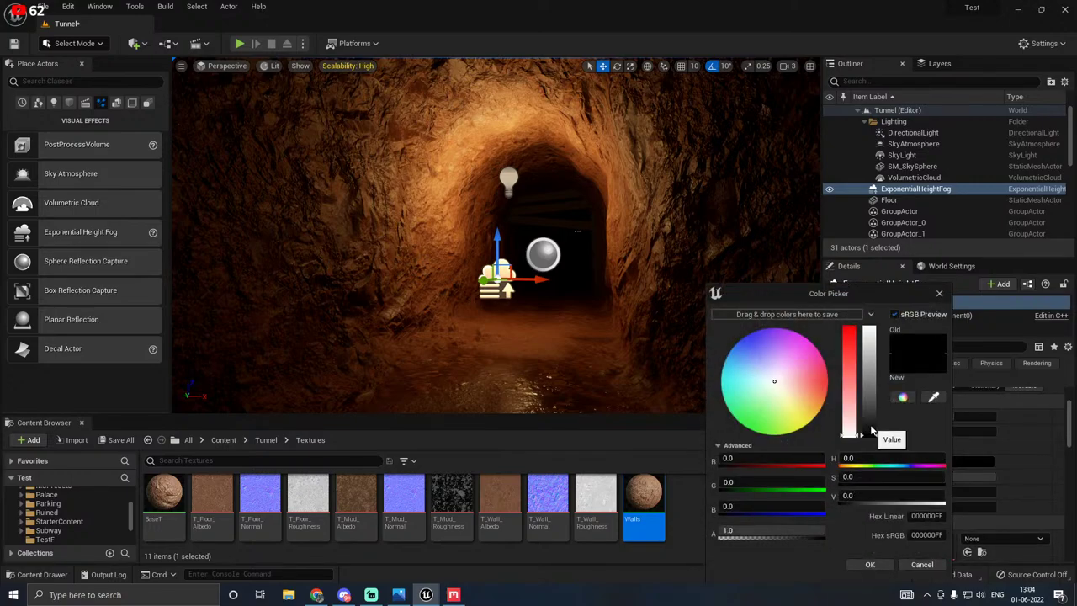
drag(877, 435, 869, 415)
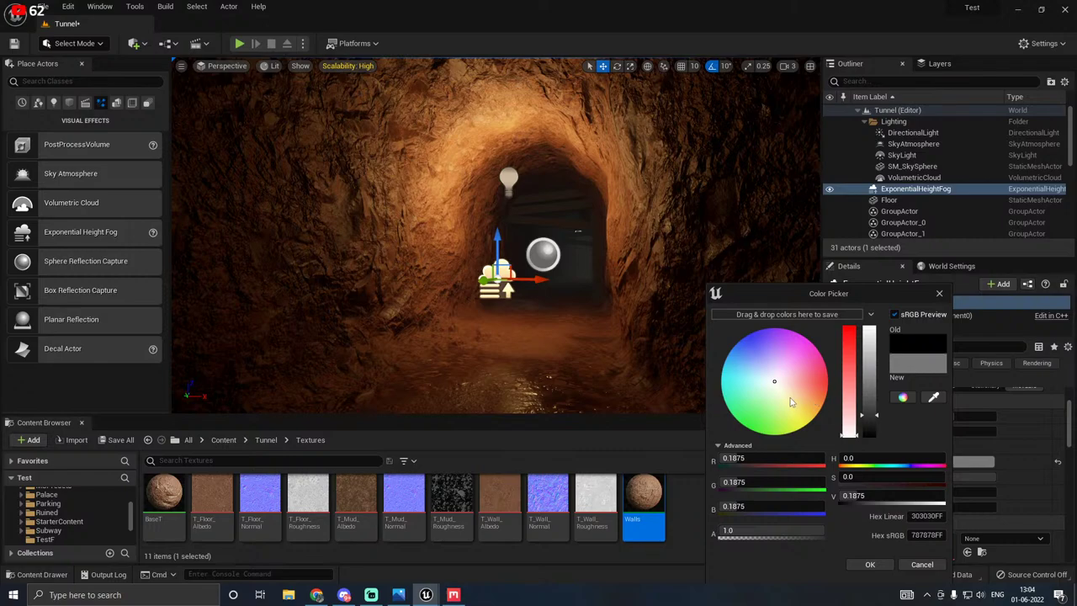
click(747, 362)
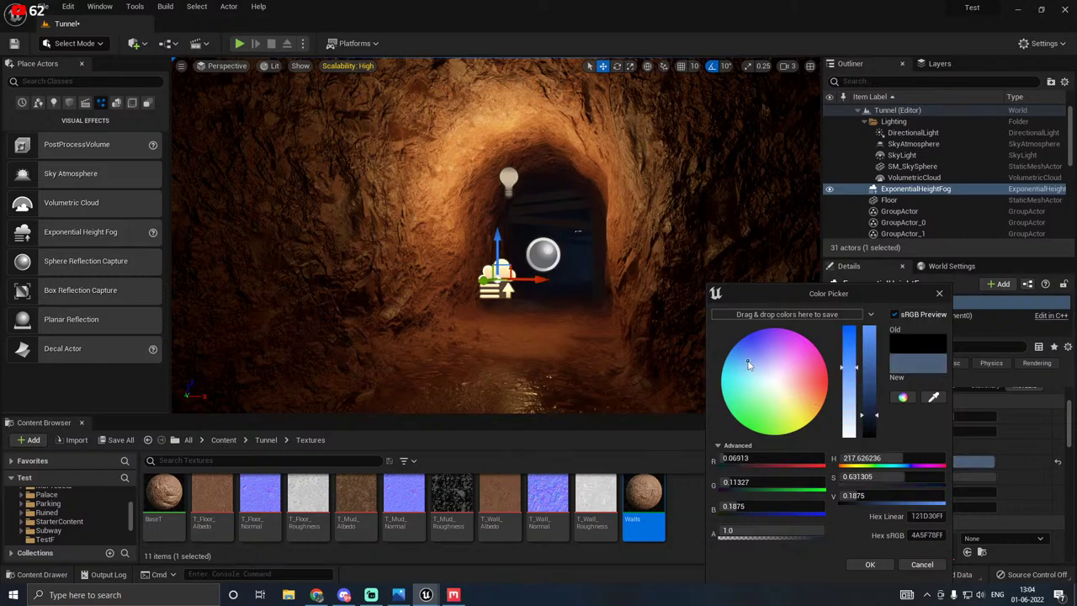
drag(747, 363, 744, 361)
drag(873, 414, 873, 404)
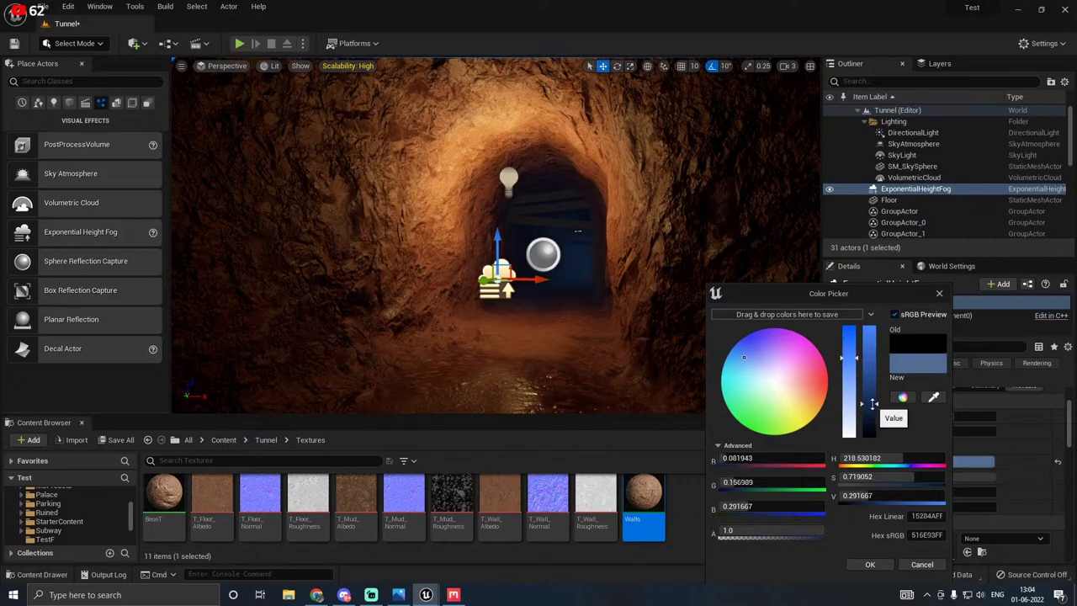
click(870, 563)
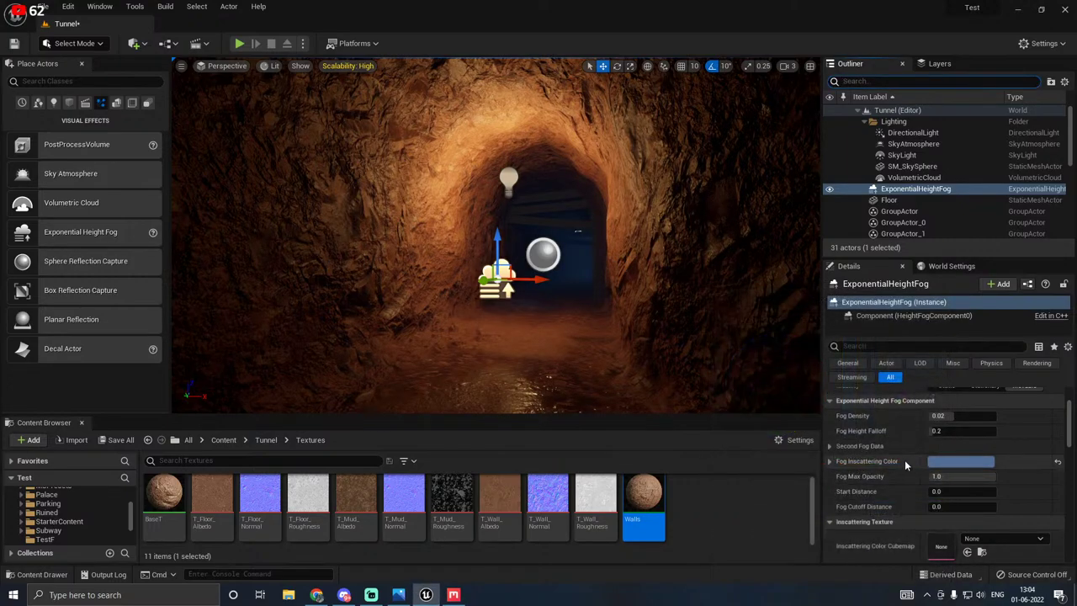
Step: Enable Volumetric Fog on the height fog and compare the tunnel with the fog hidden and shown
scroll(887, 460, down, 3)
scroll(887, 460, down, 5)
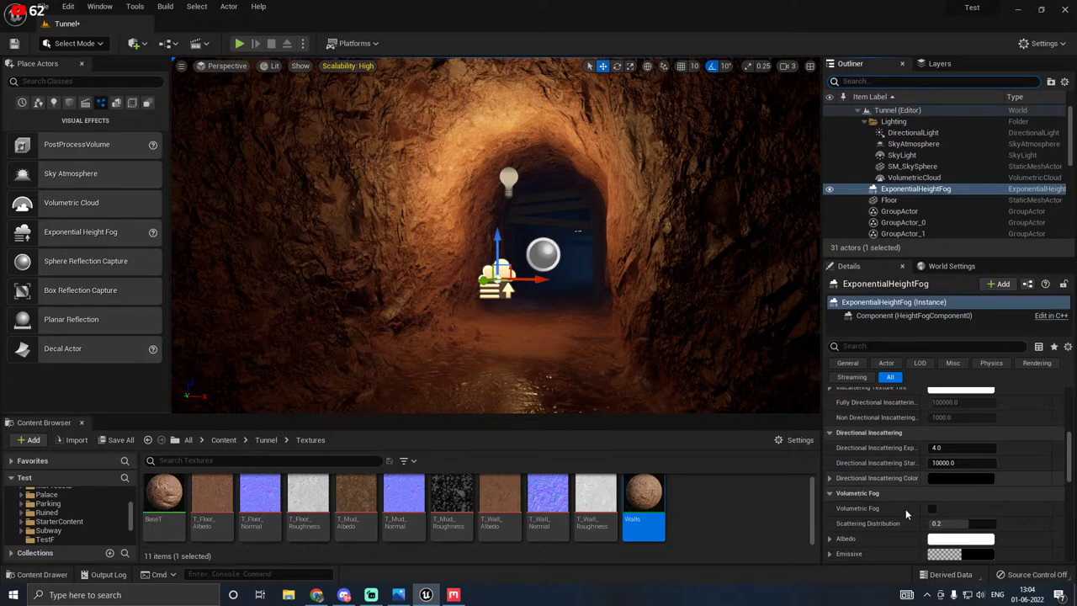
click(932, 510)
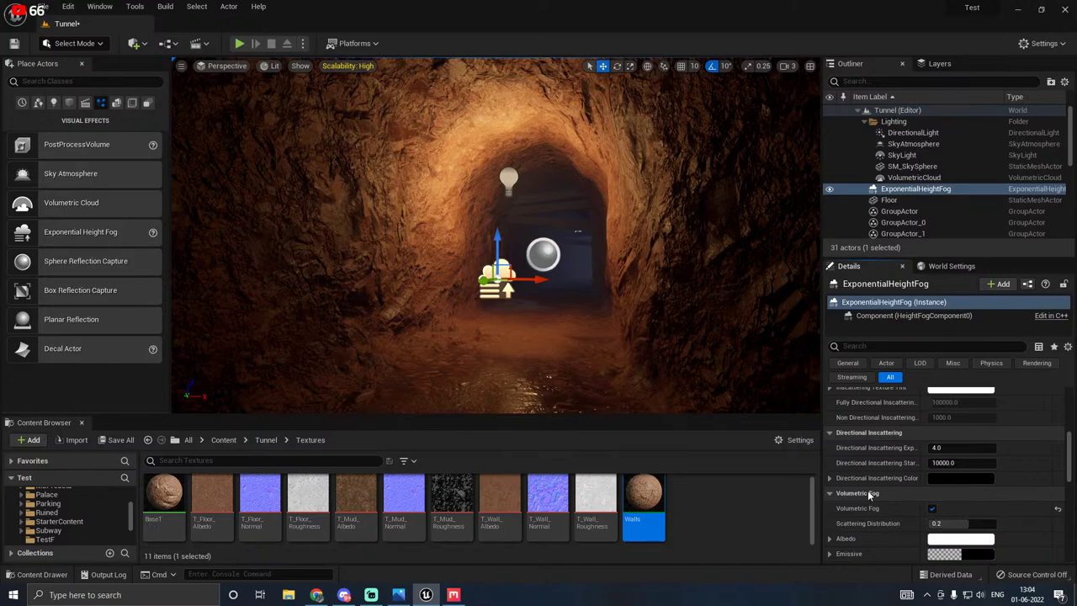
click(829, 189)
click(829, 190)
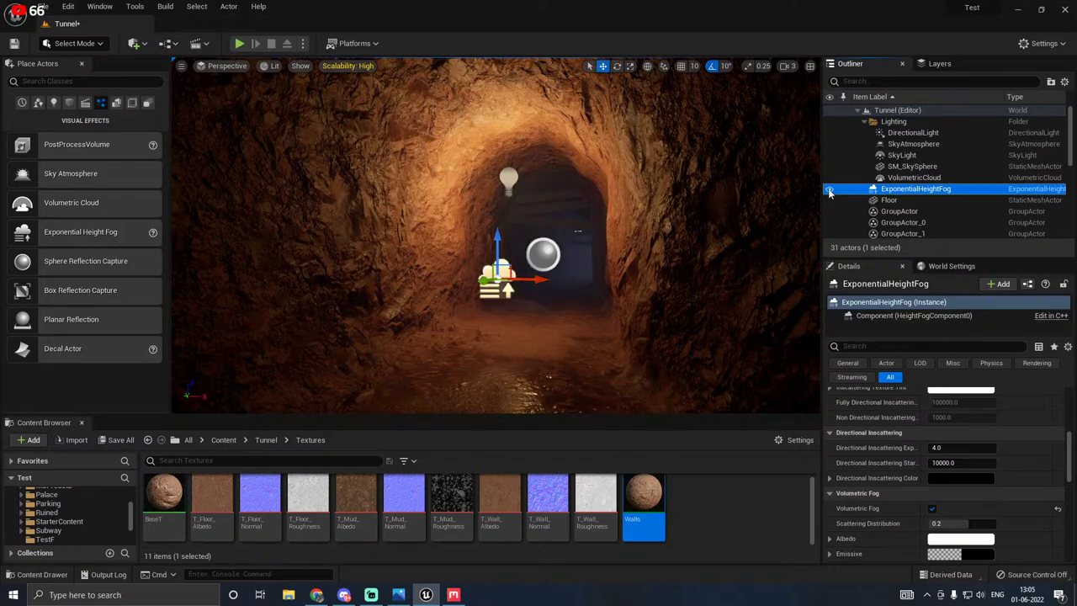
Step: Preview the foggy tunnel without editor icons and save the Tunnel level
right_drag(673, 236, 502, 251)
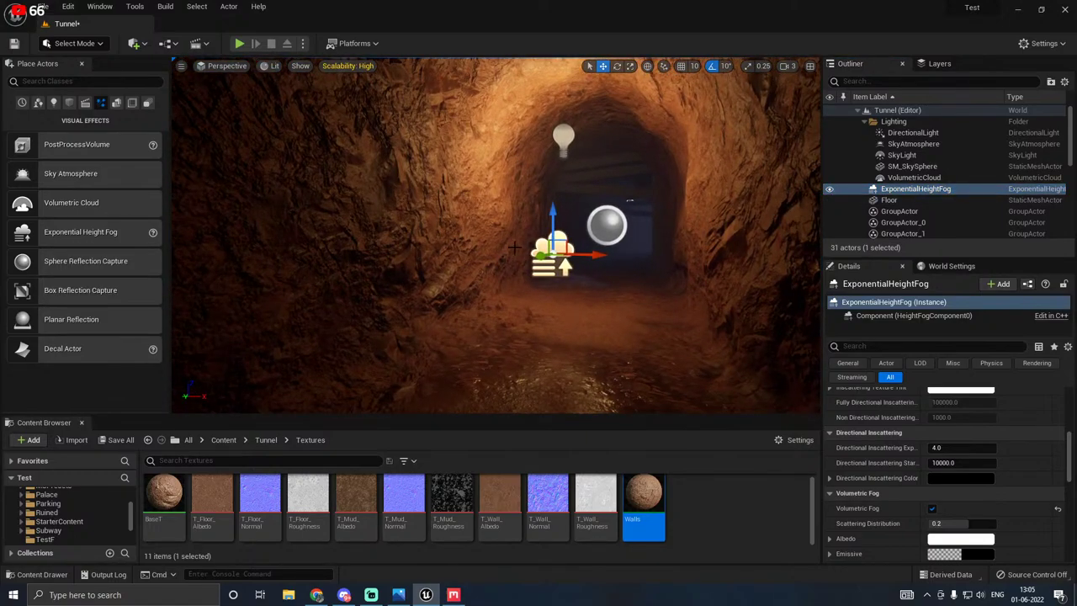
key(g)
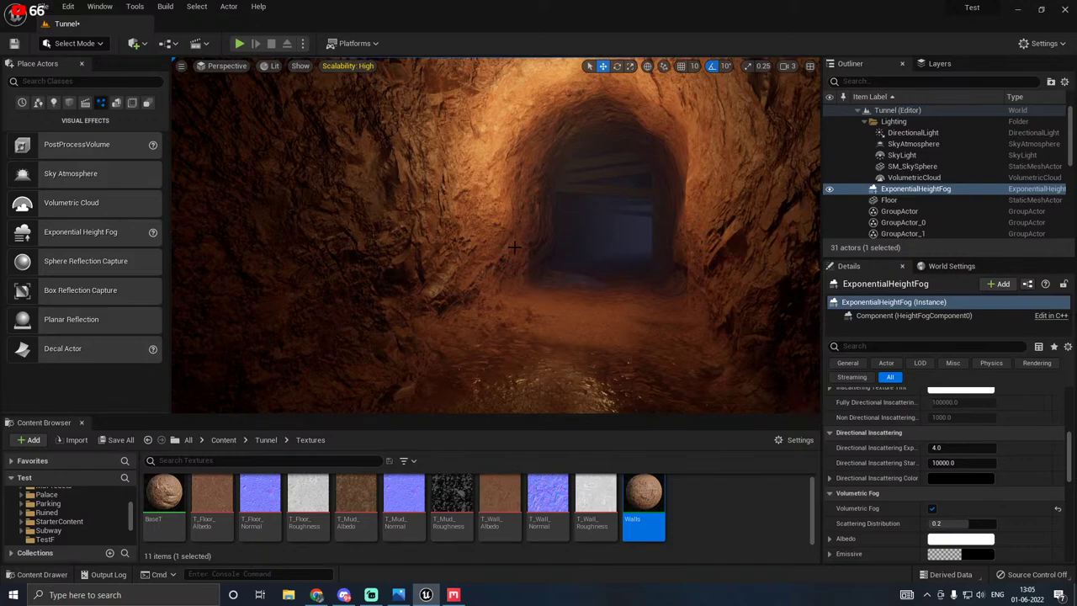
click(120, 439)
click(624, 427)
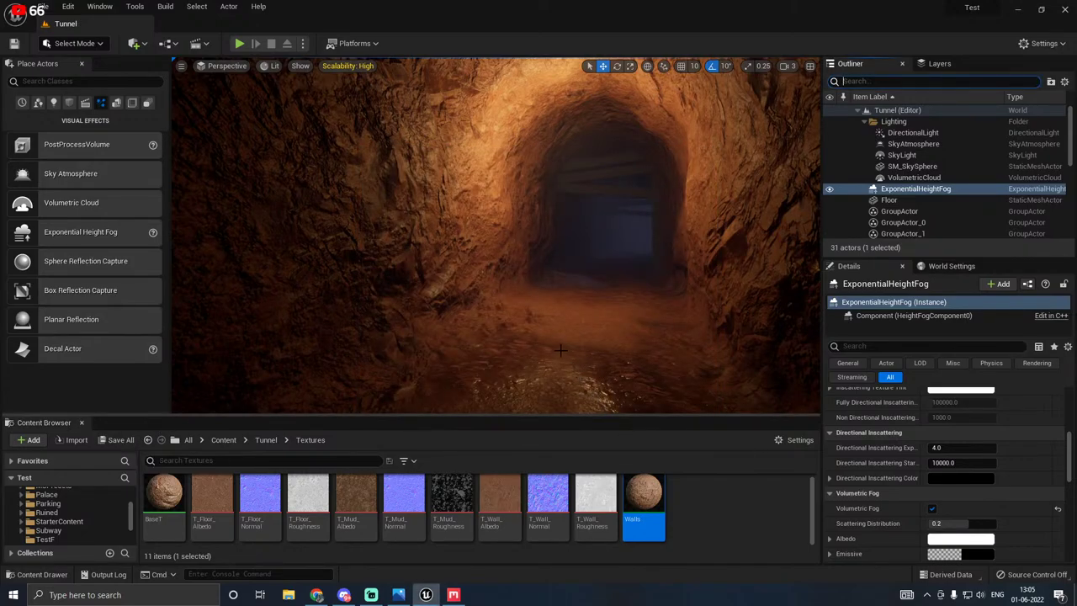
Step: Restore the editor icons, shift the point light right toward the tunnel's centre and make its mobility Movable
mouse_move(577, 346)
right_down()
mouse_move(617, 346)
mouse_move(581, 340)
right_up()
key(g)
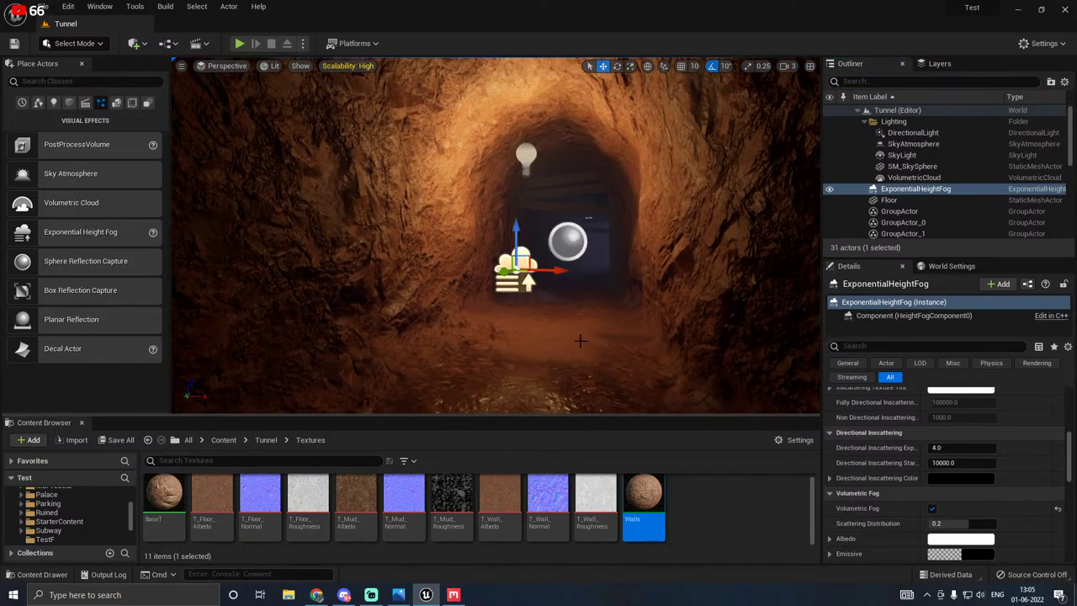
click(527, 152)
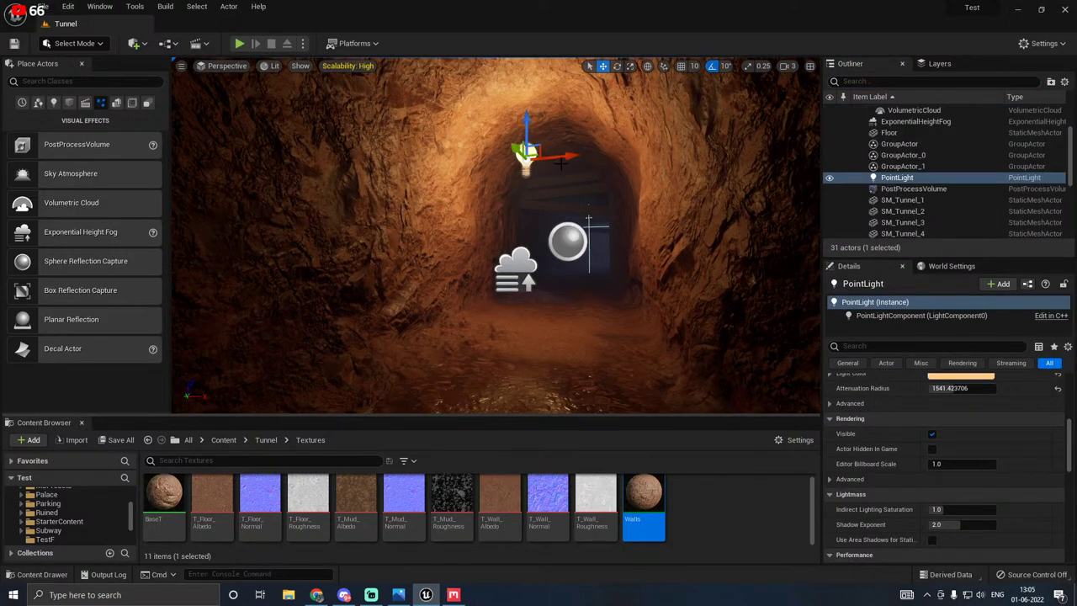
drag(567, 155, 587, 154)
scroll(917, 470, up, 5)
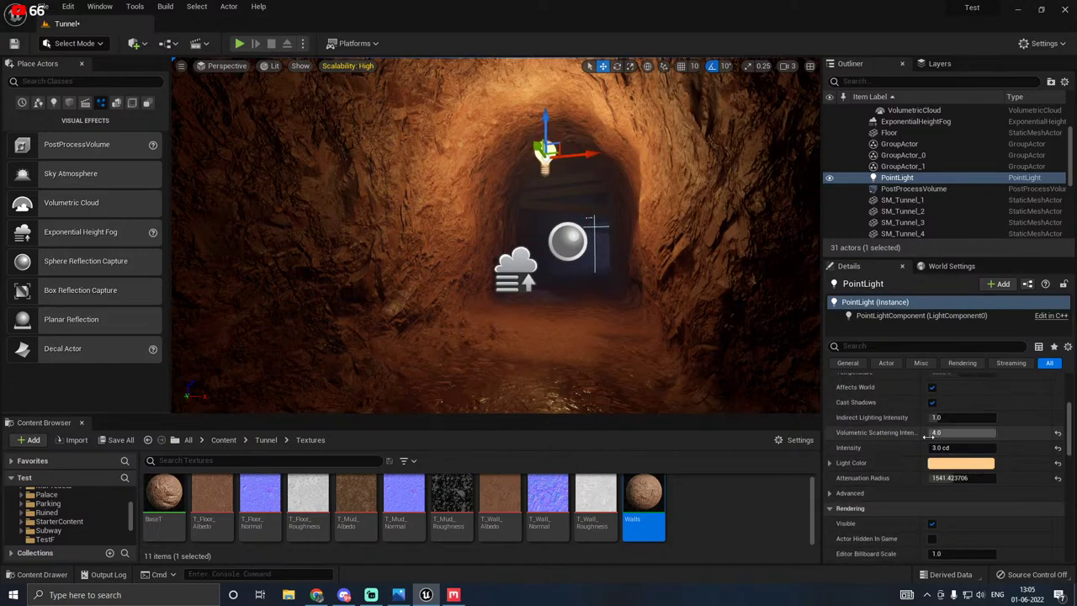
scroll(917, 439, up, 3)
scroll(917, 444, up, 3)
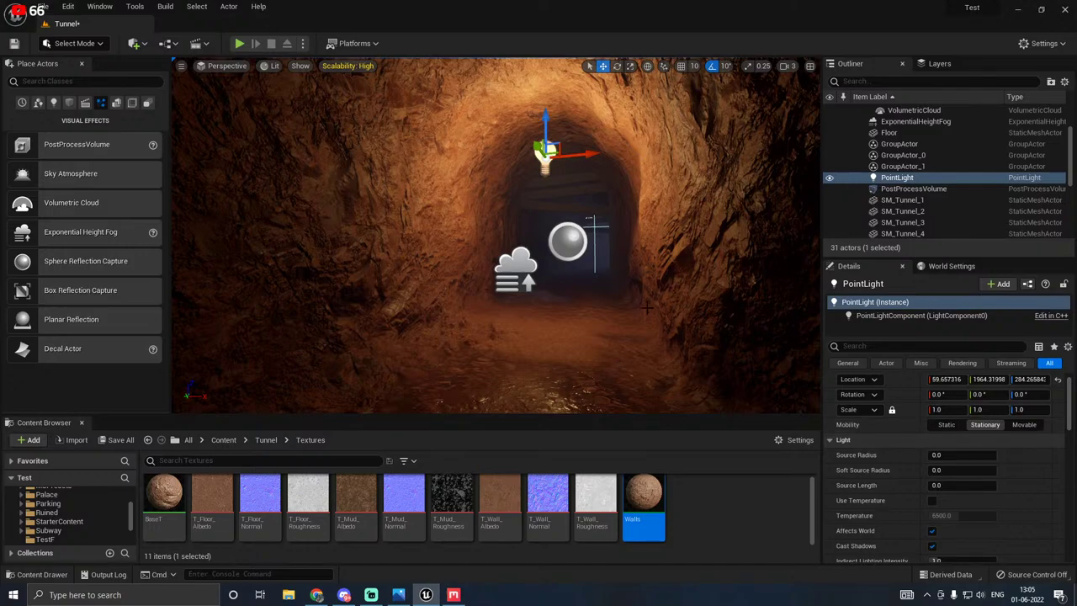
click(1031, 426)
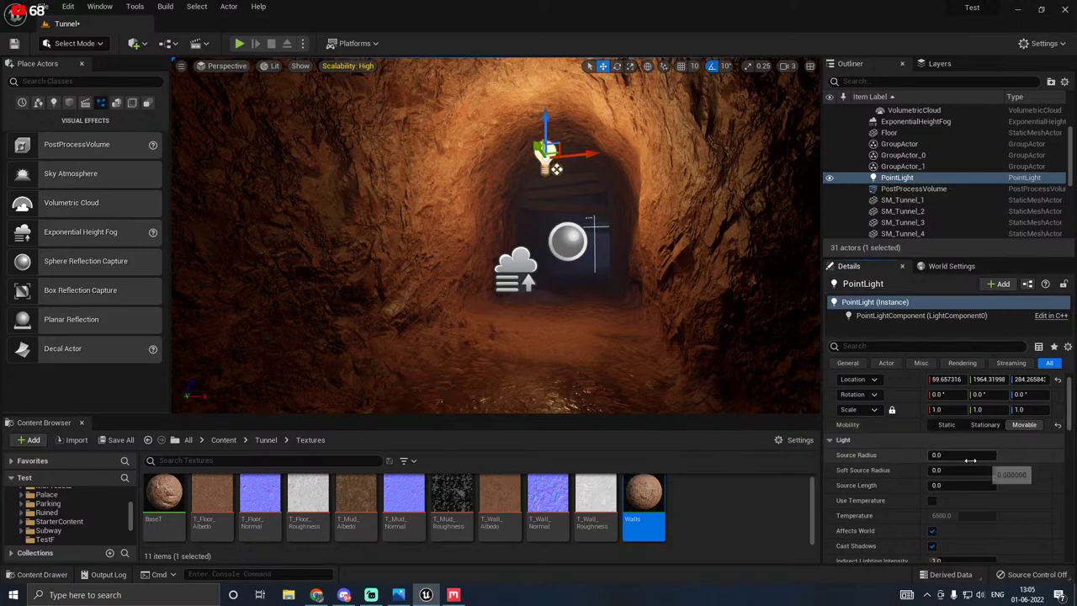
Step: Reduce the point light's Attenuation Radius to about 466
scroll(875, 483, down, 5)
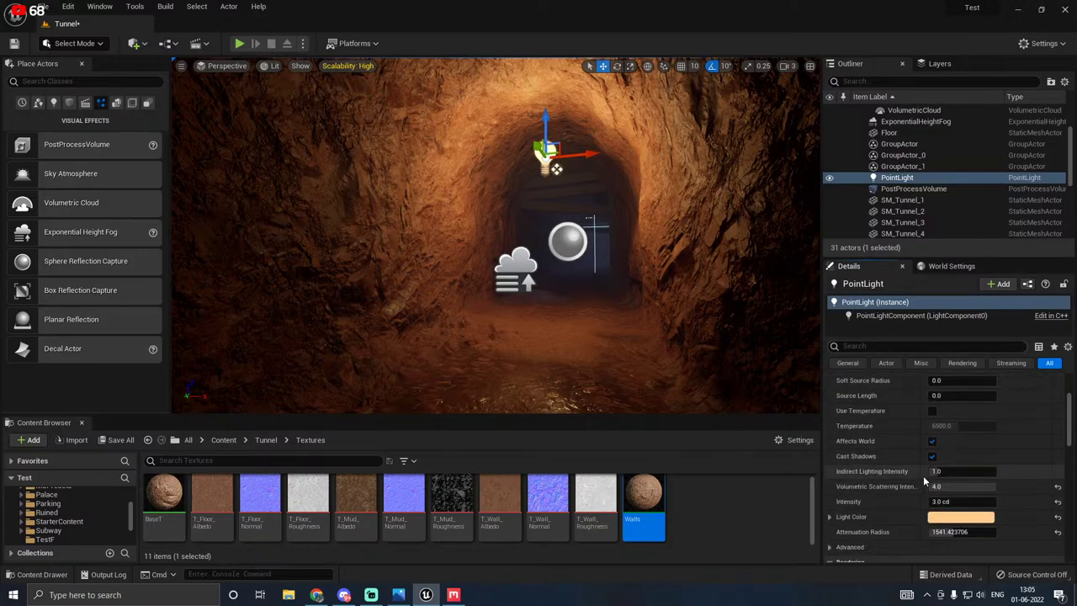
scroll(923, 480, down, 3)
drag(951, 478, 906, 478)
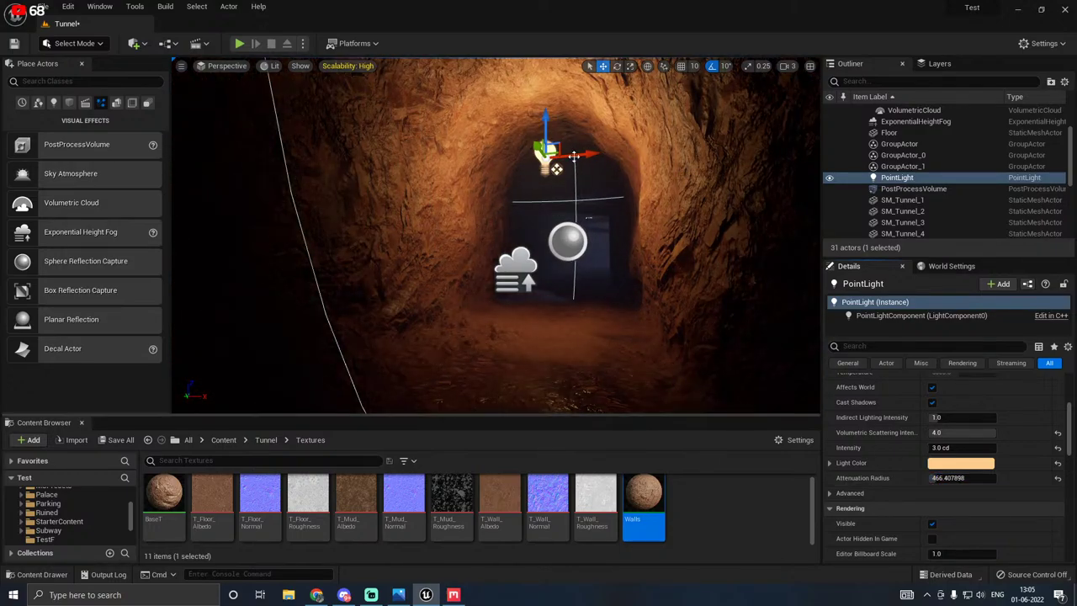
Step: Duplicate the point light deeper into the tunnel behind the wooden beams and preview the result without editor icons
drag(535, 145, 586, 217)
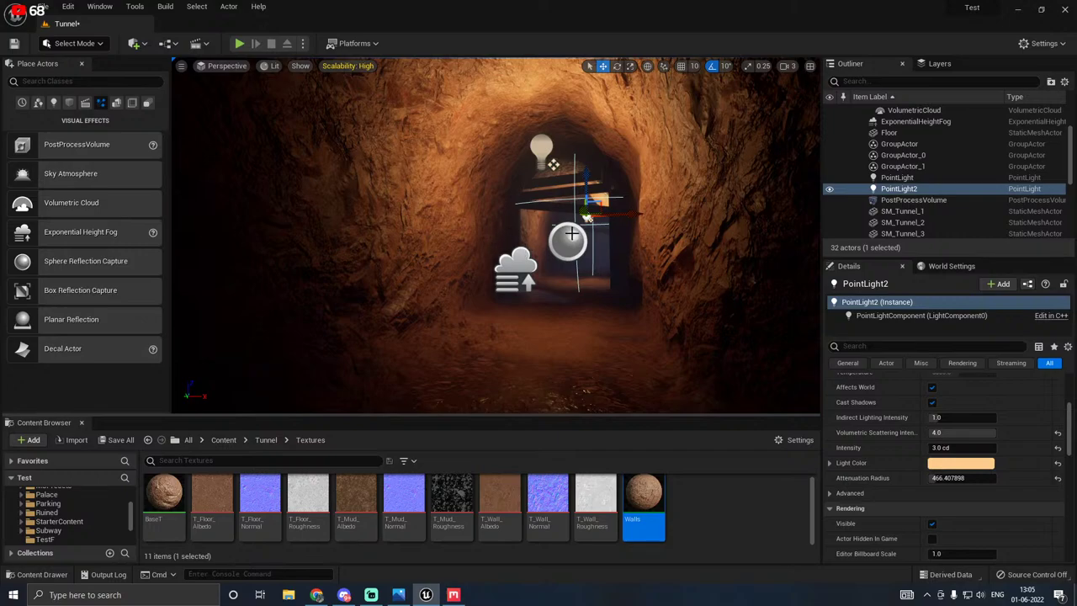
drag(587, 217, 572, 205)
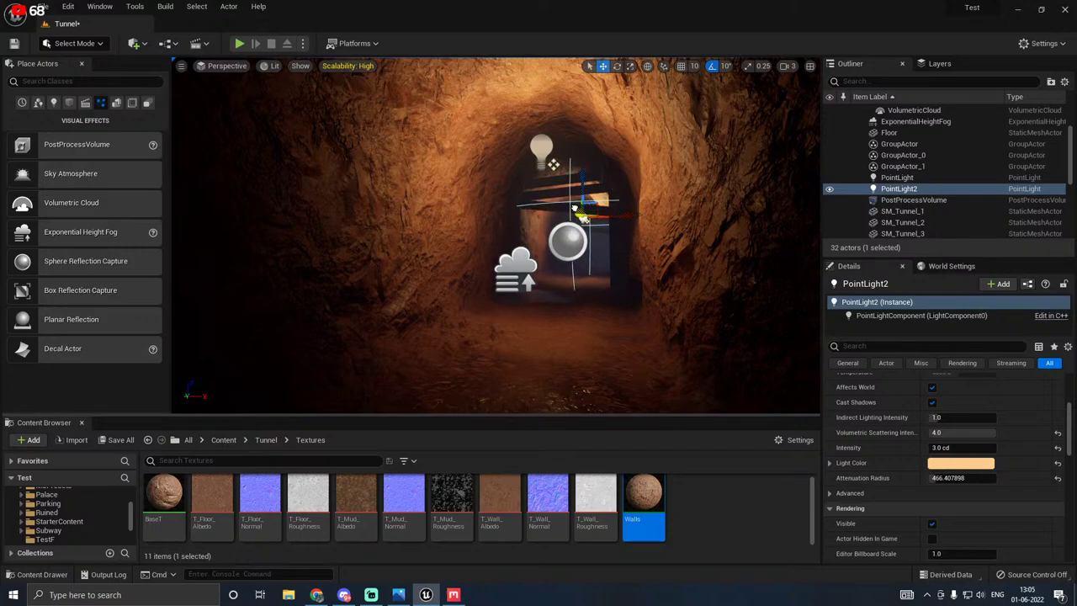
key(g)
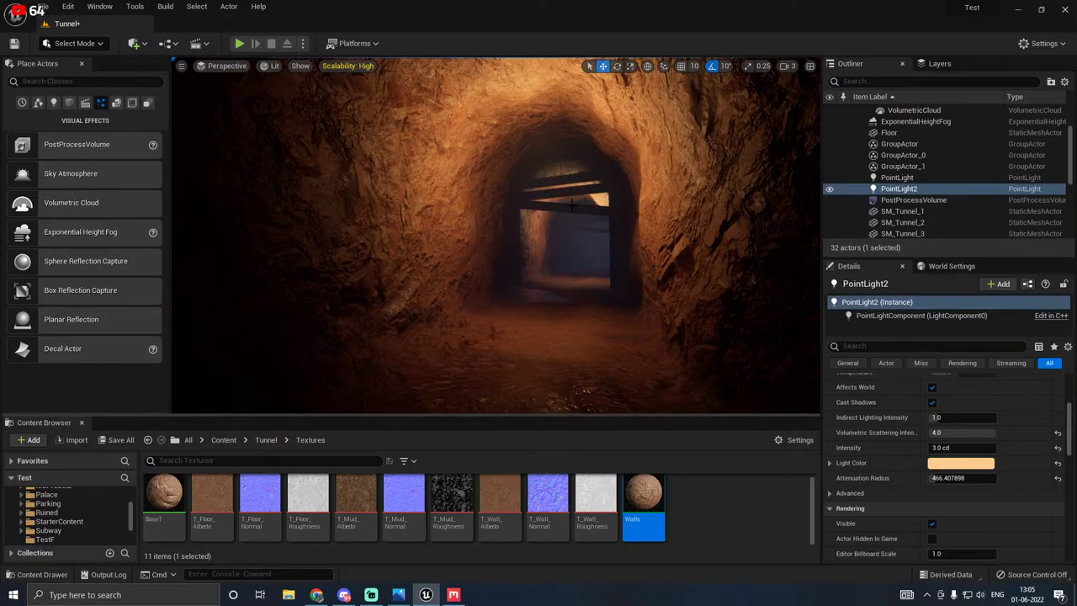
Step: Restore the editor icons and lower the height fog and the sphere reflection capture toward the tunnel floor
key(g)
click(561, 242)
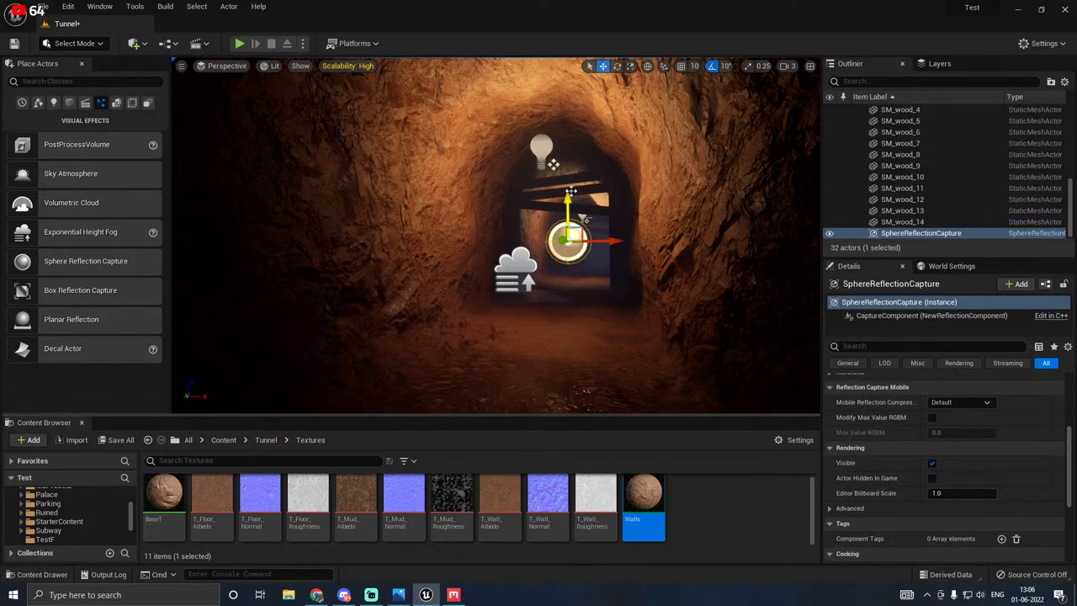
drag(561, 241, 516, 313)
click(515, 270)
click(568, 277)
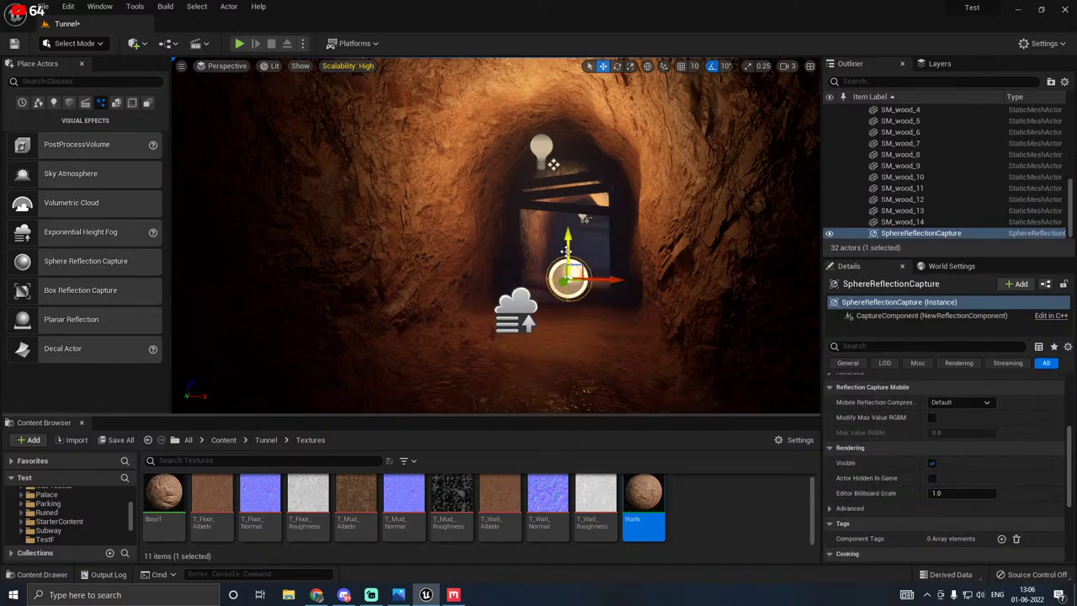
drag(568, 240, 568, 267)
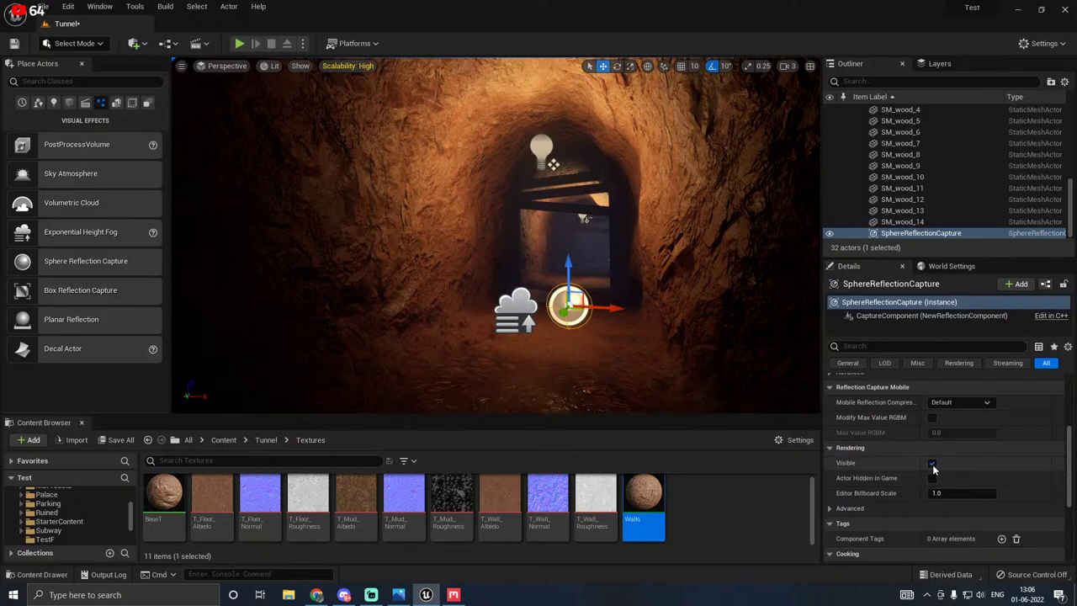
Step: Nudge the point light behind the wooden beams and increase its Attenuation Radius to about 616
click(582, 216)
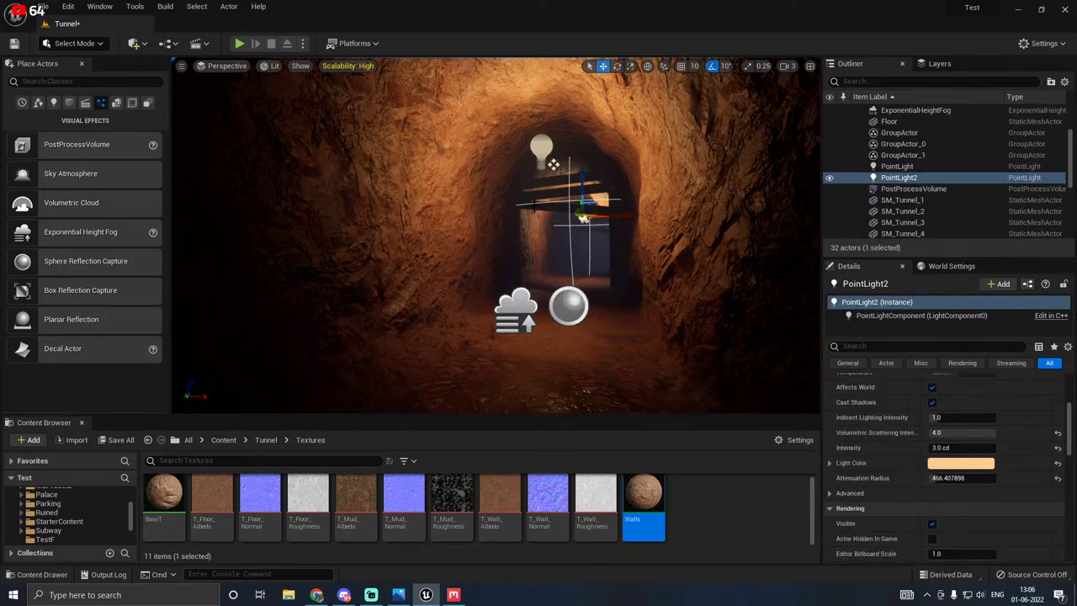
mouse_move(575, 212)
mouse_down()
mouse_move(571, 201)
mouse_move(586, 219)
mouse_up()
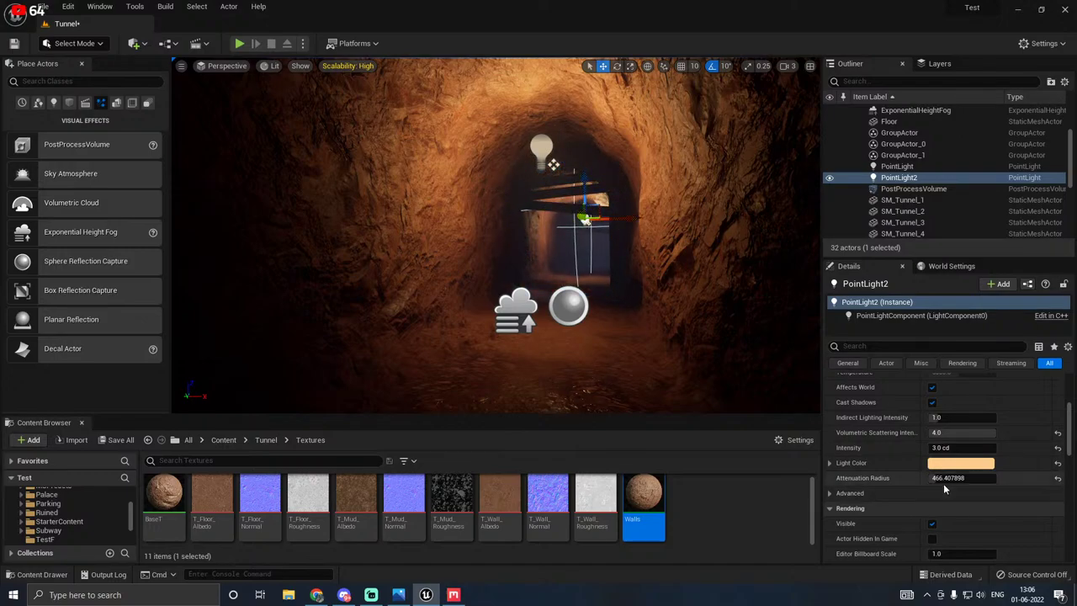
mouse_move(941, 478)
mouse_down()
mouse_move(967, 478)
mouse_move(955, 478)
mouse_up()
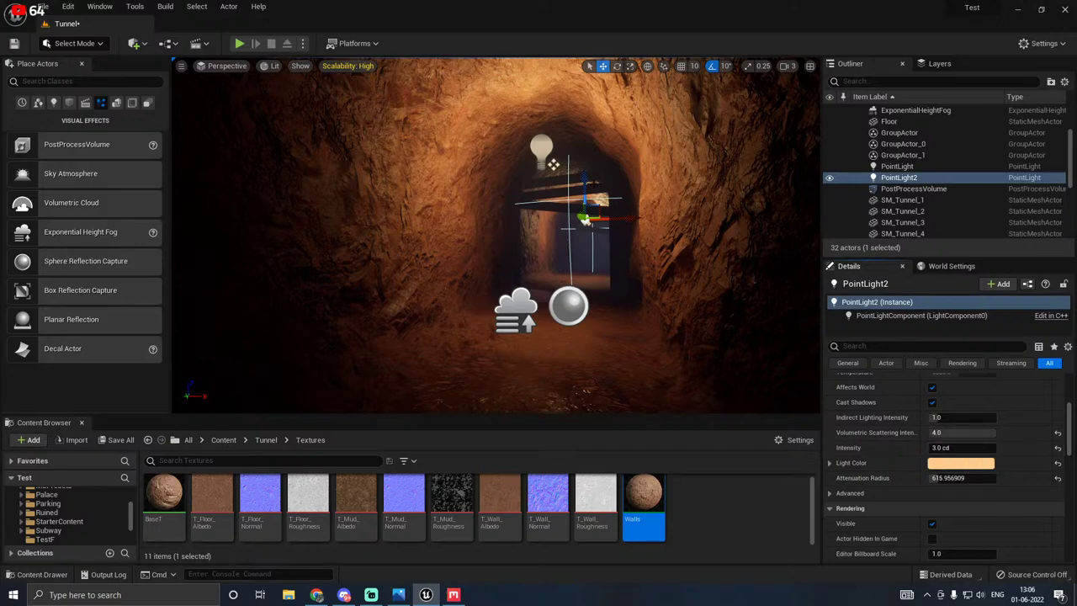
Step: Try an intensity of 2 cd on the front point light and set it back to 3 cd
click(541, 150)
click(970, 447)
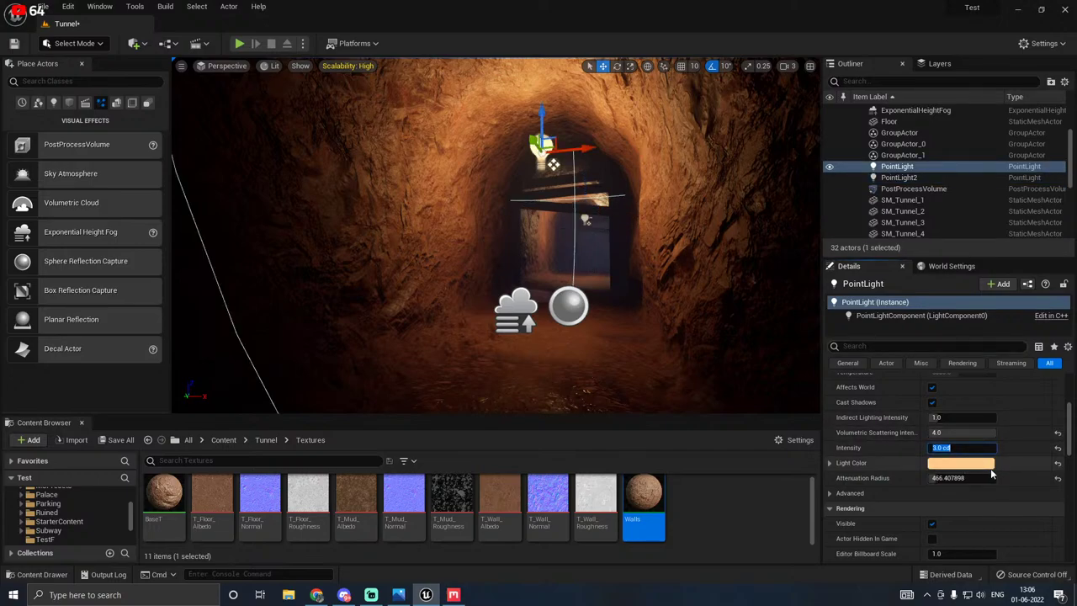
key(Return)
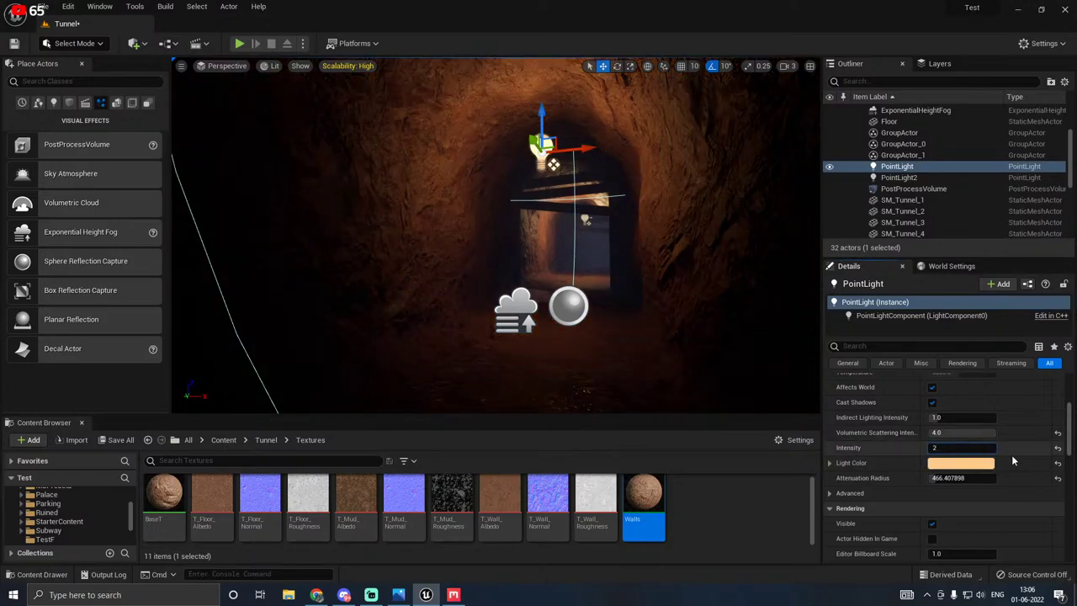
key(Return)
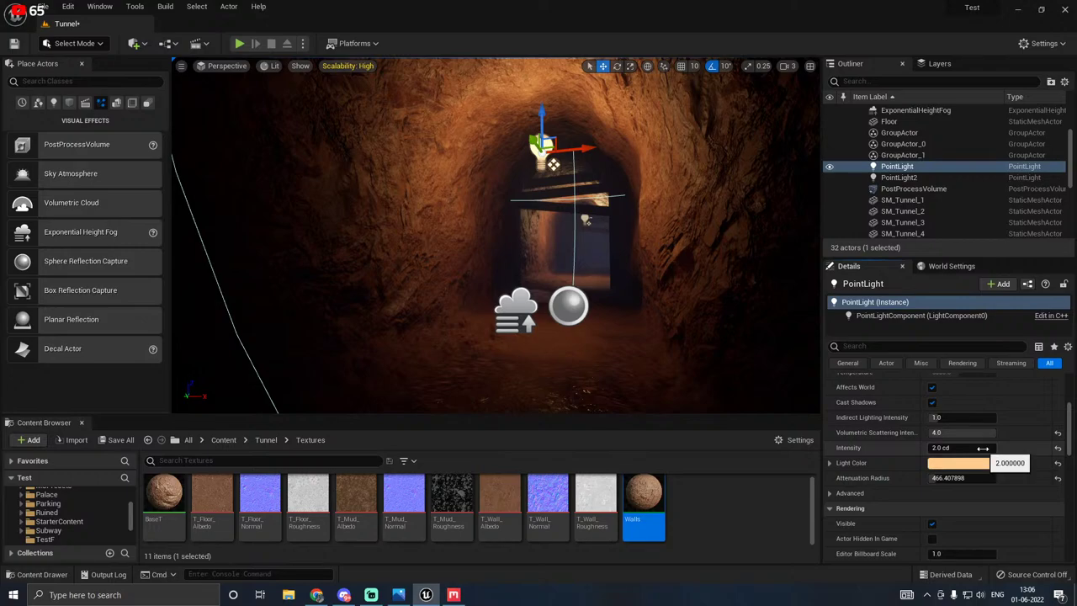
click(982, 448)
text(3)
key(Return)
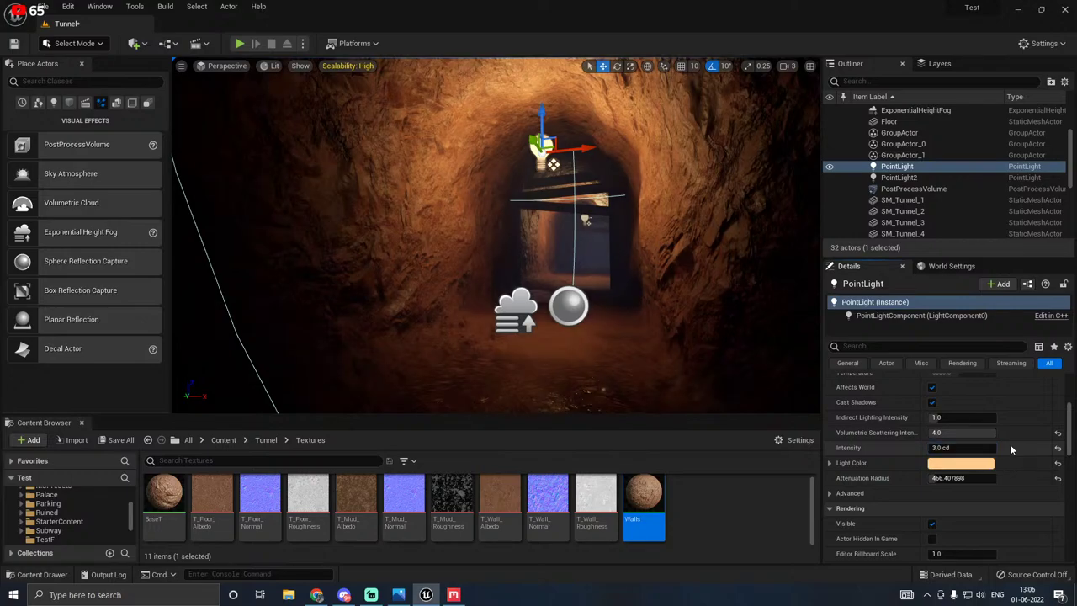
Step: Set the intensity of the point light behind the beams to 2 cd and lower the light slightly
click(586, 220)
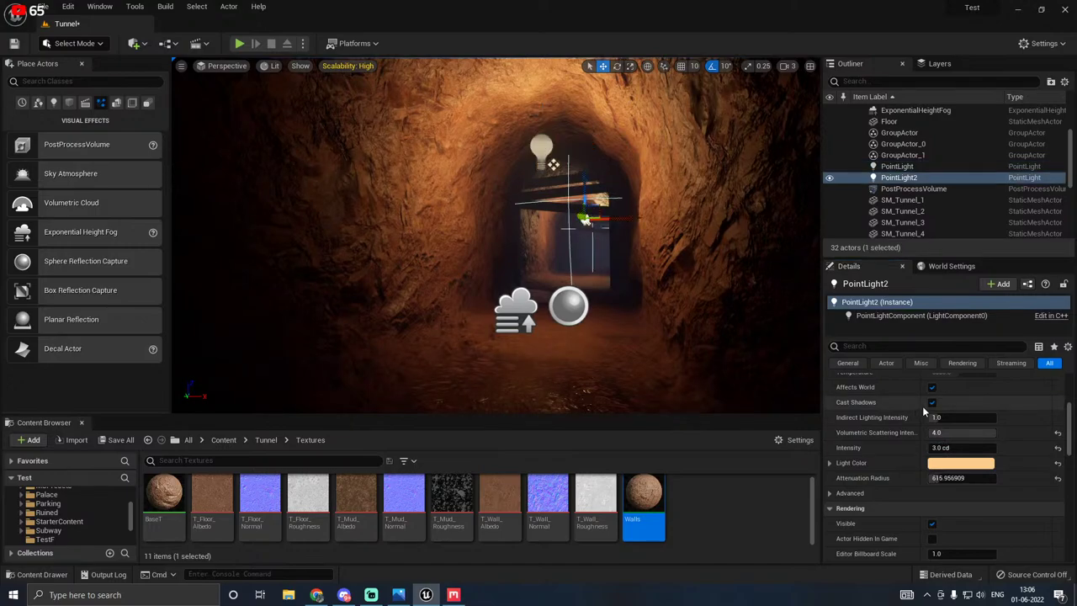
click(947, 449)
key(Return)
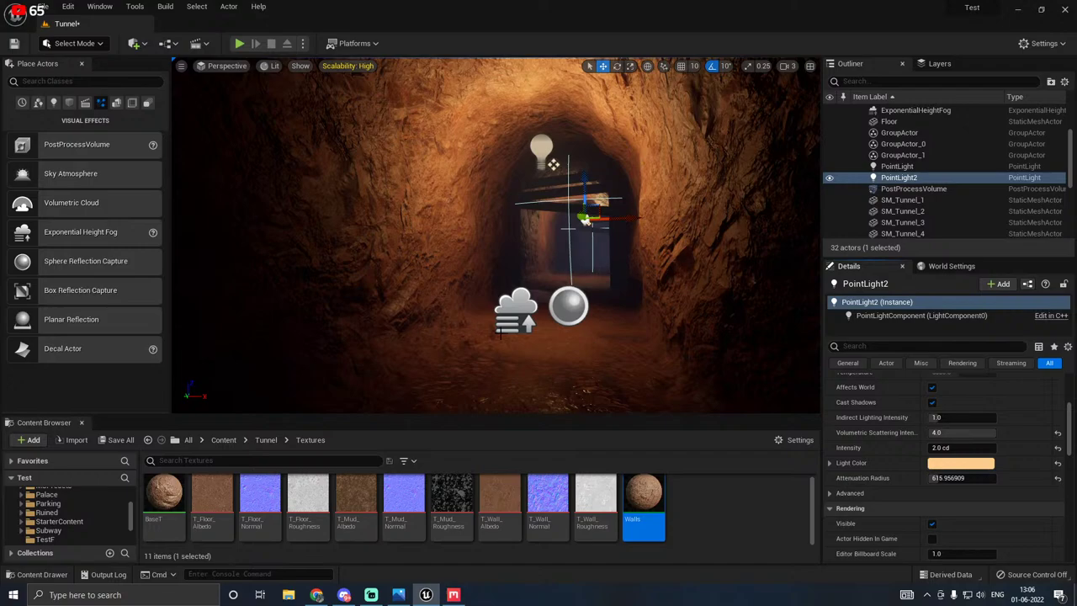
right_drag(580, 271, 571, 271)
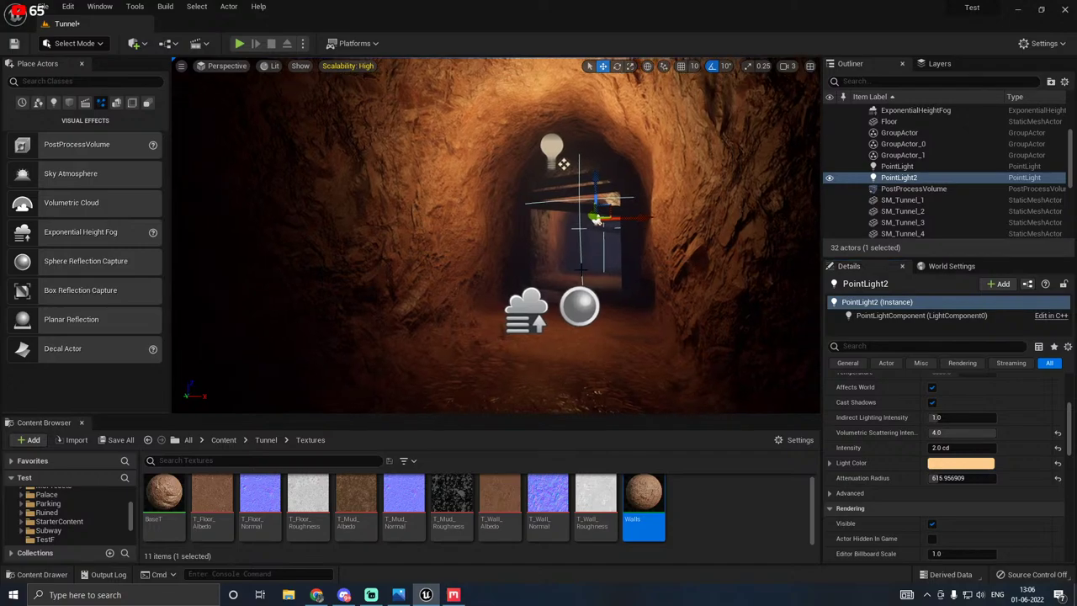
drag(596, 192, 596, 200)
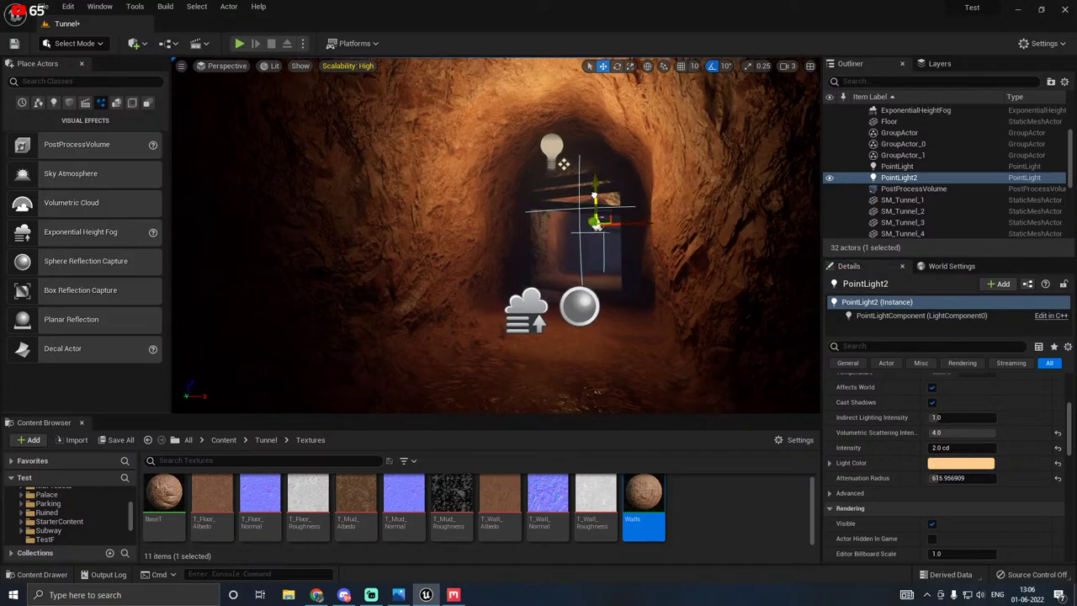
Step: Shift the front point light left and slightly upward, and try an Attenuation Radius of about 900 on it
click(543, 145)
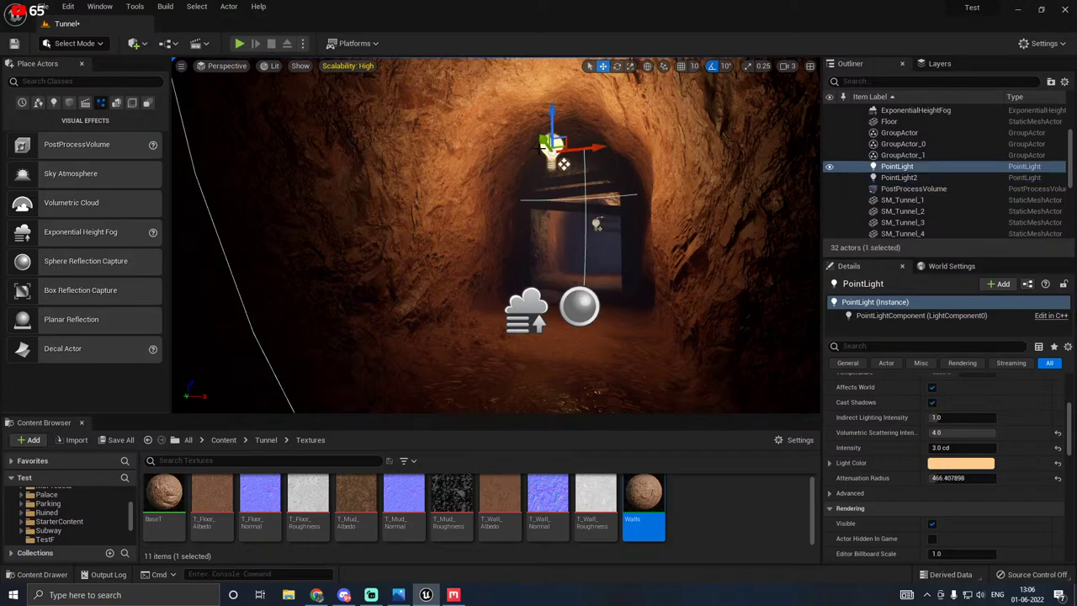
drag(543, 141, 520, 135)
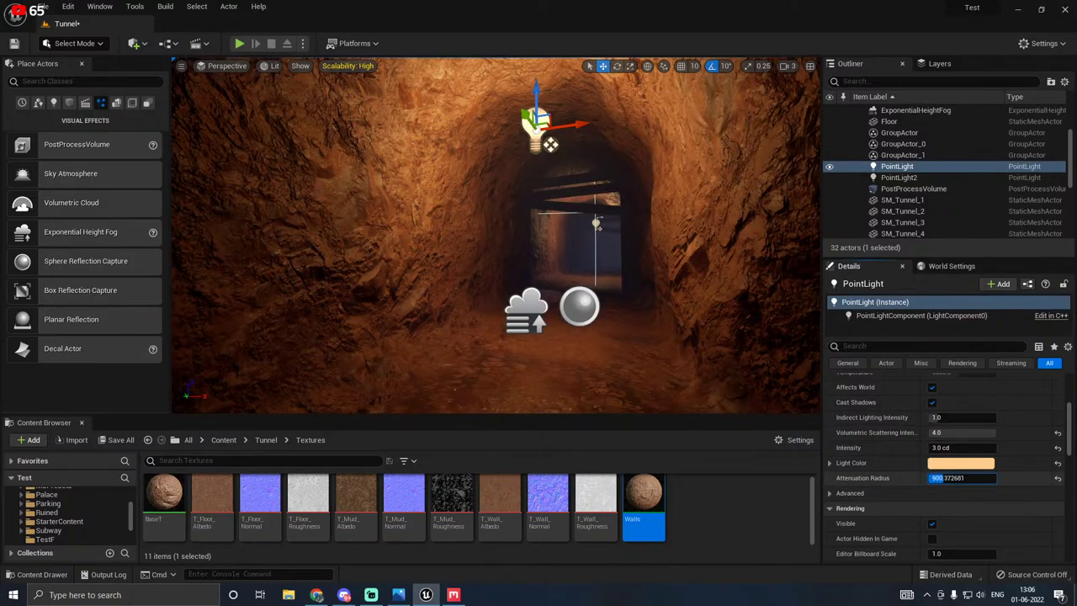
mouse_move(946, 480)
mouse_down()
mouse_move(913, 480)
mouse_move(947, 479)
mouse_up()
right_drag(674, 294, 679, 353)
key(s)
key(w)
right_drag(538, 222, 538, 138)
right_drag(490, 237, 487, 231)
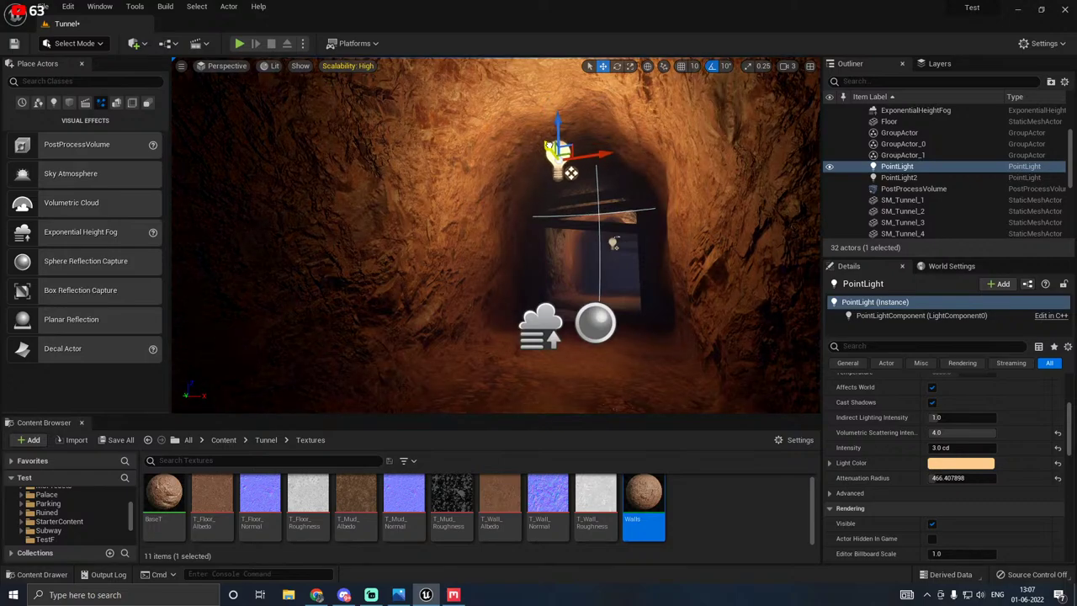
Step: Lower the front point light slightly, set its Attenuation Radius to about 496 and preview the tunnel without editor icons
mouse_move(551, 120)
mouse_down()
mouse_move(560, 148)
mouse_move(565, 133)
mouse_up()
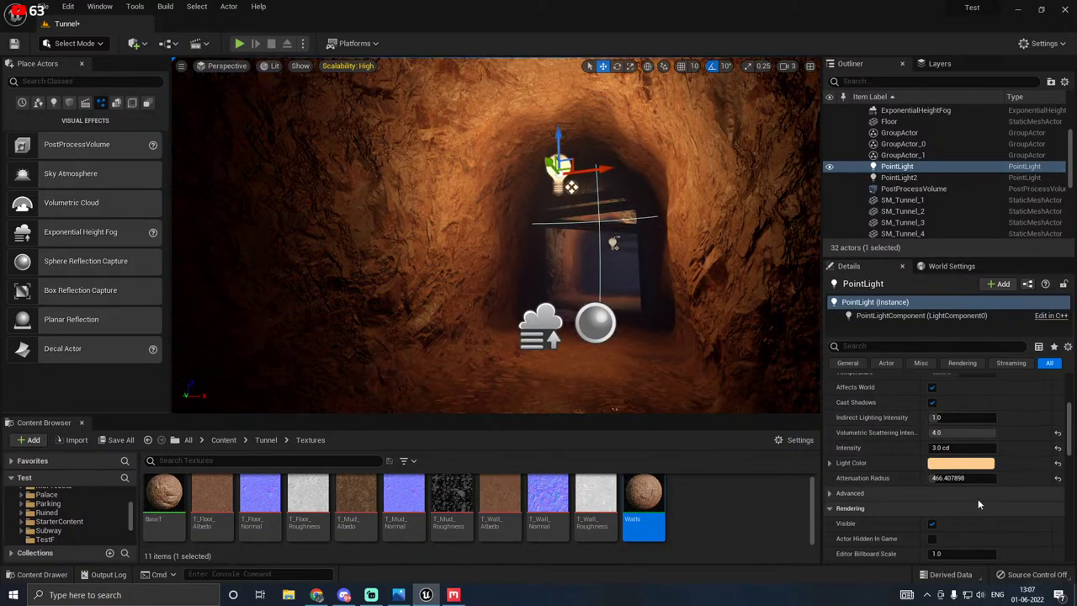
mouse_move(955, 478)
mouse_down()
mouse_move(931, 478)
mouse_move(969, 478)
mouse_up()
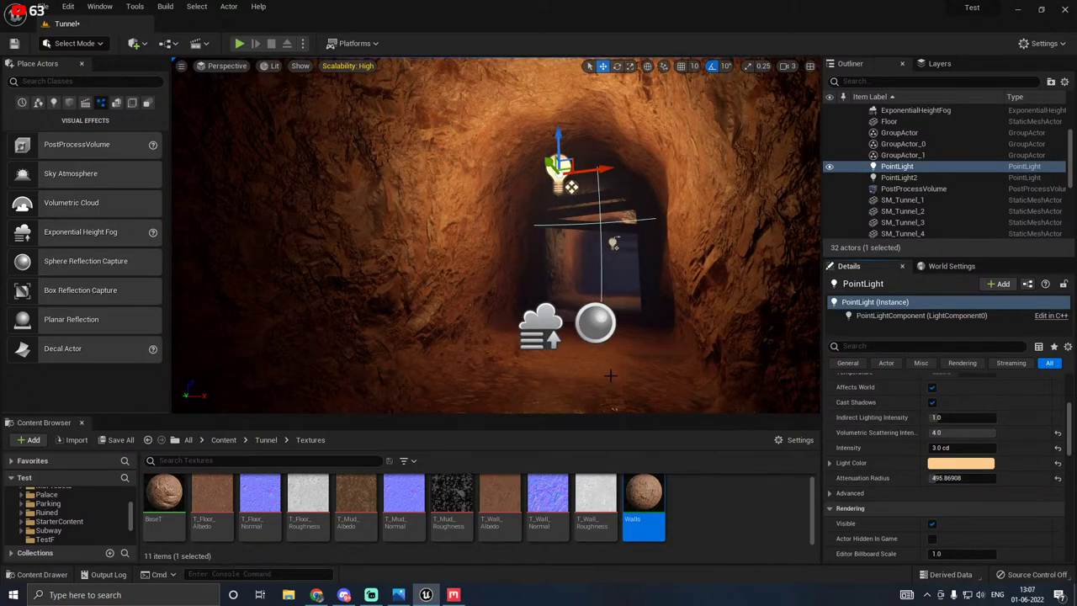
key(g)
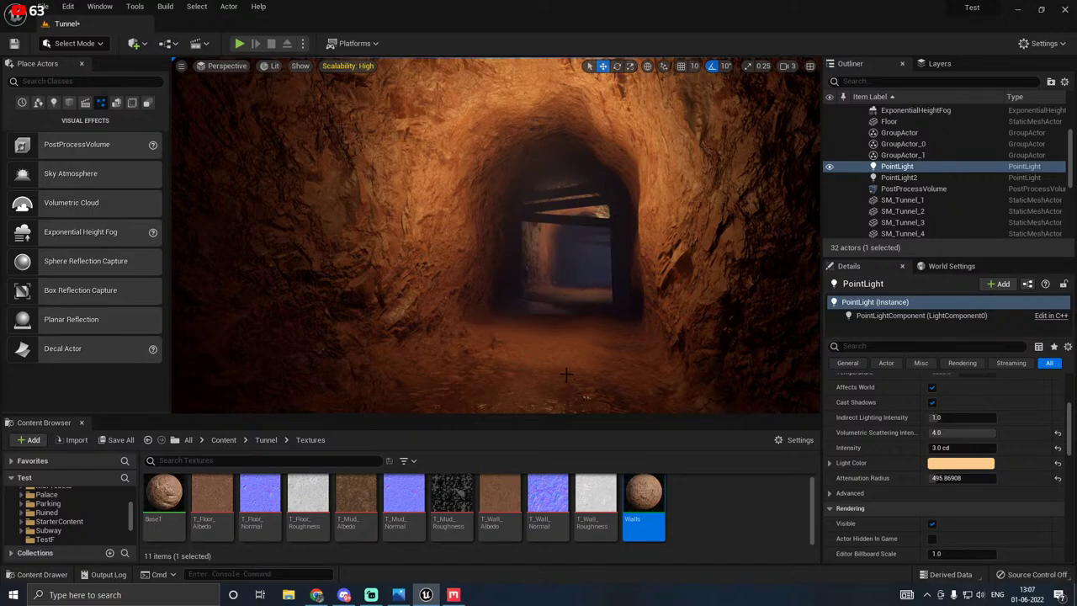
right_drag(572, 353, 543, 370)
Step: Restore the editor icons, try 1 cd on the point light behind the beams and set its intensity to 3 cd
key(g)
click(618, 220)
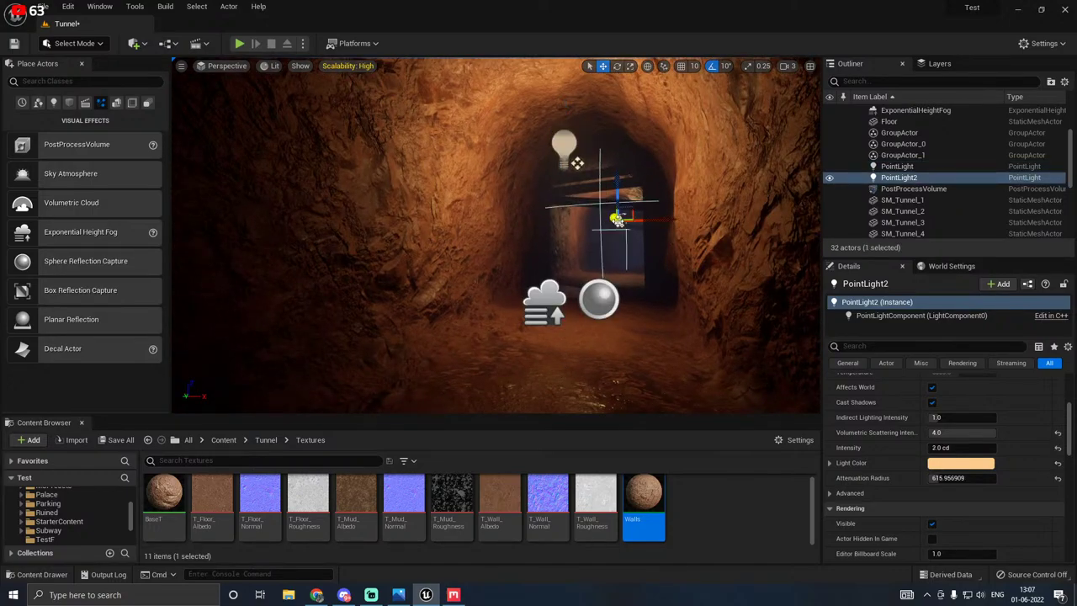
click(949, 449)
text(1)
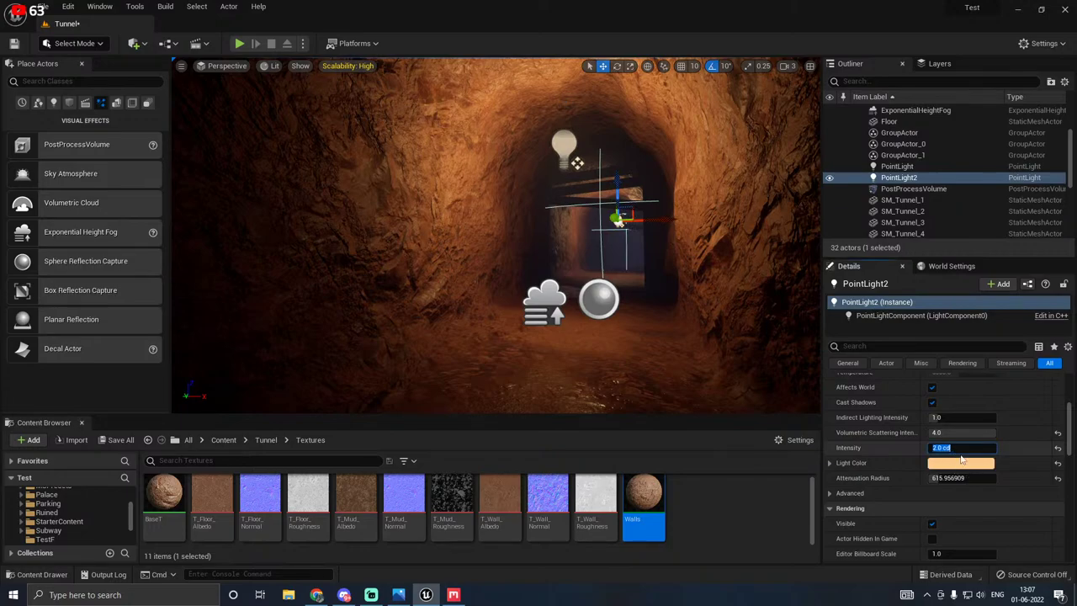
key(Return)
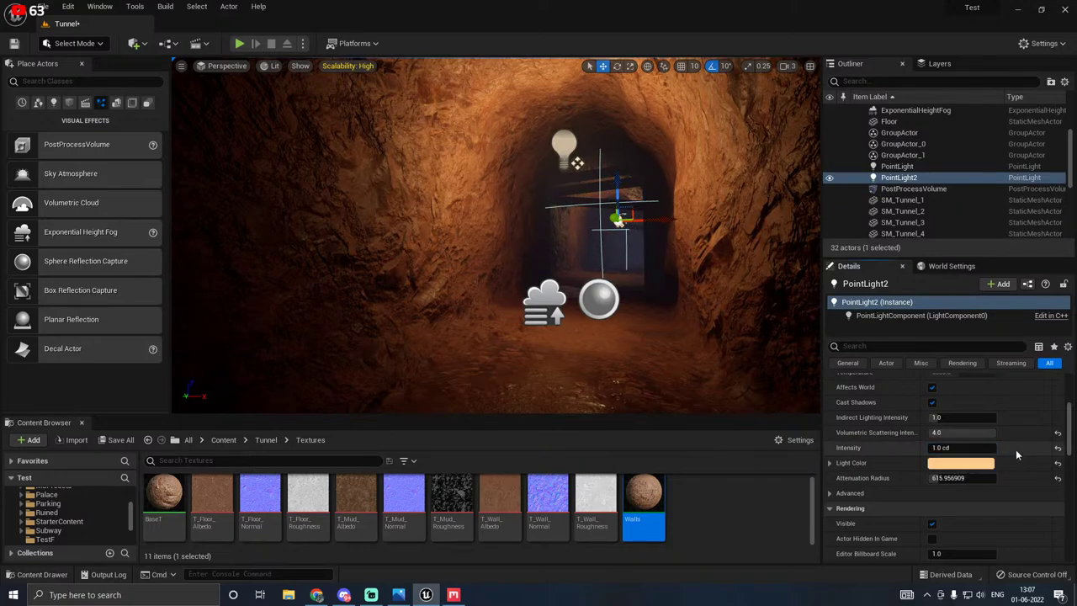
click(965, 449)
Step: Try blue and green light colours on the deeper point light and settle on blue with hue about 225 and saturation about 0.85
click(970, 465)
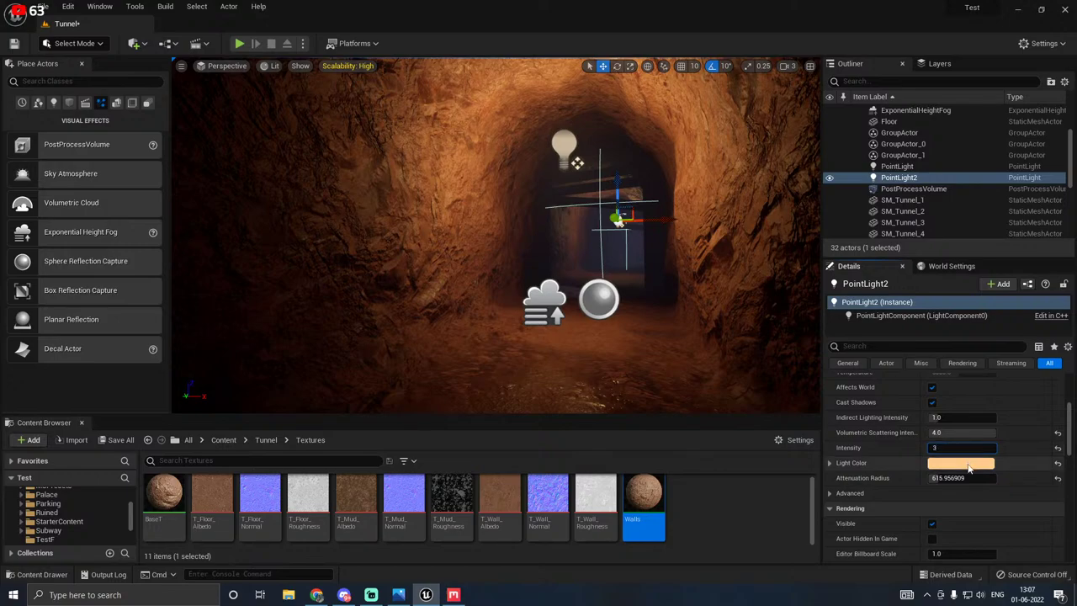
click(762, 364)
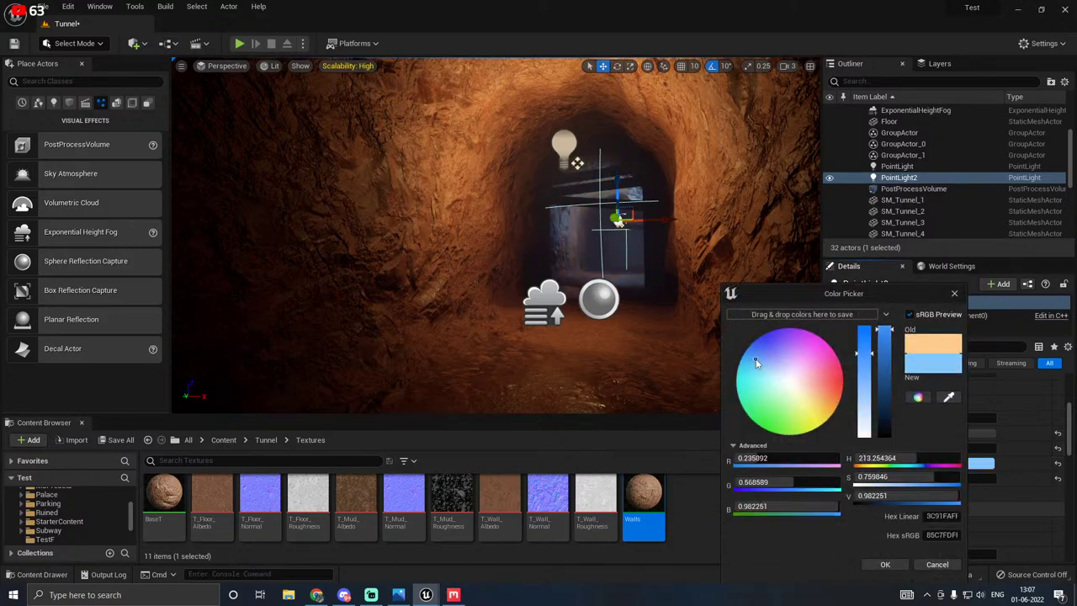
click(785, 421)
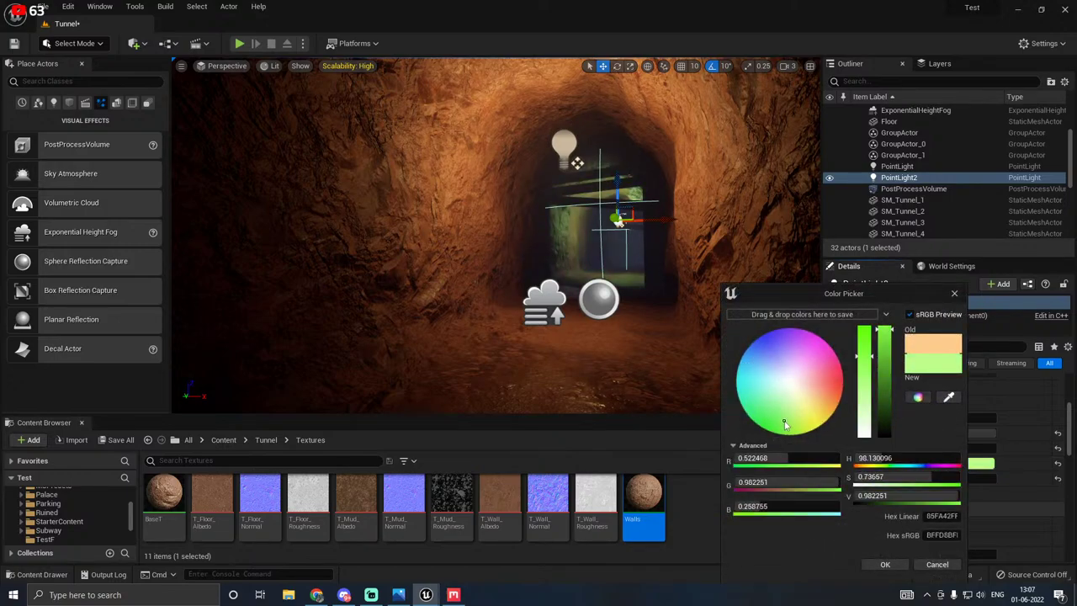
click(767, 380)
click(758, 349)
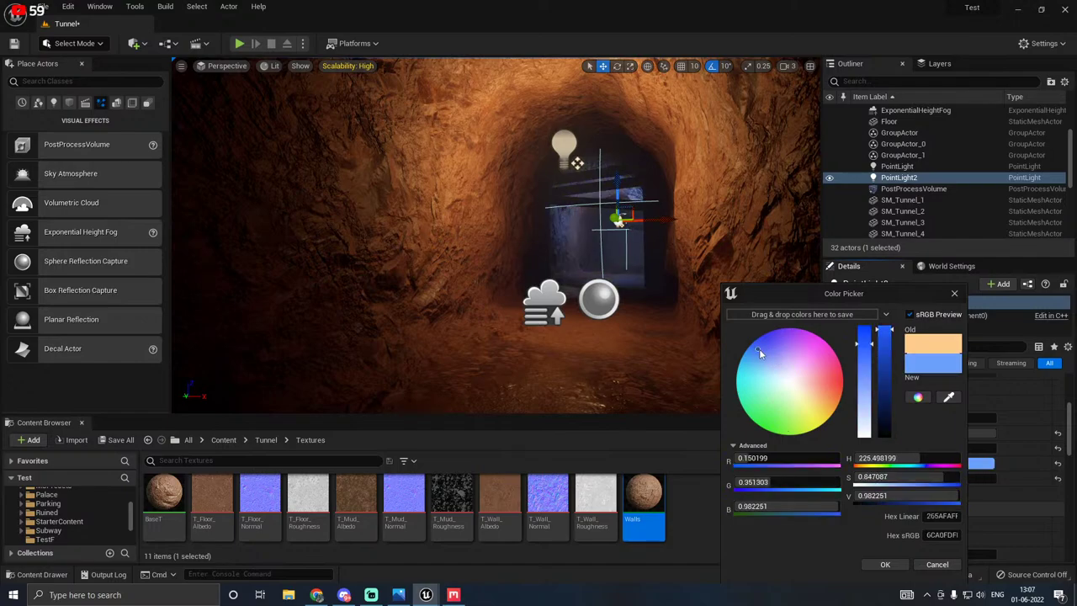
Step: Darken the deeper point light's blue colour to a value of about 0.30 and accept it
click(883, 390)
click(893, 406)
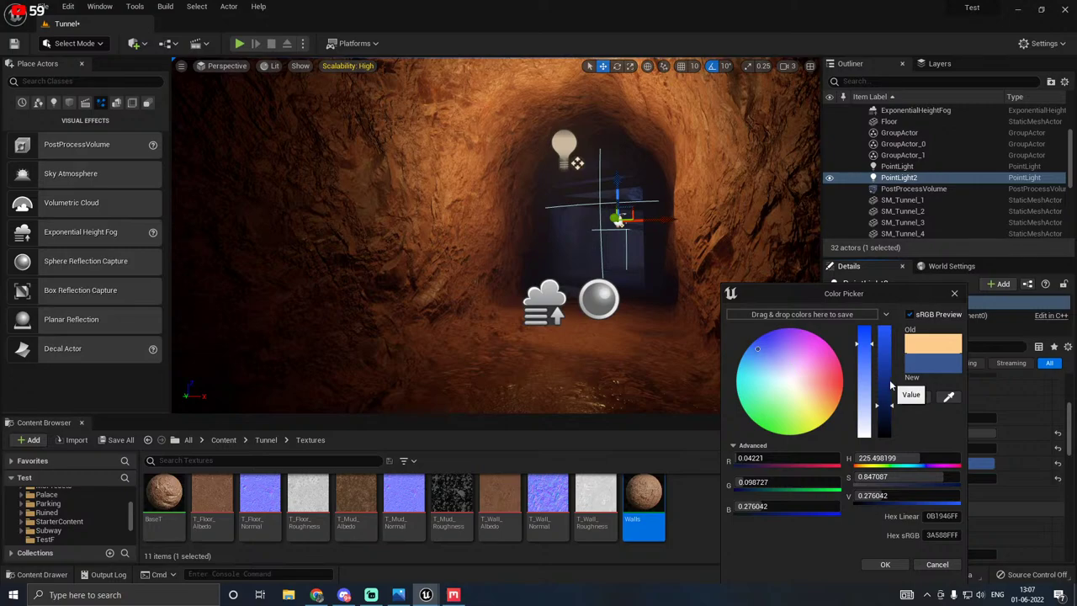
click(887, 384)
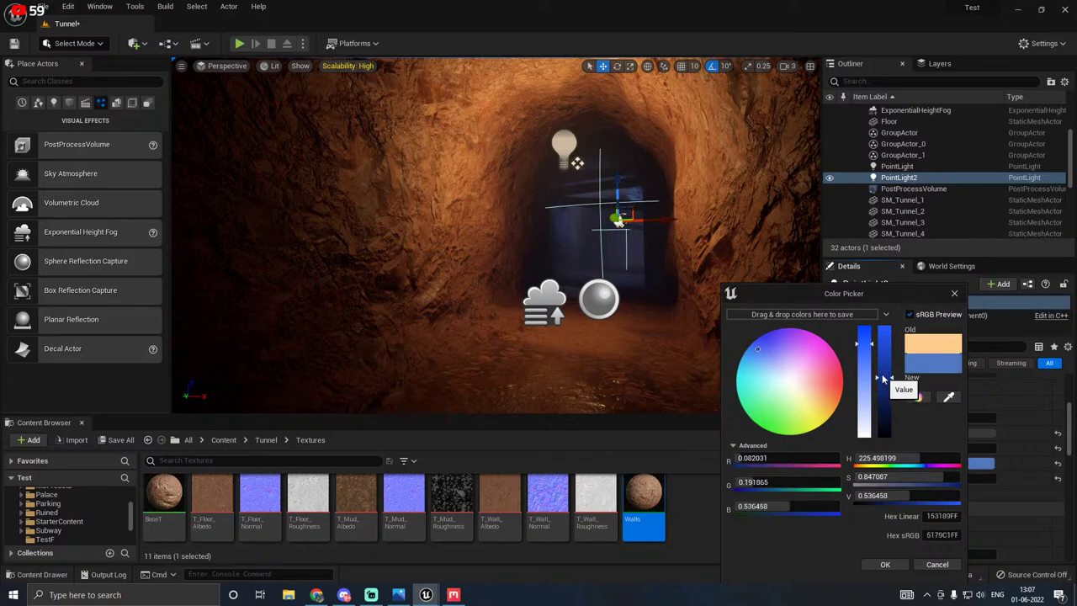
click(884, 366)
drag(885, 379, 892, 412)
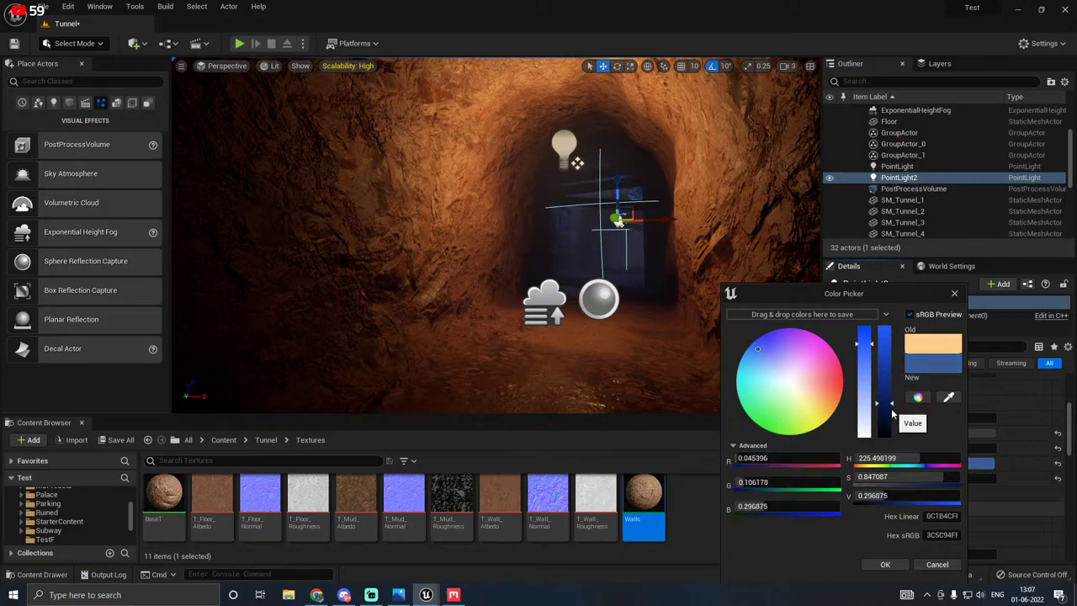
click(885, 564)
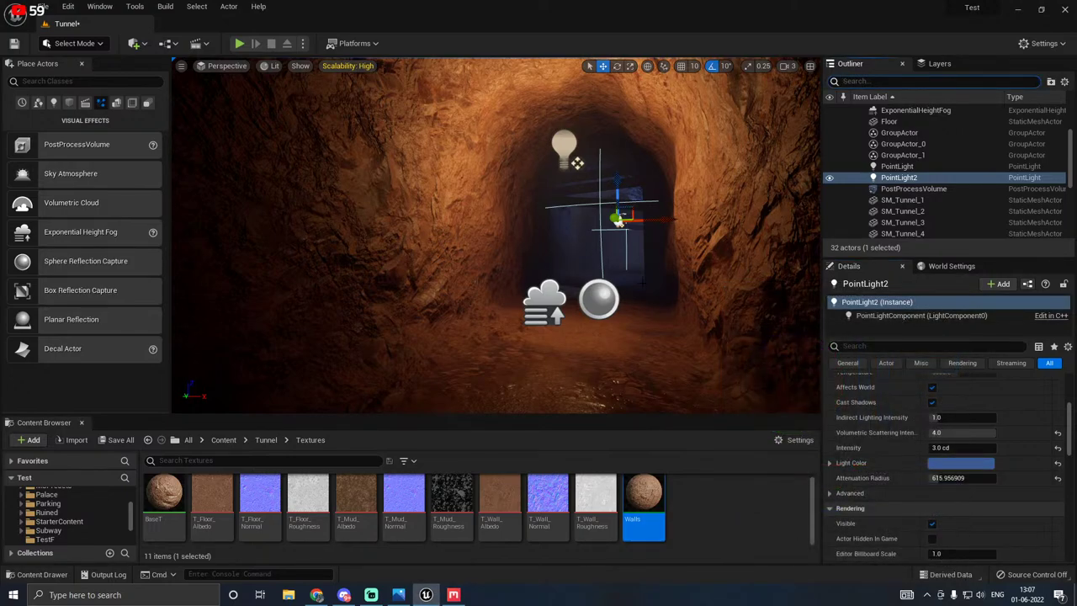
Step: Examine the blue light deeper in the tunnel from several viewpoints, with and without the editor icons
right_drag(641, 288, 572, 313)
key(g)
key(g)
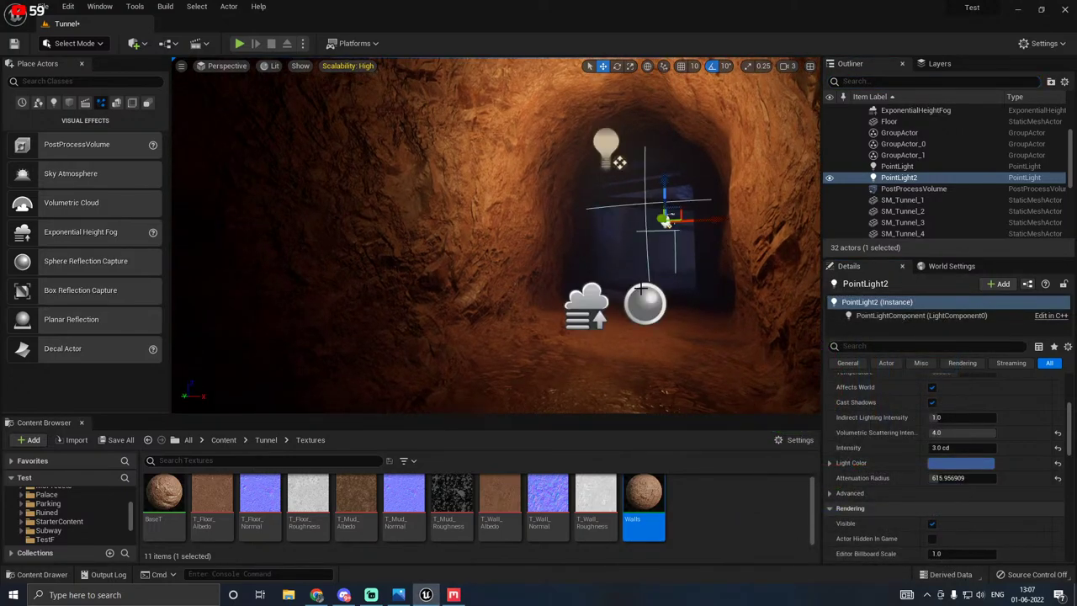
key(s)
key(w)
right_drag(623, 270, 690, 265)
key(w)
right_drag(665, 312, 635, 284)
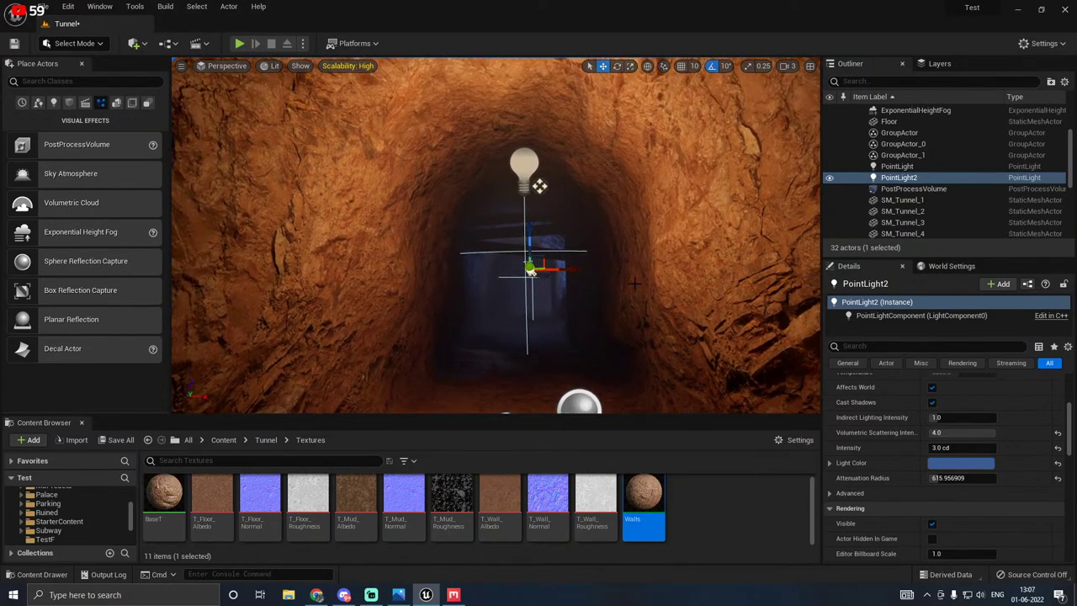
Step: Set all viewport scalability groups to Medium quality and save the Tunnel level
click(366, 67)
click(437, 85)
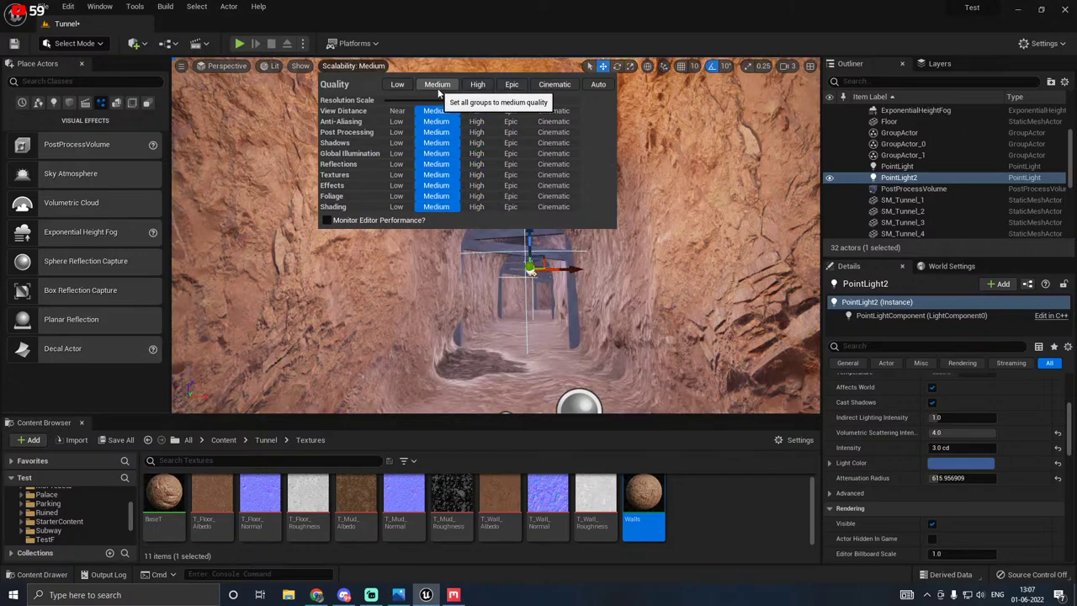
key(w)
right_drag(577, 295, 575, 307)
click(116, 440)
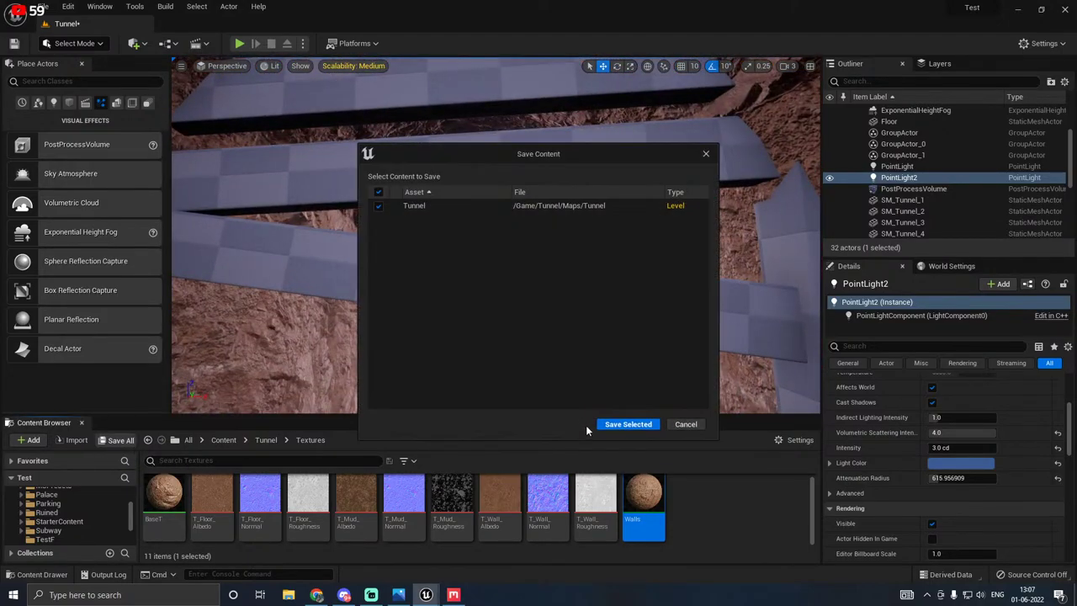
click(612, 419)
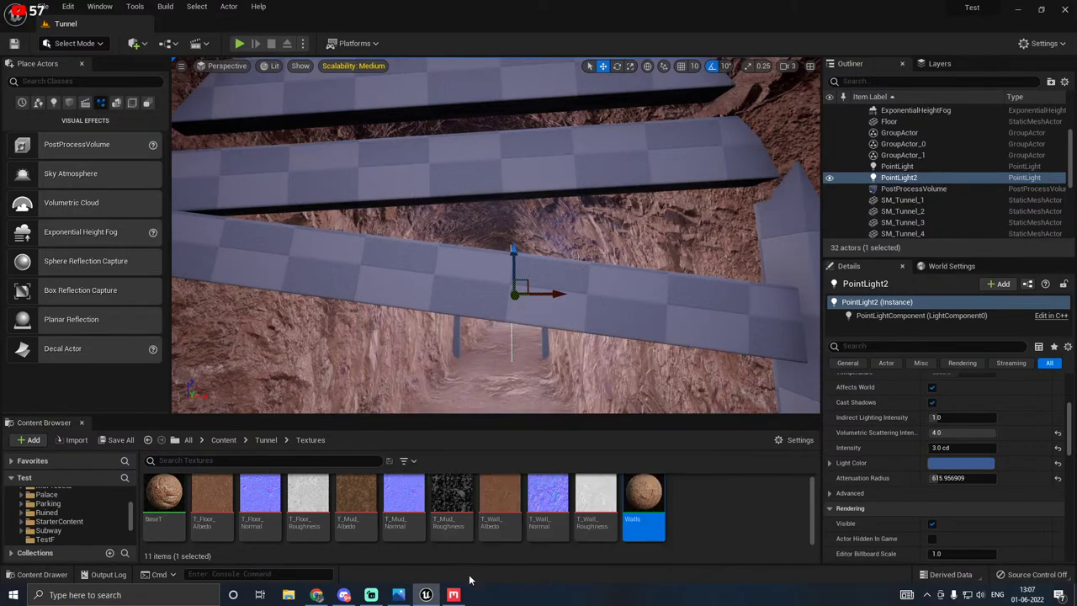
Step: Switch to Quixel Mixer and filter the local library to the Wood category
click(455, 595)
click(105, 44)
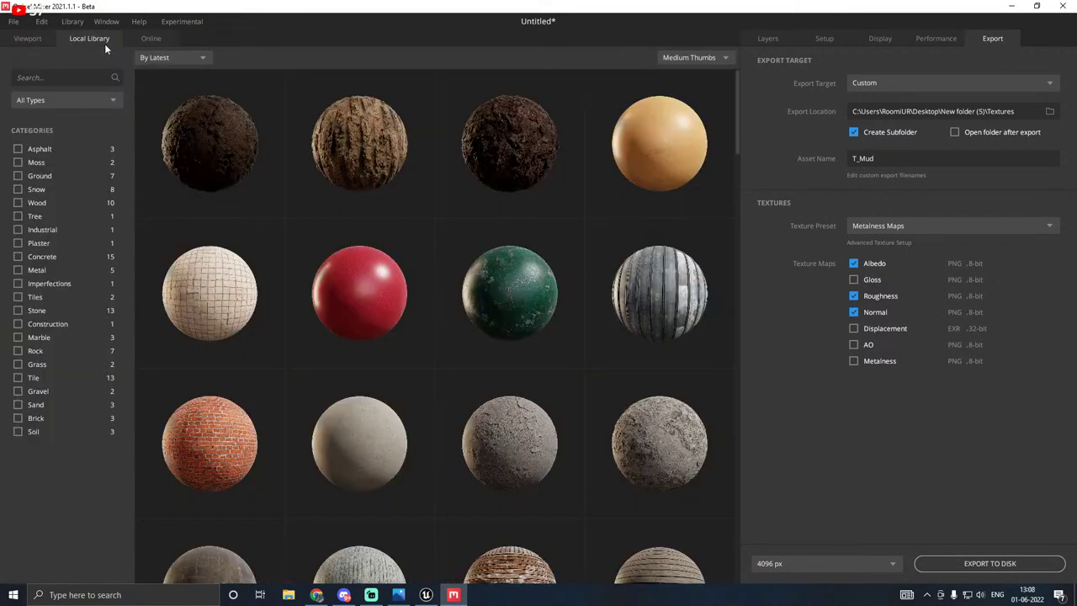
click(18, 204)
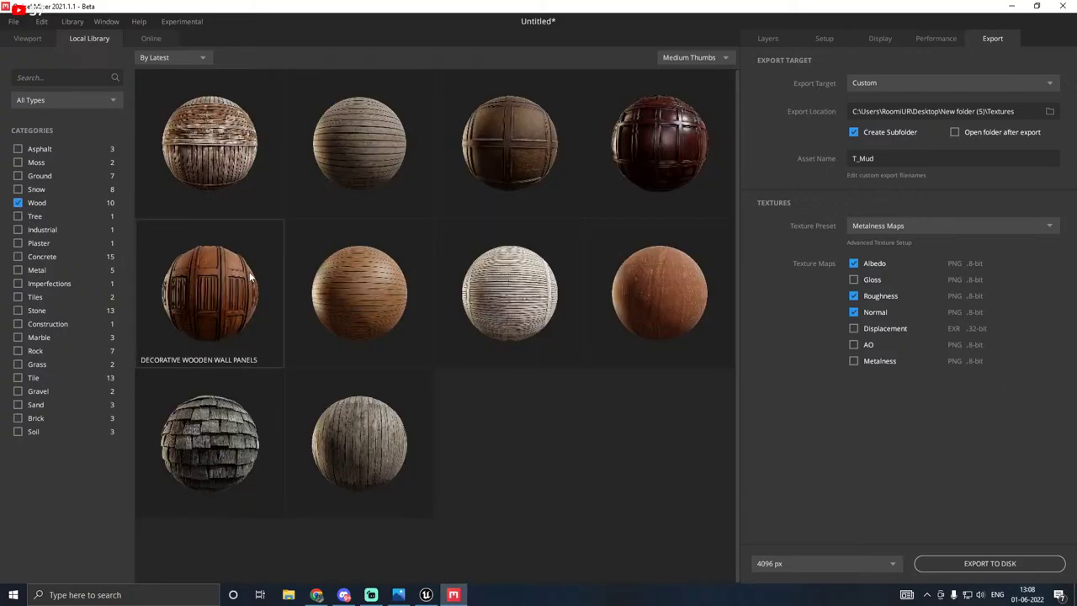
Step: Browse the online Wood surfaces and download the Old Rotten Wood material
click(148, 38)
scroll(52, 543, down, 2)
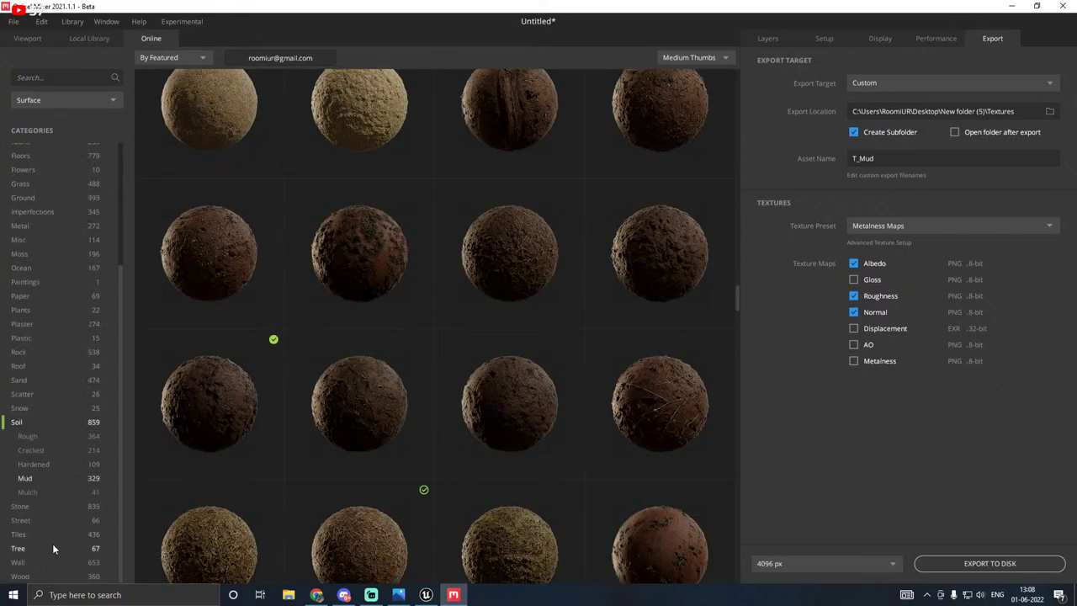
click(37, 574)
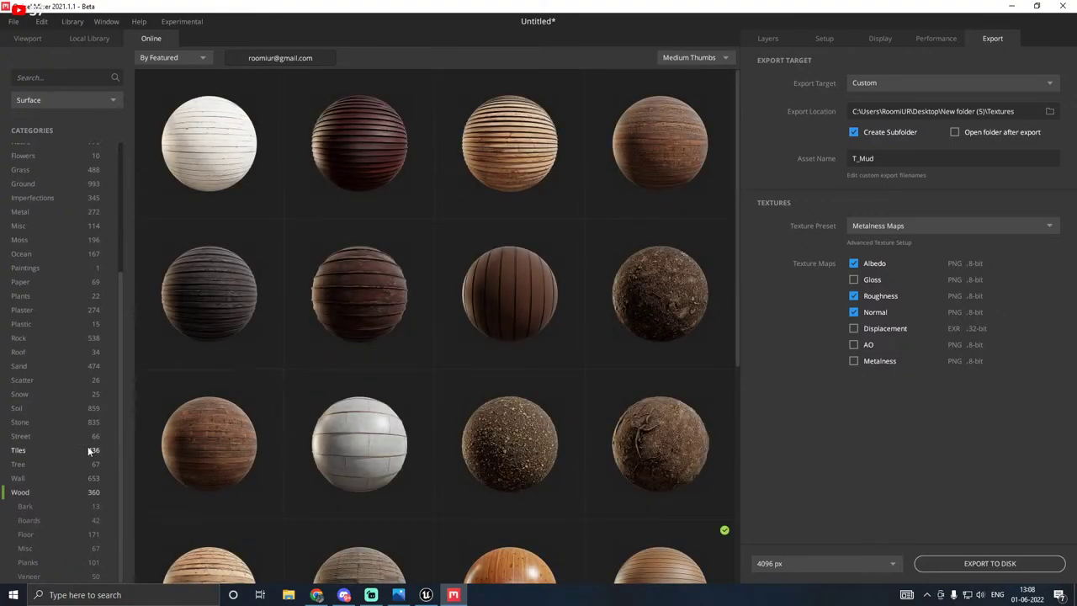
scroll(247, 452, down, 2)
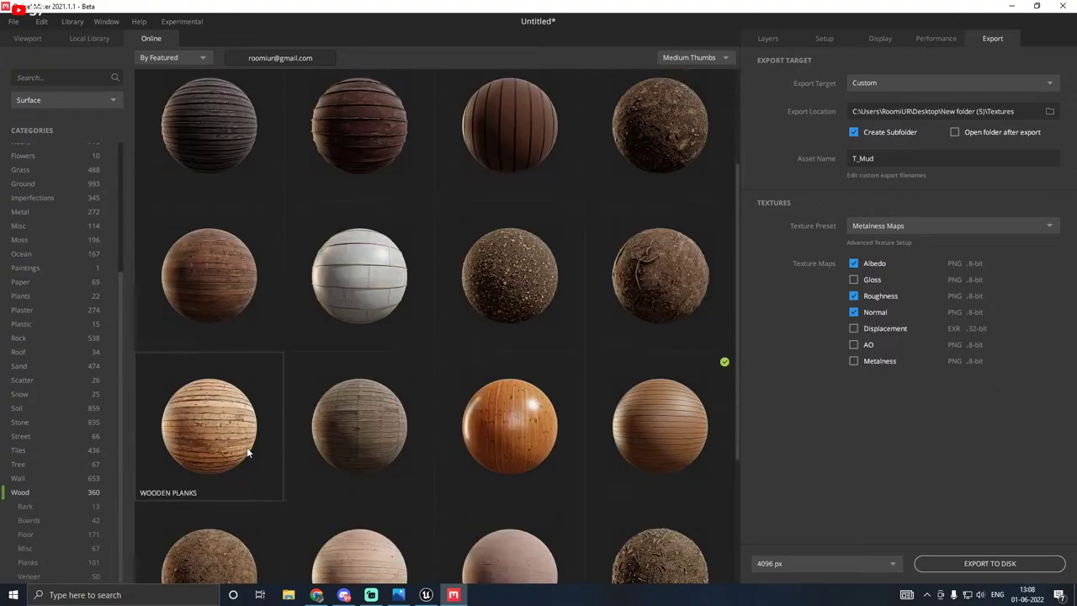
scroll(246, 452, down, 4)
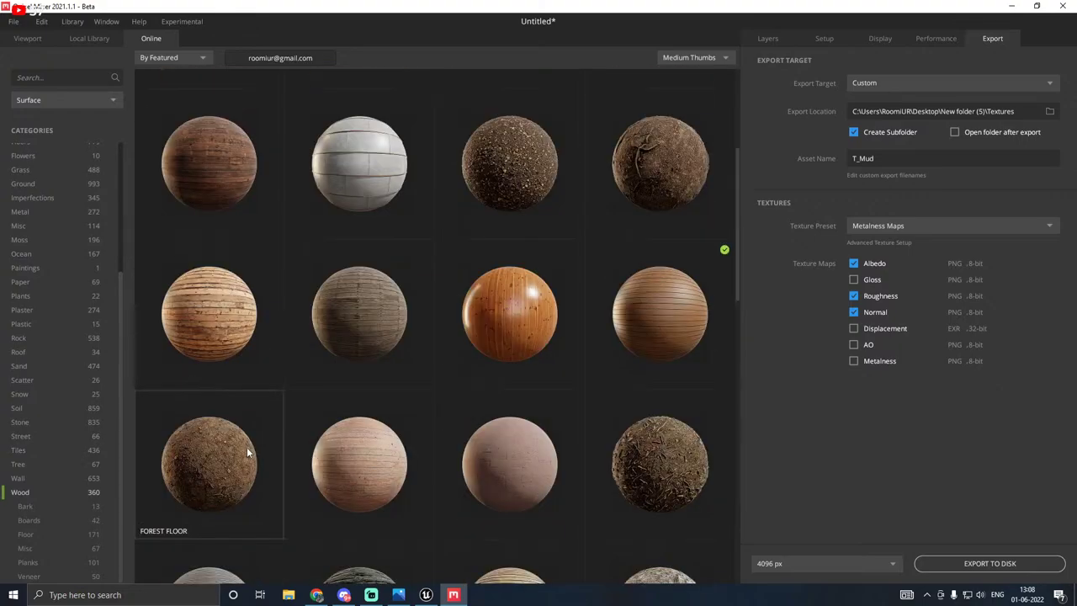
scroll(246, 452, up, 1)
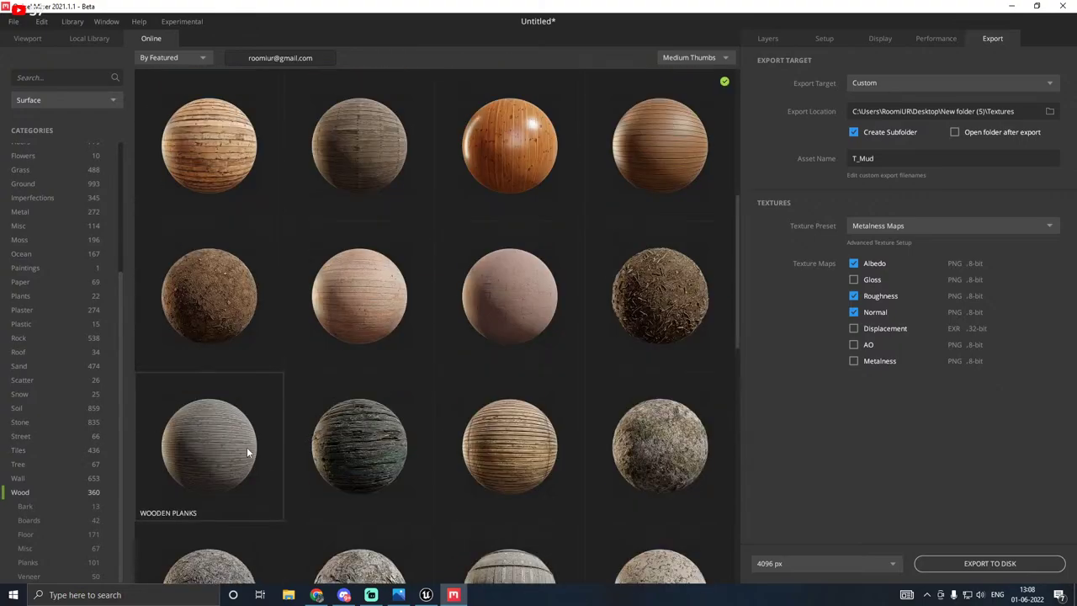
click(349, 423)
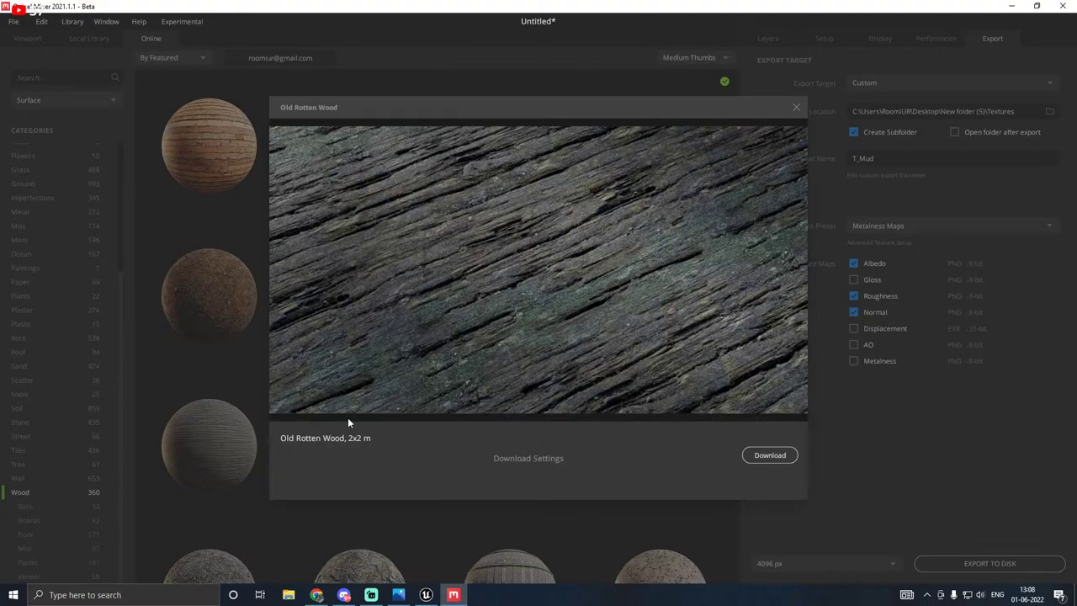
click(777, 459)
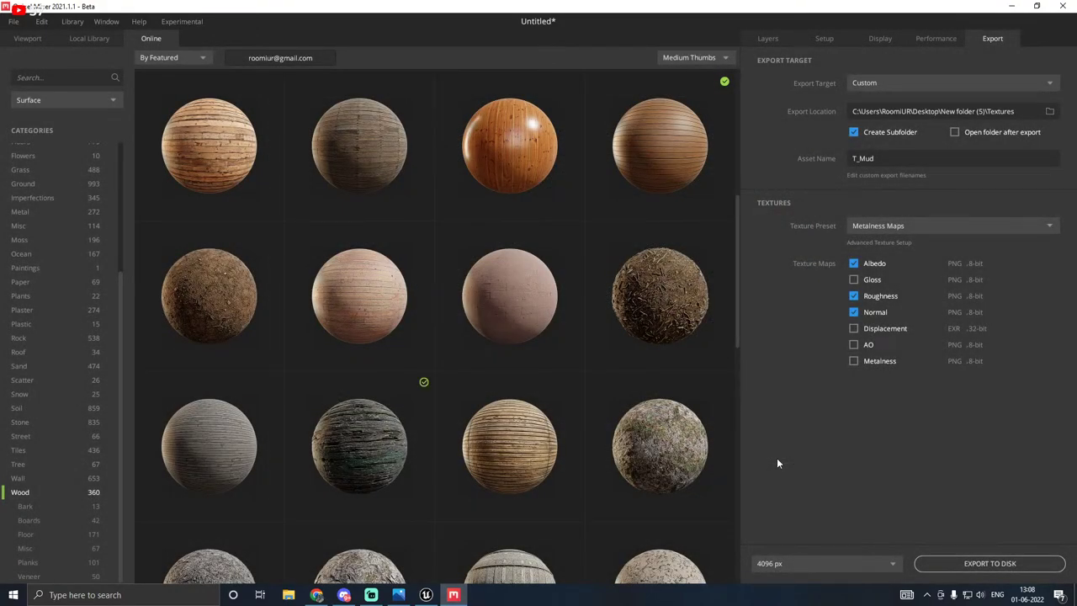
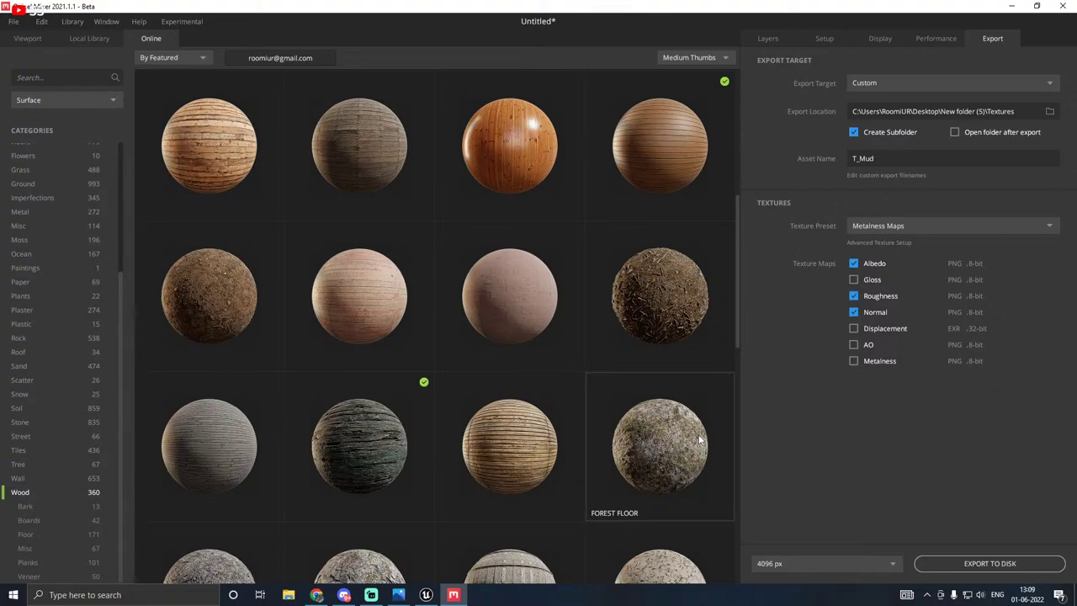
Step: Look through more of the online Wood surfaces for other suitable beam materials
scroll(476, 401, down, 1)
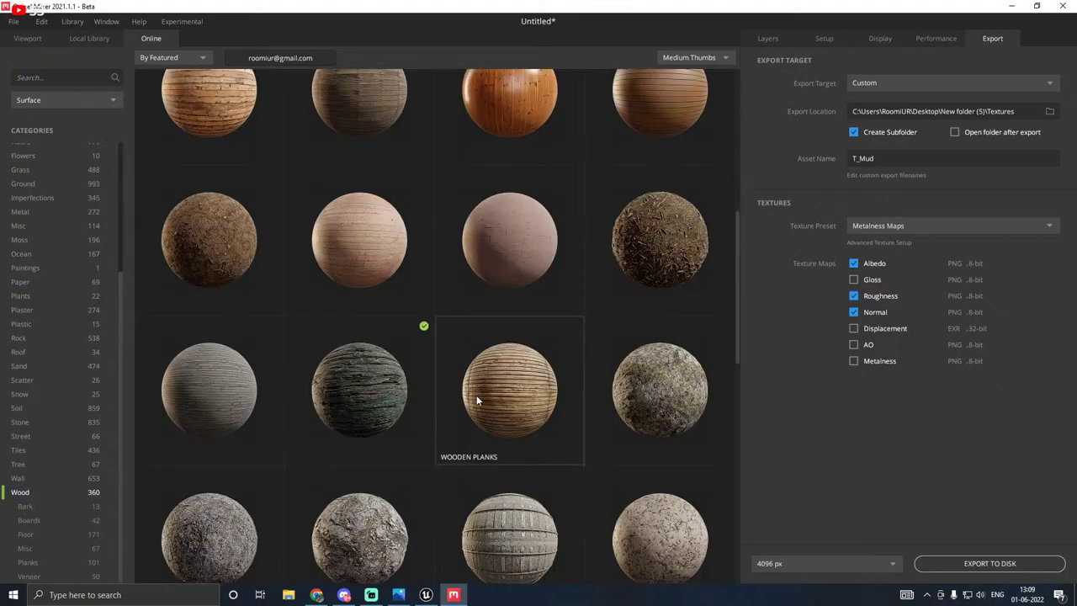
scroll(474, 401, down, 1)
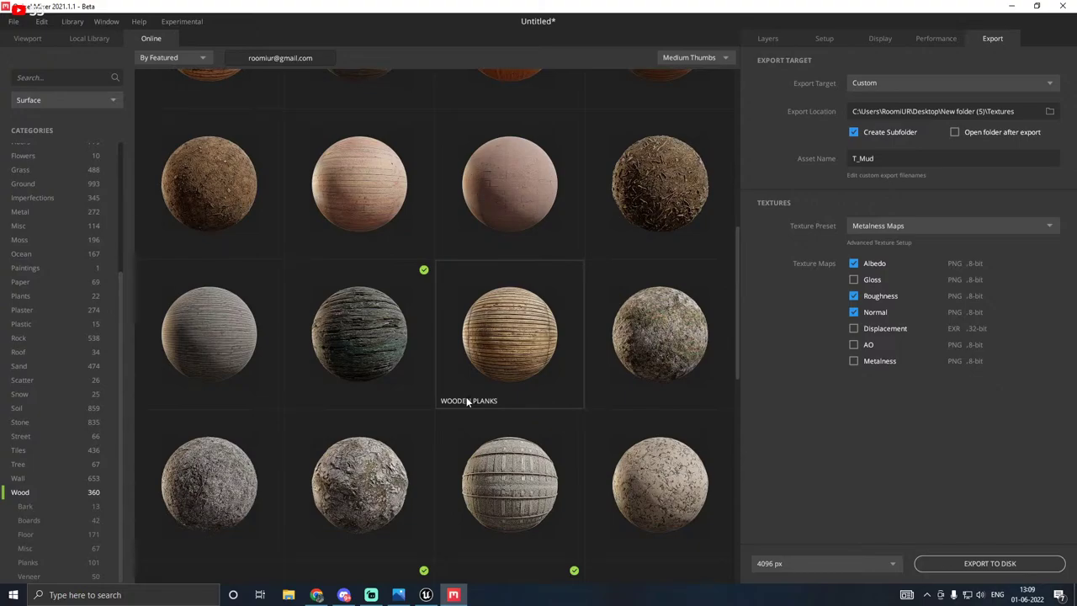
scroll(468, 401, down, 2)
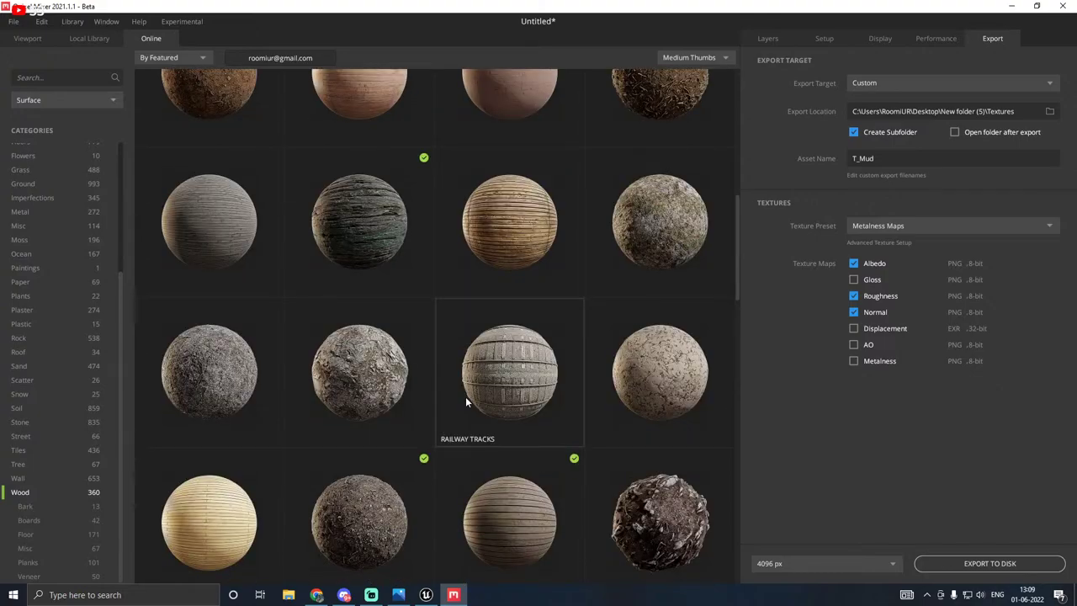
scroll(466, 401, down, 3)
scroll(465, 401, down, 2)
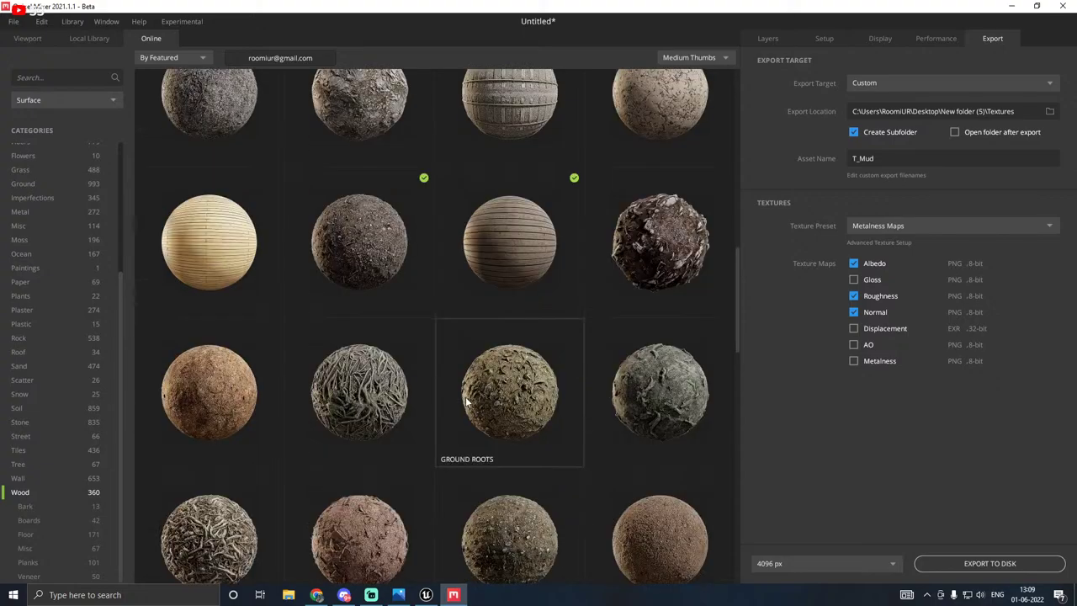
scroll(465, 401, down, 2)
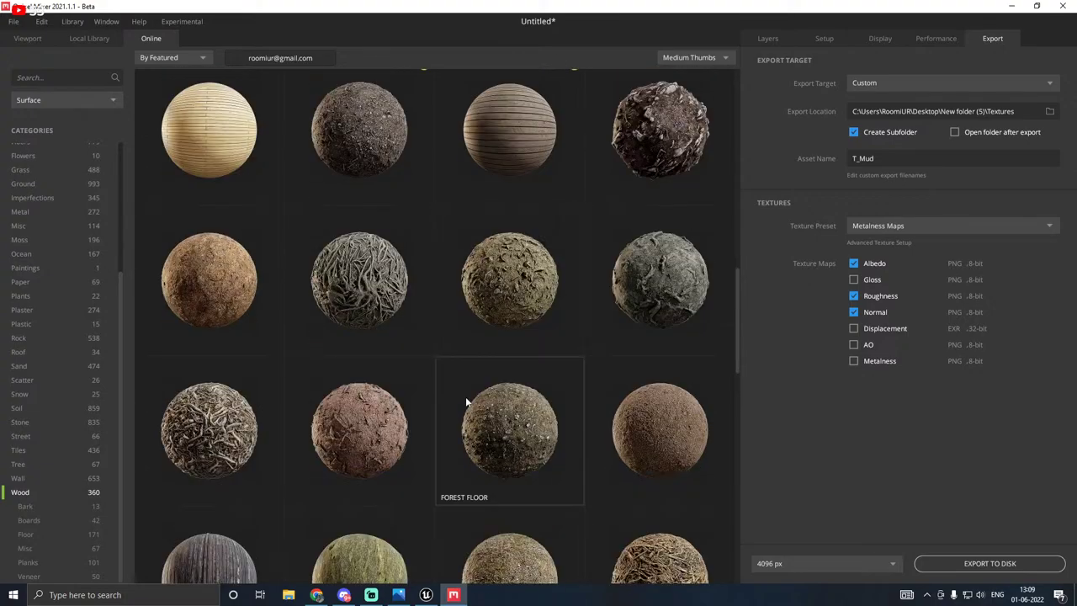
scroll(465, 402, down, 1)
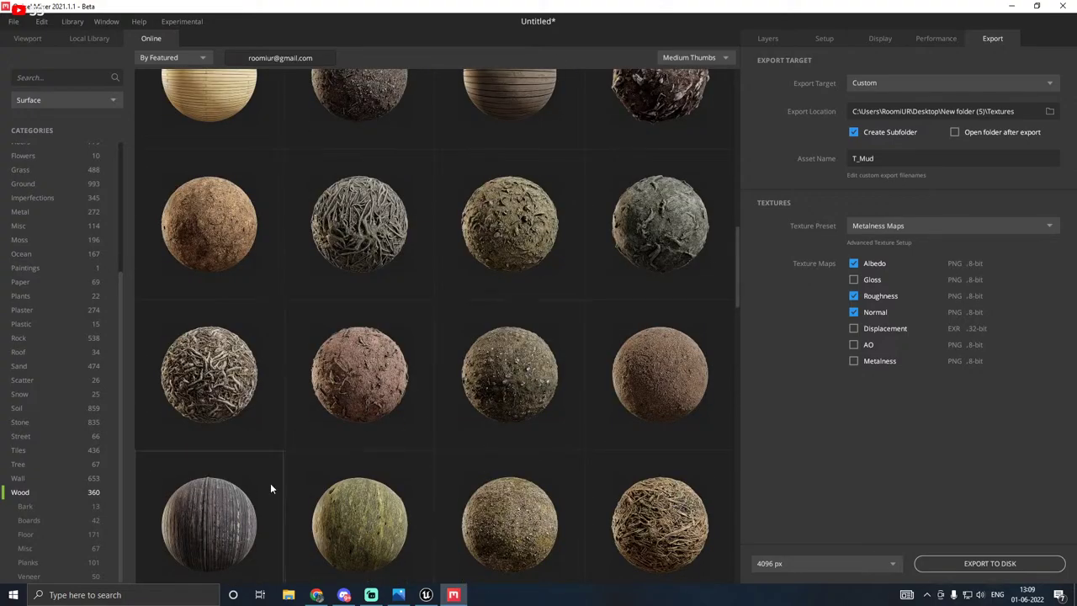
scroll(249, 344, up, 1)
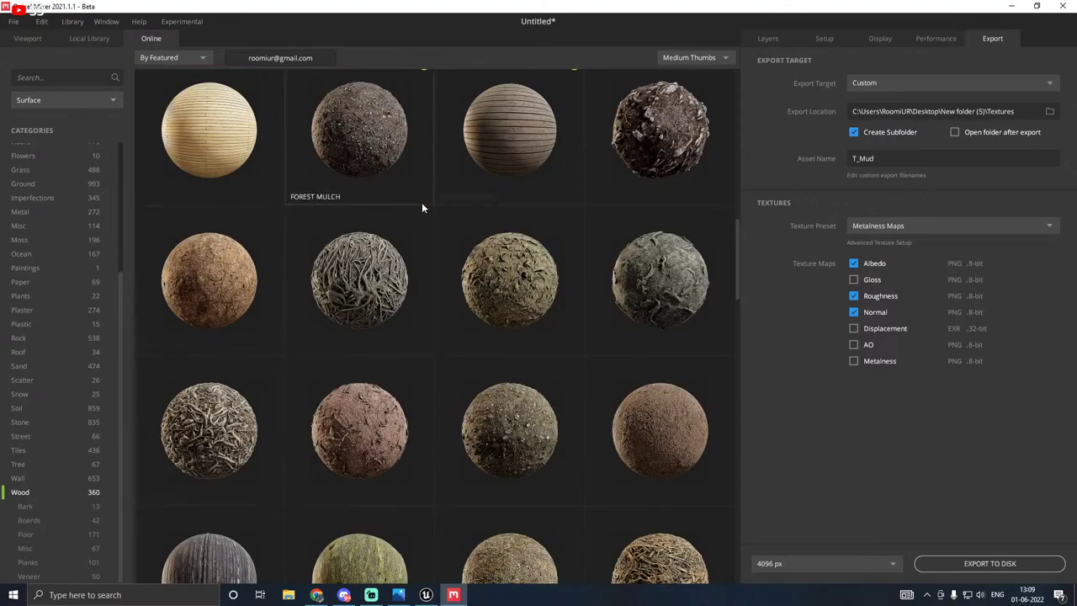
scroll(421, 202, up, 6)
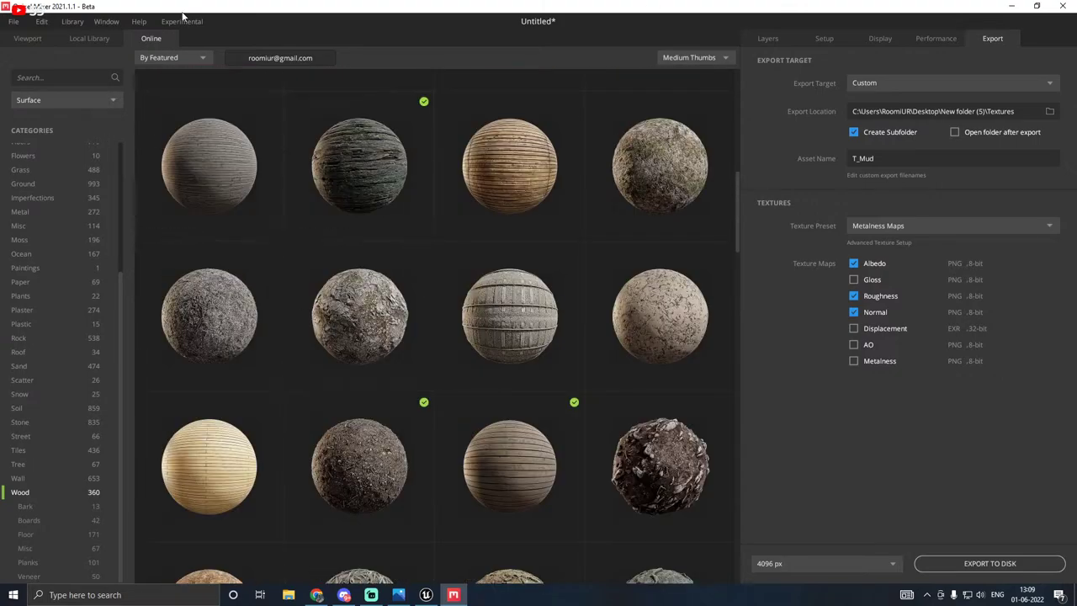
Step: Add Old Rotten Wood from the local library to the mix and show the layer stack
click(74, 35)
click(211, 140)
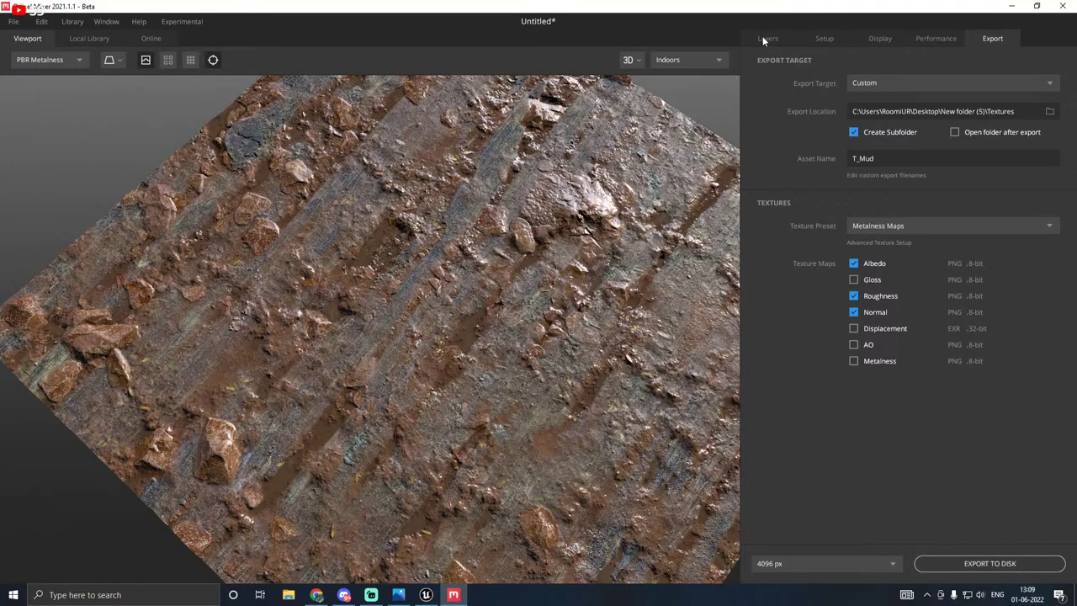
click(766, 39)
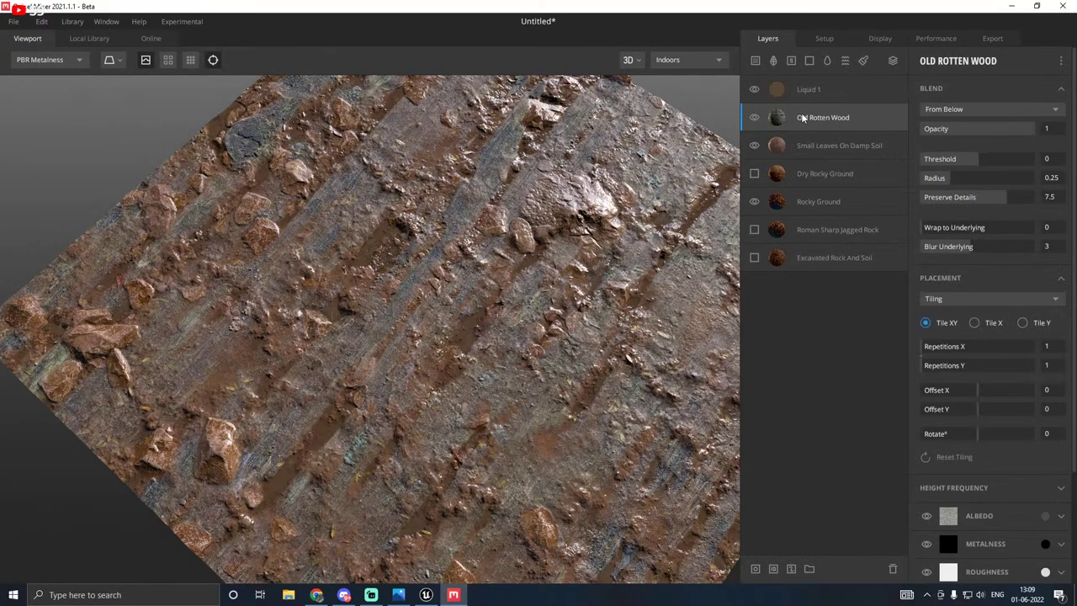
Step: Hide the Small Leaves On Damp Soil, Rocky Ground and Liquid 1 layers, and set Old Rotten Wood's tiling rotation to -90
click(755, 146)
click(755, 202)
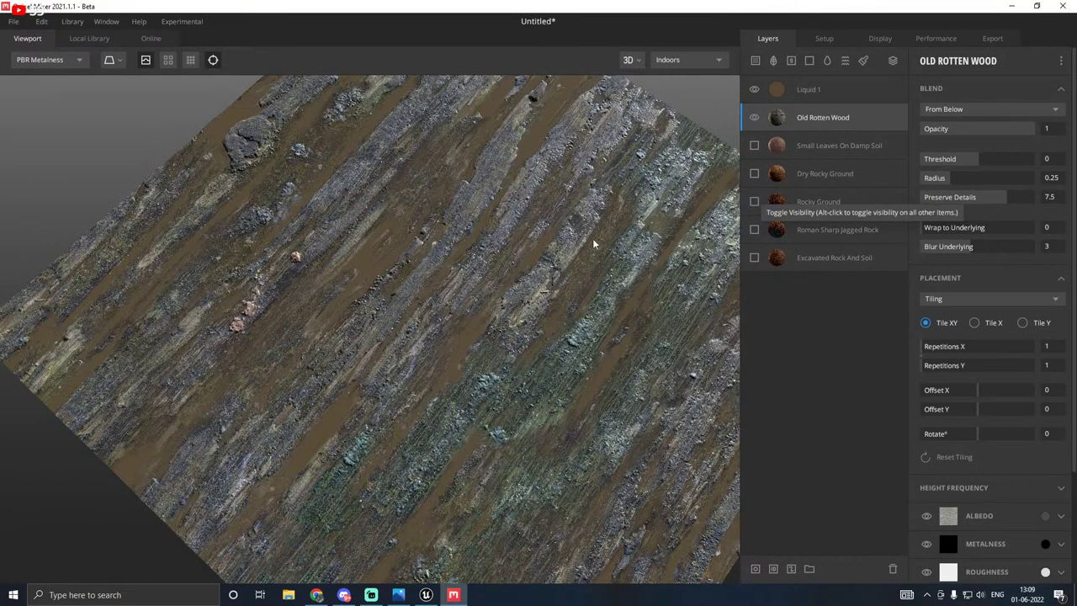
click(755, 90)
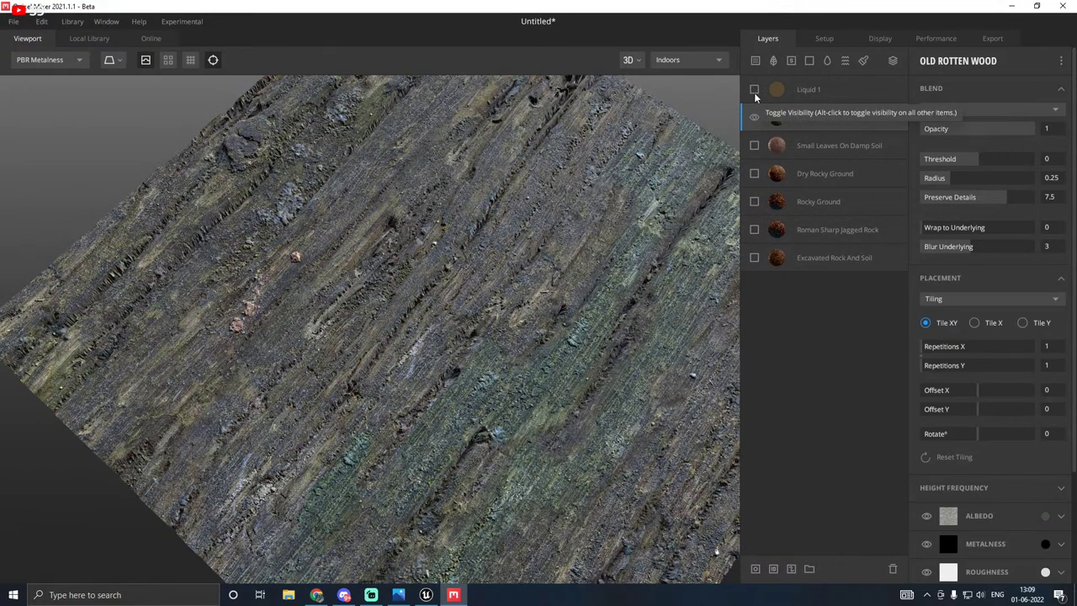
click(949, 434)
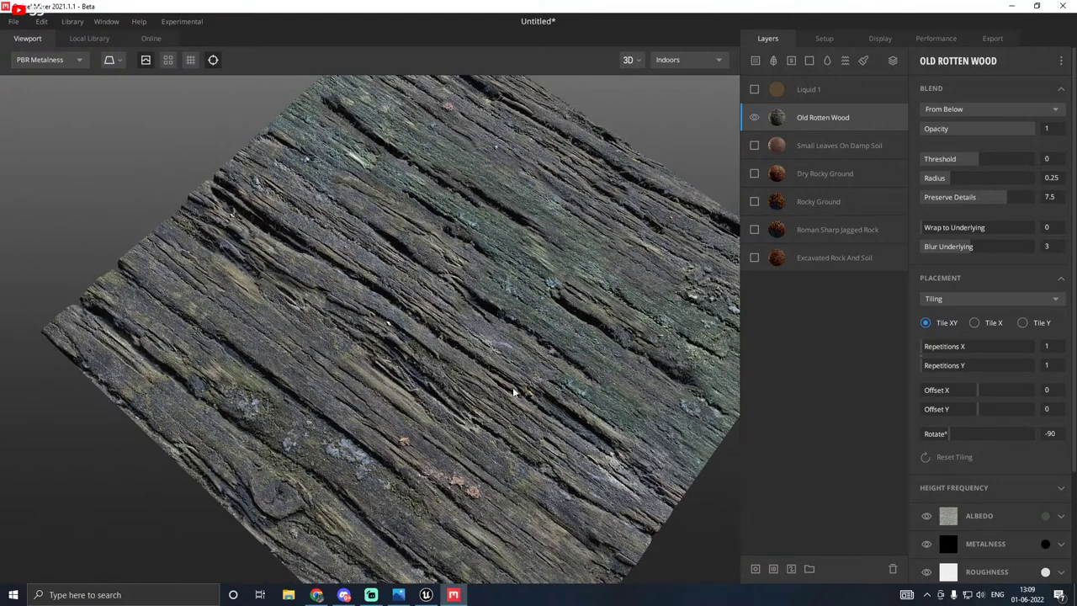
drag(514, 393, 587, 321)
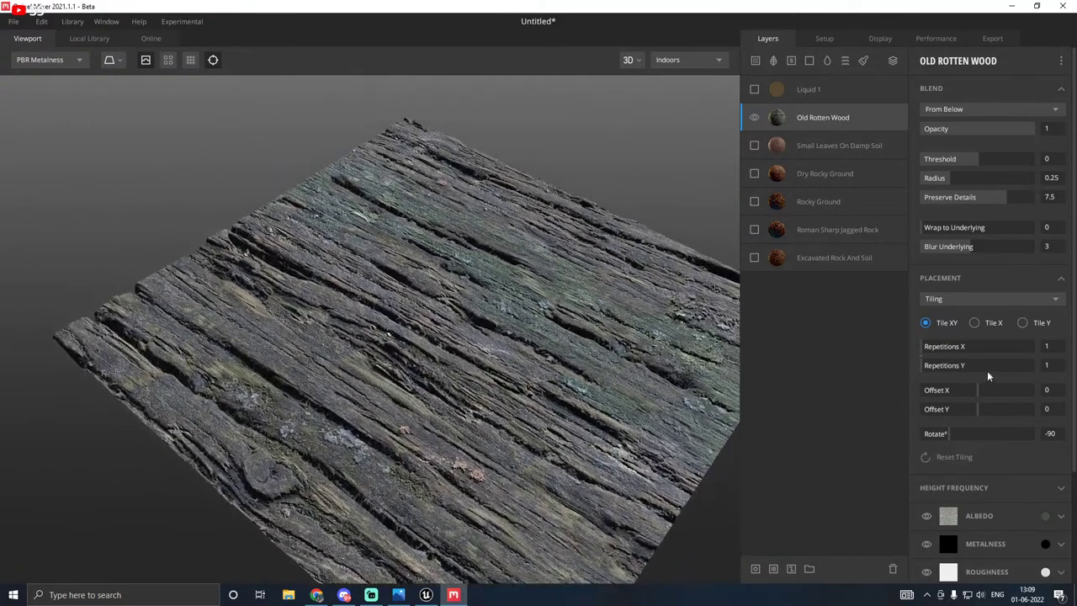
Step: Export the wood's albedo, roughness and normal maps to disk at 4096 px under the asset name T_Wood
click(992, 39)
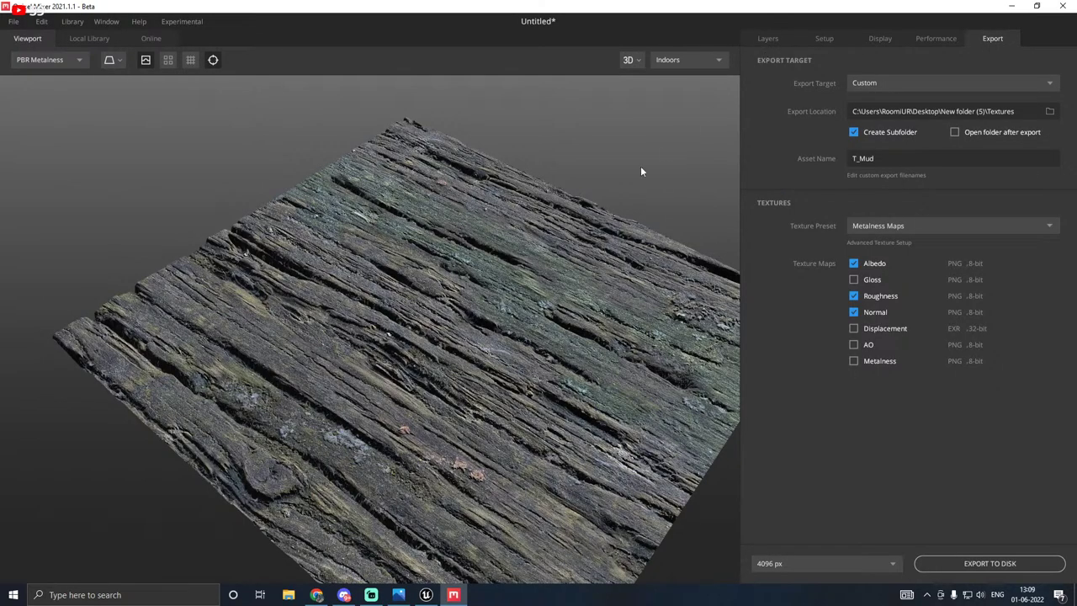
drag(641, 166, 531, 340)
scroll(431, 325, up, 2)
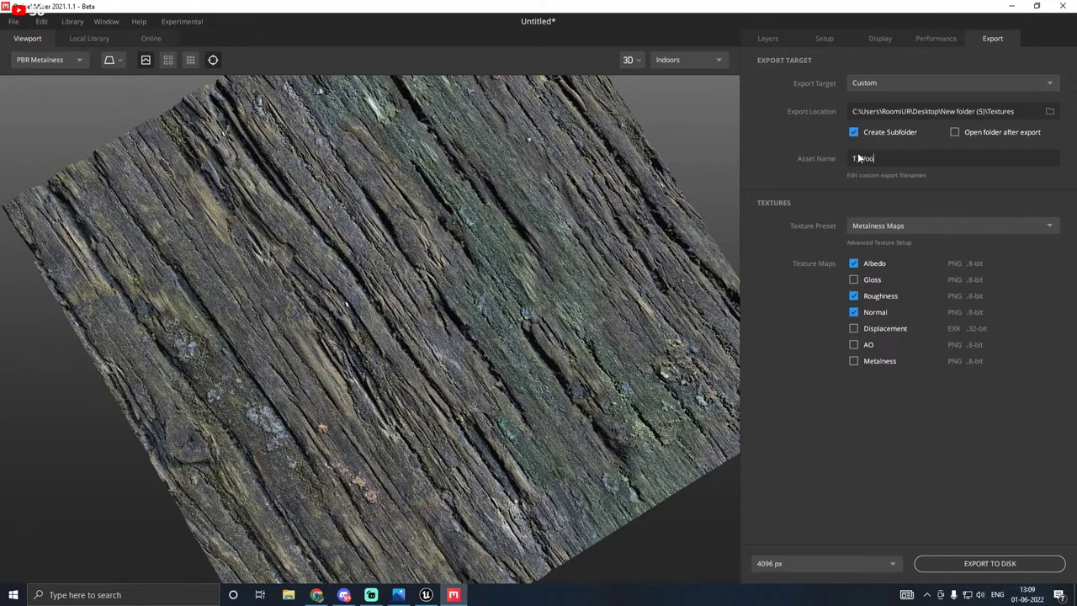
click(991, 563)
Step: Switch to Unreal Editor, import the T_Wood albedo, normal and roughness maps into the Tunnel Textures folder, and save them
click(427, 595)
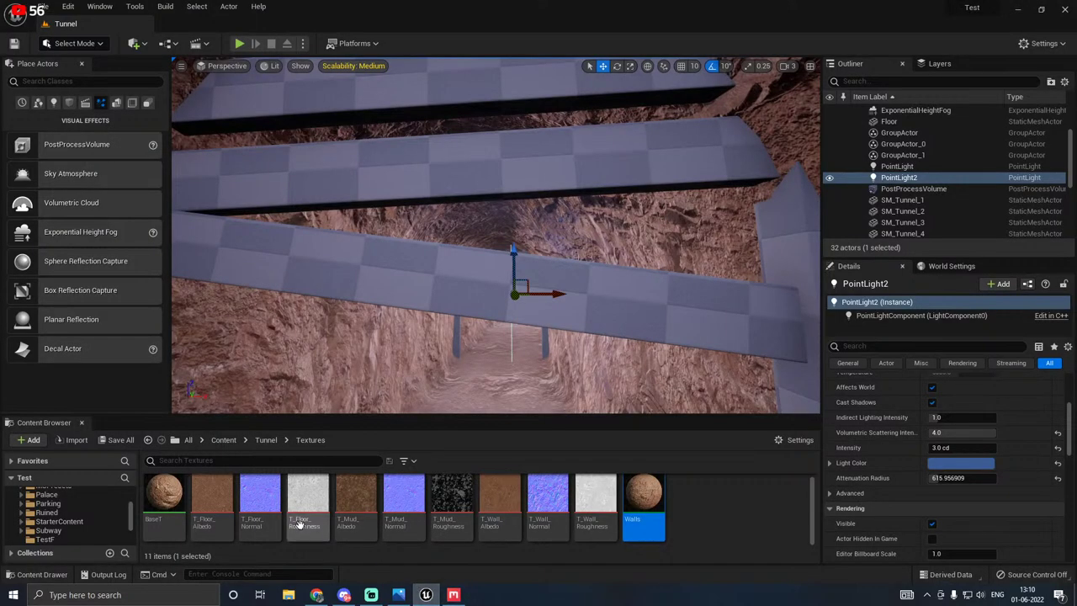
click(69, 439)
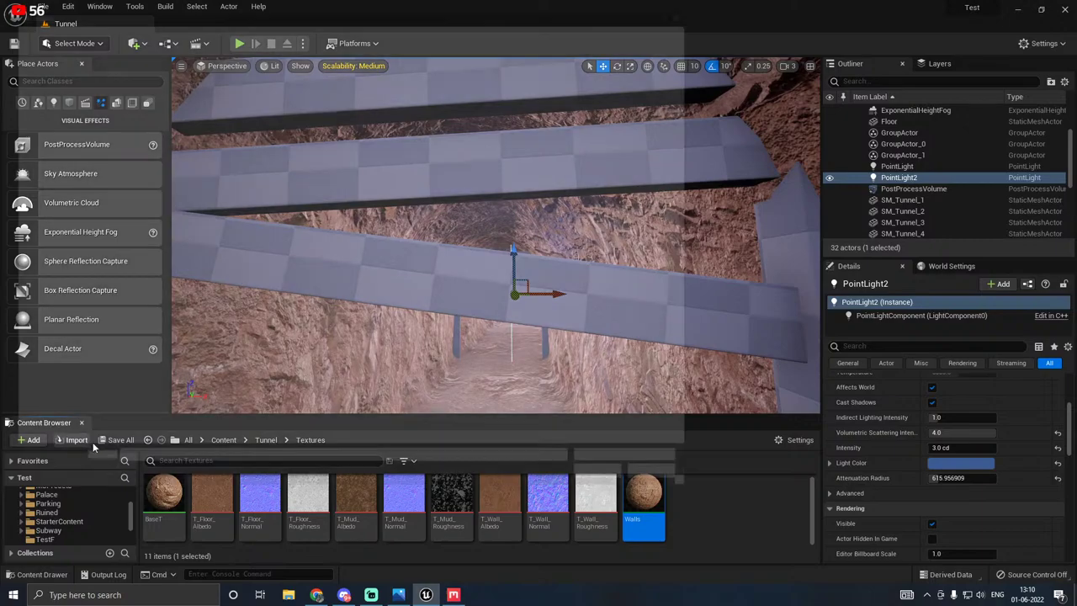
click(225, 28)
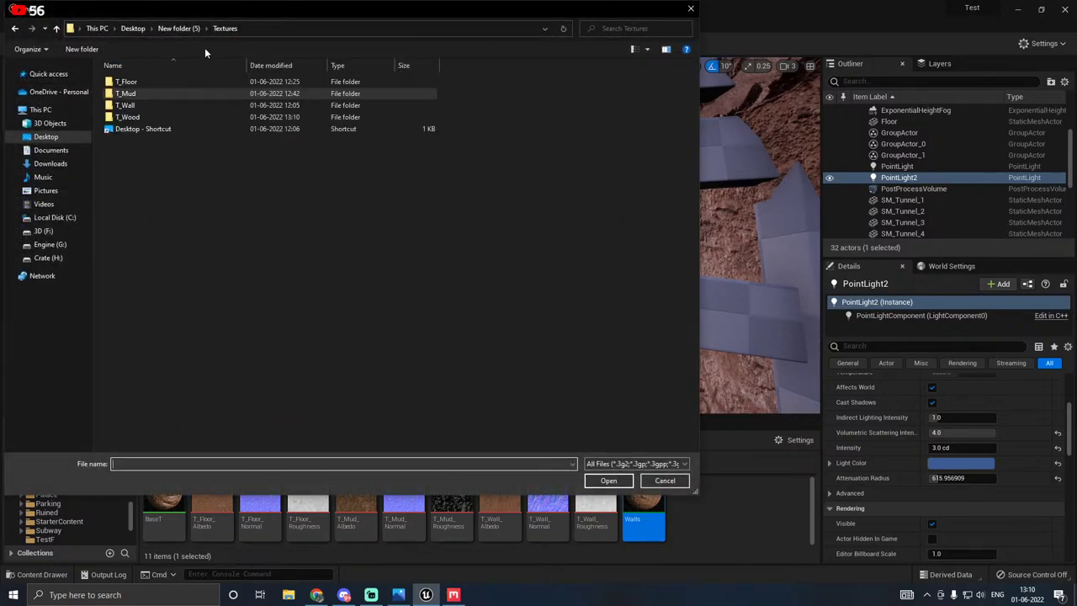
double_click(126, 113)
drag(169, 158, 278, 64)
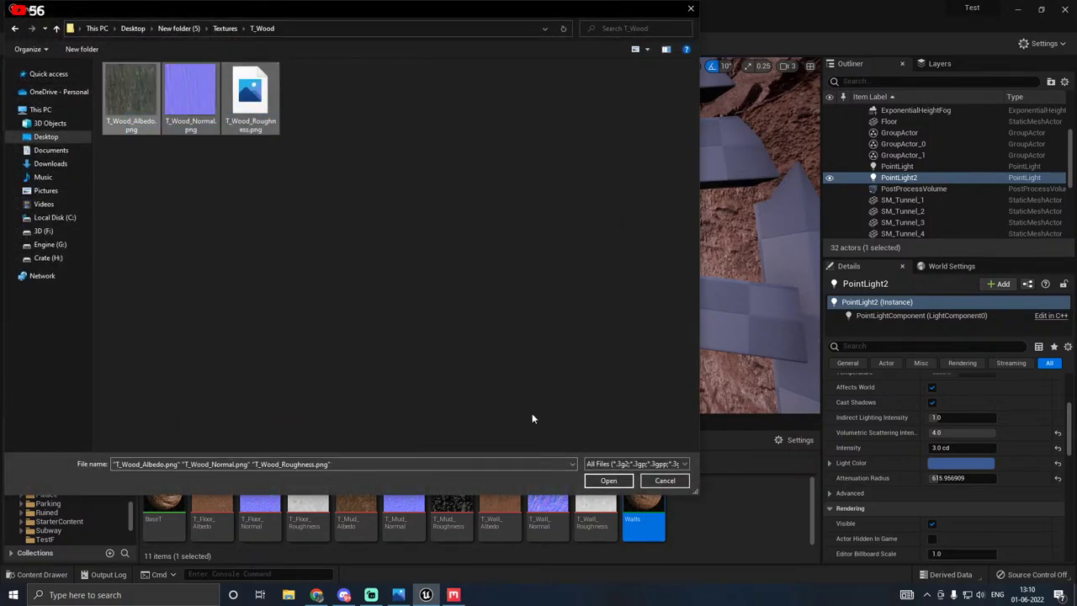
click(607, 485)
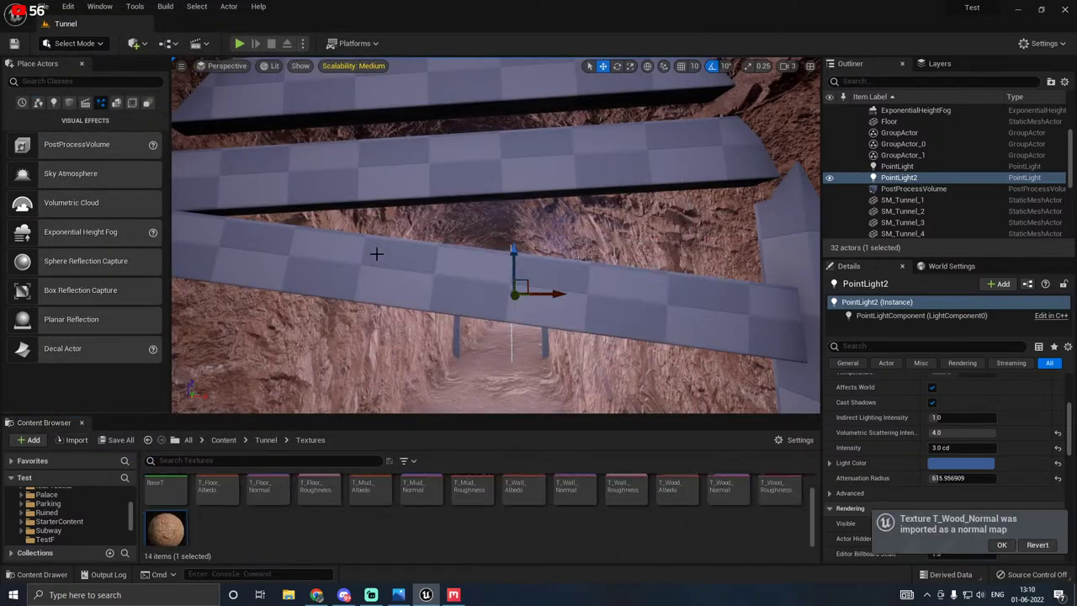
click(118, 440)
click(610, 423)
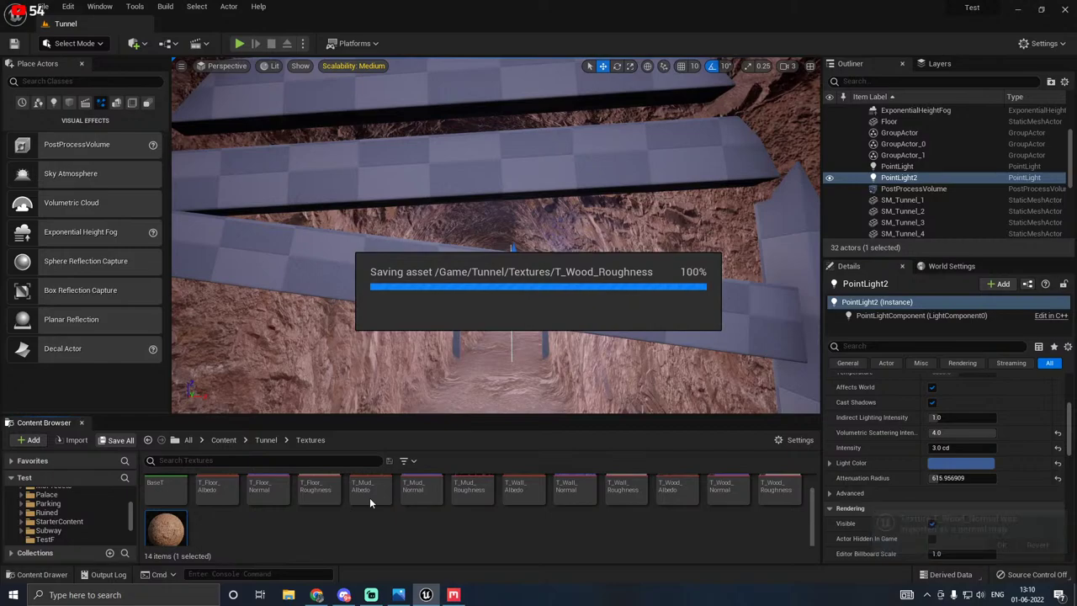
Step: Open Quixel Bridge from within the editor
scroll(377, 531, down, 2)
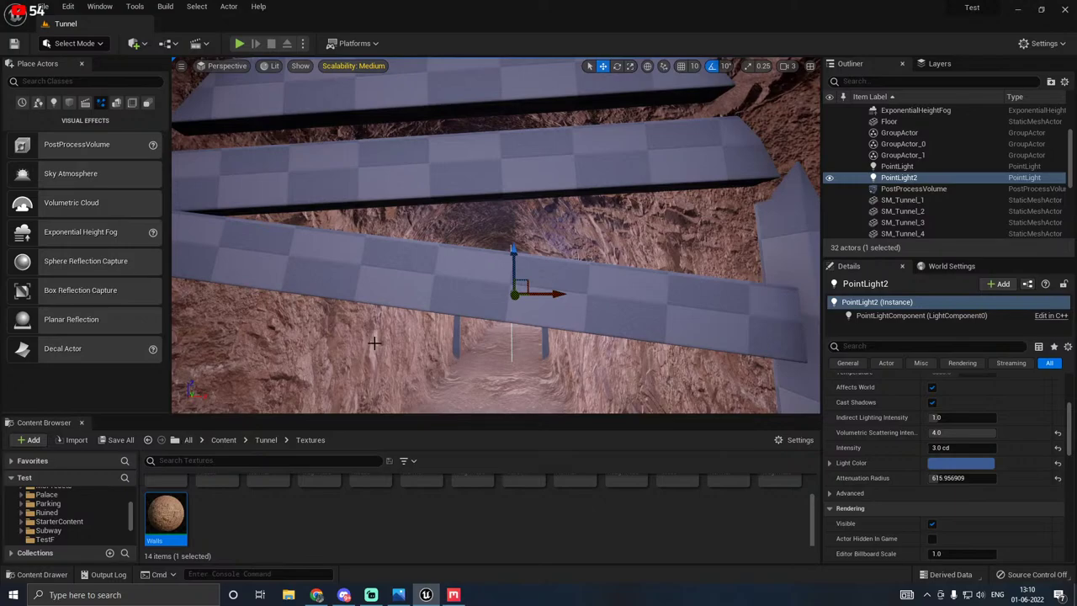
click(101, 44)
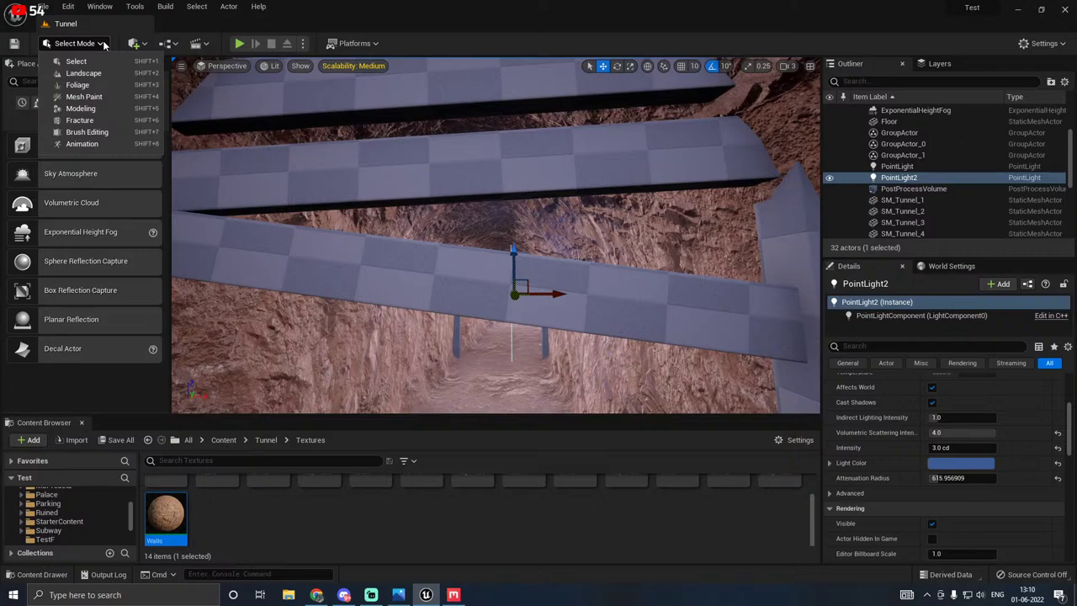
click(135, 43)
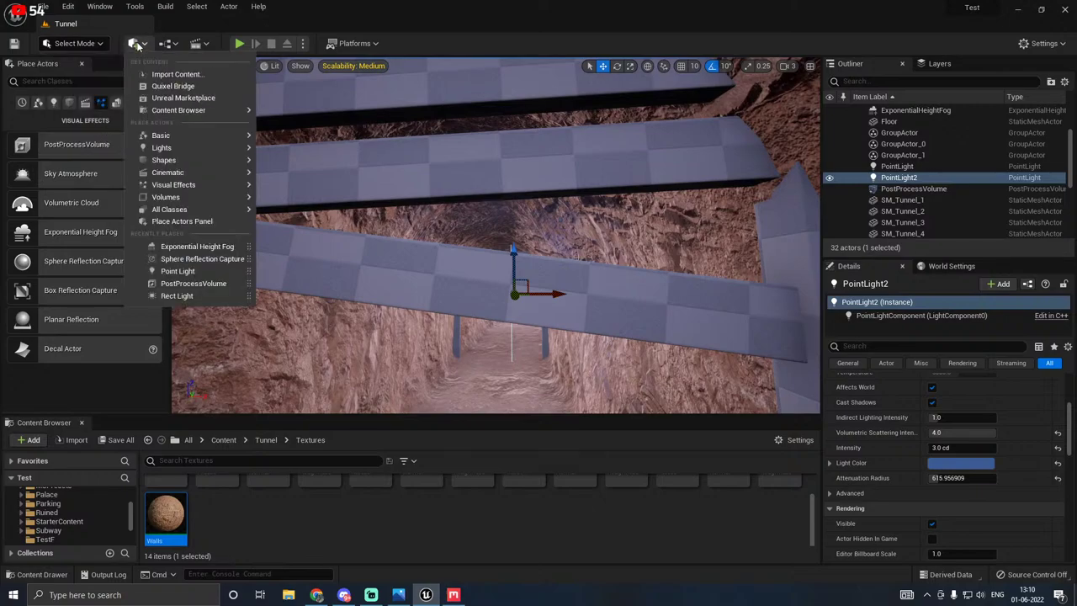
click(175, 87)
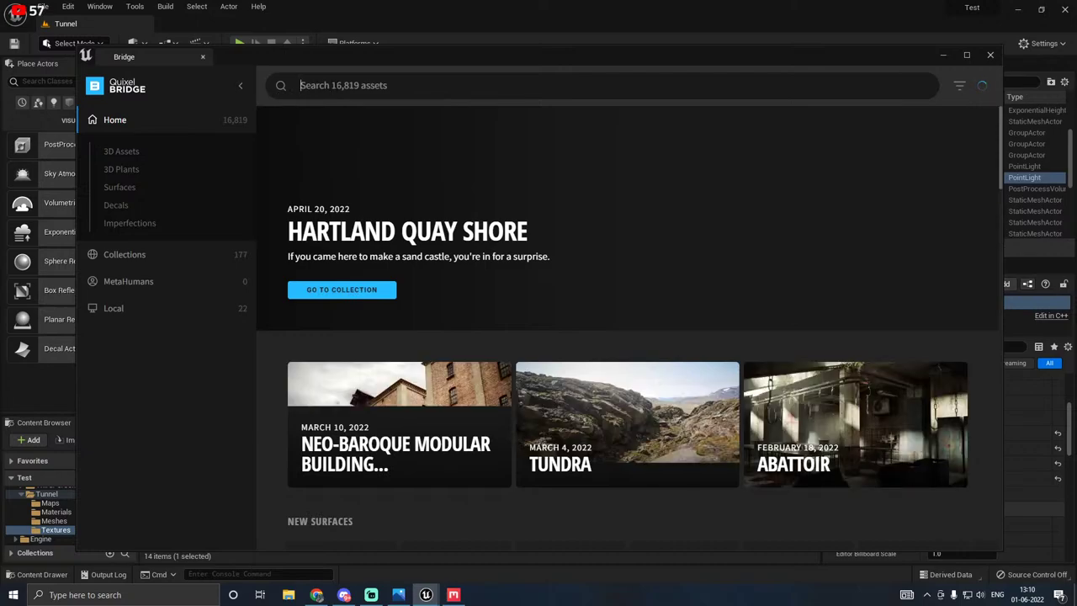
Step: Search the Bridge assets for Wood and restrict the search to the Surfaces category
click(278, 90)
text(w)
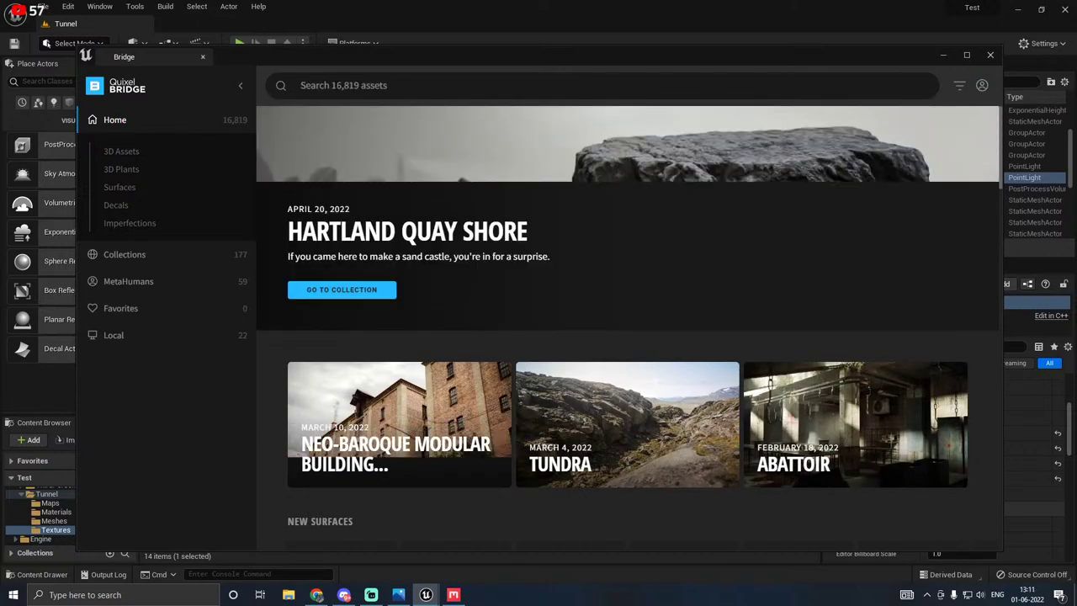
click(301, 85)
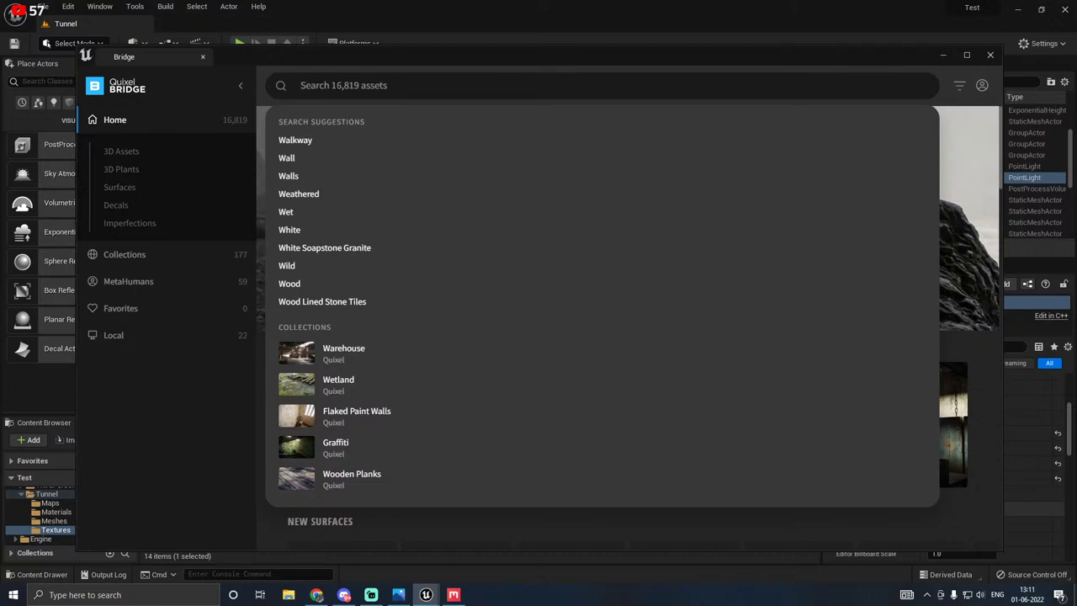
text(wood)
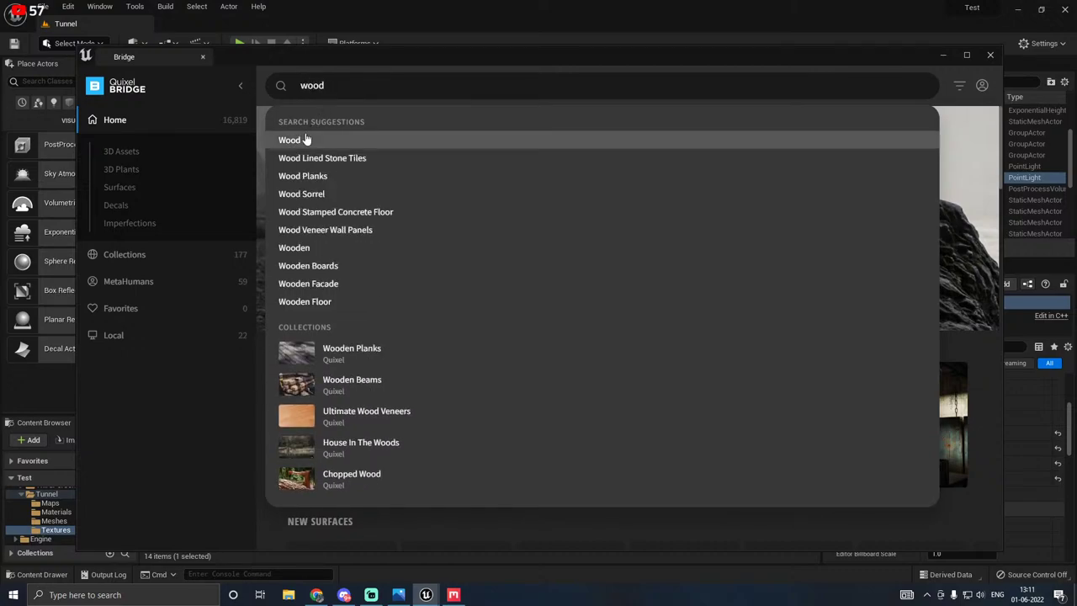
click(306, 139)
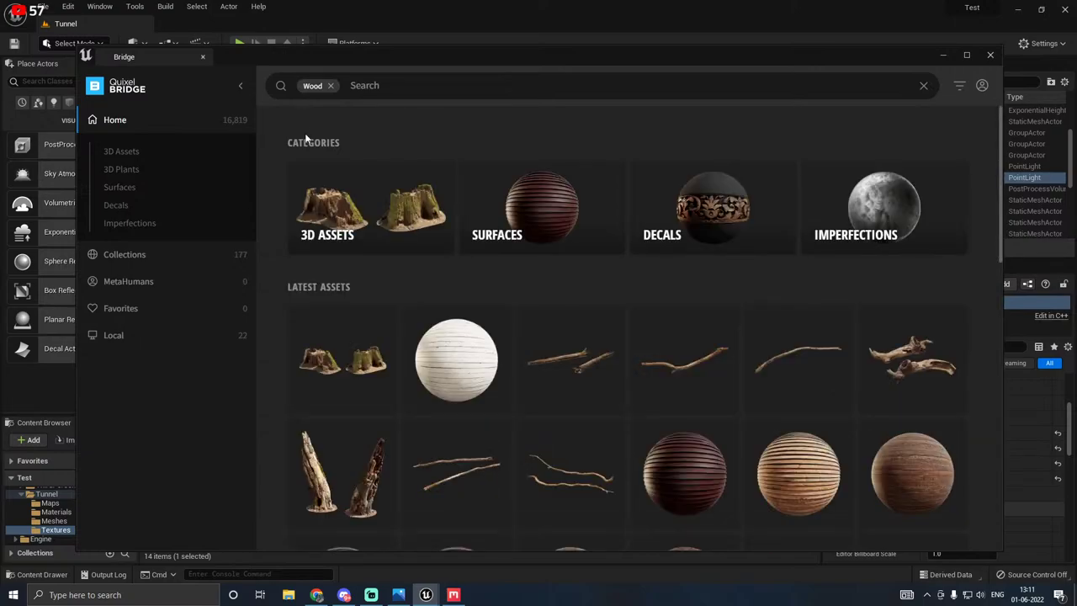
click(122, 189)
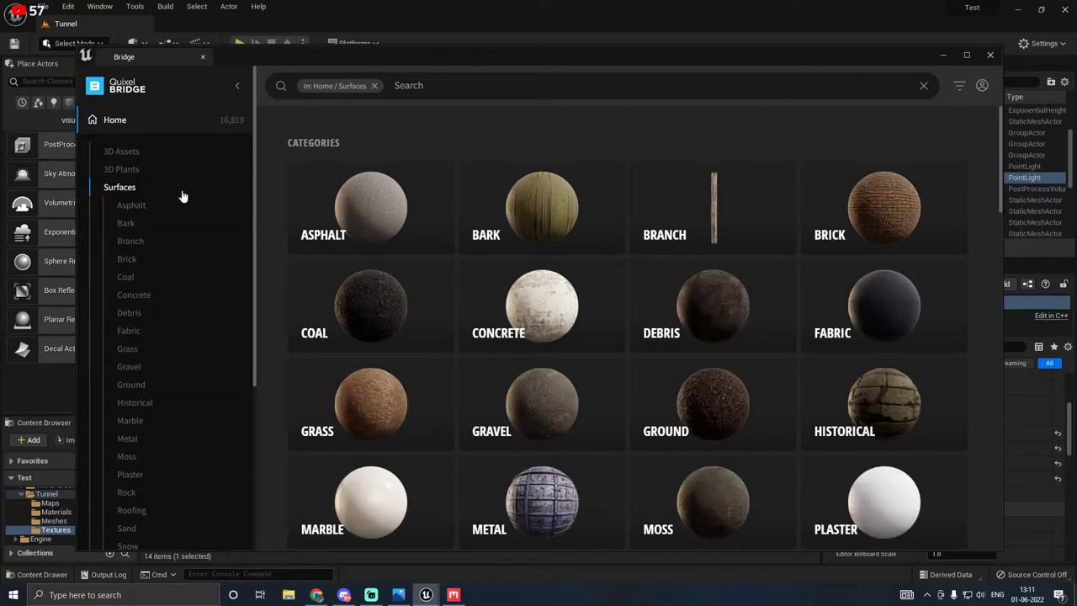
click(450, 85)
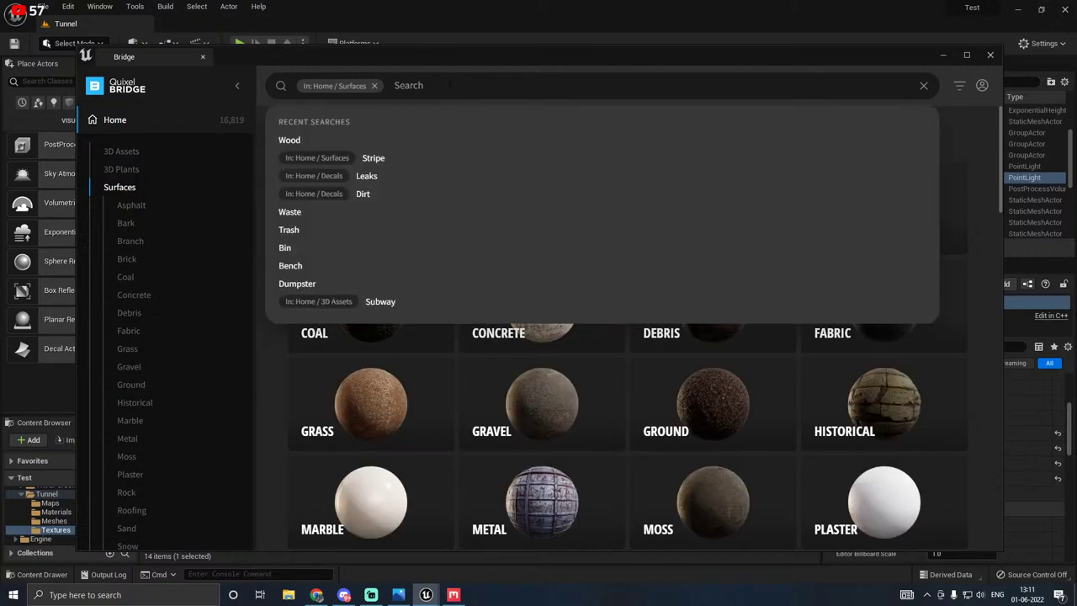
text(wood)
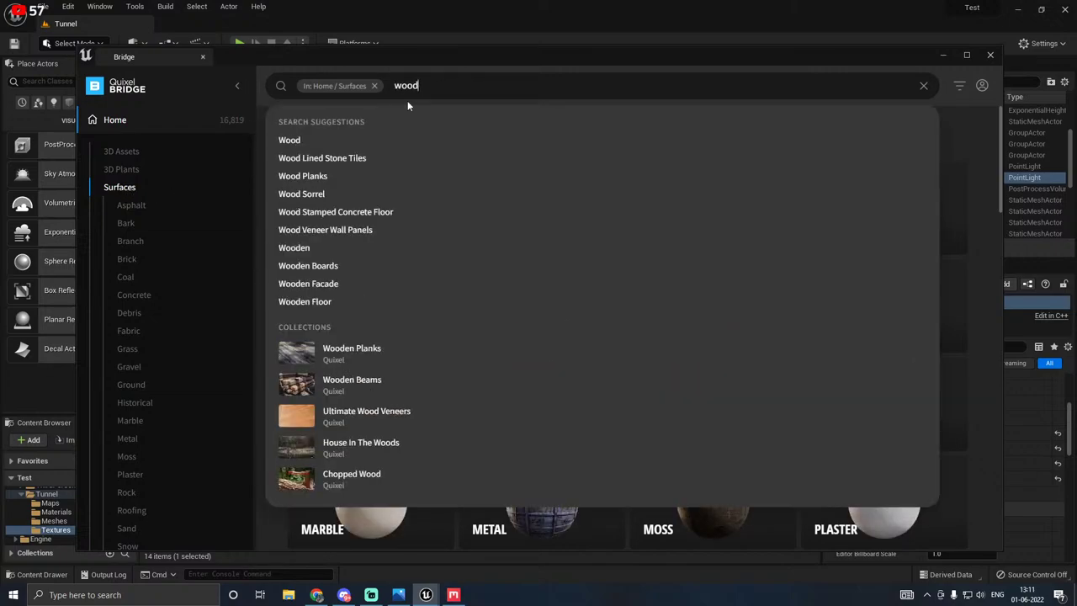
click(306, 142)
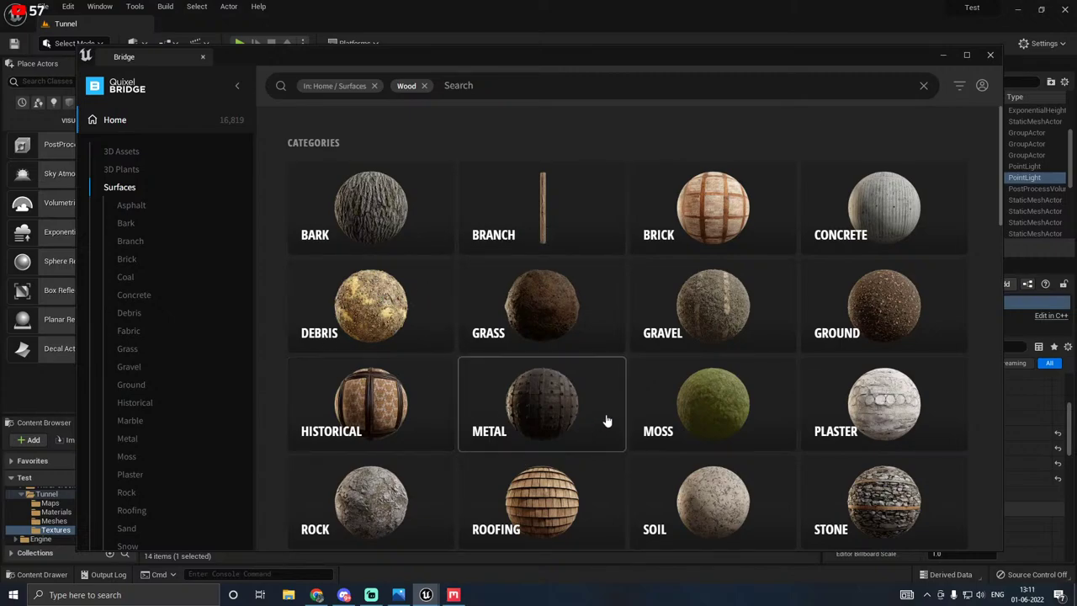
Step: Download the Old Rotten Wood surface at medium quality, export it to the project, and minimise Bridge
scroll(646, 354, down, 2)
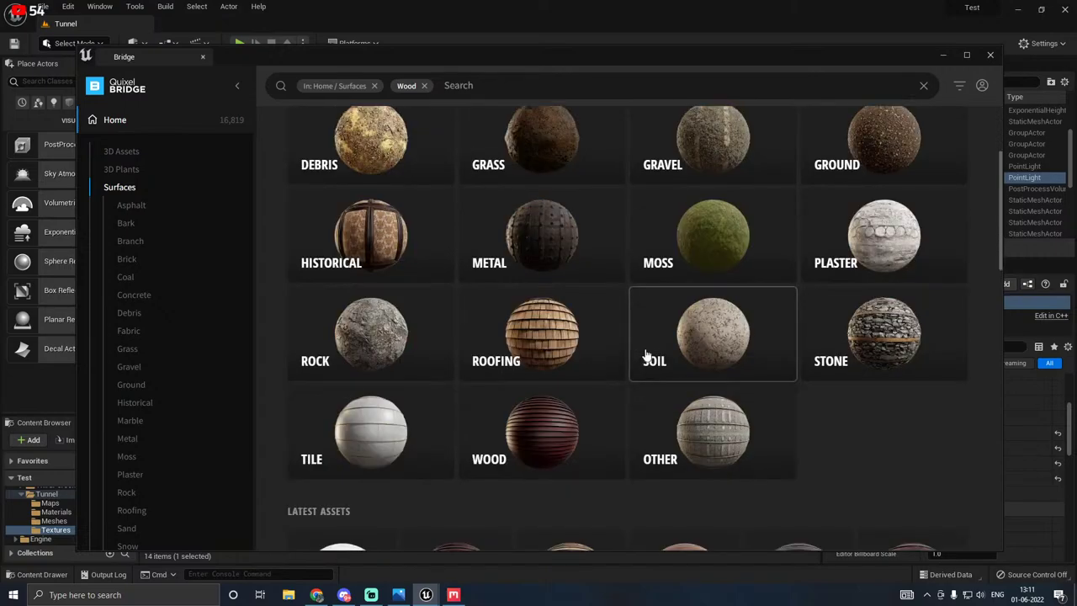
scroll(646, 354, down, 4)
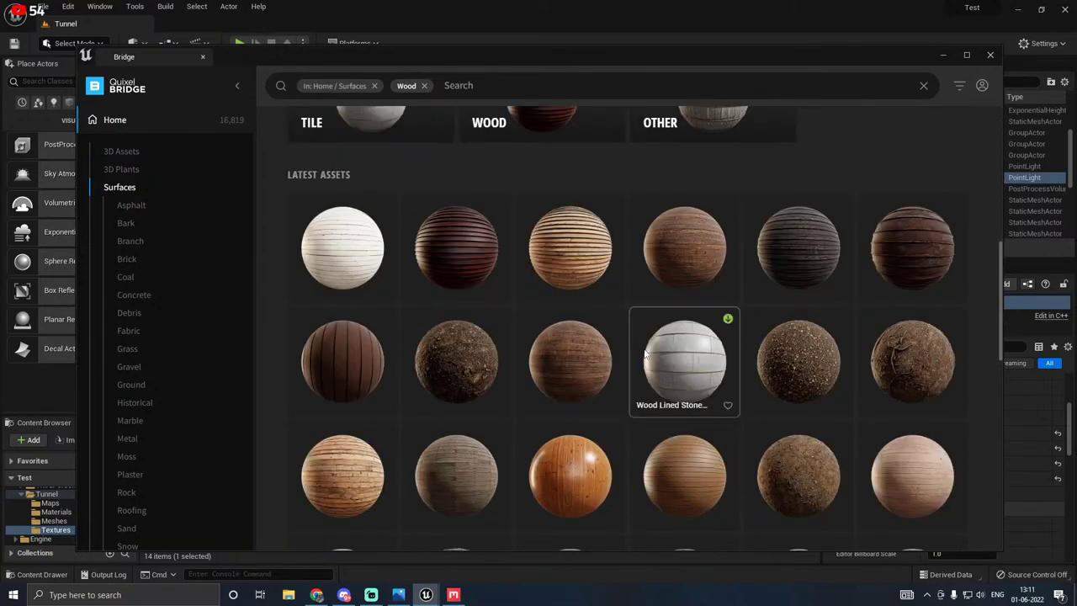
scroll(646, 355, down, 3)
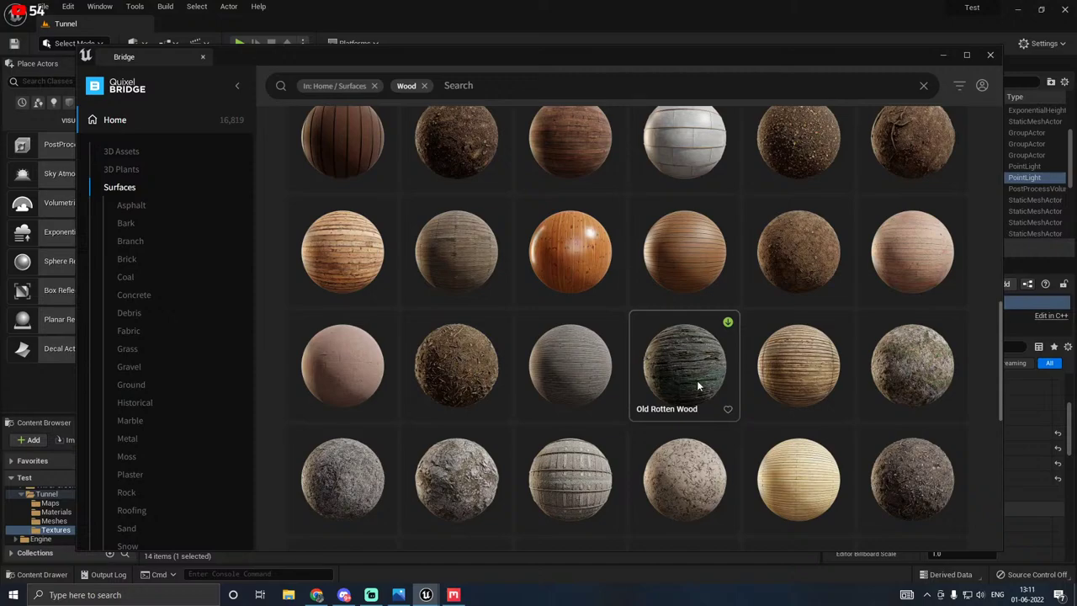
click(728, 322)
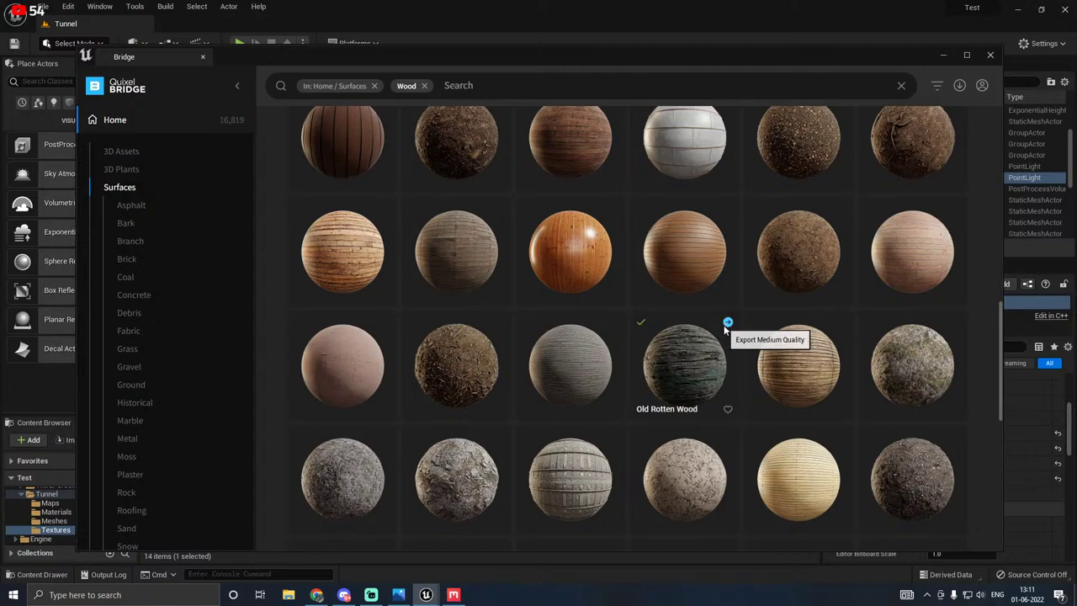
click(728, 323)
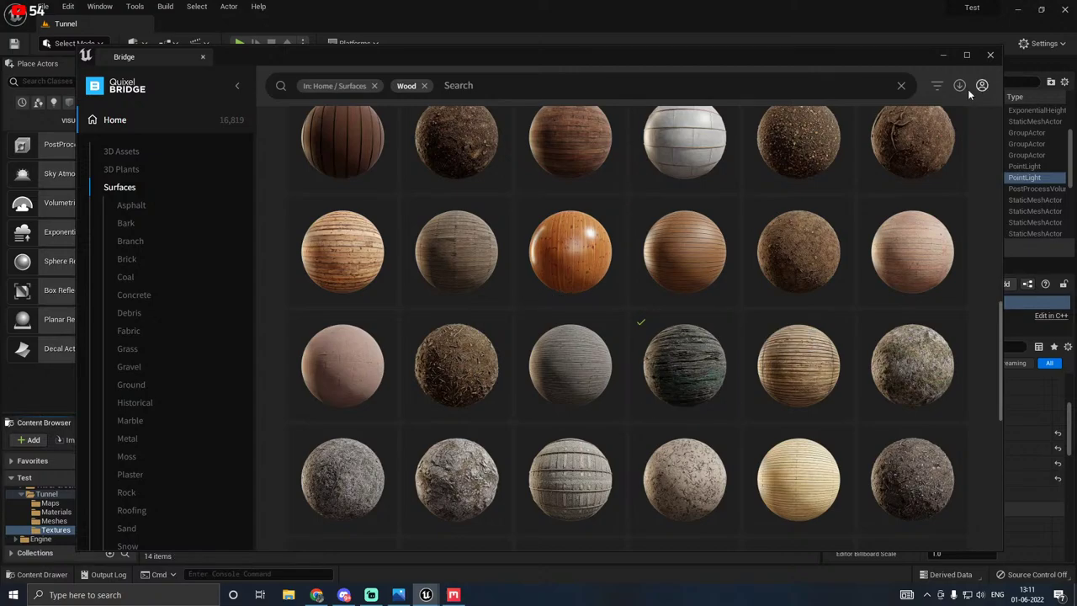
click(948, 56)
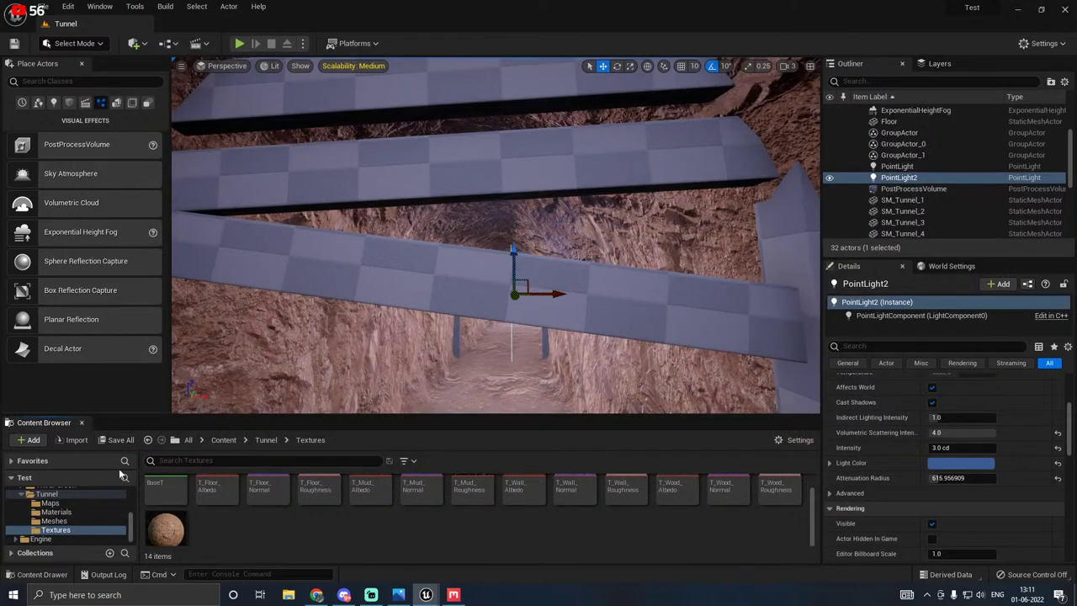
Step: Enlarge the content browser and open the Old_Rotten_Wood folder under Megascans Surfaces
drag(143, 415, 143, 340)
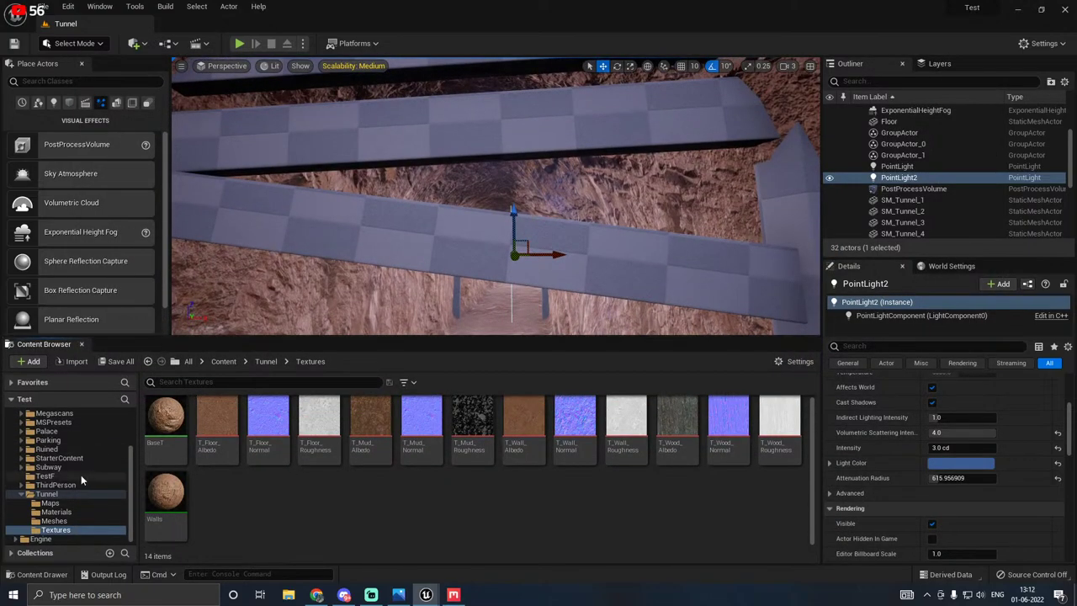
scroll(77, 480, up, 3)
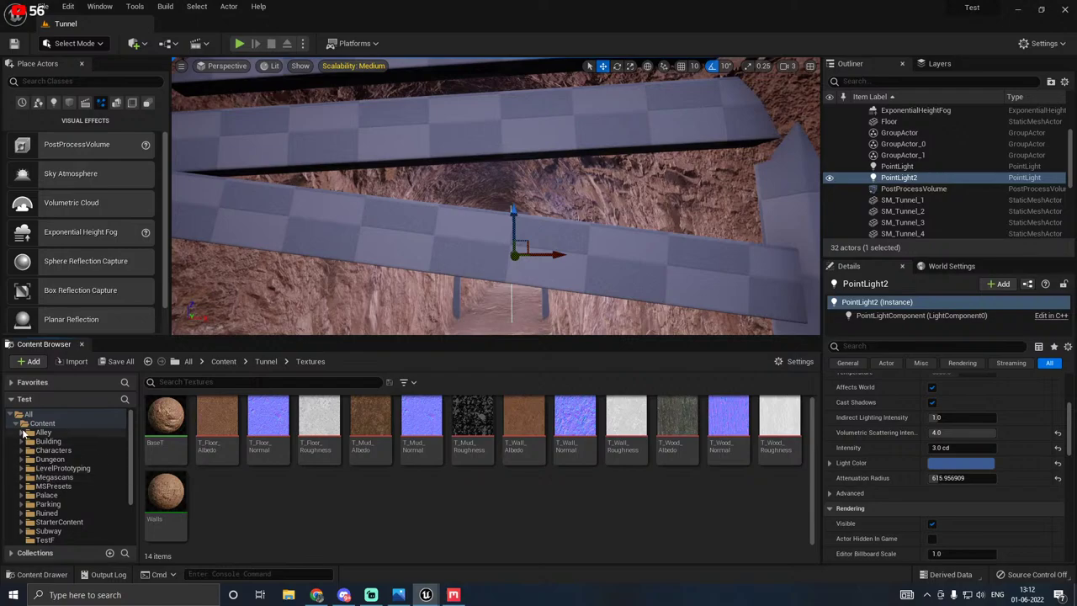
click(21, 477)
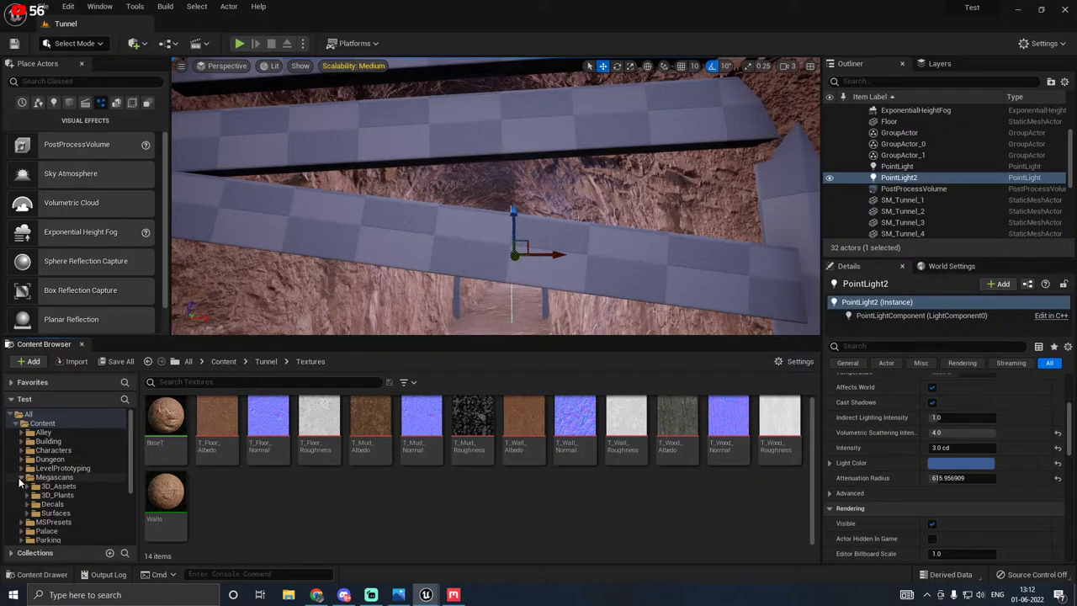
click(30, 513)
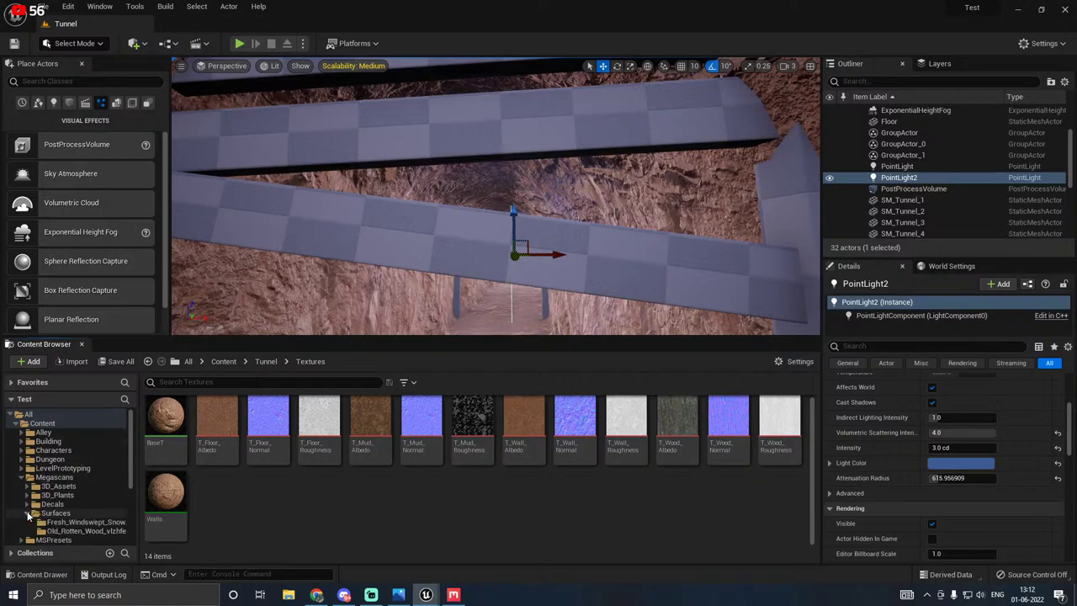
click(54, 513)
click(60, 523)
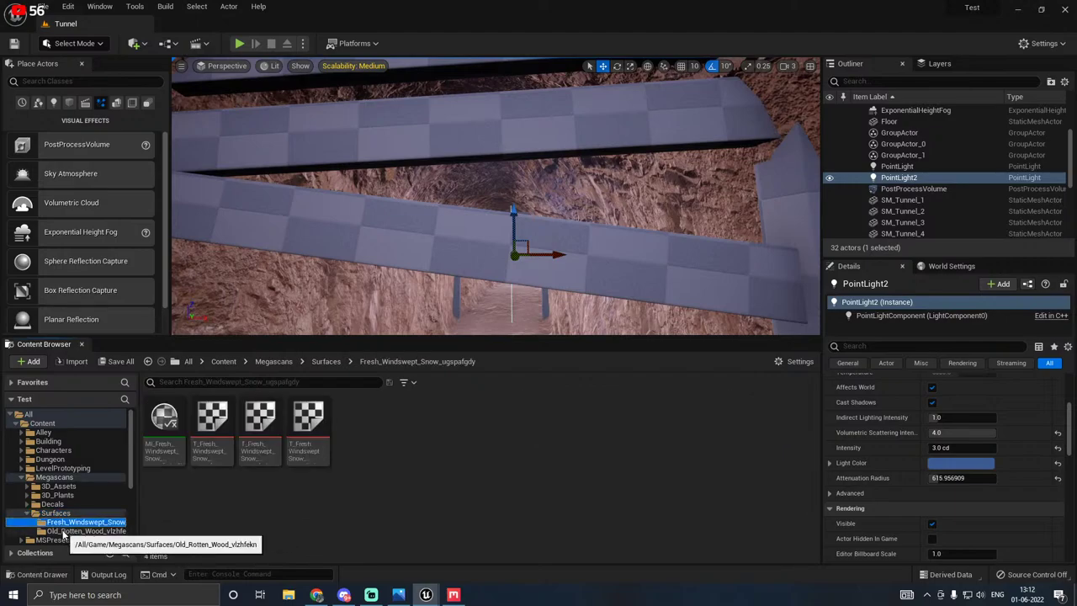
click(68, 531)
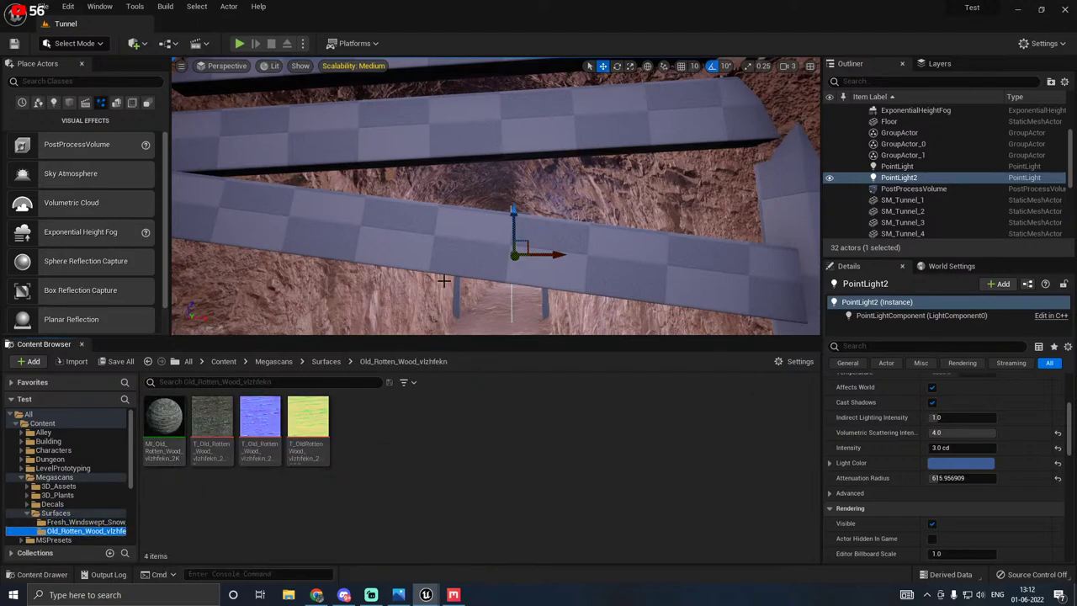
Step: Select the crossbeams in the scene and open the SM_wood_2 mesh from the Tunnel Meshes folder for editing
click(428, 225)
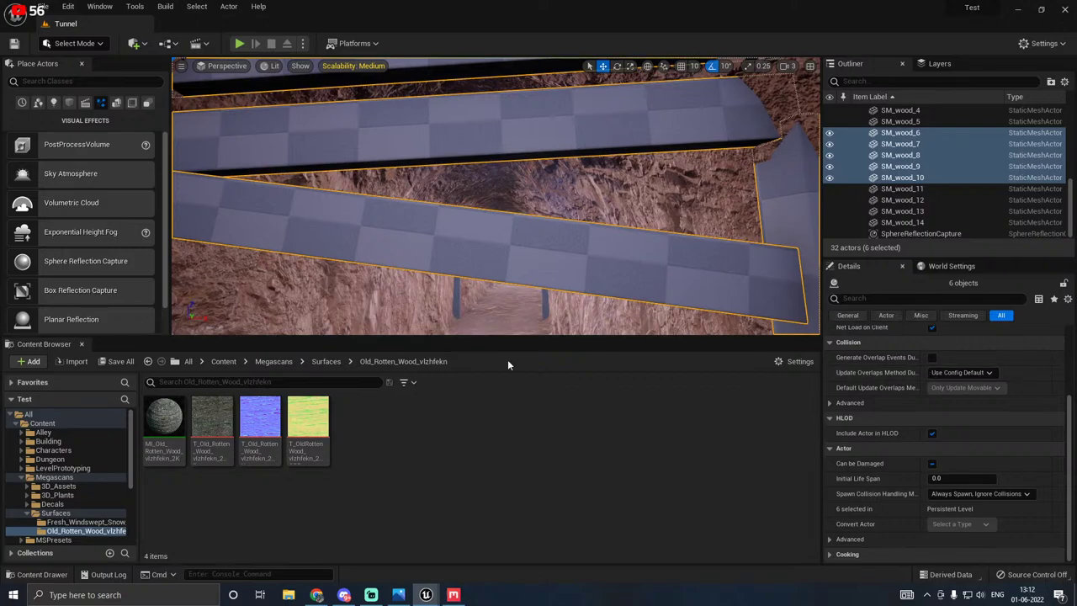
scroll(66, 500, down, 5)
click(21, 494)
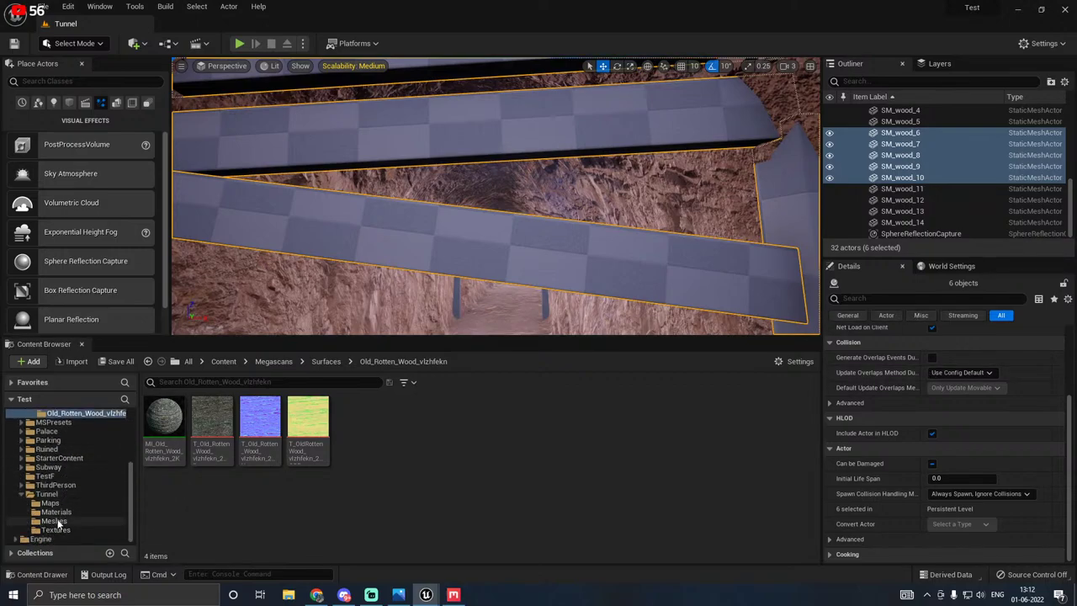
click(54, 520)
double_click(308, 425)
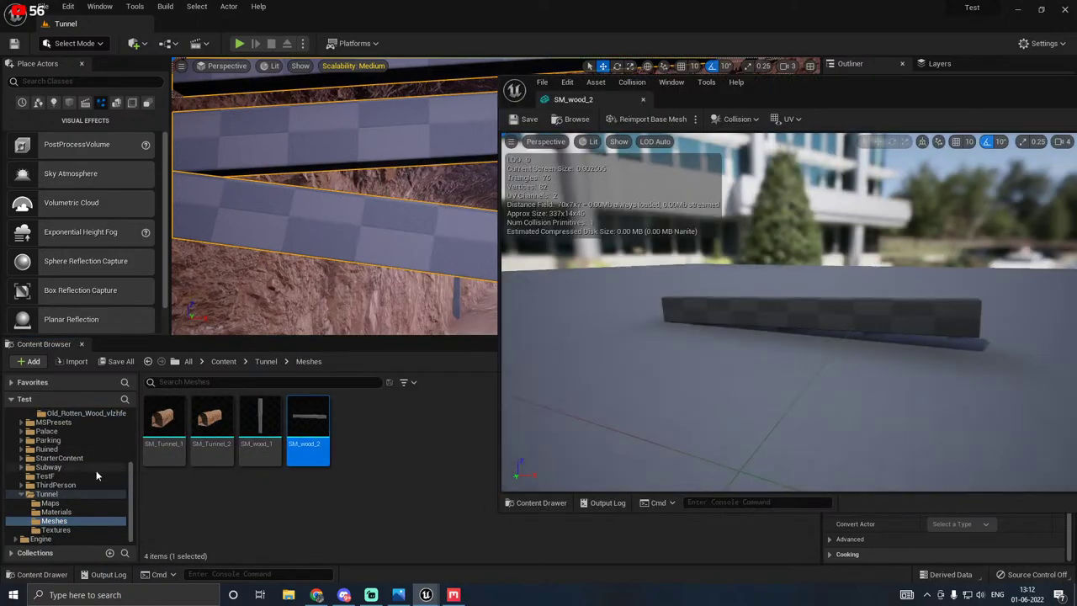
Step: Assign the MI_Old_Rotten_Wood material instance to SM_wood_2's material slot, inspect the textured beam, and close the mesh
scroll(72, 444, up, 2)
click(72, 448)
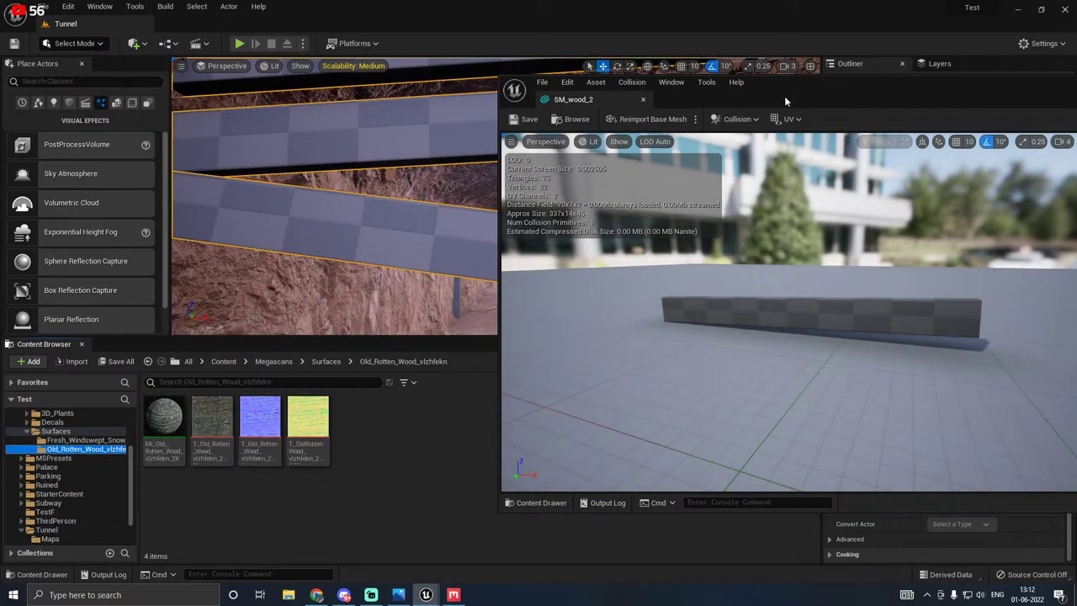
drag(852, 81, 589, 82)
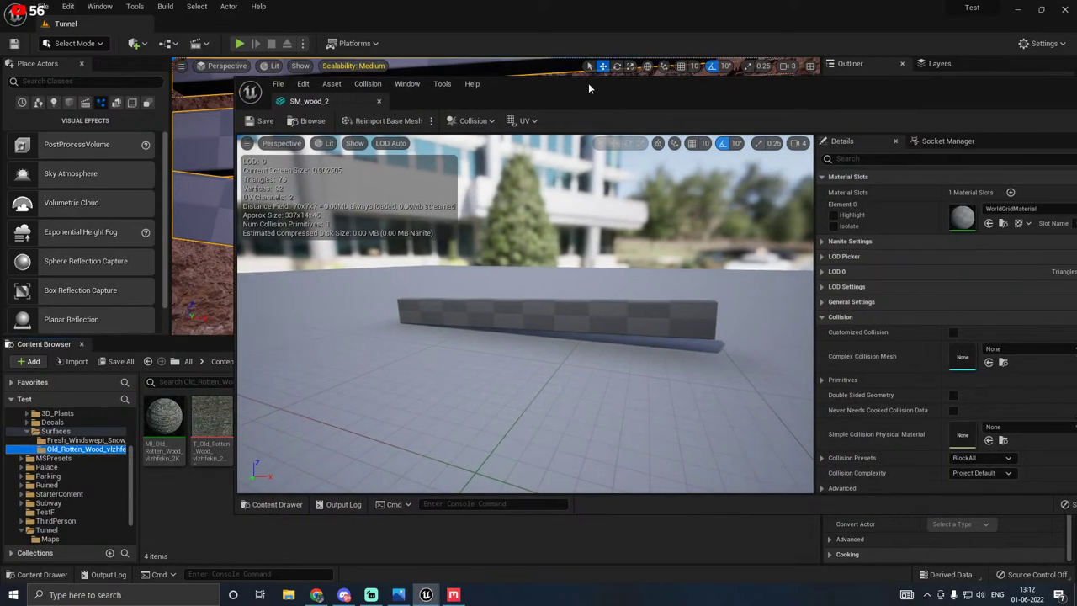
click(163, 431)
click(989, 223)
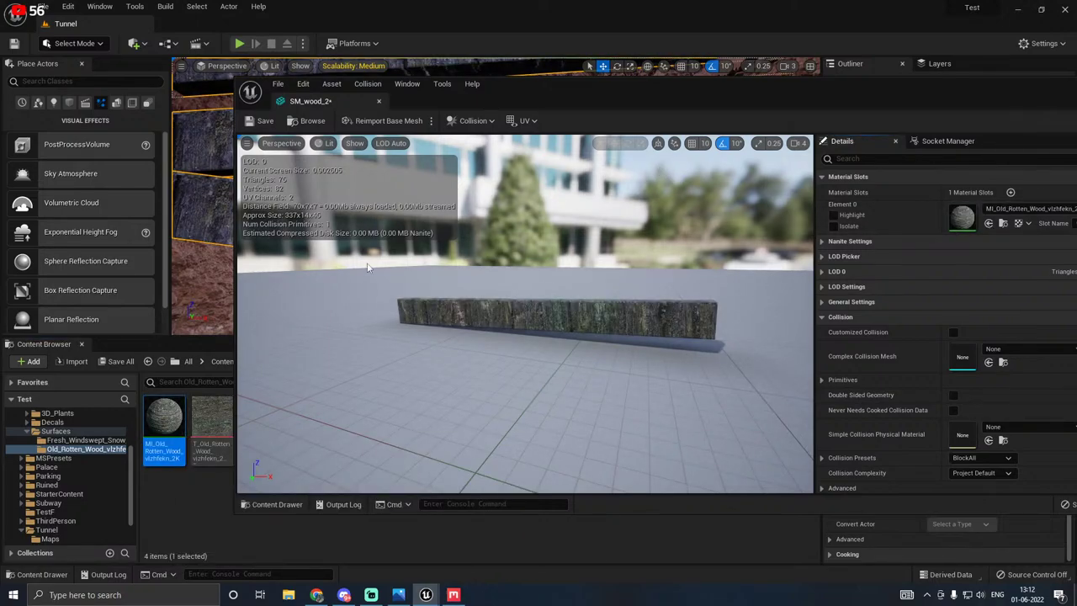
drag(473, 297, 539, 296)
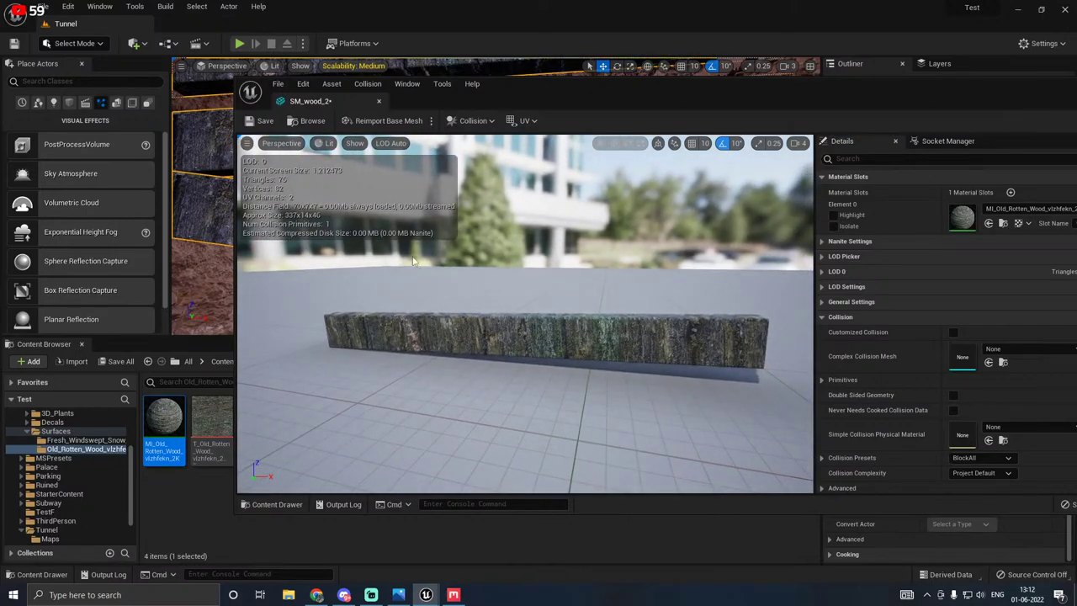
click(378, 101)
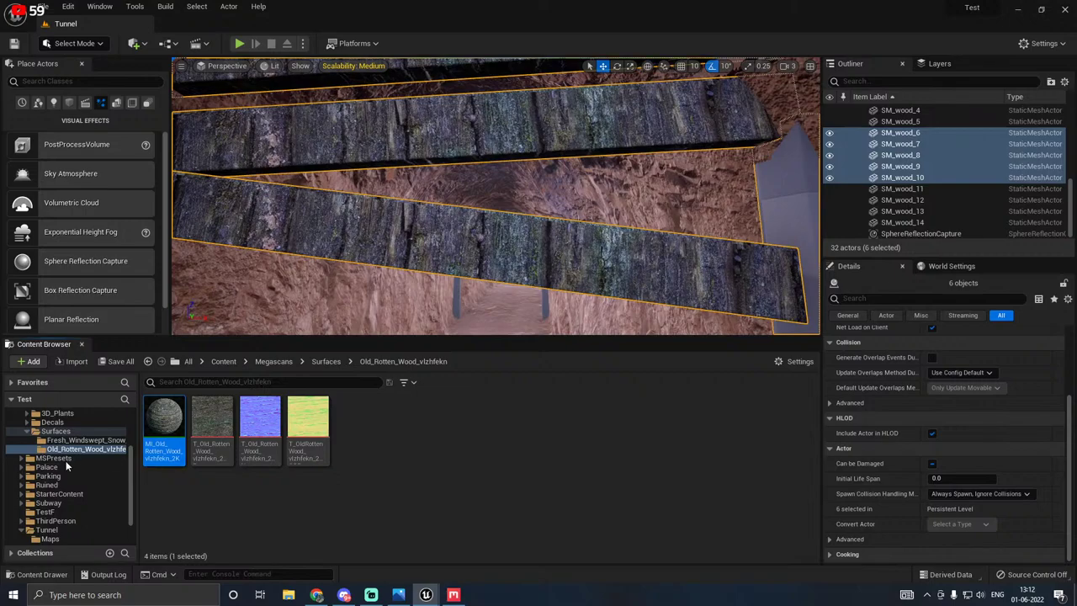
Step: Open the SM_wood_1 mesh from the Tunnel Meshes folder for editing
scroll(80, 515, down, 2)
click(75, 520)
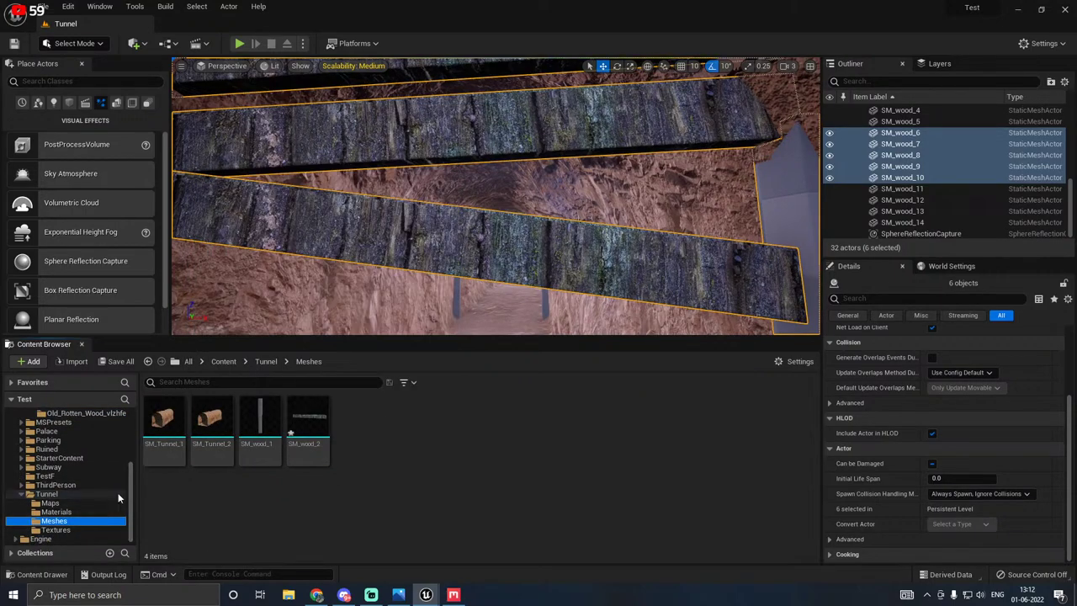
click(270, 414)
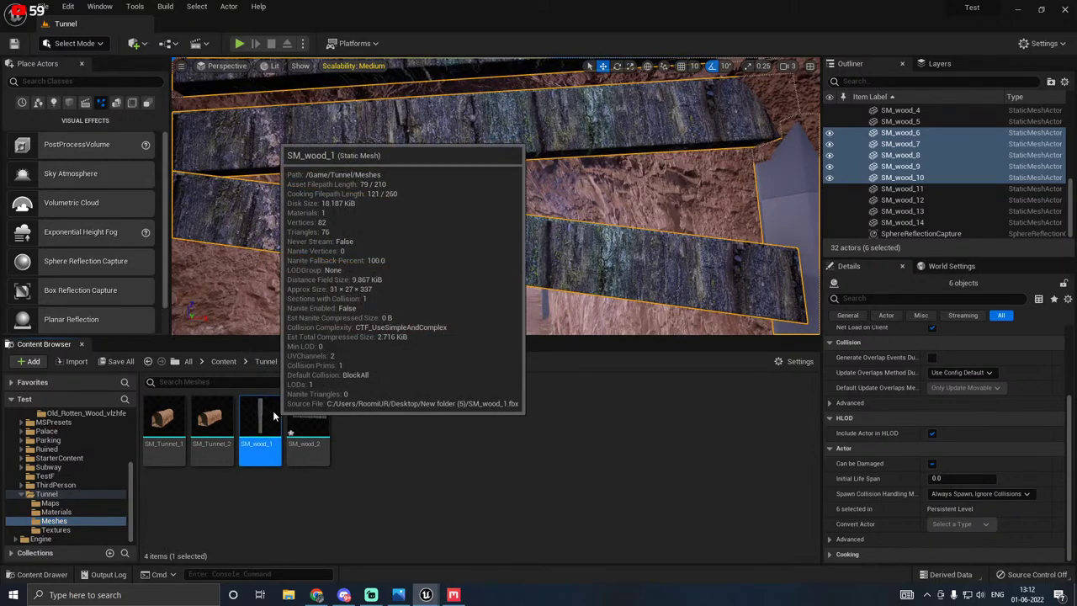
double_click(273, 410)
Step: Assign the MI_Old_Rotten_Wood material instance from Megascans Surfaces to SM_wood_1's material slot and close the mesh
scroll(91, 480, up, 3)
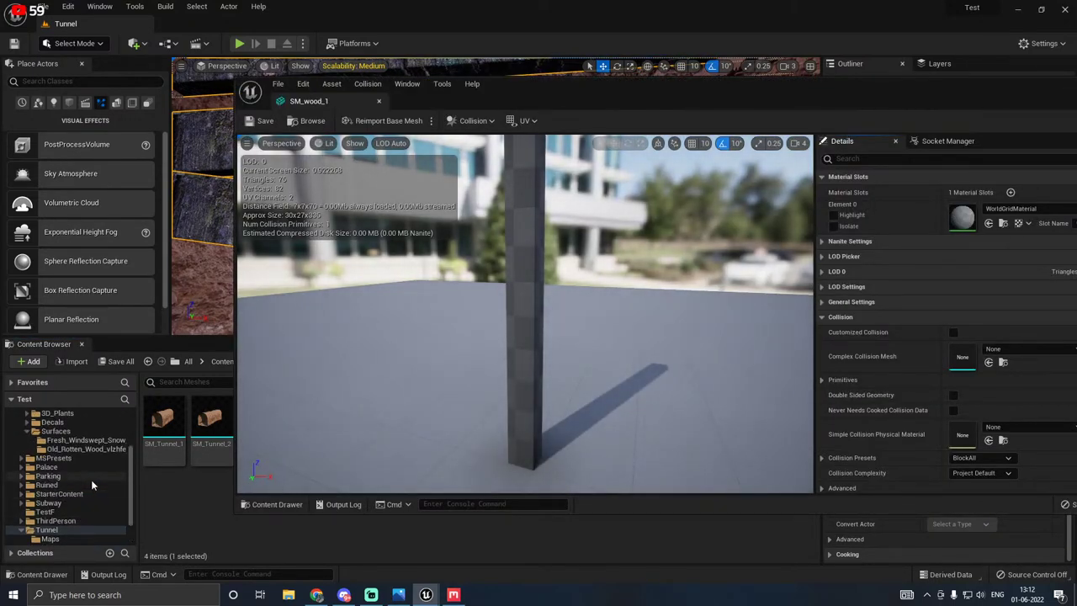
click(85, 440)
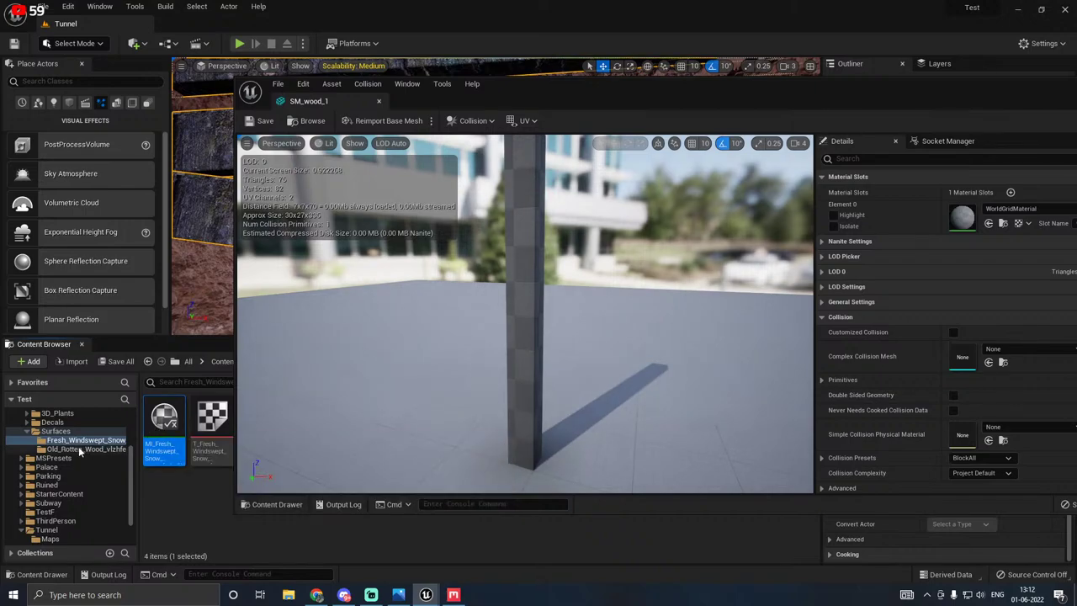
click(80, 450)
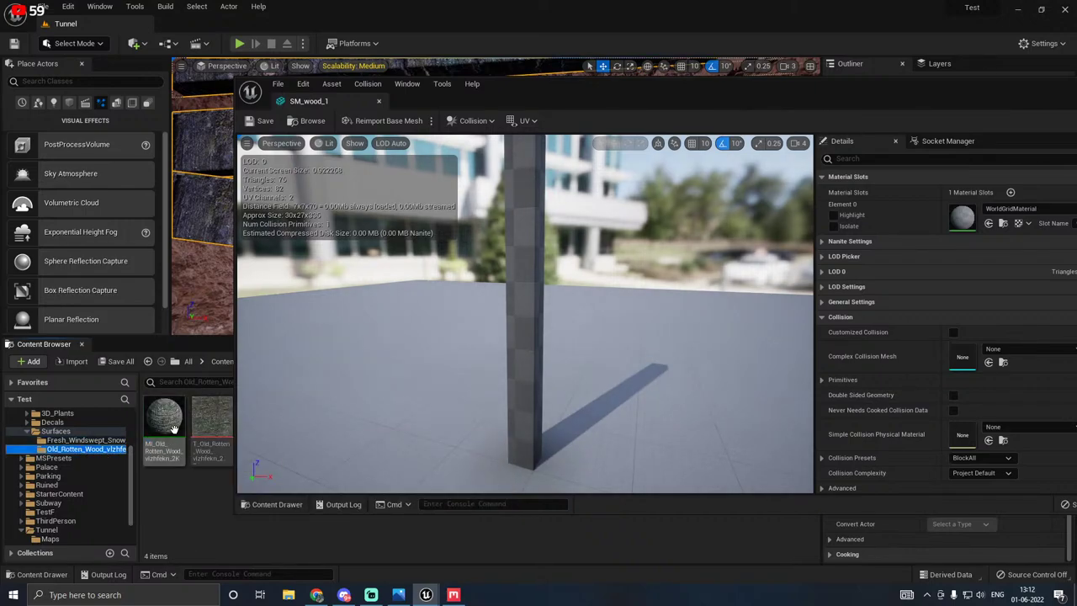
click(989, 223)
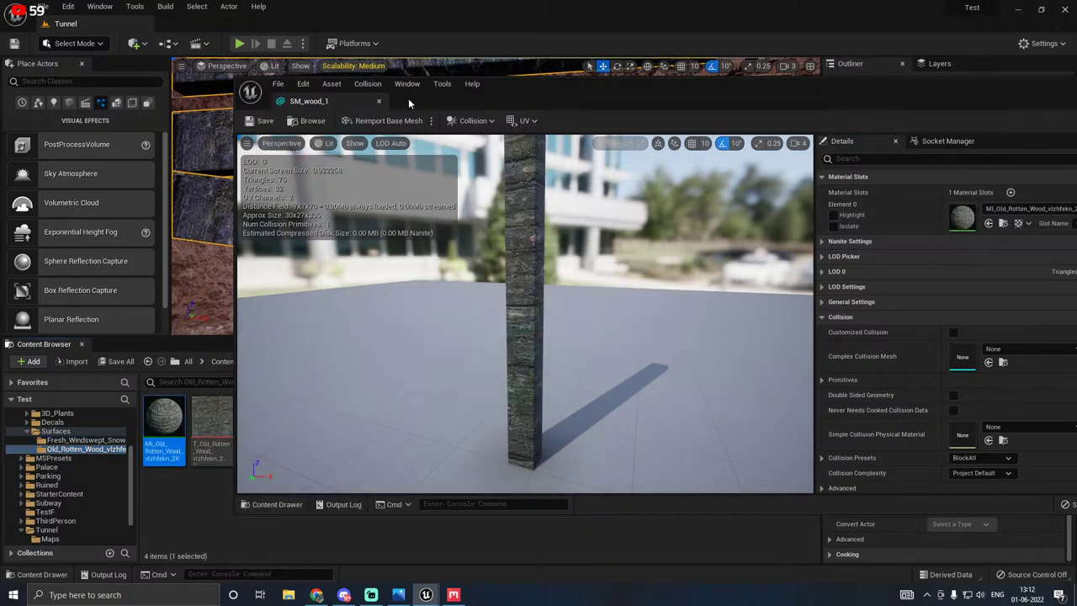
click(379, 101)
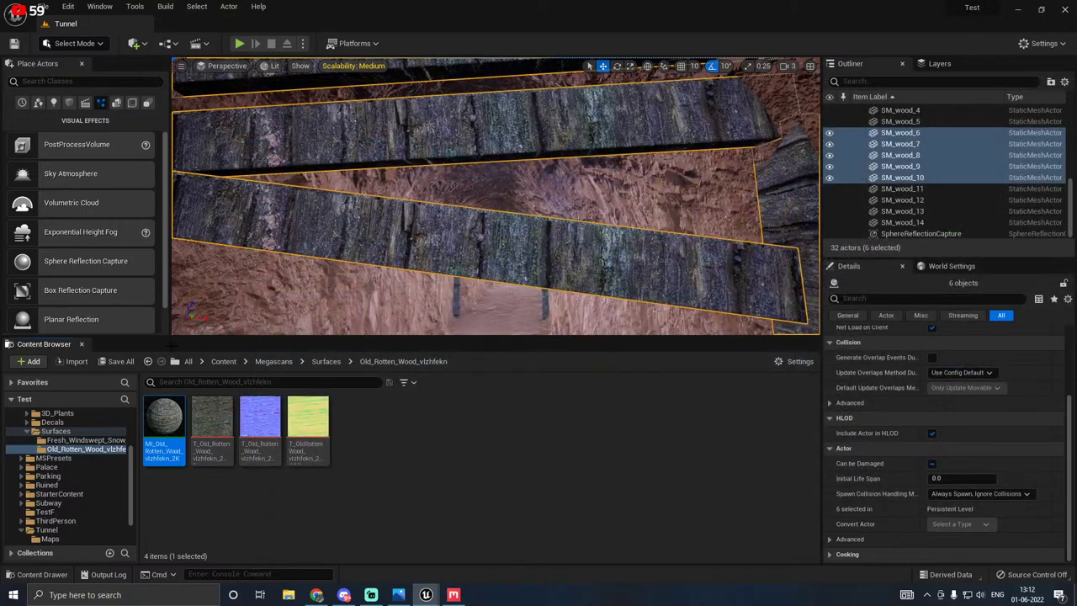
Step: Open the MI_Old_Rotten_Wood material instance, enable its Rotation Angle override and set it to 90
double_click(173, 424)
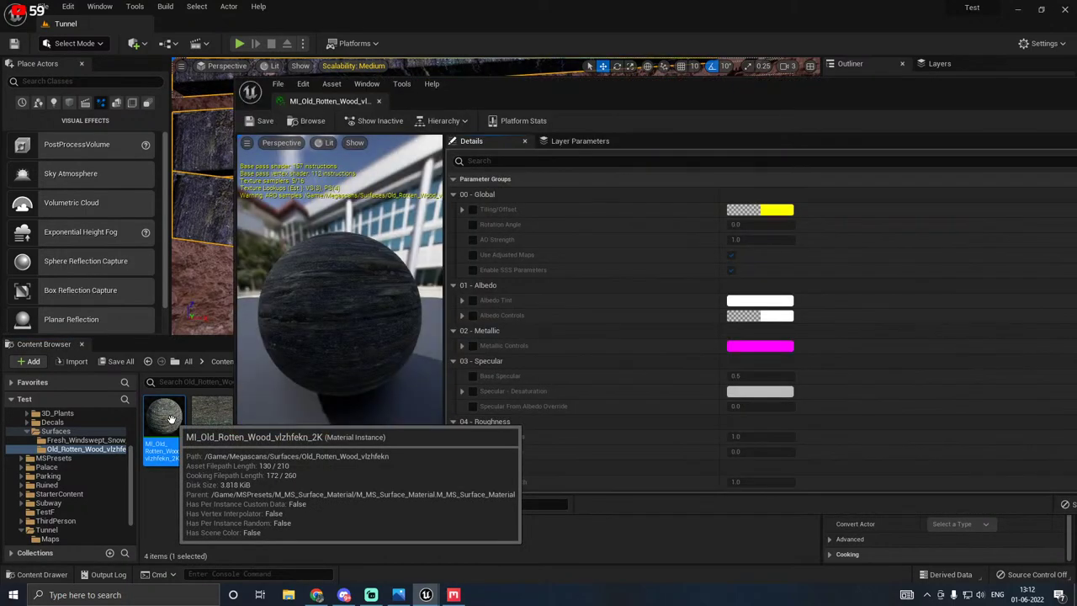
click(472, 224)
click(749, 224)
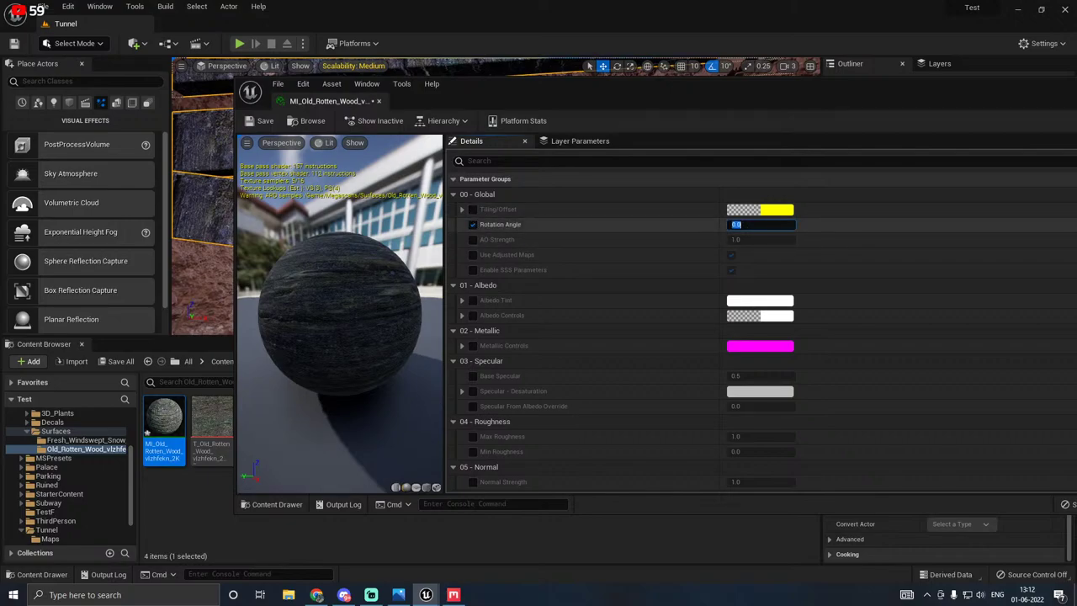
text(90)
key(Return)
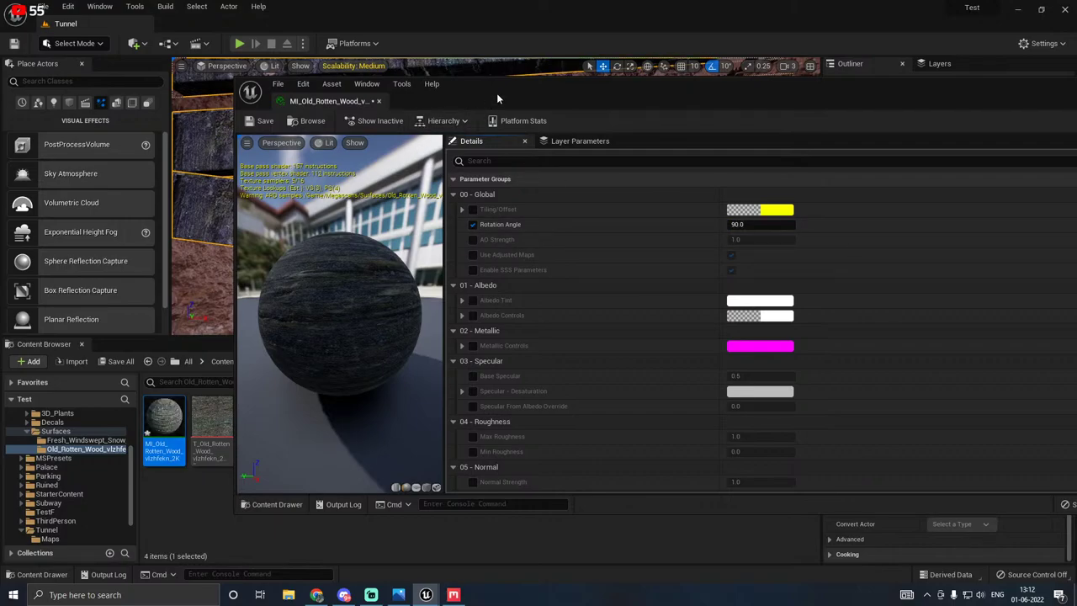
Step: Change the material instance's Rotation Angle to -90
drag(499, 98, 551, 110)
click(788, 237)
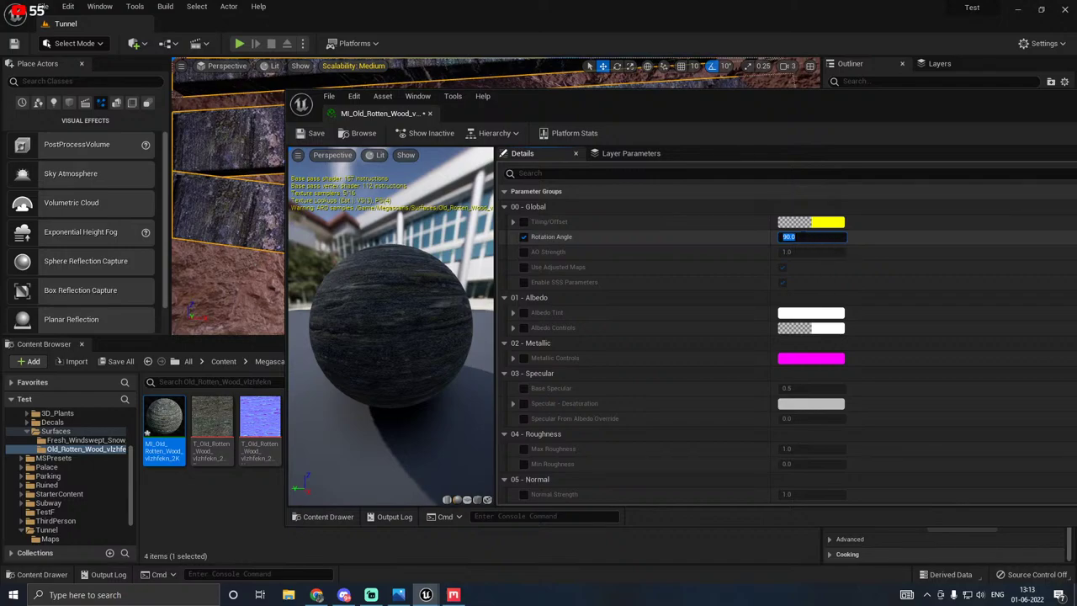
click(785, 235)
text(-)
key(Return)
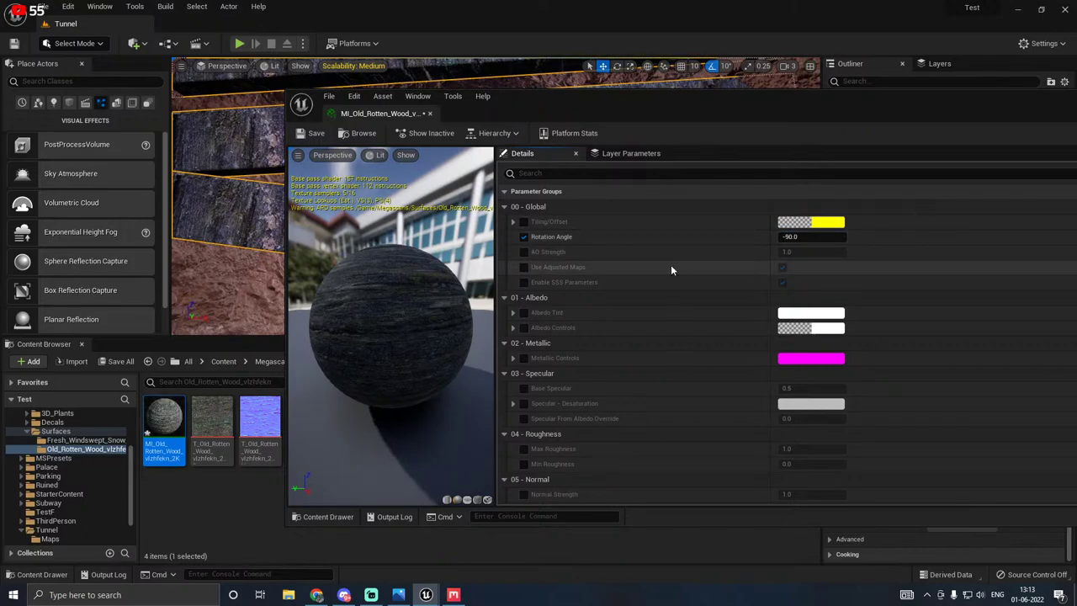
Step: Enable the material instance's Tiling/Offset override and set the Rotation Angle to 2
click(523, 221)
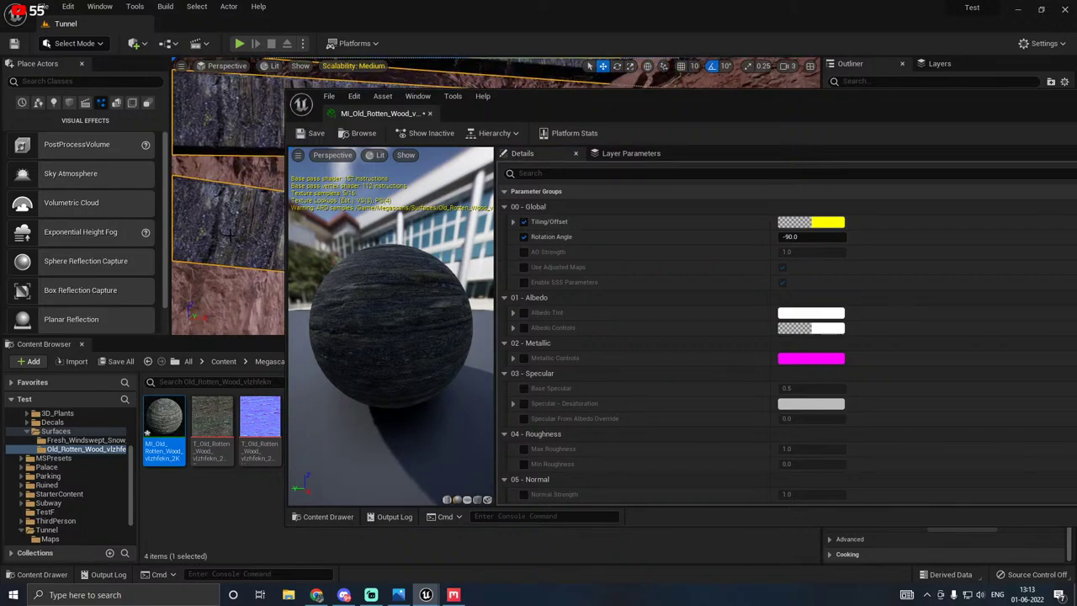
drag(595, 108, 518, 117)
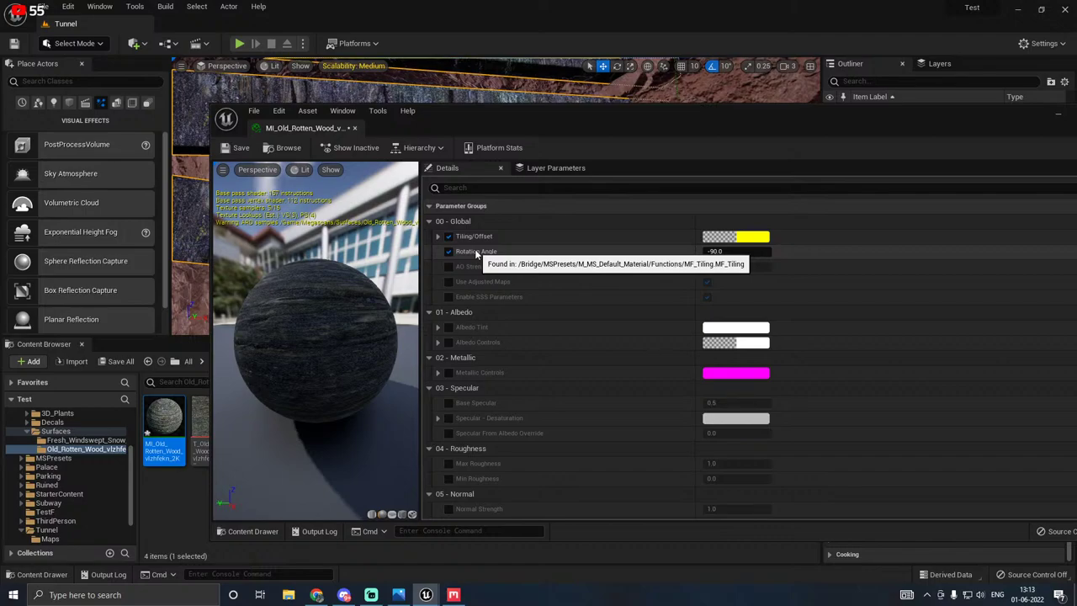
click(728, 250)
text(2)
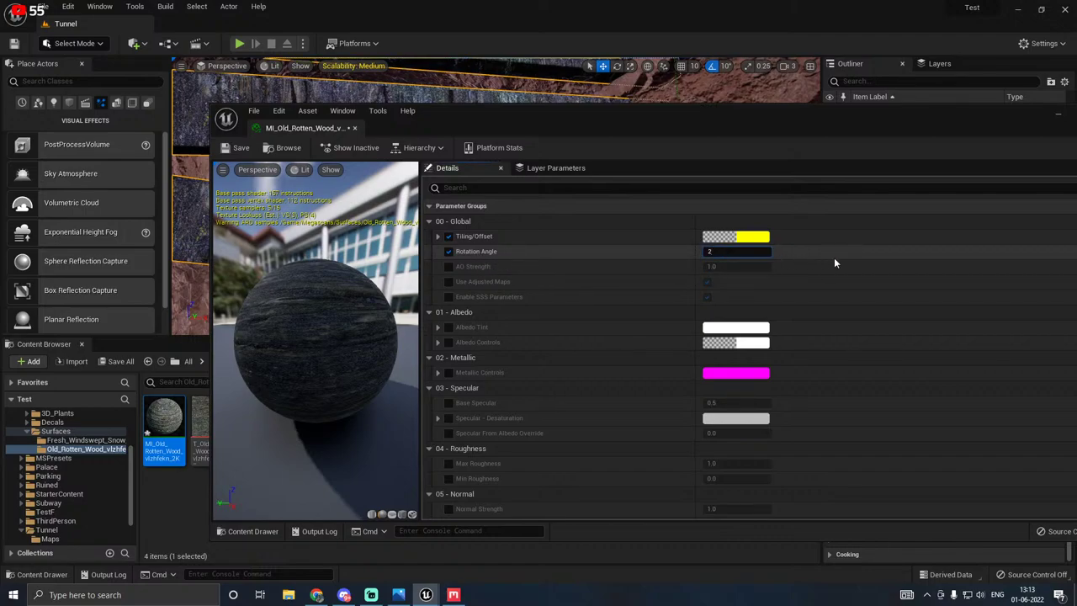
drag(503, 116, 765, 119)
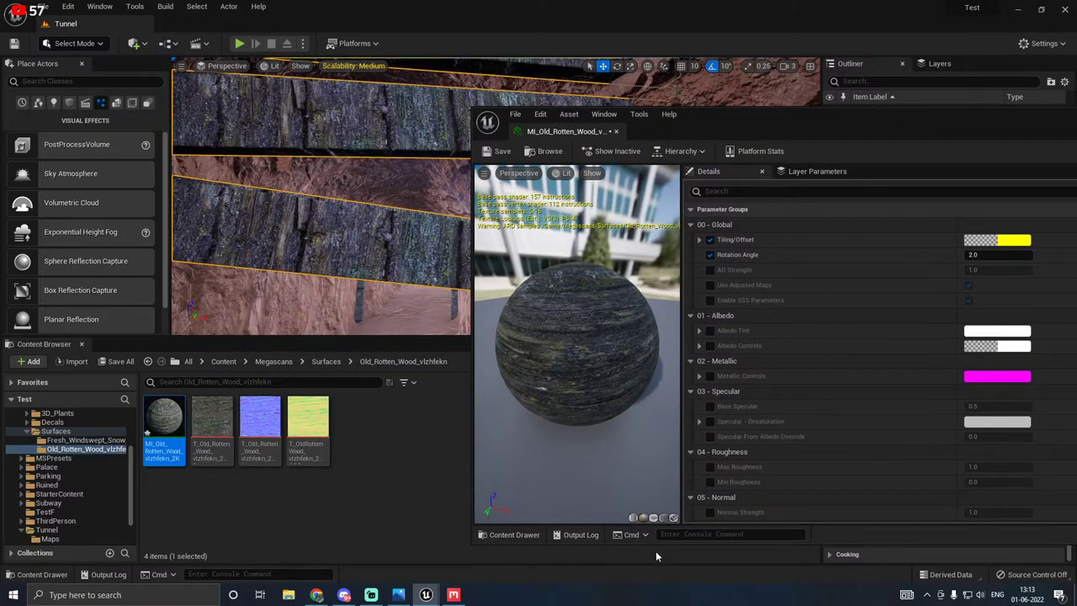
Step: Preview the wood material on a cube and look through the material instance's parameter groups
click(664, 519)
drag(573, 430, 579, 425)
scroll(752, 397, down, 4)
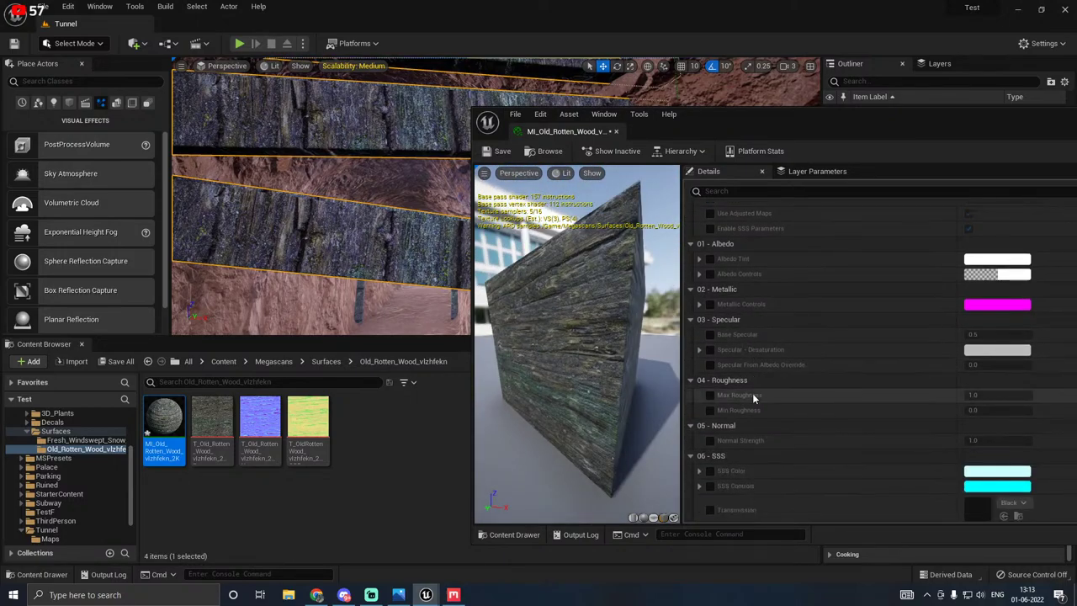
scroll(749, 406, down, 4)
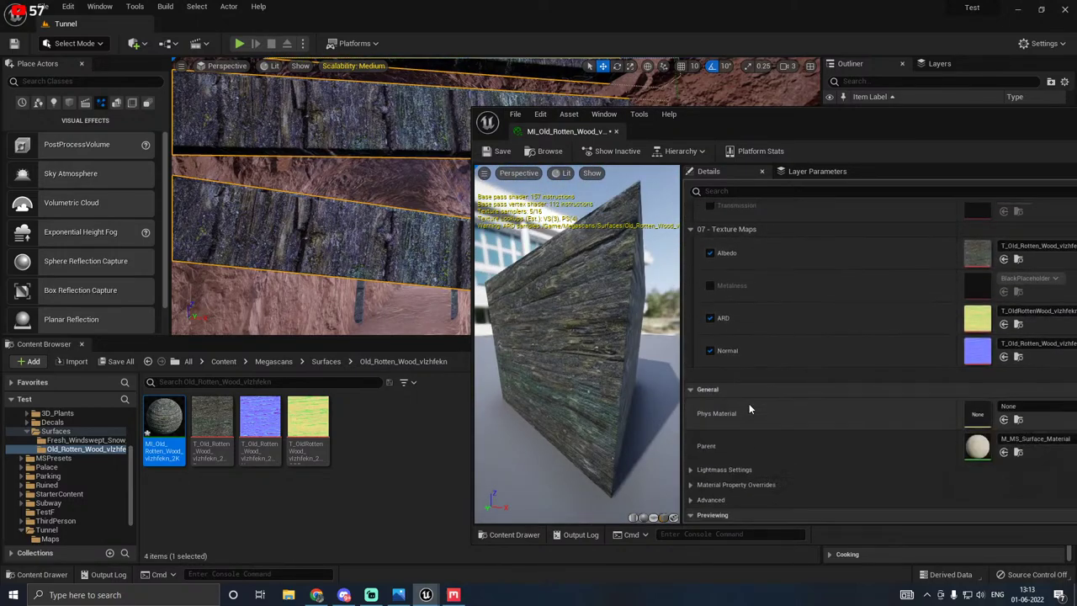
scroll(749, 404, up, 8)
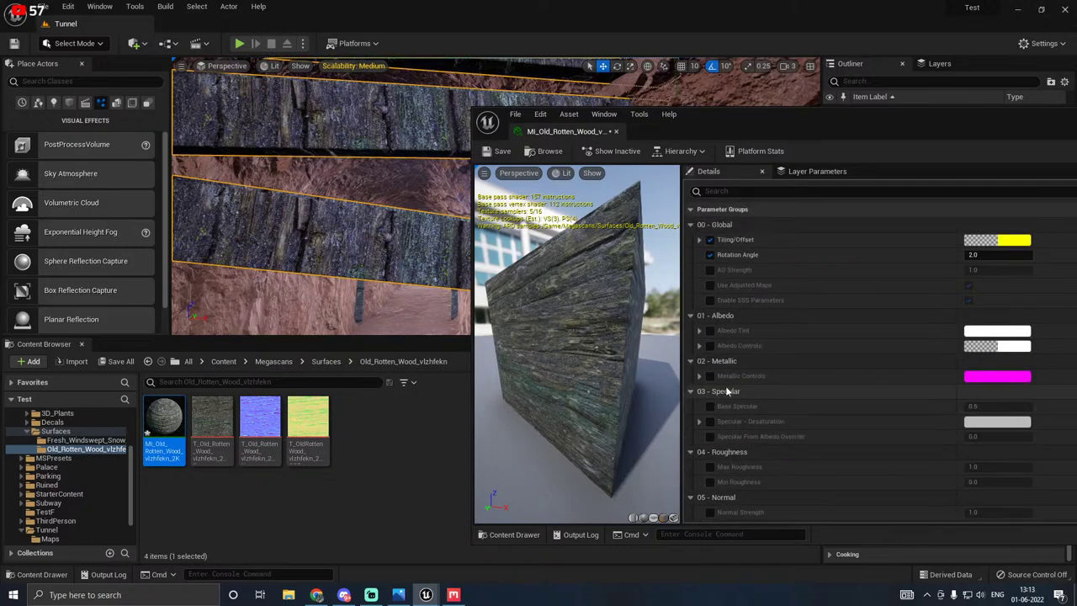
Step: Try the AO Strength and Use Adjusted Maps overrides on the material instance, and disable both again
click(710, 270)
click(709, 285)
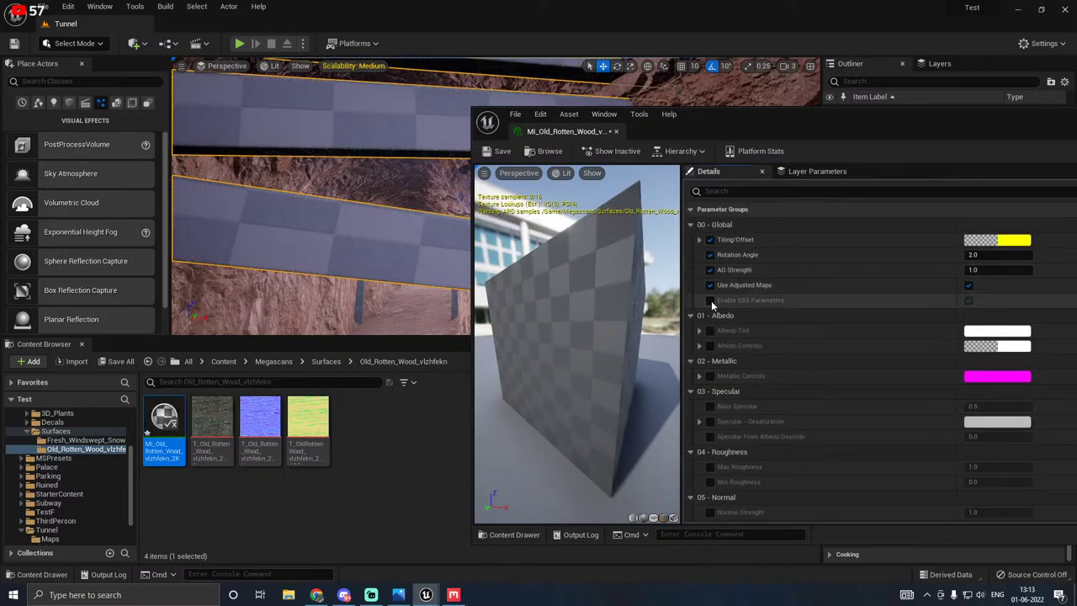
click(711, 286)
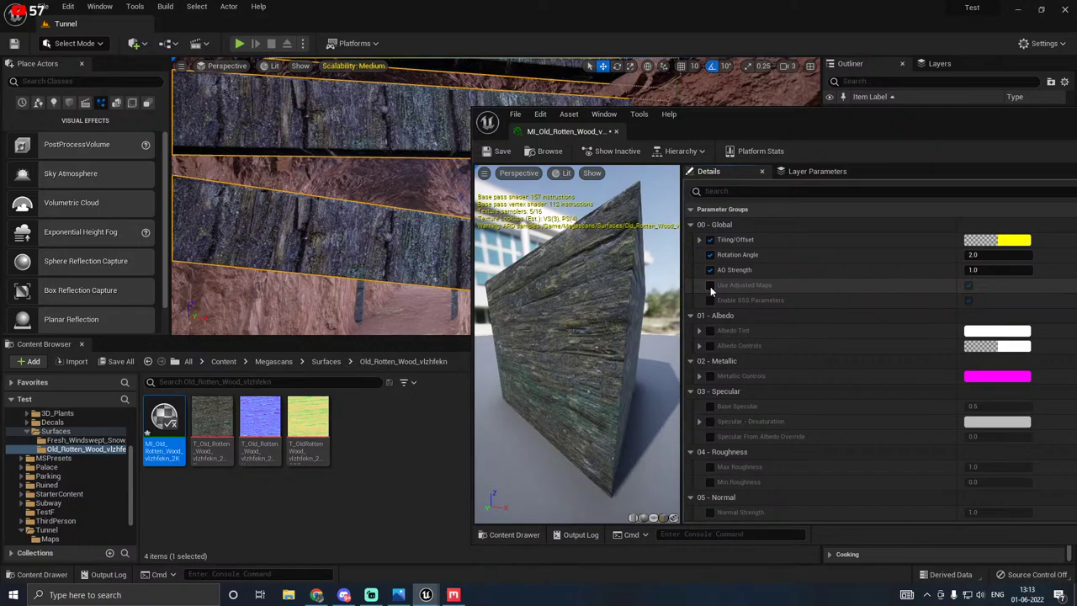
click(709, 269)
Step: Enable the Enable SSS Parameters and Metalness texture overrides, and set the Rotation Angle to 45
click(709, 300)
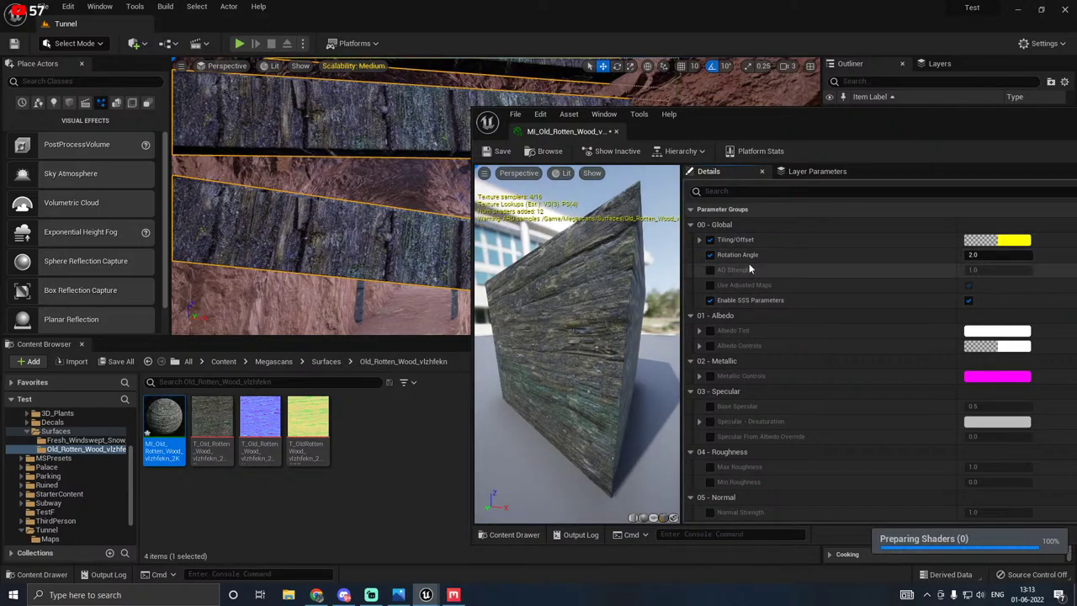
click(976, 255)
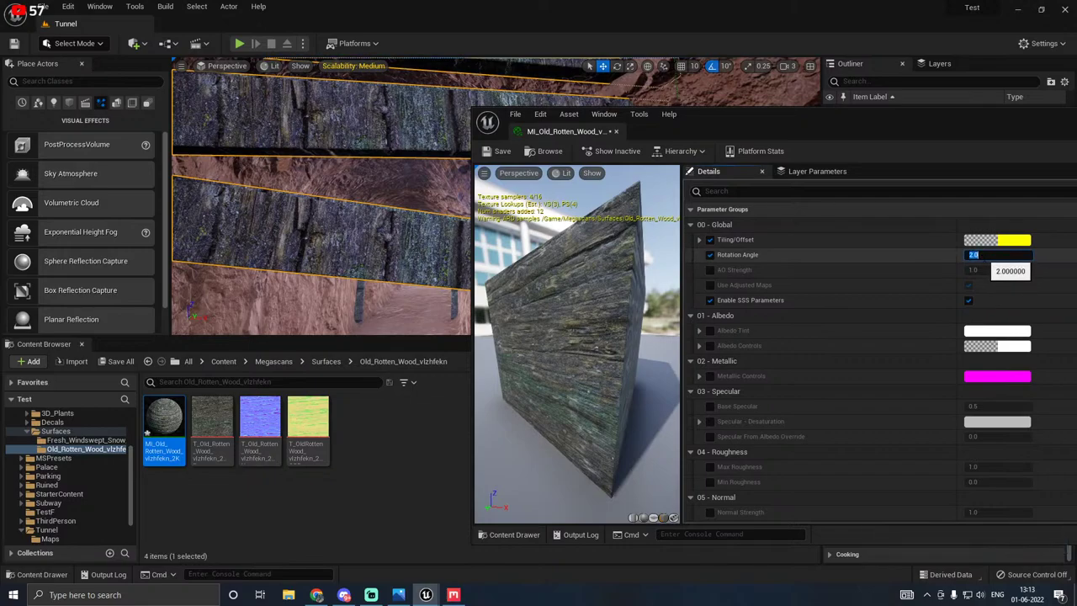
text(45)
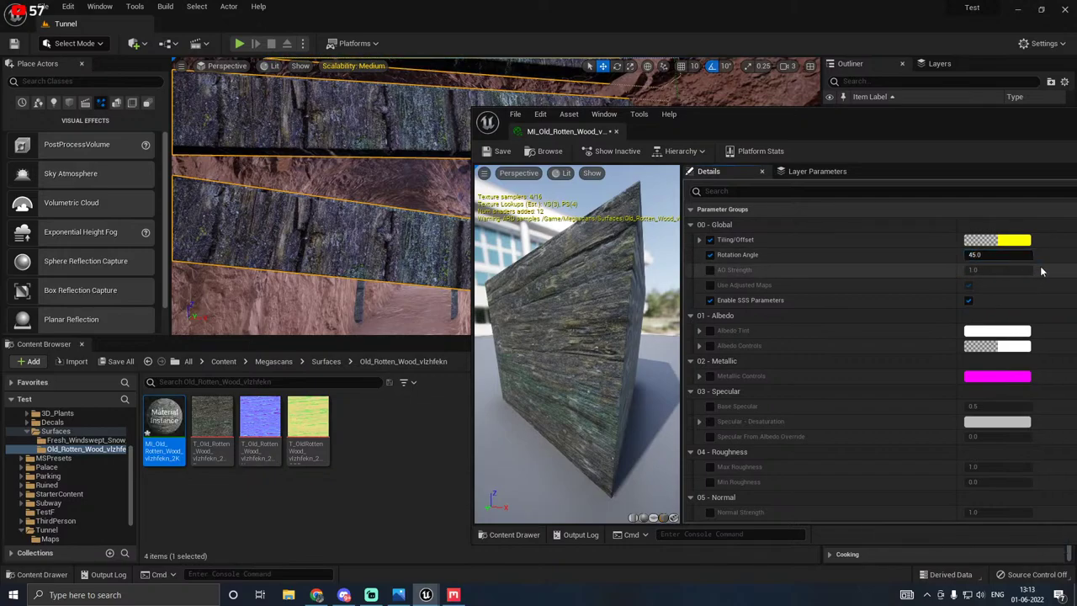
key(Return)
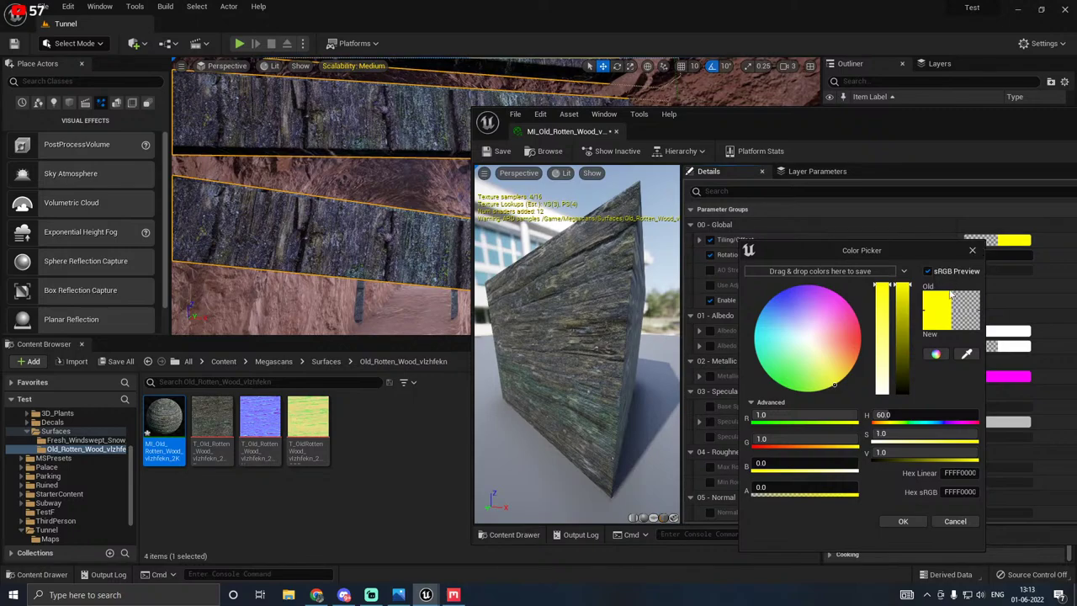
click(946, 522)
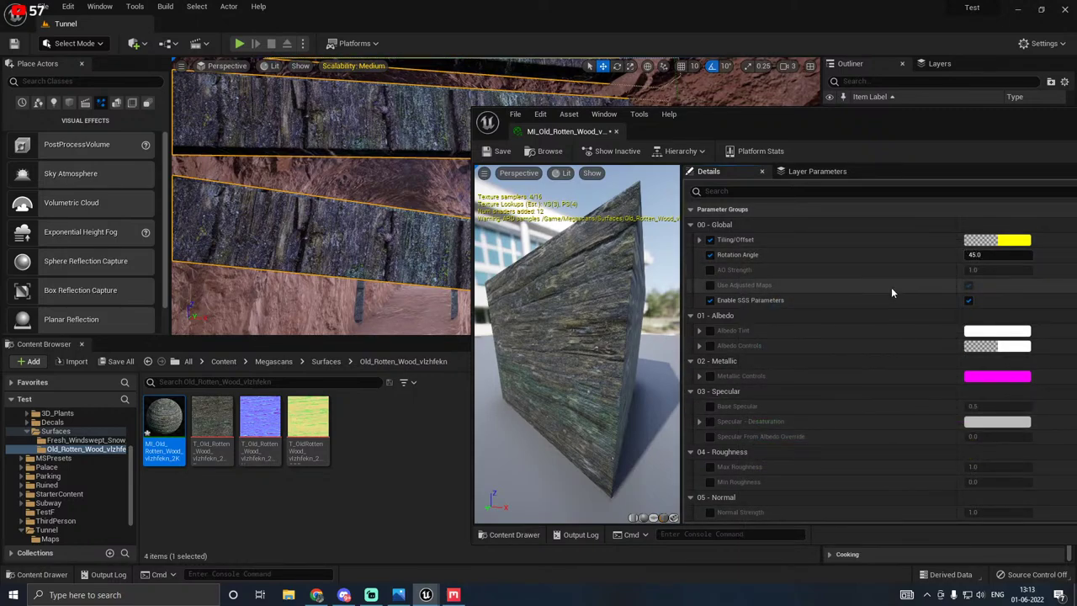
scroll(890, 289, down, 6)
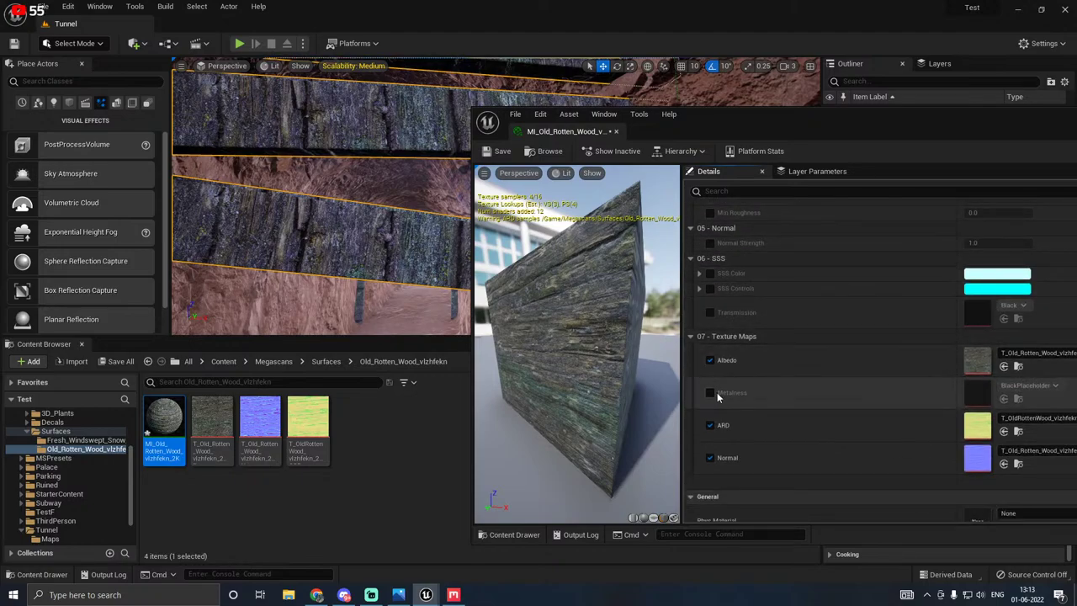
click(711, 395)
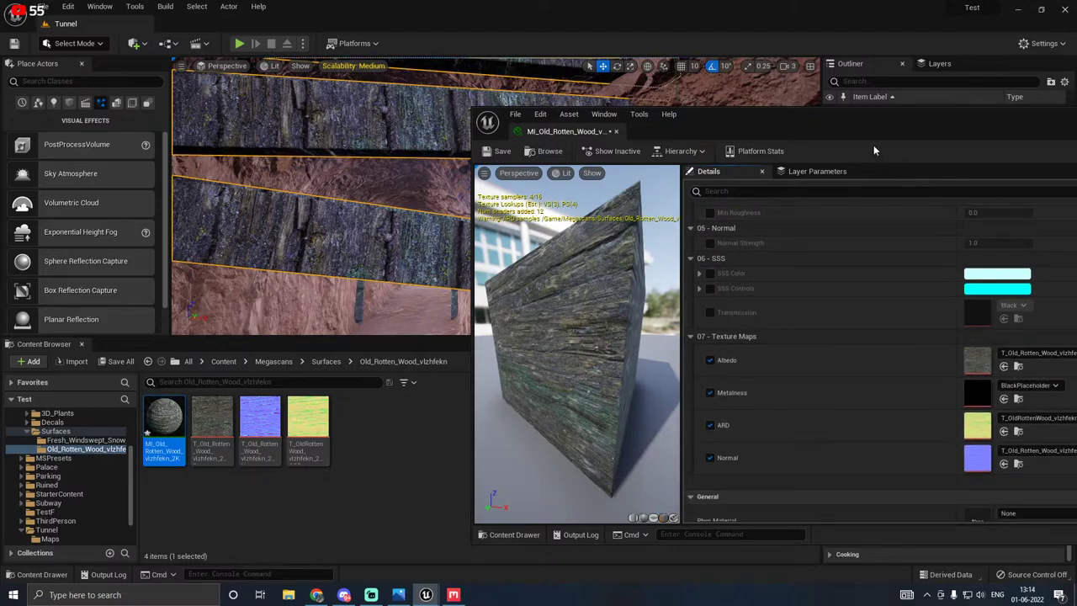
Step: From the Tunnel Textures folder, assign T_Wood_Albedo to the material instance's Albedo map and T_Wood_Normal to its Normal map
drag(873, 139, 784, 109)
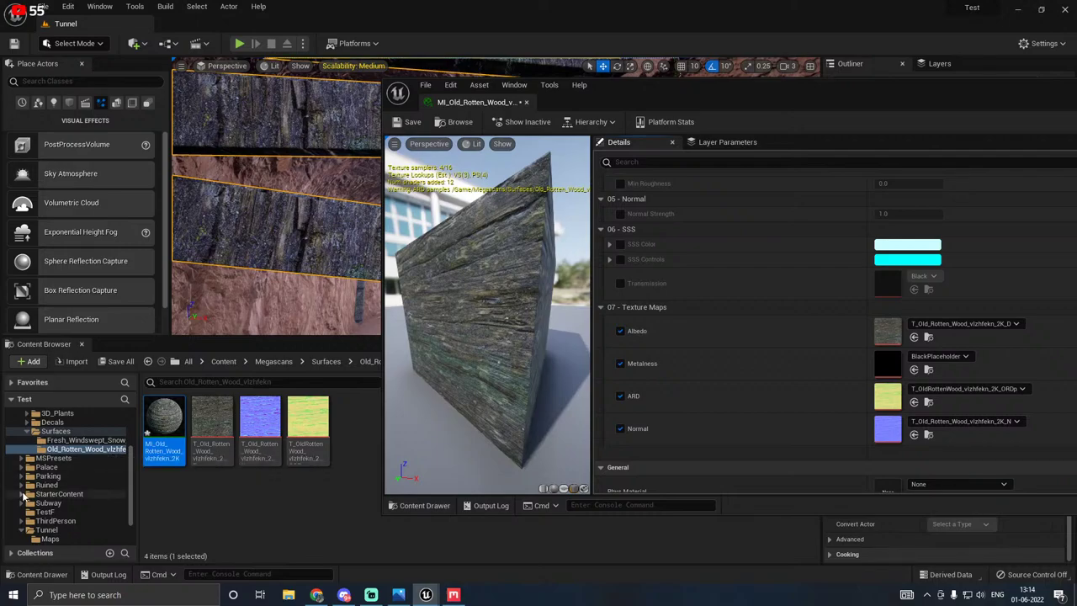
scroll(32, 497, up, 3)
scroll(67, 505, down, 5)
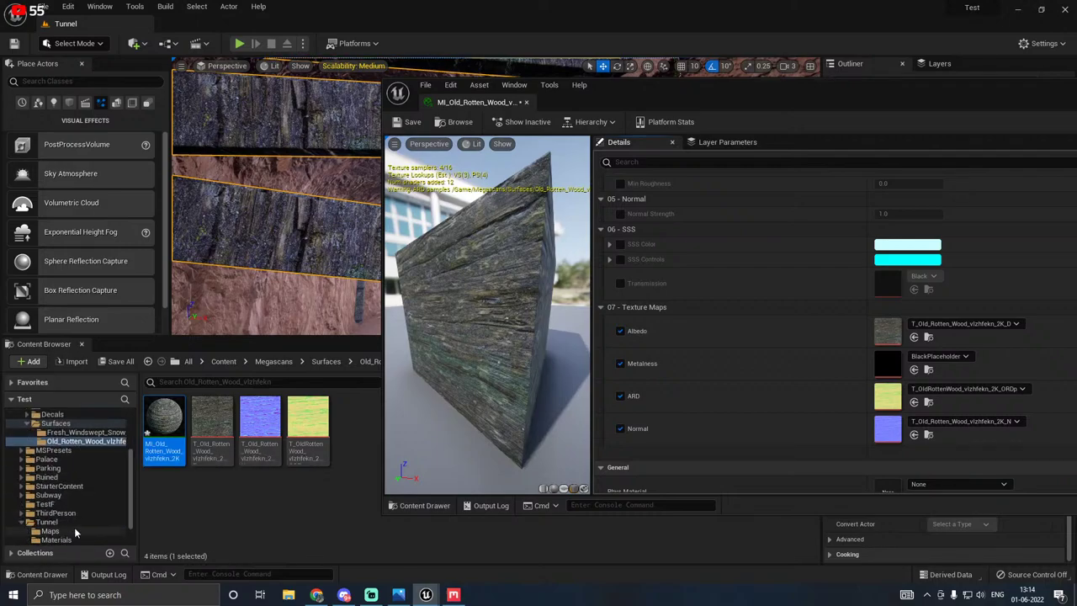
click(75, 529)
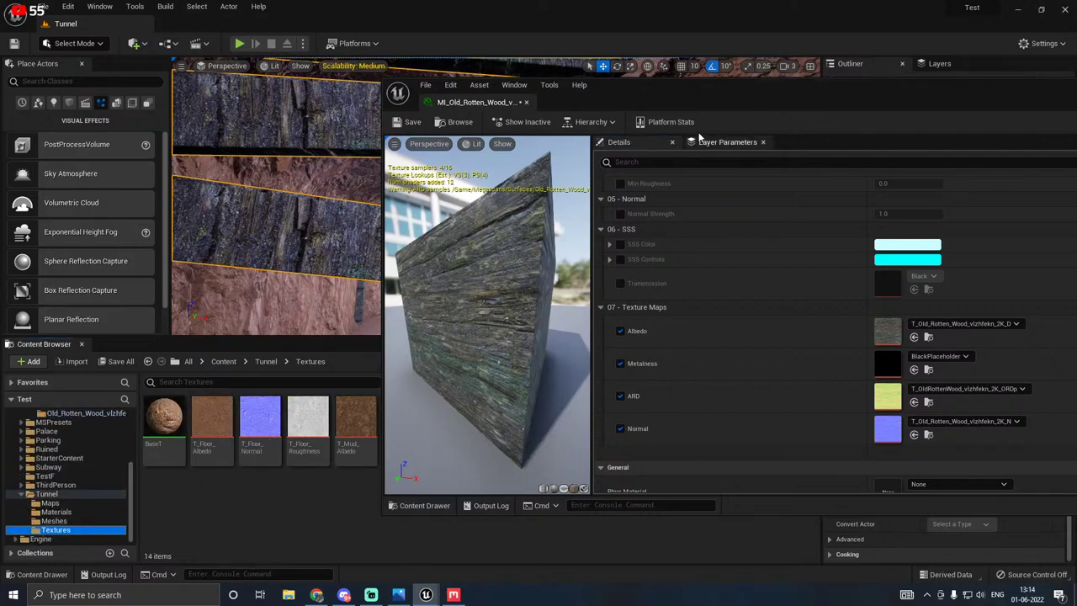
drag(694, 102, 571, 81)
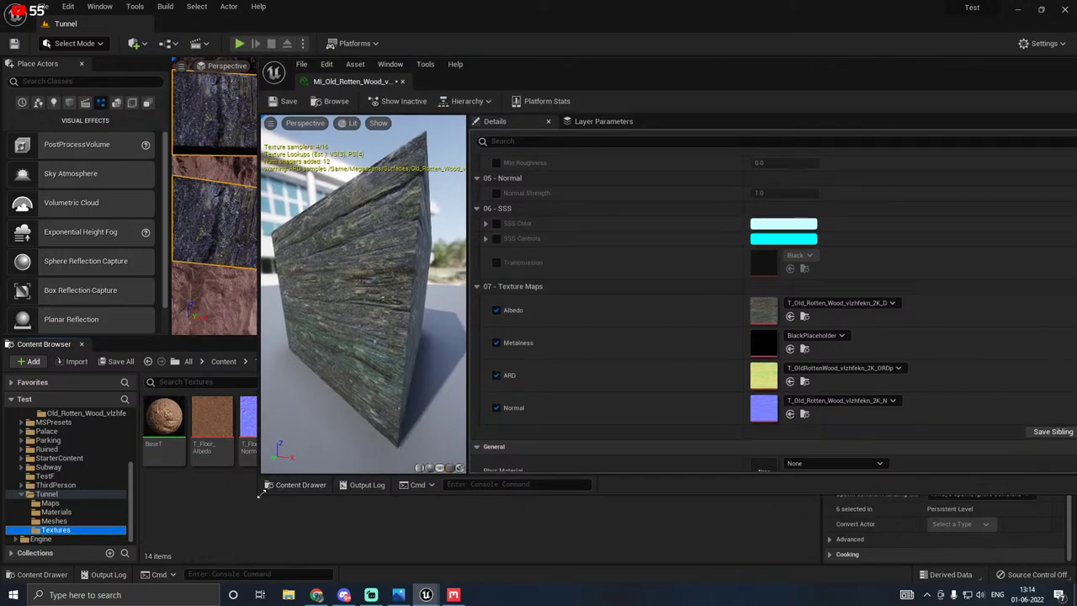
drag(261, 495, 163, 412)
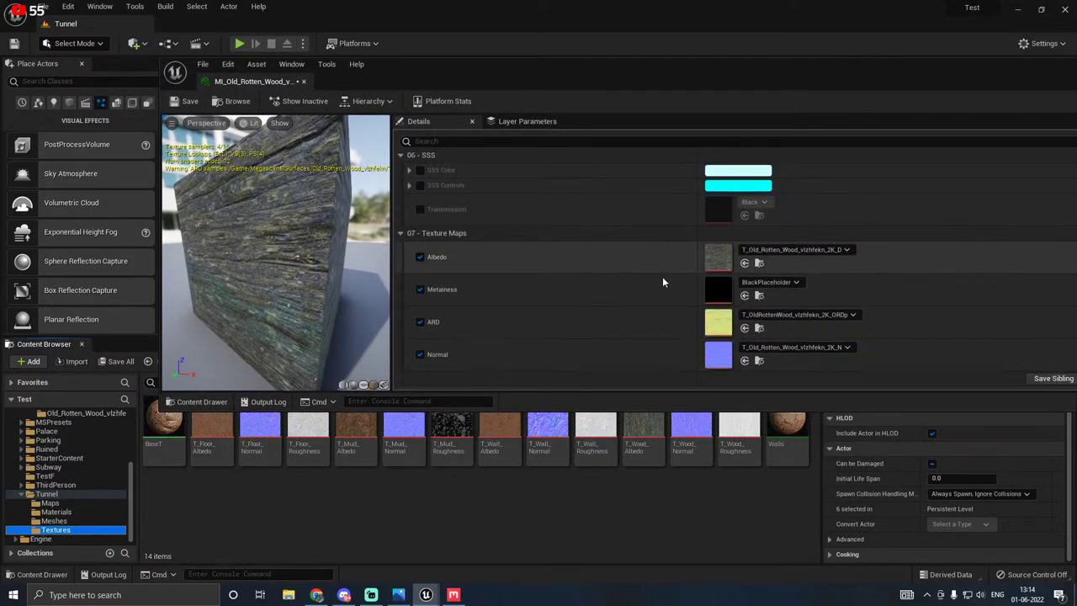
drag(644, 437, 721, 265)
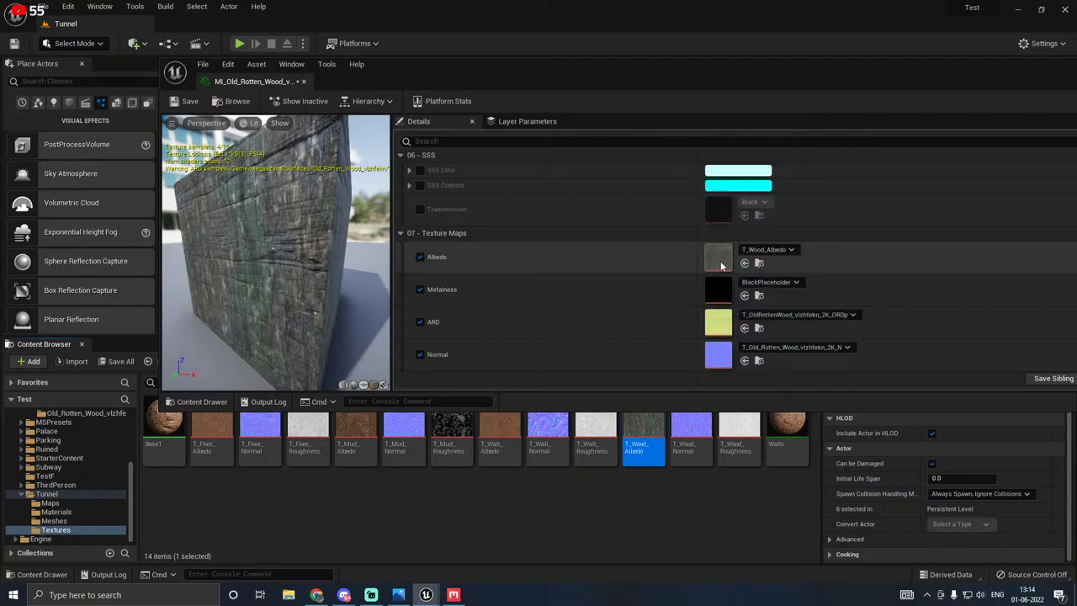
drag(689, 437, 721, 357)
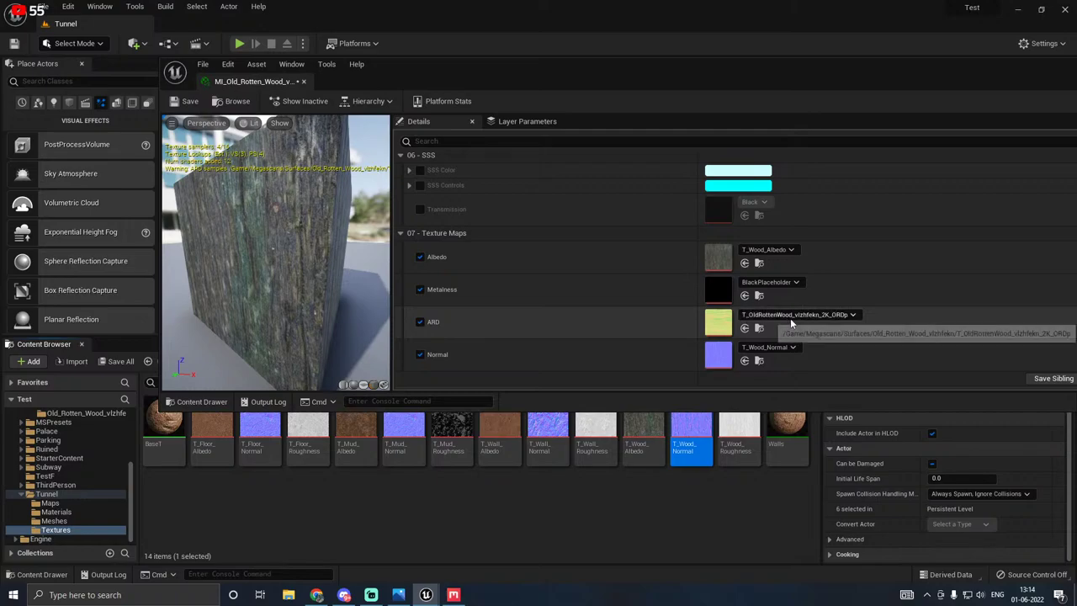
Step: Enable Flip Green Channel on the T_Wood_Normal texture, check the wood on the preview cube, and close the material instance
scroll(781, 309, down, 1)
drag(302, 288, 269, 288)
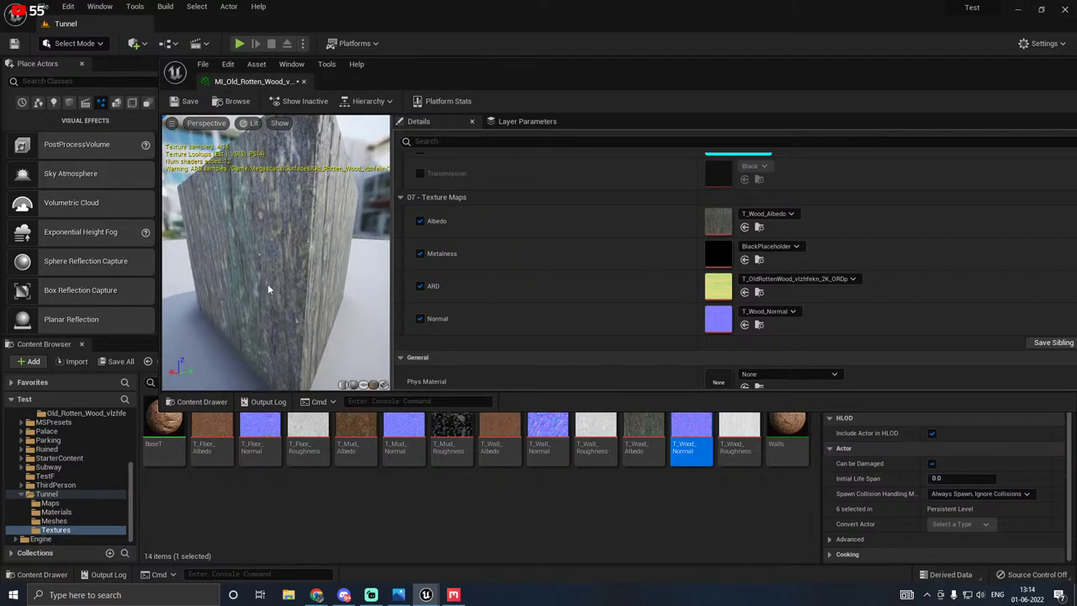
double_click(691, 439)
scroll(967, 339, down, 6)
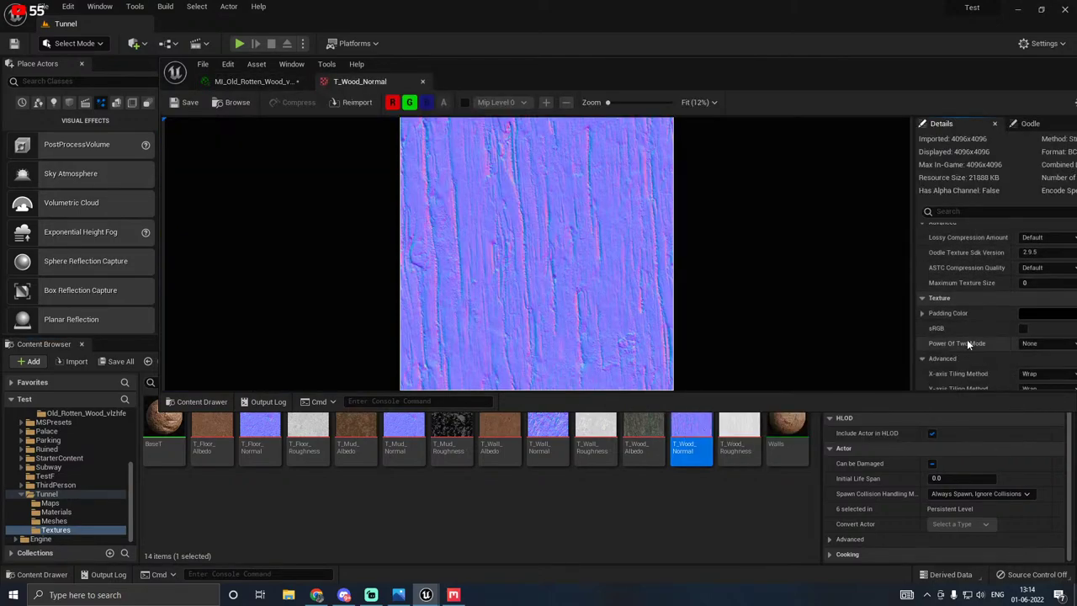
scroll(968, 339, down, 1)
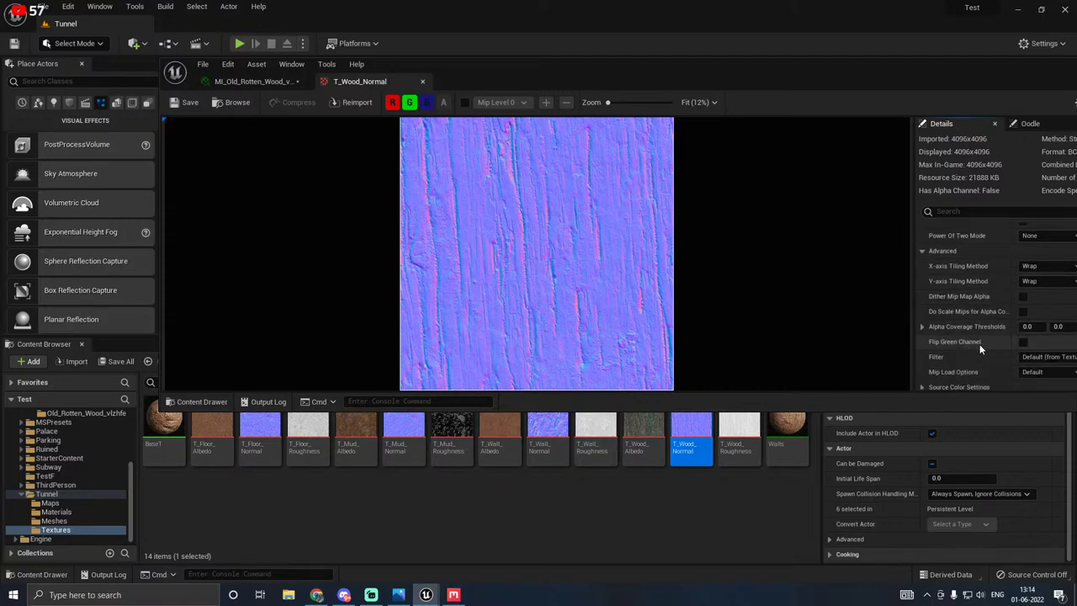
click(1024, 342)
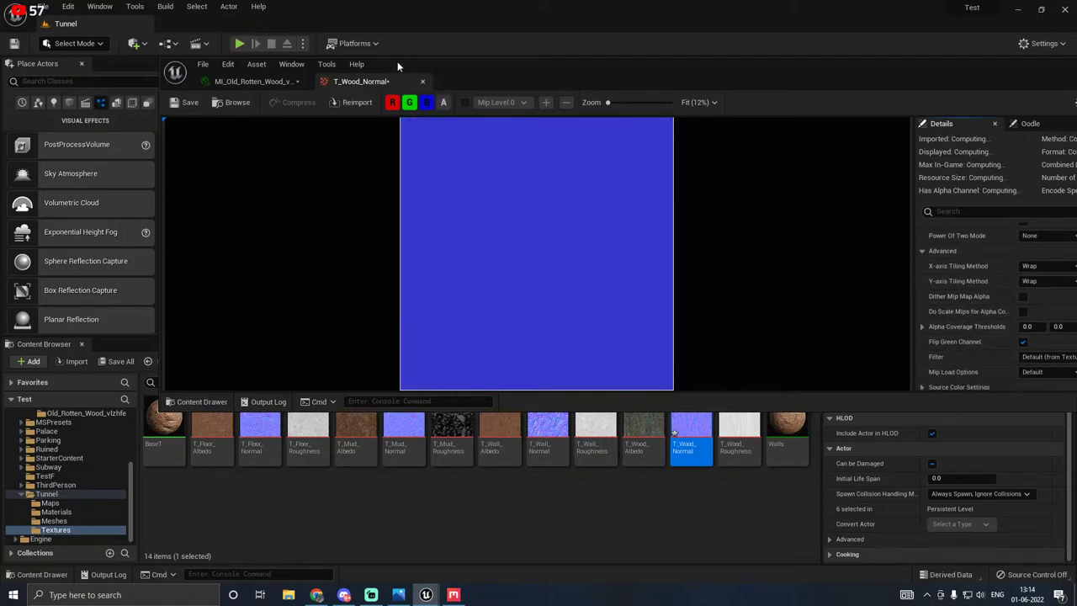
click(423, 81)
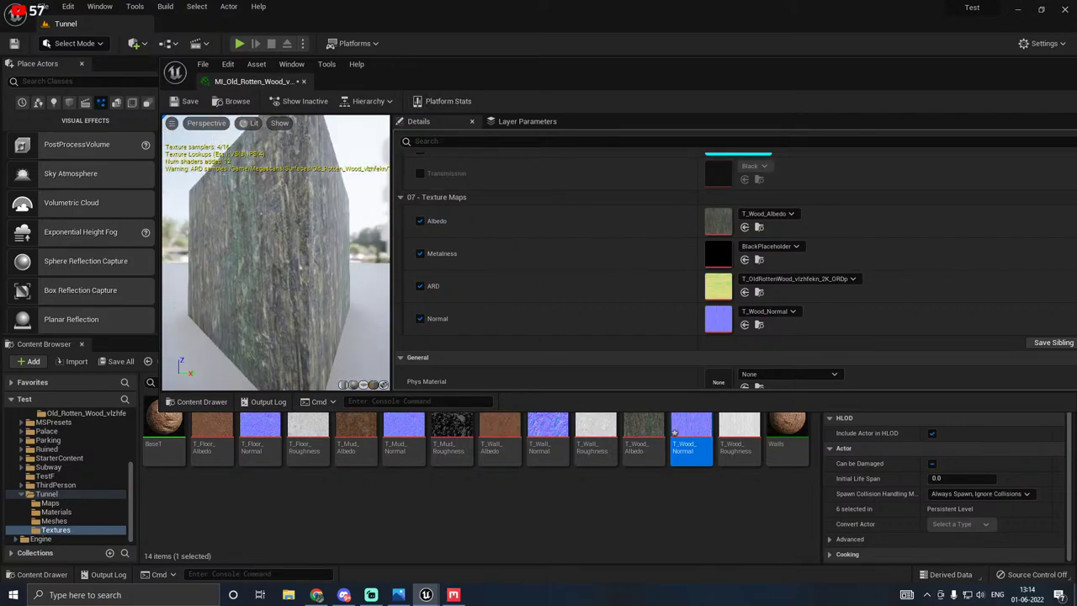
drag(252, 233, 324, 233)
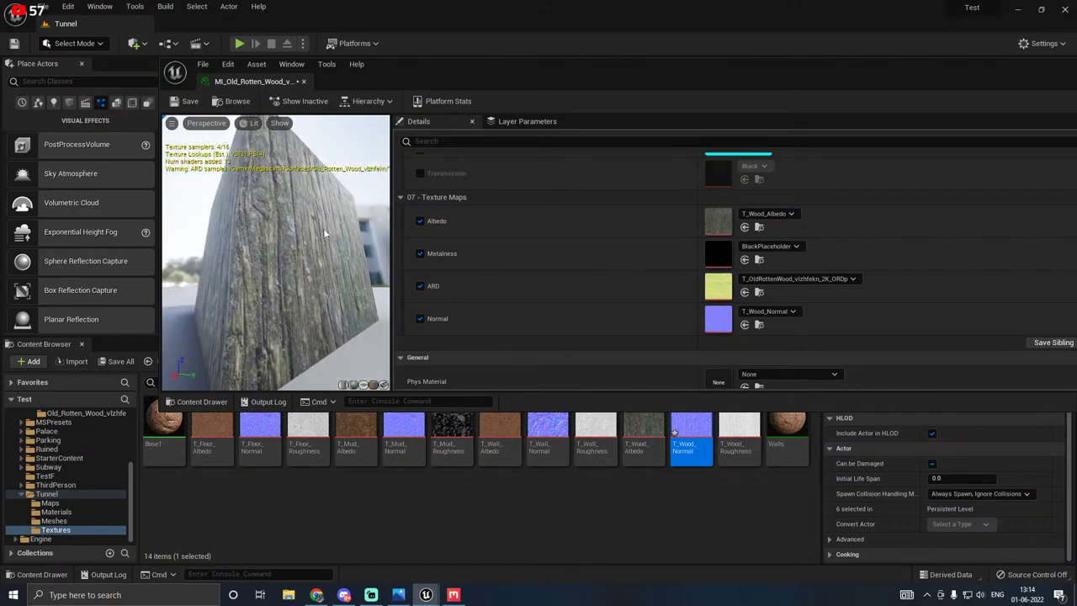
click(304, 82)
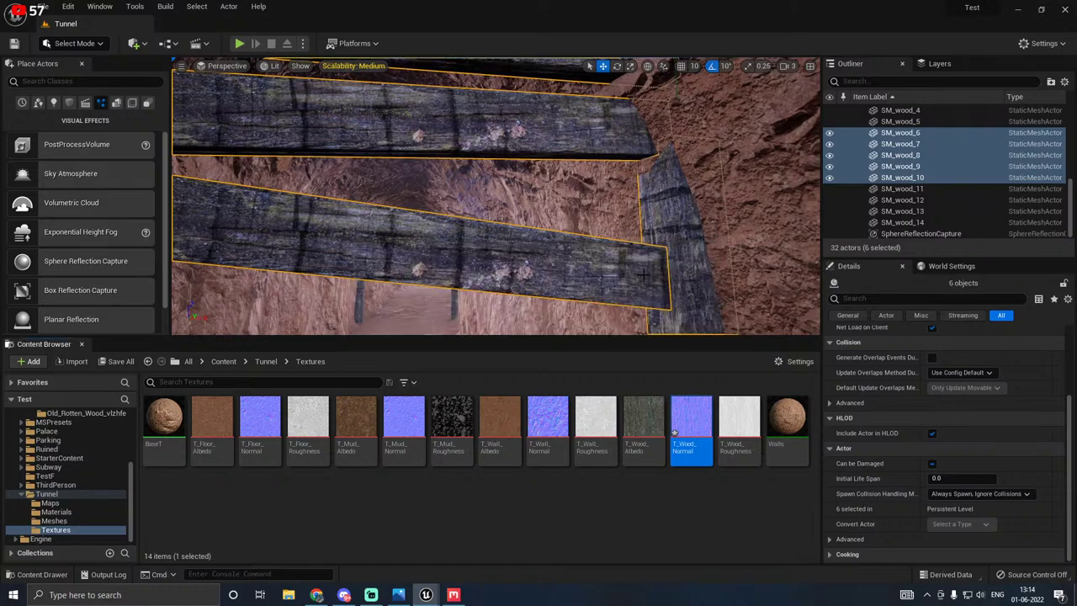
Step: Inspect the tunnel beams, reopen the material instance from the Old_Rotten_Wood folder, and arrange its window so the override controls are reachable
right_drag(639, 269, 661, 279)
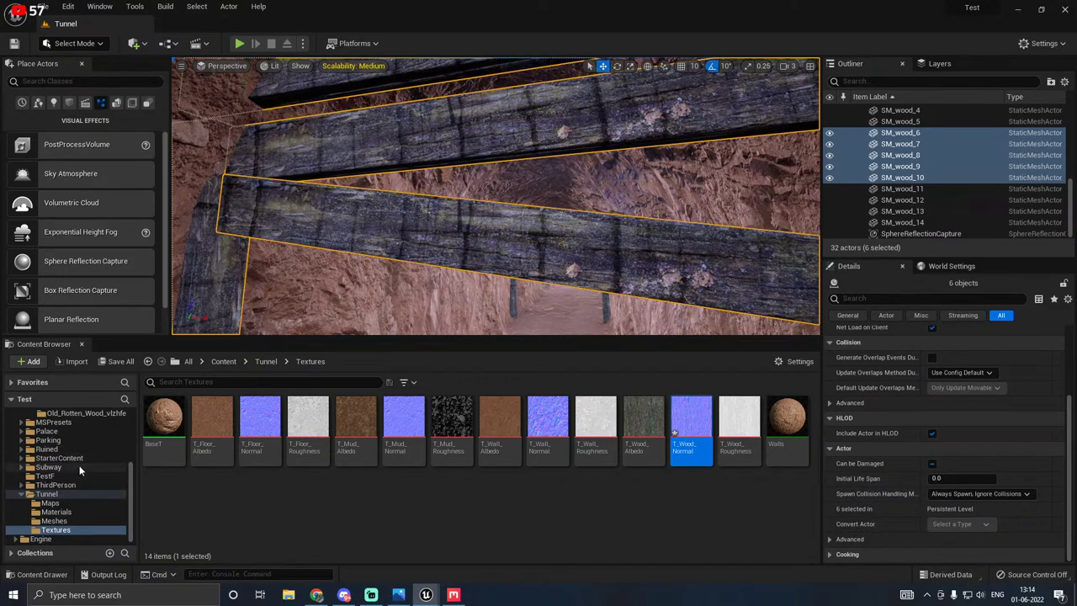
click(75, 417)
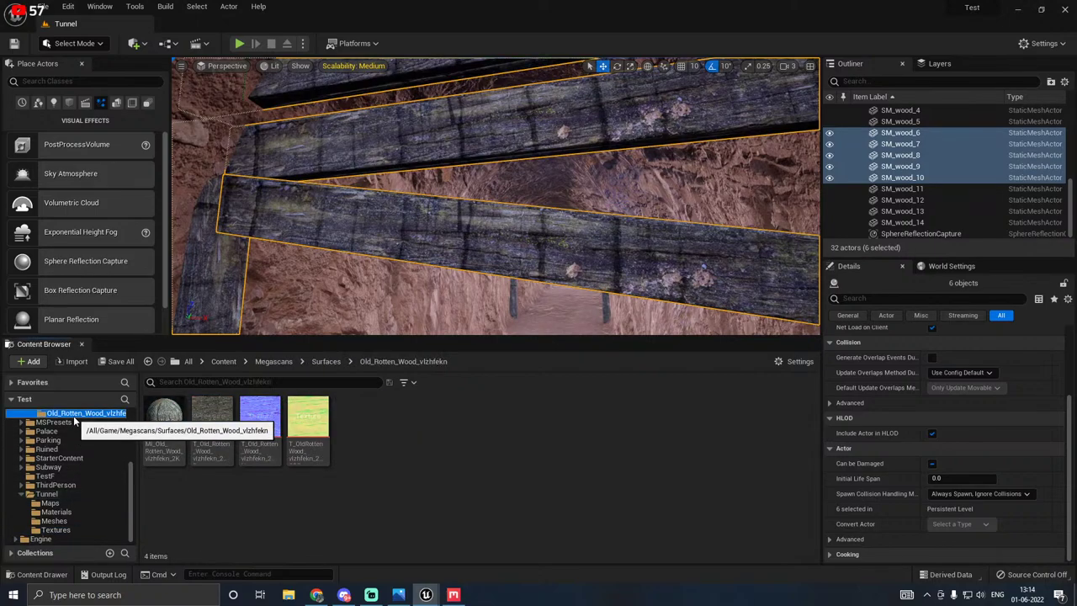
double_click(164, 421)
scroll(728, 330, down, 10)
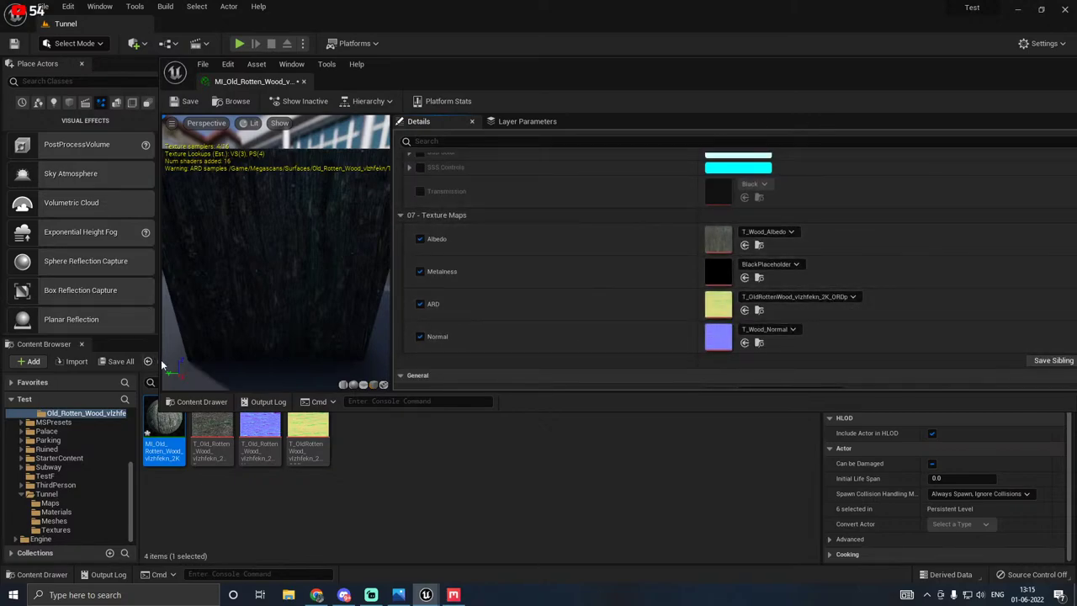
drag(158, 360, 418, 360)
scroll(701, 289, down, 1)
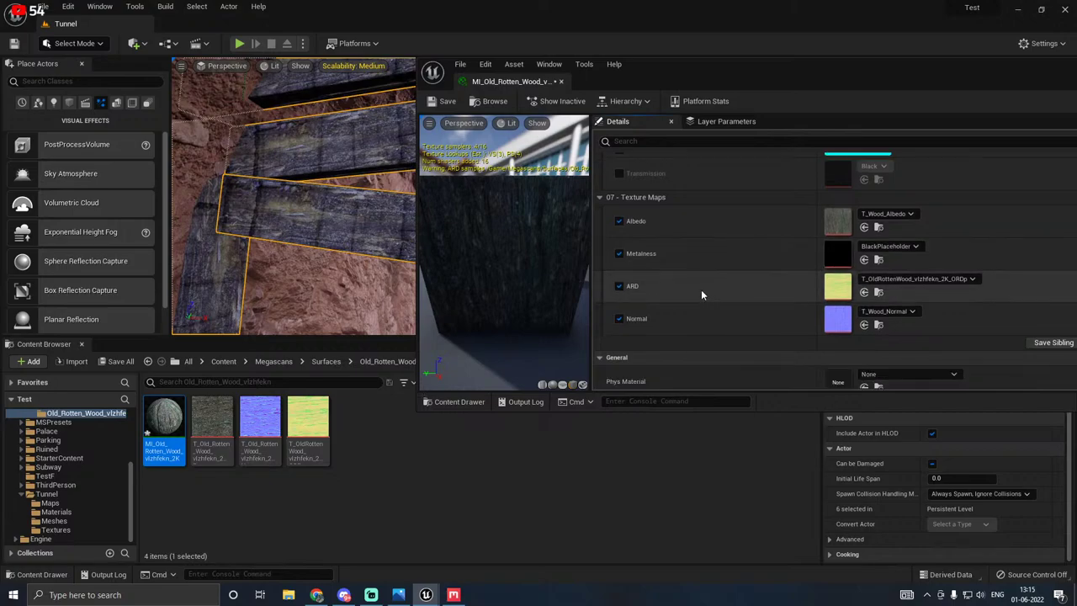
drag(930, 96, 786, 114)
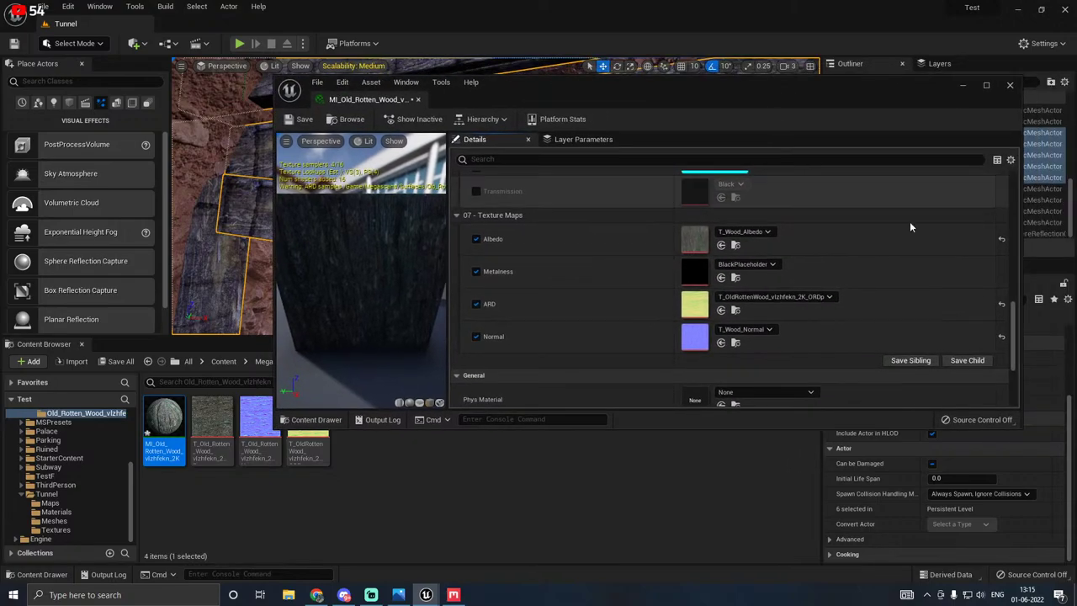
Step: Reset the material instance's Albedo map to its default texture and display the Old_Rotten_Wood folder under Surfaces
click(1002, 237)
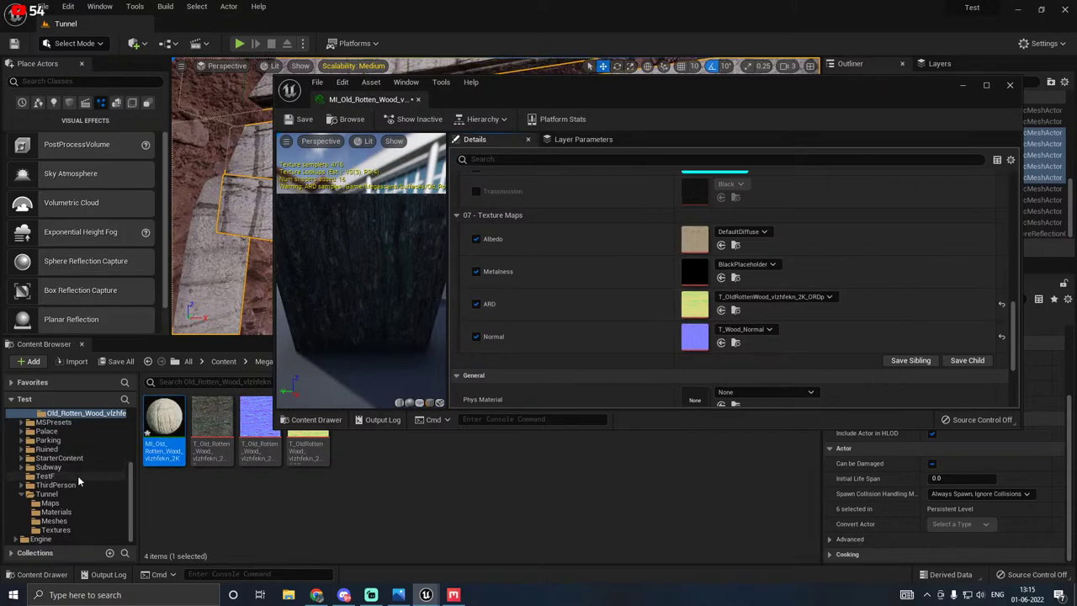
scroll(74, 476, up, 2)
click(71, 440)
click(69, 431)
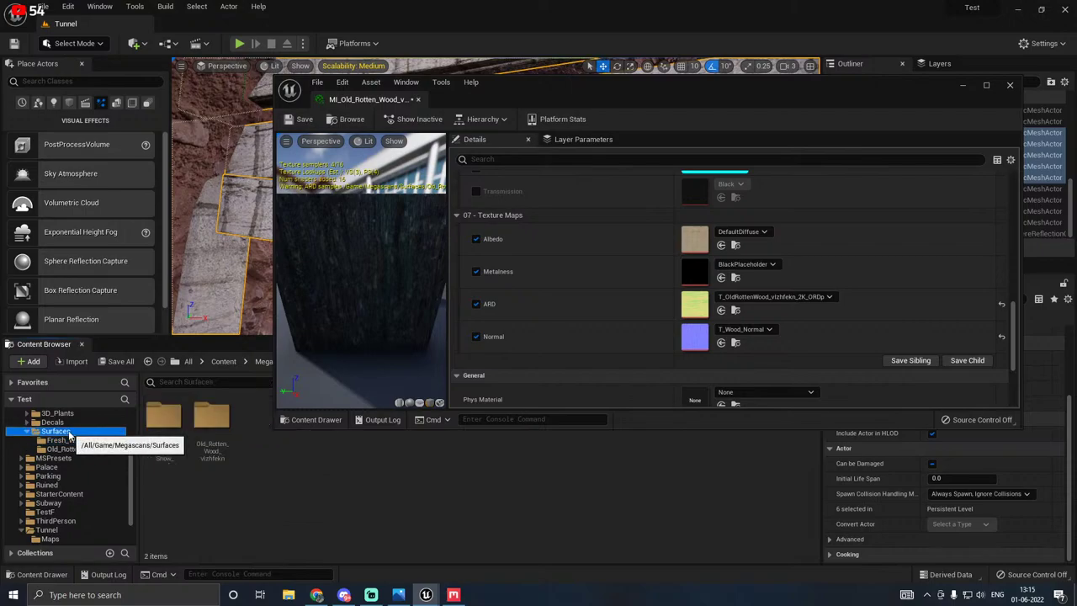
click(60, 448)
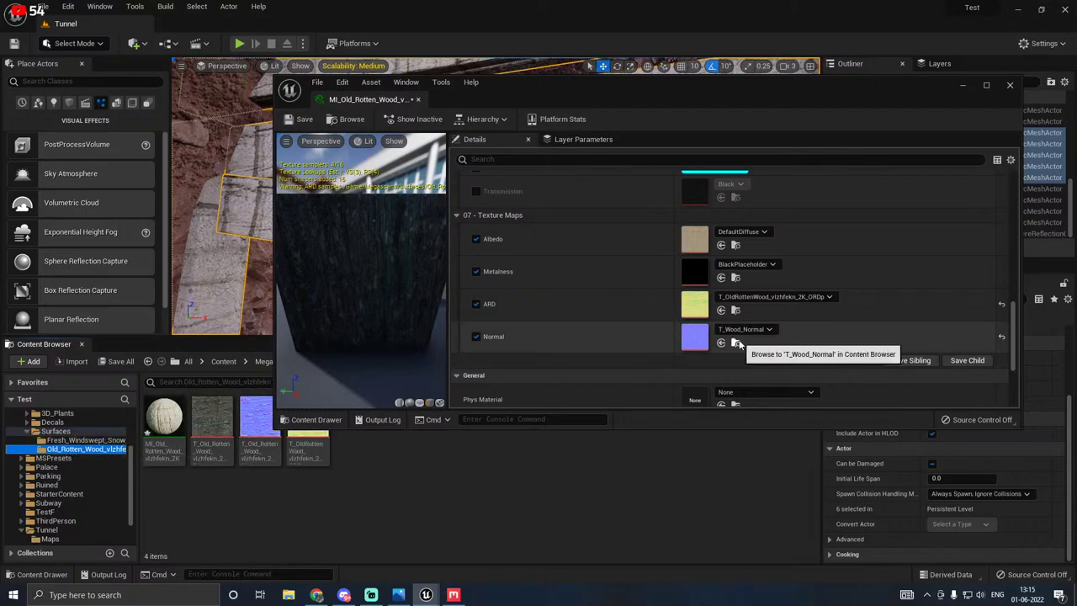
scroll(586, 304, up, 1)
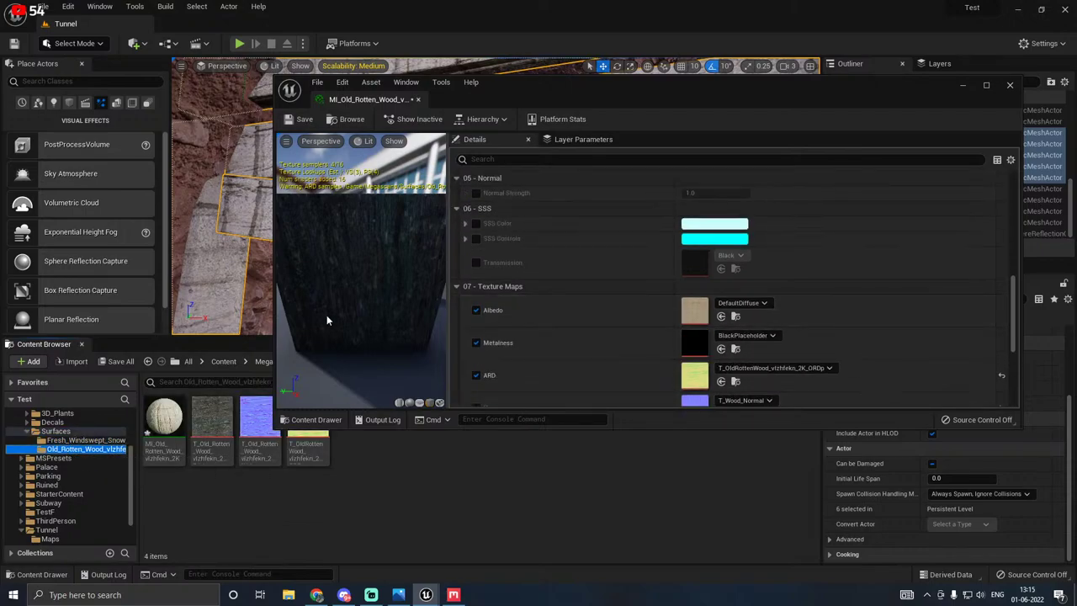
Step: Set the material instance's Rotation Angle to 0.25
drag(327, 318, 434, 318)
scroll(643, 288, up, 6)
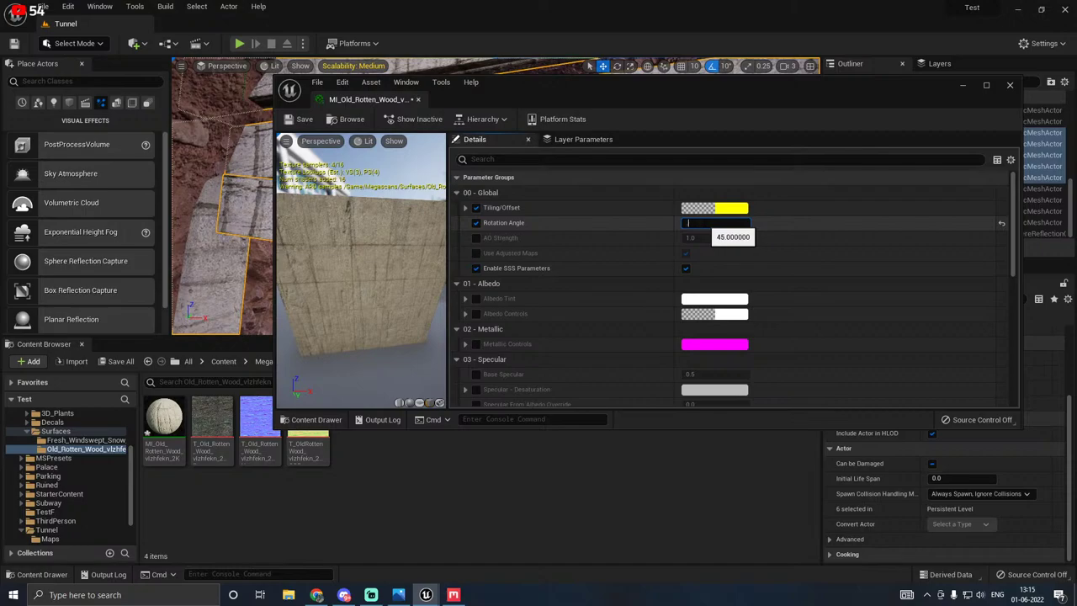
click(703, 228)
text(.25)
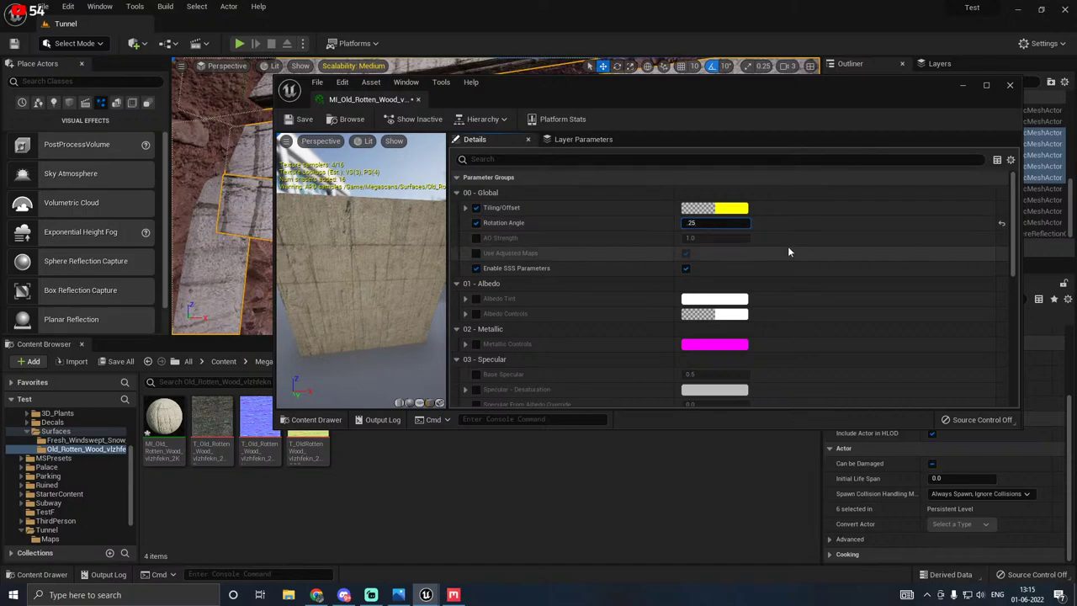
key(Return)
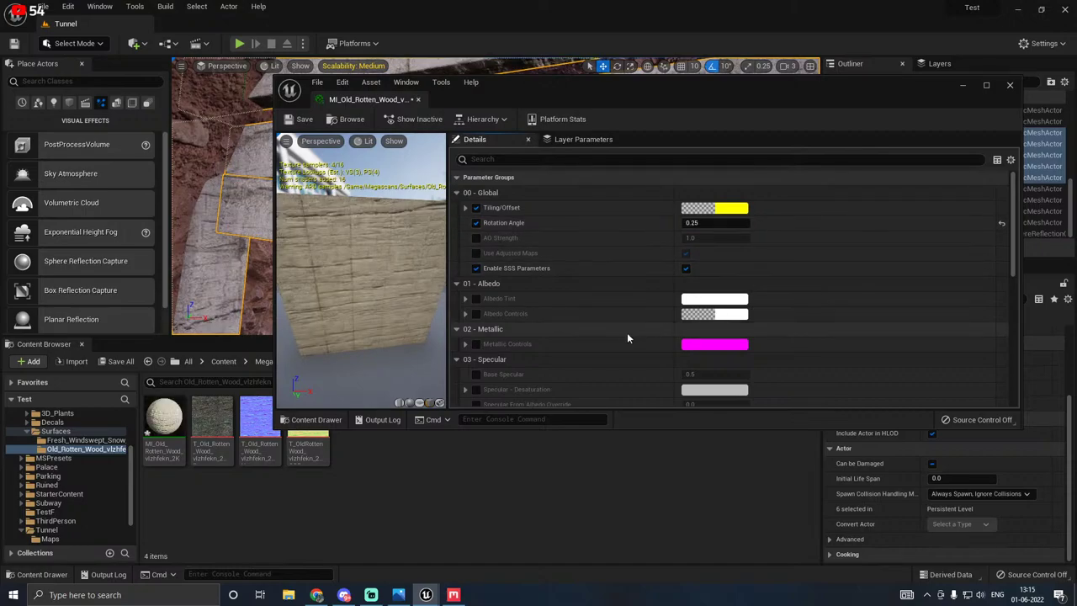
Step: Assign the Old_Rotten_Wood 2K_D texture to the Albedo map and the 2K_N texture to the Normal map
scroll(627, 333, down, 7)
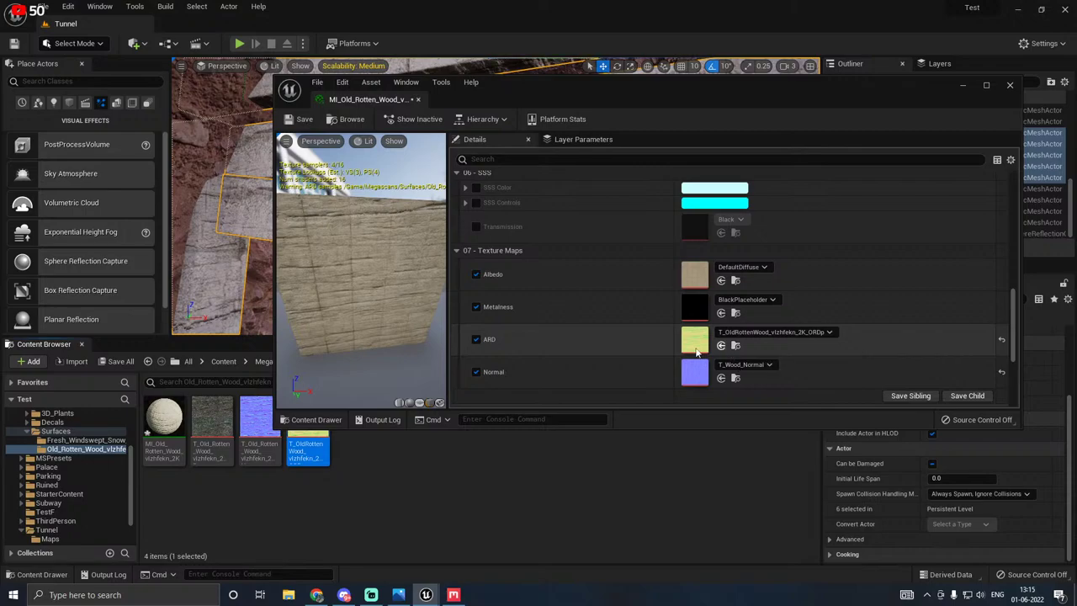
click(212, 421)
drag(212, 421, 697, 275)
click(259, 420)
drag(259, 421, 700, 376)
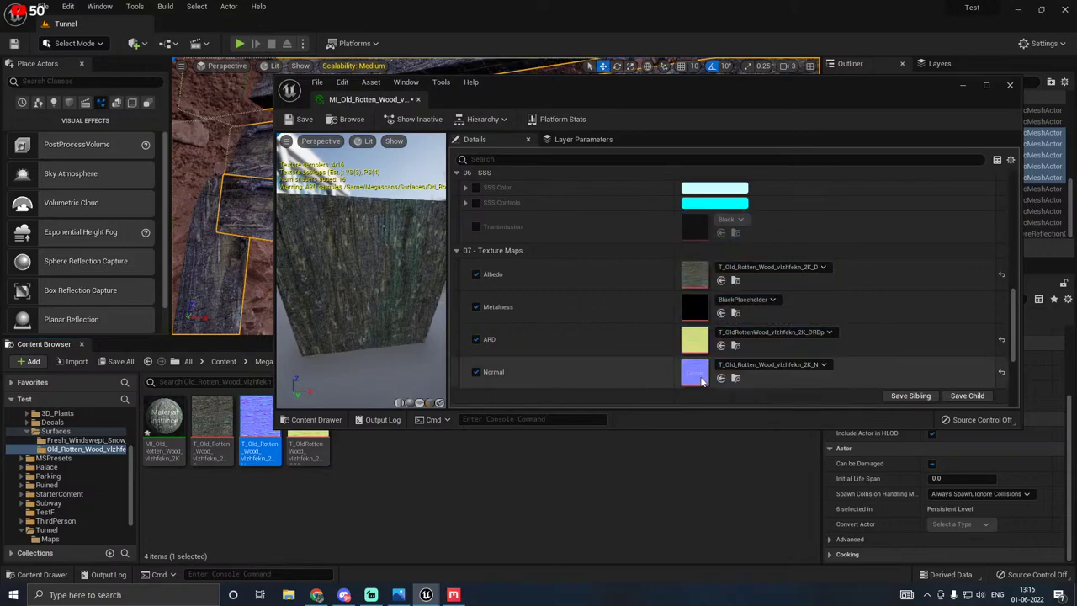
Step: Move the material instance window clear of the beams and disable the Enable SSS Parameters override
drag(589, 95, 632, 213)
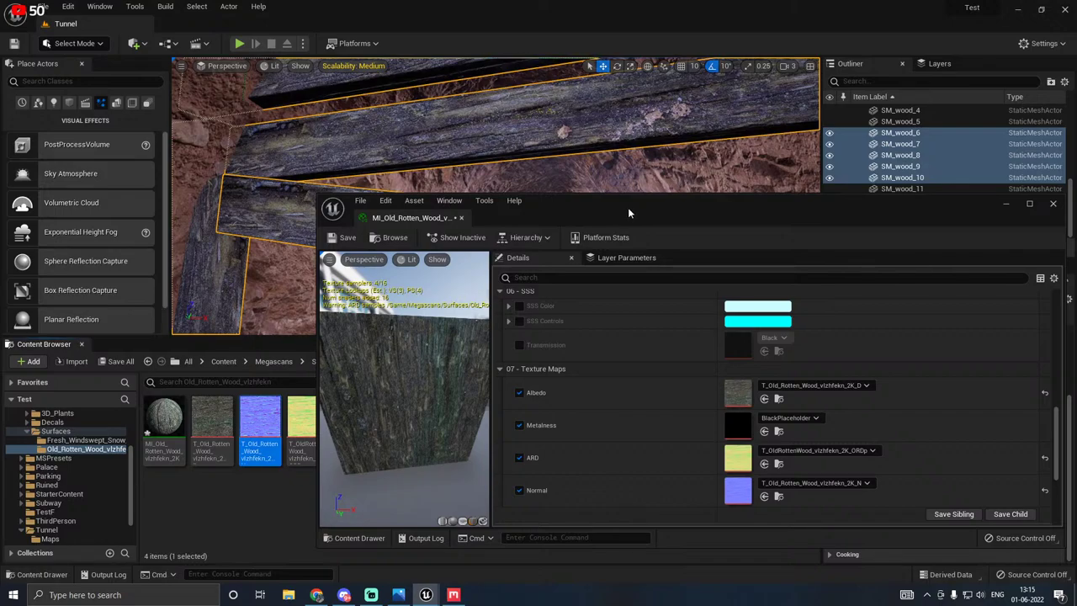
drag(491, 221, 688, 228)
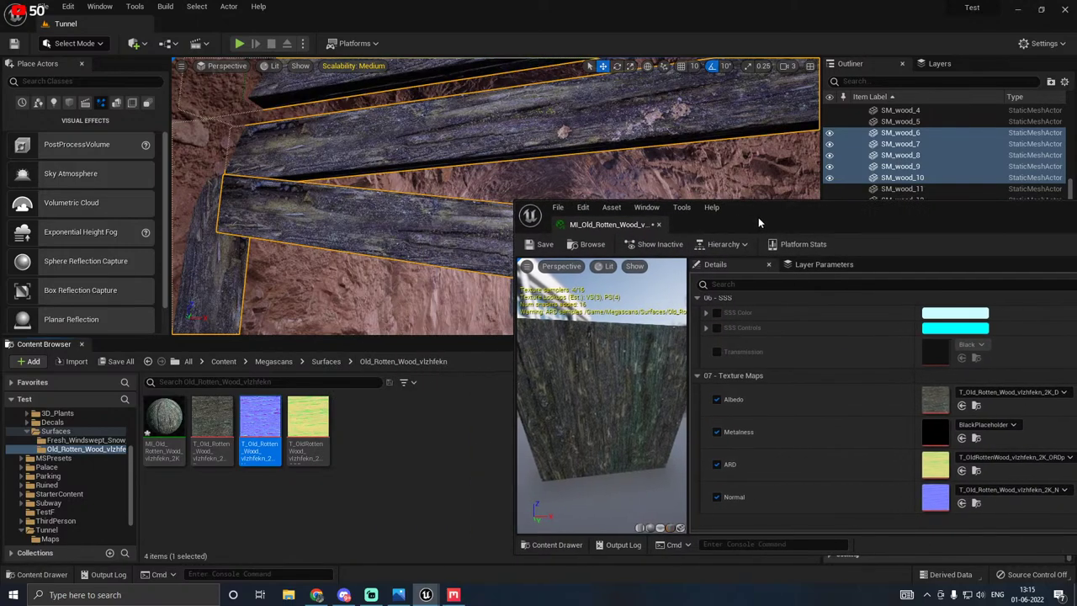
scroll(845, 397, up, 3)
scroll(842, 395, up, 5)
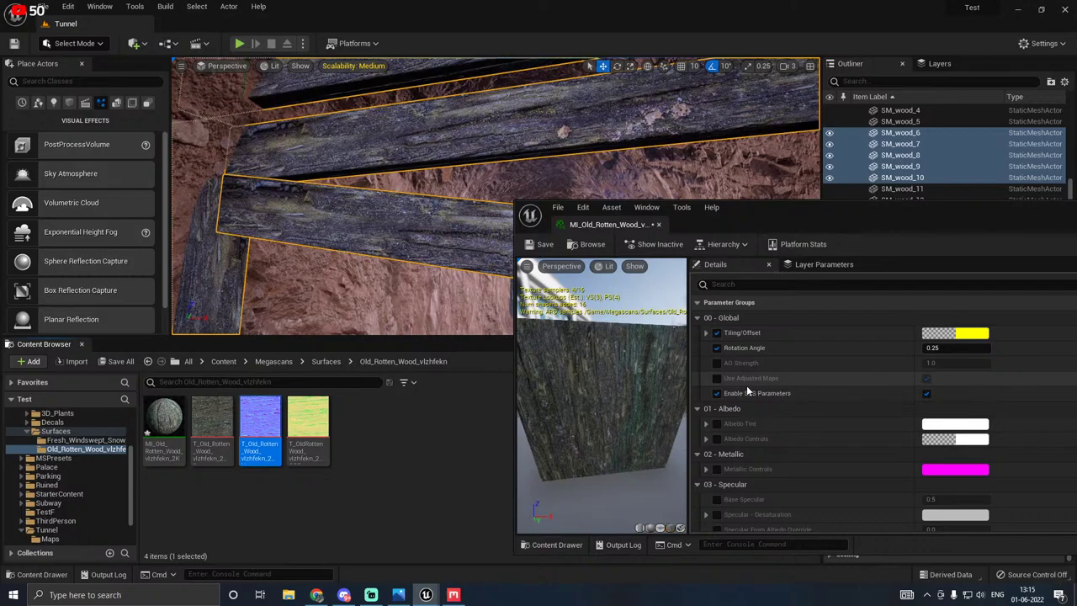
click(717, 393)
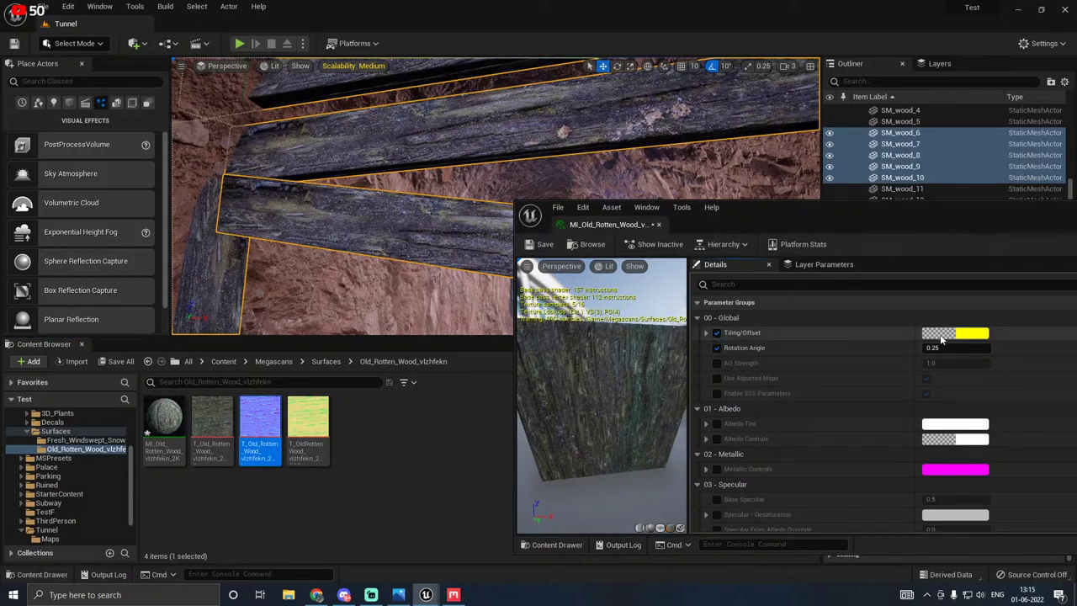
Step: Try lowering the Tiling/Offset colour's value to about 0.11, and restore it to 1.0
scroll(809, 374, down, 3)
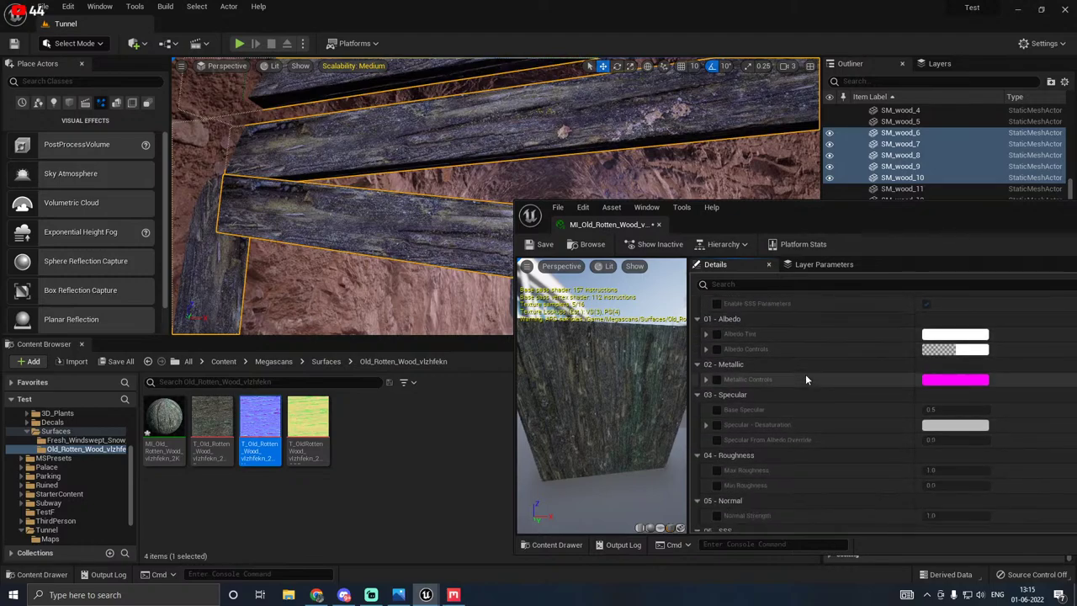
scroll(806, 379, down, 5)
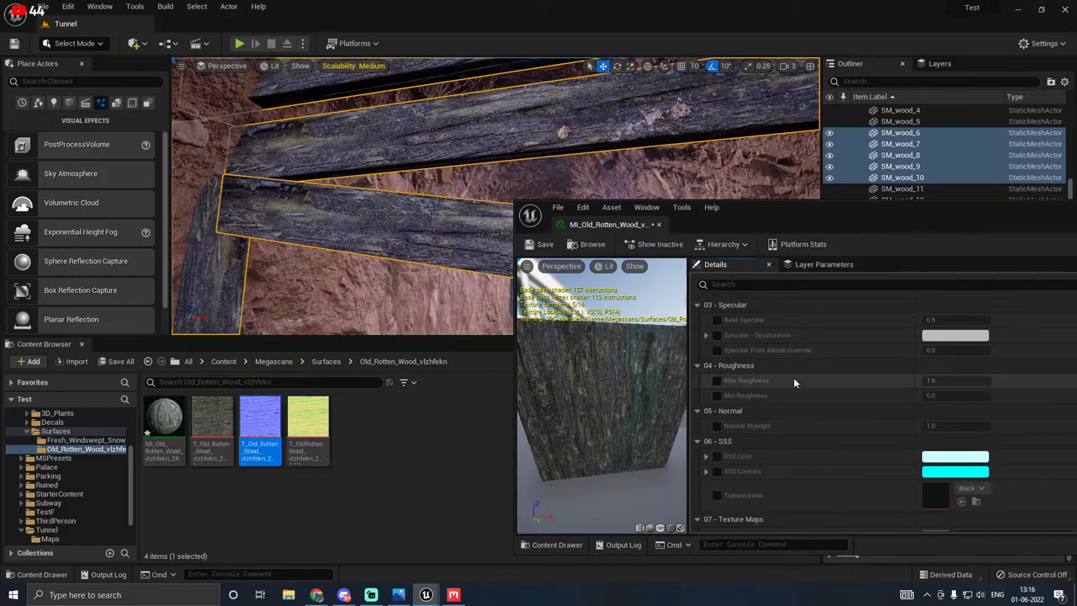
scroll(794, 382, down, 5)
scroll(793, 382, up, 5)
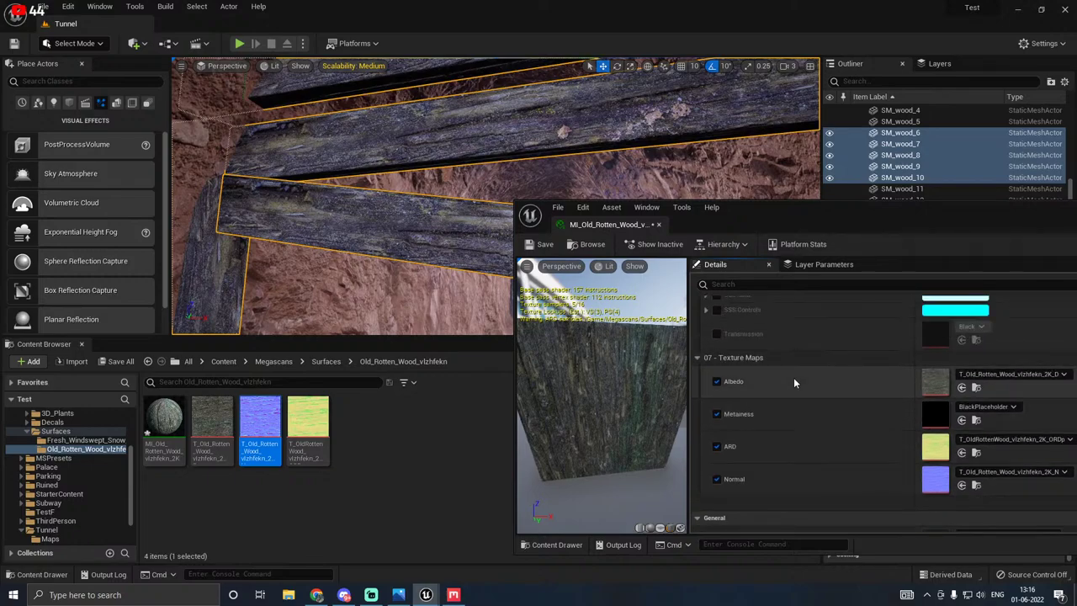
scroll(794, 383, up, 6)
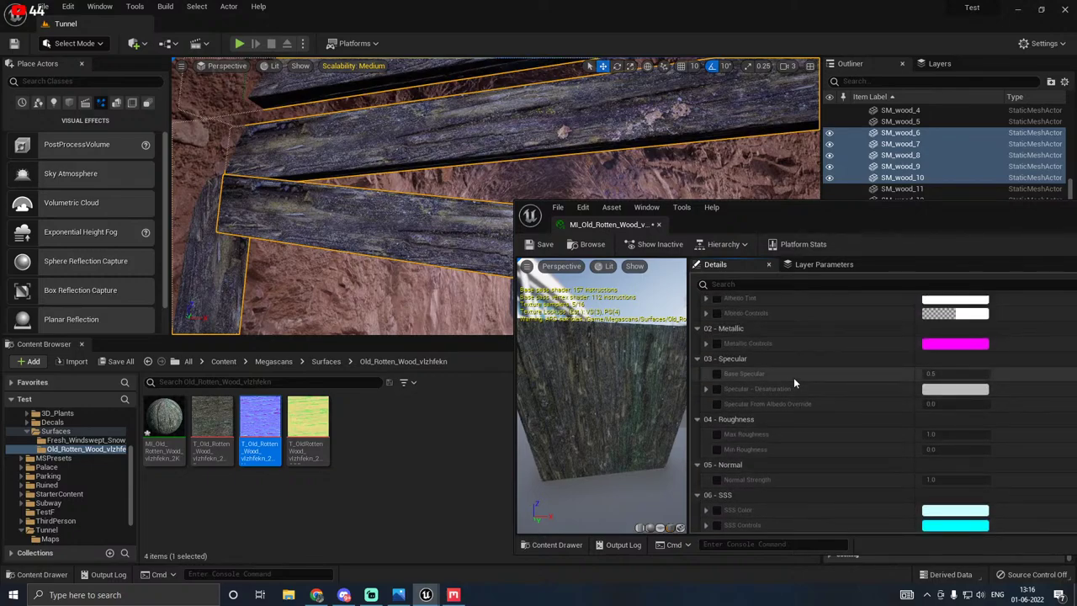
scroll(793, 383, up, 2)
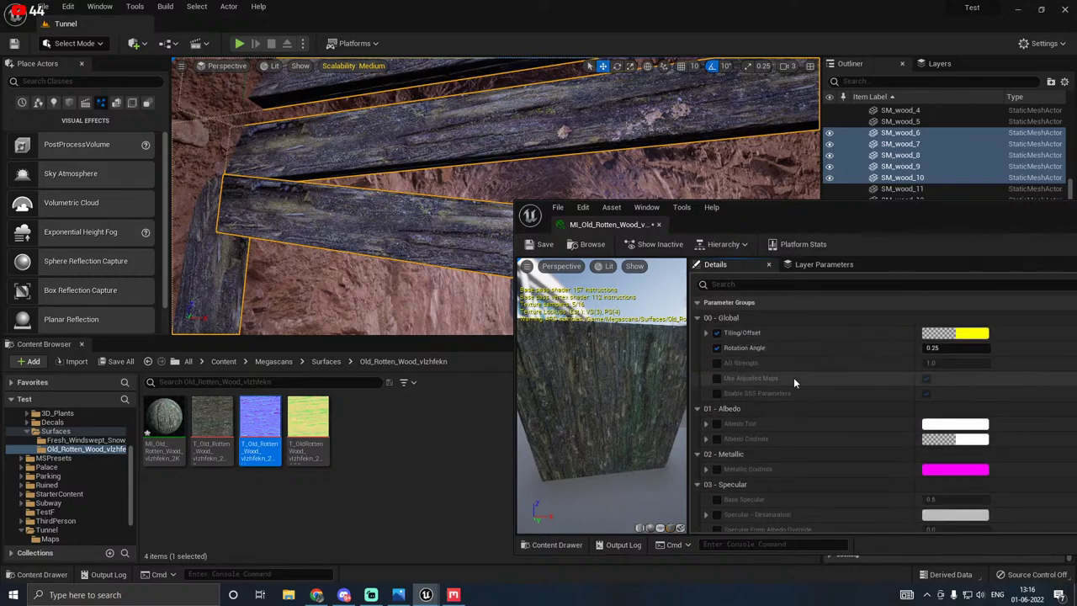
click(959, 333)
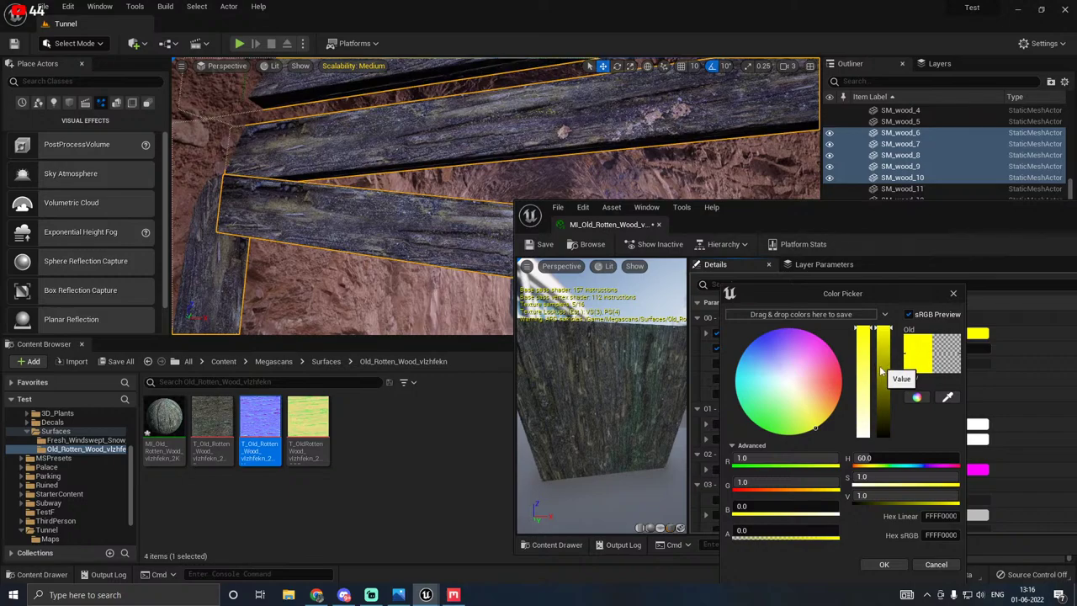
drag(881, 371, 884, 428)
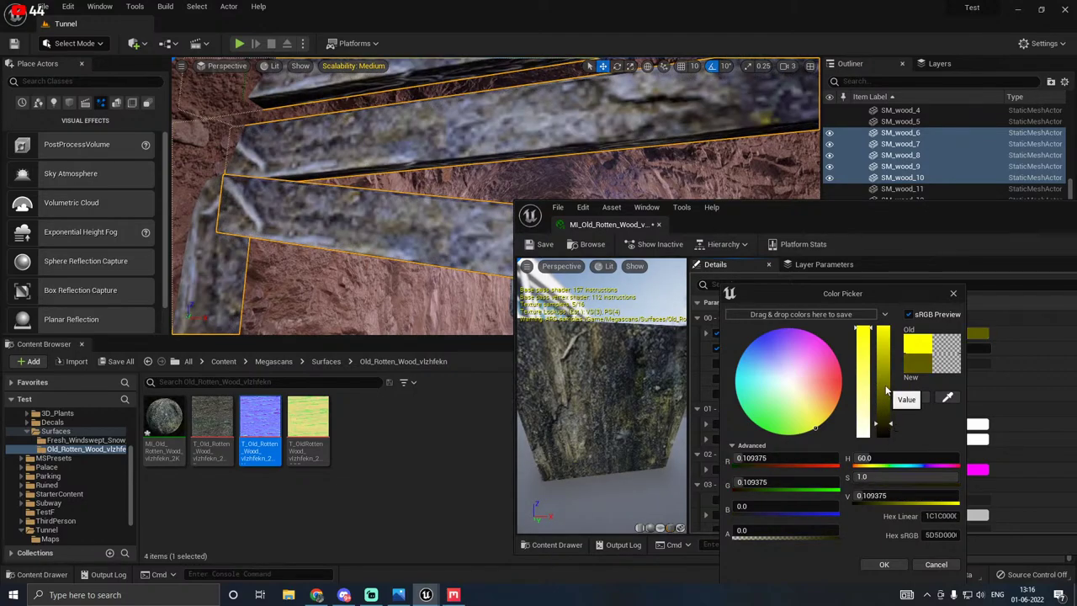
drag(886, 390, 886, 330)
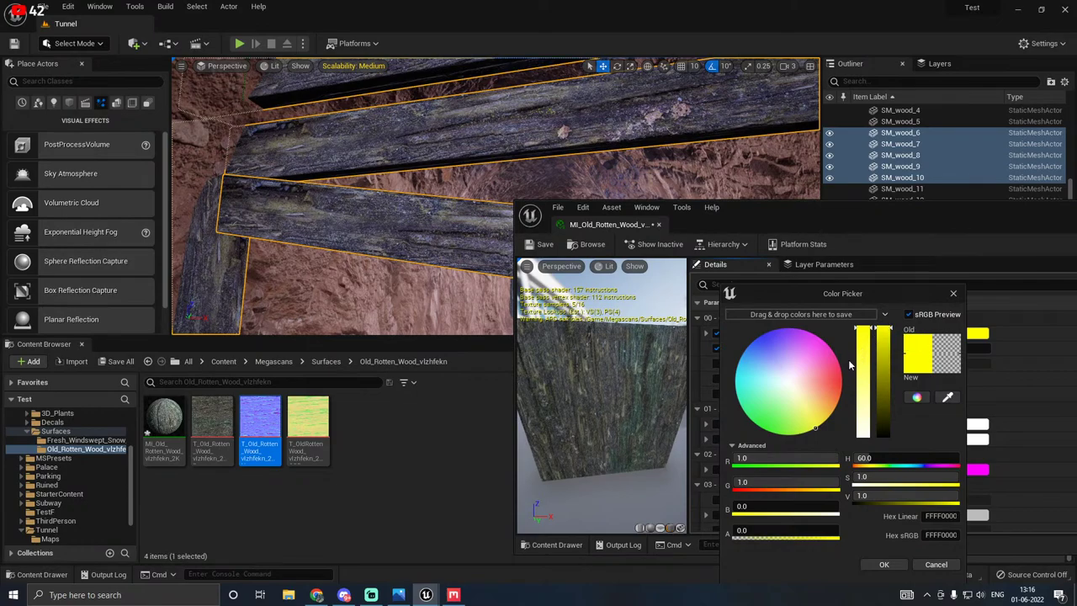
Step: Set the Tiling/Offset colour's saturation to 0 and accept the colour
click(861, 436)
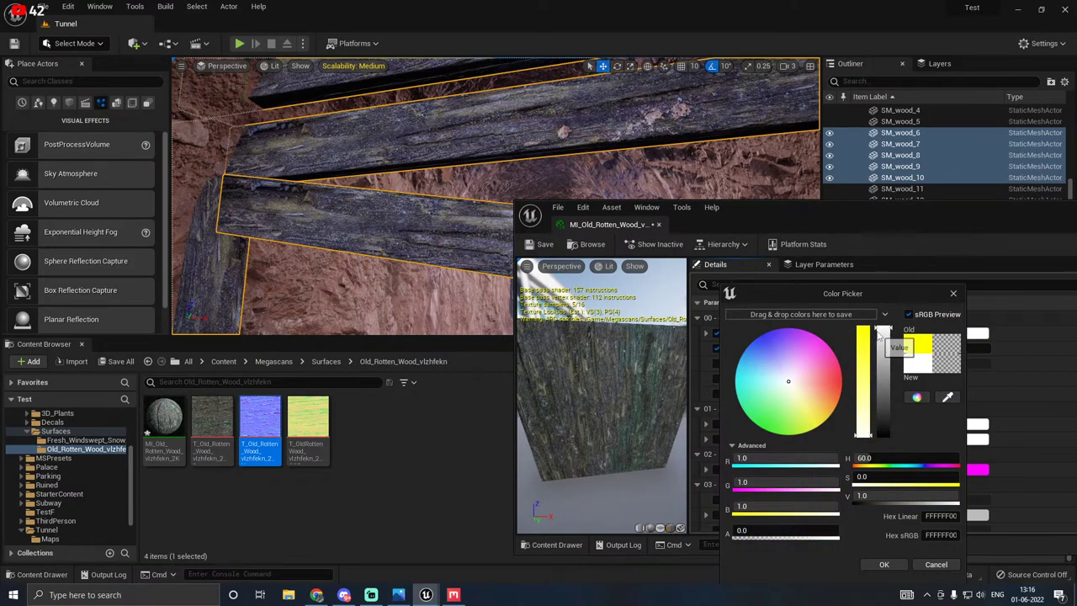
drag(602, 391, 673, 412)
drag(605, 422, 603, 384)
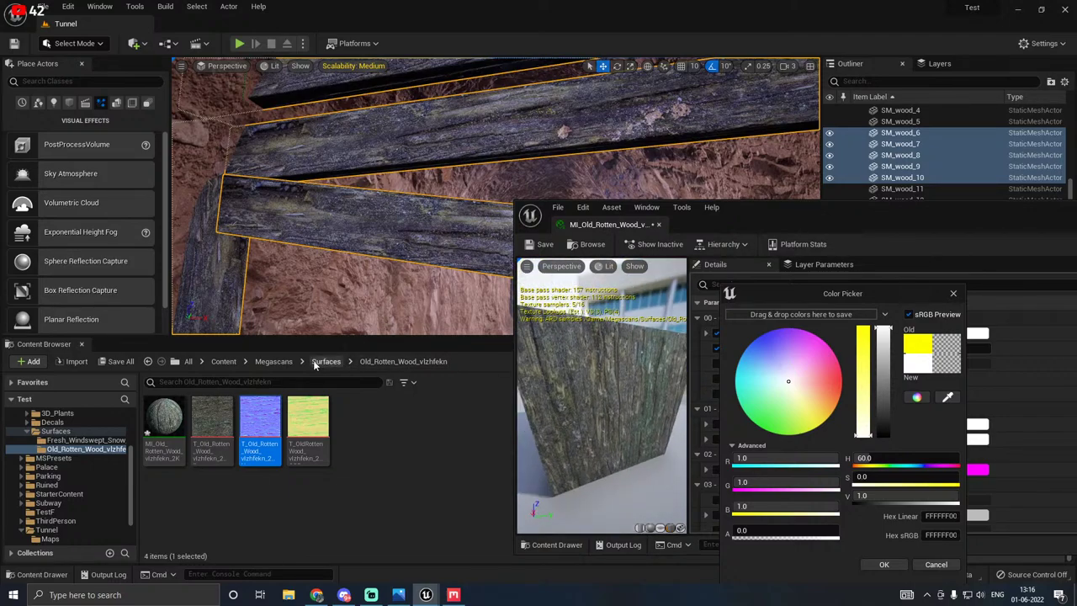
right_drag(336, 278, 472, 270)
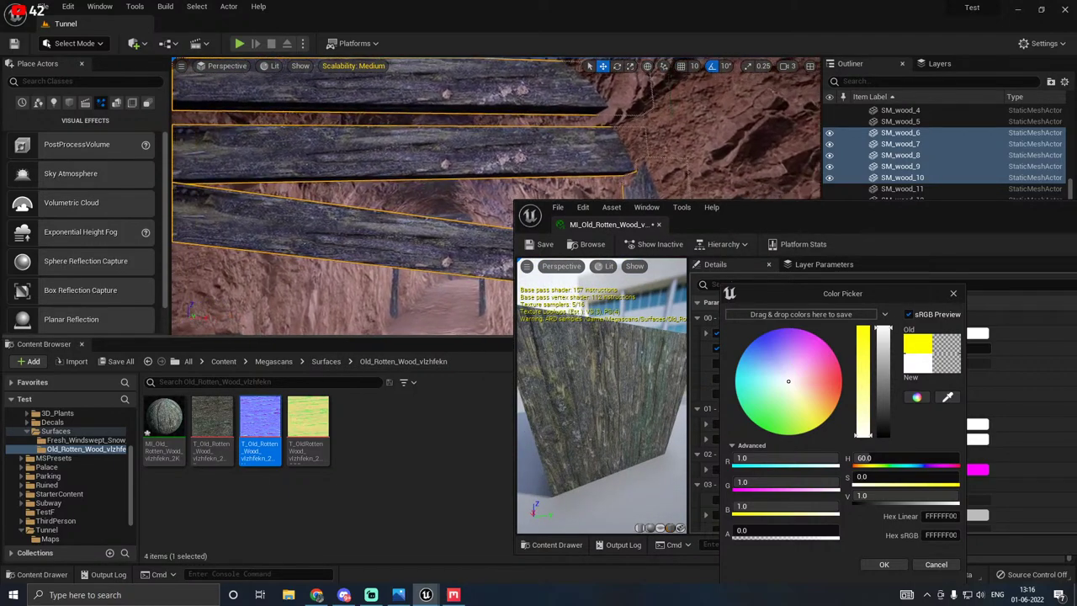
right_drag(409, 257, 436, 251)
click(883, 563)
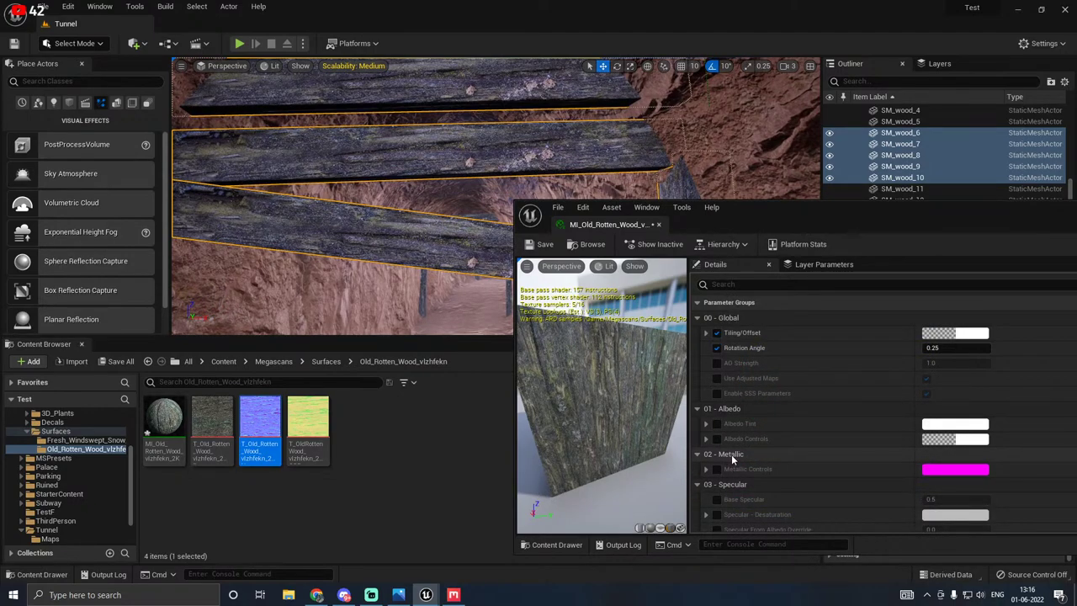
Step: Examine the material instance's parameter groups and texture maps, and inspect the wood grain on the beams in the tunnel
scroll(731, 454, down, 5)
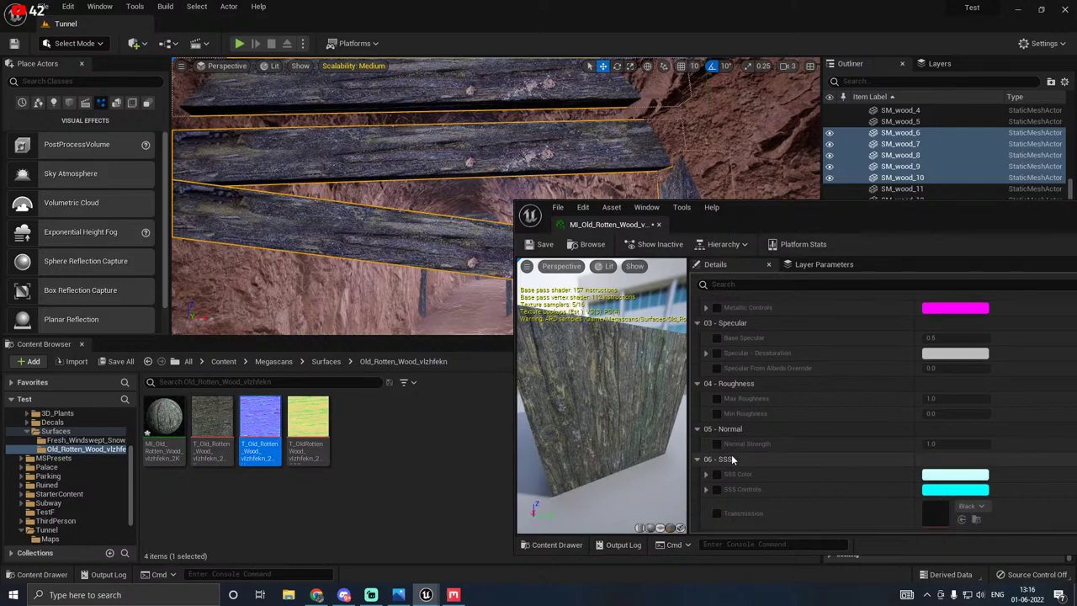
scroll(732, 459, down, 6)
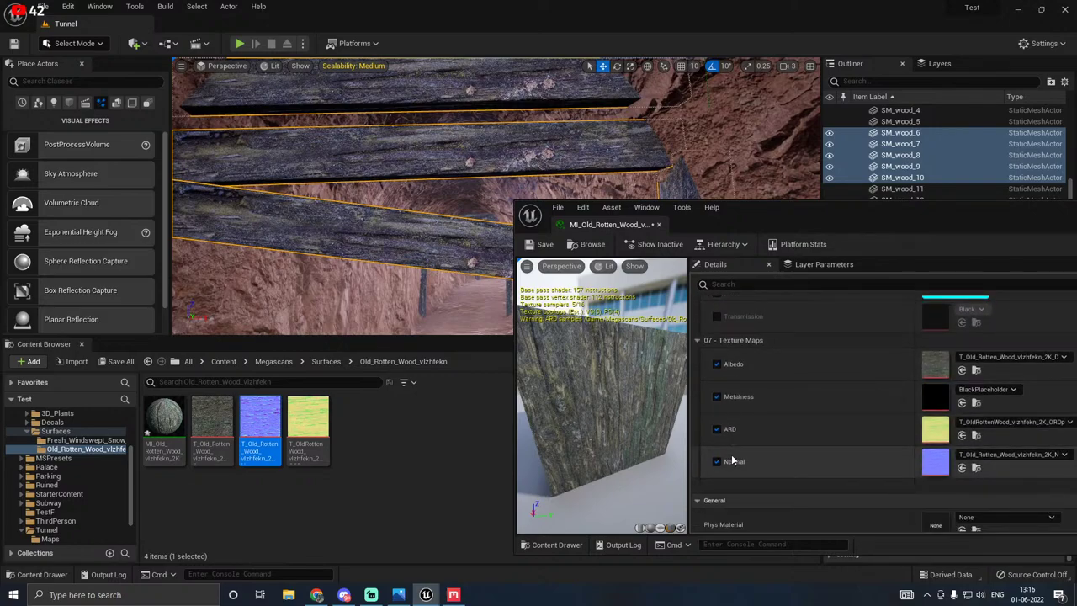
scroll(732, 460, down, 3)
scroll(731, 459, up, 6)
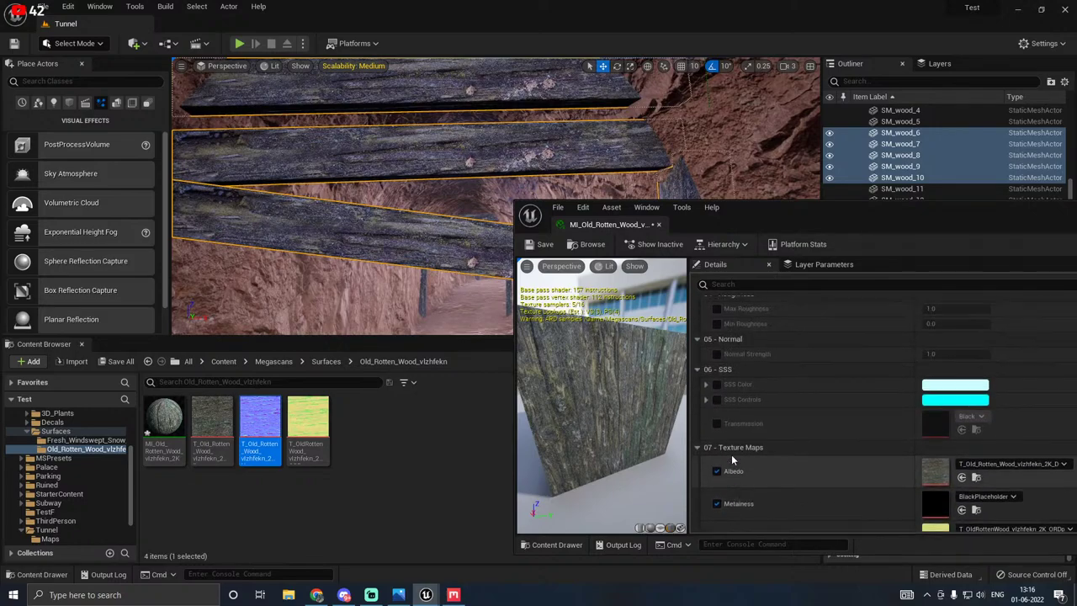
scroll(731, 454, up, 1)
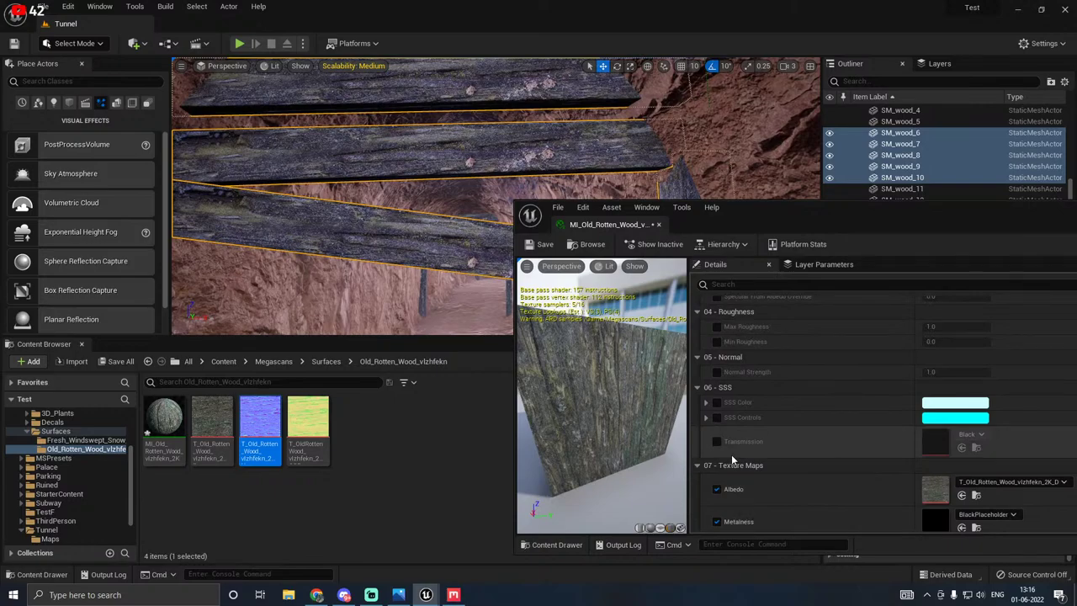
scroll(731, 454, up, 4)
scroll(733, 455, down, 3)
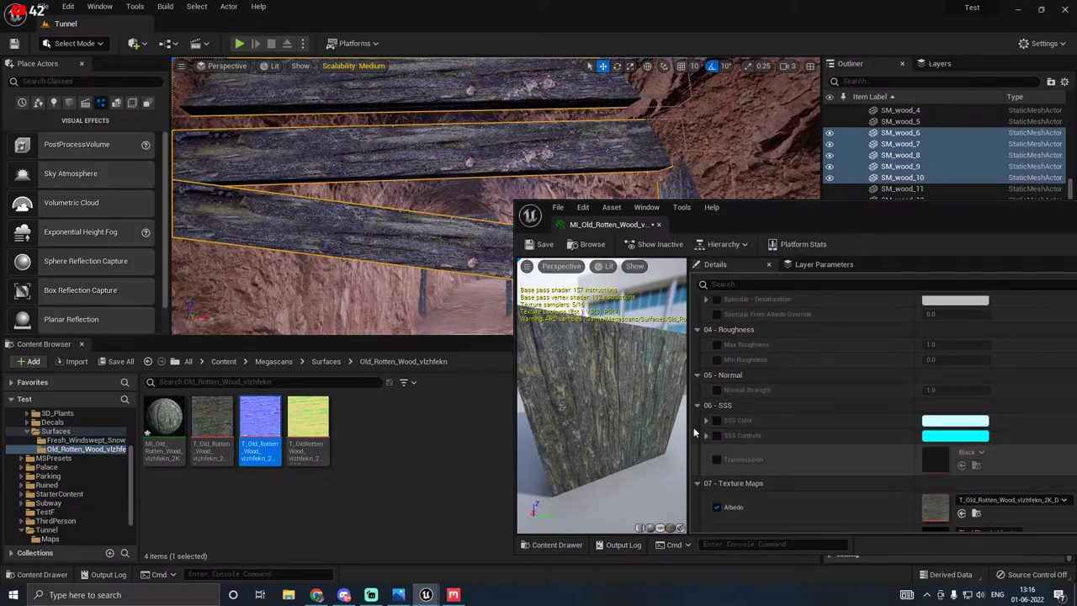
right_drag(451, 286, 509, 286)
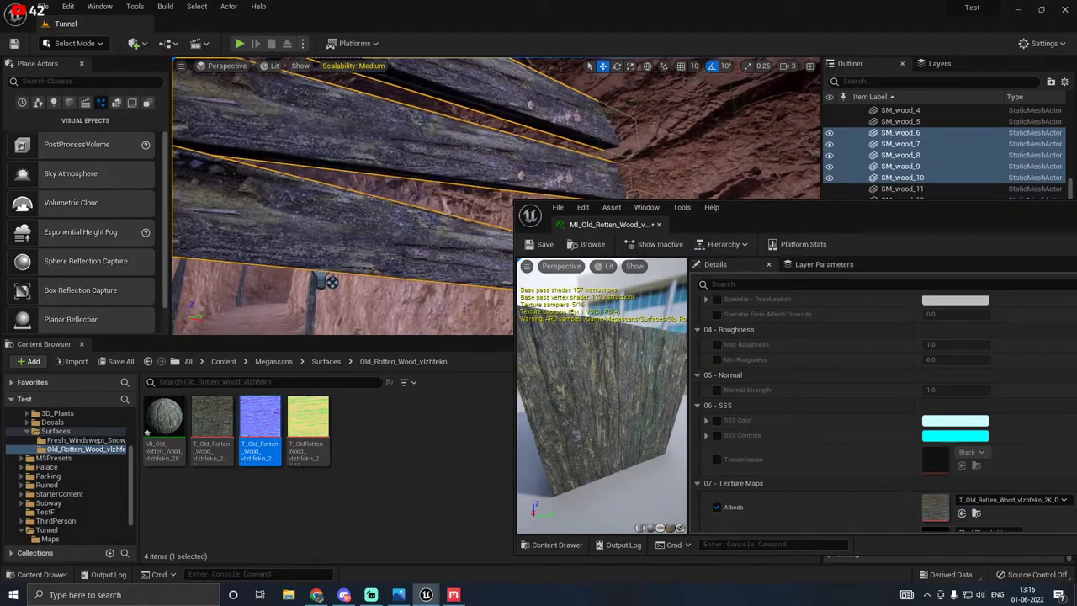
right_drag(332, 282, 224, 279)
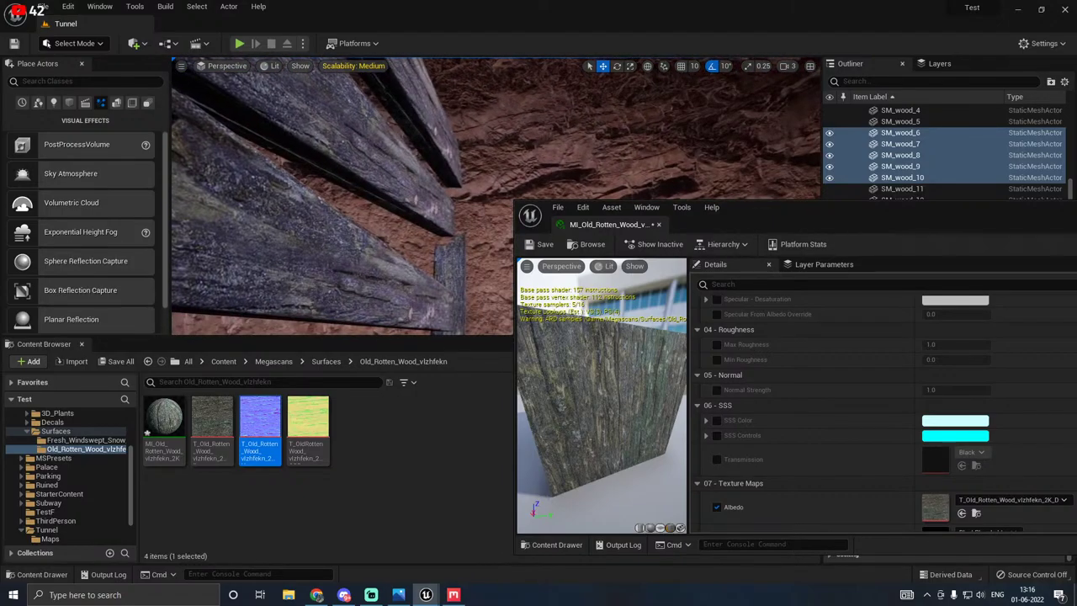
right_drag(354, 218, 453, 285)
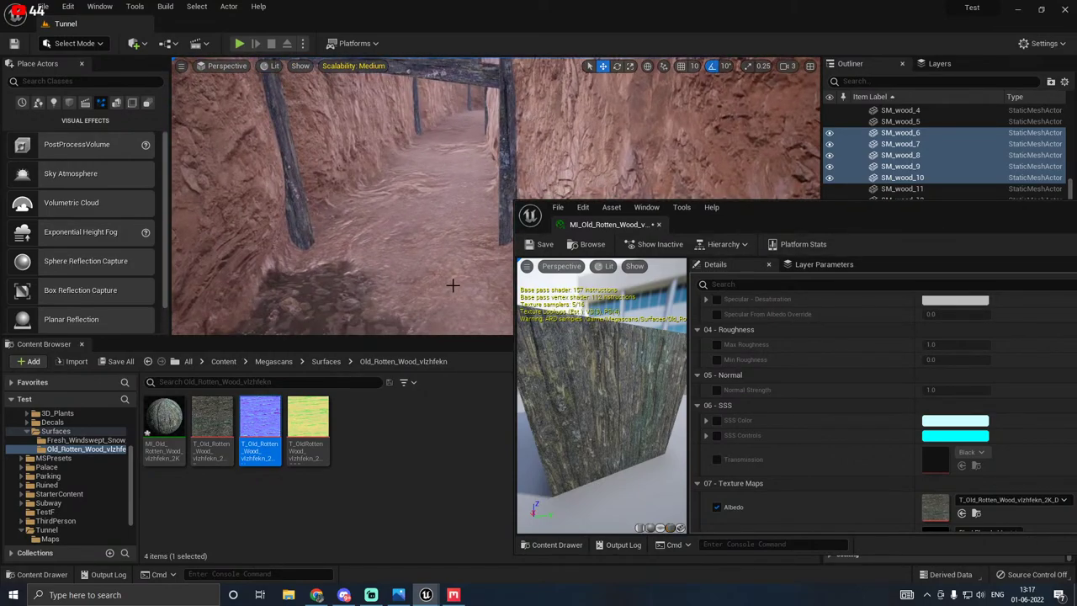
Step: Close the Old Rotten Wood material instance and enlarge the level viewport's height
click(660, 225)
right_drag(659, 228, 603, 243)
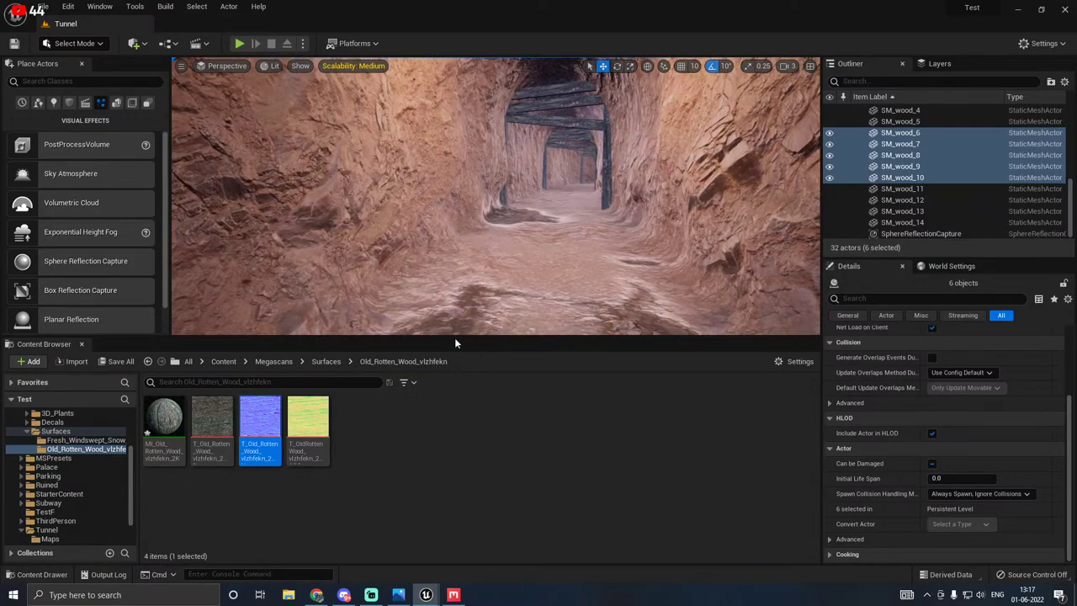
drag(452, 339, 463, 419)
Step: Save all modified content and set the viewport's overall scalability quality to High
click(121, 441)
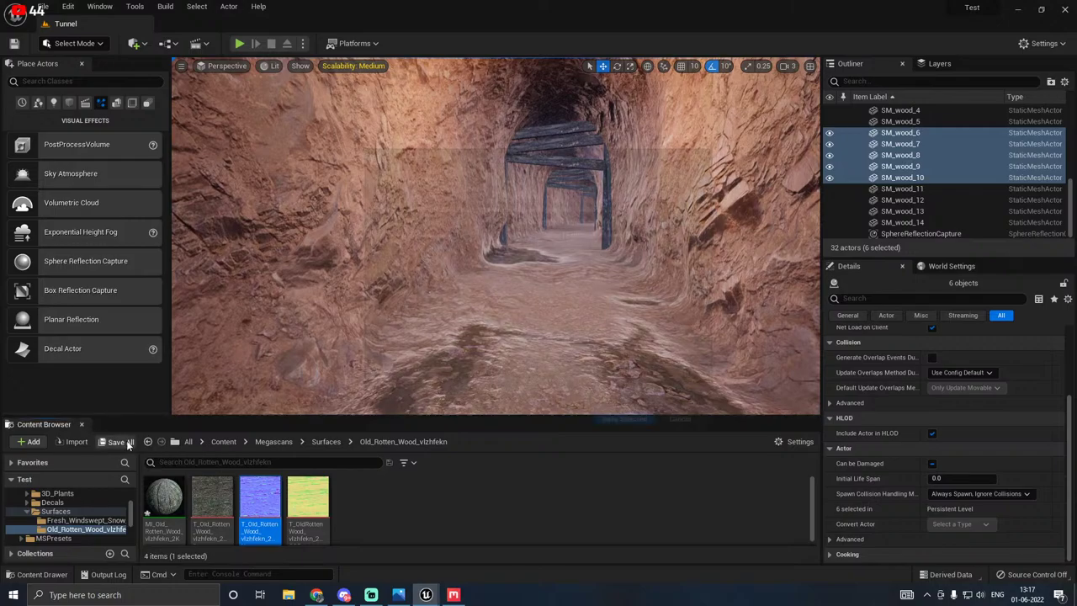
click(627, 425)
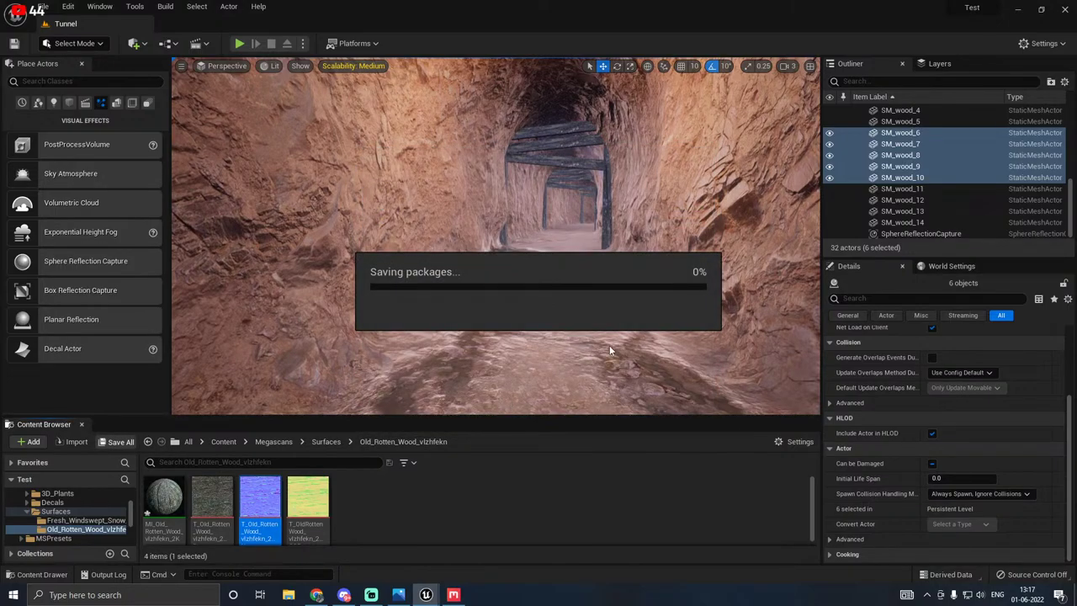
key(w)
right_drag(609, 345, 610, 345)
click(365, 68)
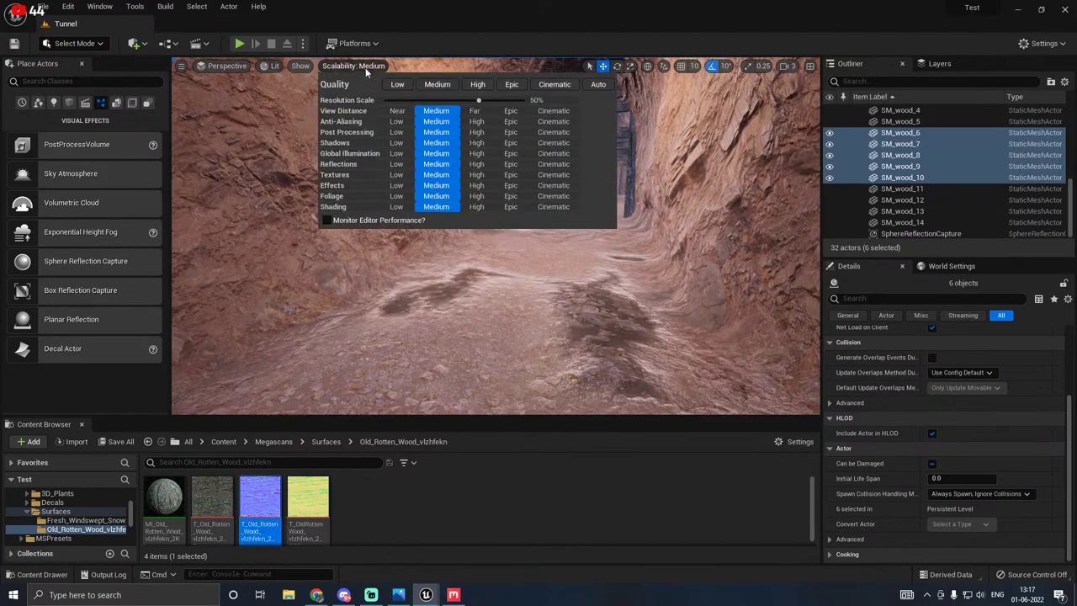
click(477, 84)
key(Escape)
Step: Show the actor icons in the viewport and move the orange PointLight deeper into the tunnel, close to the wooden beams
right_drag(496, 236, 498, 232)
key(g)
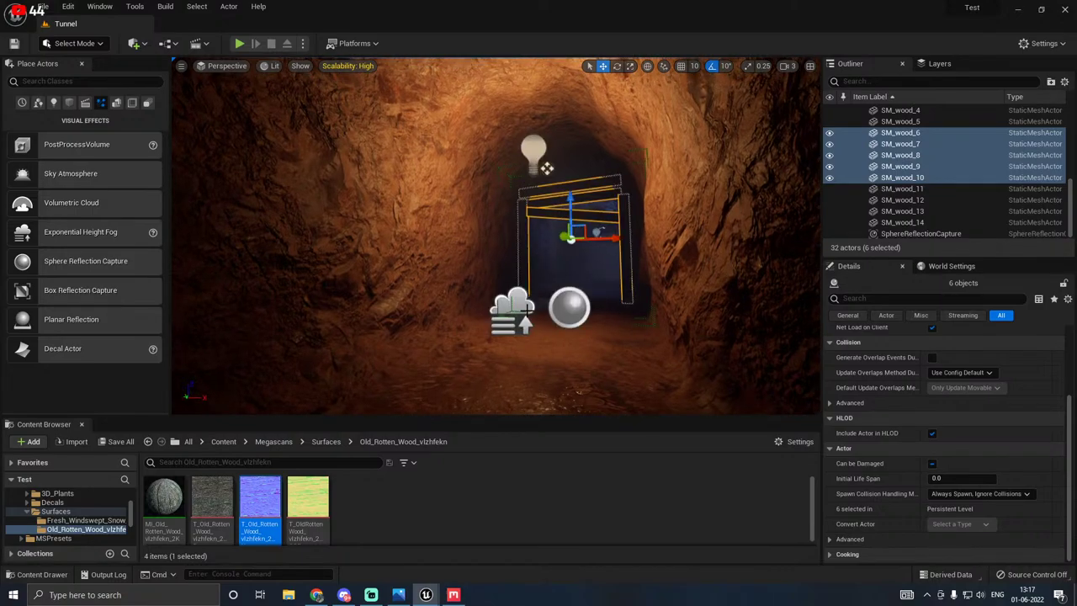
click(547, 167)
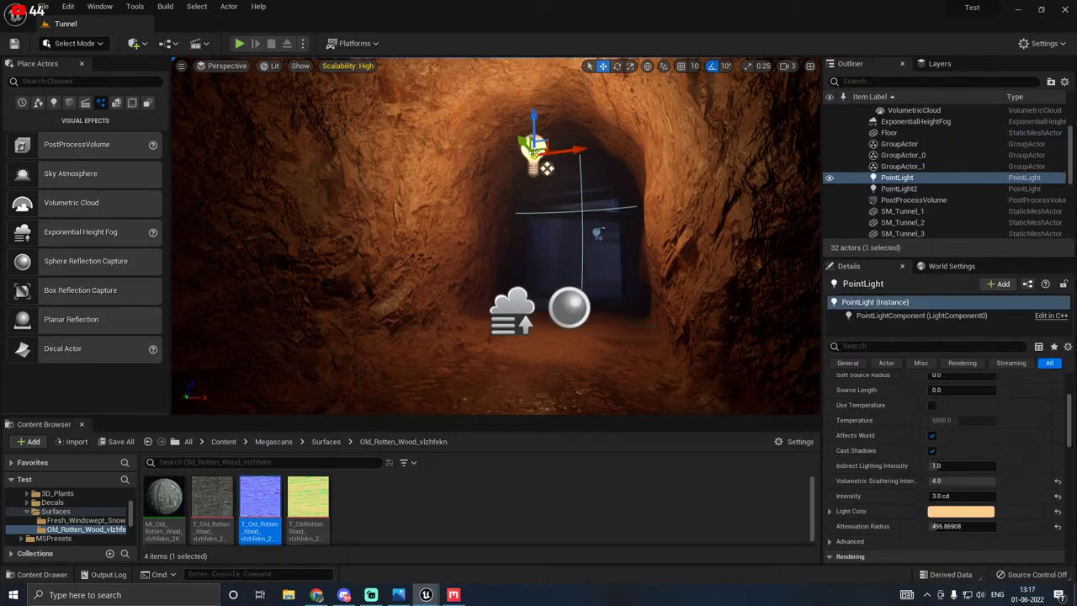
drag(520, 142, 577, 183)
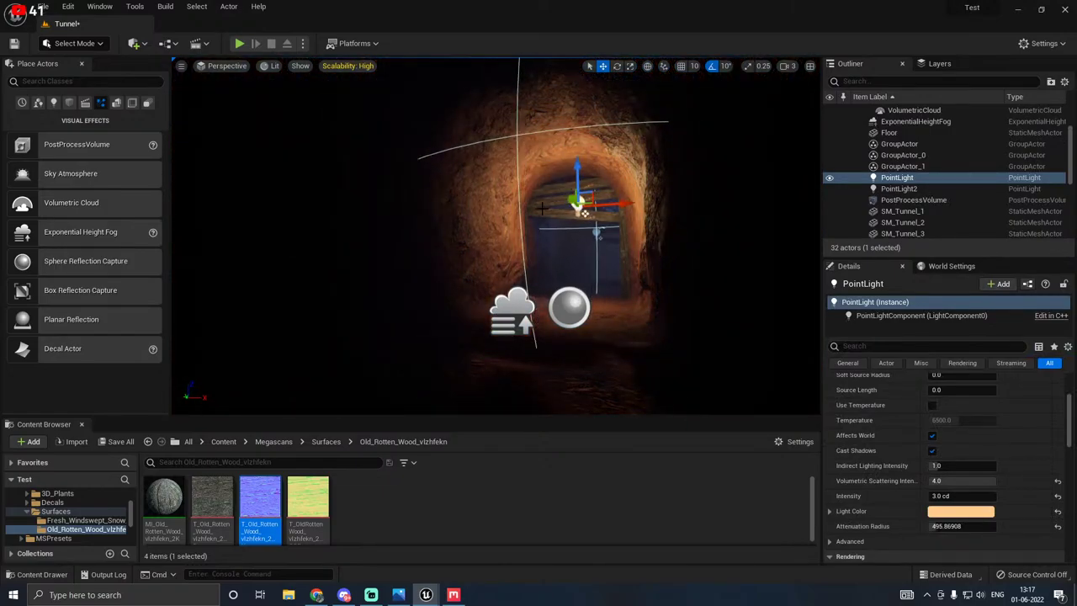
key(w)
right_drag(578, 182, 614, 182)
scroll(587, 217, up, 5)
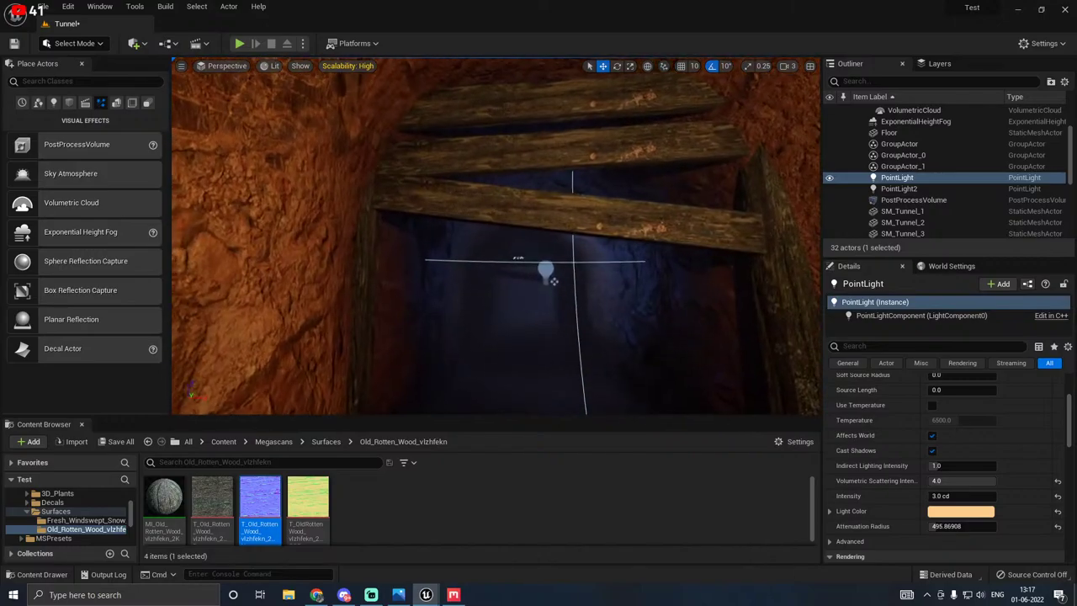
Step: Move the orange PointLight back out along the tunnel, in front of the beam frame near the sphere reflection capture
right_drag(551, 235, 563, 215)
key(s)
key(s)
key(s)
key(w)
key(w)
key(d)
drag(571, 209, 460, 165)
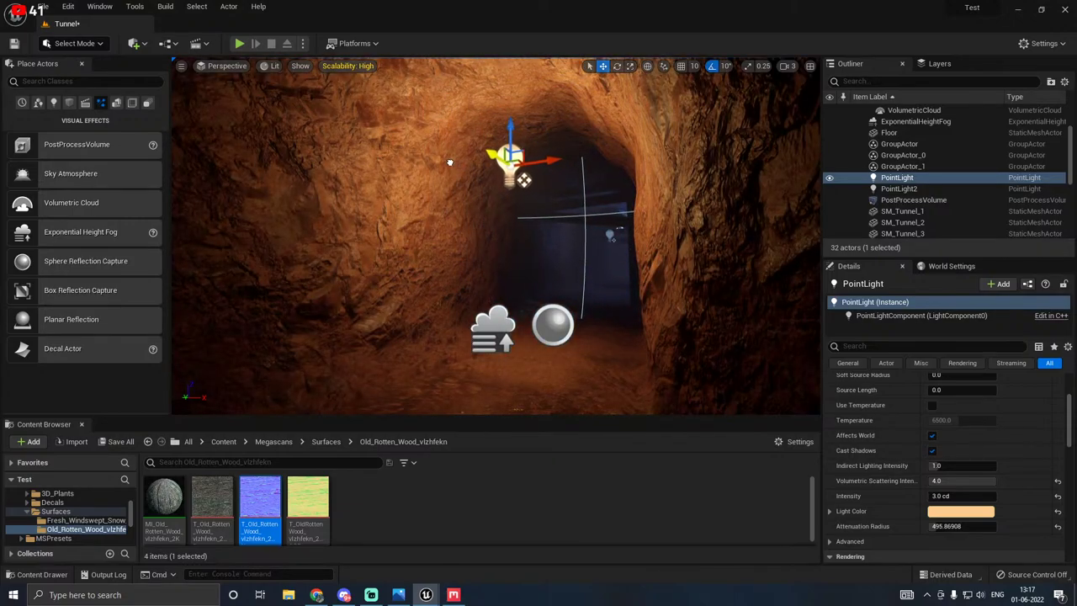
Step: Darken the light colour of the blue PointLight2 at the far end of the tunnel to a deep navy
right_drag(448, 168, 476, 256)
key(s)
key(w)
click(584, 160)
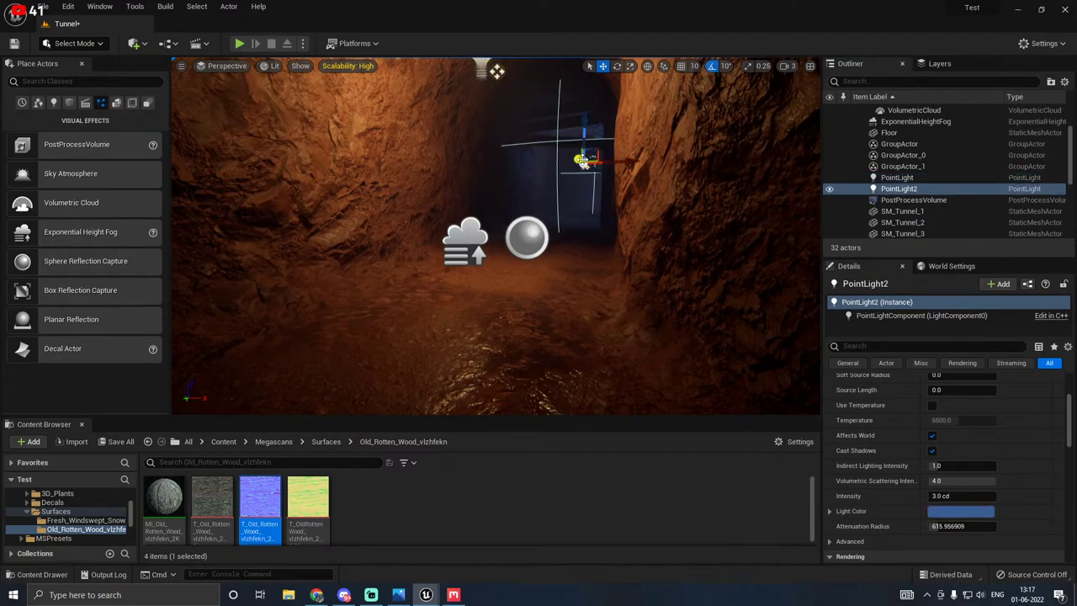
click(960, 511)
drag(869, 404, 870, 436)
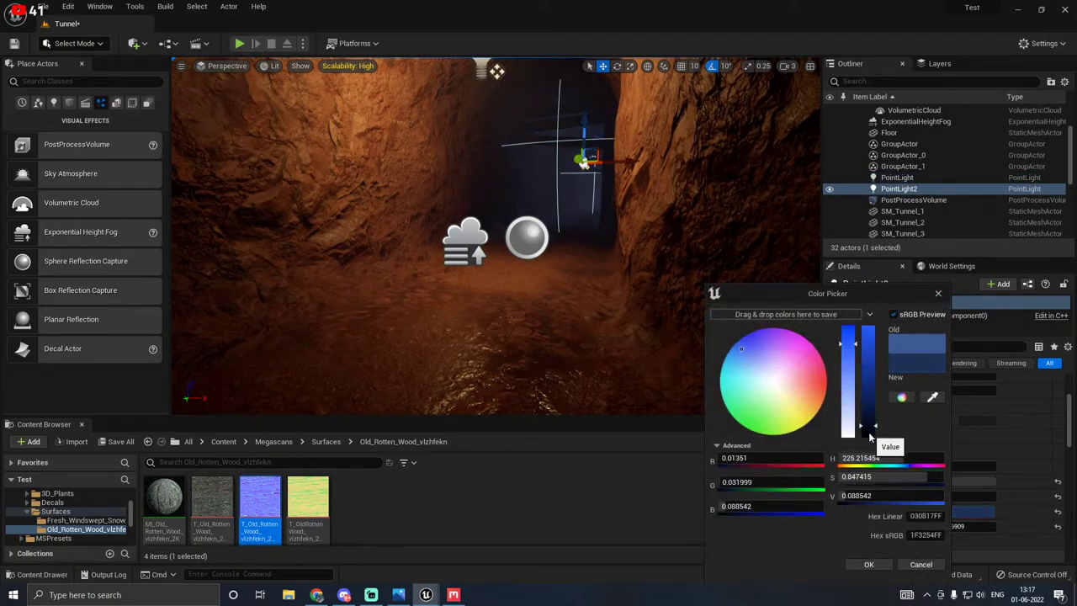
click(869, 564)
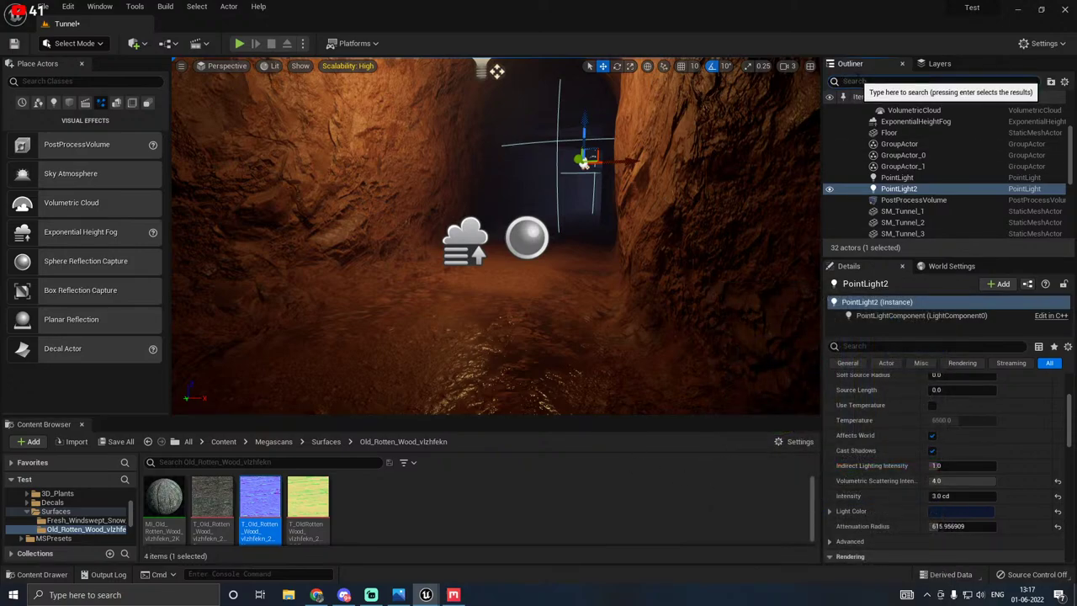
Step: Find the ExponentialHeightFog actor and darken its Fog Inscattering Color to a near-black blue with a value of about 0.005
click(892, 81)
text(x)
click(890, 123)
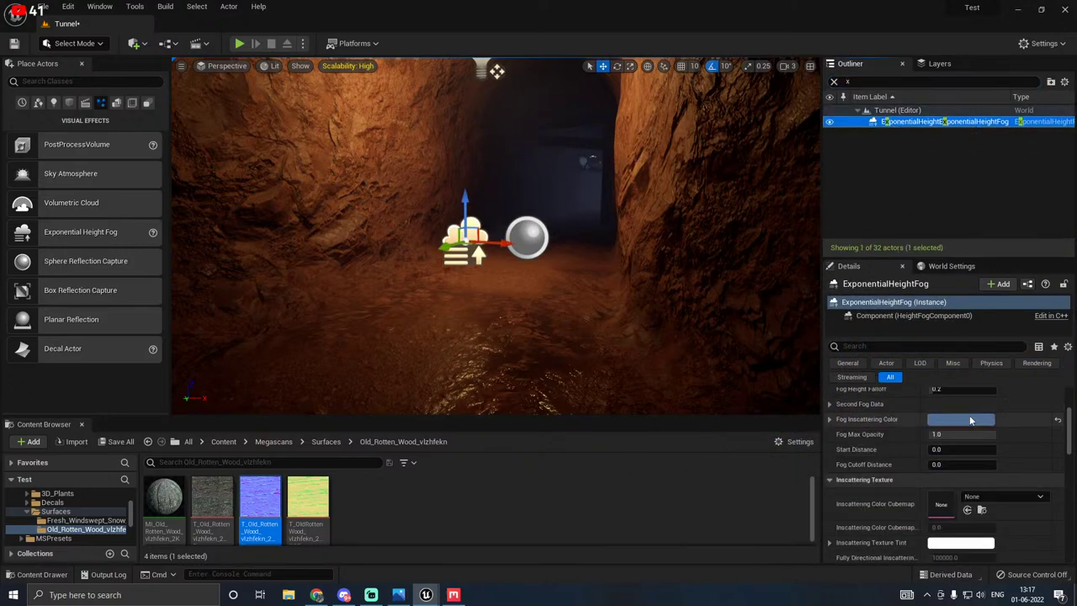
click(968, 418)
drag(895, 420, 888, 431)
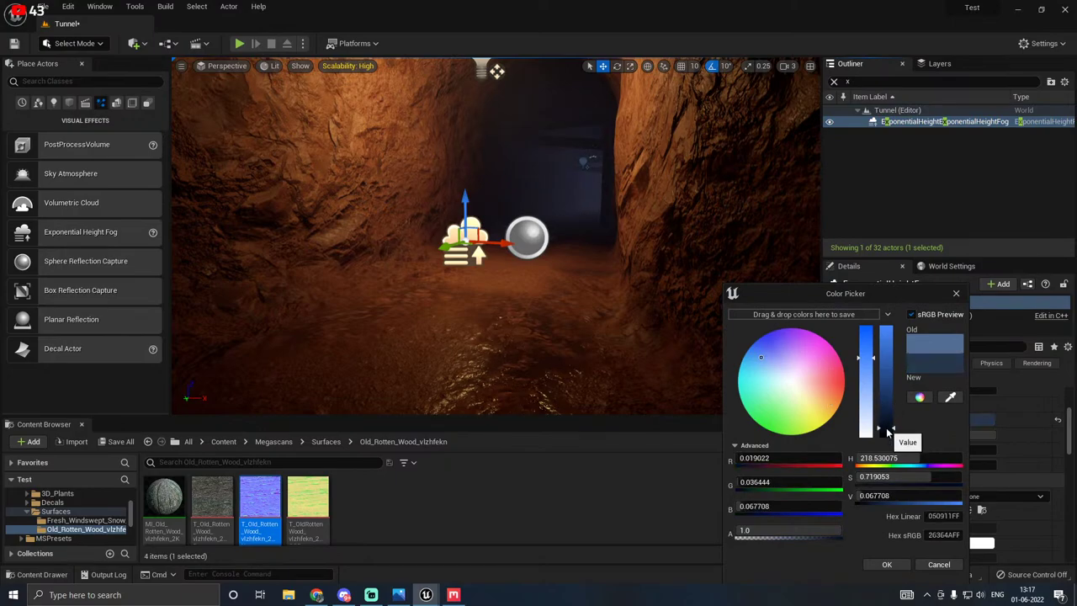
click(887, 563)
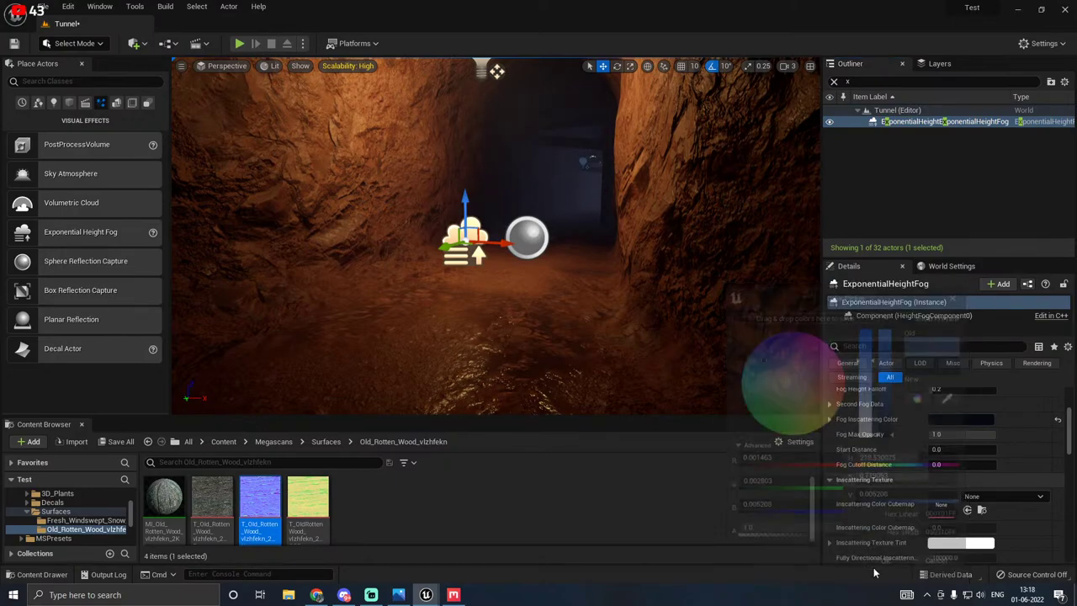
Step: Try a yellowish green for the Volumetric Fog Albedo, with hue about 100, saturation 0.91 and value about 0.74
scroll(892, 454, up, 2)
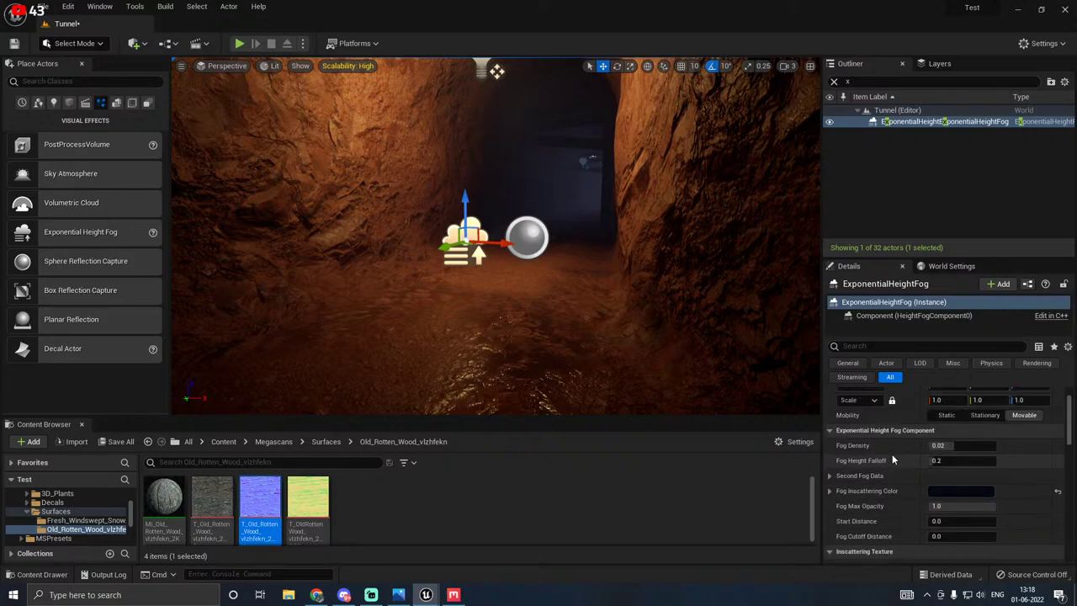
scroll(892, 454, down, 6)
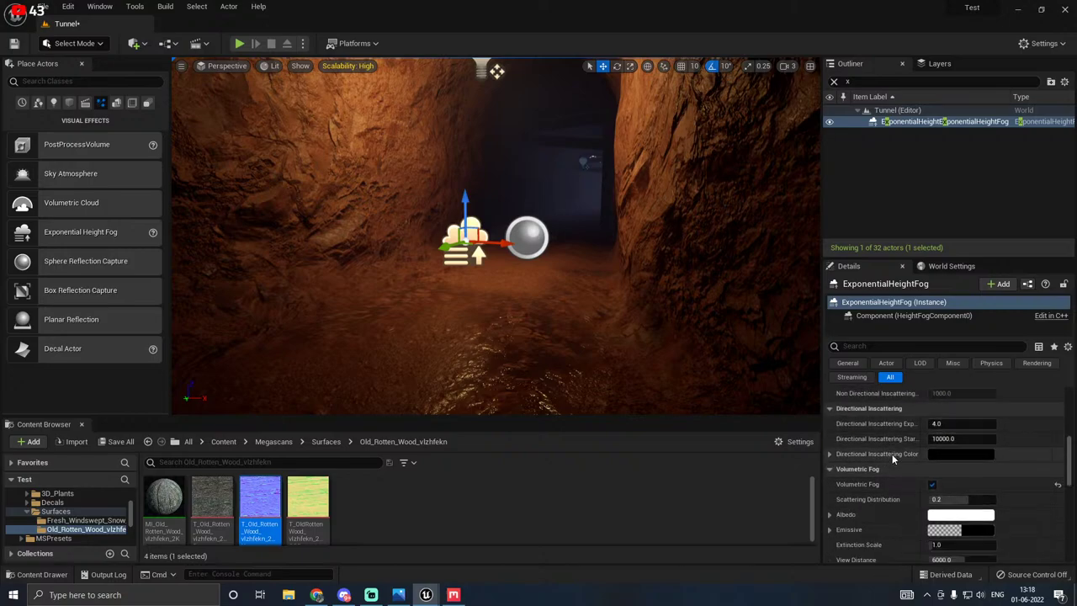
click(960, 479)
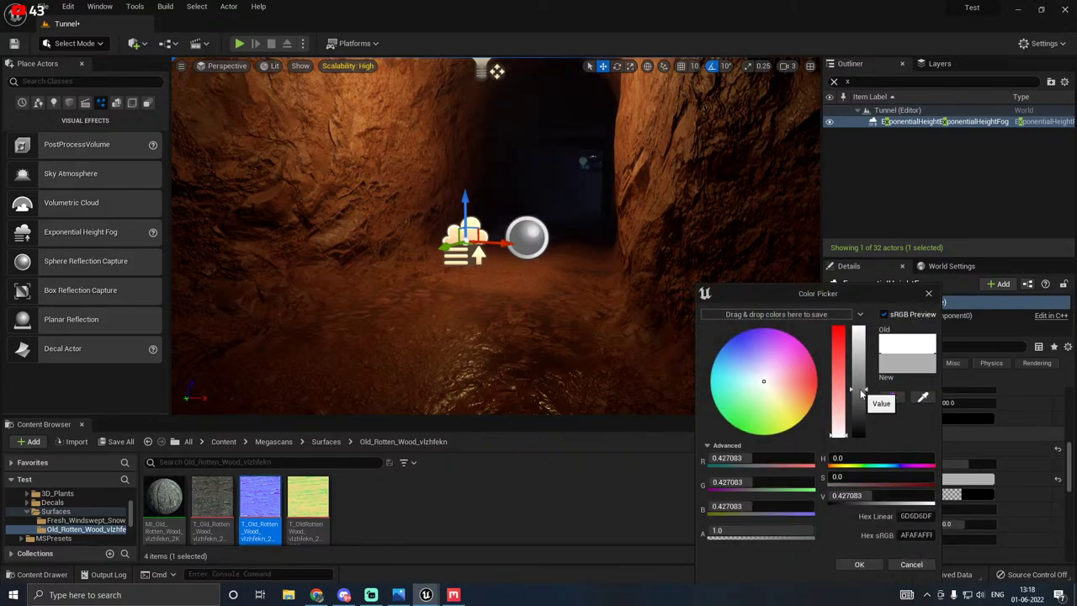
click(747, 427)
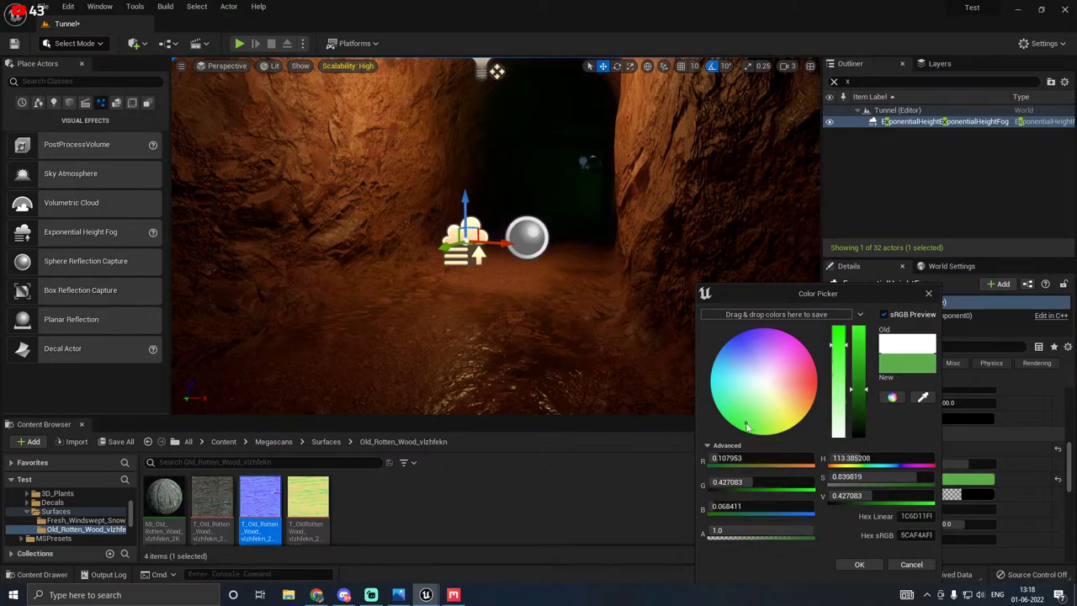
drag(857, 367, 860, 362)
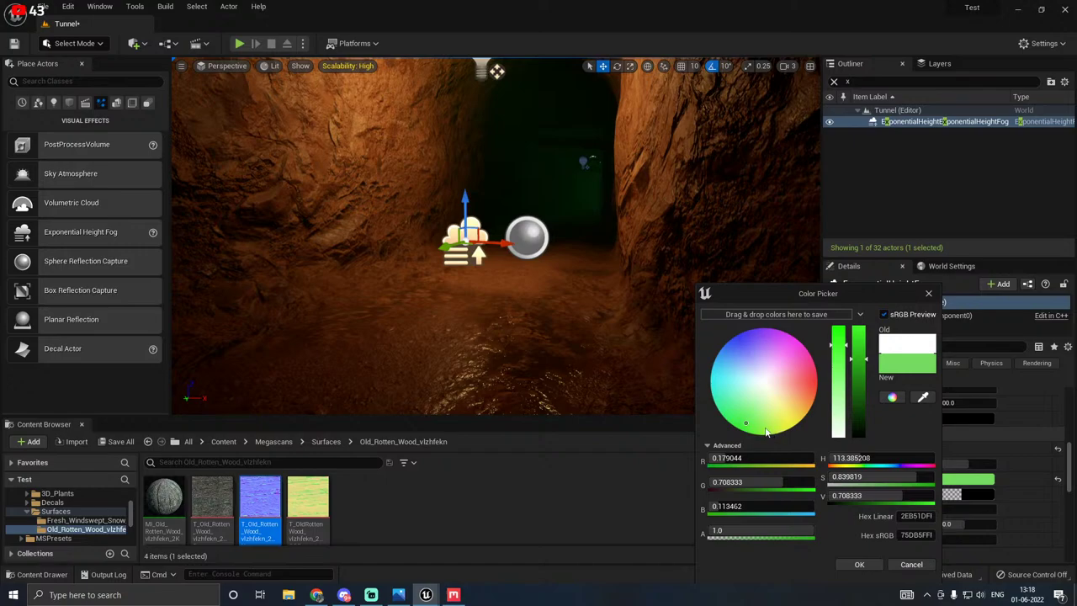
click(755, 430)
click(853, 393)
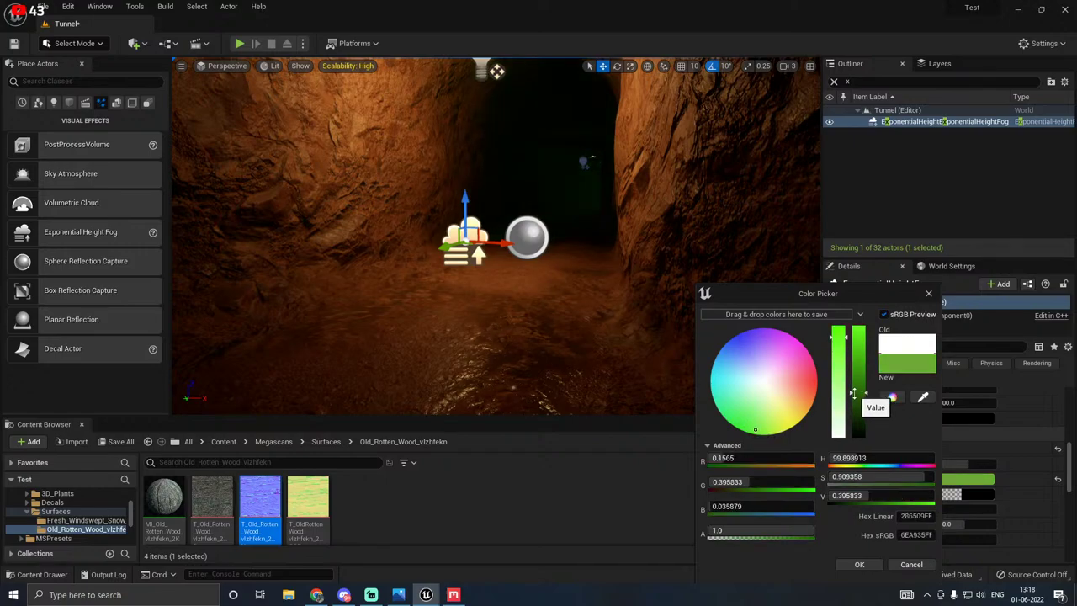
drag(853, 393, 855, 354)
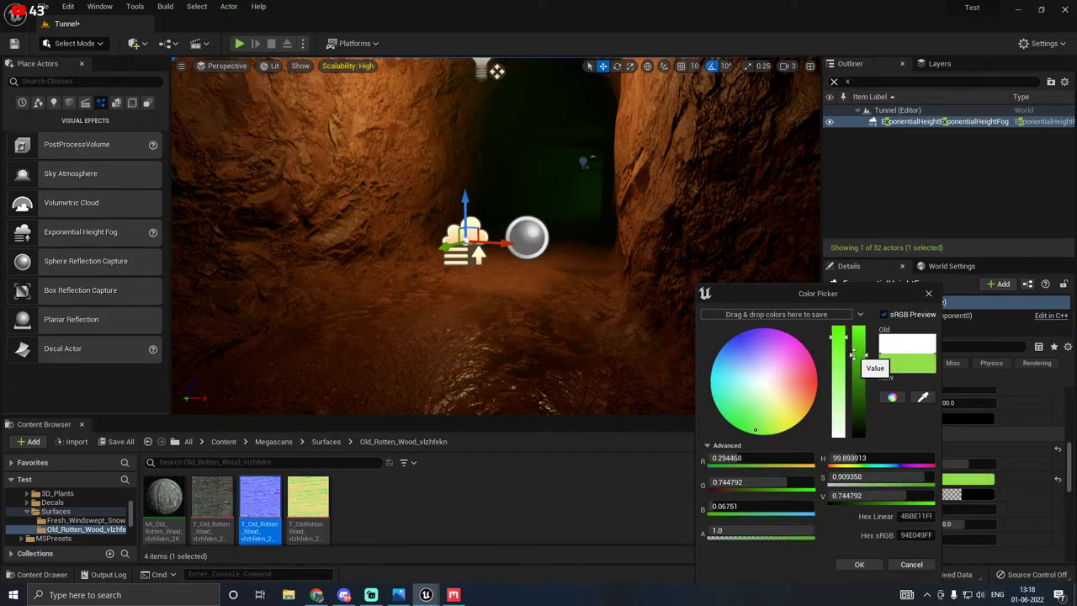
Step: Set the fog's Volumetric Fog Albedo to a light blue with hue about 215, saturation 0.71 and value 0.71
click(738, 356)
mouse_move(738, 357)
mouse_down()
mouse_move(713, 374)
mouse_move(733, 362)
mouse_up()
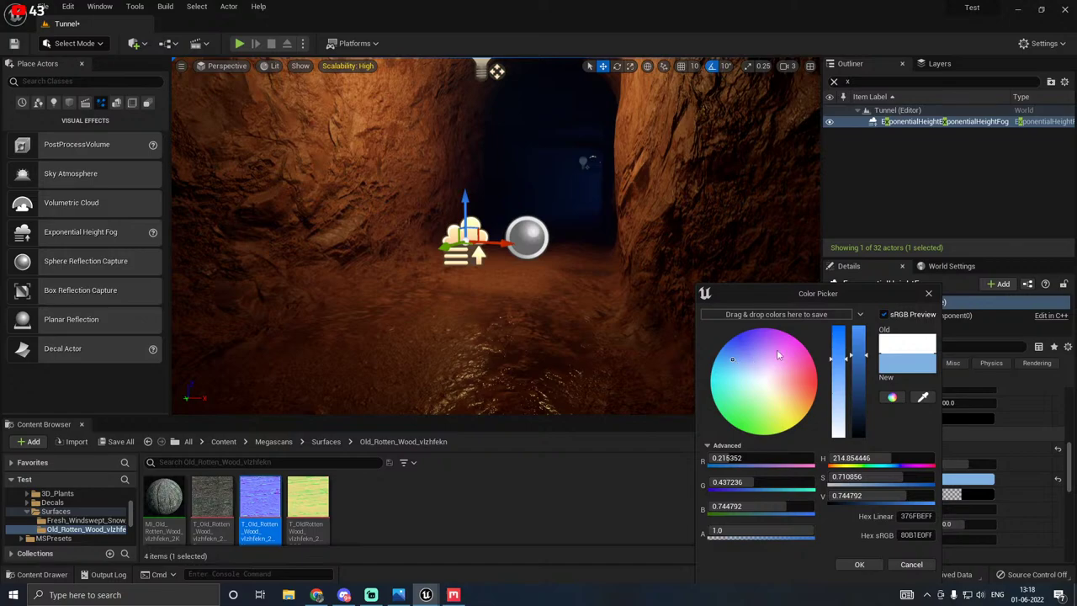
click(860, 377)
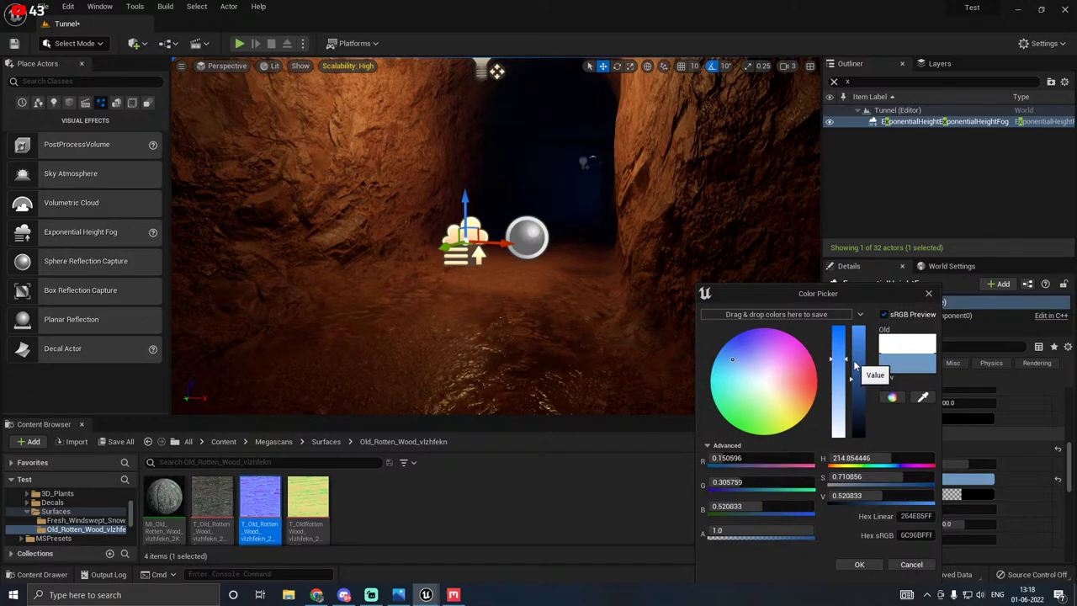
click(854, 359)
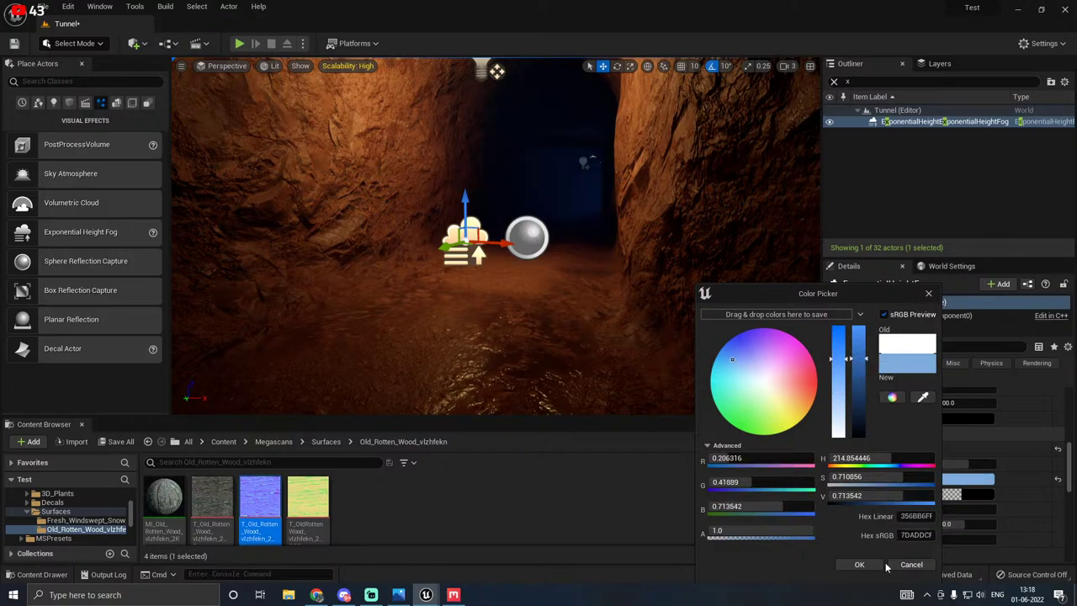
click(860, 564)
Step: Change the light colour of PointLight2 at the far end of the tunnel to a muted tan, hue 38.5, saturation 0.59, value 0.25
right_drag(538, 370, 491, 305)
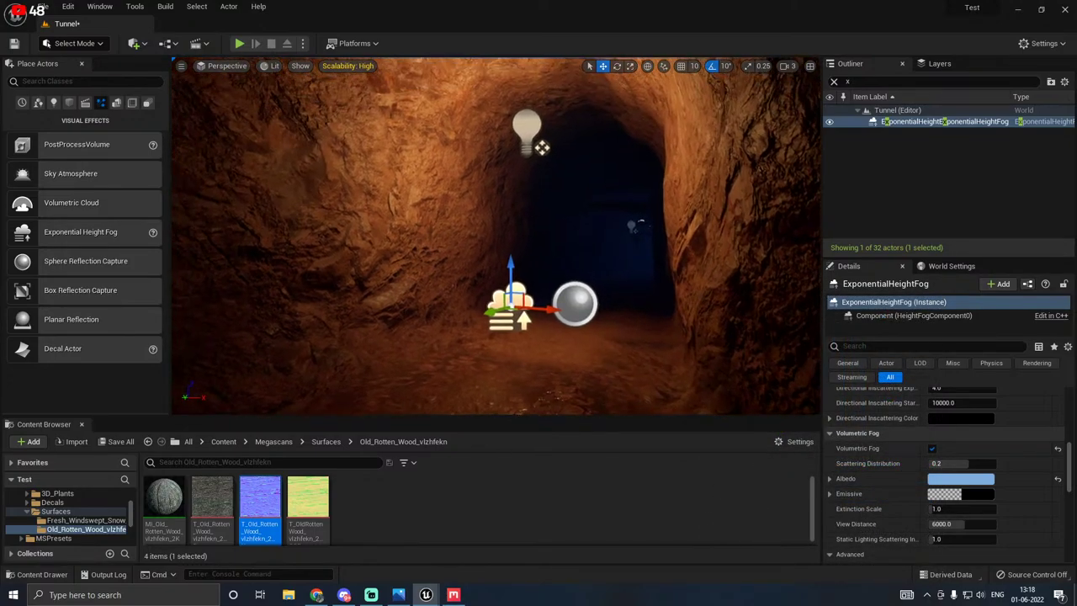
click(632, 224)
scroll(917, 463, down, 5)
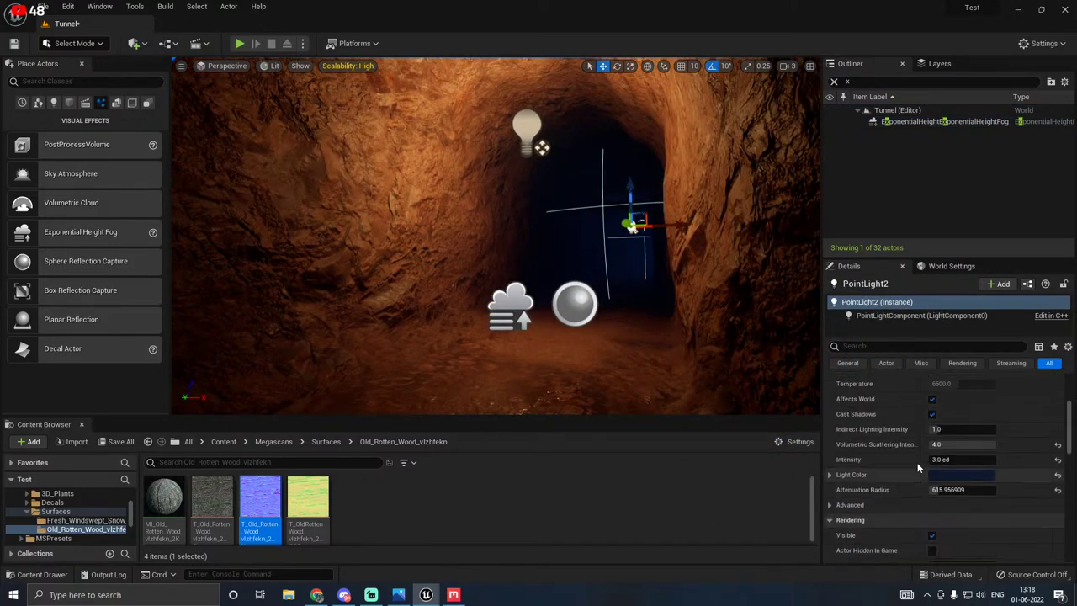
click(934, 474)
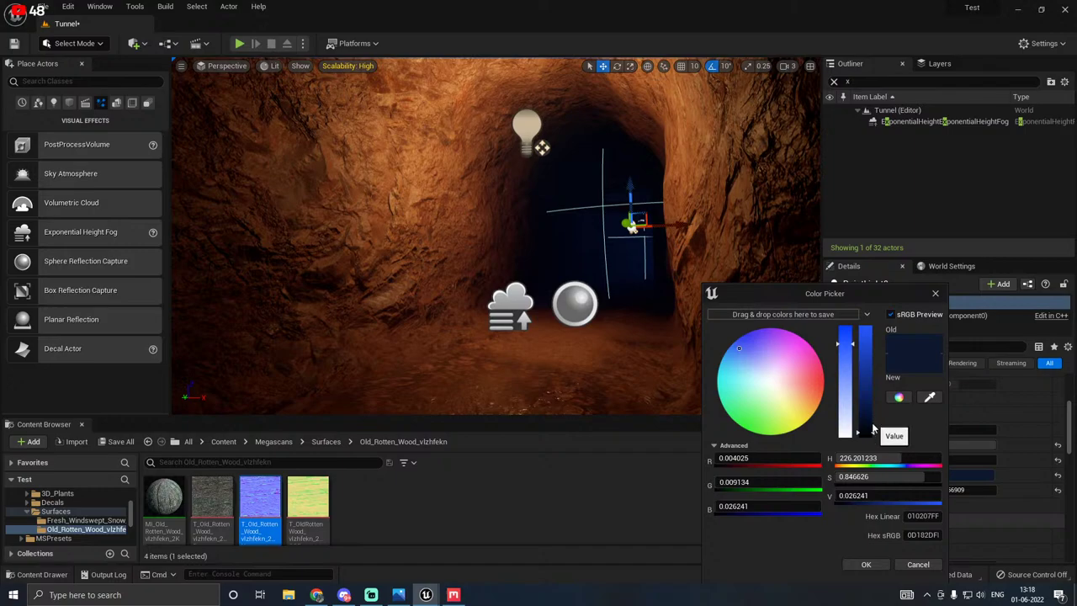
drag(867, 430, 871, 411)
drag(851, 375, 852, 404)
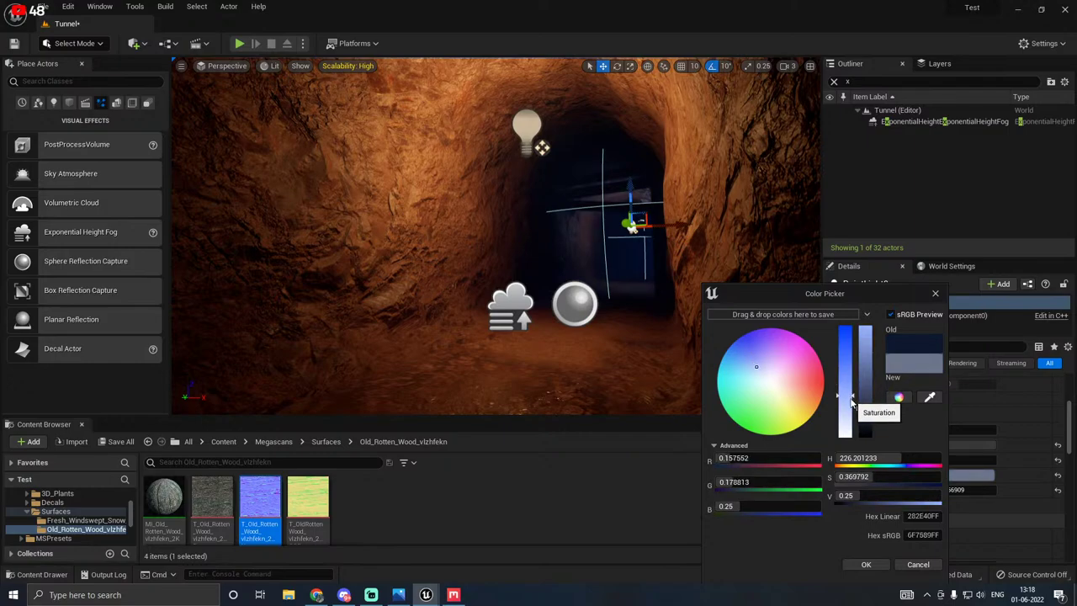
click(797, 404)
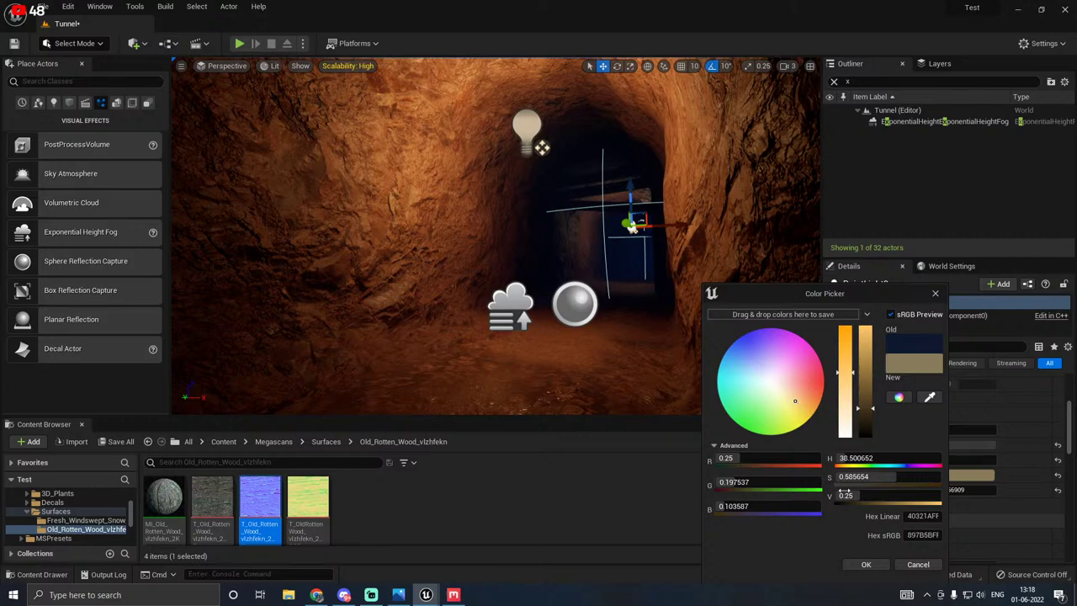
click(874, 568)
mouse_move(666, 347)
right_down()
mouse_move(647, 367)
mouse_move(644, 340)
mouse_move(639, 385)
mouse_move(670, 345)
right_up()
key(g)
key(s)
key(w)
key(g)
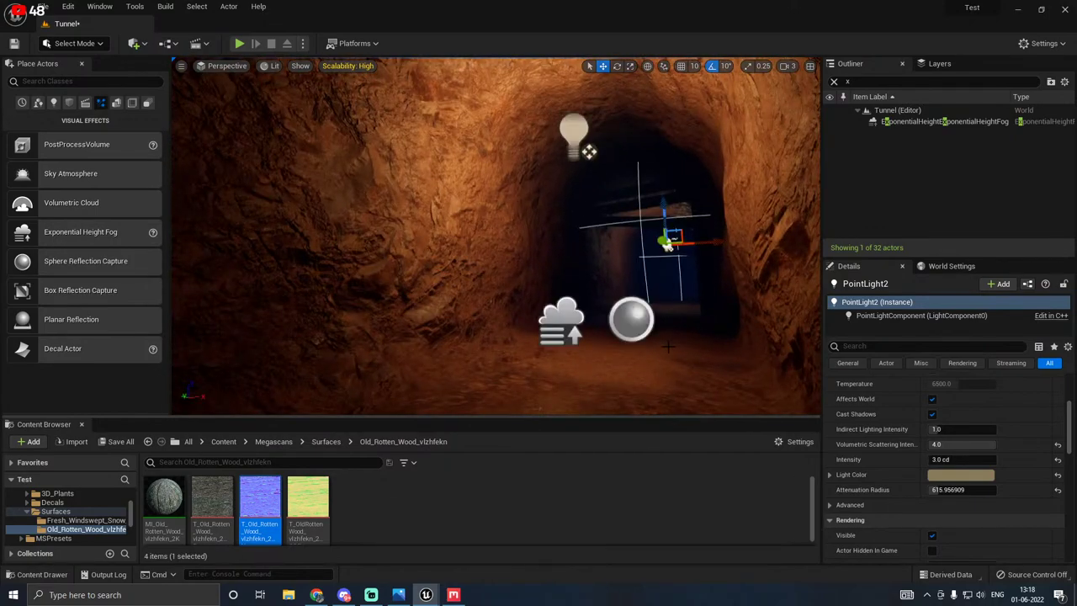
Step: Raise the attenuation radius of the orange PointLight near the tunnel ceiling to about 1580 and save all changes
click(563, 118)
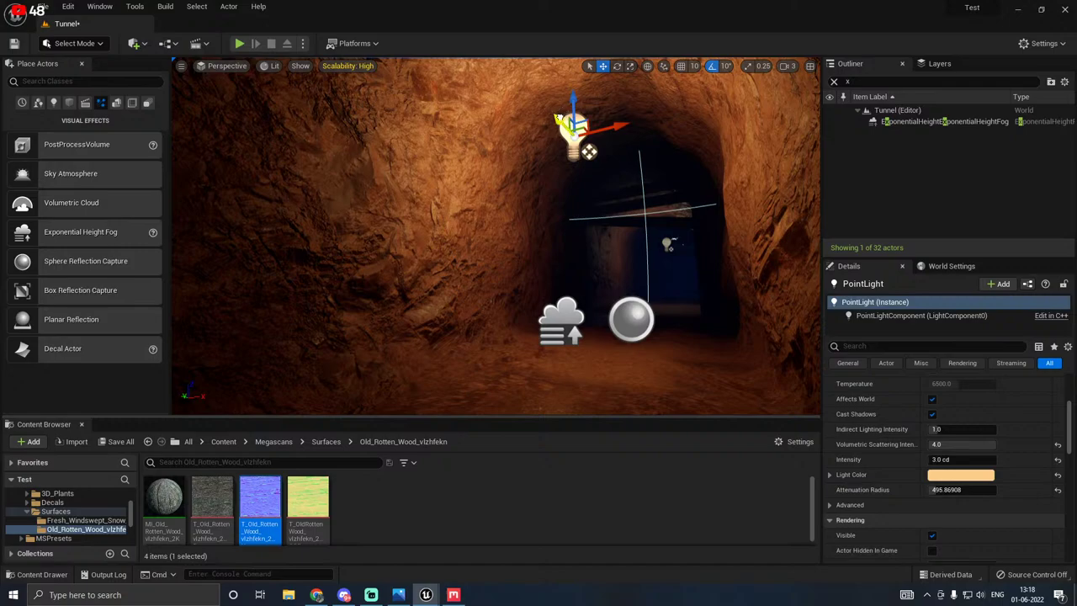
drag(558, 117, 563, 123)
drag(936, 490, 1035, 489)
drag(954, 490, 951, 489)
right_drag(497, 236, 511, 400)
key(s)
key(w)
key(w)
right_drag(545, 336, 556, 386)
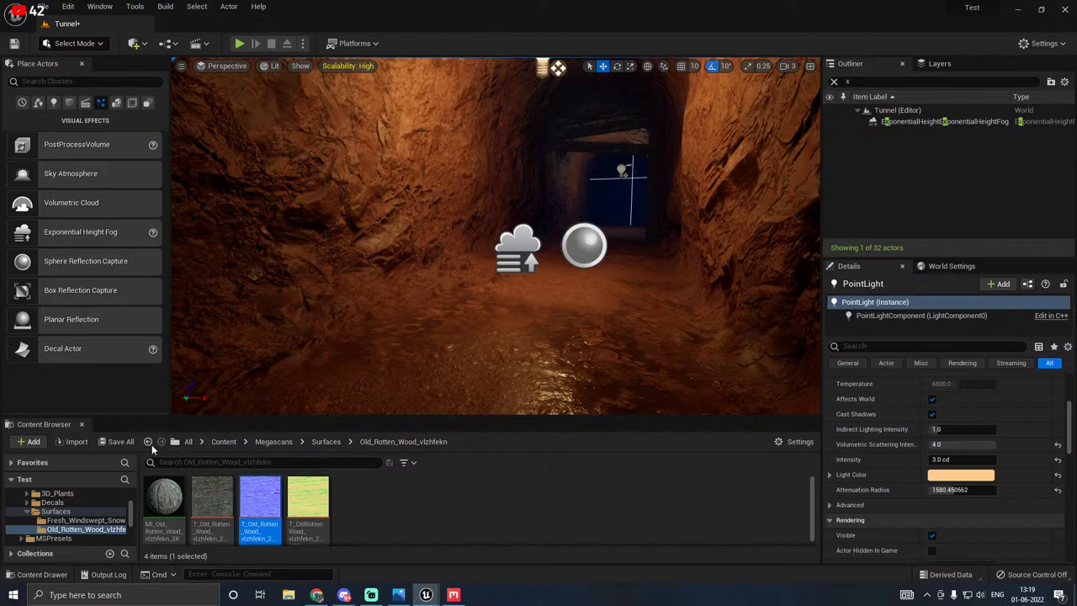
click(118, 441)
click(627, 423)
Step: Switch to Quixel Bridge and search the 3D Assets category for Rocks
click(140, 43)
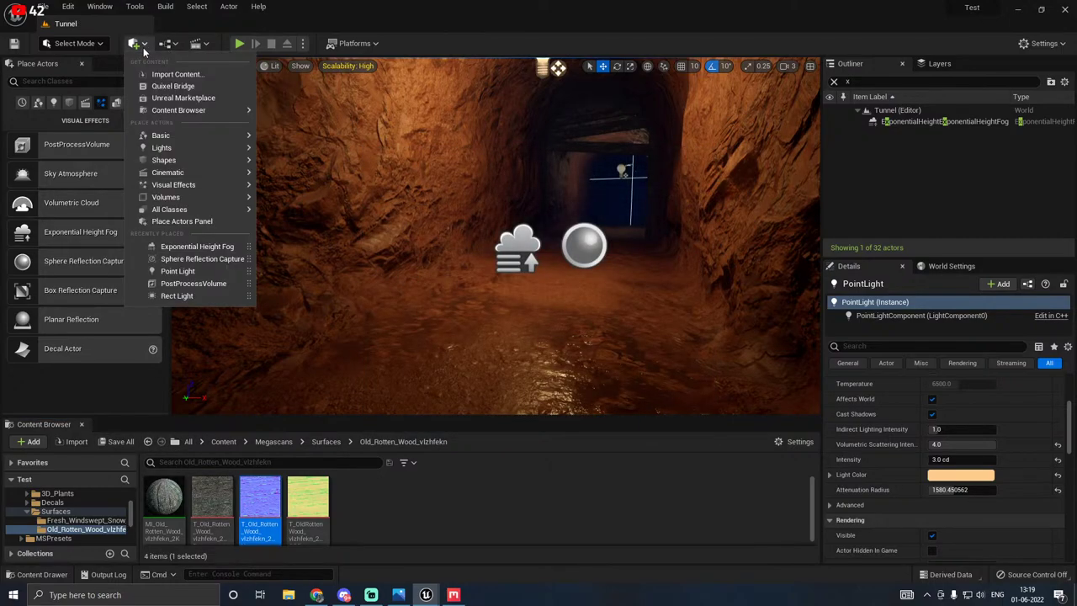
click(436, 597)
click(484, 538)
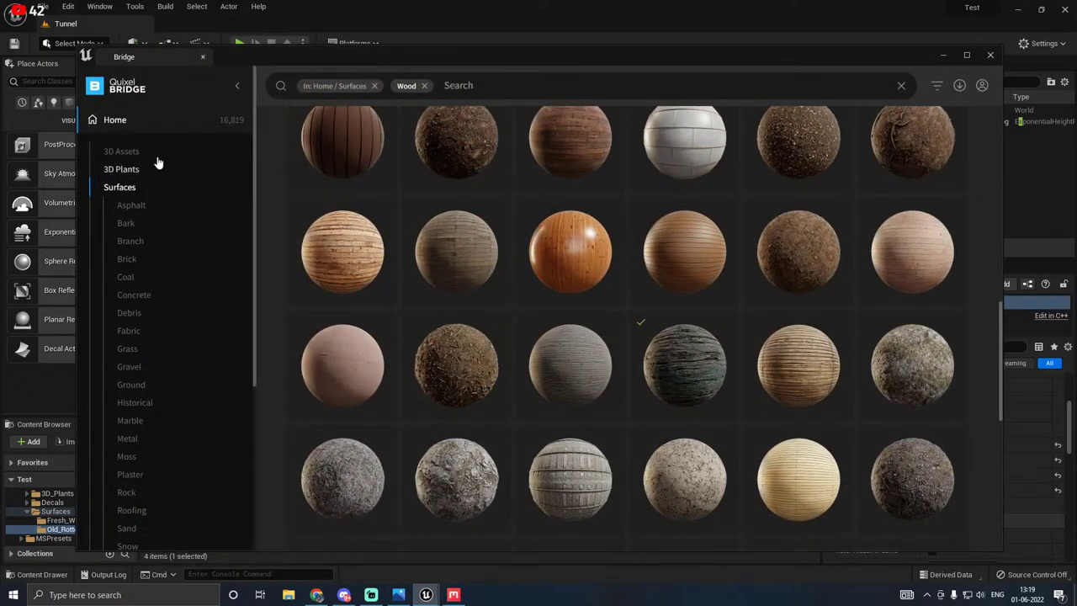
click(123, 151)
click(424, 90)
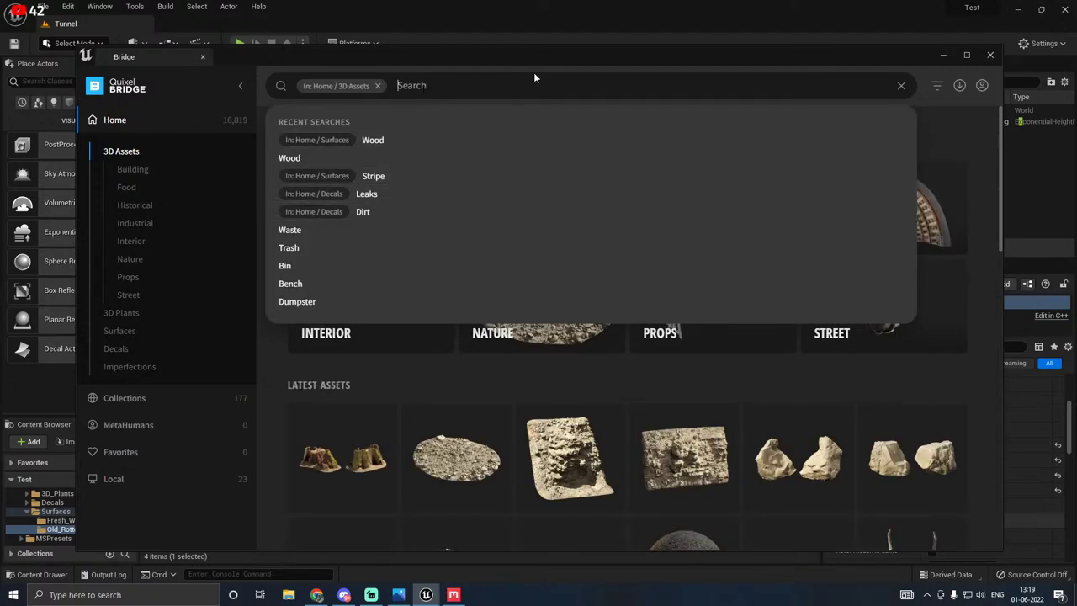
text(rocks)
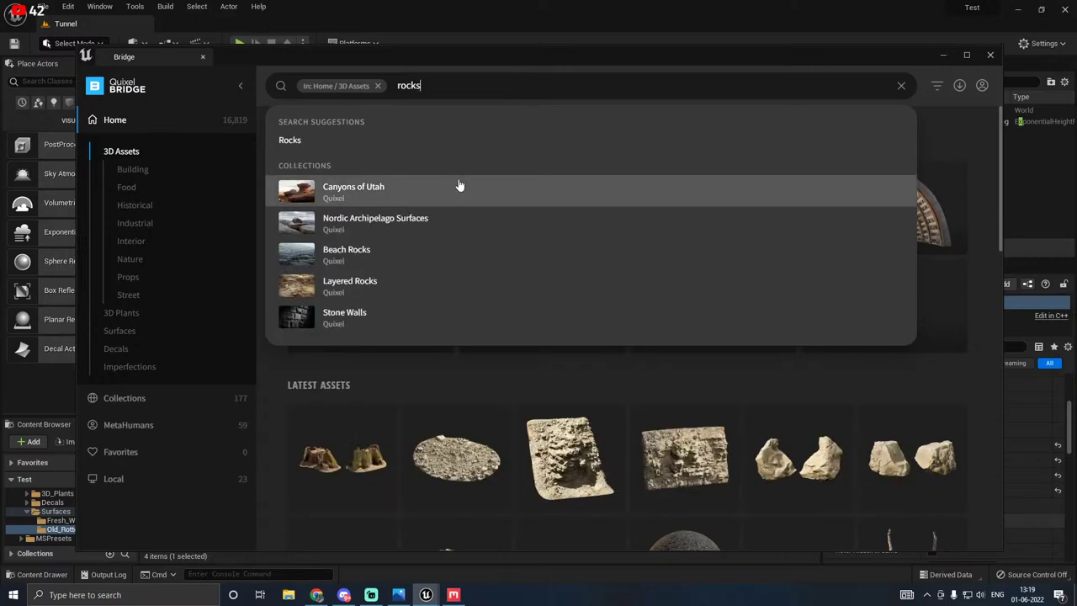
click(316, 141)
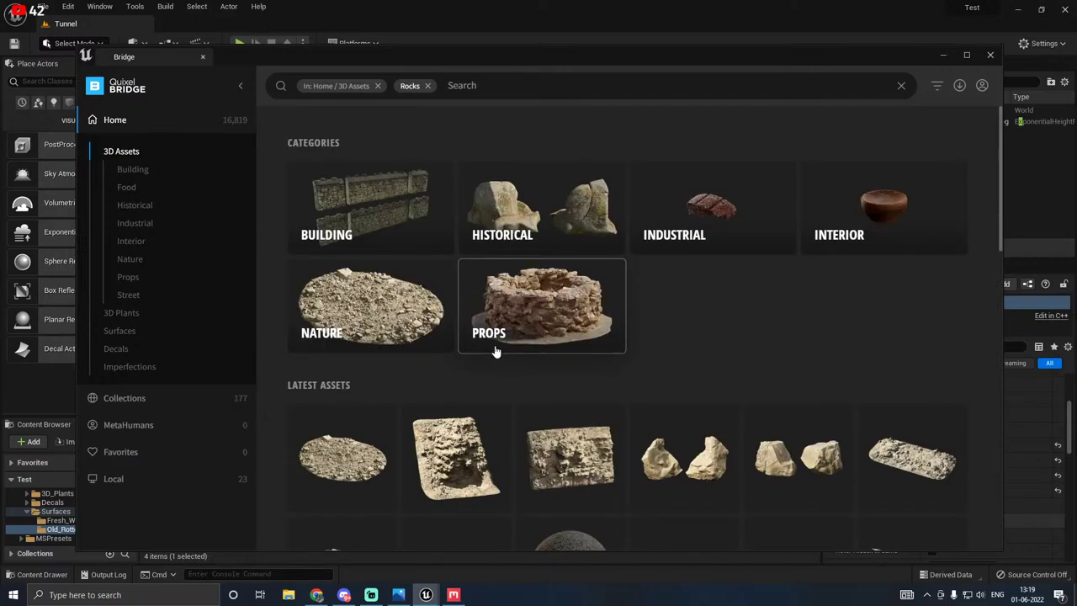
Step: Browse the Rocks results for boulders and stones that suit the mine tunnel floor
scroll(648, 328, down, 3)
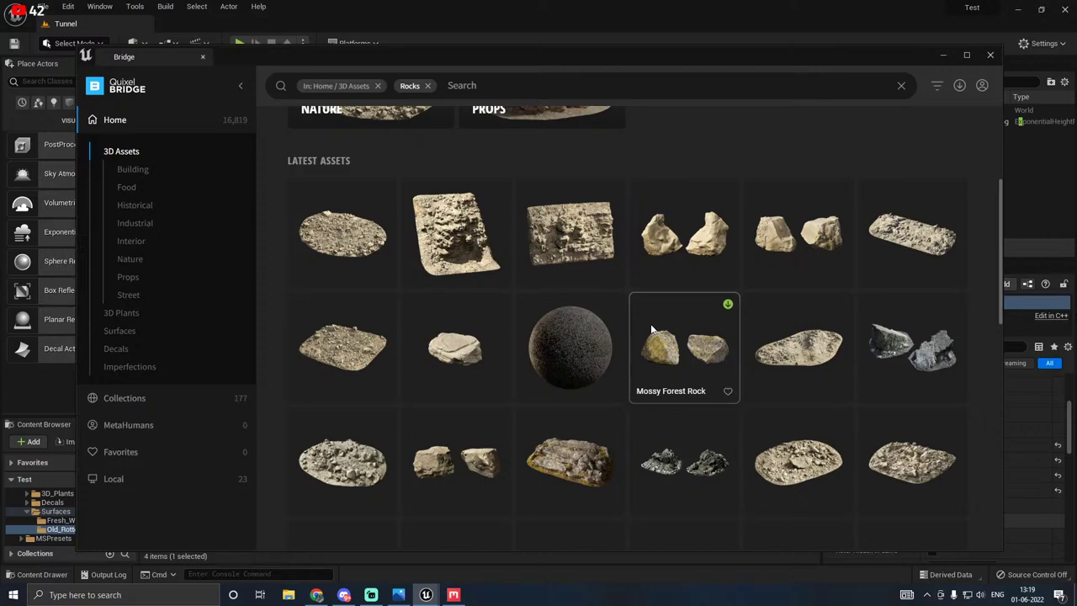
scroll(570, 354, down, 2)
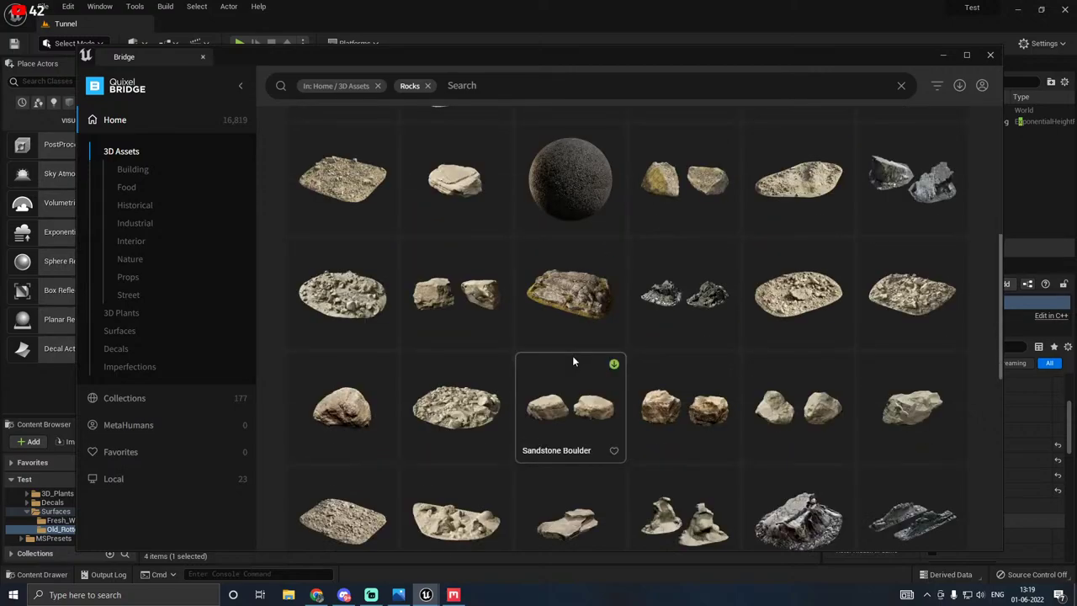
scroll(573, 360, down, 2)
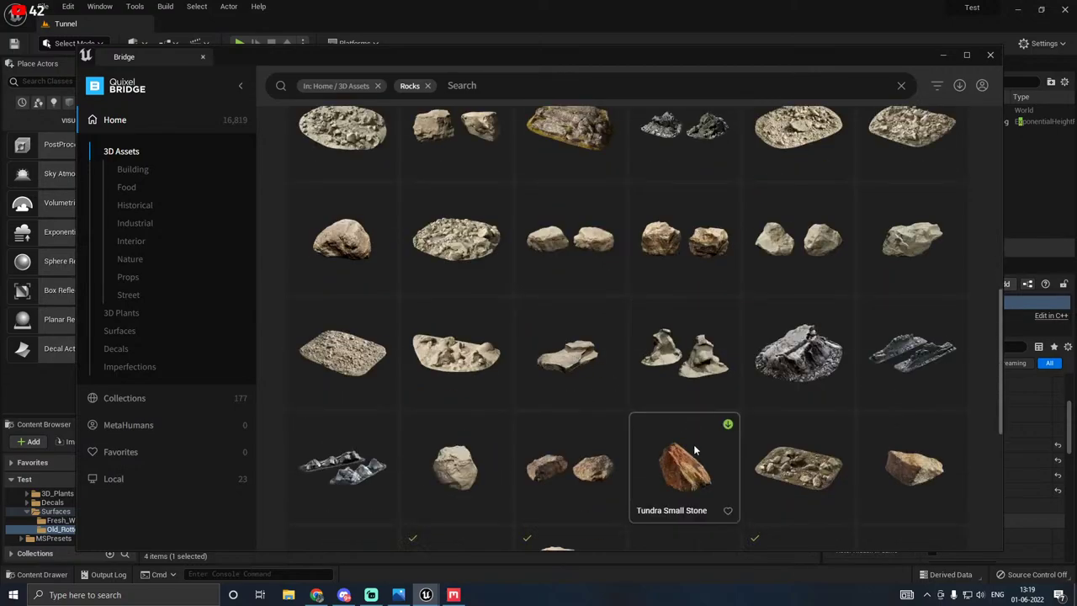
scroll(826, 440, down, 5)
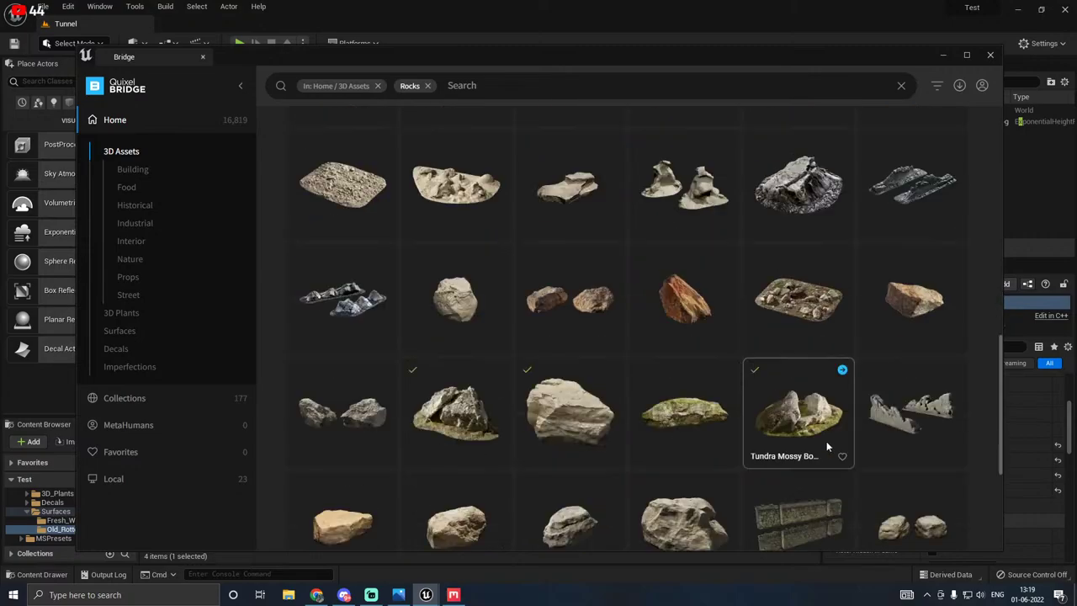
scroll(825, 440, down, 5)
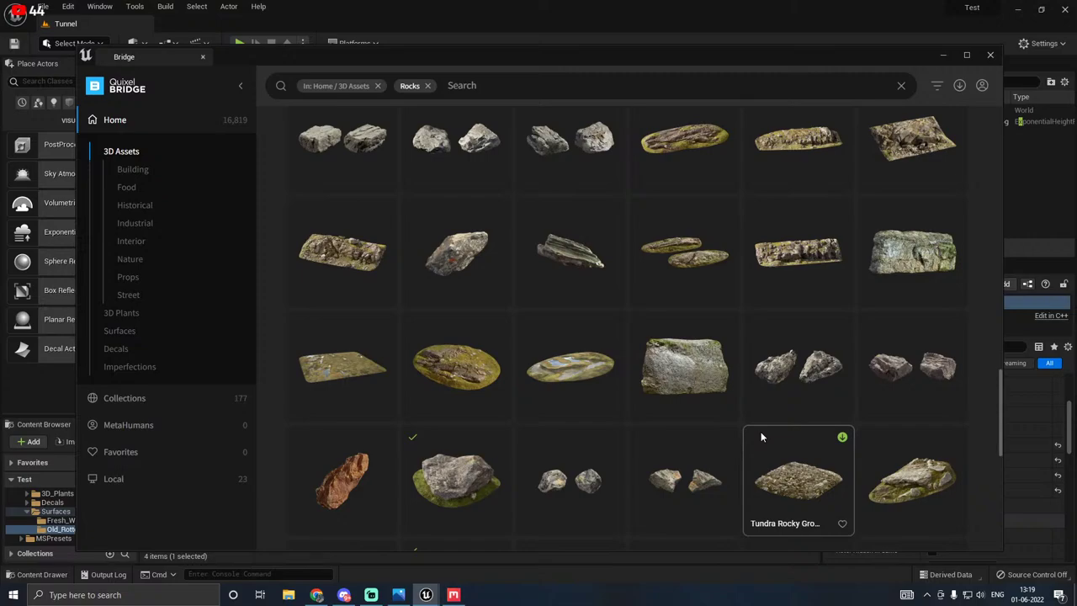
scroll(760, 434, down, 7)
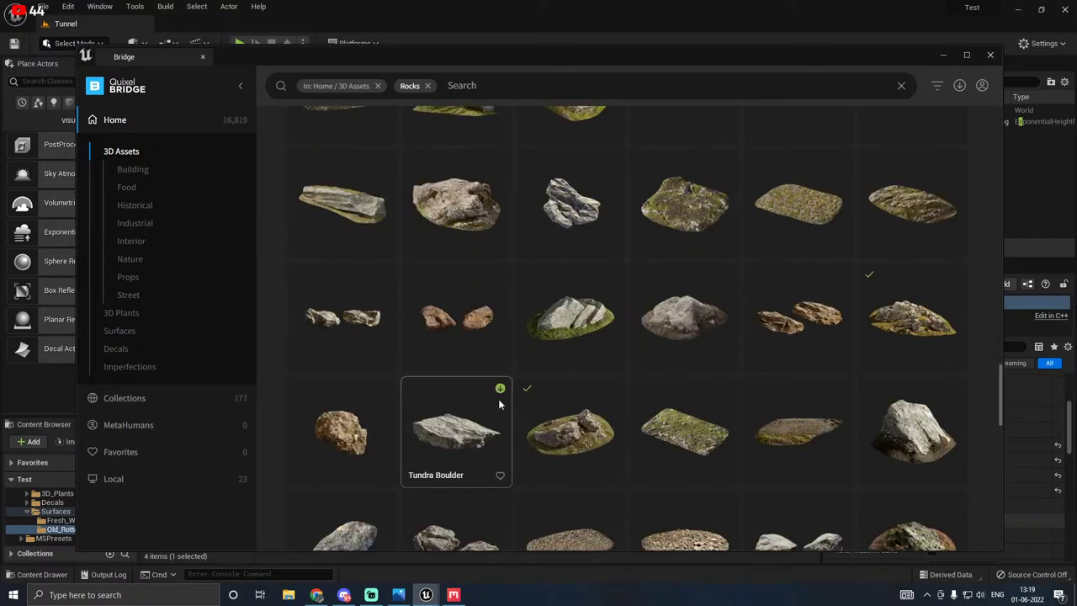
scroll(499, 402, down, 3)
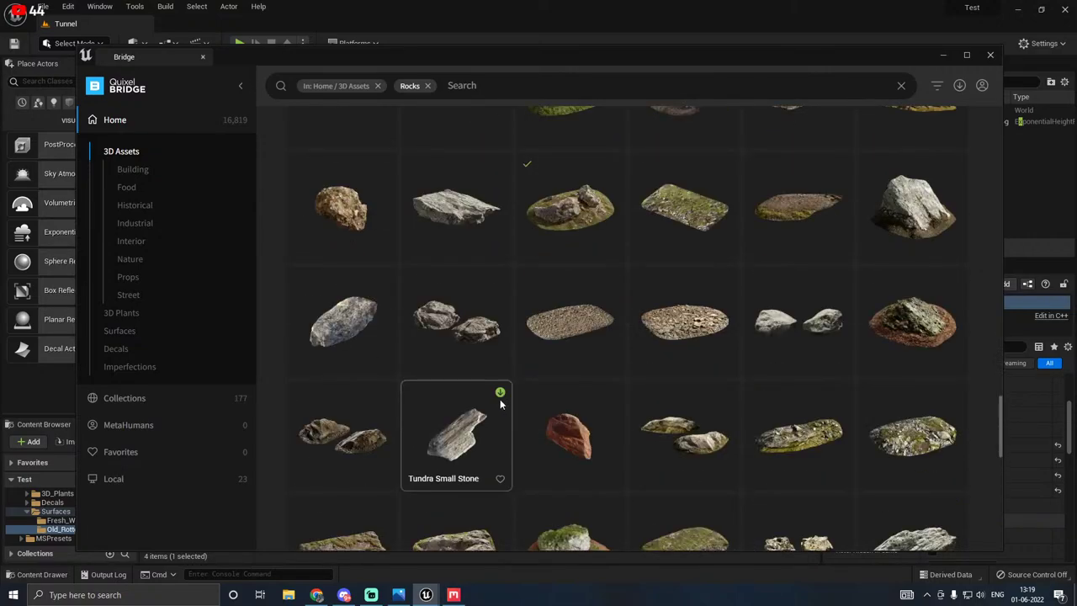
scroll(600, 394, down, 4)
scroll(599, 400, down, 3)
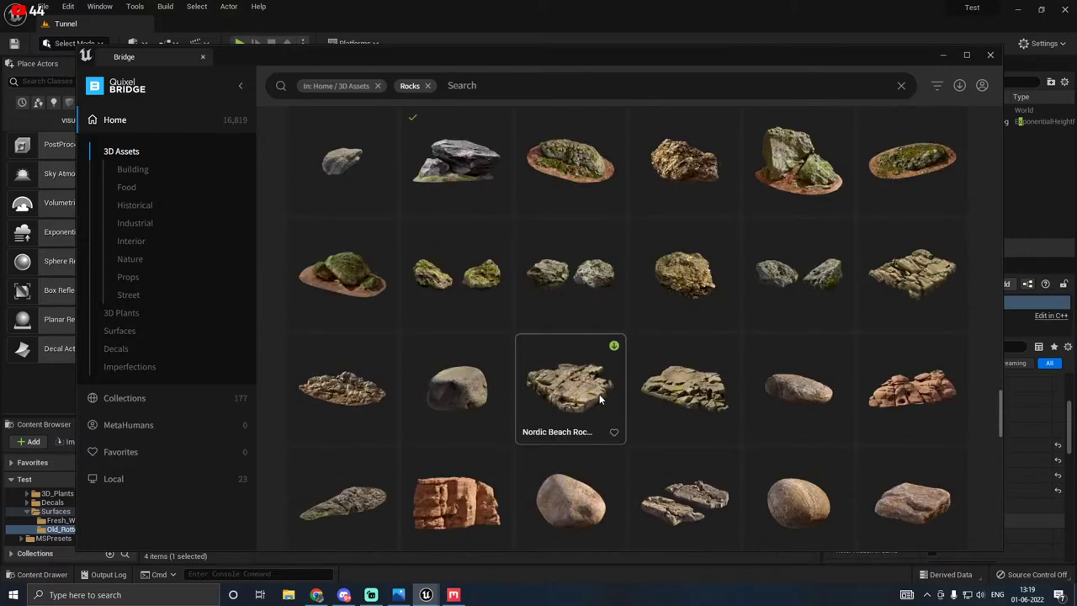
scroll(599, 399, down, 2)
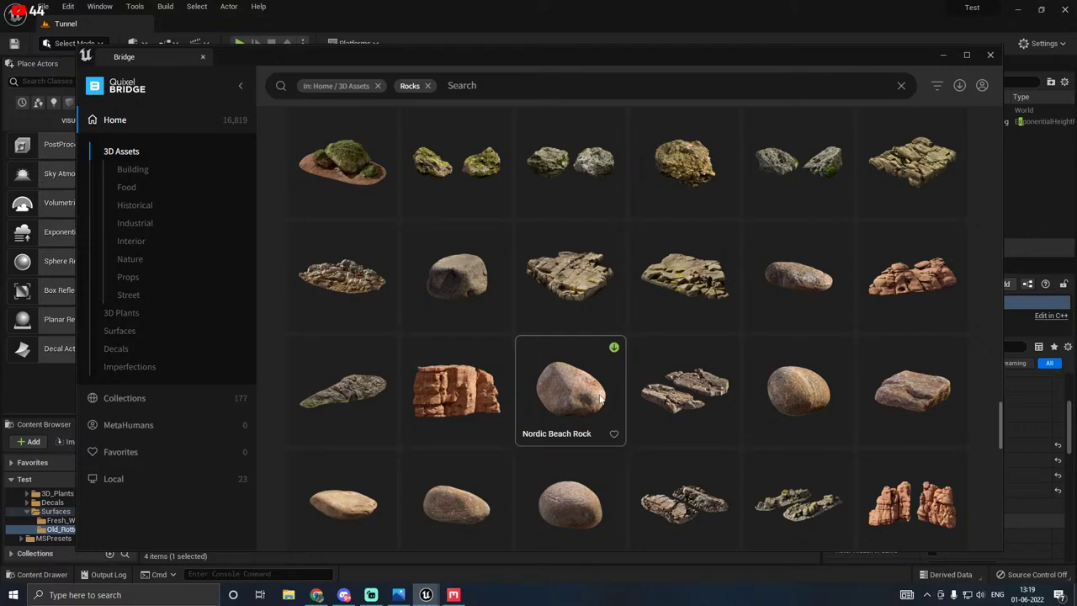
scroll(599, 394, down, 1)
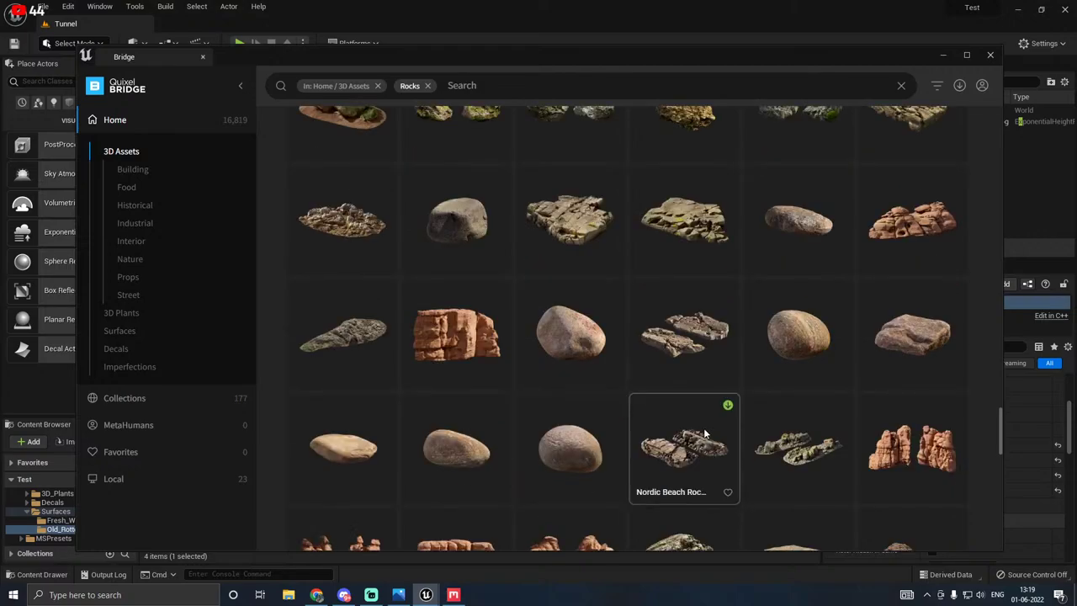
scroll(705, 429, down, 2)
scroll(704, 429, down, 5)
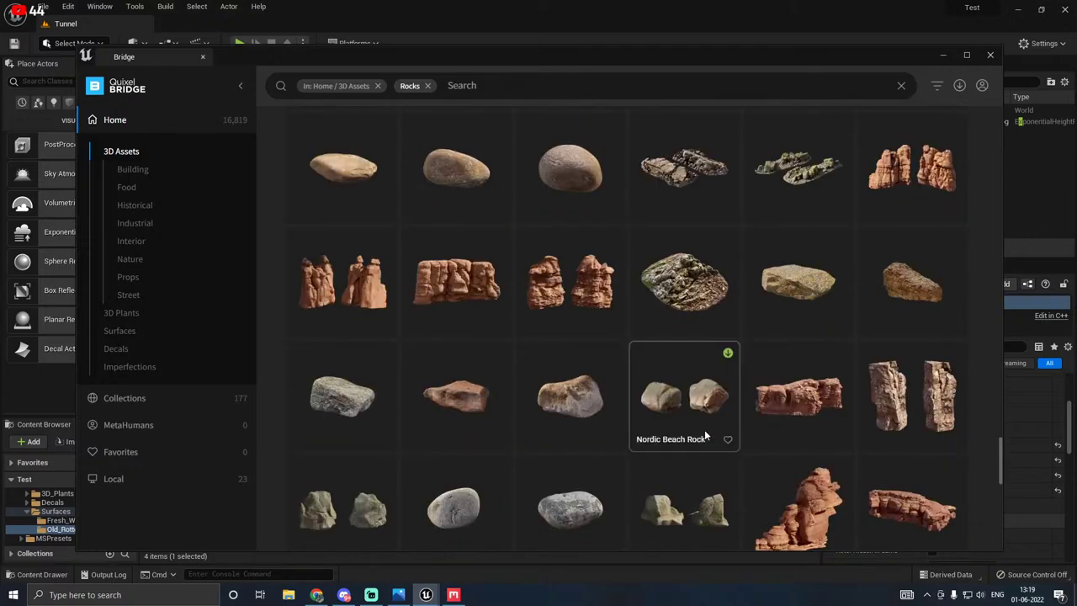
scroll(704, 429, down, 1)
scroll(704, 429, down, 5)
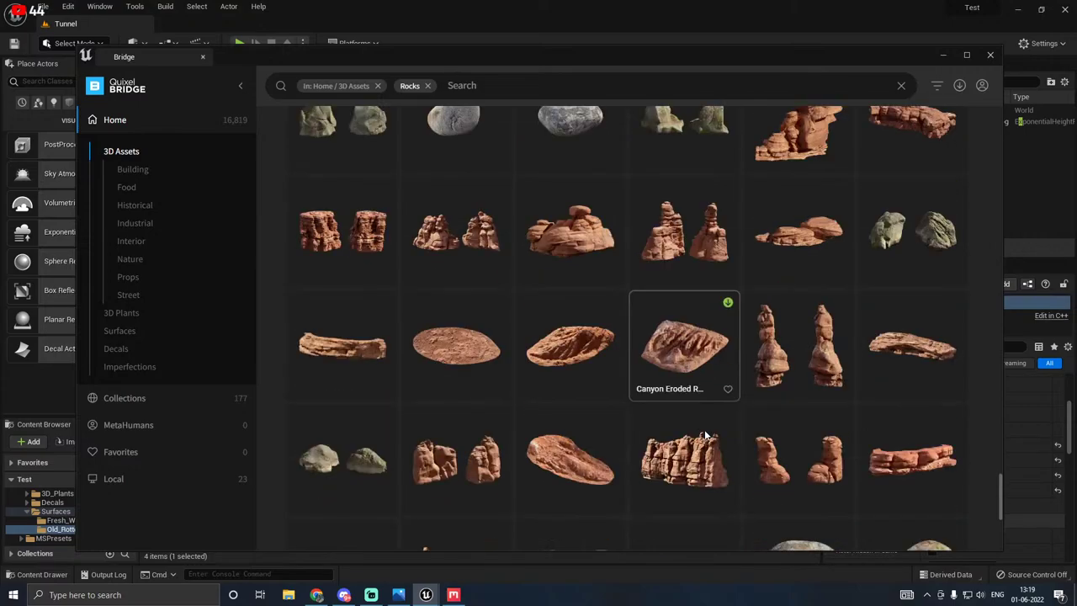
scroll(704, 429, down, 3)
scroll(499, 351, down, 3)
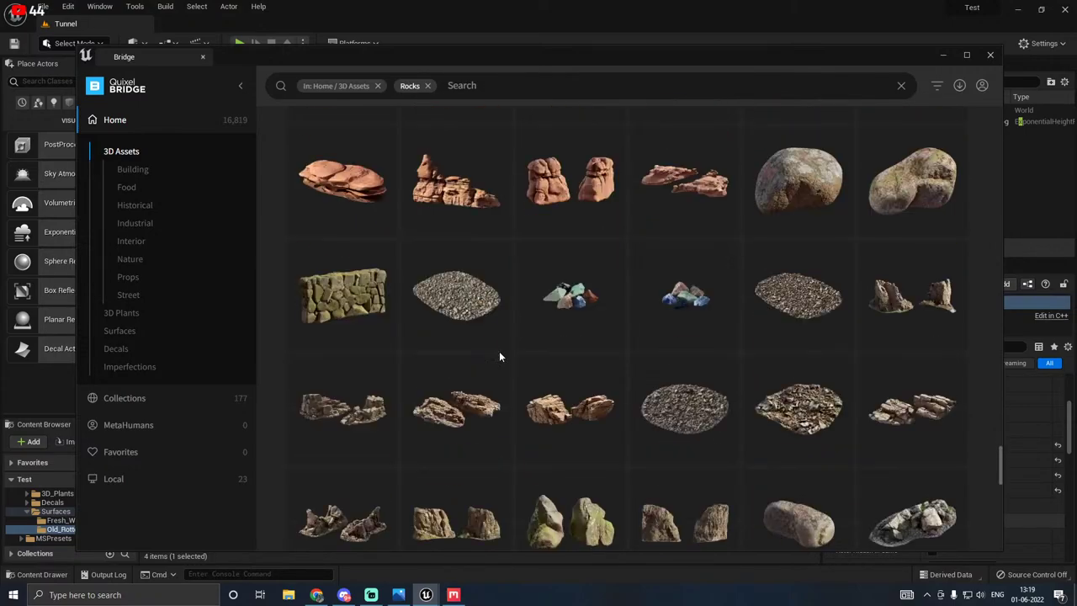
scroll(495, 353, down, 1)
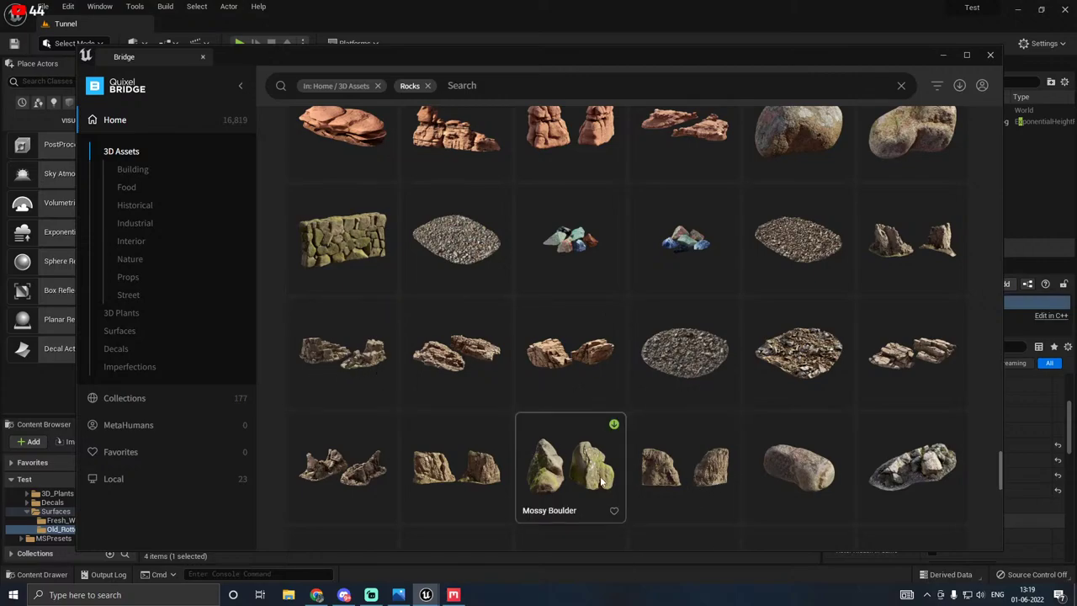
scroll(564, 375, down, 4)
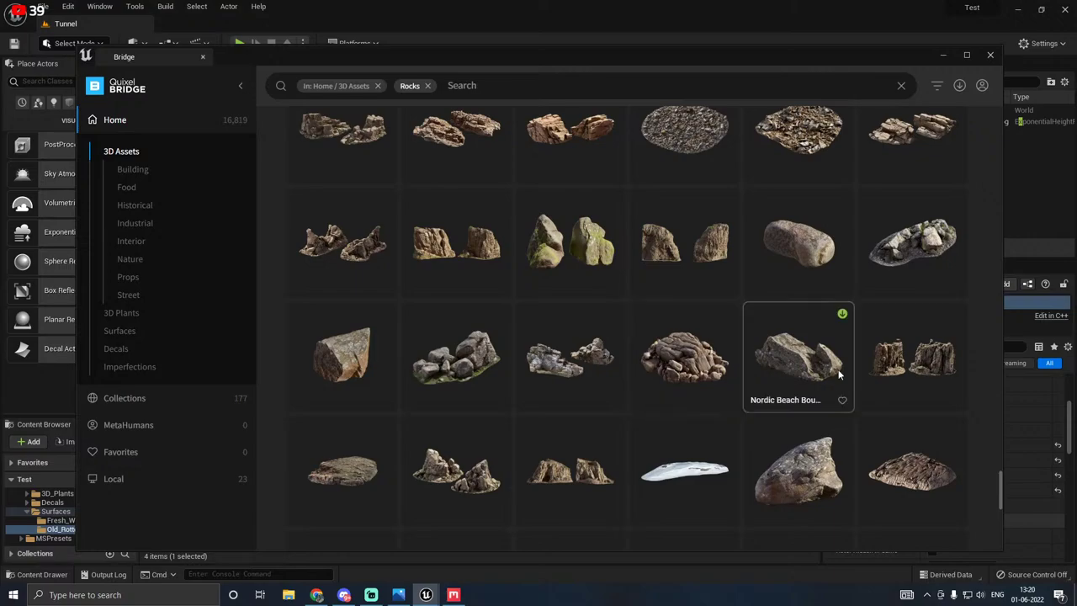
scroll(776, 396, down, 2)
scroll(776, 396, down, 2)
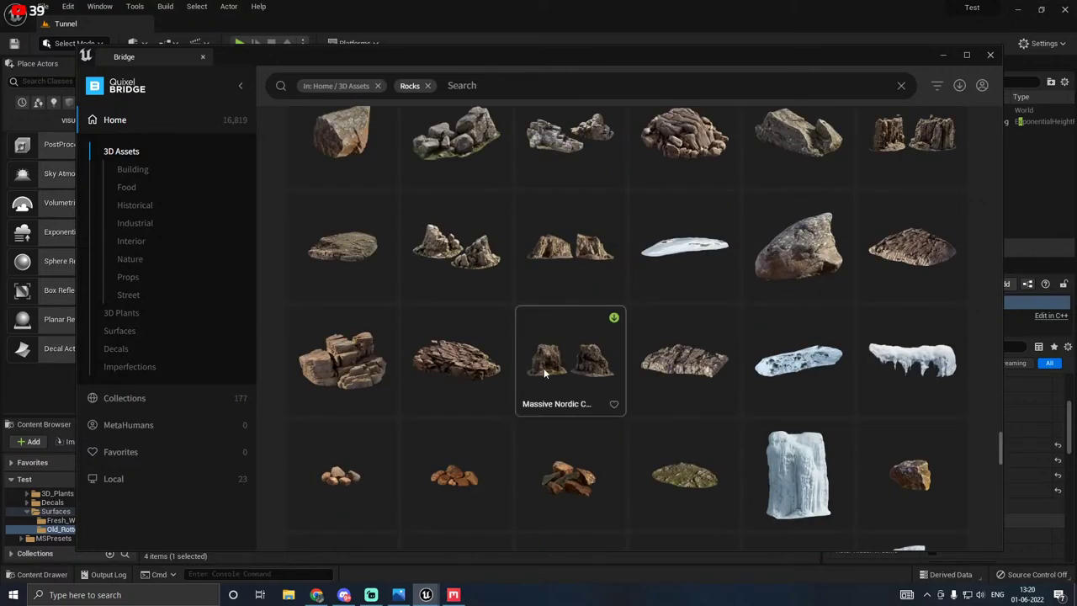
scroll(561, 411, down, 6)
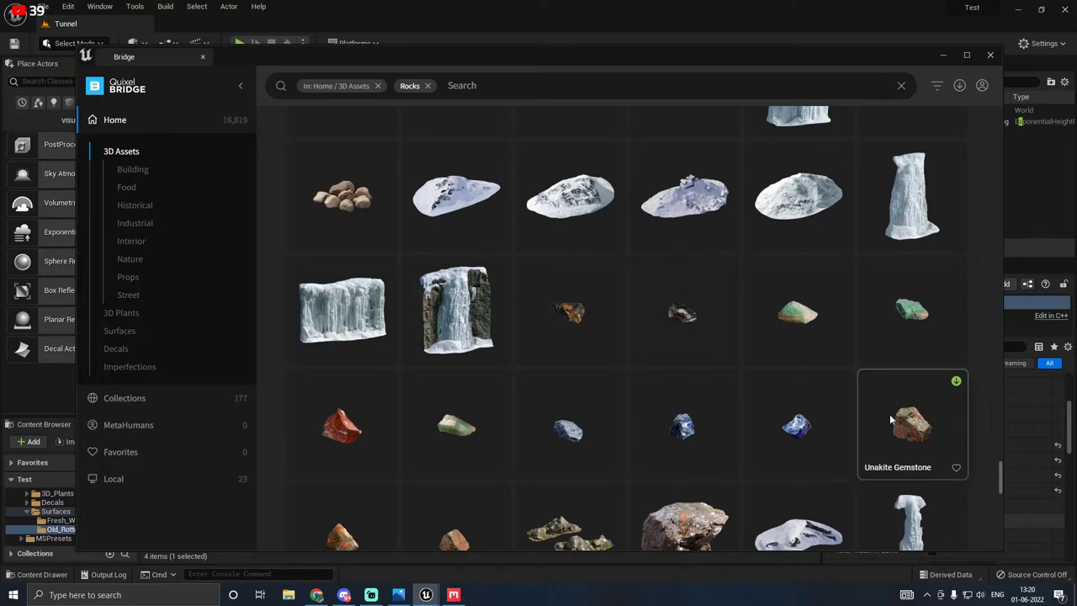
Step: Preview the Unakite Gemstone and Nordic Beach Rock assets and look through more of the Rocks results
click(889, 414)
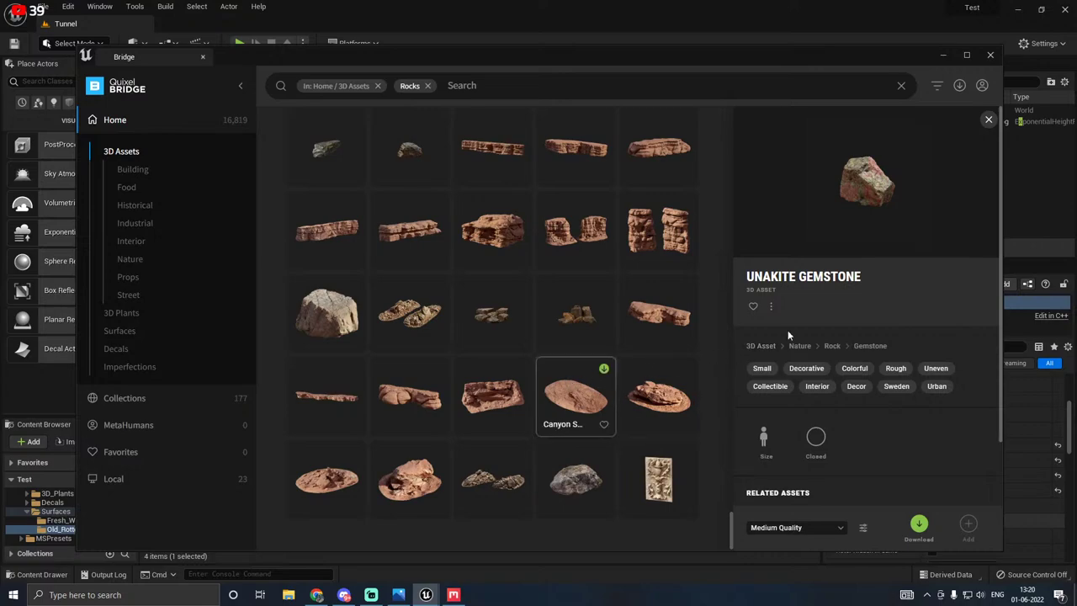
click(569, 482)
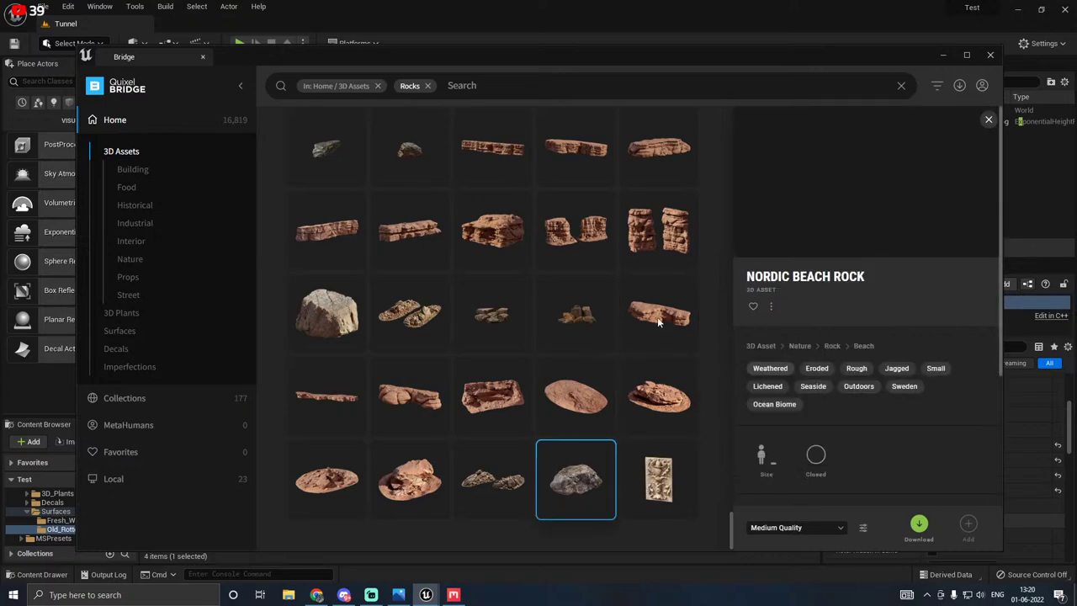
scroll(523, 278, down, 1)
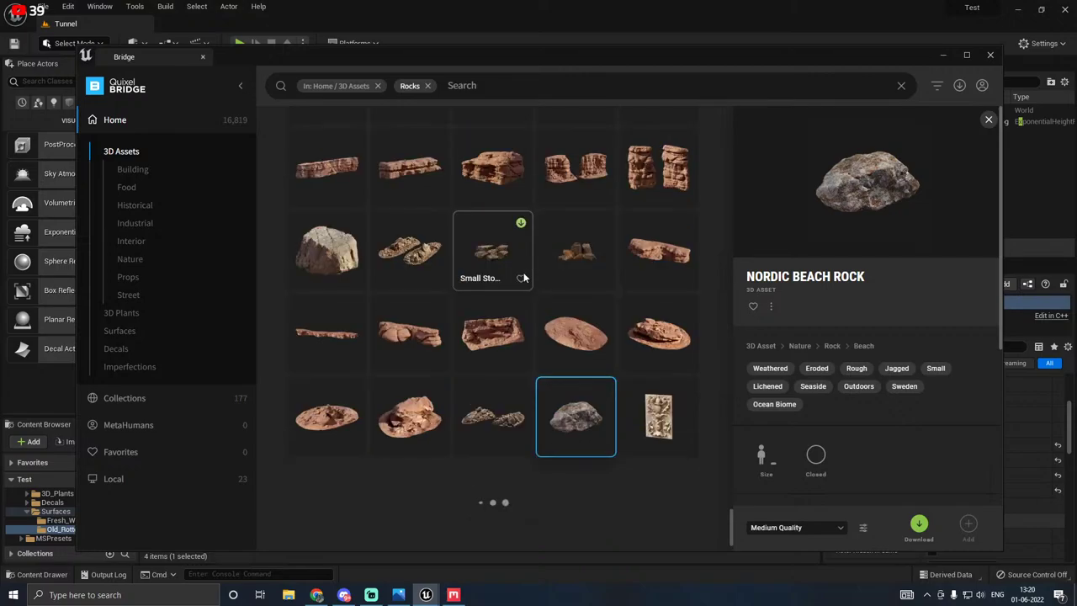
scroll(526, 282, down, 6)
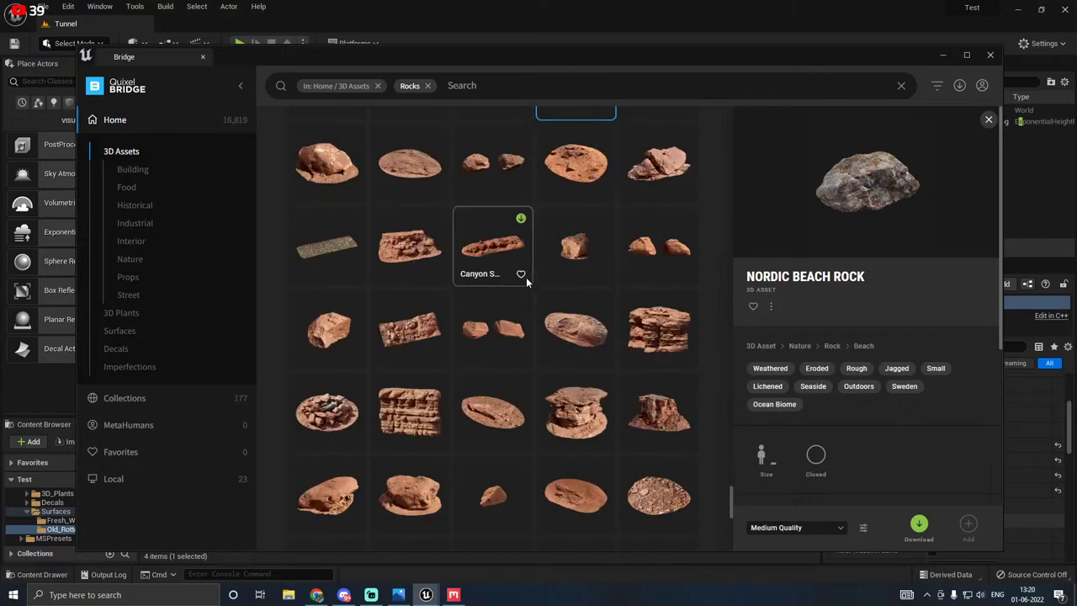
scroll(526, 281, down, 2)
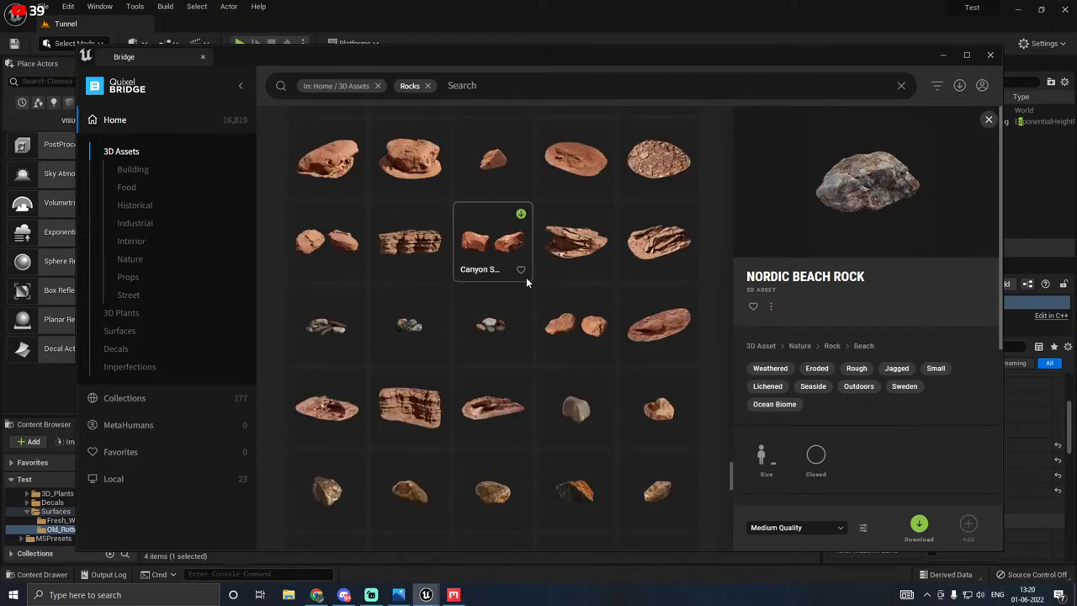
scroll(526, 277, down, 2)
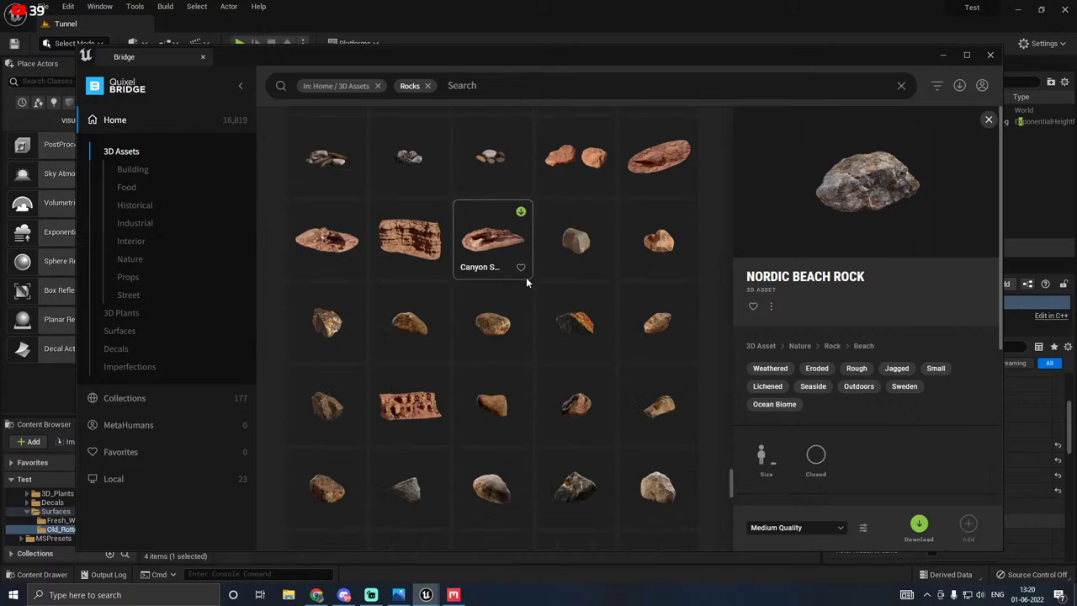
Step: Download the black-and-orange Small Rock at medium quality and add it to the project, and download the dark grey Small Rock
click(559, 317)
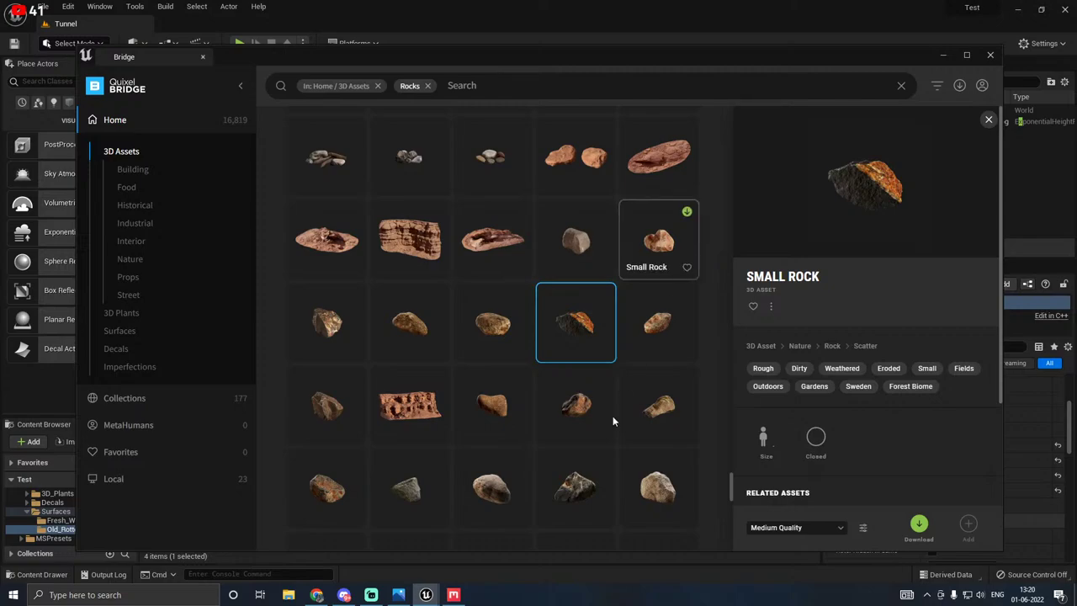
scroll(478, 446, down, 3)
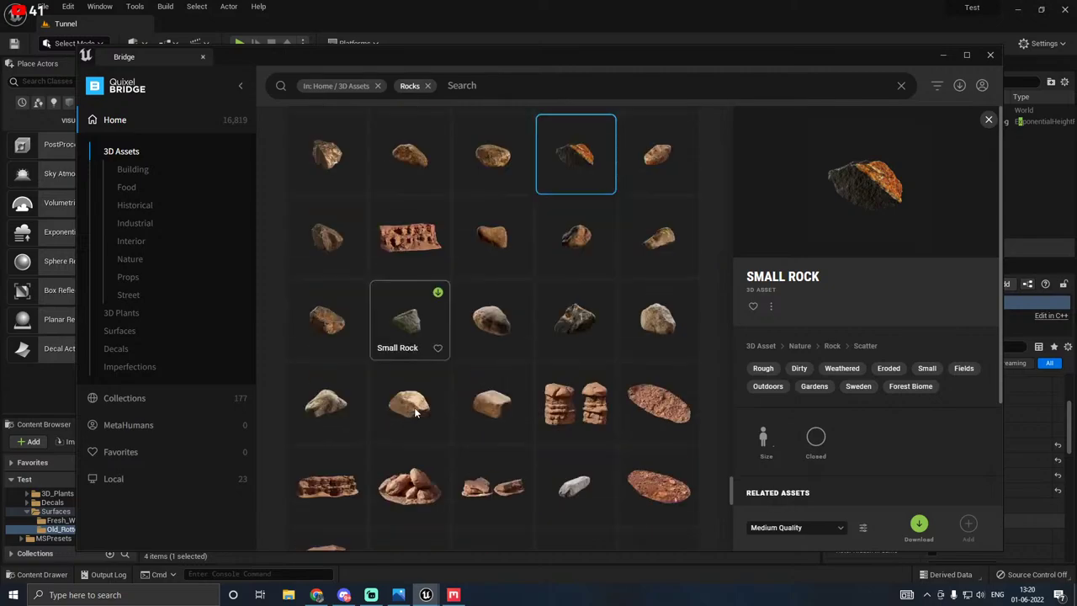
scroll(415, 412, down, 2)
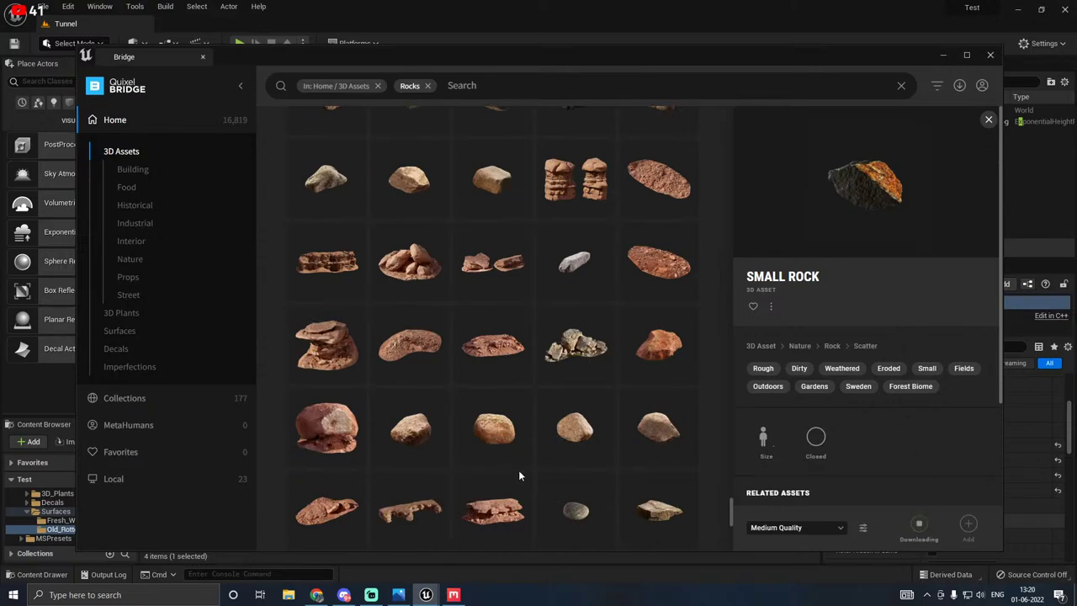
scroll(519, 477, down, 2)
scroll(519, 476, down, 1)
scroll(519, 469, down, 2)
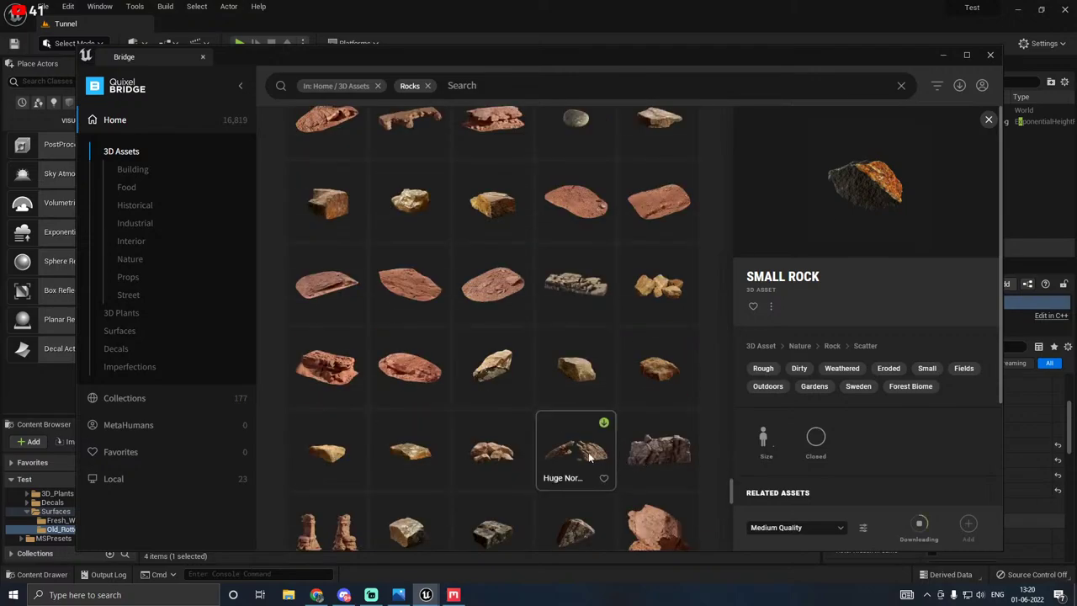
scroll(487, 480, down, 1)
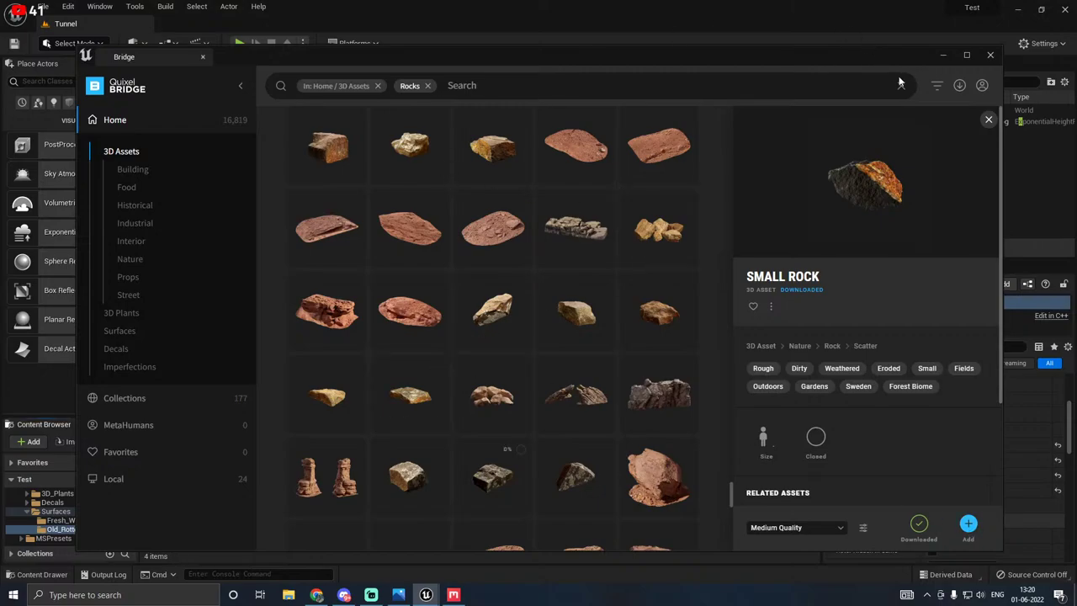
Step: Return to the Unreal Editor and open the Small_Rock_umjncgyhw folder under Megascans 3D_Assets with an enlarged Content Browser
click(941, 56)
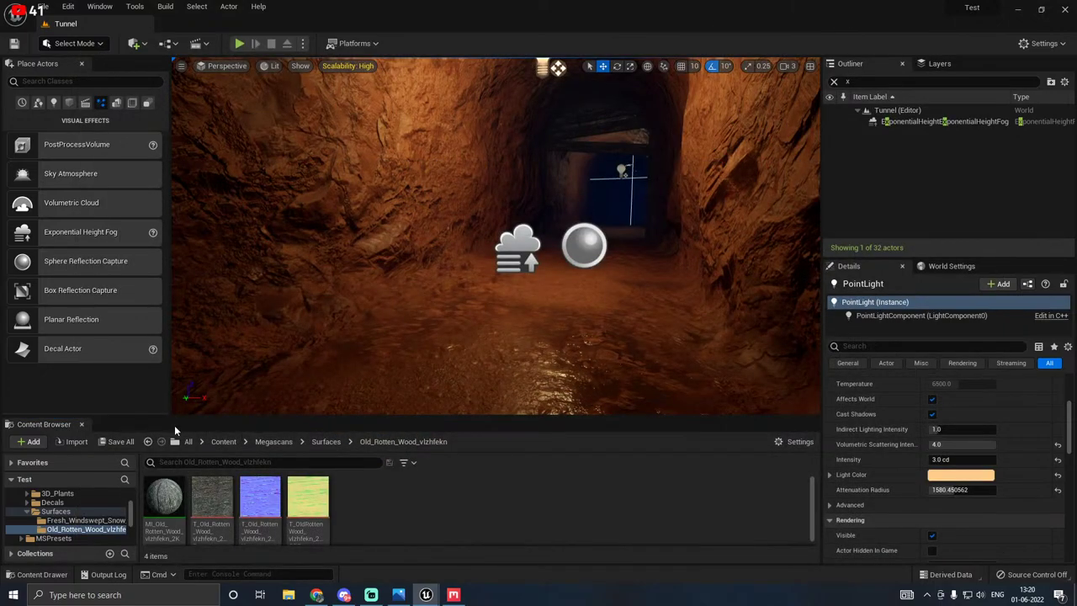
drag(175, 418, 172, 361)
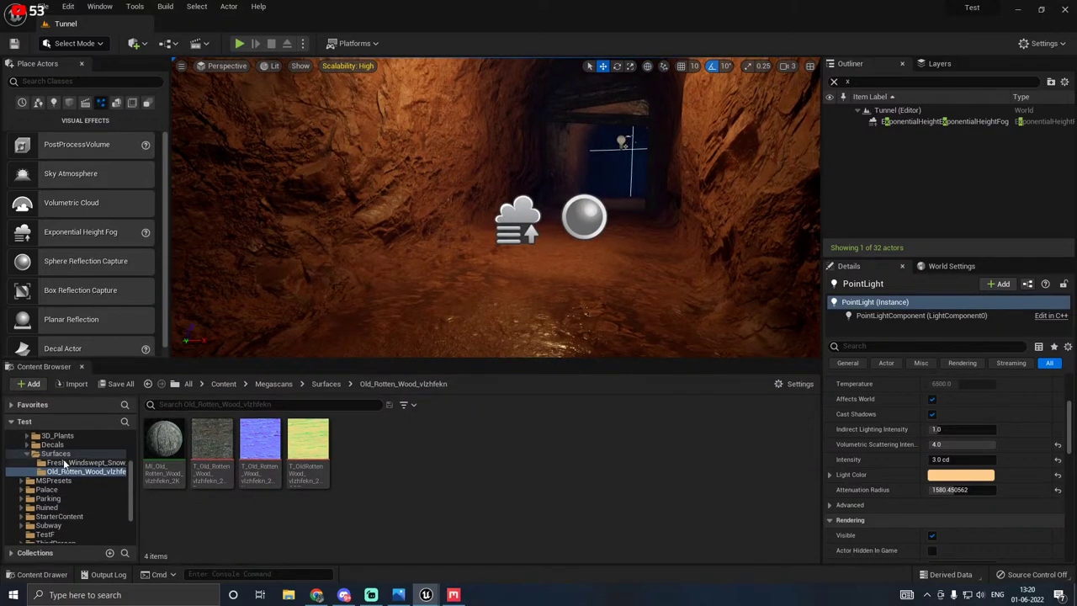
scroll(42, 455, up, 1)
click(26, 444)
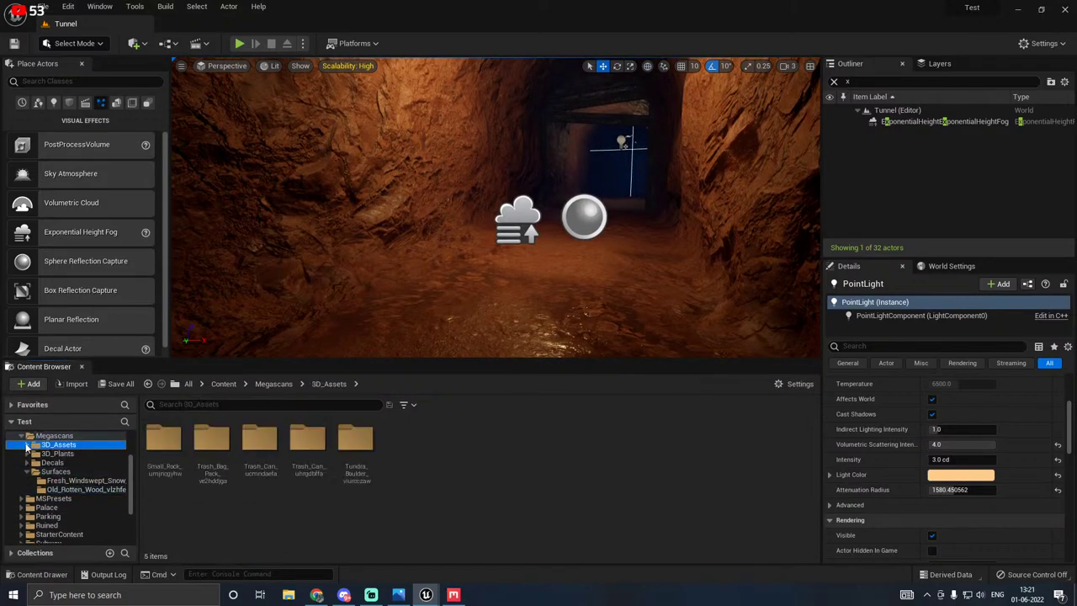
click(26, 444)
click(67, 489)
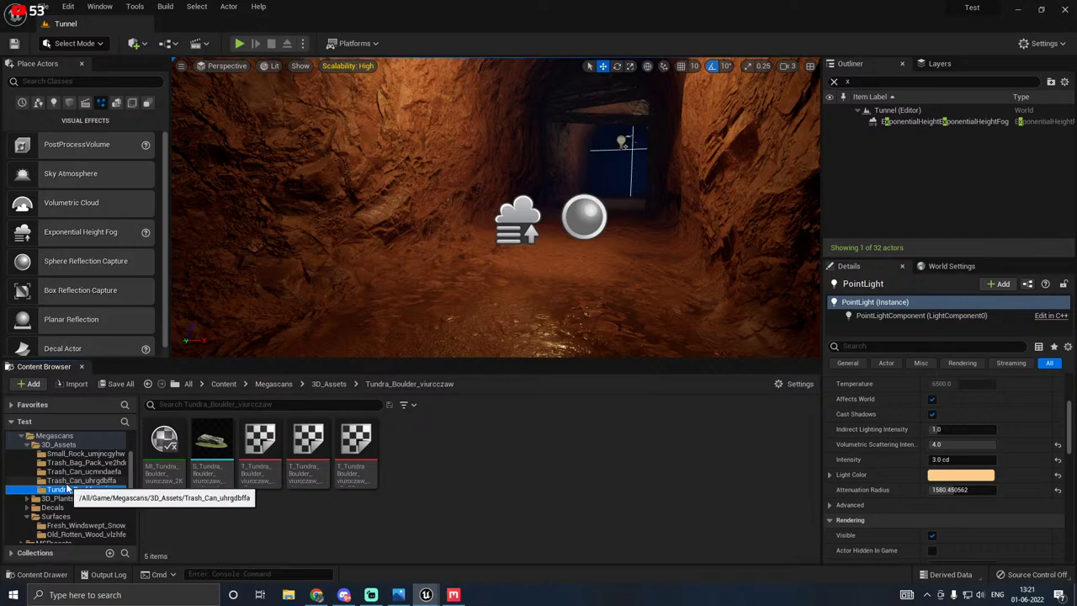
click(74, 480)
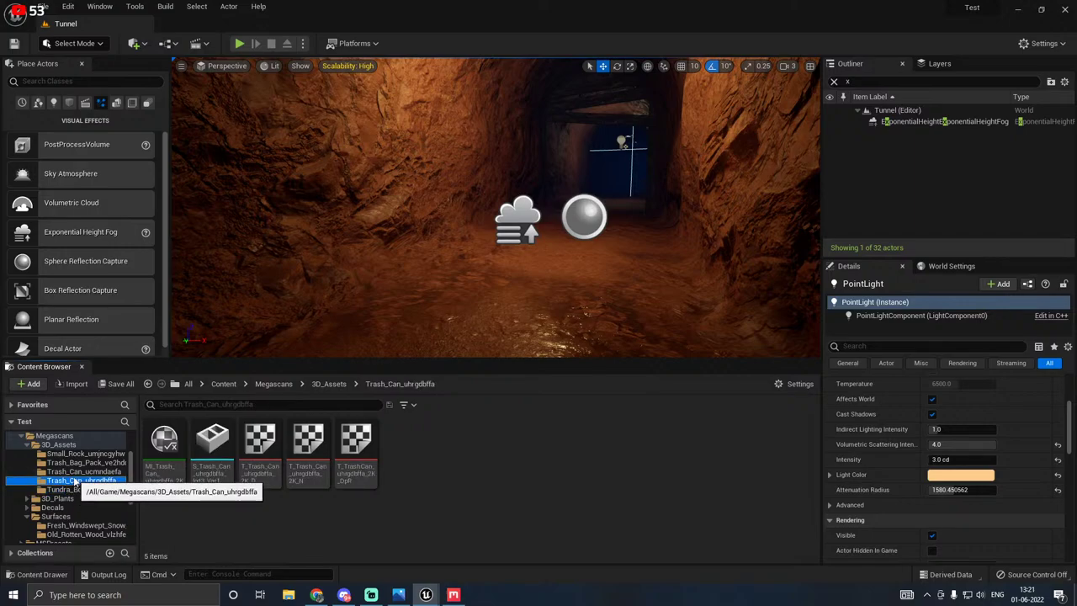
click(76, 454)
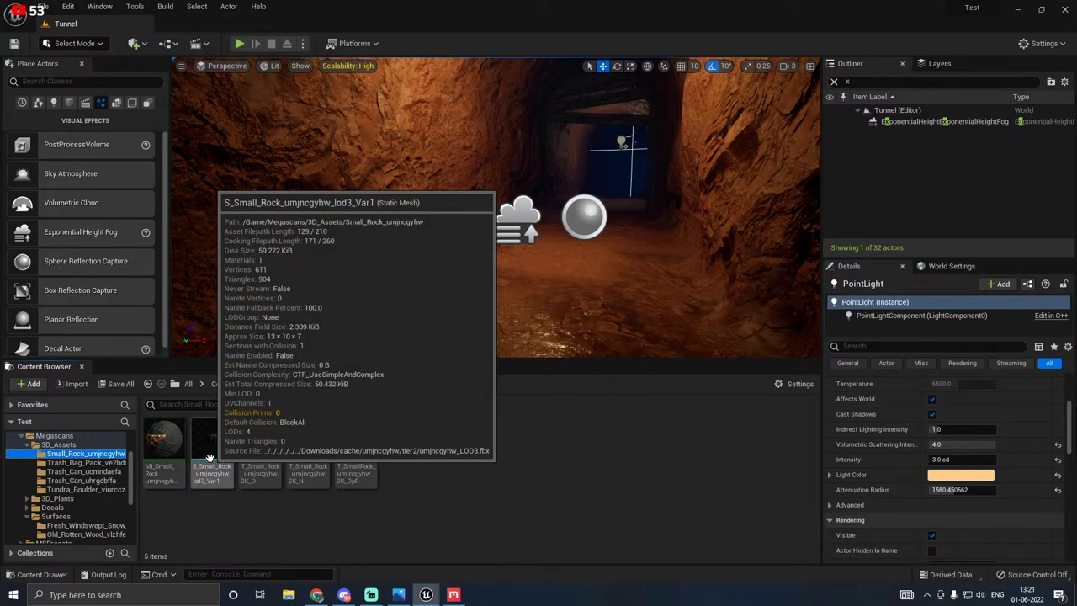
Step: Place the S_Small_Rock_umjncgyhw_lod3_Var1 mesh on the tunnel floor and focus the view on it
click(209, 459)
drag(450, 323, 451, 325)
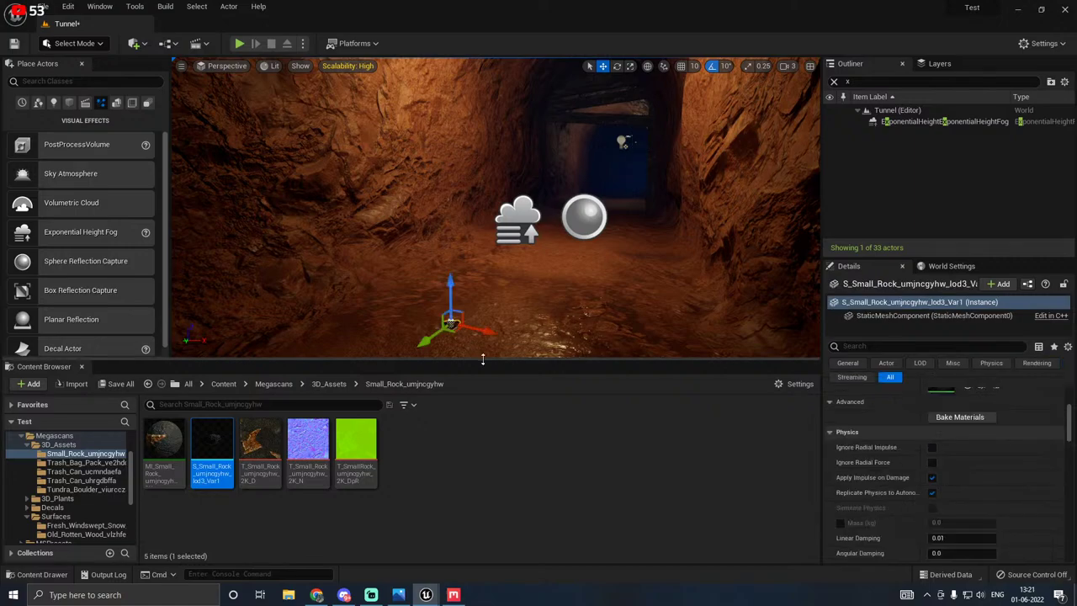
drag(471, 360, 477, 419)
key(f)
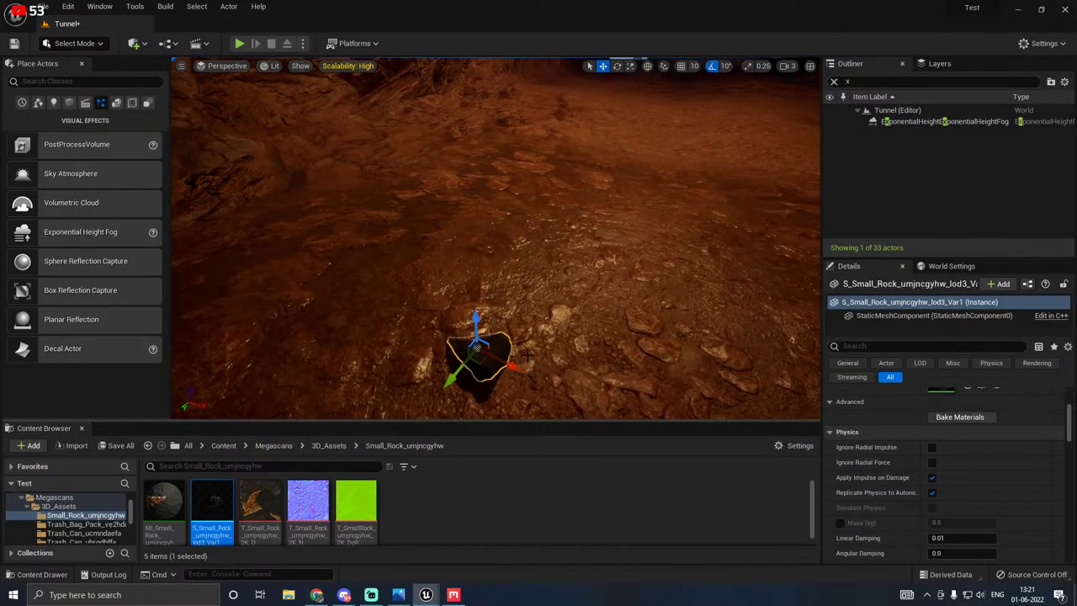
Step: Scale the small rock up several times and move it further along the tunnel floor
key(r)
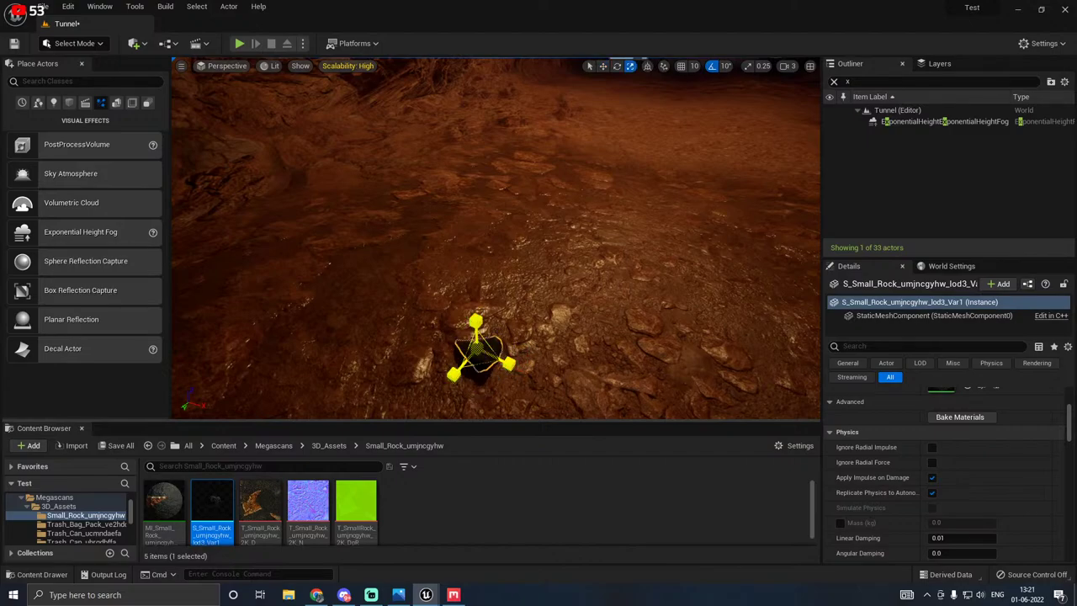
key(w)
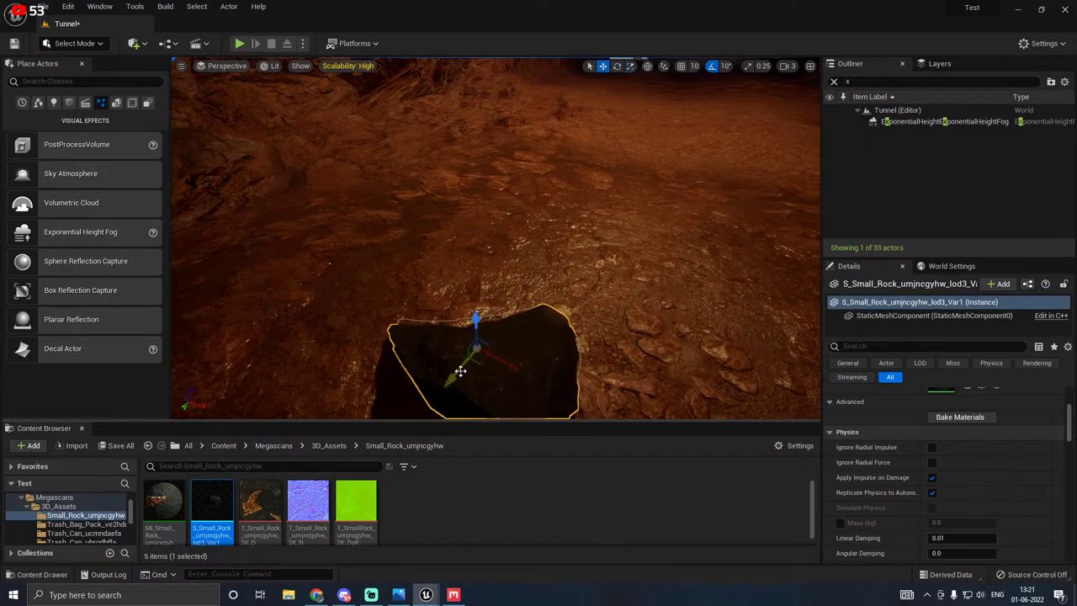
drag(474, 367, 603, 199)
right_drag(605, 197, 631, 135)
right_drag(602, 74, 590, 116)
scroll(497, 264, down, 4)
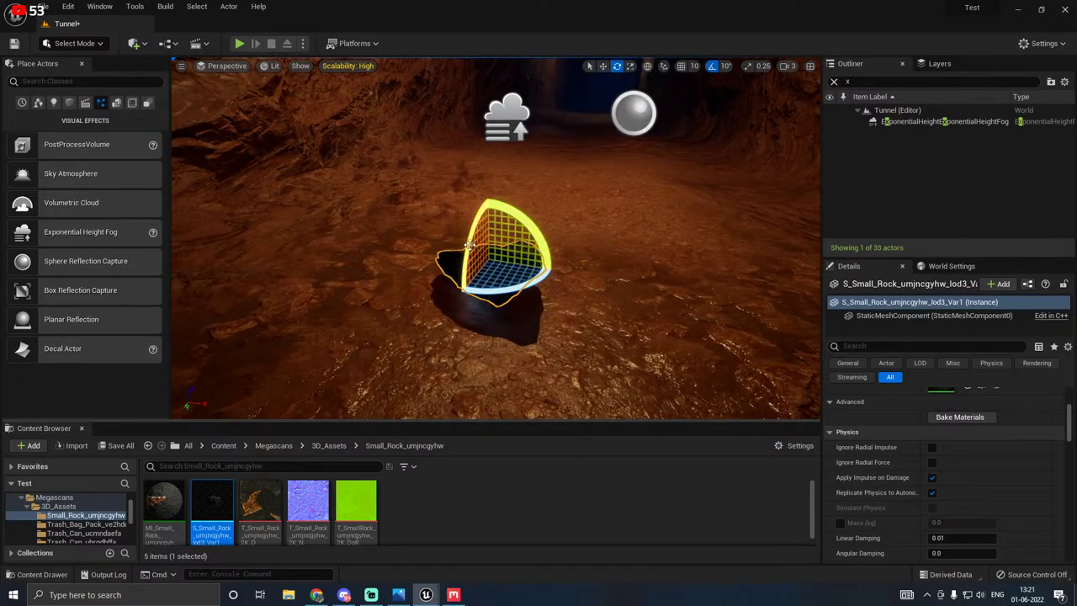
Step: Rotate the rock so its orange face shows, and enlarge it half sunk into the floor
drag(469, 244, 463, 287)
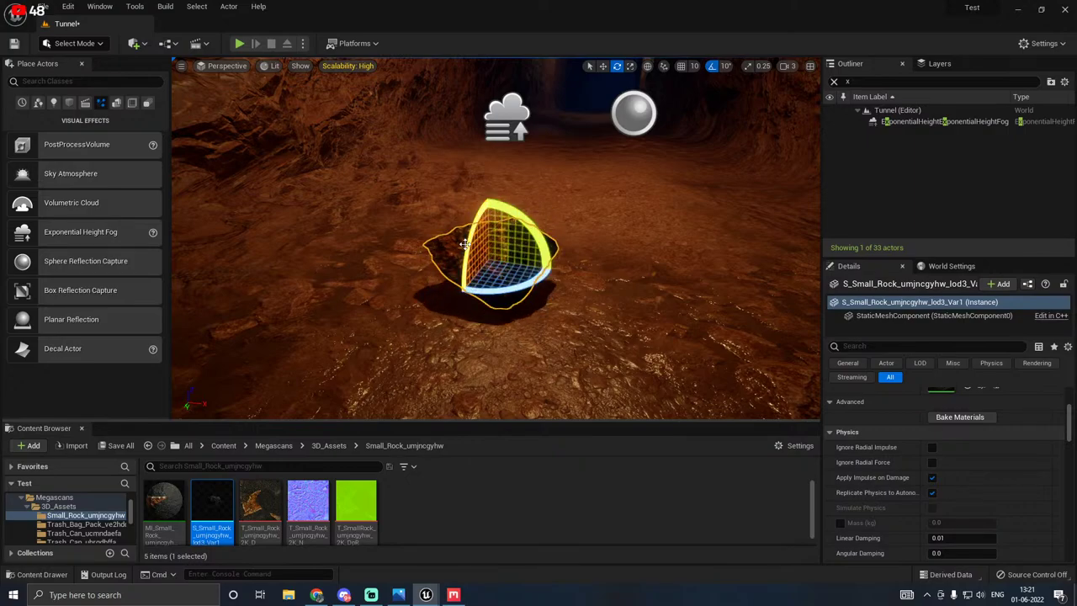
drag(489, 229, 492, 258)
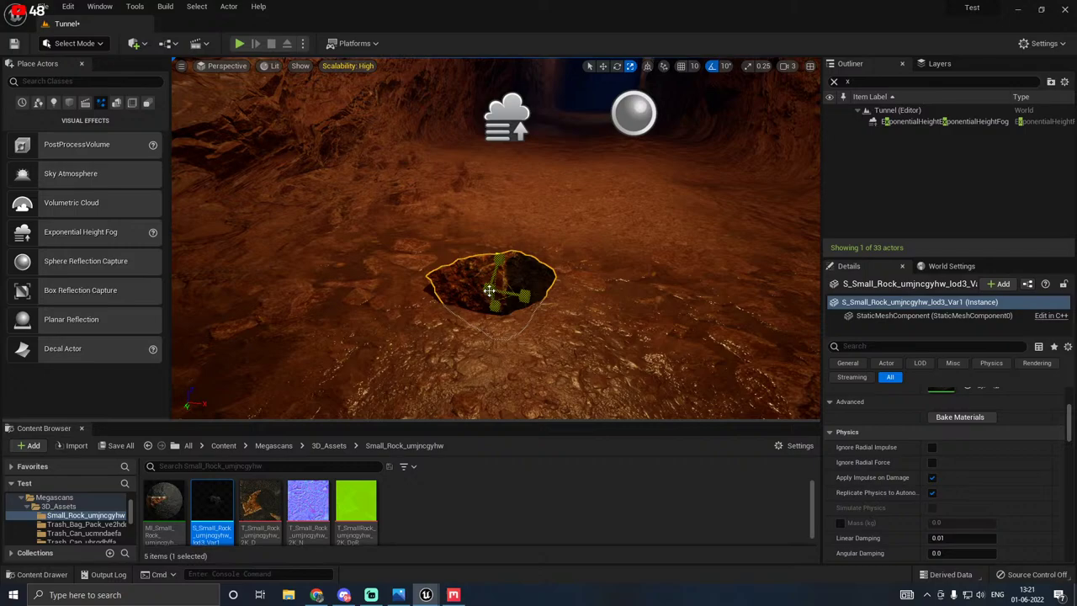
drag(489, 290, 538, 275)
key(w)
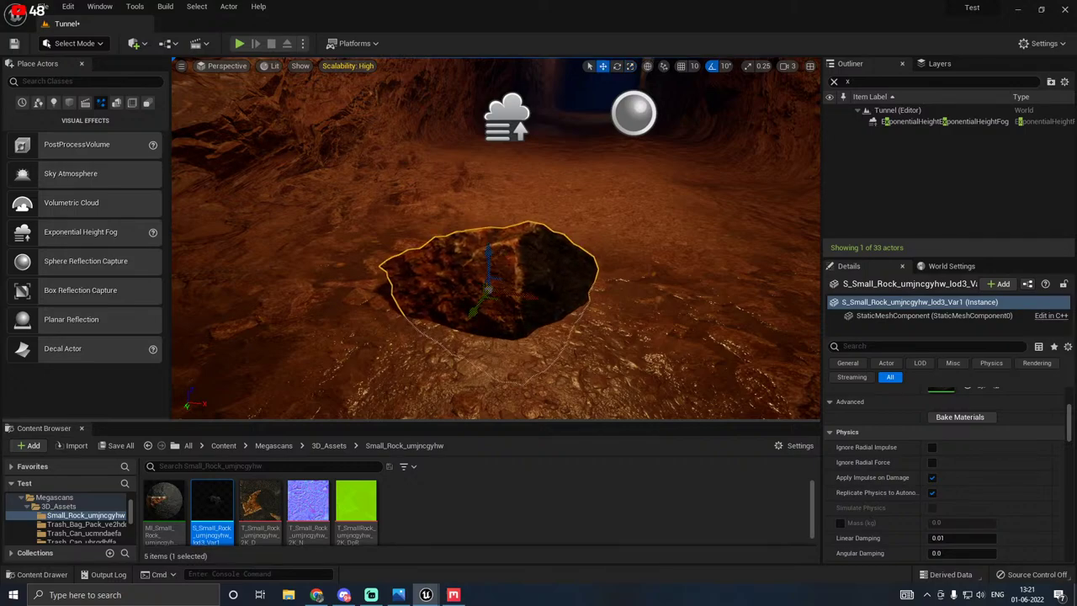
Step: Tilt the rock so it slopes down to one side and move it to the base of the left tunnel wall
mouse_move(505, 320)
mouse_down()
mouse_move(570, 295)
mouse_move(589, 306)
mouse_move(503, 313)
mouse_up()
mouse_move(543, 279)
mouse_down()
mouse_move(567, 320)
mouse_move(543, 278)
mouse_up()
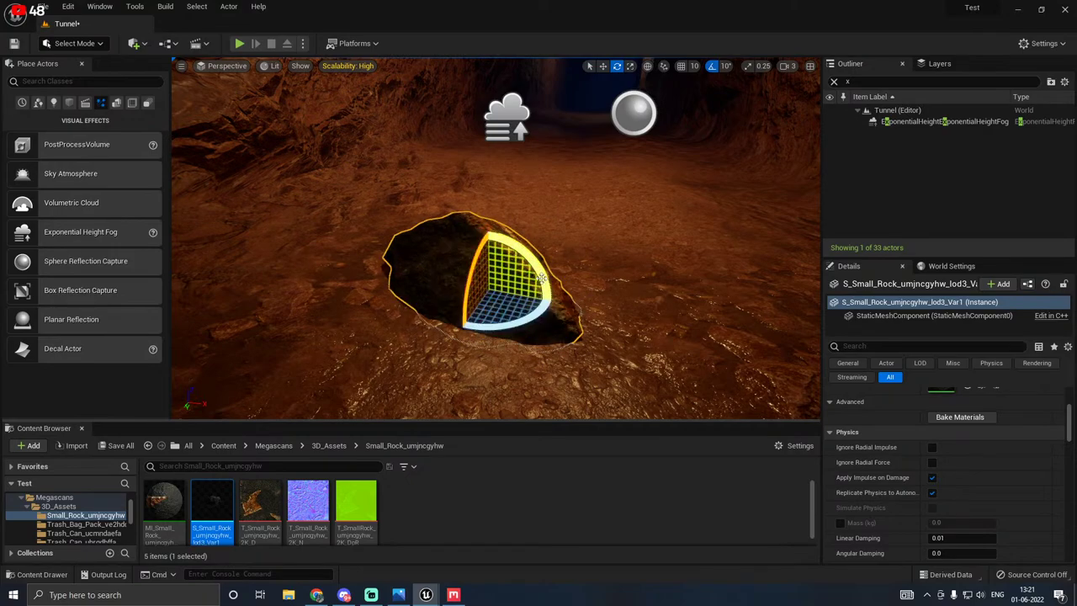
drag(491, 248, 489, 264)
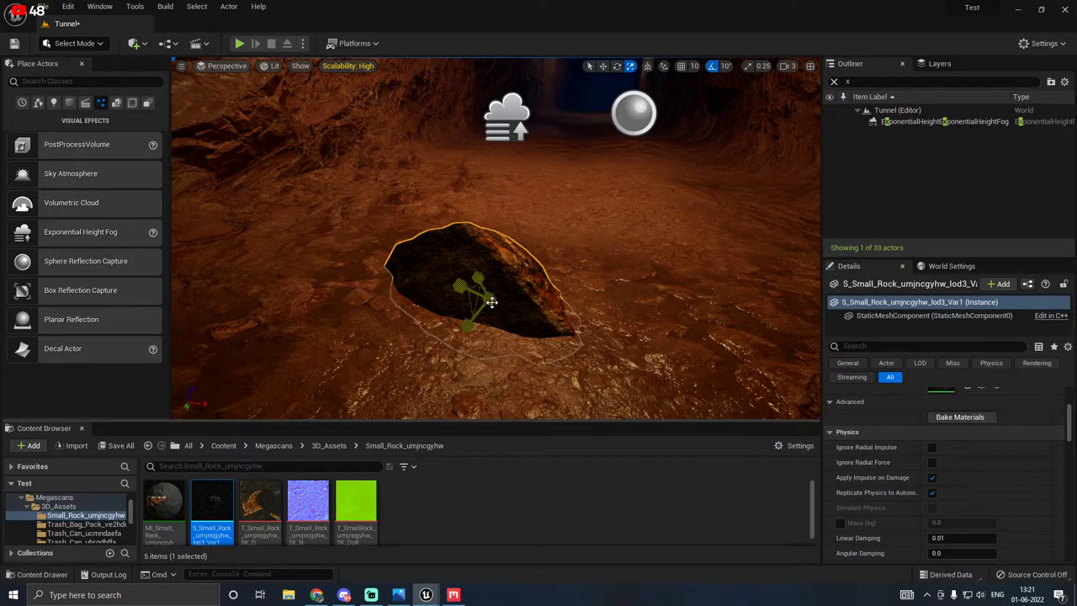
drag(492, 302, 699, 225)
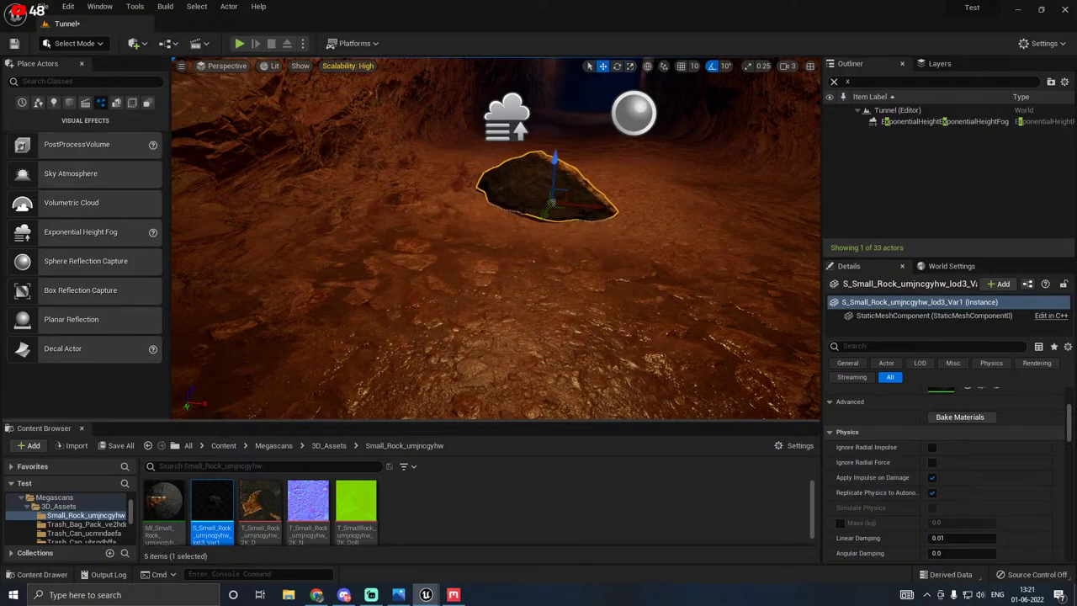
drag(592, 205, 391, 220)
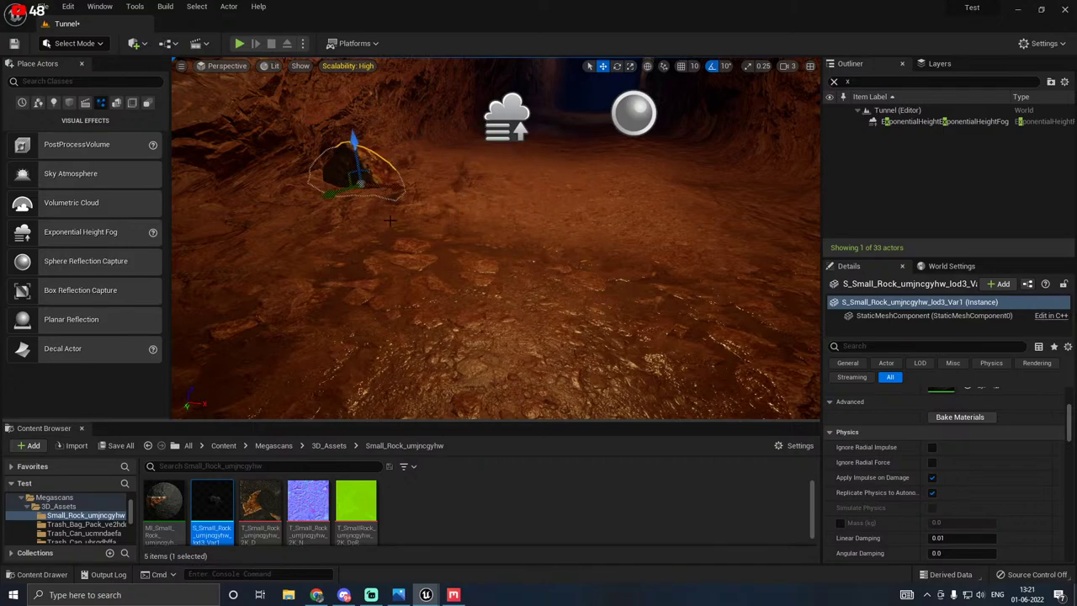
Step: Inspect the rock's placement by the left wall from further down the tunnel, using game view to hide editor icons
right_drag(451, 276, 444, 242)
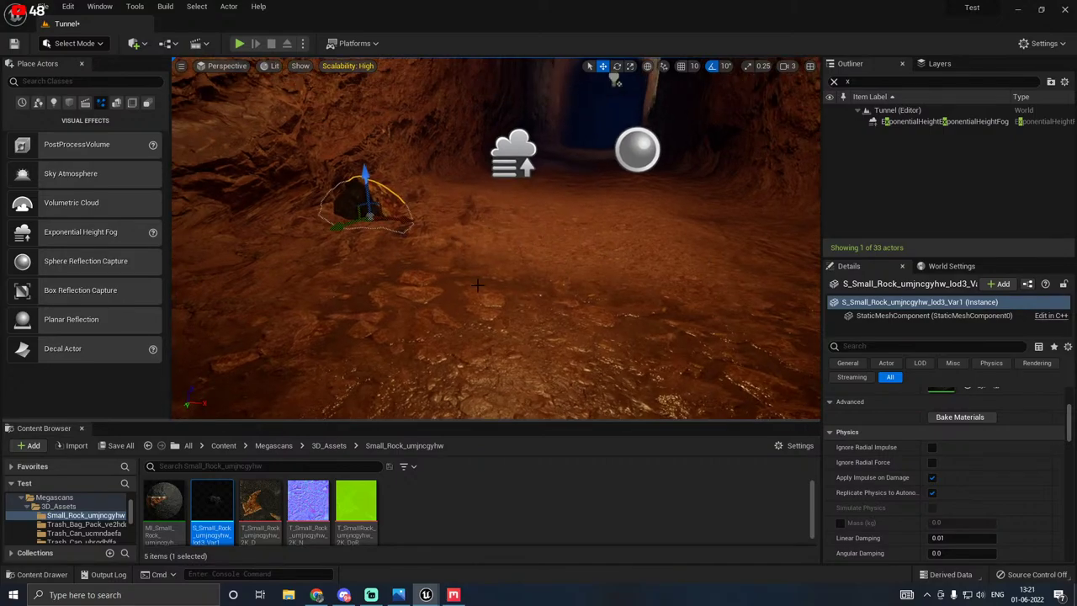
key(g)
right_drag(477, 286, 509, 277)
key(w)
key(w)
key(s)
key(g)
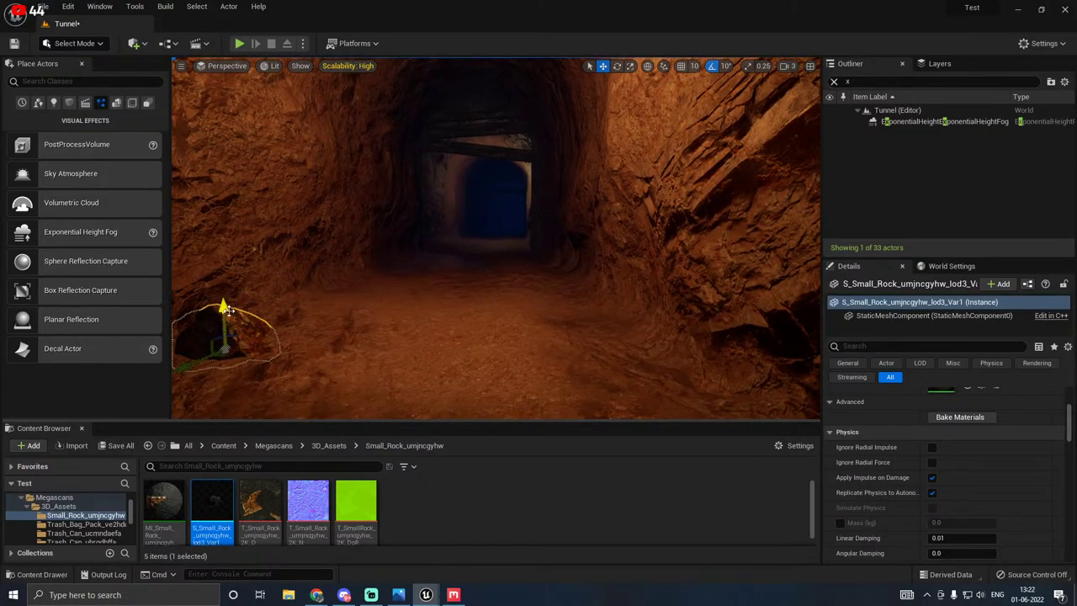
Step: Switch to Quixel Bridge, add the downloaded dark grey Small Rock to the project, and return to the Unreal Editor
click(425, 593)
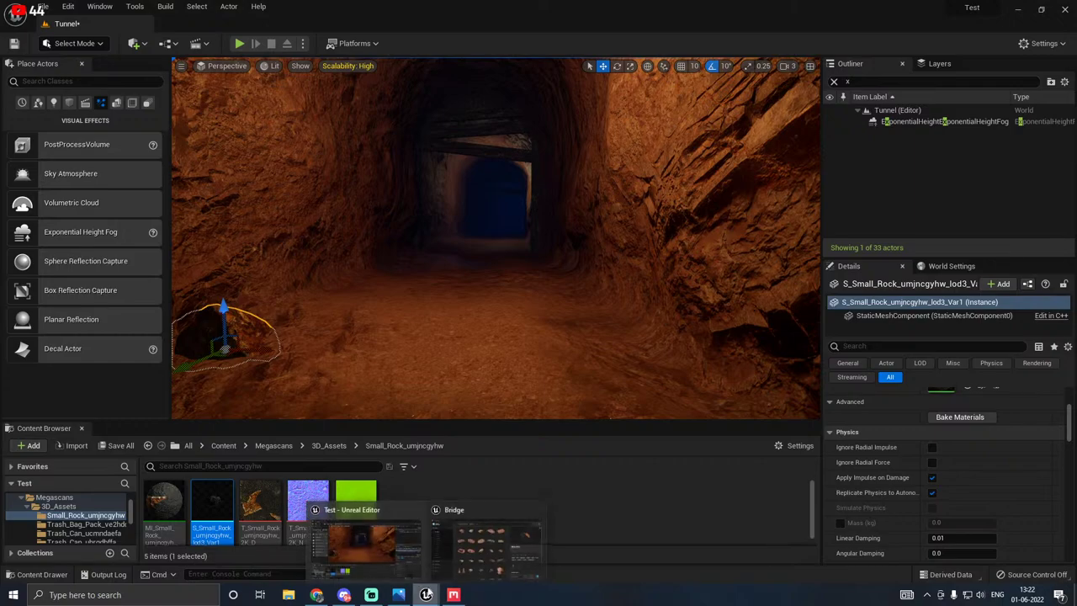
click(482, 541)
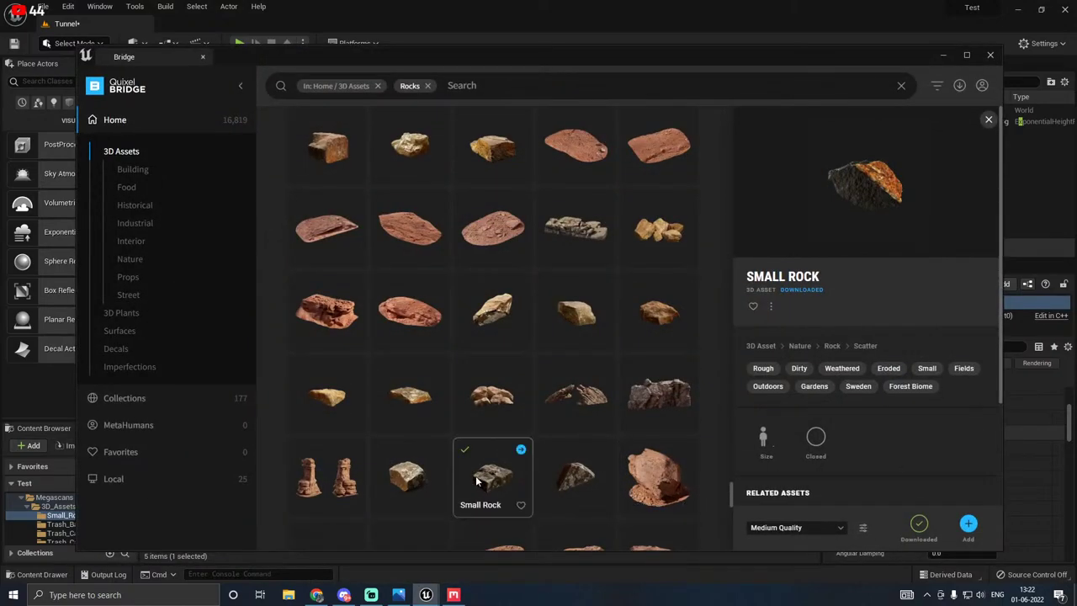
click(521, 453)
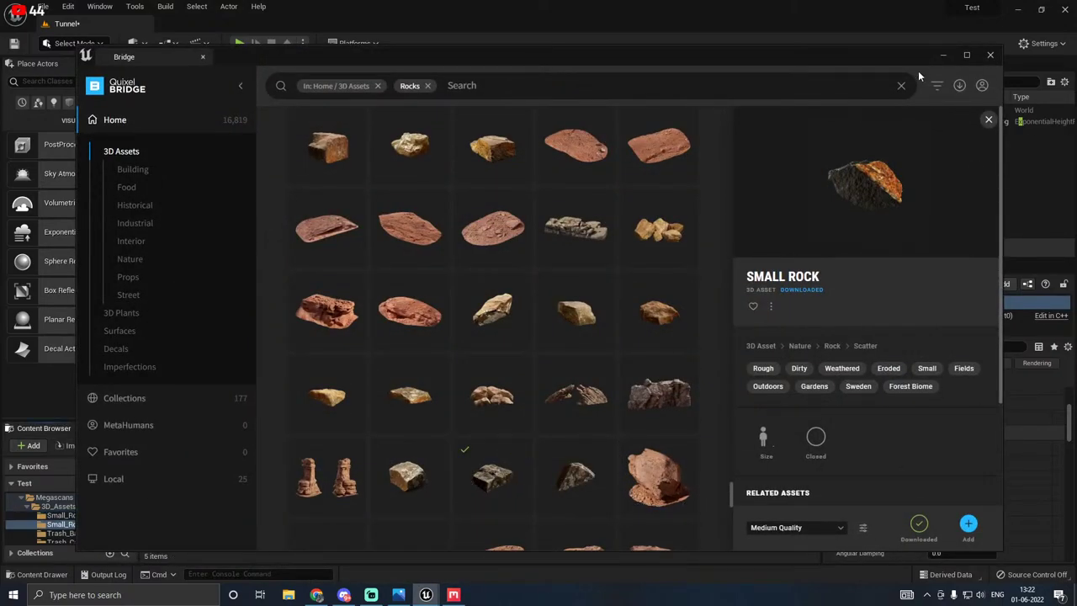
click(943, 56)
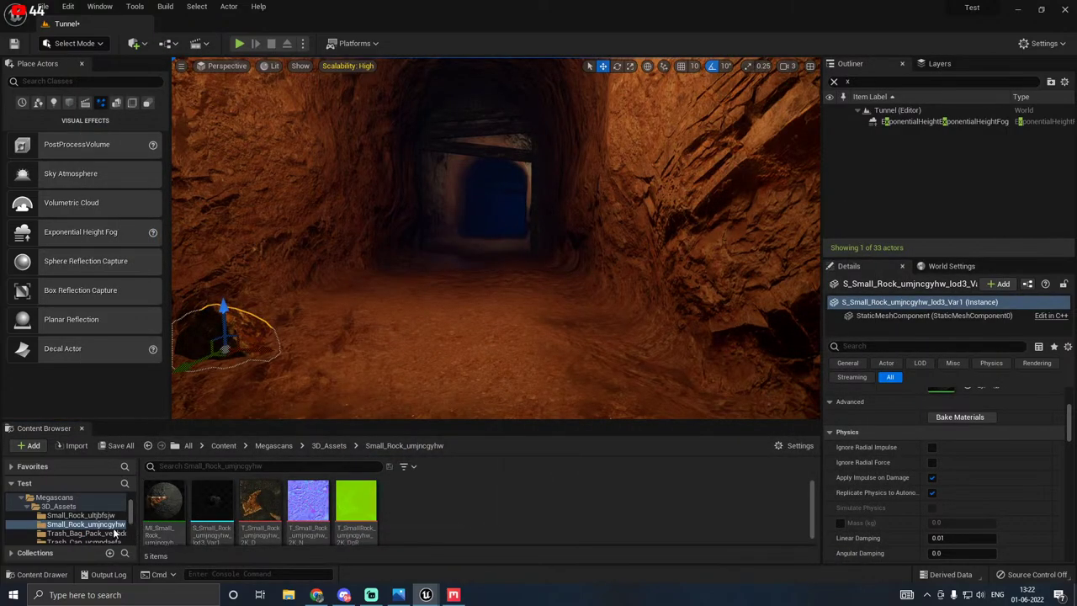
Step: Place the grey Small_Rock_ultjbfsjw mesh in the middle of the tunnel floor and enlarge it
scroll(93, 523, down, 2)
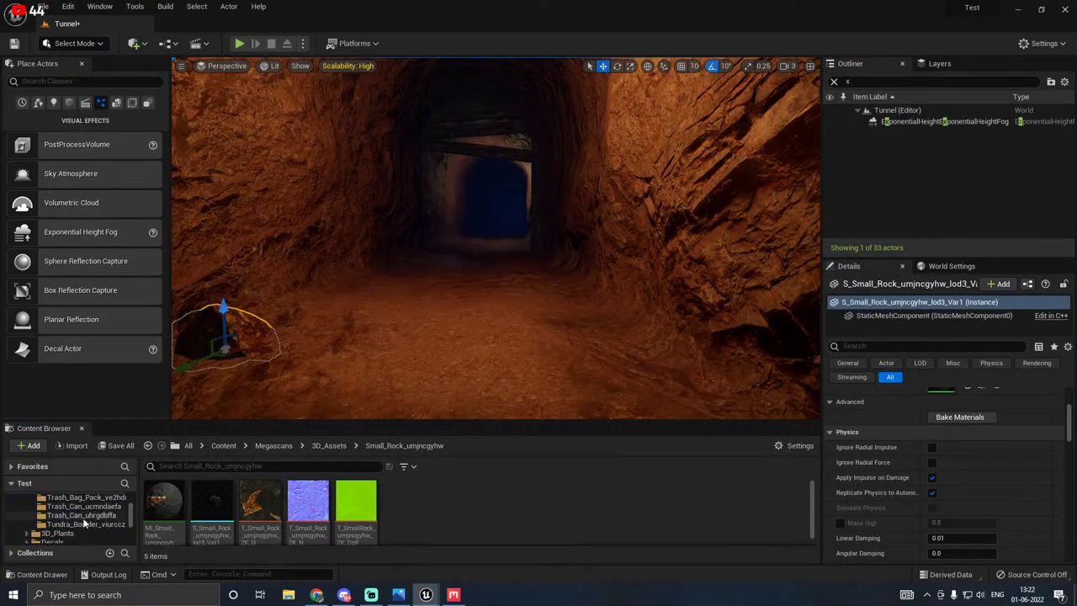
click(83, 524)
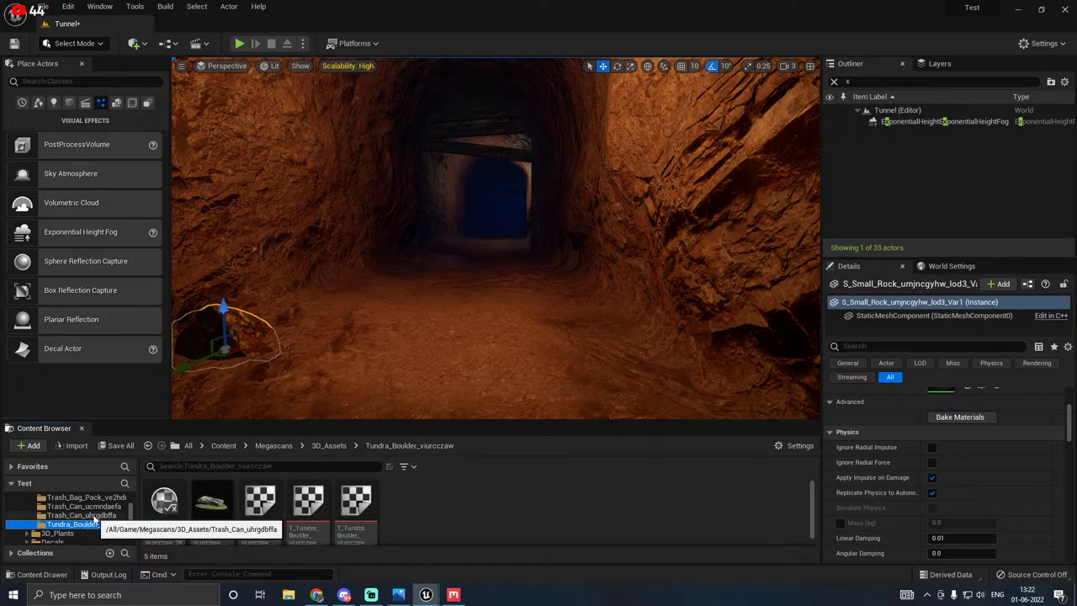
scroll(93, 522, up, 4)
click(84, 515)
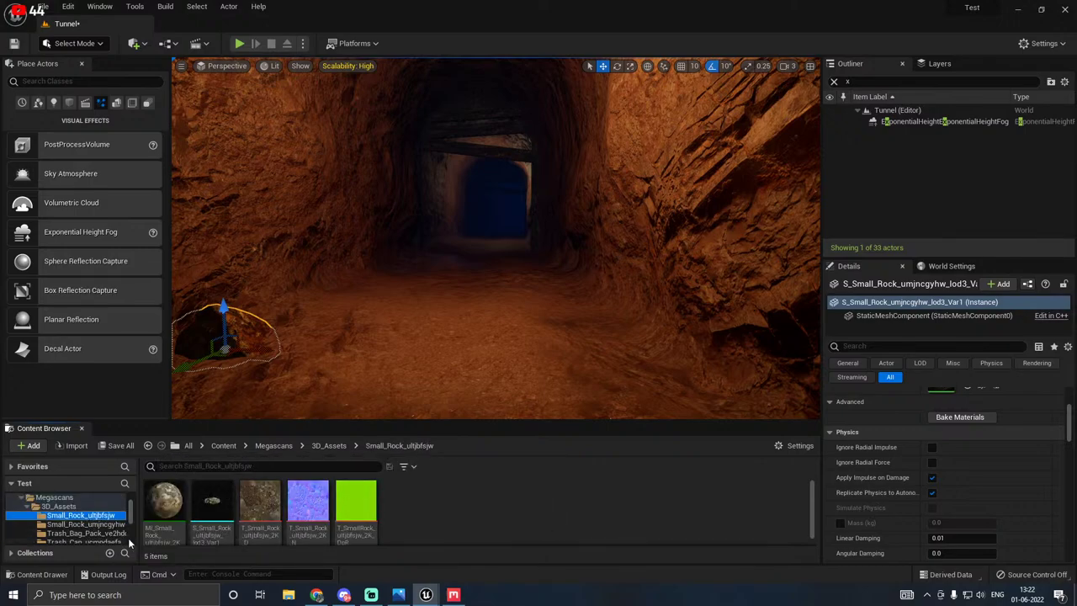
drag(212, 505, 478, 368)
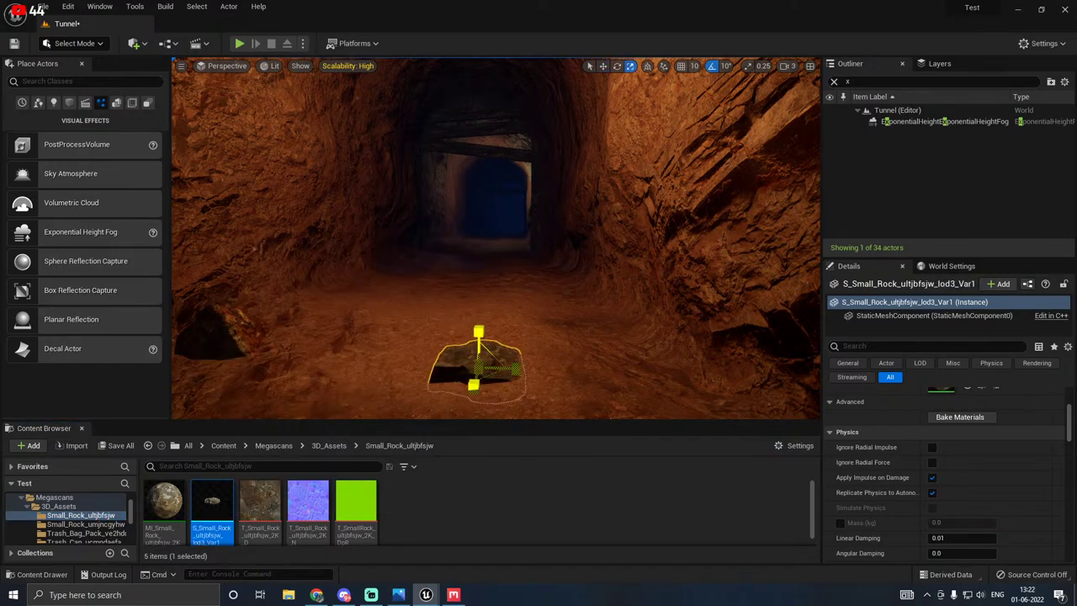
key(f)
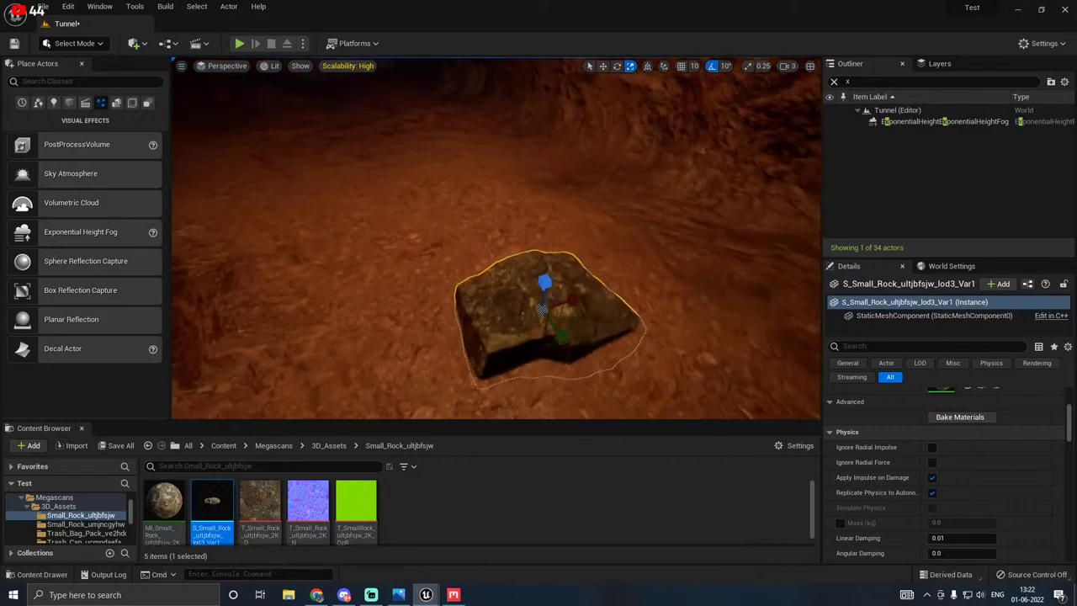
right_drag(511, 362, 546, 380)
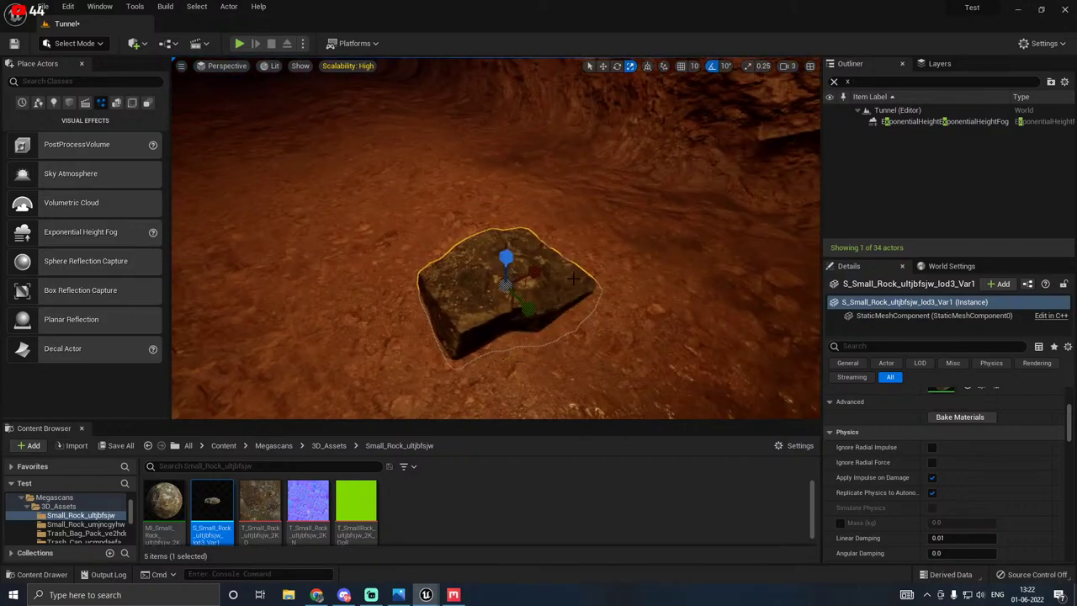
key(e)
key(r)
Step: Try the grey rock against the base of the right tunnel wall and delete it
mouse_move(475, 333)
right_down()
mouse_move(495, 319)
mouse_move(459, 315)
mouse_move(476, 333)
right_up()
key(w)
key(s)
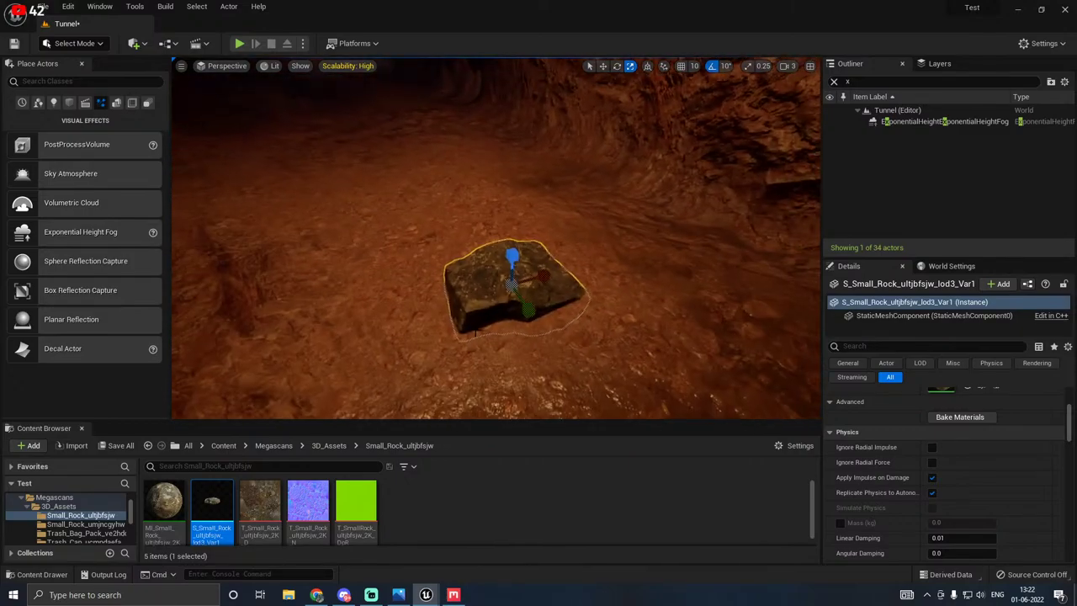
key(w)
drag(537, 278, 601, 284)
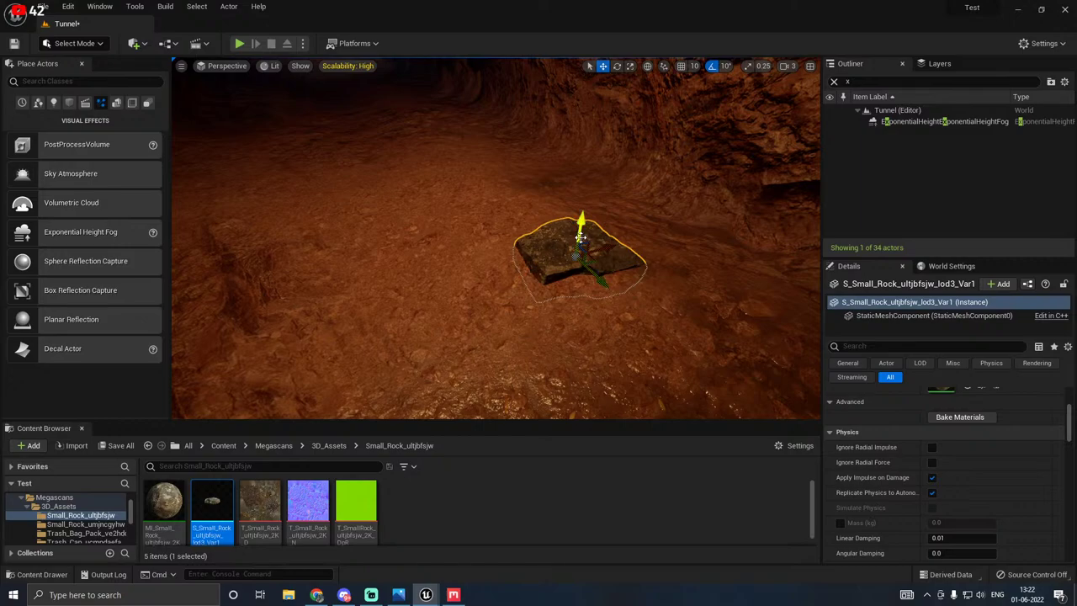
drag(580, 238, 708, 219)
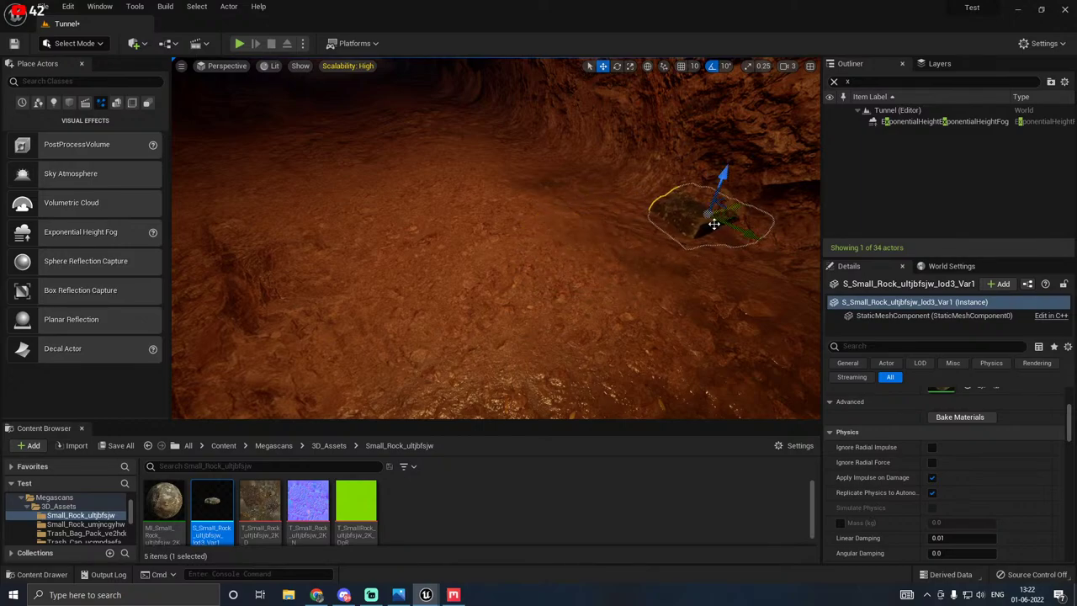
right_drag(539, 269, 560, 285)
key(Delete)
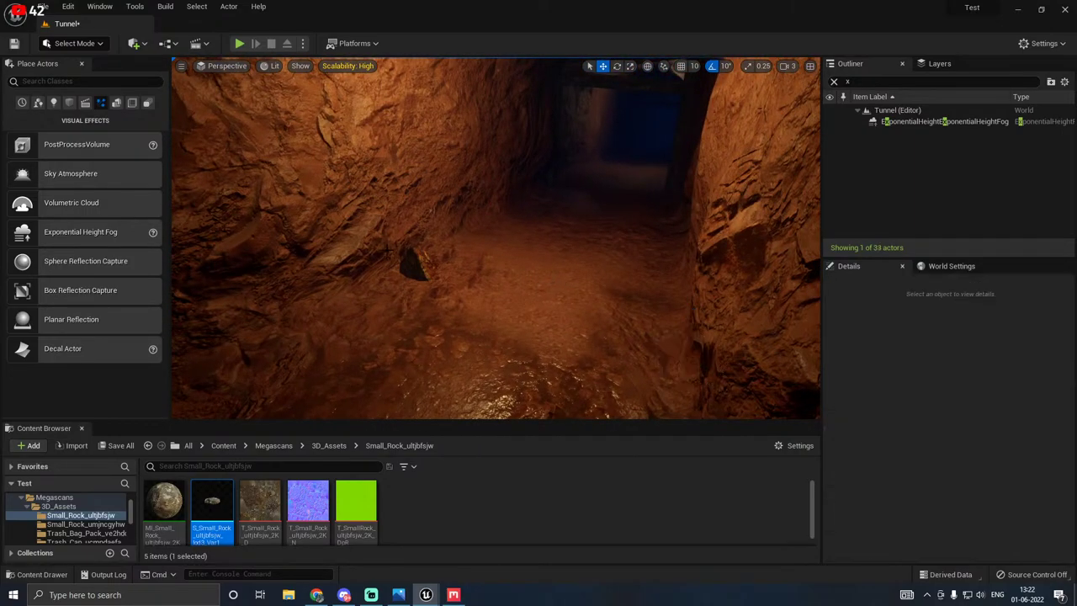
Step: Duplicate the black-and-orange rock by the left wall across the floor towards the opposite wall and rotate the copy
click(421, 263)
alt+drag(443, 278, 639, 321)
key(e)
drag(660, 366, 643, 322)
key(w)
right_drag(643, 322, 551, 328)
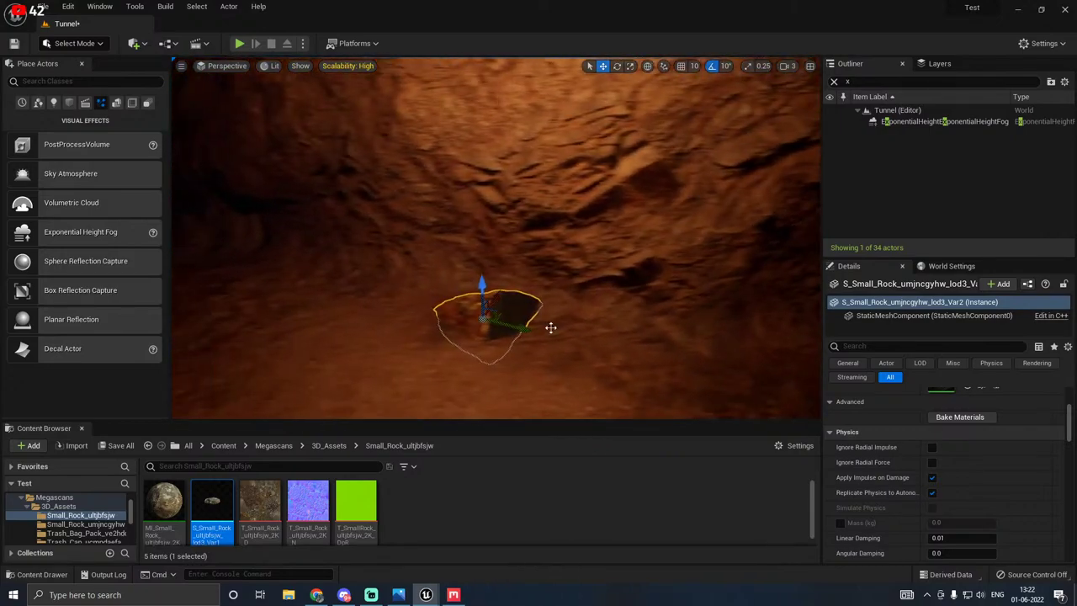
Step: Move the copied rock further along to the base of the right wall, tilt it, and enlarge it half sunk into the ground
drag(554, 324, 335, 316)
key(e)
key(w)
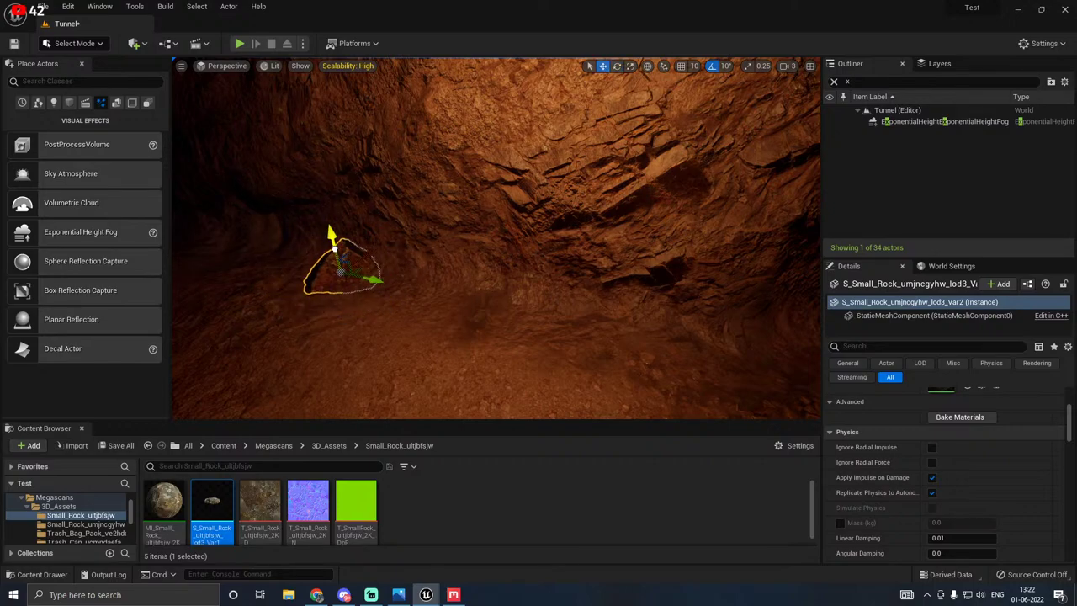
key(r)
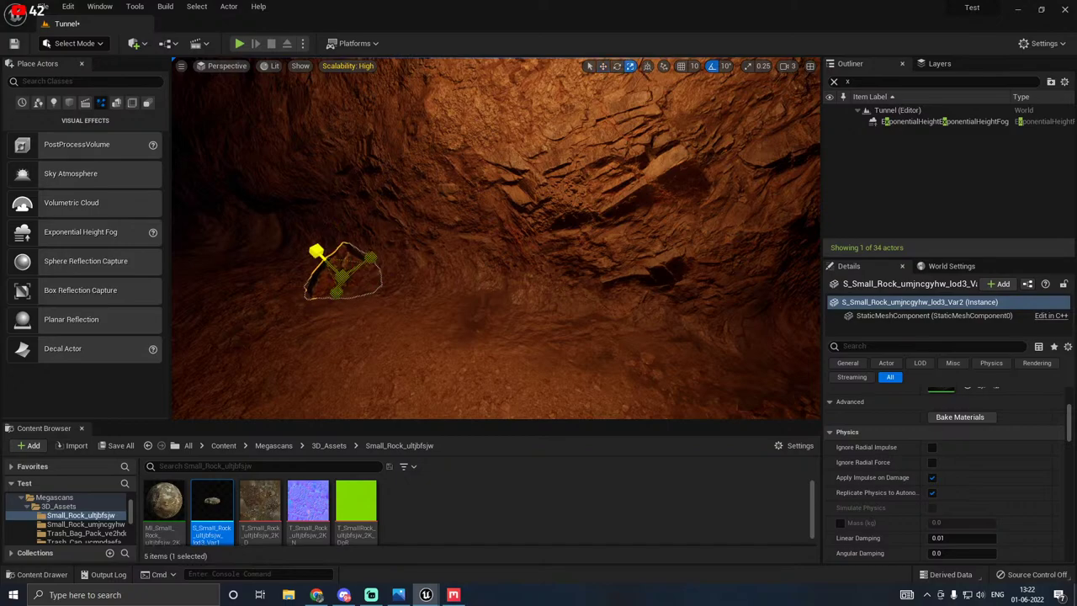
drag(341, 276, 371, 253)
key(w)
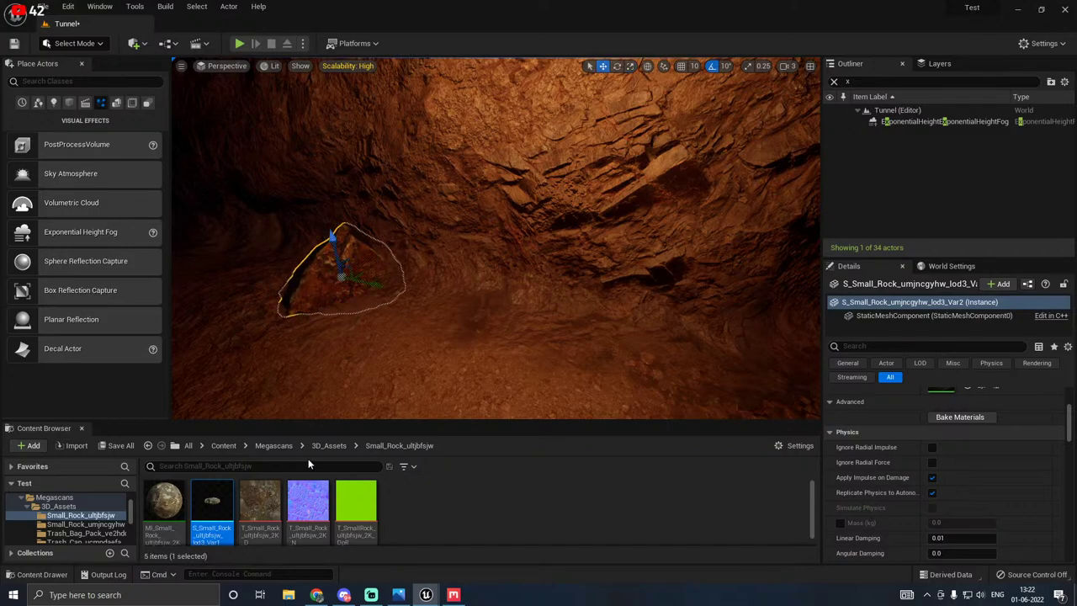
Step: Check both rocks from further back in the tunnel using game view, and save the Tunnel level
key(w)
right_drag(337, 353, 177, 354)
key(d)
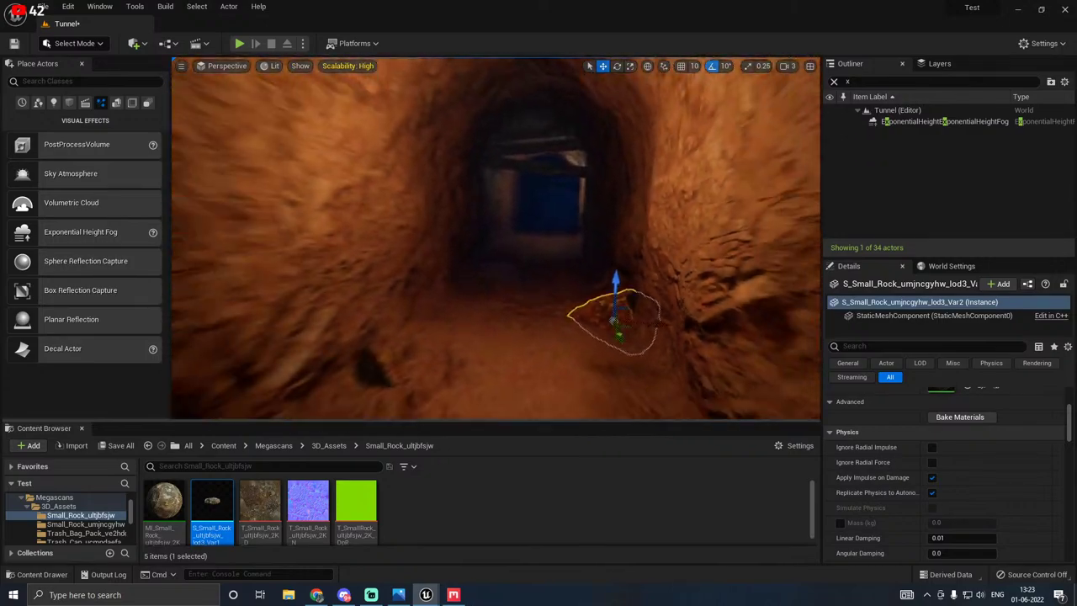
key(s)
right_drag(391, 344, 421, 337)
key(g)
key(g)
key(w)
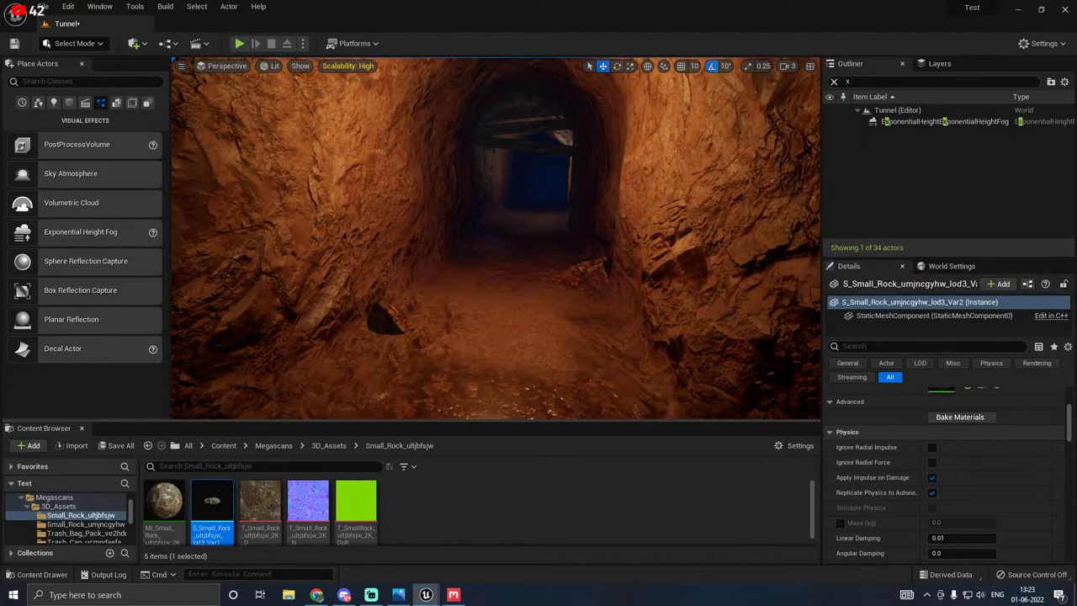
key(ctrl+shift+s)
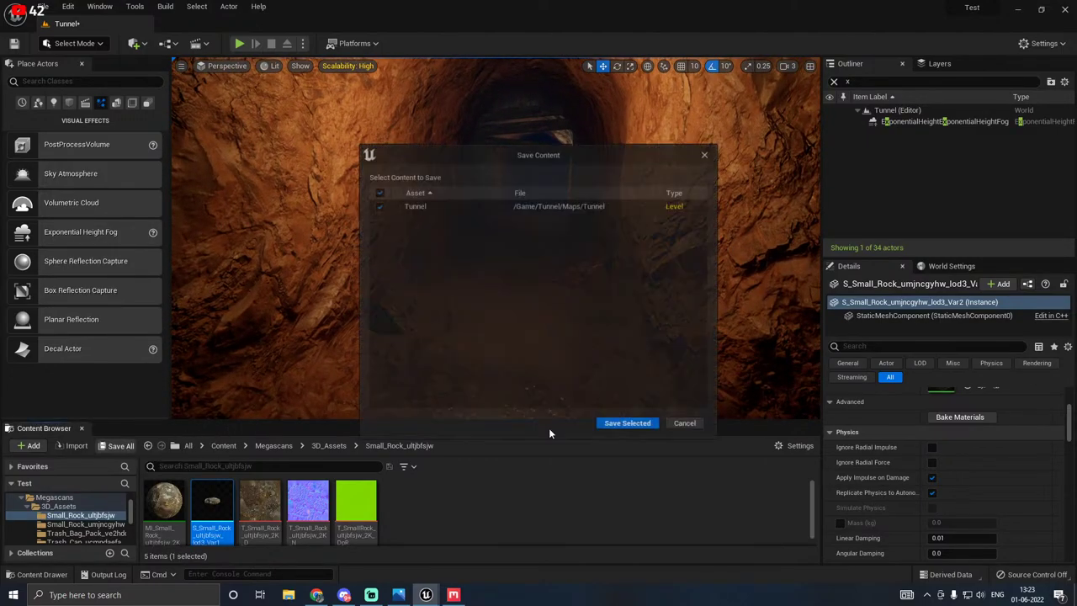
click(627, 424)
Step: Switch to Quixel Bridge, add the downloaded brown Small Rock to the project, browse further rocks, and return to the Unreal Editor
click(453, 595)
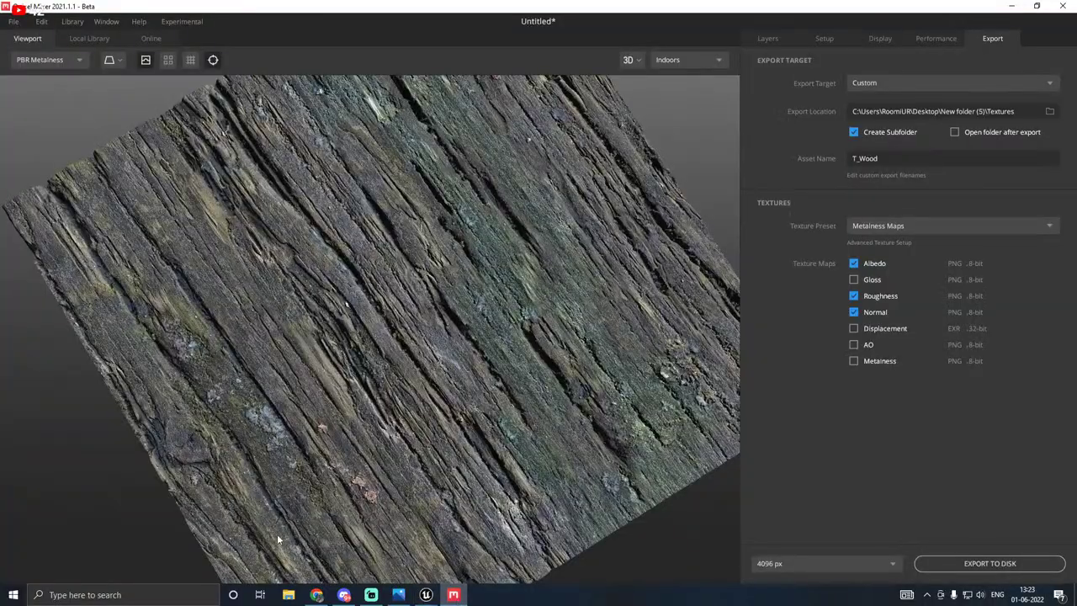
mouse_move(426, 594)
click(385, 547)
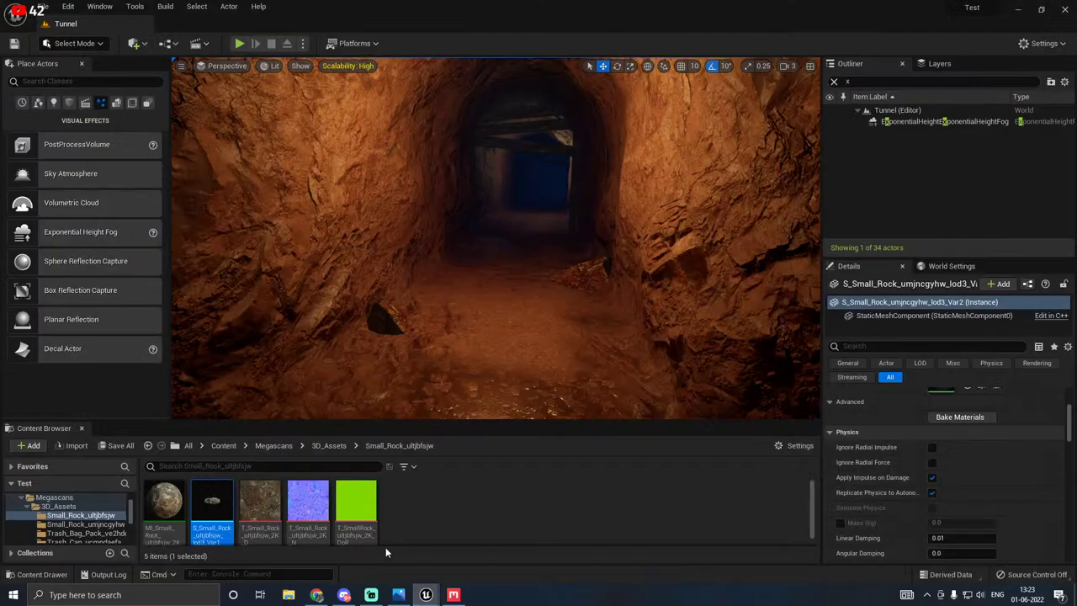
click(477, 560)
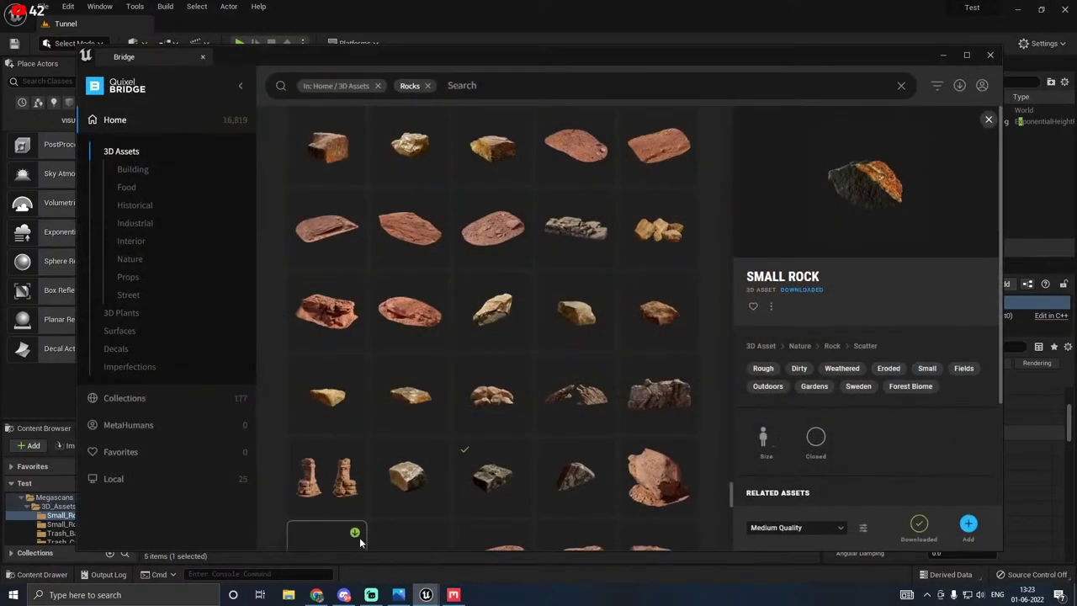
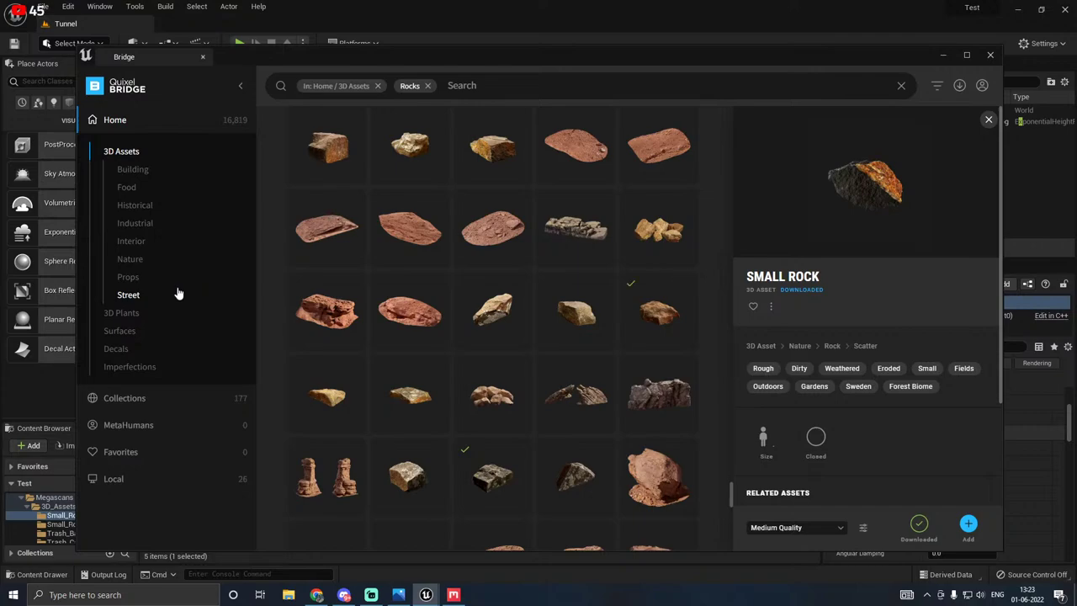
mouse_move(674, 291)
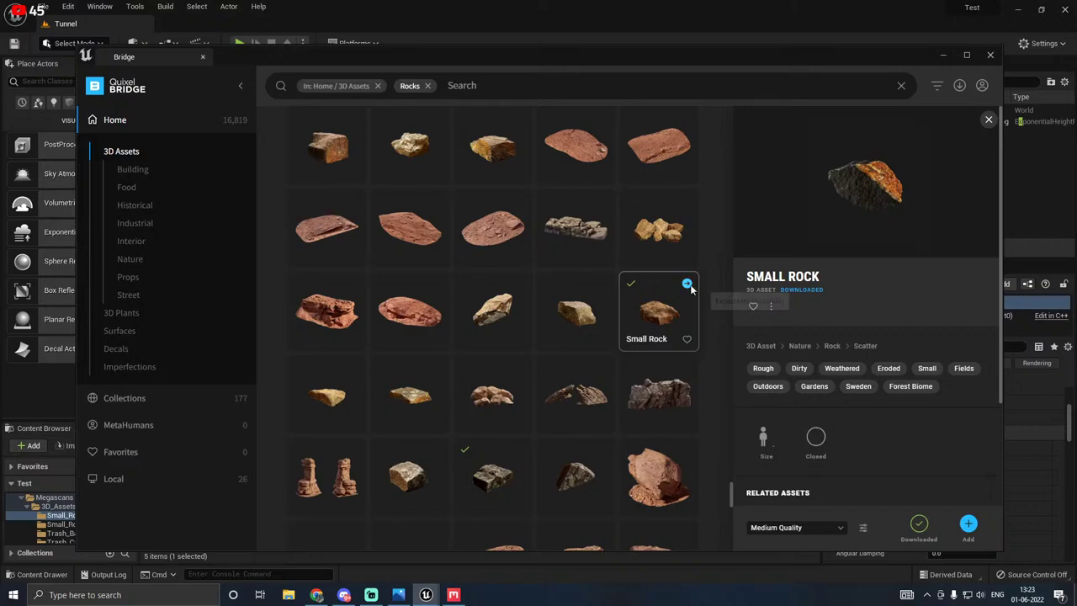
click(687, 287)
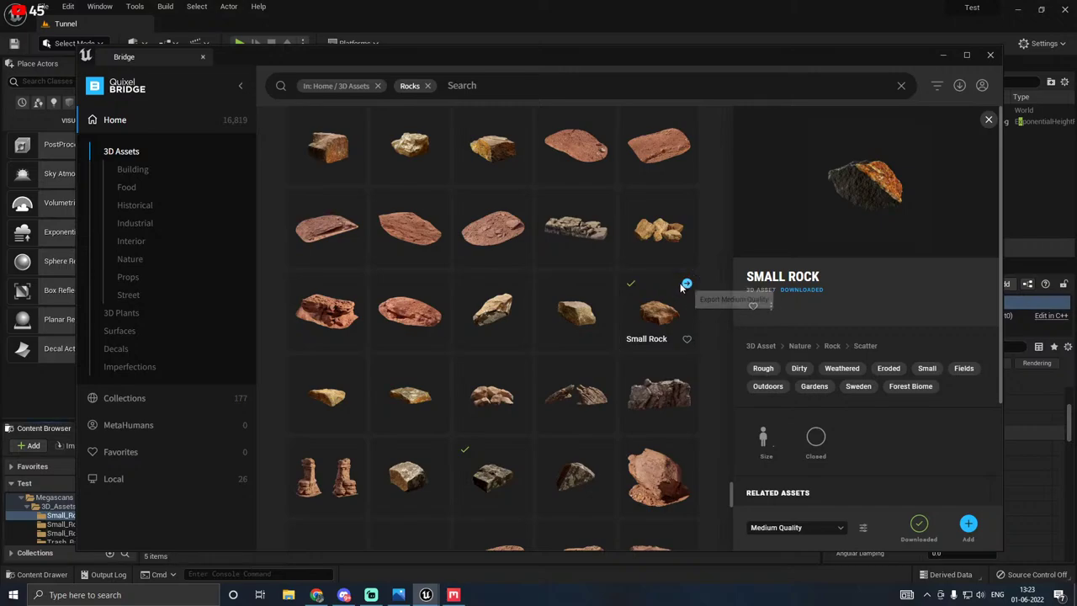
scroll(336, 463, down, 1)
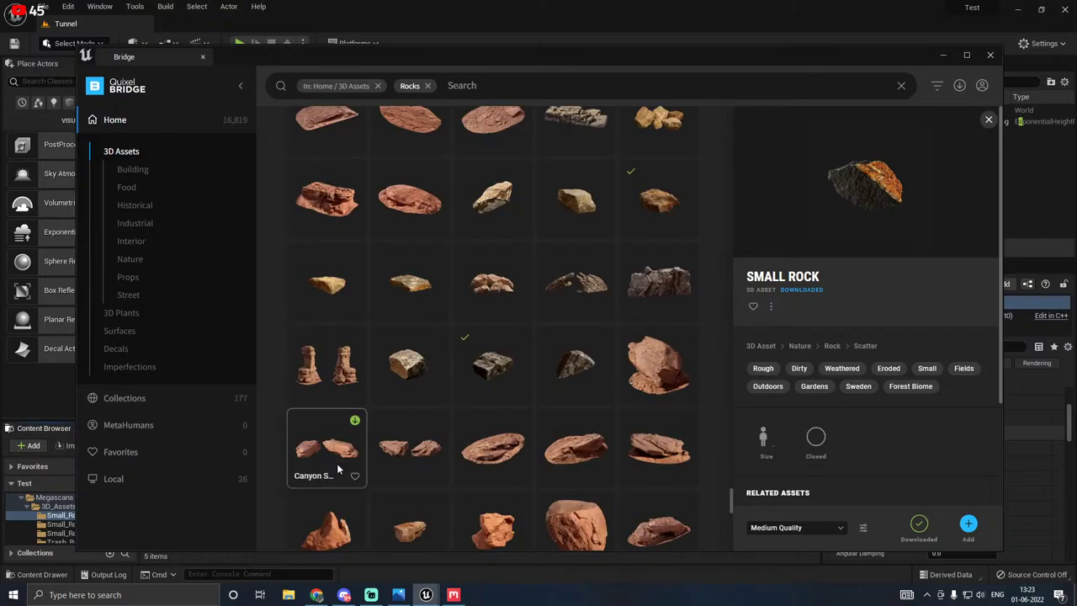
scroll(337, 463, down, 2)
mouse_move(649, 504)
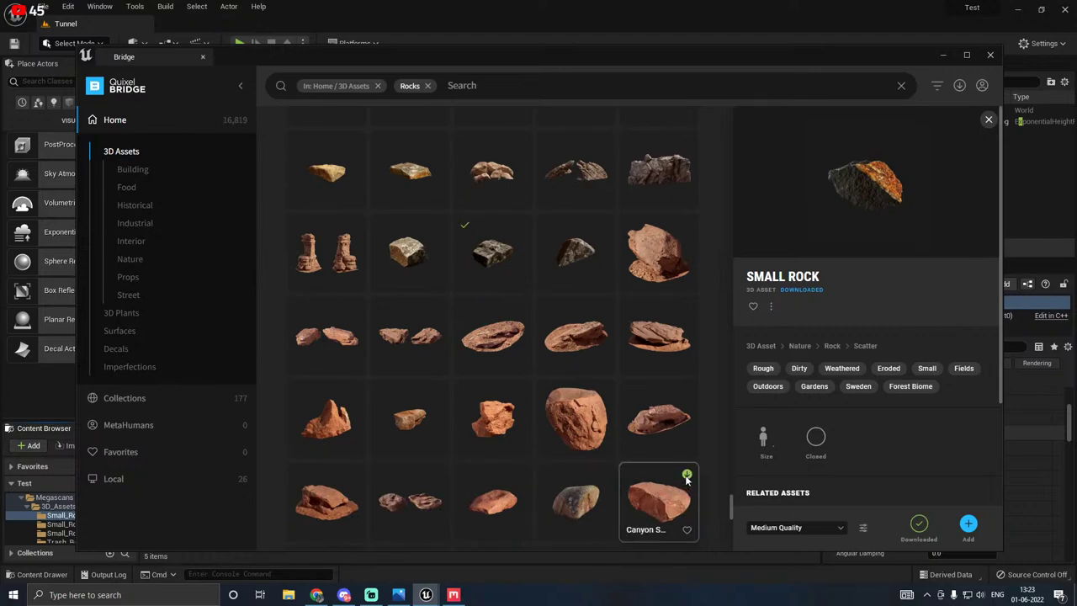
click(944, 55)
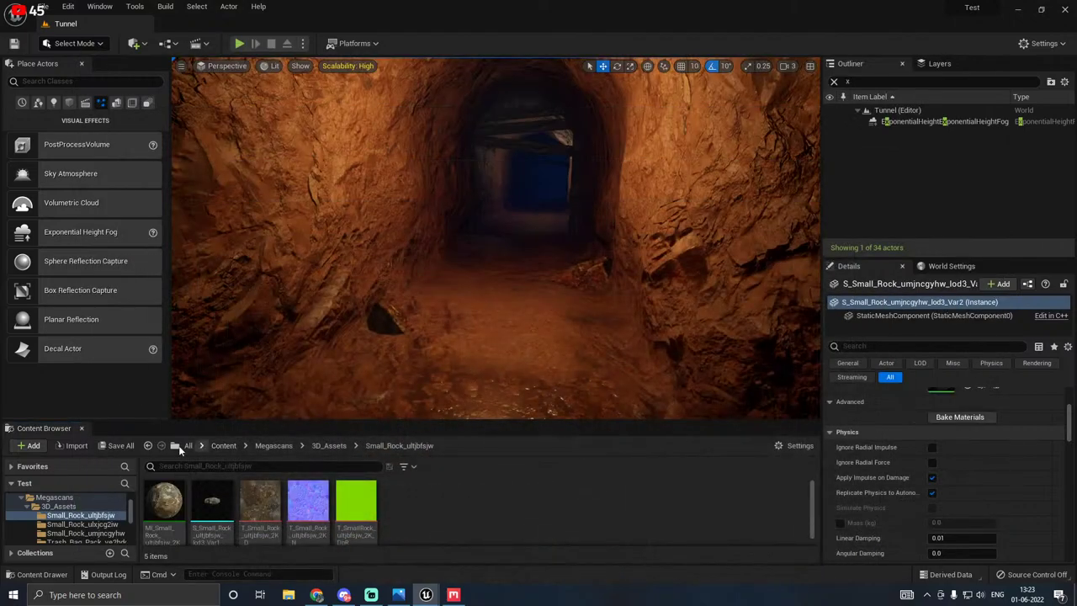
Step: Look through the imported Small Rock folders, try the Small_Rock_ultjbfsjw mesh enlarged on the wet floor, and delete it
click(84, 527)
click(82, 535)
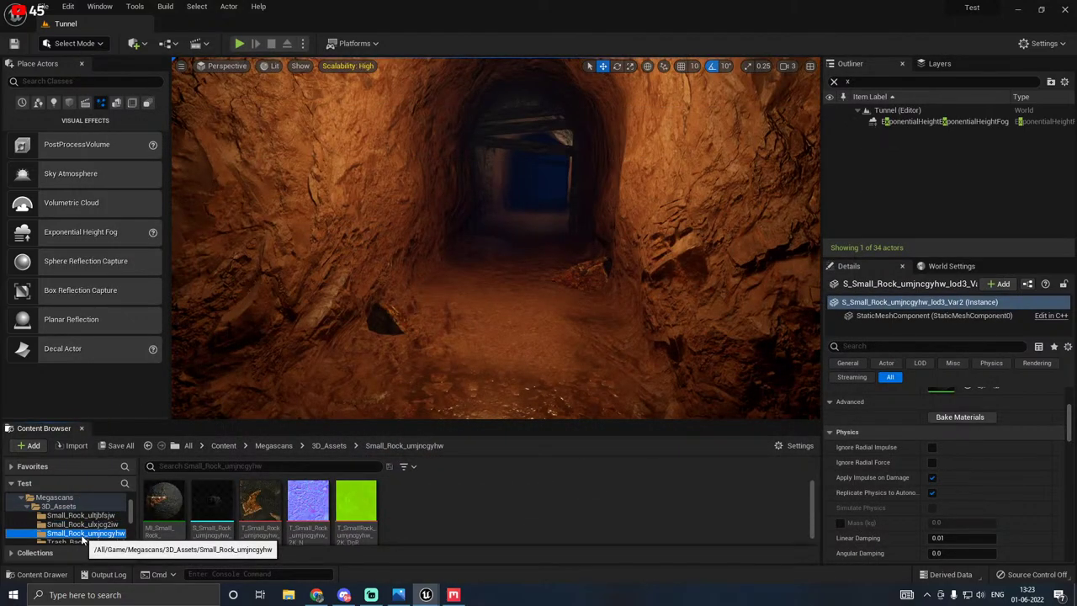
click(82, 524)
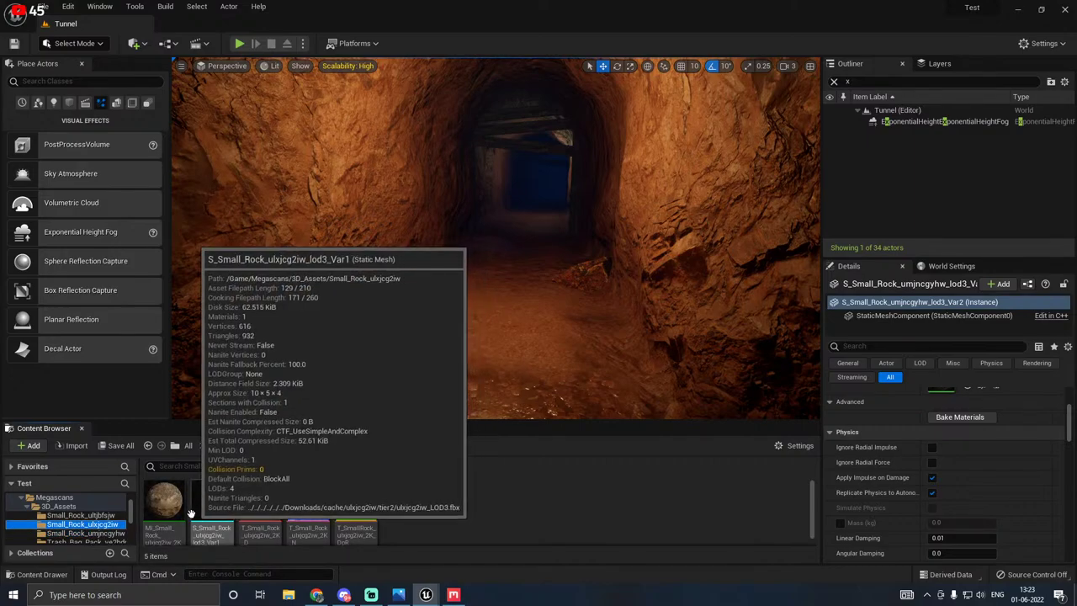
click(81, 515)
scroll(109, 530, down, 1)
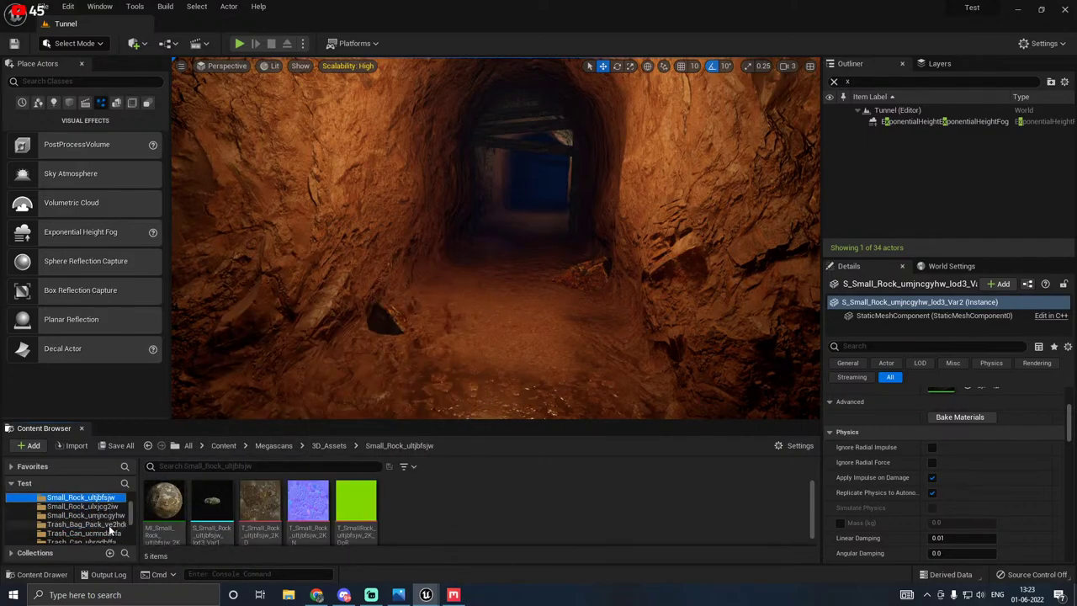
scroll(109, 530, down, 2)
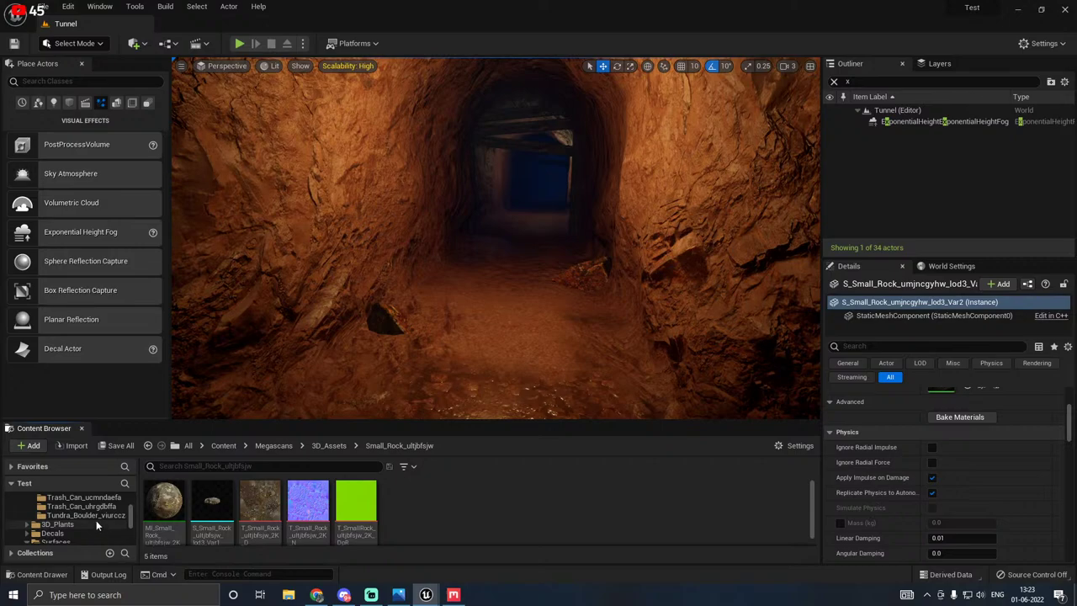
scroll(94, 517, up, 2)
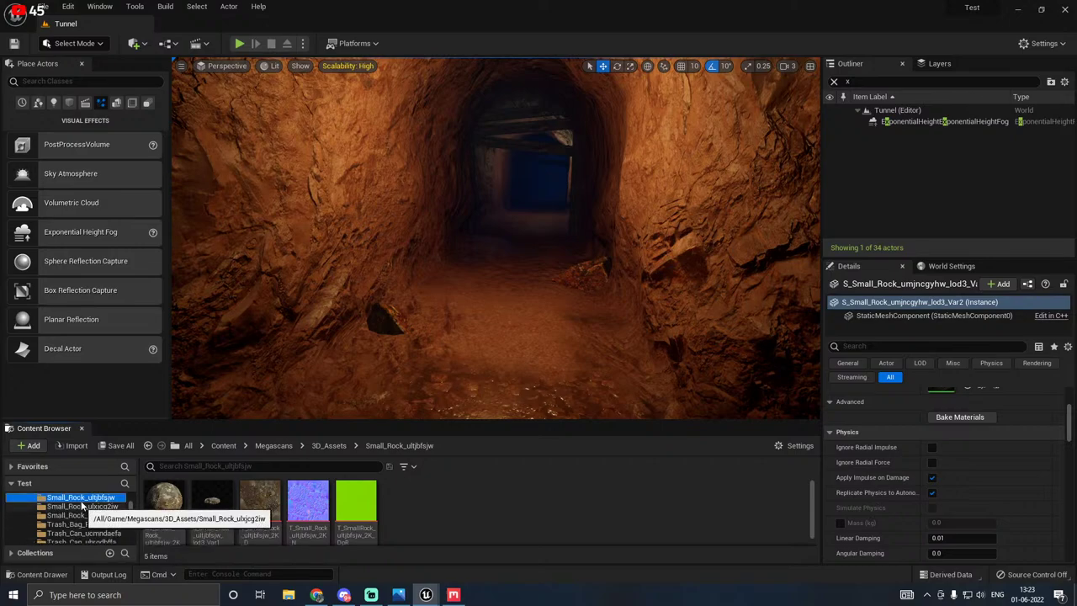
drag(212, 505, 445, 379)
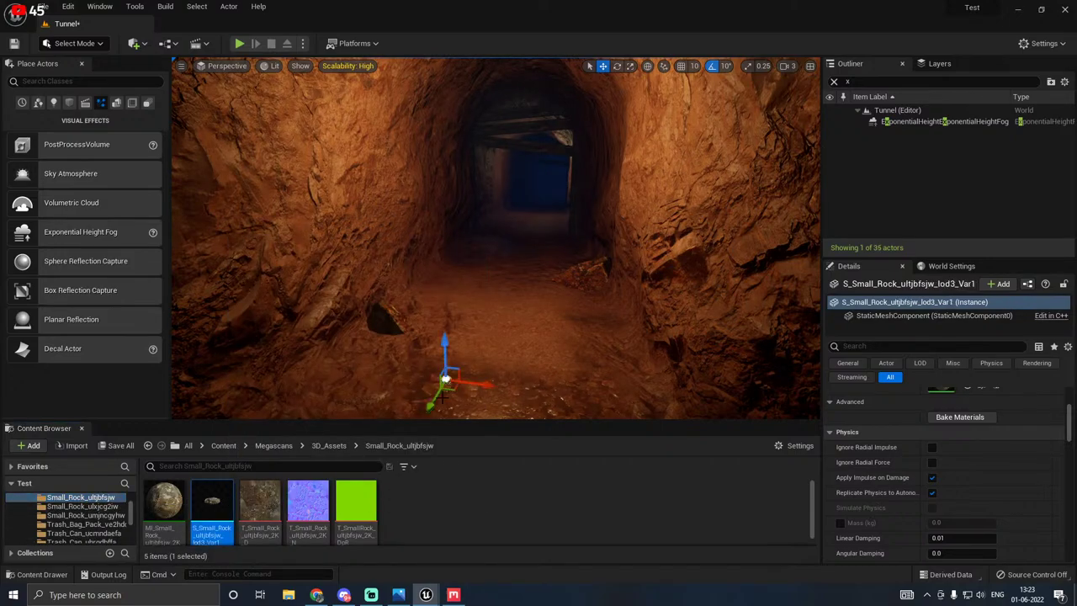
key(f)
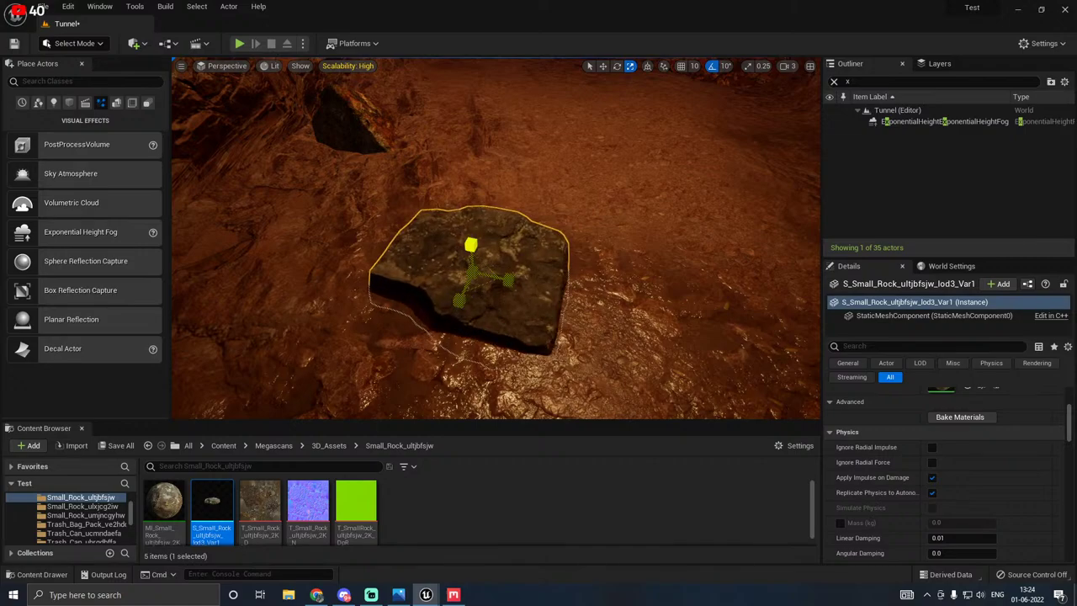
key(Delete)
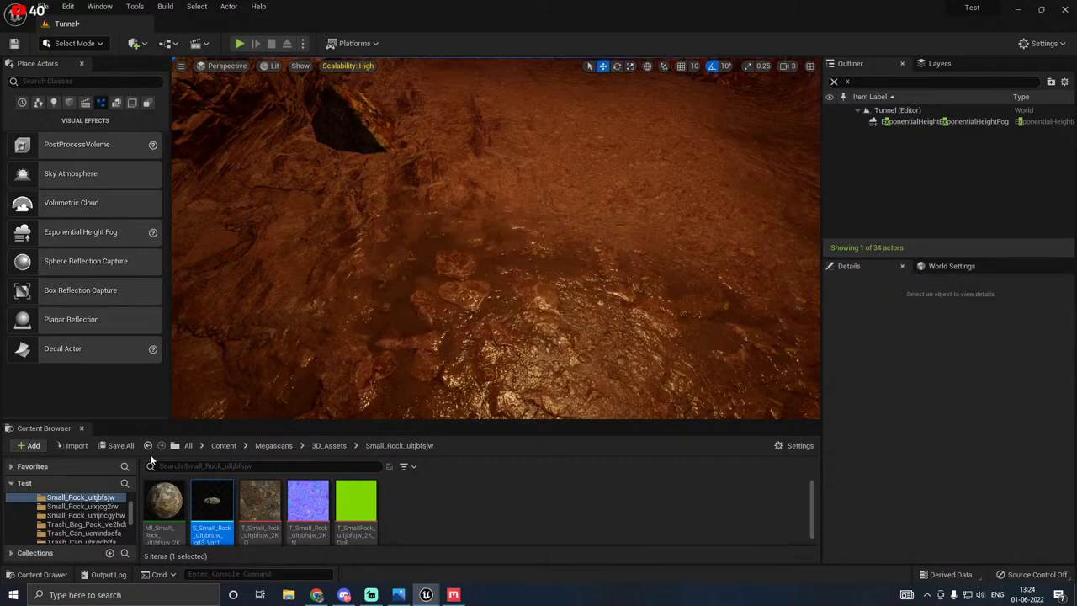
Step: Place the Small_Rock_ulxjcg2iw mesh on the wet tunnel floor and enlarge it
click(75, 506)
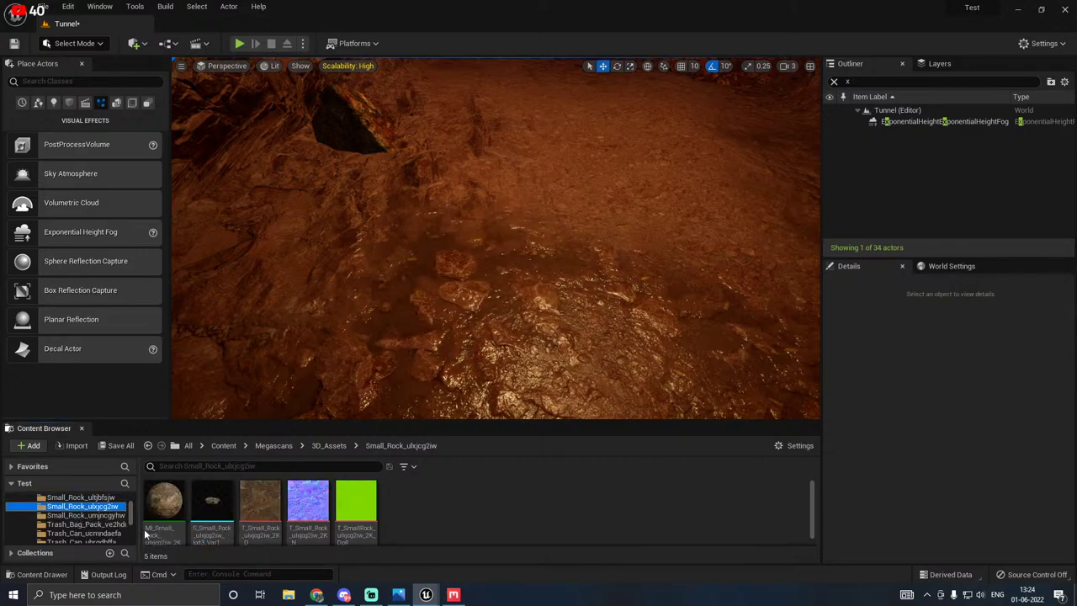
drag(223, 507, 476, 392)
key(Delete)
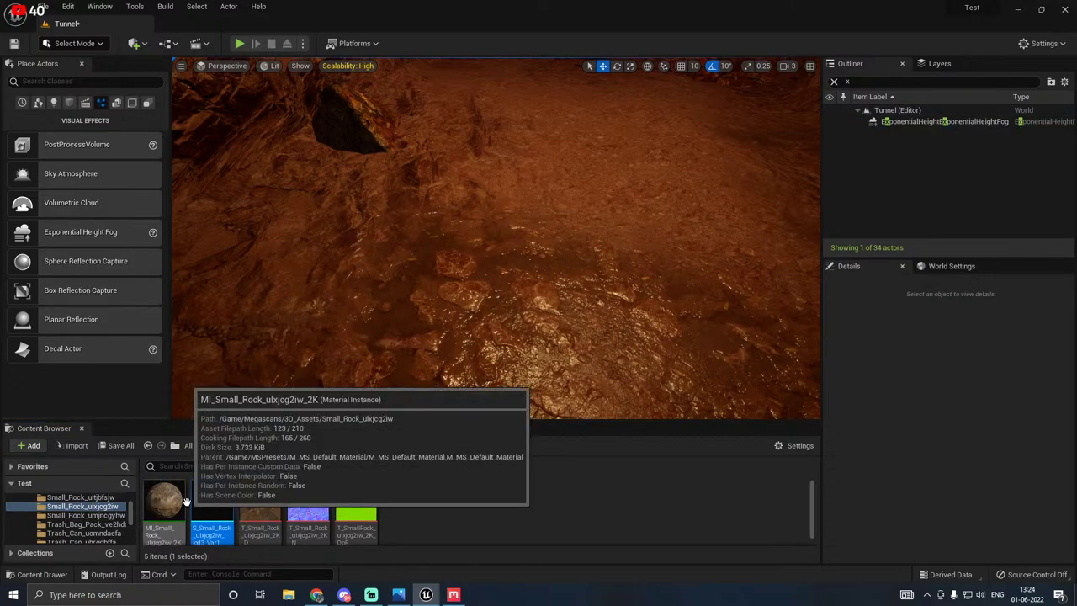
drag(213, 505, 482, 244)
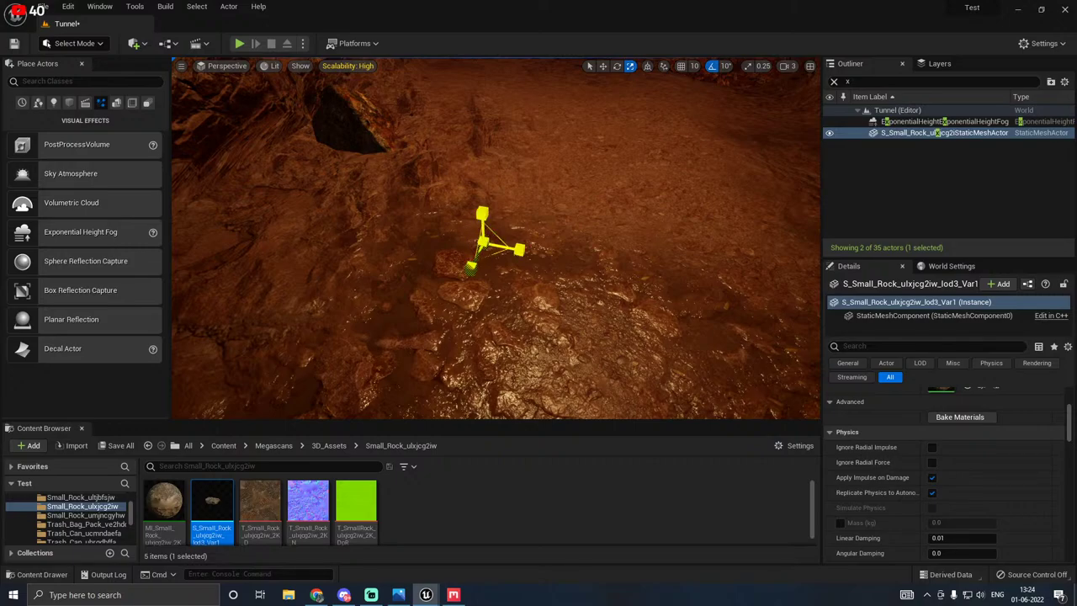
drag(483, 242, 486, 207)
key(w)
right_drag(487, 207, 589, 207)
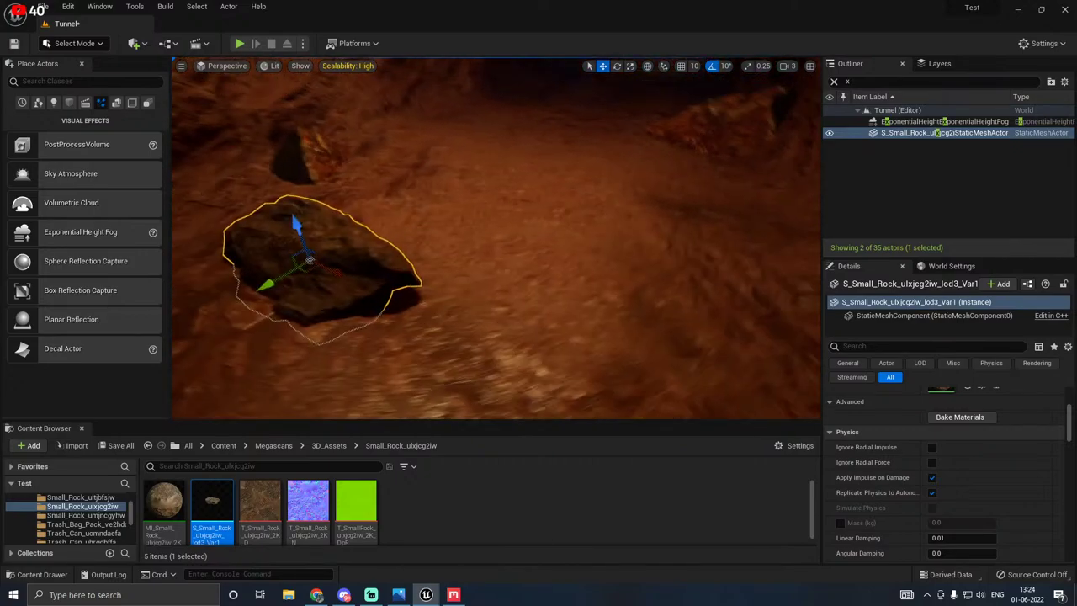
Step: Rotate the small rock, move it half sunk against the base of the right wall, and check it using game view
right_drag(513, 247, 477, 233)
key(e)
drag(392, 274, 654, 310)
key(w)
right_drag(654, 310, 758, 345)
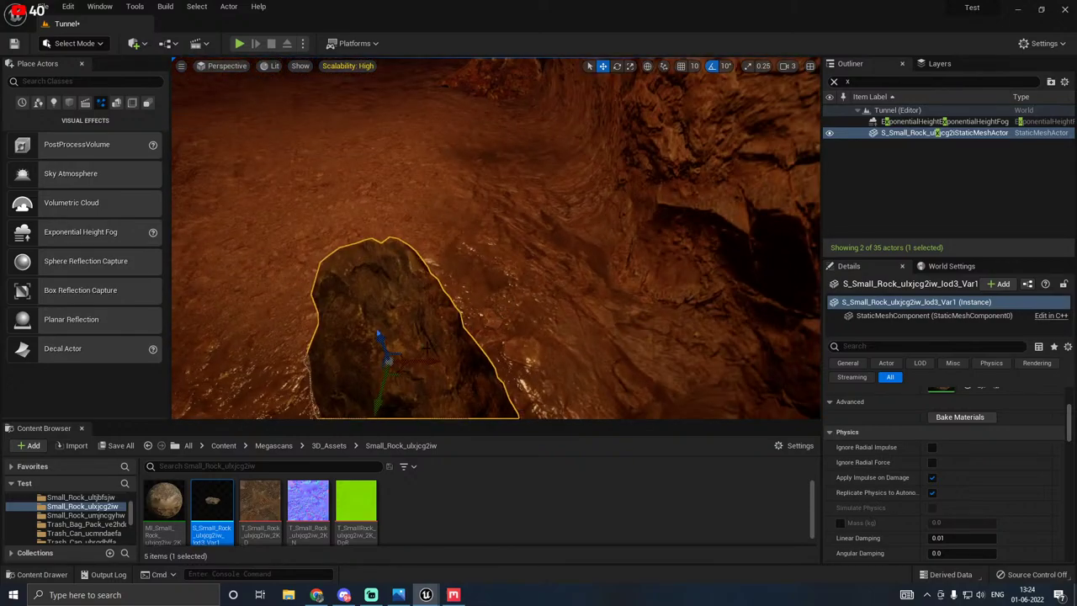
drag(417, 359, 762, 316)
right_drag(762, 317, 736, 240)
key(s)
right_drag(535, 296, 577, 283)
mouse_move(577, 284)
mouse_down()
mouse_move(492, 242)
mouse_move(596, 292)
mouse_up()
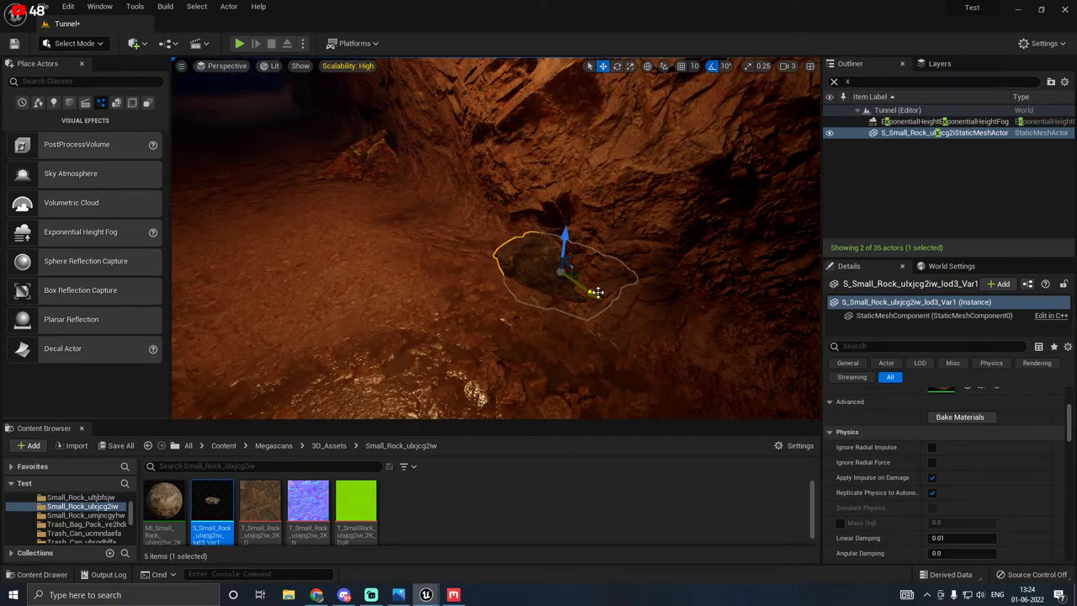
key(g)
key(s)
right_drag(597, 292, 556, 275)
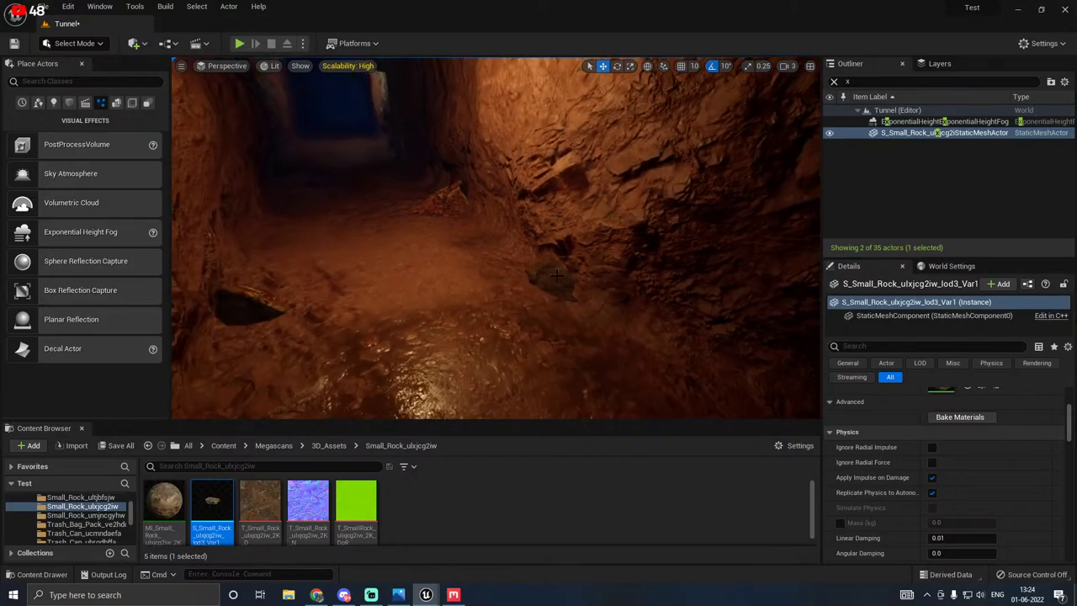
Step: Switch to Quixel Bridge, add the downloaded Canyon Sandstone Boulder to the project, and open its folder in the Unreal Editor
click(485, 565)
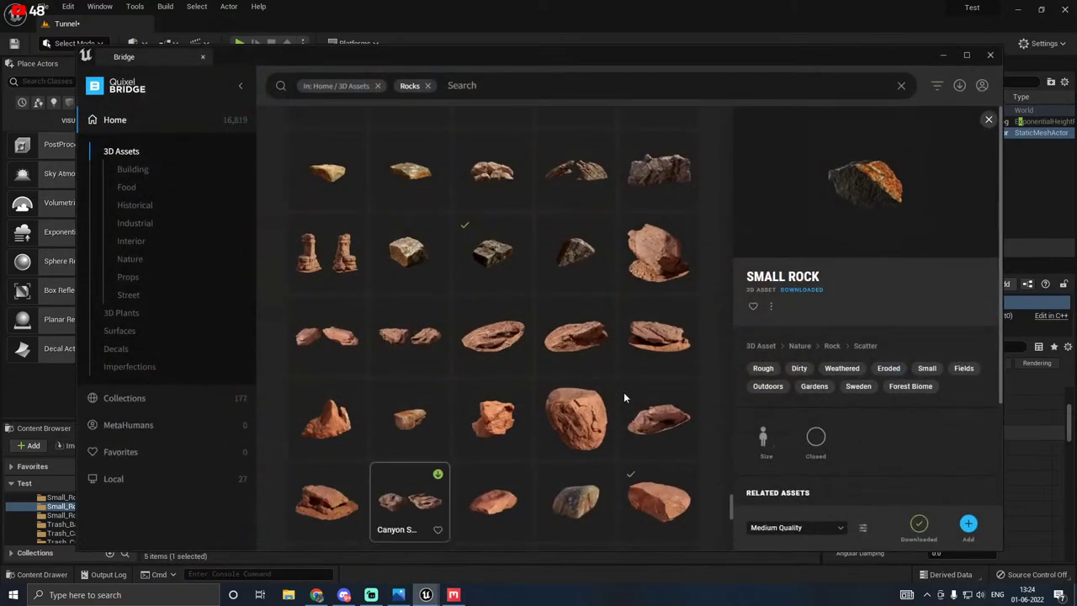
click(687, 476)
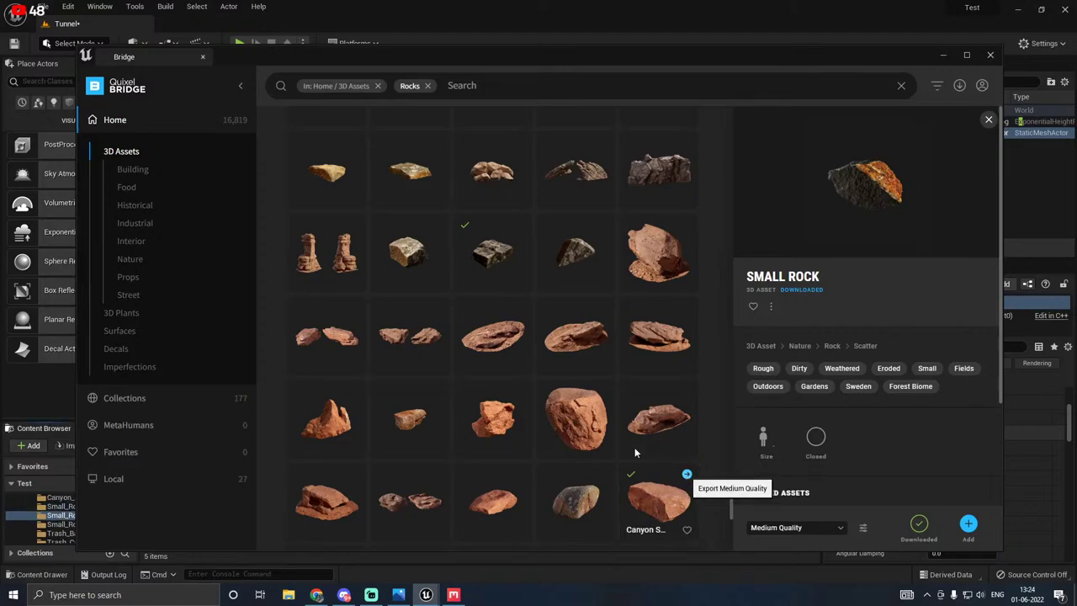
click(942, 56)
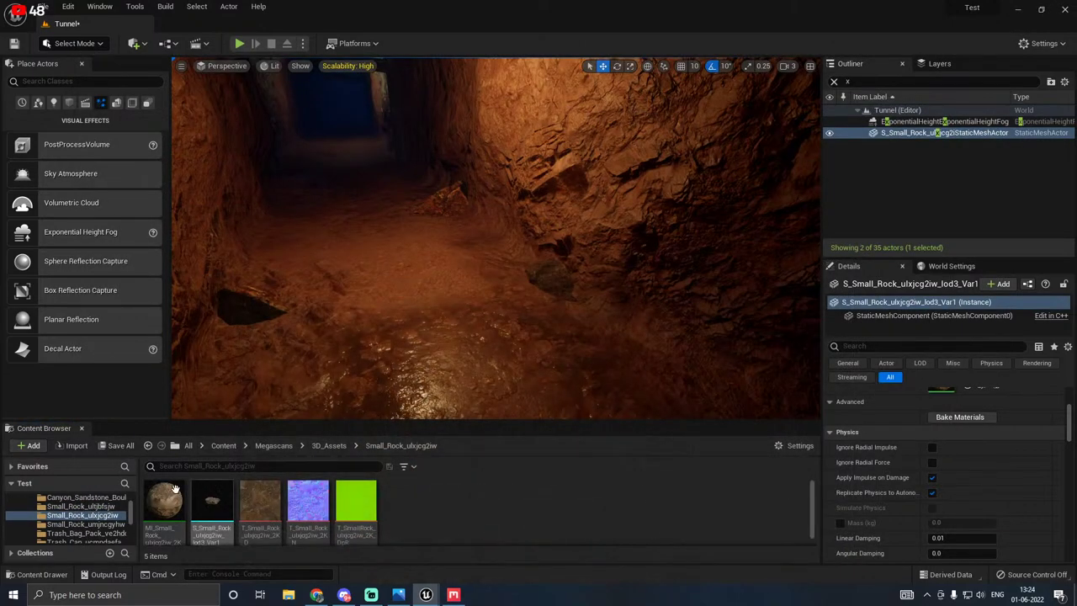
click(85, 497)
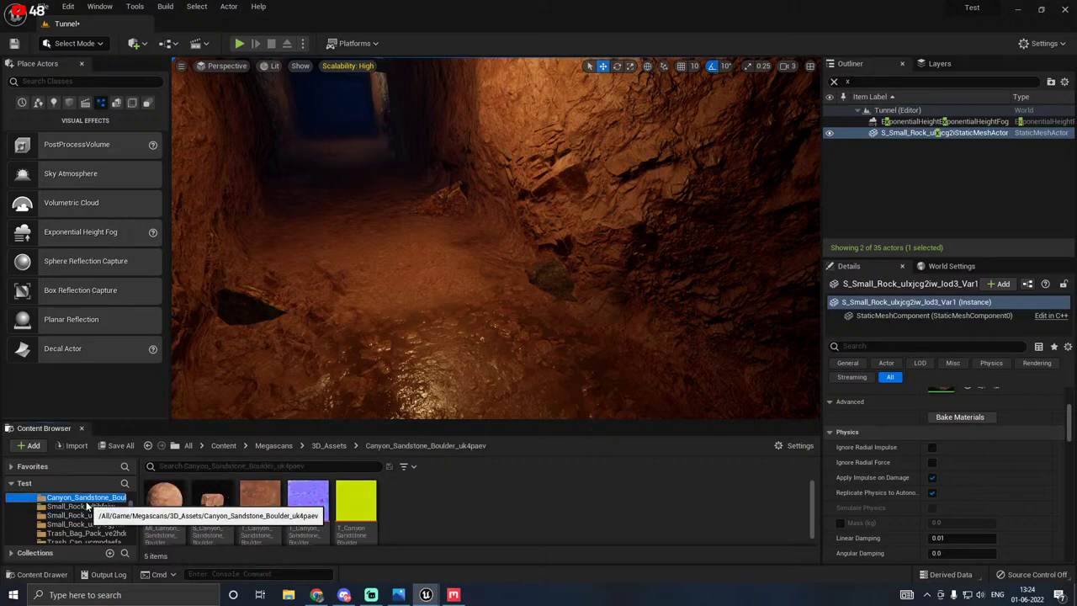
Step: Place the Canyon_Sandstone_Boulder_uk4paev mesh at the base of the right wall and delete the small rock beside it
click(206, 515)
drag(206, 515, 520, 271)
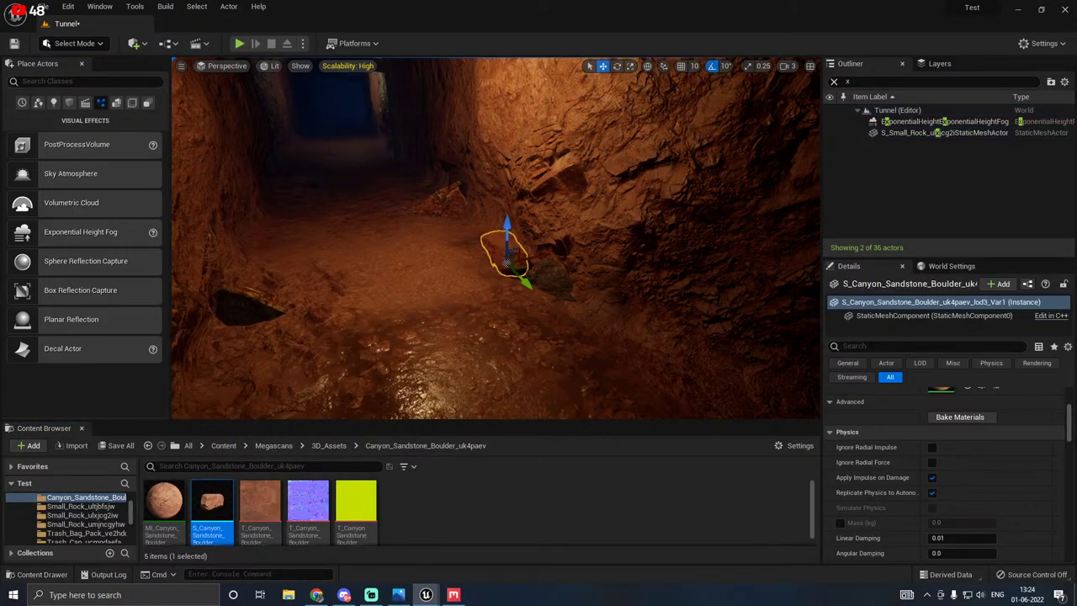
click(543, 276)
key(Delete)
Step: Sink the sandstone boulder partly into the ground at the right wall, reposition it, and enlarge it
click(522, 267)
right_drag(491, 278, 475, 316)
key(w)
drag(464, 319, 465, 359)
key(a)
right_drag(514, 345, 496, 326)
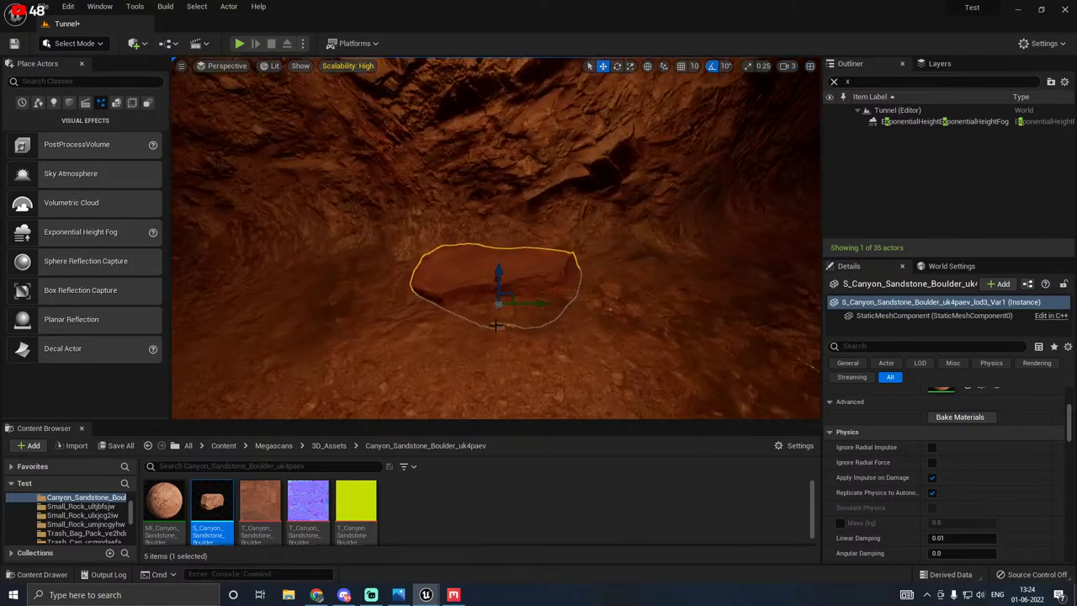
mouse_move(502, 308)
mouse_down()
mouse_move(530, 277)
mouse_move(473, 252)
mouse_move(508, 289)
mouse_up()
key(e)
right_drag(507, 288, 436, 252)
key(s)
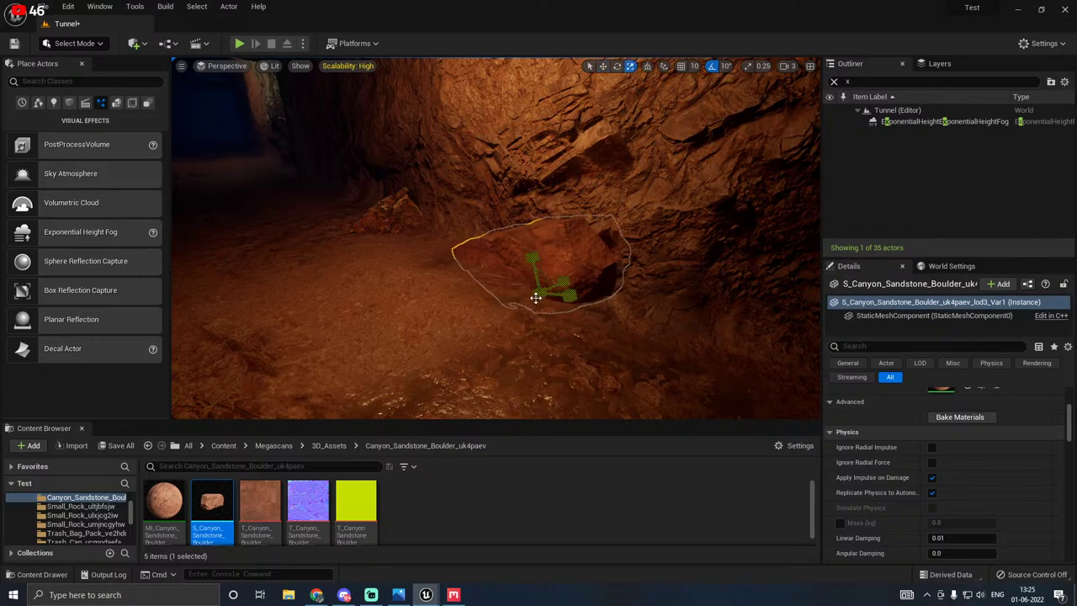
drag(536, 298, 542, 273)
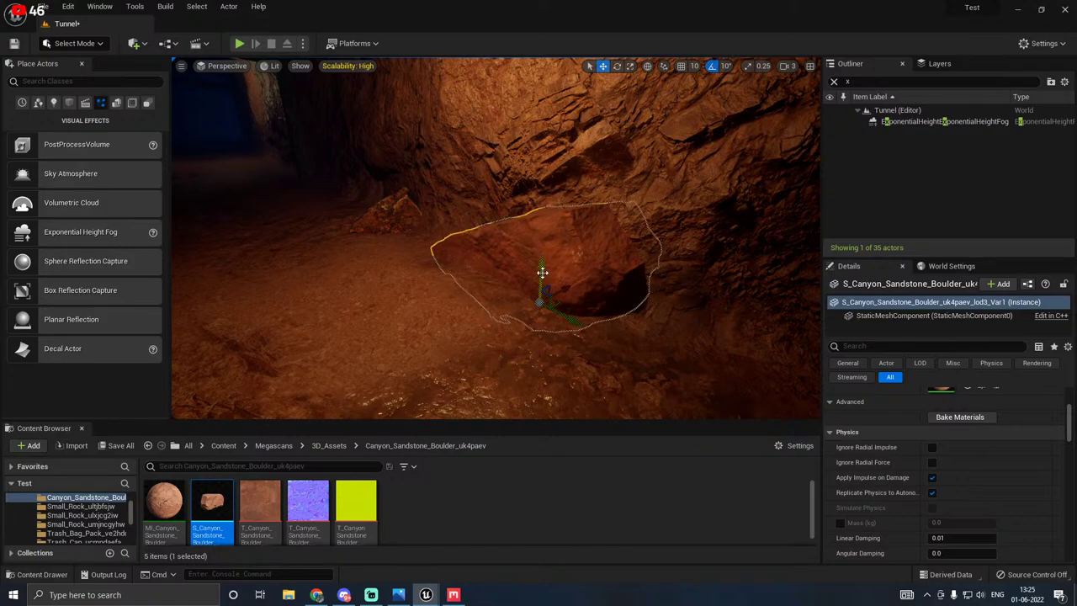
Step: Stand the boulder up with its point against the right wall, checking it in game view from further back and up close
key(g)
key(g)
key(s)
right_drag(543, 276, 441, 284)
key(w)
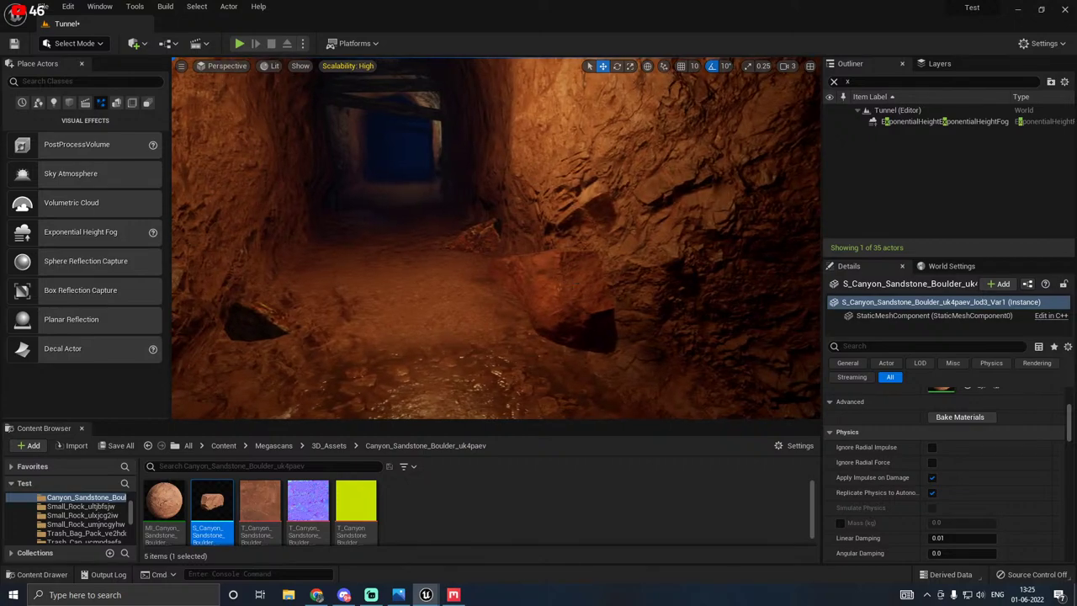
drag(565, 363, 498, 330)
key(w)
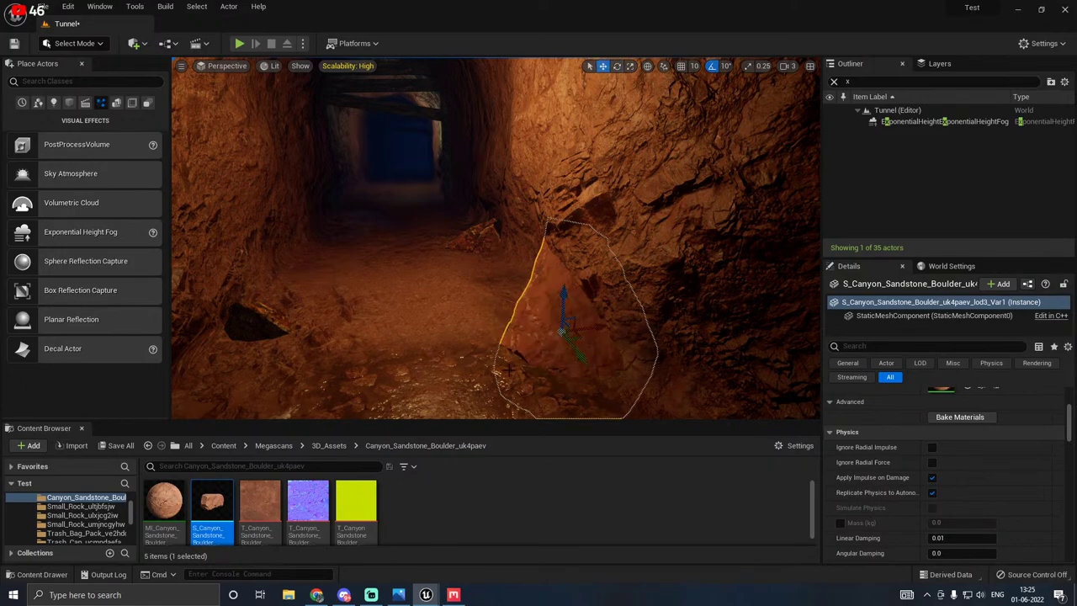
key(s)
right_drag(513, 365, 526, 342)
key(g)
key(g)
key(w)
click(513, 319)
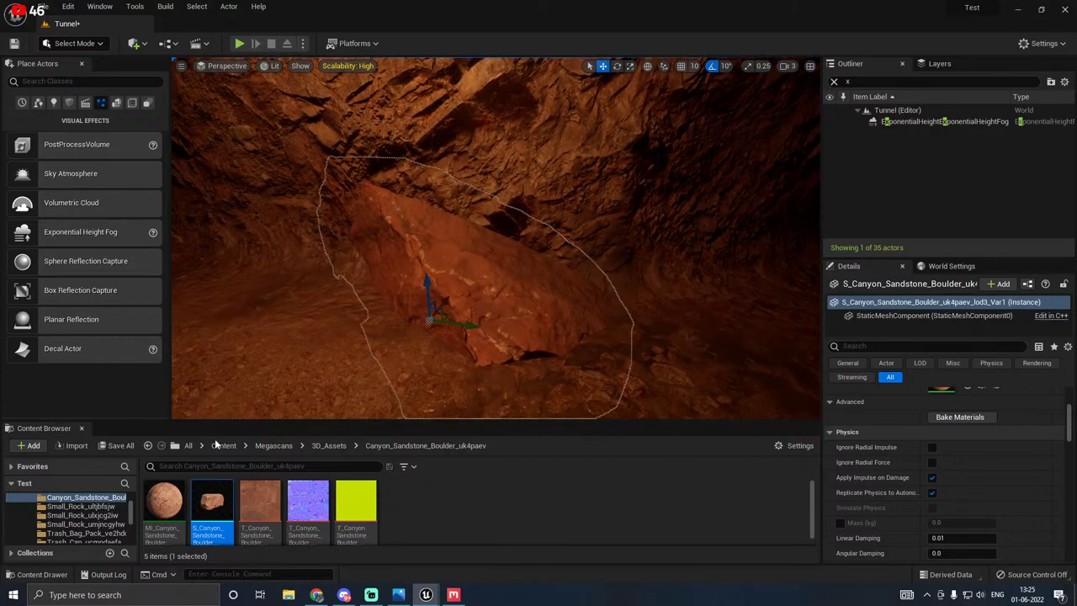
Step: In the boulder's material instance, enable the roughness overrides and set Max Roughness to 0.824 and Min Roughness to 0.104
double_click(164, 501)
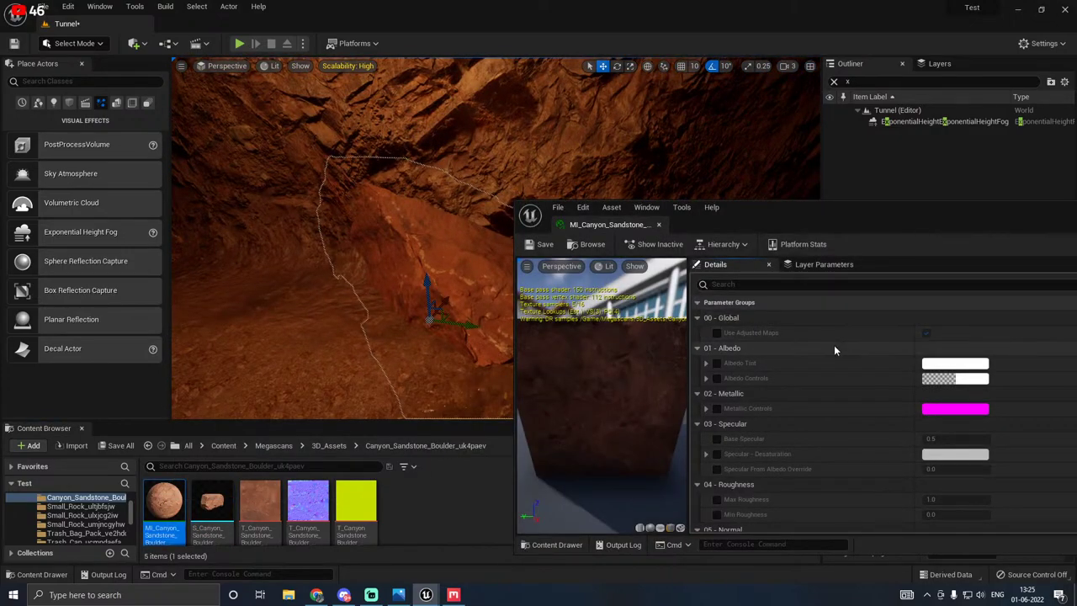
right_drag(429, 335, 433, 330)
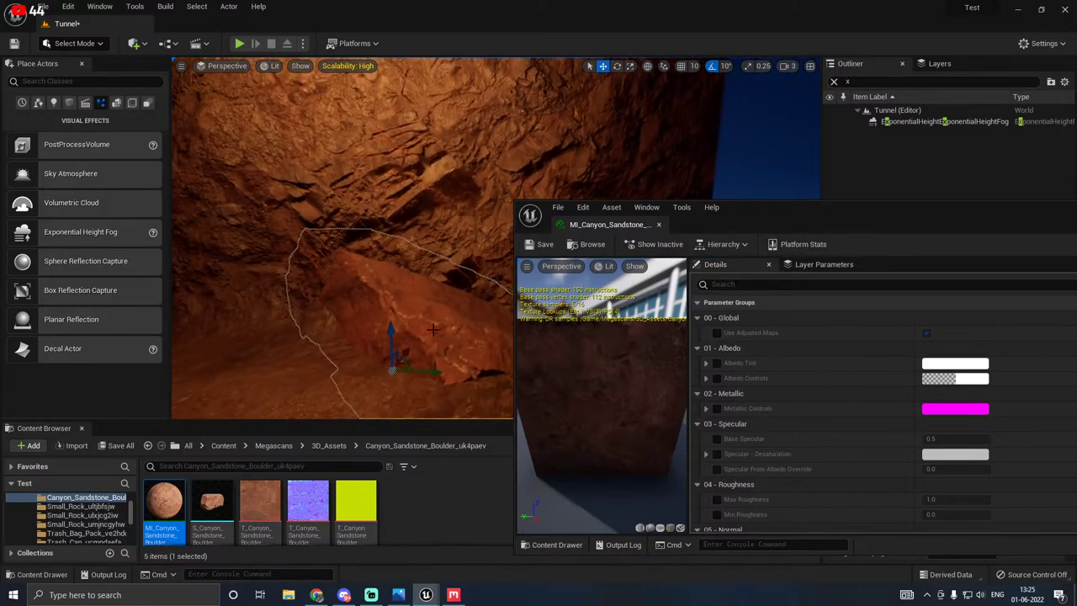
scroll(769, 418, down, 2)
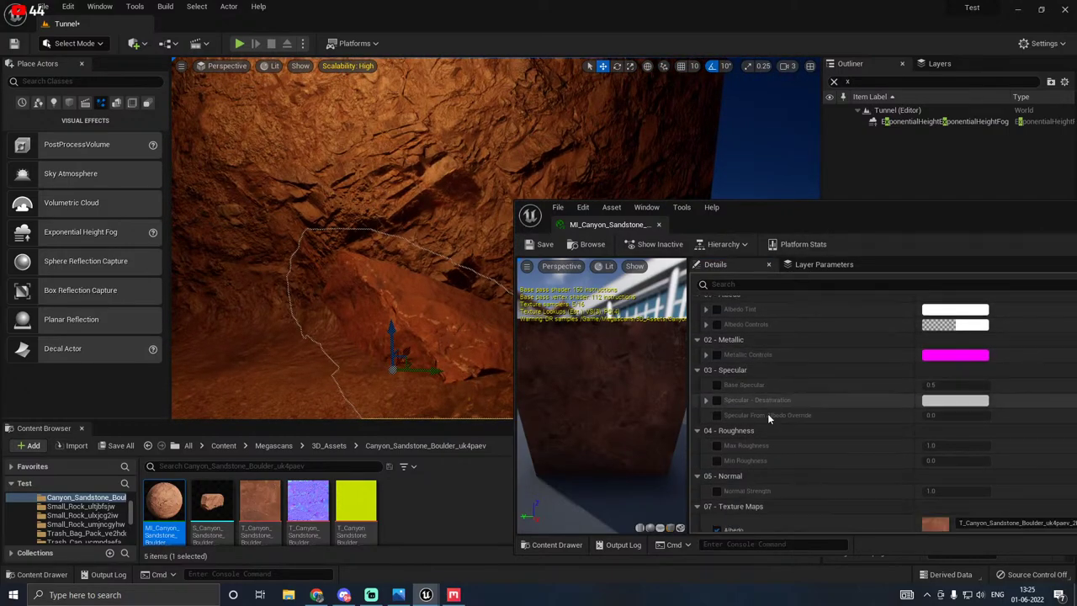
scroll(769, 418, down, 1)
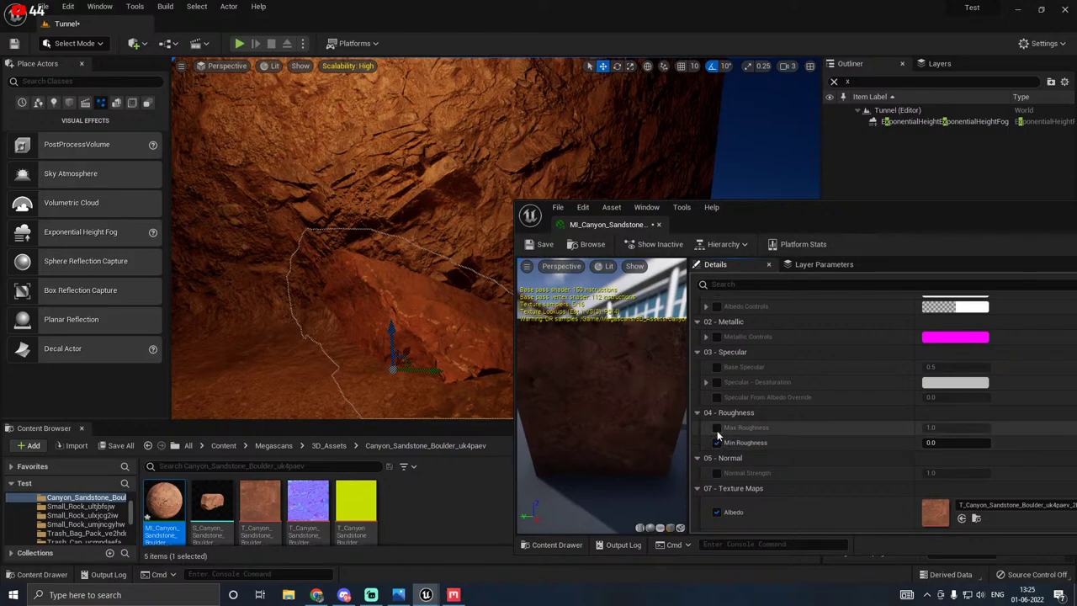
click(717, 428)
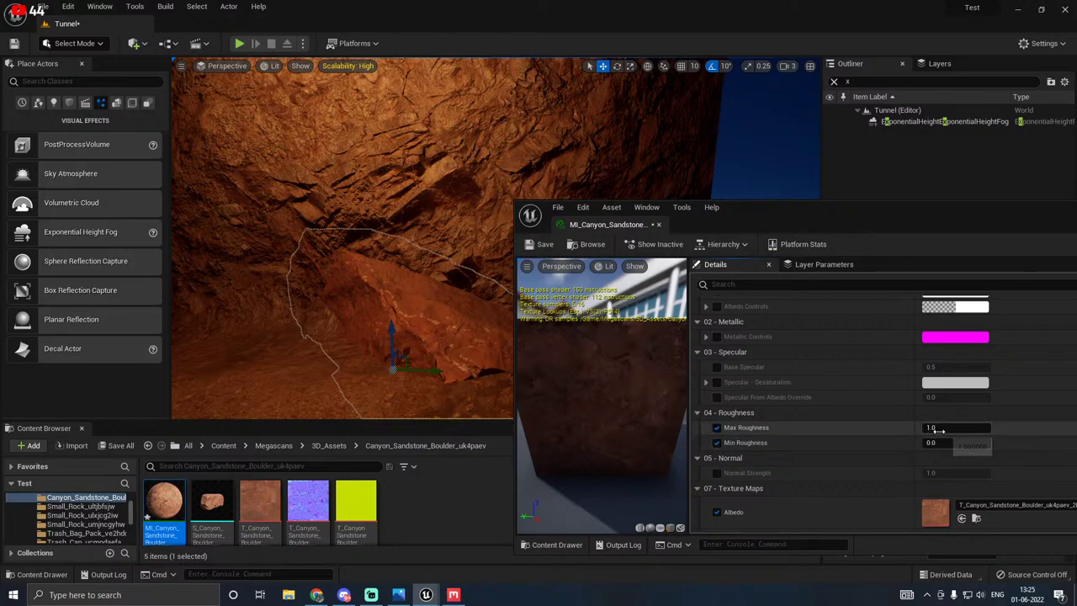
drag(942, 429, 930, 429)
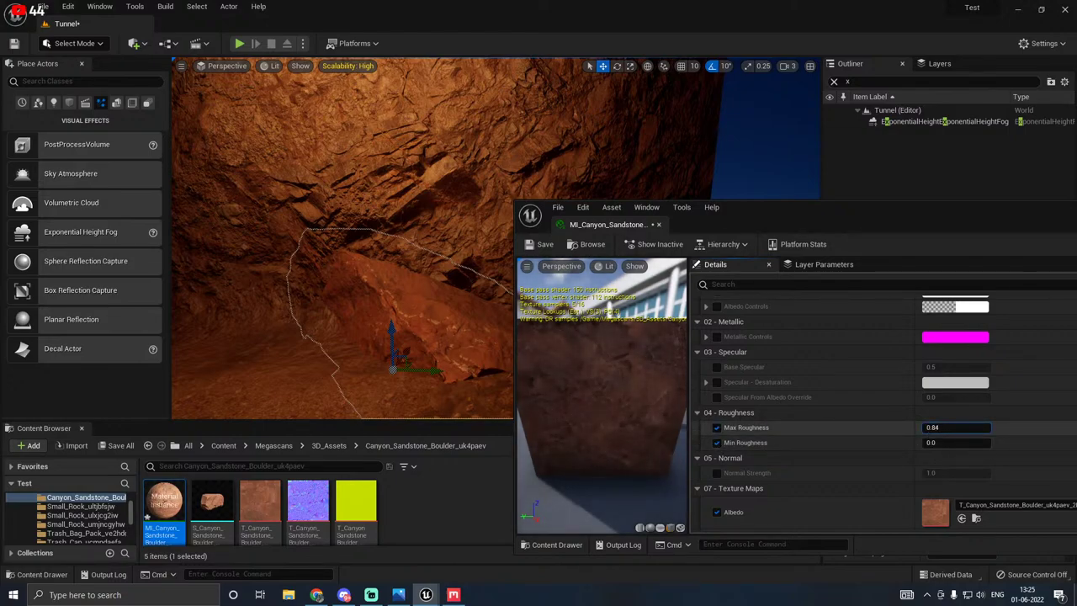
right_drag(451, 312, 282, 337)
right_drag(395, 312, 497, 313)
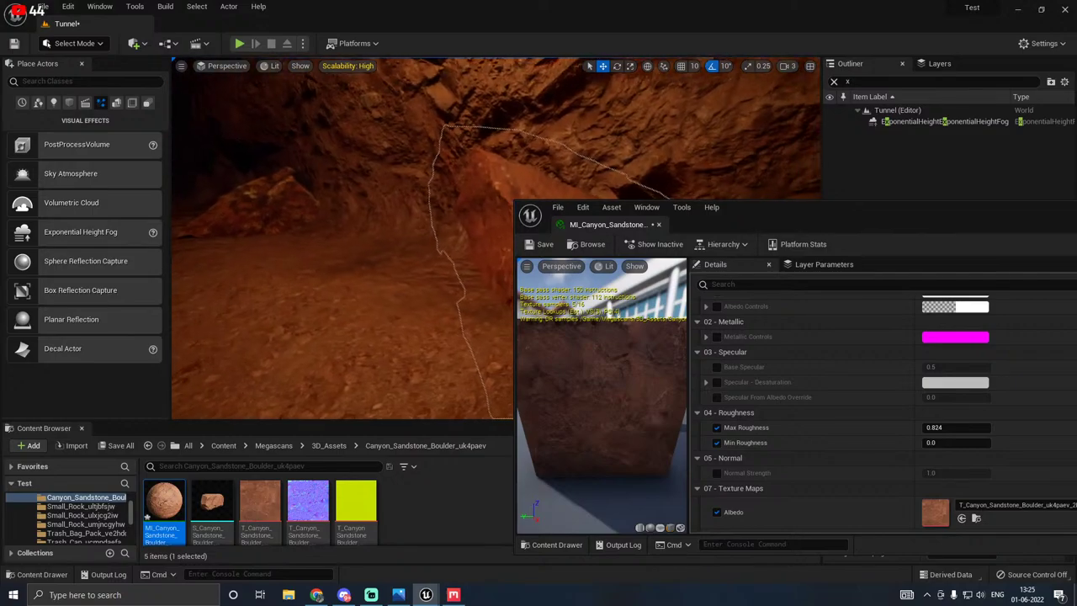
right_drag(665, 169, 774, 169)
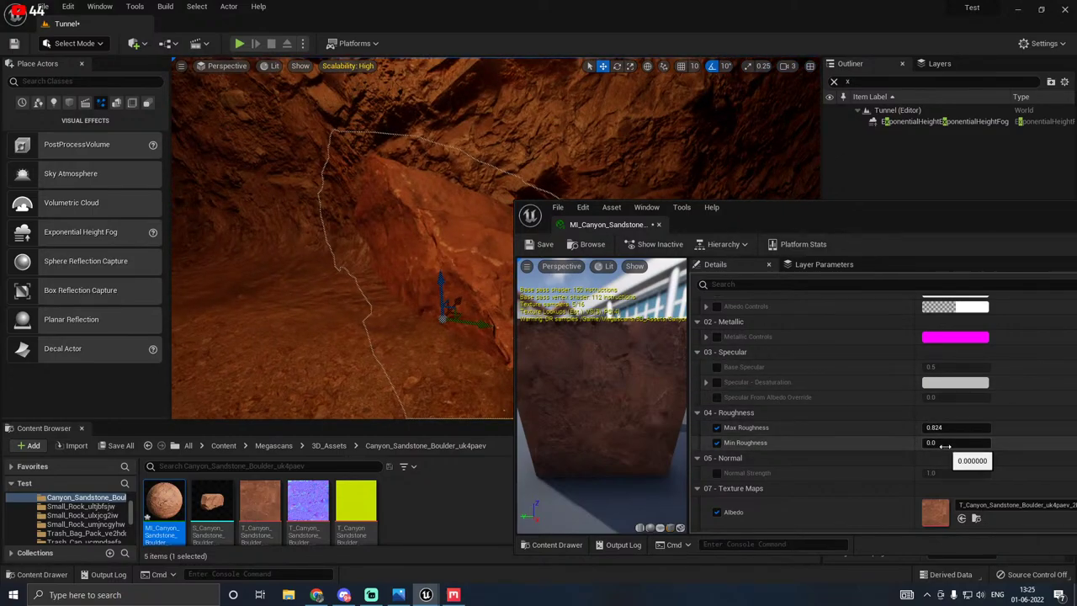
drag(934, 442, 944, 443)
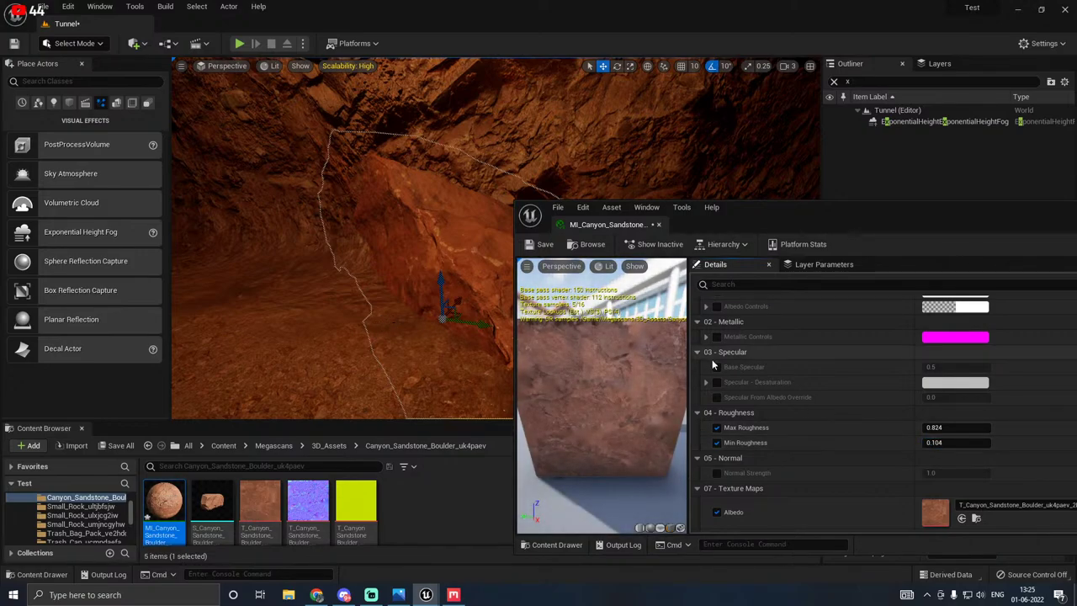
Step: Enable the Albedo Tint and Albedo Controls overrides, and set the tint to pale yellow, hex sRGB FFFBE5FF
scroll(774, 394, up, 3)
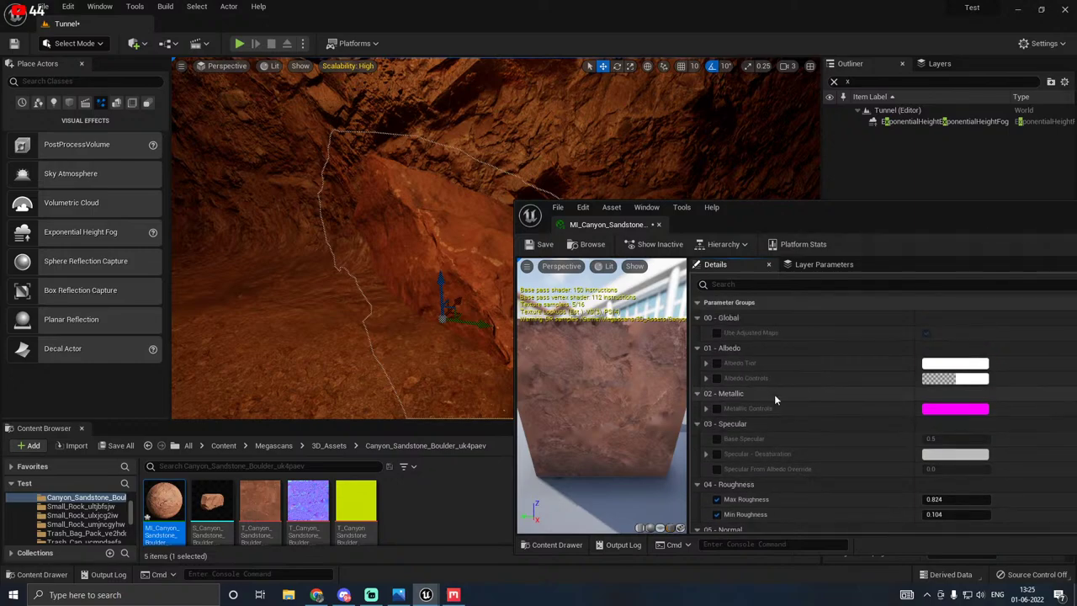
click(717, 363)
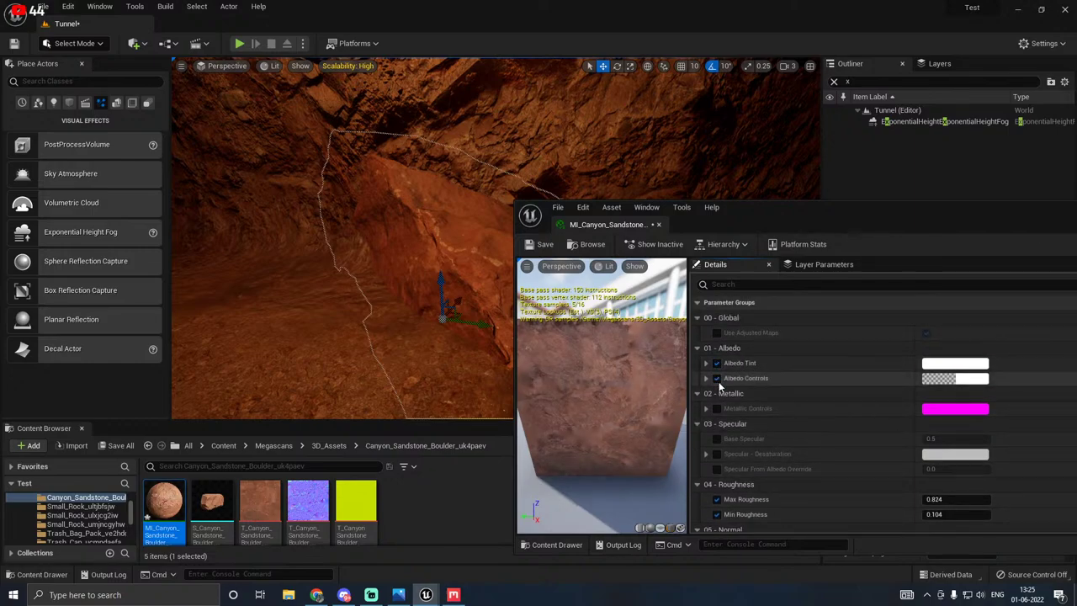
click(955, 365)
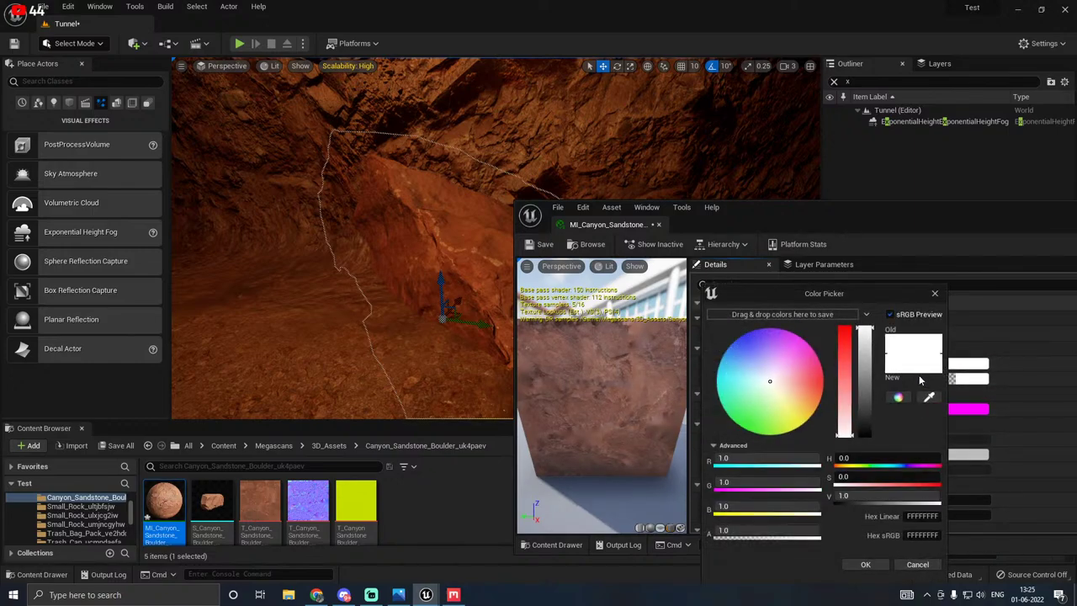
click(798, 404)
drag(799, 404, 779, 396)
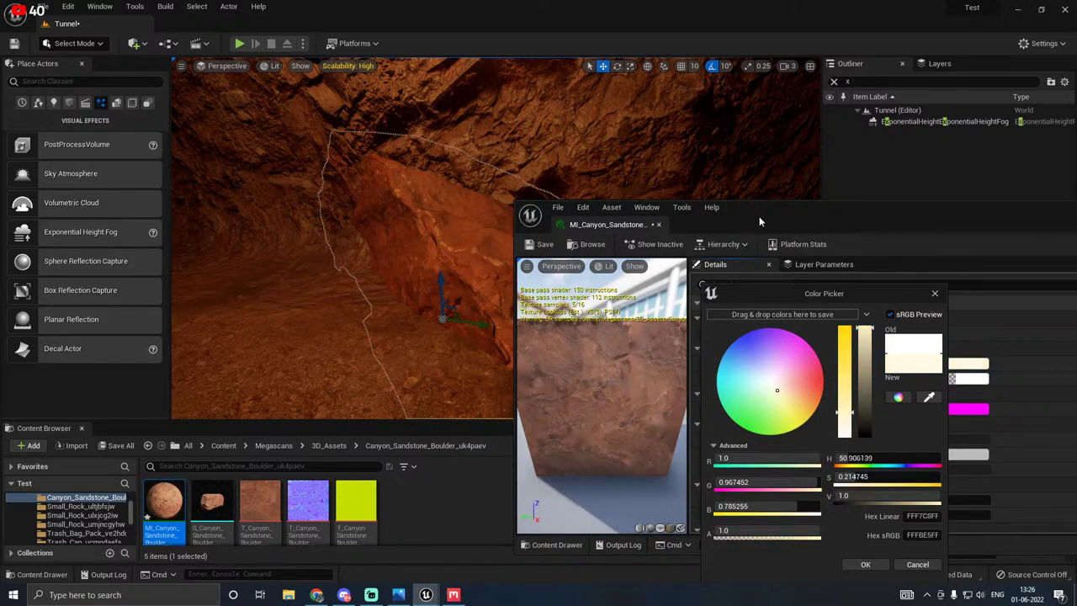
Step: Check the tinted boulder from further back using game view, close its material instance, and select the boulder
drag(759, 222, 902, 212)
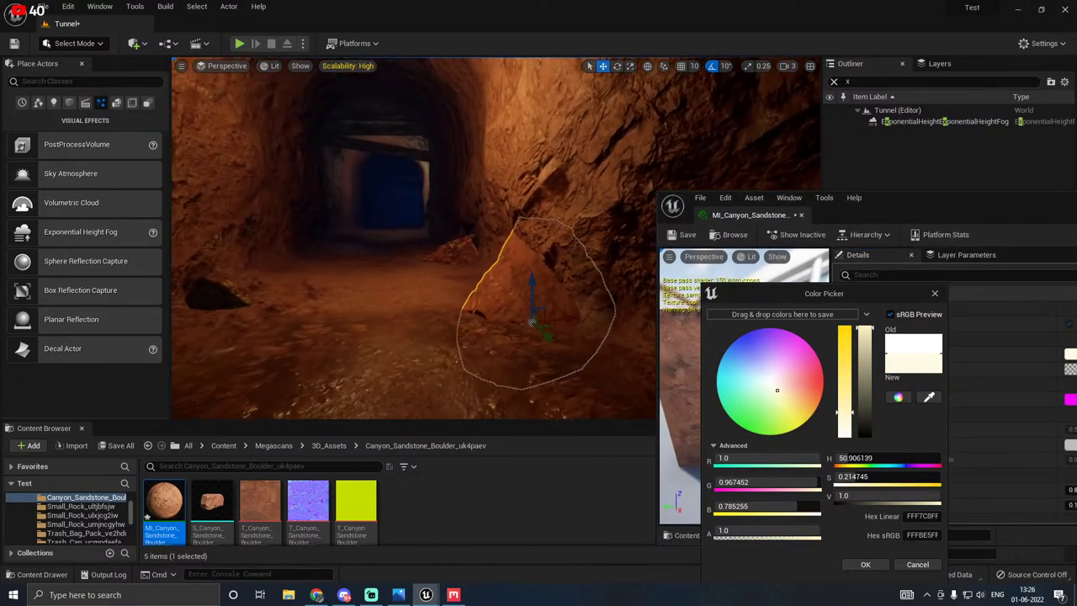
key(g)
key(g)
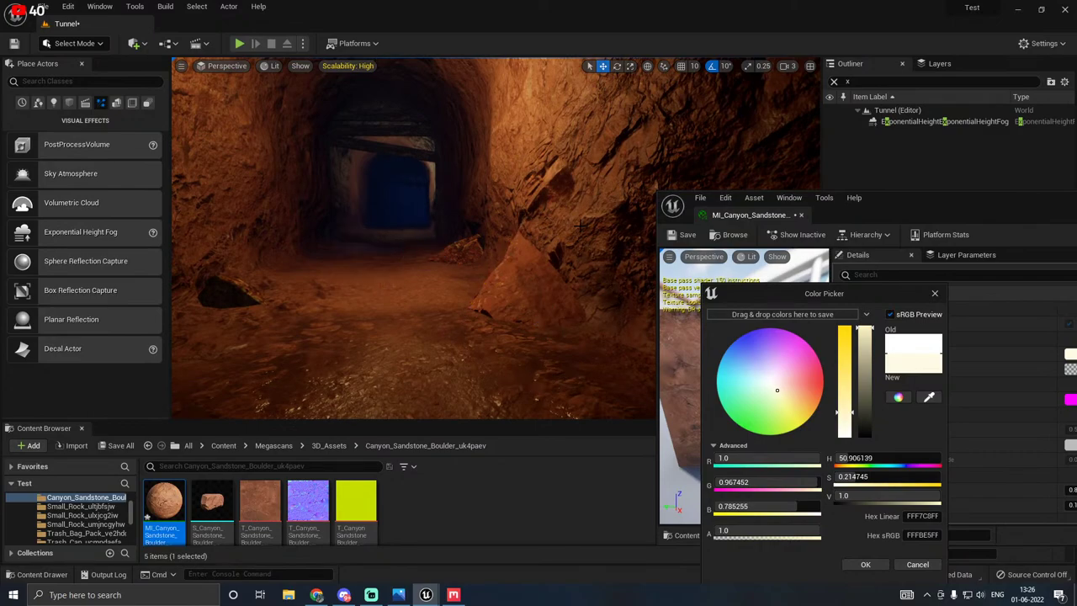
click(801, 217)
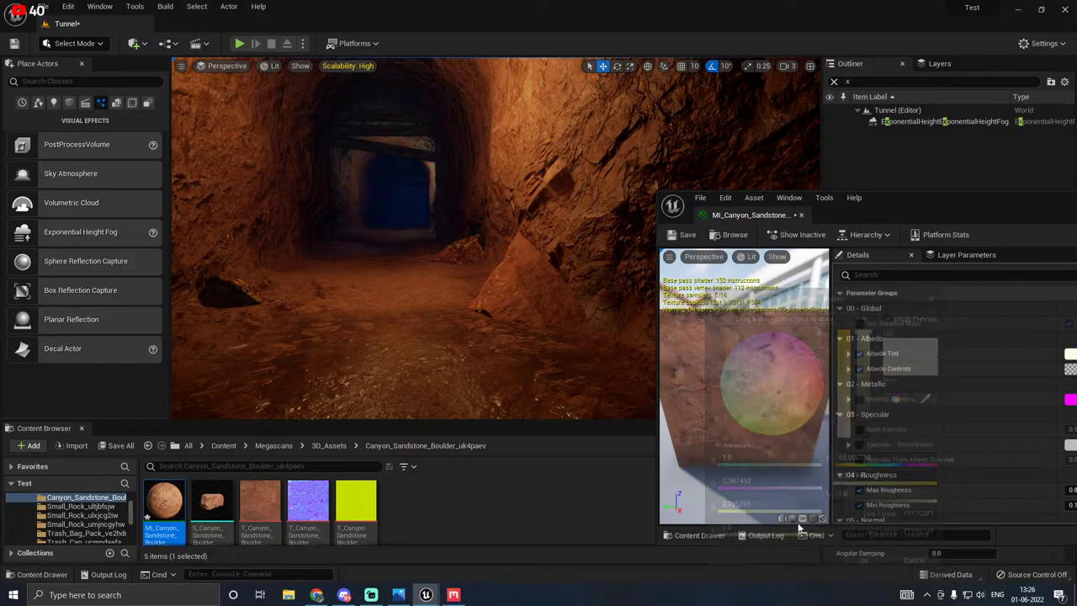
click(802, 218)
click(544, 301)
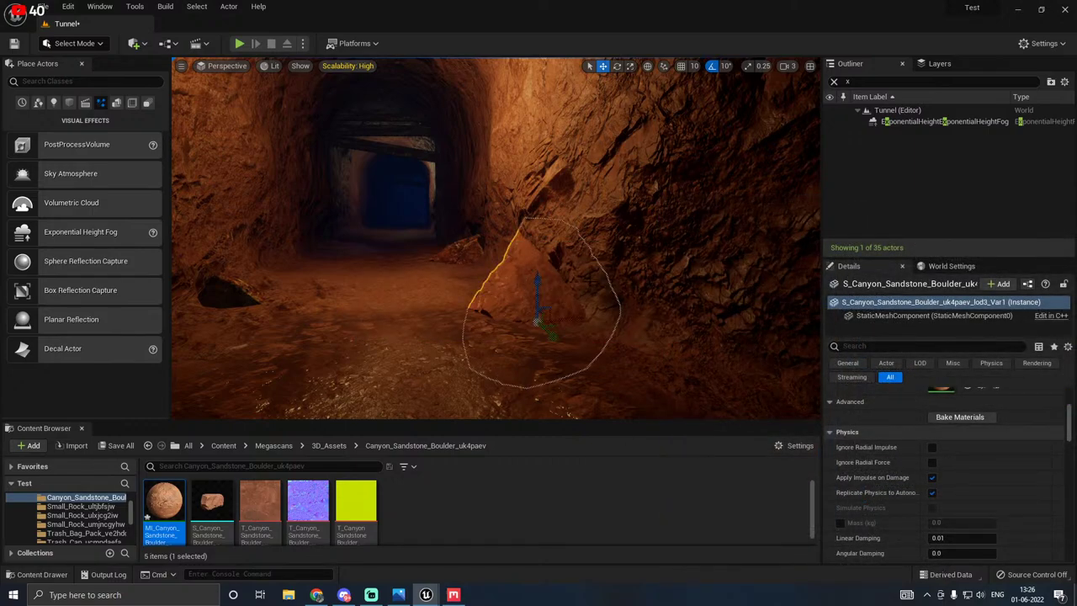
Step: Rotate the sandstone boulder onto another side and raise it beside the right wall, checking it in game view and from the opposite direction
key(e)
drag(514, 345, 475, 340)
drag(498, 284, 496, 287)
drag(596, 319, 546, 252)
key(w)
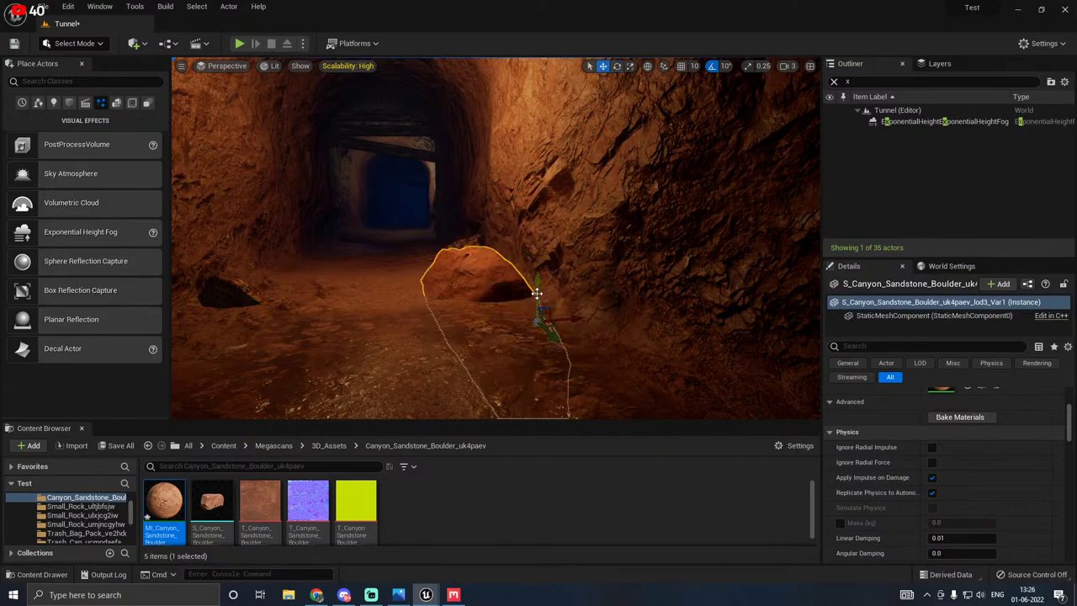
drag(538, 293, 608, 193)
key(g)
key(g)
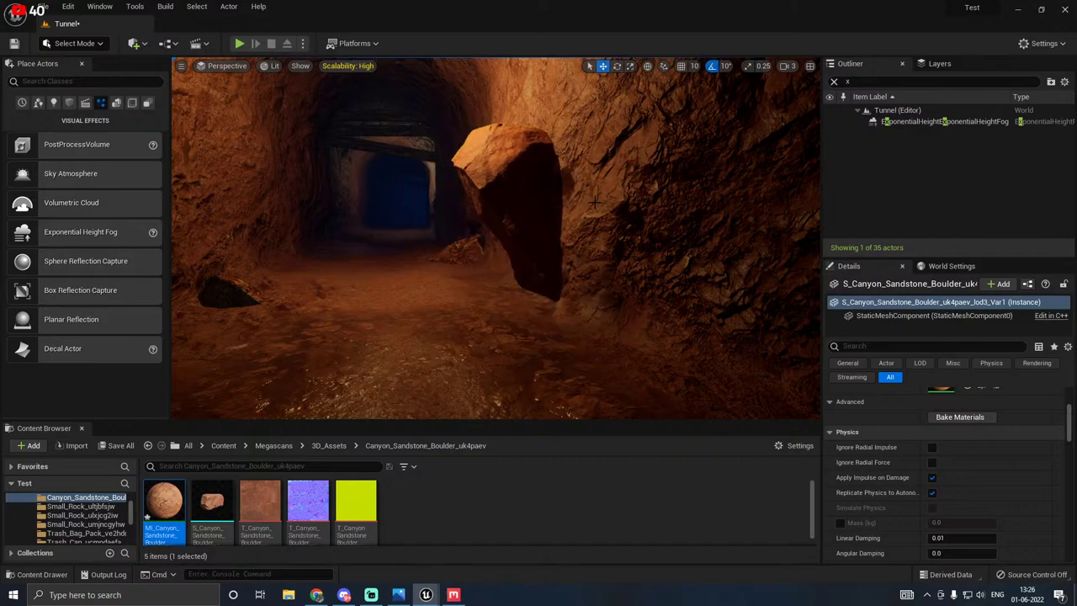
key(a)
right_drag(496, 238, 808, 238)
key(g)
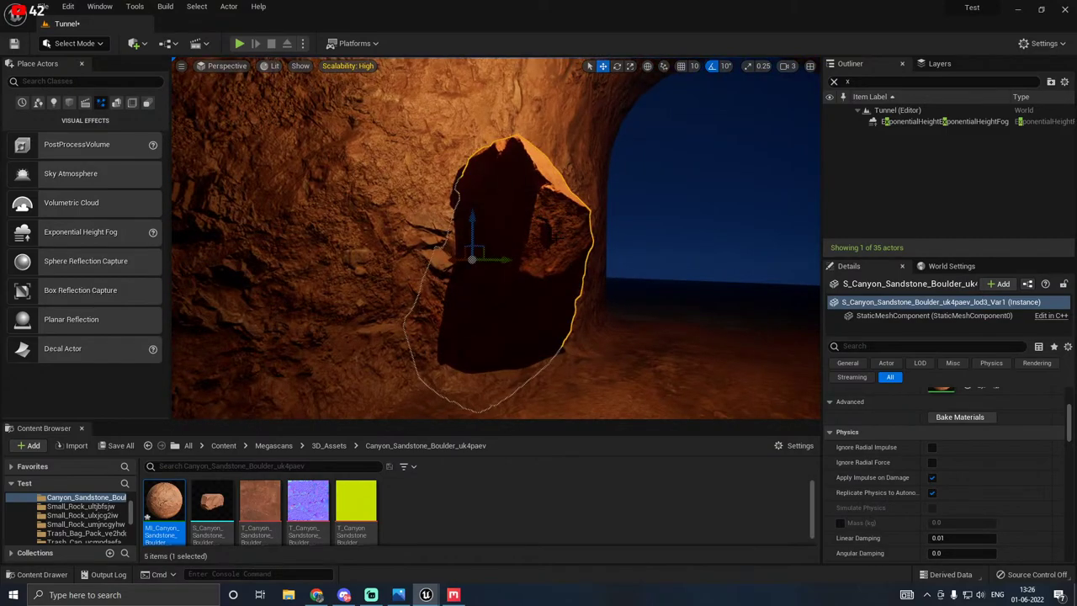
Step: Turn the boulder so its broad, lit face points into the tunnel, and lower it onto the floor against the wall
key(e)
drag(446, 294, 458, 326)
key(w)
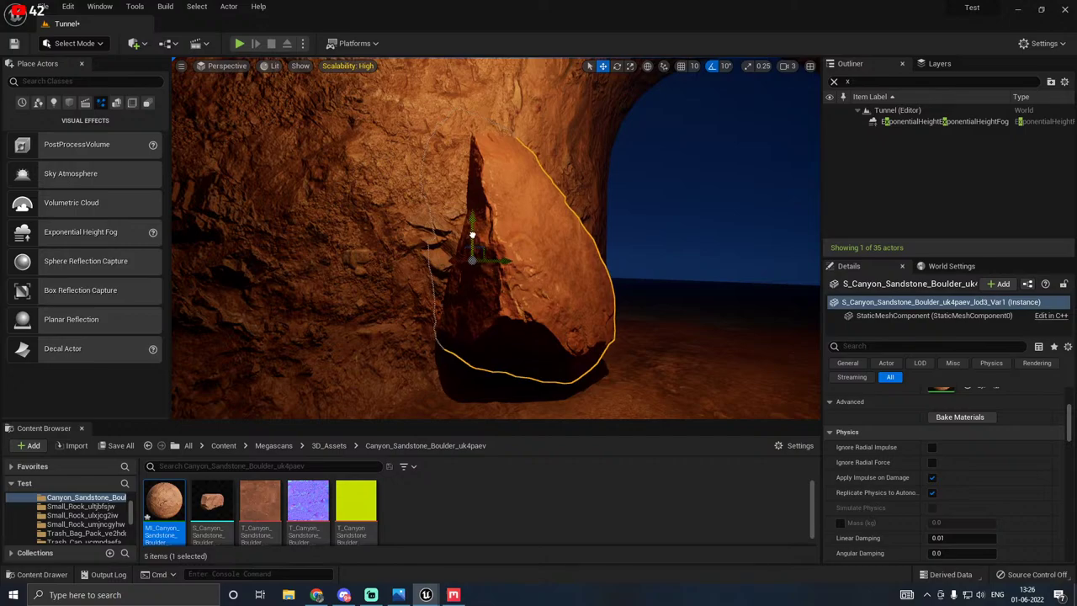
drag(472, 236, 470, 289)
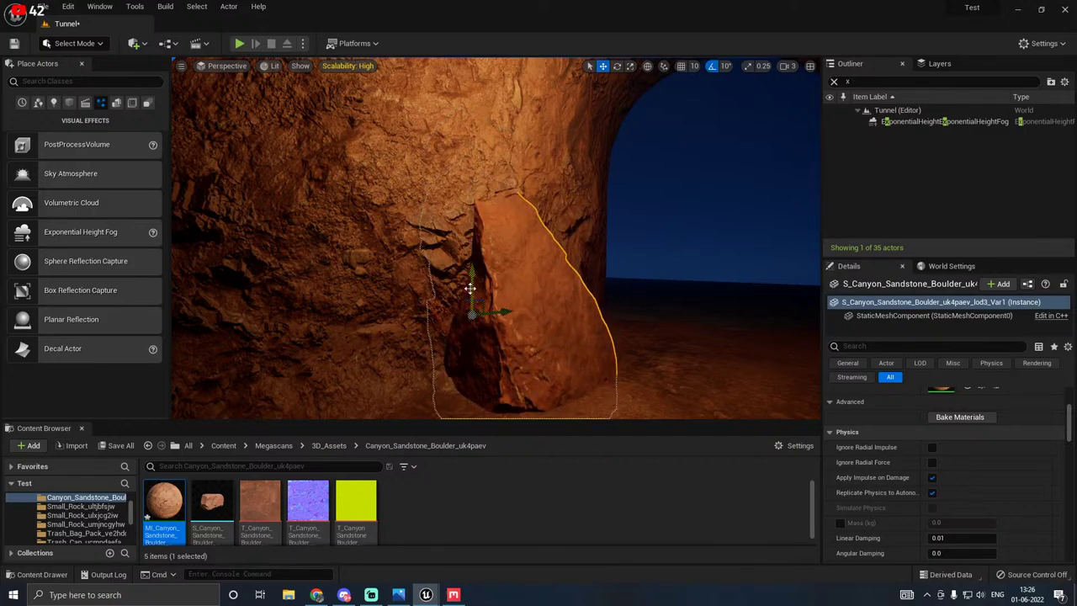
key(g)
right_drag(470, 289, 354, 290)
Step: Rotate the boulder into the right wall, sink it lower to blend with the rock, and check it in game view from further back
key(e)
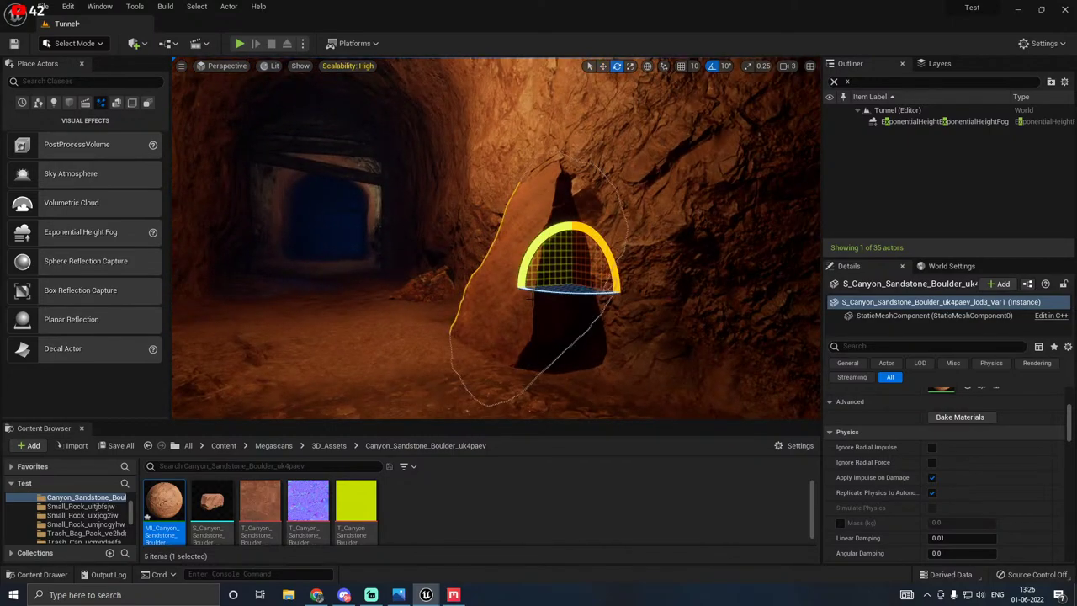
drag(623, 285, 539, 284)
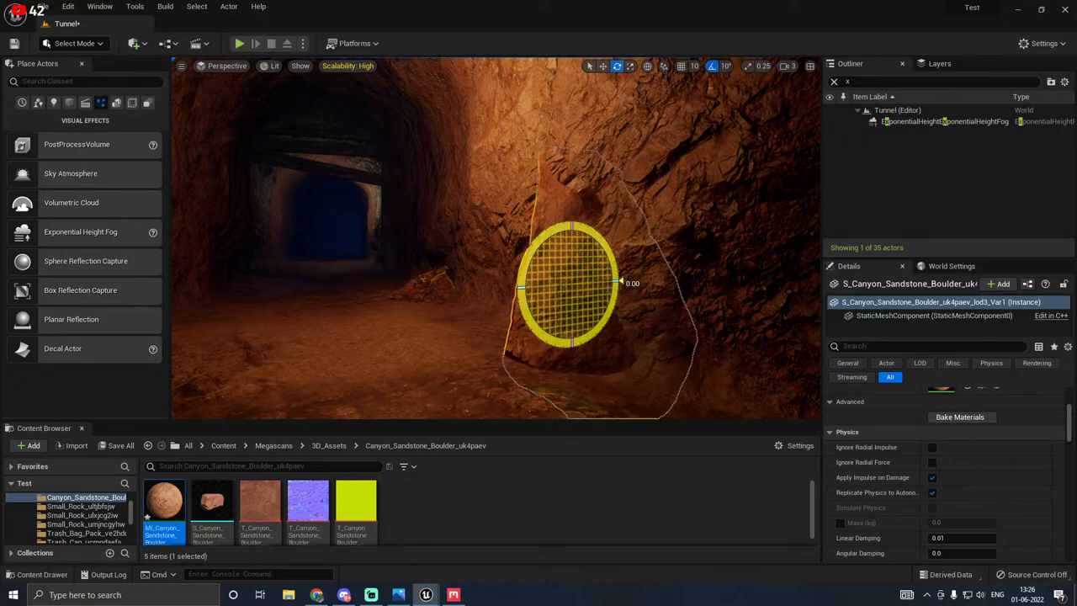
drag(572, 247, 591, 290)
key(g)
key(s)
mouse_move(595, 288)
right_down()
mouse_move(374, 316)
mouse_move(594, 288)
right_up()
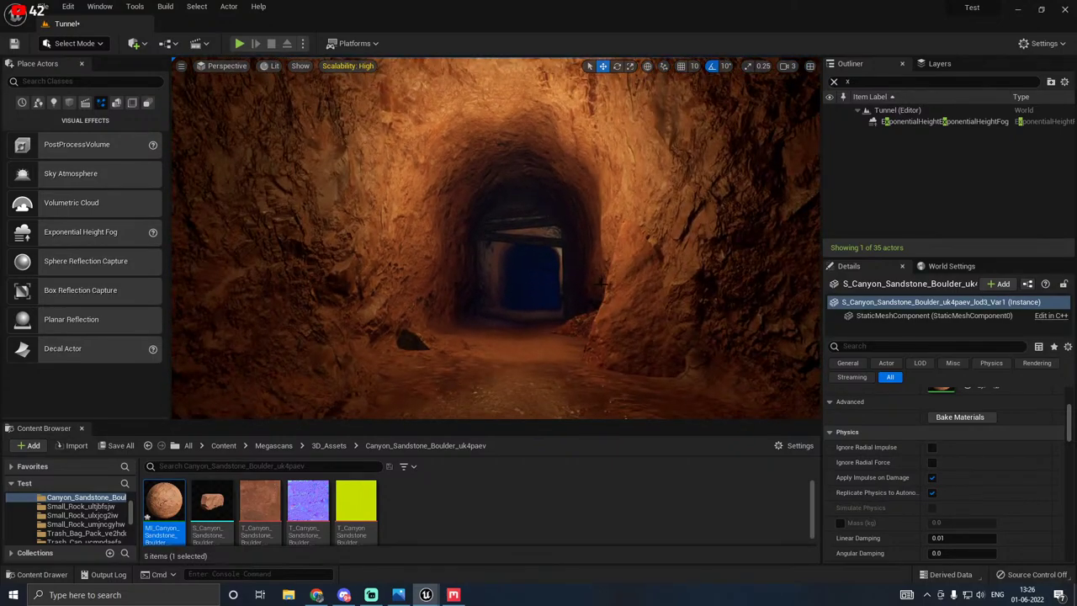
Step: Duplicate the boulder up to the ceiling above the tunnel arch and rotate the copy by -60 degrees
click(645, 317)
alt+drag(705, 327, 494, 64)
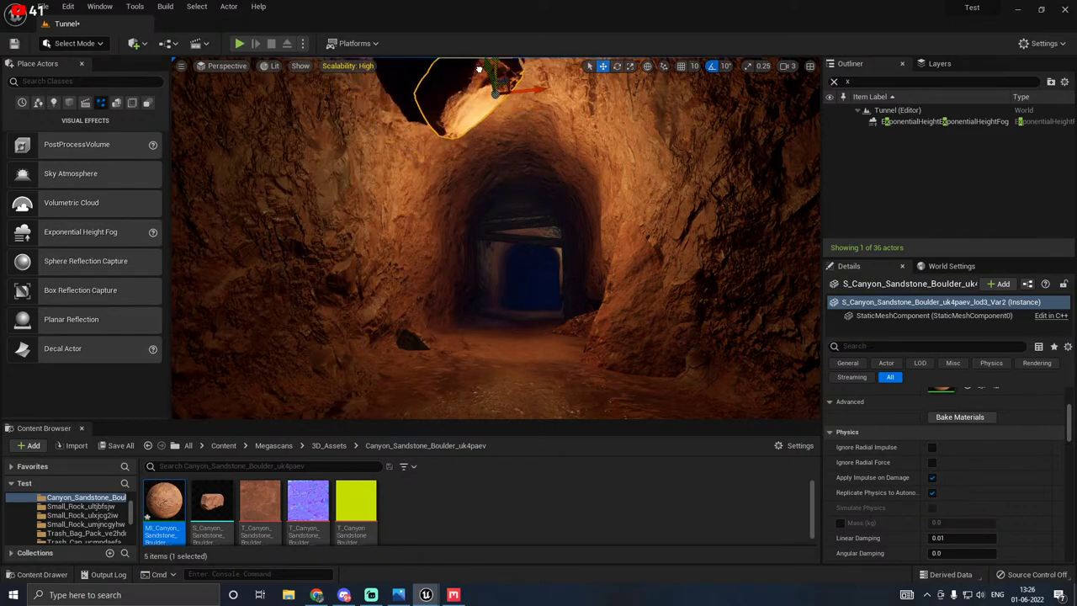
right_drag(494, 68, 494, 67)
key(e)
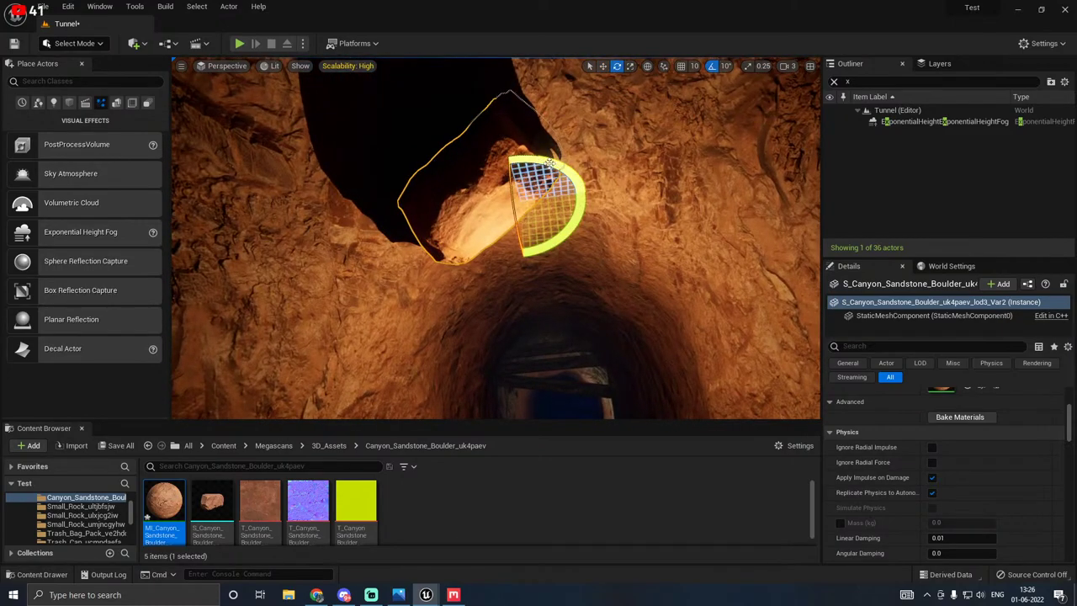
drag(550, 163, 561, 247)
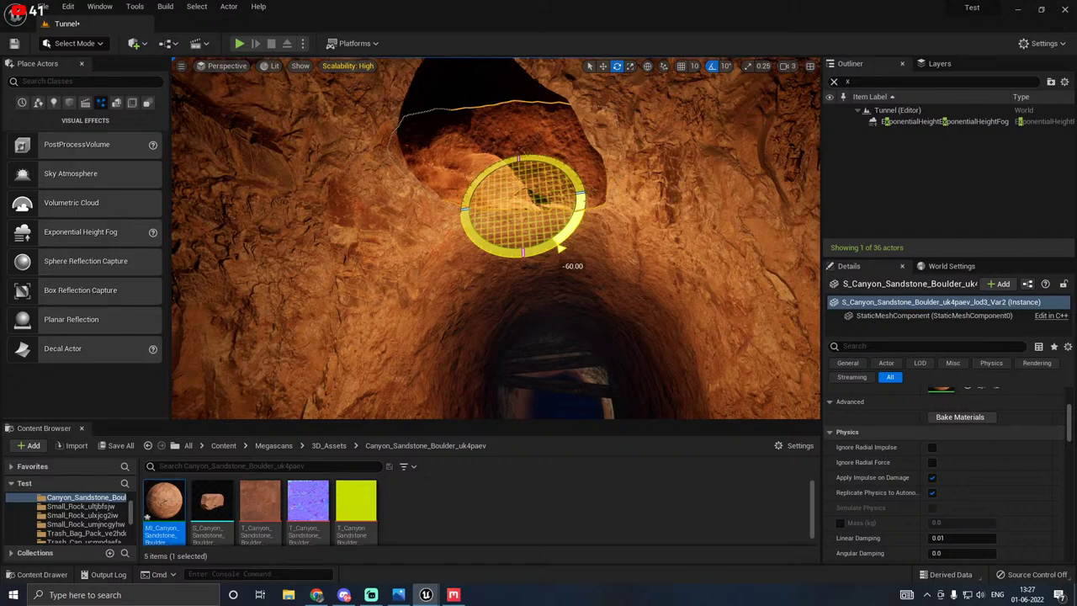
Step: Shift the boulder copy sideways and embed it in the rock face just above the tunnel arch
key(w)
drag(521, 168, 561, 172)
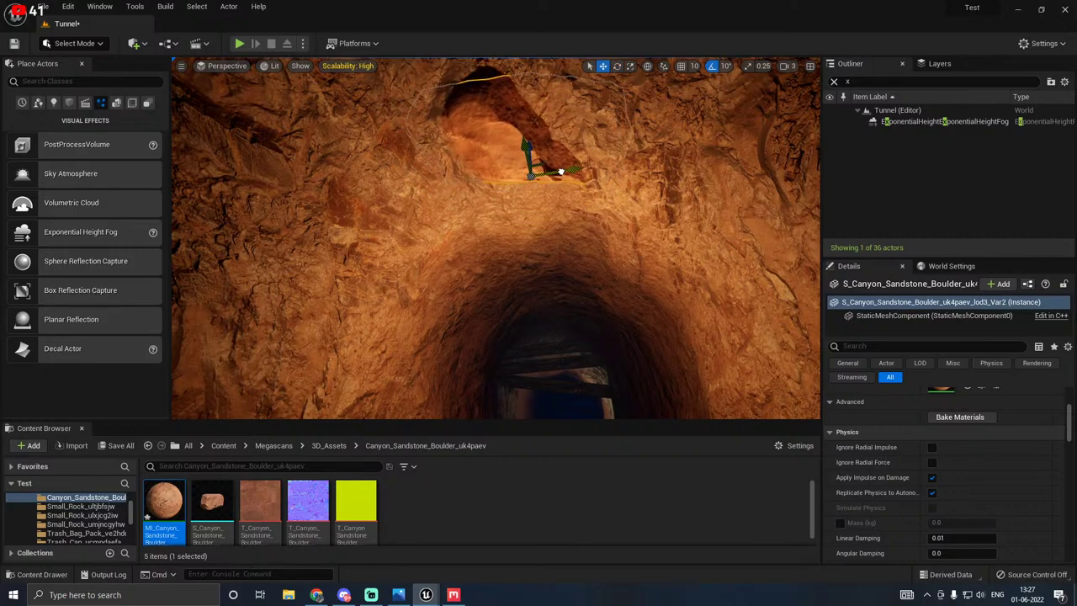
right_drag(575, 146, 466, 149)
drag(466, 149, 473, 179)
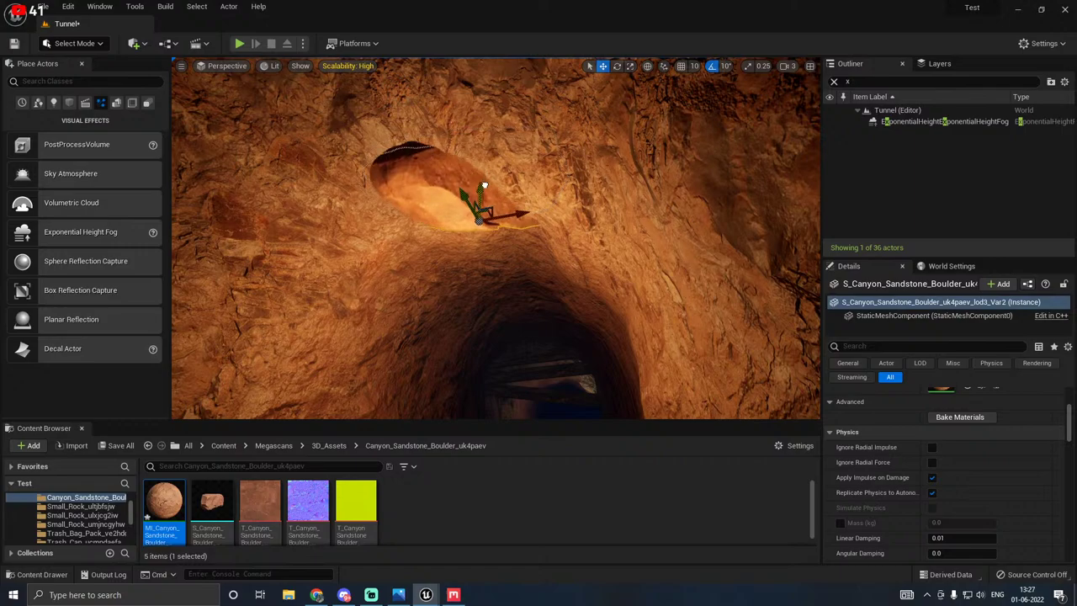
drag(485, 184, 484, 191)
Step: Tilt the embedded boulder copy slightly to fit the rock above the arch, and check it from further back in game view
key(e)
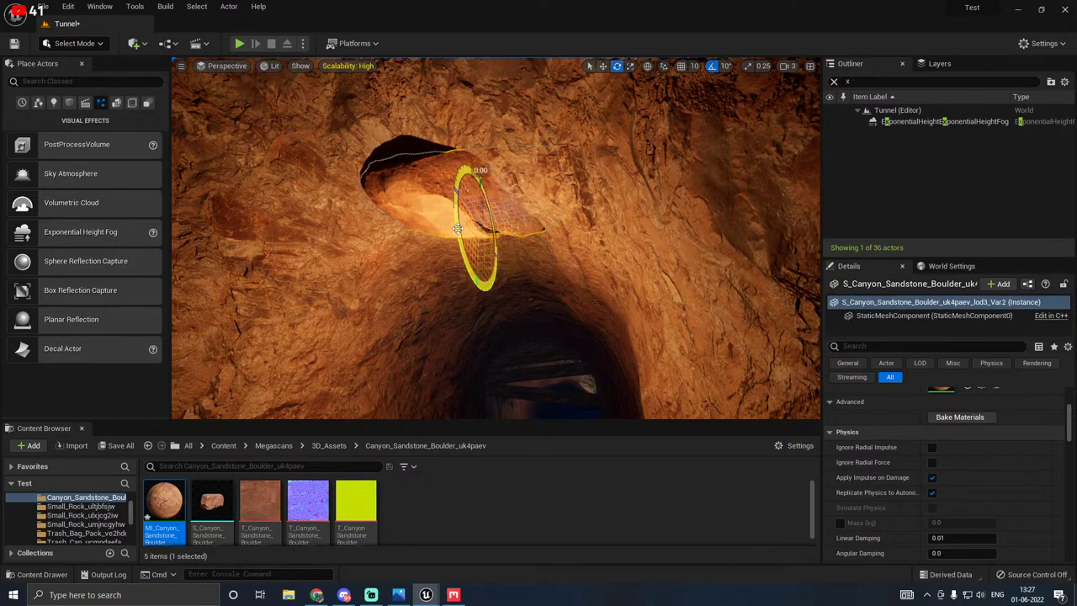
drag(457, 228, 457, 210)
key(w)
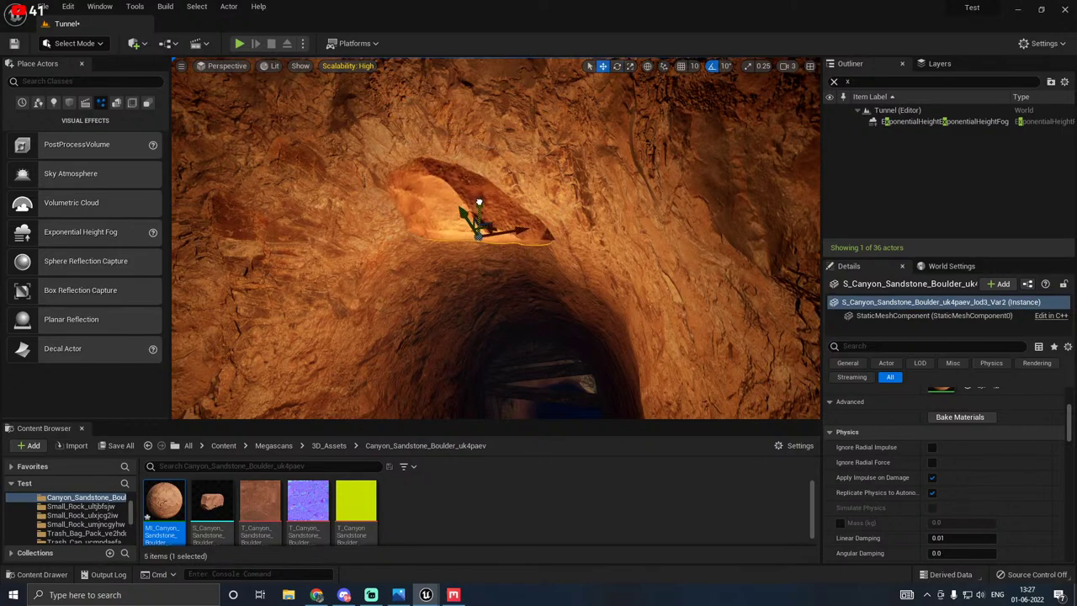
key(s)
right_drag(537, 195, 545, 286)
key(g)
right_drag(538, 196, 490, 133)
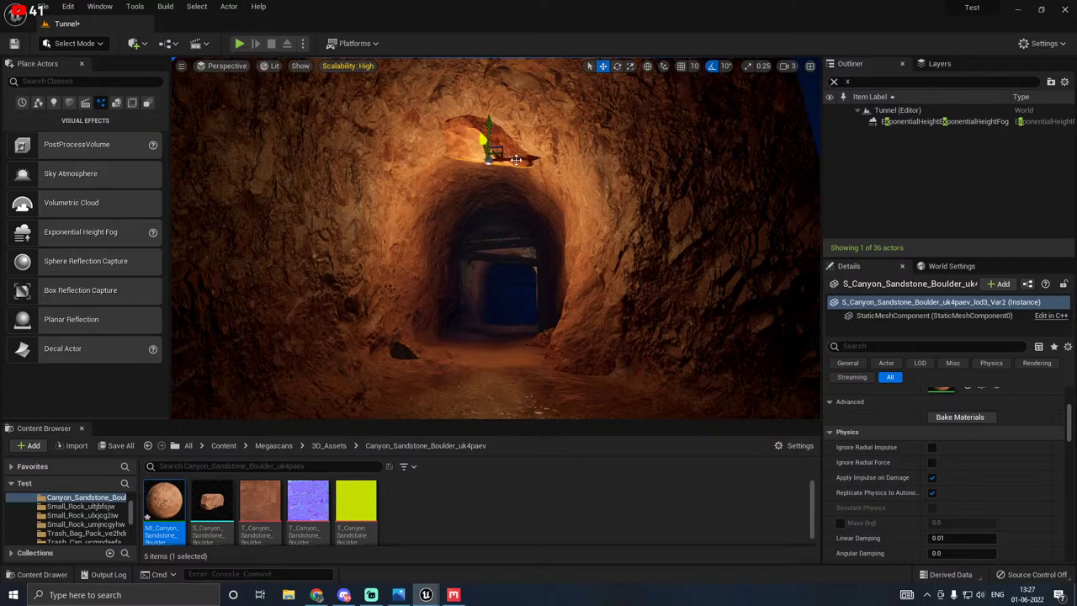
Step: Try repositioning and rotating the canyon sandstone boulder in the opening above the tunnel arch
right_drag(544, 179, 512, 110)
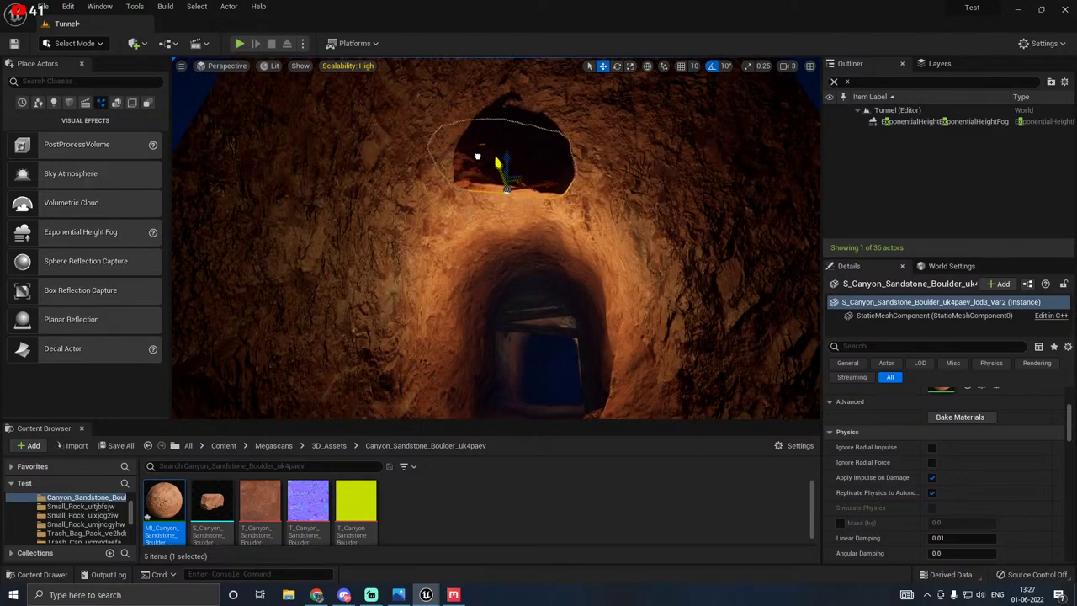
drag(503, 160, 501, 145)
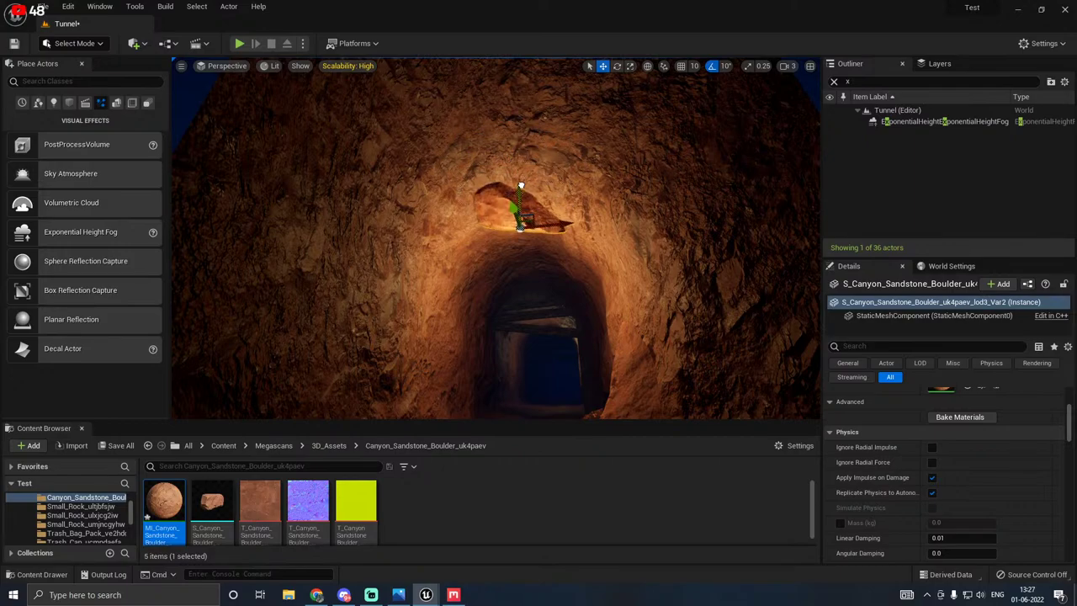
key(e)
drag(510, 205, 515, 167)
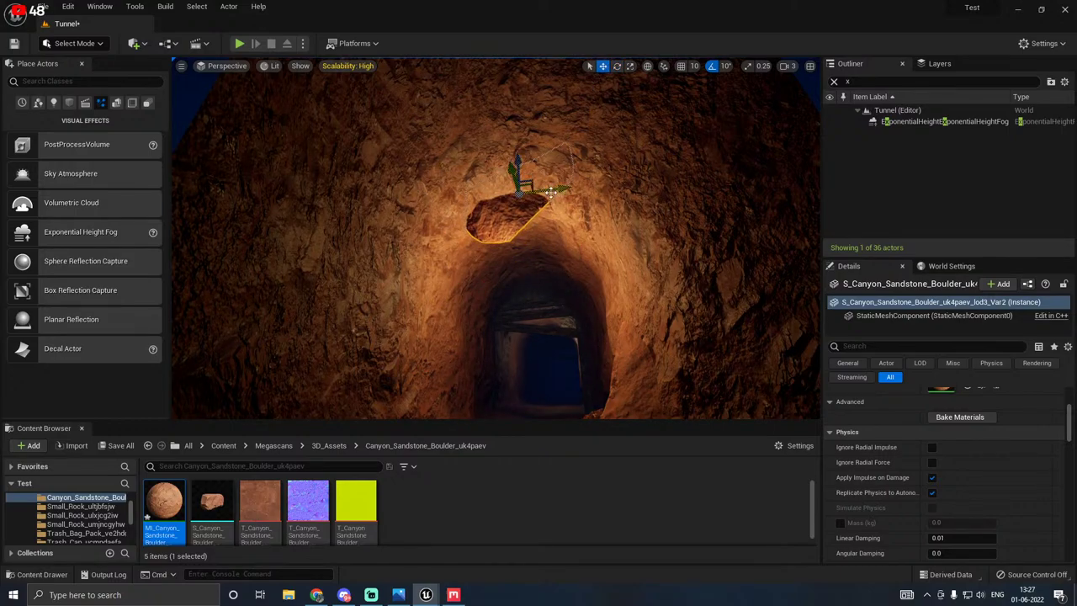
Step: Delete the canyon sandstone boulder placed above the tunnel arch
key(Delete)
right_drag(551, 193, 812, 278)
right_drag(623, 248, 577, 247)
Step: Look through the Rocks 3D assets in Quixel Bridge, then close it and return to the level
mouse_move(428, 595)
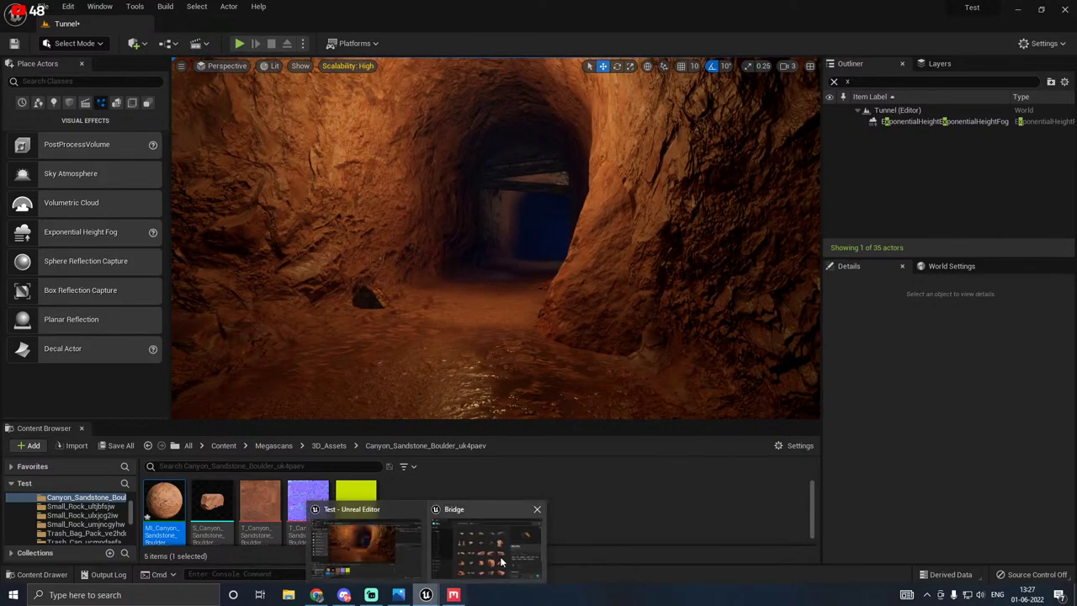
click(482, 545)
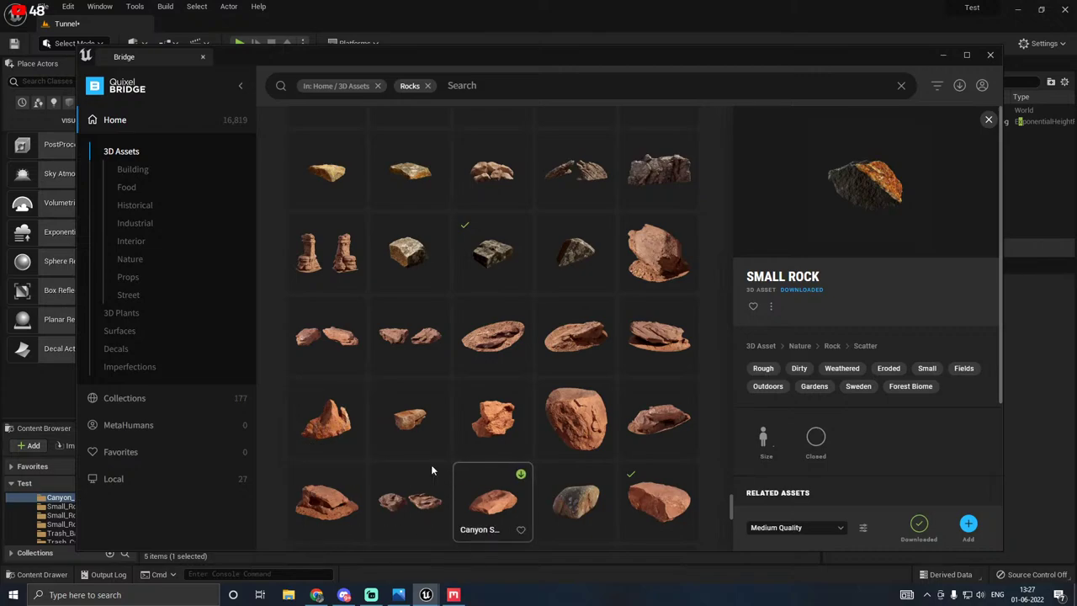
scroll(374, 408, down, 2)
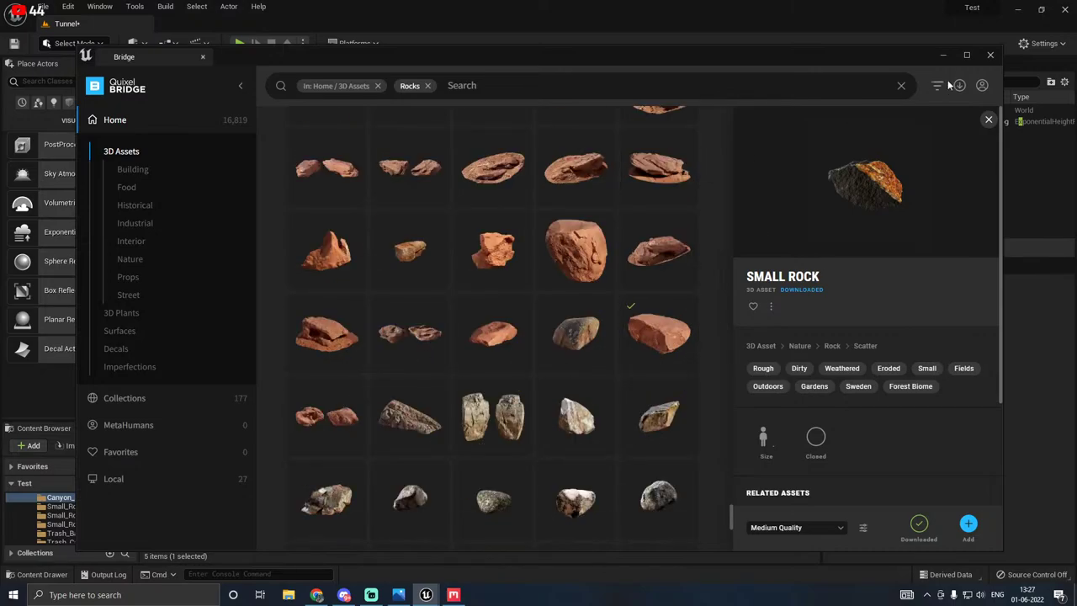
click(992, 56)
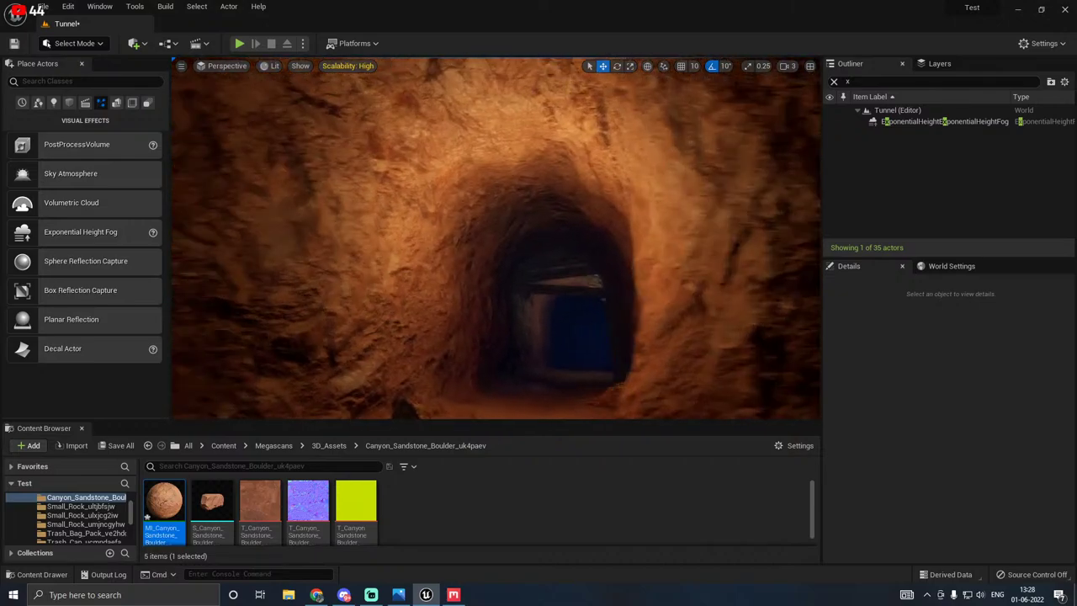
Step: Save all modified content after removing the boulder
right_drag(508, 309, 508, 354)
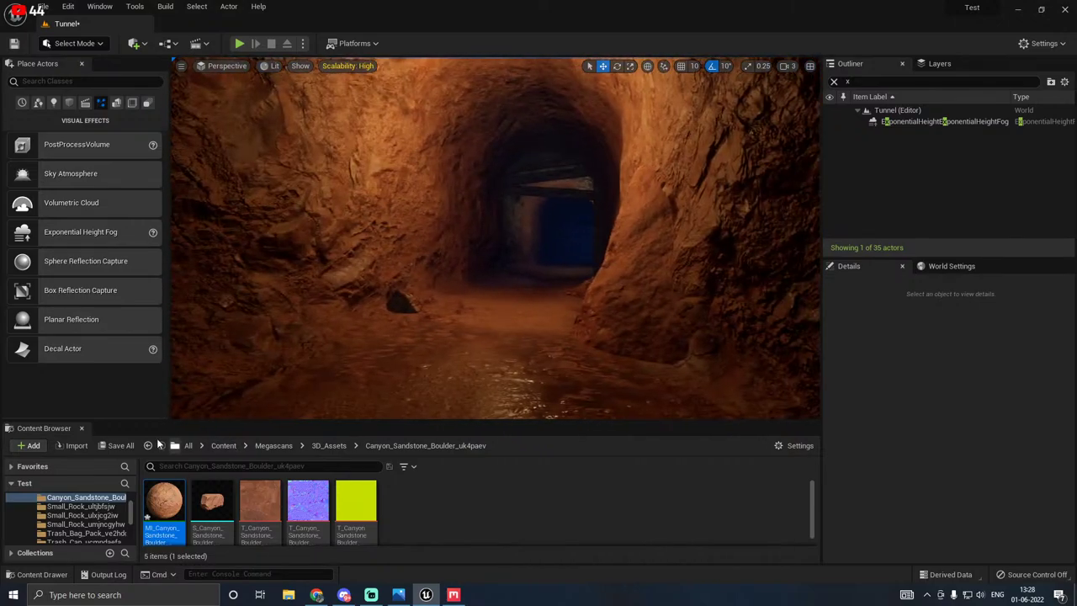
click(120, 446)
click(629, 427)
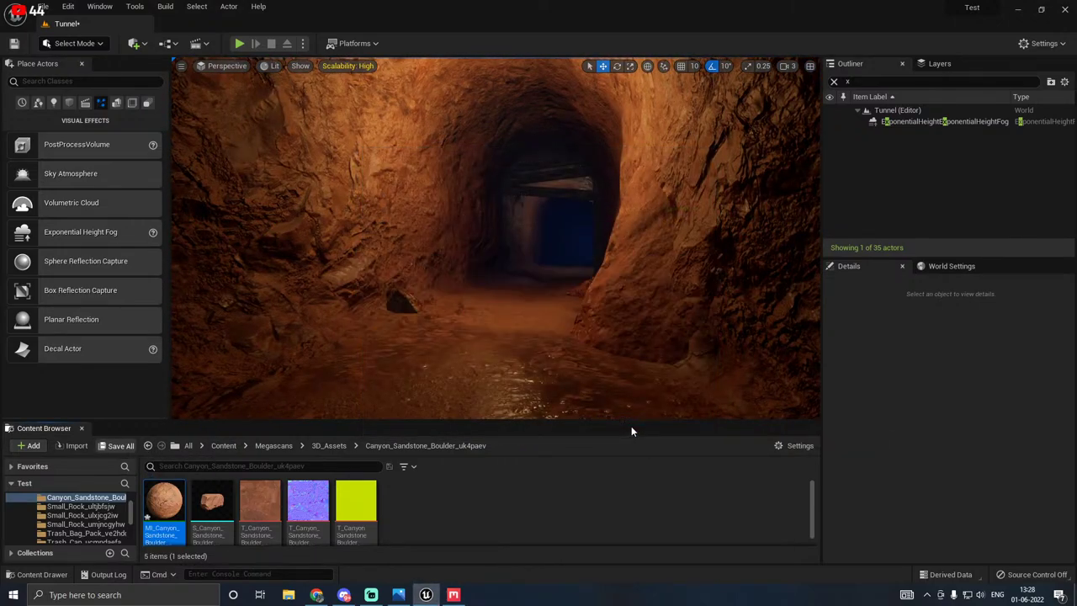
Step: Adjust the ExponentialHeightFog actor's position near the tunnel floor with the actor icons shown, and save all changes
mouse_move(577, 317)
right_down()
mouse_move(547, 330)
mouse_move(569, 267)
mouse_move(583, 279)
mouse_move(562, 241)
mouse_move(573, 344)
mouse_move(562, 302)
right_up()
key(g)
click(561, 300)
drag(563, 267, 510, 289)
click(511, 304)
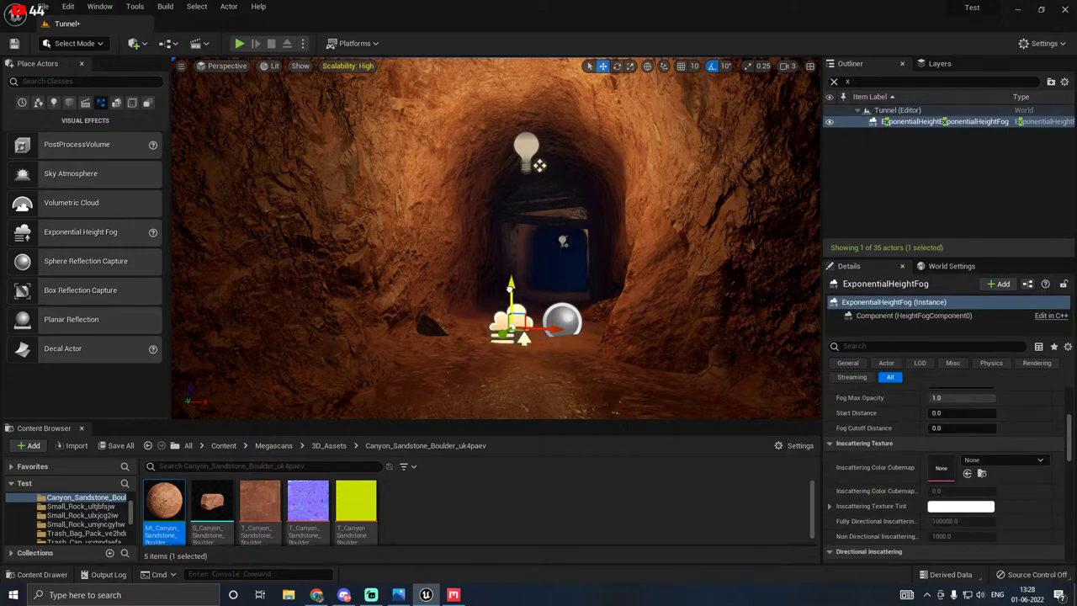
right_drag(510, 289, 495, 313)
key(g)
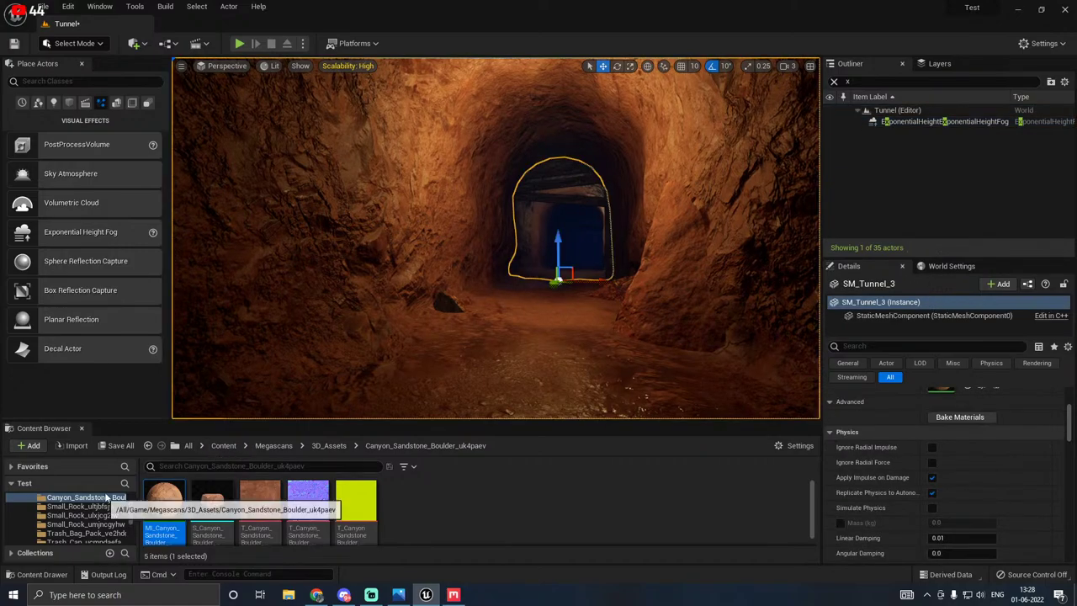
click(114, 446)
click(619, 425)
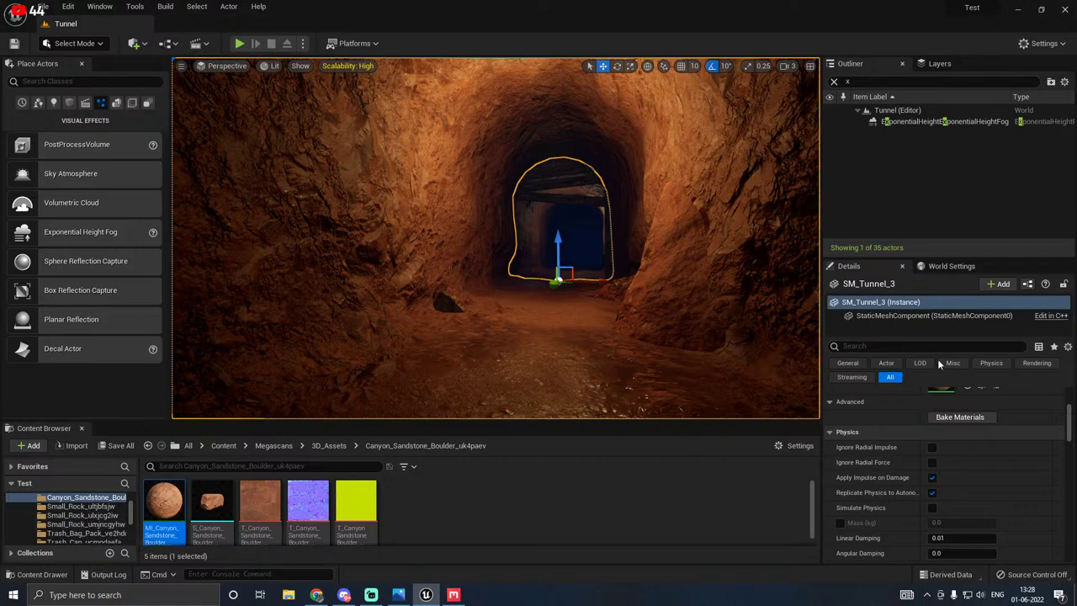
Step: Set the Collision Complexity of the SM_Tunnel_2 mesh to Use Complex Collision As Simple, save the mesh and close its editor
scroll(862, 467, up, 5)
double_click(939, 425)
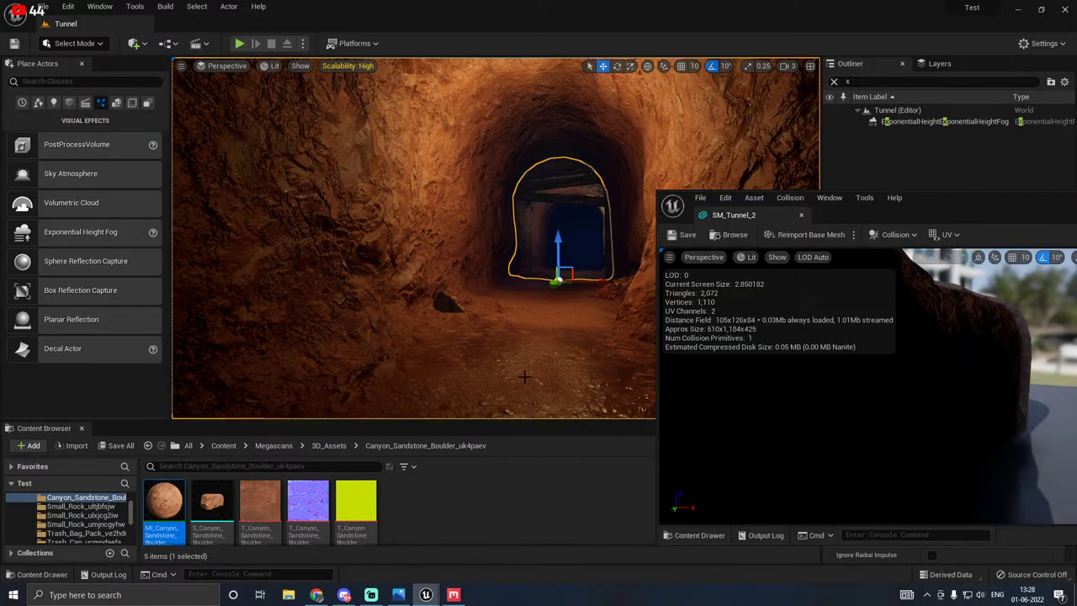
scroll(838, 334, down, 5)
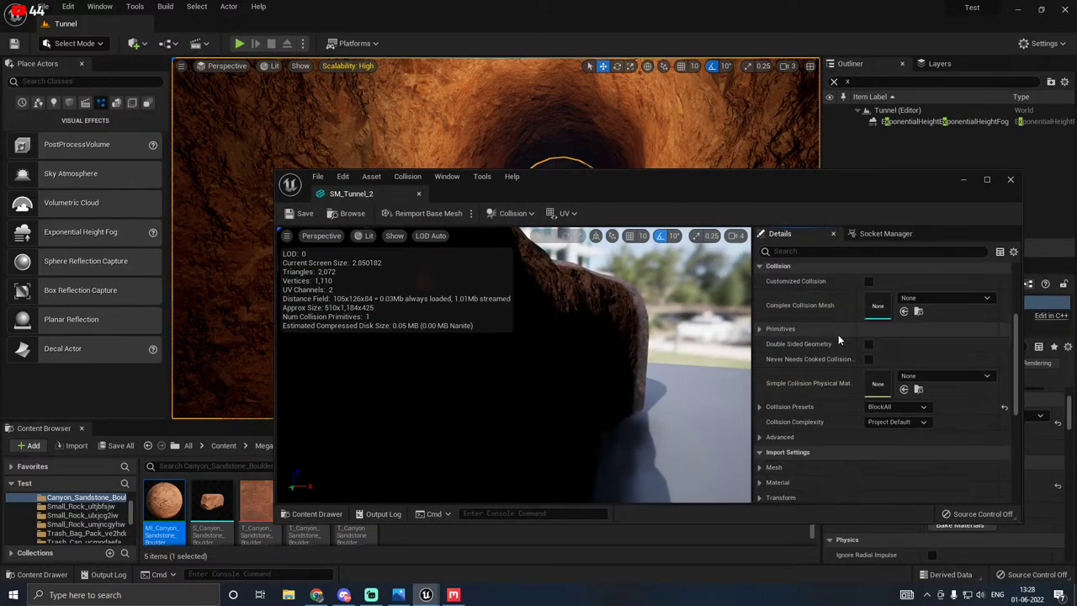
scroll(838, 340, down, 2)
click(889, 352)
click(896, 396)
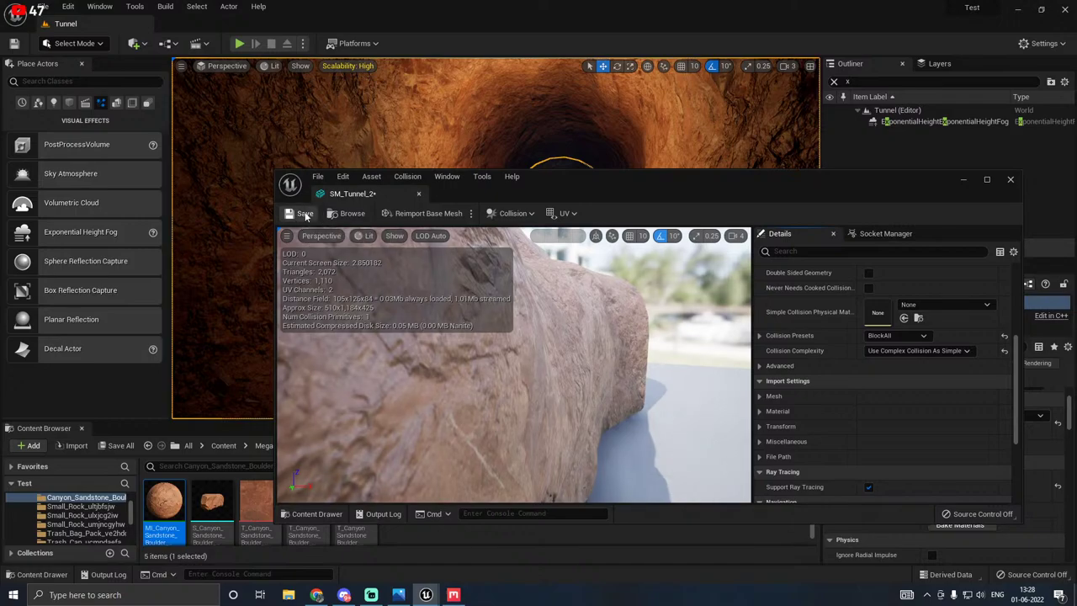
click(419, 192)
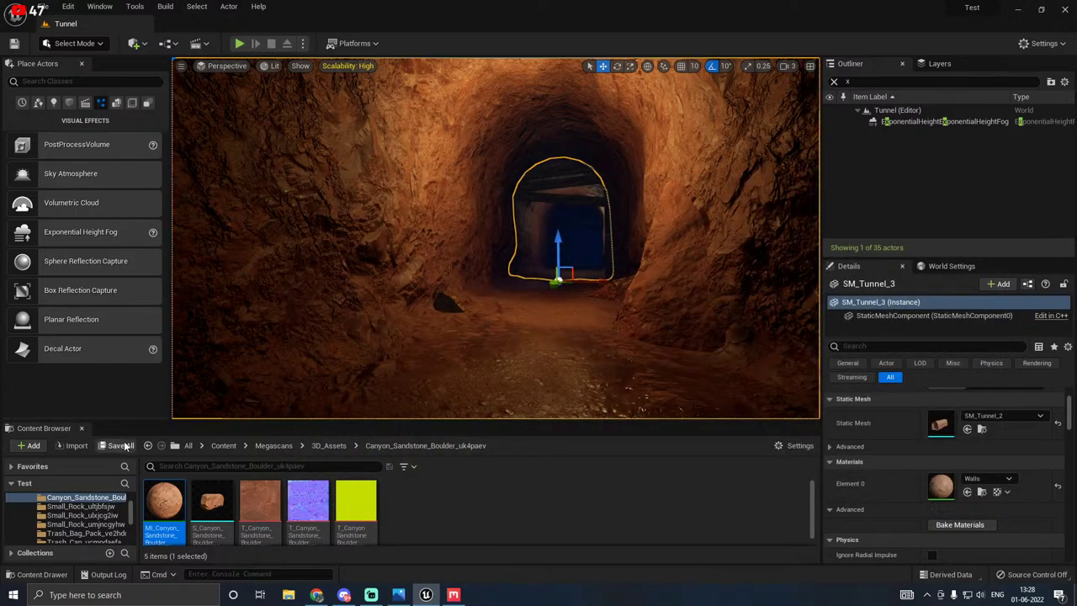
Step: Play the level and walk the character along the walls and deeper into the tunnel to test the collision, then stop
mouse_move(559, 356)
right_down()
mouse_move(514, 397)
mouse_move(533, 383)
mouse_move(533, 333)
mouse_move(562, 345)
right_up()
key(s)
key(w)
scroll(427, 355, up, 4)
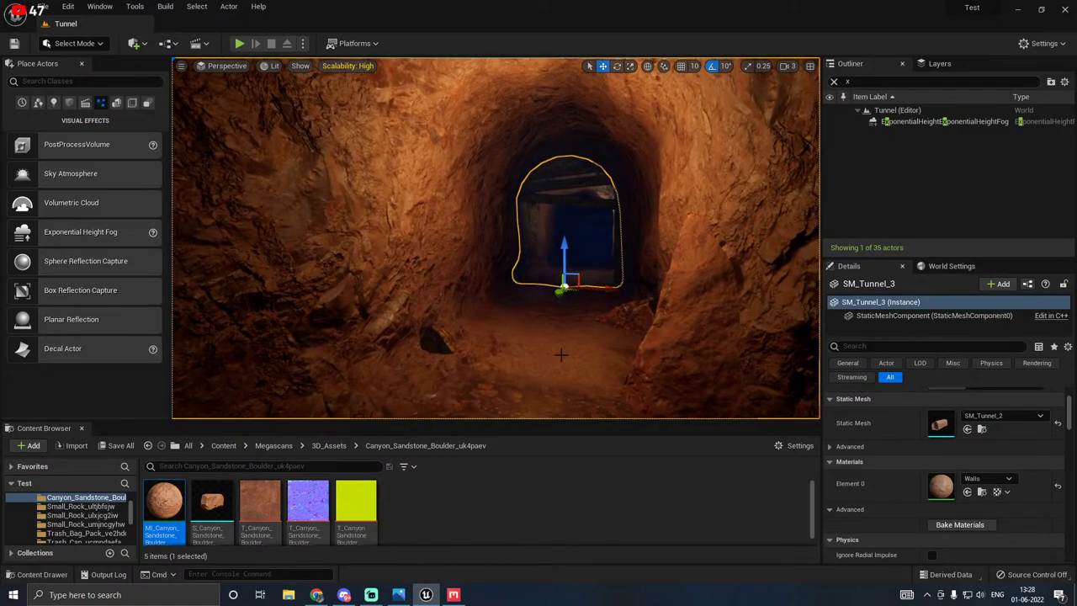
scroll(427, 356, up, 2)
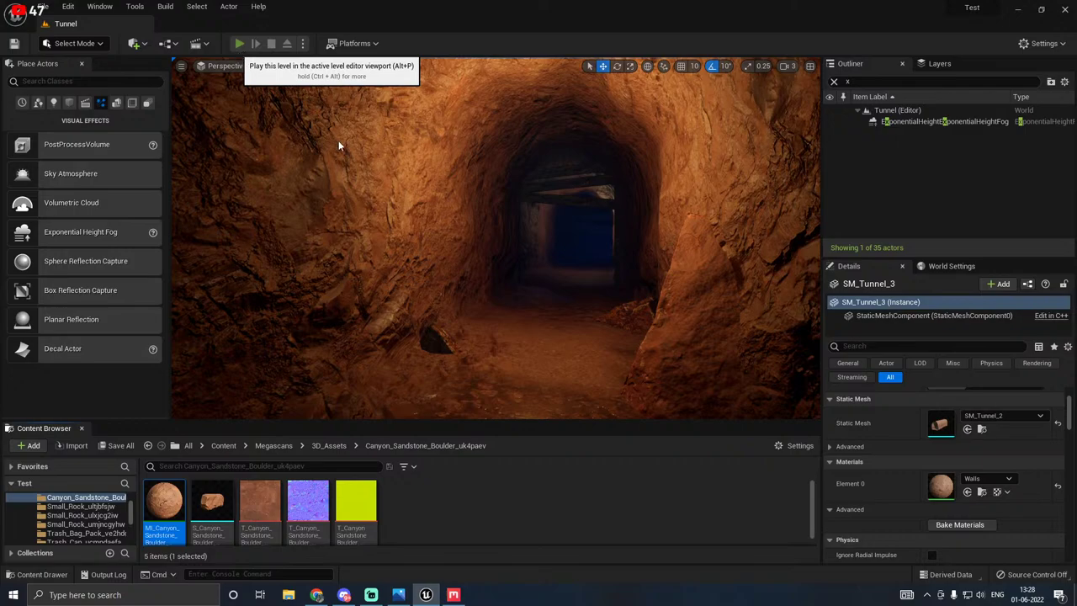
key(alt+p)
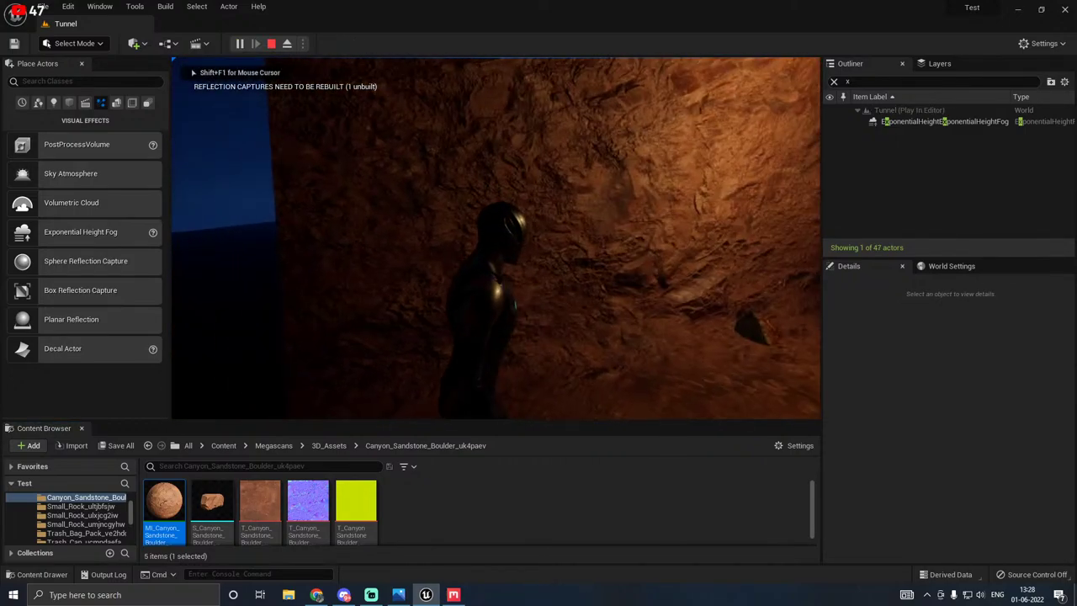
key(w)
key(d)
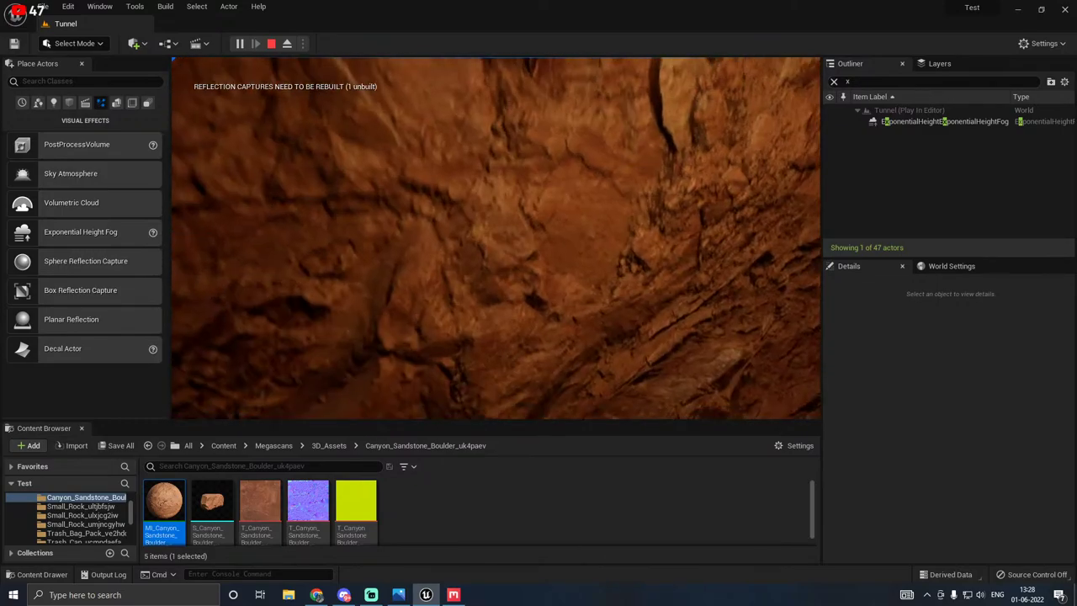
key(w)
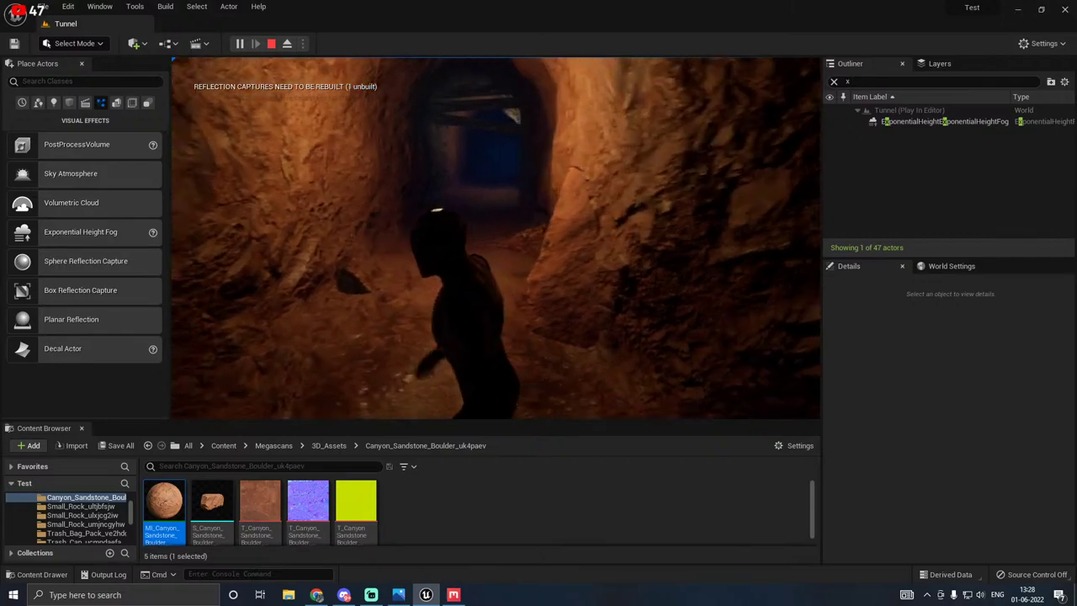
key(w)
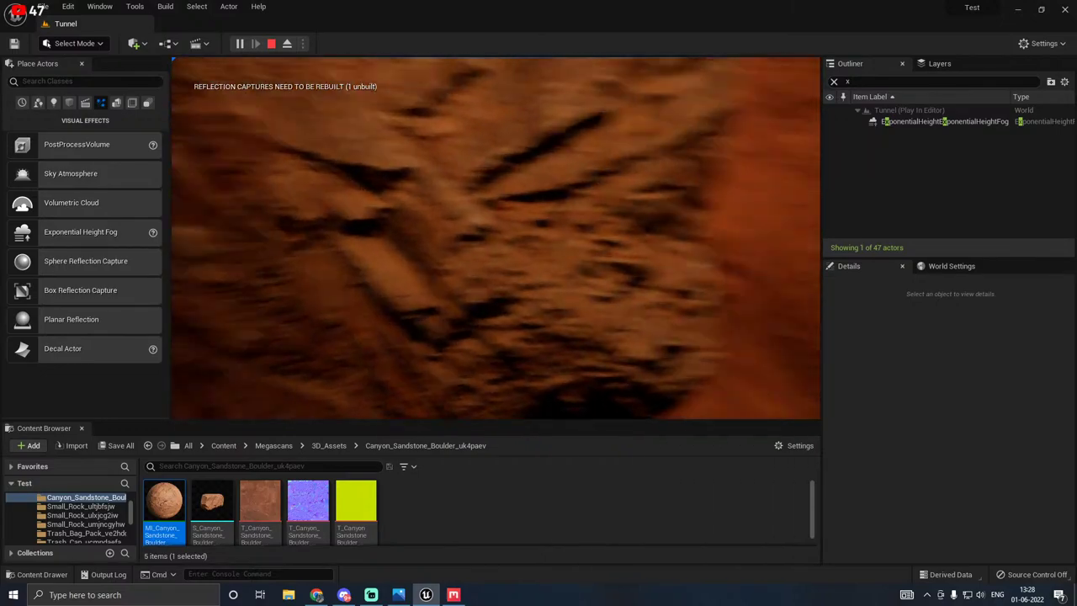
key(w)
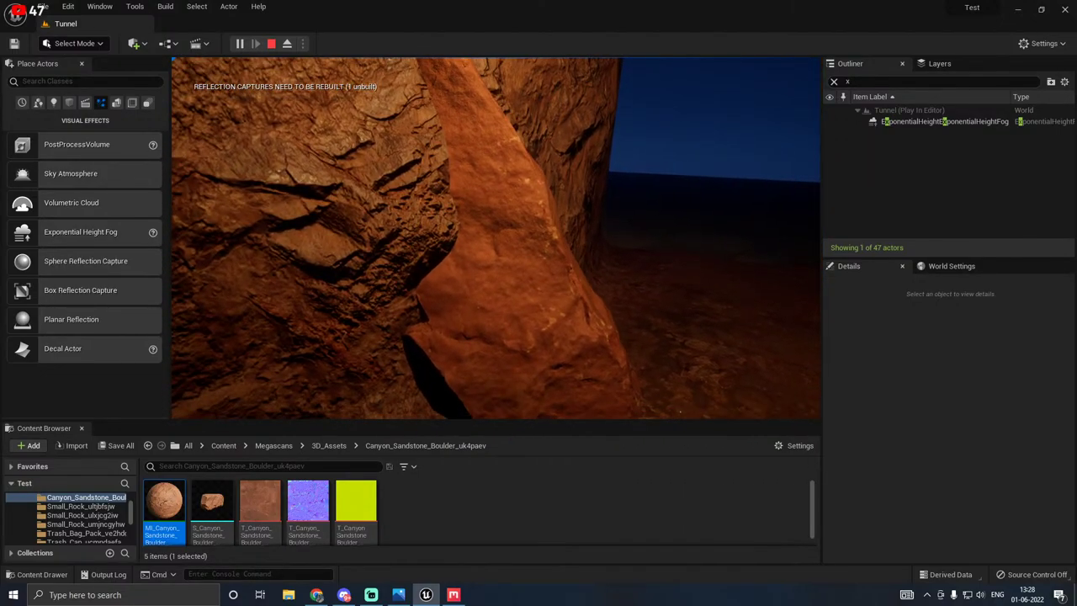
key(w)
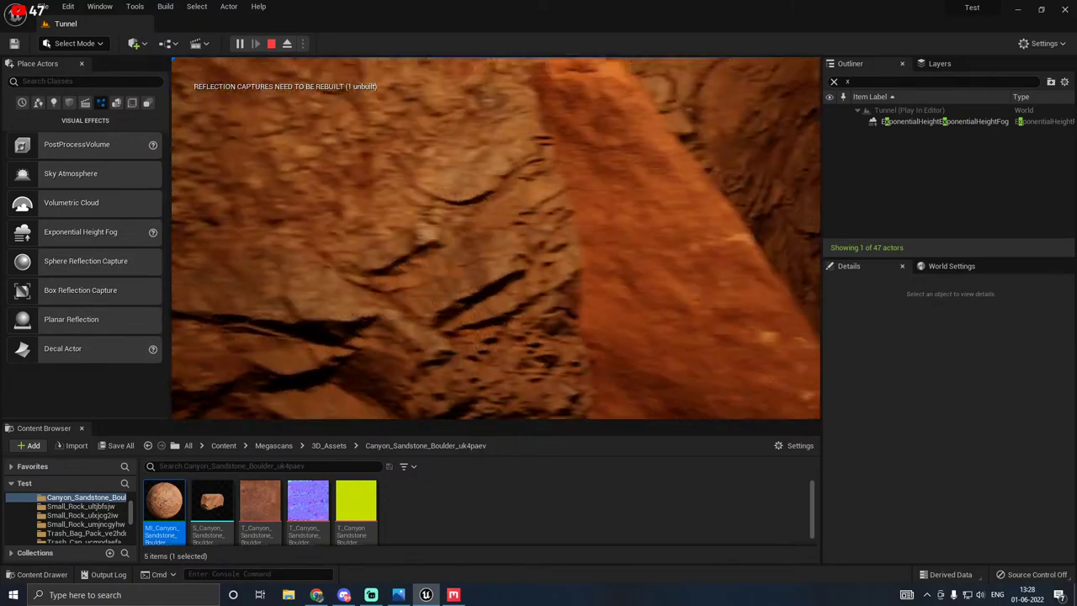
key(w)
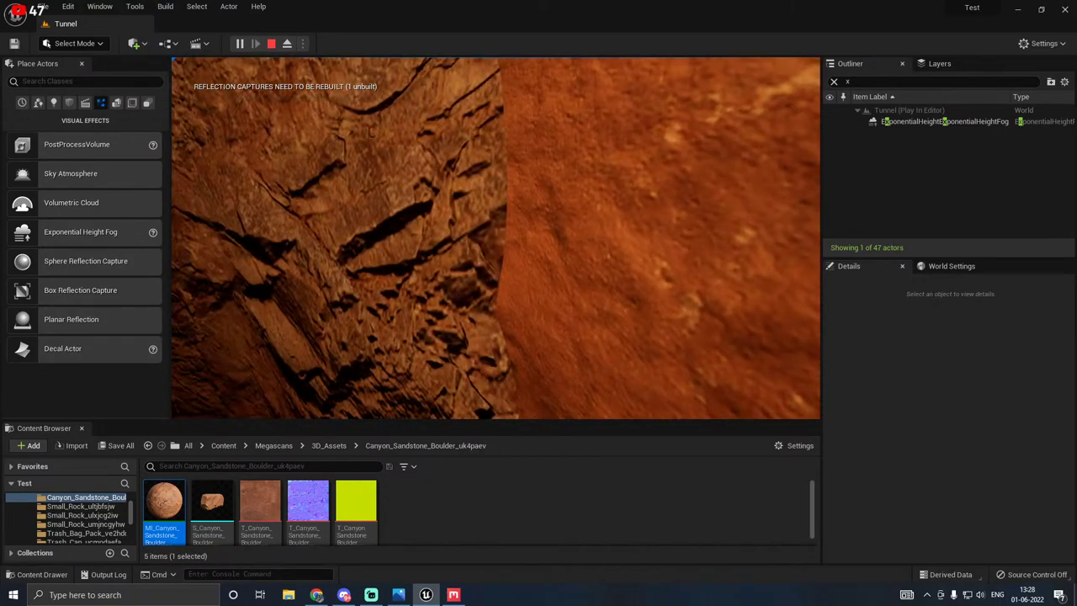
key(s)
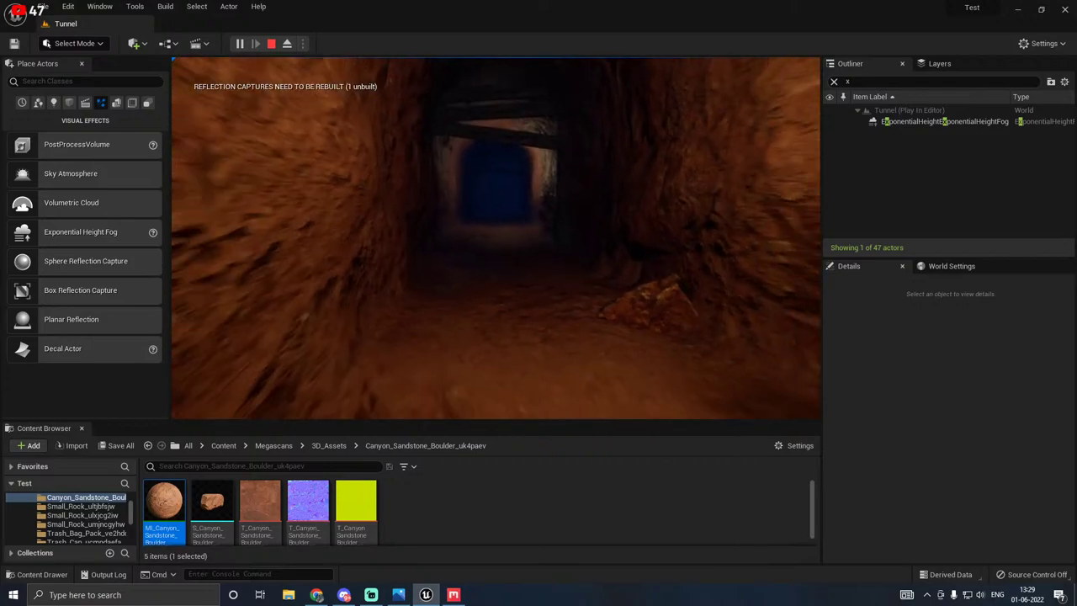
key(w)
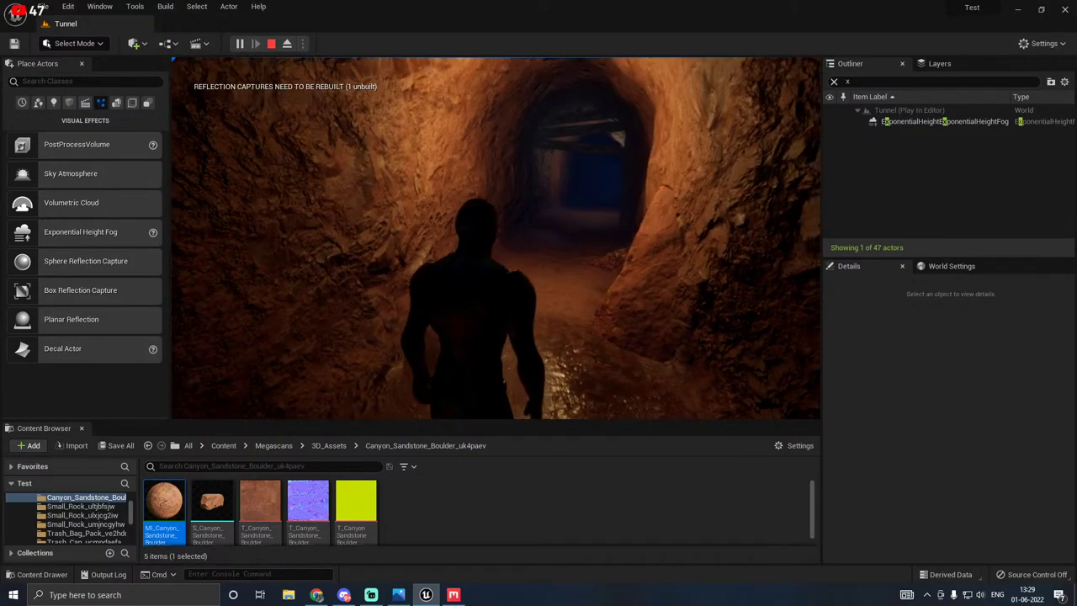
key(w)
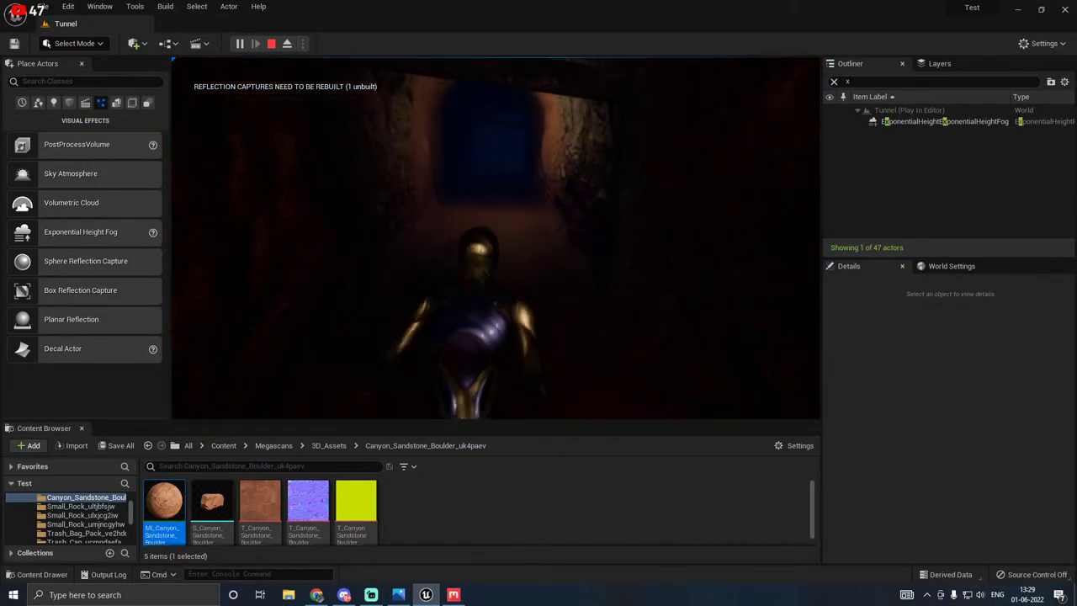
key(w)
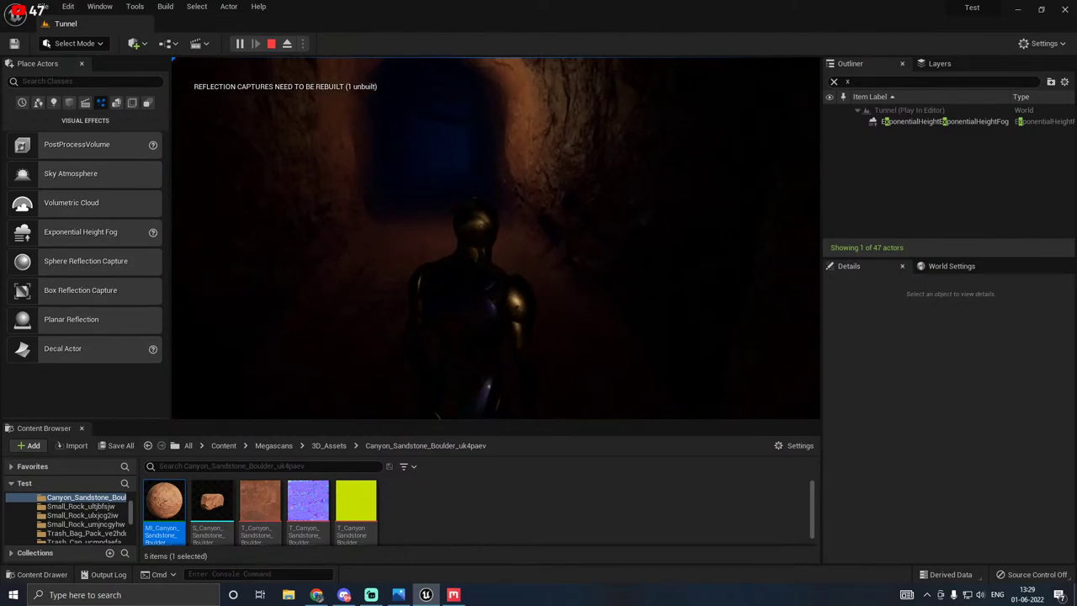
key(Escape)
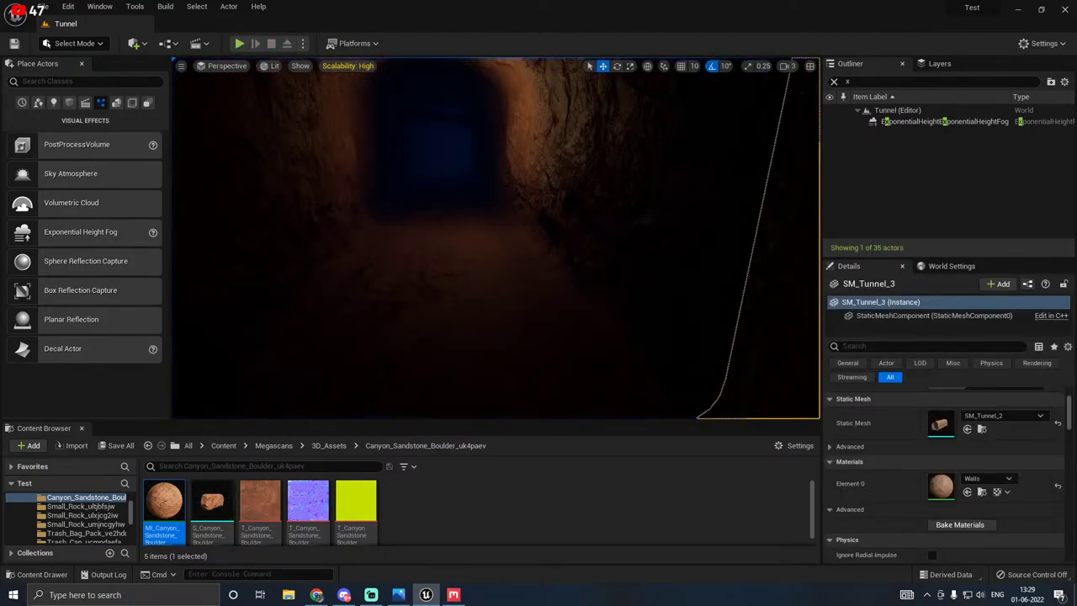
Step: Set the Collision Complexity of the SM_Tunnel_1 mesh to Use Complex Collision As Simple, save the mesh and close its editor
click(539, 260)
double_click(940, 423)
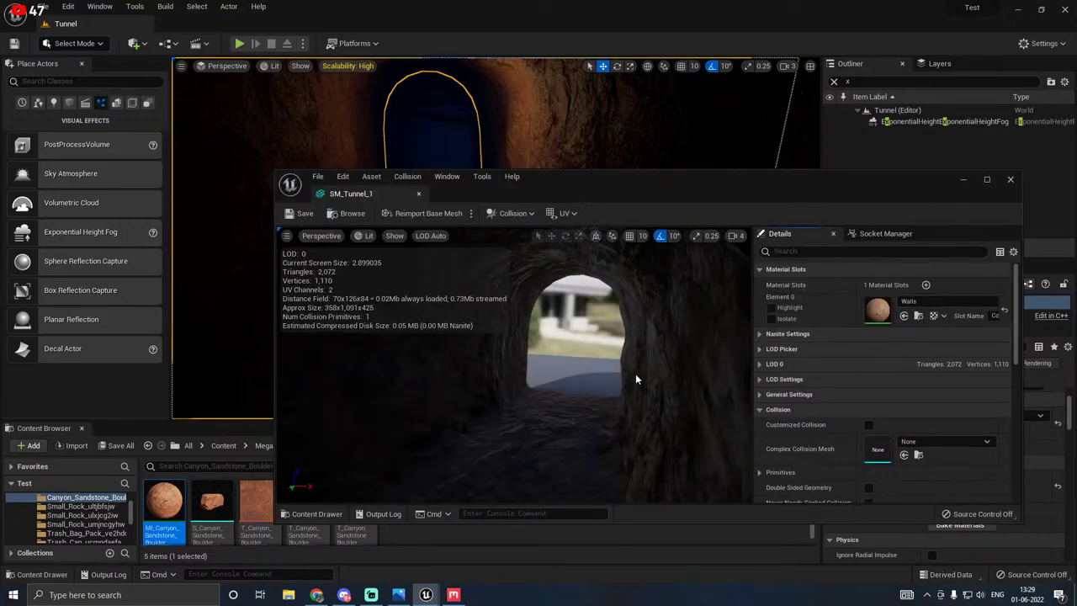
scroll(815, 375, down, 5)
scroll(814, 375, down, 2)
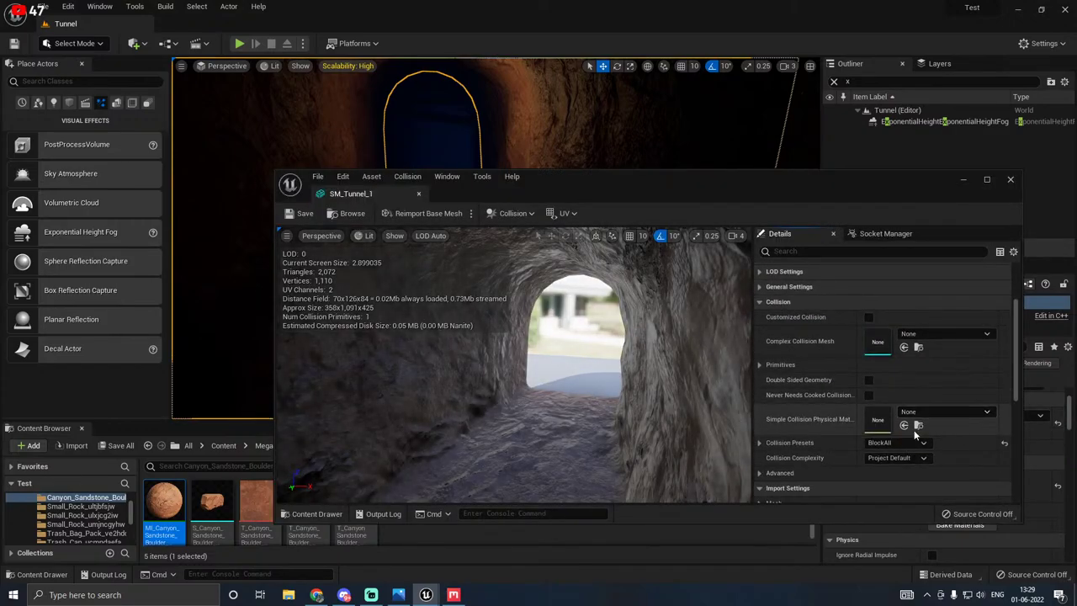
click(897, 458)
click(892, 501)
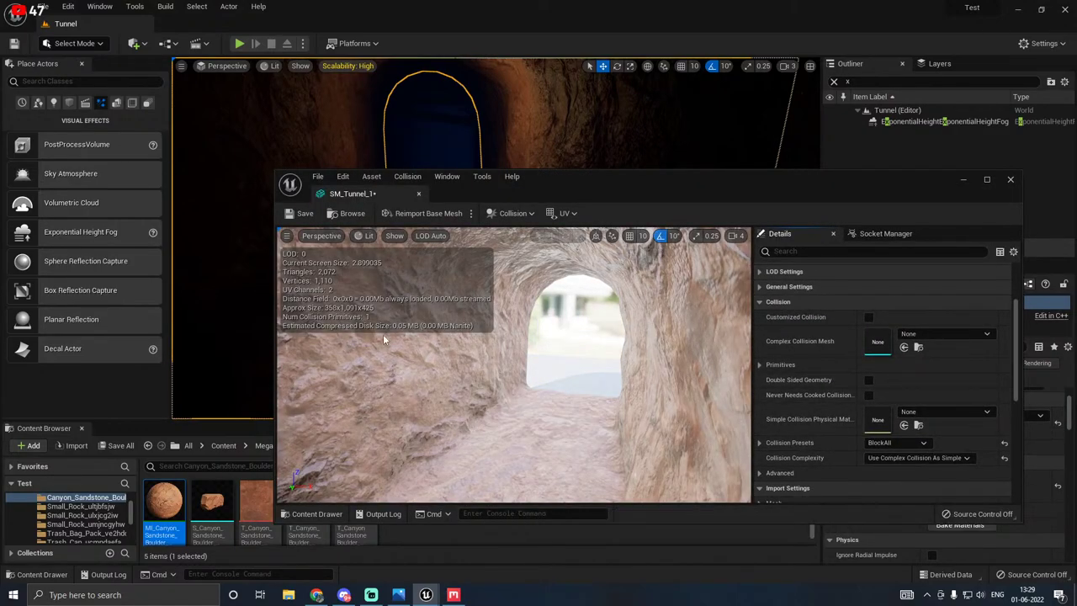
click(300, 213)
click(418, 194)
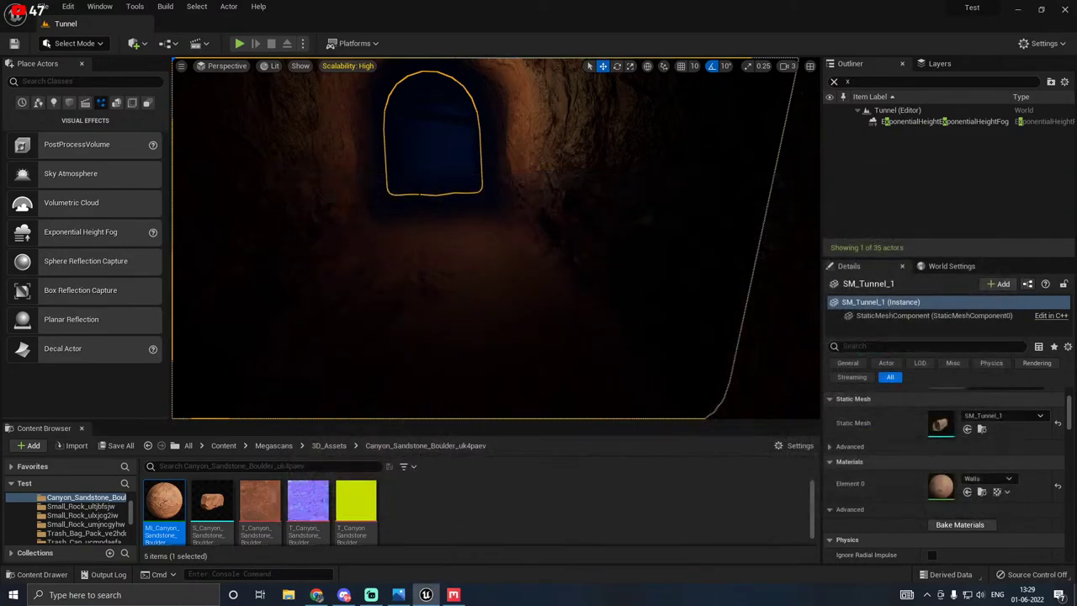
key(s)
right_drag(497, 238, 429, 194)
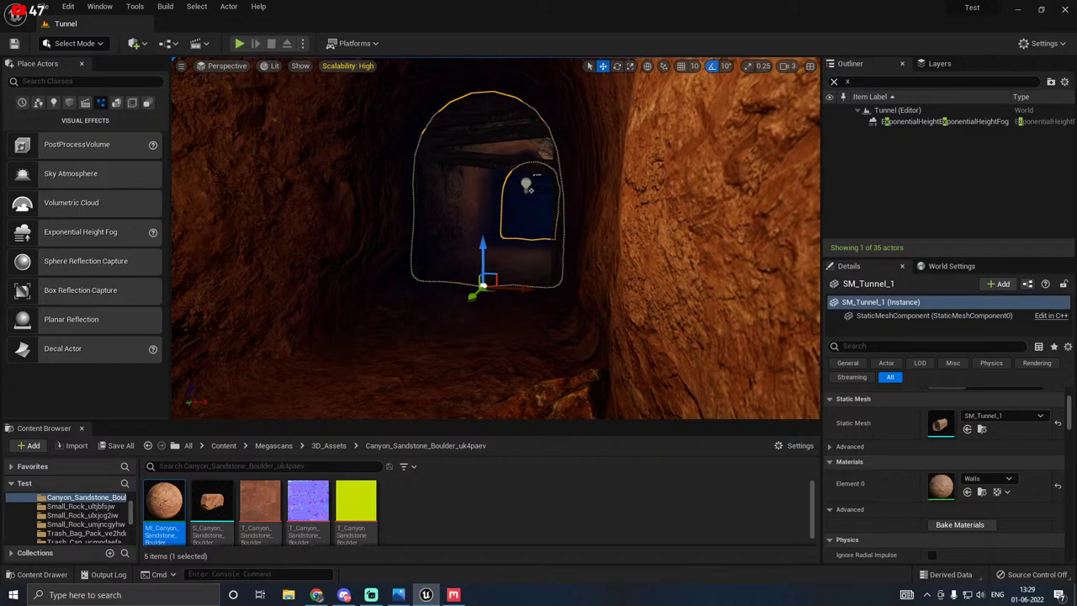
Step: Change the Light Color of PointLight2 in the tunnel to a brighter peach tone, with hex sRGB starting D6B18D
click(527, 187)
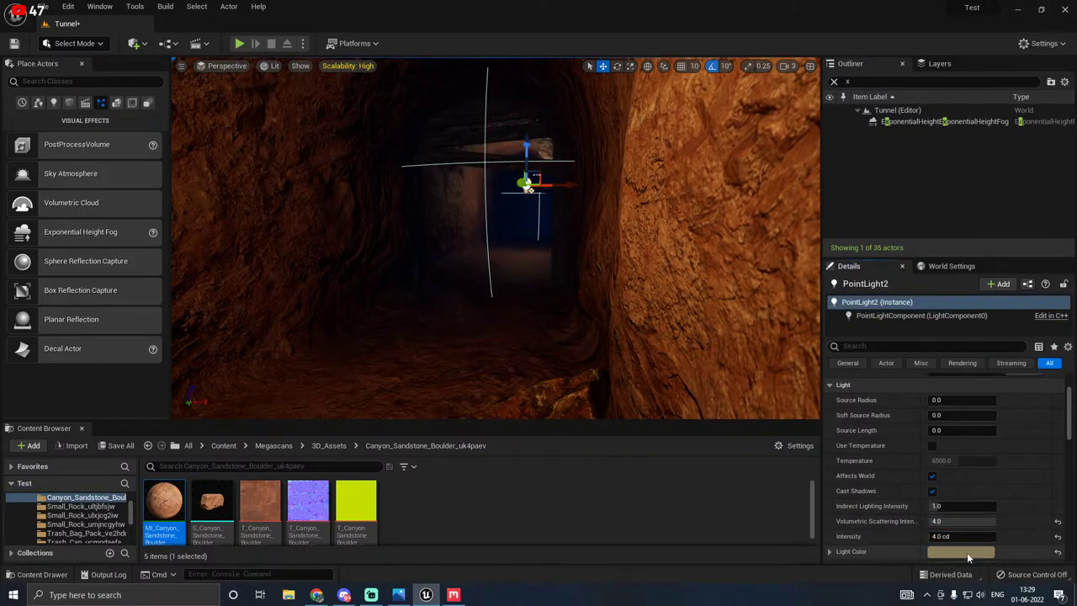
click(967, 552)
click(888, 367)
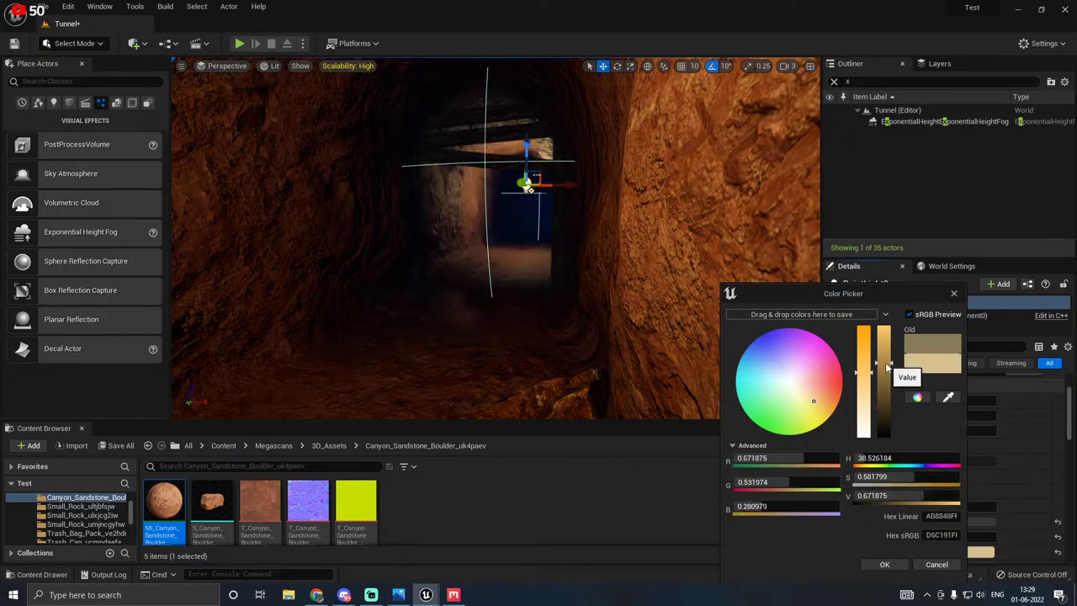
click(819, 397)
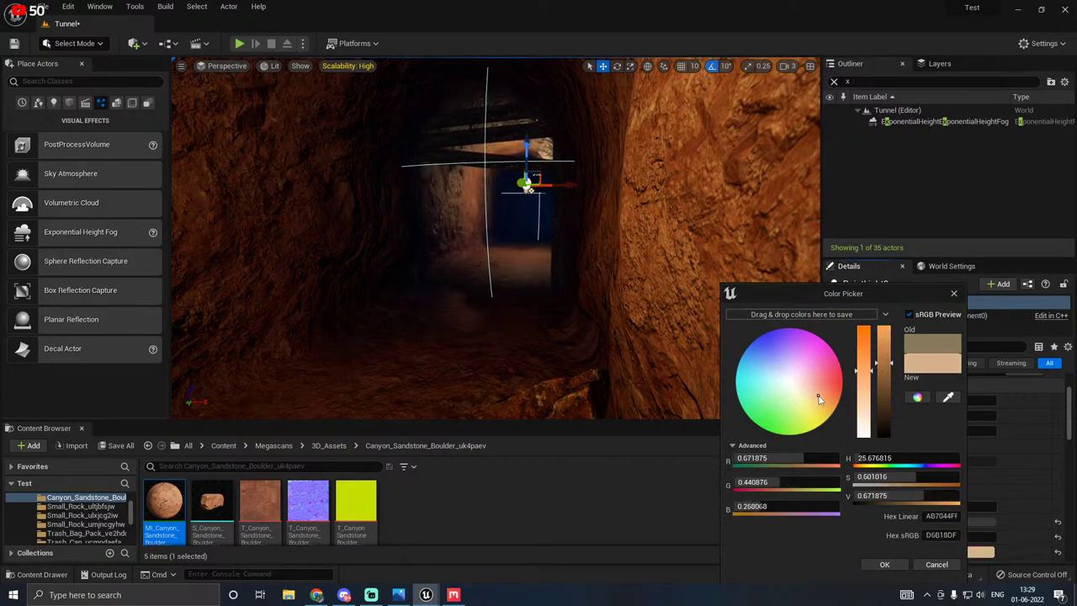
click(884, 566)
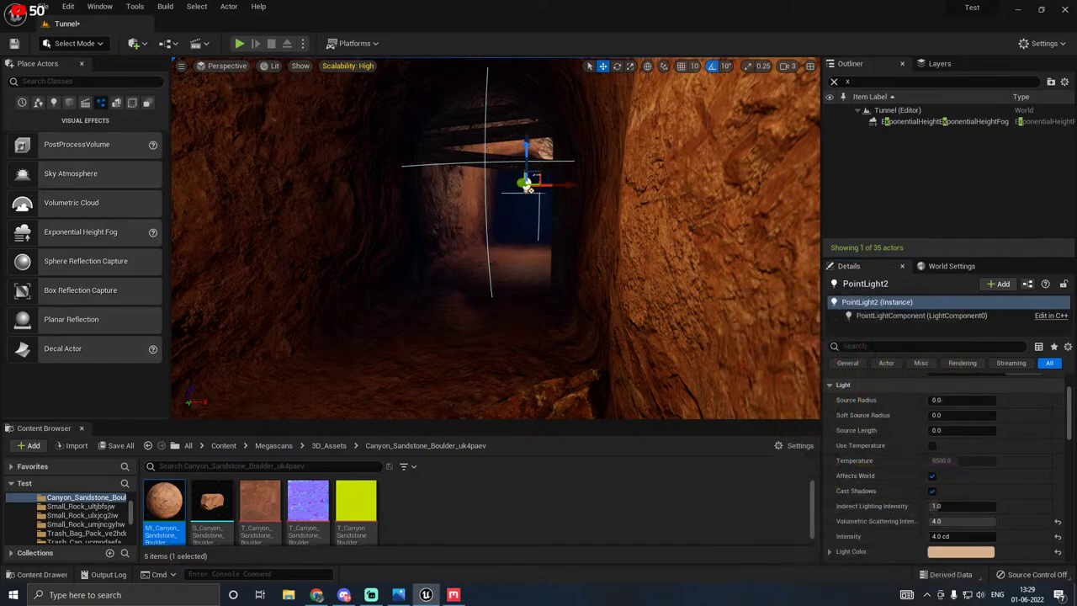
Step: Look over the tunnel under the recoloured light and save all changes
key(w)
right_drag(497, 238, 427, 225)
key(w)
key(s)
key(s)
key(w)
key(s)
key(w)
scroll(589, 236, up, 3)
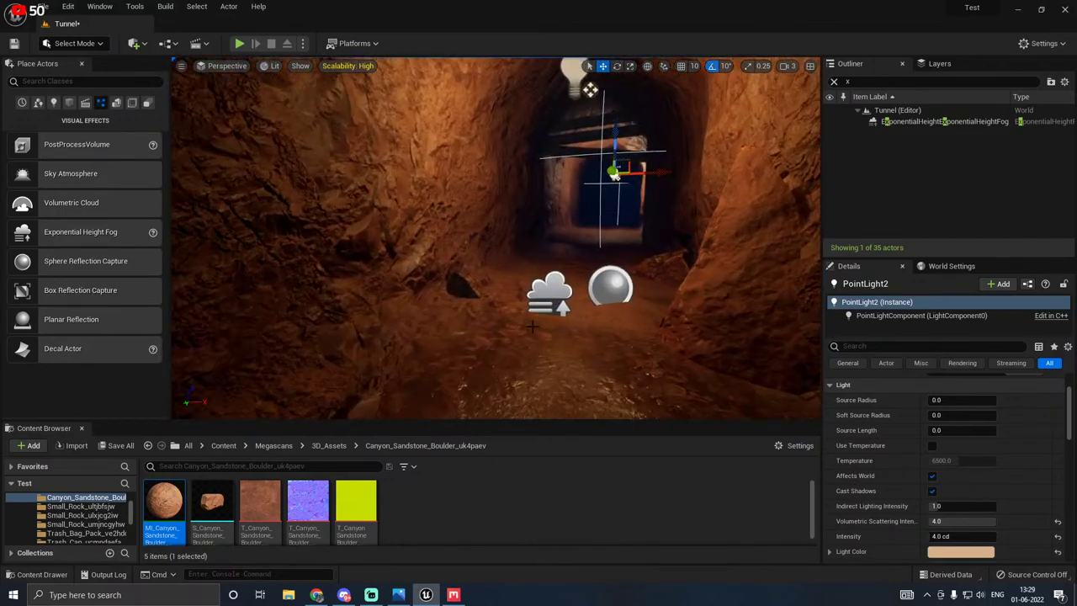
click(120, 445)
click(628, 424)
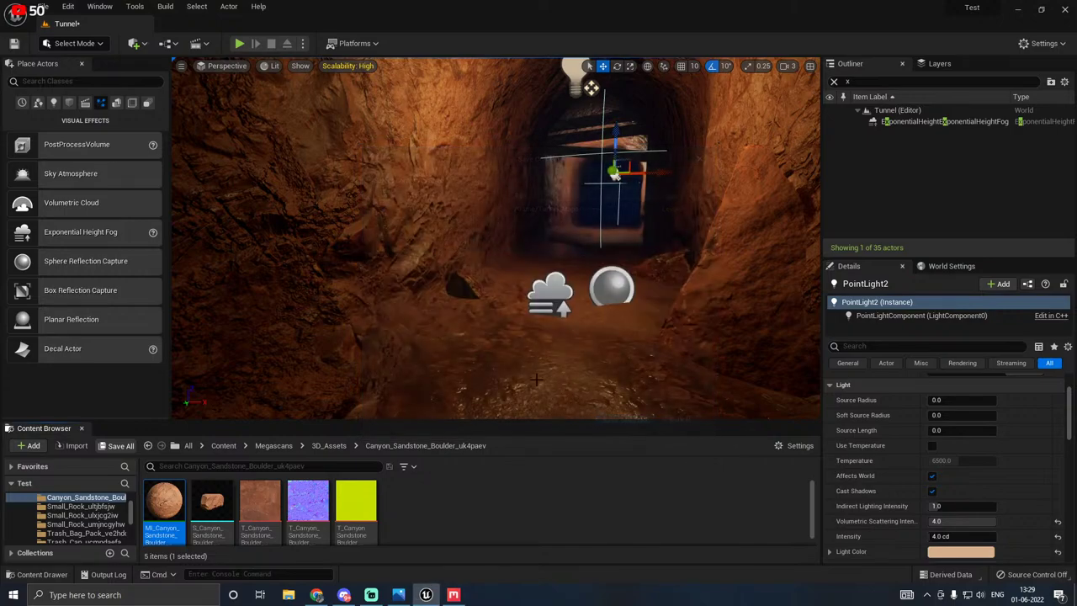
Step: Switch the viewport to the cinematic type and enlarge it by shrinking the Content Browser and Place Actors areas
click(204, 68)
click(239, 203)
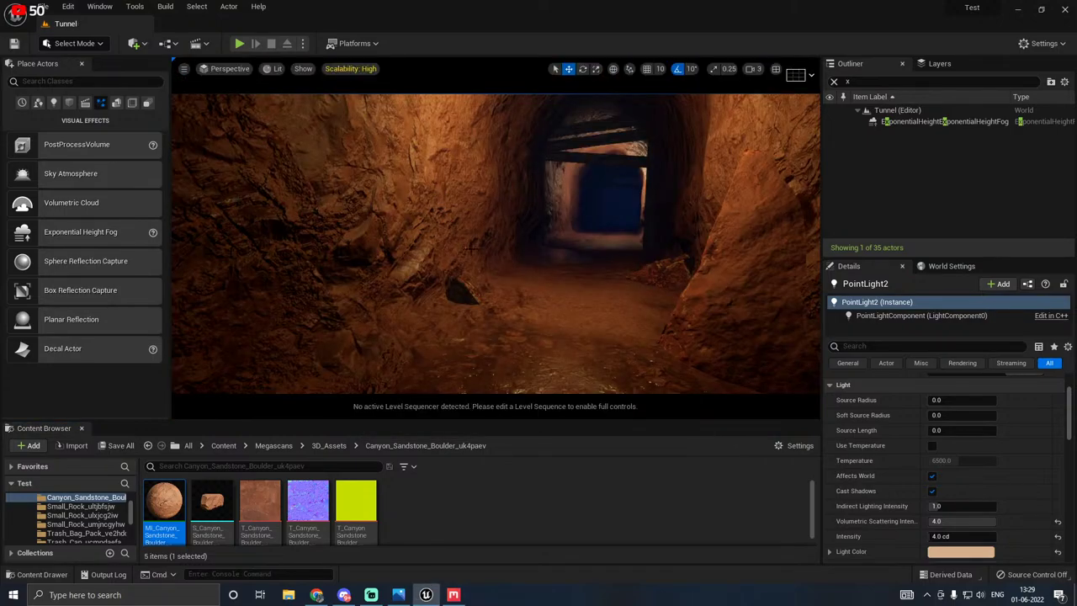
right_drag(496, 243, 493, 265)
key(w)
drag(441, 420, 440, 474)
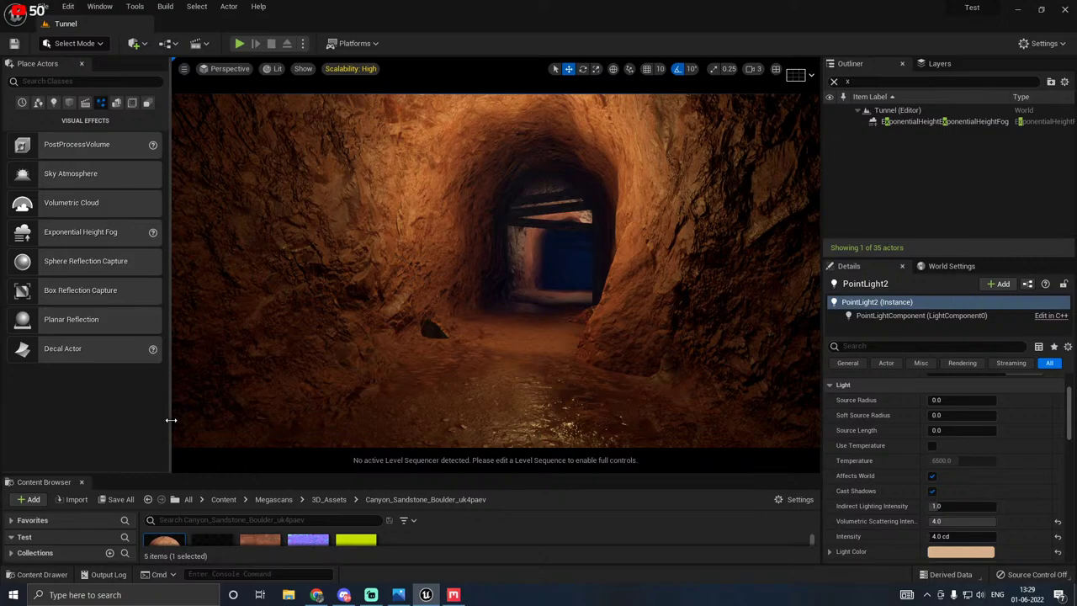
drag(167, 420, 78, 429)
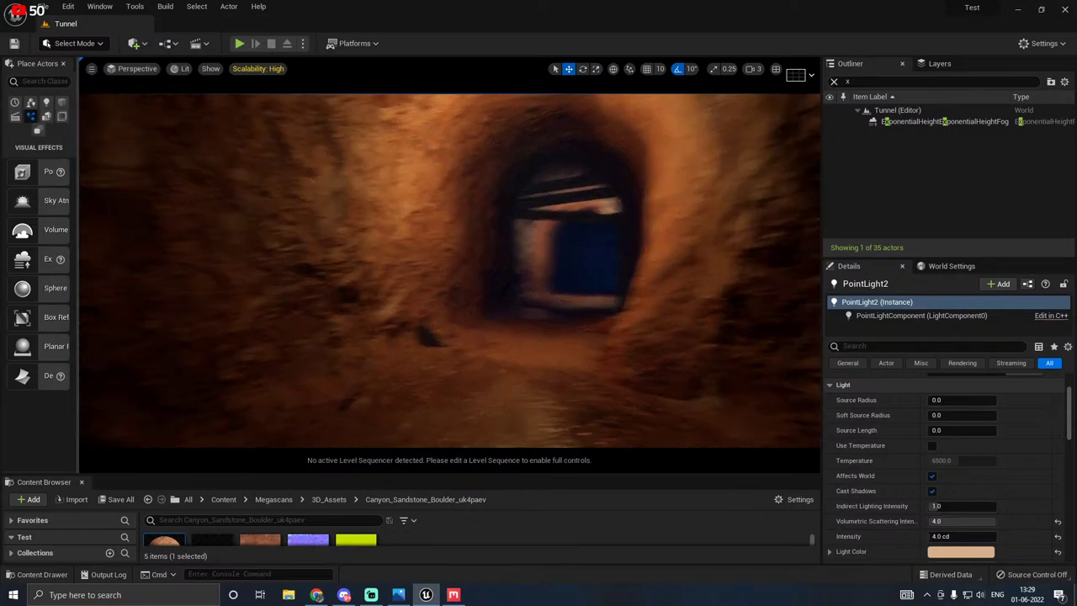
key(w)
right_drag(493, 265, 493, 251)
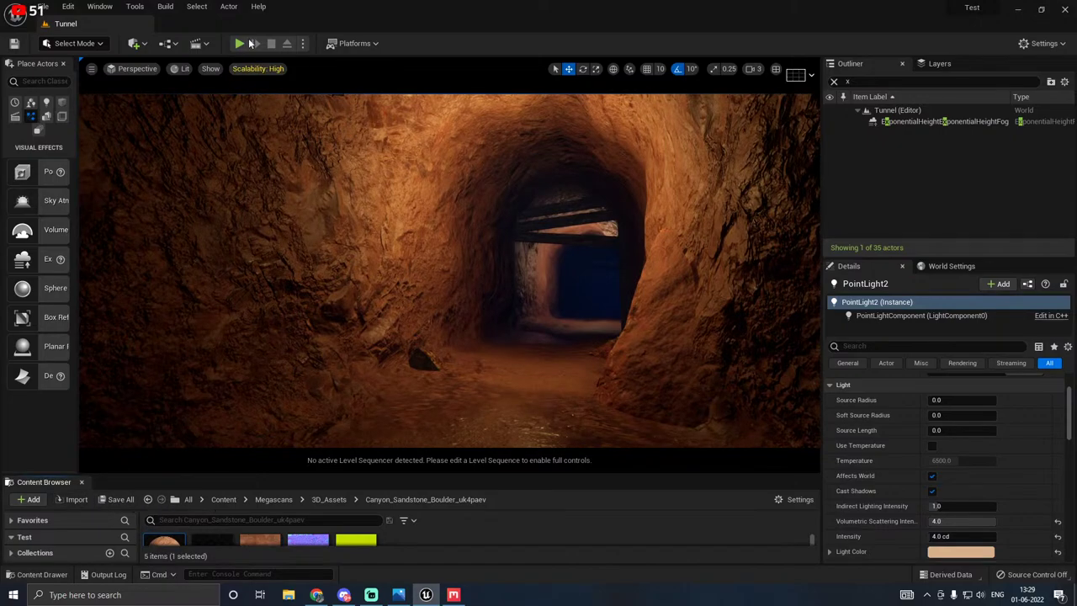
Step: Play the level and walk the character past the walls and wooden supports to the tunnel's far end, then stop
click(242, 43)
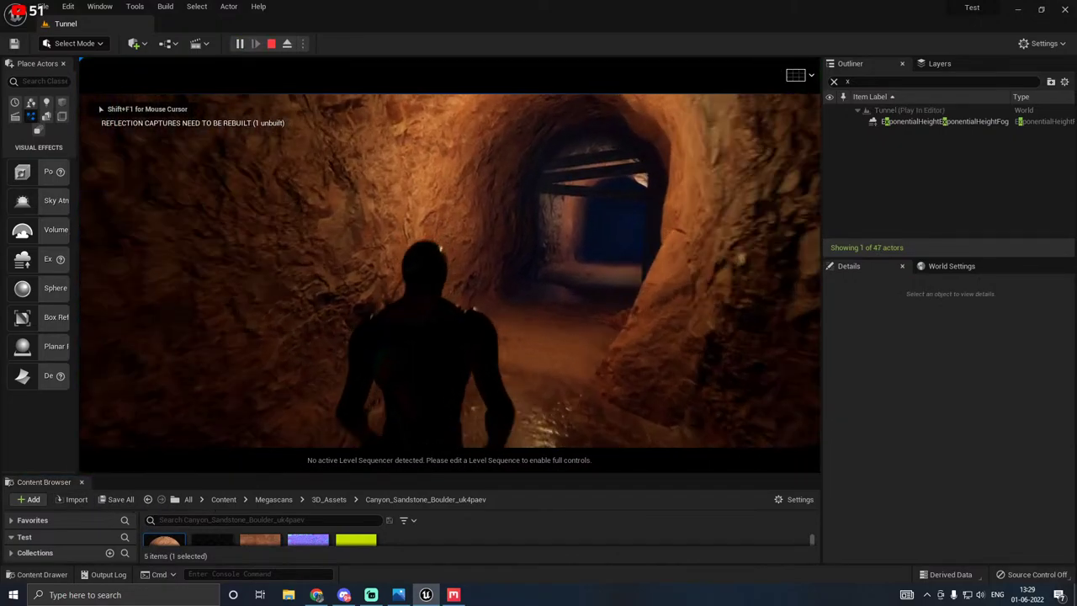
key(w)
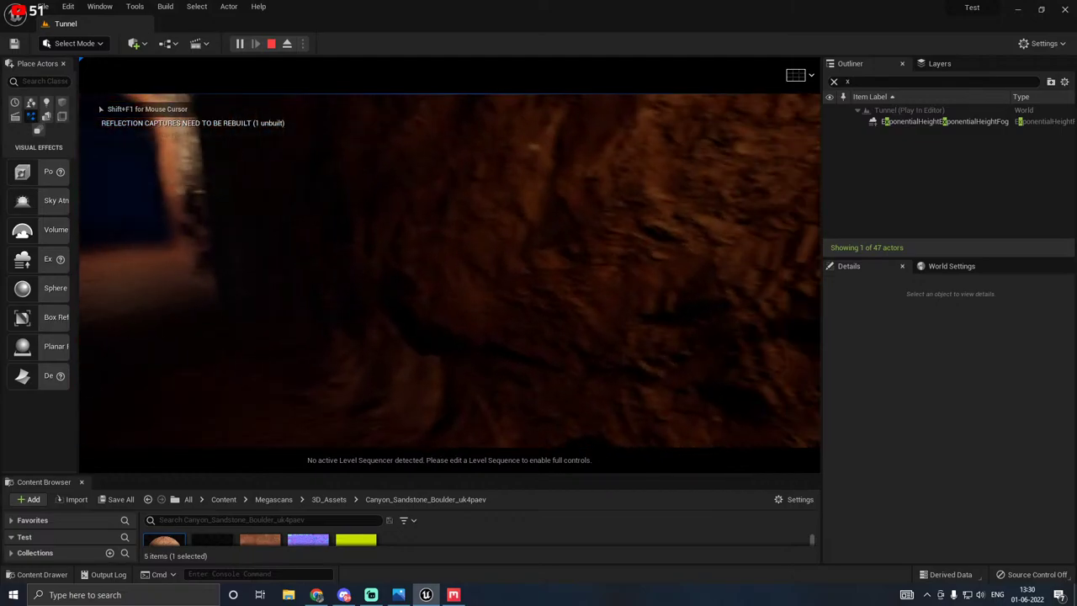
key(w)
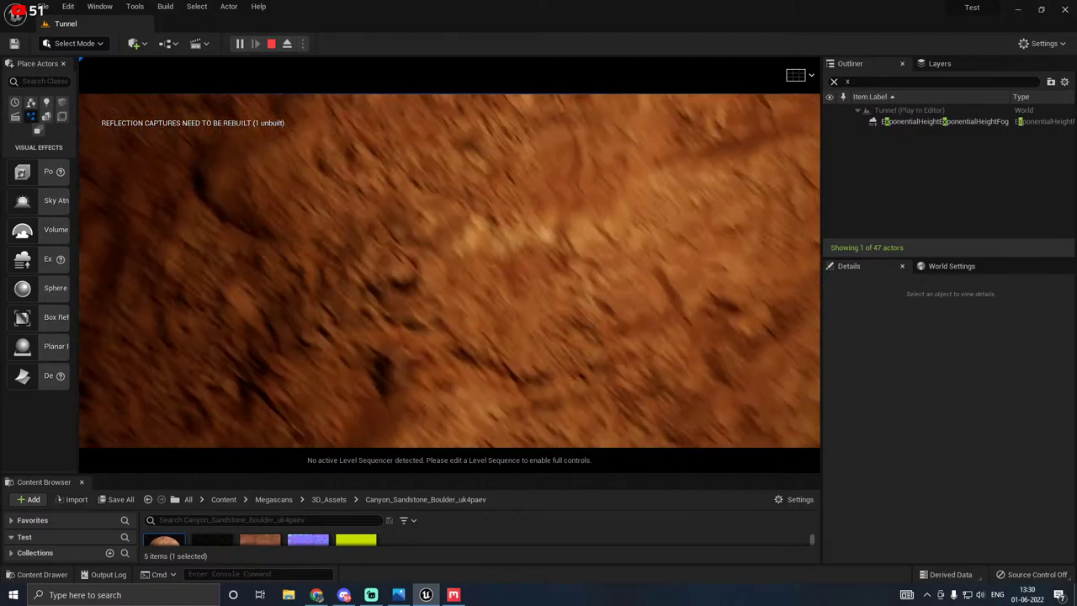
key(w)
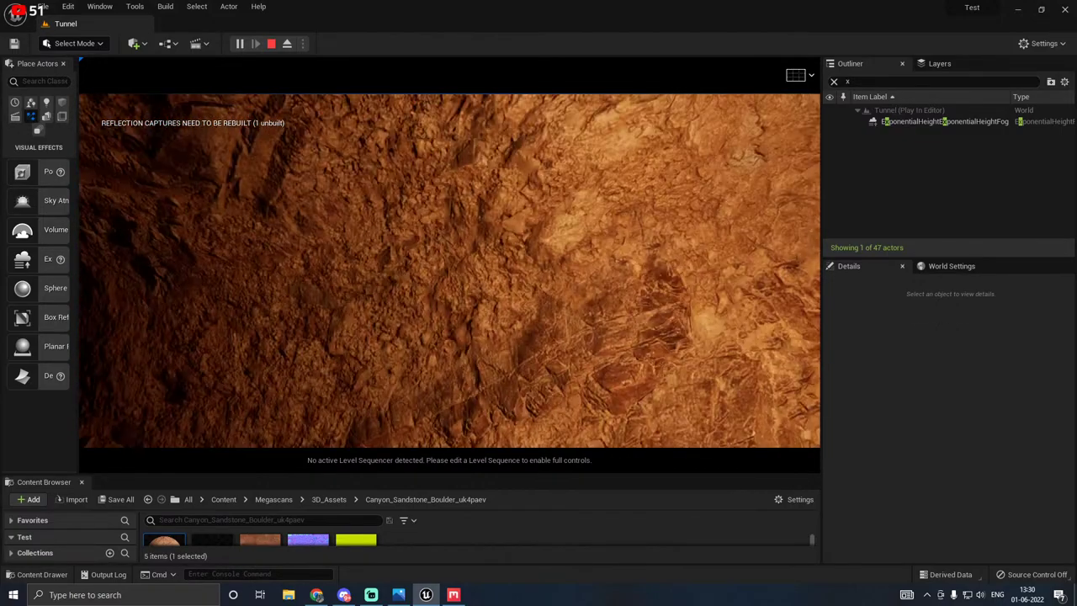
key(w)
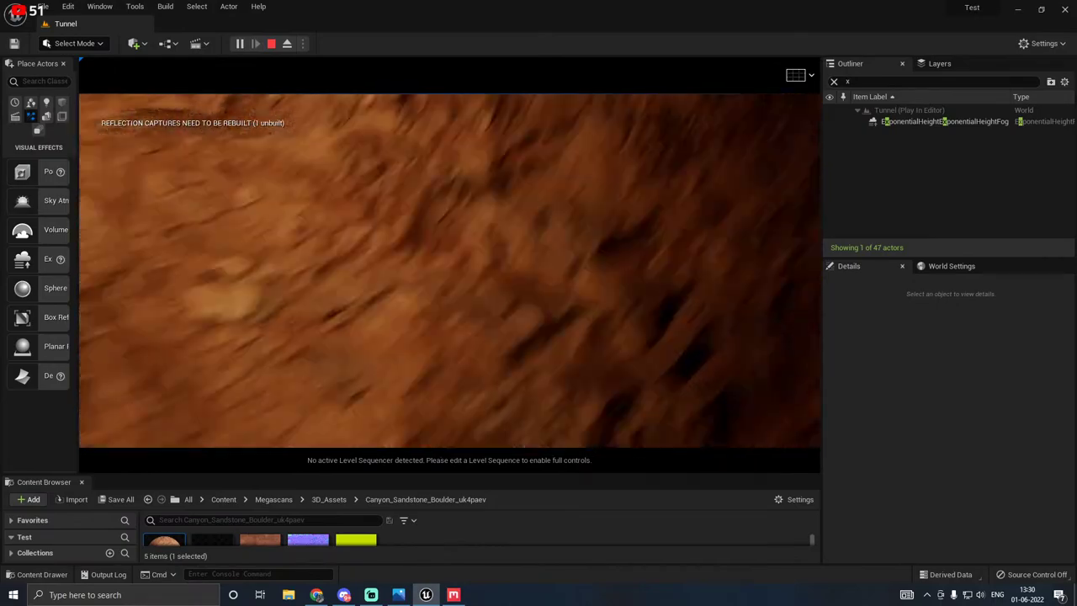
key(w)
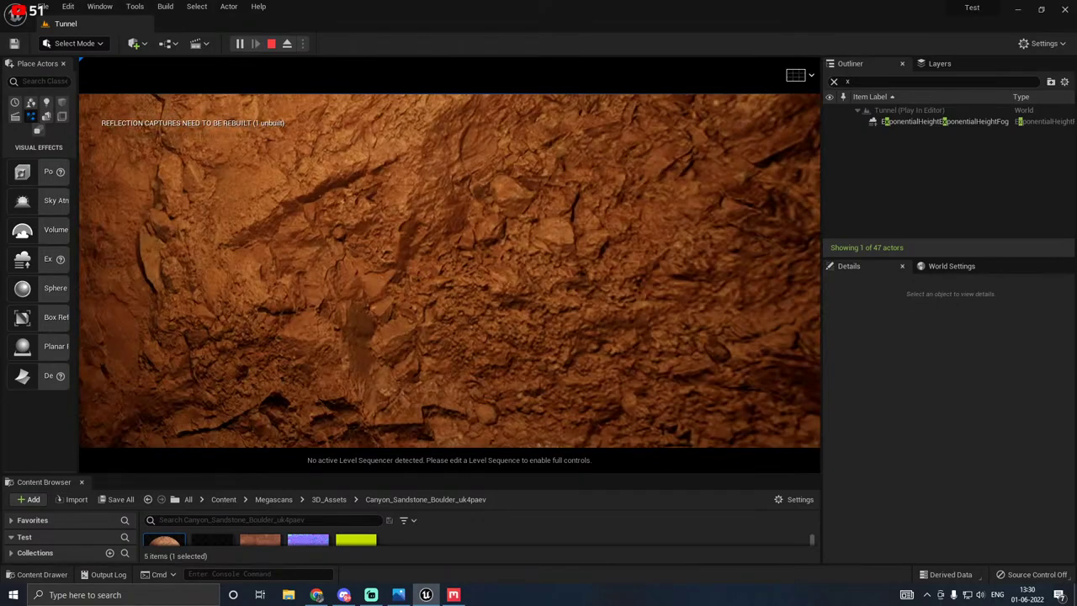
key(w)
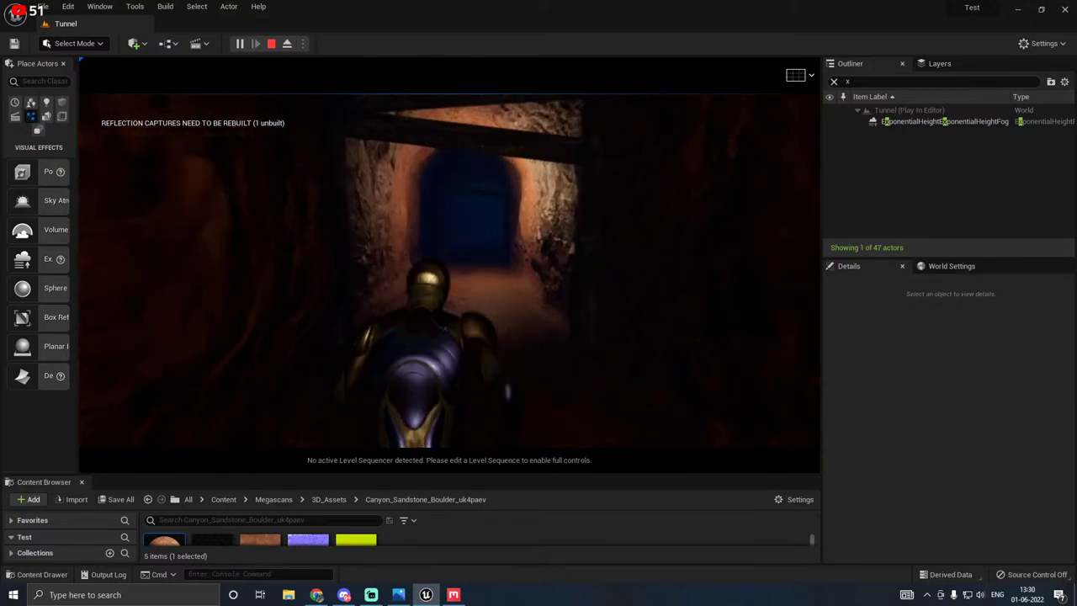
key(w)
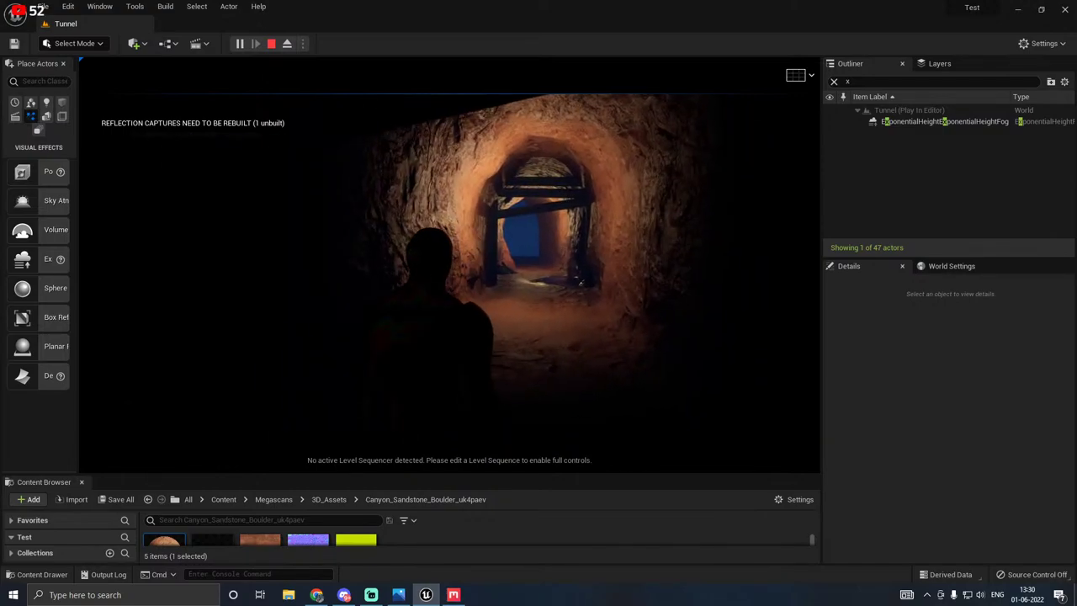
key(w)
key(w)
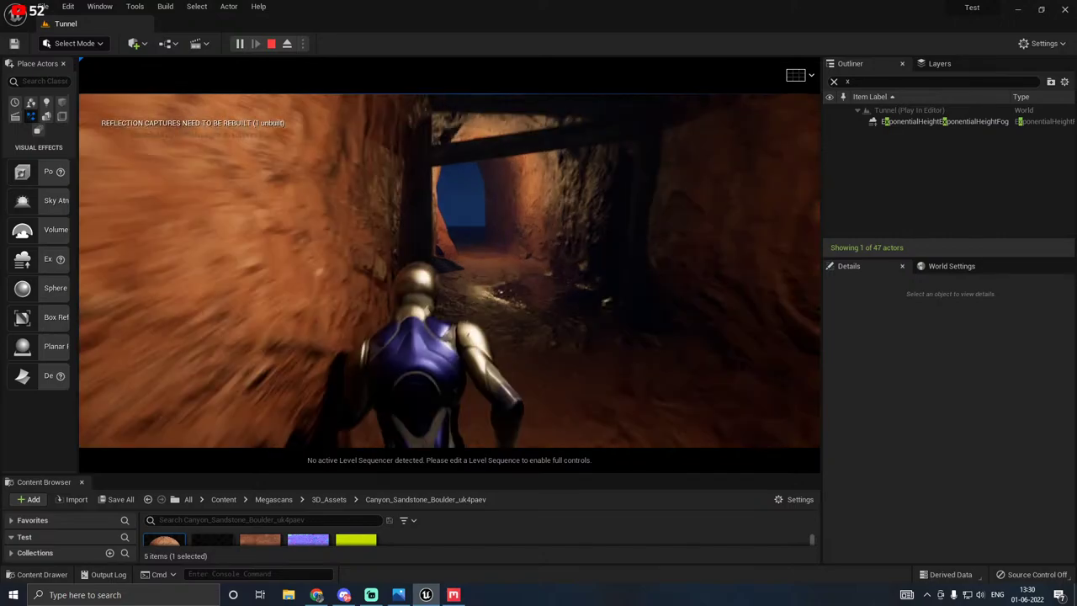
key(w)
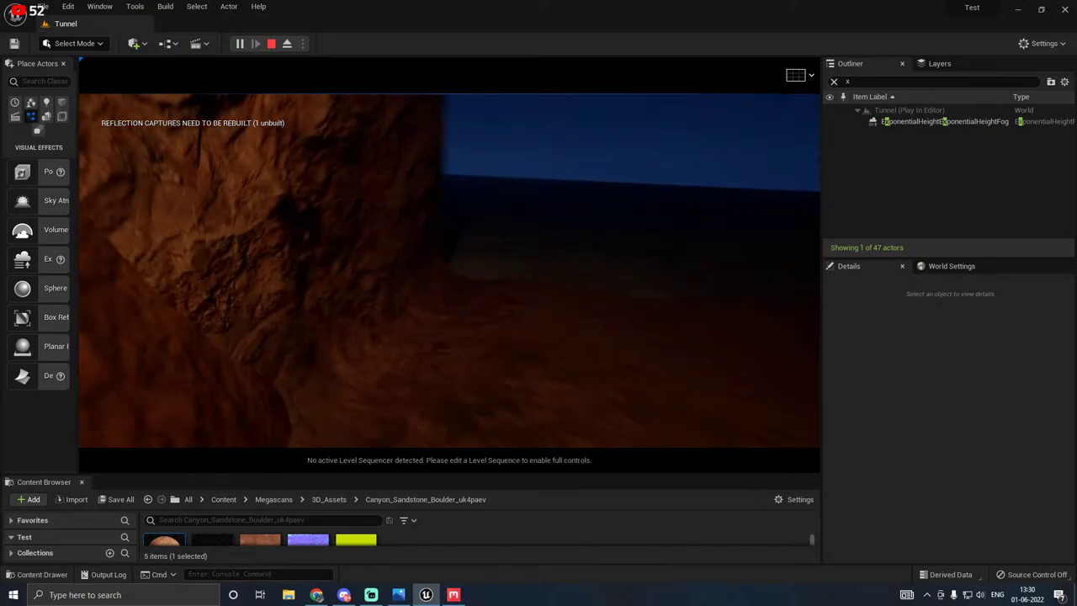
key(w)
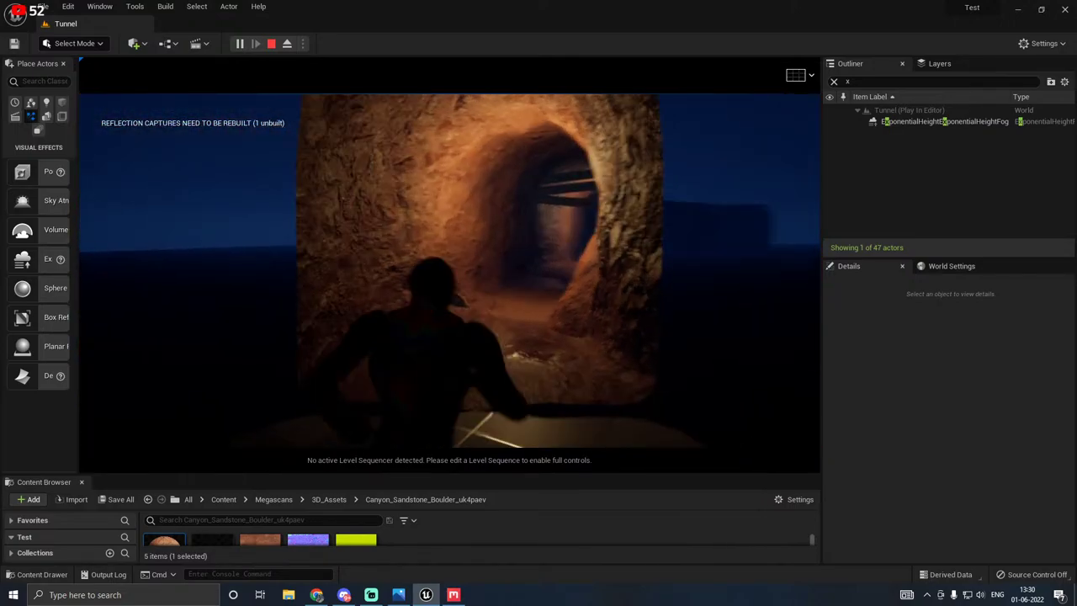
key(Escape)
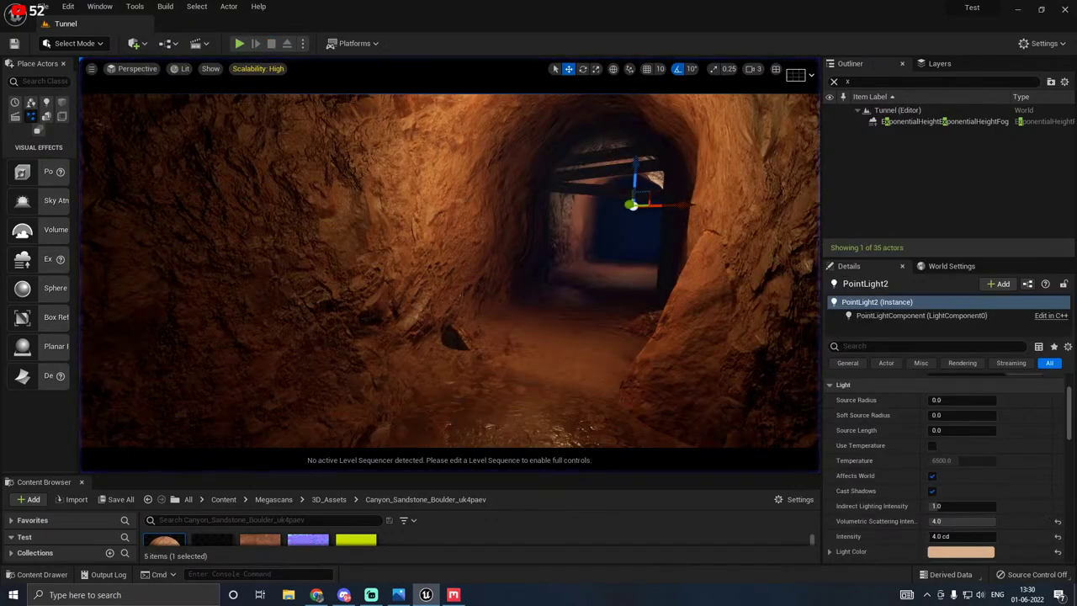
Step: Find the PostProcessVolume by filtering the level's actors with "pos", select it and enlarge its details area
key(s)
right_drag(381, 303, 474, 305)
key(w)
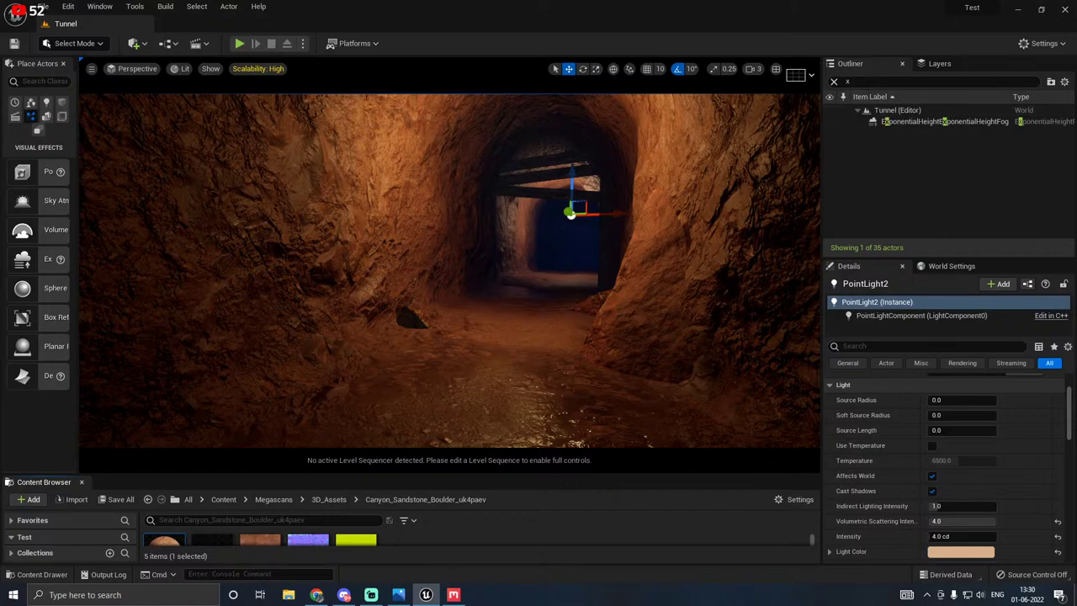
click(843, 81)
text(pos)
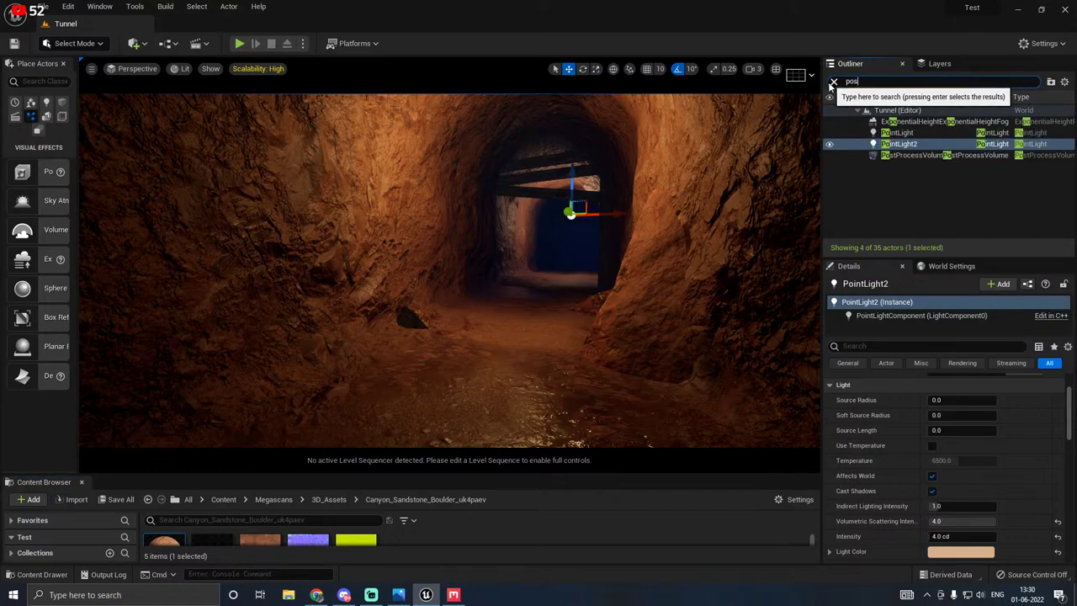
text(et)
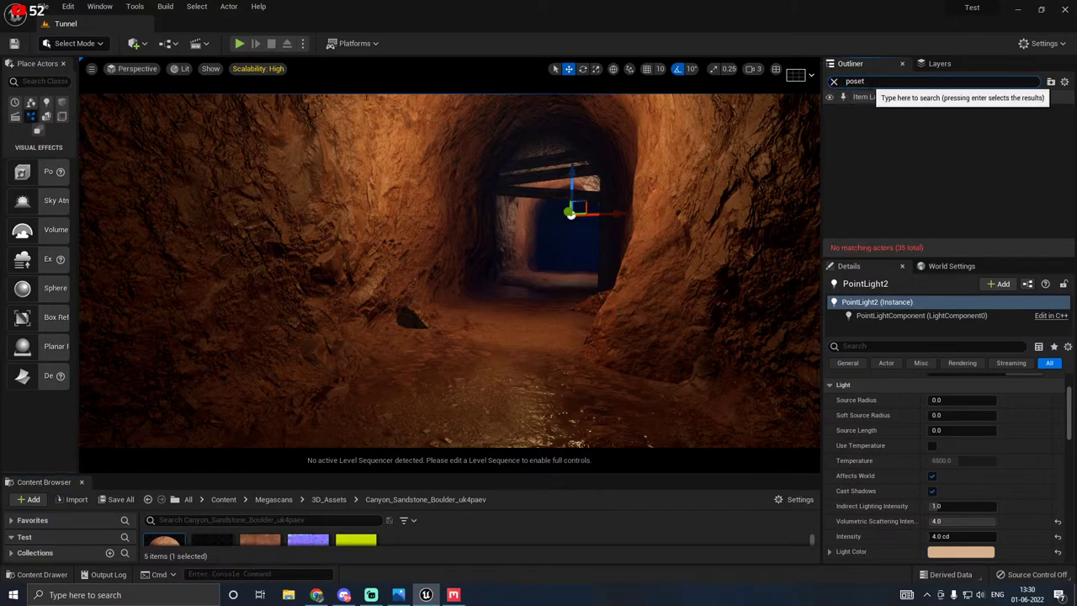
key(BackSpace)
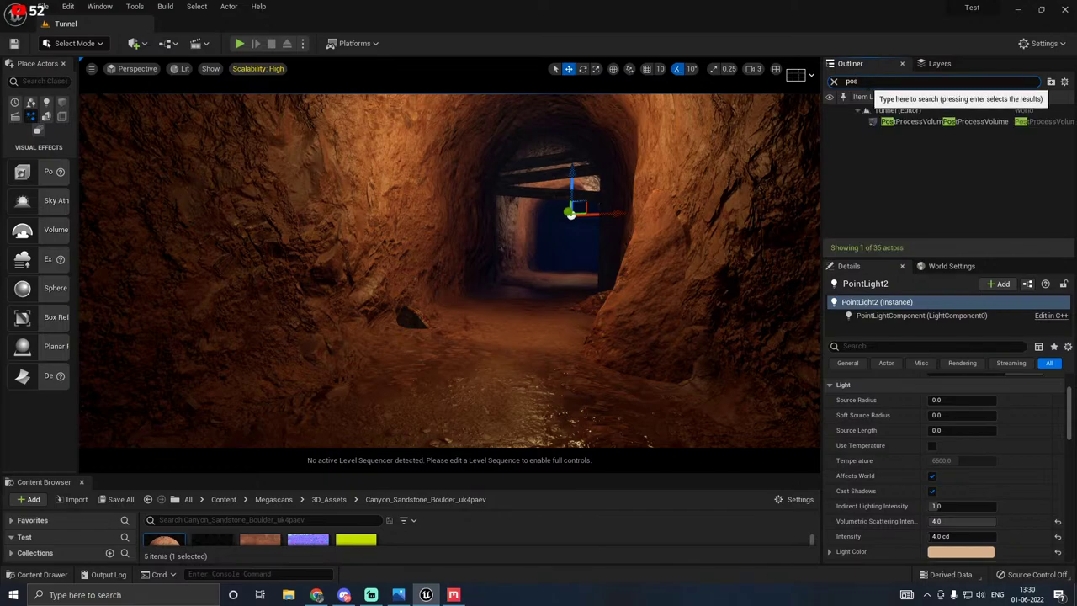
click(908, 121)
drag(892, 257, 887, 156)
Step: Enable Vignette Intensity in the PostProcessVolume's Image Effects and set it to 1.0
click(830, 331)
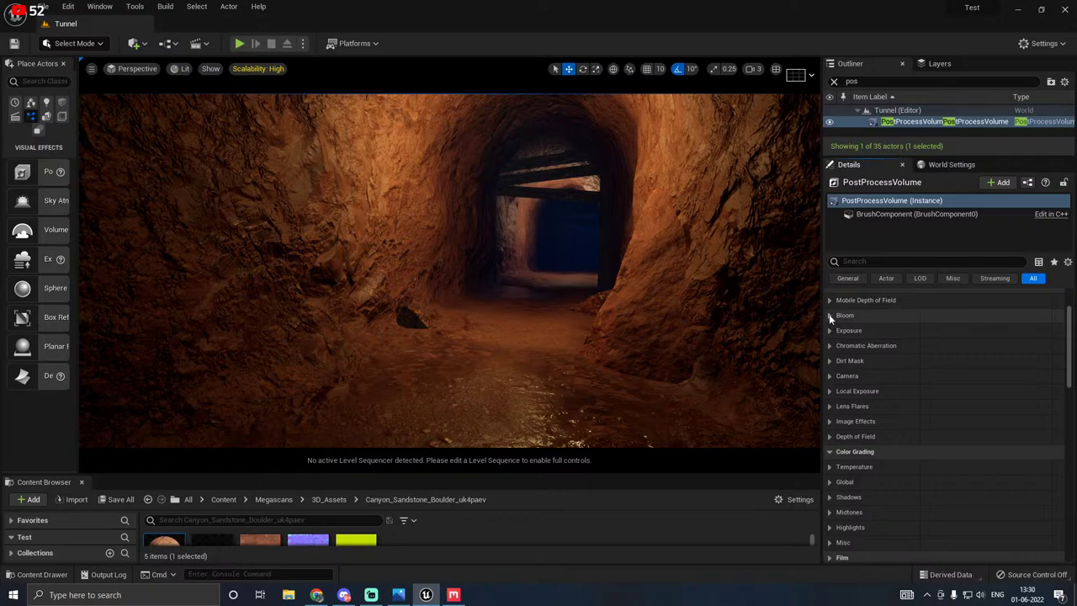
click(841, 453)
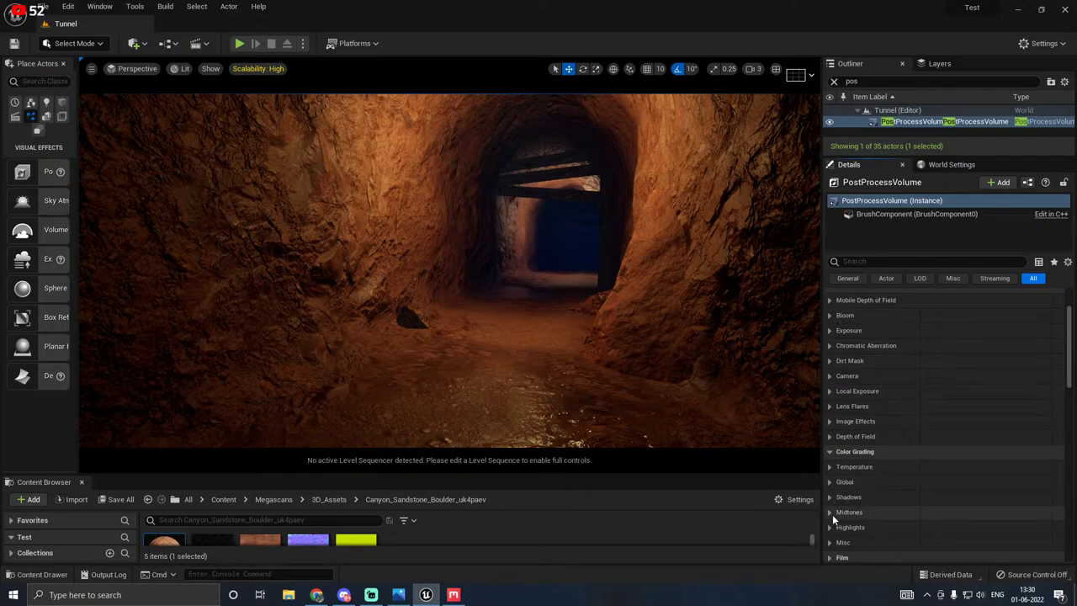
click(840, 420)
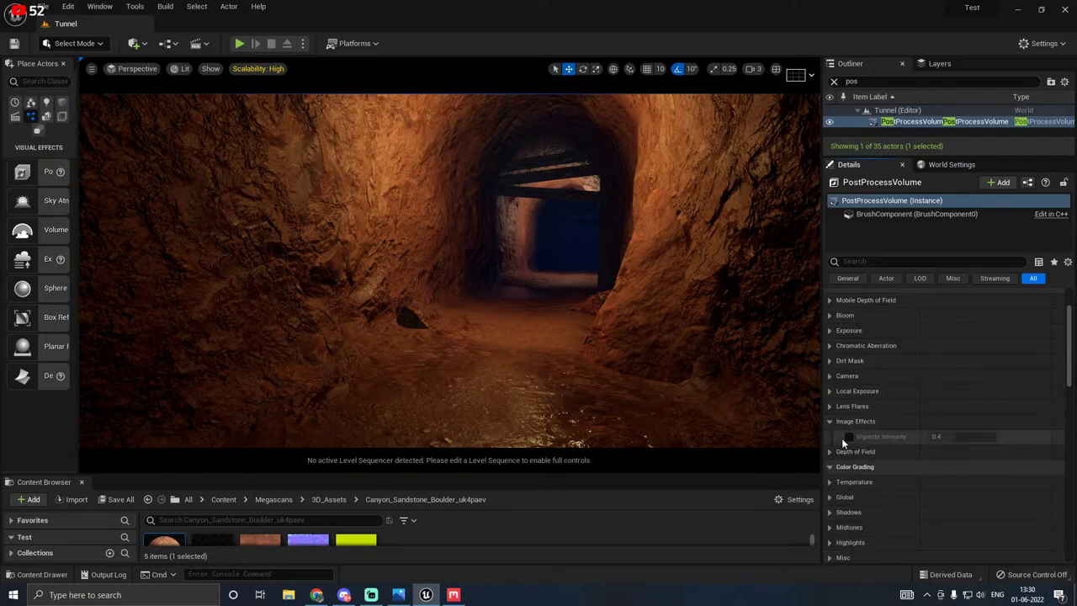
drag(928, 439, 996, 437)
right_drag(547, 278, 501, 267)
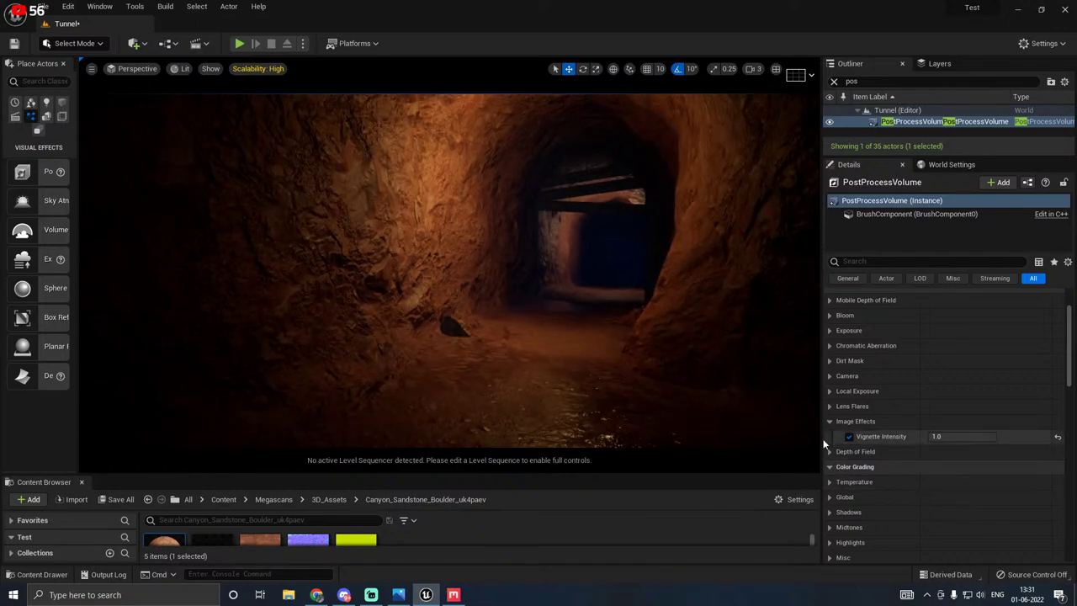
click(841, 421)
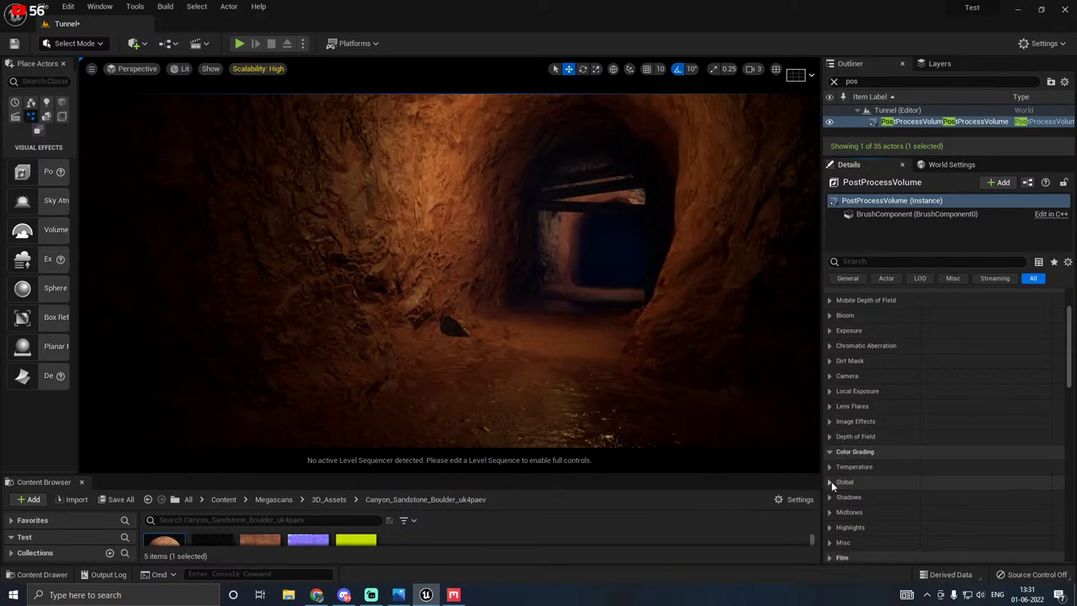
Step: Enable the Global Saturation override in the PostProcessVolume's color grading and set it to 1.02
click(831, 481)
click(840, 498)
scroll(859, 516, down, 2)
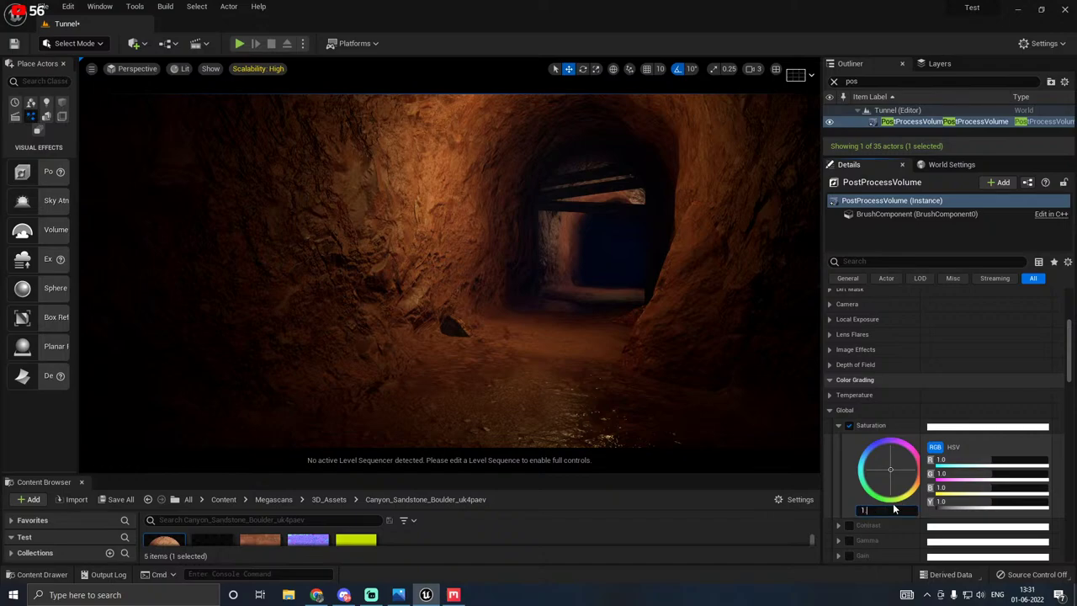
text(1.02)
key(Return)
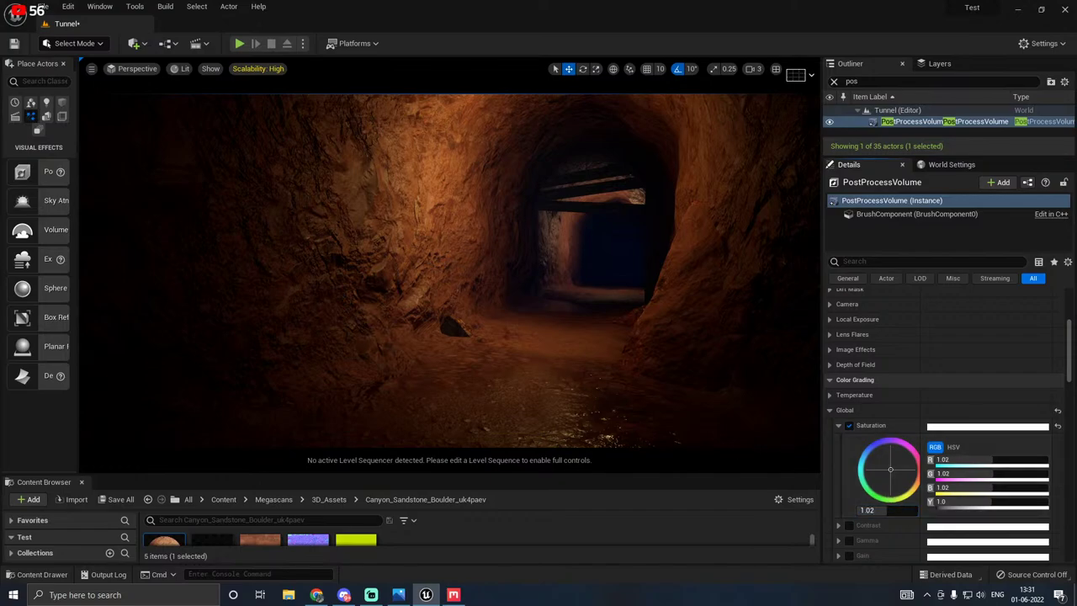
click(838, 425)
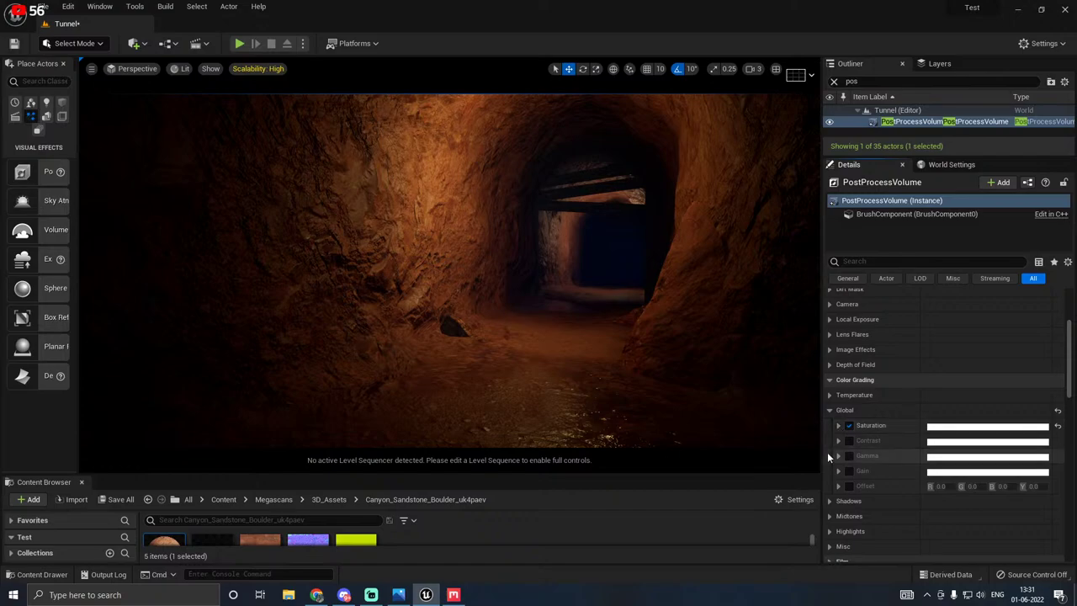
Step: Enable the Global Contrast override in the PostProcessVolume's color grading, leaving it at 1.0, and collapse the Global settings
click(848, 441)
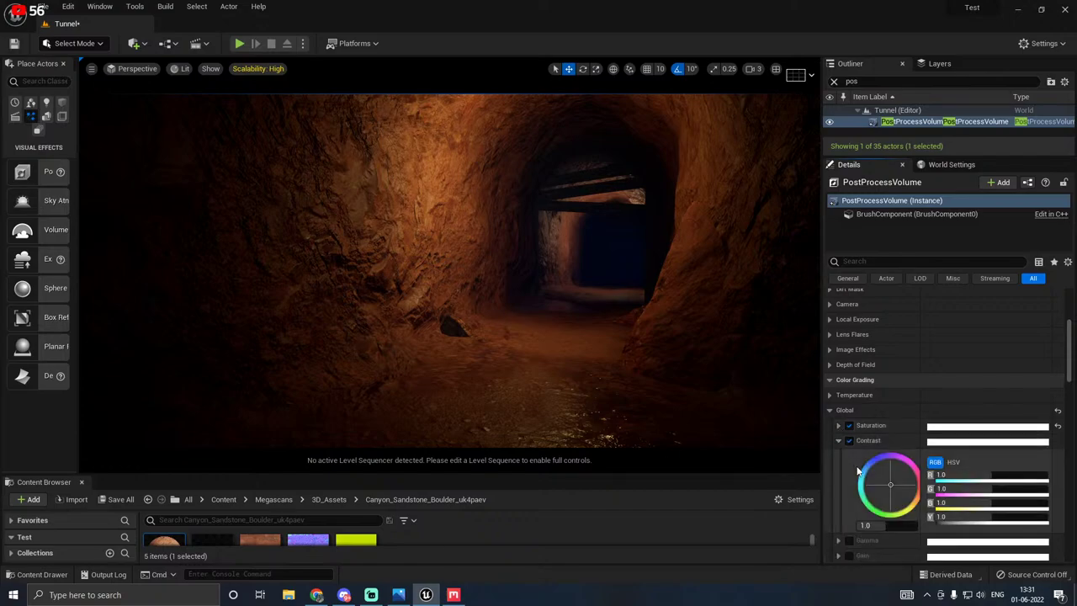
click(839, 441)
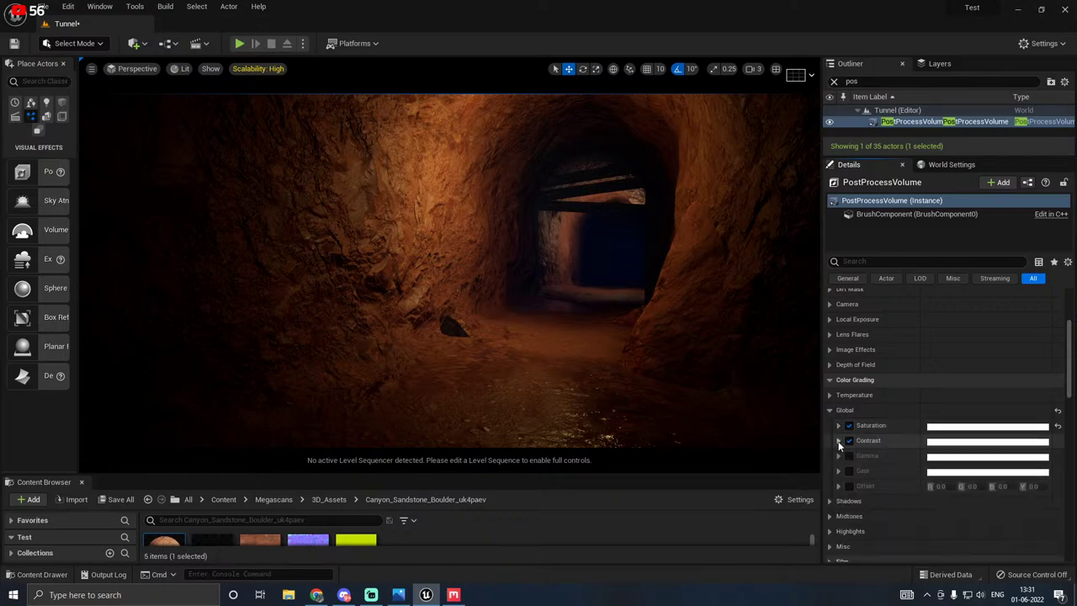
scroll(877, 535, down, 3)
scroll(877, 535, down, 2)
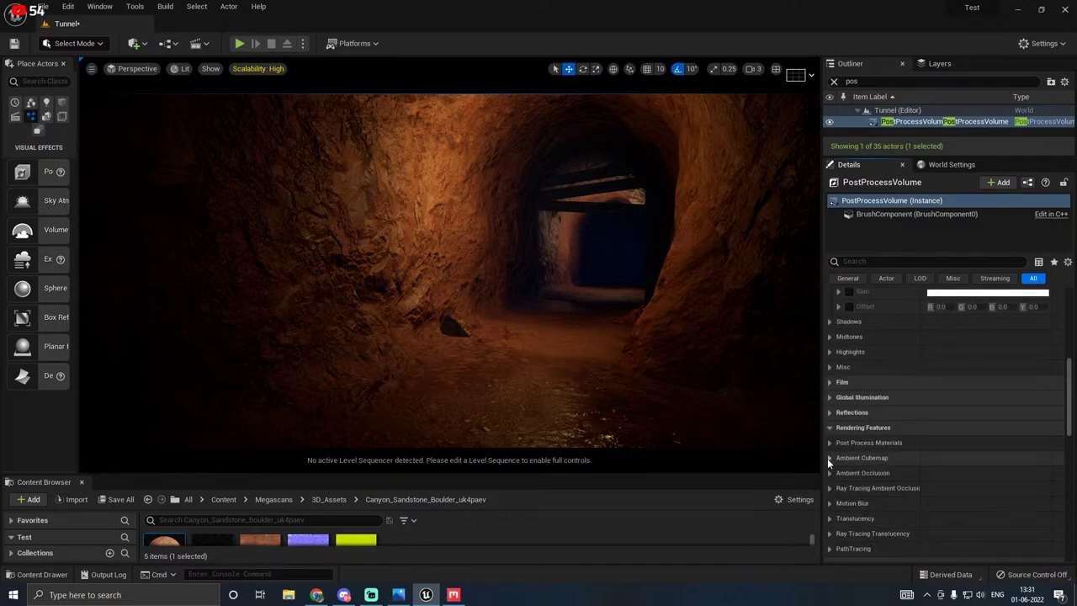
right_drag(538, 303, 757, 303)
right_drag(450, 270, 387, 280)
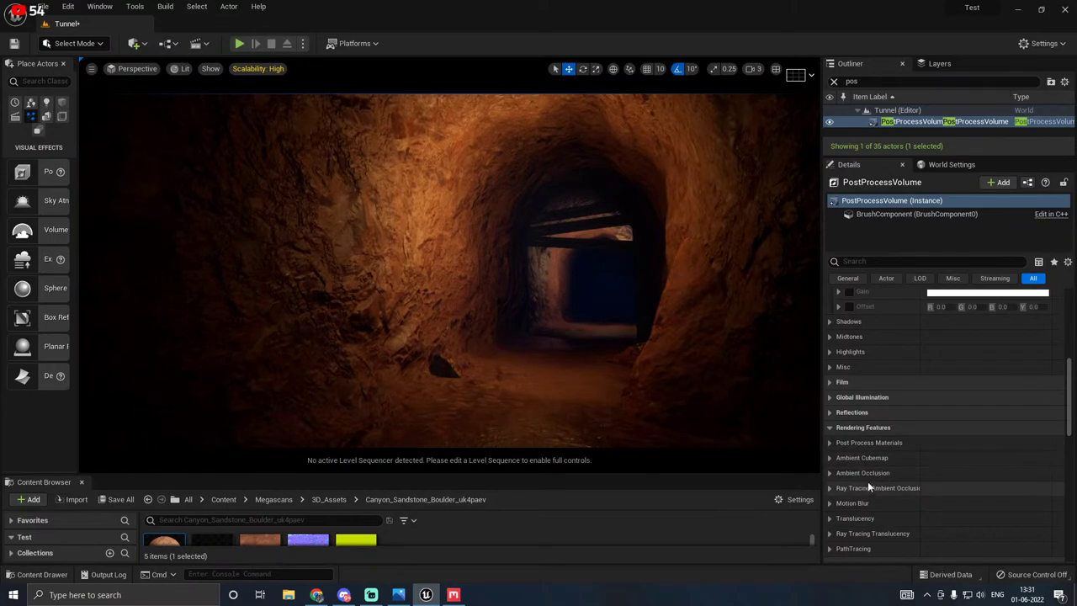
scroll(867, 481, up, 5)
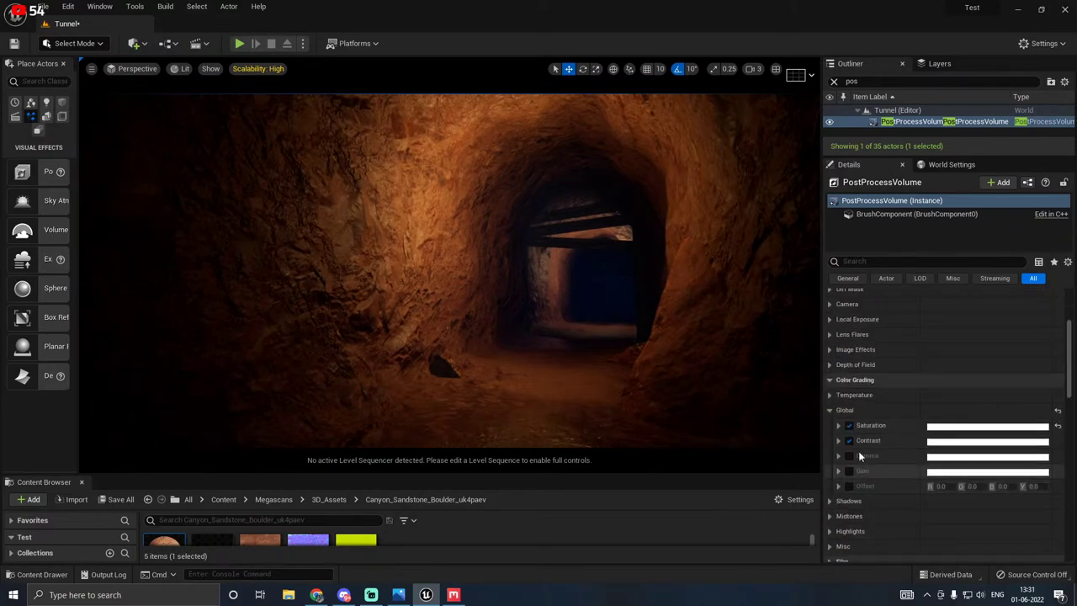
click(828, 411)
Step: Try color temperatures of 1700 and 12000 on the tunnel's near point light, and turn Use Temperature back off
key(g)
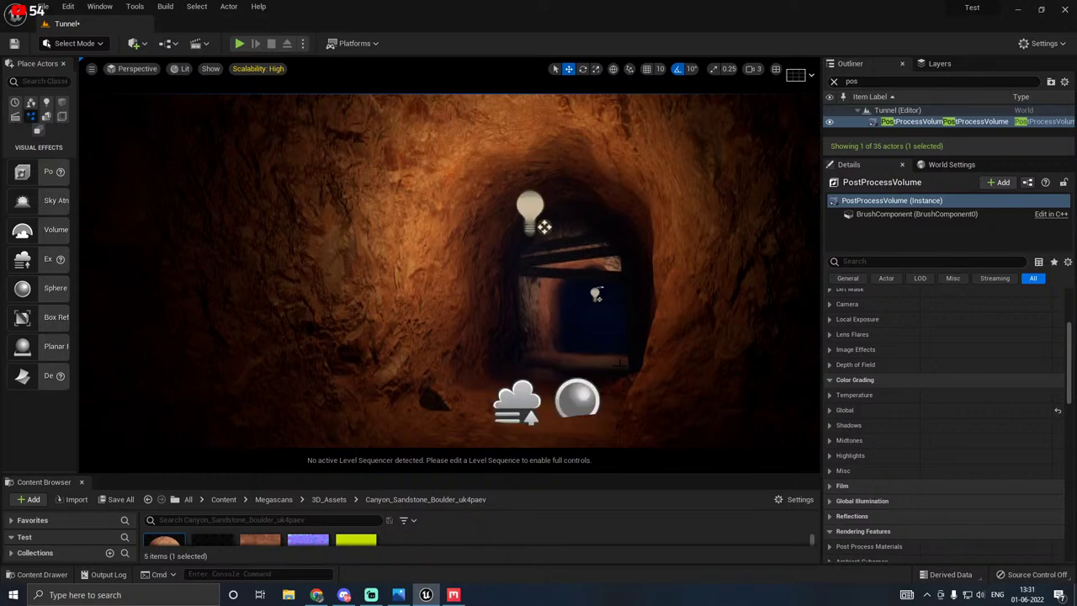
click(530, 210)
scroll(905, 424, up, 2)
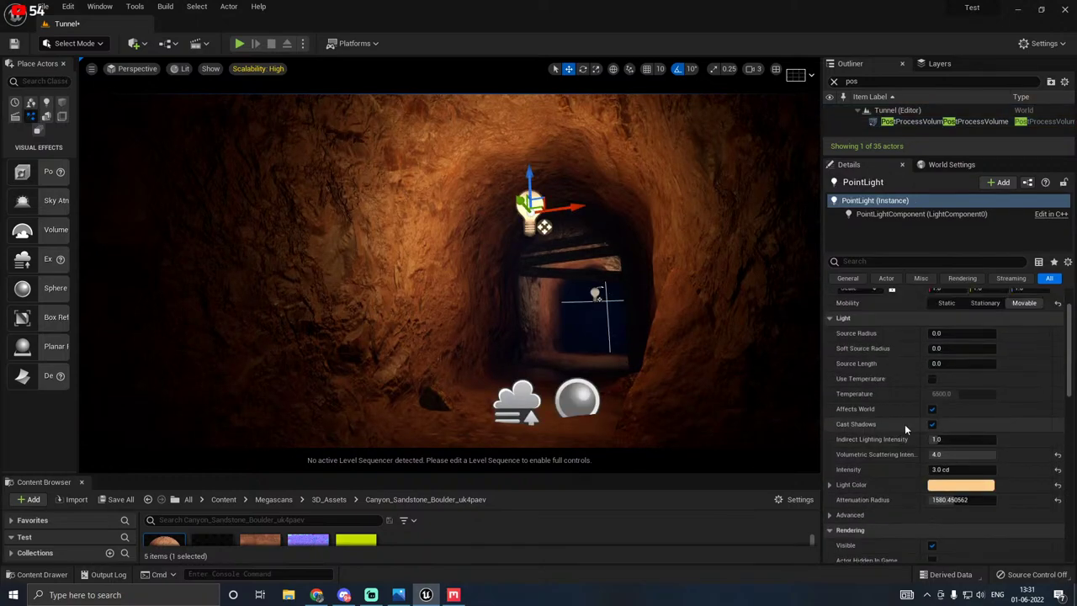
click(933, 380)
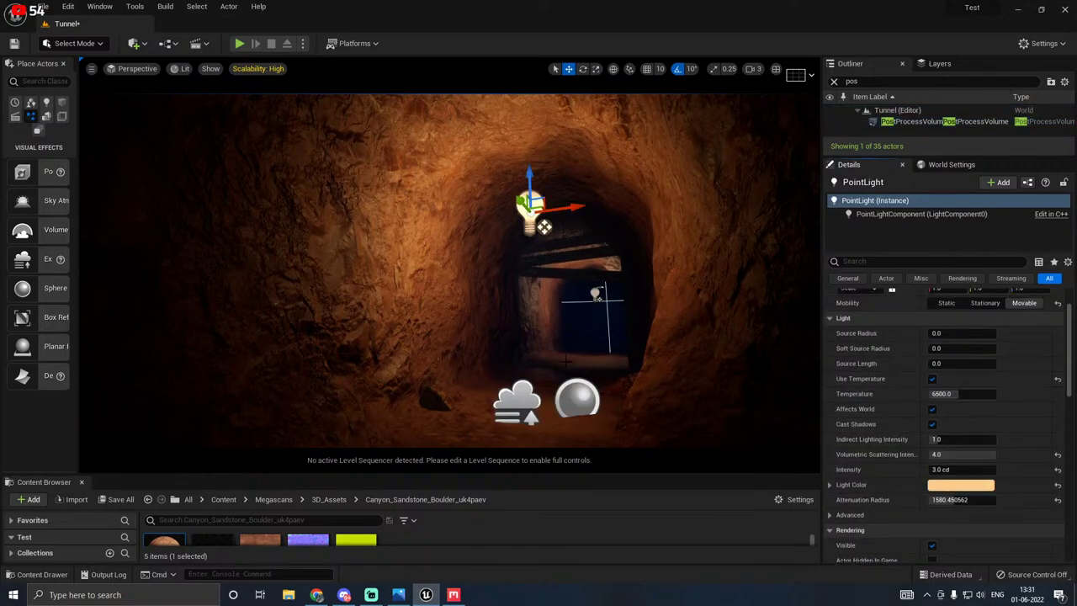
right_drag(567, 362, 599, 409)
key(g)
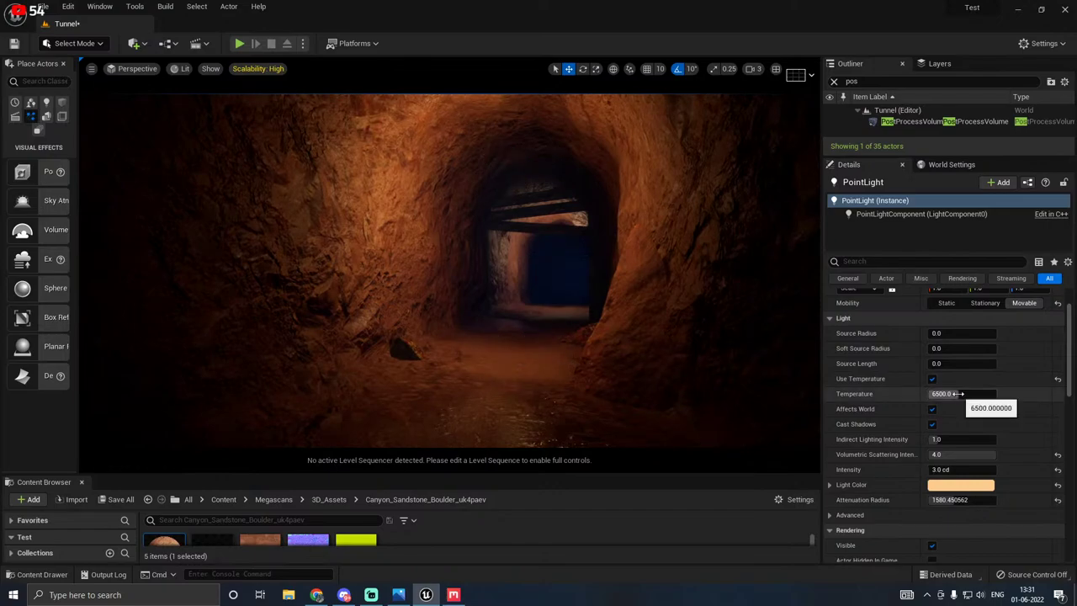
mouse_move(955, 394)
mouse_down()
mouse_move(967, 394)
mouse_move(935, 394)
mouse_up()
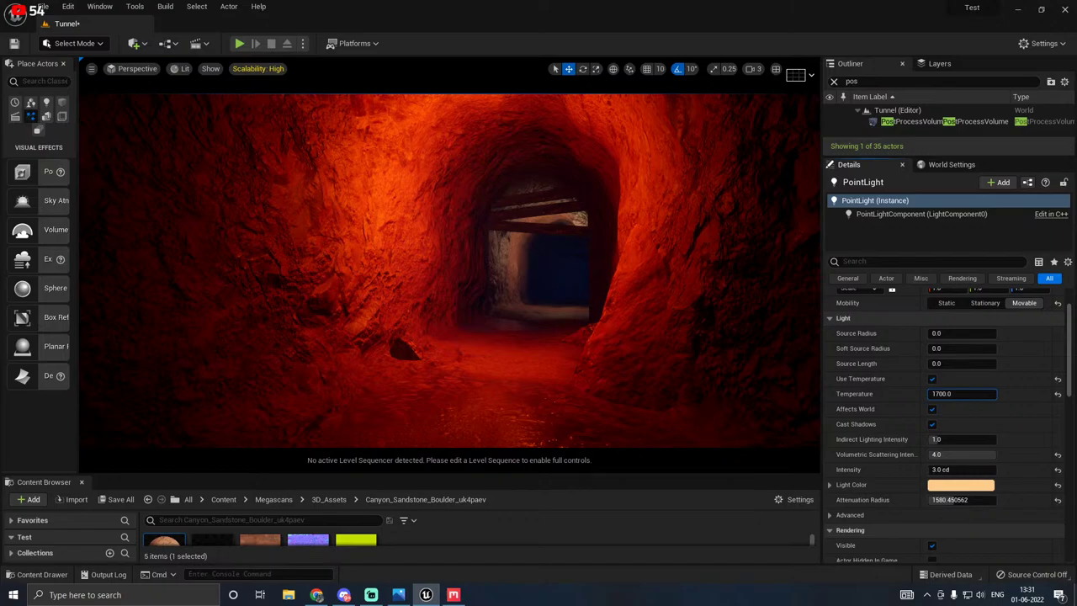
drag(931, 394, 964, 394)
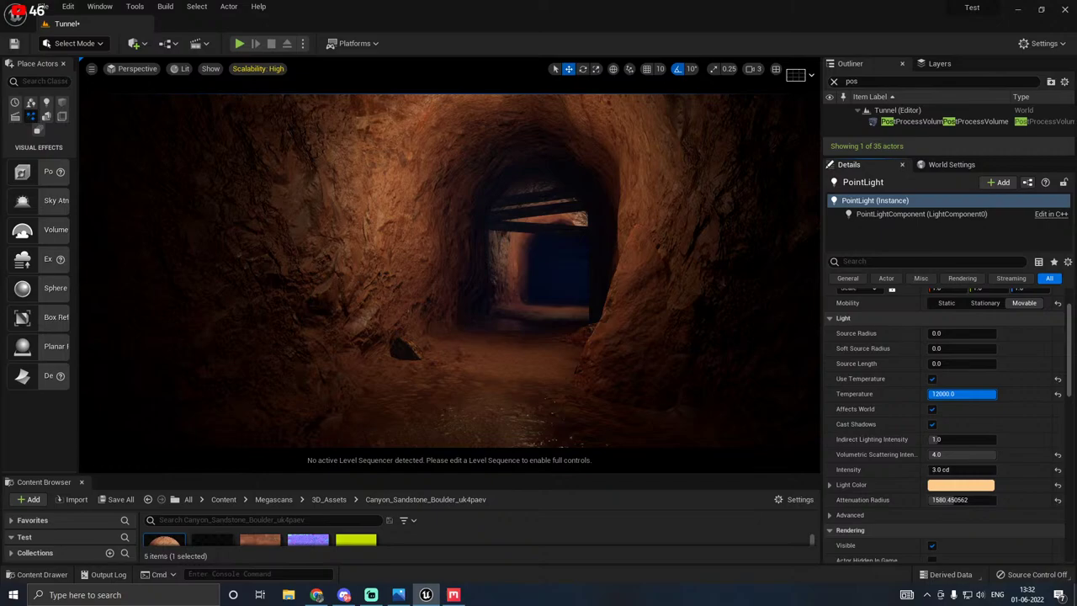
key(Return)
click(931, 378)
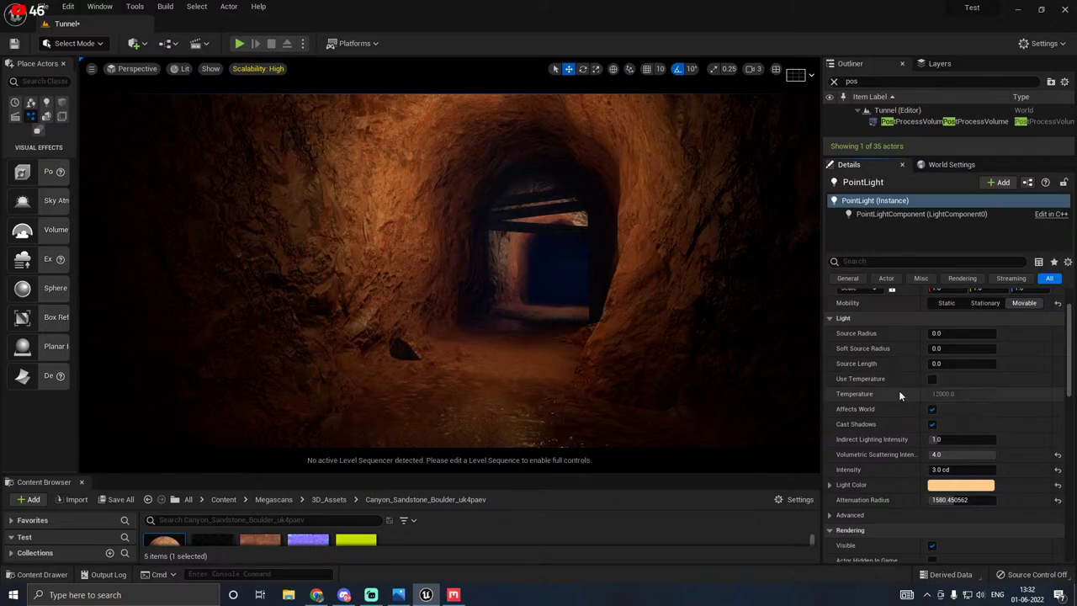
scroll(880, 450, down, 3)
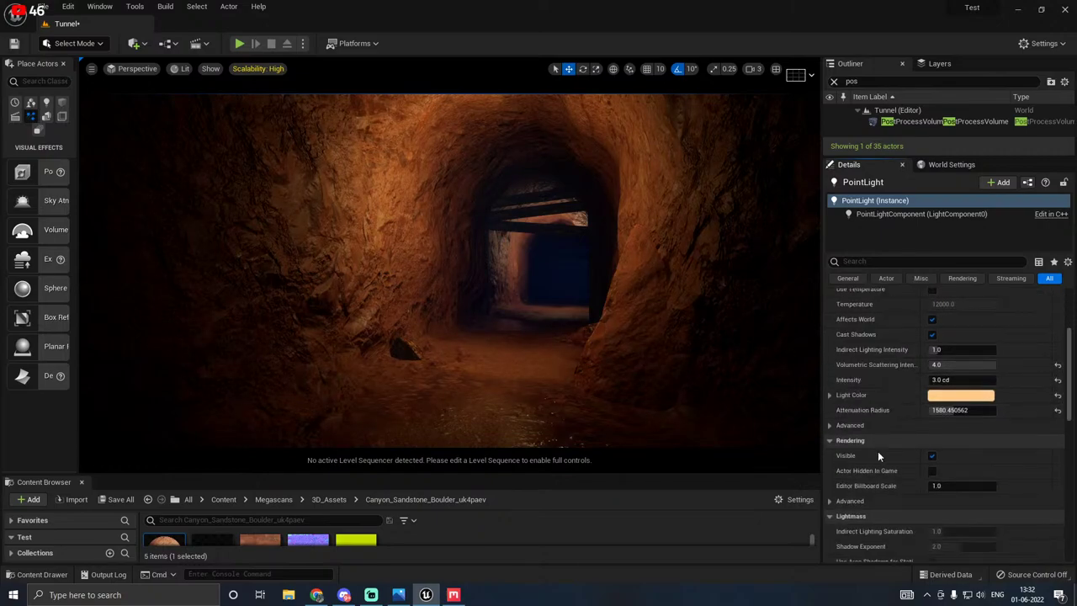
Step: Reselect the PostProcessVolume and save all modified content
click(951, 122)
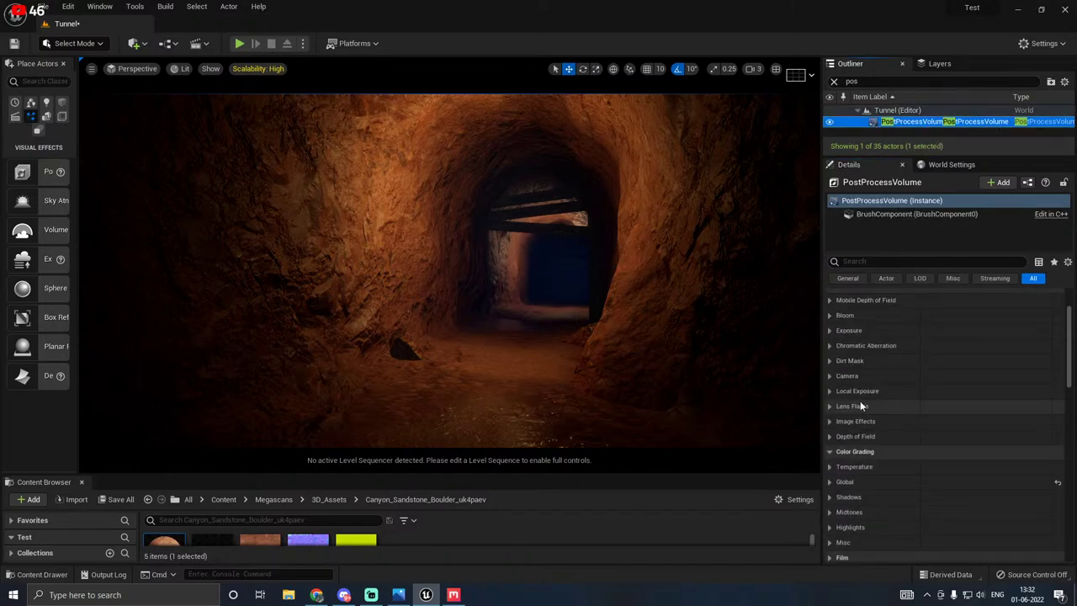
scroll(875, 353, up, 1)
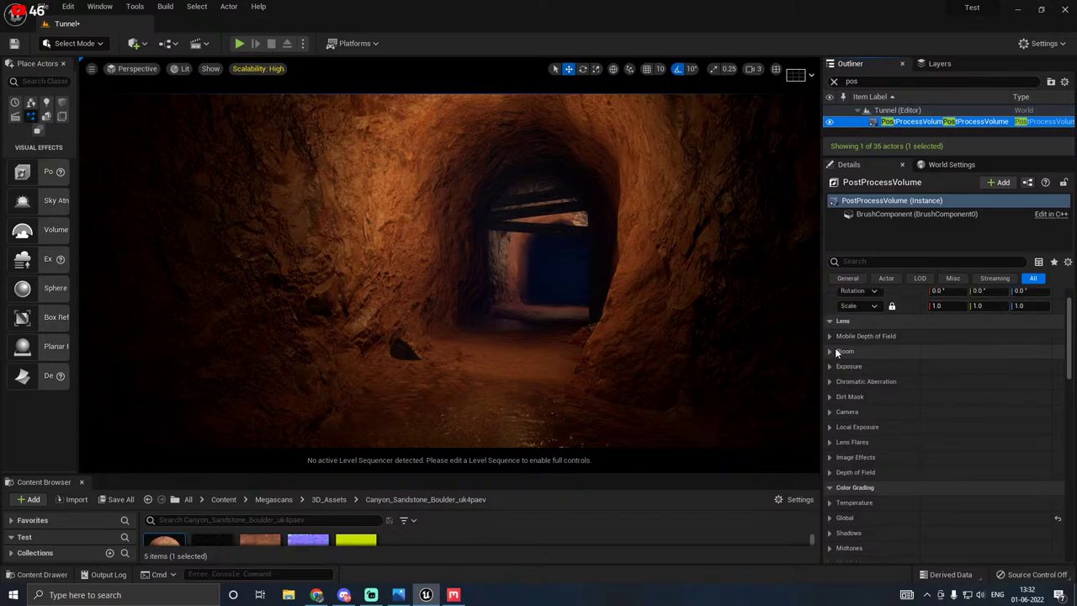
click(119, 499)
click(632, 424)
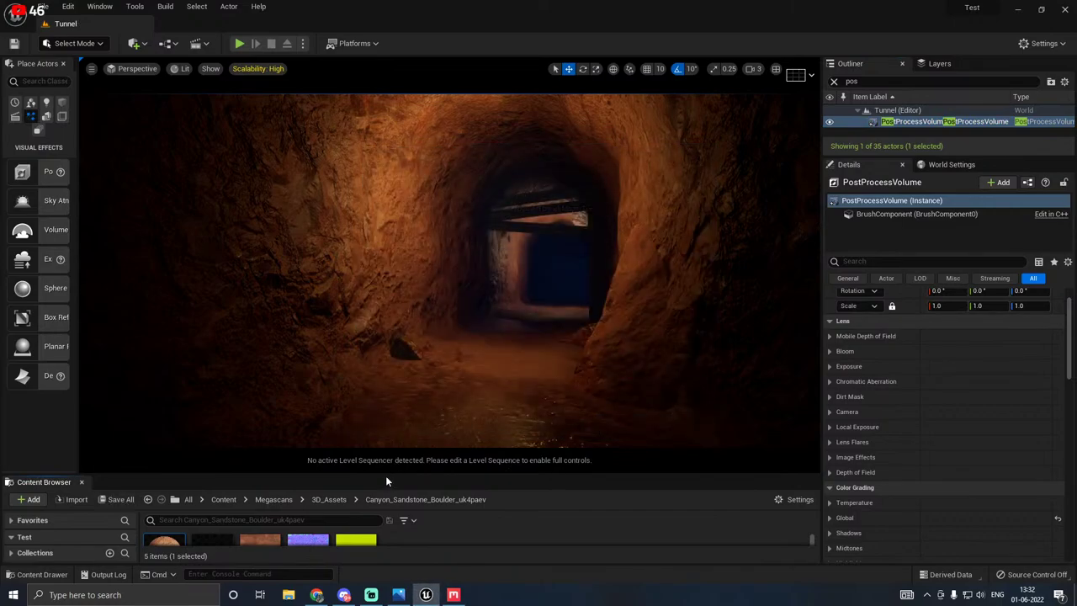
Step: Enlarge the asset browsing area and search the whole Content folder for "part" to find particle assets
drag(385, 474, 397, 360)
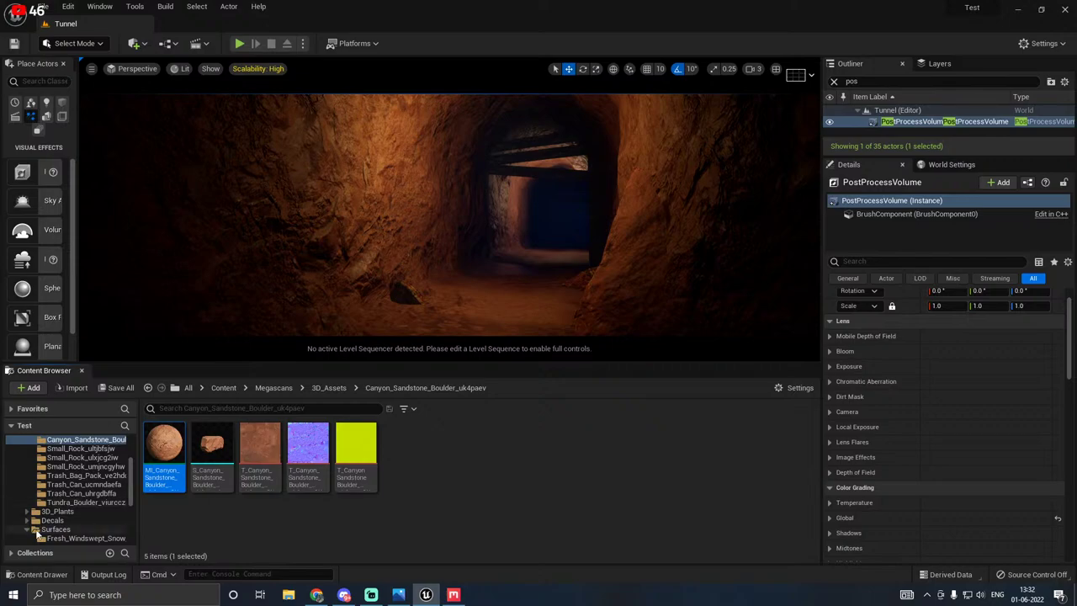
scroll(37, 505, up, 5)
click(42, 451)
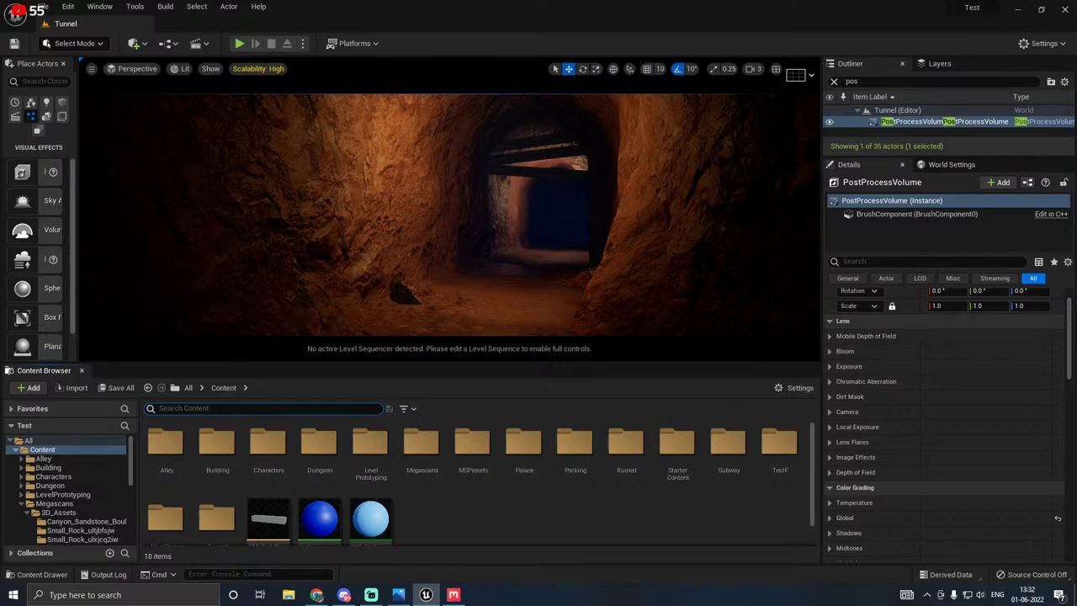
text(part)
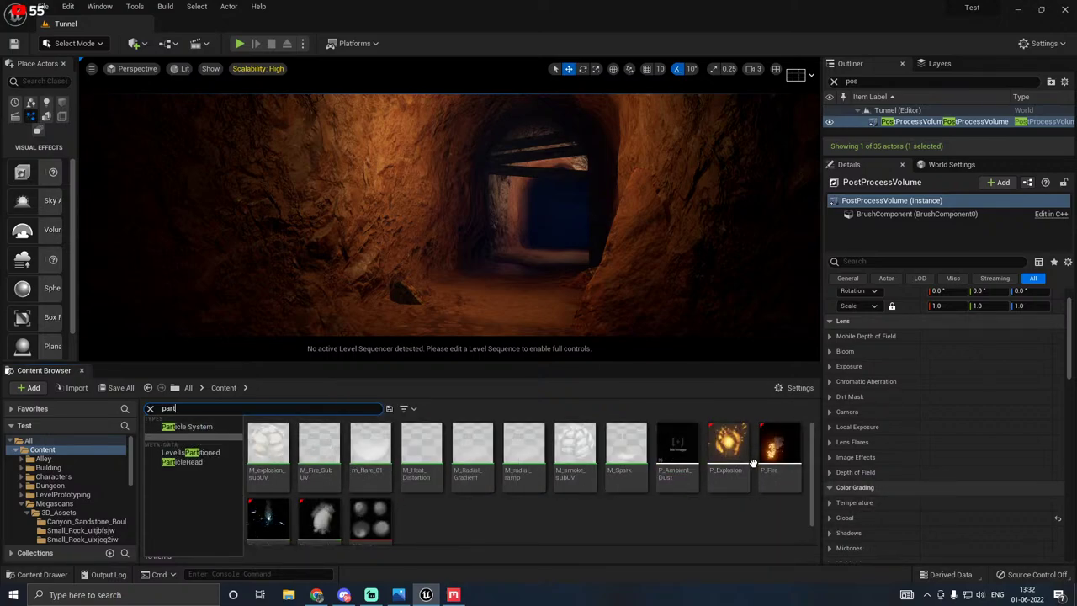
scroll(724, 459, down, 1)
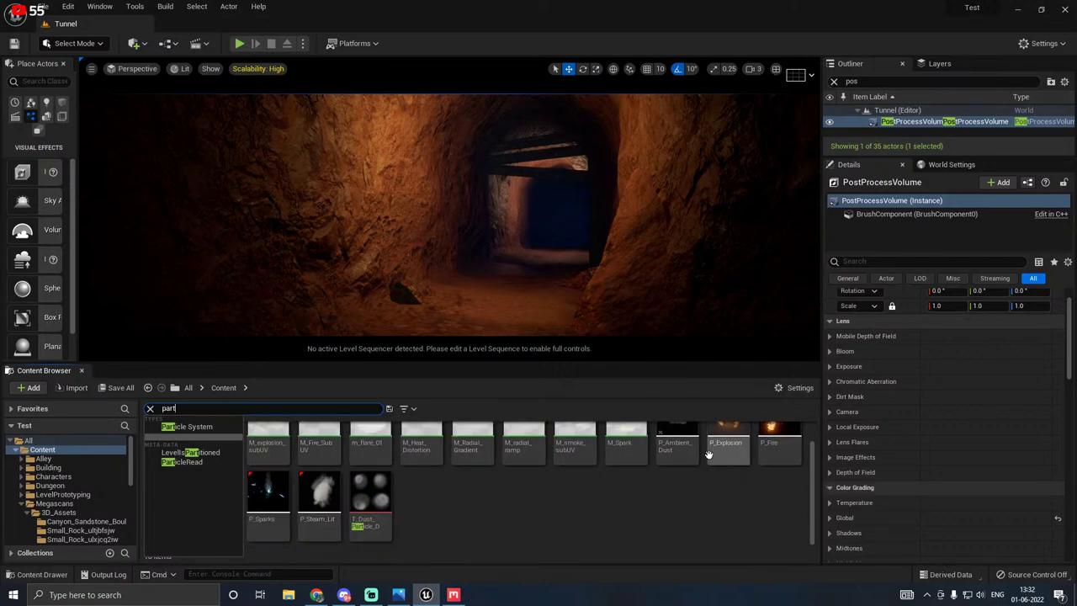
scroll(710, 454, up, 1)
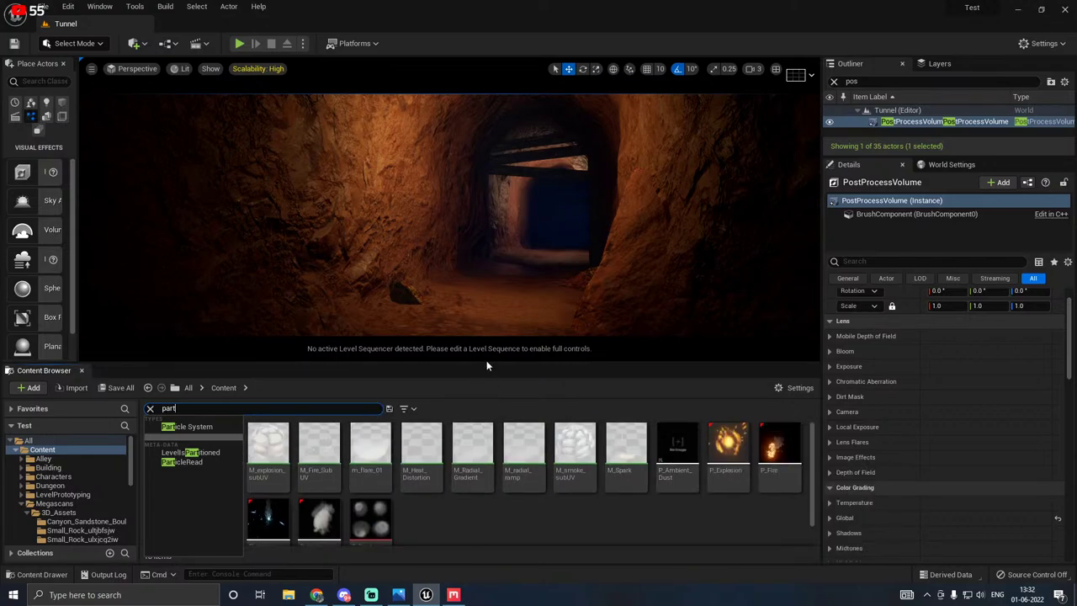
Step: Place the P_Ambient_Dust particle system on the tunnel floor and raise it above the ground
drag(486, 362, 487, 402)
drag(677, 491, 495, 339)
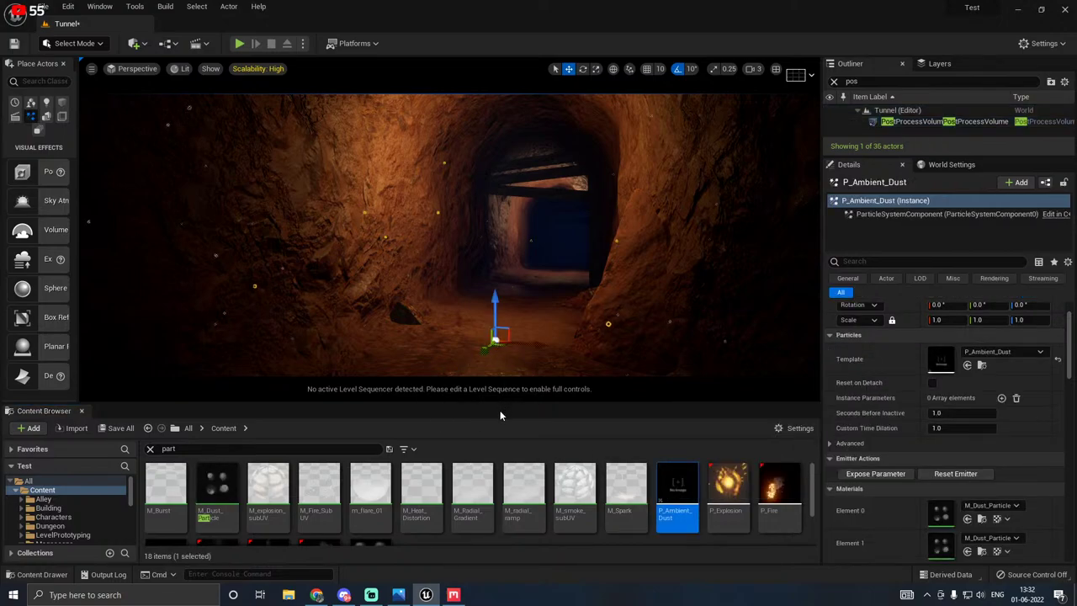
drag(494, 404, 480, 461)
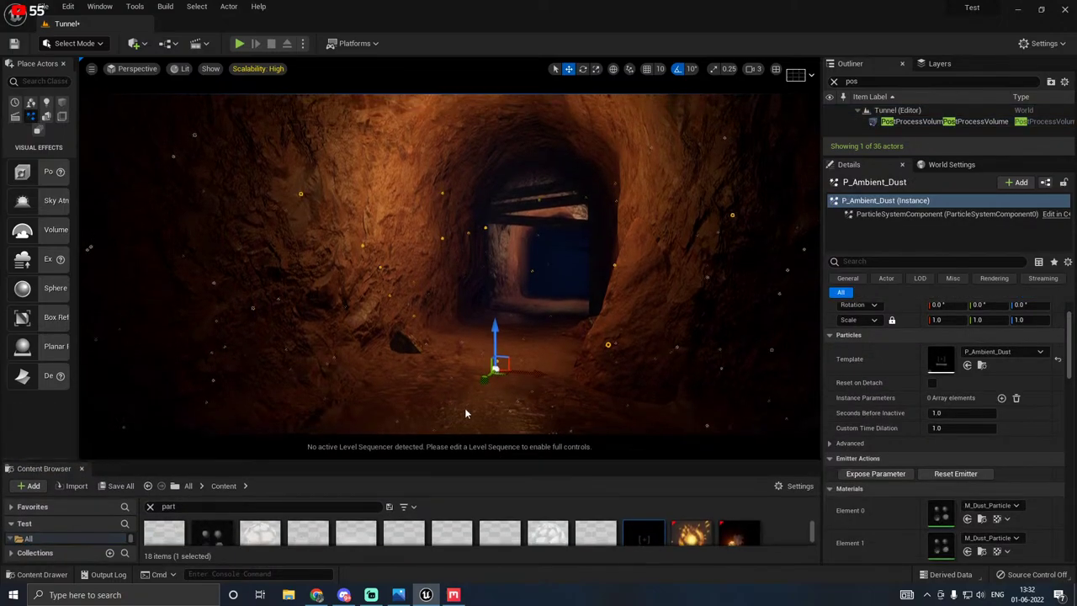
drag(497, 340, 498, 288)
key(g)
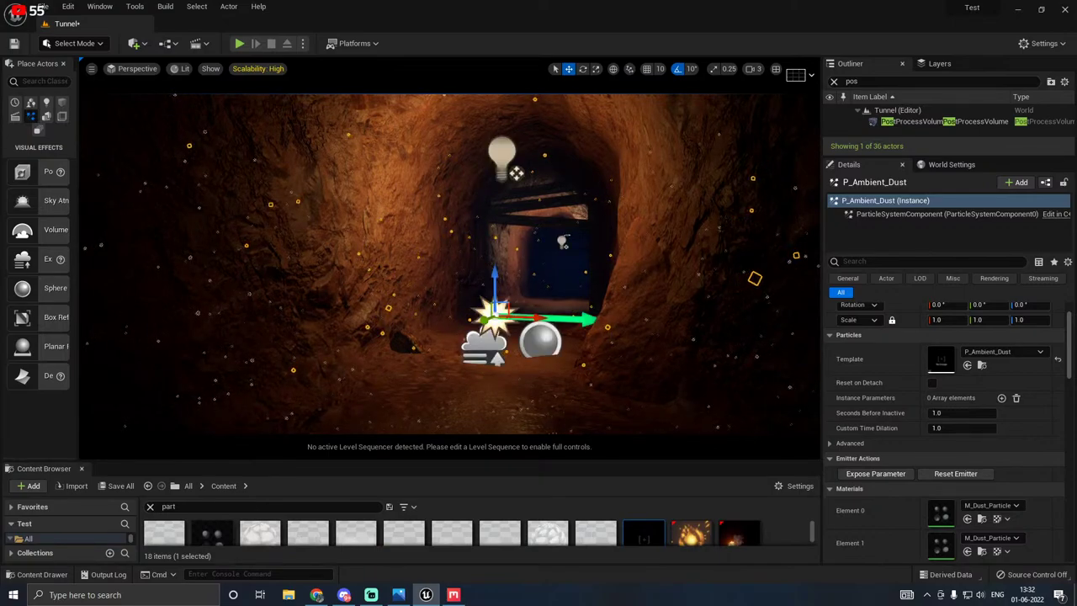
key(g)
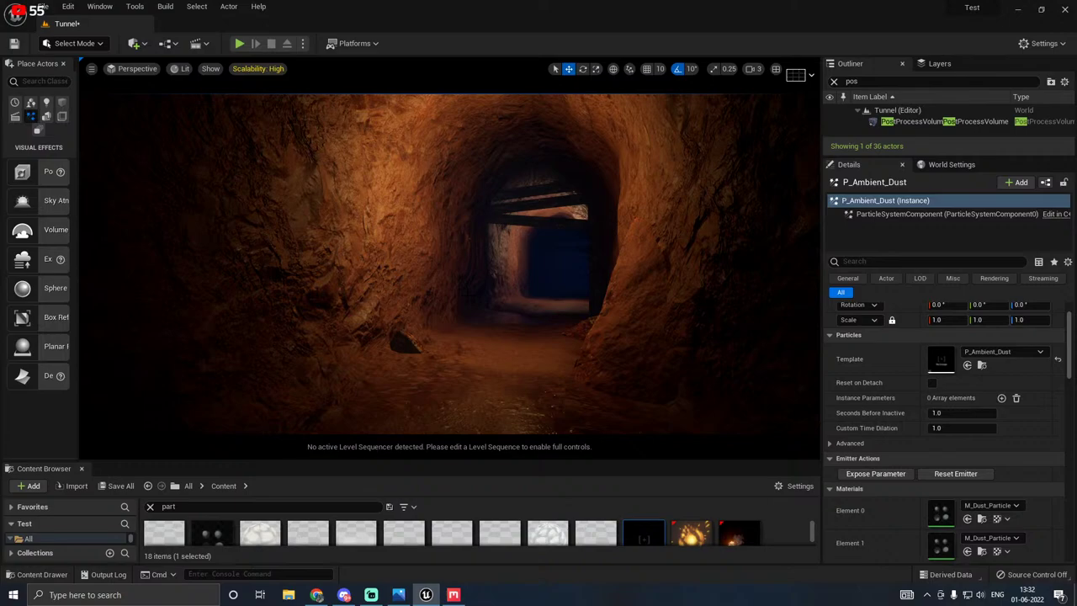
Step: Select the near point light and move it deeper into the tunnel, towards the wooden supports
mouse_move(498, 288)
right_down()
mouse_move(463, 288)
mouse_move(481, 287)
right_up()
key(s)
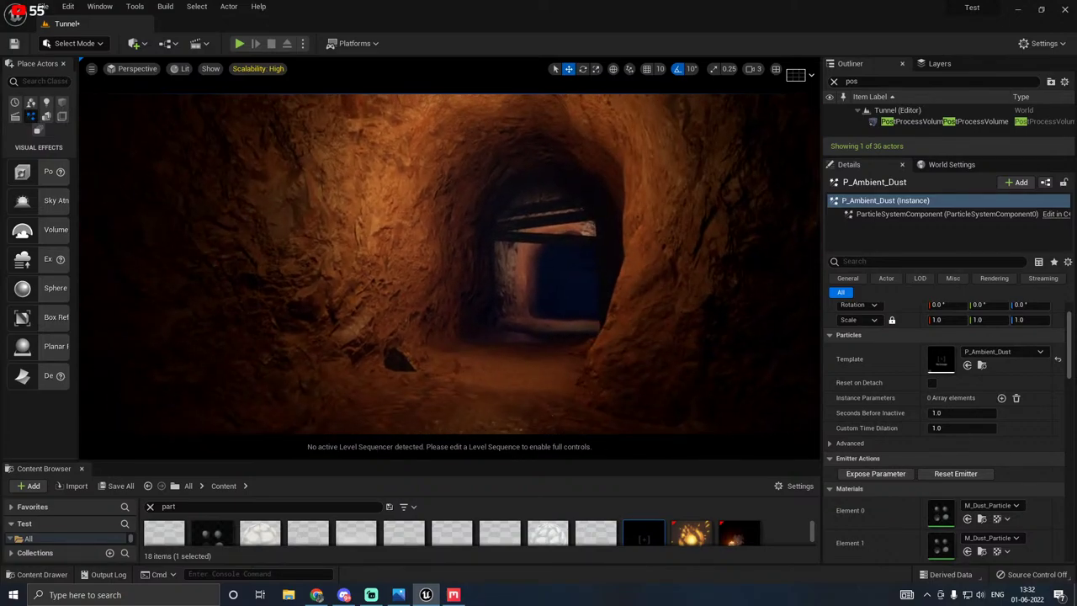
key(Up)
key(g)
click(495, 172)
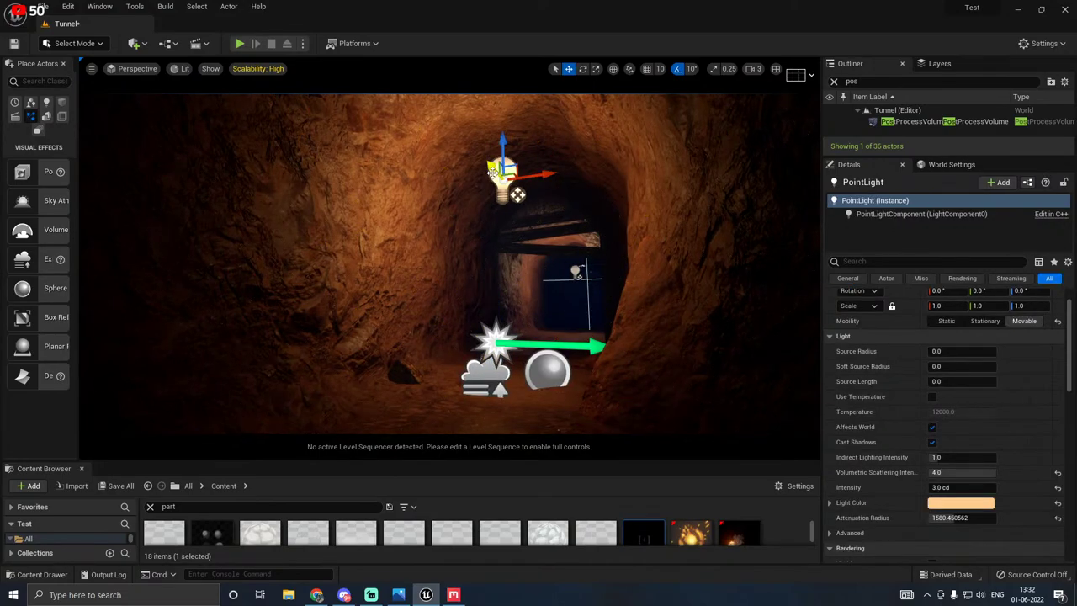
mouse_move(517, 194)
mouse_down()
mouse_move(547, 230)
mouse_move(507, 195)
mouse_up()
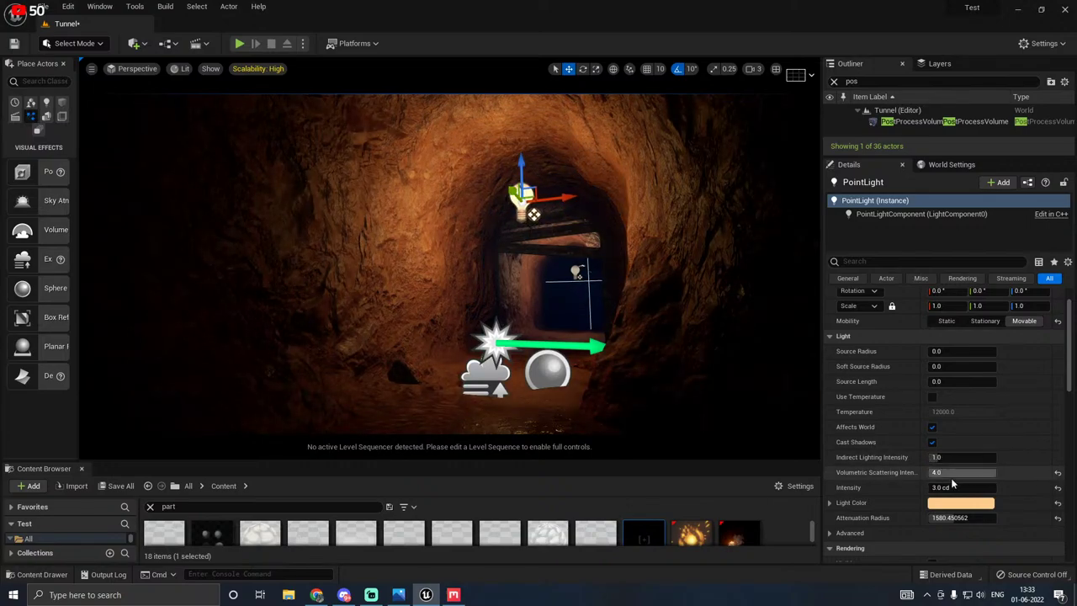
Step: Reduce the point light's Attenuation Radius to about 677 and check the lighting without the editor icons
drag(968, 520, 940, 519)
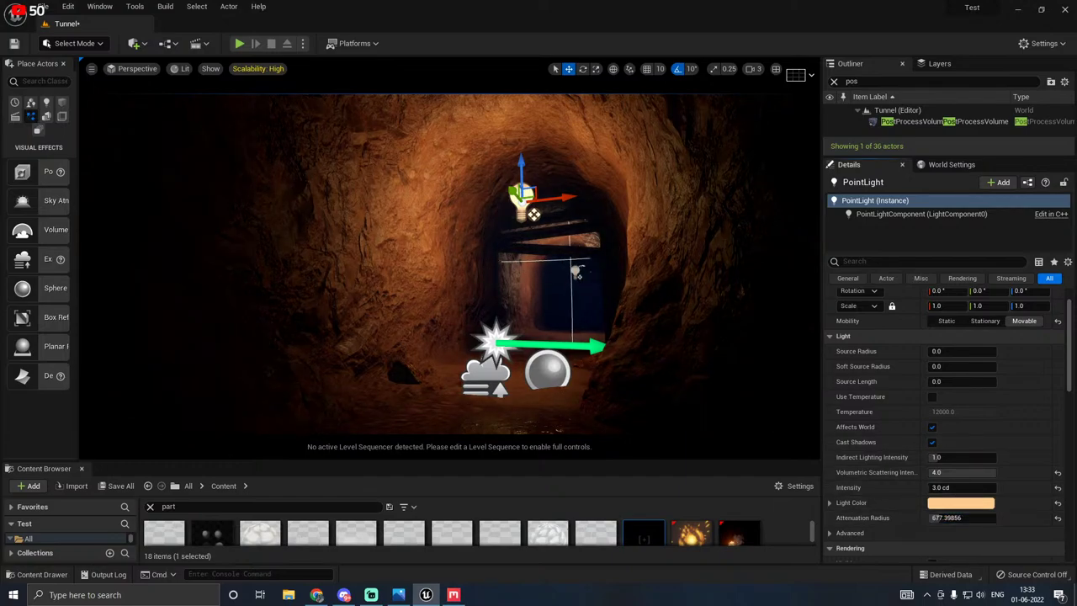
key(s)
right_drag(449, 276, 408, 288)
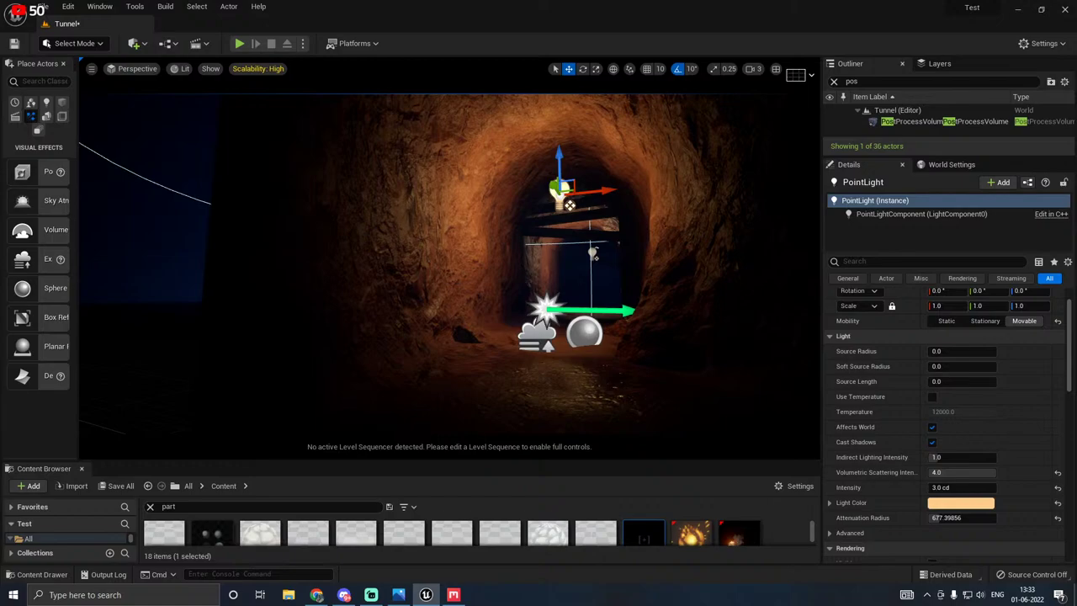
key(g)
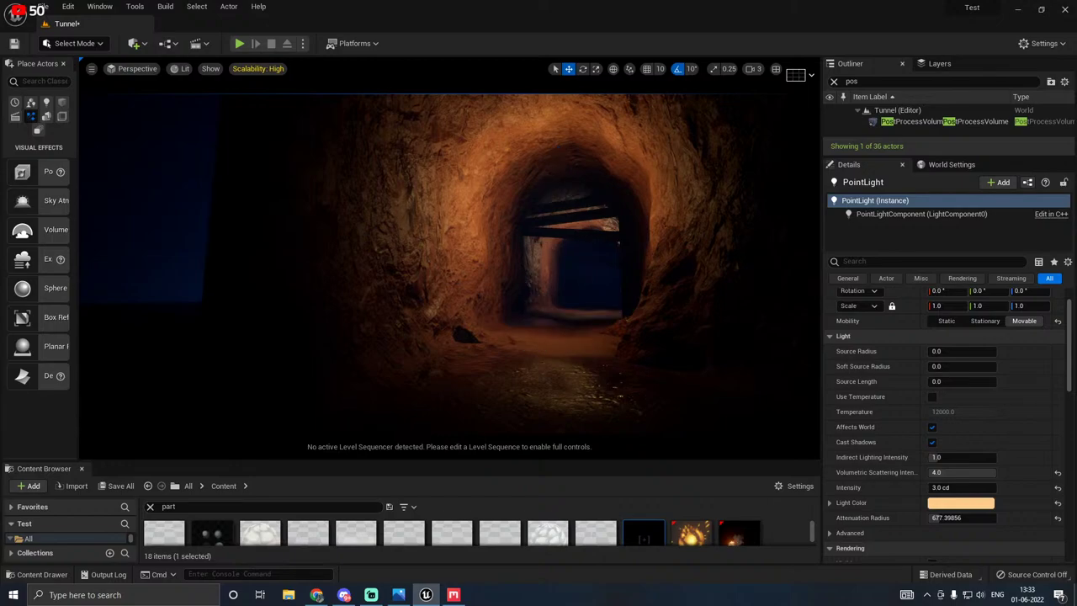
click(959, 503)
click(782, 416)
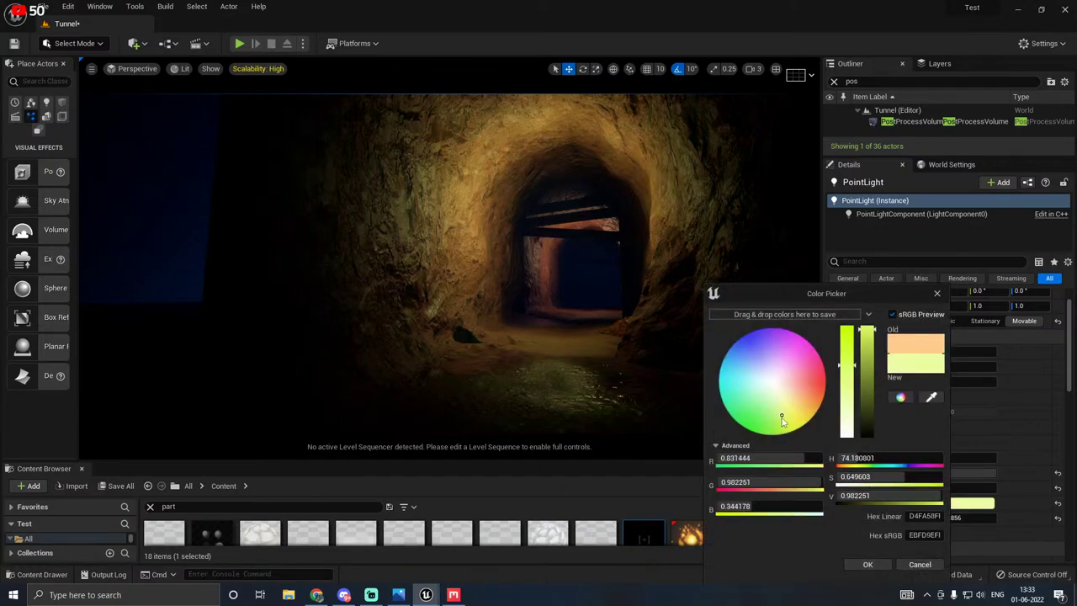
drag(782, 419, 760, 417)
click(846, 384)
drag(847, 384, 873, 379)
click(919, 564)
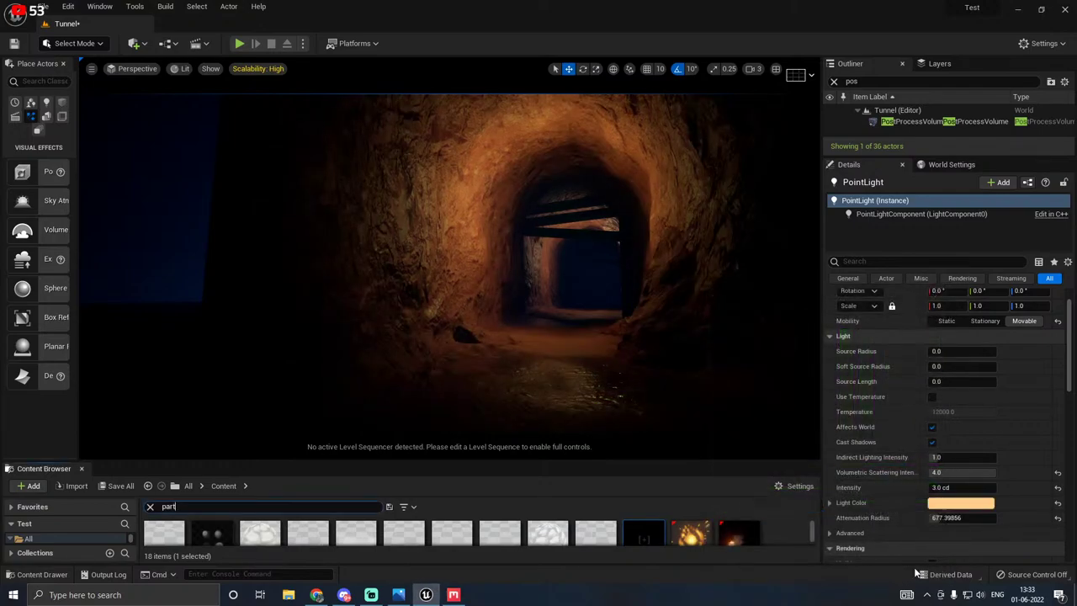
Step: Set the point light's Intensity to 2.0 cd
click(952, 489)
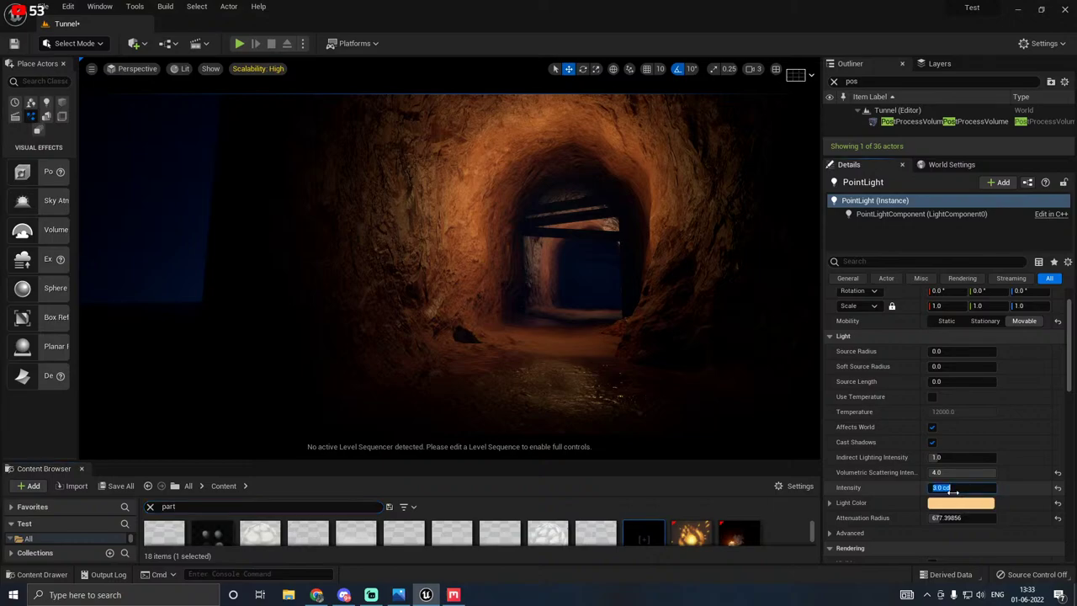
text(2)
key(Return)
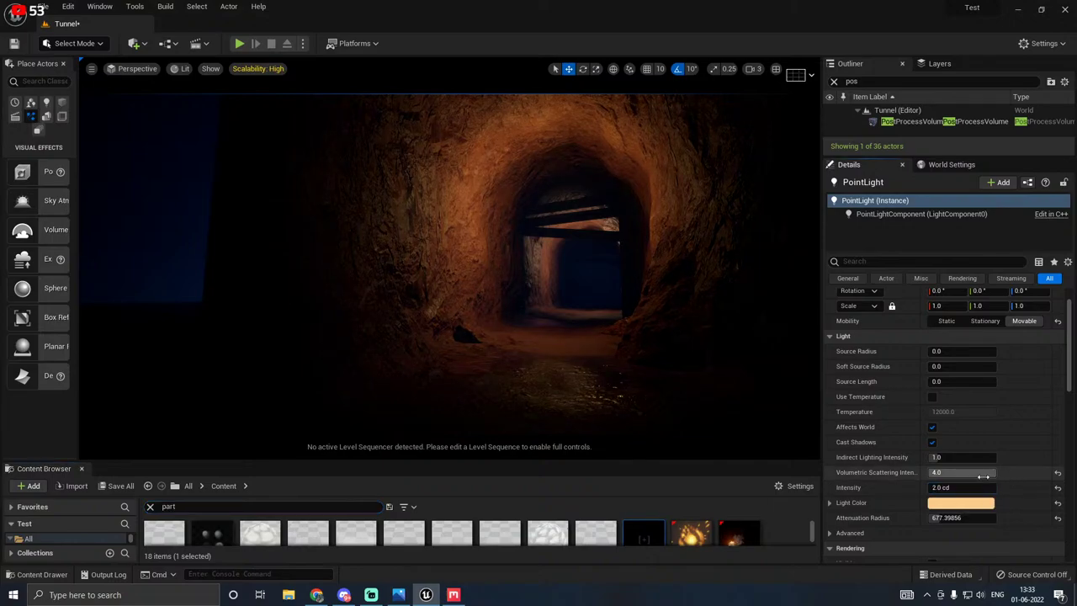
Step: Set the point light's Intensity to 4.0 cd
click(959, 487)
text(4)
key(Return)
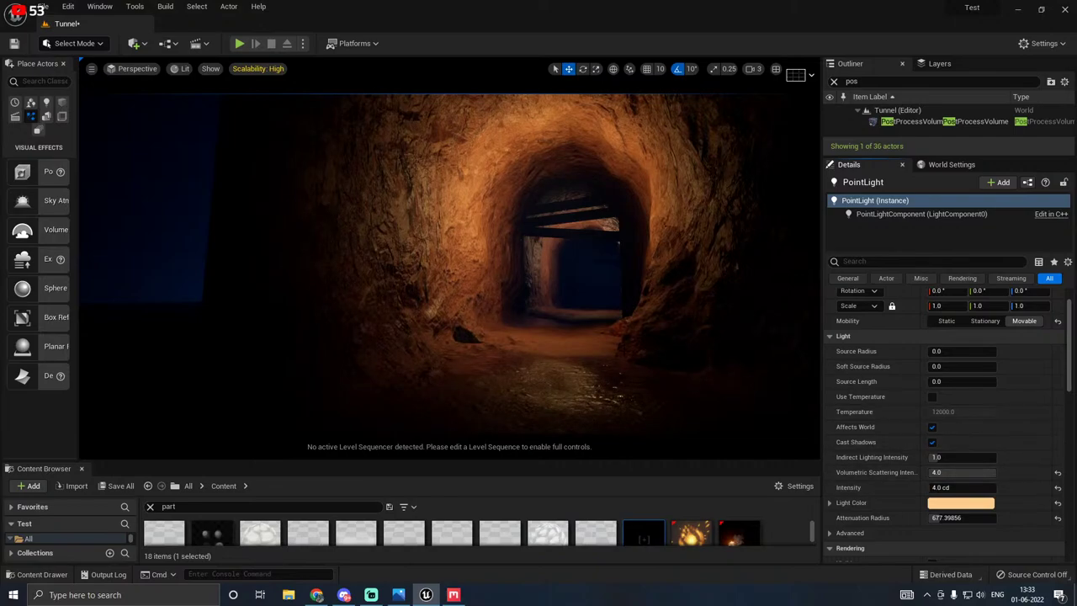
Step: Raise the point light slightly towards the tunnel ceiling and check the lighting without the editor icons
key(g)
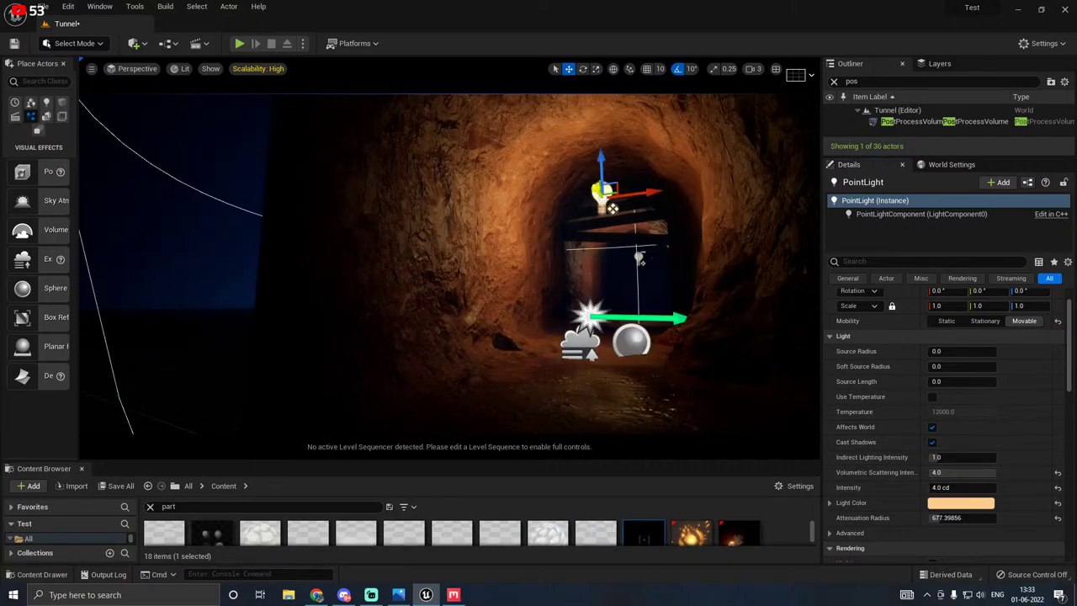
drag(596, 187, 602, 163)
right_drag(602, 164, 703, 193)
key(g)
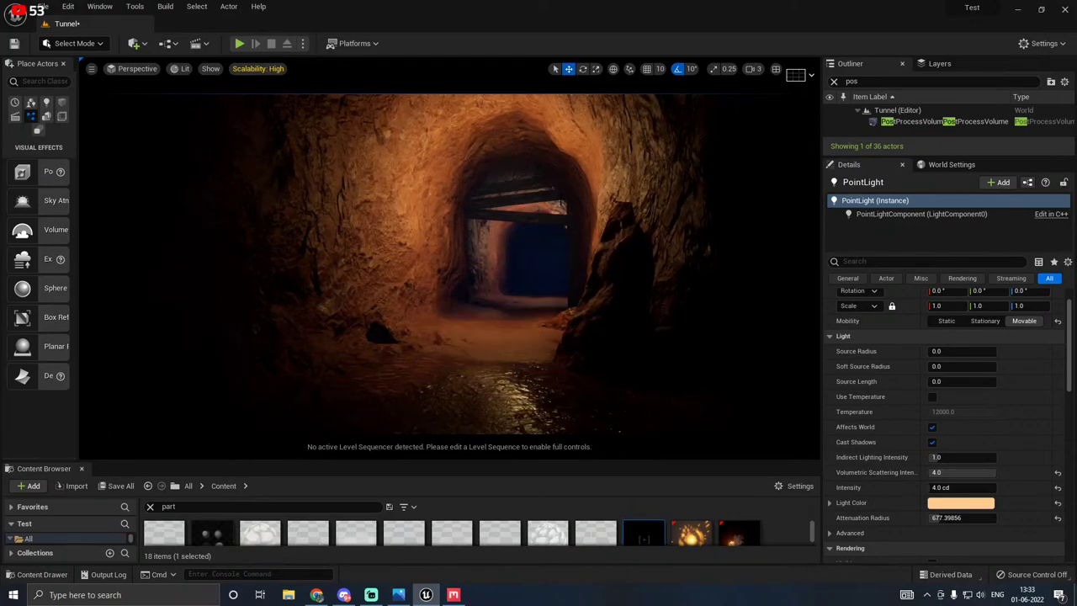
right_drag(578, 207, 560, 200)
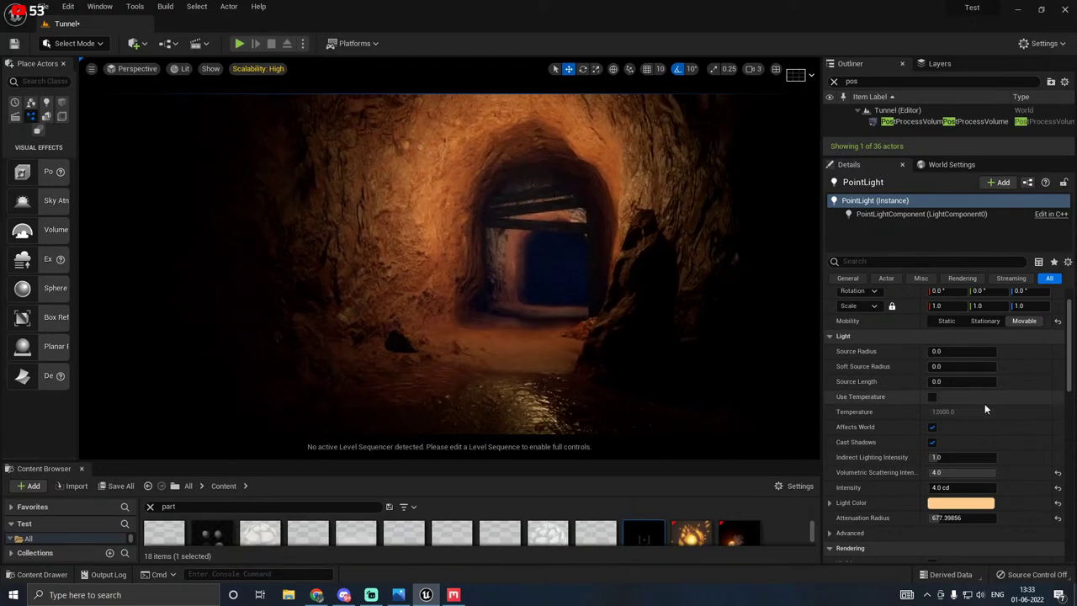
Step: Increase the point light's Attenuation Radius to about 835
drag(955, 516, 969, 516)
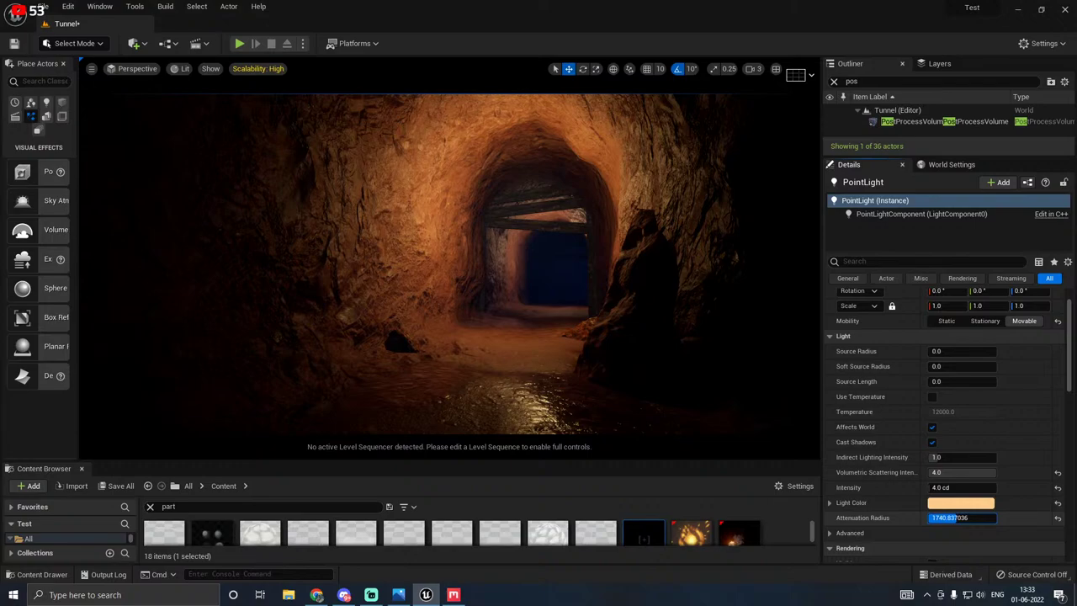
drag(956, 517, 941, 518)
drag(503, 356, 479, 328)
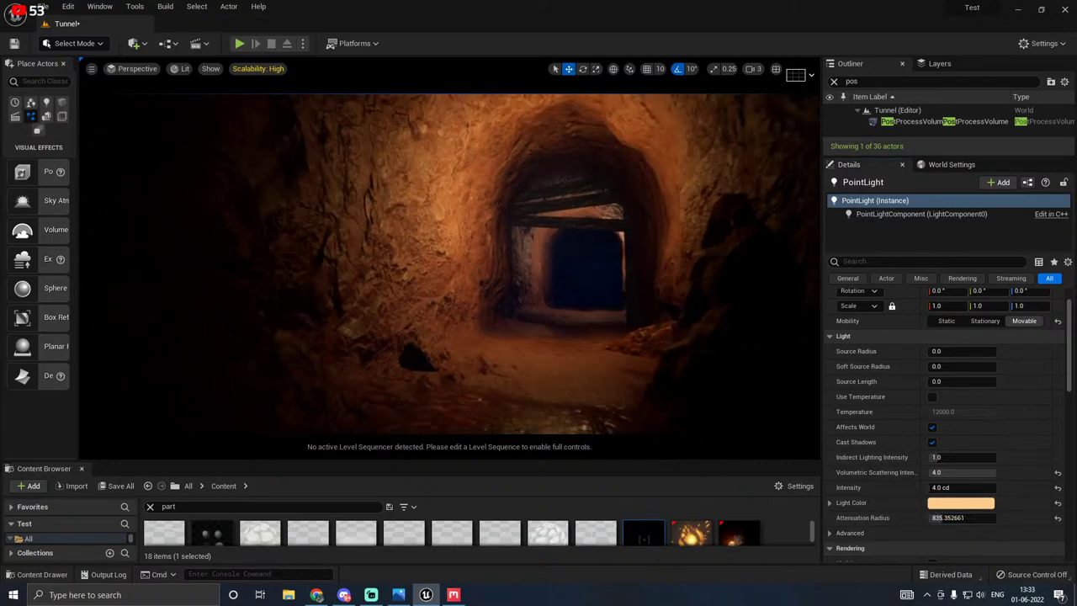
Step: Vertex-paint the SM_Tunnel_3 floor in front of the wooden supports in Mesh Paint mode, and return to Select mode
right_drag(480, 328, 522, 387)
click(522, 357)
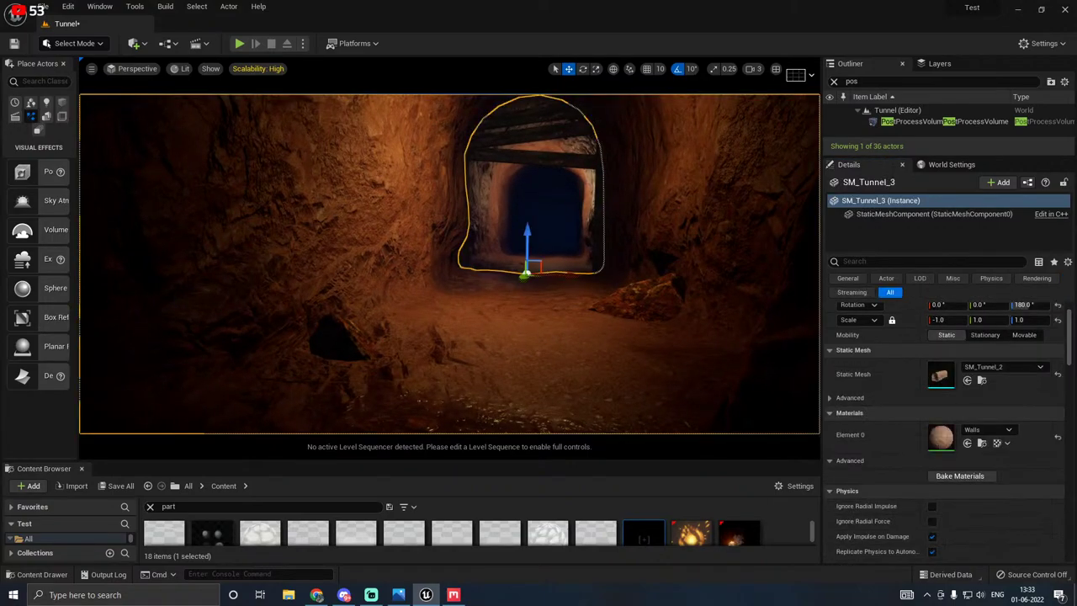
click(74, 43)
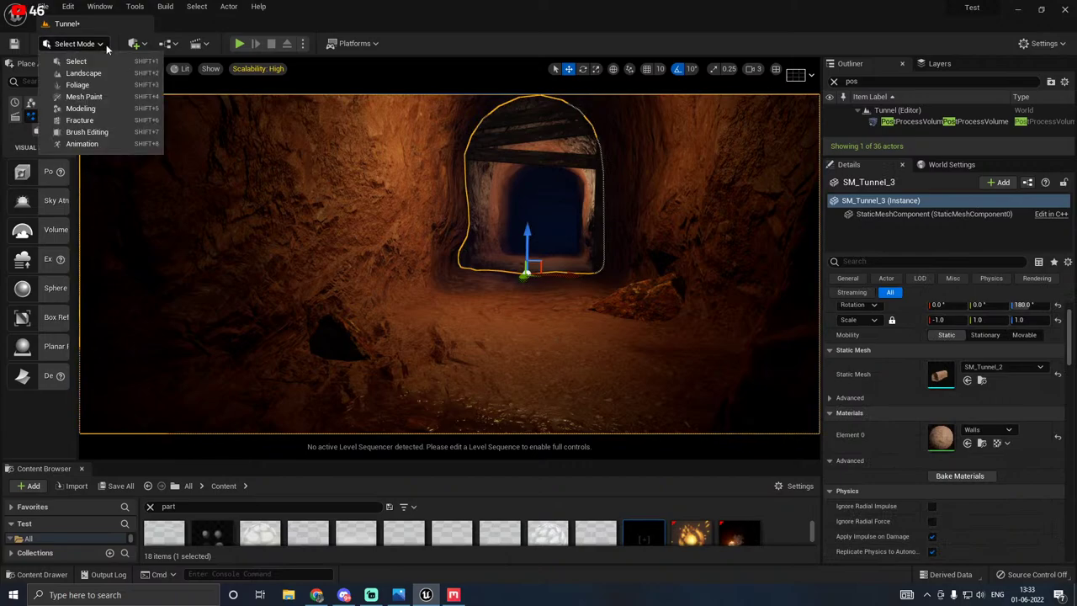
click(85, 98)
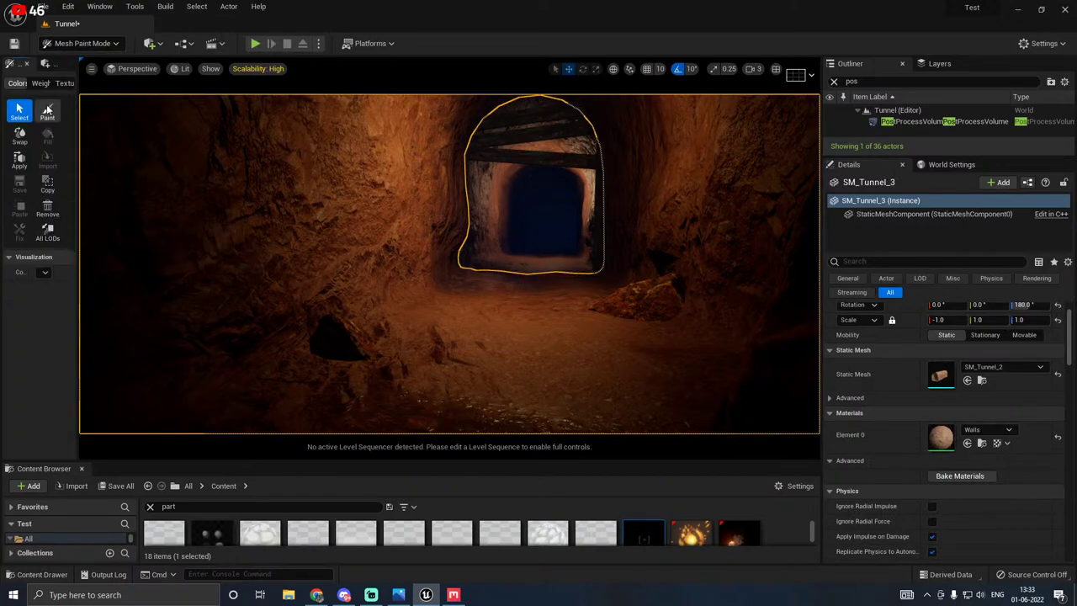
click(47, 112)
scroll(52, 392, down, 3)
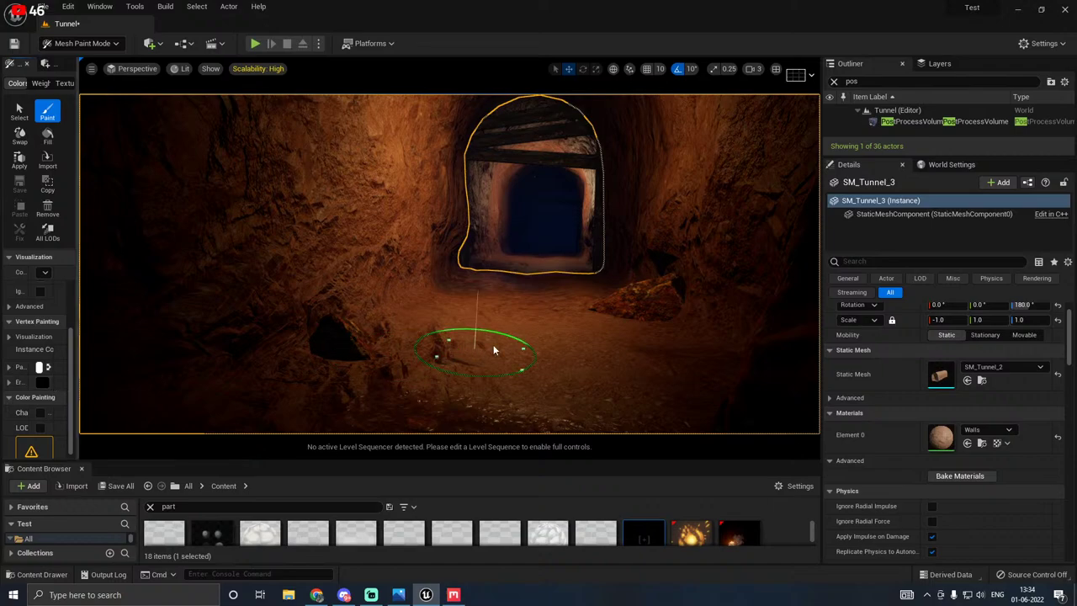
right_drag(504, 344, 519, 348)
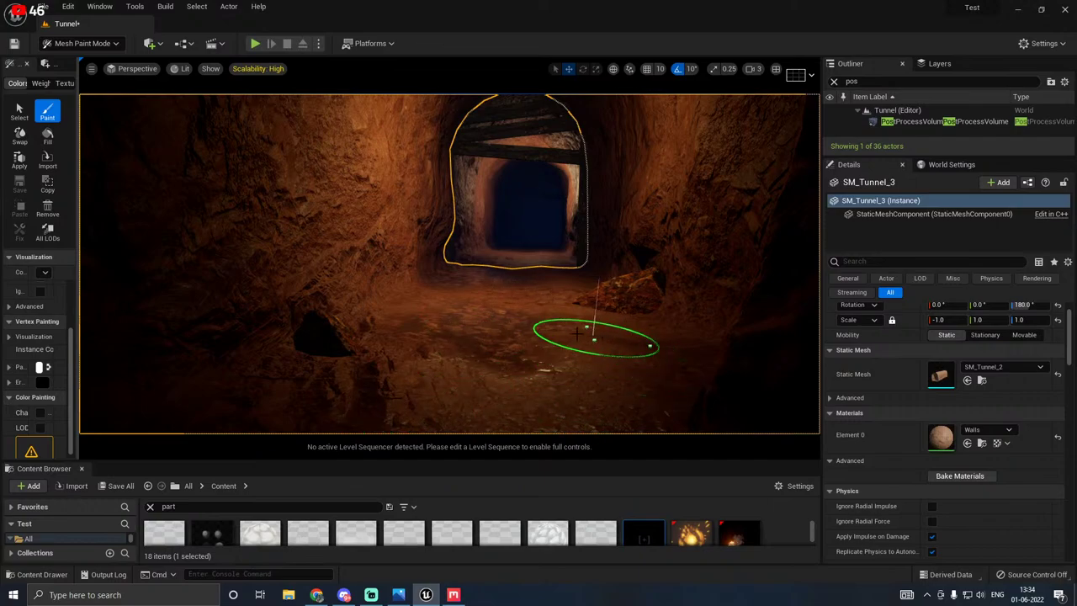
click(92, 44)
click(95, 61)
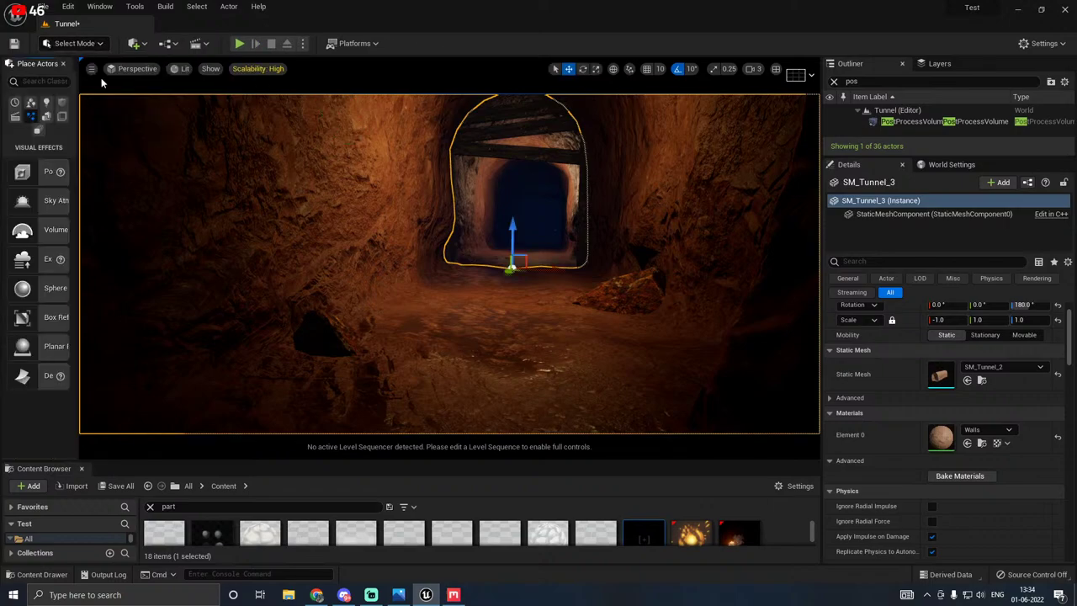
Step: Move the point light near the wooden supports closer to the viewer, check the lighting without icons, and save the Tunnel level
mouse_move(517, 200)
right_down()
mouse_move(429, 181)
mouse_move(533, 199)
mouse_move(546, 166)
mouse_move(538, 175)
right_up()
key(g)
key(g)
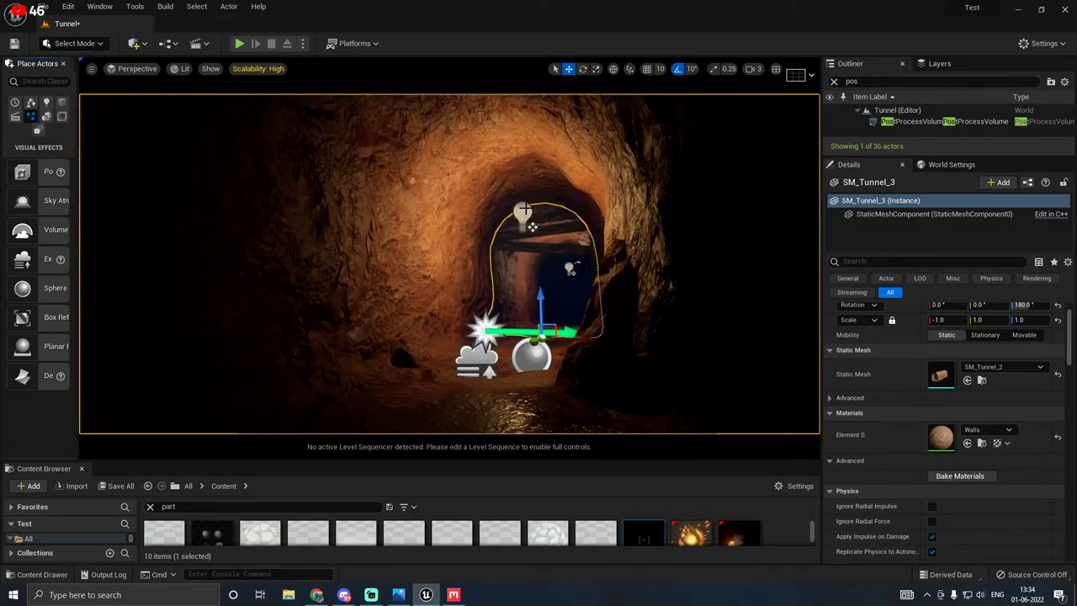
click(522, 210)
drag(514, 208, 486, 187)
key(g)
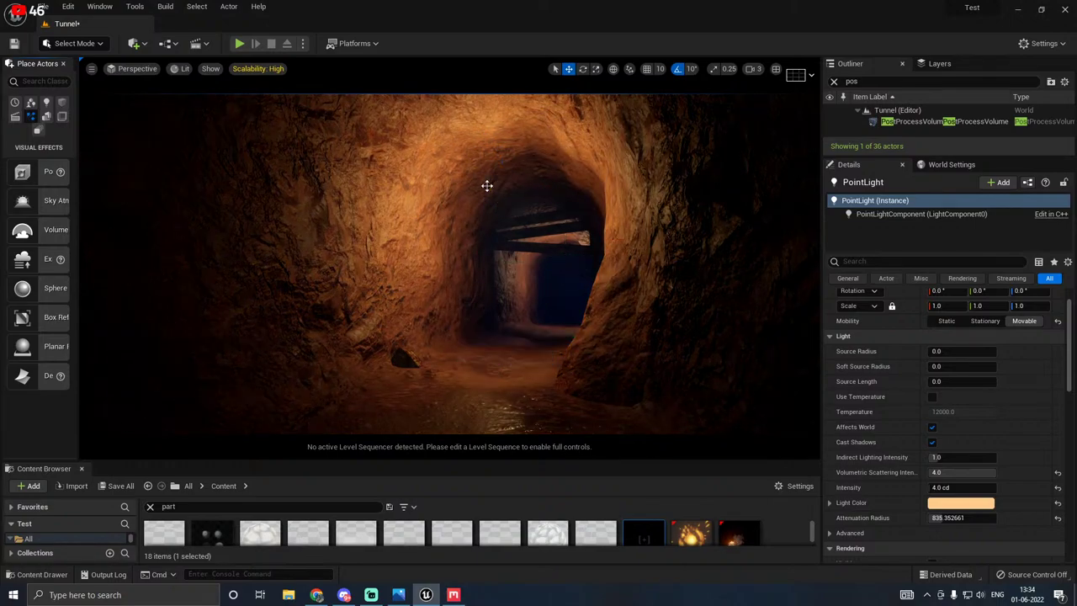
mouse_move(497, 209)
right_down()
mouse_move(522, 223)
mouse_move(509, 220)
right_up()
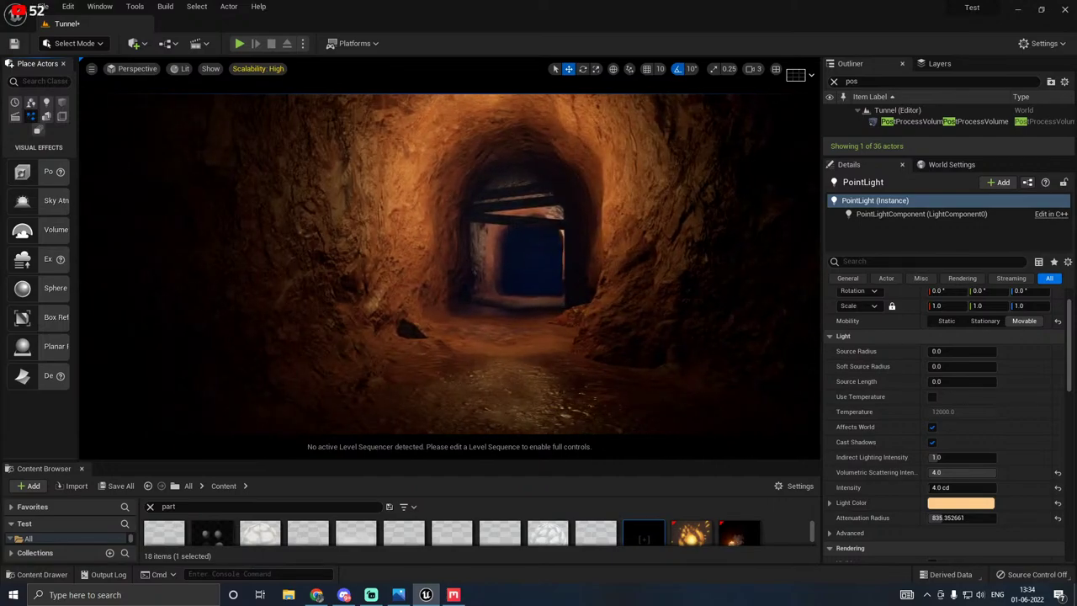
click(118, 486)
click(631, 424)
Step: Duplicate the six-piece wooden support frame and move the copy into the foreground so it frames the tunnel
click(493, 213)
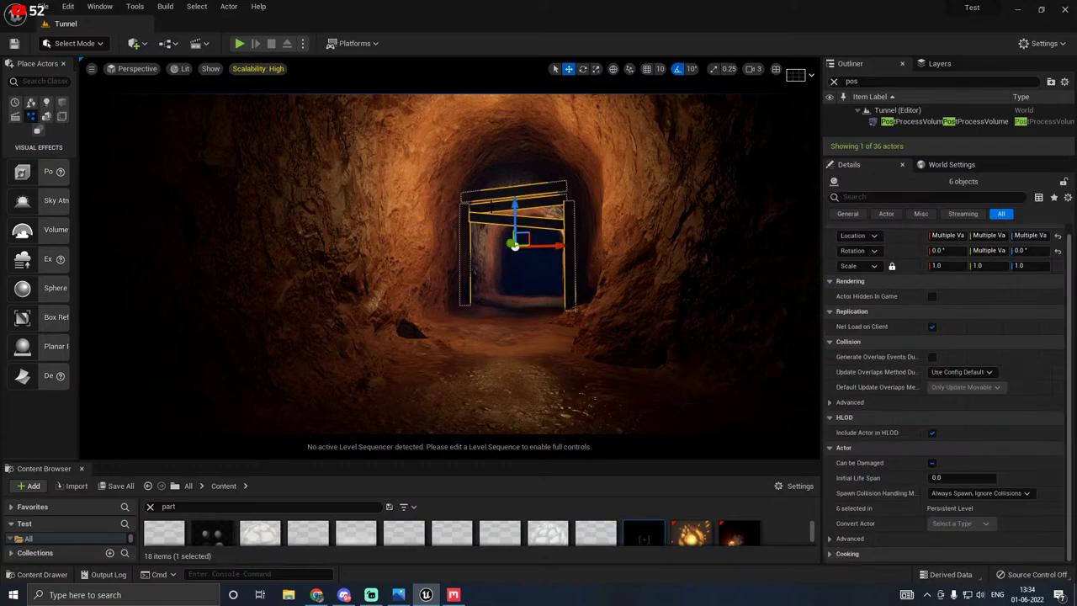
key(f)
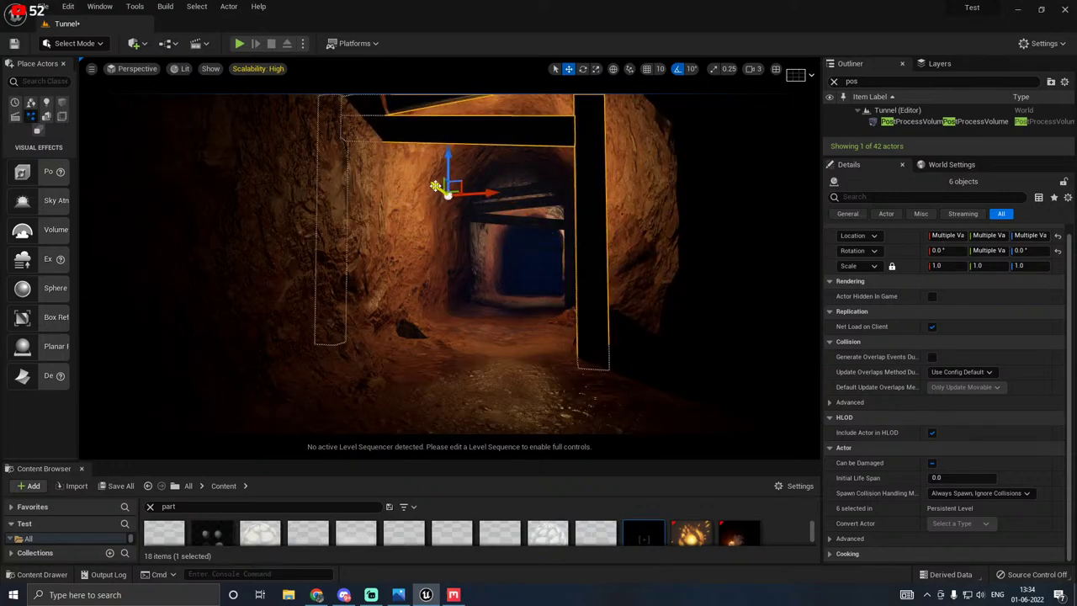
scroll(454, 198, down, 3)
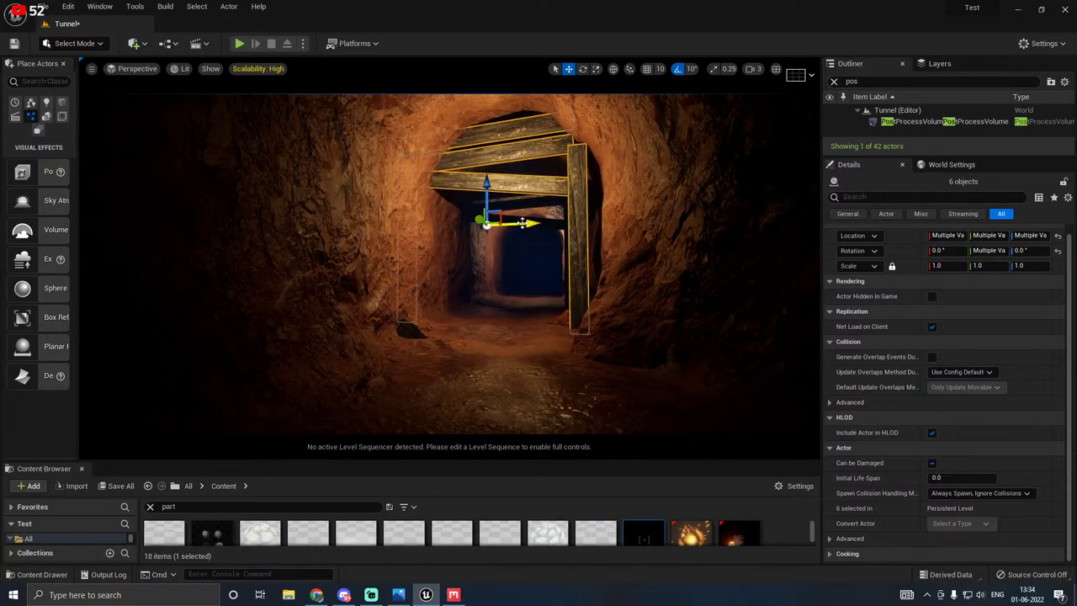
drag(522, 223, 537, 179)
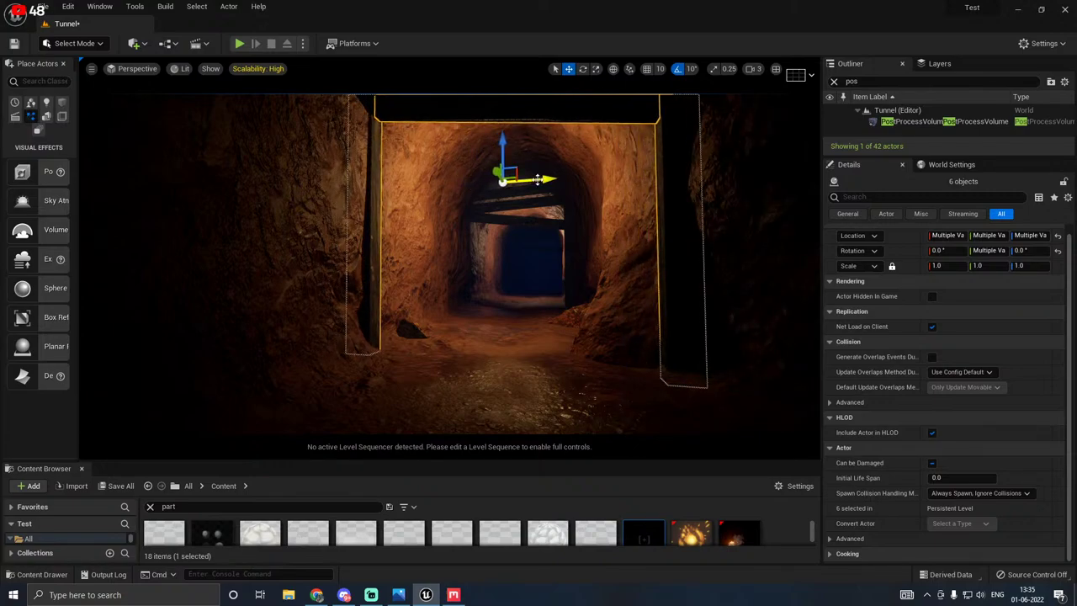
Step: Fine-tune the foreground support frame's position, check it without the editor icons, and save the Tunnel level
key(g)
key(g)
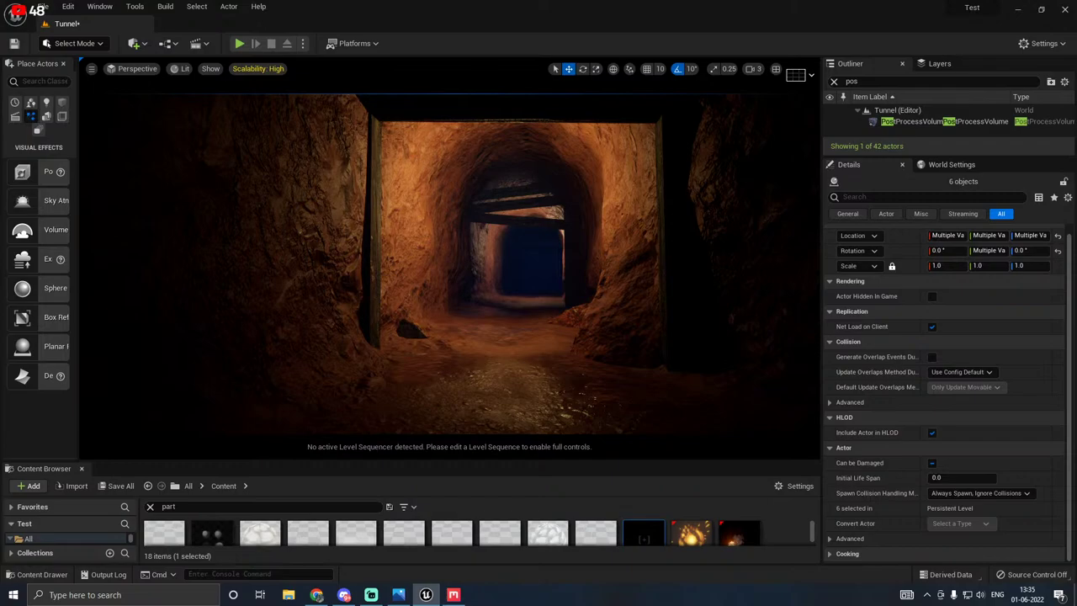
key(g)
mouse_move(494, 169)
mouse_down()
mouse_move(487, 162)
mouse_move(546, 168)
mouse_move(506, 160)
mouse_up()
key(g)
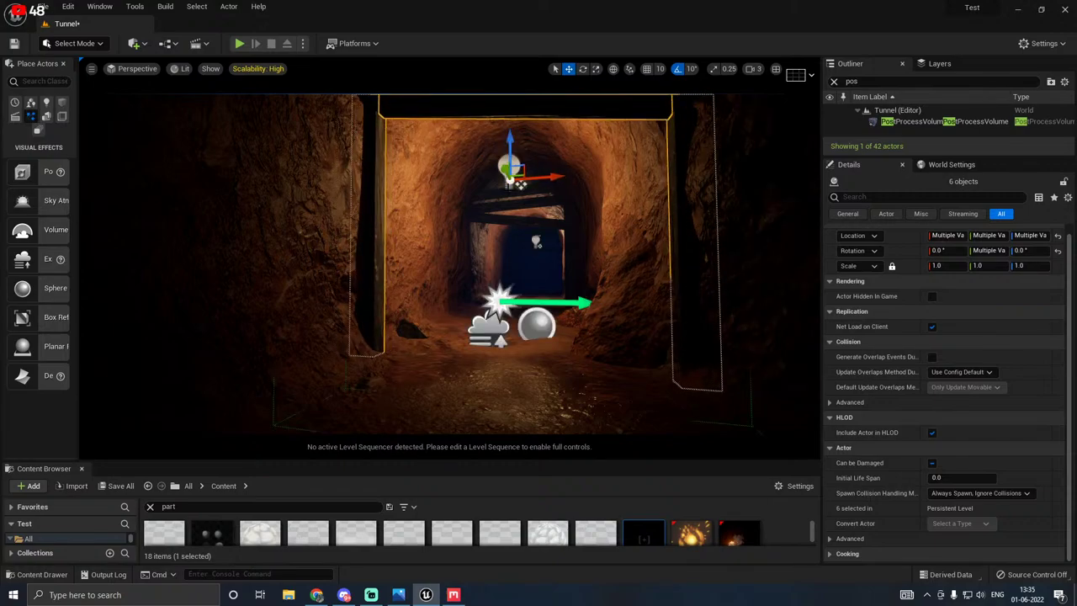
key(g)
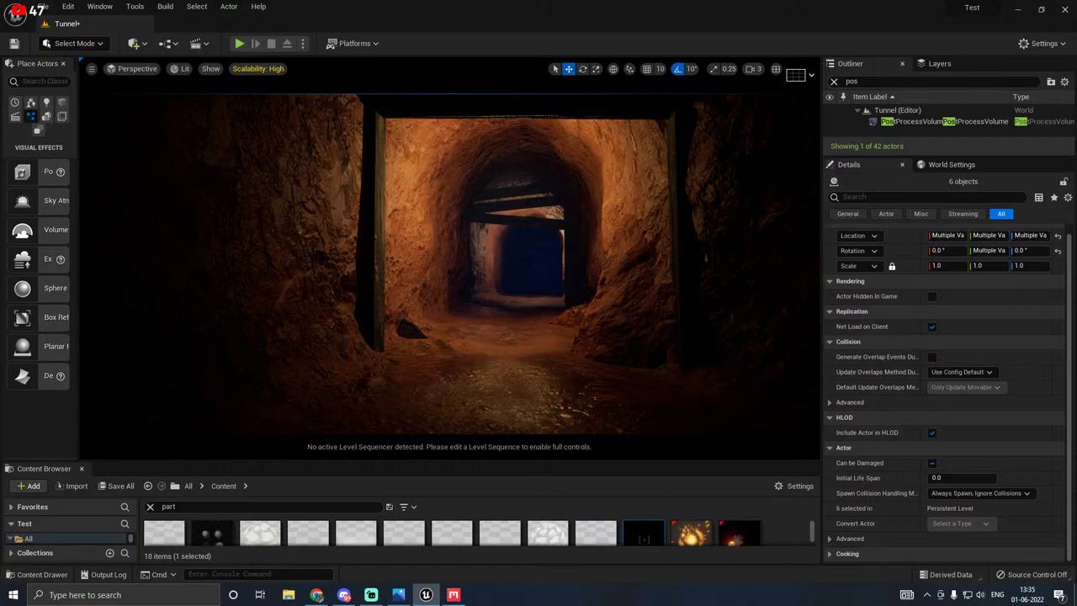
mouse_move(450, 263)
right_down()
mouse_move(465, 196)
mouse_move(453, 200)
mouse_move(464, 231)
mouse_move(460, 282)
right_up()
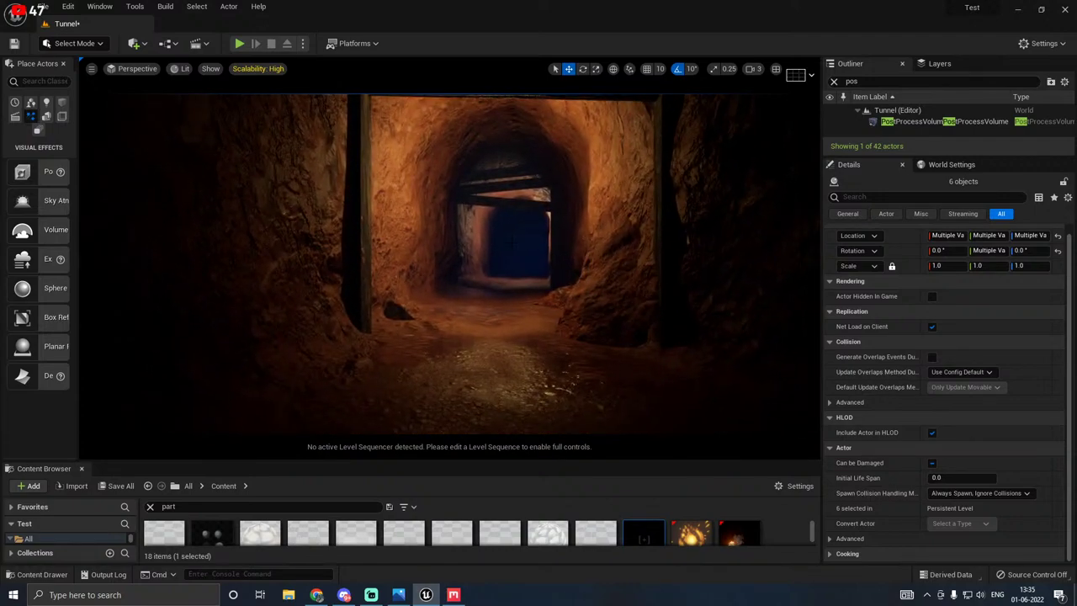
click(120, 485)
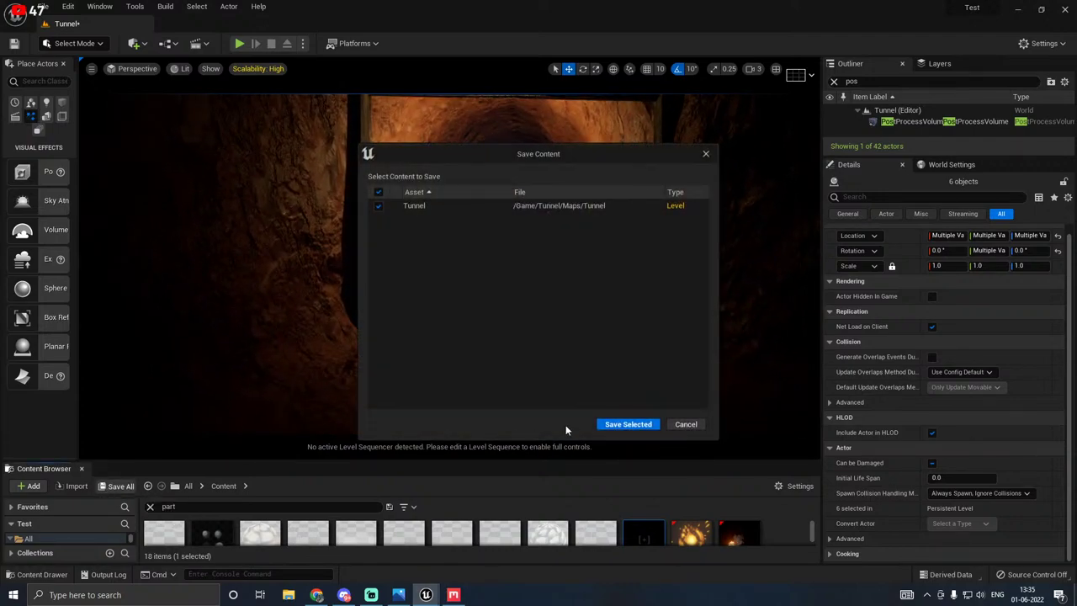
click(619, 425)
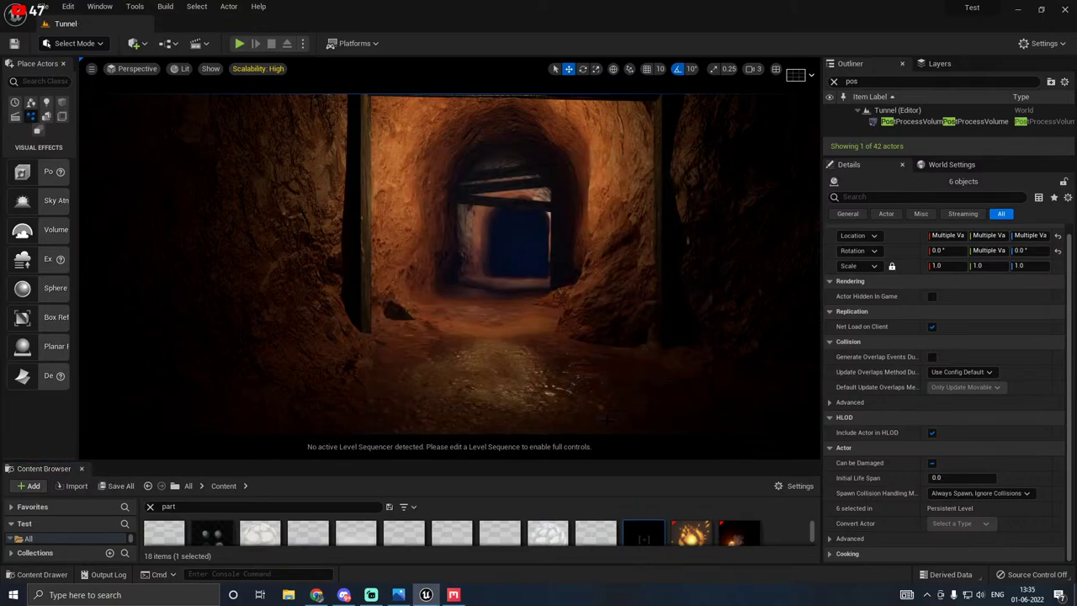
Step: Place the P_Steam_Lit particle system on the tunnel floor and move it deeper and centrally, to about X 43, Y 2100
click(522, 333)
right_drag(447, 395, 412, 395)
key(g)
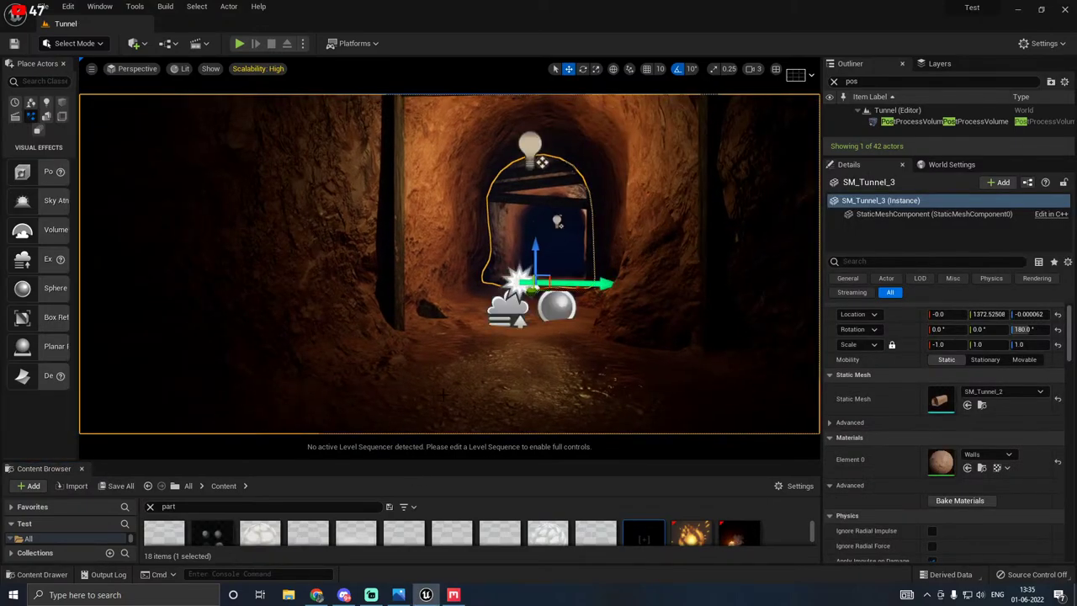
key(g)
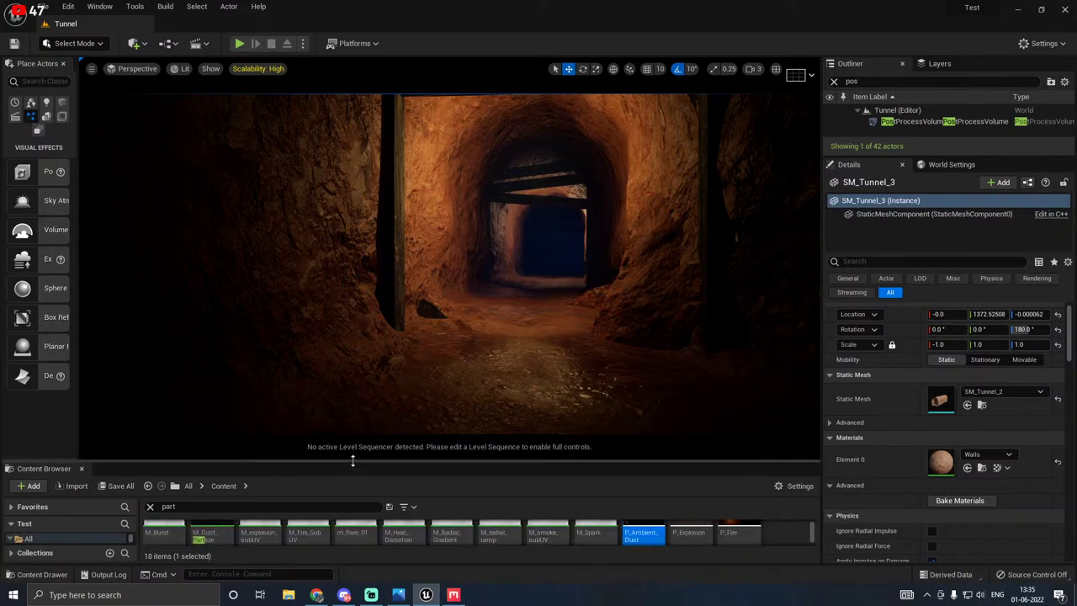
drag(352, 462, 355, 402)
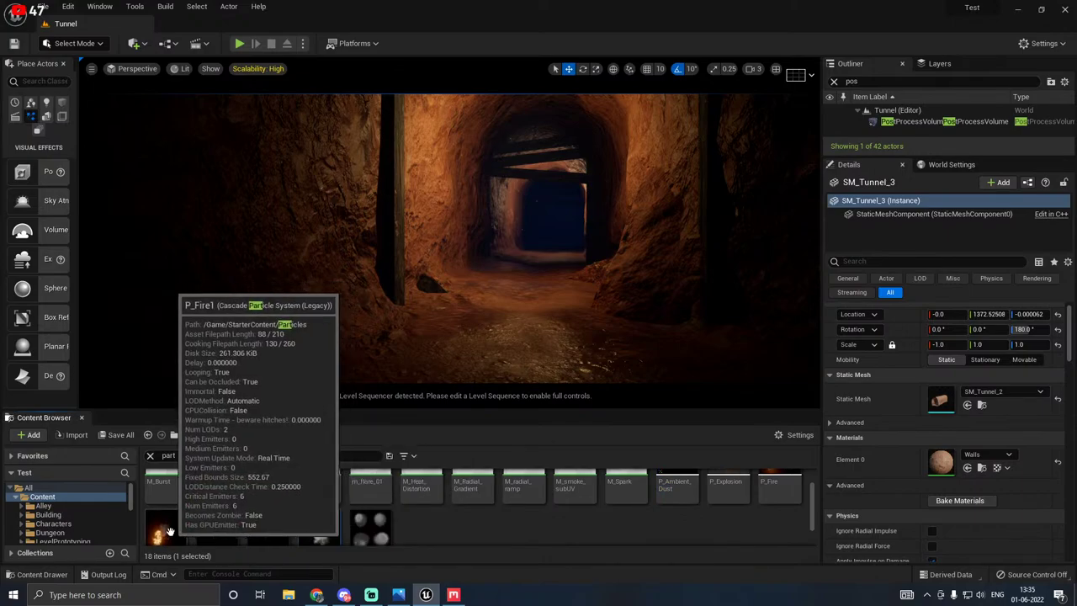
drag(324, 520, 564, 328)
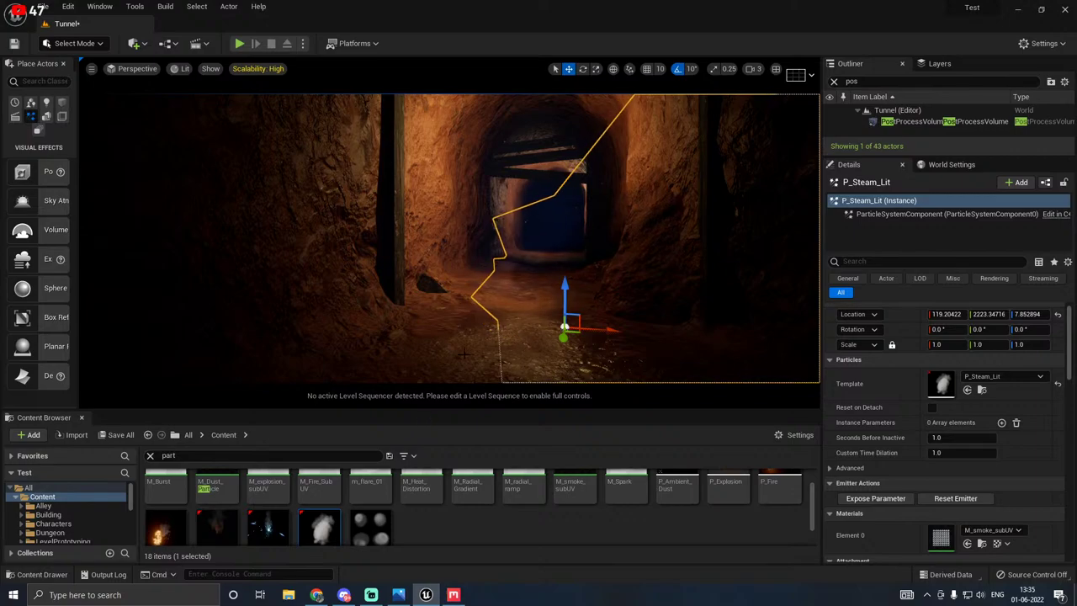
drag(597, 328, 499, 309)
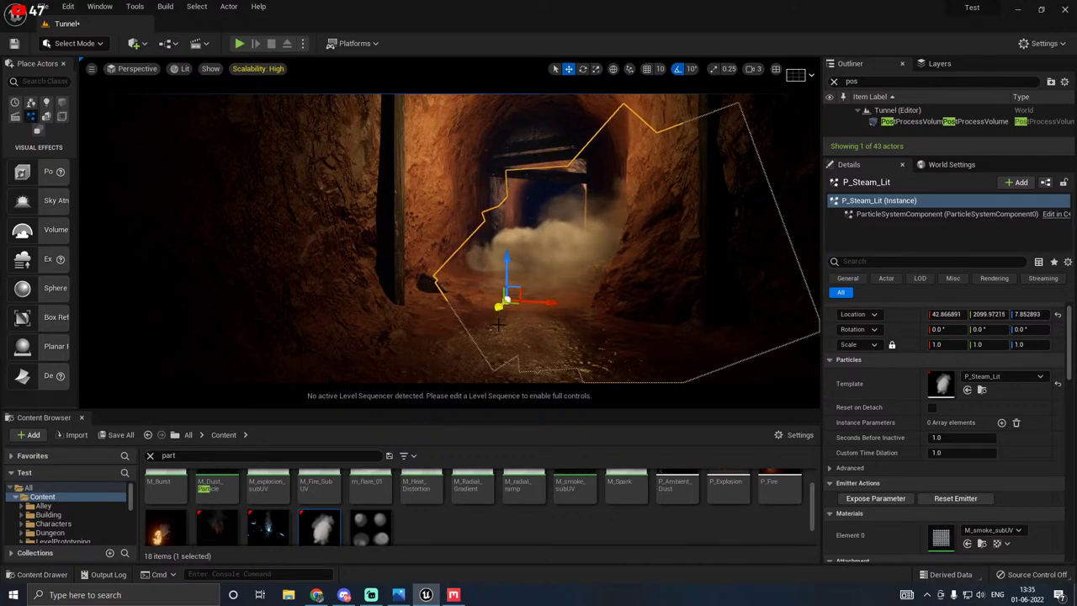
drag(468, 410, 468, 437)
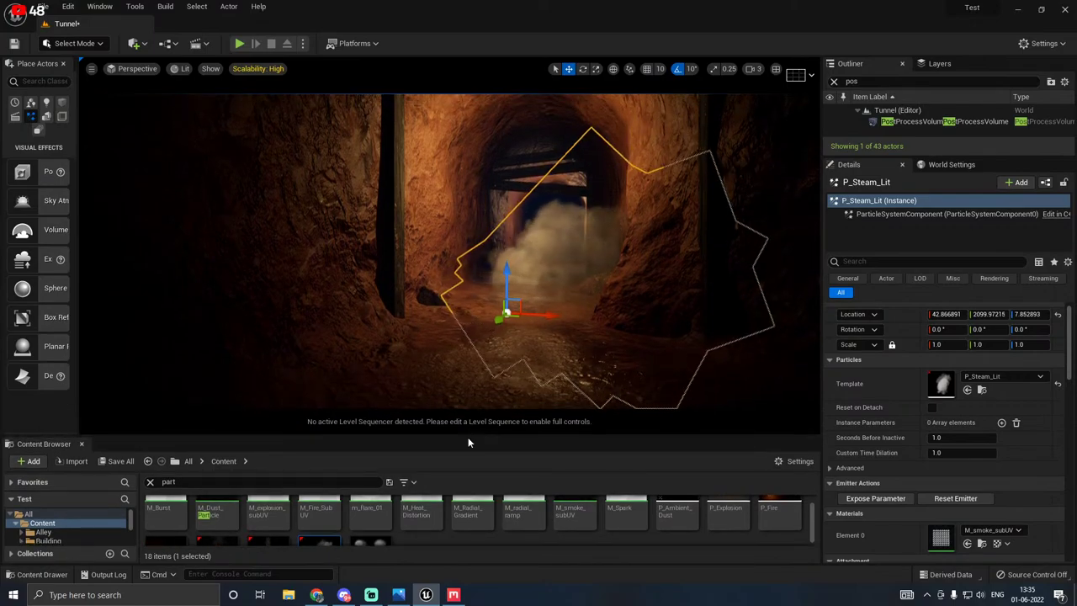
Step: Open the steam's P_Steam_Lit template beside the level view and open its Color Over Life constant for editing
scroll(907, 428, down, 4)
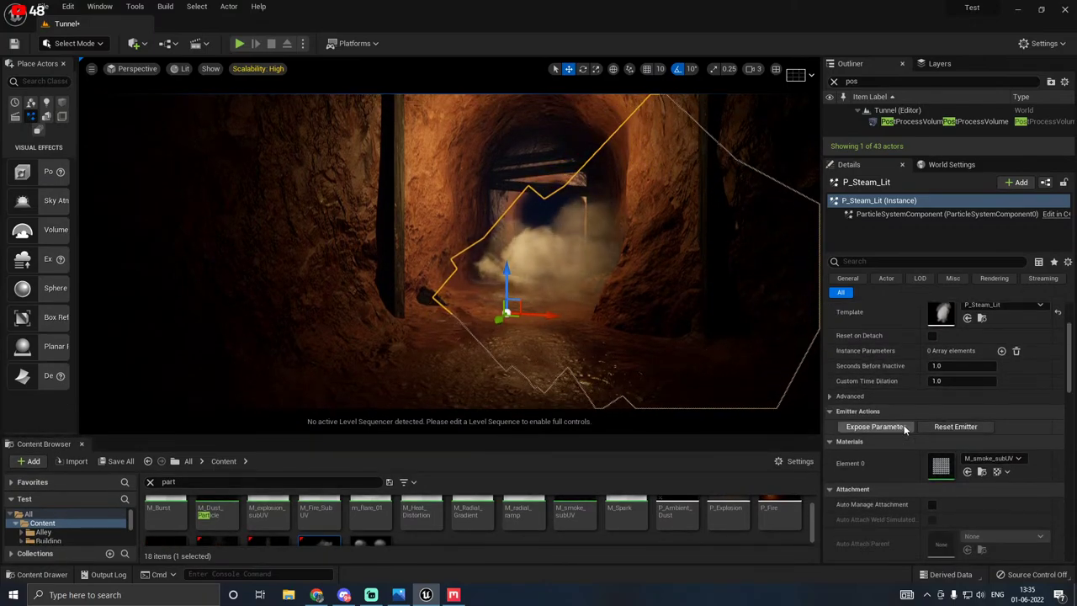
scroll(908, 426, up, 3)
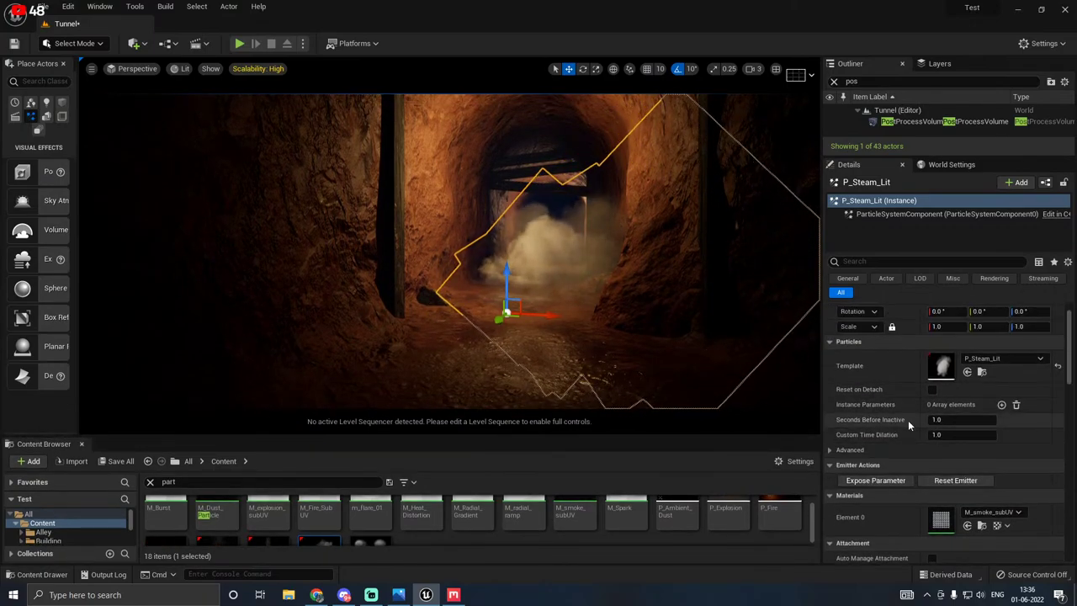
double_click(940, 370)
drag(507, 178, 841, 179)
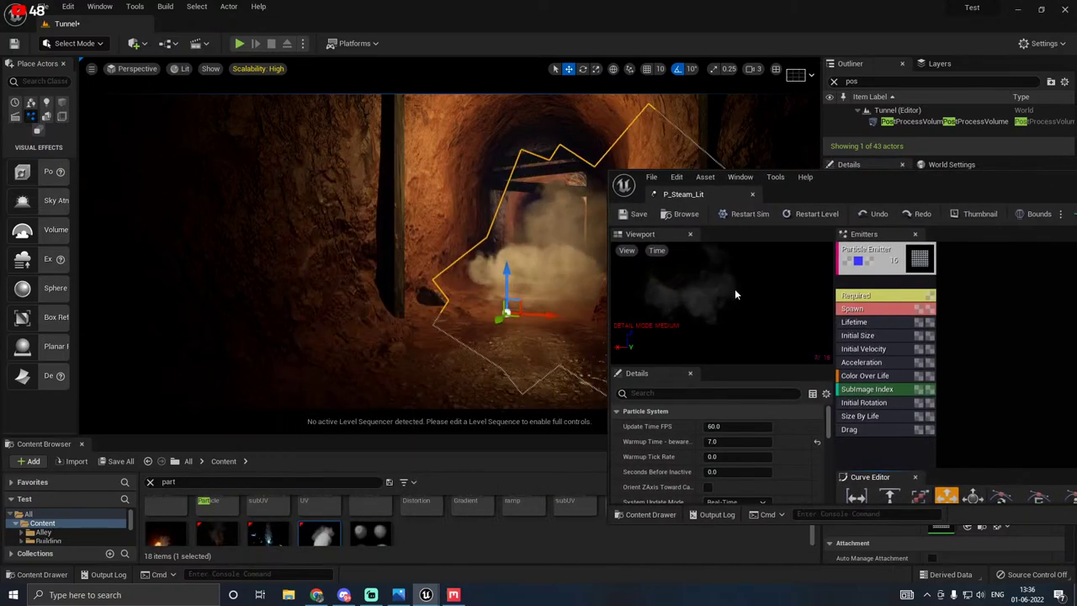
click(865, 376)
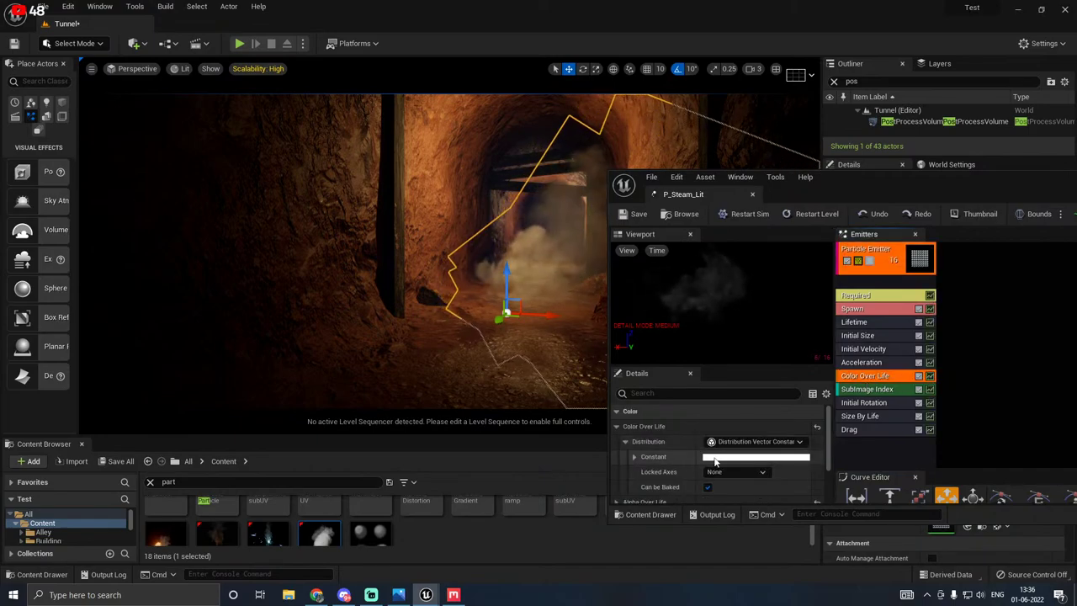
click(741, 457)
Step: Try green, pale green, blue and warm yellow-orange tints for the steam's Color Over Life
click(764, 422)
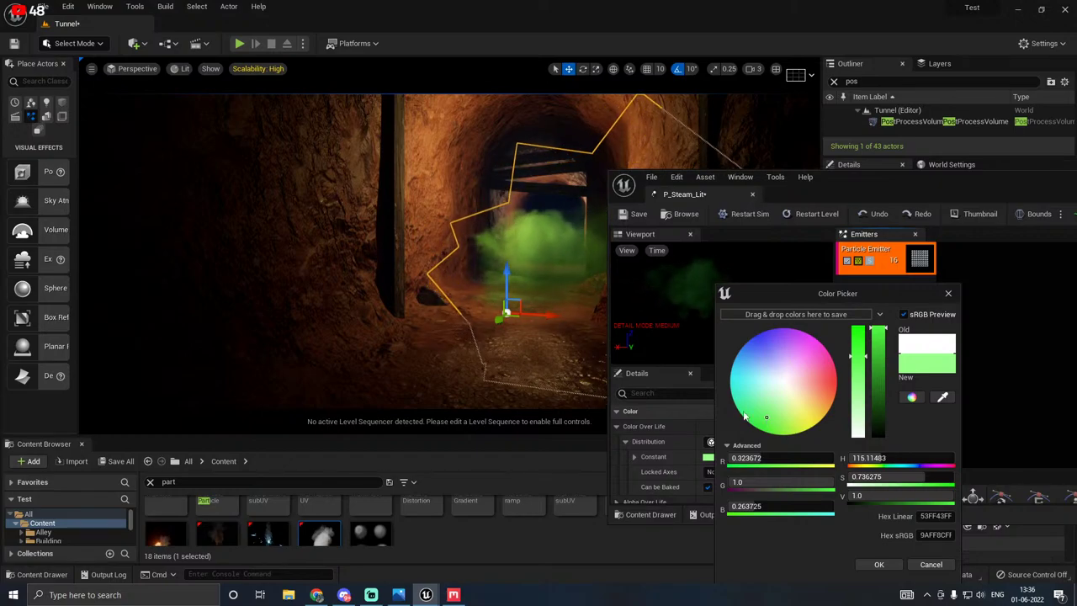
drag(858, 356, 857, 393)
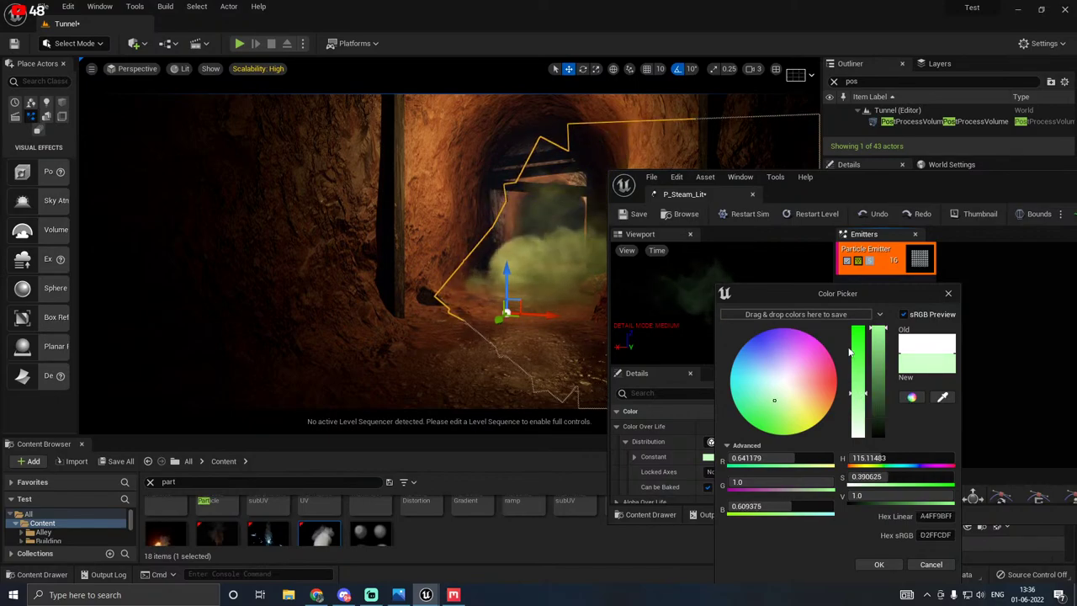
drag(777, 414, 811, 405)
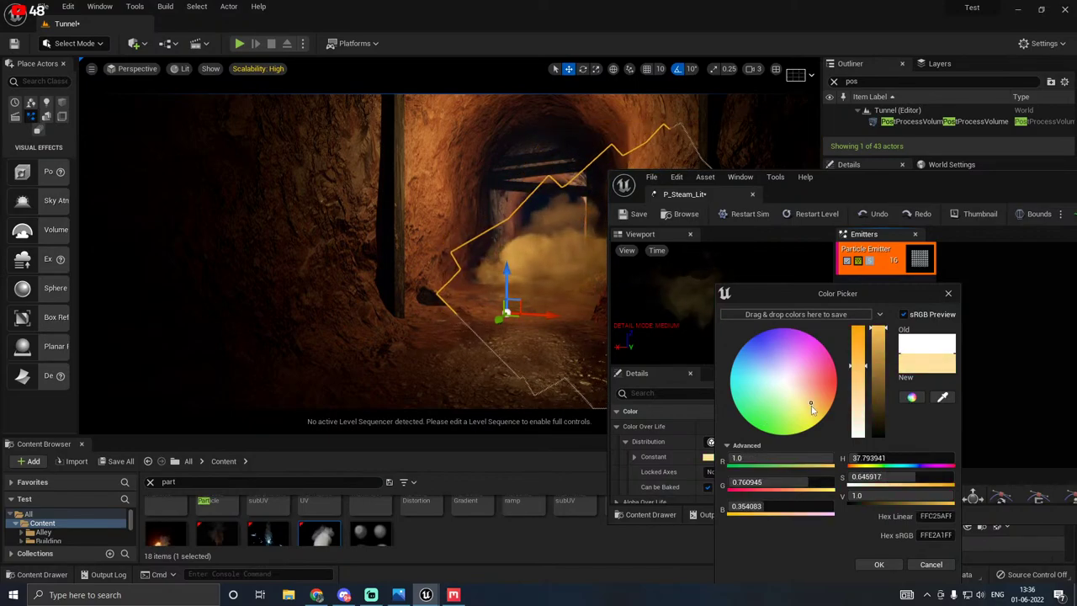
click(752, 360)
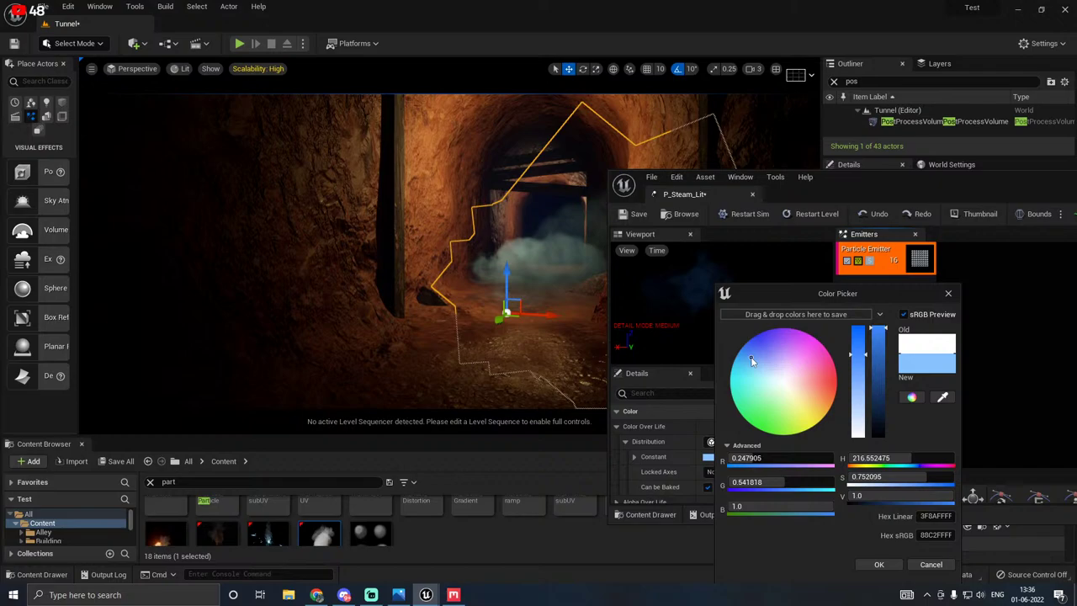
click(800, 411)
drag(806, 408, 810, 406)
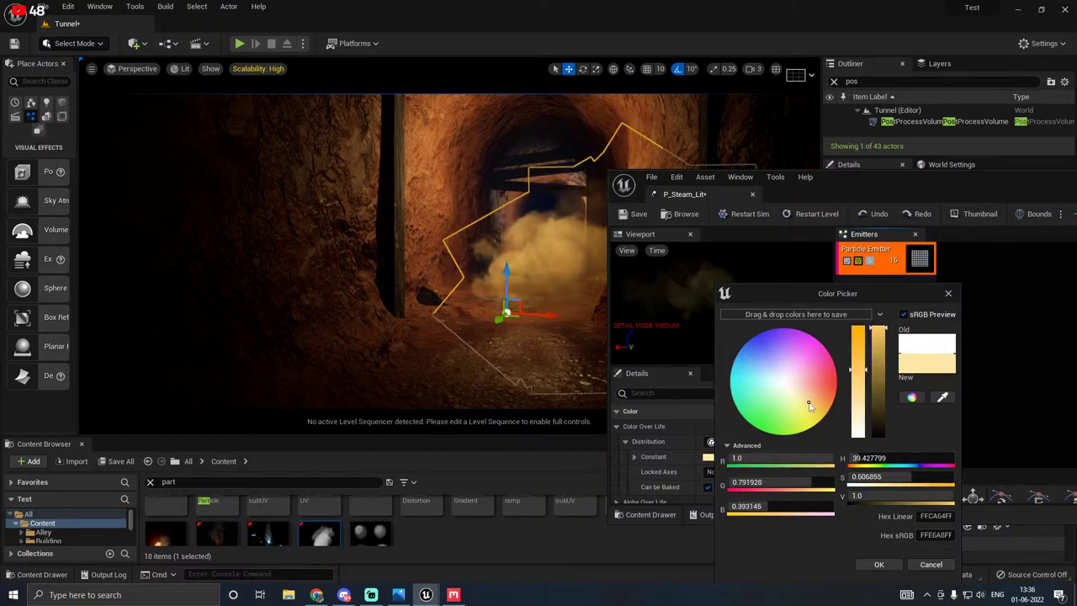
Step: Set the steam's Color Over Life to a darkened green, hex sRGB 67BE68FF, and close the P_Steam_Lit editor
click(764, 419)
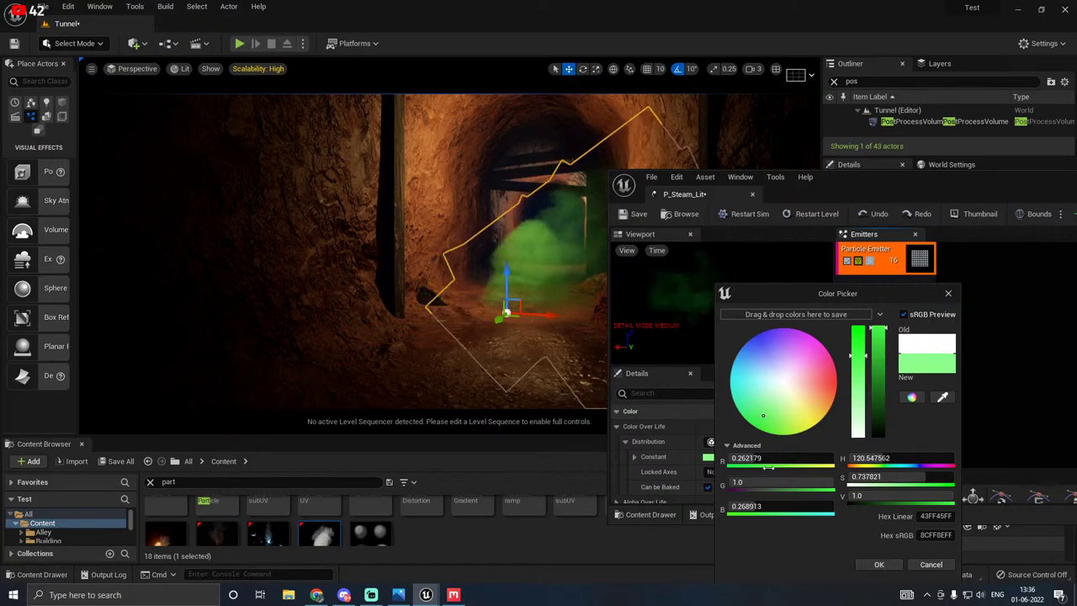
click(879, 385)
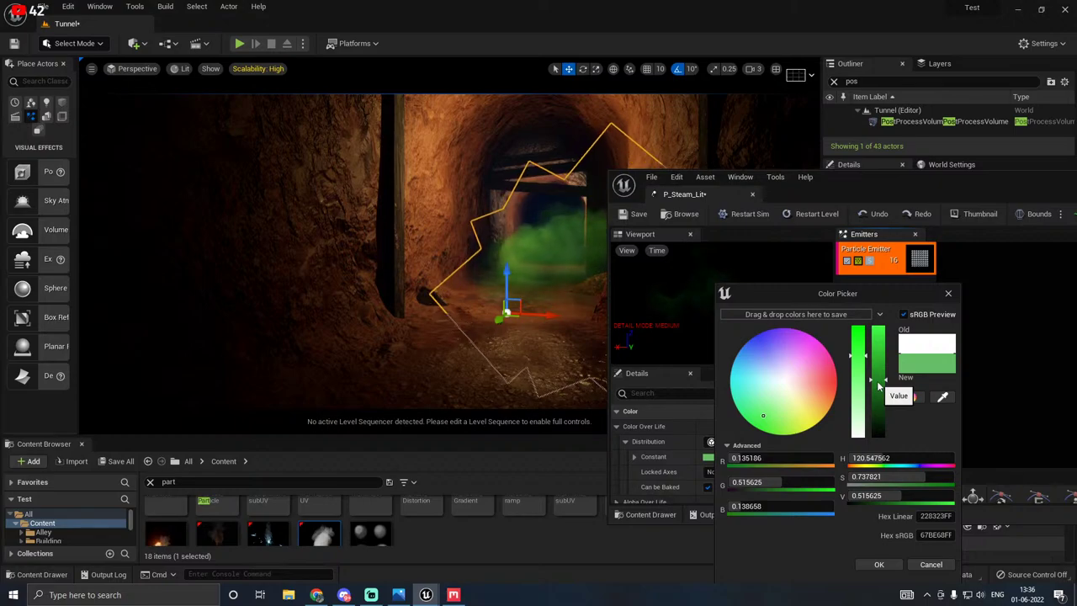
click(877, 565)
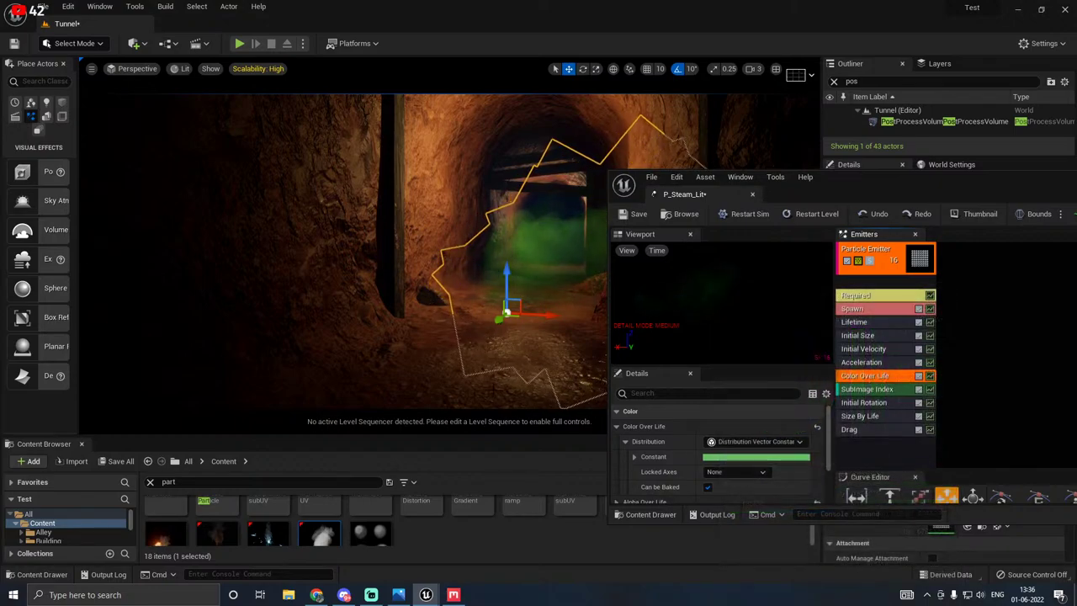
click(753, 194)
Step: Try scaling the green steam up to about 1.98 and moving it toward the left wall and deeper into the tunnel
right_drag(596, 219, 596, 220)
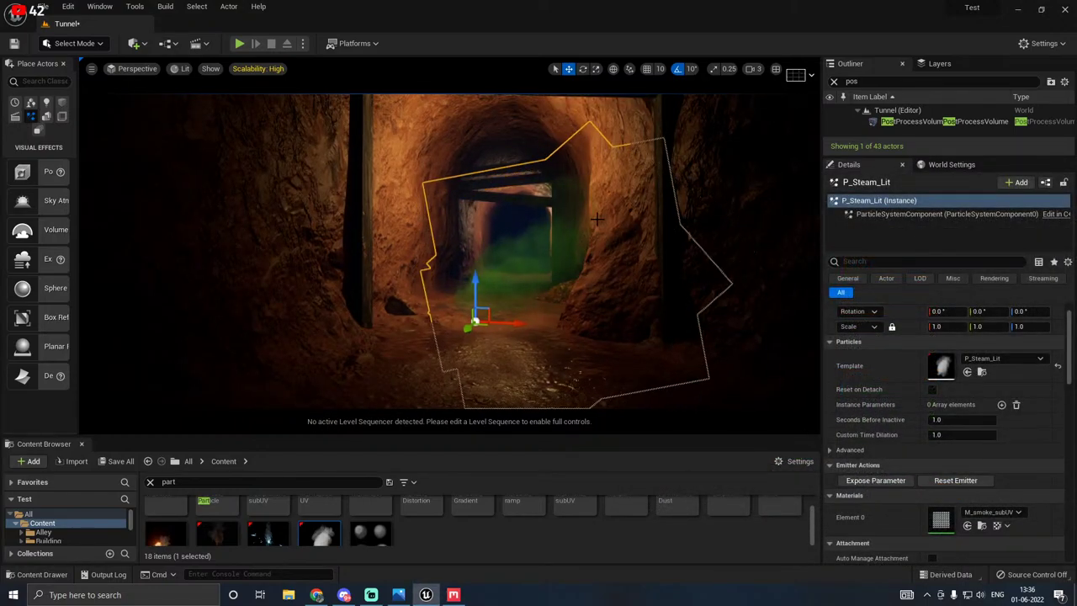
drag(505, 321, 435, 328)
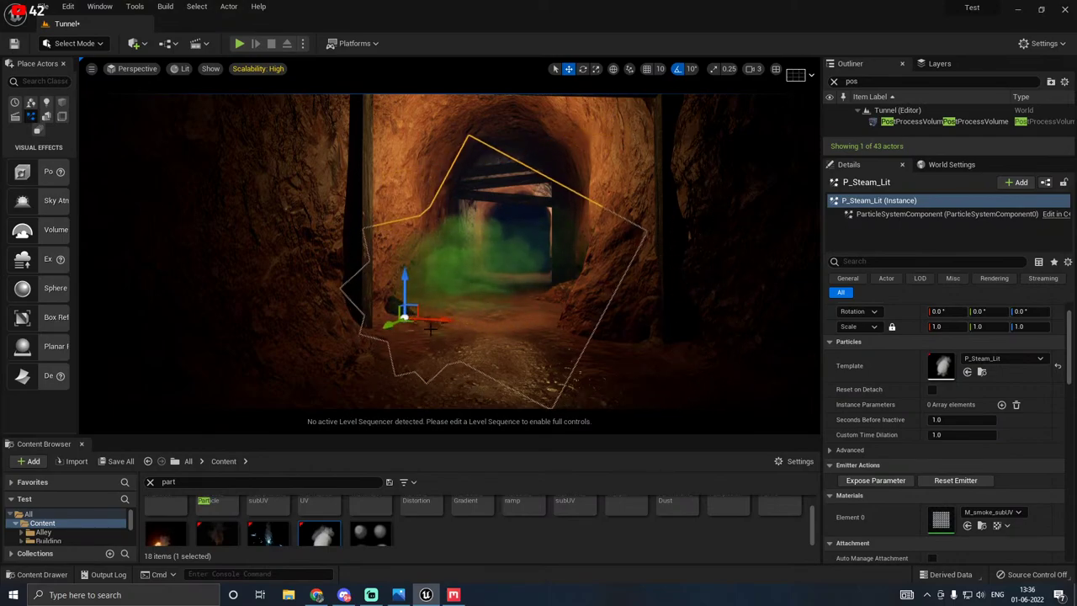
key(r)
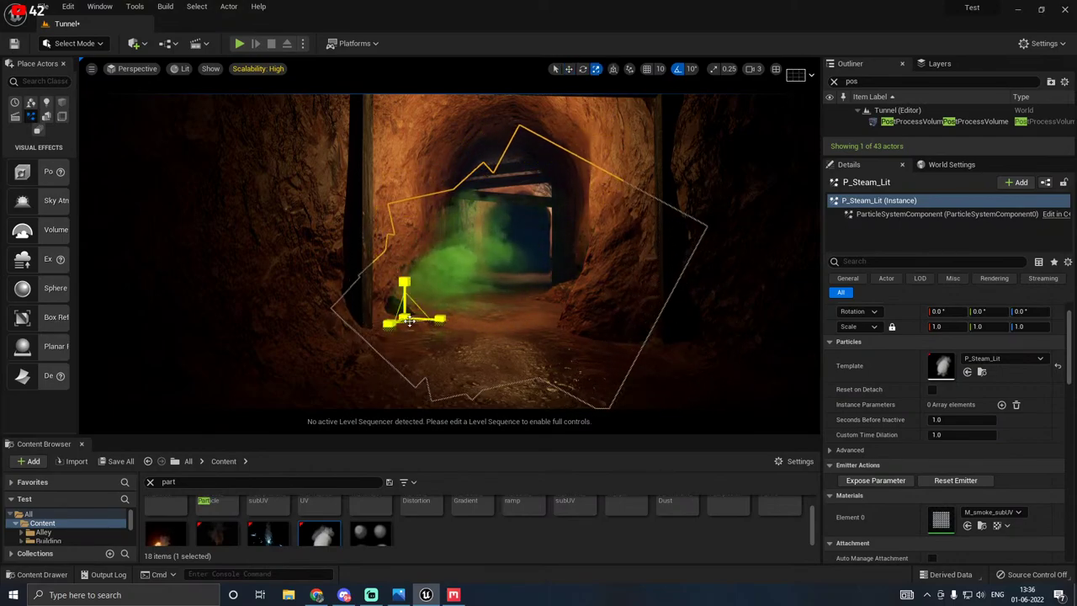
drag(434, 321, 501, 314)
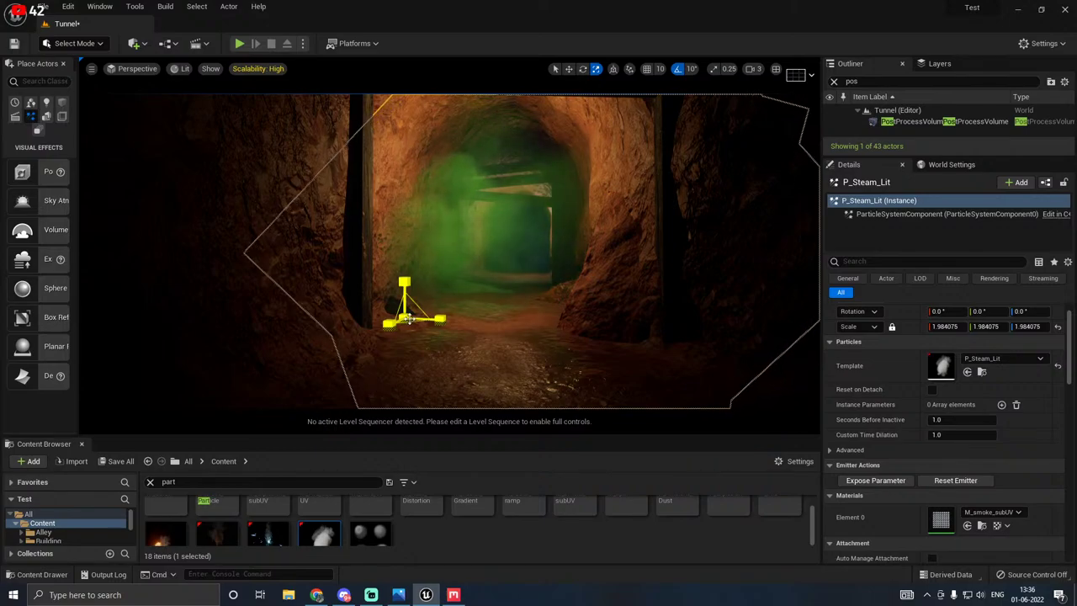
key(w)
drag(412, 314, 458, 288)
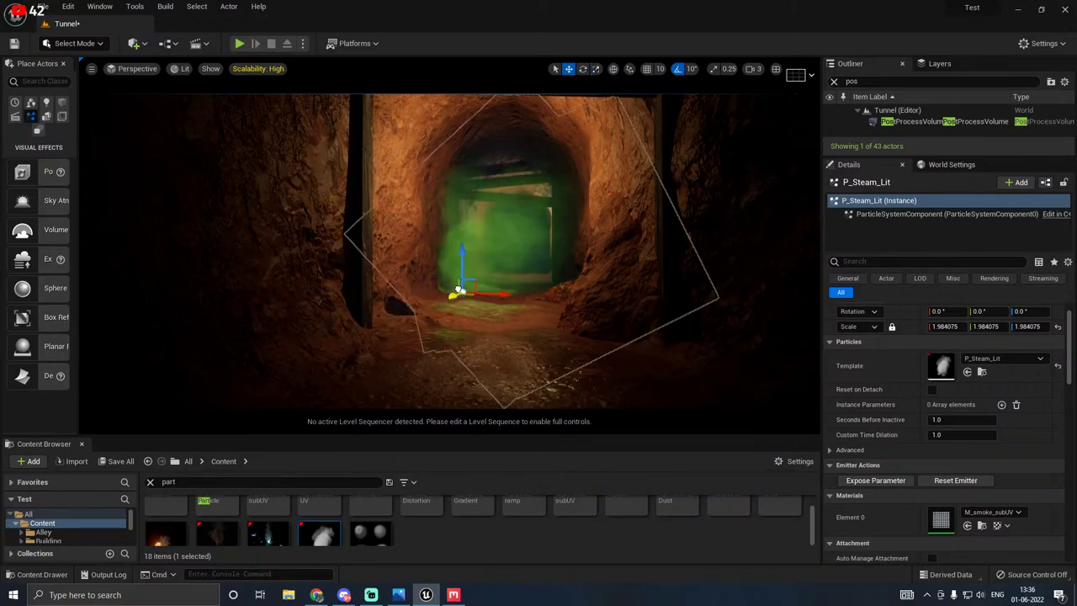
Step: Preview the green steam without the editor icons and delete the P_Steam_Lit actor from the tunnel
key(g)
key(g)
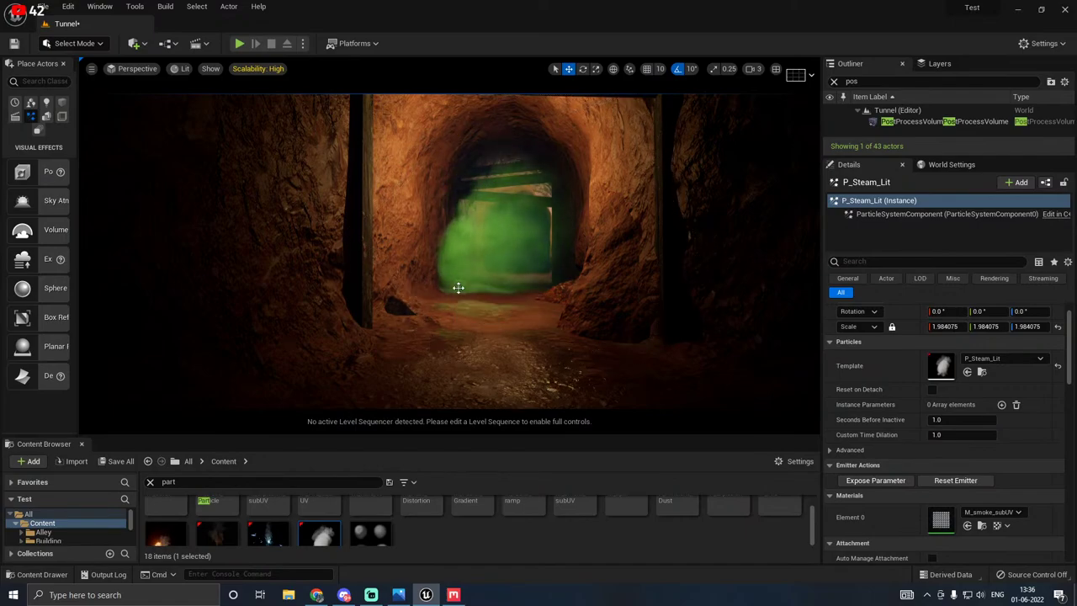
key(g)
drag(458, 288, 390, 294)
key(Delete)
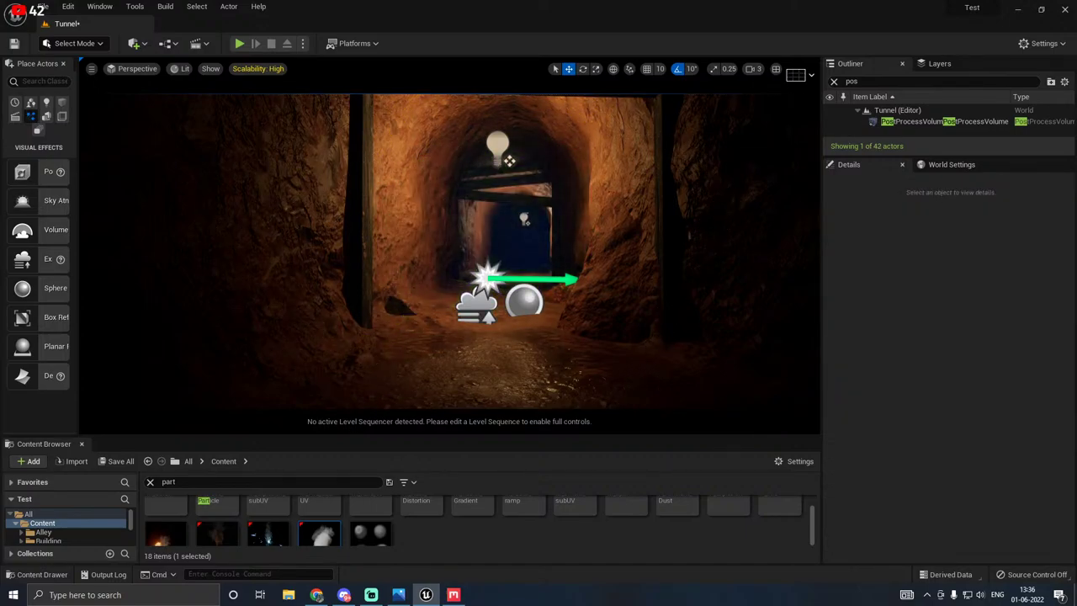
Step: Try the P_Fire1 particle system on the floor near the left wooden support, preview it without icons, and delete it
drag(173, 533, 380, 339)
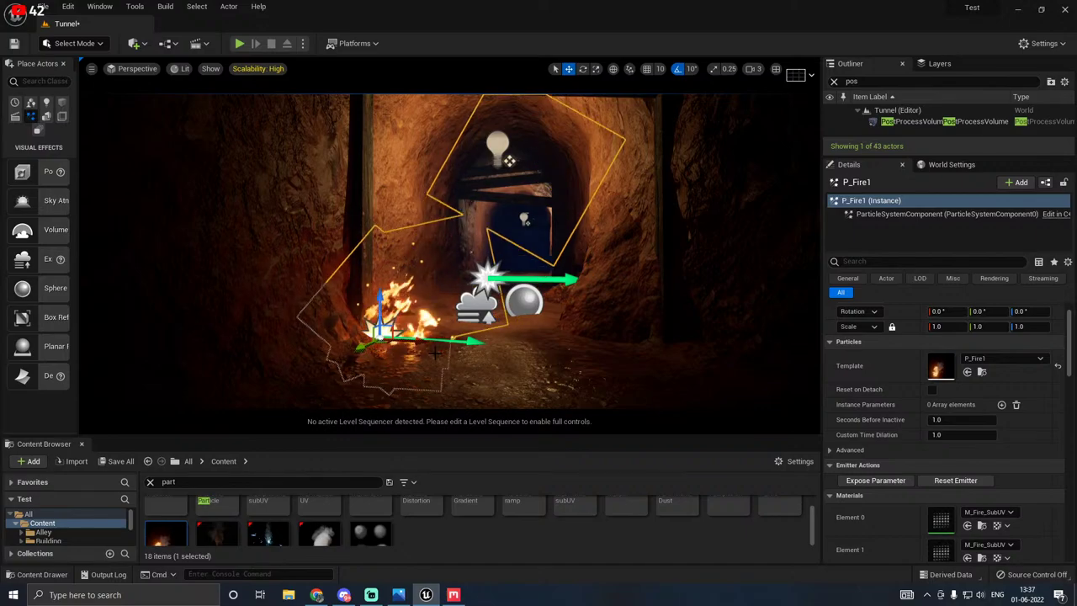
key(g)
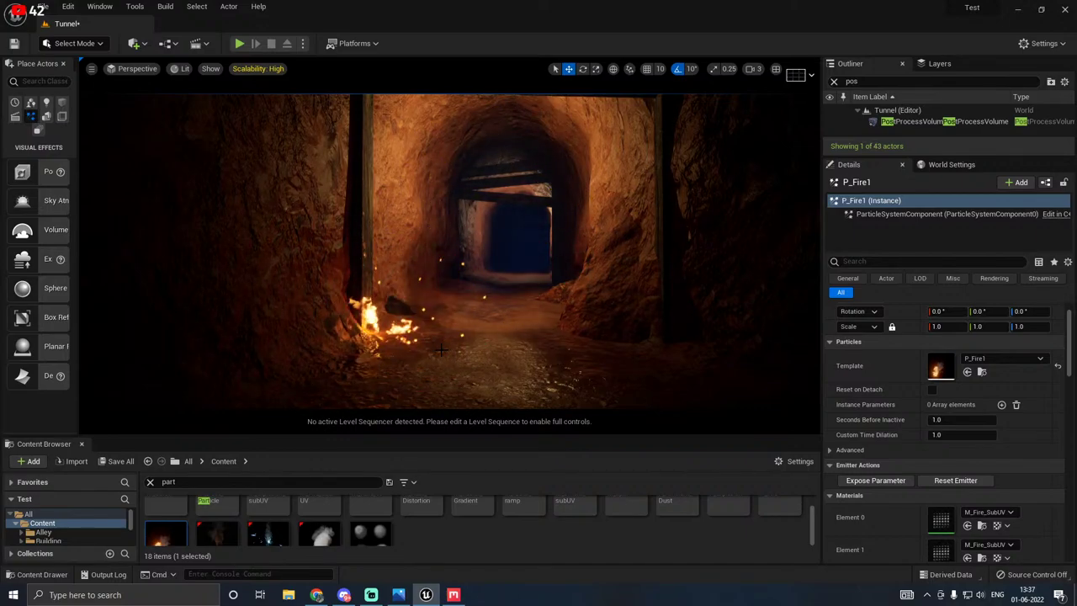
key(g)
key(Delete)
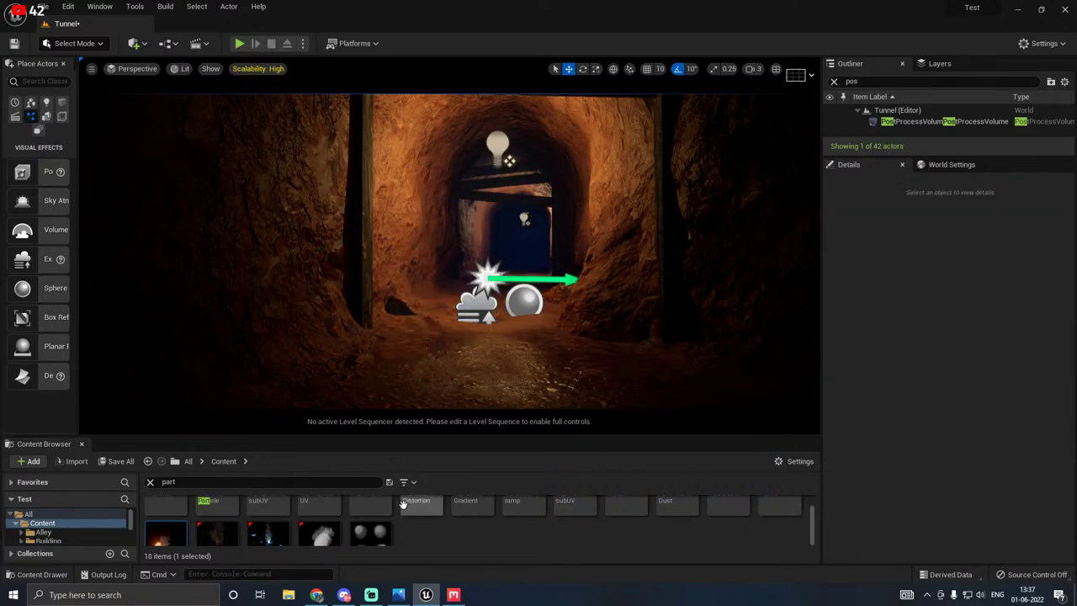
Step: Place the P_Smoke particle system on the tunnel floor, move it deeper and against the left wall, and preview it without icons
scroll(320, 526, down, 1)
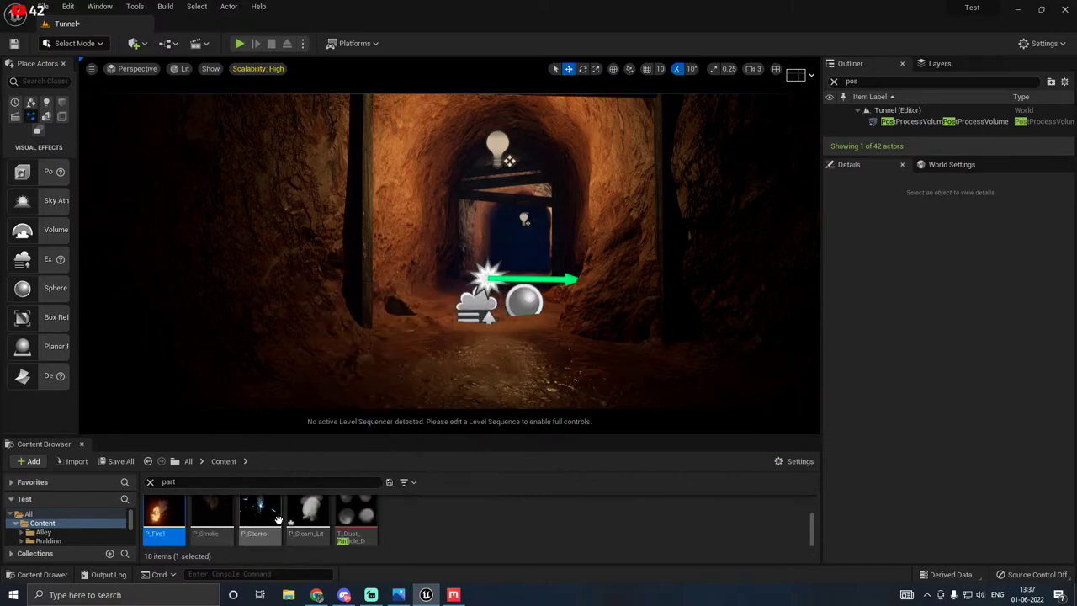
scroll(251, 519, up, 1)
scroll(252, 514, down, 1)
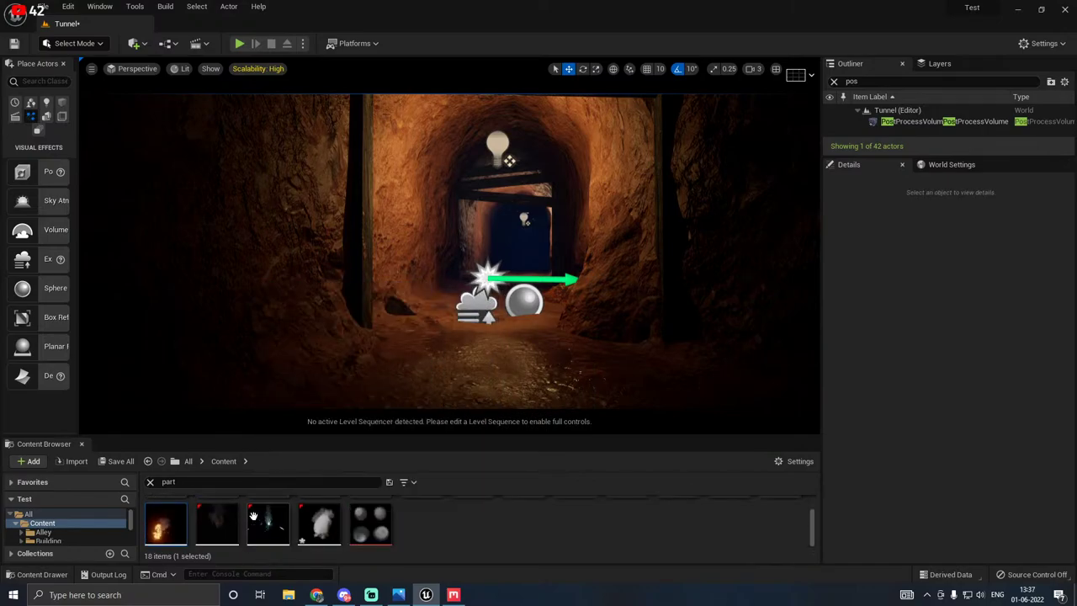
drag(221, 517, 453, 362)
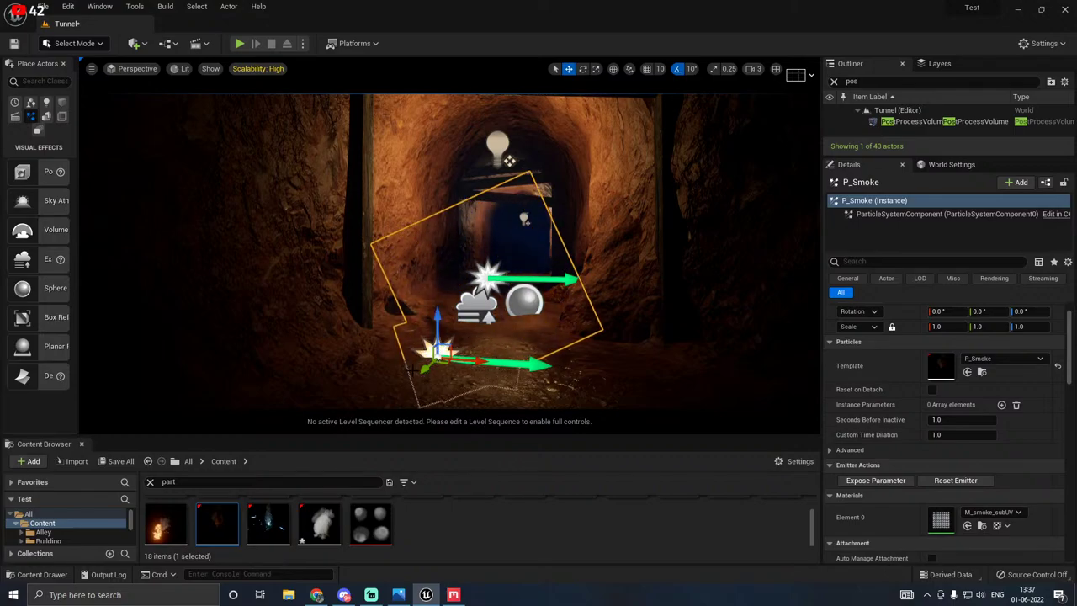
drag(438, 347, 475, 328)
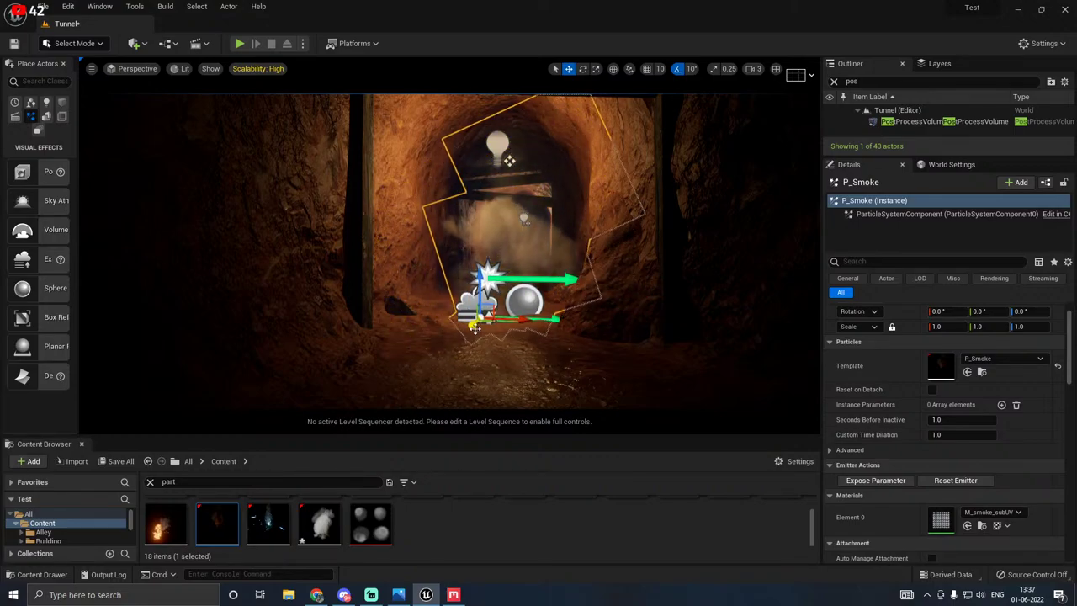
key(g)
key(g)
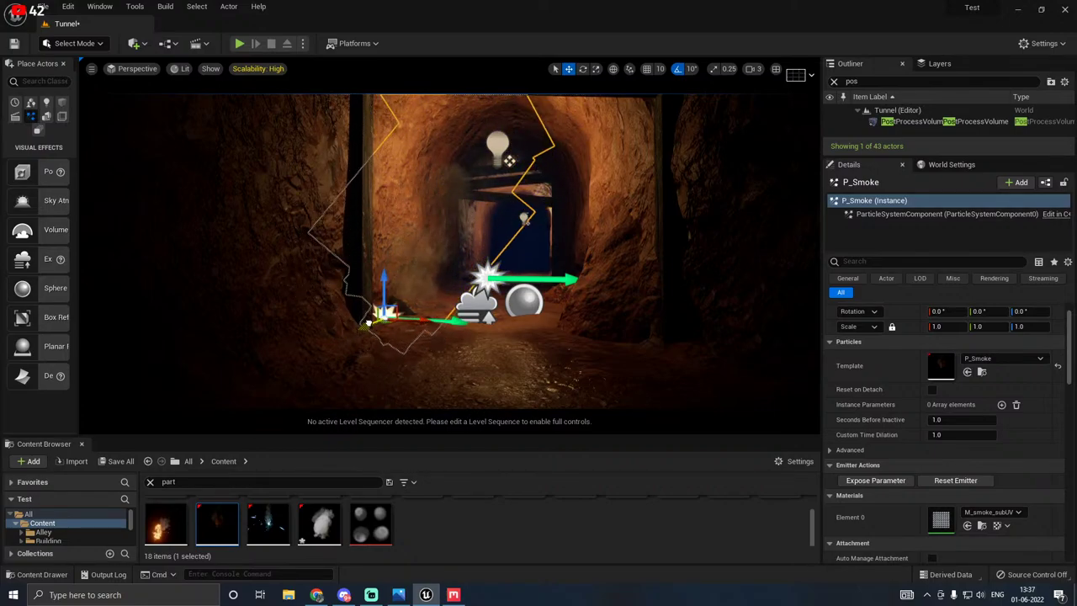
Step: Move the smoke slightly deeper along the left wall and check the scene without the editor icons
key(g)
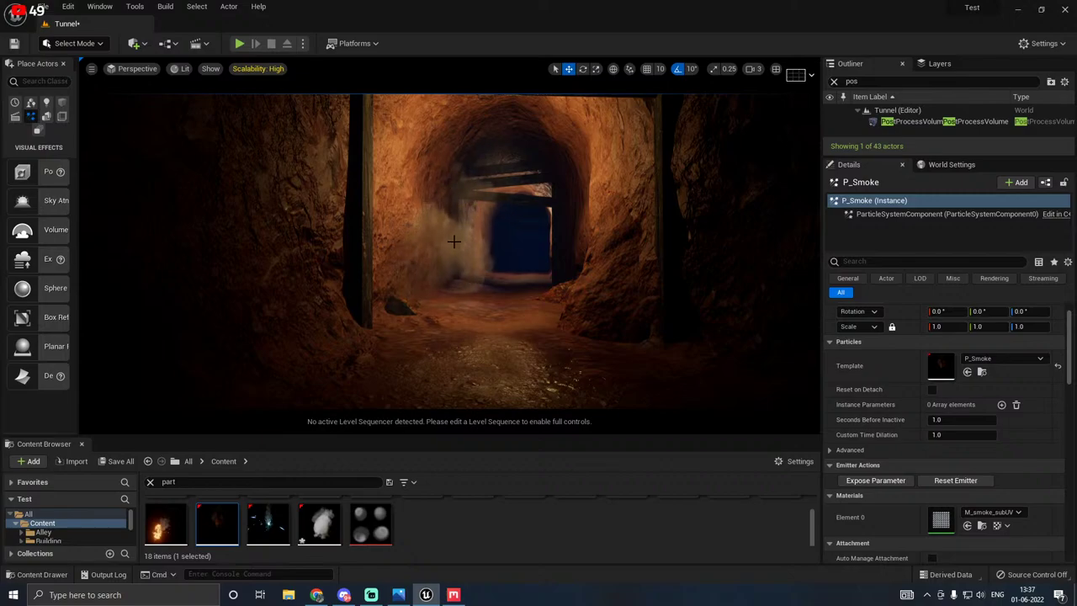
right_drag(455, 241, 483, 210)
key(g)
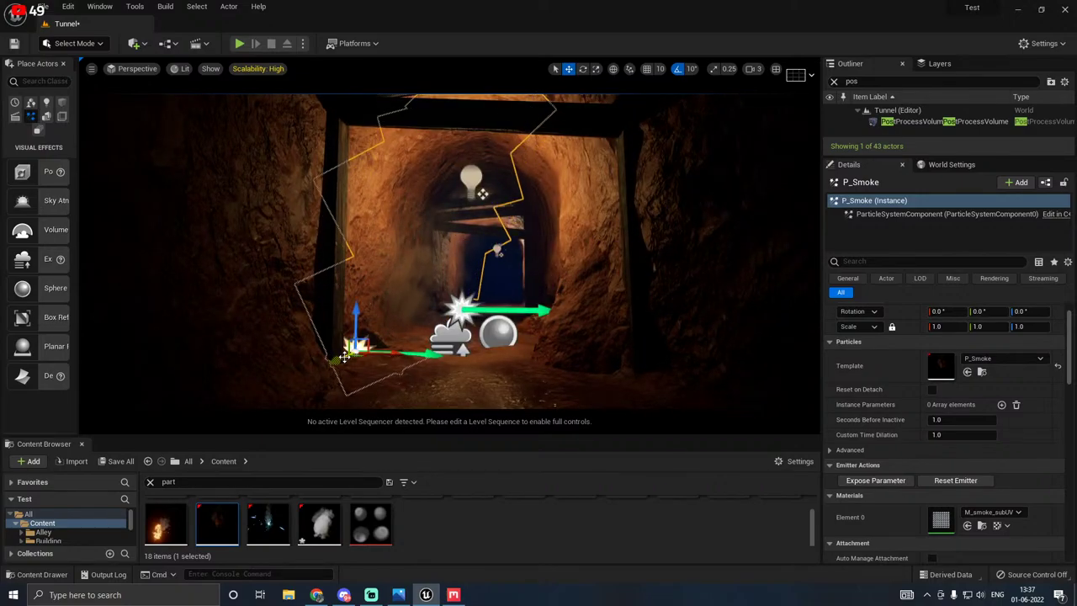
mouse_move(344, 356)
mouse_down()
mouse_move(357, 348)
mouse_move(348, 348)
mouse_up()
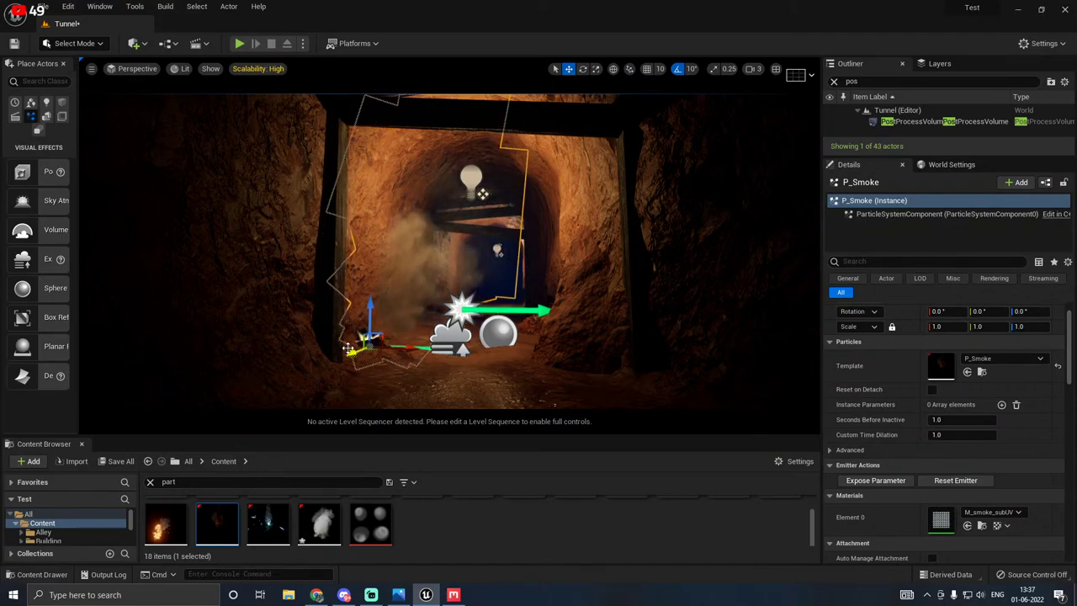
key(g)
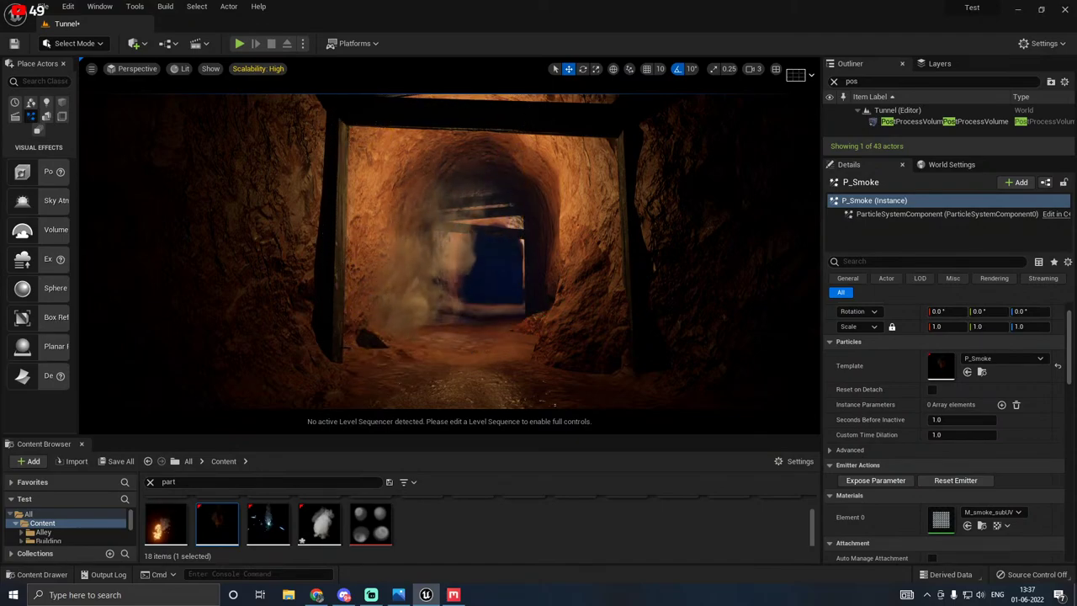
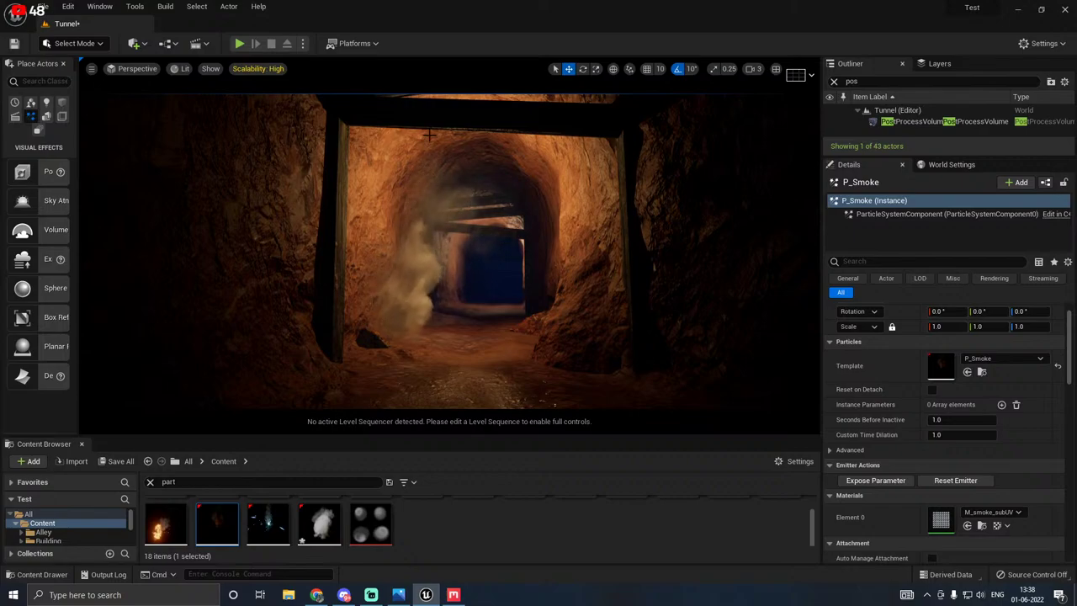
Step: Try nudging the point light below the tunnel ceiling, preview the smoke without editor icons, and undo the light moves
right_drag(445, 165, 442, 166)
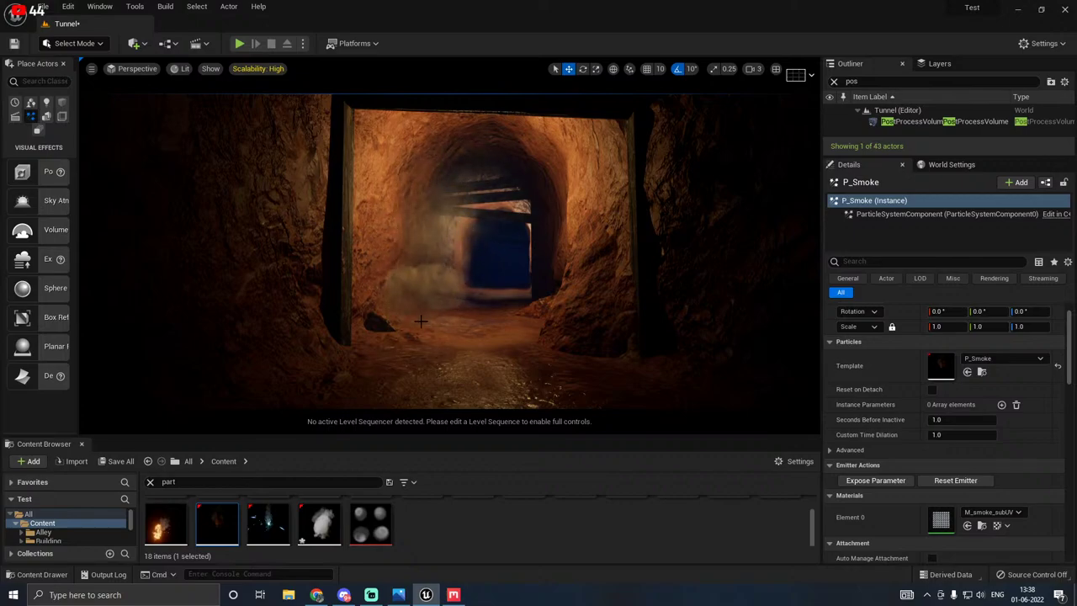
right_drag(421, 321, 349, 283)
key(g)
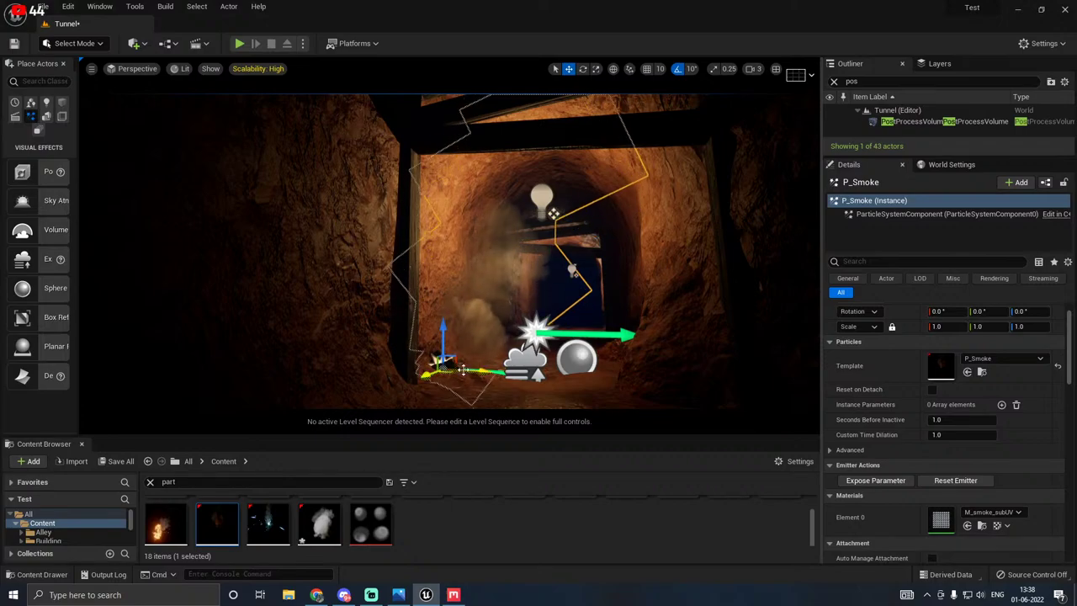
click(543, 199)
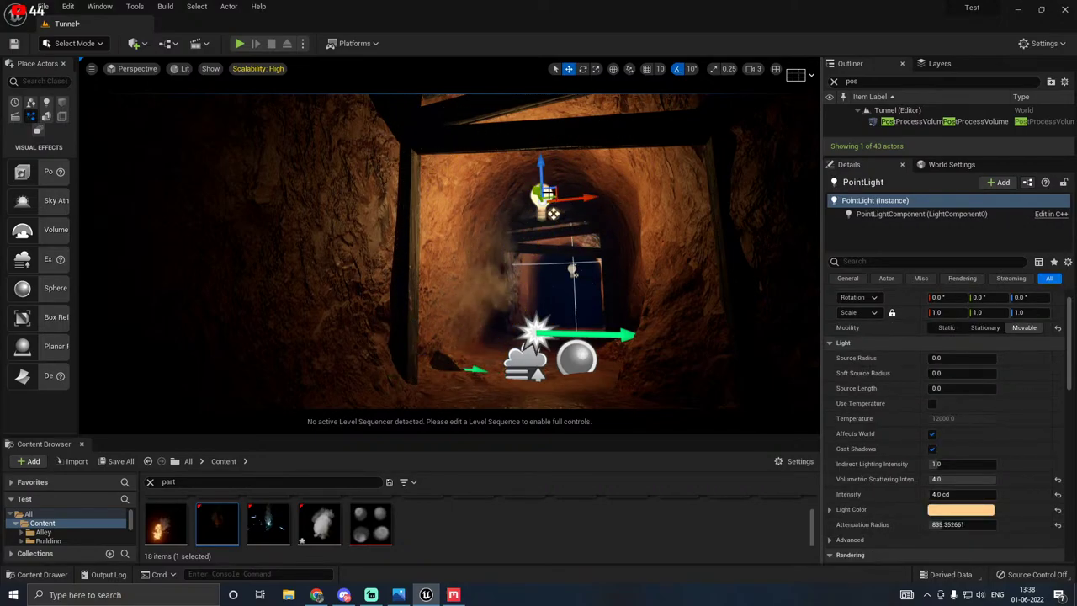
drag(543, 202, 535, 175)
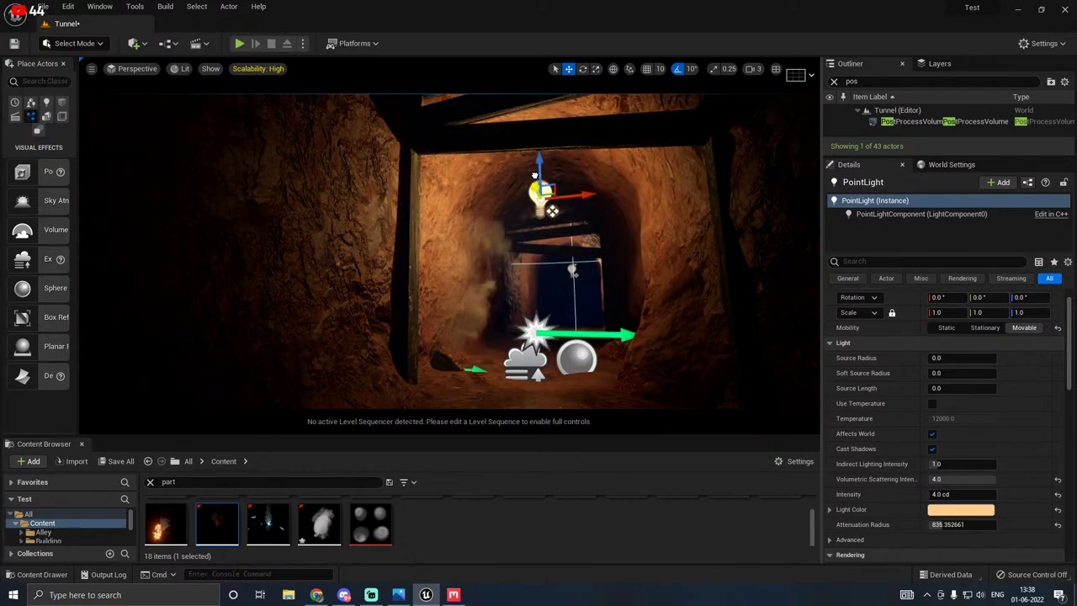
key(g)
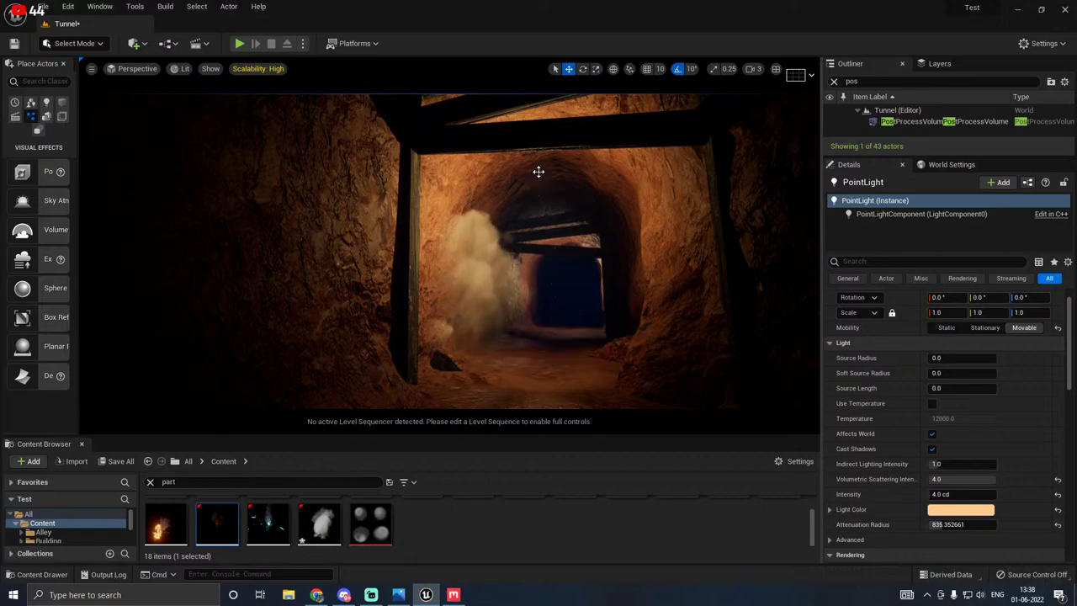
key(g)
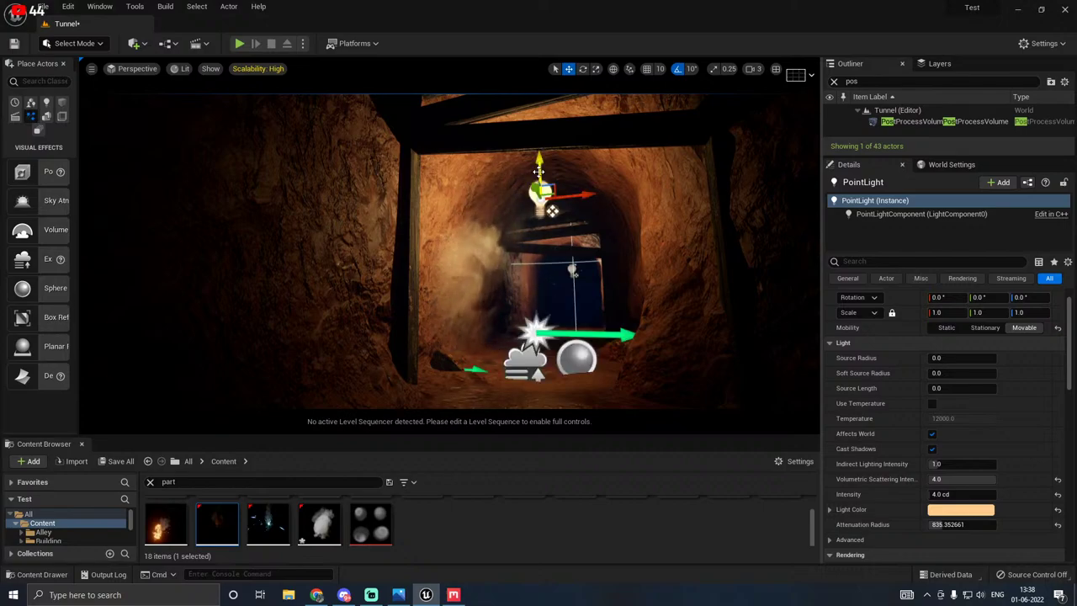
drag(534, 187, 527, 166)
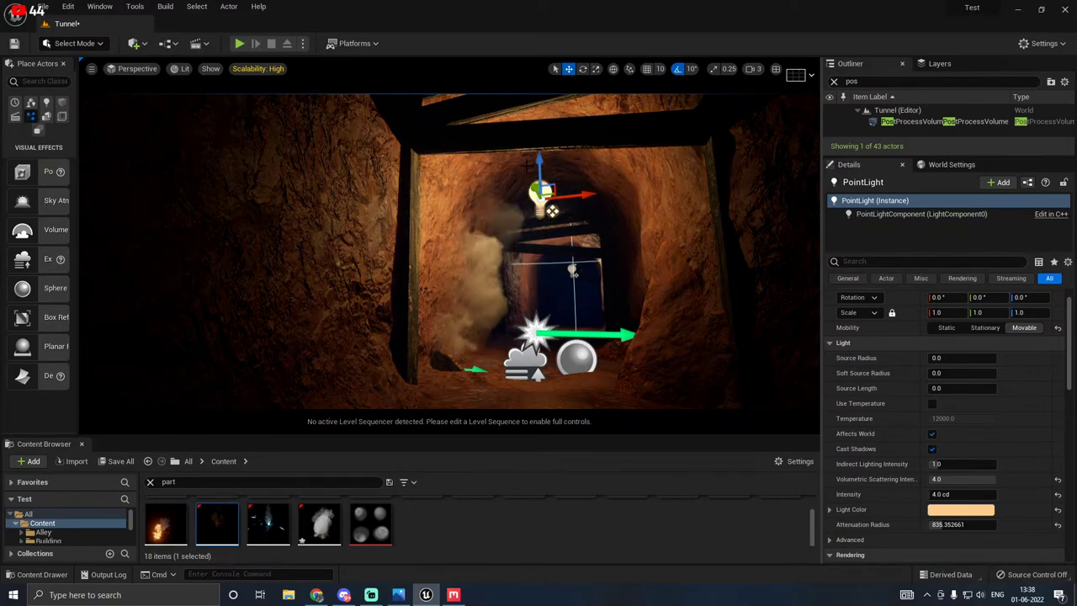
key(ctrl+z)
key(ctrl+z)
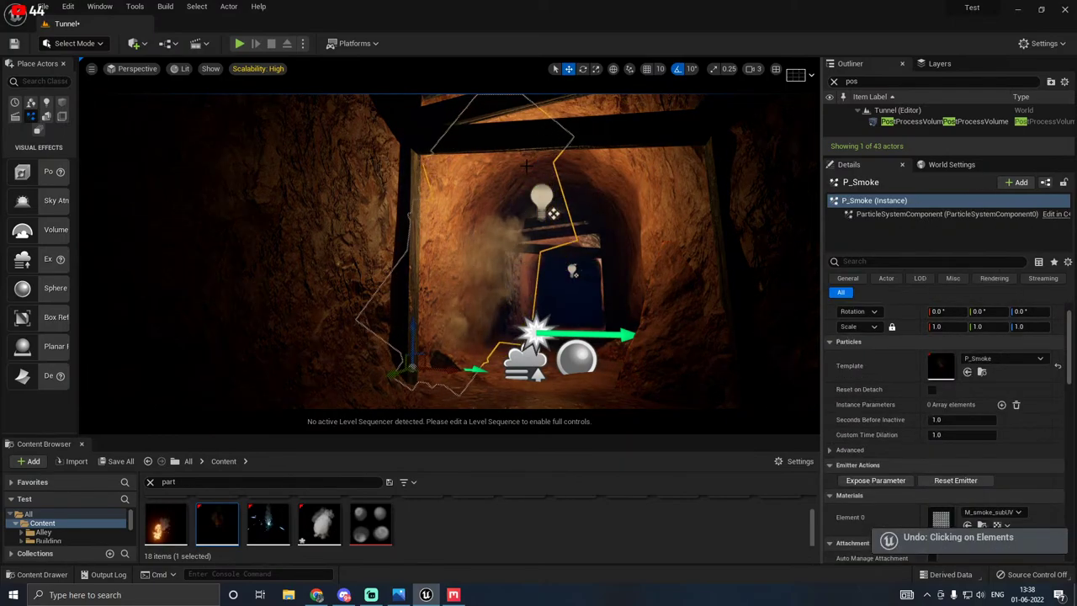
Step: Hide the editor icons and save the modified P_Steam_Lit asset and Tunnel level
key(g)
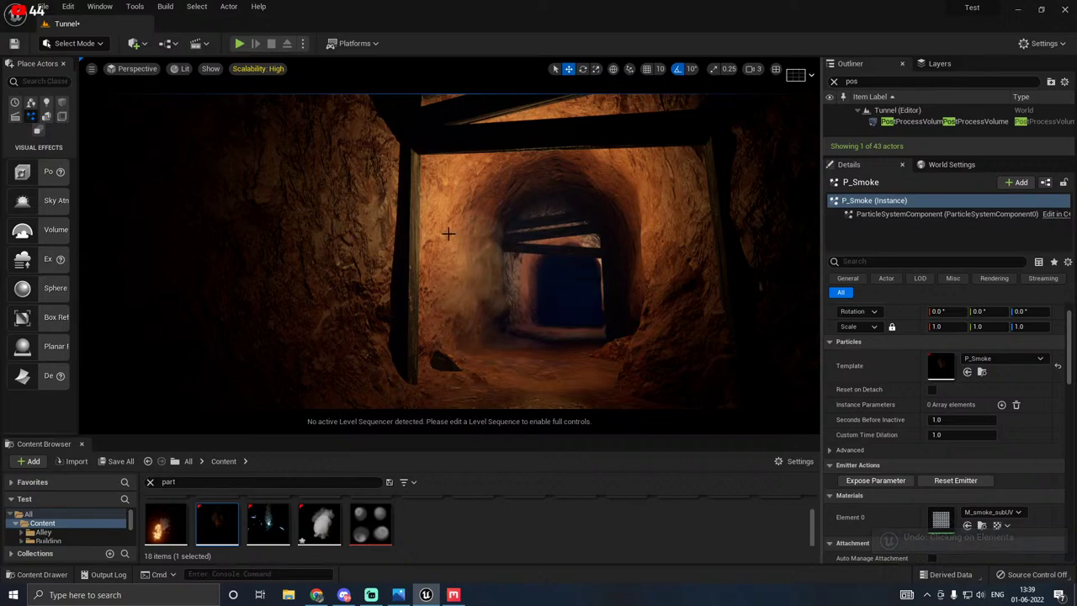
key(ctrl+s)
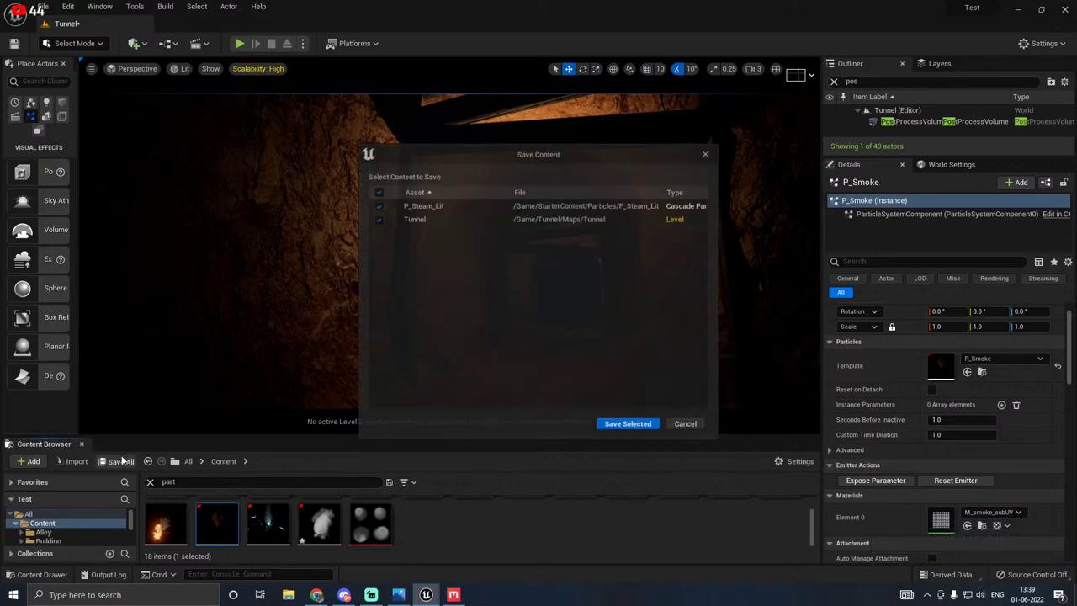
click(628, 426)
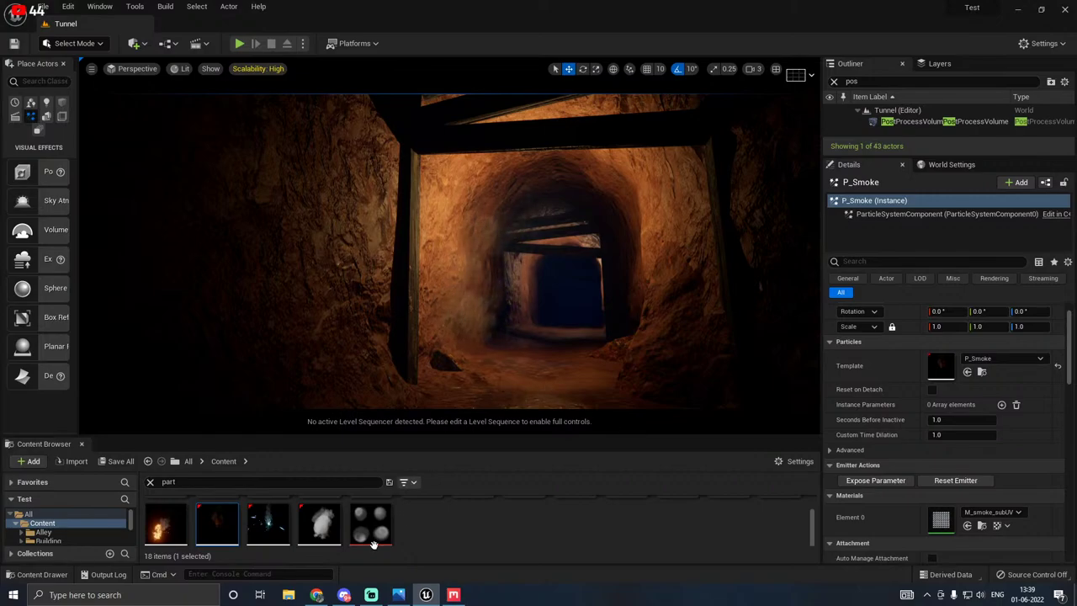
drag(271, 515, 240, 510)
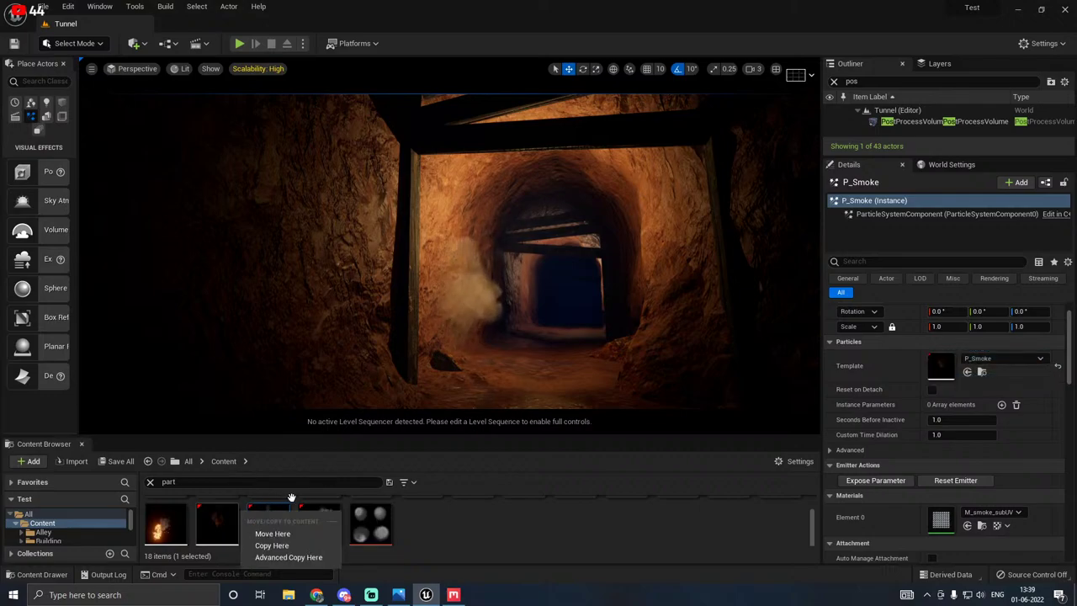
click(543, 516)
scroll(409, 531, up, 2)
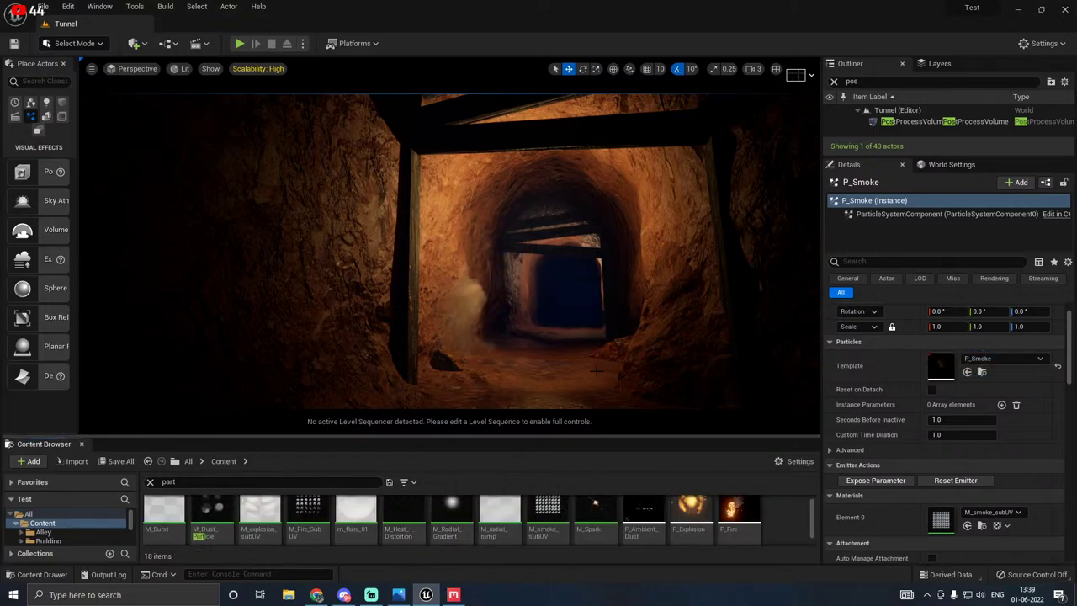
Step: Enlarge the level view, play-test the tunnel by walking the third-person character forward, and end the play session
right_drag(593, 366, 656, 408)
mouse_move(459, 253)
right_down()
mouse_move(449, 261)
mouse_move(479, 255)
mouse_move(463, 259)
right_up()
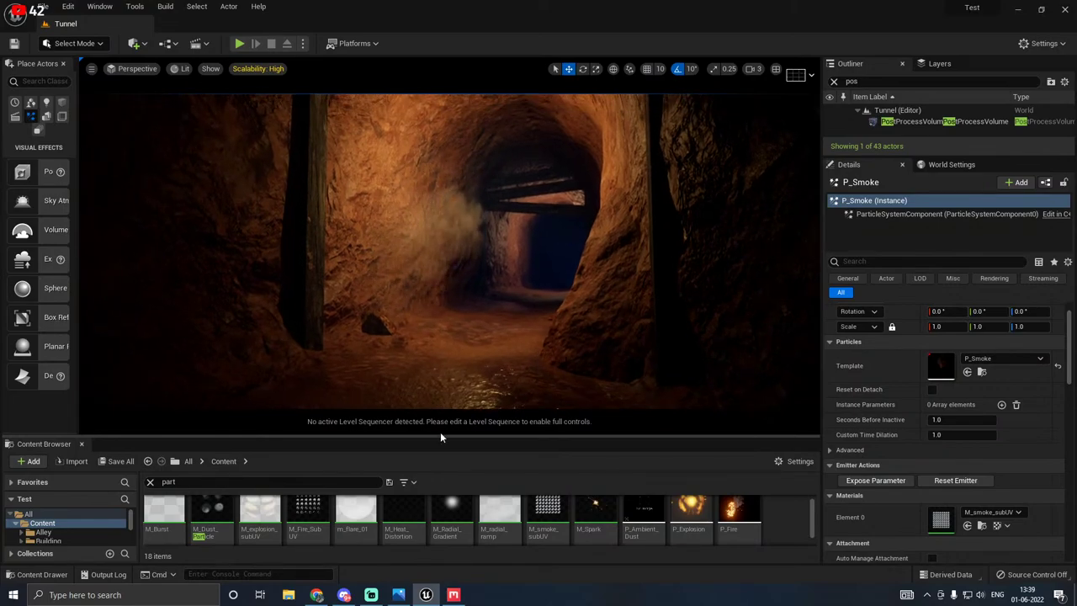
drag(440, 437, 378, 472)
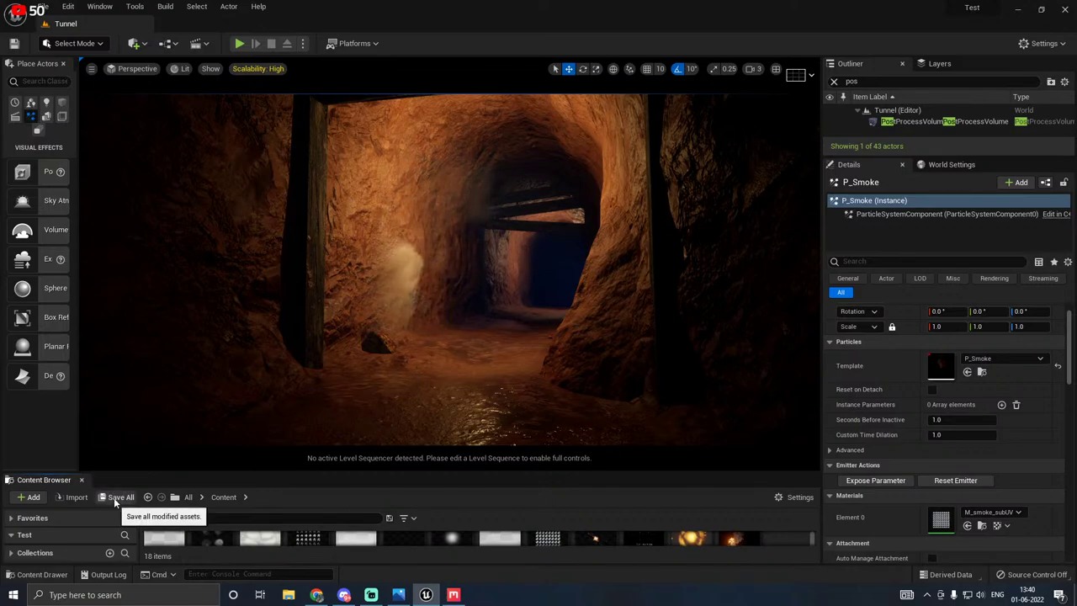
click(239, 43)
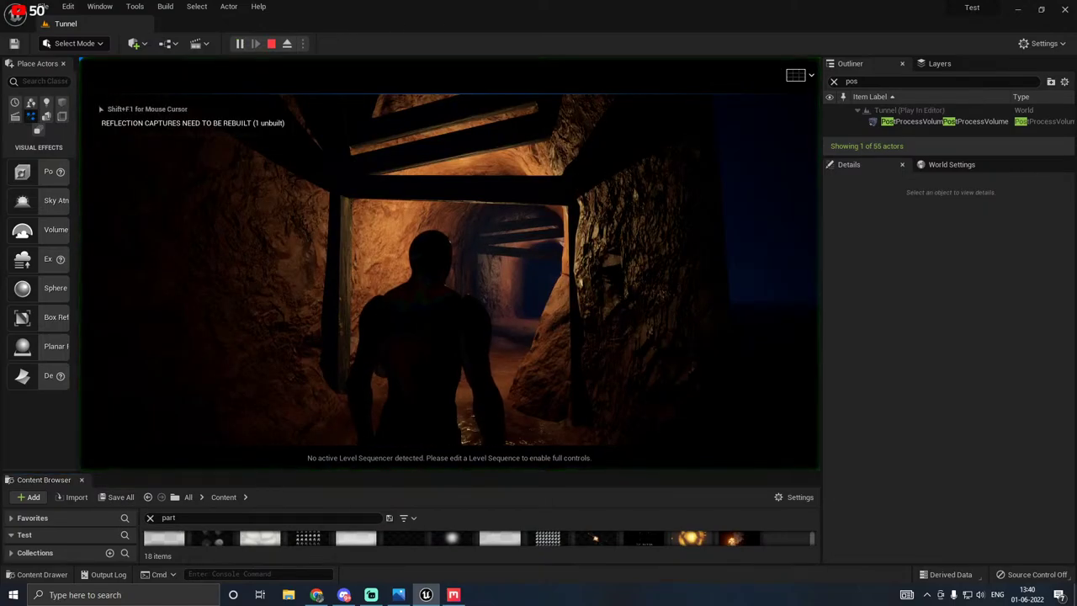
key(w)
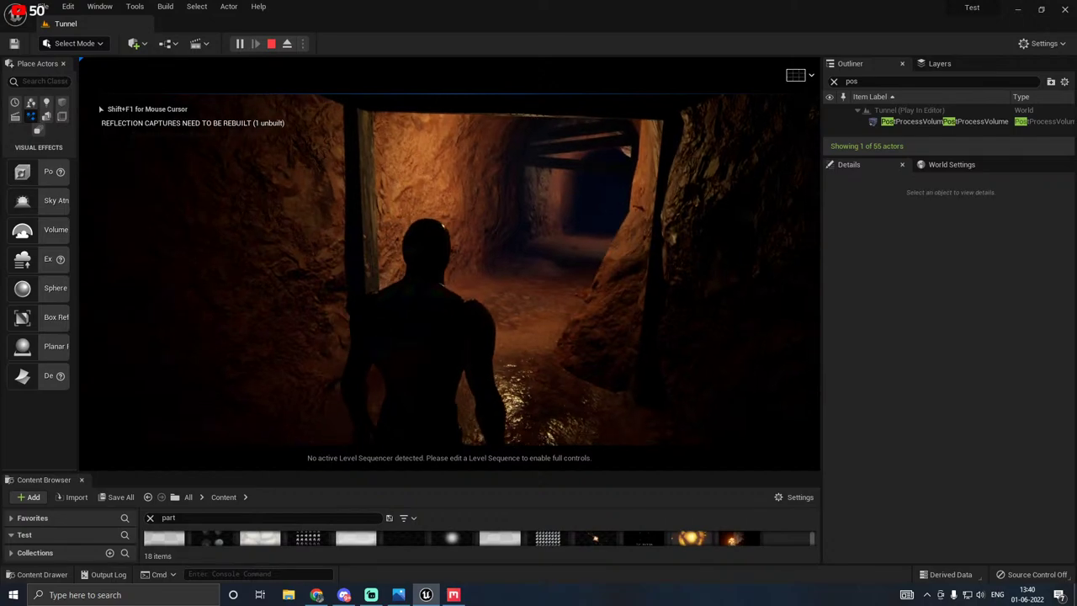
key(Escape)
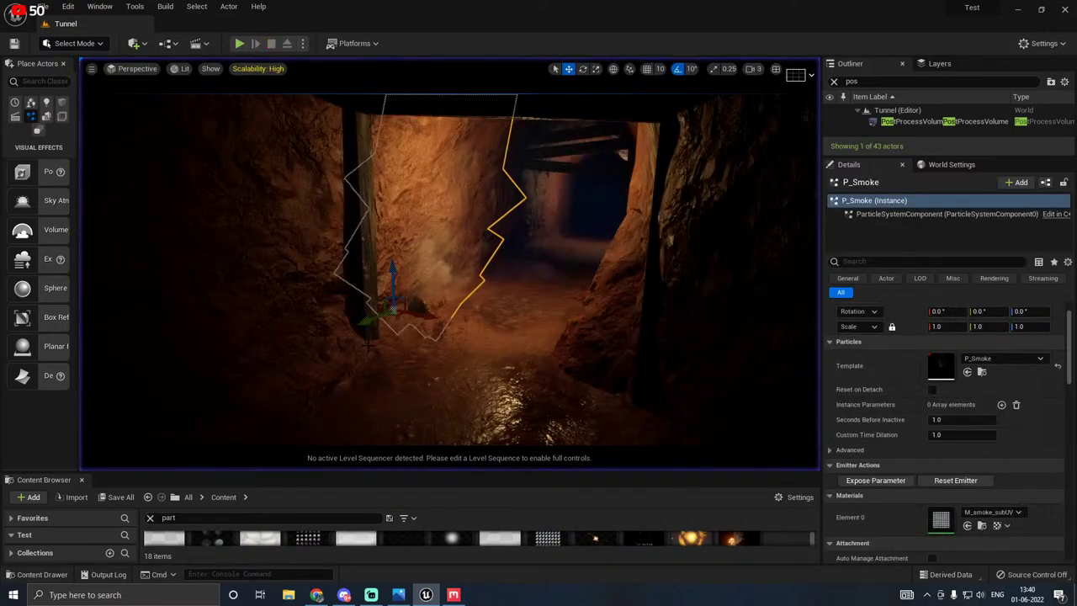
Step: Look through the Megascans, Tunnel and Characters > Mannequins > Animations folders for the playable character's assets
drag(282, 472, 286, 369)
click(30, 512)
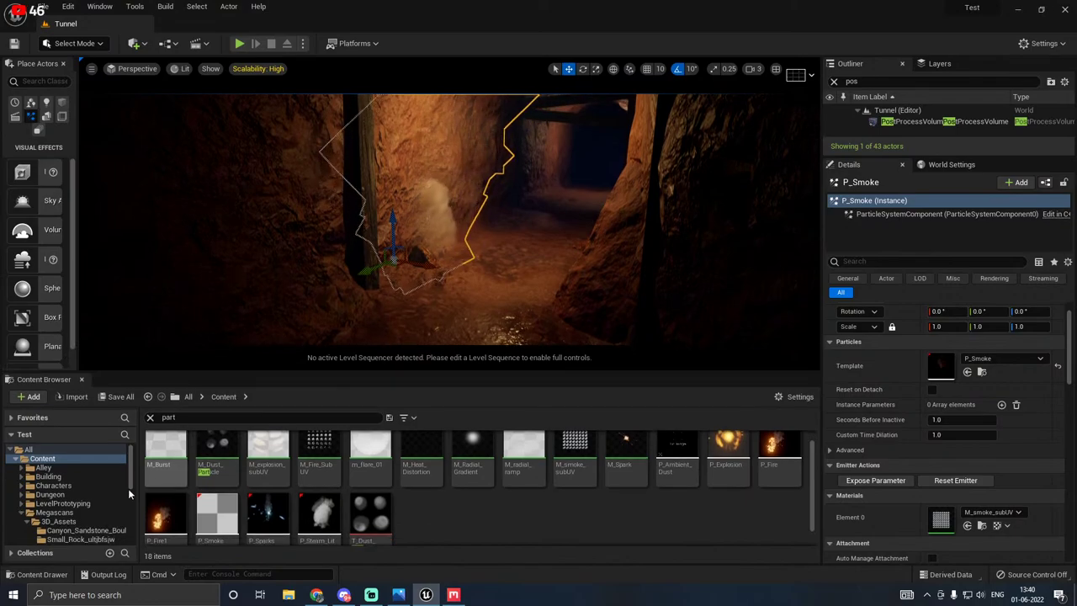
click(22, 512)
scroll(30, 524, down, 3)
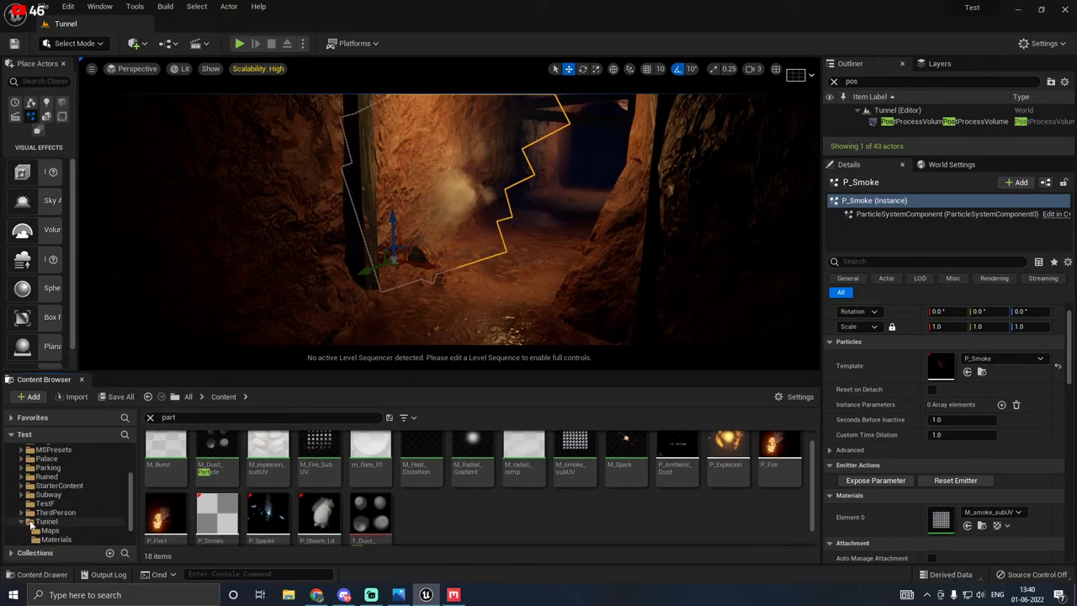
scroll(31, 525, down, 1)
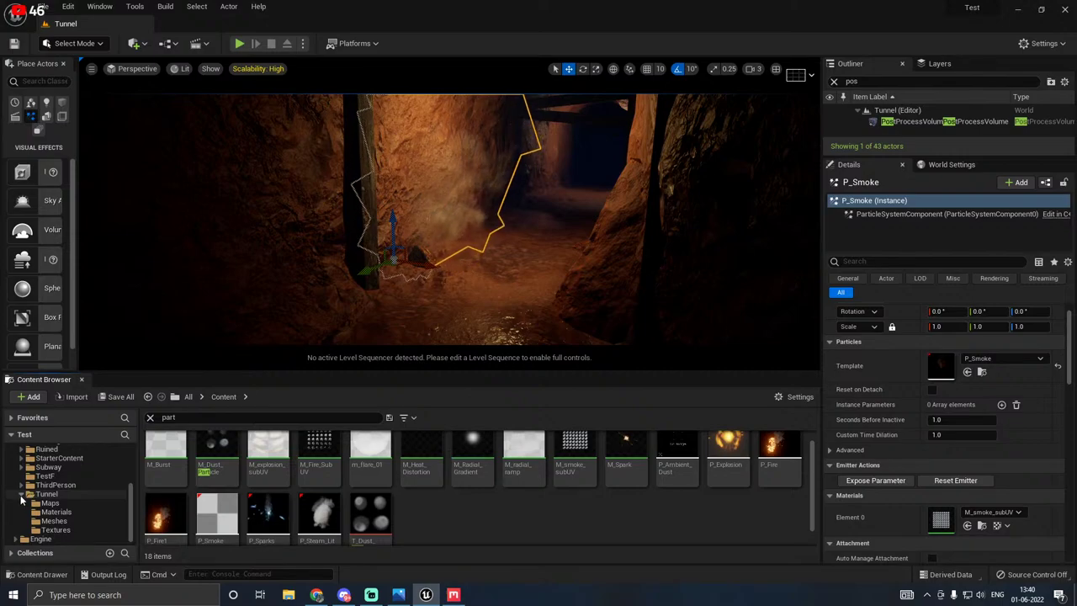
scroll(36, 494, up, 3)
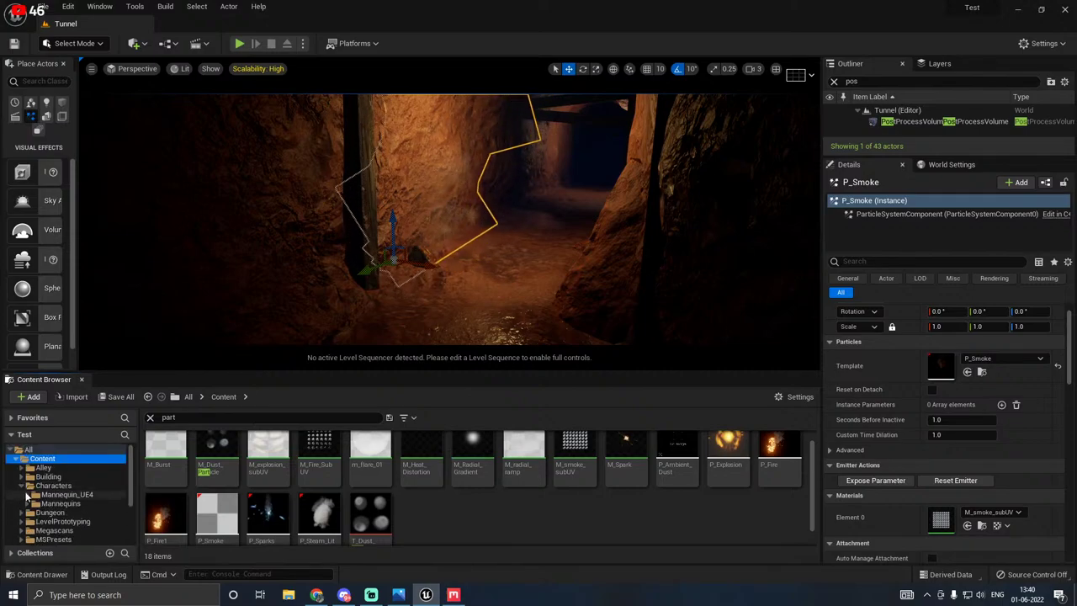
click(34, 503)
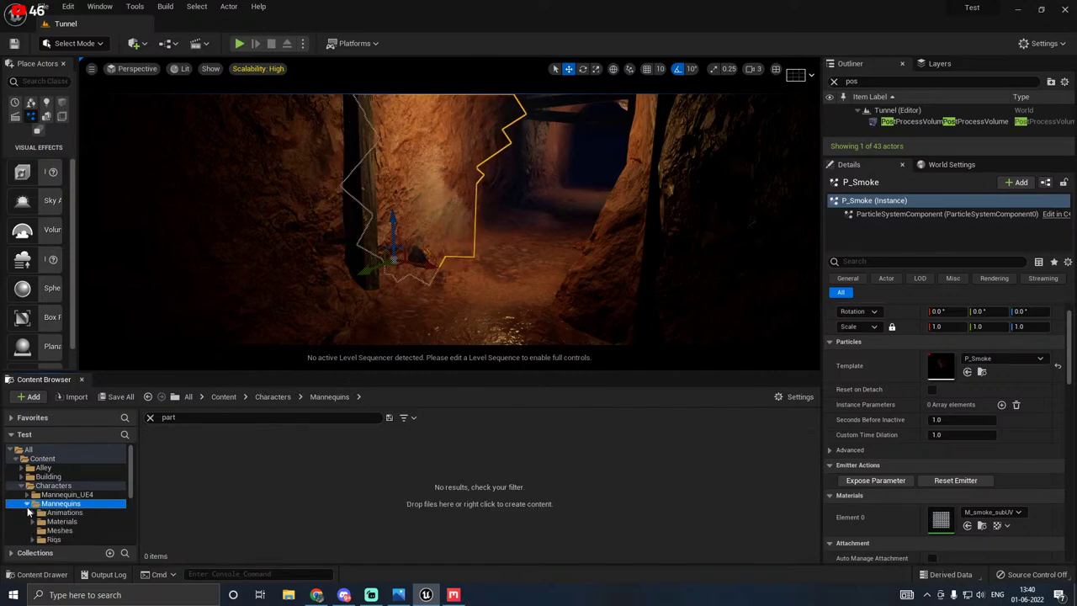
click(48, 514)
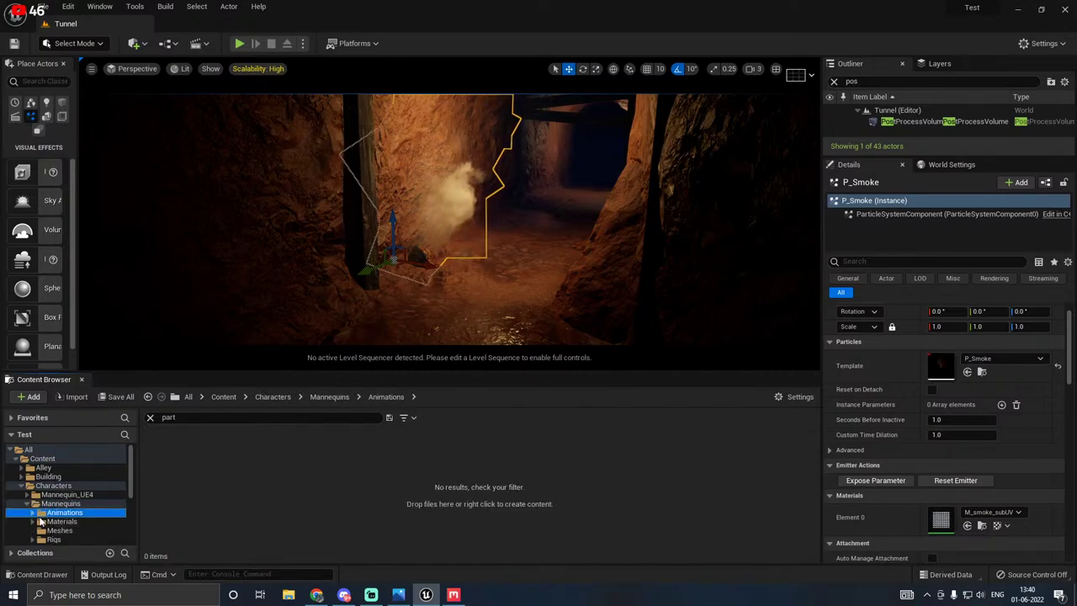
Step: Clear the asset search and open the BP_ThirdPersonCharacter blueprint from the ThirdPerson > Blueprints folder
click(150, 420)
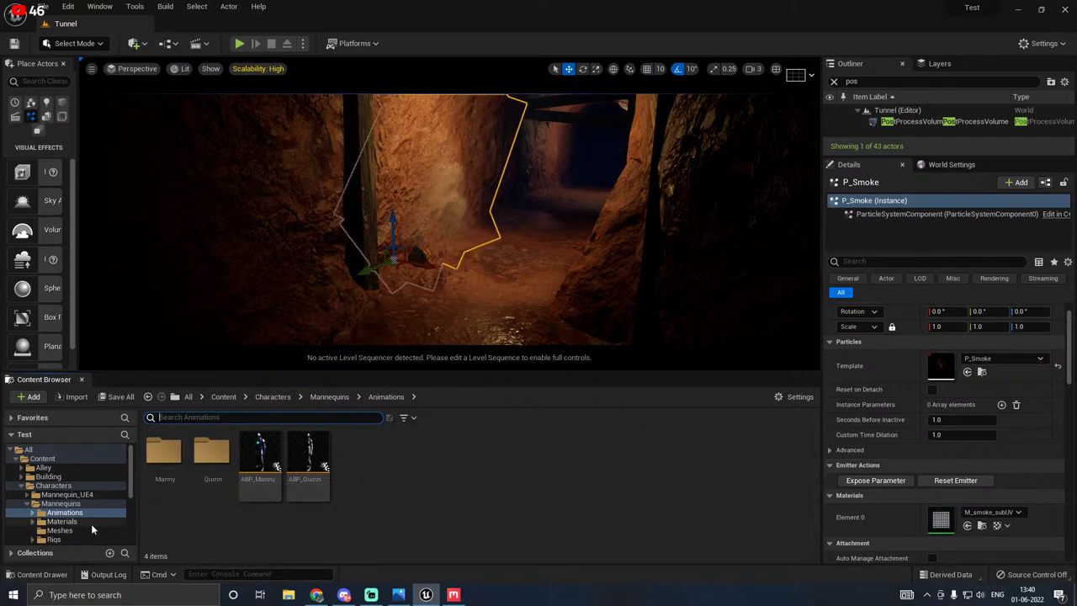
scroll(84, 527, down, 2)
scroll(75, 533, down, 4)
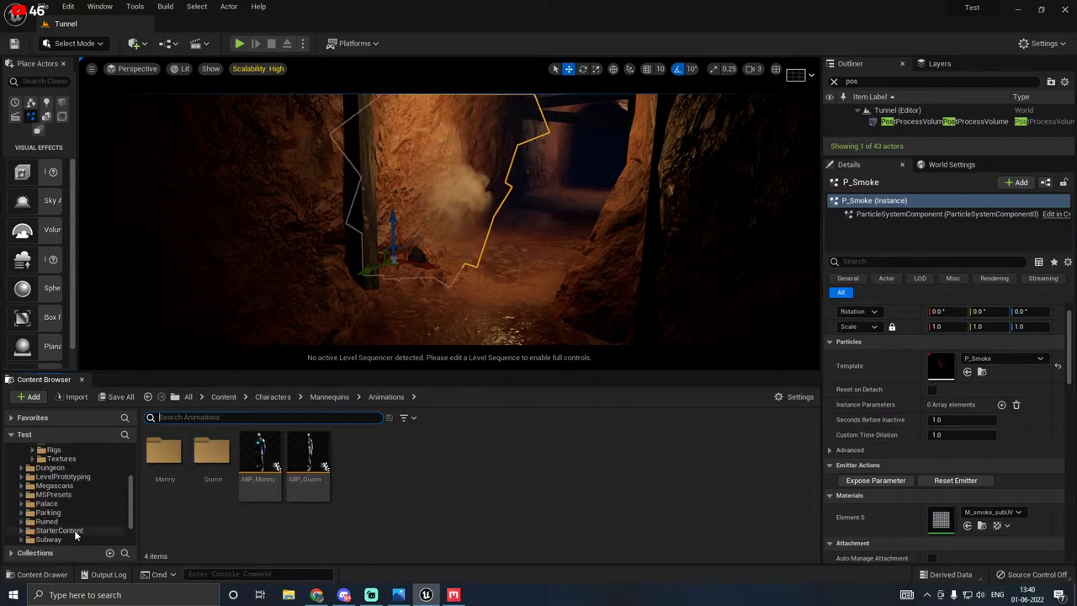
click(52, 522)
click(21, 521)
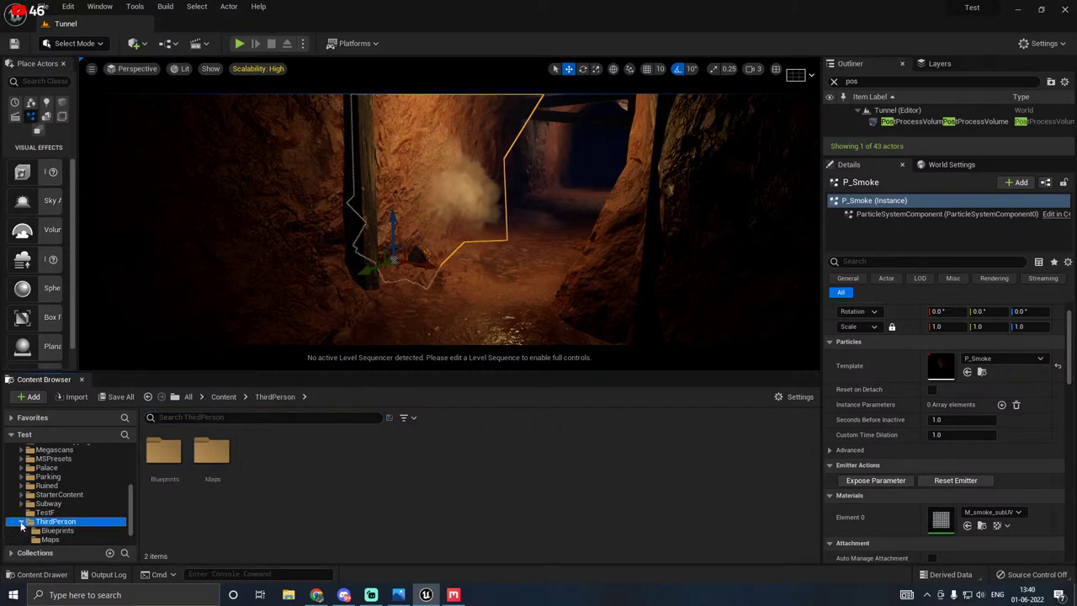
click(52, 530)
click(167, 472)
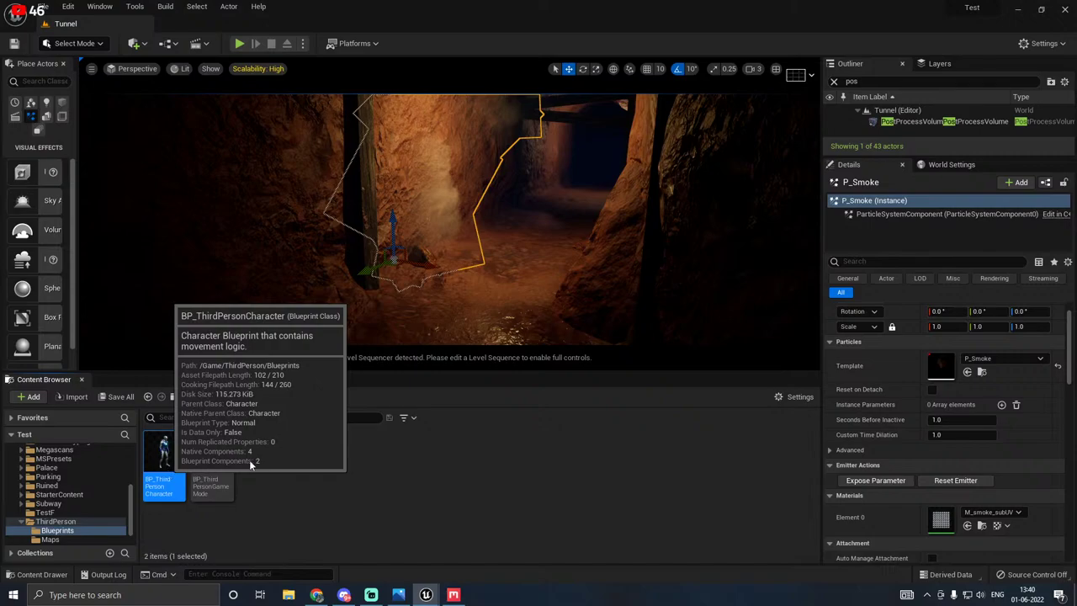
key(Return)
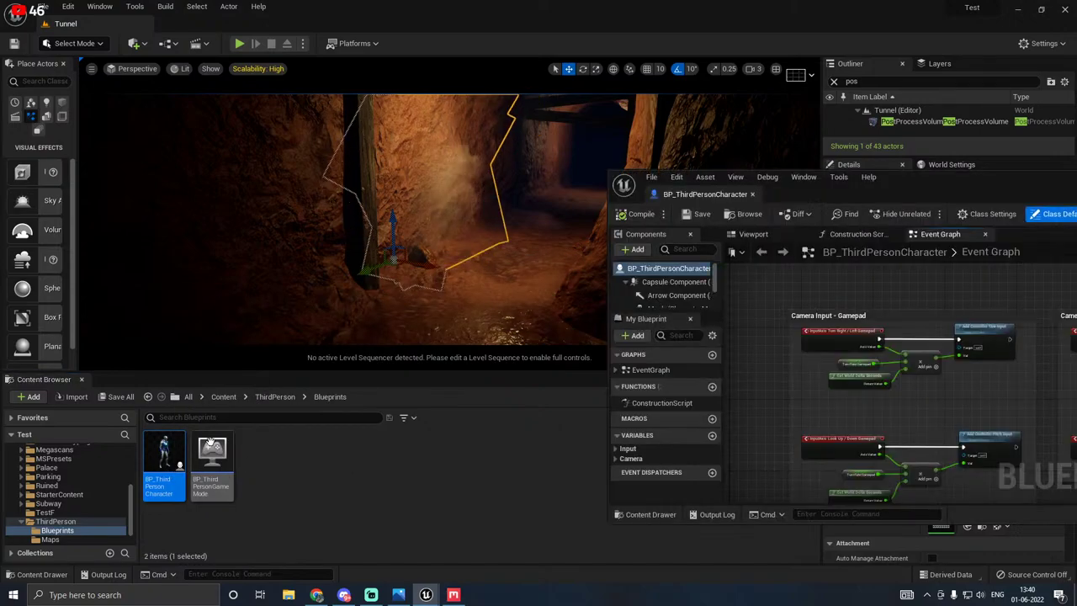
drag(930, 183, 516, 148)
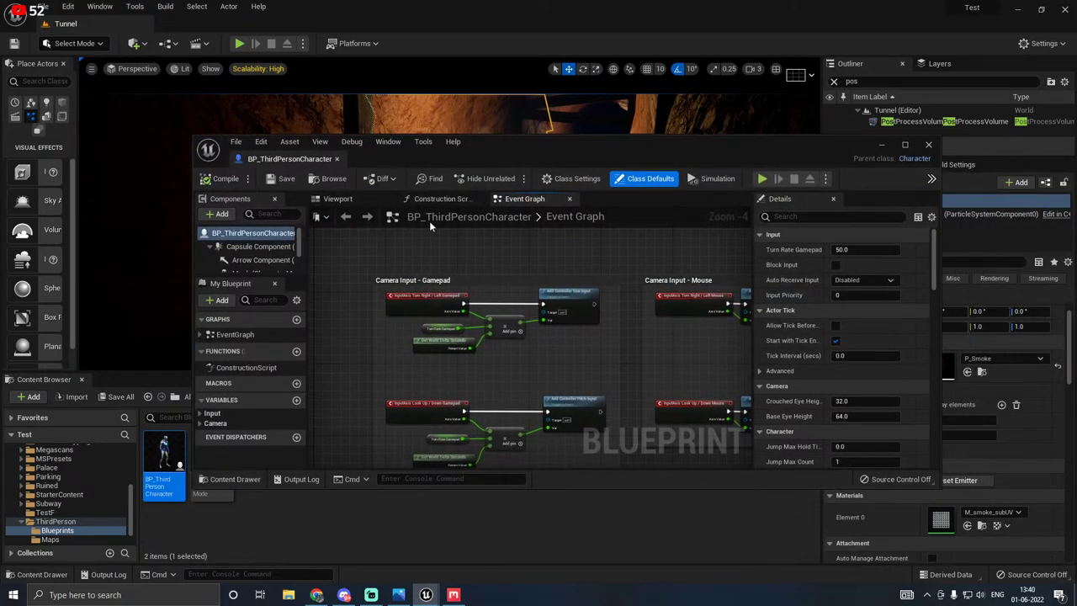
Step: Show the character in the blueprint's 3D view and move FollowCamera forward to its head, at about X 419
click(339, 201)
click(433, 292)
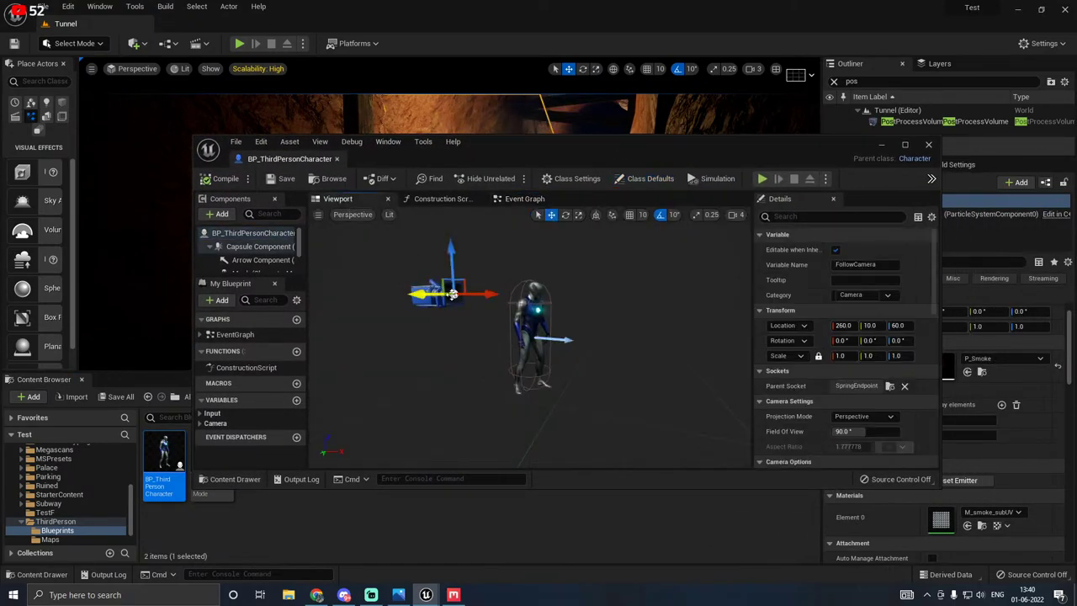
drag(487, 277, 592, 276)
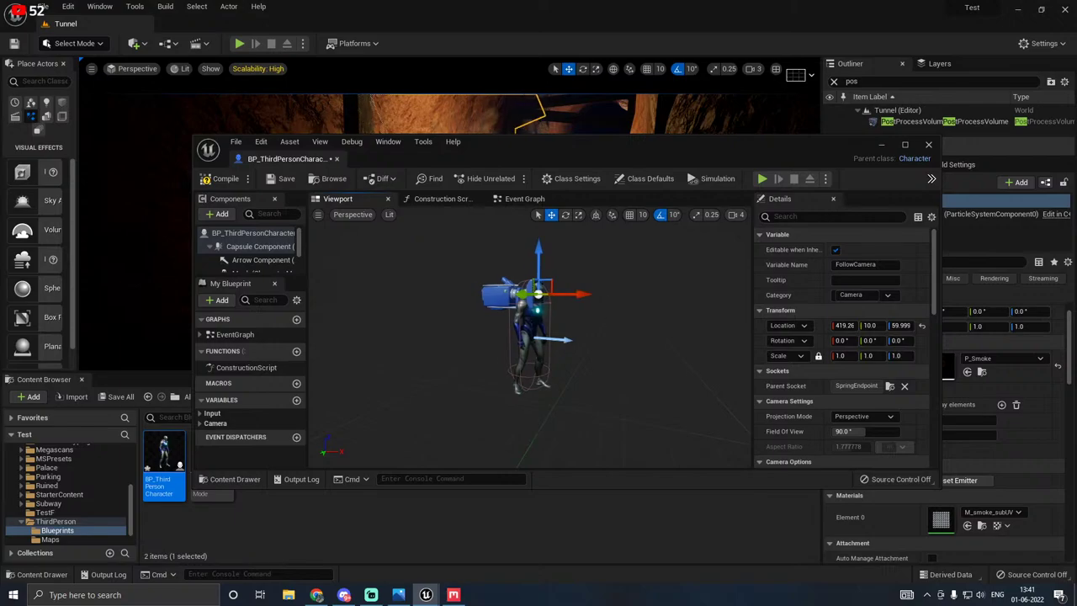
Step: Align FollowCamera with the character's face by shifting it sideways to about Y 4.5 and raising it to about Z 66.6
key(w)
right_drag(512, 302, 513, 303)
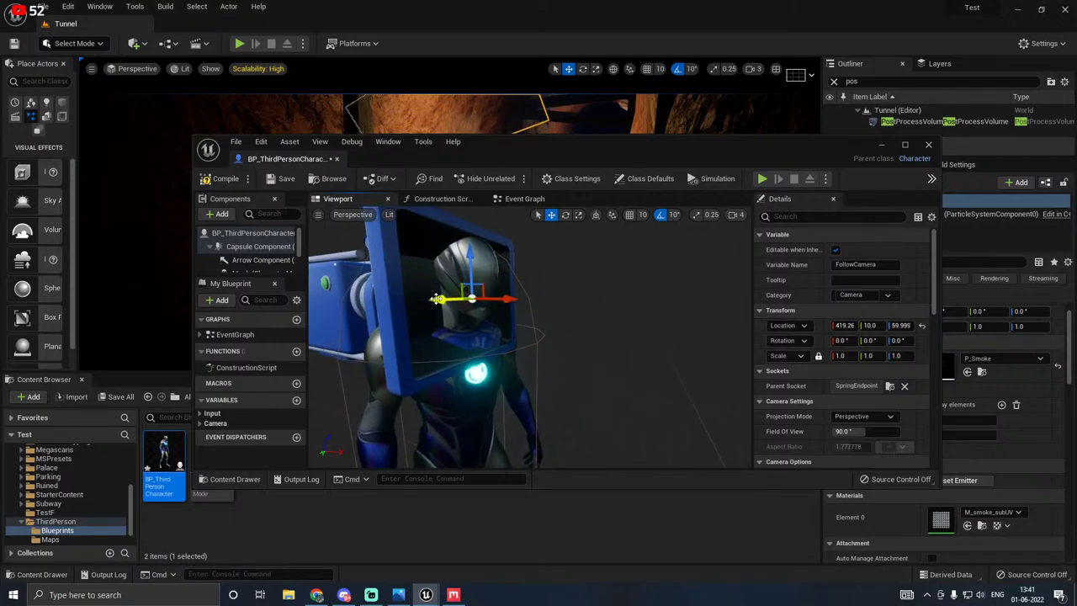
drag(437, 299, 491, 251)
key(d)
right_drag(546, 308, 546, 308)
key(s)
key(w)
key(w)
drag(518, 359, 506, 330)
right_drag(505, 330, 506, 330)
key(s)
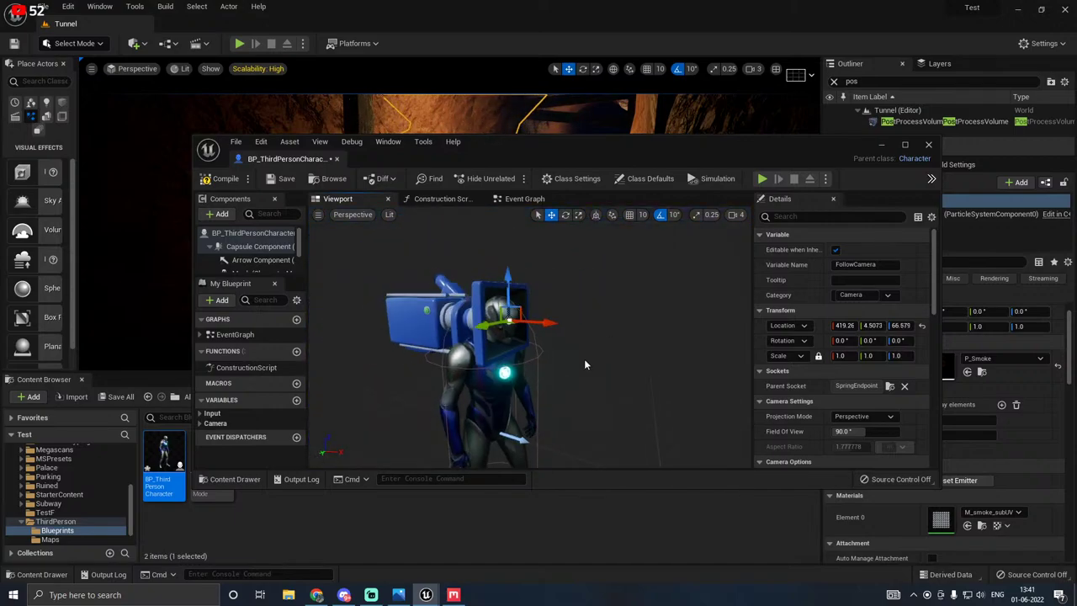
right_drag(584, 361, 585, 360)
key(w)
key(s)
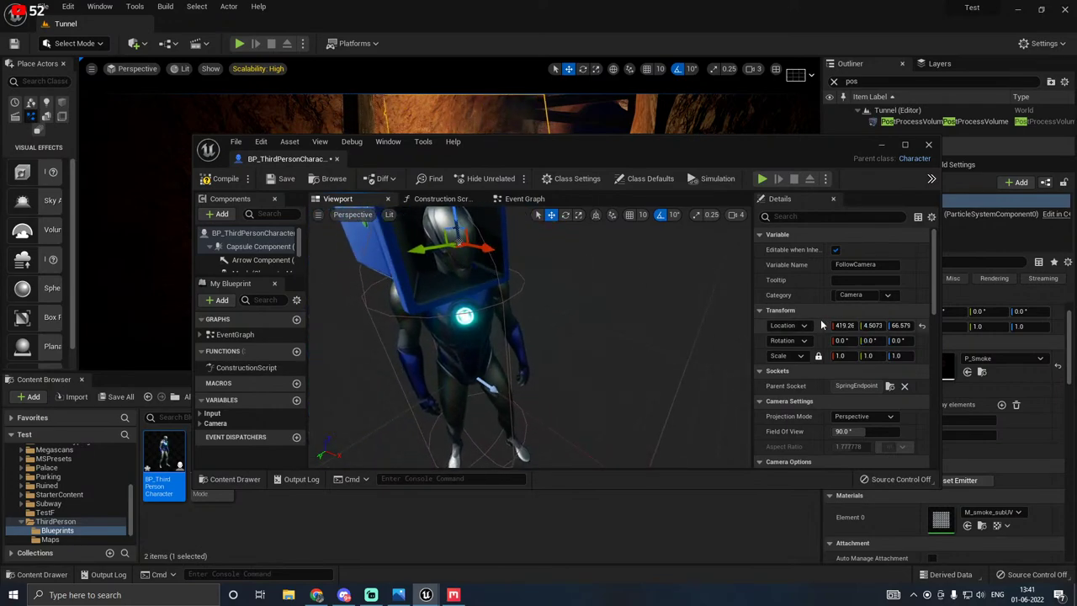
Step: Check FollowCamera's camera settings, save BP_ThirdPersonCharacter with the camera at about X 422, and close the blueprint
scroll(821, 324, down, 3)
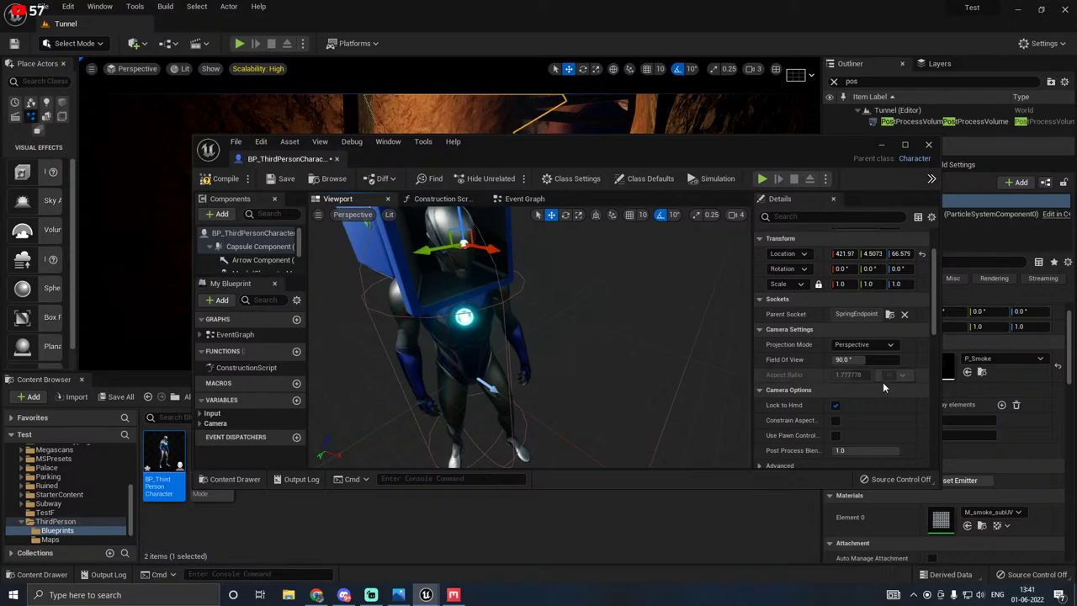
scroll(791, 430, down, 3)
scroll(791, 430, down, 1)
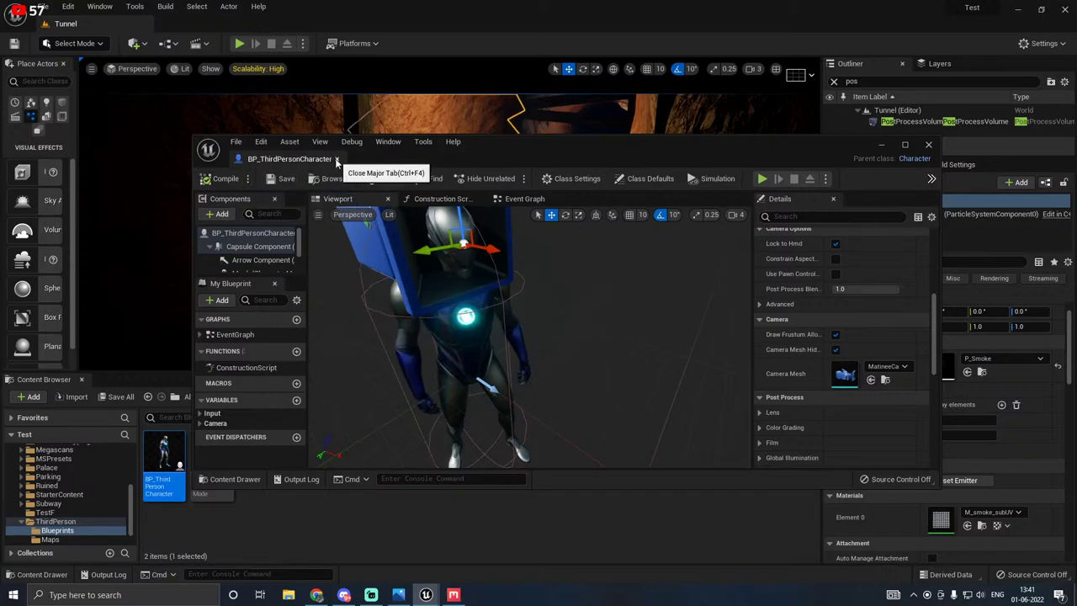
click(336, 159)
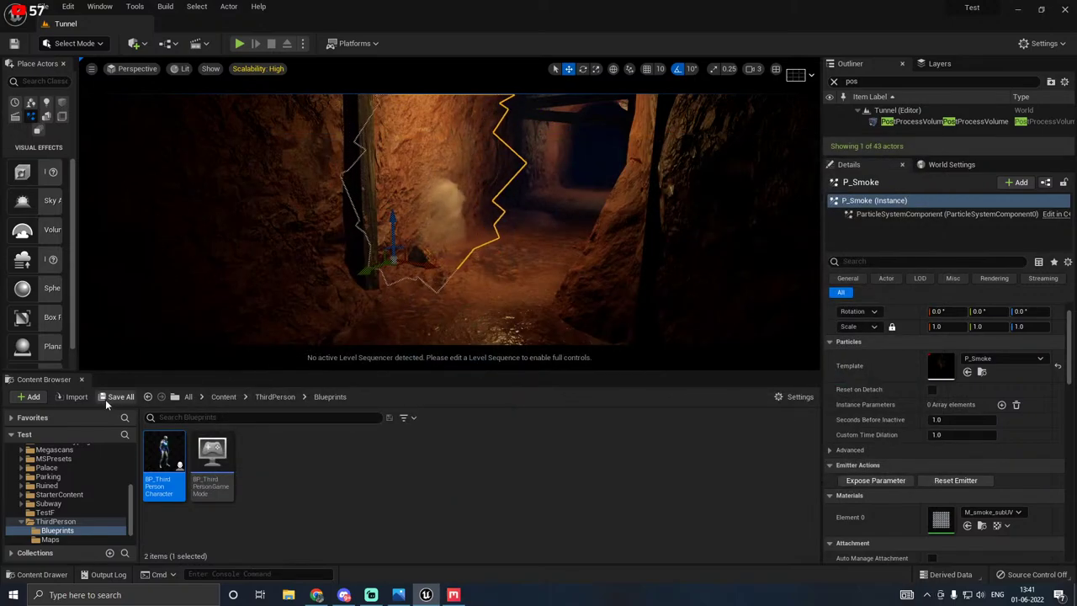
Step: Enlarge the level viewport, face the smoke in the tunnel, and start playing the Tunnel level with game control active
key(f)
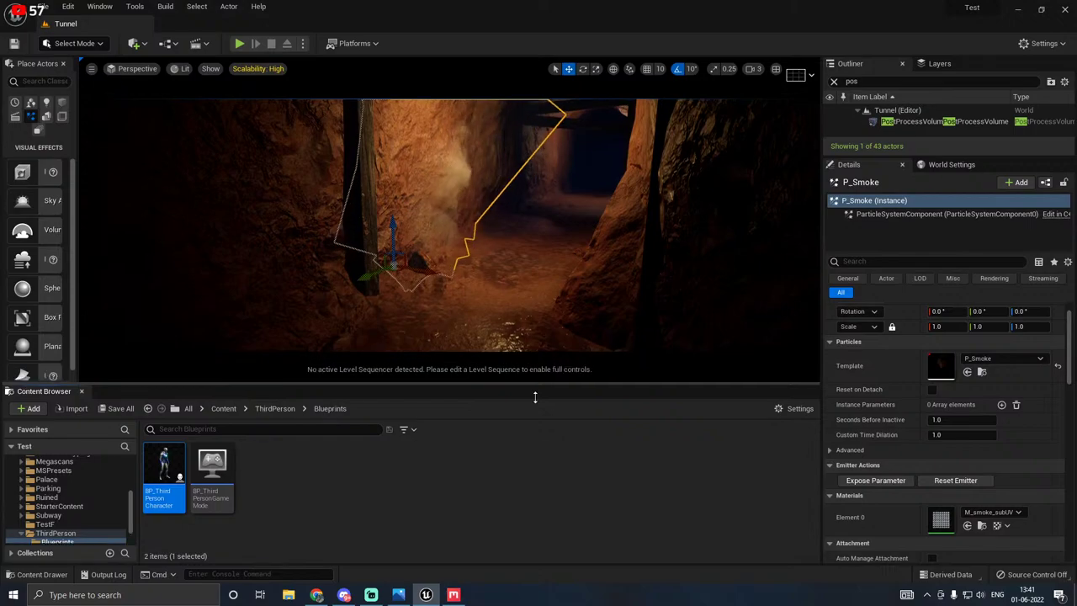
drag(534, 371, 534, 491)
right_drag(450, 278, 475, 304)
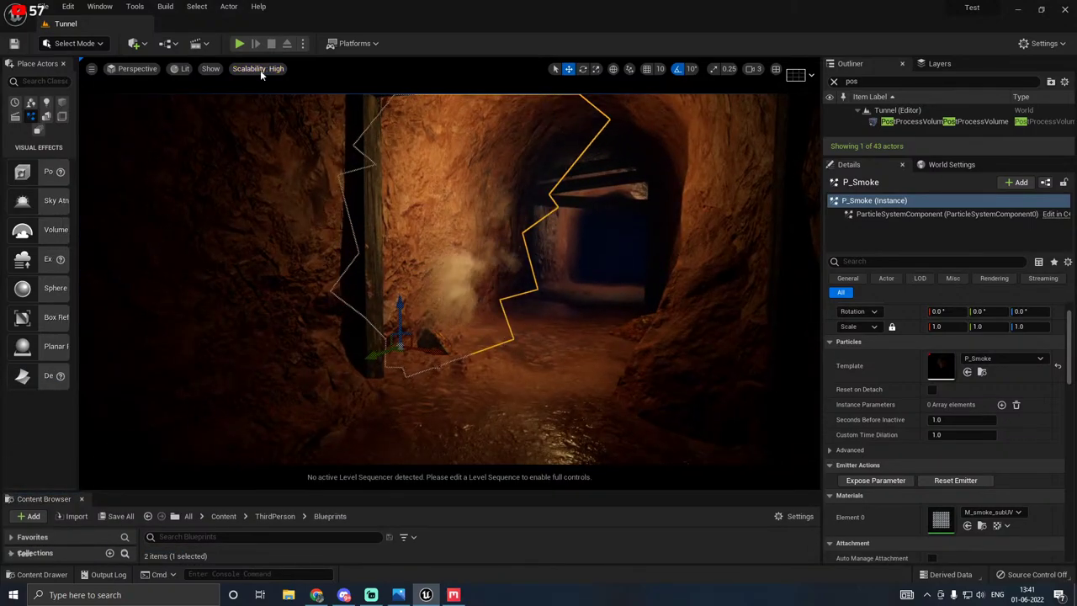
click(240, 43)
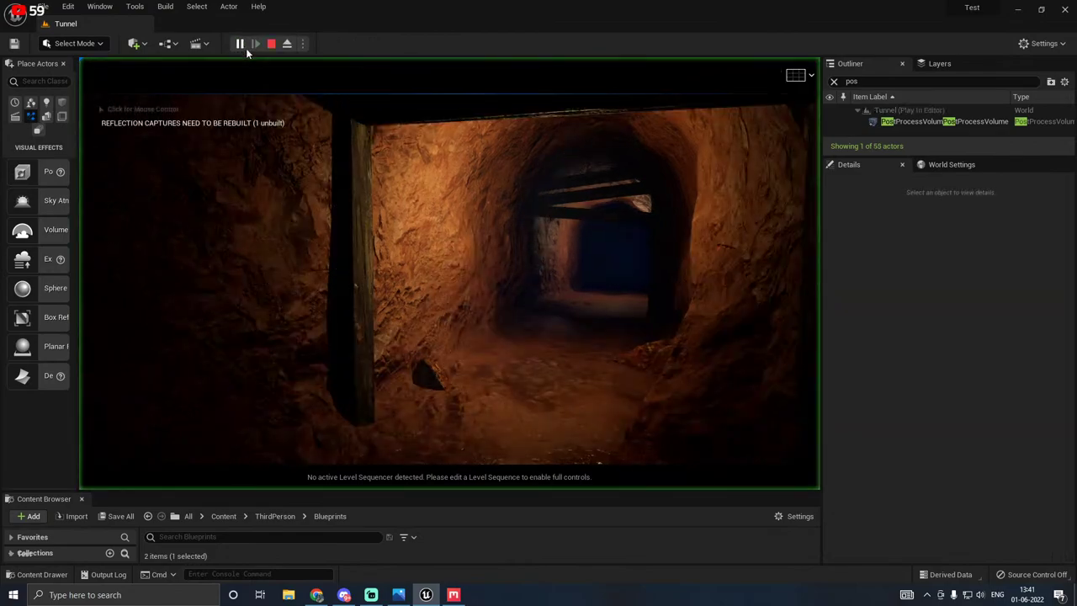
click(439, 261)
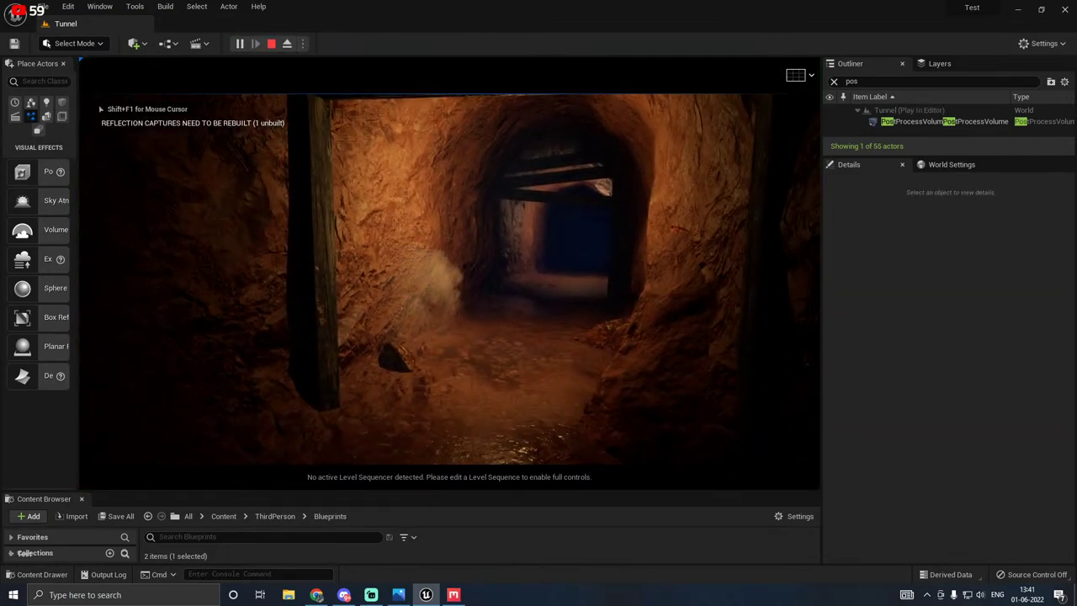
Step: Walk the character back and forth through the tunnel in play mode to check the camera, smoke and lighting, and end the play session
key(w)
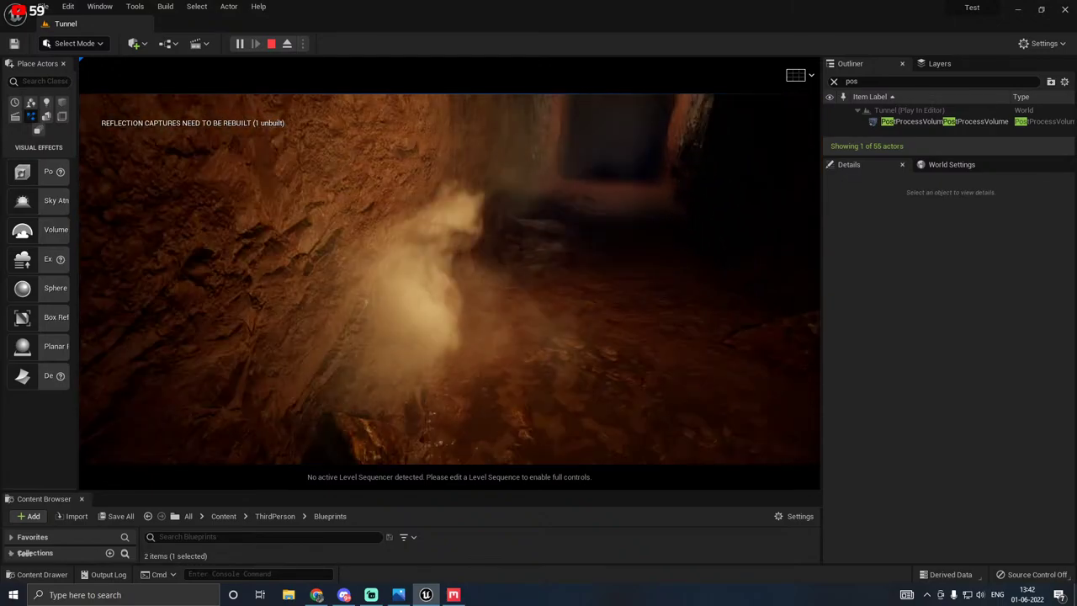
key(w)
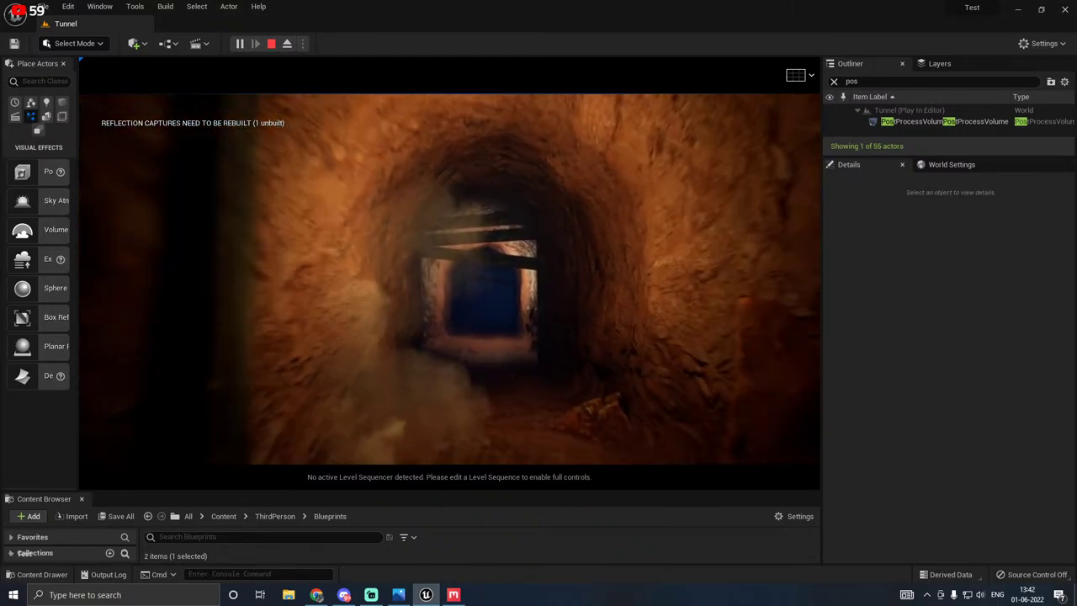
key(w)
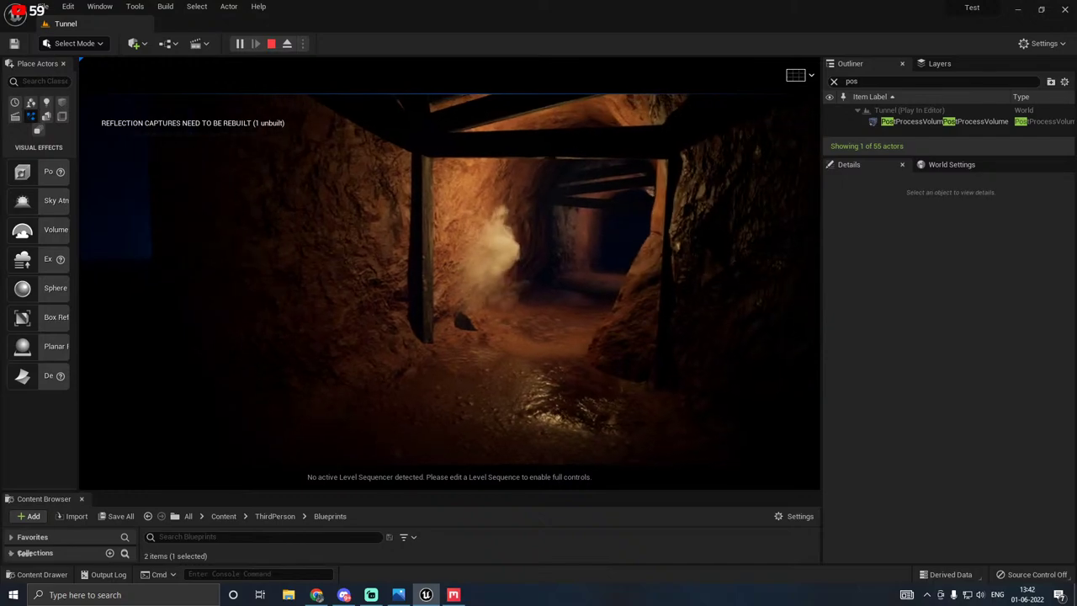
key(w)
key(w)
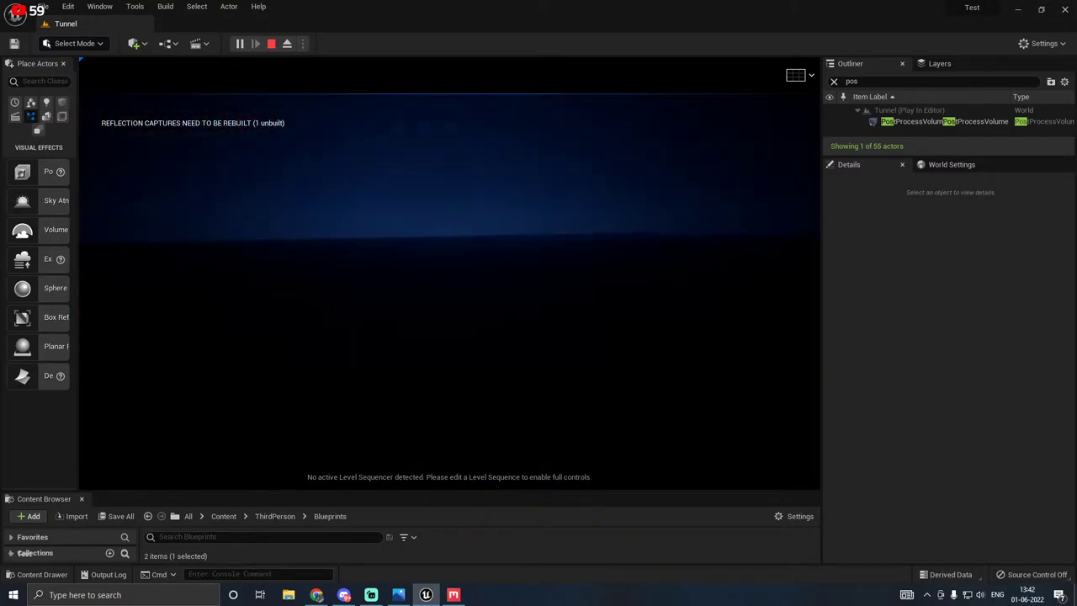
key(w)
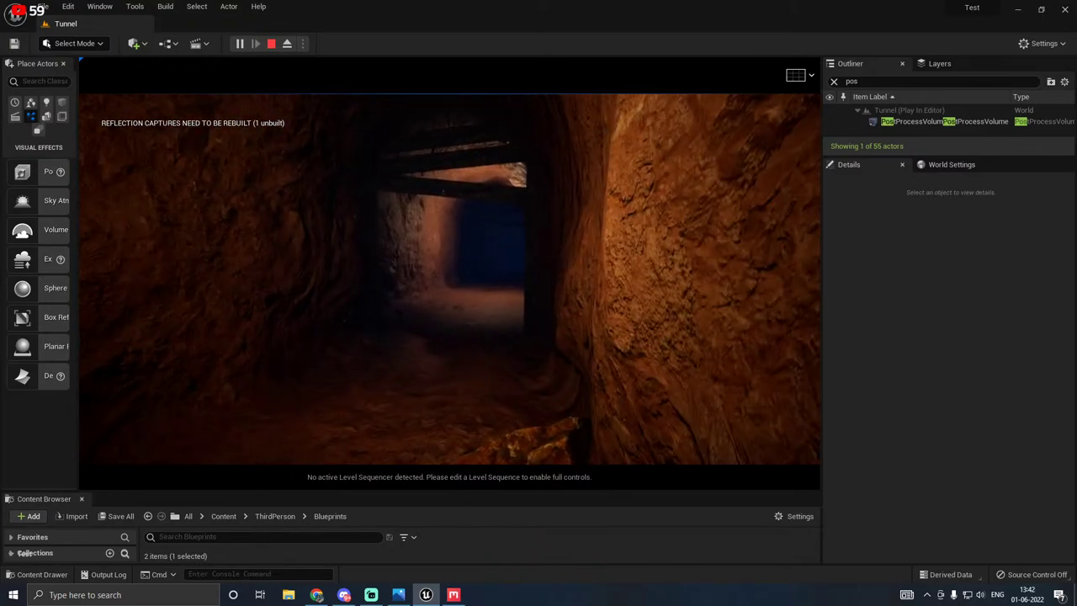
key(w)
key(s)
key(w)
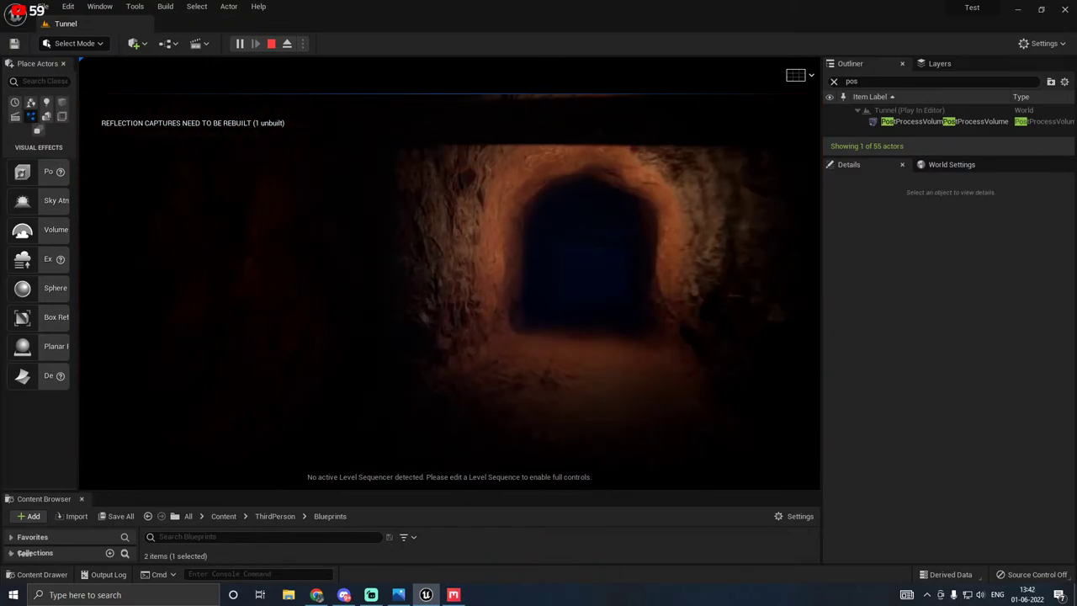
key(w)
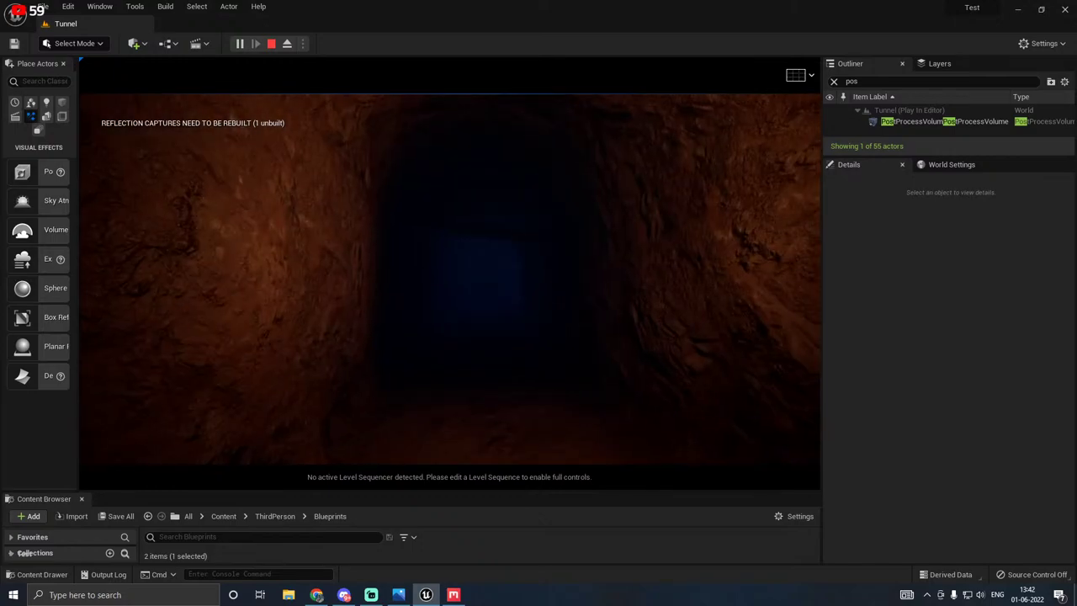
key(w)
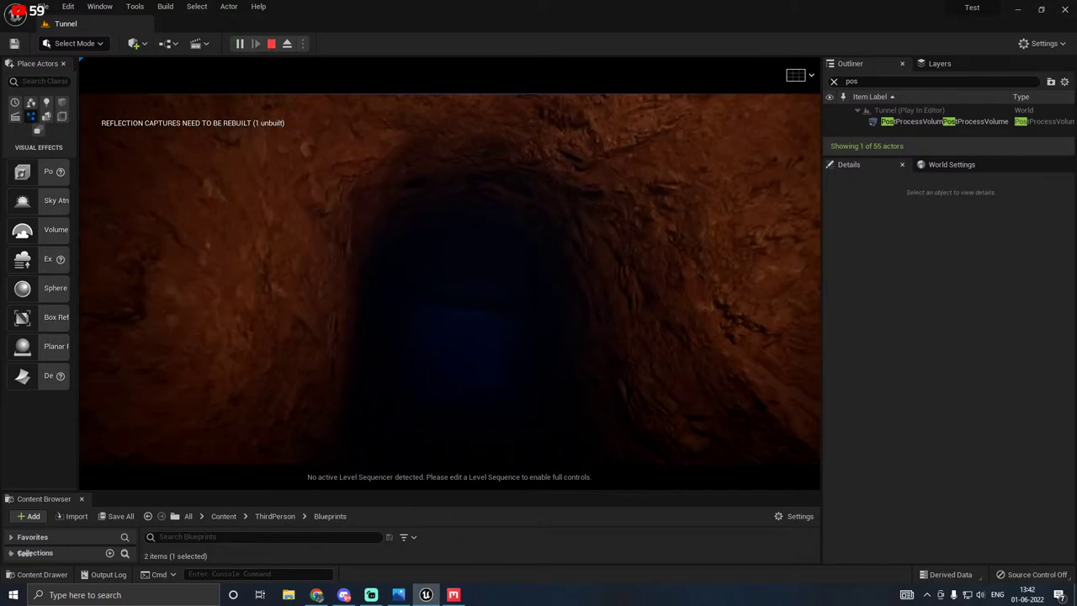
key(w)
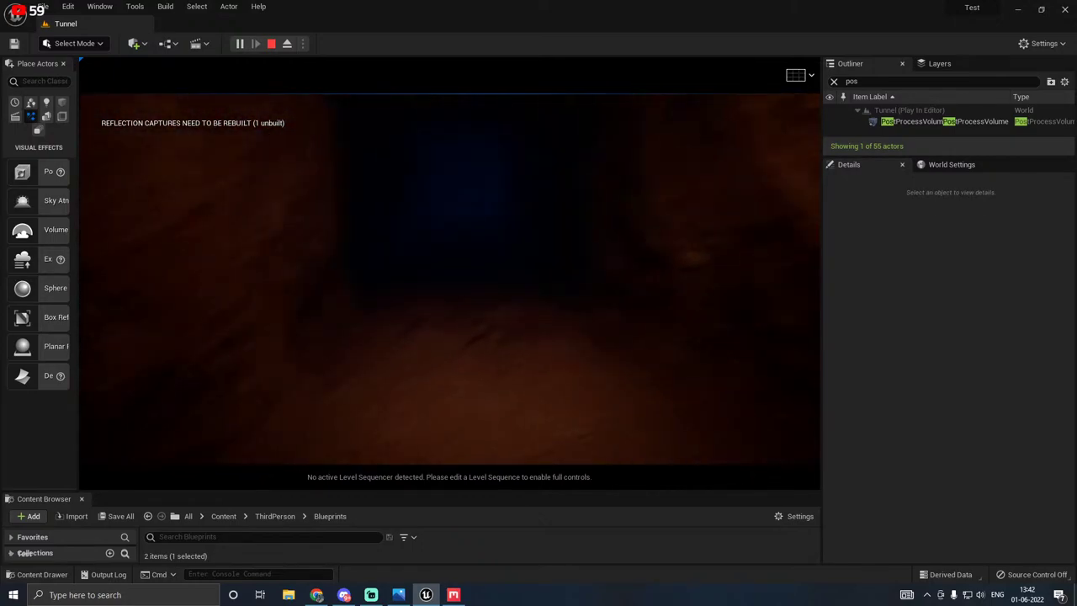
key(w)
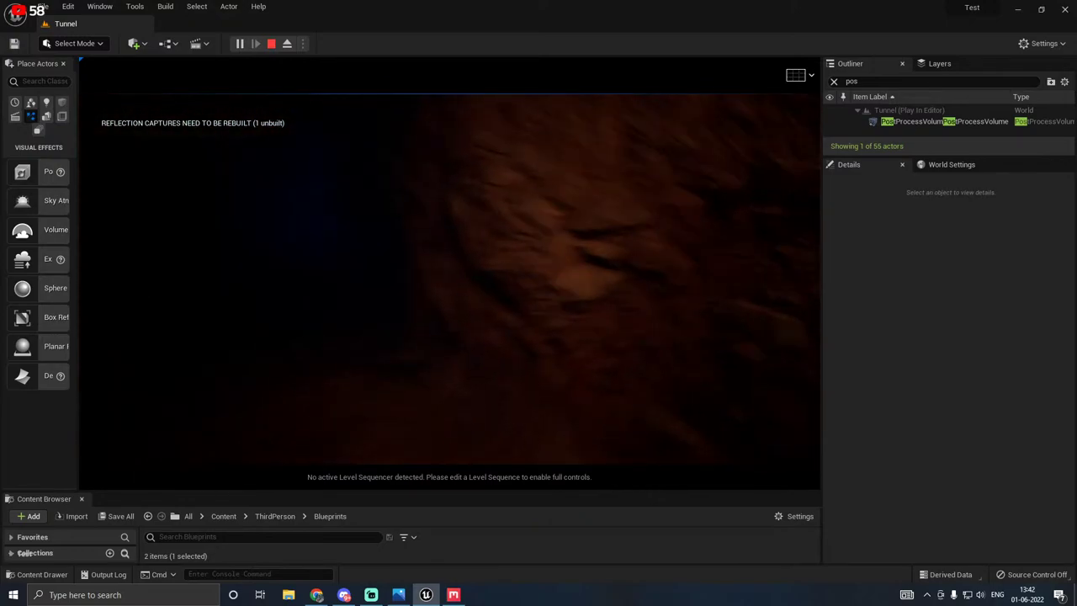
key(w)
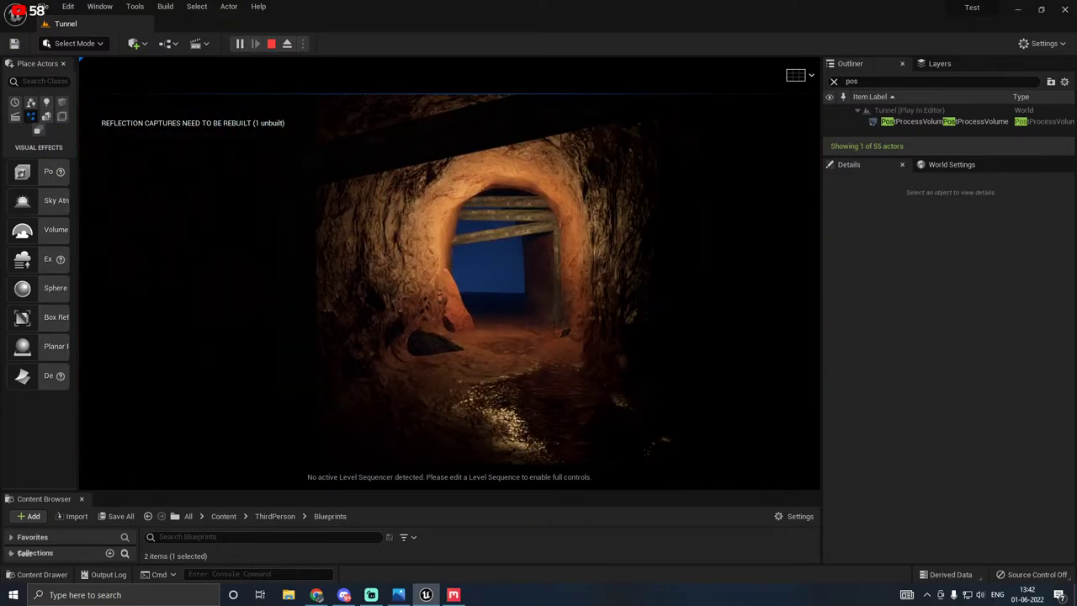
key(w)
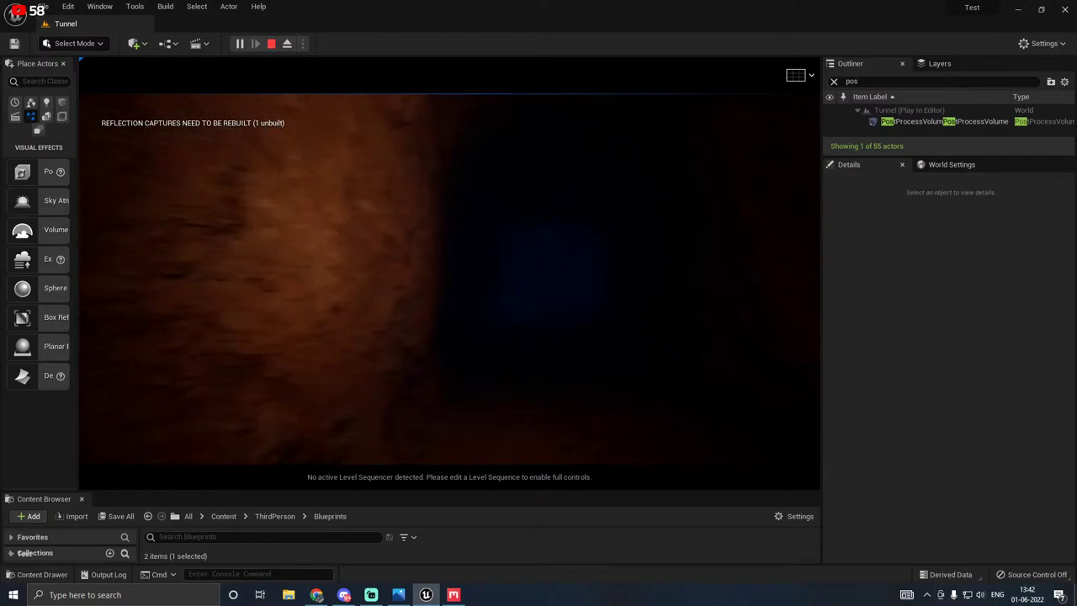
key(w)
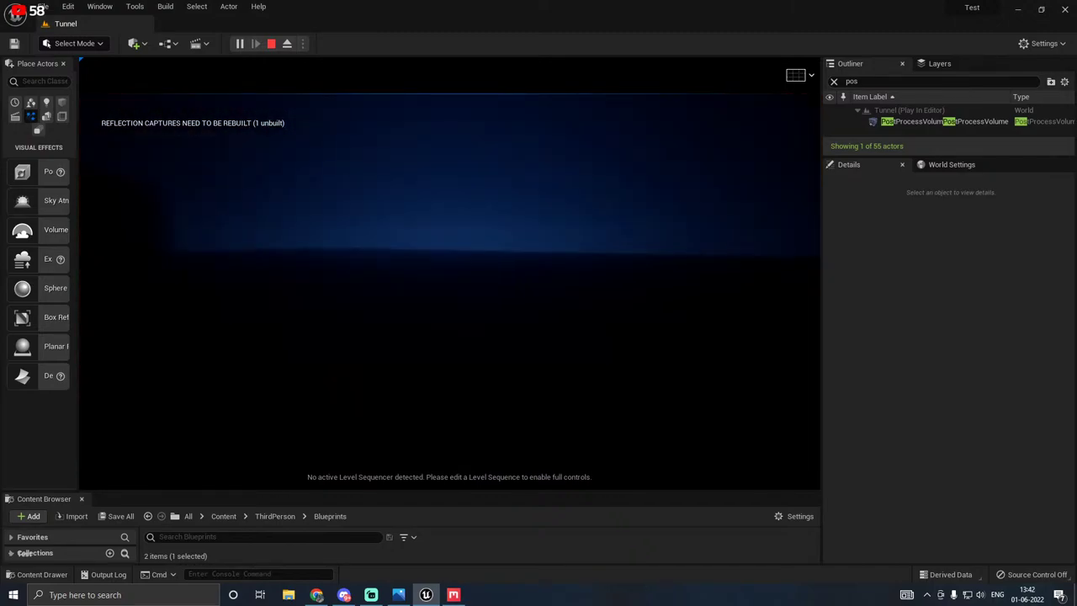
key(w)
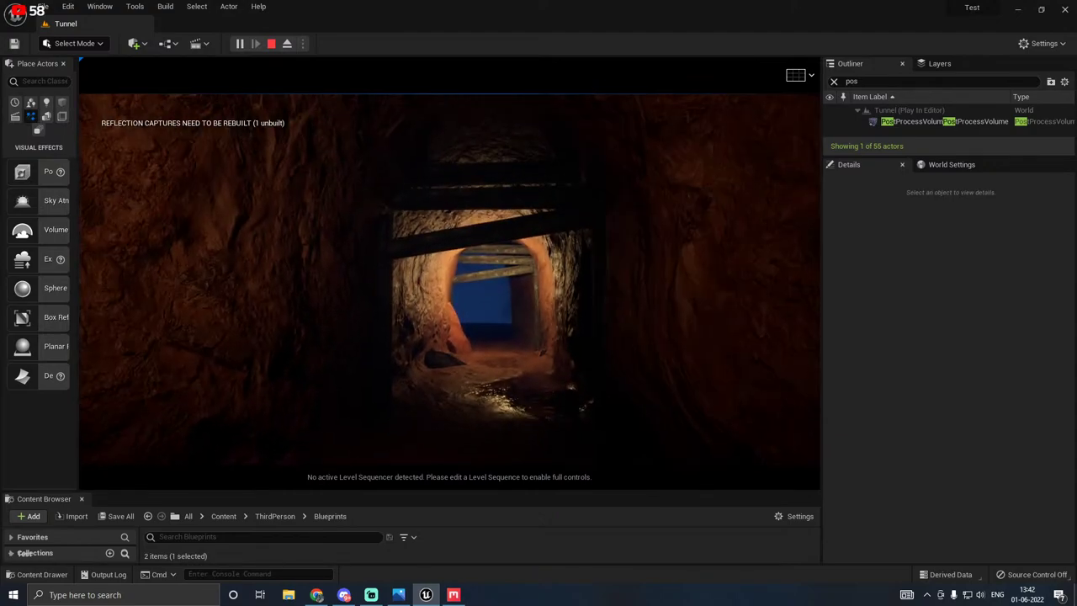
key(w)
key(w)
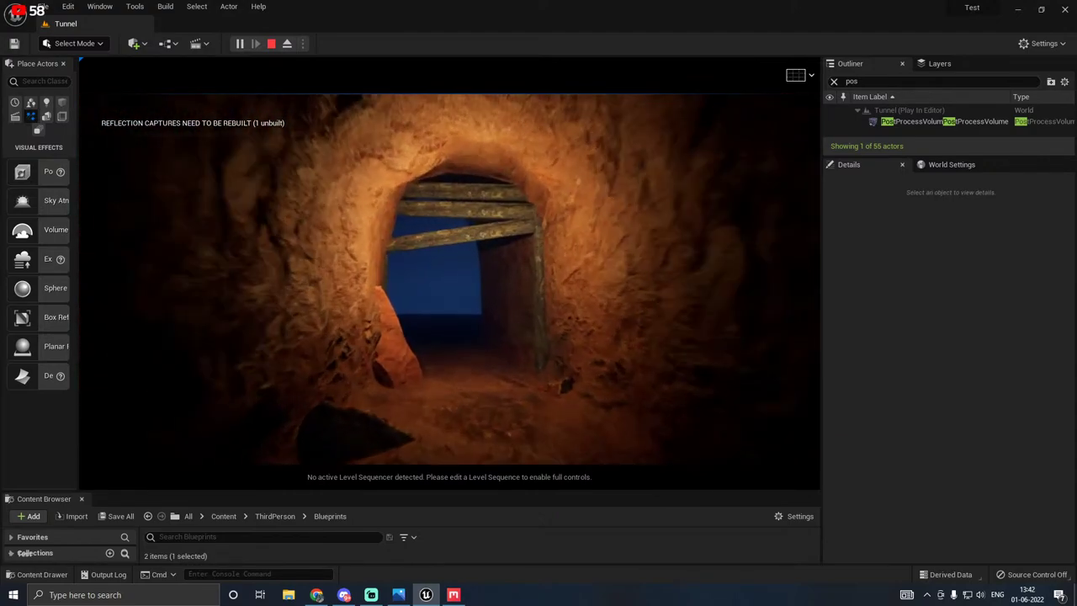
key(w)
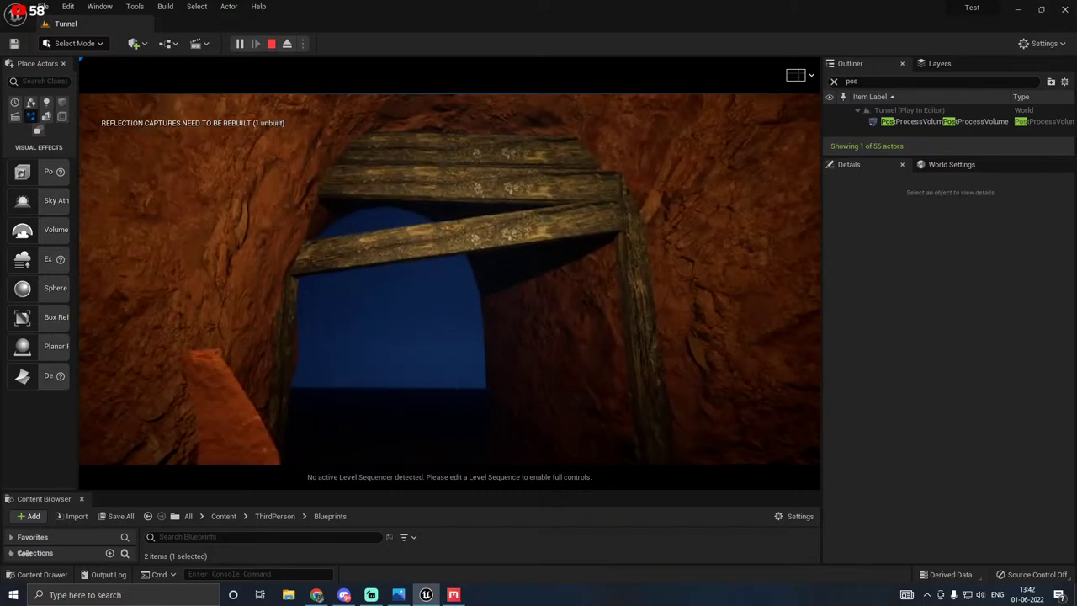
key(w)
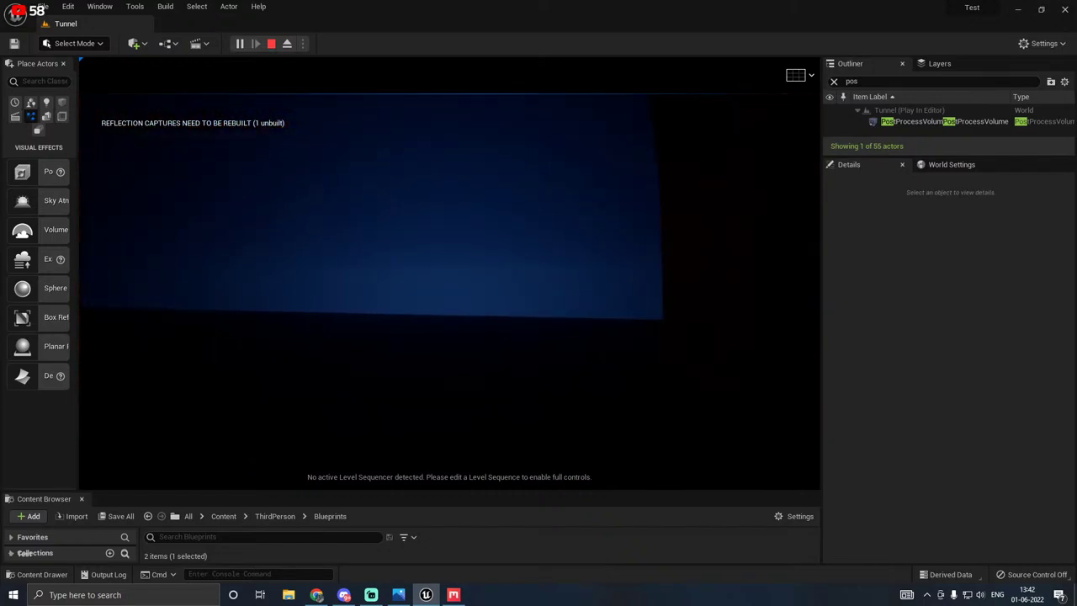
key(Escape)
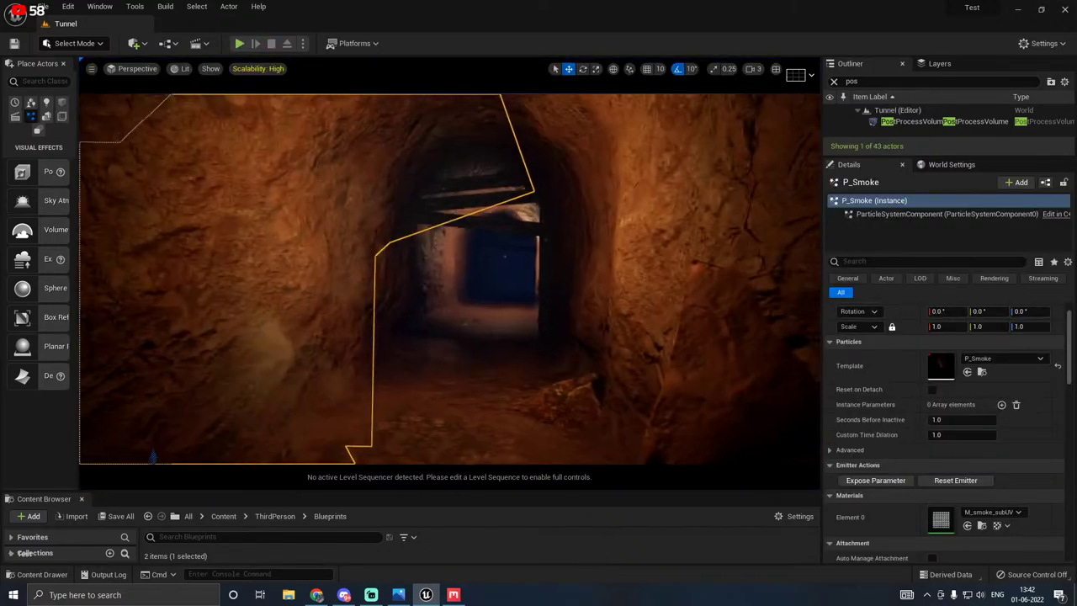
Step: Frame the smoke beside the wooden tunnel support in the level view with the selection outline and gizmo hidden
key(s)
right_drag(449, 279, 392, 286)
key(w)
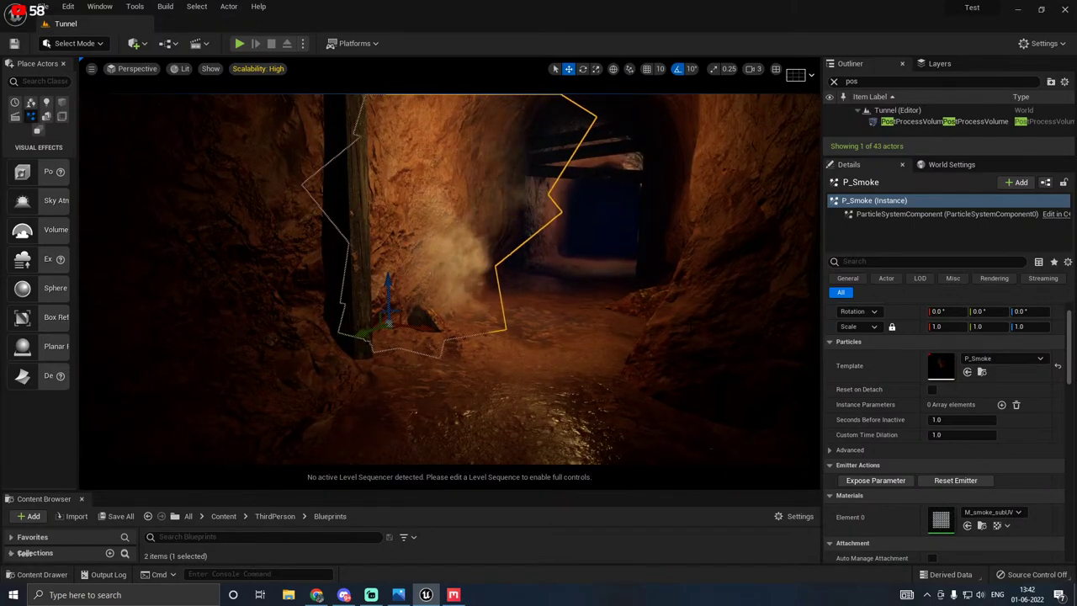
key(w)
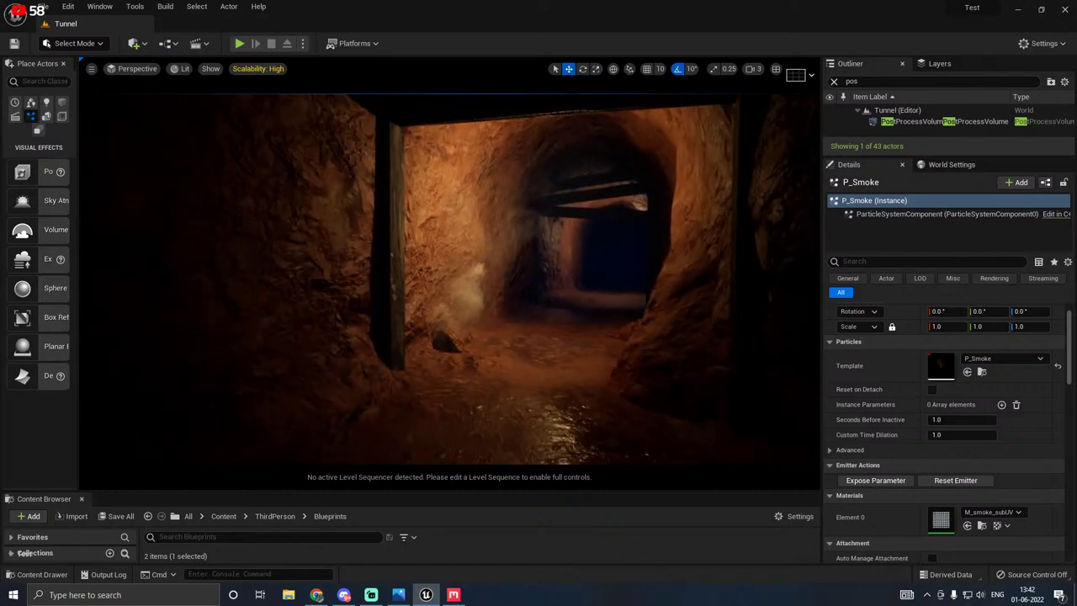
right_drag(450, 279, 444, 268)
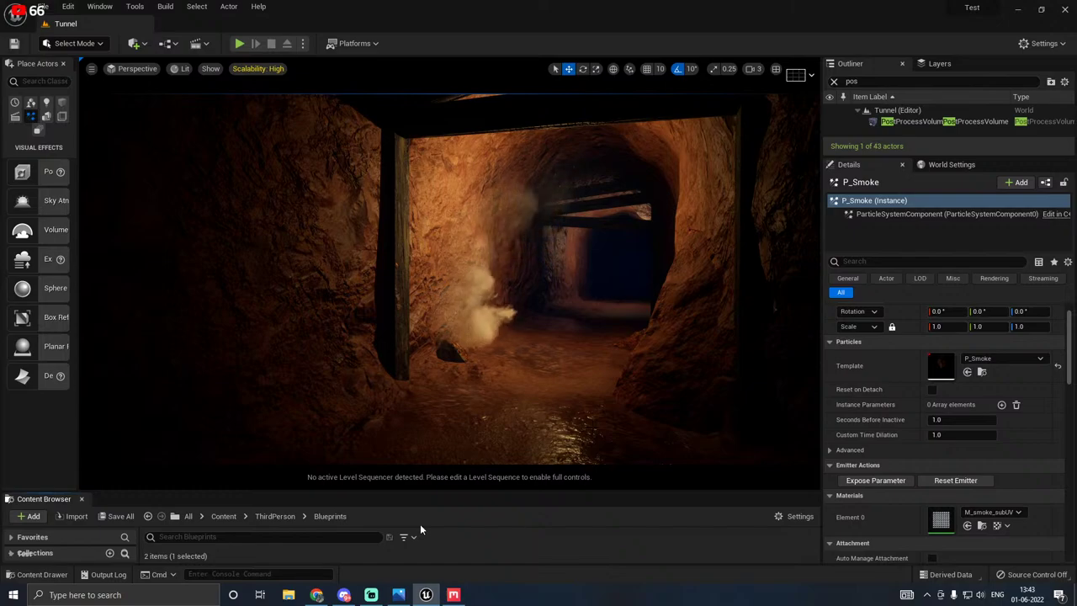
Step: Switch to Quixel Mixer and close it without saving the wood mix
click(454, 595)
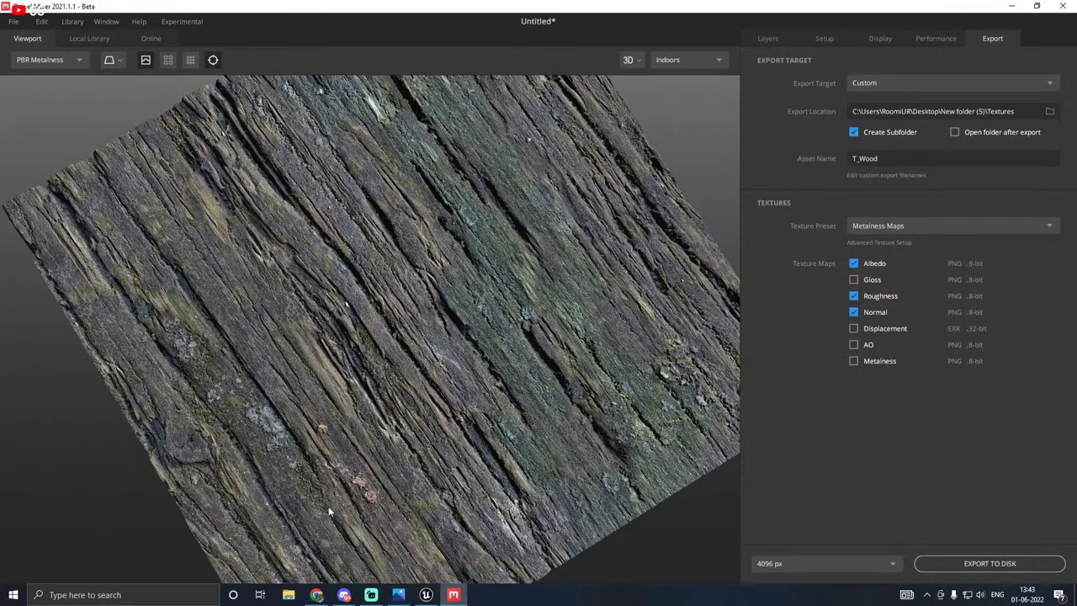
click(1058, 7)
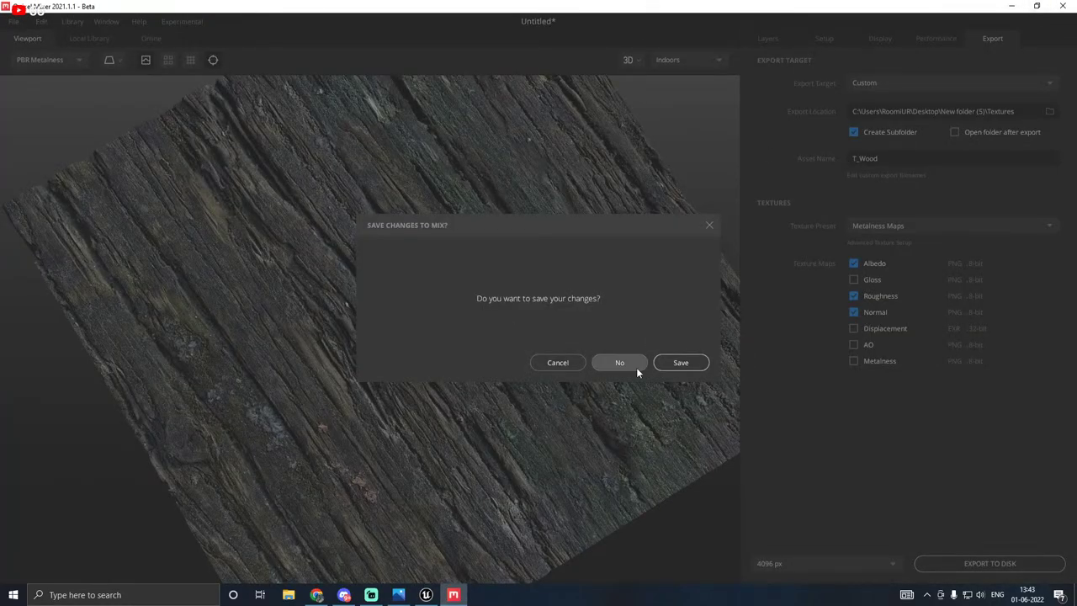
click(558, 362)
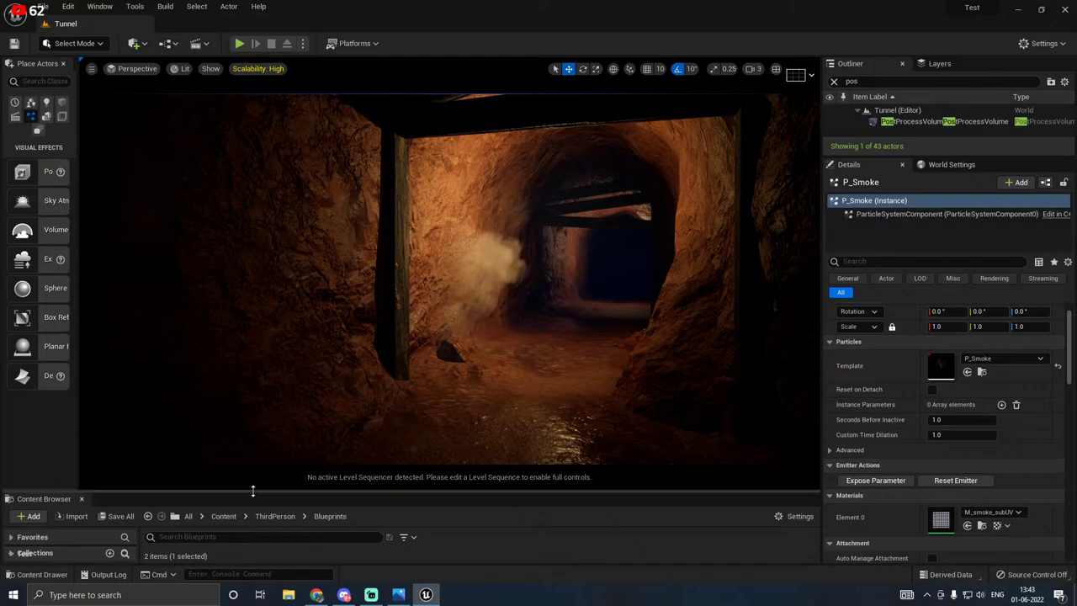
Step: Reopen BP_ThirdPersonCharacter in its 3D view and move FollowCamera back behind the character to about X 277 and sideways to about Y 44
drag(253, 493, 261, 405)
double_click(164, 504)
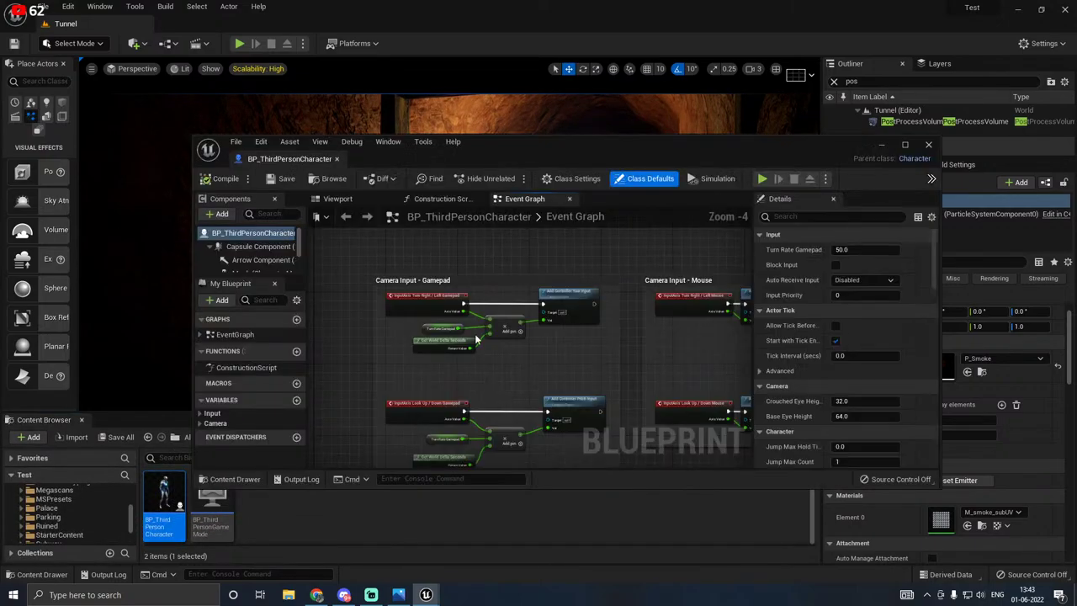
click(337, 200)
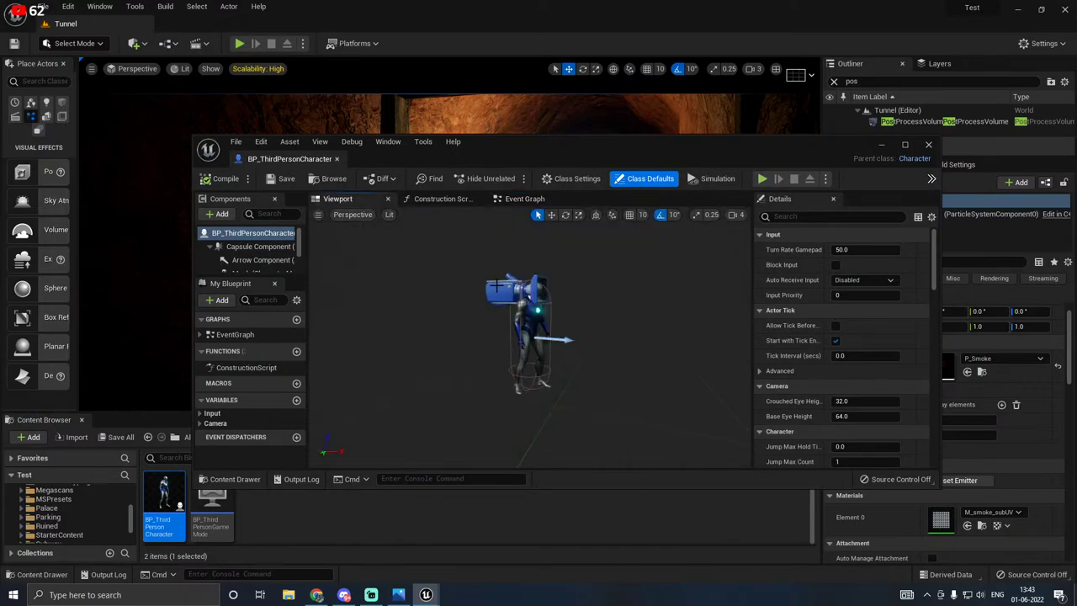
click(498, 287)
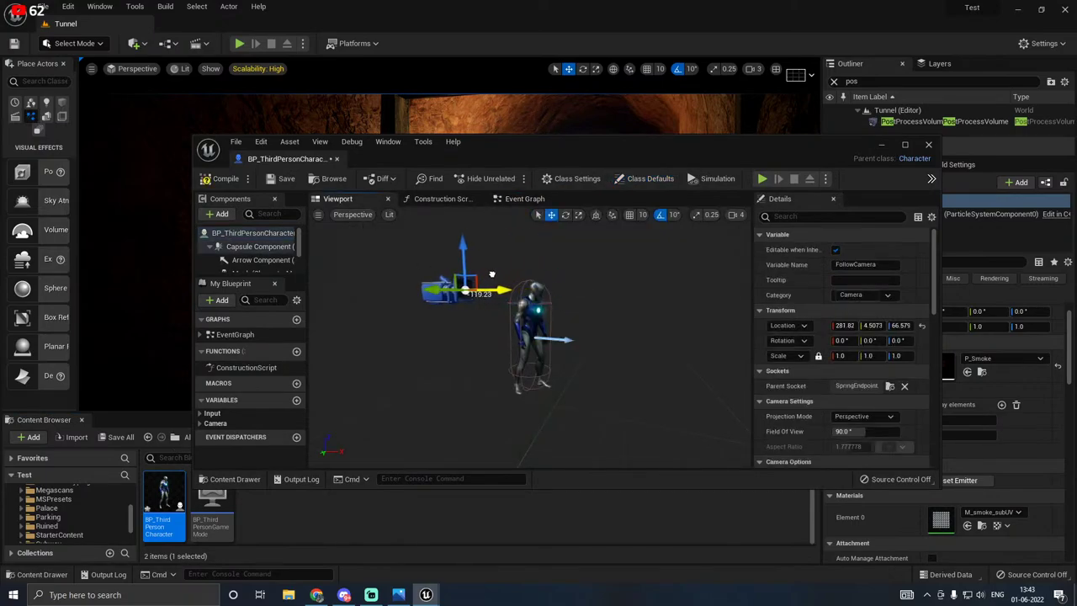
drag(418, 288, 412, 290)
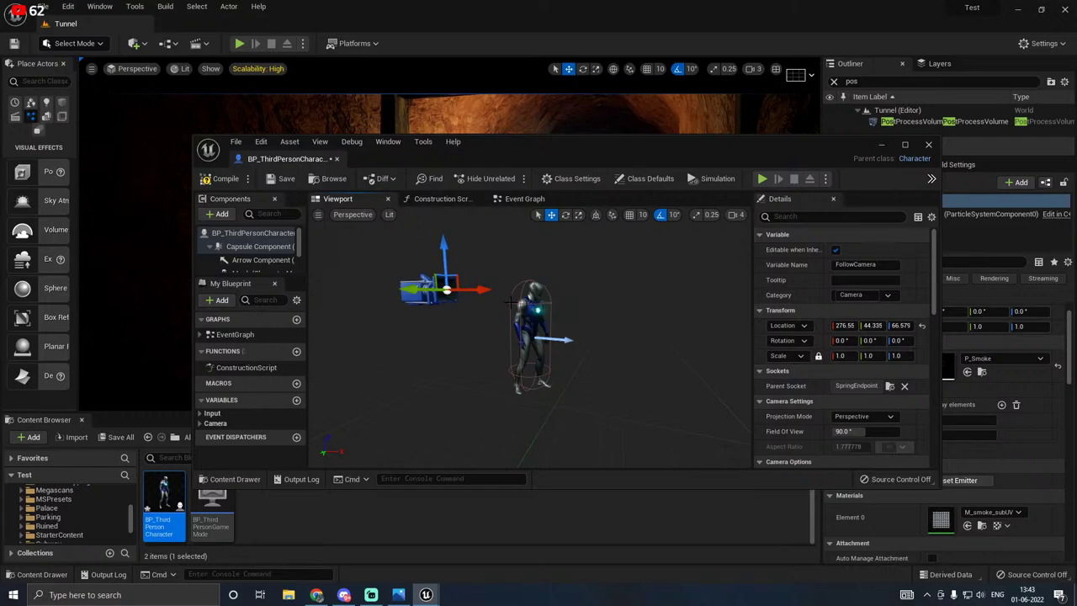
Step: Compile BP_ThirdPersonCharacter with FollowCamera at about X 257, close its editor, and enlarge the level view
click(224, 181)
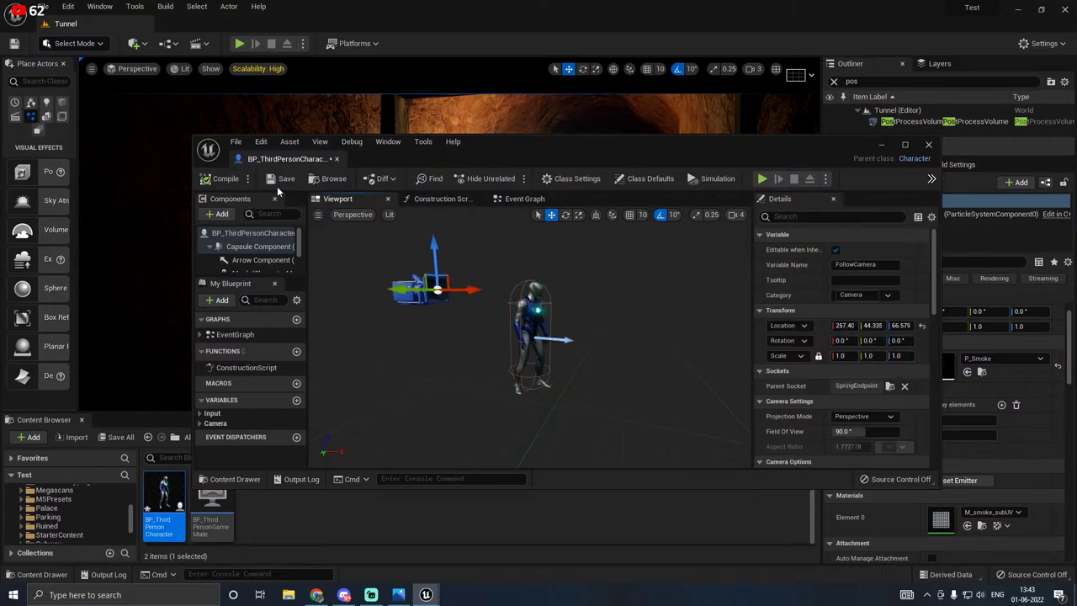
click(337, 159)
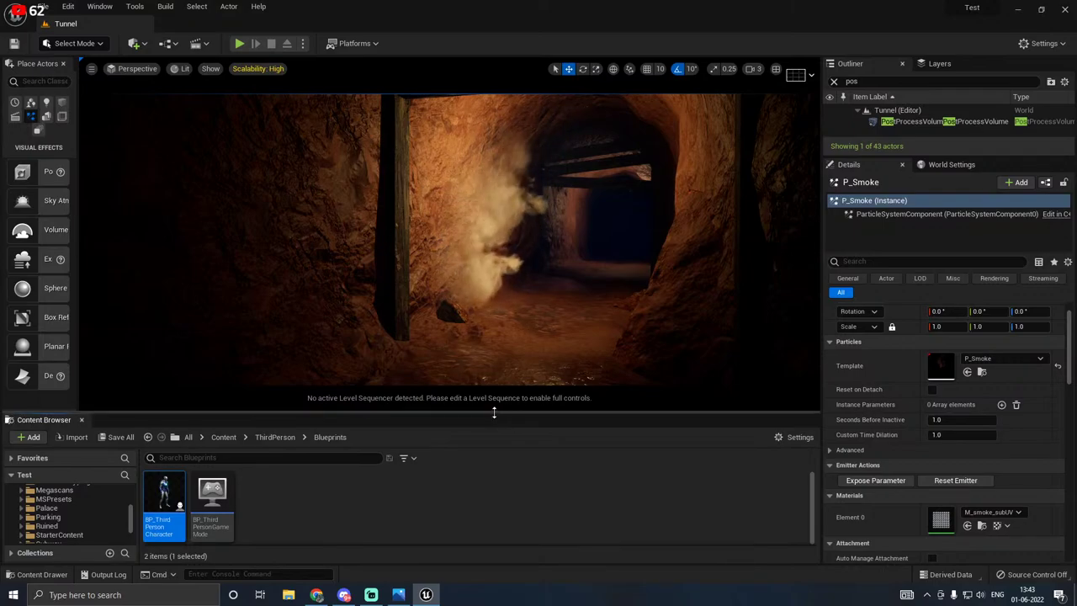
drag(493, 412, 492, 477)
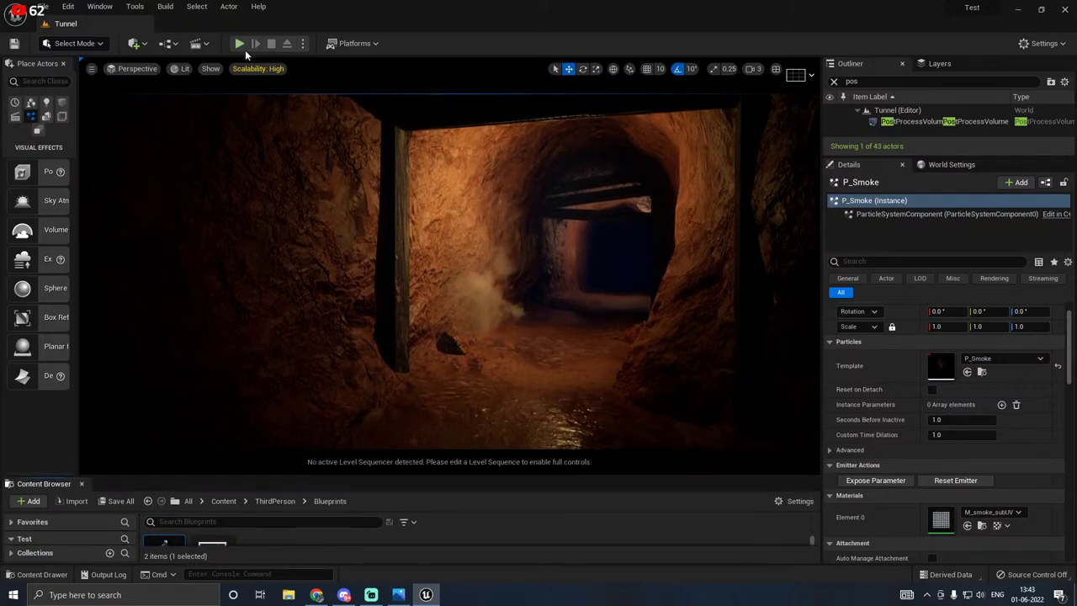
Step: Walk the character through the tunnel in play mode to check the new camera distance, and end the play session
click(244, 48)
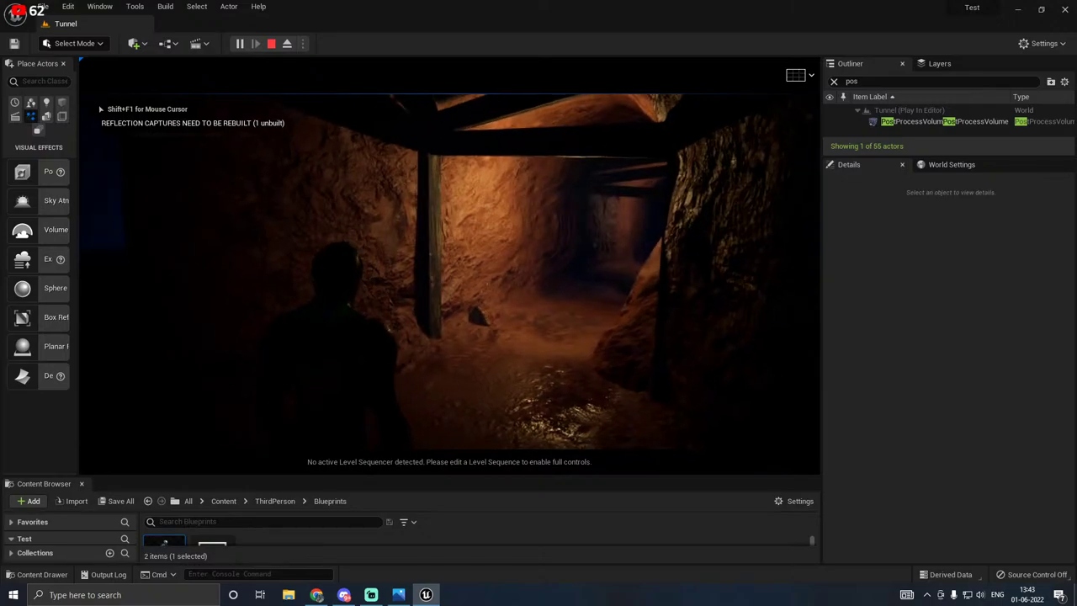
key(w)
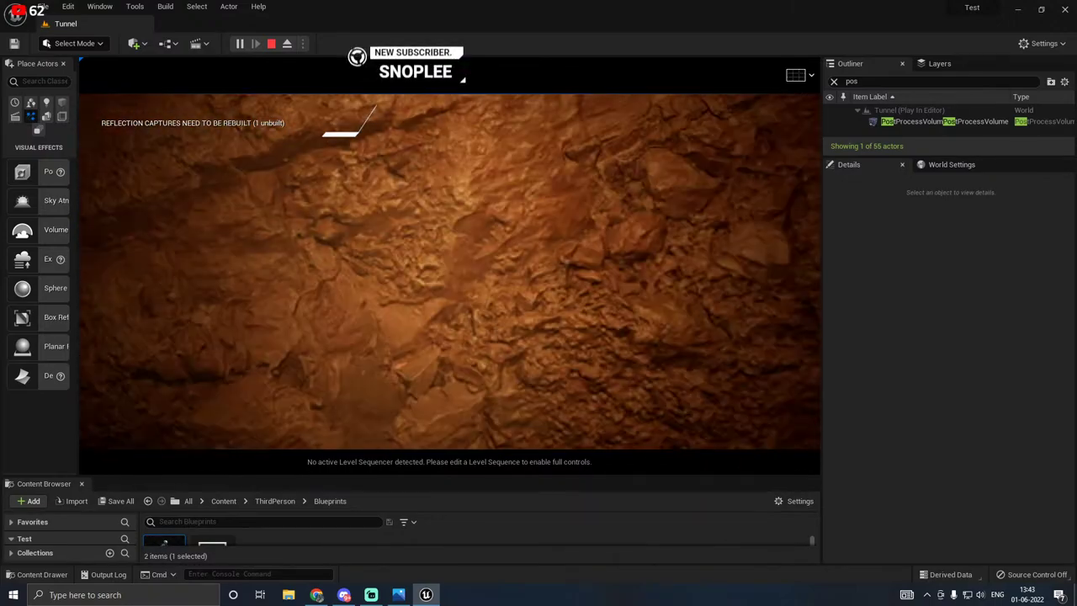
key(w)
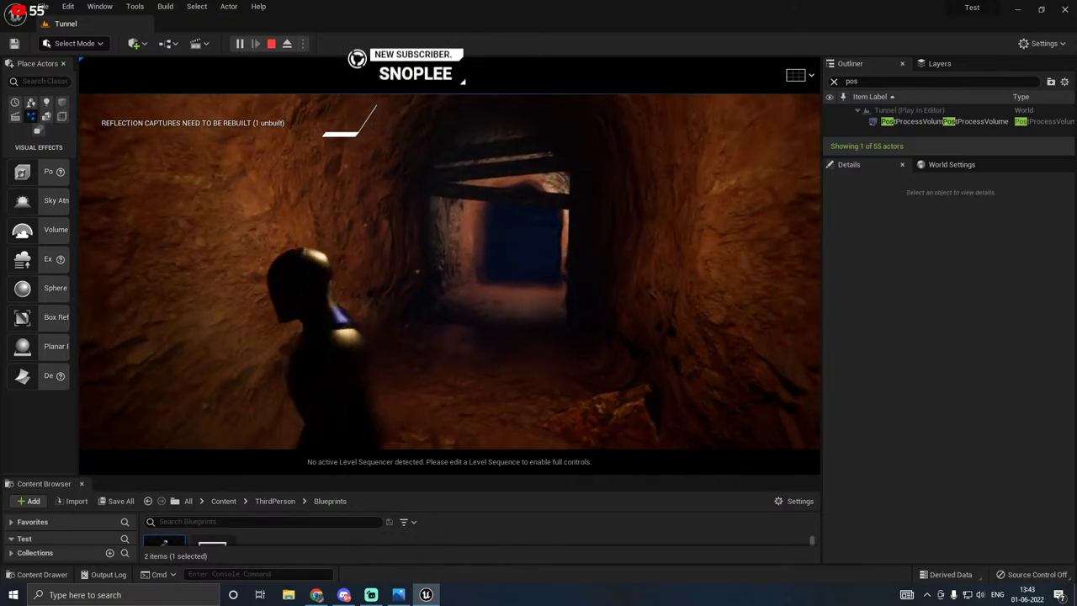
key(w)
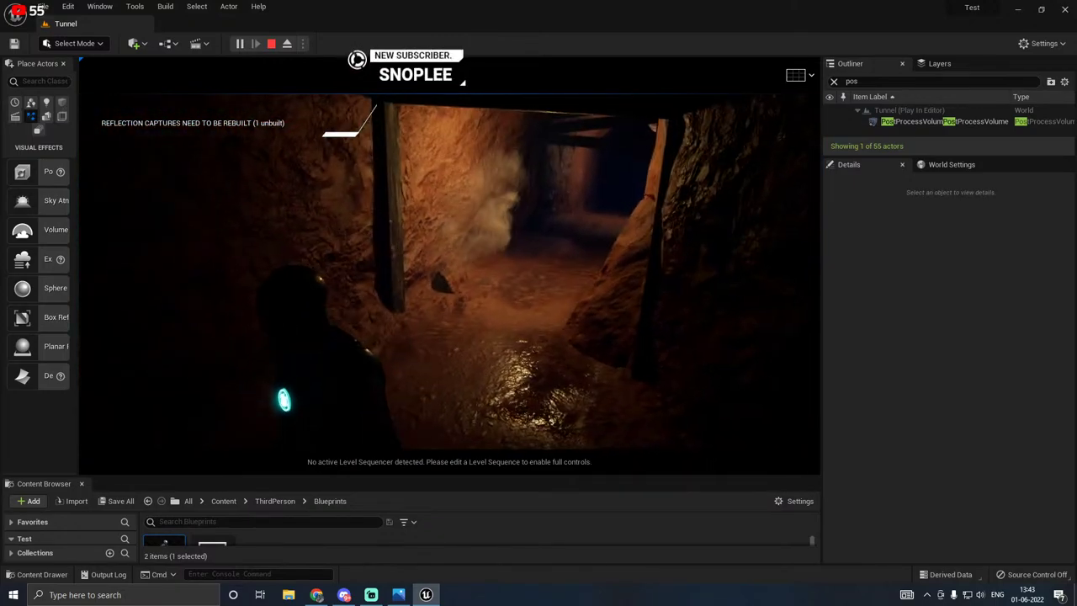
key(w)
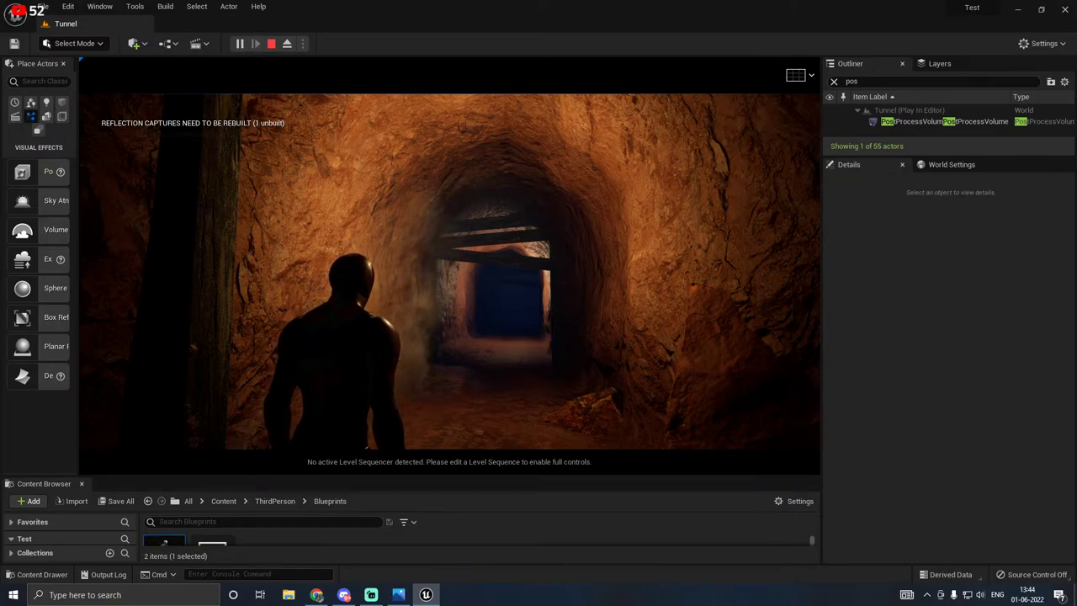
key(Escape)
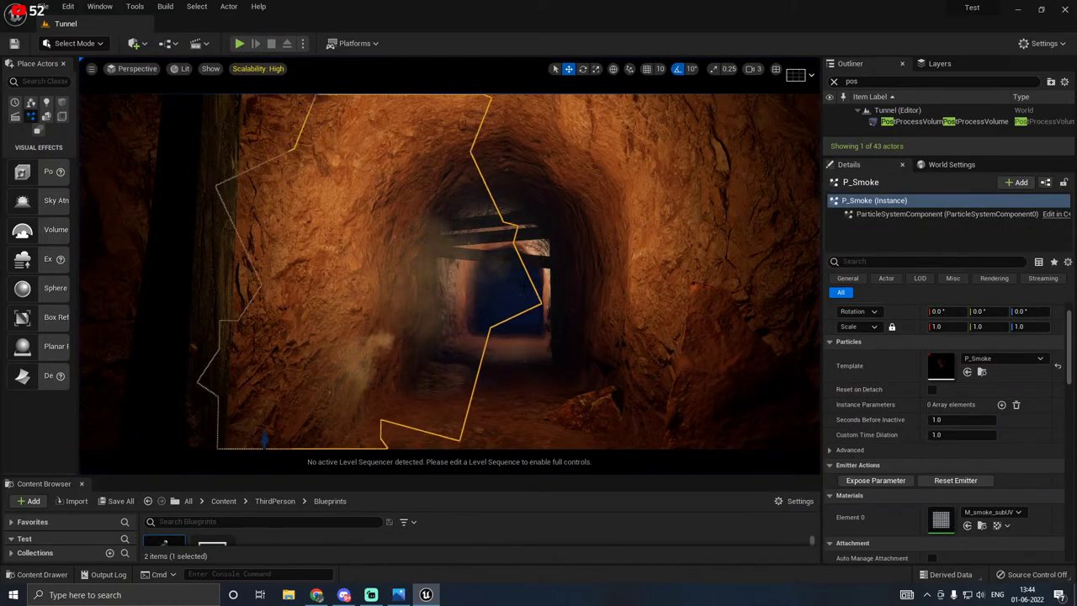
Step: Reframe the level view on the smoke plume and wooden support at the tunnel bend with editor overlays hidden
key(f)
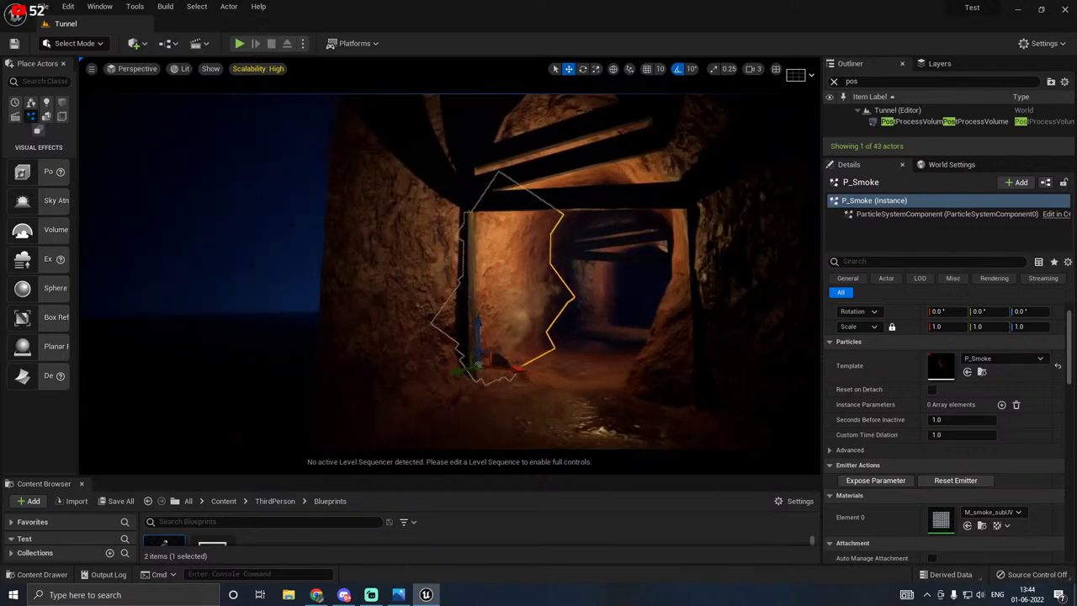
click(613, 278)
right_drag(613, 278, 612, 312)
key(w)
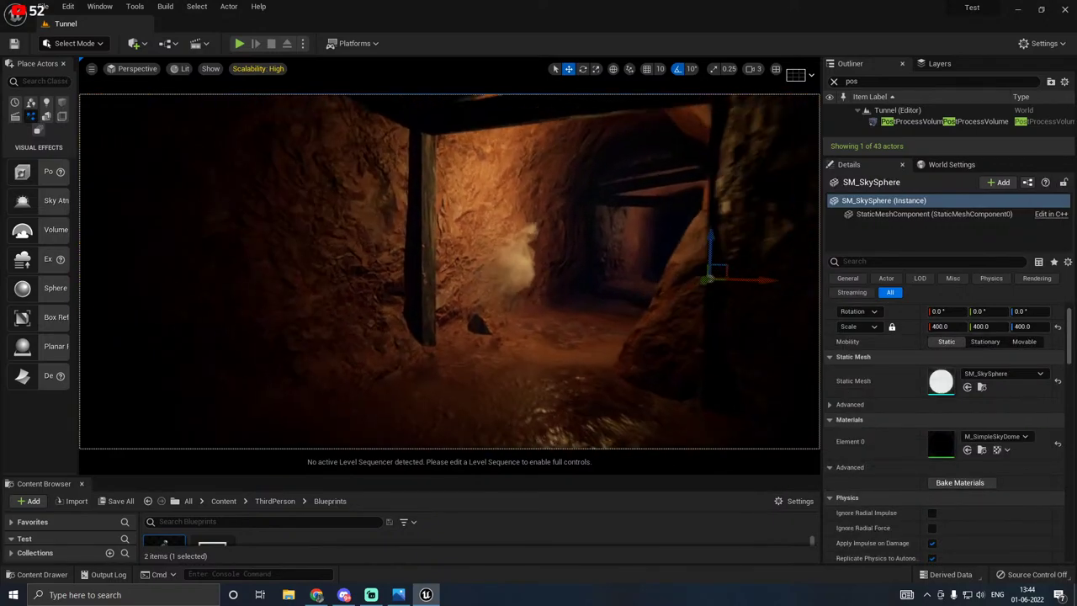
right_drag(479, 269, 488, 268)
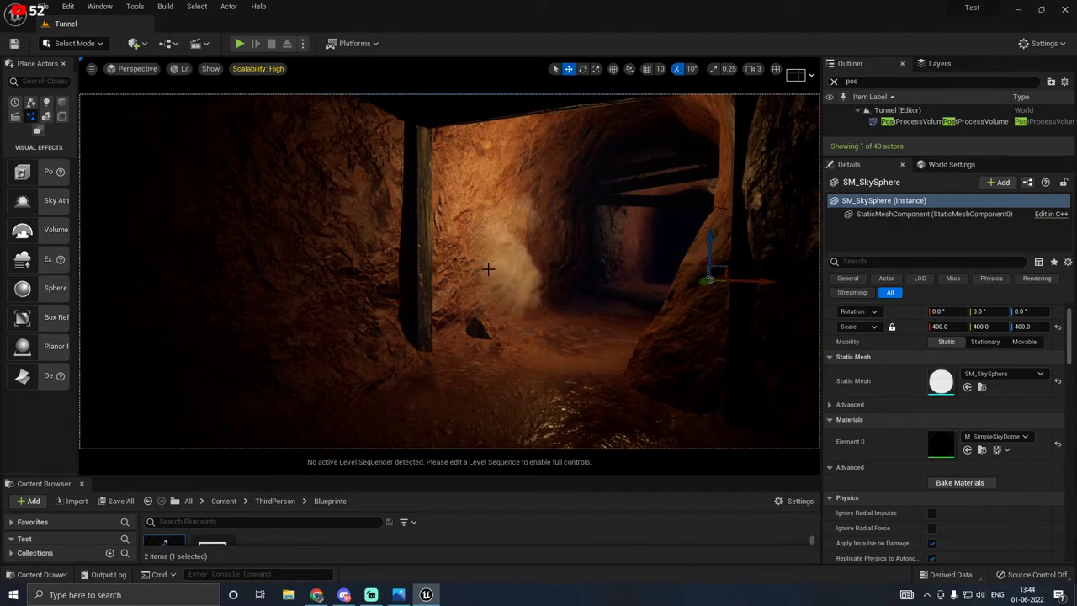
key(g)
key(g)
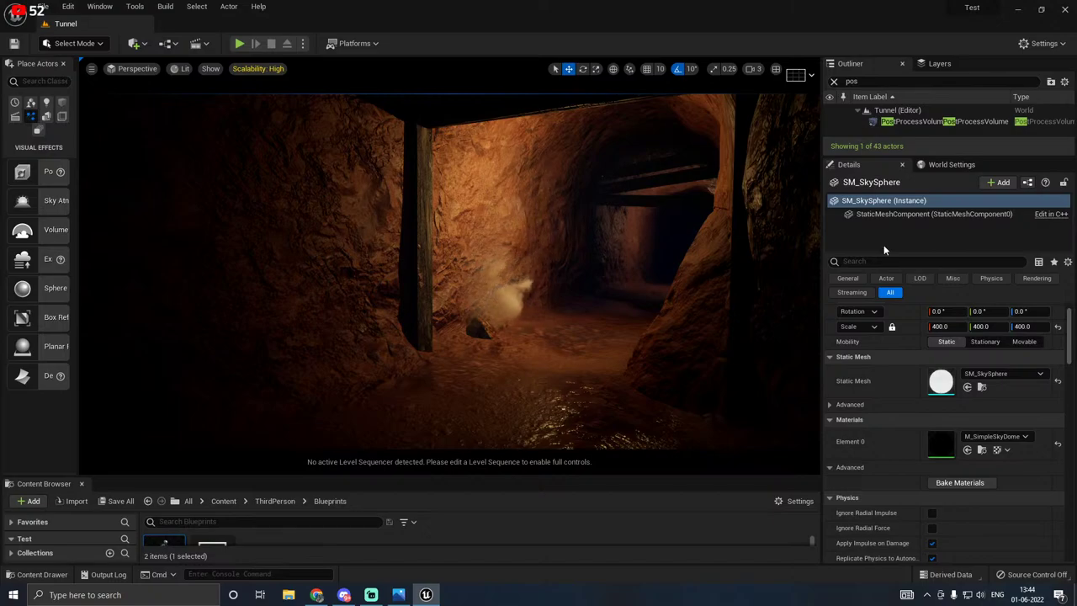
Step: Find the SkyLight by filtering the level's actors for "skyl" and turn on its Affects World option
drag(865, 81, 833, 80)
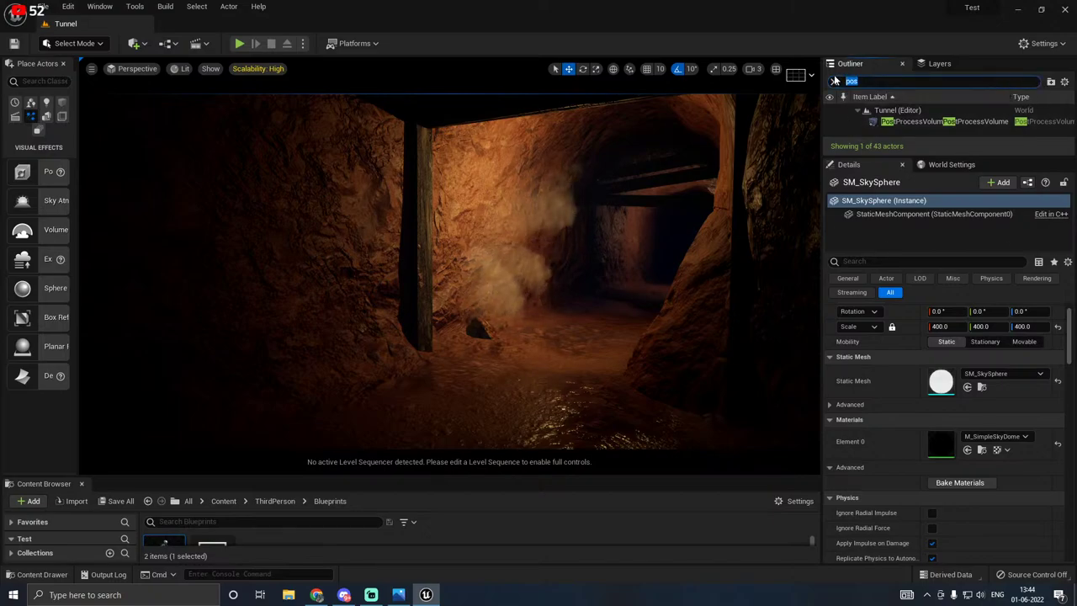
text(skyl)
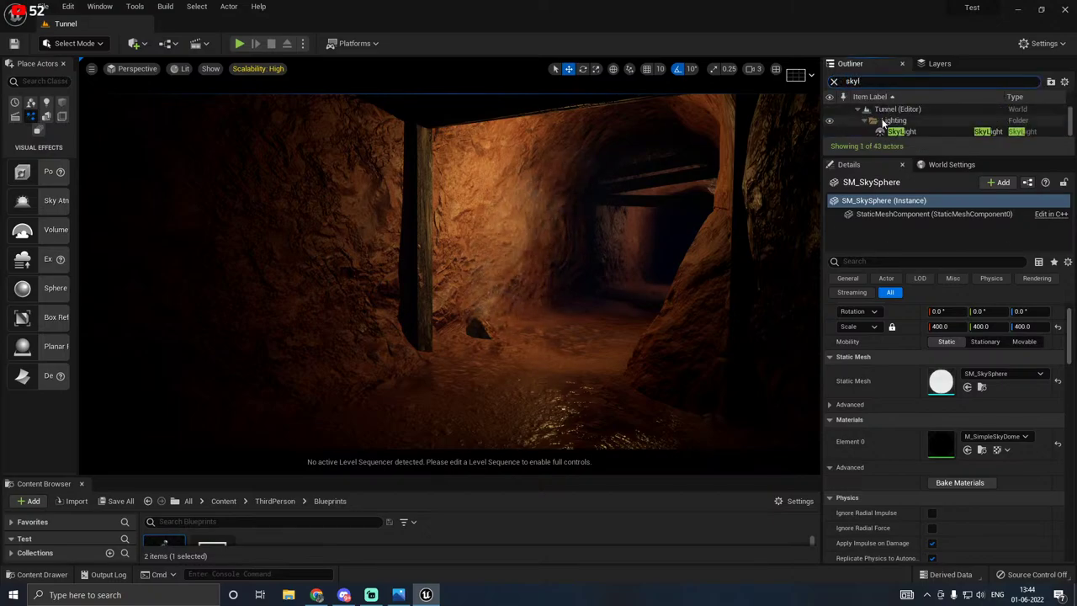
click(902, 132)
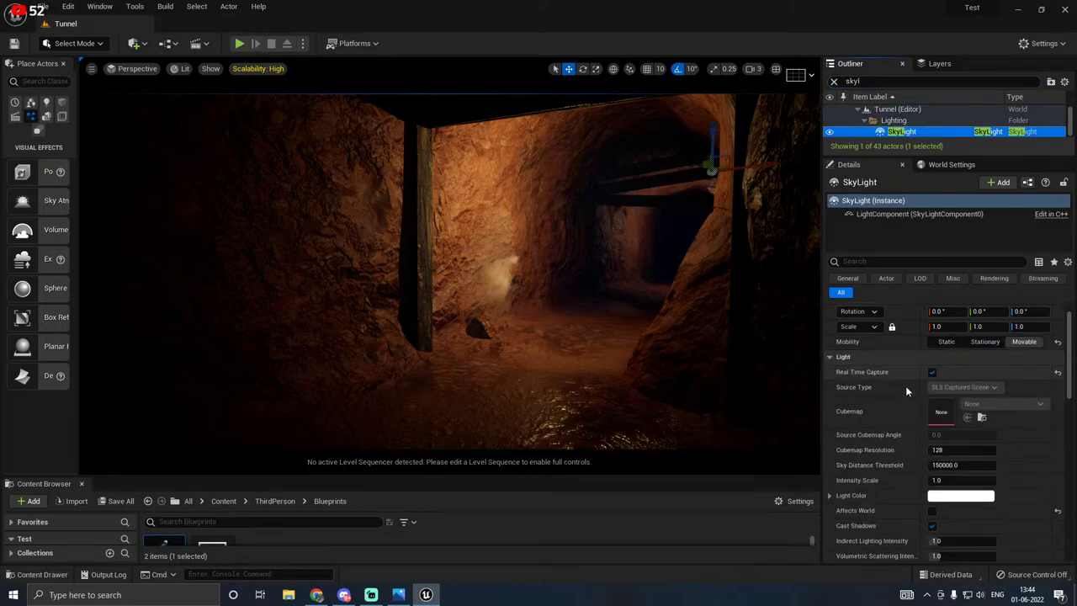
click(931, 511)
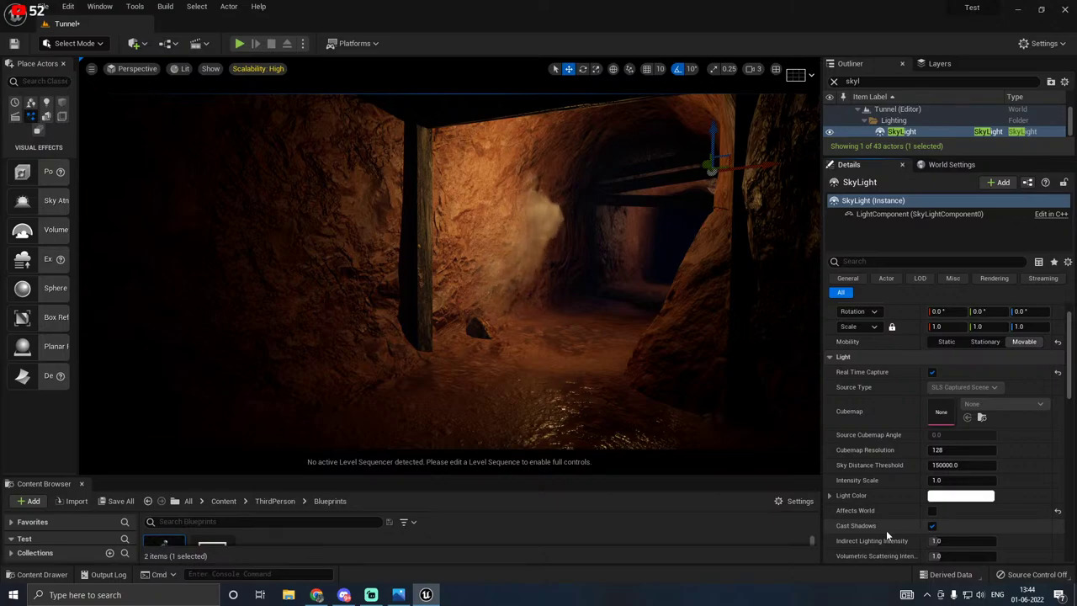
click(932, 510)
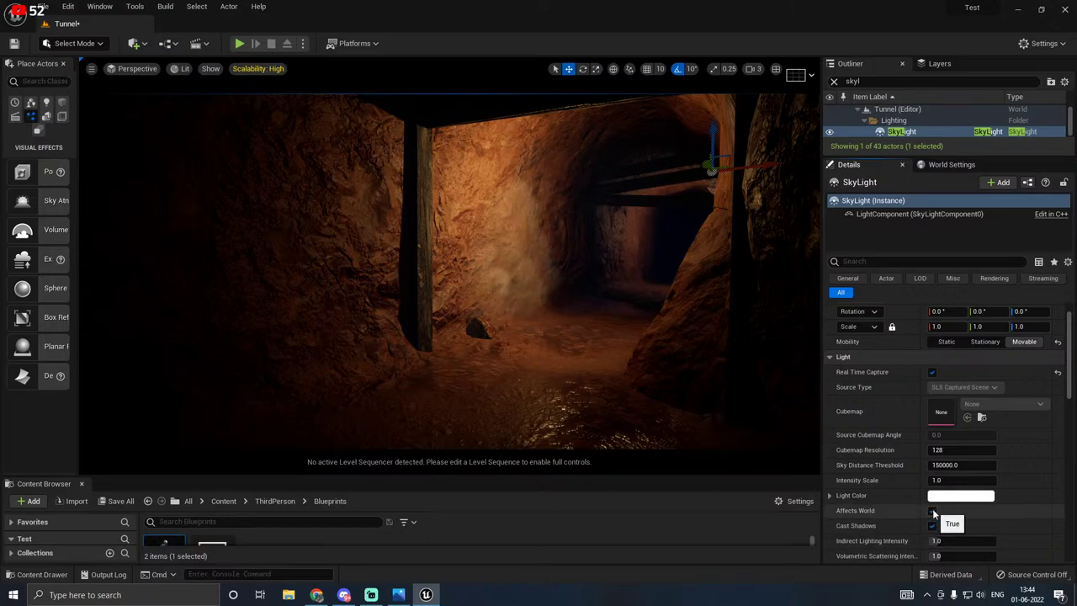
Step: Set the SkyLight's Volumetric Scattering Intensity to about 2.08 and its Intensity Scale to 2
scroll(908, 505, down, 2)
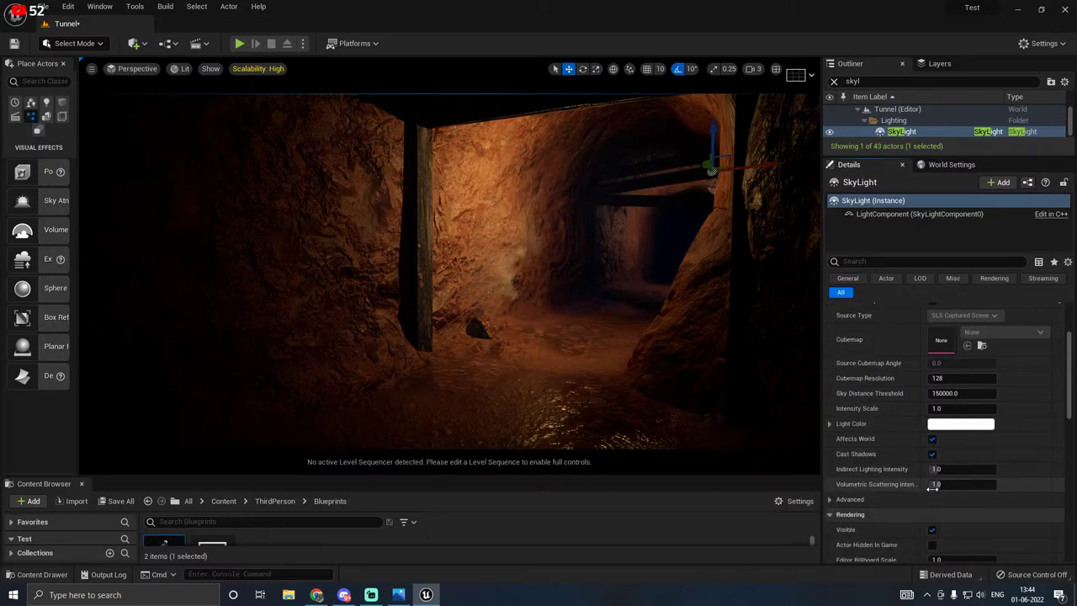
drag(933, 488, 967, 488)
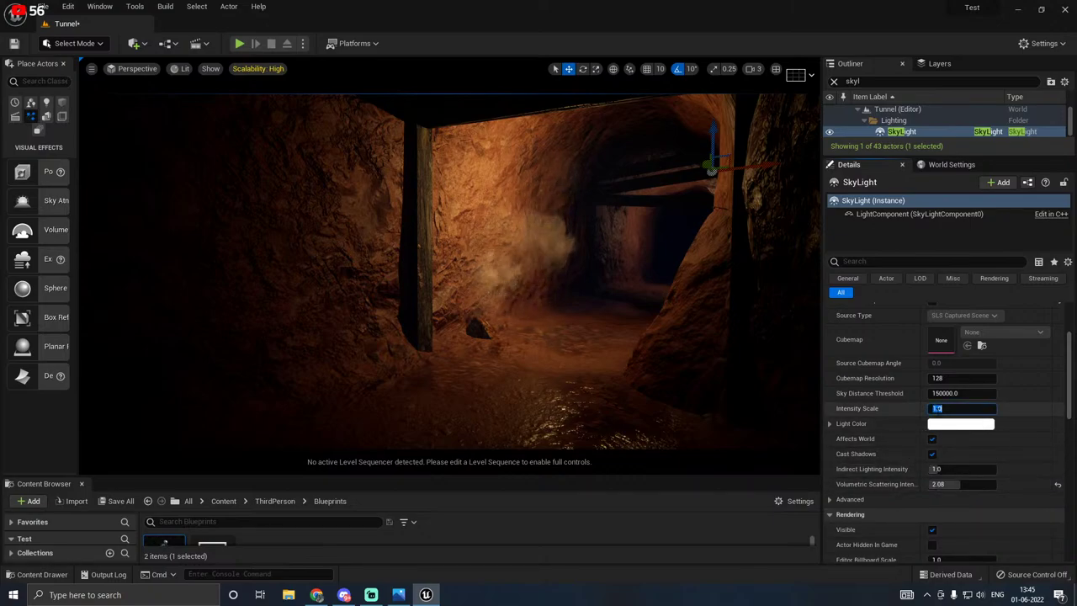
key(Return)
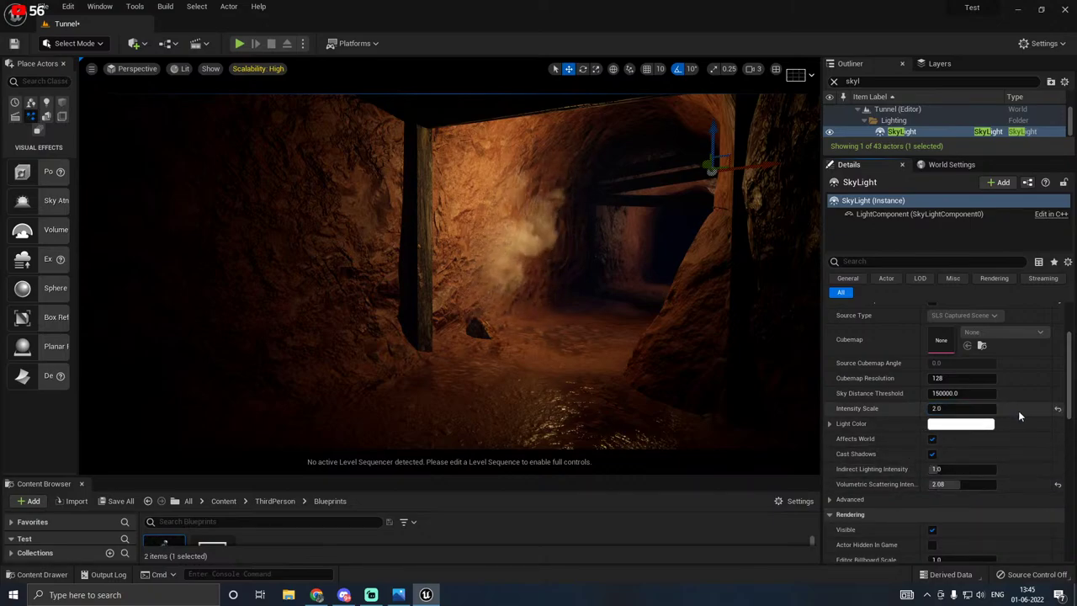
right_drag(449, 271, 490, 271)
Step: Turn off the SkyLight's Real Time Capture and set its source to SLS Specified Cubemap using the daylight cubemap
scroll(892, 370, up, 2)
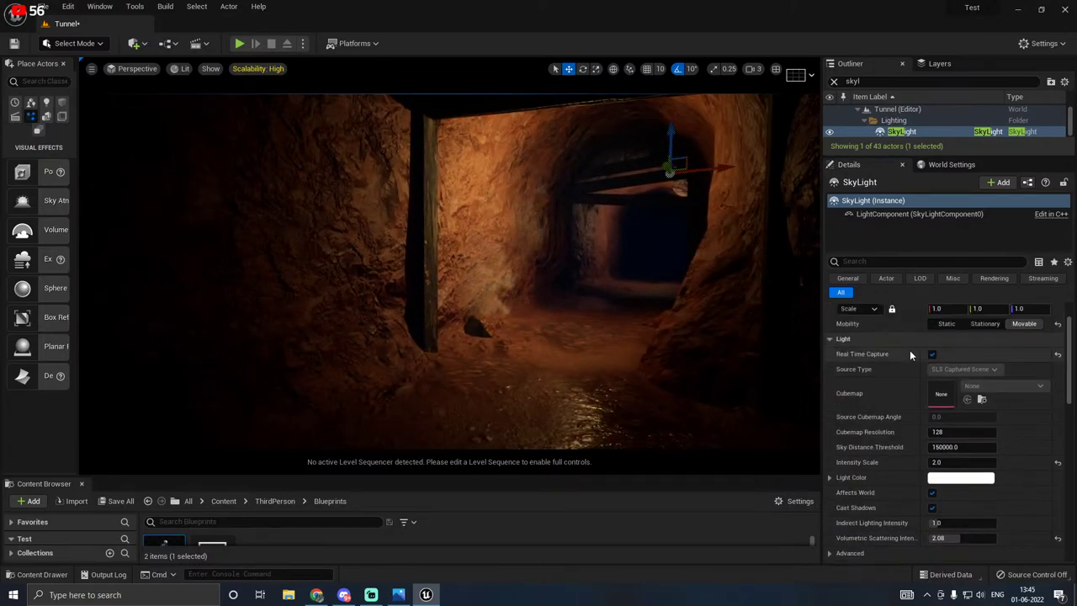
click(932, 353)
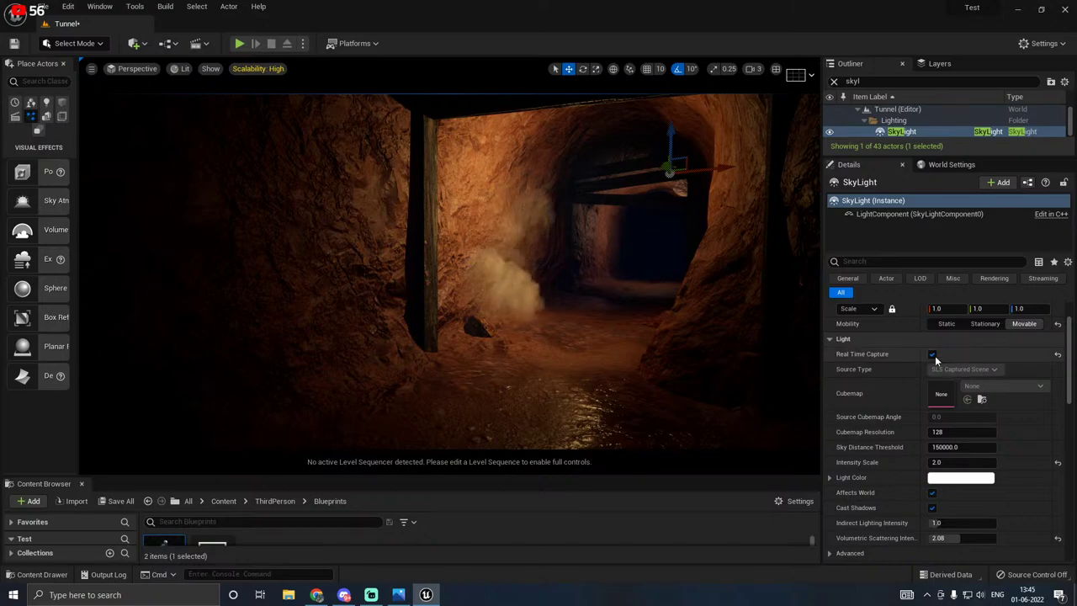
click(933, 354)
click(960, 369)
click(970, 390)
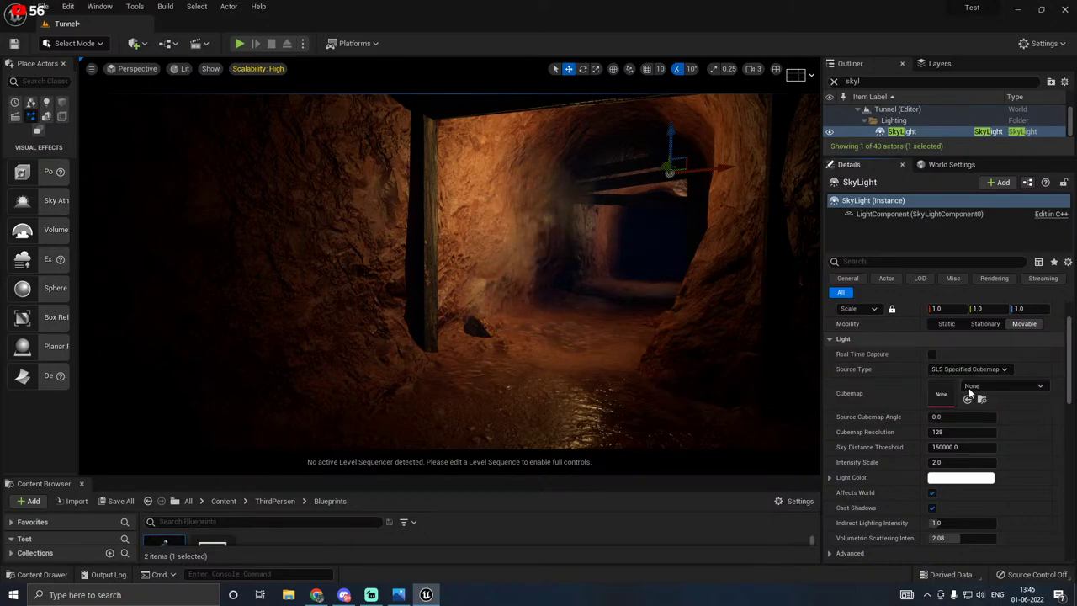
click(968, 387)
click(966, 237)
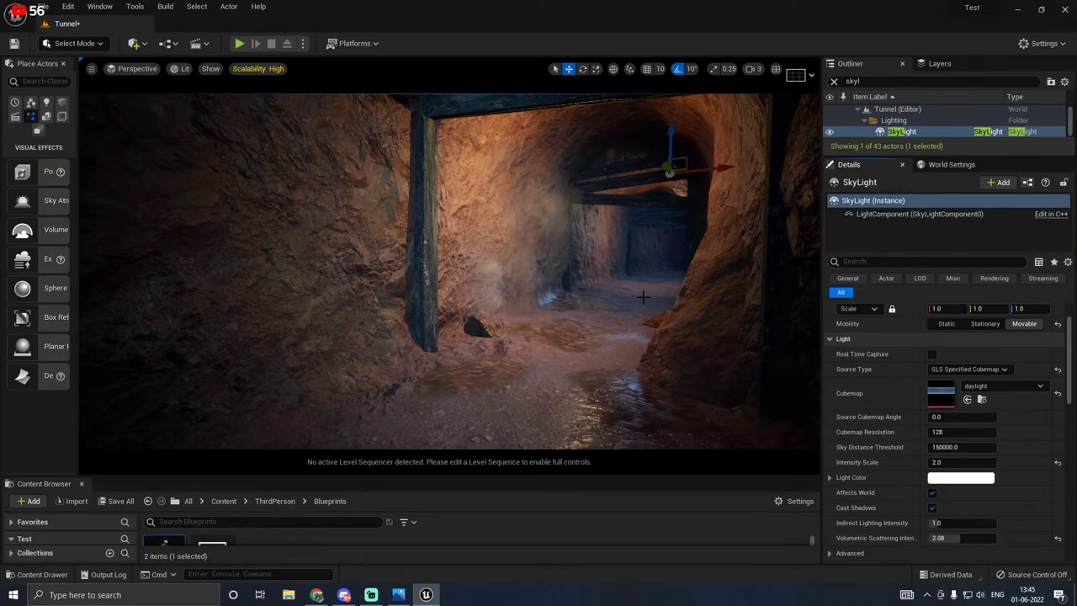
right_drag(642, 297, 672, 303)
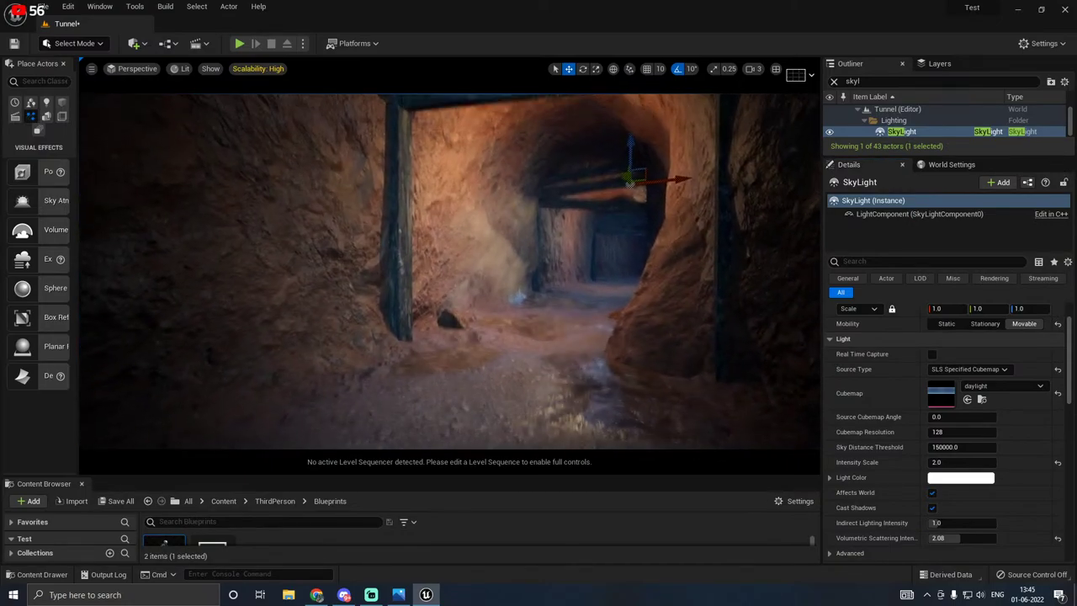
Step: Switch the SkyLight's cubemap to DaylightAmbientCubemap and set its Intensity Scale to 1
click(974, 387)
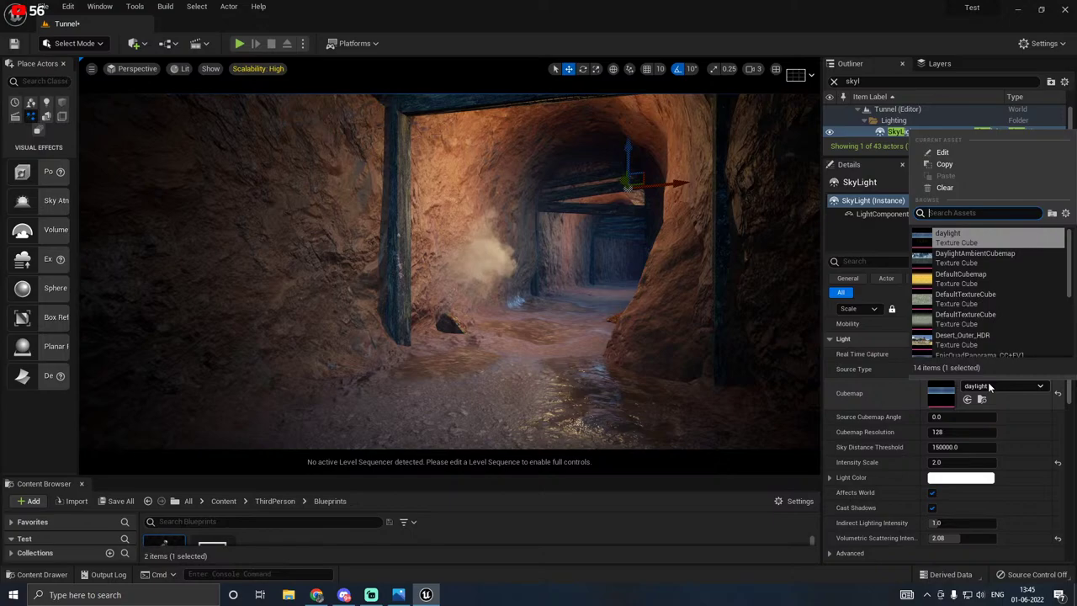
click(968, 257)
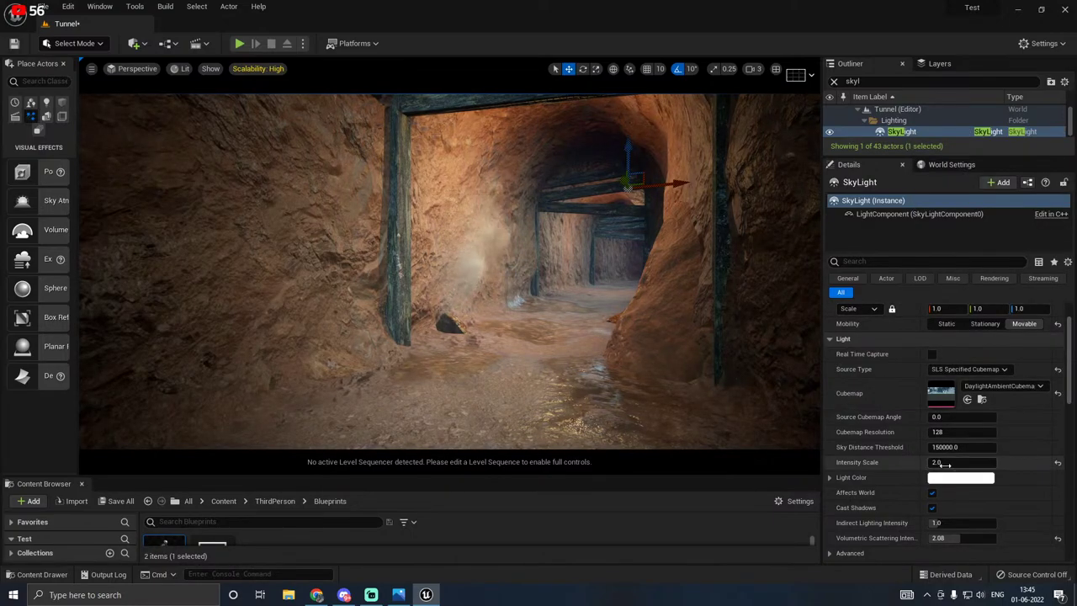
text(1)
key(Return)
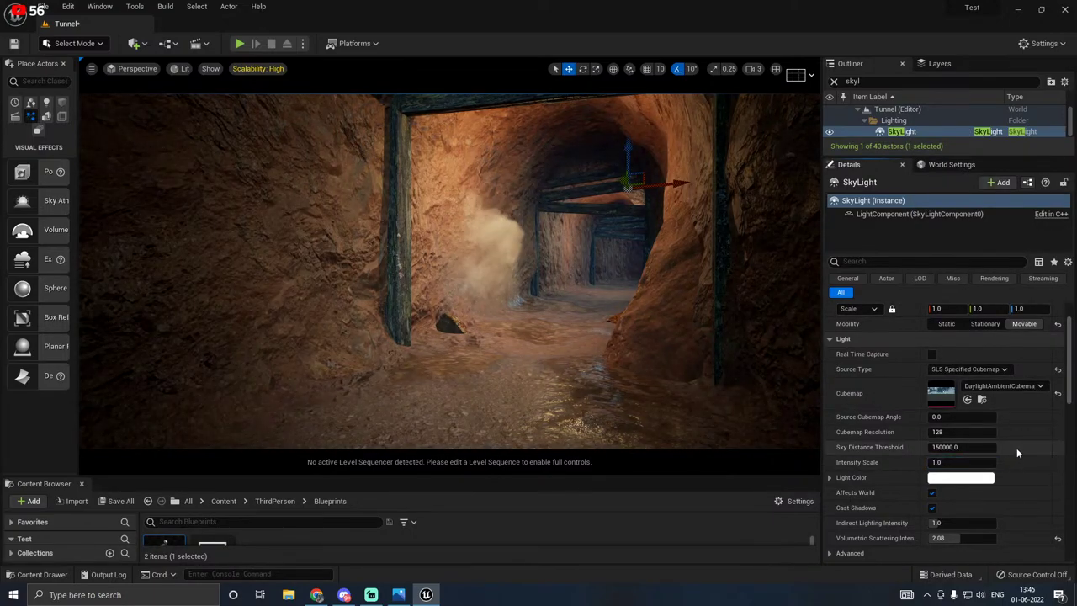
Step: Tint the SkyLight's Light Color a warm salmon, about hex sRGB FF977CFF
click(945, 482)
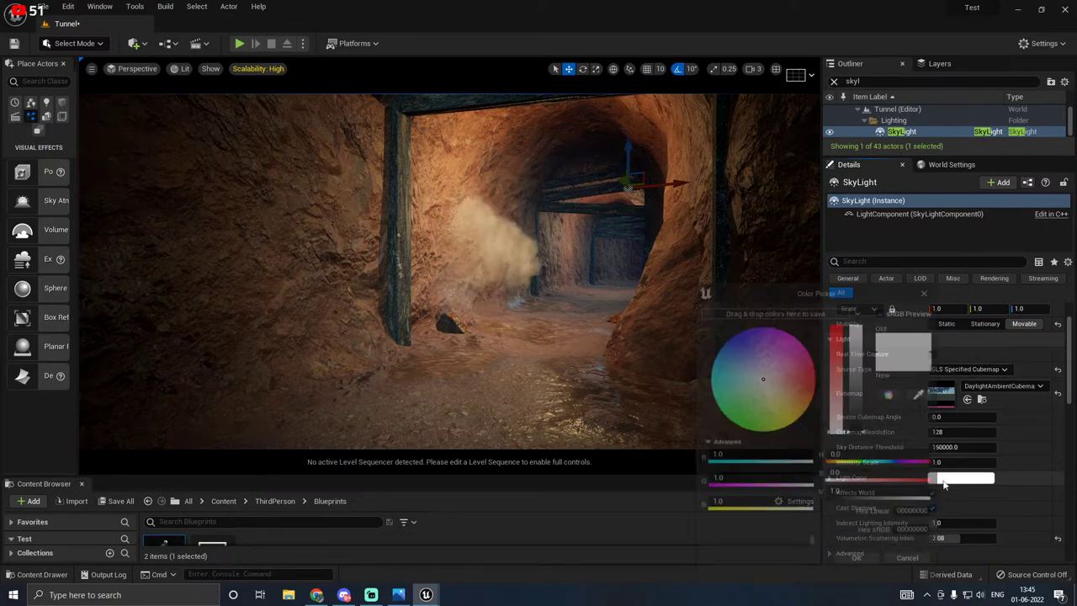
click(790, 399)
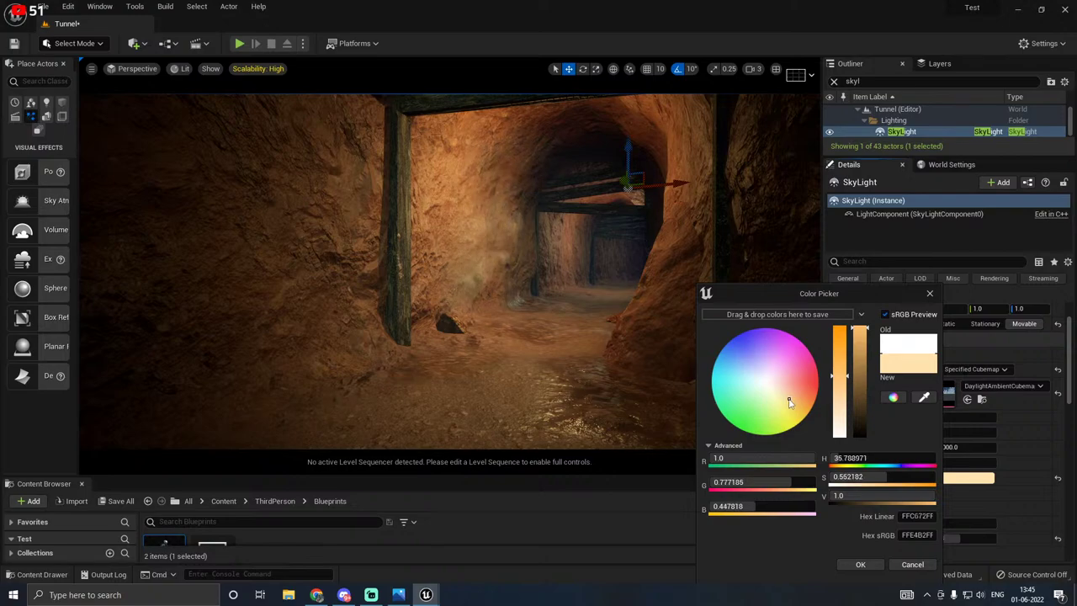
drag(791, 401, 809, 392)
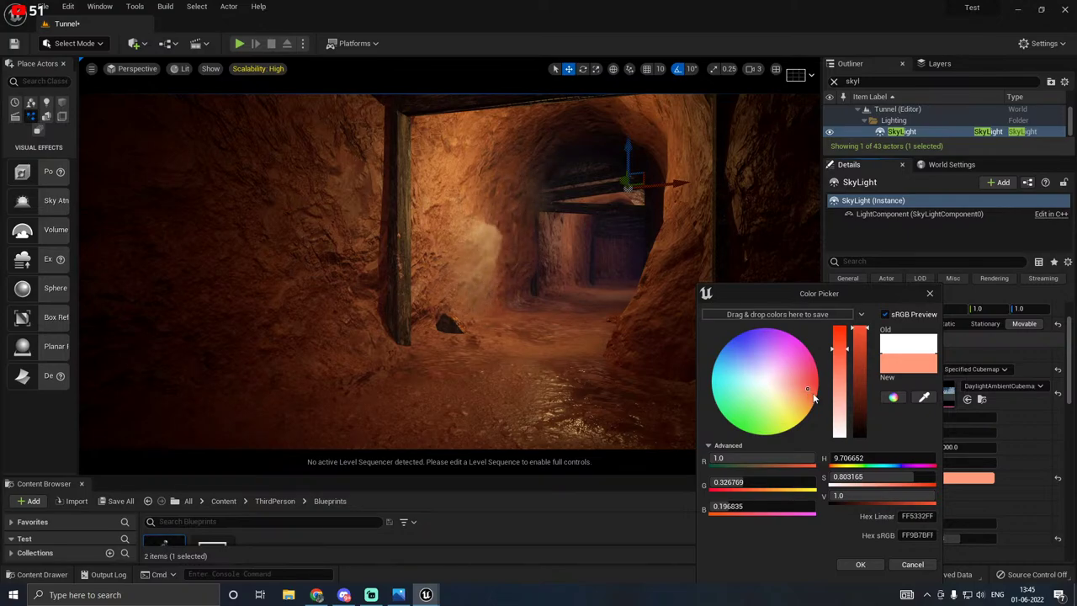
click(848, 561)
click(963, 478)
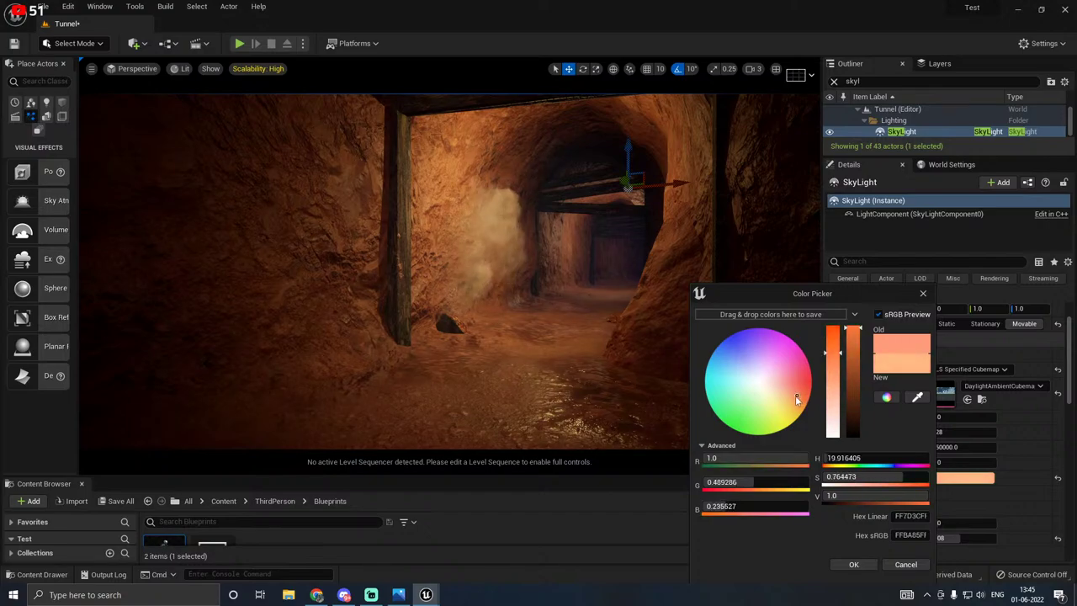
drag(795, 395, 802, 387)
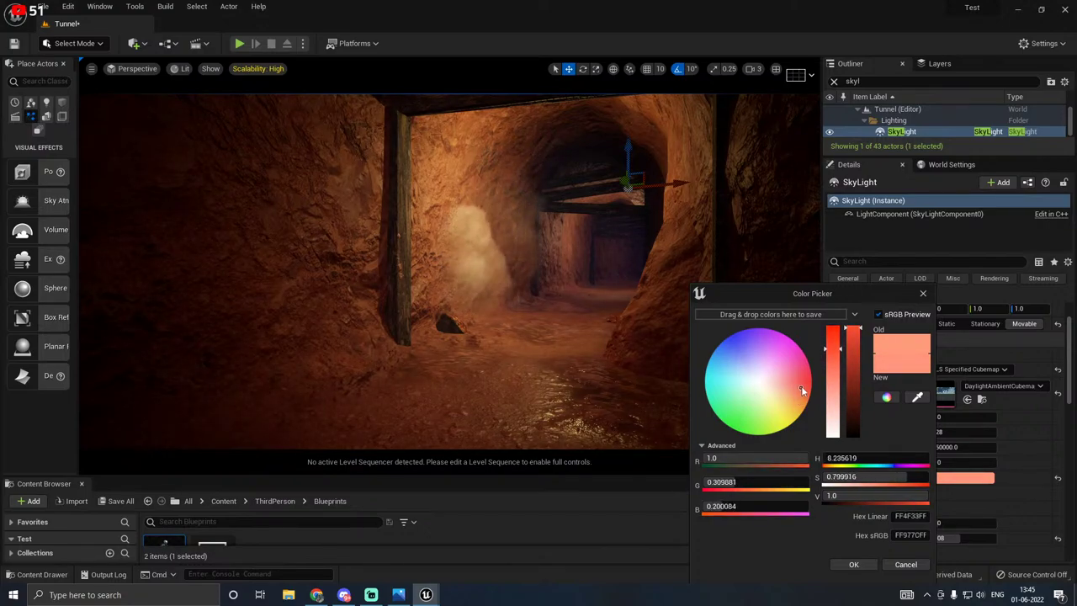
click(853, 564)
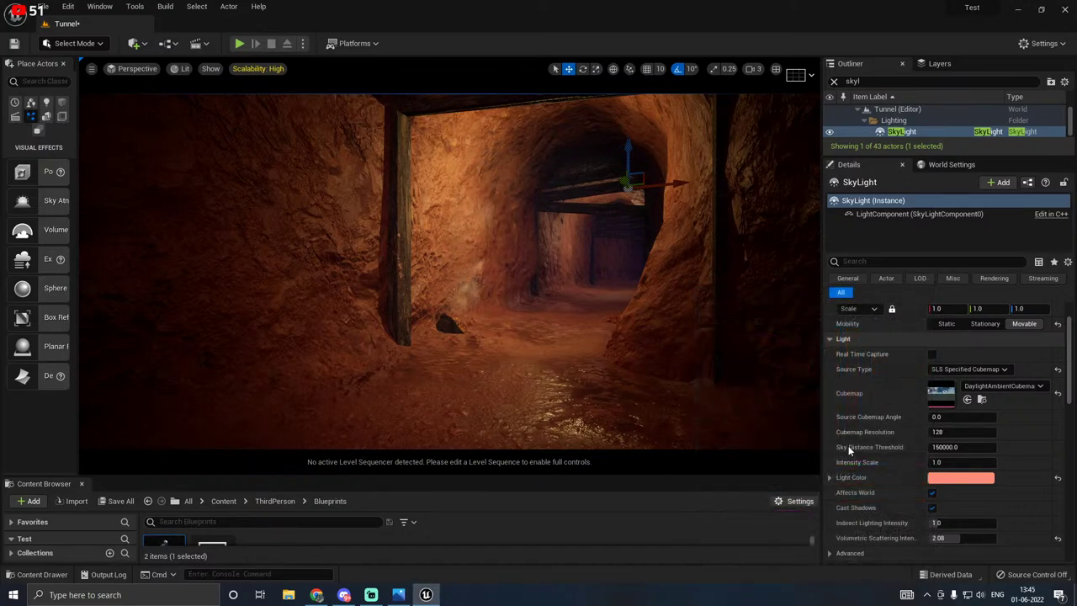
Step: Try Desert_Outer_HDR and EpicQuadPanorama_CC+EV1 in turn as the SkyLight's cubemap
click(994, 384)
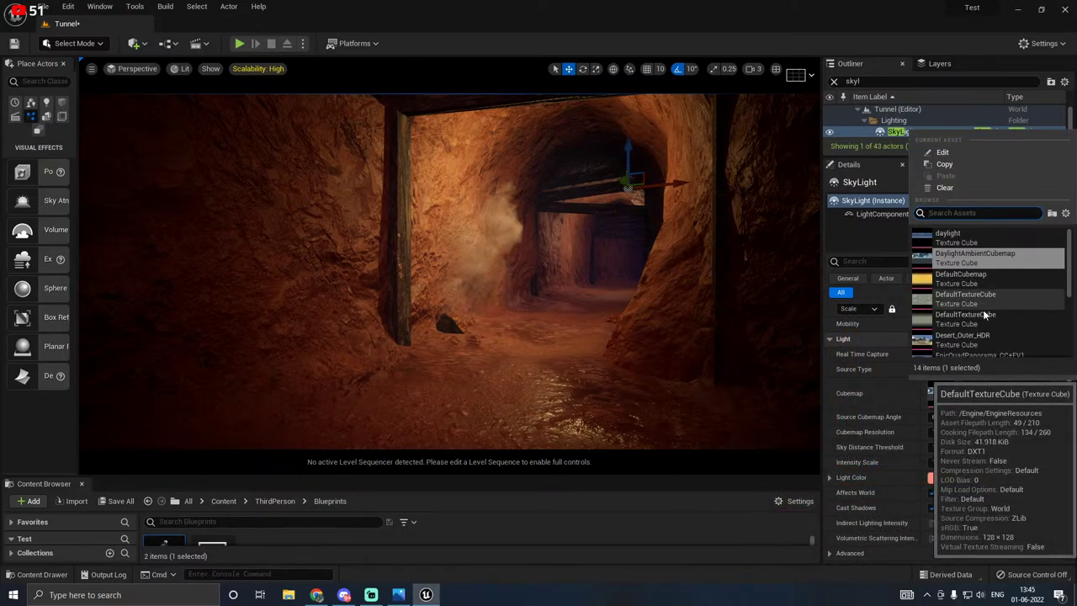
click(972, 340)
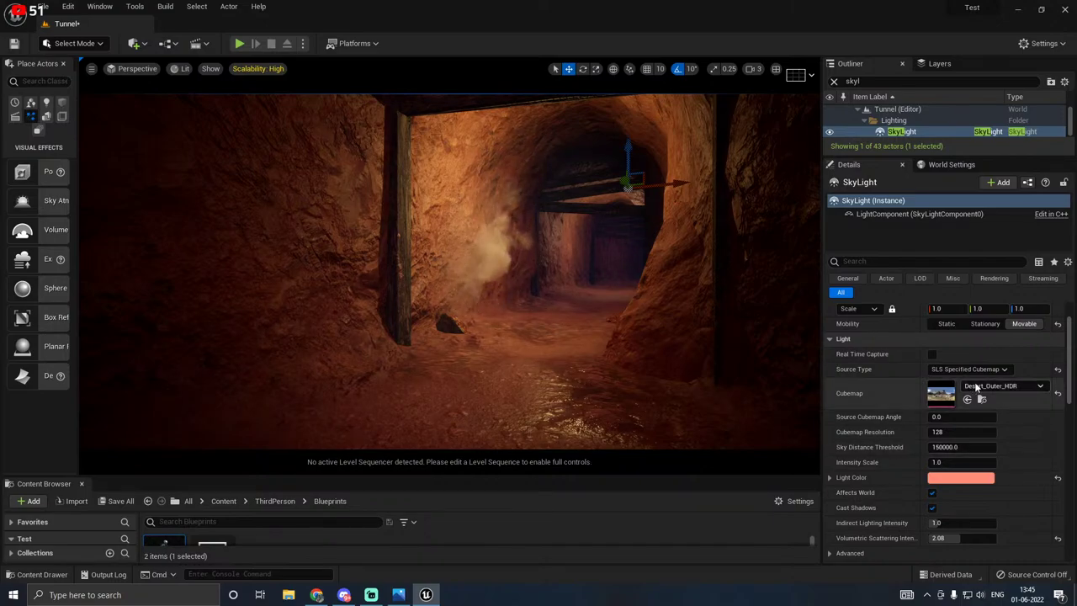
click(976, 387)
scroll(967, 337, down, 2)
click(969, 308)
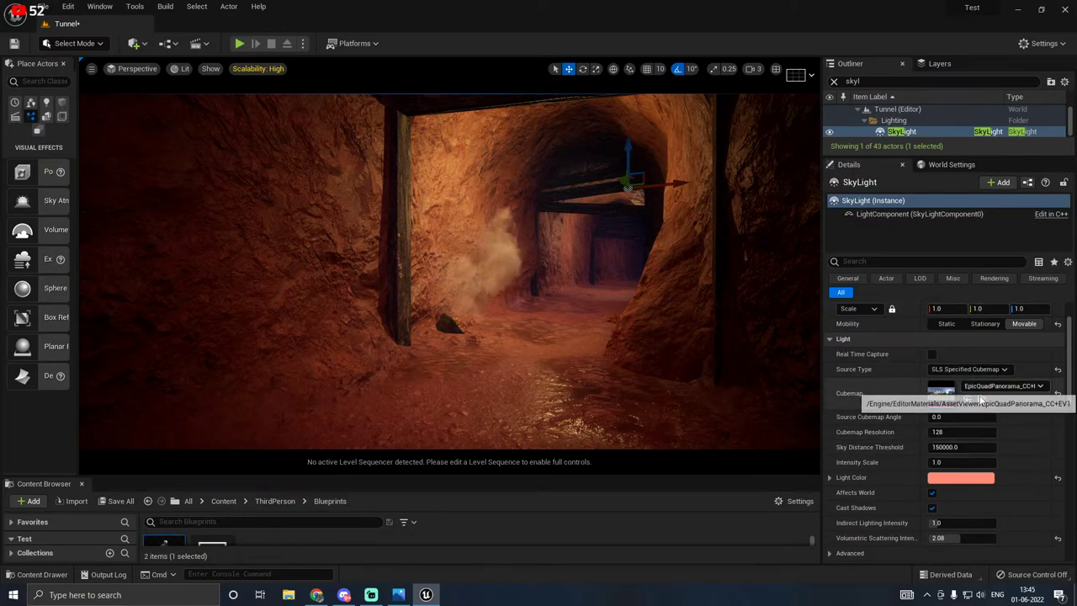
Step: Shift the SkyLight's Light Color to a warm orange, about hex sRGB FFA672FF
click(960, 477)
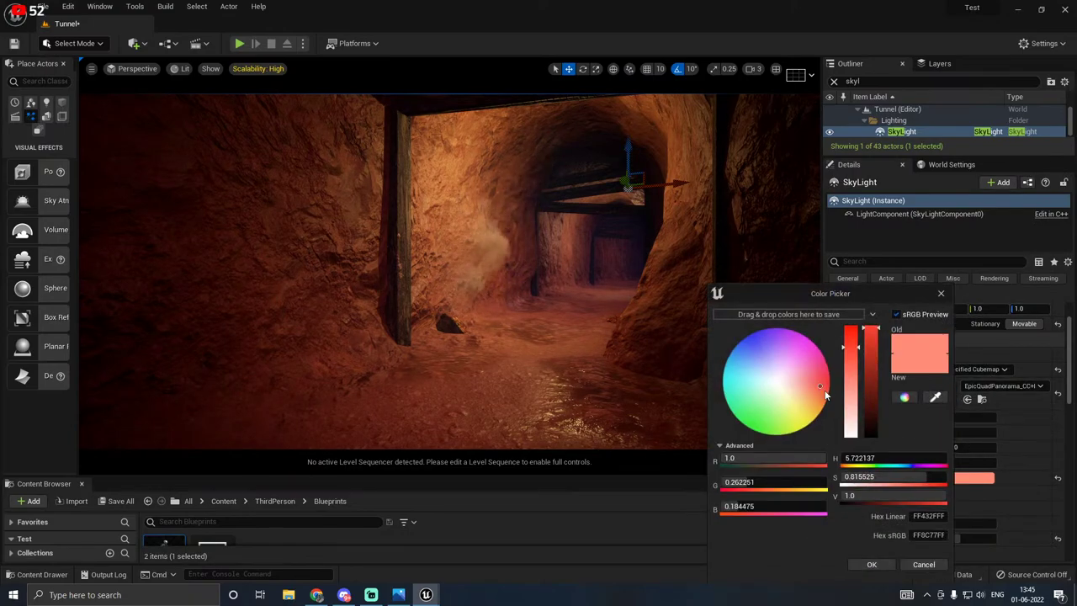
click(852, 335)
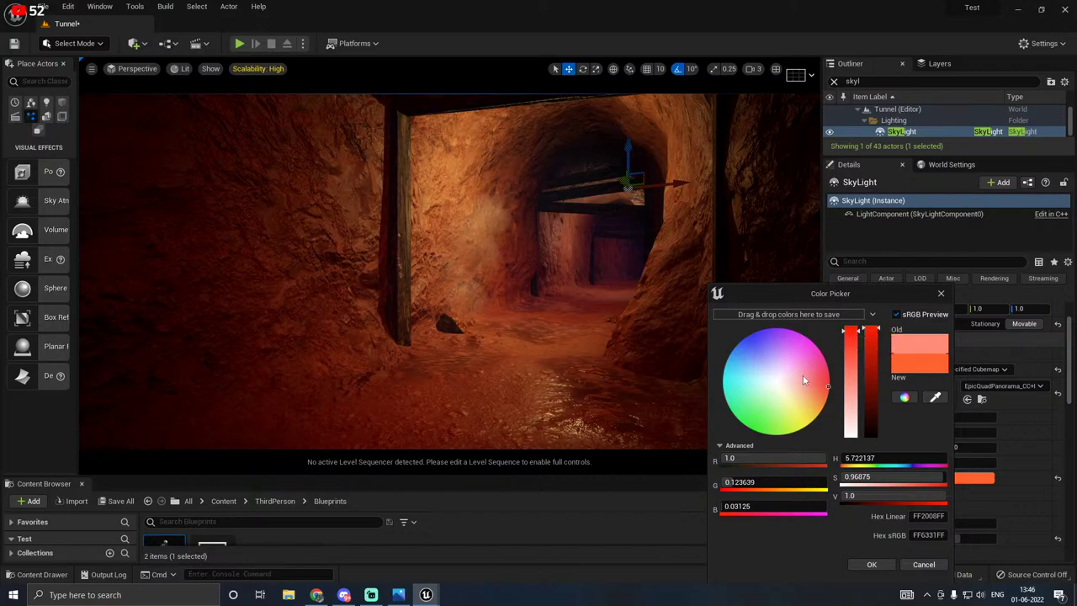
click(822, 393)
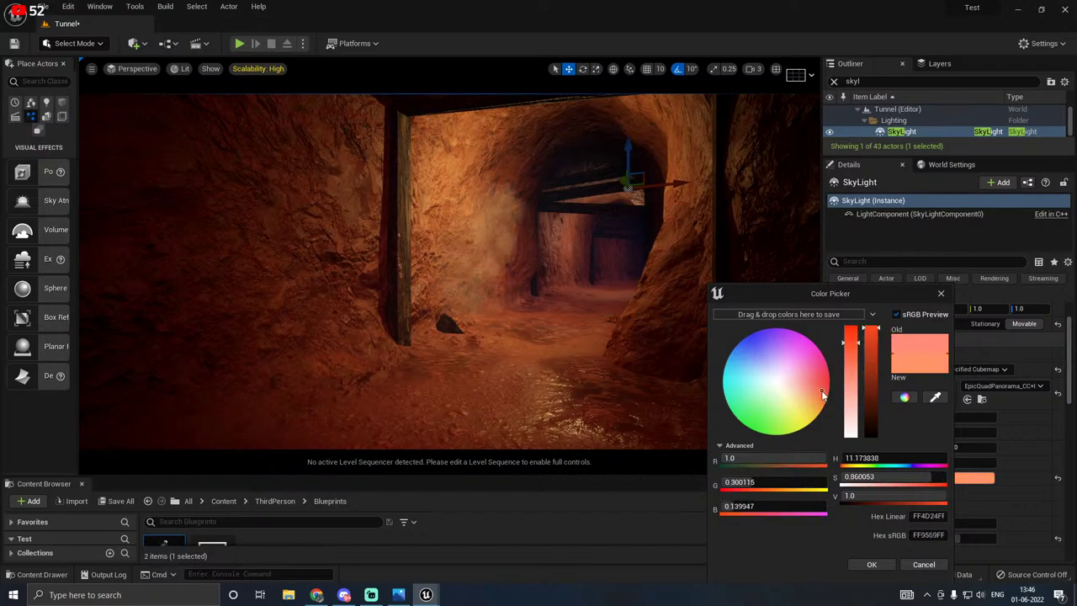
drag(823, 396, 821, 397)
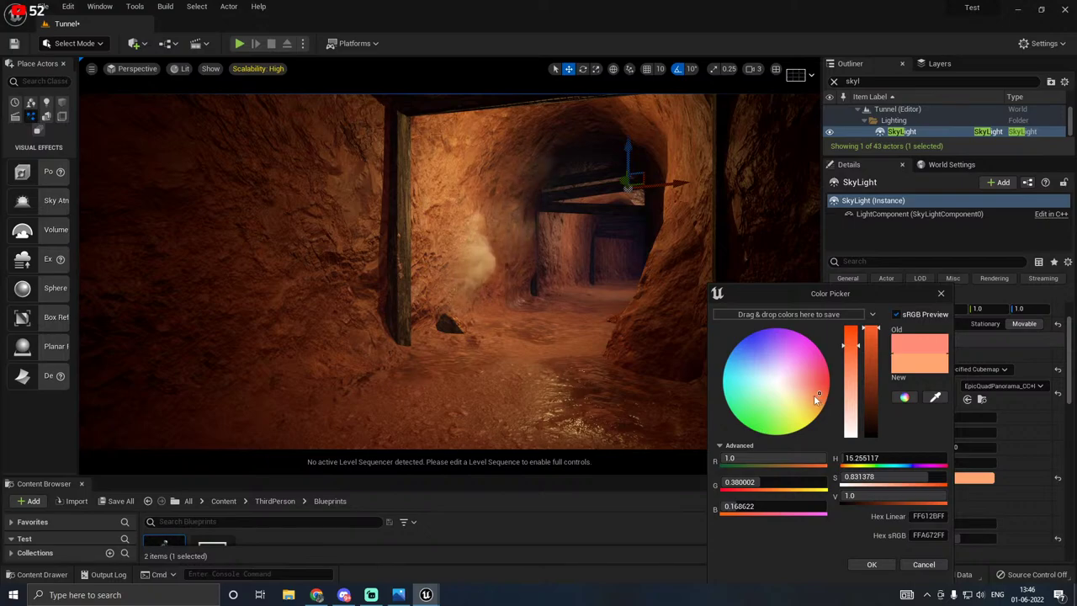
click(872, 564)
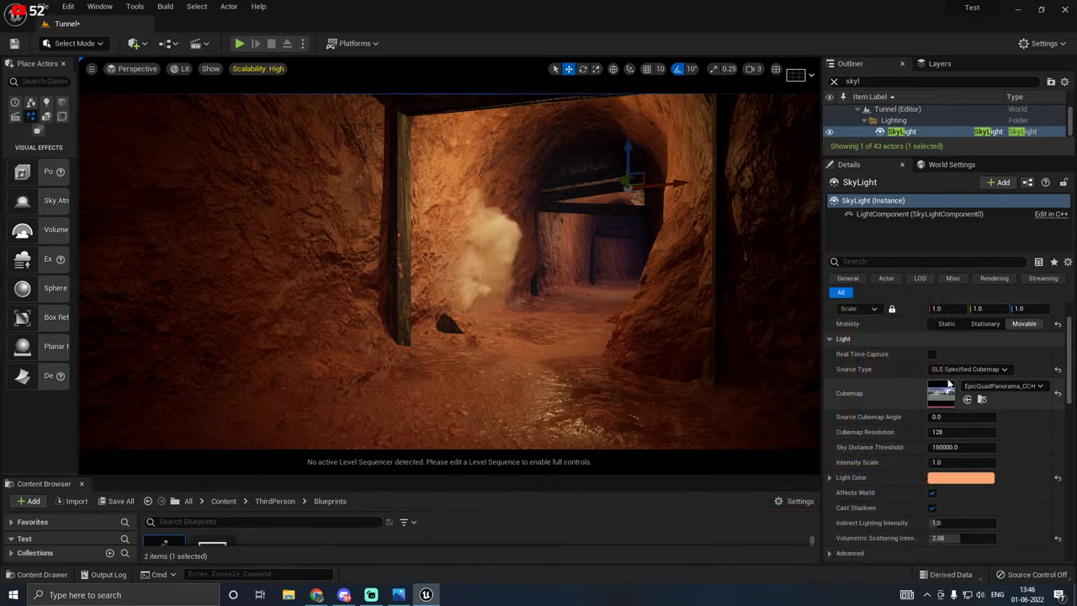
Step: Compare HDRI_Epic_Courtyard_Daylight, SunsetAmbientCubemap and T_ClearSky as the SkyLight's cubemap
click(1002, 385)
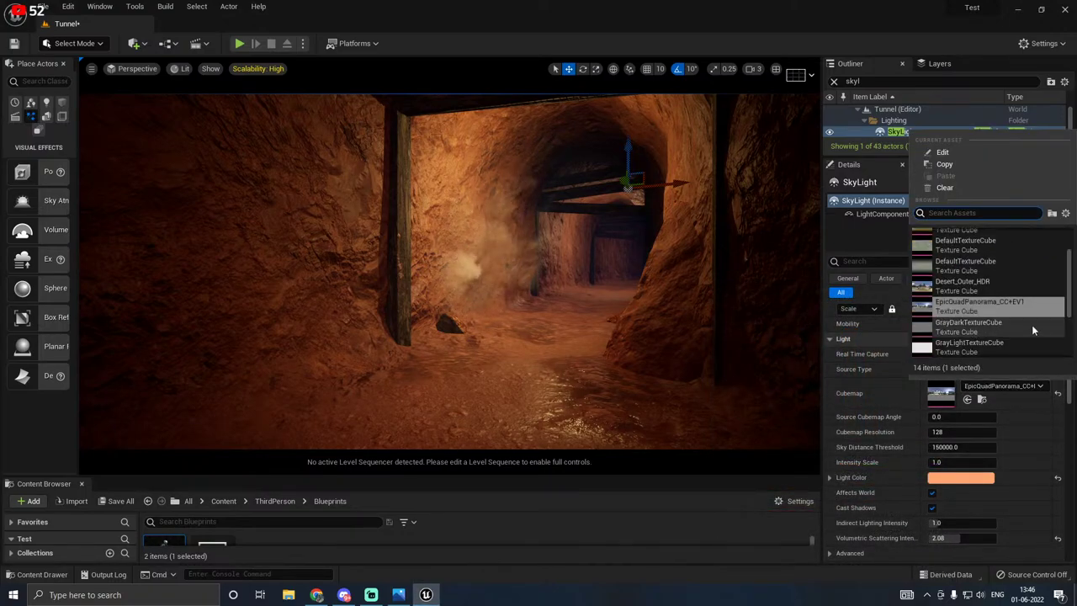
scroll(1030, 327, down, 2)
click(984, 323)
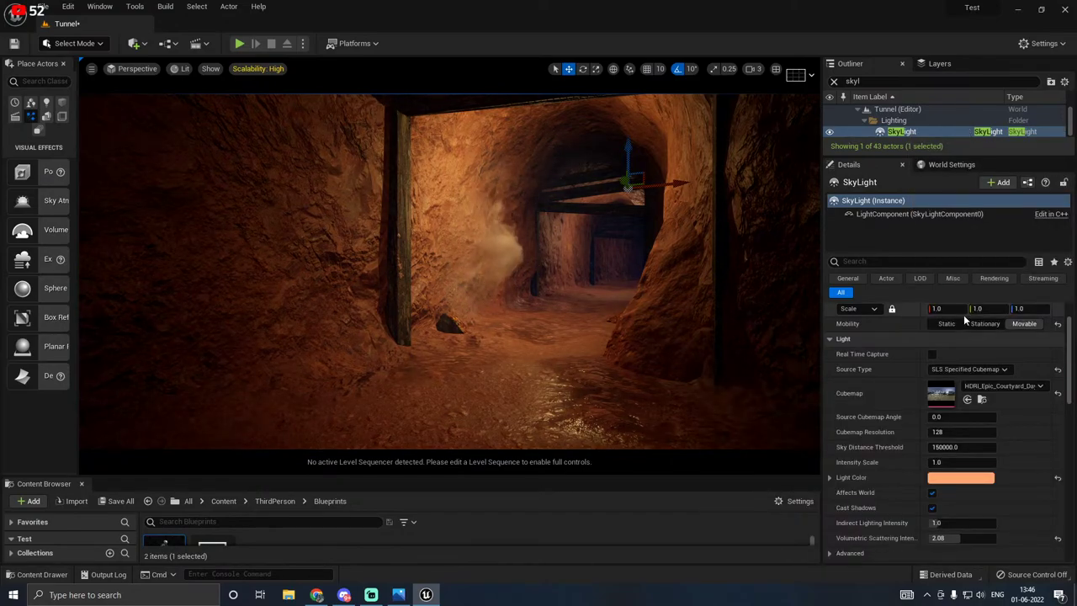
click(1001, 385)
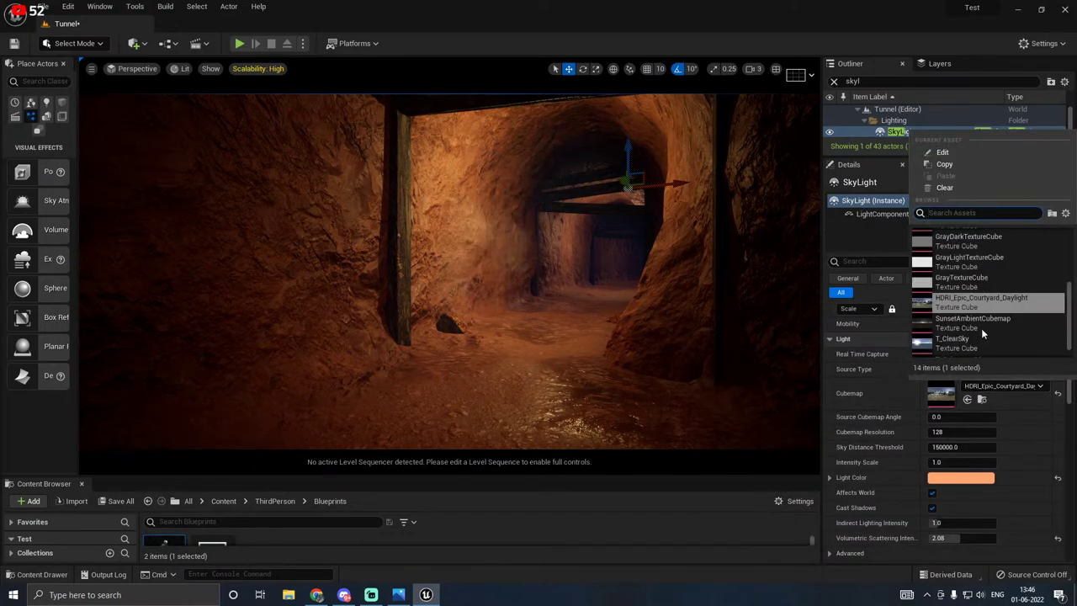
click(981, 322)
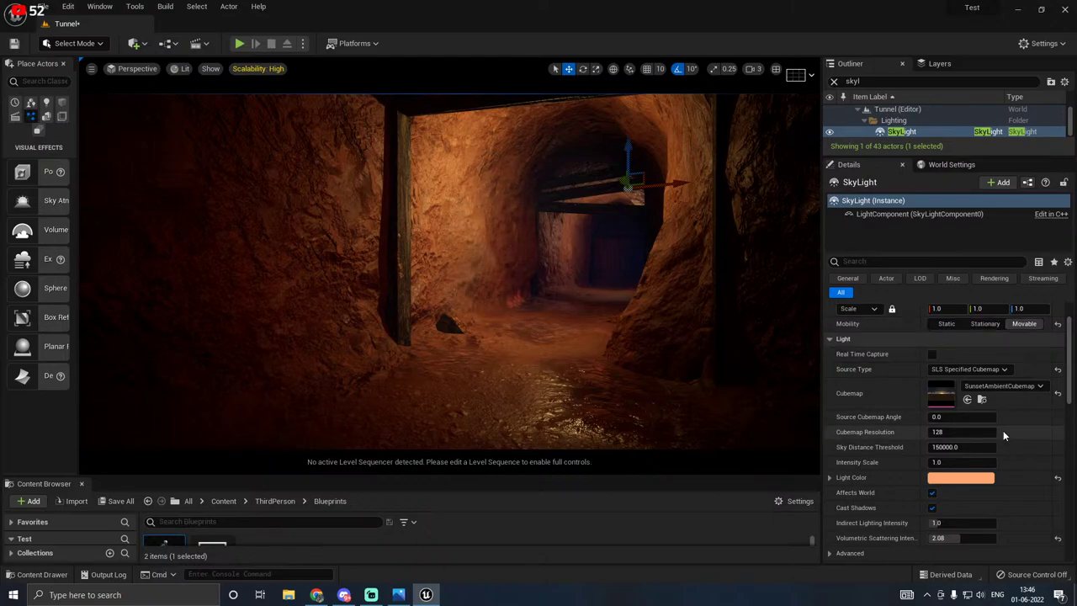
click(976, 385)
click(961, 326)
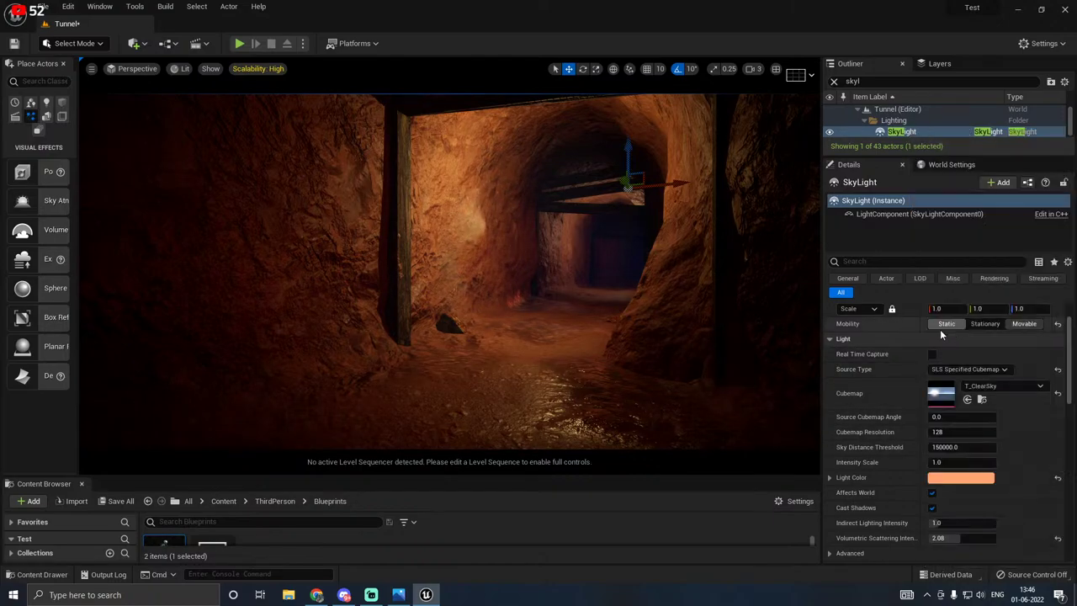
Step: Set the SkyLight's cubemap to SunsetAmbientCubemap and check the tunnel lighting
click(986, 385)
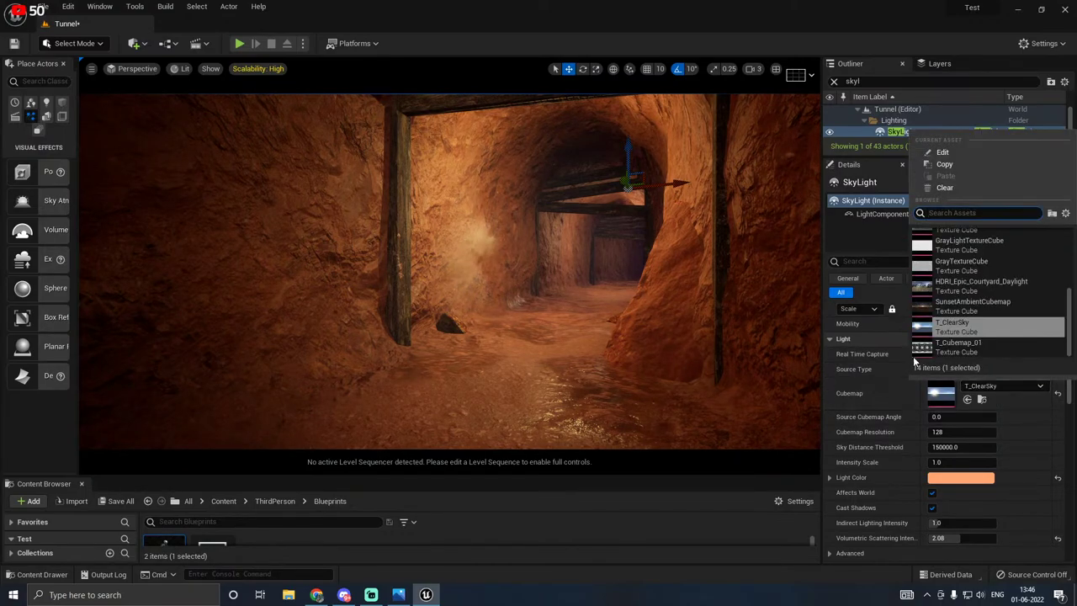
click(966, 308)
mouse_move(567, 319)
right_down()
mouse_move(791, 319)
mouse_move(574, 307)
right_up()
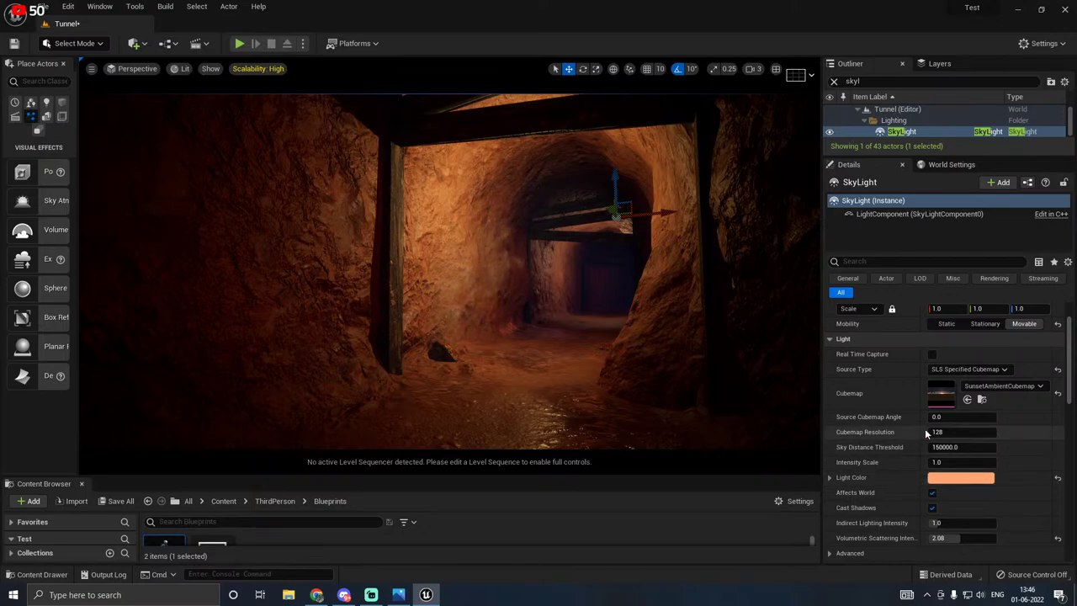
Step: Turn the SkyLight's Affects World off and back on to compare its contribution
click(932, 496)
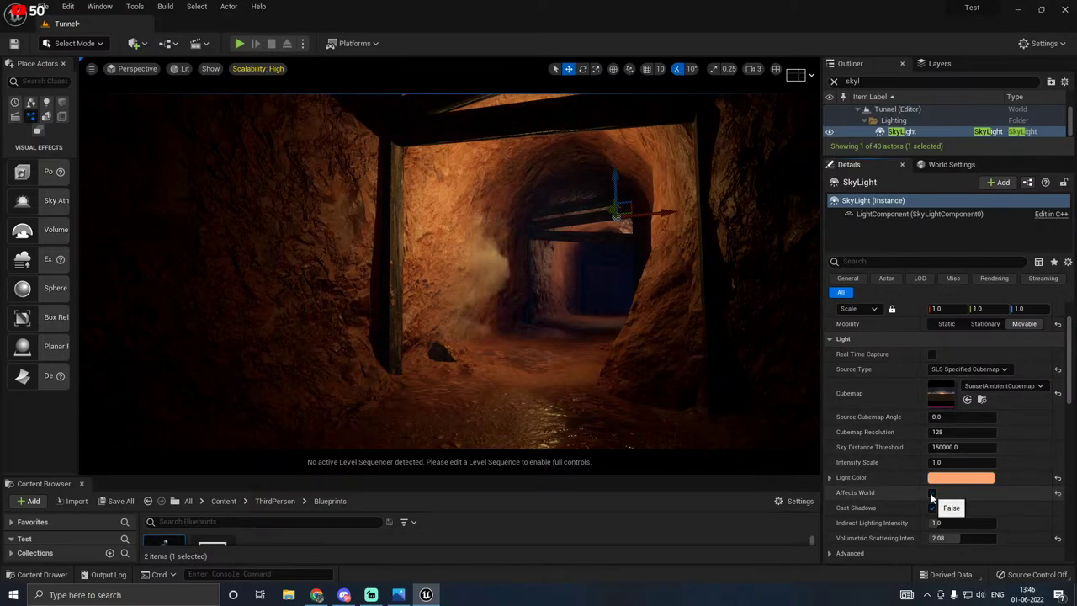
click(931, 494)
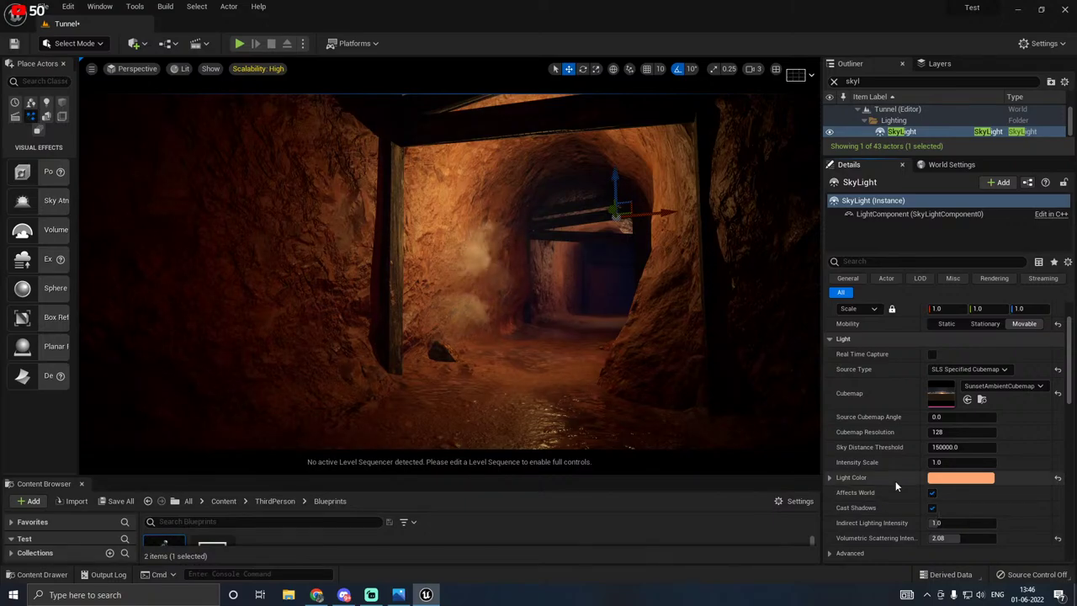
Step: Set the SkyLight's mobility to Static and toggle its visibility to compare the tunnel lighting
scroll(895, 481, up, 1)
click(990, 360)
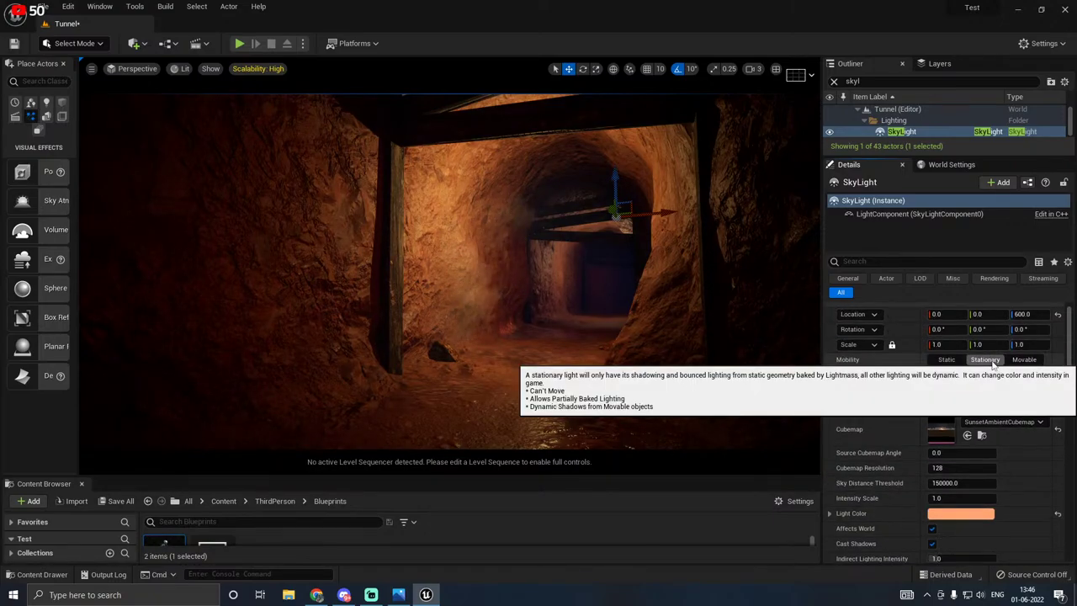
click(949, 360)
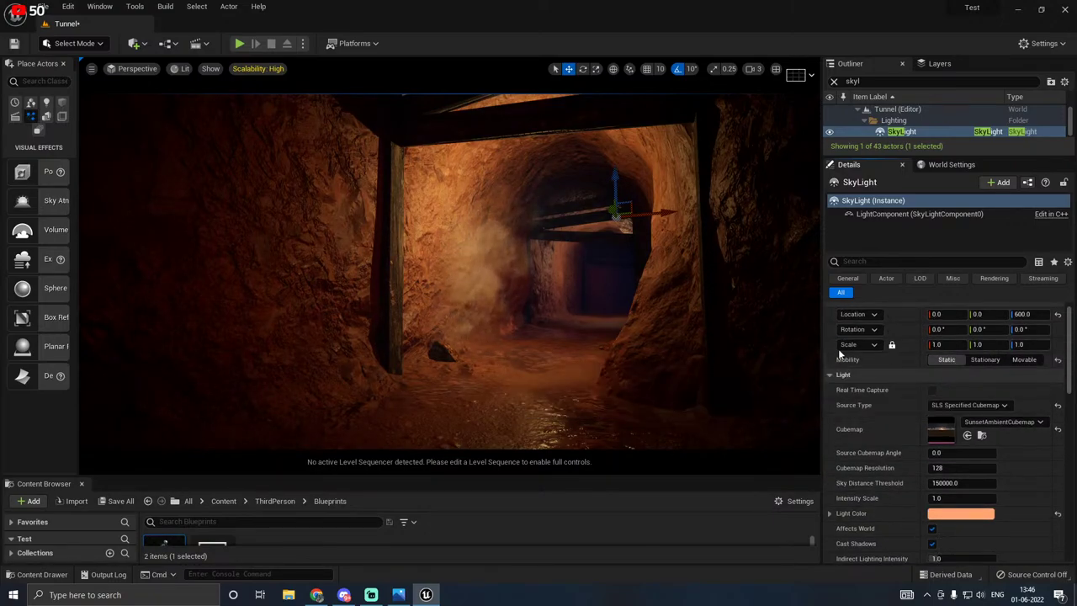
right_drag(579, 345, 497, 345)
mouse_move(724, 346)
right_down()
mouse_move(711, 345)
mouse_move(741, 347)
right_up()
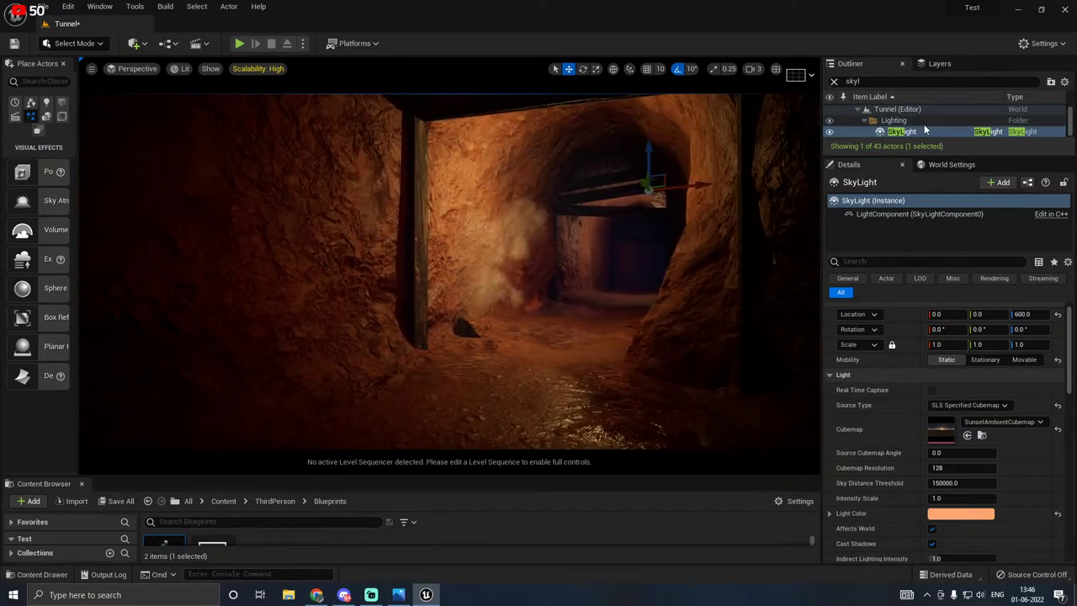
click(830, 132)
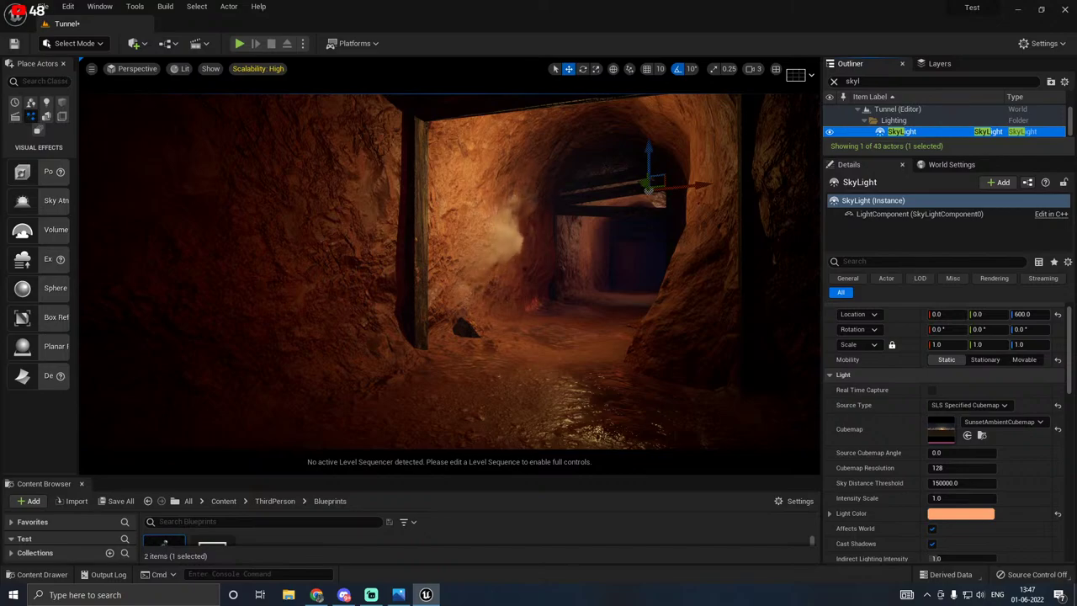
Step: Raise the SkyLight's Indirect Lighting Intensity to 6 and set its Intensity Scale to 2
scroll(882, 521, down, 2)
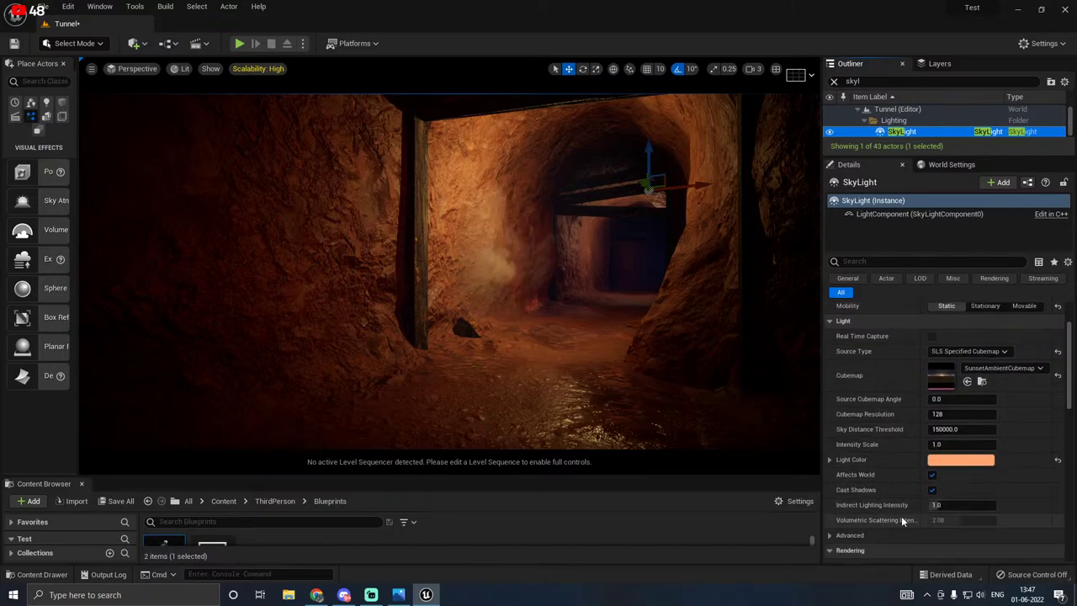
drag(937, 505, 997, 505)
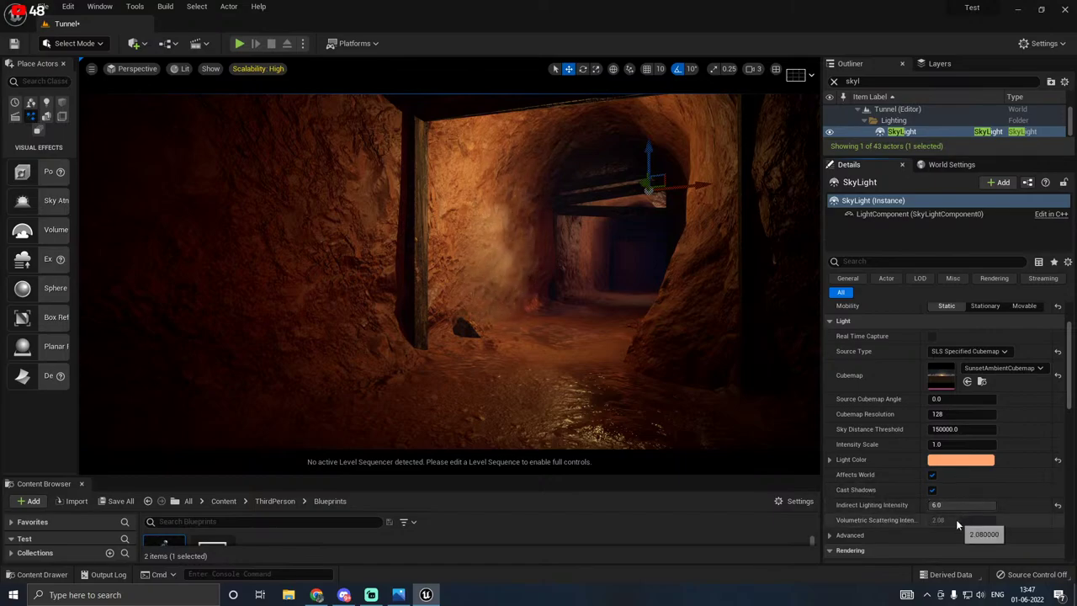
click(956, 444)
text(2)
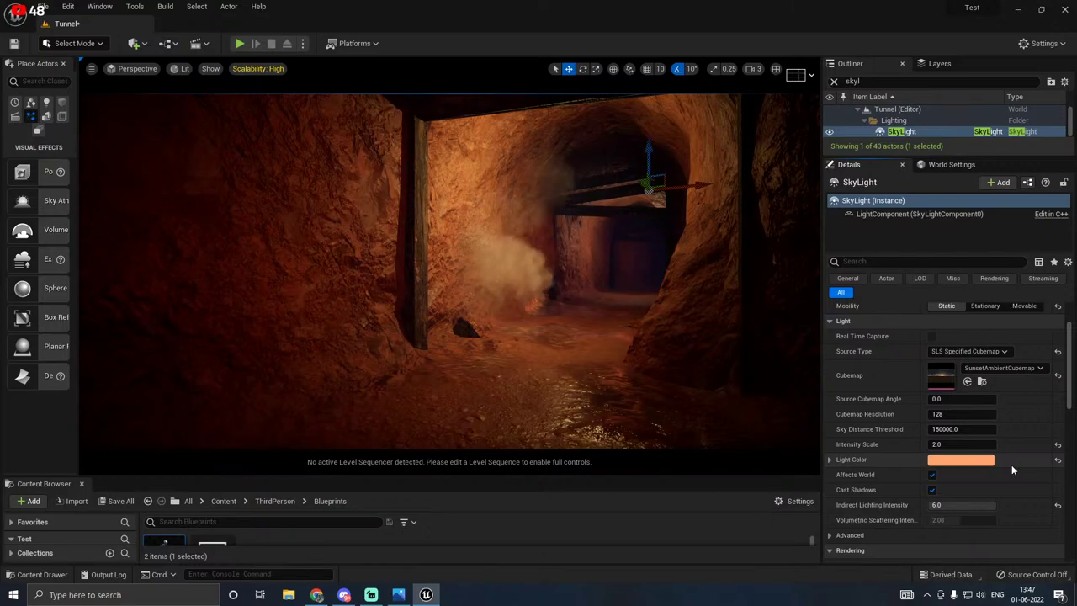
Step: Desaturate the SkyLight's Light Color to a pale peach, about hex sRGB FFCDB7FF
click(974, 462)
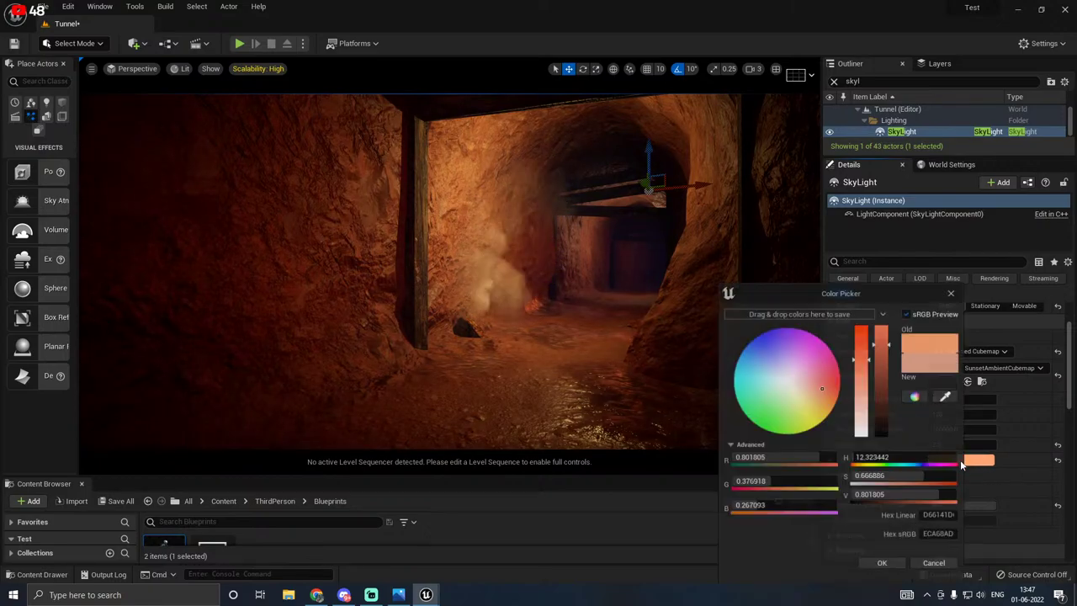
click(860, 380)
drag(861, 379, 861, 379)
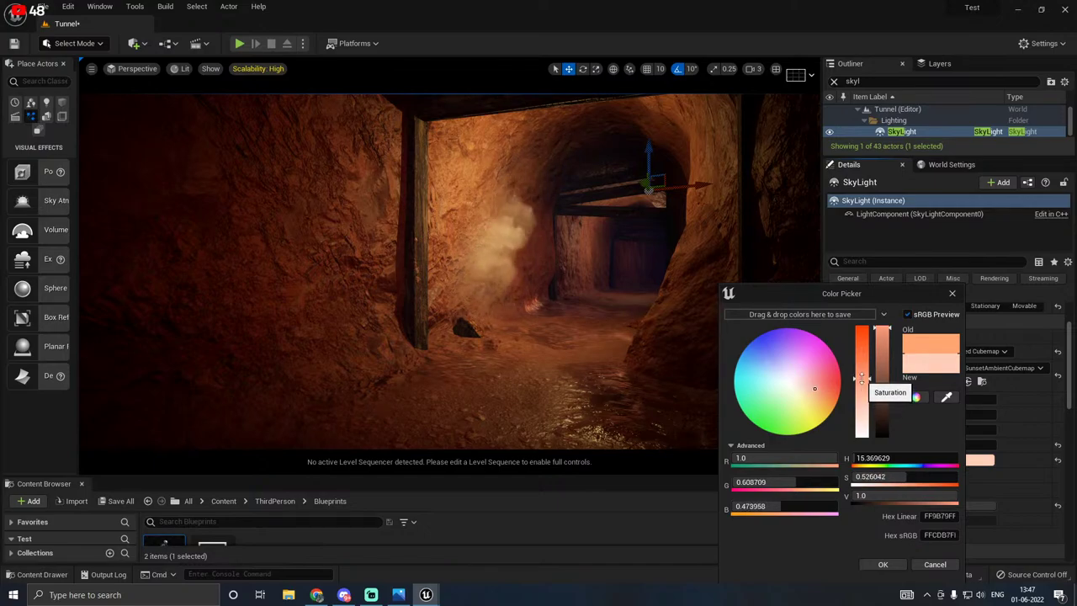
click(884, 565)
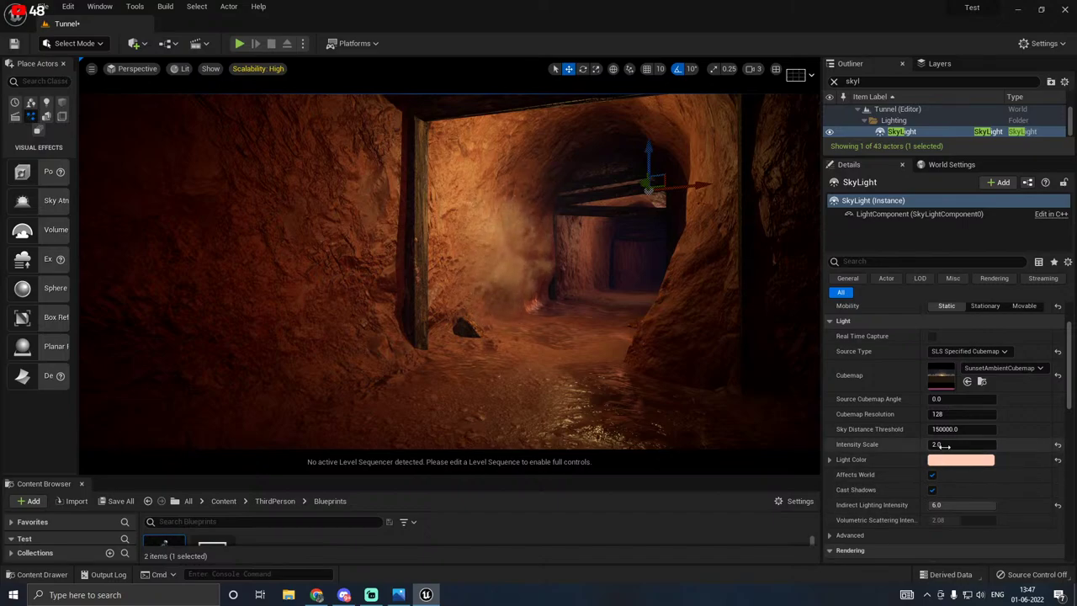
Step: Set the SkyLight's Intensity Scale to 1
click(946, 444)
text(1)
key(Return)
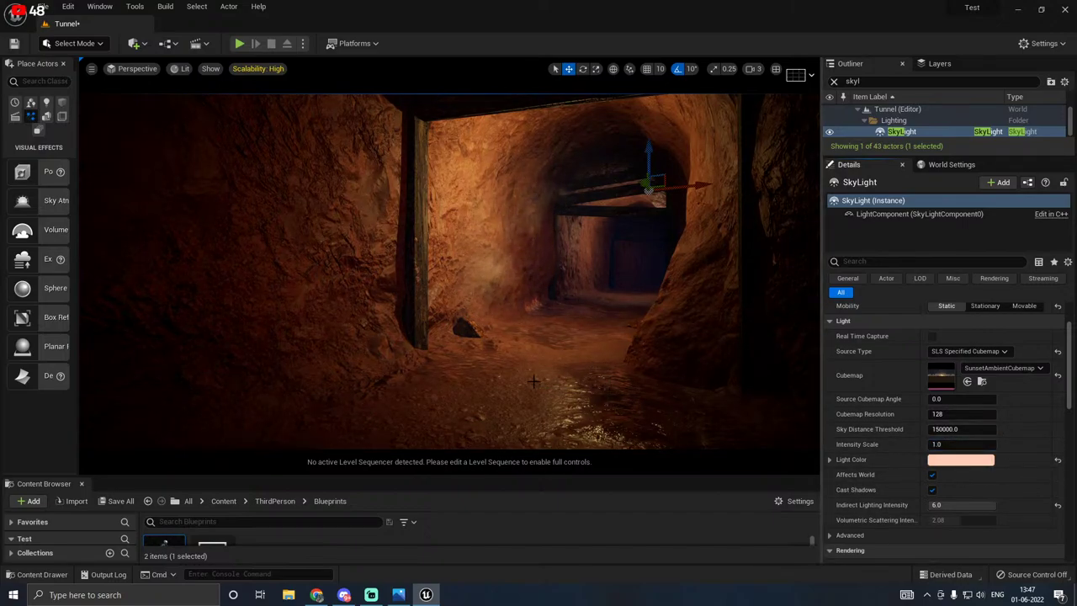
Step: Inspect the tunnel around the smoke and save all modified content, including the Tunnel level
key(s)
right_drag(430, 394, 459, 402)
key(w)
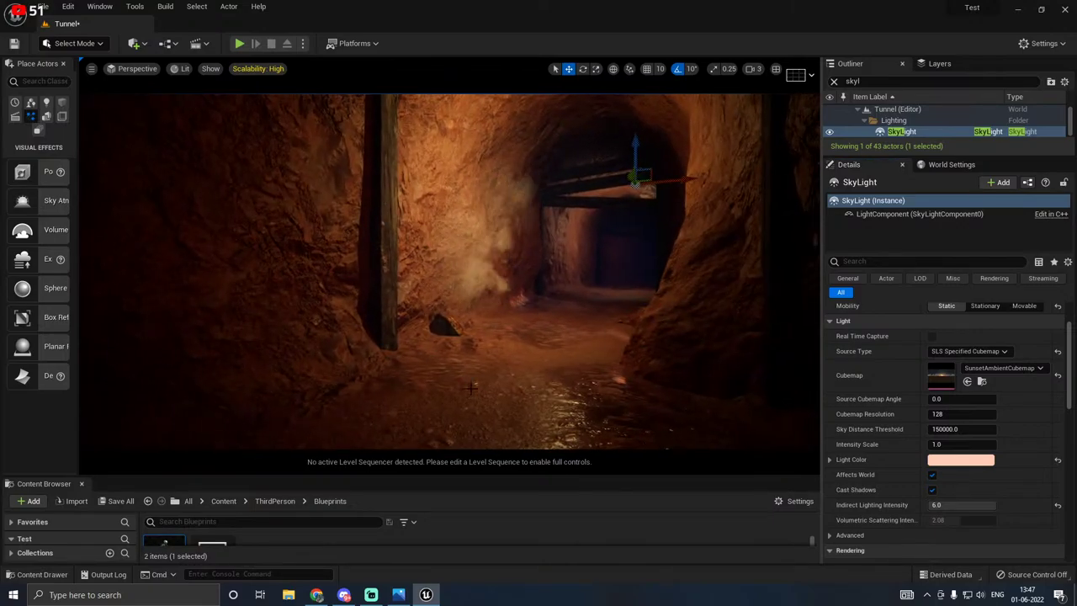
click(118, 500)
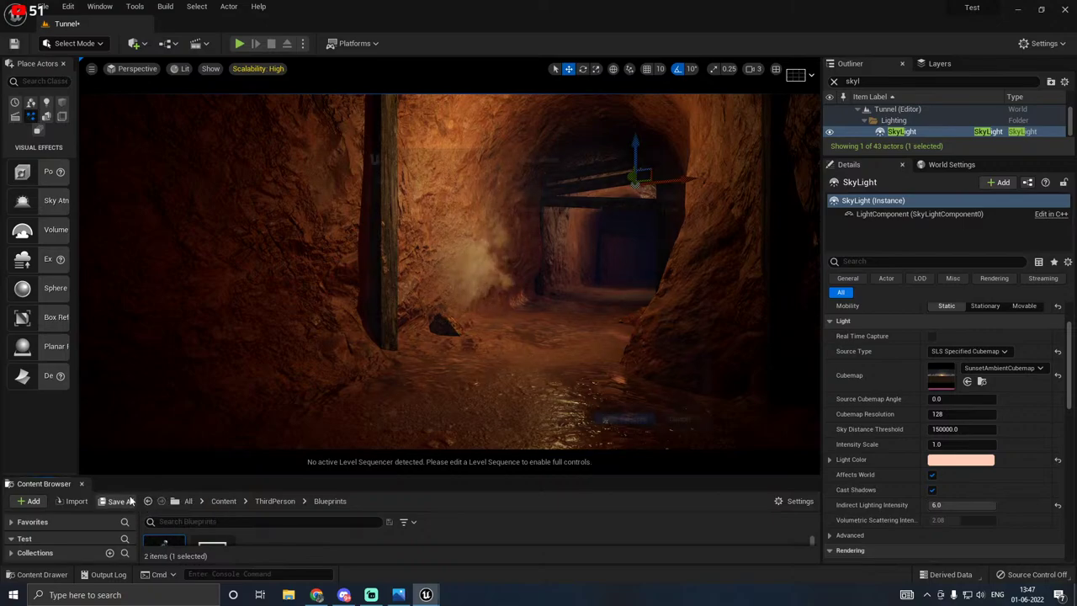
click(623, 424)
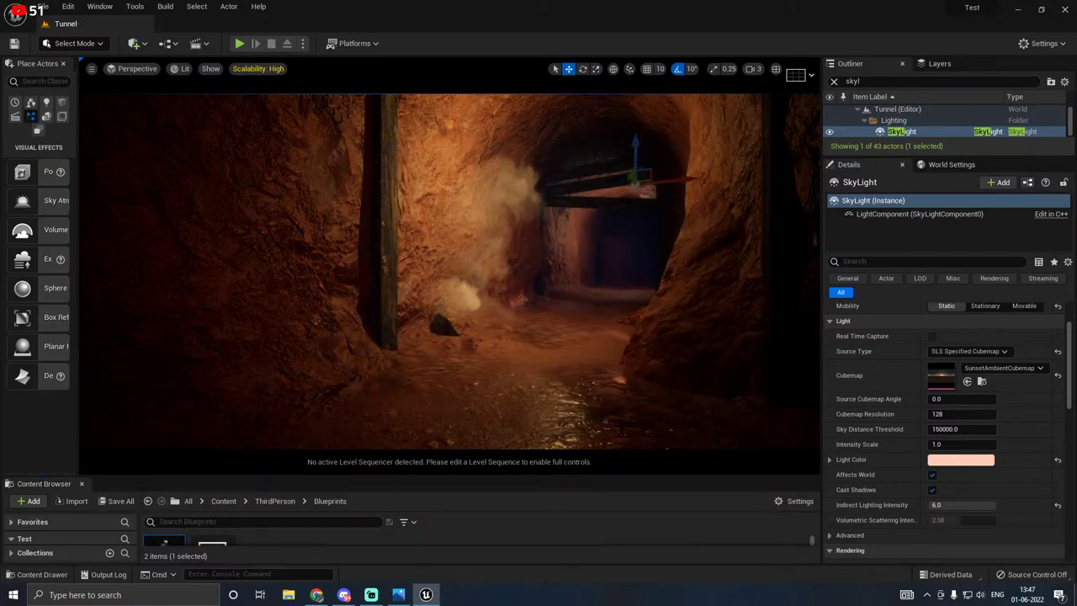
Step: Change the SkyLight's Source Type to SLS Captured Scene
scroll(916, 419, up, 2)
click(977, 404)
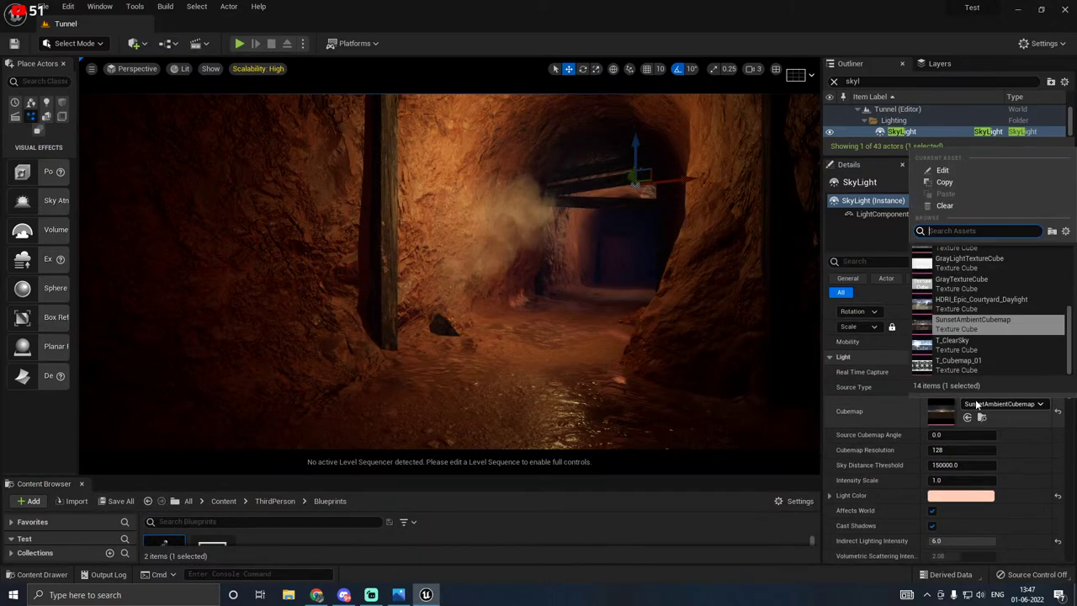
click(898, 399)
click(970, 387)
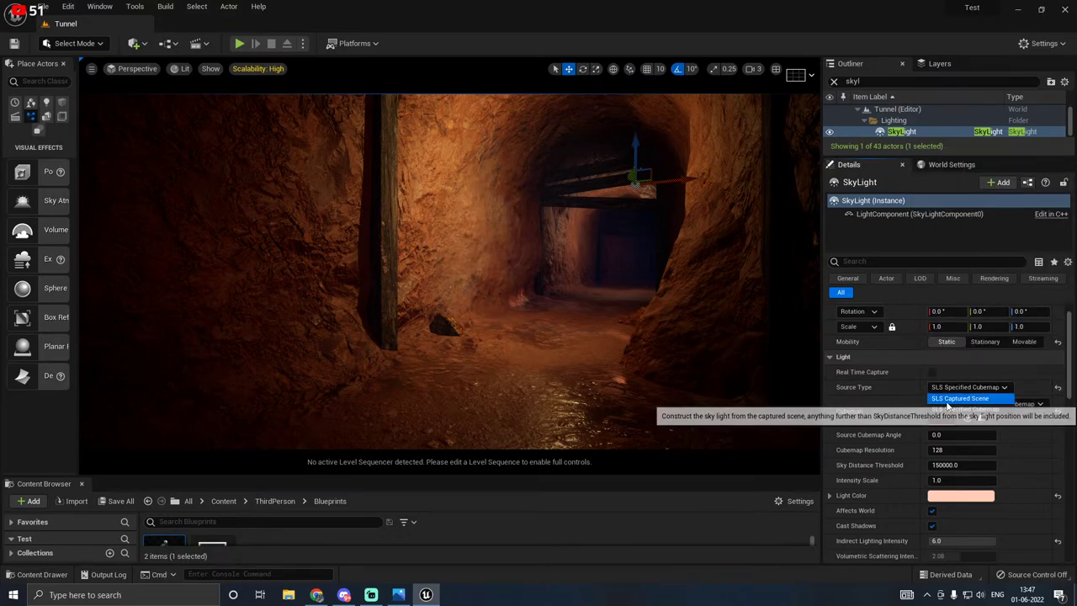
click(976, 399)
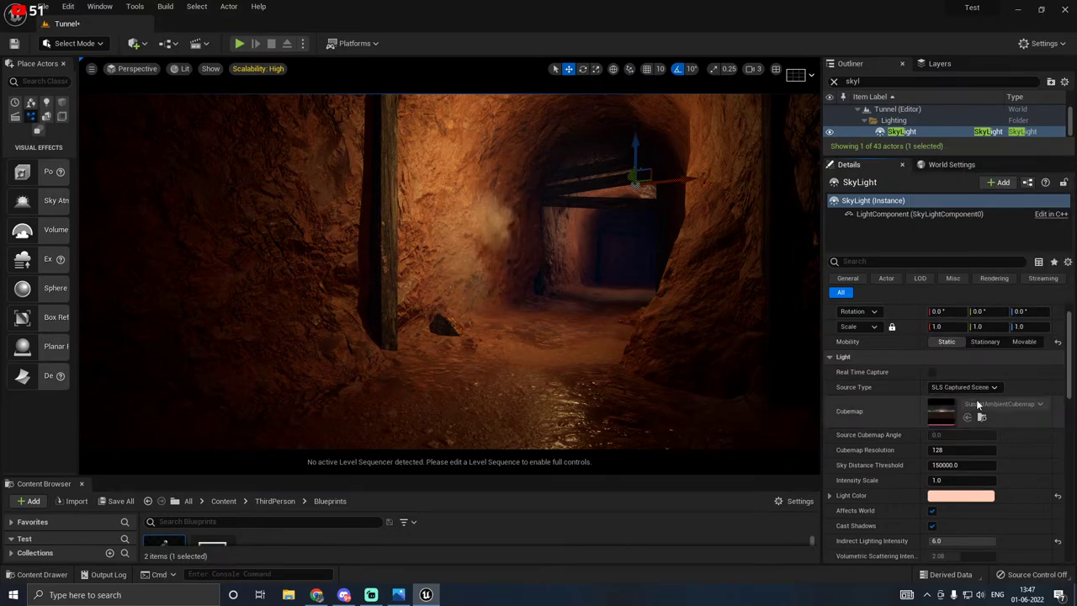
Step: Filter the level's actors by "refl" and select the SphereReflectionCapture
click(866, 81)
text(refl)
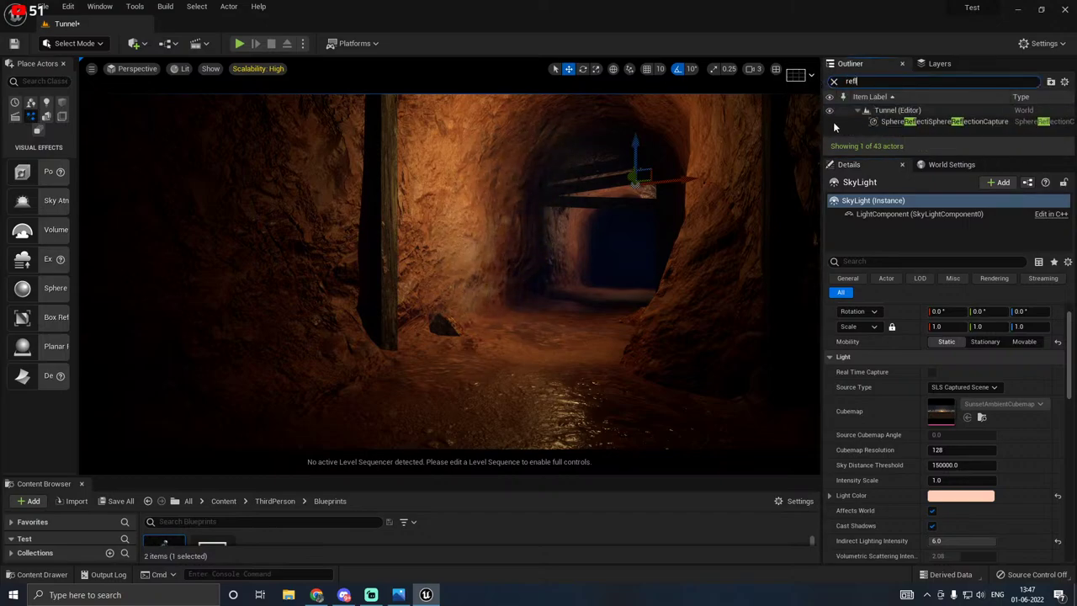
click(917, 121)
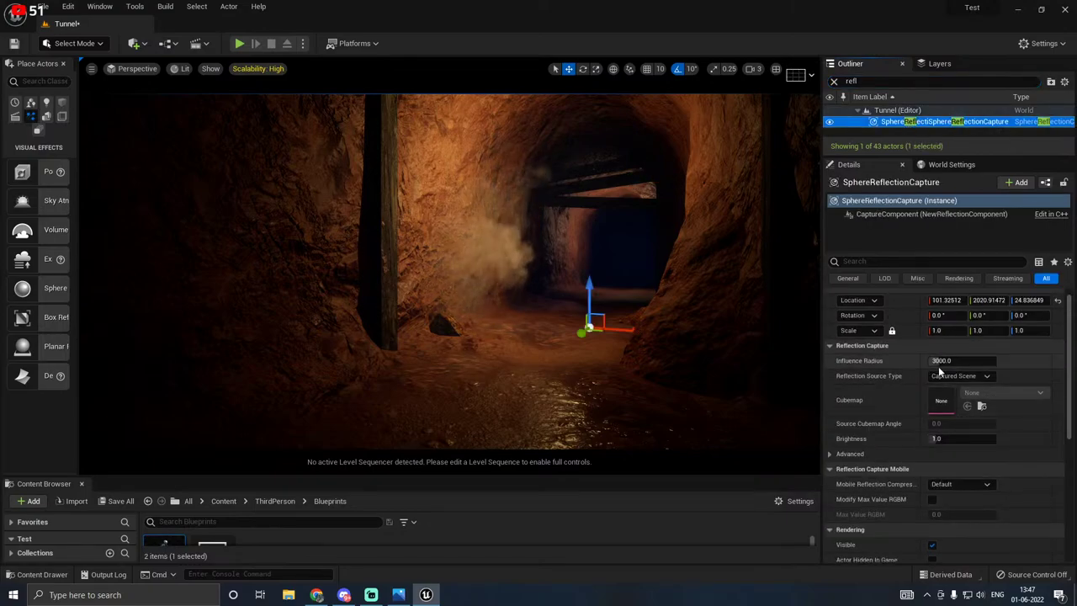
Step: Raise the sphere reflection capture's Influence Radius to about 9965
drag(940, 361, 968, 361)
right_drag(450, 271, 592, 329)
right_drag(395, 279, 347, 294)
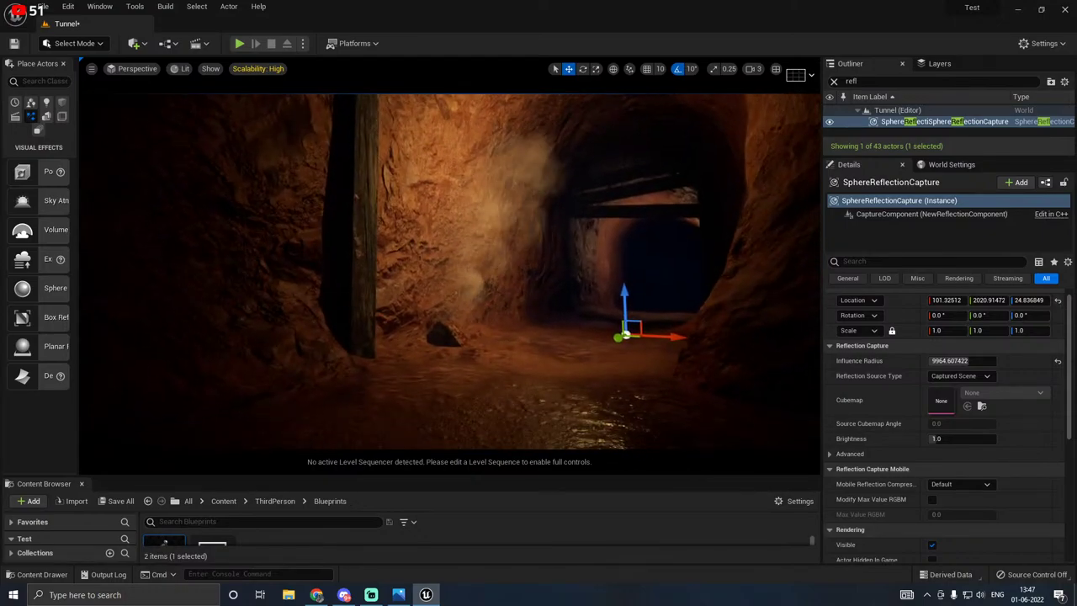
Step: Move the sphere reflection capture up off the tunnel floor to a Z location of about 111
key(g)
drag(625, 302, 624, 211)
right_drag(625, 210, 581, 303)
key(g)
key(g)
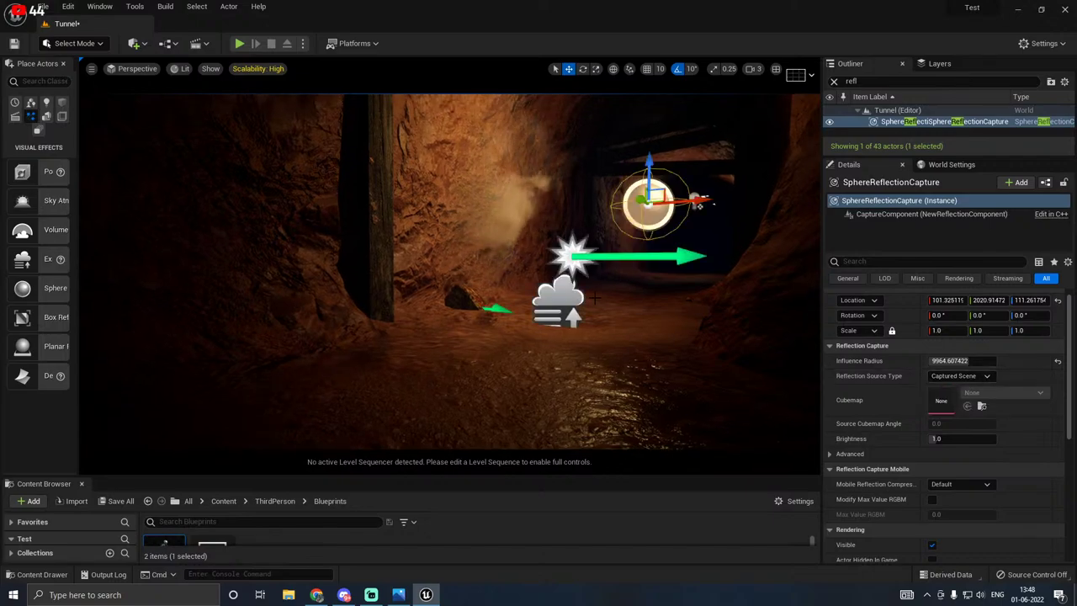
Step: Change the reflection capture's Reflection Source Type to Specified Cubemap and assign SunsetAmbientCubemap
click(976, 379)
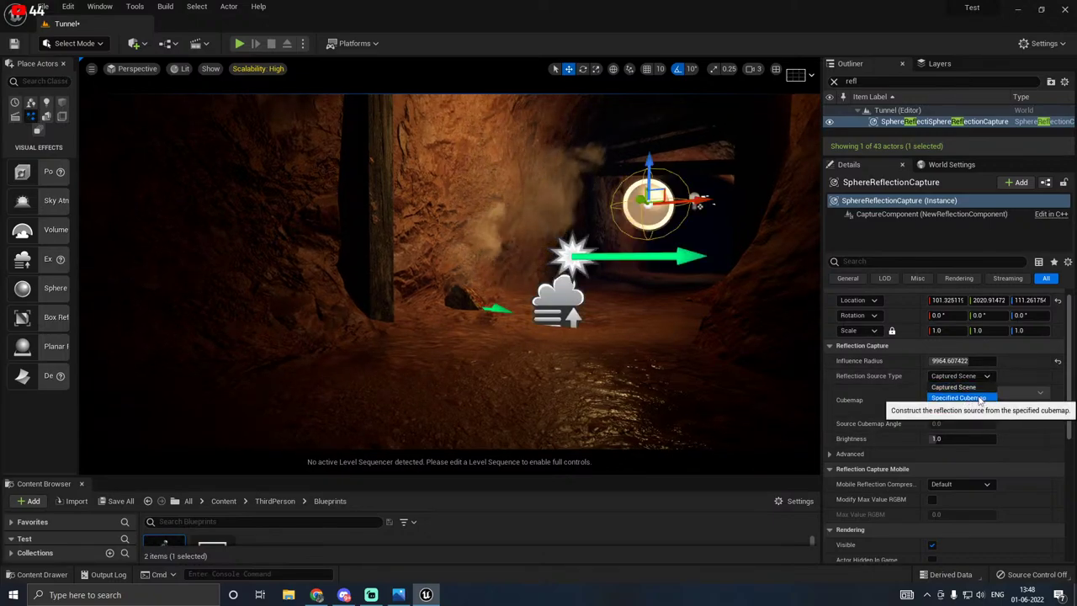
click(960, 398)
click(980, 392)
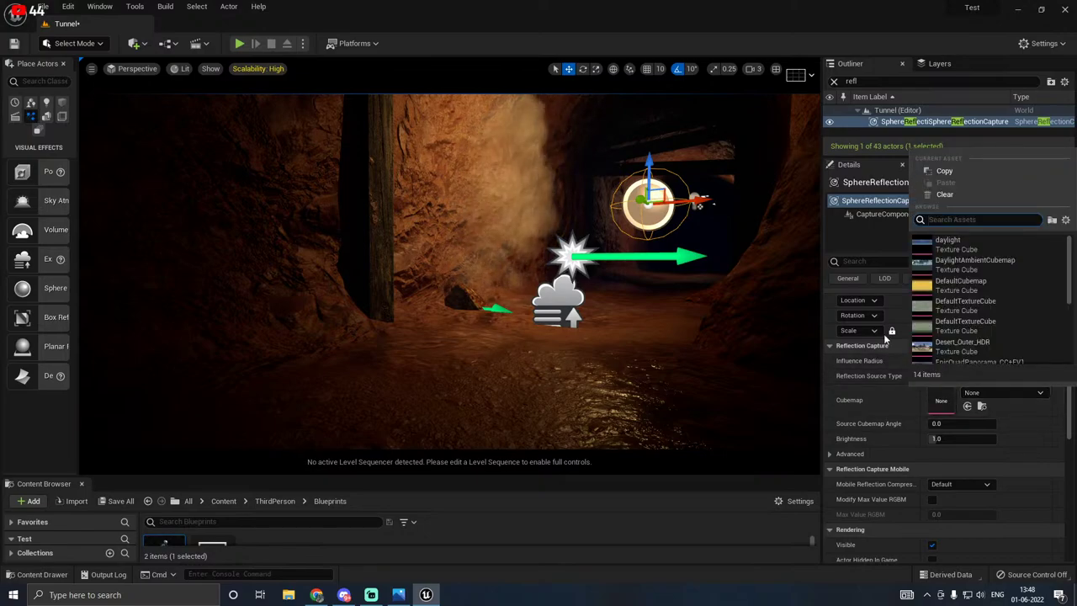
click(955, 245)
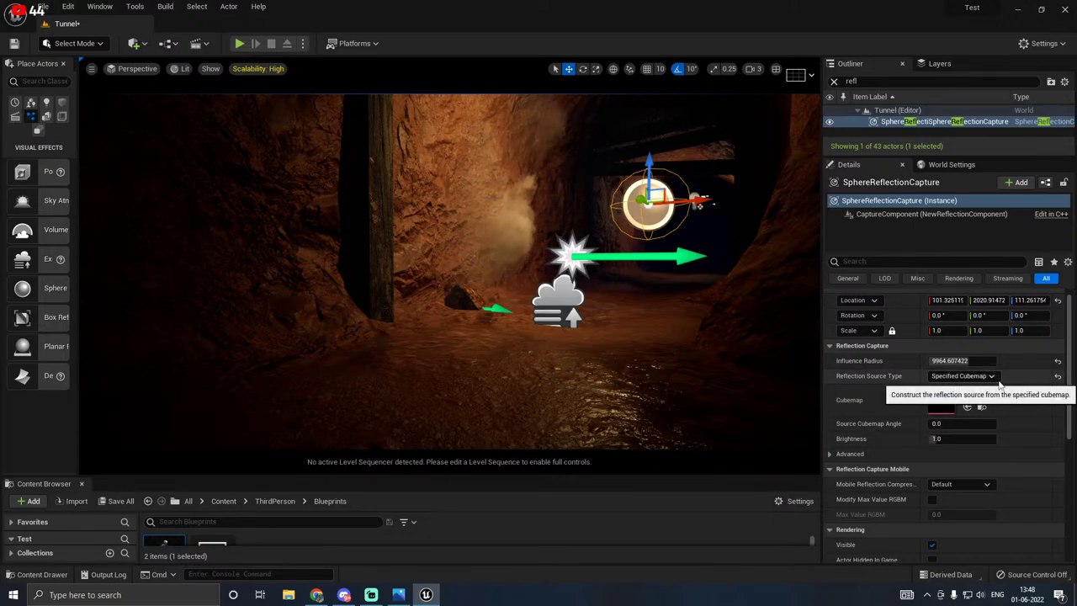
click(977, 392)
scroll(996, 356, down, 2)
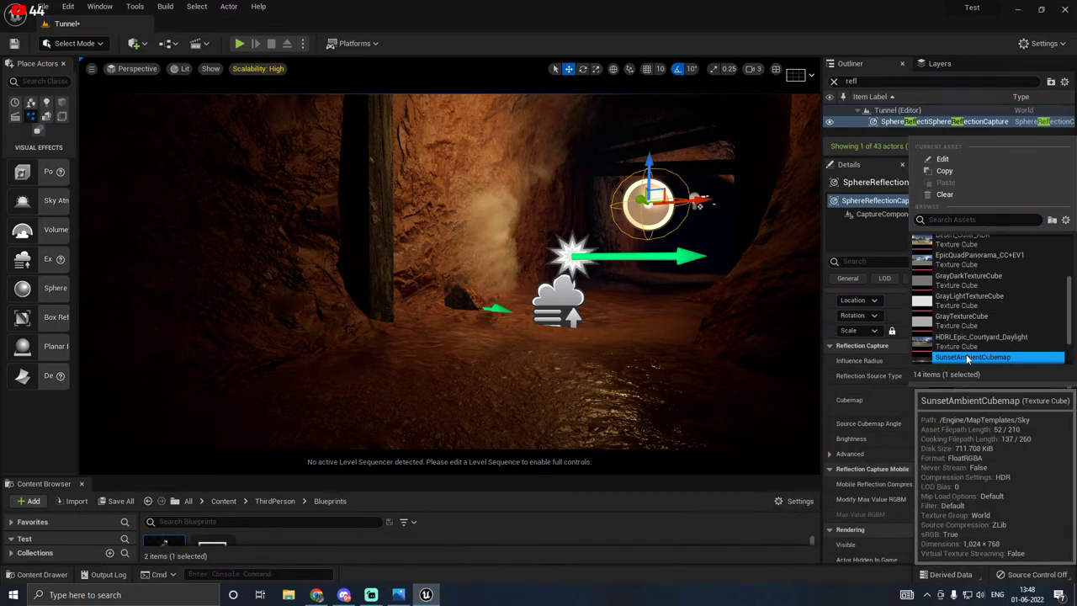
click(968, 357)
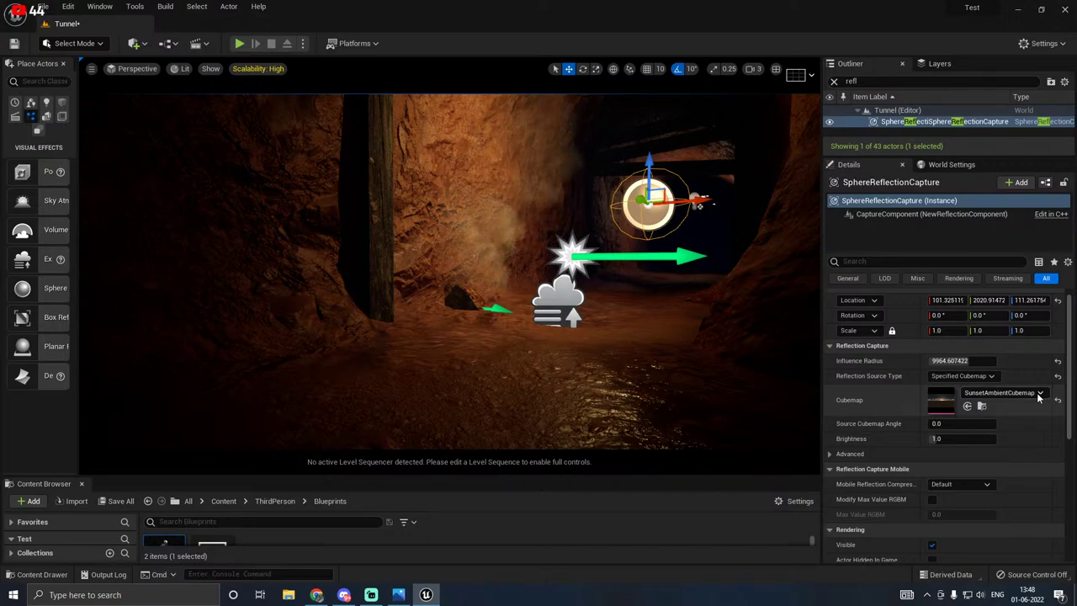
Step: Reset the reflection capture's Cubemap, Reflection Source Type and Influence Radius to their defaults
click(997, 392)
click(1048, 413)
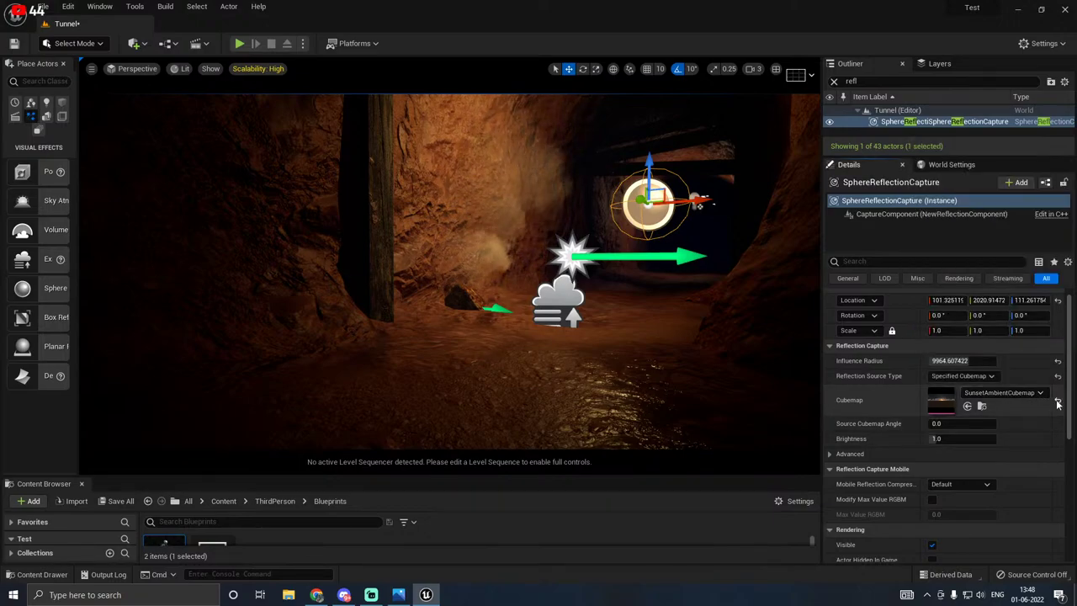
click(1058, 400)
click(1058, 376)
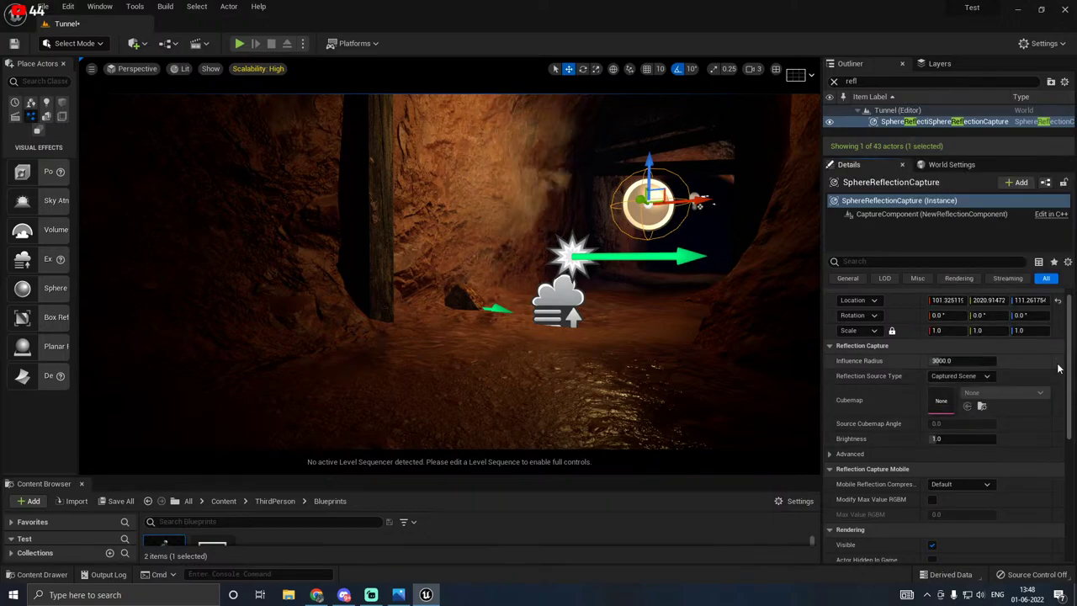
click(1058, 360)
Step: Hide the editor icons in the viewport and save the Tunnel level
mouse_move(793, 369)
right_down()
mouse_move(726, 441)
mouse_move(784, 340)
mouse_move(769, 339)
mouse_move(799, 368)
right_up()
key(g)
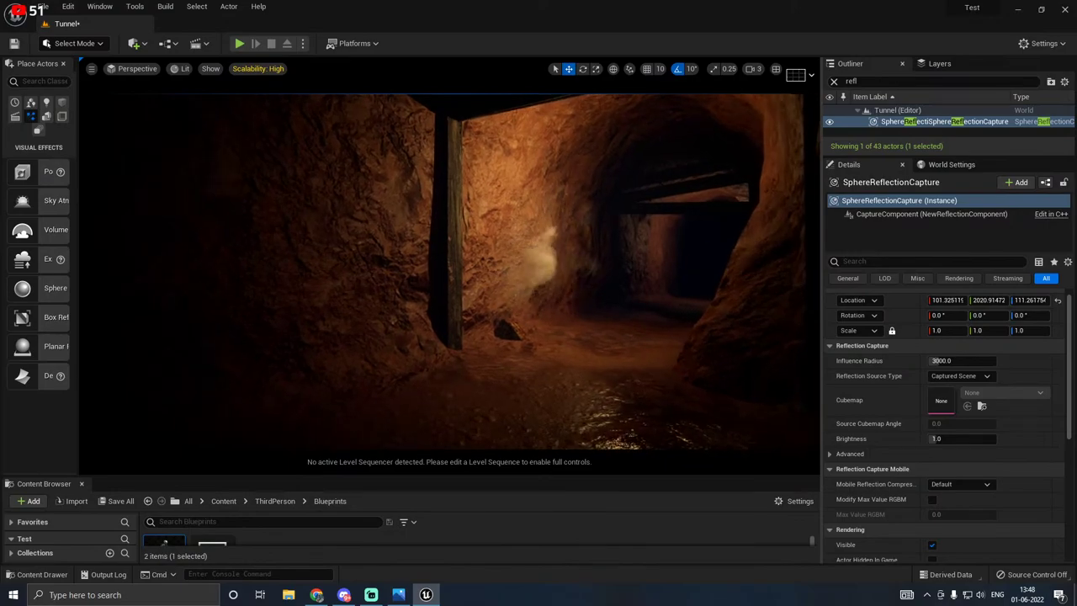
click(118, 500)
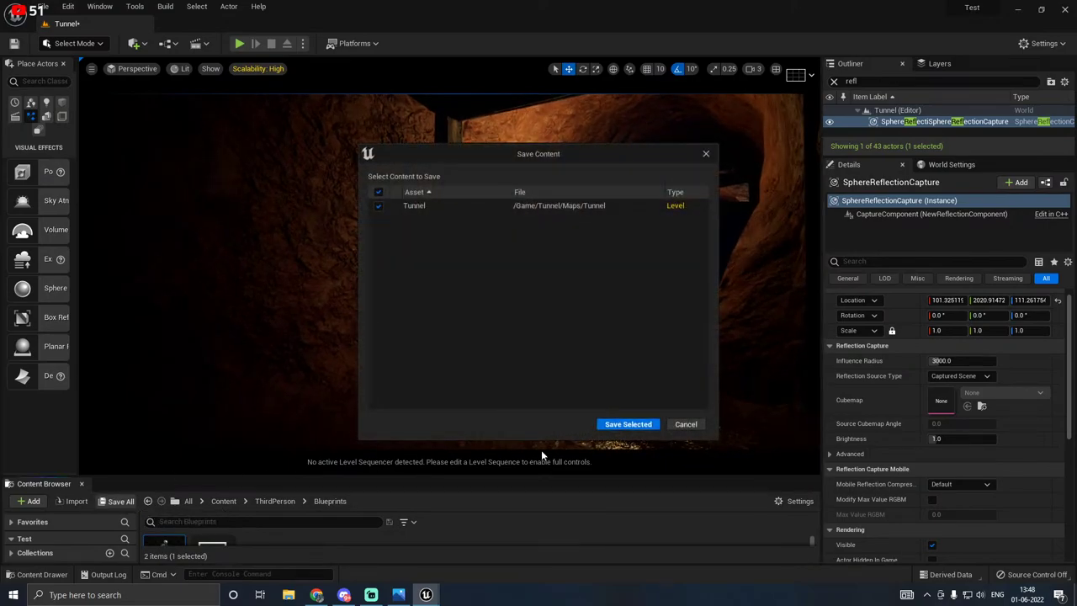
click(623, 423)
right_drag(623, 423, 673, 423)
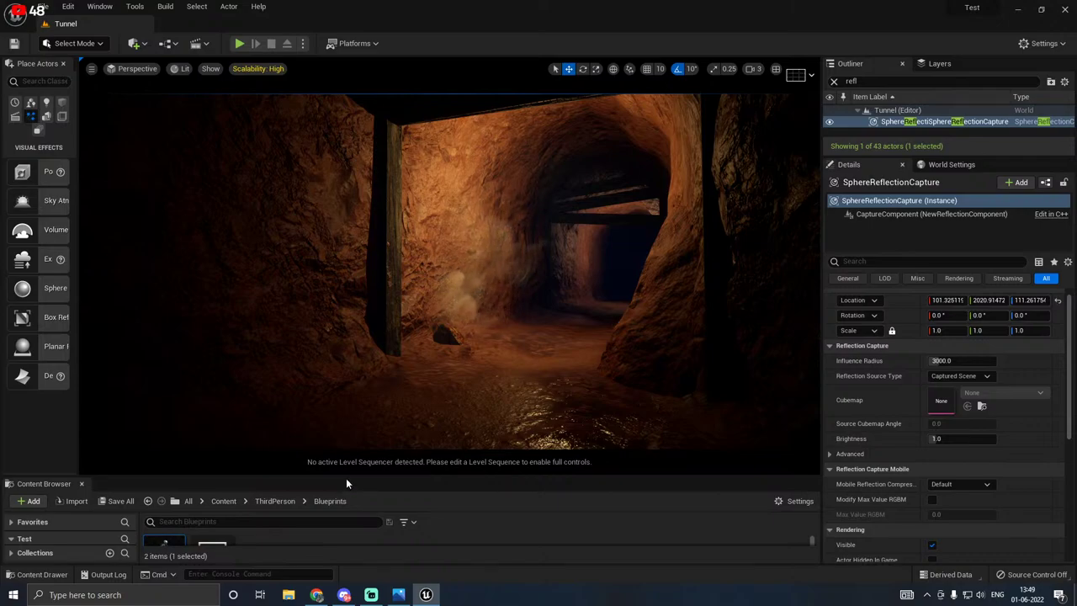
Step: Browse the project content to the Tunnel Textures folder and open the BaseT material
drag(346, 477, 337, 411)
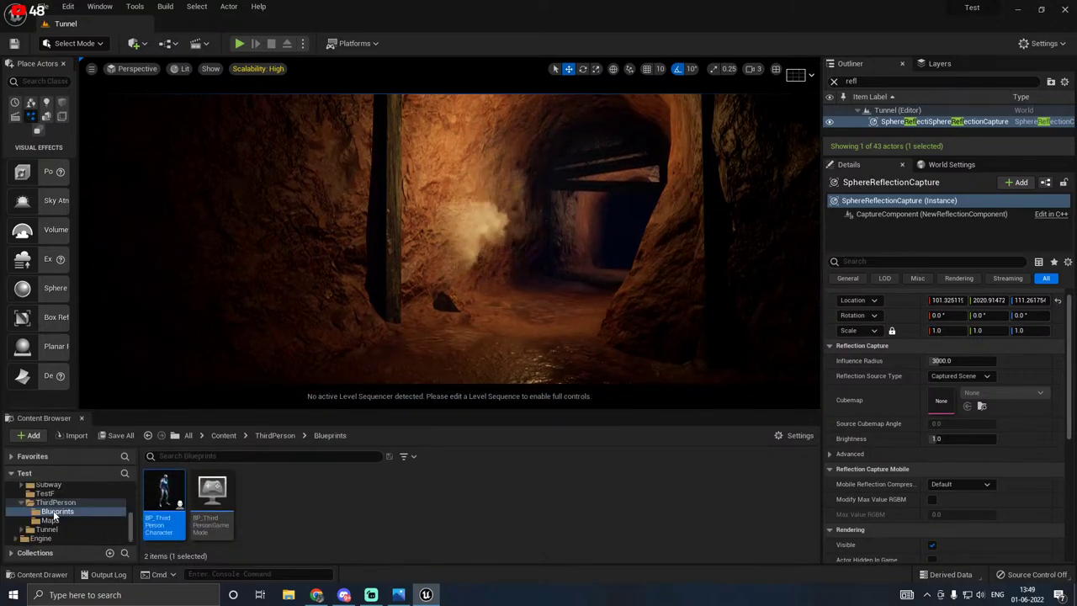
scroll(59, 520, up, 5)
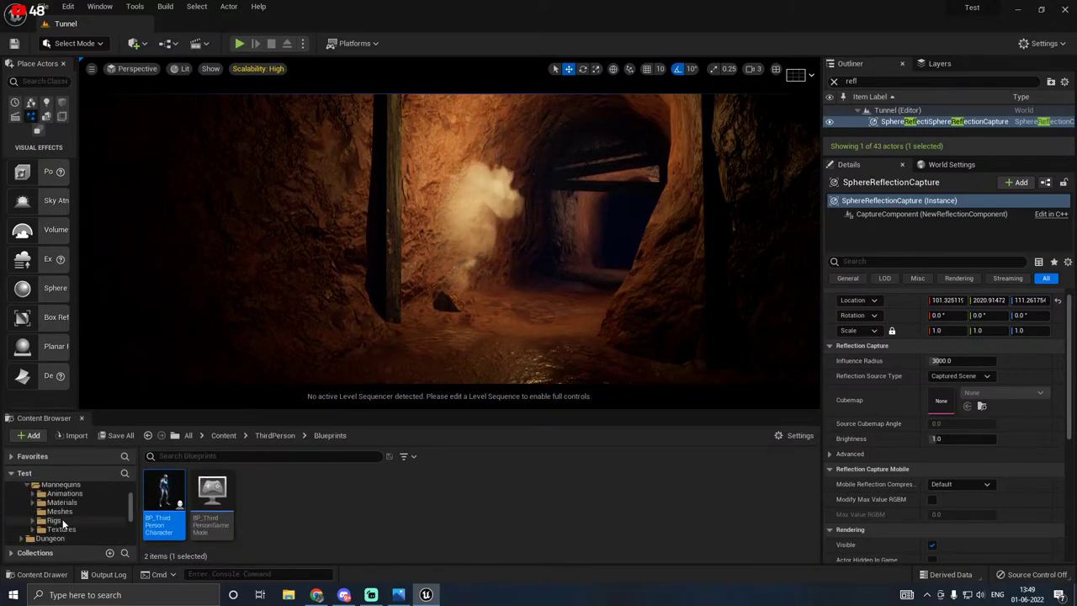
click(66, 528)
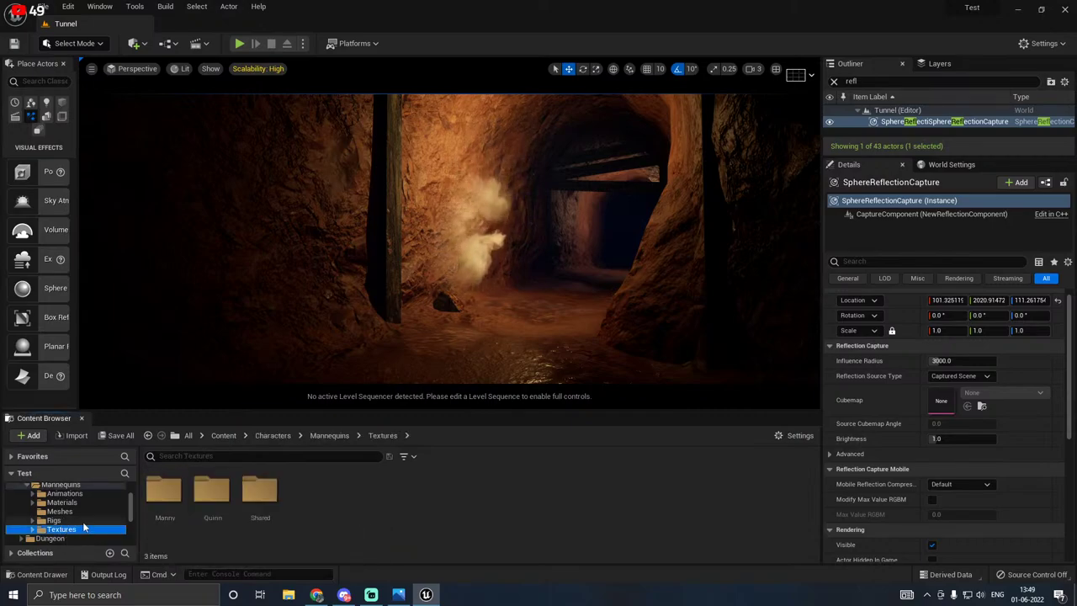
scroll(77, 522, up, 5)
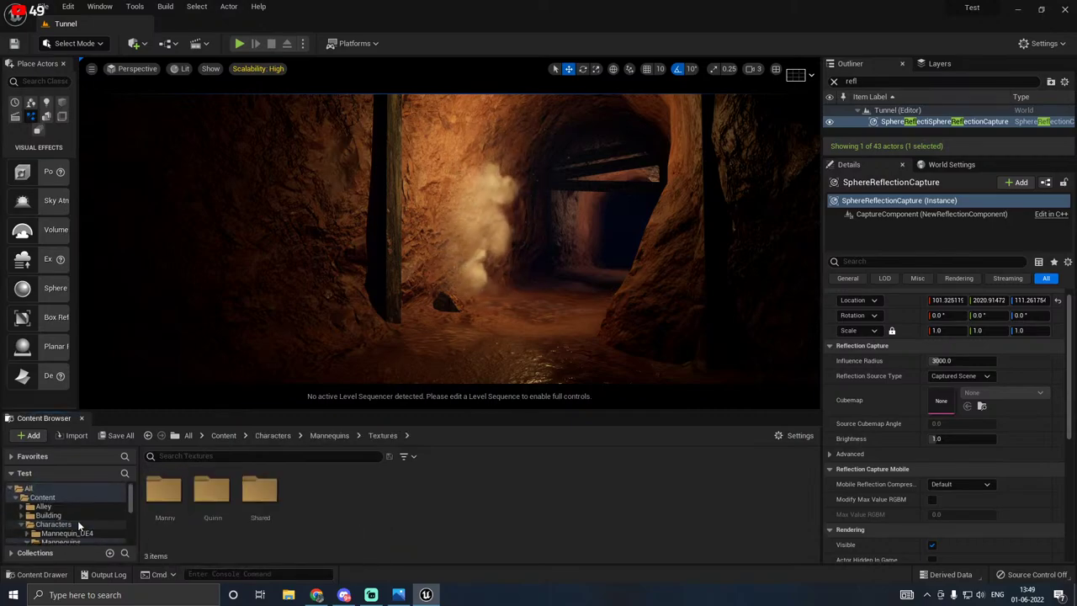
scroll(78, 520, down, 10)
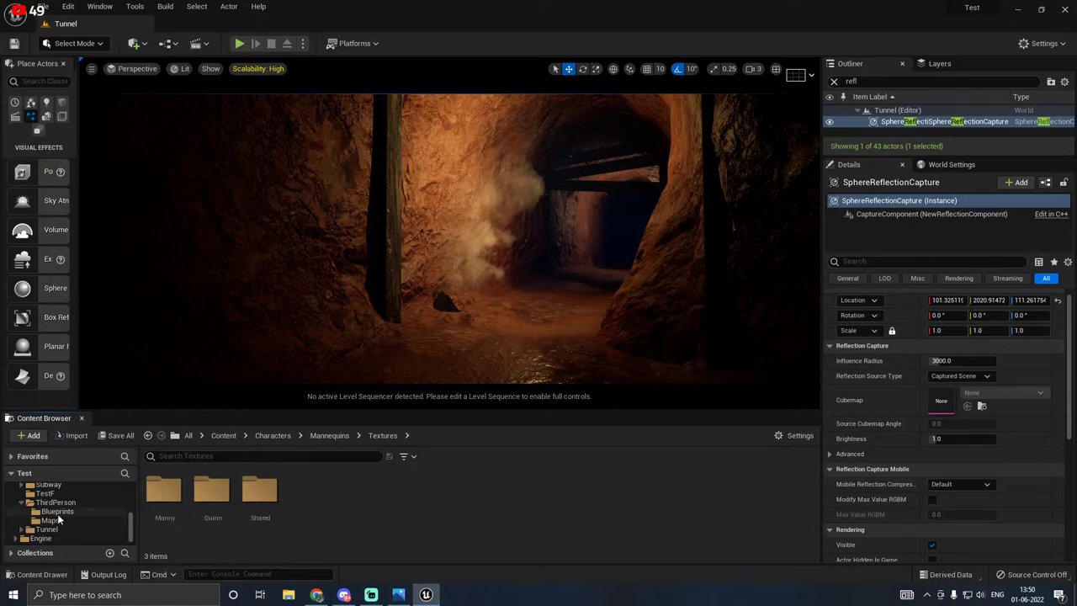
scroll(59, 517, up, 1)
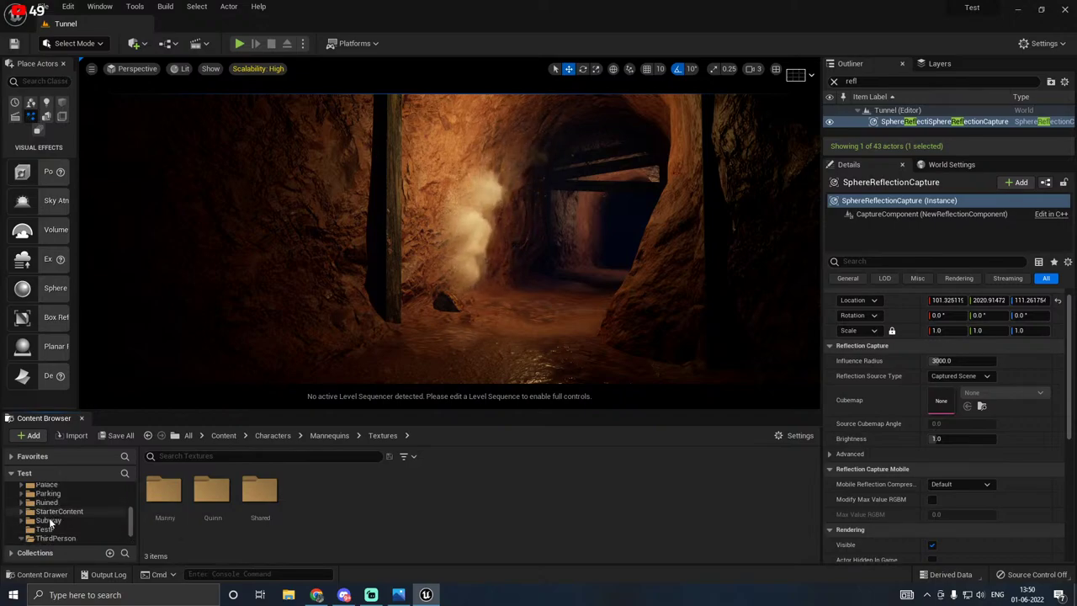
scroll(65, 530, down, 1)
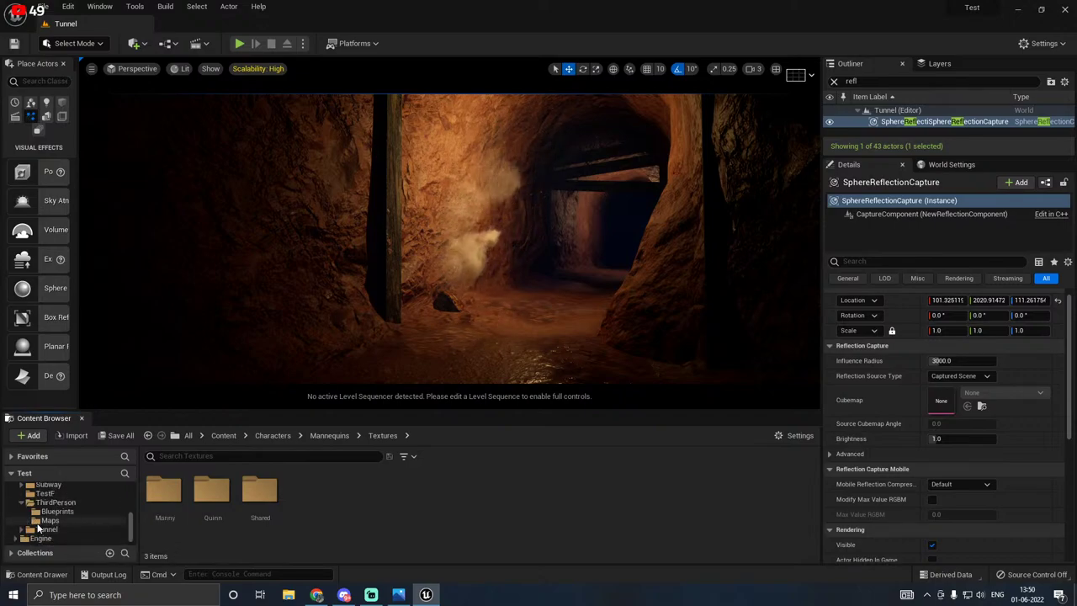
click(21, 530)
scroll(63, 533, down, 2)
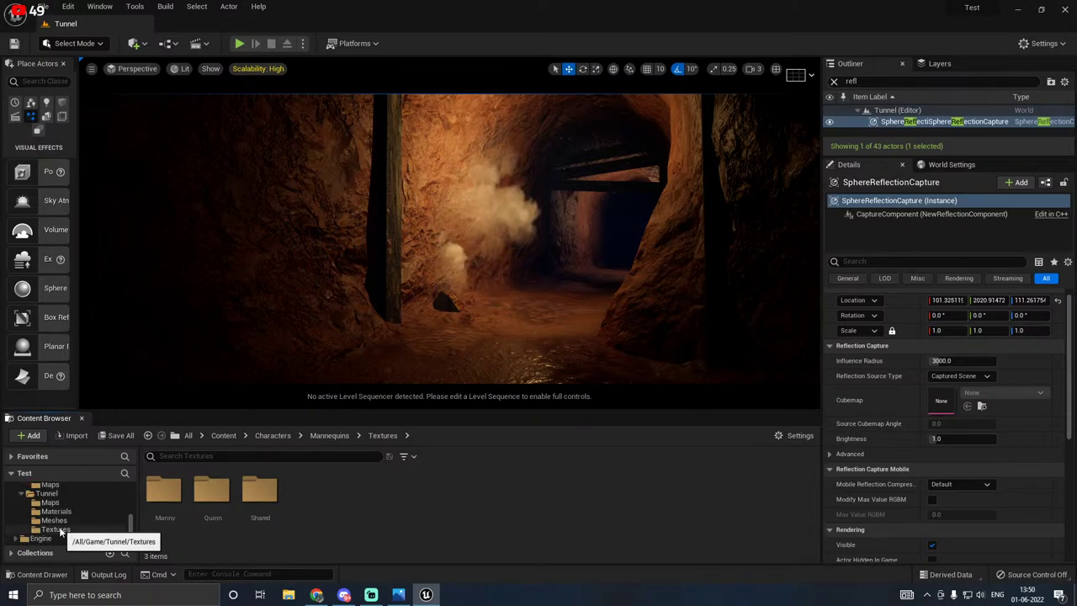
click(55, 529)
click(150, 516)
double_click(150, 517)
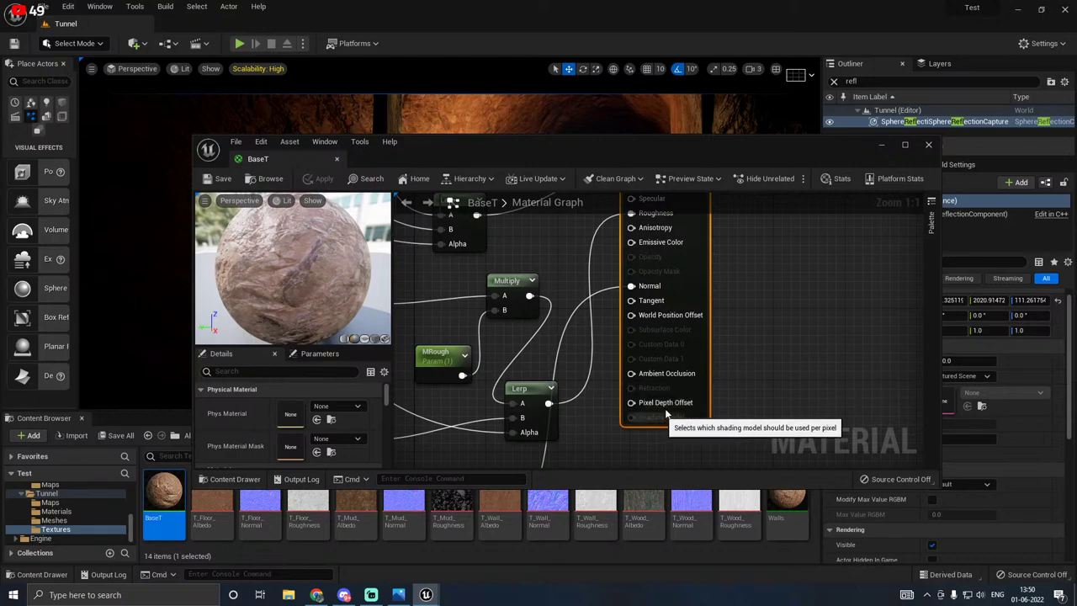
Step: Examine BaseT's roughness and normal connections and its preview sphere, and close the material
mouse_move(752, 371)
right_down()
mouse_move(753, 413)
mouse_move(767, 348)
mouse_move(758, 351)
right_up()
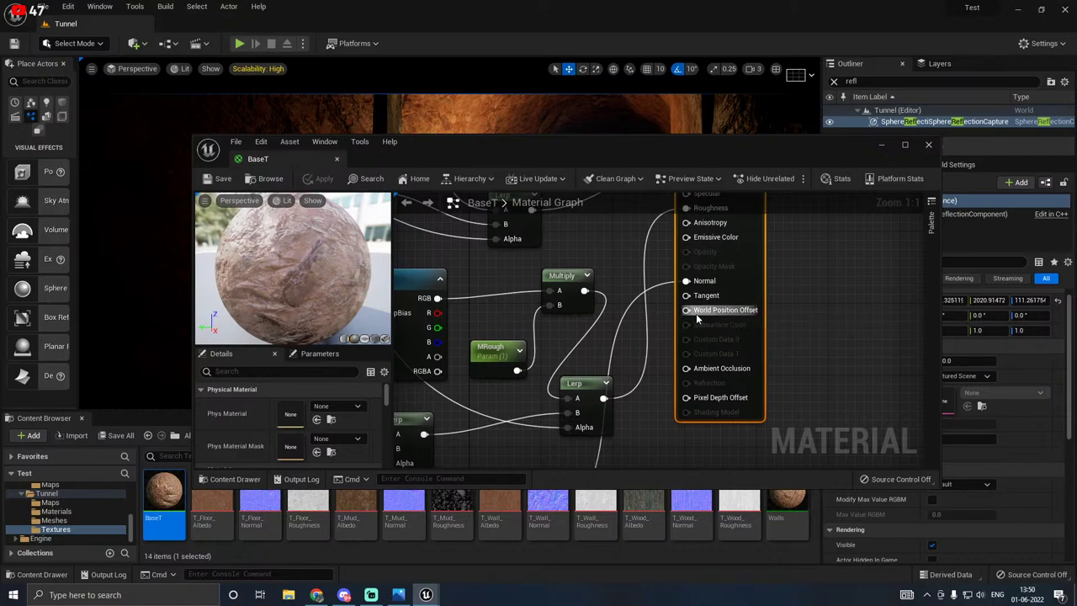
right_drag(718, 307, 676, 326)
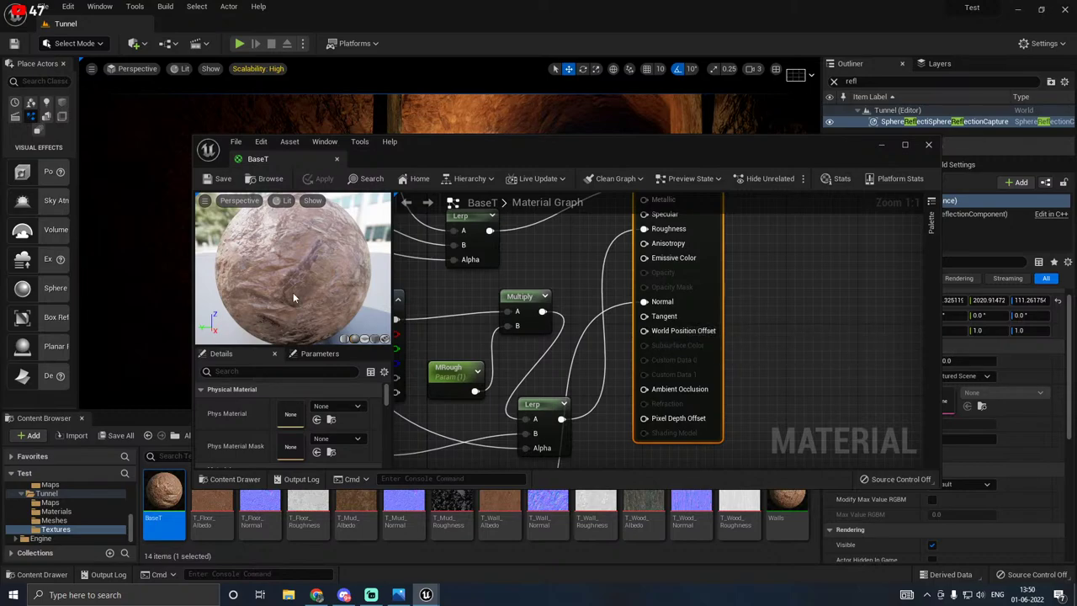
drag(254, 268, 298, 266)
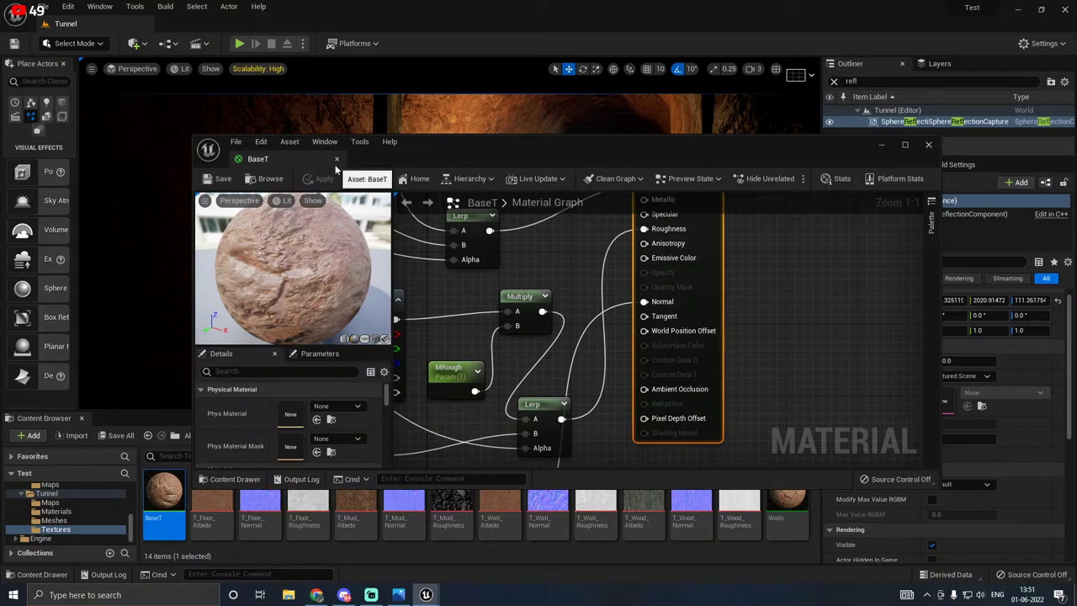
click(335, 159)
click(648, 295)
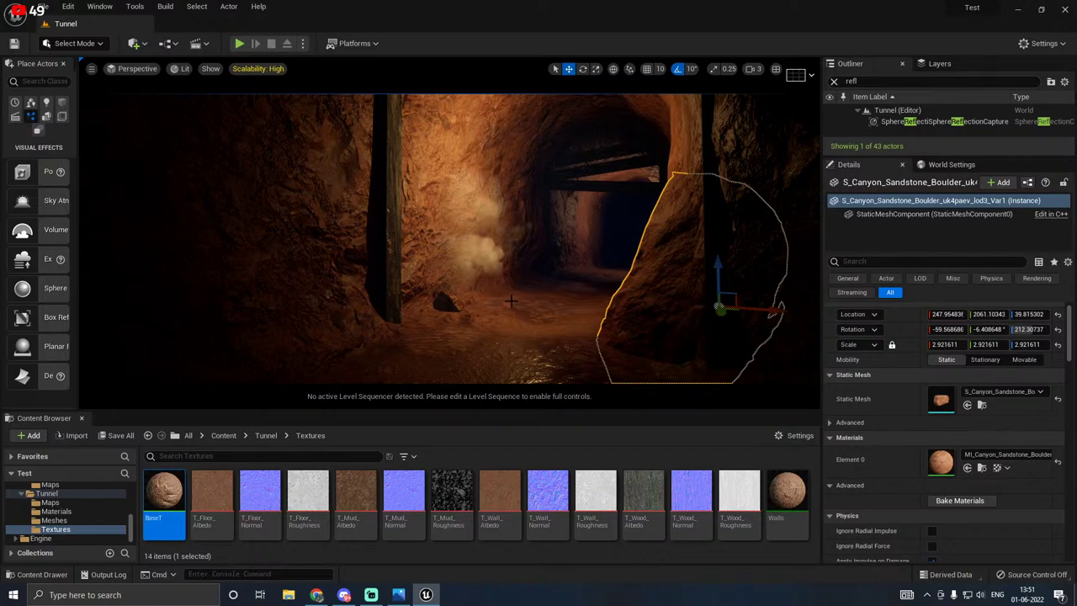
right_drag(509, 300, 354, 300)
click(278, 219)
right_drag(278, 219, 434, 218)
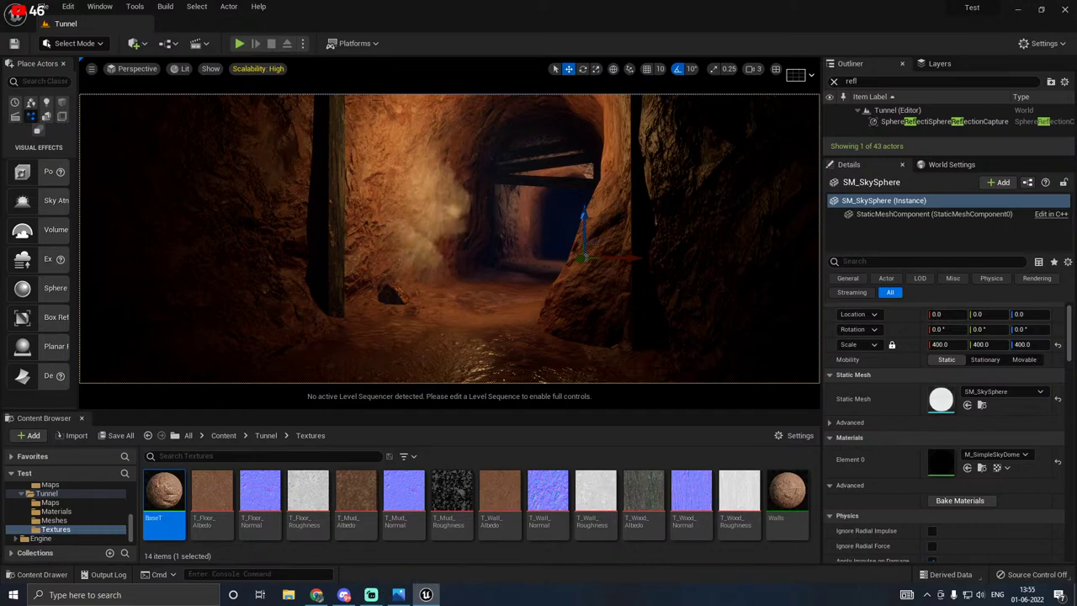
Step: Set the viewport scalability to Medium and inspect the tunnel's walls and lighting
click(264, 69)
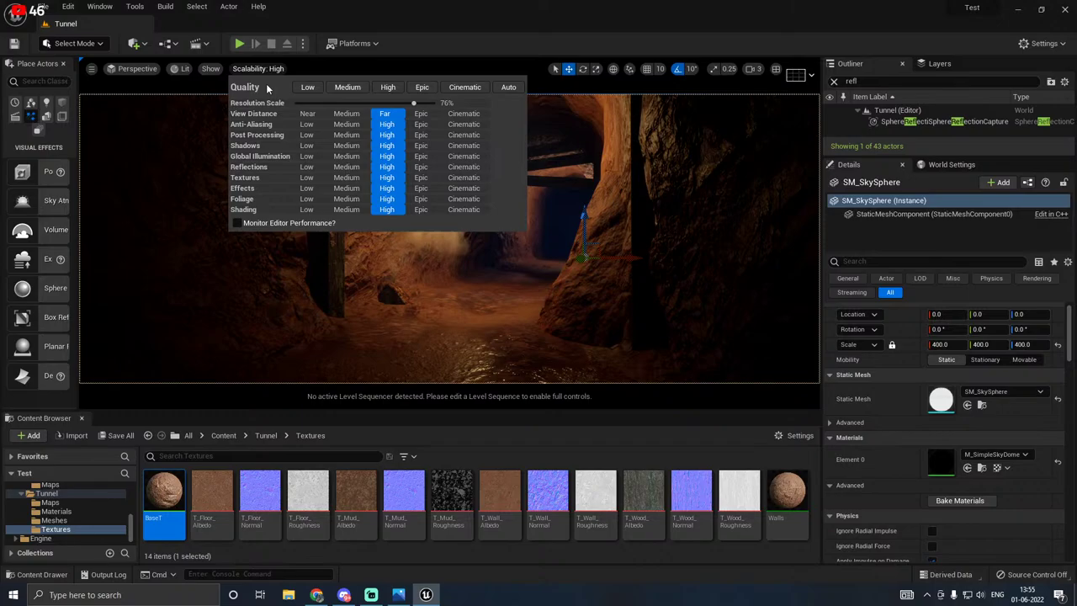
click(349, 87)
right_drag(396, 278, 484, 194)
right_drag(462, 257, 368, 304)
mouse_move(383, 245)
right_down()
mouse_move(321, 218)
mouse_move(361, 206)
mouse_move(316, 210)
mouse_move(379, 214)
mouse_move(357, 236)
mouse_move(374, 255)
right_up()
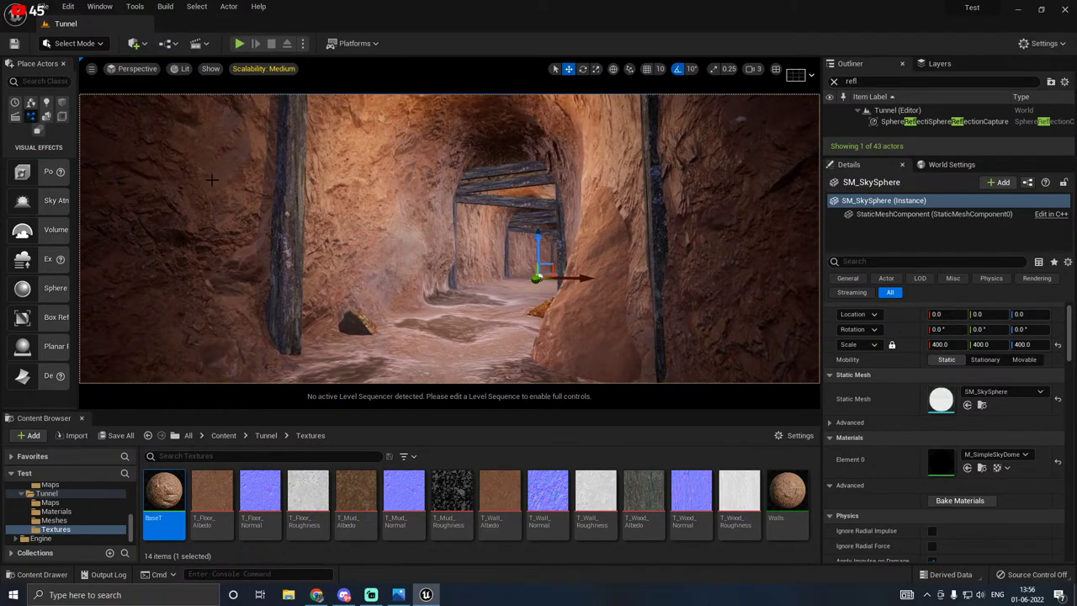
Step: Restore the viewport scalability to High
click(264, 68)
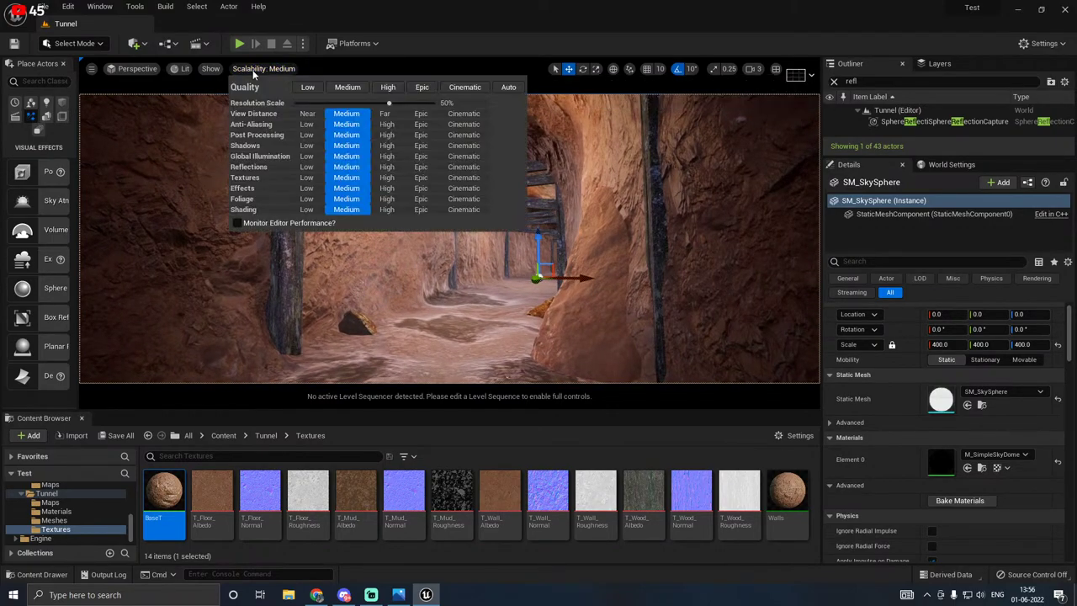
click(377, 87)
right_drag(415, 240, 415, 241)
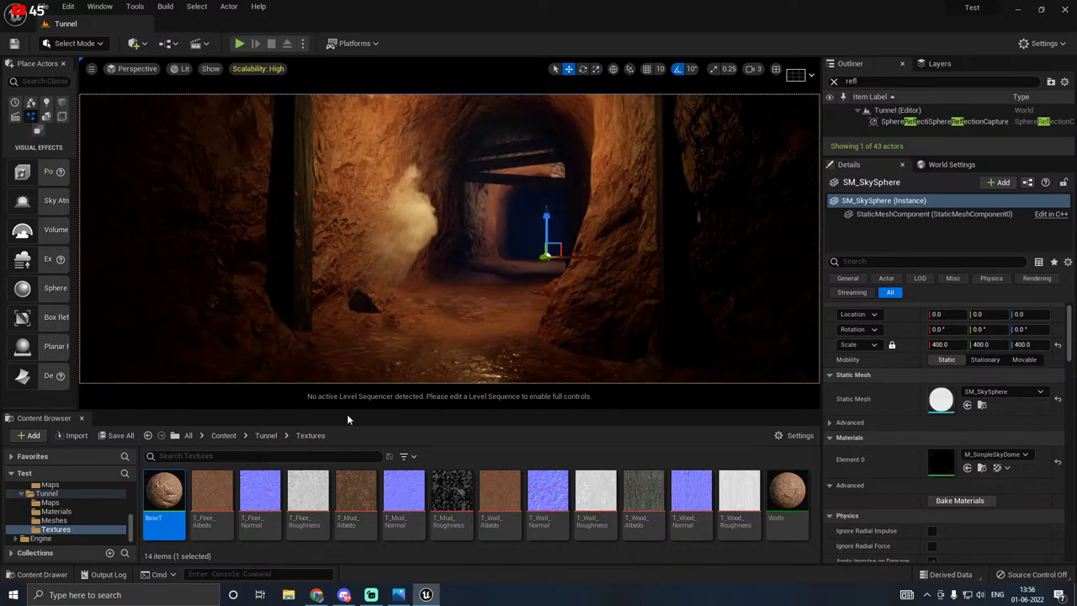
Step: Enlarge the viewport by shrinking the content browser, and undo the selection of the tunnel mesh
click(379, 337)
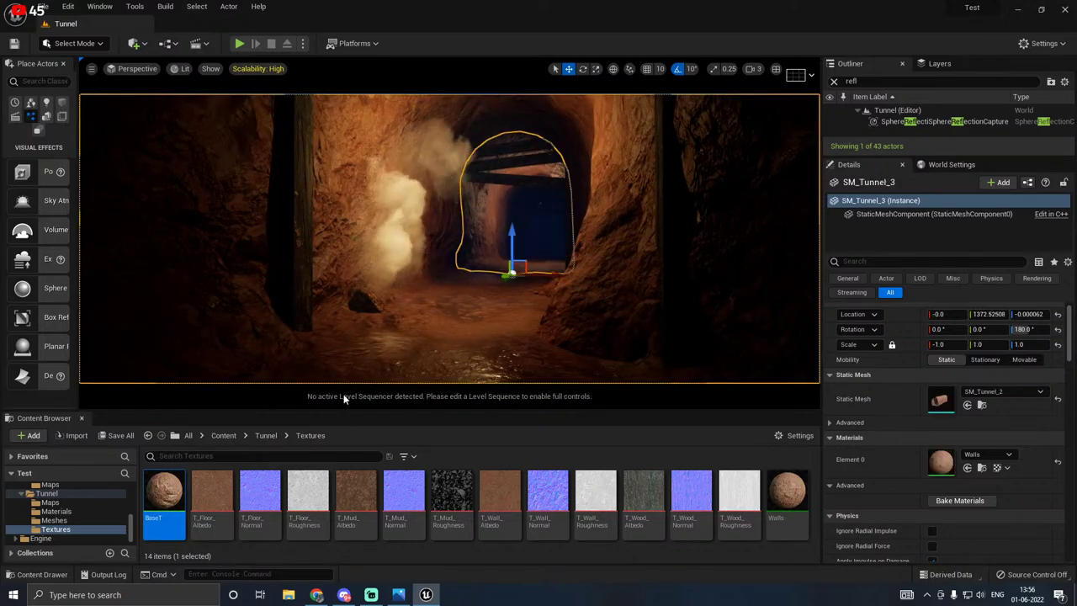
drag(345, 412, 341, 460)
key(f)
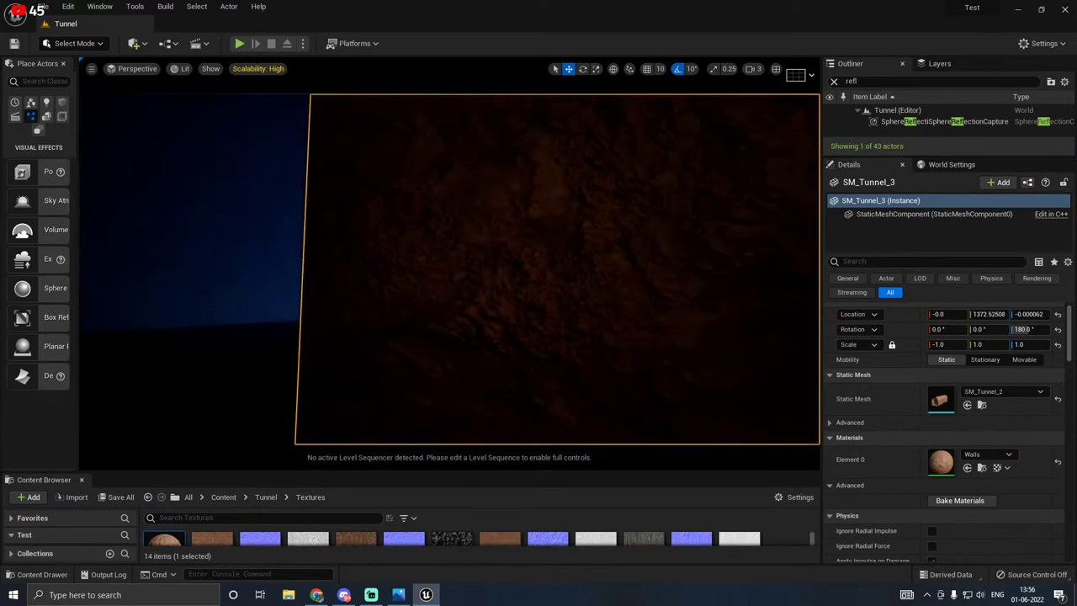
key(ctrl+z)
right_drag(370, 337, 522, 329)
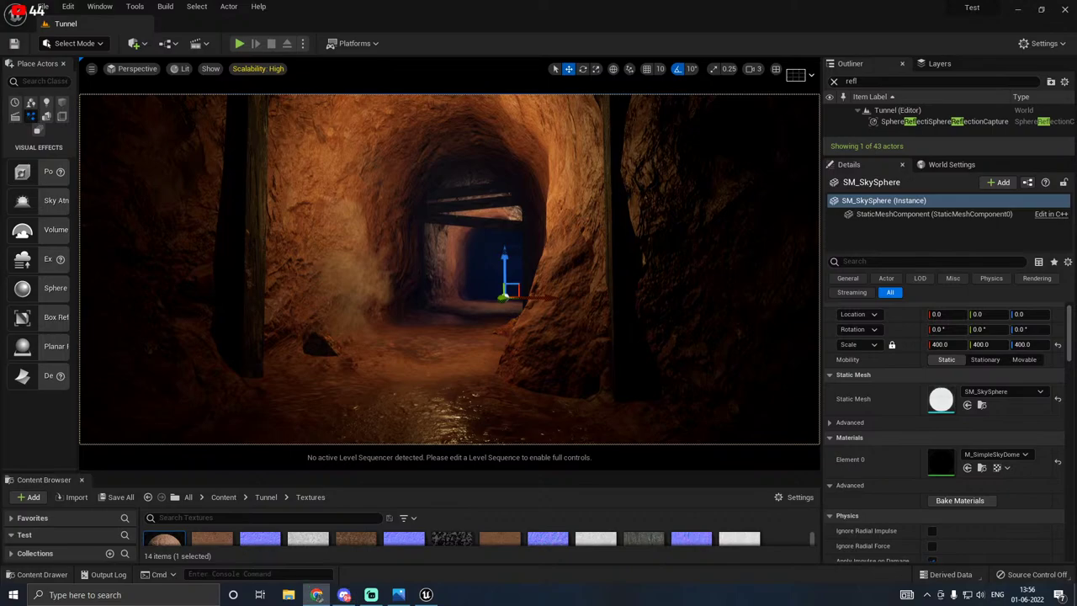
Step: Switch from the displacement comparison image in the browser back to Unreal Editor and enlarge the content browser
drag(0, 41, 532, 3)
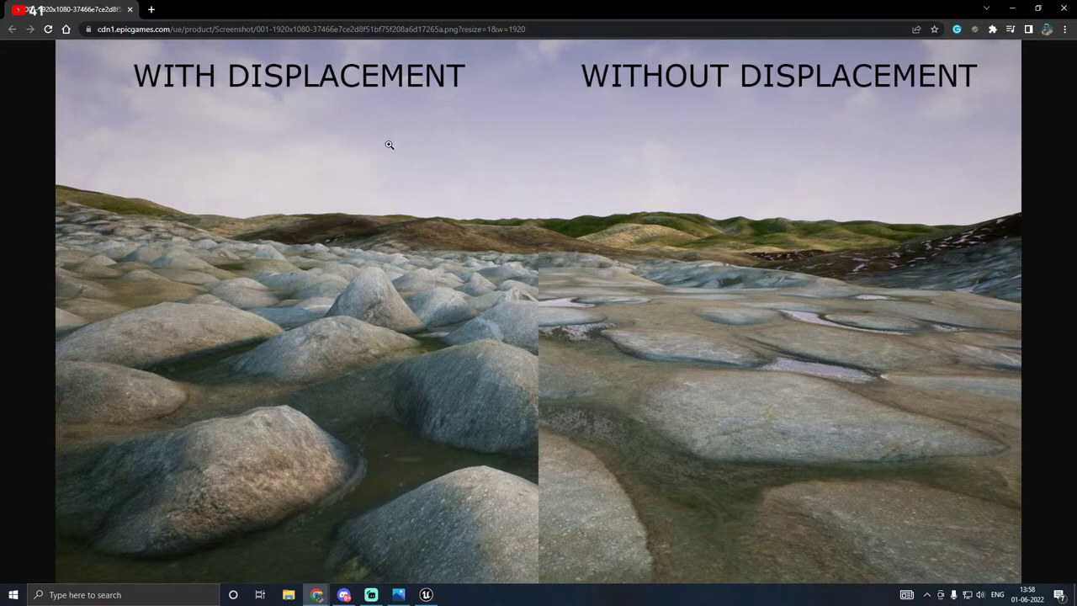
click(426, 595)
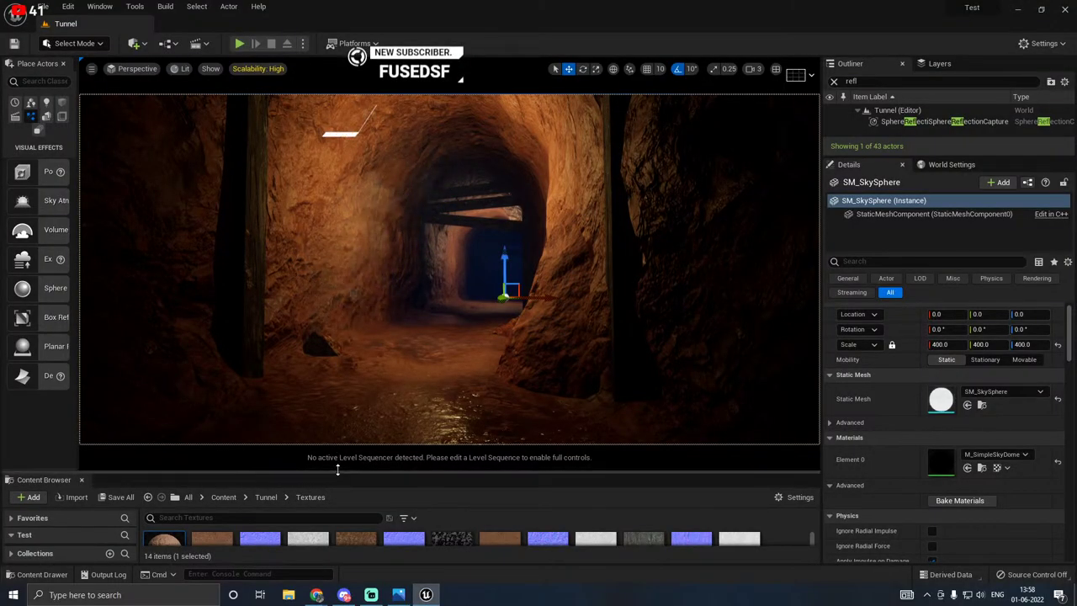
drag(338, 471, 346, 353)
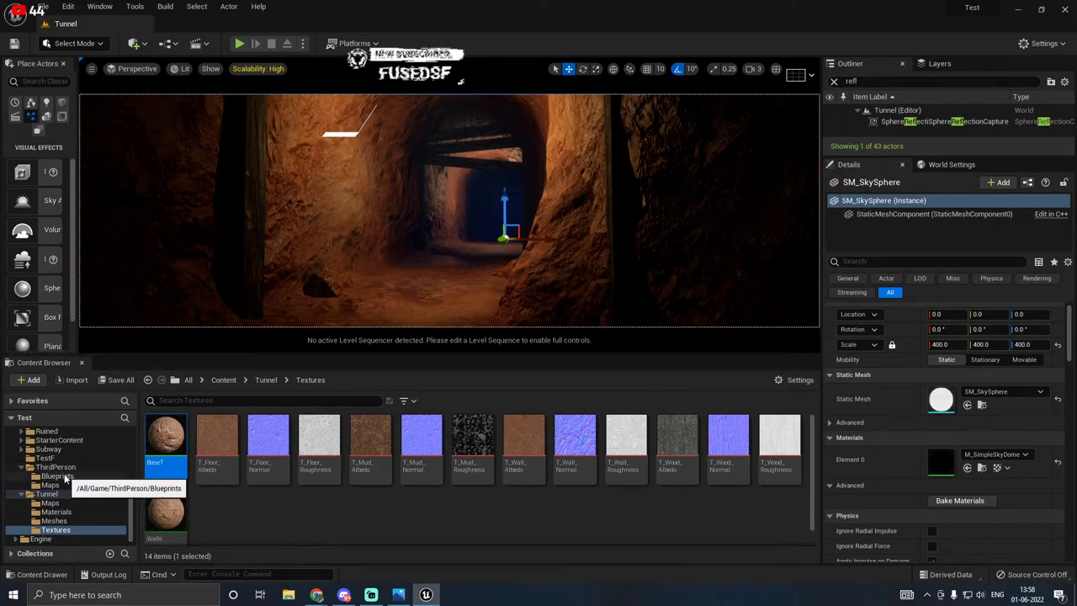
Step: Open the MI_Old_Rotten_Wood_vlzhfekn_2K material instance from the Megascans Surfaces folder
scroll(68, 467, up, 4)
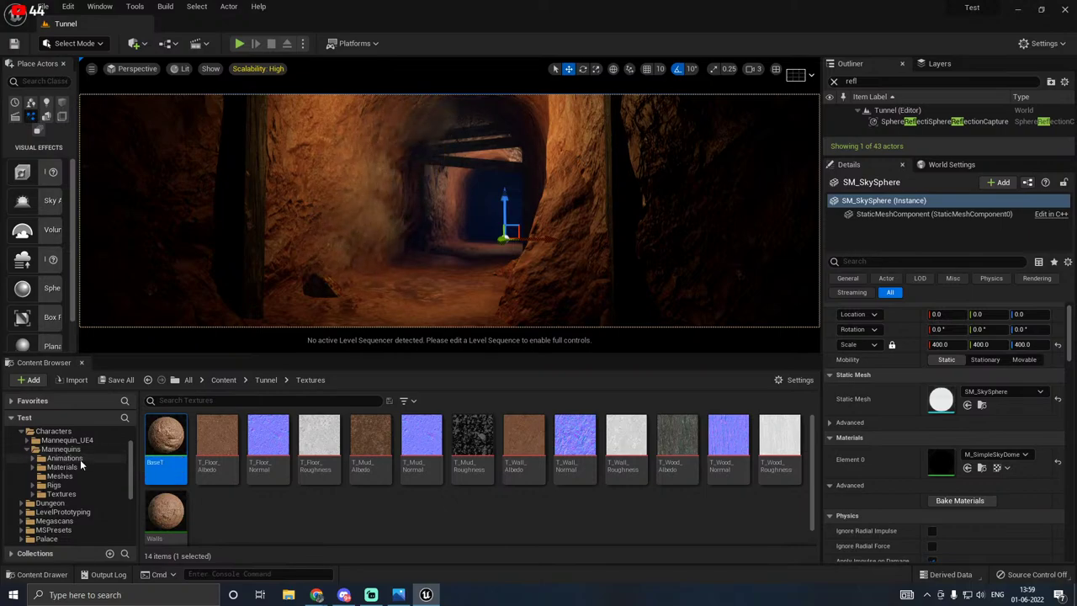
click(22, 521)
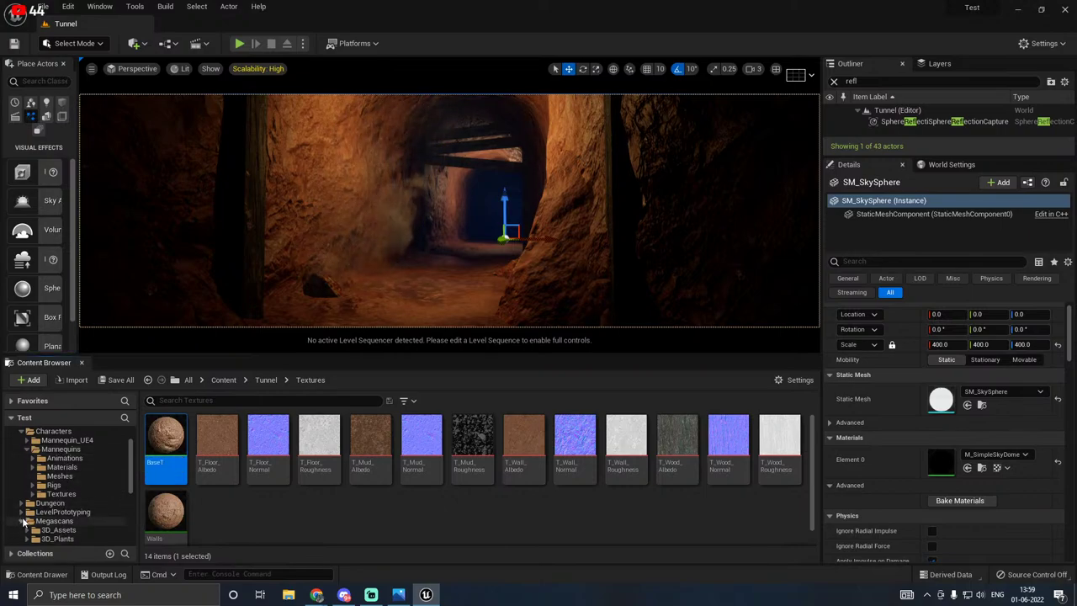
scroll(72, 523, down, 3)
click(28, 503)
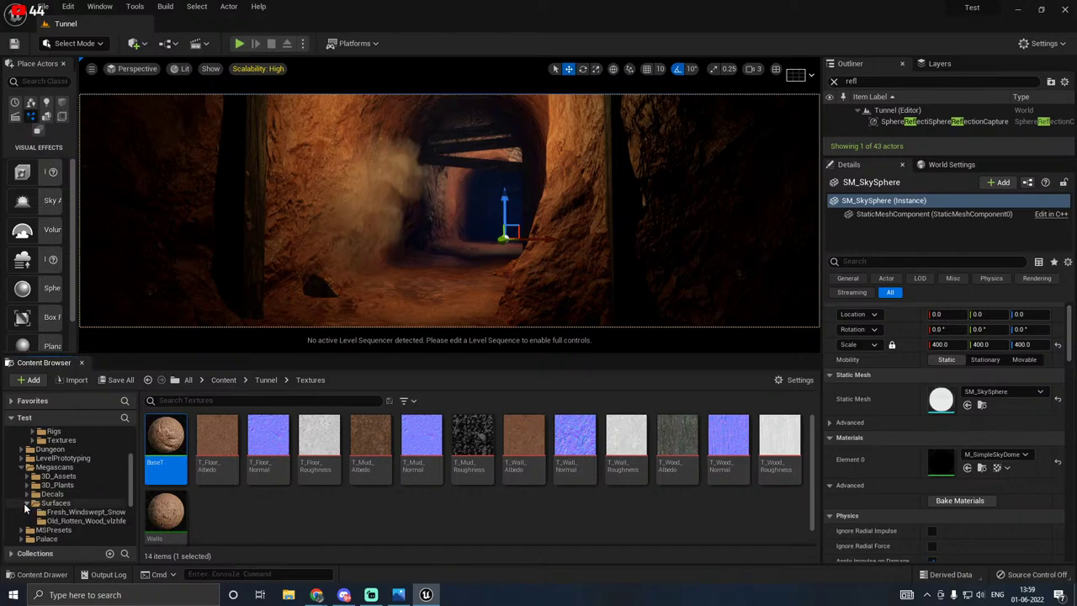
click(84, 512)
click(84, 522)
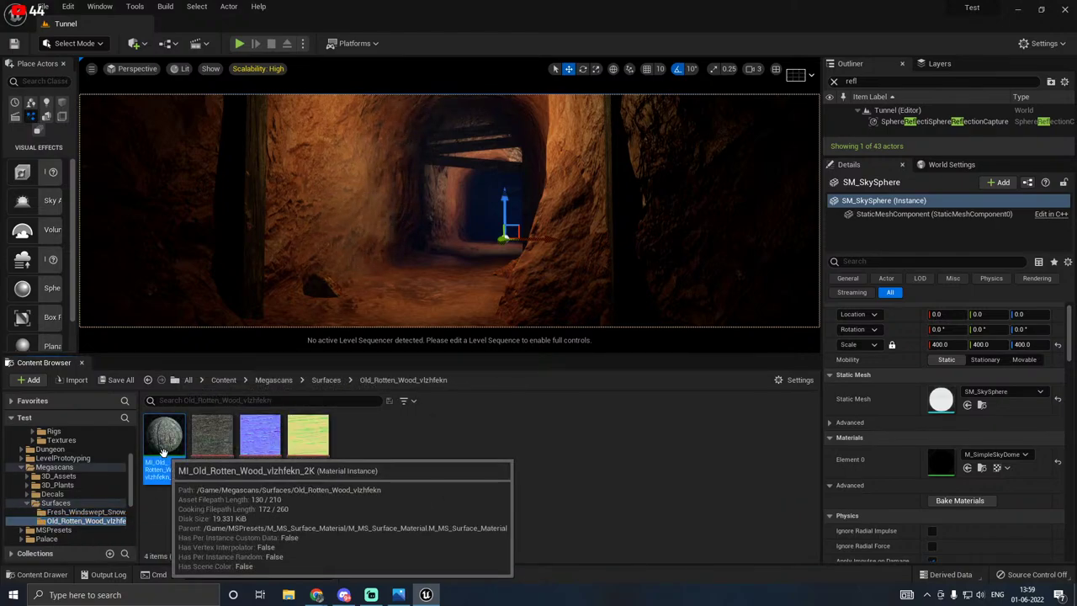
double_click(164, 442)
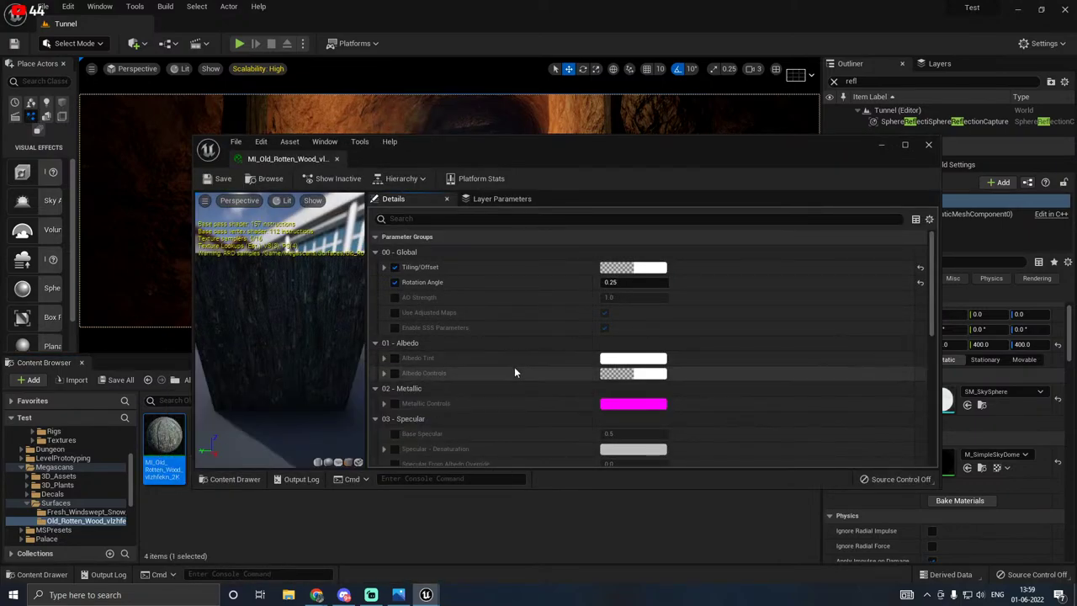
Step: Enable the Normal Strength override in the old rotten wood material instance
scroll(507, 370, down, 3)
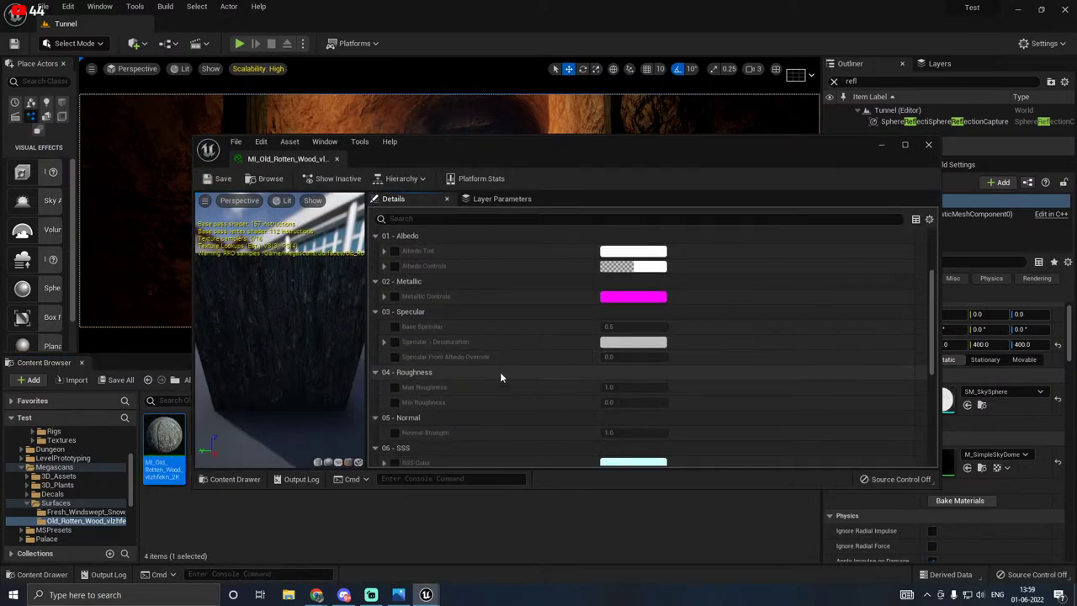
scroll(500, 377, down, 2)
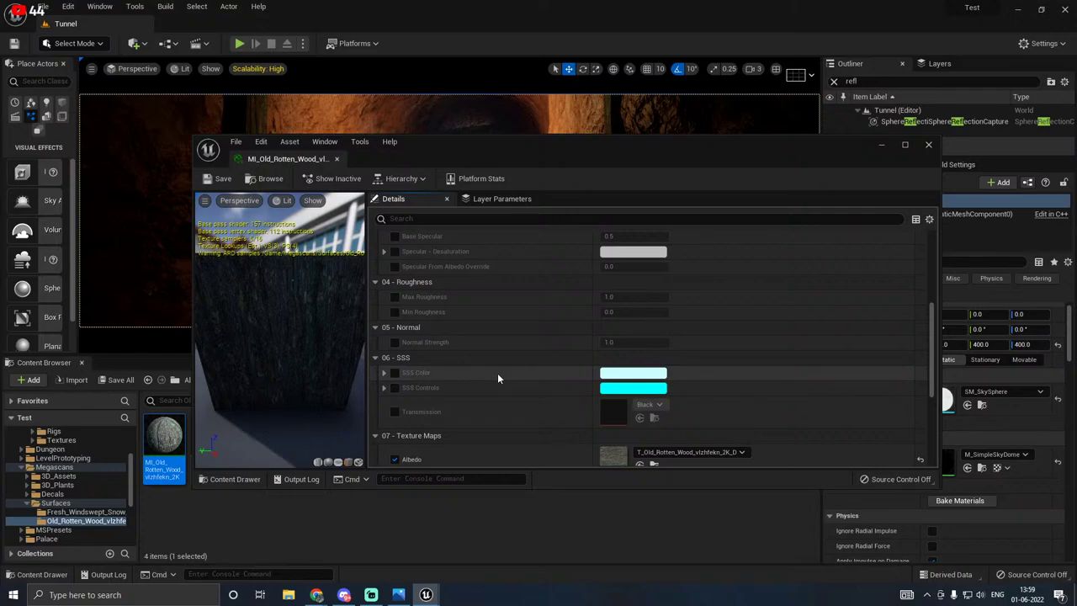
scroll(474, 368, down, 1)
scroll(474, 368, up, 2)
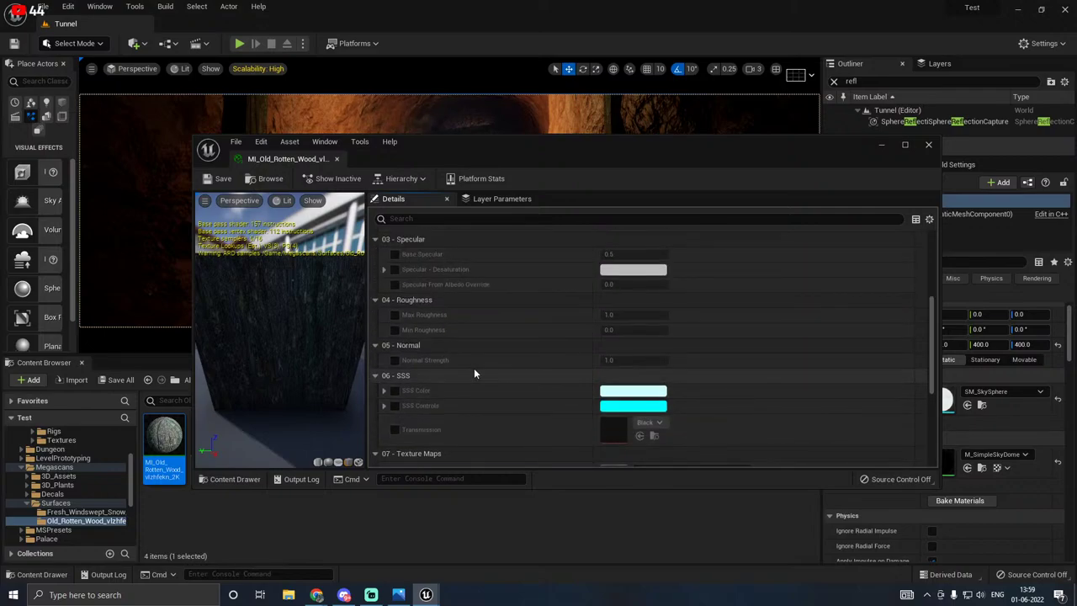
click(395, 360)
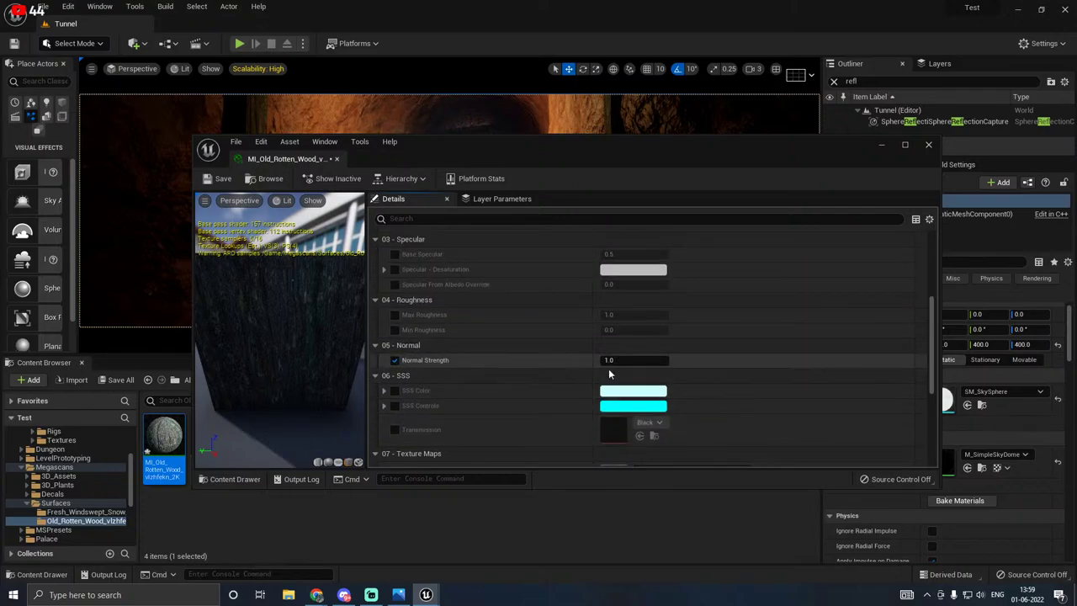
Step: Review the wood material instance's parameter groups, texture maps and parent material for displacement options
scroll(484, 371, down, 2)
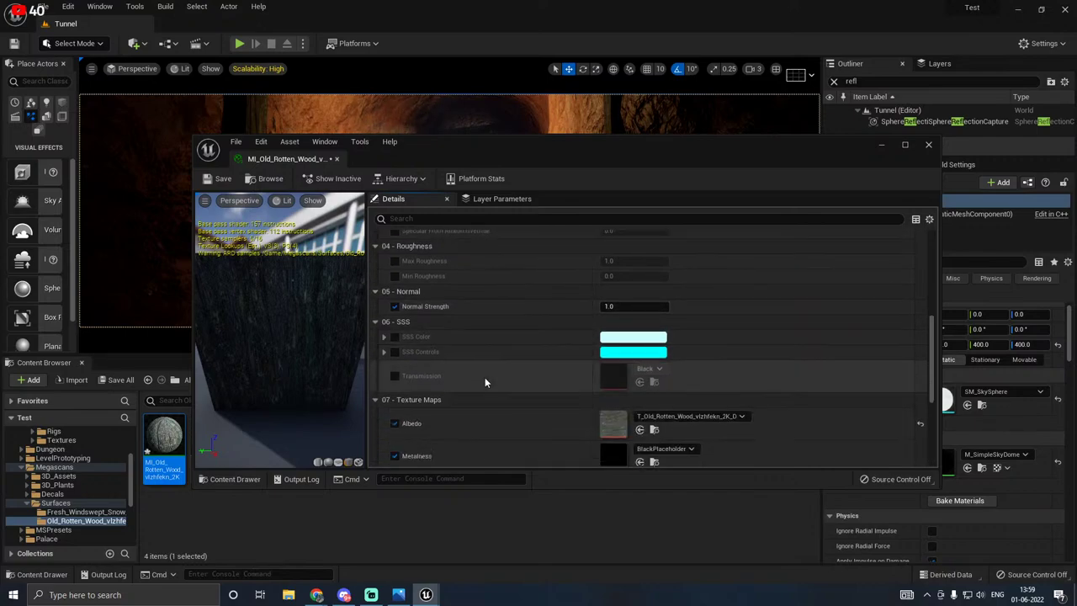
scroll(485, 382, down, 6)
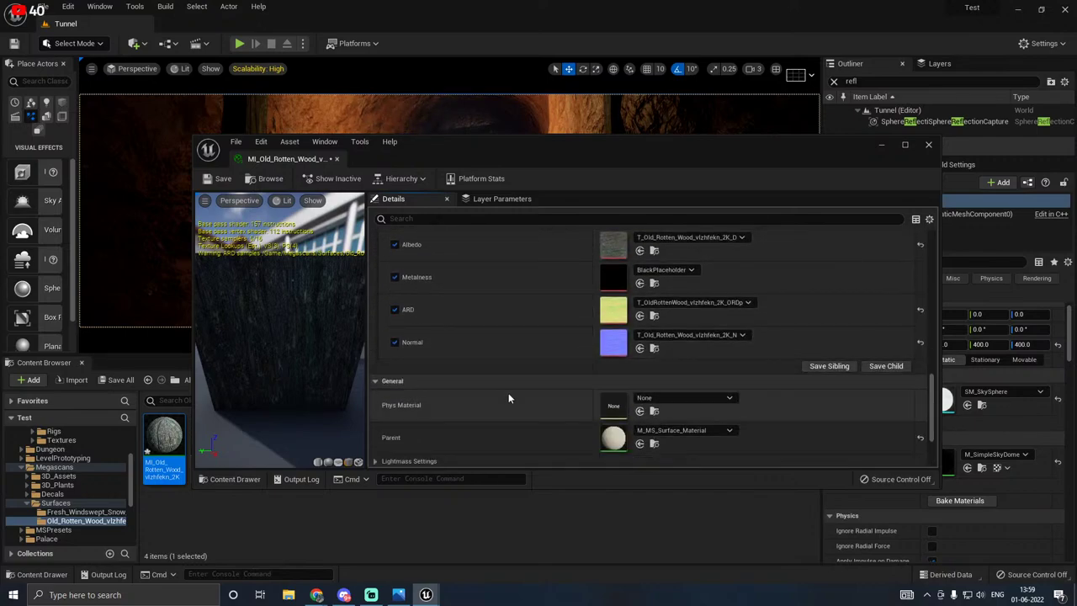
scroll(497, 393, up, 4)
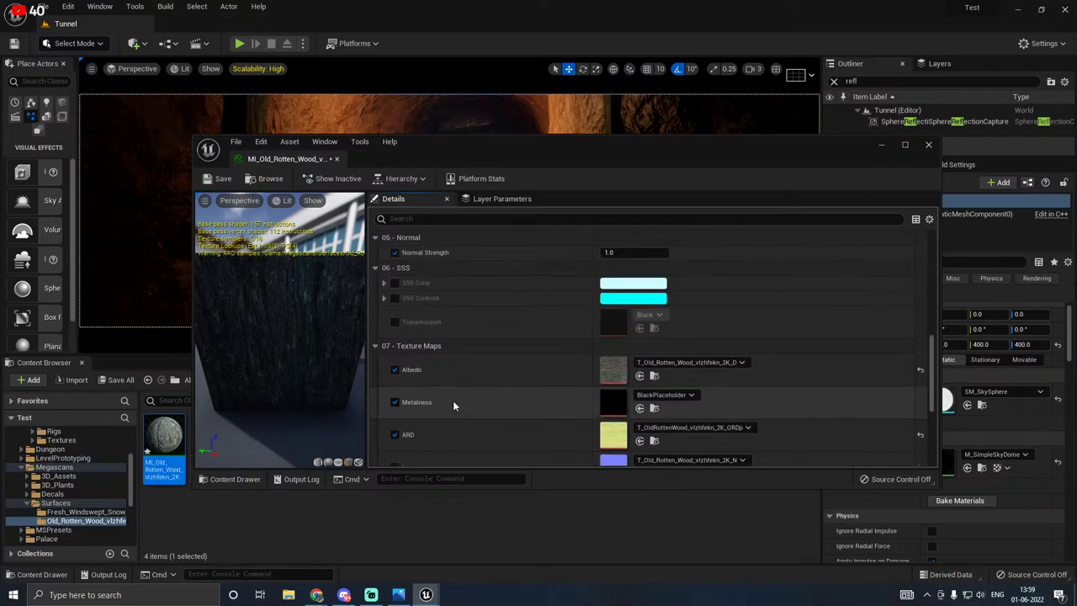
scroll(396, 345, up, 3)
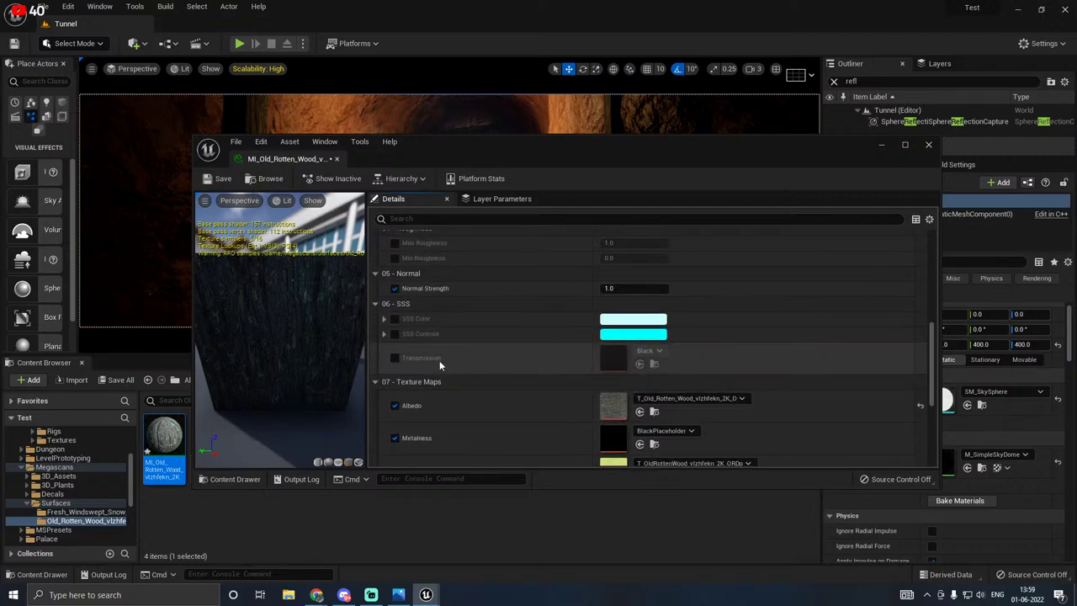
scroll(423, 373, up, 4)
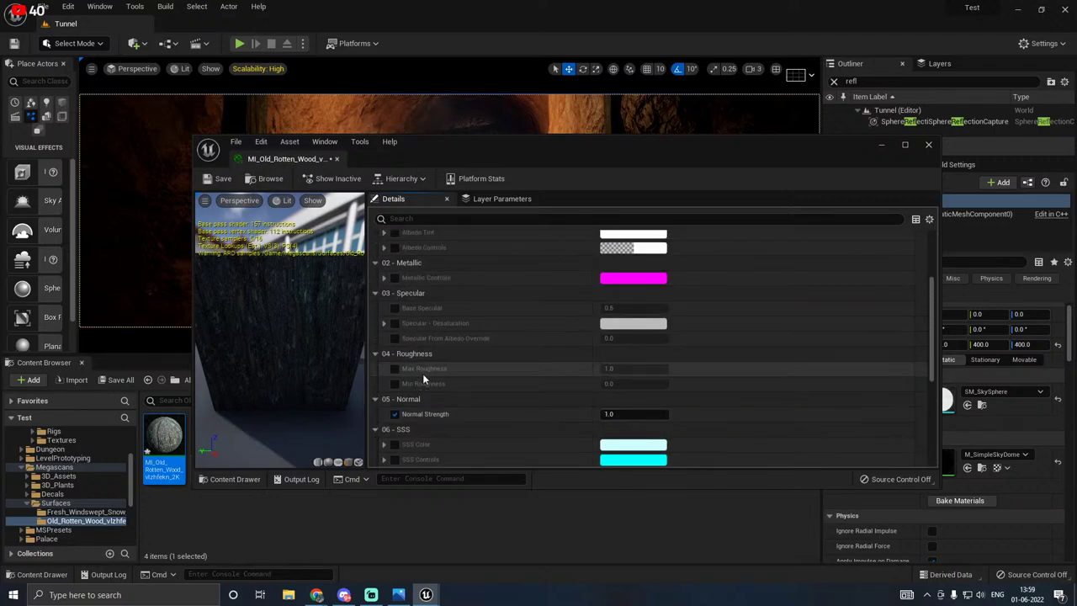
scroll(422, 381, up, 1)
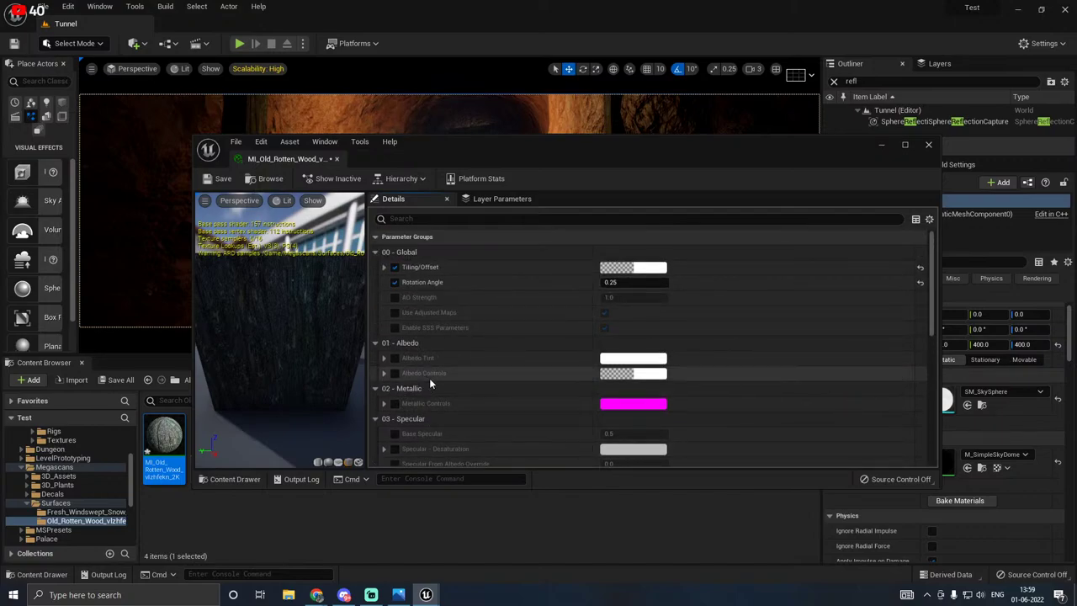
scroll(443, 393, down, 8)
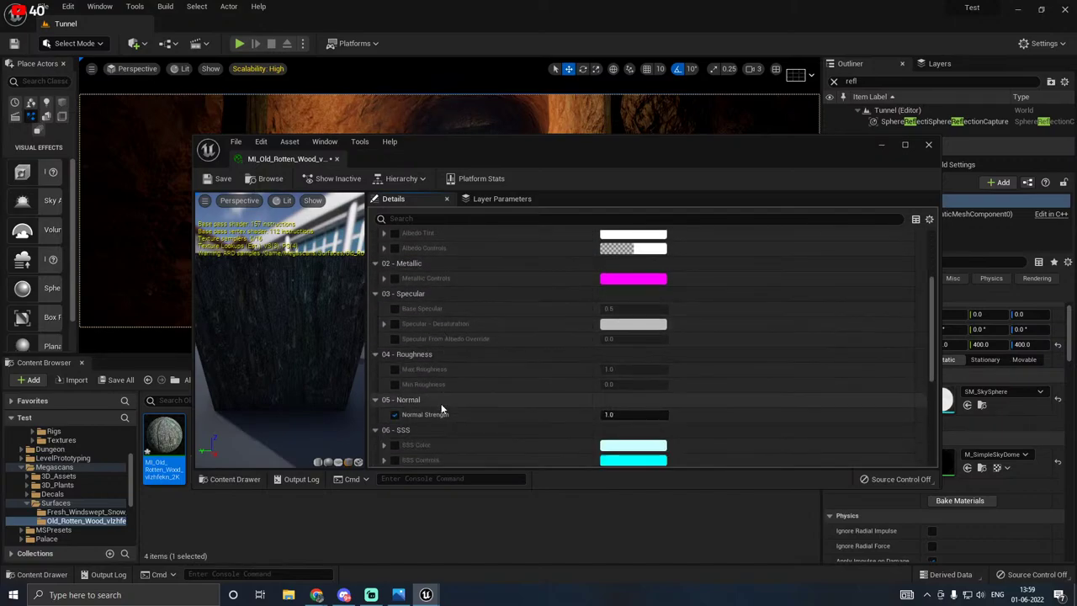
scroll(439, 410, down, 6)
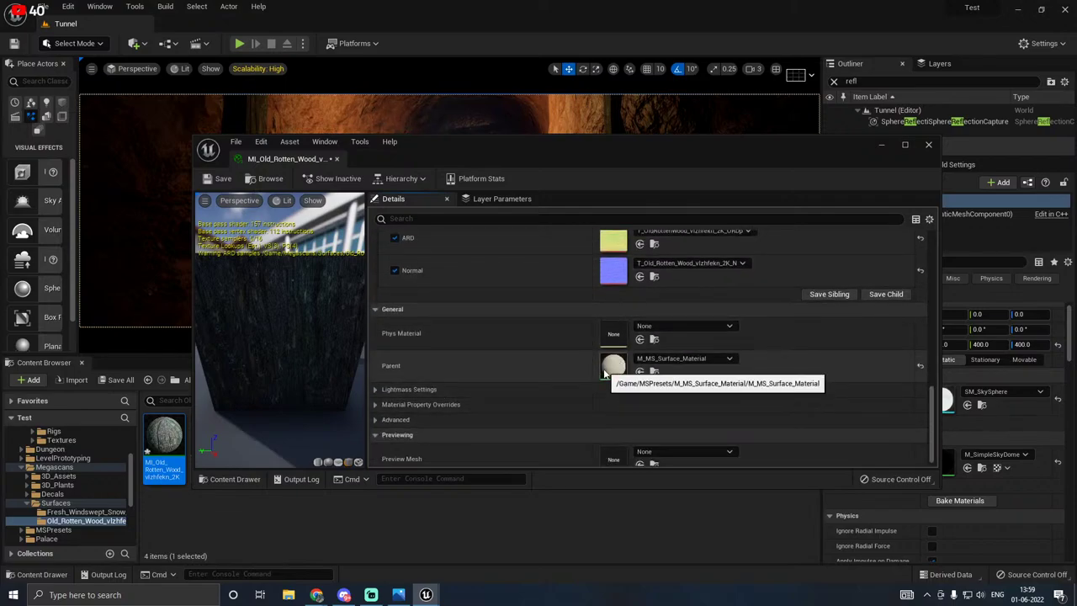
Step: Open the parent material M_MS_Surface_Material and examine its texture nodes, Adjustments group and material output
double_click(615, 365)
scroll(529, 370, down, 8)
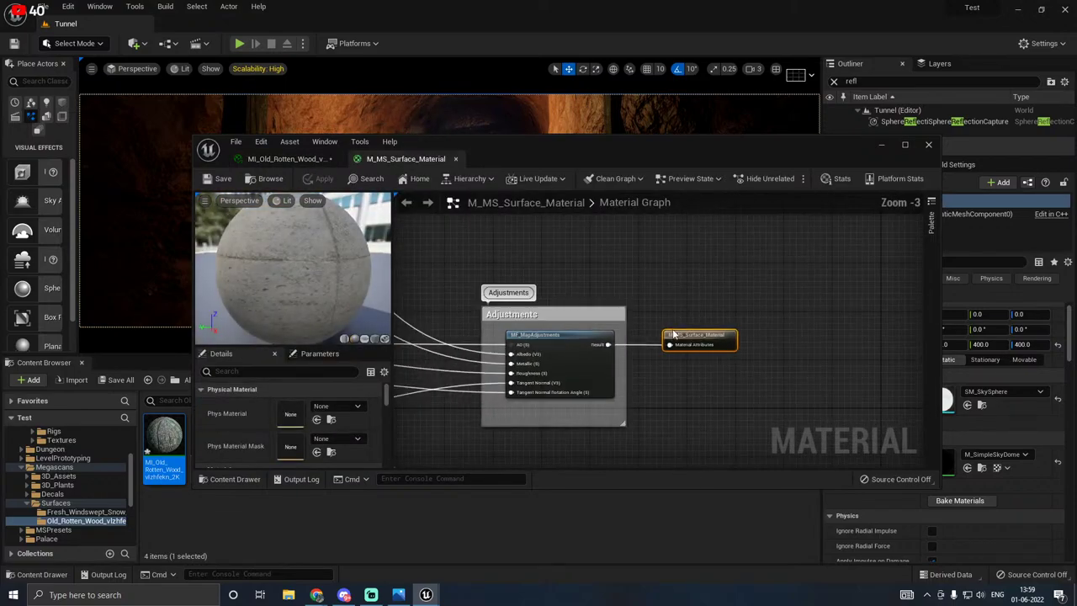
scroll(492, 313, up, 2)
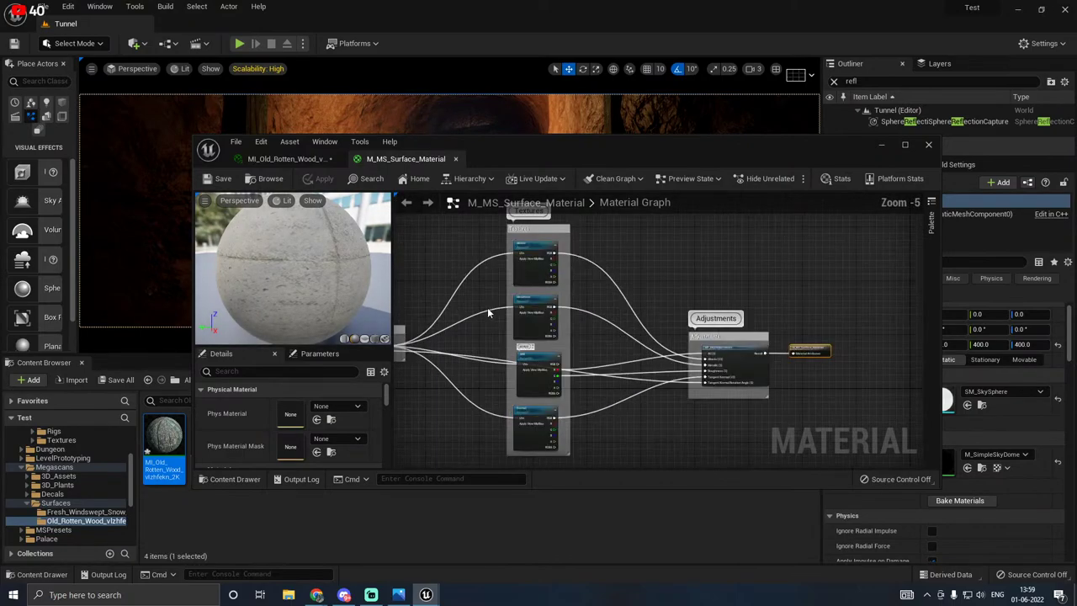
right_drag(492, 313, 459, 334)
scroll(552, 323, up, 3)
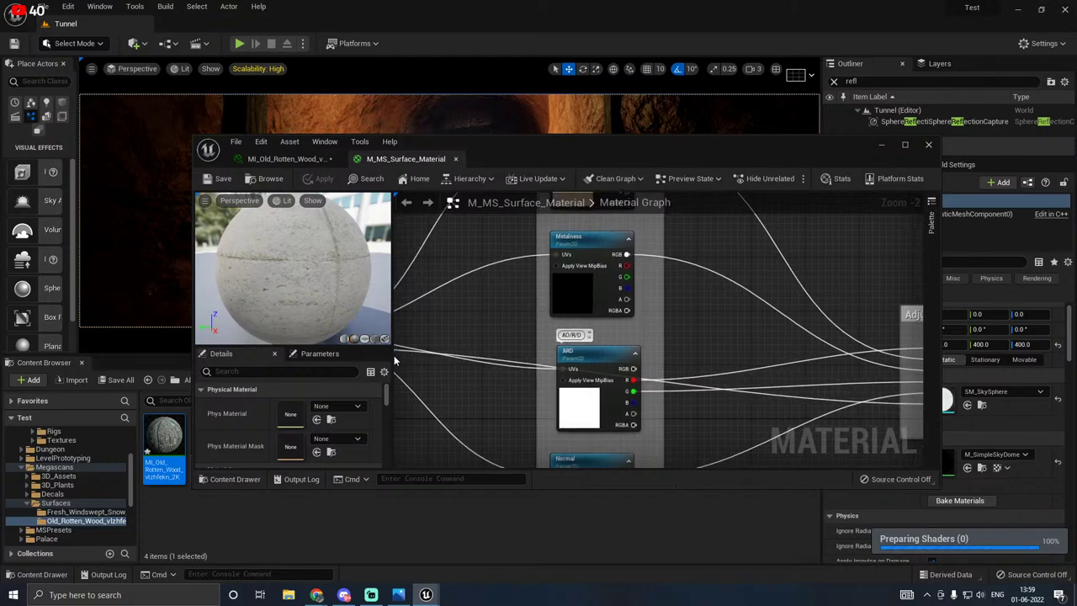
scroll(459, 334, down, 1)
right_drag(565, 394, 397, 428)
right_drag(487, 431, 395, 359)
scroll(555, 343, up, 1)
scroll(555, 344, up, 1)
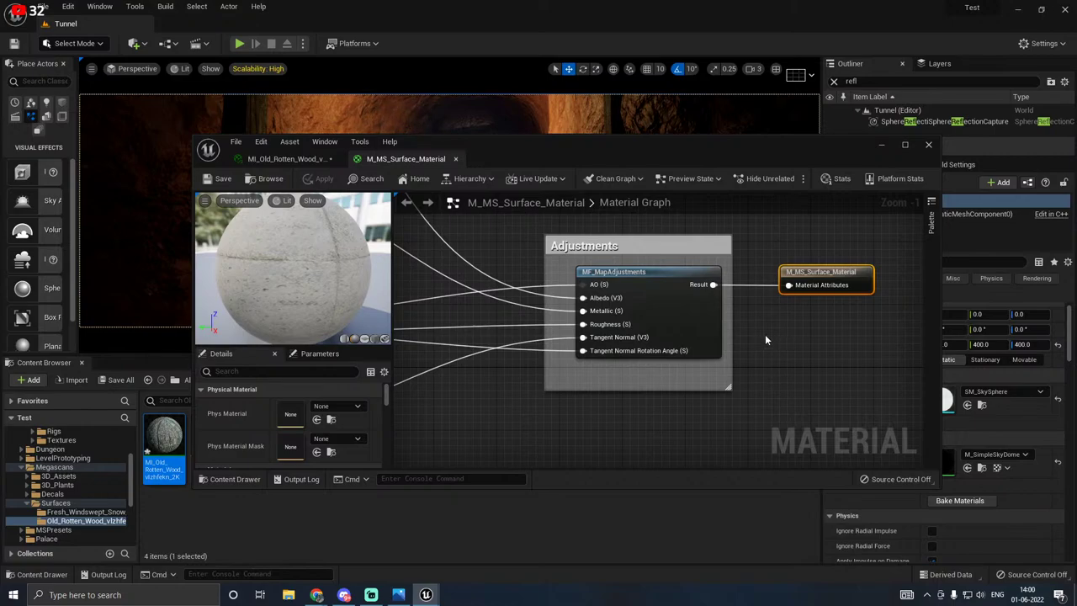
Step: Trace the connections from the Metalness and ARD textures into the MF_MapAdjustments node
scroll(716, 341, down, 2)
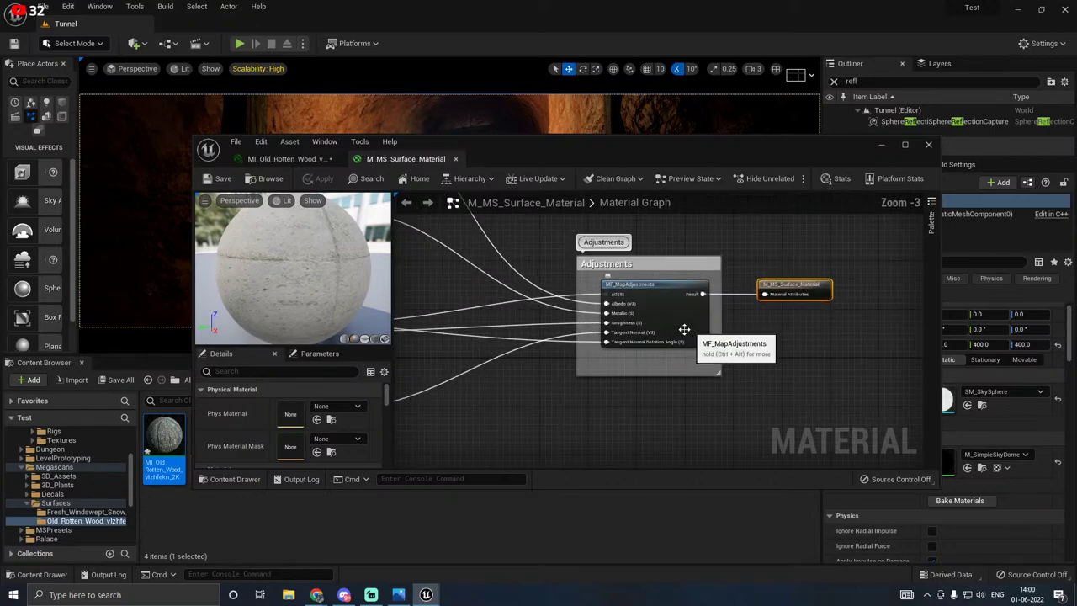
right_drag(617, 316, 878, 373)
right_drag(720, 346, 656, 361)
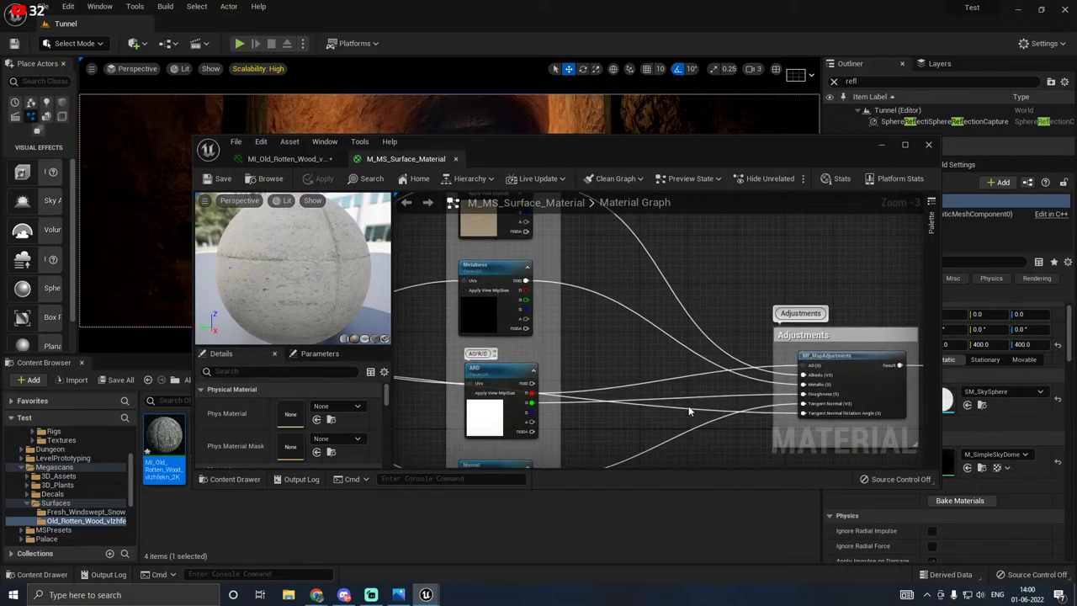
right_drag(688, 410, 645, 318)
right_drag(645, 369, 519, 370)
right_drag(634, 348, 529, 379)
scroll(532, 364, up, 2)
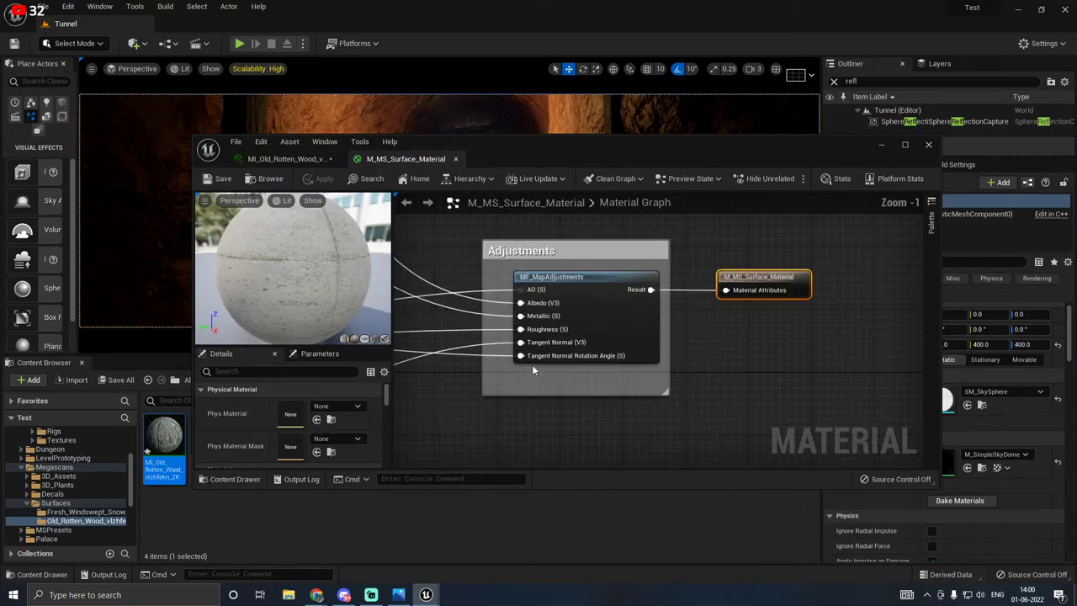
Step: Open the MF_MapAdjustments function and examine its MakeMaterialAttributes inputs and the Metallic and Specular/Cavity groups
scroll(581, 349, down, 3)
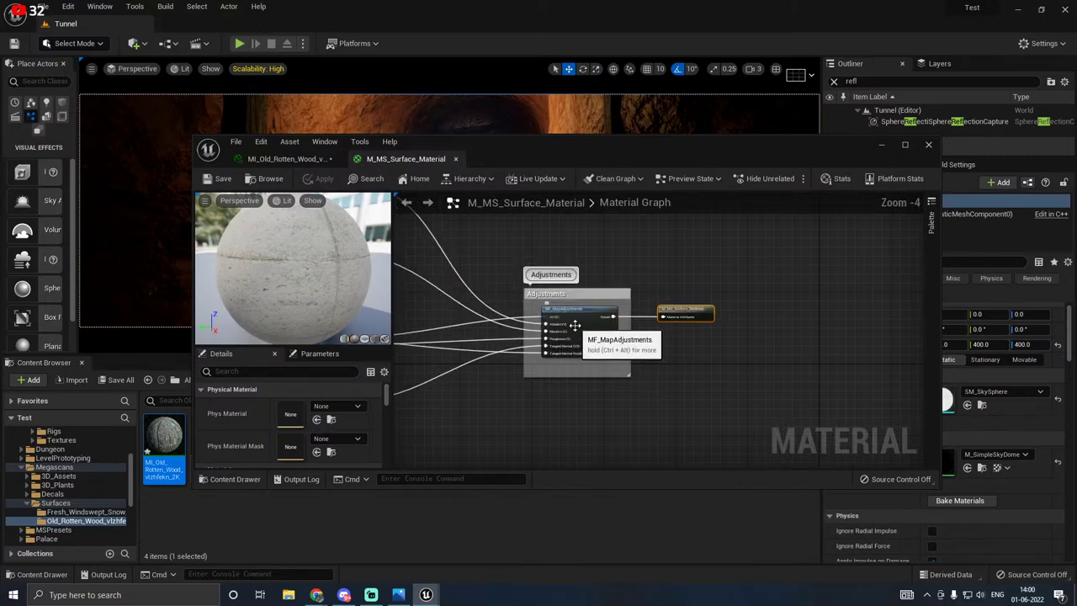
scroll(575, 325, up, 1)
double_click(574, 323)
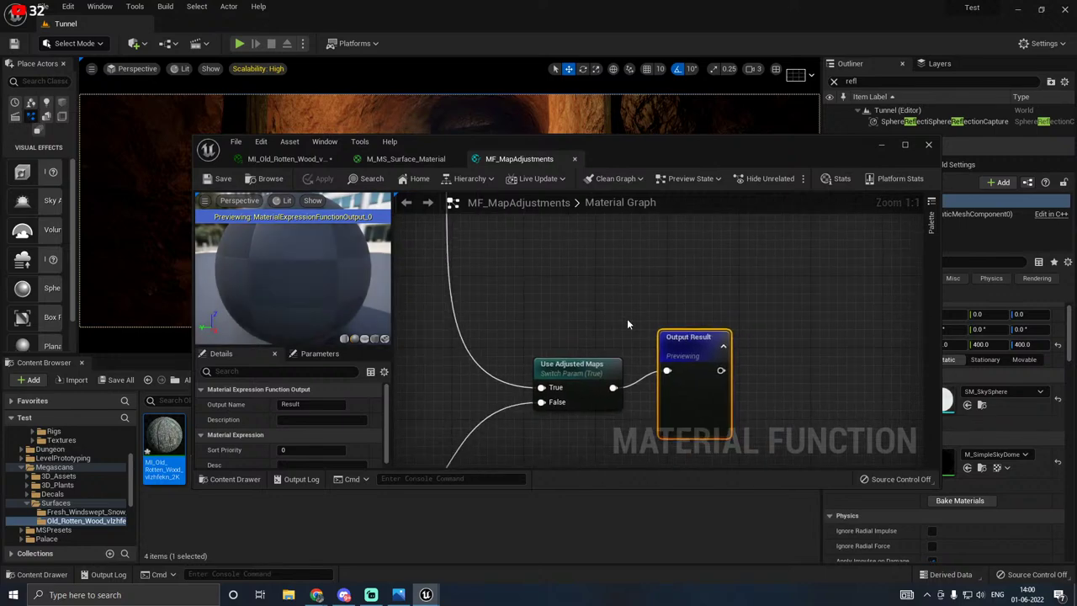
scroll(638, 323, down, 6)
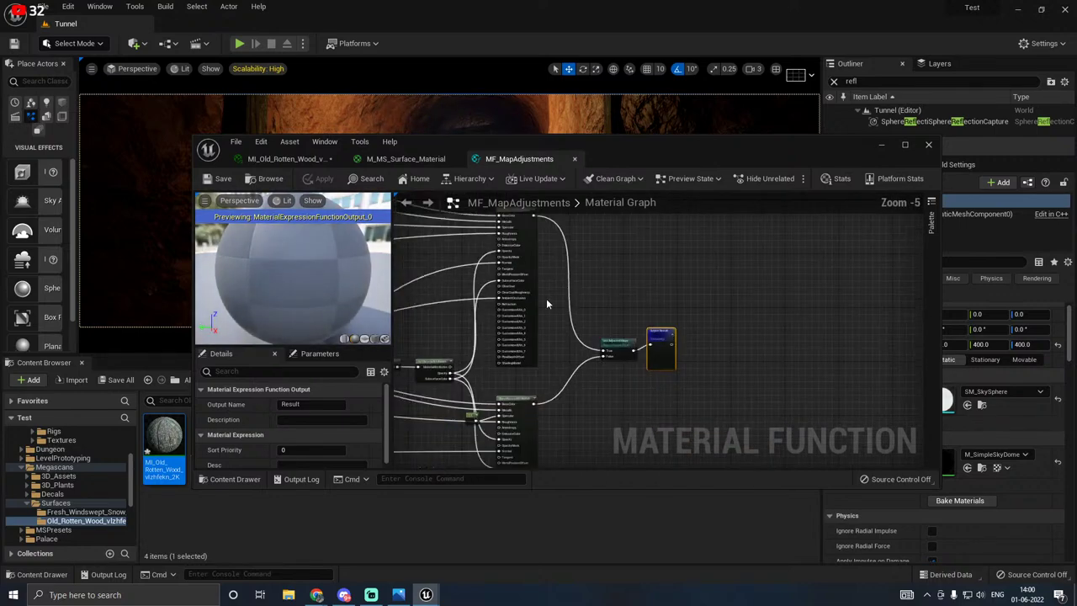
scroll(543, 311, up, 3)
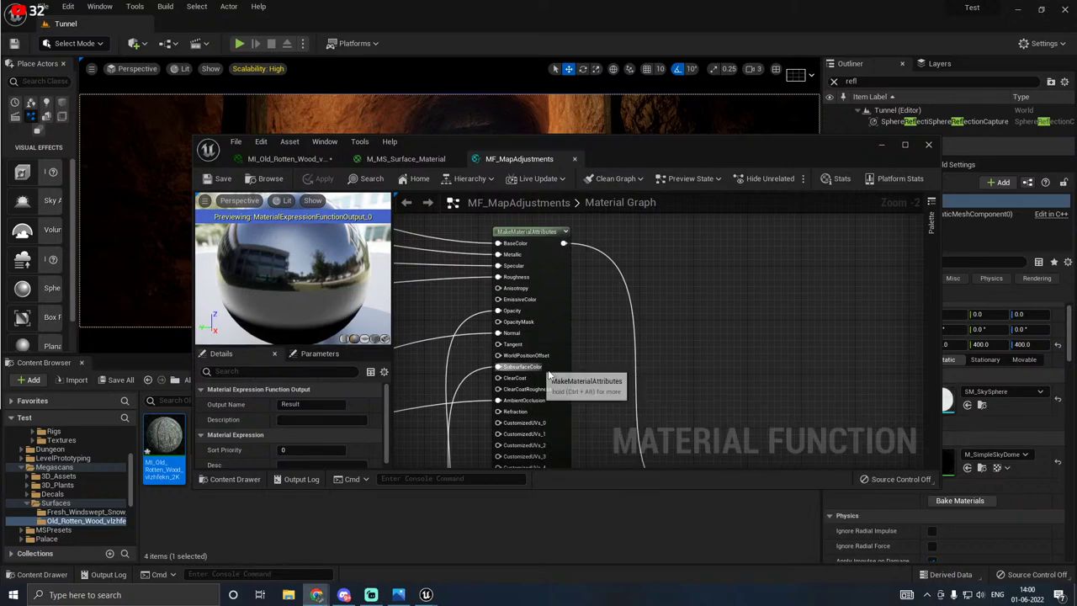
right_drag(606, 352, 630, 303)
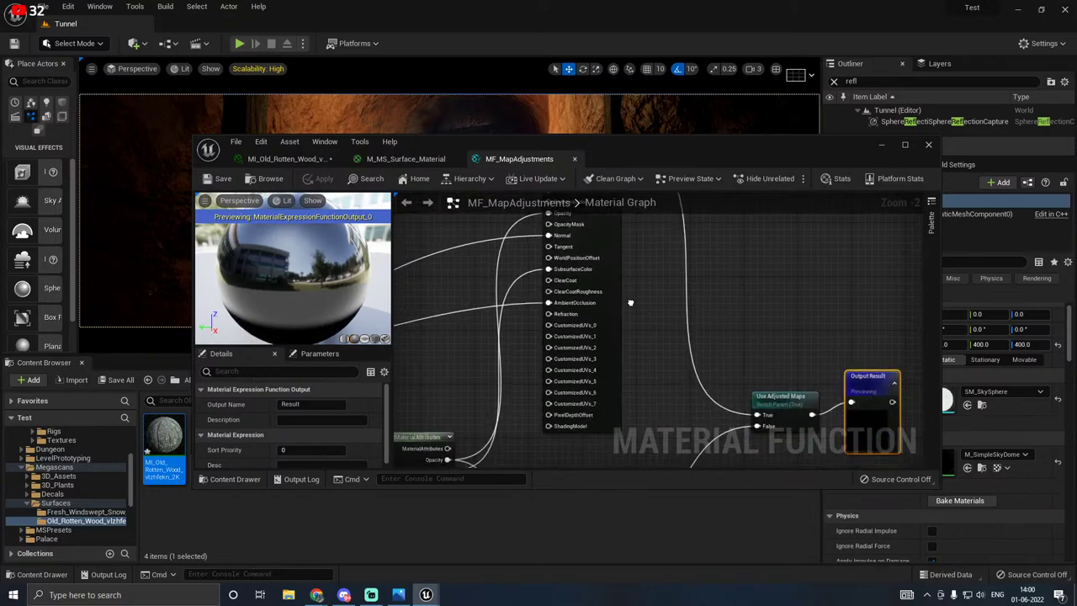
right_drag(633, 349, 609, 415)
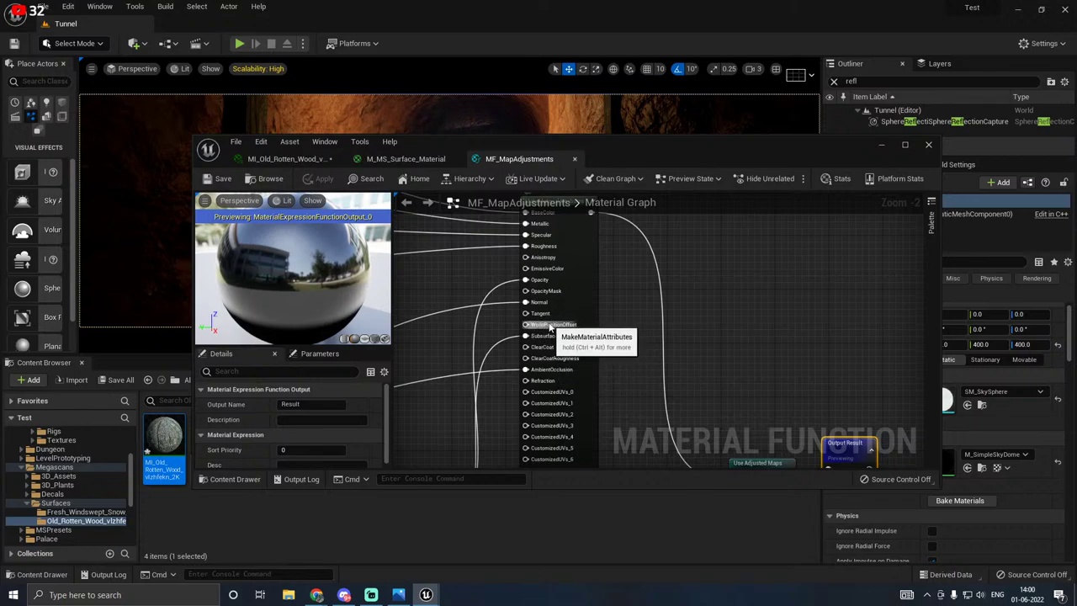
right_drag(500, 313, 500, 385)
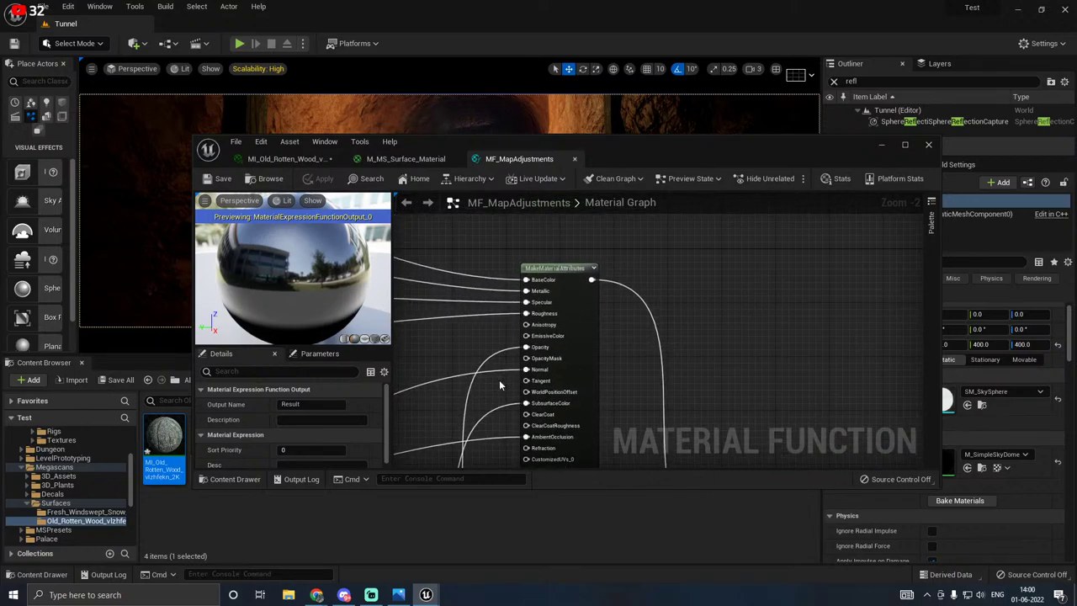
right_drag(535, 347, 782, 458)
scroll(640, 321, down, 4)
scroll(723, 269, up, 2)
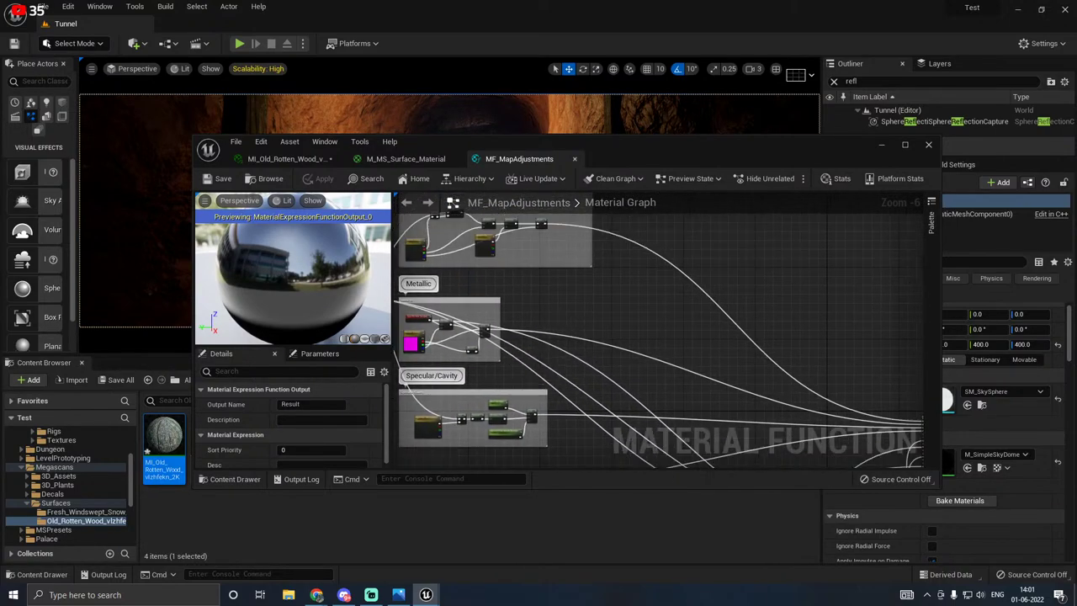
Step: Examine the MakeMaterialAttributes inputs, GetMaterialAttributes node and Use Adjusted Maps switch feeding the MF_MapAdjustments output
right_drag(720, 397, 611, 297)
right_drag(704, 377, 555, 238)
scroll(662, 318, up, 3)
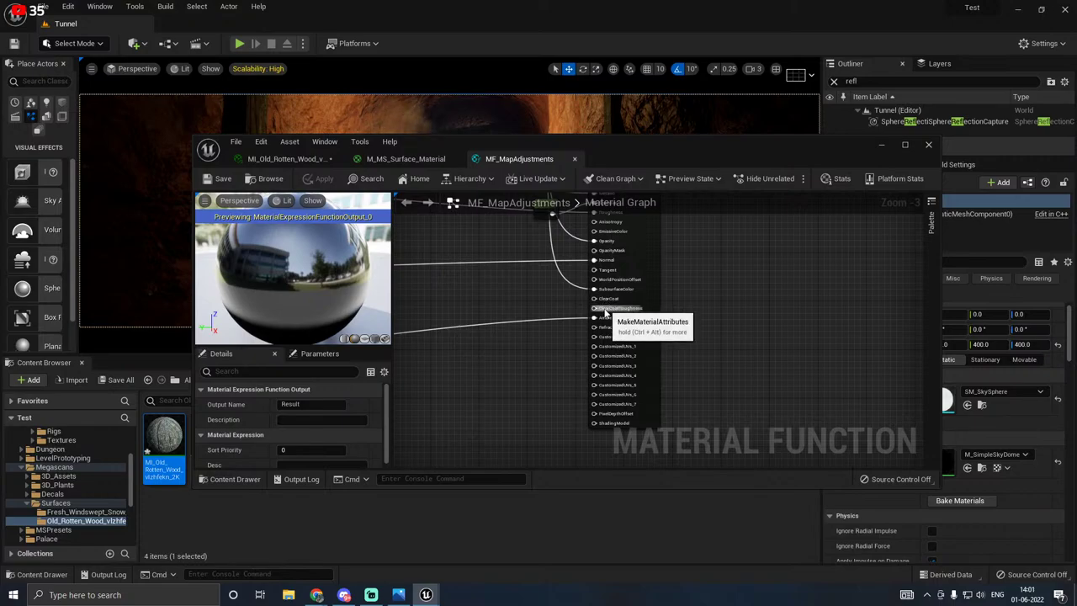
scroll(589, 320, down, 3)
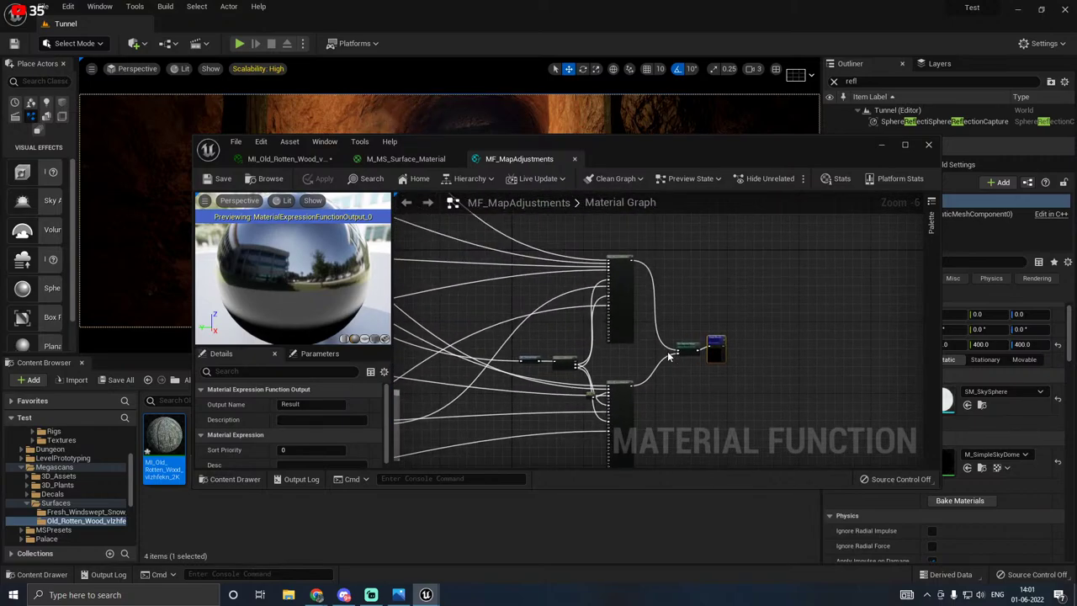
scroll(665, 370, up, 2)
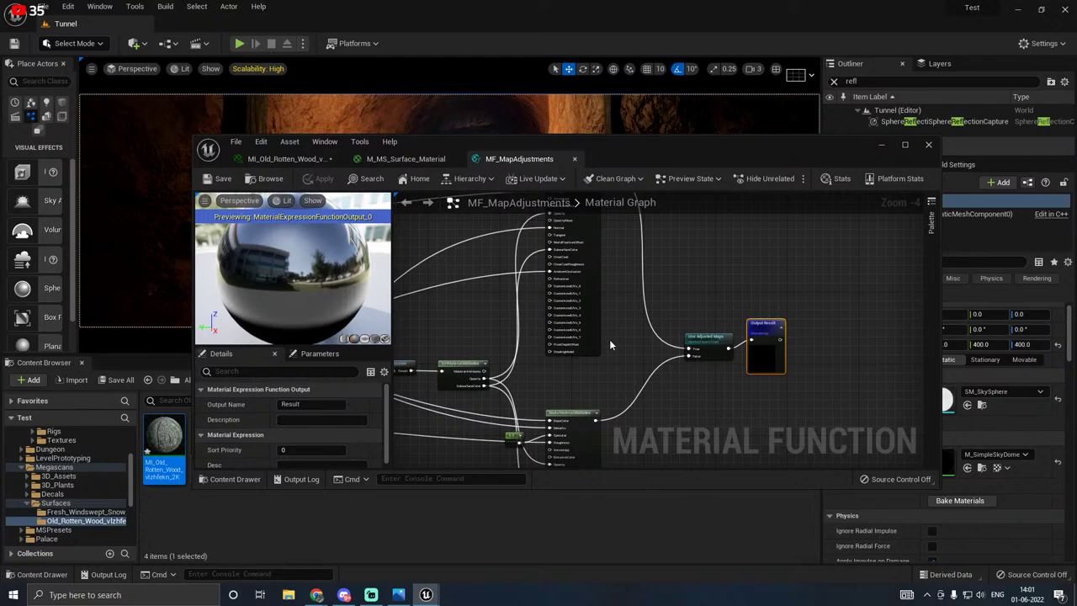
scroll(441, 377, up, 2)
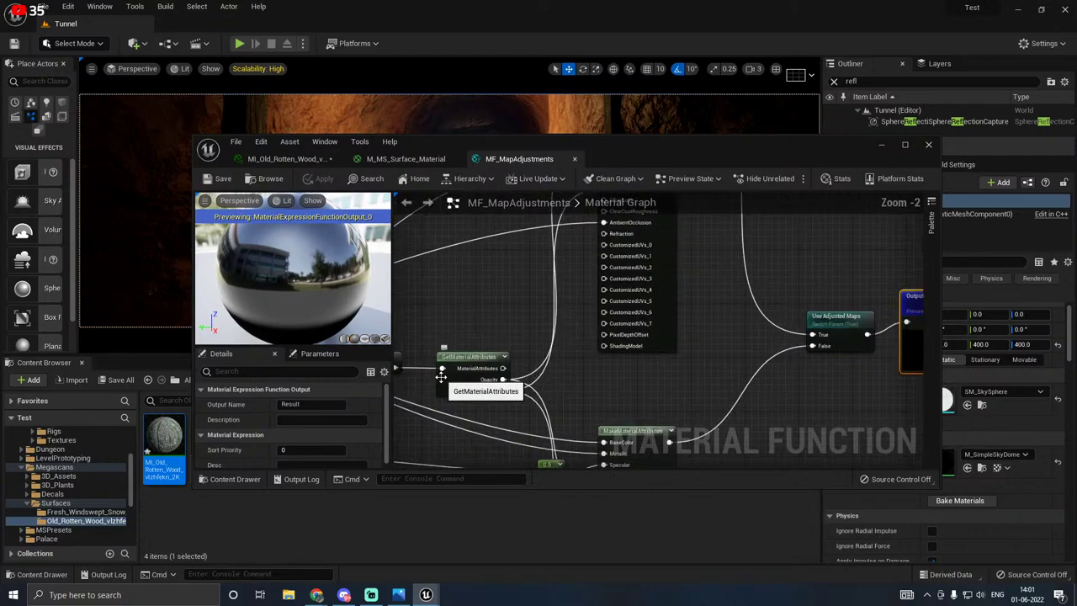
Step: Close the MF_MapAdjustments function, the M_MS_Surface_Material parent and the old rotten wood material instance
click(560, 159)
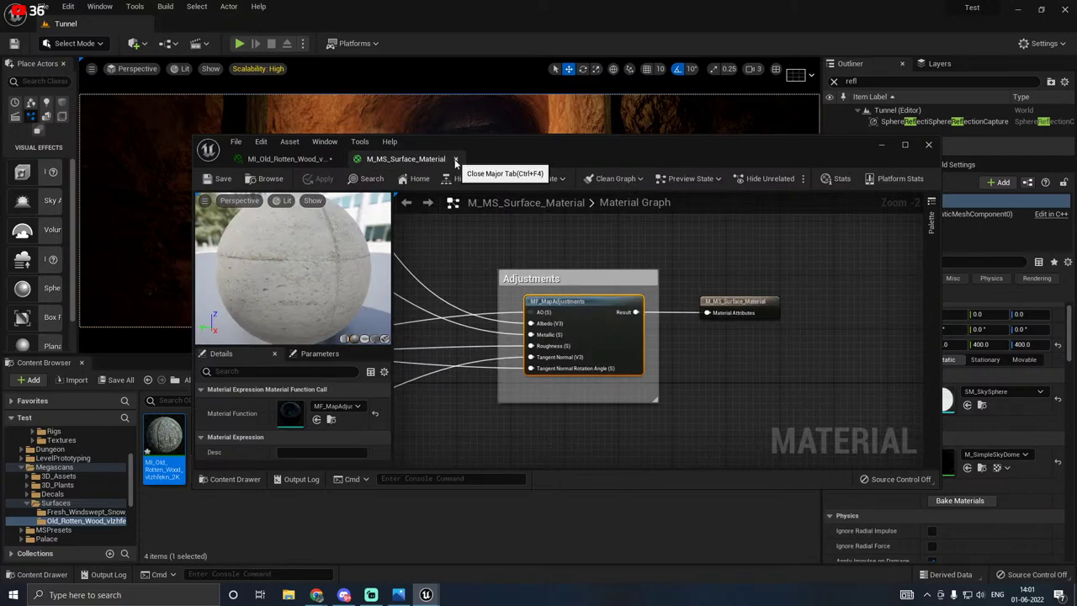
click(455, 159)
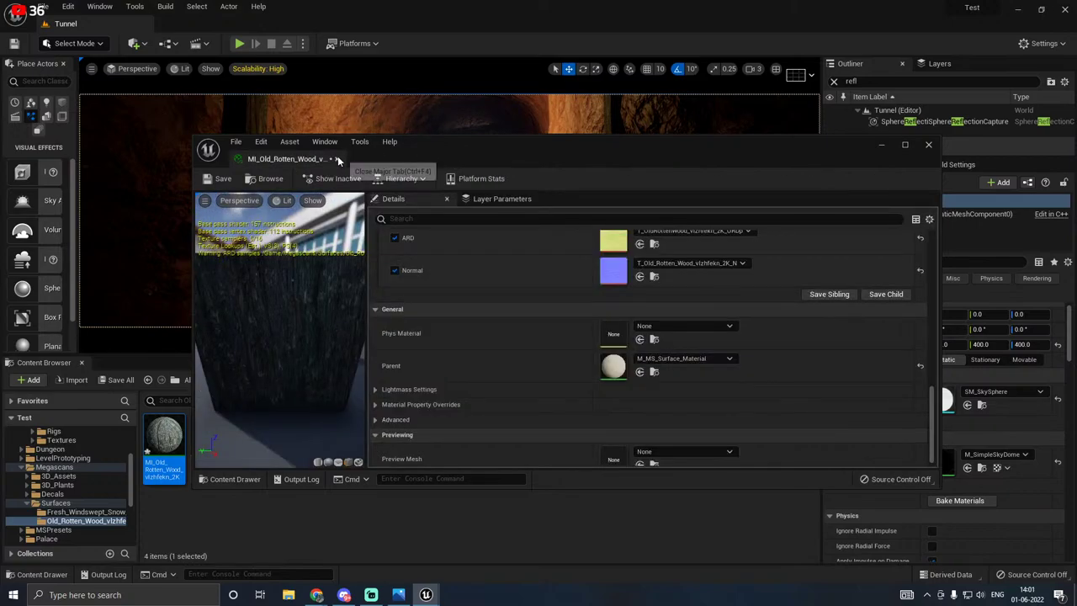
click(337, 158)
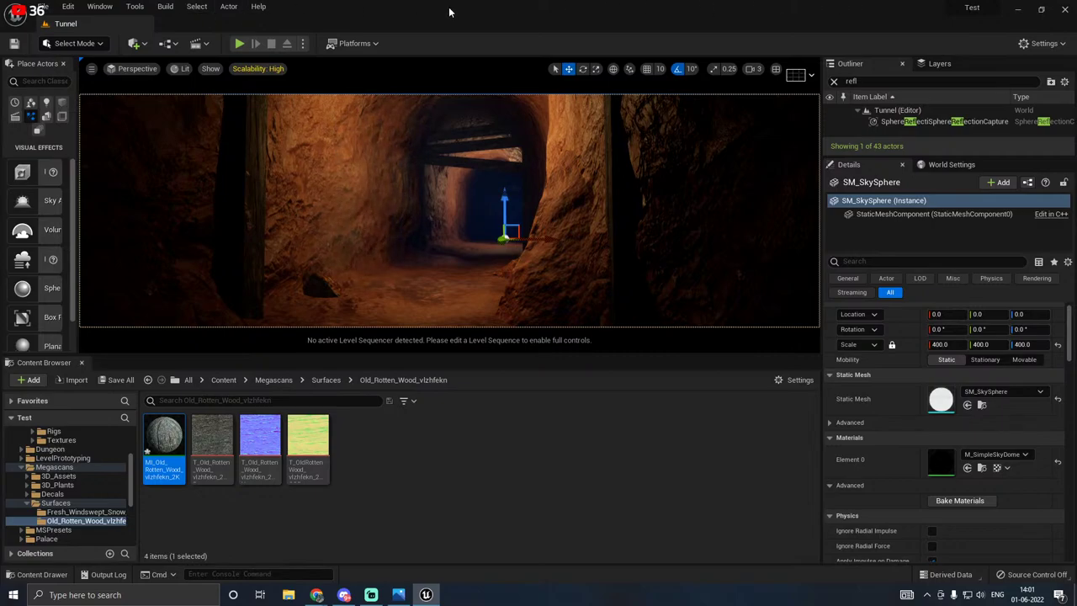
Step: Save the modified old rotten wood material instance and resize the layout for a taller viewport and a wider Place Actors list
drag(212, 354, 217, 406)
click(121, 428)
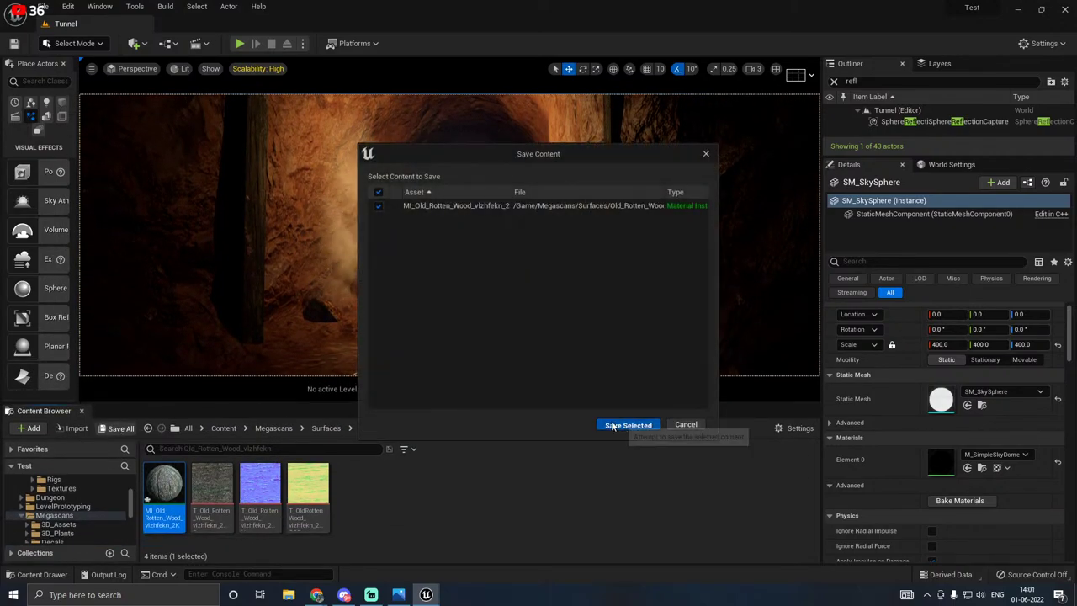
click(627, 423)
drag(77, 379, 170, 384)
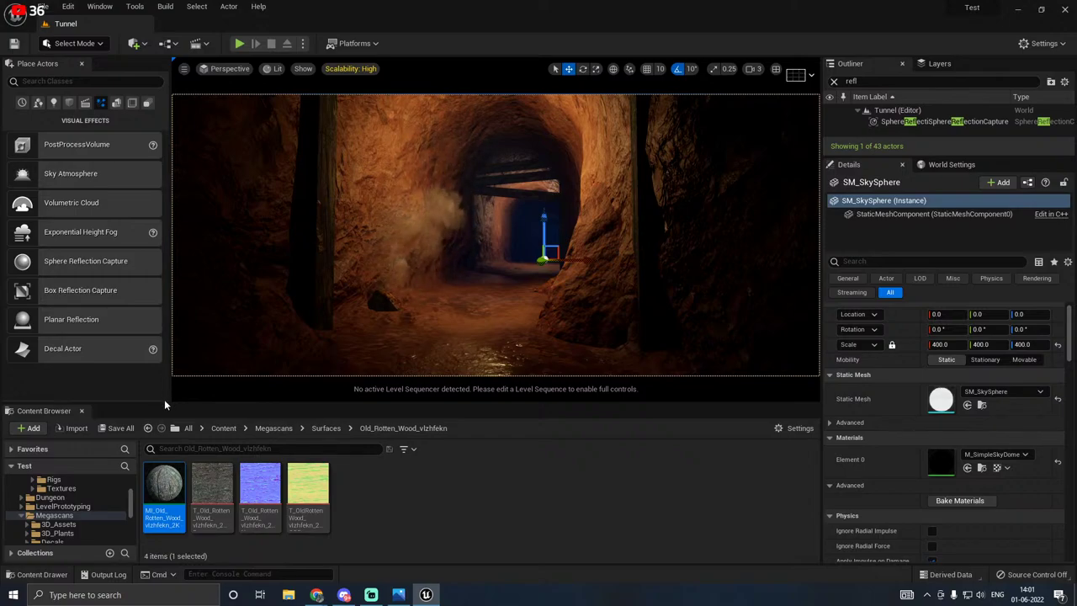
drag(187, 405, 186, 433)
Step: Look around the tunnel to review its rock walls, wooden supports and wet floor
right_drag(517, 329, 471, 189)
right_drag(495, 253, 496, 252)
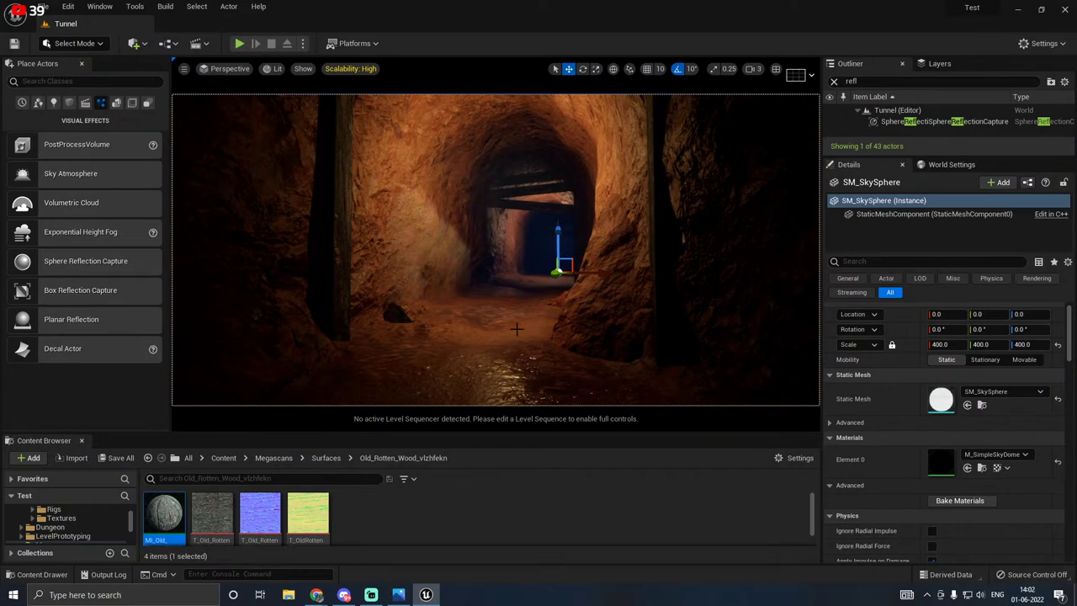
right_drag(516, 329, 517, 329)
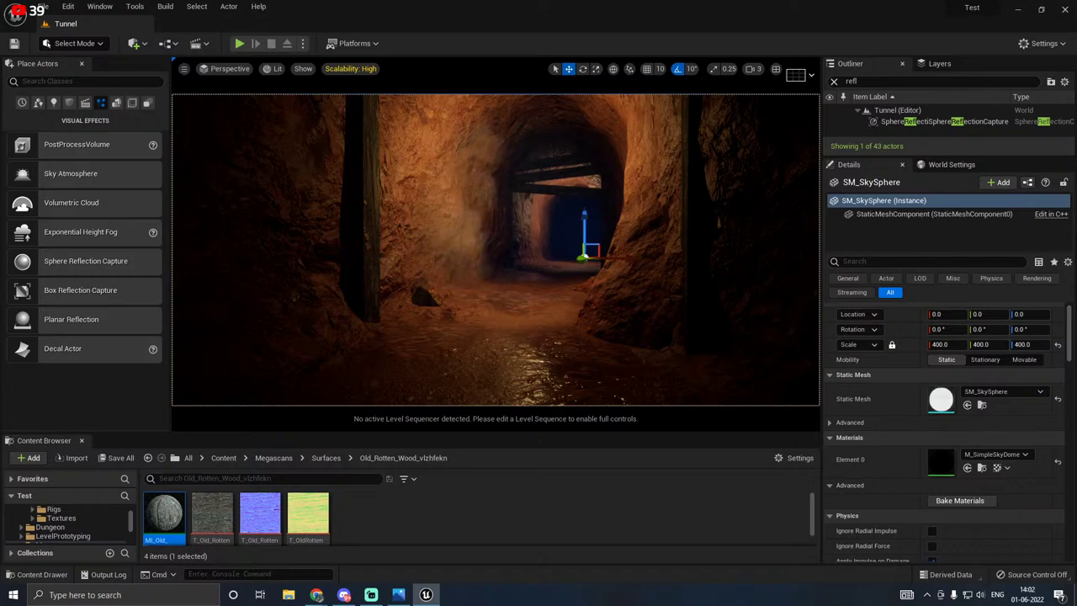
right_drag(626, 291, 627, 253)
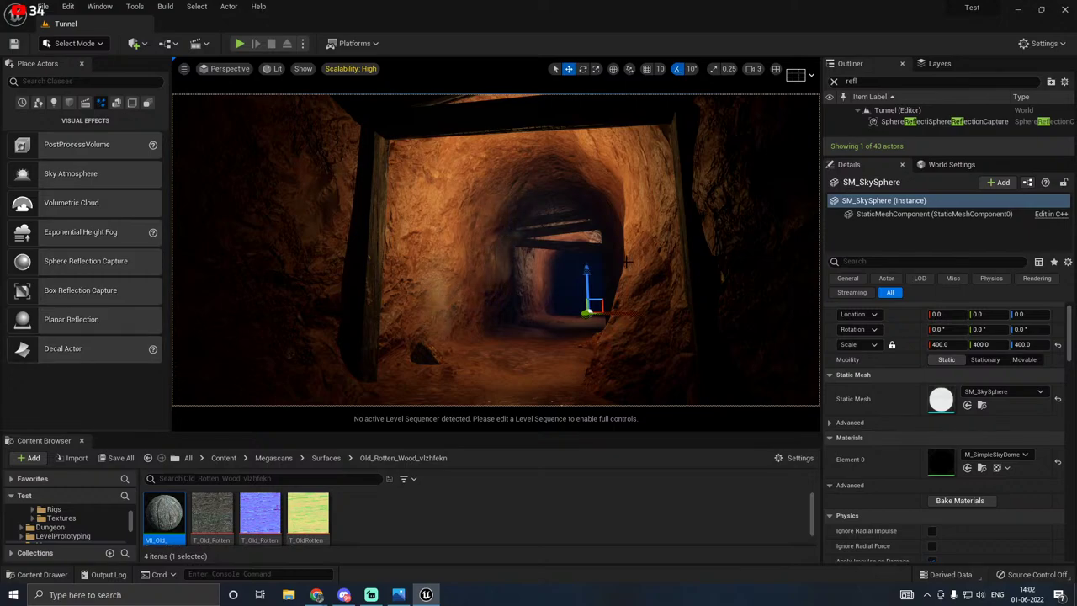
right_drag(535, 282, 545, 327)
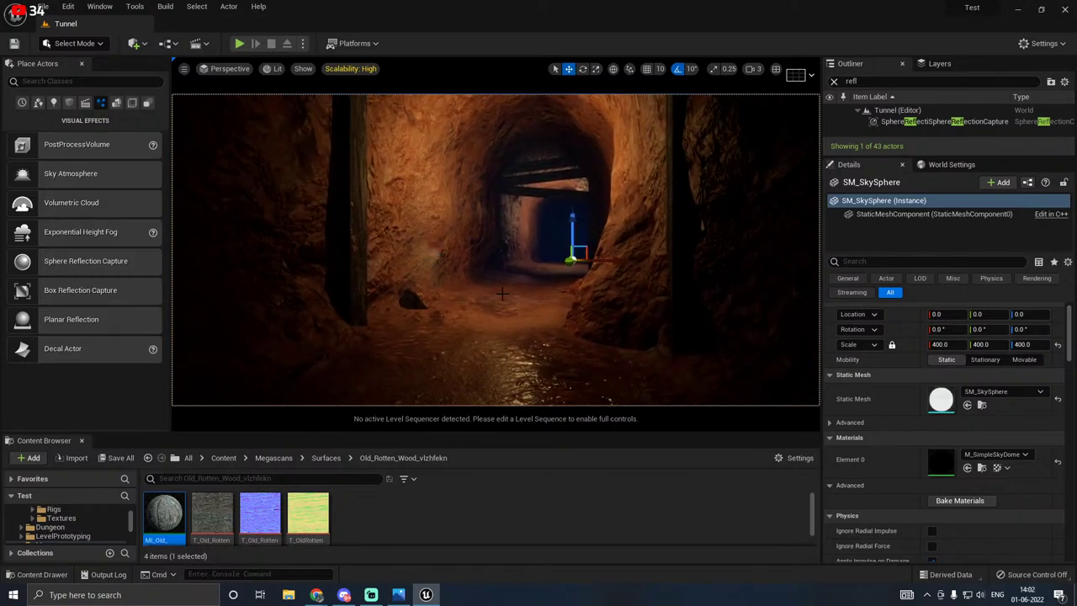